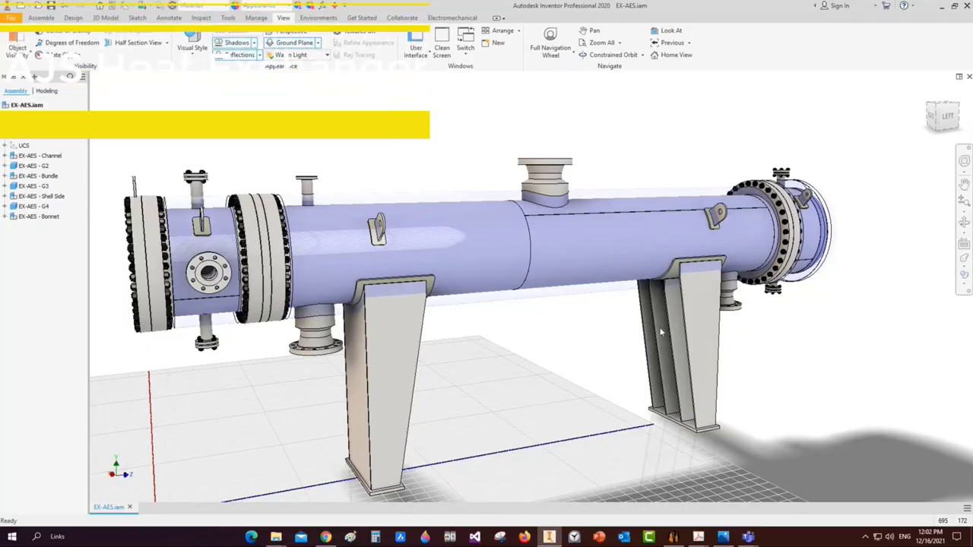
Orbit the Inventor heat exchanger assembly freely and constrained to a new viewing angle
{"action": "key", "text": "F4"}
{"action": "left_click_drag", "start_coordinate": [441, 319], "coordinate": [536, 277]}
{"action": "key", "text": "shift+F4"}
{"action": "scroll", "coordinate": [511, 268], "scroll_direction": "up", "scroll_amount": 3}
{"action": "right_click", "coordinate": [536, 277]}
{"action": "left_click", "coordinate": [562, 287]}
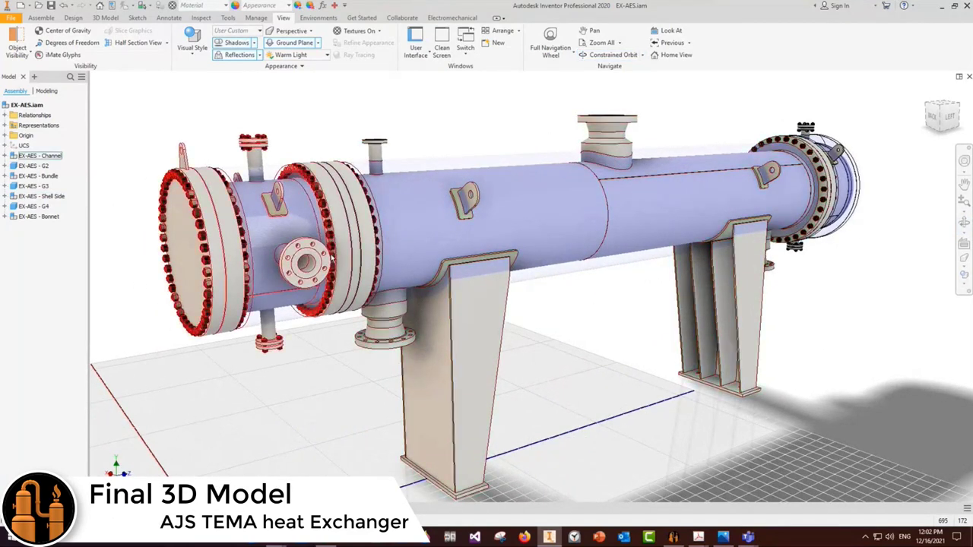
Scroll around the Sectional Elevation View in Acrobat, then return to the Inventor assembly
{"action": "mouse_move", "coordinate": [698, 537]}
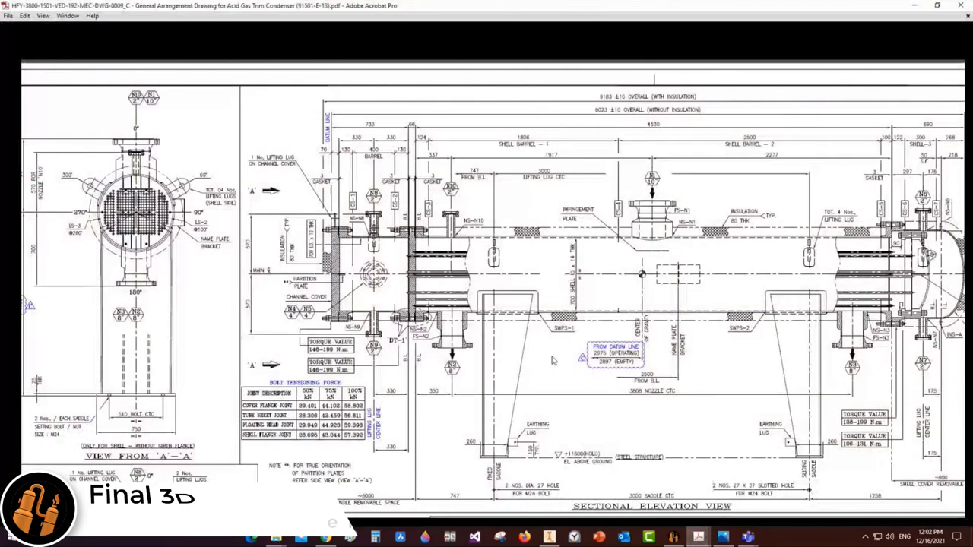
{"action": "left_click", "coordinate": [809, 494]}
{"action": "scroll", "coordinate": [537, 352], "scroll_direction": "right", "scroll_amount": 5}
{"action": "scroll", "coordinate": [547, 346], "scroll_direction": "up", "scroll_amount": 2}
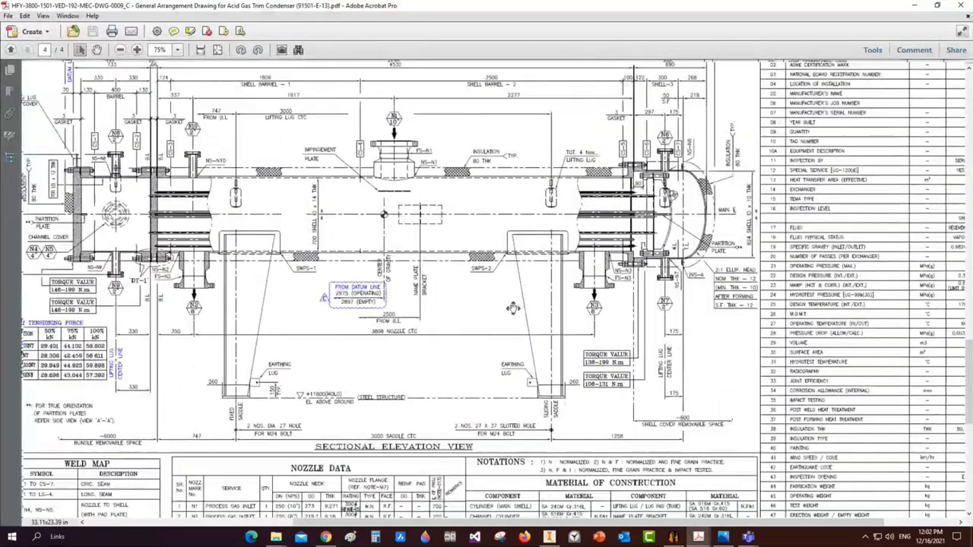
{"action": "scroll", "coordinate": [551, 342], "scroll_direction": "down", "scroll_amount": 3}
{"action": "scroll", "coordinate": [551, 357], "scroll_direction": "left", "scroll_amount": 2}
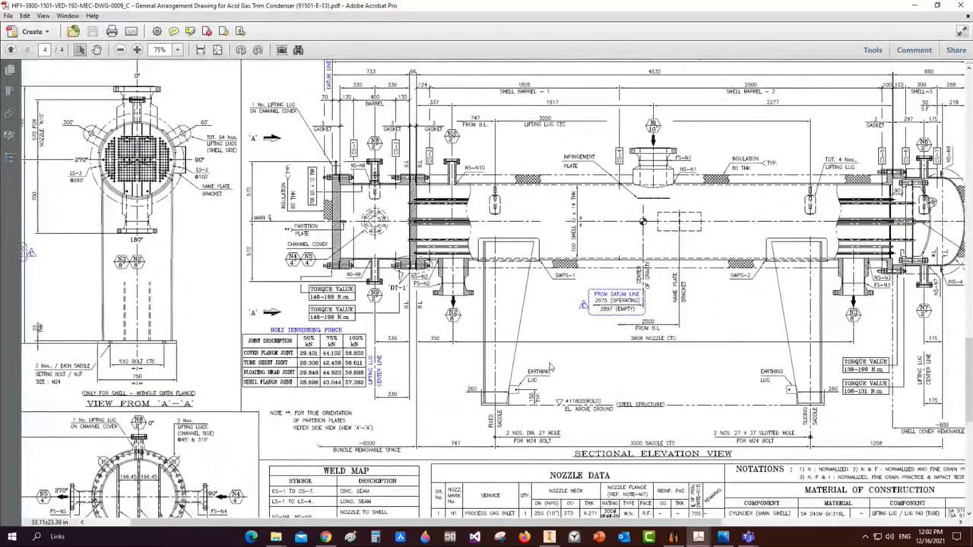
{"action": "mouse_move", "coordinate": [698, 537]}
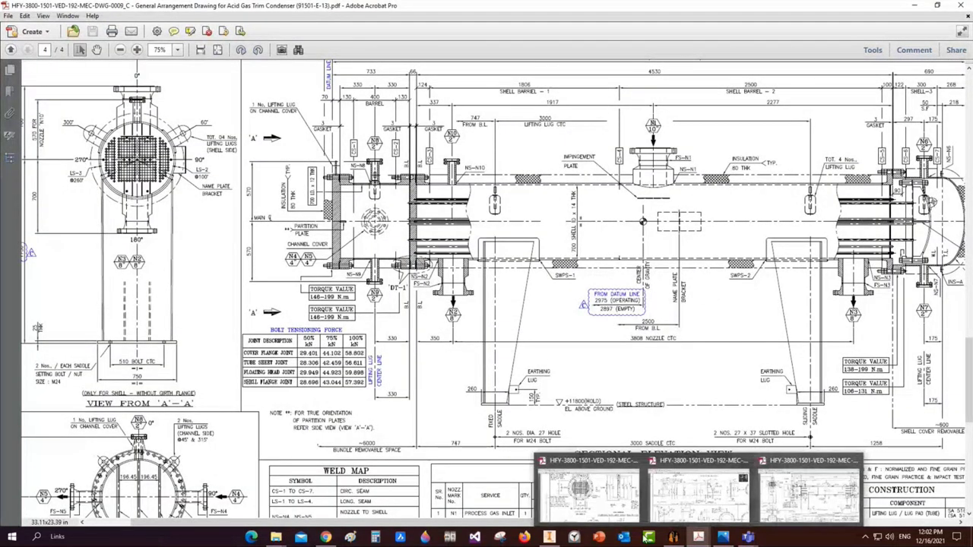
{"action": "left_click", "coordinate": [549, 537]}
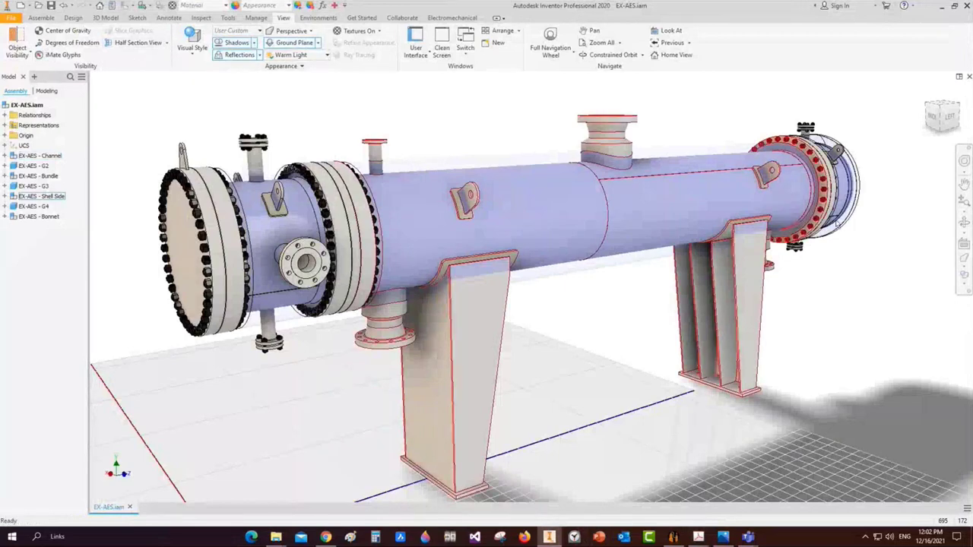
{"action": "middle_click_drag", "start_coordinate": [891, 207], "coordinate": [472, 247], "text": "shift"}
{"action": "left_click", "coordinate": [396, 240]}
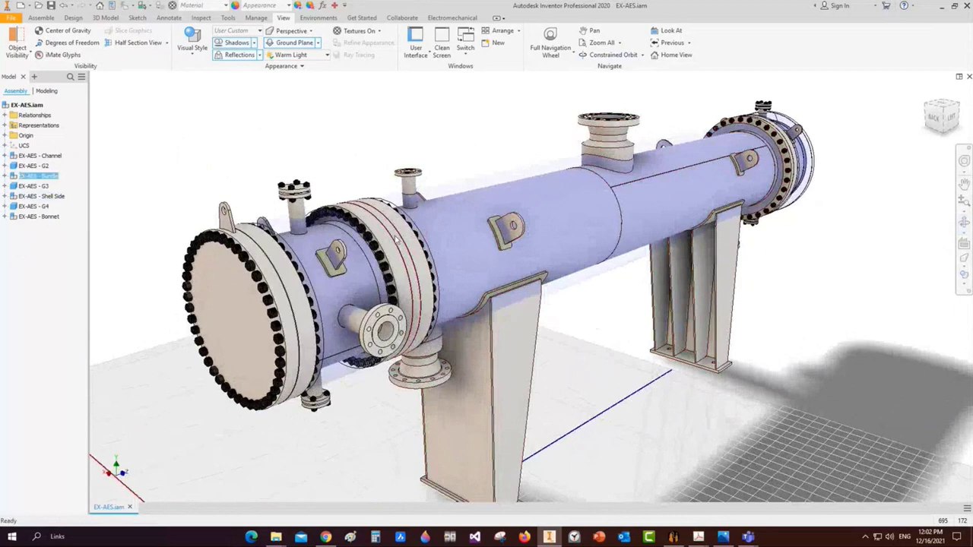
{"action": "right_click", "coordinate": [396, 241]}
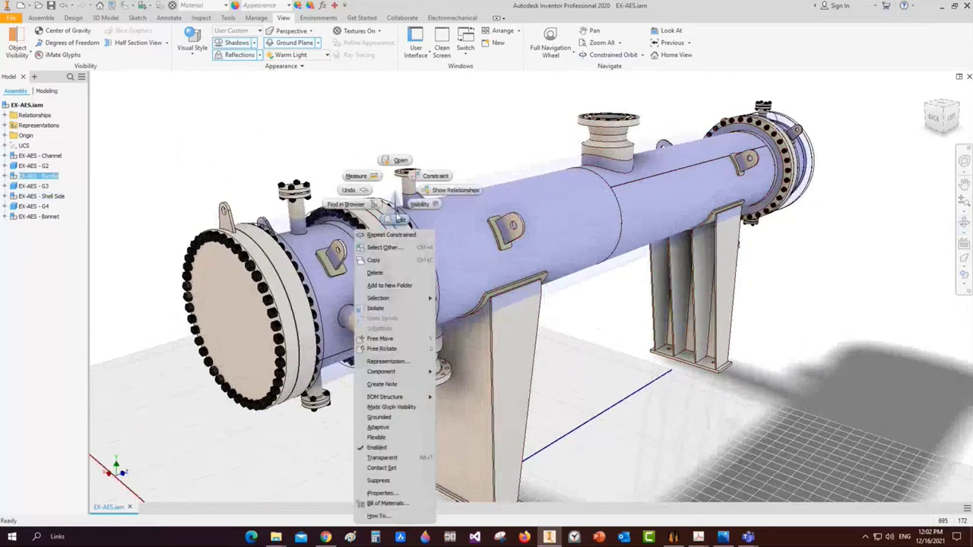
{"action": "left_click", "coordinate": [400, 160]}
{"action": "key", "text": "F4"}
{"action": "left_click_drag", "start_coordinate": [525, 323], "coordinate": [583, 320]}
{"action": "scroll", "coordinate": [583, 319], "scroll_direction": "up", "scroll_amount": 3}
{"action": "scroll", "coordinate": [480, 292], "scroll_direction": "down", "scroll_amount": 8}
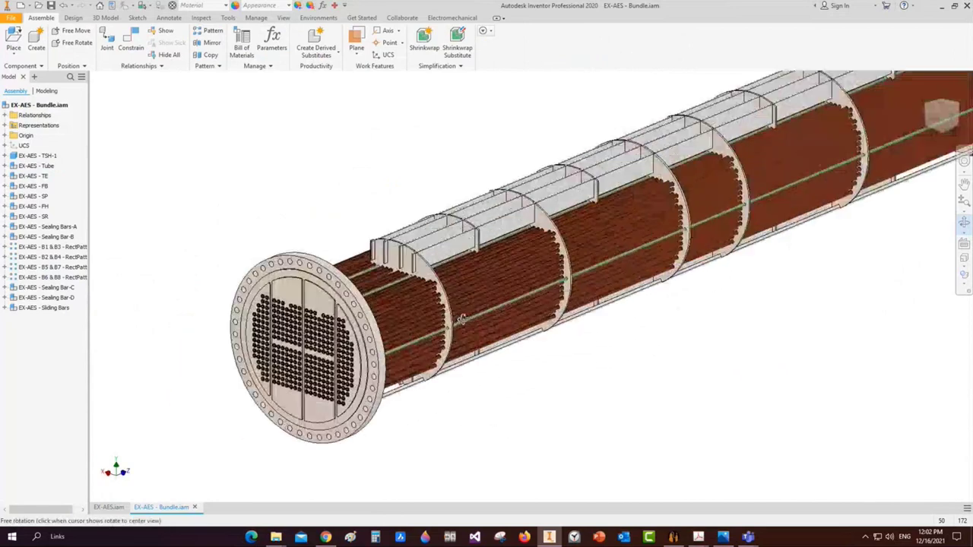
{"action": "key", "text": "F4"}
{"action": "left_click_drag", "start_coordinate": [480, 291], "coordinate": [477, 295]}
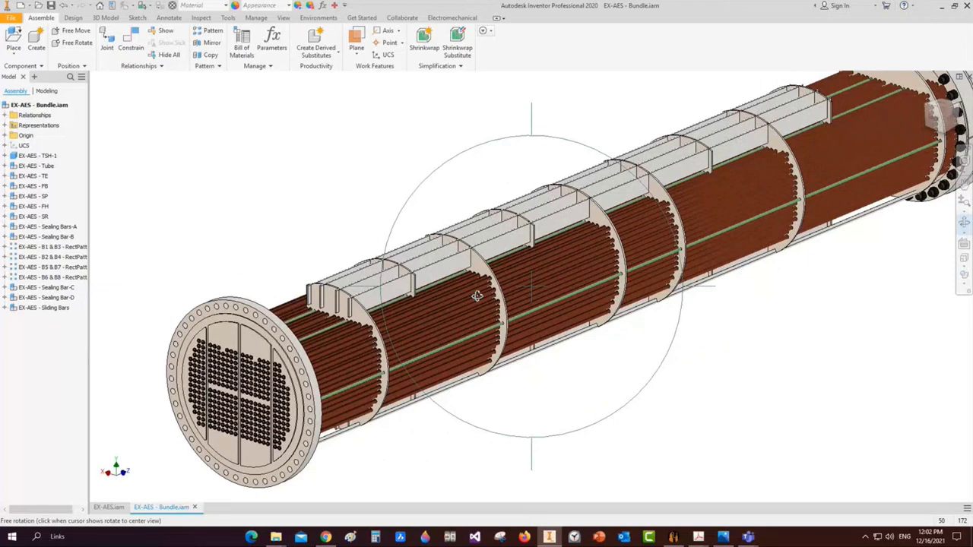
{"action": "left_click_drag", "start_coordinate": [250, 361], "coordinate": [543, 289]}
{"action": "right_click", "coordinate": [542, 289]}
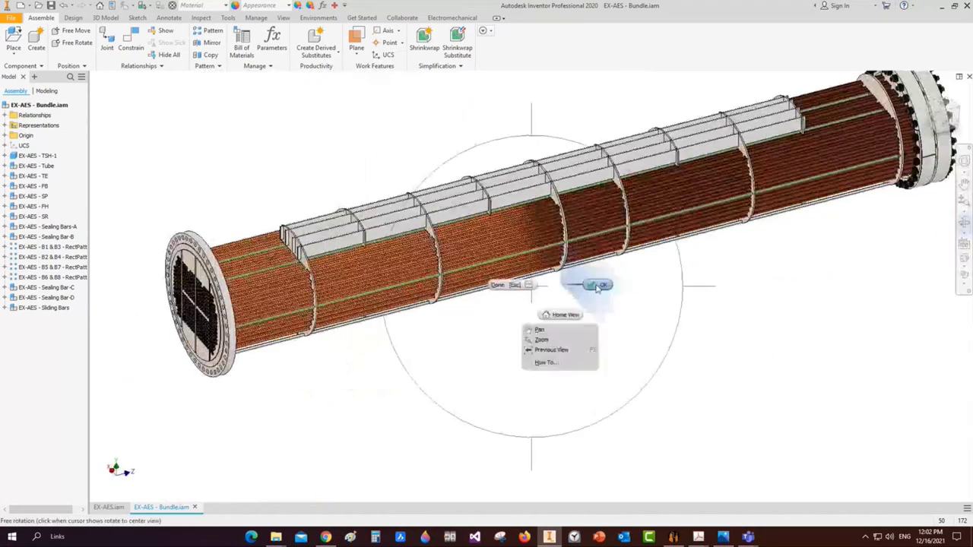
{"action": "key", "text": "Escape"}
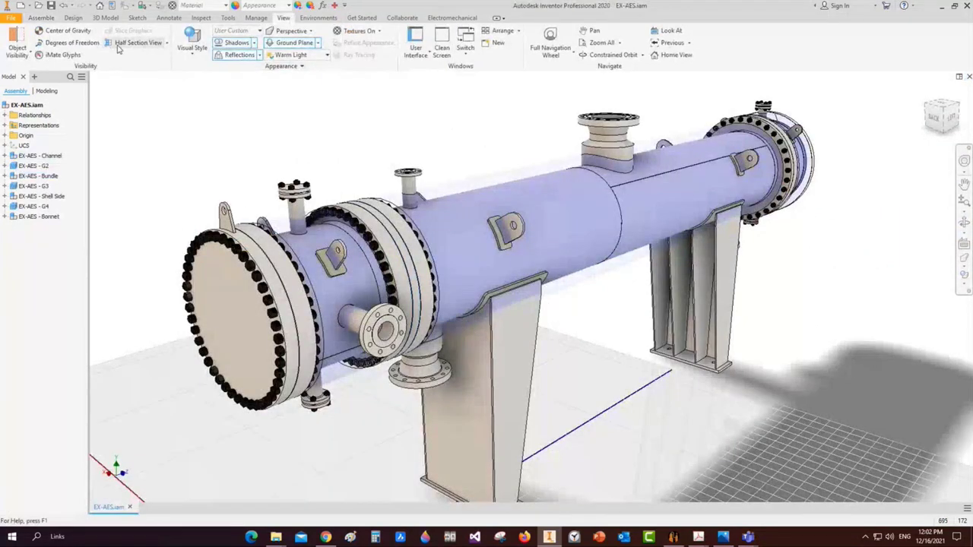
Cut a half section at the channel flange face, offset it deeper, and orbit end-on
{"action": "left_click", "coordinate": [135, 43]}
{"action": "left_click", "coordinate": [221, 310]}
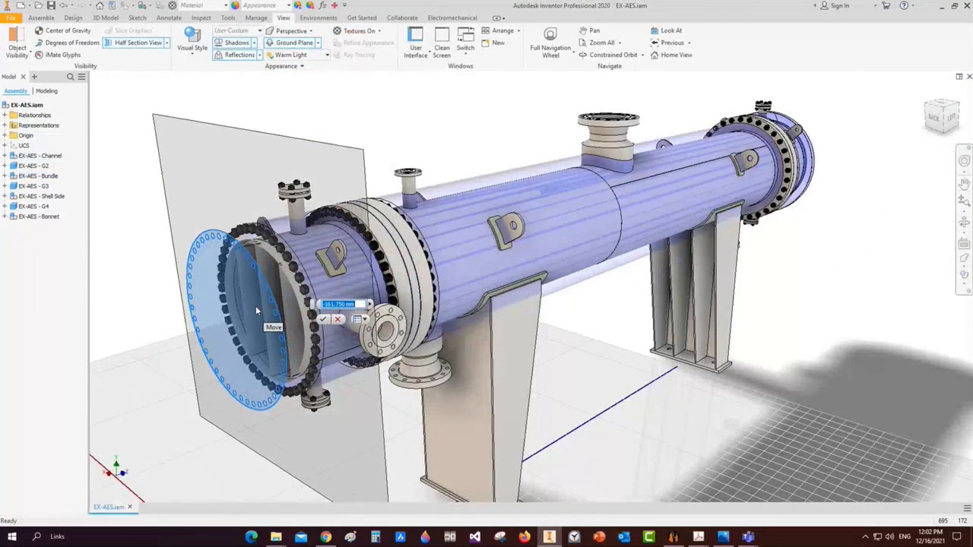
{"action": "left_click_drag", "start_coordinate": [255, 305], "coordinate": [287, 365]}
{"action": "left_click", "coordinate": [348, 312]}
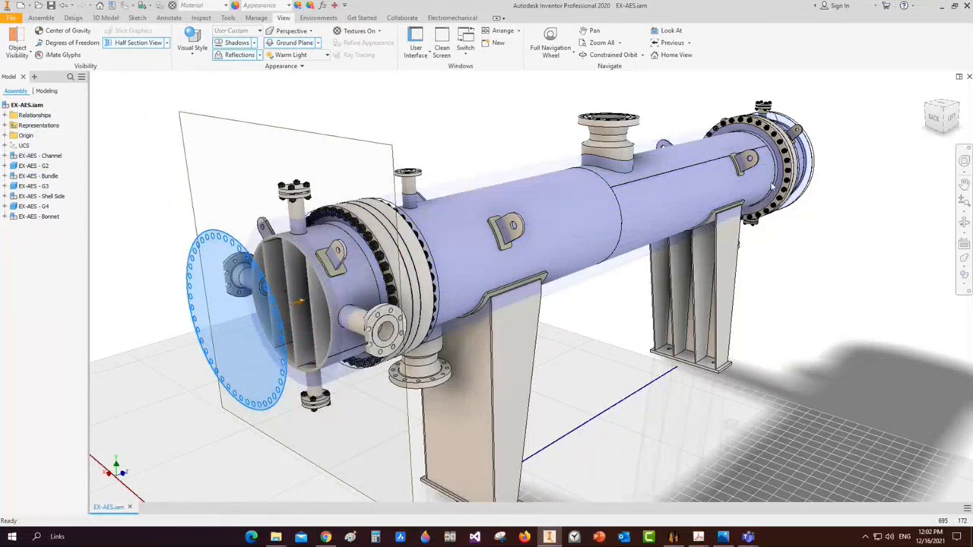
{"action": "left_click", "coordinate": [964, 222]}
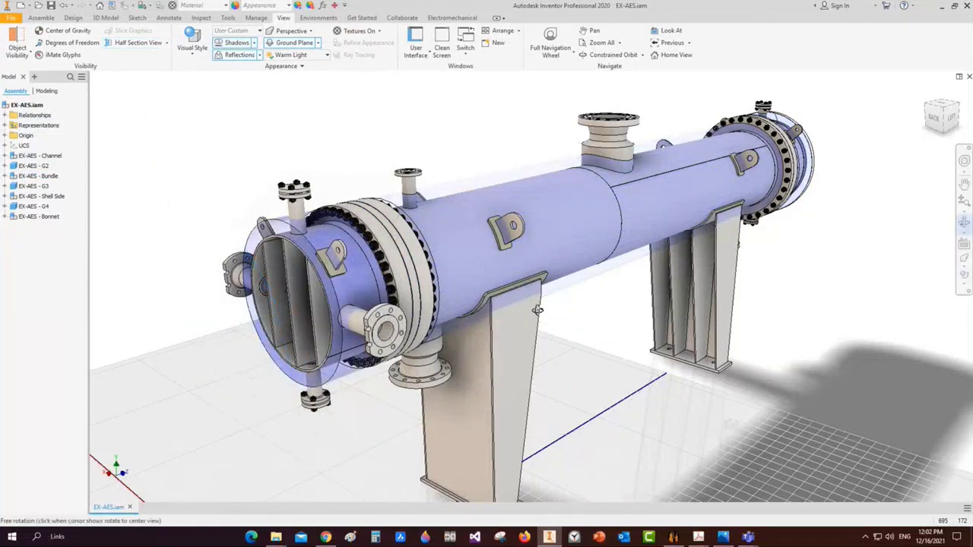
{"action": "left_click_drag", "start_coordinate": [538, 310], "coordinate": [573, 312]}
{"action": "key", "text": "F6"}
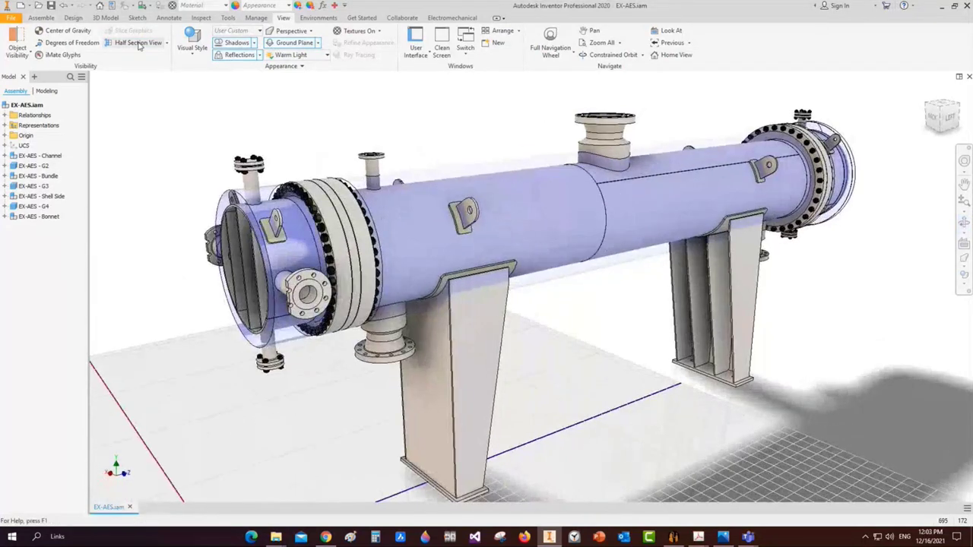
Cut a second half section through the saddle support face to expose the tube bundle
{"action": "left_click", "coordinate": [485, 308]}
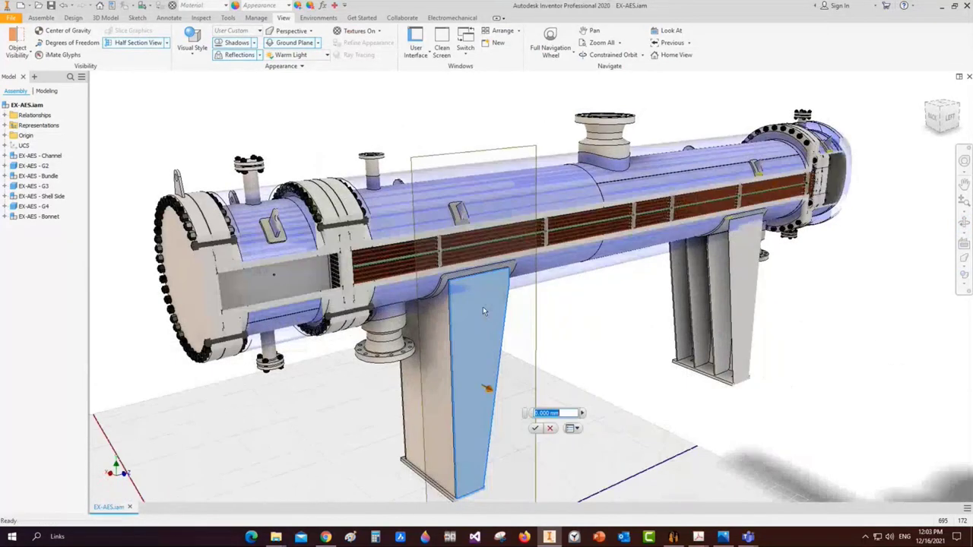
{"action": "left_click_drag", "start_coordinate": [483, 307], "coordinate": [470, 294]}
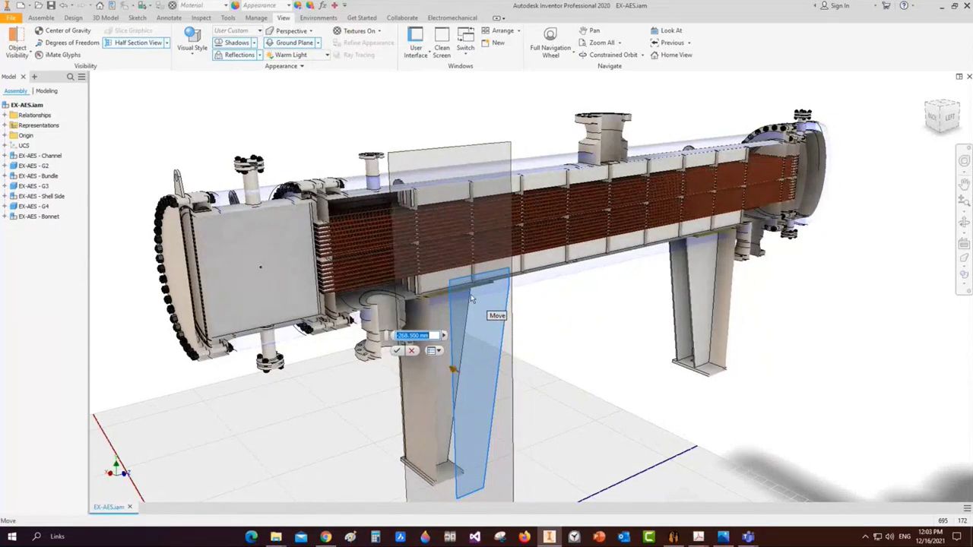
{"action": "scroll", "coordinate": [413, 337], "scroll_direction": "down", "scroll_amount": 2}
{"action": "key", "text": "Return"}
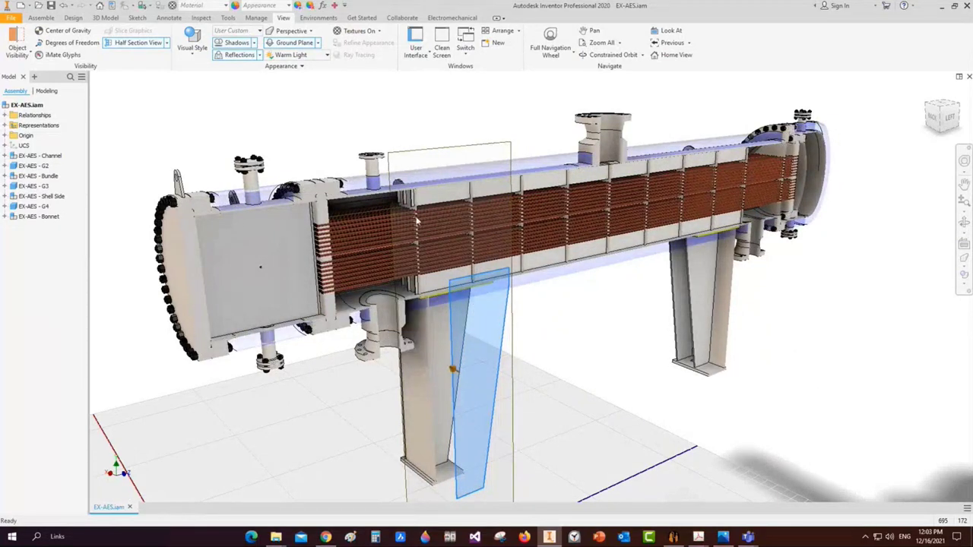
{"action": "scroll", "coordinate": [416, 221], "scroll_direction": "up", "scroll_amount": 10}
Select the Bundle and Shell Side components, then close the EX-AES assembly
{"action": "left_click", "coordinate": [378, 257]}
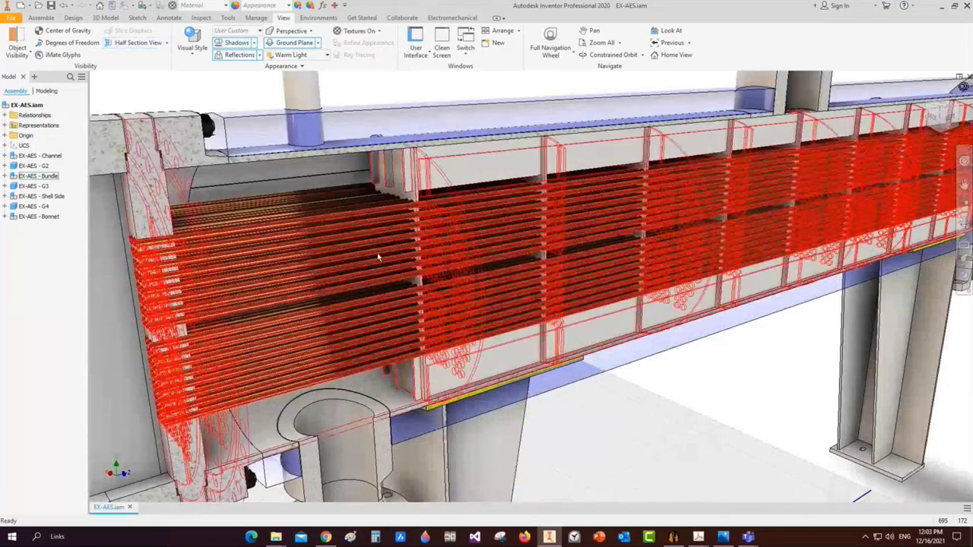
{"action": "key", "text": "Escape"}
{"action": "scroll", "coordinate": [410, 296], "scroll_direction": "down", "scroll_amount": 6}
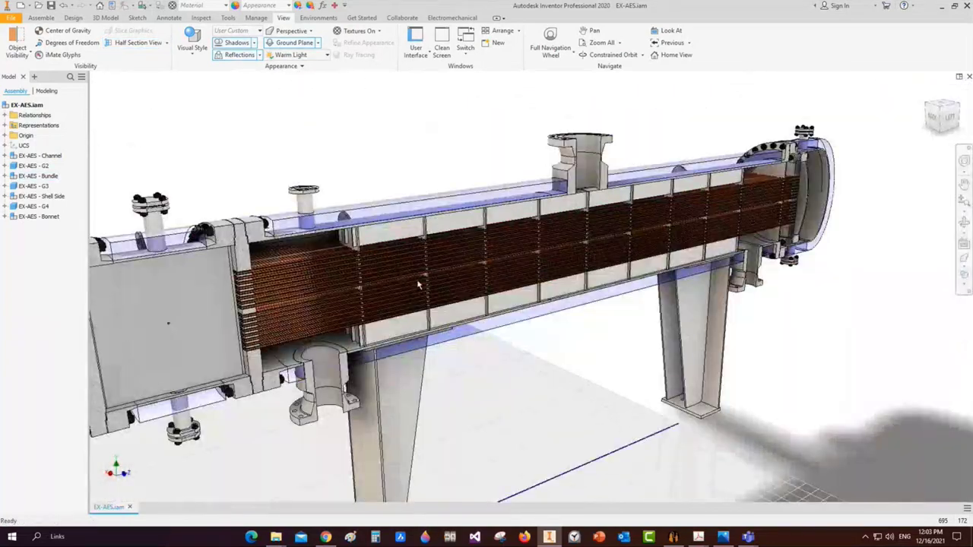
{"action": "left_click", "coordinate": [469, 329]}
{"action": "key", "text": "Escape"}
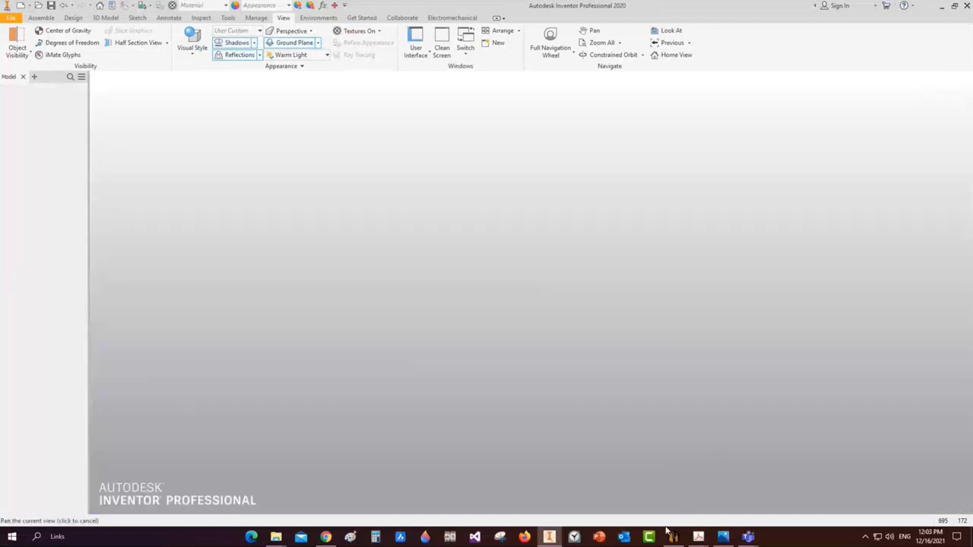
Bring Static Equipment Generator forward, then the Acid Gas Trim Condenser drawing in Acrobat
{"action": "mouse_move", "coordinate": [672, 535]}
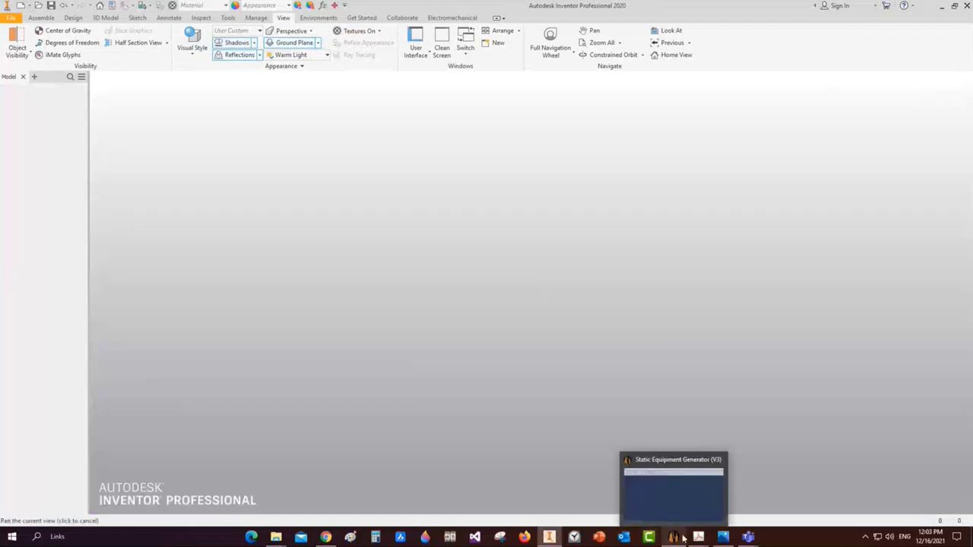
{"action": "left_click", "coordinate": [681, 509]}
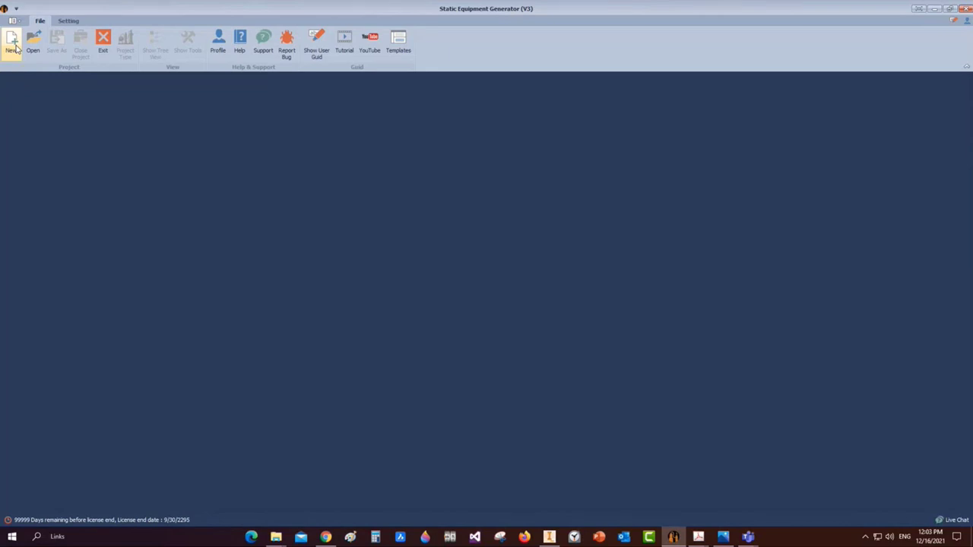
{"action": "mouse_move", "coordinate": [699, 537]}
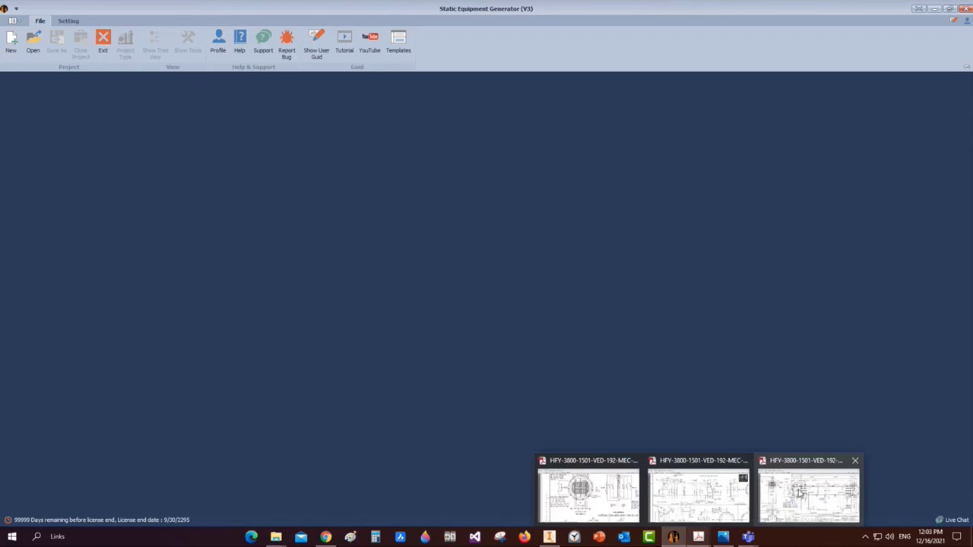
{"action": "left_click", "coordinate": [800, 494]}
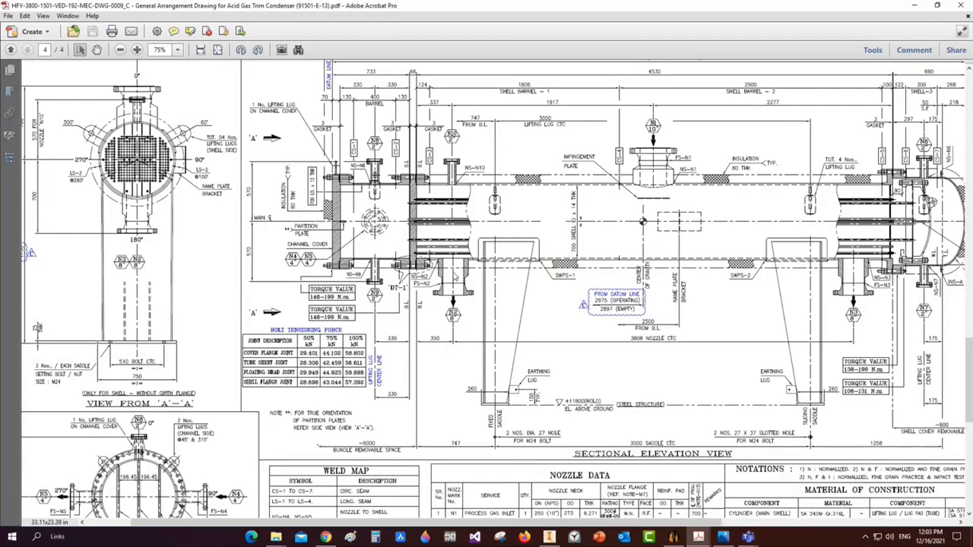
Scroll the condenser drawing, then minimize Inventor and Acrobat to reveal the generator
{"action": "scroll", "coordinate": [476, 327], "scroll_direction": "right", "scroll_amount": 2}
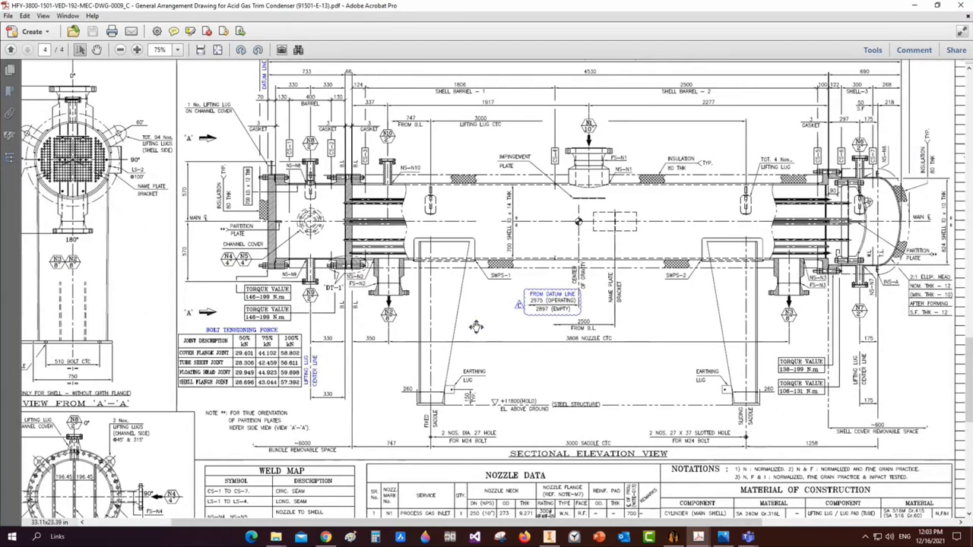
{"action": "scroll", "coordinate": [476, 327], "scroll_direction": "right", "scroll_amount": 6}
{"action": "scroll", "coordinate": [563, 325], "scroll_direction": "left", "scroll_amount": 10}
{"action": "scroll", "coordinate": [649, 324], "scroll_direction": "down", "scroll_amount": 1}
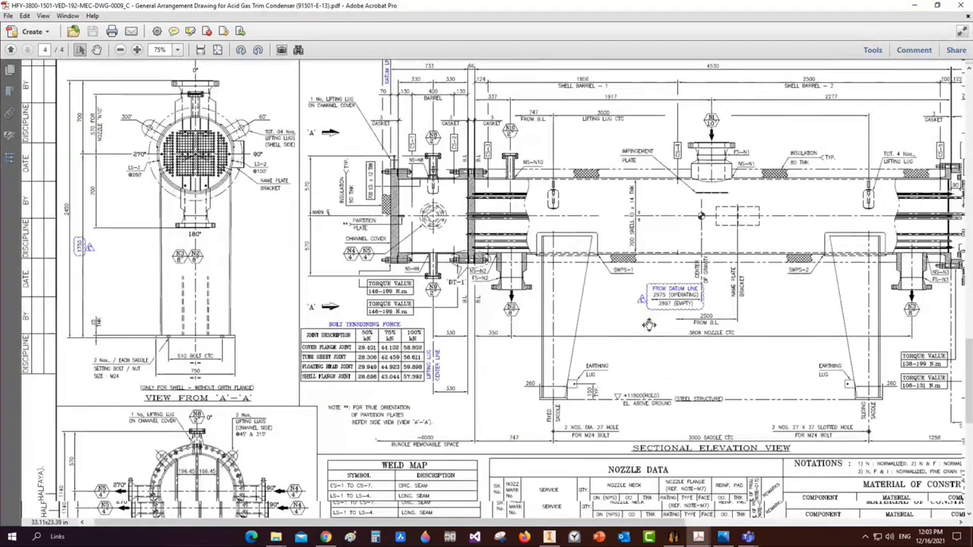
{"action": "scroll", "coordinate": [648, 325], "scroll_direction": "down", "scroll_amount": 1}
{"action": "left_click", "coordinate": [549, 537]}
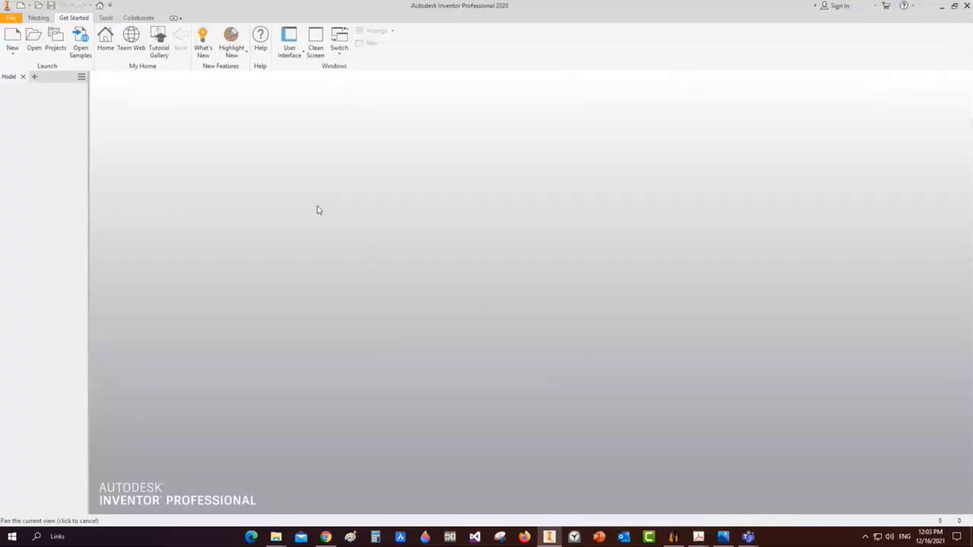
{"action": "left_click", "coordinate": [942, 6]}
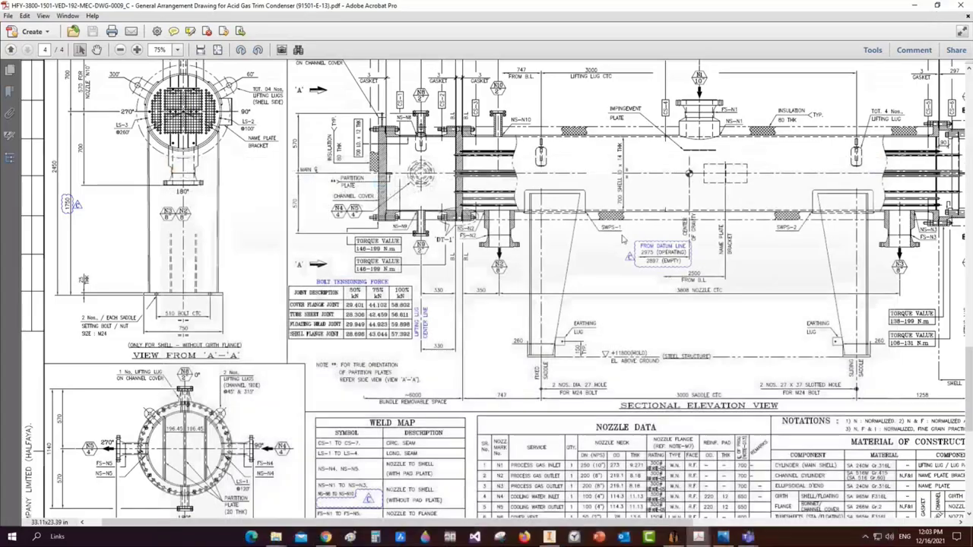
{"action": "left_click", "coordinate": [942, 6]}
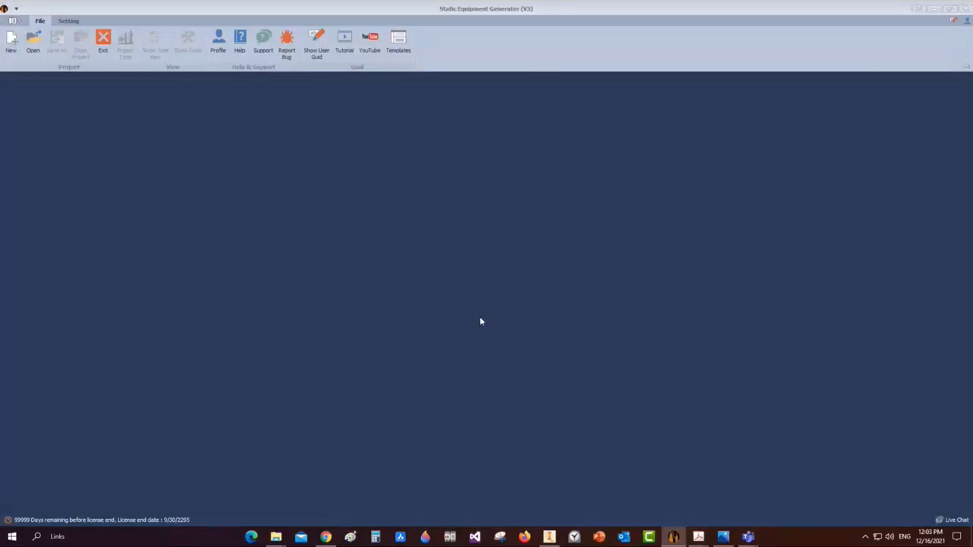
Create a Heat Exchanger project named Demo 16-12 with its workspace on the Desktop
{"action": "left_click", "coordinate": [11, 41]}
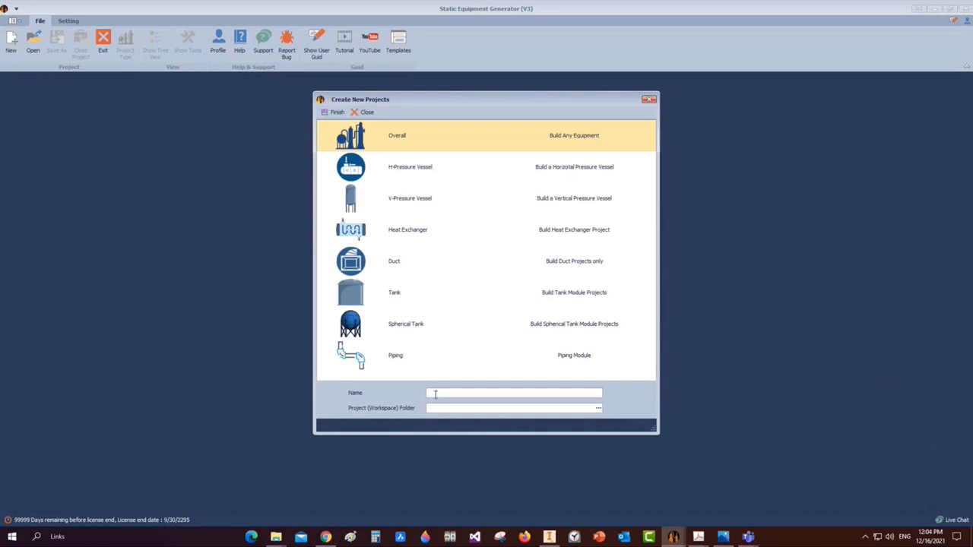
{"action": "type", "text": "Demo 16-12"}
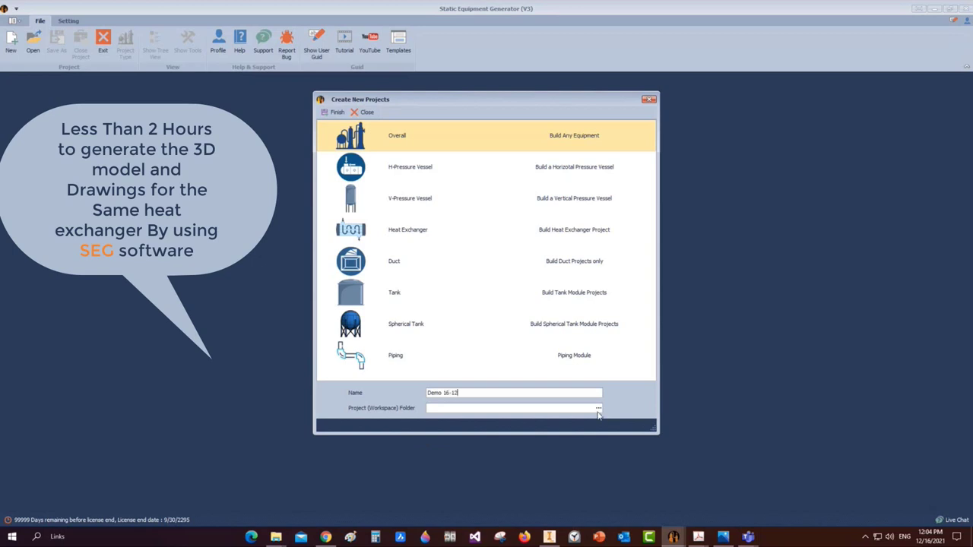
{"action": "left_click", "coordinate": [598, 409]}
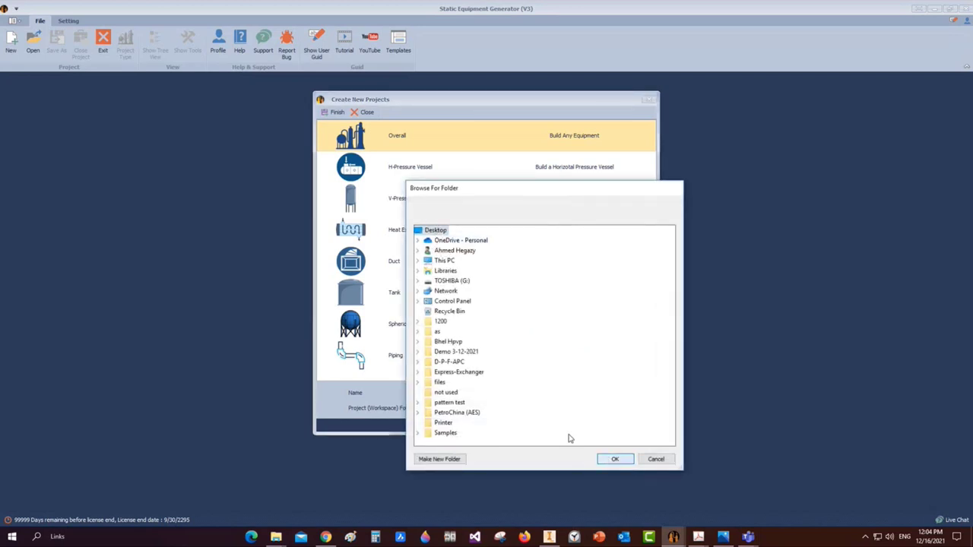
{"action": "left_click", "coordinate": [615, 460]}
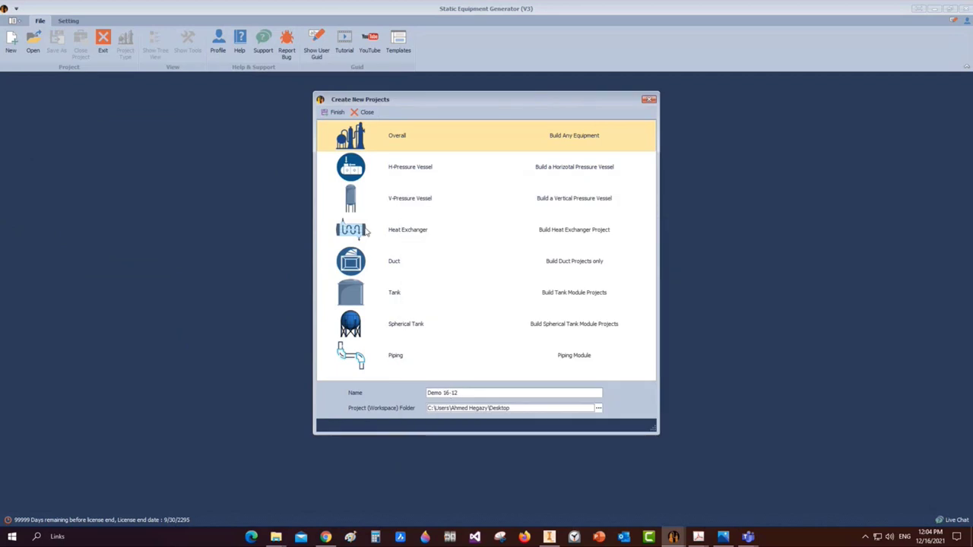
{"action": "left_click", "coordinate": [369, 235]}
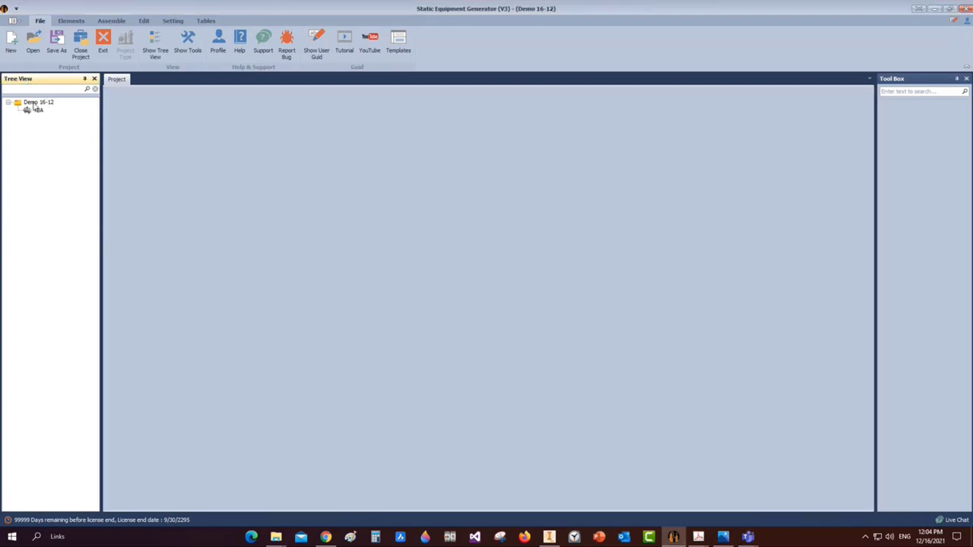
Open the Demo 16-12 details and step between the Project NO. and name fields
{"action": "left_click", "coordinate": [36, 102]}
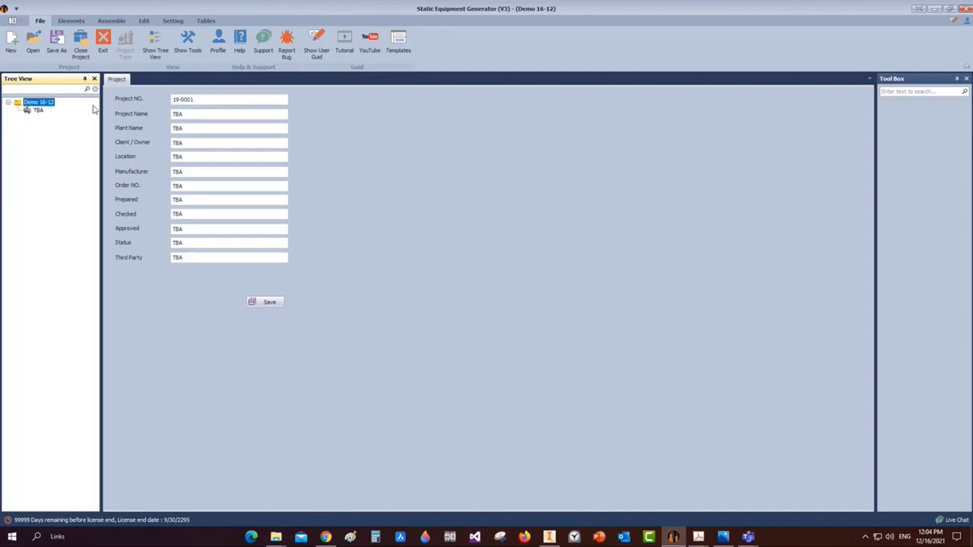
{"action": "left_click", "coordinate": [216, 100]}
{"action": "key", "text": "Tab"}
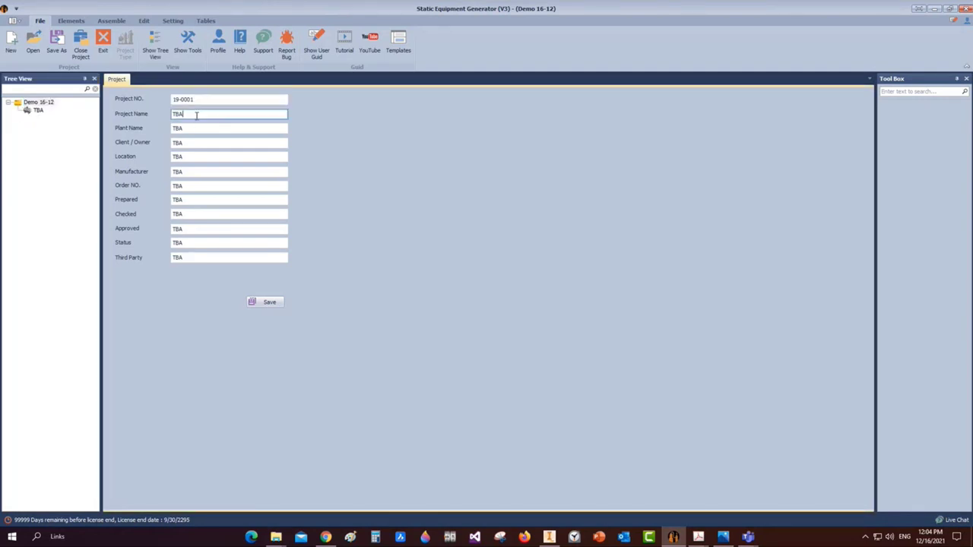
{"action": "key", "text": "shift+Tab"}
{"action": "key", "text": "Tab"}
Rename the TBA equipment node to EX-AJS
{"action": "double_click", "coordinate": [35, 111]}
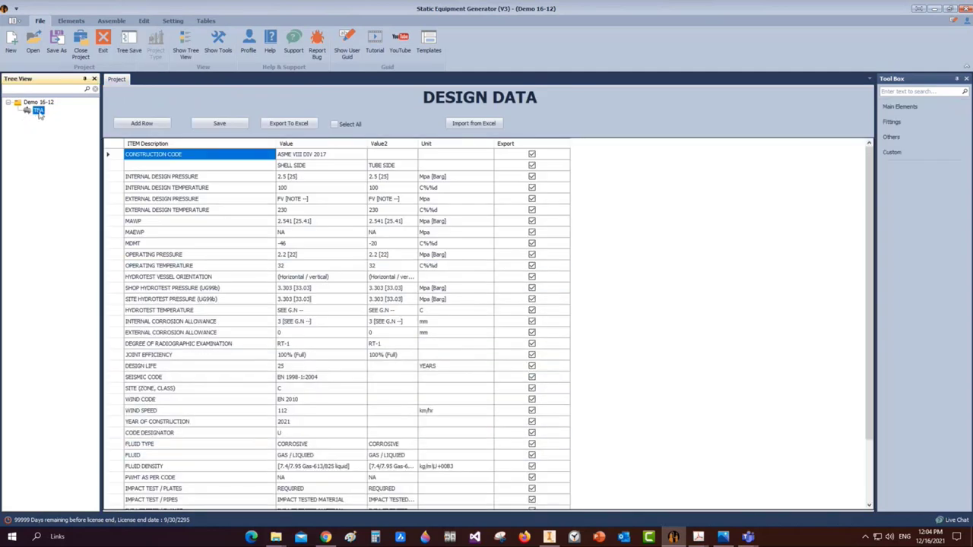
{"action": "right_click", "coordinate": [40, 115]}
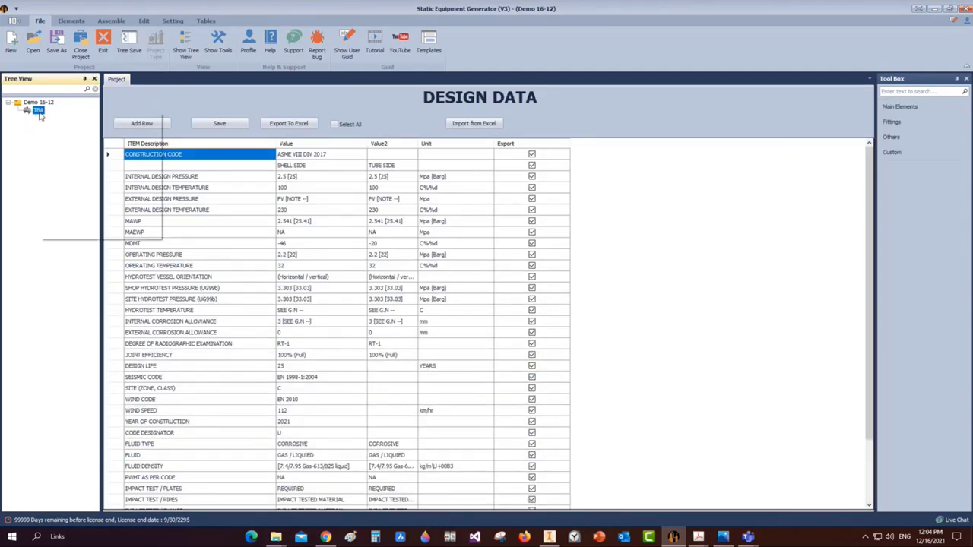
{"action": "left_click", "coordinate": [80, 131]}
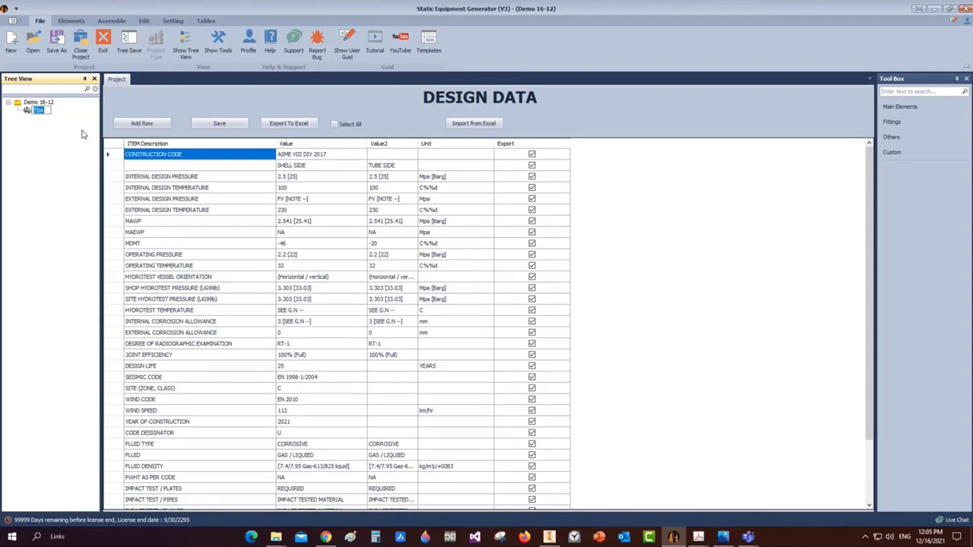
{"action": "type", "text": "E"}
{"action": "type", "text": "X-AJS"}
{"action": "key", "text": "Return"}
Inspect the shell side / tube side row of the Design Data table, then go to Setting
{"action": "left_click", "coordinate": [327, 167]}
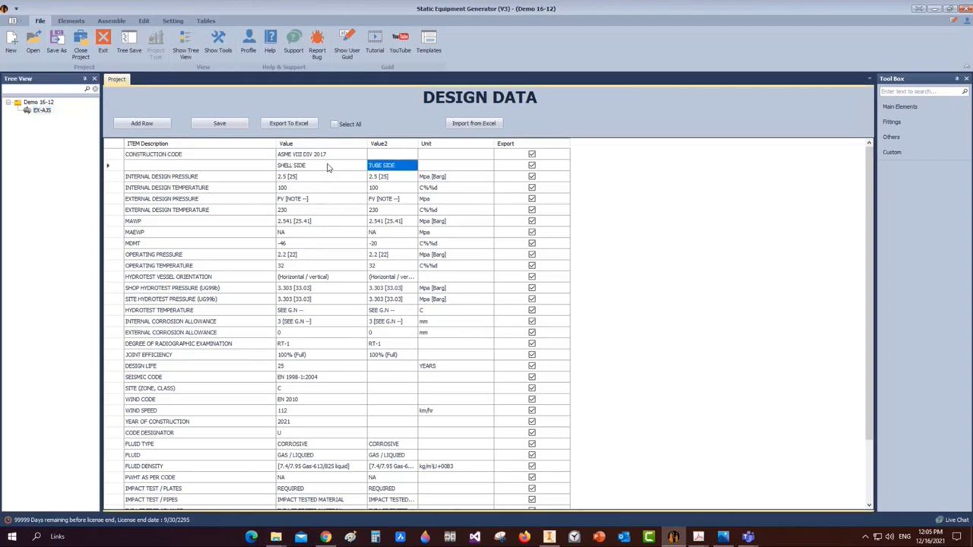
{"action": "scroll", "coordinate": [310, 351], "scroll_direction": "down", "scroll_amount": 2}
{"action": "scroll", "coordinate": [311, 350], "scroll_direction": "up", "scroll_amount": 2}
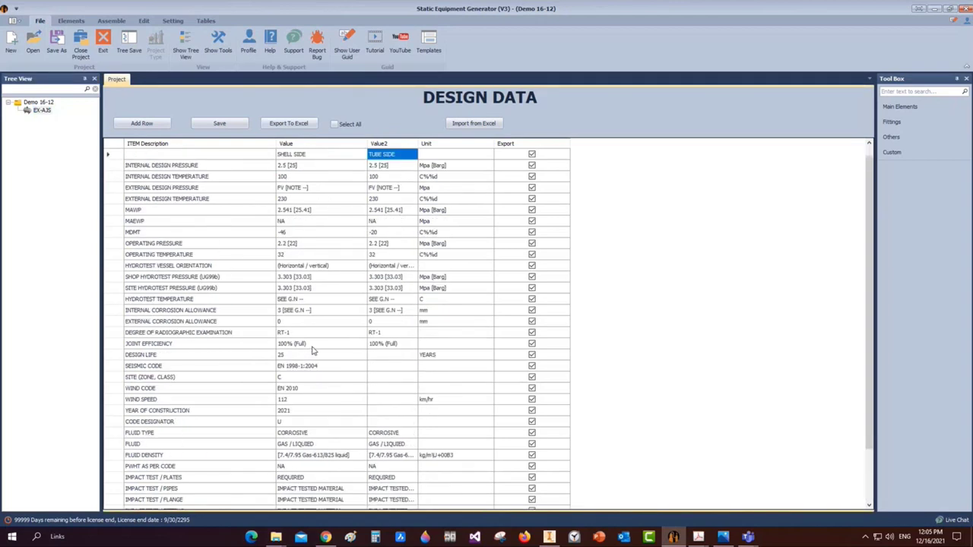
{"action": "scroll", "coordinate": [311, 350], "scroll_direction": "up", "scroll_amount": 1}
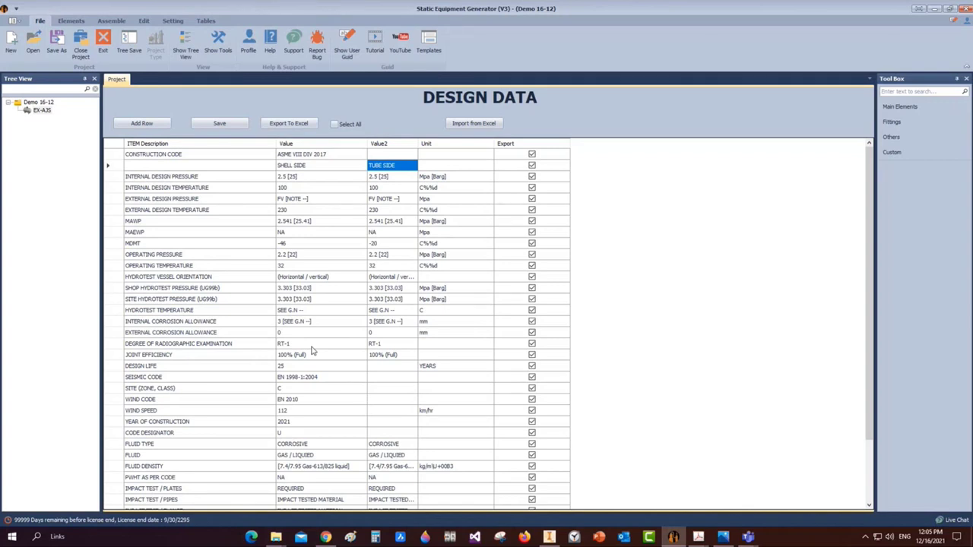
{"action": "left_click", "coordinate": [174, 22]}
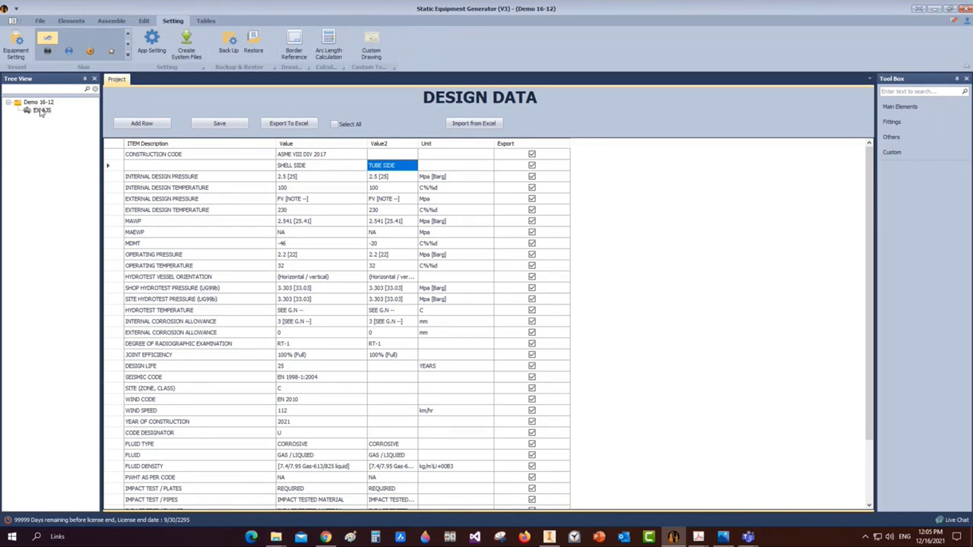
Open the EX-AJS Equipment Setting, then bring the condenser drawing forward in Acrobat
{"action": "left_click", "coordinate": [17, 47]}
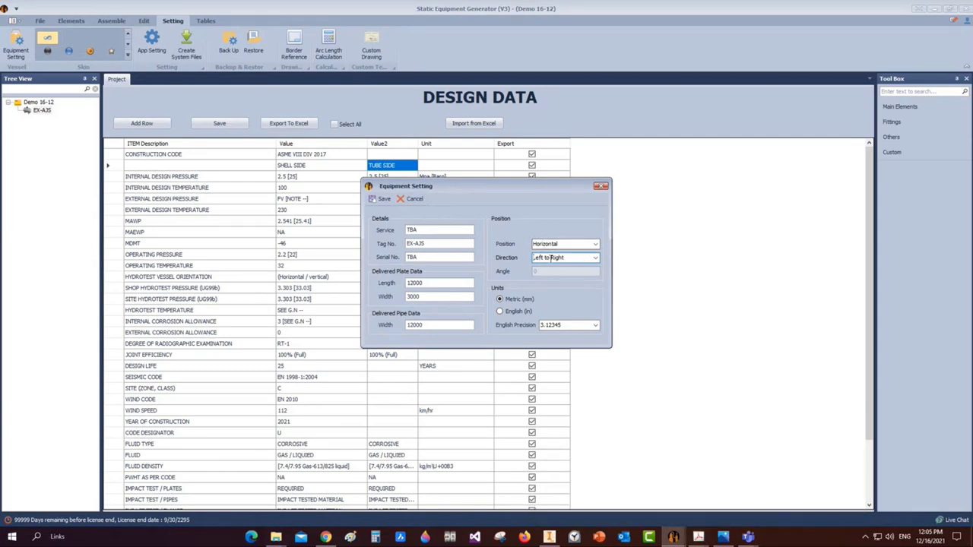
{"action": "mouse_move", "coordinate": [698, 537]}
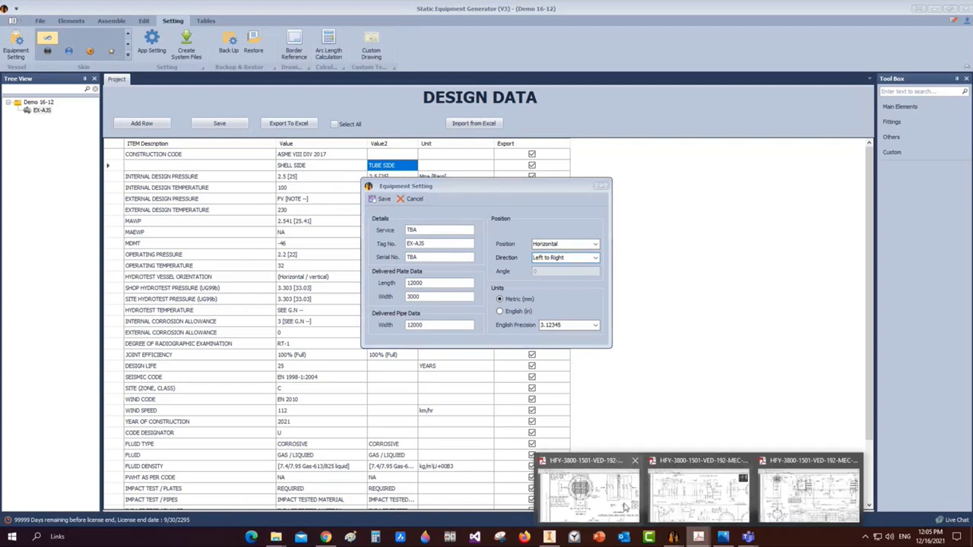
{"action": "left_click", "coordinate": [798, 498]}
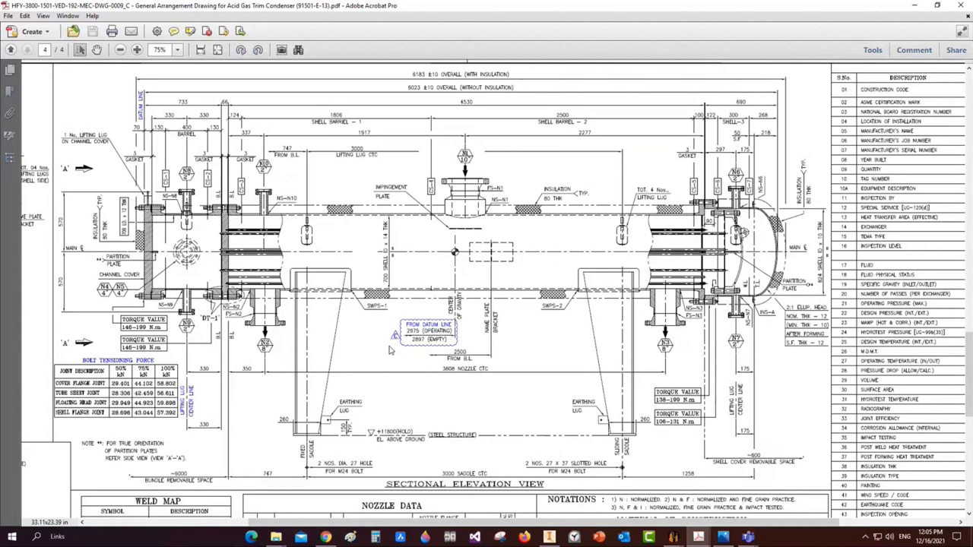
Review the Sectional Elevation View in Acrobat, then return to the Equipment Setting window
{"action": "mouse_move", "coordinate": [673, 537]}
{"action": "mouse_move", "coordinate": [647, 503]}
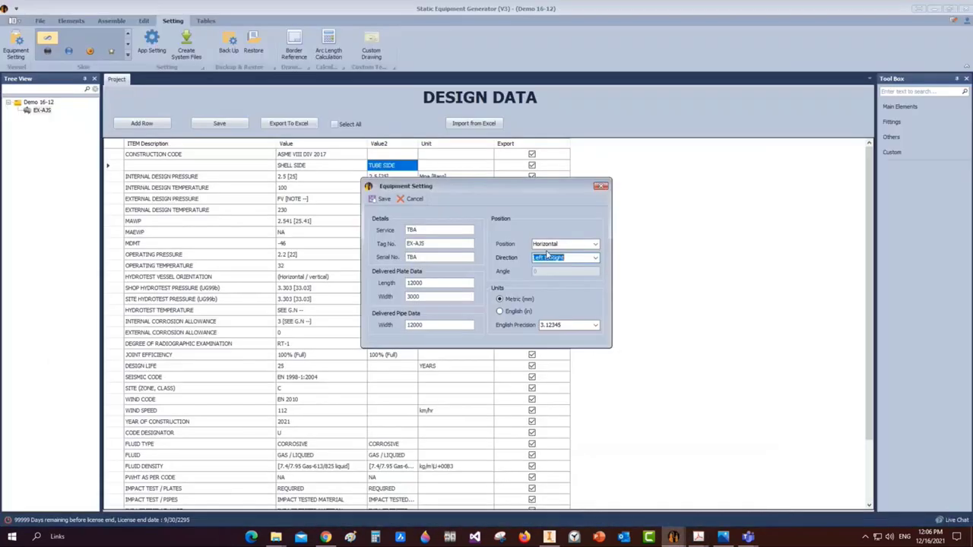
{"action": "left_click", "coordinate": [547, 257]}
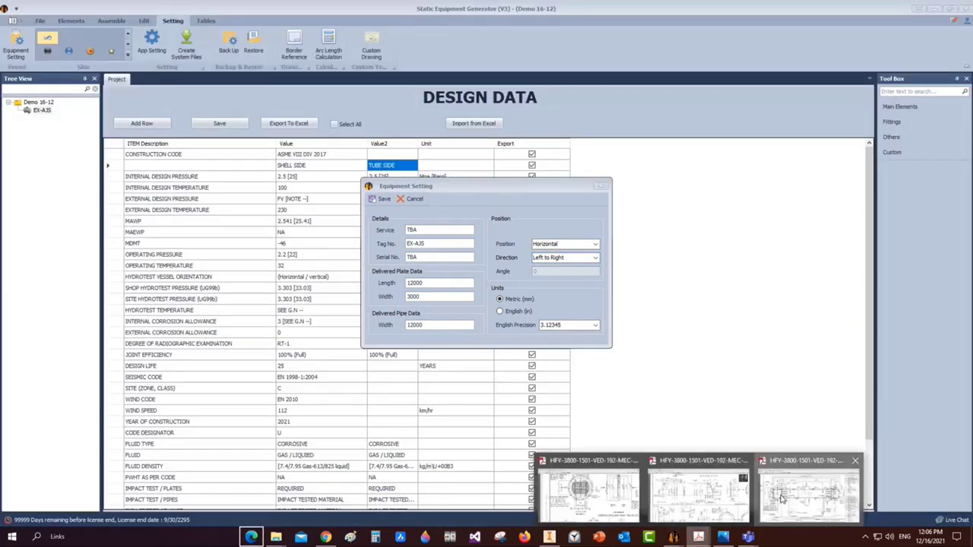
{"action": "left_click", "coordinate": [783, 498]}
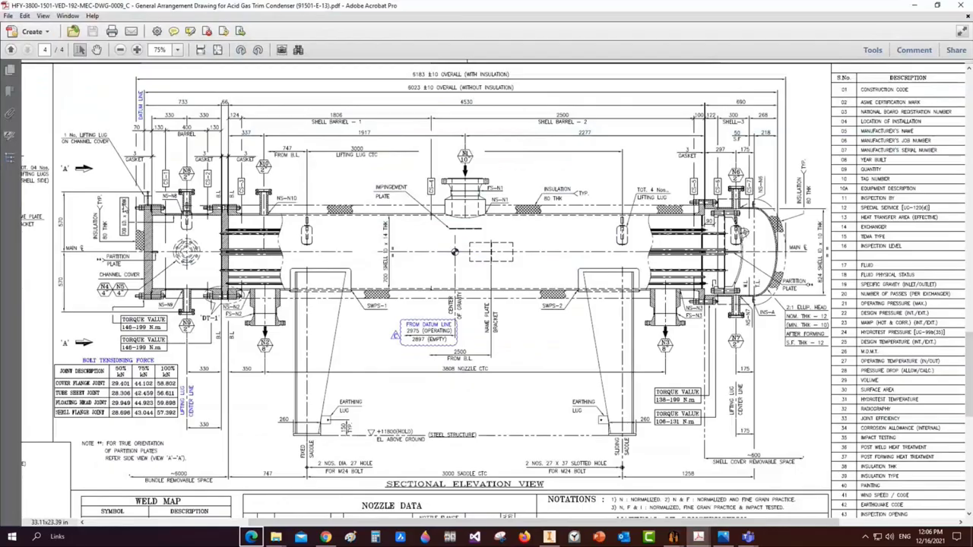
{"action": "right_click", "coordinate": [698, 536]}
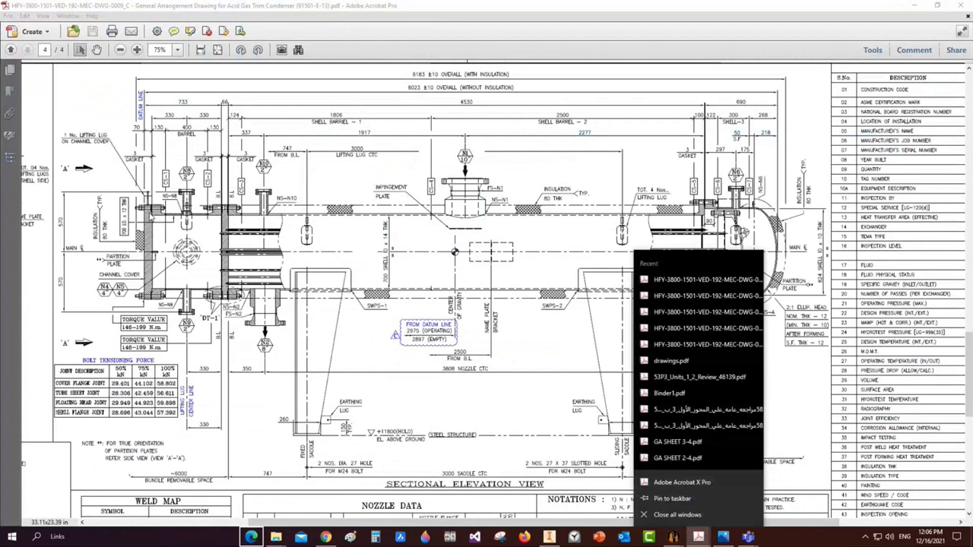
{"action": "left_click", "coordinate": [811, 217]}
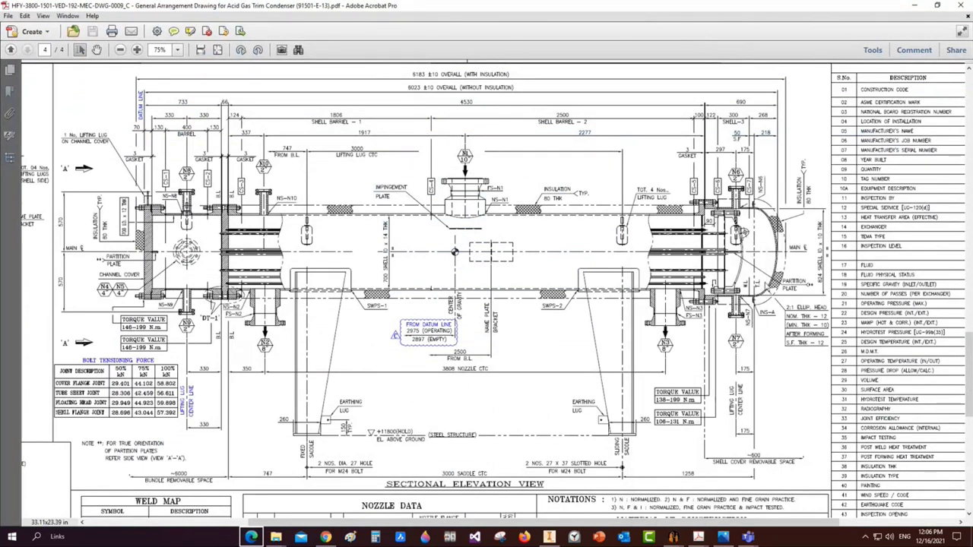
{"action": "left_click", "coordinate": [914, 13]}
Save EX-AJS settings with plate 12000 by 3000, confirm, and reselect EX-AJS in the tree
{"action": "key", "text": "Tab"}
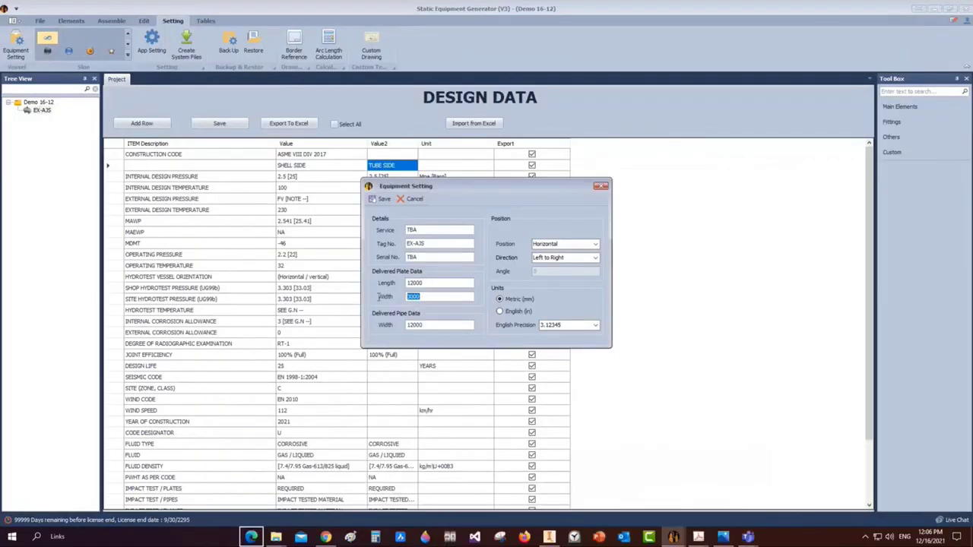
{"action": "double_click", "coordinate": [424, 282]}
{"action": "left_click", "coordinate": [381, 198]}
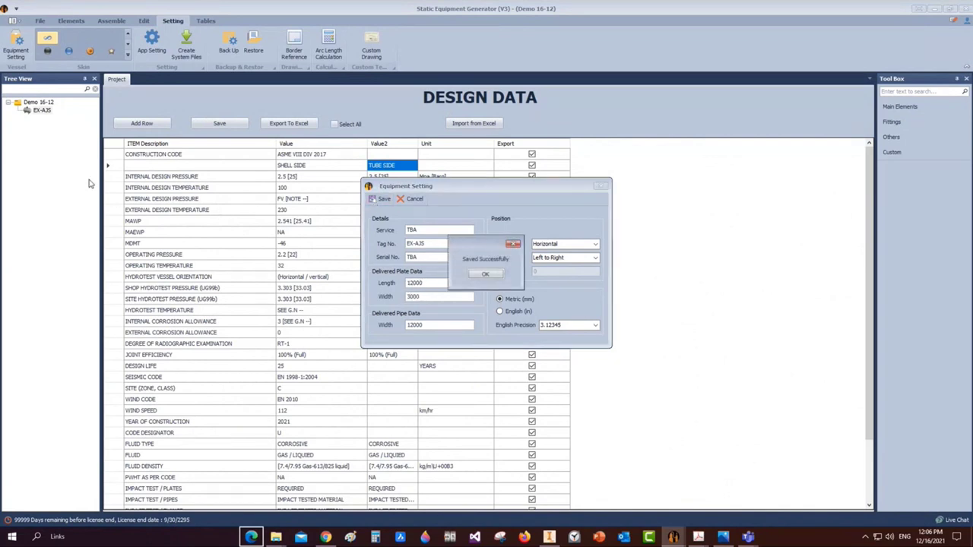
{"action": "left_click", "coordinate": [485, 274]}
{"action": "left_click", "coordinate": [41, 110]}
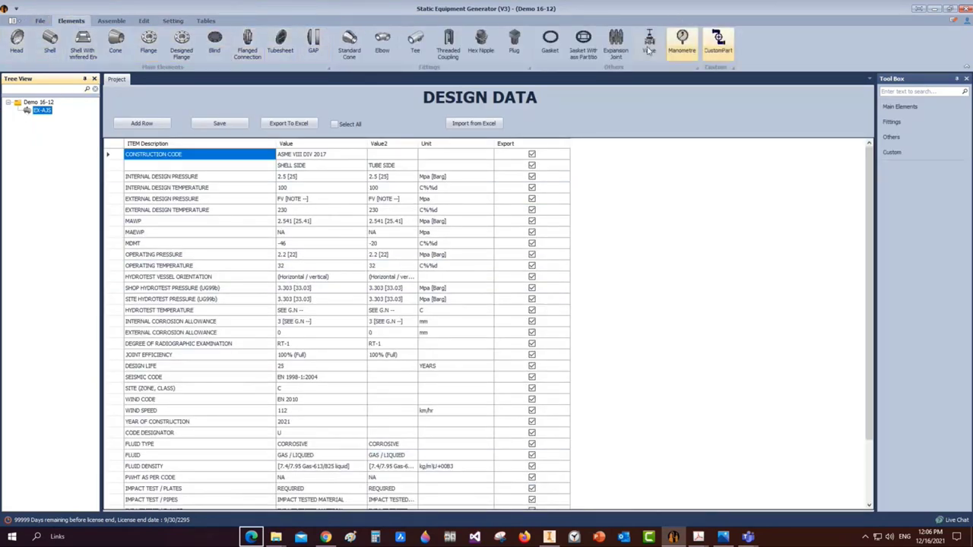
Add blind B1 under EX-AJS and open its Exchanger Blind-RF parameters
{"action": "left_click", "coordinate": [216, 44]}
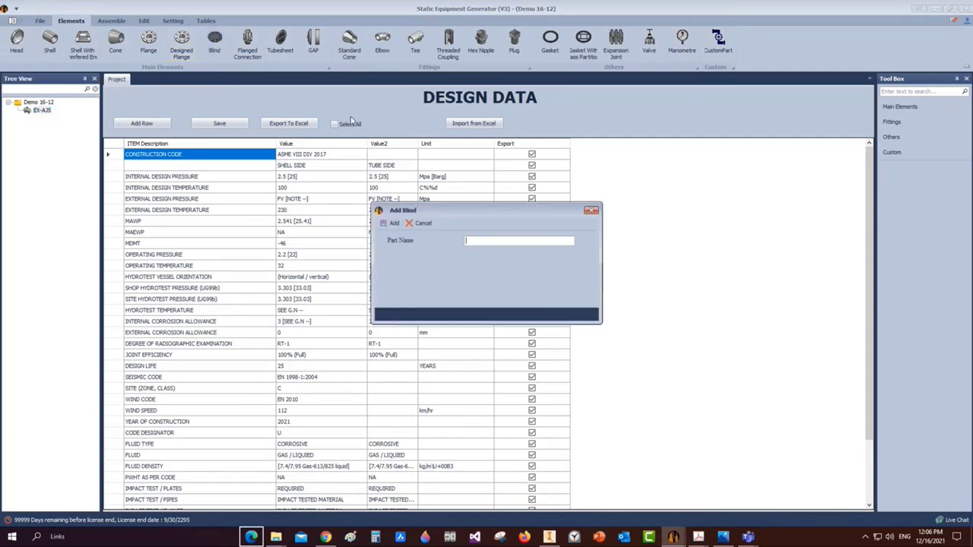
{"action": "type", "text": "B1"}
{"action": "key", "text": "Return"}
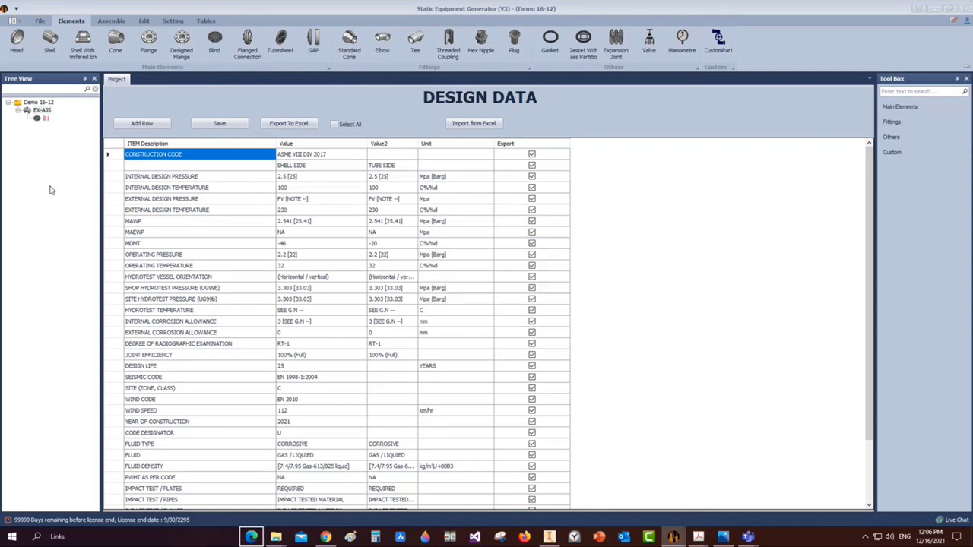
{"action": "left_click", "coordinate": [46, 120]}
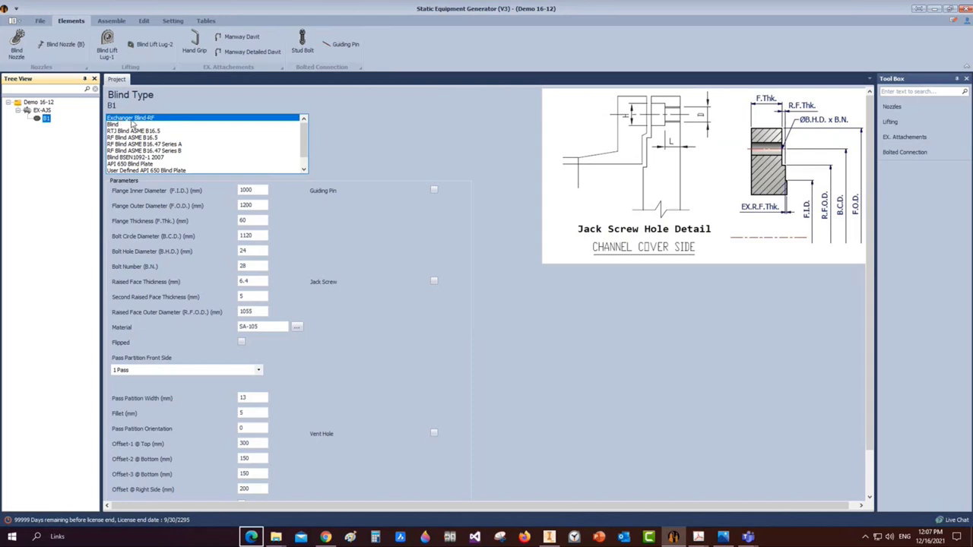
Enter flange ID 697, OD 900, thickness 65 and bolt circle 842 for blind B1
{"action": "key", "text": "Tab"}
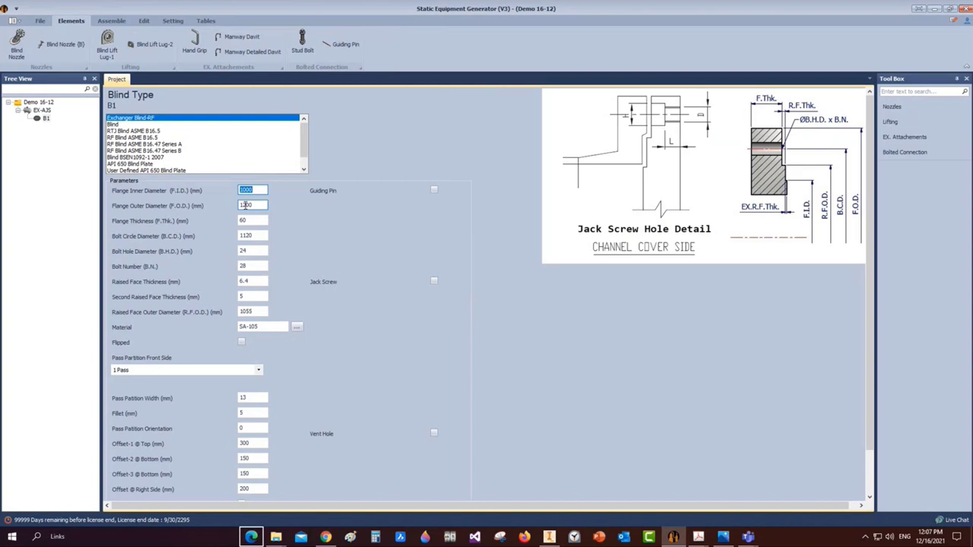
{"action": "type", "text": "697"}
{"action": "key", "text": "Tab"}
{"action": "type", "text": "900"}
{"action": "key", "text": "Tab"}
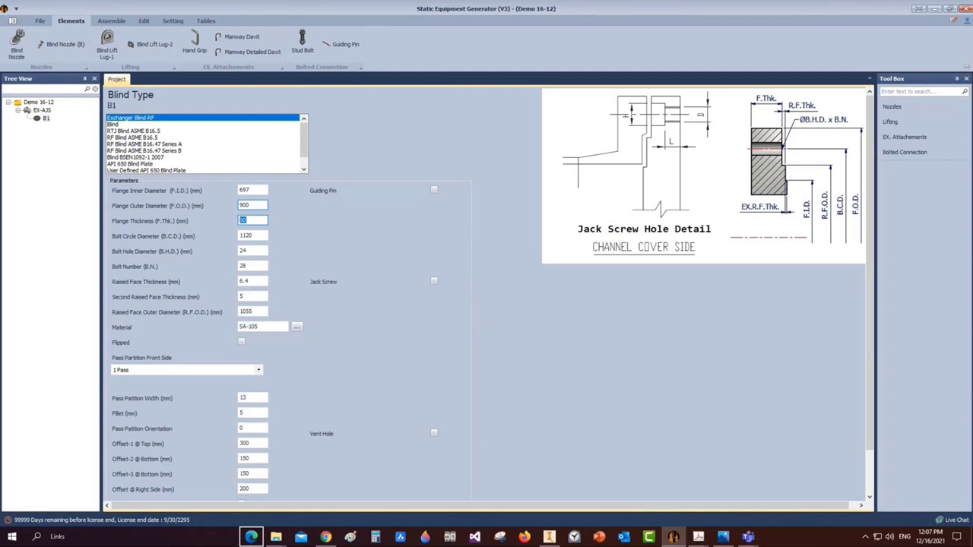
{"action": "type", "text": "65"}
{"action": "key", "text": "Tab"}
{"action": "type", "text": "8"}
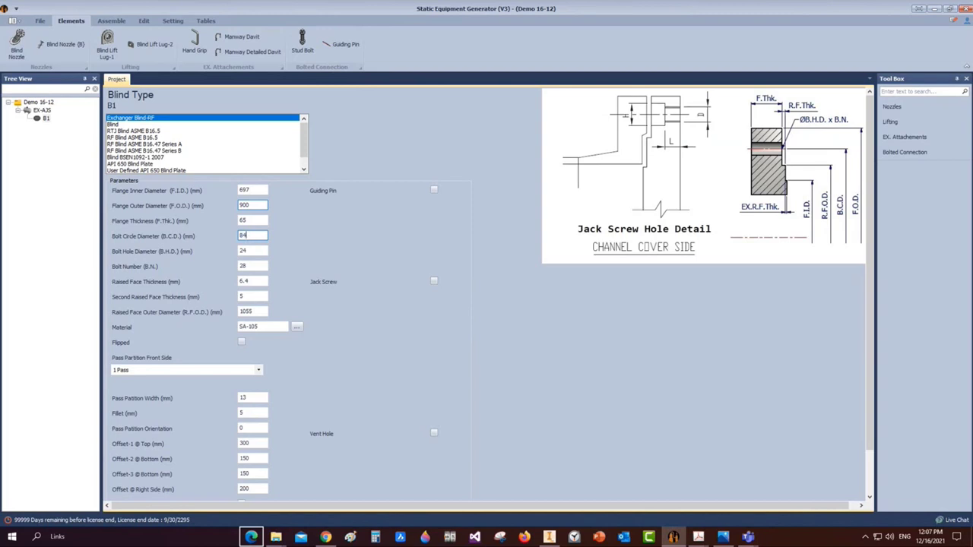
{"action": "type", "text": "42"}
Set bolt hole 28, 44 bolts, raised face thickness 5 and raised face OD 771
{"action": "key", "text": "Tab"}
{"action": "type", "text": "28"}
{"action": "key", "text": "Tab"}
{"action": "type", "text": "44"}
{"action": "key", "text": "Tab"}
{"action": "type", "text": "5"}
{"action": "key", "text": "Tab"}
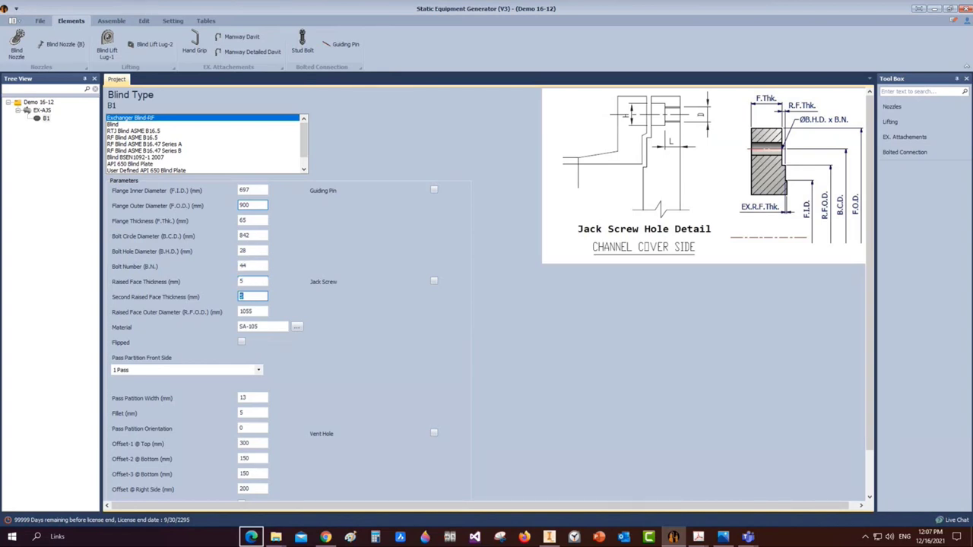
{"action": "key", "text": "Tab"}
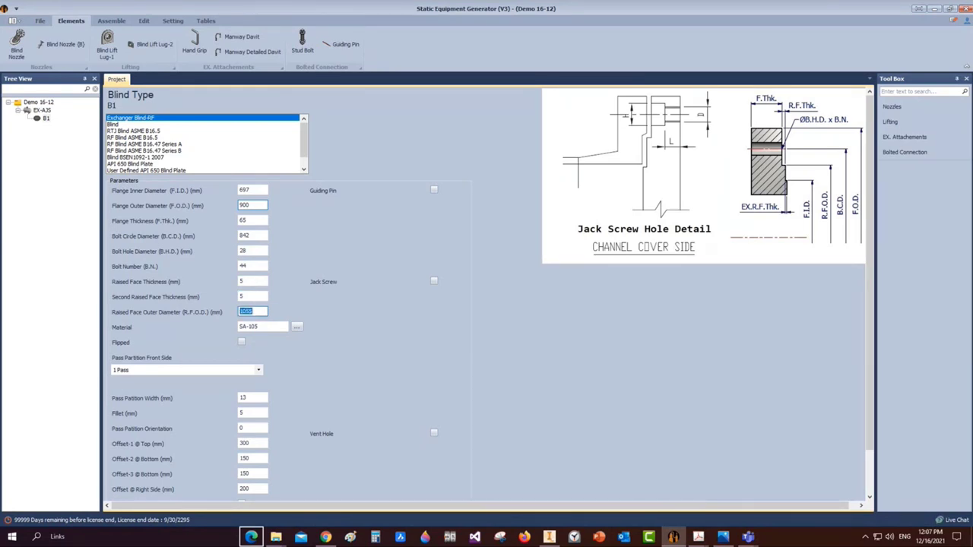
{"action": "type", "text": "771"}
{"action": "key", "text": "Tab"}
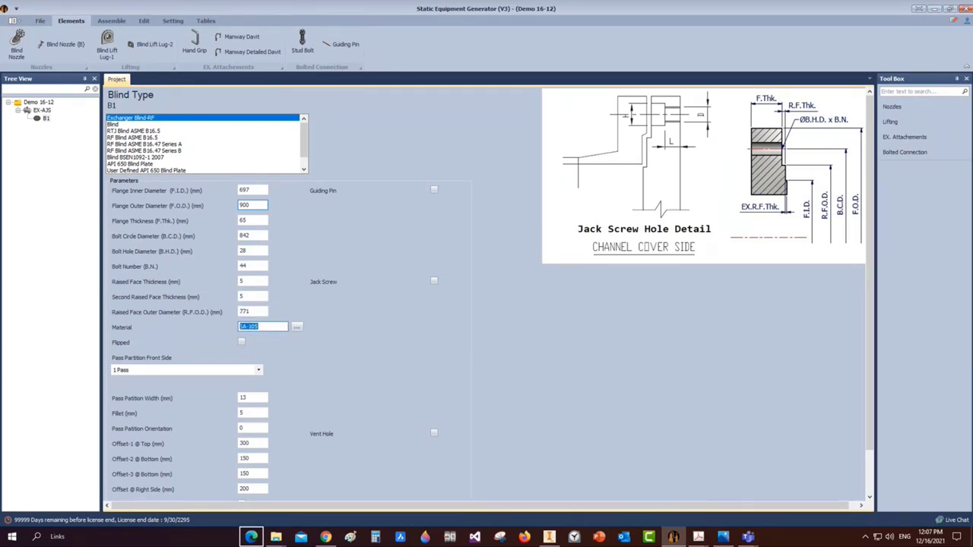
Choose the 6 Passes-Mixed or H-Banded partition with orientation 90
{"action": "left_click", "coordinate": [257, 369]}
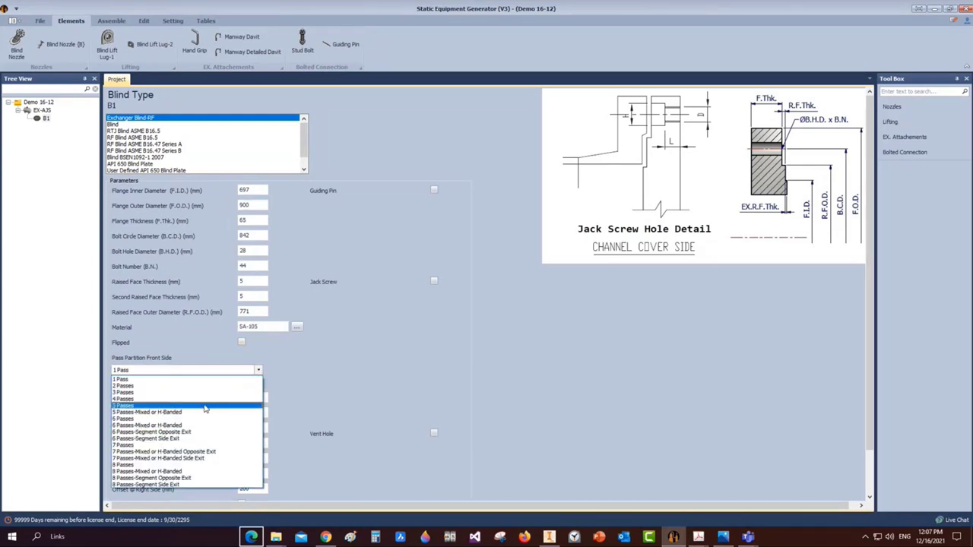
{"action": "left_click", "coordinate": [128, 427]}
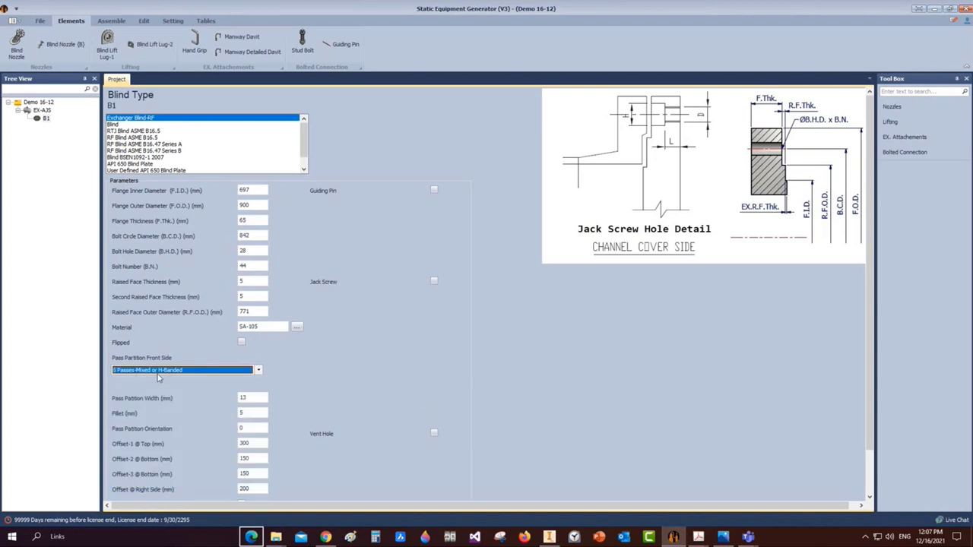
{"action": "left_click", "coordinate": [250, 396]}
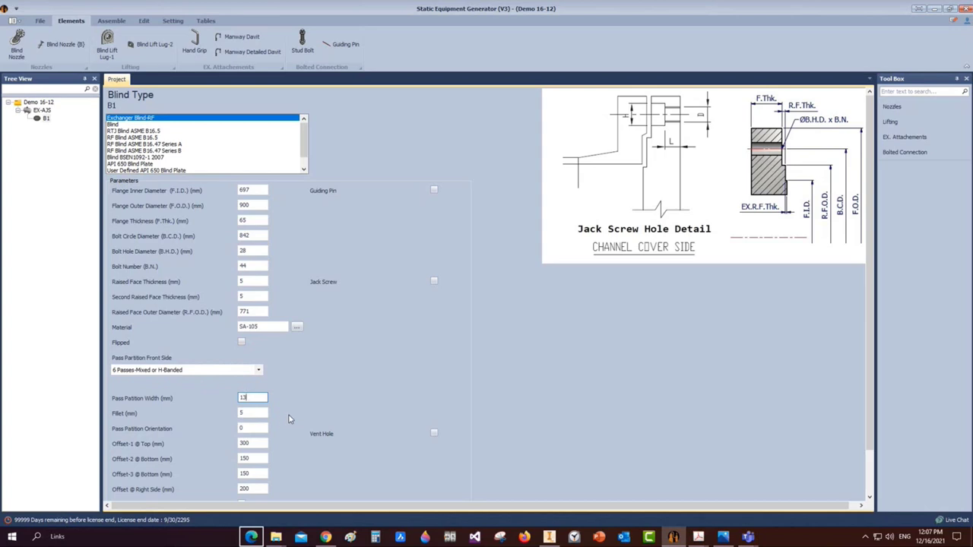
{"action": "left_click_drag", "start_coordinate": [258, 395], "coordinate": [211, 392]}
{"action": "key", "text": "Tab"}
{"action": "key", "text": "Tab"}
{"action": "type", "text": "90"}
{"action": "left_click_drag", "start_coordinate": [263, 428], "coordinate": [244, 436]}
Bring up the tubesheet drawing PDF in Acrobat for reference
{"action": "mouse_move", "coordinate": [700, 538]}
{"action": "left_click", "coordinate": [593, 505]}
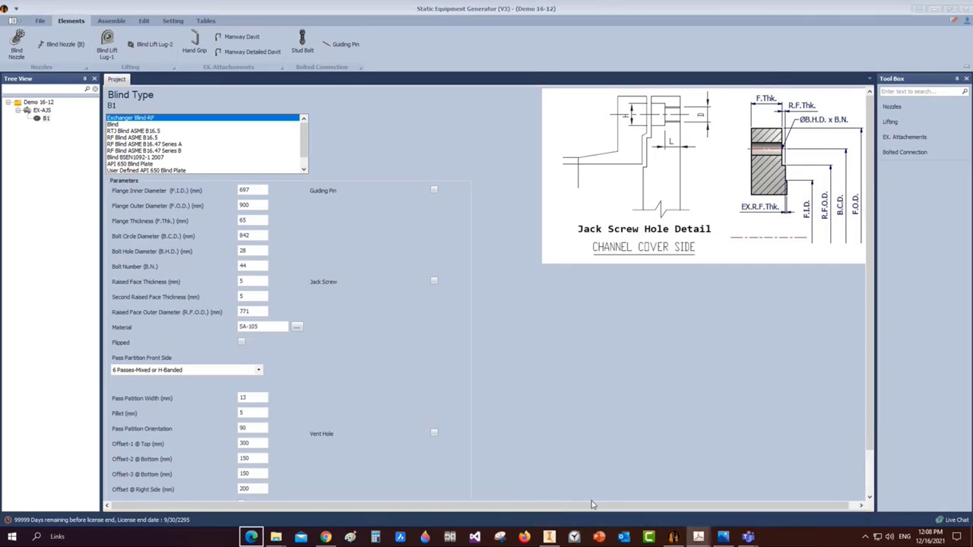
{"action": "scroll", "coordinate": [421, 166], "scroll_direction": "up", "scroll_amount": 2}
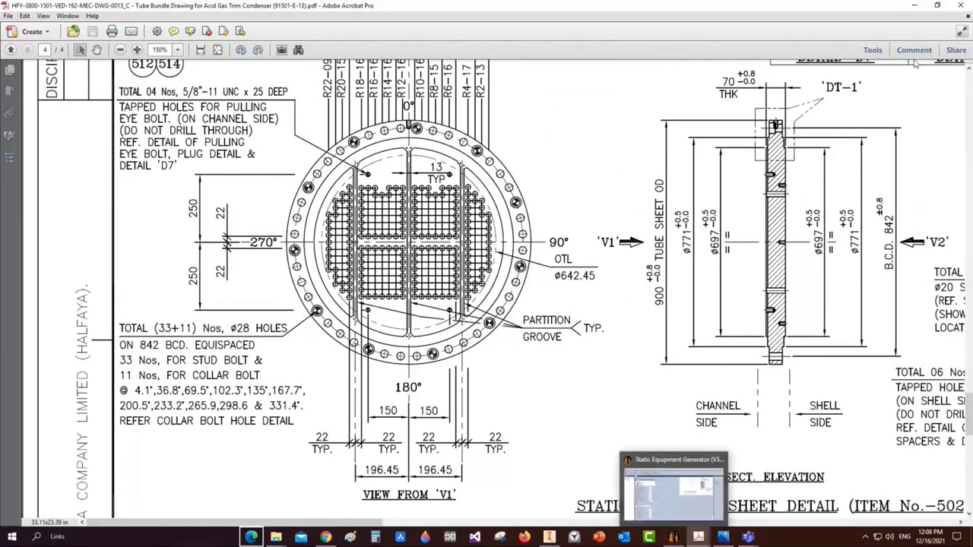
Set blind B1's Offset-1 @ Top and Offset-2 @ Bottom to 196.45 mm
{"action": "left_click", "coordinate": [916, 9]}
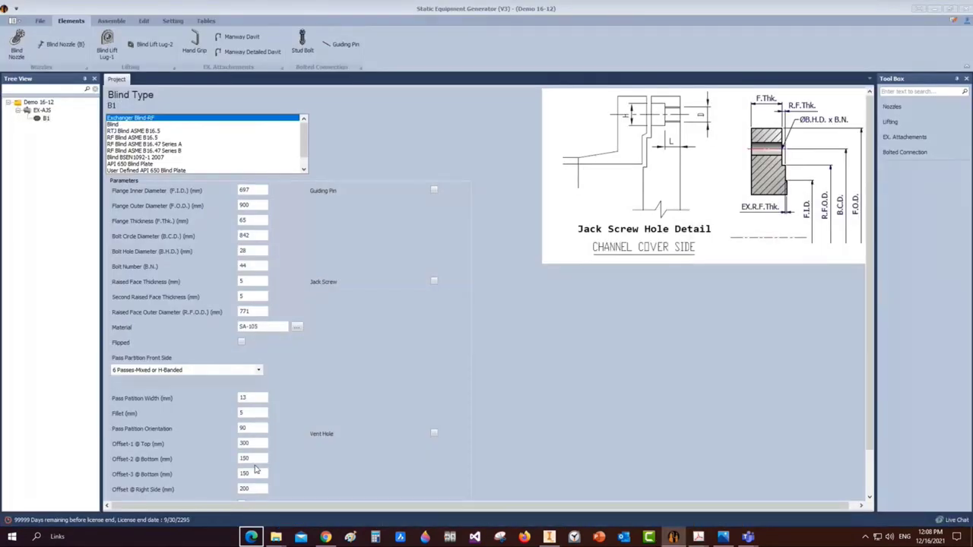
{"action": "double_click", "coordinate": [259, 442]}
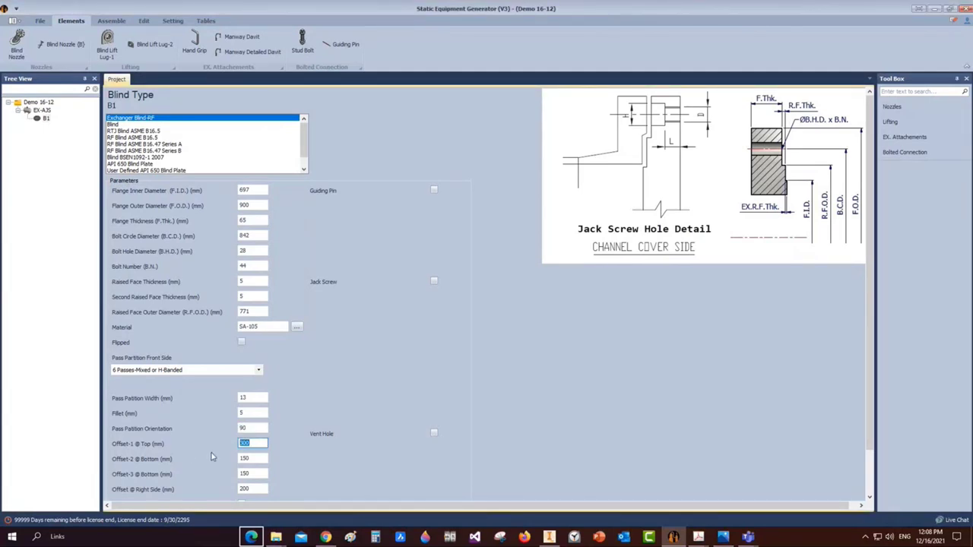
{"action": "type", "text": "196.45"}
{"action": "key", "text": "Tab"}
{"action": "type", "text": "196.45"}
Save blind B1's parameters and reselect EX-AJS in the Tree View
{"action": "scroll", "coordinate": [248, 474], "scroll_direction": "down", "scroll_amount": 2}
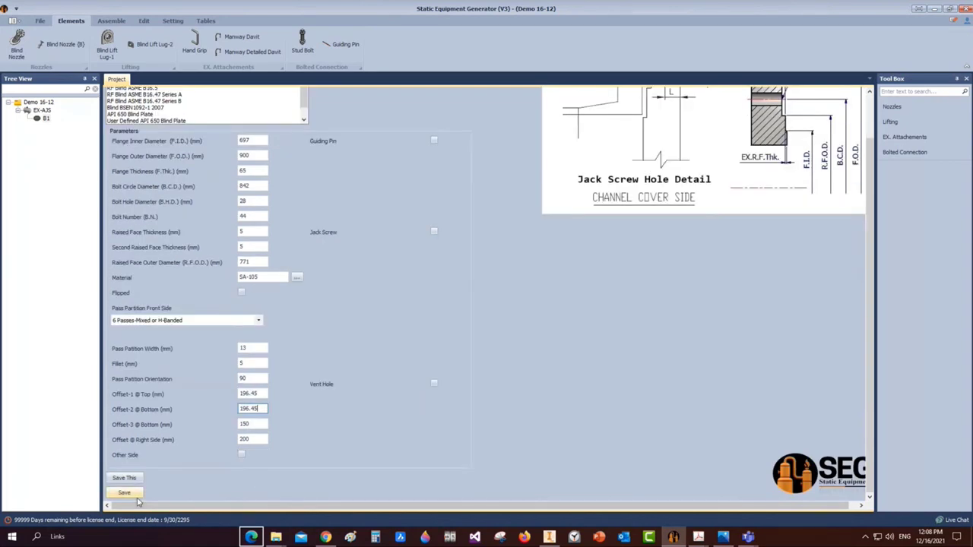
{"action": "left_click", "coordinate": [129, 494]}
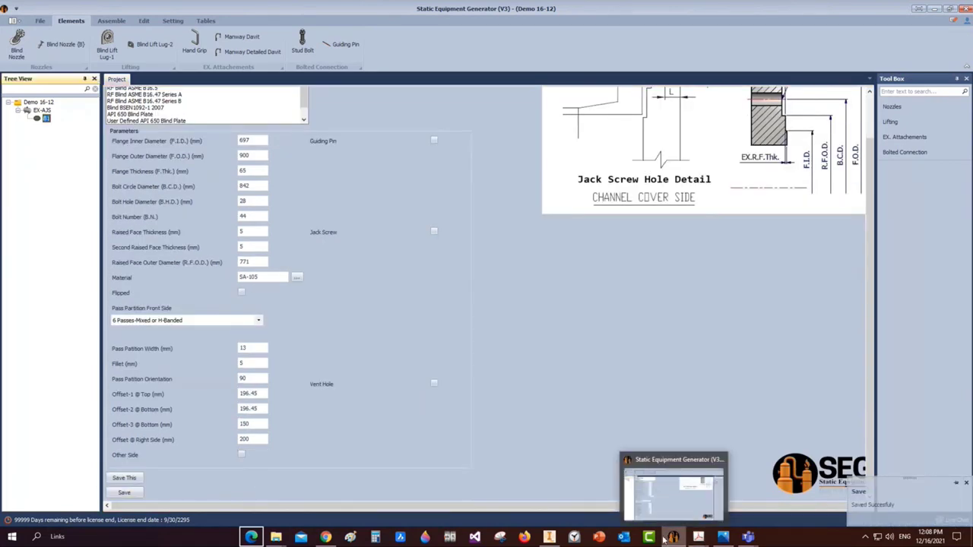
{"action": "mouse_move", "coordinate": [698, 538]}
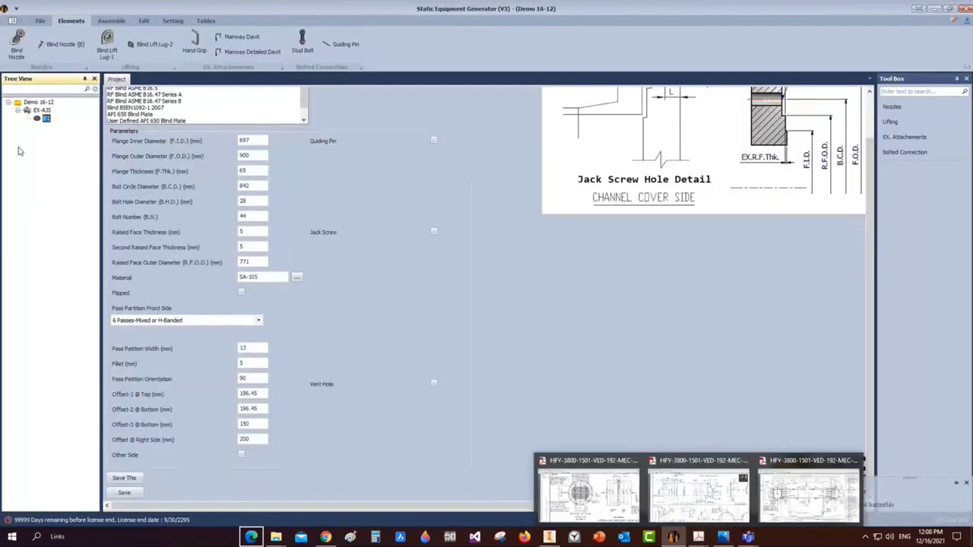
{"action": "left_click", "coordinate": [38, 111]}
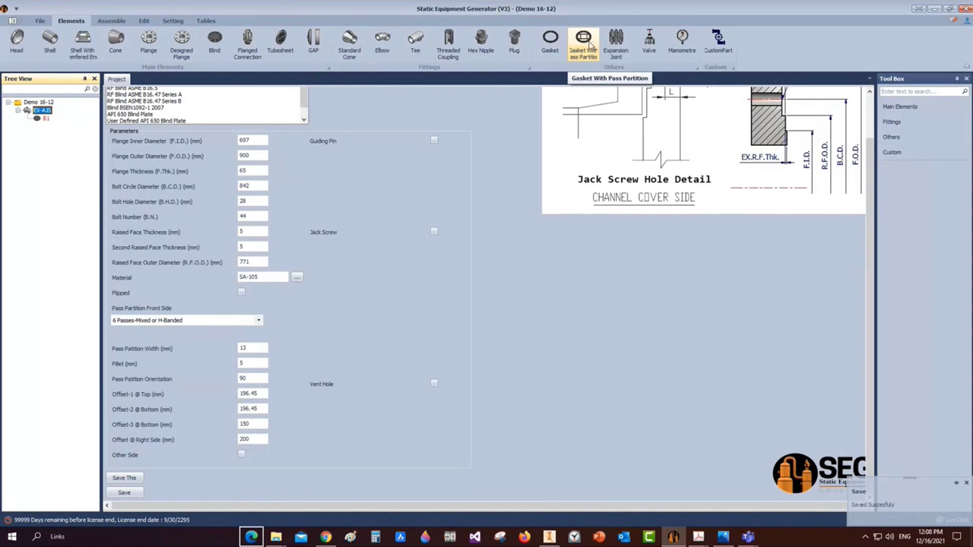
Add a Gasket With Pass Partition part named G1 under EX-AJS
{"action": "left_click", "coordinate": [591, 47]}
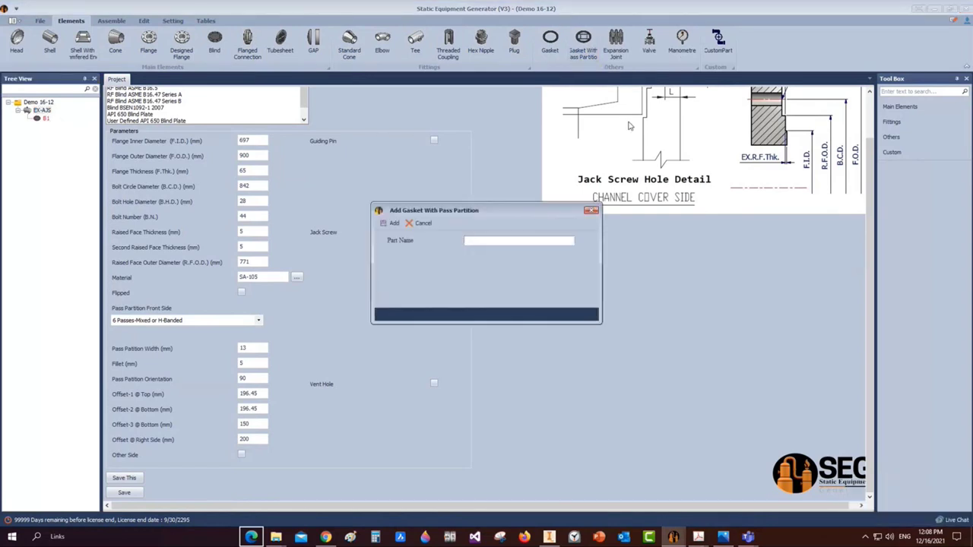
{"action": "type", "text": "G1"}
{"action": "left_click", "coordinate": [390, 224]}
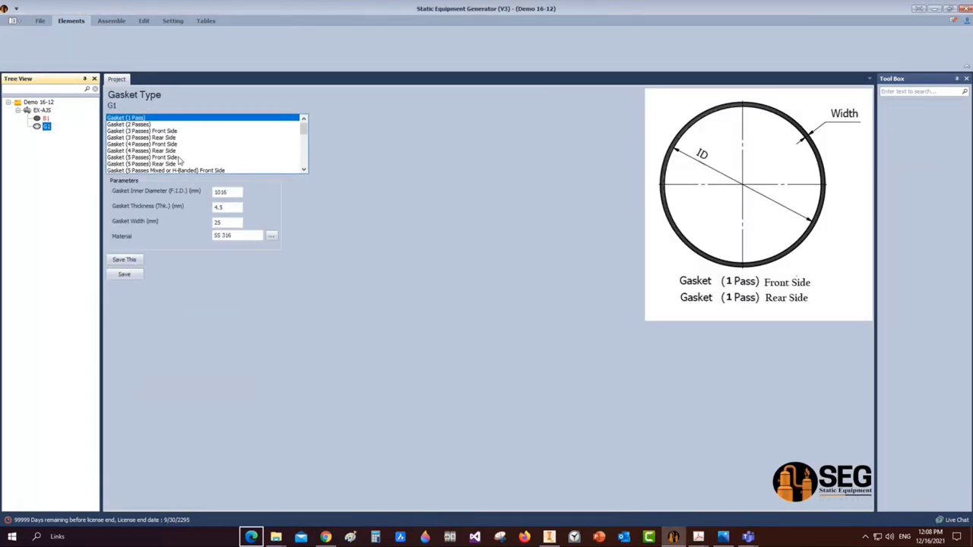
Choose the Gasket (6 Passes Mixed or H-Banded) Front Side type and consult the tubesheet drawing
{"action": "scroll", "coordinate": [164, 137], "scroll_direction": "down", "scroll_amount": 1}
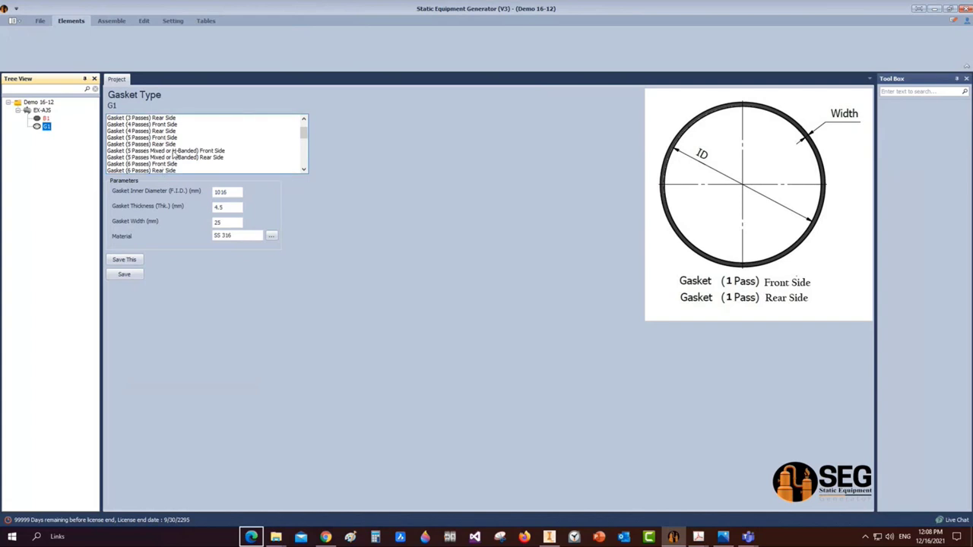
{"action": "scroll", "coordinate": [137, 165], "scroll_direction": "down", "scroll_amount": 1}
{"action": "left_click", "coordinate": [149, 158]}
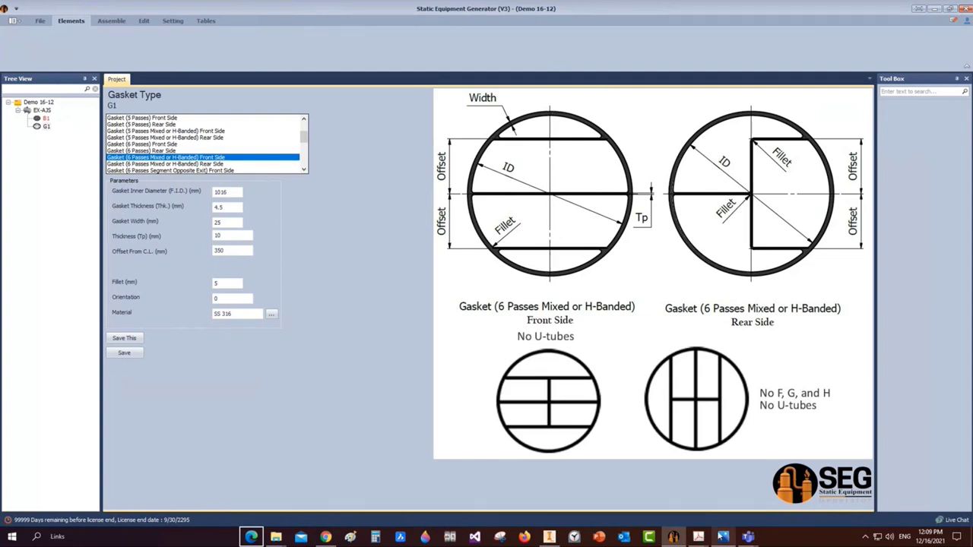
{"action": "mouse_move", "coordinate": [722, 537]}
{"action": "left_click", "coordinate": [723, 486]}
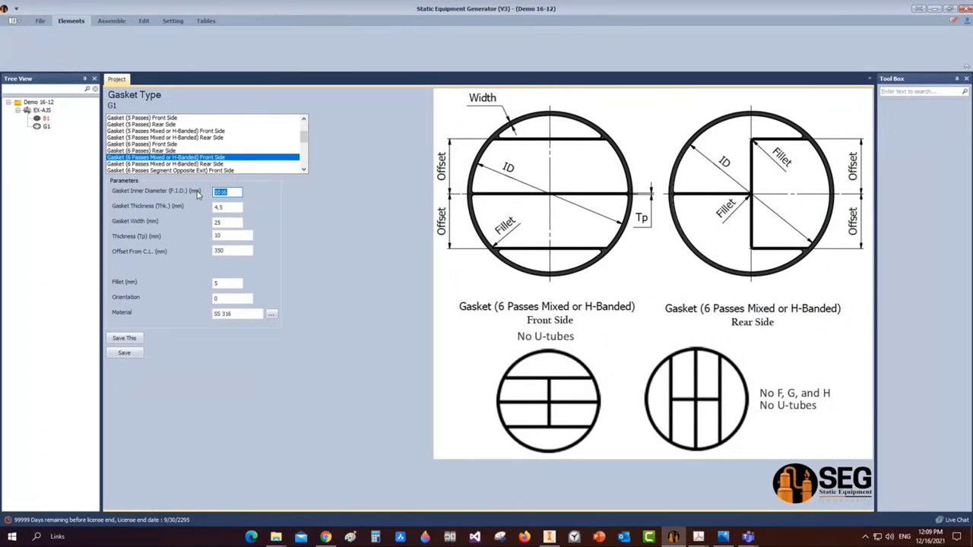
Enter gasket ID 745, thickness 3, width 13, offset 196.45, orientation 90, and save G1
{"action": "type", "text": "745"}
{"action": "key", "text": "Tab"}
{"action": "type", "text": "3"}
{"action": "key", "text": "Tab"}
{"action": "type", "text": "13"}
{"action": "key", "text": "Tab"}
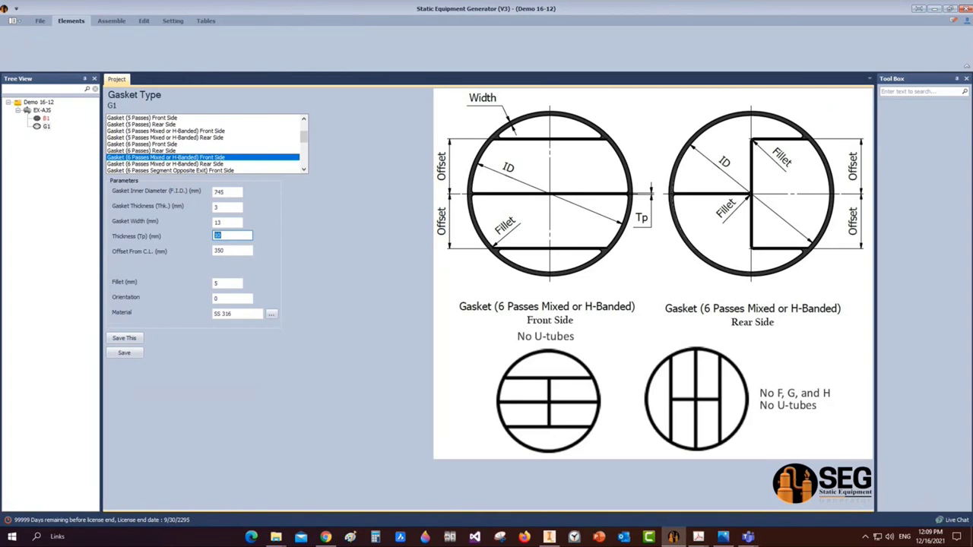
{"action": "key", "text": "Tab"}
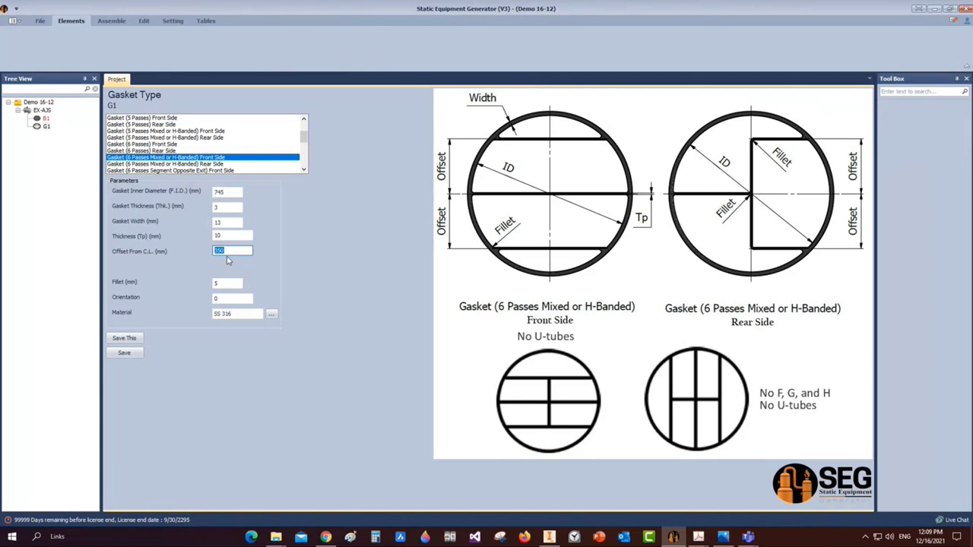
{"action": "type", "text": "196.45"}
{"action": "left_click", "coordinate": [226, 301]}
{"action": "type", "text": "90"}
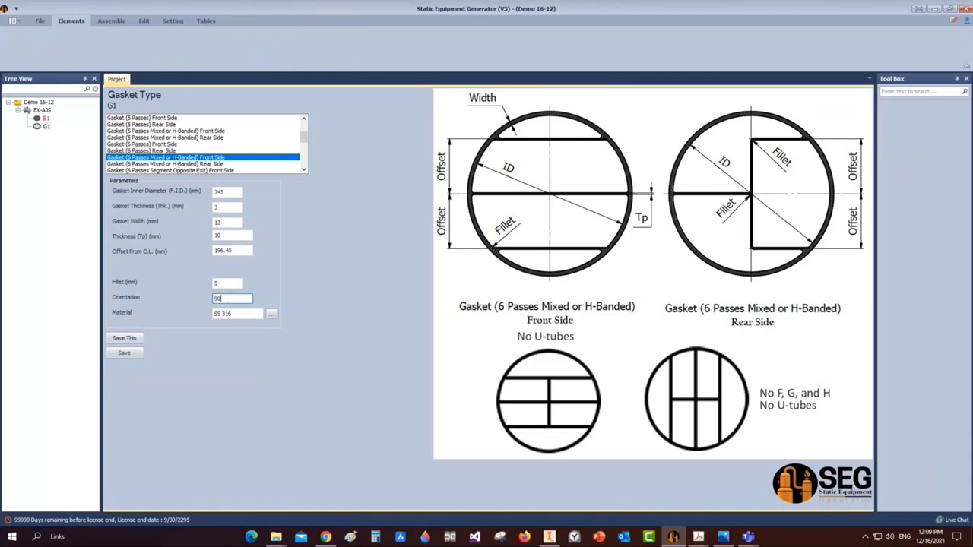
{"action": "left_click", "coordinate": [124, 353]}
Turn on parent and child preview in Application Settings and save them
{"action": "left_click", "coordinate": [112, 20]}
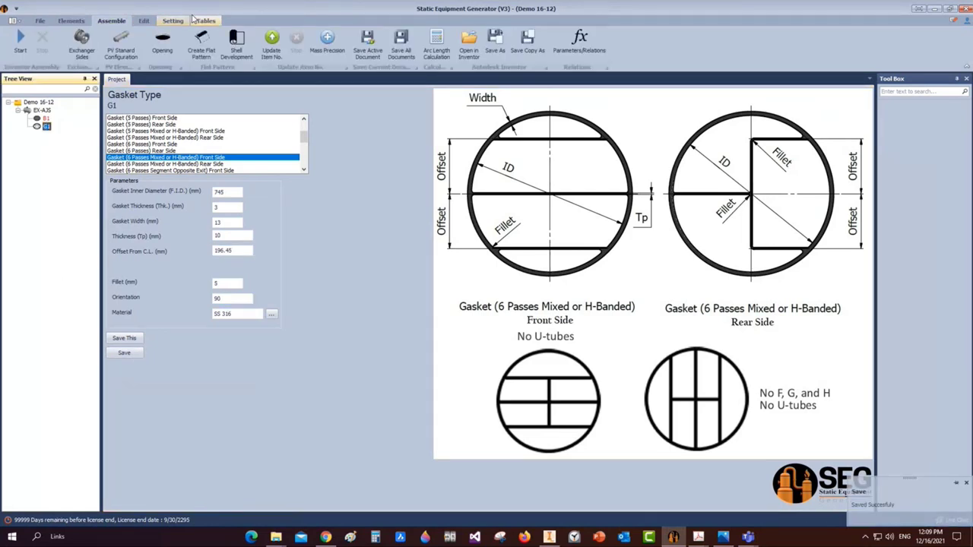
{"action": "left_click", "coordinate": [173, 21]}
{"action": "left_click", "coordinate": [151, 45]}
{"action": "left_click", "coordinate": [460, 170]}
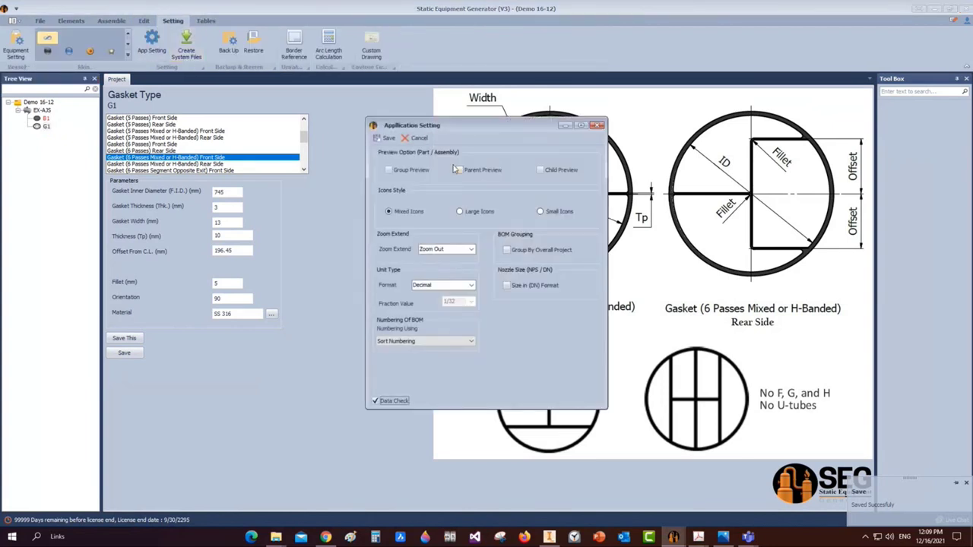
{"action": "left_click", "coordinate": [541, 170]}
{"action": "left_click", "coordinate": [387, 139]}
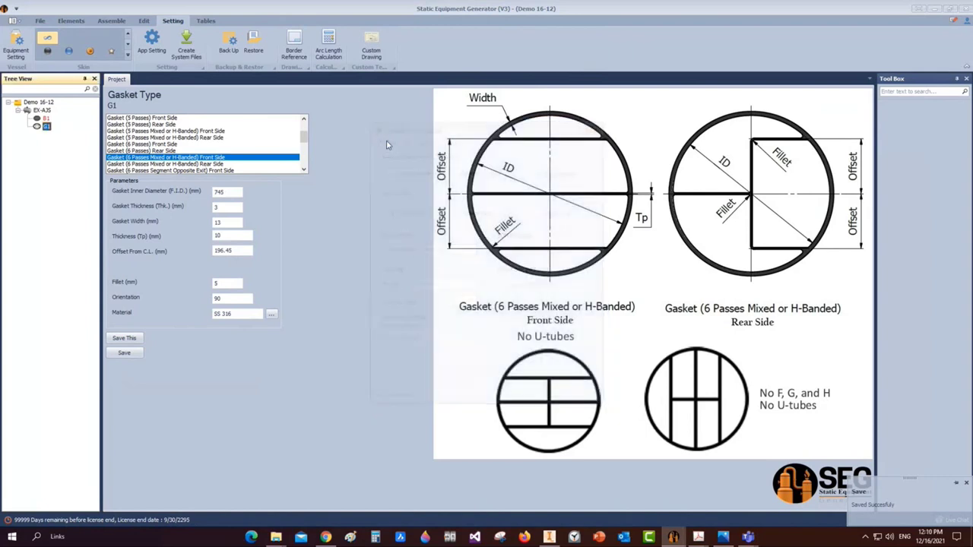
{"action": "left_click", "coordinate": [111, 20]}
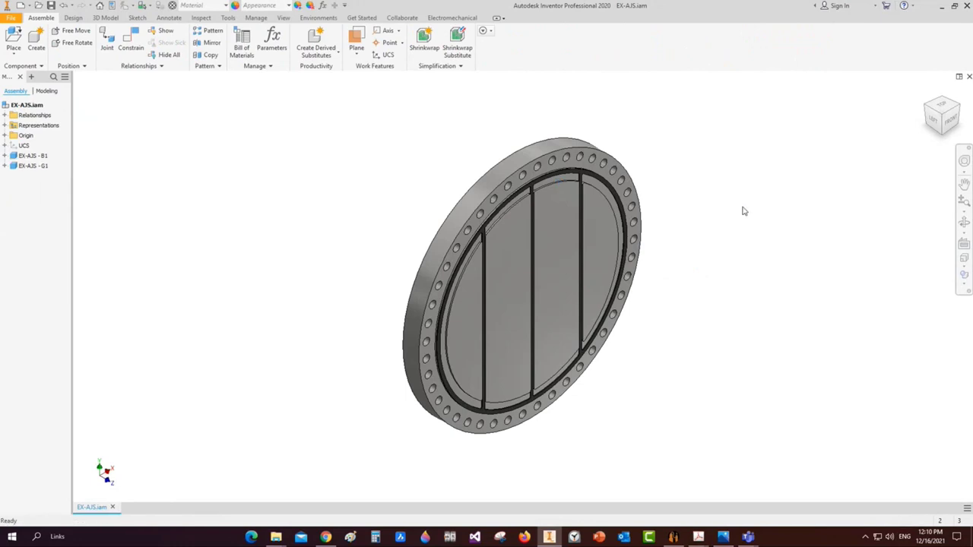
Switch from Inventor back to Static Equipment Generator and bring up the Acrobat drawing
{"action": "left_click", "coordinate": [674, 536]}
{"action": "mouse_move", "coordinate": [698, 536]}
{"action": "left_click", "coordinate": [695, 494]}
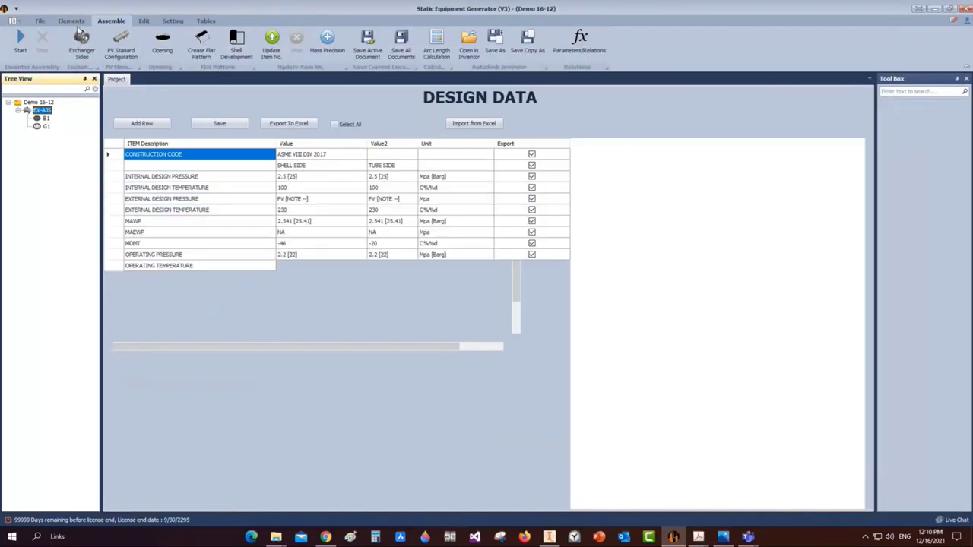
Add designed flange F1 and set its type to Integral Weld Neck-Grooved Face
{"action": "left_click", "coordinate": [71, 20]}
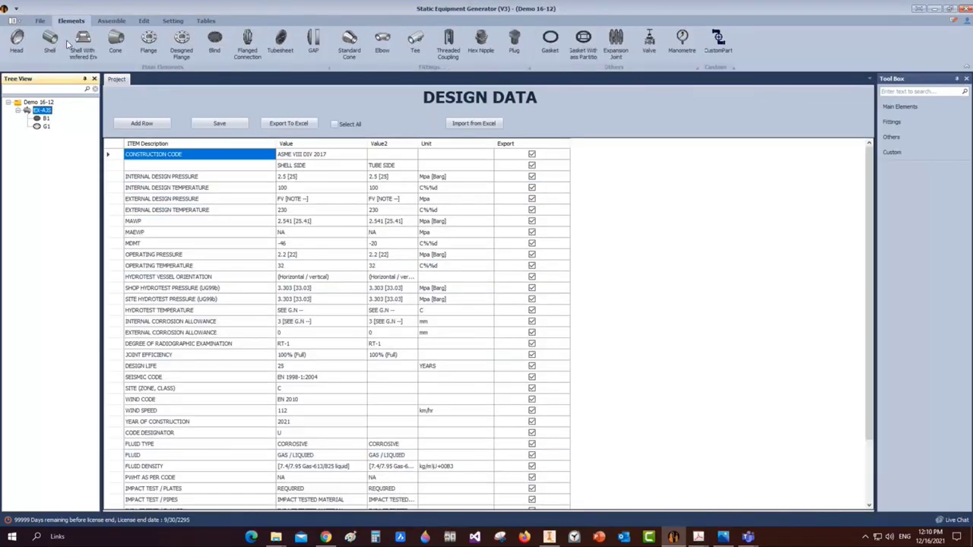
{"action": "left_click", "coordinate": [181, 44]}
{"action": "type", "text": "F1"}
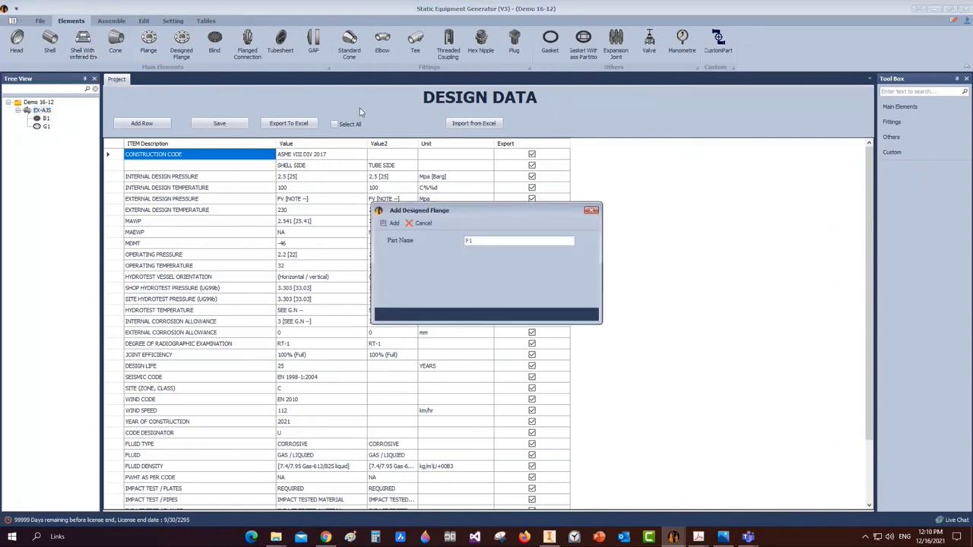
{"action": "left_click", "coordinate": [393, 223]}
{"action": "left_click", "coordinate": [36, 136]}
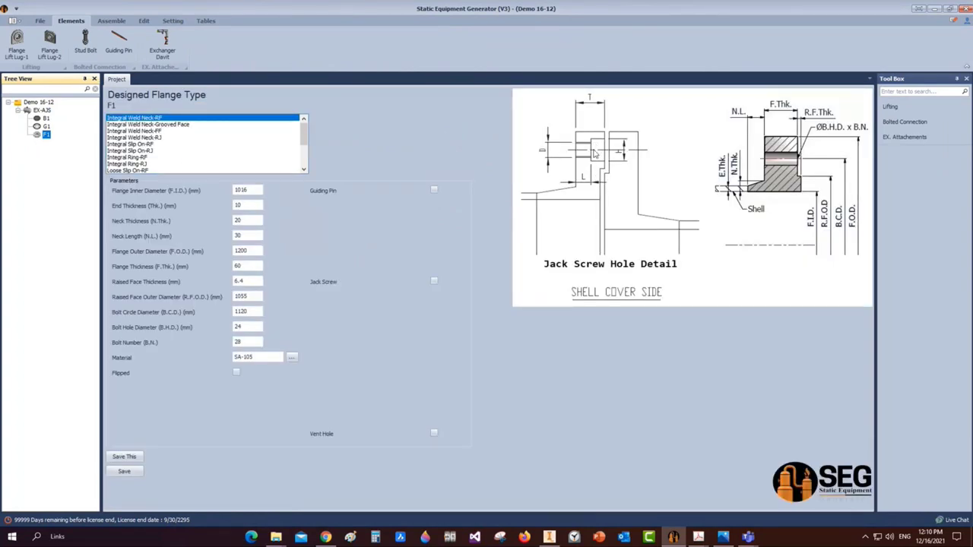
{"action": "left_click", "coordinate": [148, 131]}
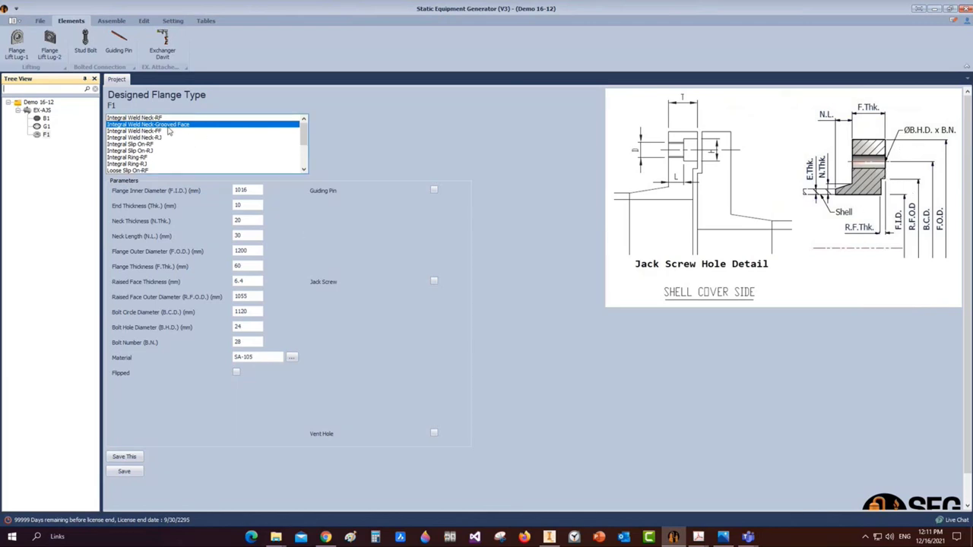
Enter F1's ID 700, end thickness 12, neck thickness 20, neck length 45, OD 900, thickness 90
{"action": "left_click", "coordinate": [250, 191]}
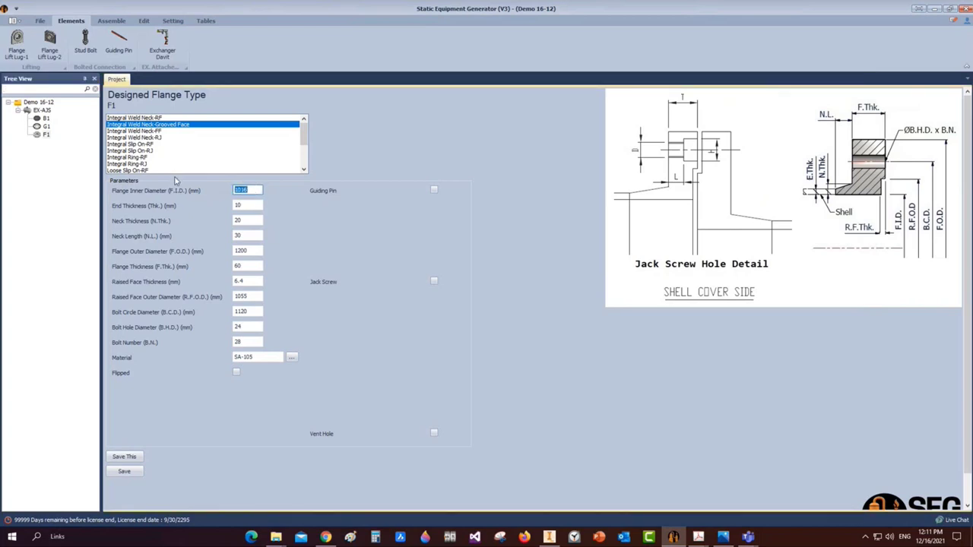
{"action": "type", "text": "700"}
{"action": "key", "text": "Tab"}
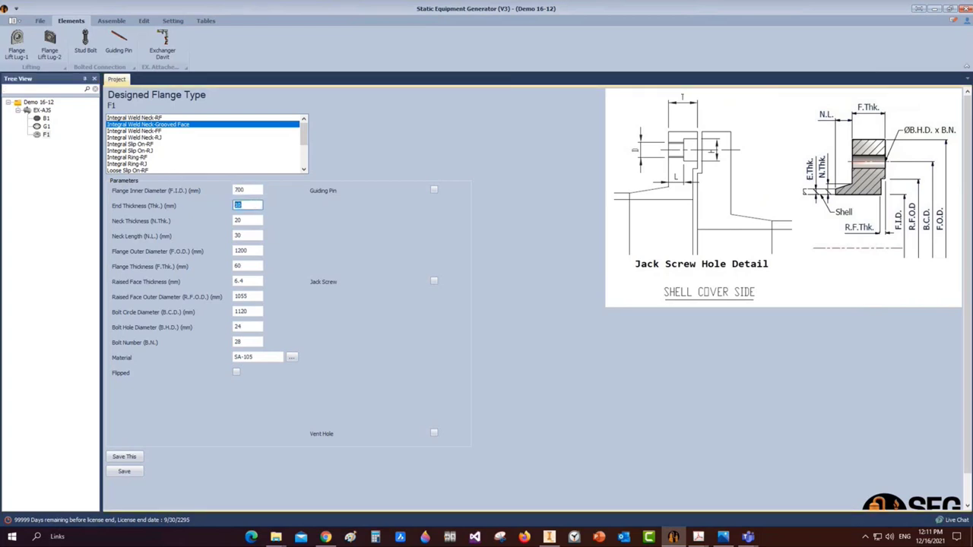
{"action": "type", "text": "12"}
{"action": "key", "text": "Tab"}
{"action": "type", "text": "20"}
{"action": "key", "text": "Tab"}
{"action": "type", "text": "45"}
{"action": "key", "text": "Tab"}
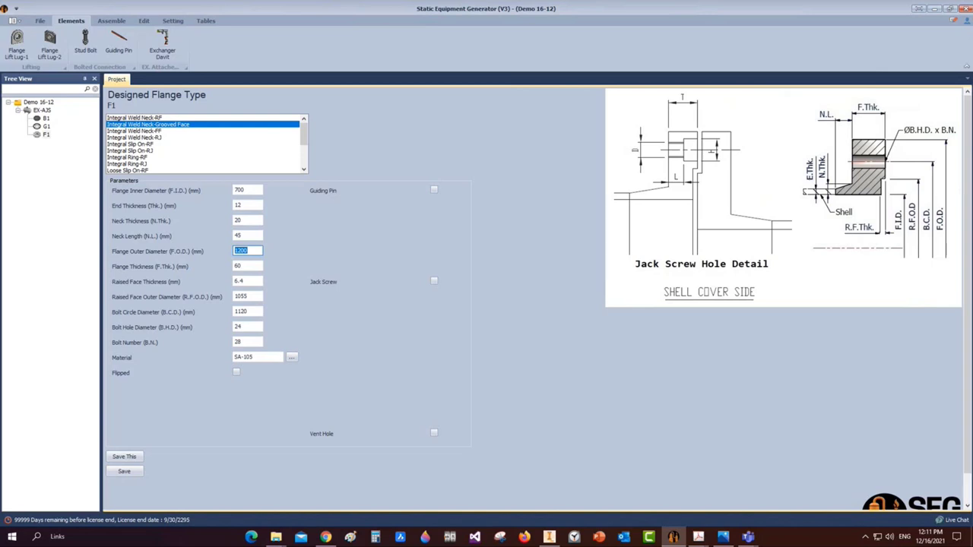
{"action": "type", "text": "900"}
{"action": "key", "text": "Tab"}
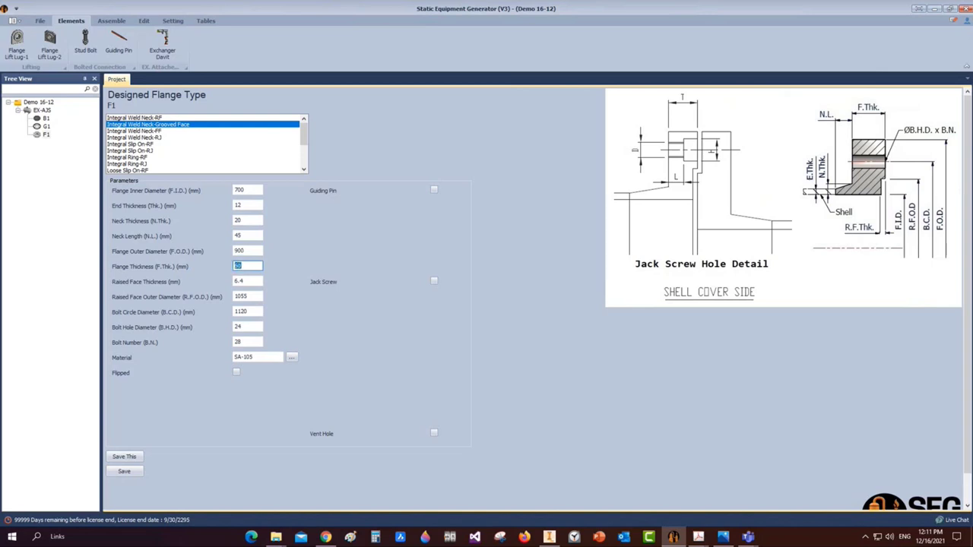
{"action": "type", "text": "90"}
Set raised face 5 thick with 774 OD, bolt circle 842, 28 holes, 44 bolts
{"action": "key", "text": "Tab"}
{"action": "type", "text": "5"}
{"action": "key", "text": "Tab"}
{"action": "type", "text": "774"}
{"action": "key", "text": "Tab"}
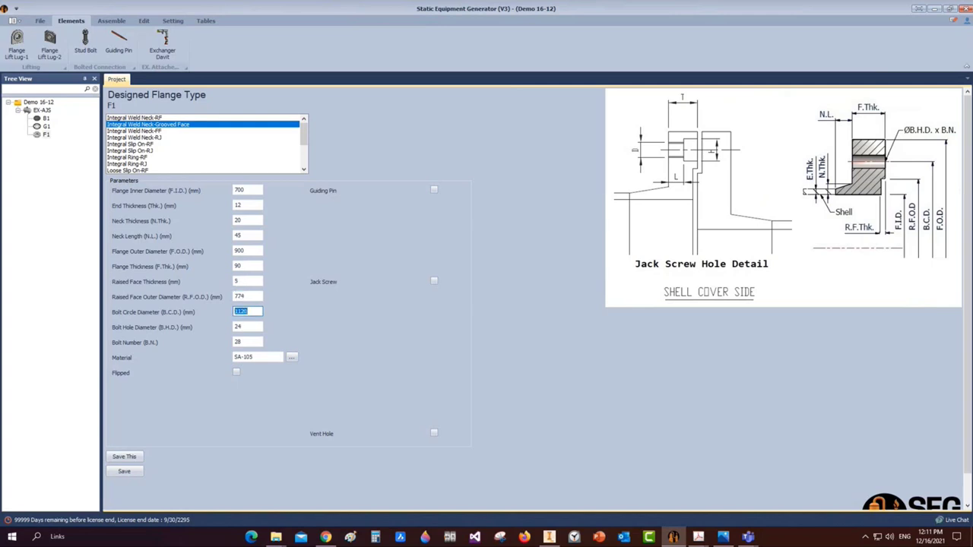
{"action": "type", "text": "842"}
{"action": "key", "text": "Tab"}
{"action": "type", "text": "28"}
{"action": "key", "text": "Tab"}
{"action": "type", "text": "44"}
{"action": "key", "text": "Tab"}
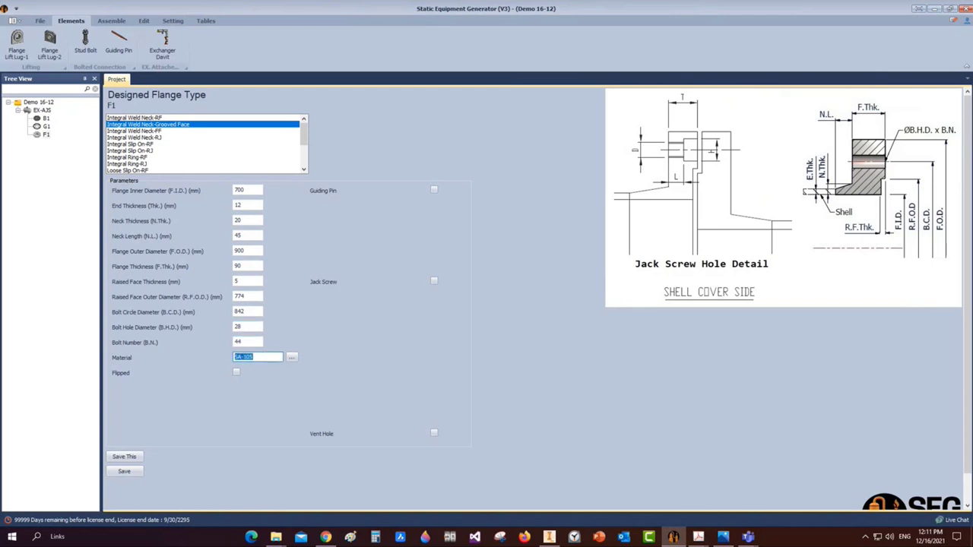
Mark flange F1 as flipped and save it
{"action": "left_click", "coordinate": [237, 372]}
{"action": "left_click", "coordinate": [124, 471]}
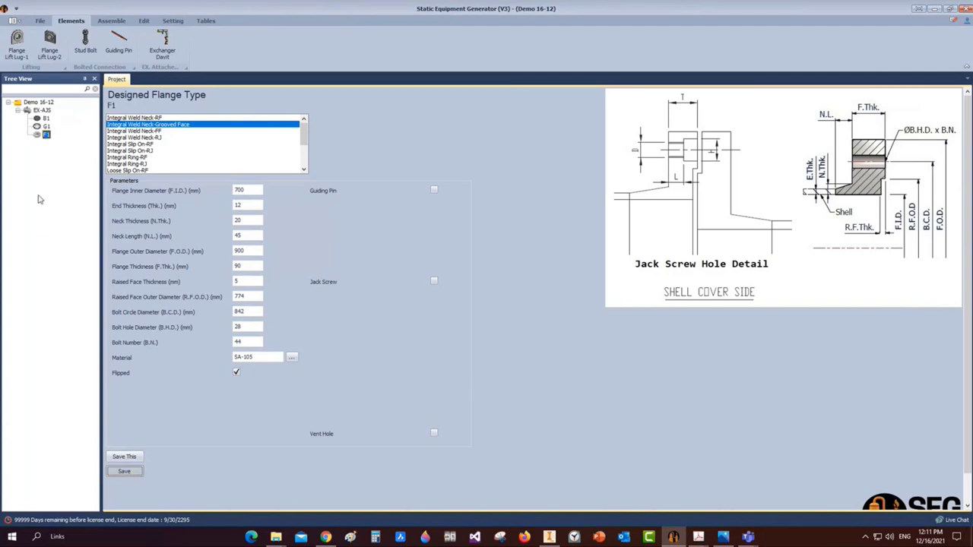
{"action": "left_click", "coordinate": [42, 110]}
{"action": "left_click", "coordinate": [49, 42]}
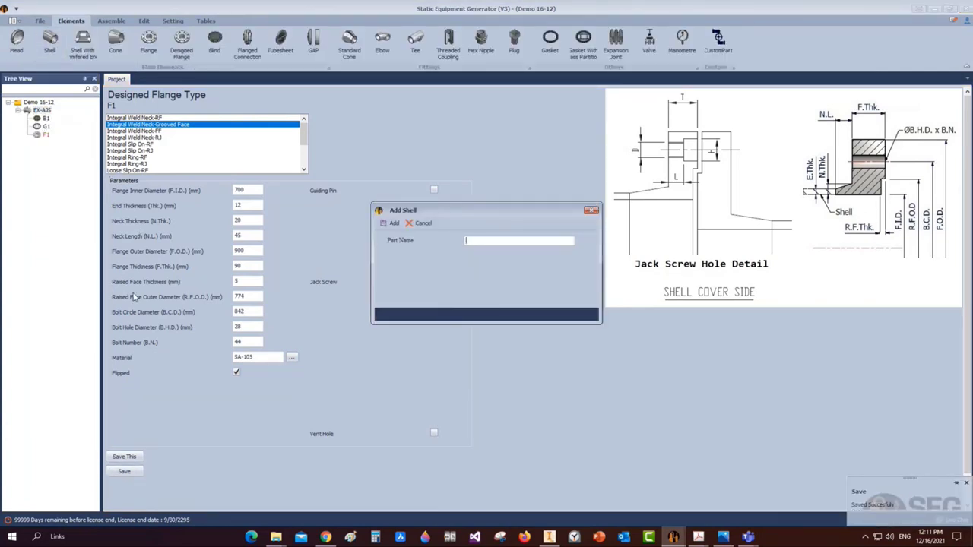
Name the new shell Can-1 and open its parameters
{"action": "type", "text": "Can-1"}
{"action": "left_click", "coordinate": [391, 223]}
{"action": "left_click", "coordinate": [51, 143]}
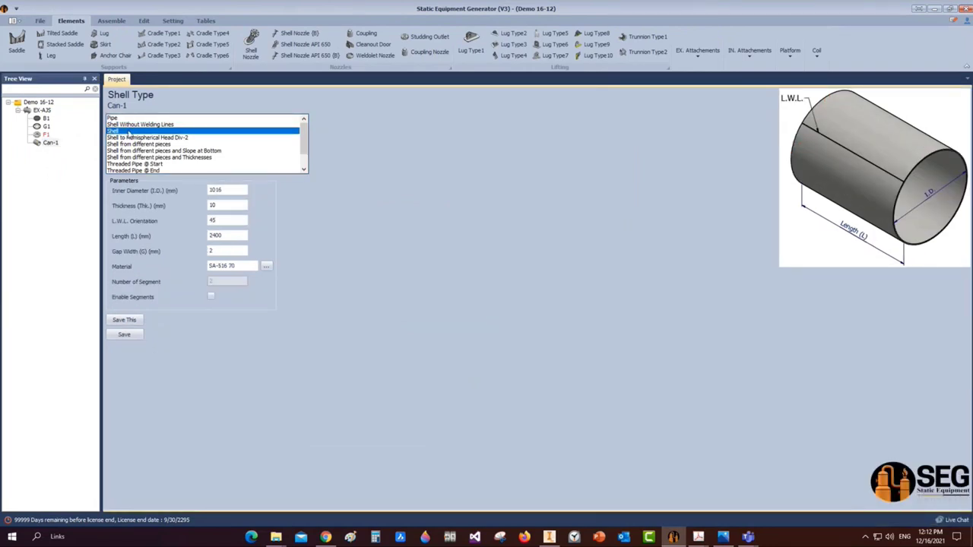
Enter I.D. 700, thickness 12, L.W.L. 125 and length 400, and save Can-1
{"action": "double_click", "coordinate": [230, 190]}
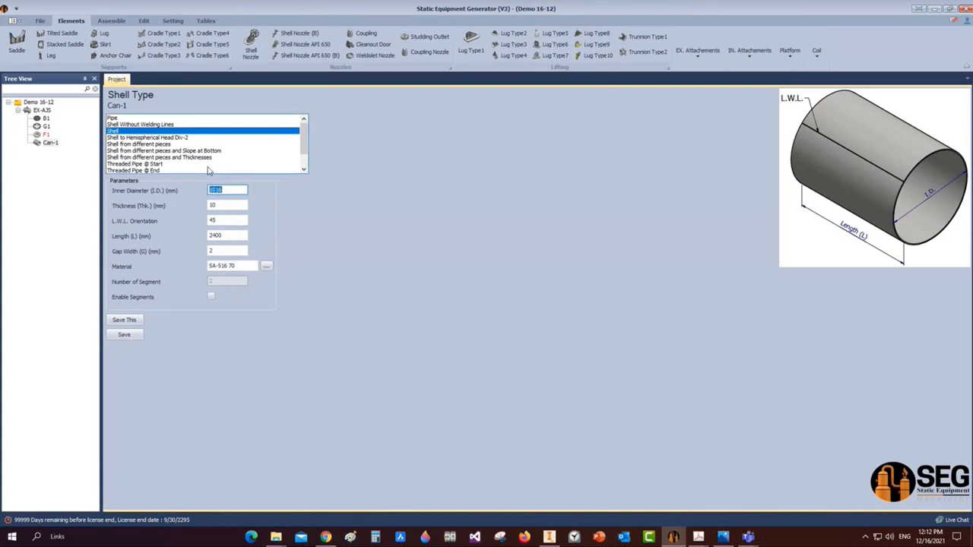
{"action": "type", "text": "700"}
{"action": "key", "text": "Tab"}
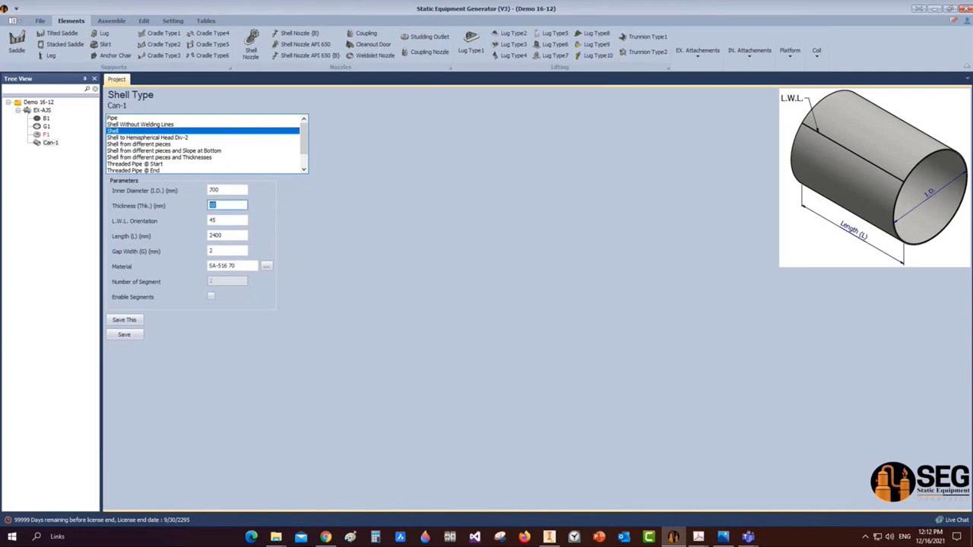
{"action": "type", "text": "12"}
{"action": "key", "text": "Tab"}
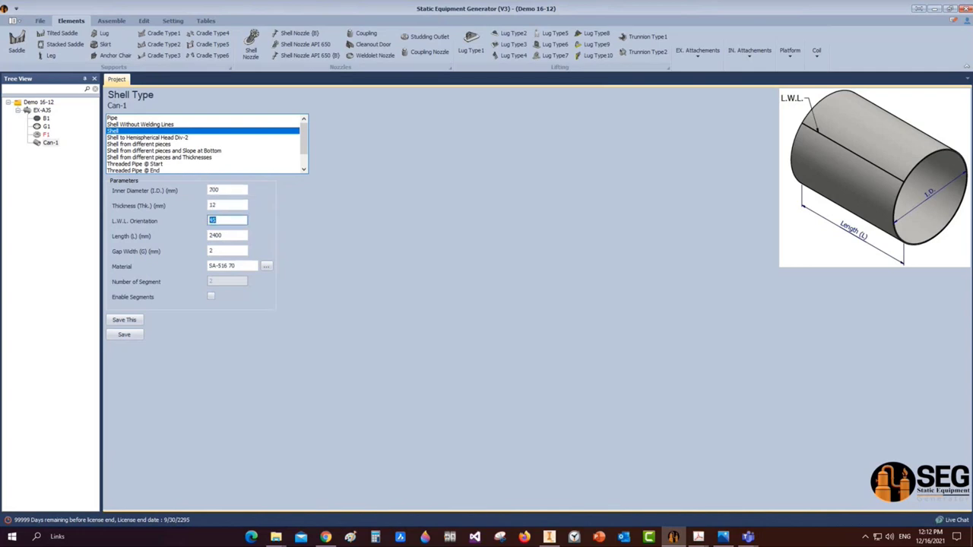
{"action": "type", "text": "125"}
{"action": "key", "text": "Tab"}
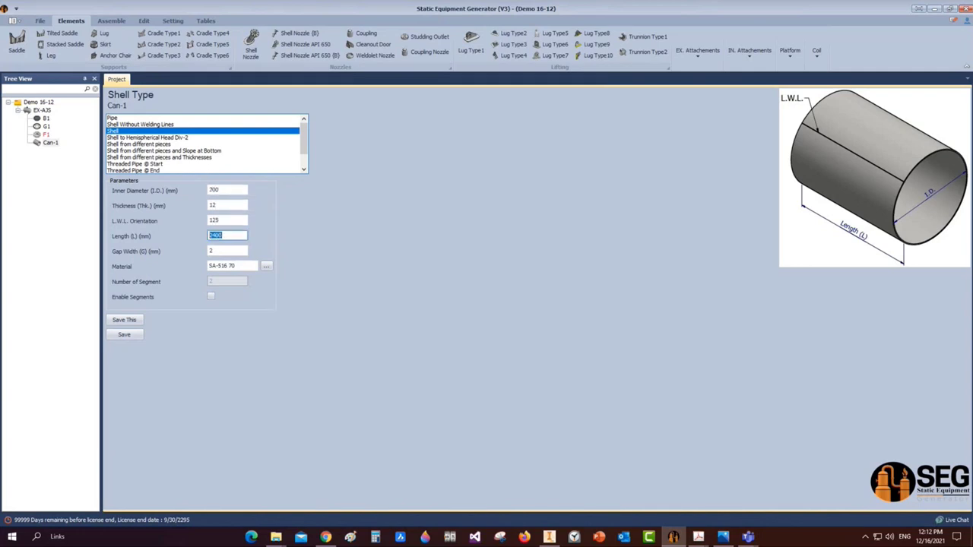
{"action": "type", "text": "400"}
{"action": "left_click", "coordinate": [124, 334]}
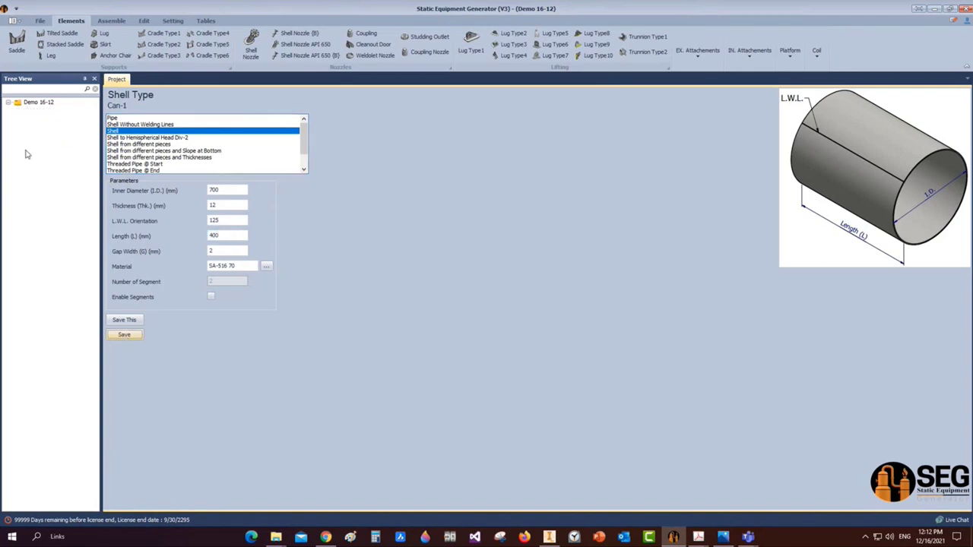
{"action": "left_click", "coordinate": [42, 110]}
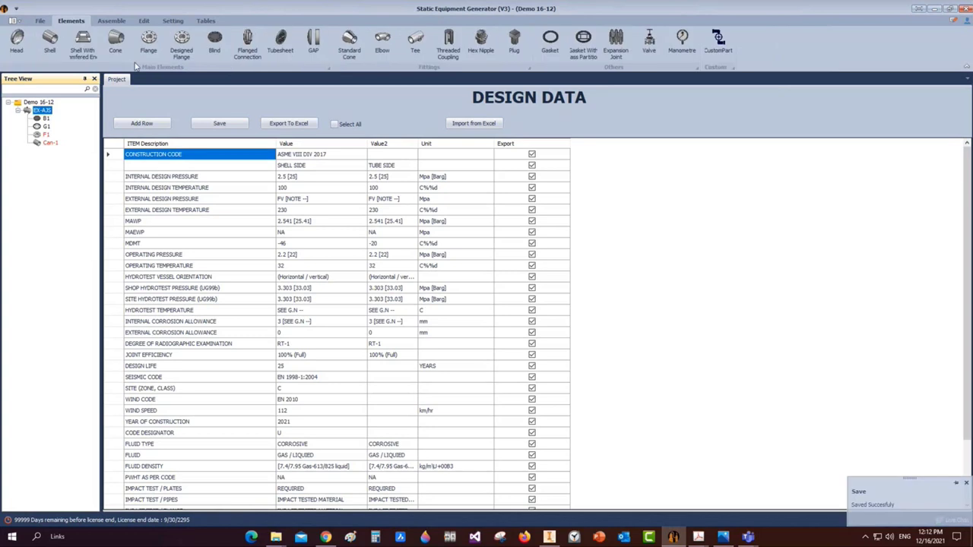
Add designed flange F2 based on F1 and clear its Flipped option
{"action": "left_click", "coordinate": [148, 42]}
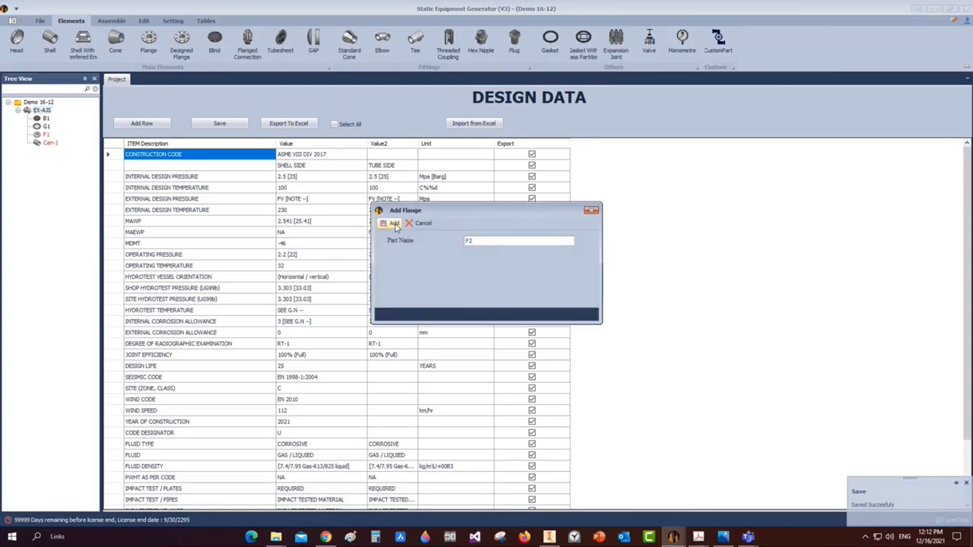
{"action": "left_click", "coordinate": [593, 211]}
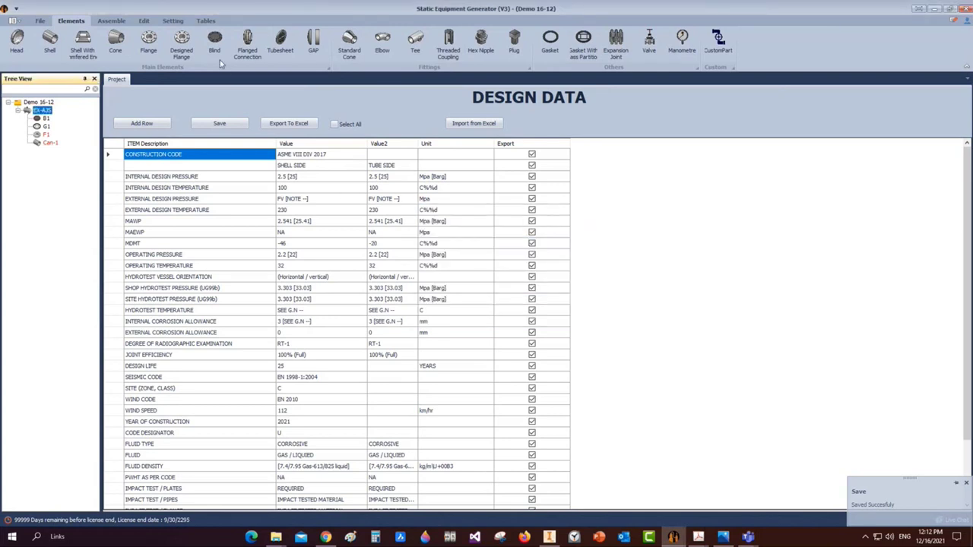
{"action": "left_click", "coordinate": [181, 42]}
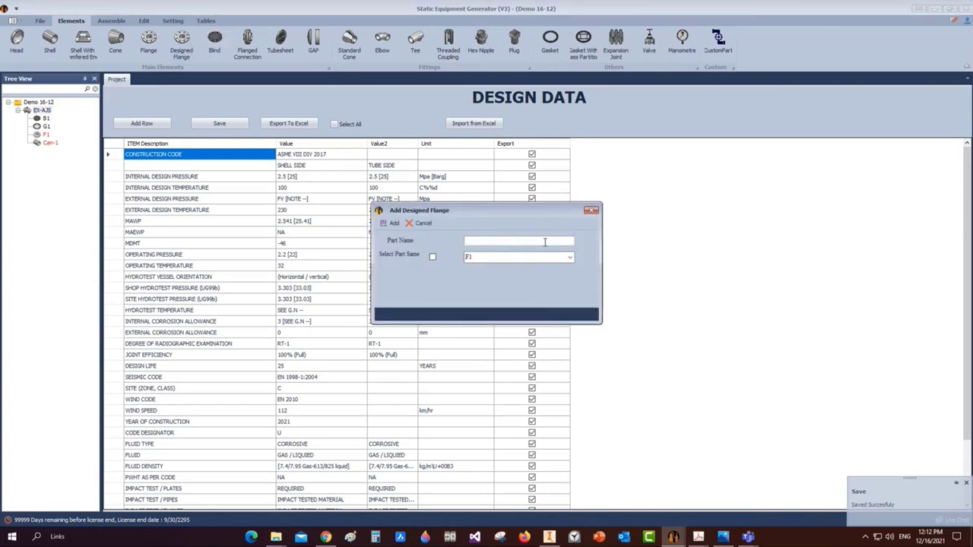
{"action": "type", "text": "F2"}
{"action": "left_click", "coordinate": [432, 256]}
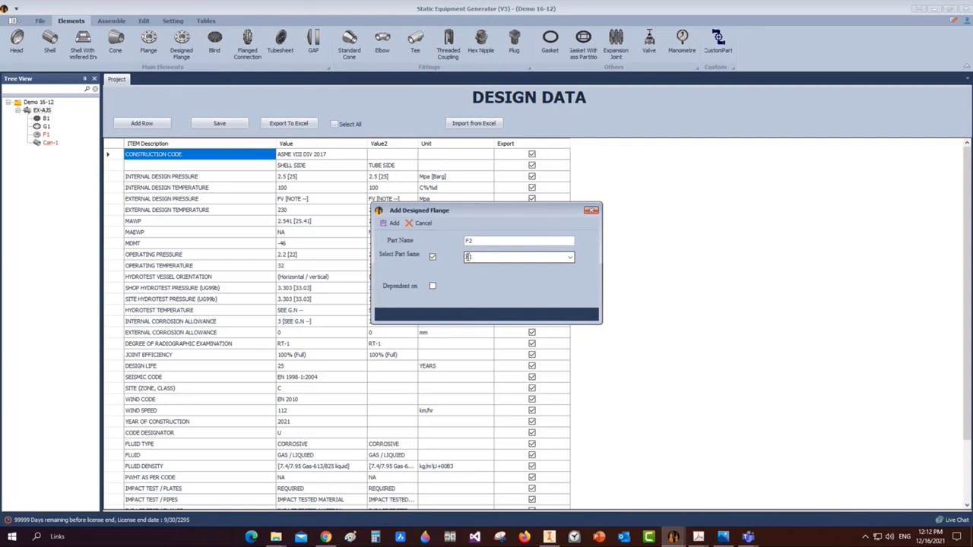
{"action": "left_click", "coordinate": [393, 223]}
{"action": "left_click", "coordinate": [46, 151]}
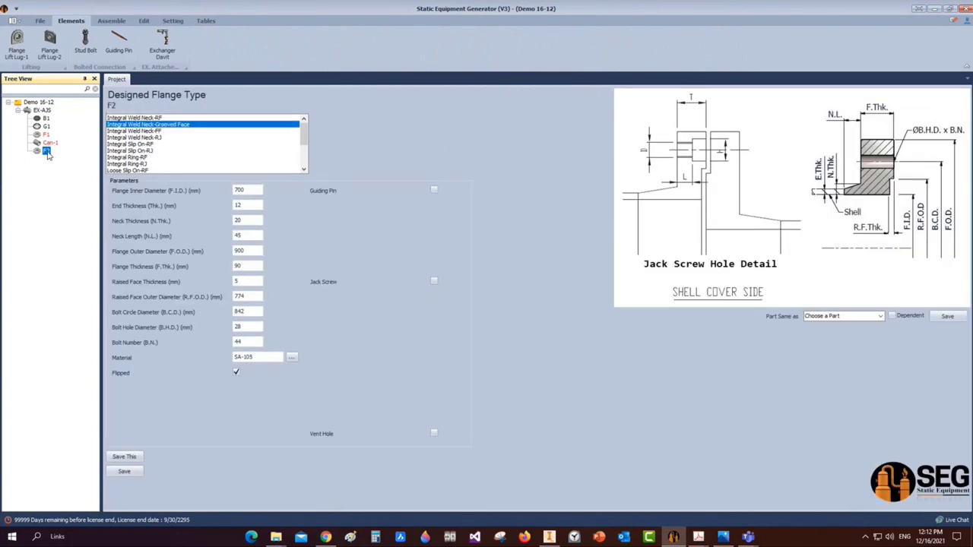
{"action": "left_click", "coordinate": [236, 373]}
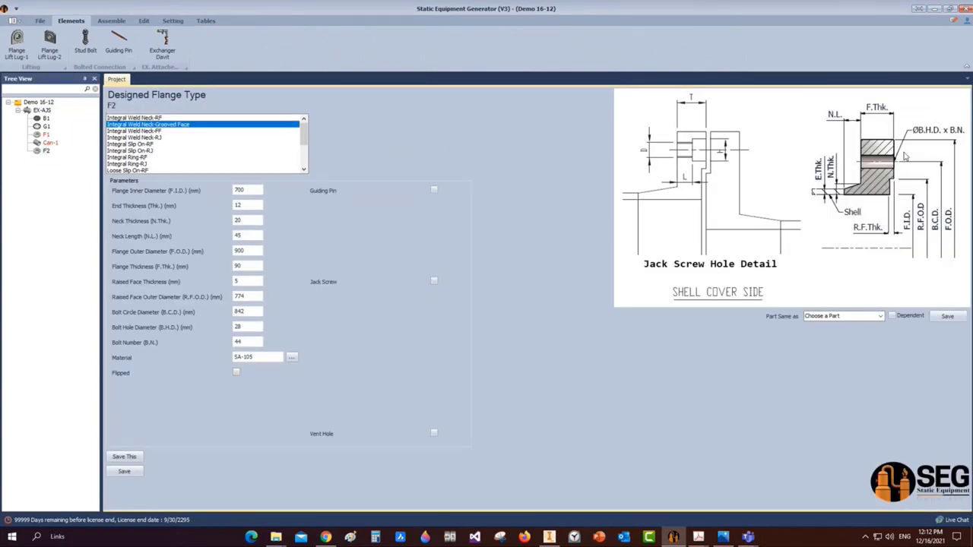
Check the general arrangement drawing in Acrobat, then return to the generator
{"action": "mouse_move", "coordinate": [699, 537]}
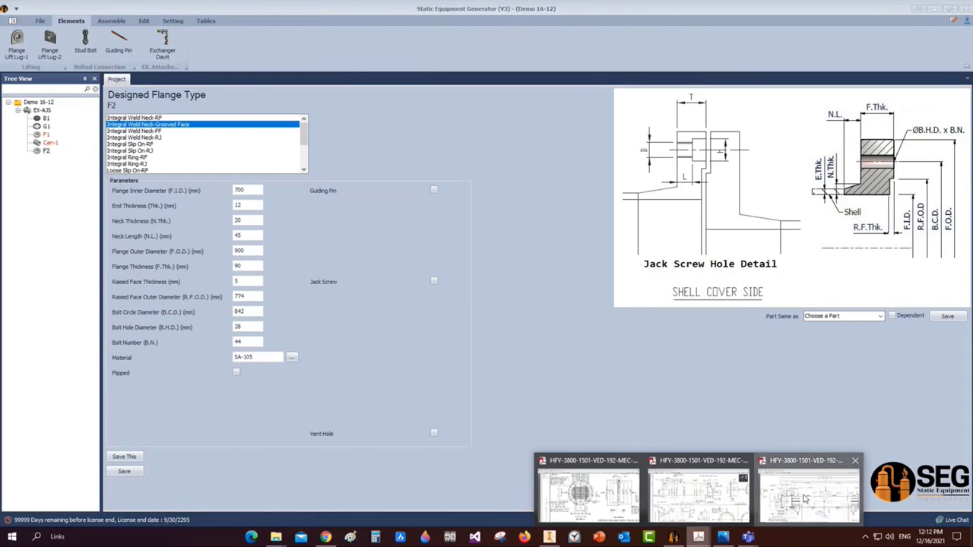
{"action": "left_click", "coordinate": [804, 498]}
{"action": "scroll", "coordinate": [486, 304], "scroll_direction": "up", "scroll_amount": 3, "text": "ctrl"}
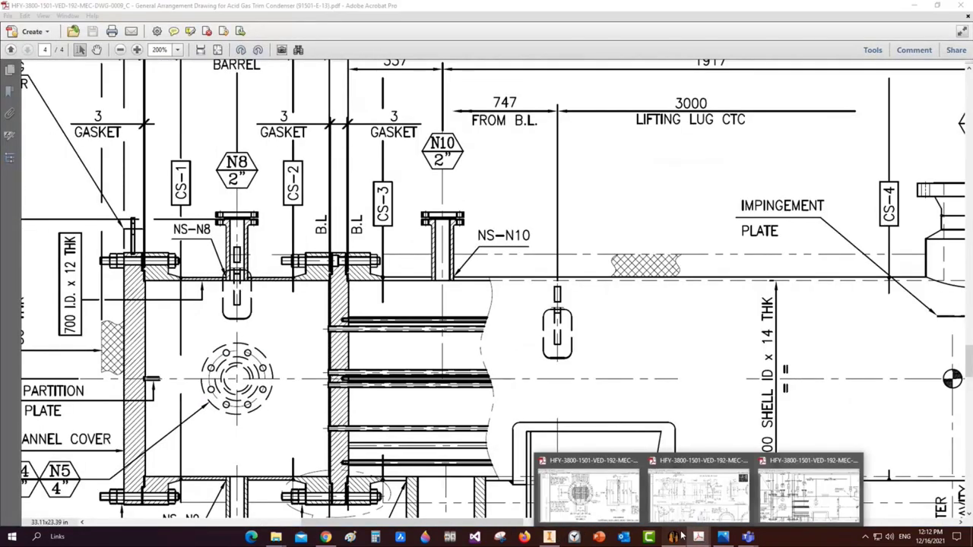
{"action": "left_click", "coordinate": [687, 507]}
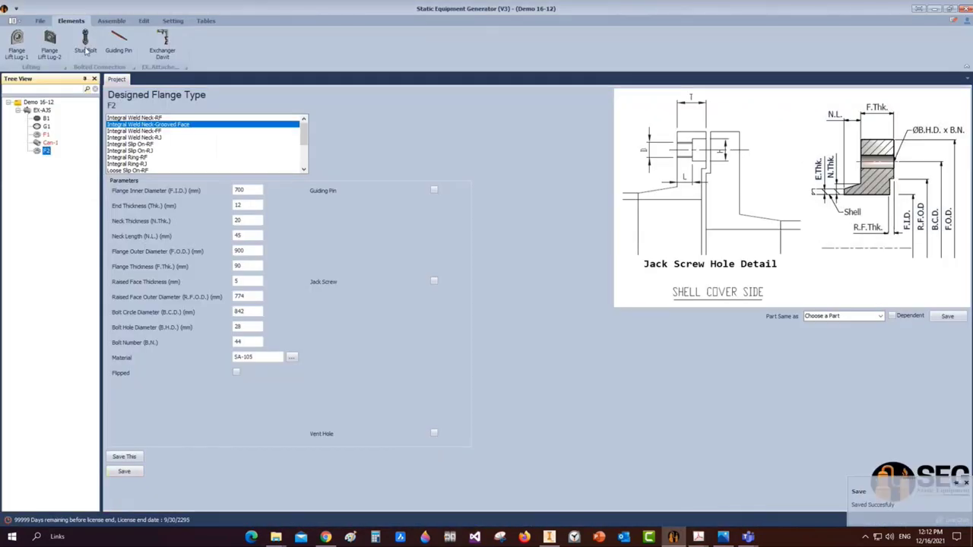
Bring Inventor forward to view EX-AJS.iam with shell Can-1, flanges F1 and F2, B1 and G1
{"action": "mouse_move", "coordinate": [549, 536]}
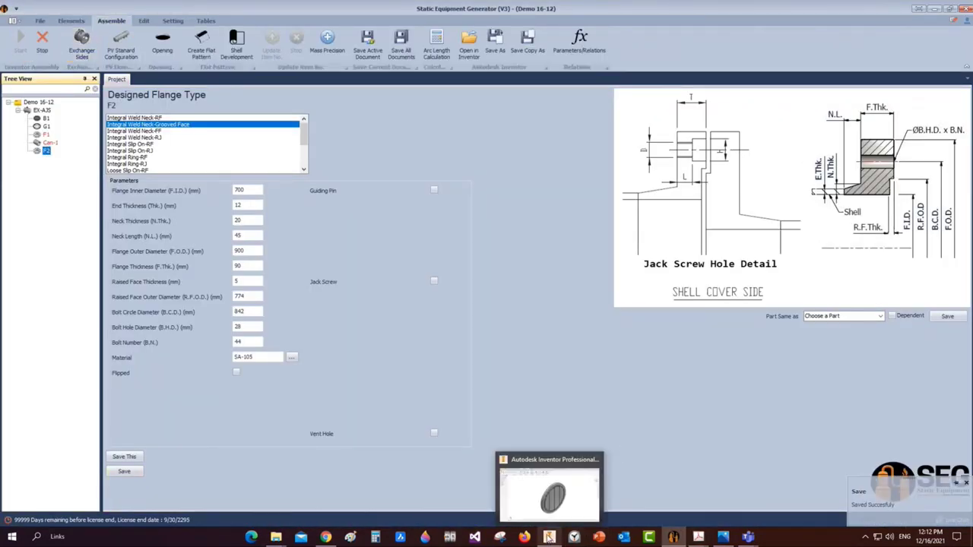
{"action": "left_click", "coordinate": [549, 537]}
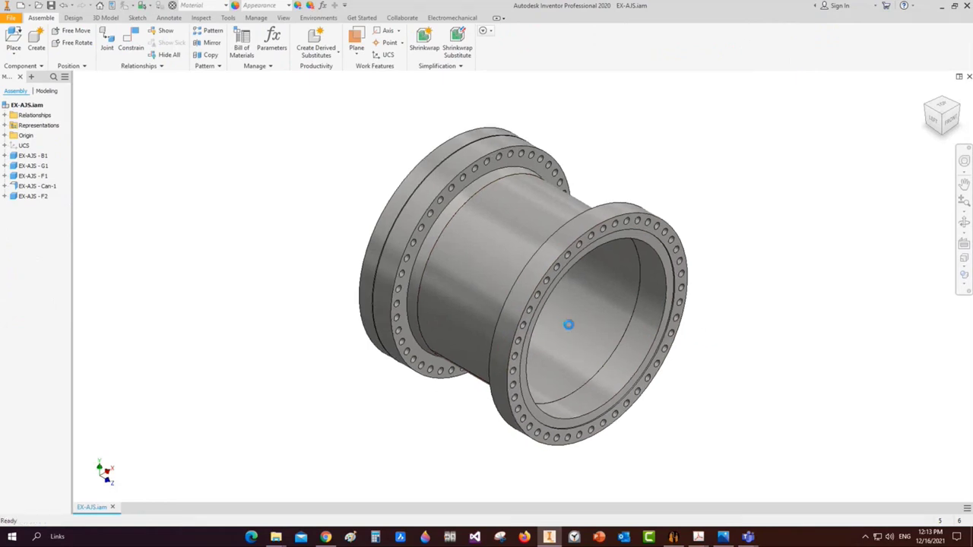
{"action": "mouse_move", "coordinate": [672, 538]}
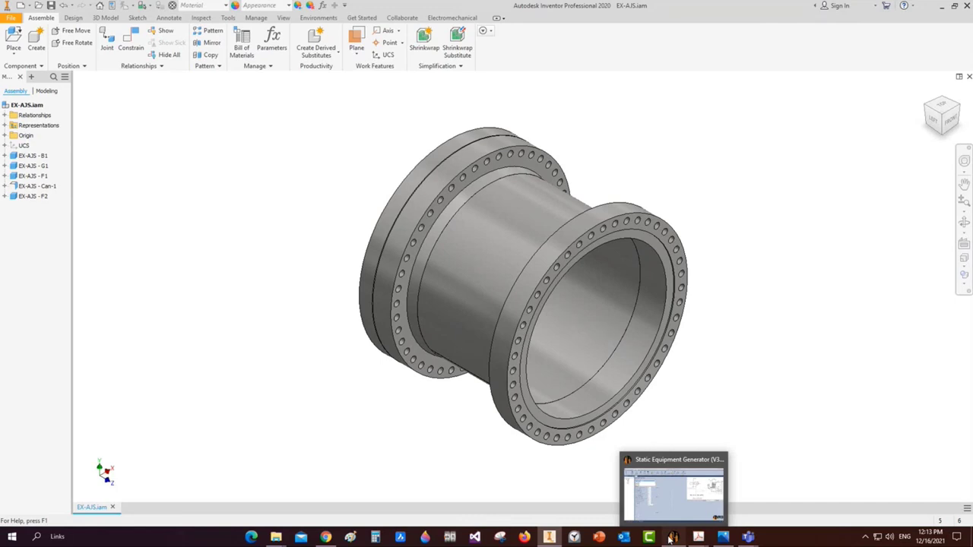
Add a Front Pass Partition internal attachment named 'Pass Partition' under Can-1
{"action": "left_click", "coordinate": [672, 538]}
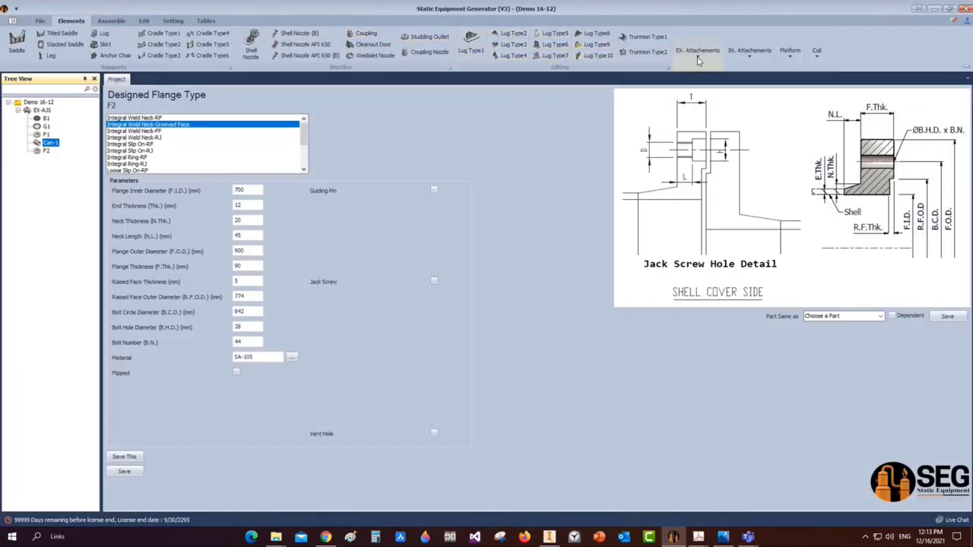
{"action": "left_click", "coordinate": [749, 60]}
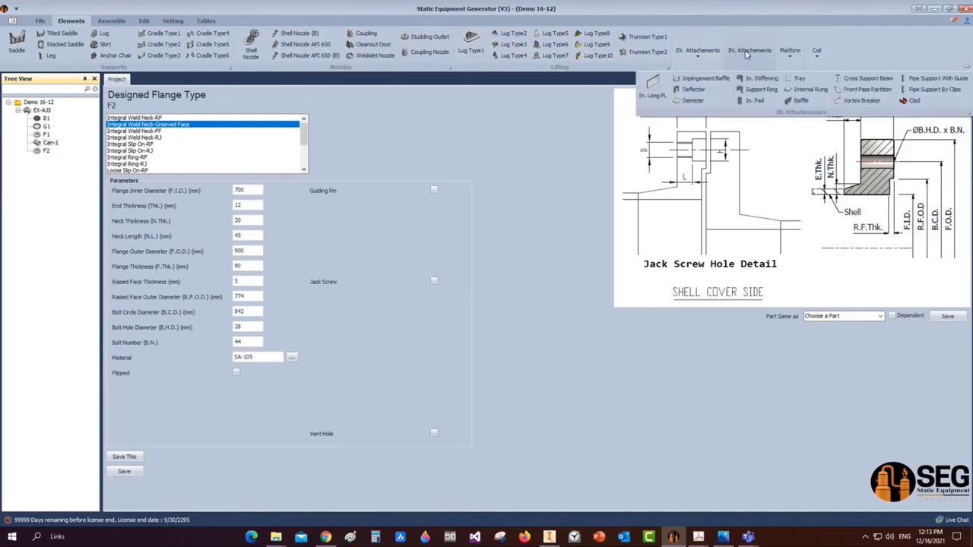
{"action": "left_click", "coordinate": [869, 91]}
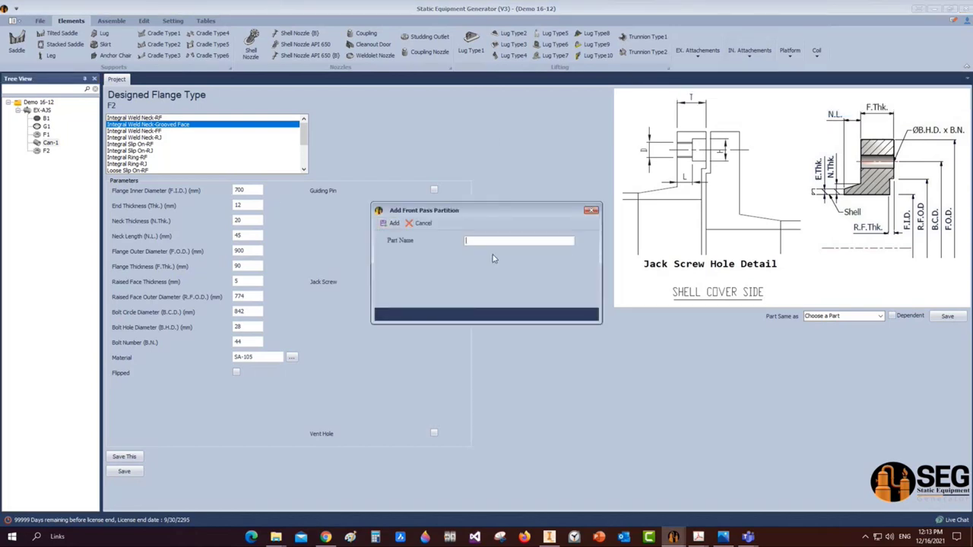
{"action": "type", "text": "Pass Partition"}
{"action": "key", "text": "Return"}
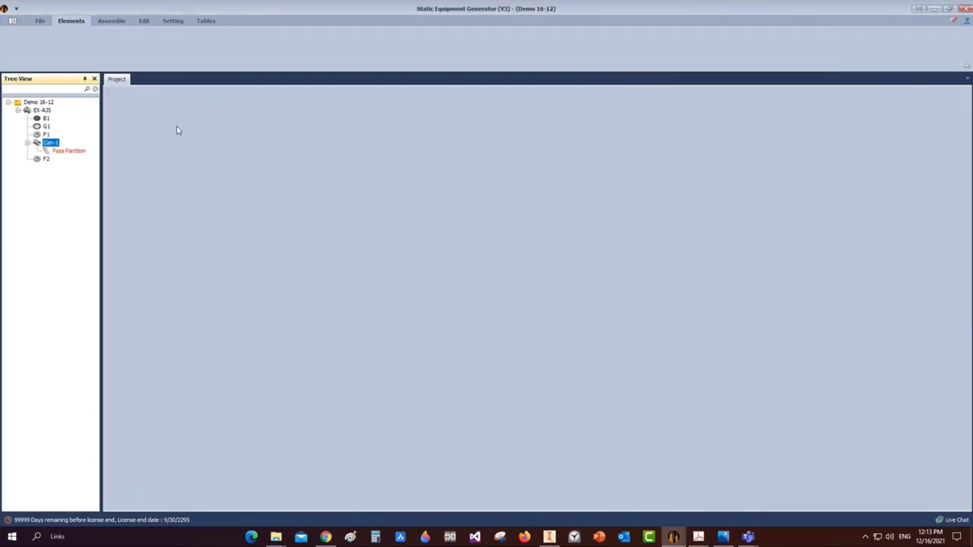
Give Pass Partition the 6 Passes TypeA layout with 130 left and right extensions
{"action": "left_click", "coordinate": [76, 151]}
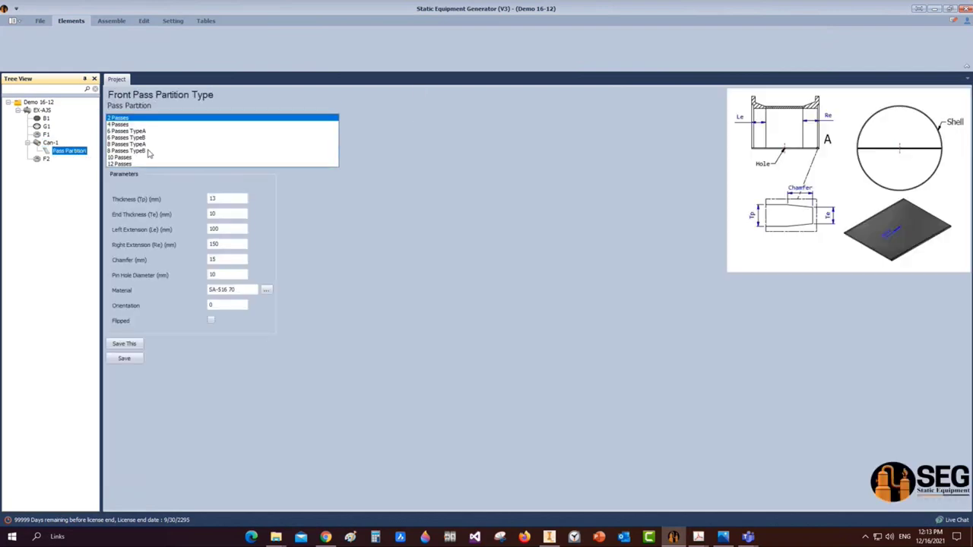
{"action": "left_click", "coordinate": [126, 138]}
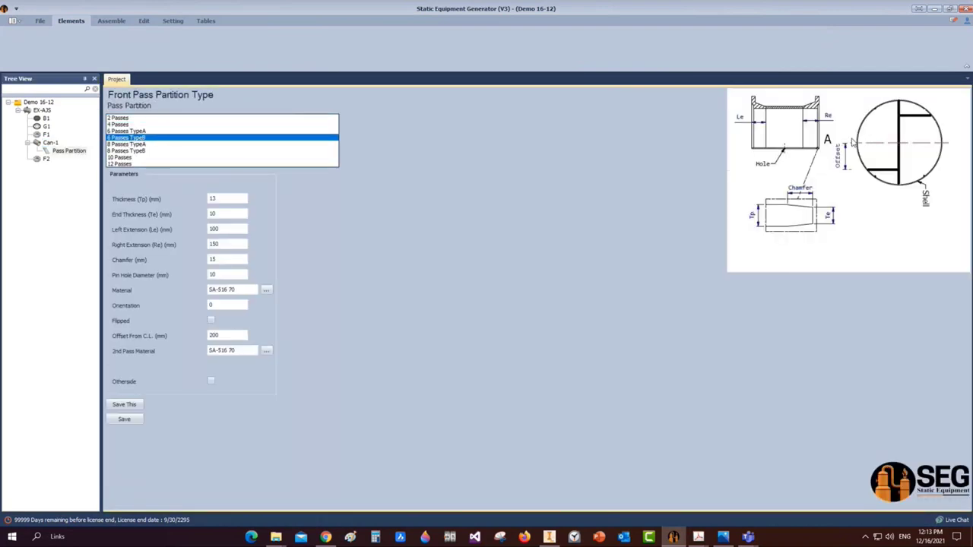
{"action": "left_click", "coordinate": [139, 132]}
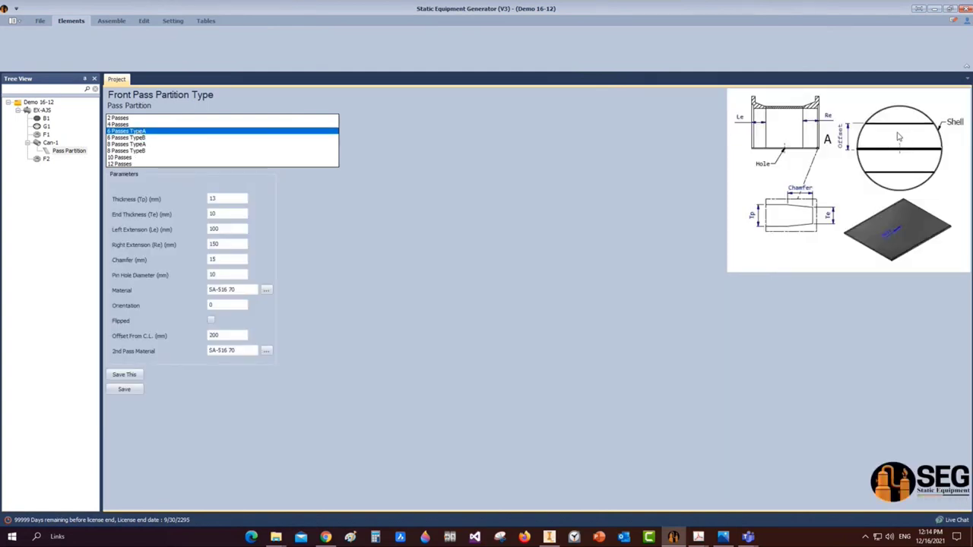
{"action": "left_click", "coordinate": [212, 200]}
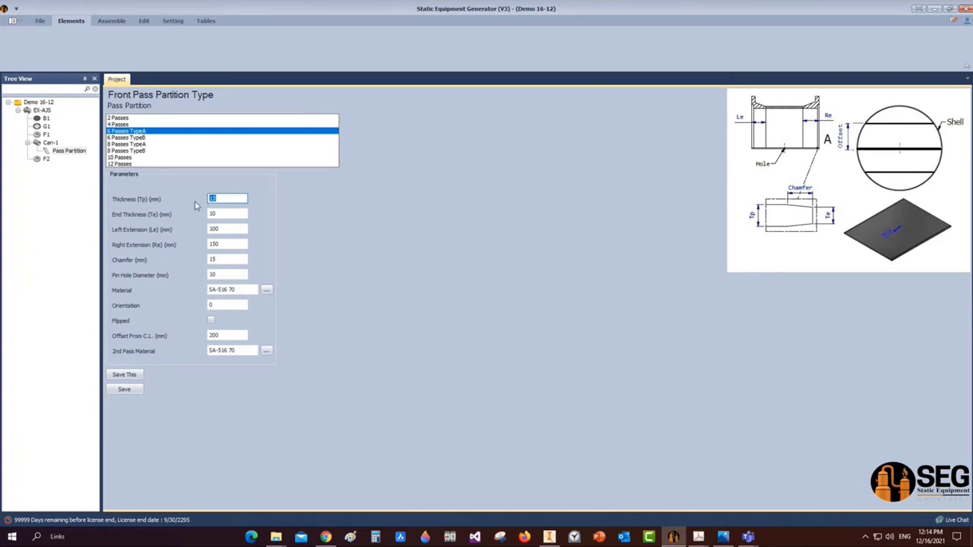
{"action": "key", "text": "Tab"}
{"action": "key", "text": "Tab"}
{"action": "type", "text": "130"}
{"action": "key", "text": "Tab"}
{"action": "type", "text": "130"}
{"action": "key", "text": "Tab"}
{"action": "key", "text": "Tab"}
Set partition orientation 90 and offset from centre line 196.45, then save
{"action": "left_click", "coordinate": [227, 335]}
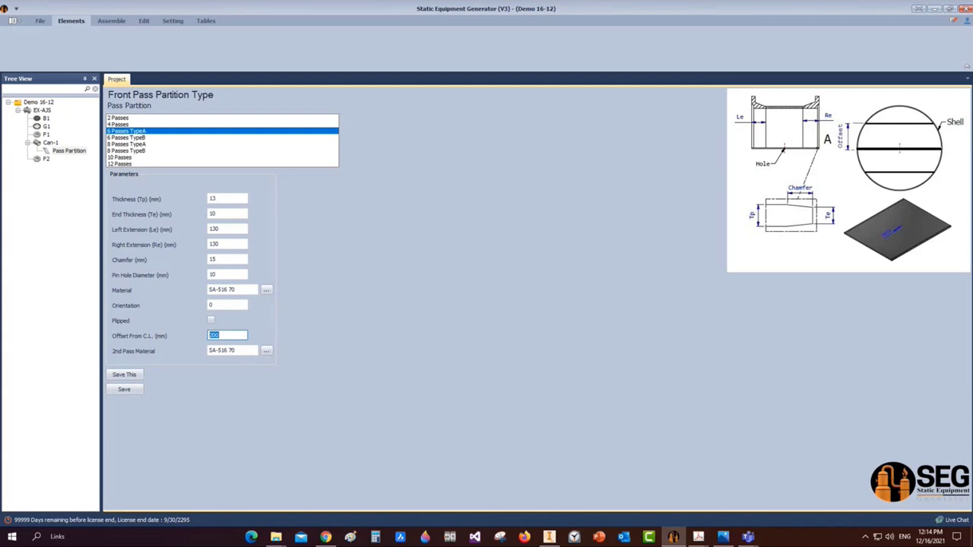
{"action": "left_click", "coordinate": [227, 305]}
{"action": "type", "text": "90"}
{"action": "left_click", "coordinate": [210, 339]}
{"action": "type", "text": "196.45"}
{"action": "left_click", "coordinate": [125, 390]}
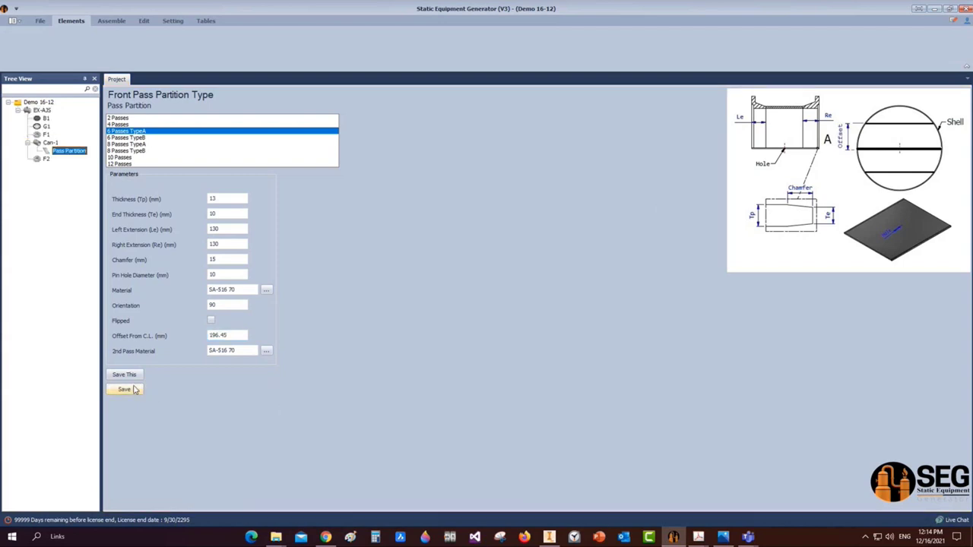
{"action": "left_click", "coordinate": [111, 21]}
Generate the three-plate partition, save Pass Partition.iam, and return to the EX-AJS.iam tab
{"action": "left_click", "coordinate": [21, 44]}
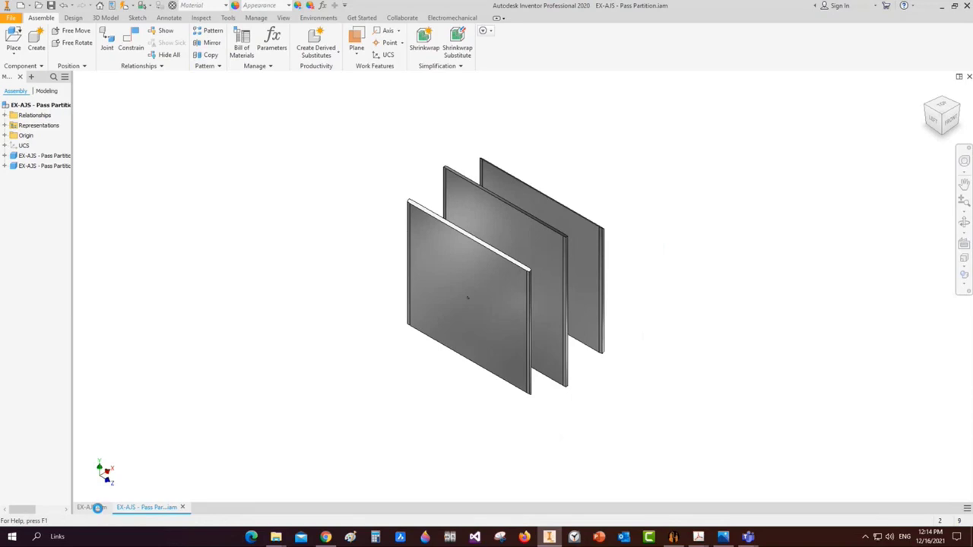
{"action": "key", "text": "ctrl+s"}
{"action": "left_click", "coordinate": [92, 506]}
Half-section the assembly along the YZ Plane and inspect the pass partition from several angles
{"action": "left_click", "coordinate": [282, 17]}
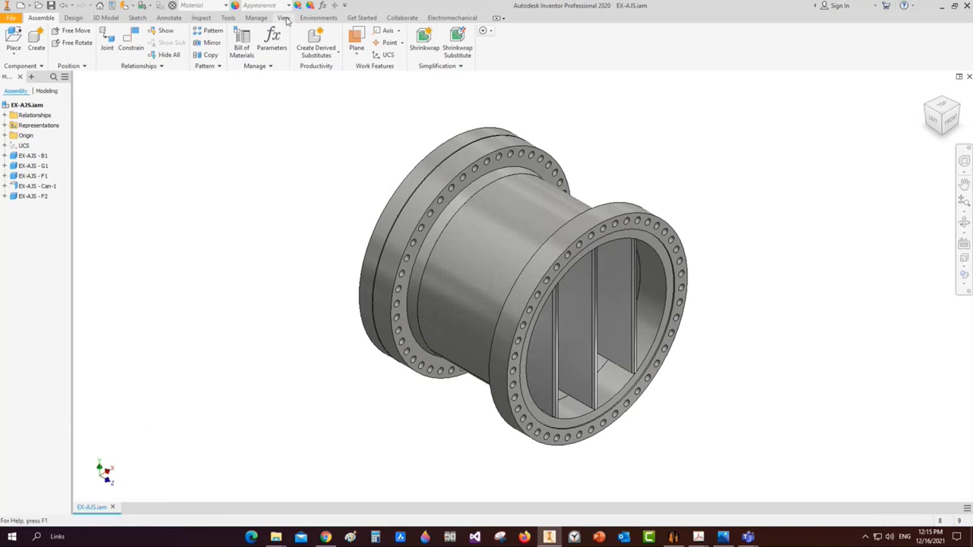
{"action": "left_click", "coordinate": [139, 47]}
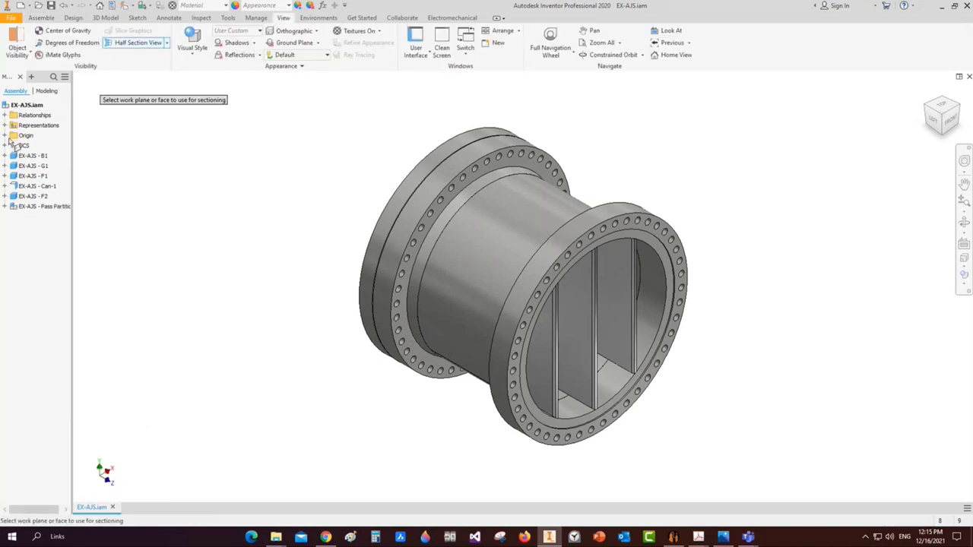
{"action": "left_click", "coordinate": [4, 135]}
{"action": "left_click", "coordinate": [36, 145]}
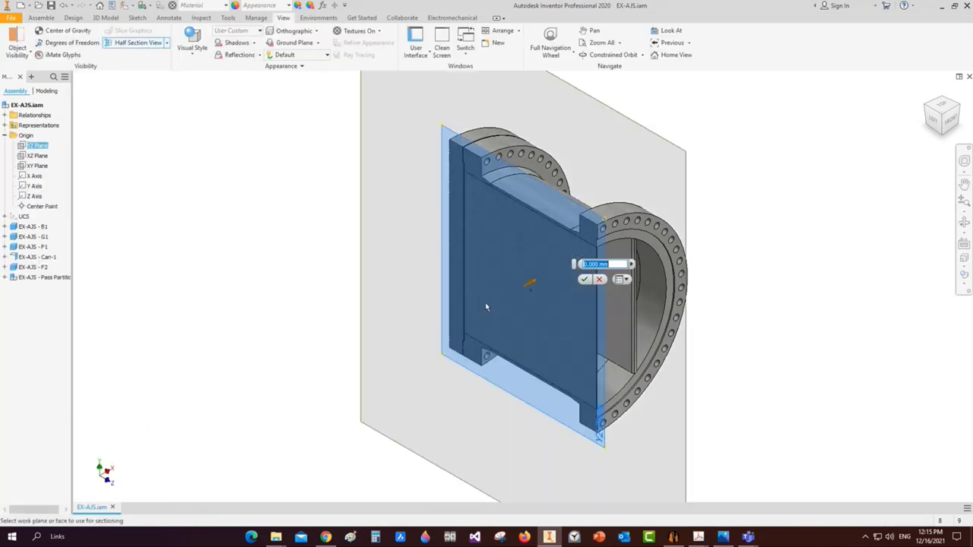
{"action": "key", "text": "Return"}
{"action": "scroll", "coordinate": [632, 208], "scroll_direction": "down", "scroll_amount": 5}
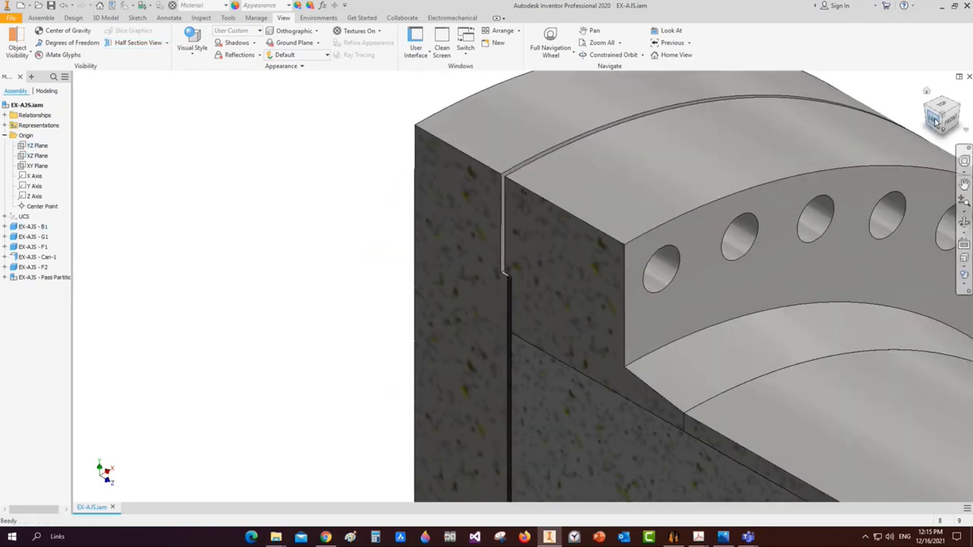
{"action": "key", "text": "Page_Up"}
{"action": "scroll", "coordinate": [450, 195], "scroll_direction": "down", "scroll_amount": 5}
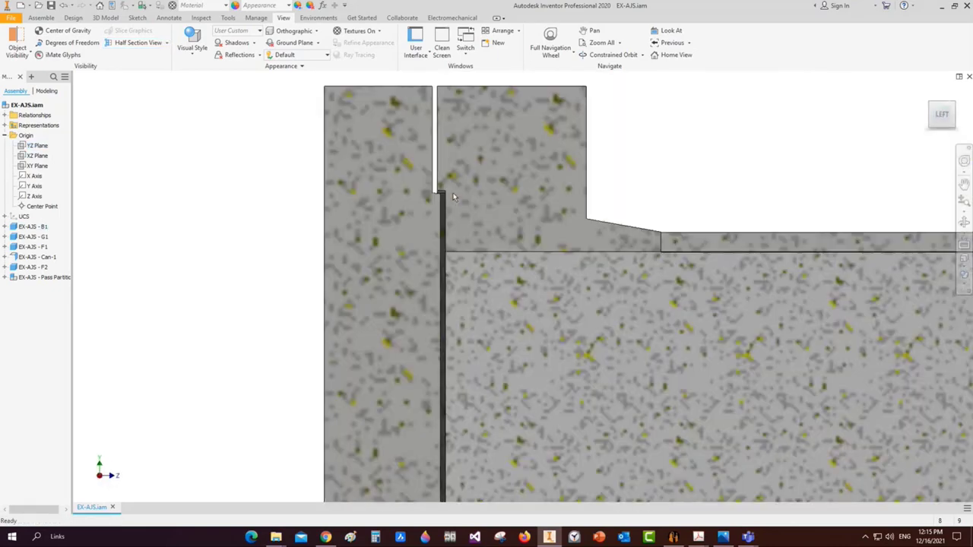
{"action": "scroll", "coordinate": [430, 197], "scroll_direction": "up", "scroll_amount": 5}
{"action": "scroll", "coordinate": [469, 199], "scroll_direction": "up", "scroll_amount": 3}
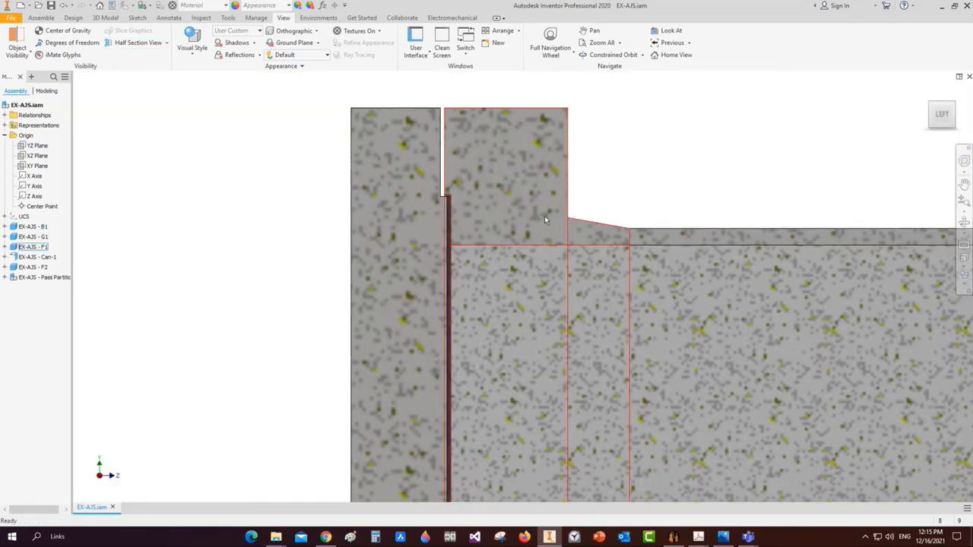
{"action": "scroll", "coordinate": [692, 271], "scroll_direction": "down", "scroll_amount": 3}
{"action": "scroll", "coordinate": [703, 190], "scroll_direction": "down", "scroll_amount": 3}
{"action": "scroll", "coordinate": [707, 160], "scroll_direction": "up", "scroll_amount": 3}
{"action": "key", "text": "F4"}
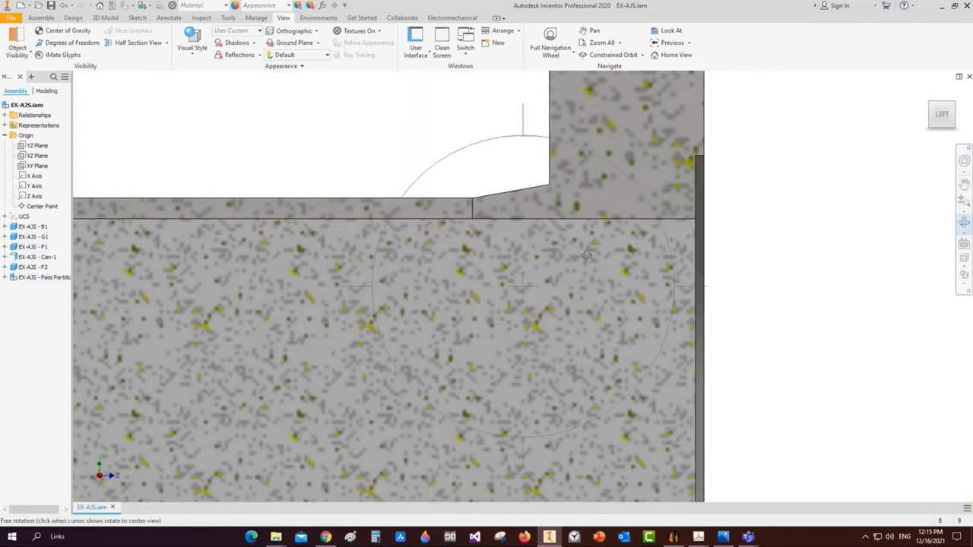
{"action": "left_click_drag", "start_coordinate": [587, 254], "coordinate": [455, 215]}
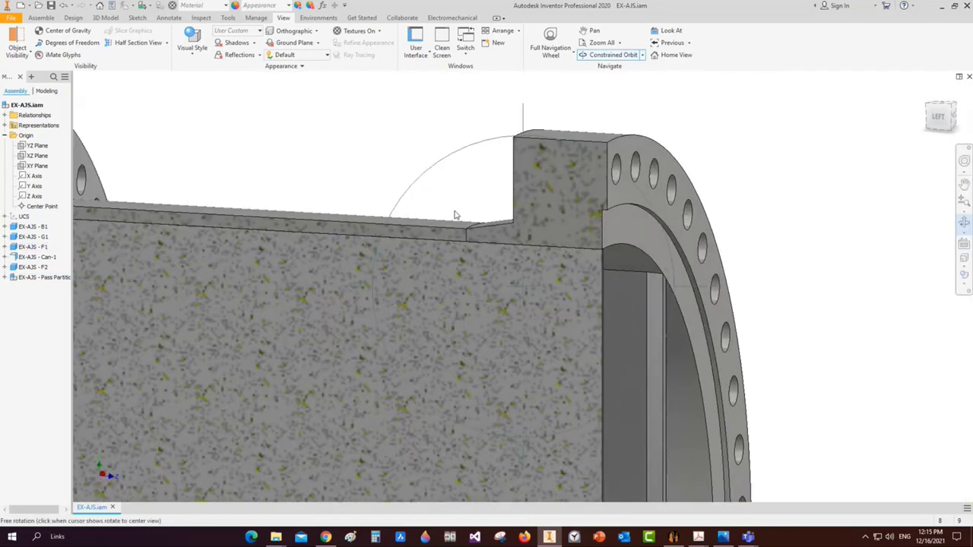
{"action": "key", "text": "Home"}
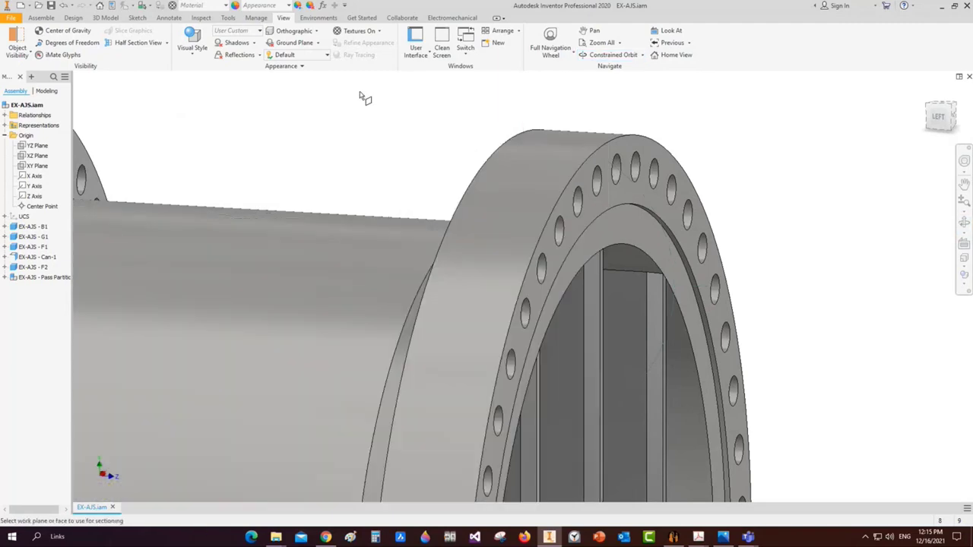
Apply a new half section through the selected face and review the cut model
{"action": "left_click", "coordinate": [138, 43]}
{"action": "left_click", "coordinate": [494, 256]}
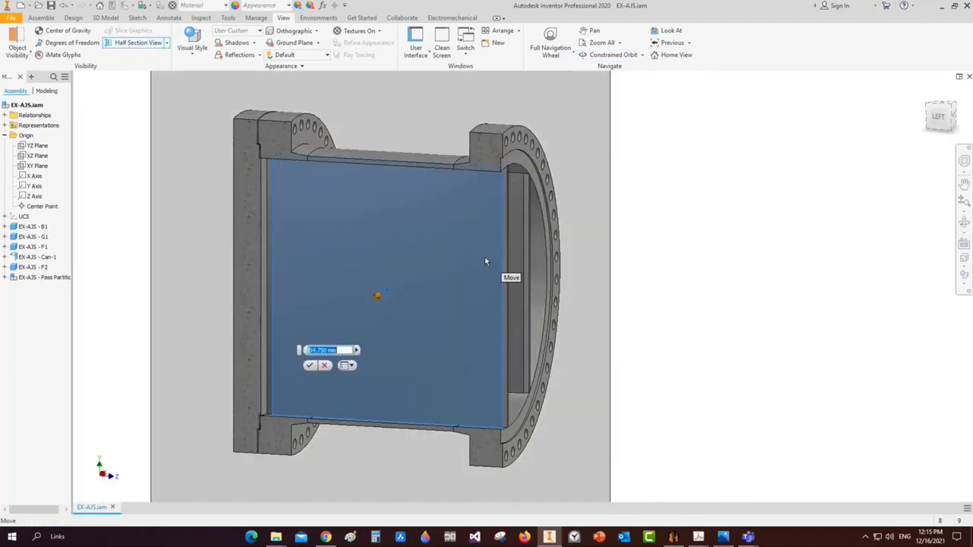
{"action": "scroll", "coordinate": [262, 137], "scroll_direction": "down", "scroll_amount": 5}
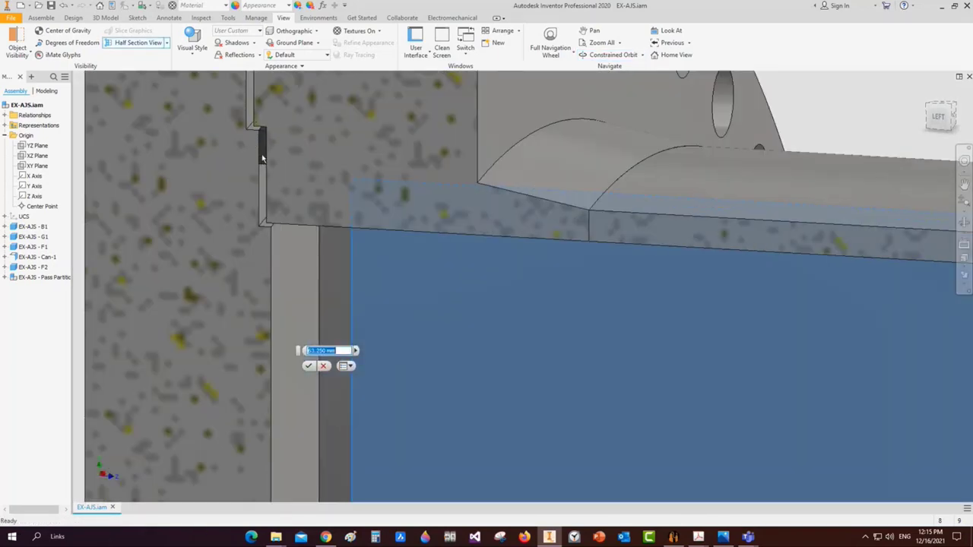
{"action": "scroll", "coordinate": [261, 148], "scroll_direction": "up", "scroll_amount": 4}
{"action": "middle_click_drag", "start_coordinate": [556, 190], "coordinate": [523, 190]}
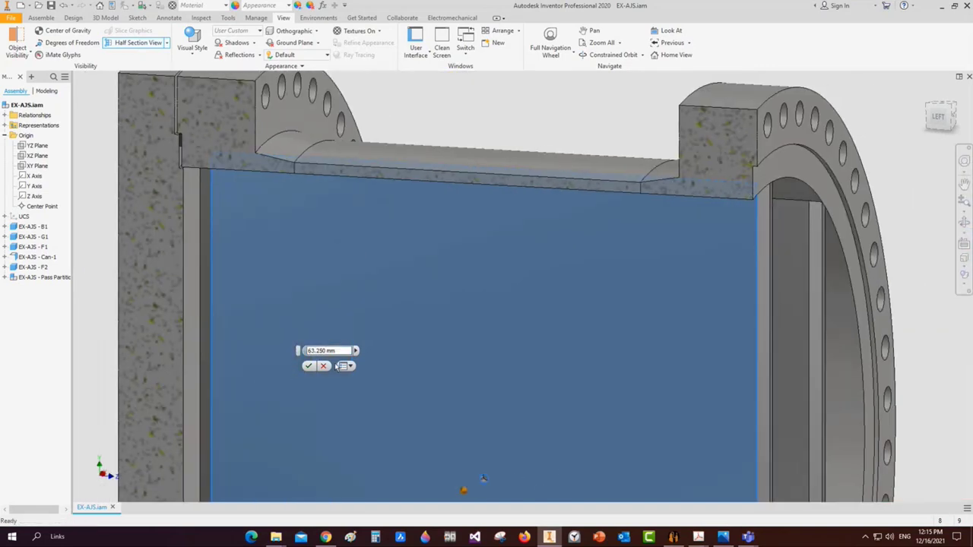
{"action": "key", "text": "Return"}
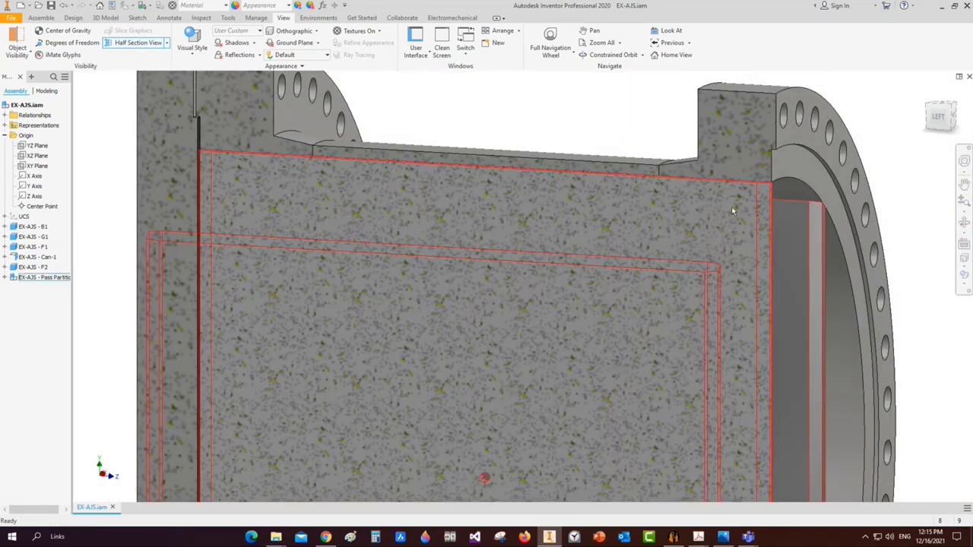
{"action": "scroll", "coordinate": [733, 210], "scroll_direction": "up", "scroll_amount": 3}
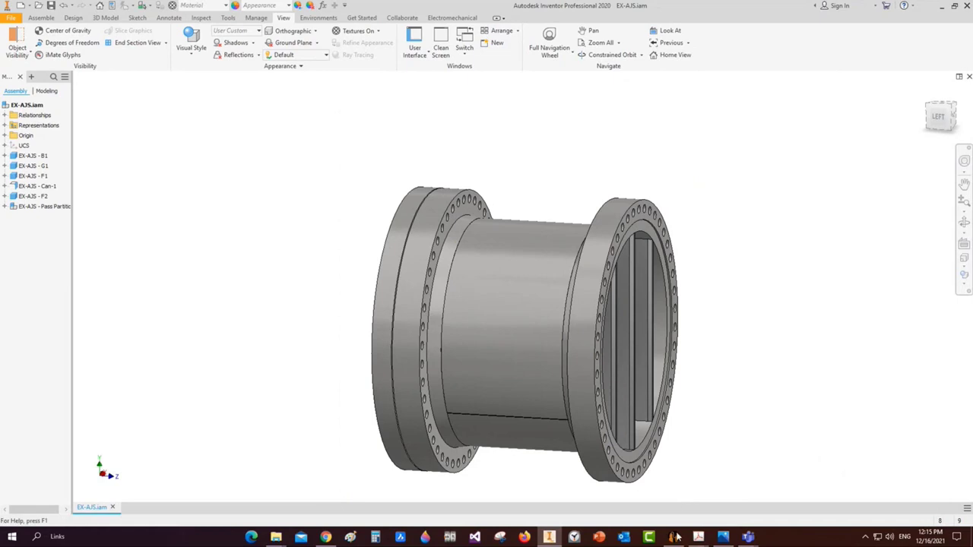
{"action": "mouse_move", "coordinate": [675, 538]}
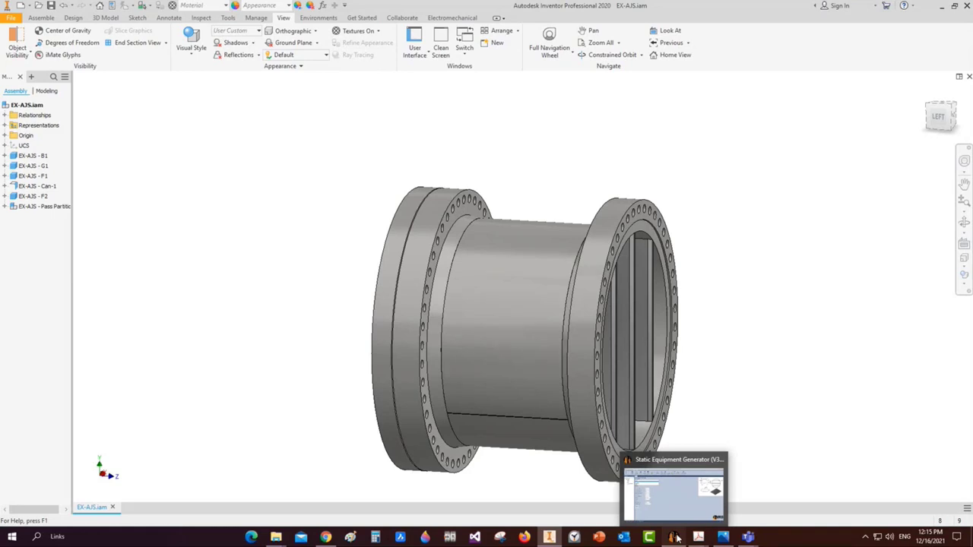
Create a part group named Channel running from part B1 to part F2
{"action": "left_click", "coordinate": [675, 538]}
{"action": "left_click", "coordinate": [45, 119]}
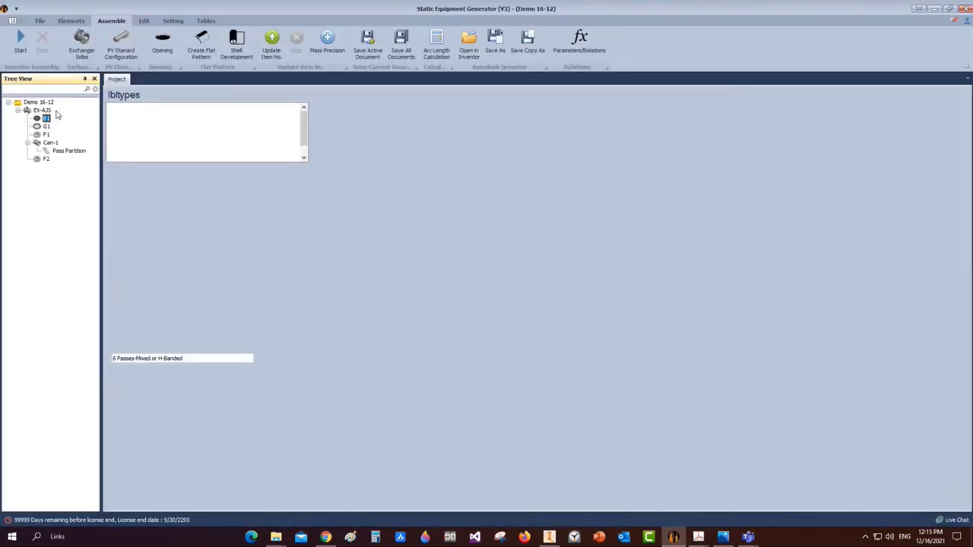
{"action": "right_click", "coordinate": [43, 119]}
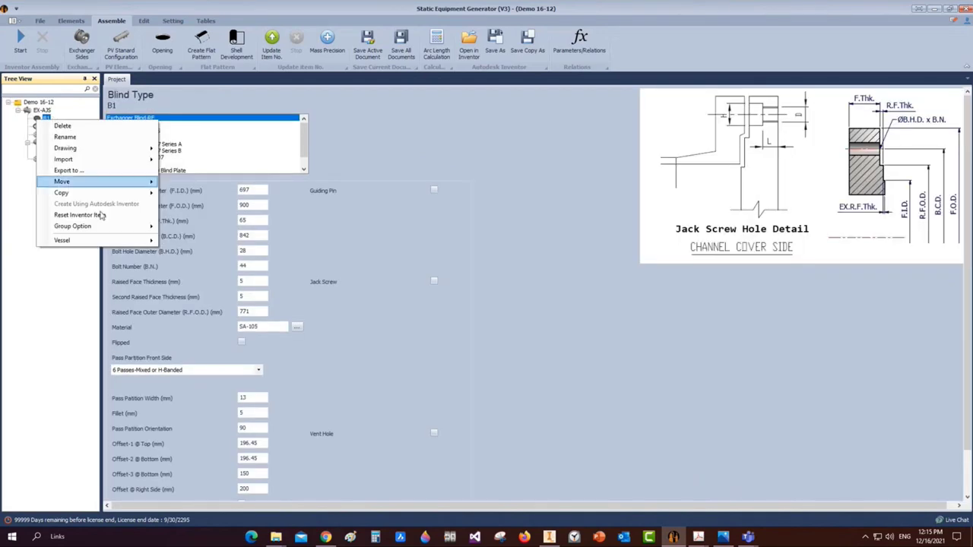
{"action": "mouse_move", "coordinate": [122, 242]}
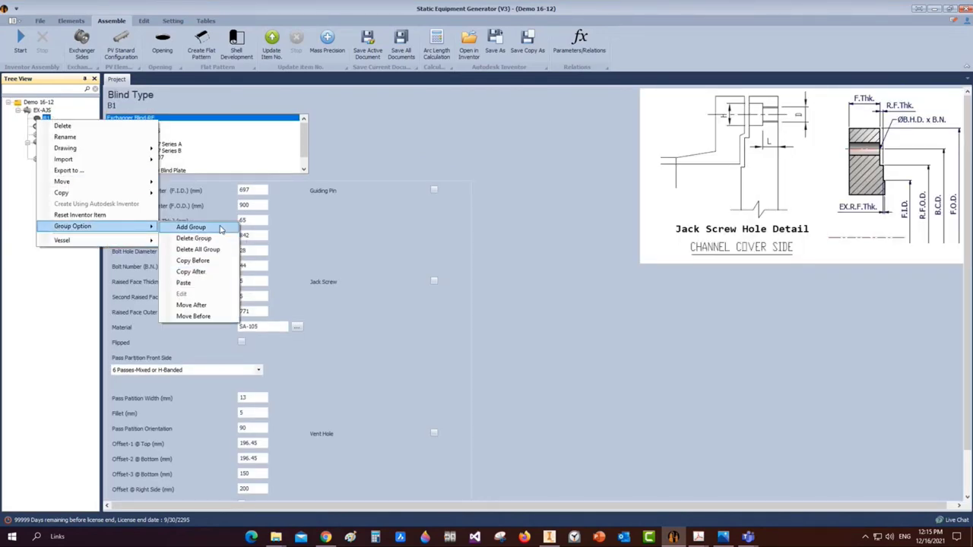
{"action": "left_click", "coordinate": [221, 227]}
{"action": "type", "text": "Channel"}
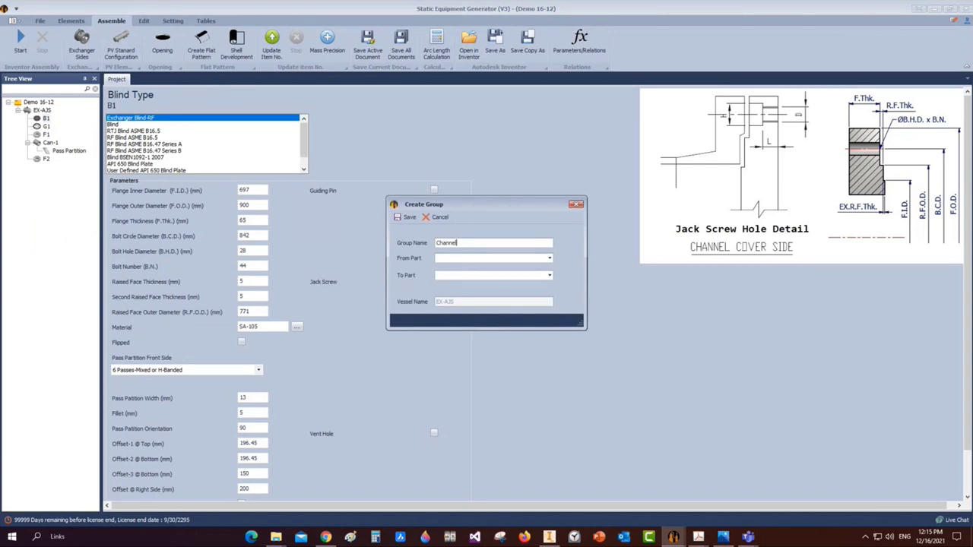
{"action": "left_click", "coordinate": [549, 260]}
{"action": "left_click", "coordinate": [550, 276]}
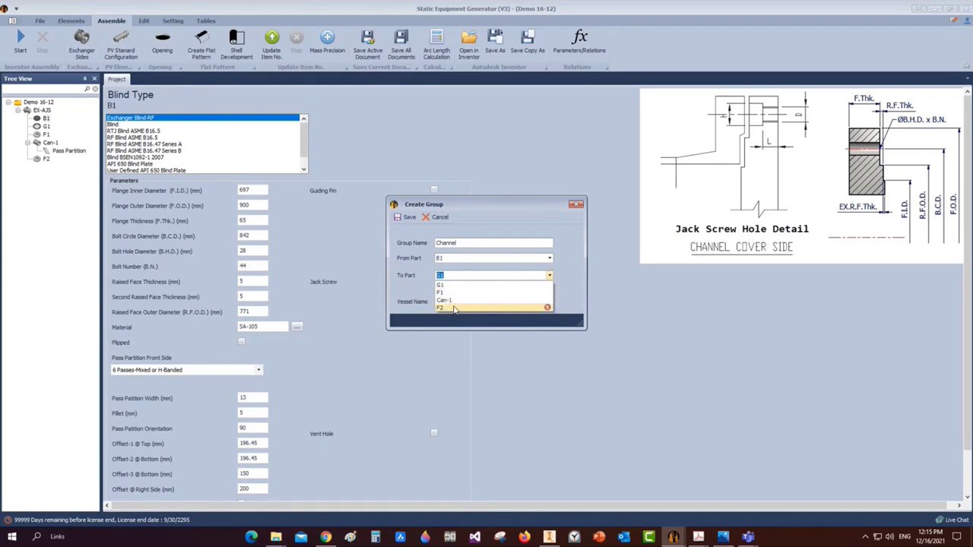
{"action": "left_click", "coordinate": [454, 308]}
{"action": "mouse_move", "coordinate": [674, 537]}
{"action": "mouse_move", "coordinate": [549, 537]}
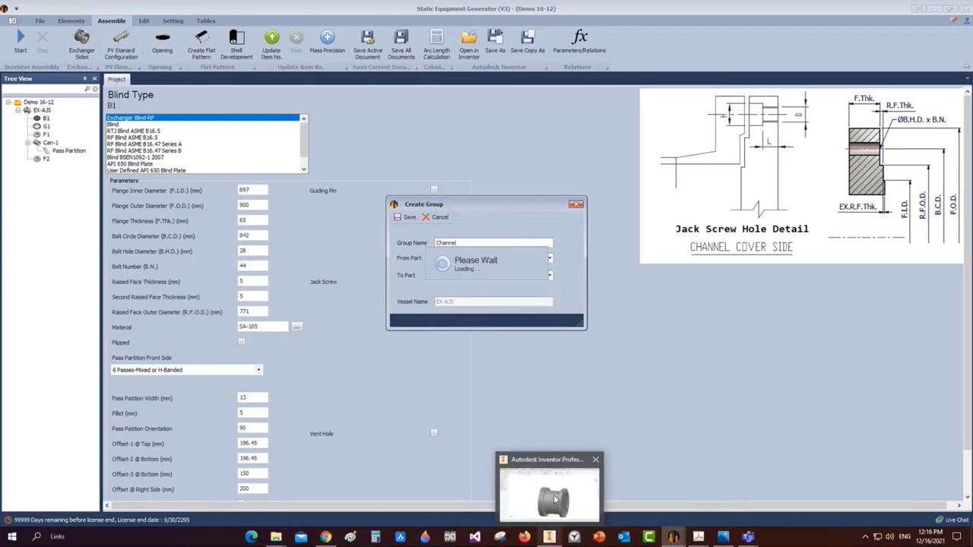
{"action": "left_click", "coordinate": [554, 500]}
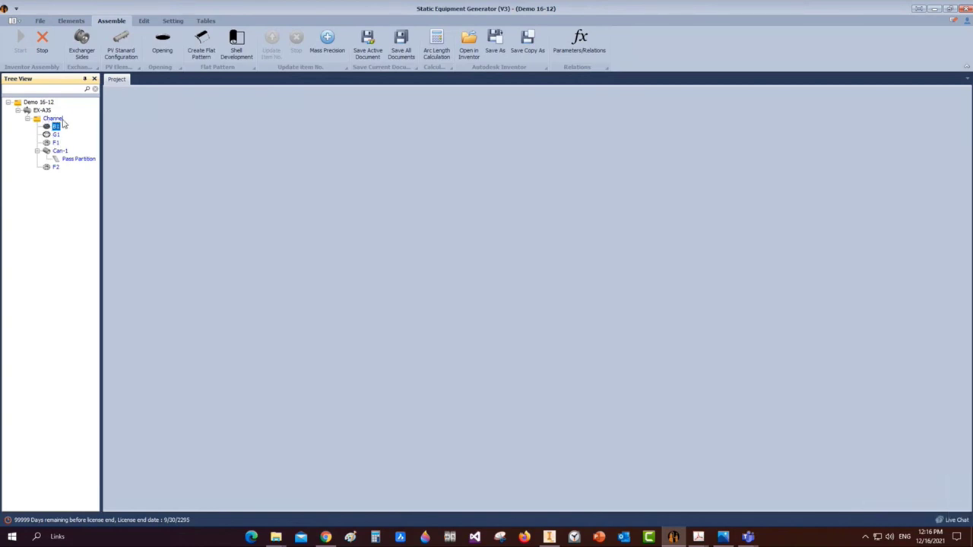
Let EX-AJS.iam rebuild into the EX-AJS - Channel subassembly and save it with Ctrl+S
{"action": "mouse_move", "coordinate": [549, 537]}
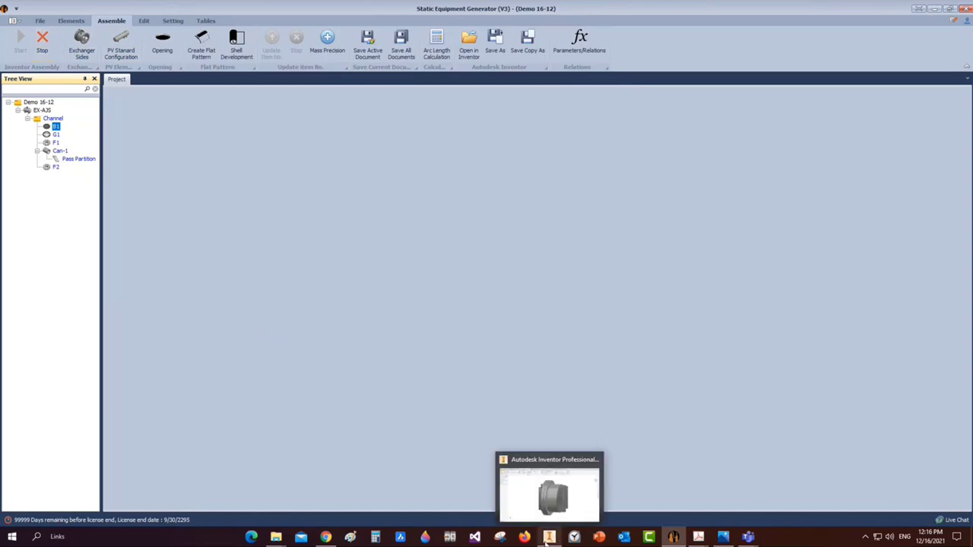
{"action": "left_click", "coordinate": [539, 491]}
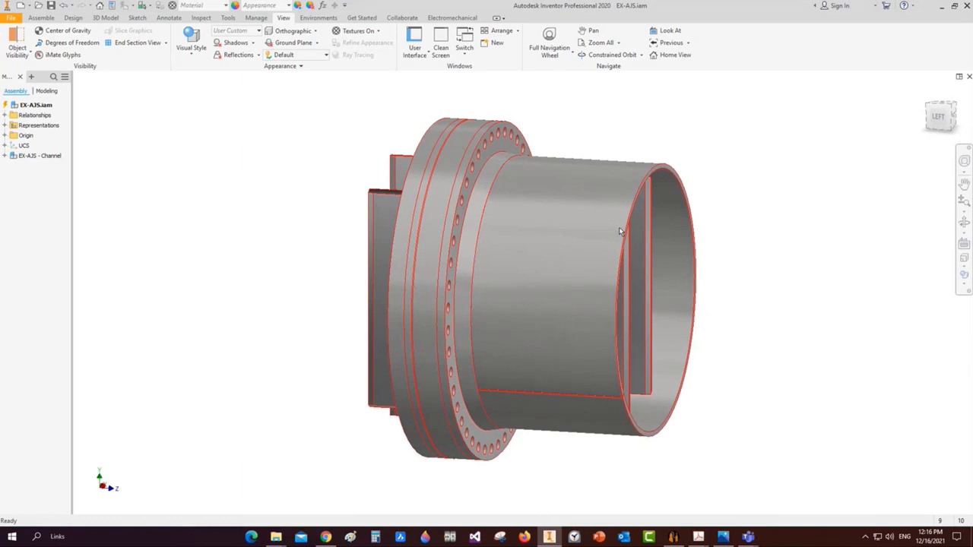
{"action": "key", "text": "ctrl+s"}
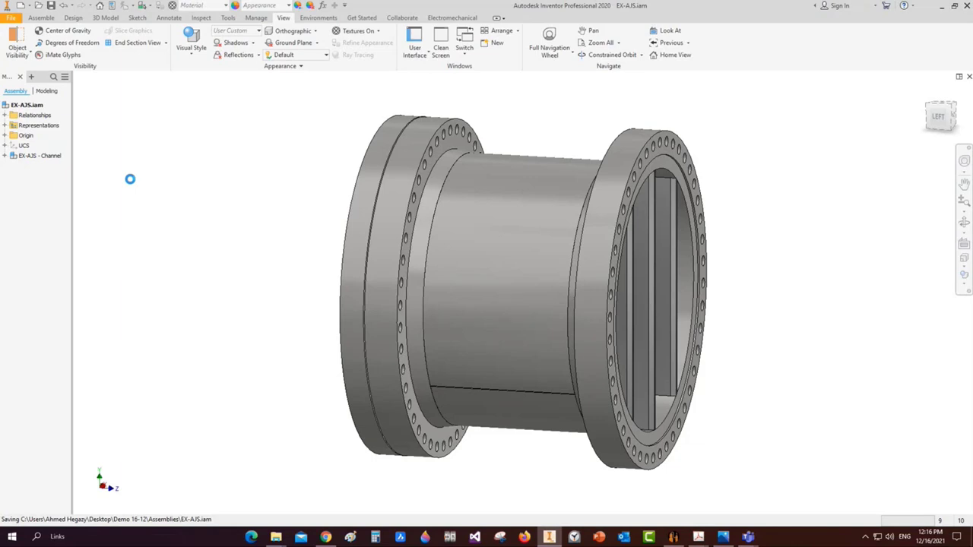
{"action": "mouse_move", "coordinate": [685, 538]}
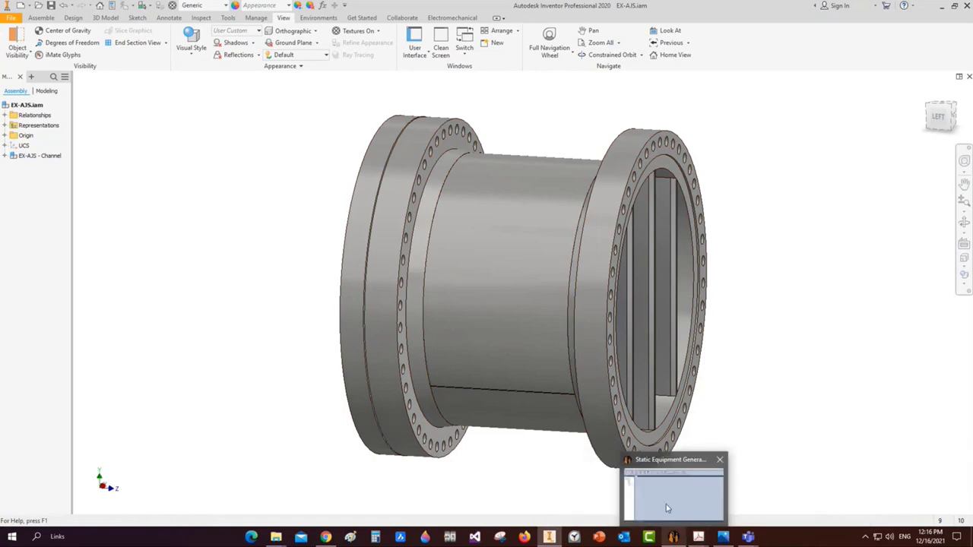
Add a new Gasket With Pass Partition named G2
{"action": "left_click", "coordinate": [666, 504]}
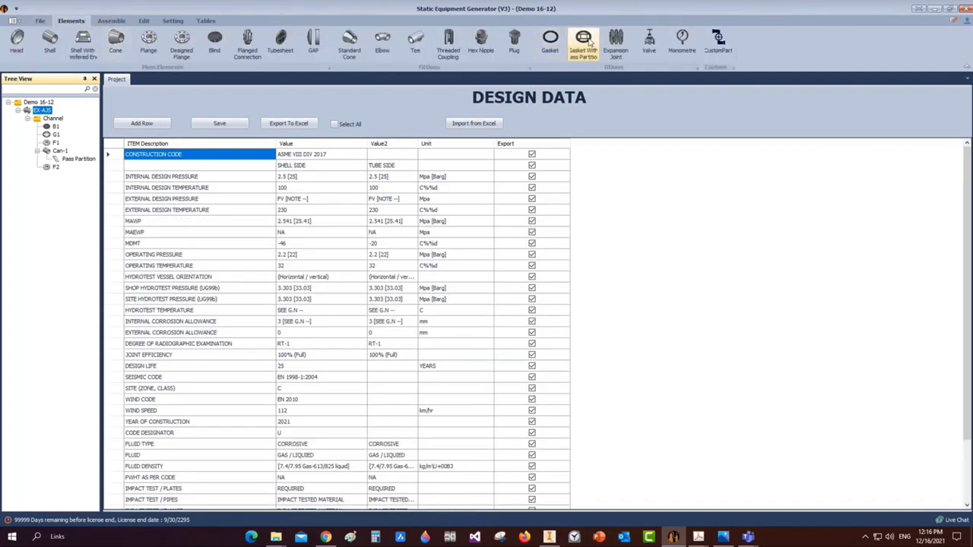
{"action": "left_click", "coordinate": [583, 41]}
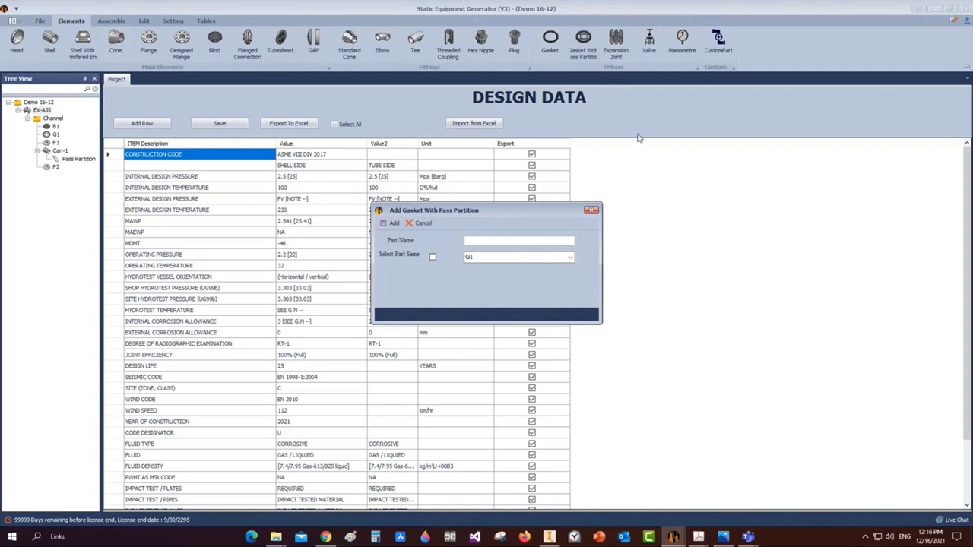
{"action": "type", "text": "G2"}
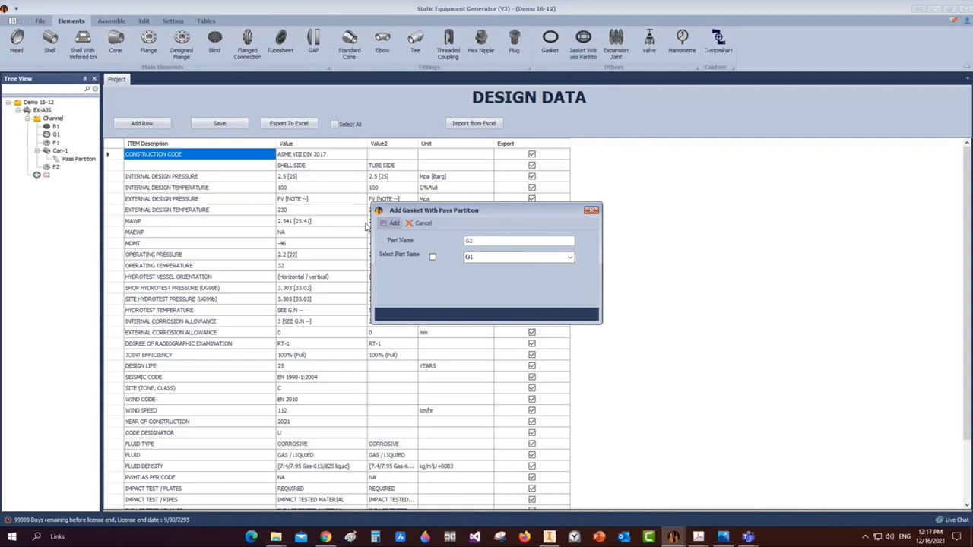
{"action": "left_click", "coordinate": [394, 223]}
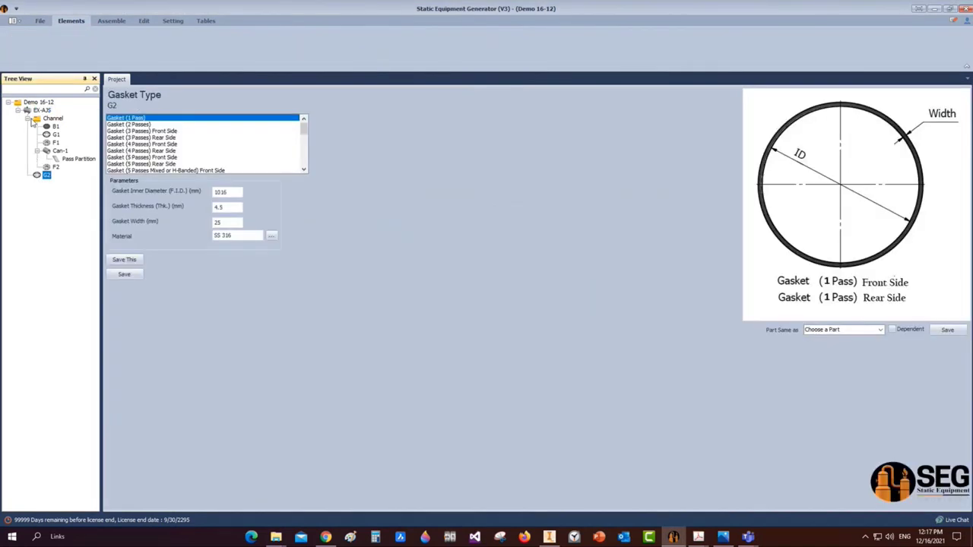
Set G2's Part Same as to G1, save it, and compare both gaskets' parameters
{"action": "left_click", "coordinate": [46, 127]}
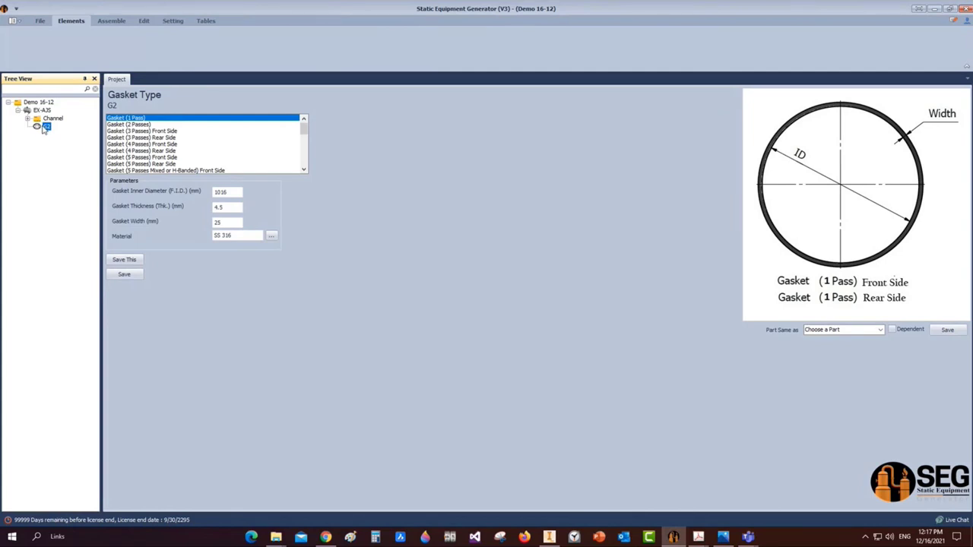
{"action": "left_click", "coordinate": [880, 330]}
{"action": "left_click", "coordinate": [817, 344]}
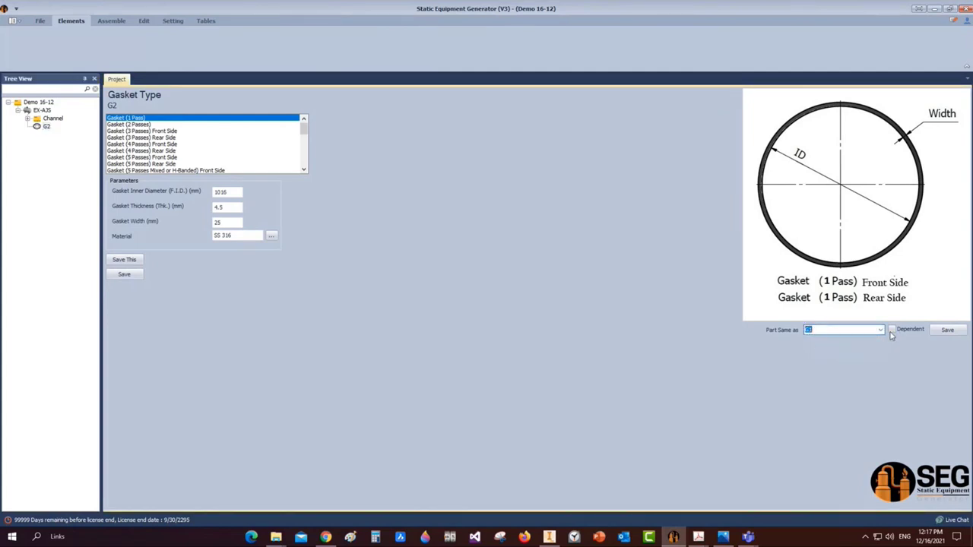
{"action": "left_click", "coordinate": [946, 330]}
{"action": "left_click", "coordinate": [486, 274]}
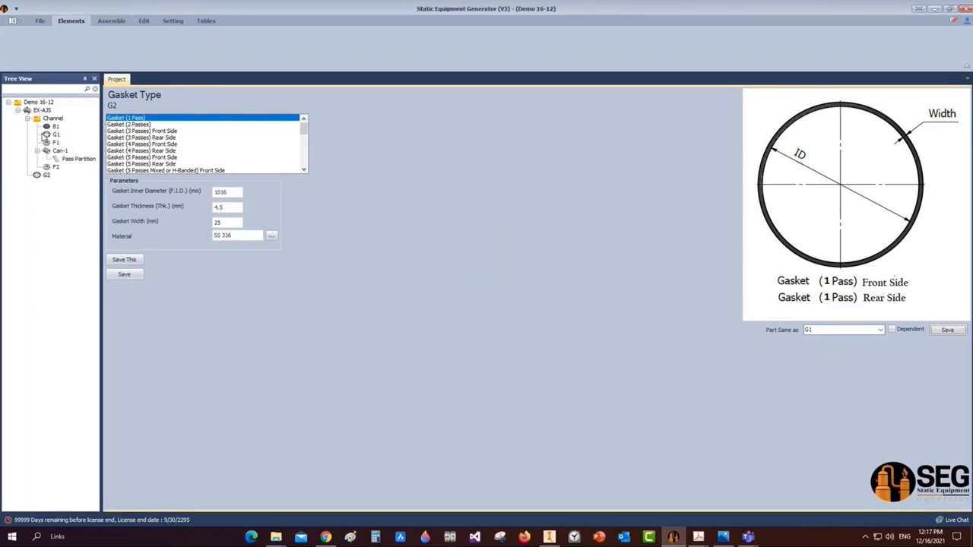
{"action": "left_click", "coordinate": [57, 134]}
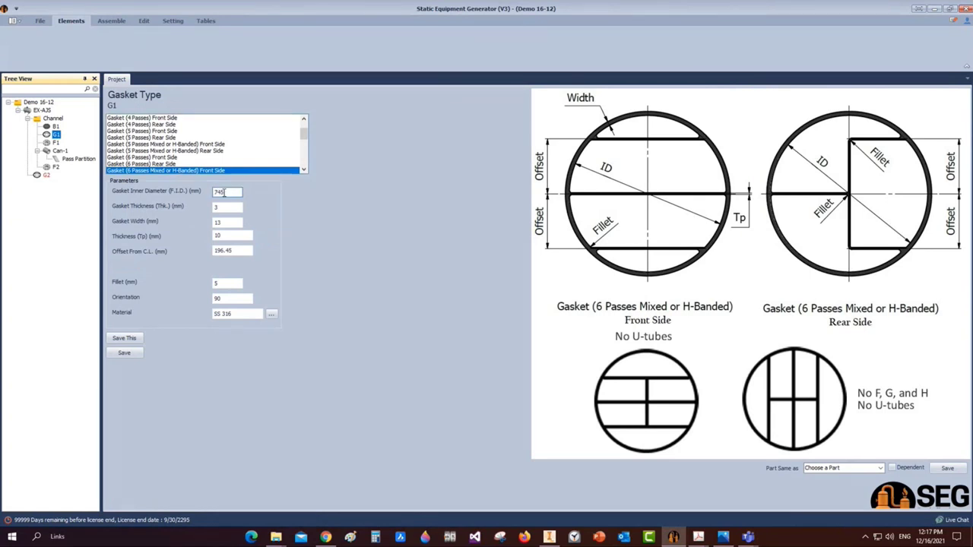
{"action": "left_click", "coordinate": [47, 175]}
Add tubesheet TSH-1 under EX-AJS and make it extended as a flange
{"action": "left_click", "coordinate": [28, 124]}
{"action": "left_click", "coordinate": [27, 118]}
{"action": "left_click", "coordinate": [42, 110]}
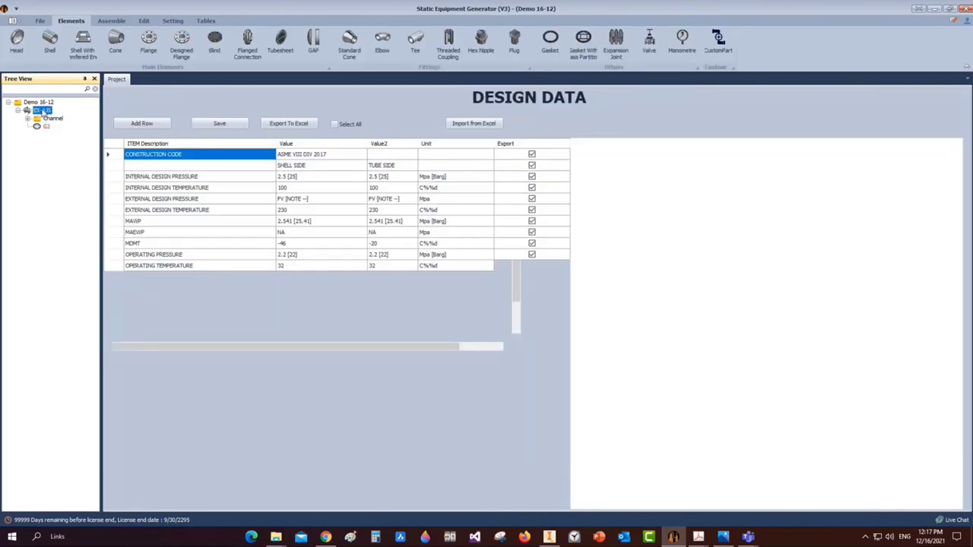
{"action": "left_click", "coordinate": [281, 42]}
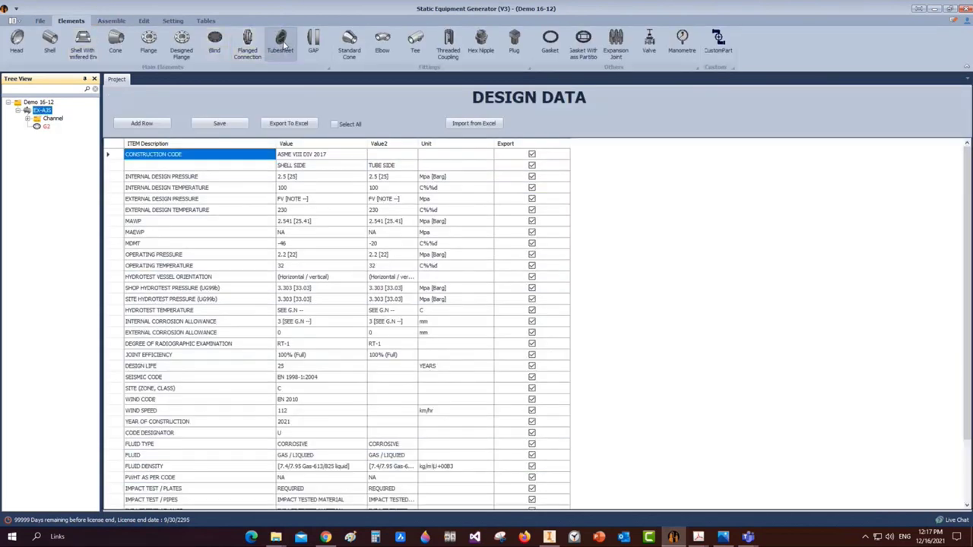
{"action": "type", "text": "TSH-1"}
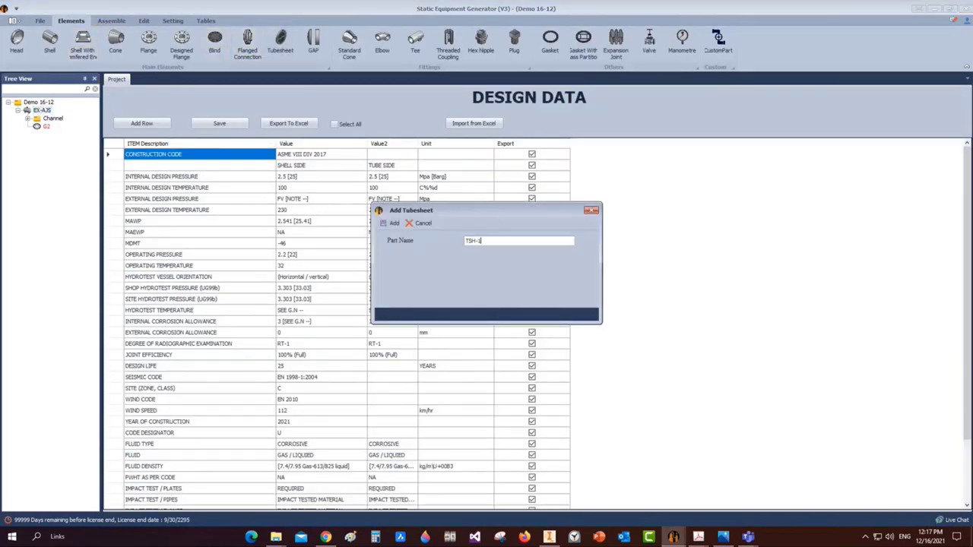
{"action": "left_click", "coordinate": [392, 222]}
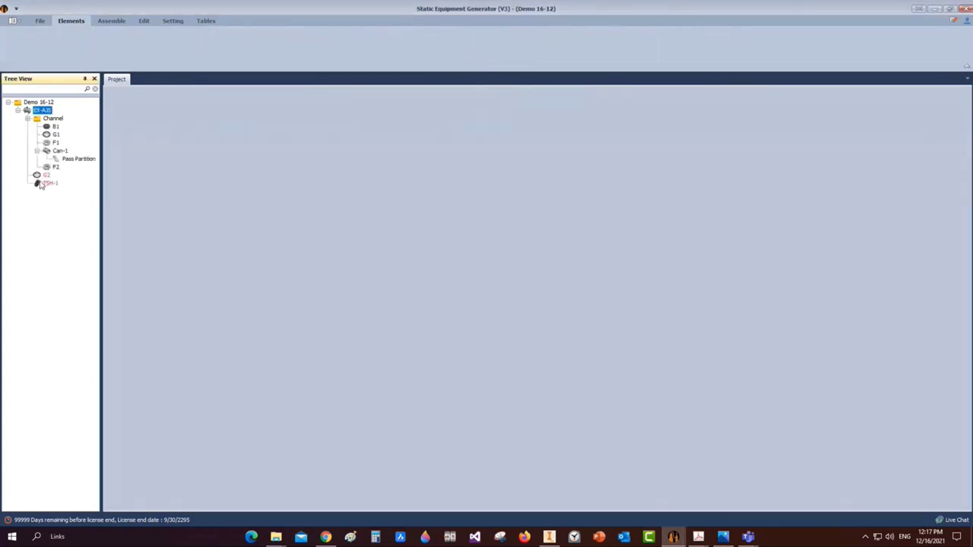
{"action": "left_click", "coordinate": [41, 184]}
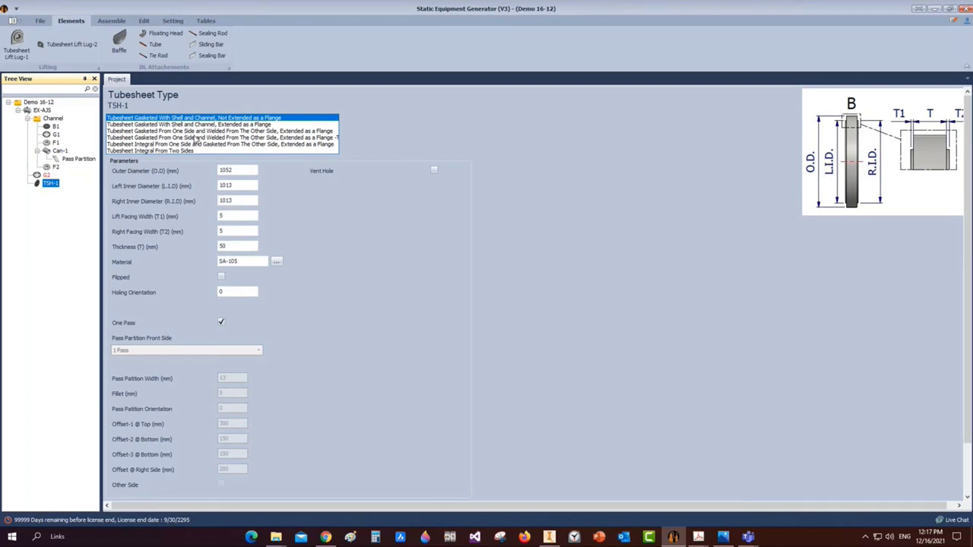
{"action": "left_click", "coordinate": [122, 132]}
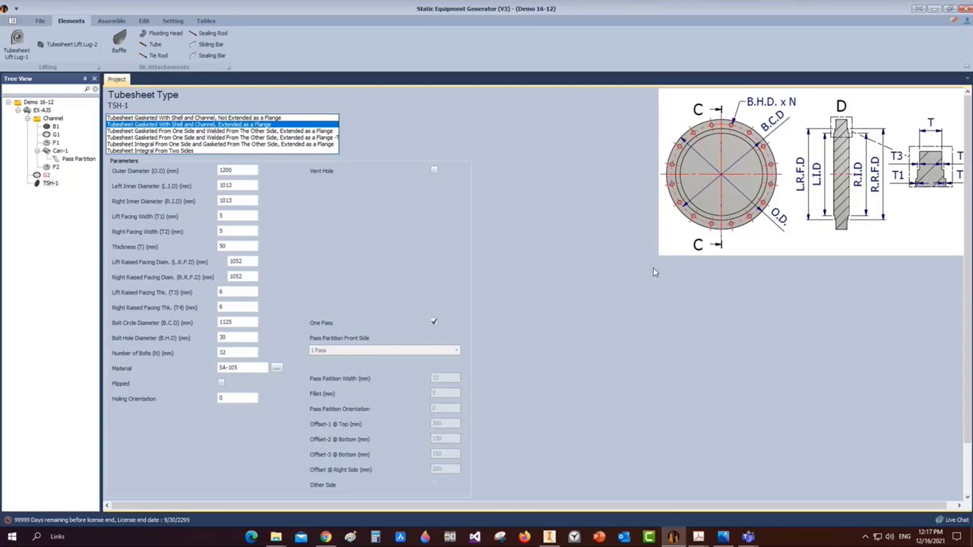
Read the channel and tube sheet sizes on the fabrication drawing PDF
{"action": "mouse_move", "coordinate": [699, 537]}
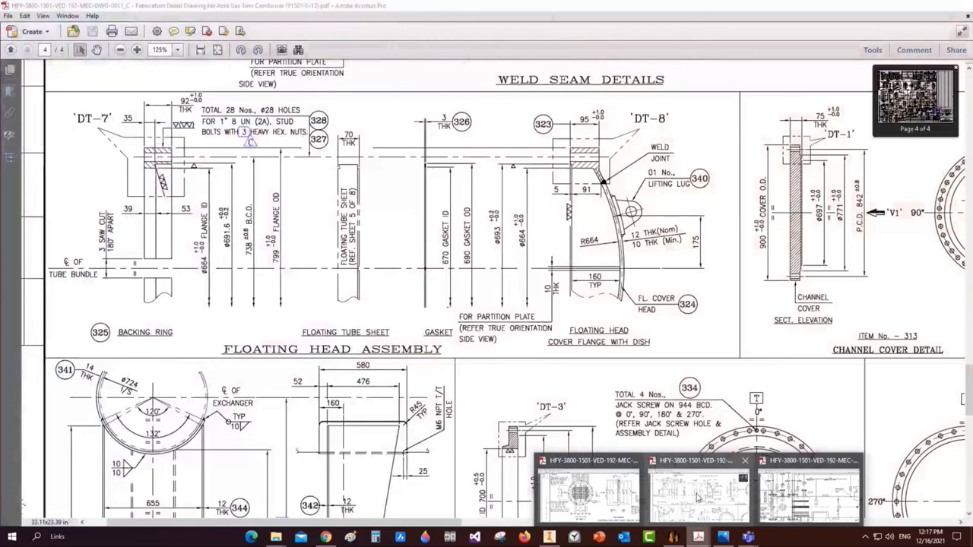
{"action": "left_click", "coordinate": [698, 496]}
{"action": "scroll", "coordinate": [373, 308], "scroll_direction": "left", "scroll_amount": 1}
{"action": "scroll", "coordinate": [373, 308], "scroll_direction": "up", "scroll_amount": 5}
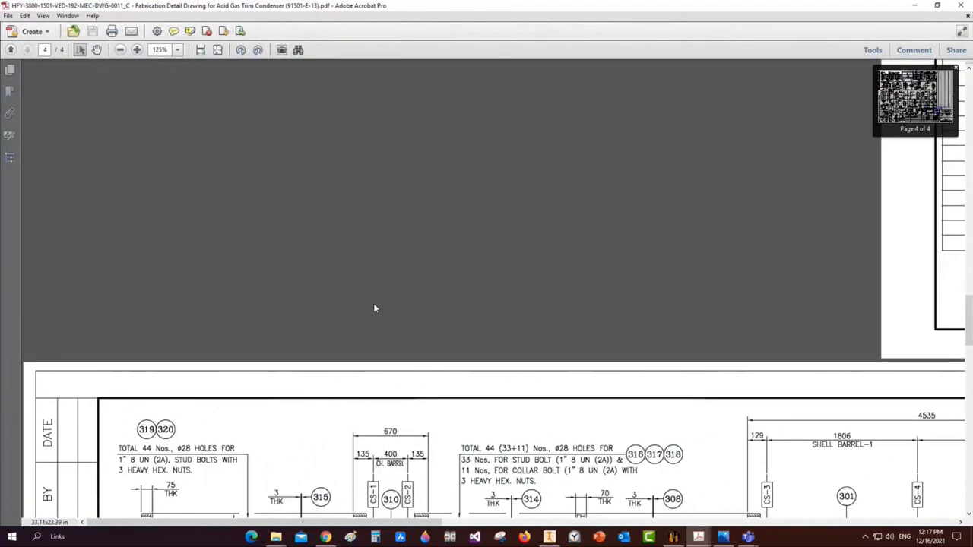
{"action": "scroll", "coordinate": [373, 308], "scroll_direction": "down", "scroll_amount": 3}
{"action": "scroll", "coordinate": [571, 281], "scroll_direction": "up", "scroll_amount": 2, "text": "ctrl"}
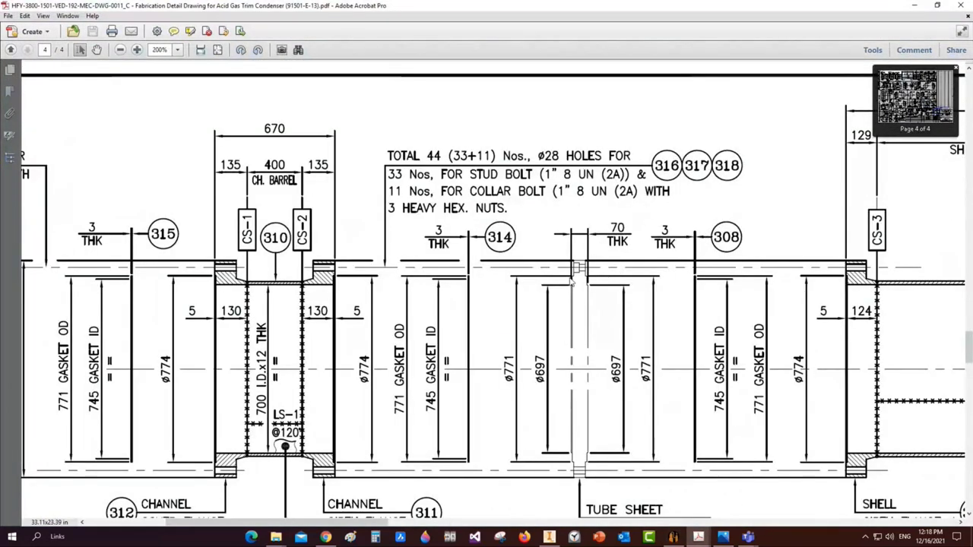
Enter TSH-1 outer diameter 900 and left and right inner diameters 697
{"action": "left_click", "coordinate": [674, 536]}
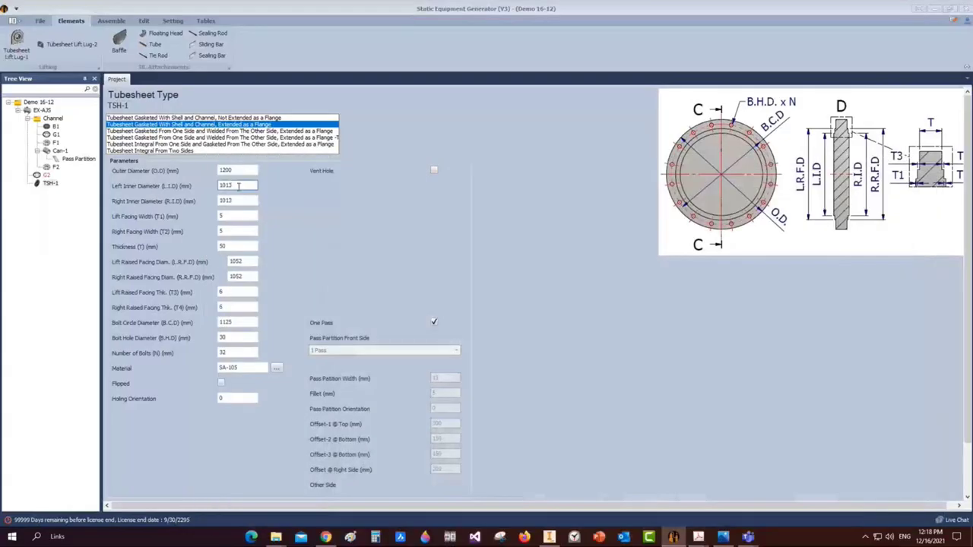
{"action": "key", "text": "shift+Tab"}
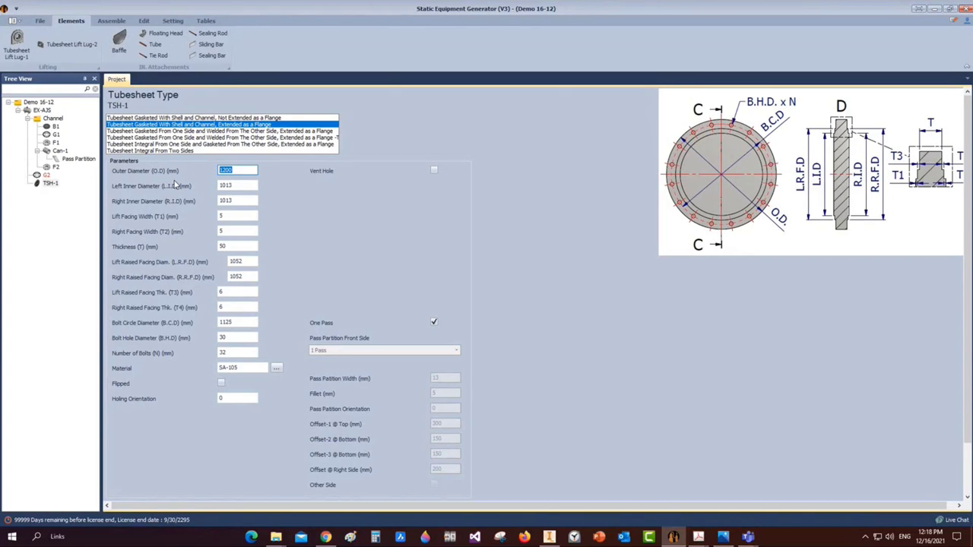
{"action": "type", "text": "900"}
{"action": "key", "text": "Tab"}
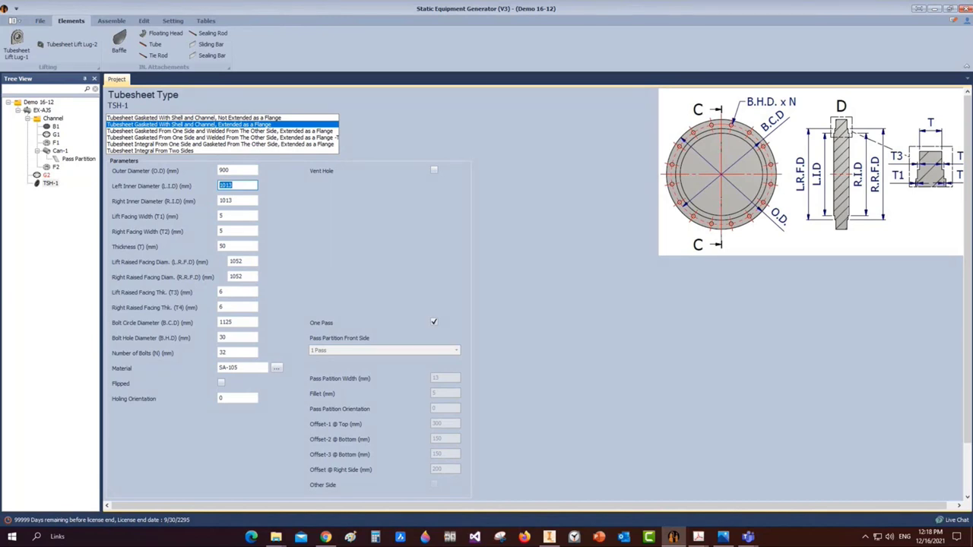
{"action": "type", "text": "697"}
{"action": "key", "text": "Tab"}
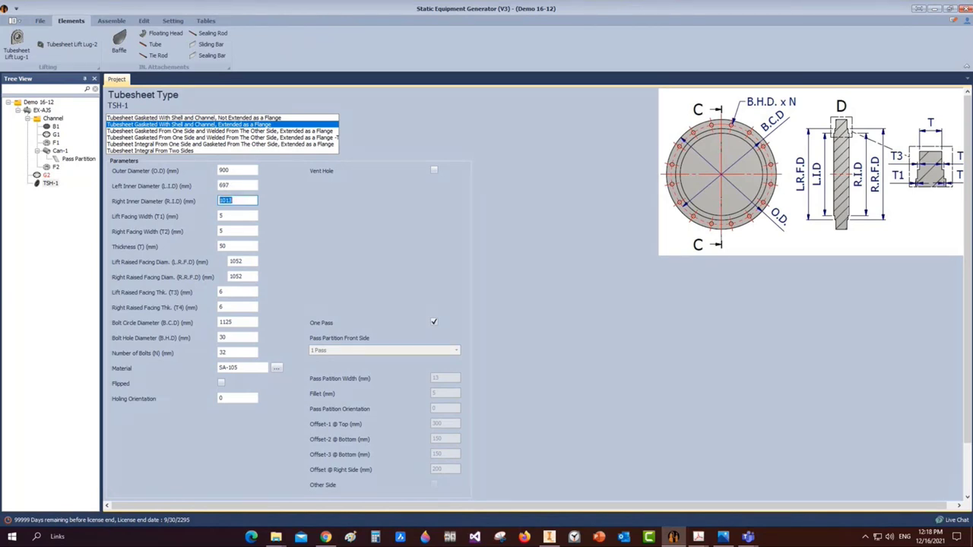
{"action": "type", "text": "697"}
{"action": "key", "text": "Tab"}
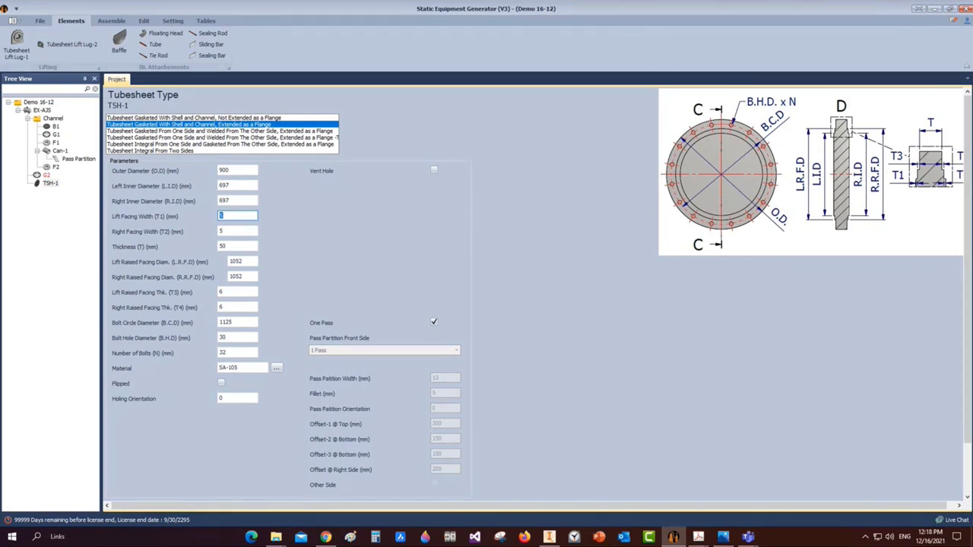
{"action": "key", "text": "Tab"}
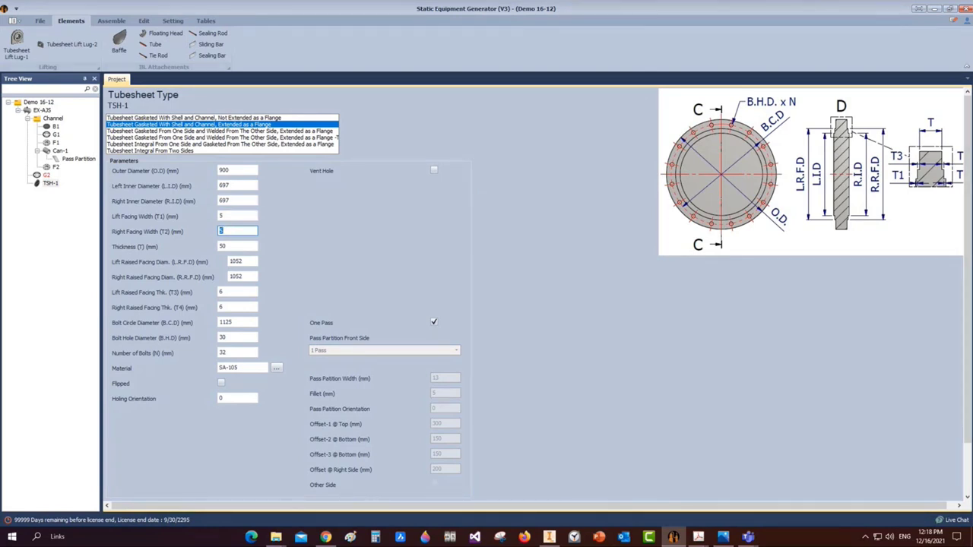
{"action": "key", "text": "Tab"}
{"action": "key", "text": "Tab"}
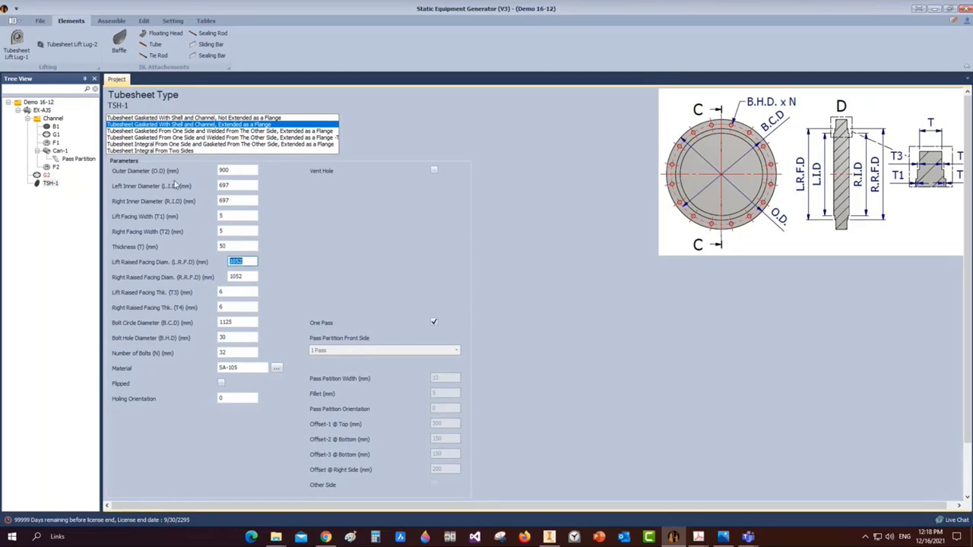
Set both raised facing diameters to 771 with thickness 5
{"action": "type", "text": "771"}
{"action": "key", "text": "Tab"}
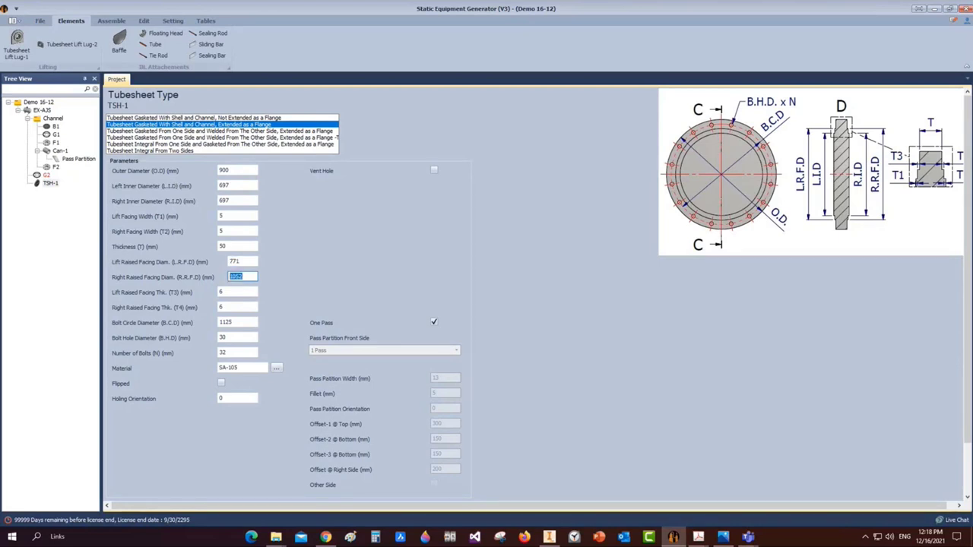
{"action": "type", "text": "771"}
{"action": "key", "text": "Tab"}
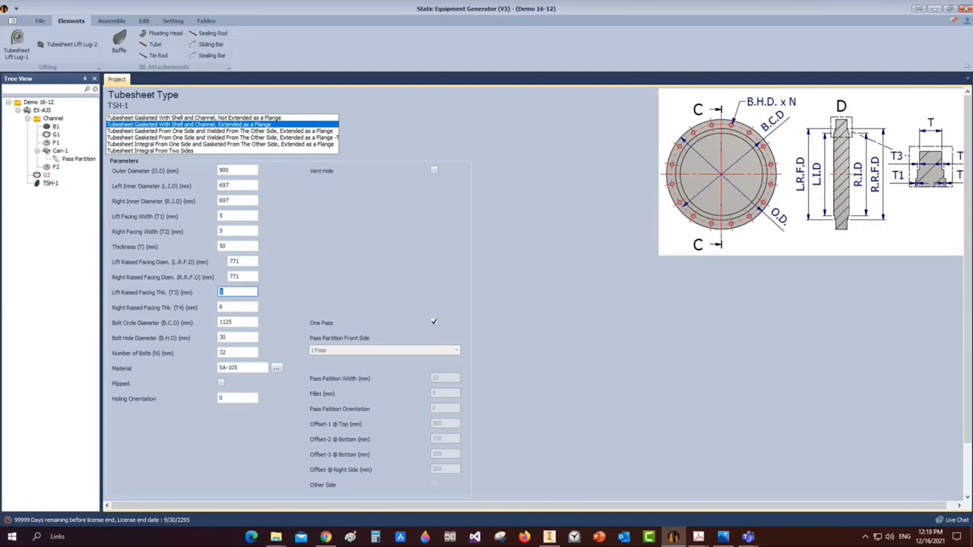
{"action": "type", "text": "5"}
{"action": "key", "text": "Tab"}
{"action": "type", "text": "5"}
{"action": "key", "text": "Tab"}
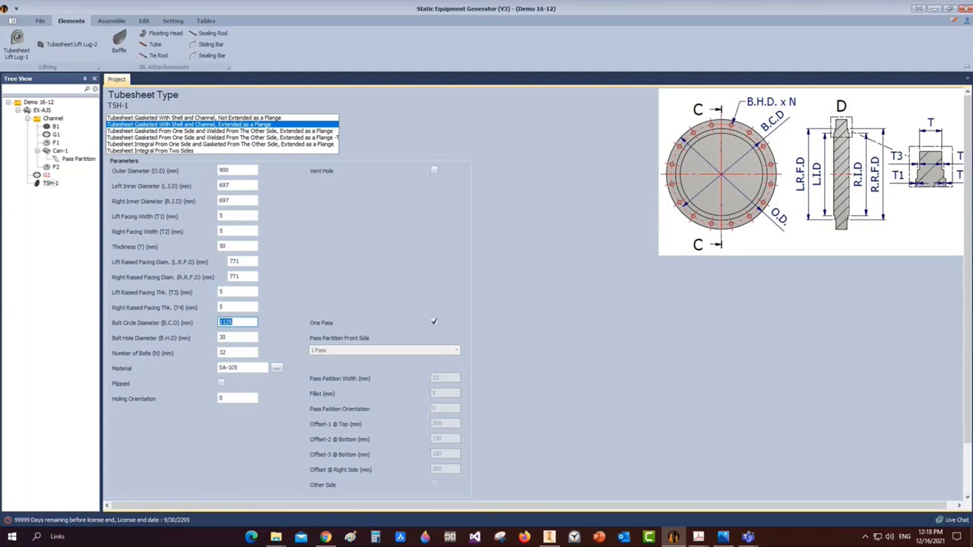
Set bolt circle 842, 28 mm bolt holes, 44 bolts, and holing orientation 90
{"action": "type", "text": "842"}
{"action": "key", "text": "Tab"}
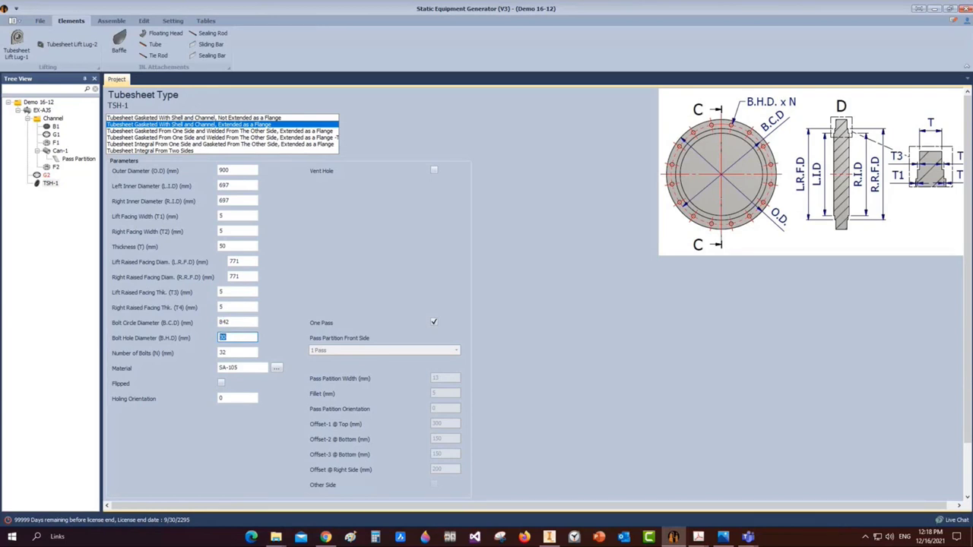
{"action": "type", "text": "28"}
{"action": "key", "text": "Tab"}
{"action": "type", "text": "44"}
{"action": "key", "text": "Tab"}
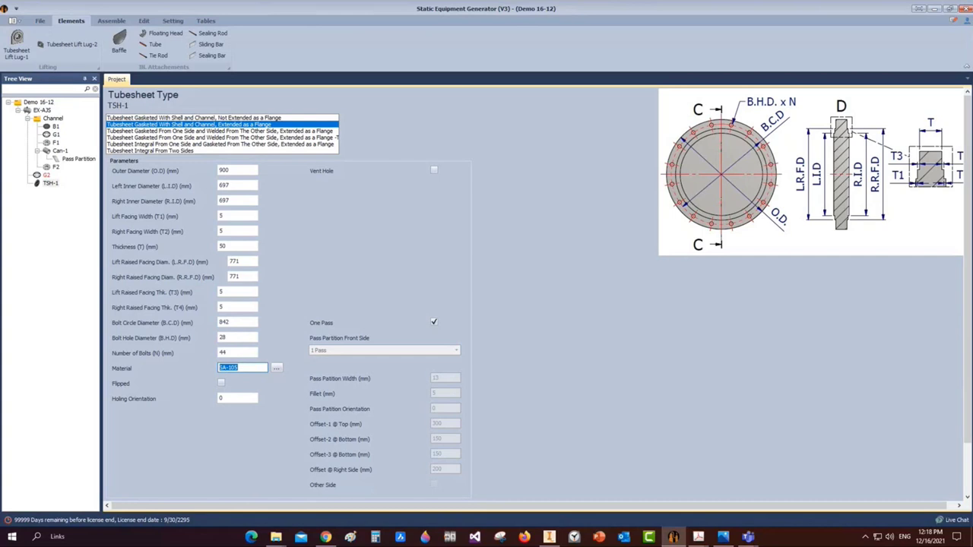
{"action": "left_click", "coordinate": [235, 399]}
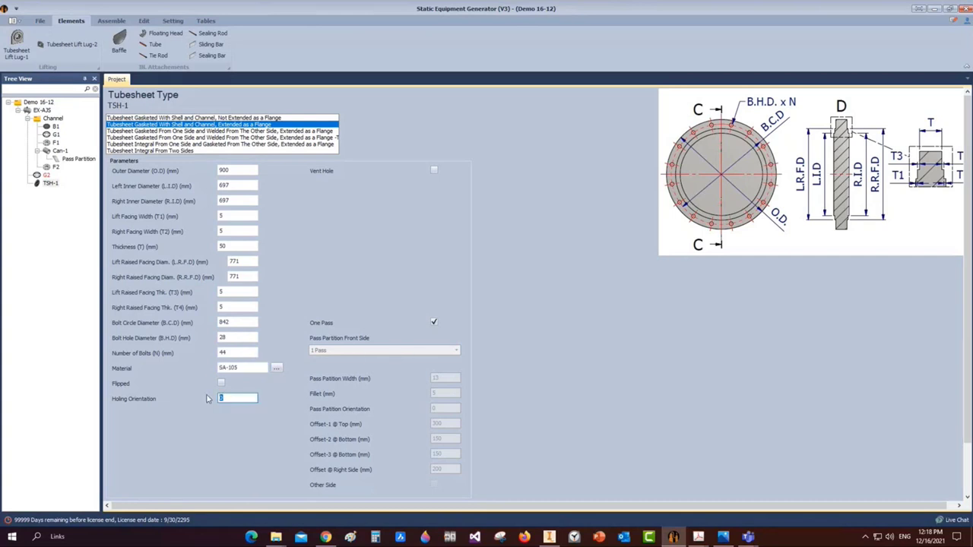
{"action": "type", "text": "90"}
Turn off One Pass and choose the 6 Passes-Mixed or H-Banded partition layout
{"action": "left_click", "coordinate": [434, 323]}
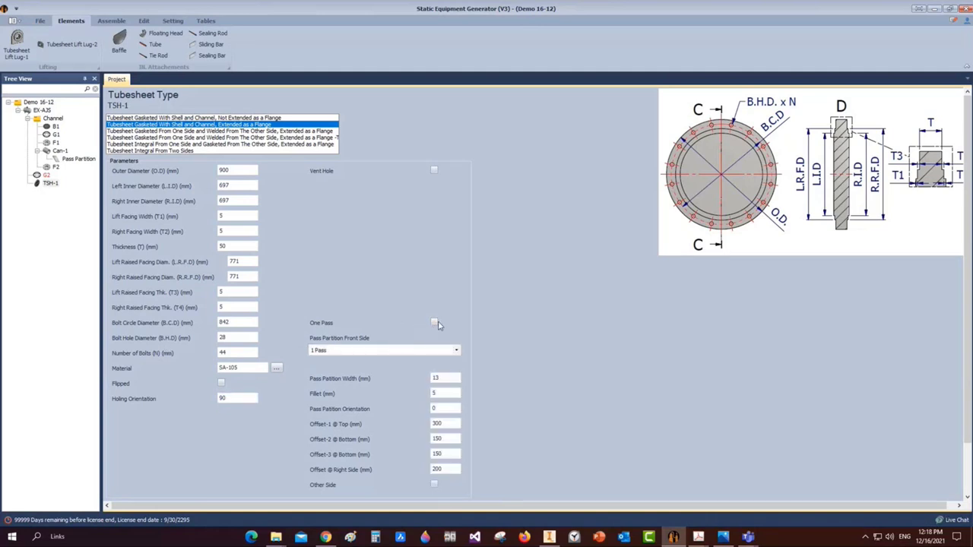
{"action": "left_click", "coordinate": [435, 323]}
{"action": "left_click", "coordinate": [434, 320]}
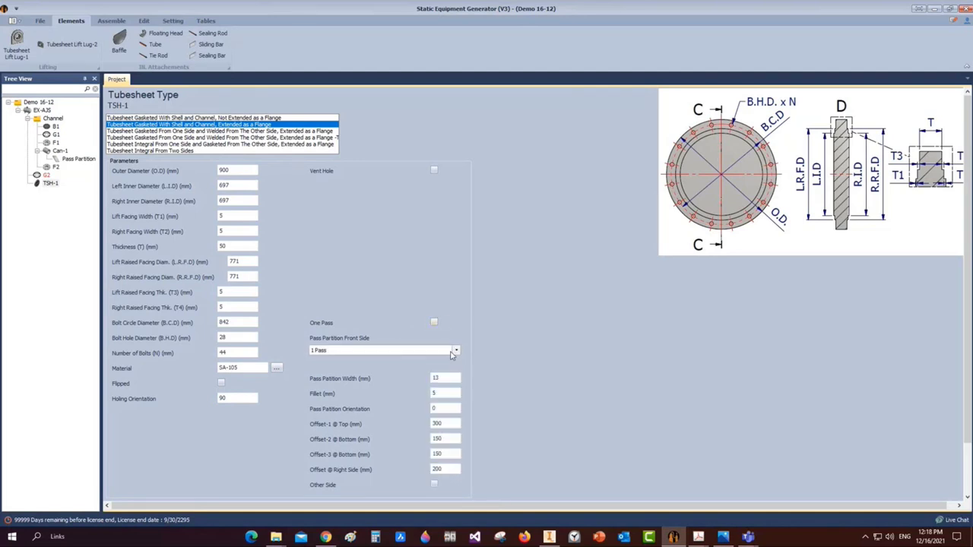
{"action": "left_click", "coordinate": [454, 351]}
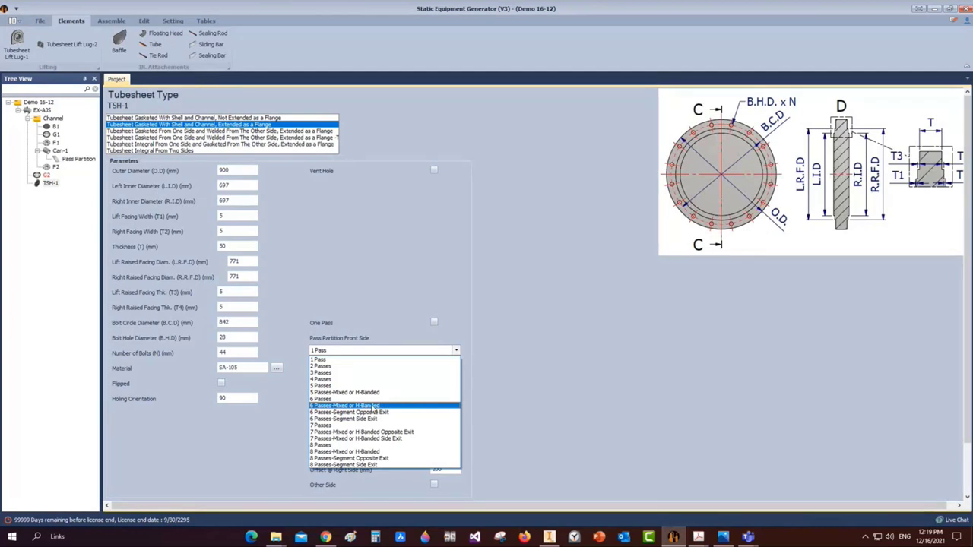
{"action": "left_click", "coordinate": [374, 407]}
Keep width 13 and fillet 5, and set orientation 90 and Offset-1 @ Top to 196.45
{"action": "key", "text": "Tab"}
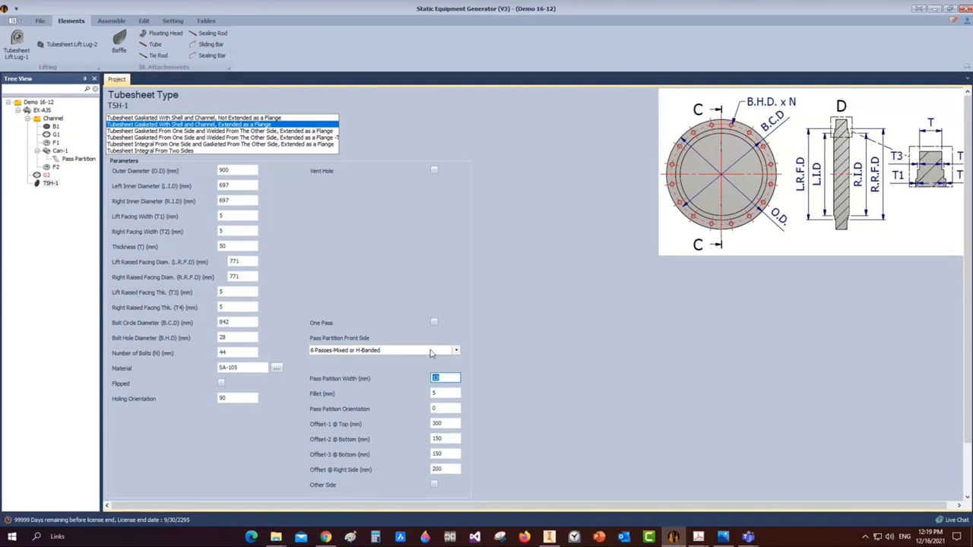
{"action": "key", "text": "Tab"}
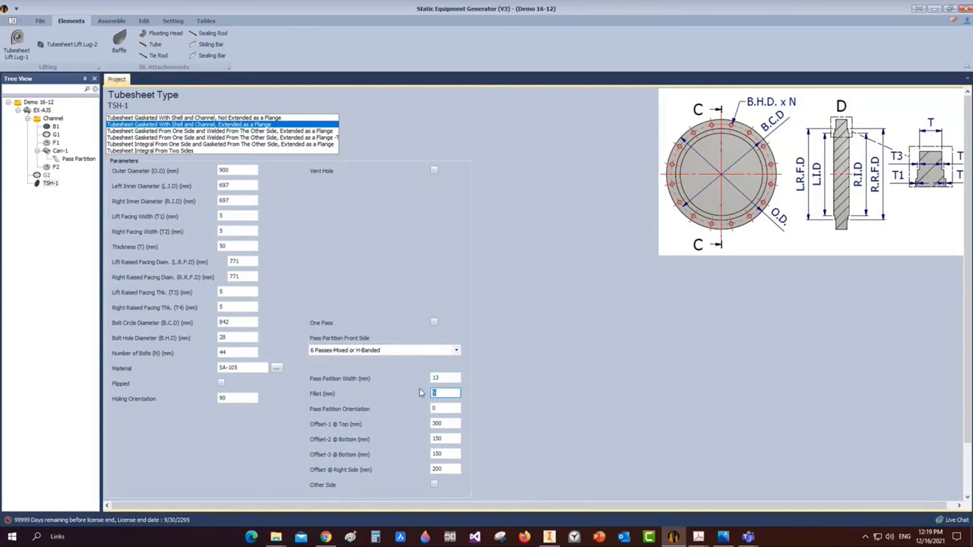
{"action": "key", "text": "Tab"}
{"action": "type", "text": "90"}
{"action": "key", "text": "Tab"}
{"action": "type", "text": "196.45"}
{"action": "key", "text": "Tab"}
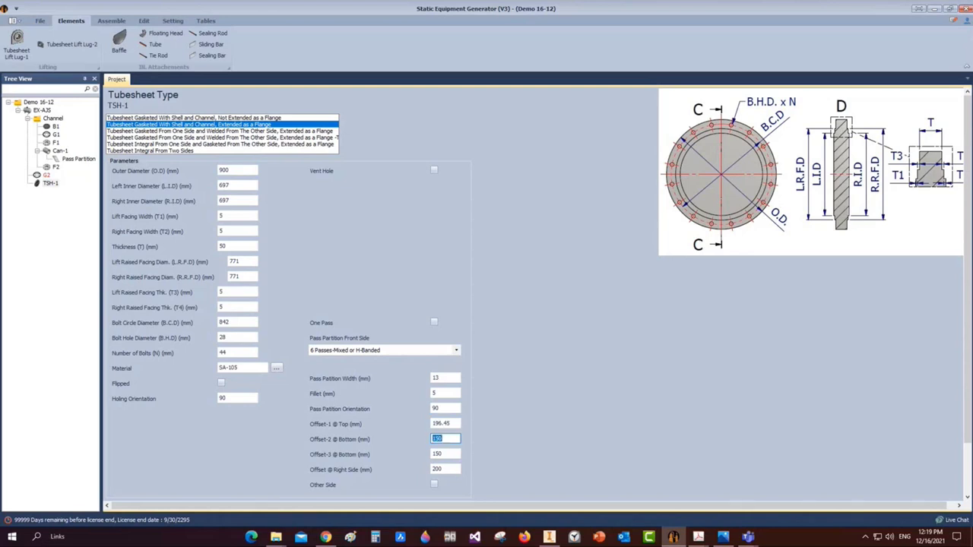
{"action": "type", "text": "196.45"}
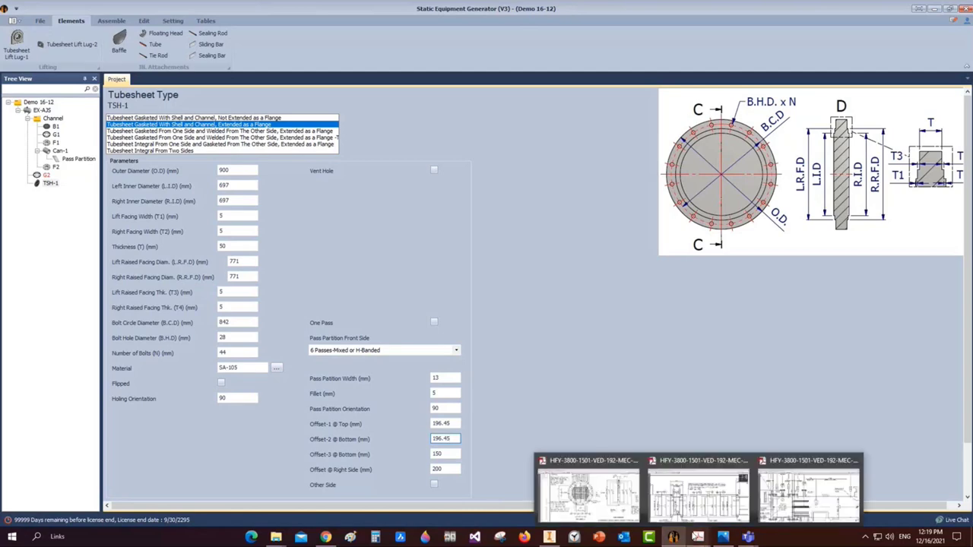
In the tube bundle PDF, select the 196.45 partition offset dimension in the tubesheet detail
{"action": "left_click", "coordinate": [698, 537]}
{"action": "left_click", "coordinate": [647, 517]}
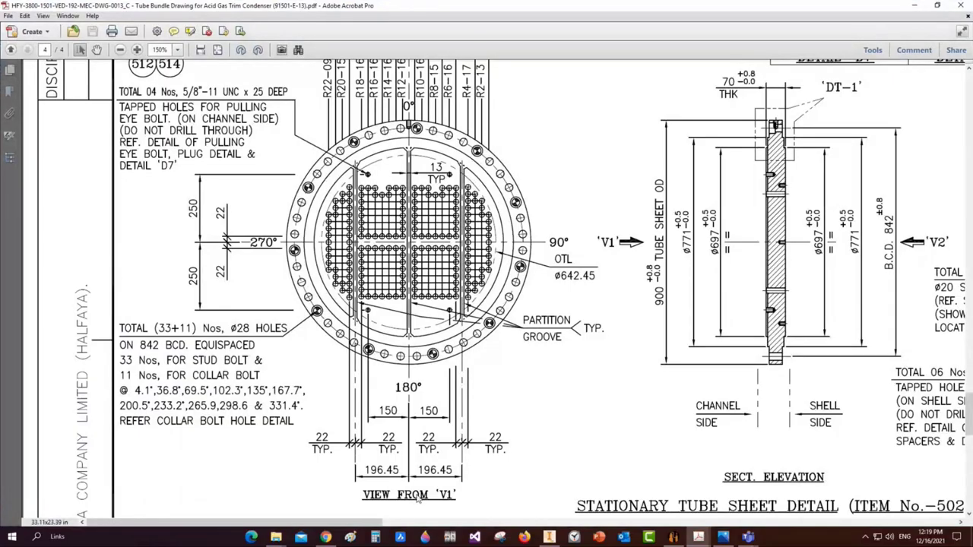
{"action": "scroll", "coordinate": [418, 499], "scroll_direction": "up", "scroll_amount": 3, "text": "ctrl"}
{"action": "left_click_drag", "start_coordinate": [403, 456], "coordinate": [499, 458]}
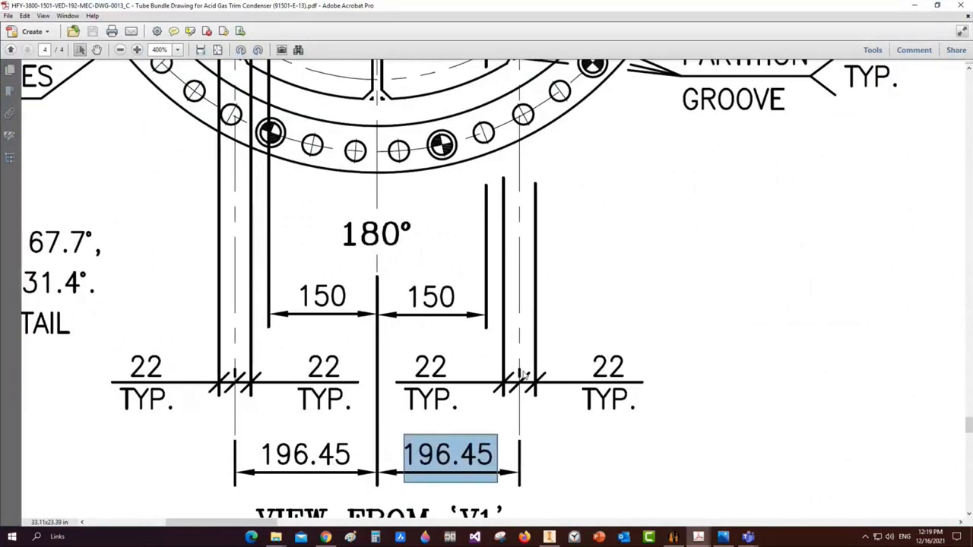
{"action": "scroll", "coordinate": [506, 394], "scroll_direction": "down", "scroll_amount": 1, "text": "ctrl"}
{"action": "scroll", "coordinate": [506, 395], "scroll_direction": "down", "scroll_amount": 1, "text": "ctrl"}
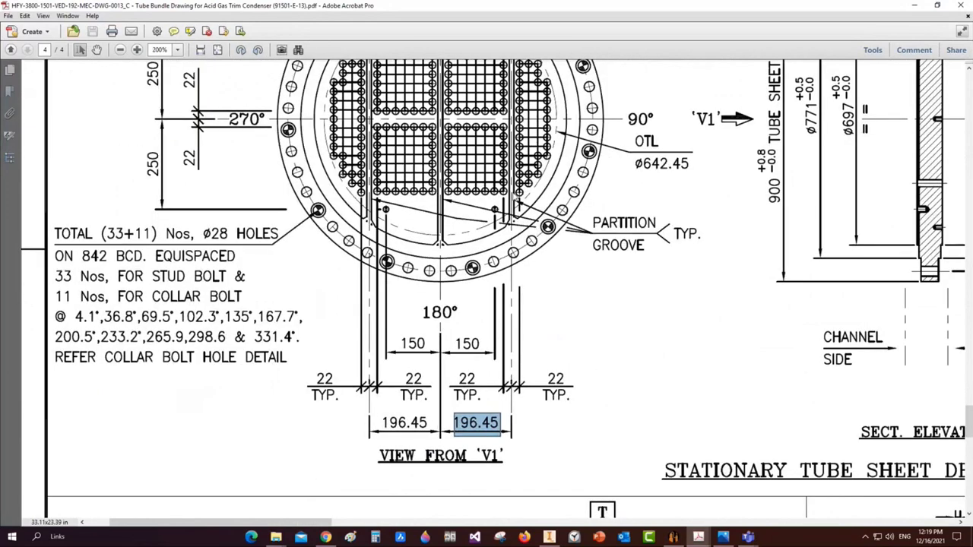
{"action": "scroll", "coordinate": [506, 394], "scroll_direction": "down", "scroll_amount": 1, "text": "ctrl"}
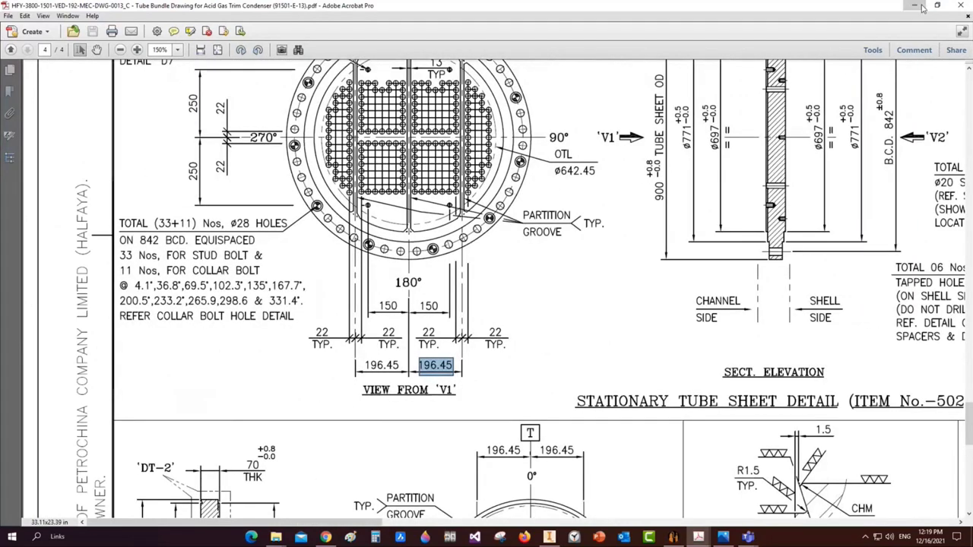
{"action": "key", "text": "alt+Tab"}
Scroll down the TSH-1 form and open the TSH Bundle tube pattern layout
{"action": "scroll", "coordinate": [524, 454], "scroll_direction": "down", "scroll_amount": 2}
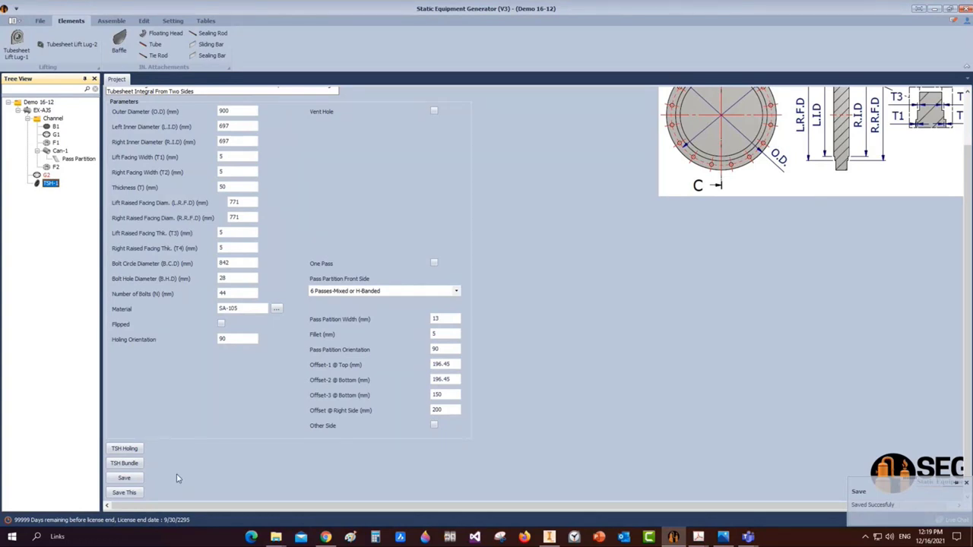
{"action": "left_click", "coordinate": [118, 465]}
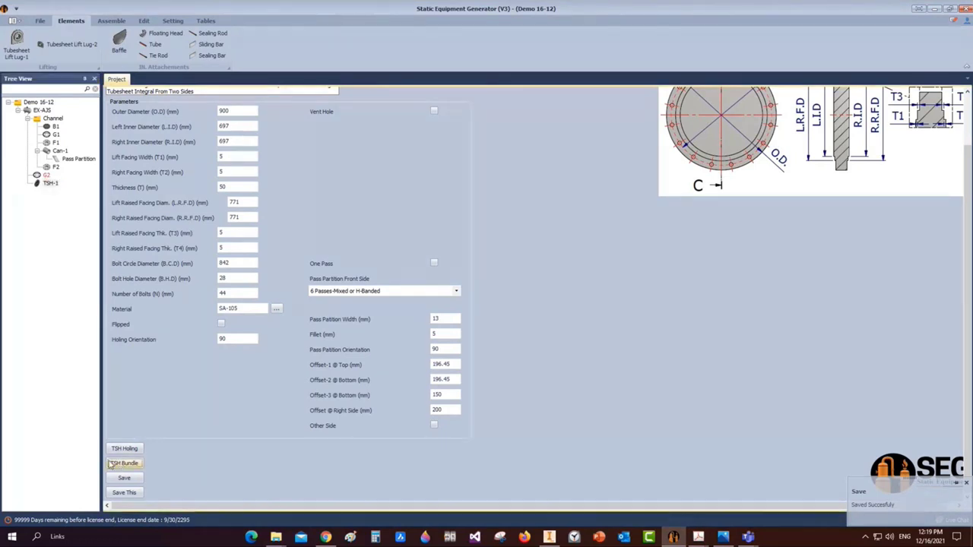
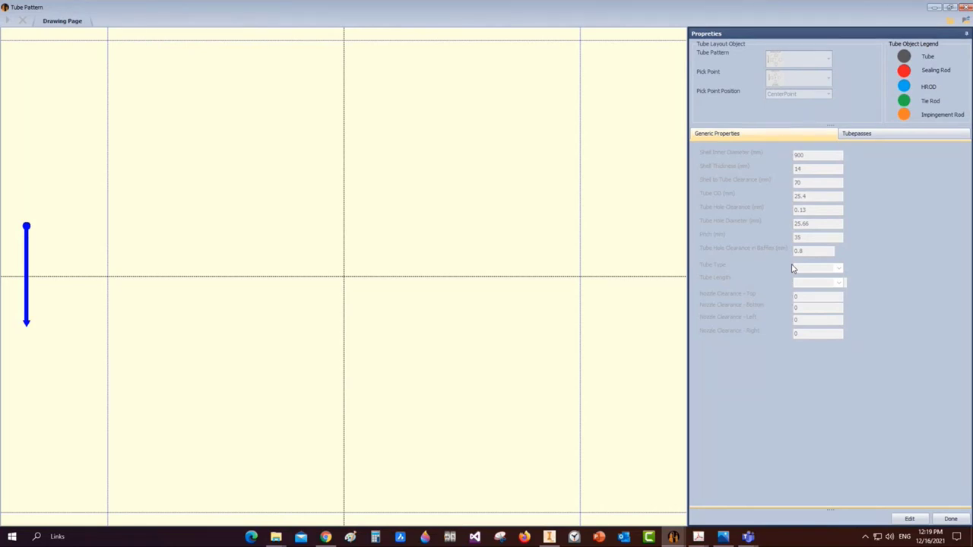
Enter a 700 mm shell diameter, 12 mm shell thickness and 20 mm shell-to-tube clearance
{"action": "left_click", "coordinate": [911, 519]}
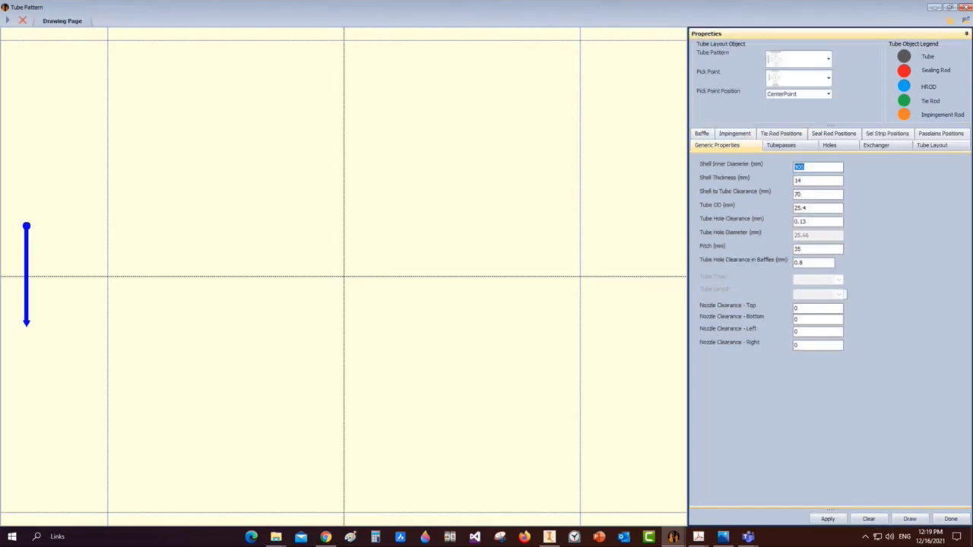
{"action": "type", "text": "700"}
{"action": "key", "text": "Tab"}
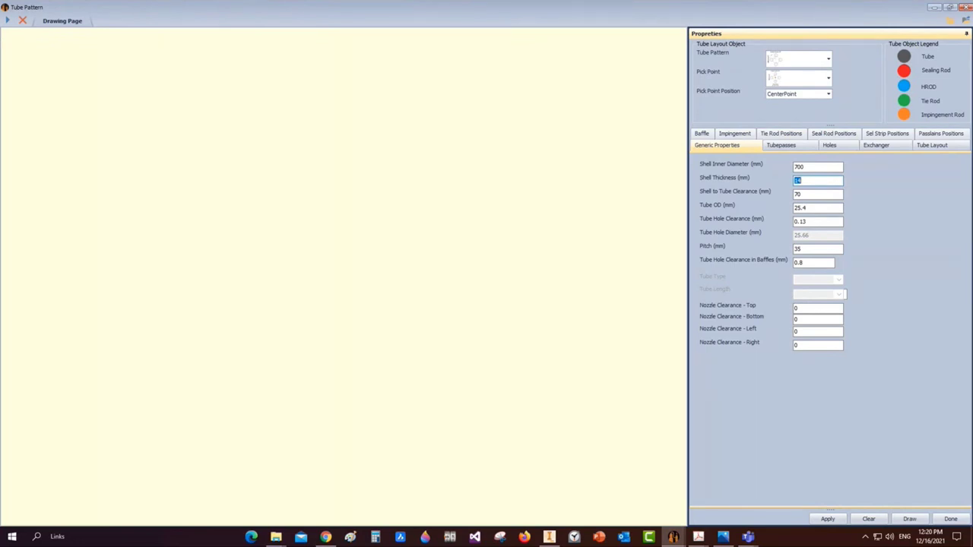
{"action": "type", "text": "12"}
{"action": "key", "text": "Tab"}
{"action": "type", "text": "20"}
{"action": "key", "text": "Tab"}
Set 19.05 mm tubes with 0.1 hole clearance, 25.4 mm pitch and 0.08 baffle clearance, then draw
{"action": "type", "text": "19.05"}
{"action": "key", "text": "Tab"}
{"action": "type", "text": "0.1"}
{"action": "key", "text": "Tab"}
{"action": "type", "text": "25.4"}
{"action": "key", "text": "Tab"}
{"action": "type", "text": "0.08"}
{"action": "key", "text": "Tab"}
{"action": "key", "text": "Tab"}
{"action": "key", "text": "Tab"}
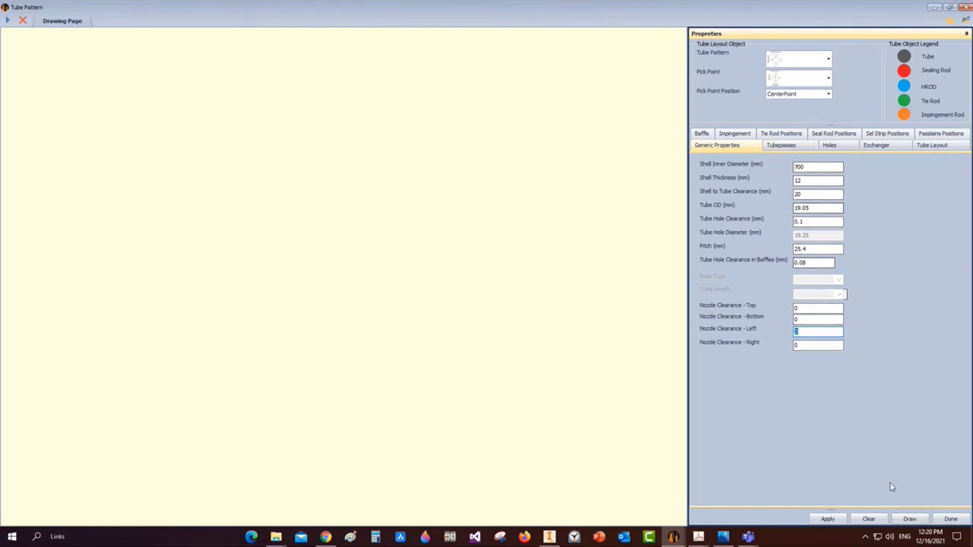
{"action": "left_click", "coordinate": [909, 519]}
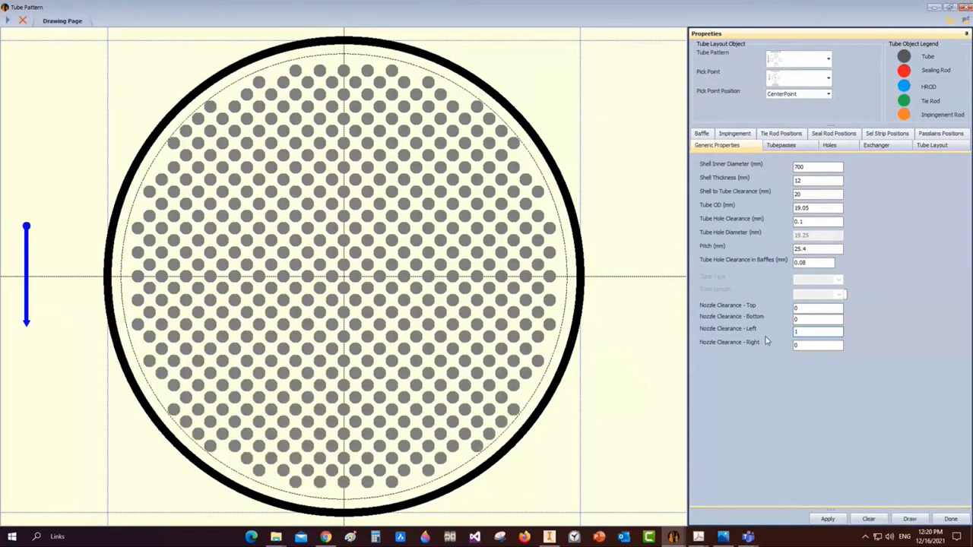
Set the left and right nozzle clearances to 120 mm and redraw the tube layout
{"action": "type", "text": "20"}
{"action": "key", "text": "Tab"}
{"action": "type", "text": "120"}
{"action": "left_click", "coordinate": [910, 518]}
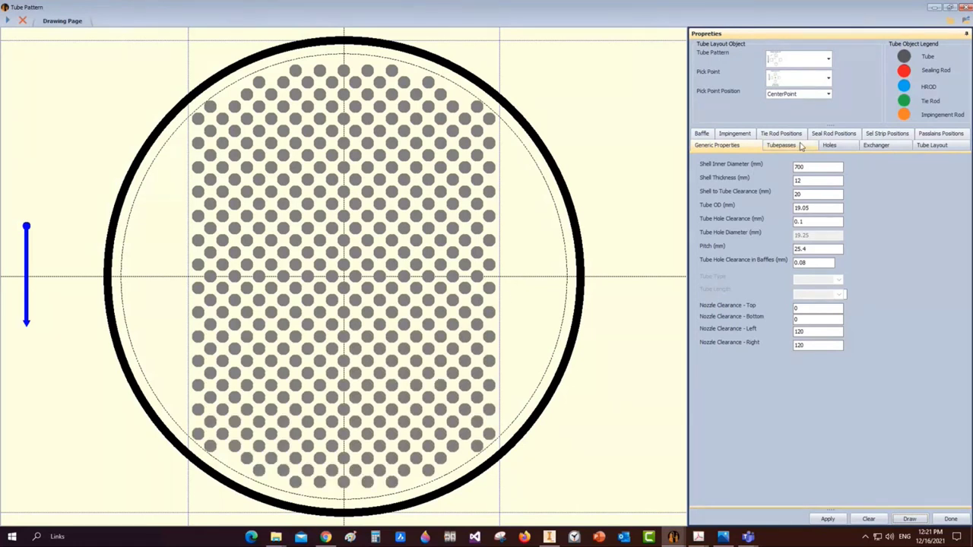
Choose the split four-line pass partition type and bring up the reference layout image in Photos
{"action": "left_click", "coordinate": [783, 145]}
{"action": "left_click", "coordinate": [825, 170]}
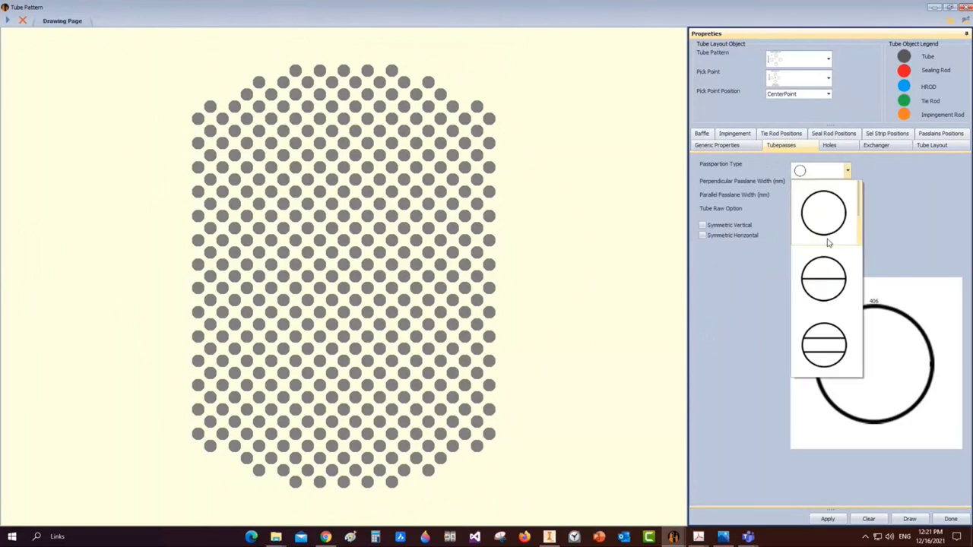
{"action": "scroll", "coordinate": [860, 218], "scroll_direction": "down", "scroll_amount": 2}
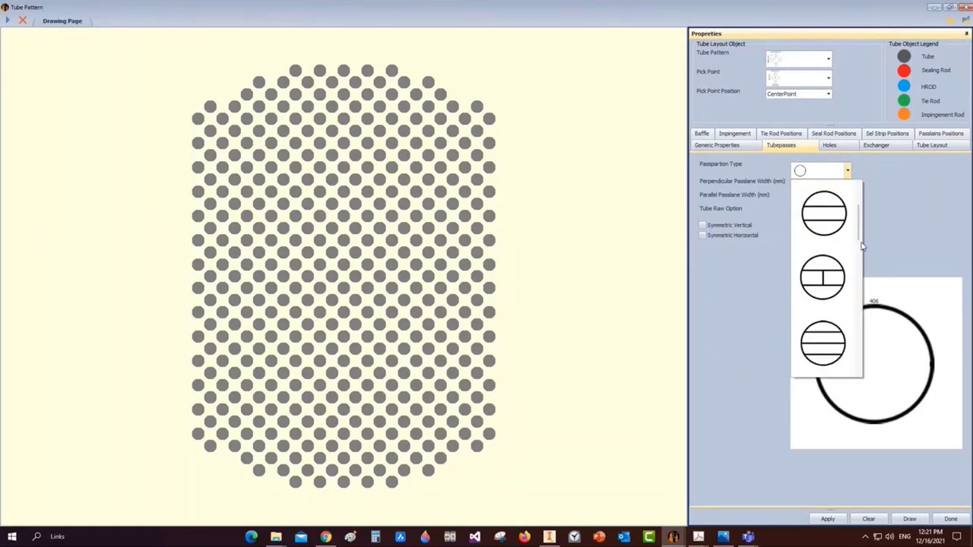
{"action": "scroll", "coordinate": [862, 246], "scroll_direction": "down", "scroll_amount": 2}
{"action": "scroll", "coordinate": [862, 272], "scroll_direction": "down", "scroll_amount": 1}
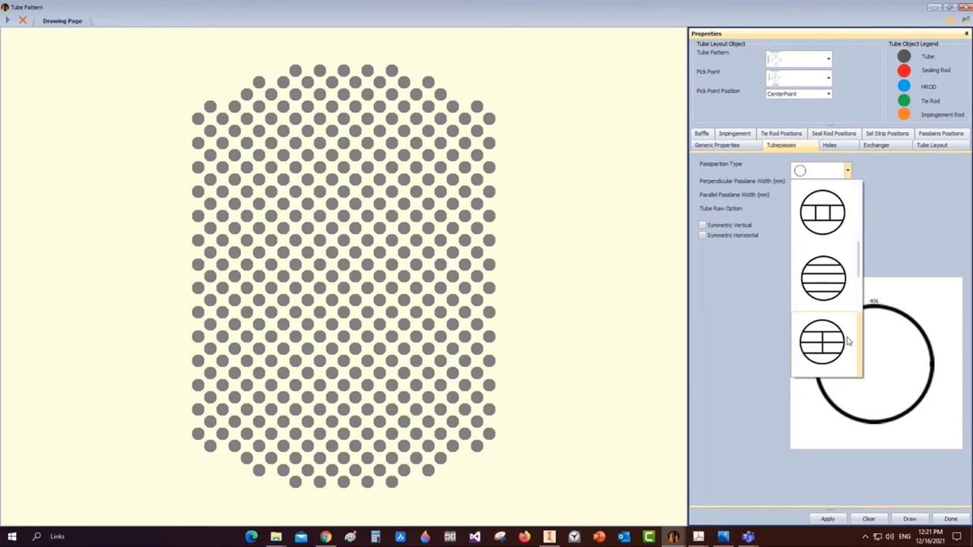
{"action": "left_click", "coordinate": [825, 350]}
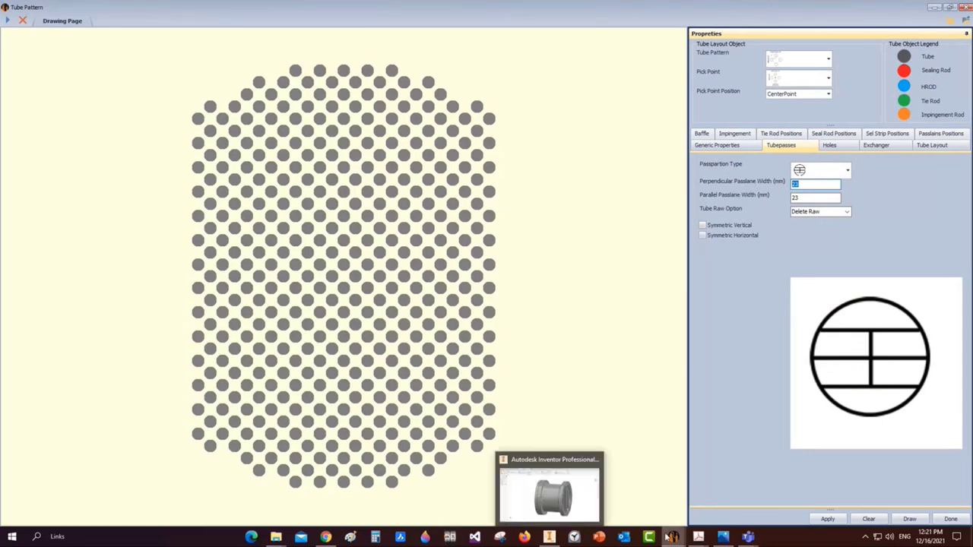
{"action": "left_click", "coordinate": [723, 538]}
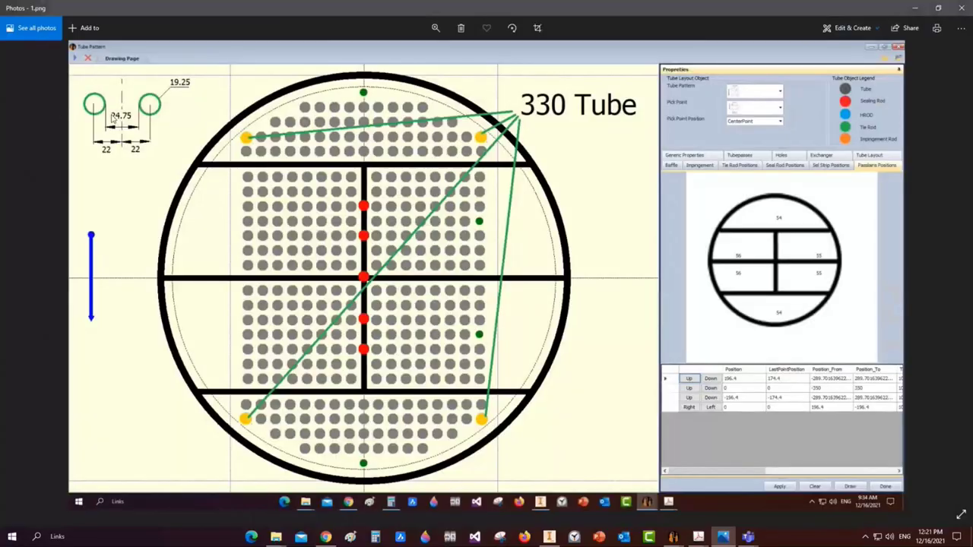
Zoom into the 24.75 mm lane-gap detail, then switch to the tube bundle PDF drawing
{"action": "scroll", "coordinate": [76, 104], "scroll_direction": "up", "scroll_amount": 5}
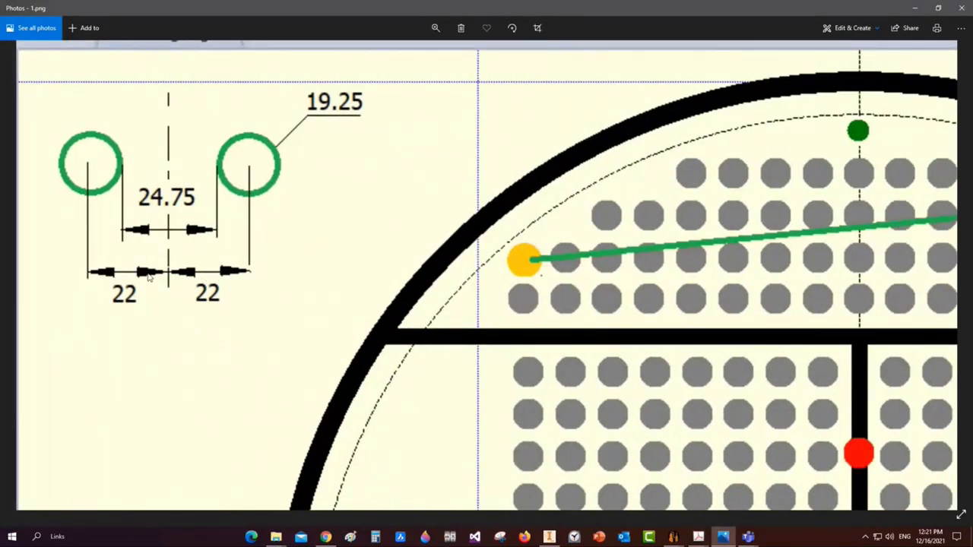
{"action": "left_click", "coordinate": [697, 537]}
{"action": "left_click", "coordinate": [589, 495]}
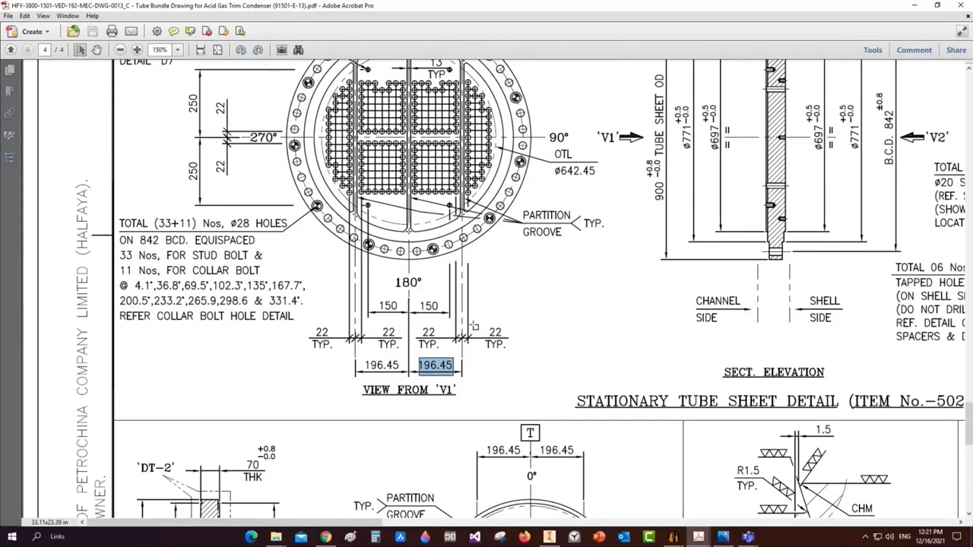
Zoom in on the tube-sheet drawing and mark the two 22 TYP. groove dimensions
{"action": "scroll", "coordinate": [471, 342], "scroll_direction": "up", "scroll_amount": 3, "text": "ctrl"}
{"action": "left_click_drag", "start_coordinate": [327, 350], "coordinate": [535, 342]}
{"action": "scroll", "coordinate": [534, 342], "scroll_direction": "up", "scroll_amount": 5}
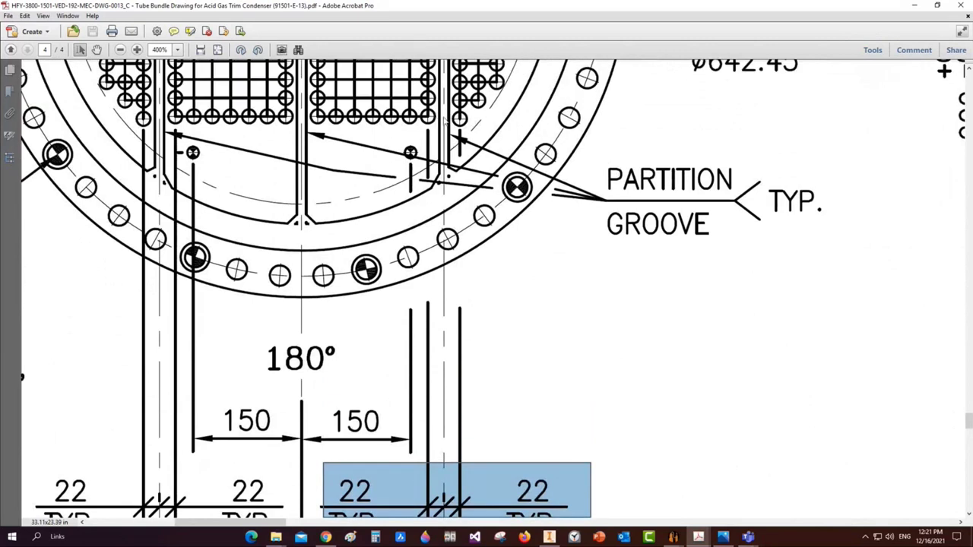
{"action": "scroll", "coordinate": [536, 508], "scroll_direction": "down", "scroll_amount": 3}
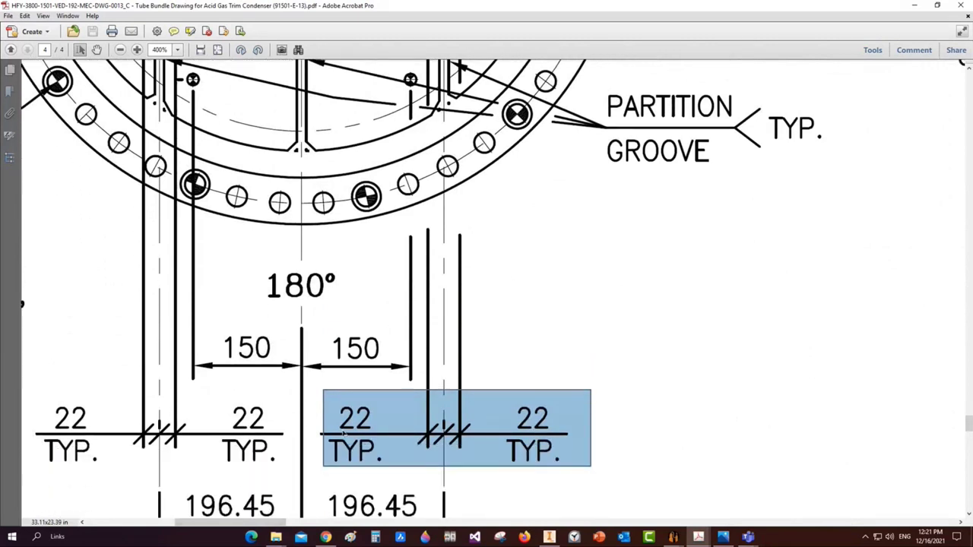
Return from the PDF to the Tube Pattern window's pass settings
{"action": "key", "text": "alt+Tab"}
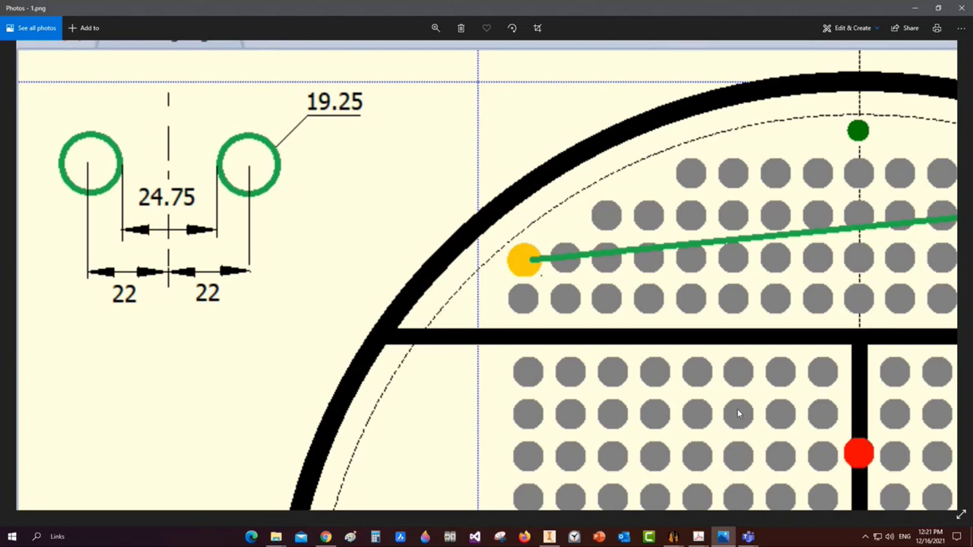
{"action": "left_click", "coordinate": [672, 537]}
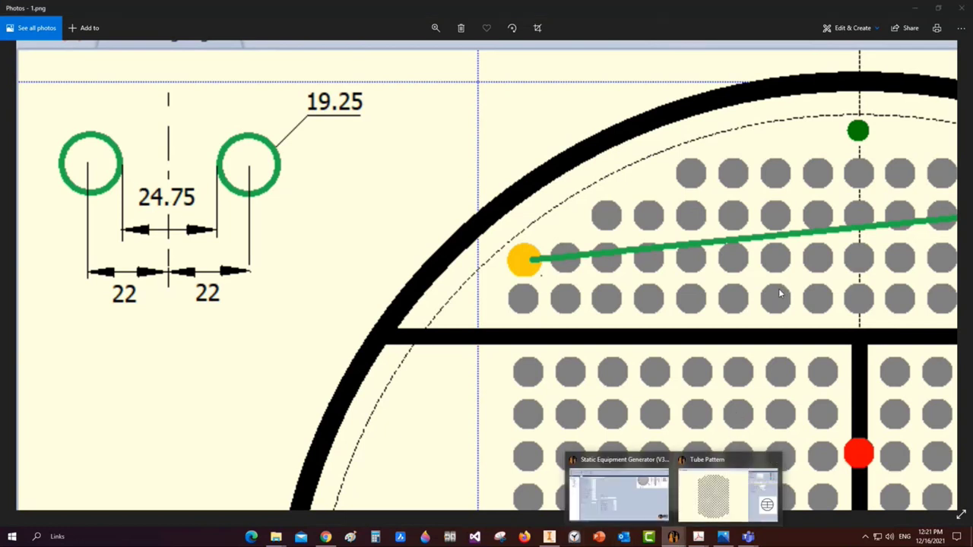
{"action": "left_click", "coordinate": [729, 489]}
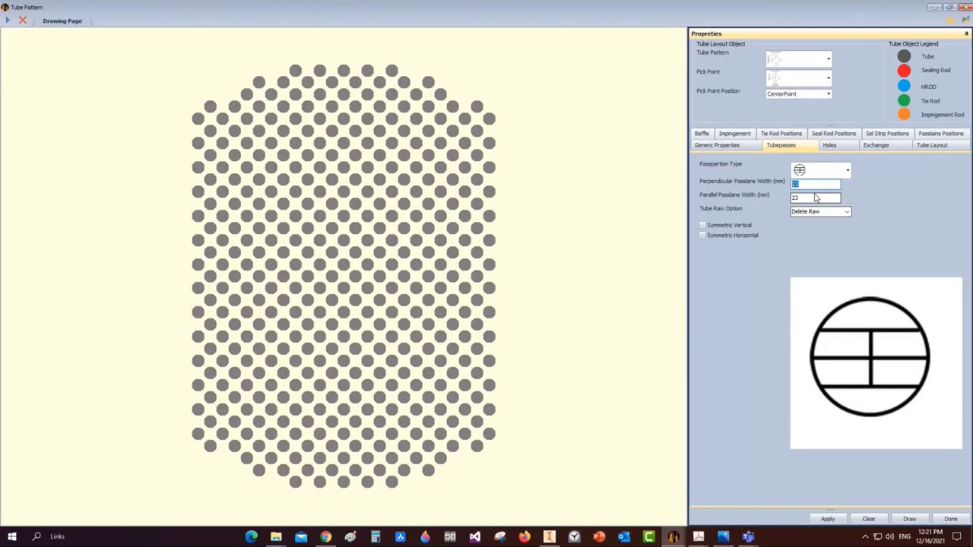
Set both passlane widths to 24.75 mm and enable vertical and horizontal symmetry
{"action": "type", "text": "24.75"}
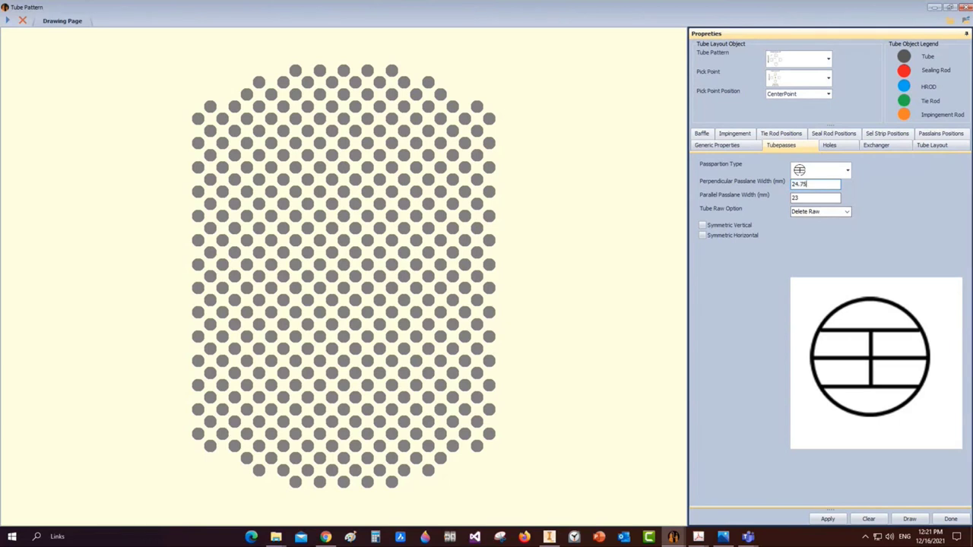
{"action": "key", "text": "Tab"}
{"action": "type", "text": "24.75"}
{"action": "left_click", "coordinate": [710, 226]}
{"action": "left_click", "coordinate": [711, 236]}
Set tie and sealing rods to 14 mm diameter with 16 mm holes
{"action": "left_click", "coordinate": [829, 144]}
{"action": "key", "text": "Tab"}
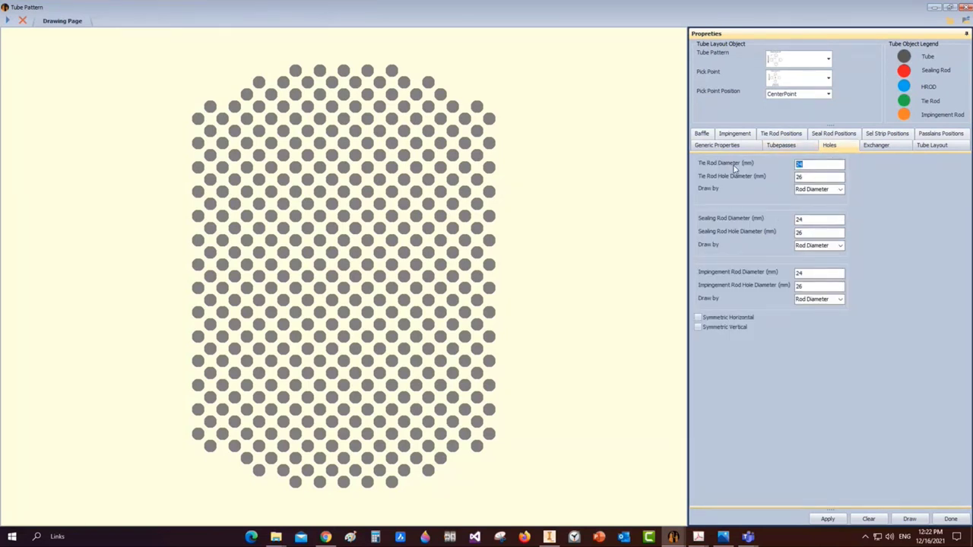
{"action": "type", "text": "1"}
{"action": "type", "text": "1"}
{"action": "key", "text": "Tab"}
{"action": "key", "text": "Tab"}
{"action": "type", "text": "14"}
{"action": "key", "text": "Tab"}
{"action": "type", "text": "16"}
Choose the chamfered Type2 tube hole and bring up the tie-rod position settings
{"action": "left_click", "coordinate": [899, 147]}
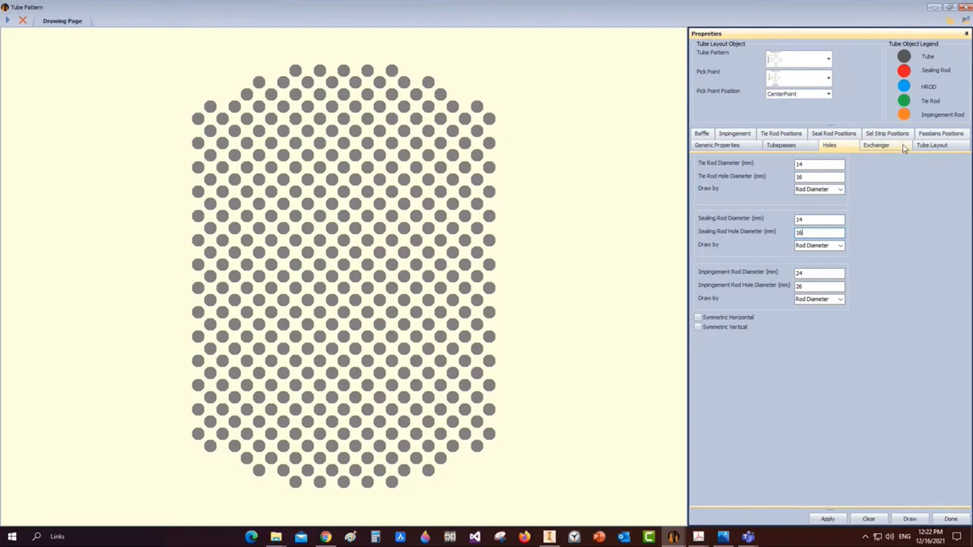
{"action": "left_click", "coordinate": [932, 145]}
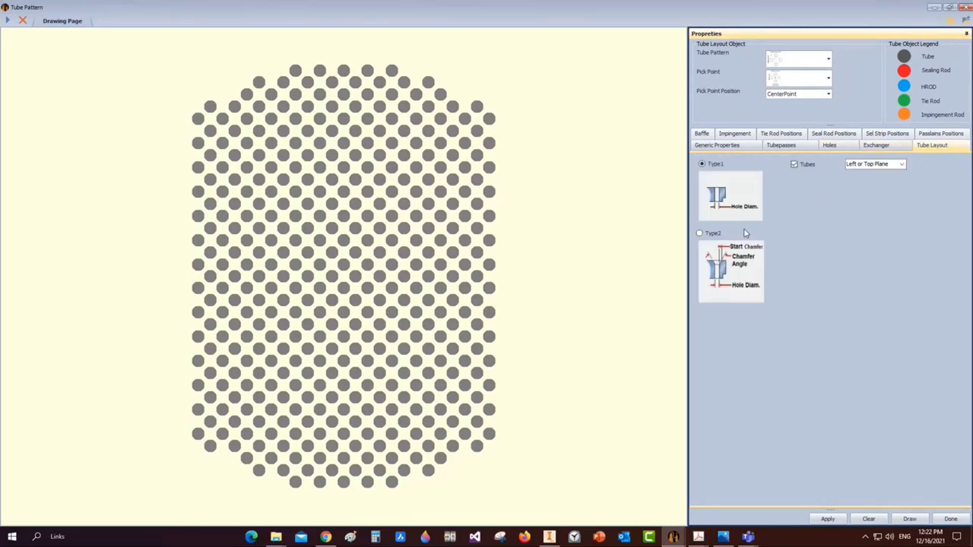
{"action": "left_click", "coordinate": [701, 235]}
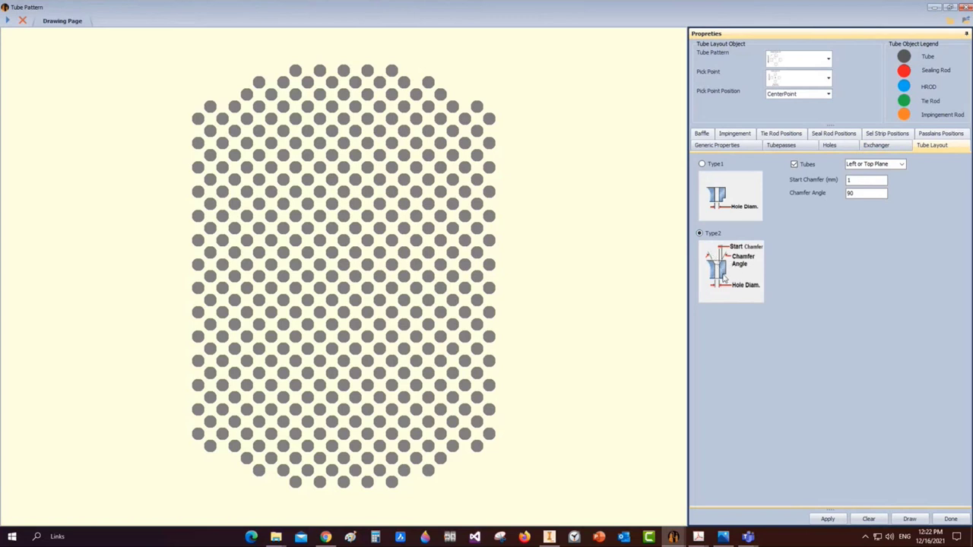
{"action": "left_click", "coordinate": [785, 135]}
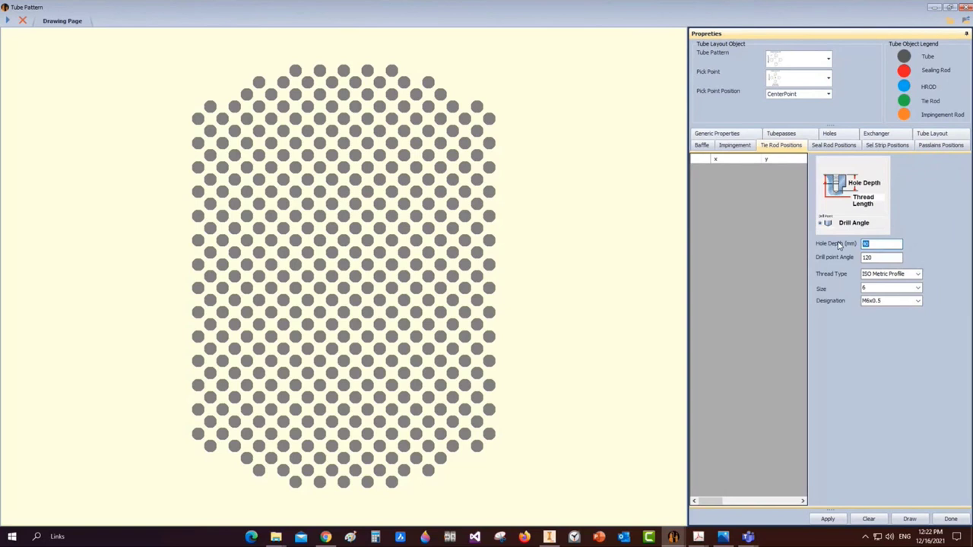
Set the tie-rod hole depth to 22 mm, then switch to the tube bundle PDF
{"action": "type", "text": "22"}
{"action": "left_click", "coordinate": [890, 289]}
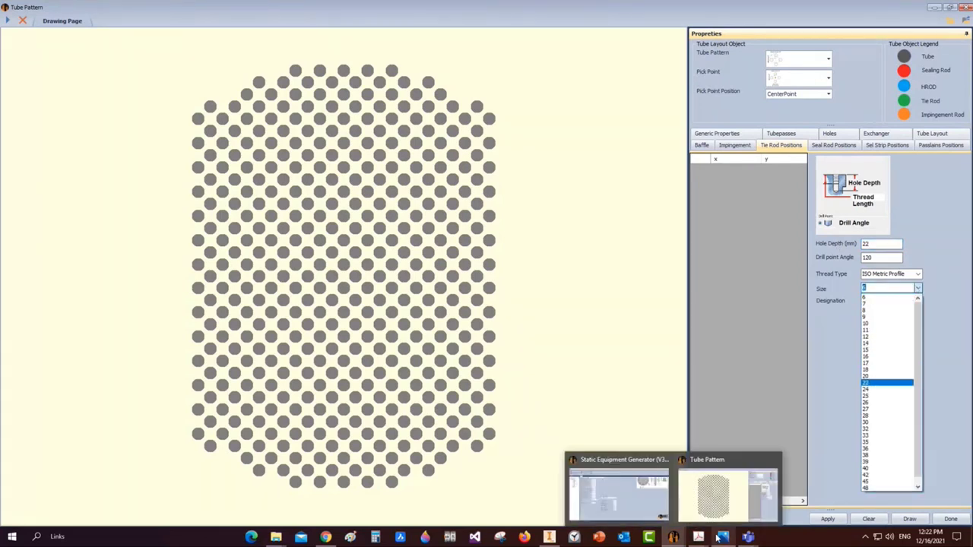
{"action": "mouse_move", "coordinate": [698, 536]}
{"action": "left_click", "coordinate": [593, 493]}
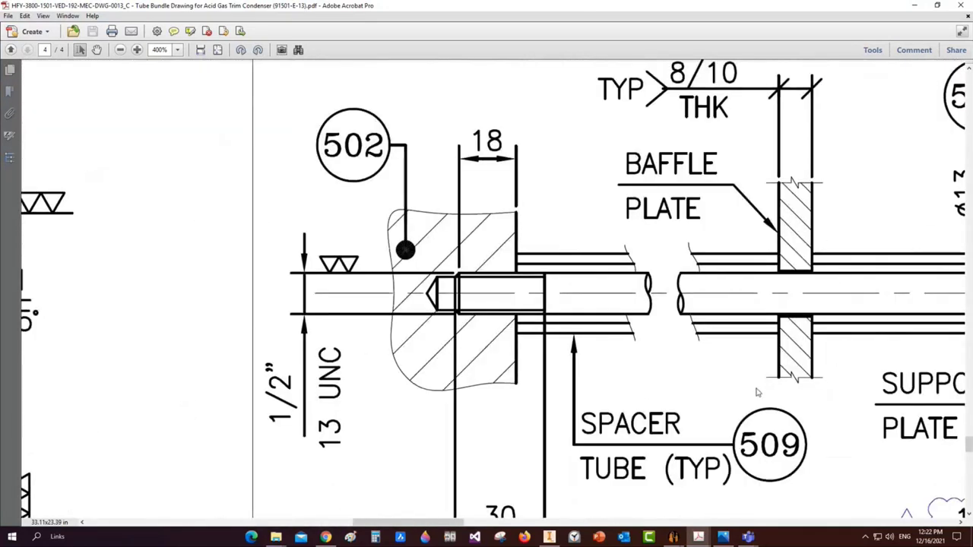
Check the 18 mm tie-rod thread dimension in the PDF, then return to the thread size list
{"action": "left_click_drag", "start_coordinate": [285, 128], "coordinate": [352, 181]}
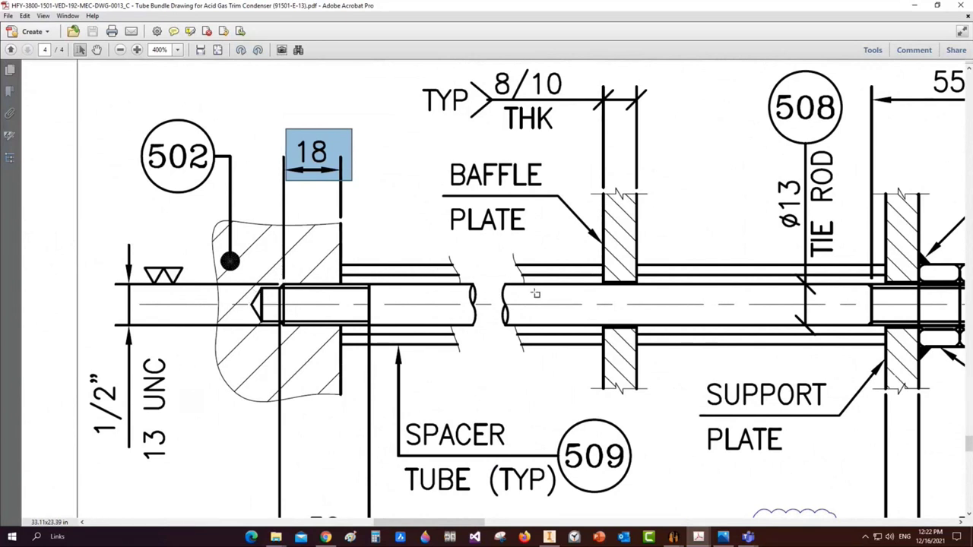
{"action": "scroll", "coordinate": [546, 293], "scroll_direction": "down", "scroll_amount": 1, "text": "ctrl"}
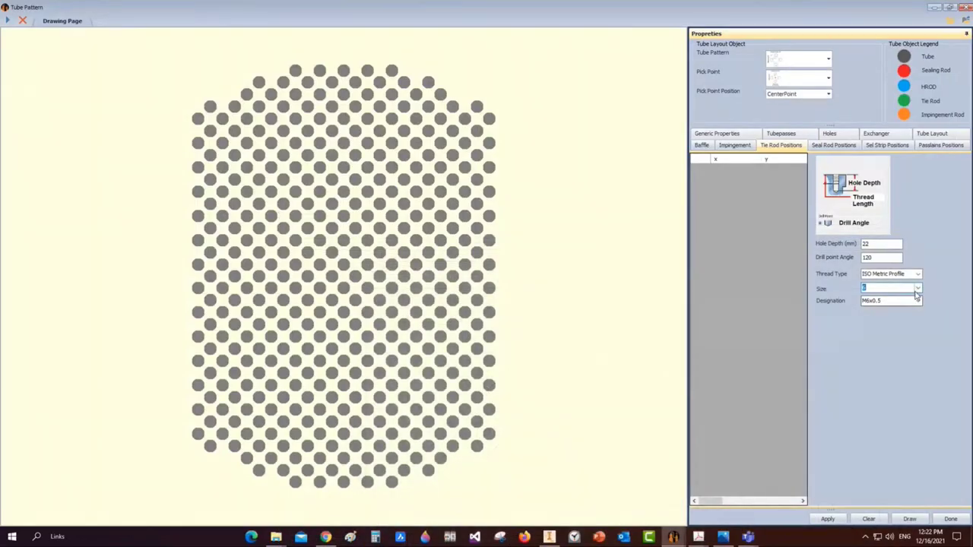
{"action": "left_click", "coordinate": [917, 292]}
Set the tie-rod thread to size 12 with the M12 designation
{"action": "left_click", "coordinate": [876, 337]}
{"action": "left_click", "coordinate": [918, 302]}
{"action": "left_click", "coordinate": [890, 332]}
Give sealing rods a 22 mm hole depth and M12x1 thread, then redraw the layout
{"action": "left_click", "coordinate": [836, 146]}
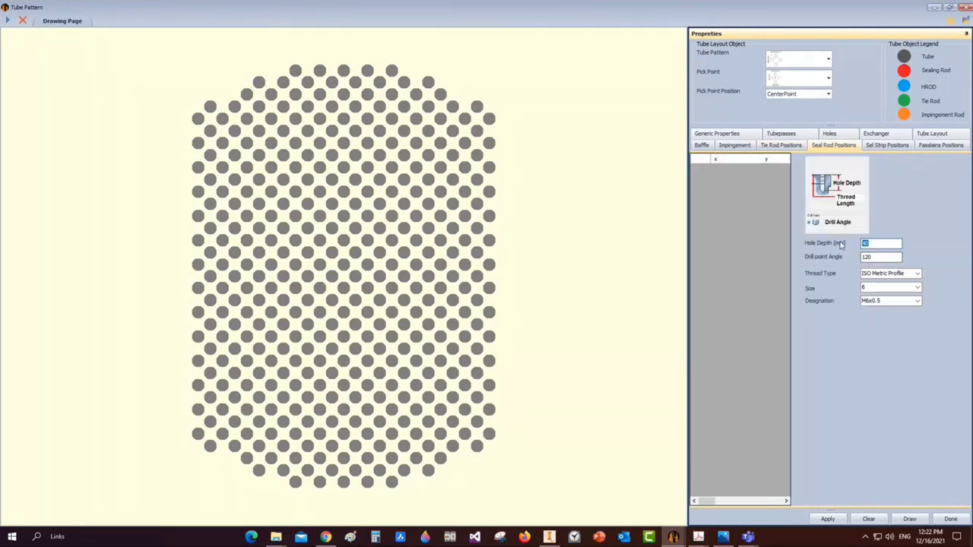
{"action": "type", "text": "22"}
{"action": "key", "text": "Tab"}
{"action": "left_click", "coordinate": [918, 287]}
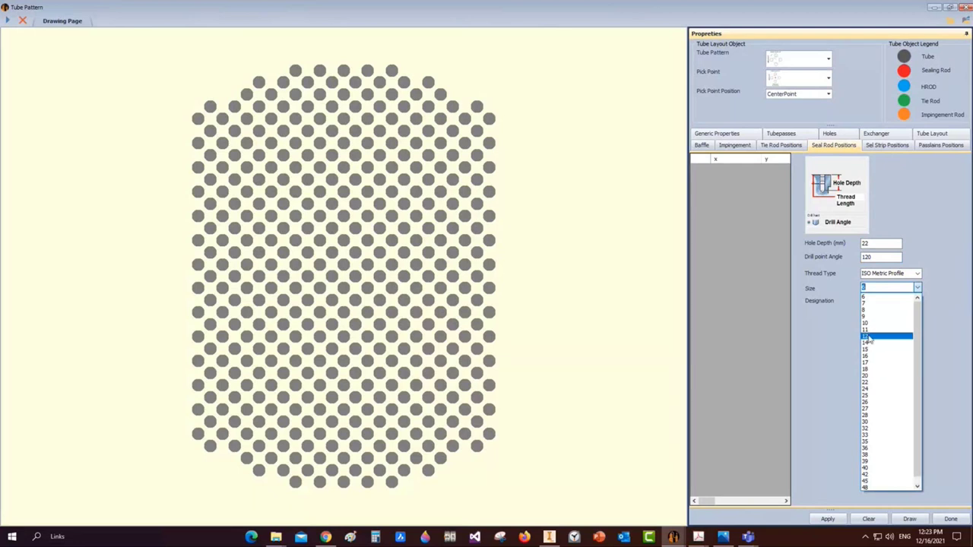
{"action": "left_click", "coordinate": [869, 337]}
{"action": "left_click", "coordinate": [918, 300]}
{"action": "left_click", "coordinate": [870, 308]}
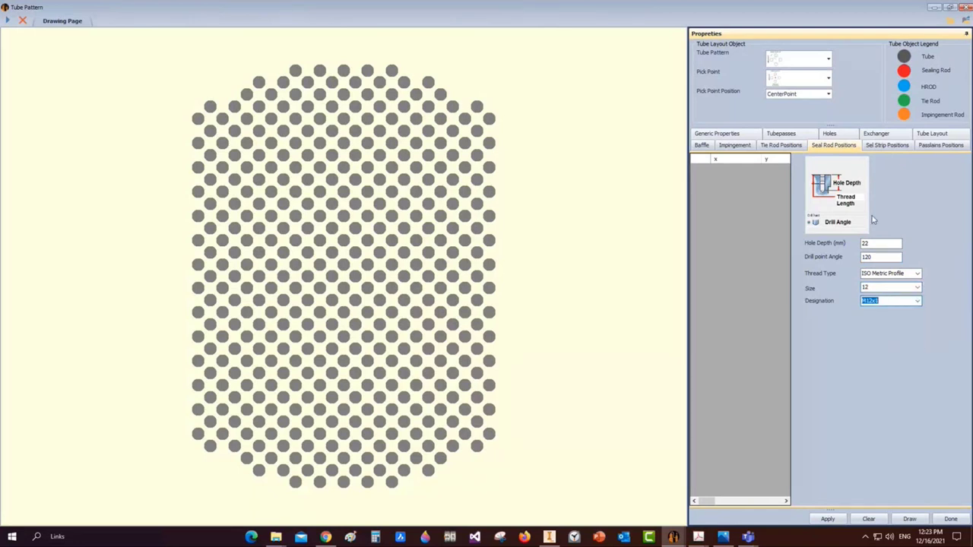
{"action": "left_click", "coordinate": [910, 519]}
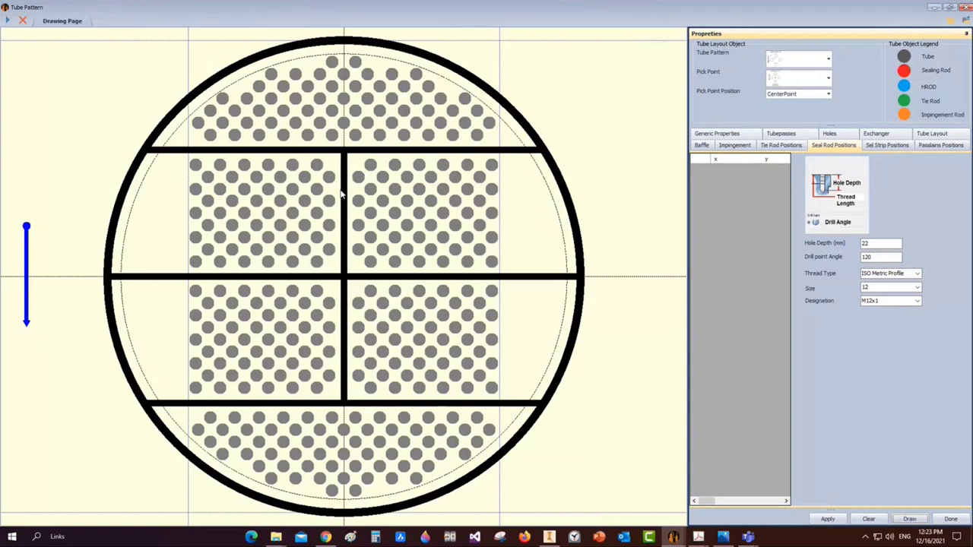
Look through the Tube Pattern dropdown's layout options, leaving the pattern unchanged
{"action": "left_click", "coordinate": [829, 60]}
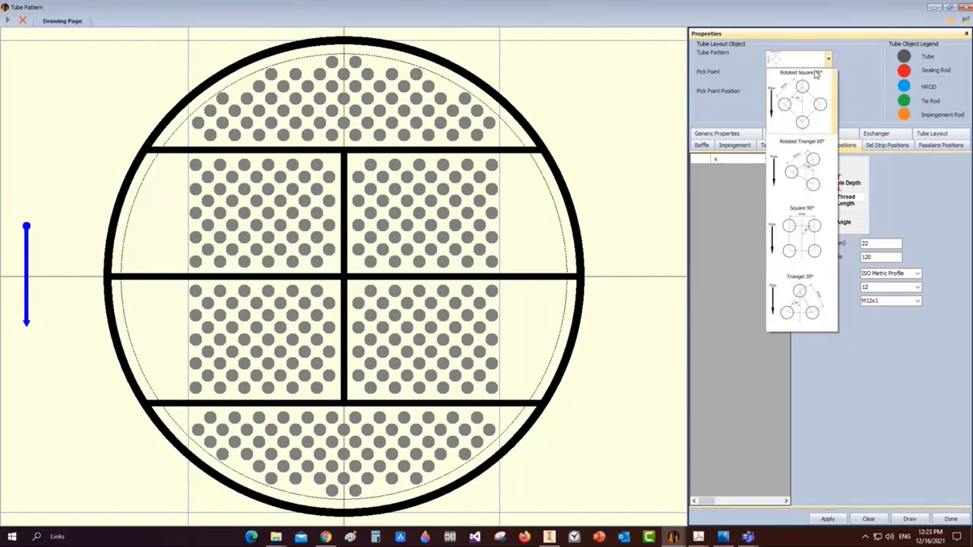
{"action": "left_click", "coordinate": [857, 486]}
Check the tie rod detail and 25.4 mm 90° tube pitch in the tube bundle PDF
{"action": "left_click", "coordinate": [698, 537]}
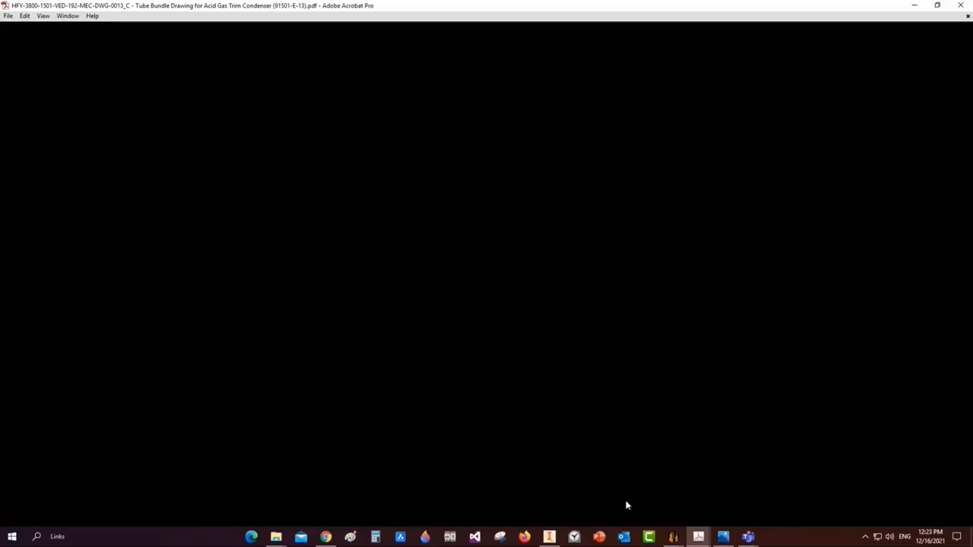
{"action": "scroll", "coordinate": [641, 317], "scroll_direction": "down", "scroll_amount": 4, "text": "ctrl"}
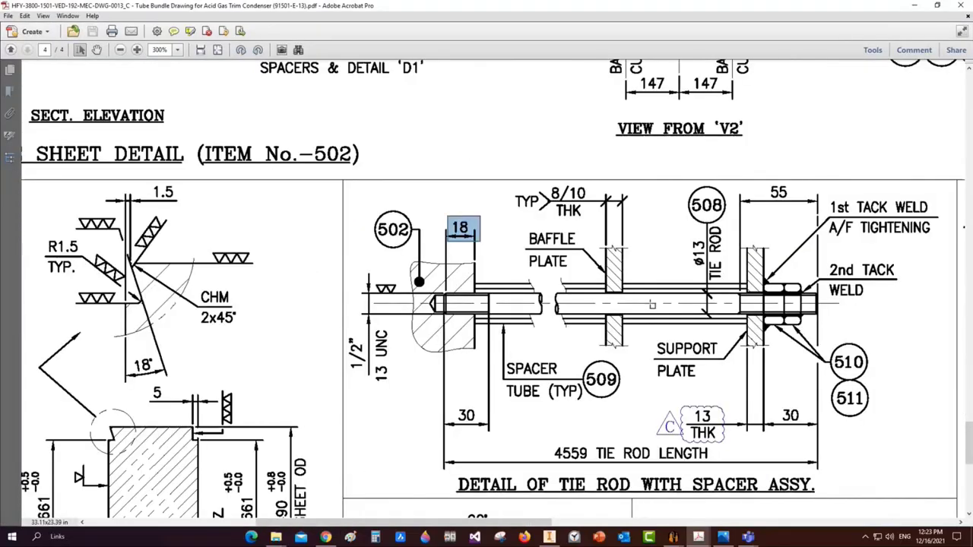
{"action": "scroll", "coordinate": [828, 263], "scroll_direction": "up", "scroll_amount": 1, "text": "ctrl"}
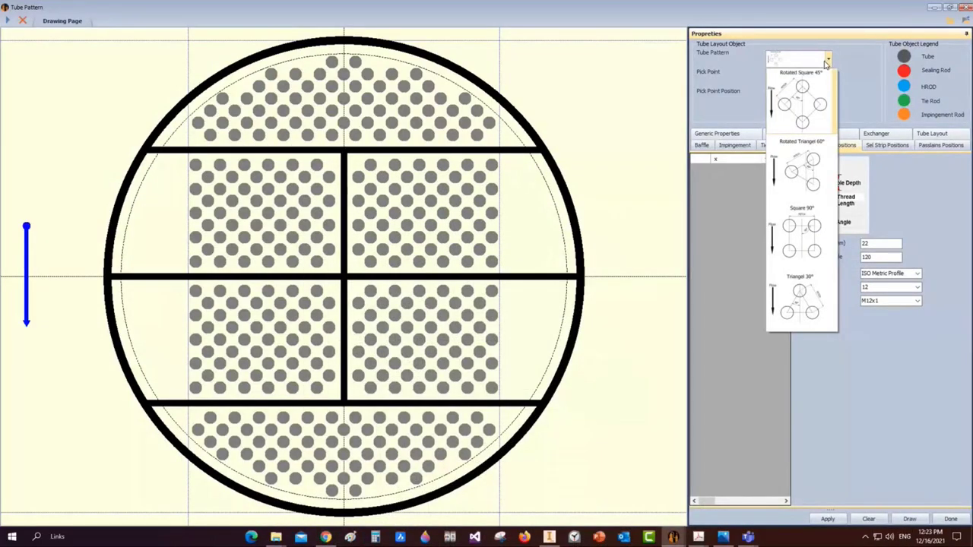
Redraw the tube layout as a Square 90° pattern from the Center Point pick point
{"action": "left_click", "coordinate": [802, 230]}
{"action": "left_click", "coordinate": [828, 78]}
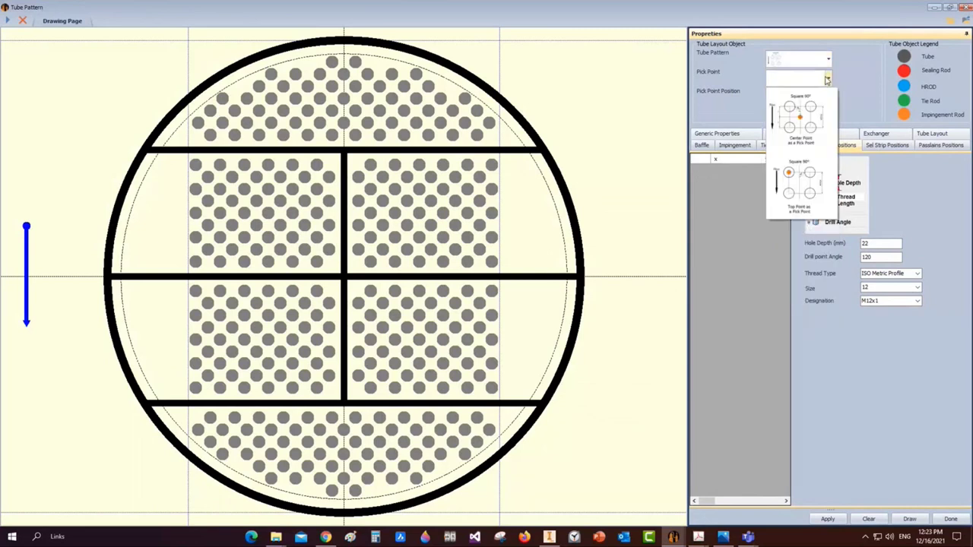
{"action": "left_click", "coordinate": [820, 122]}
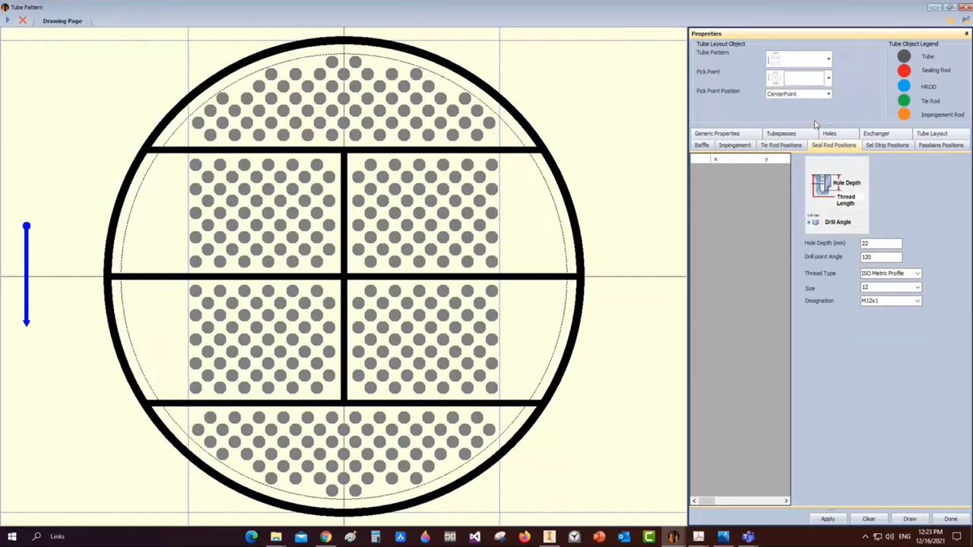
{"action": "left_click", "coordinate": [910, 519]}
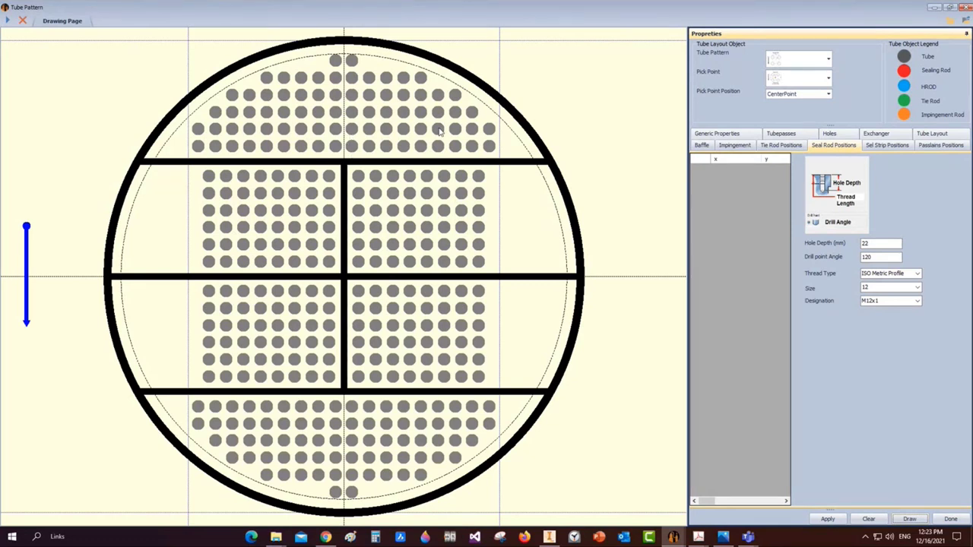
{"action": "left_click", "coordinate": [828, 79]}
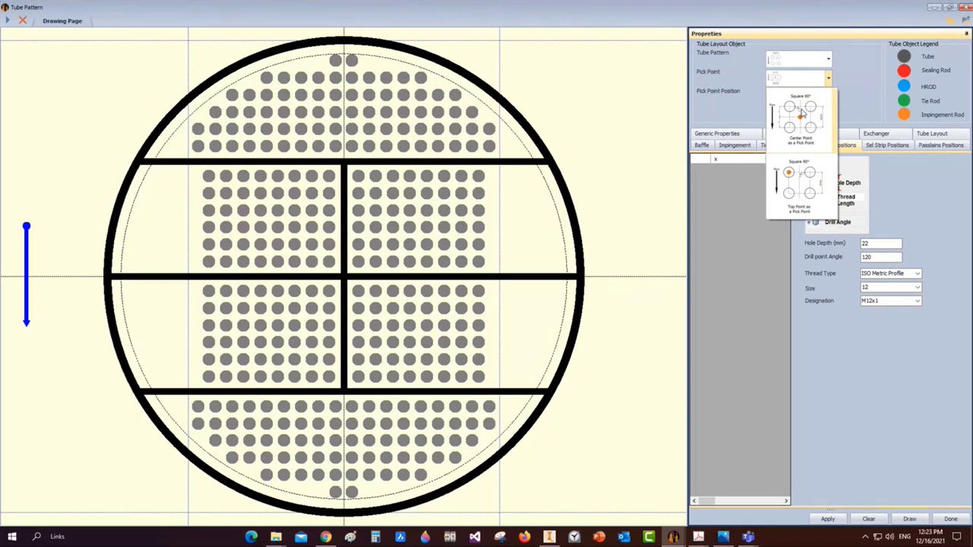
{"action": "left_click", "coordinate": [351, 152]}
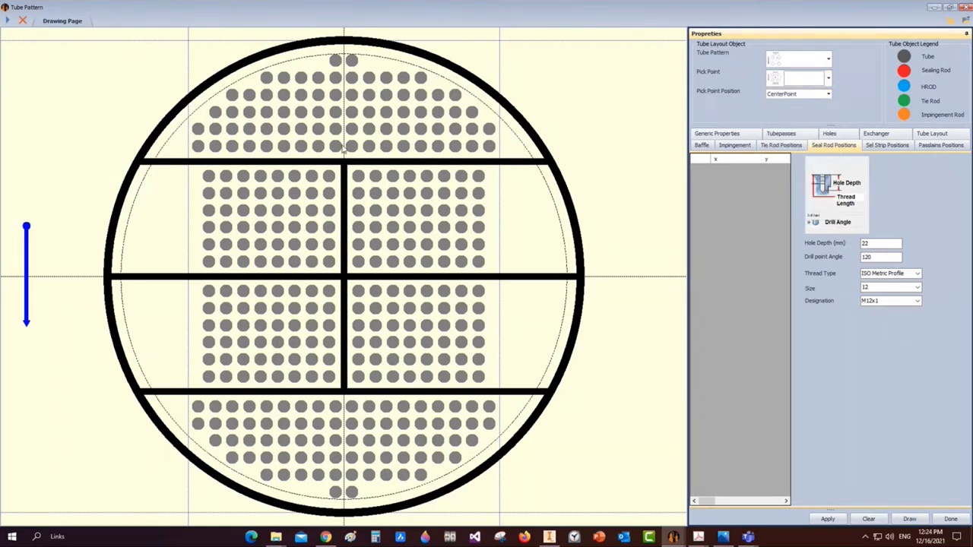
Compare a tube circle against the tube bundle PDF reference drawing
{"action": "mouse_move", "coordinate": [698, 537]}
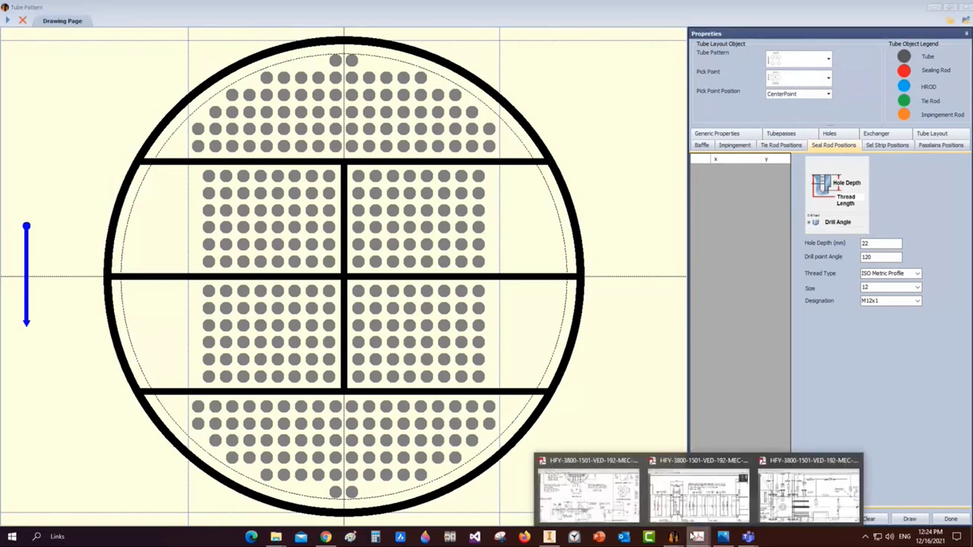
{"action": "left_click", "coordinate": [584, 507]}
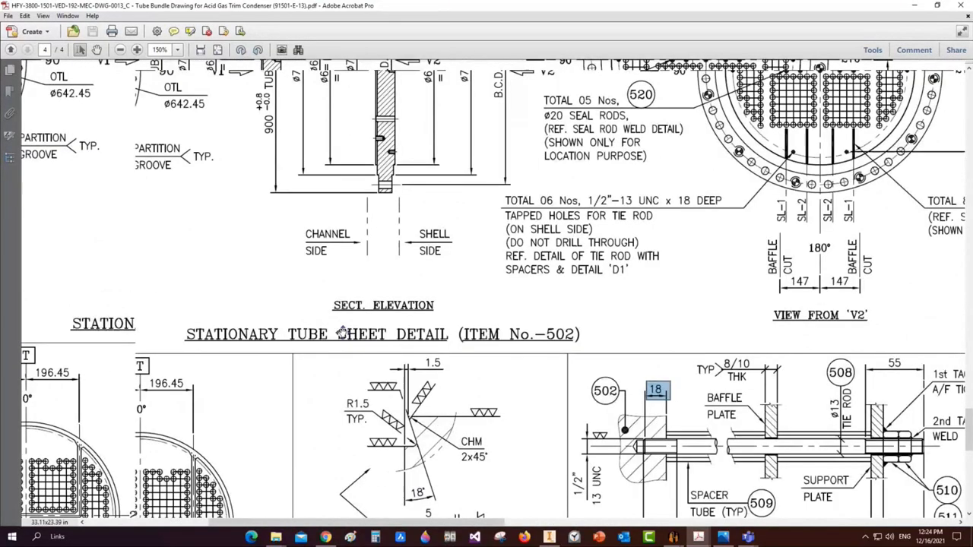
{"action": "scroll", "coordinate": [302, 261], "scroll_direction": "up", "scroll_amount": 4, "text": "ctrl"}
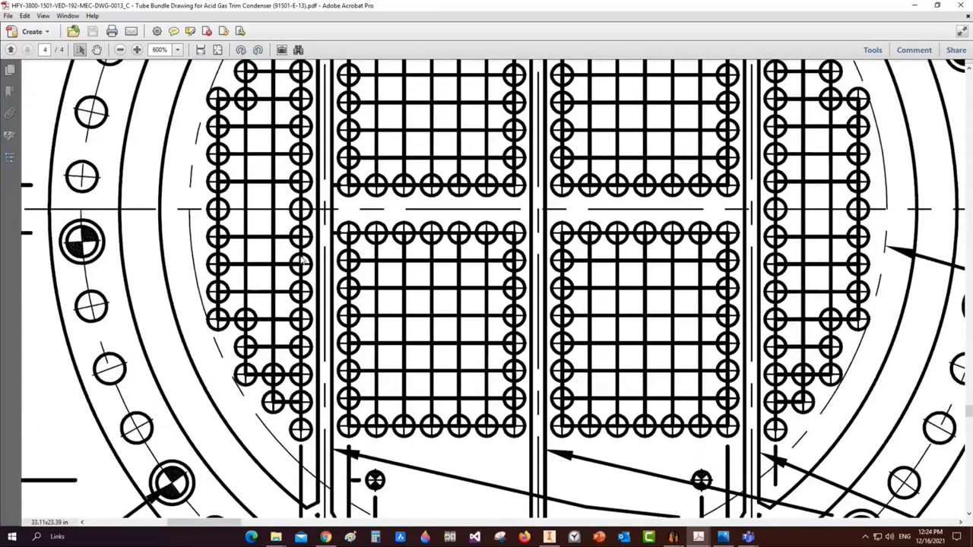
{"action": "left_click_drag", "start_coordinate": [292, 199], "coordinate": [321, 219]}
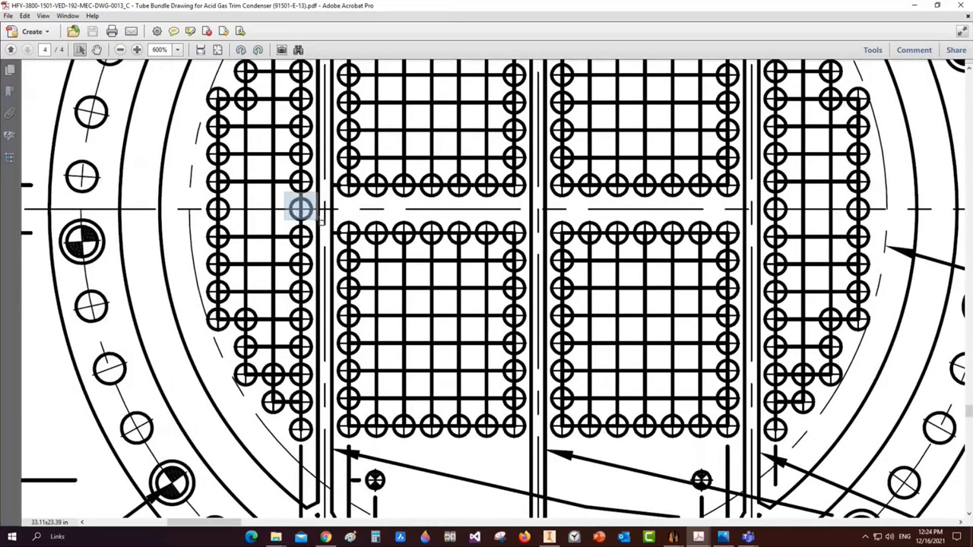
{"action": "scroll", "coordinate": [302, 218], "scroll_direction": "down", "scroll_amount": 2, "text": "ctrl"}
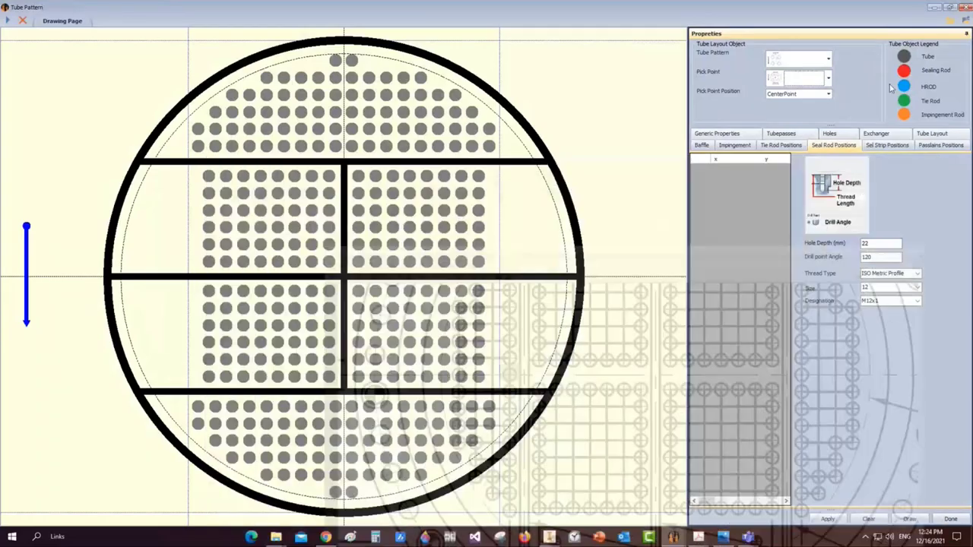
Redraw the square layout from the Top Point and show passlane positions 171, 0 and -171
{"action": "left_click", "coordinate": [828, 78]}
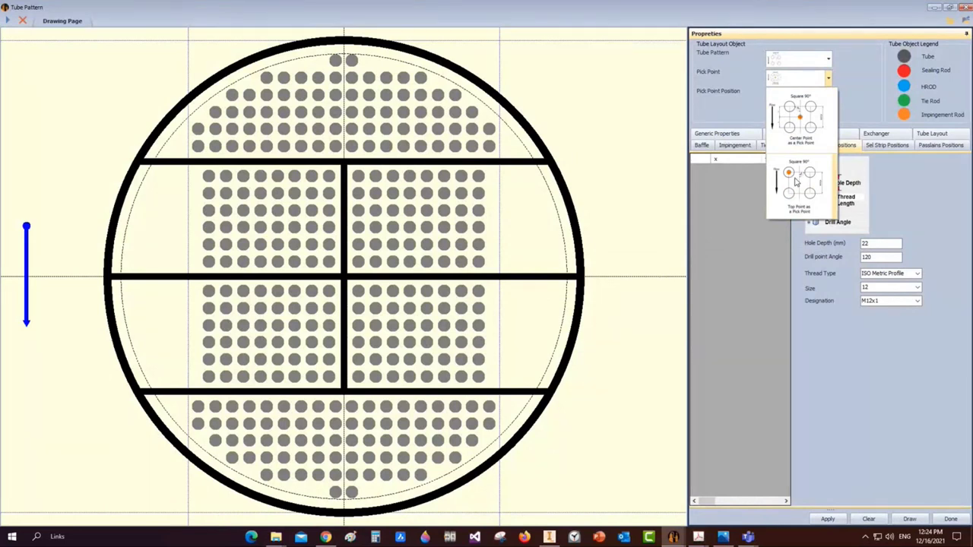
{"action": "left_click", "coordinate": [796, 180]}
{"action": "left_click", "coordinate": [909, 519]}
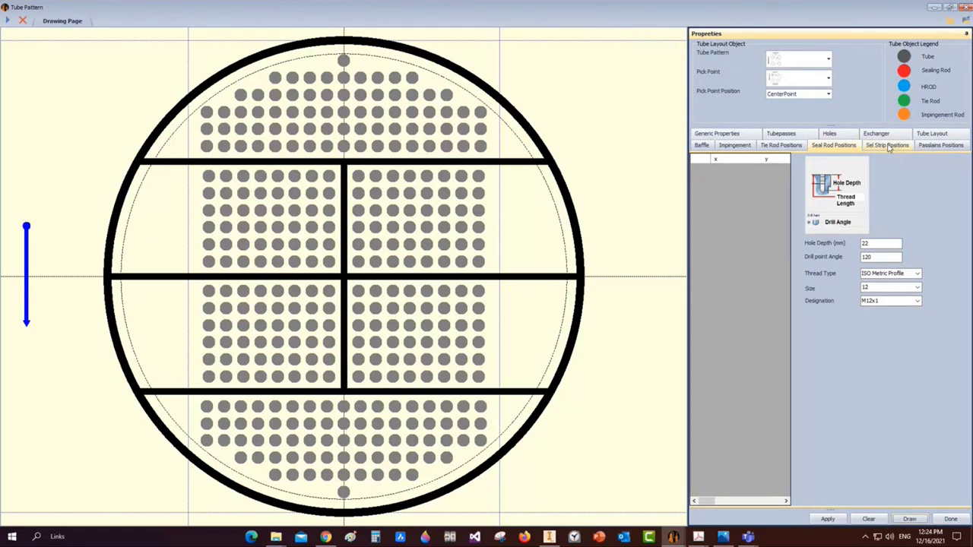
{"action": "left_click", "coordinate": [935, 146]}
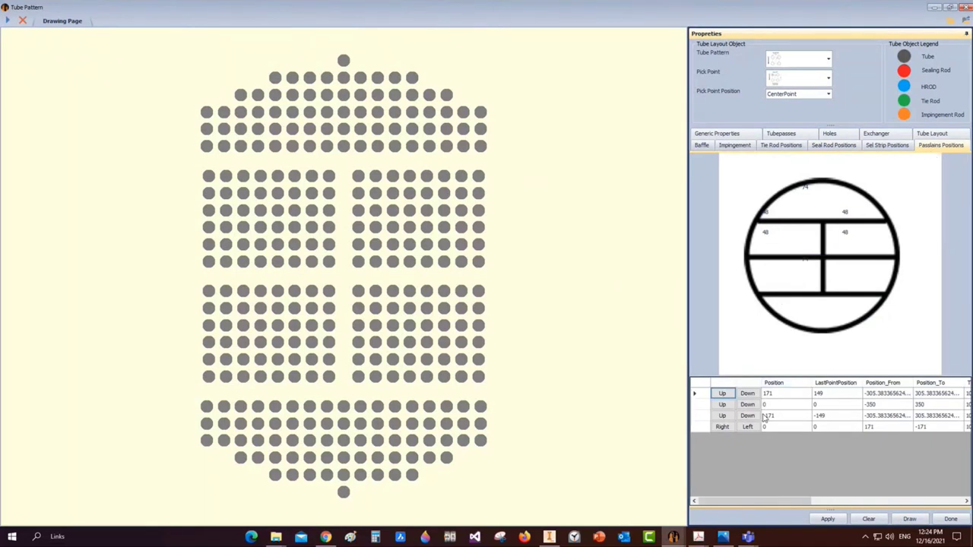
Redraw with outer passlanes at 196.4 and -196.4, giving passes of 57, 56 and 57 tubes
{"action": "left_click", "coordinate": [723, 393]}
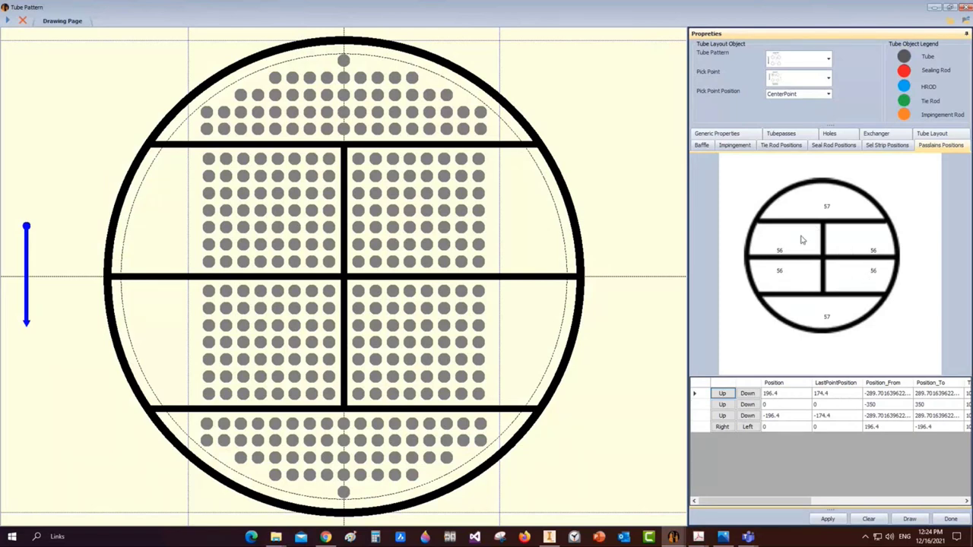
Make four tubes tie rods: upper and lower right edge, top centre and bottom centre
{"action": "right_click", "coordinate": [488, 217]}
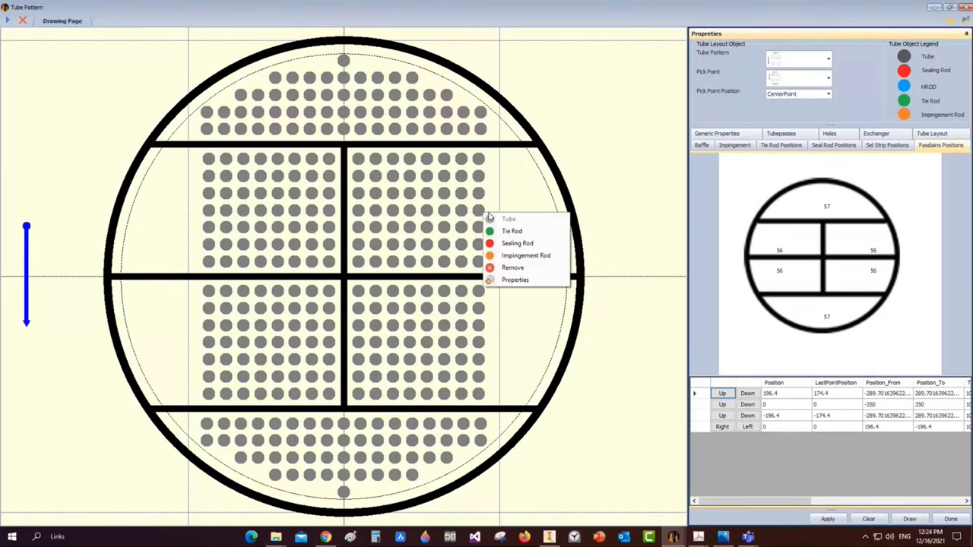
{"action": "left_click", "coordinate": [511, 231]}
{"action": "right_click", "coordinate": [485, 345]}
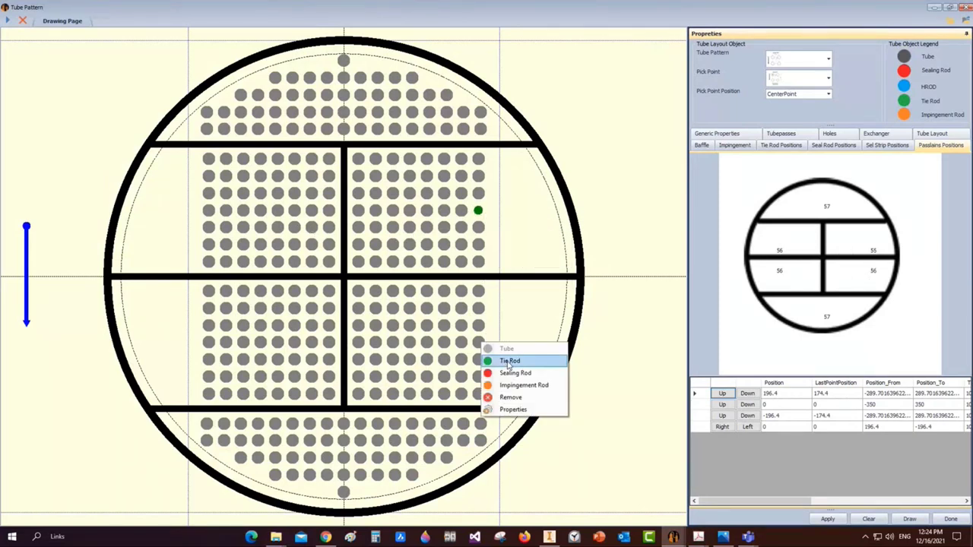
{"action": "left_click", "coordinate": [508, 364]}
{"action": "right_click", "coordinate": [347, 61]}
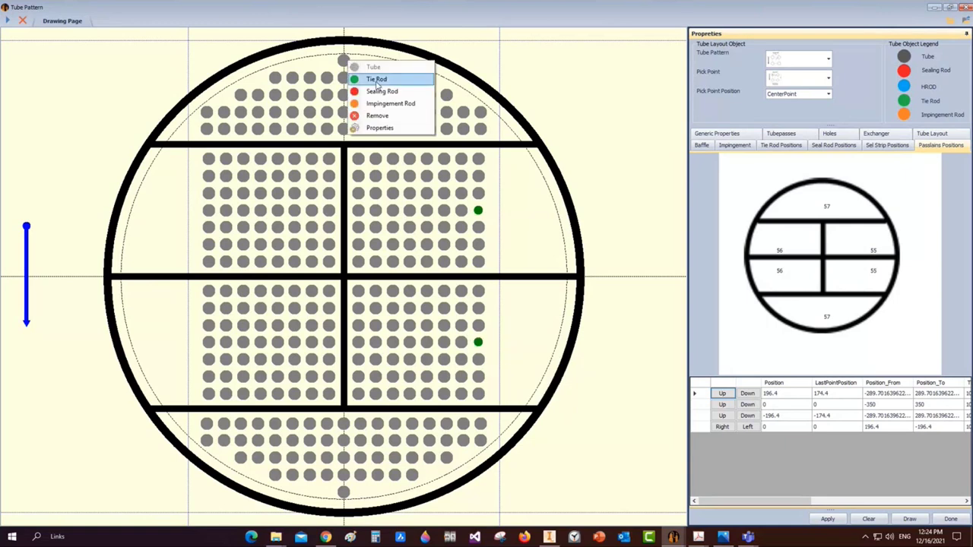
{"action": "left_click", "coordinate": [377, 81]}
{"action": "right_click", "coordinate": [346, 492]}
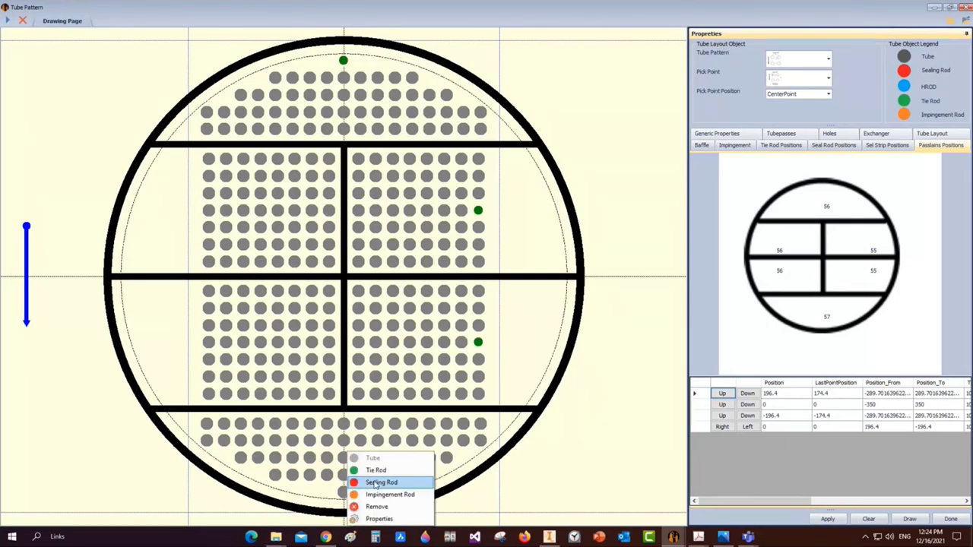
{"action": "left_click", "coordinate": [375, 470]}
Remove the four corner end tubes, leaving 54 tubes in each outer pass
{"action": "right_click", "coordinate": [481, 440]}
{"action": "left_click", "coordinate": [511, 494]}
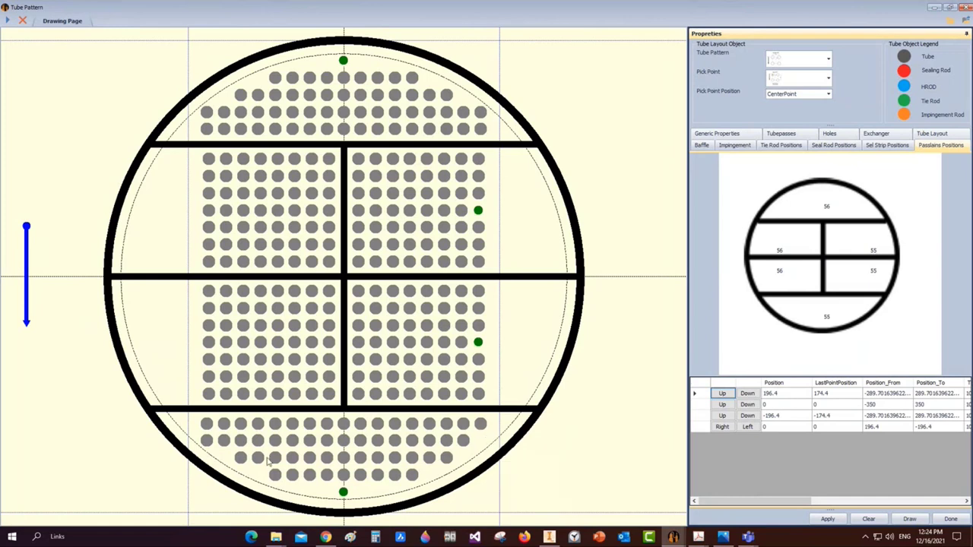
{"action": "right_click", "coordinate": [207, 440]}
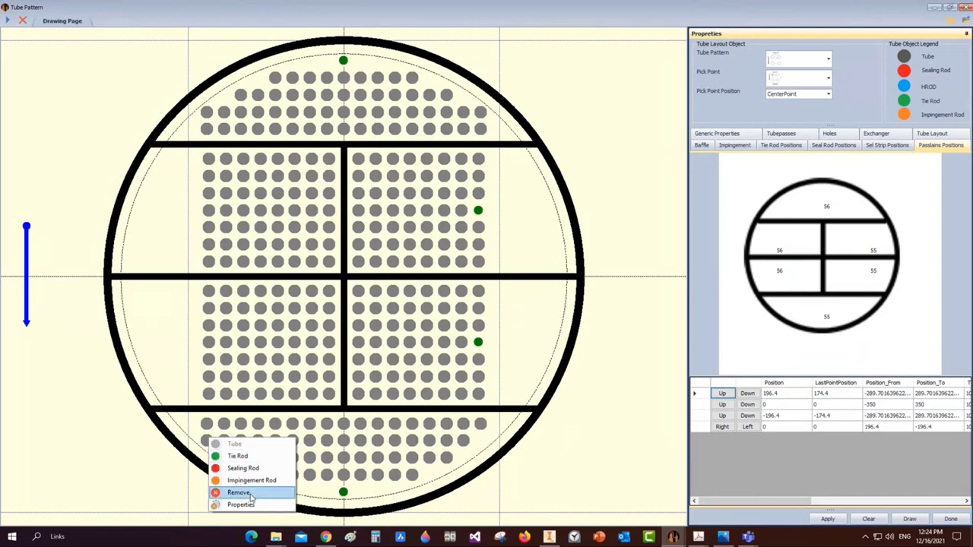
{"action": "left_click", "coordinate": [251, 495]}
{"action": "right_click", "coordinate": [481, 112]}
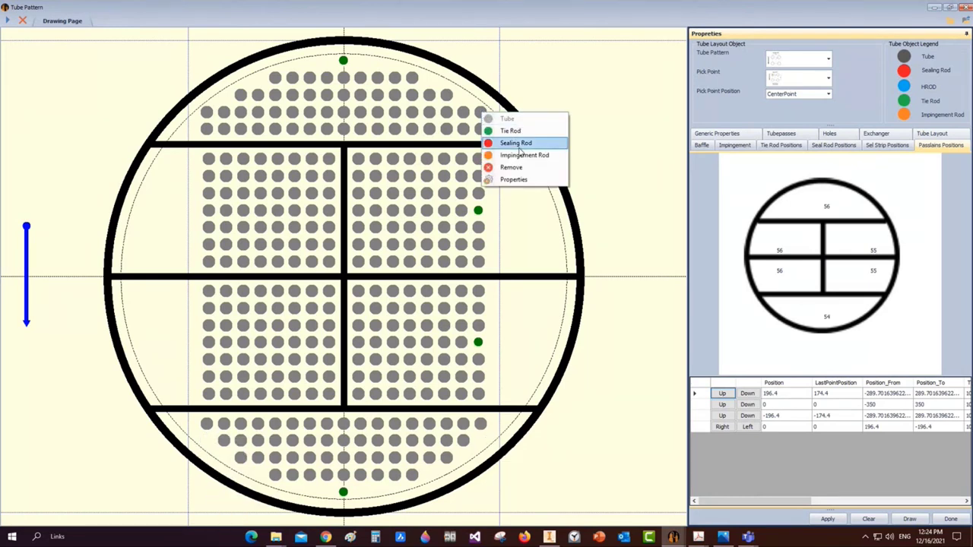
{"action": "left_click", "coordinate": [510, 168]}
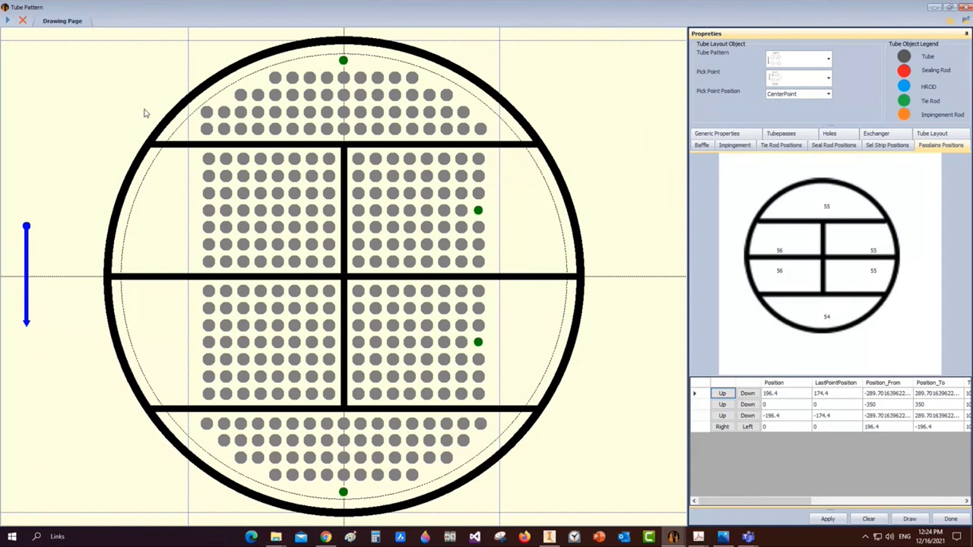
{"action": "right_click", "coordinate": [210, 112]}
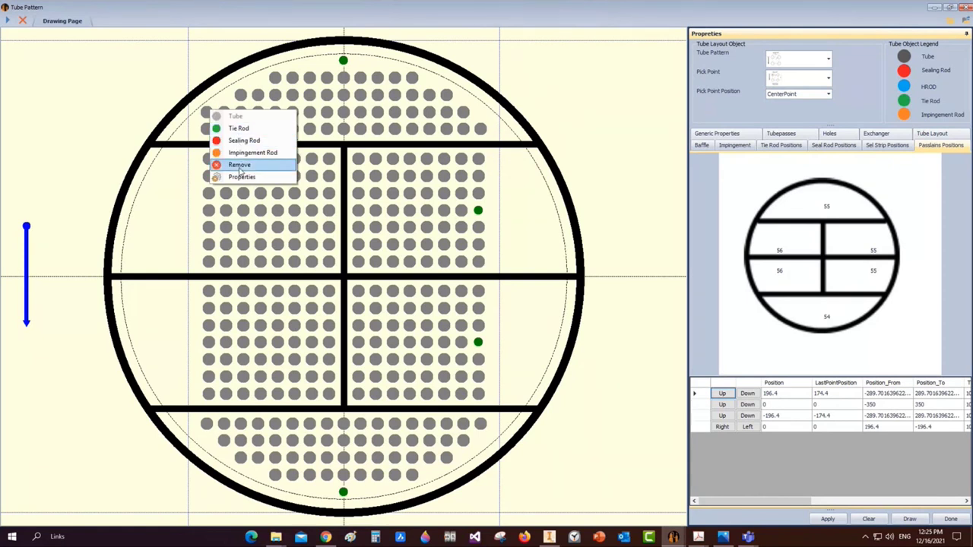
{"action": "left_click", "coordinate": [246, 166]}
Place sealing rods at the centre crossing and two positions above it on the vertical partition
{"action": "right_click", "coordinate": [347, 281]}
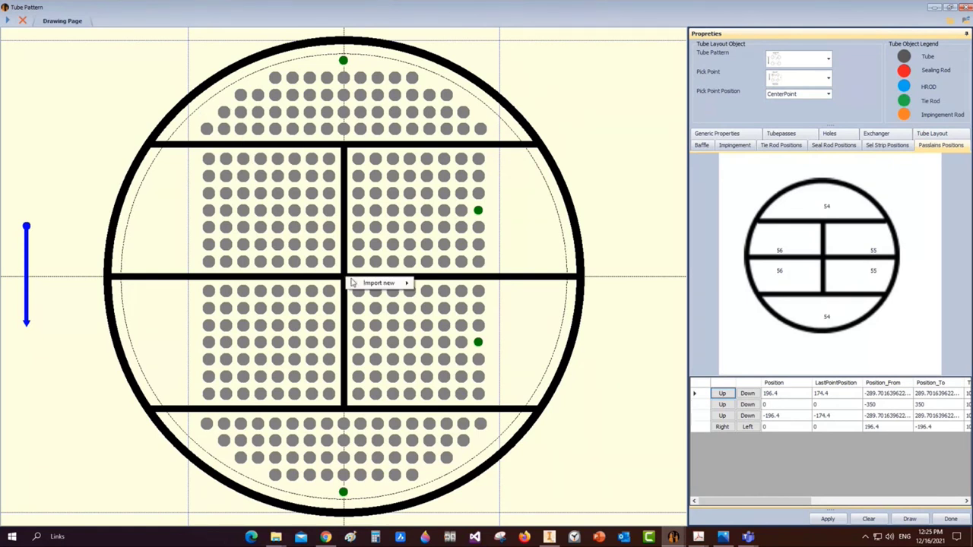
{"action": "mouse_move", "coordinate": [373, 284]}
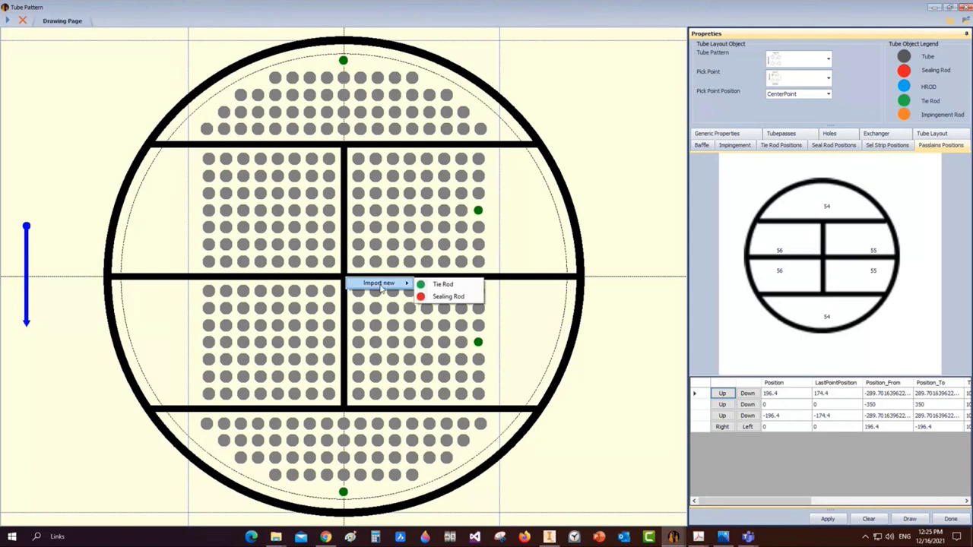
{"action": "left_click", "coordinate": [454, 297]}
{"action": "right_click", "coordinate": [345, 229]}
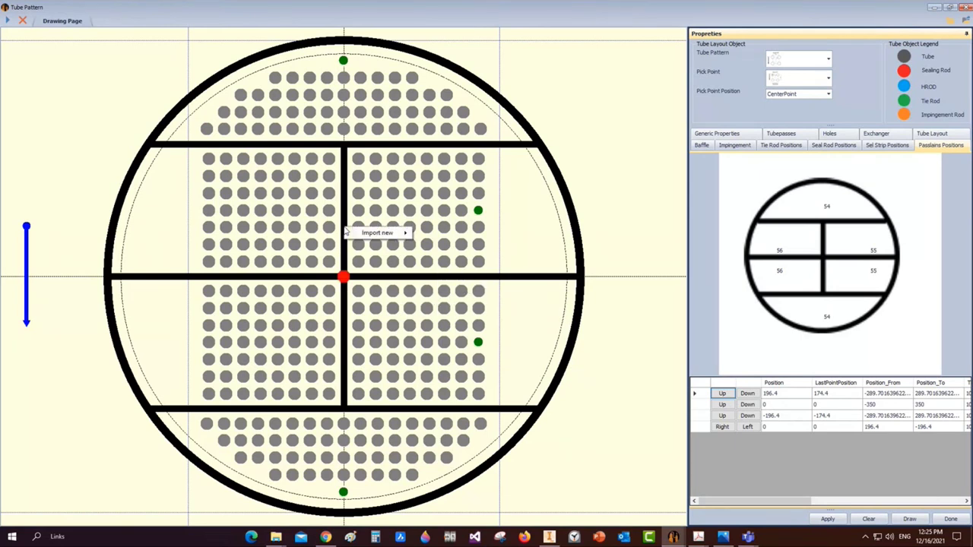
{"action": "mouse_move", "coordinate": [376, 231]}
{"action": "left_click", "coordinate": [437, 247]}
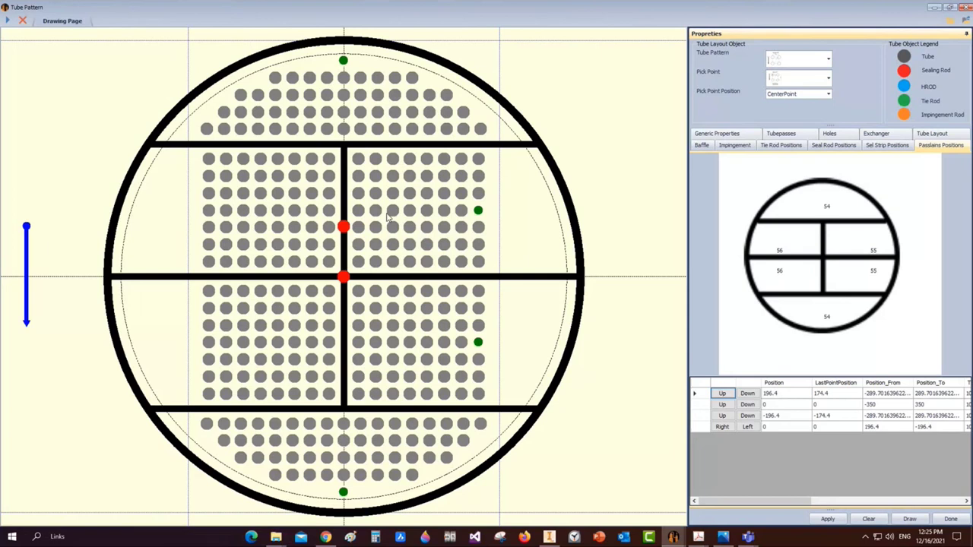
{"action": "right_click", "coordinate": [345, 195]}
{"action": "mouse_move", "coordinate": [372, 202]}
{"action": "left_click", "coordinate": [446, 212]}
Place two more sealing rods below the centre on the vertical partition lane
{"action": "right_click", "coordinate": [344, 346]}
{"action": "mouse_move", "coordinate": [374, 352]}
{"action": "left_click", "coordinate": [431, 363]}
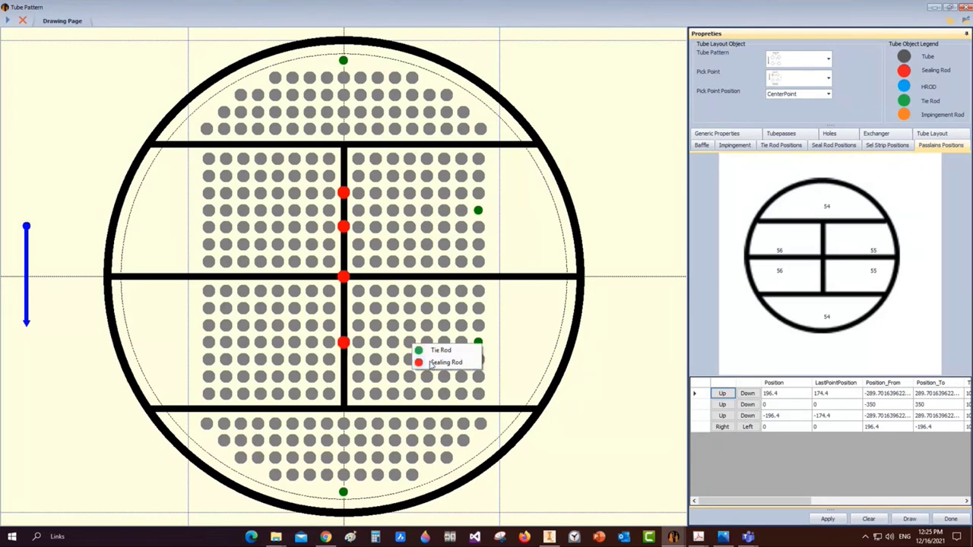
{"action": "right_click", "coordinate": [346, 378]}
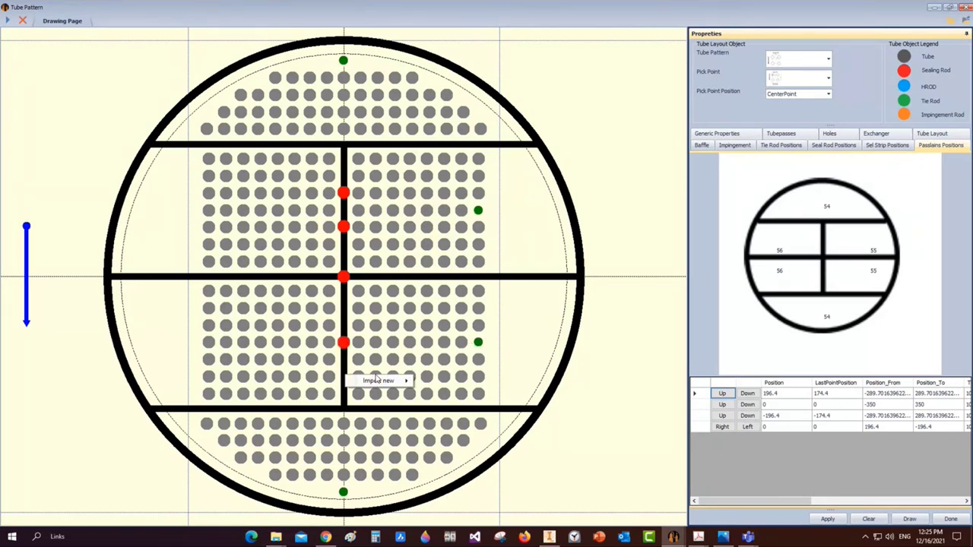
{"action": "mouse_move", "coordinate": [390, 382]}
{"action": "left_click", "coordinate": [441, 394]}
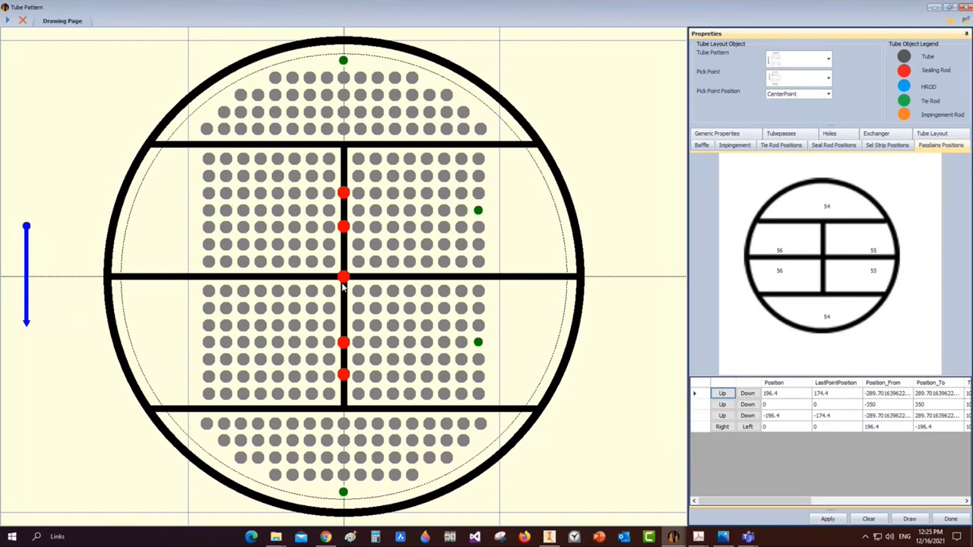
Sum the per-pass tube counts in Calculator to a total of 330, then return to the reference image
{"action": "left_click", "coordinate": [375, 537]}
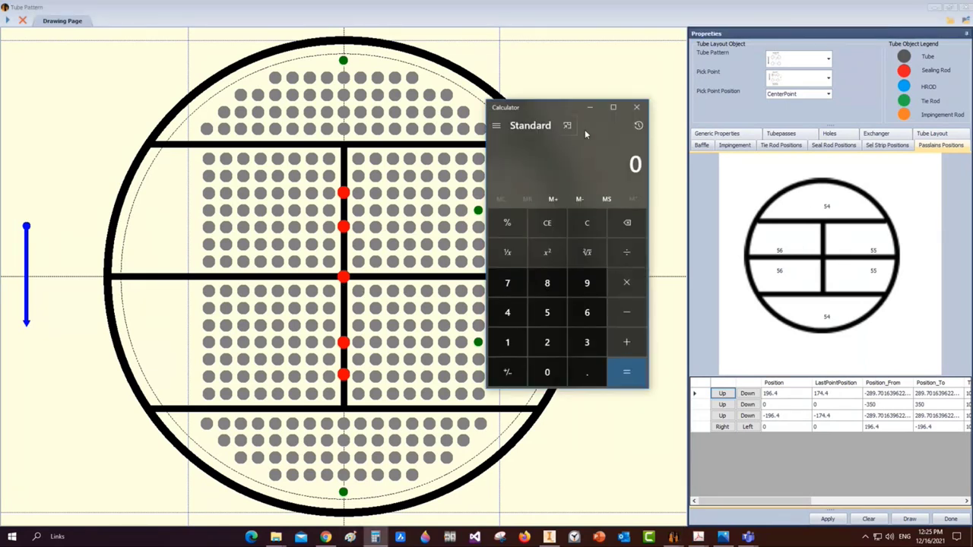
{"action": "left_click_drag", "start_coordinate": [574, 104], "coordinate": [601, 110]}
{"action": "type", "text": "54"}
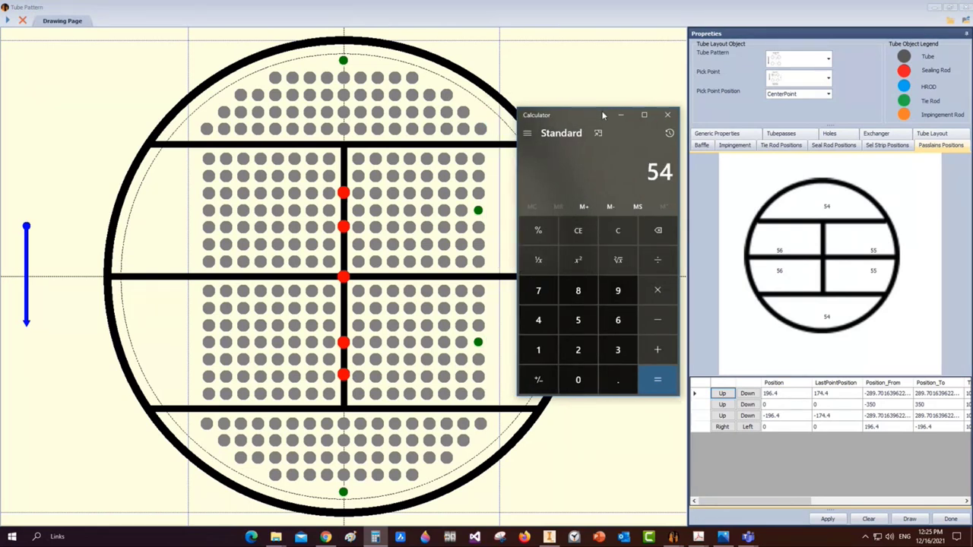
{"action": "type", "text": "+54+"}
{"action": "type", "text": "5"}
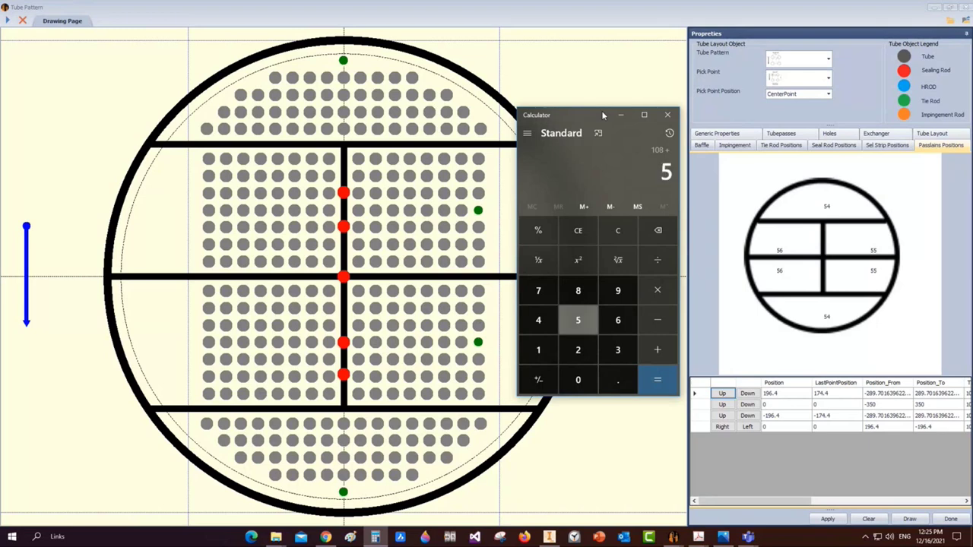
{"action": "type", "text": "5+56+56"}
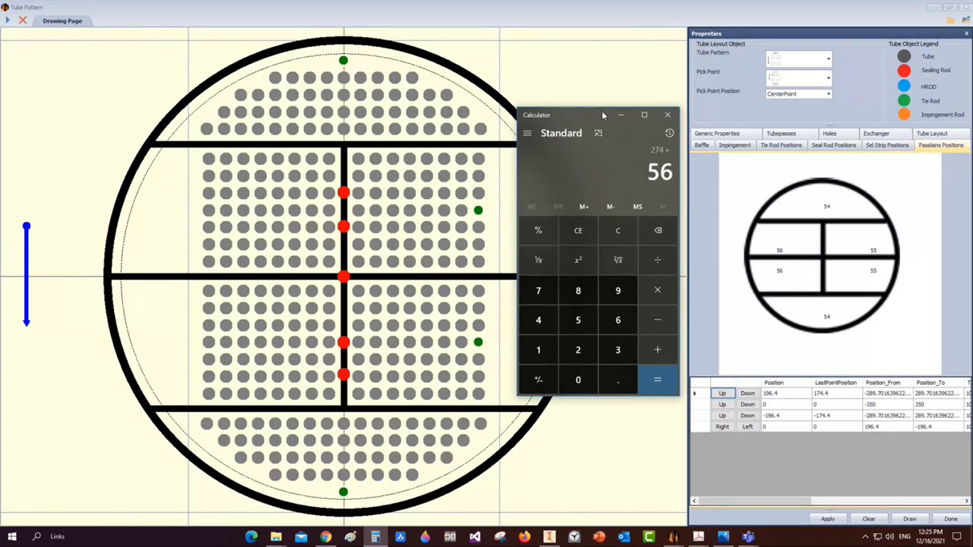
{"action": "key", "text": "Return"}
{"action": "mouse_move", "coordinate": [674, 537]}
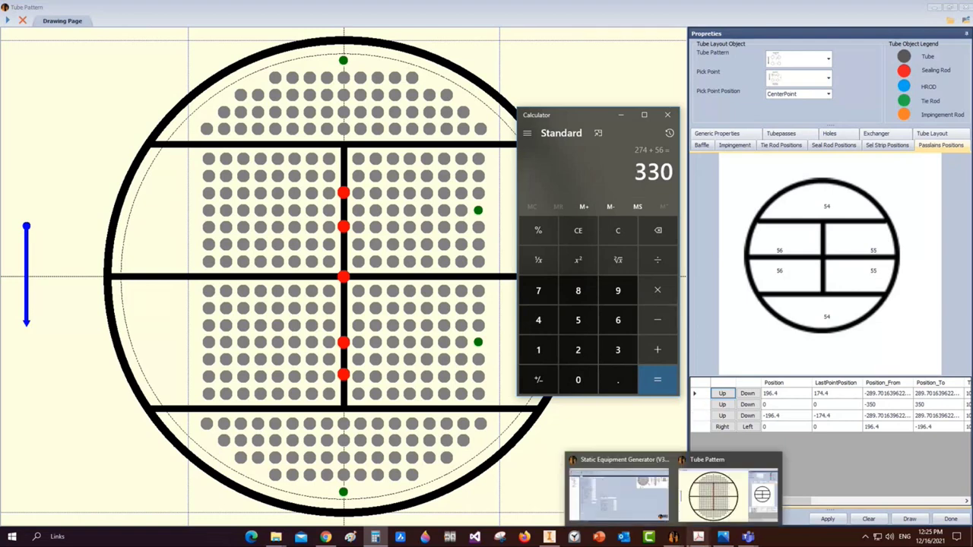
{"action": "left_click", "coordinate": [723, 537]}
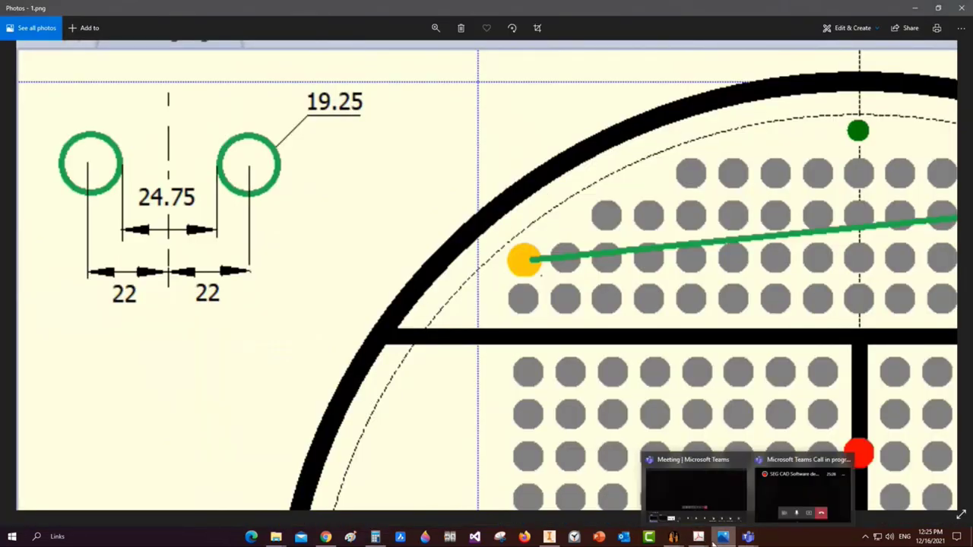
Confirm the 330 tube hole total in the tube bundle drawing's note
{"action": "mouse_move", "coordinate": [699, 537]}
{"action": "left_click", "coordinate": [715, 516]}
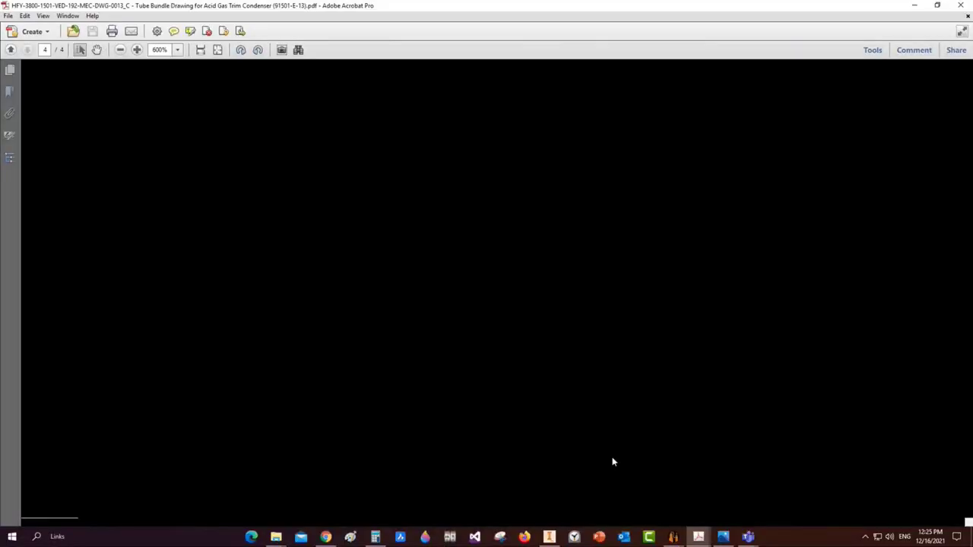
{"action": "scroll", "coordinate": [613, 455], "scroll_direction": "down", "scroll_amount": 5, "text": "ctrl"}
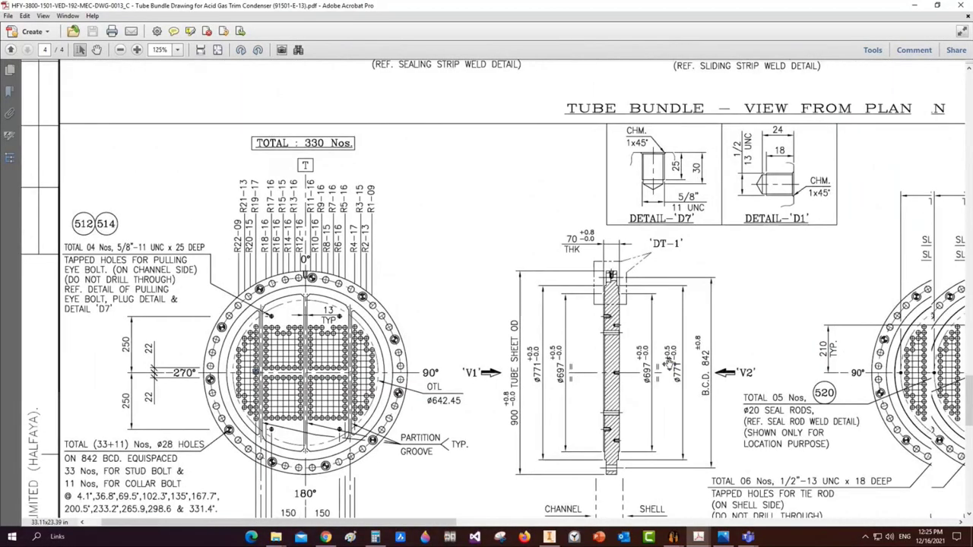
{"action": "scroll", "coordinate": [630, 292], "scroll_direction": "up", "scroll_amount": 3, "text": "ctrl"}
{"action": "double_click", "coordinate": [620, 282]}
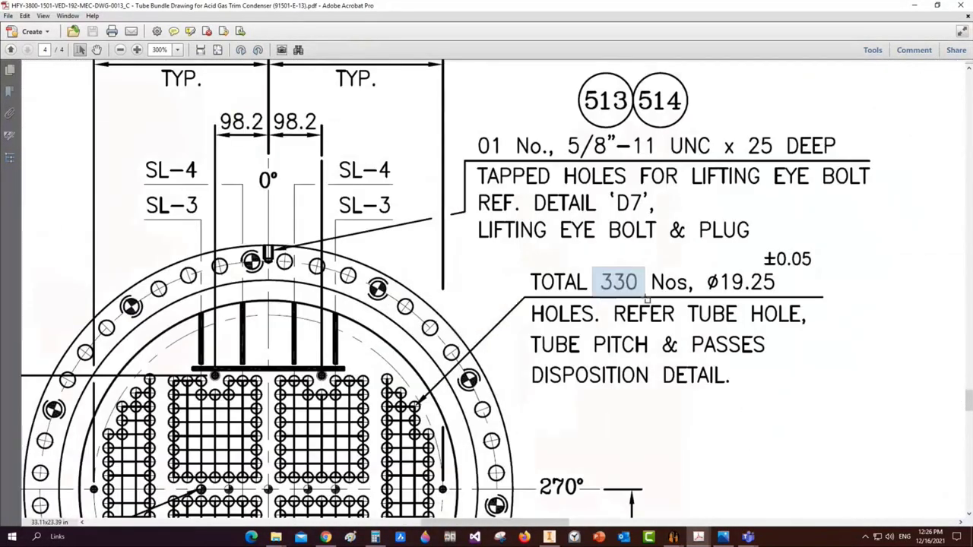
{"action": "scroll", "coordinate": [559, 304], "scroll_direction": "down", "scroll_amount": 4}
{"action": "scroll", "coordinate": [559, 304], "scroll_direction": "left", "scroll_amount": 5}
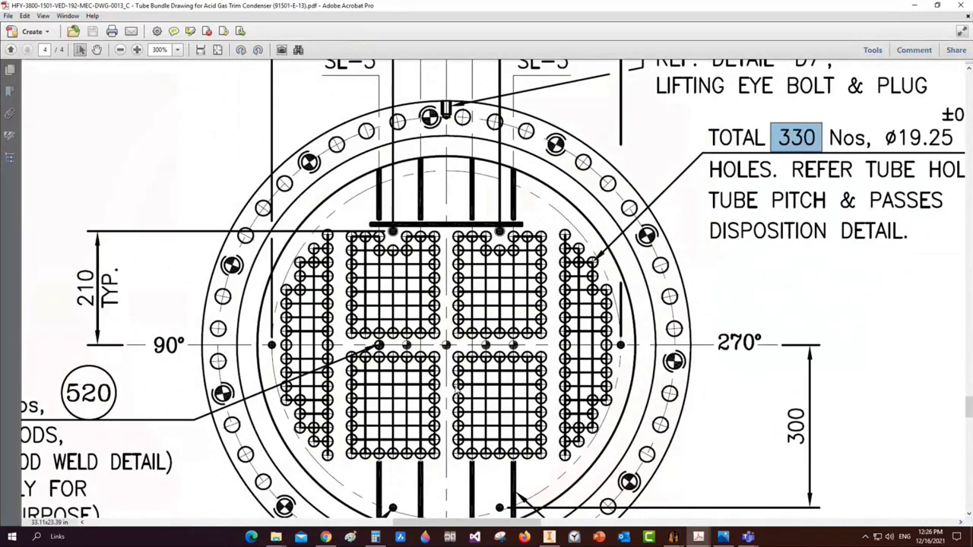
Save the tube pattern and close it, returning to the main project
{"action": "left_click", "coordinate": [914, 6]}
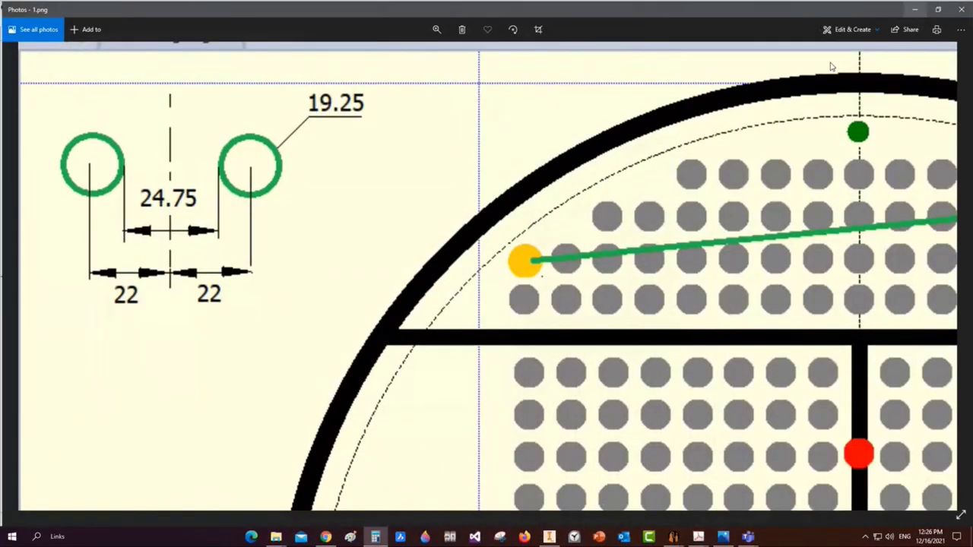
{"action": "left_click", "coordinate": [962, 9]}
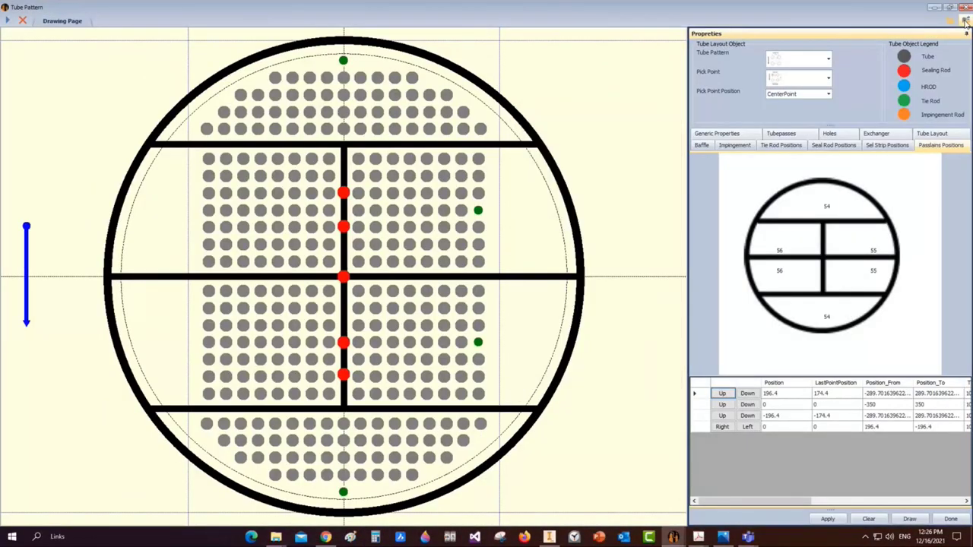
{"action": "left_click", "coordinate": [966, 22]}
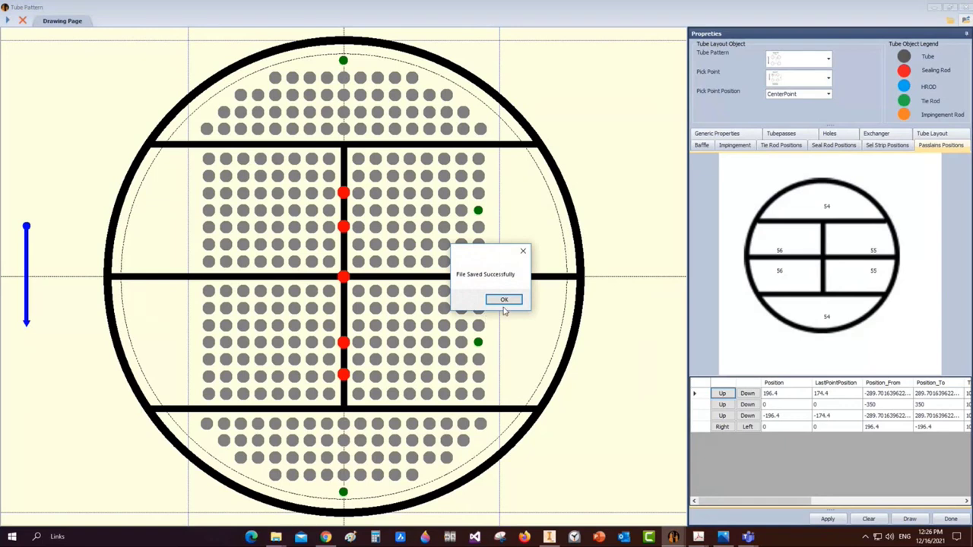
{"action": "left_click", "coordinate": [504, 301]}
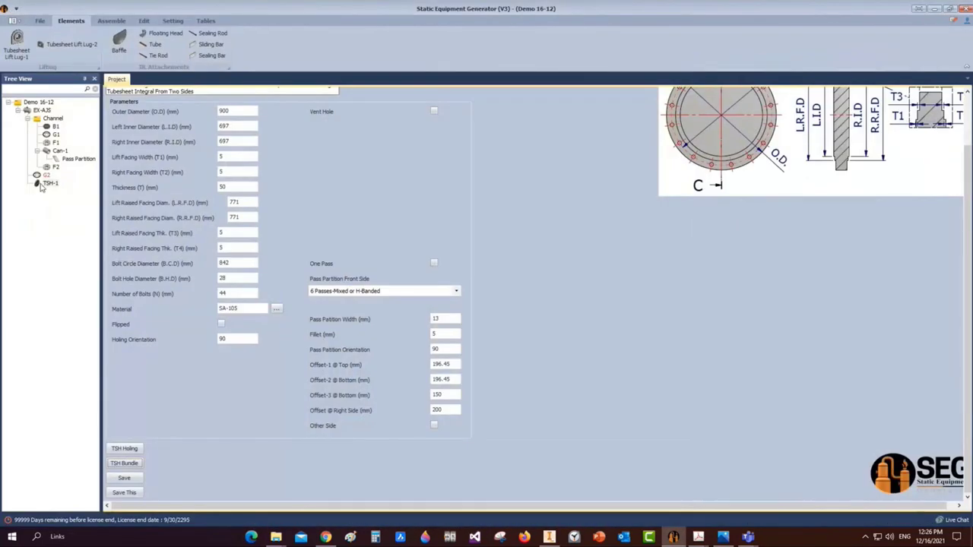
Define a new group named 'Bundle' starting from part TSH-1
{"action": "left_click", "coordinate": [43, 187]}
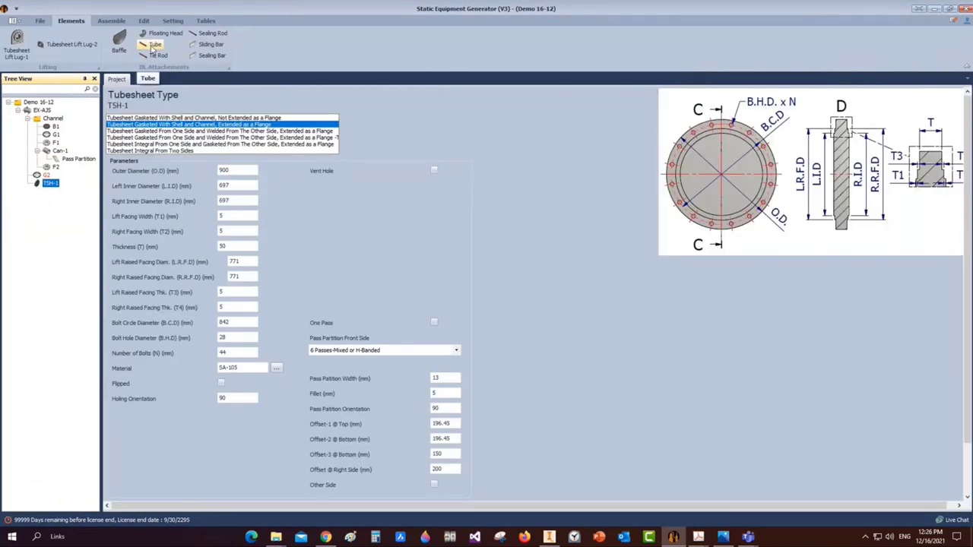
{"action": "right_click", "coordinate": [50, 184]}
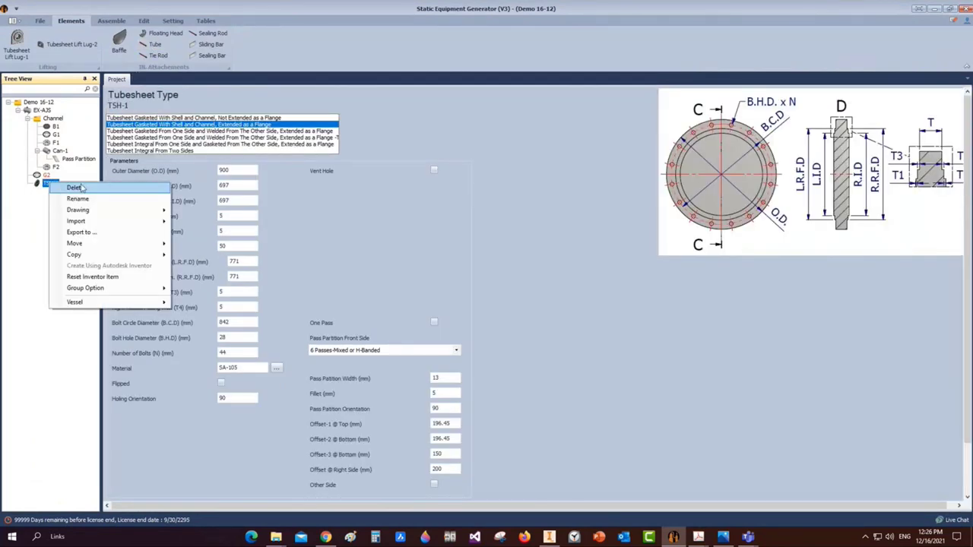
{"action": "mouse_move", "coordinate": [106, 289]}
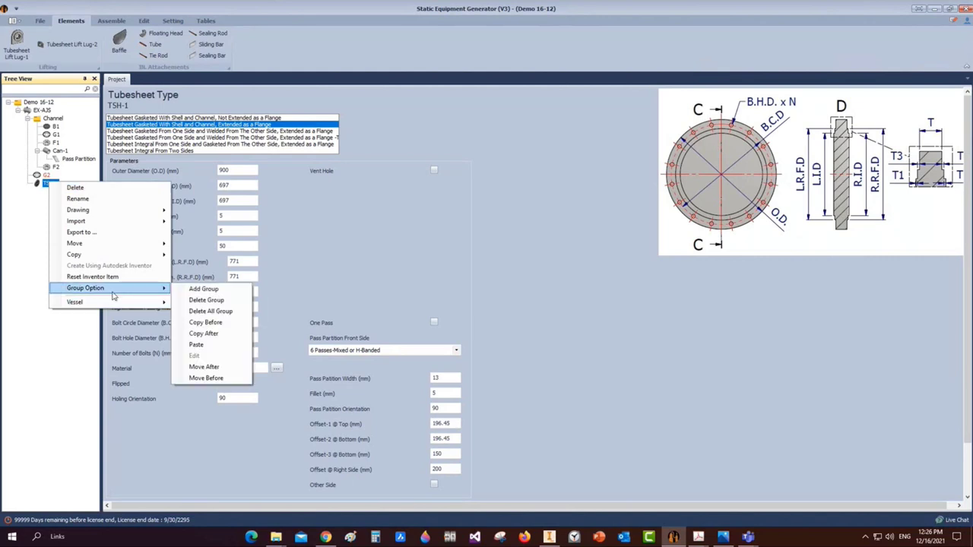
{"action": "left_click", "coordinate": [205, 289]}
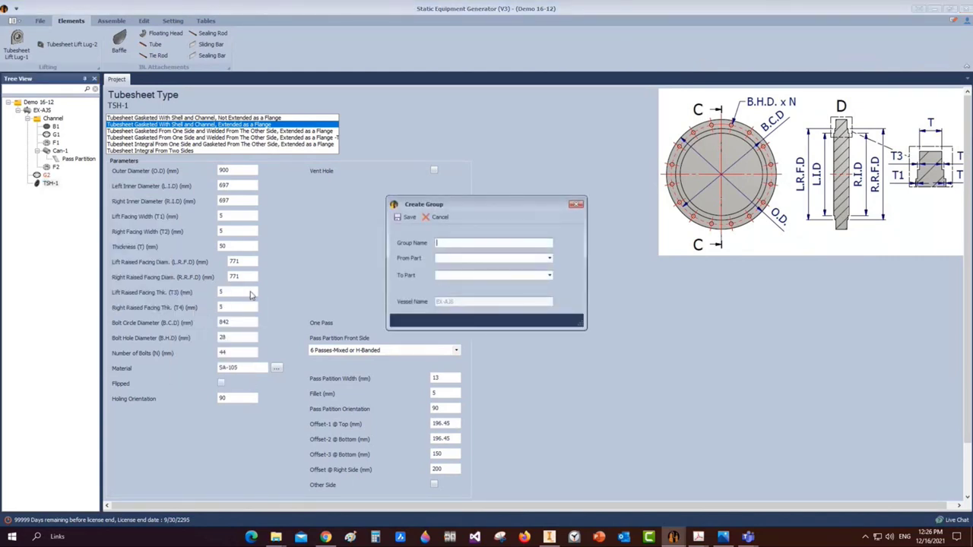
{"action": "type", "text": "Bundle"}
{"action": "left_click", "coordinate": [549, 259]}
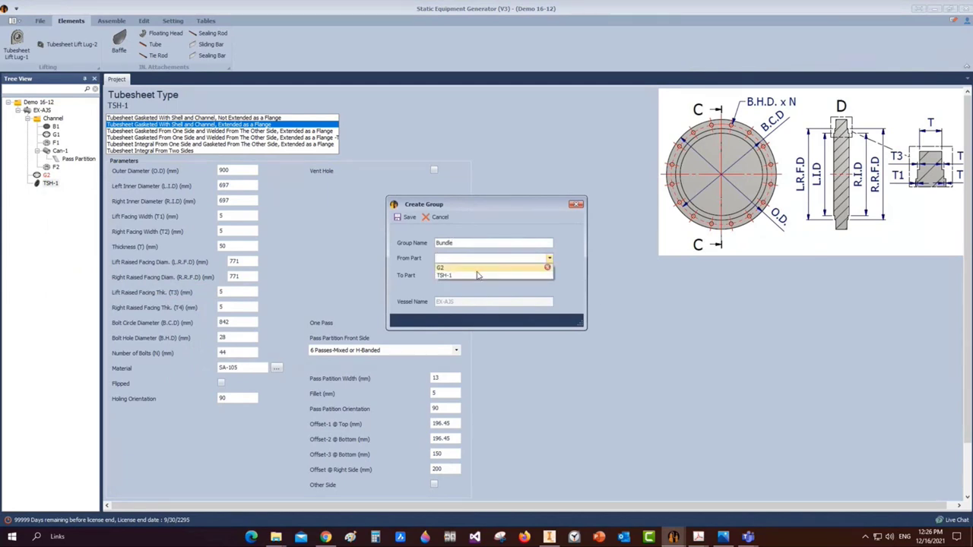
{"action": "left_click", "coordinate": [478, 275]}
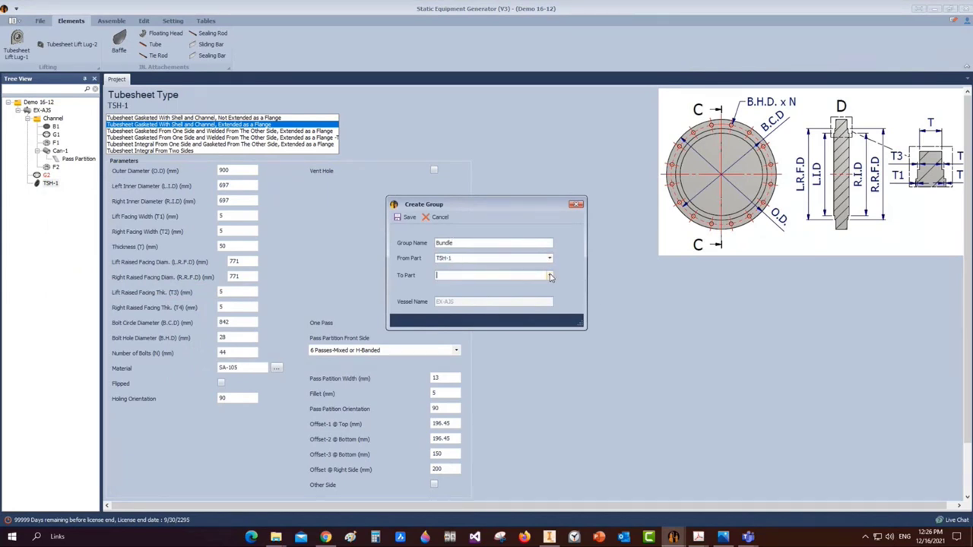
Cancel the Bundle group and start adding a Tube part on tubesheet TSH-1
{"action": "left_click", "coordinate": [440, 218]}
{"action": "left_click", "coordinate": [50, 184]}
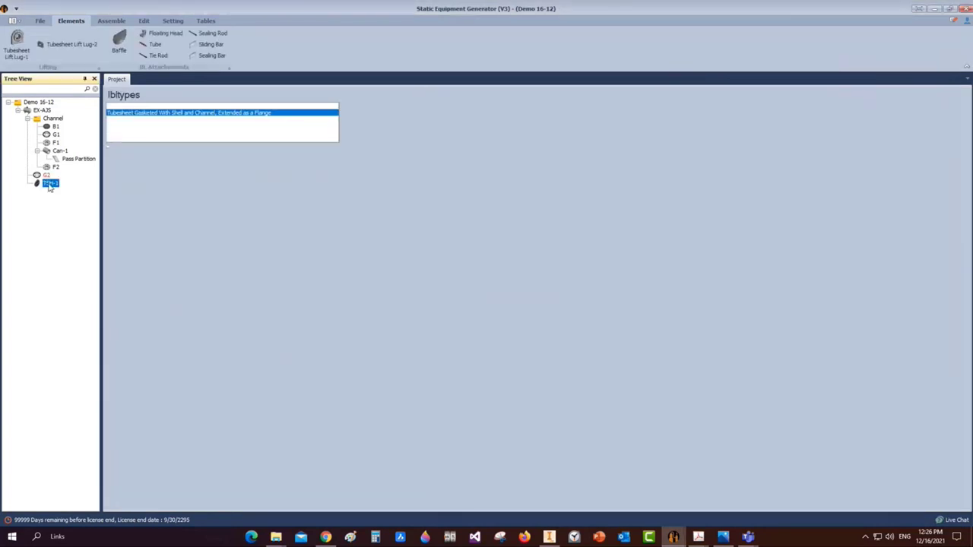
{"action": "left_click", "coordinate": [156, 45]}
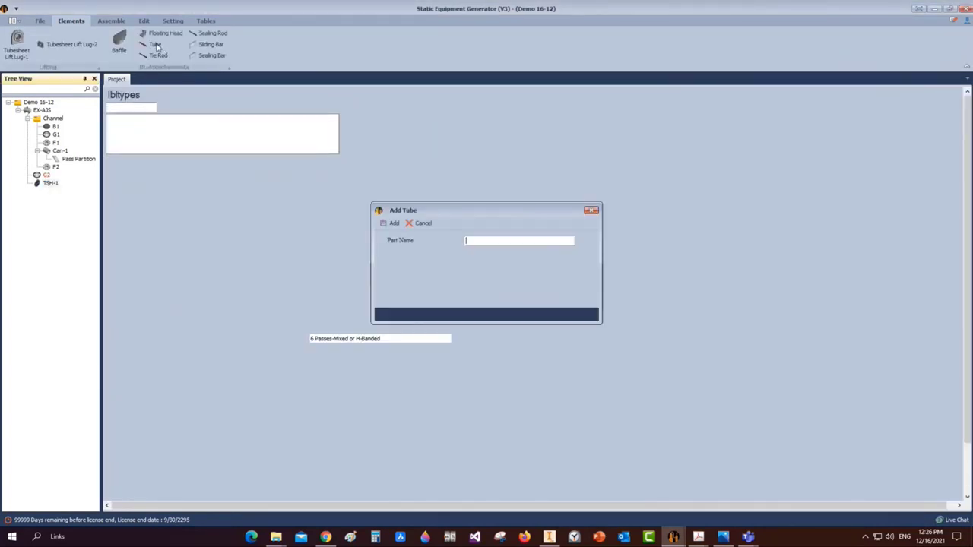
Add a Tube part under TSH-1 and make it a user-defined tube type
{"action": "type", "text": "Tube"}
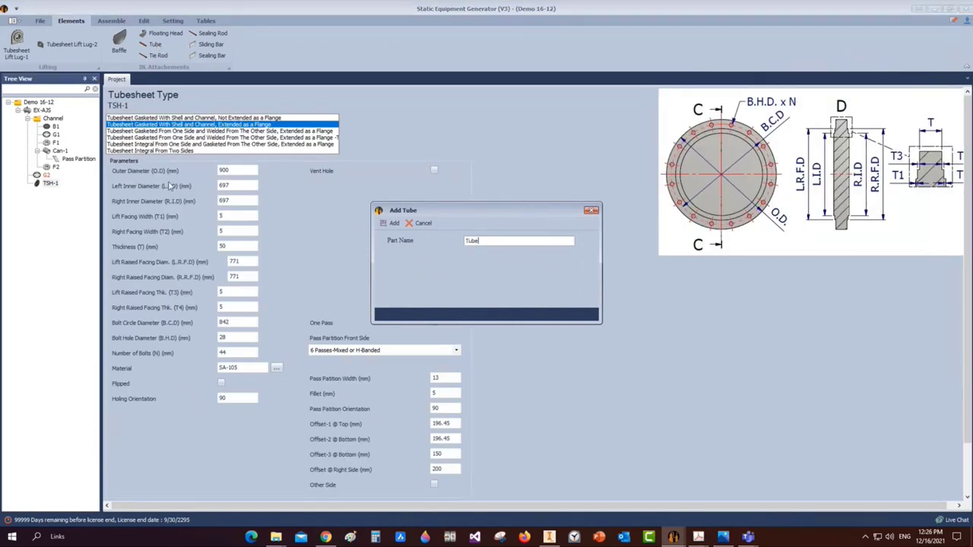
{"action": "left_click", "coordinate": [391, 224]}
{"action": "left_click", "coordinate": [60, 192]}
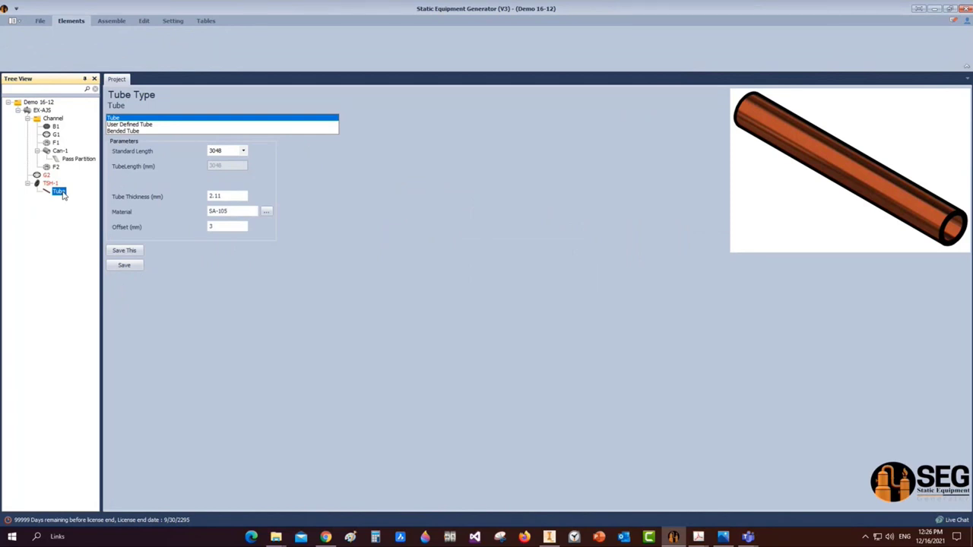
{"action": "left_click", "coordinate": [129, 125]}
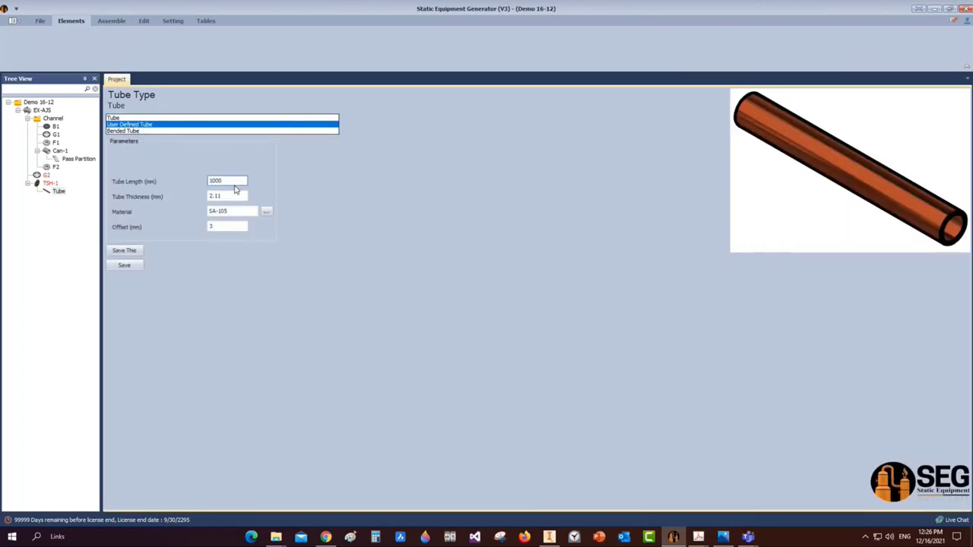
Set the tube length to 4800 mm with 2.11 mm thickness and save the tube
{"action": "left_click_drag", "start_coordinate": [225, 181], "coordinate": [159, 181]}
{"action": "type", "text": "2"}
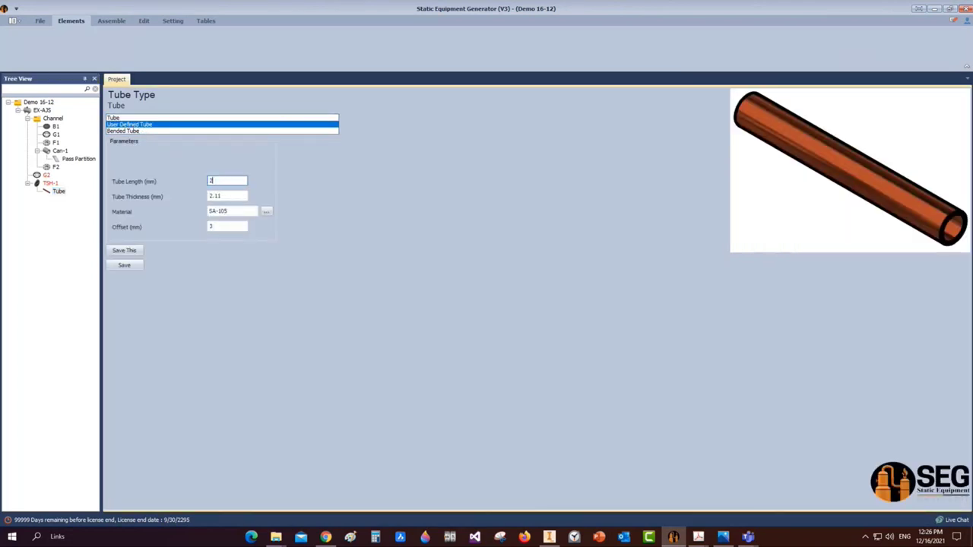
{"action": "key", "text": "BackSpace"}
{"action": "type", "text": "2"}
{"action": "key", "text": "BackSpace"}
{"action": "type", "text": "4800"}
{"action": "key", "text": "Tab"}
{"action": "left_click", "coordinate": [228, 226]}
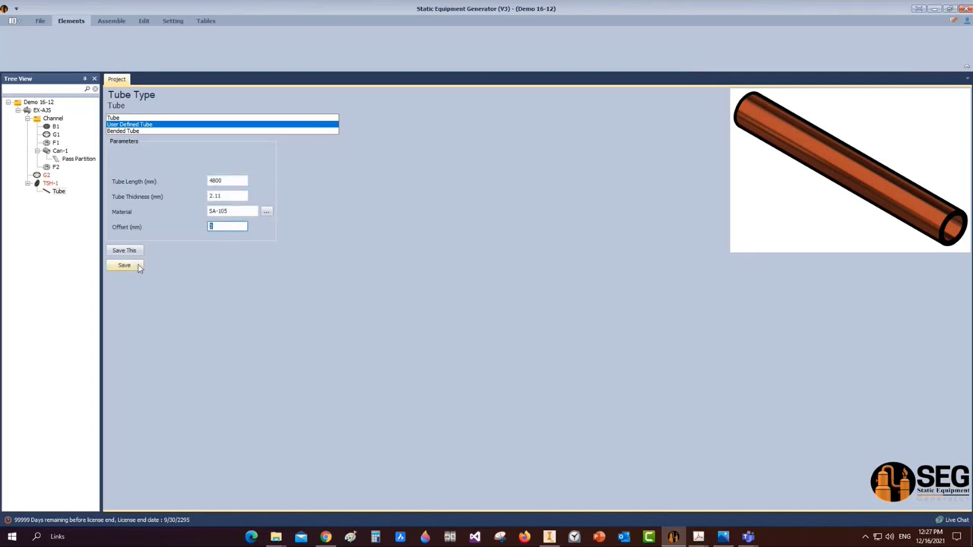
{"action": "left_click", "coordinate": [124, 264]}
Select TSH-1, then check the generated straight tube in Inventor's EX-AJS - Tube.iam assembly
{"action": "left_click", "coordinate": [58, 185]}
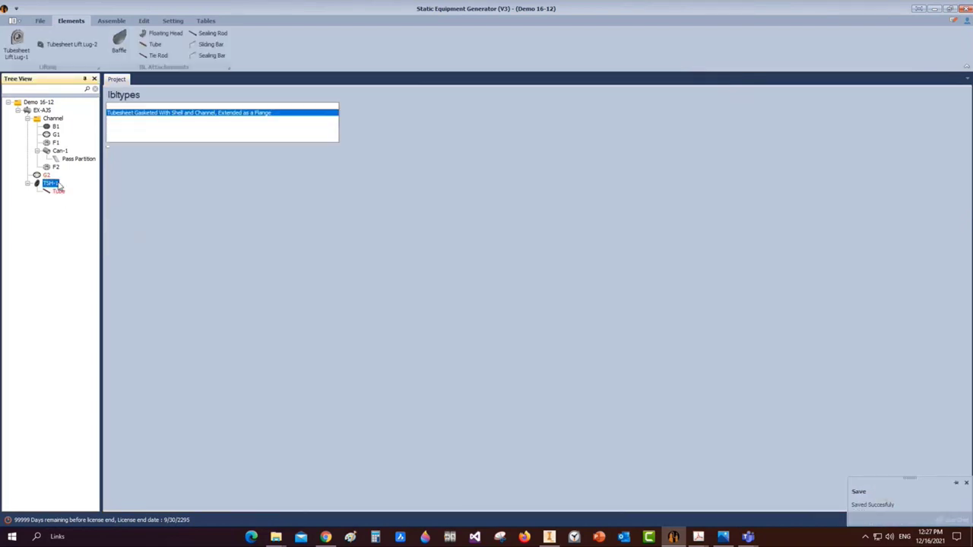
{"action": "right_click", "coordinate": [59, 185]}
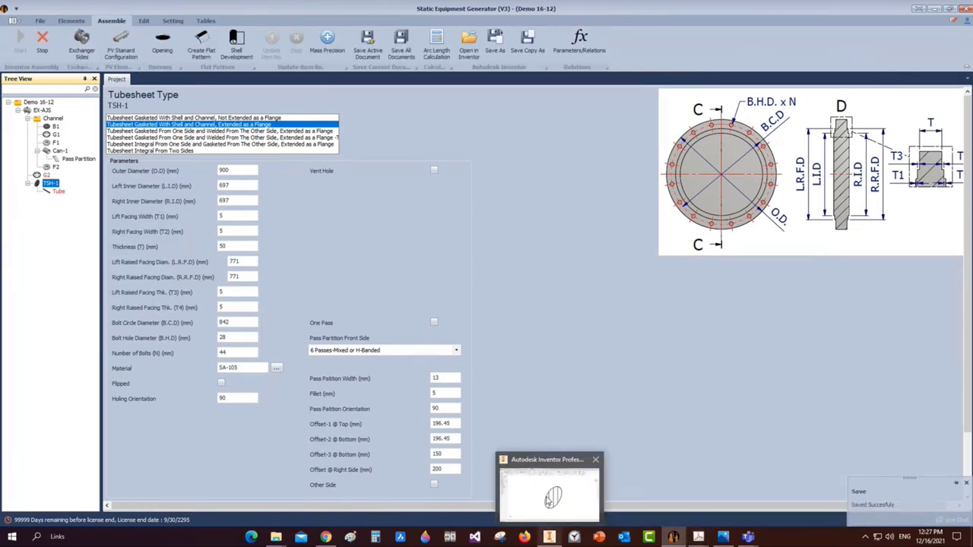
{"action": "left_click", "coordinate": [548, 536]}
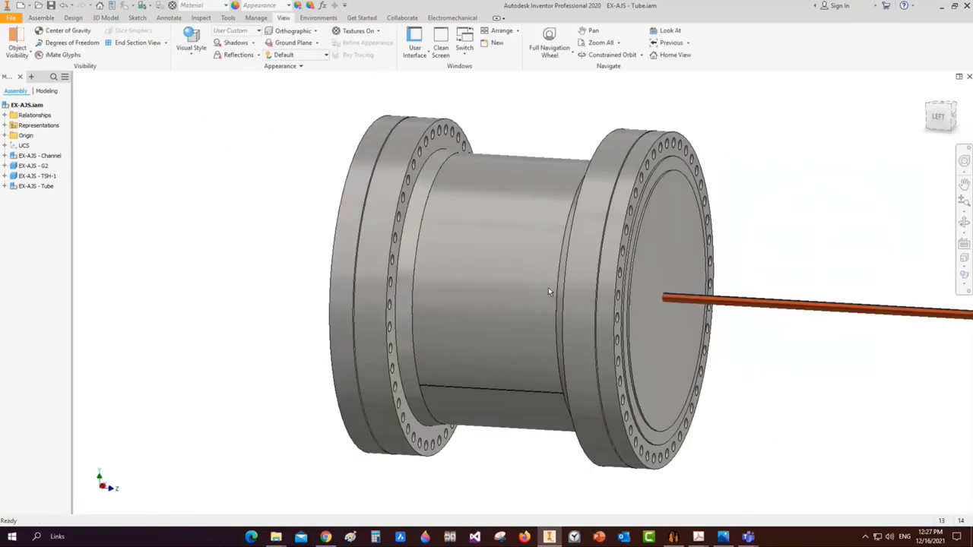
Create a group named 'Bundle' starting from TSH-1 and save it
{"action": "left_click", "coordinate": [674, 537]}
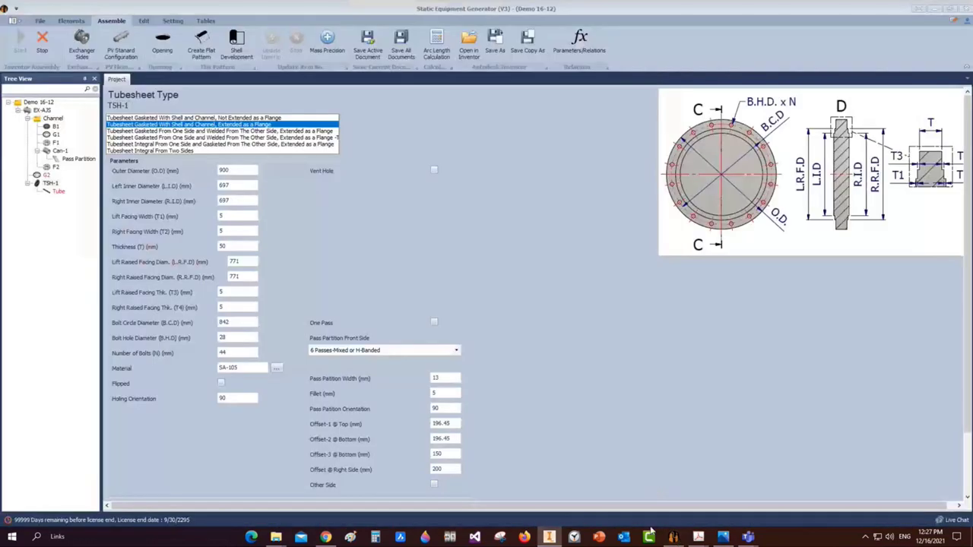
{"action": "right_click", "coordinate": [48, 187]}
{"action": "mouse_move", "coordinate": [137, 293]}
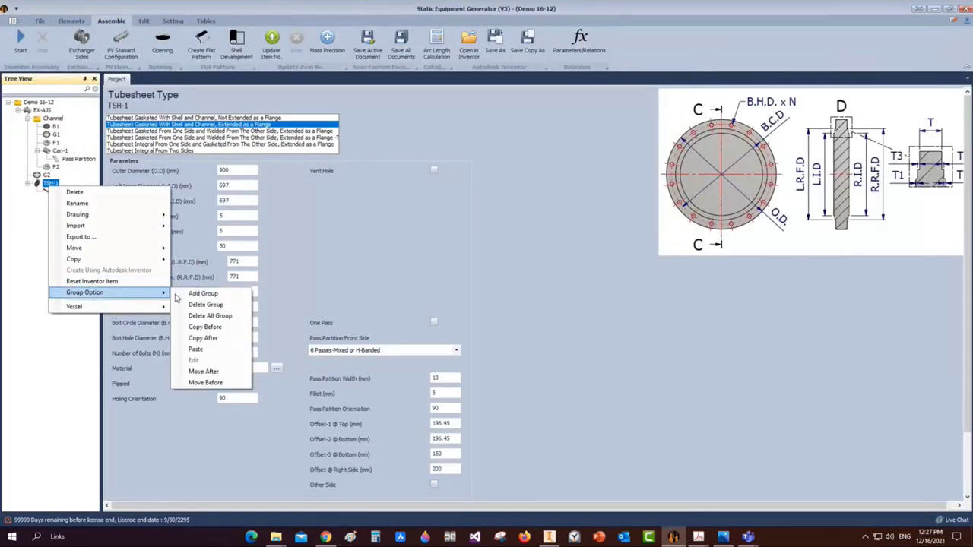
{"action": "left_click", "coordinate": [201, 293]}
{"action": "type", "text": "B"}
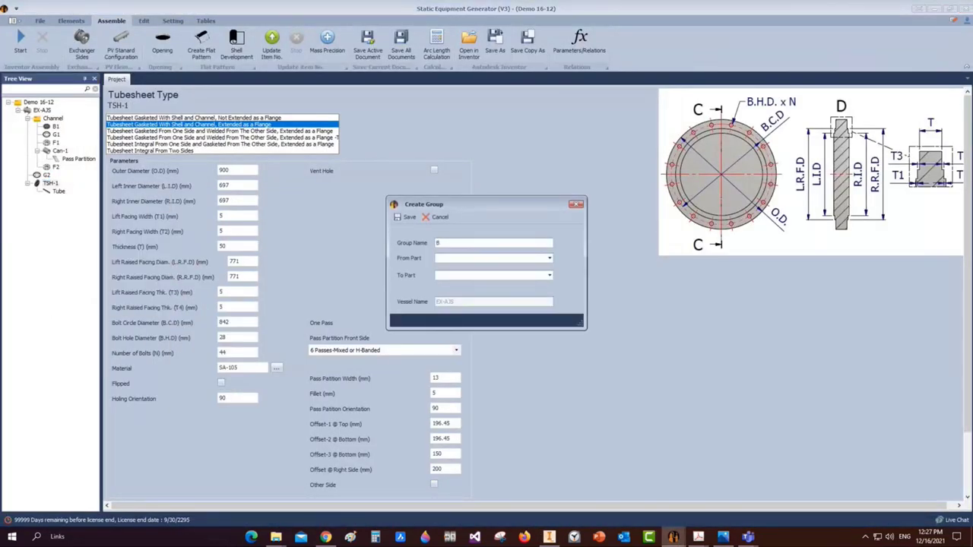
{"action": "type", "text": "undle"}
{"action": "left_click", "coordinate": [549, 259]}
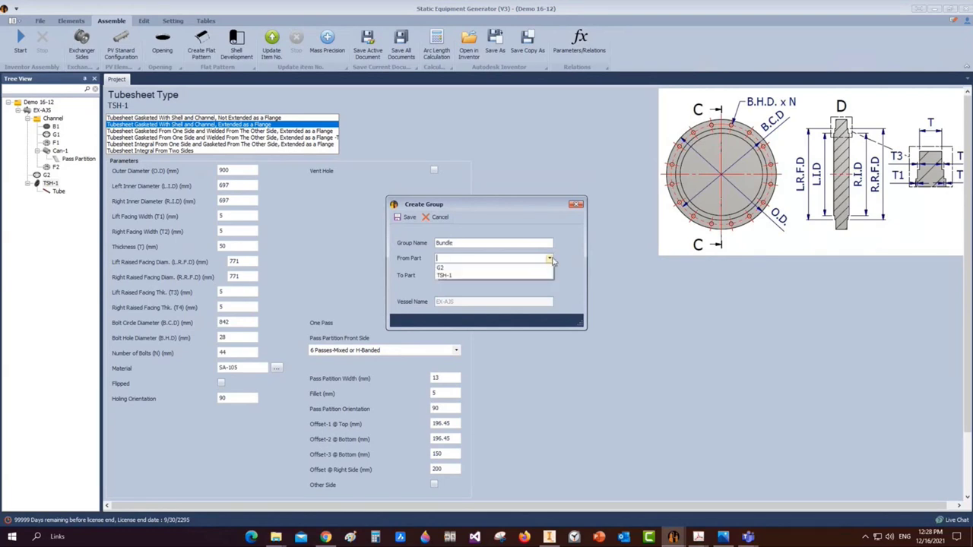
{"action": "left_click", "coordinate": [470, 275]}
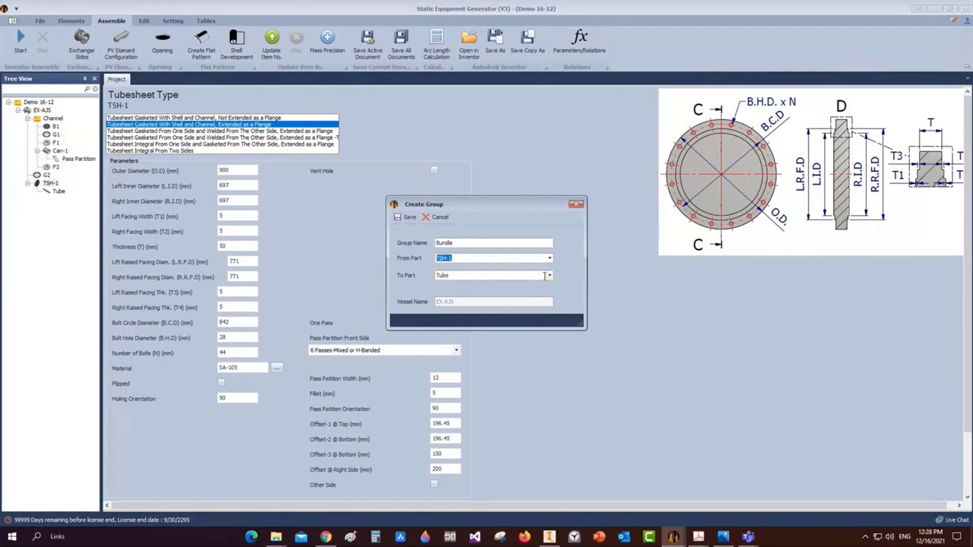
{"action": "left_click", "coordinate": [406, 218]}
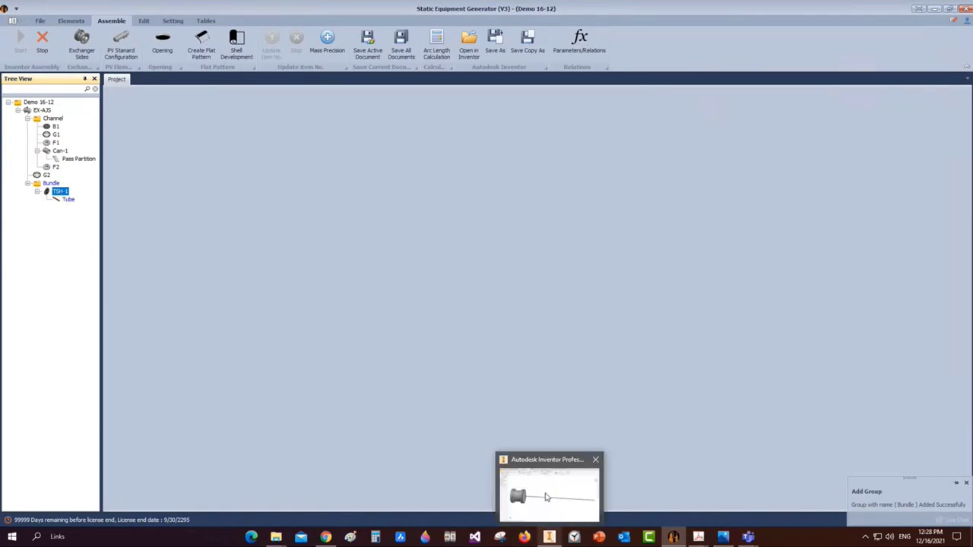
Check EX-AJS - Bundle in Inventor, then select the Bundle group in the generator tree
{"action": "left_click", "coordinate": [540, 492]}
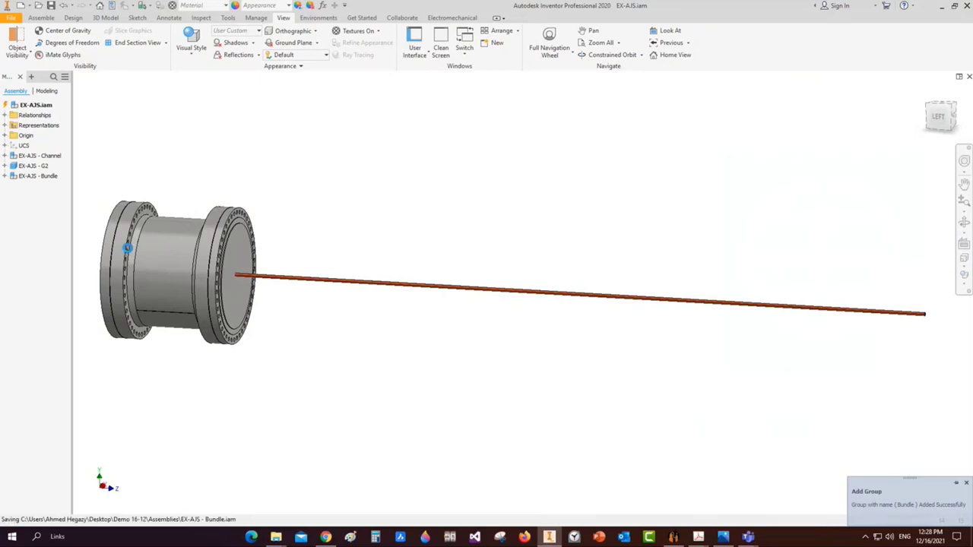
{"action": "left_click", "coordinate": [674, 537]}
{"action": "right_click", "coordinate": [674, 537]}
{"action": "left_click", "coordinate": [50, 183]}
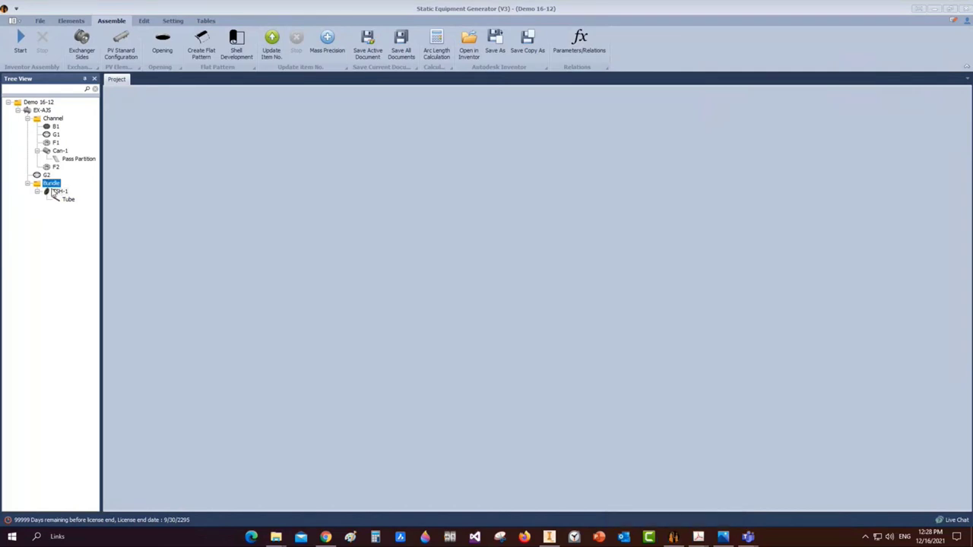
Add a tie rod named TR to tubesheet TSH-1
{"action": "left_click", "coordinate": [60, 191]}
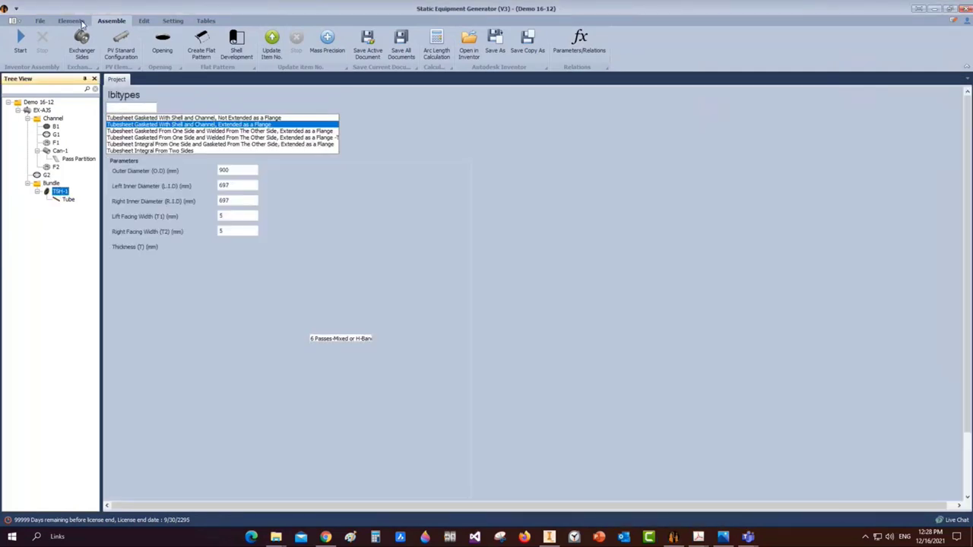
{"action": "left_click", "coordinate": [82, 22]}
{"action": "left_click", "coordinate": [156, 57]}
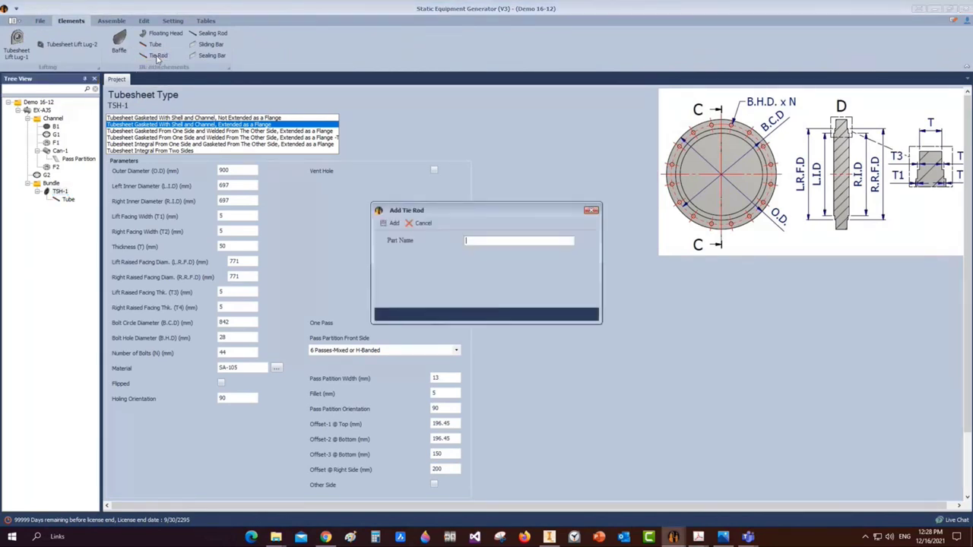
{"action": "type", "text": "TR"}
{"action": "left_click", "coordinate": [392, 223]}
{"action": "left_click", "coordinate": [65, 209]}
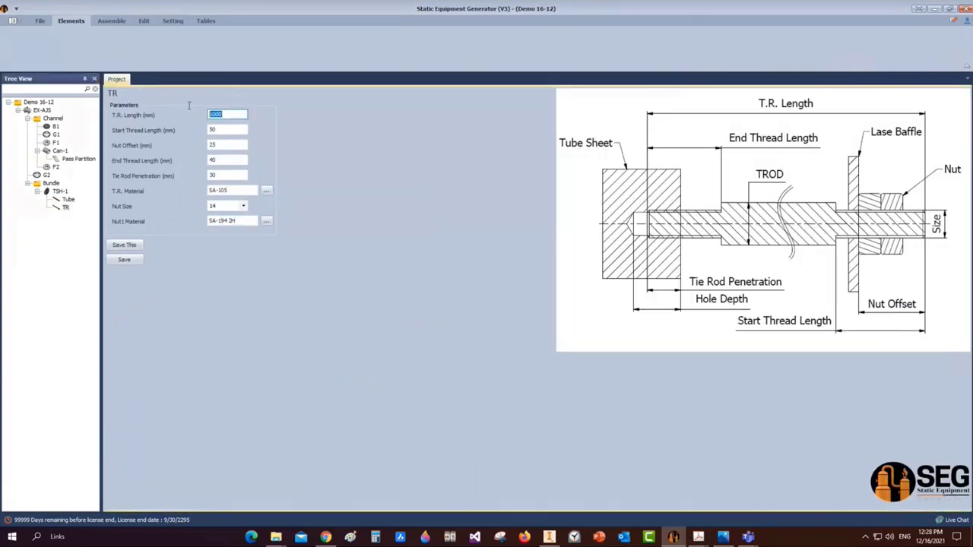
Give TR length 4614, threads 55/30, nut offset 30, penetration 18, nut size 12, and save
{"action": "type", "text": "46"}
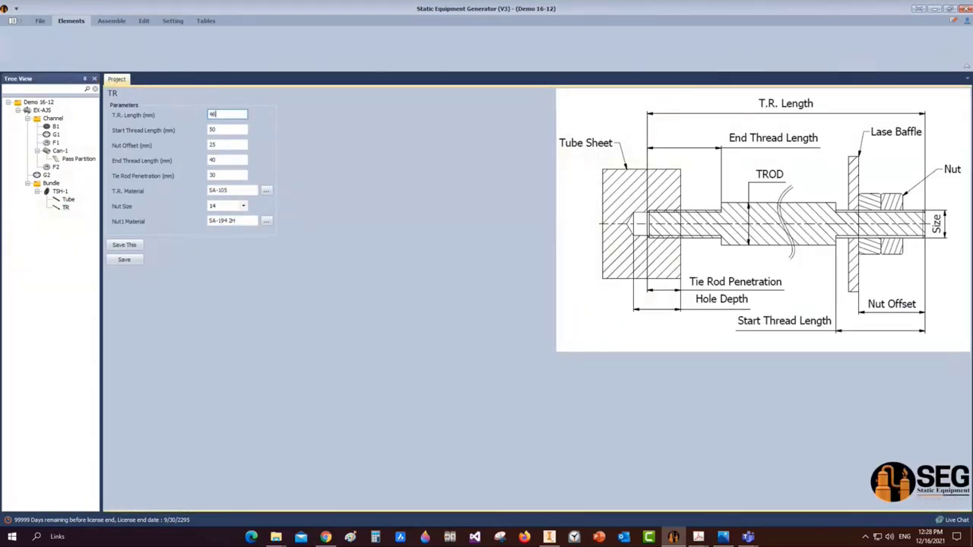
{"action": "type", "text": "14"}
{"action": "key", "text": "Tab"}
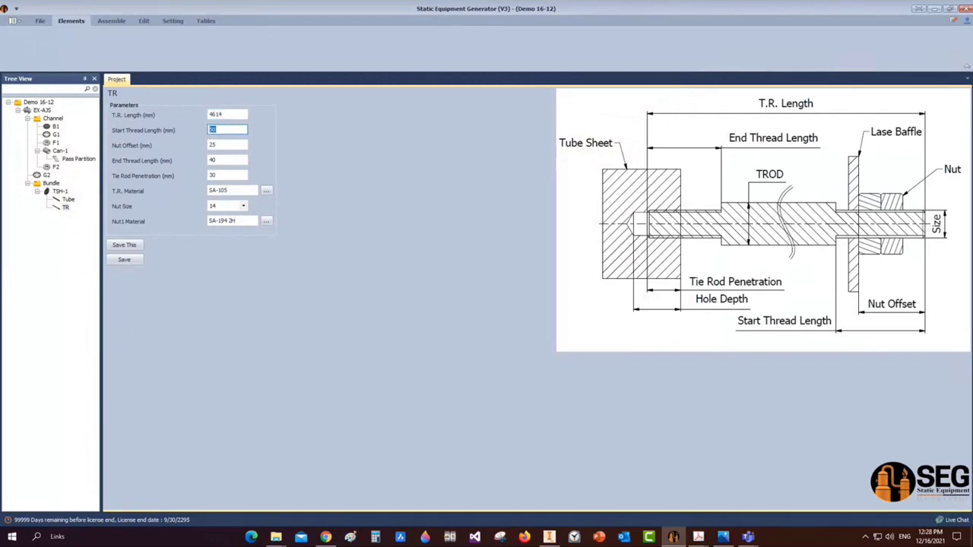
{"action": "type", "text": "55"}
{"action": "key", "text": "Tab"}
{"action": "type", "text": "30"}
{"action": "key", "text": "Tab"}
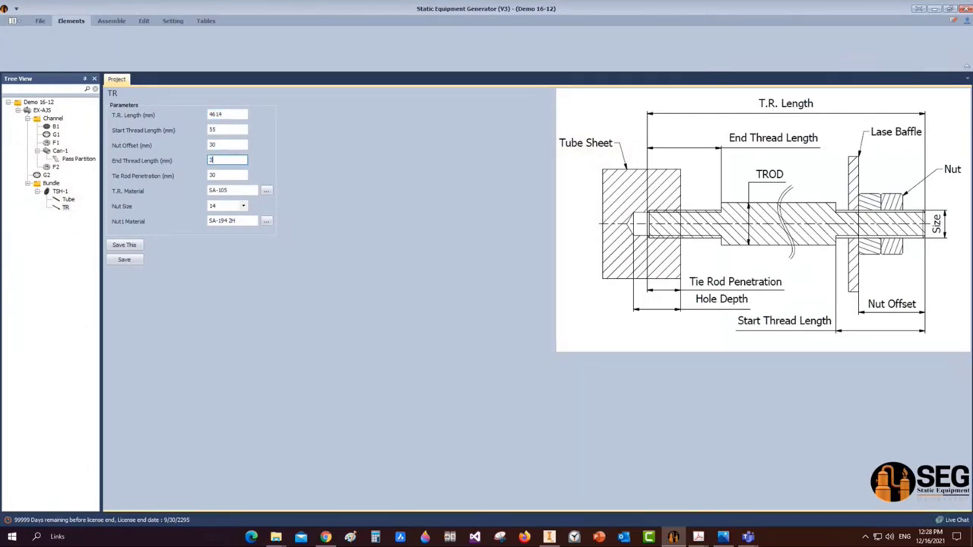
{"action": "type", "text": "30"}
{"action": "key", "text": "Tab"}
{"action": "type", "text": "18"}
{"action": "key", "text": "Tab"}
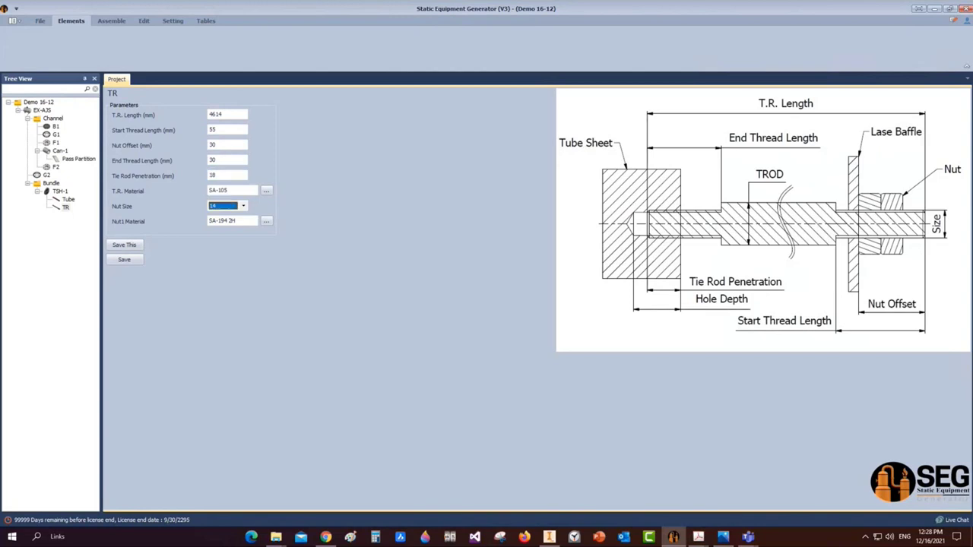
{"action": "left_click", "coordinate": [243, 206]}
{"action": "left_click", "coordinate": [217, 229]}
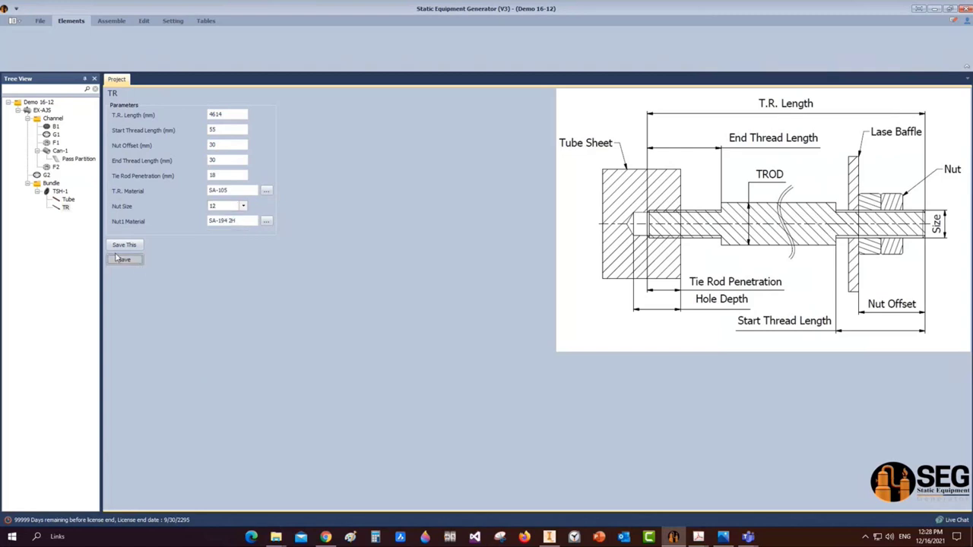
{"action": "left_click", "coordinate": [124, 259]}
{"action": "left_click", "coordinate": [64, 191]}
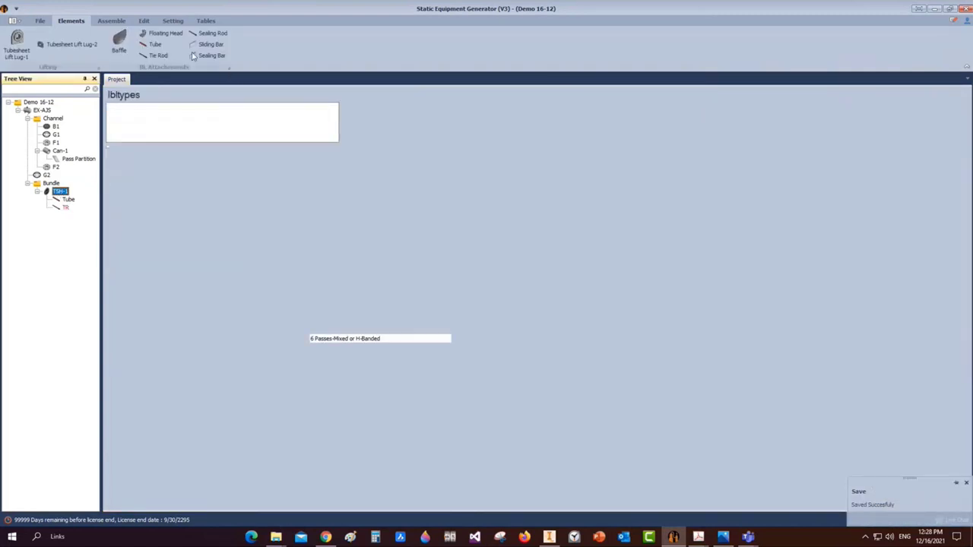
Add a sealing rod named SR to tubesheet TSH-1
{"action": "left_click", "coordinate": [209, 34]}
{"action": "type", "text": "SR"}
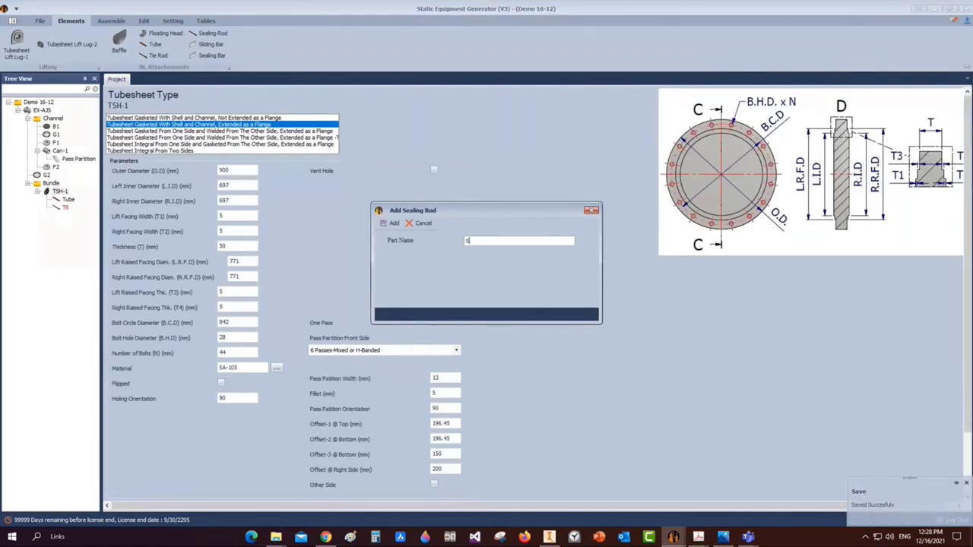
{"action": "left_click", "coordinate": [386, 226]}
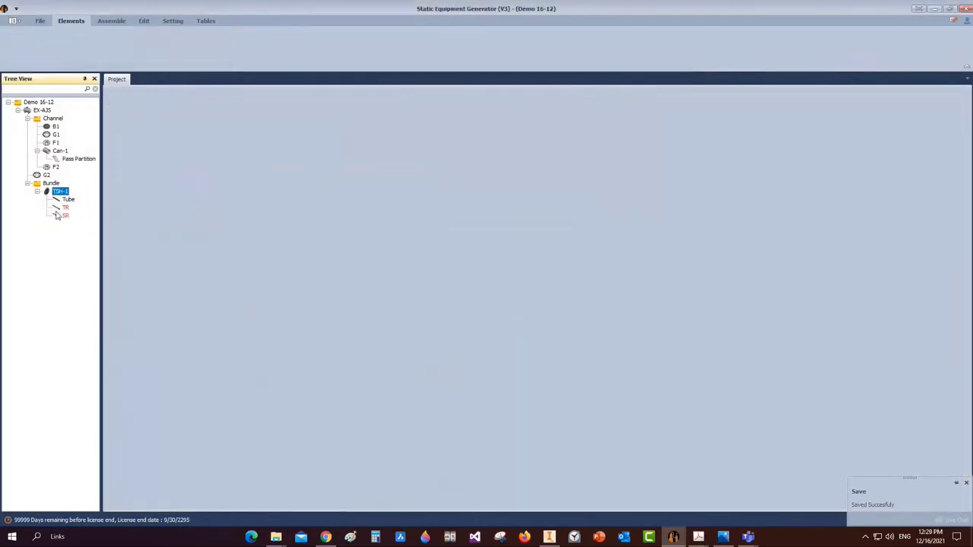
{"action": "left_click", "coordinate": [64, 216]}
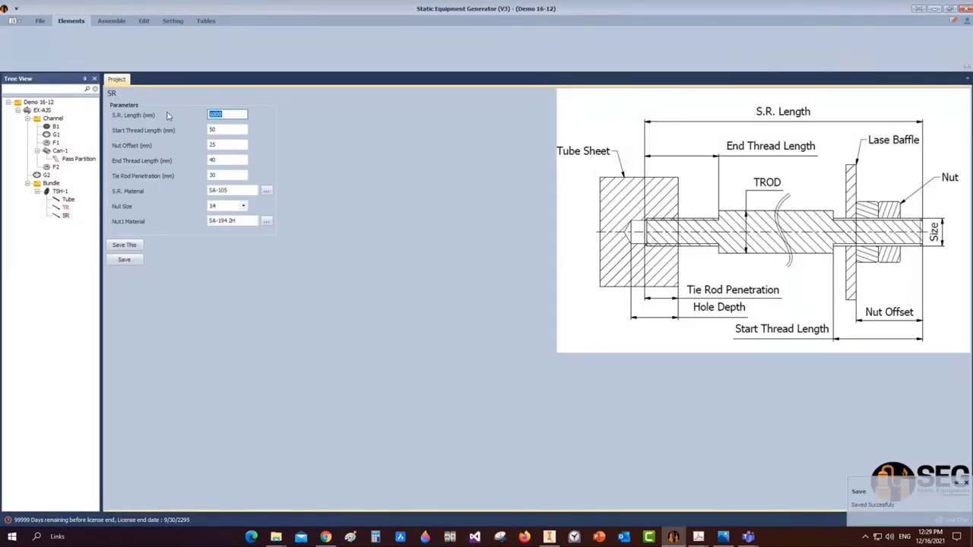
Give SR length 4614, threads 55/30, nut offset 30, penetration 18, nut size 12, and save
{"action": "type", "text": "40"}
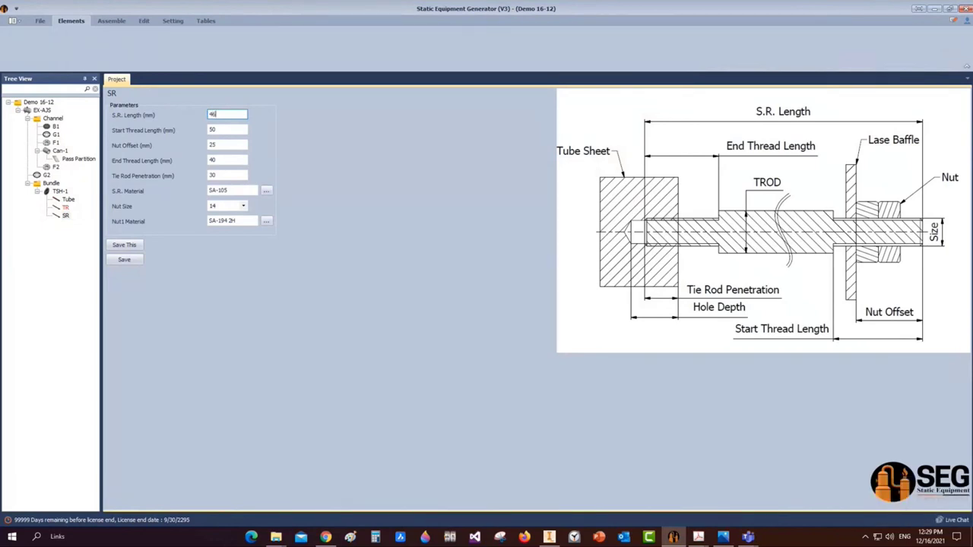
{"action": "type", "text": "14"}
{"action": "key", "text": "Tab"}
{"action": "type", "text": "55"}
{"action": "key", "text": "Tab"}
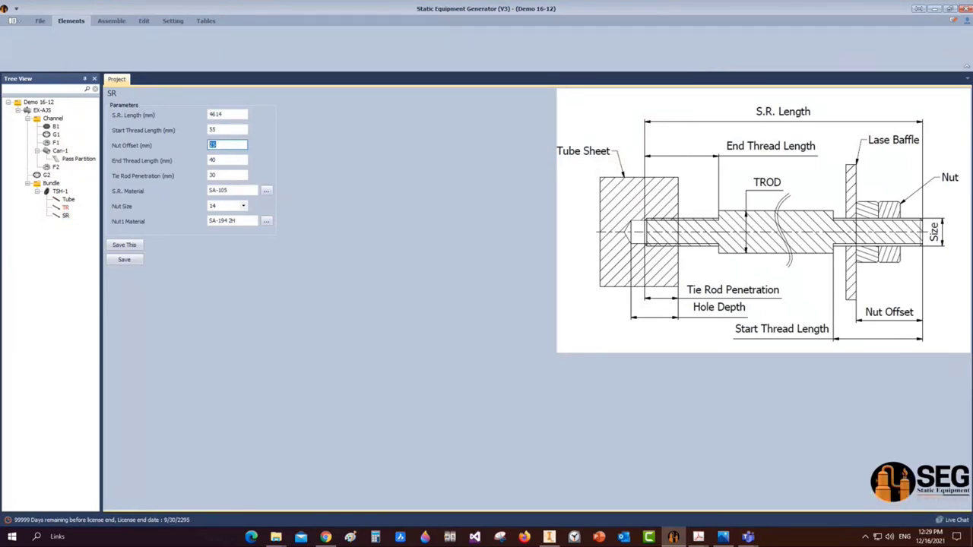
{"action": "type", "text": "30"}
{"action": "key", "text": "Tab"}
{"action": "type", "text": "30"}
{"action": "key", "text": "Tab"}
{"action": "type", "text": "18"}
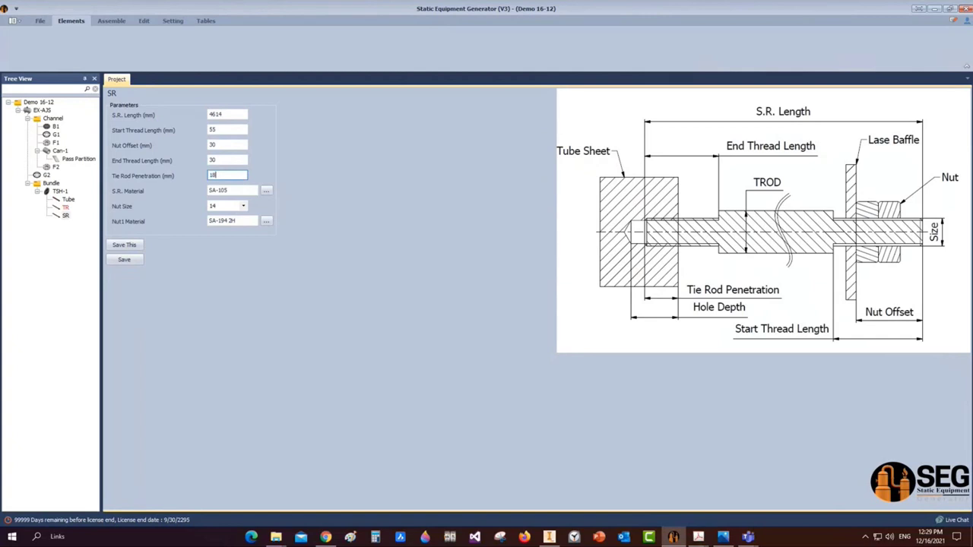
{"action": "left_click", "coordinate": [232, 206]}
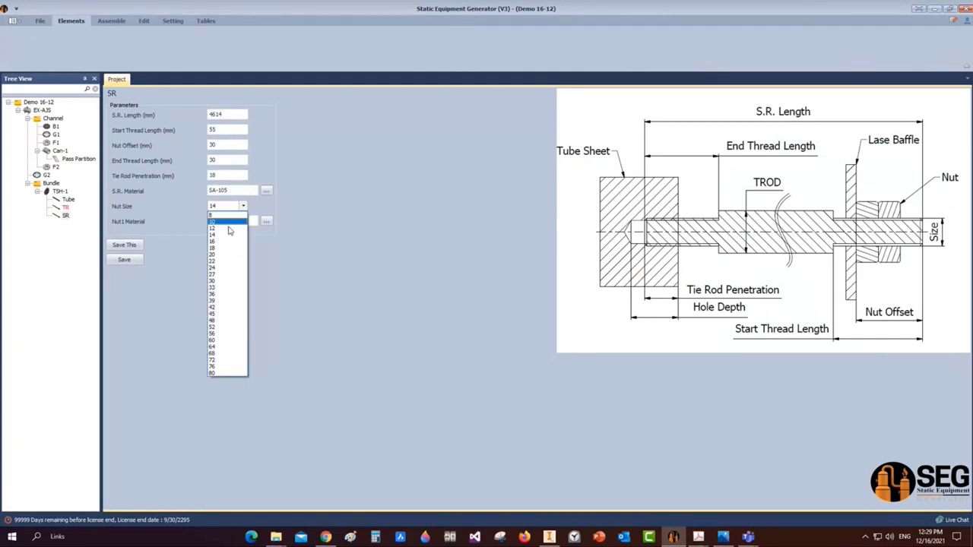
{"action": "left_click", "coordinate": [229, 229]}
{"action": "left_click", "coordinate": [122, 260]}
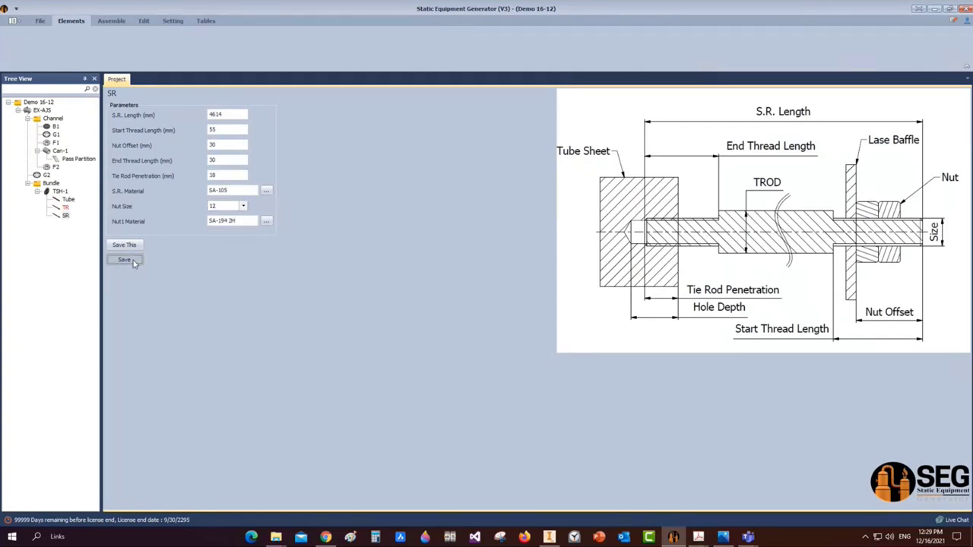
{"action": "left_click", "coordinate": [110, 23]}
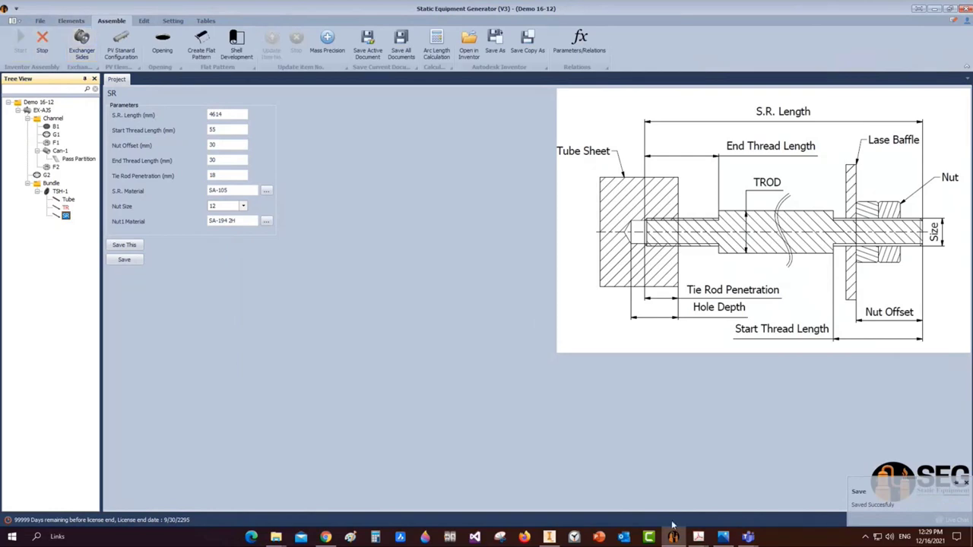
View the Tube Bundle PDF's plan-view baffle pitch dimensions, zoomed out, then return to Inventor
{"action": "mouse_move", "coordinate": [699, 540]}
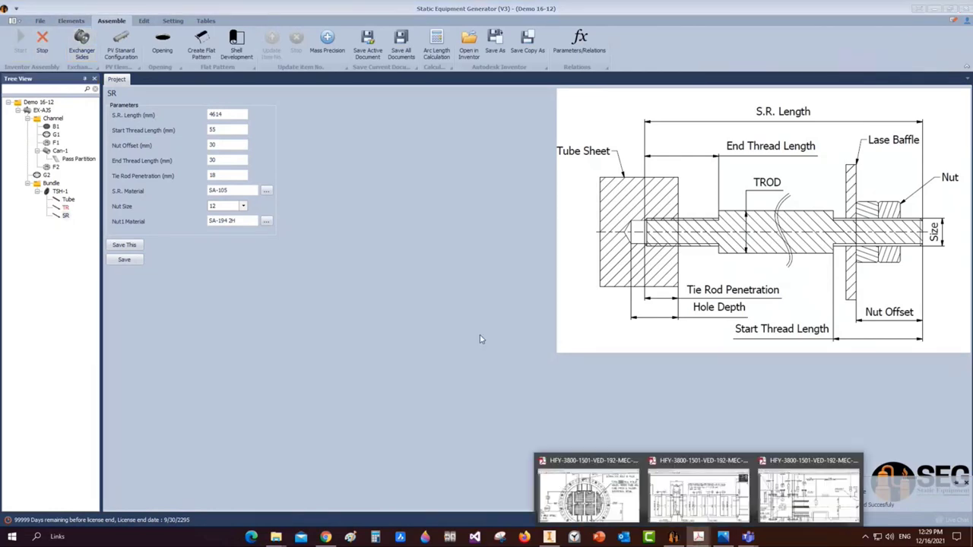
{"action": "left_click", "coordinate": [684, 497]}
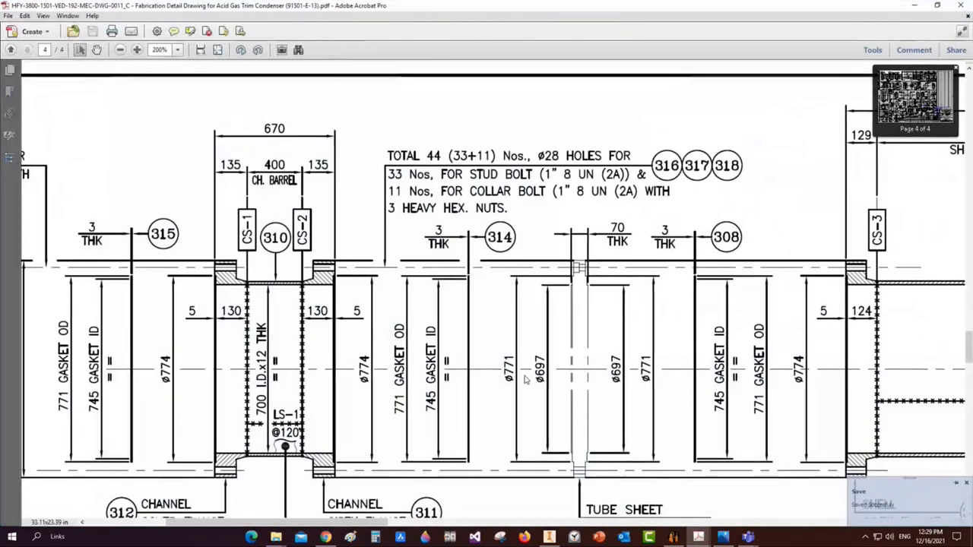
{"action": "mouse_move", "coordinate": [699, 539]}
{"action": "left_click", "coordinate": [575, 494]}
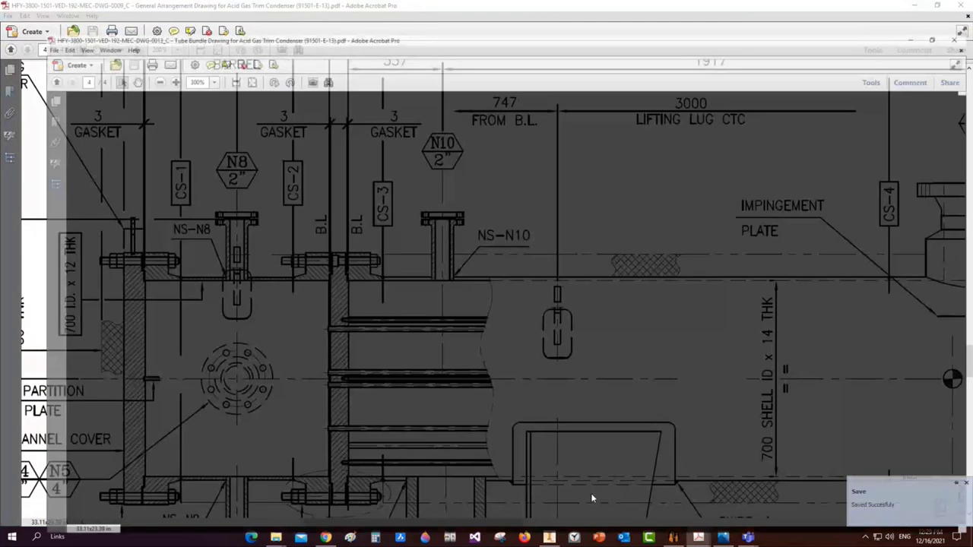
{"action": "left_click", "coordinate": [700, 494]}
{"action": "key", "text": "ctrl+minus"}
{"action": "key", "text": "ctrl+minus"}
{"action": "key", "text": "ctrl+minus"}
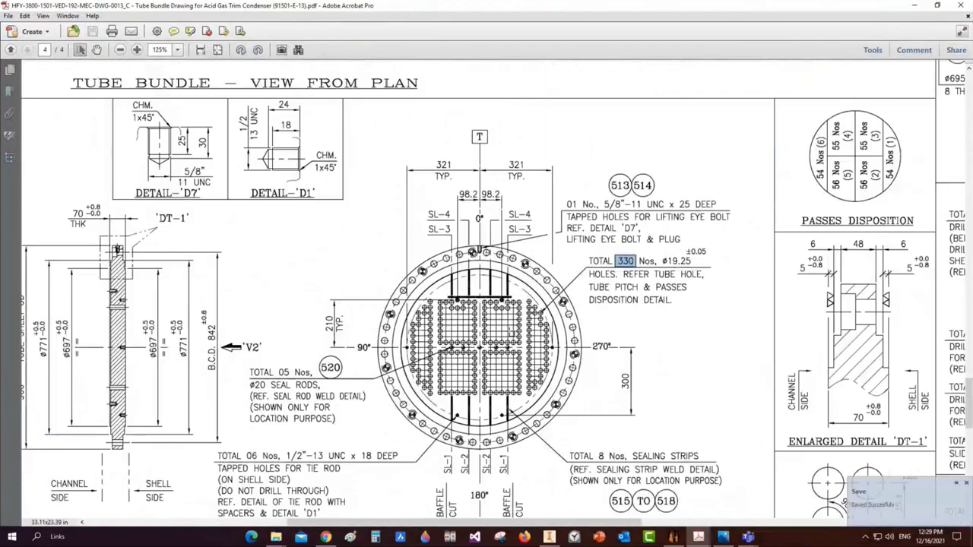
{"action": "scroll", "coordinate": [344, 353], "scroll_direction": "down", "scroll_amount": 3, "text": "ctrl"}
{"action": "scroll", "coordinate": [344, 353], "scroll_direction": "up", "scroll_amount": 3, "text": "ctrl"}
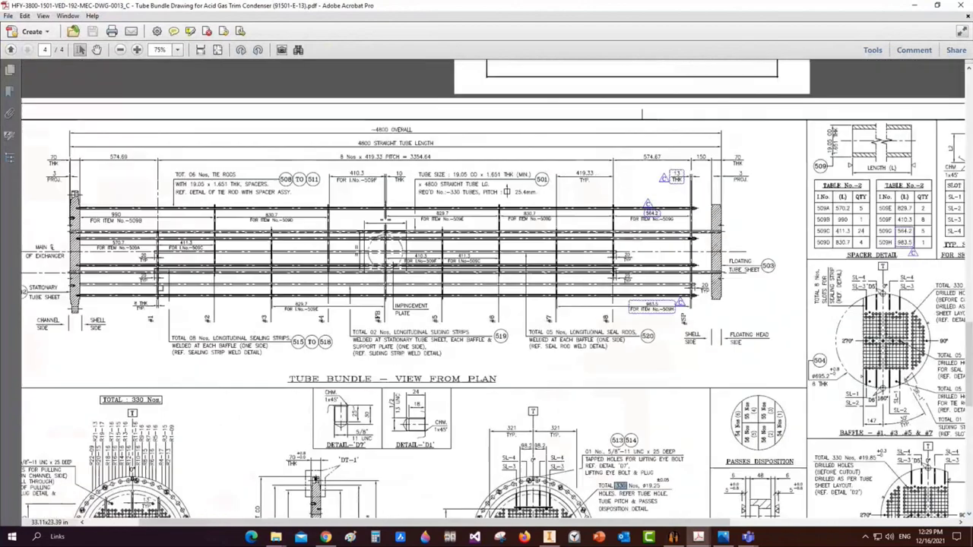
{"action": "scroll", "coordinate": [323, 302], "scroll_direction": "left", "scroll_amount": 2}
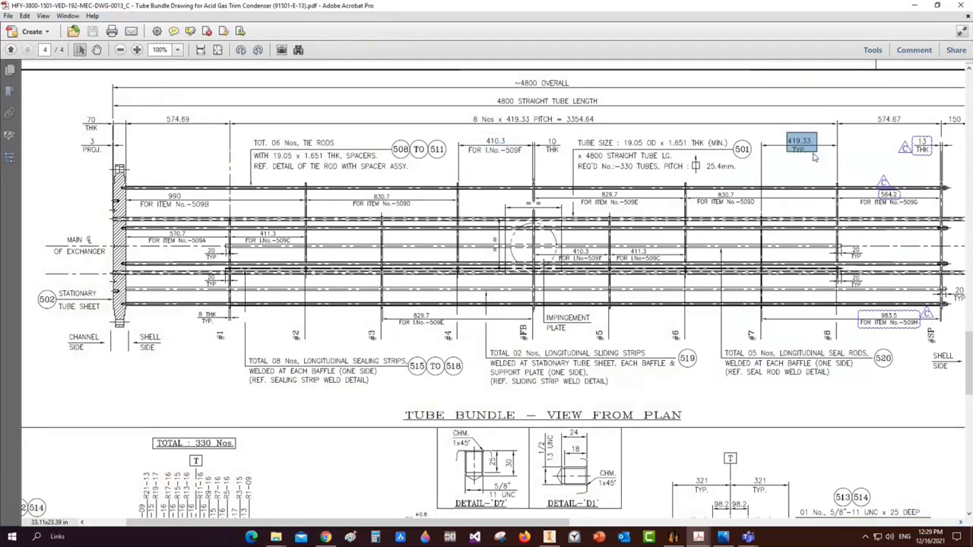
{"action": "left_click", "coordinate": [682, 535]}
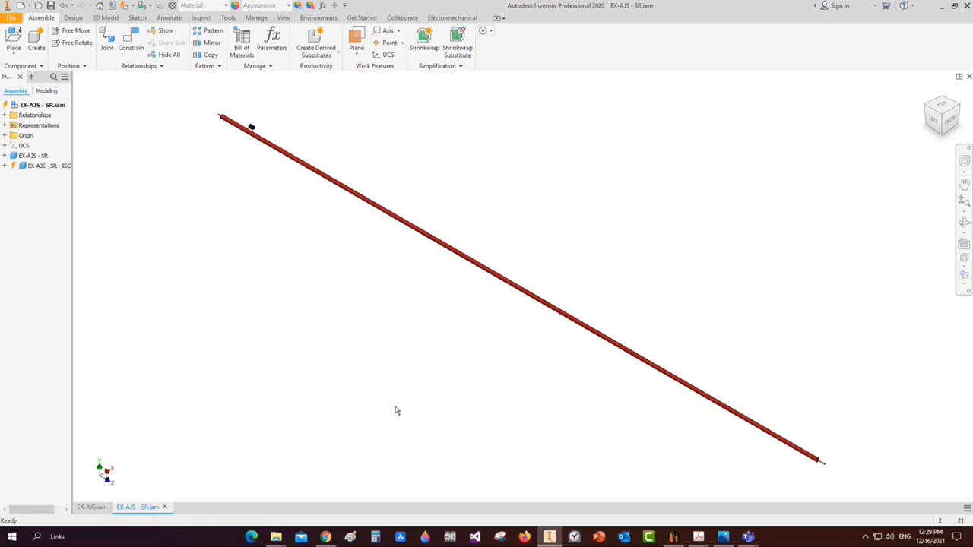
Save EX-AJS - SR.iam, minimize Inventor, and select TSH-1 in the generator tree
{"action": "key", "text": "ctrl+s"}
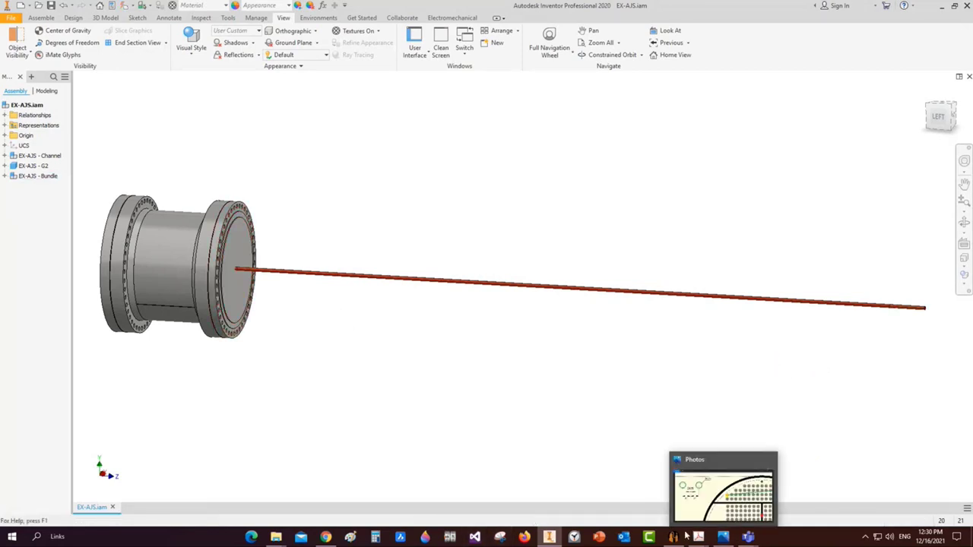
{"action": "left_click", "coordinate": [541, 538]}
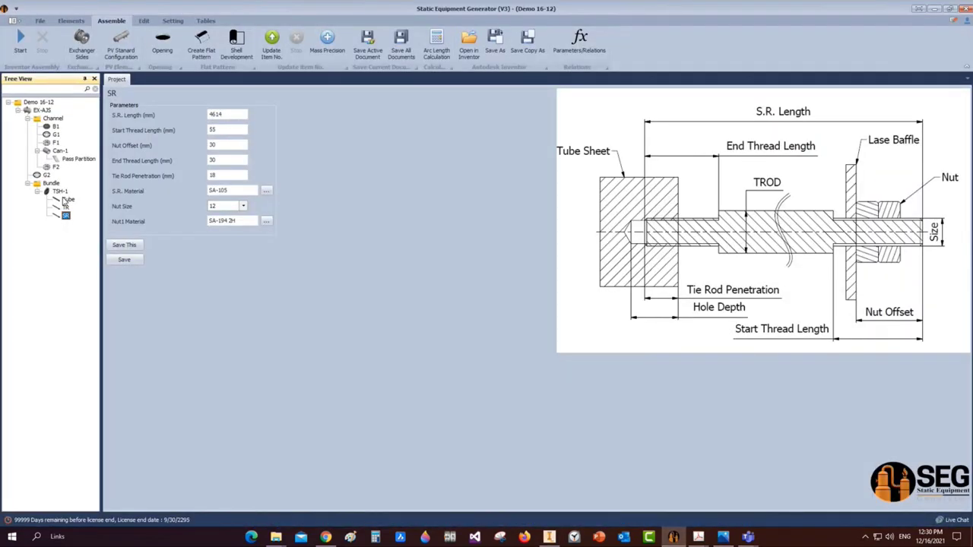
{"action": "left_click", "coordinate": [59, 191]}
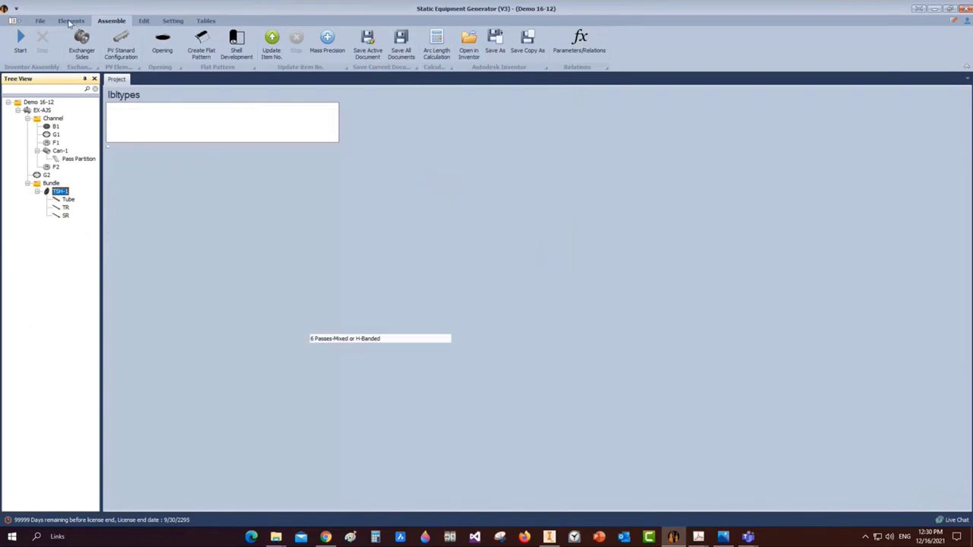
Add a baffle named 'B1 & B3' to tubesheet TSH-1
{"action": "left_click", "coordinate": [70, 21]}
{"action": "left_click", "coordinate": [119, 40]}
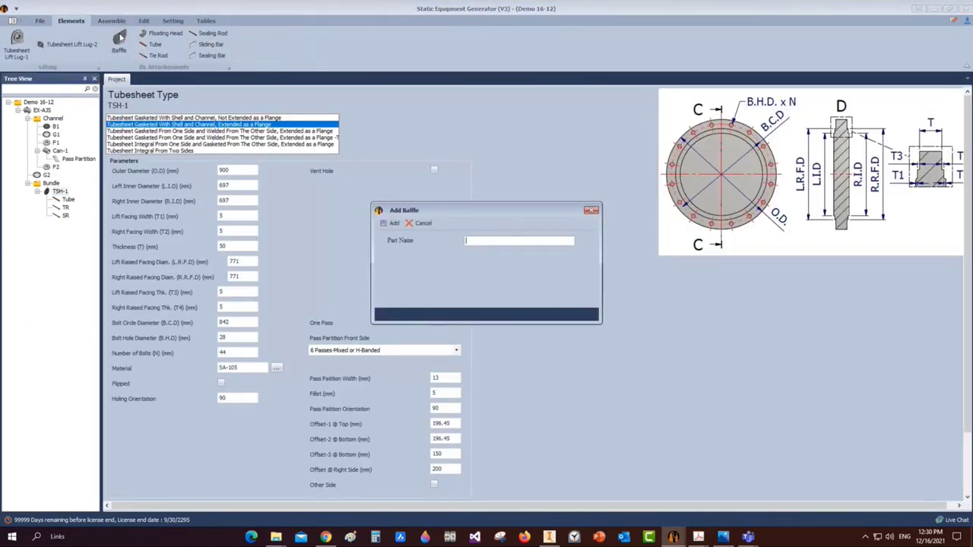
{"action": "type", "text": "B1 & B3"}
{"action": "left_click", "coordinate": [392, 223]}
{"action": "left_click", "coordinate": [72, 224]}
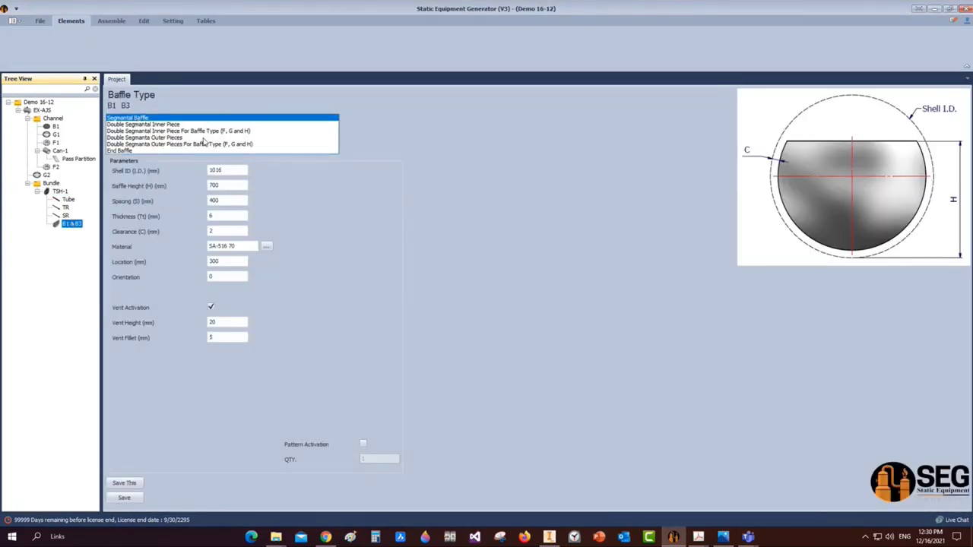
Enter Shell ID 700, height 497, spacing 838.6, thickness 8 and clearance 2.4 for the baffle
{"action": "left_click", "coordinate": [224, 170]}
{"action": "type", "text": "700"}
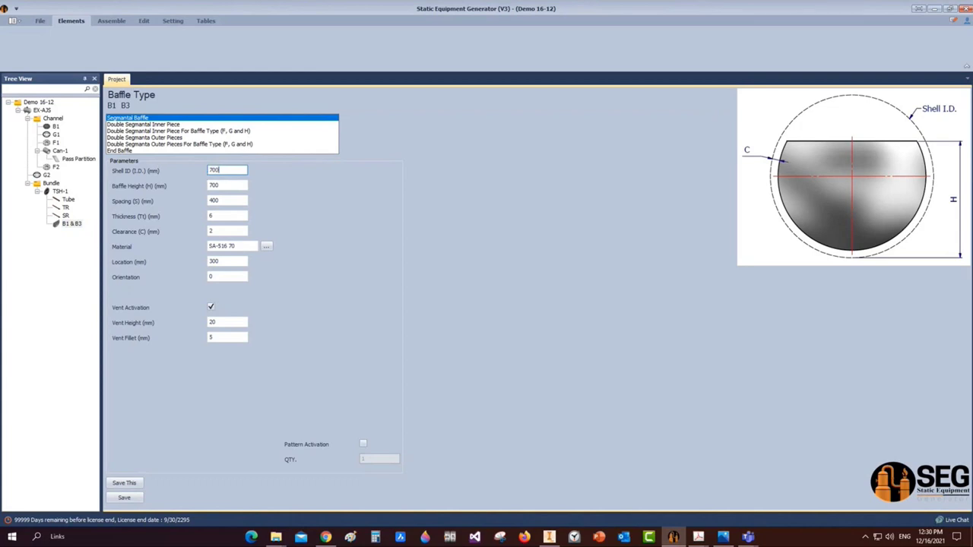
{"action": "key", "text": "Tab"}
{"action": "type", "text": "467"}
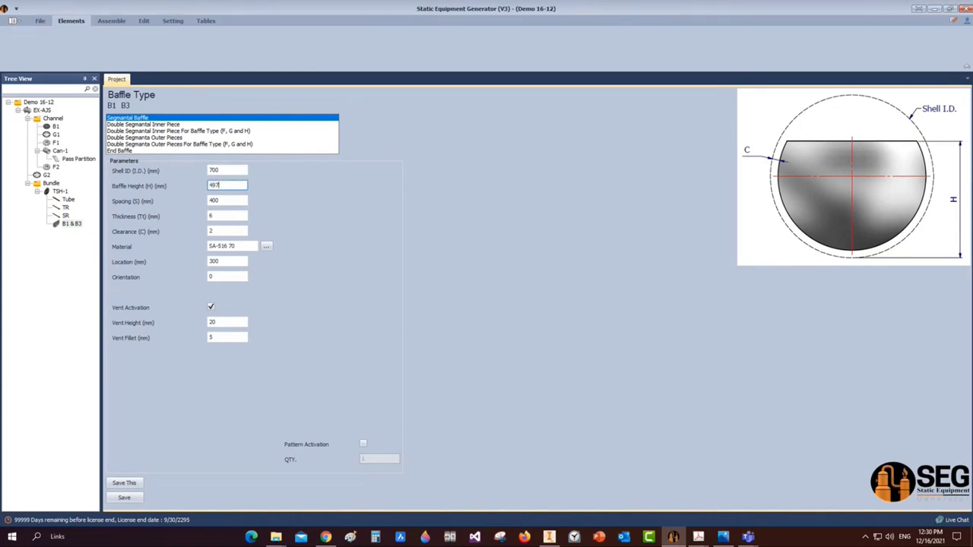
{"action": "key", "text": "Tab"}
{"action": "type", "text": "8"}
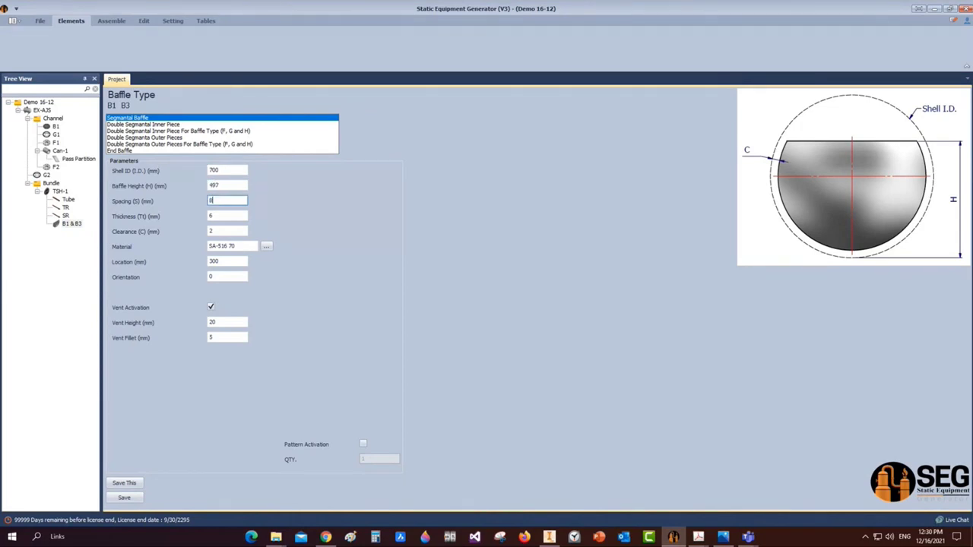
{"action": "type", "text": "38.6"}
{"action": "key", "text": "Tab"}
{"action": "type", "text": "8"}
{"action": "key", "text": "Tab"}
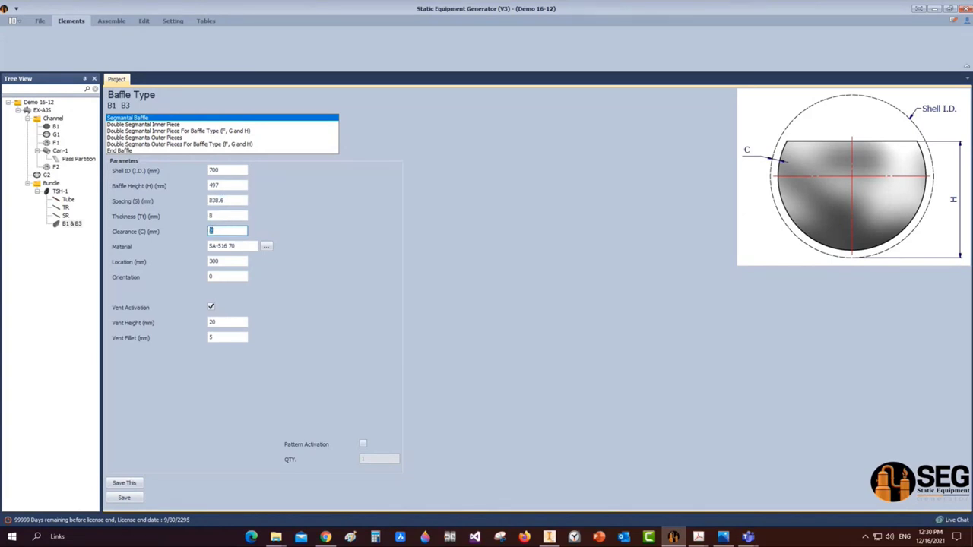
{"action": "type", "text": "2.4"}
{"action": "key", "text": "Tab"}
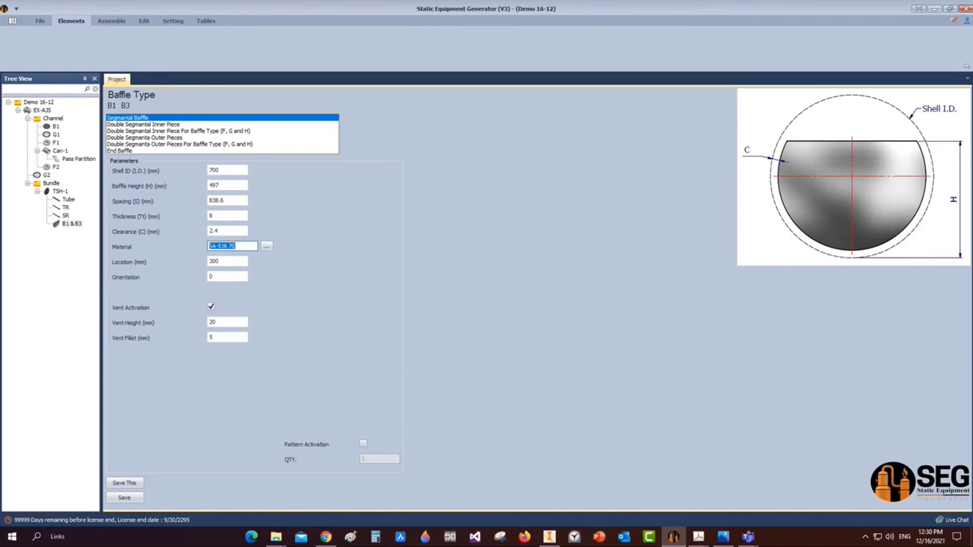
{"action": "type", "text": "S79.69"}
{"action": "key", "text": "Tab"}
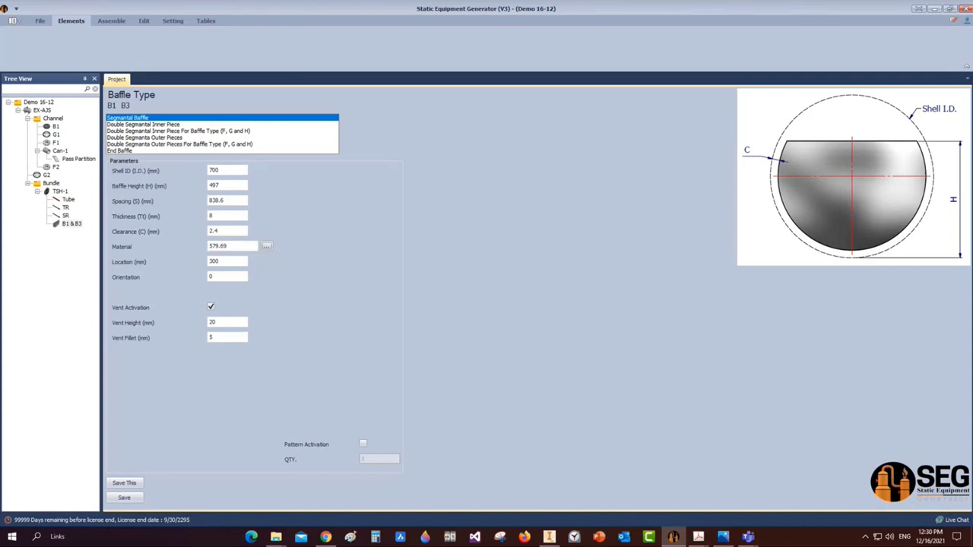
Set vent height 10, turn on pattern activation, and save the baffle
{"action": "left_click", "coordinate": [213, 323]}
{"action": "type", "text": "10"}
{"action": "left_click", "coordinate": [364, 444]}
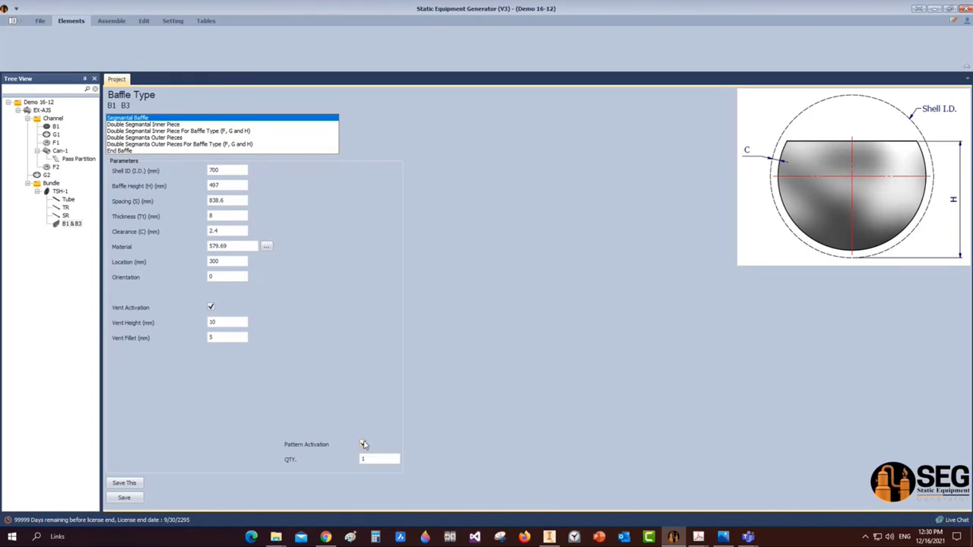
{"action": "left_click", "coordinate": [123, 498]}
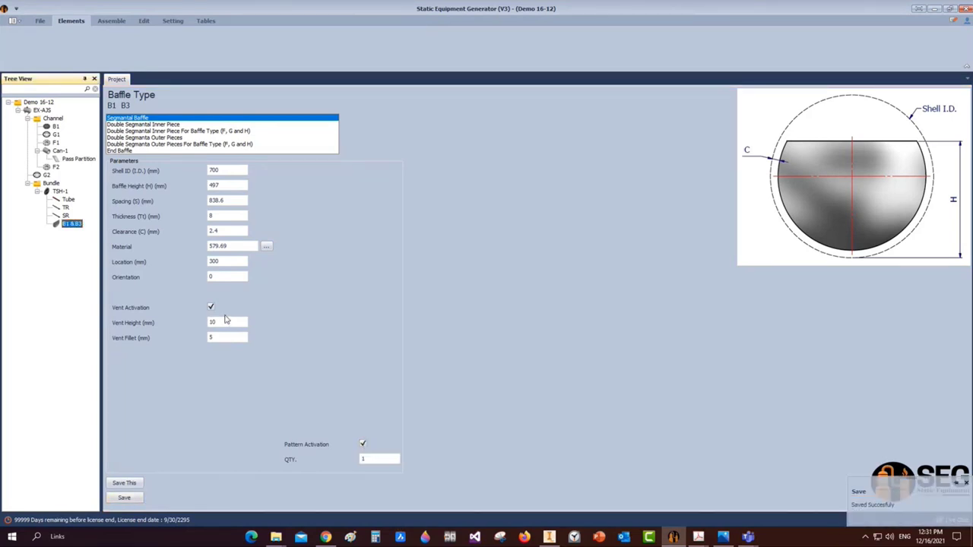
{"action": "left_click", "coordinate": [54, 192]}
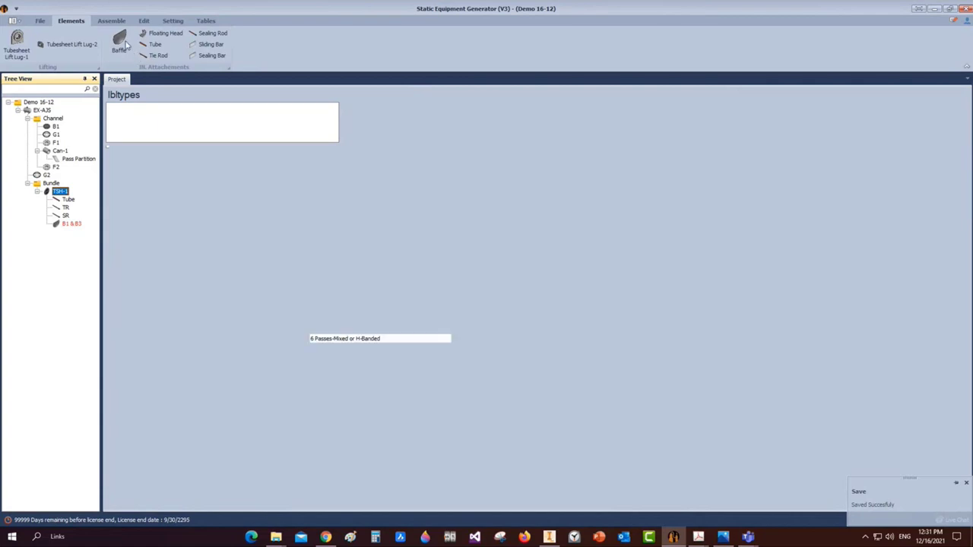
Add baffle 'B2 & B4' based on the existing B1 & B3 part
{"action": "left_click", "coordinate": [119, 42]}
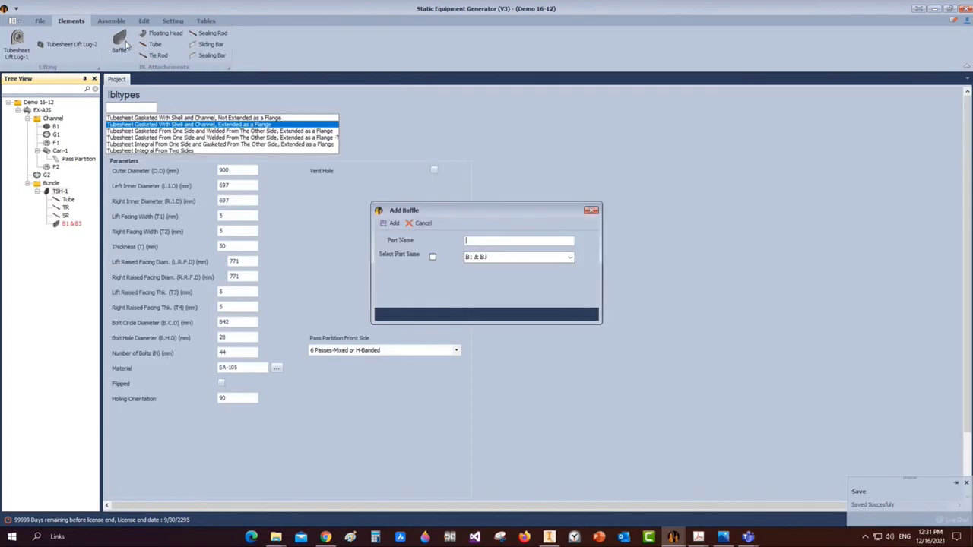
{"action": "type", "text": "B2 & B4"}
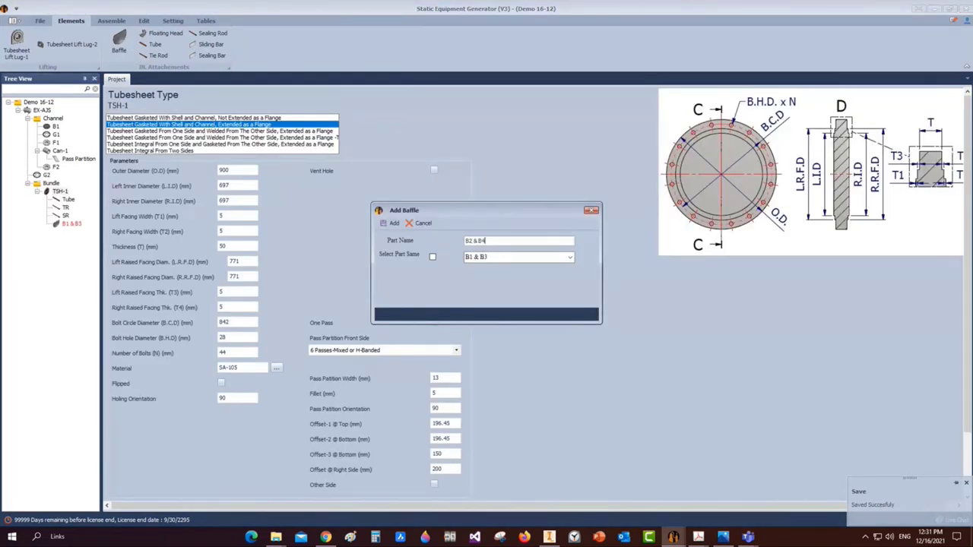
{"action": "left_click", "coordinate": [432, 257]}
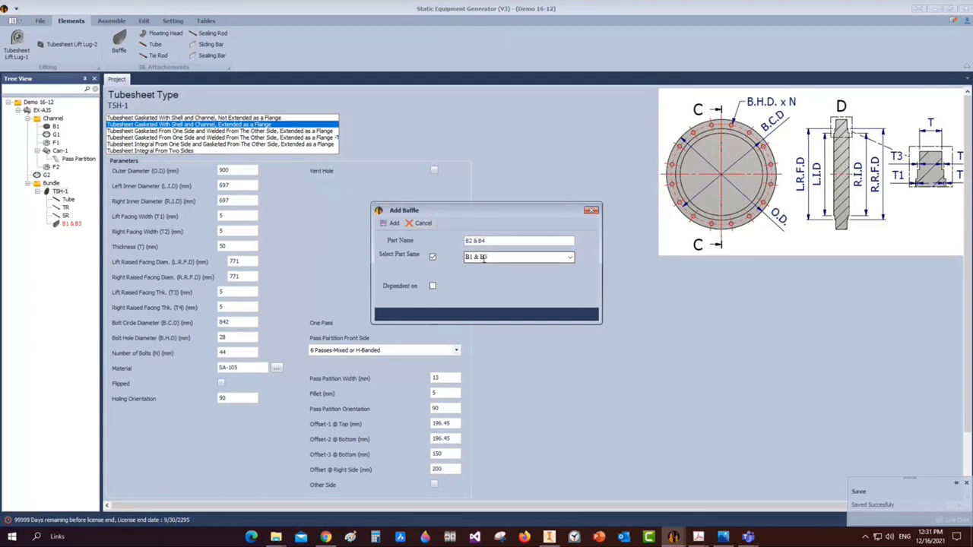
{"action": "left_click", "coordinate": [393, 223]}
{"action": "left_click", "coordinate": [76, 232]}
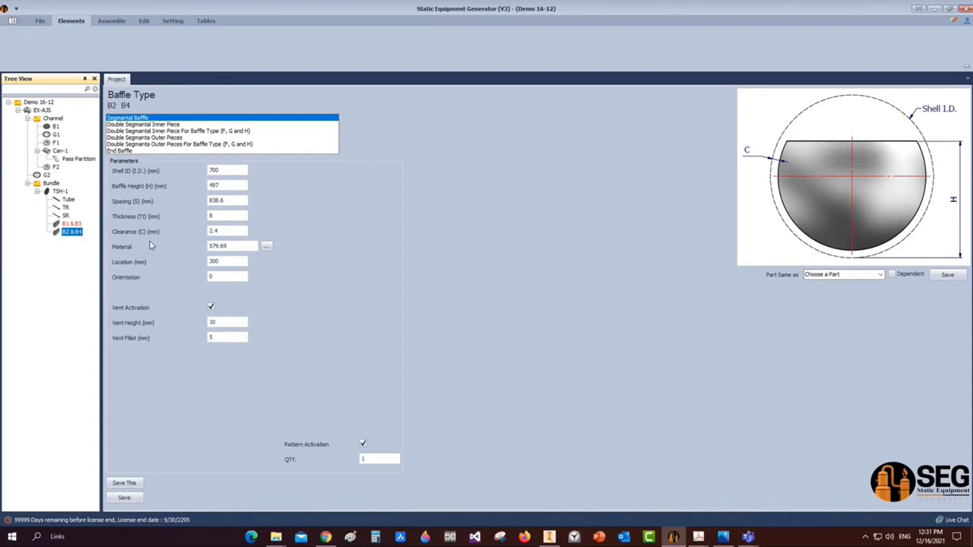
Change B2 & B4's spacing to 838.7 and its location to 998.99
{"action": "double_click", "coordinate": [231, 200]}
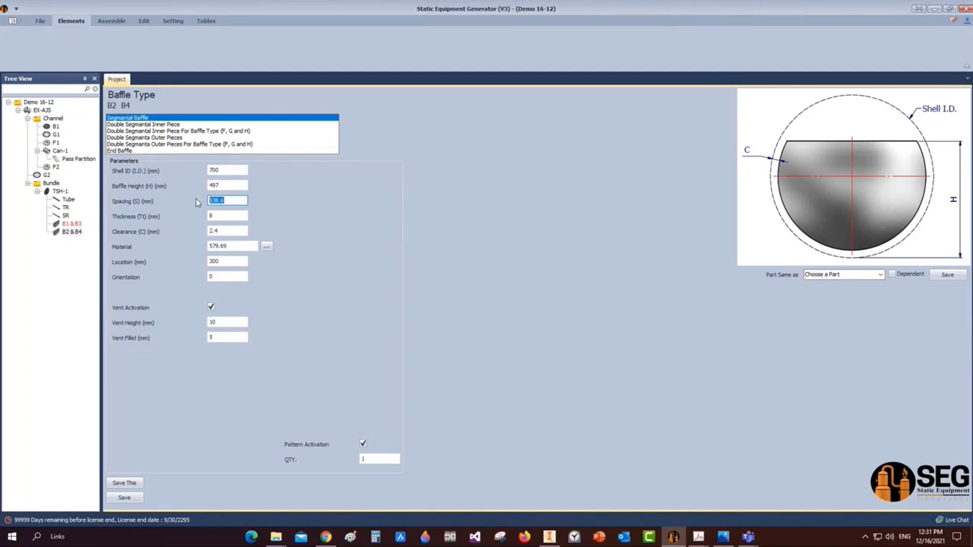
{"action": "left_click_drag", "start_coordinate": [219, 200], "coordinate": [232, 199]}
{"action": "type", "text": "7"}
{"action": "left_click", "coordinate": [237, 261]}
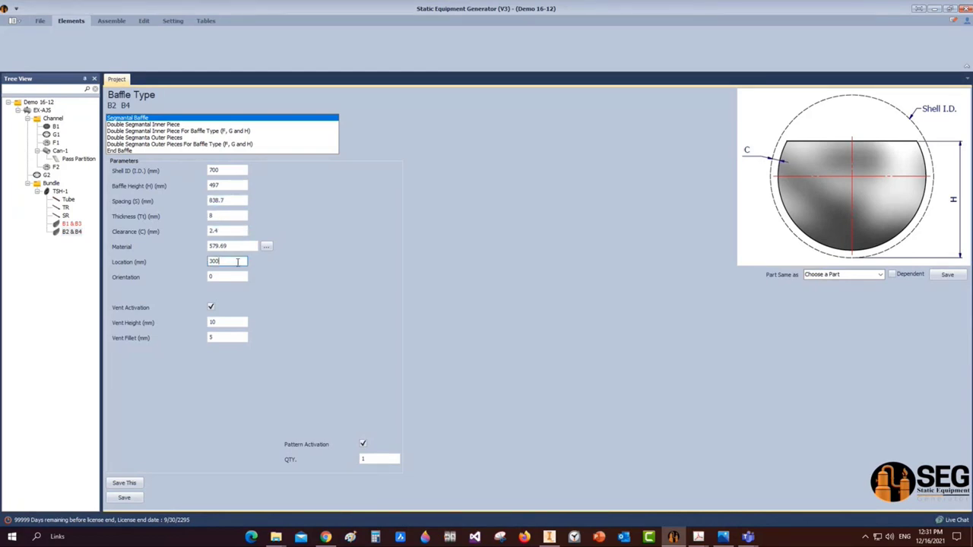
{"action": "left_click_drag", "start_coordinate": [237, 262], "coordinate": [168, 270]}
{"action": "type", "text": "998.99"}
{"action": "key", "text": "Tab"}
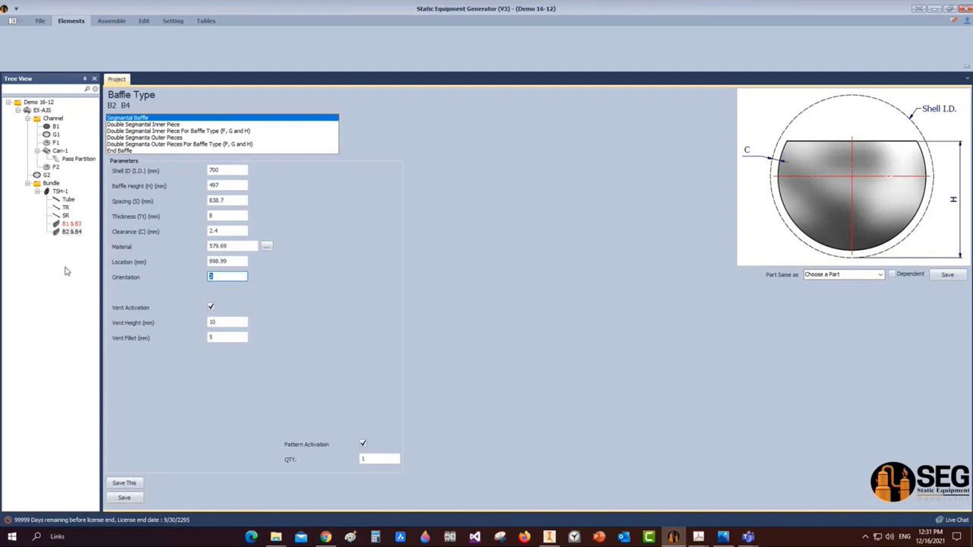
{"action": "left_click", "coordinate": [64, 232]}
Set baffle B1 & B3's material to SA-516 70
{"action": "left_click", "coordinate": [59, 226]}
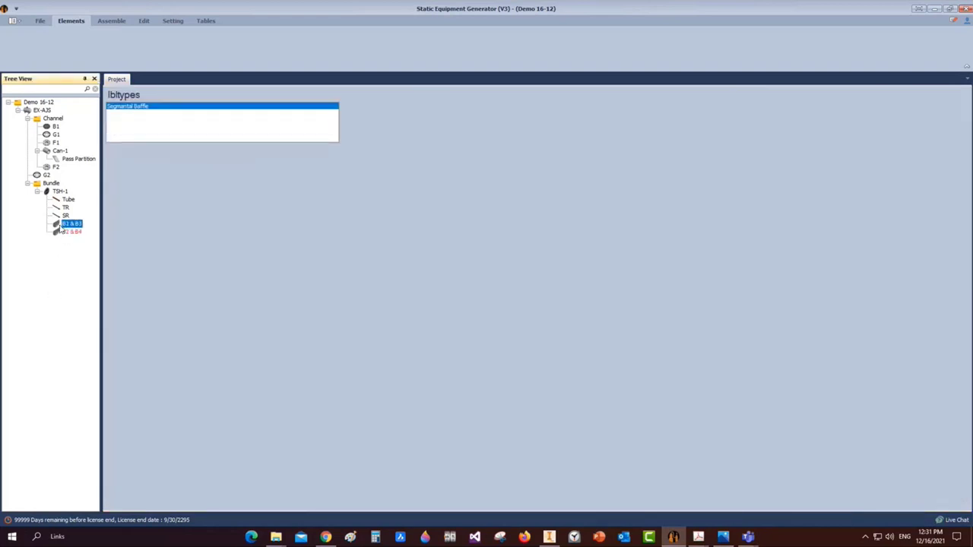
{"action": "left_click", "coordinate": [64, 232]}
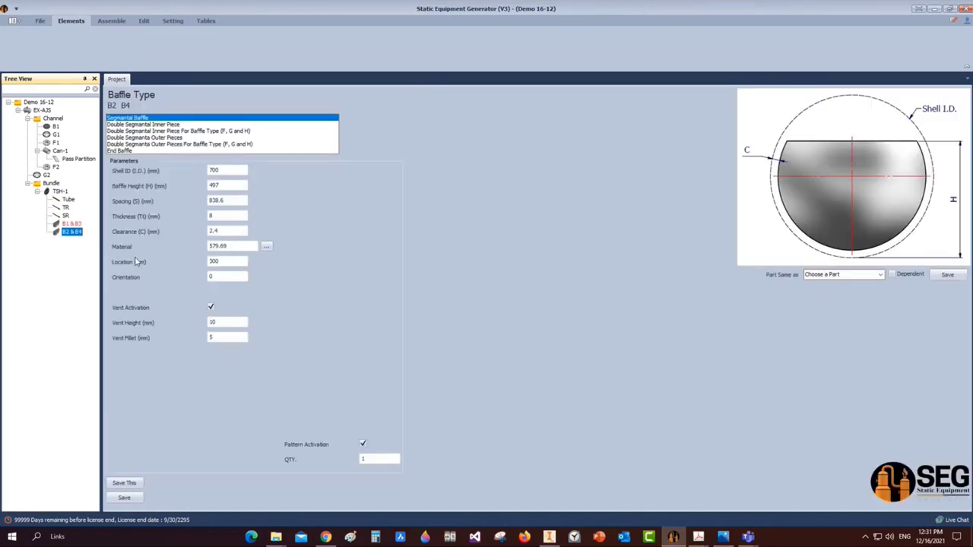
{"action": "left_click", "coordinate": [73, 223]}
{"action": "double_click", "coordinate": [221, 262]}
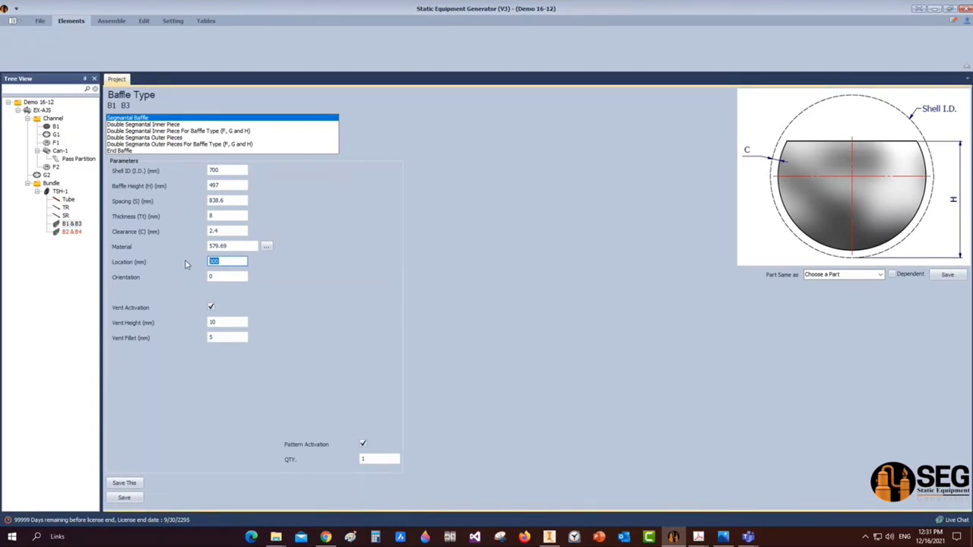
{"action": "type", "text": "57"}
{"action": "key", "text": "shift+Tab"}
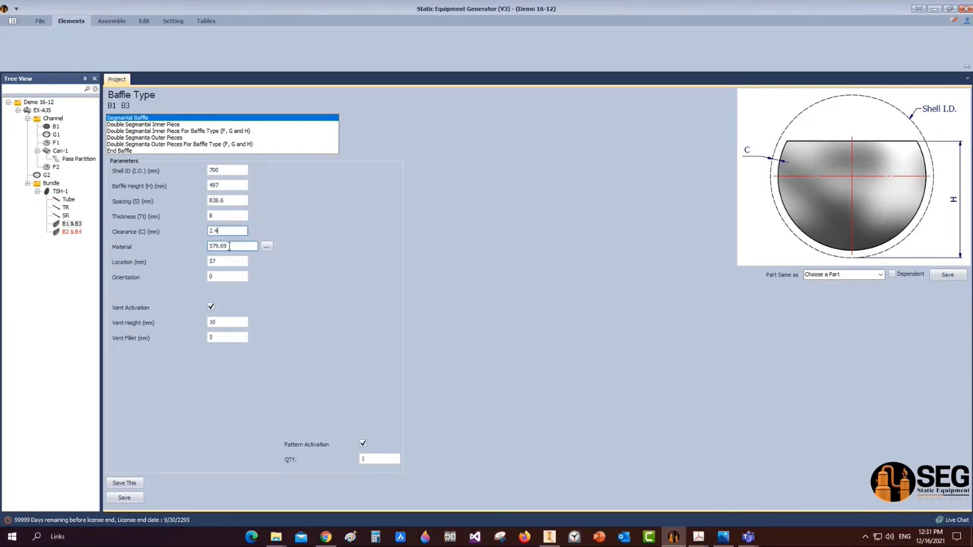
{"action": "type", "text": "SA-516 70"}
Give B1 & B3 location 579.69, orientation 270 and quantity 2, and save
{"action": "double_click", "coordinate": [211, 260]}
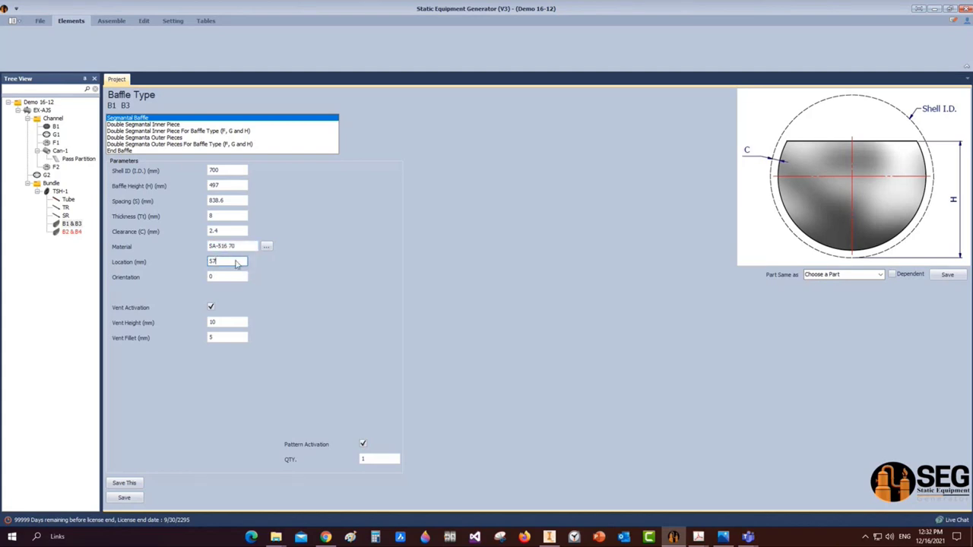
{"action": "key", "text": "BackSpace"}
{"action": "type", "text": "579.69"}
{"action": "key", "text": "Tab"}
{"action": "type", "text": "2"}
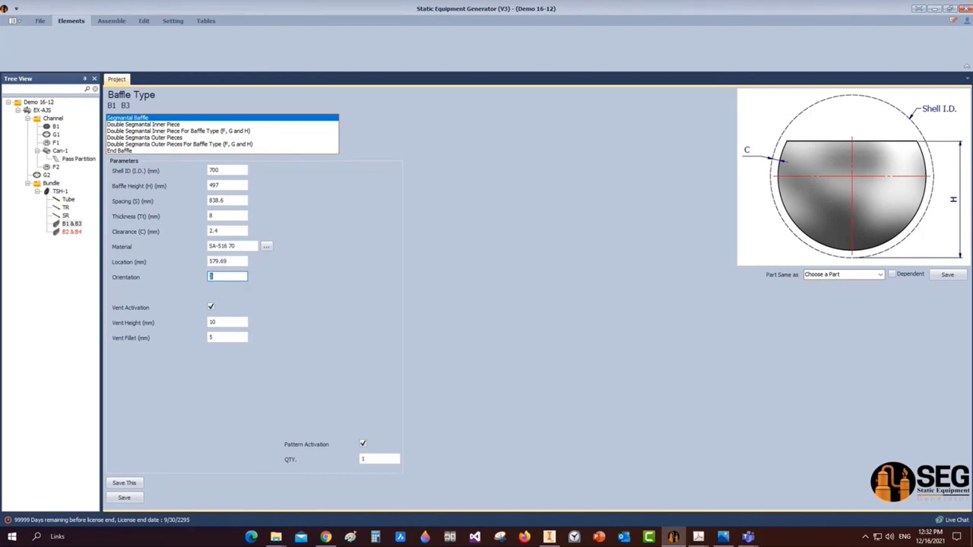
{"action": "type", "text": "70"}
{"action": "left_click", "coordinate": [363, 461]}
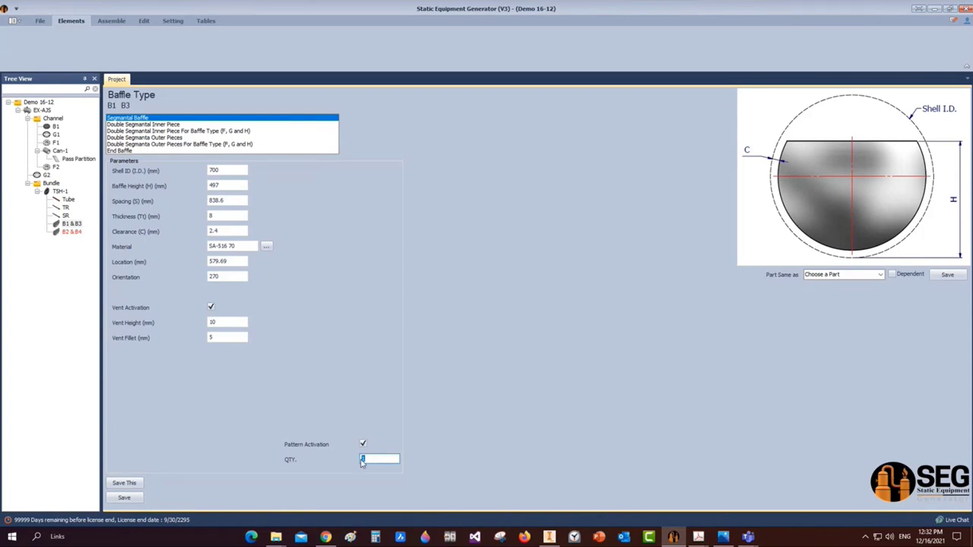
{"action": "type", "text": "2"}
{"action": "left_click", "coordinate": [125, 497]}
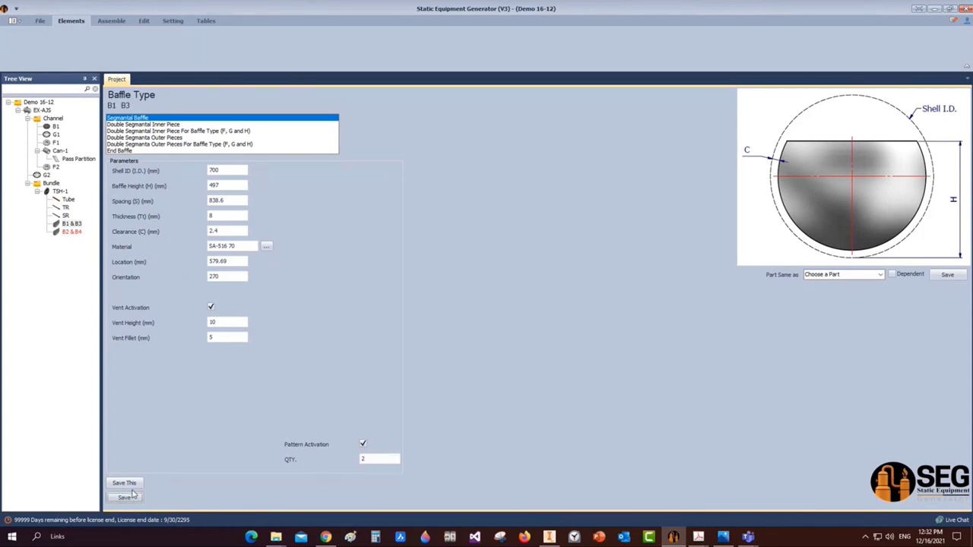
{"action": "left_click", "coordinate": [72, 232]}
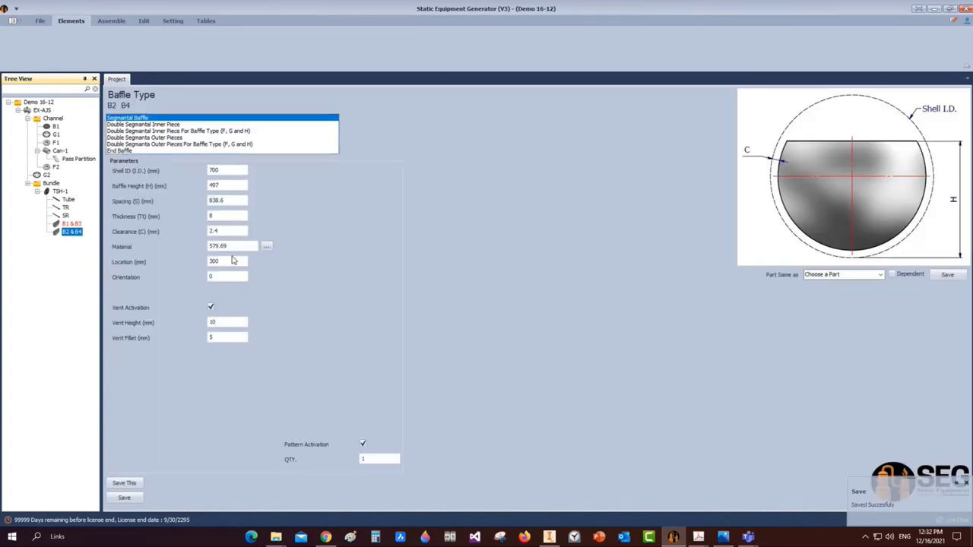
Enter SA-516 70 as the material and 90 as the orientation for baffles B2 & B4
{"action": "left_click", "coordinate": [227, 247]}
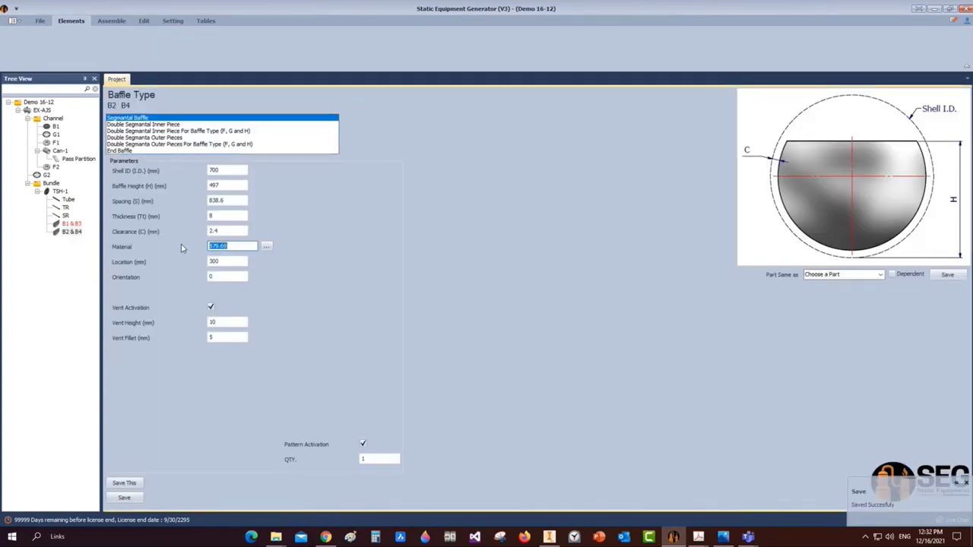
{"action": "type", "text": "SA-516 70"}
{"action": "left_click", "coordinate": [227, 262]}
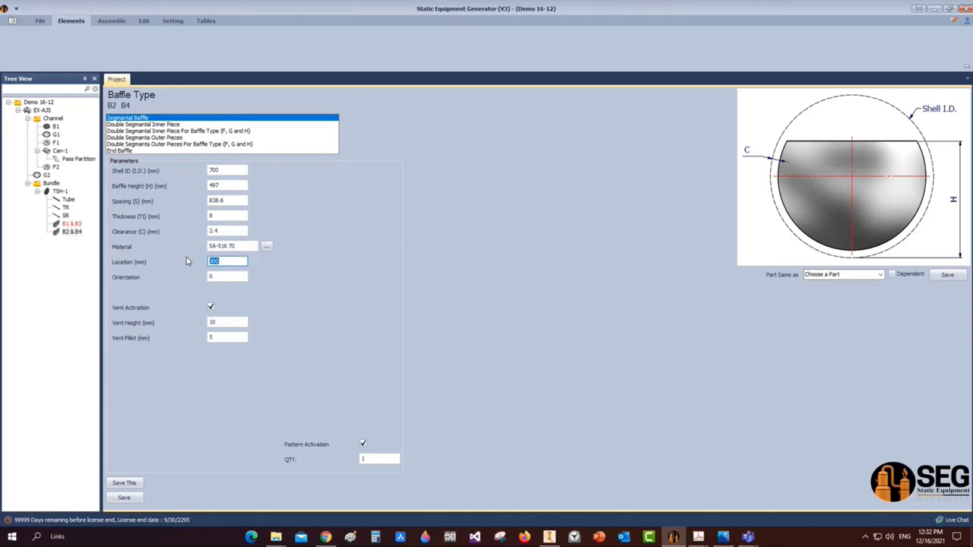
{"action": "type", "text": "838.7"}
{"action": "key", "text": "Tab"}
{"action": "type", "text": "90"}
Correct the B2 & B4 location to 998.99, save, and select tubesheet TSH-1
{"action": "left_click", "coordinate": [223, 201]}
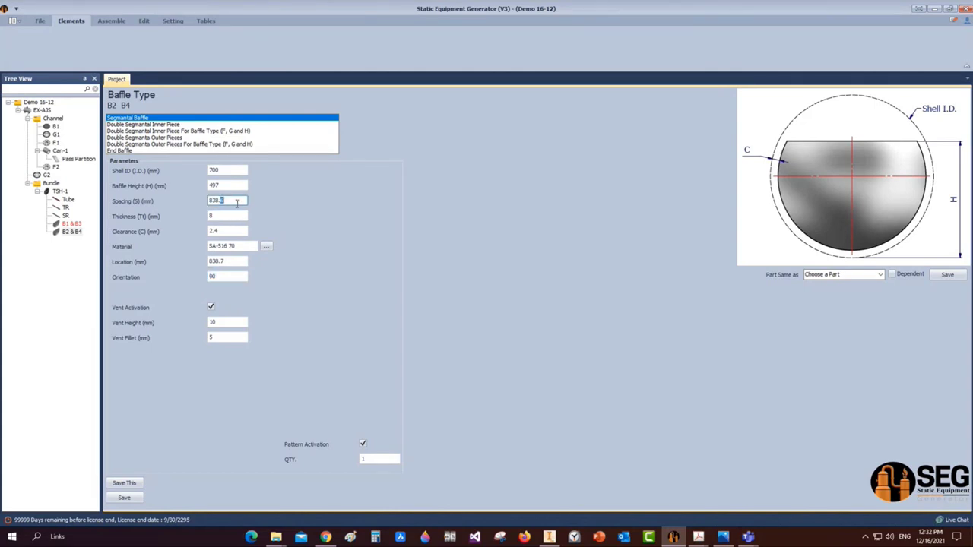
{"action": "left_click", "coordinate": [228, 263]}
{"action": "left_click_drag", "start_coordinate": [231, 263], "coordinate": [197, 260]}
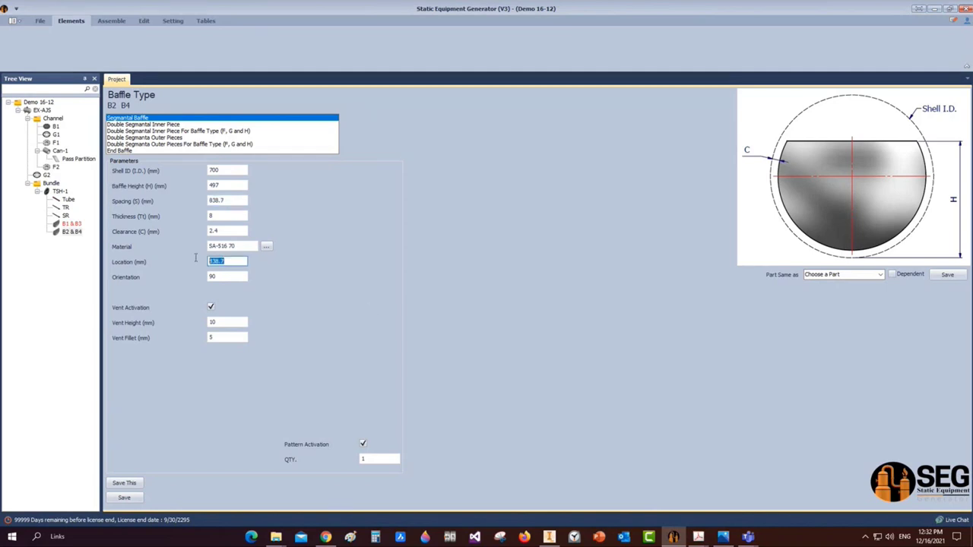
{"action": "type", "text": "998.99"}
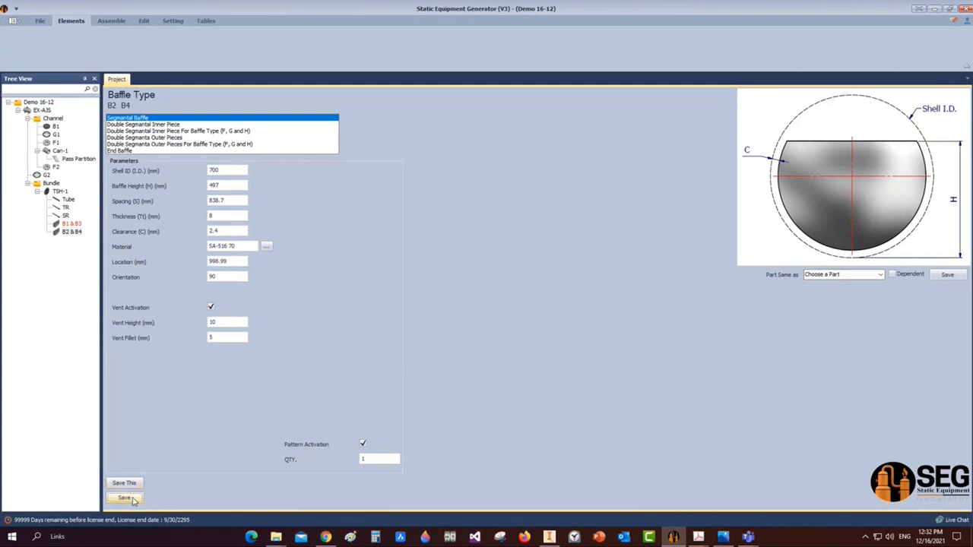
{"action": "left_click", "coordinate": [124, 498]}
{"action": "left_click", "coordinate": [57, 191]}
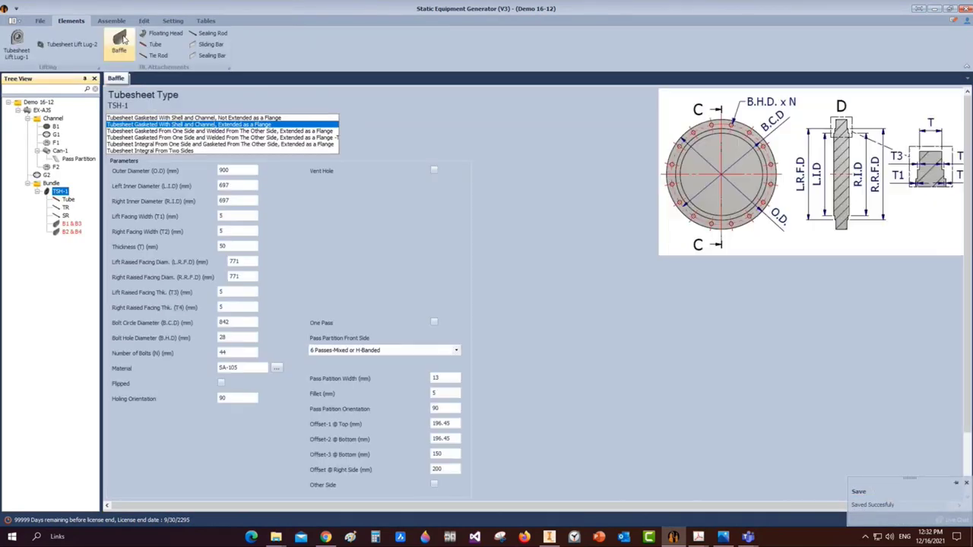
Add a baffle named FB and make it an End Baffle
{"action": "left_click", "coordinate": [121, 42]}
{"action": "type", "text": "FB"}
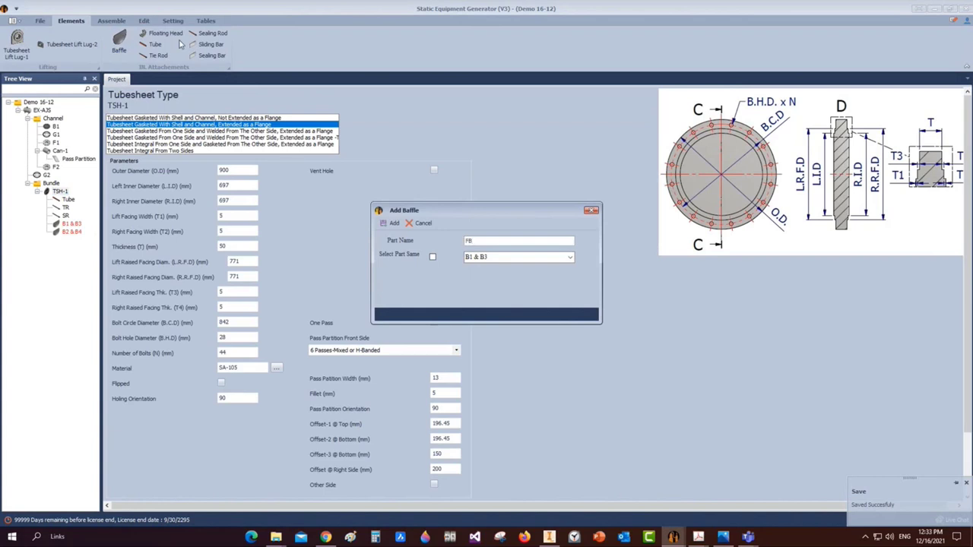
{"action": "left_click", "coordinate": [392, 223]}
{"action": "left_click", "coordinate": [64, 241]}
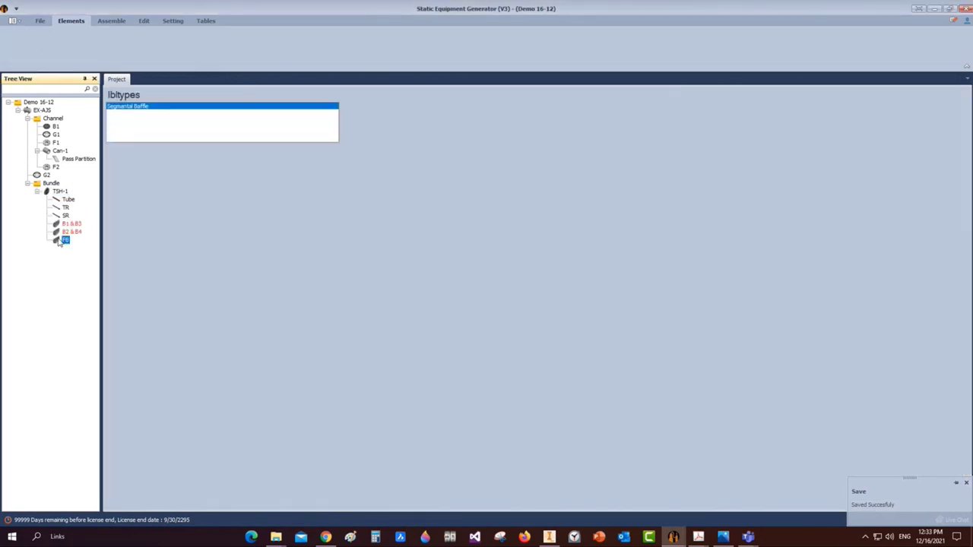
{"action": "left_click", "coordinate": [156, 151]}
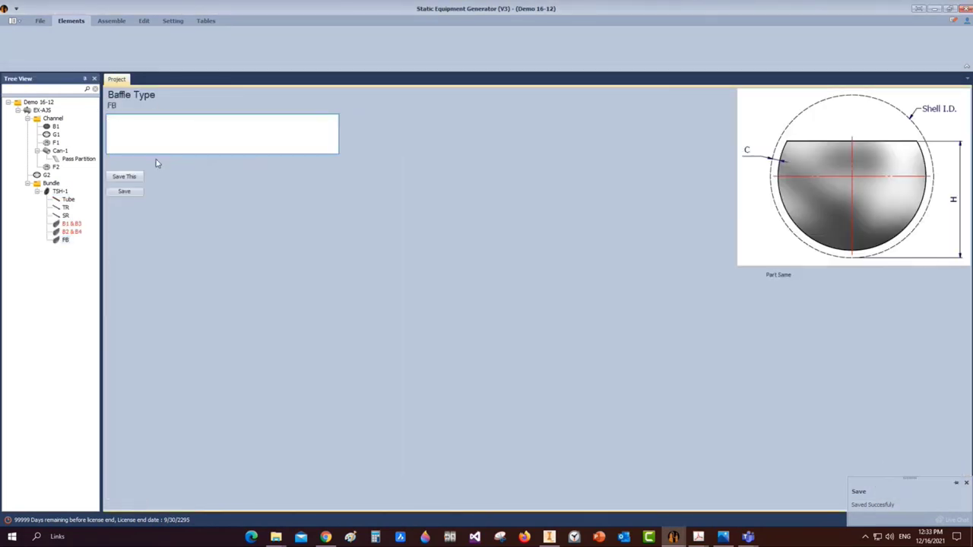
Give FB shell ID 700, vertical and horizontal cuts 0, thickness 10 and clearance 2.4
{"action": "key", "text": "Tab"}
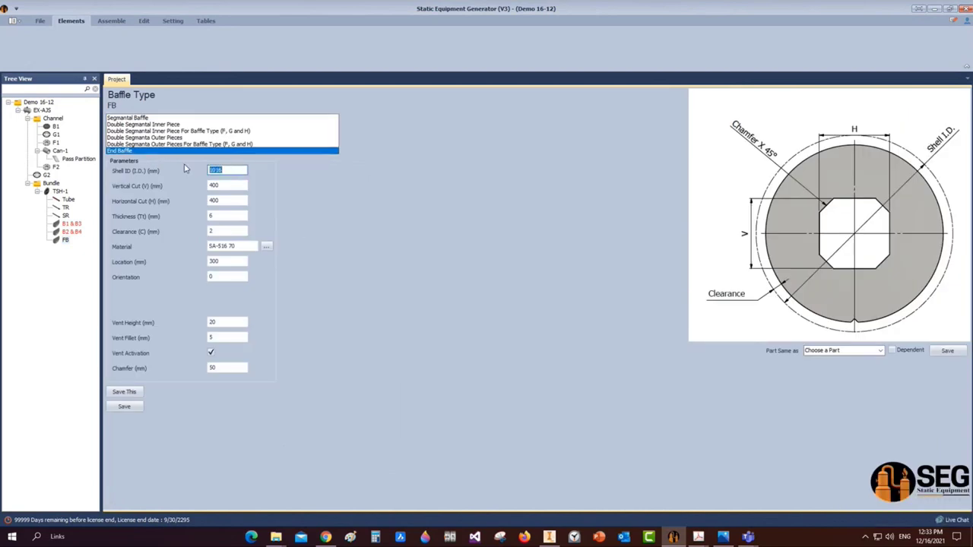
{"action": "type", "text": "700"}
{"action": "key", "text": "Tab"}
{"action": "type", "text": "0"}
{"action": "key", "text": "Tab"}
{"action": "type", "text": "0"}
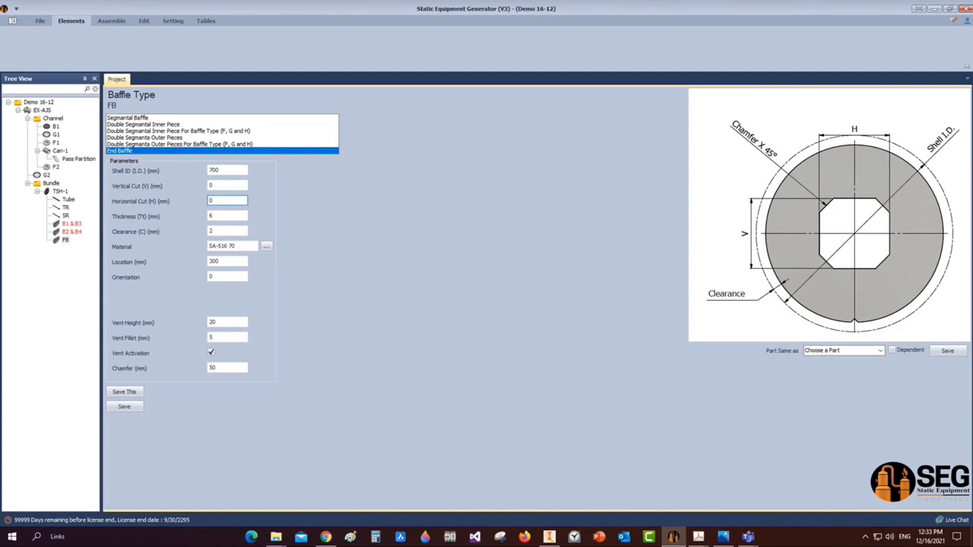
{"action": "key", "text": "Tab"}
{"action": "type", "text": "10"}
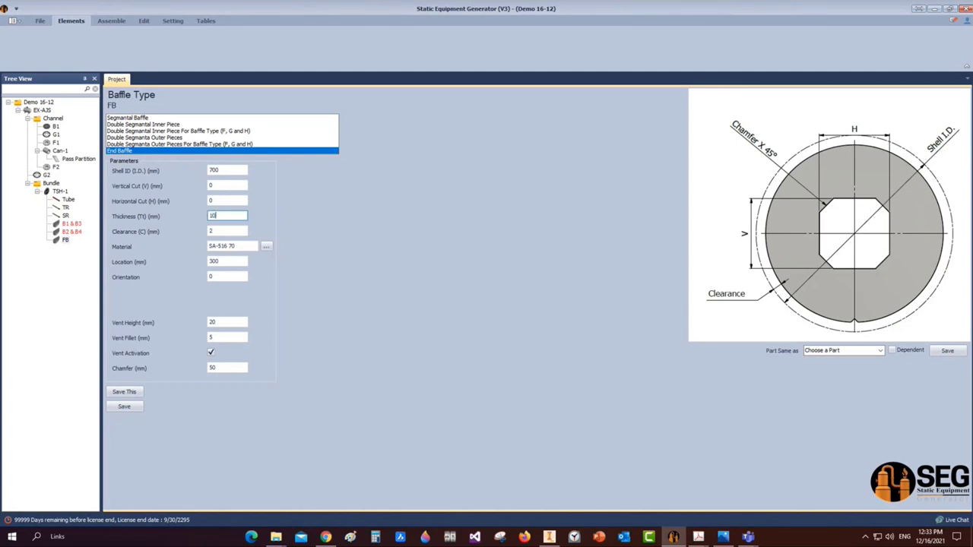
{"action": "key", "text": "Tab"}
{"action": "type", "text": "2.4"}
Set FB location 2256.99, vent height 10 and chamfer 0, then save the end baffle
{"action": "key", "text": "Tab"}
{"action": "key", "text": "Tab"}
{"action": "key", "text": "Tab"}
{"action": "type", "text": "22"}
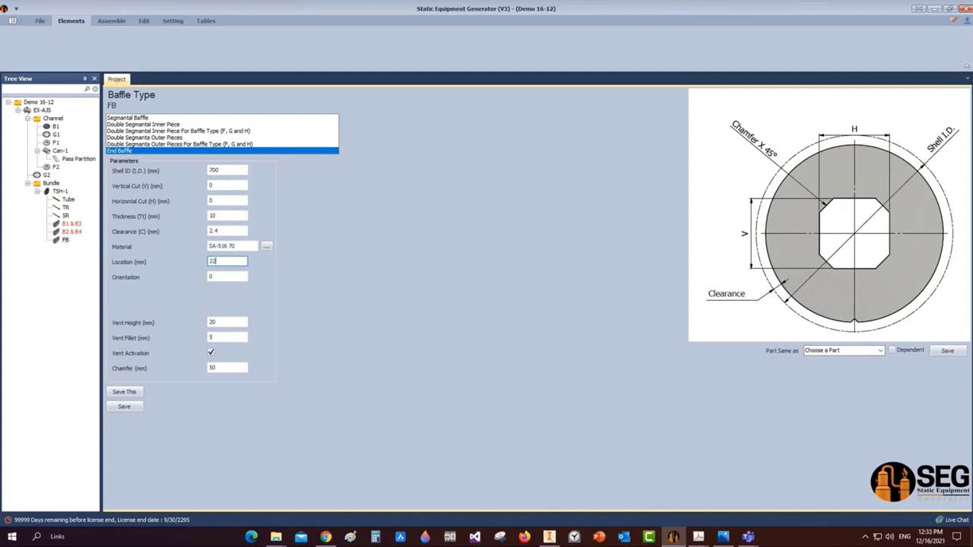
{"action": "type", "text": "56.99"}
{"action": "key", "text": "Tab"}
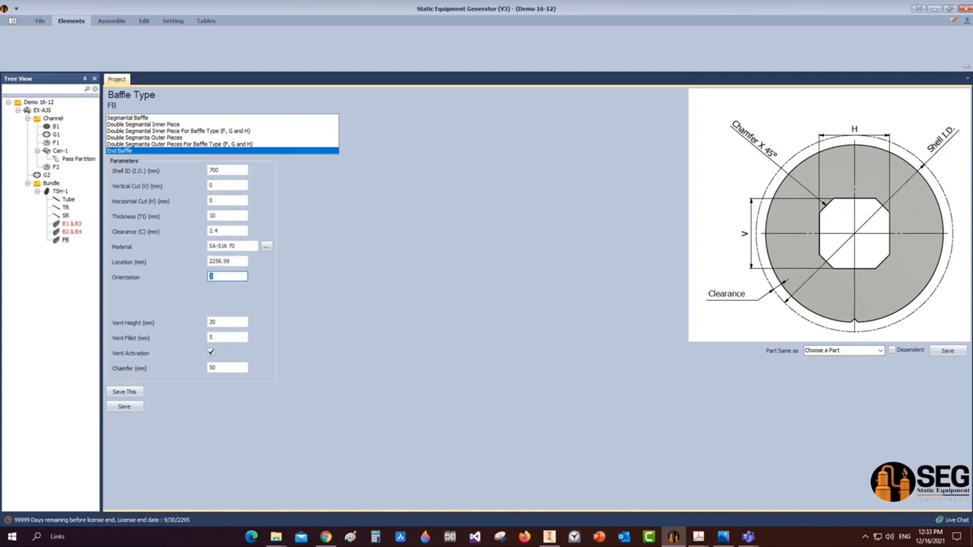
{"action": "key", "text": "Tab"}
{"action": "key", "text": "Tab"}
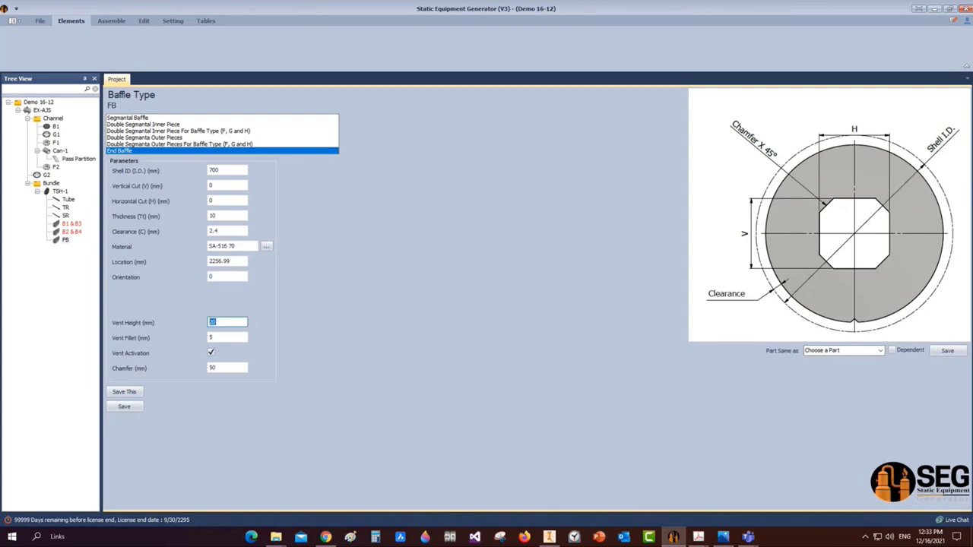
{"action": "type", "text": "10"}
{"action": "key", "text": "Tab"}
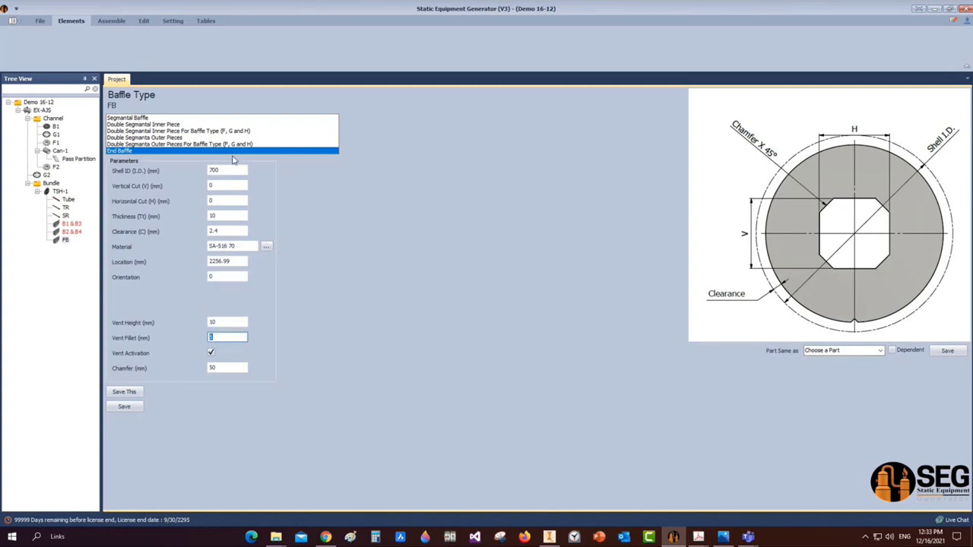
{"action": "left_click", "coordinate": [219, 367]}
{"action": "double_click", "coordinate": [218, 367]}
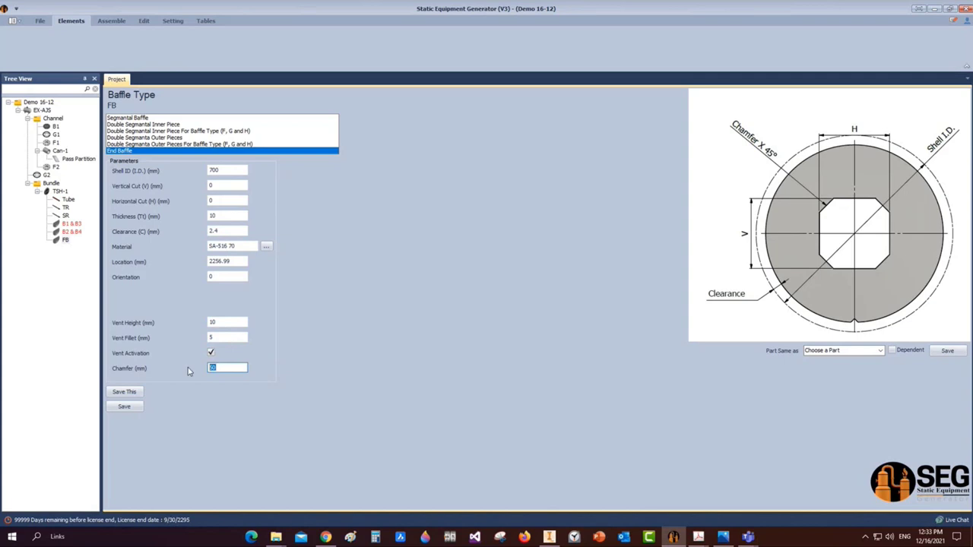
{"action": "type", "text": "0"}
{"action": "left_click", "coordinate": [124, 407]}
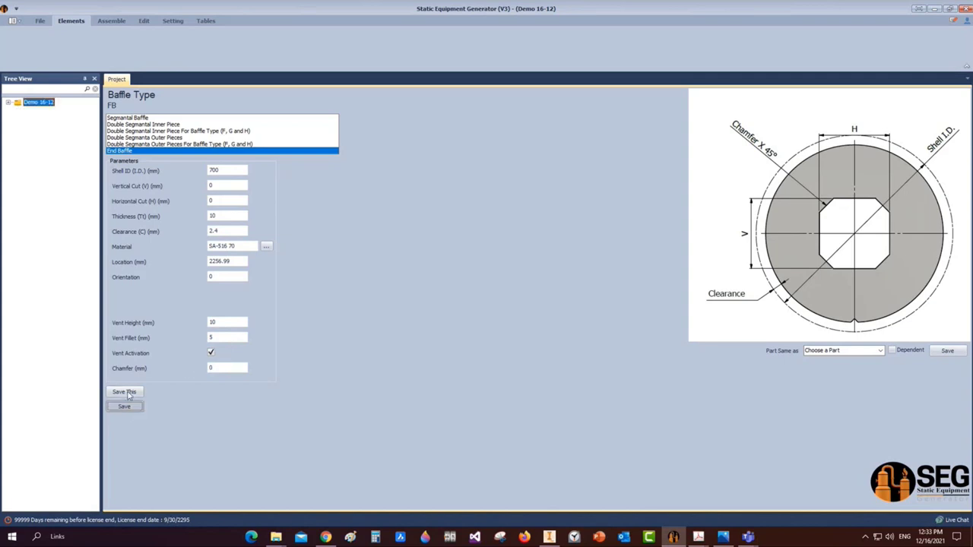
{"action": "left_click", "coordinate": [111, 20]}
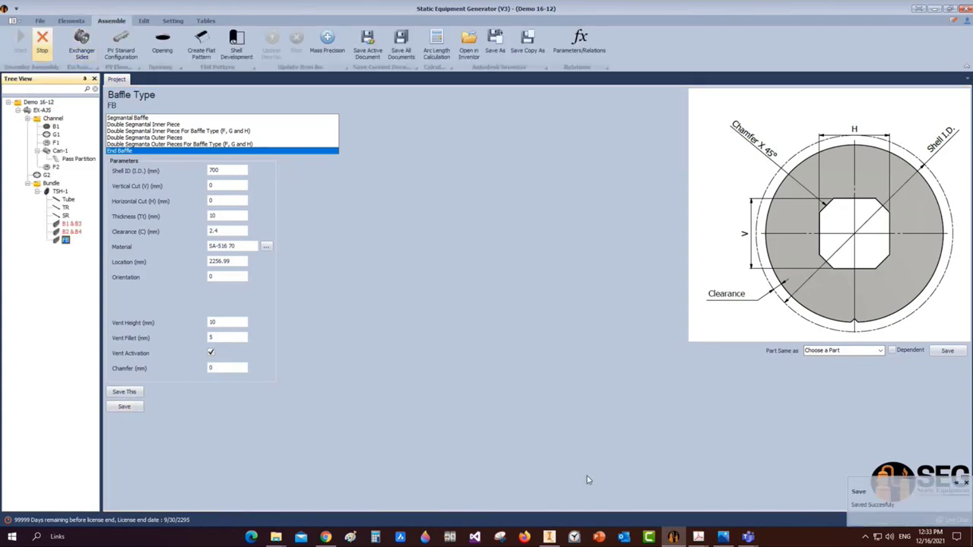
Generate the B2 & B4 baffle and view EX-AJS - B2 & B4.iam in Inventor
{"action": "left_click", "coordinate": [563, 532]}
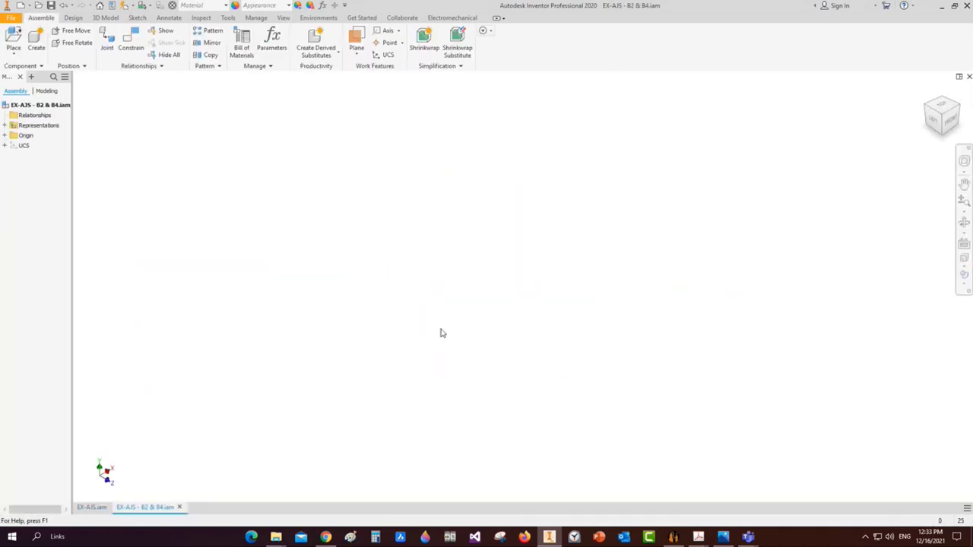
{"action": "mouse_move", "coordinate": [698, 536]}
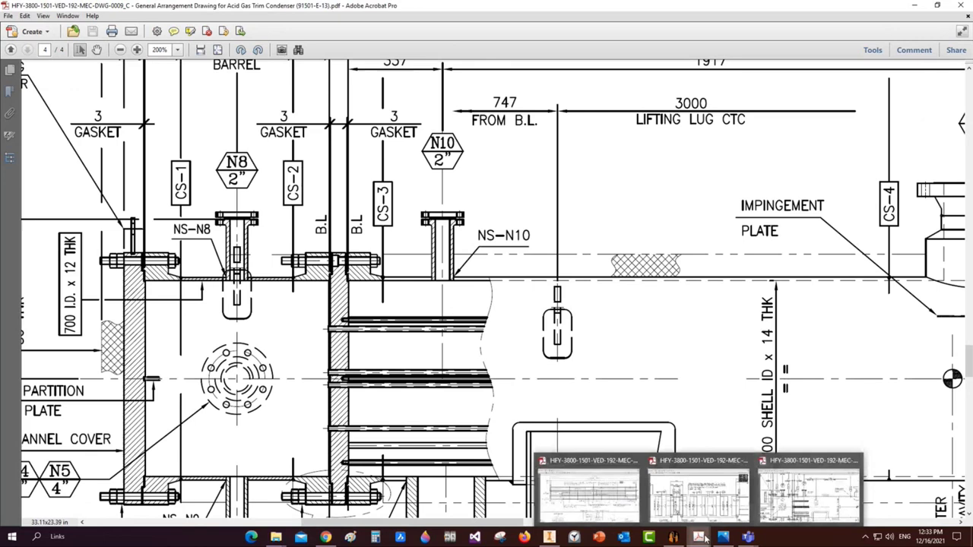
Bring up the Tube Bundle PDF drawing in Acrobat to review the baffle layout
{"action": "left_click", "coordinate": [795, 501]}
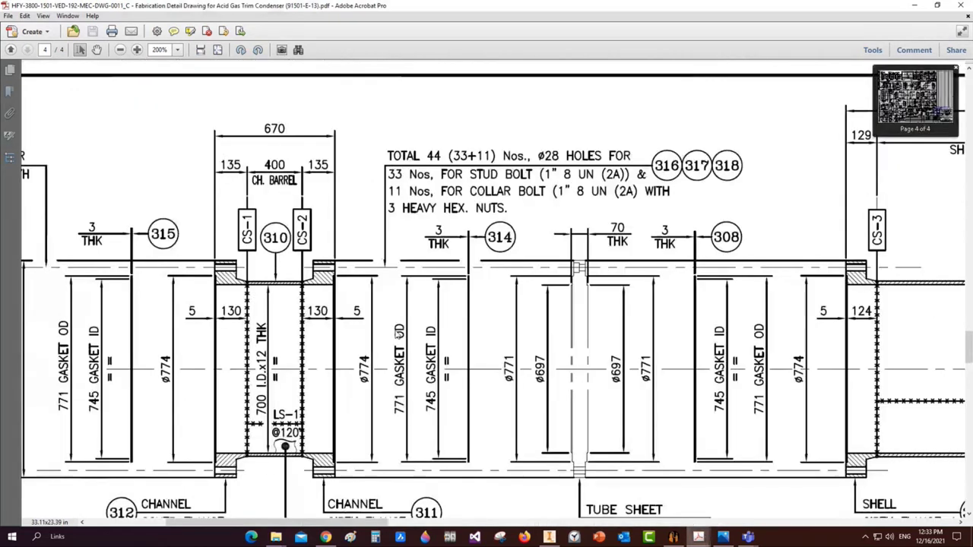
{"action": "left_click", "coordinate": [589, 494]}
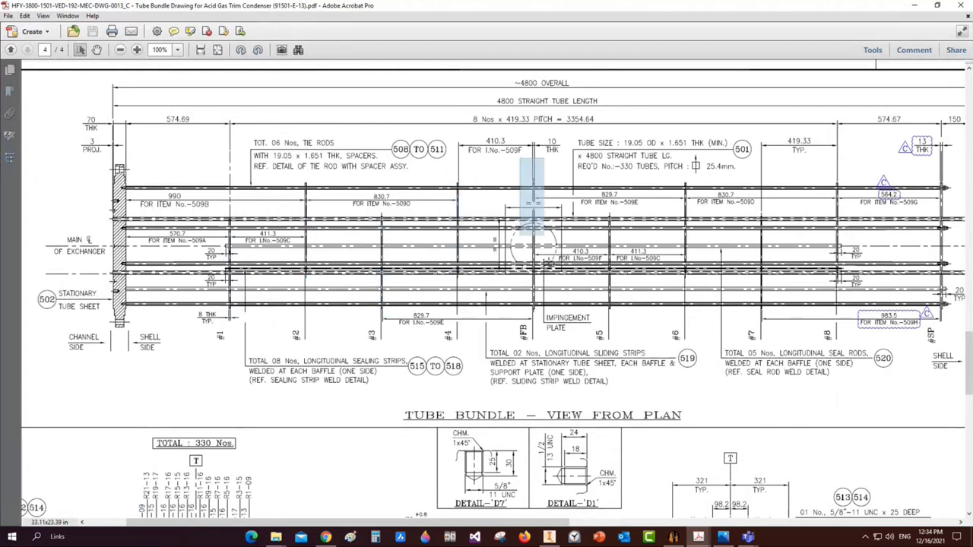
Save and close the generated baffle assembly in Inventor, then return to Static Equipment Generator
{"action": "mouse_move", "coordinate": [674, 537]}
{"action": "left_click", "coordinate": [716, 517]}
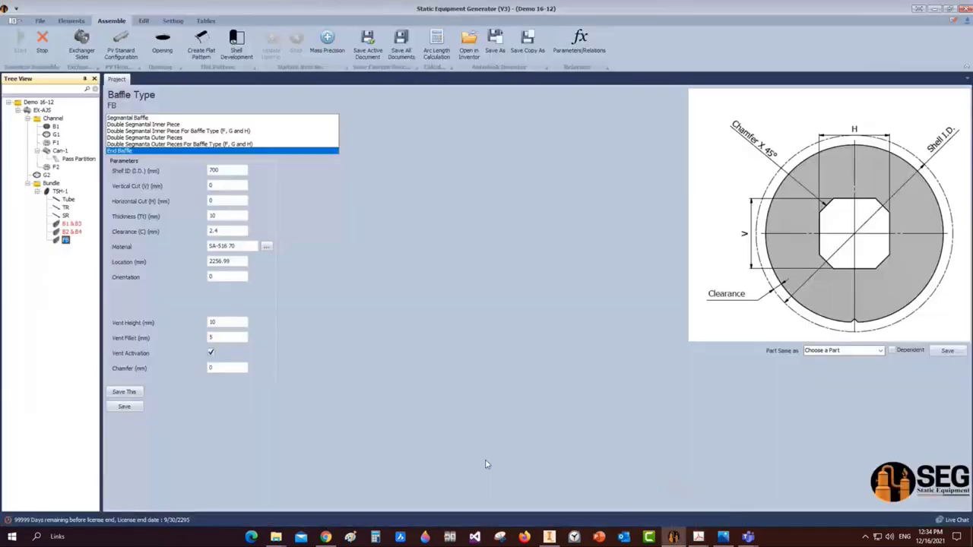
{"action": "left_click", "coordinate": [530, 498]}
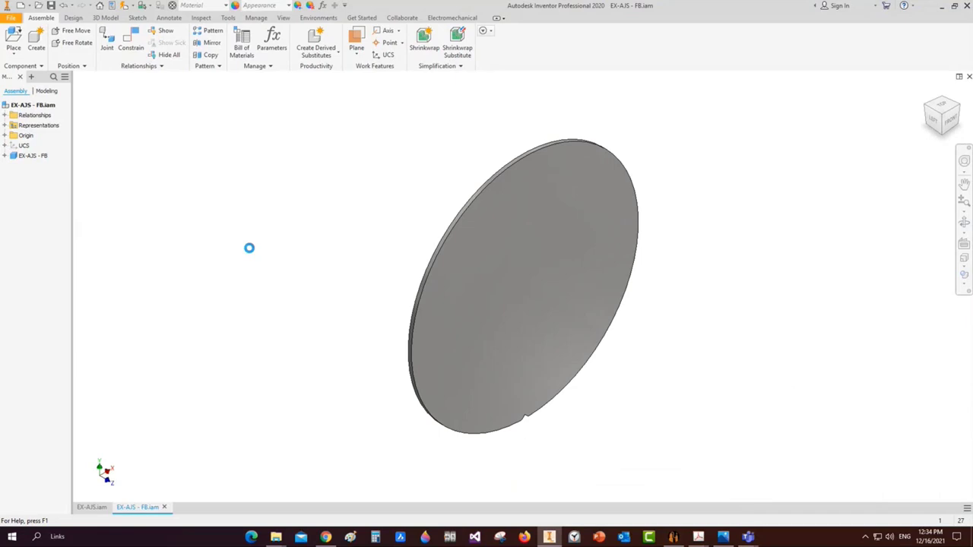
{"action": "key", "text": "ctrl+s"}
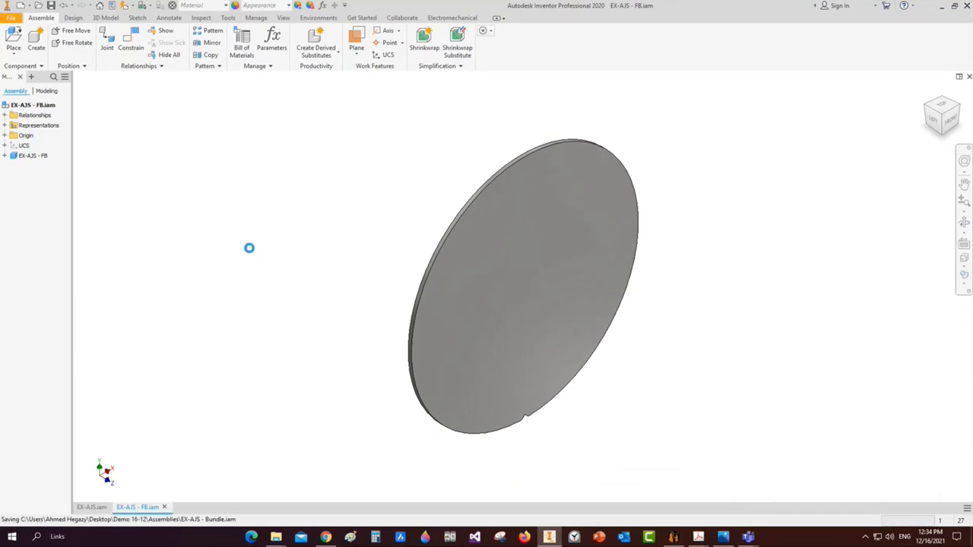
{"action": "key", "text": "ctrl+F4"}
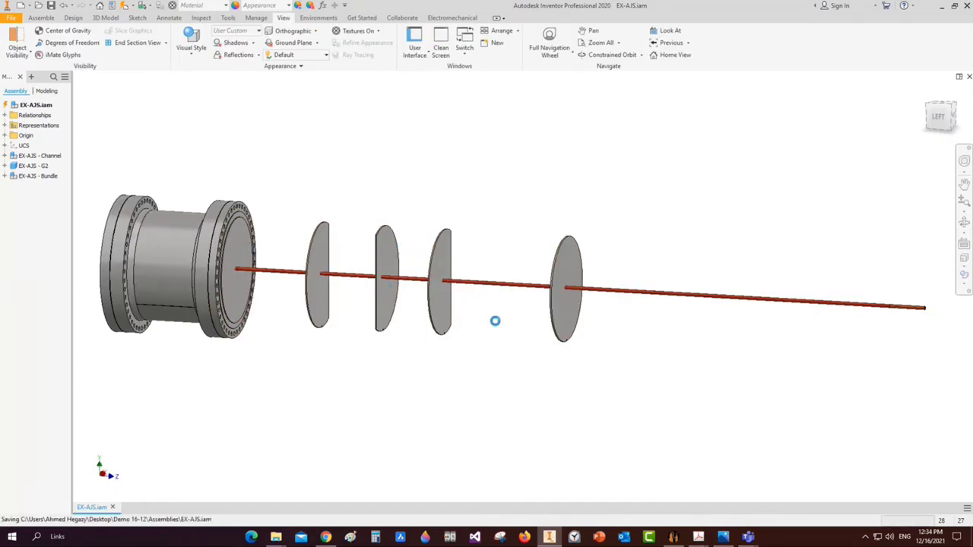
{"action": "mouse_move", "coordinate": [673, 537]}
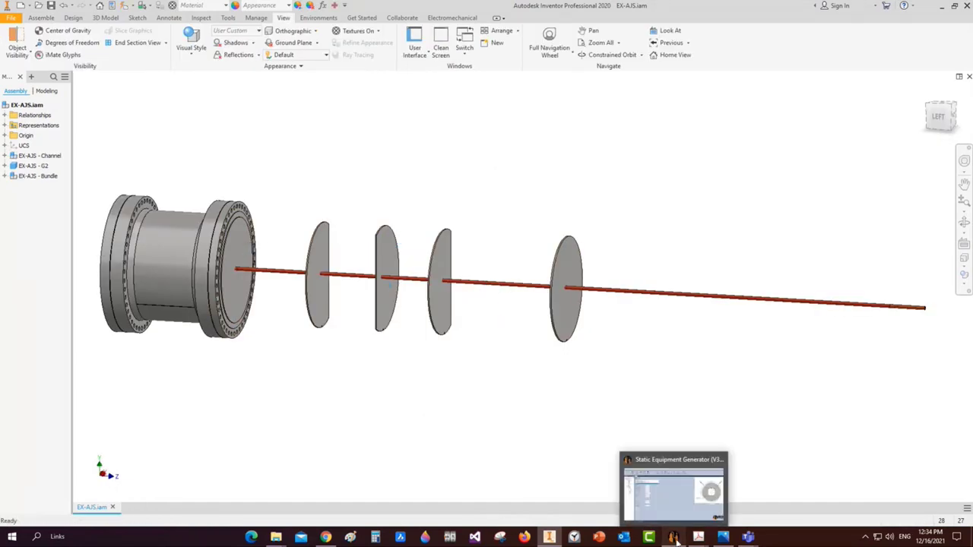
{"action": "left_click", "coordinate": [673, 537]}
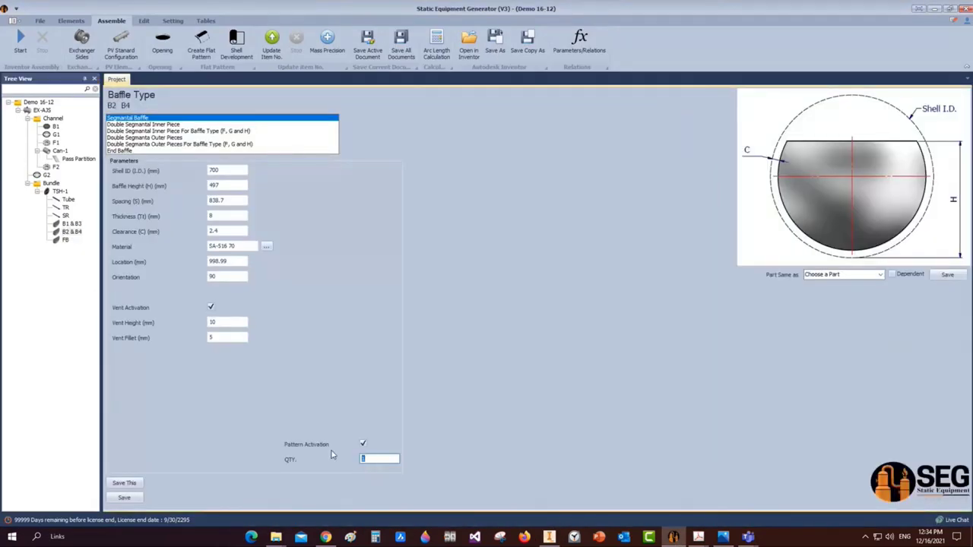
Set the B2 & B4 baffle quantity to 2, save, and select tubesheet TSH-1
{"action": "type", "text": "2"}
{"action": "left_click", "coordinate": [124, 499]}
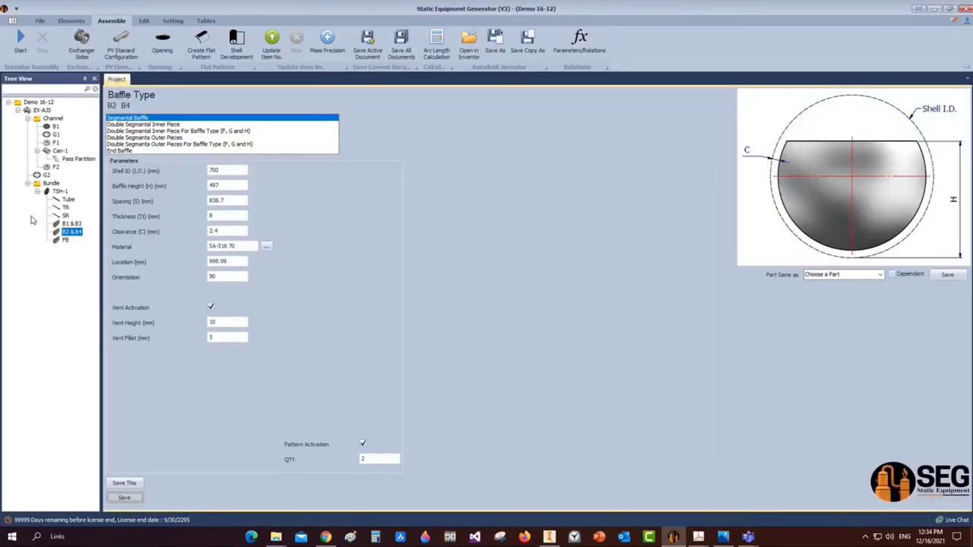
{"action": "left_click", "coordinate": [60, 191]}
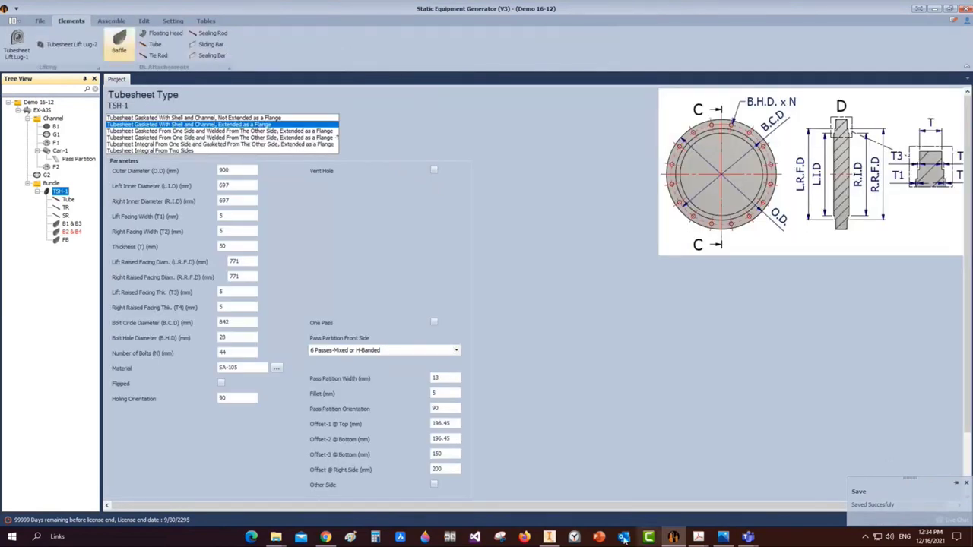
Check baffle positions on the Tube Bundle drawing, then start adding a new baffle to TSH-1
{"action": "left_click", "coordinate": [698, 537]}
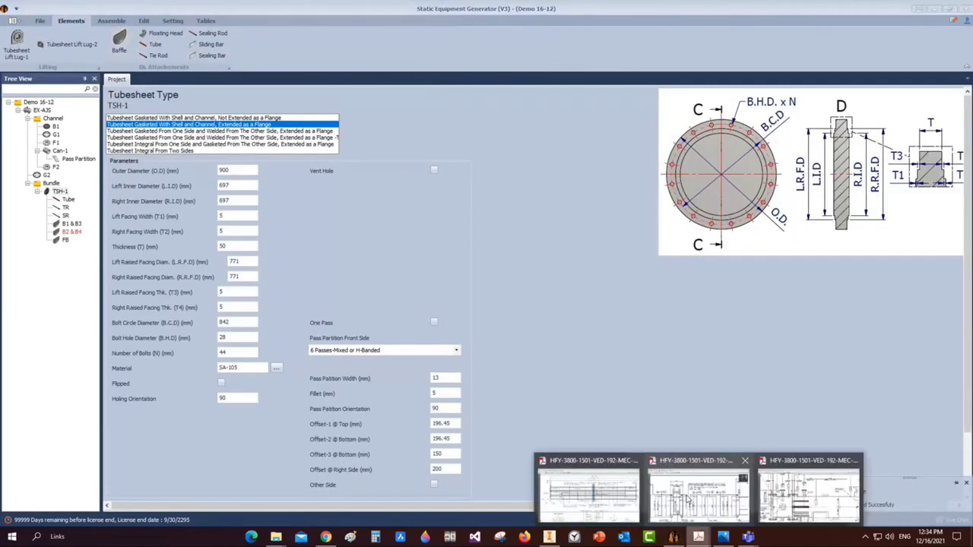
{"action": "left_click", "coordinate": [619, 504]}
{"action": "left_click", "coordinate": [604, 205]}
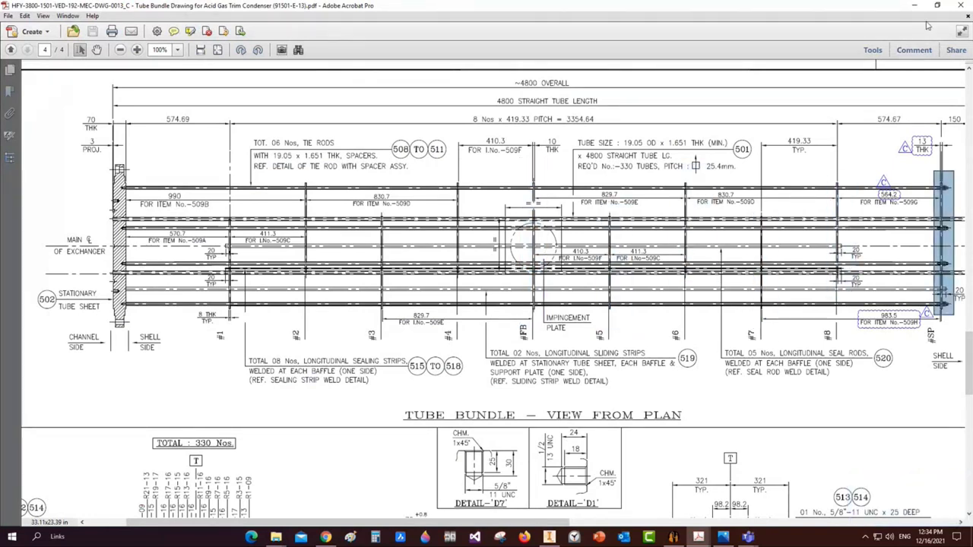
{"action": "key", "text": "alt+Tab"}
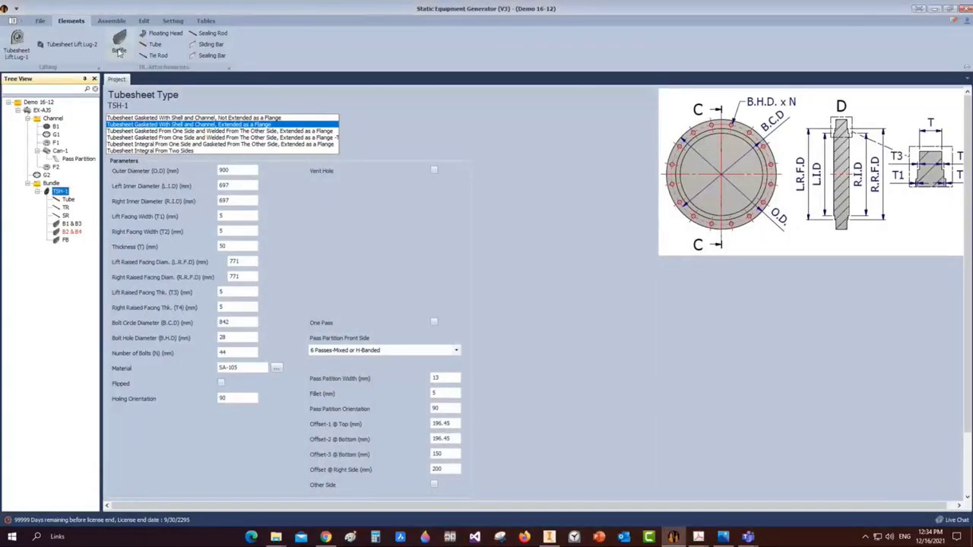
{"action": "left_click", "coordinate": [120, 44]}
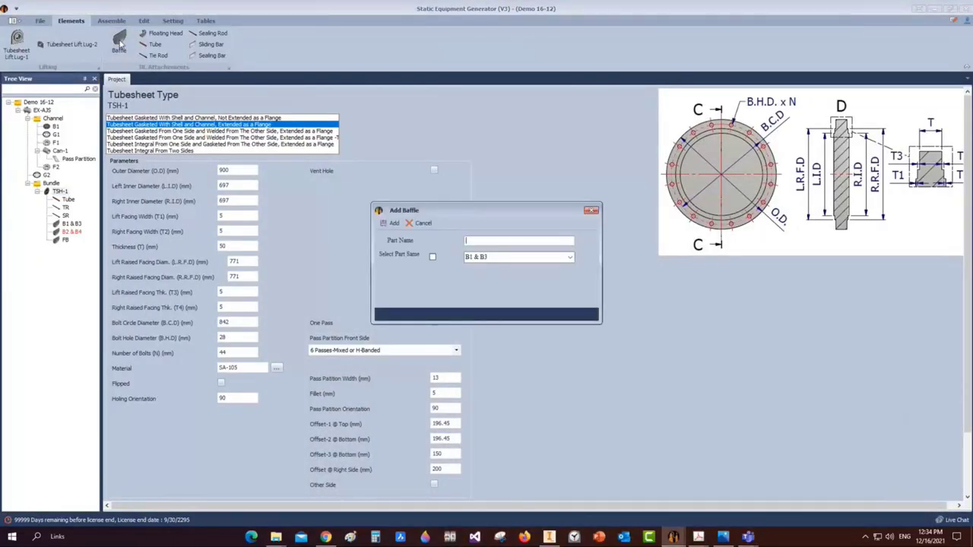
Create baffle B5 & B7, copied from B1 & B3, set its location to 2676.29 mm and save
{"action": "type", "text": "B5 & B7"}
{"action": "left_click", "coordinate": [390, 223]}
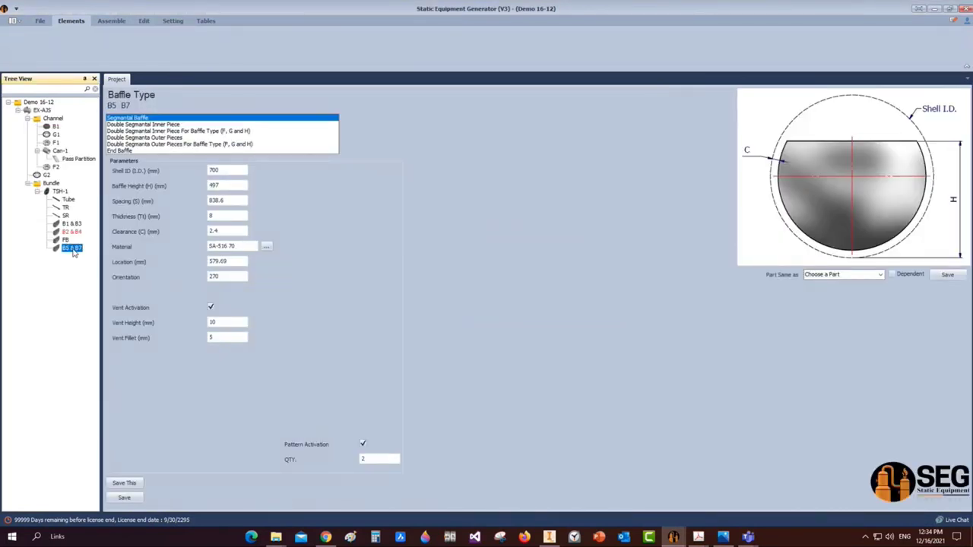
{"action": "left_click_drag", "start_coordinate": [242, 261], "coordinate": [176, 257]}
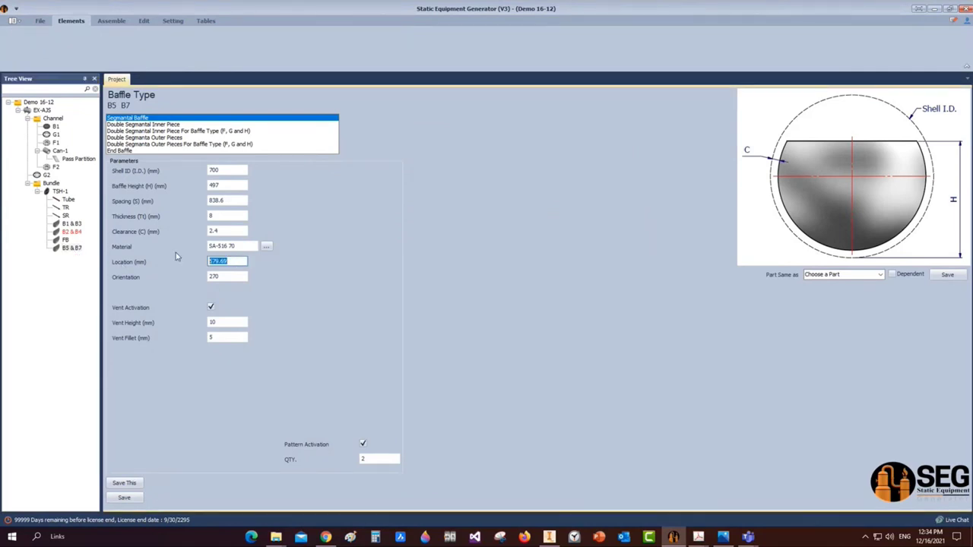
{"action": "key", "text": "BackSpace"}
{"action": "type", "text": "26"}
{"action": "type", "text": ".29"}
{"action": "left_click", "coordinate": [124, 498]}
{"action": "left_click", "coordinate": [59, 192]}
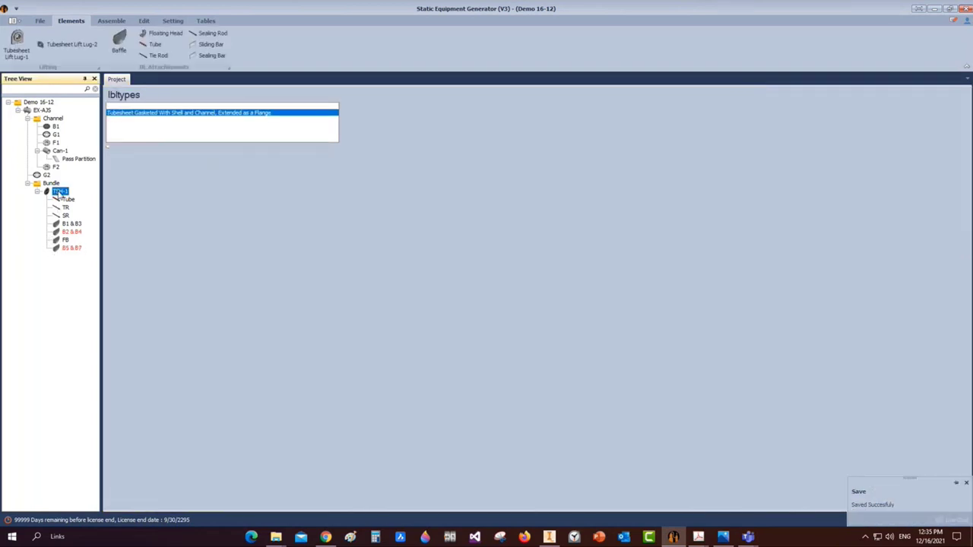
Create baffle B4 & B6 copied from B2 & B4, set location 3095.59 mm, and save
{"action": "left_click", "coordinate": [124, 45]}
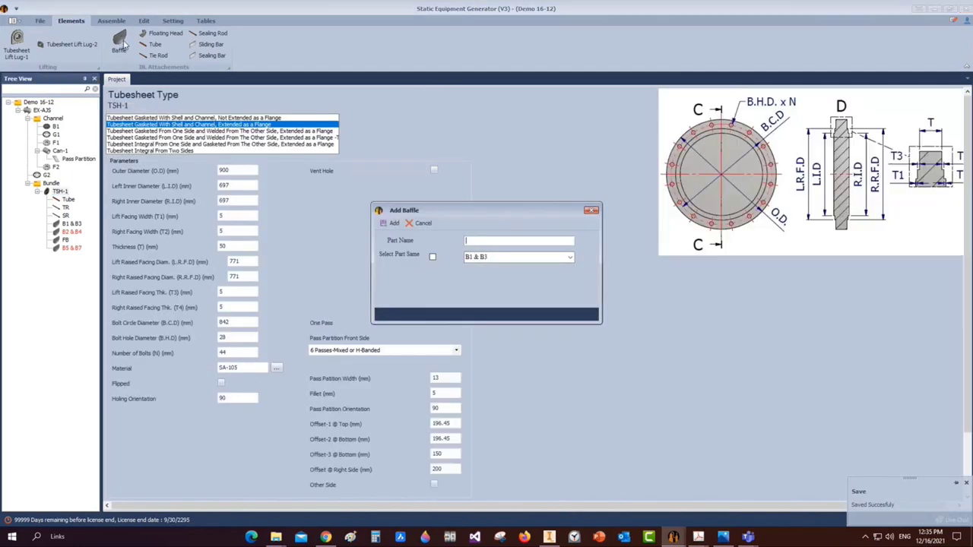
{"action": "type", "text": "B4 & B6"}
{"action": "left_click", "coordinate": [433, 256]}
{"action": "left_click", "coordinate": [487, 257]}
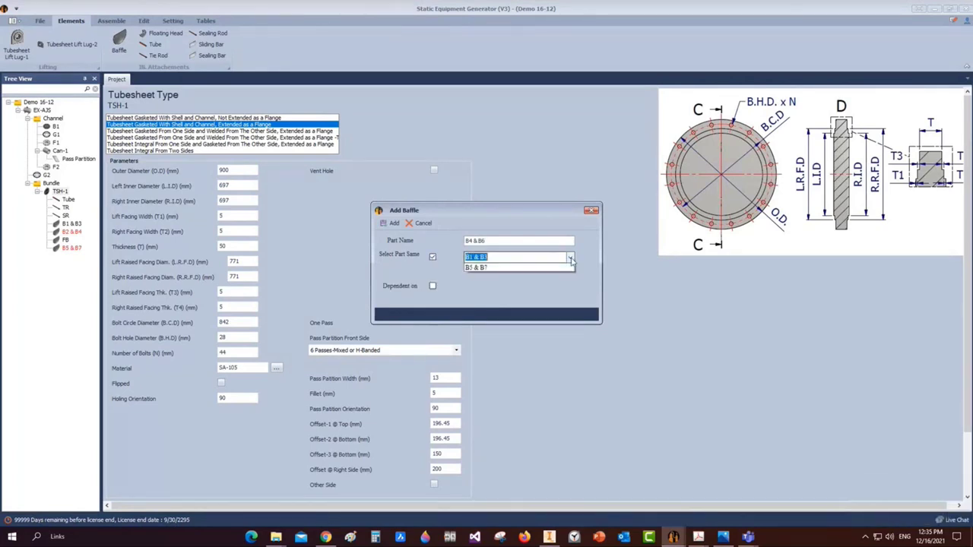
{"action": "left_click", "coordinate": [483, 275]}
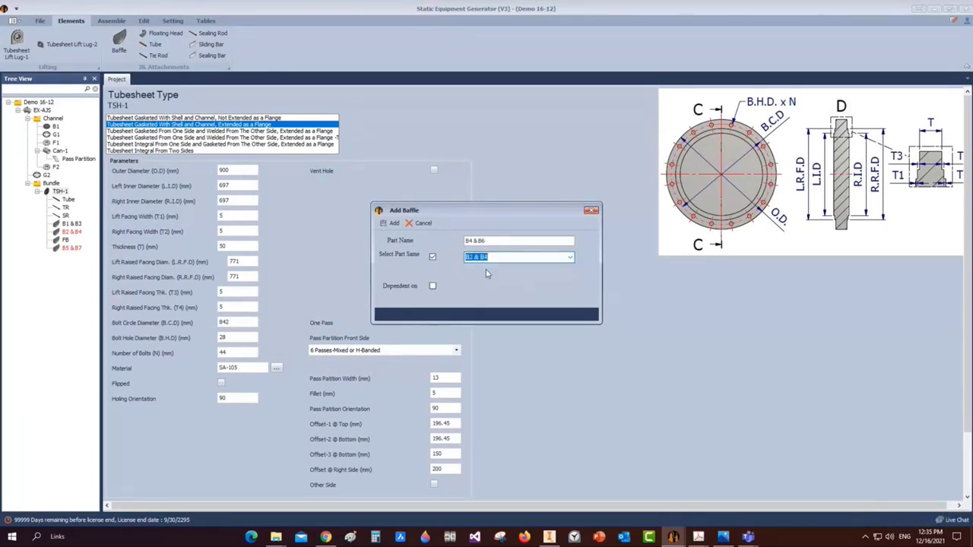
{"action": "left_click", "coordinate": [391, 222]}
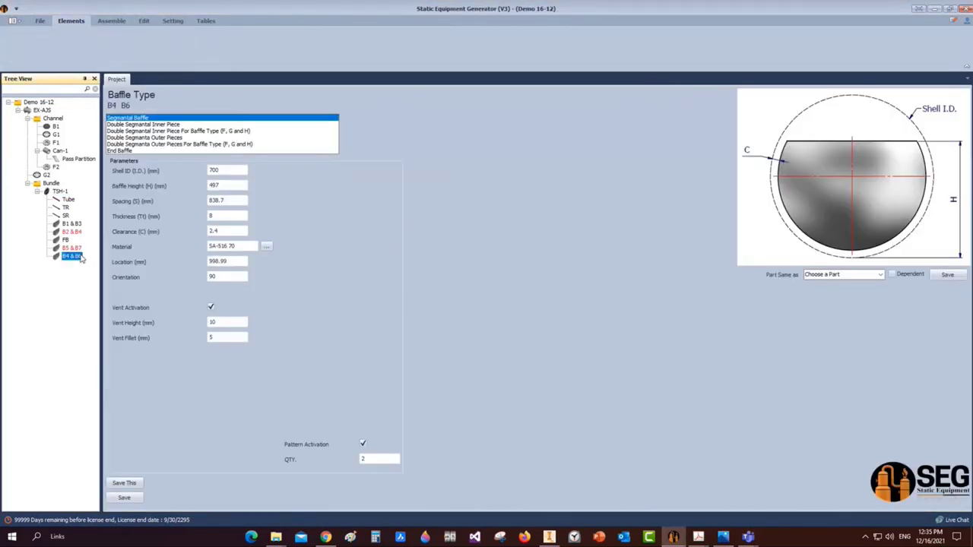
{"action": "left_click", "coordinate": [236, 261]}
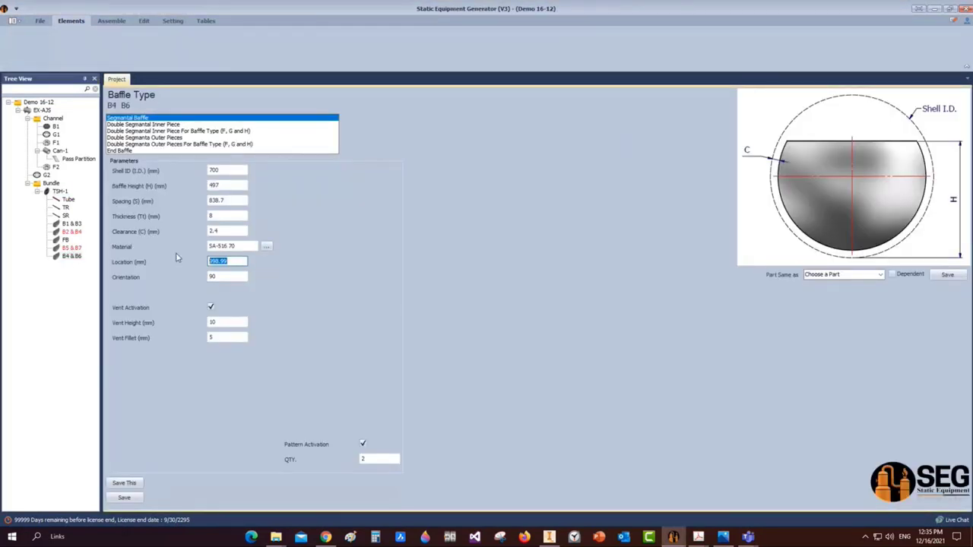
{"action": "type", "text": "3095.59"}
{"action": "mouse_move", "coordinate": [276, 537]}
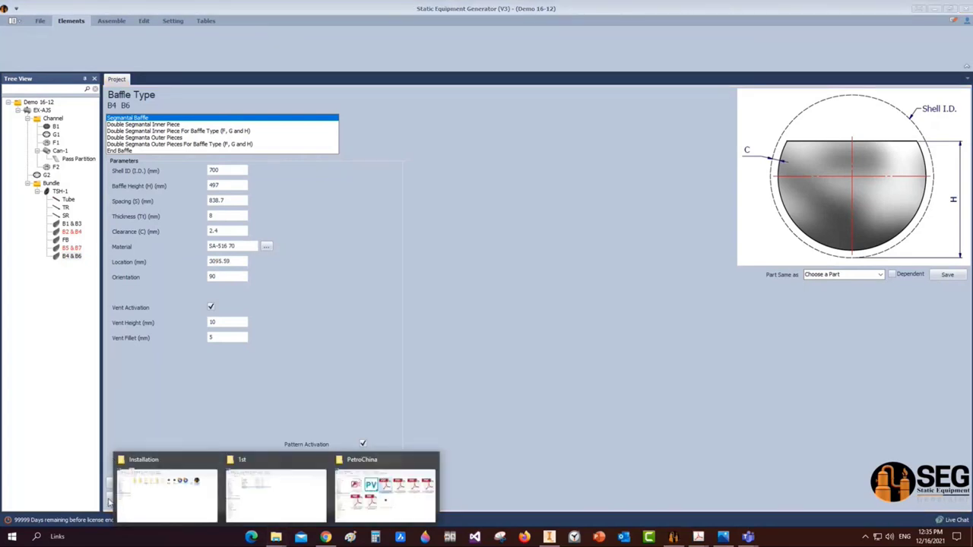
{"action": "left_click", "coordinate": [133, 502]}
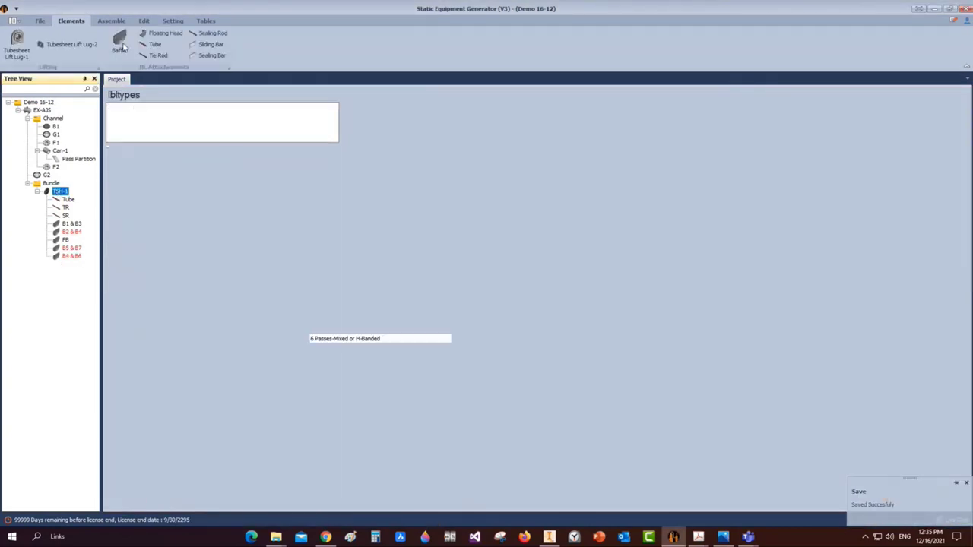
Create support plate SP copied from end baffle FB, set location 4508.99 mm, and save
{"action": "left_click", "coordinate": [120, 42]}
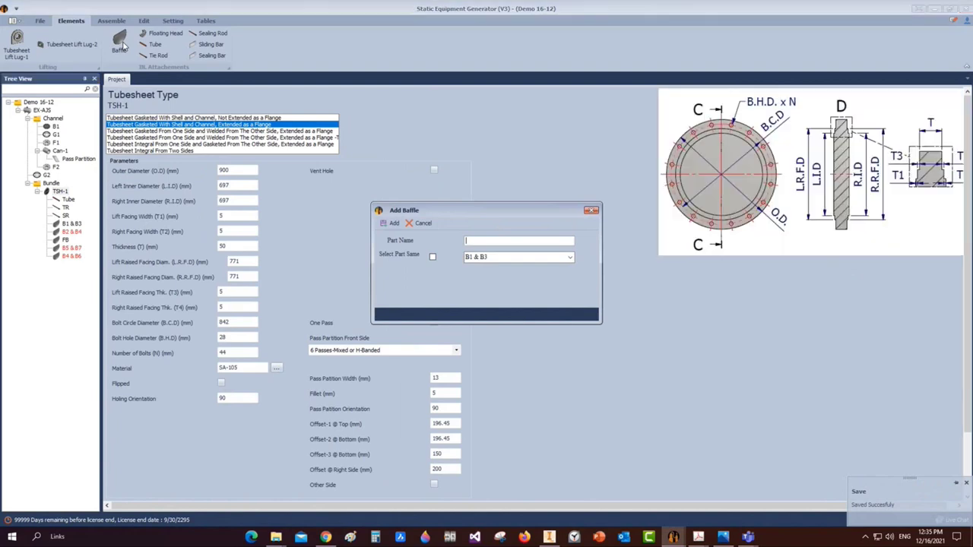
{"action": "type", "text": "SP"}
{"action": "left_click", "coordinate": [433, 256]}
{"action": "left_click", "coordinate": [576, 263]}
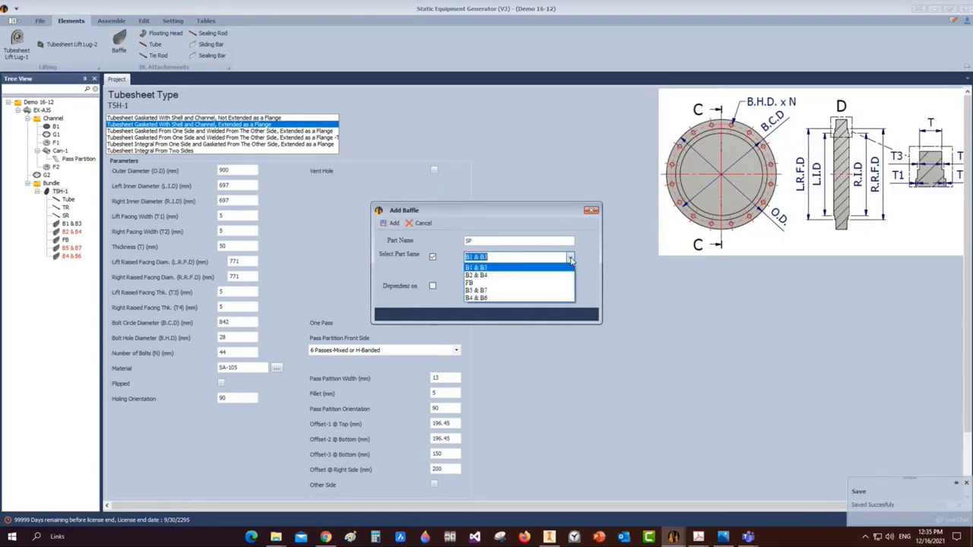
{"action": "left_click", "coordinate": [473, 285]}
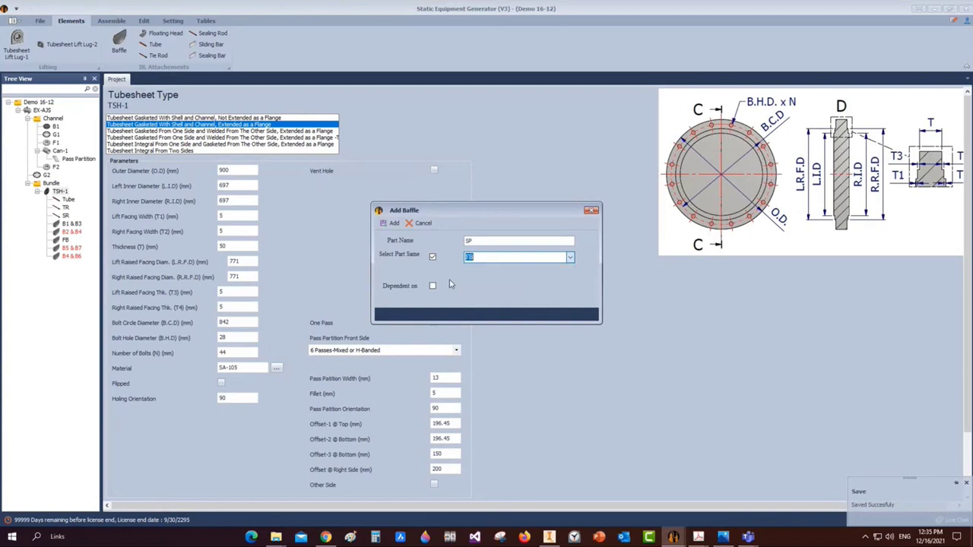
{"action": "left_click", "coordinate": [390, 223]}
{"action": "left_click", "coordinate": [65, 264]}
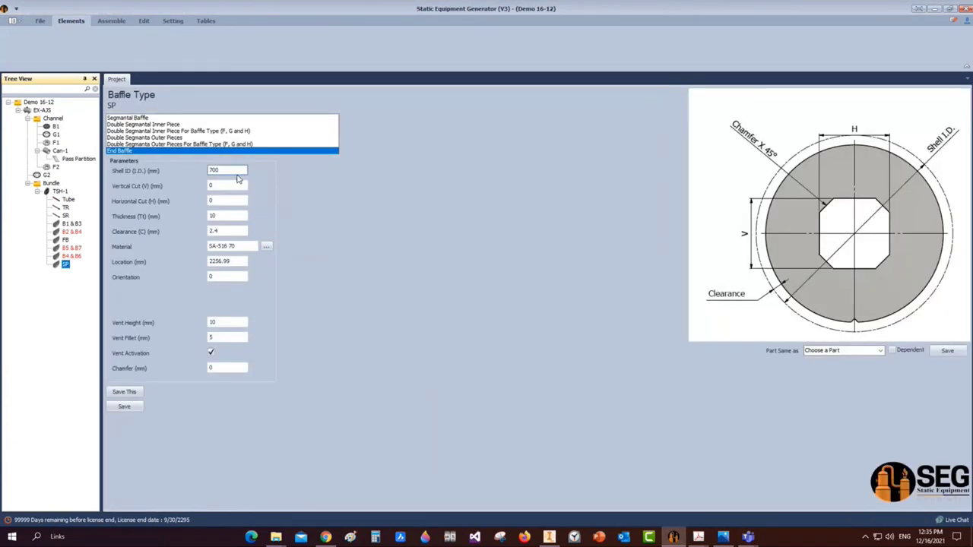
{"action": "left_click", "coordinate": [226, 262]}
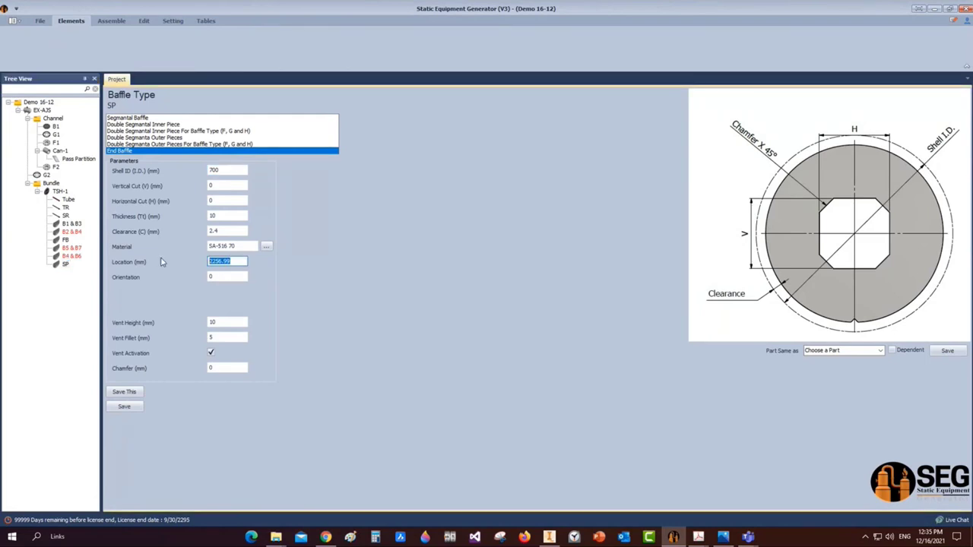
{"action": "type", "text": "4508.99"}
{"action": "left_click", "coordinate": [125, 407]}
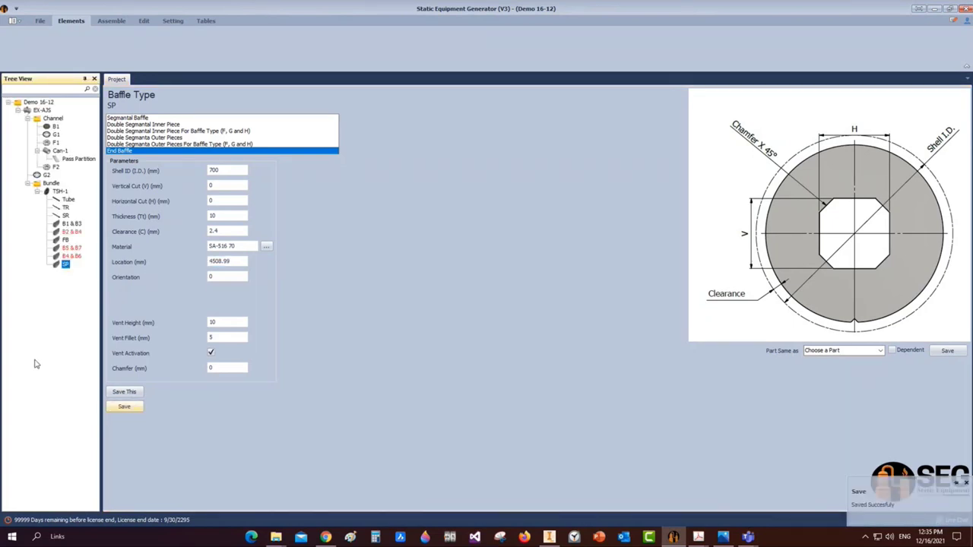
{"action": "left_click", "coordinate": [111, 21]}
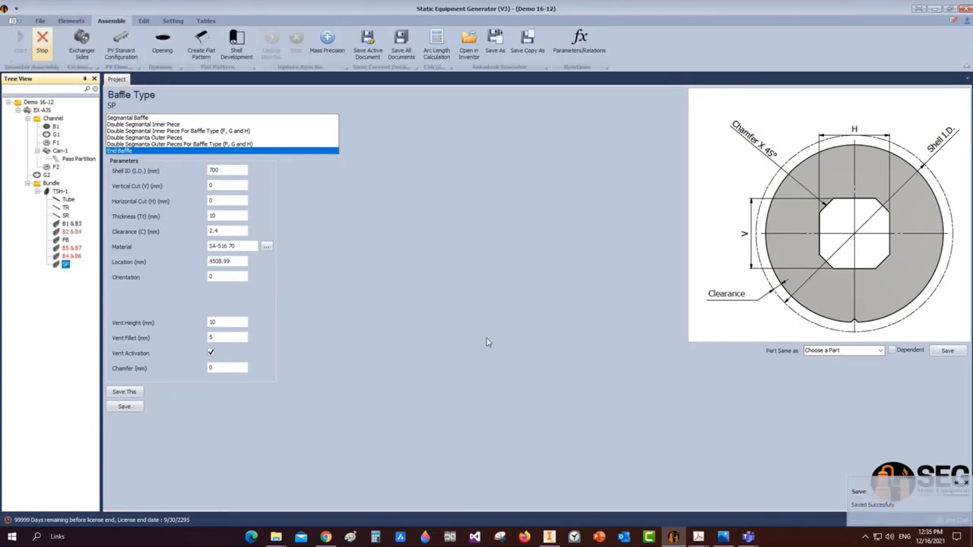
Save the B2 & B4 and B4 & B6 baffle assemblies in Inventor and close B5 & B7
{"action": "left_click", "coordinate": [549, 537]}
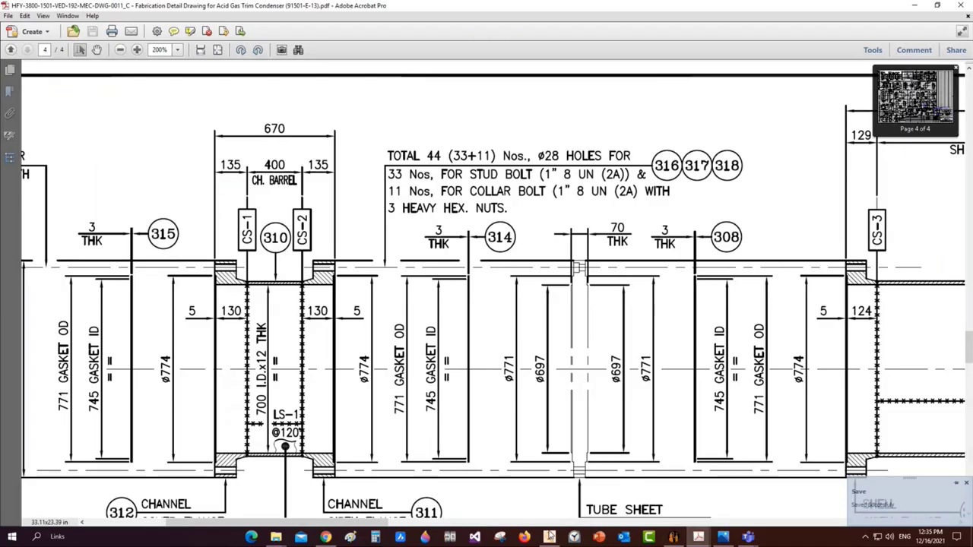
{"action": "left_click", "coordinate": [548, 537]}
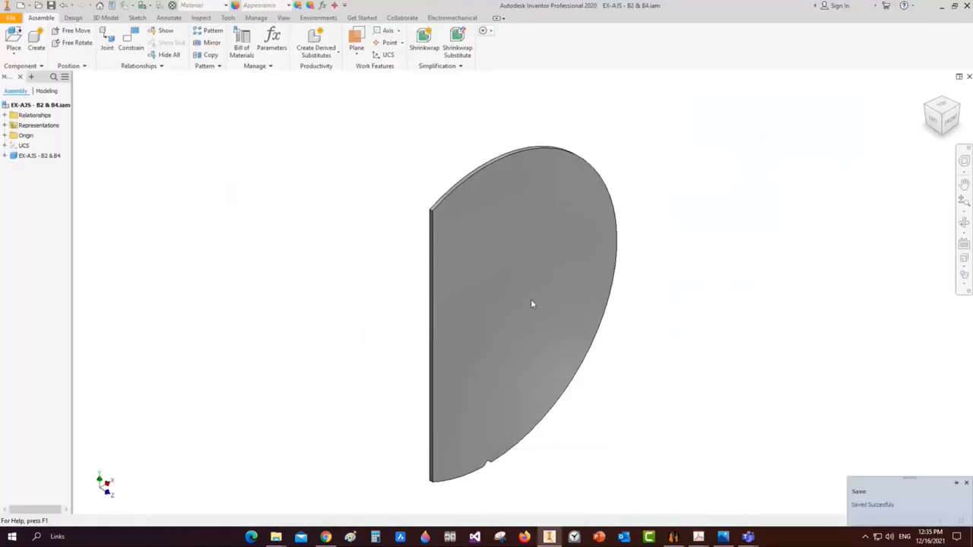
{"action": "key", "text": "ctrl+s"}
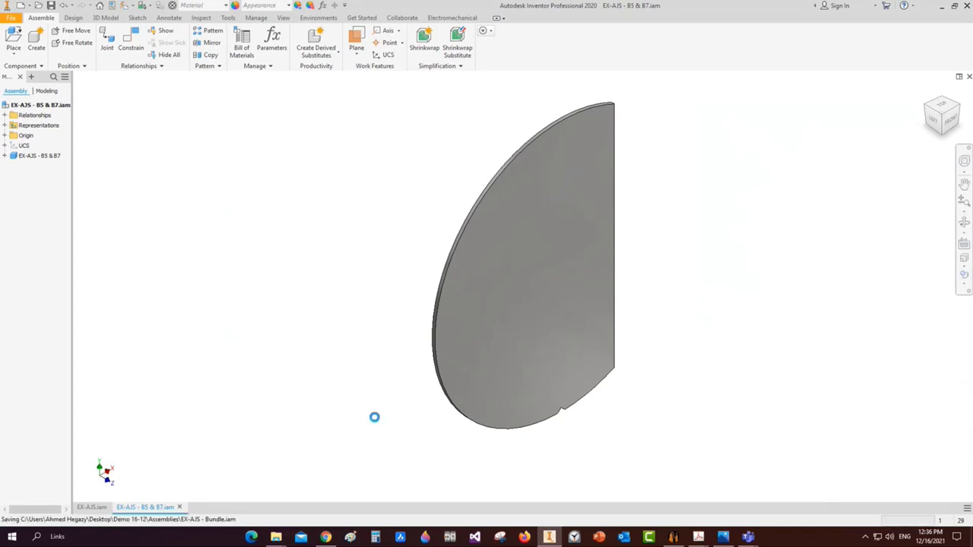
{"action": "left_click", "coordinate": [180, 507]}
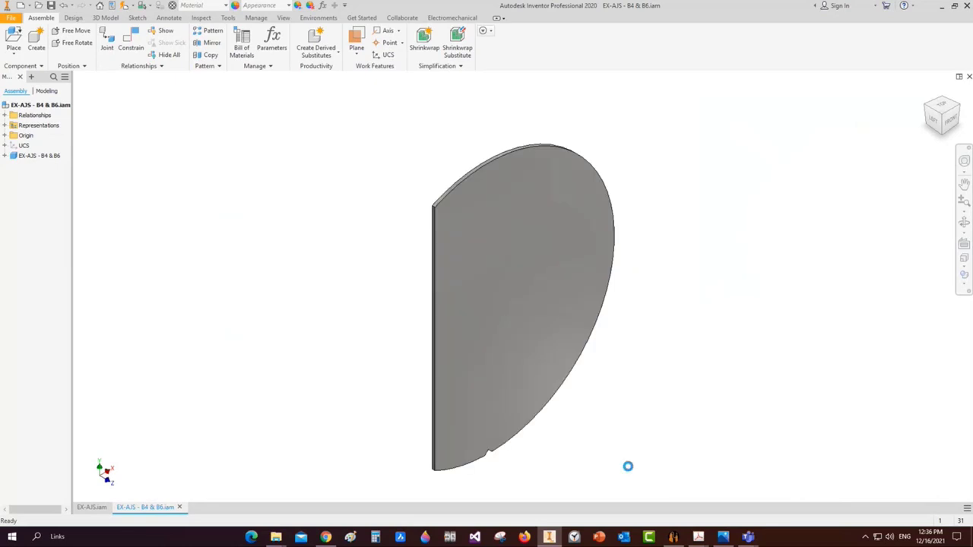
{"action": "key", "text": "ctrl+s"}
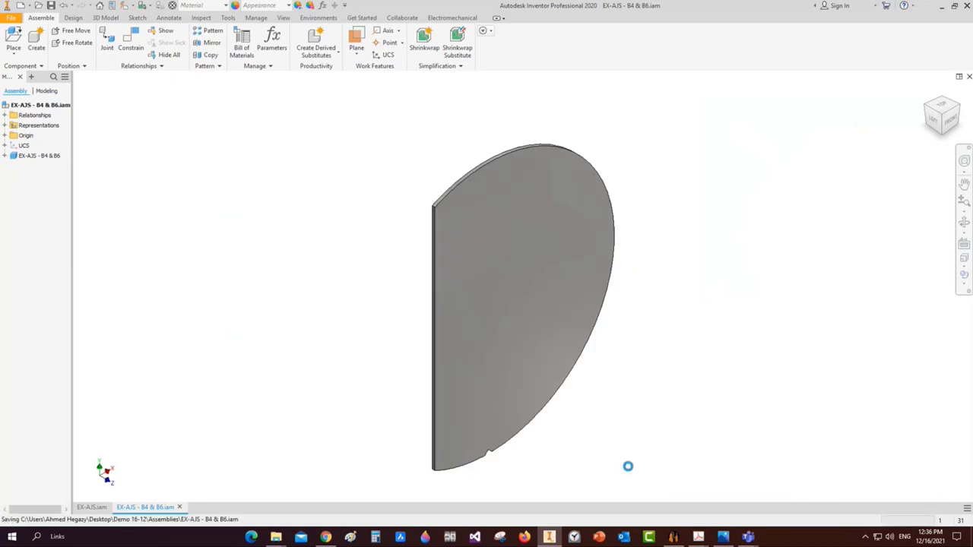
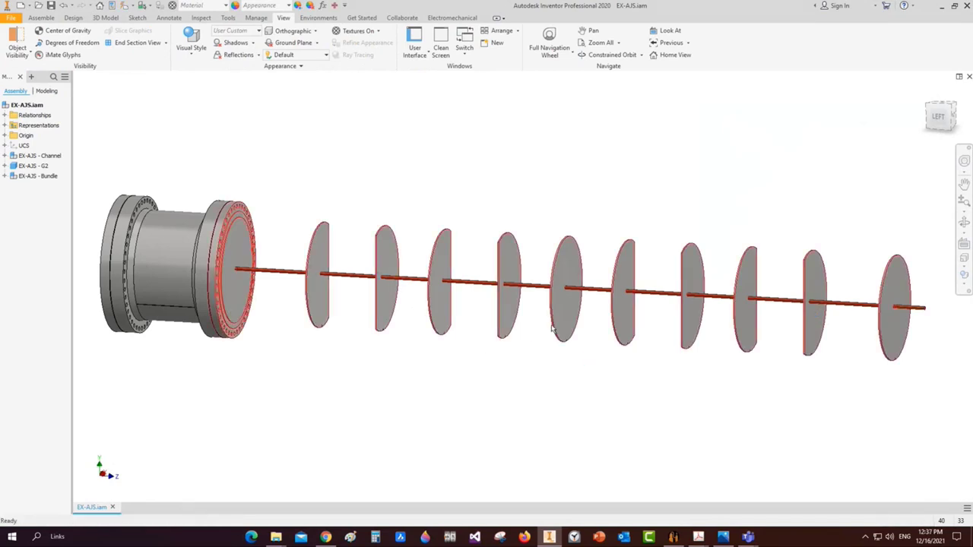
Bring up the Static Equipment Generator window showing the Demo 16-12 project tree
{"action": "left_click", "coordinate": [673, 536]}
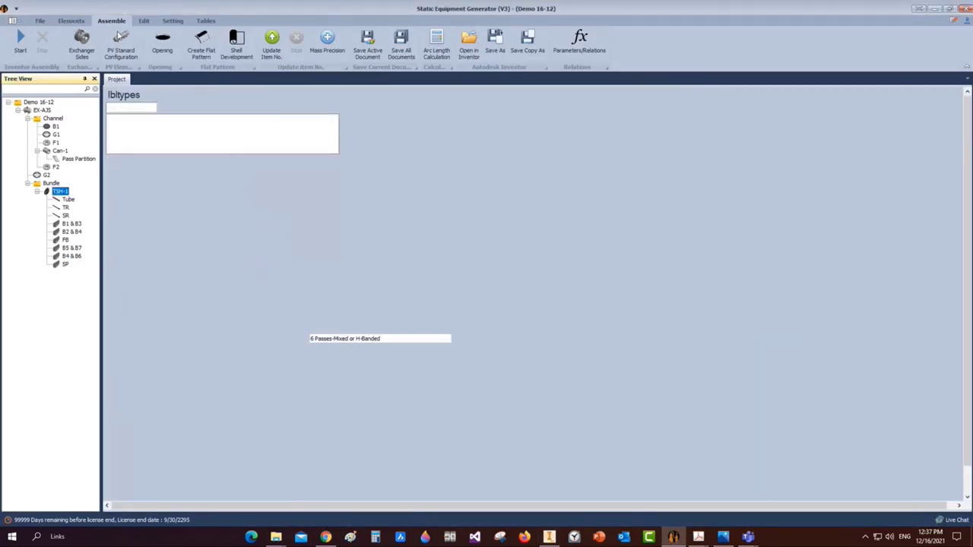
Add a Floating Head part named FH to the EX-AJS bundle and select it to show its parameters
{"action": "left_click", "coordinate": [87, 23]}
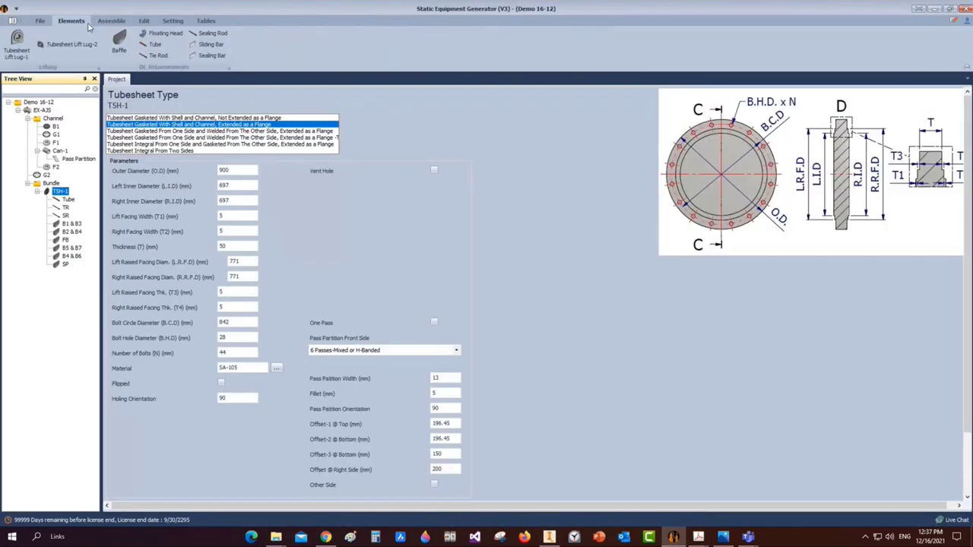
{"action": "left_click", "coordinate": [170, 36]}
{"action": "type", "text": "FH"}
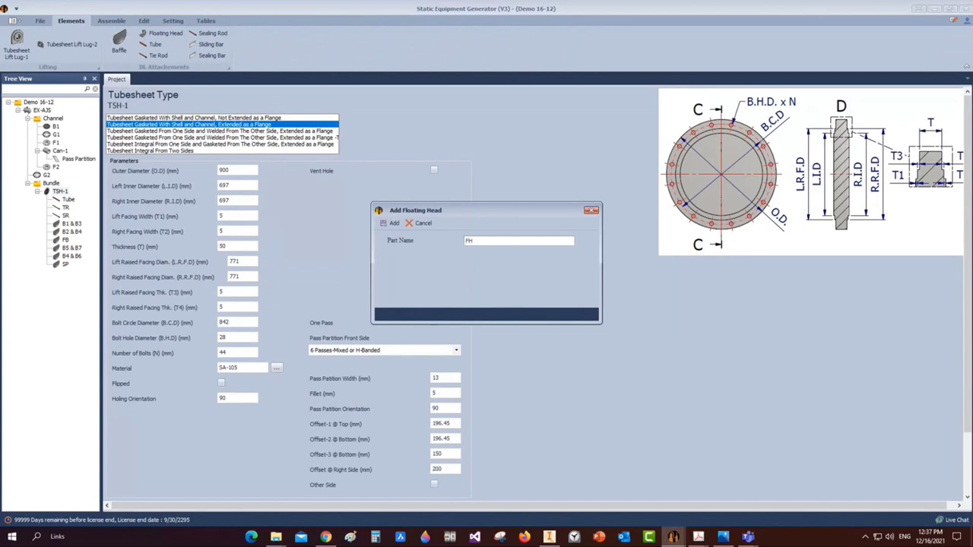
{"action": "left_click", "coordinate": [389, 222]}
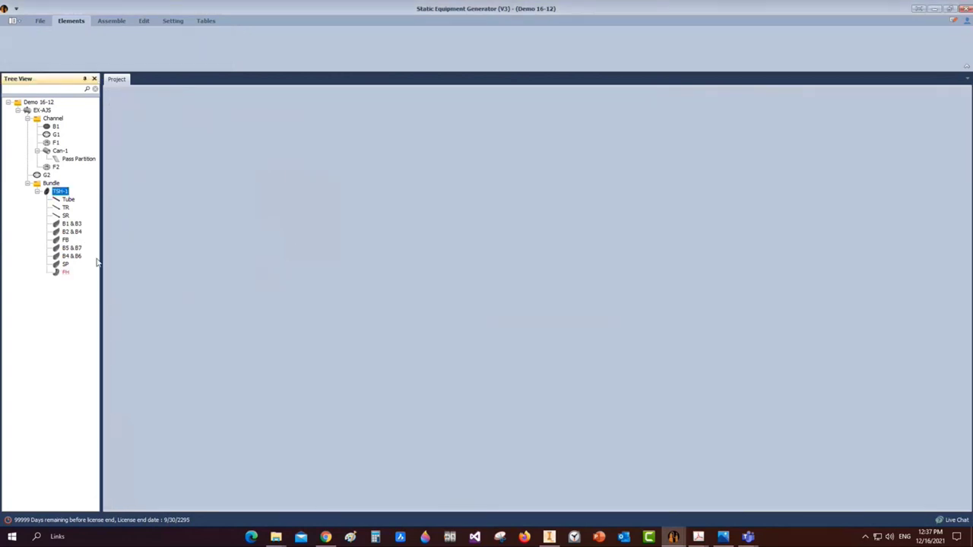
{"action": "left_click", "coordinate": [61, 275]}
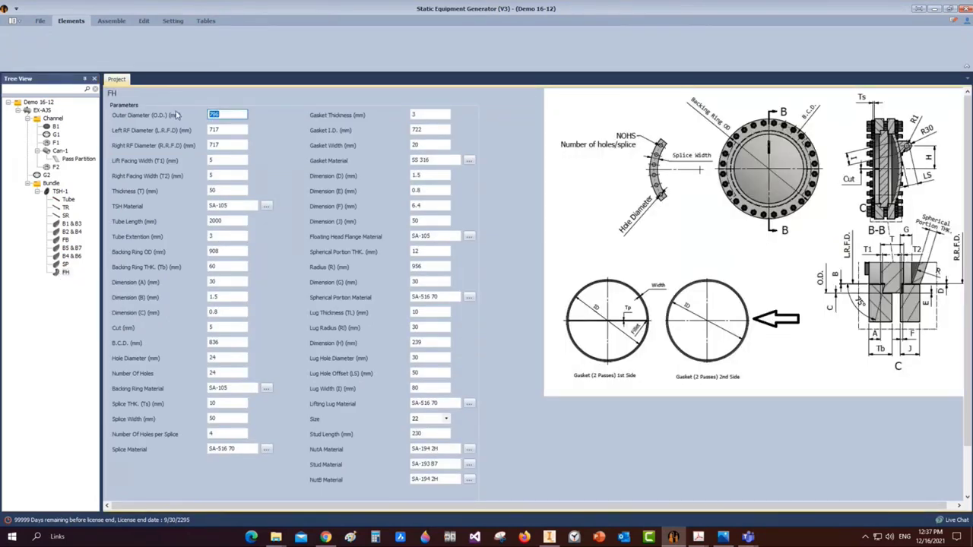
Enter FH outer diameter 690, left and right raised-face diameters 661, and facing width 2
{"action": "type", "text": "690"}
{"action": "key", "text": "Tab"}
{"action": "type", "text": "661"}
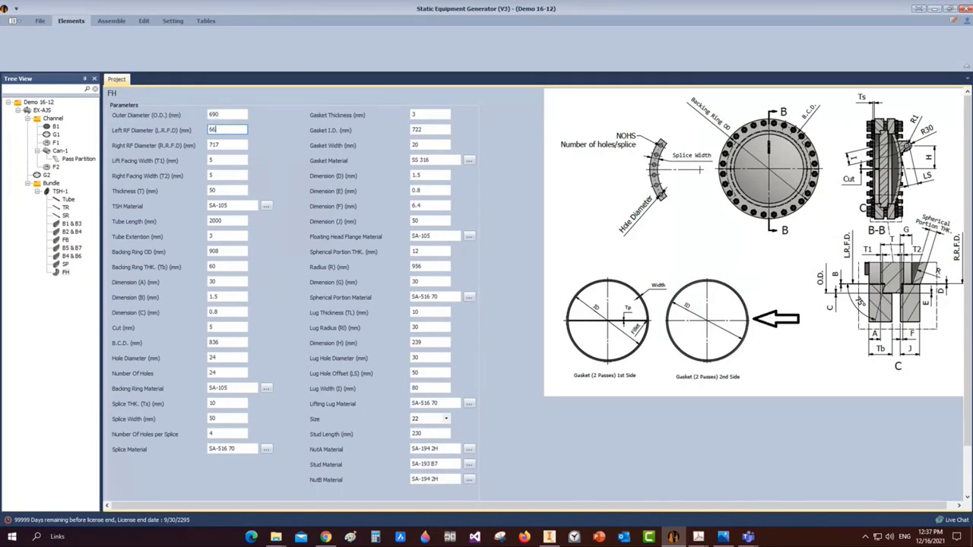
{"action": "key", "text": "Tab"}
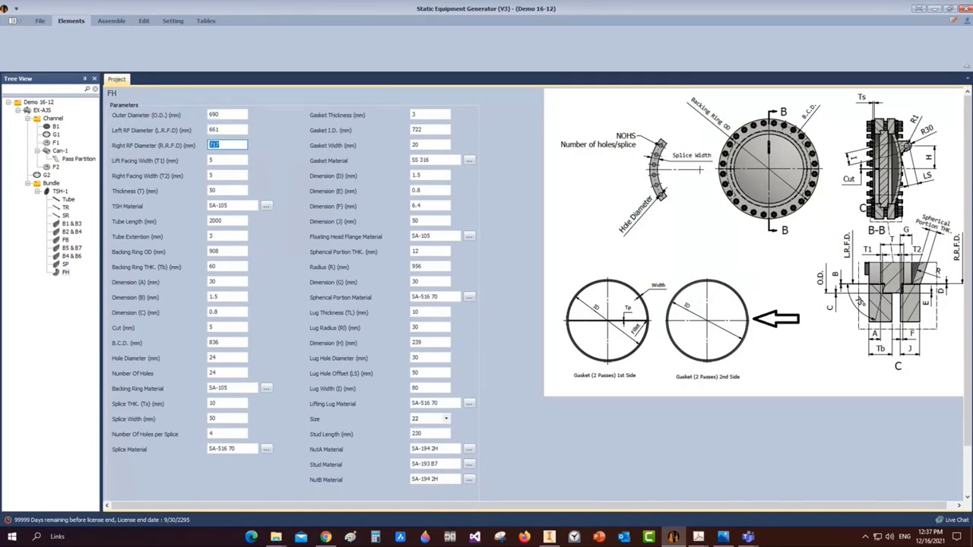
{"action": "type", "text": "661"}
{"action": "key", "text": "Tab"}
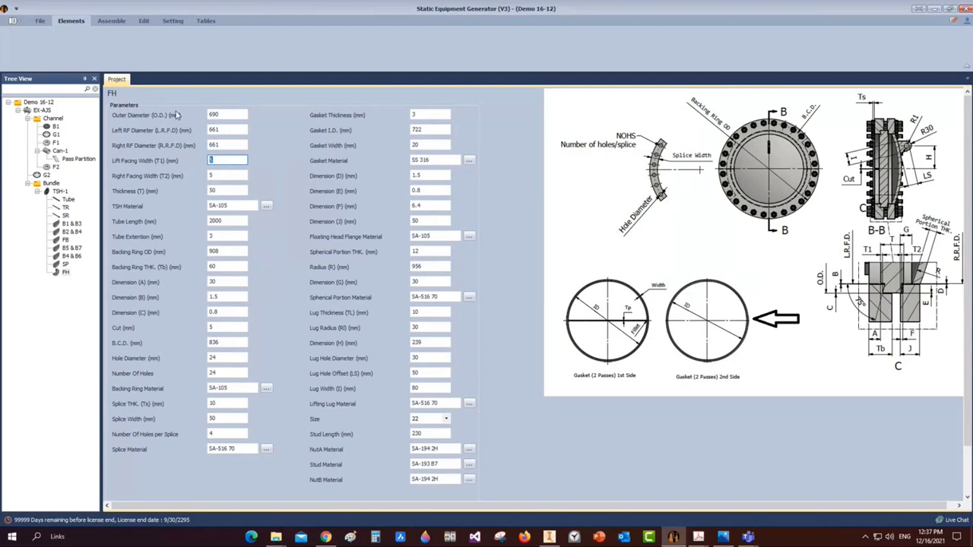
{"action": "type", "text": "2"}
{"action": "key", "text": "Tab"}
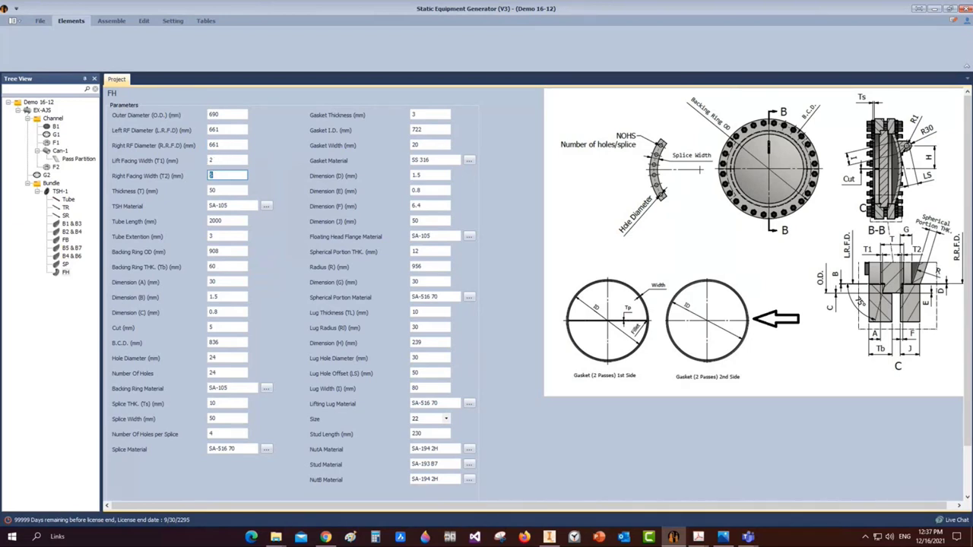
Set the FH thickness to 70 and the tube length to 4800
{"action": "key", "text": "Tab"}
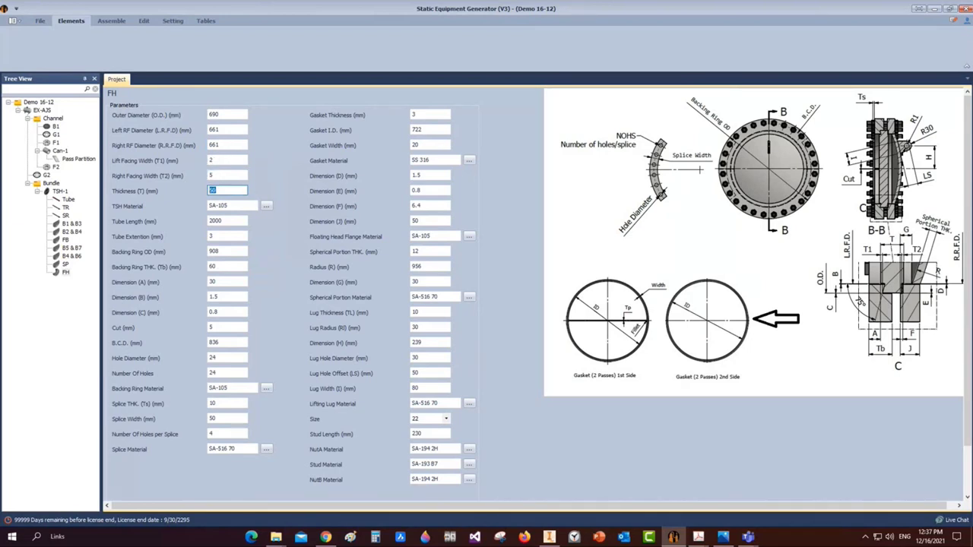
{"action": "type", "text": "70"}
{"action": "key", "text": "Tab"}
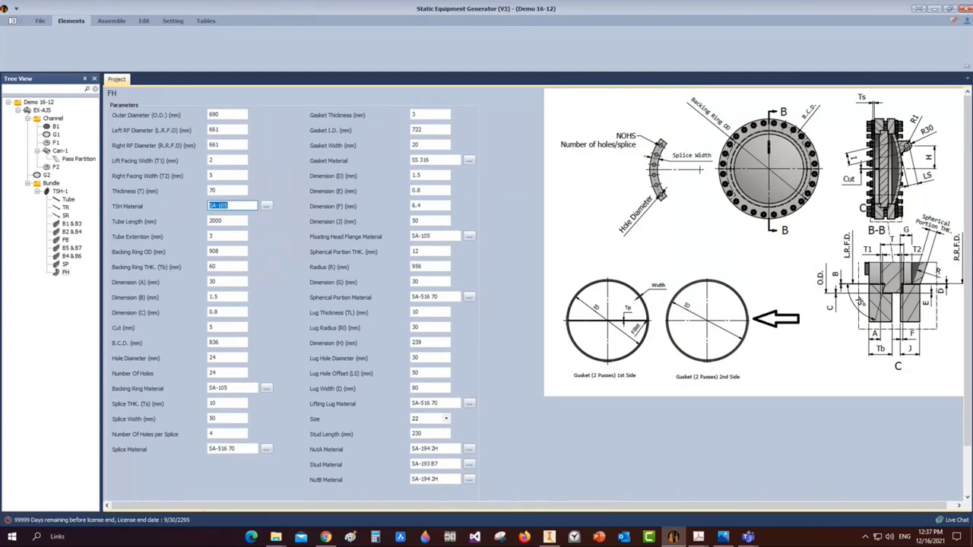
{"action": "key", "text": "Tab"}
{"action": "type", "text": "4800"}
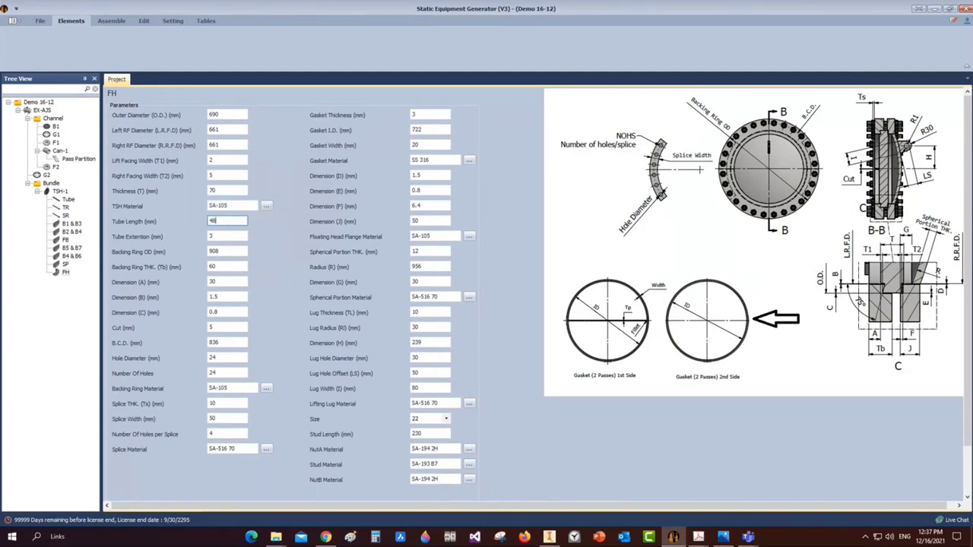
{"action": "key", "text": "Tab"}
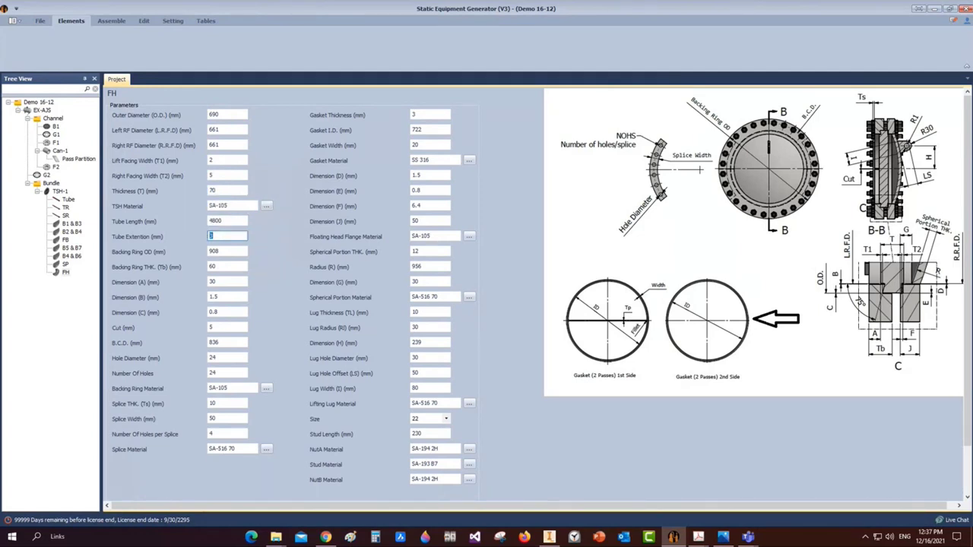
Set the backing ring to 799 outer diameter by 92 thick, with Dimension A 35
{"action": "key", "text": "Tab"}
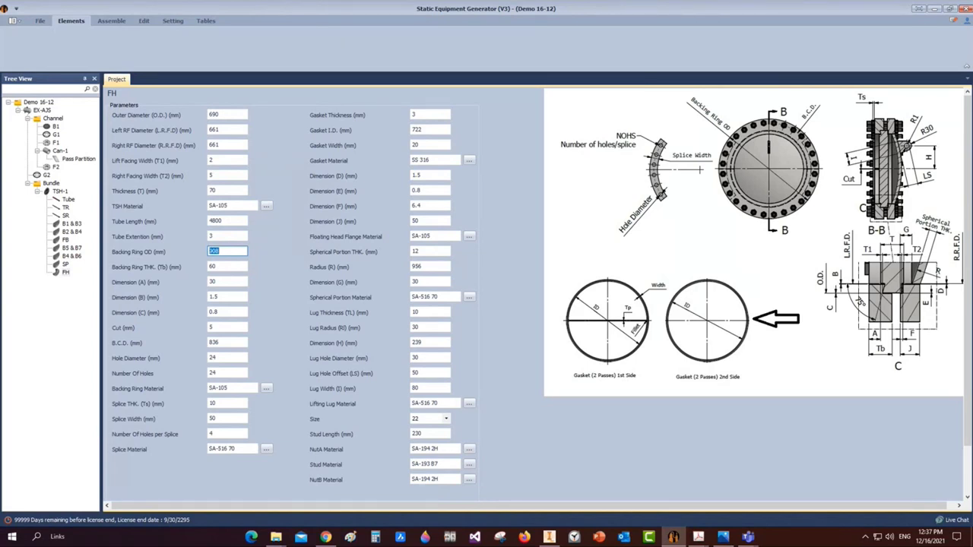
{"action": "type", "text": "7"}
{"action": "key", "text": "BackSpace"}
{"action": "type", "text": "99"}
{"action": "key", "text": "Tab"}
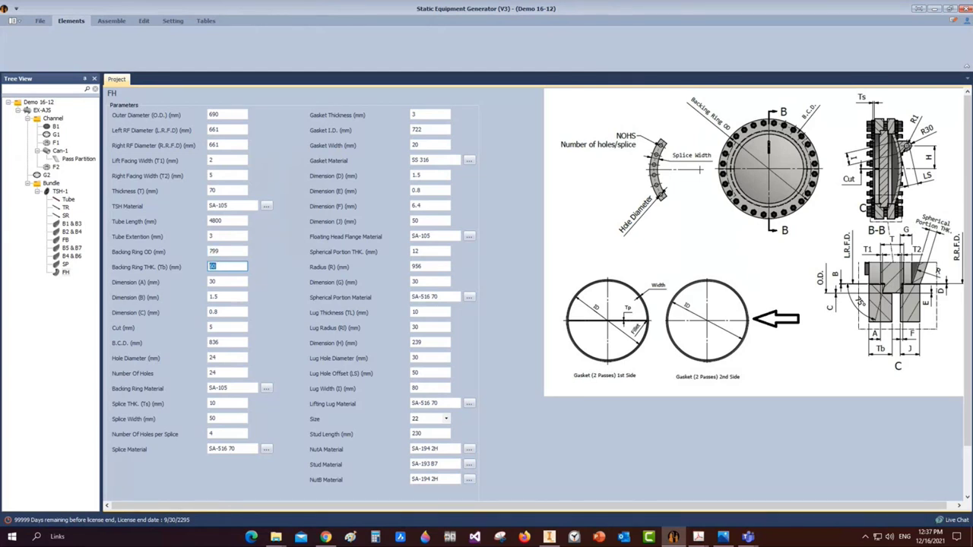
{"action": "type", "text": "92"}
{"action": "key", "text": "Tab"}
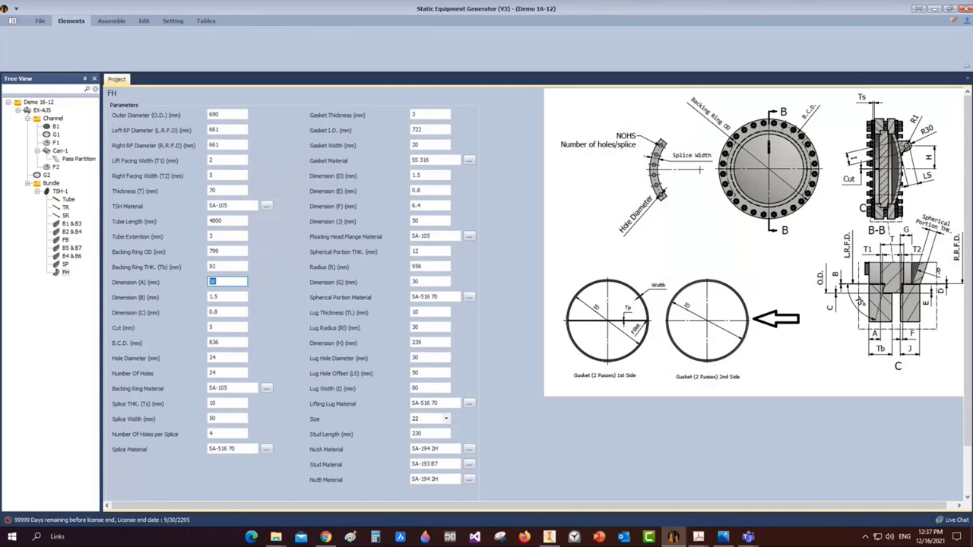
{"action": "type", "text": "35"}
{"action": "key", "text": "Tab"}
Enter bolt circle diameter 738 with 28 holes of 28 mm diameter
{"action": "key", "text": "Tab"}
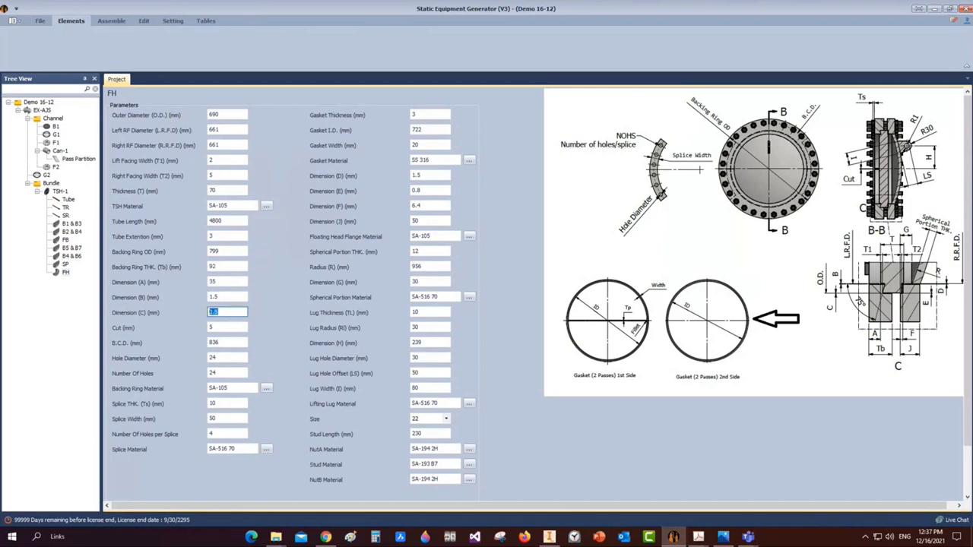
{"action": "key", "text": "Tab"}
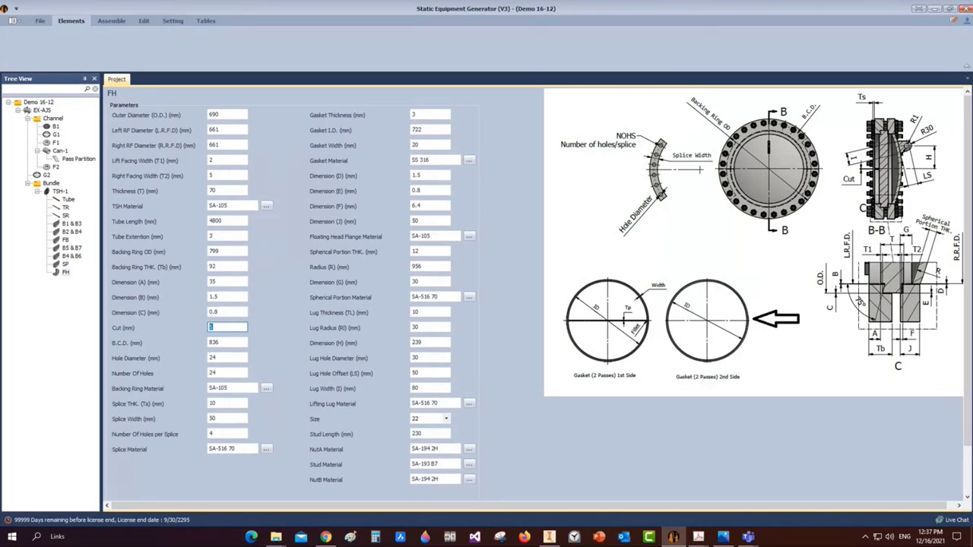
{"action": "key", "text": "Tab"}
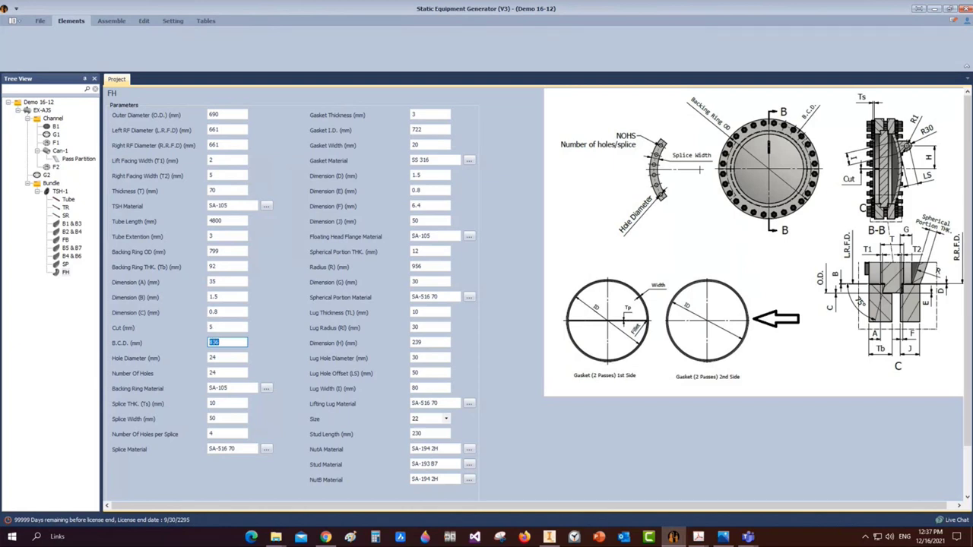
{"action": "type", "text": "738"}
{"action": "key", "text": "Tab"}
{"action": "type", "text": "28"}
{"action": "key", "text": "Tab"}
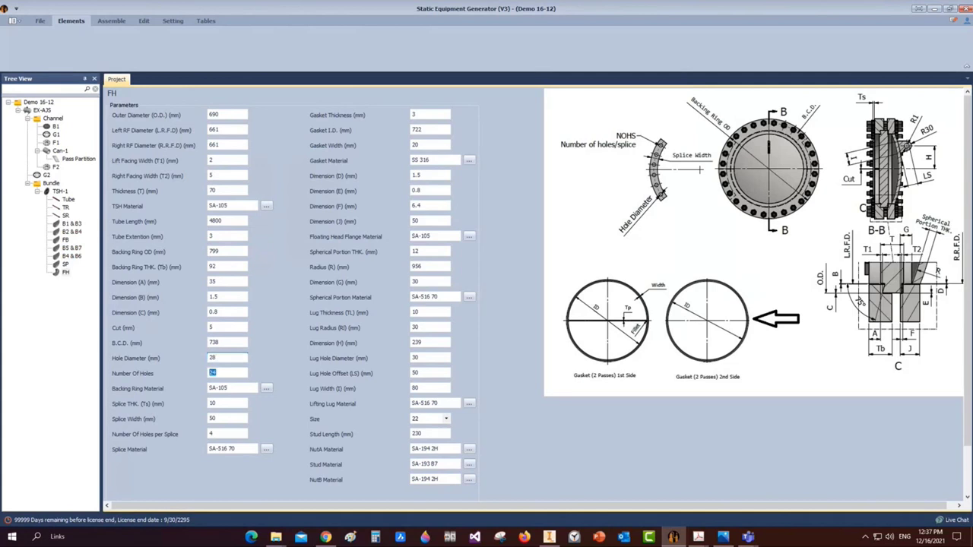
{"action": "type", "text": "28"}
{"action": "key", "text": "Tab"}
{"action": "key", "text": "Tab"}
{"action": "key", "text": "Tab"}
{"action": "key", "text": "Tab"}
{"action": "key", "text": "Tab"}
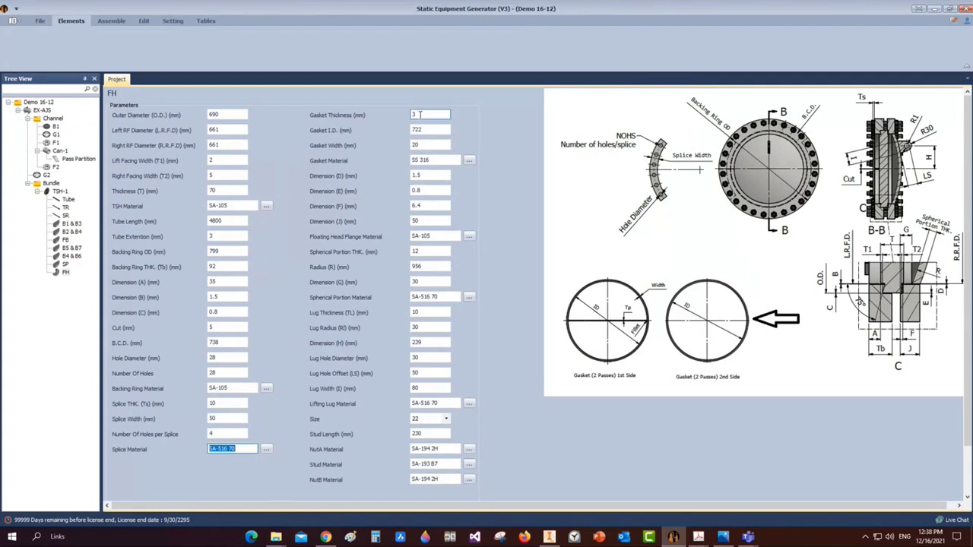
Give the FH gasket inner diameter 670 and width 10, keeping SS 316 material
{"action": "key", "text": "Tab"}
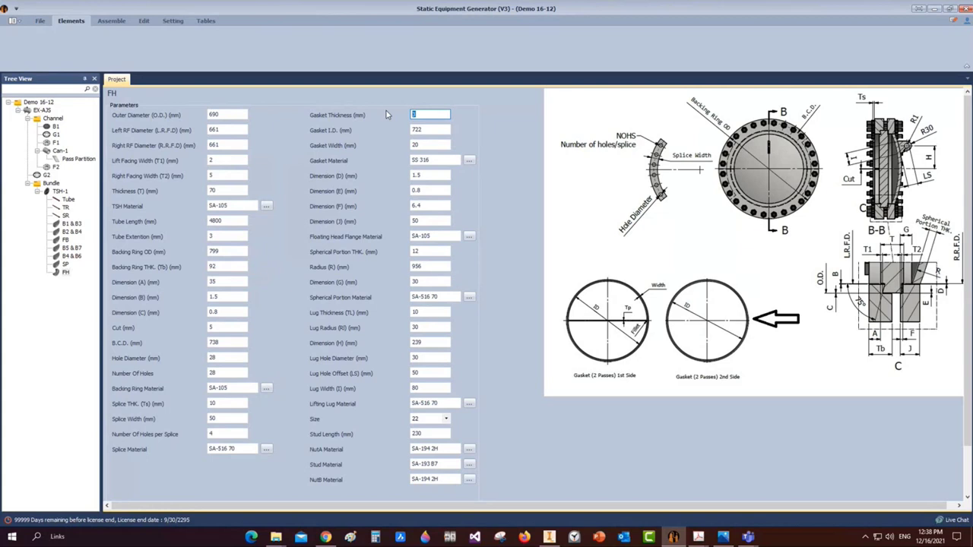
{"action": "key", "text": "Tab"}
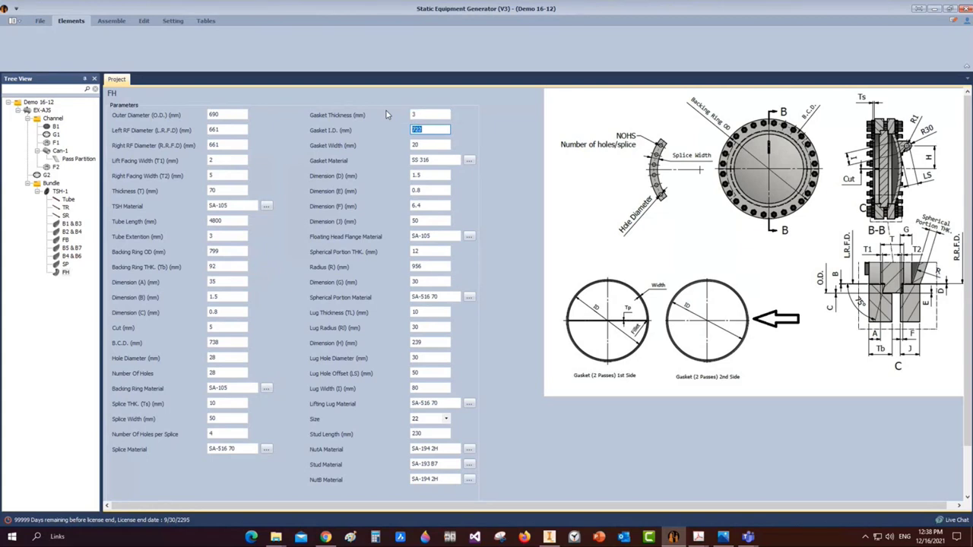
{"action": "type", "text": "670"}
{"action": "key", "text": "Tab"}
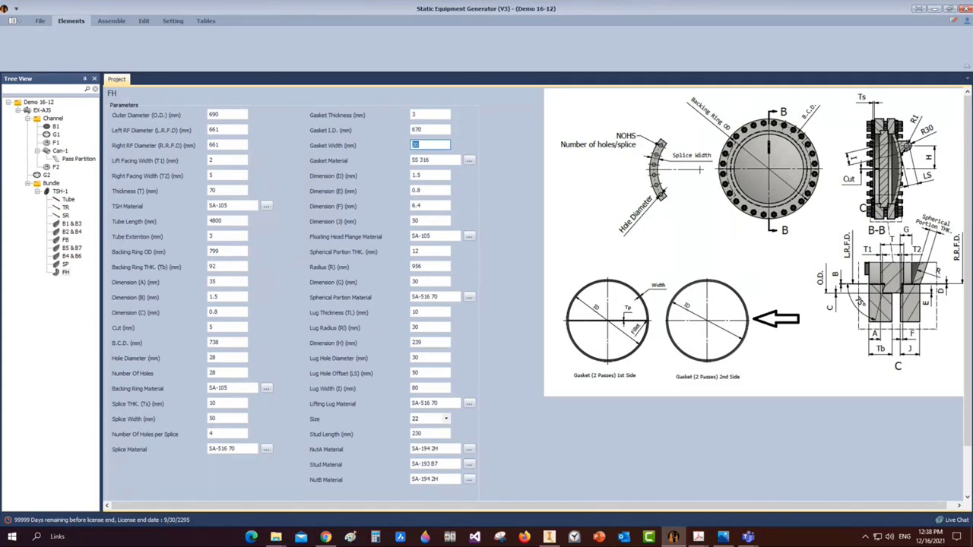
{"action": "type", "text": "10"}
{"action": "key", "text": "Tab"}
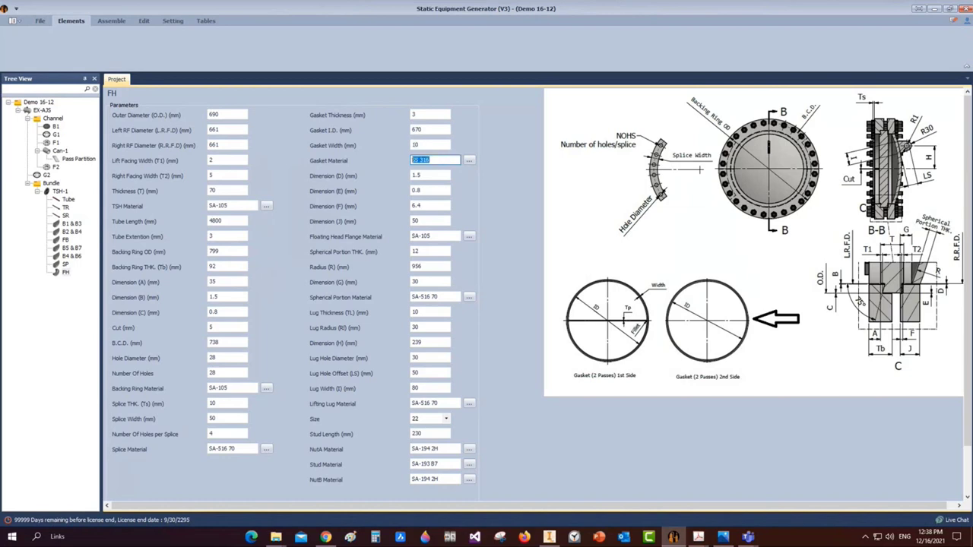
{"action": "key", "text": "Tab"}
{"action": "key", "text": "Tab"}
Fill the next dimension fields with 0, E 5, F 95 and J 12
{"action": "type", "text": "0"}
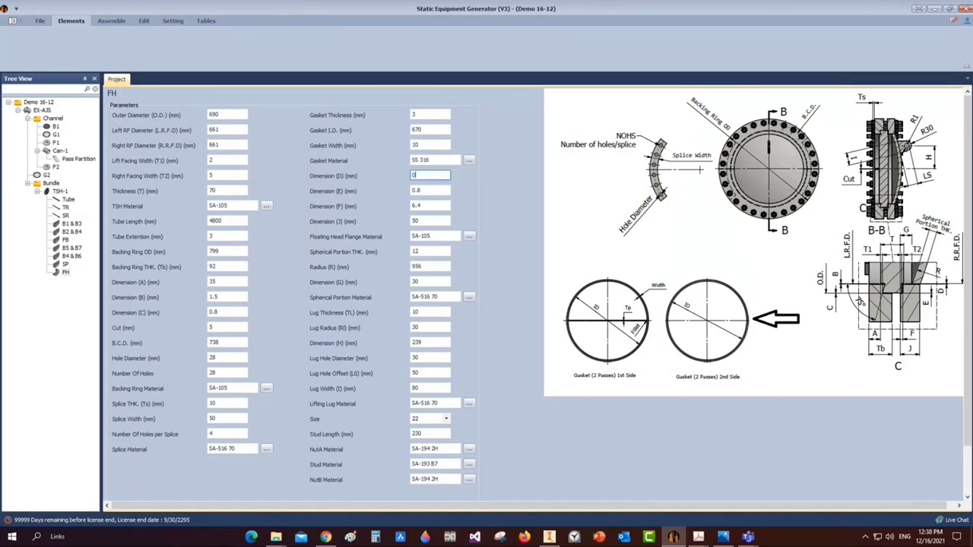
{"action": "key", "text": "Tab"}
{"action": "key", "text": "Tab"}
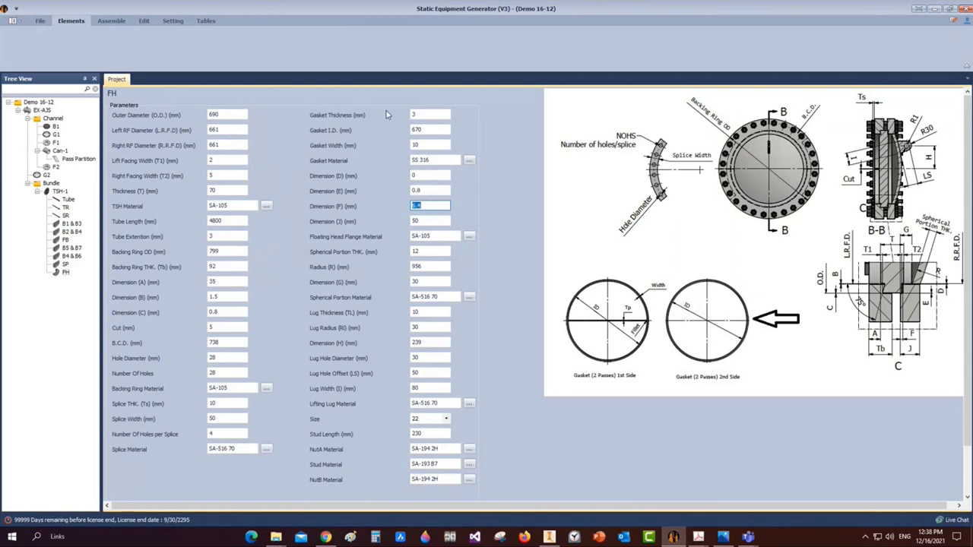
{"action": "type", "text": "5"}
{"action": "key", "text": "Tab"}
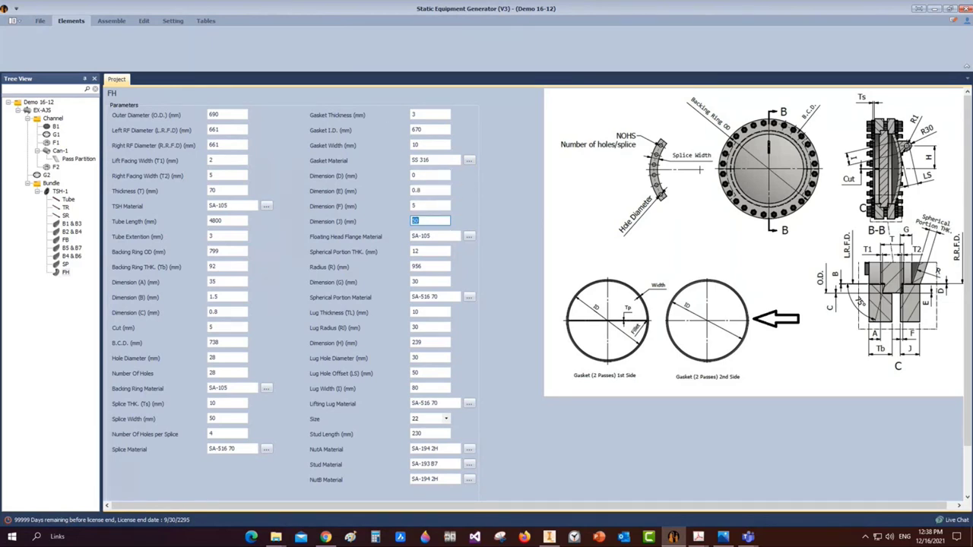
{"action": "type", "text": "95"}
{"action": "key", "text": "Tab"}
{"action": "type", "text": "12"}
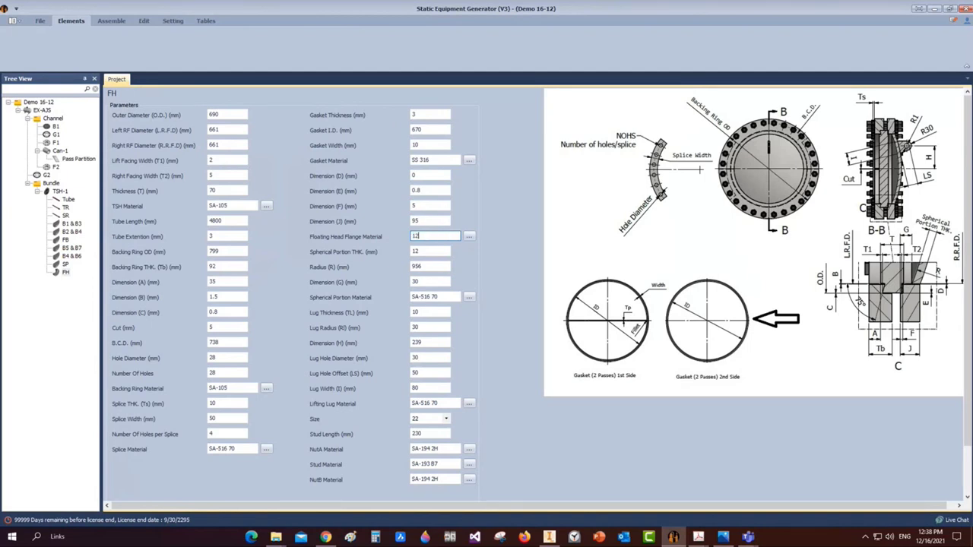
{"action": "key", "text": "Tab"}
{"action": "key", "text": "Tab"}
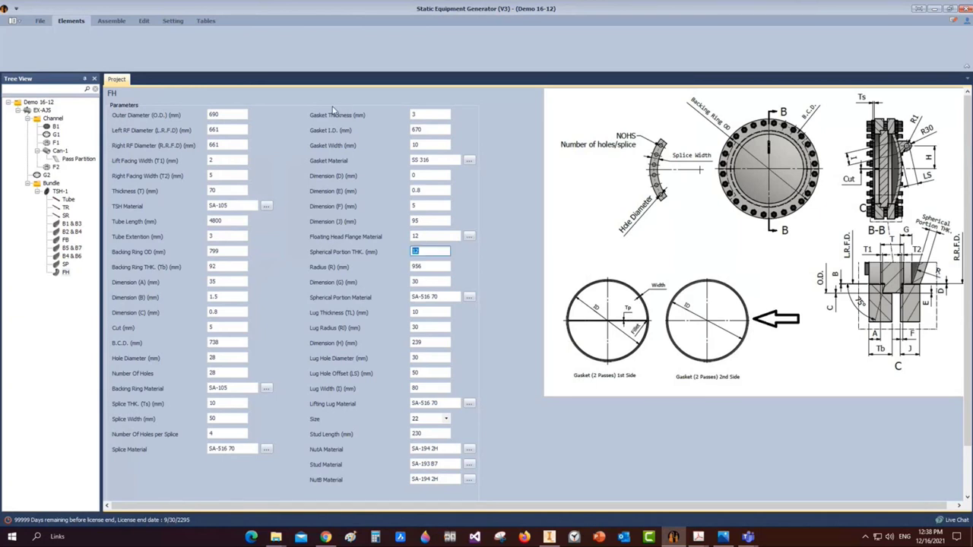
Set flange material SA-516 70, radius R 664 and Dimension G 75
{"action": "key", "text": "shift+Tab"}
{"action": "key", "text": "shift+Tab"}
{"action": "type", "text": "SA-516"}
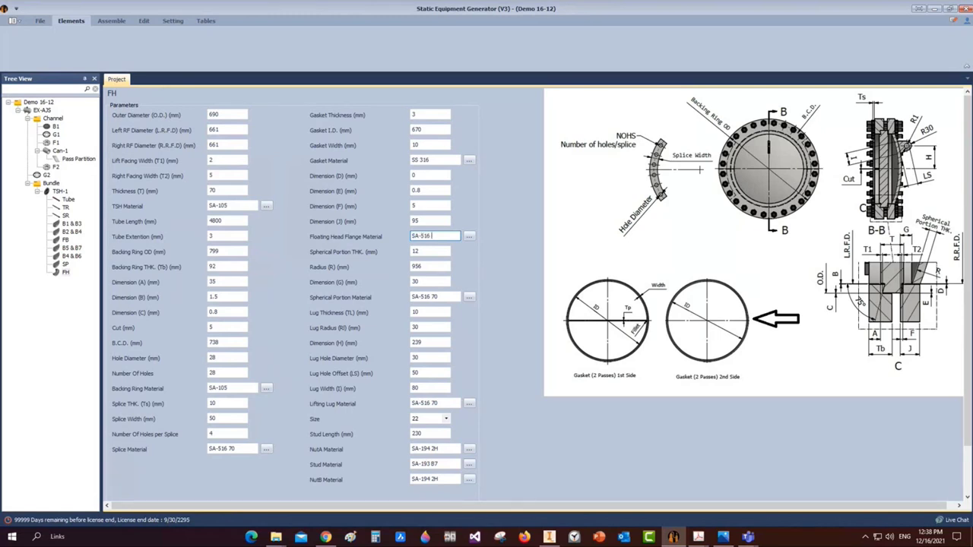
{"action": "type", "text": " 70"}
{"action": "key", "text": "Tab"}
{"action": "key", "text": "Tab"}
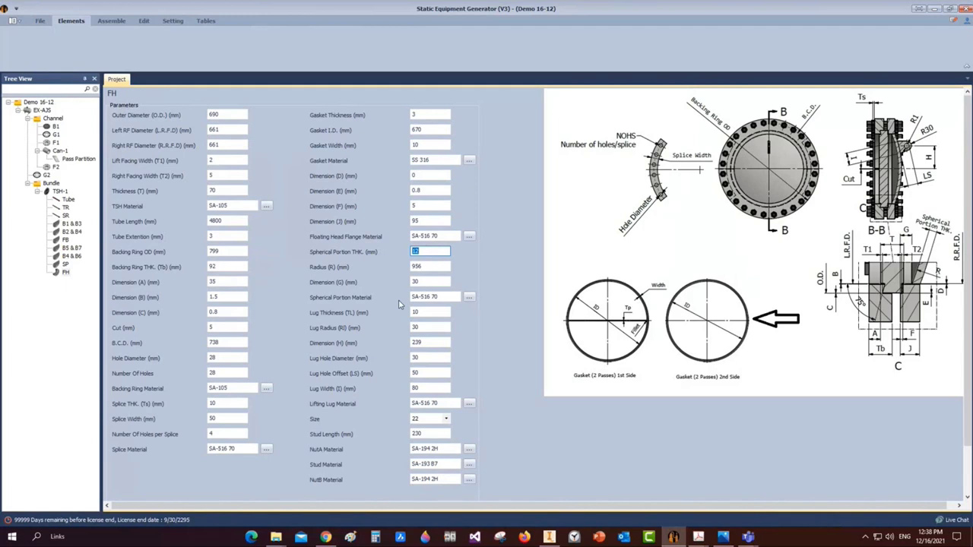
{"action": "key", "text": "Tab"}
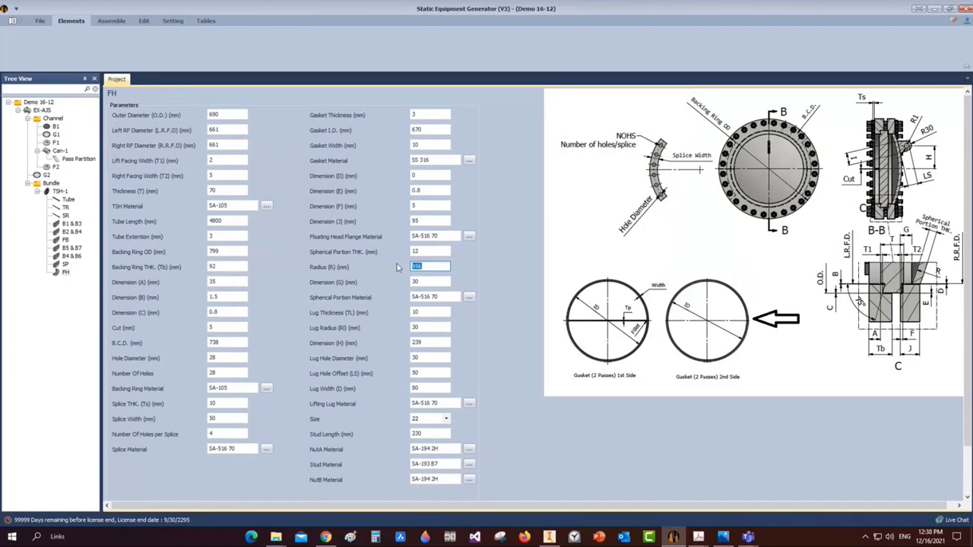
{"action": "type", "text": "664"}
{"action": "key", "text": "Tab"}
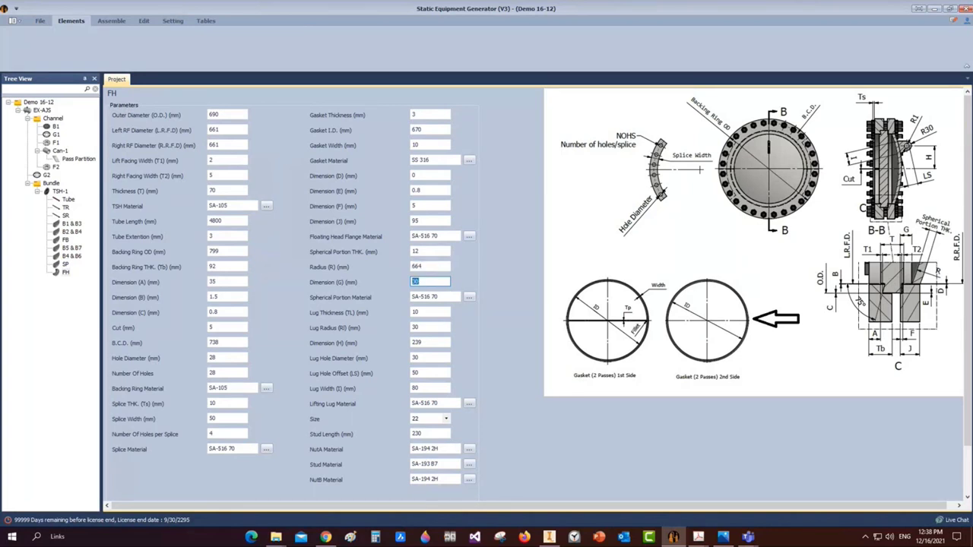
{"action": "type", "text": "75"}
{"action": "key", "text": "Tab"}
{"action": "key", "text": "Tab"}
{"action": "key", "text": "Tab"}
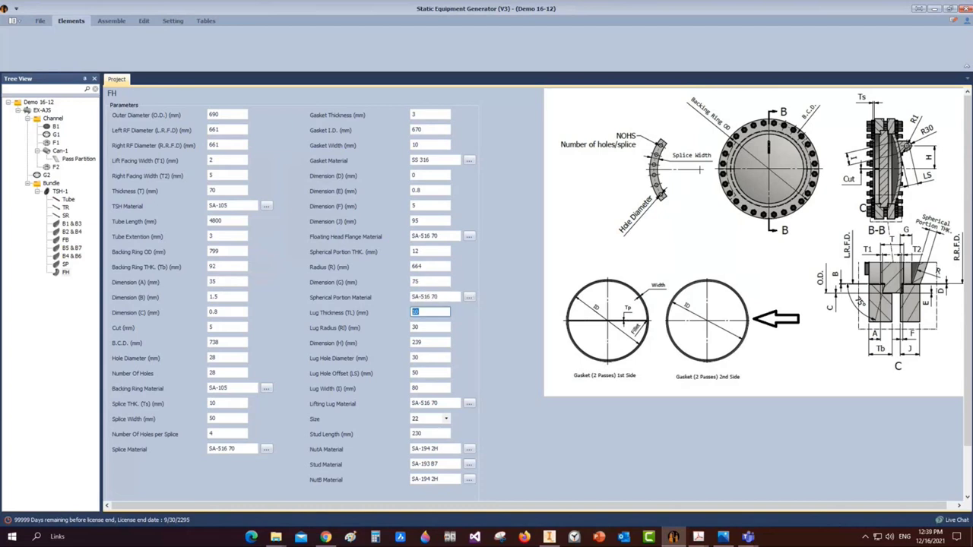
{"action": "key", "text": "Tab"}
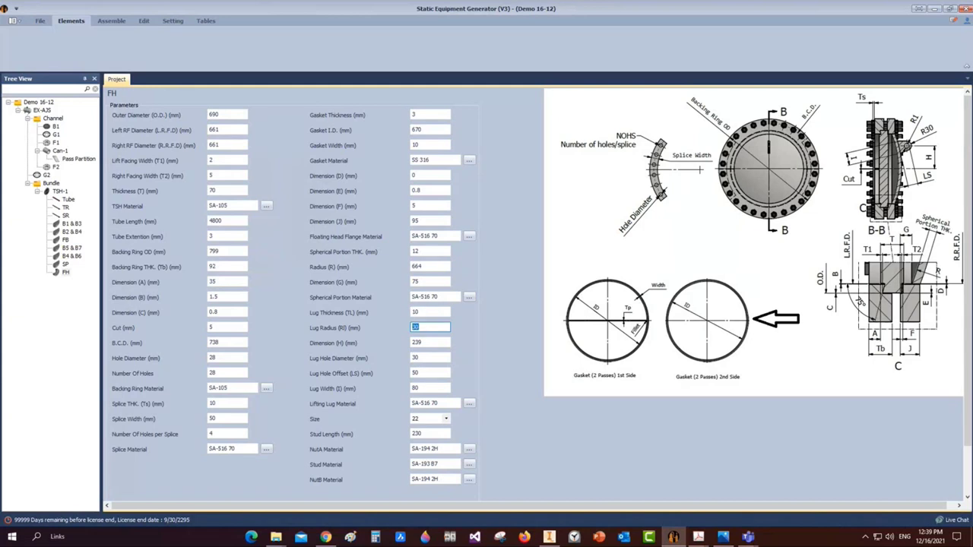
Enter lug radius 35, Dimension H 175, lug hole diameter 35 and lug hole offset 100
{"action": "type", "text": "35"}
{"action": "key", "text": "Tab"}
{"action": "type", "text": "175"}
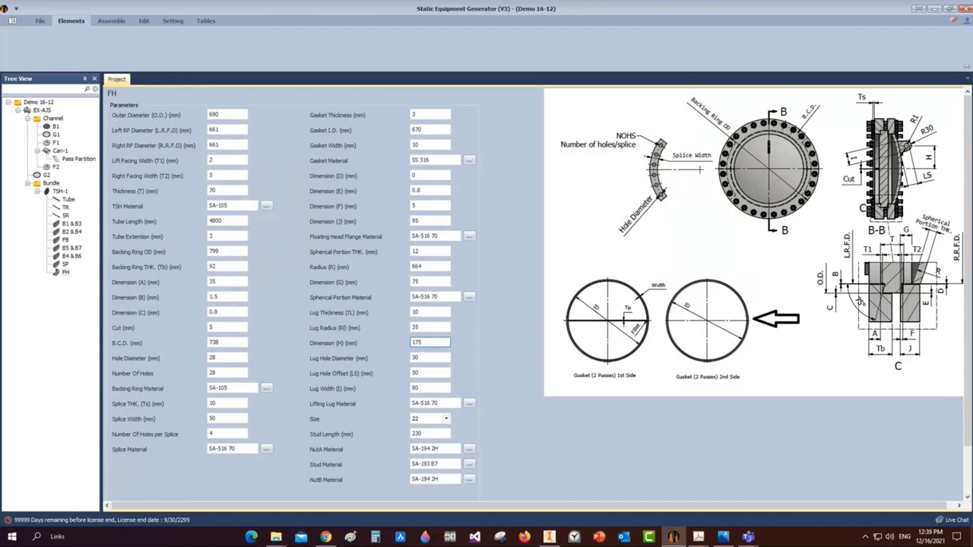
{"action": "key", "text": "Tab"}
{"action": "type", "text": "35"}
{"action": "key", "text": "Tab"}
{"action": "type", "text": "100"}
{"action": "key", "text": "Tab"}
Choose stud size 27 with stud length 280 and save the FH parameters
{"action": "left_click", "coordinate": [446, 419]}
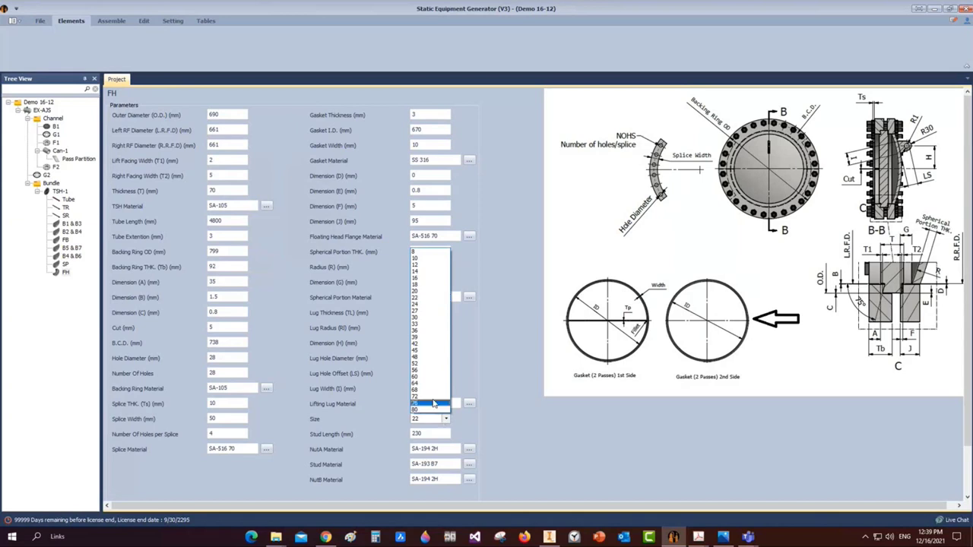
{"action": "left_click", "coordinate": [423, 313]}
{"action": "key", "text": "Tab"}
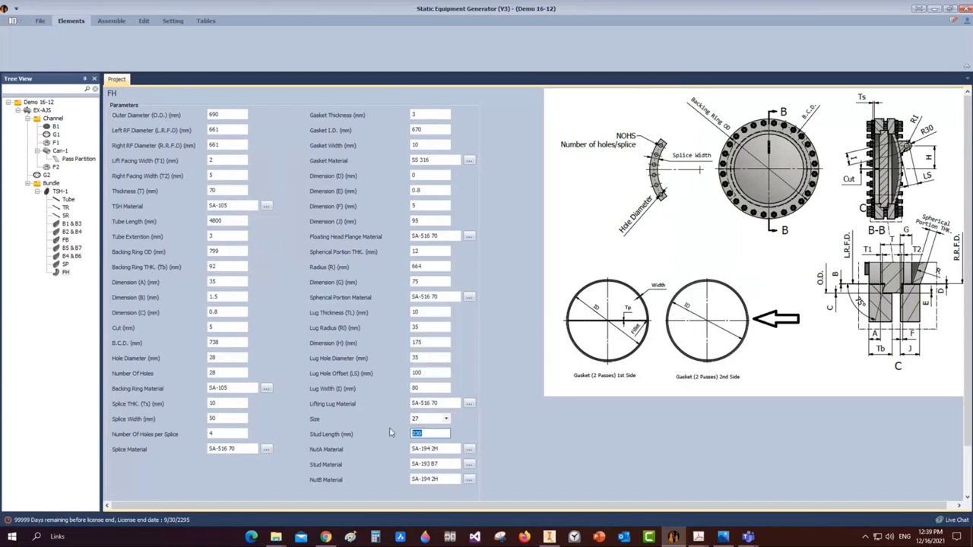
{"action": "type", "text": "280"}
{"action": "double_click", "coordinate": [432, 389]}
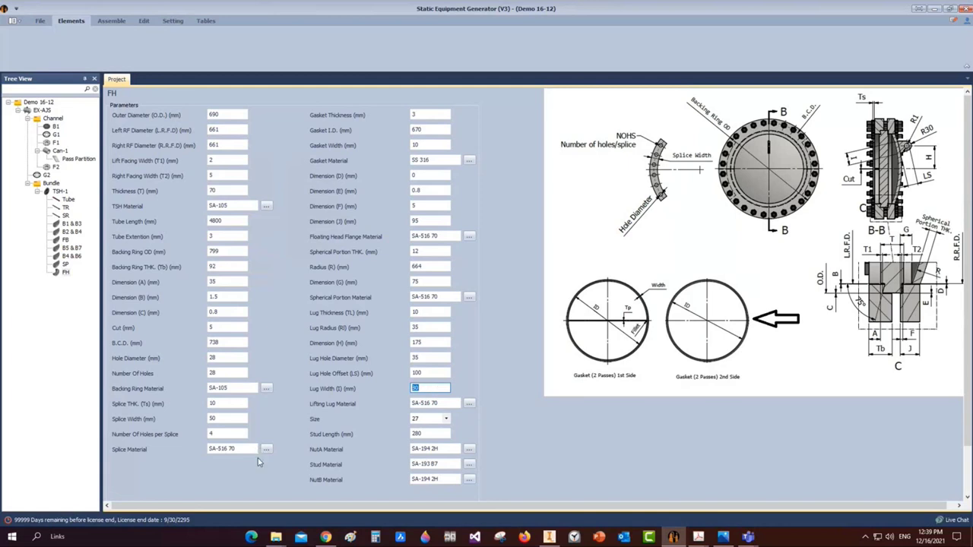
{"action": "scroll", "coordinate": [261, 462], "scroll_direction": "down", "scroll_amount": 1}
{"action": "left_click", "coordinate": [143, 494]}
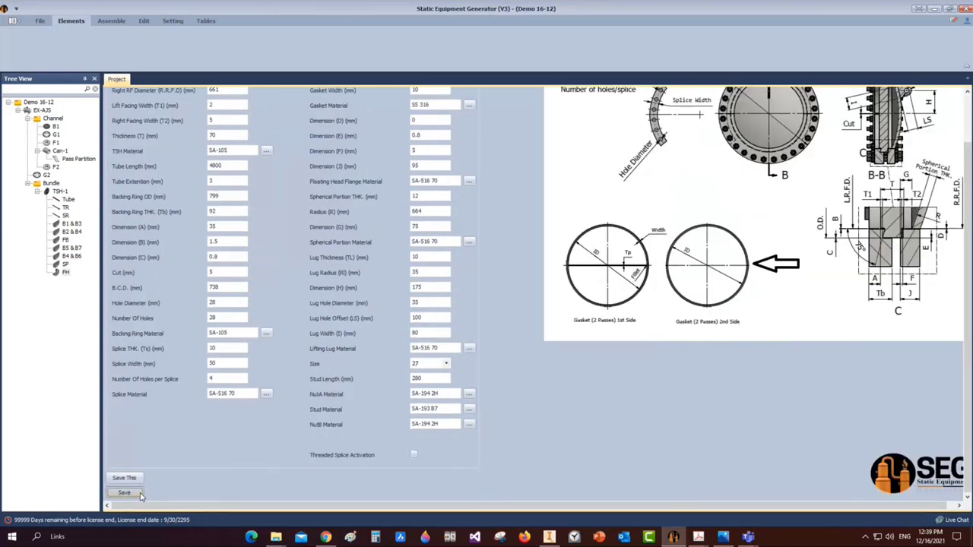
Inspect the rebuilt EX-AJS - FH assembly from the LEFT view in Inventor, then return to the generator
{"action": "left_click", "coordinate": [111, 20]}
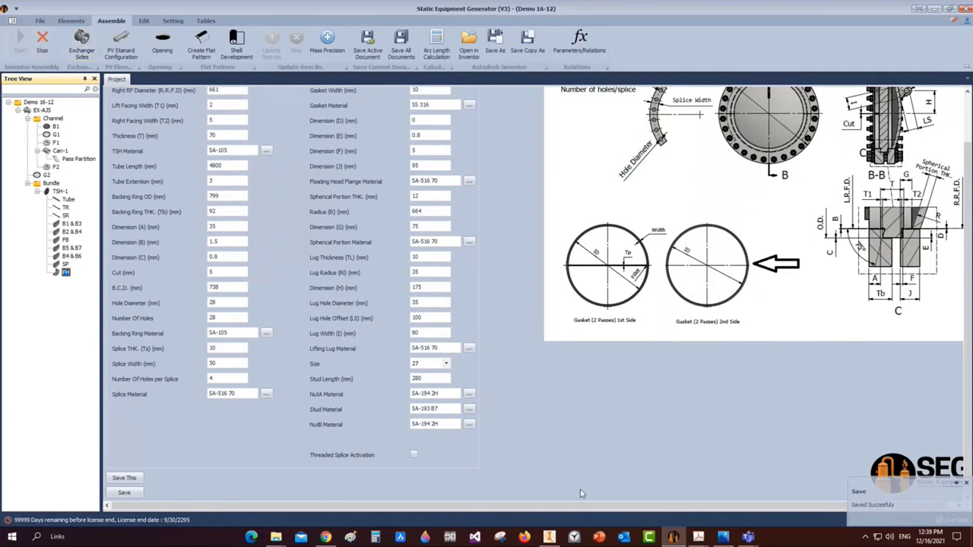
{"action": "right_click", "coordinate": [549, 537]}
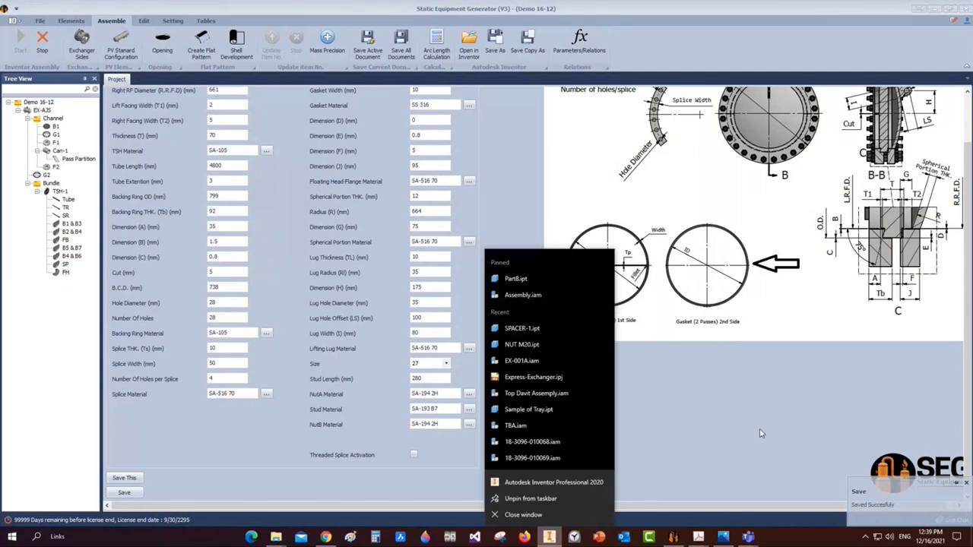
{"action": "left_click", "coordinate": [548, 538]}
{"action": "left_click", "coordinate": [547, 494]}
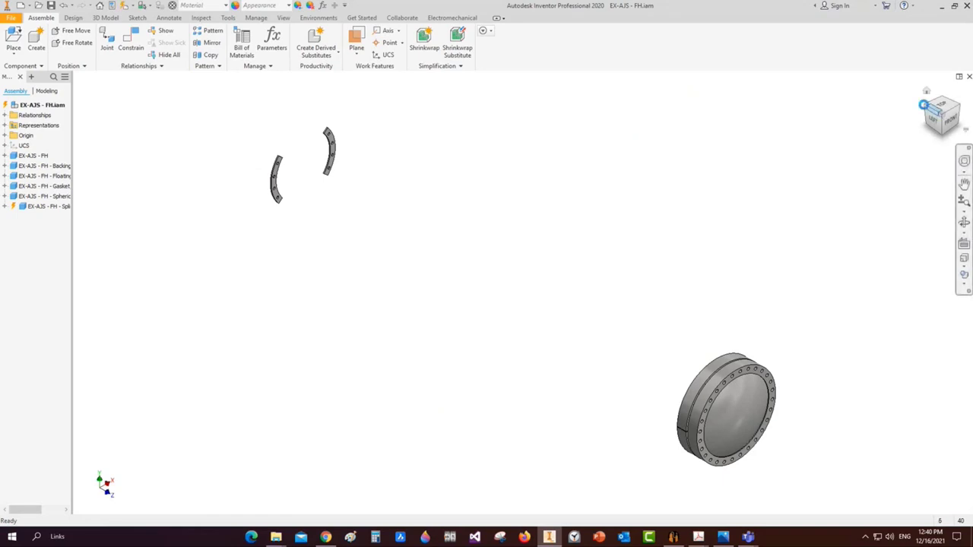
{"action": "left_click", "coordinate": [932, 118]}
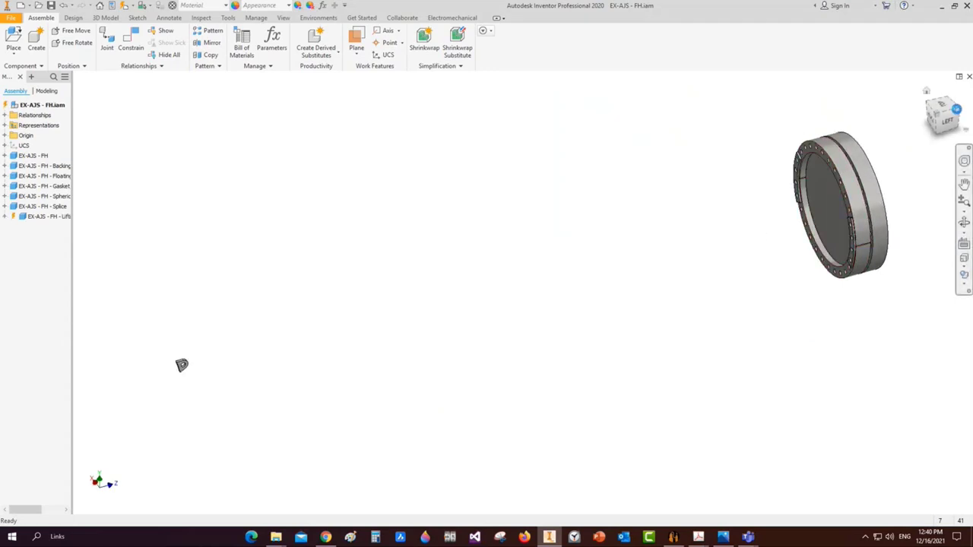
{"action": "left_click", "coordinate": [960, 112]}
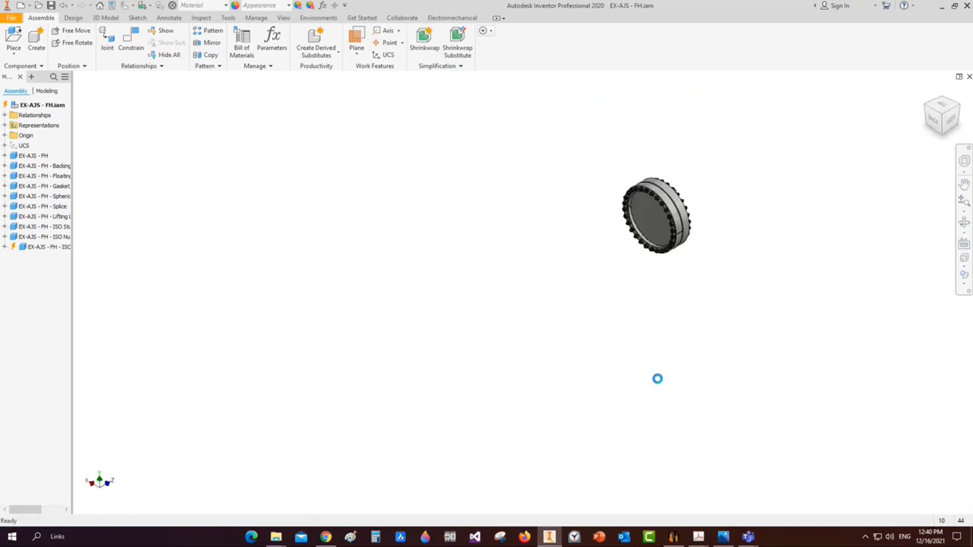
{"action": "left_click", "coordinate": [674, 539]}
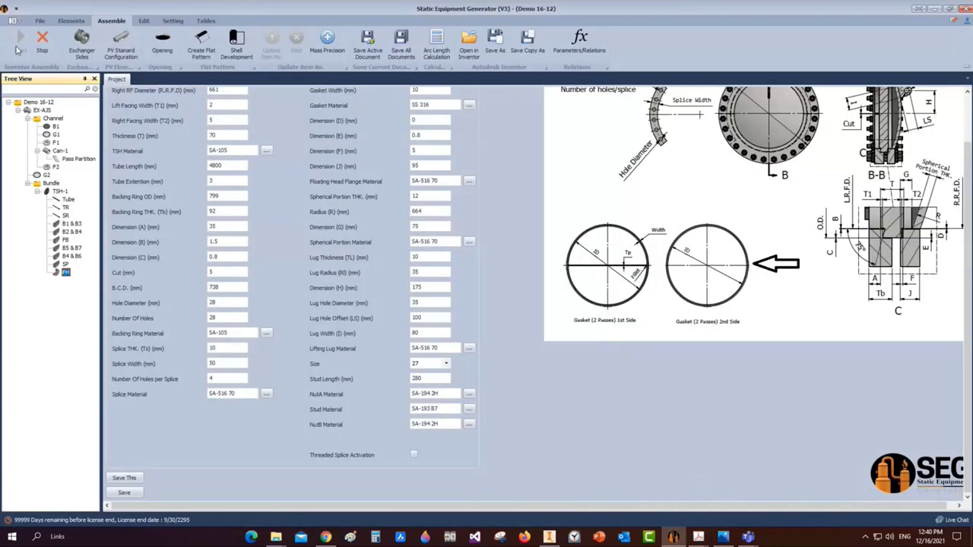
Open the TSH-1 tubesheet parameters and switch over to Inventor
{"action": "left_click", "coordinate": [61, 192]}
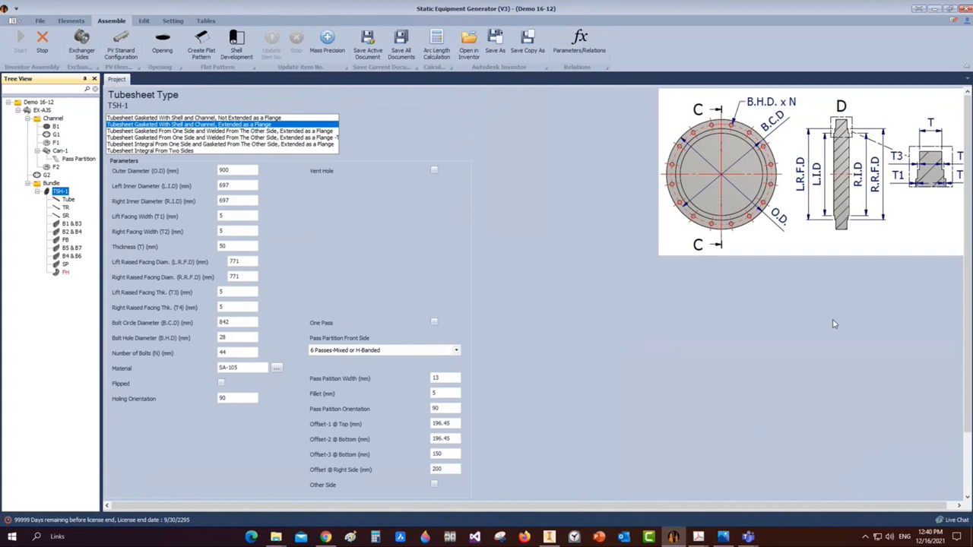
{"action": "scroll", "coordinate": [832, 322], "scroll_direction": "down", "scroll_amount": 2}
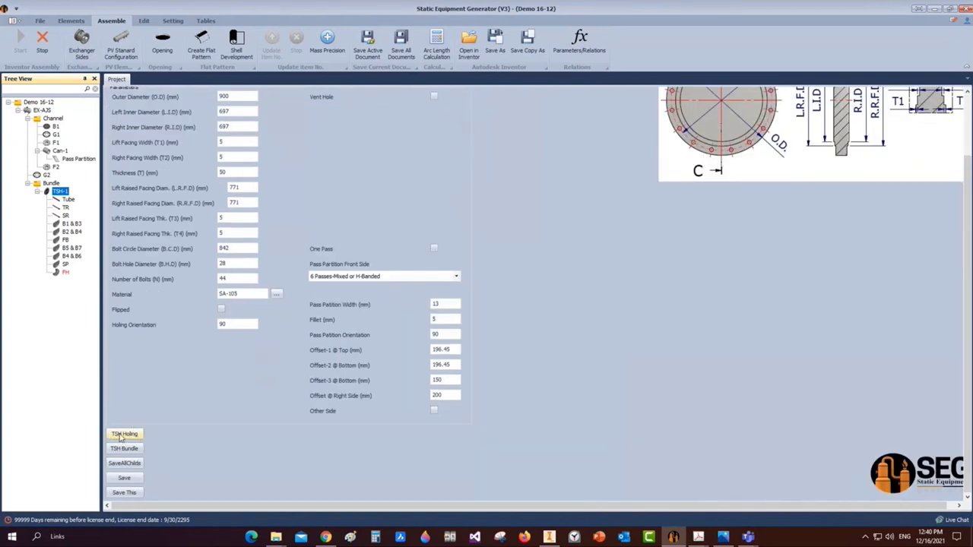
{"action": "mouse_move", "coordinate": [549, 537]}
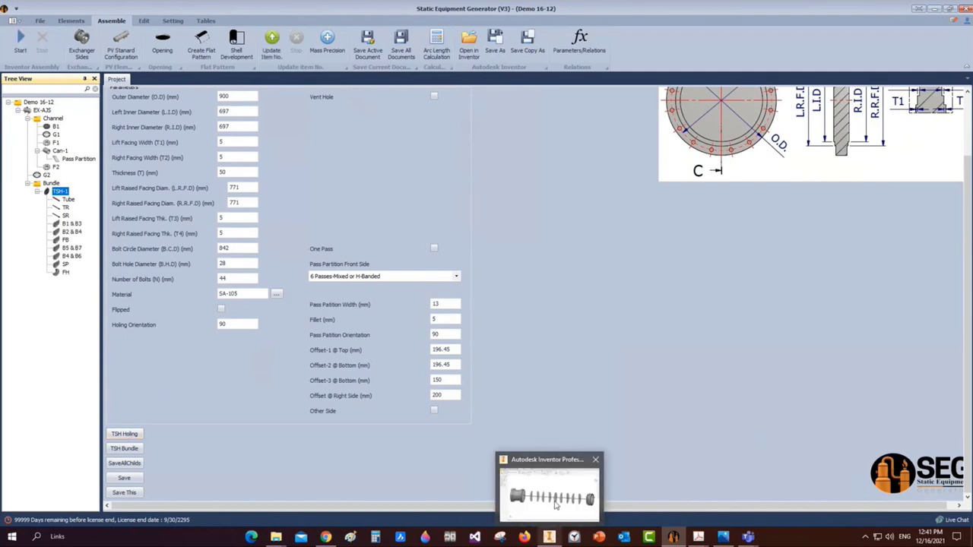
{"action": "left_click", "coordinate": [556, 502]}
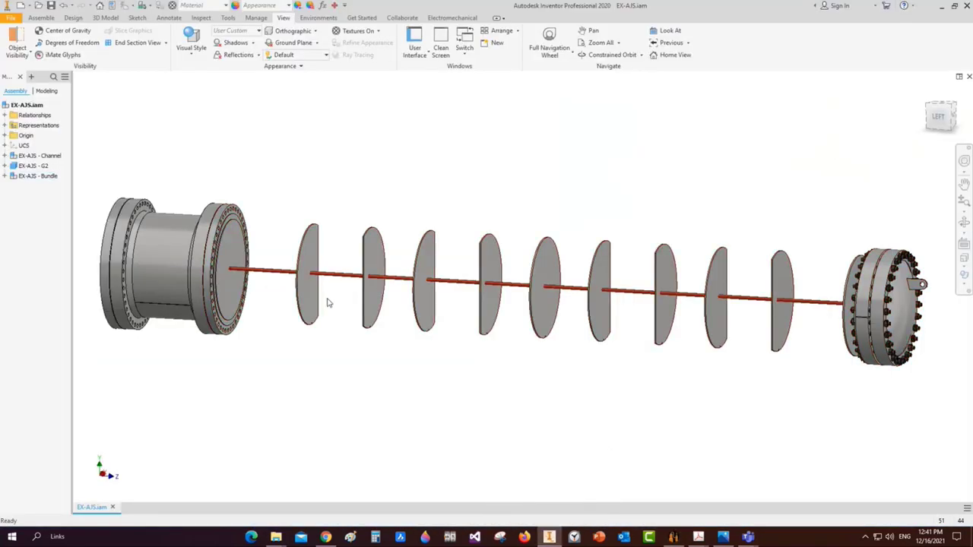
Open and close the EX-AJS Bundle subassembly, then go back to the HTRI holing form
{"action": "right_click", "coordinate": [479, 217]}
{"action": "left_click", "coordinate": [464, 182]}
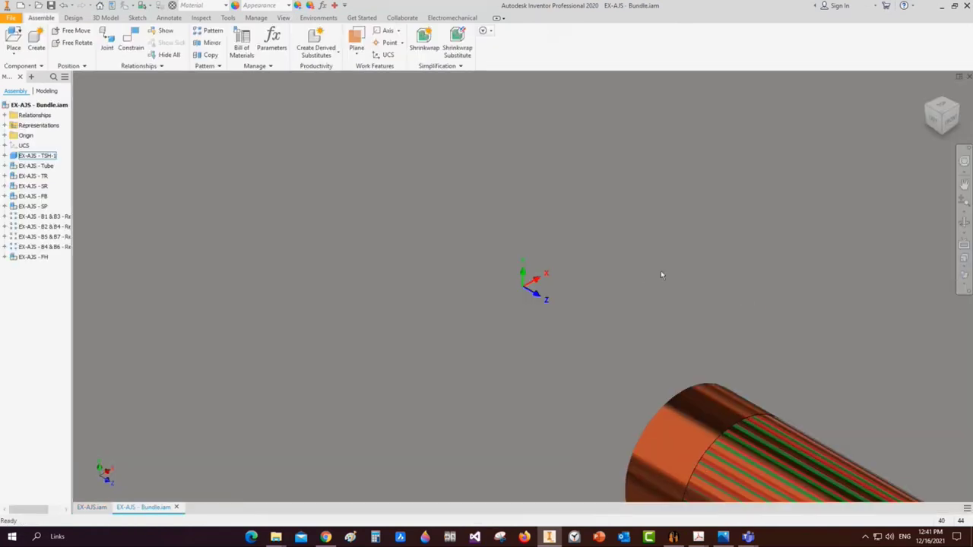
{"action": "scroll", "coordinate": [637, 276], "scroll_direction": "up", "scroll_amount": 3}
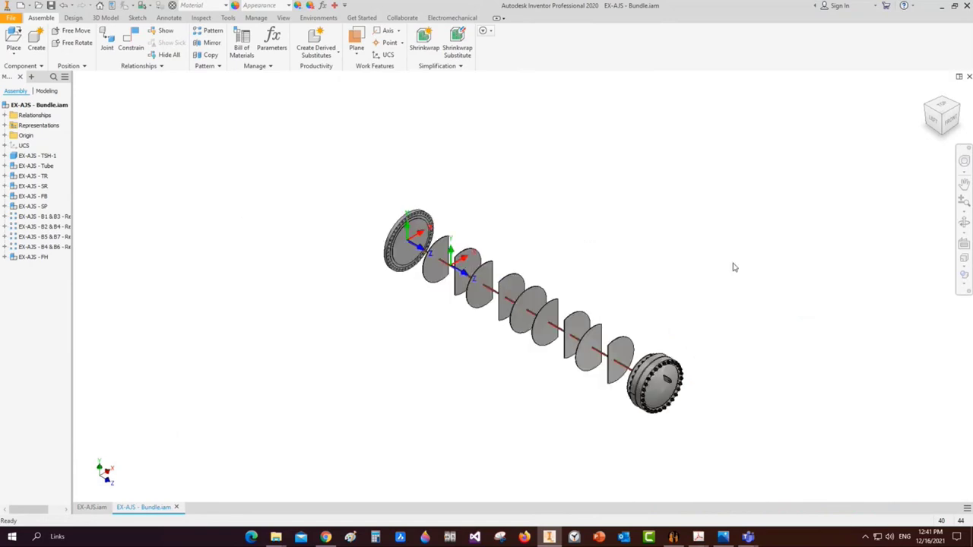
{"action": "key", "text": "ctrl+F4"}
{"action": "mouse_move", "coordinate": [673, 536]}
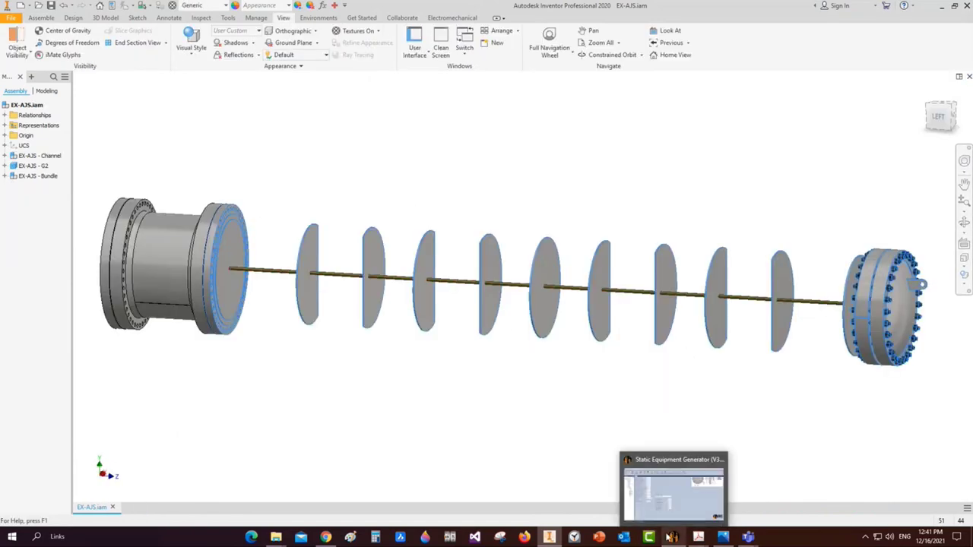
{"action": "left_click", "coordinate": [676, 508]}
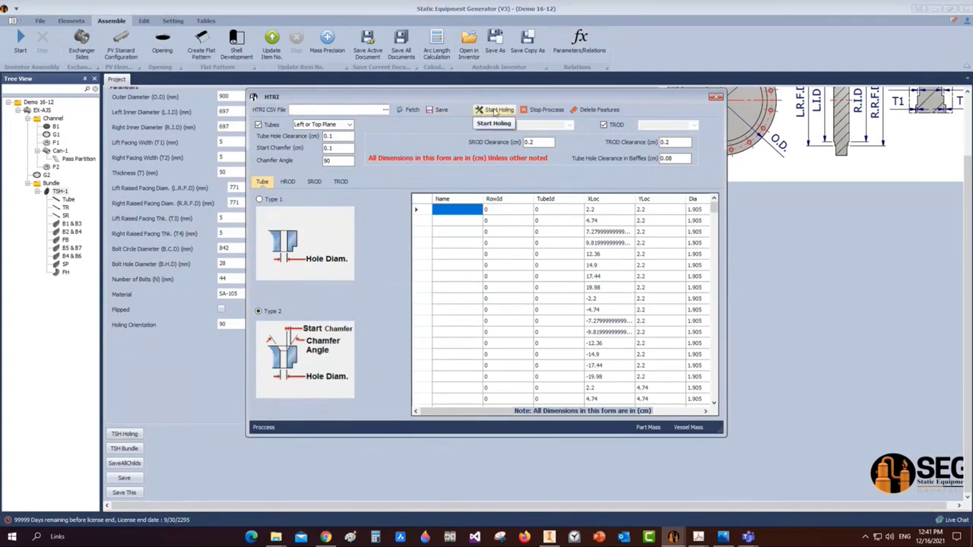
Start holing the tubesheets from the HTRI tube layout and watch the progress in Inventor
{"action": "left_click", "coordinate": [495, 111]}
{"action": "mouse_move", "coordinate": [549, 536]}
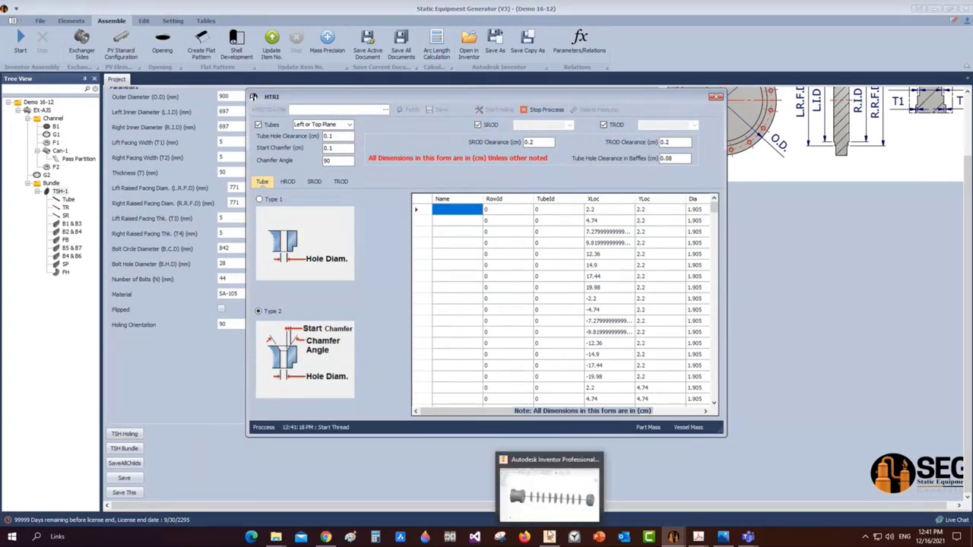
{"action": "left_click", "coordinate": [550, 486]}
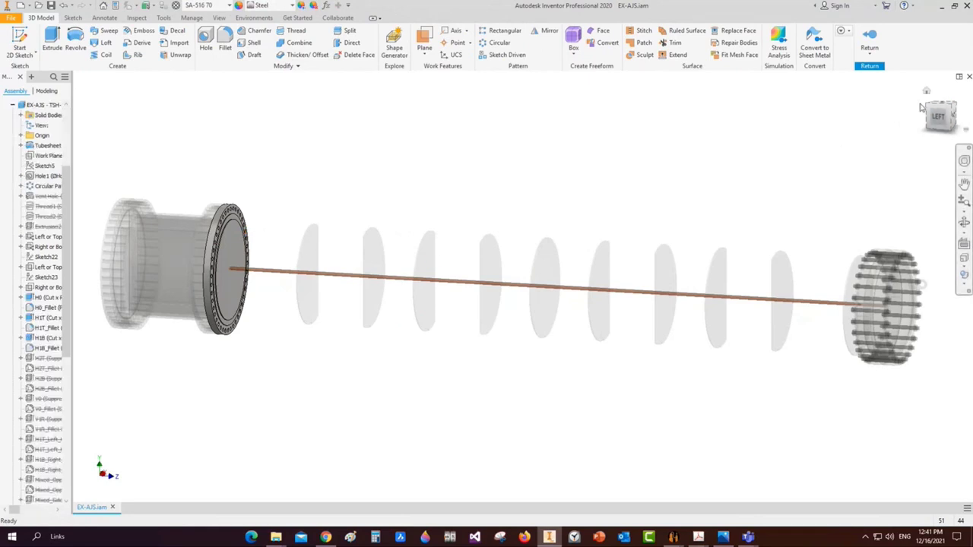
Center the holed tubesheet from the home view and save the EX-AJS assembly
{"action": "key", "text": "F6"}
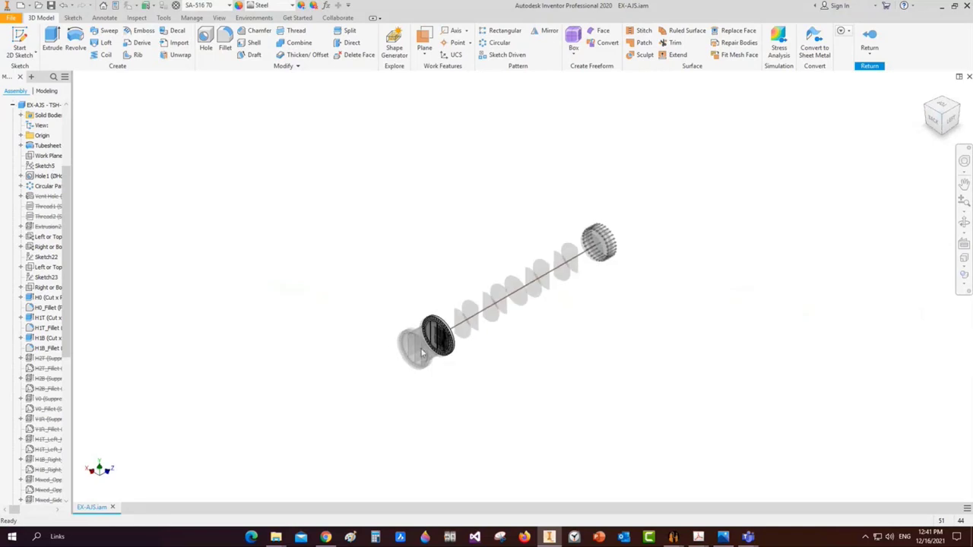
{"action": "scroll", "coordinate": [444, 336], "scroll_direction": "up", "scroll_amount": 5}
{"action": "scroll", "coordinate": [426, 257], "scroll_direction": "up", "scroll_amount": 5}
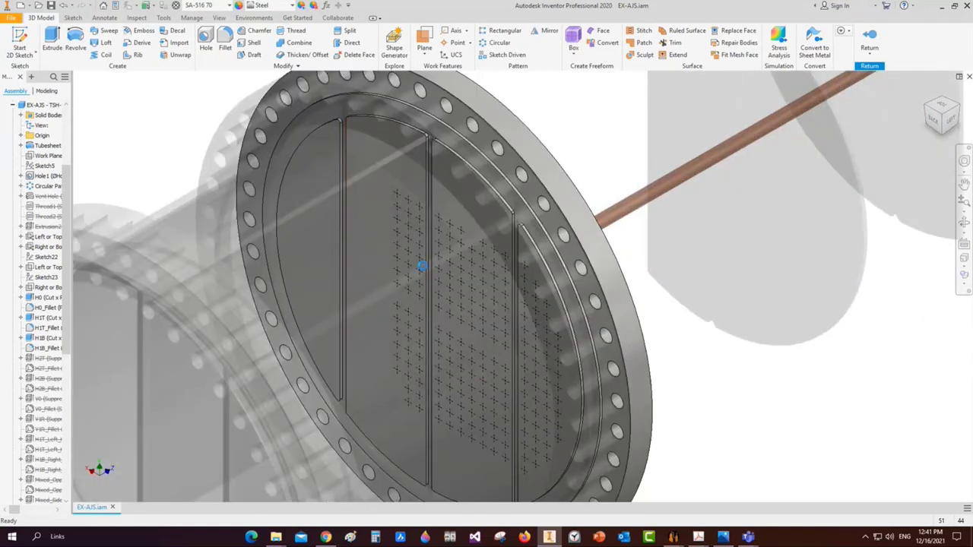
{"action": "middle_click_drag", "start_coordinate": [423, 266], "coordinate": [473, 260]}
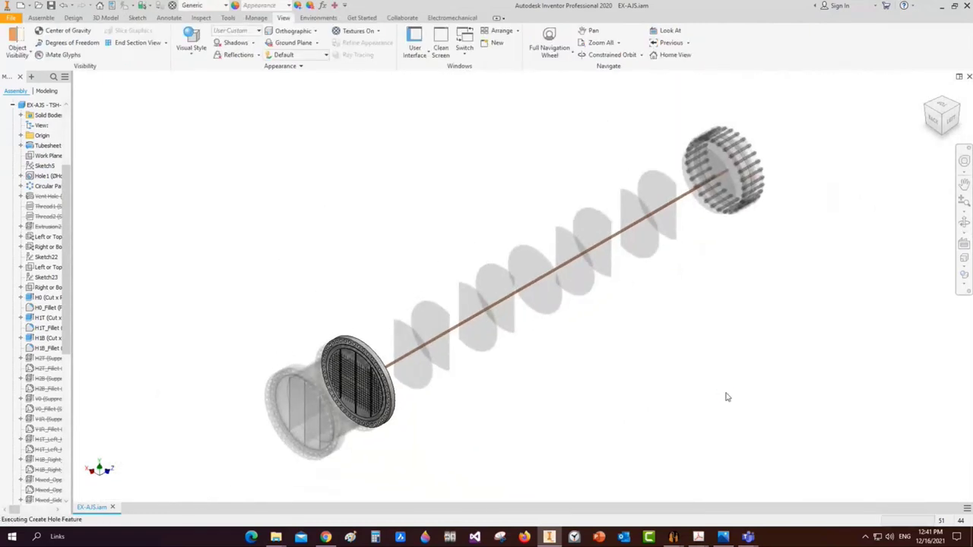
{"action": "key", "text": "ctrl+s"}
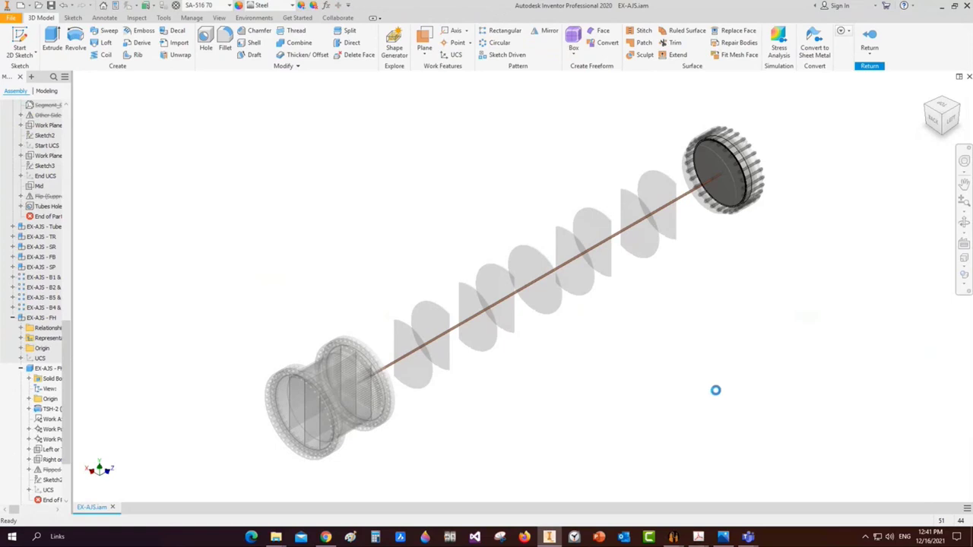
Turn the model to check the far tubesheet TSH-2's tube holes and save again
{"action": "scroll", "coordinate": [393, 378], "scroll_direction": "down", "scroll_amount": 8}
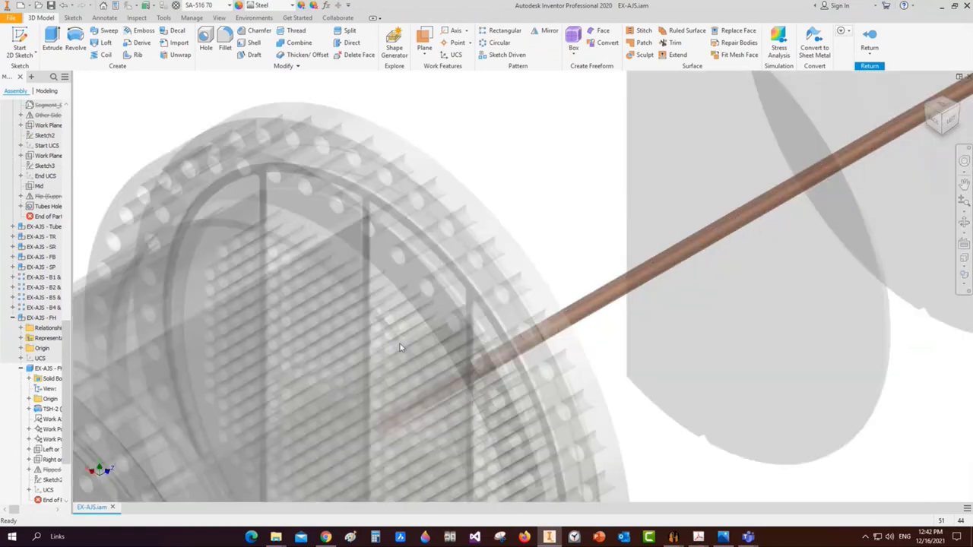
{"action": "scroll", "coordinate": [397, 333], "scroll_direction": "up", "scroll_amount": 10}
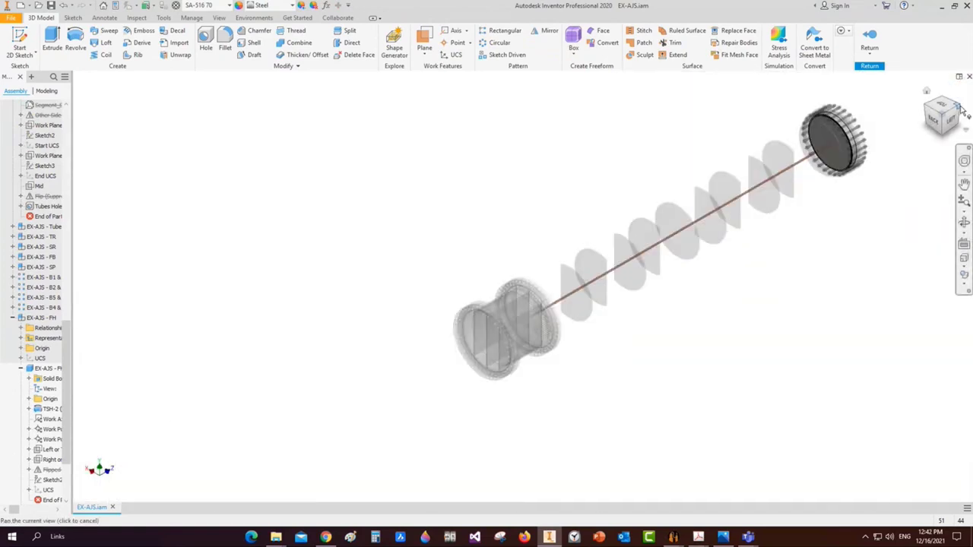
{"action": "left_click", "coordinate": [962, 109]}
{"action": "scroll", "coordinate": [660, 370], "scroll_direction": "down", "scroll_amount": 5}
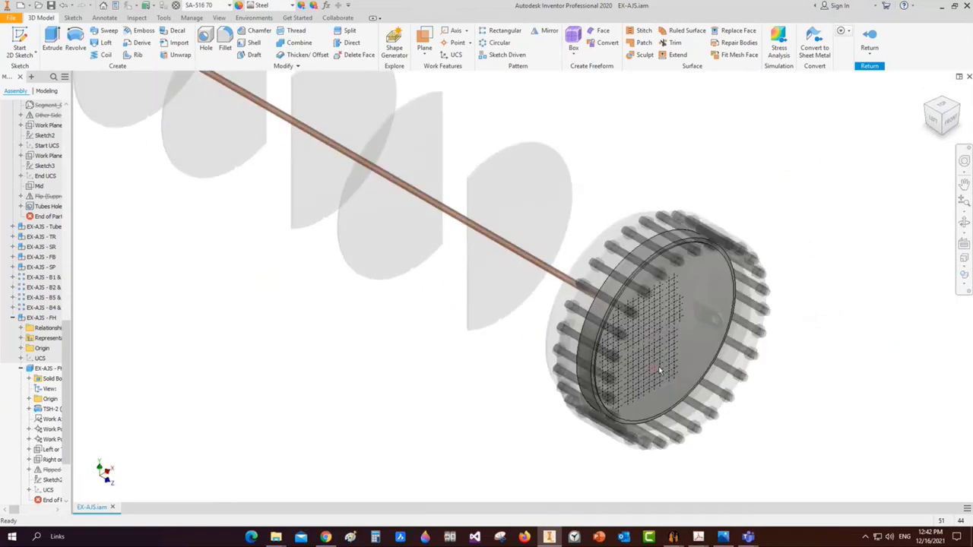
{"action": "scroll", "coordinate": [658, 365], "scroll_direction": "down", "scroll_amount": 3}
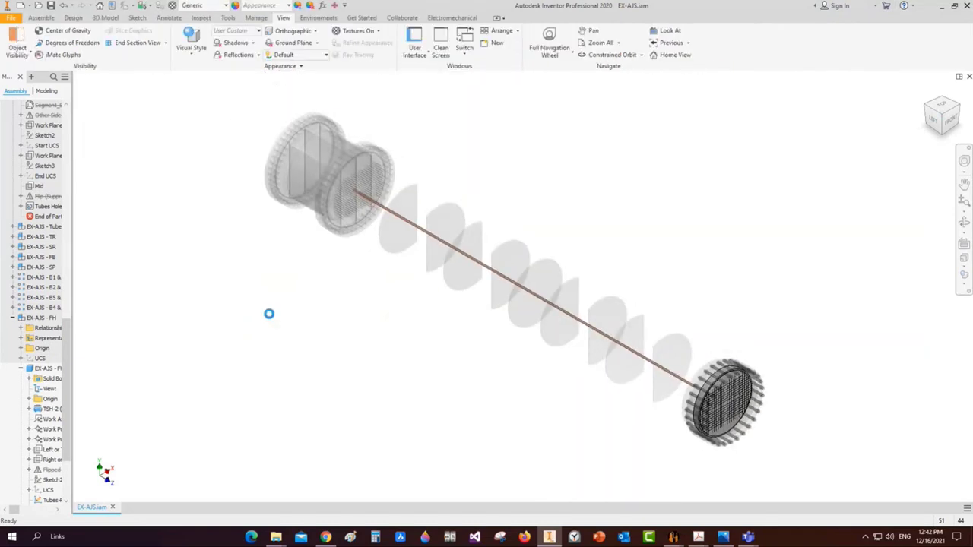
{"action": "key", "text": "ctrl+s"}
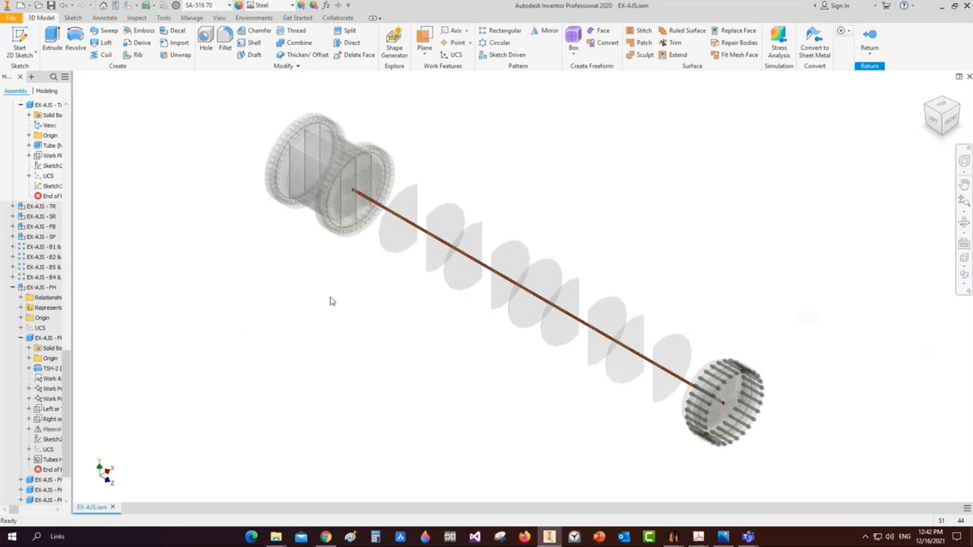
Zoom in and out on the bundle while tubes fill the tubesheet holes
{"action": "scroll", "coordinate": [420, 227], "scroll_direction": "up", "scroll_amount": 2}
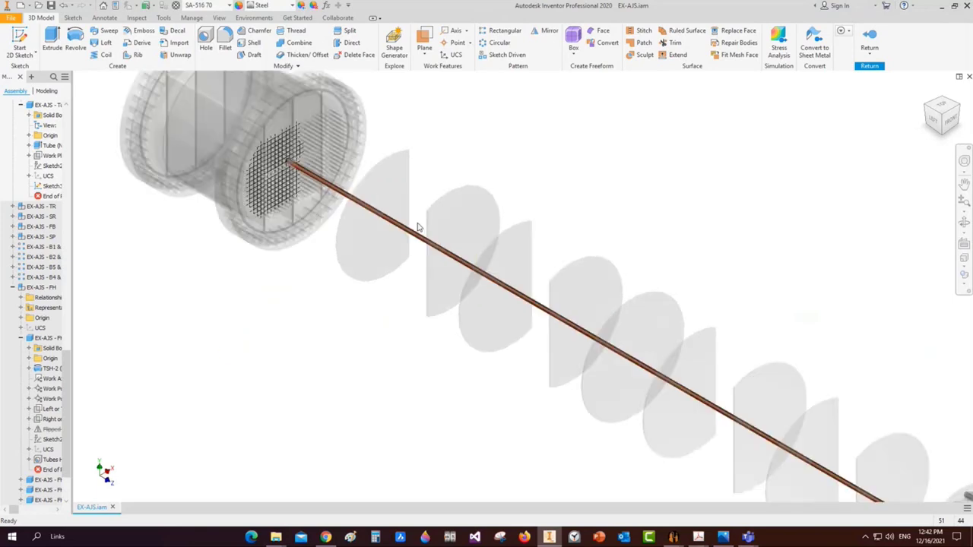
{"action": "scroll", "coordinate": [335, 144], "scroll_direction": "up", "scroll_amount": 3}
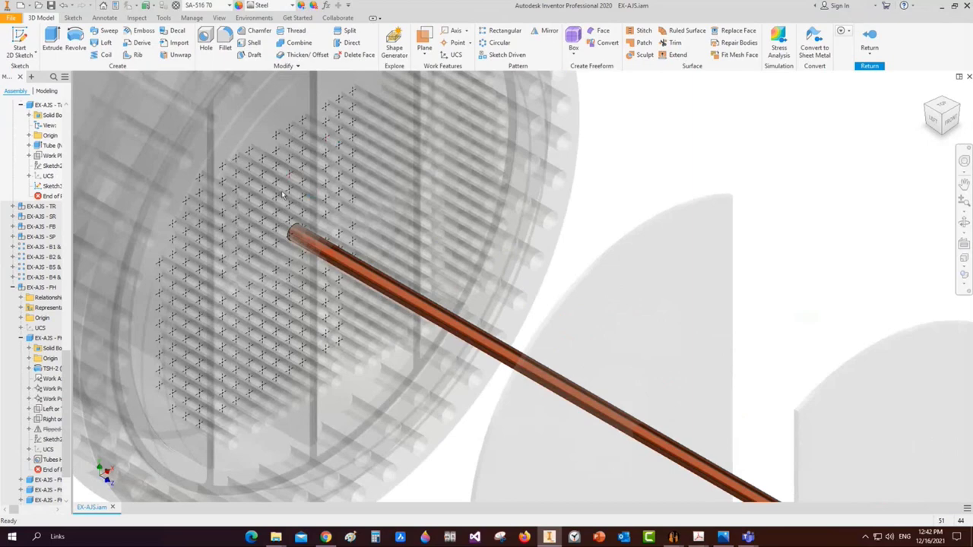
{"action": "scroll", "coordinate": [290, 177], "scroll_direction": "down", "scroll_amount": 3}
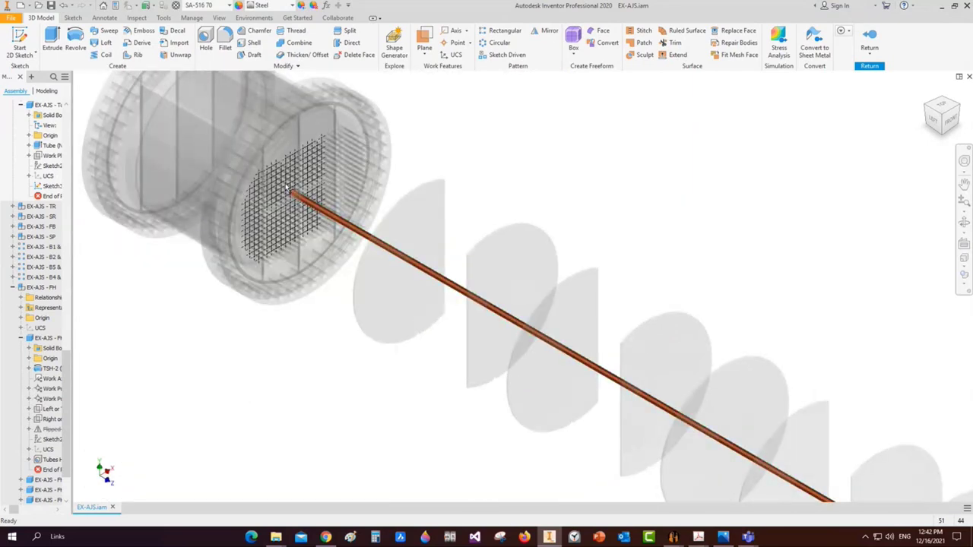
{"action": "scroll", "coordinate": [514, 196], "scroll_direction": "down", "scroll_amount": 2}
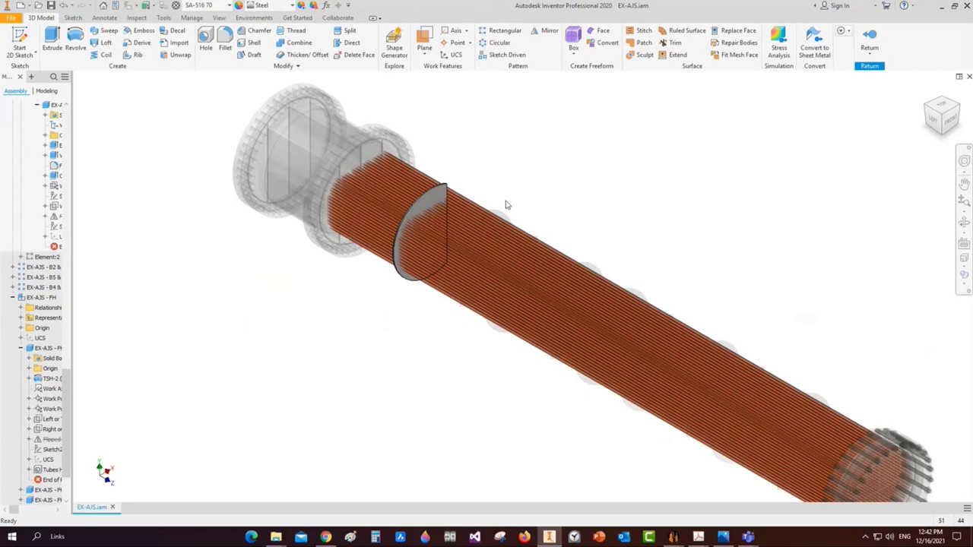
Save the EX-AJS assembly repeatedly while bundle parts are edited in place and finished
{"action": "scroll", "coordinate": [423, 201], "scroll_direction": "up", "scroll_amount": 6}
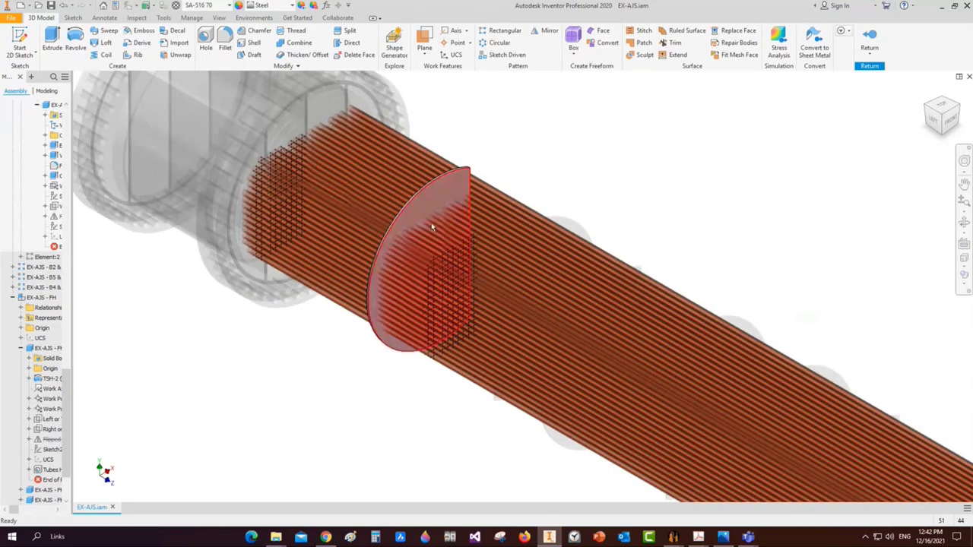
{"action": "scroll", "coordinate": [451, 233], "scroll_direction": "down", "scroll_amount": 8}
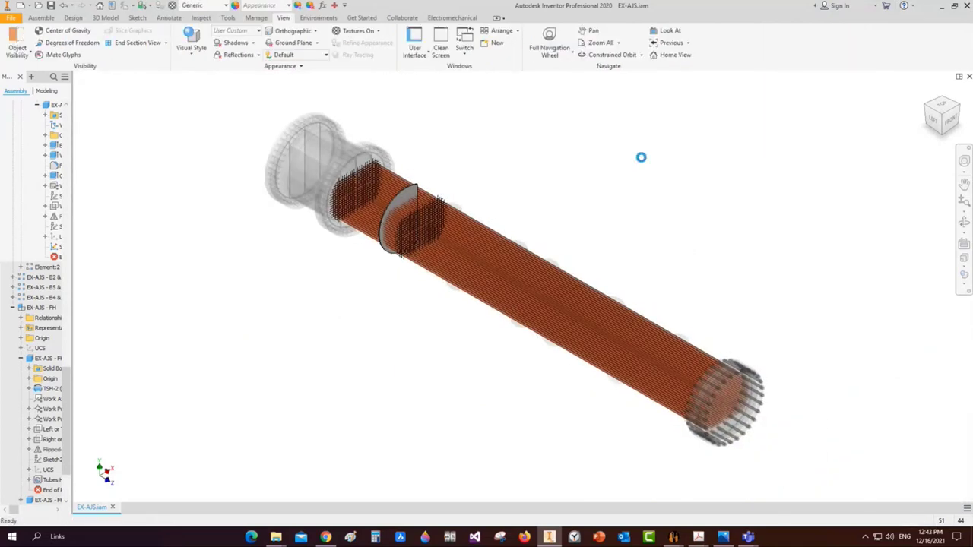
{"action": "key", "text": "ctrl+s"}
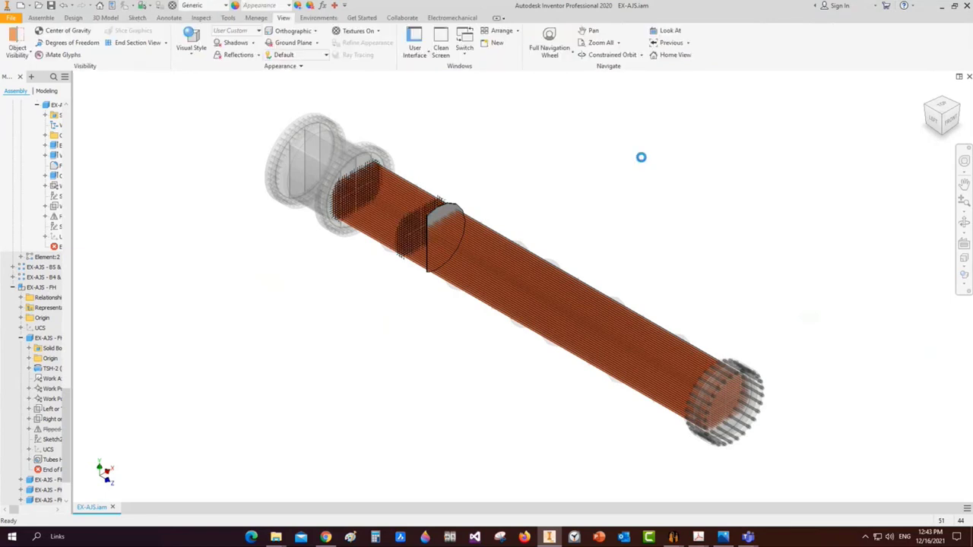
{"action": "key", "text": "ctrl+s"}
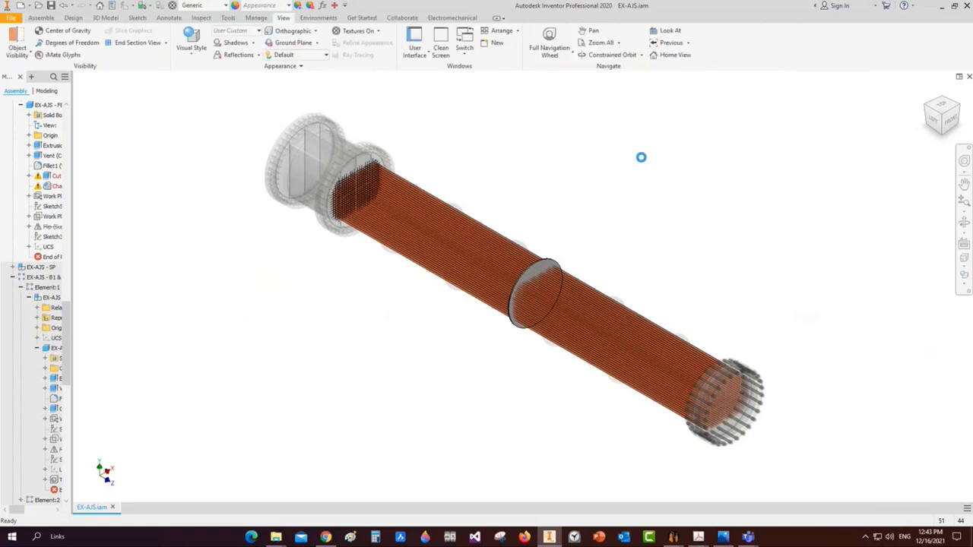
{"action": "key", "text": "ctrl+s"}
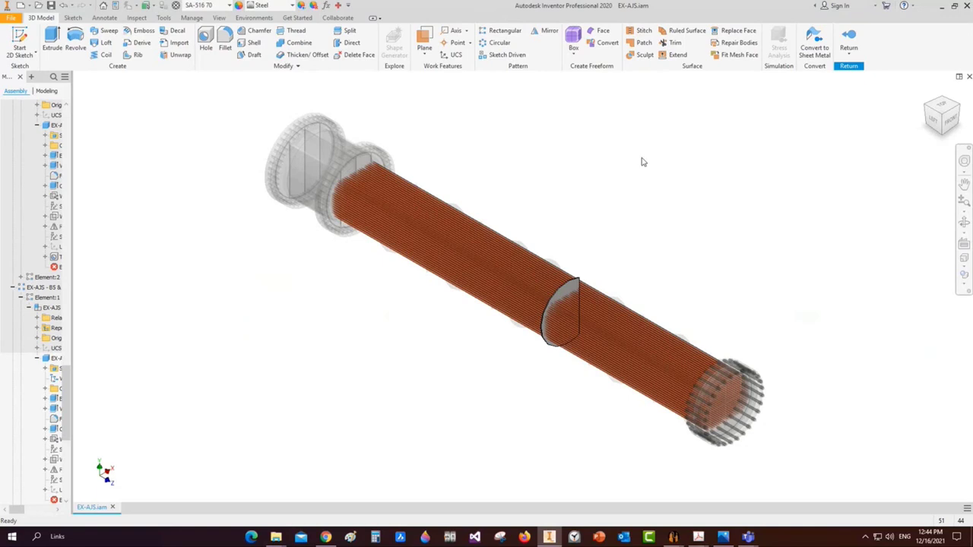
{"action": "double_click", "coordinate": [641, 160]}
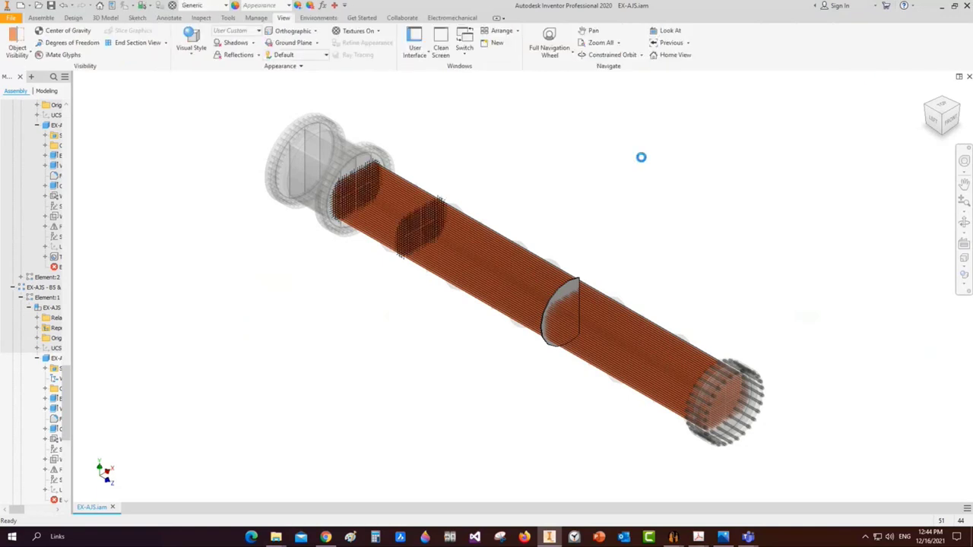
{"action": "key", "text": "ctrl+s"}
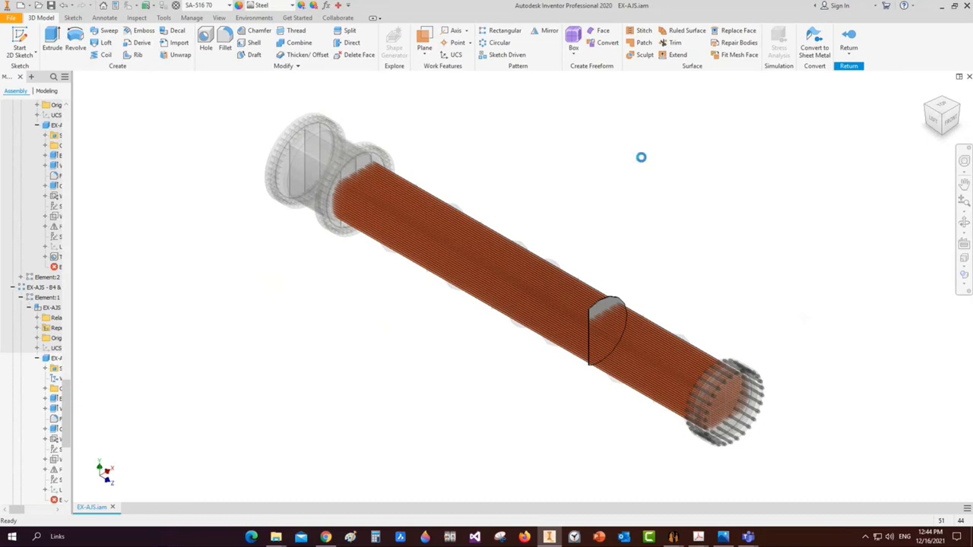
{"action": "key", "text": "ctrl+s"}
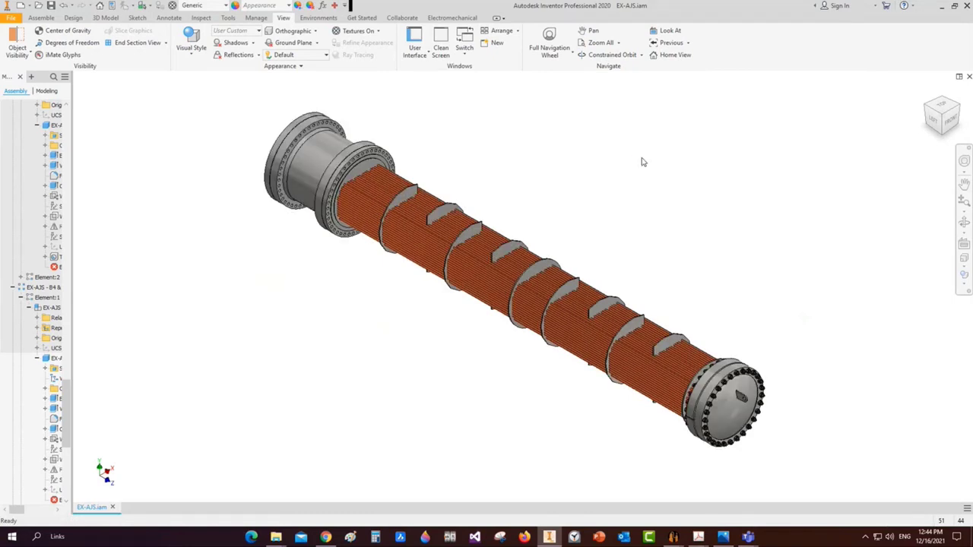
{"action": "key", "text": "ctrl+z"}
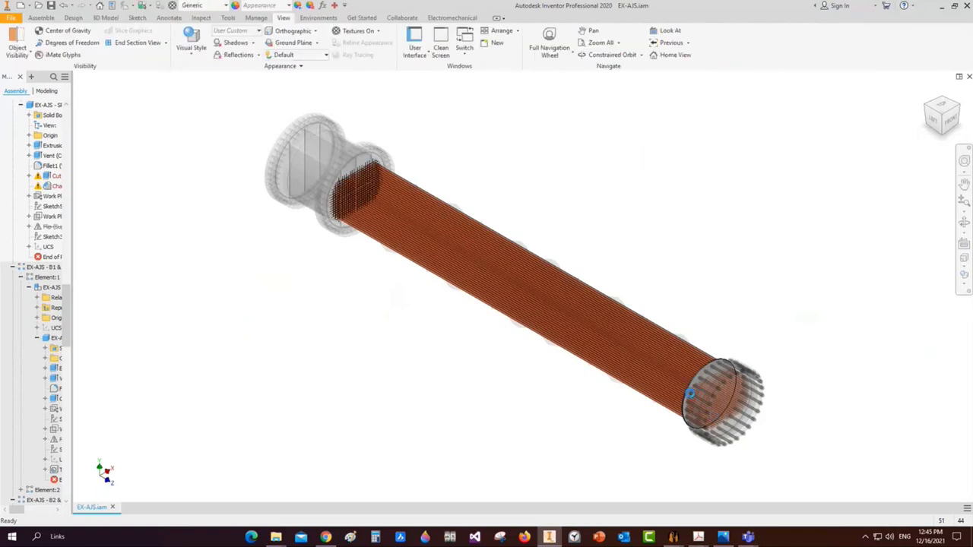
{"action": "key", "text": "ctrl+s"}
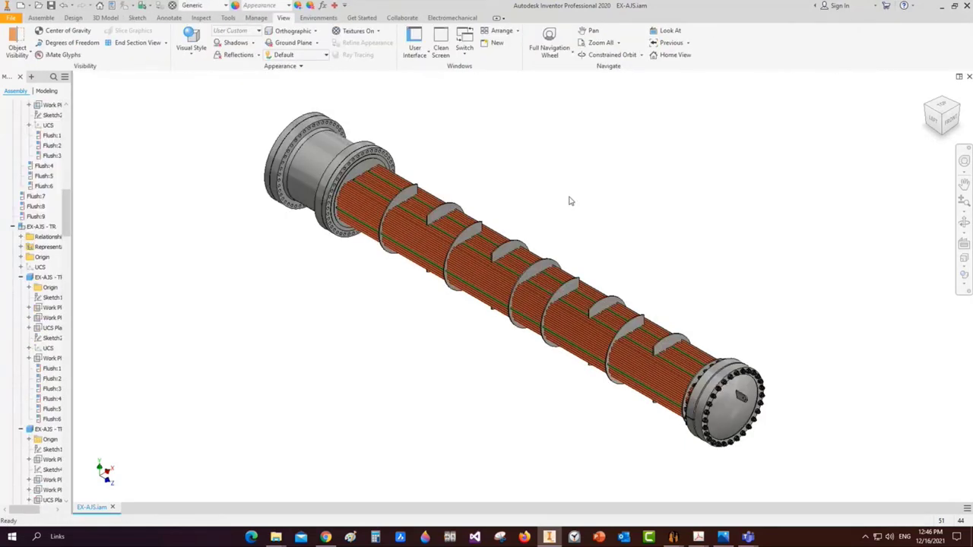
Orbit the completed tube bundle to a side view for review
{"action": "scroll", "coordinate": [536, 247], "scroll_direction": "up", "scroll_amount": 5}
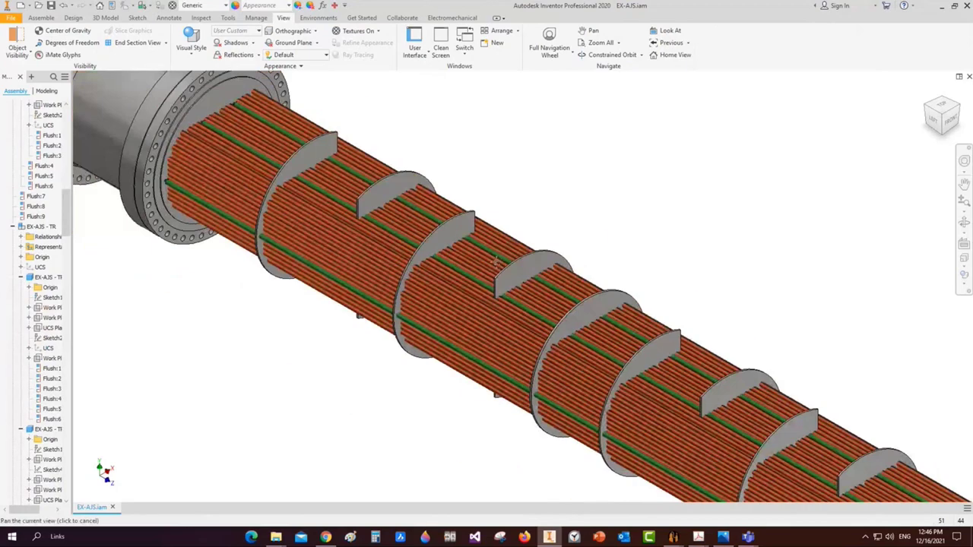
{"action": "key", "text": "F4"}
{"action": "left_click_drag", "start_coordinate": [560, 310], "coordinate": [554, 282]}
{"action": "key", "text": "shift+F4"}
{"action": "scroll", "coordinate": [542, 318], "scroll_direction": "up", "scroll_amount": 3}
{"action": "right_click", "coordinate": [554, 282]}
{"action": "left_click", "coordinate": [590, 285]}
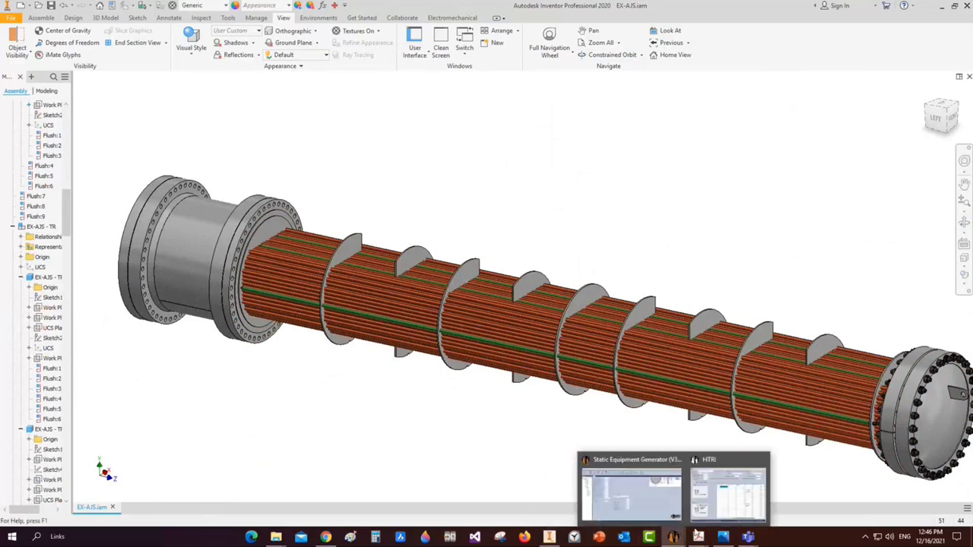
Review the gasket position beside B.L on the Acid Gas Trim Condenser GA drawing, then return to the generator
{"action": "mouse_move", "coordinate": [698, 536]}
{"action": "left_click", "coordinate": [781, 490]}
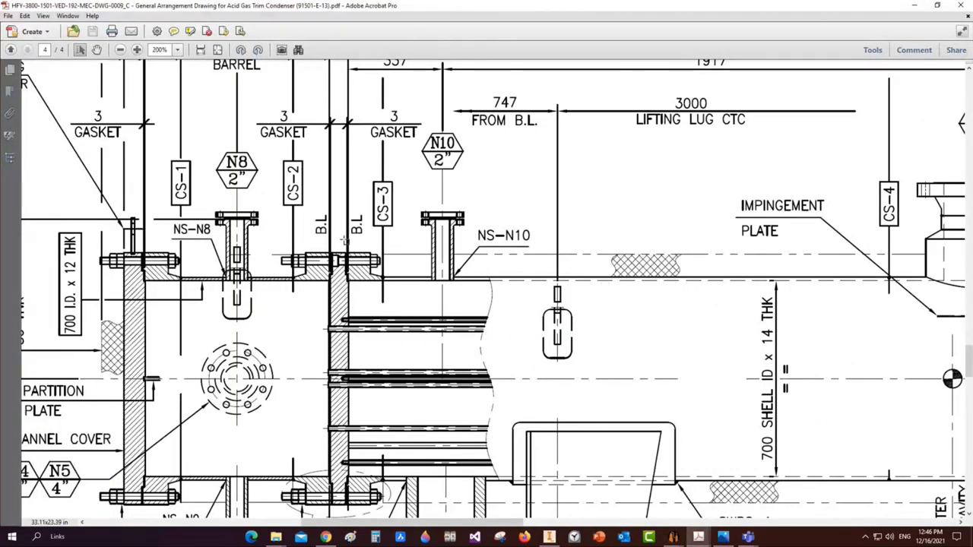
{"action": "left_click_drag", "start_coordinate": [345, 242], "coordinate": [354, 282]}
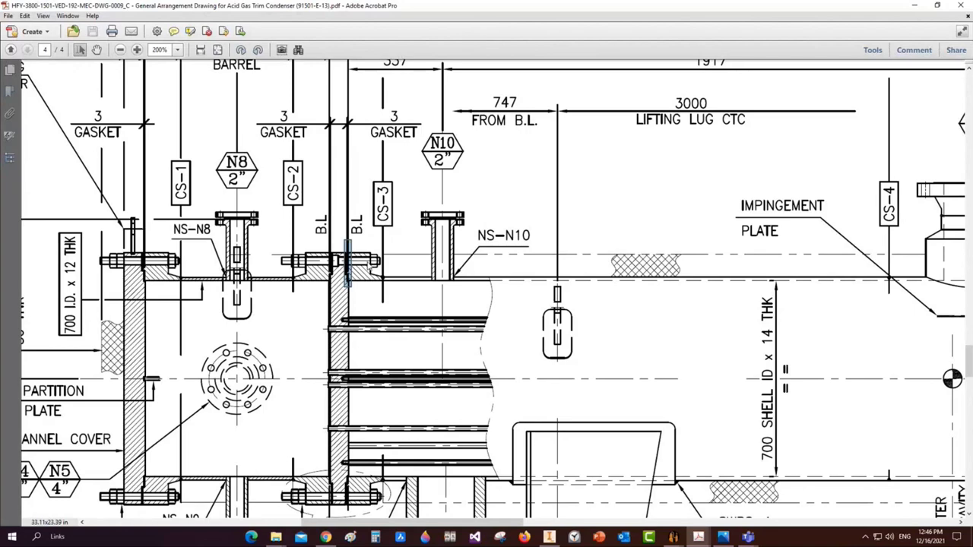
{"action": "scroll", "coordinate": [370, 267], "scroll_direction": "down", "scroll_amount": 4, "text": "ctrl"}
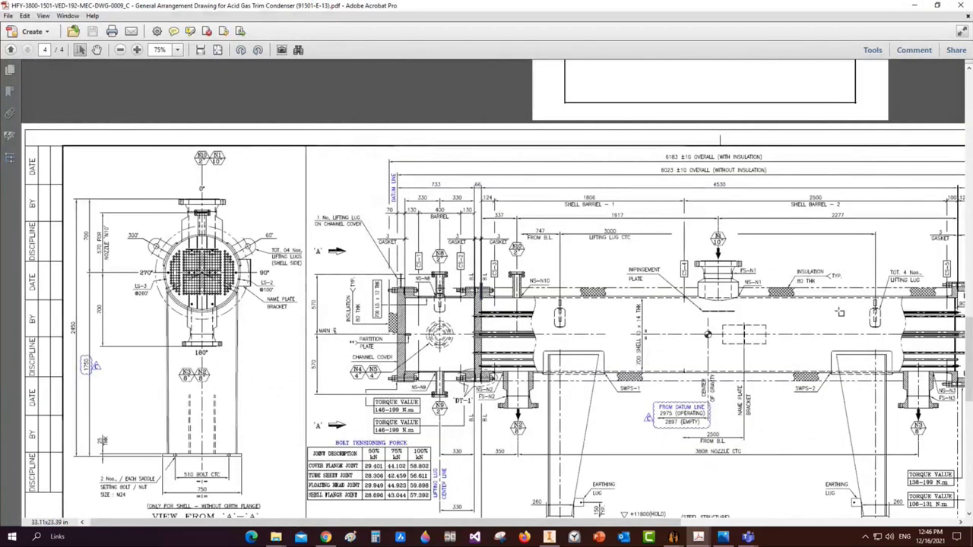
{"action": "scroll", "coordinate": [839, 311], "scroll_direction": "right", "scroll_amount": 10}
{"action": "scroll", "coordinate": [600, 334], "scroll_direction": "left", "scroll_amount": 10}
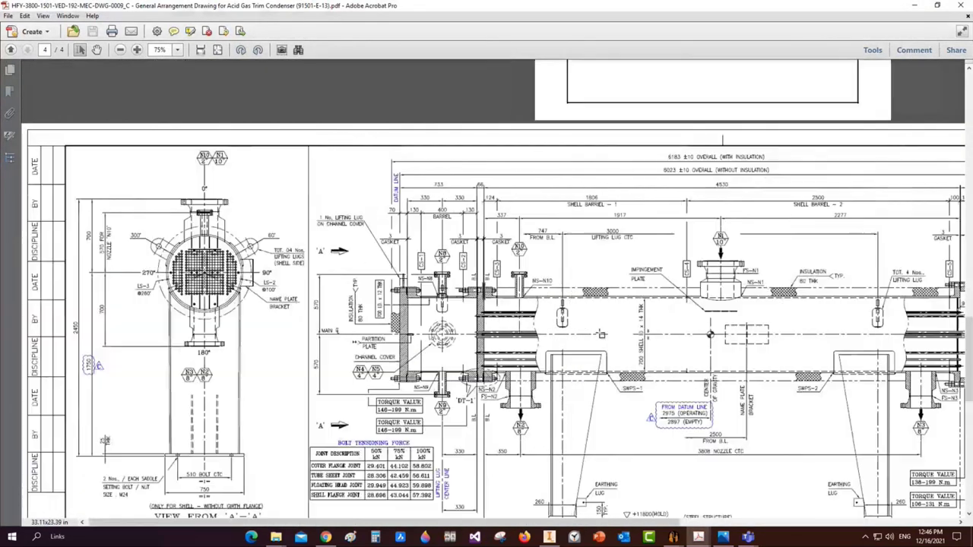
{"action": "mouse_move", "coordinate": [674, 537]}
{"action": "left_click", "coordinate": [635, 494]}
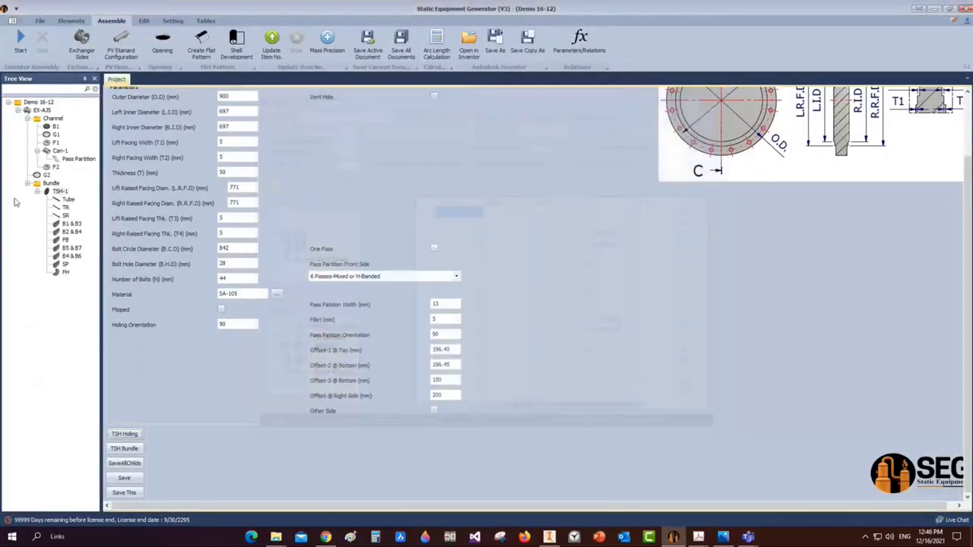
Create a new gasket part named G3 under EX-AJS
{"action": "left_click", "coordinate": [42, 111]}
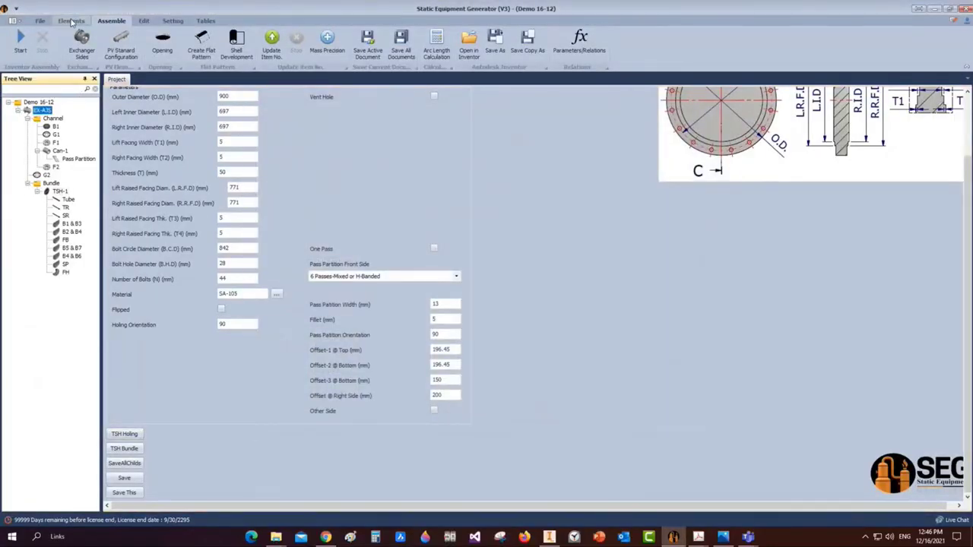
{"action": "left_click", "coordinate": [70, 21]}
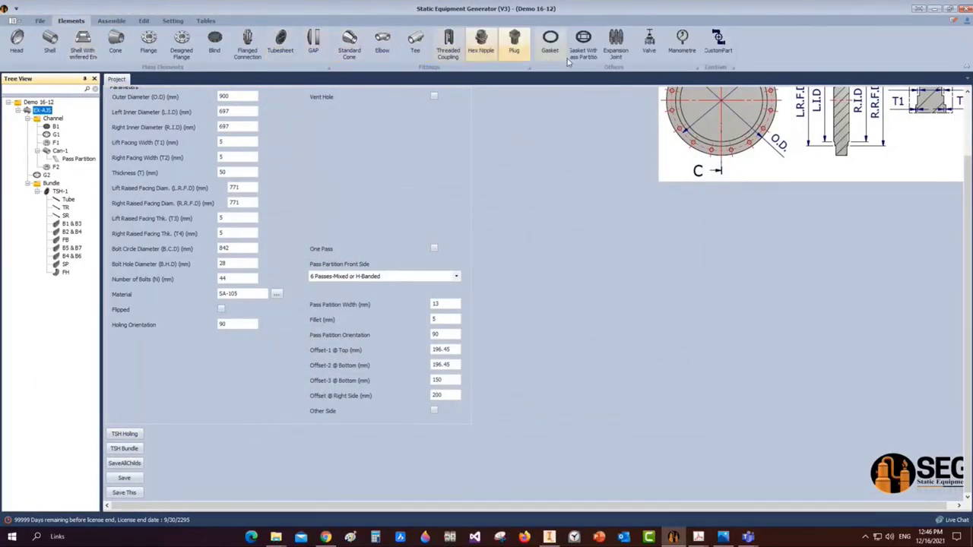
{"action": "left_click", "coordinate": [583, 42]}
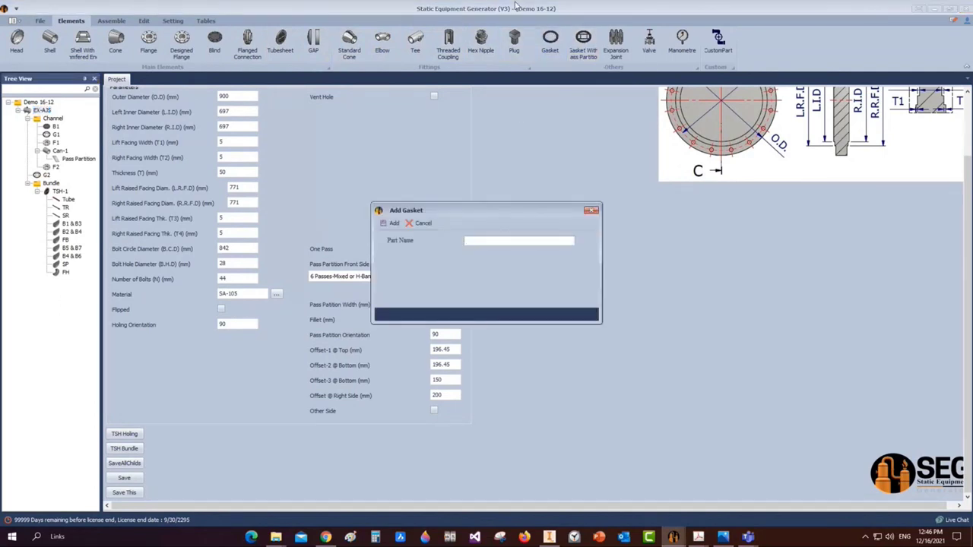
{"action": "type", "text": "G3"}
{"action": "left_click", "coordinate": [391, 223]}
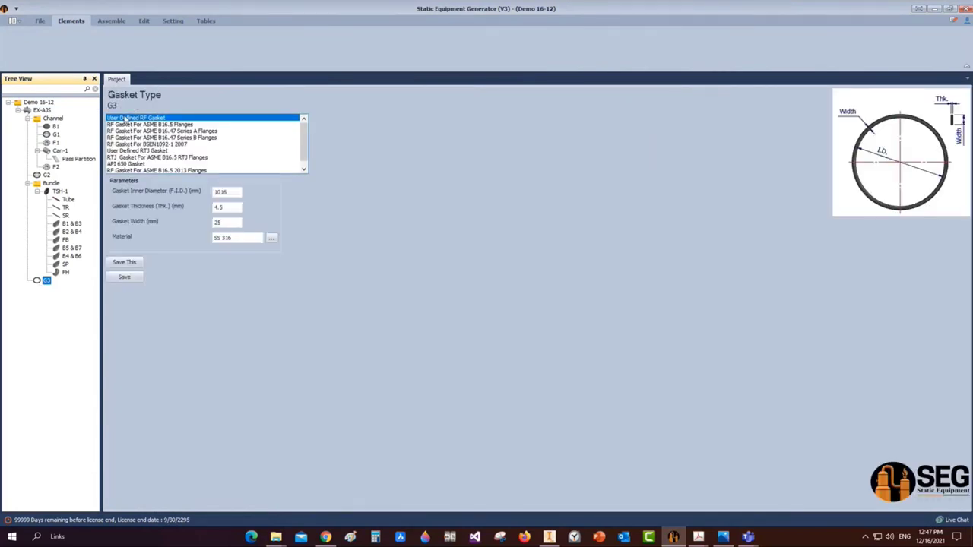
Give G3 inner diameter 745, thickness 3 and width 13, and save
{"action": "double_click", "coordinate": [220, 192]}
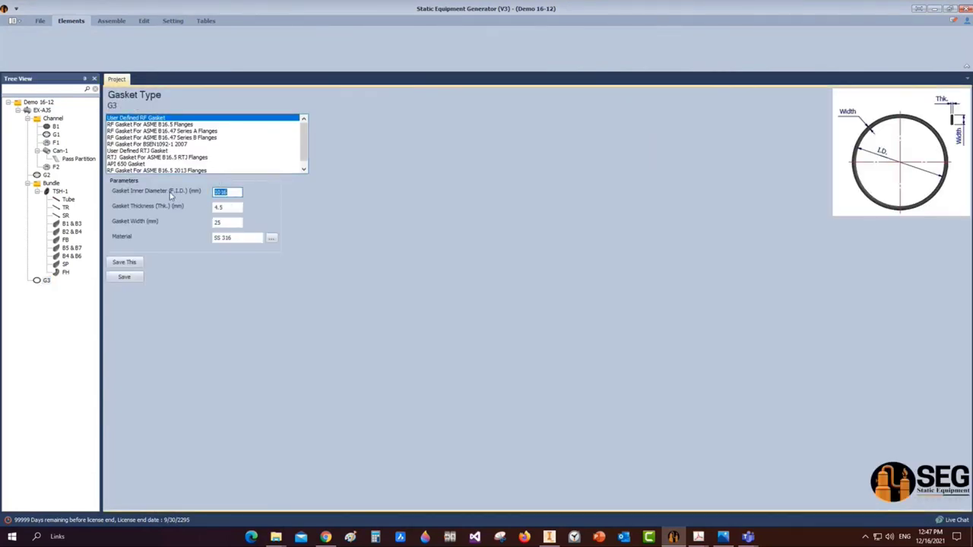
{"action": "type", "text": "745"}
{"action": "key", "text": "Tab"}
{"action": "type", "text": "3"}
{"action": "key", "text": "Tab"}
{"action": "type", "text": "13"}
{"action": "left_click", "coordinate": [123, 277]}
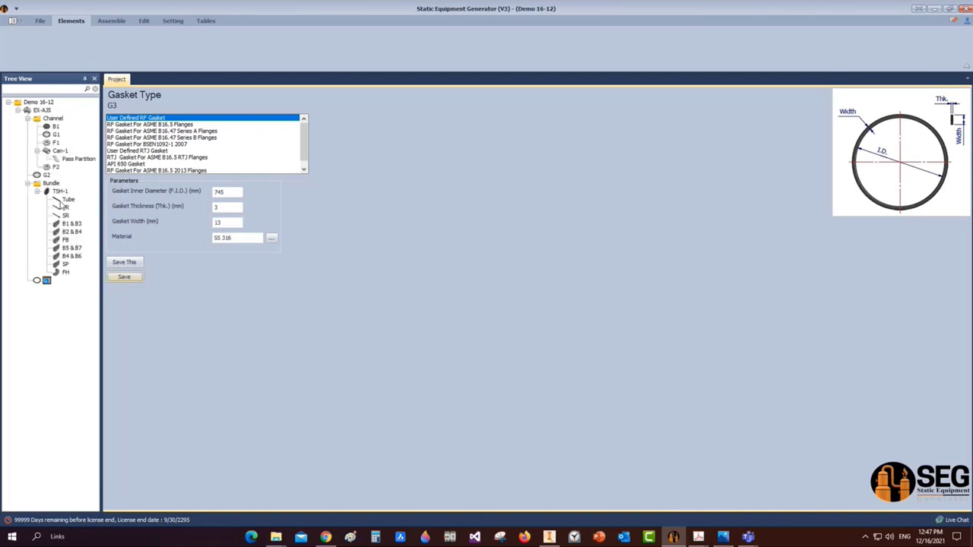
{"action": "left_click", "coordinate": [42, 110]}
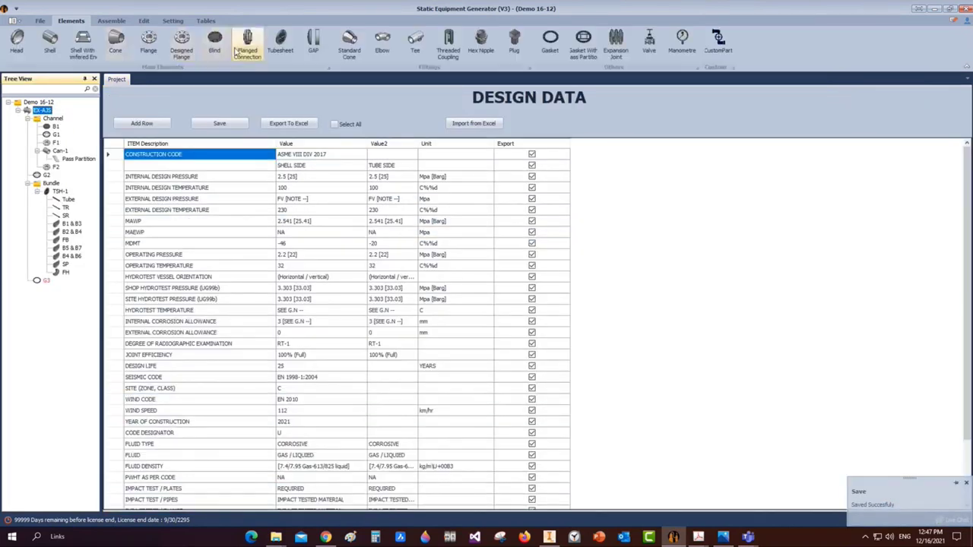
Add a designed flange named F3 based on an existing part
{"action": "left_click", "coordinate": [183, 40]}
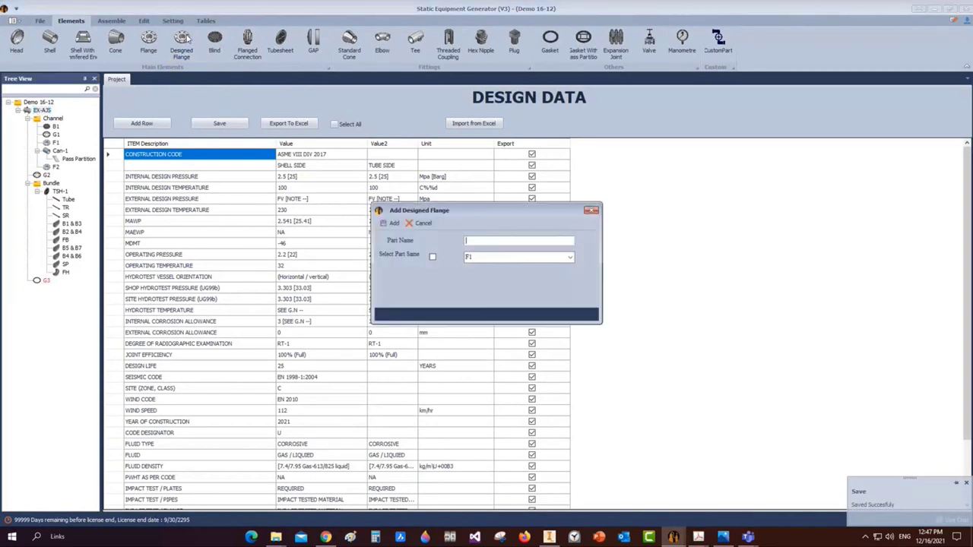
{"action": "type", "text": "F3"}
{"action": "left_click", "coordinate": [432, 256]}
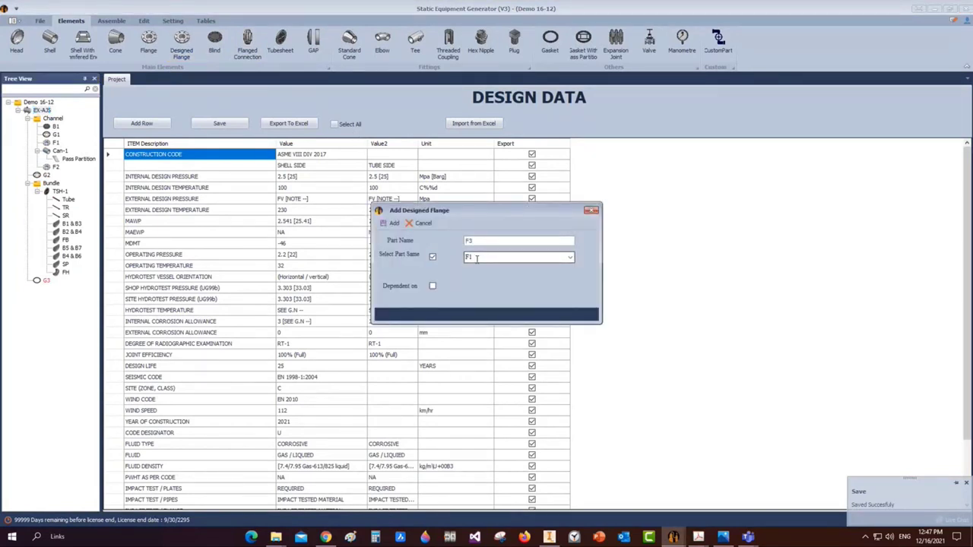
{"action": "left_click", "coordinate": [393, 223]}
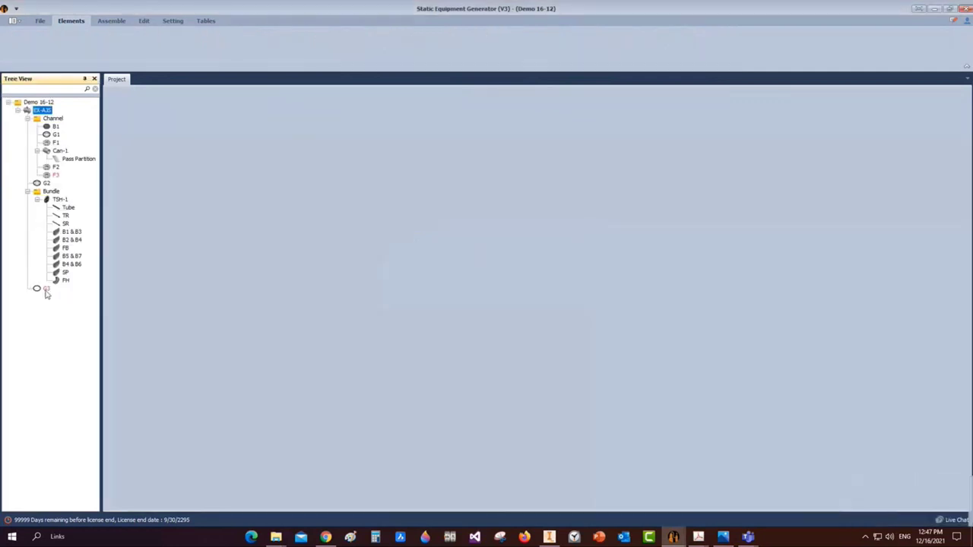
Delete the misplaced F3 flange and re-create F3 at the EX-AJS level
{"action": "left_click", "coordinate": [57, 174]}
{"action": "right_click", "coordinate": [57, 175]}
{"action": "left_click", "coordinate": [91, 178]}
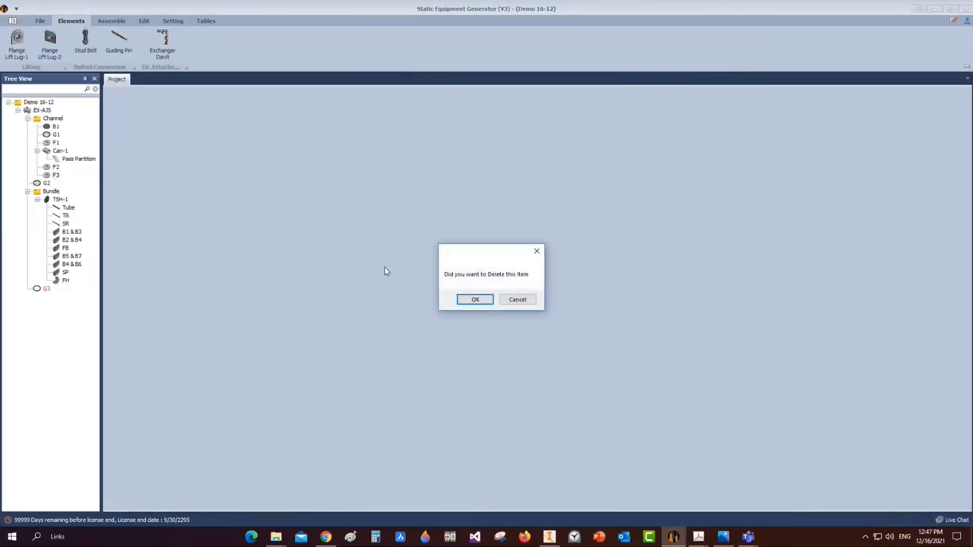
{"action": "left_click", "coordinate": [473, 299]}
{"action": "left_click", "coordinate": [42, 111]}
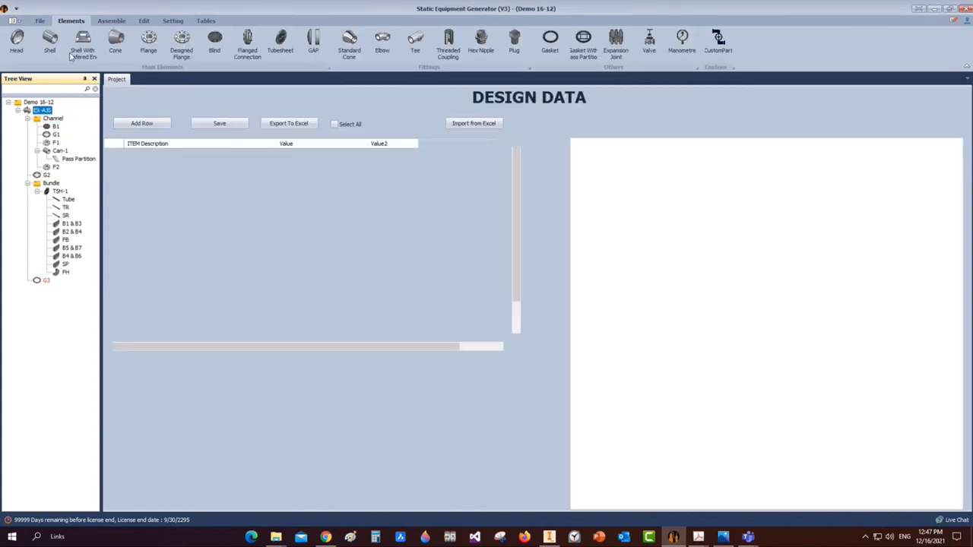
{"action": "left_click", "coordinate": [181, 42]}
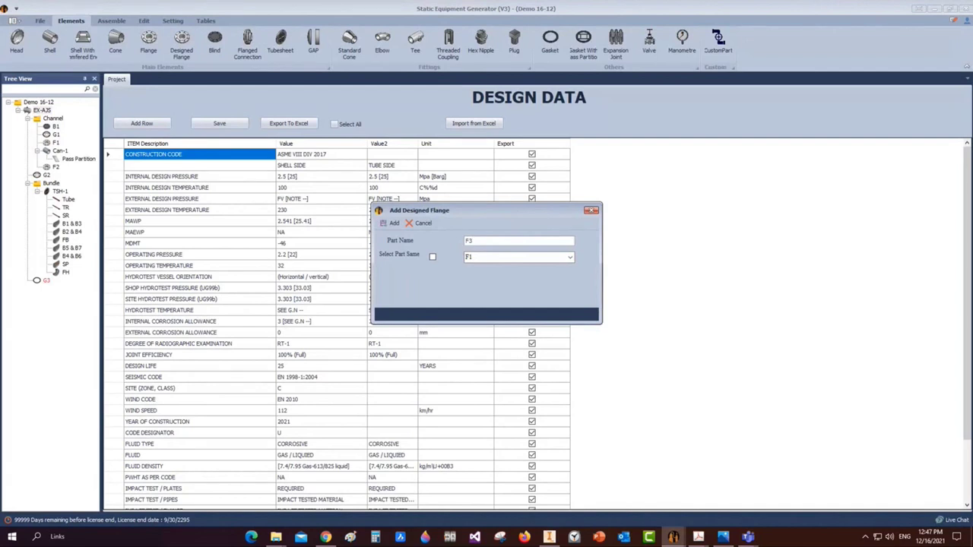
{"action": "left_click", "coordinate": [386, 225]}
Set F3's Part Same as to flange F1 and save, retrying after a save error
{"action": "left_click", "coordinate": [44, 290]}
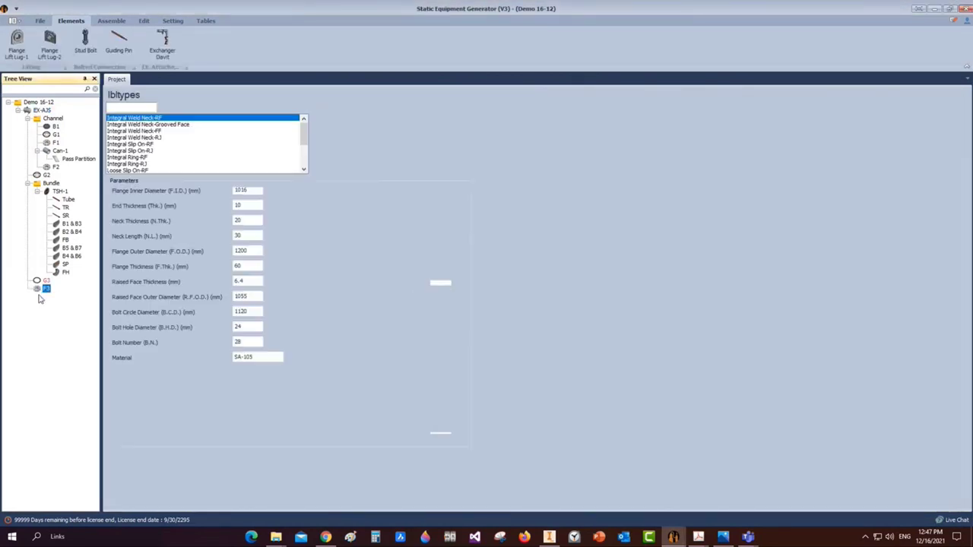
{"action": "left_click", "coordinate": [844, 316]}
{"action": "left_click", "coordinate": [828, 326]}
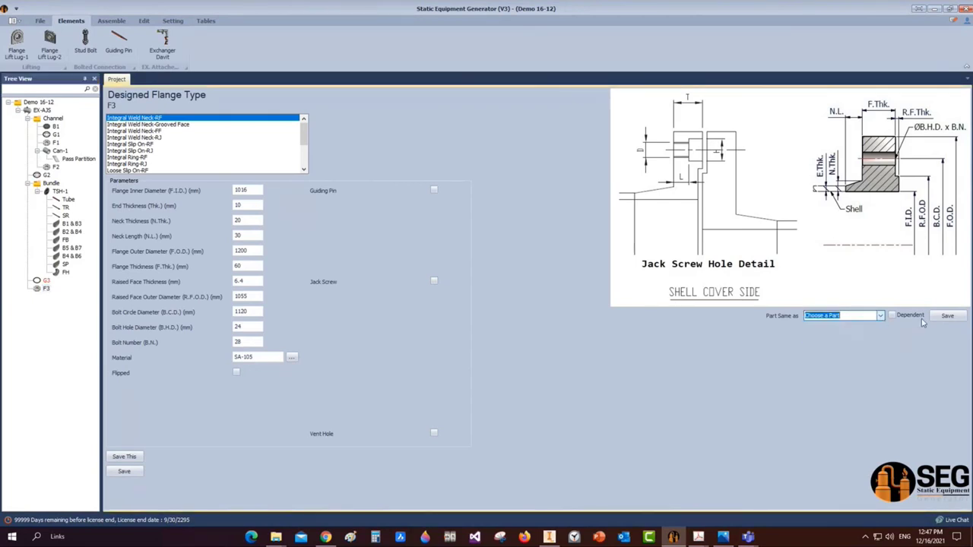
{"action": "left_click", "coordinate": [945, 318]}
{"action": "left_click", "coordinate": [484, 275]}
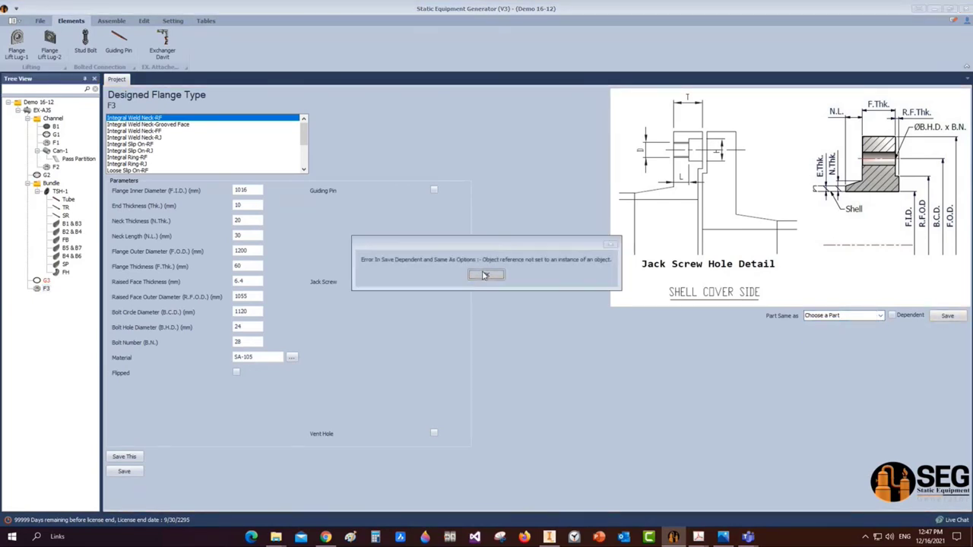
{"action": "left_click", "coordinate": [47, 289]}
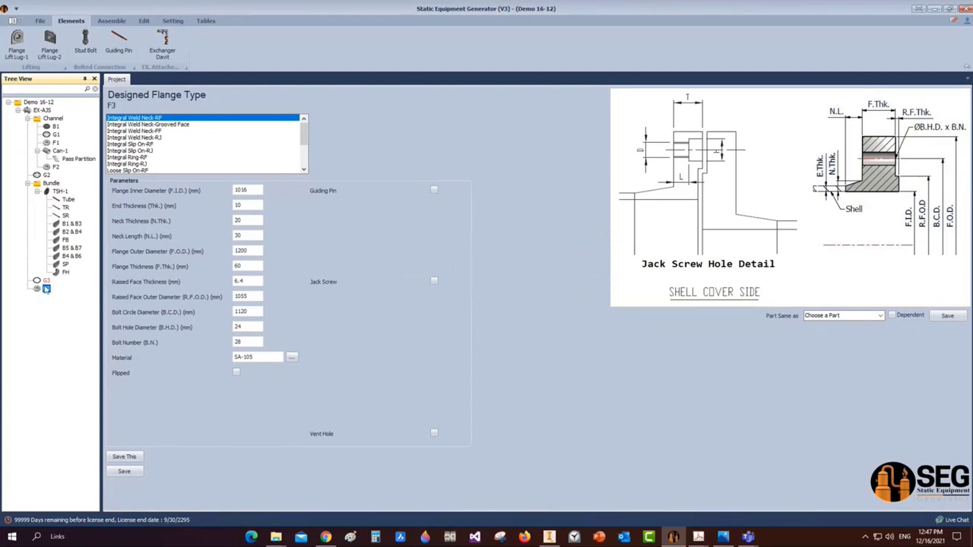
{"action": "left_click", "coordinate": [844, 316]}
{"action": "left_click", "coordinate": [829, 331]}
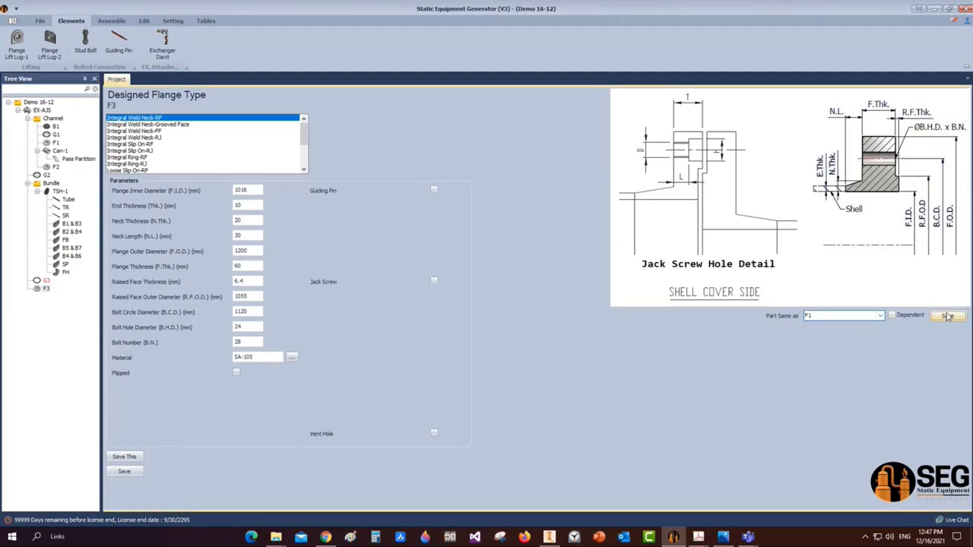
{"action": "left_click", "coordinate": [945, 316]}
{"action": "left_click", "coordinate": [495, 276]}
{"action": "left_click", "coordinate": [31, 111]}
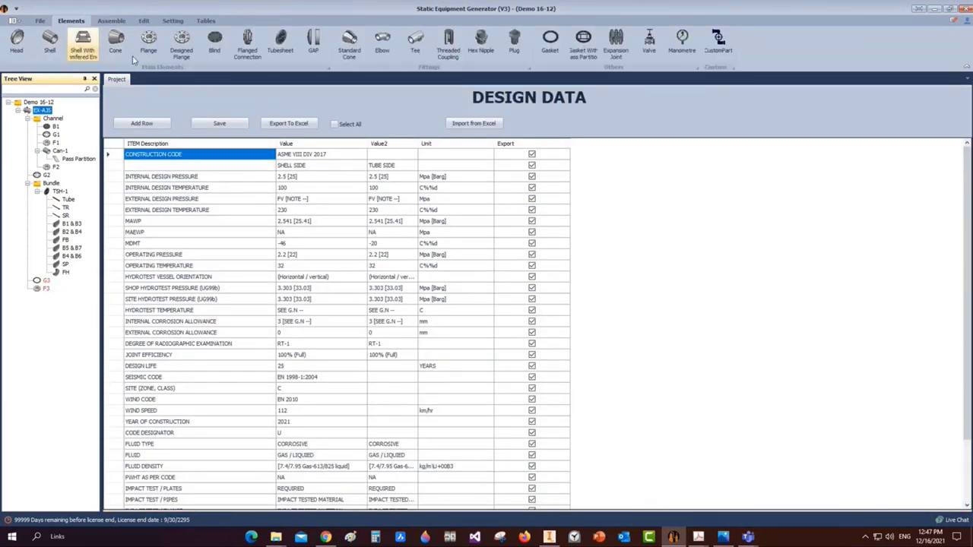
Create shell part Can-2 and set its type to plain Shell
{"action": "left_click", "coordinate": [52, 44]}
{"action": "type", "text": "C"}
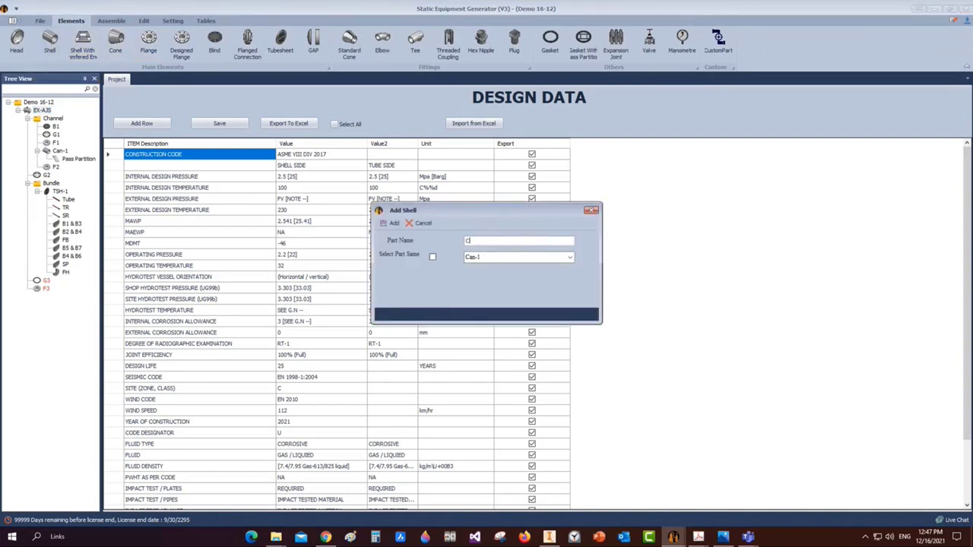
{"action": "type", "text": "an-2"}
{"action": "left_click", "coordinate": [393, 223]}
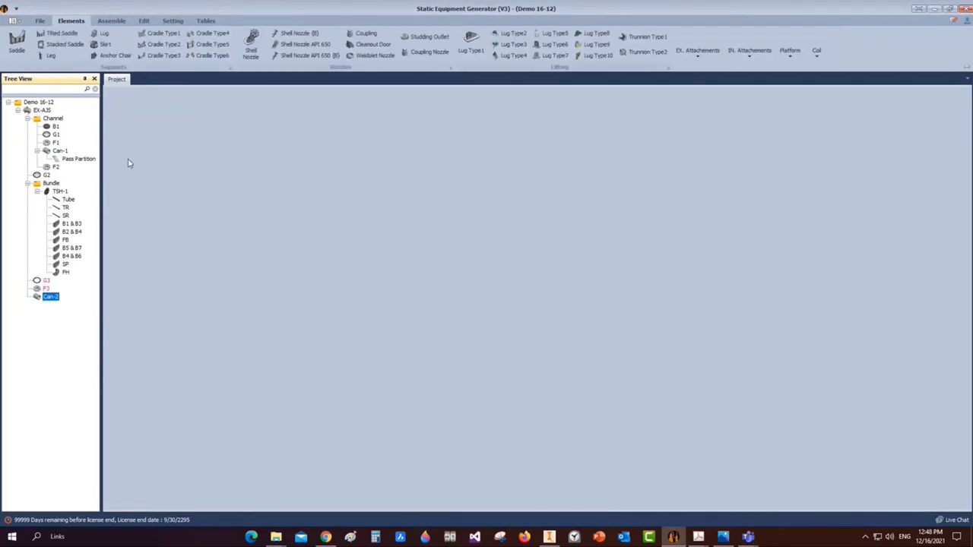
{"action": "left_click", "coordinate": [39, 300]}
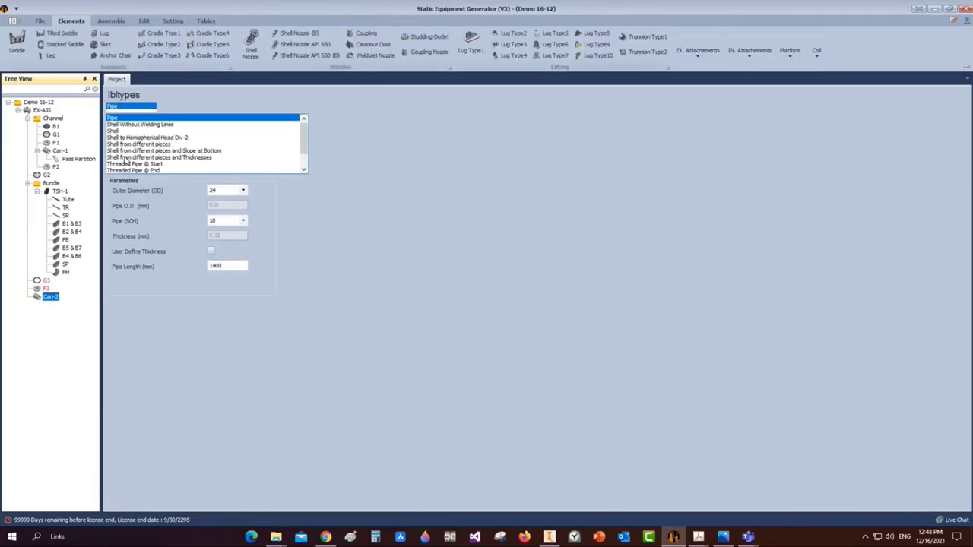
{"action": "left_click", "coordinate": [127, 124]}
{"action": "left_click", "coordinate": [127, 131]}
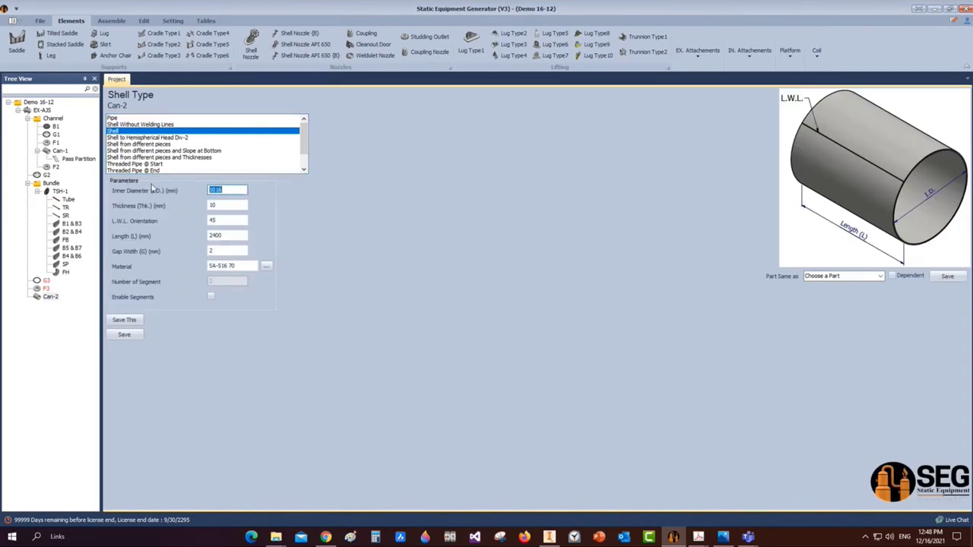
Enter Can-2's ID 700, thickness 14, L.W.L. 315 and length 1806, save, then reopen flange F3
{"action": "type", "text": "700"}
{"action": "key", "text": "Tab"}
{"action": "type", "text": "14"}
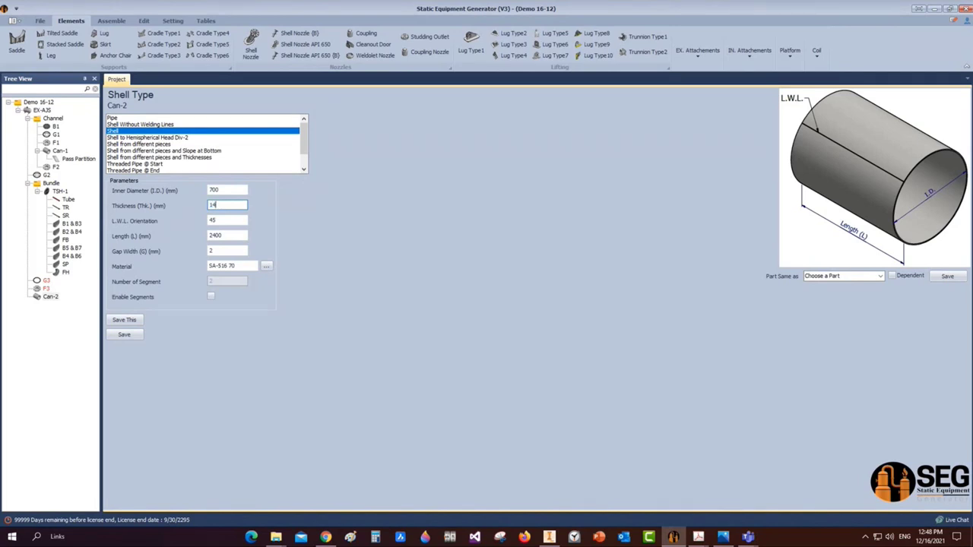
{"action": "key", "text": "Tab"}
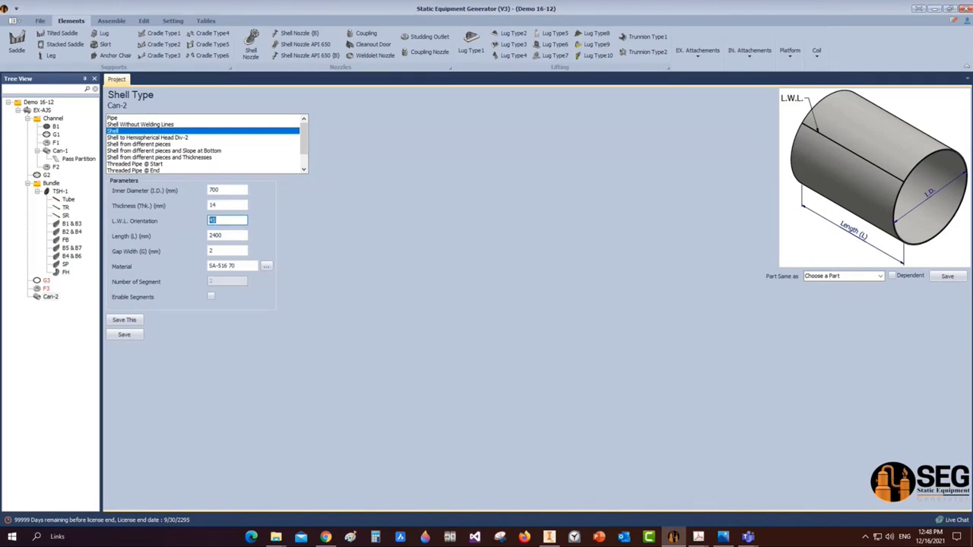
{"action": "type", "text": "315"}
{"action": "key", "text": "Tab"}
{"action": "type", "text": "1806"}
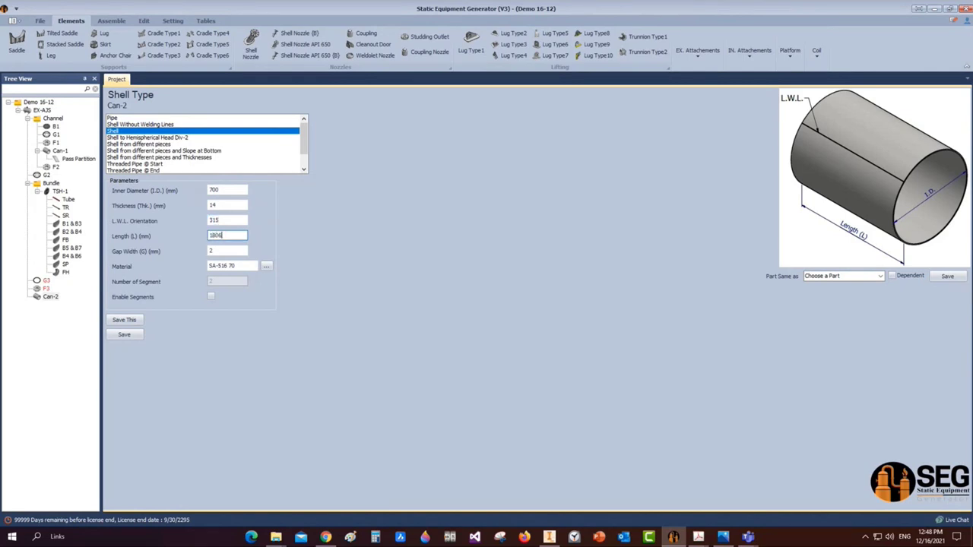
{"action": "left_click", "coordinate": [46, 289]}
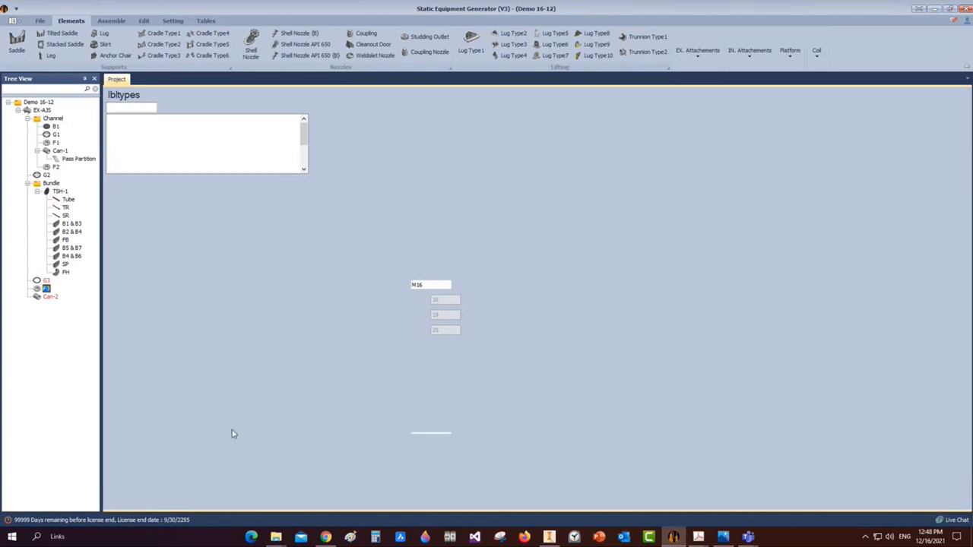
{"action": "left_click", "coordinate": [139, 473]}
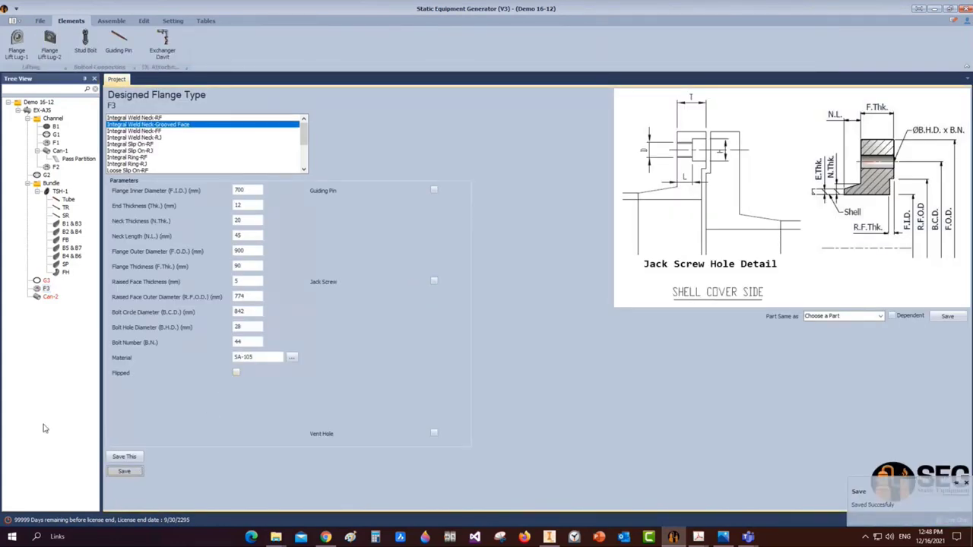
{"action": "left_click", "coordinate": [41, 110]}
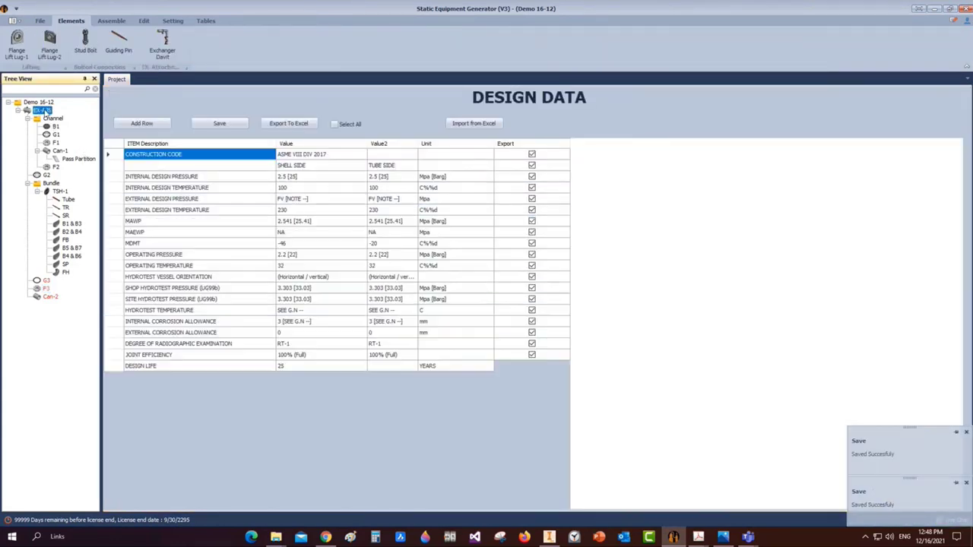
{"action": "left_click", "coordinate": [44, 289]}
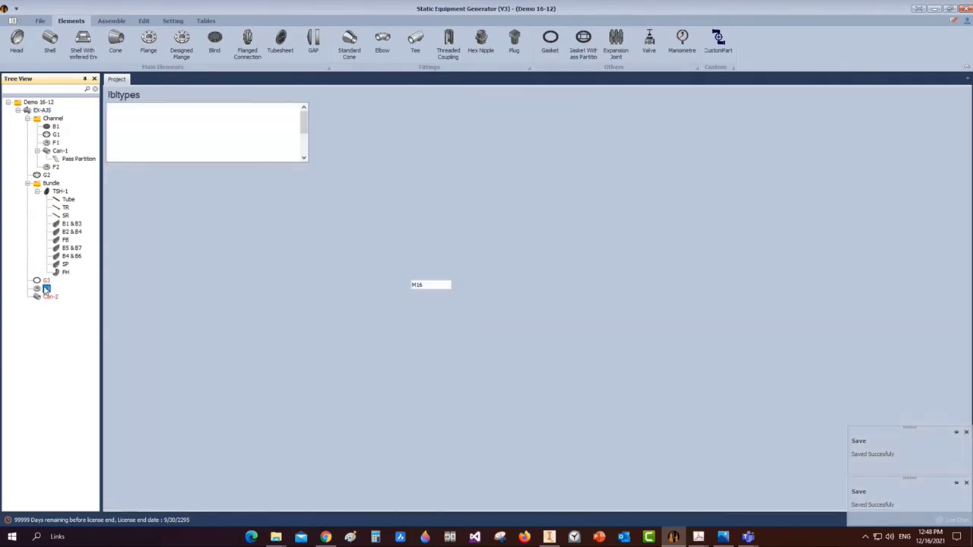
Mark flange F3 as flipped, then add shell Can-3 based on Can-2
{"action": "left_click", "coordinate": [237, 373]}
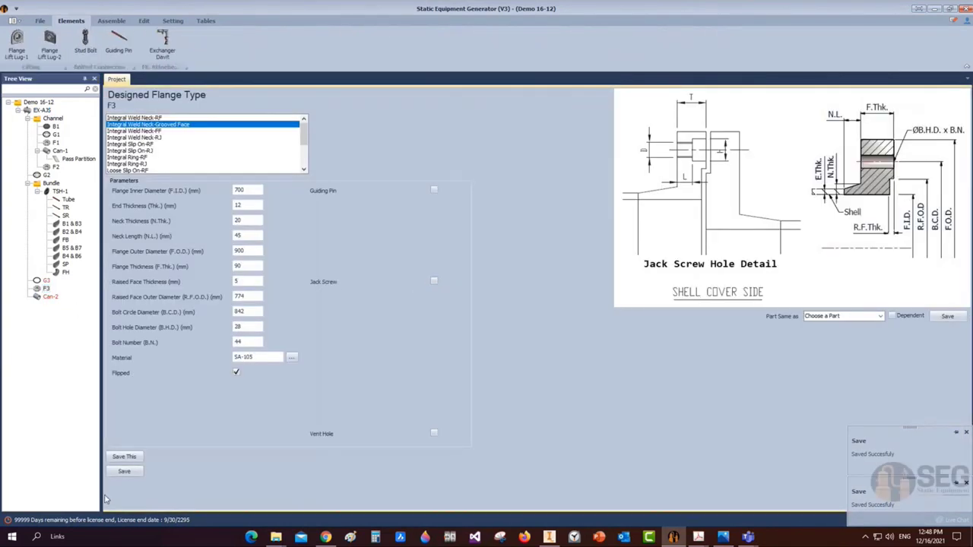
{"action": "left_click", "coordinate": [42, 111]}
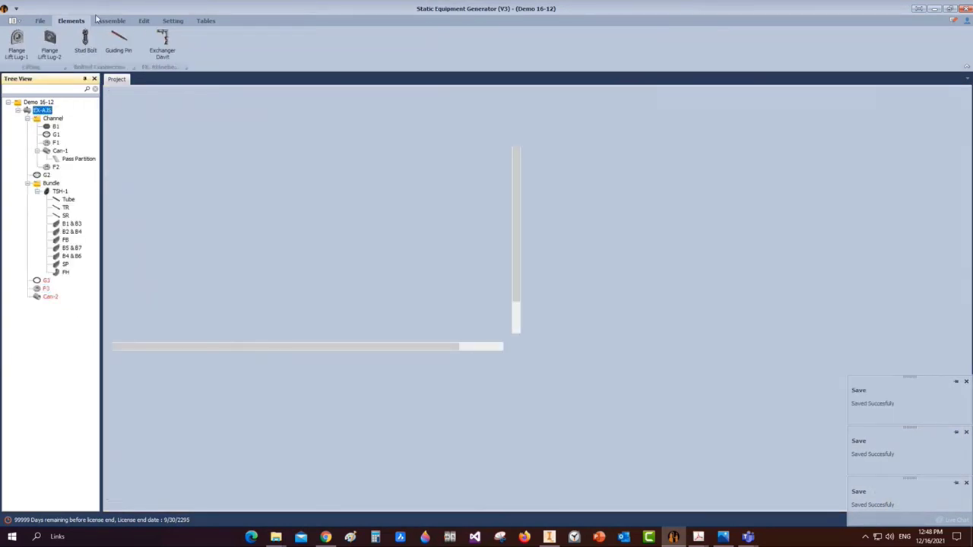
{"action": "left_click", "coordinate": [54, 39]}
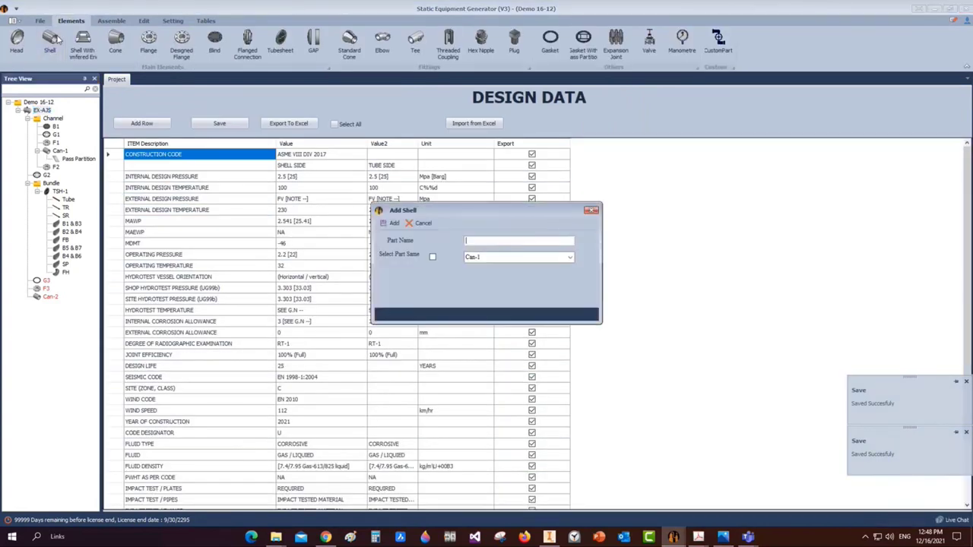
{"action": "type", "text": "Can-2"}
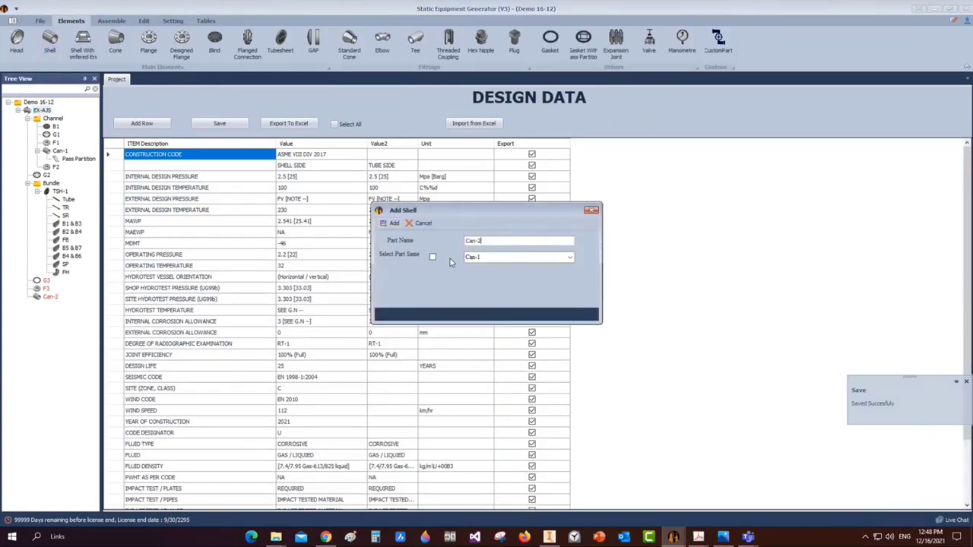
{"action": "left_click", "coordinate": [556, 260]}
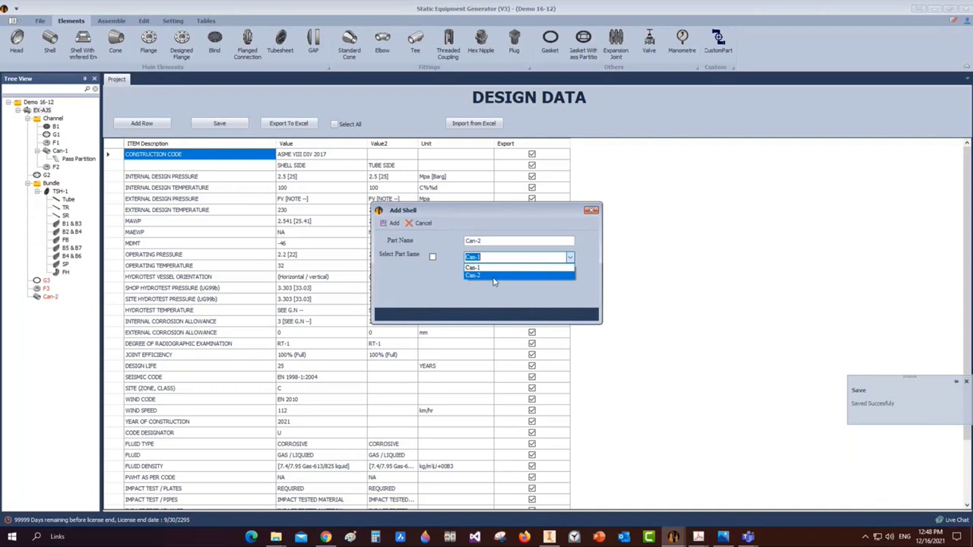
{"action": "left_click", "coordinate": [494, 277]}
{"action": "left_click", "coordinate": [488, 242]}
{"action": "key", "text": "BackSpace"}
{"action": "type", "text": "3"}
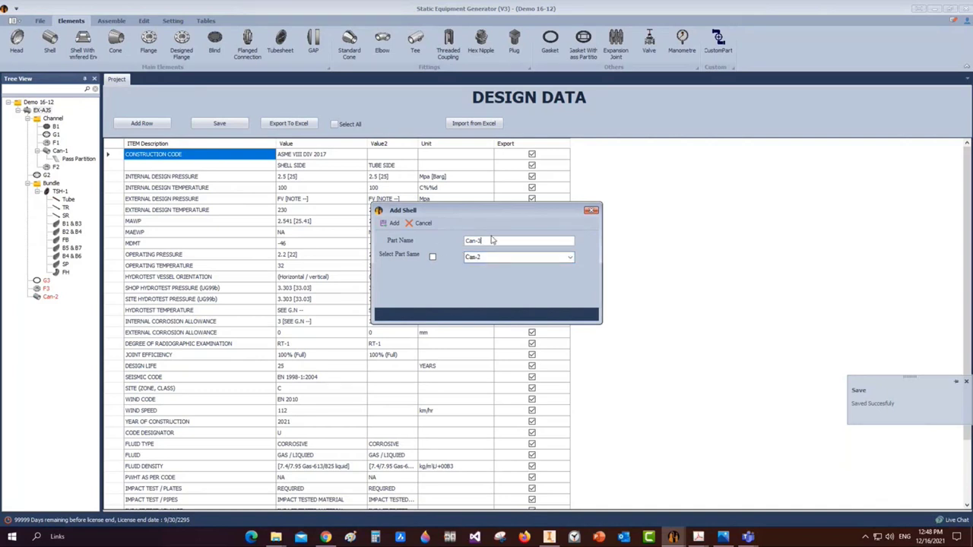
{"action": "left_click", "coordinate": [393, 222]}
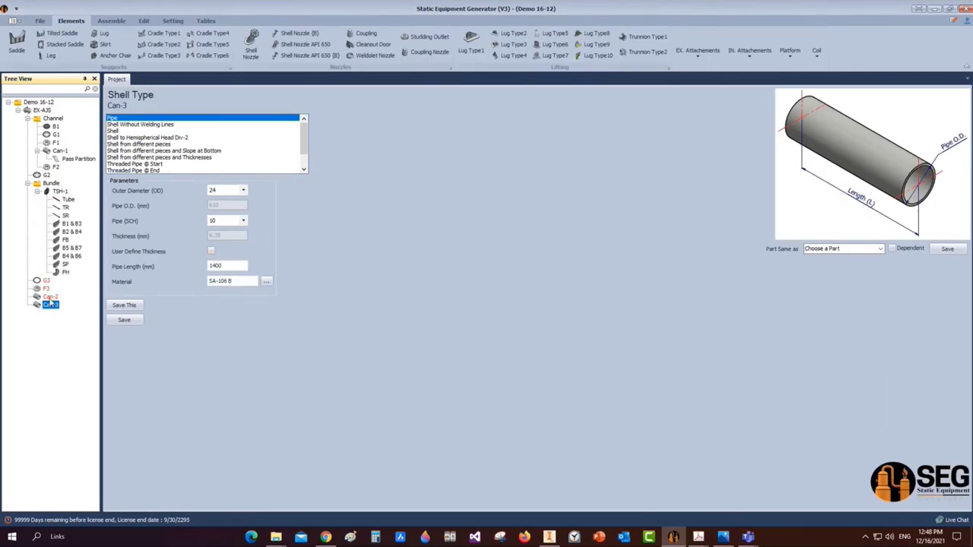
Make Can-3 a rolled shell with 700 ID, 14 thickness and 2500 length, then reselect F3
{"action": "left_click", "coordinate": [122, 131]}
{"action": "type", "text": "7000"}
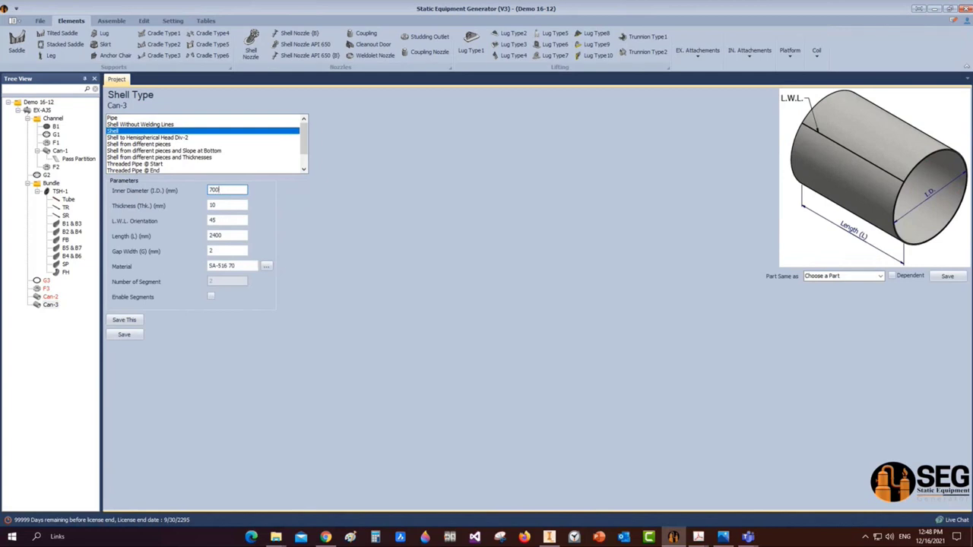
{"action": "key", "text": "Tab"}
{"action": "type", "text": "14"}
{"action": "key", "text": "Tab"}
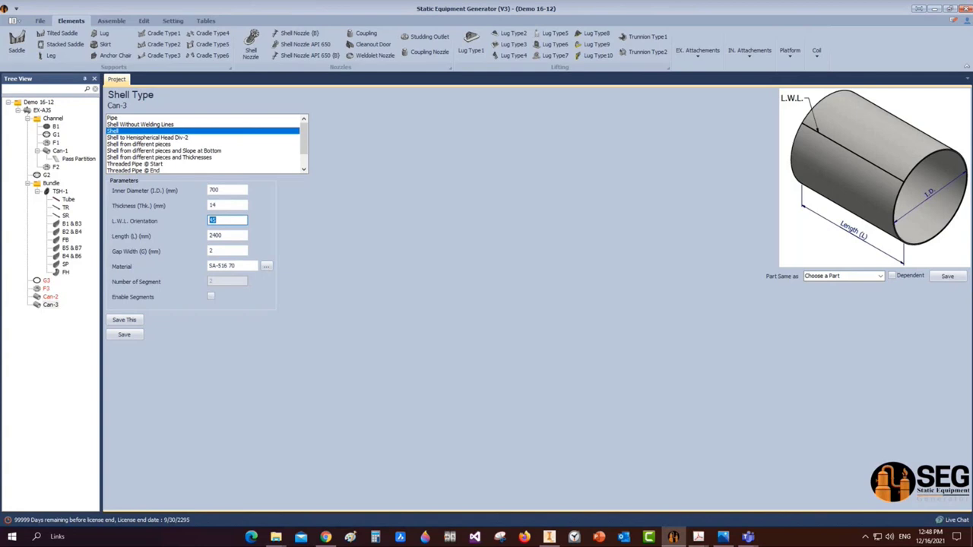
{"action": "key", "text": "Tab"}
{"action": "type", "text": "2"}
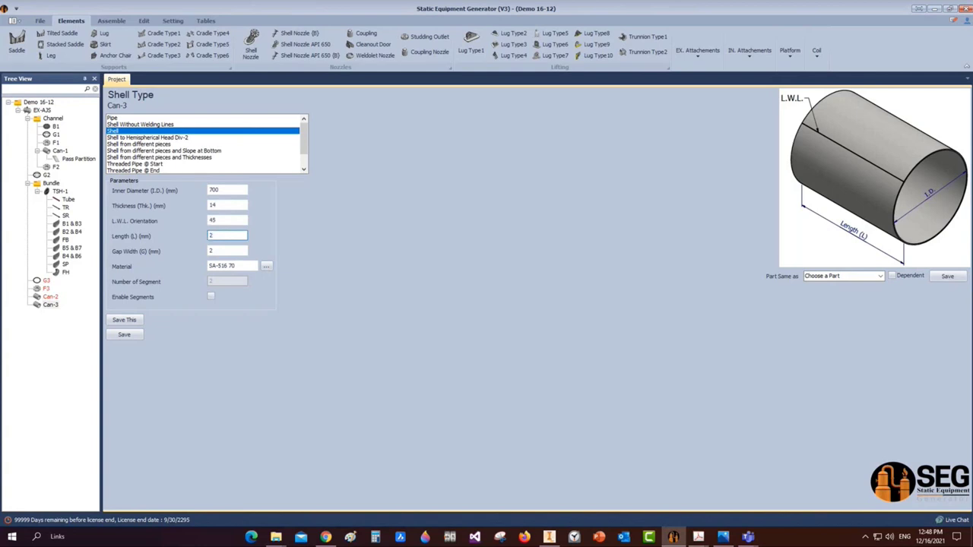
{"action": "type", "text": "500"}
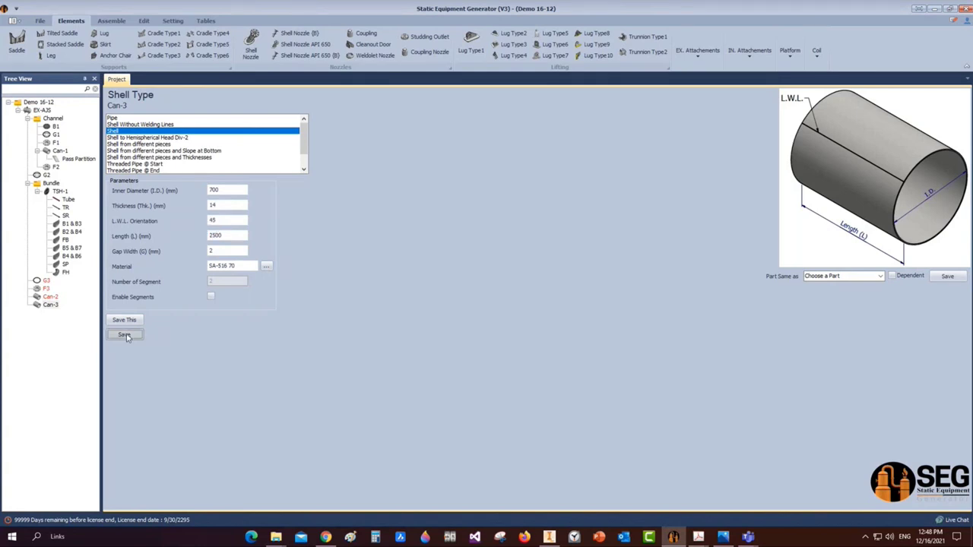
{"action": "left_click", "coordinate": [46, 291]}
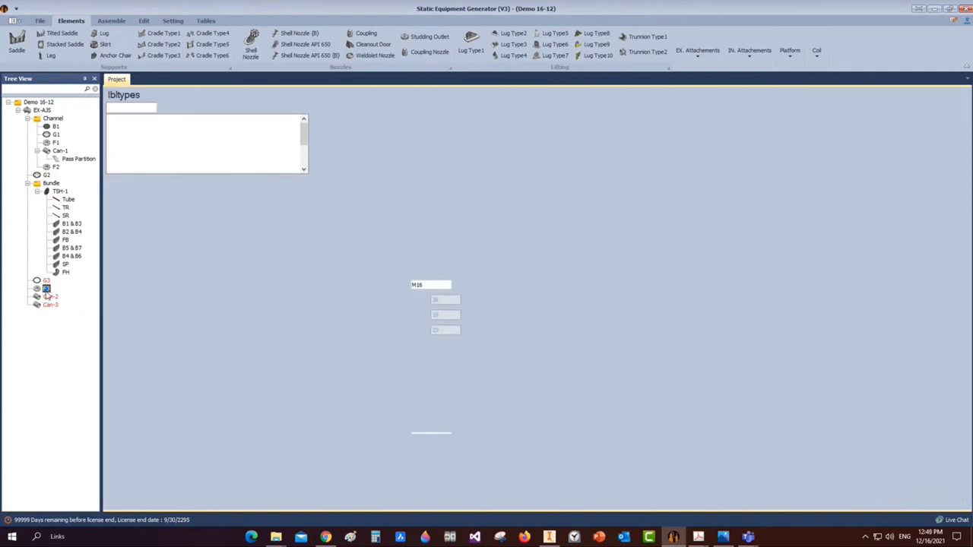
{"action": "mouse_move", "coordinate": [700, 537]}
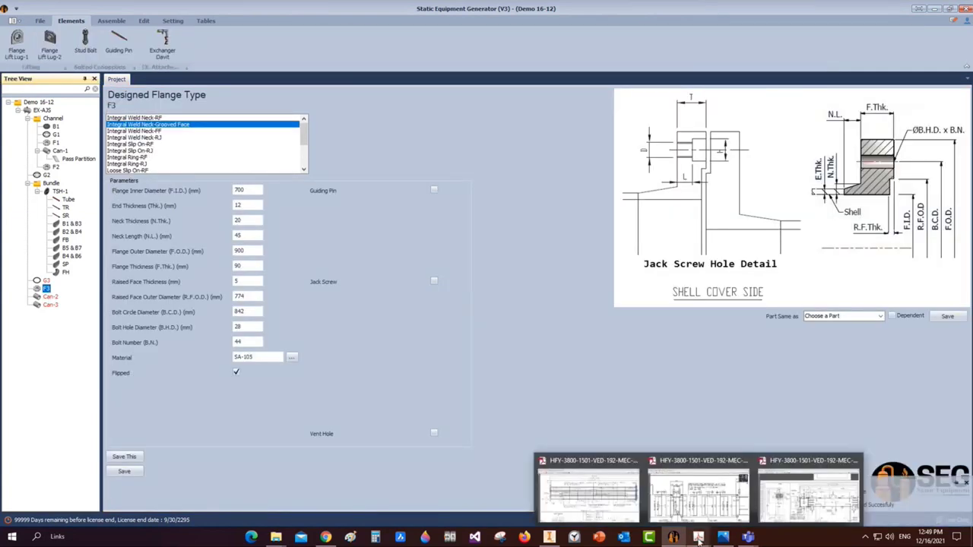
{"action": "left_click", "coordinate": [698, 495]}
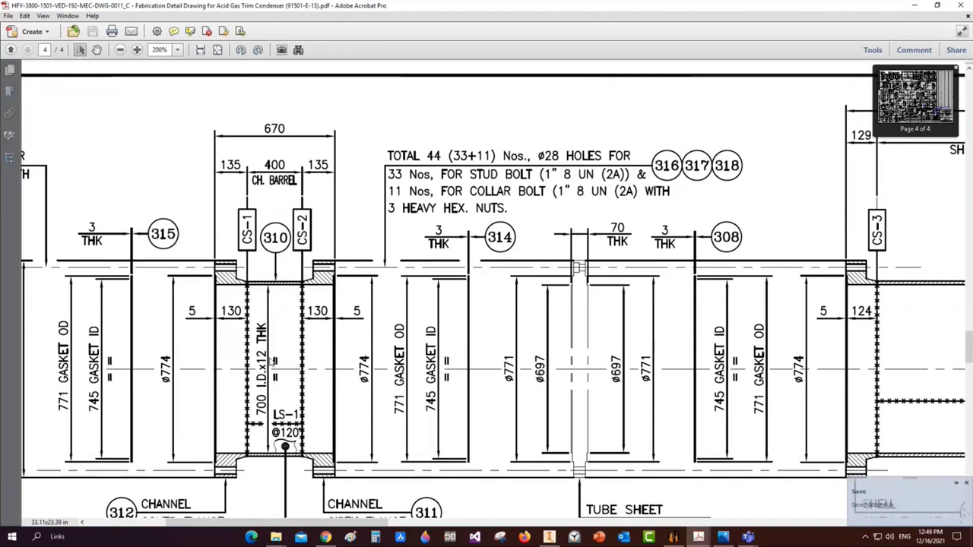
{"action": "double_click", "coordinate": [260, 357]}
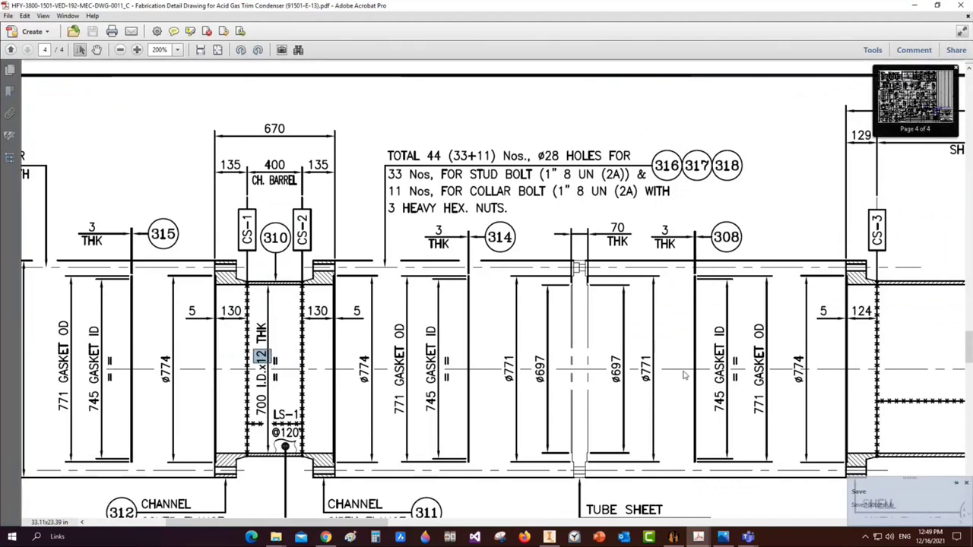
{"action": "scroll", "coordinate": [675, 353], "scroll_direction": "right", "scroll_amount": 5}
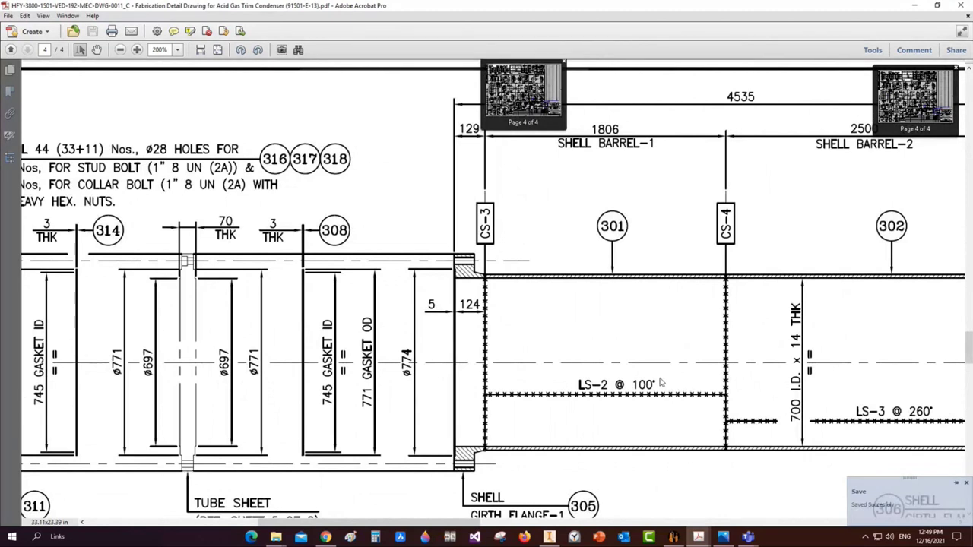
{"action": "double_click", "coordinate": [793, 340]}
{"action": "key", "text": "ctrl+c"}
{"action": "mouse_move", "coordinate": [673, 537]}
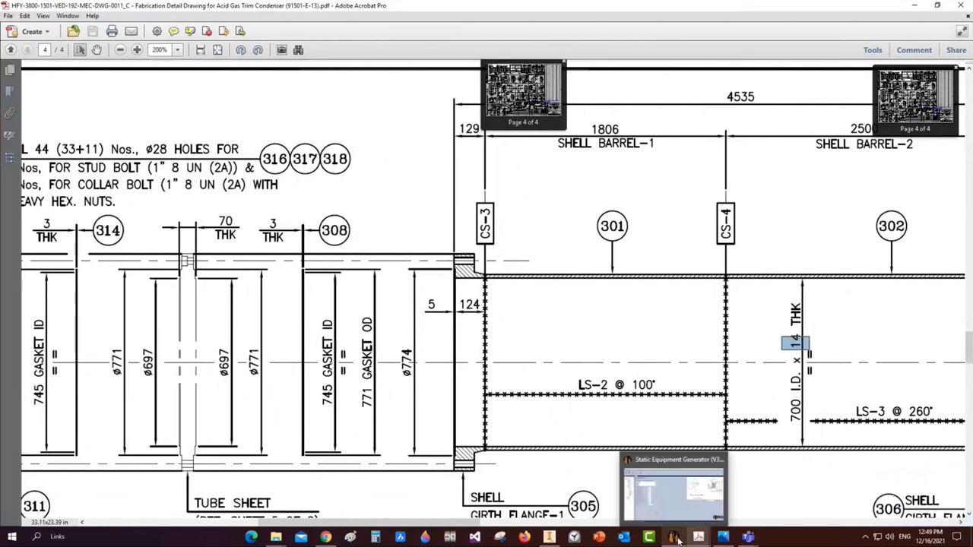
{"action": "left_click", "coordinate": [667, 521]}
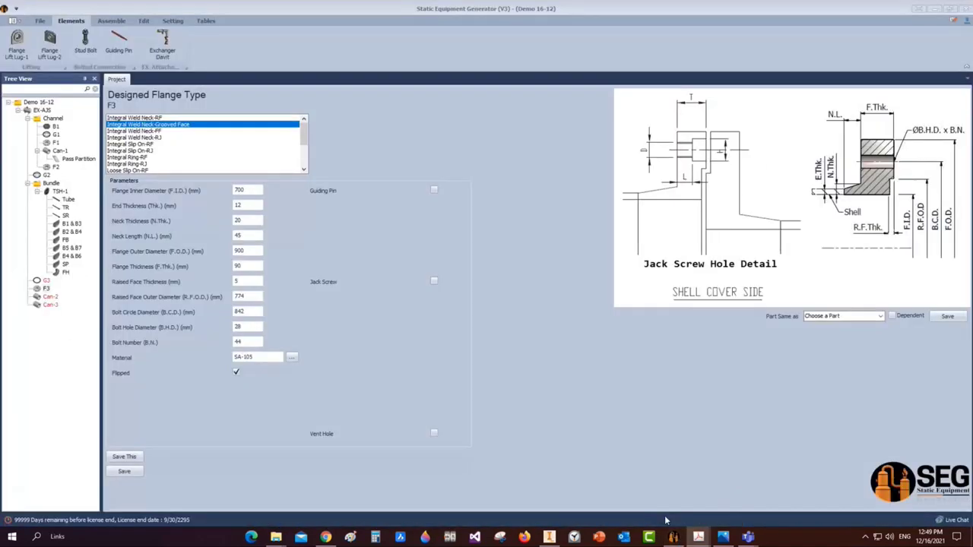
{"action": "double_click", "coordinate": [246, 205]}
{"action": "key", "text": "ctrl+v"}
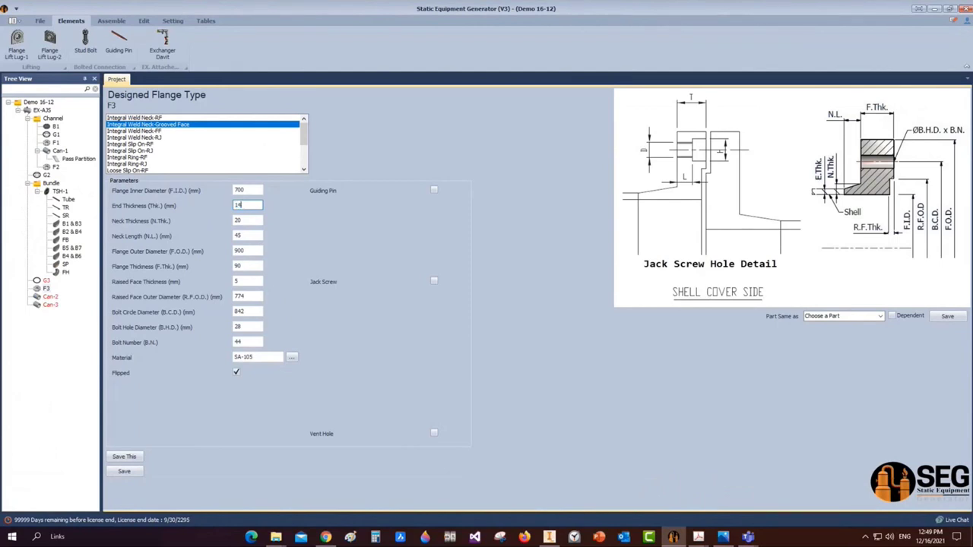
{"action": "left_click", "coordinate": [124, 456]}
{"action": "left_click", "coordinate": [111, 20]}
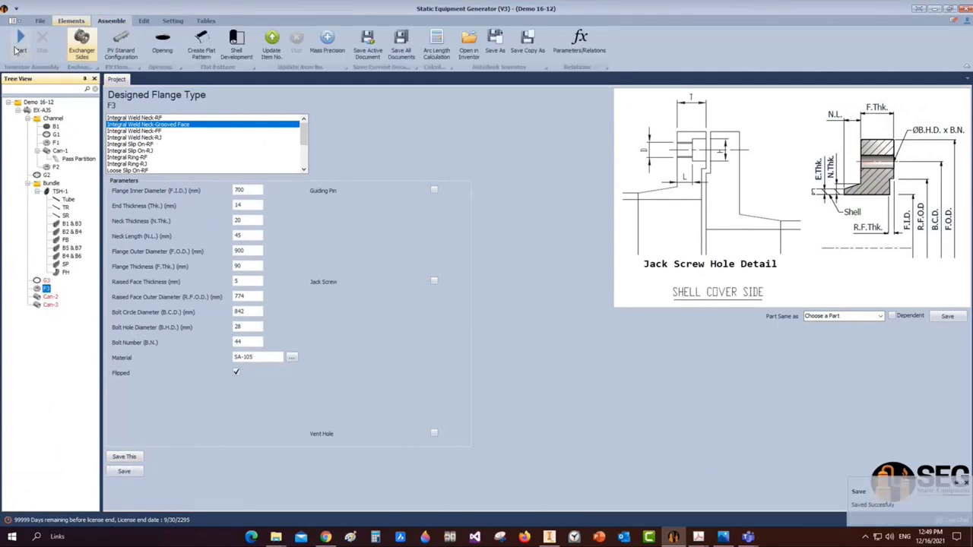
{"action": "mouse_move", "coordinate": [672, 539]}
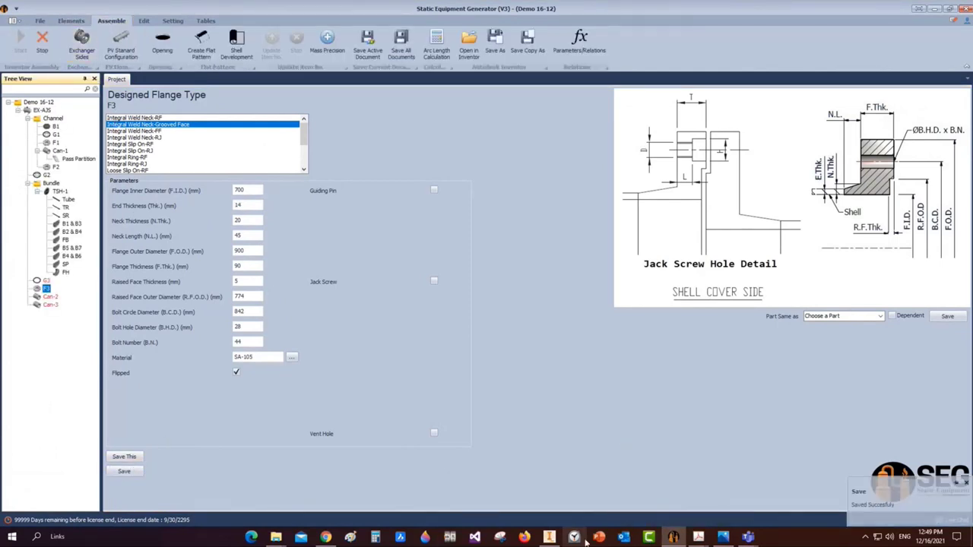
{"action": "mouse_move", "coordinate": [555, 536]}
{"action": "key", "text": "alt+Tab"}
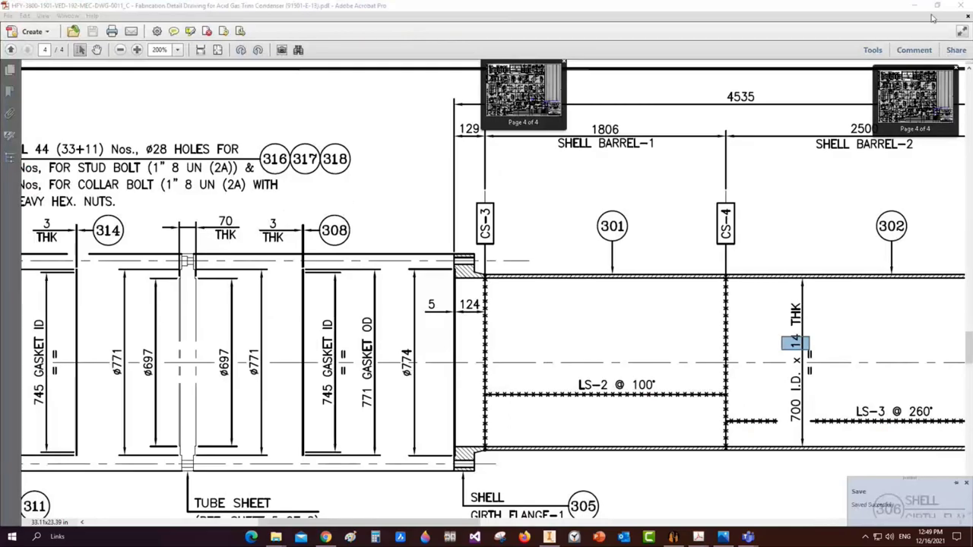
{"action": "left_click", "coordinate": [915, 6]}
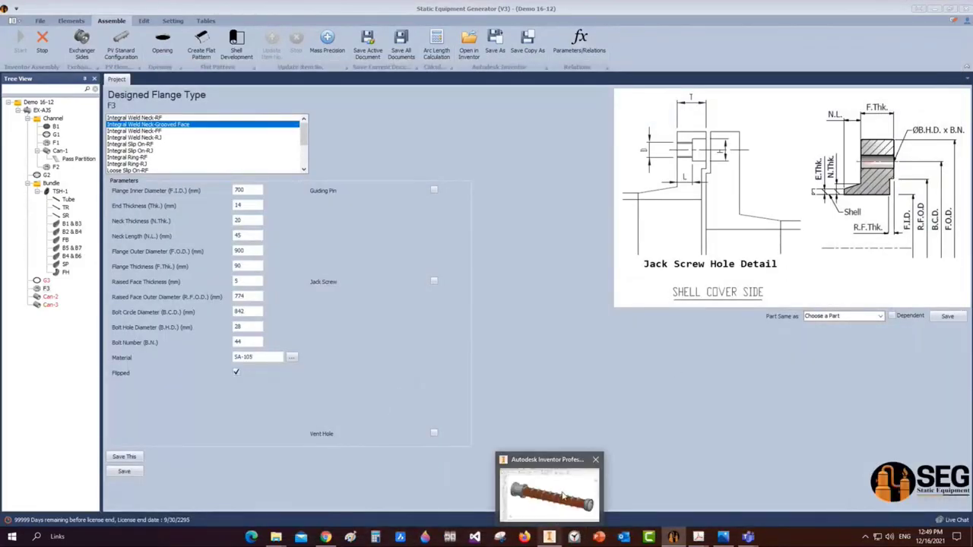
Bring the Inventor EX-AJS.iam assembly window to the front
{"action": "left_click", "coordinate": [564, 496]}
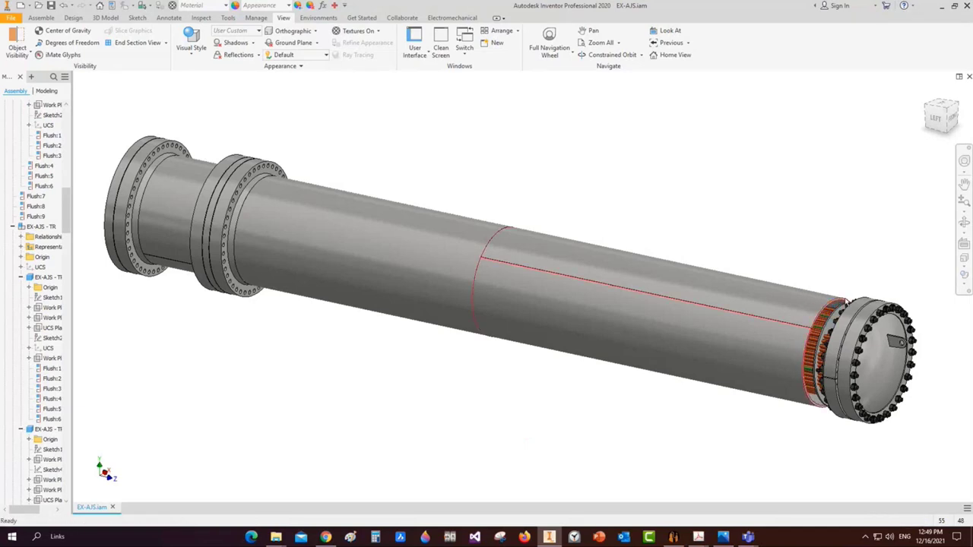
Back in the generator, add designed flange F4 under the EX-AJS exchanger
{"action": "left_click", "coordinate": [670, 535]}
{"action": "left_click", "coordinate": [42, 110]}
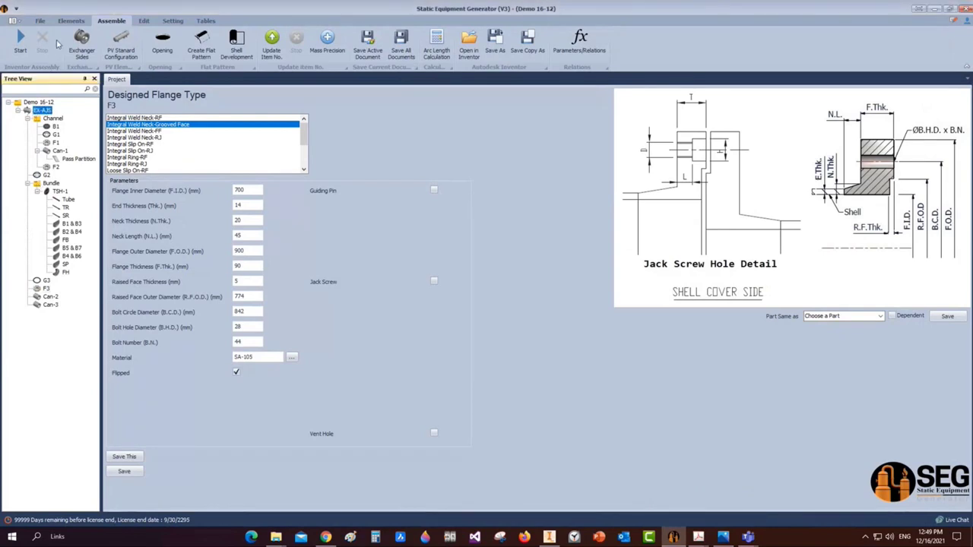
{"action": "left_click", "coordinate": [70, 21]}
{"action": "left_click", "coordinate": [181, 41]}
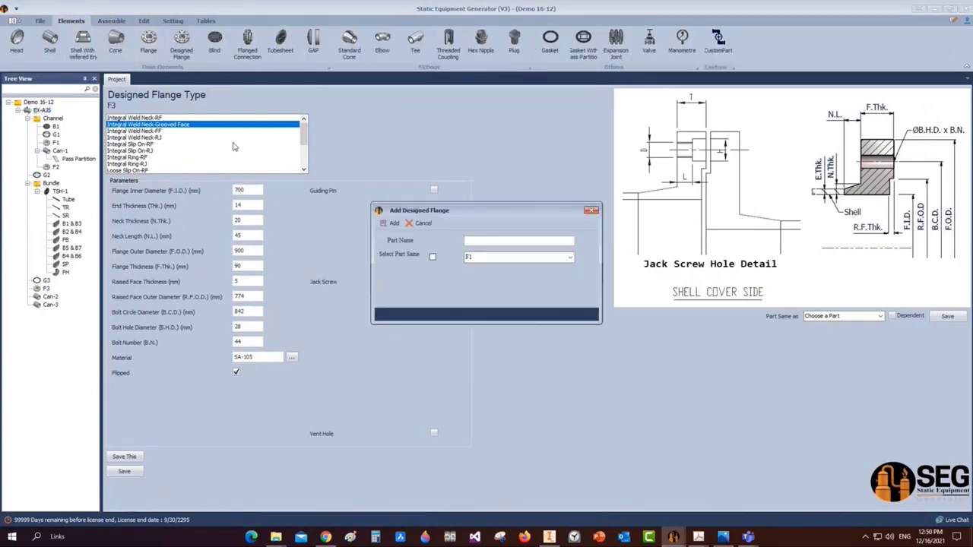
{"action": "type", "text": "F4"}
{"action": "left_click", "coordinate": [391, 224]}
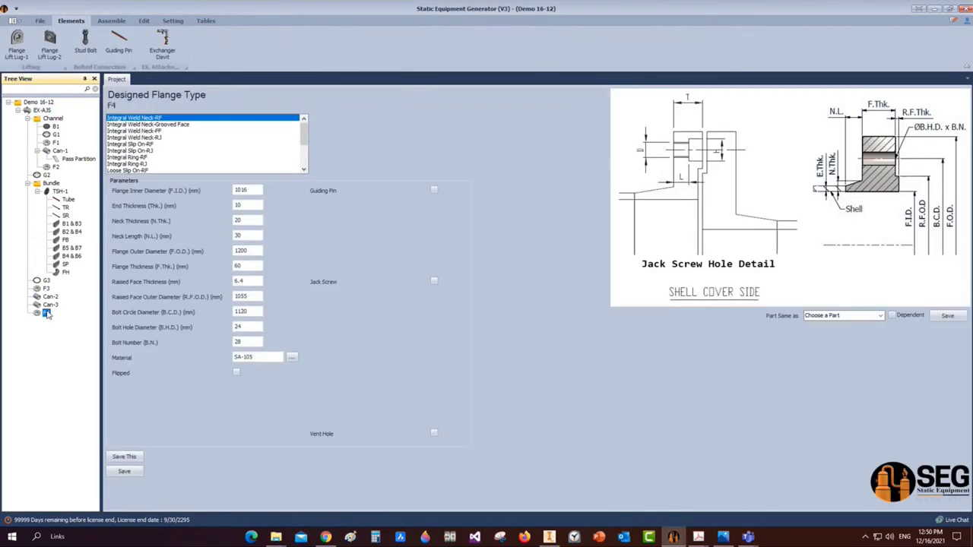
Zoom into the girth flange corner of the fabrication drawing at 1200%, then return to the F4 form
{"action": "mouse_move", "coordinate": [698, 536]}
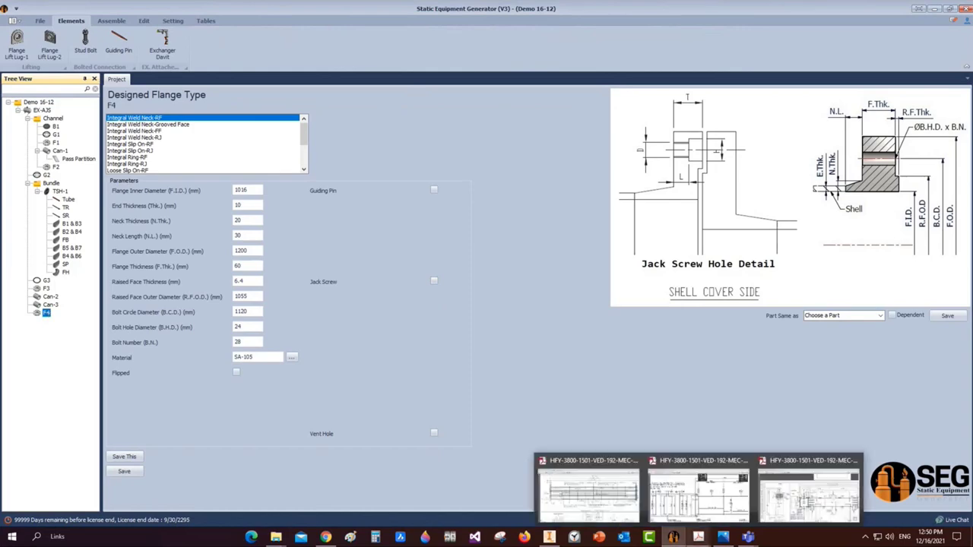
{"action": "left_click", "coordinate": [815, 507]}
{"action": "scroll", "coordinate": [643, 340], "scroll_direction": "right", "scroll_amount": 10}
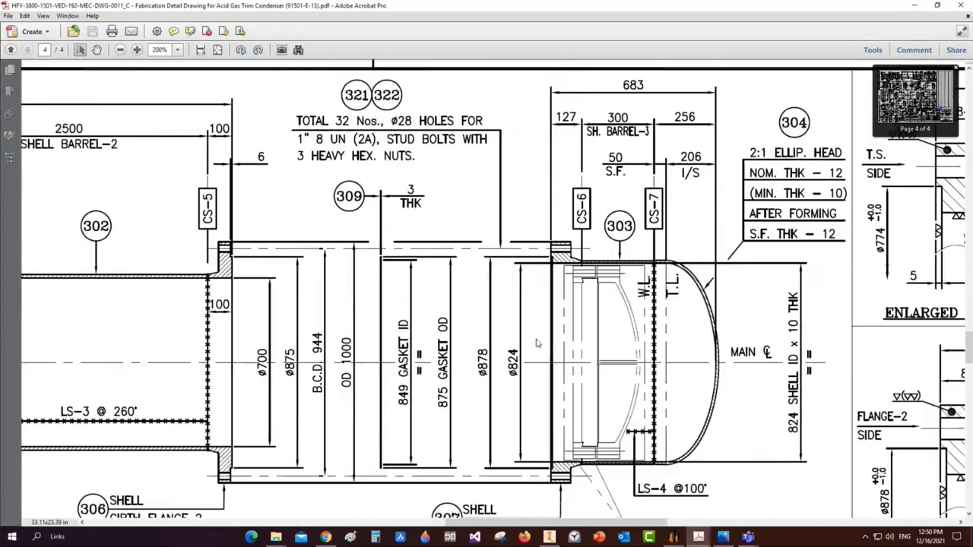
{"action": "scroll", "coordinate": [570, 344], "scroll_direction": "right", "scroll_amount": 2}
{"action": "scroll", "coordinate": [109, 240], "scroll_direction": "up", "scroll_amount": 5, "text": "ctrl"}
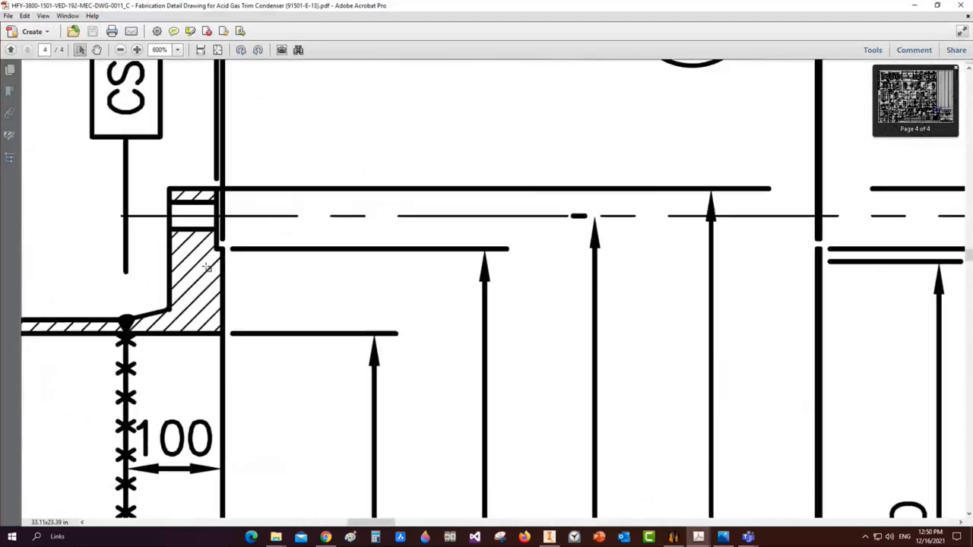
{"action": "left_click_drag", "start_coordinate": [215, 232], "coordinate": [250, 391]}
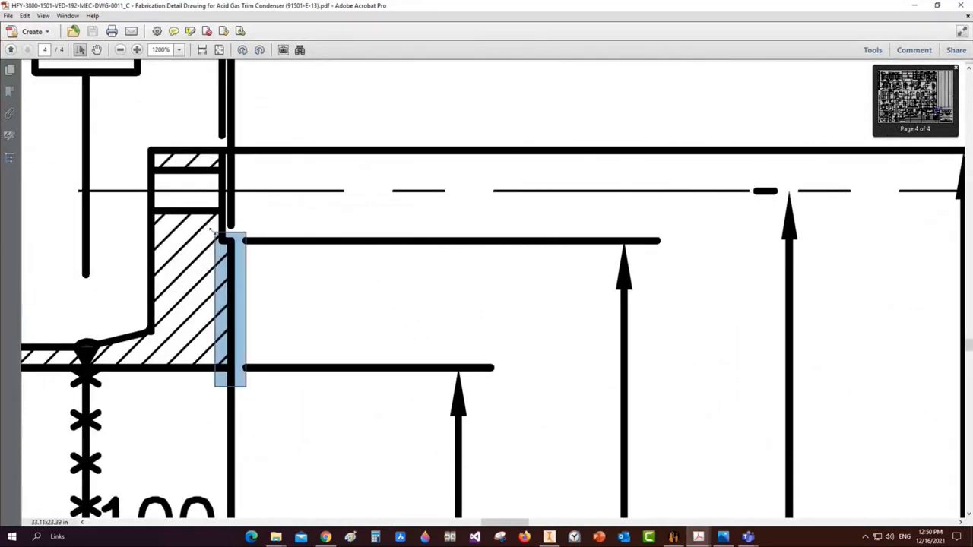
{"action": "left_click_drag", "start_coordinate": [200, 227], "coordinate": [274, 351]}
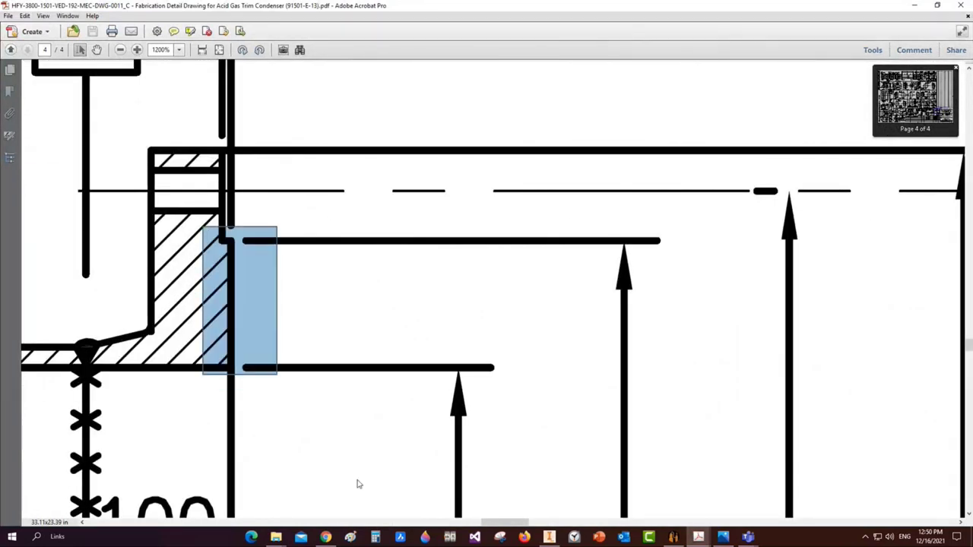
{"action": "left_click", "coordinate": [672, 538]}
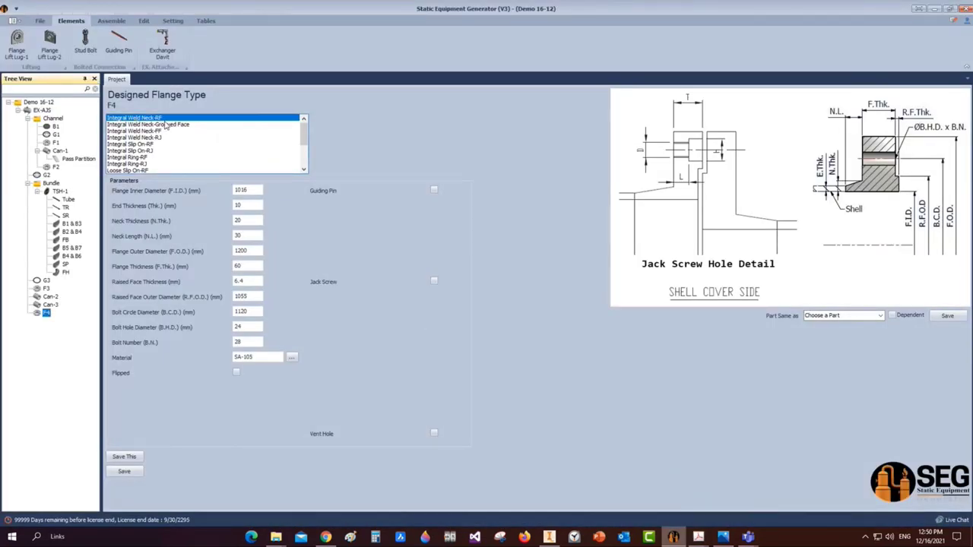
Set F4's inner diameter to 700 and the following fields to 14, 45, 1000 and 55
{"action": "left_click", "coordinate": [238, 191]}
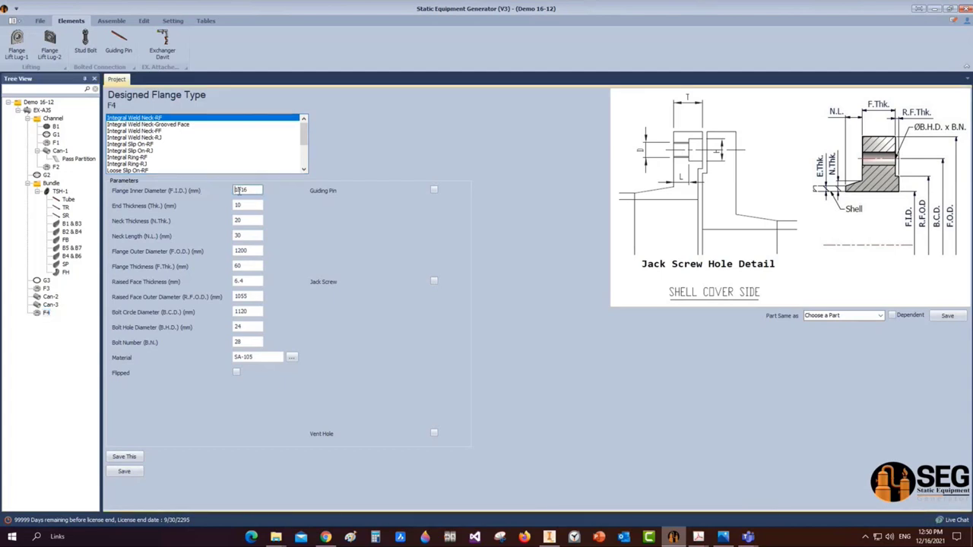
{"action": "left_click_drag", "start_coordinate": [252, 191], "coordinate": [213, 191]}
{"action": "type", "text": "700"}
{"action": "key", "text": "Tab"}
{"action": "type", "text": "14"}
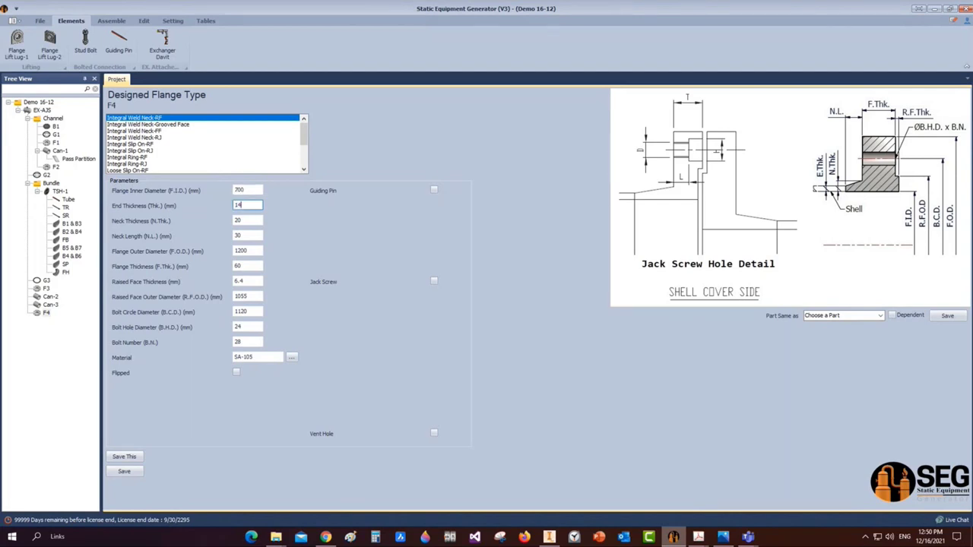
{"action": "key", "text": "Tab"}
{"action": "key", "text": "Tab"}
{"action": "type", "text": "45"}
{"action": "key", "text": "Tab"}
{"action": "type", "text": "1000"}
Fill in 5, raised face 875, bolt circle 944, 28 mm holes and 32 bolts, then save F4
{"action": "key", "text": "Tab"}
{"action": "type", "text": "55"}
{"action": "key", "text": "Tab"}
{"action": "type", "text": "5"}
{"action": "key", "text": "Tab"}
{"action": "type", "text": "875"}
{"action": "key", "text": "Tab"}
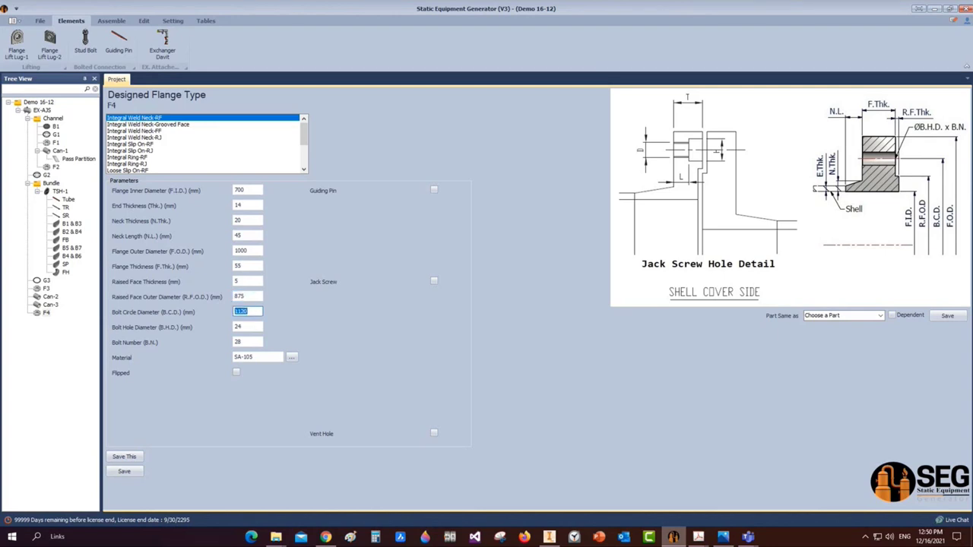
{"action": "type", "text": "944"}
{"action": "key", "text": "Tab"}
{"action": "type", "text": "28"}
{"action": "key", "text": "Tab"}
{"action": "type", "text": "32"}
{"action": "left_click", "coordinate": [118, 472]}
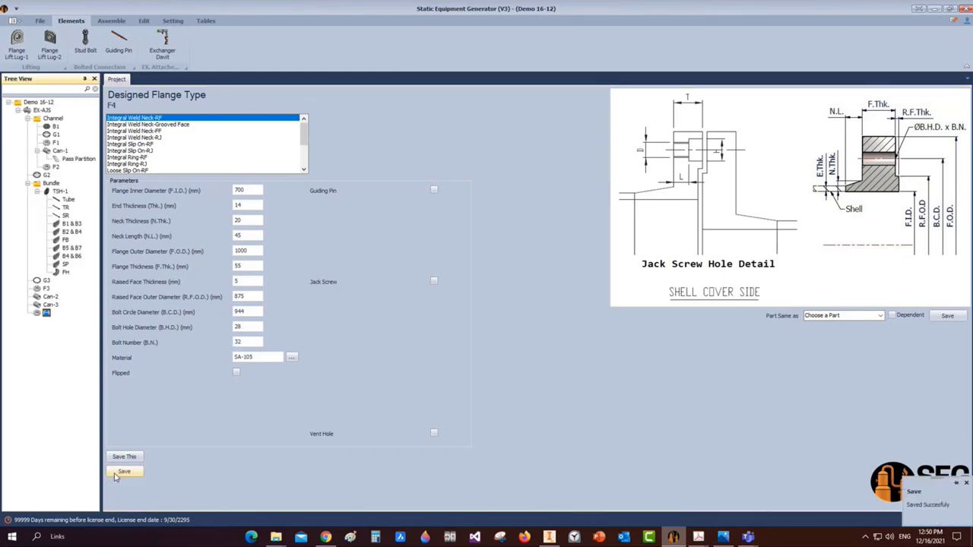
Create a new gasket G4 under EX-AJS and open its parameters
{"action": "left_click", "coordinate": [39, 110]}
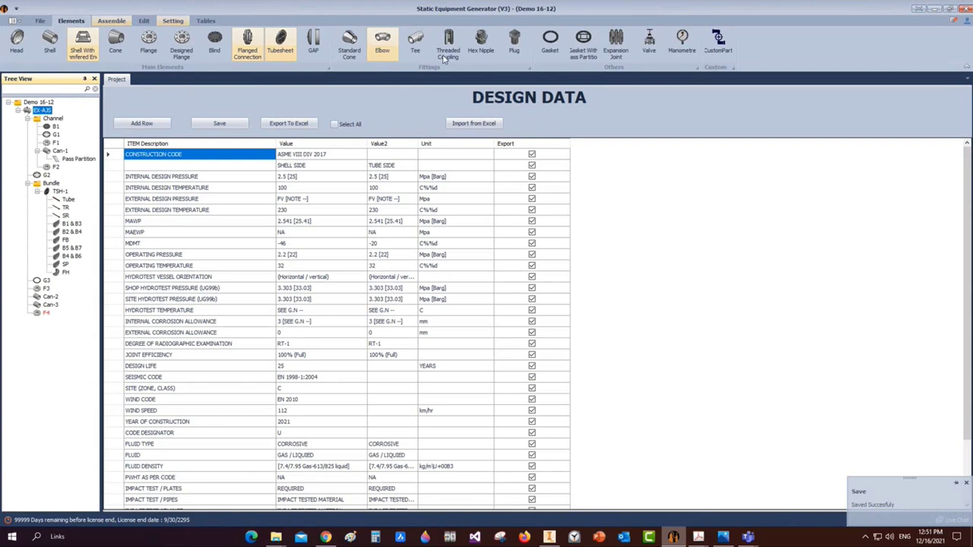
{"action": "left_click", "coordinate": [550, 42]}
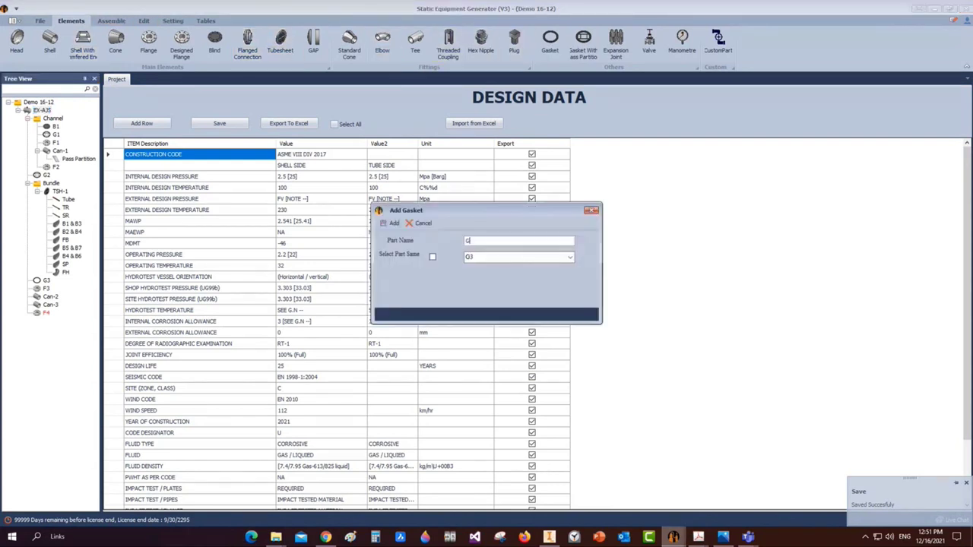
{"action": "left_click", "coordinate": [391, 224]}
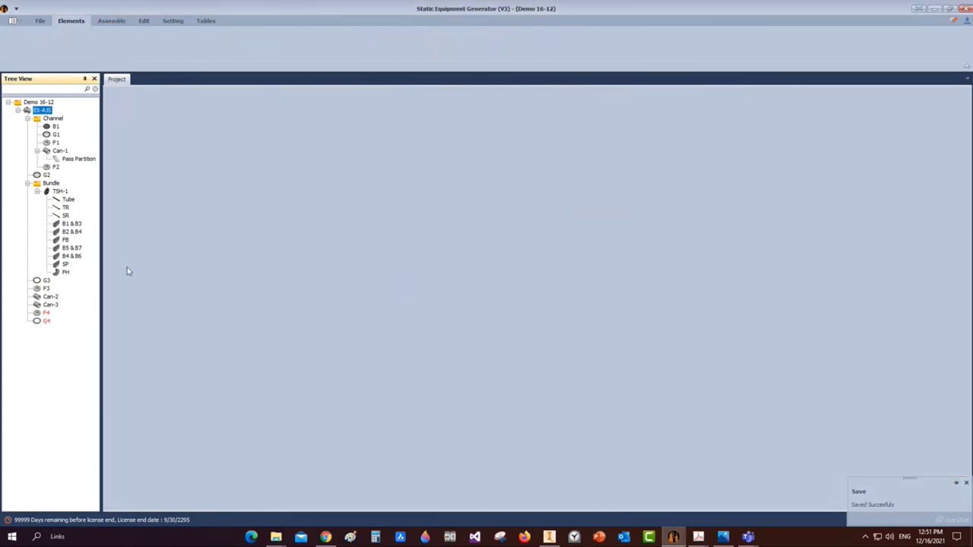
{"action": "left_click", "coordinate": [47, 321]}
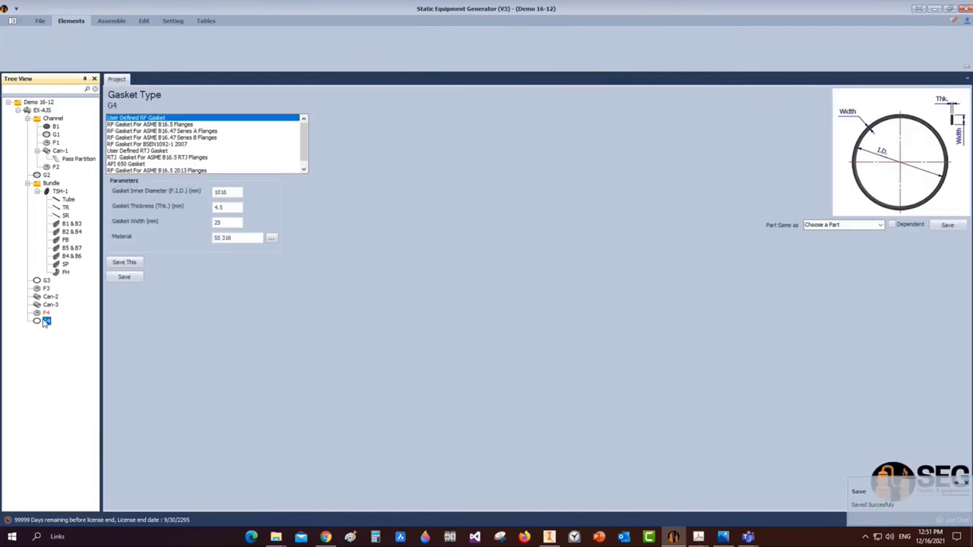
Give G4 inner diameter 849, thickness 3 and width 13, and save
{"action": "double_click", "coordinate": [232, 192]}
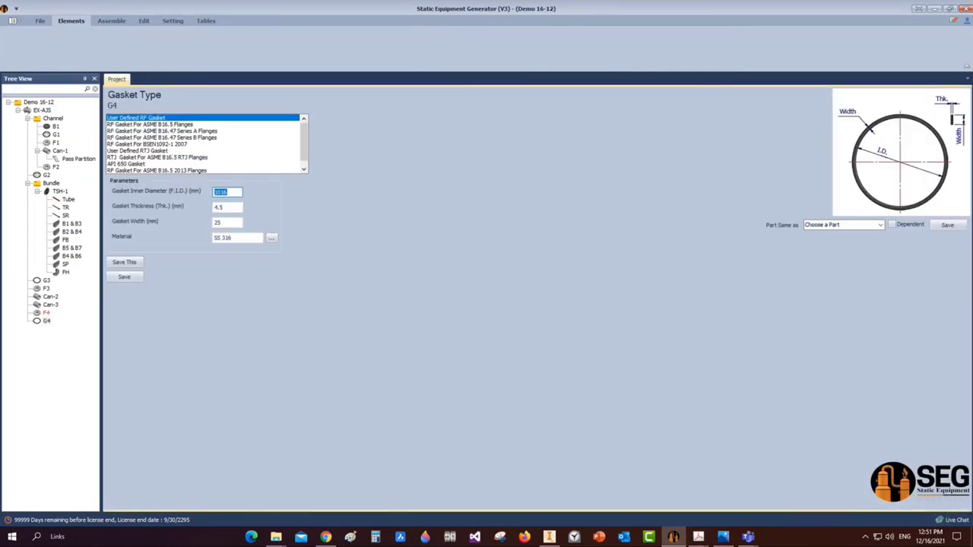
{"action": "type", "text": "849"}
{"action": "key", "text": "Tab"}
{"action": "type", "text": "3"}
{"action": "key", "text": "Tab"}
{"action": "type", "text": "13"}
{"action": "left_click", "coordinate": [135, 278]}
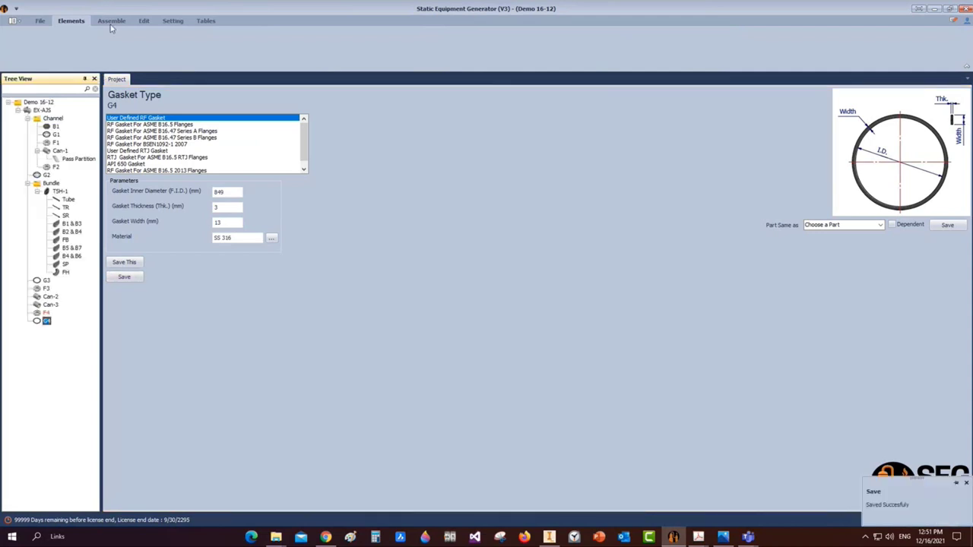
Check the generated F4.ipt flange part in Inventor, then bring the fabrication drawing PDF back up in Acrobat
{"action": "left_click", "coordinate": [549, 536]}
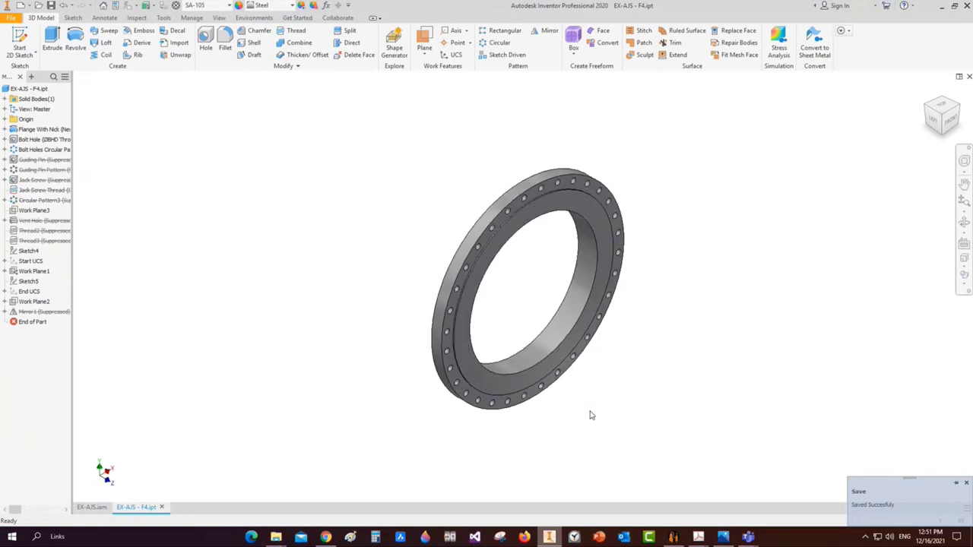
{"action": "mouse_move", "coordinate": [699, 537]}
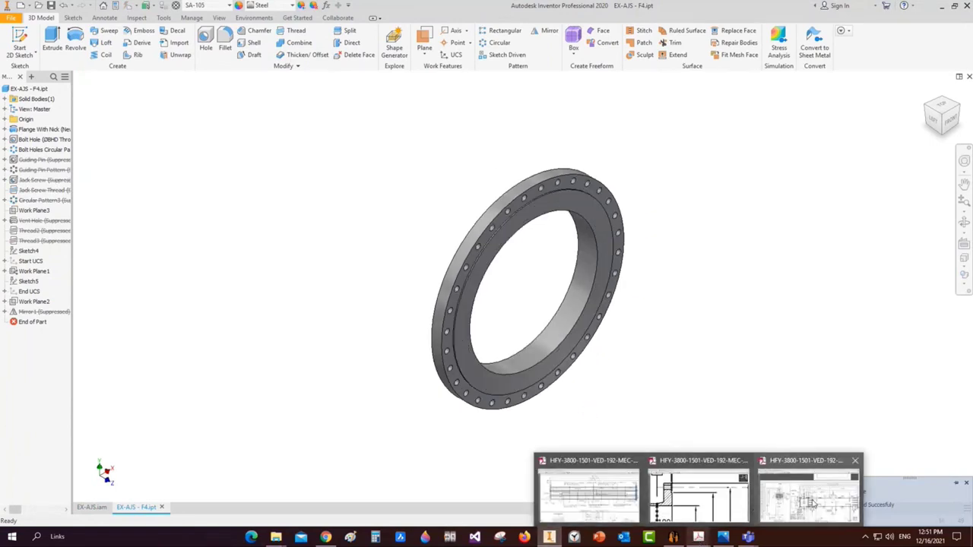
{"action": "left_click", "coordinate": [810, 503]}
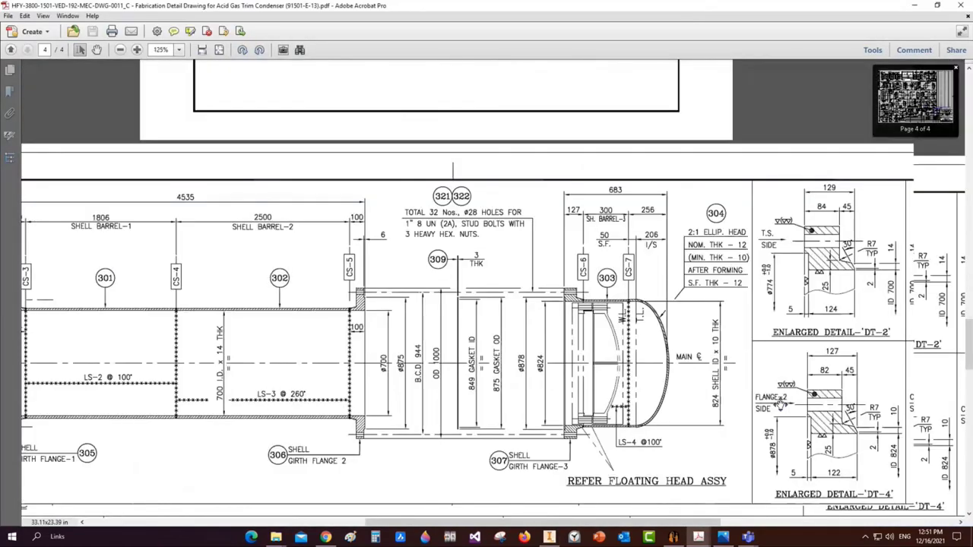
Zoom to 200% and marquee-zoom onto the 2:1 ellipsoidal head on page 4, then return to the generator
{"action": "scroll", "coordinate": [781, 405], "scroll_direction": "down", "scroll_amount": 1, "text": "ctrl"}
{"action": "scroll", "coordinate": [475, 221], "scroll_direction": "up", "scroll_amount": 3, "text": "ctrl"}
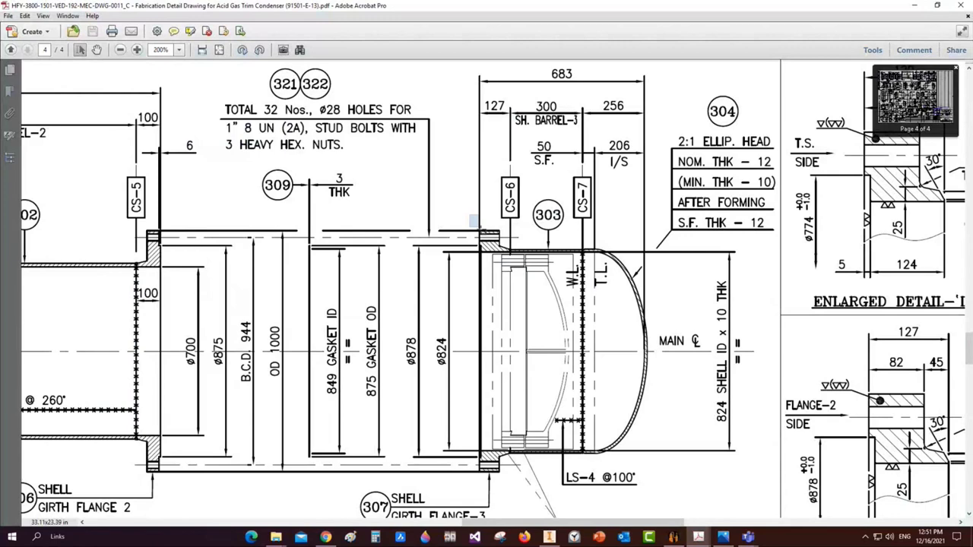
{"action": "mouse_move", "coordinate": [575, 229]}
{"action": "left_mouse_down"}
{"action": "mouse_move", "coordinate": [507, 262]}
{"action": "mouse_move", "coordinate": [647, 465]}
{"action": "left_mouse_up"}
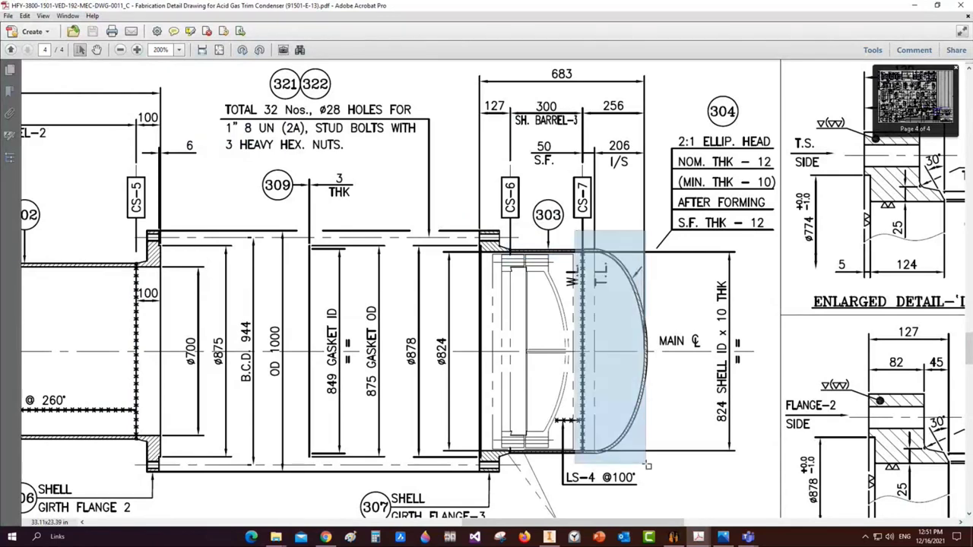
{"action": "left_click", "coordinate": [648, 536]}
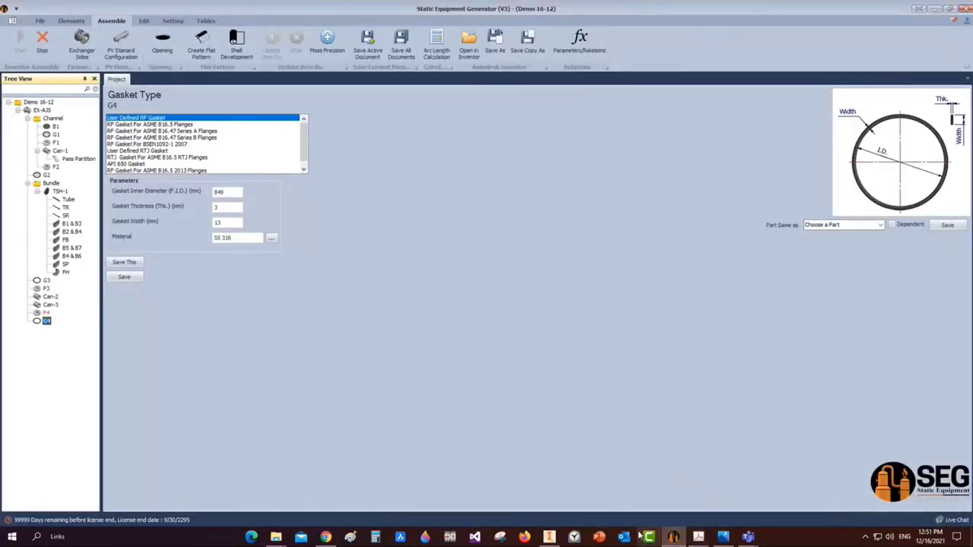
Zoom in on EX-AJS.iam's right-end flanged head in Inventor and back out, then return to the generator
{"action": "mouse_move", "coordinate": [555, 532]}
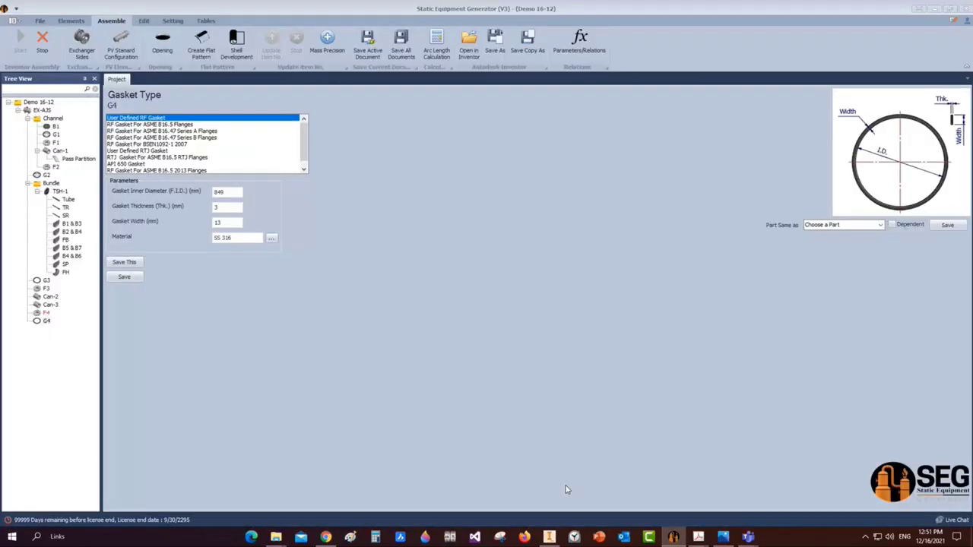
{"action": "mouse_move", "coordinate": [548, 498]}
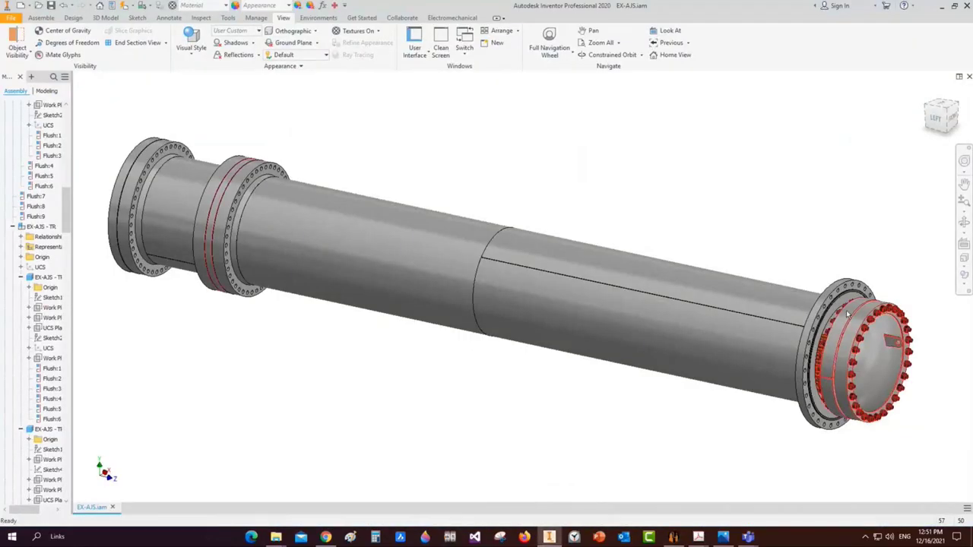
{"action": "scroll", "coordinate": [822, 386], "scroll_direction": "up", "scroll_amount": 5}
{"action": "scroll", "coordinate": [751, 247], "scroll_direction": "down", "scroll_amount": 5}
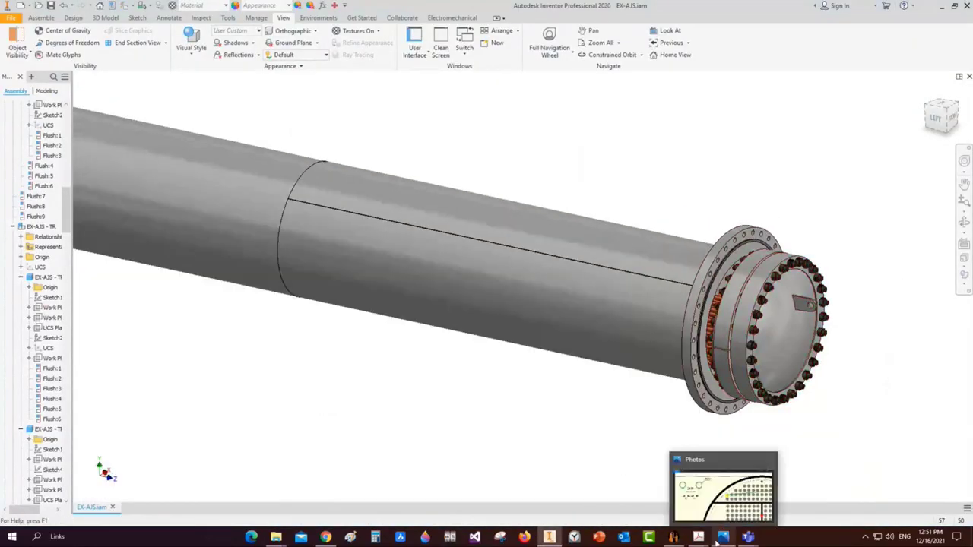
{"action": "left_click", "coordinate": [673, 537]}
Add a designed flange named F5 under EX-AJS and open it for editing
{"action": "left_click", "coordinate": [39, 110]}
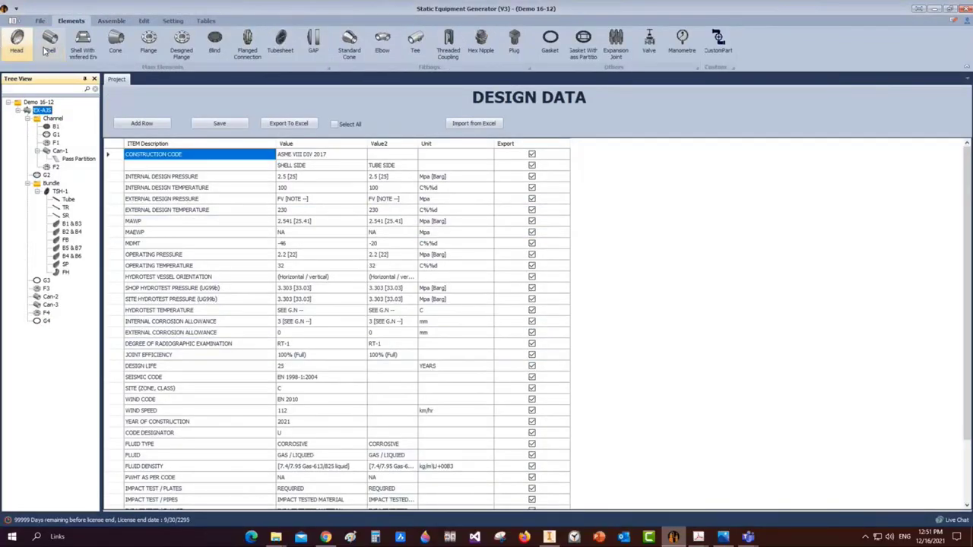
{"action": "left_click", "coordinate": [183, 42]}
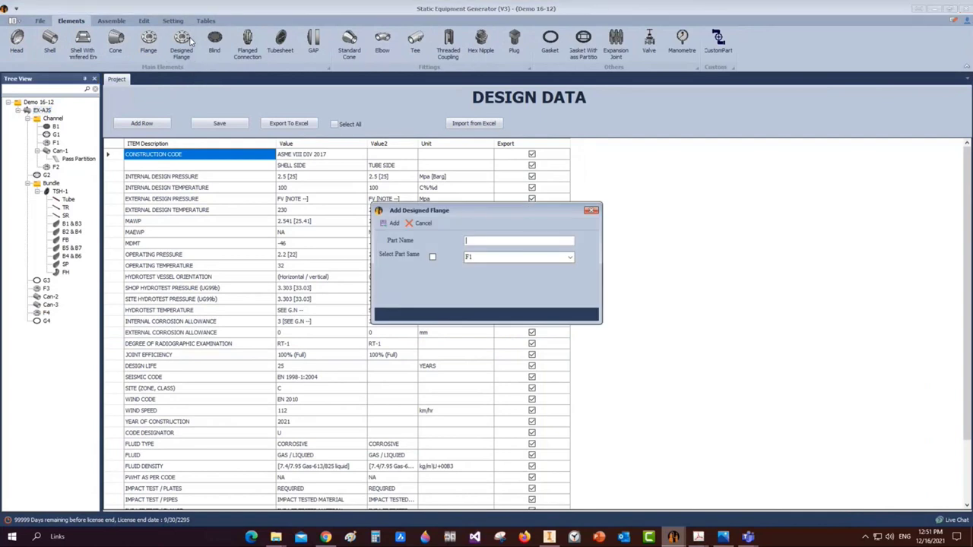
{"action": "type", "text": "F5"}
{"action": "key", "text": "Return"}
{"action": "left_click", "coordinate": [42, 329]}
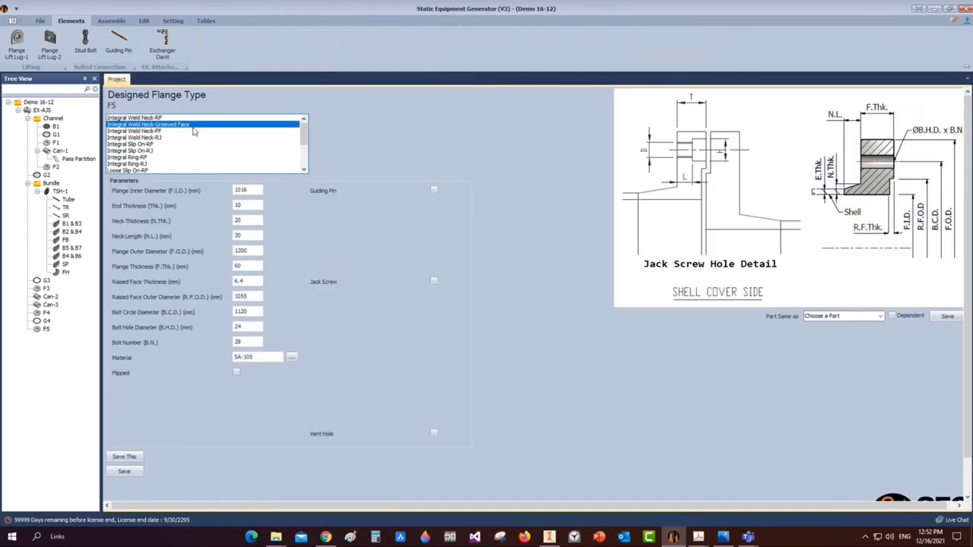
Bring up the fabrication drawing PDF and zoom into the flange detail dimensions
{"action": "mouse_move", "coordinate": [698, 537]}
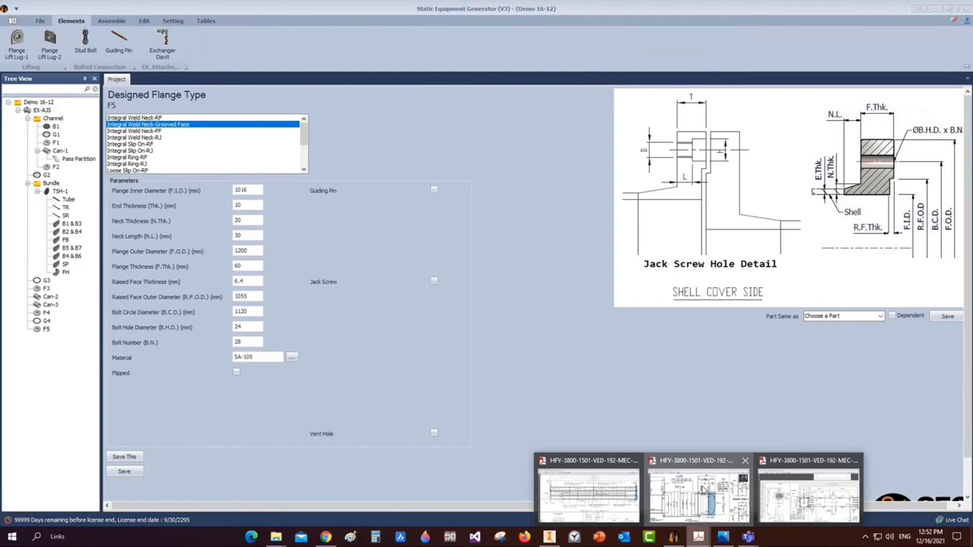
{"action": "left_click", "coordinate": [703, 491]}
{"action": "left_click_drag", "start_coordinate": [631, 235], "coordinate": [695, 517]}
{"action": "left_click_drag", "start_coordinate": [494, 224], "coordinate": [518, 296]}
{"action": "scroll", "coordinate": [518, 295], "scroll_direction": "down", "scroll_amount": 5, "text": "ctrl"}
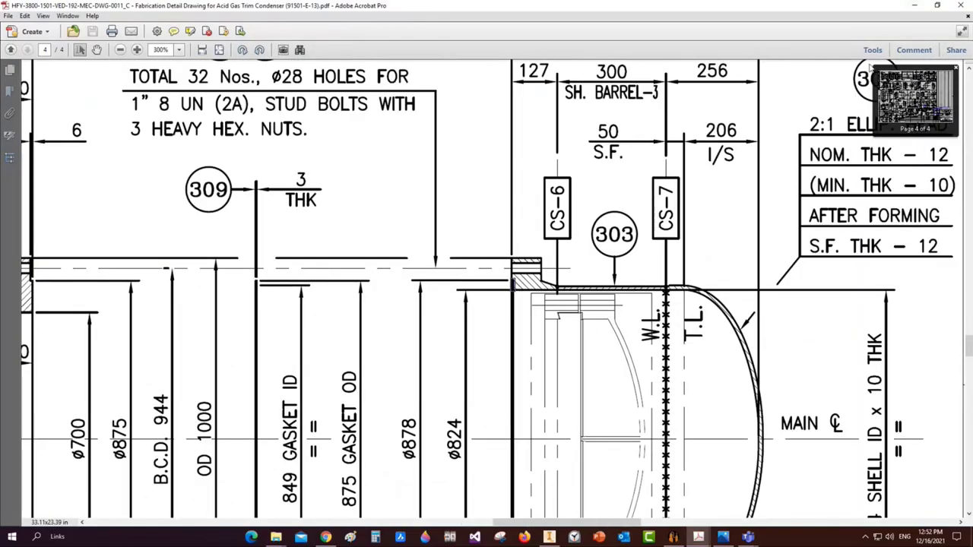
Set F5's inner diameter 824, neck length 35, outer diameter 1000 and thickness 82
{"action": "left_click", "coordinate": [918, 6]}
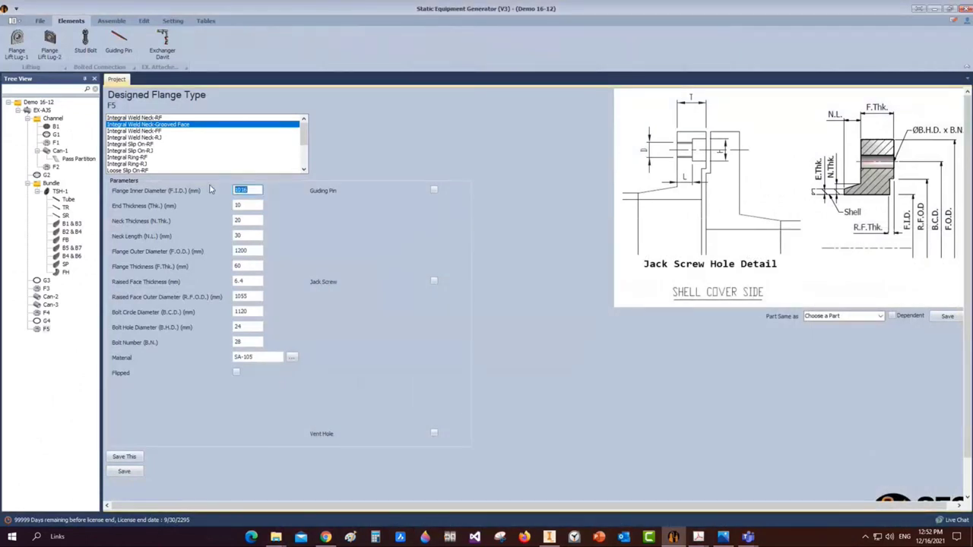
{"action": "type", "text": "824"}
{"action": "key", "text": "Tab"}
{"action": "key", "text": "Tab"}
{"action": "key", "text": "Tab"}
{"action": "type", "text": "35"}
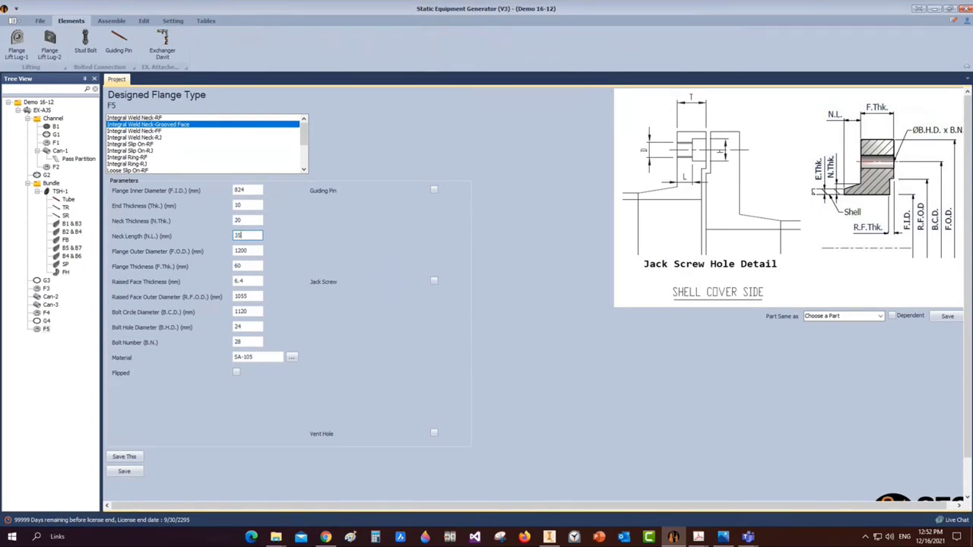
{"action": "key", "text": "Tab"}
{"action": "type", "text": "1000"}
{"action": "key", "text": "Tab"}
{"action": "type", "text": "82"}
Set raised face 5/878, bolt circle 944, 32 bolt holes of 28, mark flipped and save
{"action": "key", "text": "Tab"}
{"action": "type", "text": "5"}
{"action": "key", "text": "Tab"}
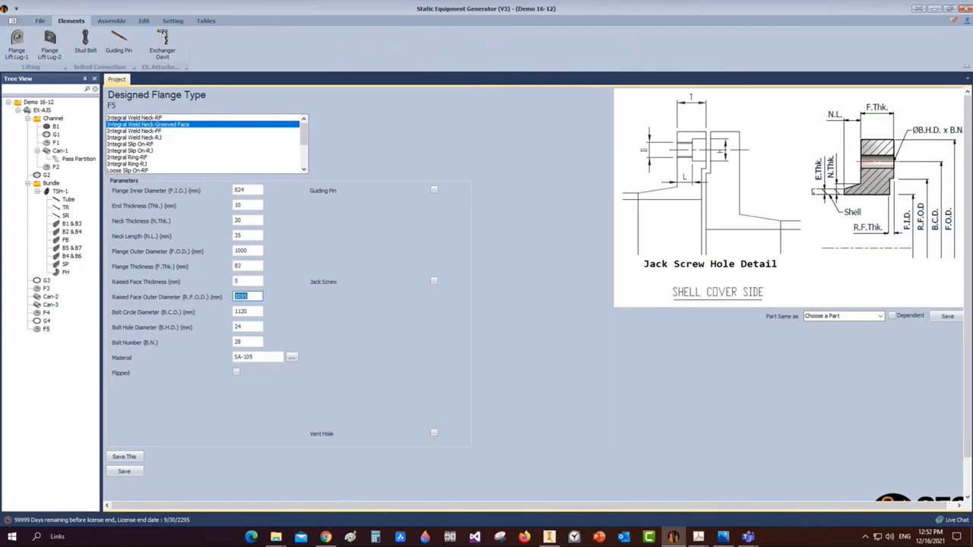
{"action": "type", "text": "878"}
{"action": "key", "text": "Tab"}
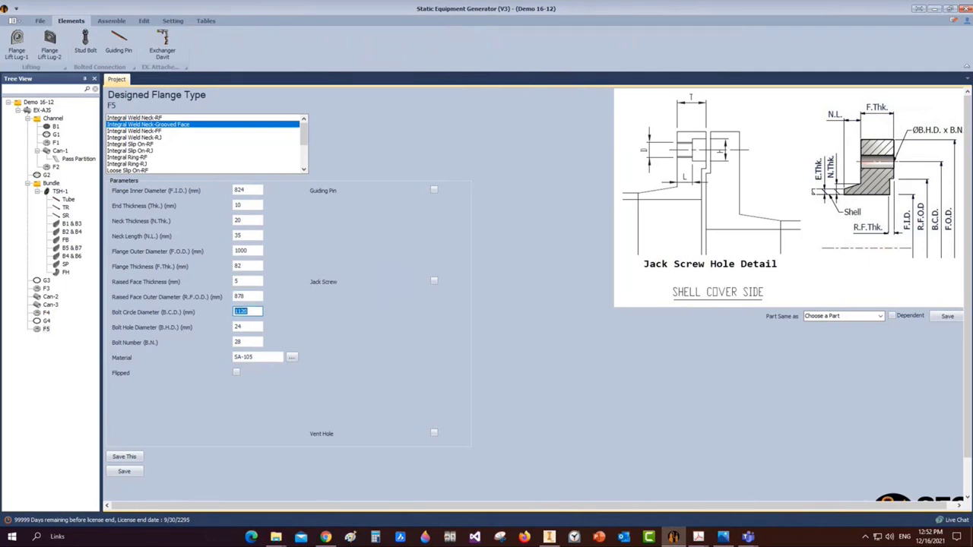
{"action": "type", "text": "944"}
{"action": "key", "text": "Tab"}
{"action": "type", "text": "28"}
{"action": "key", "text": "Tab"}
{"action": "type", "text": "32"}
{"action": "key", "text": "Tab"}
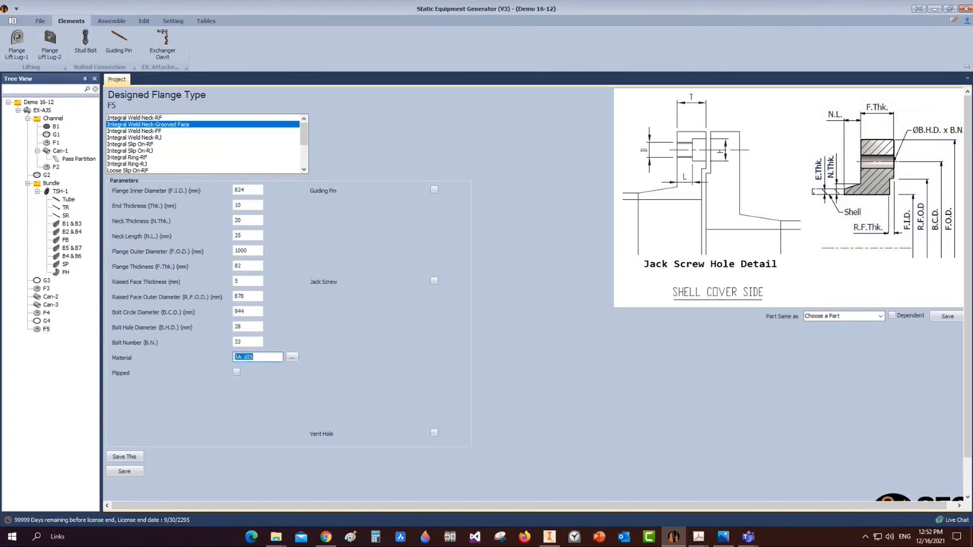
{"action": "left_click", "coordinate": [235, 373]}
{"action": "left_click", "coordinate": [124, 471]}
{"action": "left_click", "coordinate": [42, 110]}
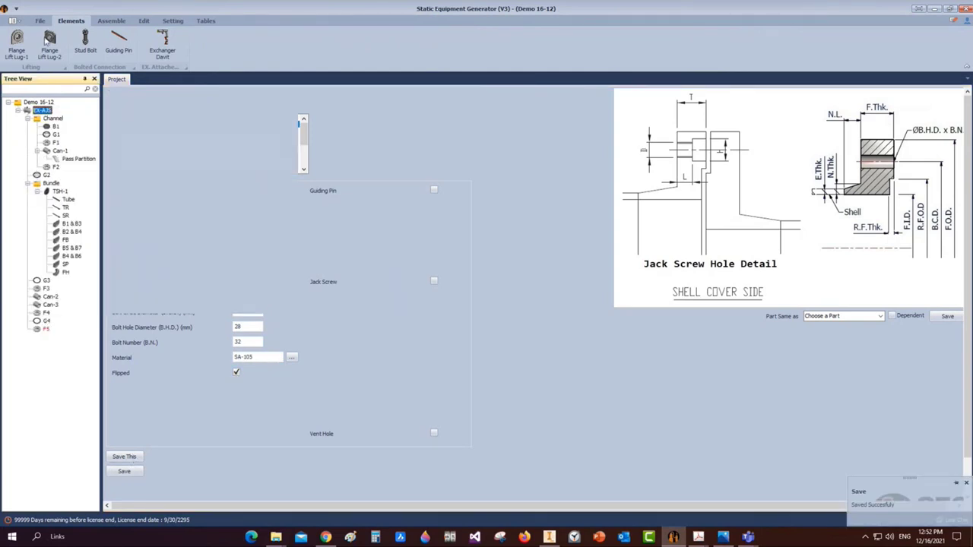
Add a new shell Can-4 under EX-AJS and make it a plain Shell type
{"action": "left_click", "coordinate": [48, 48]}
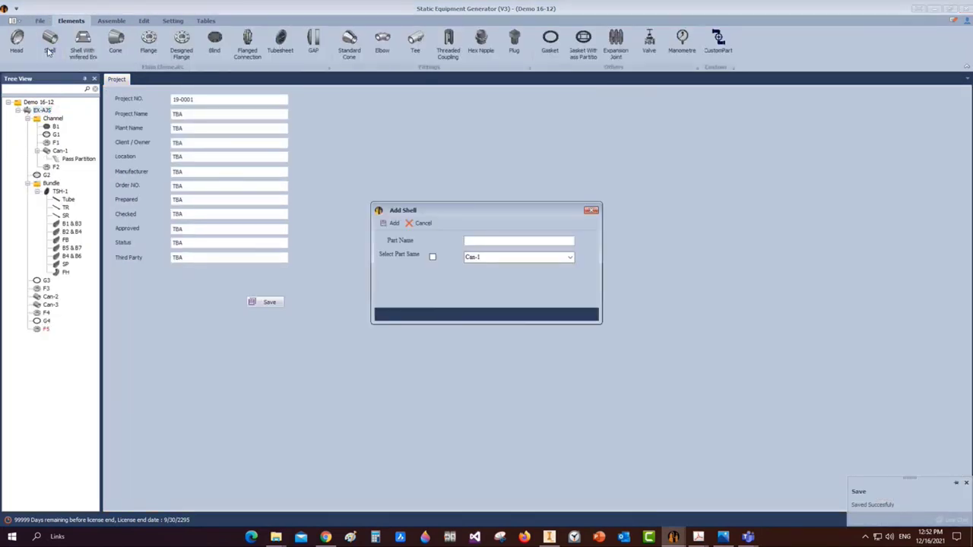
{"action": "type", "text": "Can-4"}
{"action": "key", "text": "Return"}
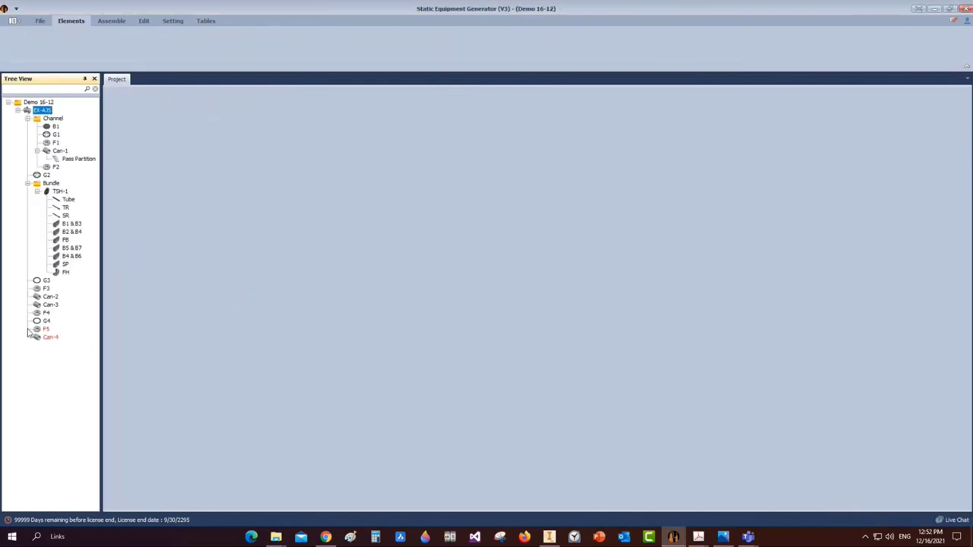
{"action": "left_click", "coordinate": [46, 337]}
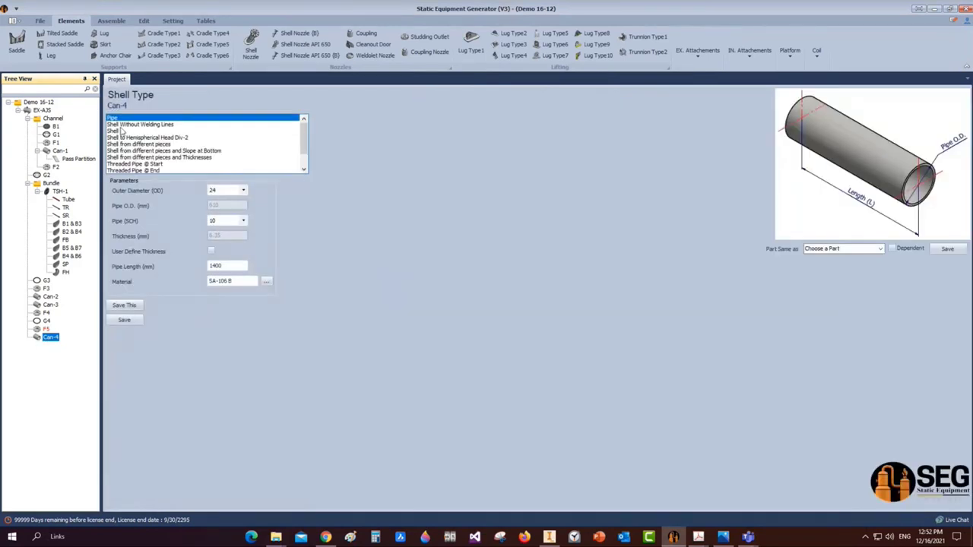
{"action": "left_click", "coordinate": [121, 130]}
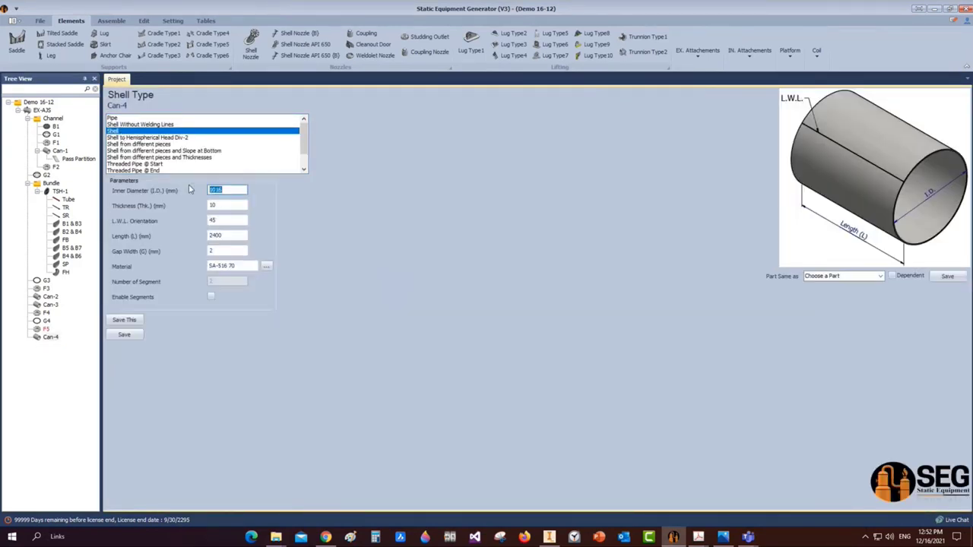
Give Can-4 inner diameter 824, thickness 10, weld line 125 and length 300, then save
{"action": "type", "text": "824"}
{"action": "left_click", "coordinate": [227, 205]}
{"action": "type", "text": "10"}
{"action": "key", "text": "Tab"}
{"action": "type", "text": "125"}
{"action": "key", "text": "Tab"}
{"action": "type", "text": "300"}
{"action": "left_click", "coordinate": [124, 334]}
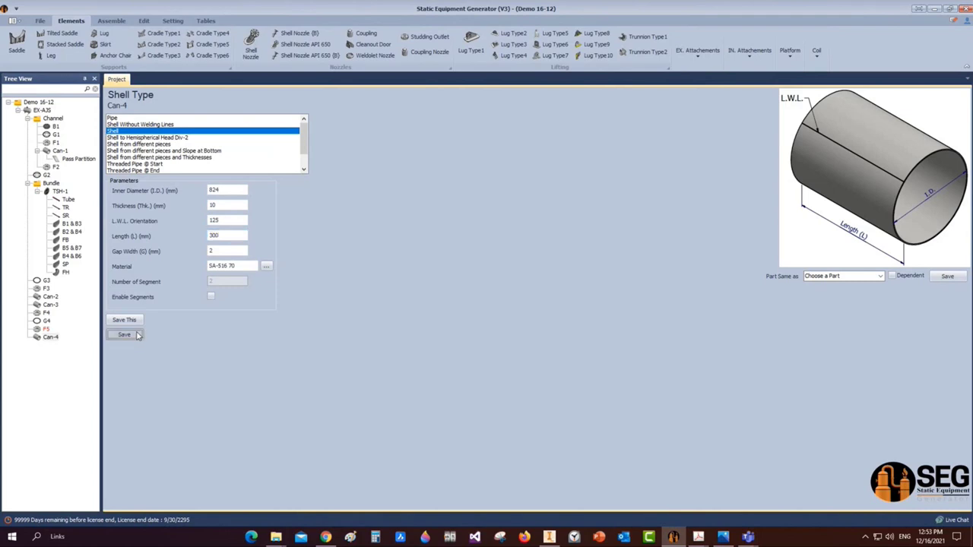
{"action": "left_click", "coordinate": [42, 110]}
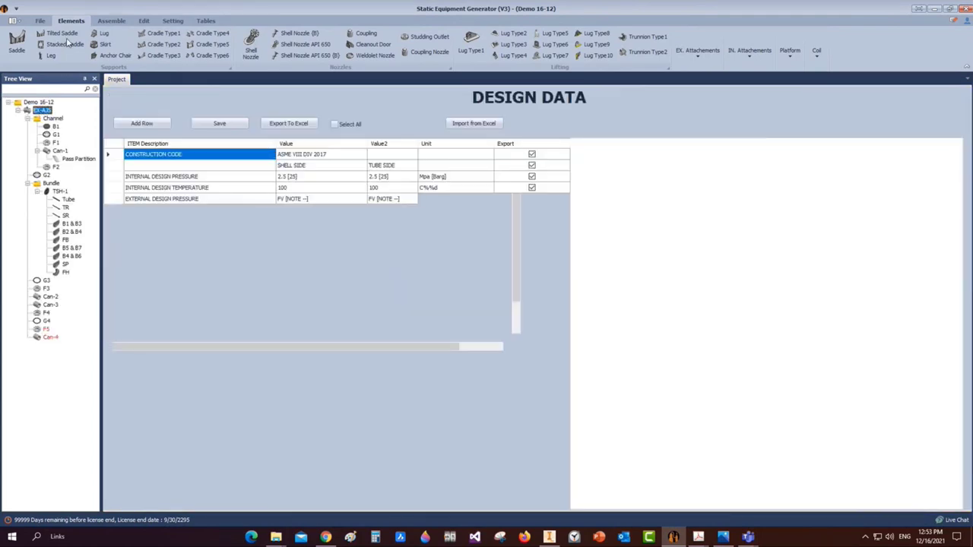
Add a new head named End Head and open it for editing
{"action": "left_click", "coordinate": [16, 44]}
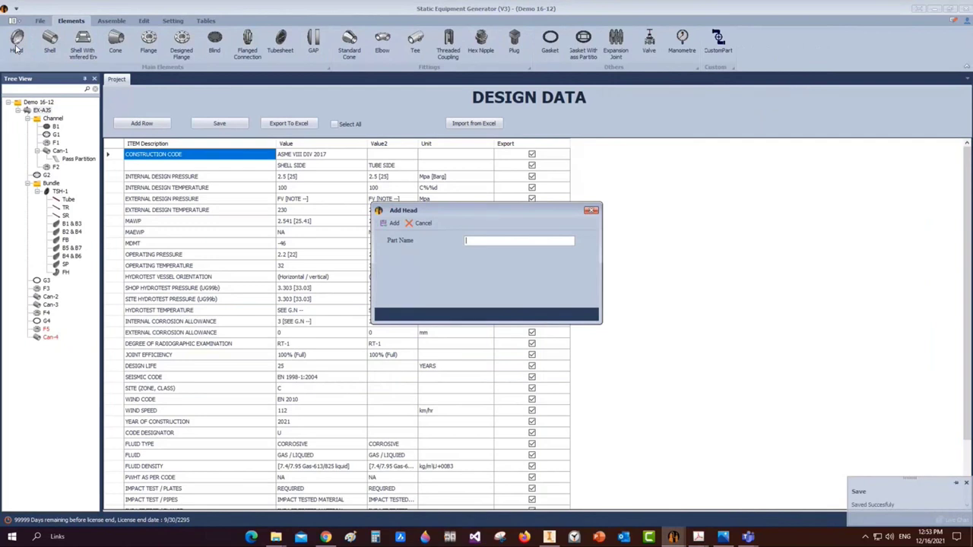
{"action": "type", "text": "End Head"}
{"action": "key", "text": "Return"}
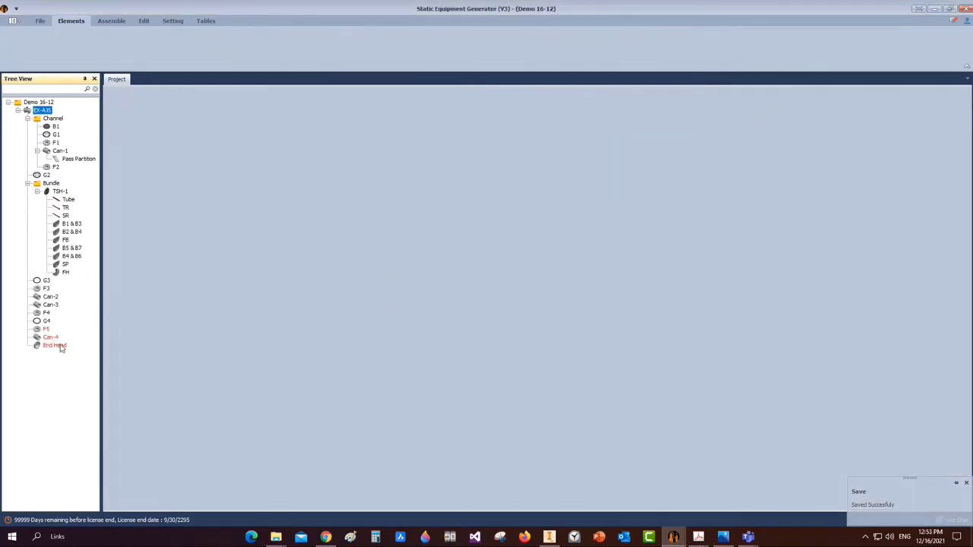
{"action": "left_click", "coordinate": [60, 346]}
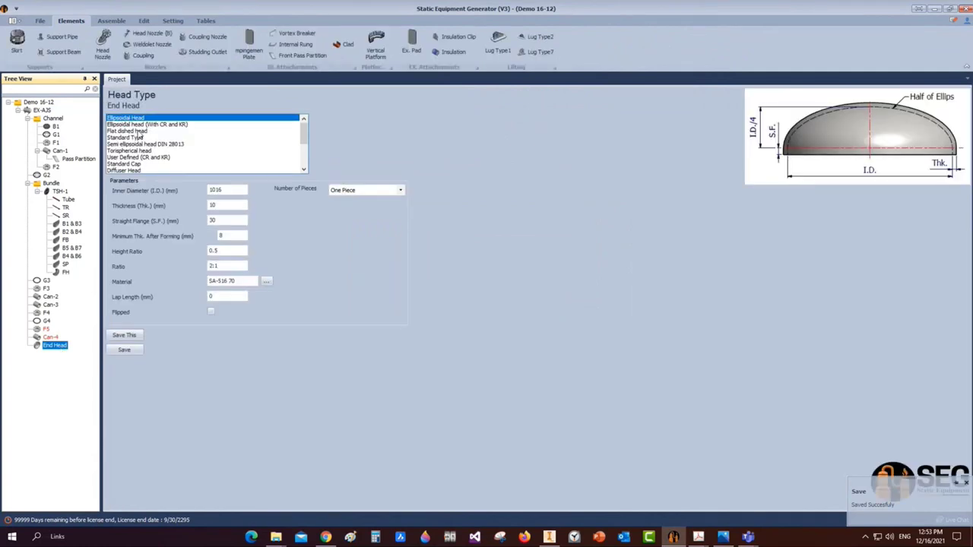
Set End Head's diameter 824, thickness 12, straight flange 50, minimum thickness 10, flipped, and save
{"action": "left_click_drag", "start_coordinate": [226, 190], "coordinate": [195, 188]}
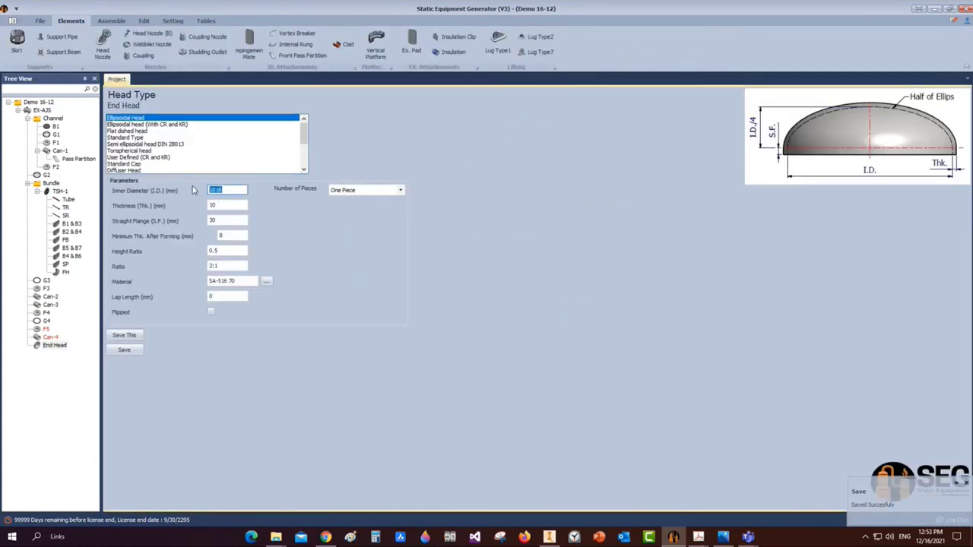
{"action": "type", "text": "8"}
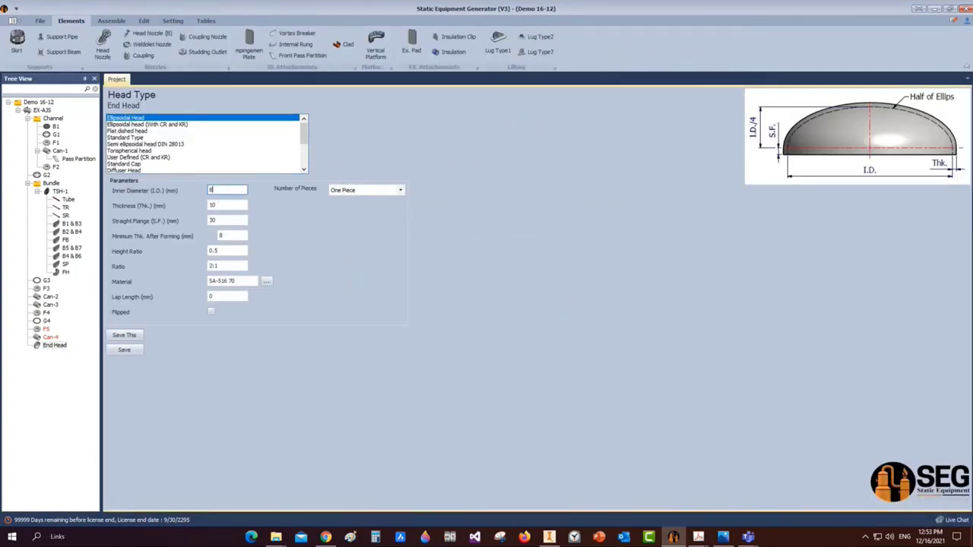
{"action": "type", "text": "24"}
{"action": "key", "text": "Tab"}
{"action": "type", "text": "12"}
{"action": "key", "text": "Tab"}
{"action": "type", "text": "50"}
{"action": "key", "text": "Tab"}
{"action": "type", "text": "10"}
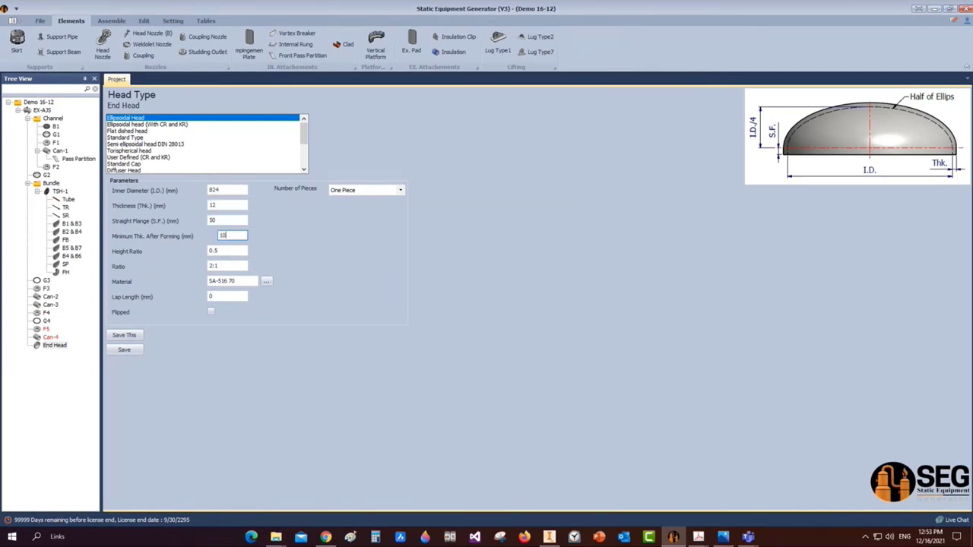
{"action": "left_click", "coordinate": [211, 311]}
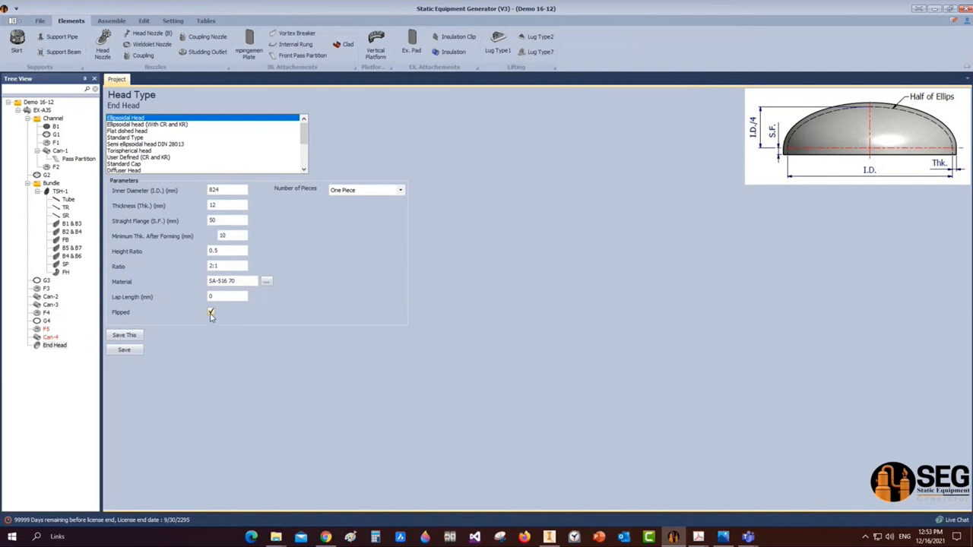
{"action": "left_click", "coordinate": [129, 351]}
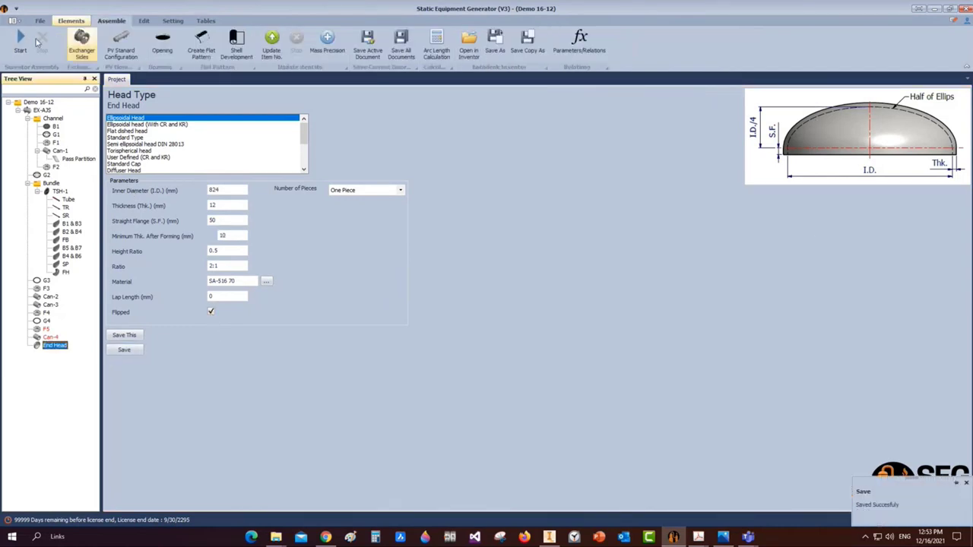
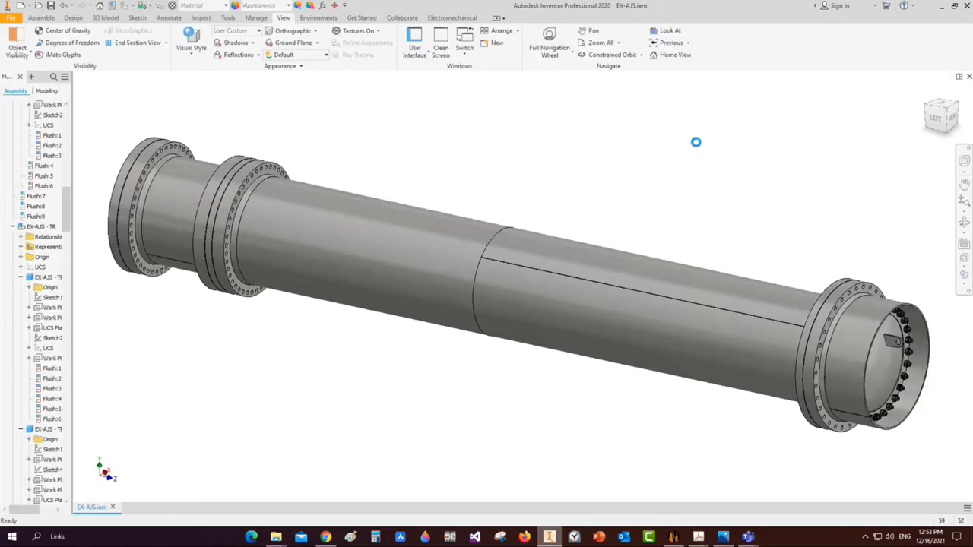
Save the EX-AJS assembly in Inventor and go back to Static Equipment Generator
{"action": "key", "text": "ctrl+s"}
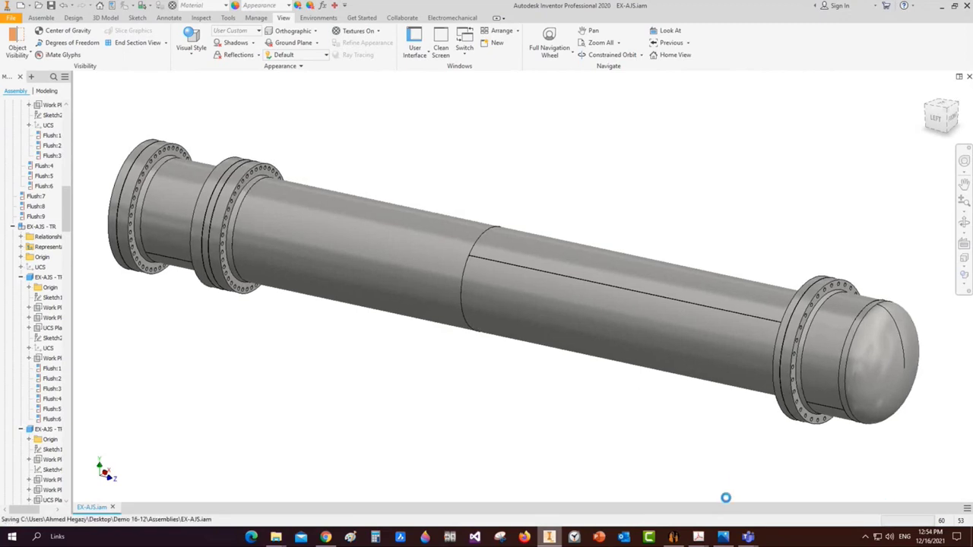
{"action": "left_click", "coordinate": [674, 536]}
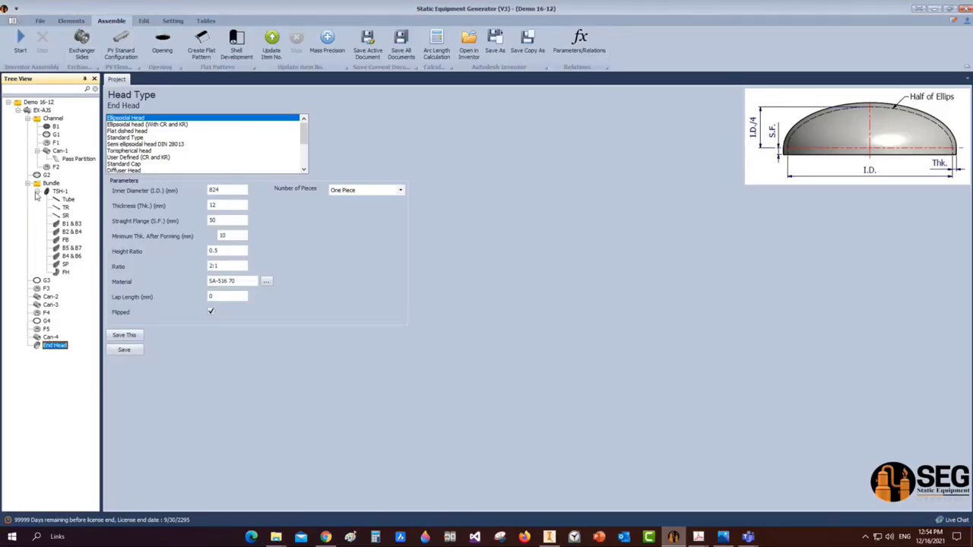
Add a saddle part named 'Fixed Saddle' under Can-2 and open its parameters
{"action": "left_click", "coordinate": [50, 297]}
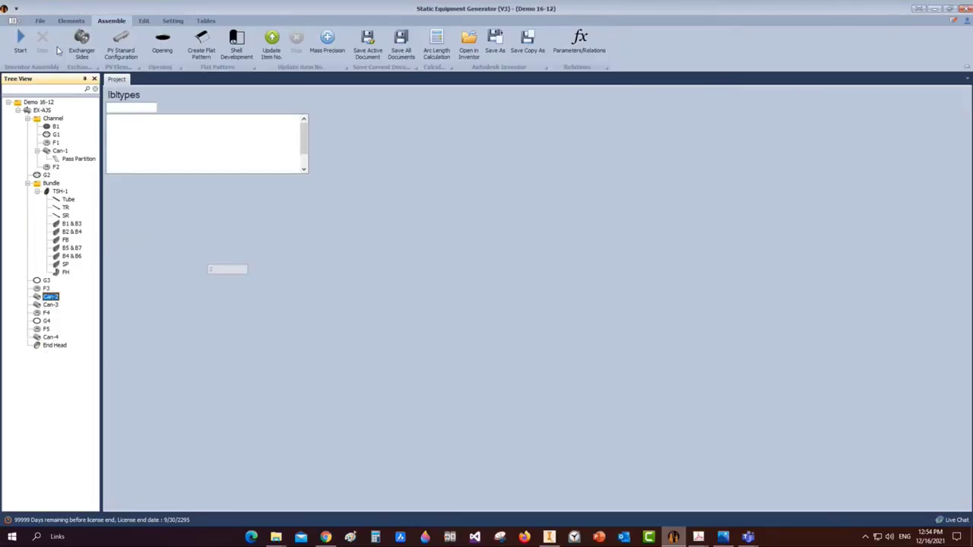
{"action": "left_click", "coordinate": [71, 20]}
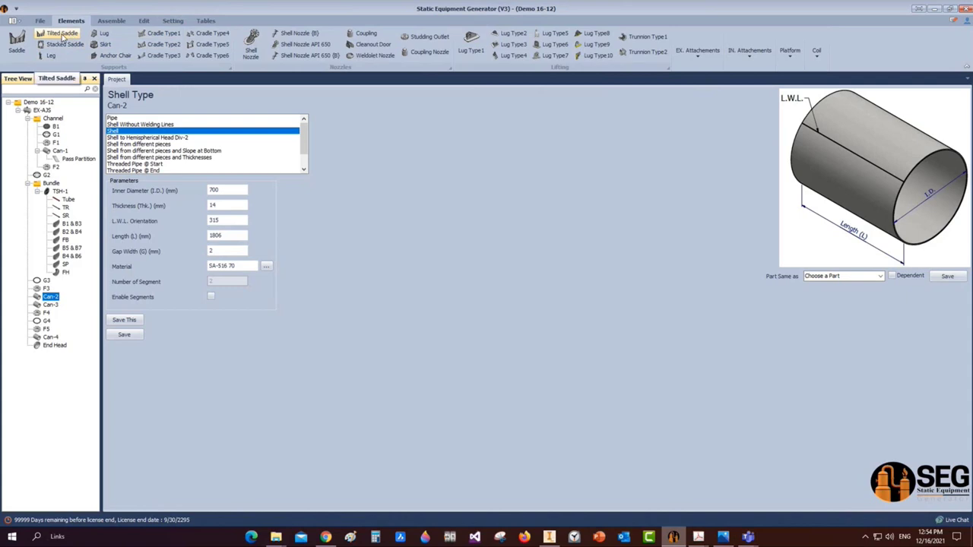
{"action": "left_click", "coordinate": [57, 46]}
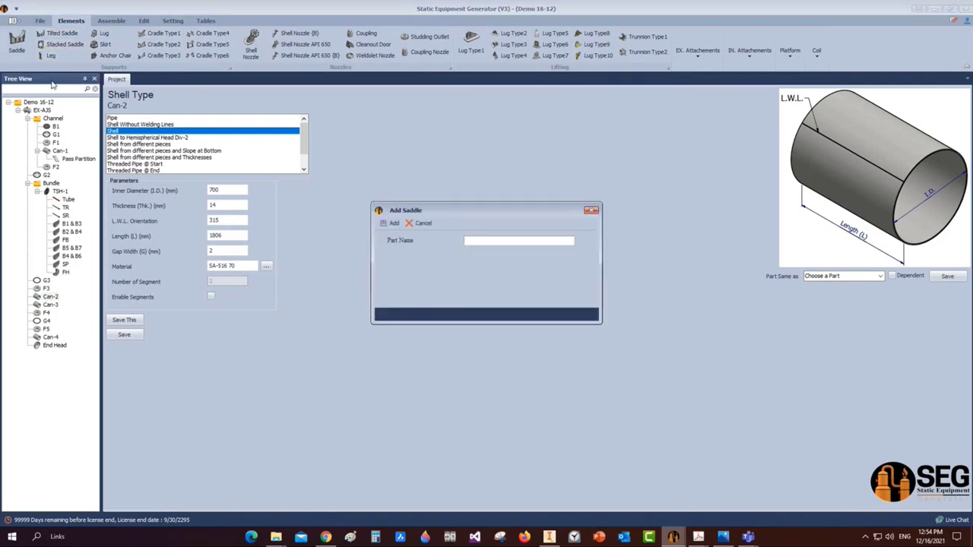
{"action": "type", "text": "Fixed Saddle"}
{"action": "left_click", "coordinate": [391, 223]}
{"action": "left_click", "coordinate": [62, 305]}
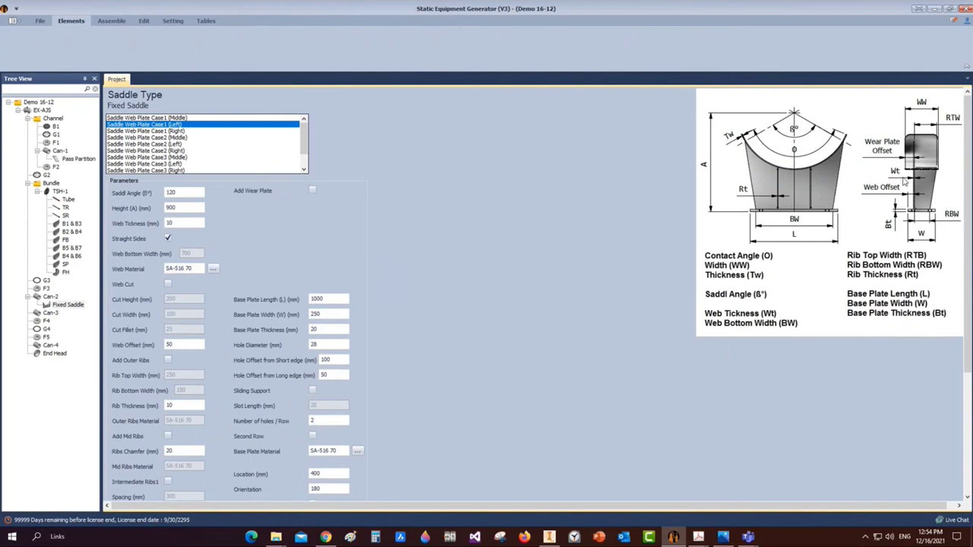
Check the fixed saddle's height on the general arrangement drawing PDF
{"action": "mouse_move", "coordinate": [698, 537]}
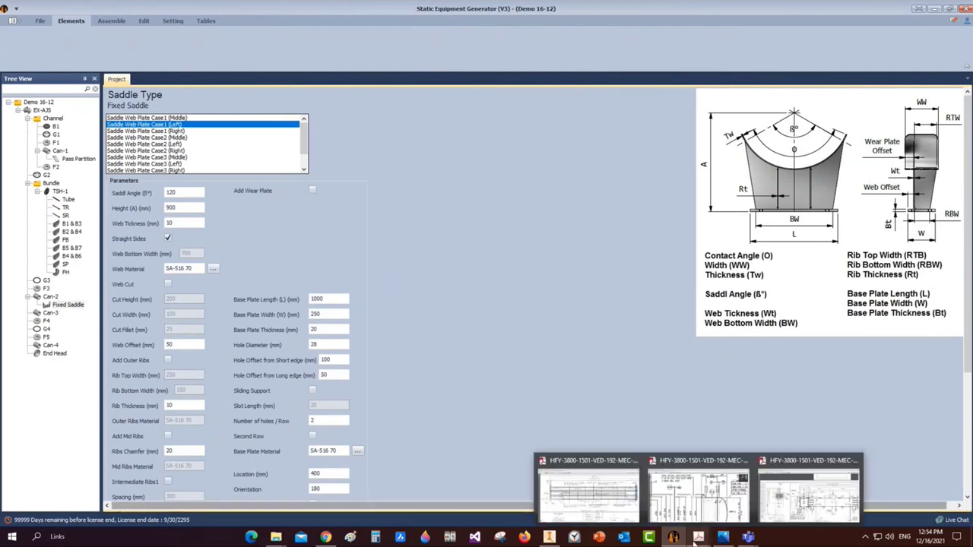
{"action": "left_click", "coordinate": [791, 506]}
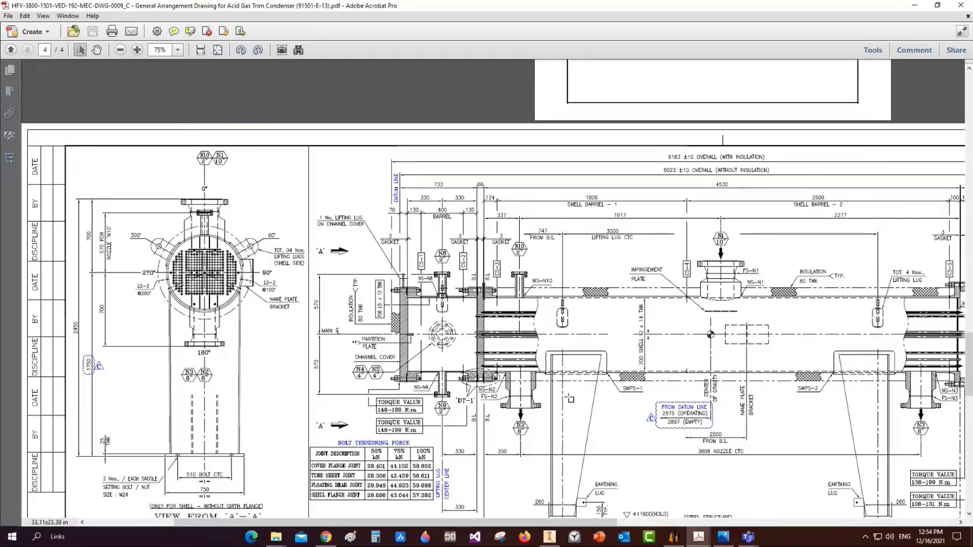
{"action": "scroll", "coordinate": [570, 398], "scroll_direction": "up", "scroll_amount": 1, "text": "ctrl"}
{"action": "scroll", "coordinate": [563, 415], "scroll_direction": "down", "scroll_amount": 2}
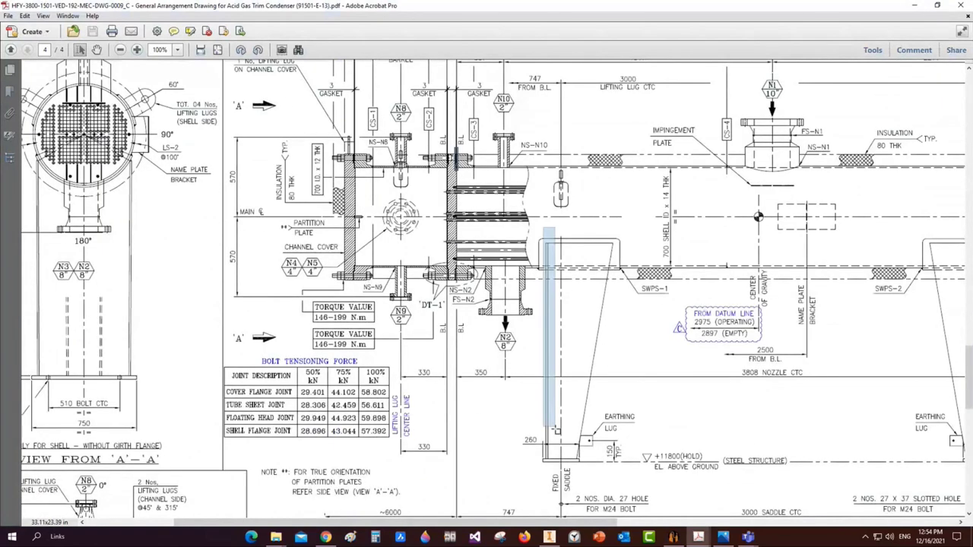
{"action": "left_click_drag", "start_coordinate": [557, 429], "coordinate": [559, 473]}
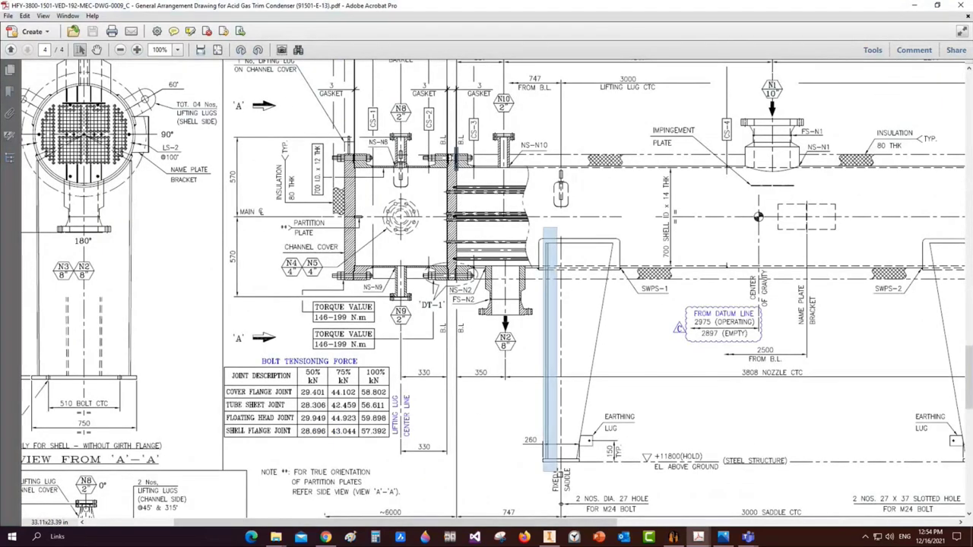
{"action": "key", "text": "alt+Tab"}
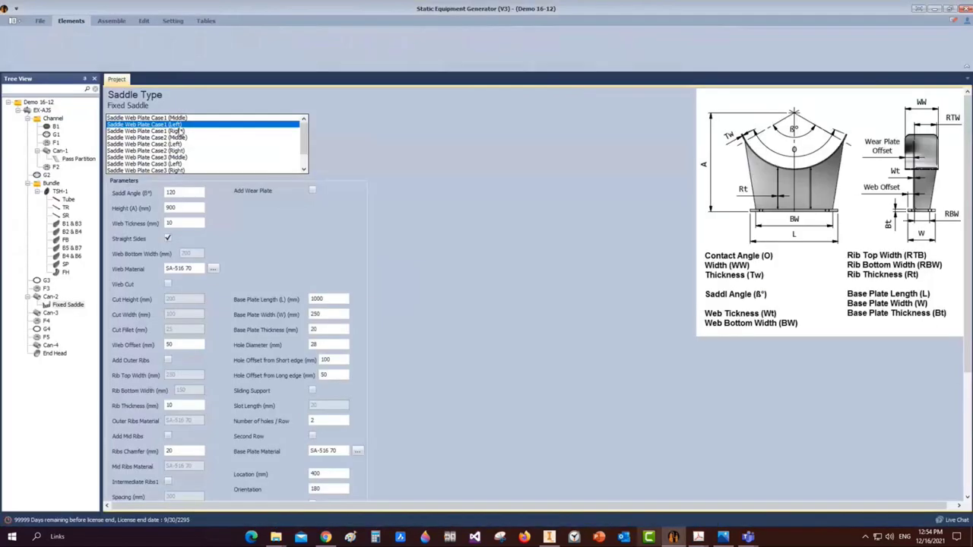
Set the Fixed Saddle height to 1750, web thickness 12 and web offset 20
{"action": "left_click", "coordinate": [179, 194]}
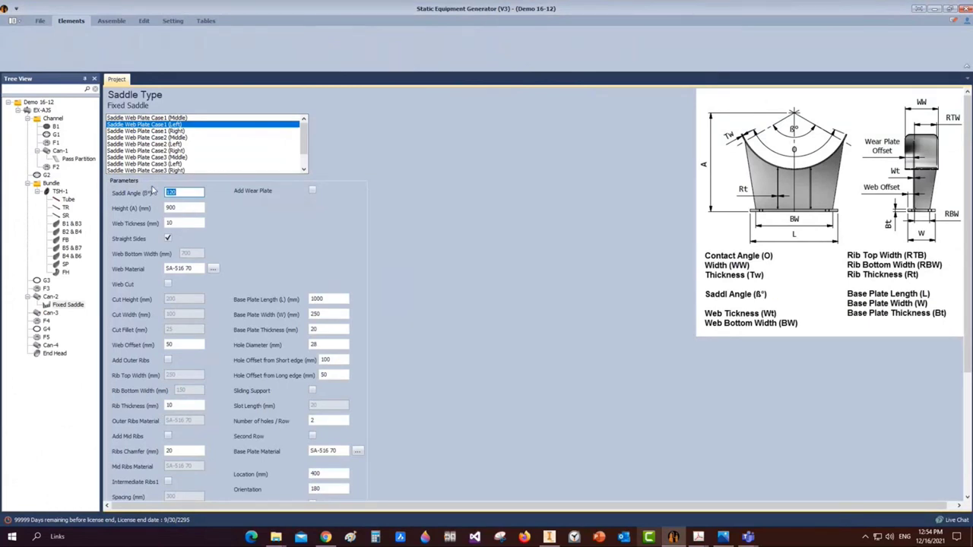
{"action": "key", "text": "Tab"}
{"action": "type", "text": "1750"}
{"action": "key", "text": "Tab"}
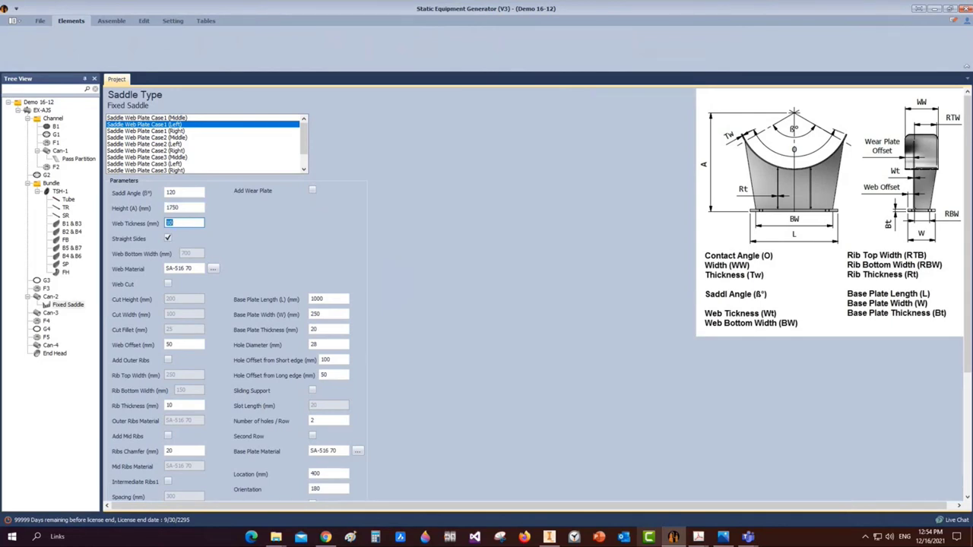
{"action": "type", "text": "12"}
{"action": "left_click", "coordinate": [173, 344]}
{"action": "type", "text": "20"}
Enable outer ribs on the Fixed Saddle
{"action": "scroll", "coordinate": [173, 366], "scroll_direction": "down", "scroll_amount": 2}
{"action": "left_click", "coordinate": [171, 345]}
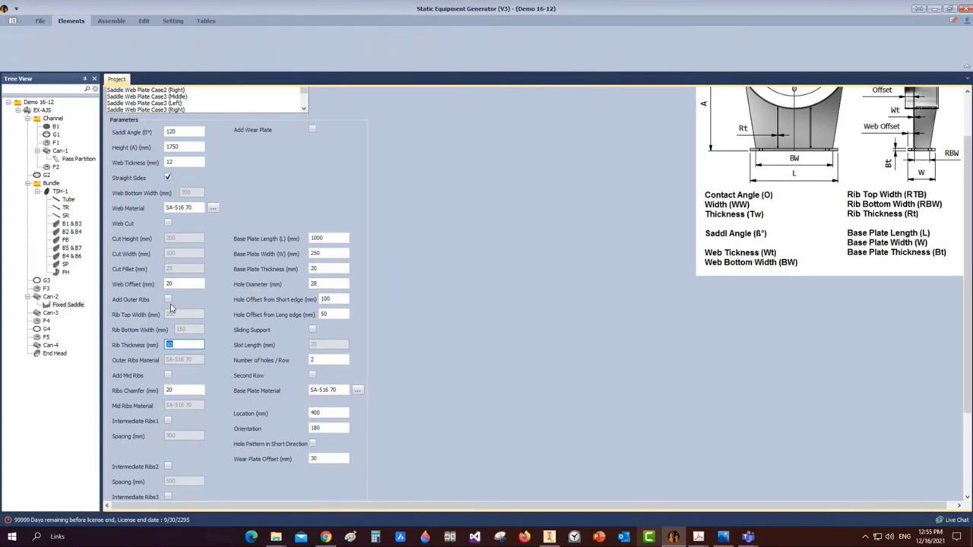
{"action": "left_click", "coordinate": [168, 301]}
{"action": "key", "text": "Tab"}
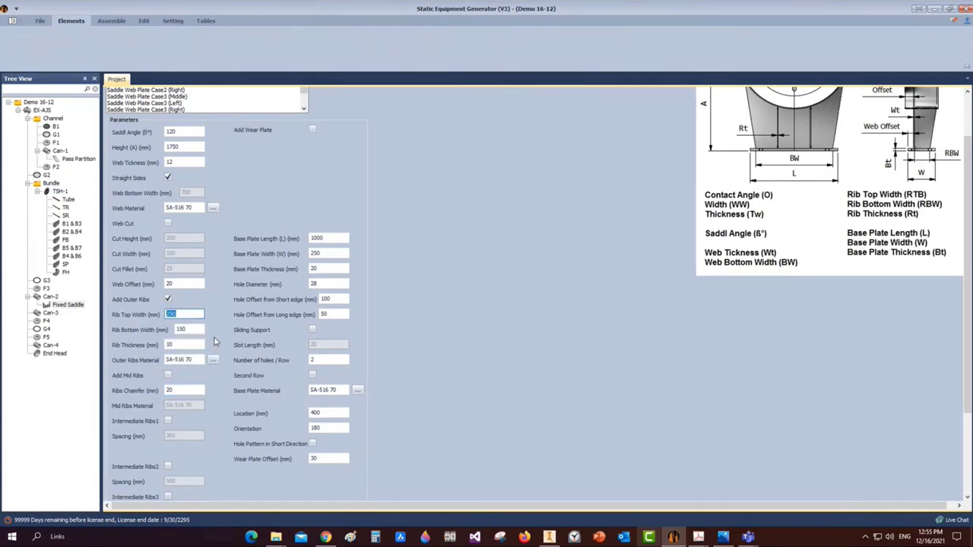
{"action": "left_click", "coordinate": [698, 537]}
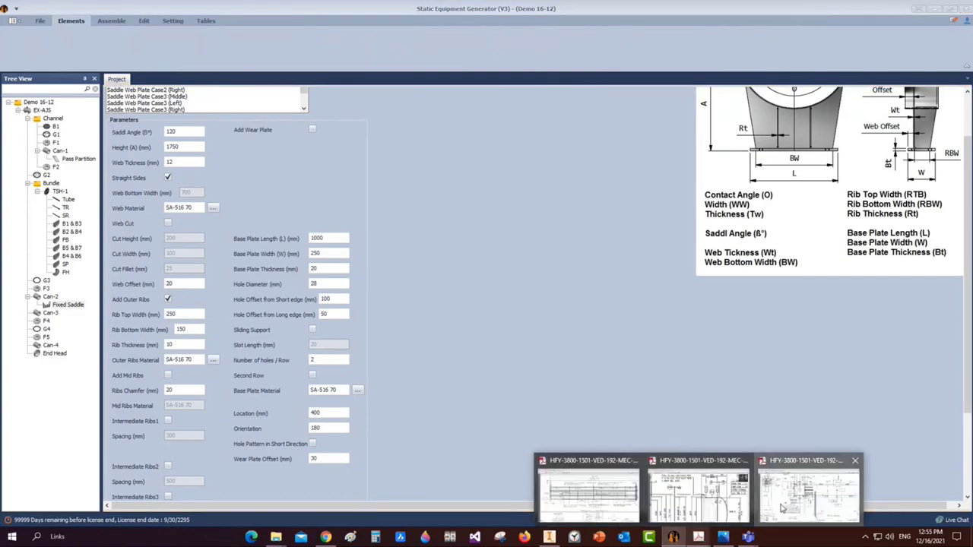
Review the arrangement drawing fitted to window width, then return to SEG
{"action": "left_click", "coordinate": [783, 508]}
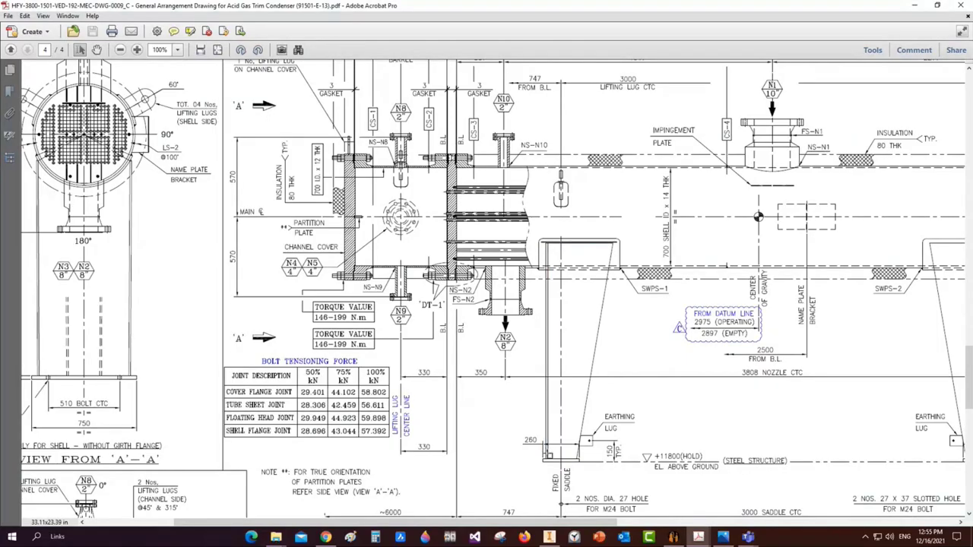
{"action": "key", "text": "ctrl+2"}
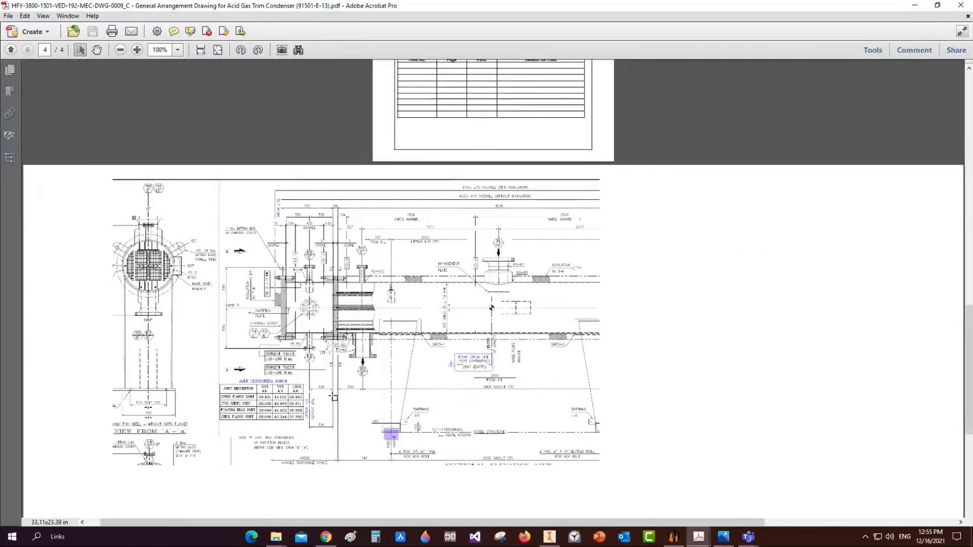
{"action": "scroll", "coordinate": [523, 513], "scroll_direction": "down", "scroll_amount": 5}
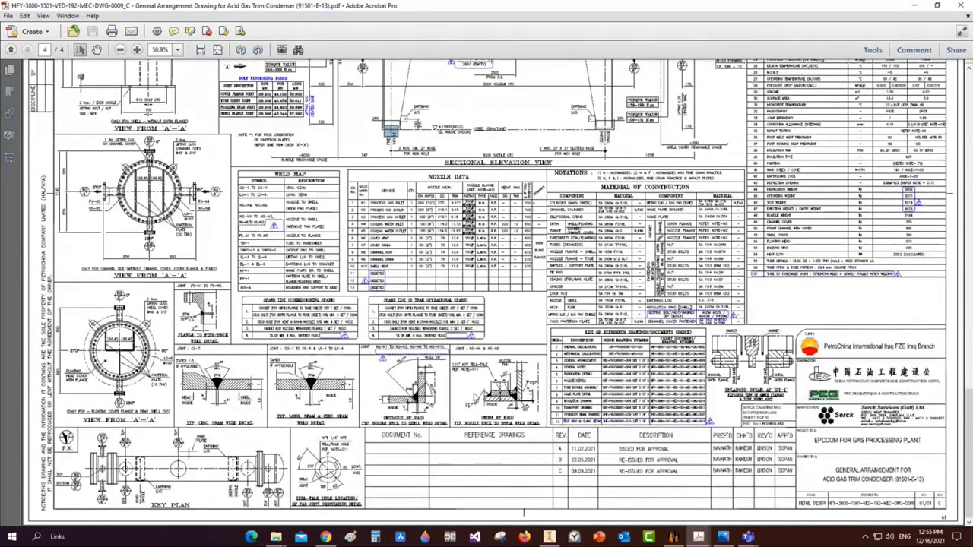
{"action": "scroll", "coordinate": [417, 226], "scroll_direction": "up", "scroll_amount": 5}
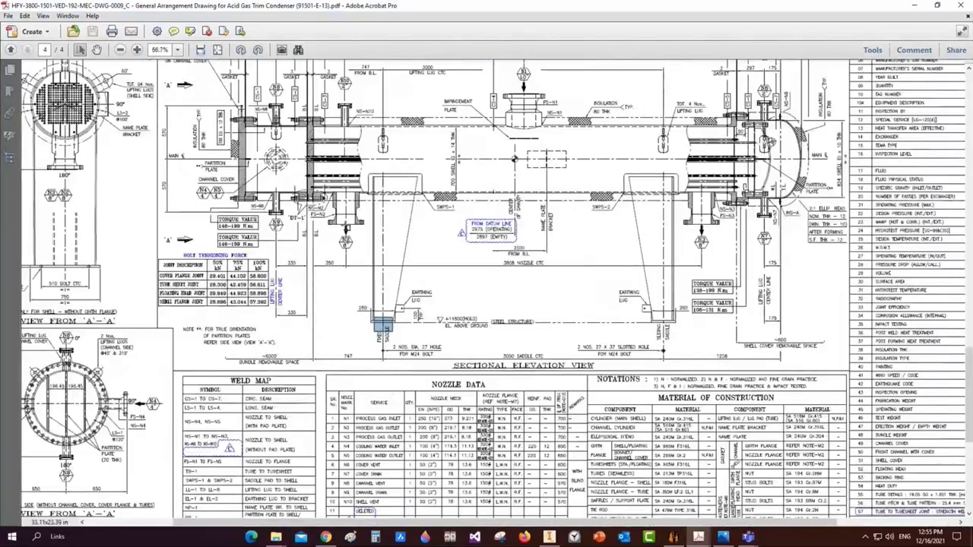
{"action": "left_click", "coordinate": [674, 537]}
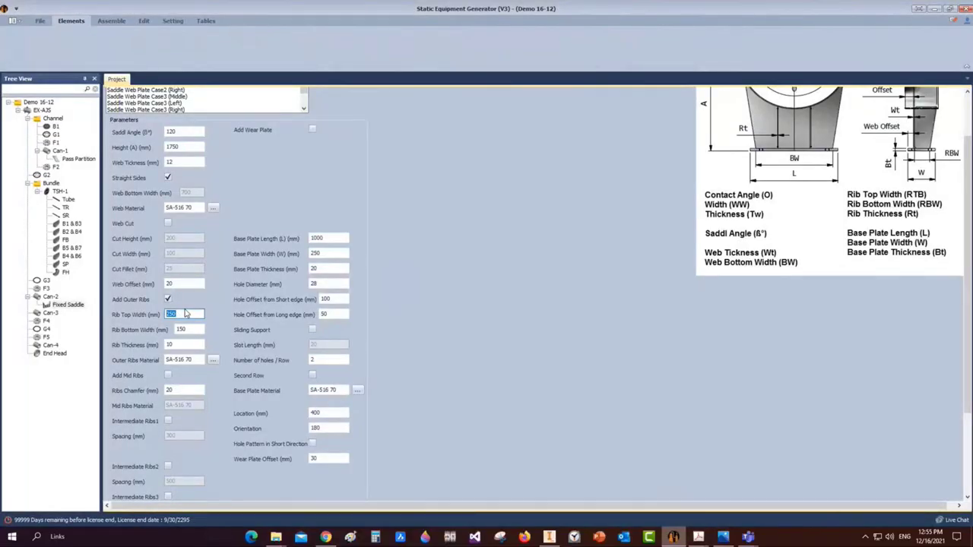
Set the outer rib top width to 476 and bottom width to 220
{"action": "type", "text": "476"}
{"action": "key", "text": "Tab"}
{"action": "type", "text": "220"}
{"action": "scroll", "coordinate": [347, 213], "scroll_direction": "down", "scroll_amount": 3}
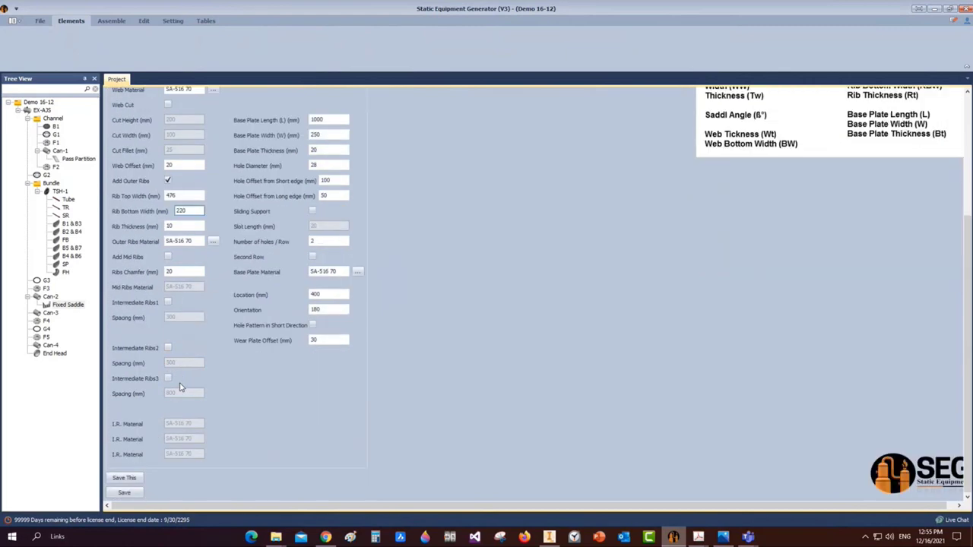
{"action": "scroll", "coordinate": [347, 213], "scroll_direction": "up", "scroll_amount": 5}
Give the wear plate a 132 contact angle, 580 width and 14 thickness
{"action": "left_click", "coordinate": [323, 205]}
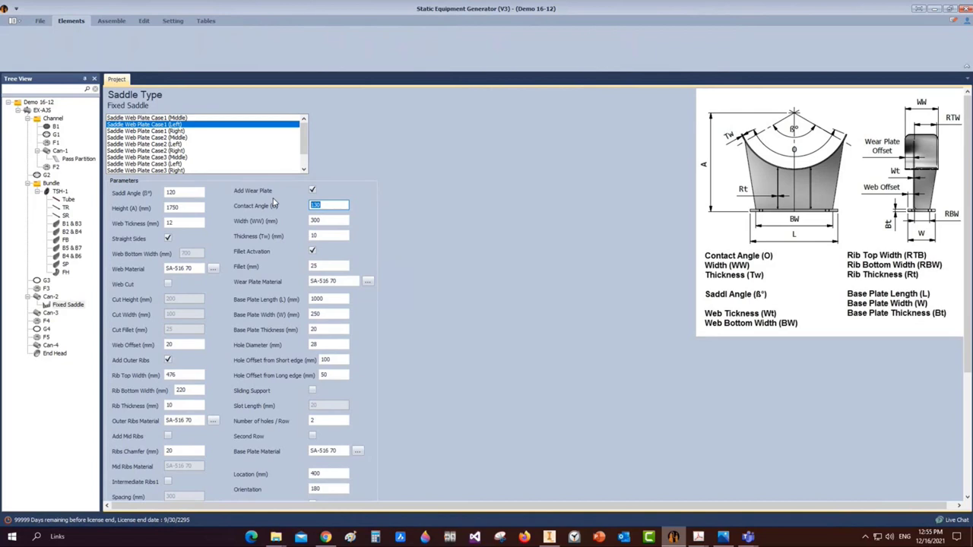
{"action": "type", "text": "132"}
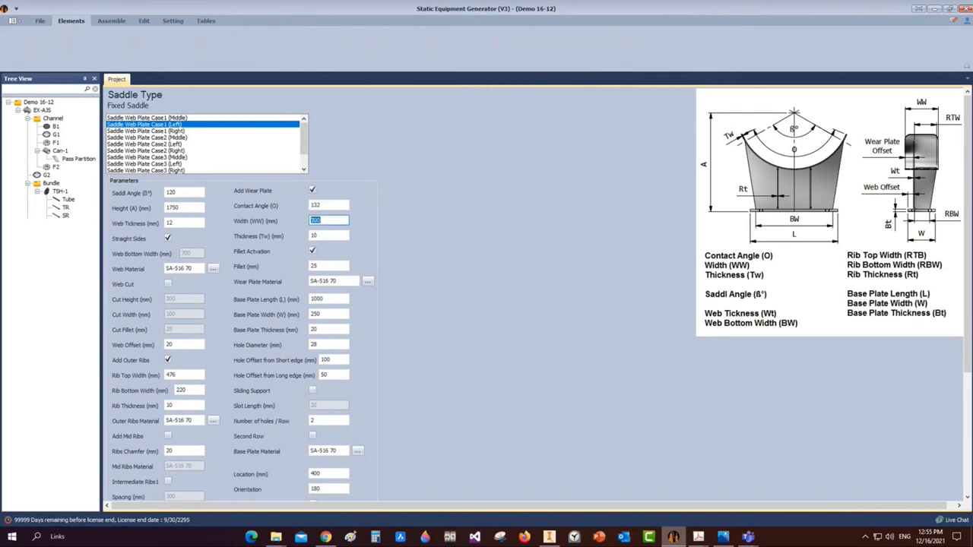
{"action": "key", "text": "Tab"}
{"action": "type", "text": "580"}
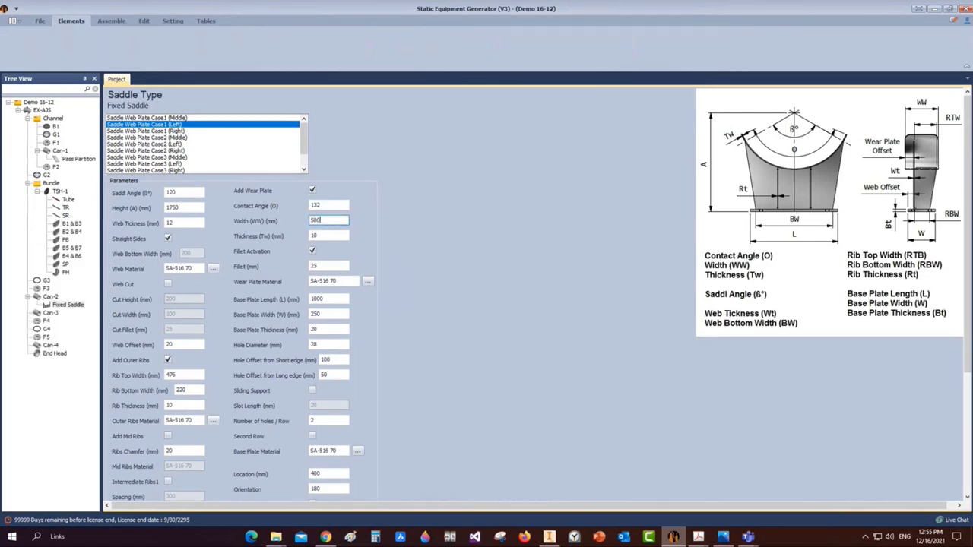
{"action": "key", "text": "Tab"}
{"action": "type", "text": "14"}
{"action": "key", "text": "Tab"}
{"action": "key", "text": "Tab"}
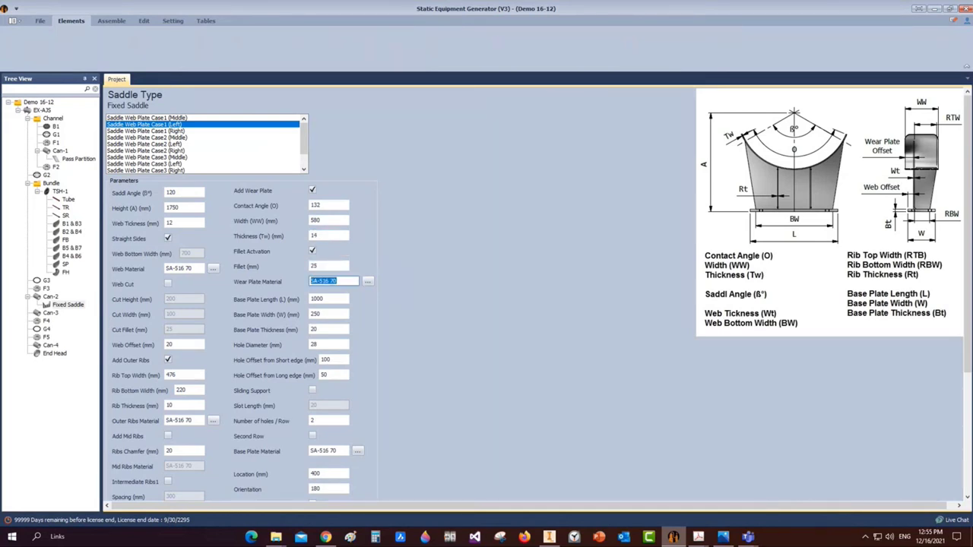
{"action": "key", "text": "Tab"}
{"action": "scroll", "coordinate": [274, 200], "scroll_direction": "down", "scroll_amount": 1}
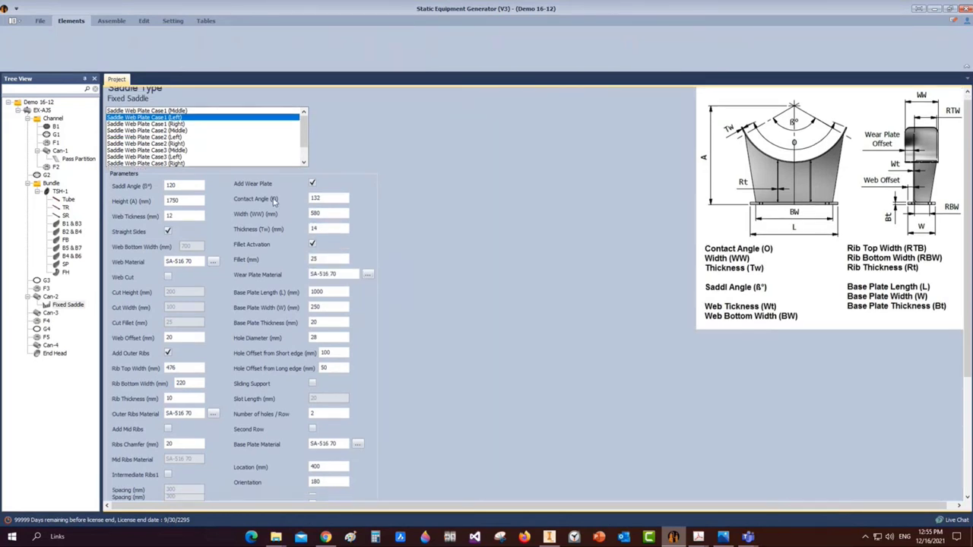
Set the base plate to 750 x 260 x 25 with 27 holes offset 130/120
{"action": "key", "text": "Tab"}
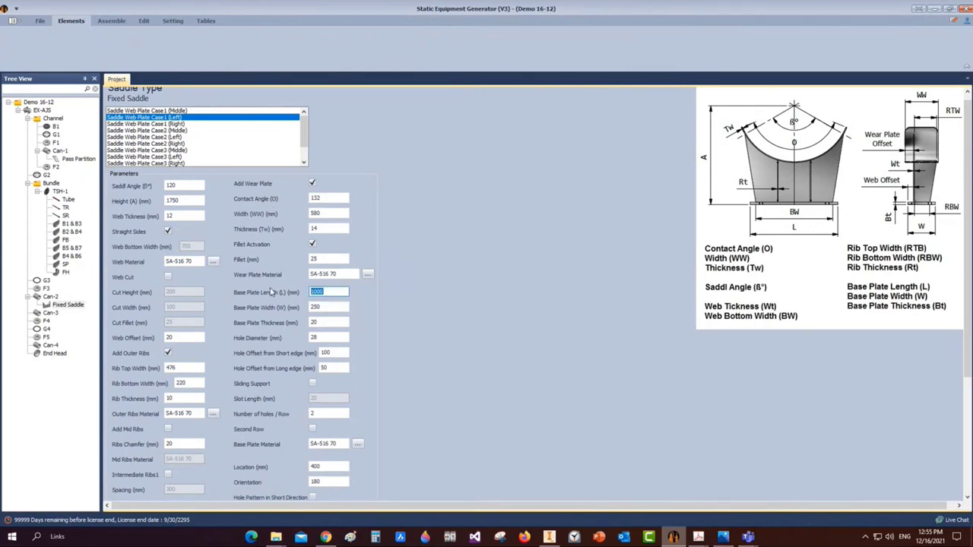
{"action": "type", "text": "750"}
{"action": "key", "text": "Tab"}
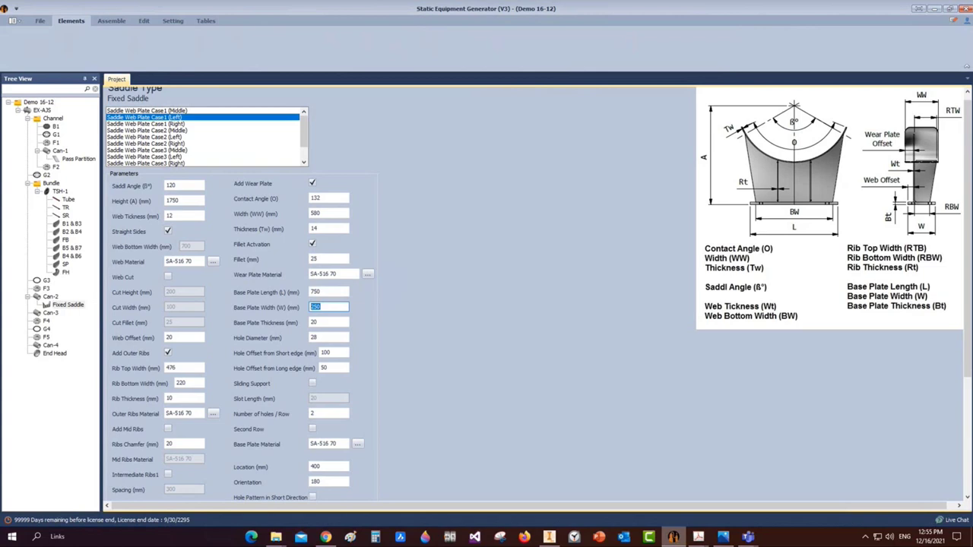
{"action": "type", "text": "260"}
{"action": "key", "text": "Tab"}
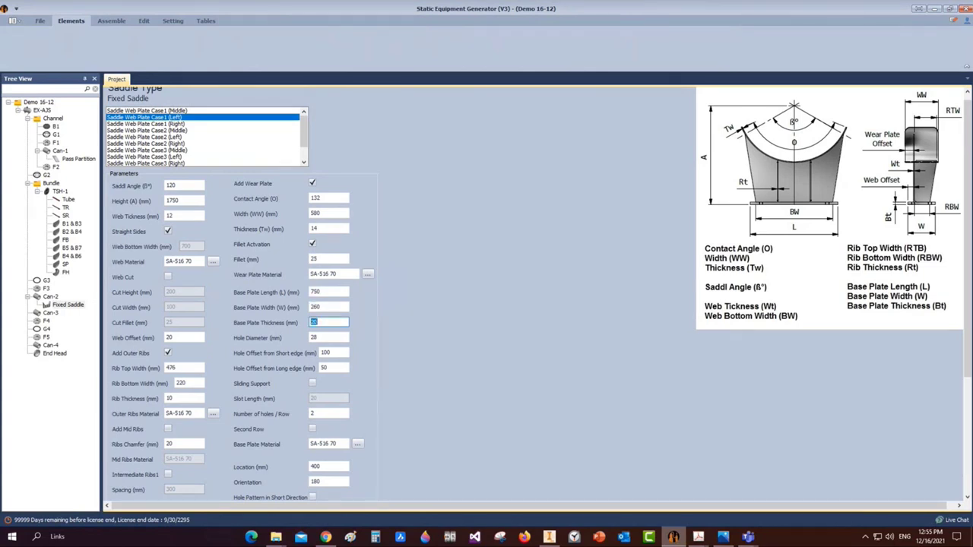
{"action": "type", "text": "25"}
{"action": "key", "text": "Tab"}
{"action": "type", "text": "27"}
{"action": "key", "text": "Tab"}
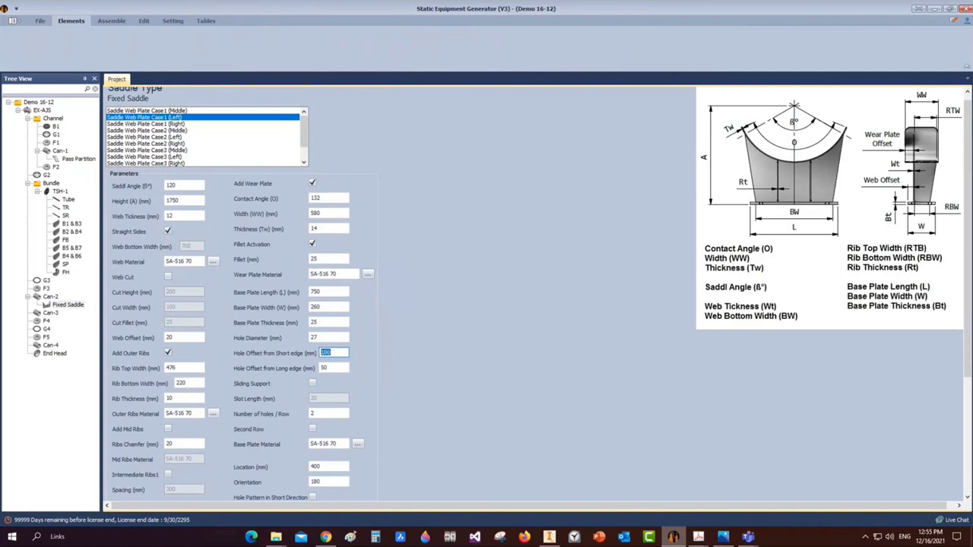
{"action": "type", "text": "130"}
{"action": "key", "text": "Tab"}
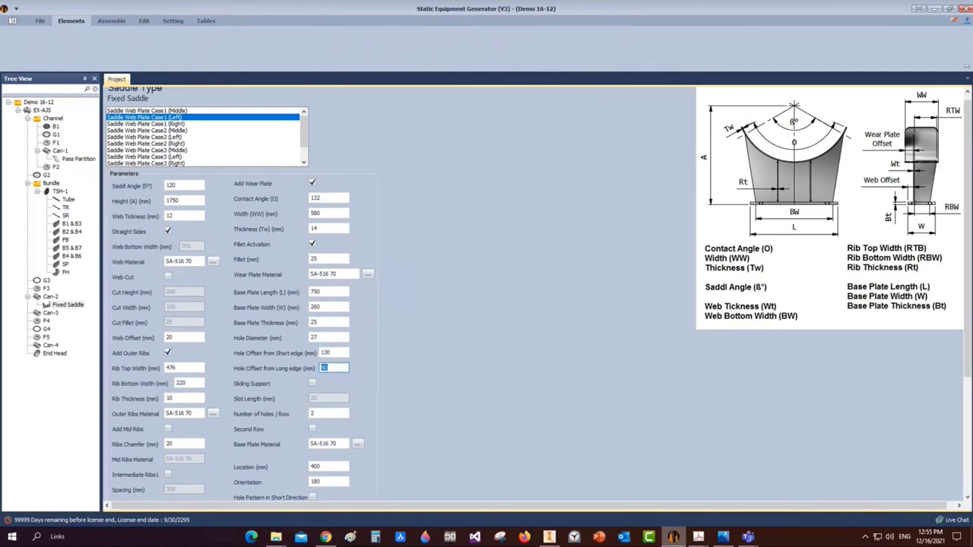
{"action": "type", "text": "120"}
{"action": "scroll", "coordinate": [312, 411], "scroll_direction": "down", "scroll_amount": 2}
Set saddle location 612 and wear plate offset 52, then save the Fixed Saddle
{"action": "left_click", "coordinate": [328, 406]}
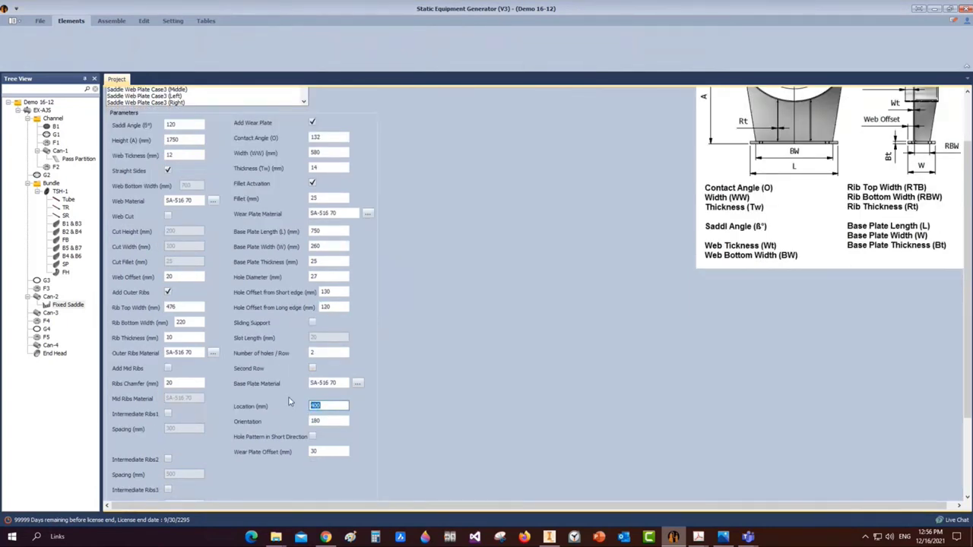
{"action": "type", "text": "612"}
{"action": "left_click", "coordinate": [327, 452]}
{"action": "type", "text": "52"}
{"action": "scroll", "coordinate": [405, 441], "scroll_direction": "down", "scroll_amount": 3}
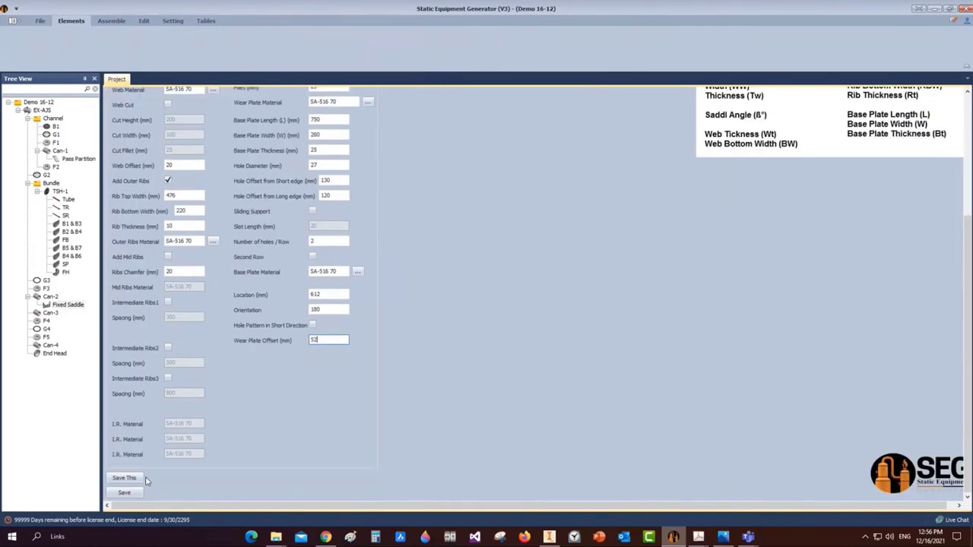
{"action": "left_click", "coordinate": [125, 492]}
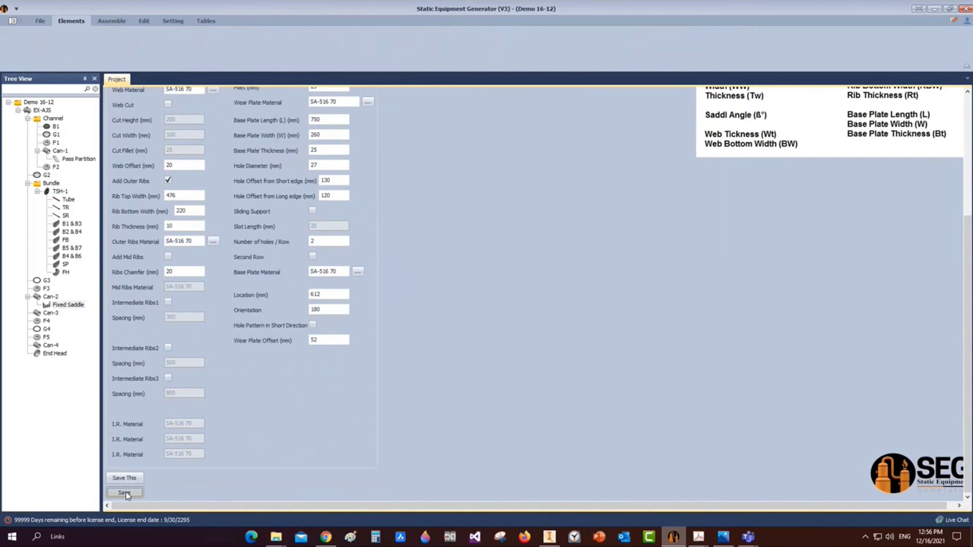
{"action": "left_click", "coordinate": [111, 20]}
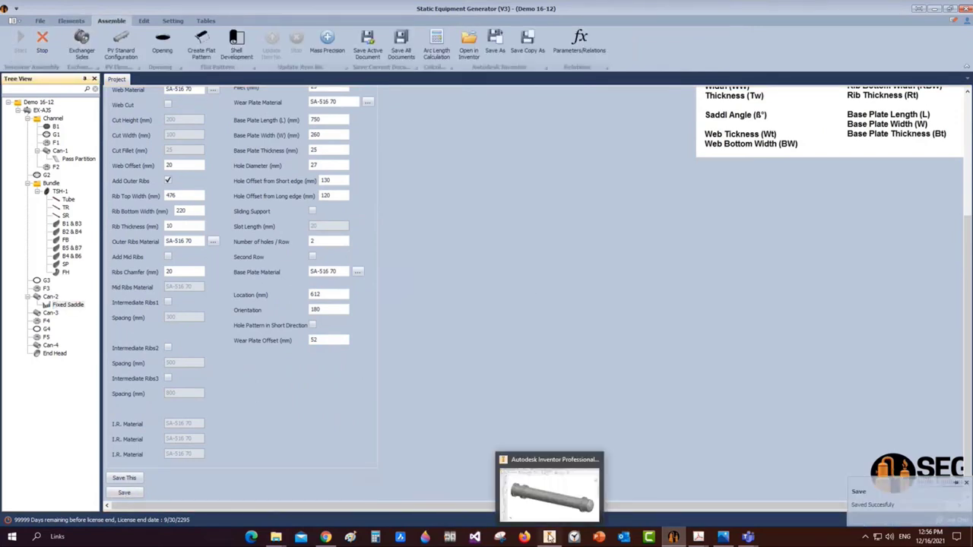
Watch the Fixed Saddle generate in Inventor and inspect it beneath the exchanger shell
{"action": "left_click", "coordinate": [549, 537]}
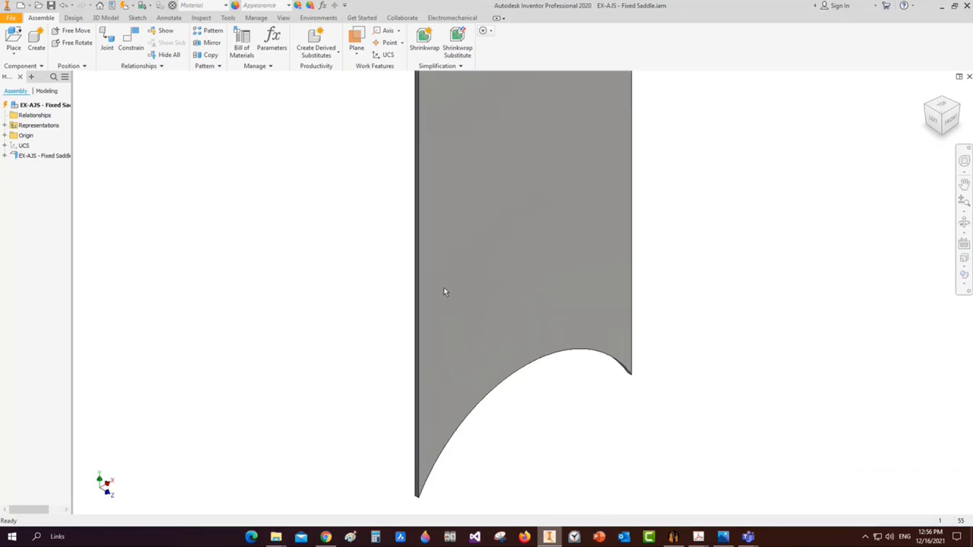
{"action": "left_click", "coordinate": [673, 537]}
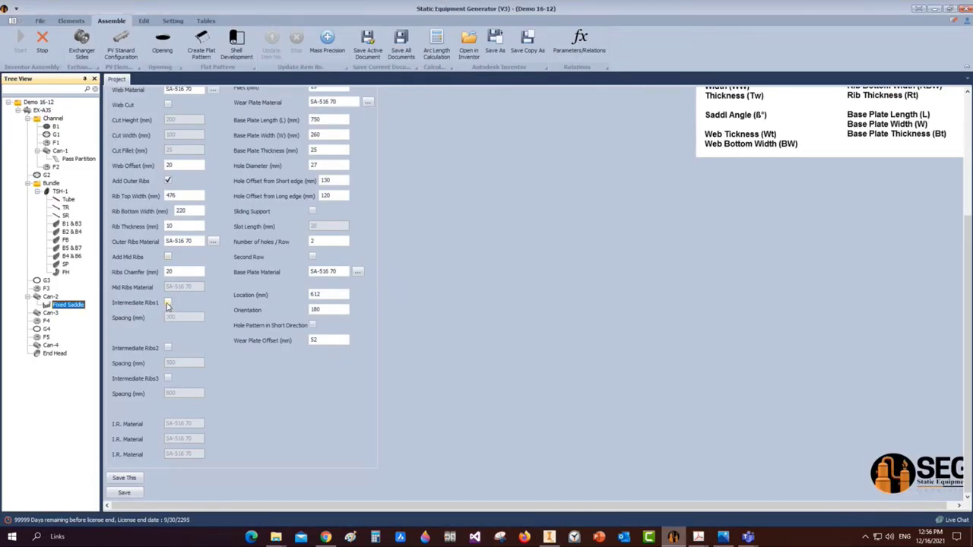
{"action": "left_click", "coordinate": [549, 537]}
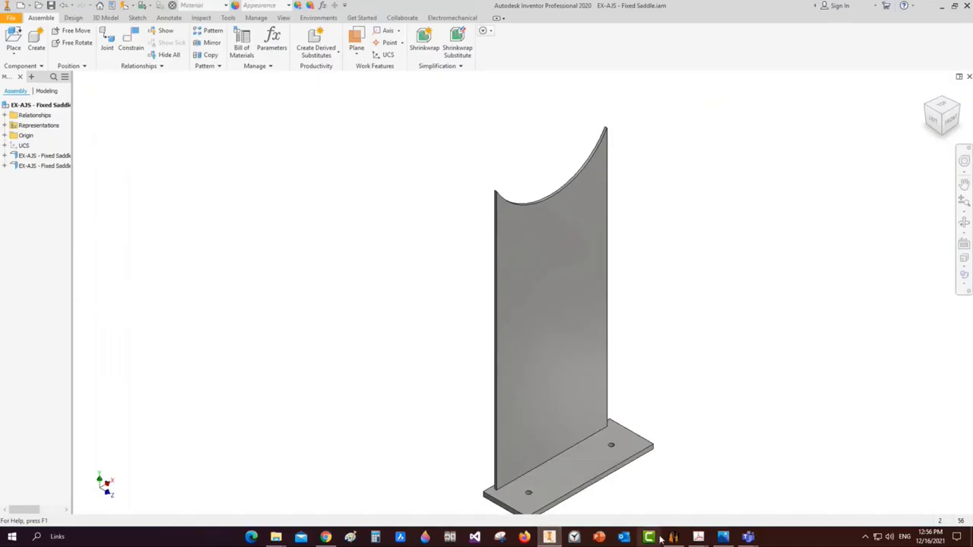
{"action": "mouse_move", "coordinate": [698, 537]}
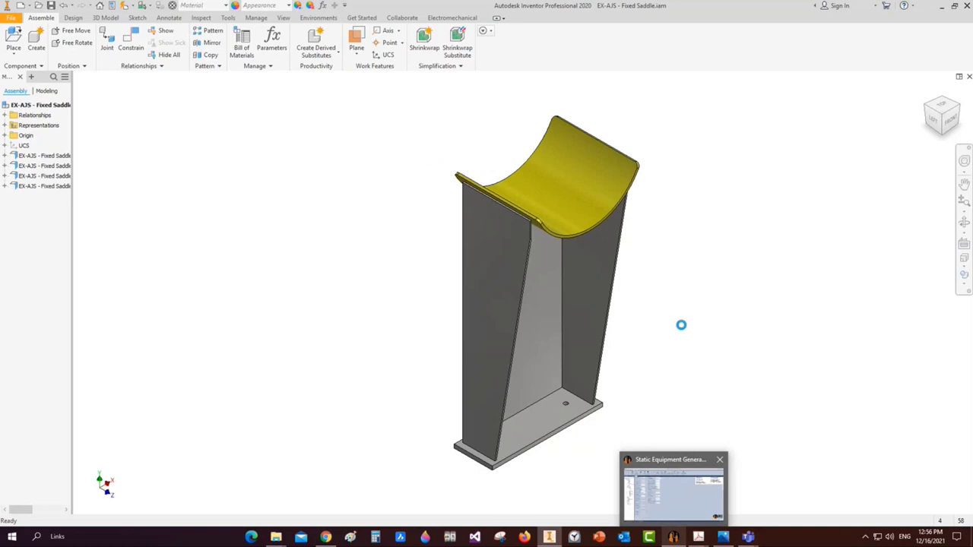
{"action": "left_click", "coordinate": [675, 538]}
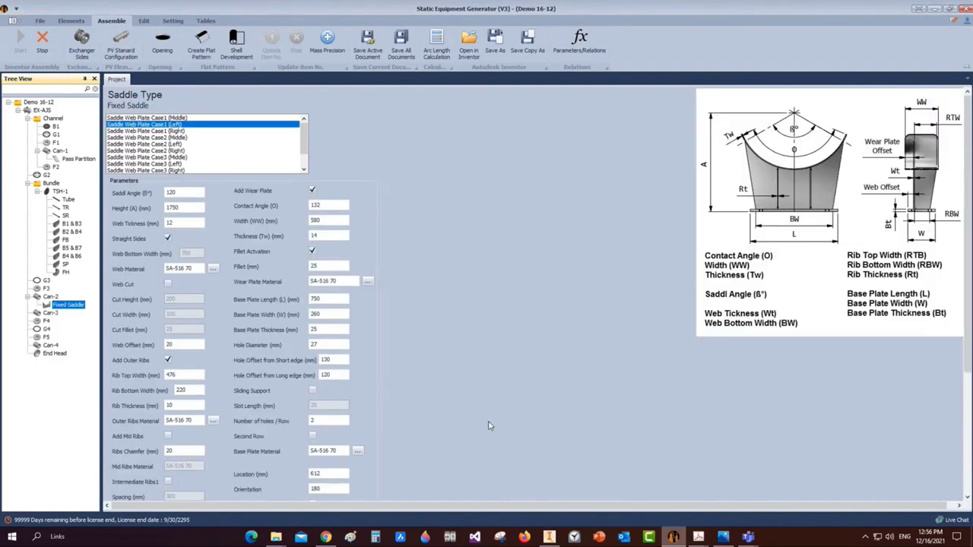
{"action": "left_click", "coordinate": [549, 537]}
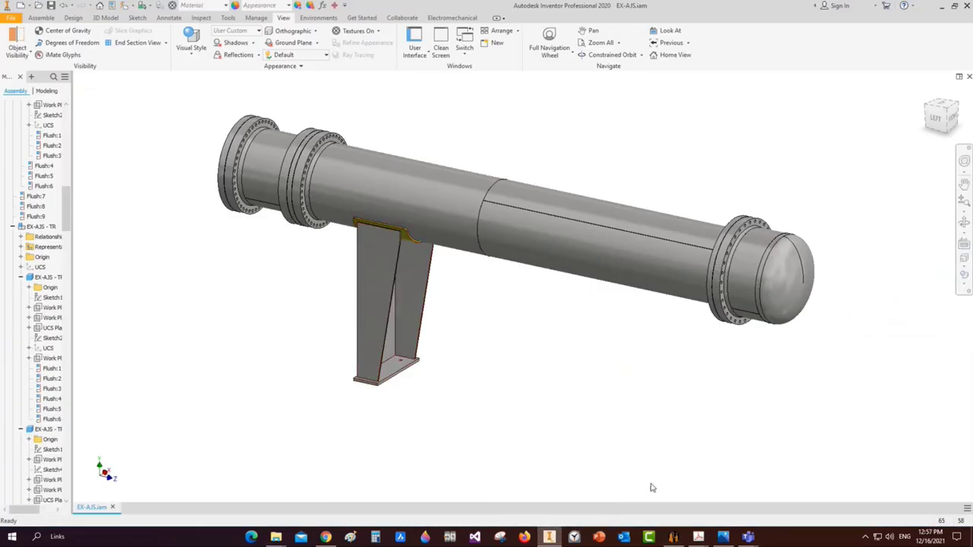
{"action": "left_click", "coordinate": [674, 537]}
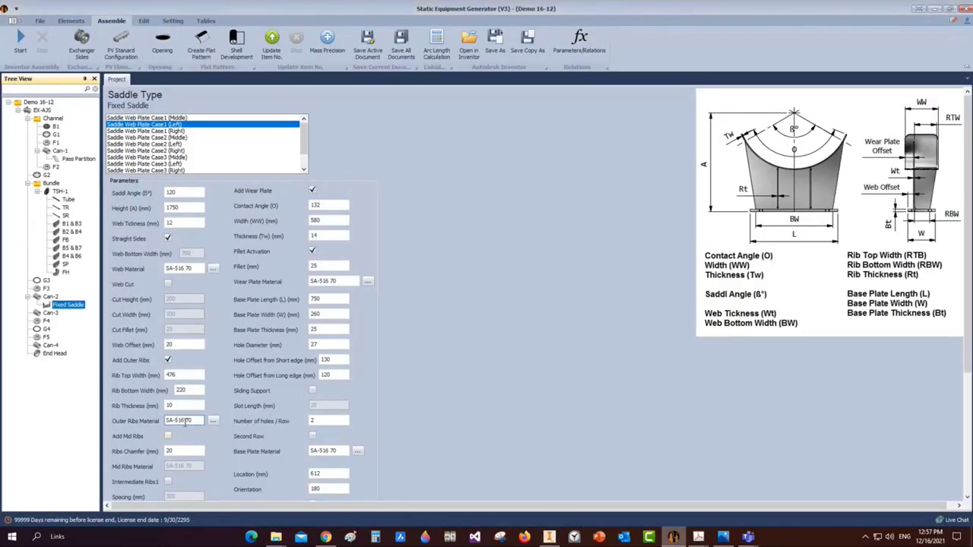
Add intermediate ribs at 237 mm spacing, 12 mm thick, save, and start a new saddle
{"action": "scroll", "coordinate": [185, 423], "scroll_direction": "down", "scroll_amount": 3}
{"action": "left_click", "coordinate": [168, 302]}
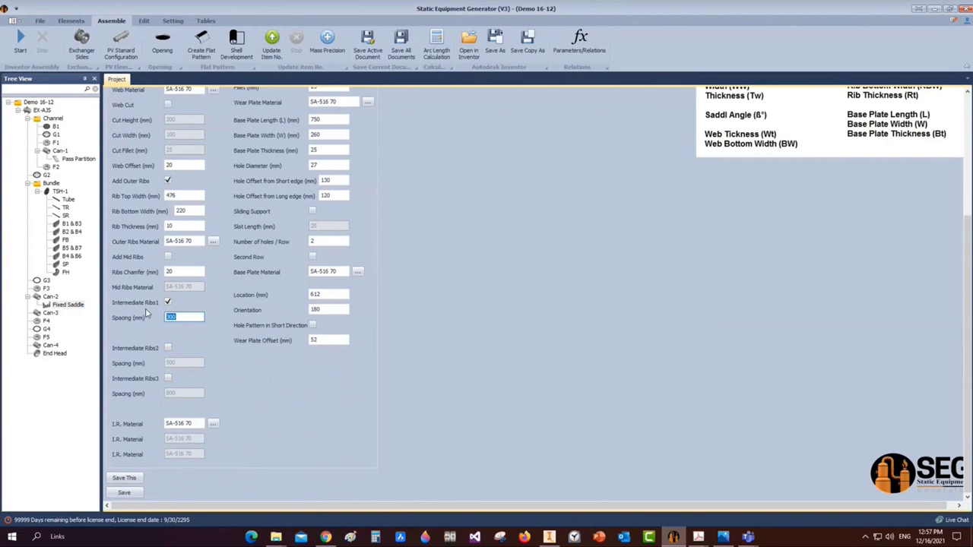
{"action": "type", "text": "237"}
{"action": "double_click", "coordinate": [182, 225]}
{"action": "type", "text": "12"}
{"action": "left_click", "coordinate": [46, 303]}
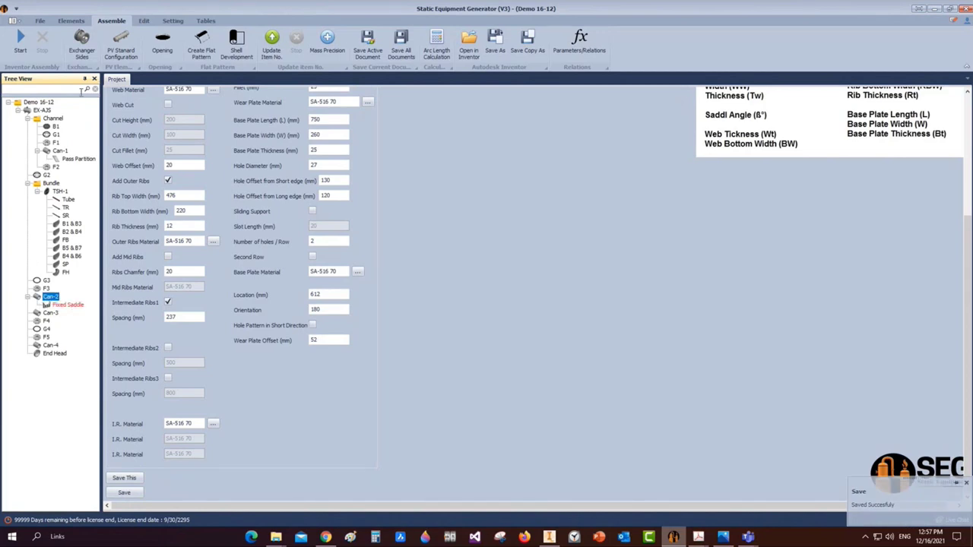
{"action": "left_click", "coordinate": [71, 20]}
{"action": "left_click", "coordinate": [16, 43]}
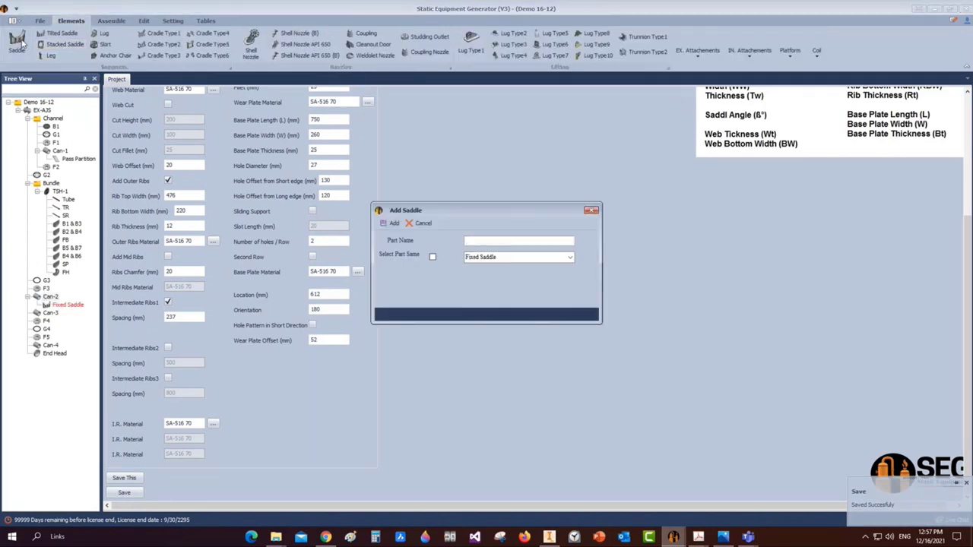
Add 'Skiding Saddle' as Web Plate Case1 (Right), height 1750, web 12
{"action": "type", "text": "Skid"}
{"action": "type", "text": "ing Saddl"}
{"action": "type", "text": "e"}
{"action": "left_click", "coordinate": [392, 223]}
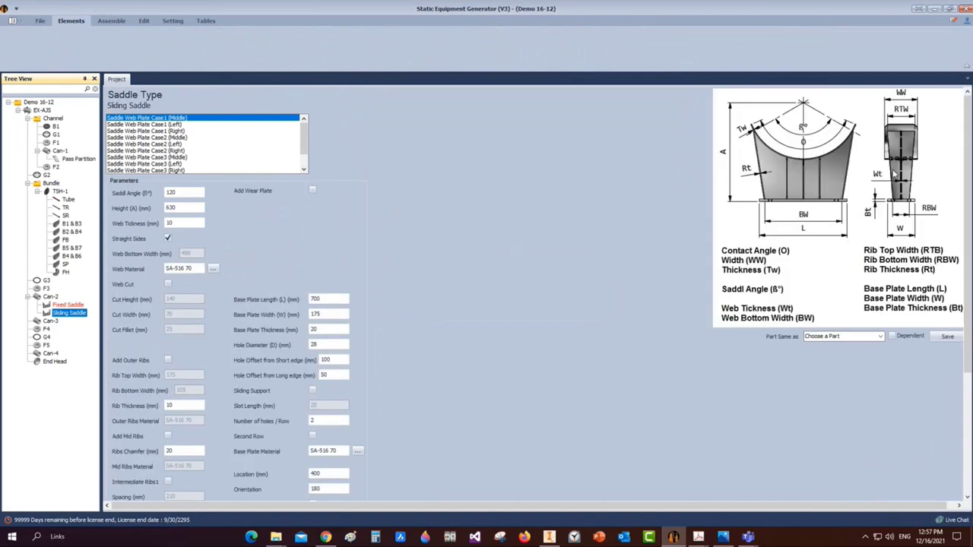
{"action": "left_click", "coordinate": [180, 135]}
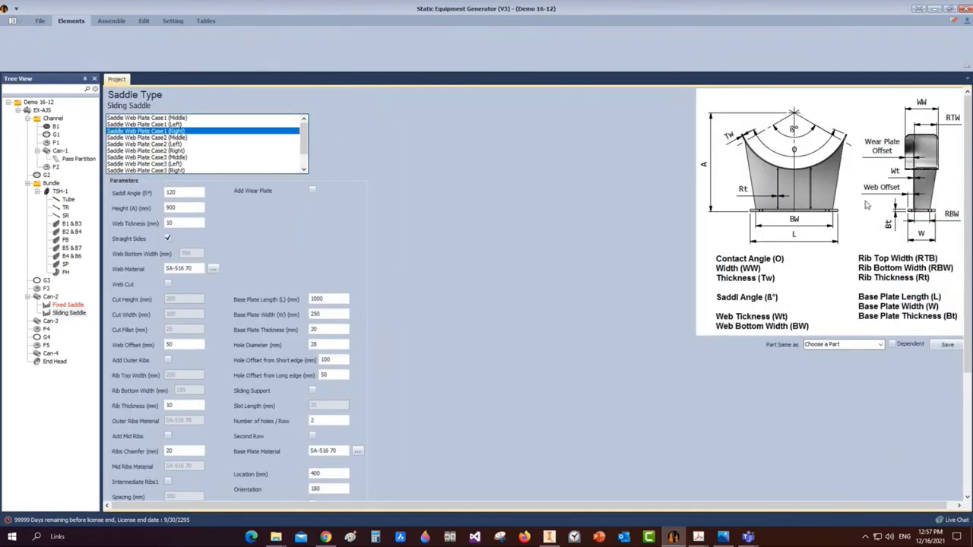
{"action": "double_click", "coordinate": [174, 192]}
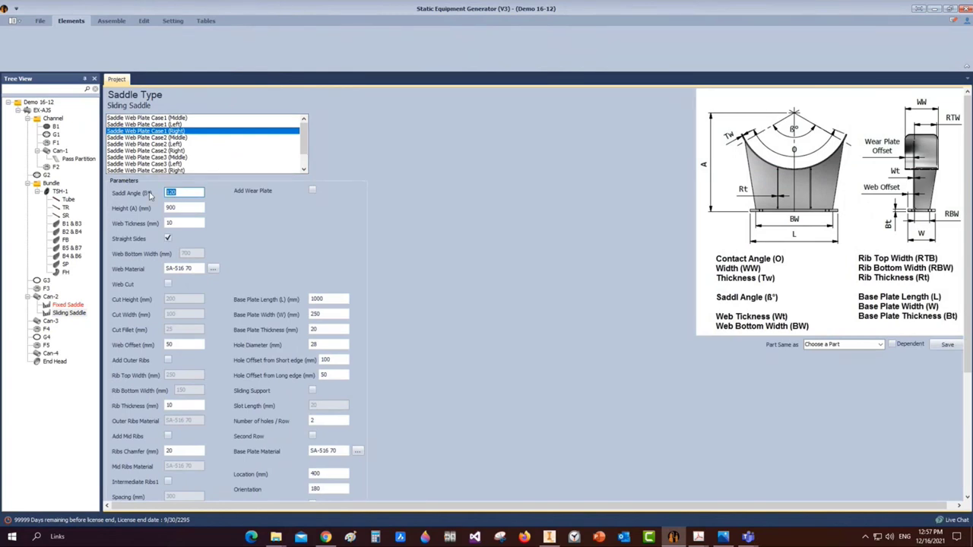
{"action": "key", "text": "Tab"}
{"action": "type", "text": "1750"}
{"action": "key", "text": "Tab"}
{"action": "type", "text": "12"}
{"action": "key", "text": "Tab"}
Add outer ribs 476/220/12 and intermediate ribs at 237 mm spacing
{"action": "left_click", "coordinate": [168, 360]}
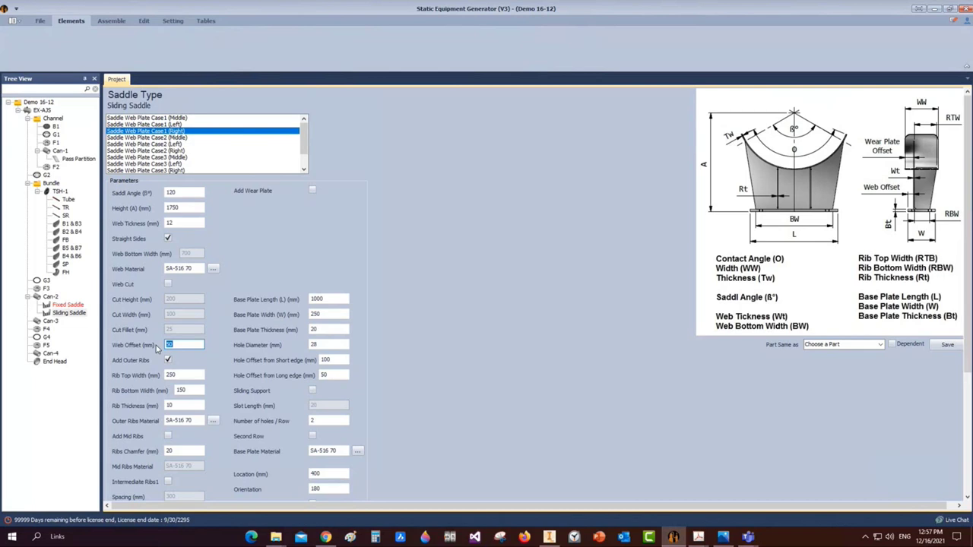
{"action": "key", "text": "Tab"}
{"action": "key", "text": "Tab"}
{"action": "type", "text": "47"}
{"action": "key", "text": "Tab"}
{"action": "type", "text": "22"}
{"action": "key", "text": "Tab"}
{"action": "type", "text": "12"}
{"action": "scroll", "coordinate": [175, 358], "scroll_direction": "down", "scroll_amount": 3}
{"action": "left_click", "coordinate": [167, 302]}
{"action": "key", "text": "Tab"}
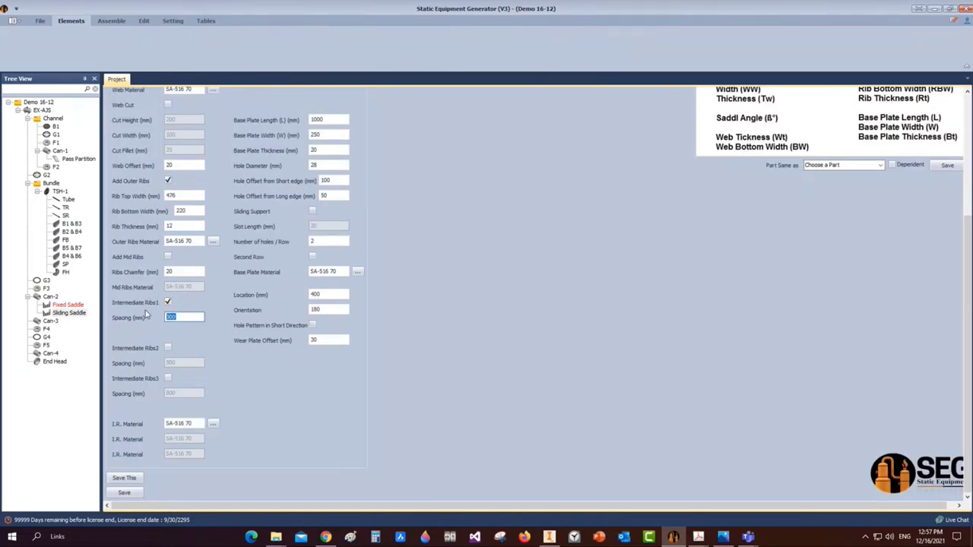
{"action": "type", "text": "237"}
Add a wear plate with 132 contact angle, 580 width and 14 thickness
{"action": "scroll", "coordinate": [152, 315], "scroll_direction": "up", "scroll_amount": 3}
{"action": "left_click", "coordinate": [312, 190]}
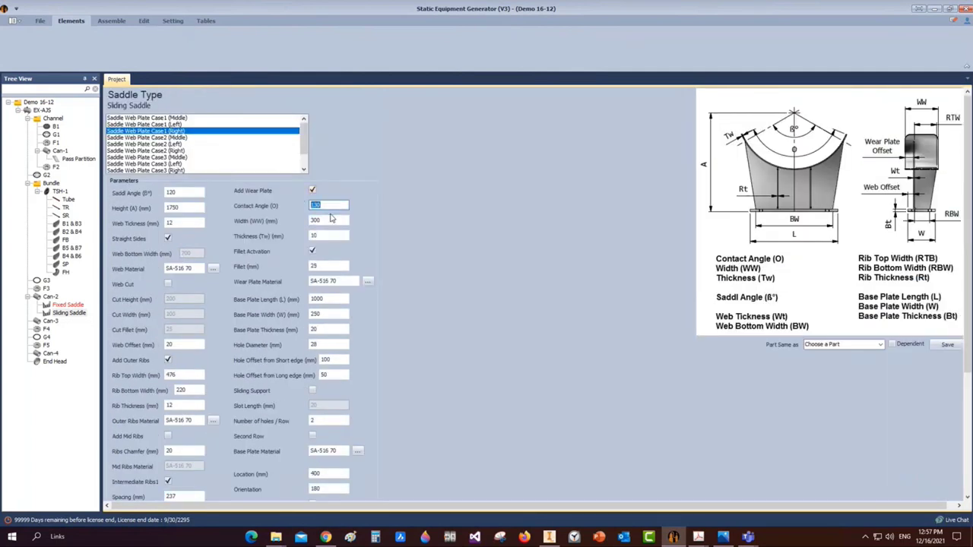
{"action": "type", "text": "132"}
{"action": "key", "text": "Tab"}
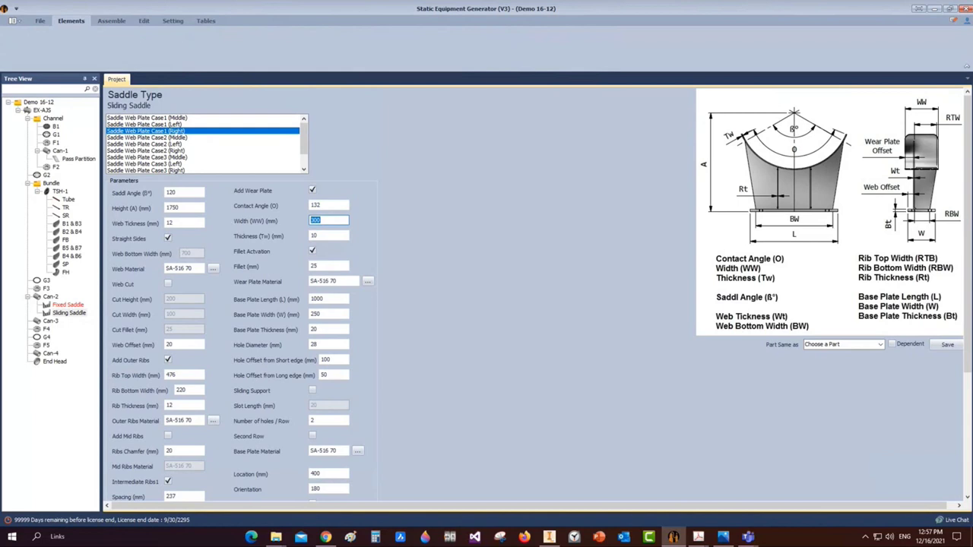
{"action": "type", "text": "850"}
{"action": "key", "text": "Tab"}
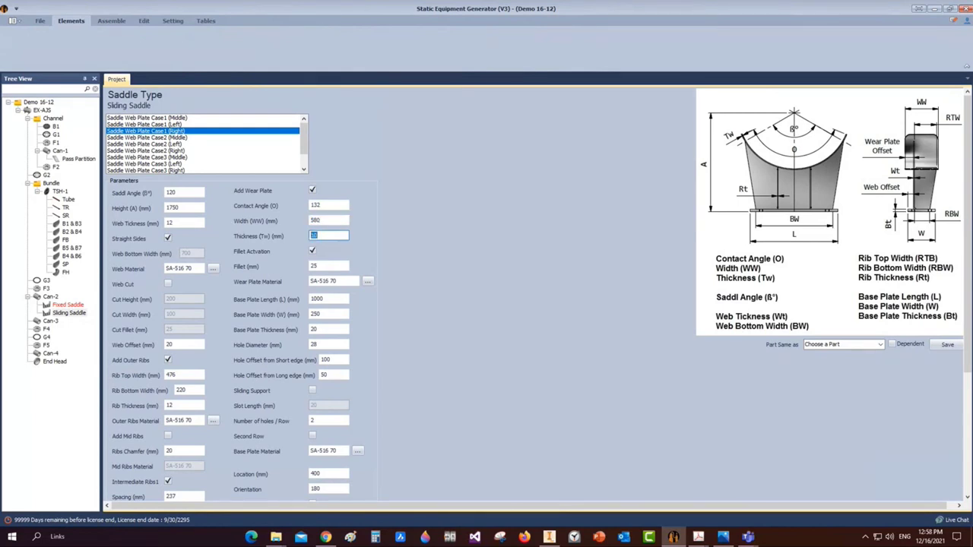
{"action": "type", "text": "14"}
{"action": "key", "text": "Tab"}
{"action": "key", "text": "Tab"}
{"action": "key", "text": "Tab"}
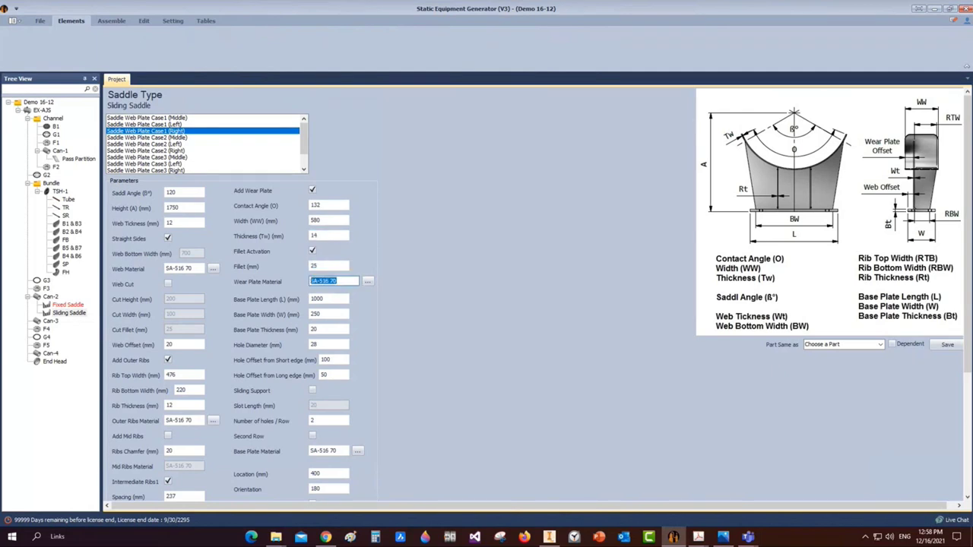
{"action": "scroll", "coordinate": [331, 218], "scroll_direction": "down", "scroll_amount": 3}
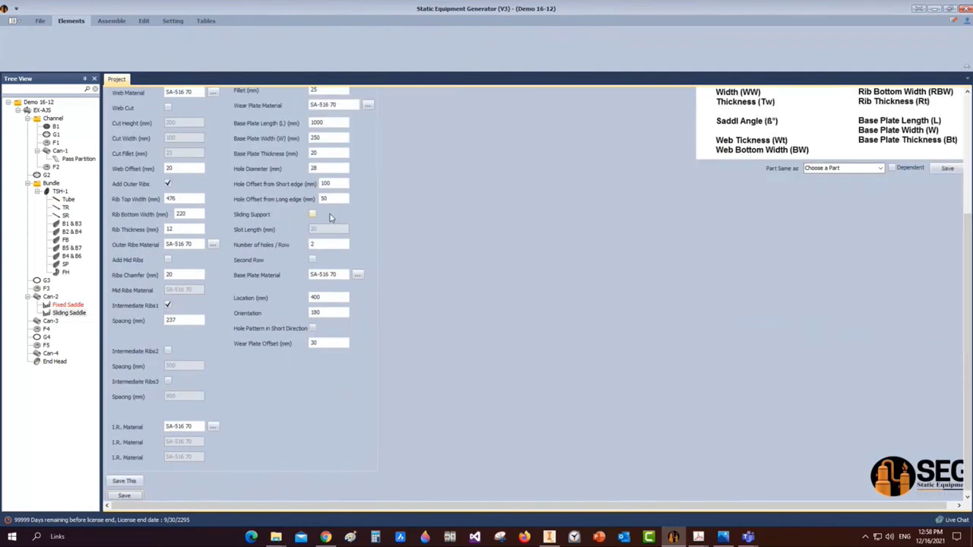
Set the base plate to 750 x 260 x 25 with 27 holes offset 130/120
{"action": "key", "text": "Tab"}
{"action": "type", "text": "750"}
{"action": "key", "text": "Tab"}
{"action": "type", "text": "260"}
{"action": "key", "text": "Tab"}
{"action": "type", "text": "25"}
{"action": "key", "text": "Tab"}
{"action": "type", "text": "27"}
{"action": "key", "text": "Tab"}
{"action": "type", "text": "130"}
{"action": "key", "text": "Tab"}
{"action": "type", "text": "120"}
{"action": "key", "text": "Tab"}
Make it a sliding support at location 3612 with wear plate offset 52, then save
{"action": "left_click", "coordinate": [311, 214]}
{"action": "type", "text": "25"}
{"action": "left_click_drag", "start_coordinate": [327, 297], "coordinate": [300, 301]}
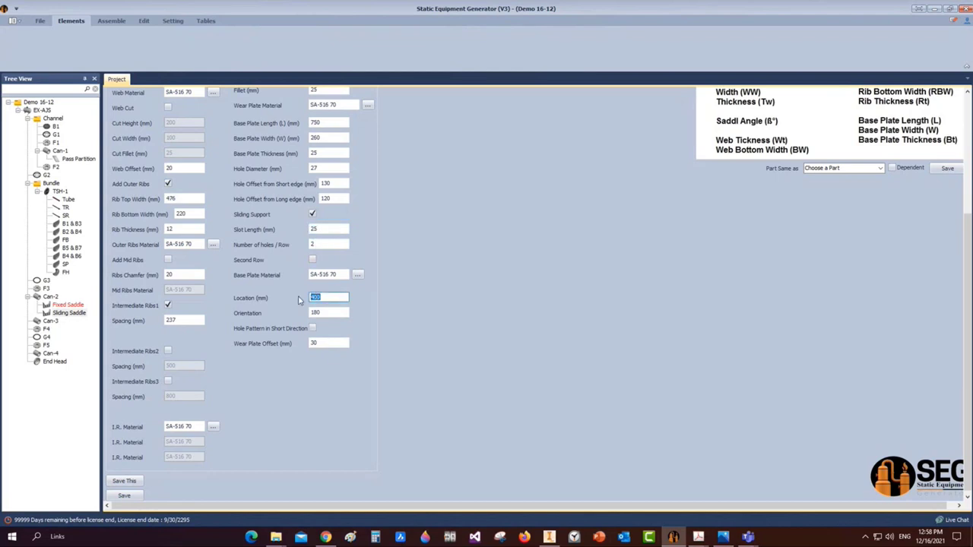
{"action": "type", "text": "3612"}
{"action": "left_click", "coordinate": [327, 342]}
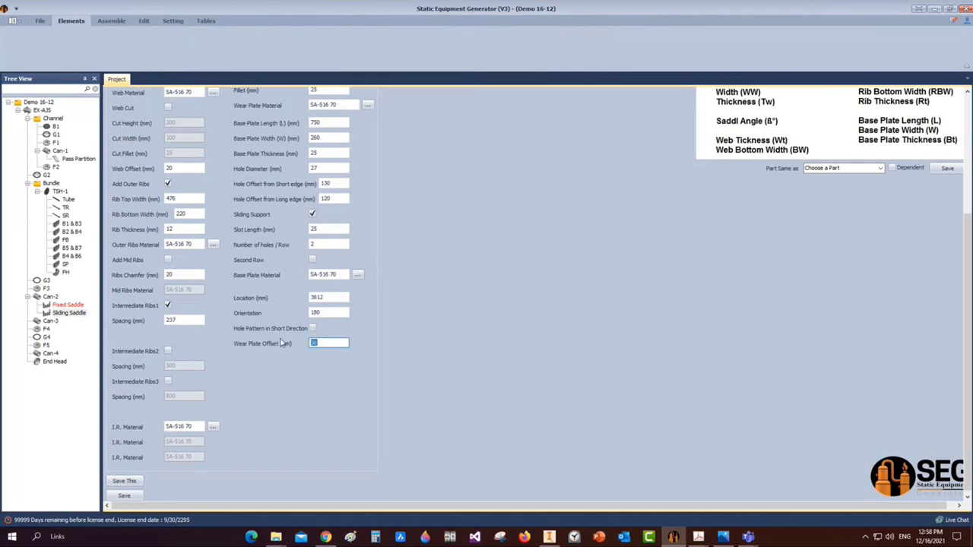
{"action": "type", "text": "52"}
{"action": "left_click", "coordinate": [124, 494]}
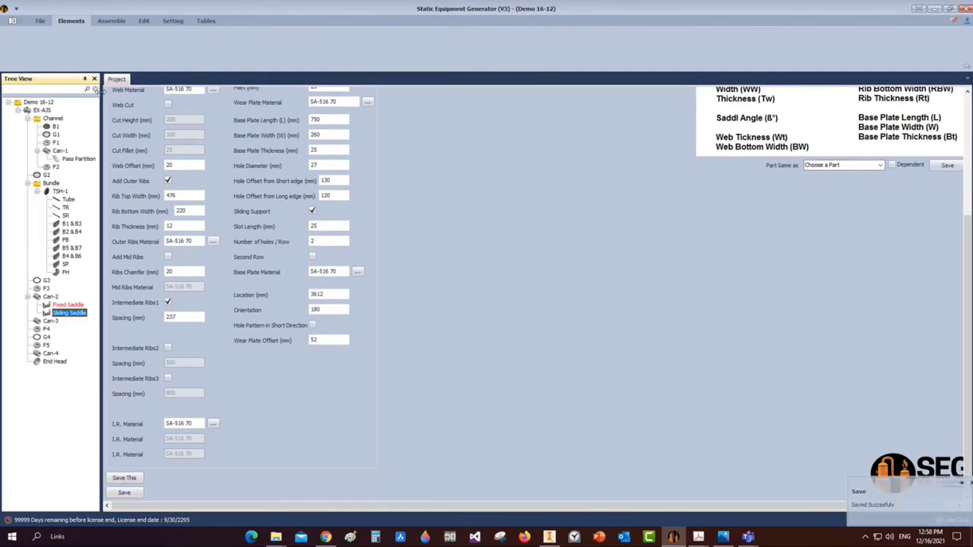
{"action": "left_click", "coordinate": [111, 21]}
Start model generation and view the rebuilt Fixed Saddle in Inventor
{"action": "left_click", "coordinate": [20, 43]}
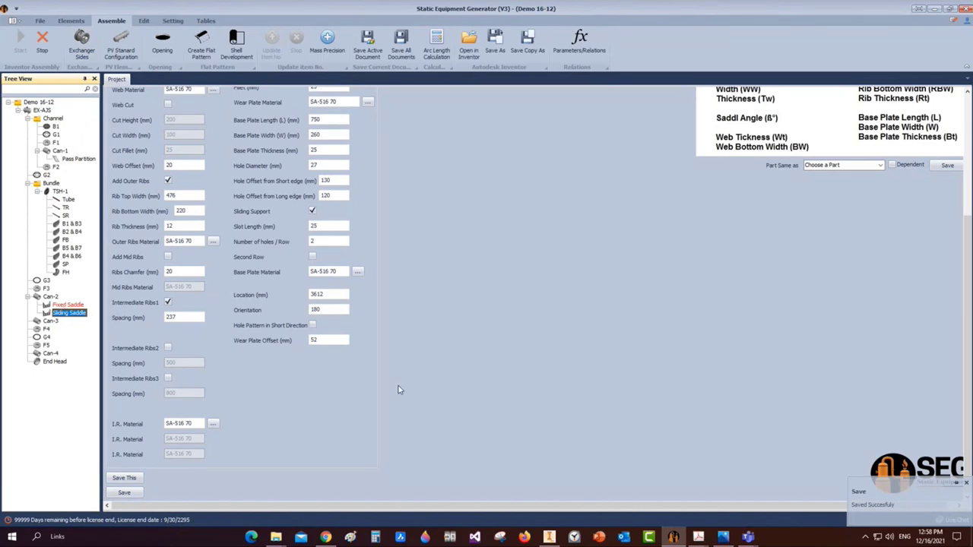
{"action": "left_click", "coordinate": [561, 481]}
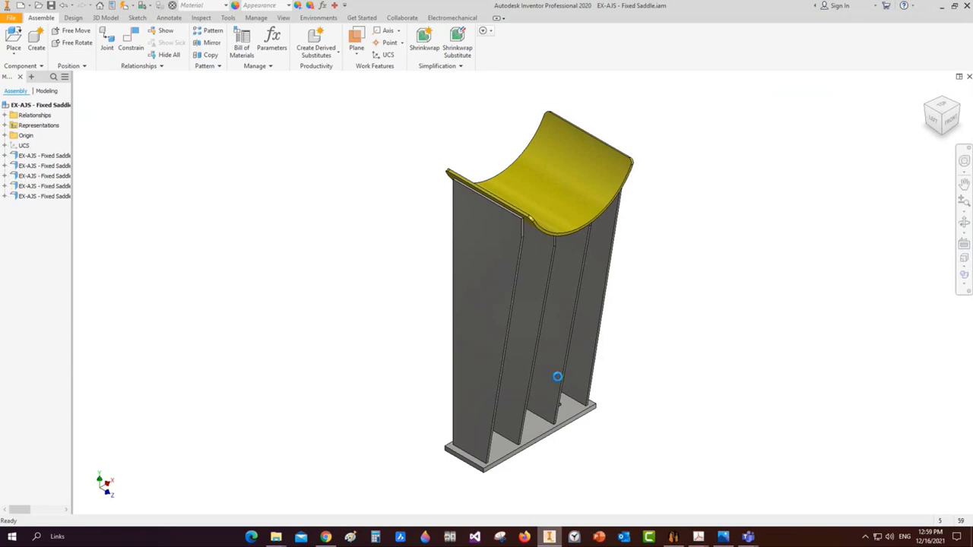
Save the fixed saddle and sliding saddle assemblies
{"action": "key", "text": "ctrl+s"}
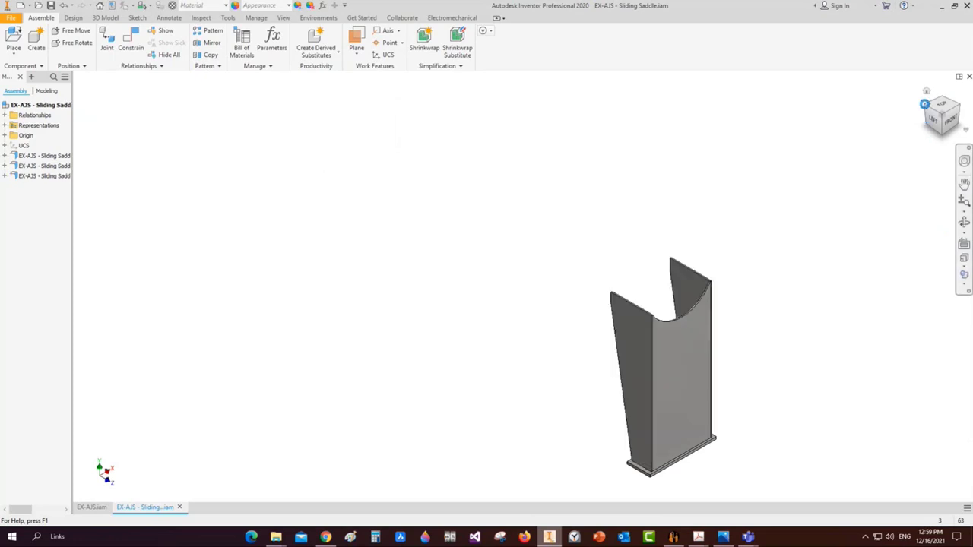
{"action": "middle_click_drag", "start_coordinate": [776, 238], "coordinate": [749, 246], "text": "shift"}
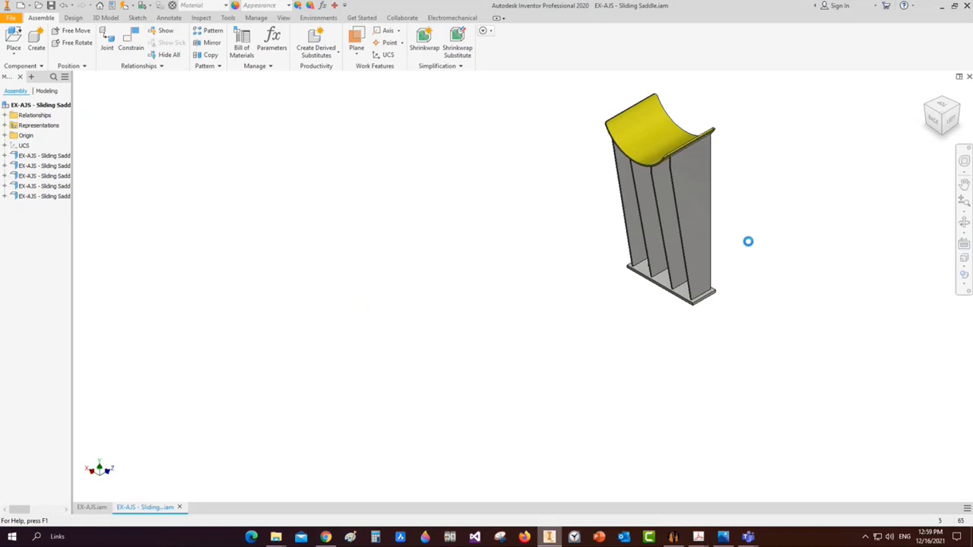
{"action": "key", "text": "ctrl+s"}
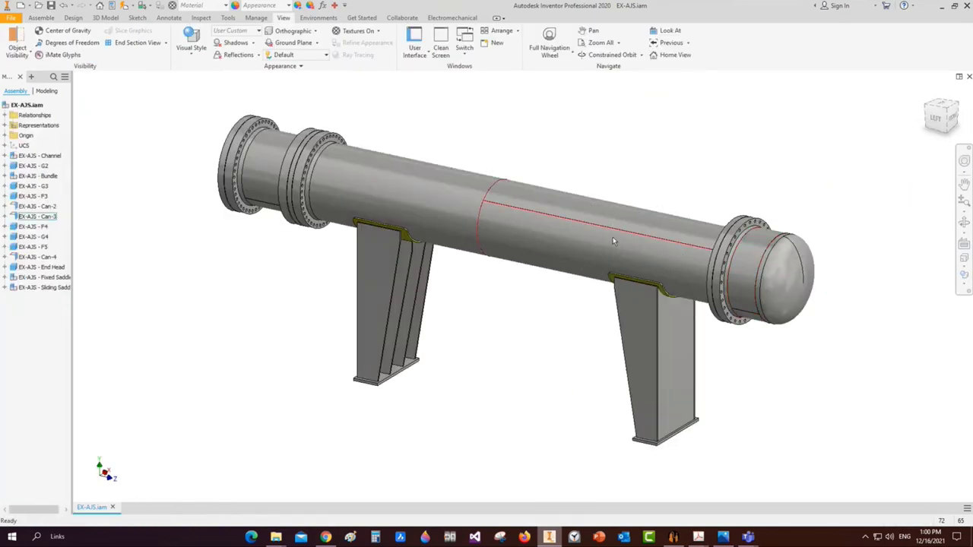
Orbit the EX-AJS exchanger to check both saddles under the shell, then return to SEG
{"action": "left_click", "coordinate": [964, 221]}
{"action": "left_click_drag", "start_coordinate": [639, 295], "coordinate": [569, 300]}
{"action": "right_click", "coordinate": [566, 300]}
{"action": "left_click", "coordinate": [599, 298]}
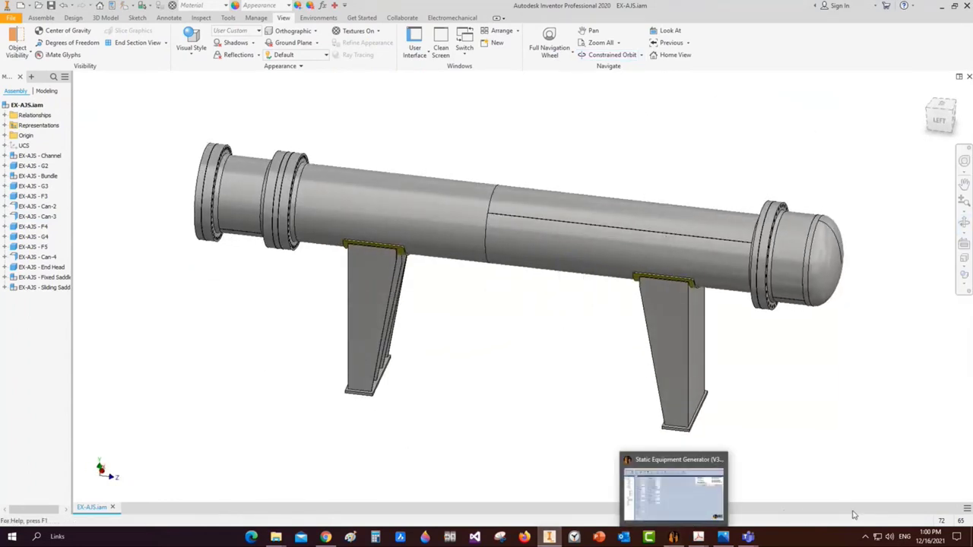
{"action": "left_click", "coordinate": [658, 484]}
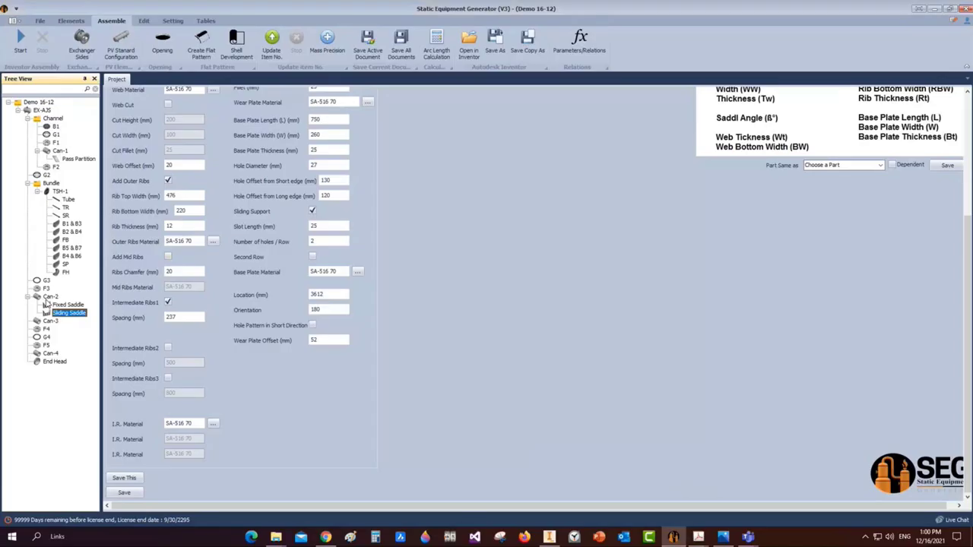
Add a new shell nozzle N8 to Can-1
{"action": "left_click", "coordinate": [58, 151]}
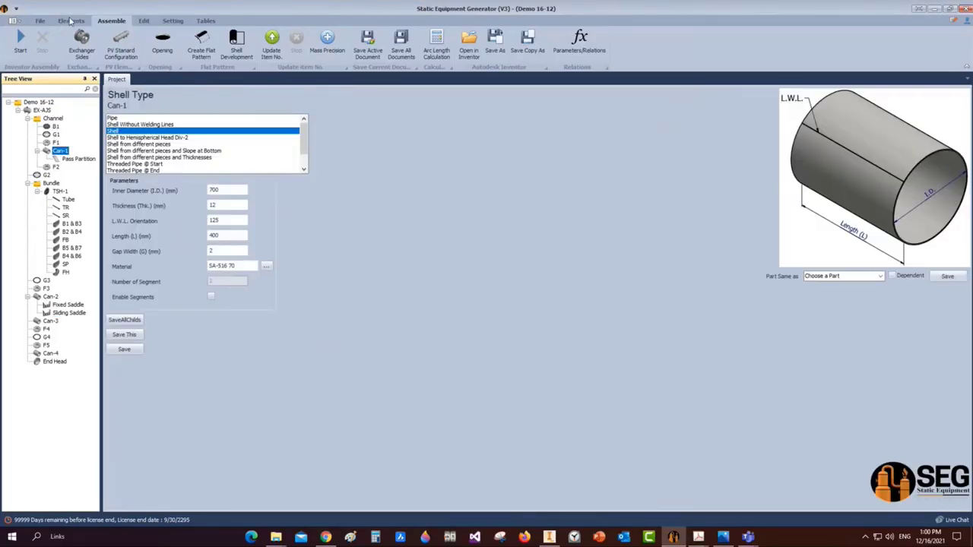
{"action": "left_click", "coordinate": [70, 21]}
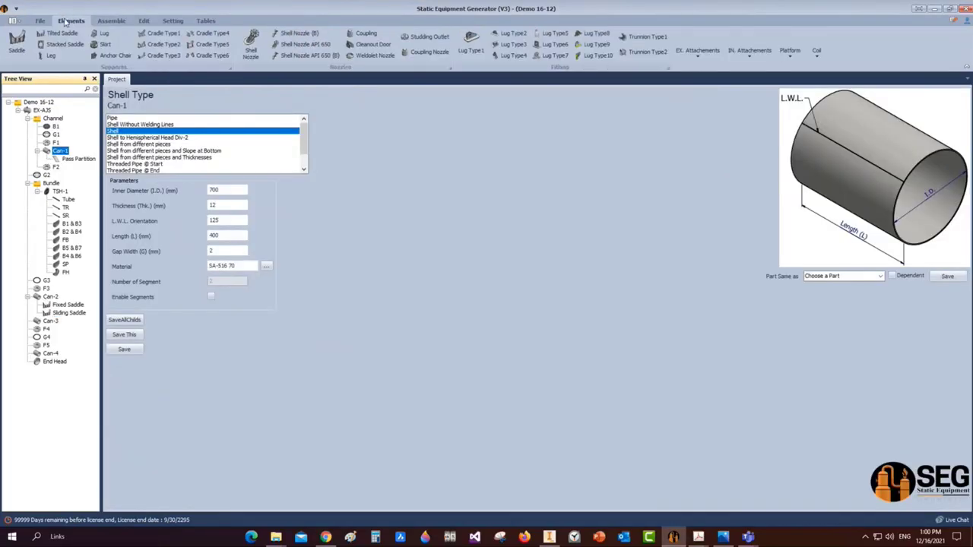
{"action": "left_click", "coordinate": [251, 47]}
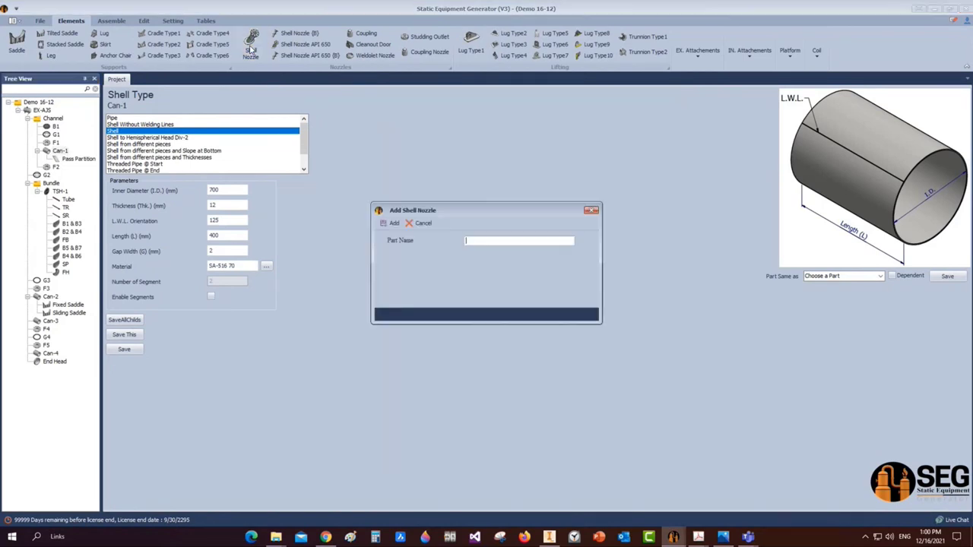
{"action": "type", "text": "N1"}
{"action": "left_click", "coordinate": [392, 223]}
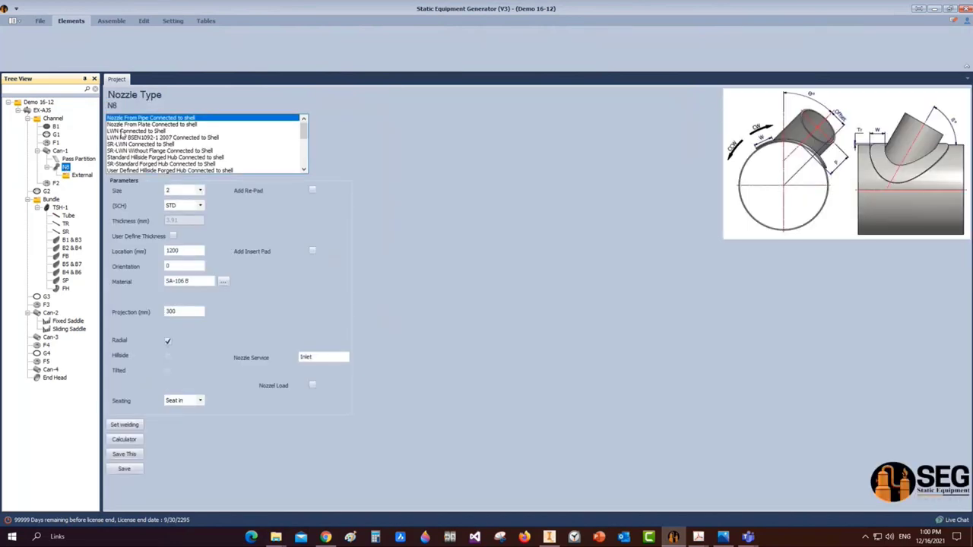
Make N8 an LWN Connected to Shell nozzle, size 2, at 200 mm, serving Channel Vent, and save
{"action": "left_click", "coordinate": [124, 136]}
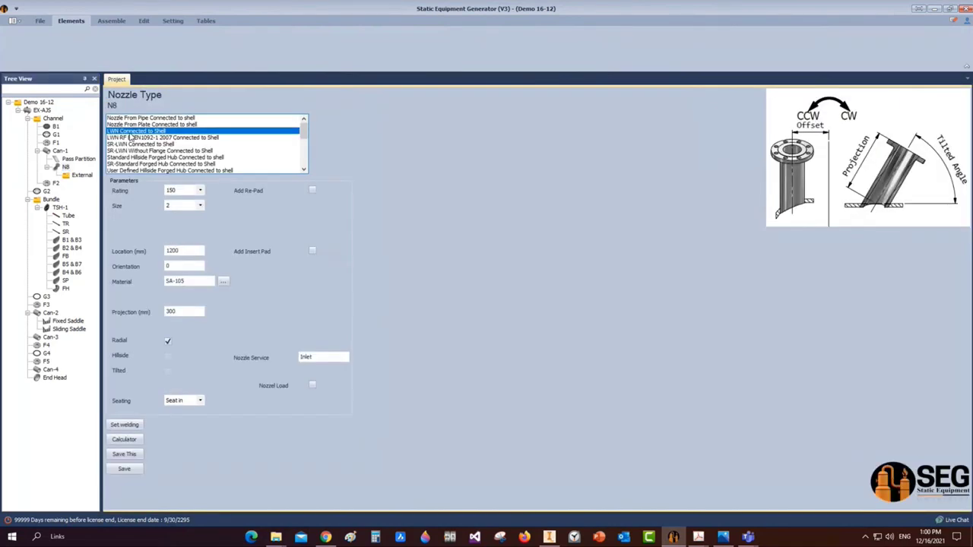
{"action": "left_click", "coordinate": [203, 195]}
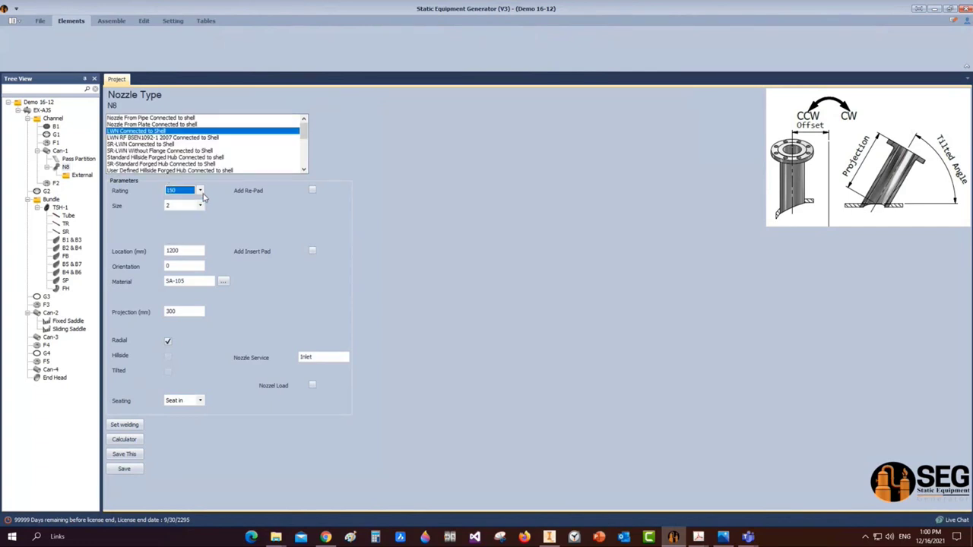
{"action": "left_click", "coordinate": [200, 205]}
{"action": "left_click", "coordinate": [184, 251]}
{"action": "left_click_drag", "start_coordinate": [184, 251], "coordinate": [161, 249]}
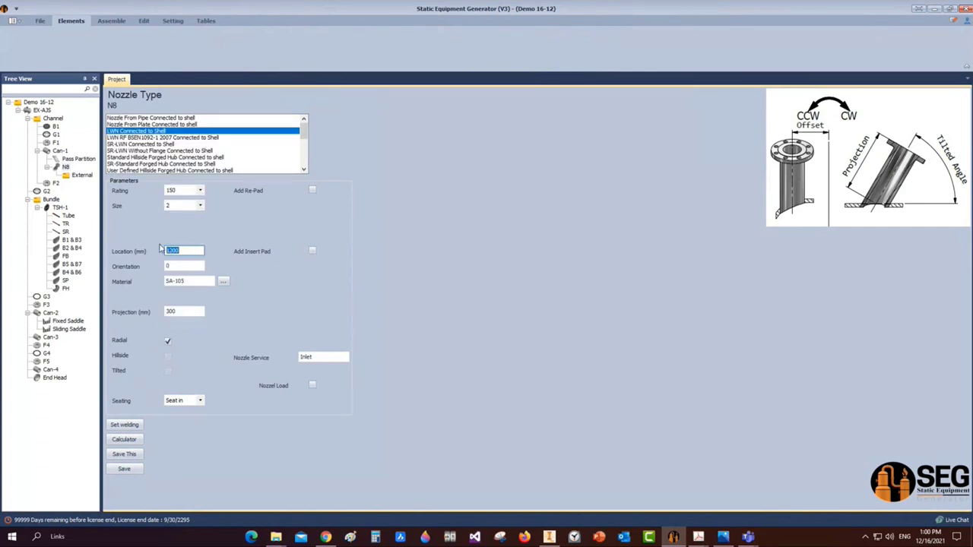
{"action": "type", "text": "200"}
{"action": "key", "text": "Tab"}
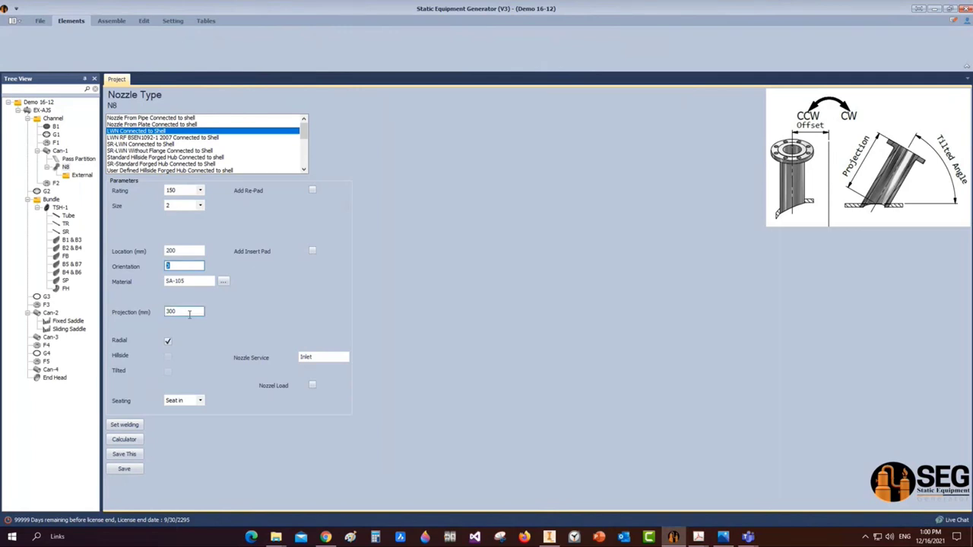
{"action": "left_click", "coordinate": [319, 356]}
{"action": "left_click_drag", "start_coordinate": [320, 356], "coordinate": [283, 360]}
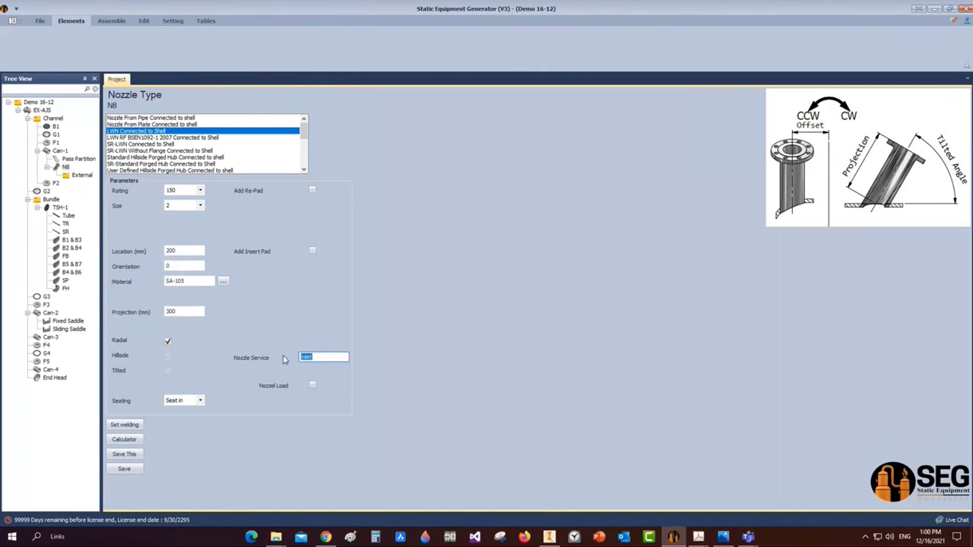
{"action": "type", "text": "Channel Vent"}
{"action": "left_click", "coordinate": [138, 469]}
Calculate N8's projection from a 570 V.C.L distance and apply the 208 mm result
{"action": "left_click", "coordinate": [124, 440]}
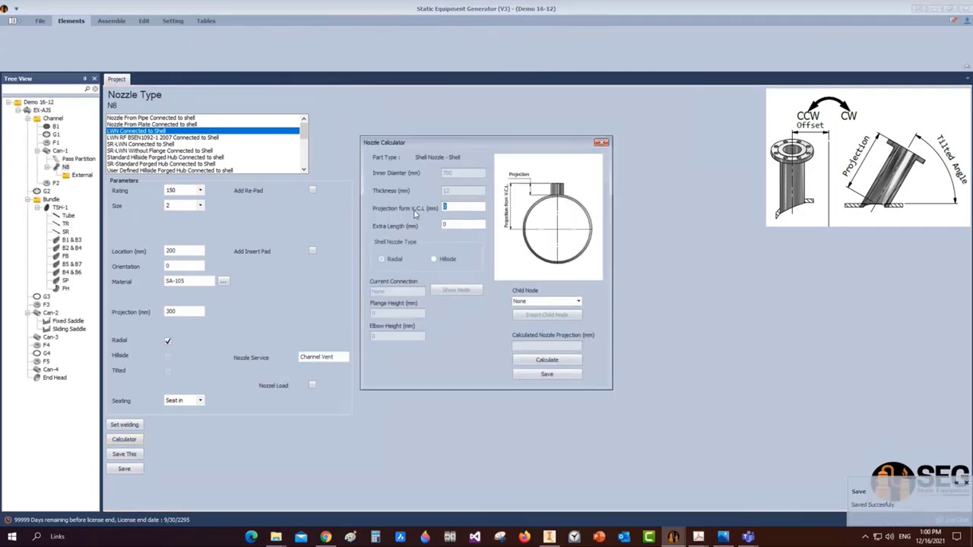
{"action": "type", "text": "570"}
{"action": "left_click", "coordinate": [532, 362]}
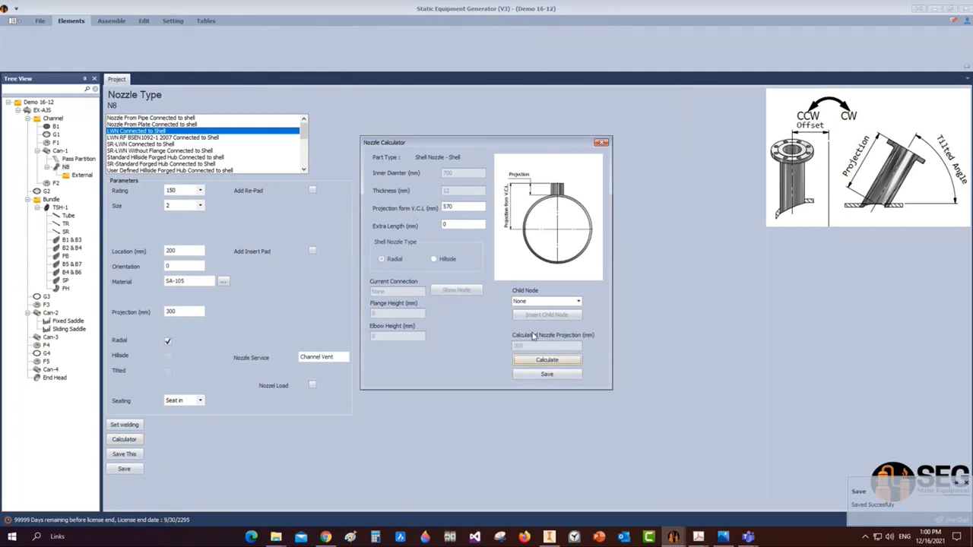
{"action": "left_click", "coordinate": [546, 374]}
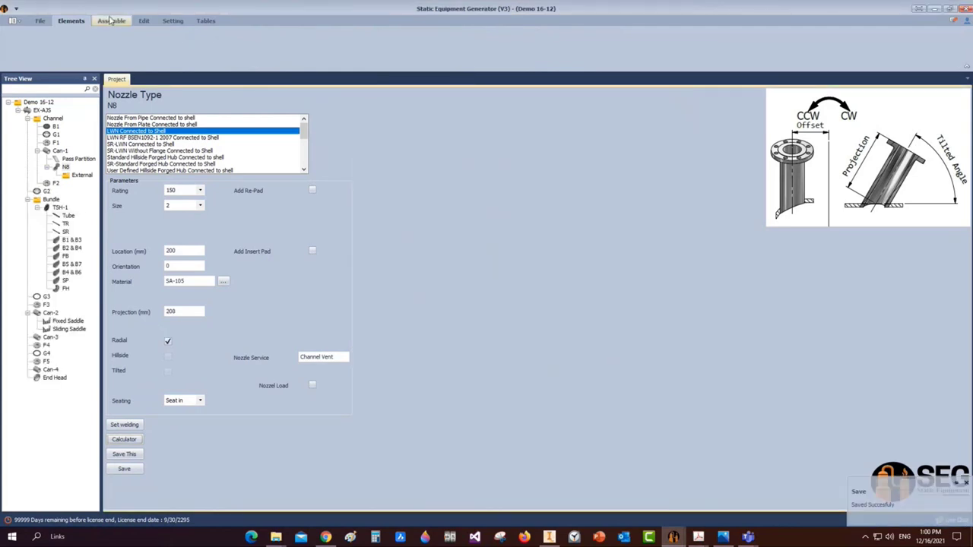
{"action": "left_click", "coordinate": [111, 22]}
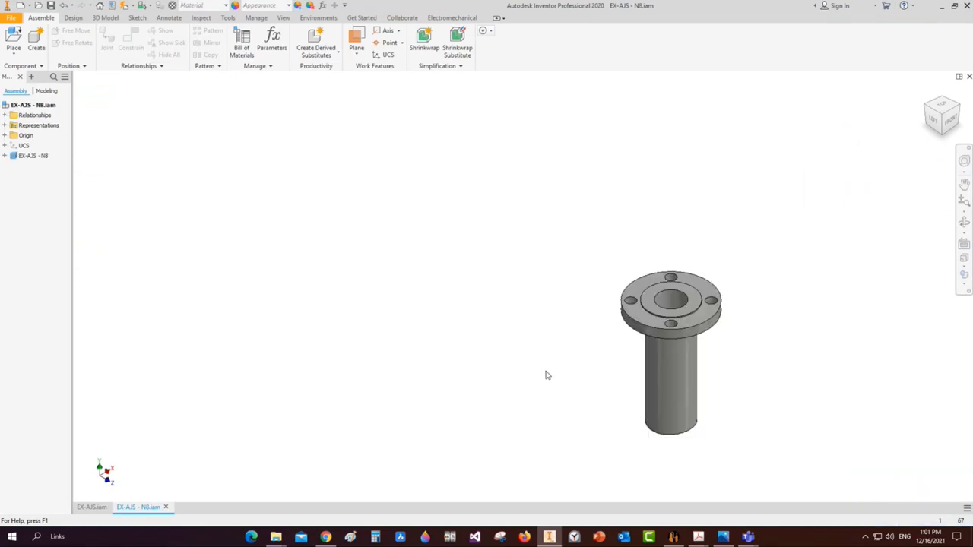
Bring up the General Arrangement Drawing from the Acrobat taskbar preview
{"action": "mouse_move", "coordinate": [697, 539]}
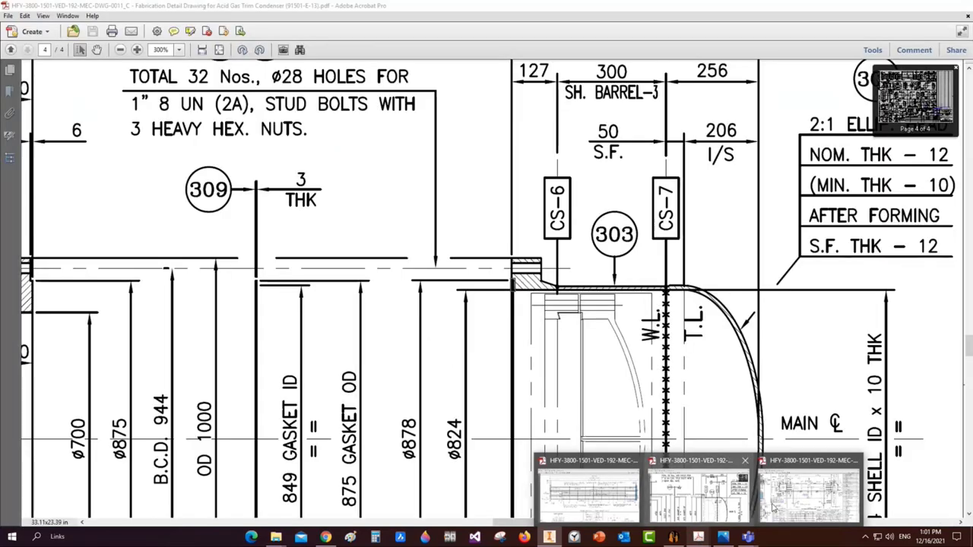
Compare the drawing's N4/N5 channel nozzles with Inventor's N8 nozzle, then return to SEG's Elements tools
{"action": "left_click", "coordinate": [772, 502]}
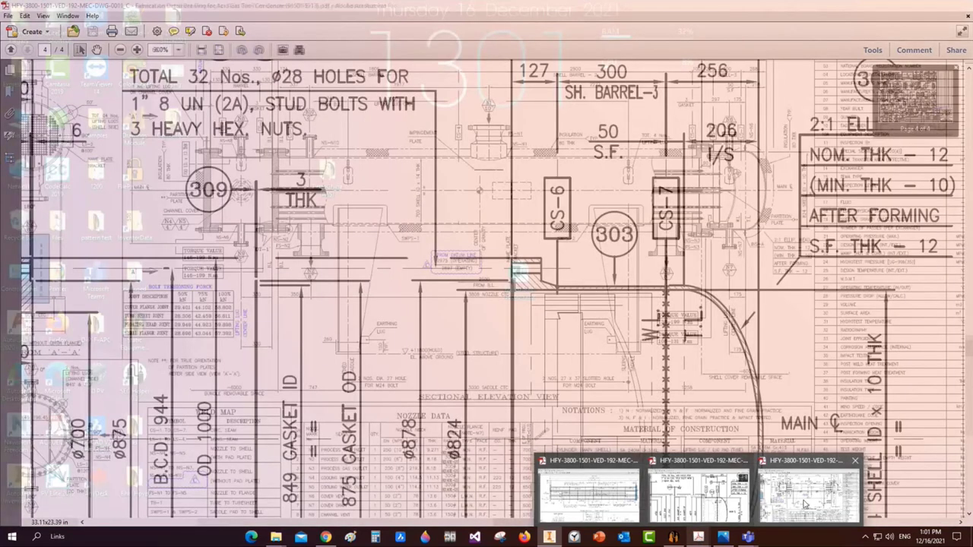
{"action": "scroll", "coordinate": [224, 145], "scroll_direction": "up", "scroll_amount": 3, "text": "ctrl"}
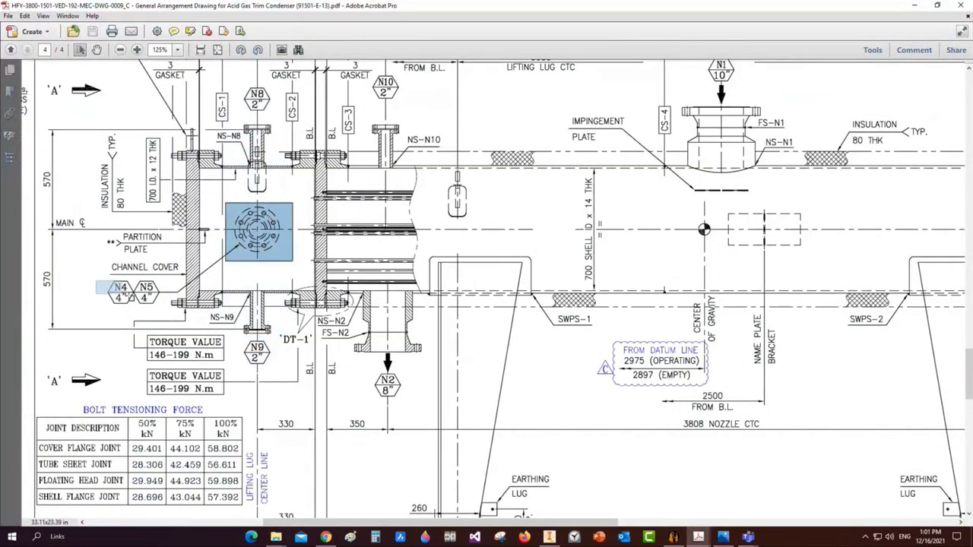
{"action": "left_click", "coordinate": [916, 4]}
{"action": "scroll", "coordinate": [227, 150], "scroll_direction": "up", "scroll_amount": 5}
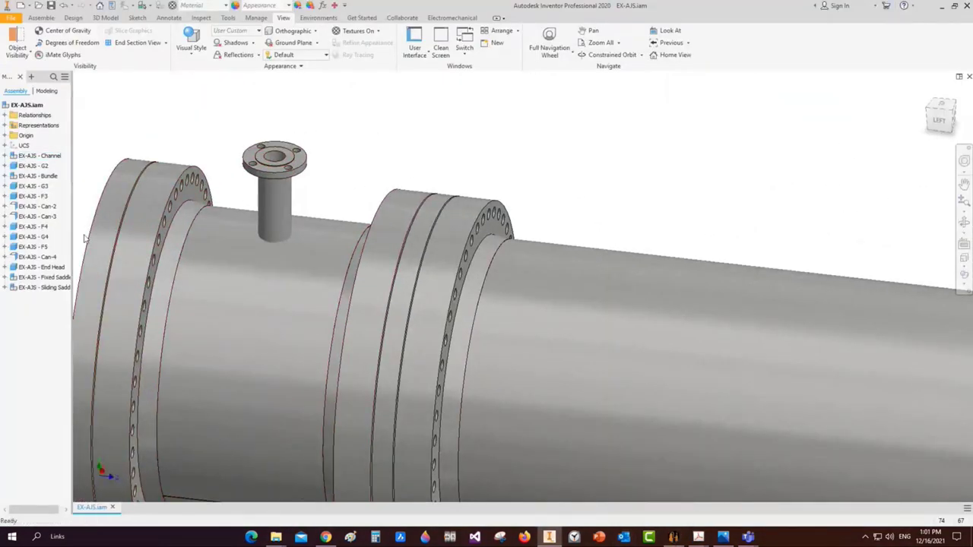
{"action": "mouse_move", "coordinate": [674, 537]}
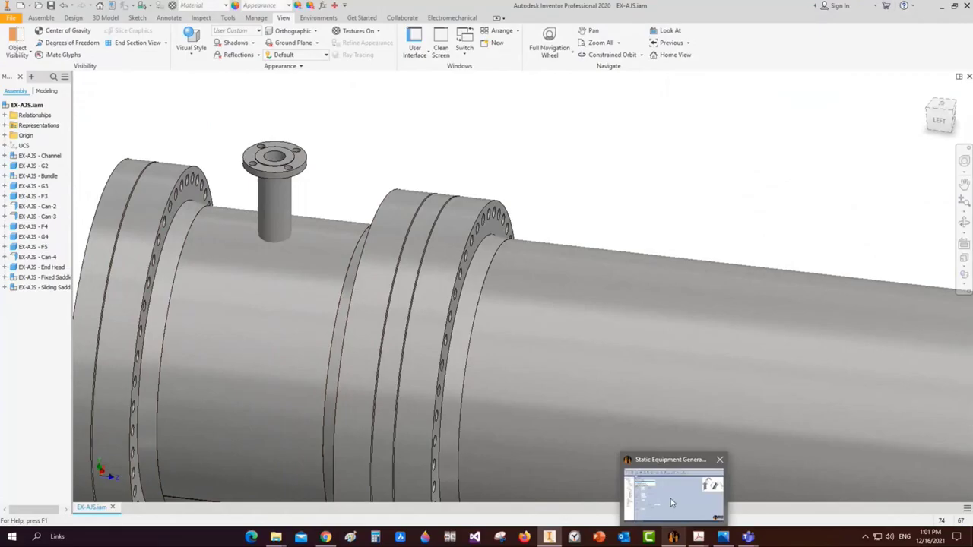
{"action": "left_click", "coordinate": [671, 500]}
{"action": "left_click", "coordinate": [72, 22]}
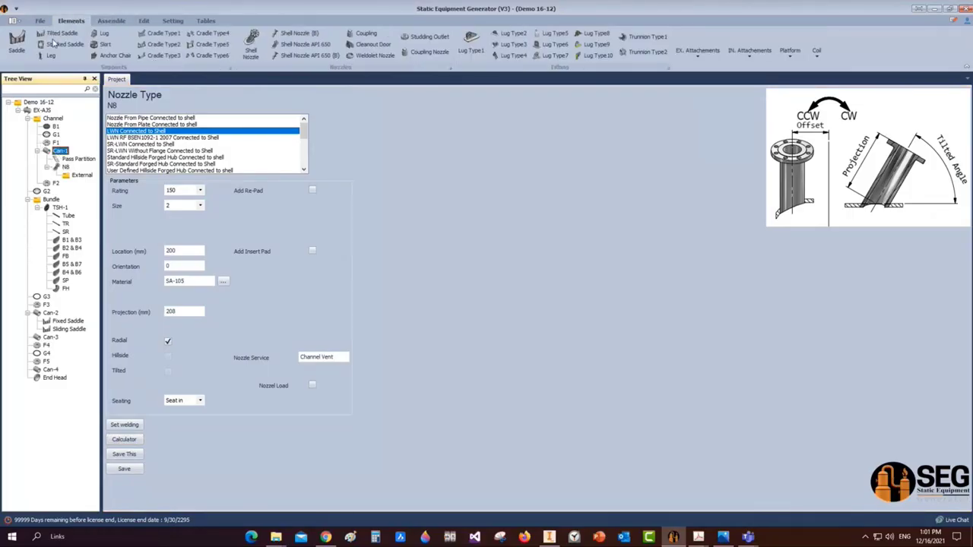
Add nozzle N9 at 200 mm location, 180° orientation, serving Channel Drain, and save
{"action": "left_click", "coordinate": [251, 45]}
{"action": "type", "text": "N9"}
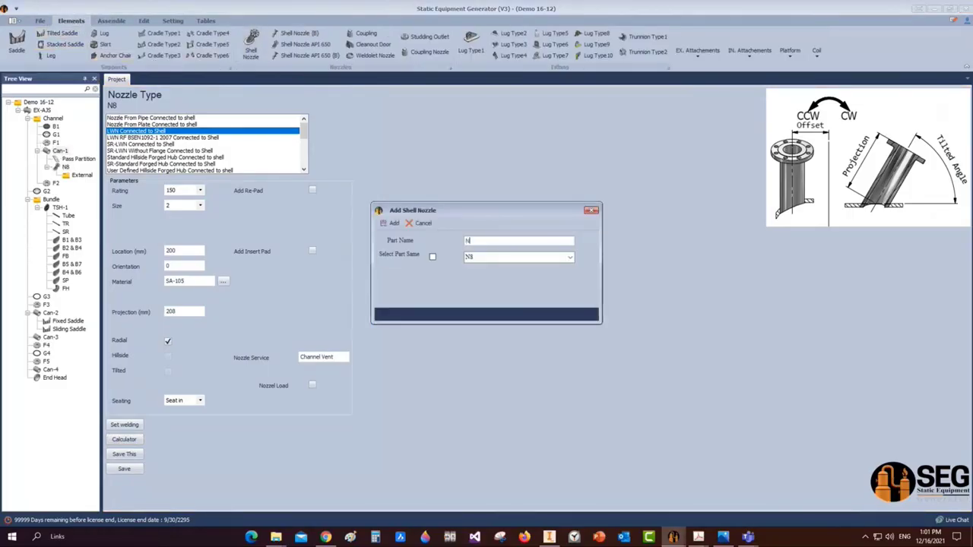
{"action": "left_click", "coordinate": [393, 223]}
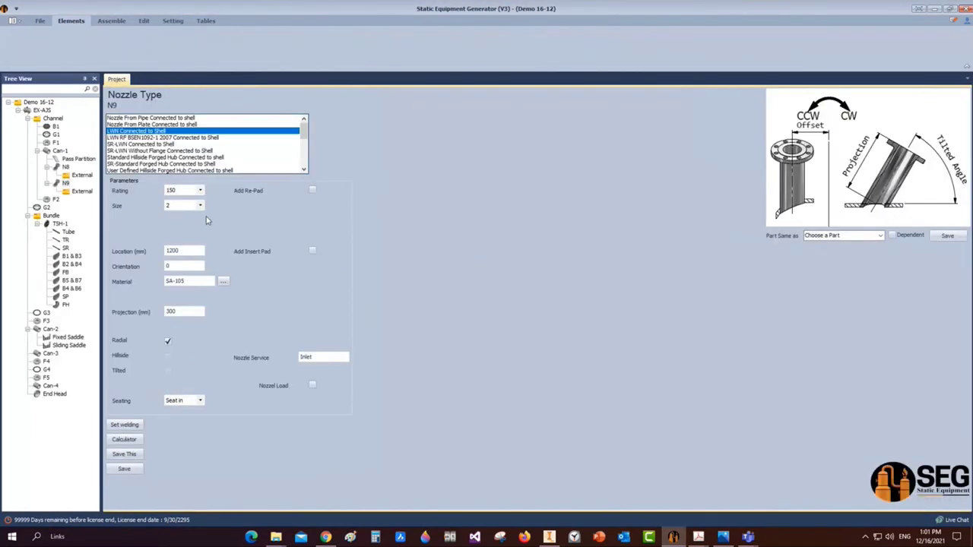
{"action": "double_click", "coordinate": [192, 255]}
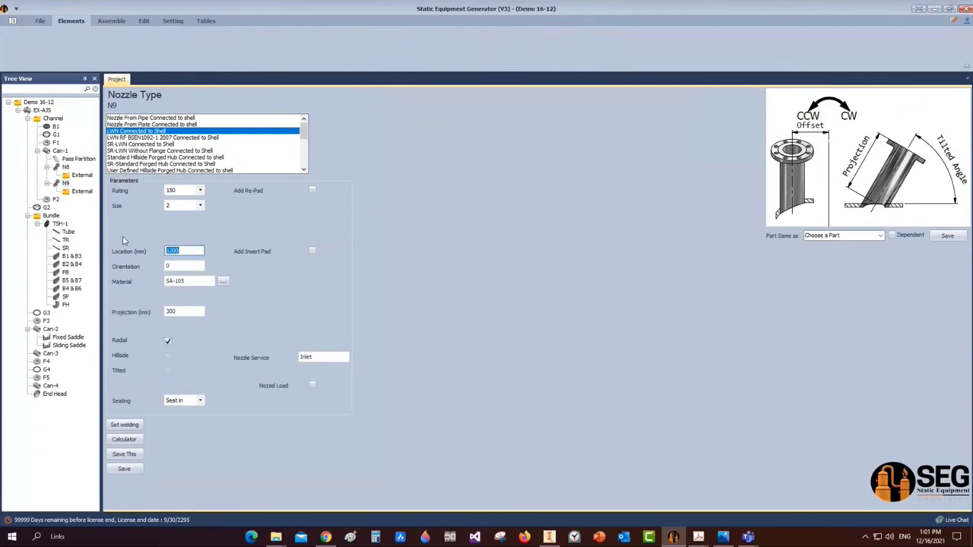
{"action": "type", "text": "200"}
{"action": "key", "text": "Tab"}
{"action": "type", "text": "180"}
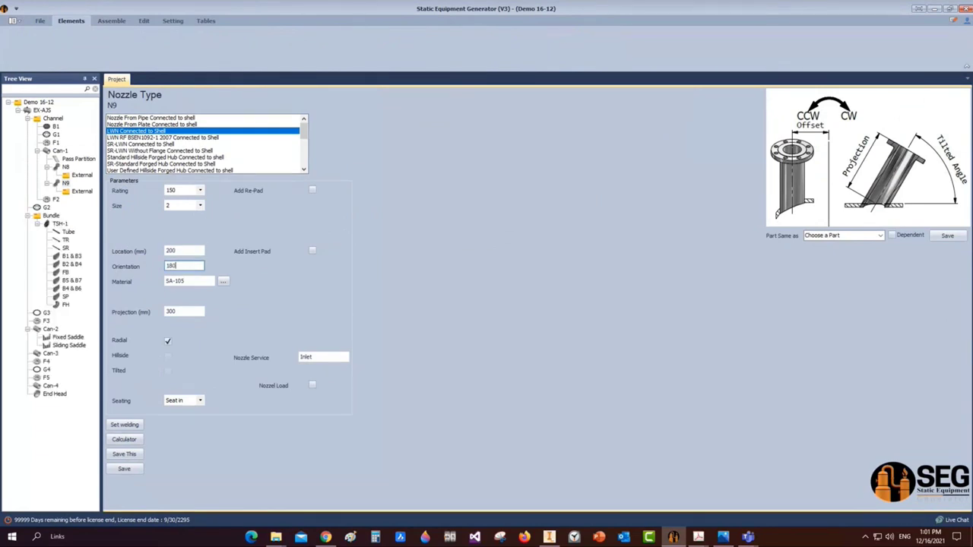
{"action": "double_click", "coordinate": [305, 356]}
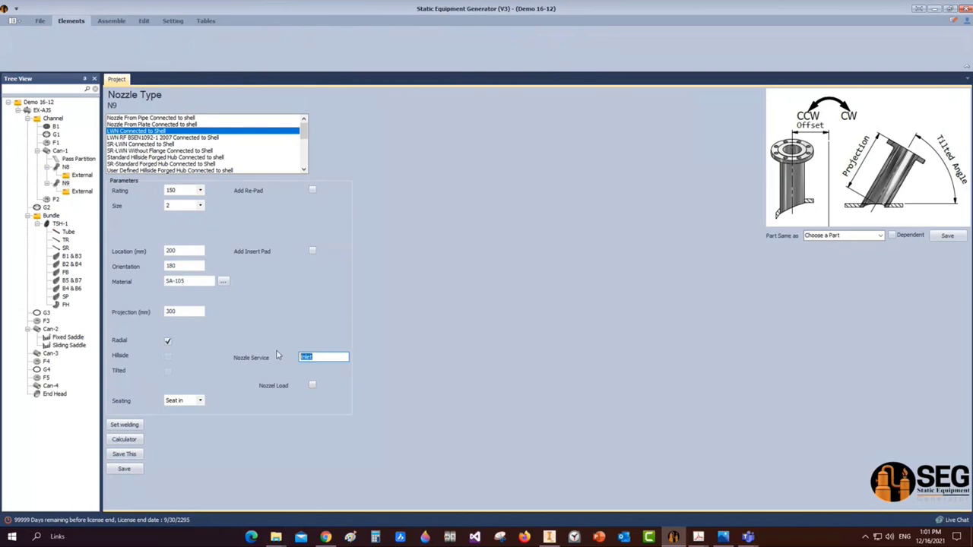
{"action": "type", "text": "Channel Drain"}
{"action": "left_click", "coordinate": [124, 469]}
Calculate N9's projection from 570 mm V.C.L and apply the 208 mm result
{"action": "left_click", "coordinate": [125, 439]}
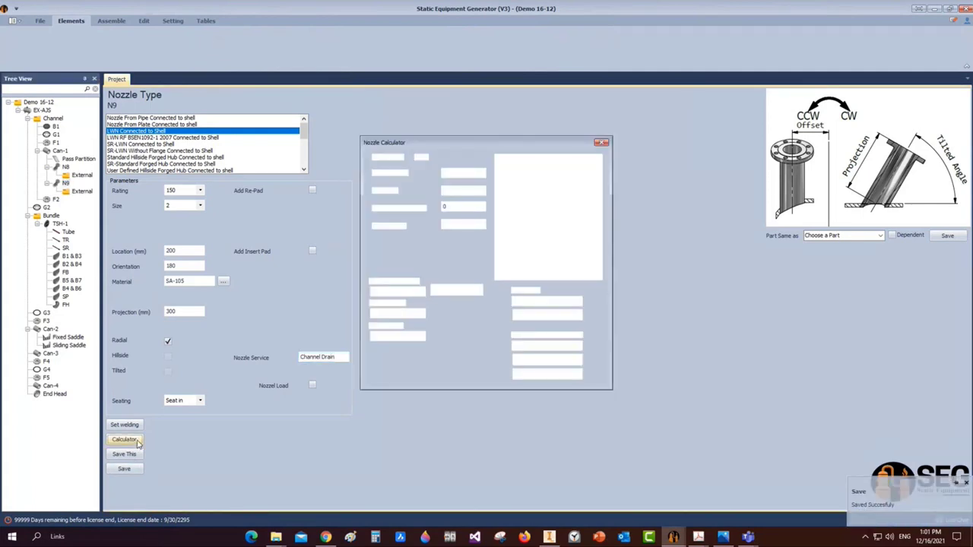
{"action": "type", "text": "57"}
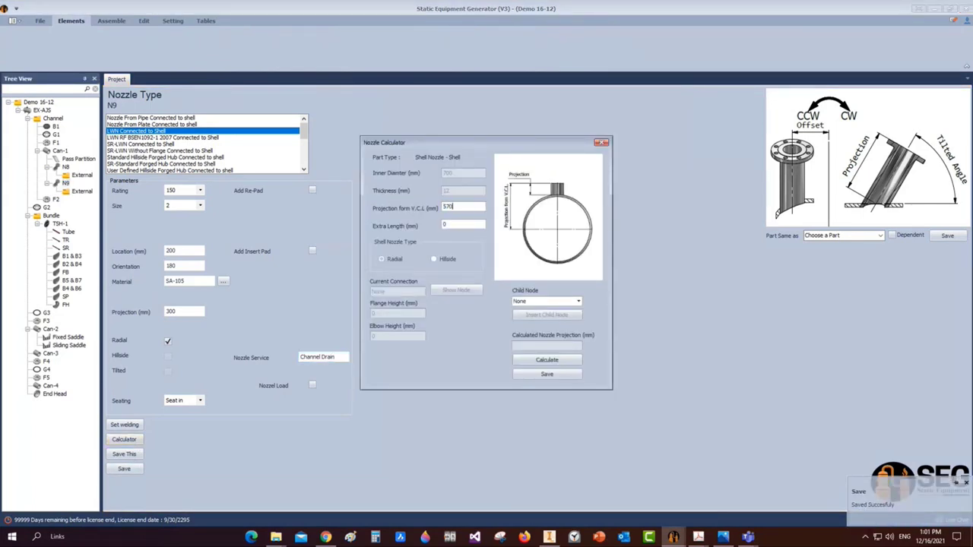
{"action": "left_click", "coordinate": [546, 361]}
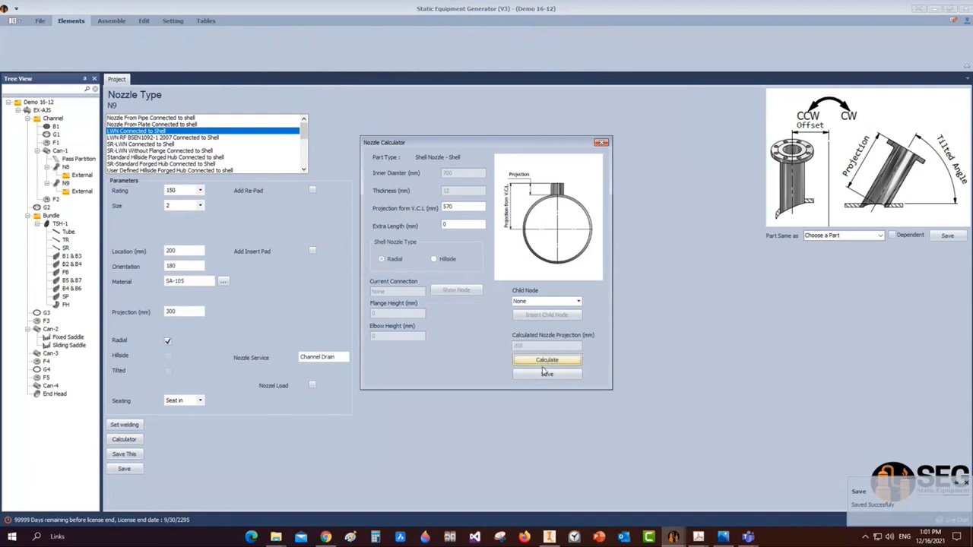
{"action": "left_click", "coordinate": [540, 376]}
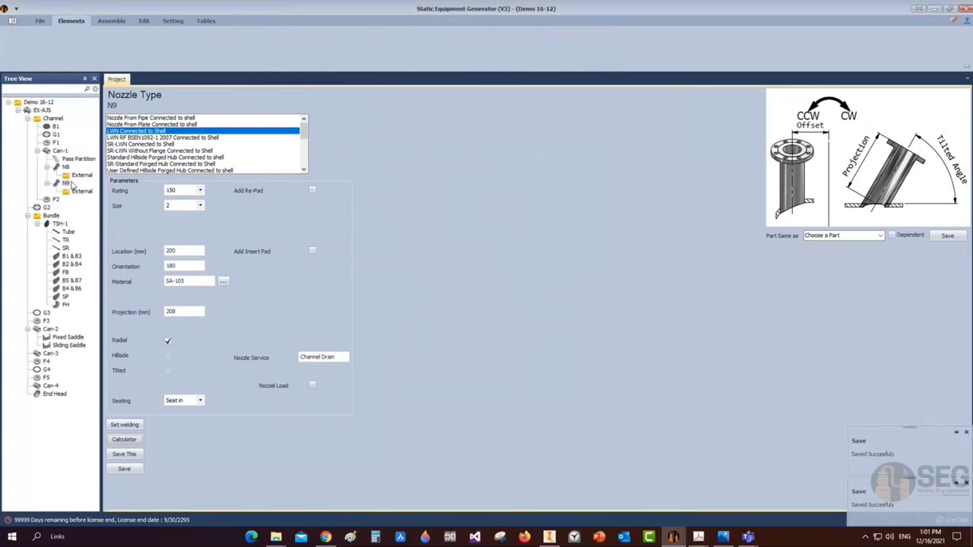
Add shell nozzle N4 to Can-1 with size 4 and pipe schedule 120
{"action": "left_click", "coordinate": [58, 151]}
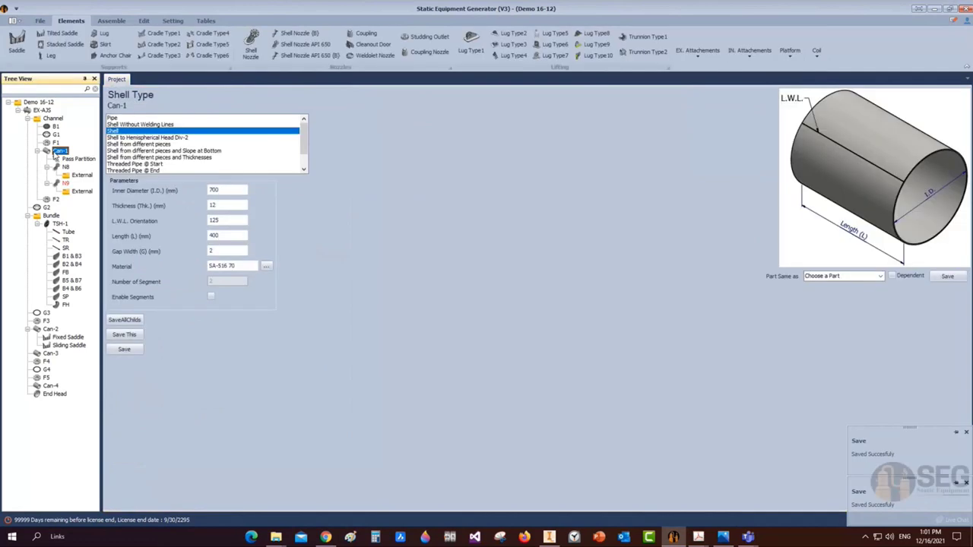
{"action": "left_click", "coordinate": [249, 46]}
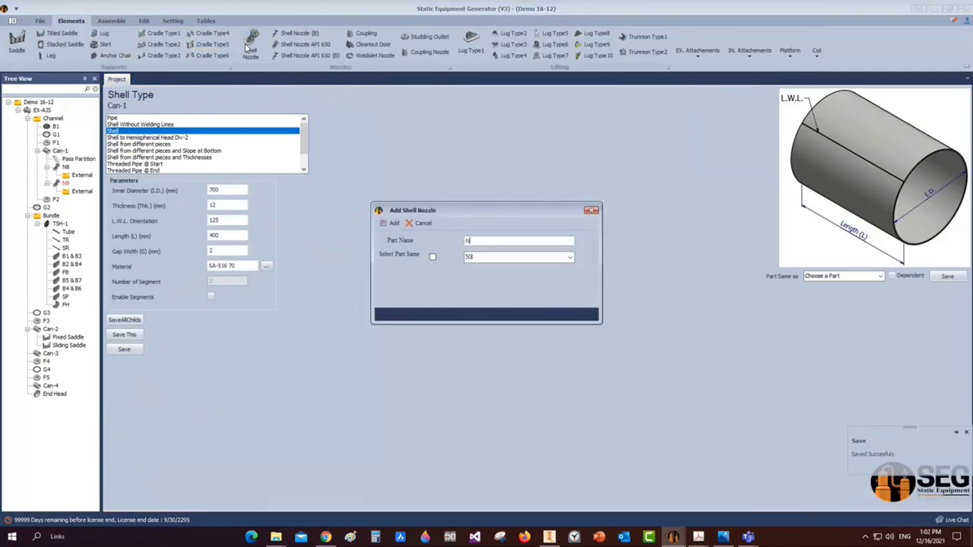
{"action": "left_click", "coordinate": [394, 222]}
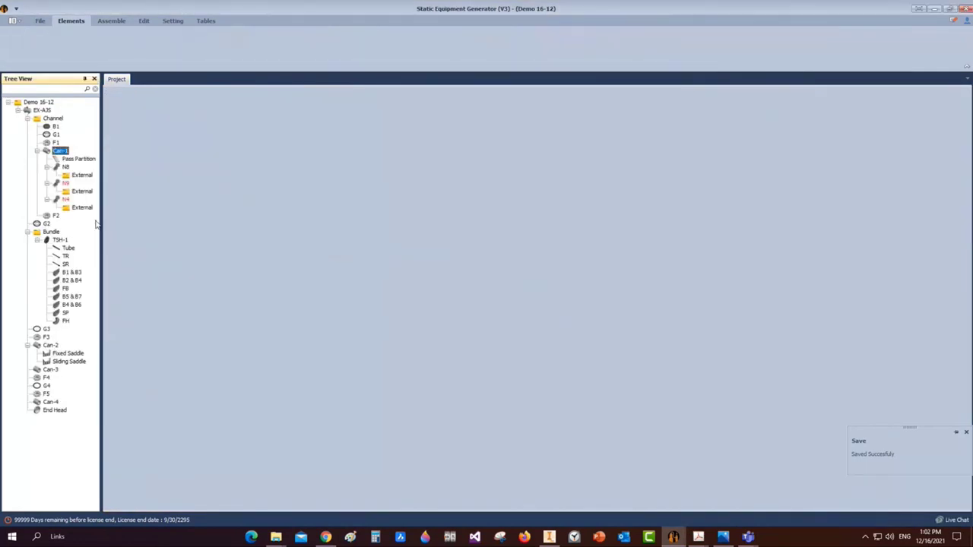
{"action": "left_click", "coordinate": [66, 200]}
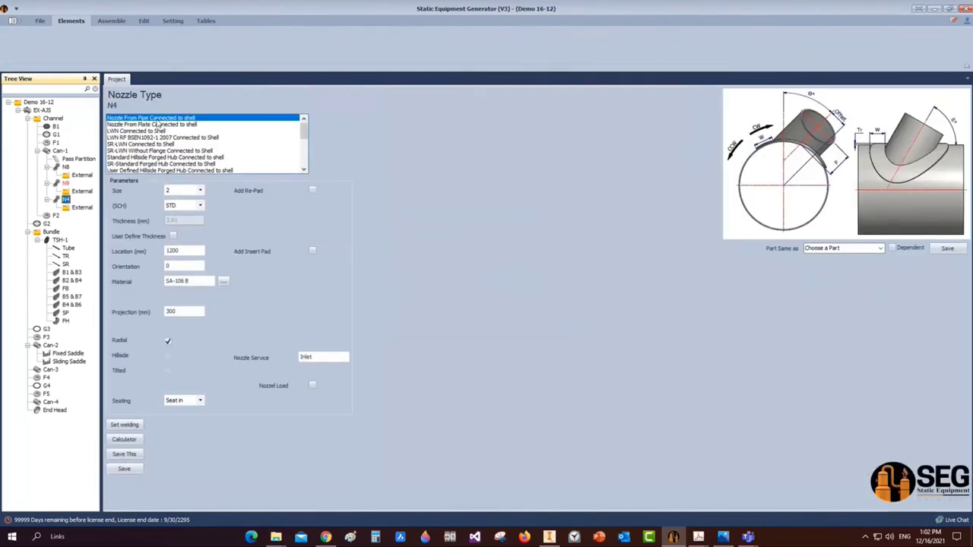
{"action": "left_click", "coordinate": [199, 191]}
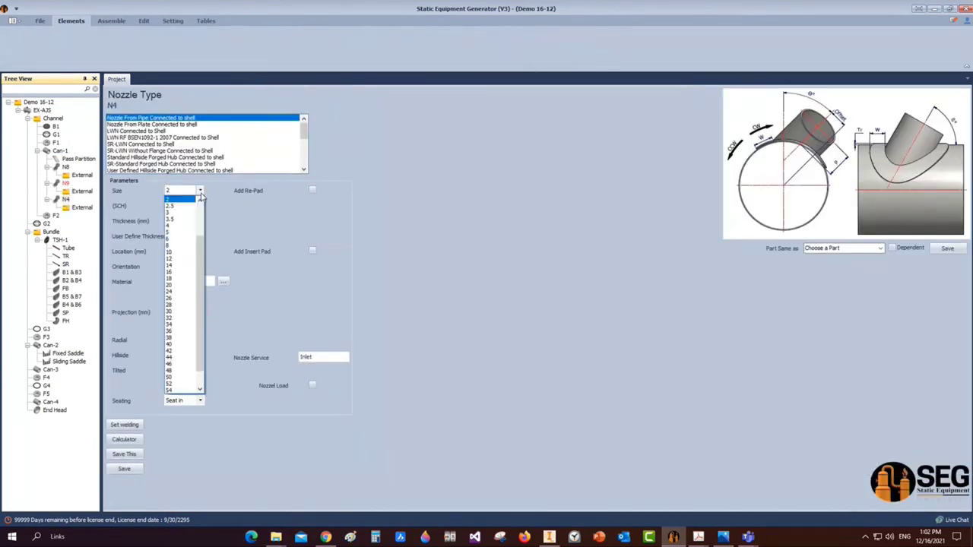
{"action": "left_click", "coordinate": [174, 227]}
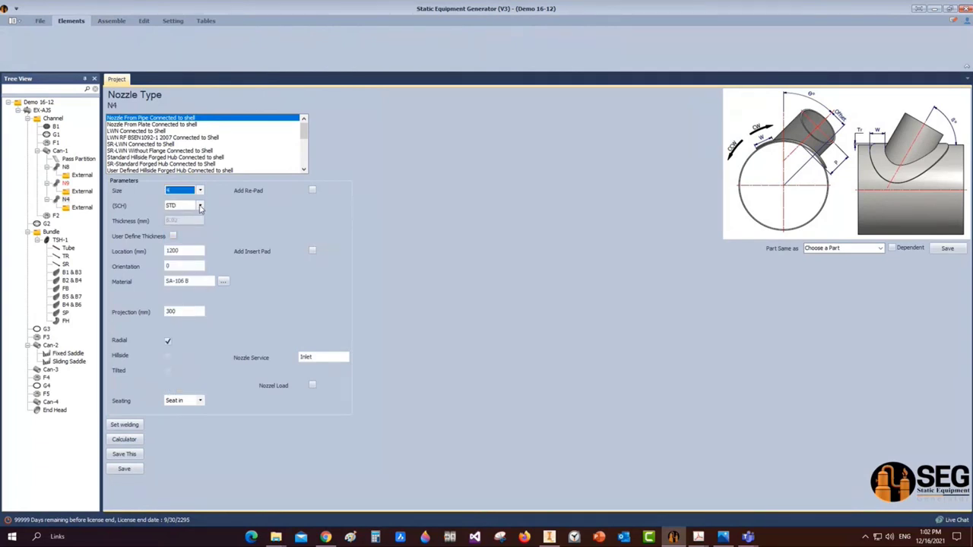
{"action": "left_click", "coordinate": [199, 206]}
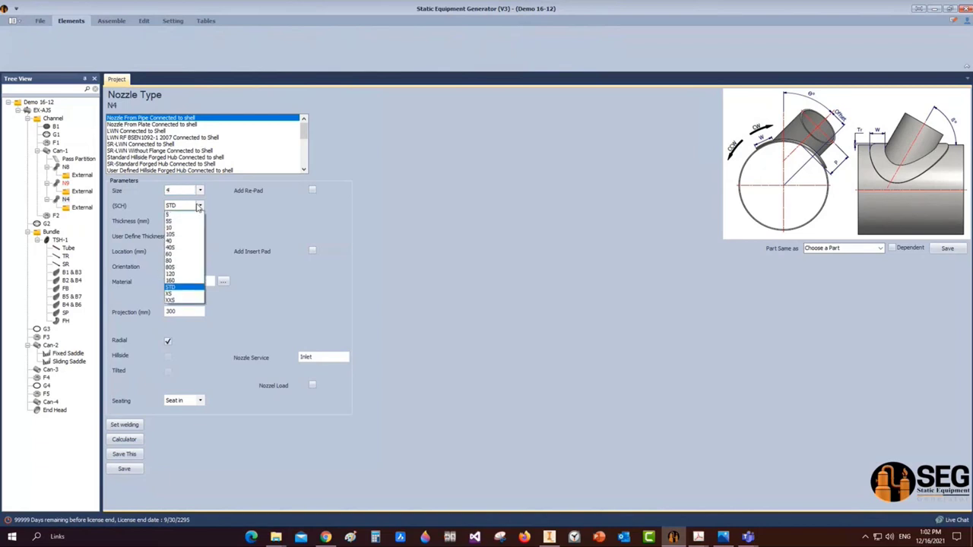
{"action": "left_click", "coordinate": [178, 278]}
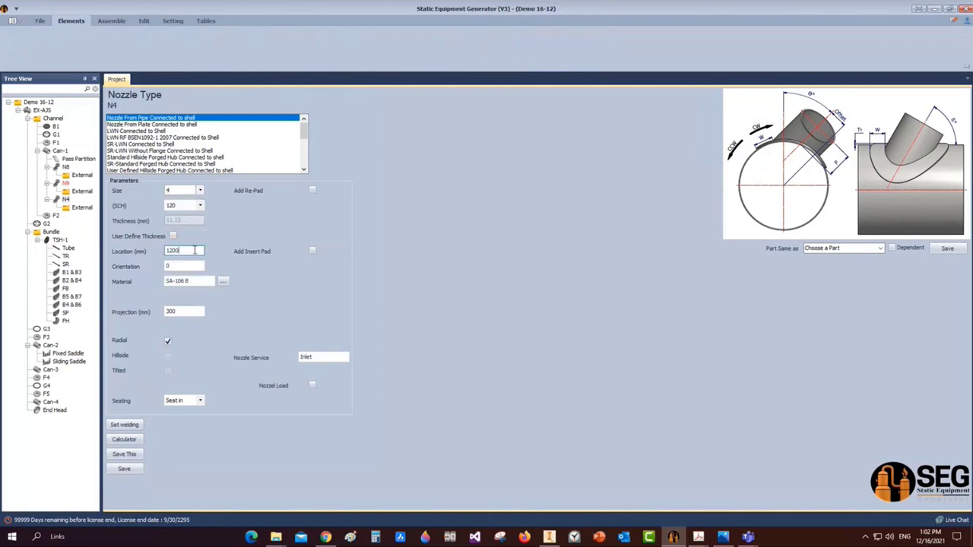
Set N4 to 200 mm location, 270° orientation, Cooling Water Inlet service, and save
{"action": "double_click", "coordinate": [195, 250]}
{"action": "type", "text": "2"}
{"action": "key", "text": "Tab"}
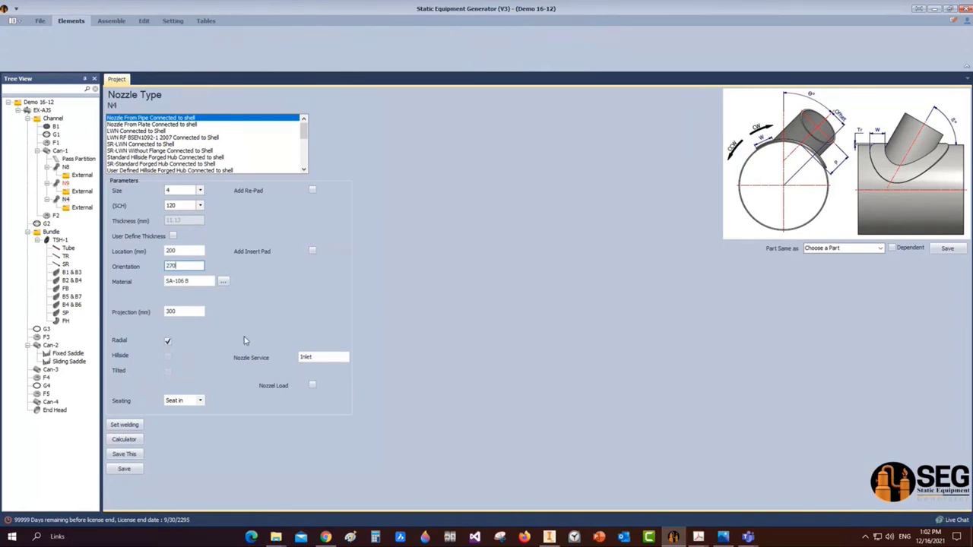
{"action": "left_click", "coordinate": [323, 357]}
{"action": "left_click_drag", "start_coordinate": [323, 357], "coordinate": [270, 355]}
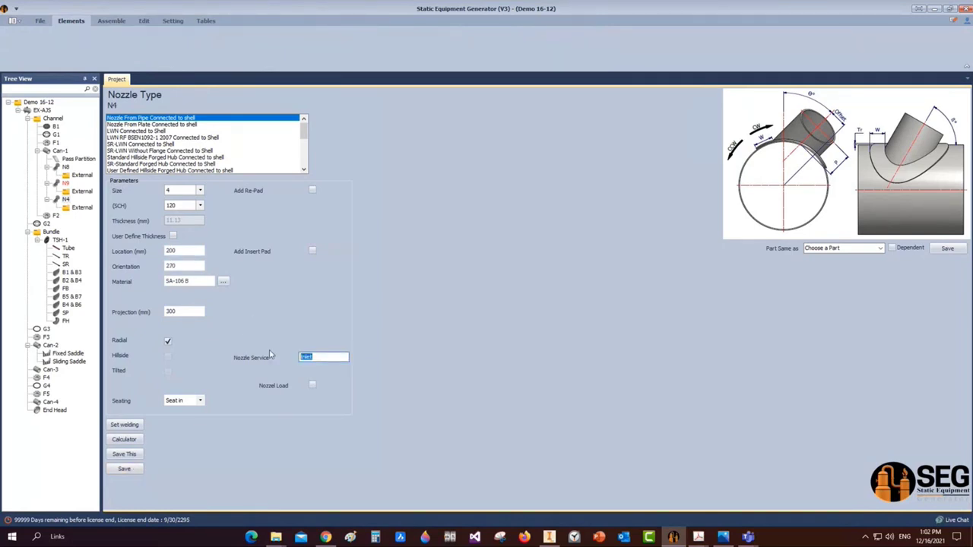
{"action": "type", "text": "Cooling Water Inlet"}
{"action": "left_click", "coordinate": [130, 470]}
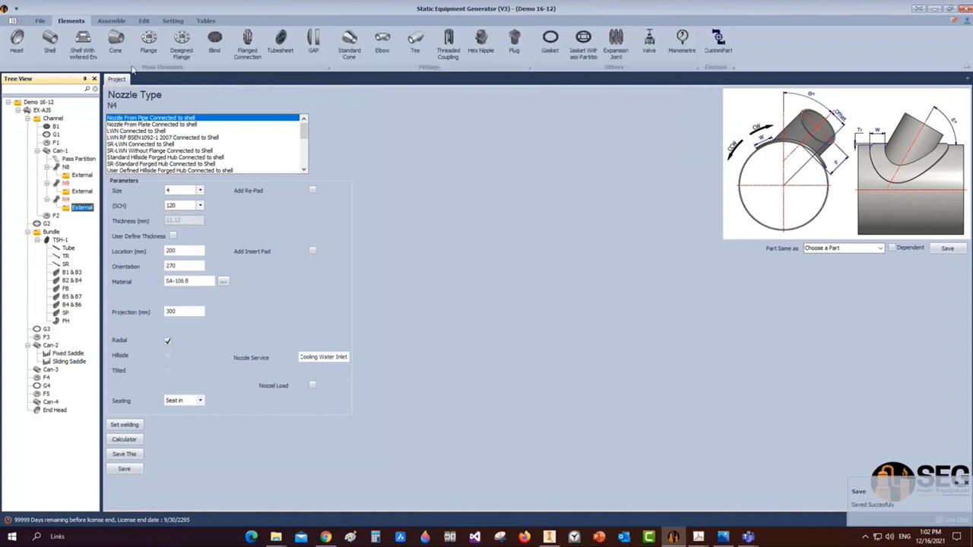
Add N4-Flange as a WN-RF ASME B16.5 flange, rating 300, size 4, SCH 120, and save
{"action": "left_click", "coordinate": [150, 46]}
{"action": "type", "text": "N"}
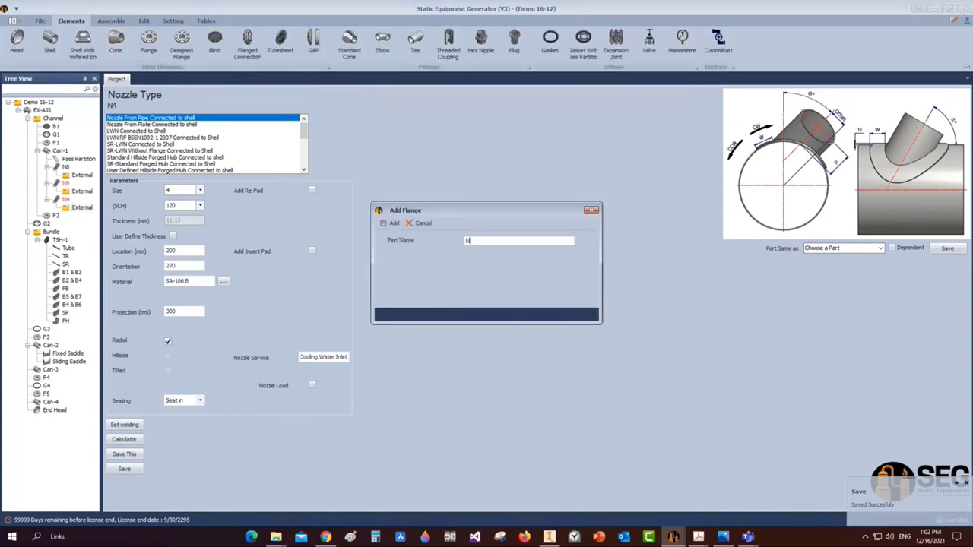
{"action": "type", "text": "40Flange"}
{"action": "left_click", "coordinate": [389, 223]}
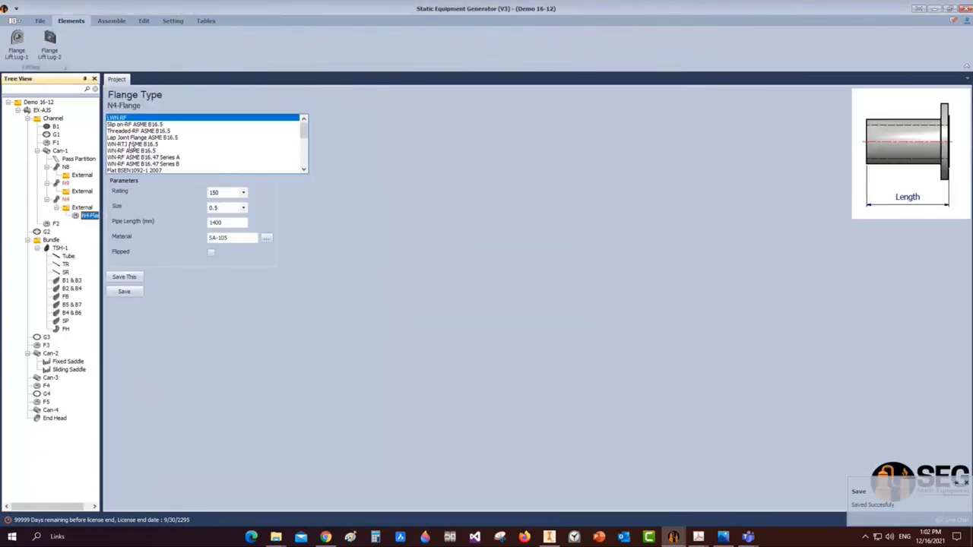
{"action": "left_click", "coordinate": [126, 151]}
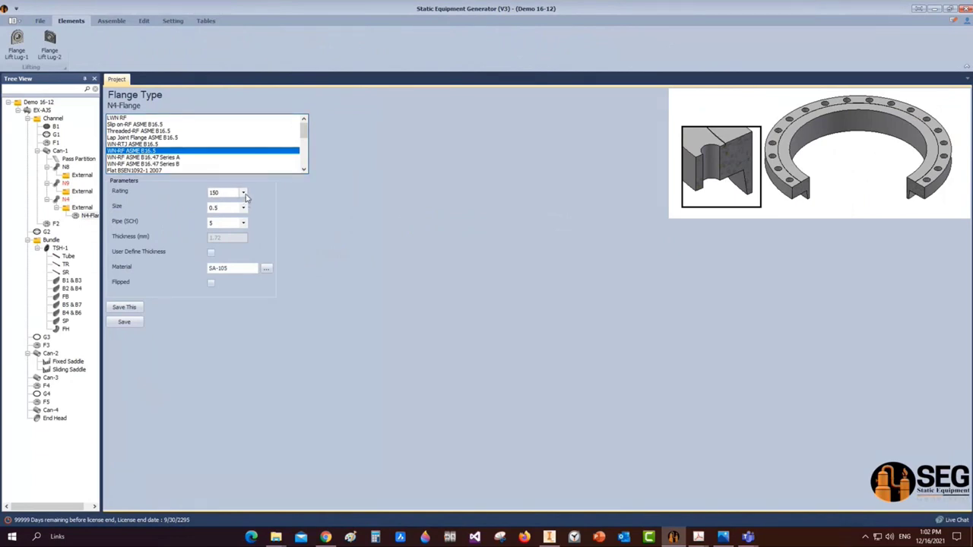
{"action": "left_click", "coordinate": [243, 194]}
{"action": "left_click", "coordinate": [240, 208]}
{"action": "left_click", "coordinate": [244, 208]}
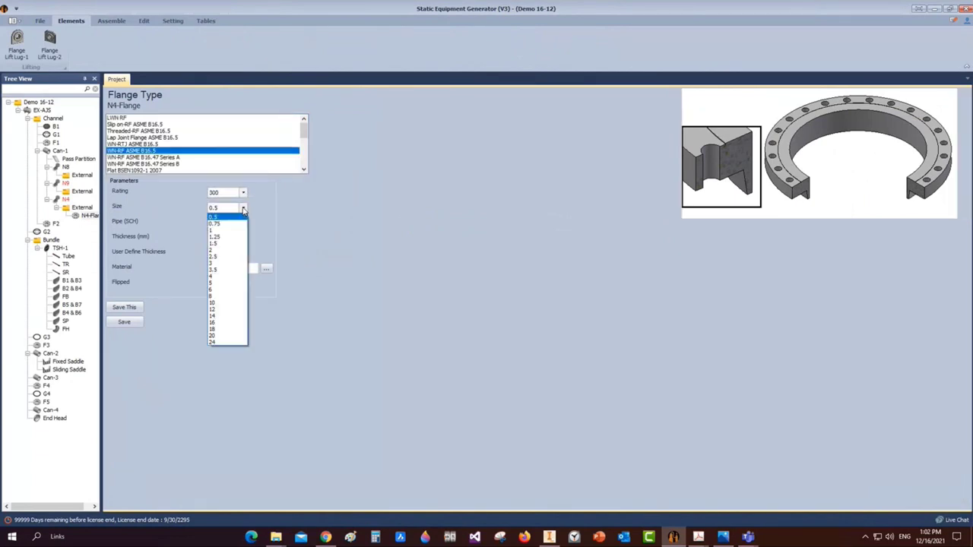
{"action": "left_click", "coordinate": [216, 276]}
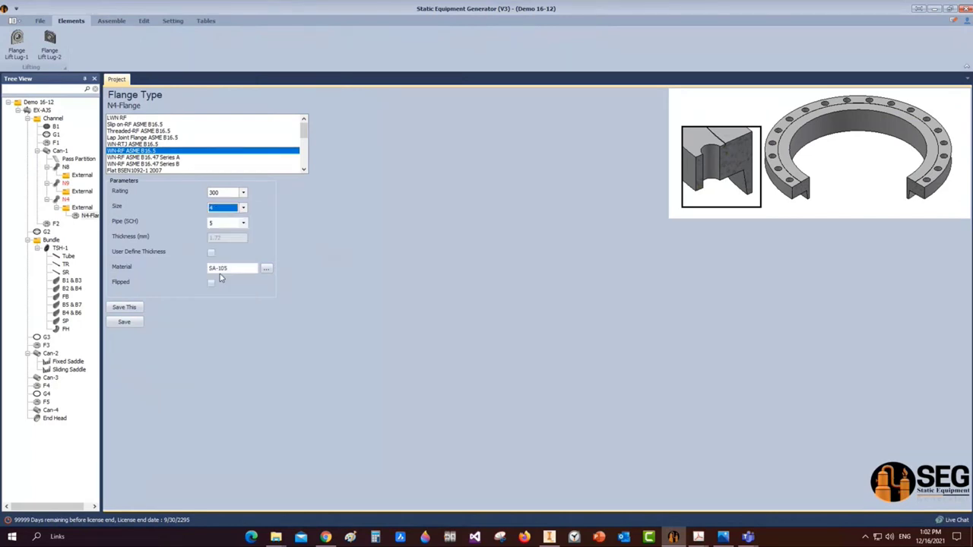
{"action": "left_click", "coordinate": [242, 223]}
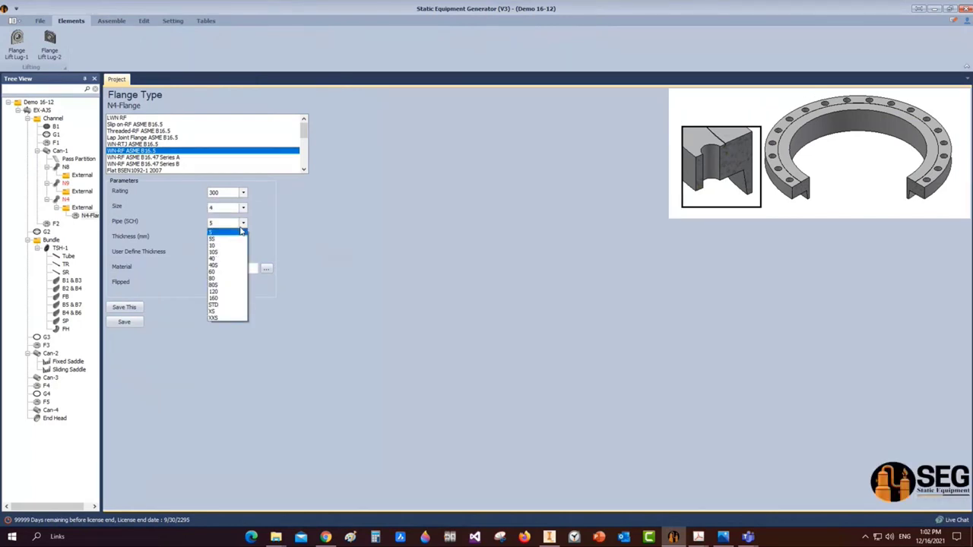
{"action": "left_click", "coordinate": [216, 292]}
{"action": "left_click", "coordinate": [138, 328]}
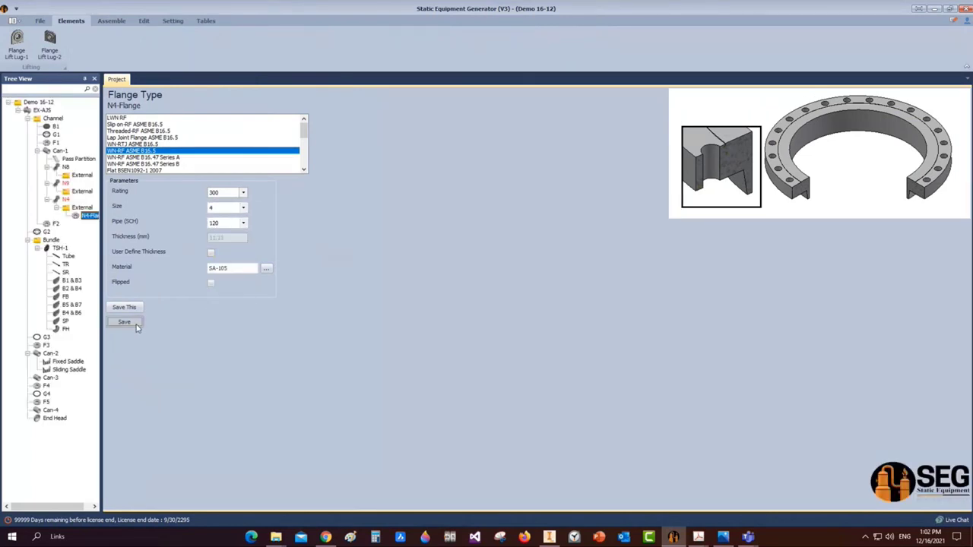
{"action": "left_click", "coordinate": [66, 199]}
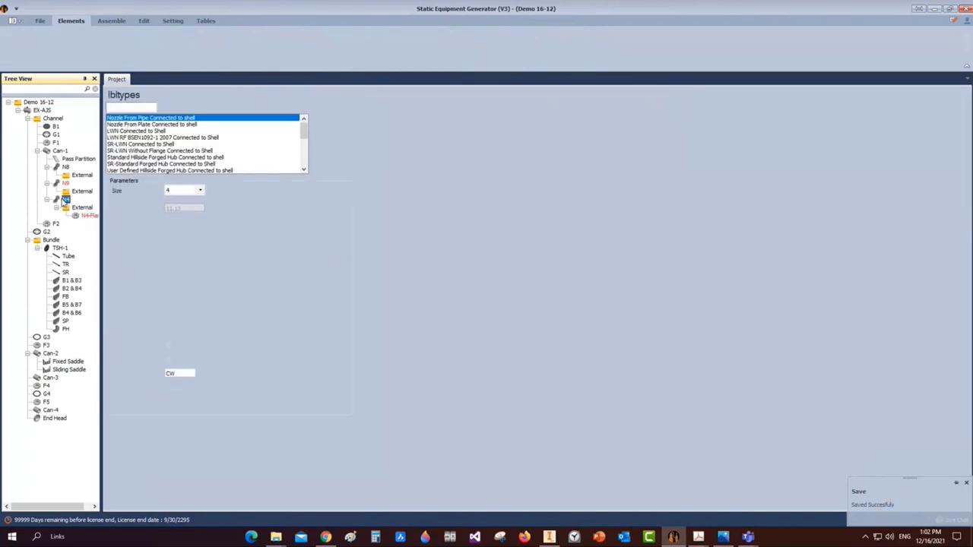
Enter 650 mm as N4's projection from the vessel centre line in the calculator
{"action": "left_click", "coordinate": [135, 441]}
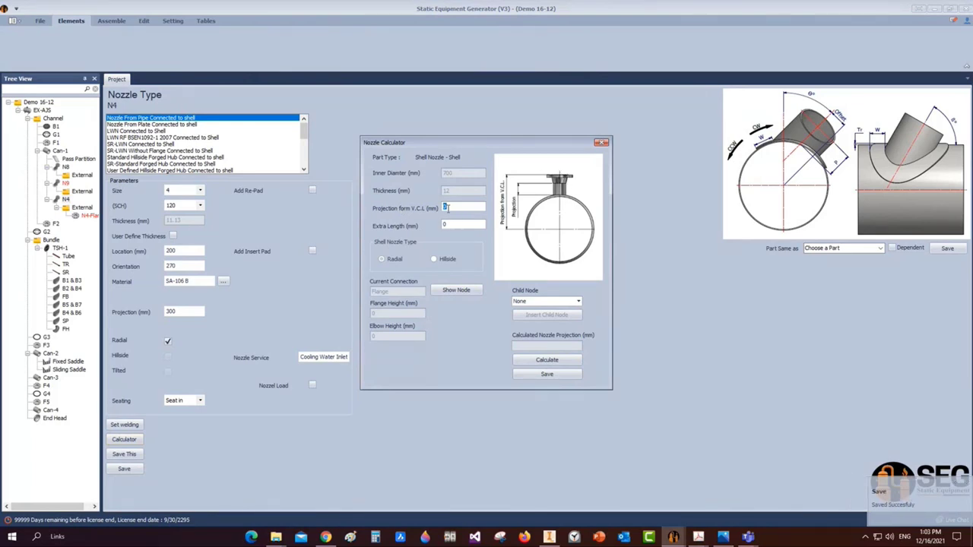
{"action": "type", "text": "65"}
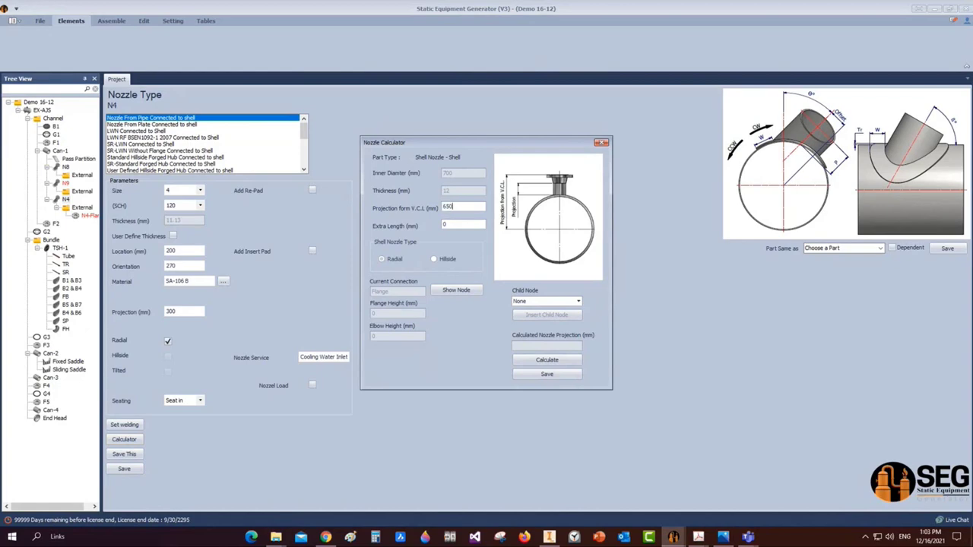
{"action": "type", "text": "0"}
On the arrangement drawing, highlight the 570 dimension and the N8 and N9 nozzle labels
{"action": "mouse_move", "coordinate": [697, 538]}
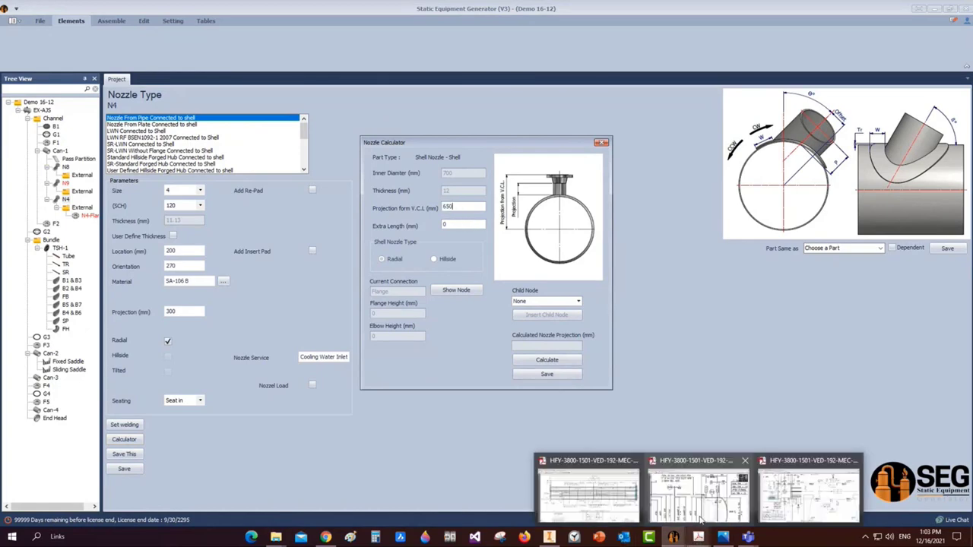
{"action": "left_click", "coordinate": [702, 520]}
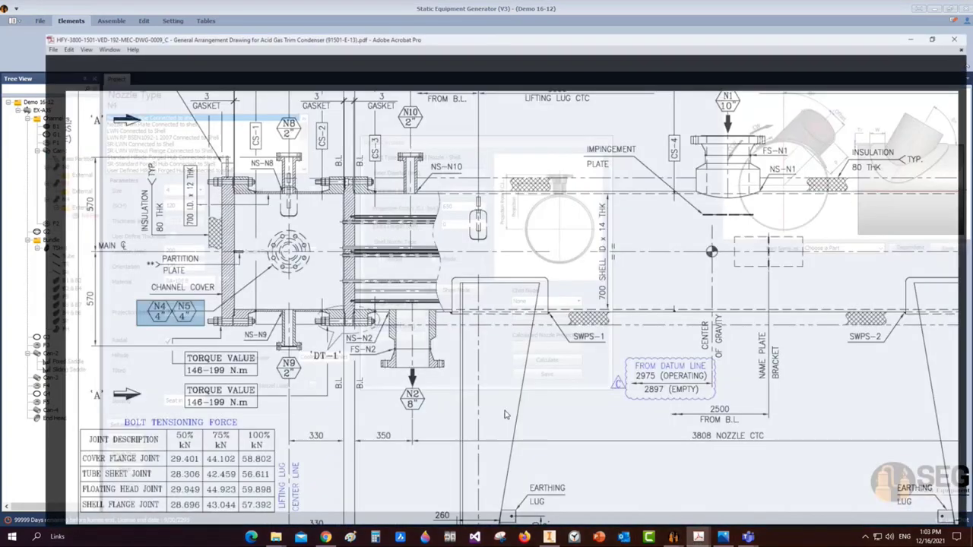
{"action": "scroll", "coordinate": [247, 165], "scroll_direction": "left", "scroll_amount": 10}
{"action": "scroll", "coordinate": [247, 165], "scroll_direction": "up", "scroll_amount": 3}
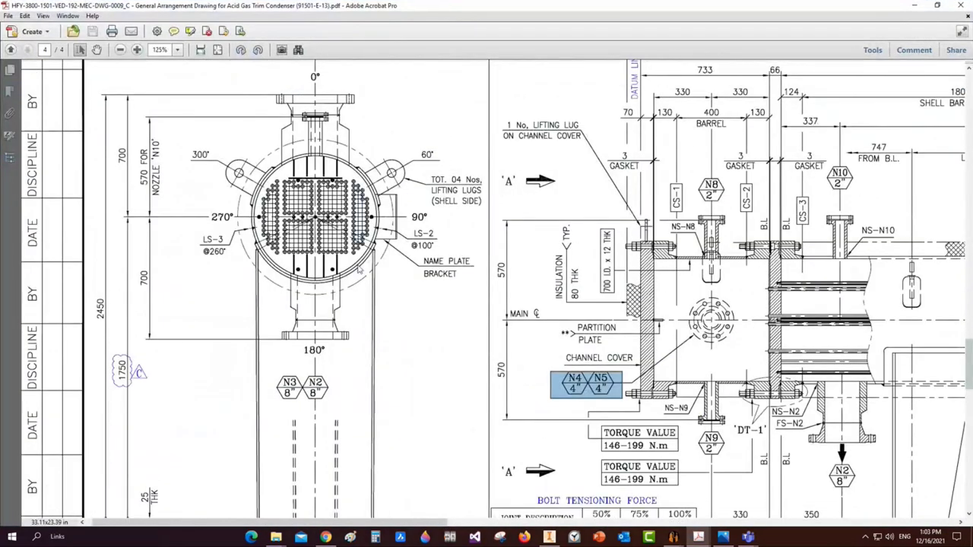
{"action": "left_click_drag", "start_coordinate": [135, 189], "coordinate": [166, 245]}
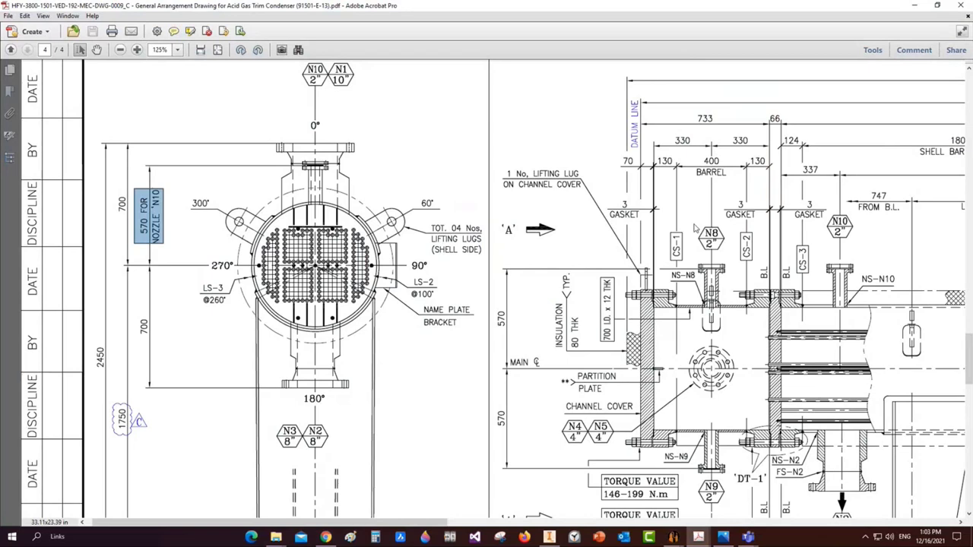
{"action": "left_click_drag", "start_coordinate": [694, 228], "coordinate": [731, 257]}
{"action": "left_click_drag", "start_coordinate": [686, 453], "coordinate": [738, 508]}
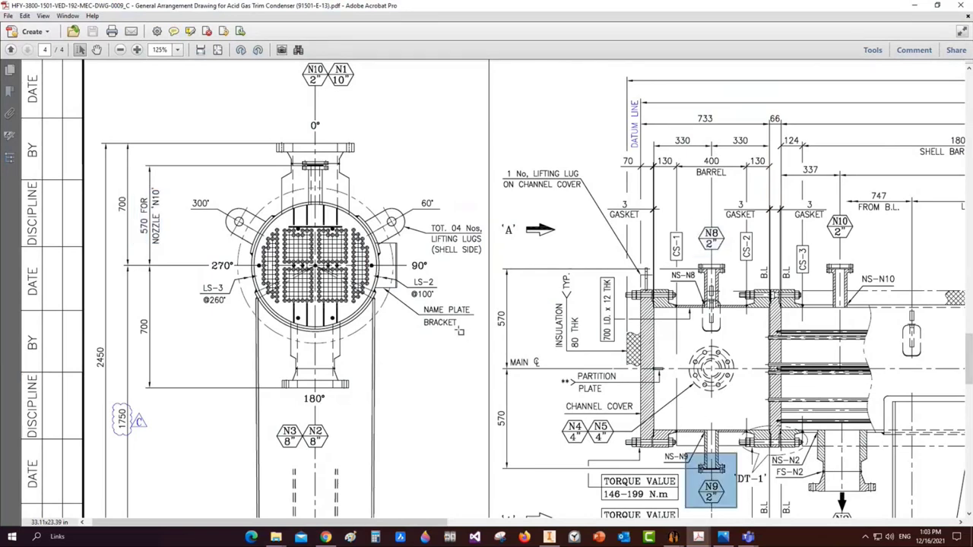
Highlight both 650 channel-view dimensions, then calculate N4's projection back in SEG
{"action": "scroll", "coordinate": [460, 331], "scroll_direction": "down", "scroll_amount": 3, "text": "ctrl"}
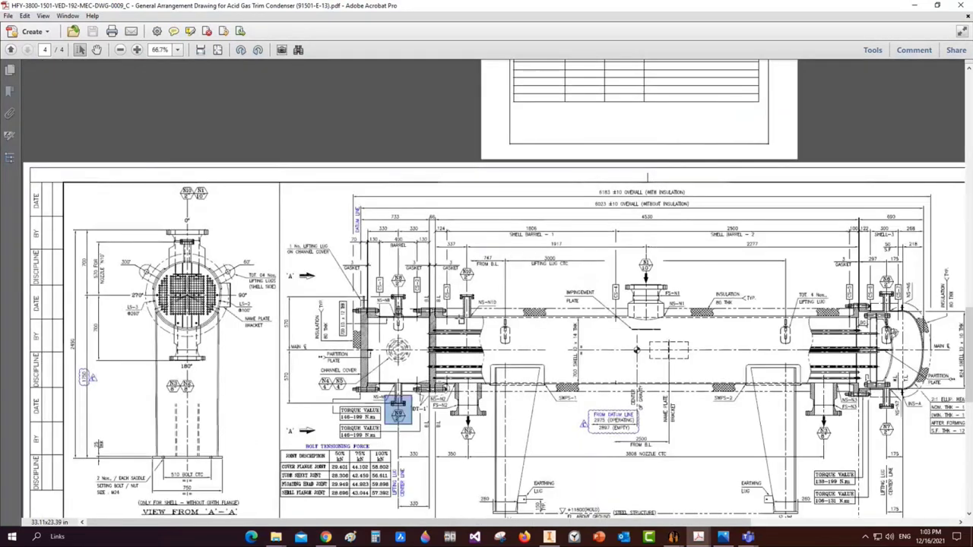
{"action": "scroll", "coordinate": [496, 328], "scroll_direction": "down", "scroll_amount": 5}
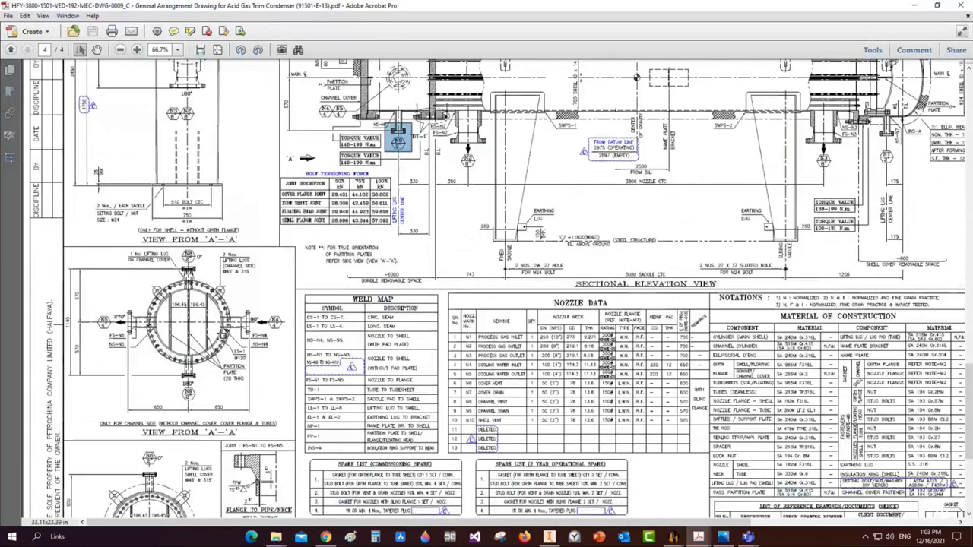
{"action": "scroll", "coordinate": [438, 433], "scroll_direction": "up", "scroll_amount": 5, "text": "ctrl"}
{"action": "left_click_drag", "start_coordinate": [441, 457], "coordinate": [489, 478]}
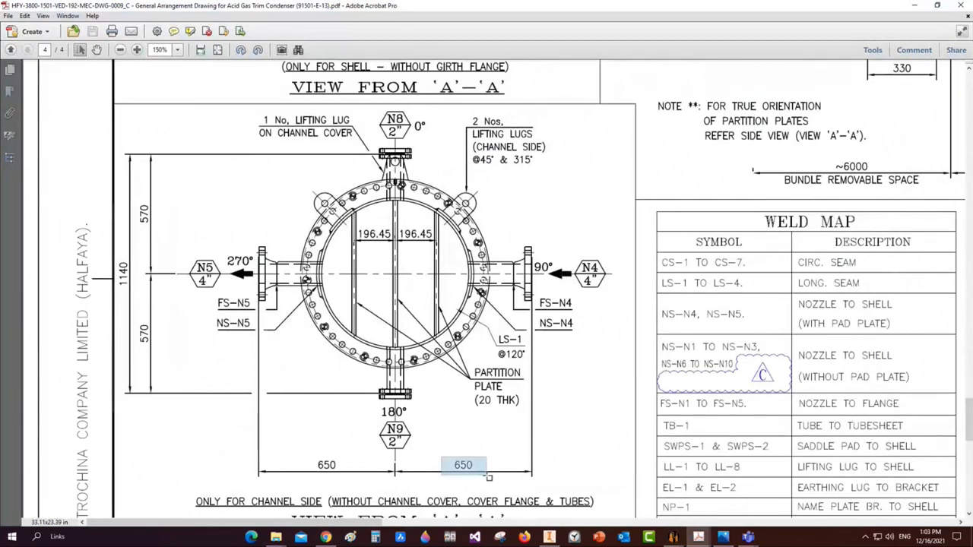
{"action": "left_click_drag", "start_coordinate": [316, 452], "coordinate": [367, 477]}
{"action": "mouse_move", "coordinate": [674, 537]}
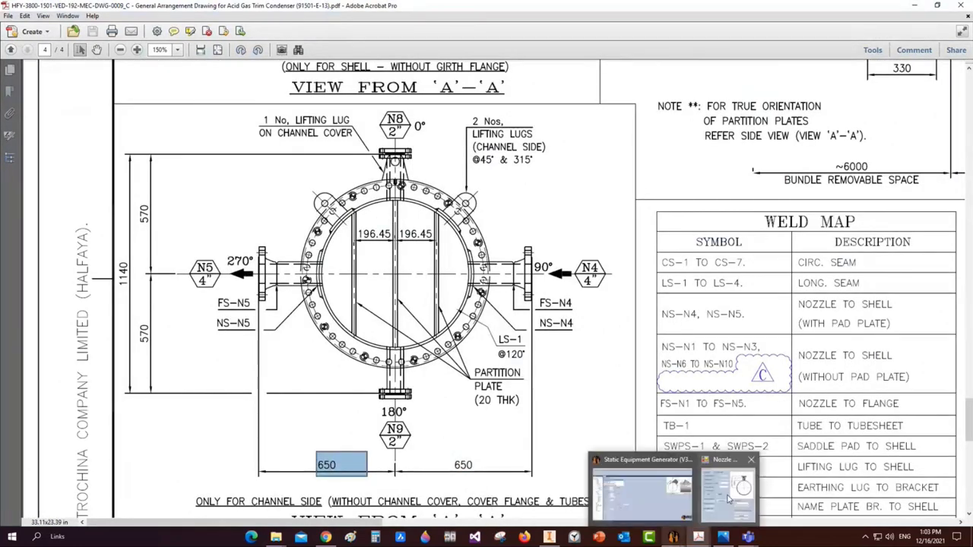
{"action": "left_click", "coordinate": [727, 498]}
{"action": "left_click", "coordinate": [536, 361]}
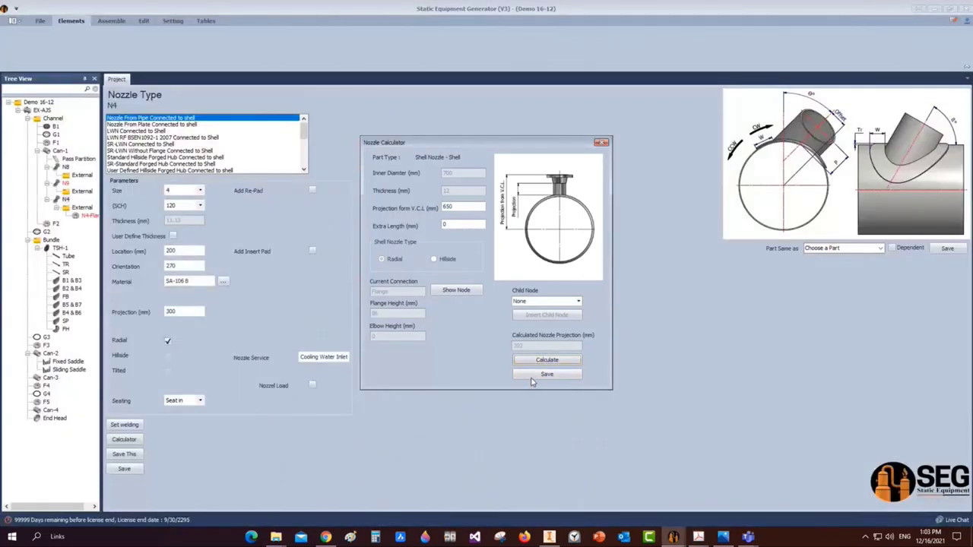
Apply N4's 202 mm projection and add a new shell nozzle N5 on Can-1
{"action": "left_click", "coordinate": [532, 378]}
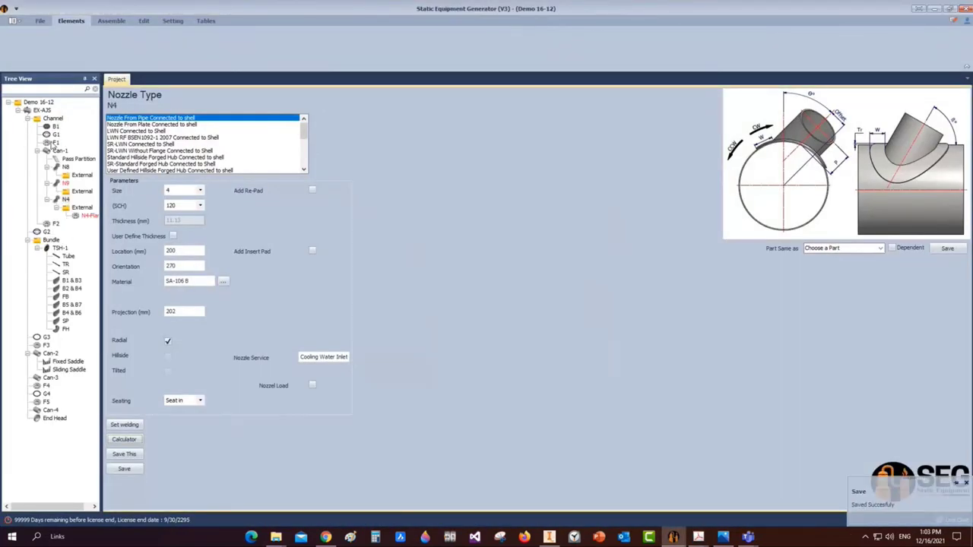
{"action": "left_click", "coordinate": [57, 151]}
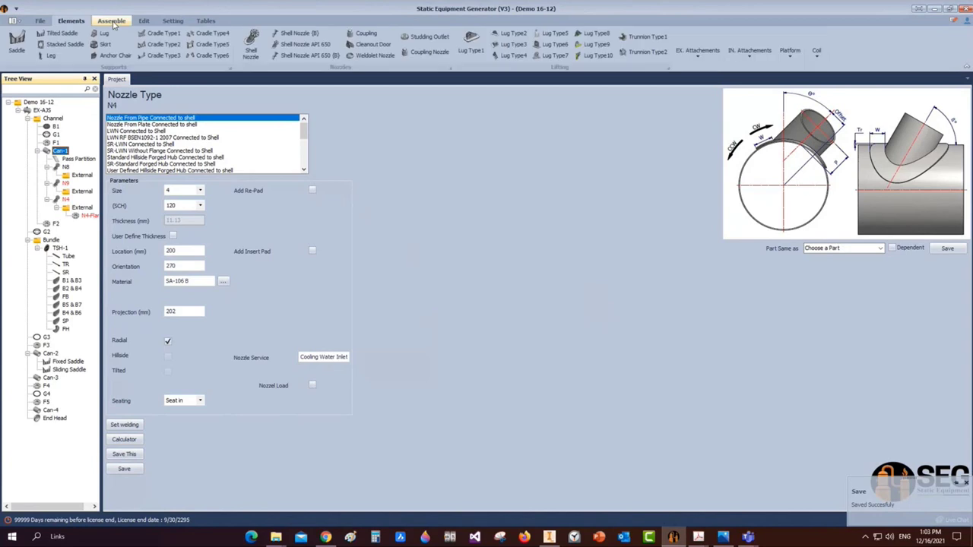
{"action": "left_click", "coordinate": [253, 42]}
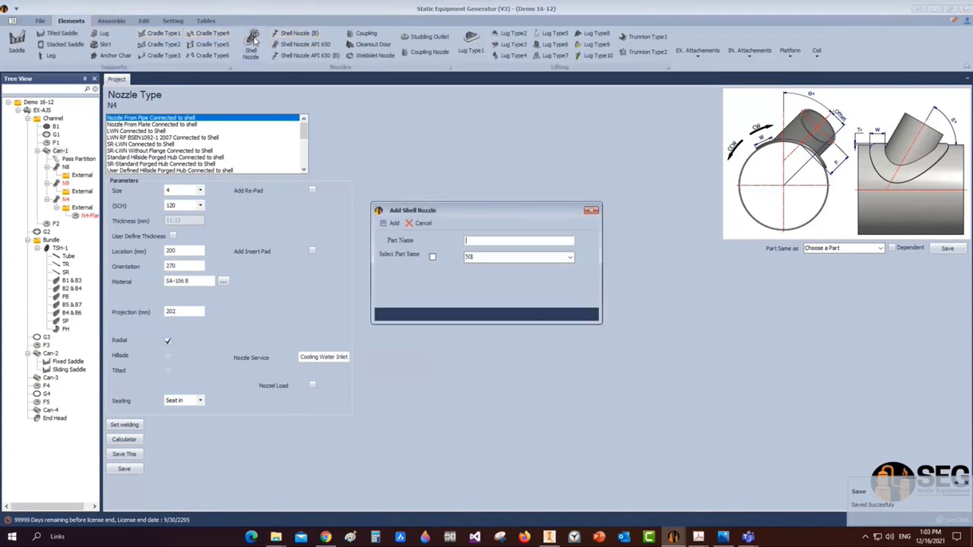
{"action": "type", "text": "N5"}
{"action": "left_click", "coordinate": [394, 223]}
Save N5 as the same part as nozzle N4
{"action": "left_click", "coordinate": [63, 226]}
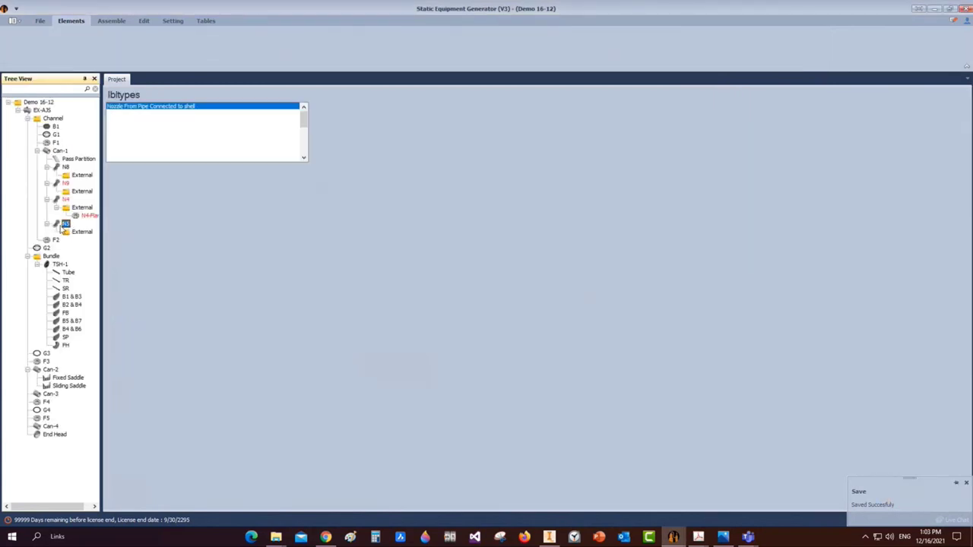
{"action": "left_click", "coordinate": [882, 249]}
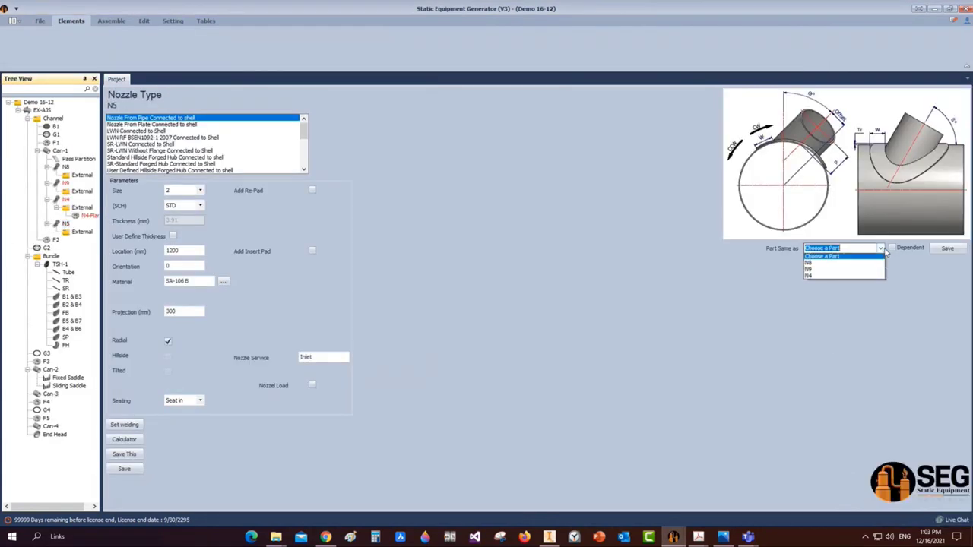
{"action": "left_click", "coordinate": [841, 275]}
{"action": "left_click", "coordinate": [949, 250]}
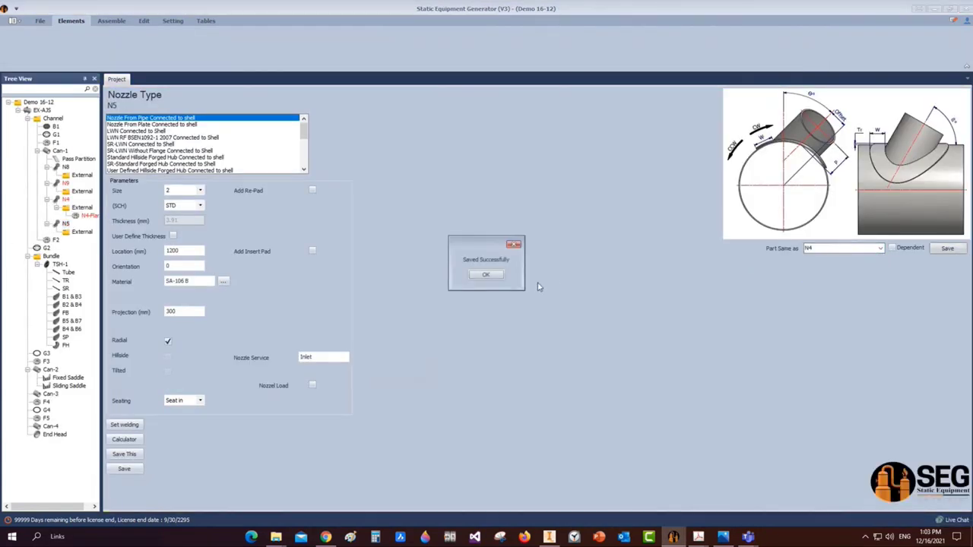
{"action": "left_click", "coordinate": [488, 275]}
{"action": "left_click", "coordinate": [81, 233]}
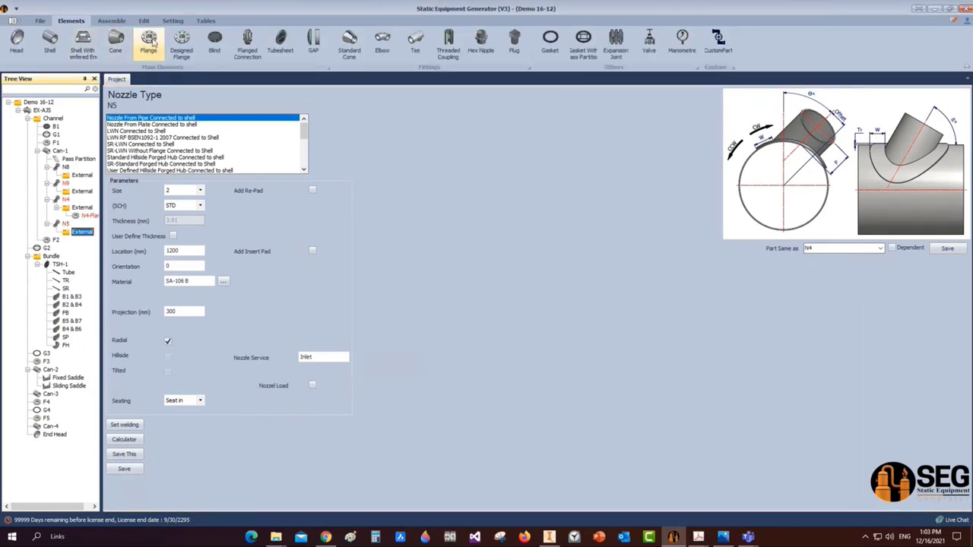
Add N5-Flange to nozzle N5 as the same part as N4-Flange, then reselect N5
{"action": "left_click", "coordinate": [150, 42]}
{"action": "type", "text": "N5-"}
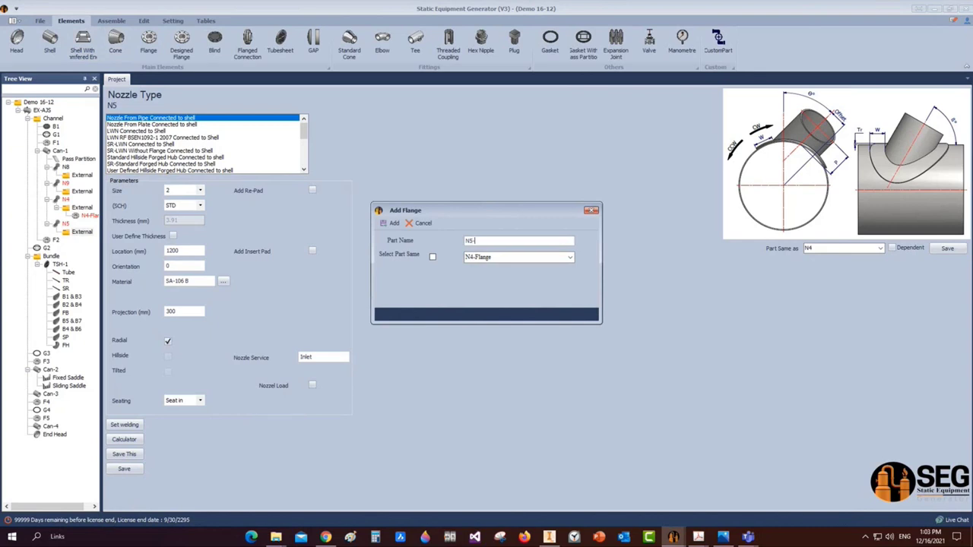
{"action": "type", "text": "Flange"}
{"action": "key", "text": "Return"}
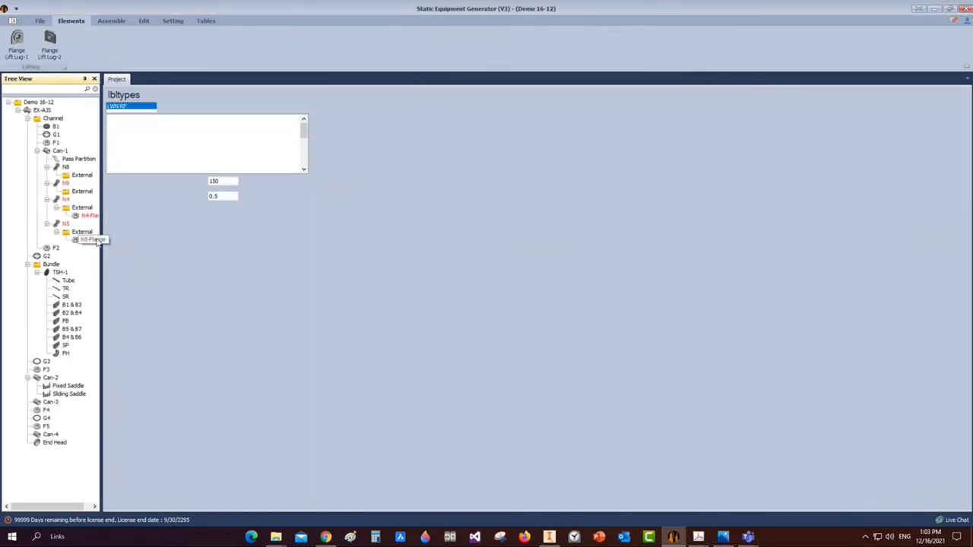
{"action": "left_click", "coordinate": [881, 228]}
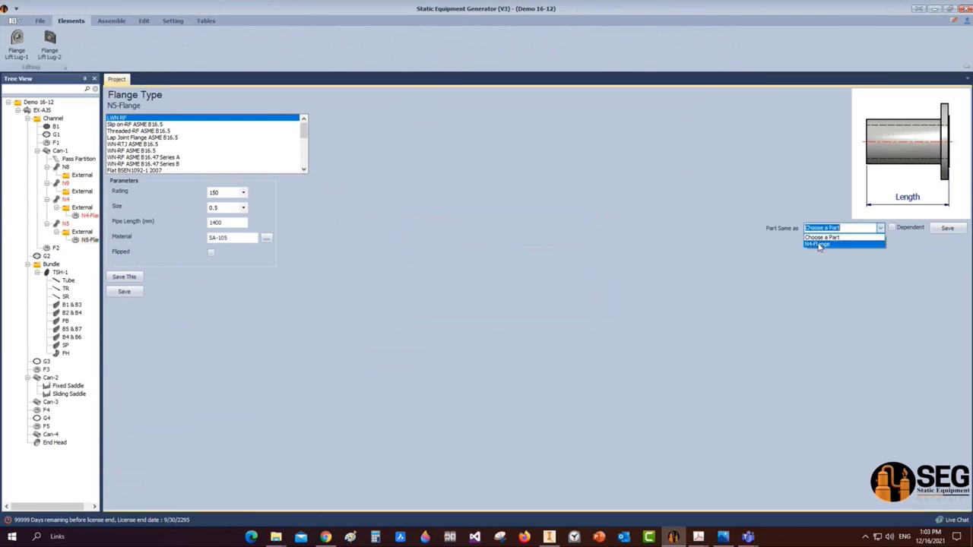
{"action": "left_click", "coordinate": [820, 245]}
{"action": "left_click", "coordinate": [482, 274]}
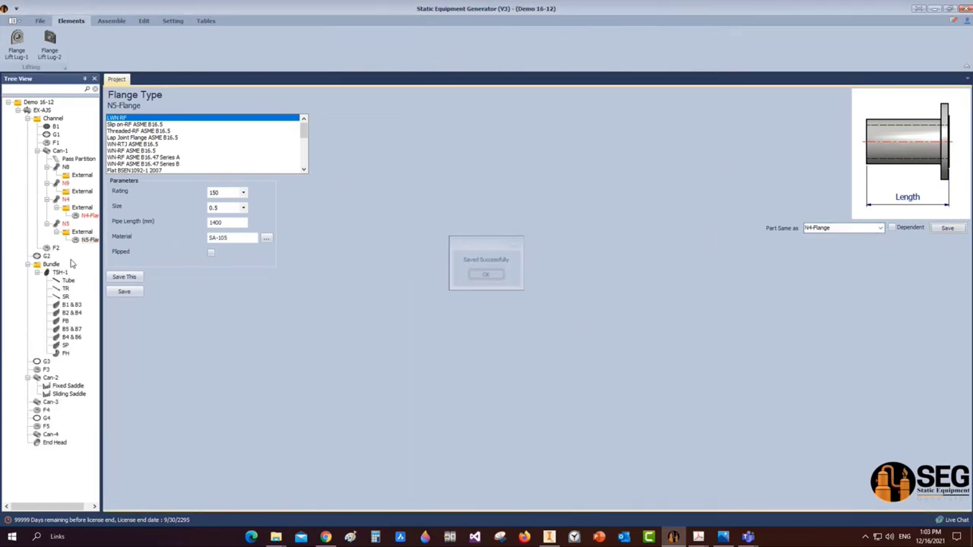
{"action": "left_click_drag", "start_coordinate": [101, 222], "coordinate": [121, 222]}
{"action": "left_click", "coordinate": [66, 223]}
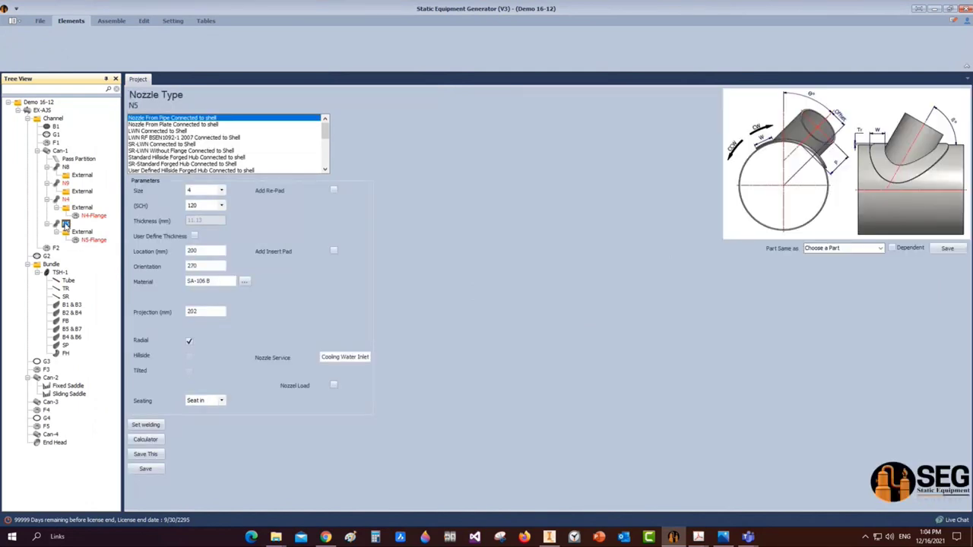
Change N5's orientation from 270 to 90 and its service to Cooling Water Outlet, then save
{"action": "double_click", "coordinate": [199, 266]}
{"action": "type", "text": "90"}
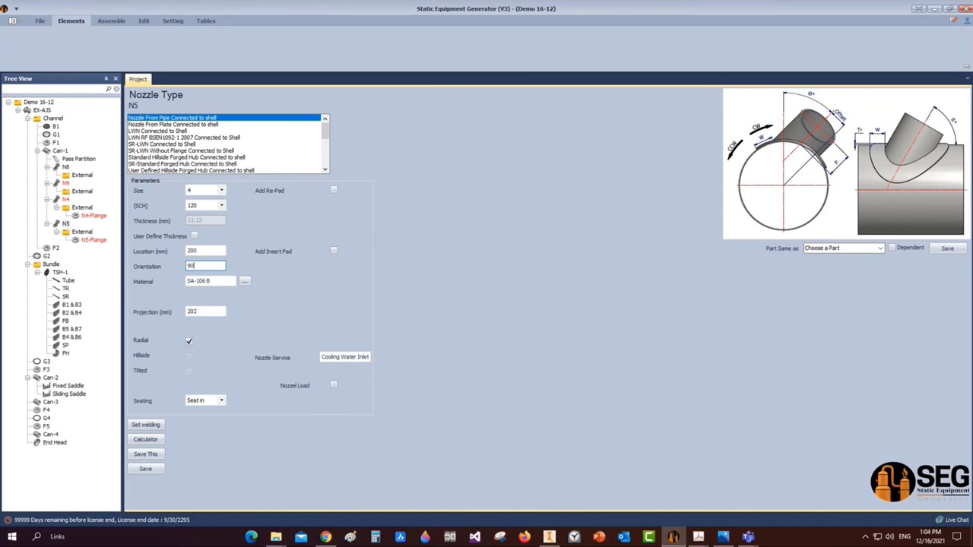
{"action": "left_click", "coordinate": [356, 357]}
{"action": "double_click", "coordinate": [358, 357]}
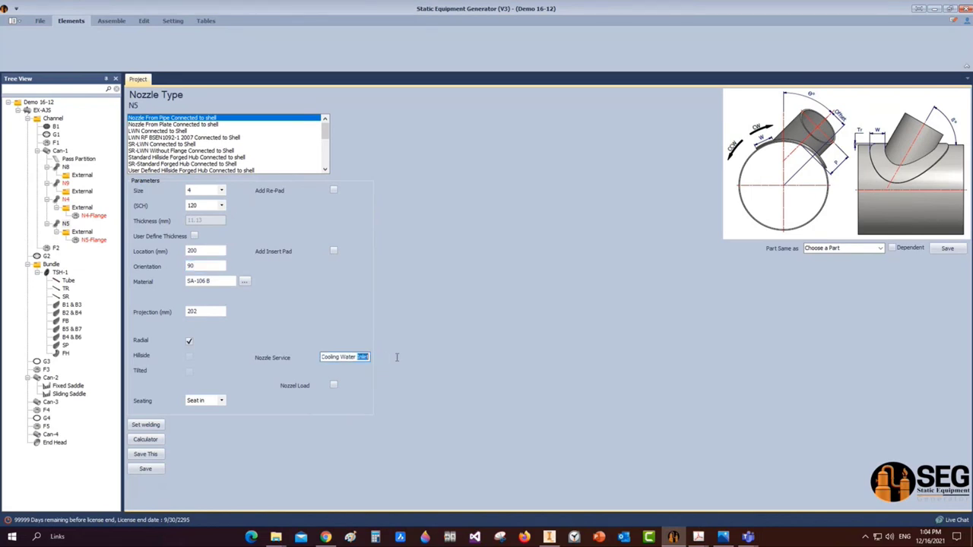
{"action": "type", "text": "Outlet"}
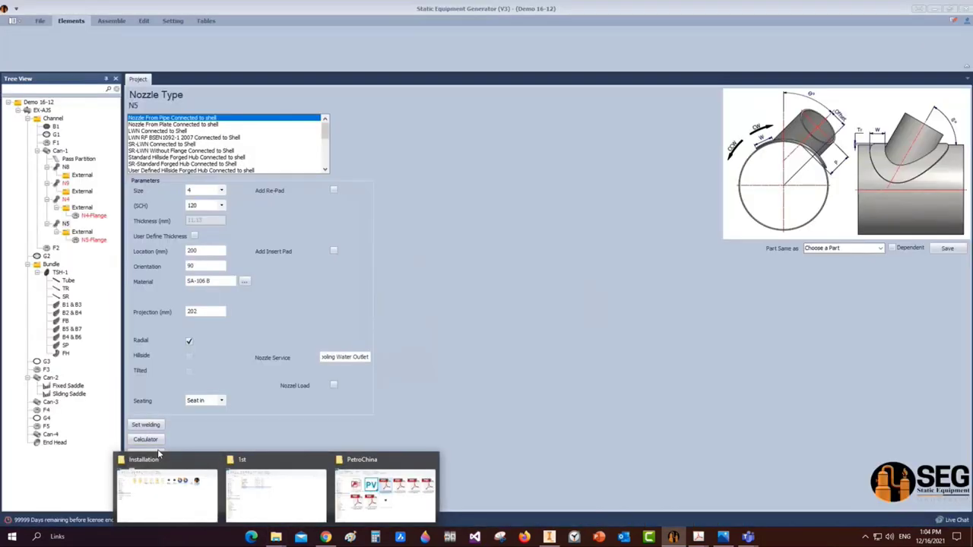
{"action": "left_click", "coordinate": [145, 469]}
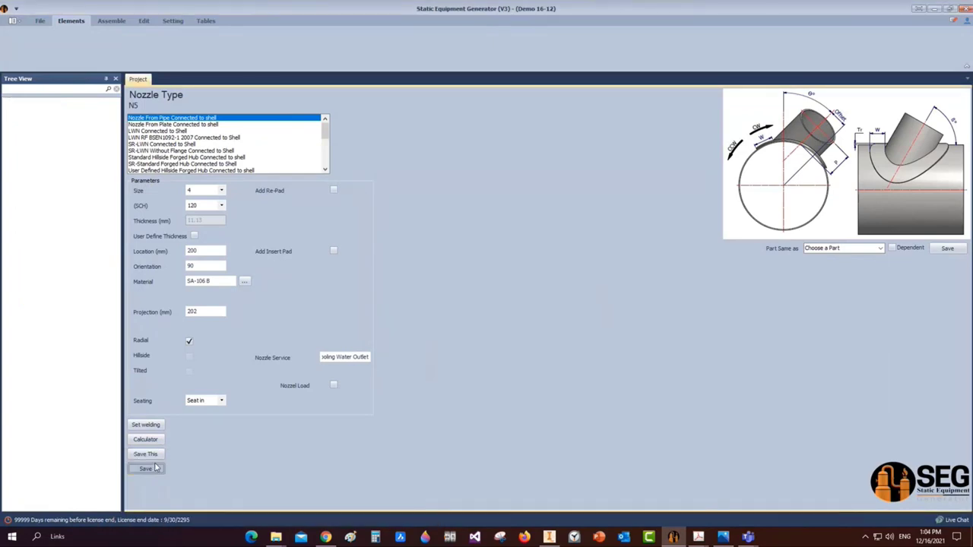
{"action": "left_click", "coordinate": [111, 20]}
Build the model in Inventor and save the N4 and N5 nozzle assemblies
{"action": "left_click", "coordinate": [21, 44]}
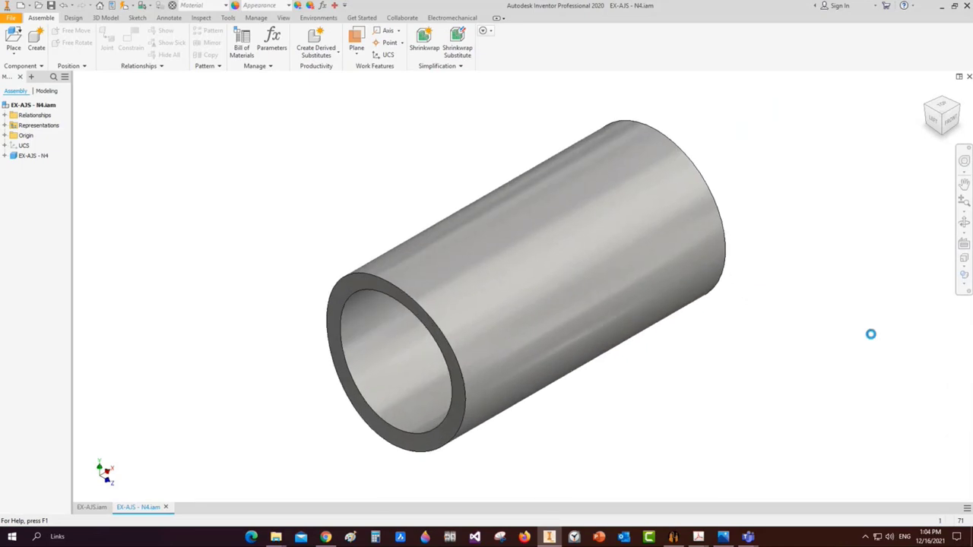
{"action": "key", "text": "ctrl+s"}
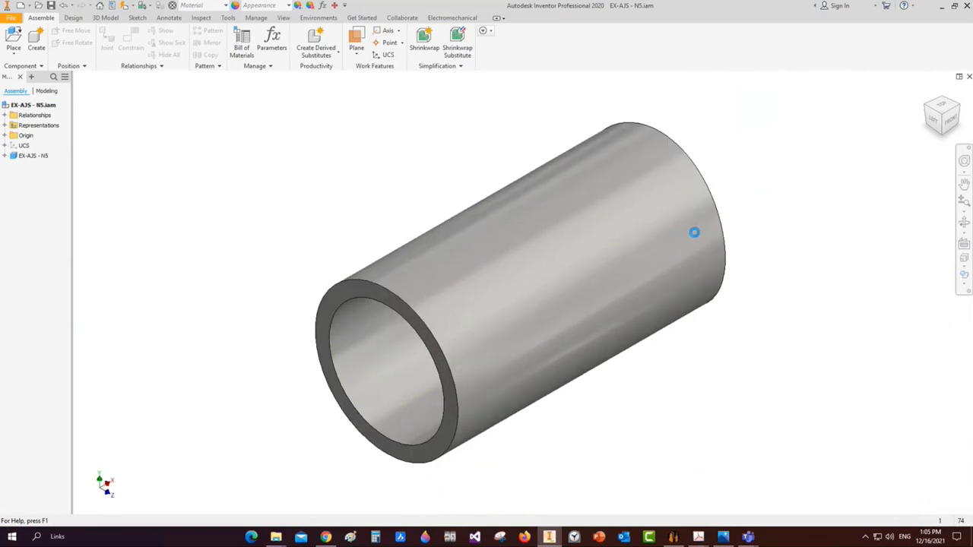
{"action": "key", "text": "ctrl+s"}
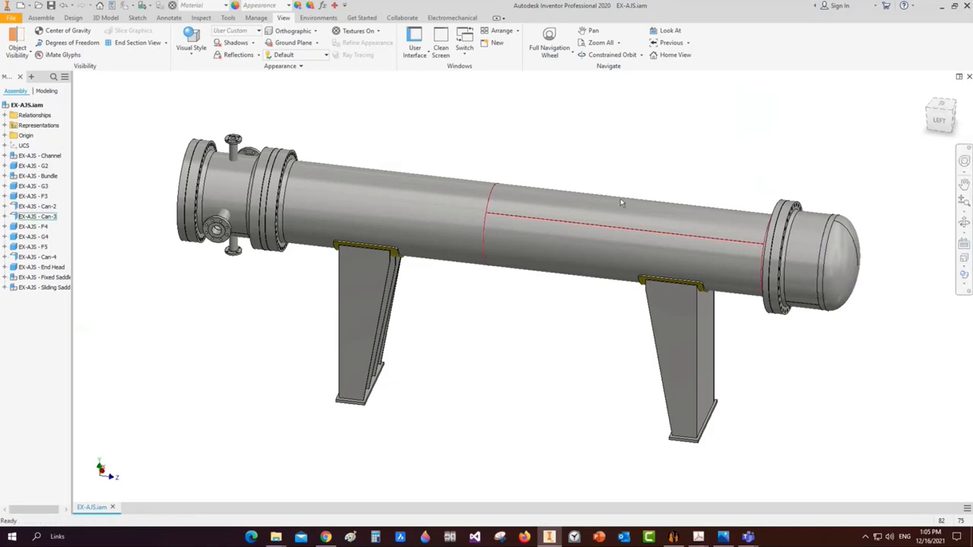
Orbit the assembled heat exchanger to a new viewpoint, then return to SEG
{"action": "key", "text": "F4"}
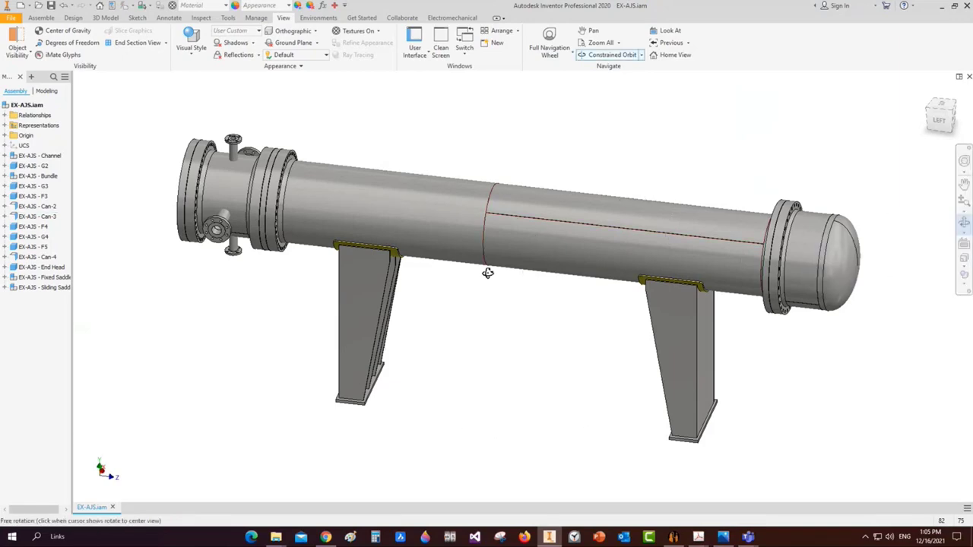
{"action": "left_click_drag", "start_coordinate": [486, 272], "coordinate": [517, 204]}
{"action": "right_click", "coordinate": [517, 204]}
{"action": "left_click", "coordinate": [511, 179]}
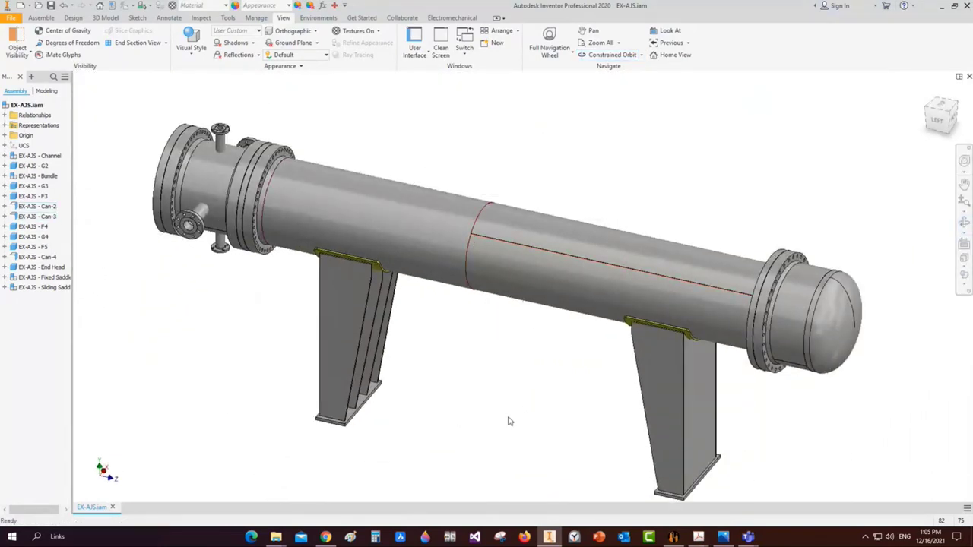
{"action": "left_click", "coordinate": [674, 536]}
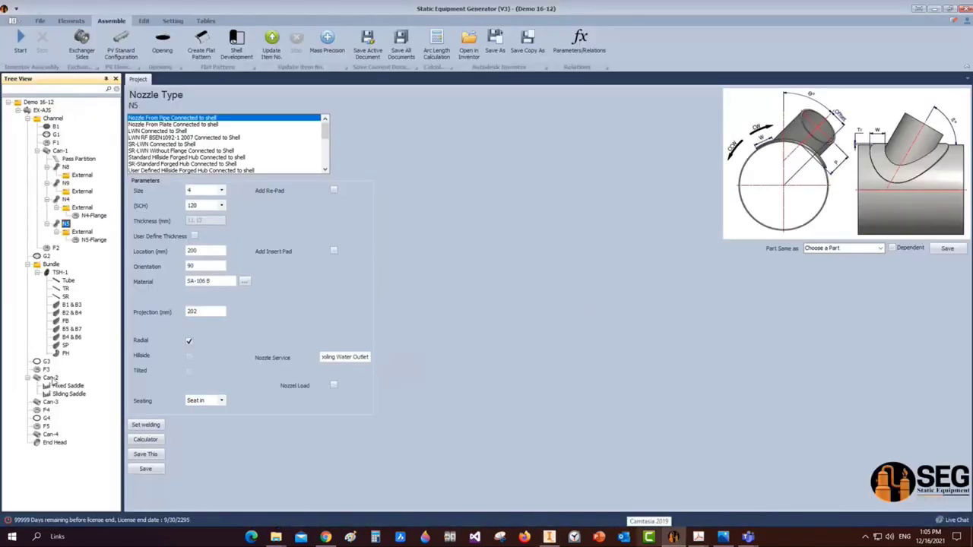
Add a new shell nozzle named N10 to Can-2
{"action": "left_click", "coordinate": [70, 20]}
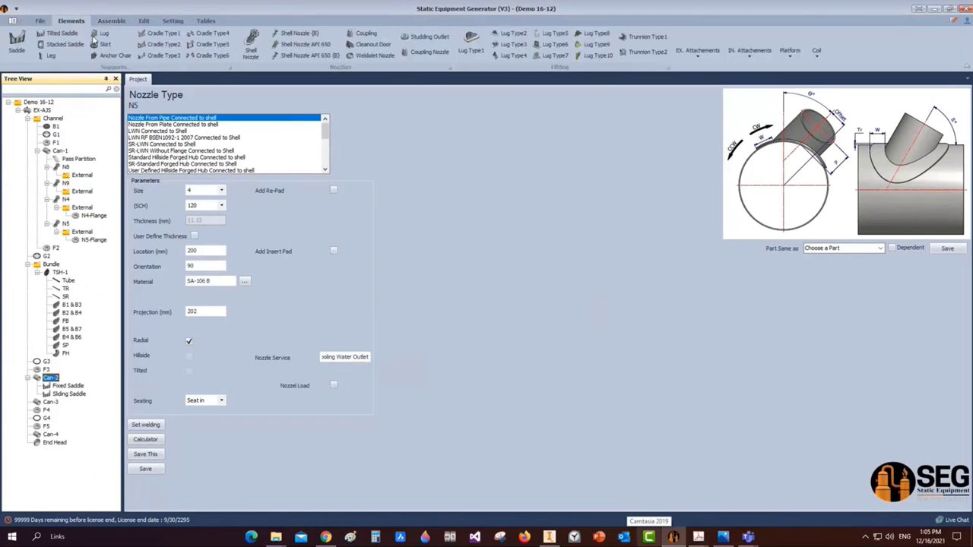
{"action": "left_click", "coordinate": [252, 45]}
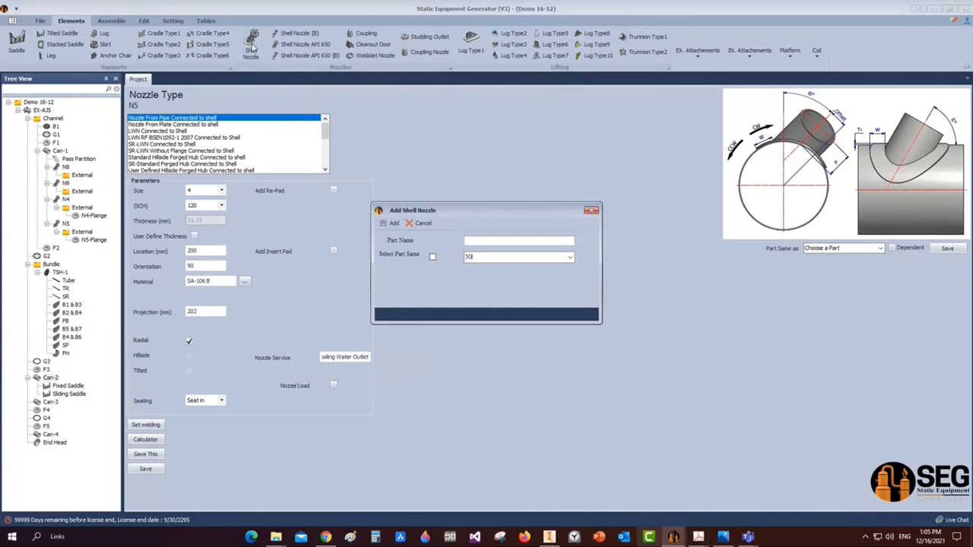
{"action": "type", "text": "N10"}
{"action": "left_click", "coordinate": [393, 222]}
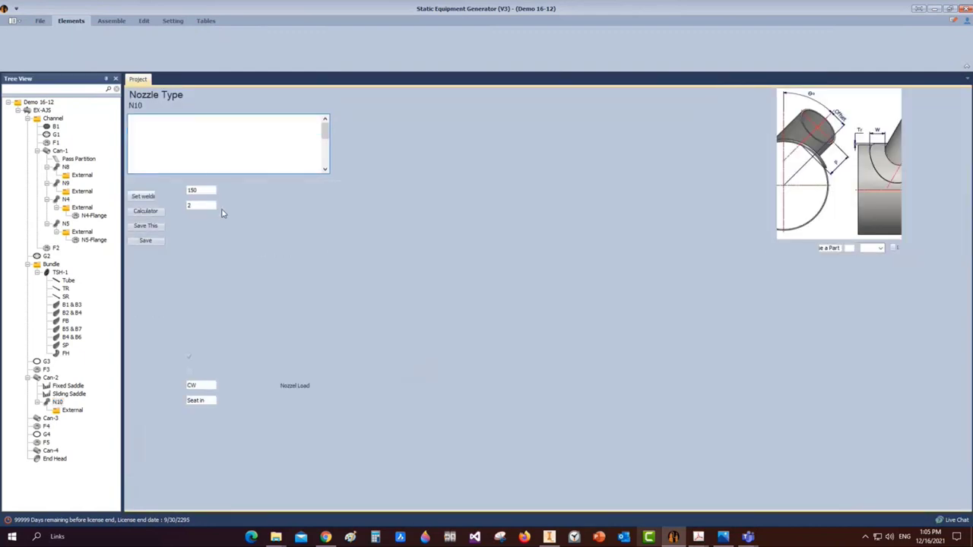
Set N10's location to 202 mm and its service to Shell Vent, and save
{"action": "left_click_drag", "start_coordinate": [212, 253], "coordinate": [157, 254]}
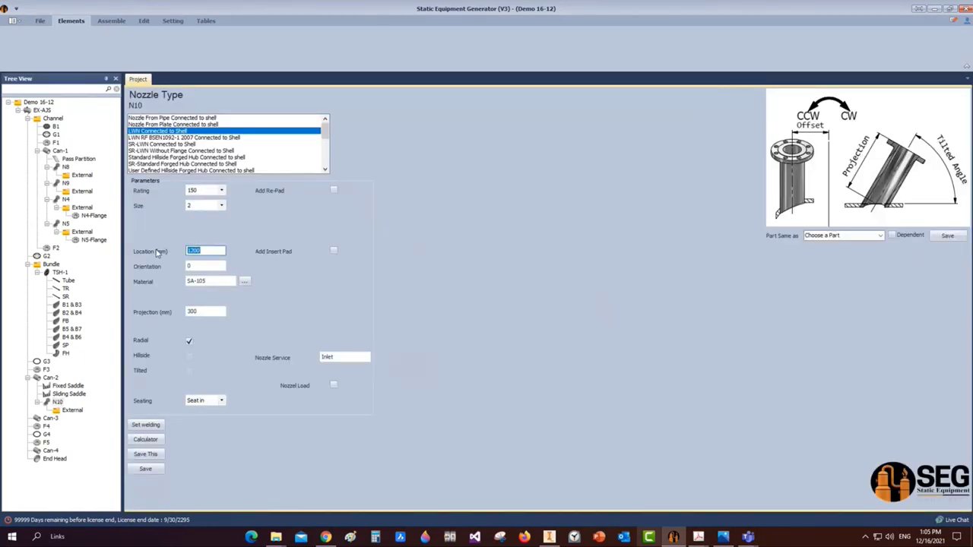
{"action": "type", "text": "202"}
{"action": "key", "text": "Tab"}
{"action": "double_click", "coordinate": [359, 357]}
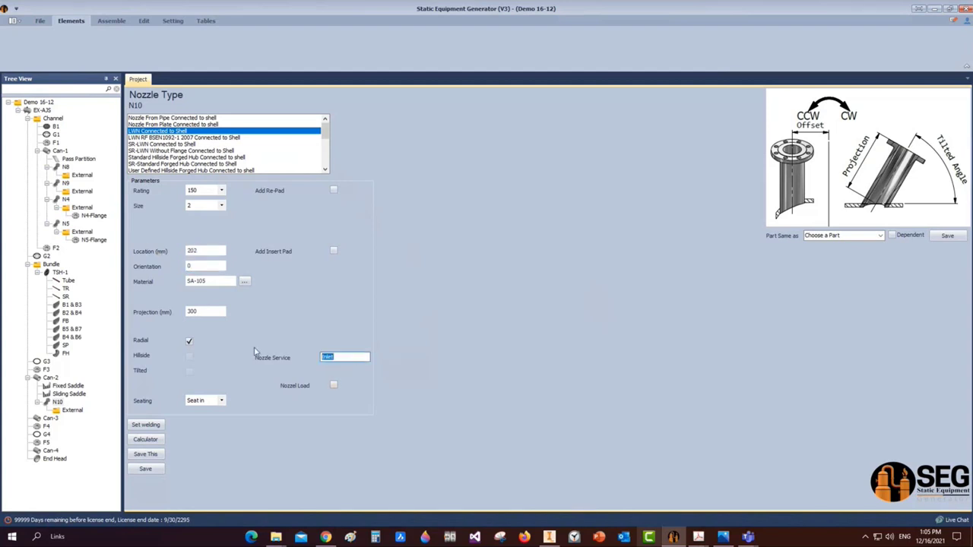
{"action": "type", "text": "Shell Vent"}
{"action": "left_click", "coordinate": [146, 469]}
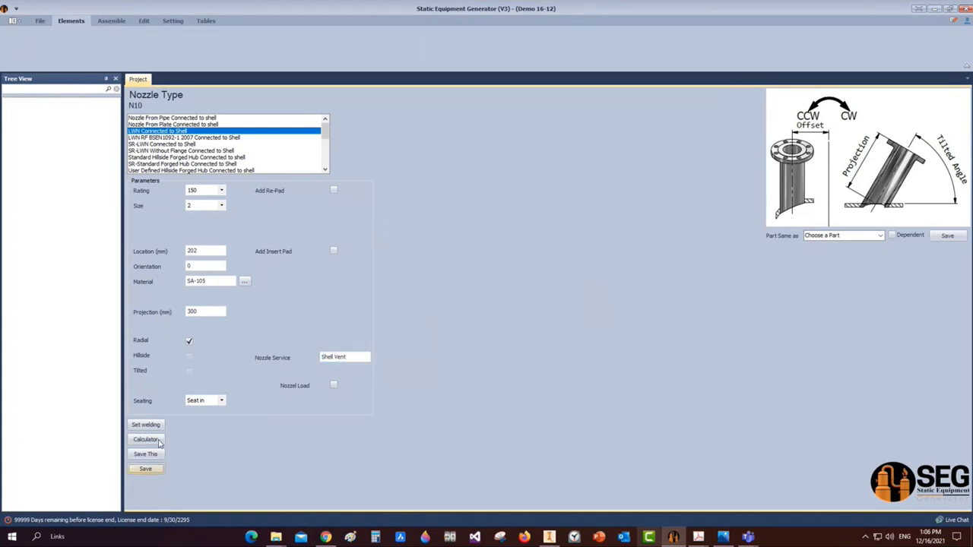
Calculate N10's projection with the Nozzle Calculator and apply the resulting 206 mm
{"action": "left_click", "coordinate": [146, 439]}
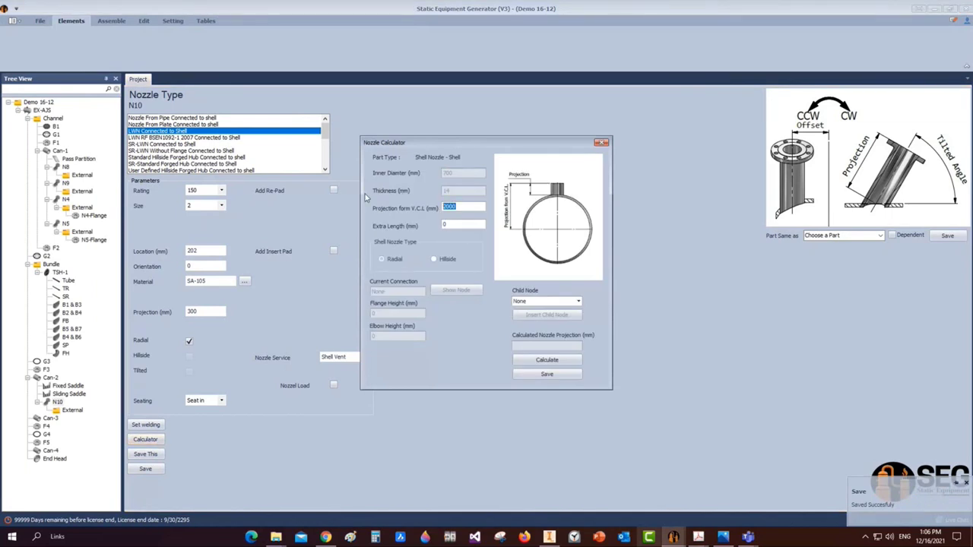
{"action": "type", "text": "570"}
{"action": "left_click", "coordinate": [547, 360]}
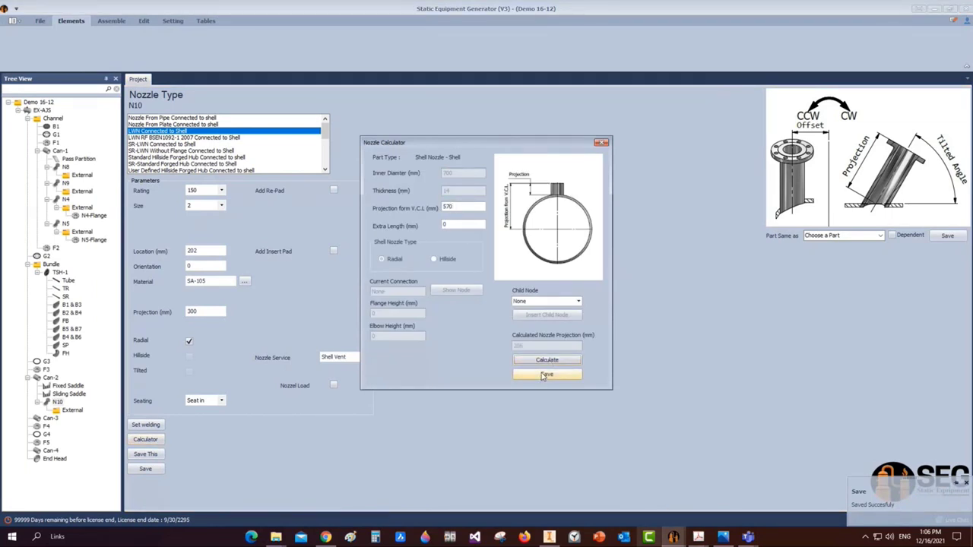
{"action": "left_click", "coordinate": [546, 375]}
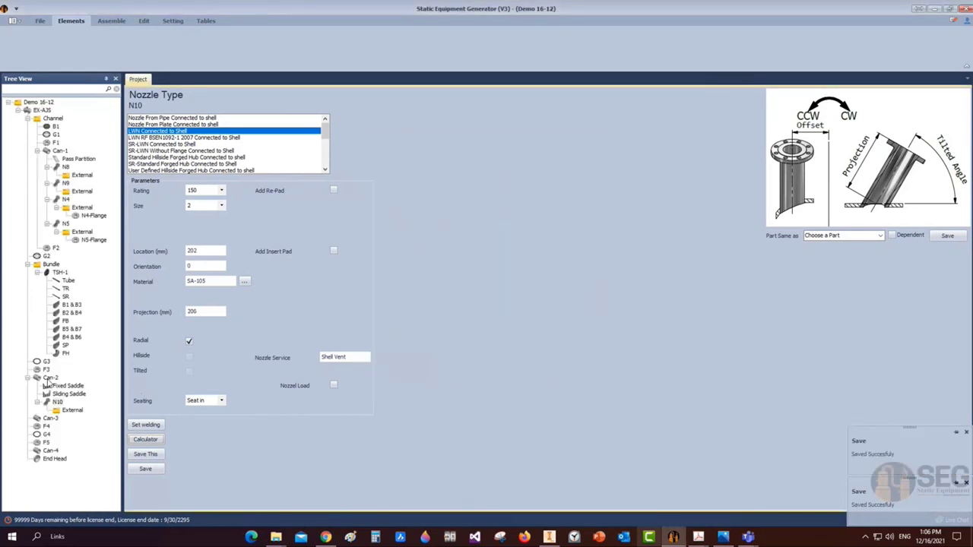
Add shell nozzle N1 and make it a Standard Hillside Forged Hub type
{"action": "left_click", "coordinate": [251, 44]}
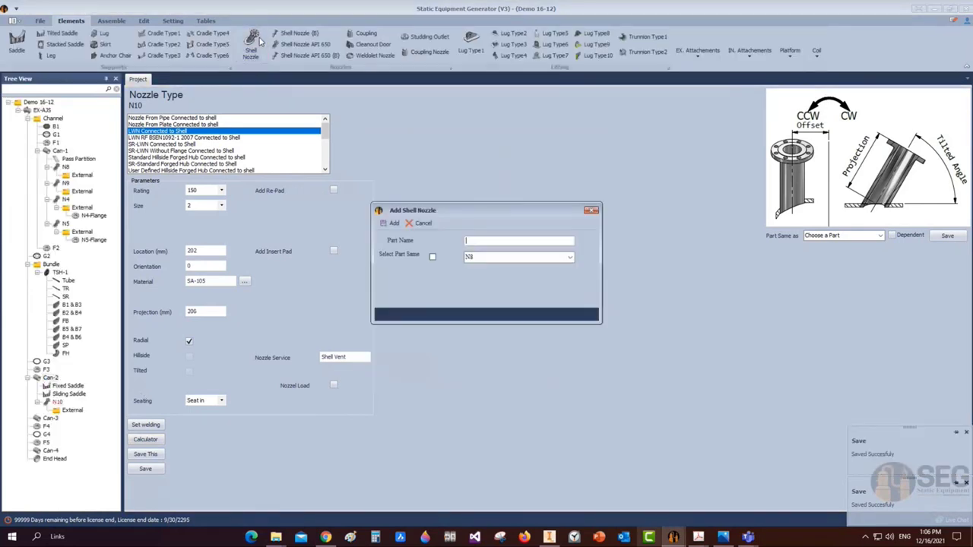
{"action": "type", "text": "N1"}
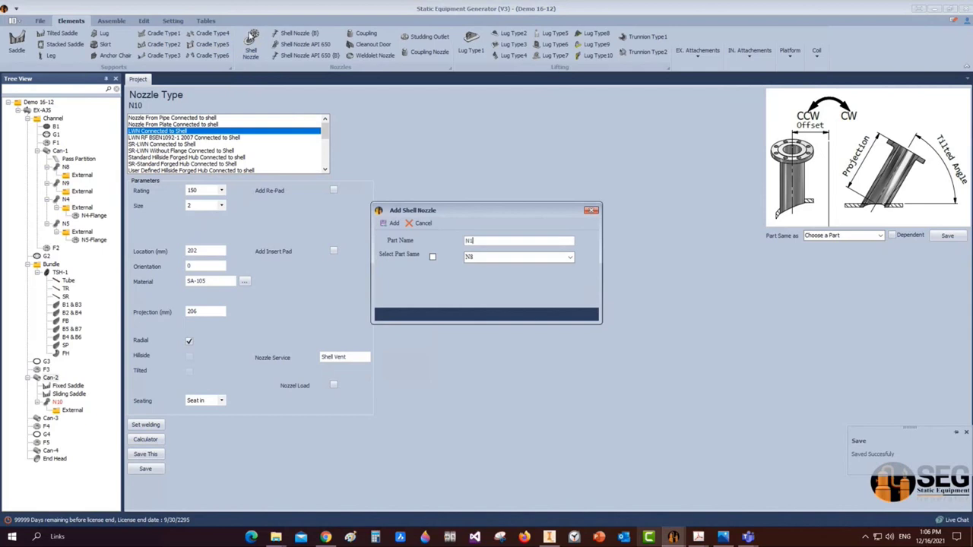
{"action": "left_click", "coordinate": [394, 223]}
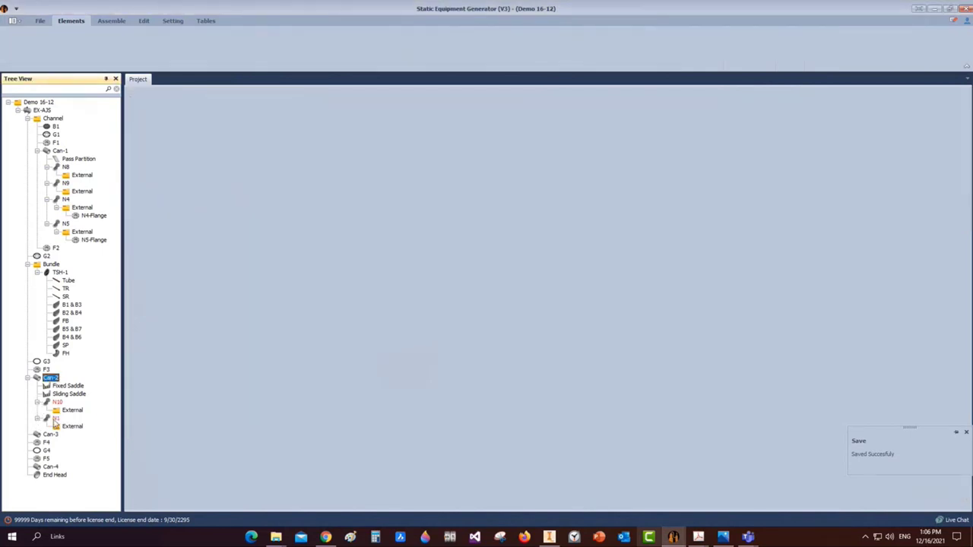
{"action": "left_click", "coordinate": [55, 419]}
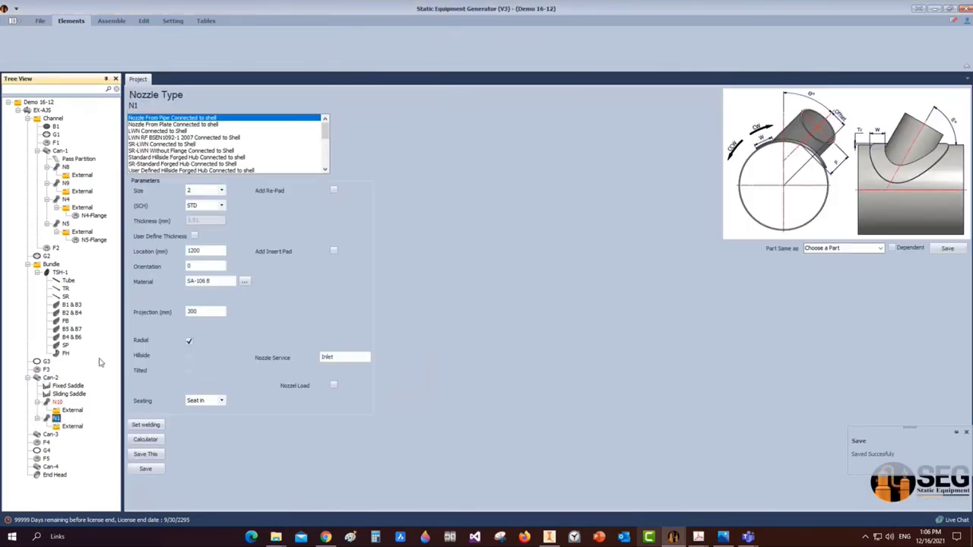
{"action": "left_click", "coordinate": [148, 157]}
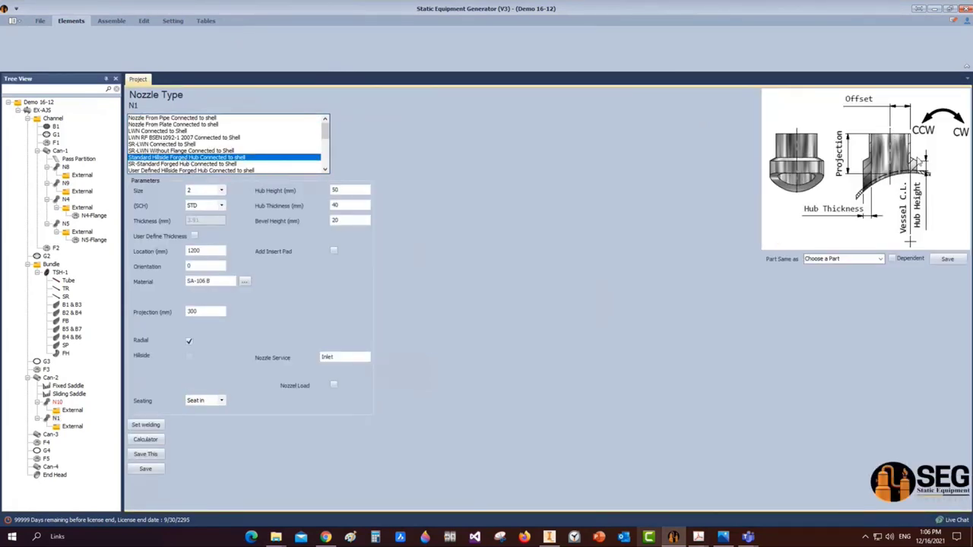
Check the general arrangement PDF drawing, then go back to SEG
{"action": "mouse_move", "coordinate": [698, 537]}
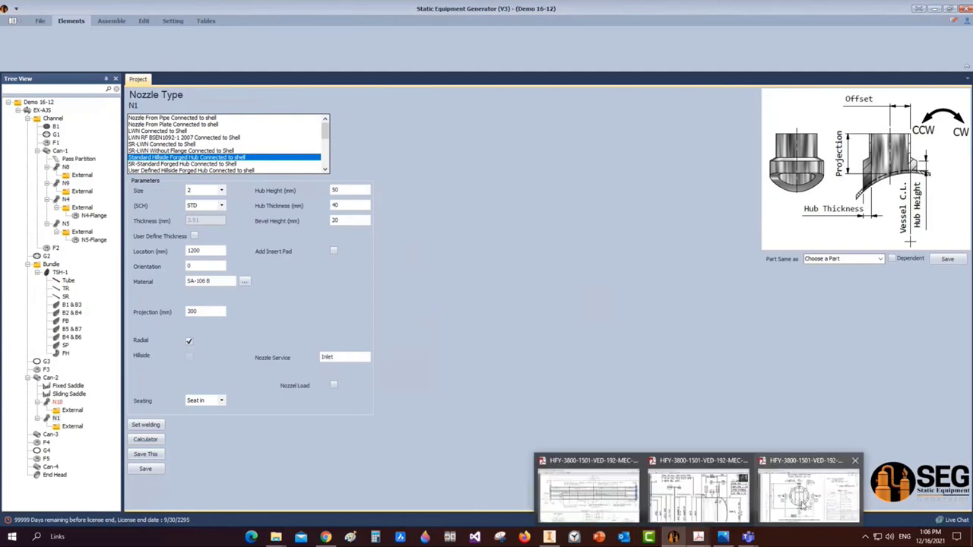
{"action": "left_click", "coordinate": [802, 498]}
{"action": "scroll", "coordinate": [683, 299], "scroll_direction": "down", "scroll_amount": 2, "text": "ctrl"}
{"action": "scroll", "coordinate": [683, 299], "scroll_direction": "up", "scroll_amount": 4, "text": "ctrl"}
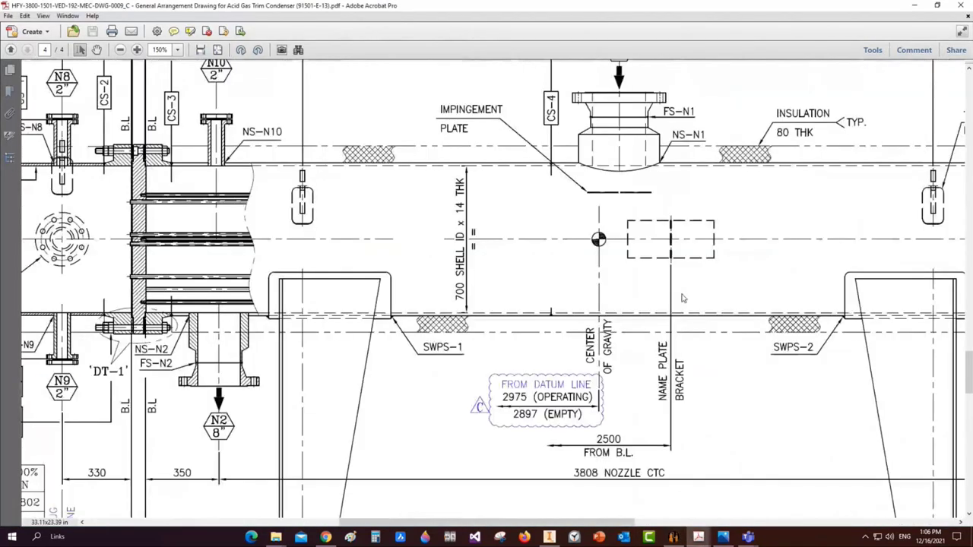
{"action": "scroll", "coordinate": [683, 299], "scroll_direction": "up", "scroll_amount": 2}
{"action": "mouse_move", "coordinate": [553, 194]}
{"action": "left_mouse_down"}
{"action": "mouse_move", "coordinate": [638, 254]}
{"action": "mouse_move", "coordinate": [700, 315]}
{"action": "left_mouse_up"}
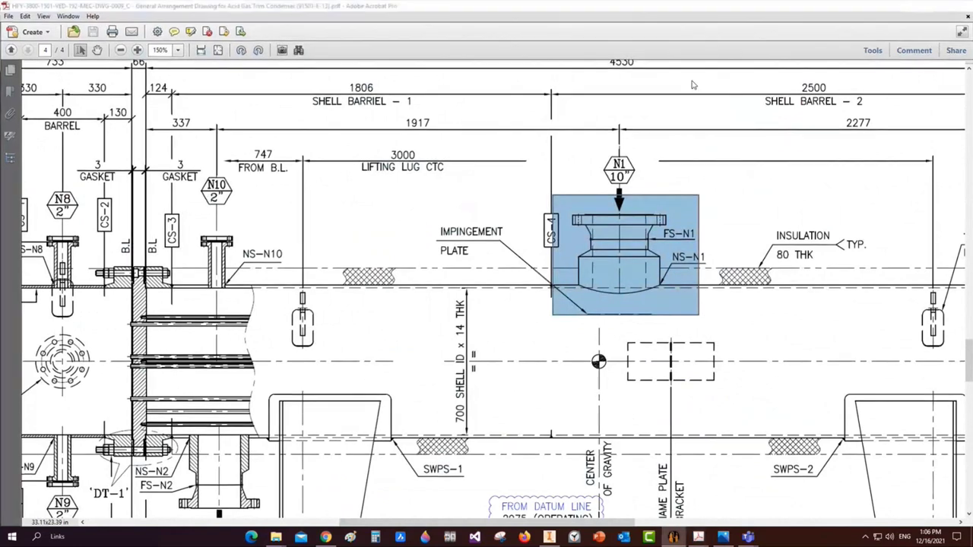
{"action": "key", "text": "alt+Tab"}
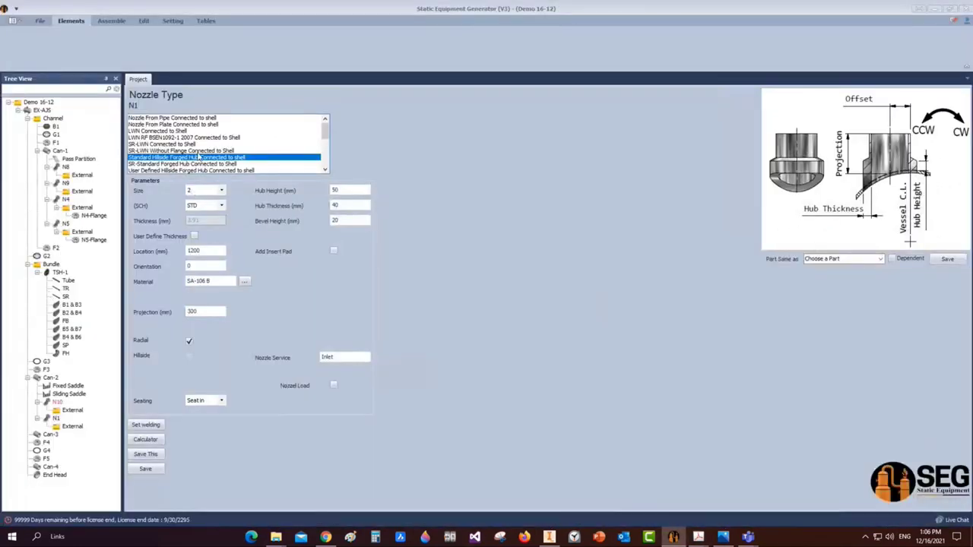
Set nozzle N1 to size 10, schedule 40S, at location 2119 mm
{"action": "left_click", "coordinate": [221, 191]}
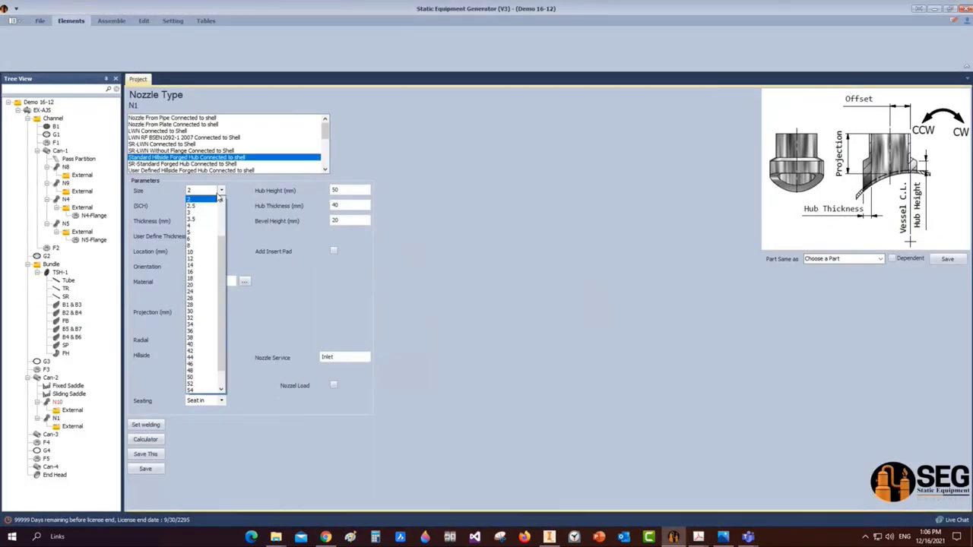
{"action": "left_click", "coordinate": [193, 252]}
{"action": "left_click", "coordinate": [221, 206]}
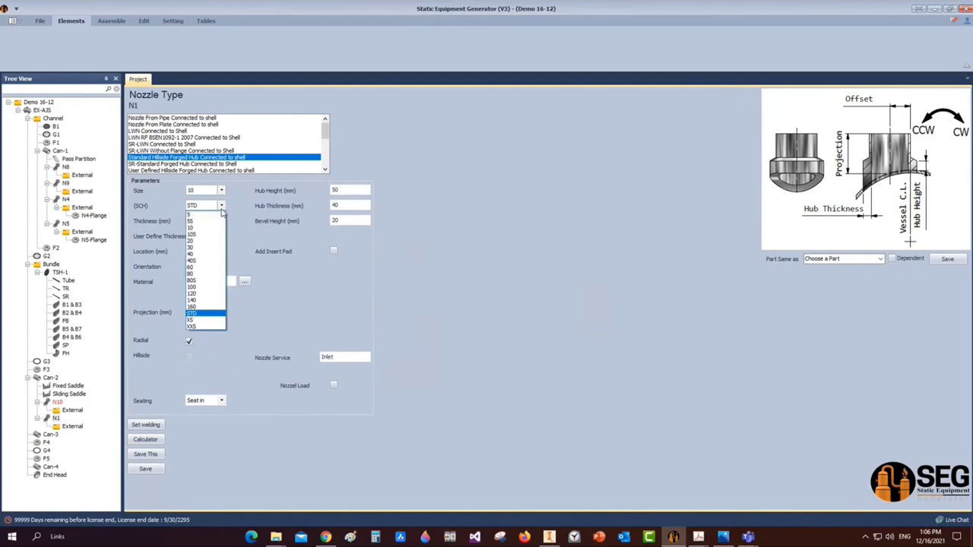
{"action": "left_click", "coordinate": [199, 262]}
{"action": "left_click", "coordinate": [202, 255]}
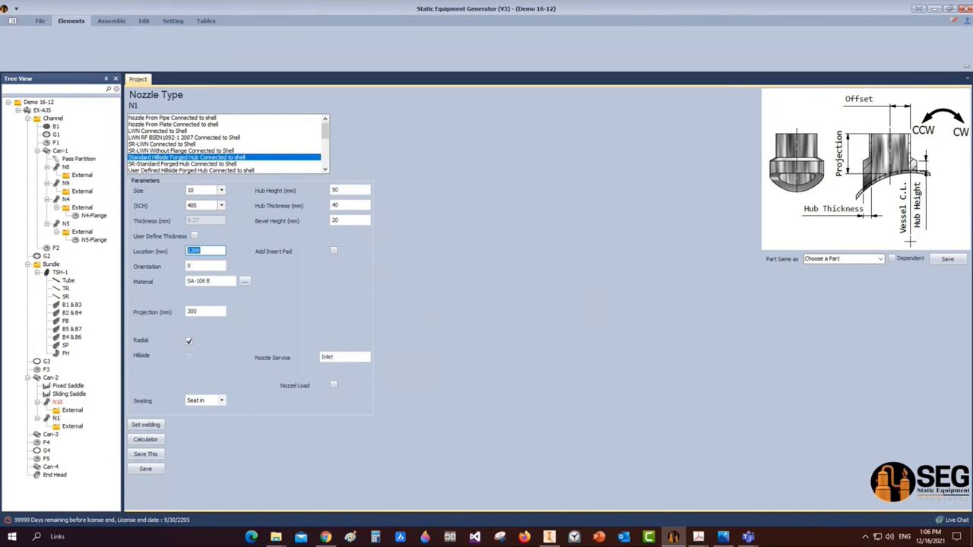
{"action": "type", "text": "2119"}
{"action": "key", "text": "Tab"}
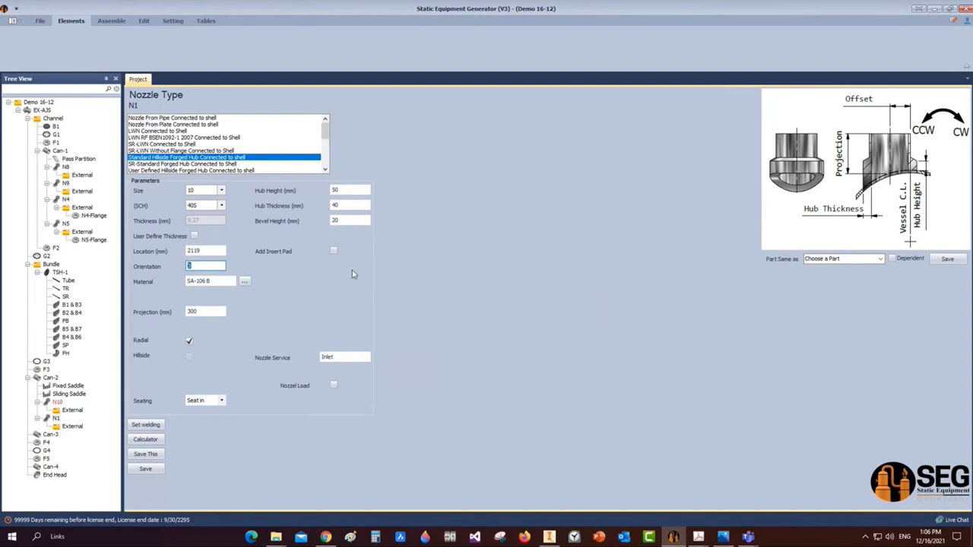
Give N1 hub height 136, hub thickness 65, bevel 35, service Process Gas Inlet, and save
{"action": "key", "text": "Tab"}
{"action": "type", "text": "136"}
{"action": "key", "text": "Tab"}
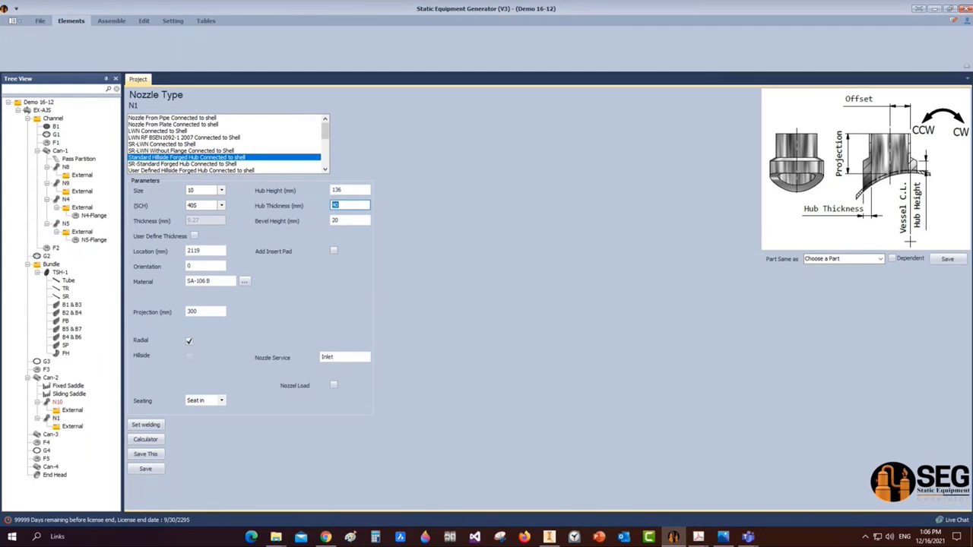
{"action": "type", "text": "65"}
{"action": "key", "text": "Tab"}
{"action": "type", "text": "35"}
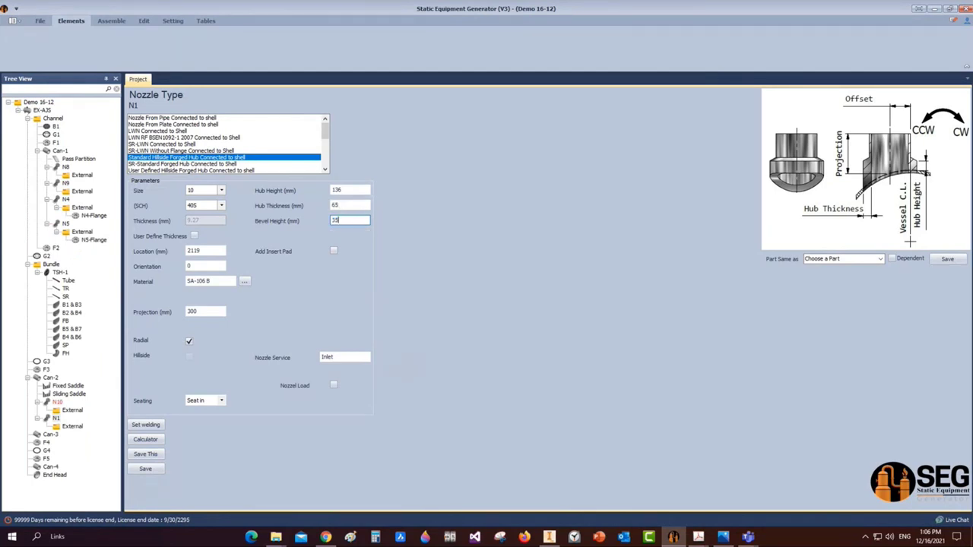
{"action": "left_click", "coordinate": [340, 362]}
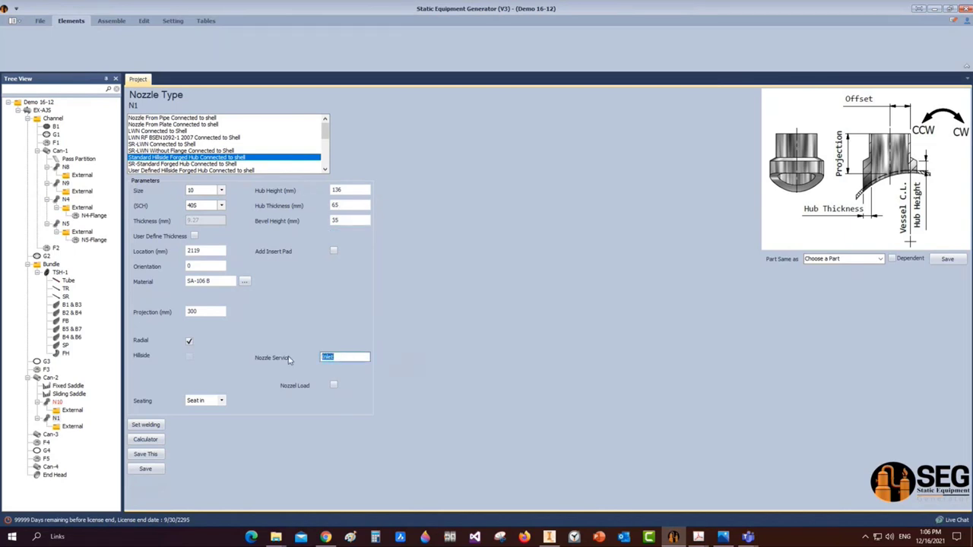
{"action": "type", "text": "Process Gas Inlet"}
{"action": "left_click", "coordinate": [146, 468]}
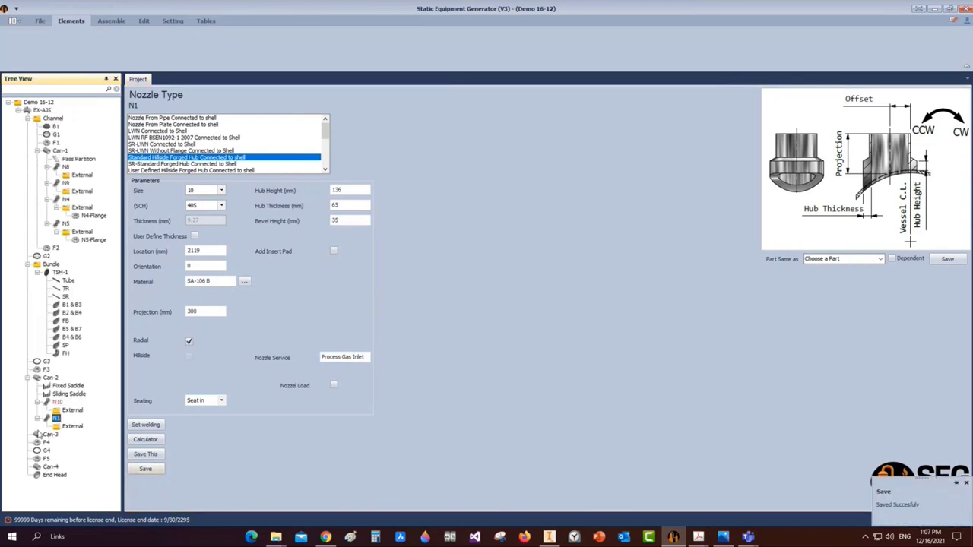
Add a flange named N1-Flange under nozzle N1
{"action": "left_click", "coordinate": [71, 20]}
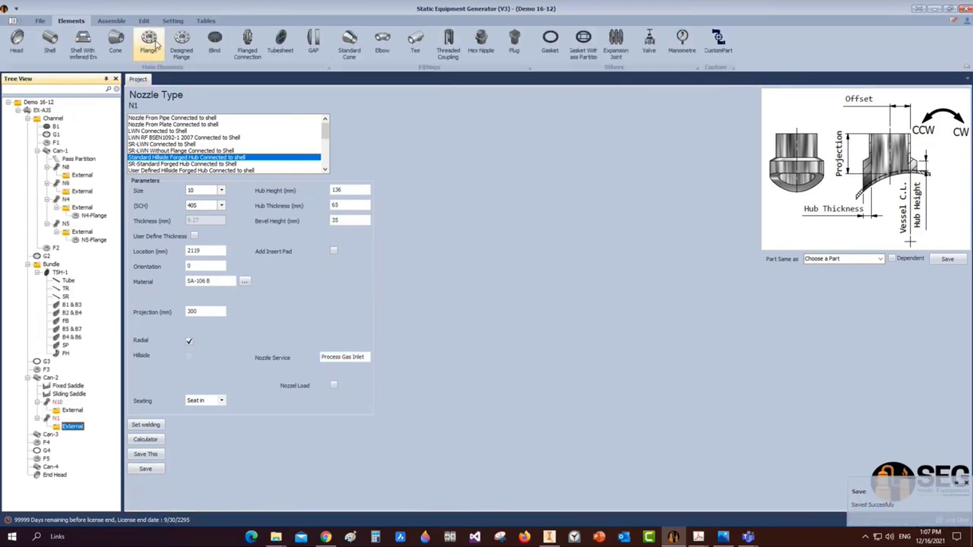
{"action": "left_click", "coordinate": [152, 44]}
{"action": "type", "text": "N1-"}
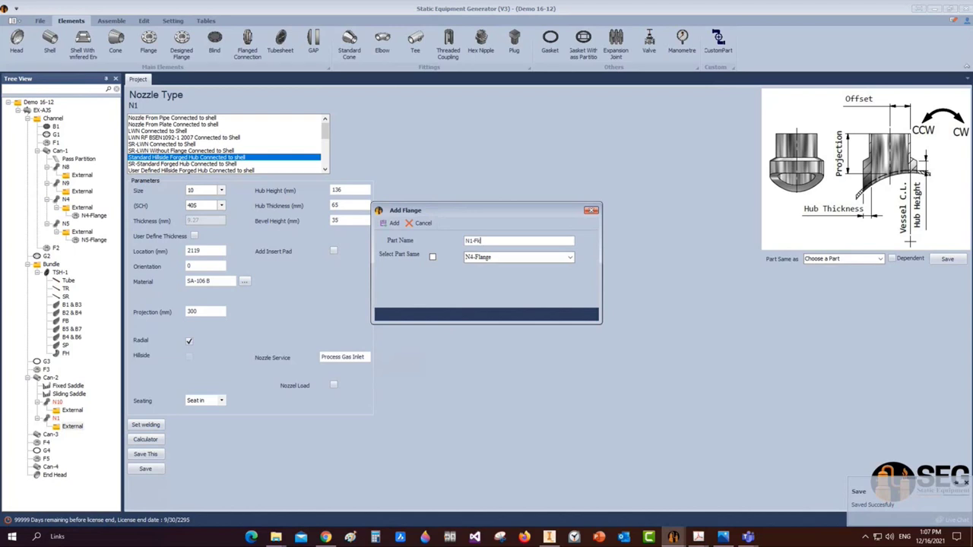
{"action": "type", "text": "Flange"}
{"action": "left_click", "coordinate": [391, 223]}
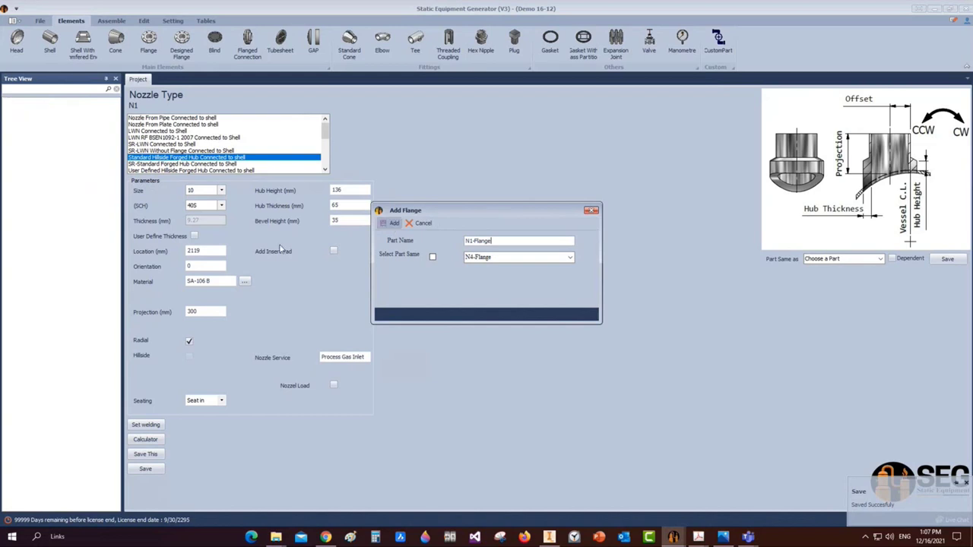
Make N1-Flange a WN-RF ASME B16.5 flange, rating 300, size 10, SCH 40S, and save
{"action": "left_click", "coordinate": [84, 435]}
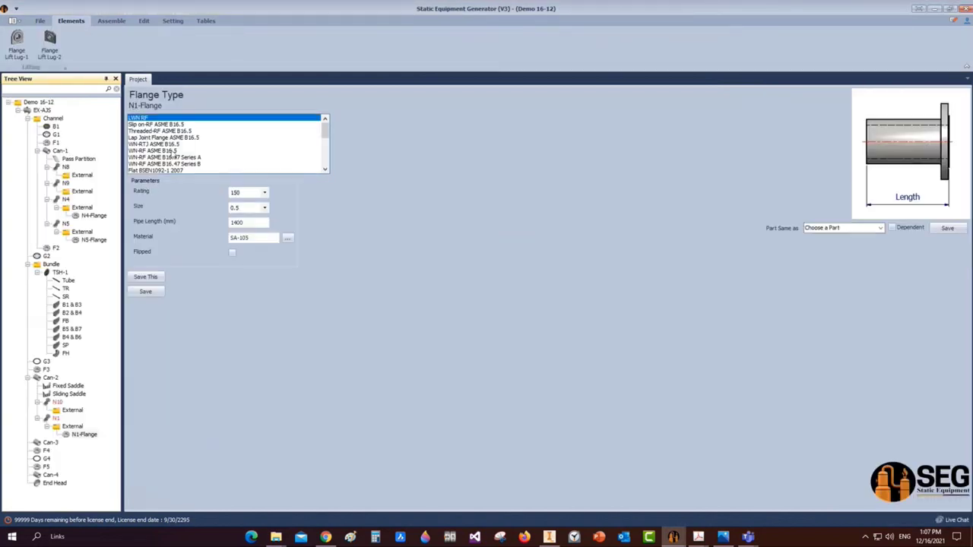
{"action": "left_click", "coordinate": [264, 192]}
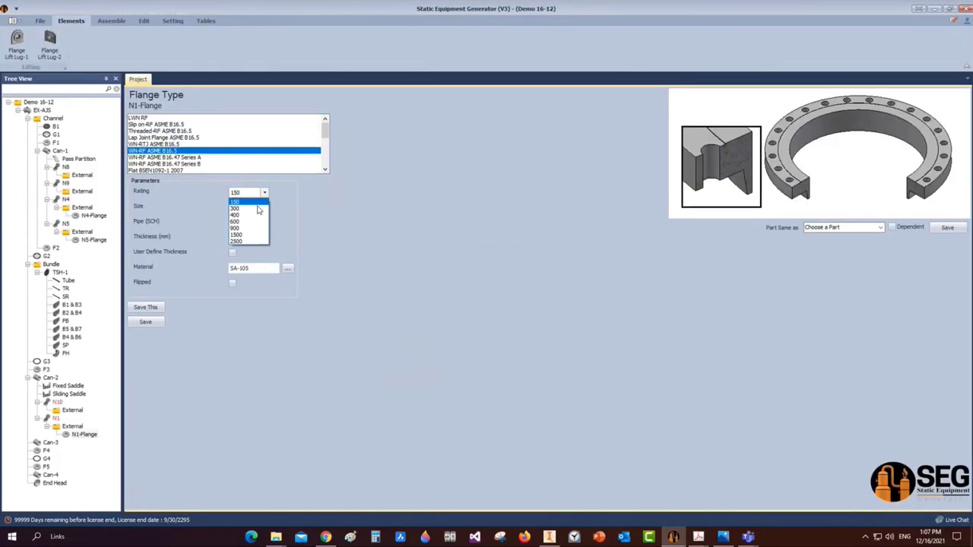
{"action": "left_click", "coordinate": [248, 200]}
{"action": "left_click", "coordinate": [265, 207]}
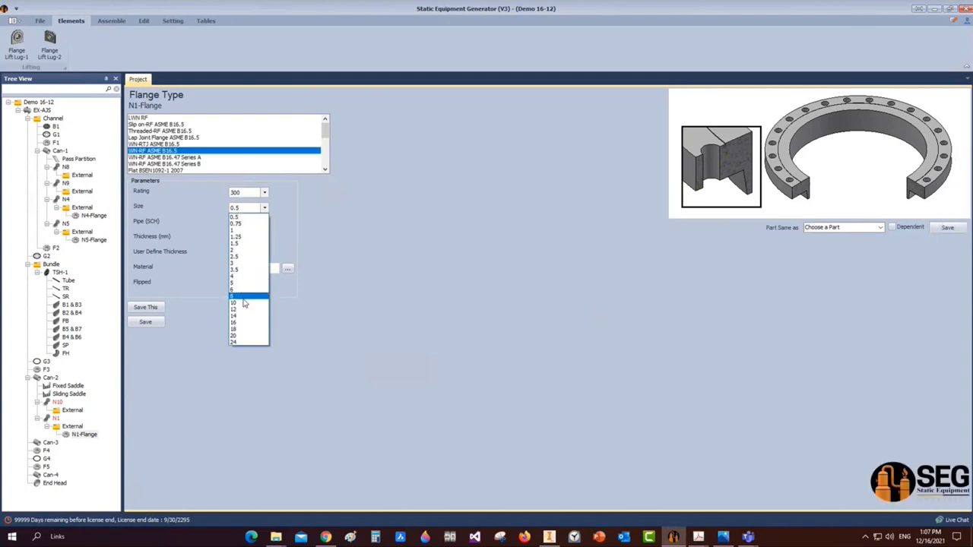
{"action": "left_click", "coordinate": [242, 302]}
{"action": "left_click", "coordinate": [265, 223]}
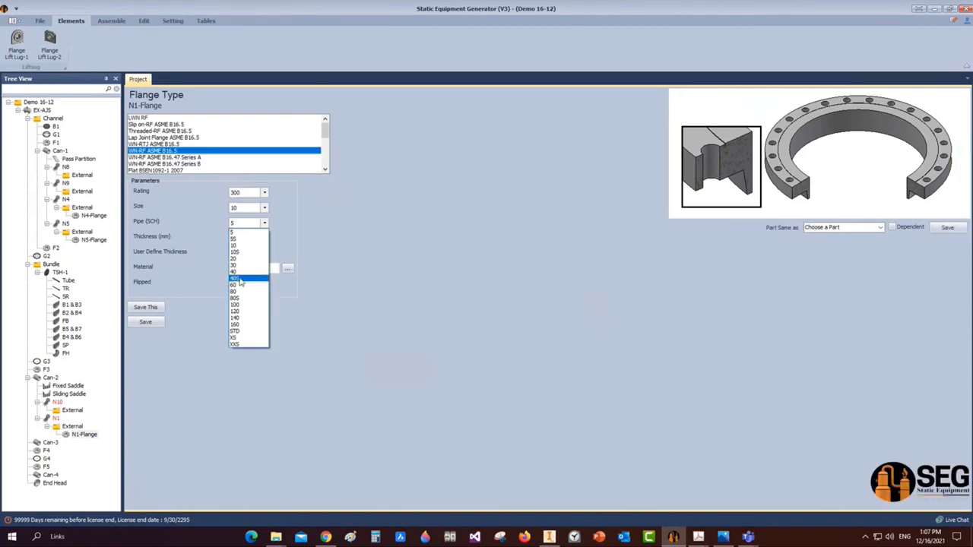
{"action": "left_click", "coordinate": [241, 279]}
{"action": "left_click", "coordinate": [147, 322]}
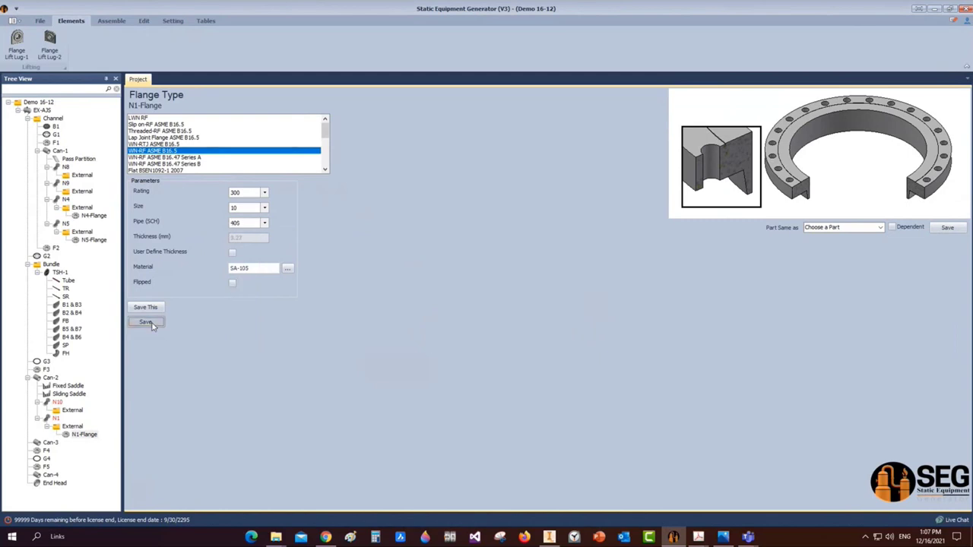
{"action": "left_click", "coordinate": [61, 419]}
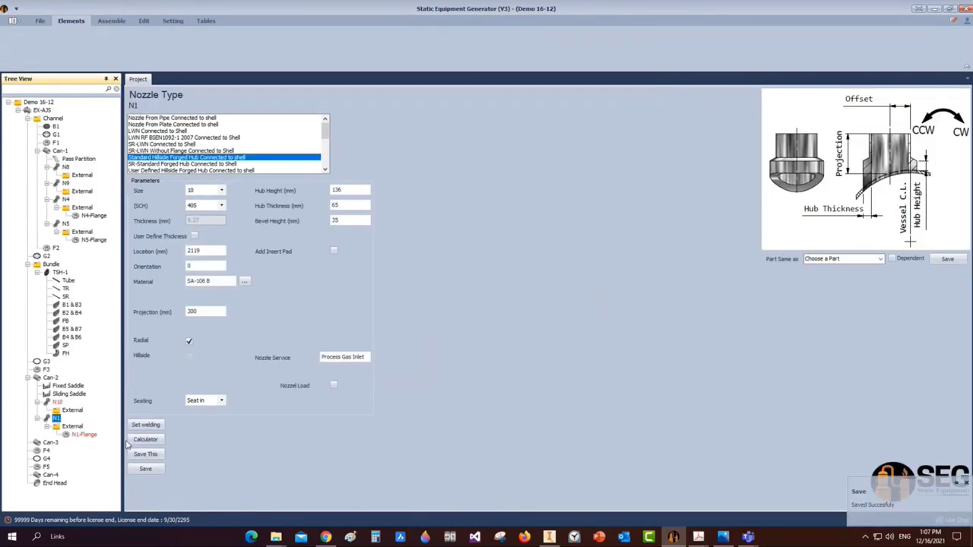
Enter 700 mm from the vessel centre line and apply the calculated 218 mm projection to N1
{"action": "left_click", "coordinate": [146, 440]}
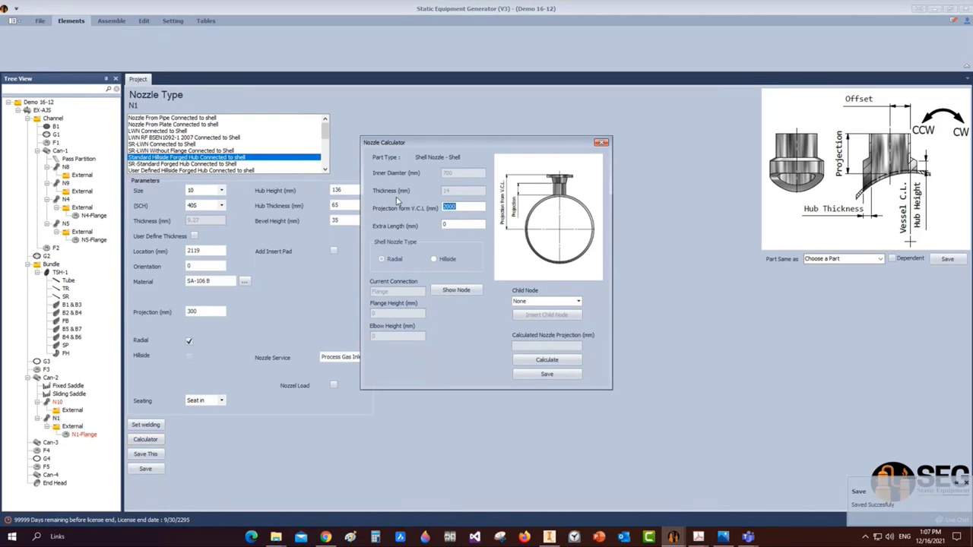
{"action": "type", "text": "700"}
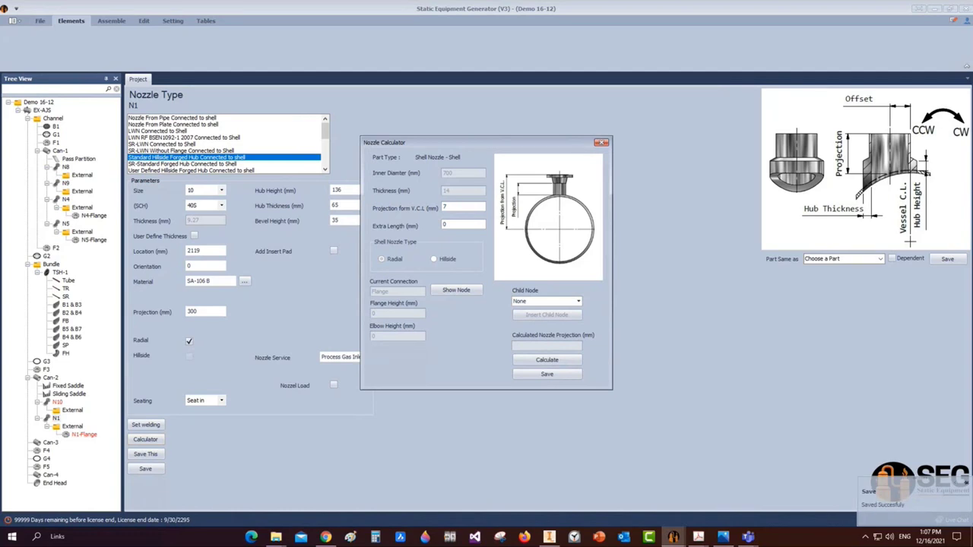
{"action": "left_click", "coordinate": [543, 362]}
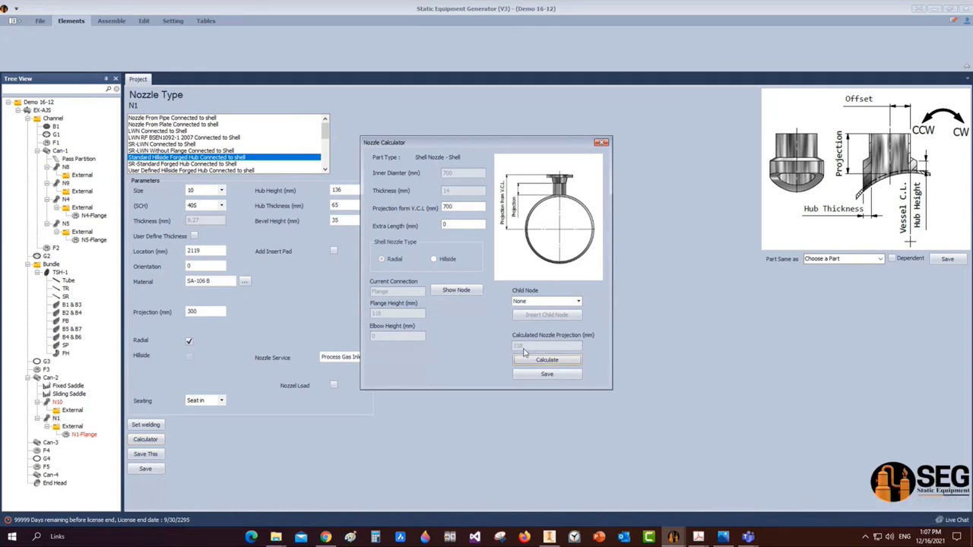
{"action": "left_click", "coordinate": [547, 374]}
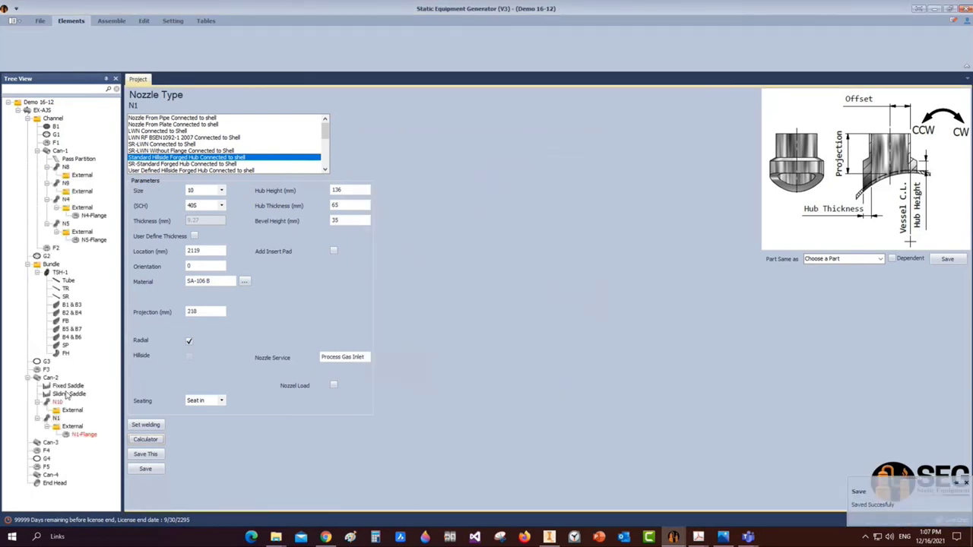
Add shell nozzle N2 under Can-2
{"action": "left_click", "coordinate": [47, 379]}
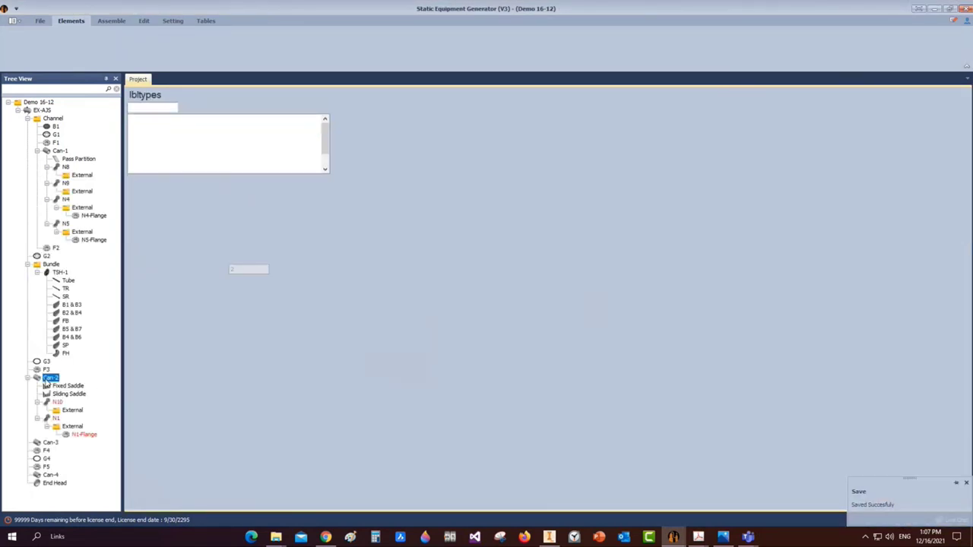
{"action": "left_click", "coordinate": [251, 46]}
{"action": "type", "text": "N"}
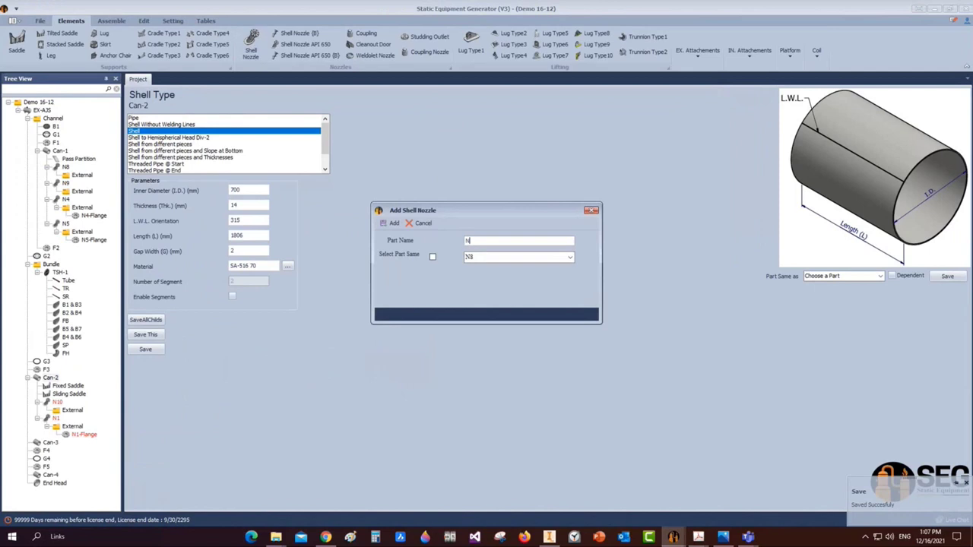
{"action": "type", "text": "2"}
{"action": "left_click", "coordinate": [390, 222]}
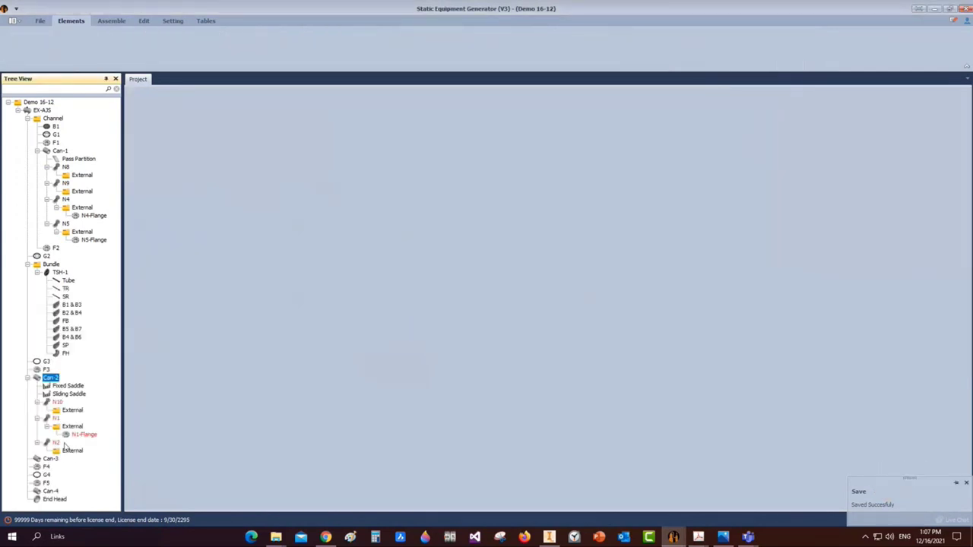
{"action": "left_click", "coordinate": [59, 444]}
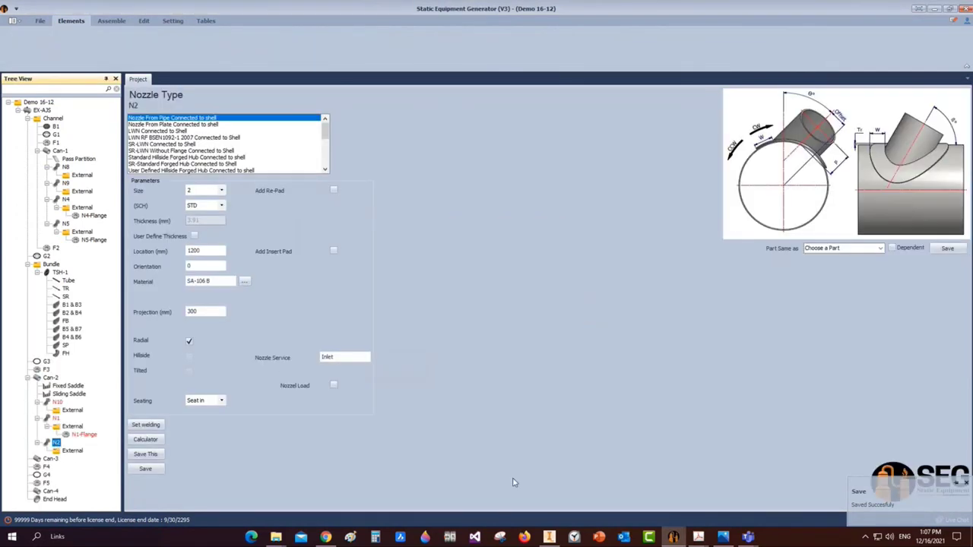
Copy nozzle N1's settings into N2 and save
{"action": "left_click", "coordinate": [844, 248]}
{"action": "left_click", "coordinate": [825, 295]}
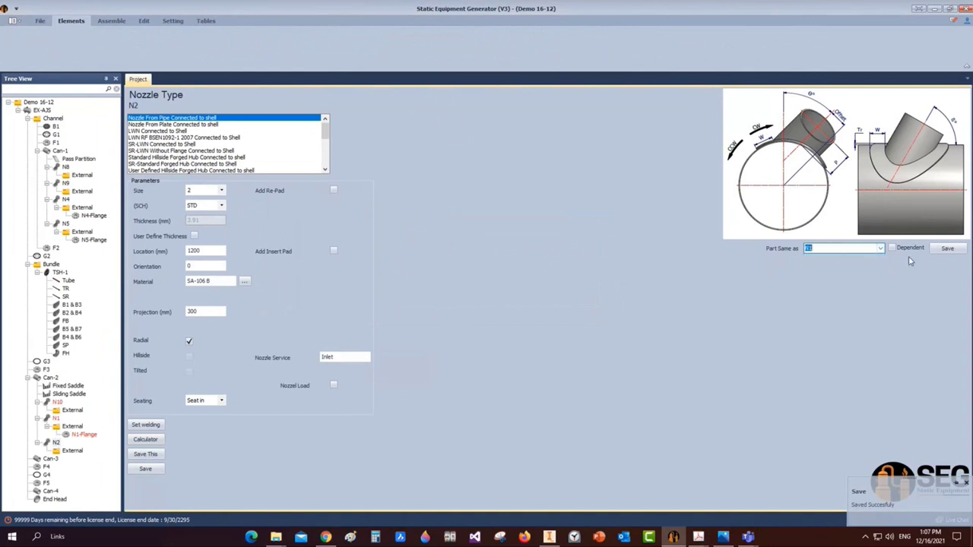
{"action": "left_click", "coordinate": [948, 248]}
{"action": "left_click", "coordinate": [486, 276]}
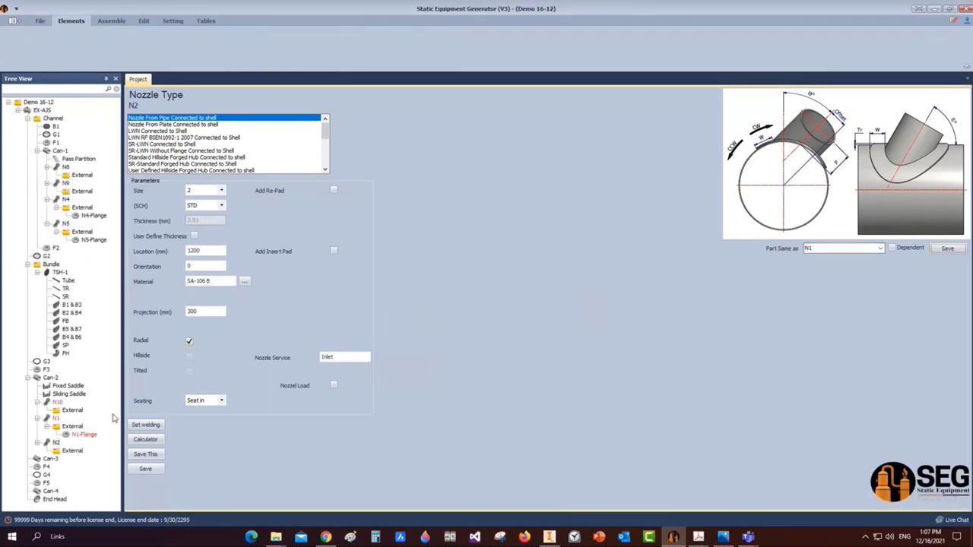
{"action": "left_click", "coordinate": [53, 444]}
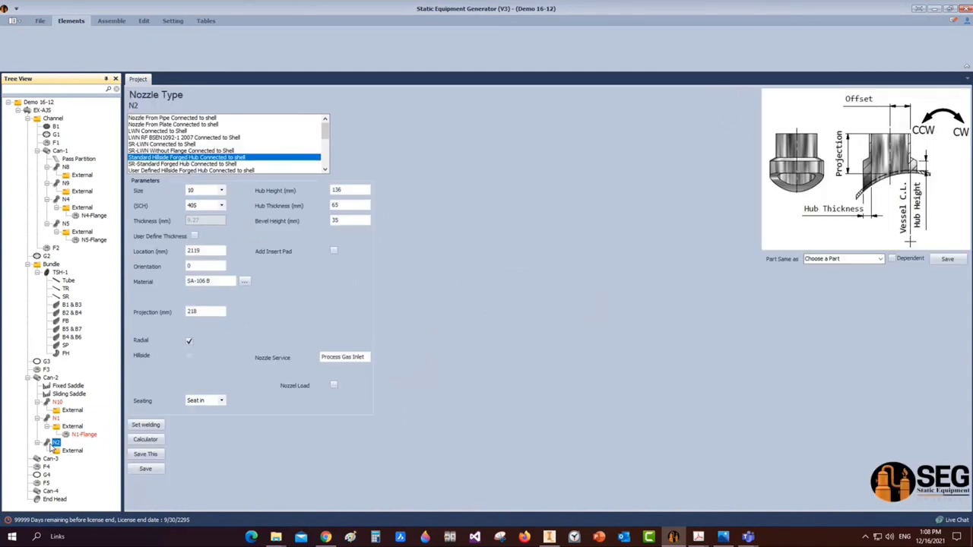
Set N2 to size 8, location 215, orientation 180, hub height 150, thickness 40, bevel 25
{"action": "left_click", "coordinate": [221, 190]}
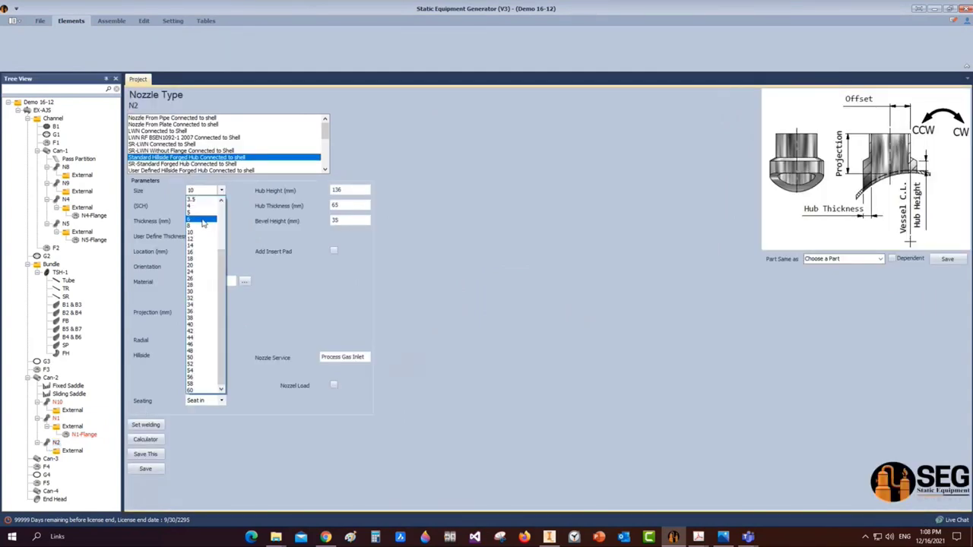
{"action": "left_click", "coordinate": [203, 221]}
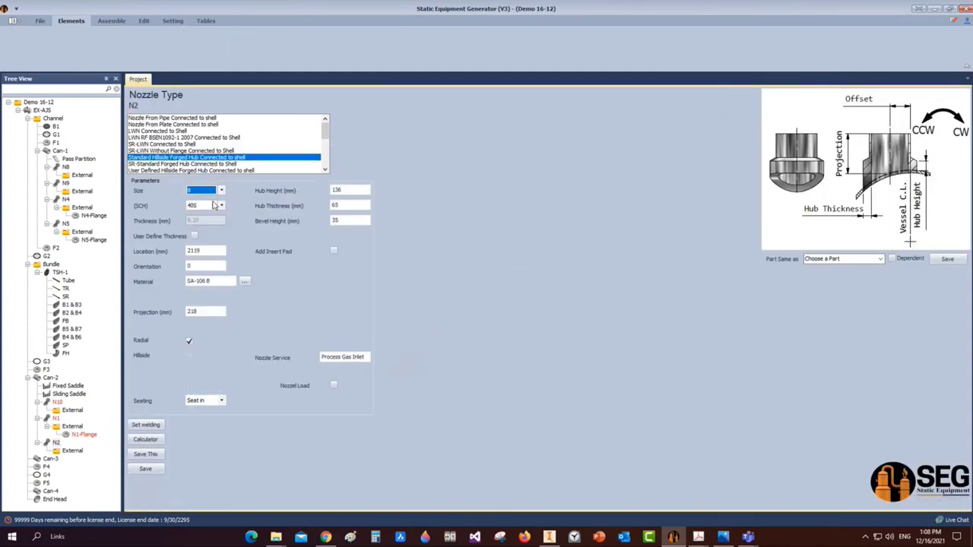
{"action": "left_click", "coordinate": [205, 253]}
{"action": "type", "text": "215"}
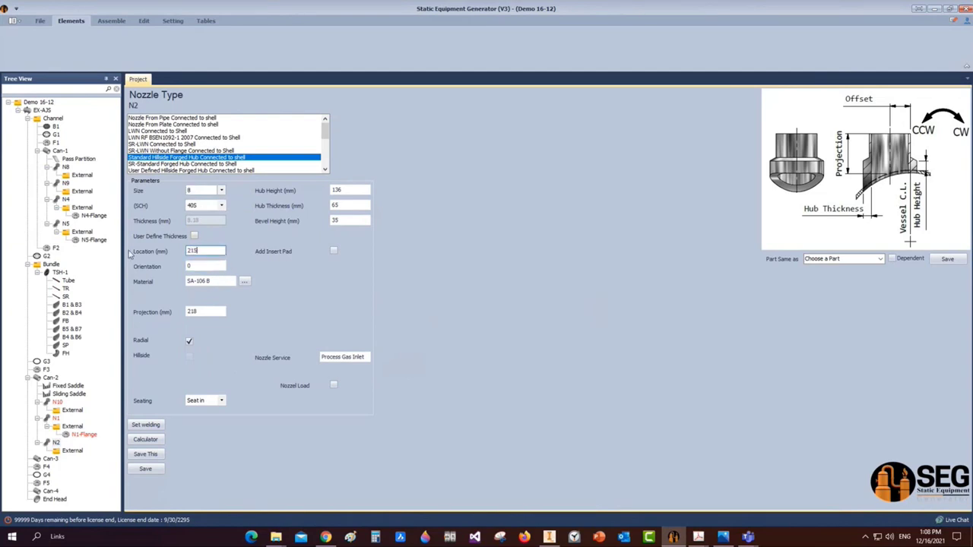
{"action": "key", "text": "Tab"}
{"action": "type", "text": "180"}
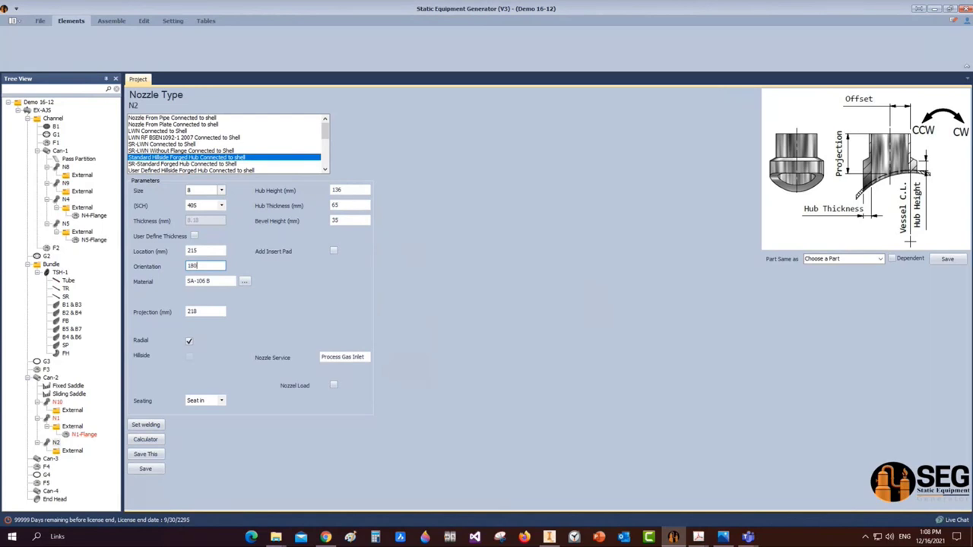
{"action": "key", "text": "Tab"}
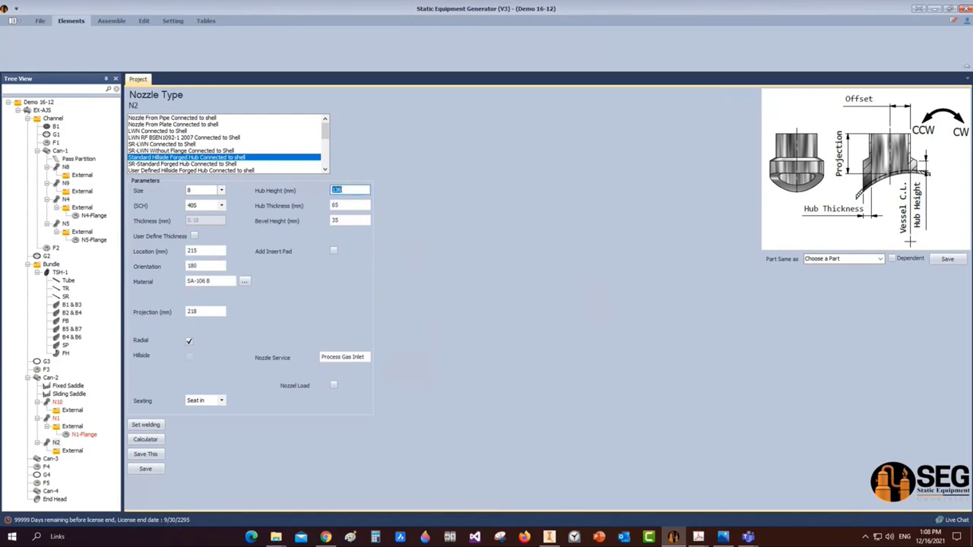
{"action": "type", "text": "150"}
{"action": "key", "text": "Tab"}
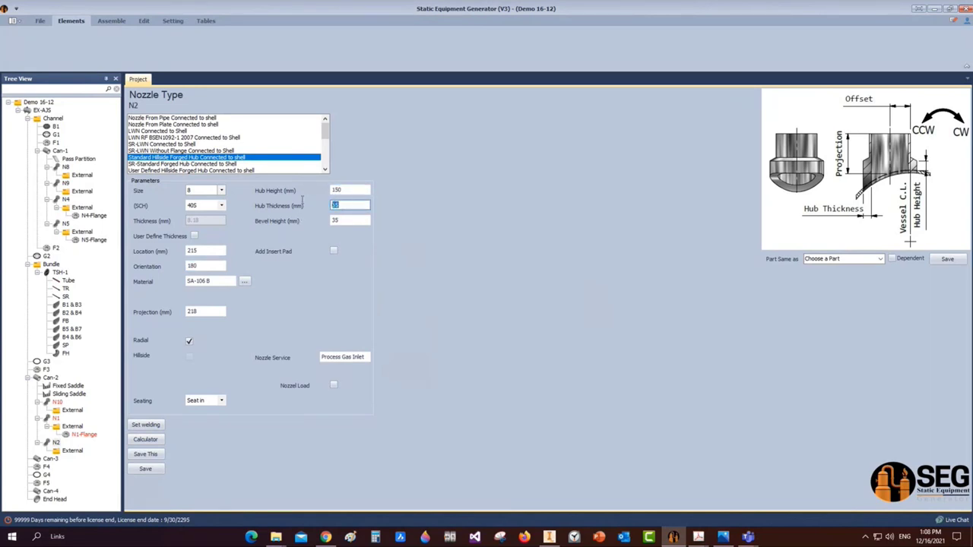
{"action": "type", "text": "40"}
{"action": "key", "text": "Tab"}
{"action": "type", "text": "2"}
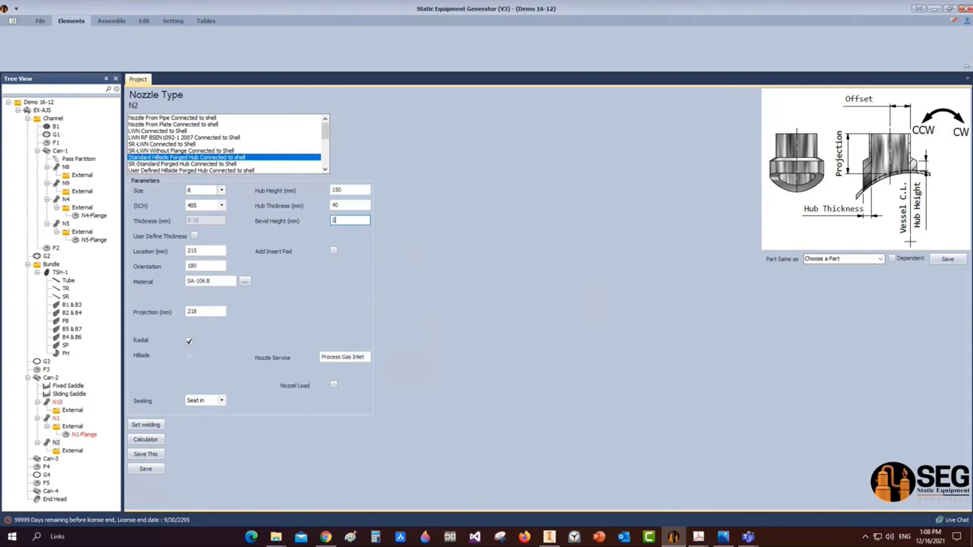
Change N2's service from Inlet to Process Gas Outlet and save it
{"action": "left_click", "coordinate": [352, 356]}
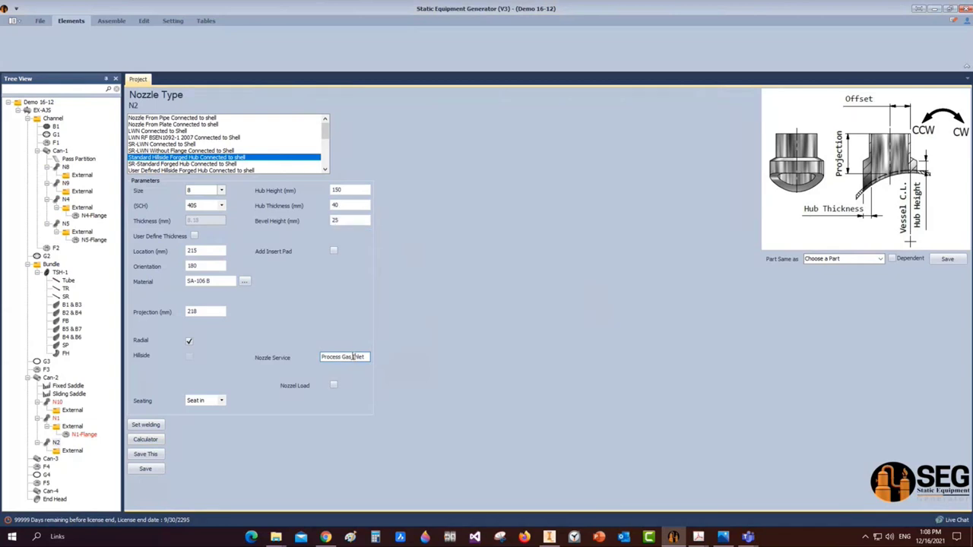
{"action": "left_click_drag", "start_coordinate": [352, 357], "coordinate": [373, 359]}
{"action": "key", "text": "BackSpace"}
{"action": "type", "text": "Out"}
{"action": "left_click", "coordinate": [145, 468]}
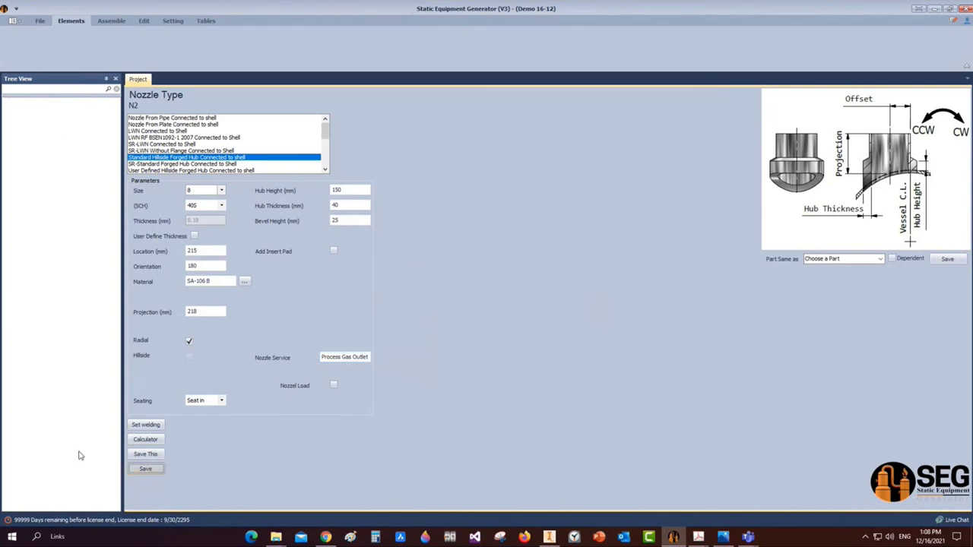
{"action": "left_click", "coordinate": [73, 451]}
{"action": "left_click", "coordinate": [148, 42]}
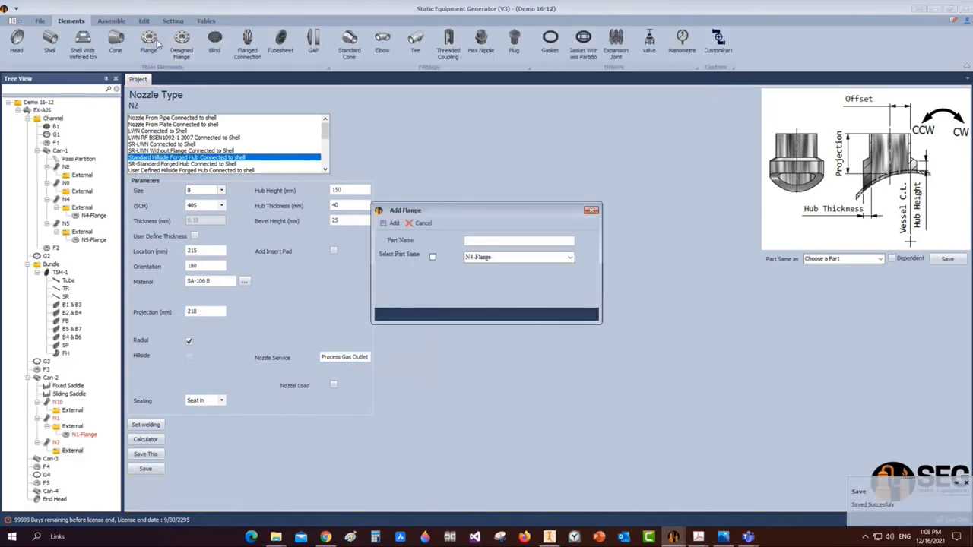
Make N2-Flange a WN-RF ASME B16.5 flange, rating 300, size 8, SCH 40S, and save
{"action": "type", "text": "N2-Flange"}
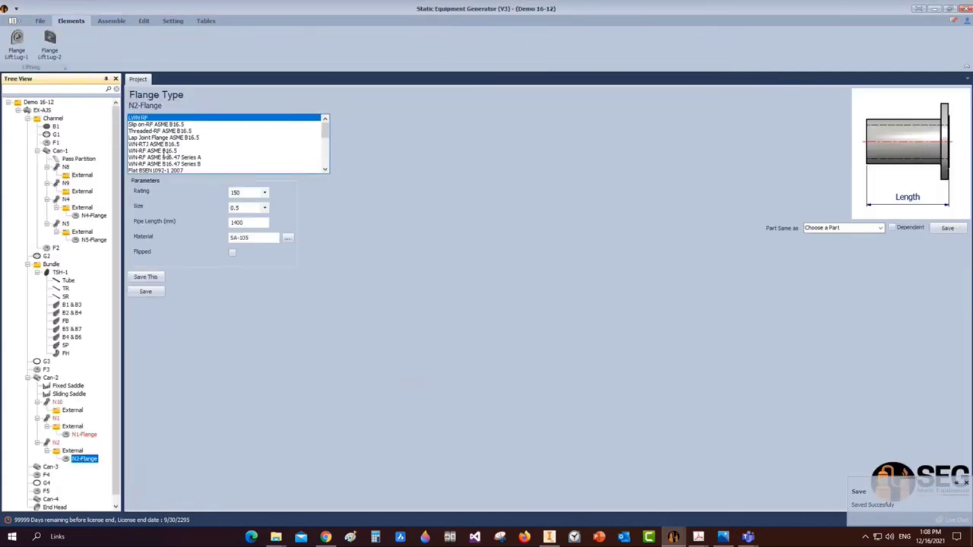
{"action": "left_click", "coordinate": [163, 151]}
{"action": "left_click", "coordinate": [249, 192]}
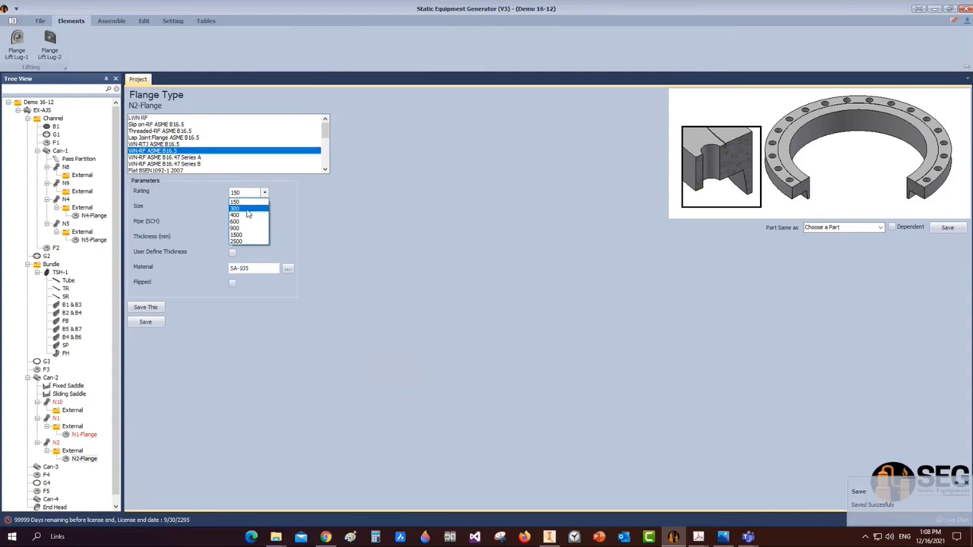
{"action": "left_click", "coordinate": [246, 209]}
{"action": "left_click", "coordinate": [250, 208]}
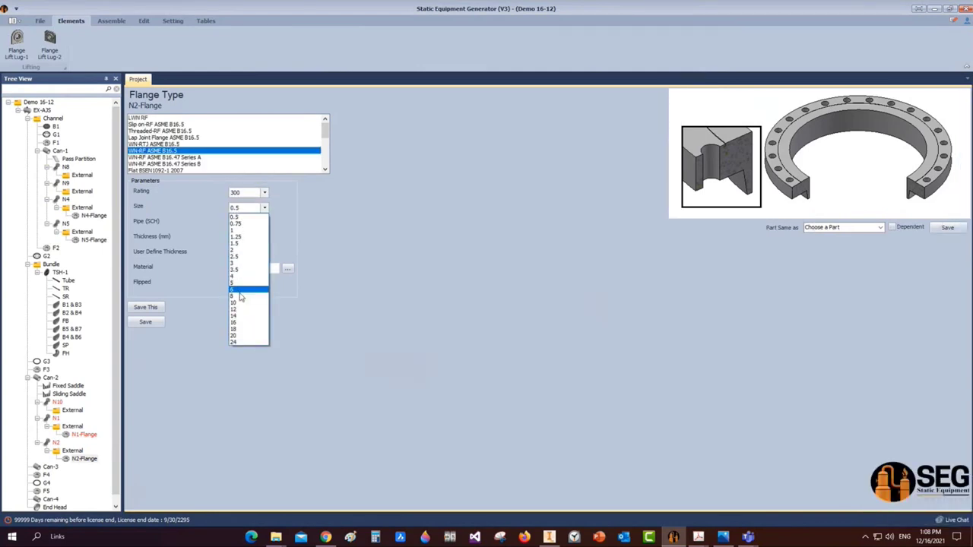
{"action": "left_click", "coordinate": [240, 296]}
{"action": "left_click", "coordinate": [251, 223]}
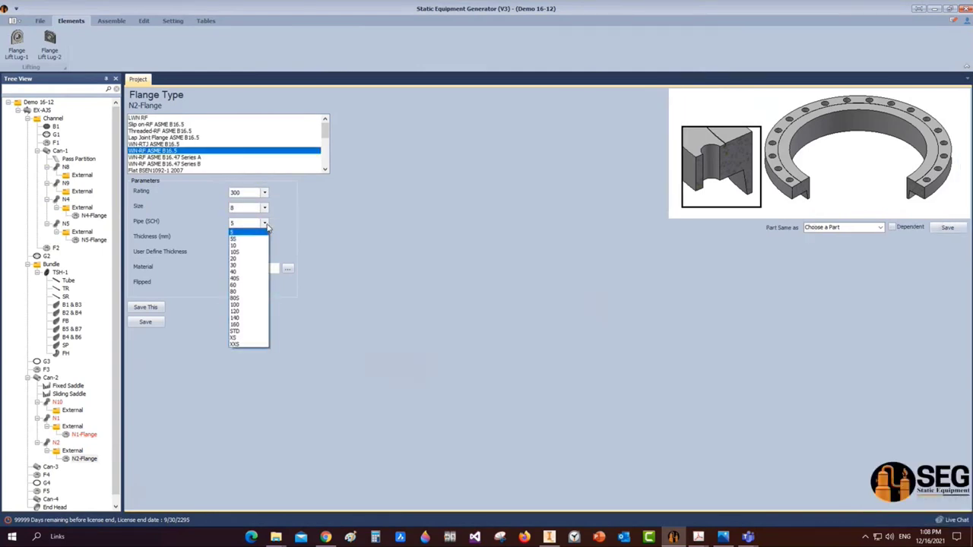
{"action": "left_click", "coordinate": [242, 282]}
{"action": "left_click", "coordinate": [145, 322]}
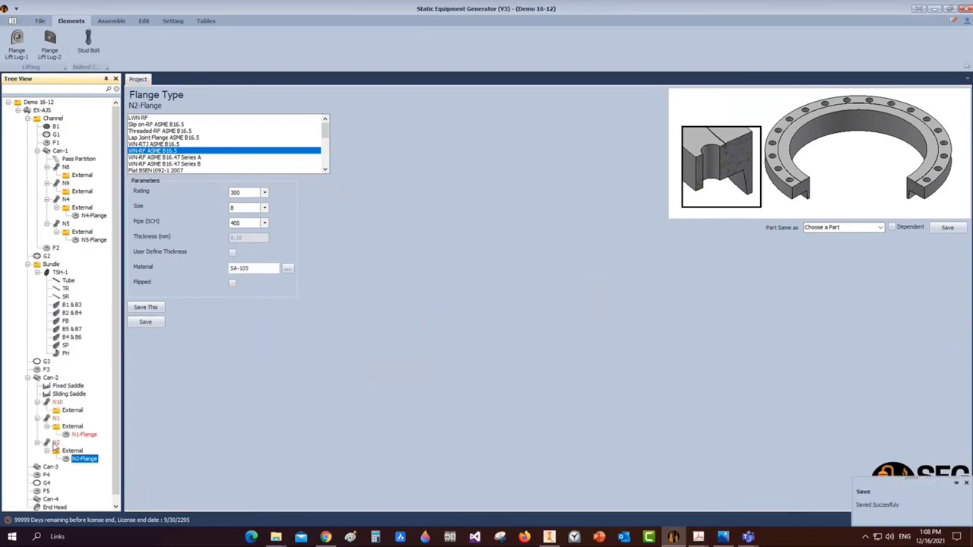
Recalculate nozzle N2's projection with the Nozzle Calculator and save it
{"action": "left_click", "coordinate": [56, 444]}
{"action": "left_click", "coordinate": [145, 440]}
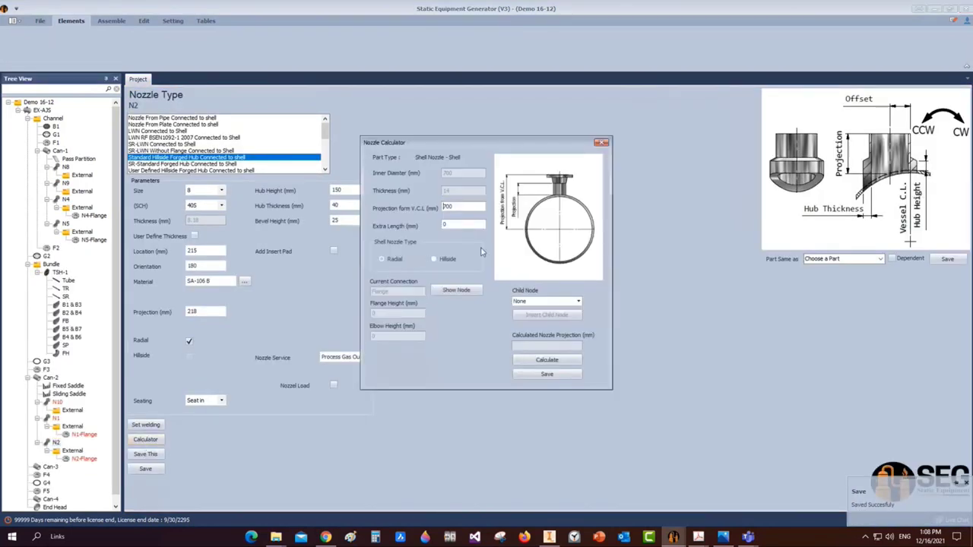
{"action": "left_click", "coordinate": [546, 360]}
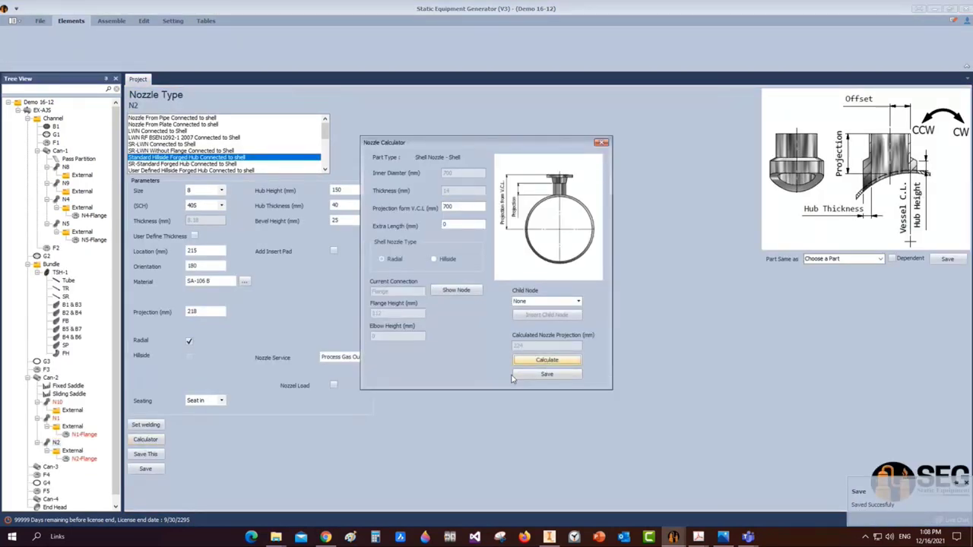
{"action": "left_click", "coordinate": [534, 376]}
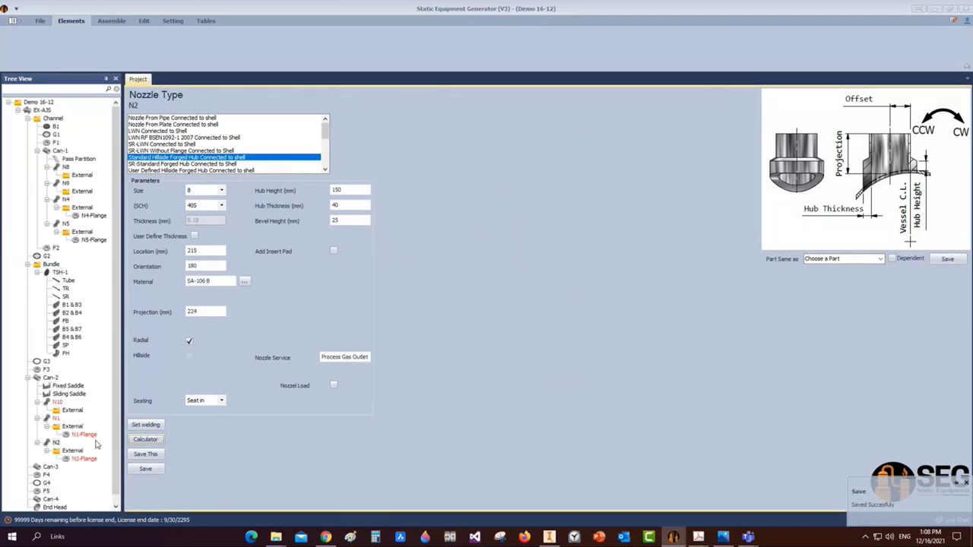
{"action": "left_click", "coordinate": [51, 378]}
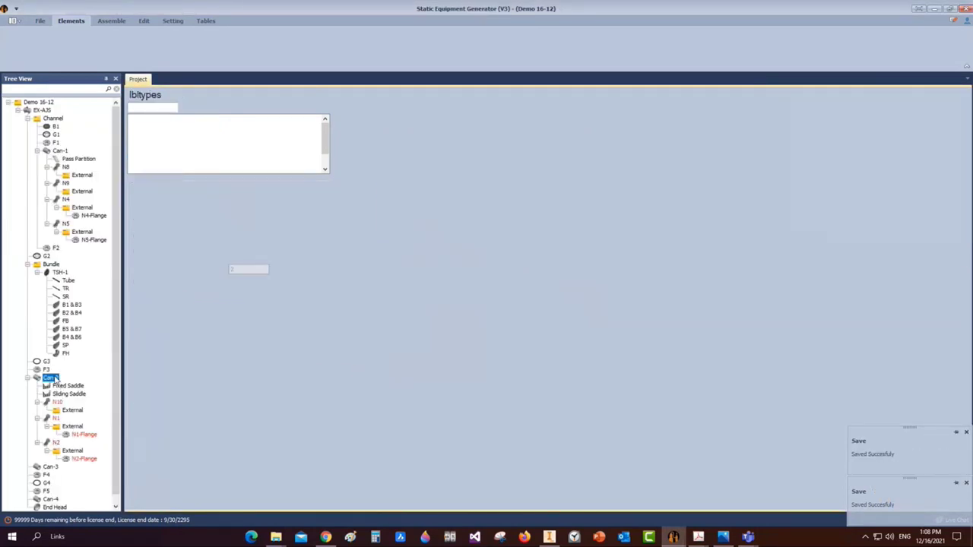
Add nozzle N3 on Can-2 with its part settings copied from N2 and save
{"action": "left_click", "coordinate": [251, 46]}
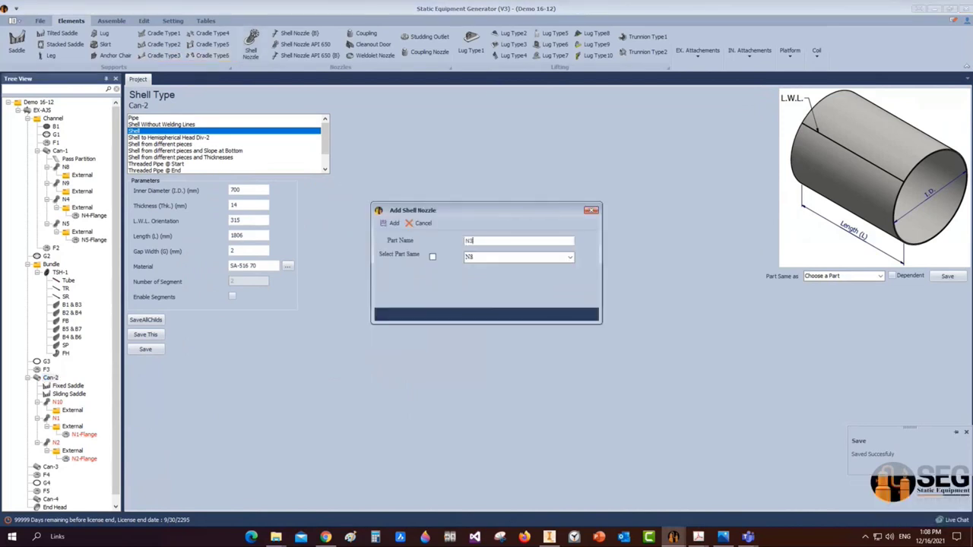
{"action": "left_click", "coordinate": [390, 223]}
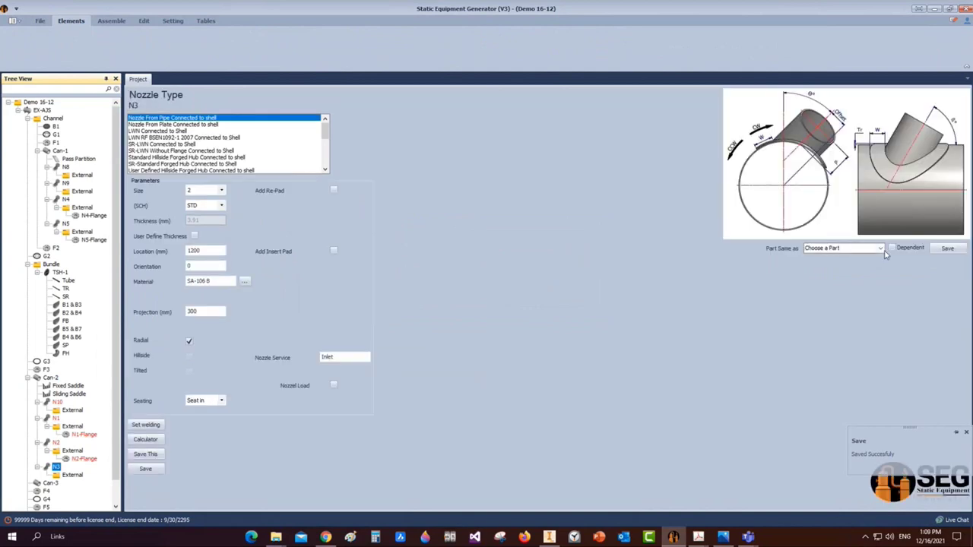
{"action": "left_click", "coordinate": [880, 247]}
{"action": "left_click", "coordinate": [825, 303]}
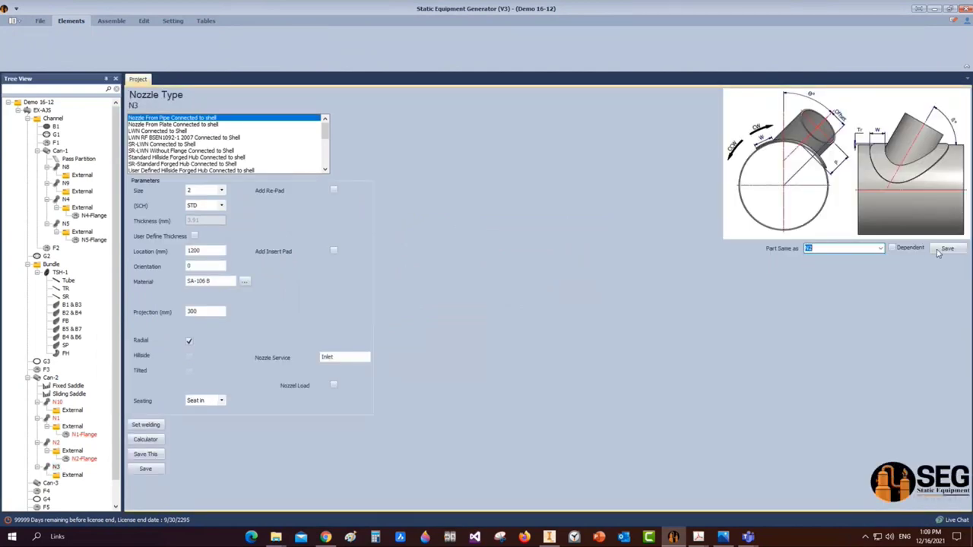
{"action": "left_click", "coordinate": [947, 248]}
{"action": "left_click", "coordinate": [484, 275]}
Add an N3-Flange under N3's External group, copied from N2-Flange, and save it
{"action": "left_click", "coordinate": [73, 477]}
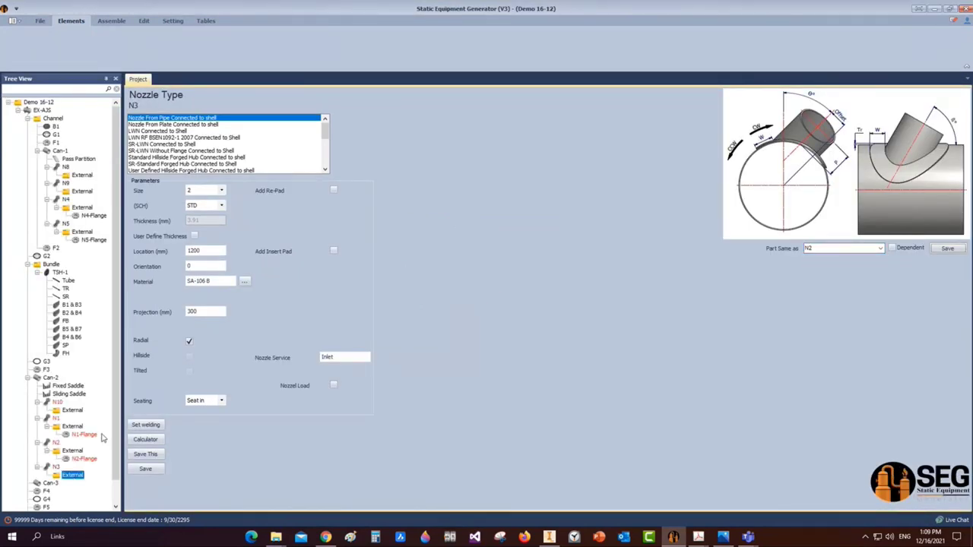
{"action": "left_click", "coordinate": [151, 42]}
{"action": "type", "text": "N3-Flan"}
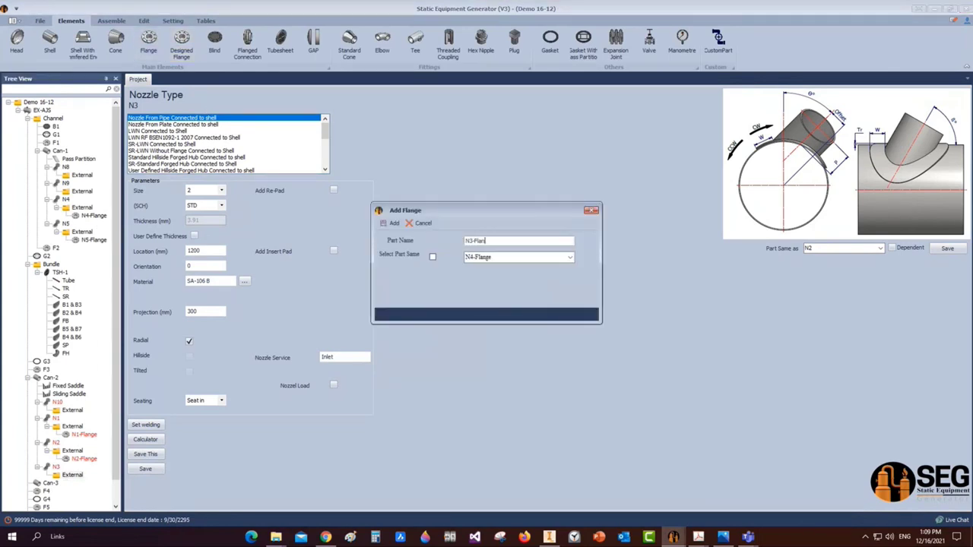
{"action": "type", "text": "ge"}
{"action": "left_click", "coordinate": [393, 224]}
{"action": "left_click", "coordinate": [85, 483]}
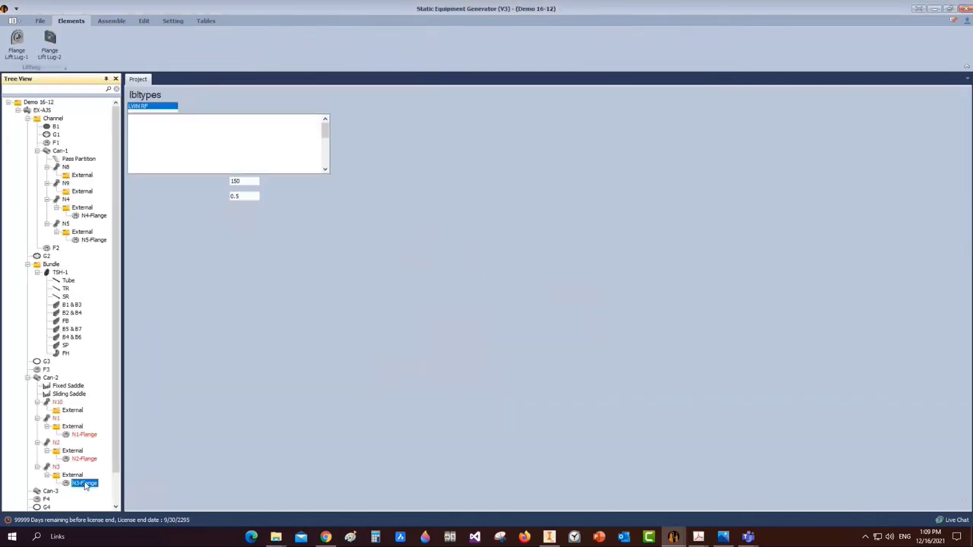
{"action": "left_click", "coordinate": [852, 228]}
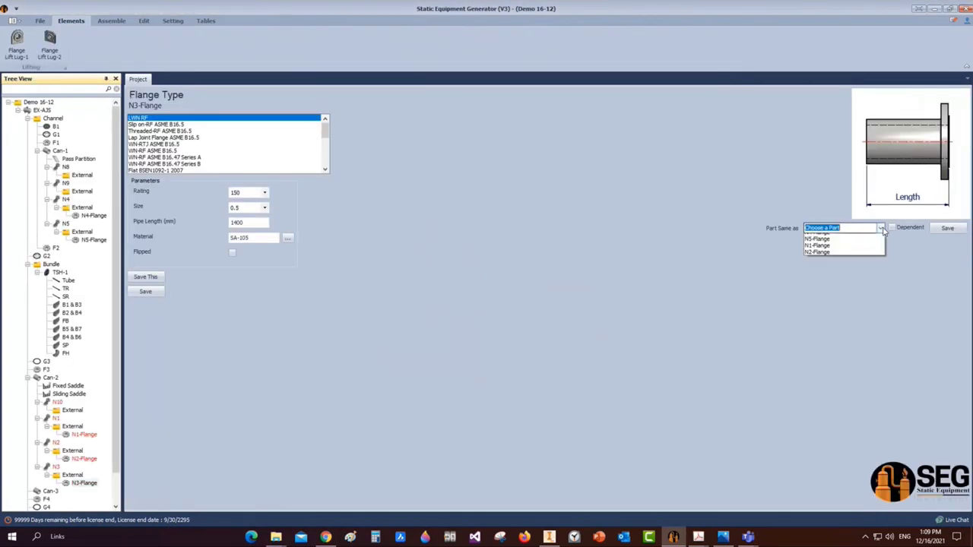
{"action": "left_click", "coordinate": [817, 264]}
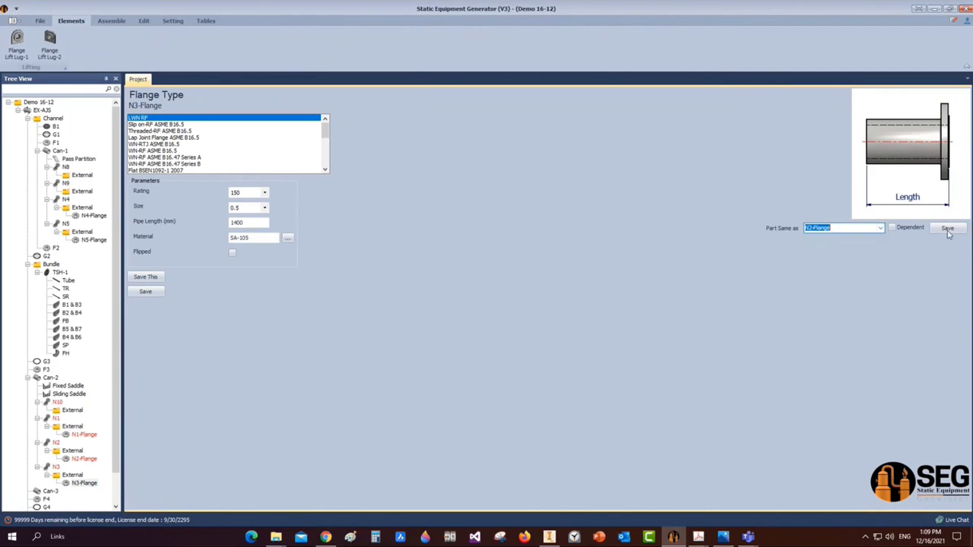
{"action": "left_click", "coordinate": [482, 275]}
{"action": "left_click", "coordinate": [54, 469]}
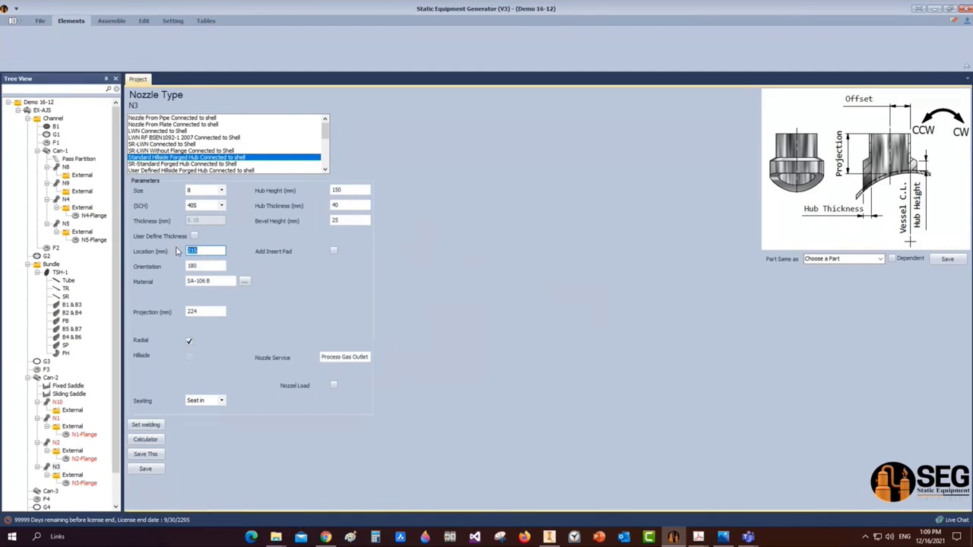
Set nozzle N3's location to 4023 and save it
{"action": "type", "text": "4023"}
{"action": "key", "text": "Tab"}
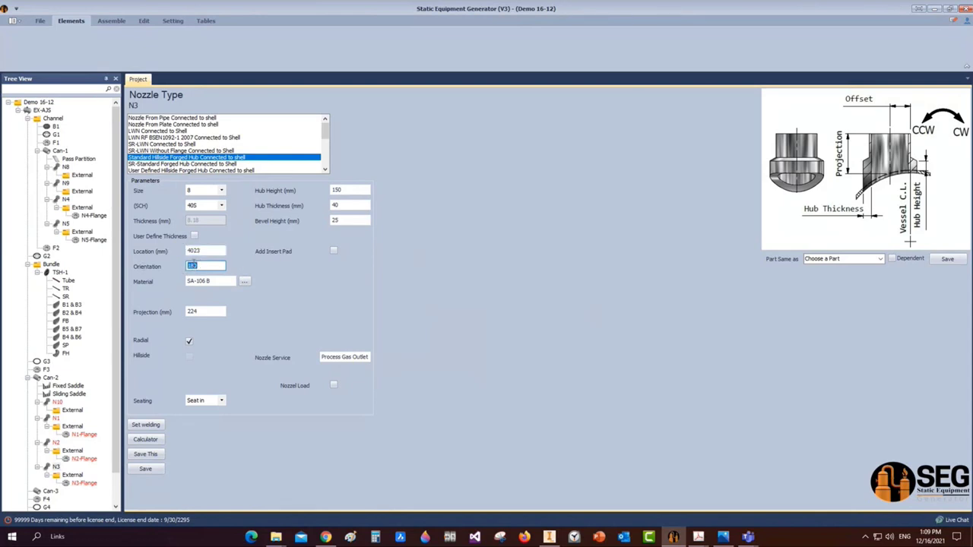
{"action": "left_click", "coordinate": [147, 471]}
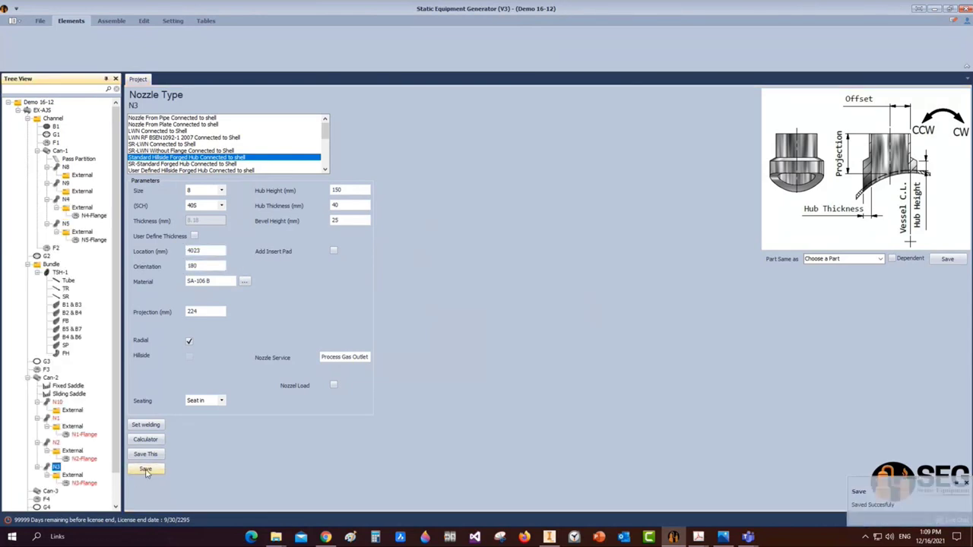
Start generating the assembly from the Assemble tab and view it in Inventor
{"action": "left_click", "coordinate": [111, 20]}
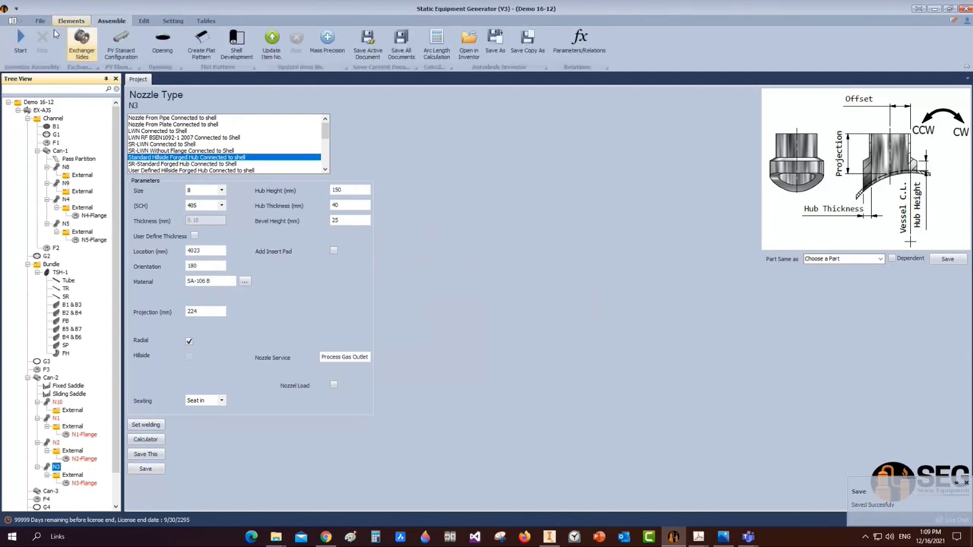
{"action": "left_click", "coordinate": [23, 41]}
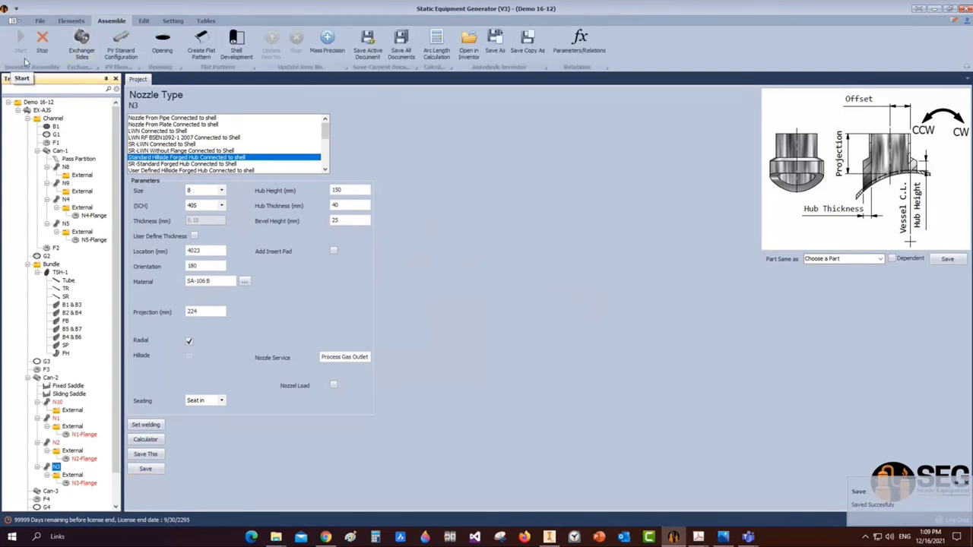
{"action": "mouse_move", "coordinate": [698, 536]}
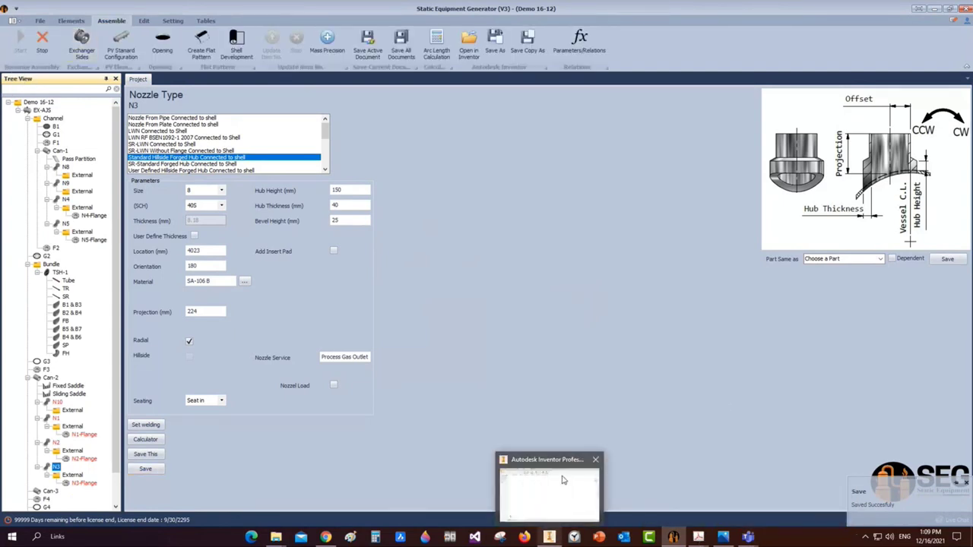
{"action": "left_click", "coordinate": [546, 487]}
{"action": "mouse_move", "coordinate": [545, 524]}
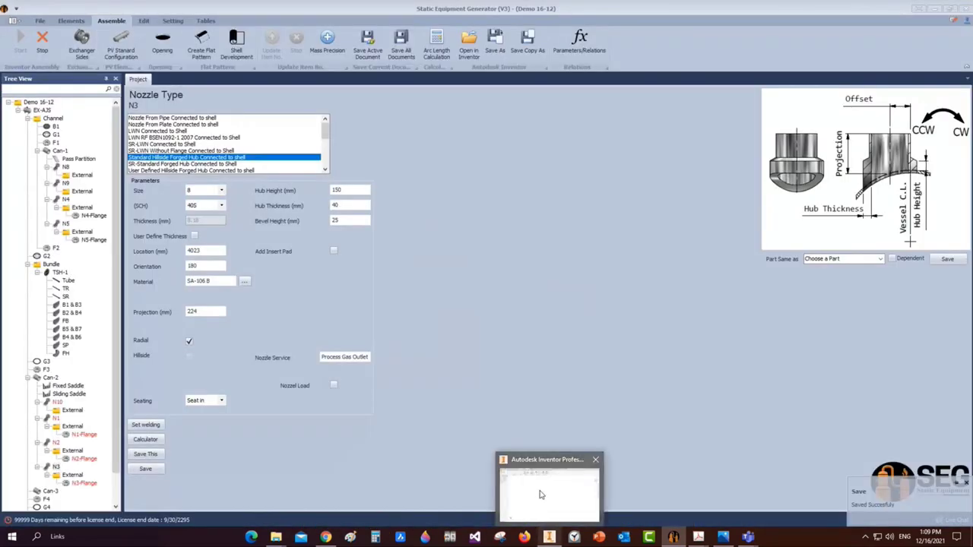
{"action": "left_click", "coordinate": [542, 494]}
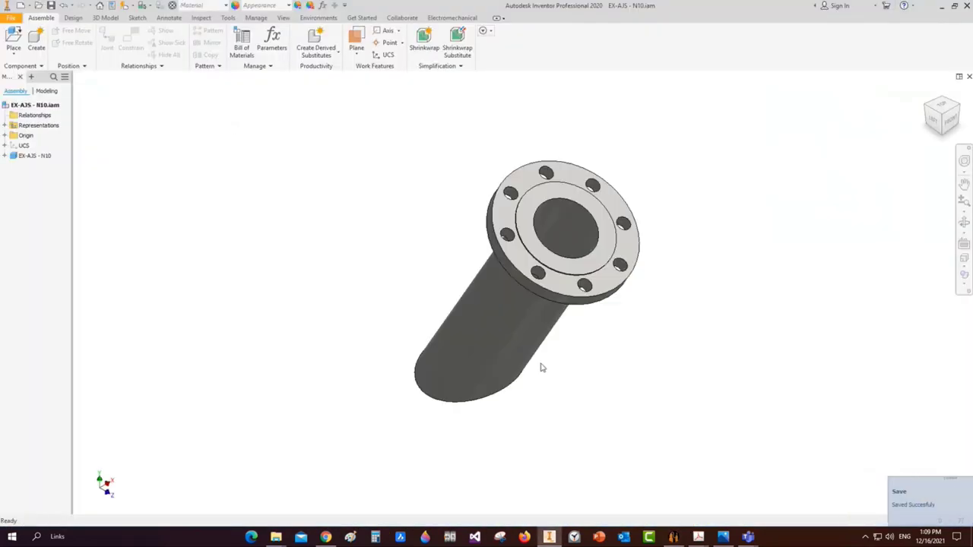
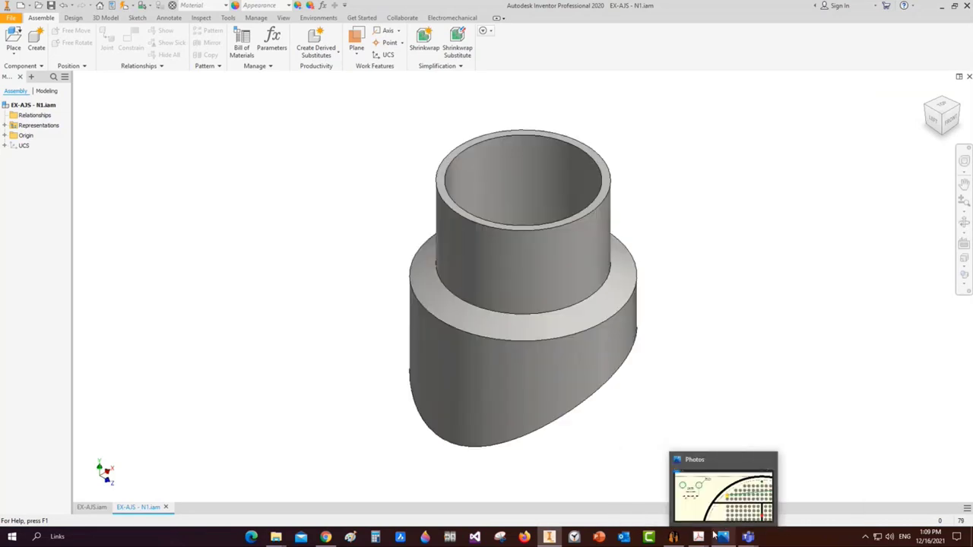
Bring the tube bundle drawing PDF in front of the N1 nozzle assembly in Inventor
{"action": "mouse_move", "coordinate": [704, 537]}
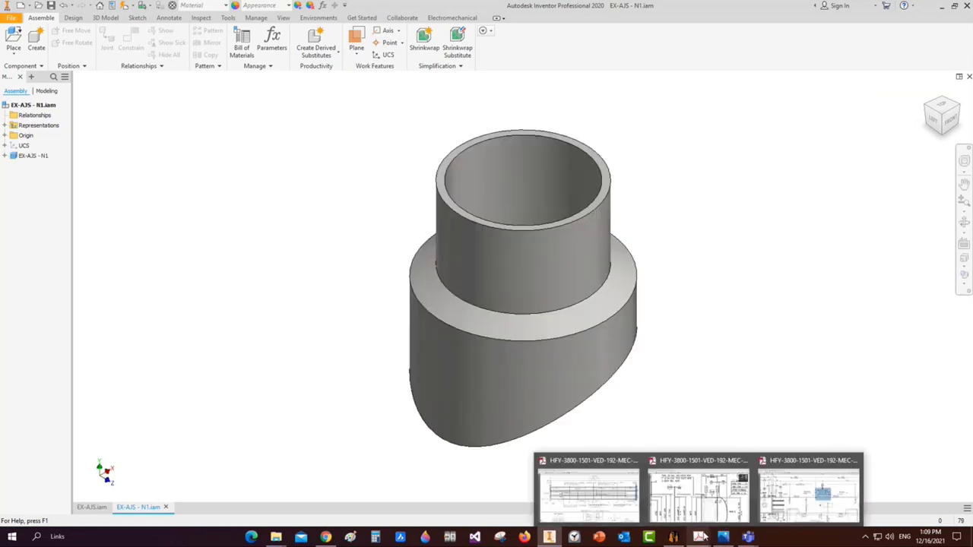
{"action": "left_click", "coordinate": [617, 505]}
{"action": "scroll", "coordinate": [689, 373], "scroll_direction": "down", "scroll_amount": 5}
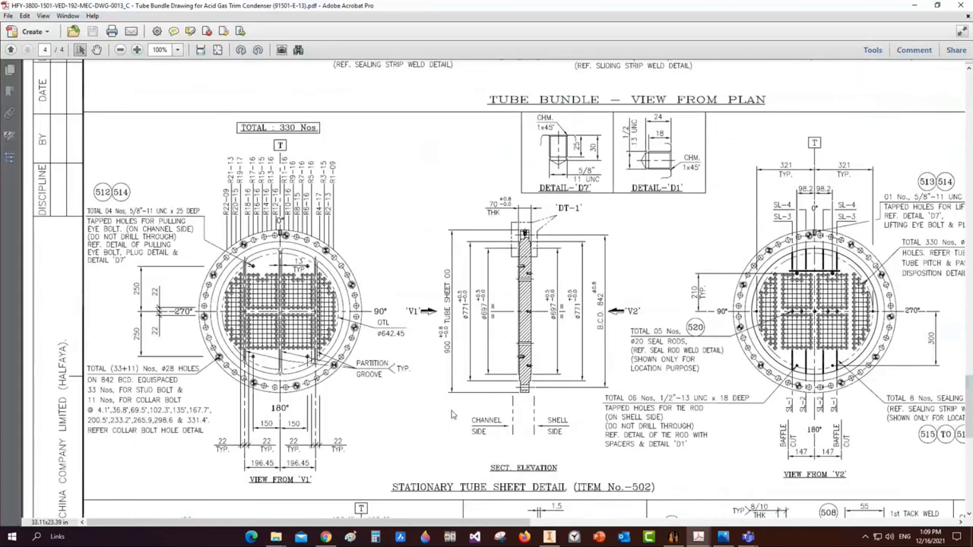
Zoom to the baffle detail and box the top and bottom sealing strip slots for reference
{"action": "scroll", "coordinate": [688, 373], "scroll_direction": "up", "scroll_amount": 2, "text": "ctrl"}
{"action": "scroll", "coordinate": [688, 373], "scroll_direction": "up", "scroll_amount": 3}
{"action": "scroll", "coordinate": [416, 409], "scroll_direction": "up", "scroll_amount": 2, "text": "ctrl"}
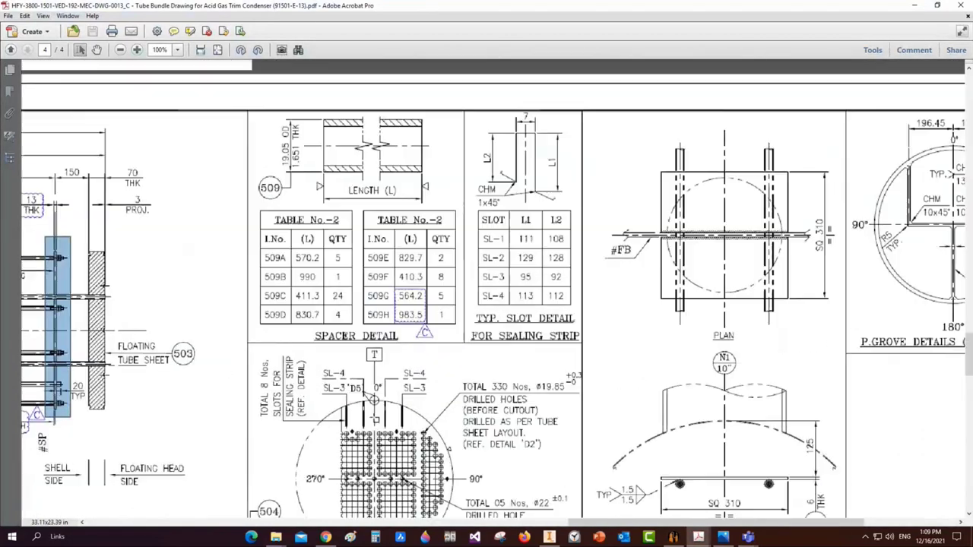
{"action": "scroll", "coordinate": [416, 409], "scroll_direction": "left", "scroll_amount": 3}
{"action": "scroll", "coordinate": [416, 408], "scroll_direction": "down", "scroll_amount": 4}
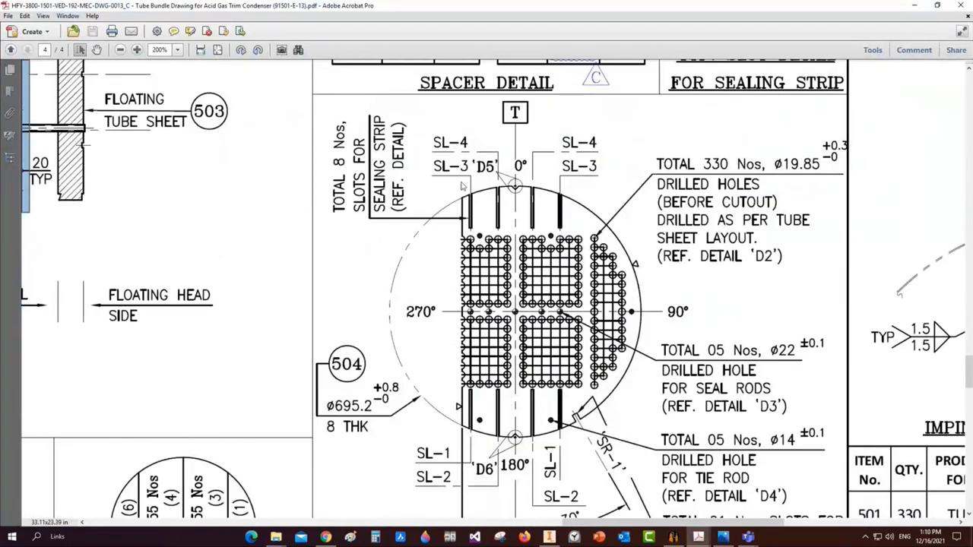
{"action": "left_click_drag", "start_coordinate": [461, 182], "coordinate": [568, 232]}
{"action": "left_click_drag", "start_coordinate": [463, 386], "coordinate": [580, 453]}
{"action": "left_click", "coordinate": [578, 421]}
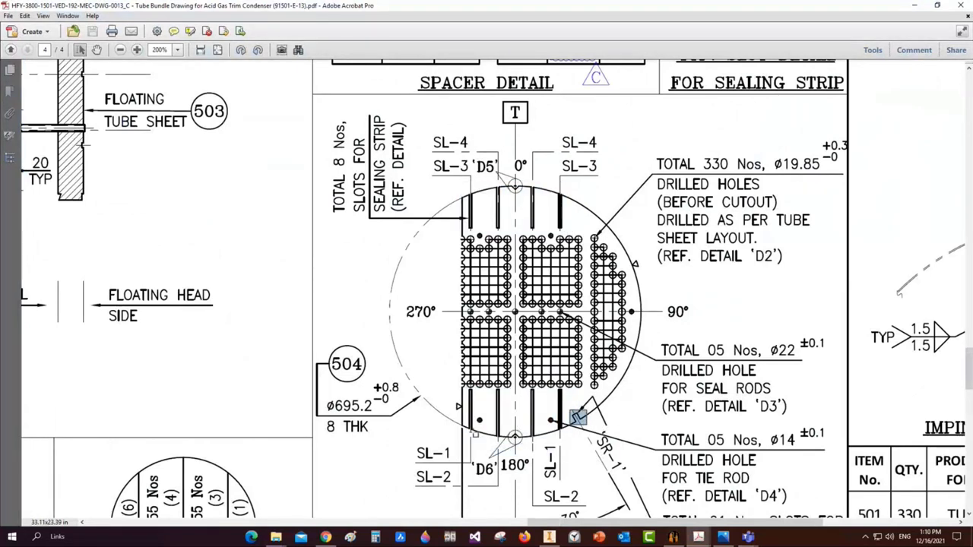
Inspect the sealing strip weld detail and Table No. - 1, then return to the Inventor assembly
{"action": "scroll", "coordinate": [476, 439], "scroll_direction": "down", "scroll_amount": 3, "text": "ctrl"}
{"action": "scroll", "coordinate": [476, 440], "scroll_direction": "down", "scroll_amount": 5, "text": "ctrl"}
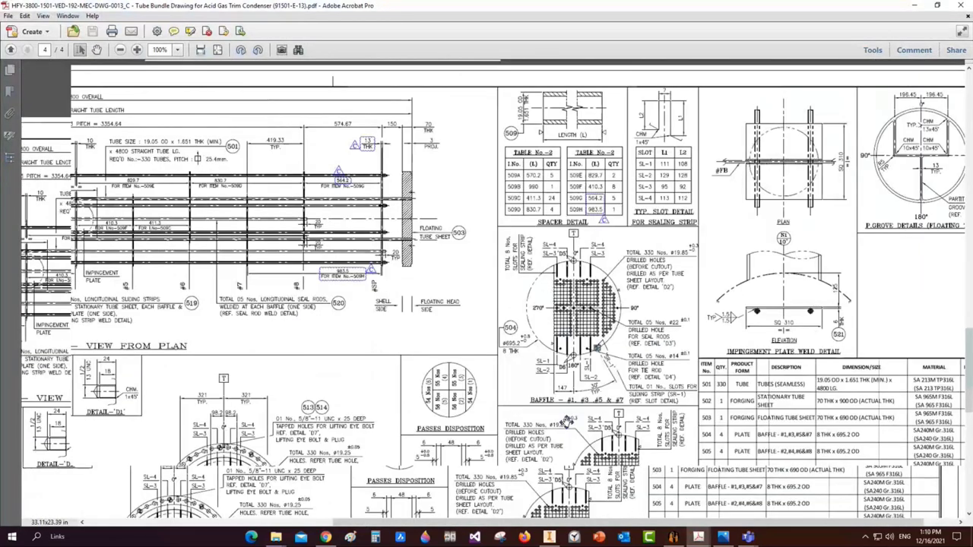
{"action": "scroll", "coordinate": [691, 465], "scroll_direction": "down", "scroll_amount": 5}
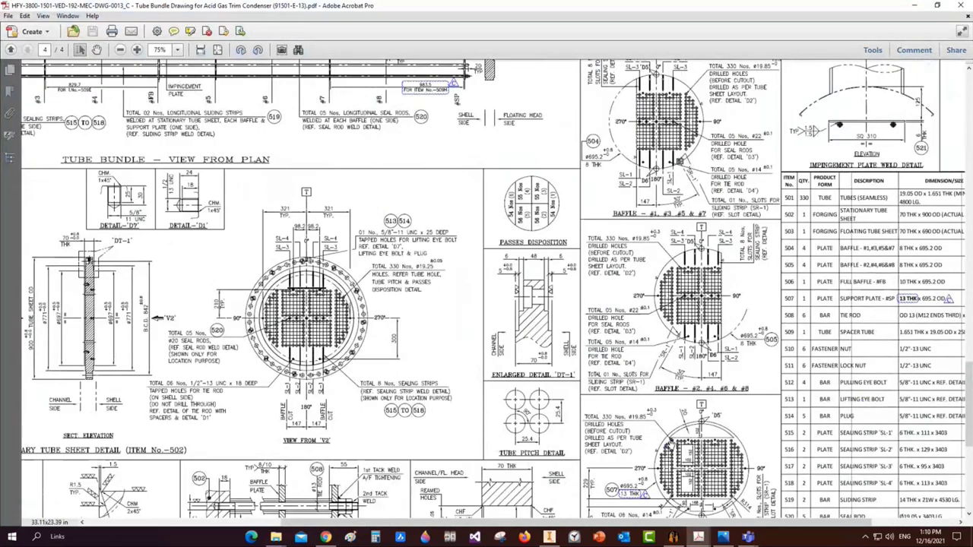
{"action": "scroll", "coordinate": [672, 473], "scroll_direction": "down", "scroll_amount": 5}
{"action": "scroll", "coordinate": [673, 473], "scroll_direction": "up", "scroll_amount": 1, "text": "ctrl"}
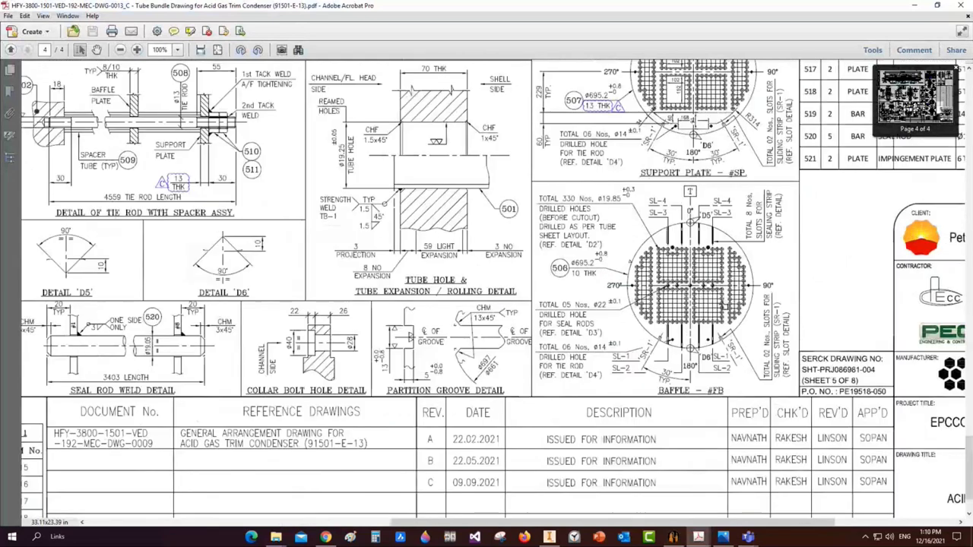
{"action": "scroll", "coordinate": [681, 282], "scroll_direction": "up", "scroll_amount": 1, "text": "ctrl"}
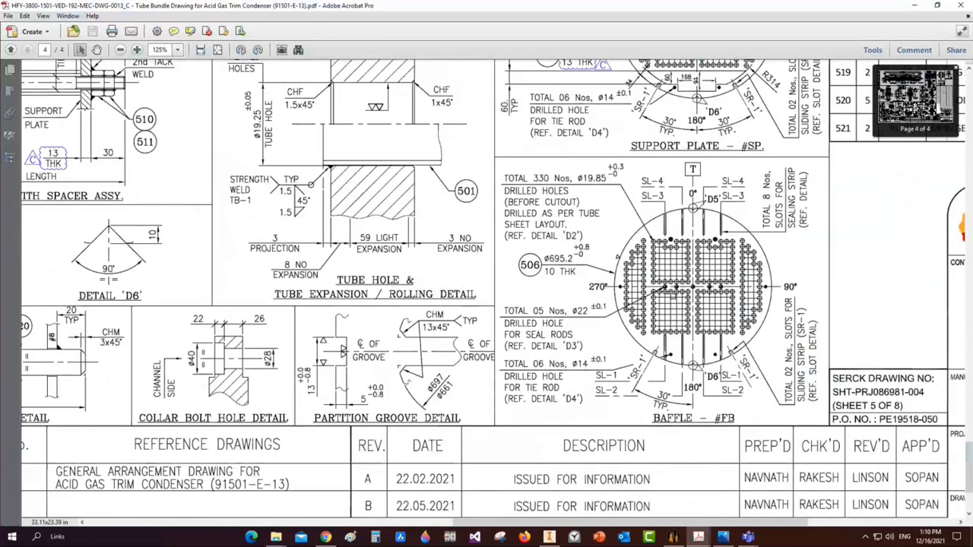
{"action": "scroll", "coordinate": [686, 228], "scroll_direction": "up", "scroll_amount": 2, "text": "ctrl"}
{"action": "left_click", "coordinate": [686, 228]}
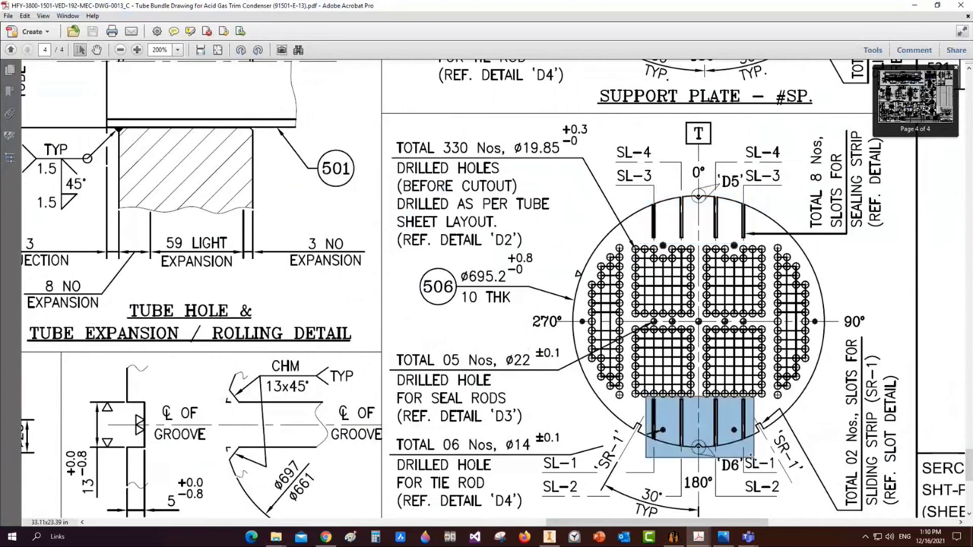
{"action": "scroll", "coordinate": [703, 430], "scroll_direction": "down", "scroll_amount": 2, "text": "ctrl"}
{"action": "scroll", "coordinate": [494, 438], "scroll_direction": "down", "scroll_amount": 3, "text": "ctrl"}
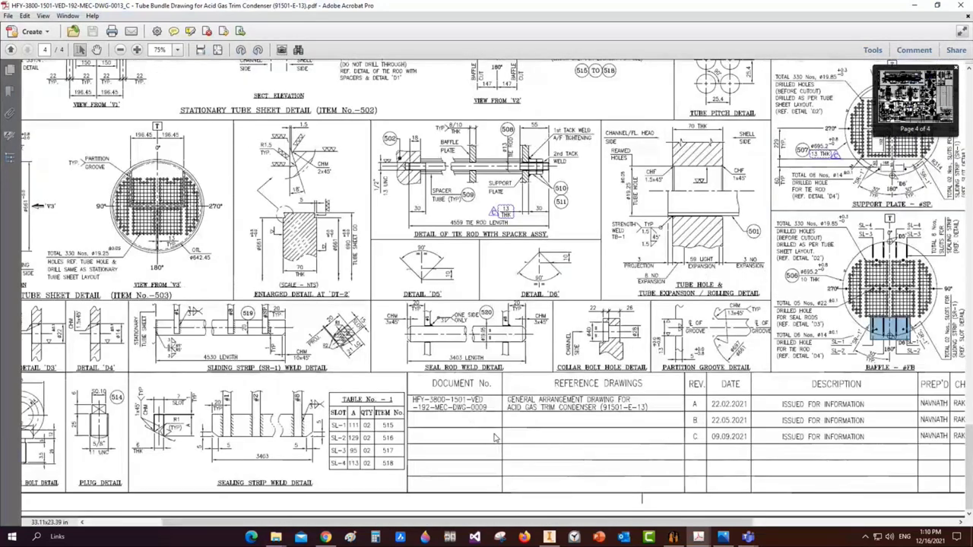
{"action": "scroll", "coordinate": [495, 438], "scroll_direction": "up", "scroll_amount": 3, "text": "ctrl"}
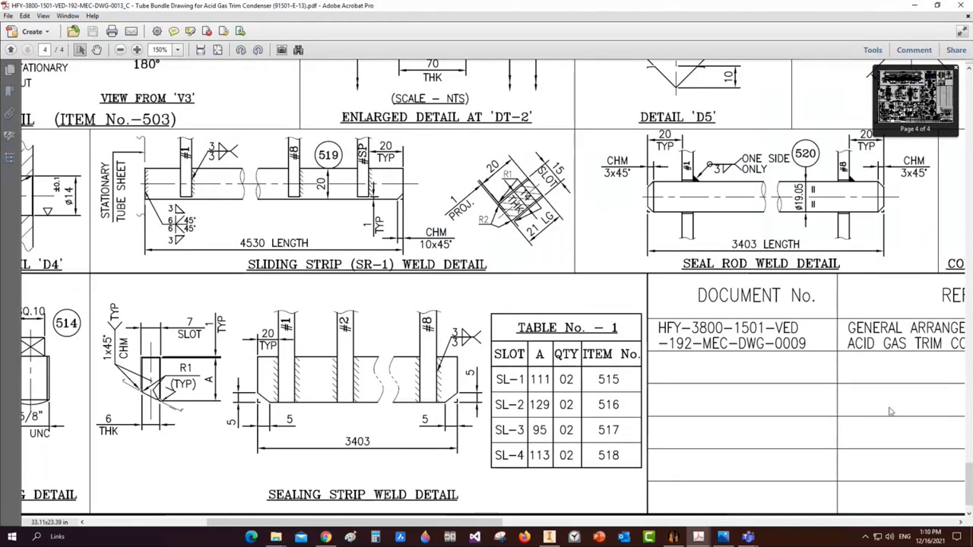
{"action": "left_click", "coordinate": [672, 538]}
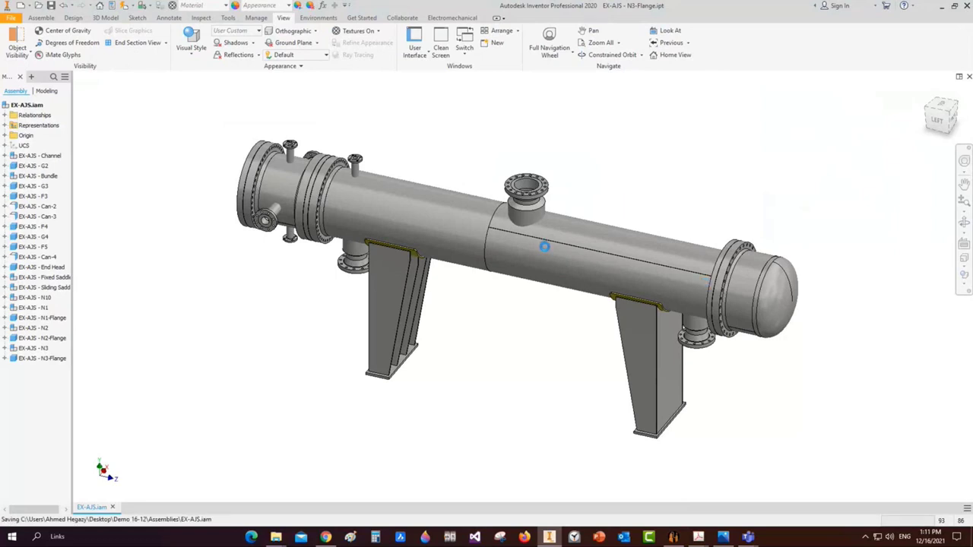
Orbit the exchanger to a side view and zoom in on the shell near the end head
{"action": "left_click", "coordinate": [964, 223]}
{"action": "left_click_drag", "start_coordinate": [591, 299], "coordinate": [563, 308]}
{"action": "scroll", "coordinate": [817, 108], "scroll_direction": "up", "scroll_amount": 3}
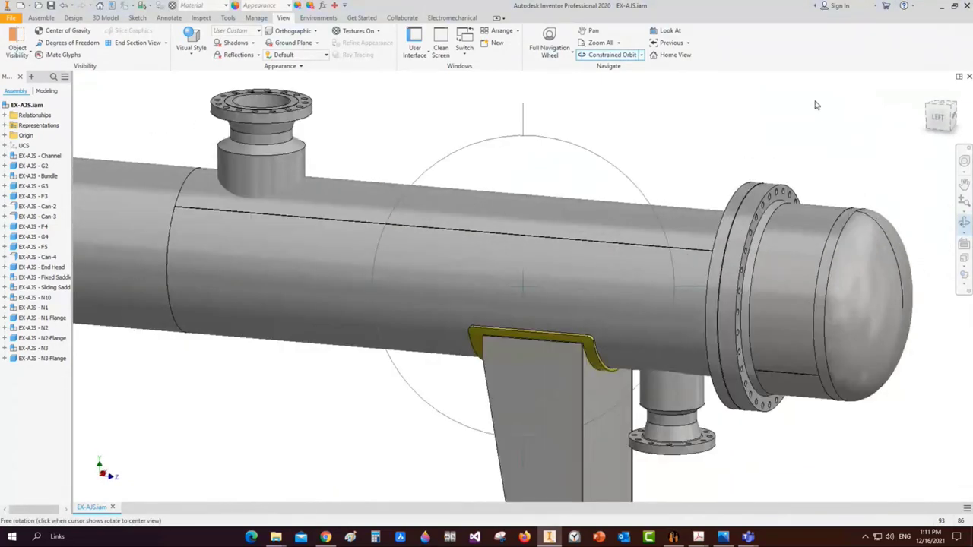
Back in SEG, add a new shell nozzle named N6 under Can-4
{"action": "left_click", "coordinate": [673, 495]}
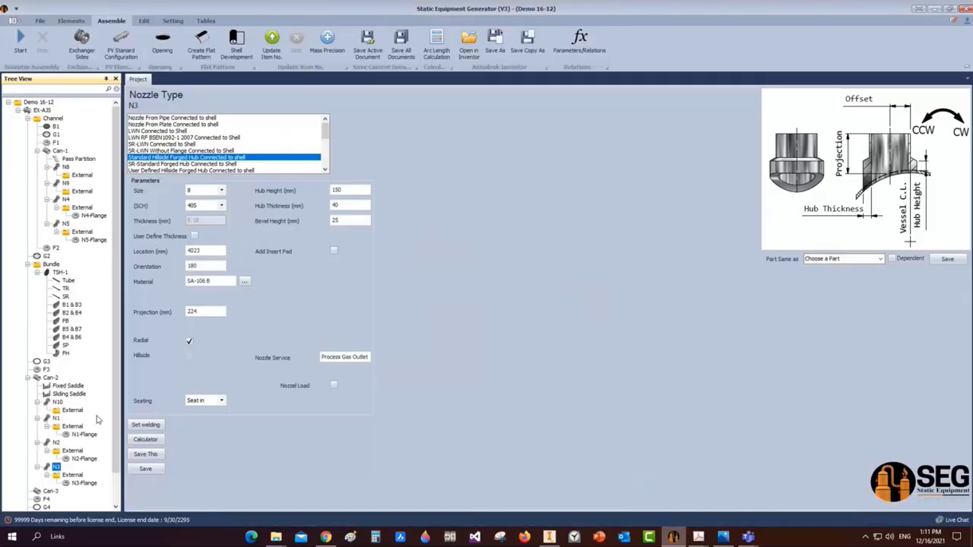
{"action": "scroll", "coordinate": [97, 419], "scroll_direction": "down", "scroll_amount": 1}
{"action": "left_click", "coordinate": [49, 492]}
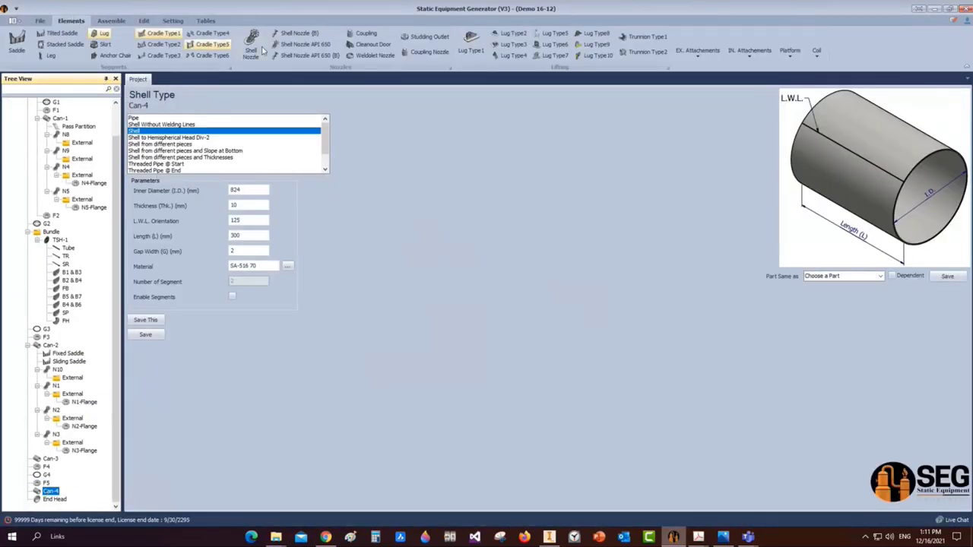
{"action": "left_click", "coordinate": [256, 47]}
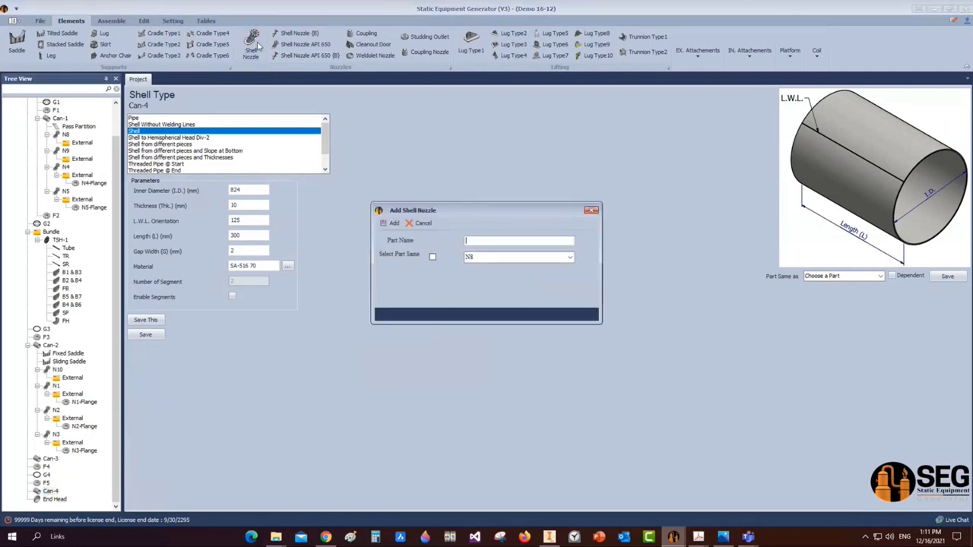
{"action": "type", "text": "N6"}
{"action": "left_click", "coordinate": [391, 222]}
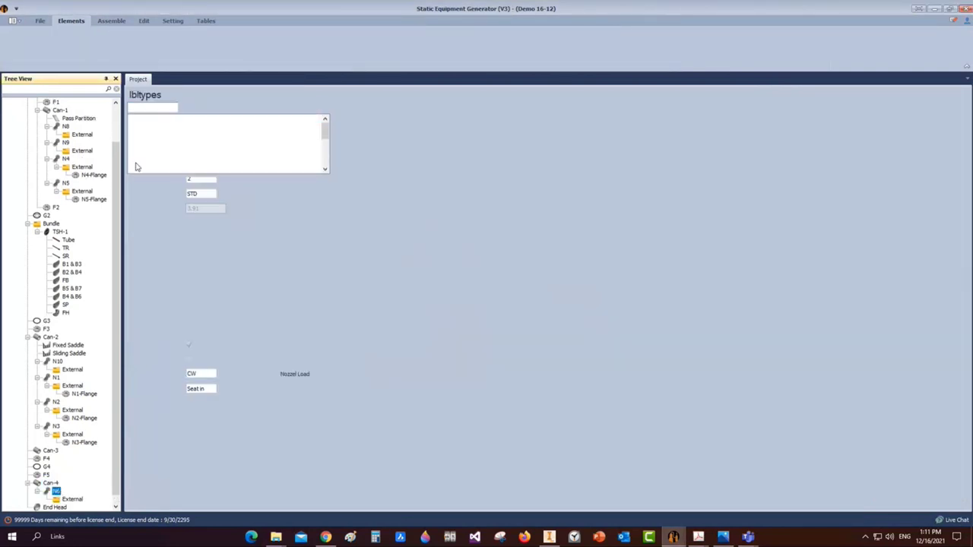
Make N6 an LWN nozzle connected to shell at location 150 with Cover Vent service, and save
{"action": "left_click", "coordinate": [156, 131]}
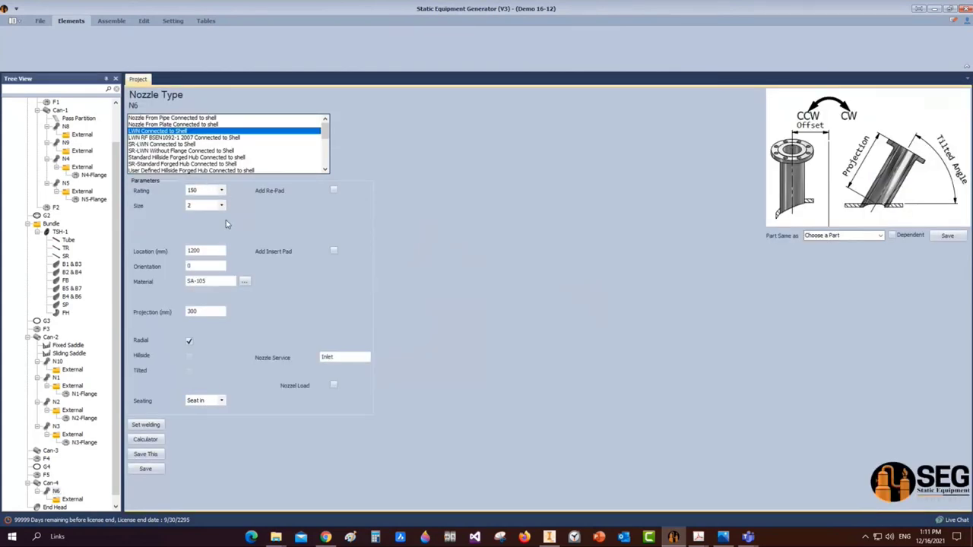
{"action": "left_click_drag", "start_coordinate": [216, 250], "coordinate": [171, 253]}
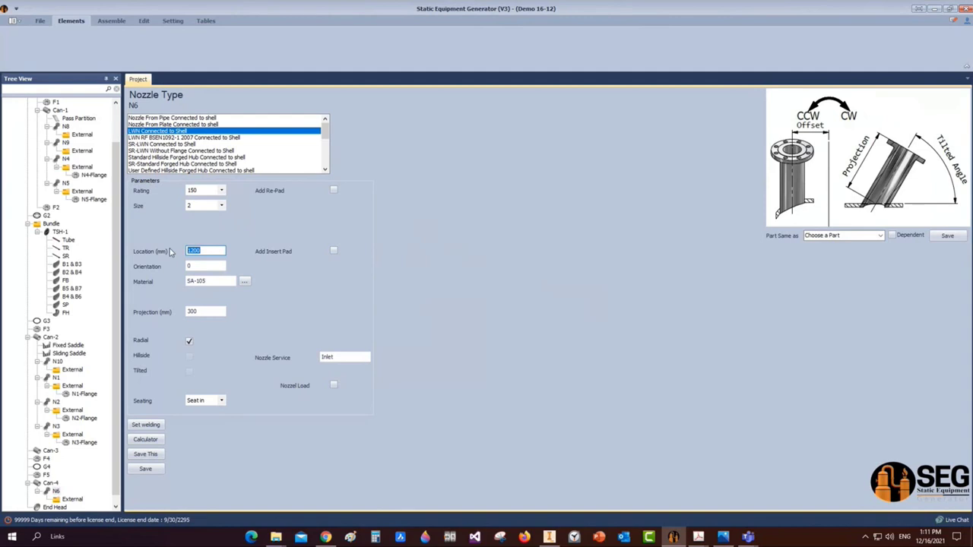
{"action": "type", "text": "15"}
{"action": "key", "text": "Tab"}
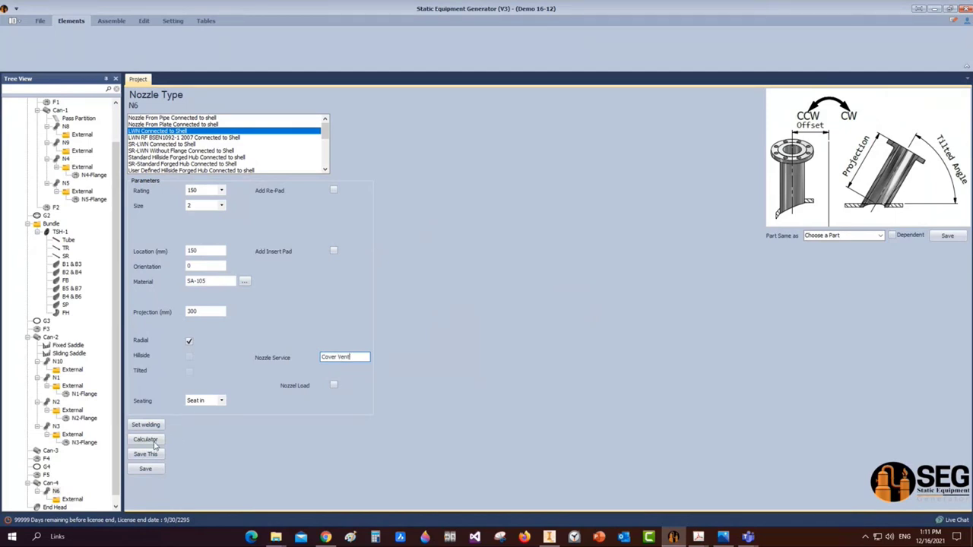
{"action": "left_click", "coordinate": [149, 470]}
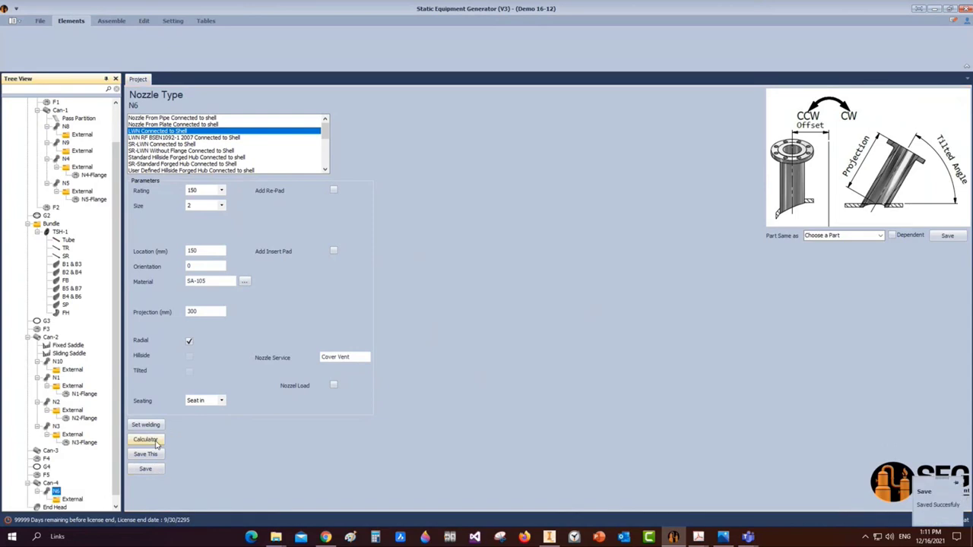
Calculate N6's projection from 570 mm, giving 148, and save it to the nozzle
{"action": "left_click", "coordinate": [145, 440]}
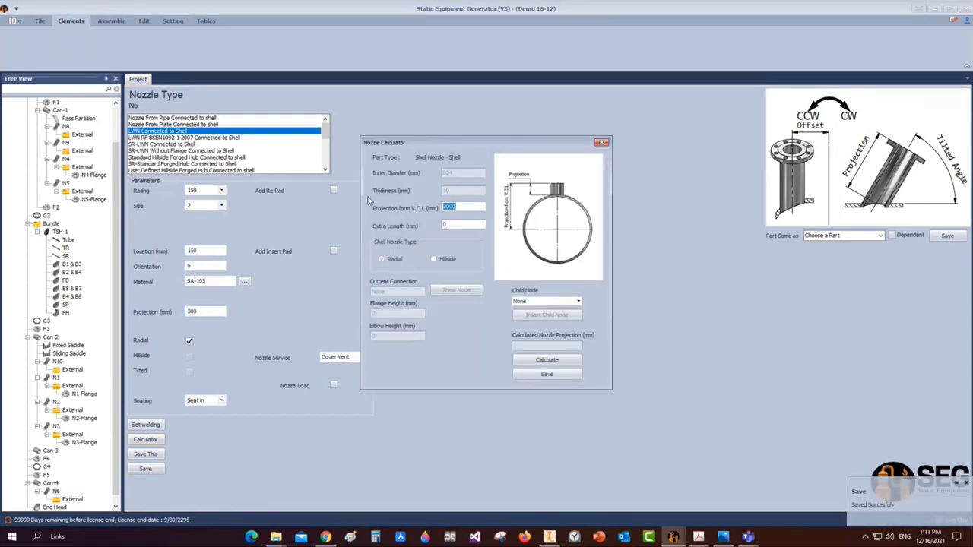
{"action": "type", "text": "570"}
{"action": "left_click", "coordinate": [547, 361]}
{"action": "left_click", "coordinate": [550, 375]}
{"action": "left_click", "coordinate": [55, 482]}
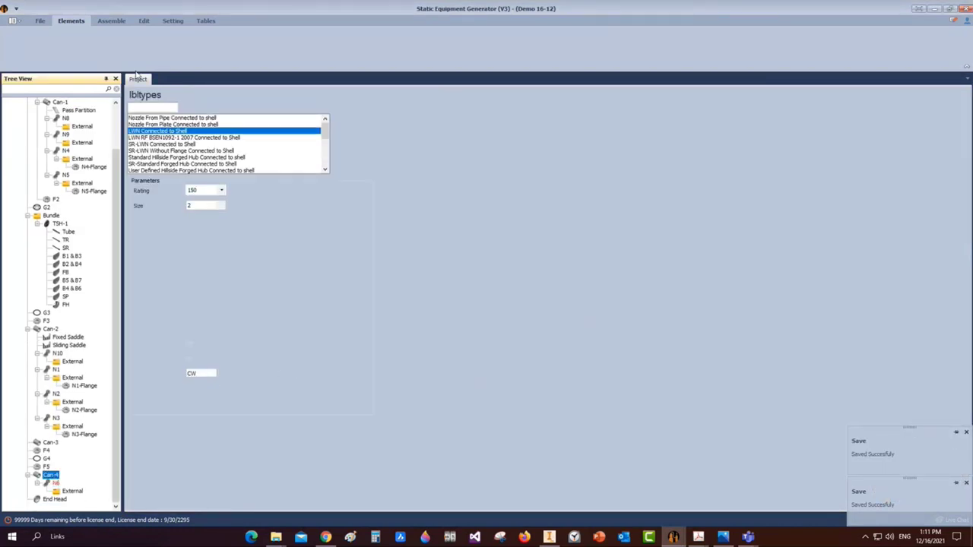
Add nozzle N7 on Can-4 as LWN connected to shell, location 150, orientation 180, Cover Drain service, and save
{"action": "left_click", "coordinate": [255, 46]}
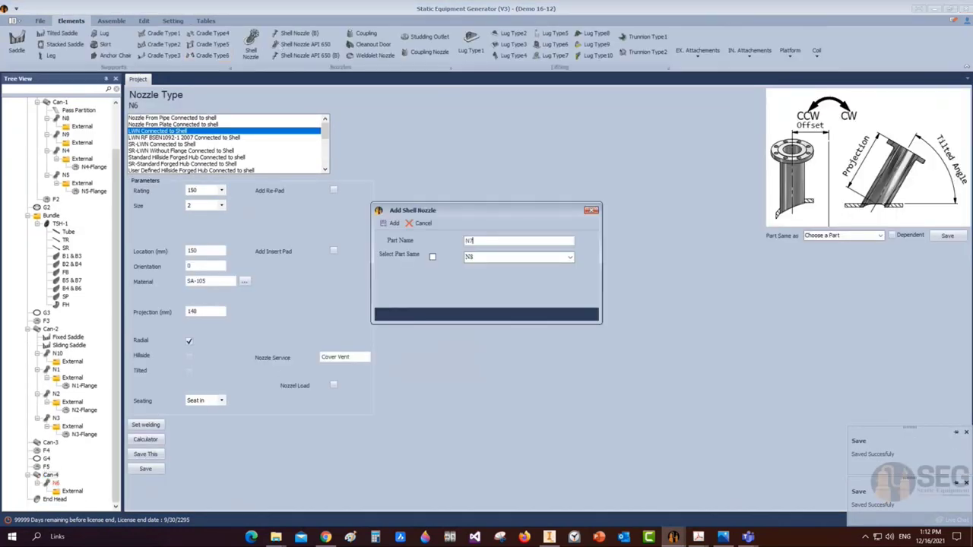
{"action": "left_click", "coordinate": [394, 223]}
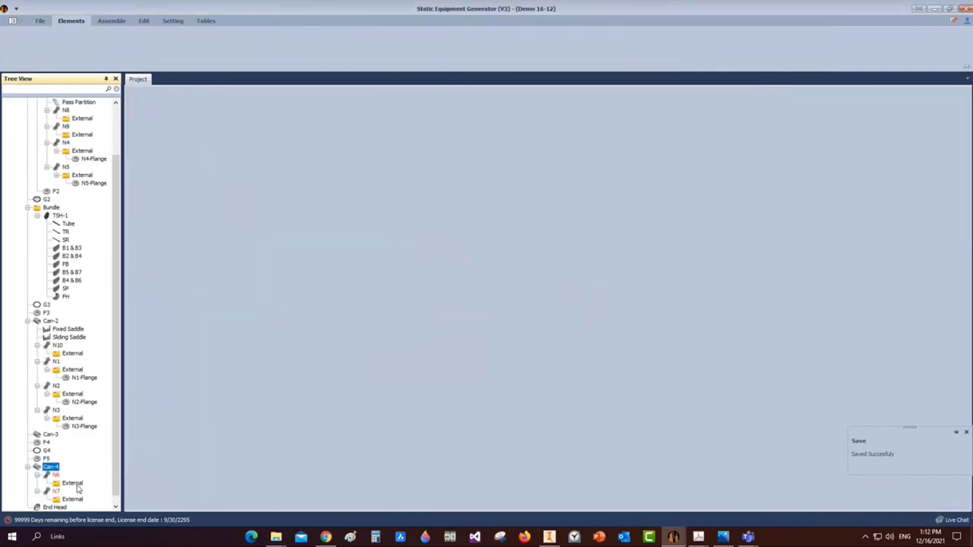
{"action": "left_click", "coordinate": [55, 491]}
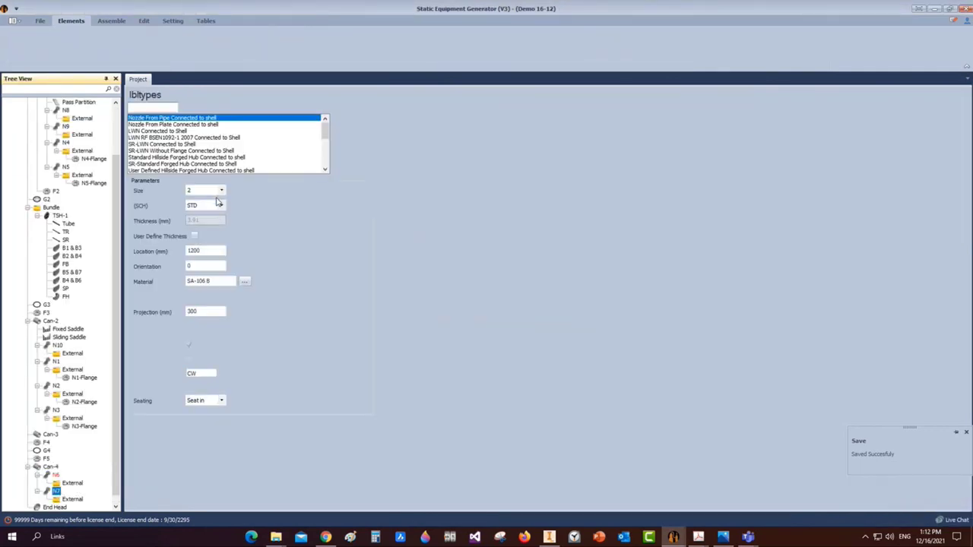
{"action": "left_click", "coordinate": [164, 131]}
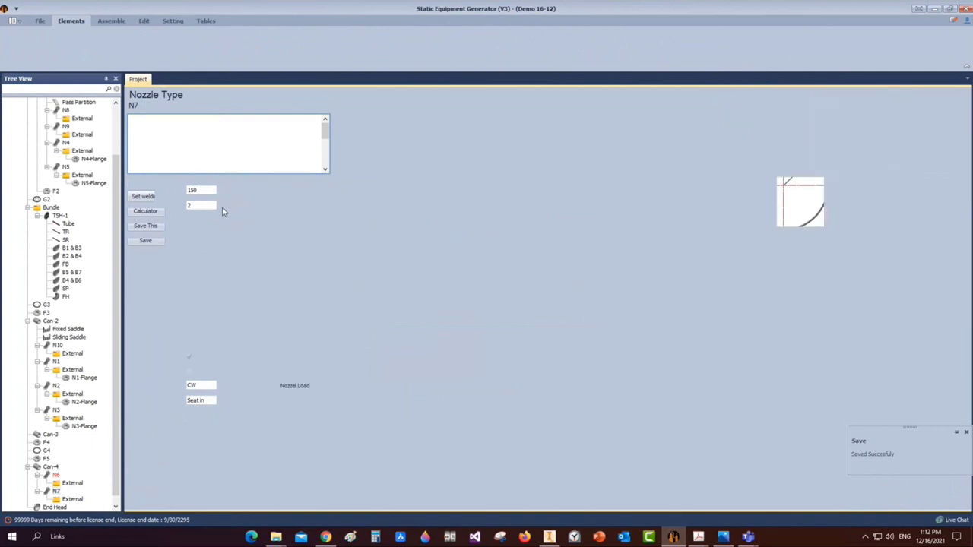
{"action": "type", "text": "150"}
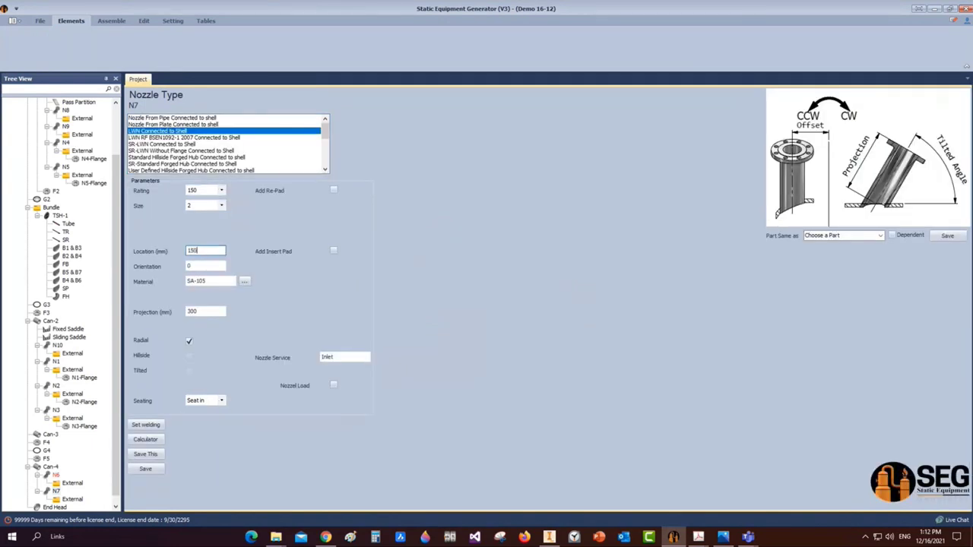
{"action": "key", "text": "Tab"}
{"action": "type", "text": "180"}
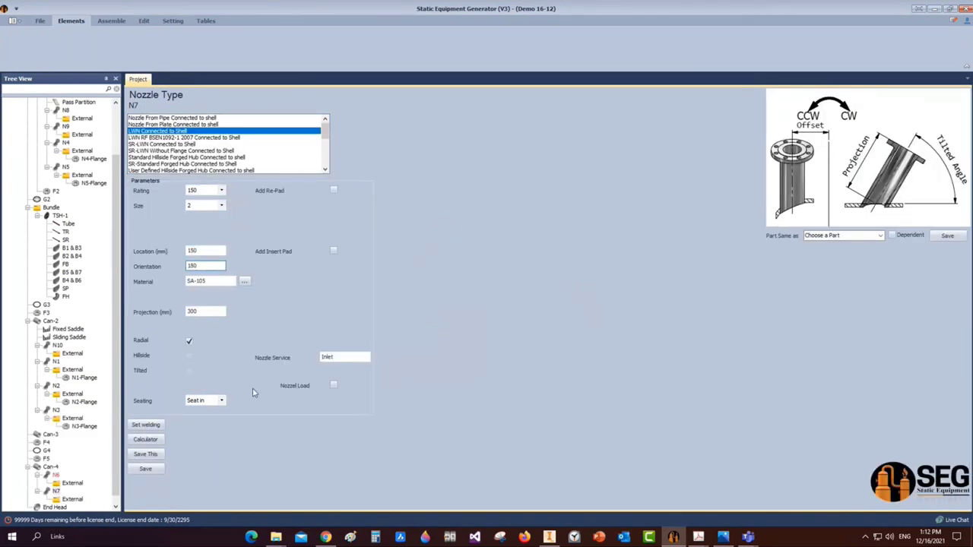
{"action": "double_click", "coordinate": [348, 357]}
{"action": "type", "text": "Cover Drain"}
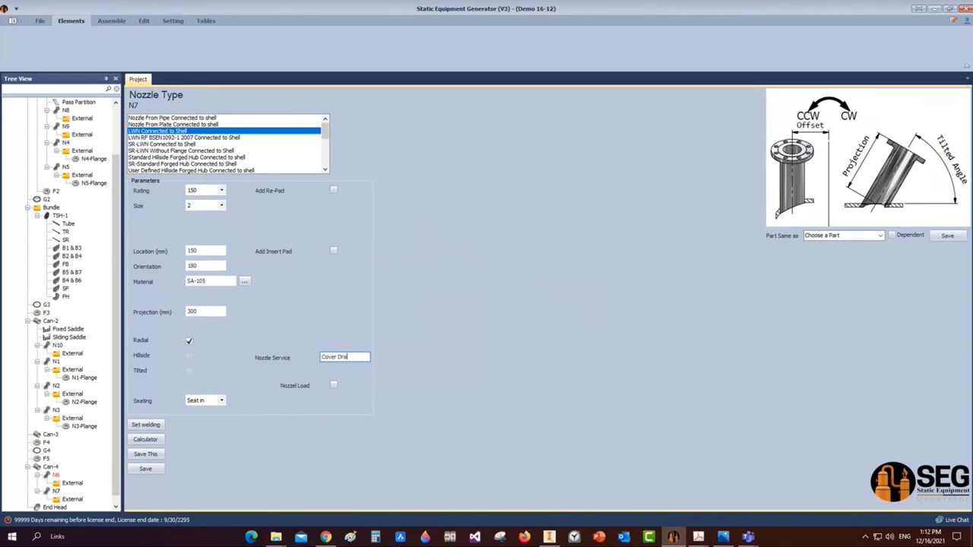
{"action": "left_click", "coordinate": [145, 468]}
Use the nozzle calculator to set N7's projection to 148 mm
{"action": "left_click", "coordinate": [145, 439]}
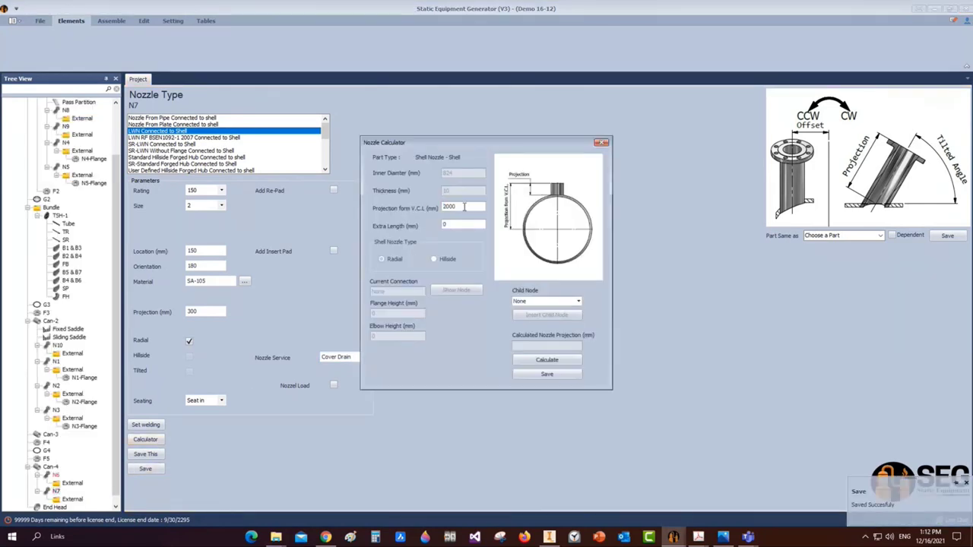
{"action": "type", "text": "570"}
{"action": "left_click", "coordinate": [563, 374]}
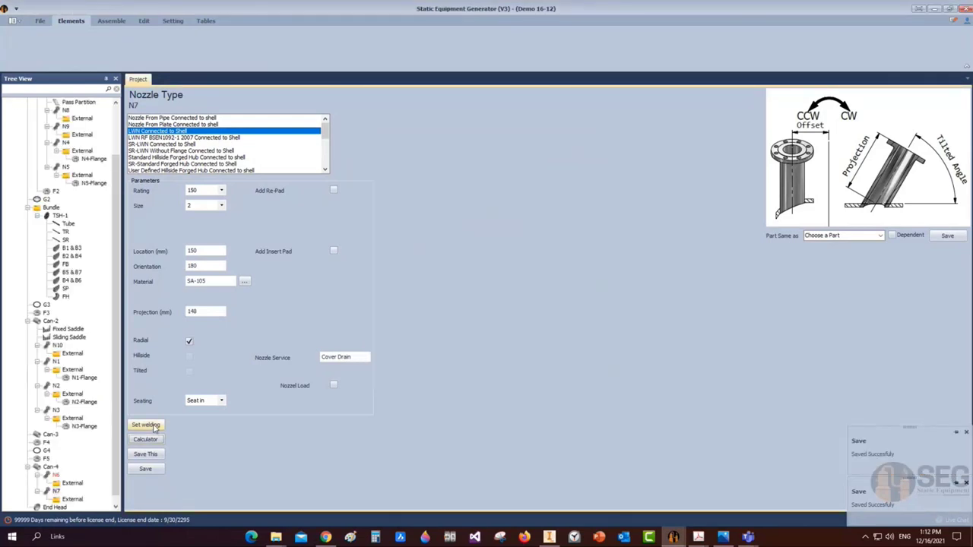
Compare the Double V and clad options, then save N7's weld as Single V, No Clad (NW1A), A 10 mm
{"action": "left_click", "coordinate": [148, 426]}
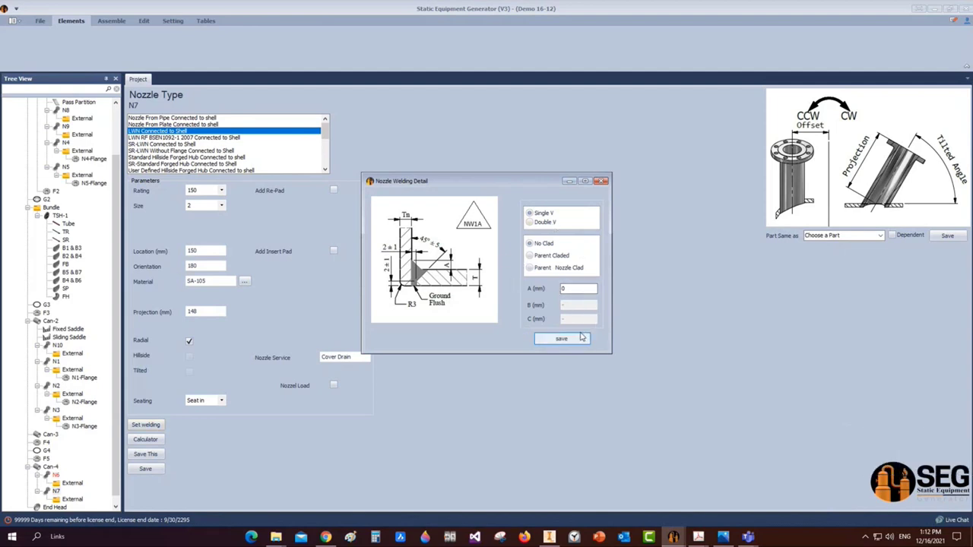
{"action": "left_click", "coordinate": [536, 222]}
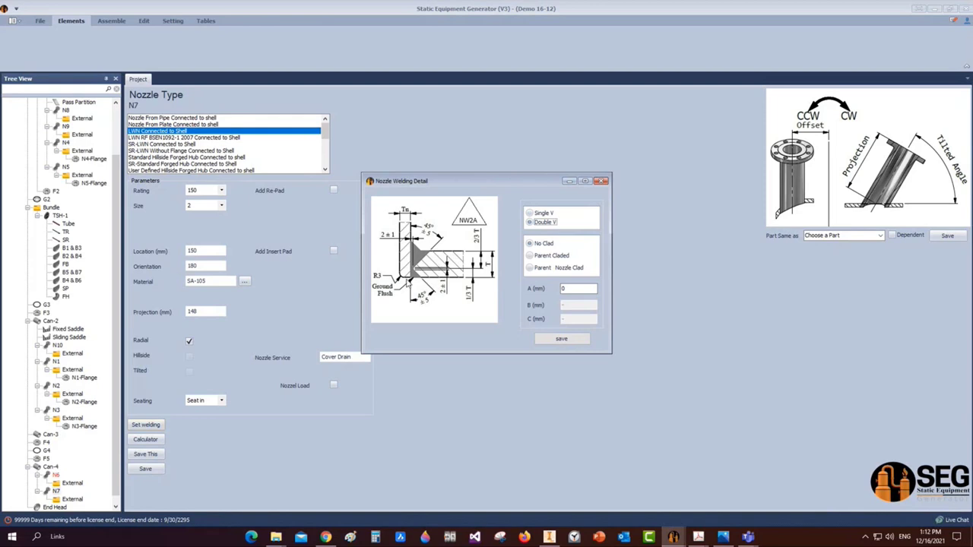
{"action": "left_click", "coordinate": [541, 215]}
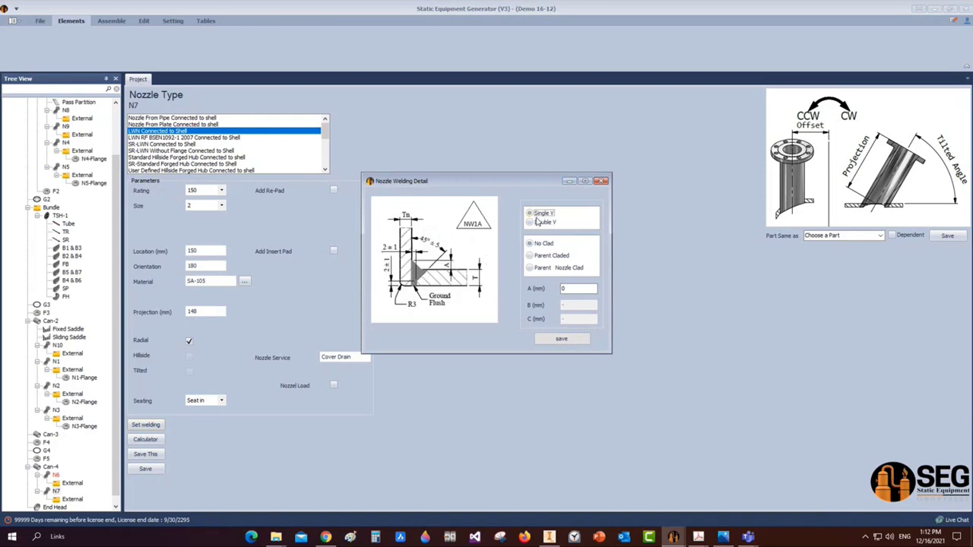
{"action": "left_click", "coordinate": [534, 256]}
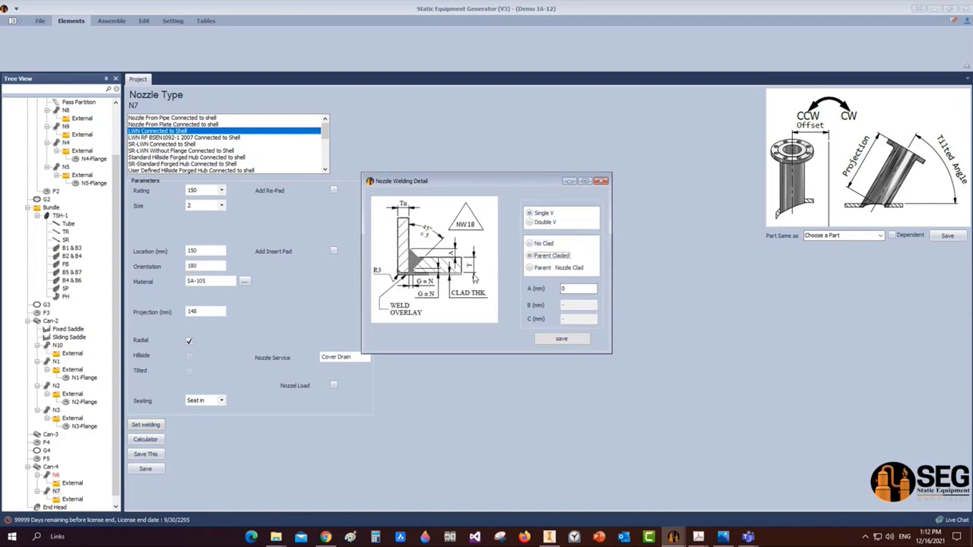
{"action": "left_click", "coordinate": [533, 268]}
{"action": "left_click", "coordinate": [540, 245]}
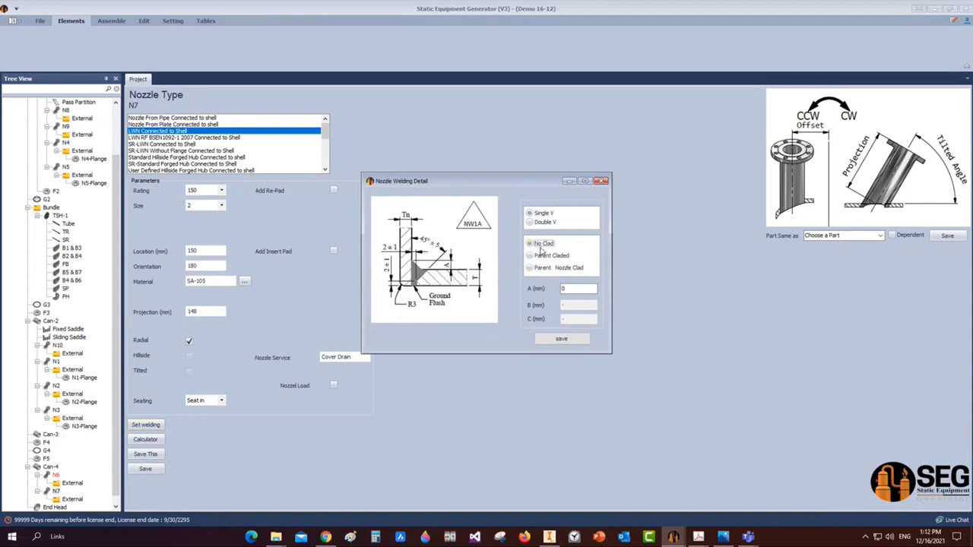
{"action": "key", "text": "Tab"}
{"action": "left_click", "coordinate": [561, 338]}
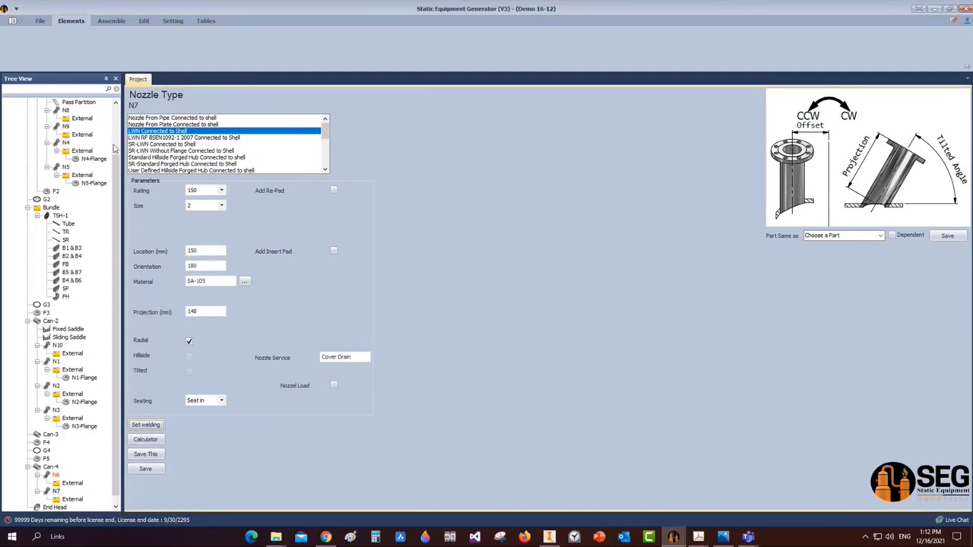
{"action": "left_click", "coordinate": [173, 21]}
{"action": "left_click", "coordinate": [206, 21]}
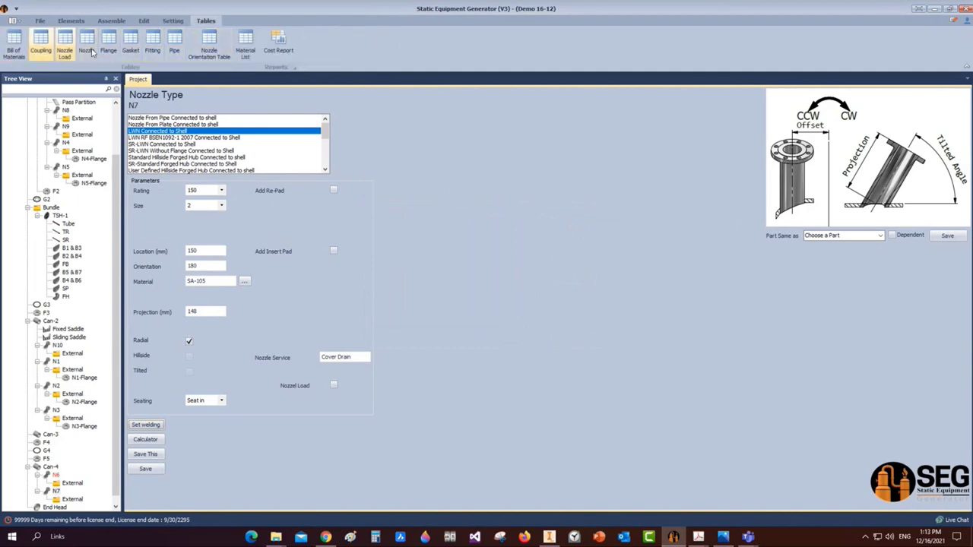
{"action": "left_click", "coordinate": [88, 47]}
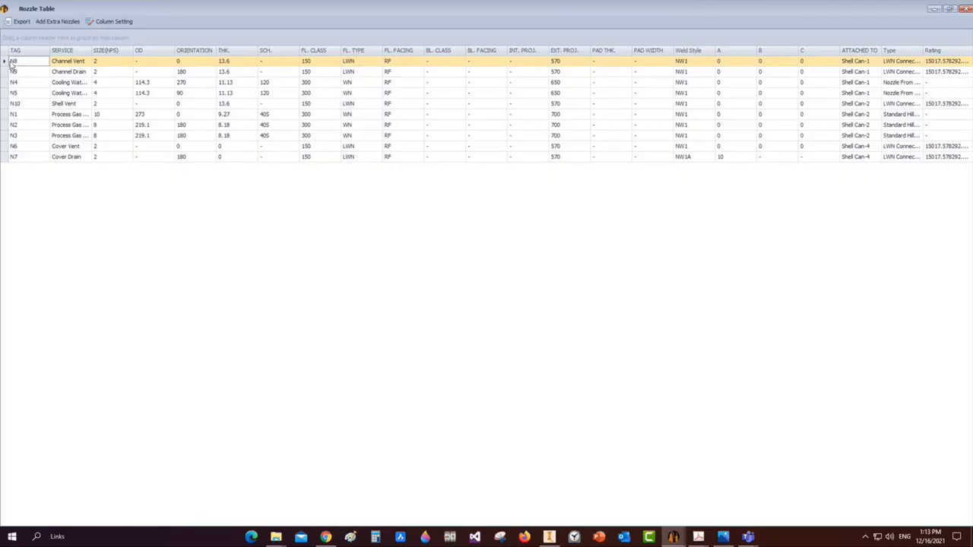
{"action": "double_click", "coordinate": [92, 51]}
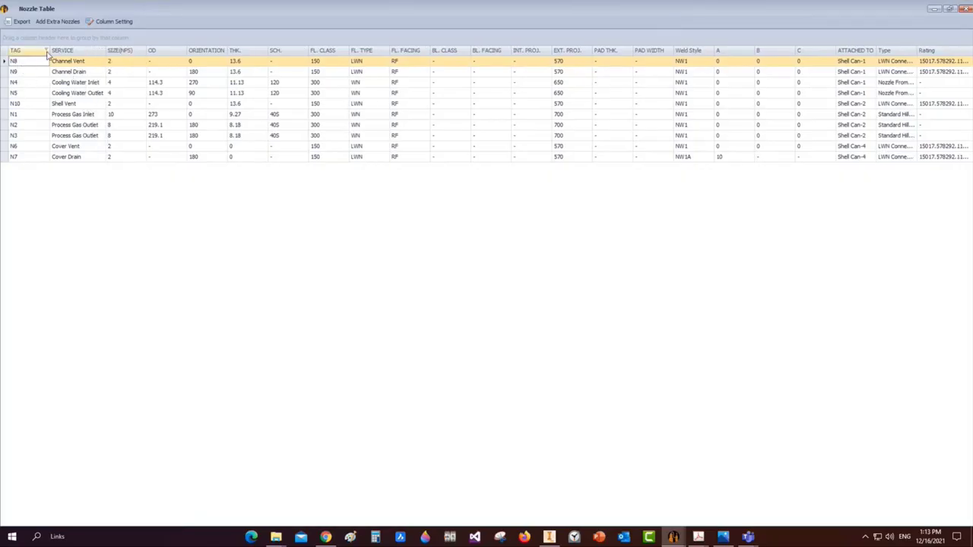
{"action": "double_click", "coordinate": [48, 50]}
{"action": "left_click", "coordinate": [23, 61]}
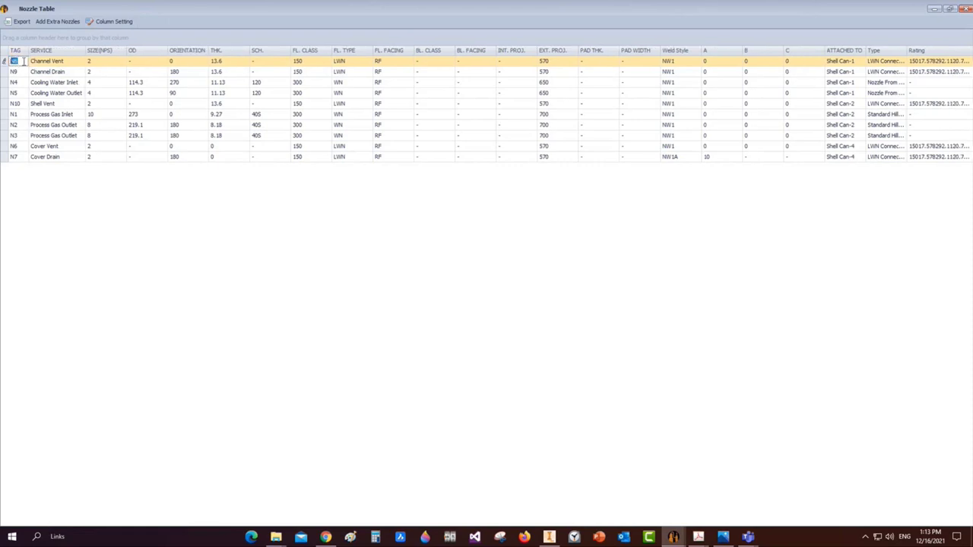
{"action": "key", "text": "Tab"}
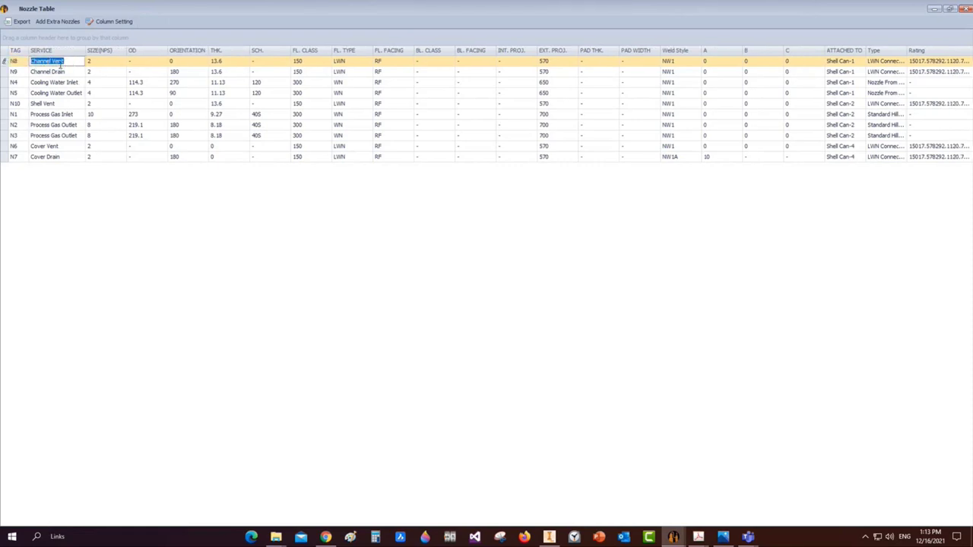
{"action": "left_click", "coordinate": [102, 63]}
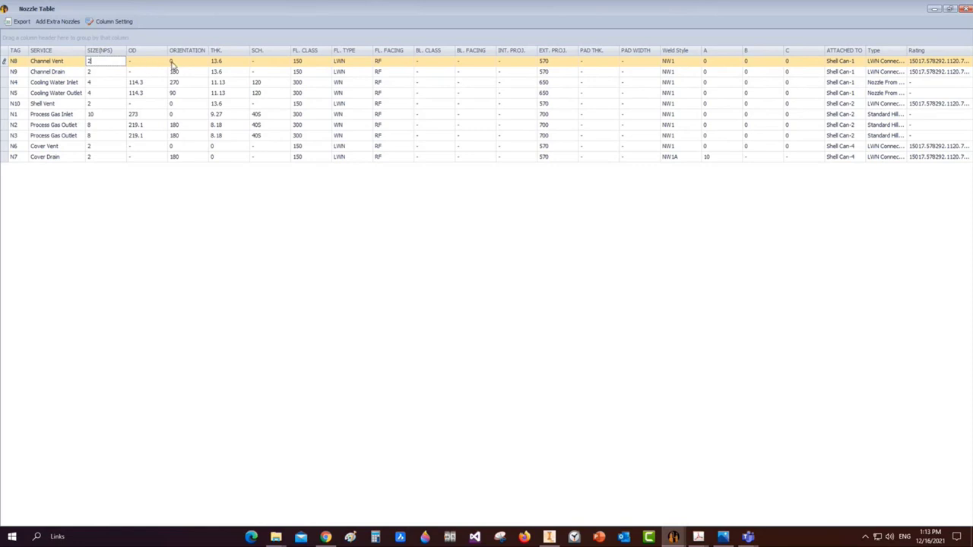
{"action": "left_click", "coordinate": [679, 154]}
{"action": "left_click", "coordinate": [707, 157]}
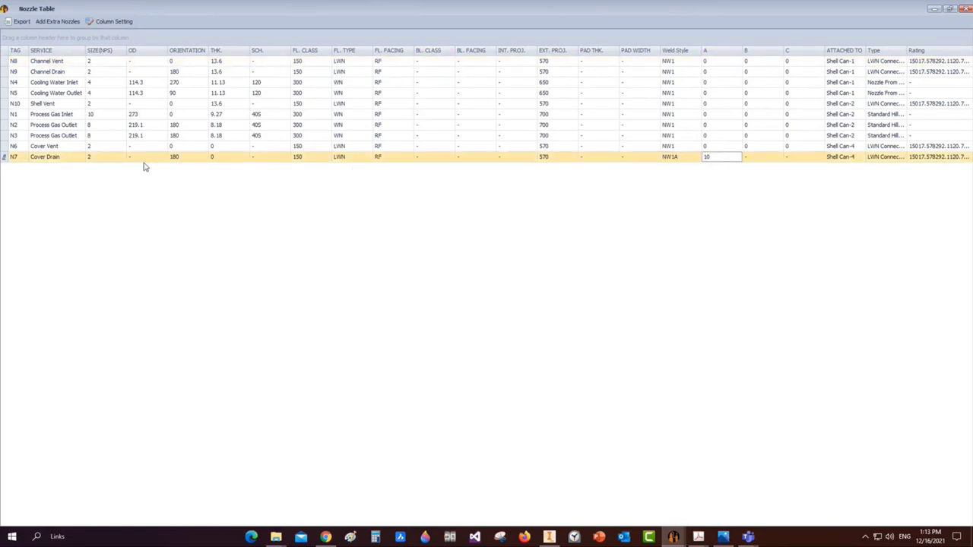
{"action": "left_click", "coordinate": [556, 62]}
{"action": "left_click", "coordinate": [555, 72]}
{"action": "left_click", "coordinate": [554, 93]}
{"action": "left_click", "coordinate": [554, 135]}
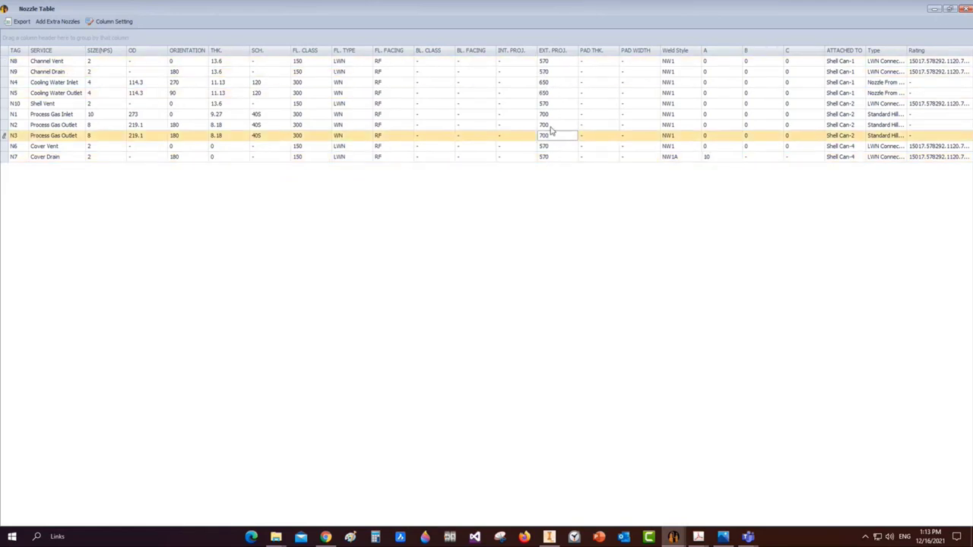
{"action": "left_click", "coordinate": [966, 8]}
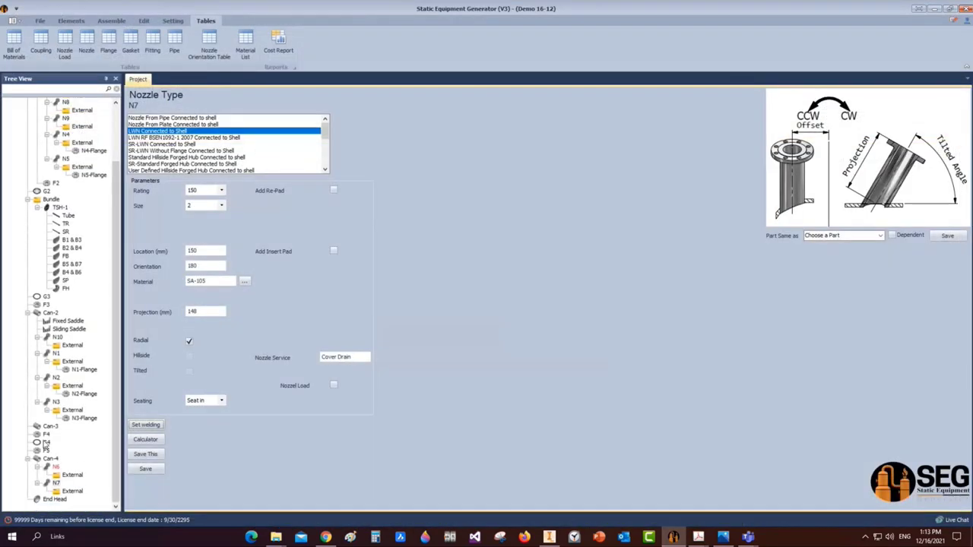
Show the Assemble ribbon tools before switching to the tube bundle drawing PDF
{"action": "left_click", "coordinate": [112, 21]}
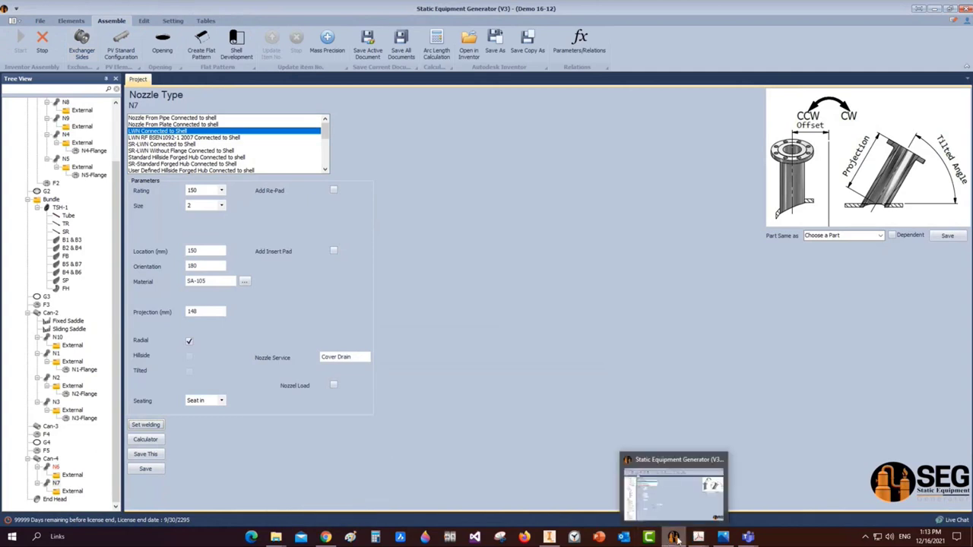
{"action": "mouse_move", "coordinate": [701, 539]}
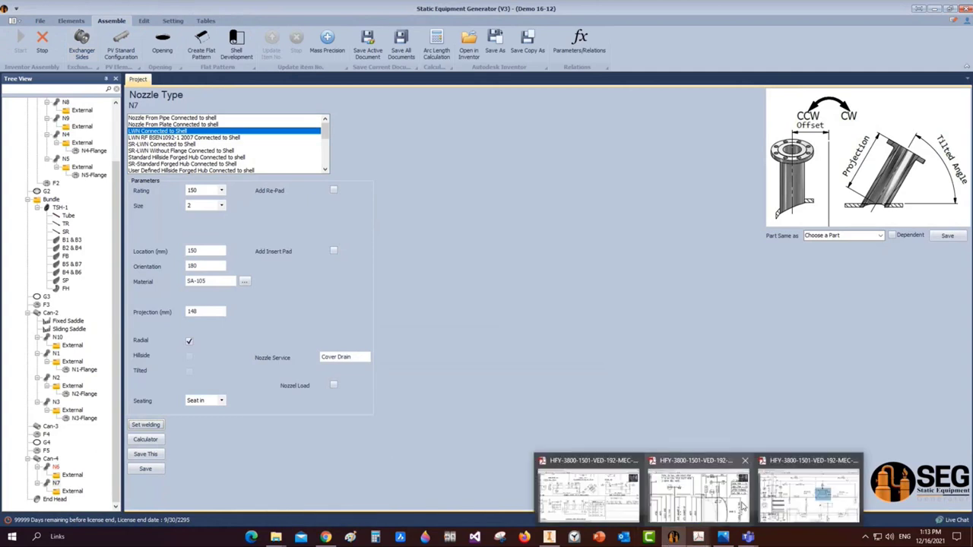
Bring up the tube bundle drawing PDF, then return to the equipment generator window
{"action": "left_click", "coordinate": [601, 511]}
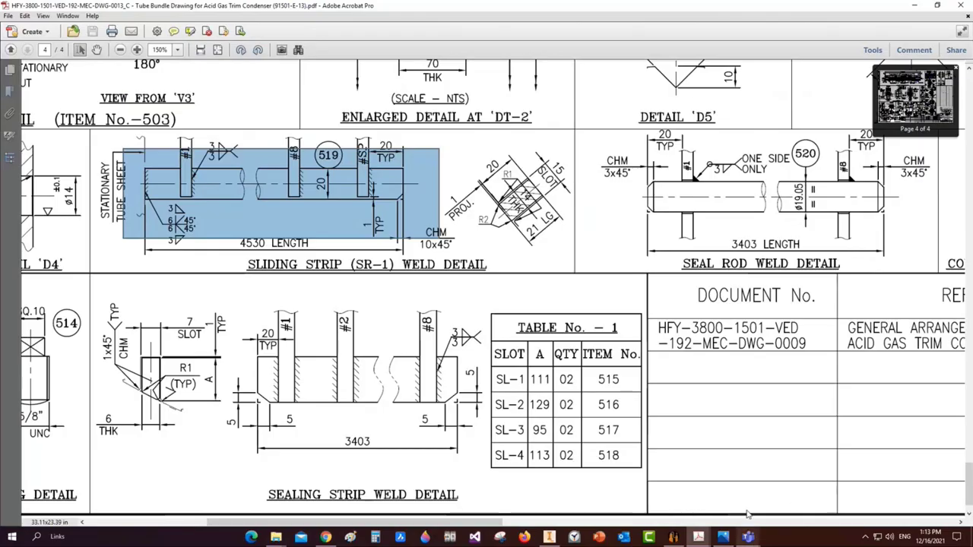
{"action": "left_click", "coordinate": [673, 537]}
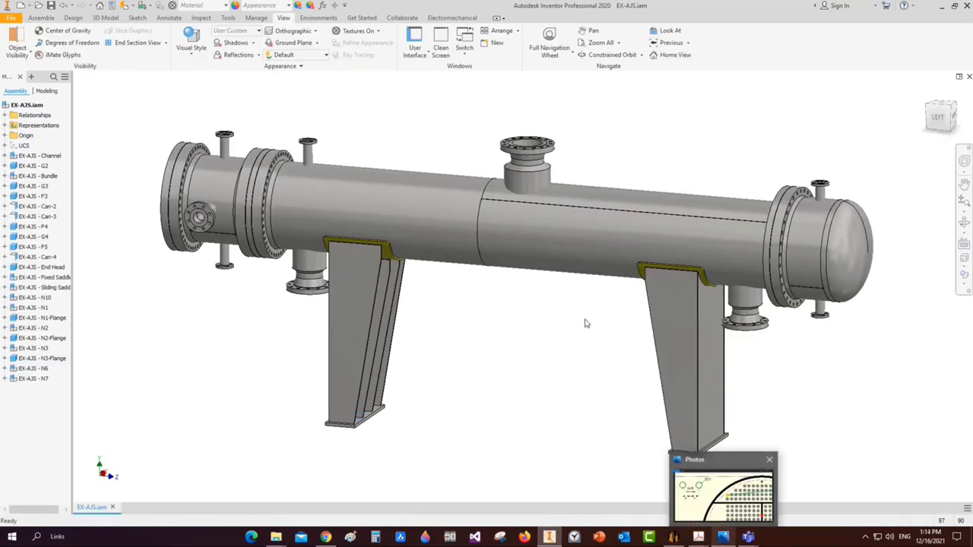
Orbit the heat exchanger to a tilted three-quarter view
{"action": "left_click", "coordinate": [964, 222]}
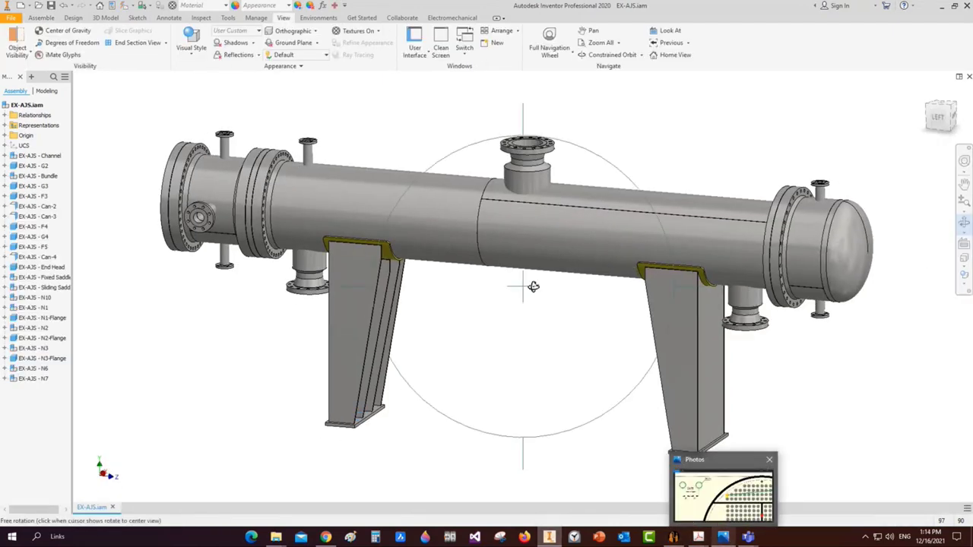
{"action": "left_click_drag", "start_coordinate": [522, 288], "coordinate": [529, 318]}
{"action": "key", "text": "Escape"}
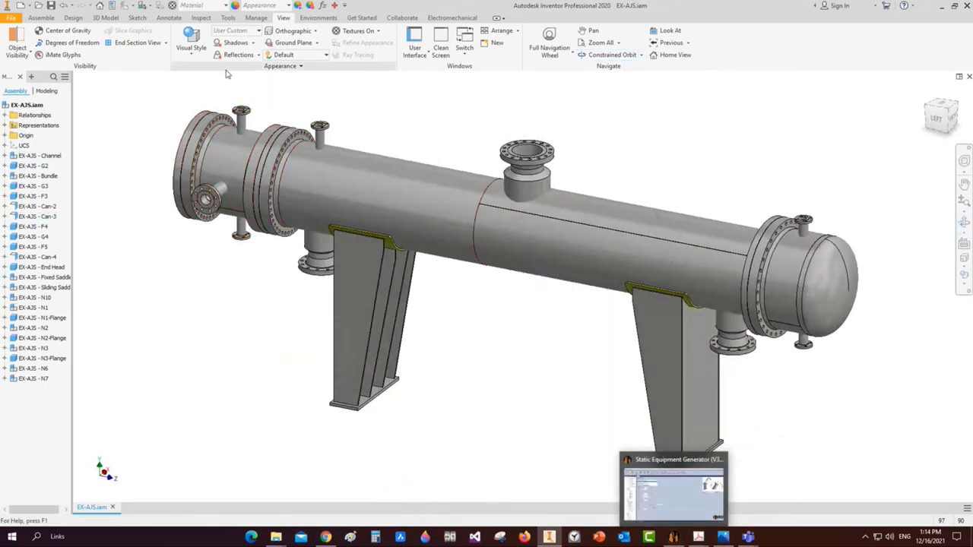
{"action": "left_click", "coordinate": [964, 222]}
{"action": "left_click_drag", "start_coordinate": [578, 296], "coordinate": [448, 309]}
{"action": "key", "text": "Escape"}
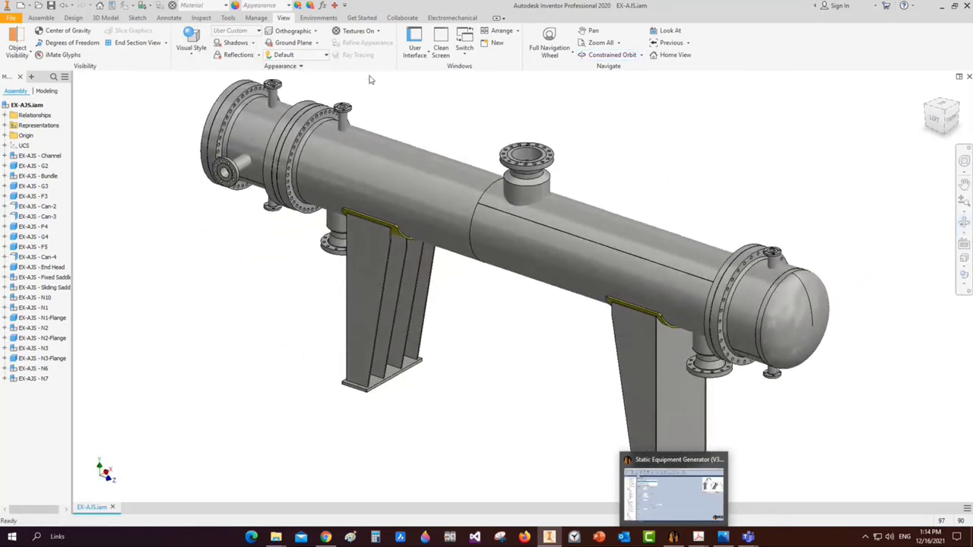
Half-section the assembly from the saddle base face, 180.5 mm in, and highlight the tube bundle
{"action": "left_click", "coordinate": [166, 42]}
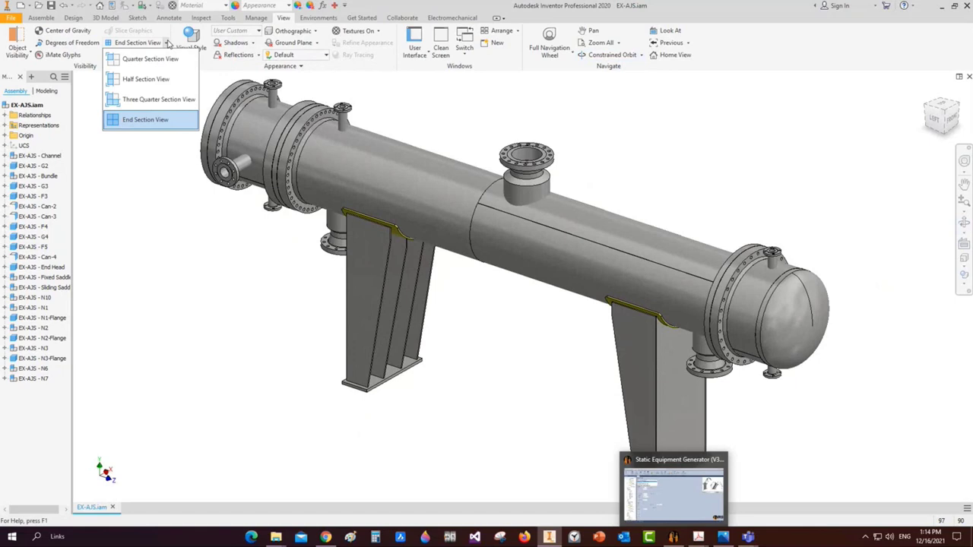
{"action": "left_click", "coordinate": [144, 80]}
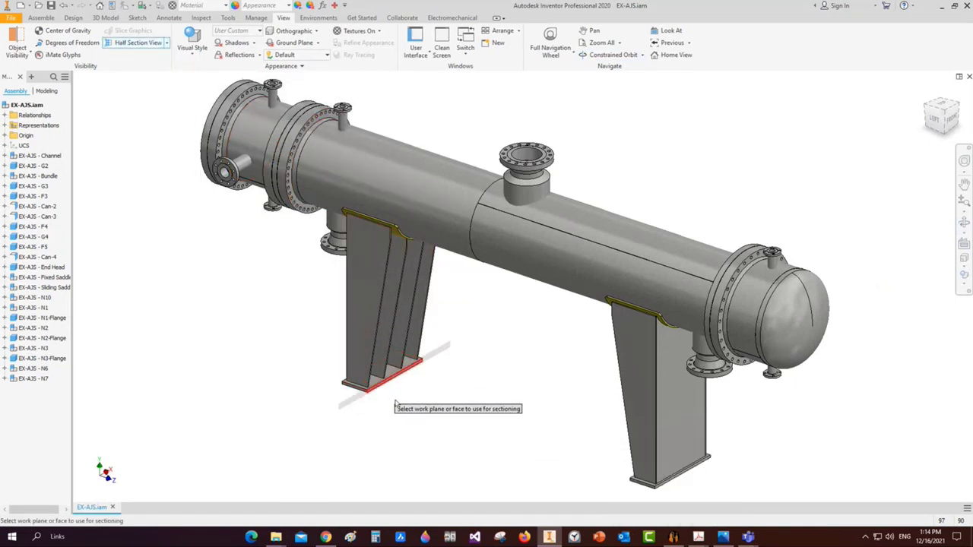
{"action": "left_click", "coordinate": [395, 404]}
{"action": "left_click_drag", "start_coordinate": [396, 404], "coordinate": [416, 169]}
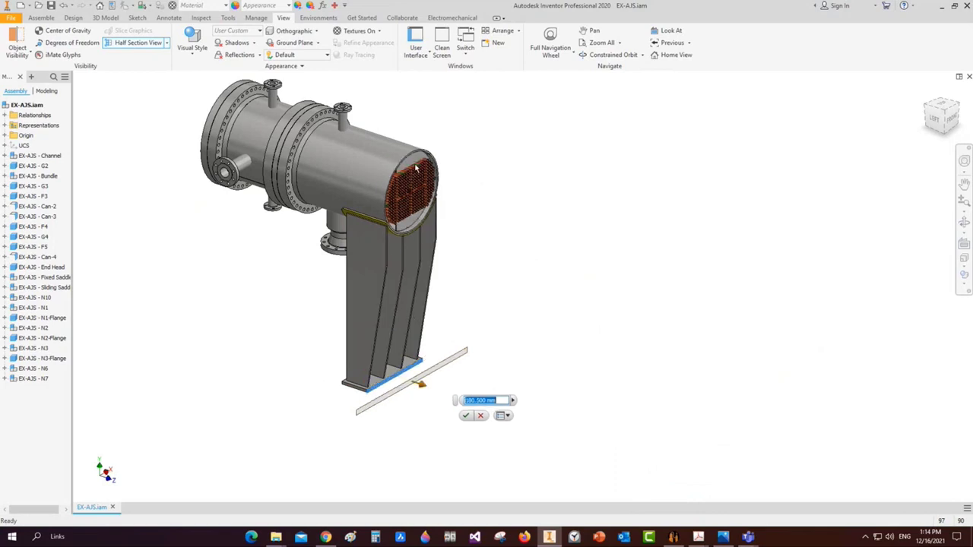
{"action": "left_click", "coordinate": [466, 415]}
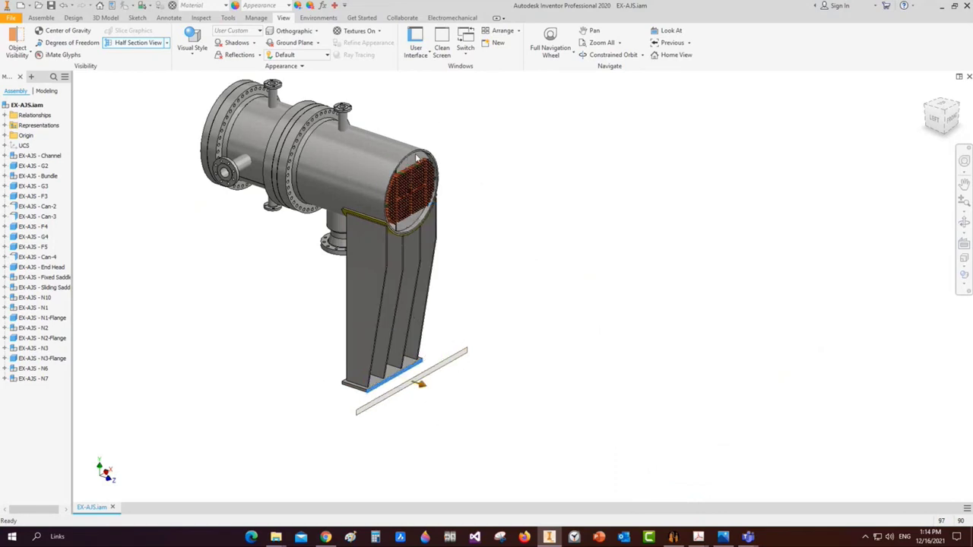
{"action": "scroll", "coordinate": [416, 161], "scroll_direction": "up", "scroll_amount": 5}
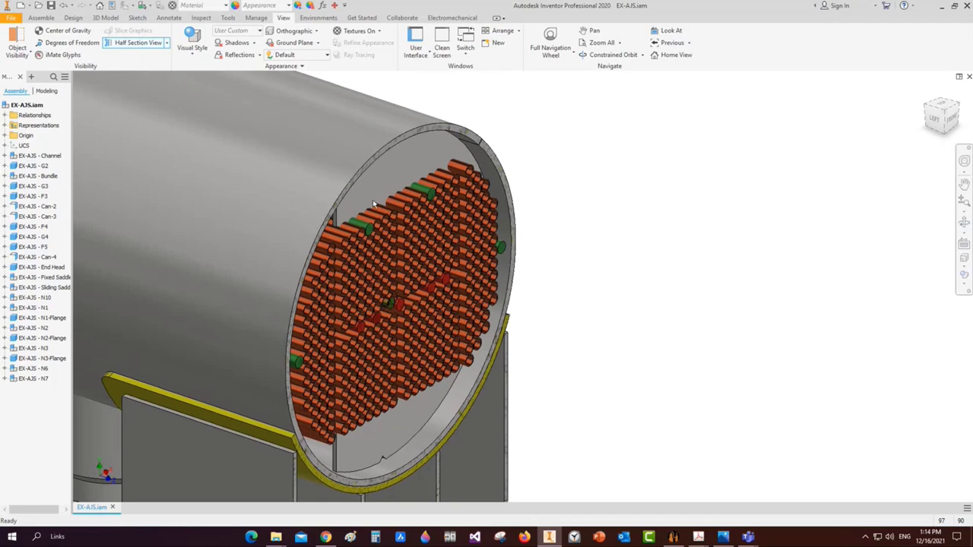
{"action": "left_click", "coordinate": [409, 200]}
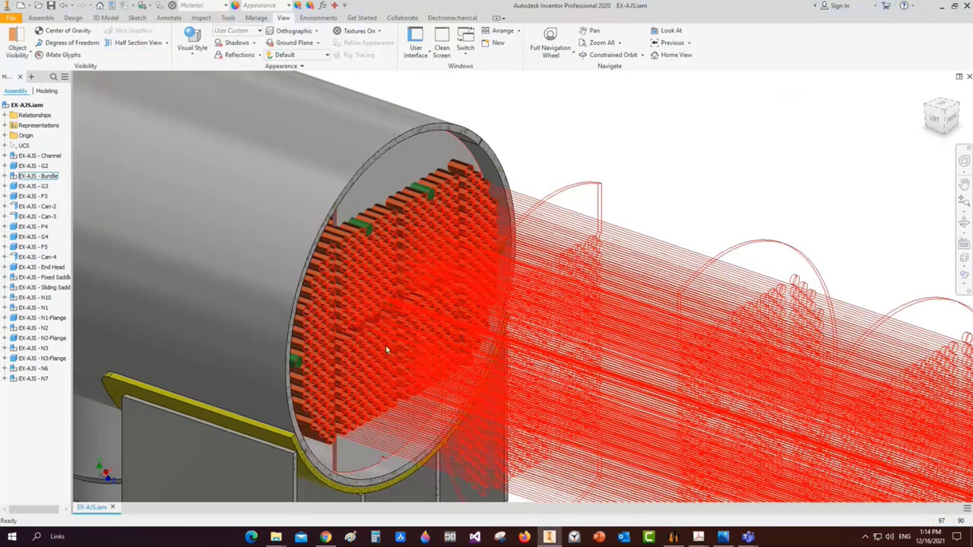
{"action": "scroll", "coordinate": [386, 348], "scroll_direction": "down", "scroll_amount": 3}
End the section view to show the whole exchanger, then return to SEG
{"action": "left_click", "coordinate": [167, 42]}
{"action": "left_click", "coordinate": [146, 119]}
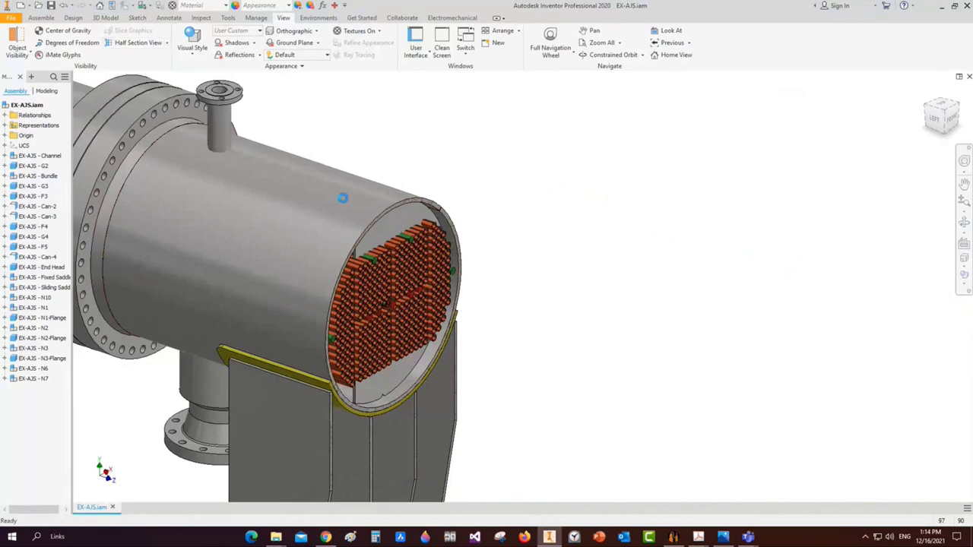
{"action": "scroll", "coordinate": [492, 155], "scroll_direction": "down", "scroll_amount": 5}
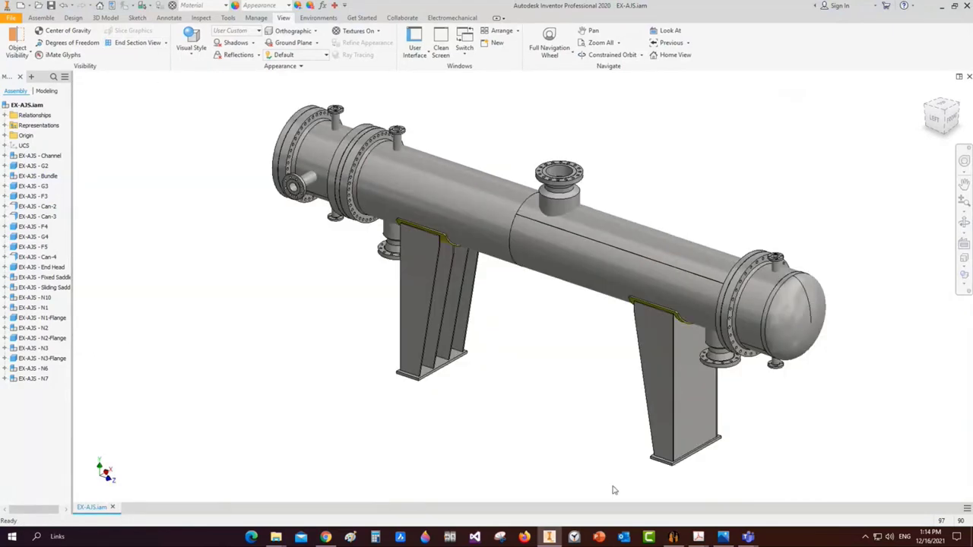
{"action": "left_click", "coordinate": [673, 537]}
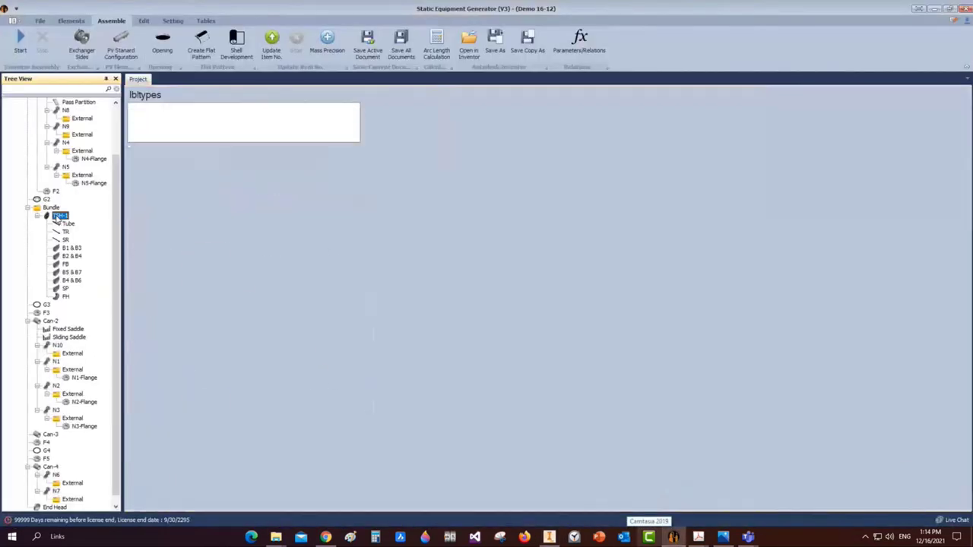
From the Elements ribbon, add Sealing Bar-A to TSH-1 as a Double Vertical Sealing Bar and show the bundle PDF
{"action": "left_click", "coordinate": [76, 22]}
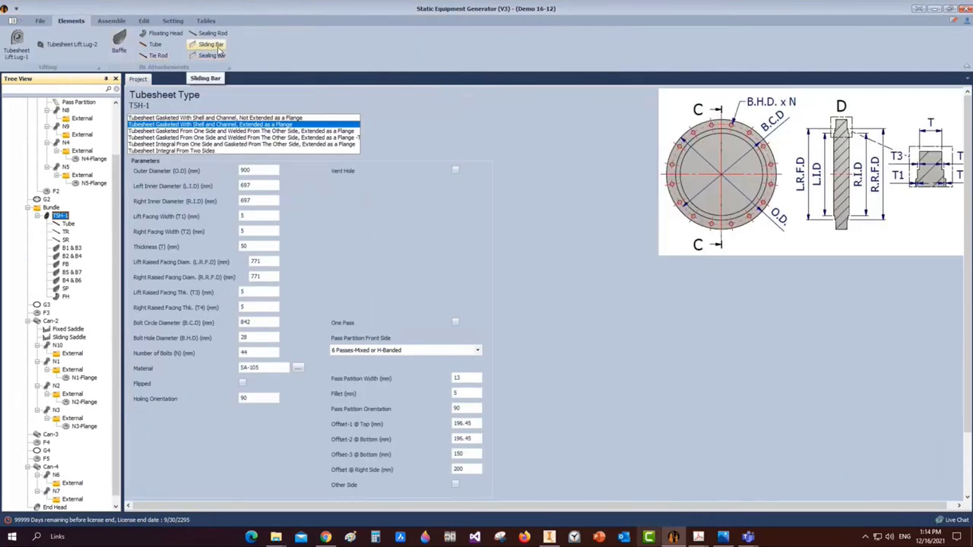
{"action": "left_click", "coordinate": [218, 50]}
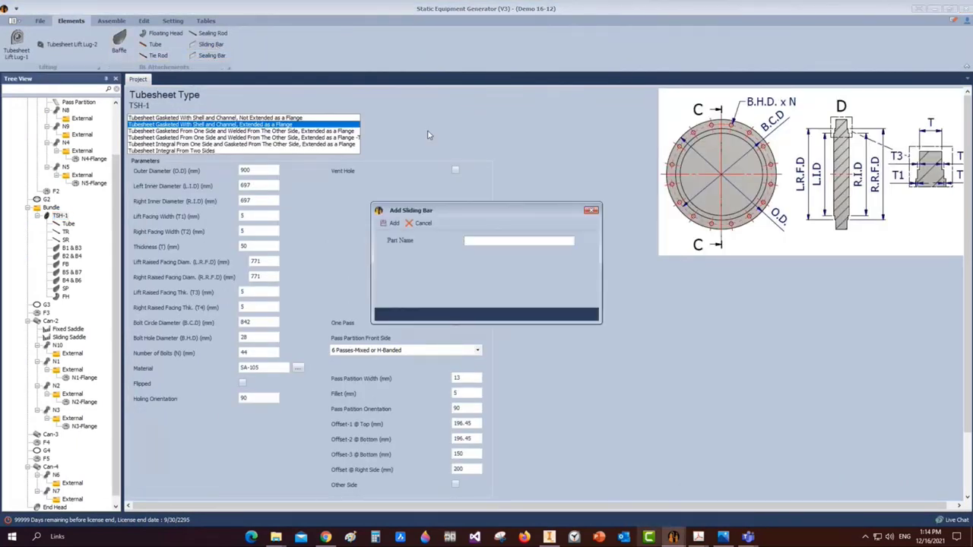
{"action": "left_click", "coordinate": [591, 211]}
{"action": "left_click", "coordinate": [210, 57]}
{"action": "left_click", "coordinate": [391, 223]}
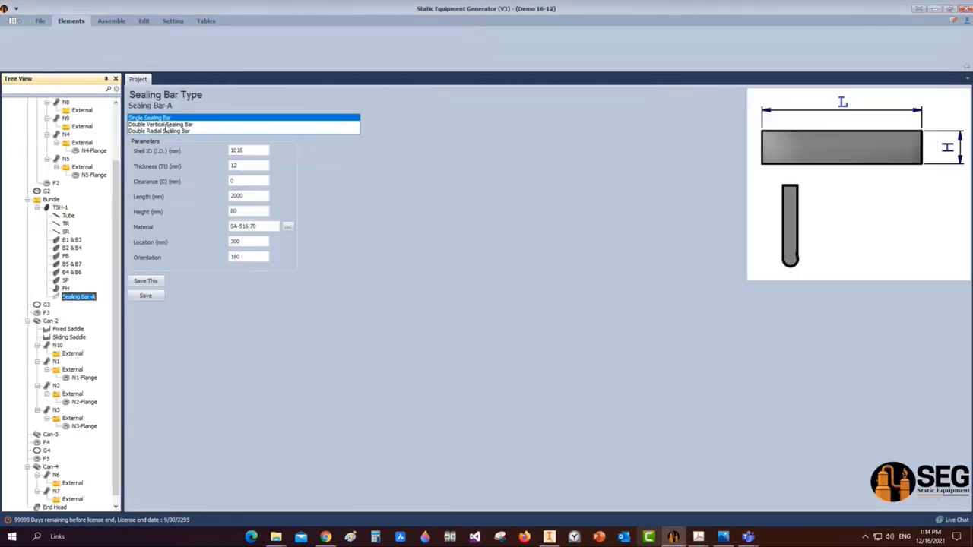
{"action": "left_click", "coordinate": [166, 123]}
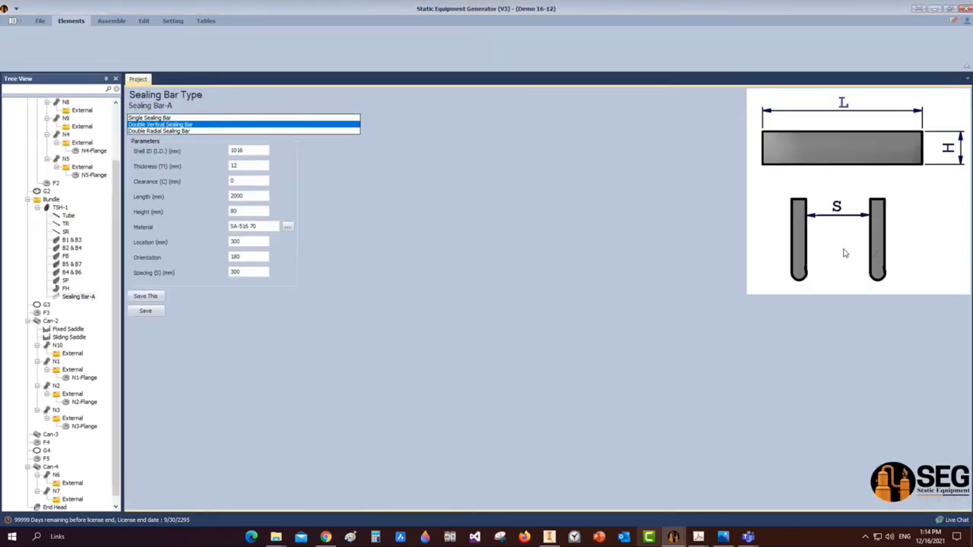
{"action": "mouse_move", "coordinate": [701, 535]}
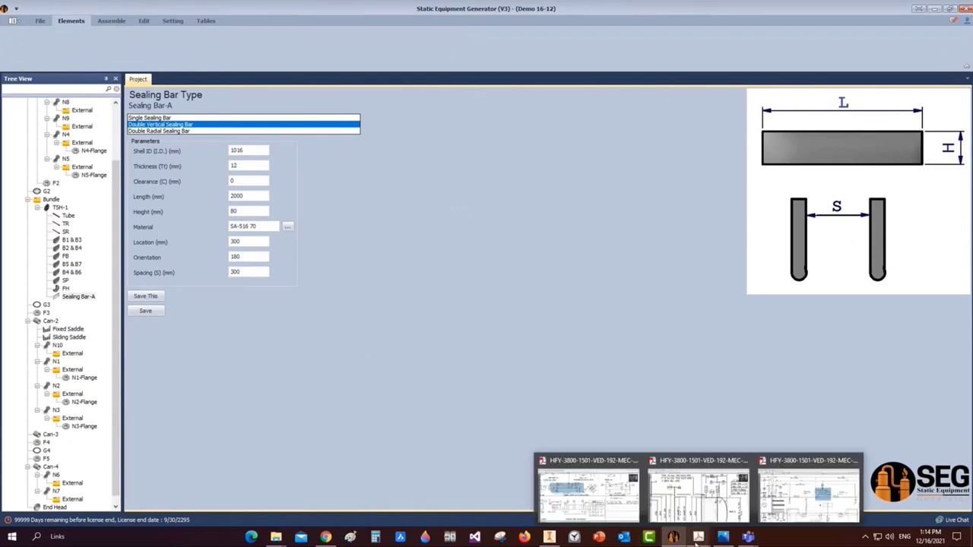
{"action": "left_click", "coordinate": [625, 498]}
Zoom into the tube bundle drawing and box the baffle's sealing-strip slots for inspection
{"action": "scroll", "coordinate": [507, 260], "scroll_direction": "right", "scroll_amount": 15}
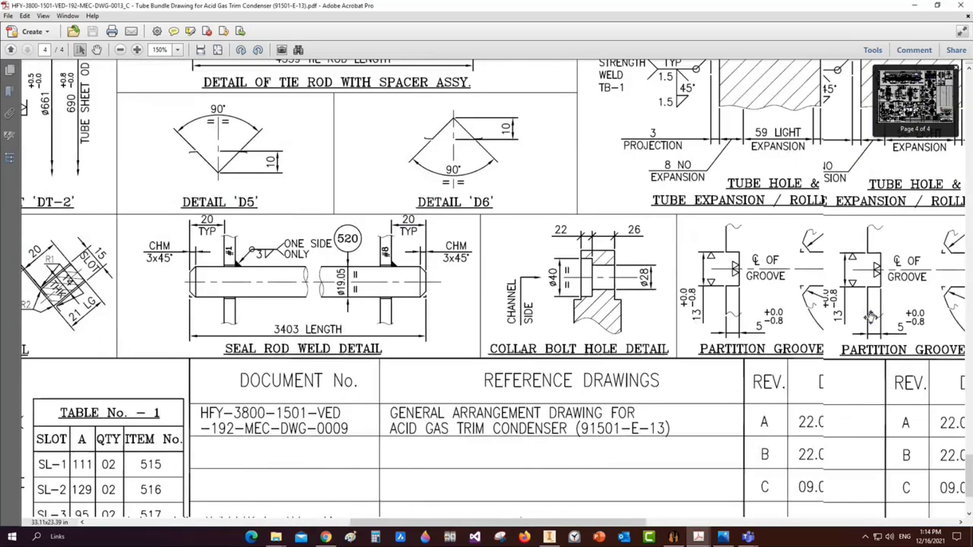
{"action": "scroll", "coordinate": [506, 257], "scroll_direction": "up", "scroll_amount": 3, "text": "ctrl"}
{"action": "left_click_drag", "start_coordinate": [472, 236], "coordinate": [563, 344]}
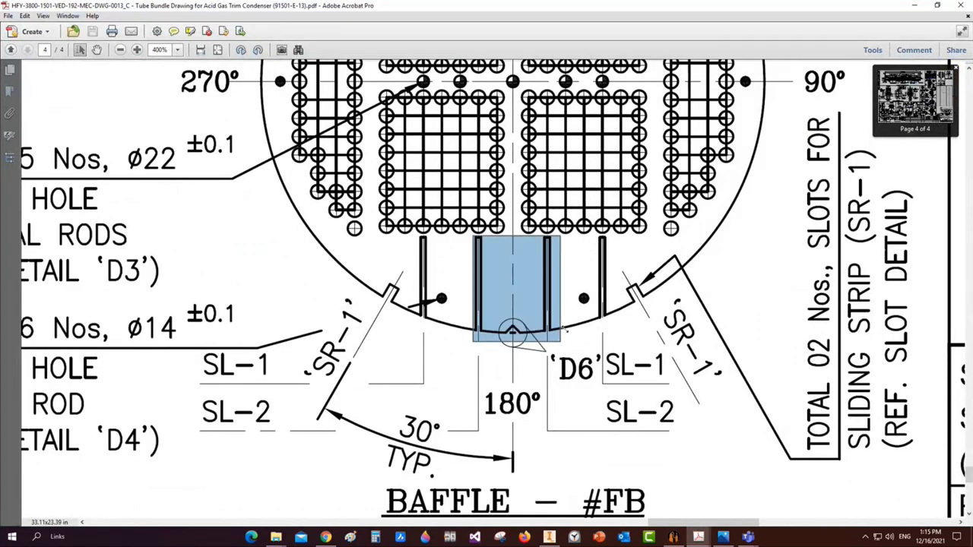
{"action": "left_click_drag", "start_coordinate": [596, 237], "coordinate": [594, 303]}
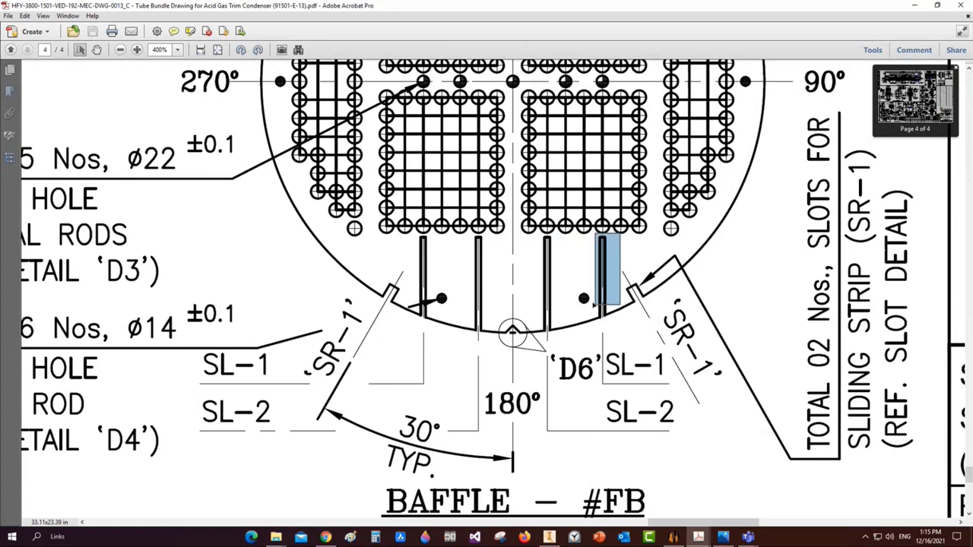
{"action": "left_click_drag", "start_coordinate": [413, 234], "coordinate": [439, 331]}
{"action": "scroll", "coordinate": [457, 346], "scroll_direction": "up", "scroll_amount": 3}
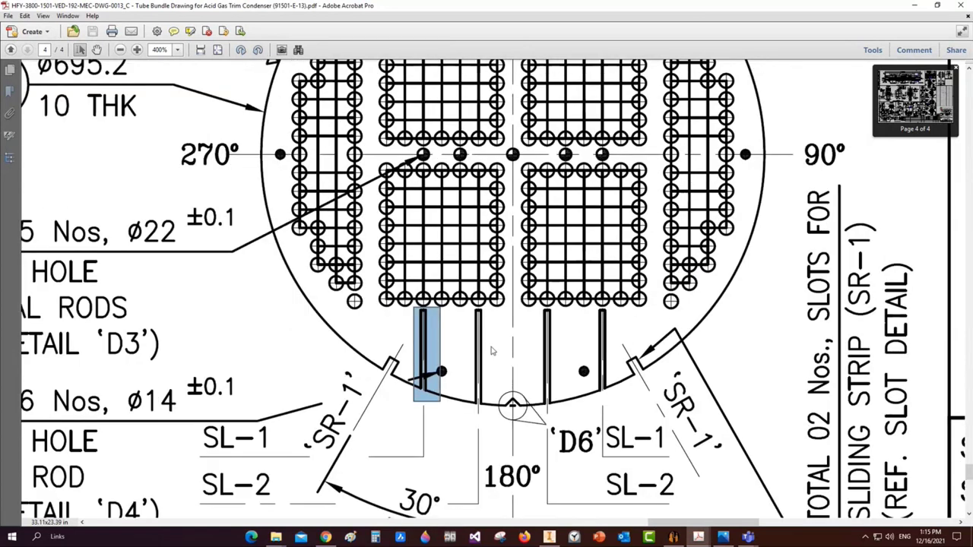
{"action": "scroll", "coordinate": [588, 319], "scroll_direction": "up", "scroll_amount": 4}
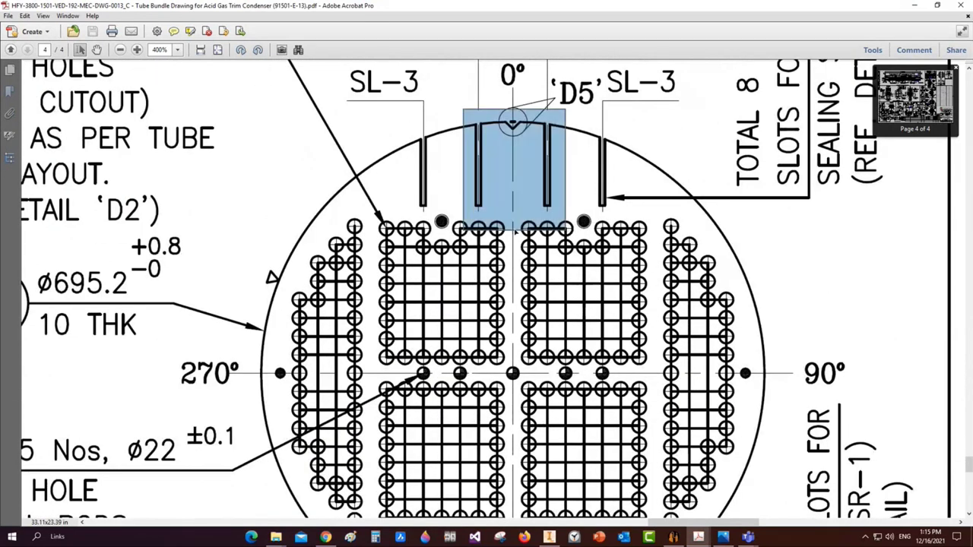
{"action": "scroll", "coordinate": [587, 319], "scroll_direction": "down", "scroll_amount": 1}
{"action": "scroll", "coordinate": [587, 320], "scroll_direction": "down", "scroll_amount": 2}
Give Sealing Bar-A shell ID 700, thickness 6, clearance 2.4, length 3403 and height 129
{"action": "left_click", "coordinate": [673, 536]}
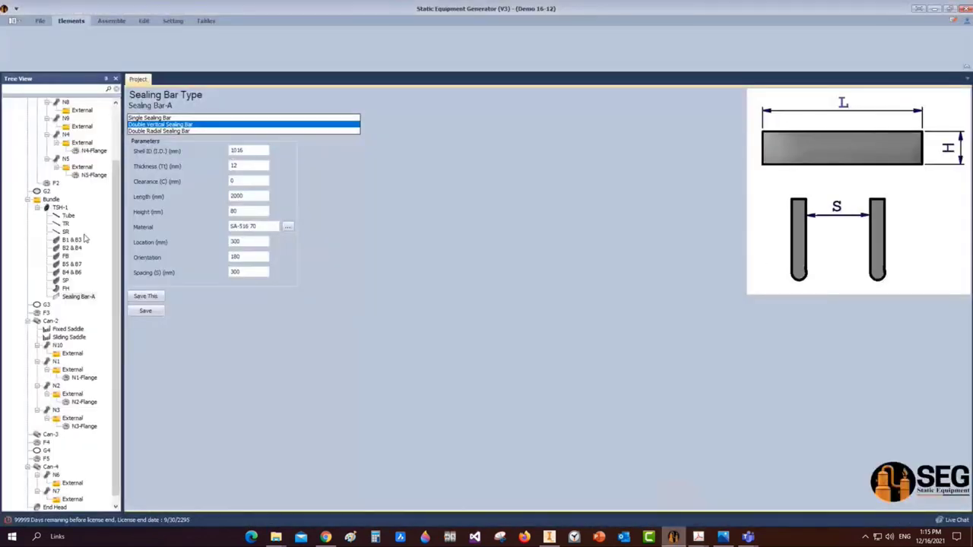
{"action": "left_click", "coordinate": [79, 297]}
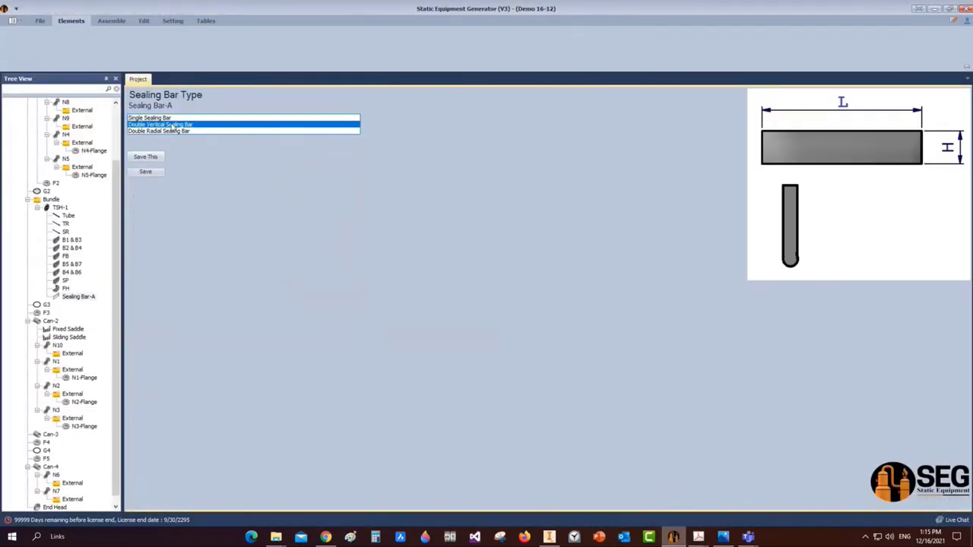
{"action": "double_click", "coordinate": [249, 149]}
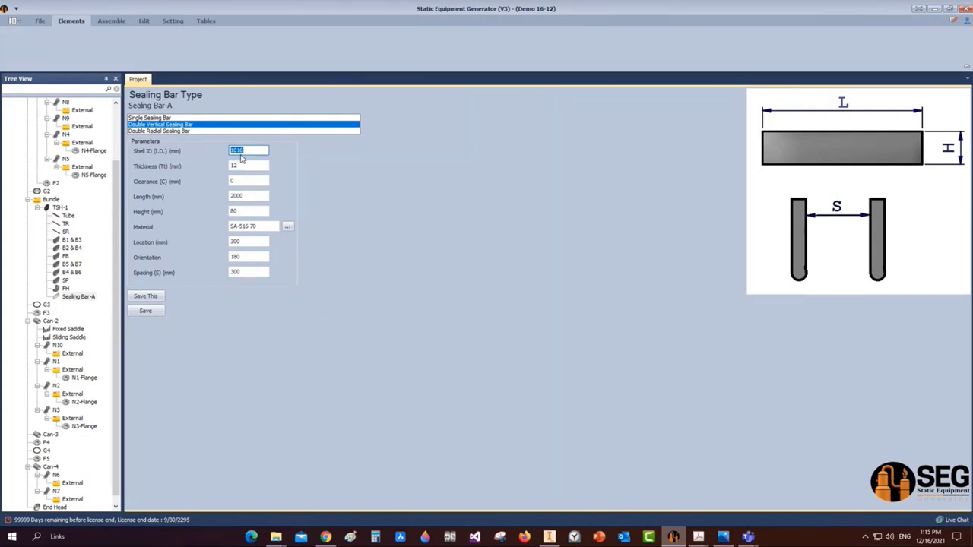
{"action": "type", "text": "700"}
{"action": "key", "text": "Tab"}
{"action": "type", "text": "6"}
{"action": "key", "text": "Tab"}
{"action": "type", "text": "2.4"}
{"action": "key", "text": "Tab"}
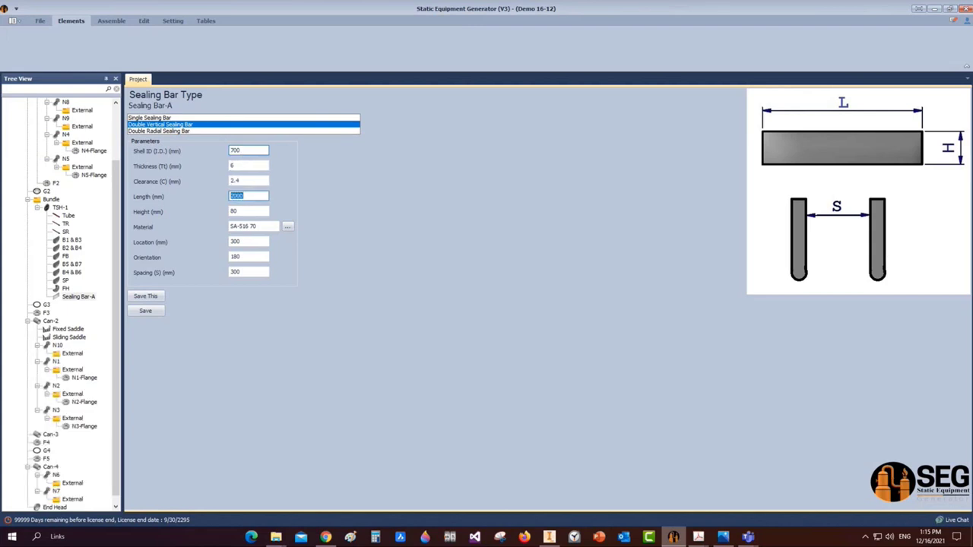
{"action": "type", "text": "3403"}
{"action": "key", "text": "Tab"}
{"action": "type", "text": "129"}
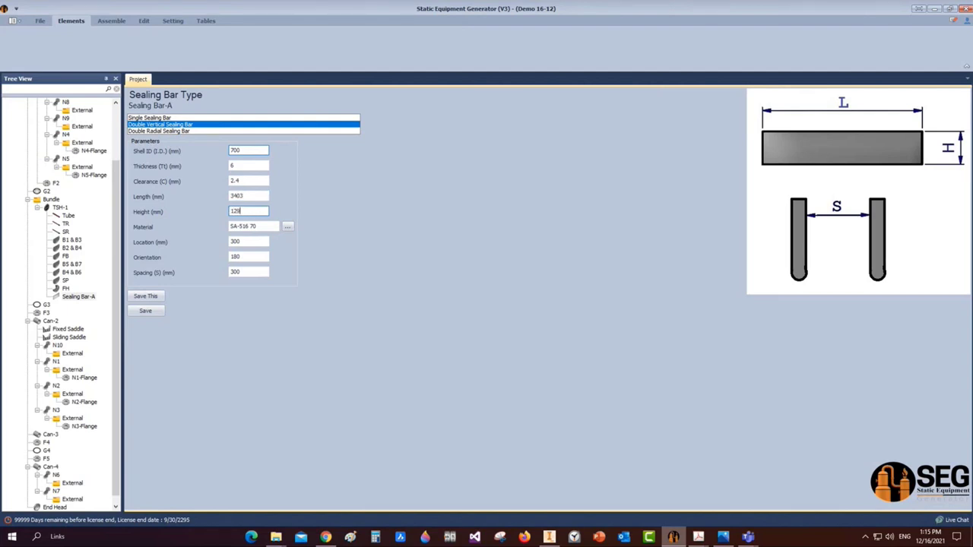
Set material SA-516 70, location 555.69, orientation 180, spacing 94.8, and save Sealing Bar-A
{"action": "key", "text": "Tab"}
{"action": "type", "text": "555.69"}
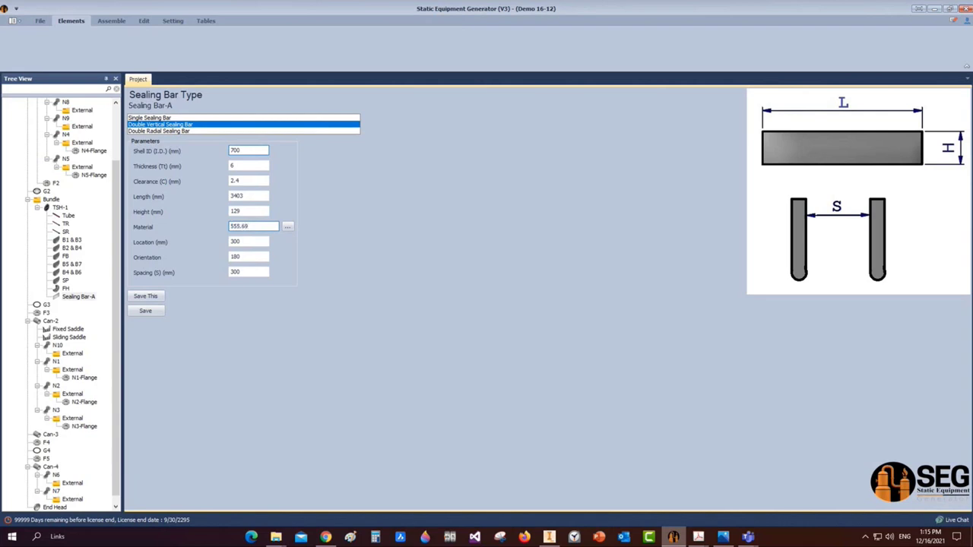
{"action": "key", "text": "BackSpace"}
{"action": "key", "text": "BackSpace"}
{"action": "key", "text": "BackSpace"}
{"action": "key", "text": "BackSpace"}
{"action": "key", "text": "BackSpace"}
{"action": "key", "text": "BackSpace"}
{"action": "type", "text": "AS"}
{"action": "key", "text": "BackSpace"}
{"action": "key", "text": "BackSpace"}
{"action": "type", "text": "SA-516 70"}
{"action": "key", "text": "Tab"}
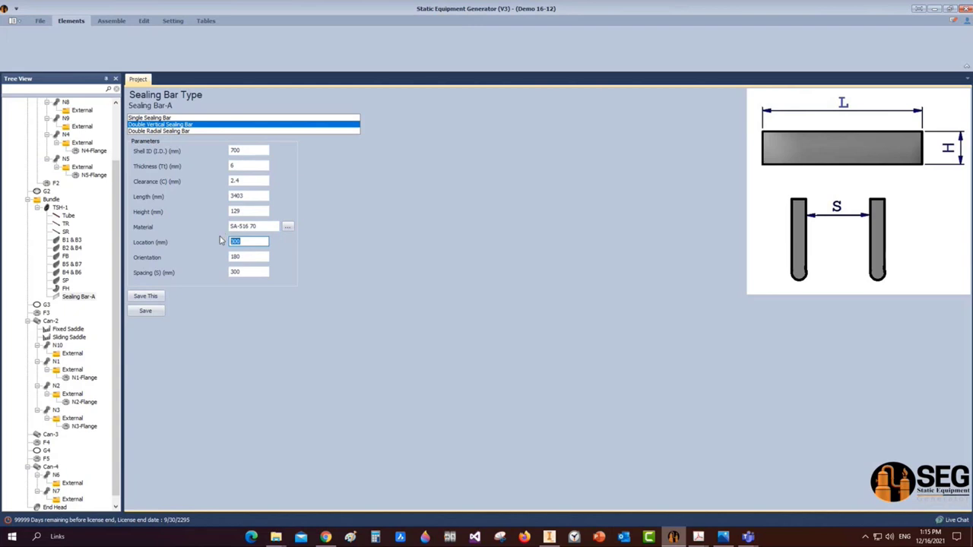
{"action": "type", "text": "555.69"}
{"action": "key", "text": "Tab"}
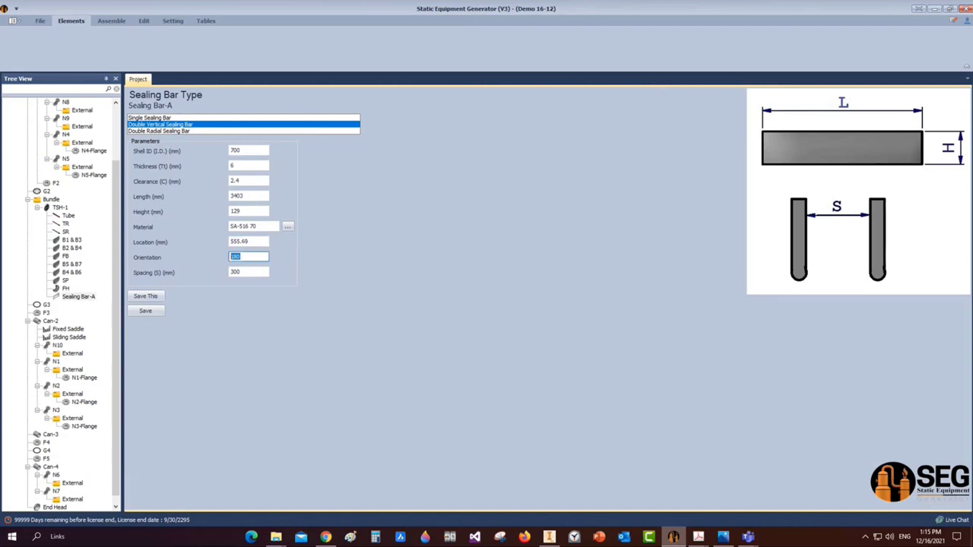
{"action": "type", "text": "180"}
{"action": "key", "text": "Tab"}
{"action": "type", "text": "94"}
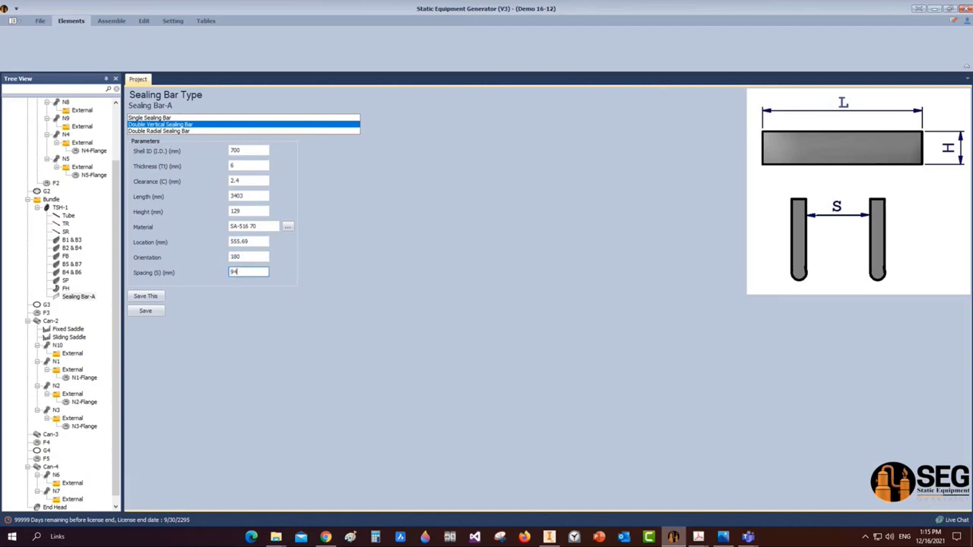
{"action": "type", "text": ".8"}
{"action": "left_click", "coordinate": [146, 311]}
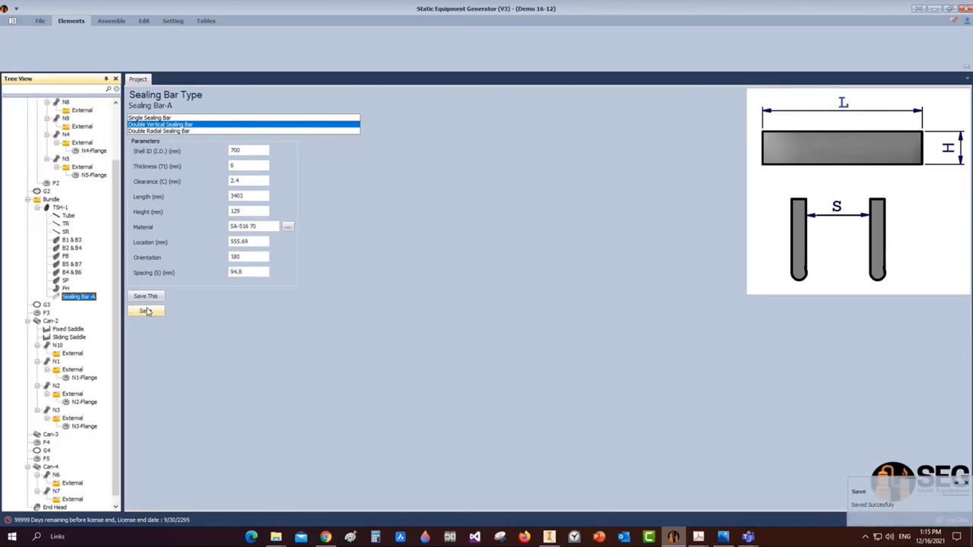
Check the tube bundle drawing again, then start adding another sealing bar
{"action": "mouse_move", "coordinate": [698, 537]}
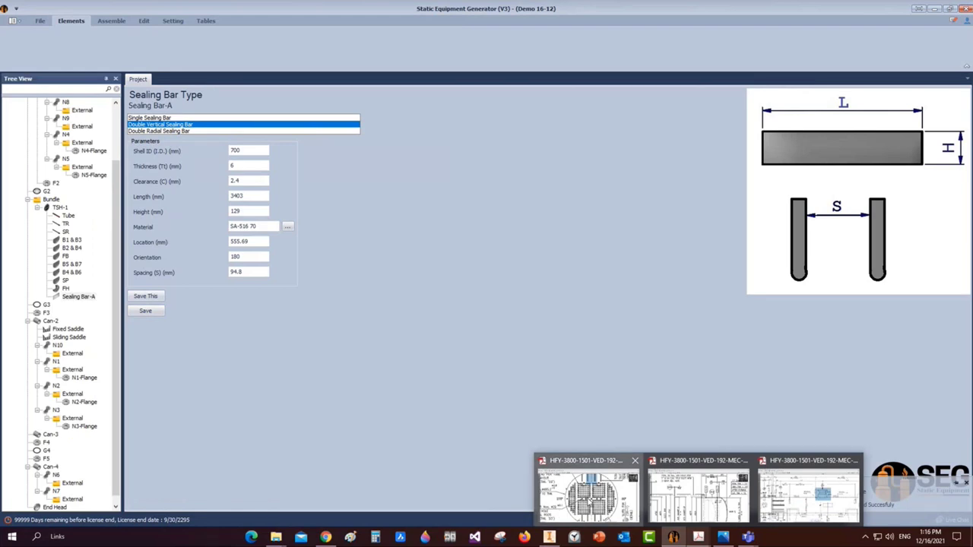
{"action": "left_click", "coordinate": [590, 501]}
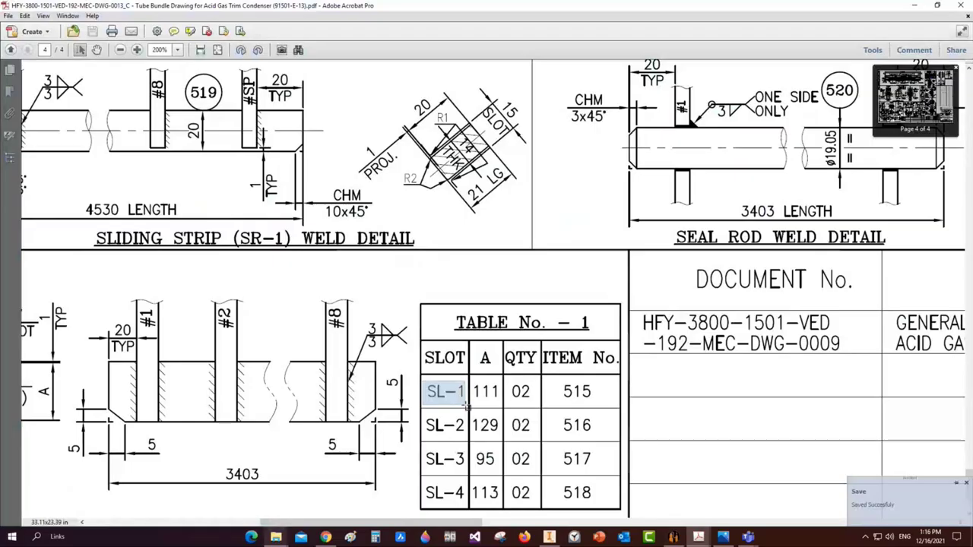
{"action": "left_click", "coordinate": [914, 6]}
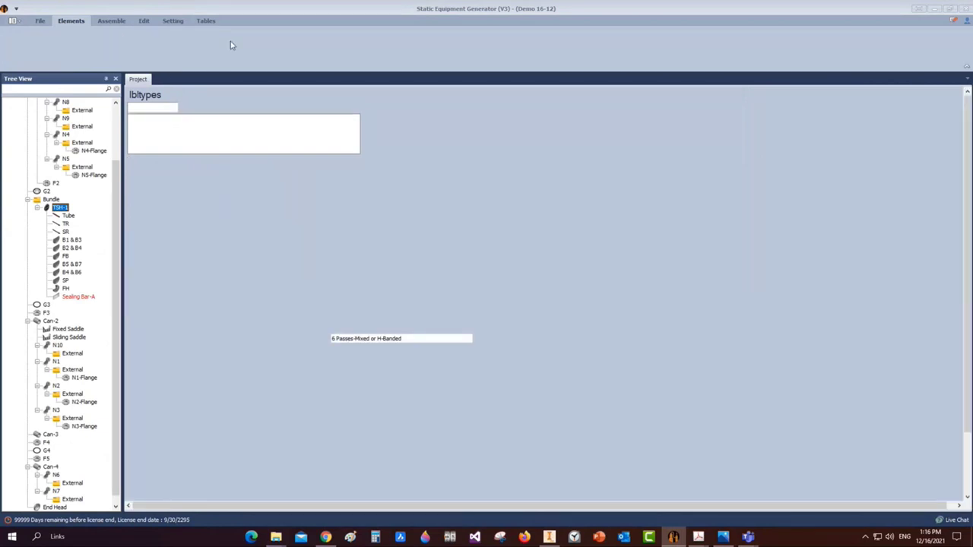
{"action": "left_click", "coordinate": [207, 54]}
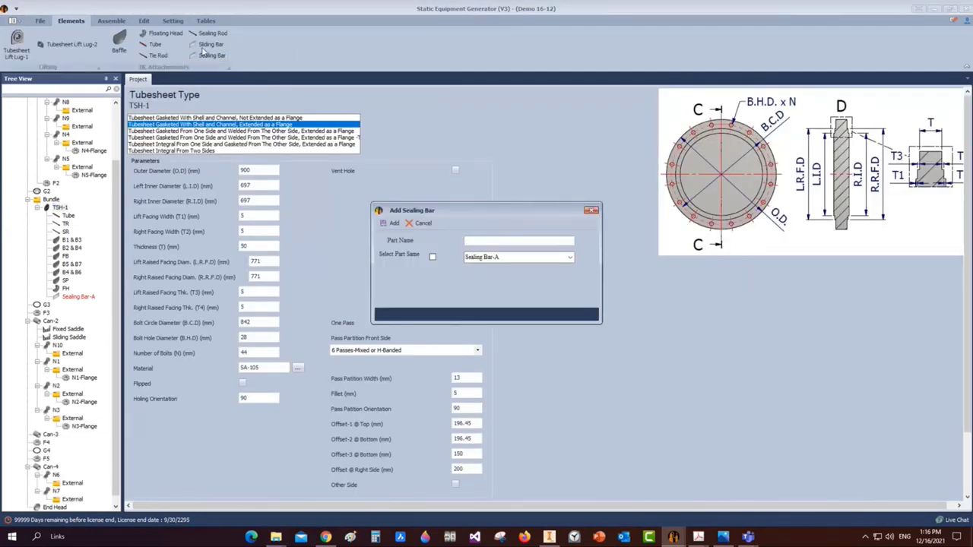
Create Sealing Bar-B based on an existing sealing bar
{"action": "type", "text": "Sealing Bar-B"}
{"action": "left_click", "coordinate": [433, 256]}
{"action": "left_click", "coordinate": [389, 223]}
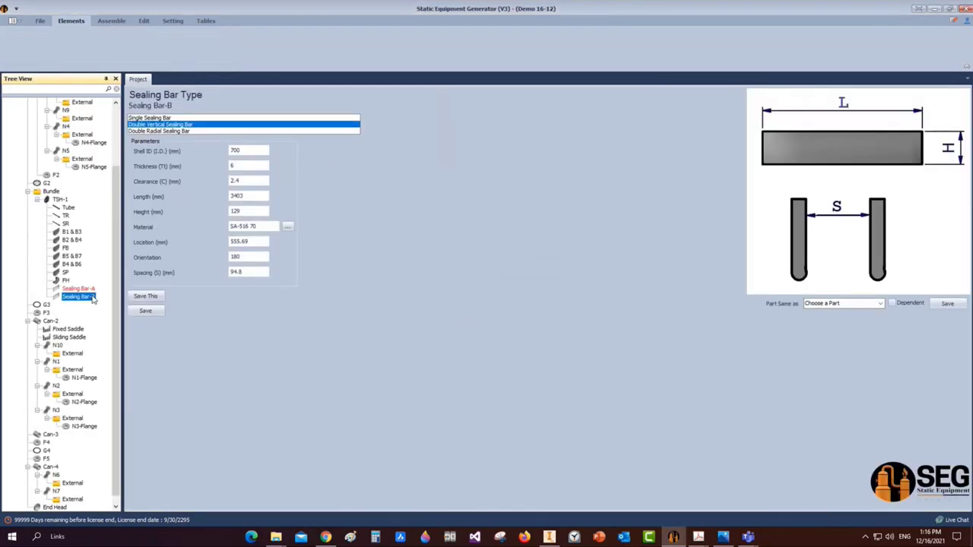
Set Sealing Bar-B's height to 111 and spacing to 247.2, save it, and open TSH-1
{"action": "double_click", "coordinate": [246, 211]}
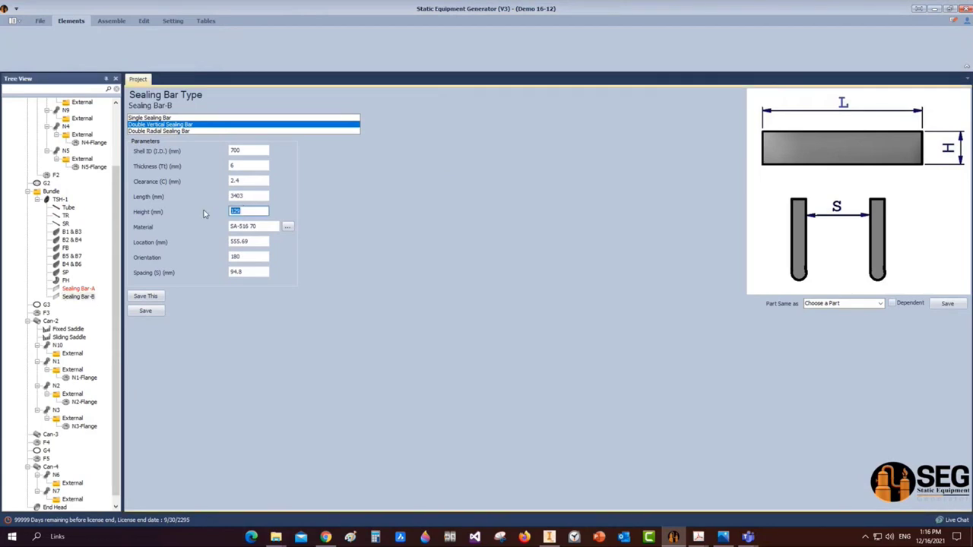
{"action": "type", "text": "111"}
{"action": "key", "text": "Tab"}
{"action": "key", "text": "Tab"}
{"action": "key", "text": "Tab"}
{"action": "key", "text": "Tab"}
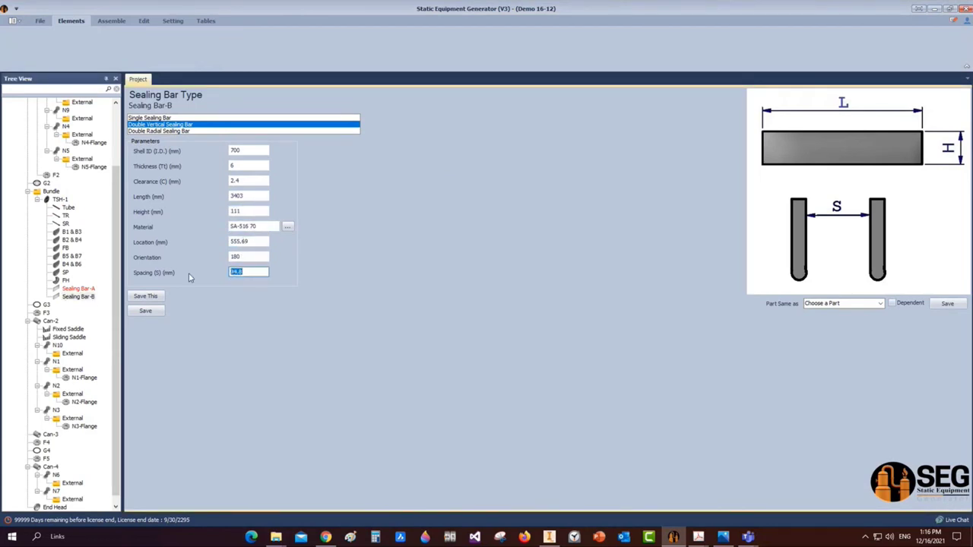
{"action": "type", "text": "247.2"}
{"action": "left_click", "coordinate": [146, 311]}
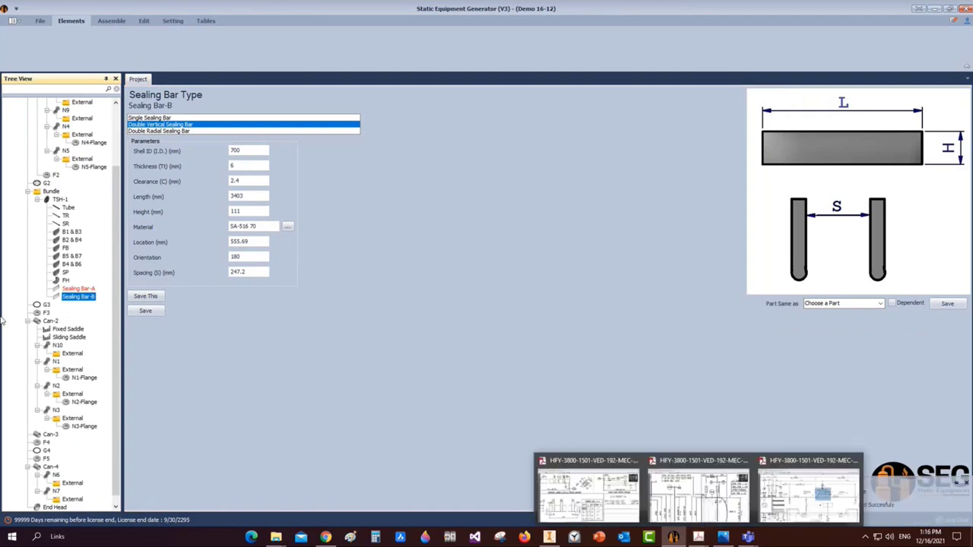
{"action": "left_click", "coordinate": [51, 191]}
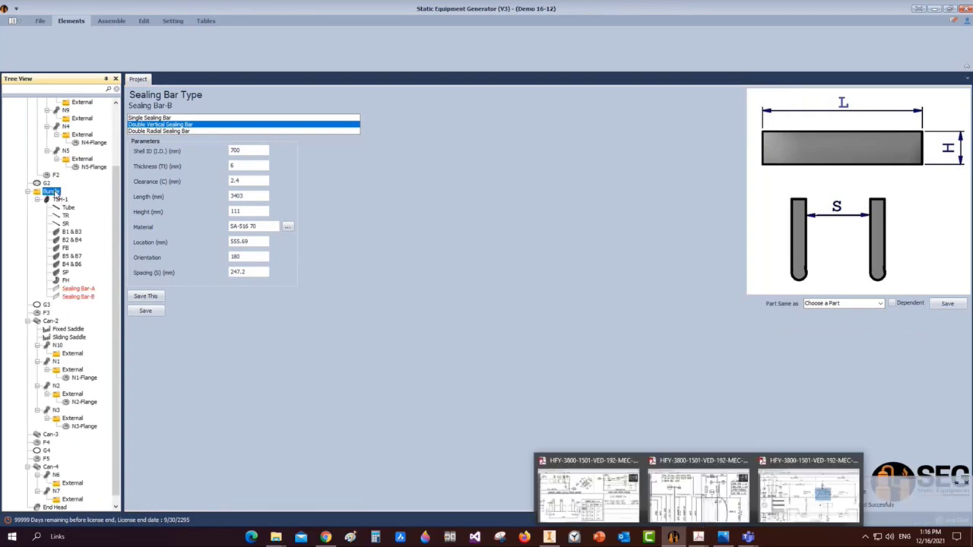
{"action": "left_click", "coordinate": [68, 199]}
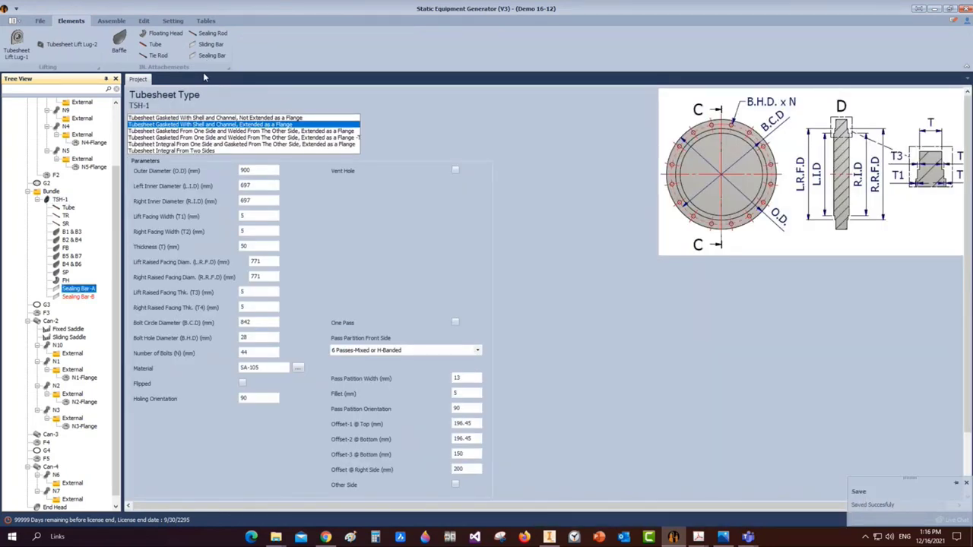
Create Sealing Bar-C based on Sealing Bar-A
{"action": "left_click", "coordinate": [208, 55]}
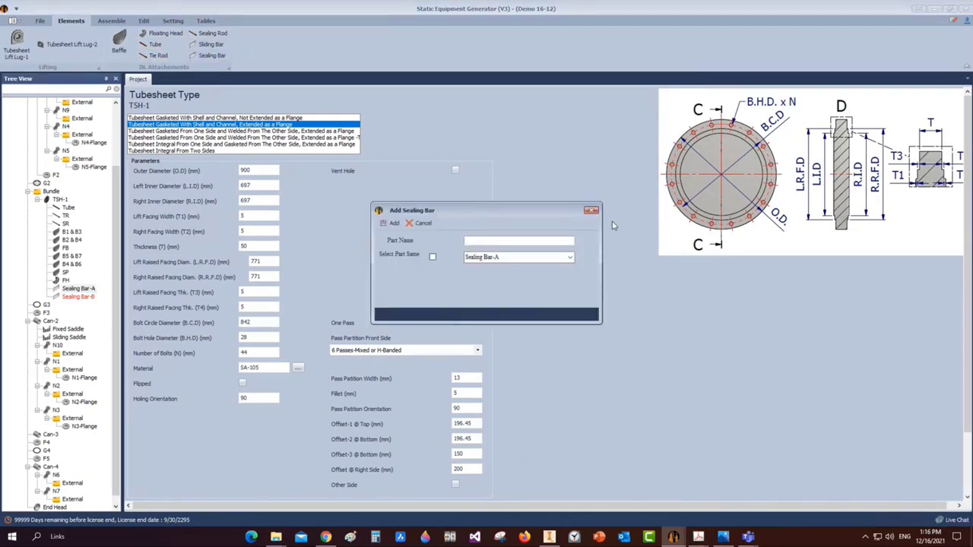
{"action": "left_click", "coordinate": [592, 211]}
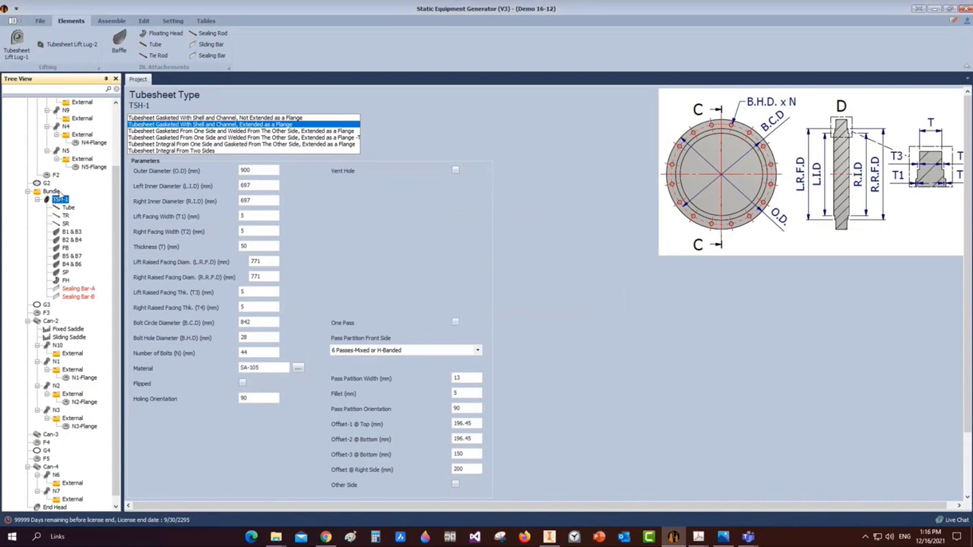
{"action": "type", "text": "Se"}
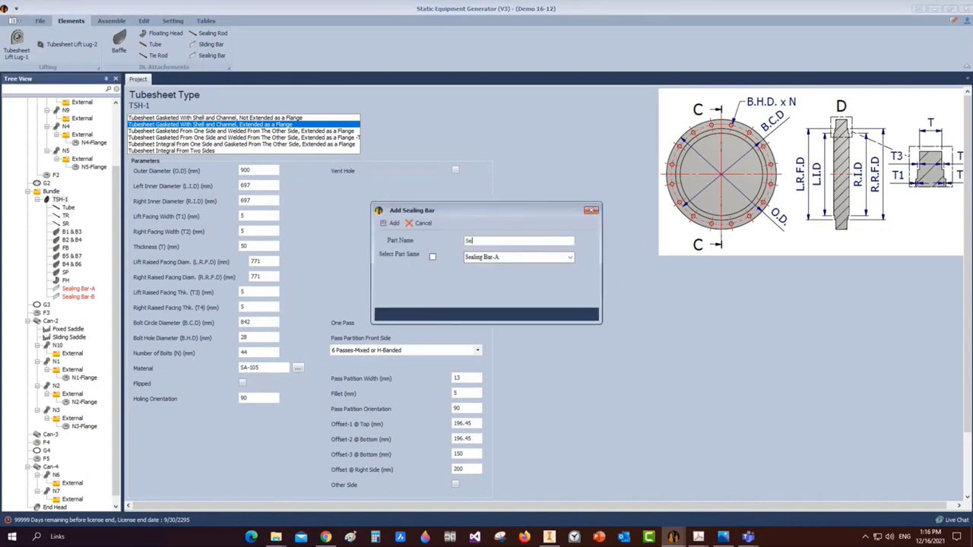
{"action": "type", "text": "aling Bar-C"}
{"action": "left_click", "coordinate": [433, 257]}
{"action": "left_click", "coordinate": [390, 223]}
Set Sealing Bar-C's orientation to 0 and height to 113
{"action": "left_click", "coordinate": [87, 298]}
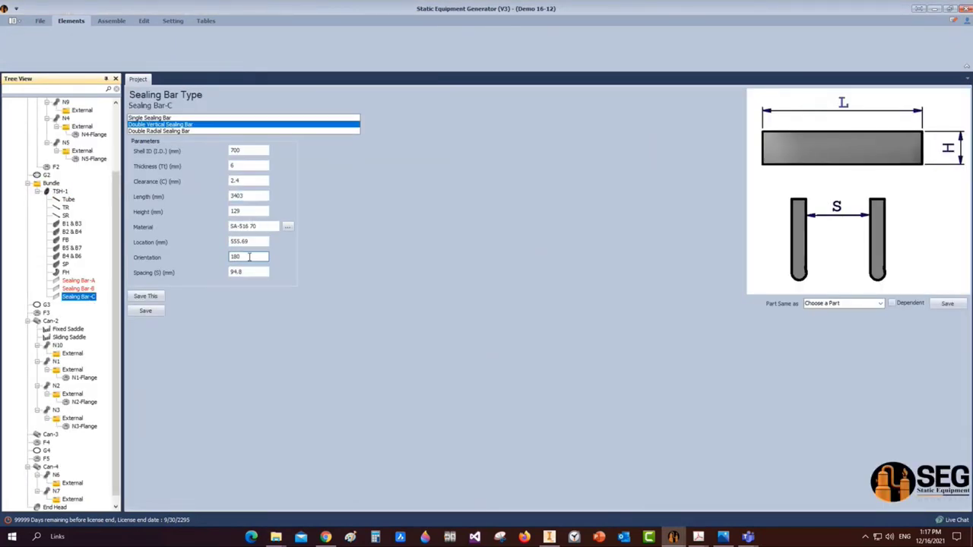
{"action": "double_click", "coordinate": [250, 257]}
{"action": "type", "text": "0"}
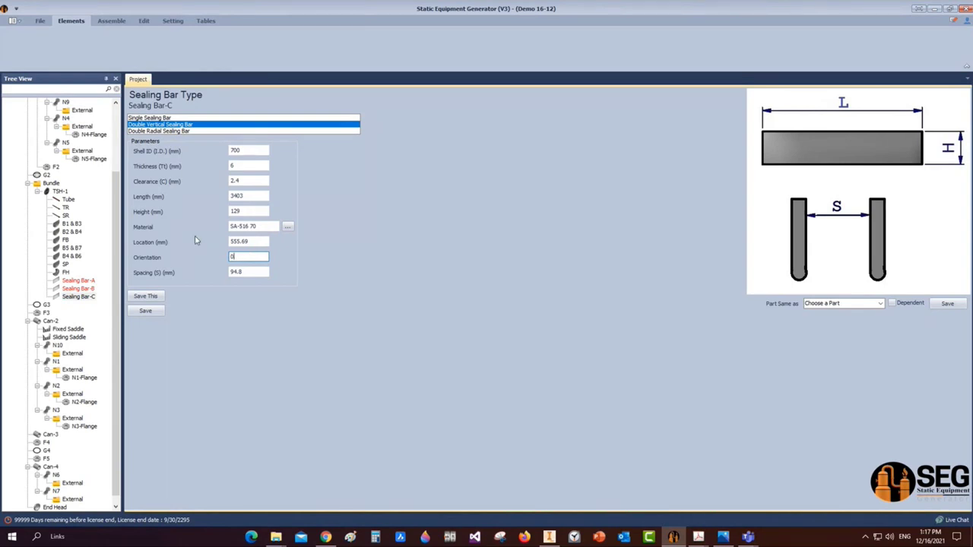
{"action": "double_click", "coordinate": [244, 212]}
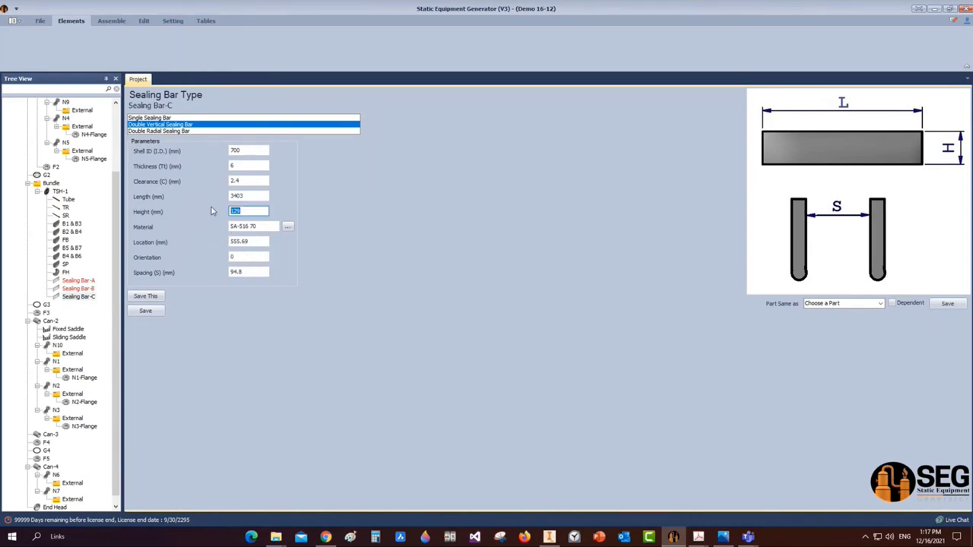
{"action": "type", "text": "113"}
Save Sealing Bar-C, then create Sealing Bar-D copied from Sealing Bar-B
{"action": "left_click", "coordinate": [158, 311]}
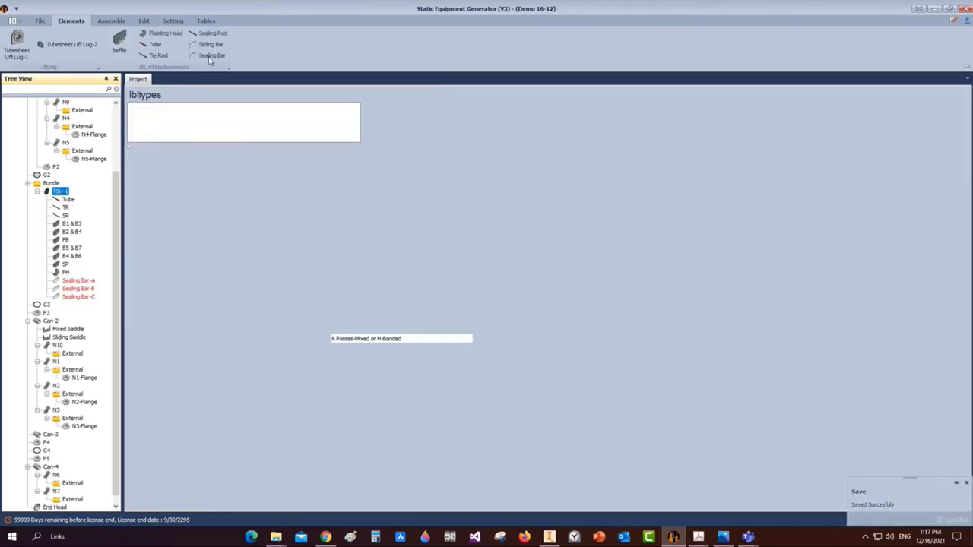
{"action": "left_click", "coordinate": [211, 56]}
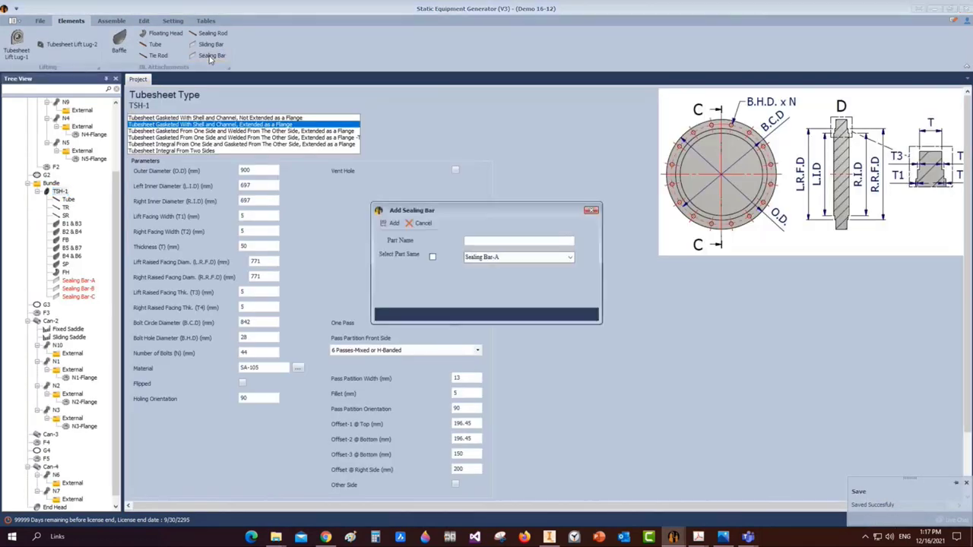
{"action": "type", "text": "Sealing Bar-D"}
{"action": "left_click", "coordinate": [433, 257]}
{"action": "left_click", "coordinate": [569, 257]}
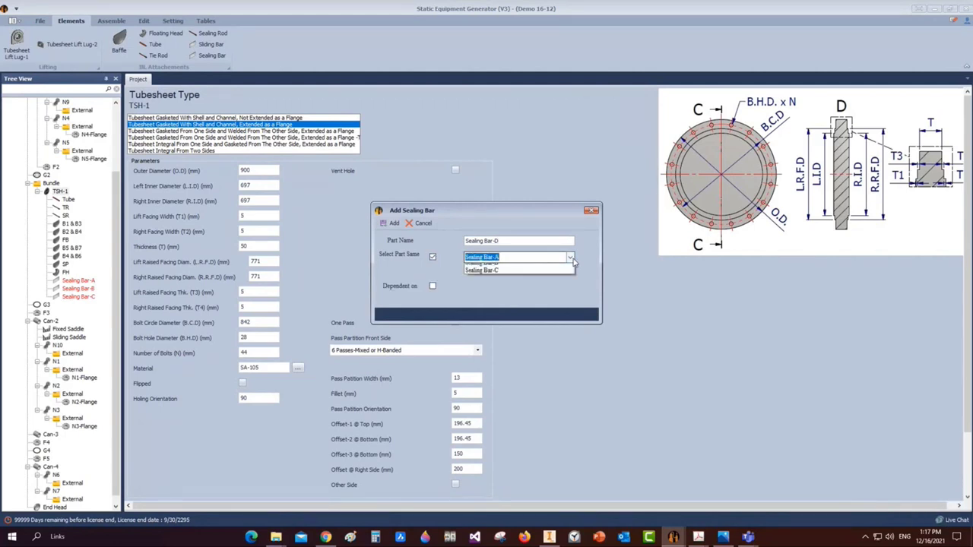
{"action": "left_click", "coordinate": [513, 284]}
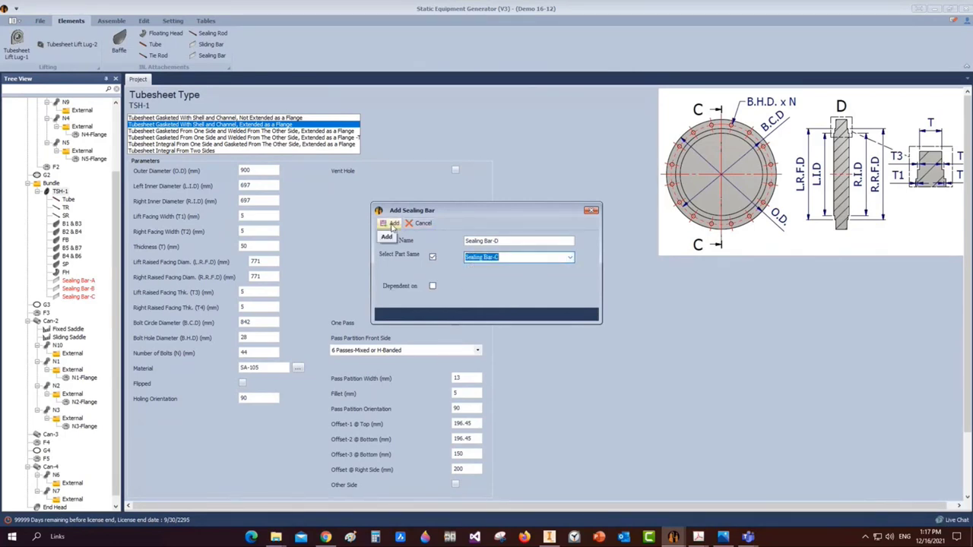
{"action": "left_click", "coordinate": [571, 257]}
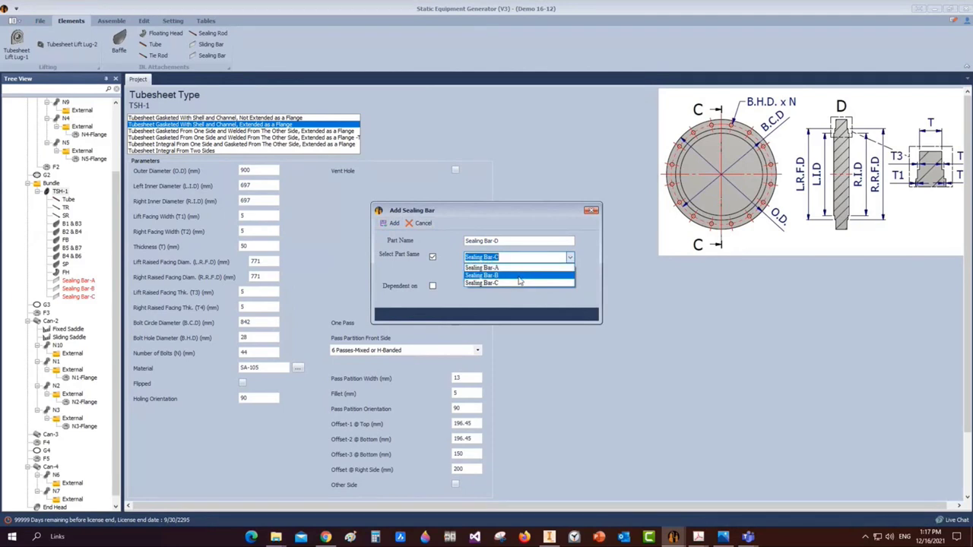
{"action": "left_click", "coordinate": [520, 281]}
{"action": "left_click", "coordinate": [389, 223]}
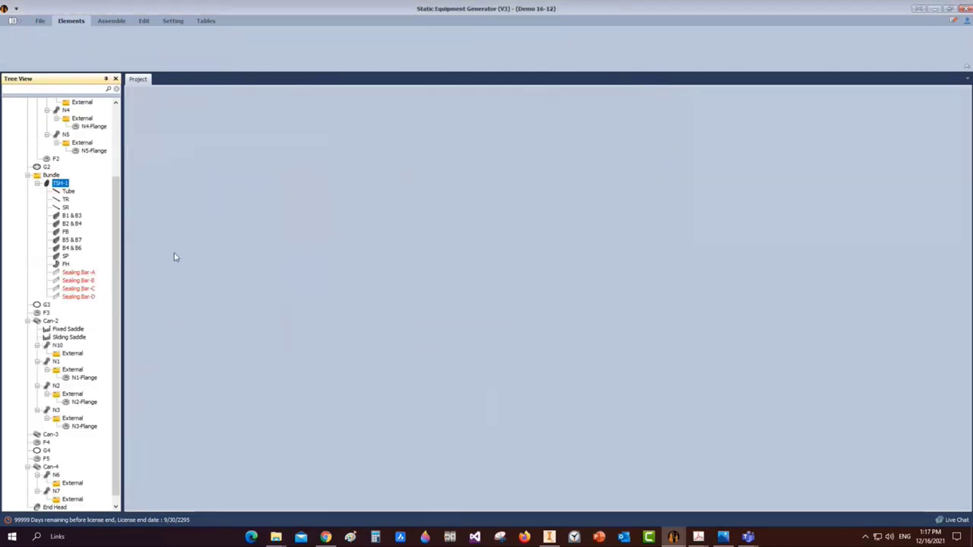
Set Sealing Bar-D's orientation to 0 and height to 95, and save it
{"action": "left_click", "coordinate": [88, 298]}
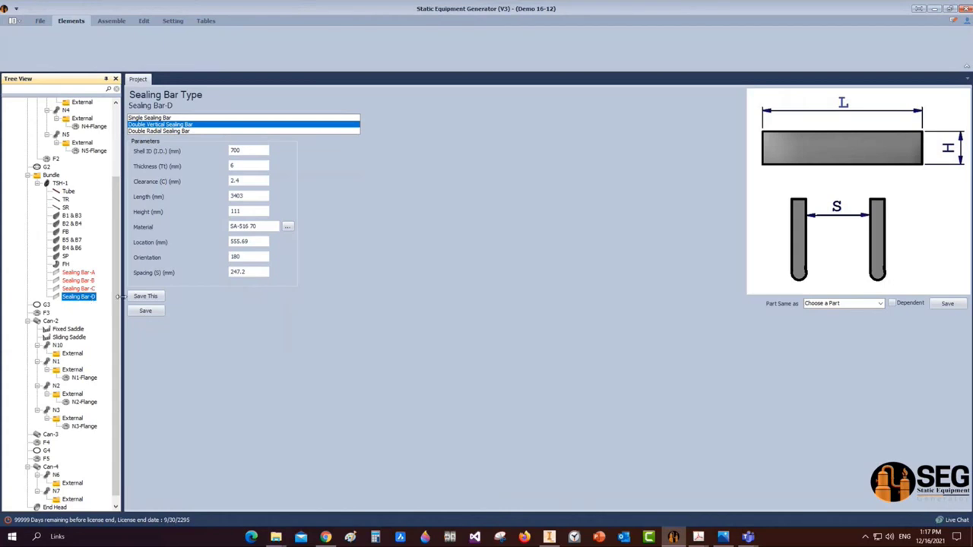
{"action": "left_click", "coordinate": [245, 212]}
{"action": "left_click", "coordinate": [247, 257]}
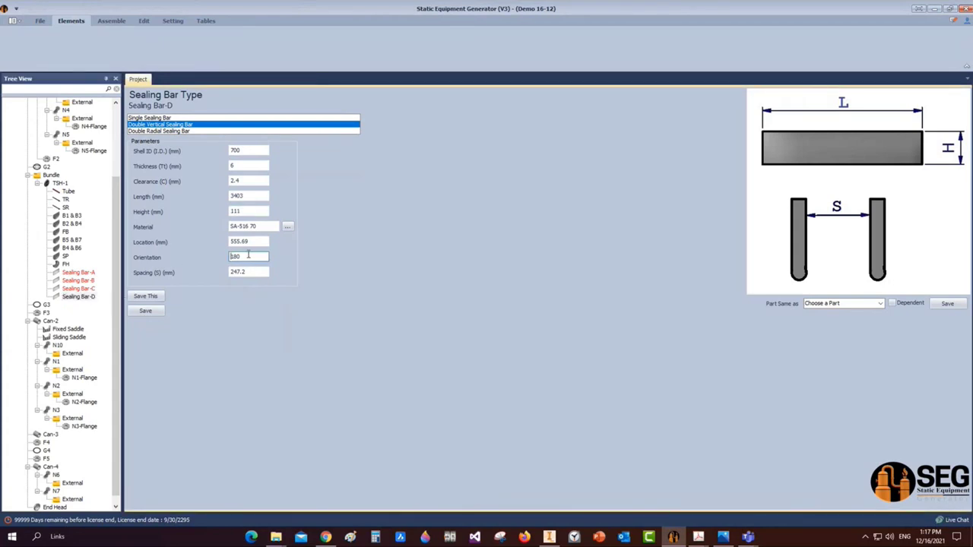
{"action": "left_click_drag", "start_coordinate": [248, 257], "coordinate": [232, 256]}
{"action": "type", "text": "0"}
{"action": "left_click_drag", "start_coordinate": [251, 211], "coordinate": [207, 206]}
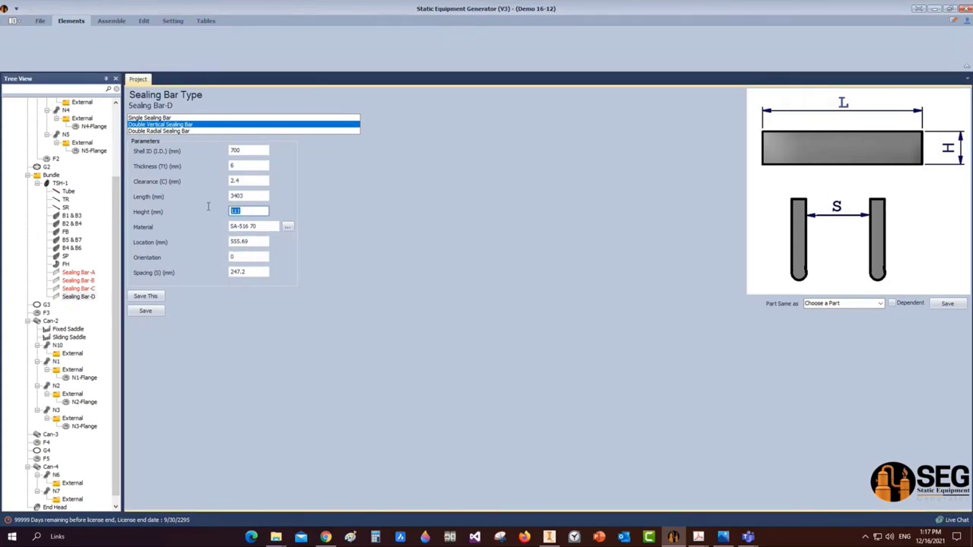
{"action": "type", "text": "95"}
{"action": "left_click", "coordinate": [145, 310]}
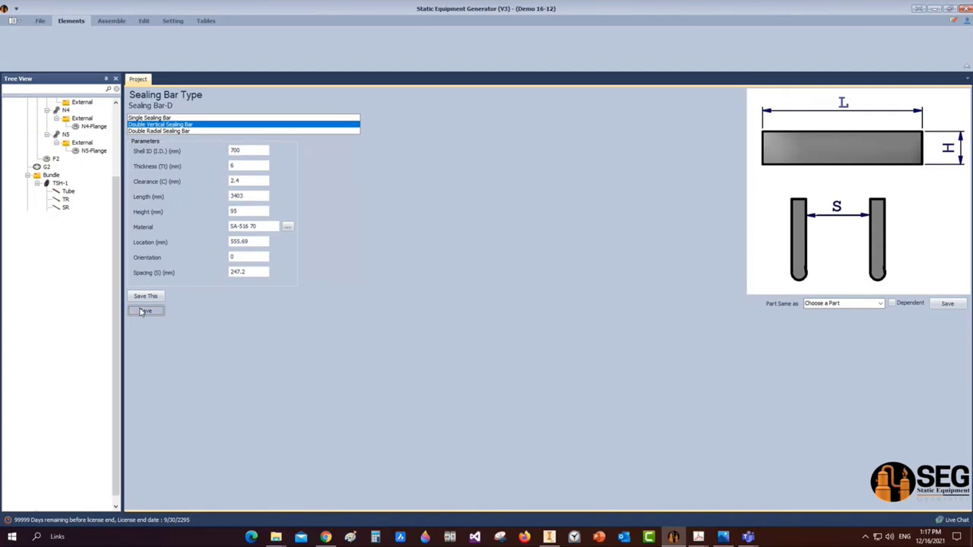
Generate the assembly from the Assemble tab and view Sealing Bar-A in Autodesk Inventor
{"action": "left_click", "coordinate": [108, 25]}
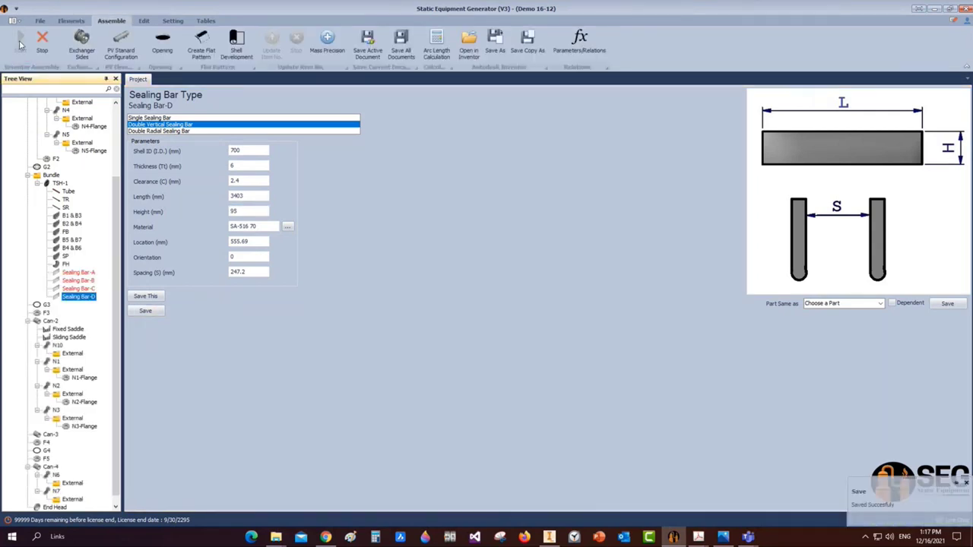
{"action": "mouse_move", "coordinate": [748, 537]}
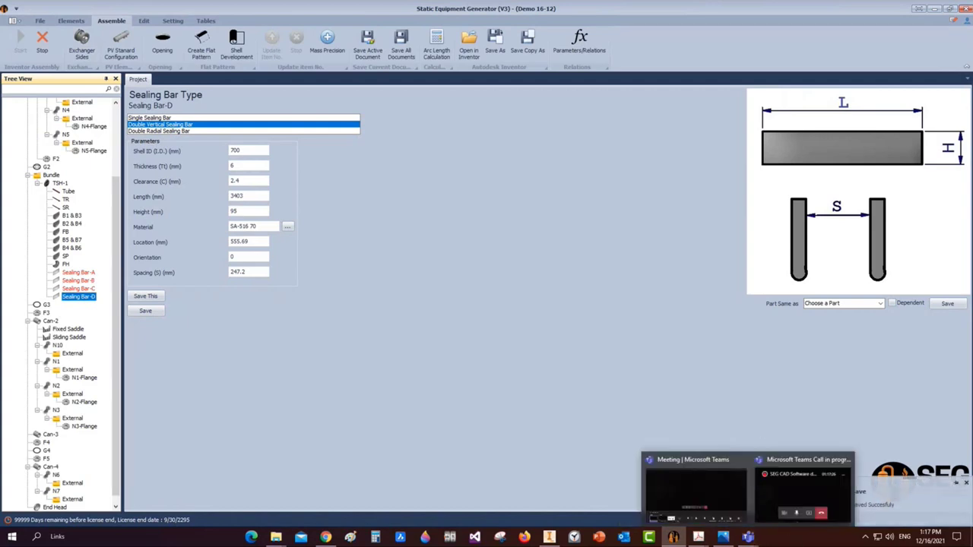
{"action": "mouse_move", "coordinate": [549, 537]}
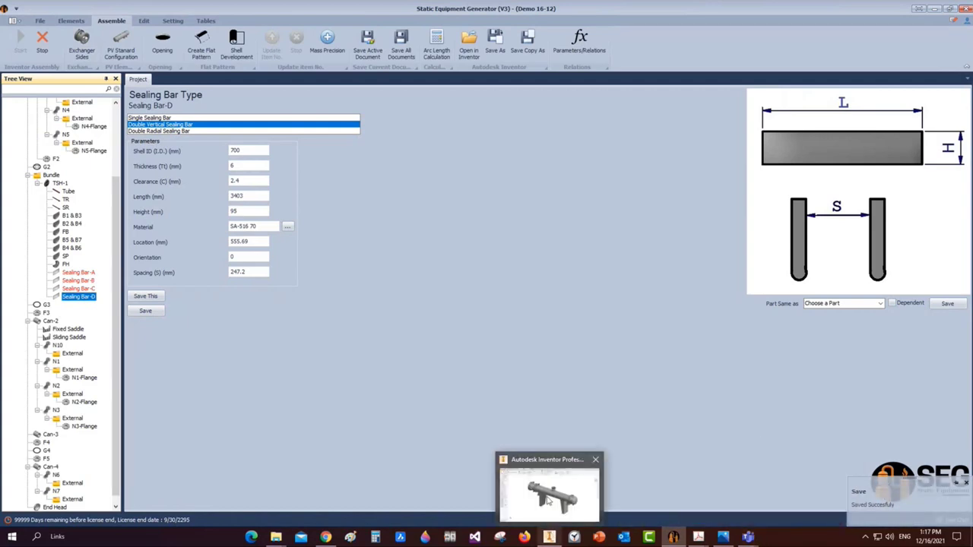
{"action": "left_click", "coordinate": [549, 495]}
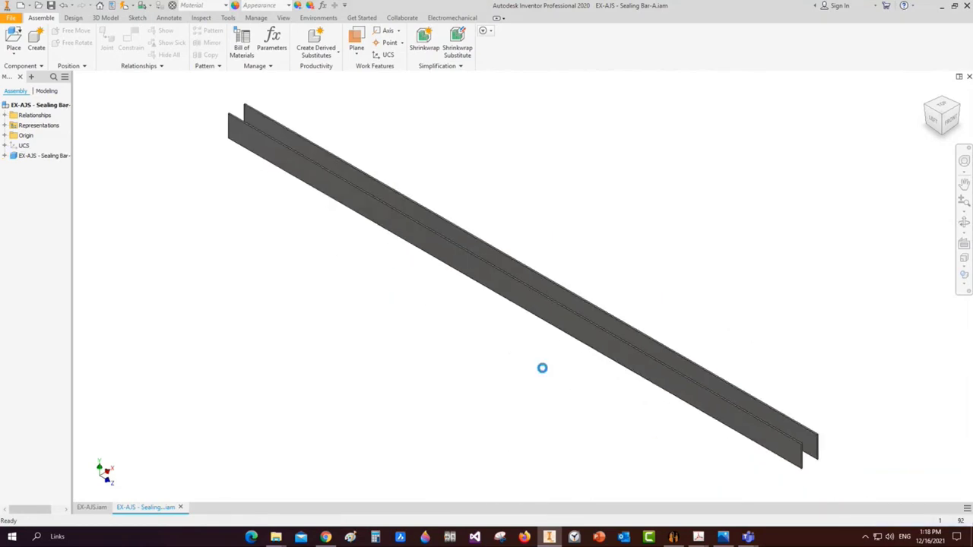
Save the generated Sealing Bar-A, Sealing Bar-B and Sealing Bar-D assemblies as each appears
{"action": "key", "text": "ctrl+s"}
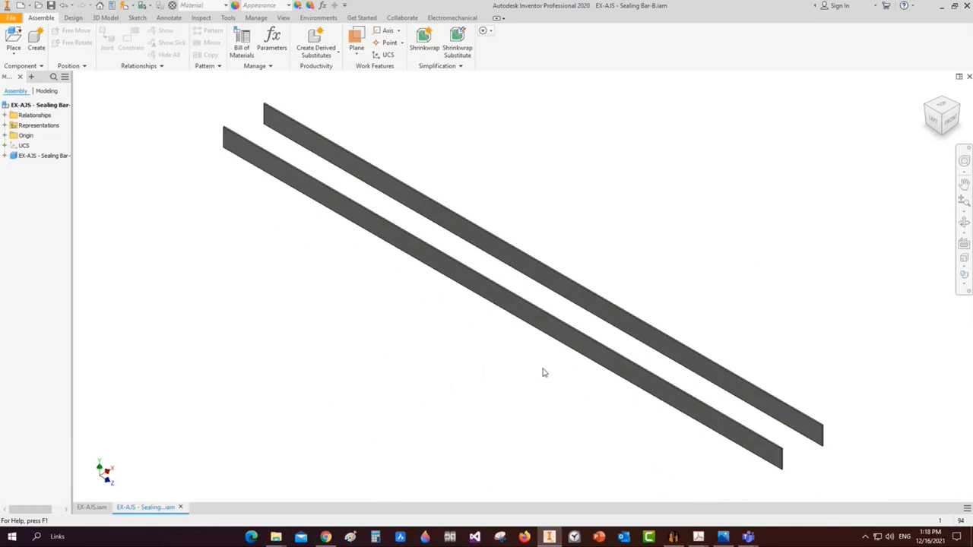
{"action": "key", "text": "ctrl+s"}
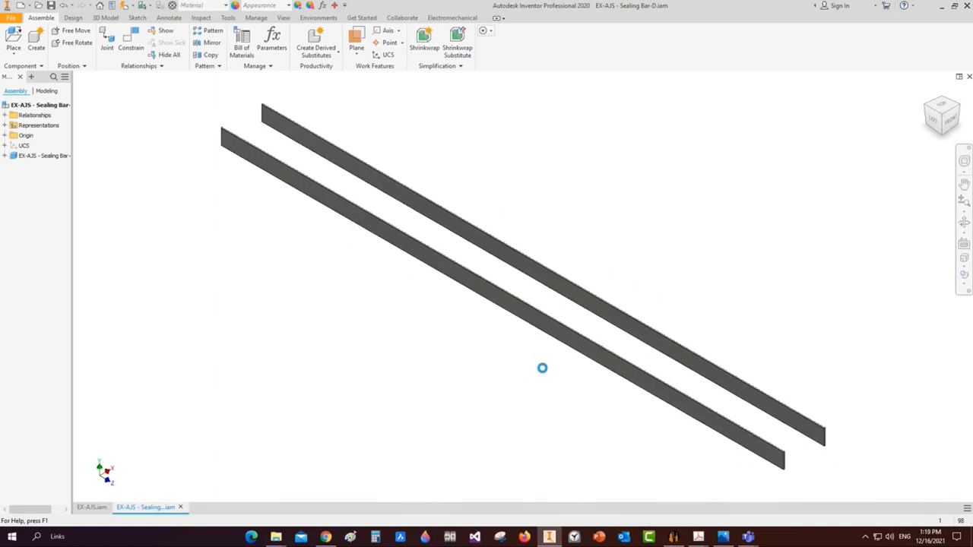
{"action": "key", "text": "ctrl+s"}
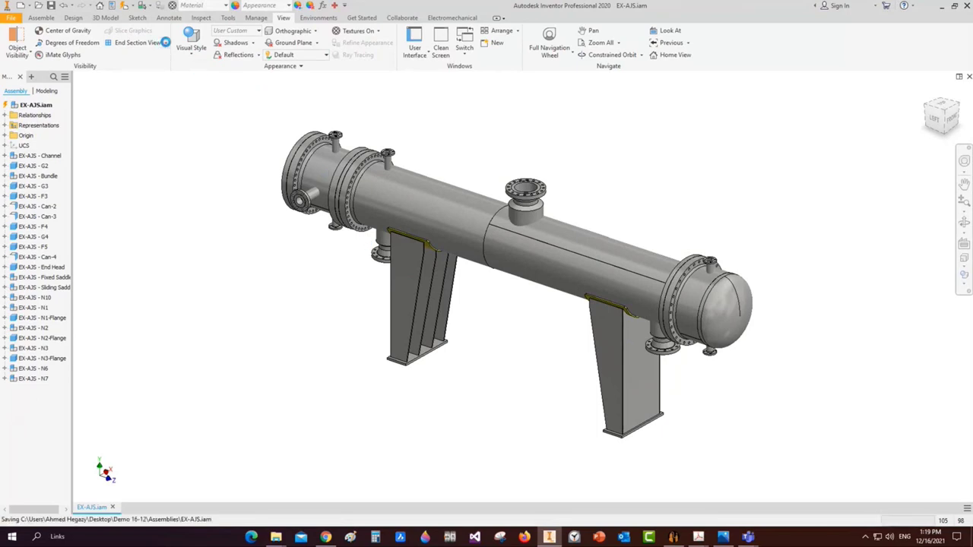
Half-section the model at the channel flange face, sliding the cut about 515 mm along the shell
{"action": "left_click", "coordinate": [166, 42]}
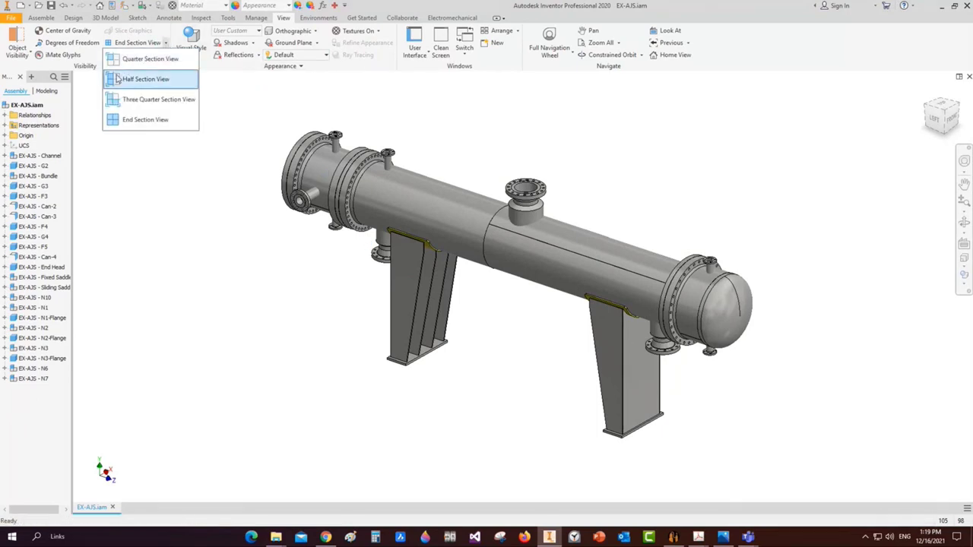
{"action": "left_click", "coordinate": [145, 79]}
{"action": "scroll", "coordinate": [403, 185], "scroll_direction": "up", "scroll_amount": 3}
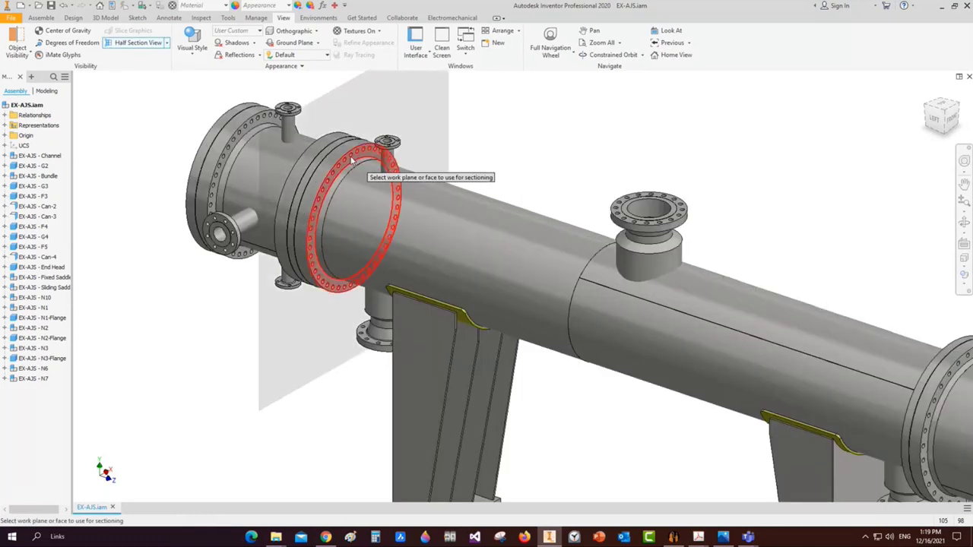
{"action": "left_click", "coordinate": [408, 181]}
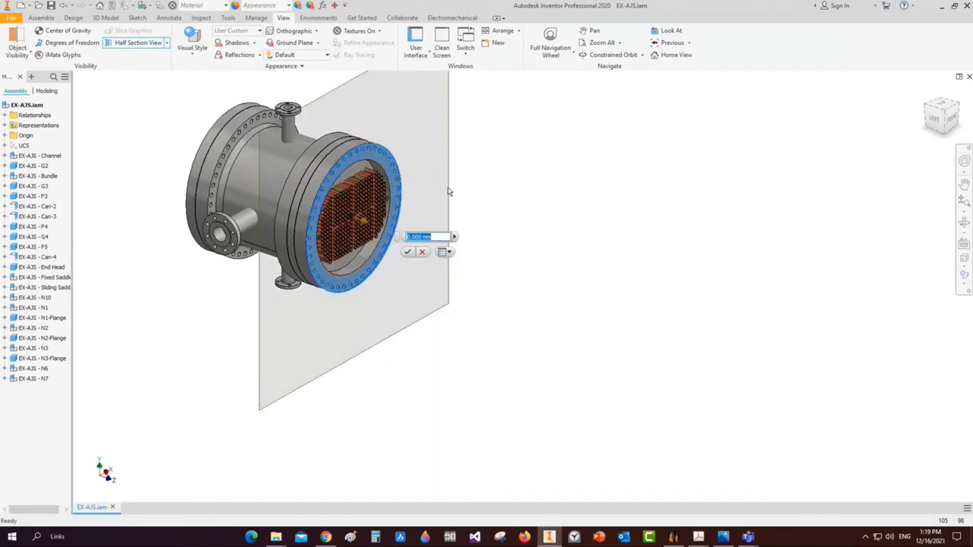
{"action": "left_click_drag", "start_coordinate": [449, 192], "coordinate": [465, 191]}
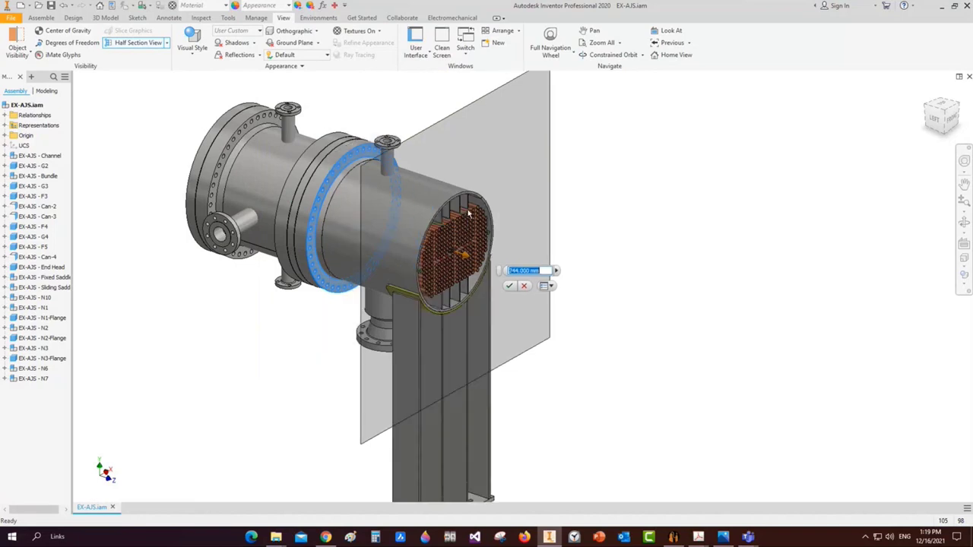
{"action": "scroll", "coordinate": [465, 191], "scroll_direction": "up", "scroll_amount": 5}
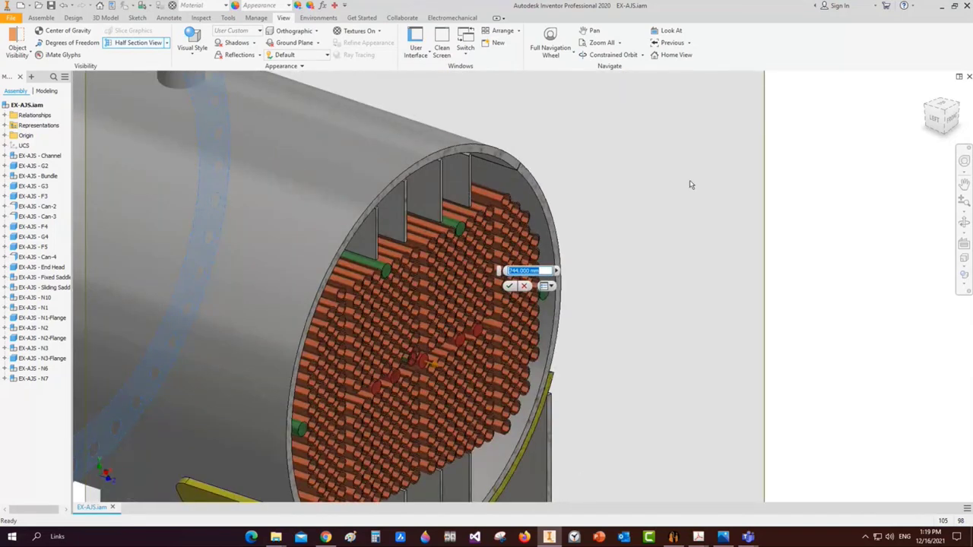
{"action": "scroll", "coordinate": [876, 258], "scroll_direction": "down", "scroll_amount": 4}
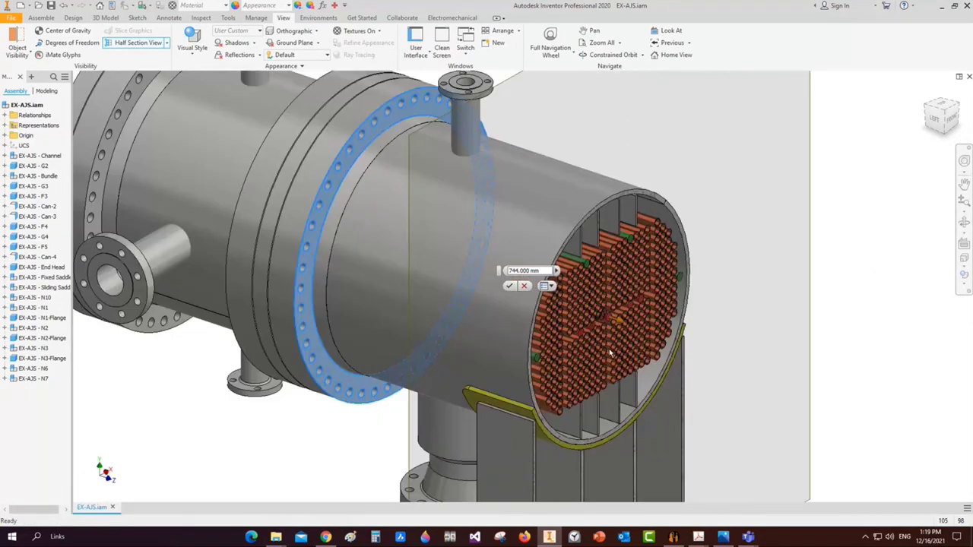
Orbit to inspect the exchanger's side and left end, then end the section view
{"action": "left_click", "coordinate": [964, 222]}
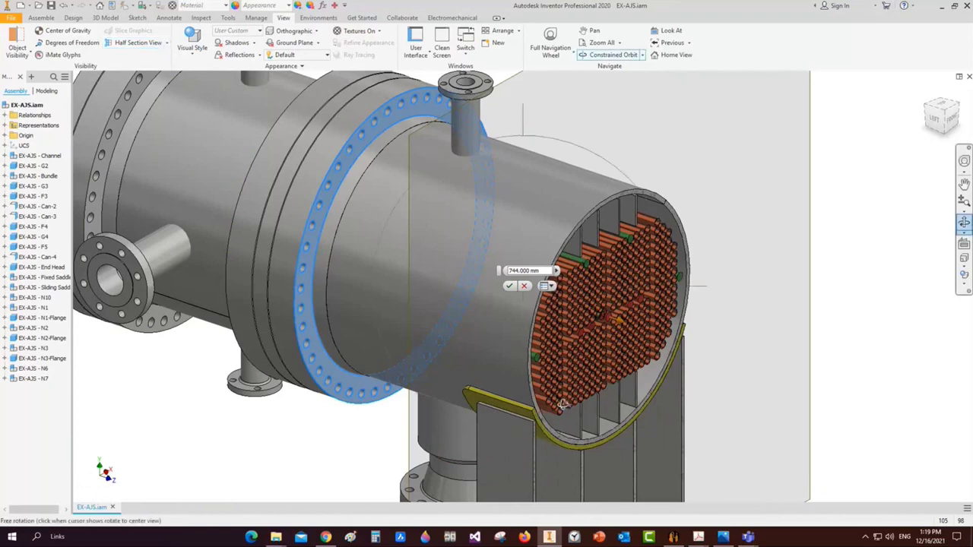
{"action": "left_click_drag", "start_coordinate": [569, 405], "coordinate": [692, 410]}
{"action": "scroll", "coordinate": [554, 298], "scroll_direction": "up", "scroll_amount": 5}
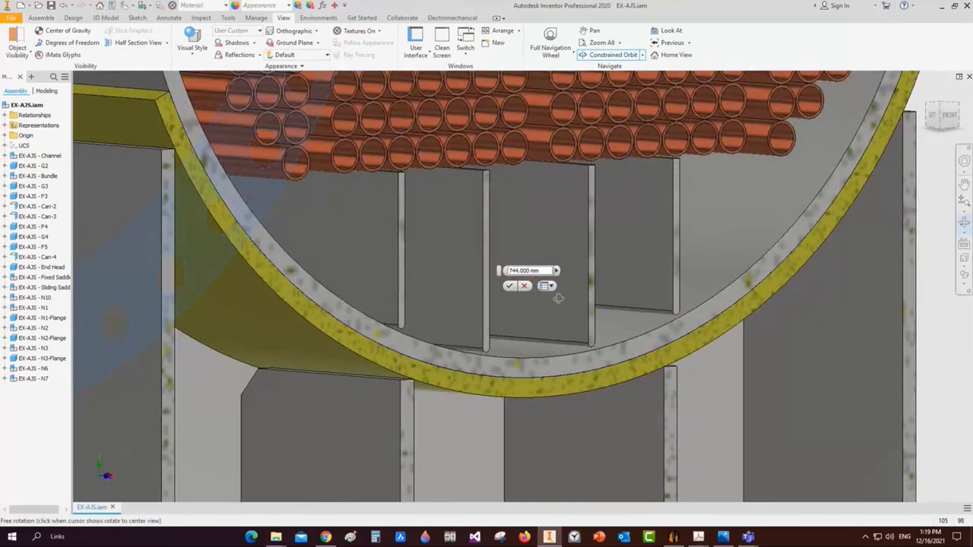
{"action": "scroll", "coordinate": [554, 298], "scroll_direction": "down", "scroll_amount": 5}
{"action": "right_click", "coordinate": [673, 245]}
{"action": "left_click", "coordinate": [707, 244]}
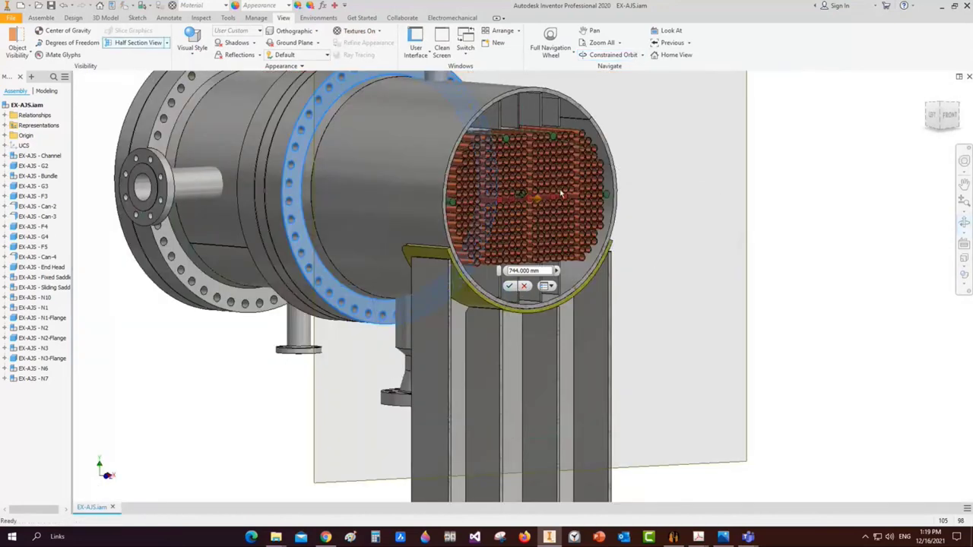
{"action": "left_click", "coordinate": [166, 43]}
{"action": "left_click", "coordinate": [148, 120]}
{"action": "scroll", "coordinate": [311, 423], "scroll_direction": "down", "scroll_amount": 5}
Under tubesheet TSH-1, start a new sliding bar part named 'Sliding Bar'
{"action": "left_click", "coordinate": [687, 536]}
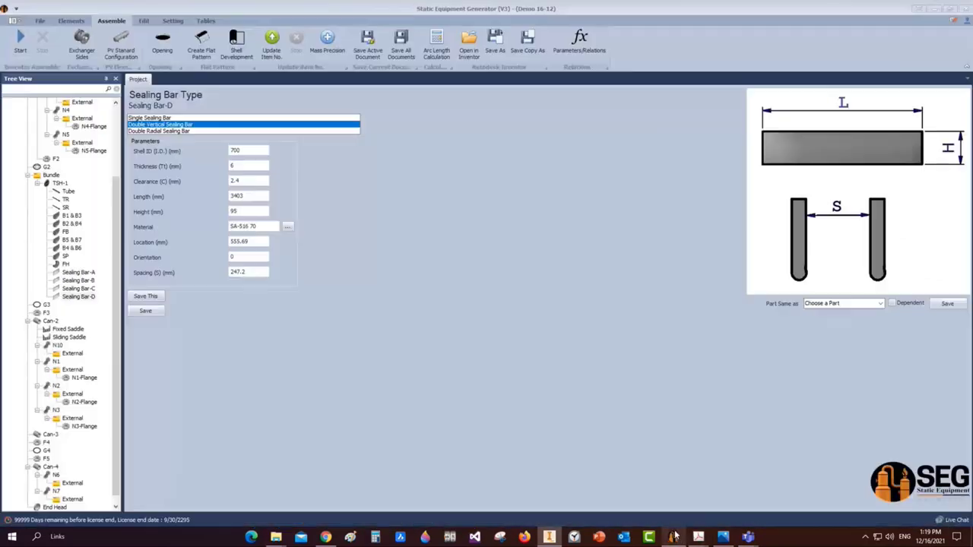
{"action": "left_click", "coordinate": [59, 184]}
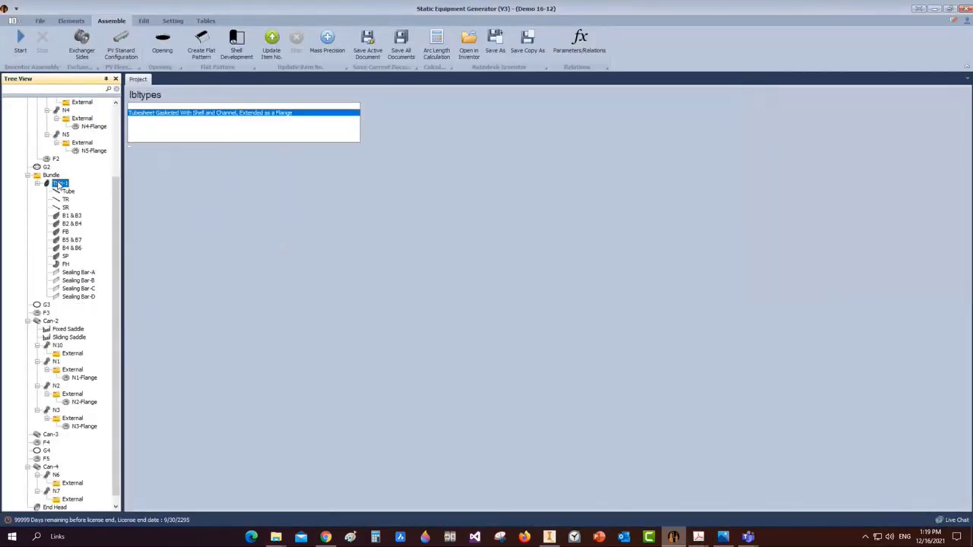
{"action": "left_click", "coordinate": [76, 22]}
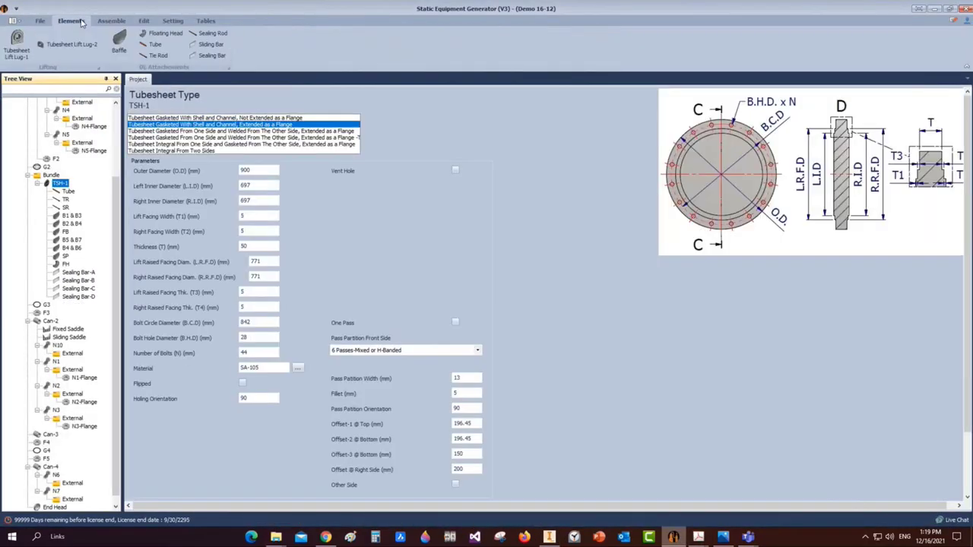
{"action": "left_click", "coordinate": [210, 44]}
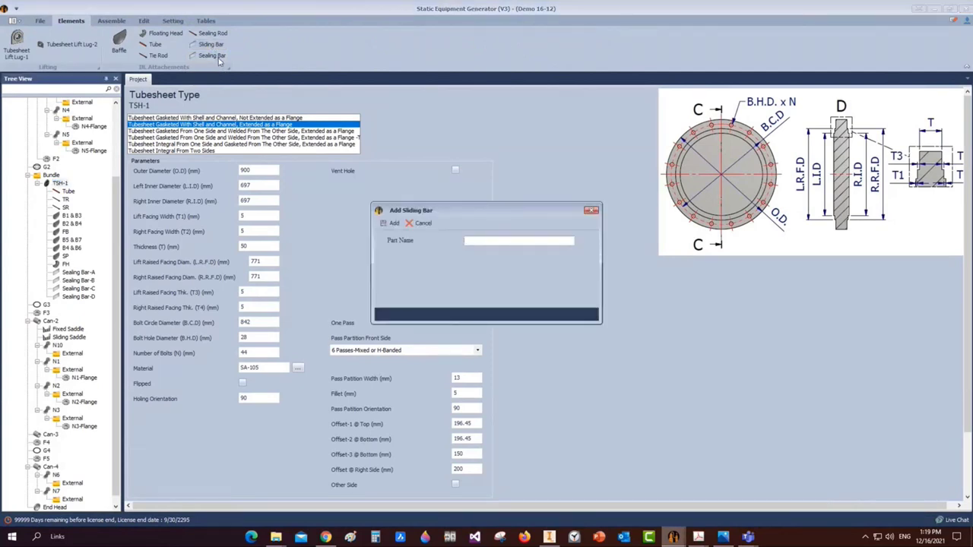
{"action": "type", "text": "Sliding Bar"}
Add the Sliding Bar as Double Radial with shell ID 700, thickness 14 and length 4530
{"action": "left_click", "coordinate": [391, 223]}
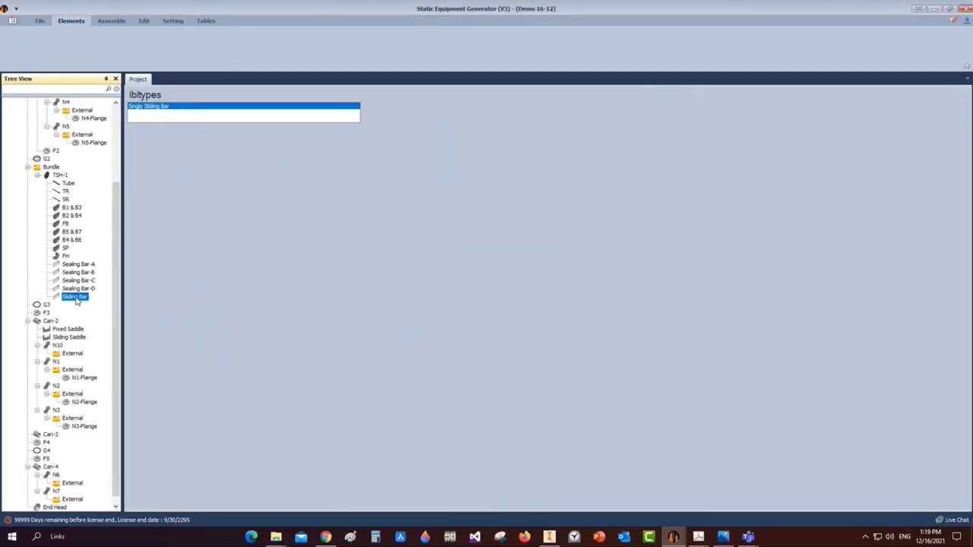
{"action": "left_click", "coordinate": [177, 131]}
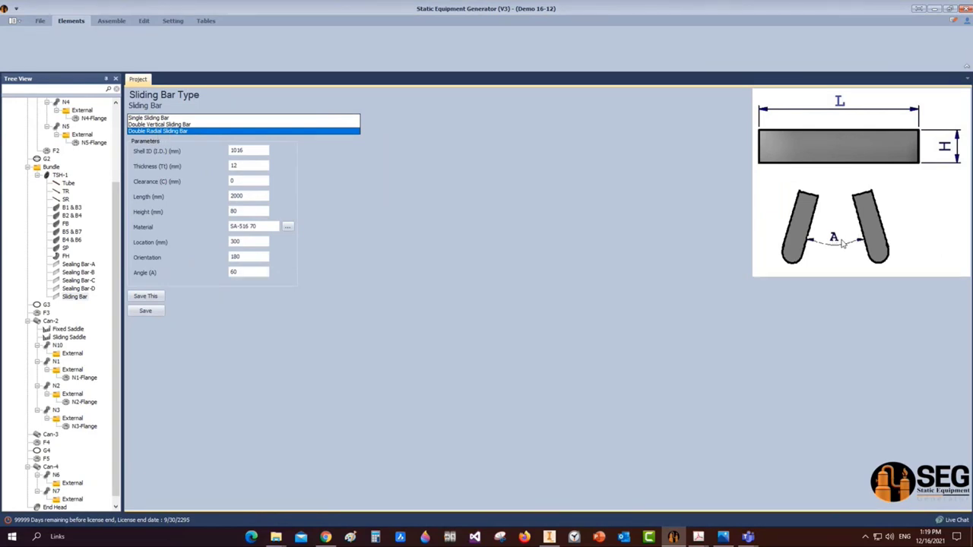
{"action": "key", "text": "Tab"}
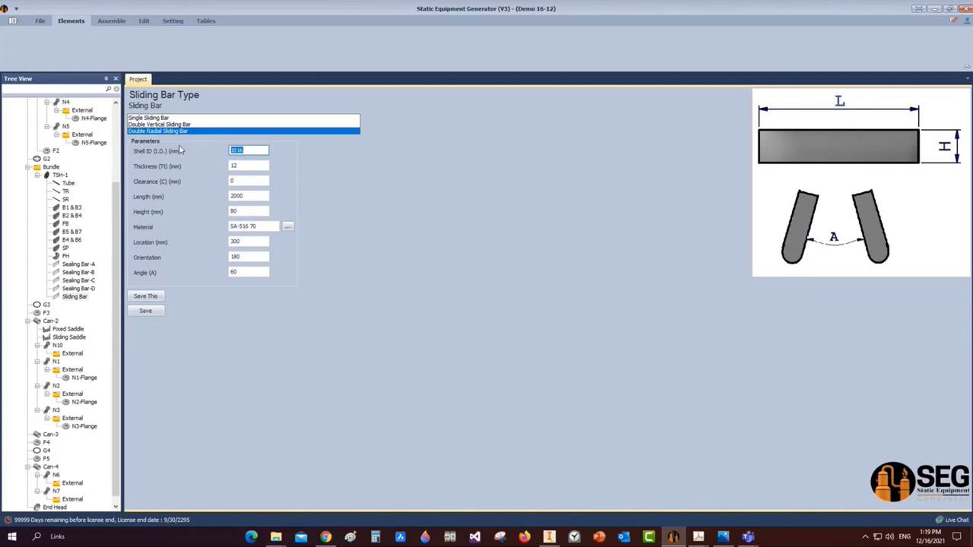
{"action": "type", "text": "700"}
{"action": "key", "text": "Tab"}
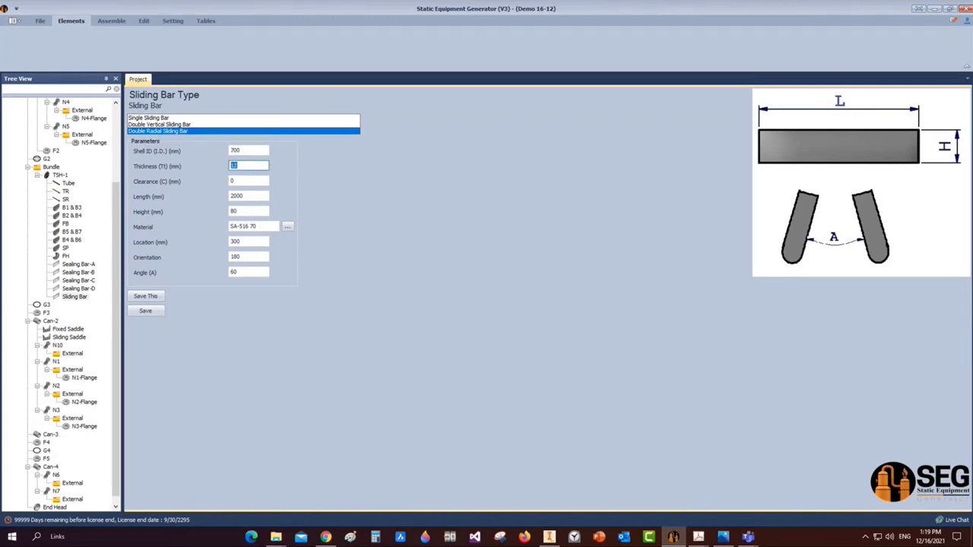
{"action": "type", "text": "14"}
{"action": "key", "text": "Tab"}
{"action": "key", "text": "Tab"}
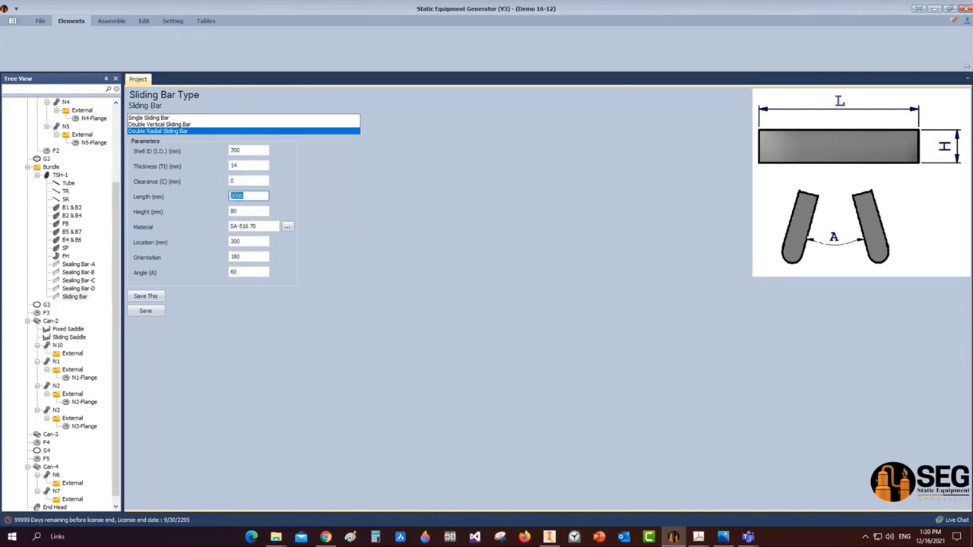
{"action": "type", "text": "4530"}
Enter height 21, location 5, then 180 and angle 60, and save the sliding bar
{"action": "key", "text": "Tab"}
{"action": "type", "text": "21"}
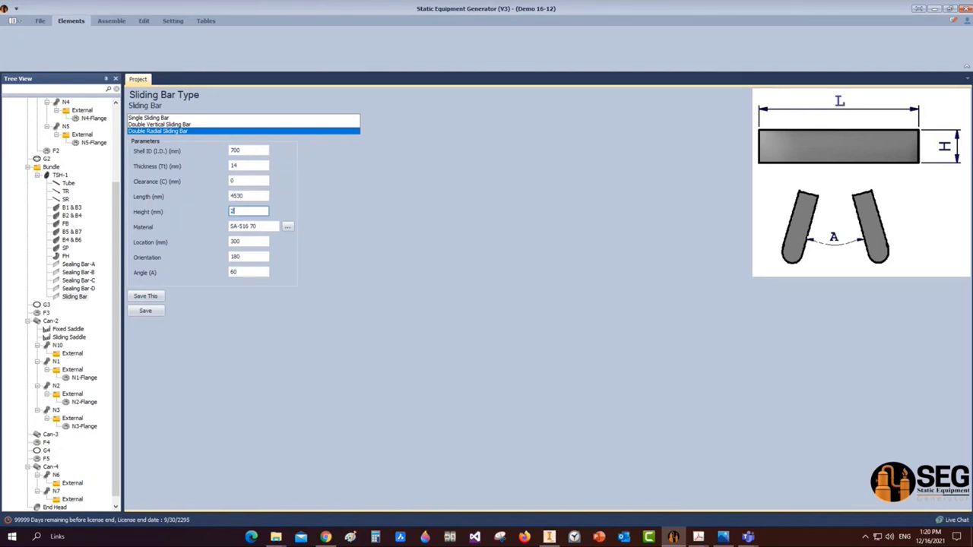
{"action": "key", "text": "Tab"}
{"action": "key", "text": "Tab"}
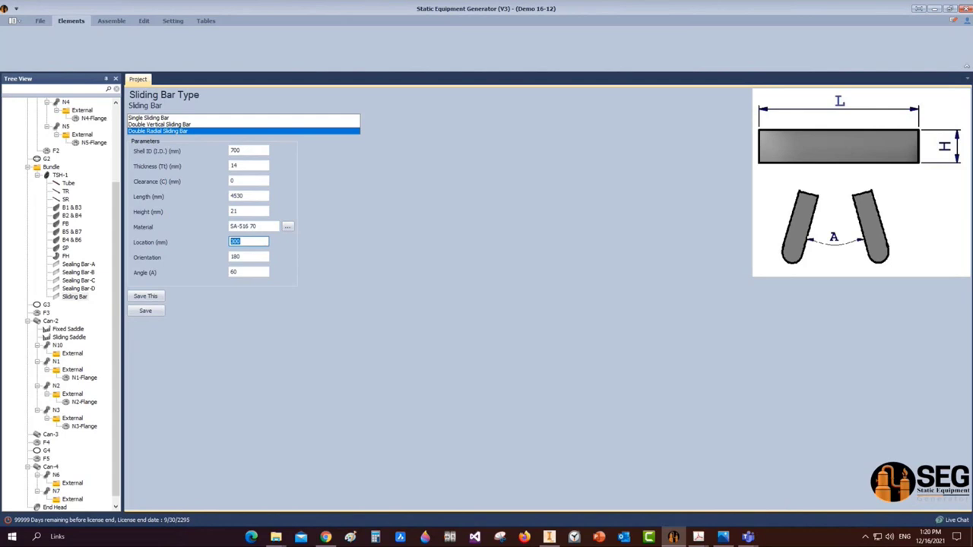
{"action": "type", "text": "5"}
{"action": "key", "text": "Tab"}
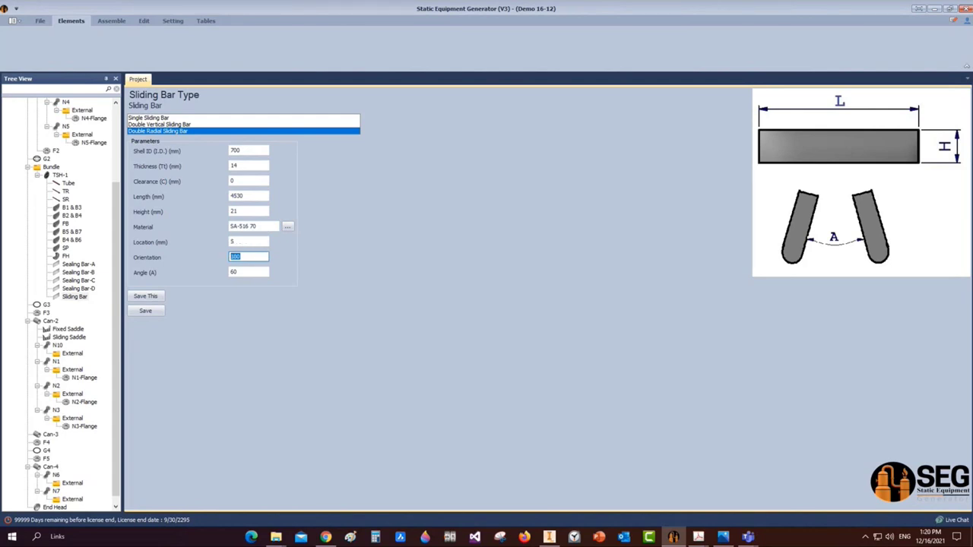
{"action": "type", "text": "180"}
{"action": "key", "text": "Tab"}
{"action": "type", "text": "60"}
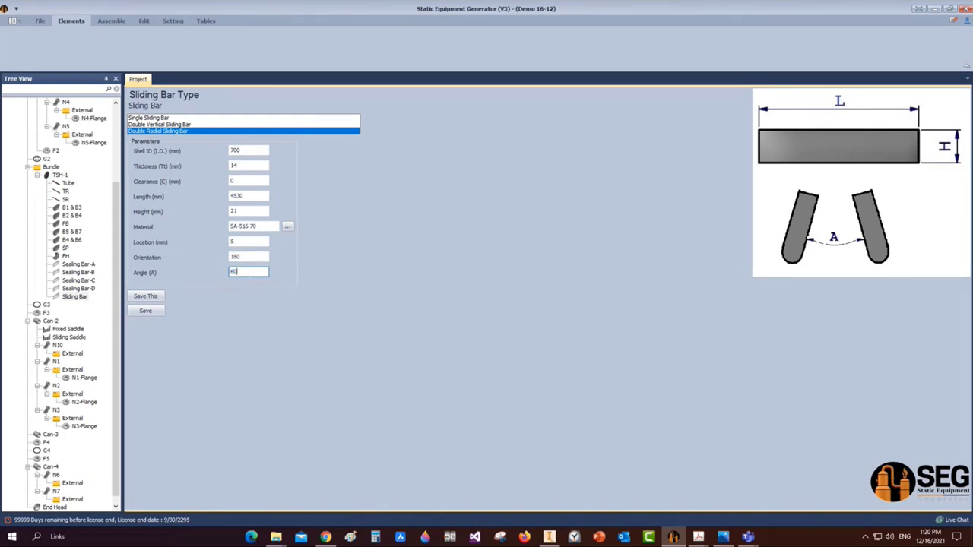
{"action": "left_click", "coordinate": [144, 311]}
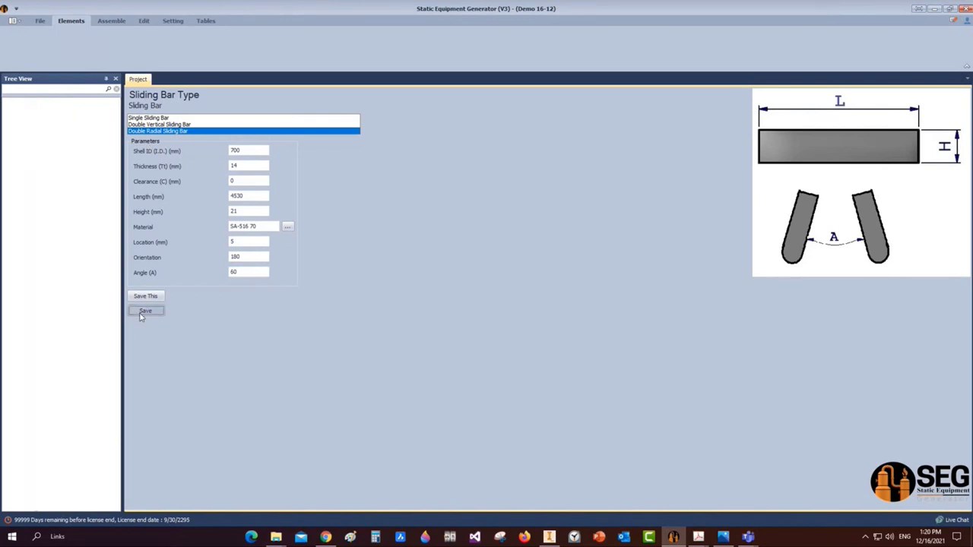
{"action": "left_click", "coordinate": [110, 21]}
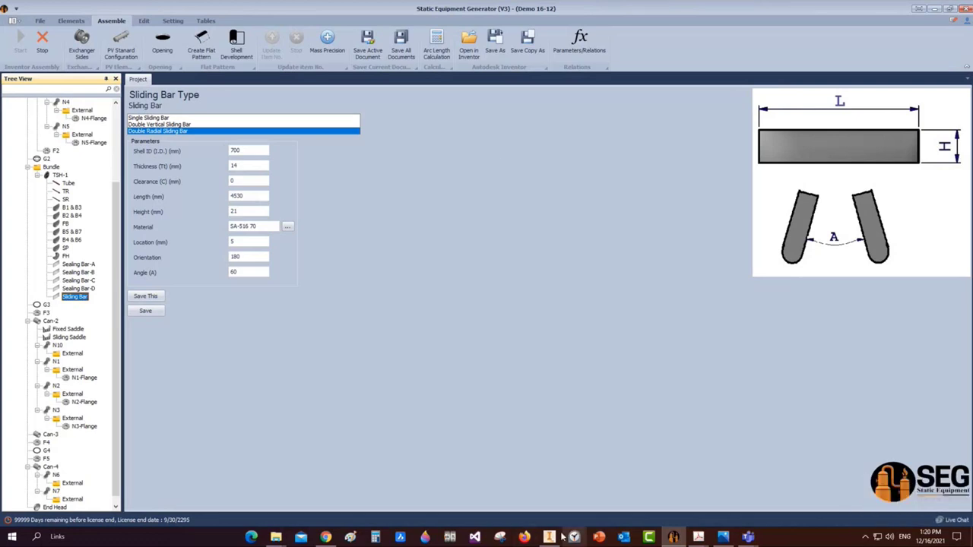
Review the two generated sliding bars in the Sliding Bar assembly in Inventor and save it
{"action": "mouse_move", "coordinate": [549, 537]}
{"action": "left_click", "coordinate": [551, 495]}
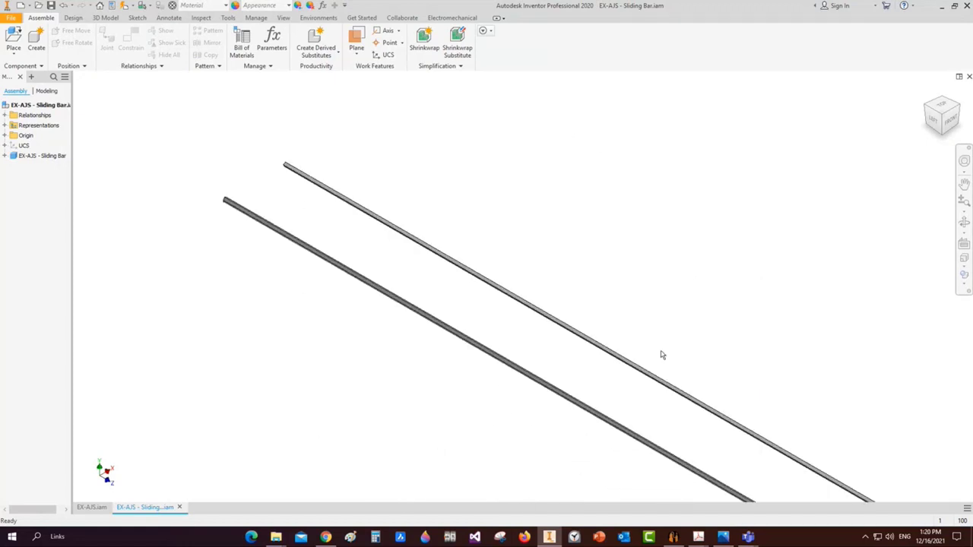
{"action": "scroll", "coordinate": [662, 355], "scroll_direction": "down", "scroll_amount": 3}
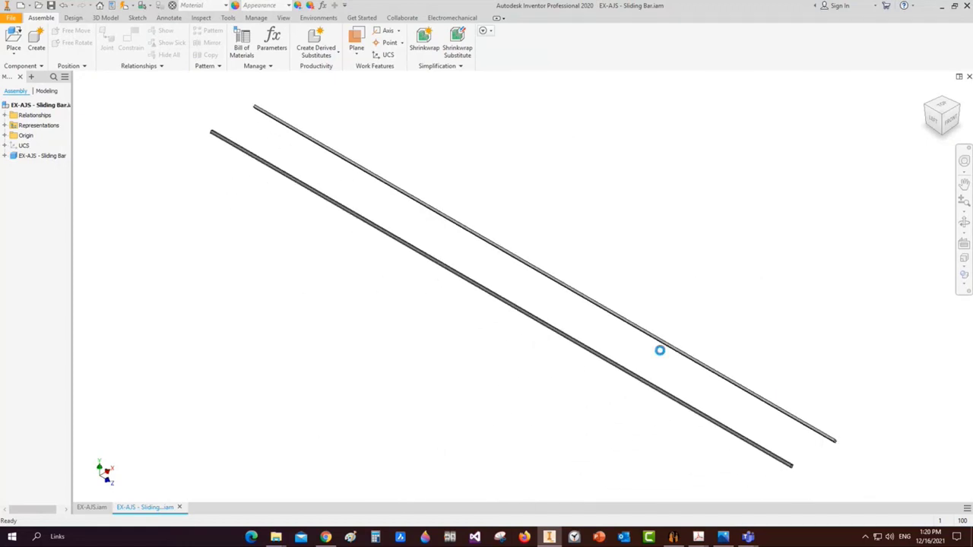
{"action": "key", "text": "ctrl+s"}
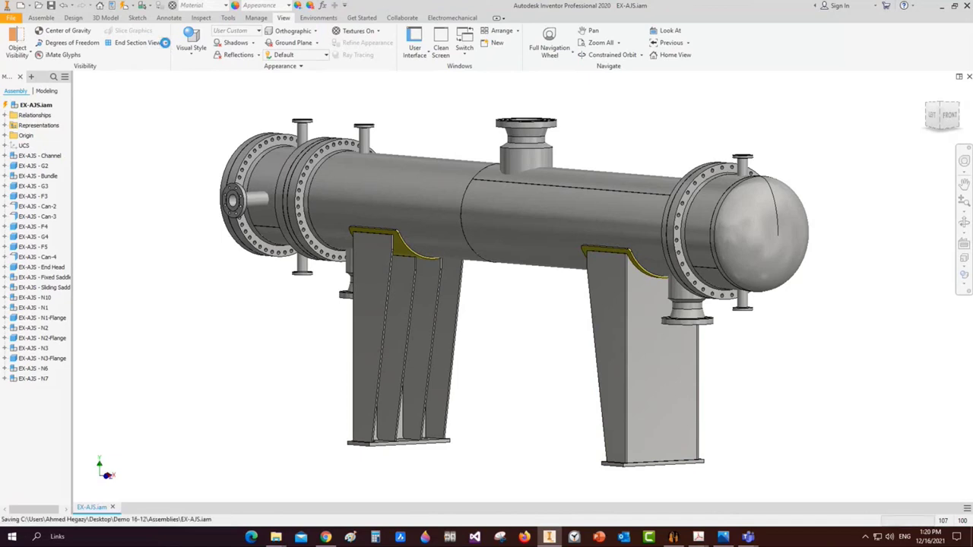
Half-section the exchanger at the saddle base face to check the sliding bars, then select Can-1 in SEG
{"action": "left_click", "coordinate": [165, 42]}
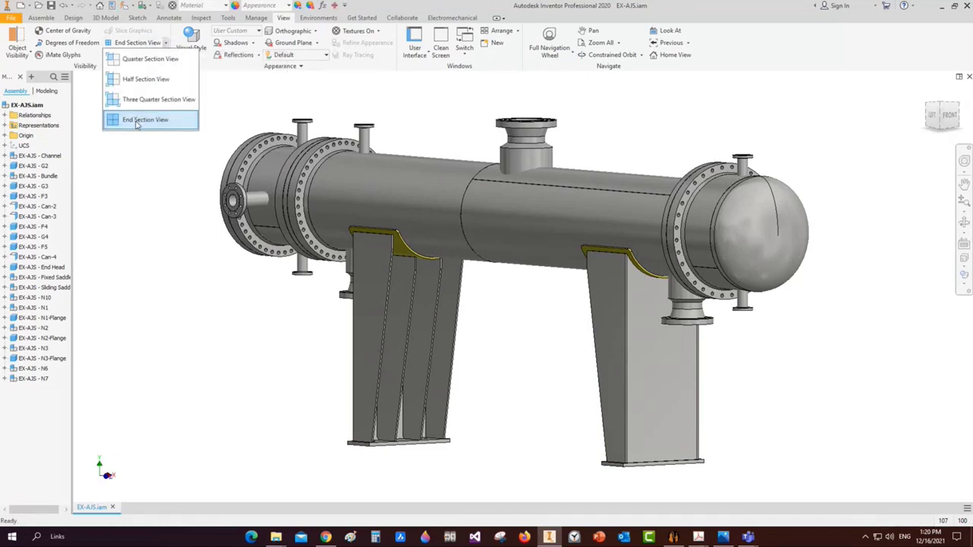
{"action": "left_click", "coordinate": [137, 120]}
{"action": "left_click", "coordinate": [165, 42]}
{"action": "left_click", "coordinate": [146, 79]}
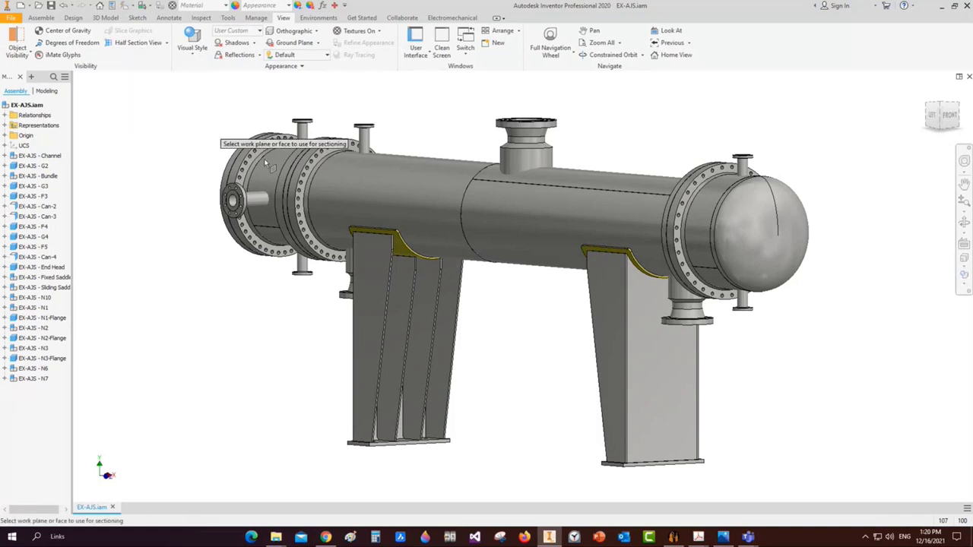
{"action": "left_click", "coordinate": [396, 447]}
{"action": "scroll", "coordinate": [436, 249], "scroll_direction": "up", "scroll_amount": 5}
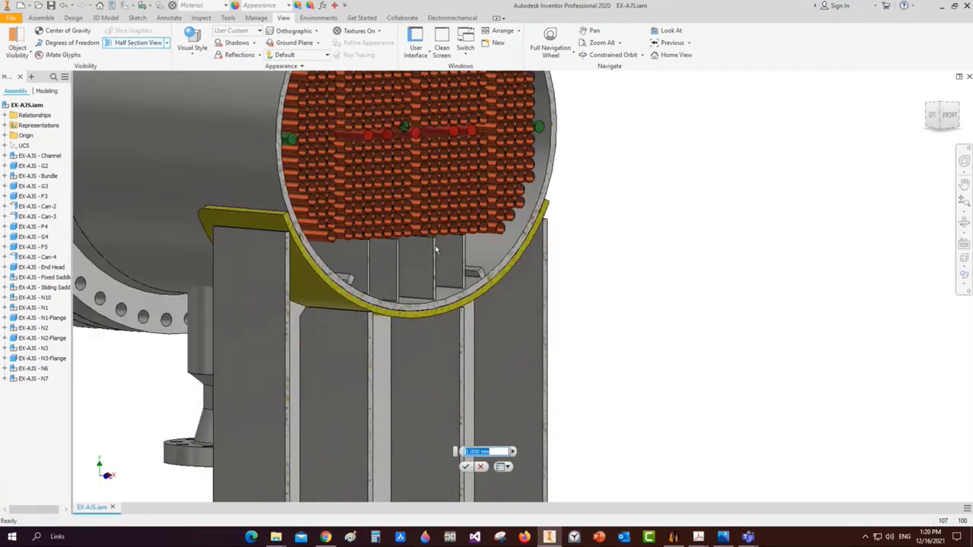
{"action": "scroll", "coordinate": [436, 249], "scroll_direction": "up", "scroll_amount": 5}
{"action": "scroll", "coordinate": [397, 274], "scroll_direction": "down", "scroll_amount": 5}
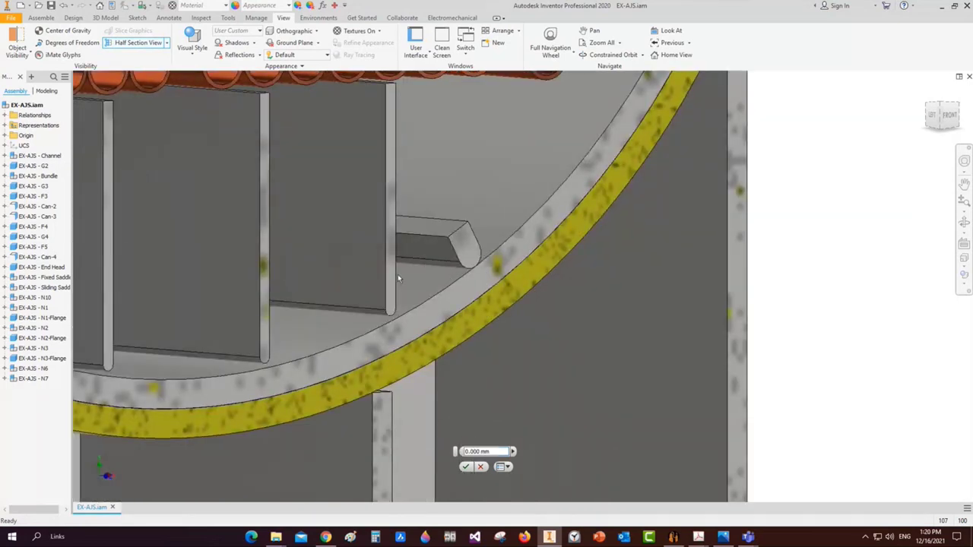
{"action": "key", "text": "Return"}
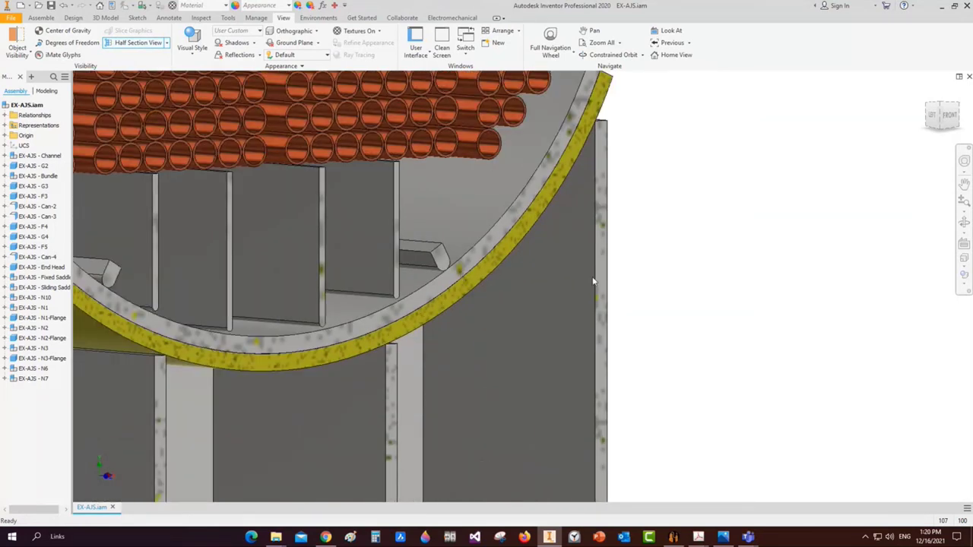
{"action": "left_click", "coordinate": [673, 537]}
{"action": "left_click", "coordinate": [59, 150]}
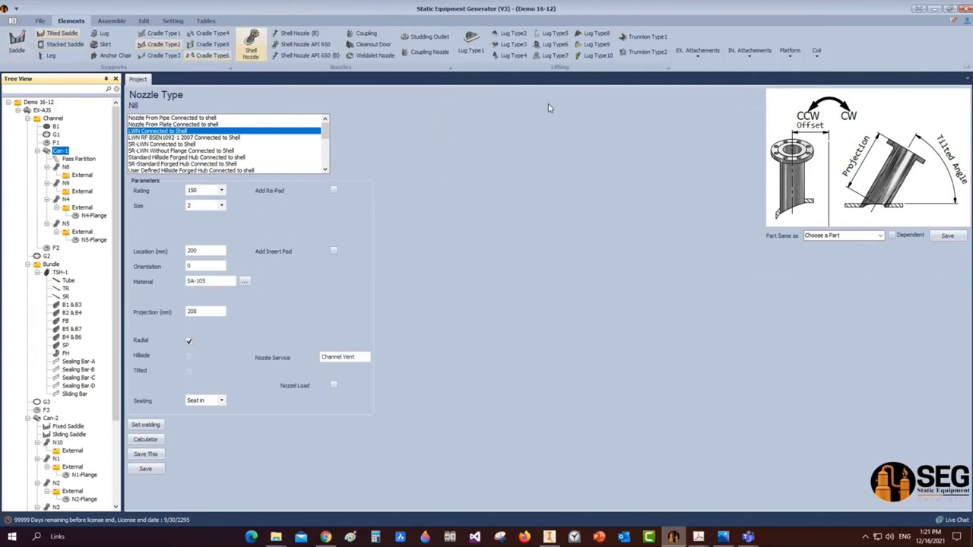
Add a Lug Type7 lifting lug named 'Channel Lug-1' under Can-1
{"action": "left_click", "coordinate": [552, 59]}
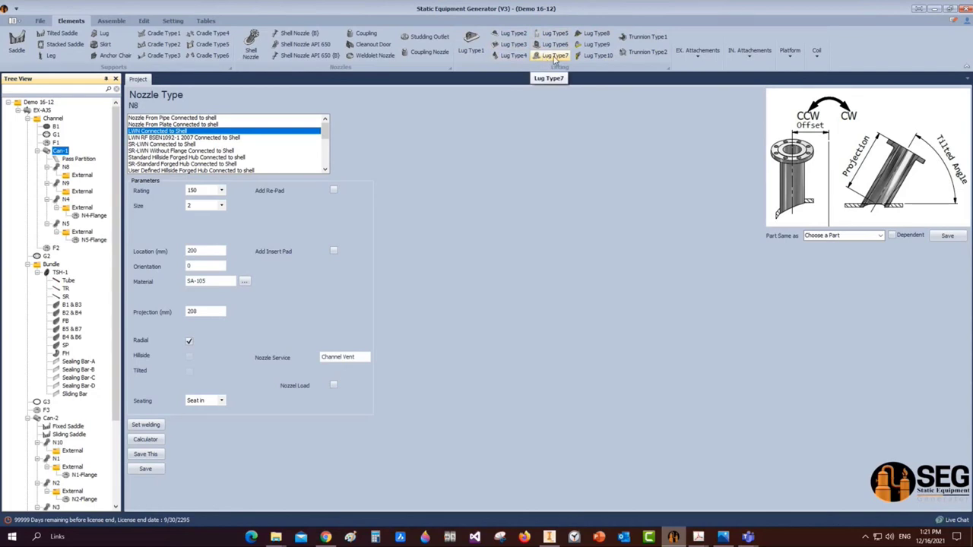
{"action": "type", "text": "C"}
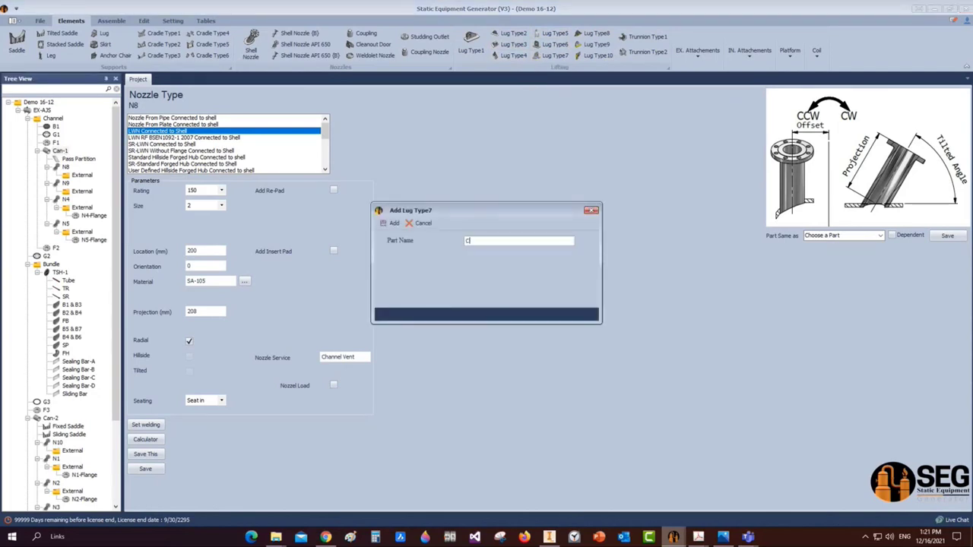
{"action": "type", "text": "hannel Lug-1"}
{"action": "left_click", "coordinate": [392, 223]}
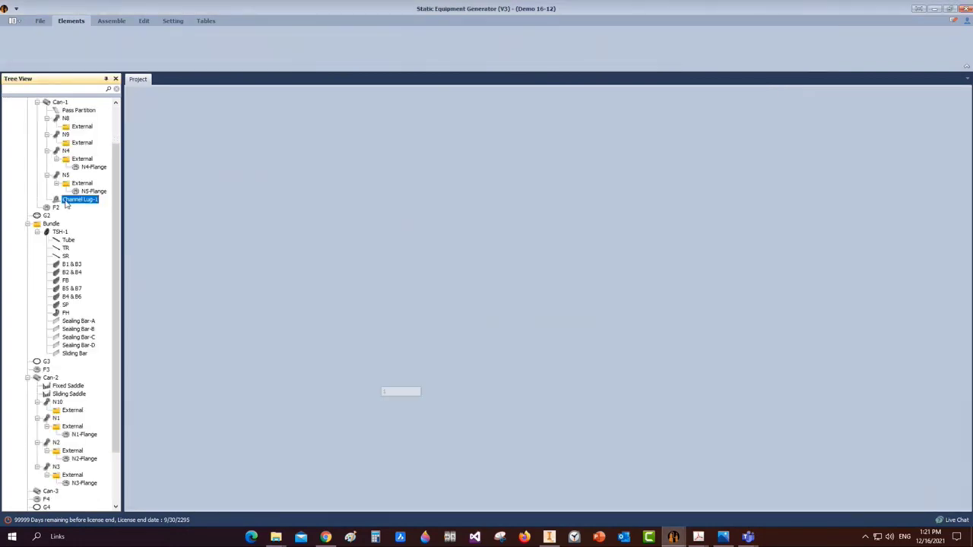
Give Channel Lug-1 width 100, offset 100, thickness 14, hole 30, a wear plate and no chamfer
{"action": "left_click", "coordinate": [205, 114]}
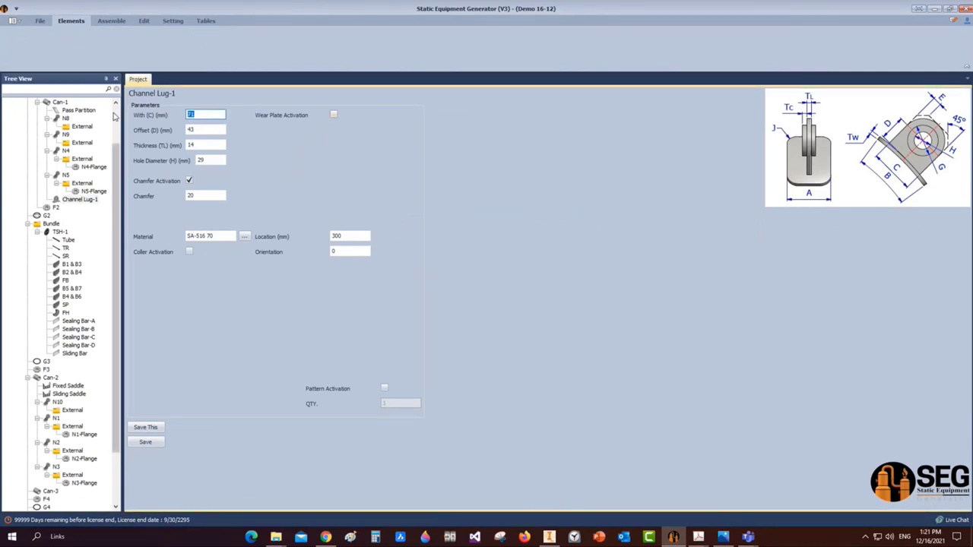
{"action": "type", "text": "100"}
{"action": "key", "text": "Tab"}
{"action": "type", "text": "100"}
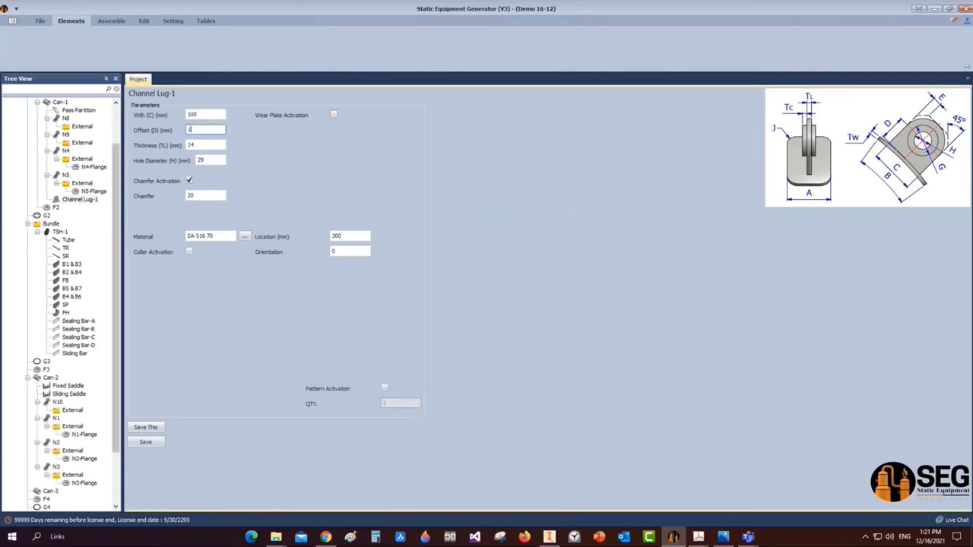
{"action": "key", "text": "Tab"}
{"action": "type", "text": "14"}
{"action": "key", "text": "Tab"}
{"action": "type", "text": "30"}
{"action": "left_click", "coordinate": [333, 115]}
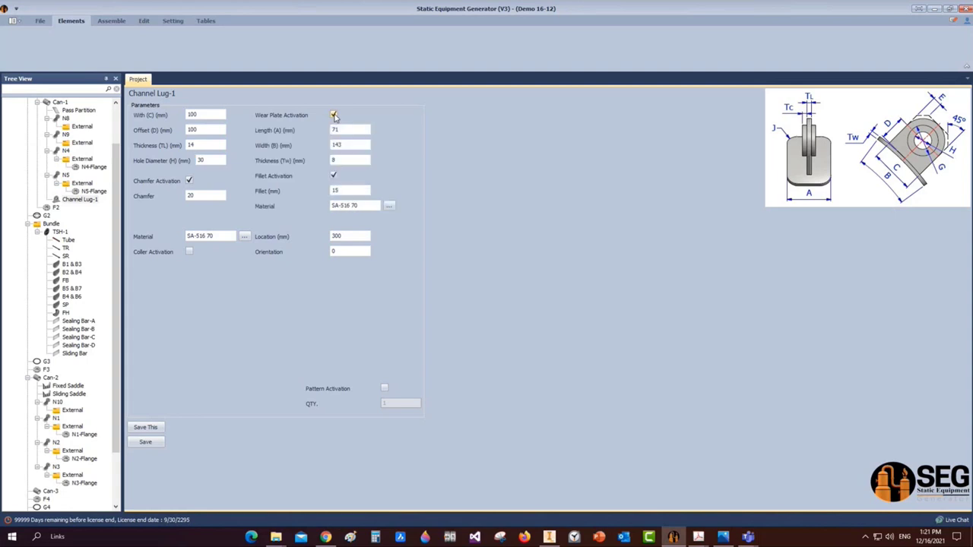
{"action": "left_click", "coordinate": [190, 182]}
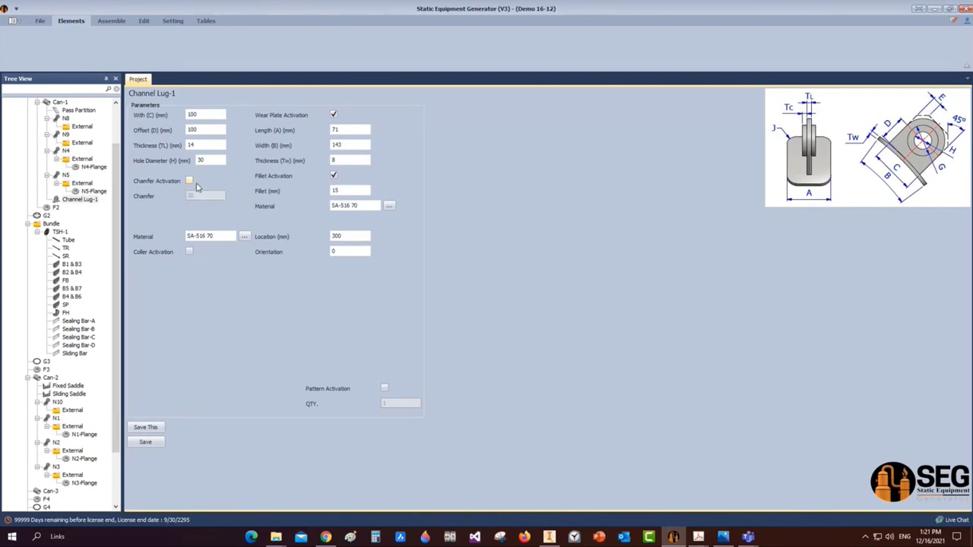
{"action": "mouse_move", "coordinate": [698, 537]}
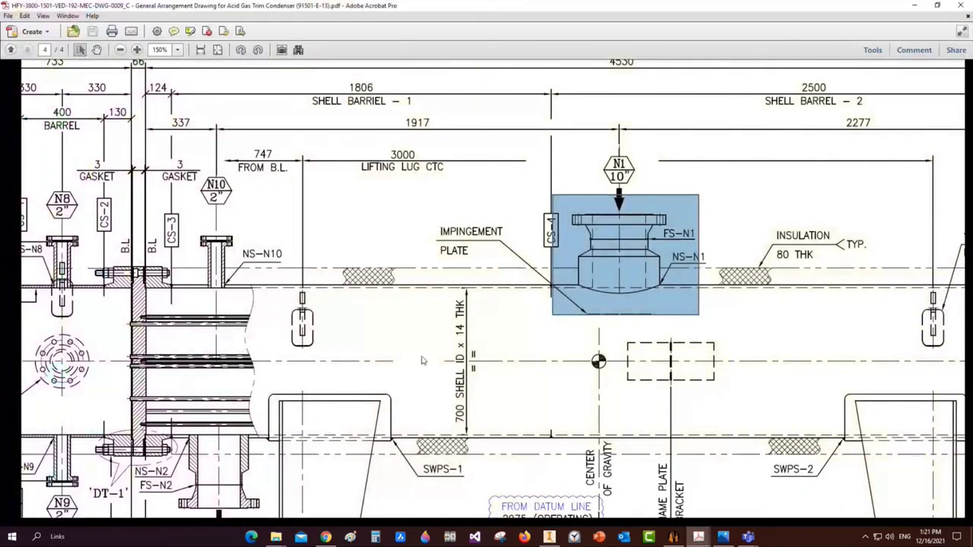
Check the lifting lug callouts on the general arrangement drawing PDF, then return to SEG
{"action": "left_click", "coordinate": [808, 494]}
{"action": "scroll", "coordinate": [342, 354], "scroll_direction": "right", "scroll_amount": 5}
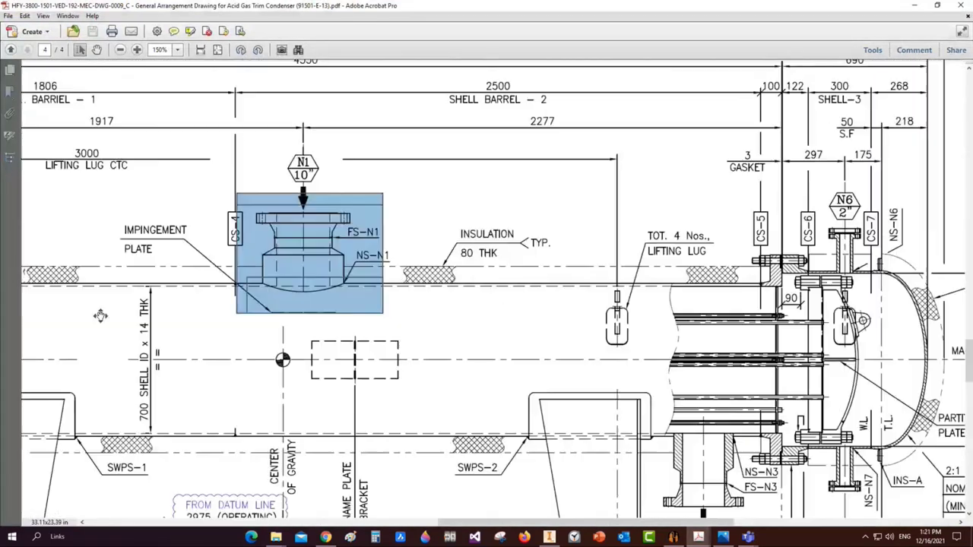
{"action": "scroll", "coordinate": [158, 326], "scroll_direction": "left", "scroll_amount": 8}
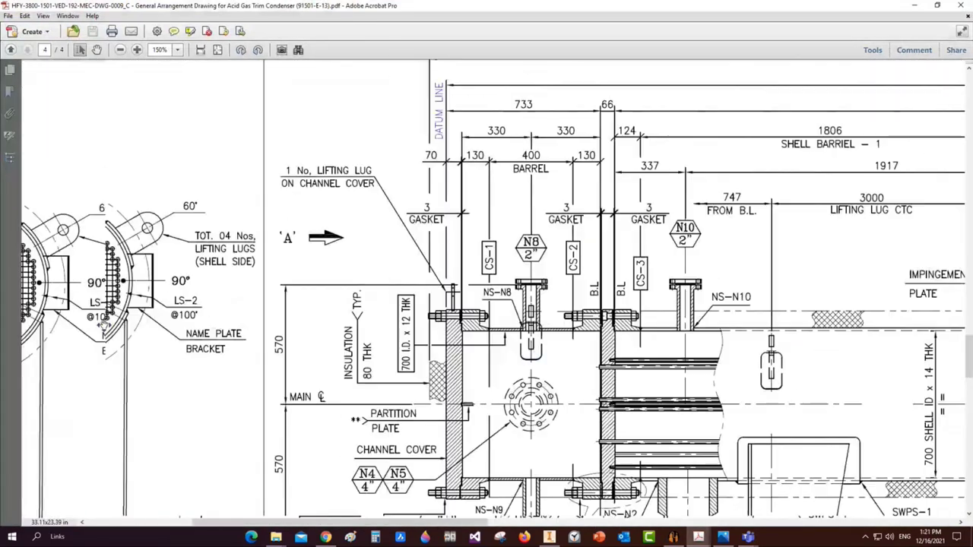
{"action": "left_click", "coordinate": [904, 13]}
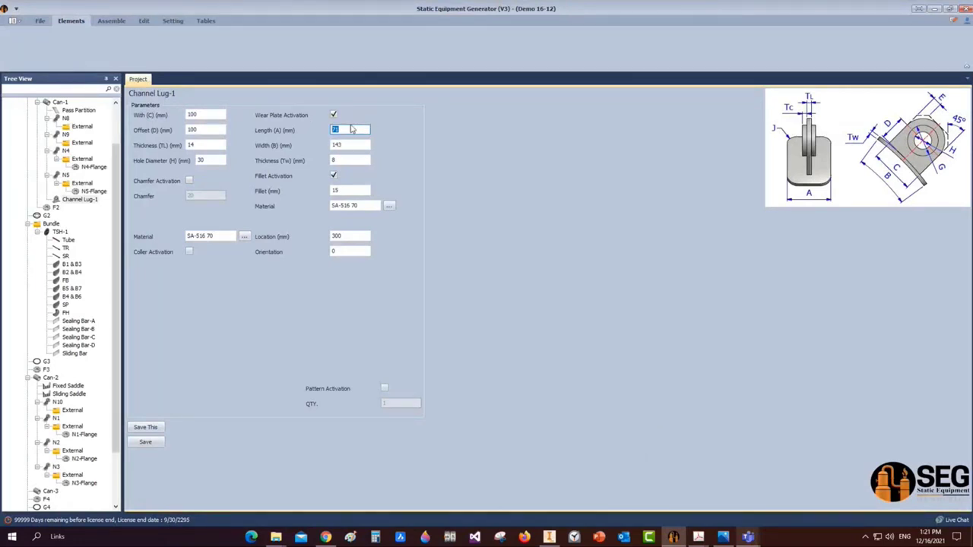
Give Channel Lug-1 a 100×150×14 mm wear plate at location 200, orientation 45, and save
{"action": "type", "text": "100"}
{"action": "key", "text": "Tab"}
{"action": "type", "text": "150"}
{"action": "key", "text": "Tab"}
{"action": "type", "text": "14"}
{"action": "key", "text": "Tab"}
{"action": "key", "text": "Tab"}
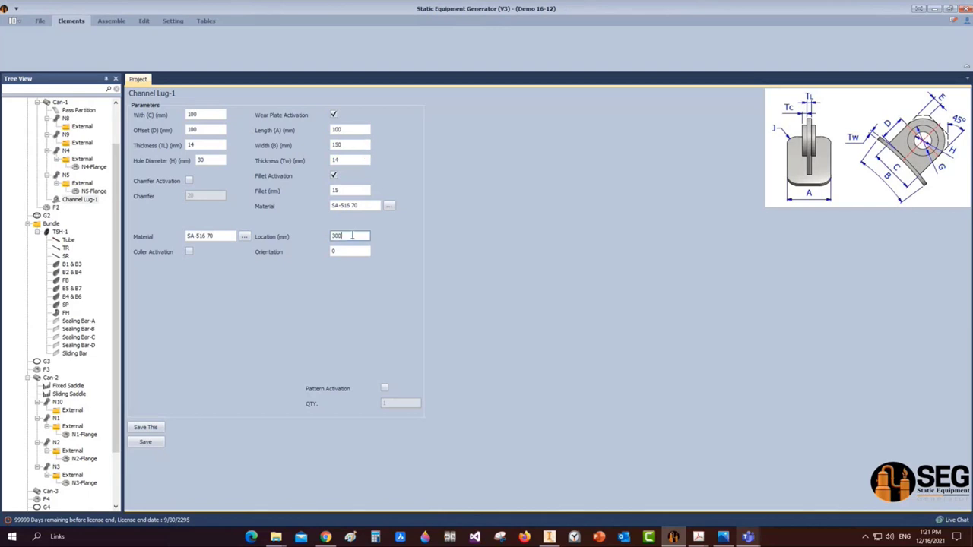
{"action": "type", "text": "200"}
{"action": "key", "text": "Tab"}
{"action": "type", "text": "45"}
{"action": "left_click", "coordinate": [156, 443]}
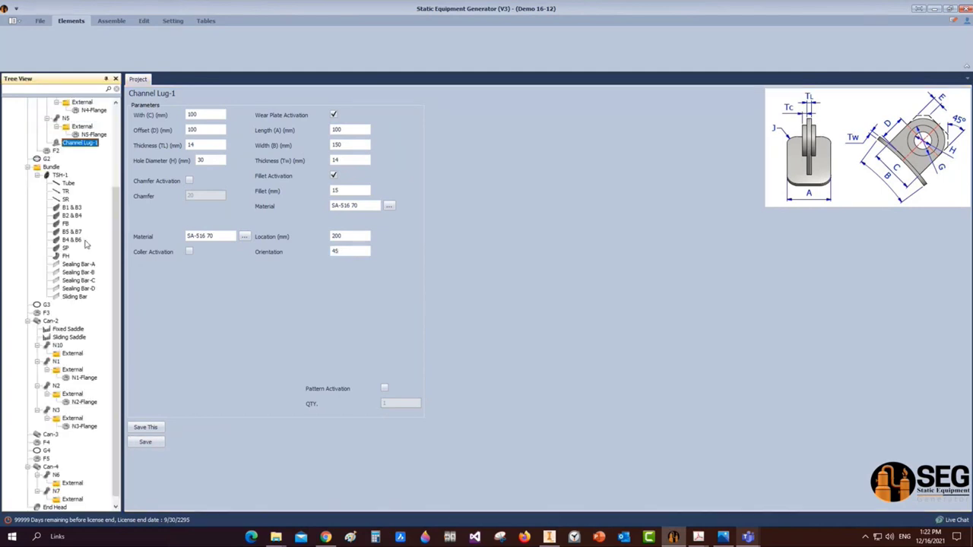
Select Can-1 and bring up the element types to add another lug
{"action": "scroll", "coordinate": [68, 190], "scroll_direction": "up", "scroll_amount": 3}
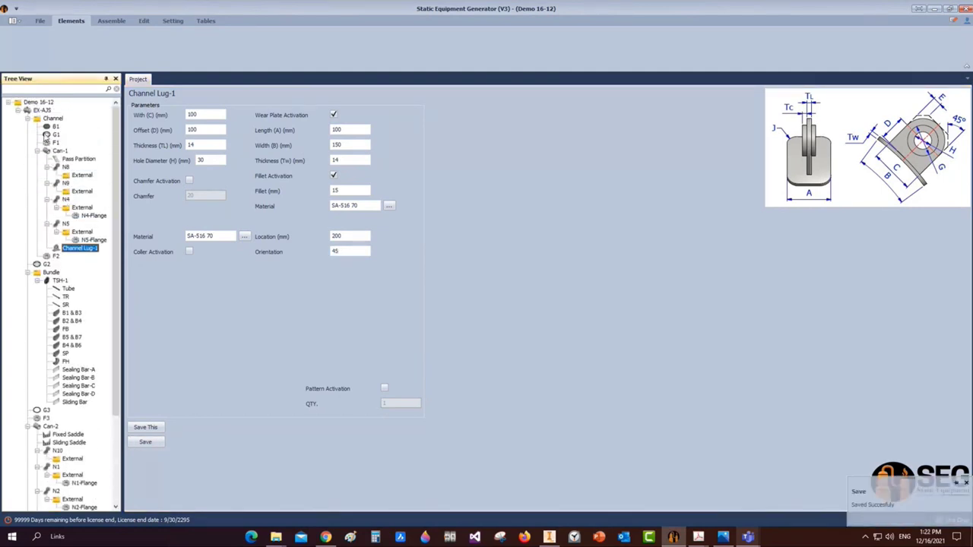
{"action": "left_click", "coordinate": [60, 151]}
{"action": "left_click", "coordinate": [70, 21]}
Add a Lug Type7 named 'Channel Lug-2' as a copy of Channel Lug-1
{"action": "left_click", "coordinate": [554, 55]}
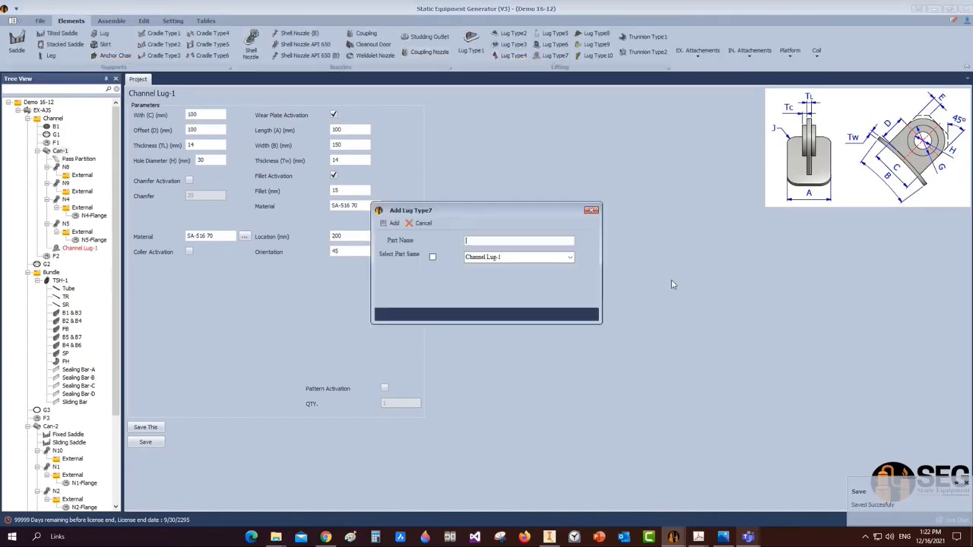
{"action": "type", "text": "Channel Lug-2"}
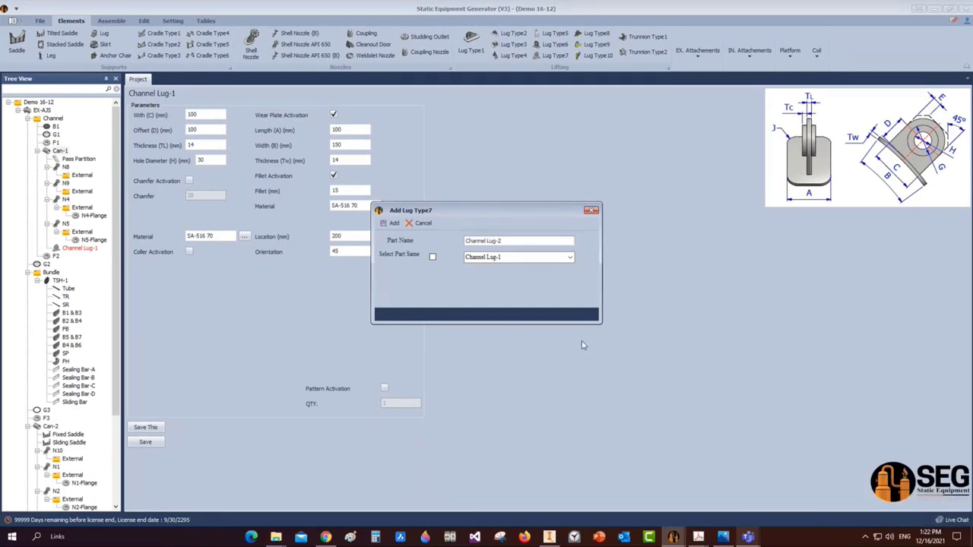
{"action": "left_click", "coordinate": [433, 257]}
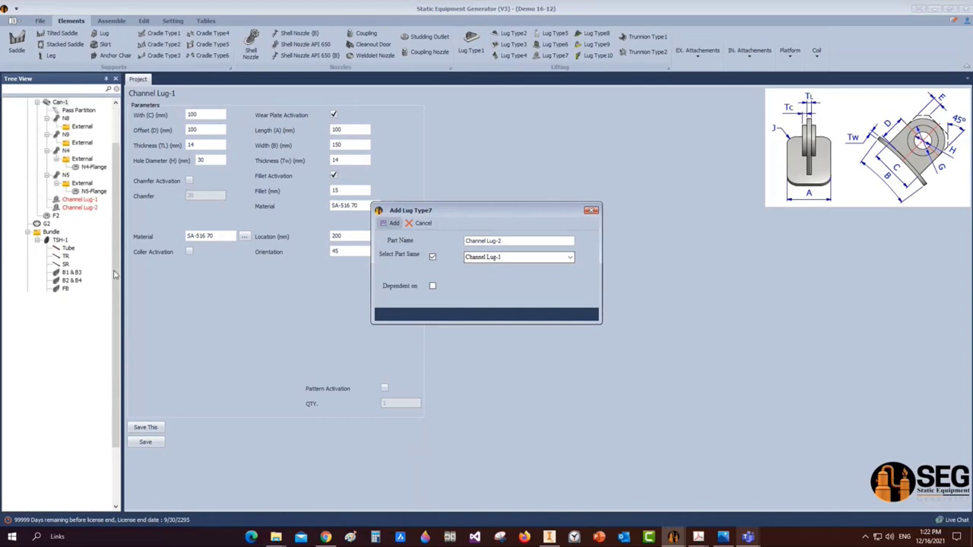
{"action": "left_click", "coordinate": [392, 222]}
Set Channel Lug-2's orientation to 315 and save it
{"action": "left_click", "coordinate": [80, 207]}
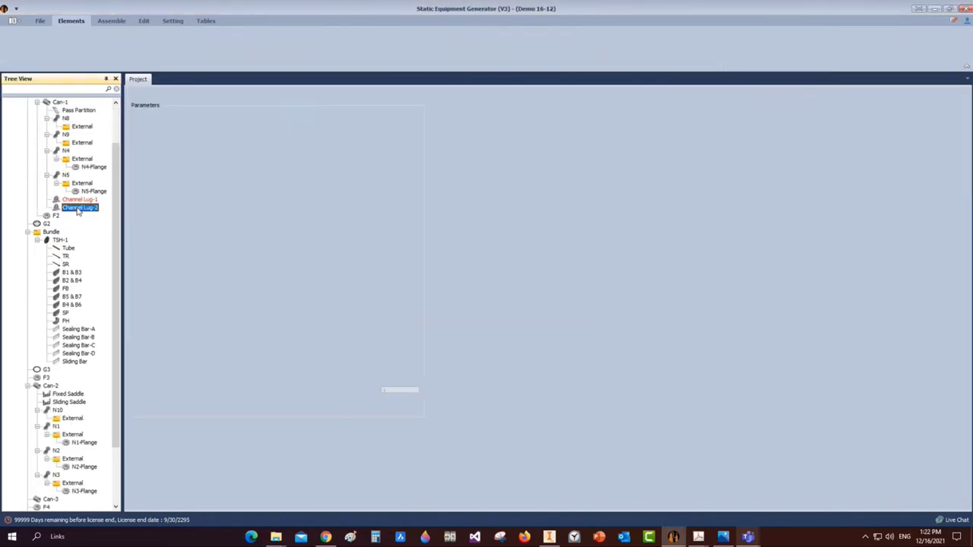
{"action": "left_click", "coordinate": [339, 237]}
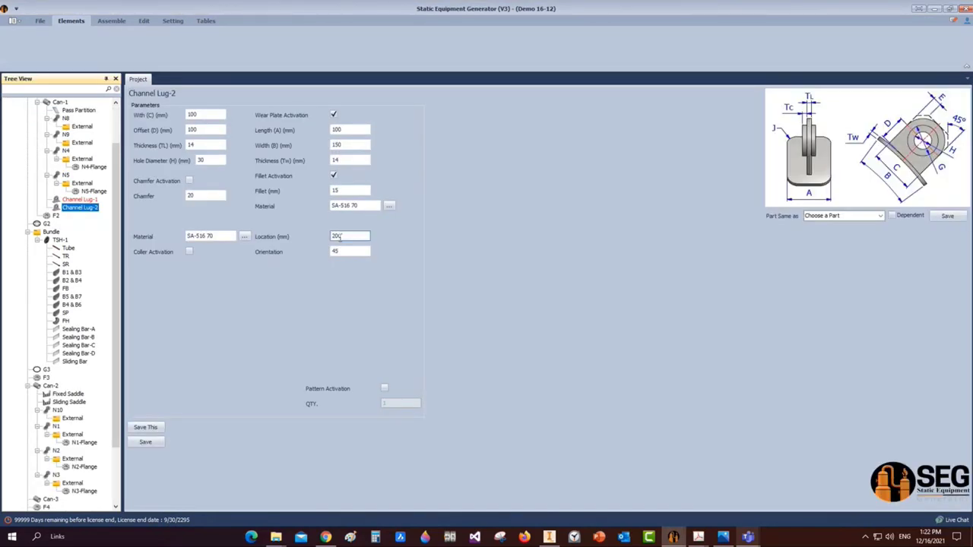
{"action": "key", "text": "Tab"}
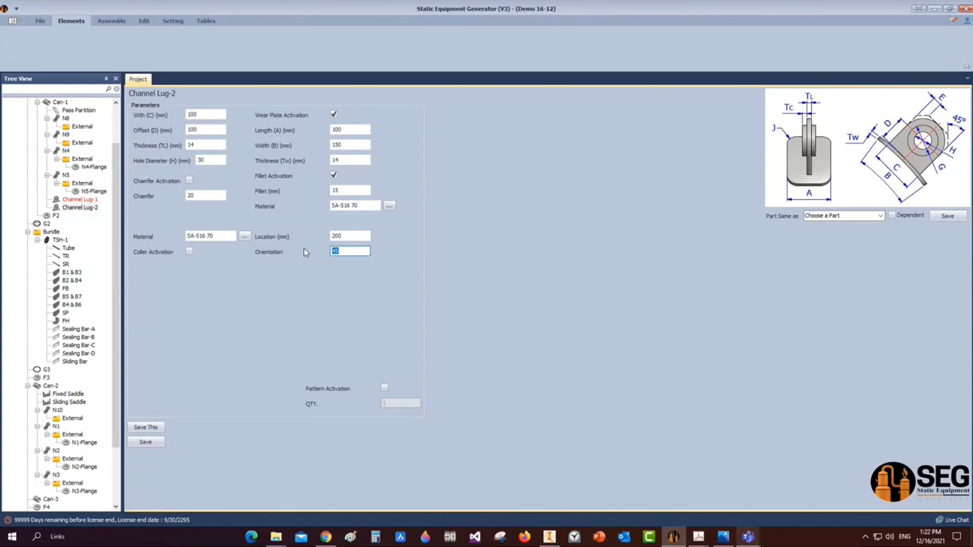
{"action": "type", "text": "315"}
{"action": "left_click", "coordinate": [146, 442]}
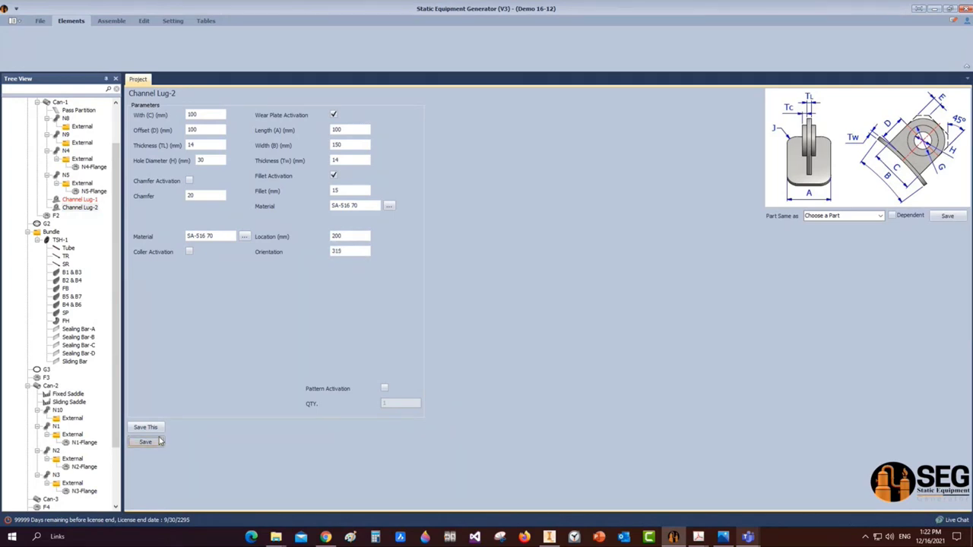
{"action": "left_click", "coordinate": [111, 21]}
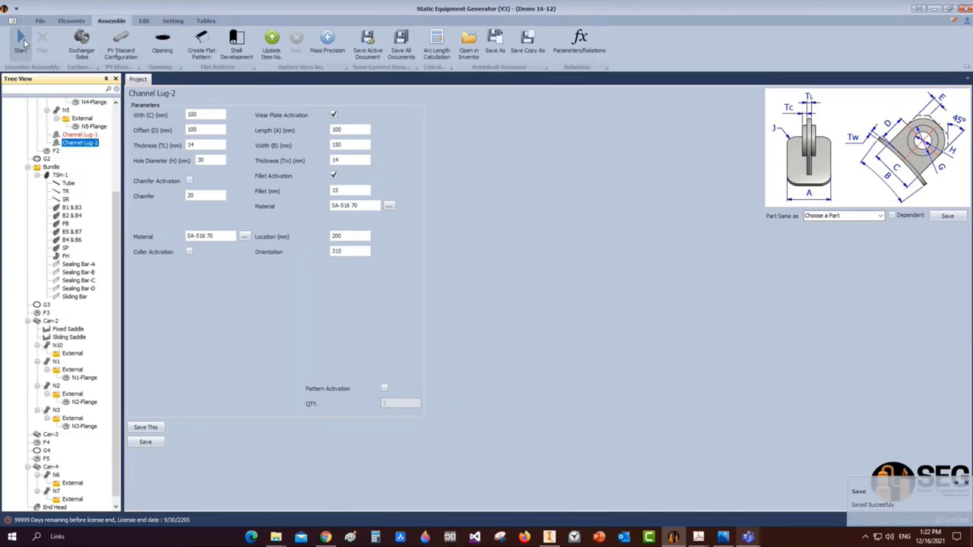
Place the wear plate in Inventor and save the Channel Lug-1 and Channel Lug-2 assemblies
{"action": "left_click", "coordinate": [549, 537]}
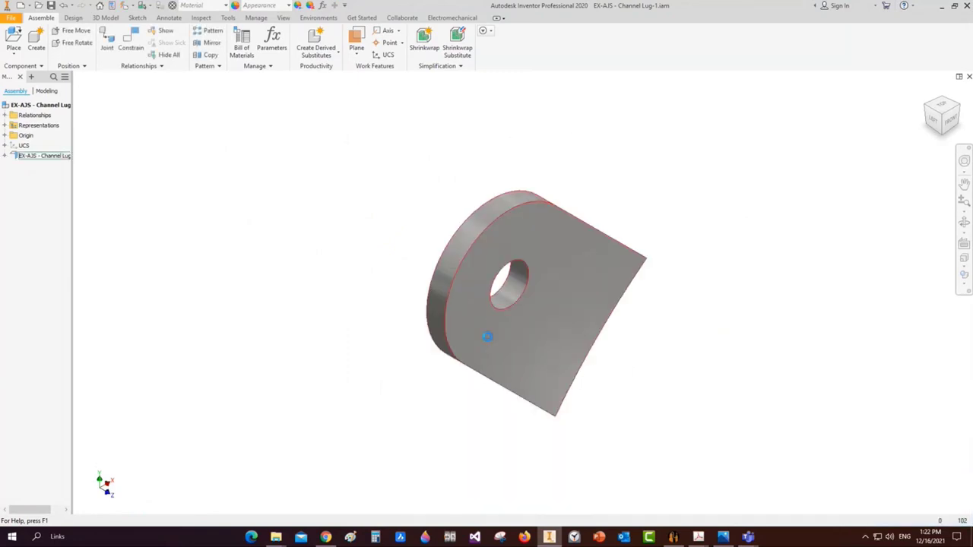
{"action": "left_click", "coordinate": [489, 341]}
{"action": "left_click", "coordinate": [488, 338]}
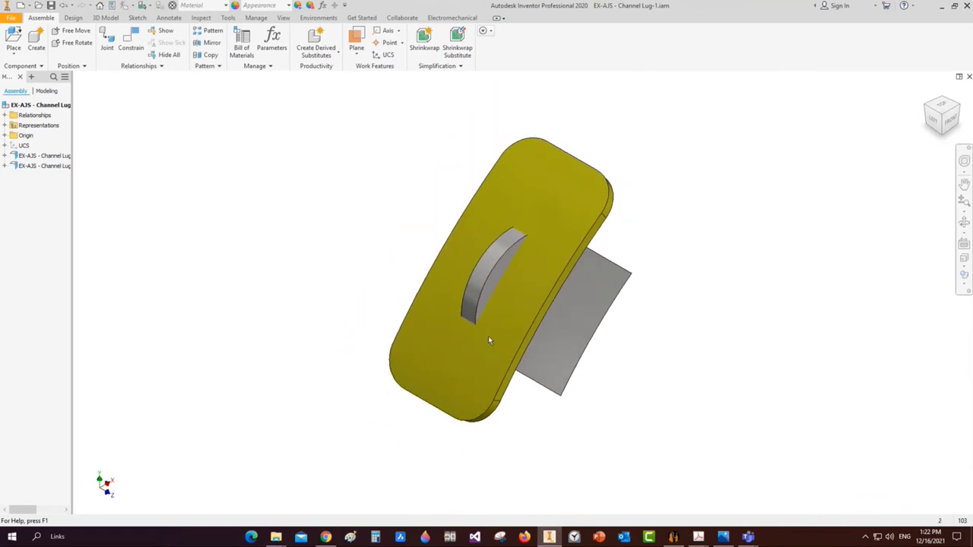
{"action": "key", "text": "ctrl+s"}
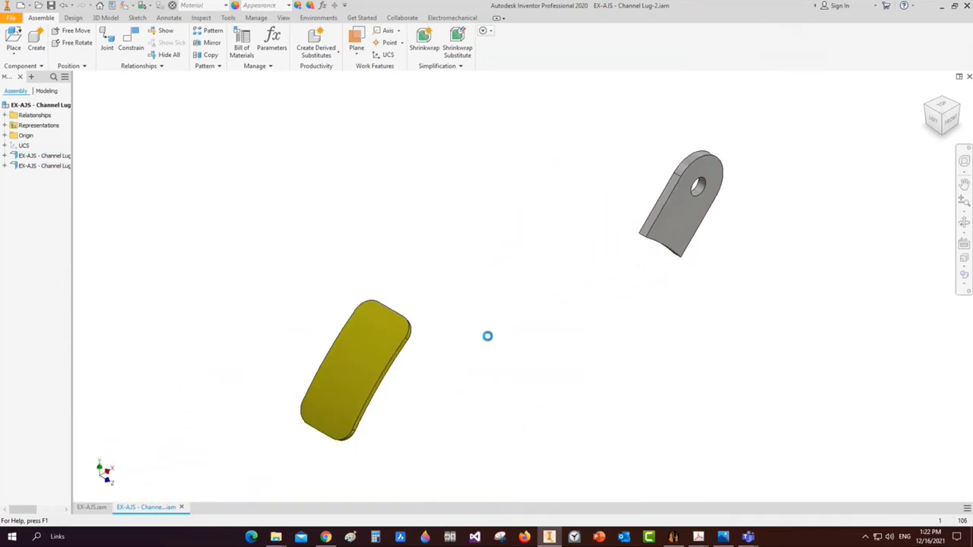
{"action": "key", "text": "ctrl+s"}
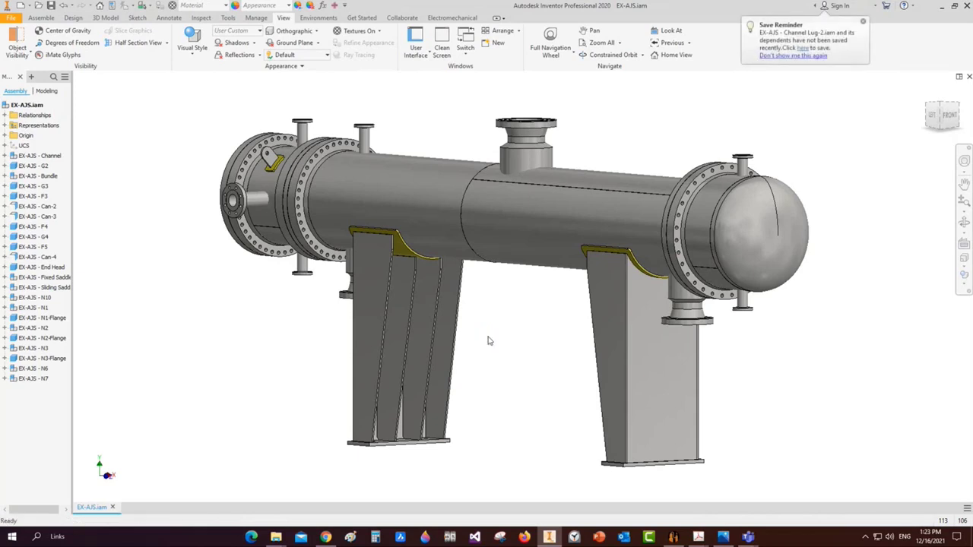
Orbit the exchanger model to inspect the new channel lugs and wear plates
{"action": "key", "text": "F4"}
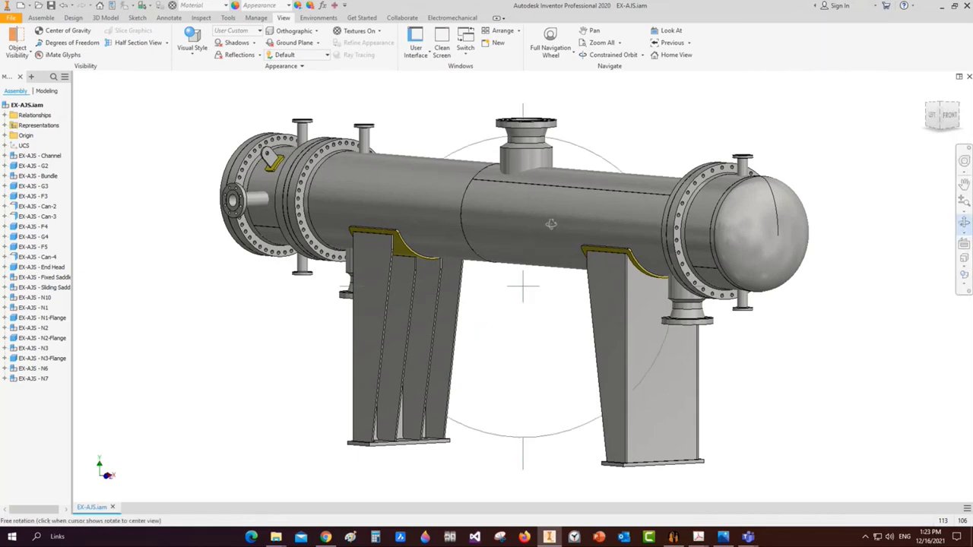
{"action": "left_click_drag", "start_coordinate": [490, 221], "coordinate": [398, 224]}
{"action": "key", "text": "shift+F4"}
{"action": "right_click", "coordinate": [397, 223]}
{"action": "left_click", "coordinate": [426, 233]}
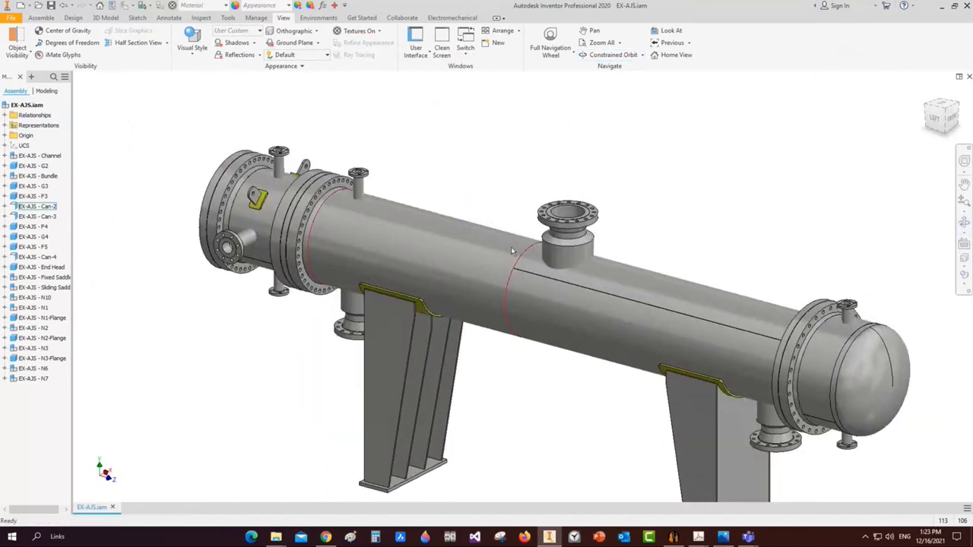
Back in SEG, add a Lug Type7 named 'Shell Lug-1' under Can-2
{"action": "left_click", "coordinate": [672, 538]}
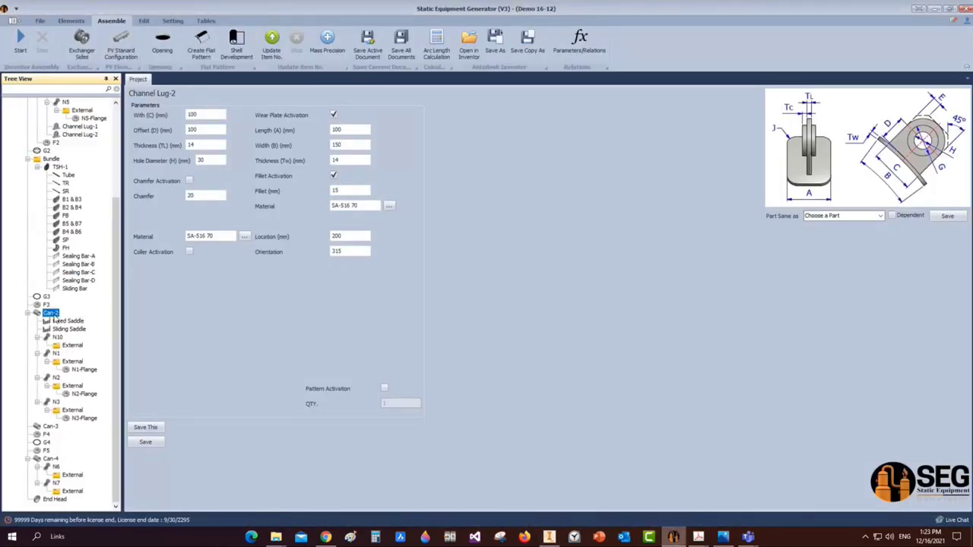
{"action": "left_click", "coordinate": [69, 23]}
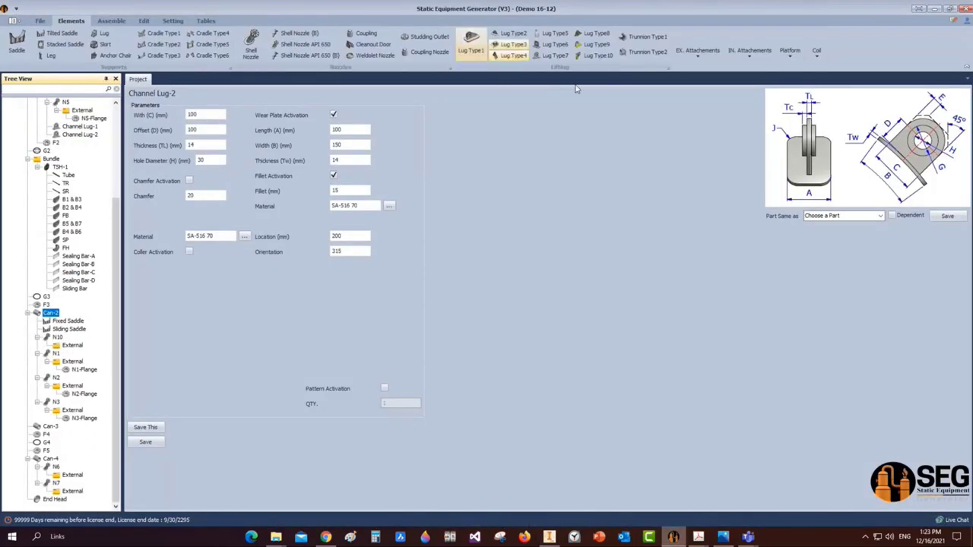
{"action": "left_click", "coordinate": [555, 57]}
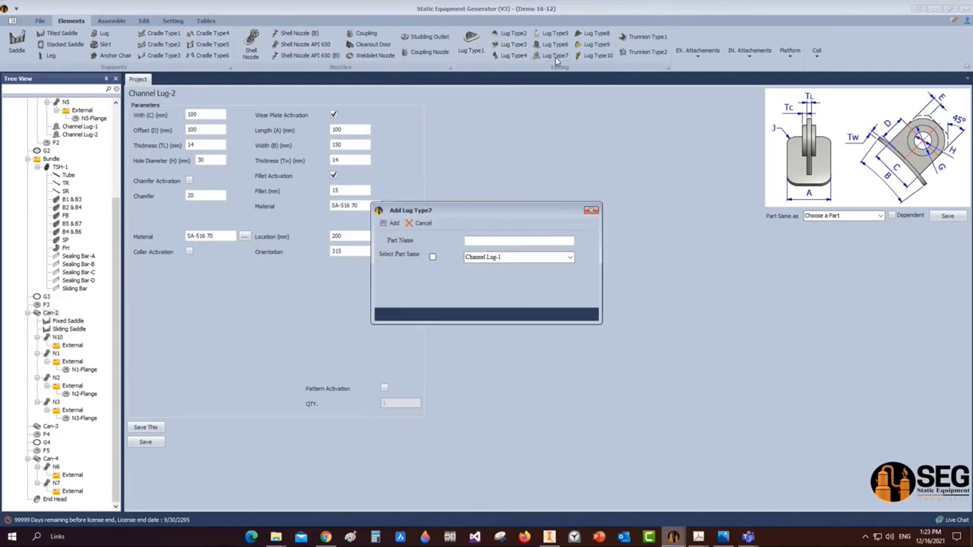
{"action": "type", "text": "Shell Lug-1"}
{"action": "left_click", "coordinate": [394, 223]}
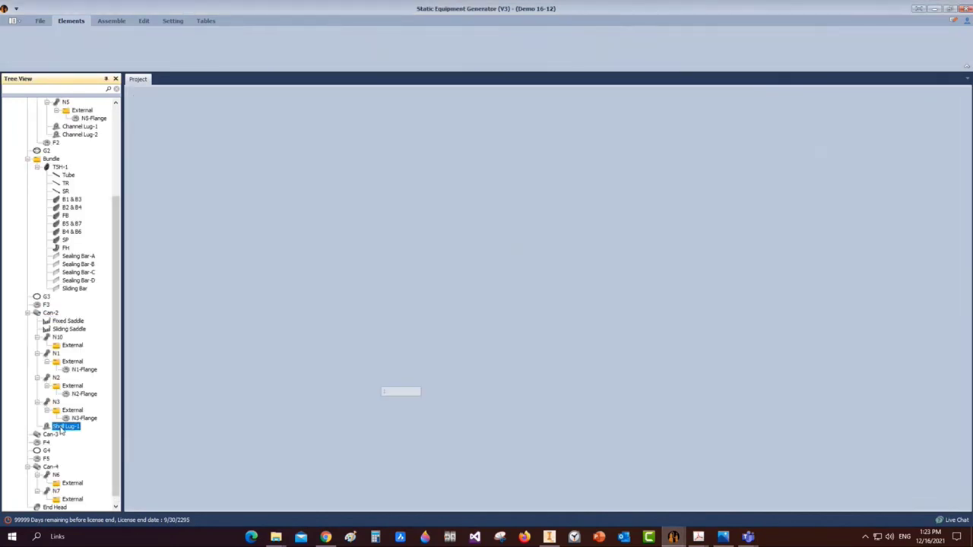
Set Shell Lug-1 width 150, offset 125, thickness 14, hole field 250, and turn off chamfer
{"action": "left_click", "coordinate": [333, 114]}
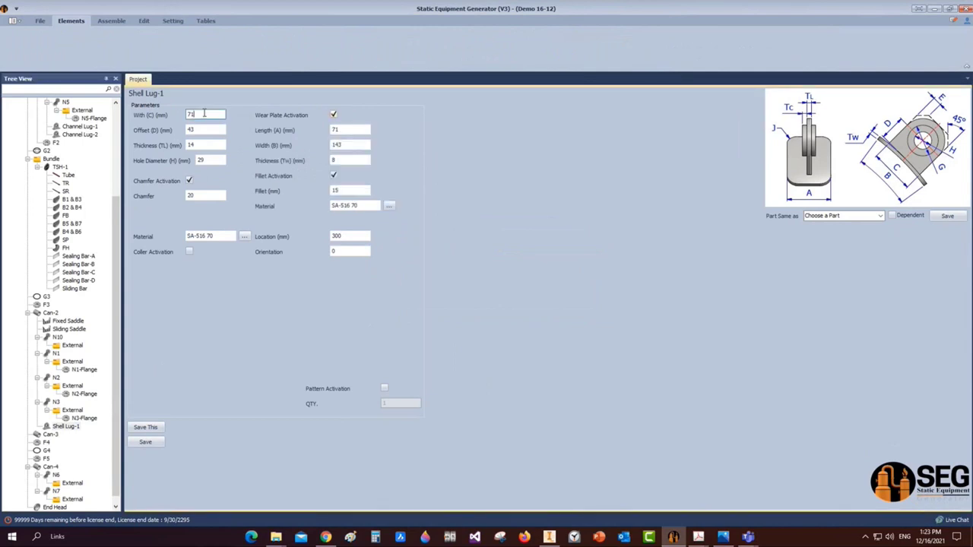
{"action": "left_click", "coordinate": [161, 115]}
{"action": "type", "text": "150"}
{"action": "key", "text": "Tab"}
{"action": "type", "text": "125"}
{"action": "key", "text": "Tab"}
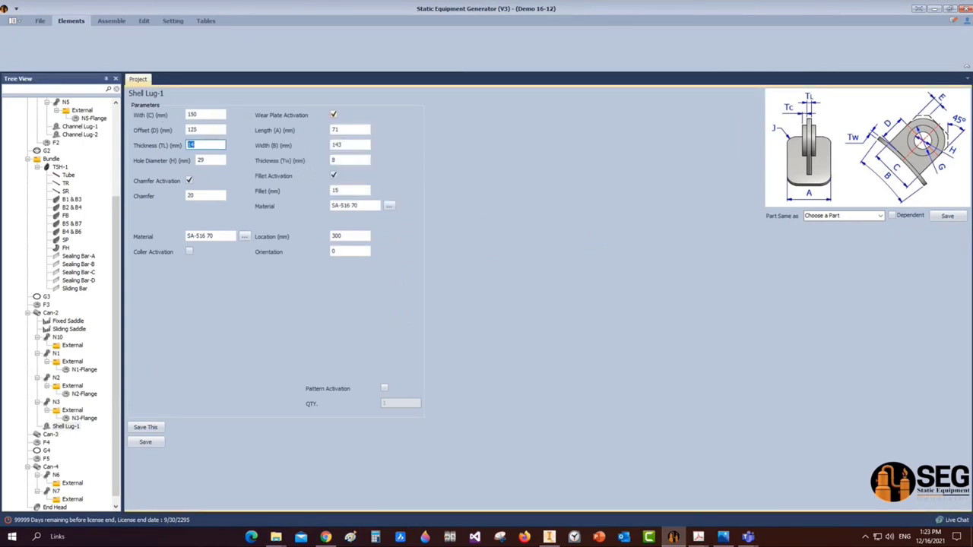
{"action": "key", "text": "Tab"}
{"action": "type", "text": "2"}
{"action": "type", "text": "50"}
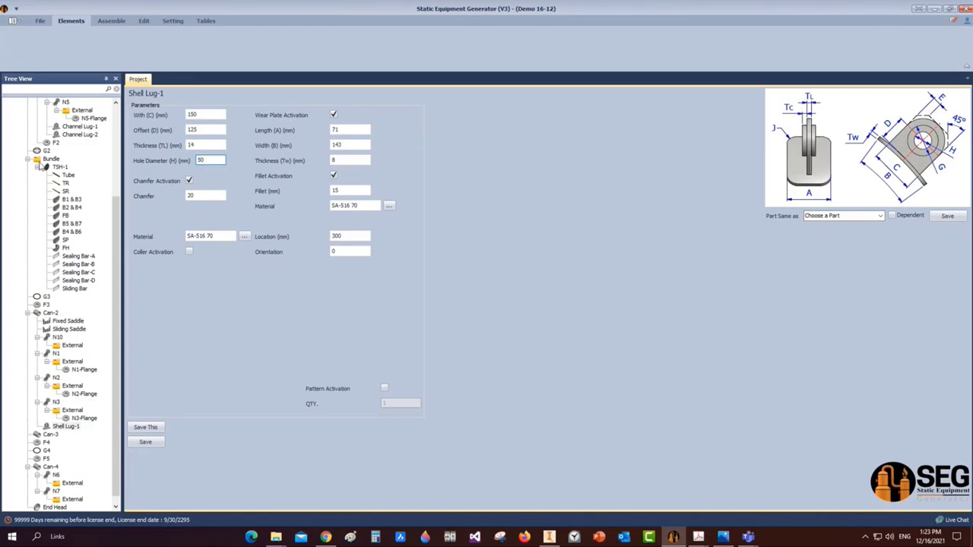
{"action": "left_click", "coordinate": [189, 181]}
Give Shell Lug-1 a 100×200×14 wear plate at location 612, orientation 60, and save
{"action": "key", "text": "Tab"}
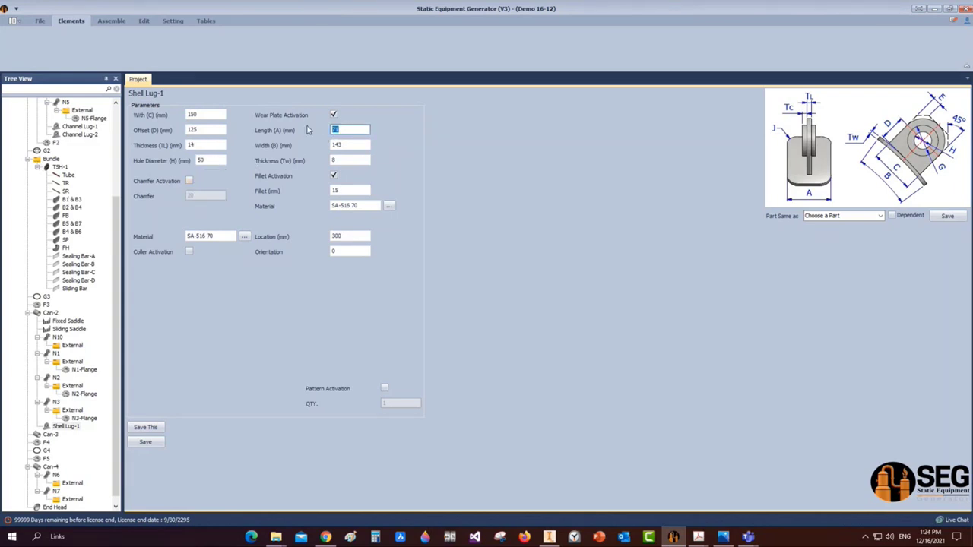
{"action": "type", "text": "100"}
{"action": "key", "text": "Tab"}
{"action": "type", "text": "200"}
{"action": "key", "text": "Tab"}
{"action": "type", "text": "14"}
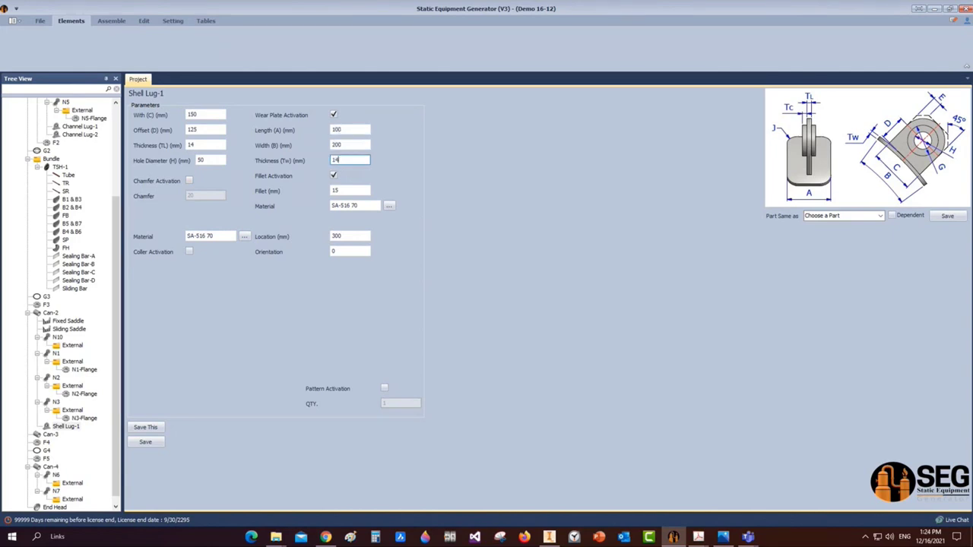
{"action": "key", "text": "Tab"}
{"action": "double_click", "coordinate": [338, 235]}
{"action": "type", "text": "612"}
{"action": "key", "text": "Tab"}
{"action": "type", "text": "60"}
{"action": "left_click", "coordinate": [145, 442]}
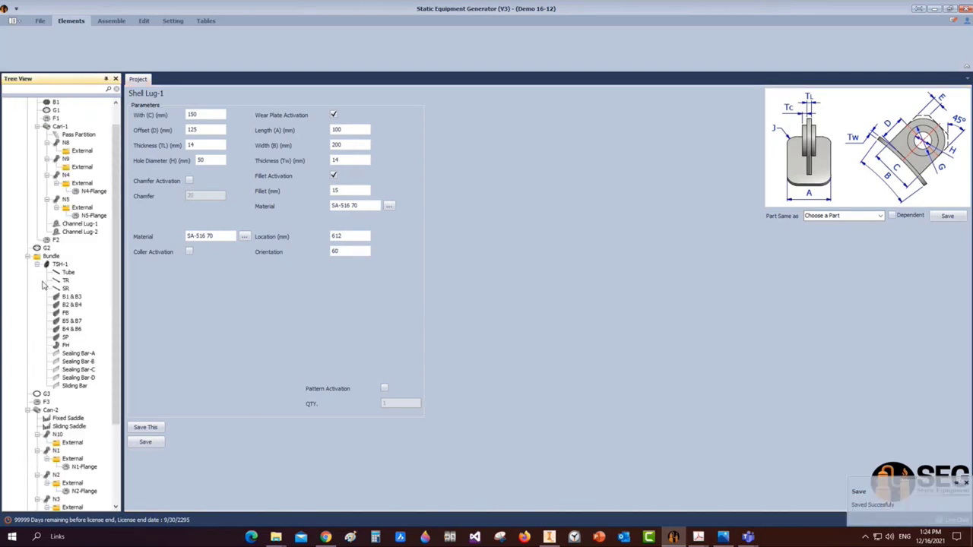
{"action": "scroll", "coordinate": [43, 284], "scroll_direction": "up", "scroll_amount": 1}
{"action": "scroll", "coordinate": [47, 289], "scroll_direction": "down", "scroll_amount": 3}
Add a Lug Type7 named 'Shell lug-2' on Can-2 as a copy of Shell Lug-1
{"action": "left_click", "coordinate": [50, 362]}
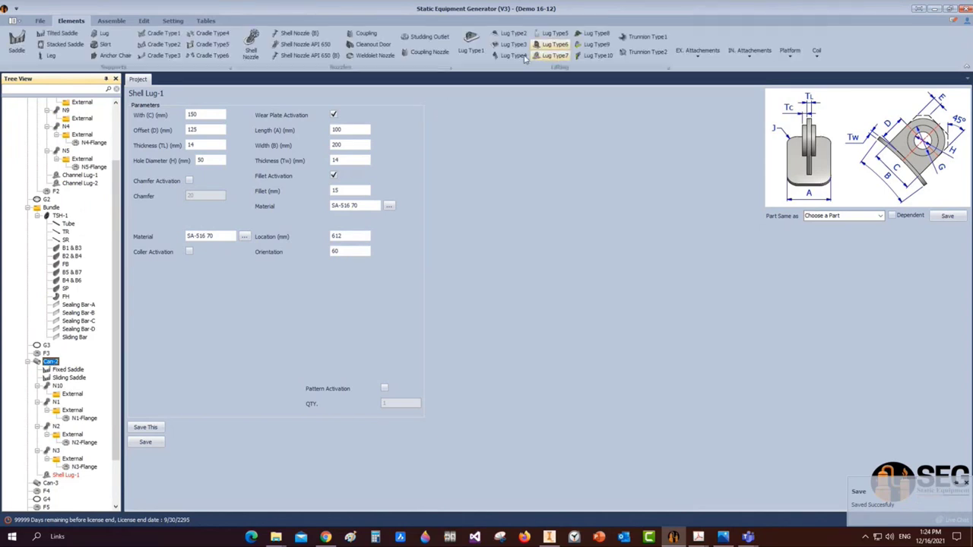
{"action": "left_click", "coordinate": [553, 55]}
{"action": "type", "text": "Shell "}
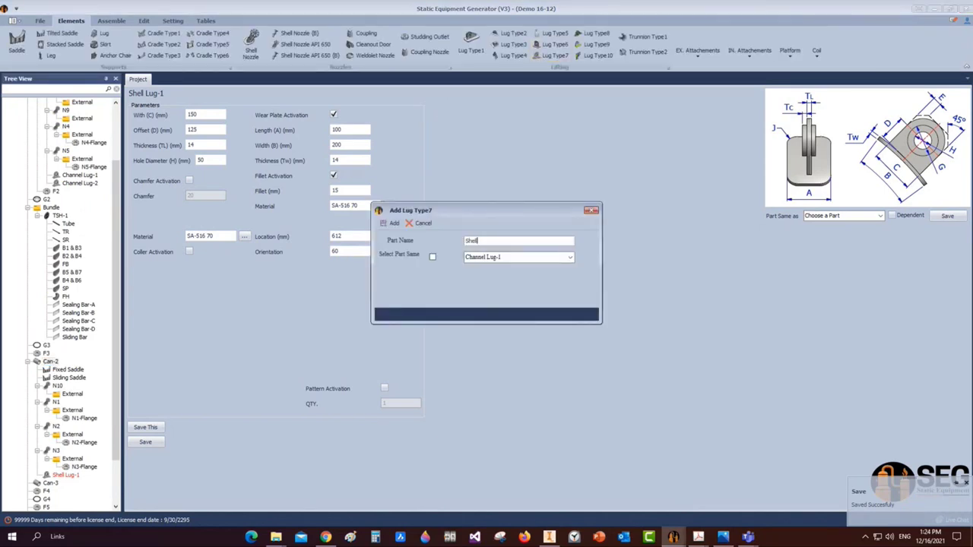
{"action": "type", "text": "lug-2"}
{"action": "left_click", "coordinate": [433, 256]}
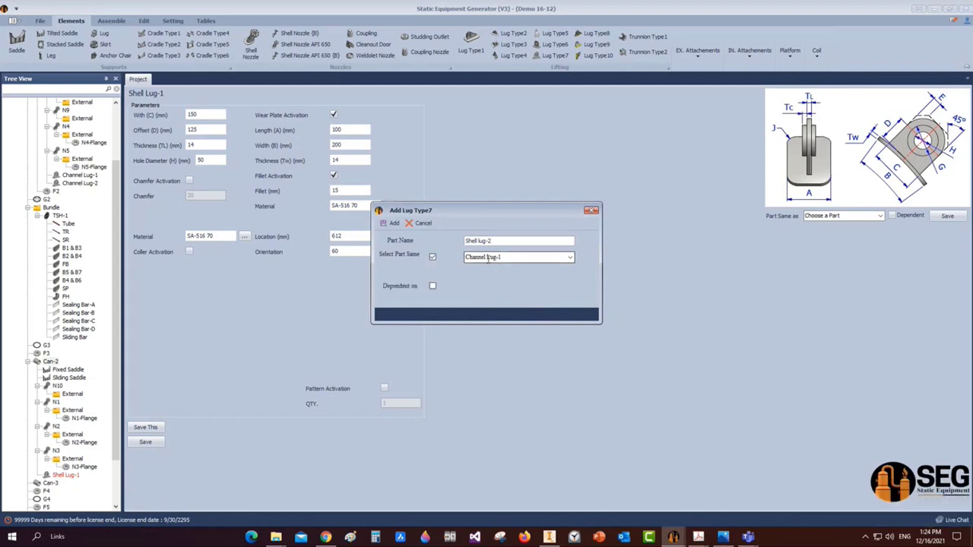
{"action": "left_click", "coordinate": [570, 260]}
{"action": "left_click", "coordinate": [487, 270]}
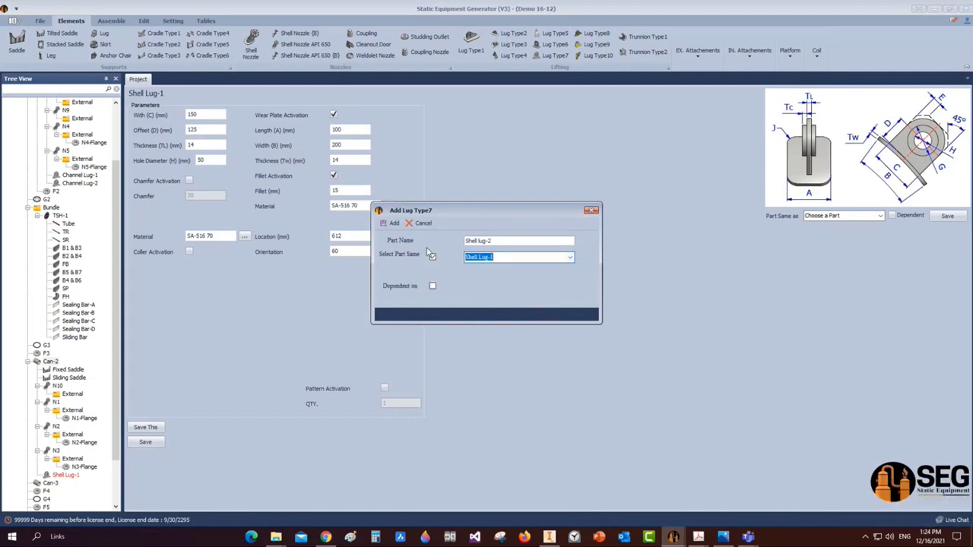
{"action": "left_click", "coordinate": [392, 223]}
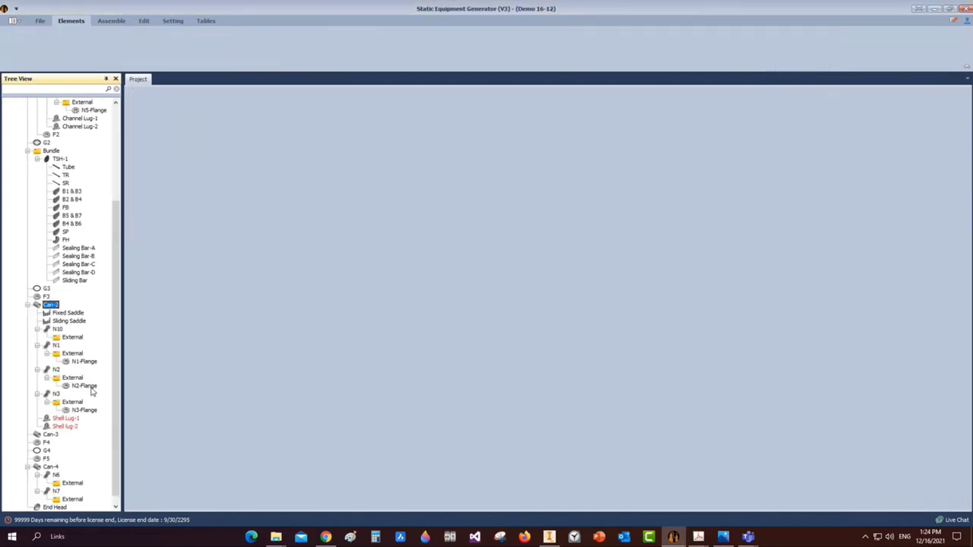
Set Shell lug-2's orientation to 300 and save it
{"action": "left_click", "coordinate": [72, 428]}
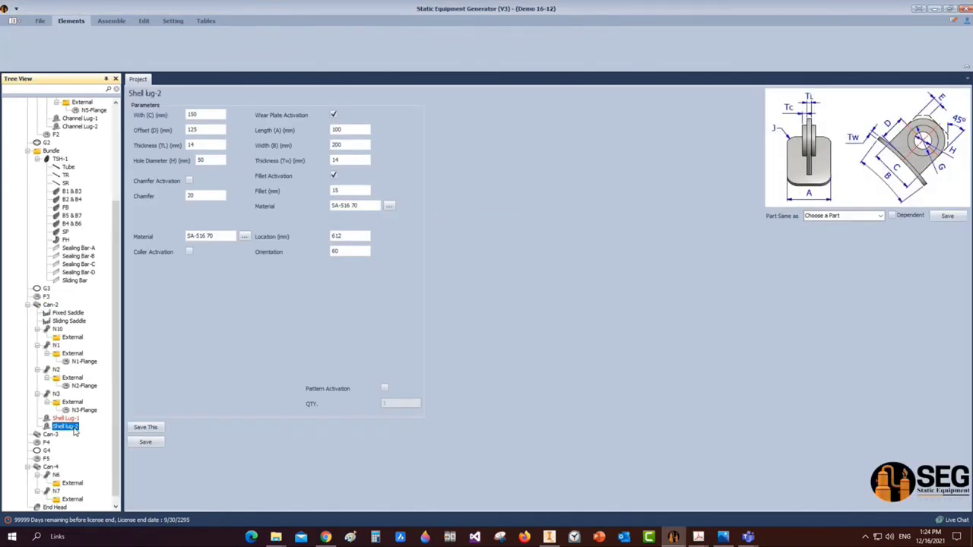
{"action": "left_click", "coordinate": [344, 251]}
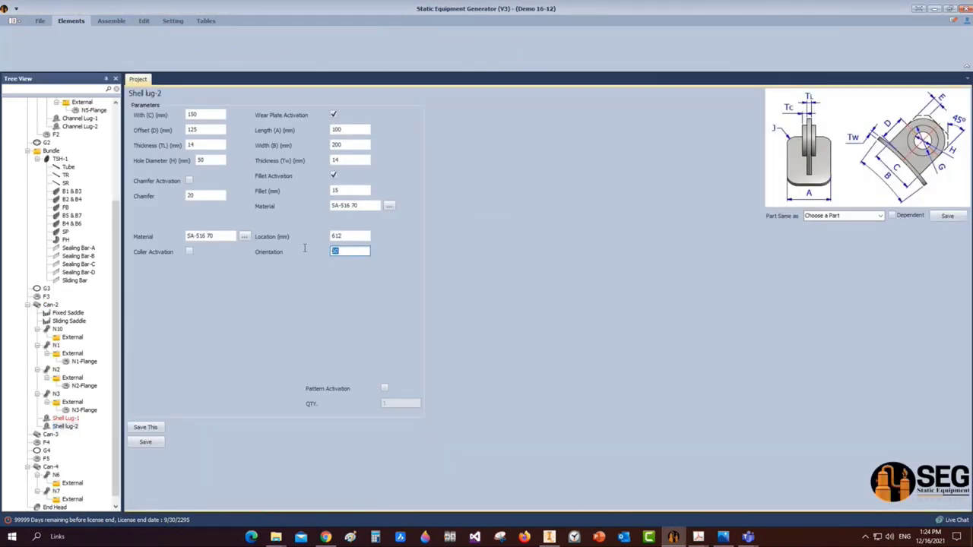
{"action": "type", "text": "300"}
{"action": "left_click", "coordinate": [146, 442]}
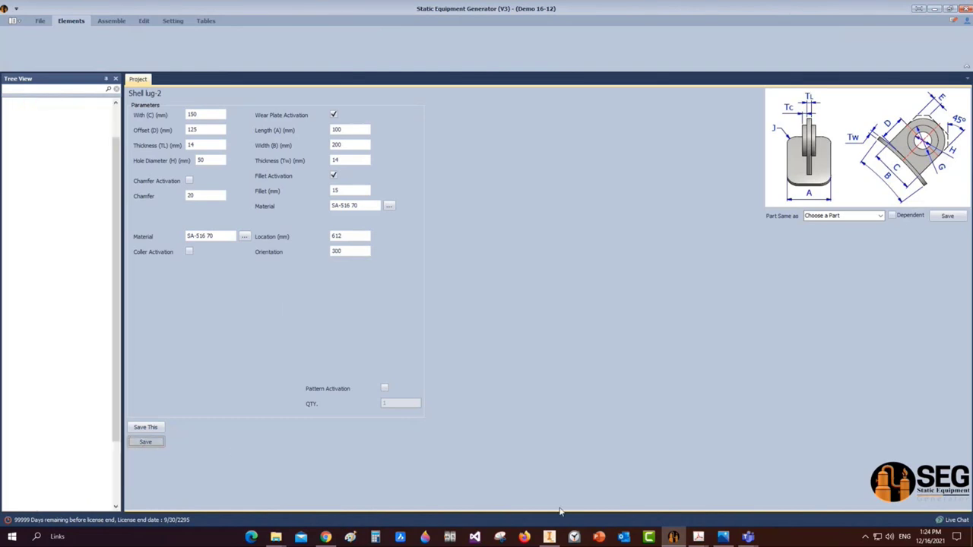
{"action": "mouse_move", "coordinate": [700, 537]}
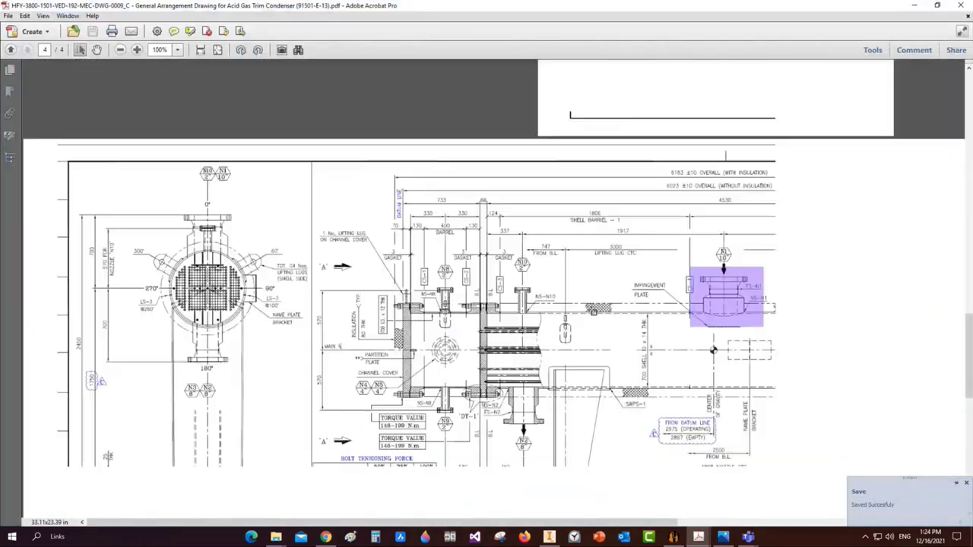
{"action": "scroll", "coordinate": [487, 304], "scroll_direction": "down", "scroll_amount": 1}
{"action": "left_click_drag", "start_coordinate": [837, 323], "coordinate": [749, 298]}
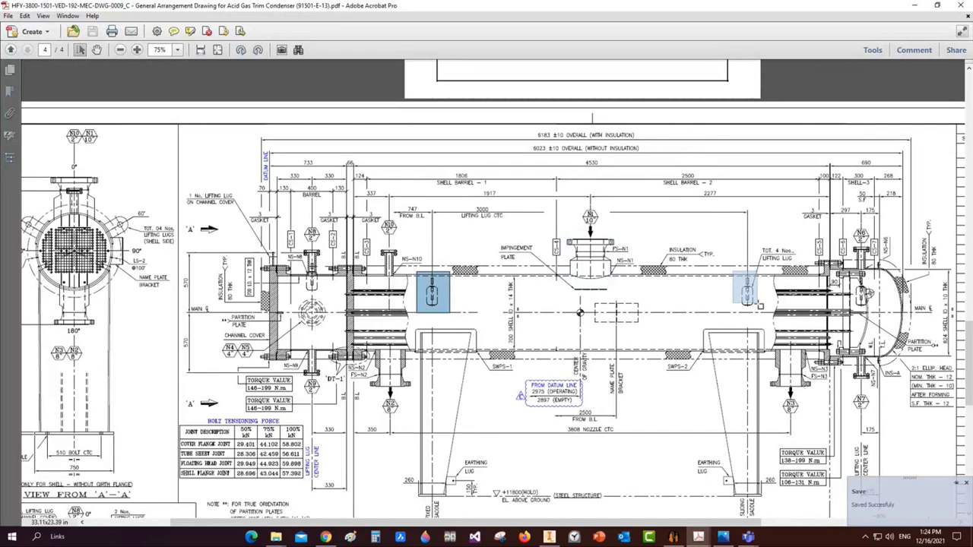
{"action": "left_click", "coordinate": [674, 537]}
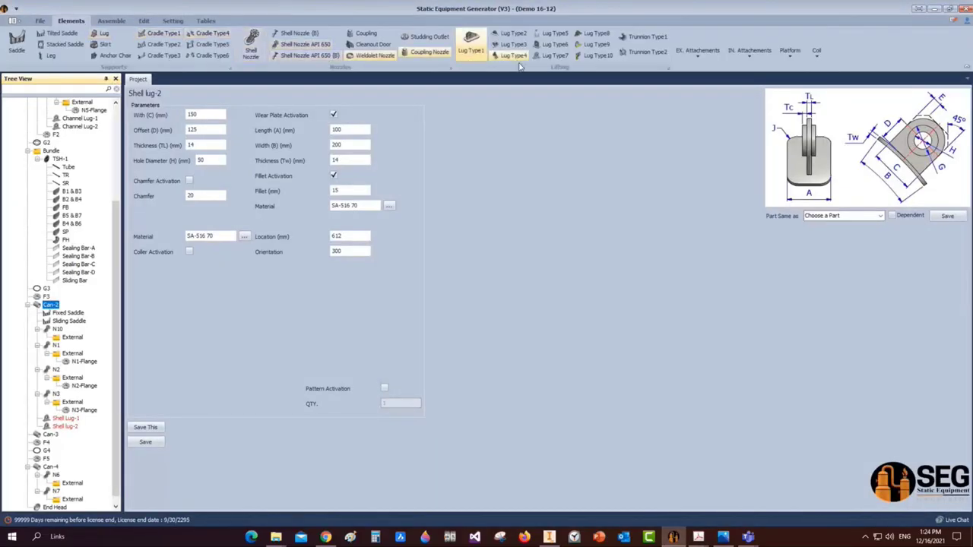
Add a Lug Type7 named Shell Lug-3 as a copy of Shell Lug-1
{"action": "left_click", "coordinate": [549, 57]}
{"action": "type", "text": "She"}
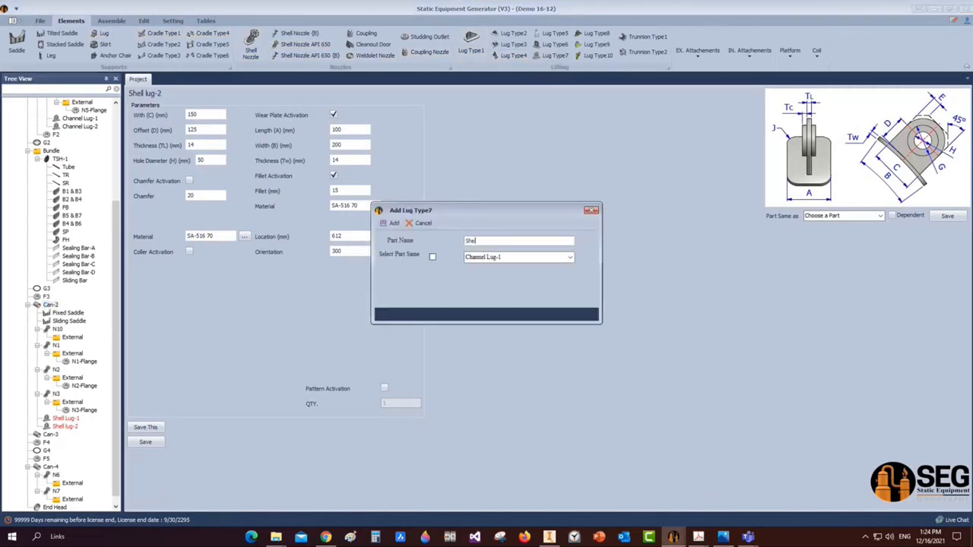
{"action": "type", "text": "ll Lug-3"}
{"action": "left_click", "coordinate": [432, 257]}
{"action": "left_click", "coordinate": [517, 257]}
{"action": "left_click", "coordinate": [487, 282]}
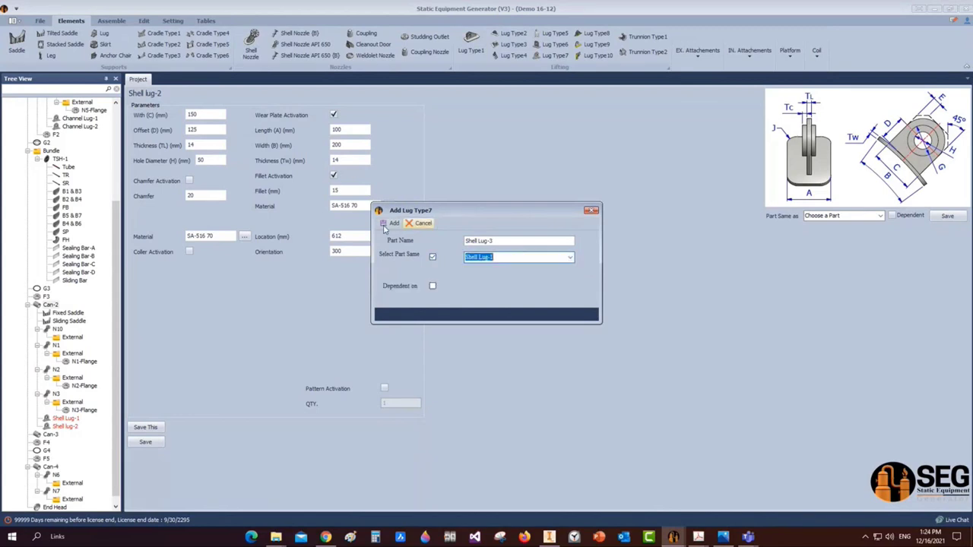
{"action": "left_click", "coordinate": [390, 223]}
Set Shell Lug-3's location to 3612 and save it under Can-2
{"action": "left_click", "coordinate": [76, 426]}
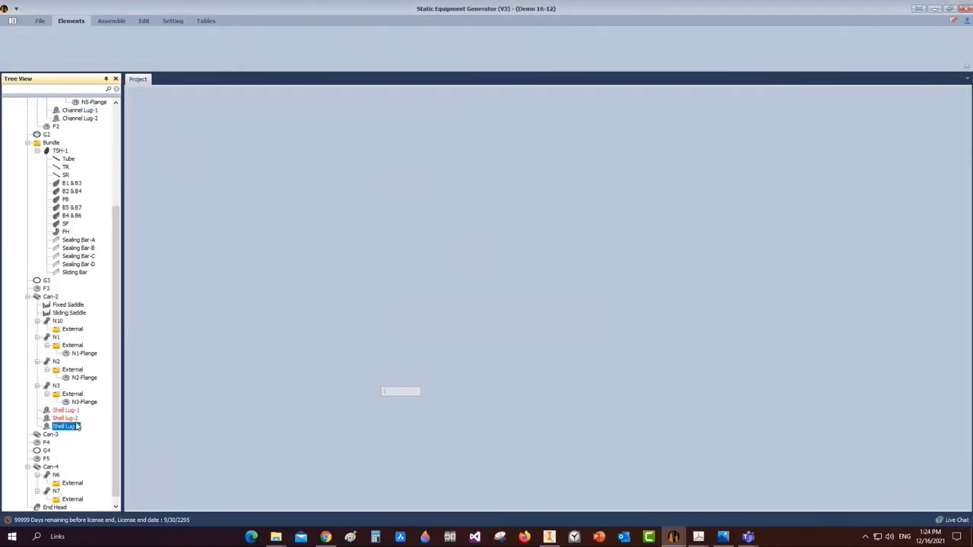
{"action": "double_click", "coordinate": [336, 236]}
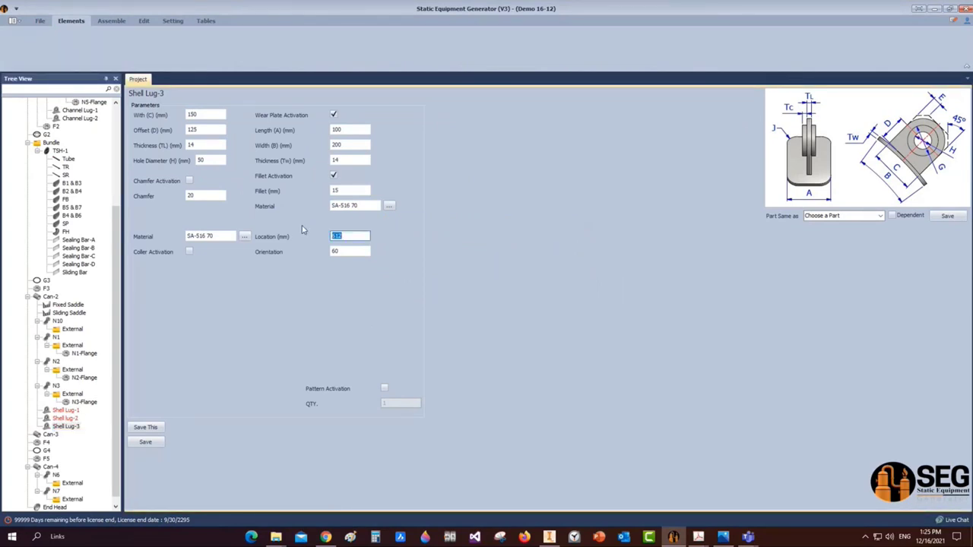
{"action": "type", "text": "3612"}
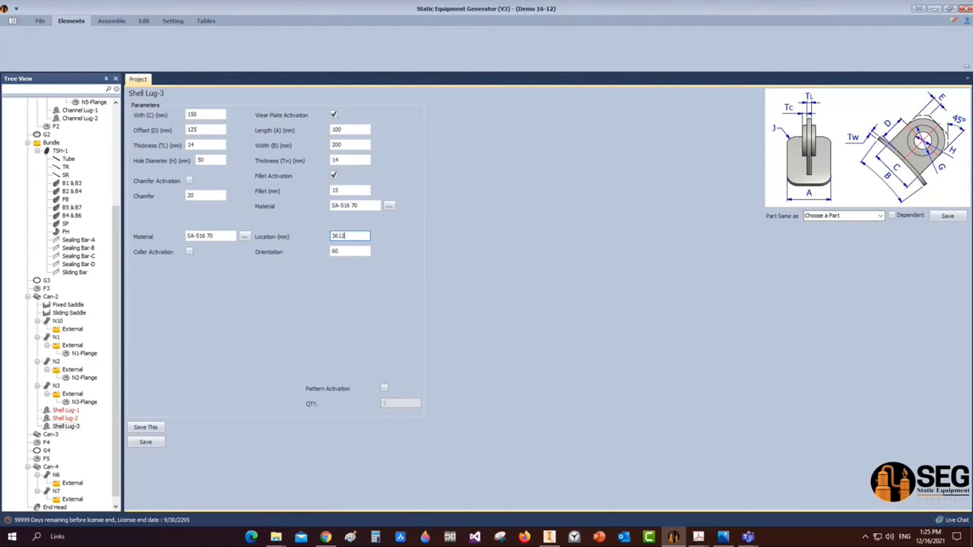
{"action": "left_click", "coordinate": [141, 444]}
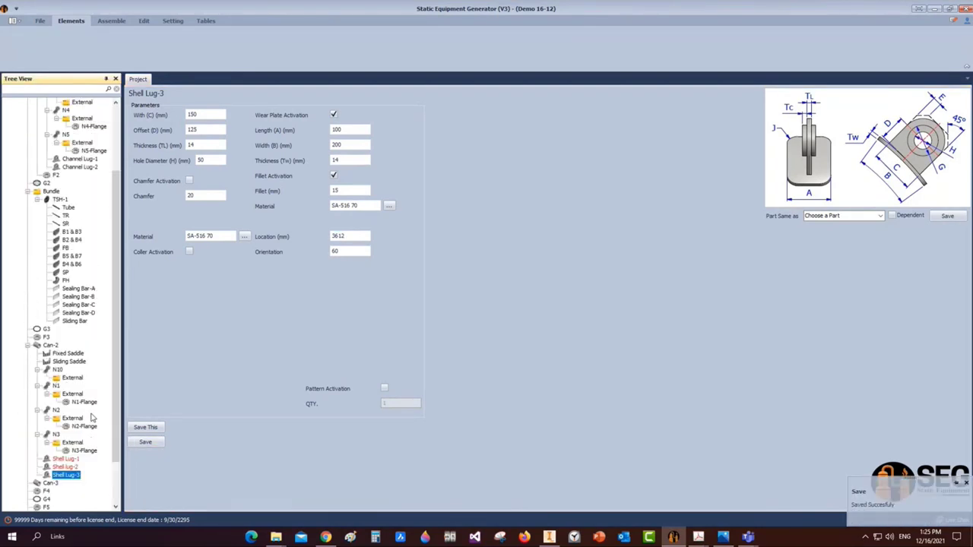
{"action": "scroll", "coordinate": [91, 417], "scroll_direction": "up", "scroll_amount": 2}
{"action": "left_click", "coordinate": [51, 394]}
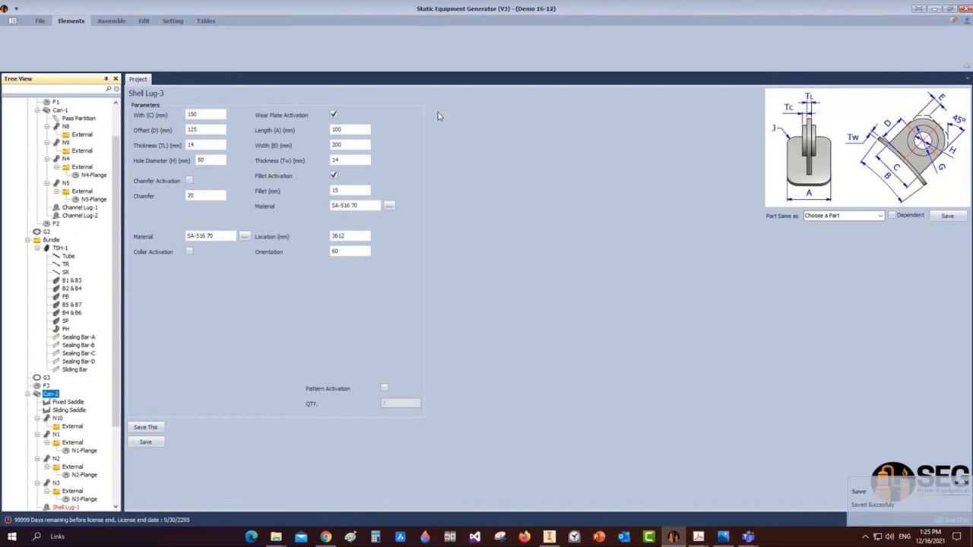
Add a Lug Type7 named Shell Lug-4 as a copy of Shell lug-2
{"action": "left_click", "coordinate": [71, 20]}
{"action": "left_click", "coordinate": [551, 56]}
{"action": "type", "text": "S"}
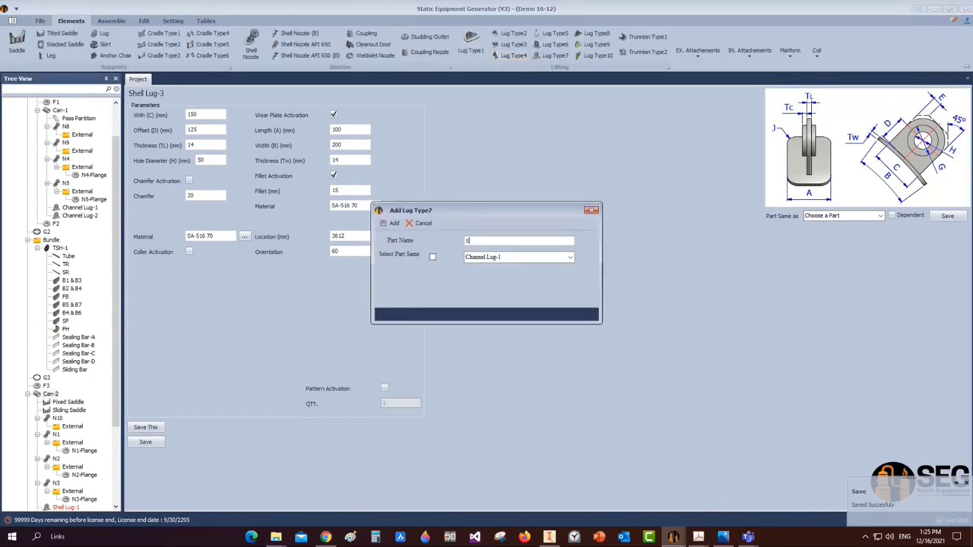
{"action": "type", "text": "hell Lug-4"}
{"action": "left_click", "coordinate": [434, 258]}
{"action": "left_click", "coordinate": [517, 258]}
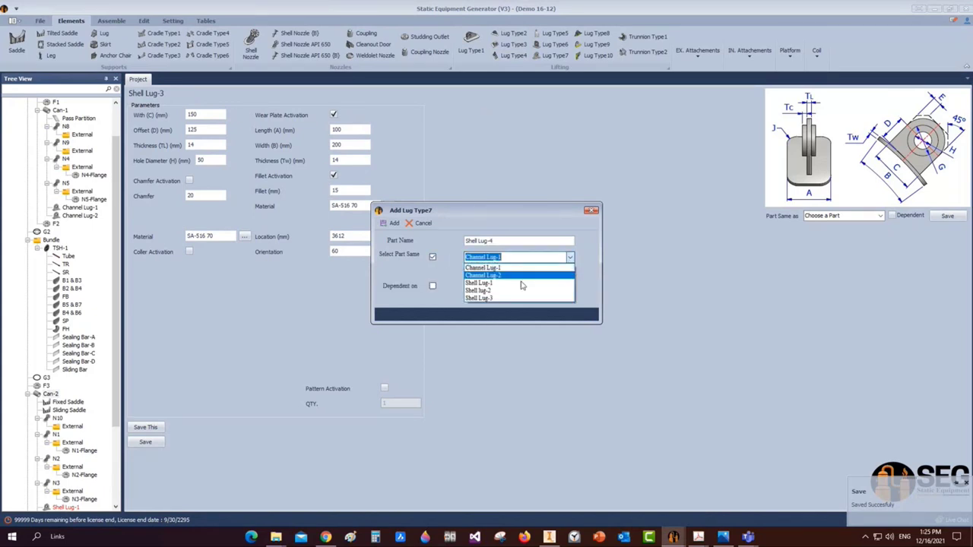
{"action": "left_click", "coordinate": [521, 290]}
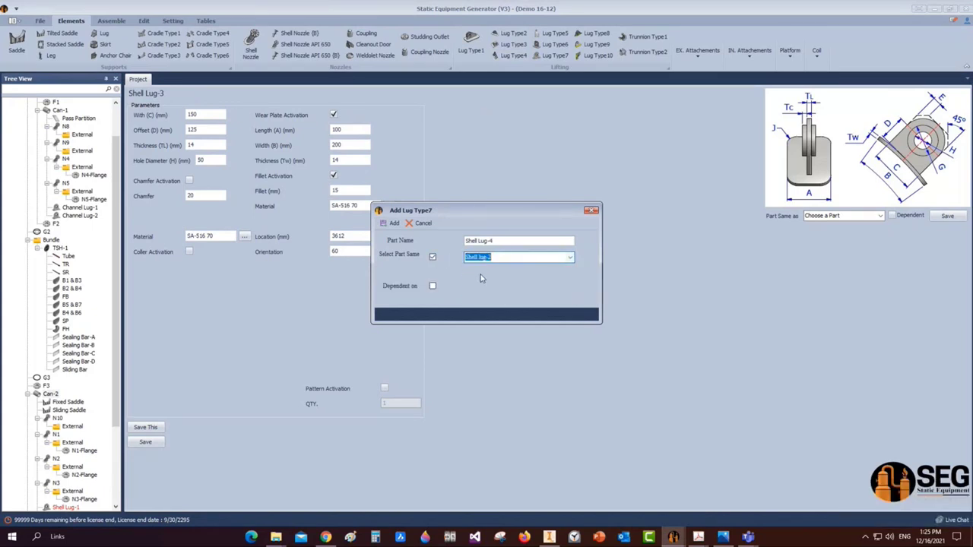
{"action": "left_click", "coordinate": [392, 223]}
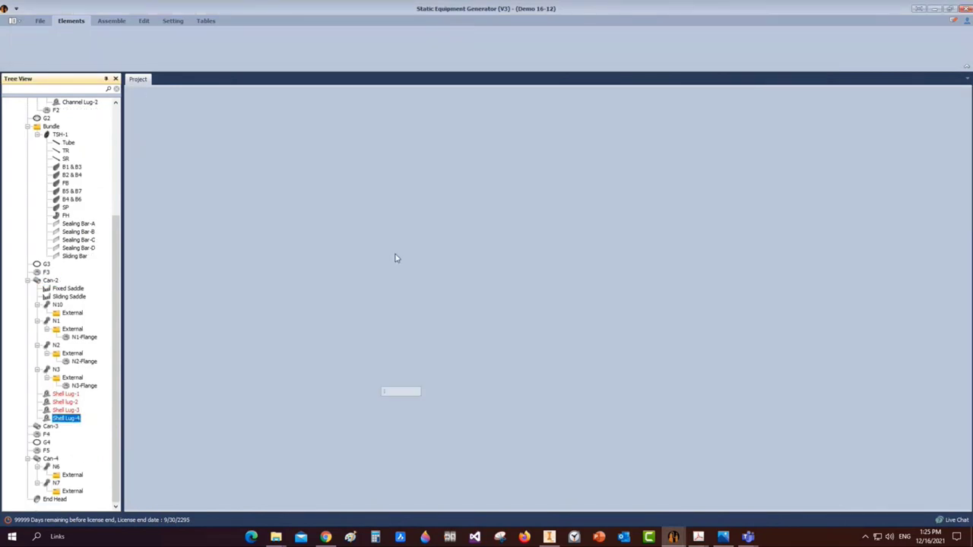
Set Shell Lug-4's location to 3612, save it, and start the Inventor assembly generation
{"action": "left_click", "coordinate": [358, 236]}
{"action": "left_click_drag", "start_coordinate": [358, 236], "coordinate": [277, 238]}
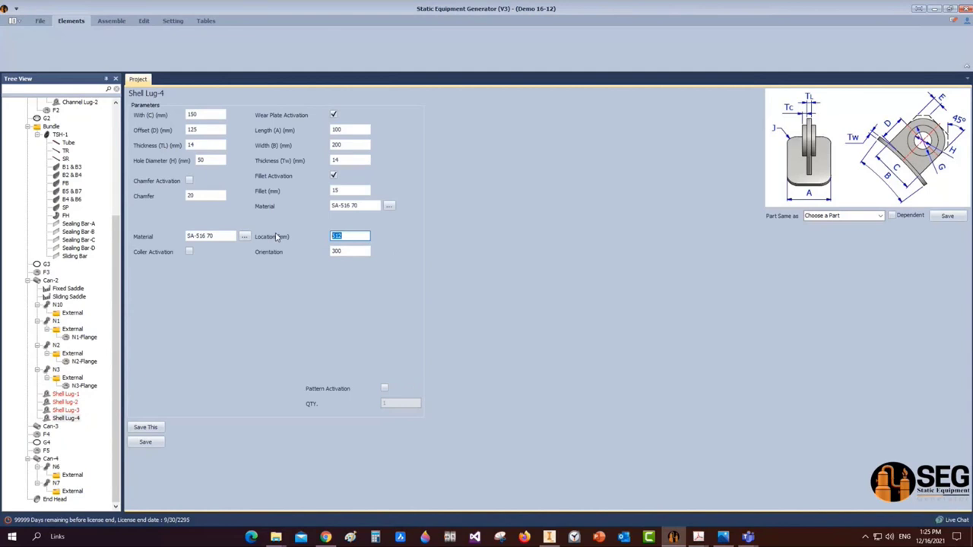
{"action": "type", "text": "3612"}
{"action": "left_click", "coordinate": [144, 442]}
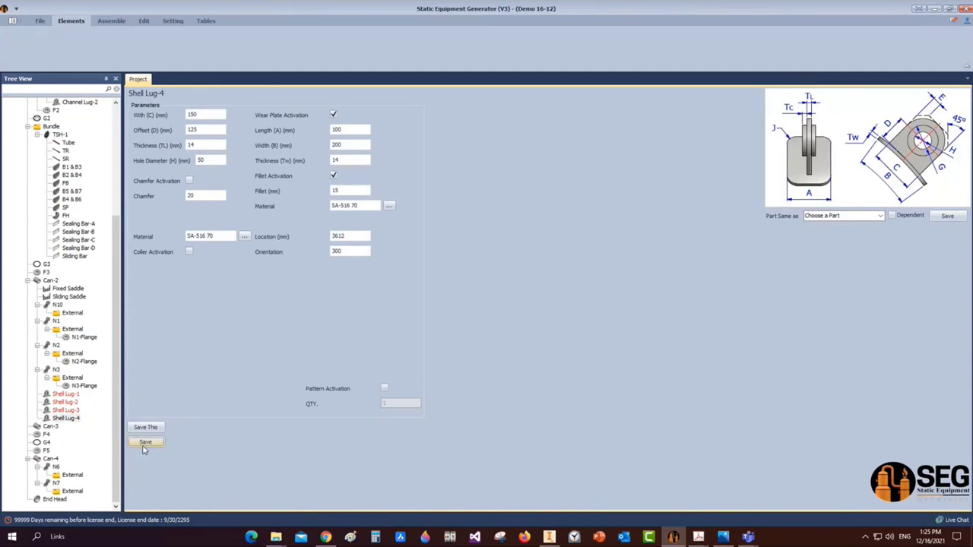
{"action": "left_click", "coordinate": [111, 21]}
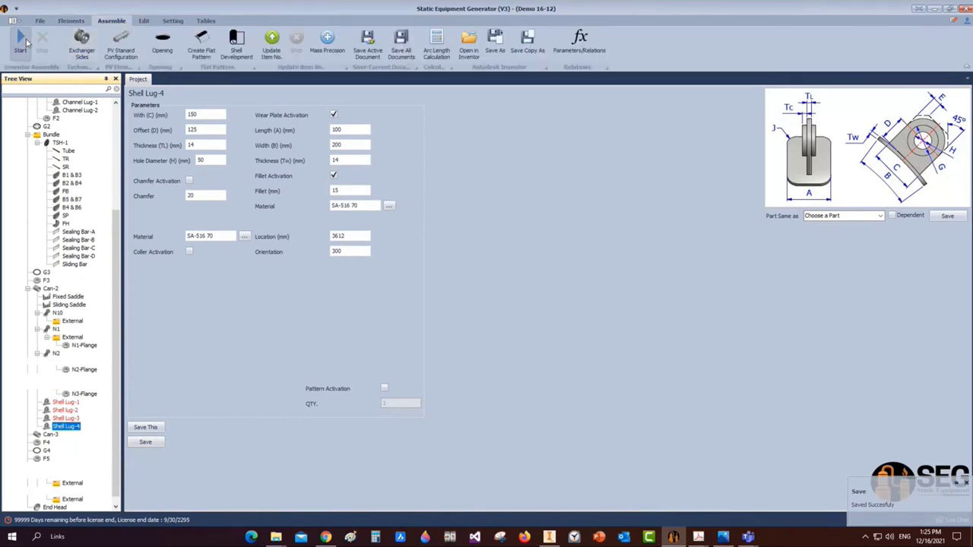
{"action": "left_click", "coordinate": [26, 39]}
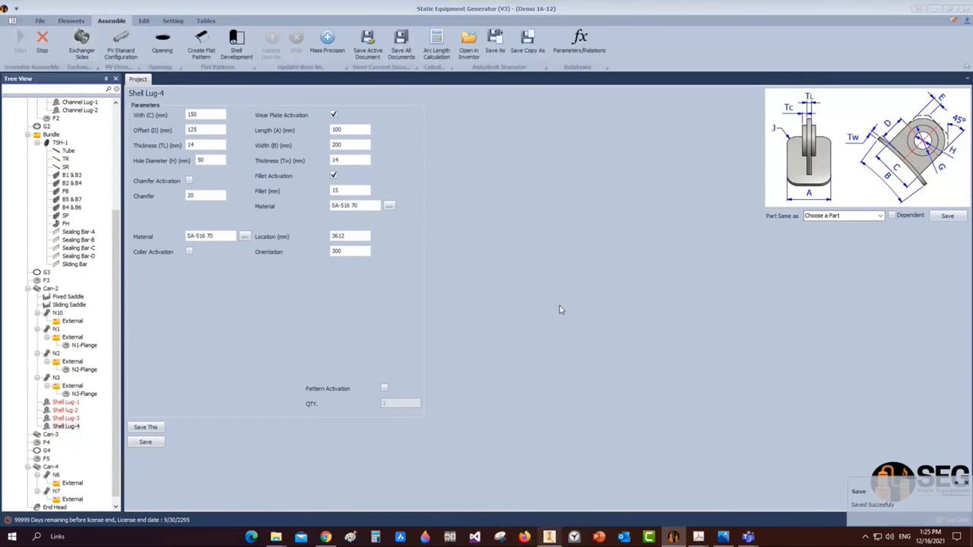
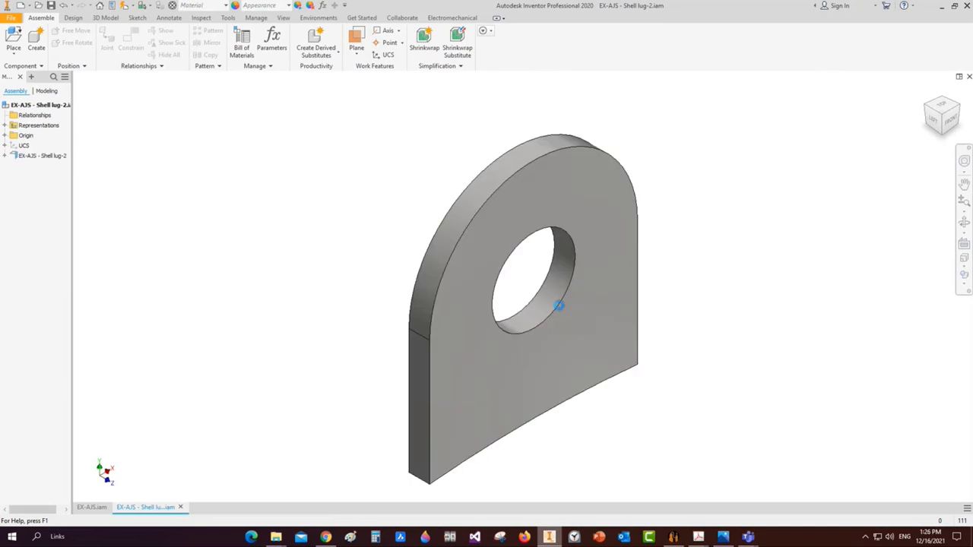
Finish placing the pad in Shell Lug-2, fit the view, and save the subassembly
{"action": "scroll", "coordinate": [560, 309], "scroll_direction": "down", "scroll_amount": 5}
{"action": "scroll", "coordinate": [560, 309], "scroll_direction": "up", "scroll_amount": 3}
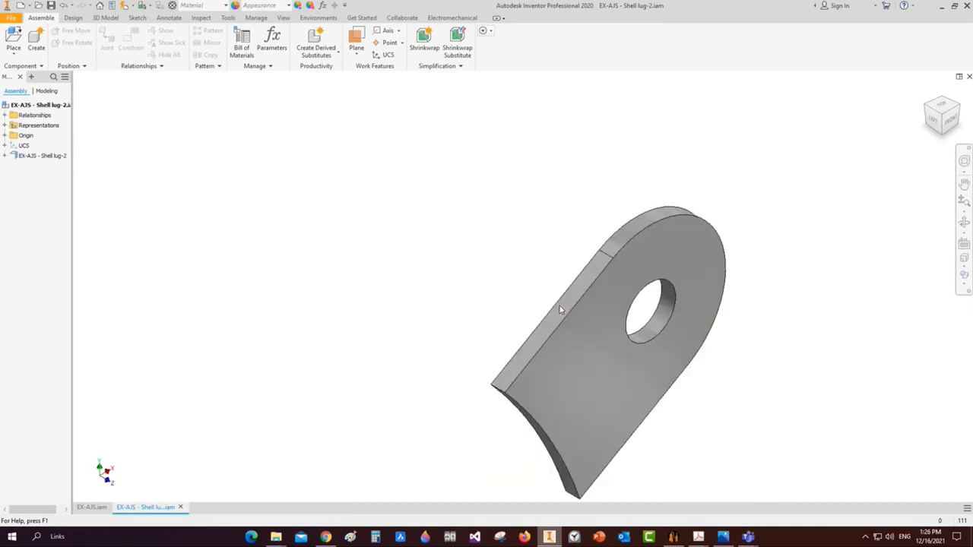
{"action": "left_click", "coordinate": [560, 310]}
{"action": "key", "text": "Escape"}
{"action": "scroll", "coordinate": [559, 310], "scroll_direction": "up", "scroll_amount": 1}
{"action": "key", "text": "Home"}
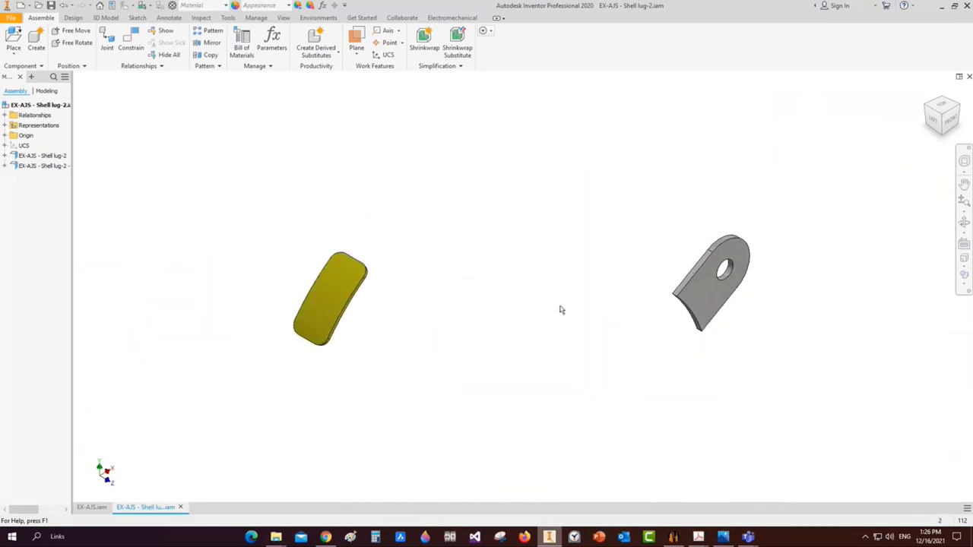
{"action": "key", "text": "ctrl+s"}
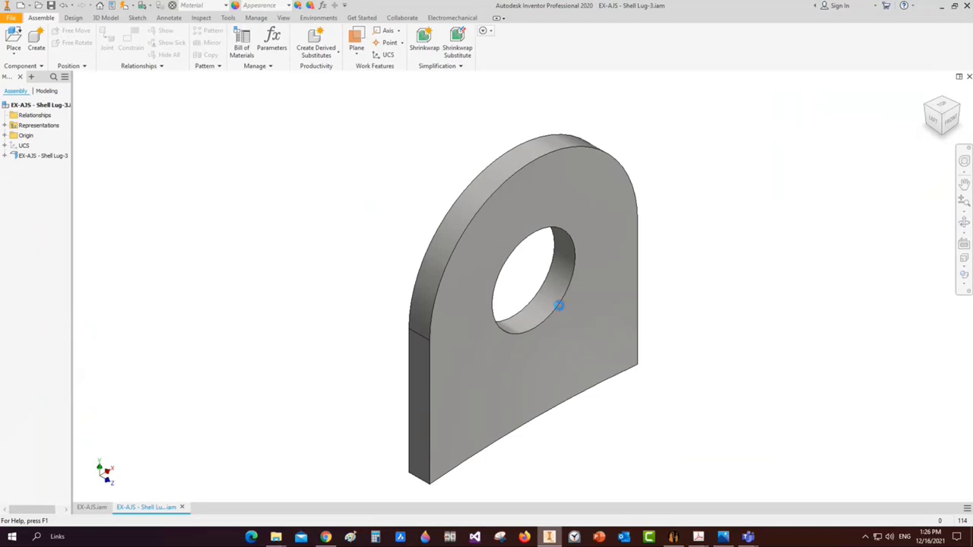
Place the pad in Shell Lug-3 and save it, then save Shell Lug-4
{"action": "scroll", "coordinate": [560, 310], "scroll_direction": "up", "scroll_amount": 3}
{"action": "left_click", "coordinate": [559, 309]}
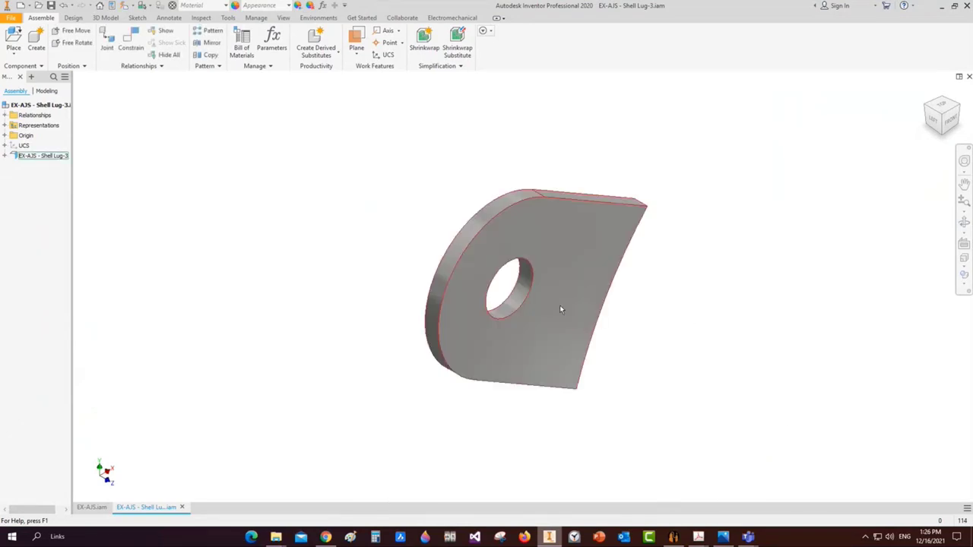
{"action": "key", "text": "Home"}
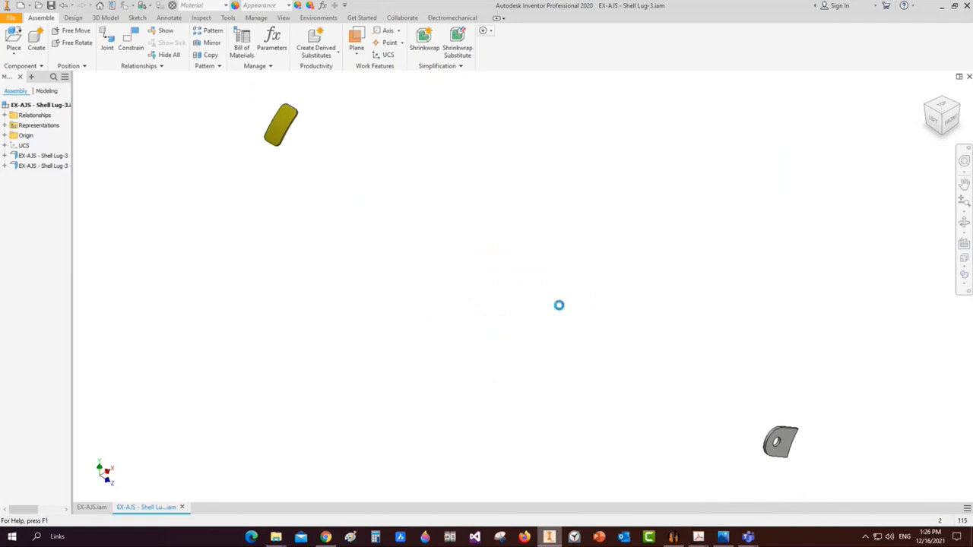
{"action": "key", "text": "ctrl+s"}
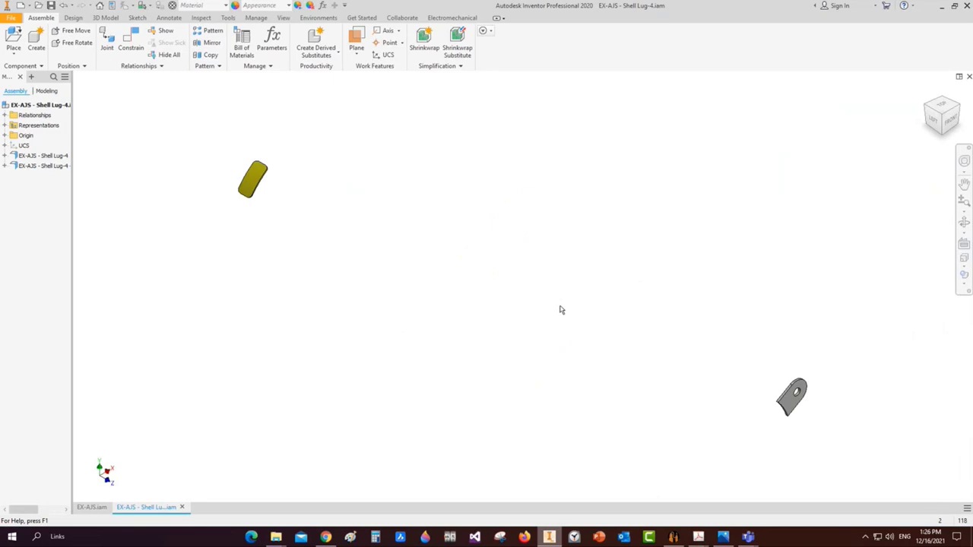
{"action": "key", "text": "ctrl+s"}
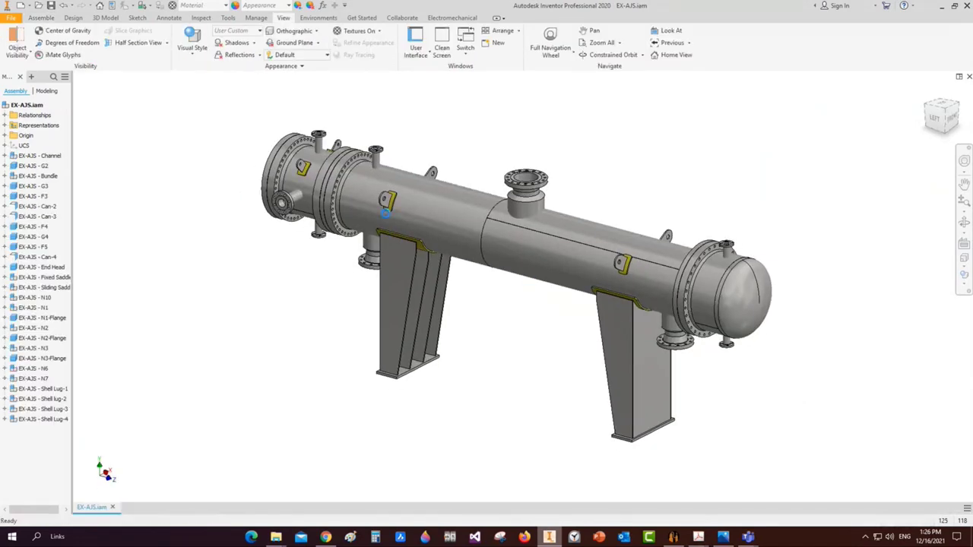
{"action": "scroll", "coordinate": [486, 198], "scroll_direction": "up", "scroll_amount": 5}
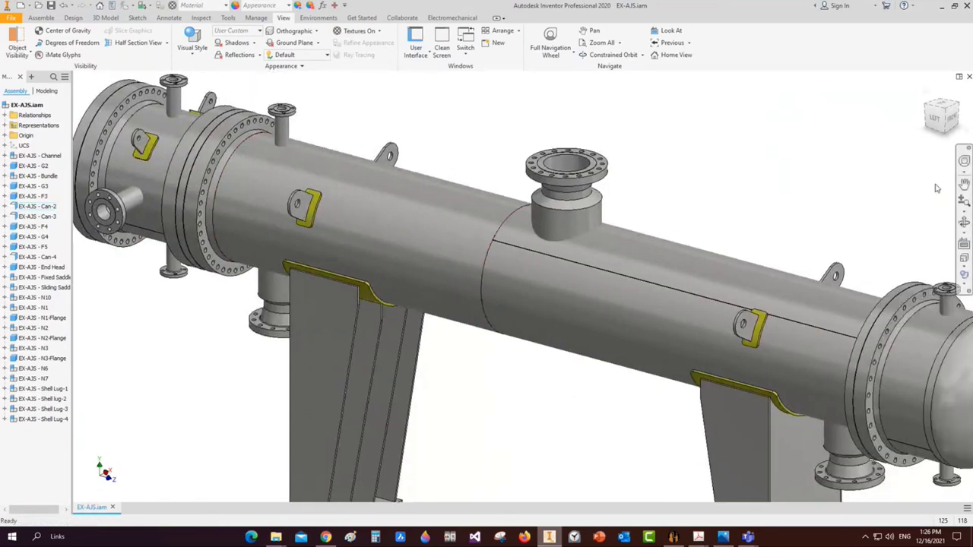
{"action": "key", "text": "F4"}
{"action": "key", "text": "F5"}
{"action": "key", "text": "shift+F4"}
{"action": "left_click_drag", "start_coordinate": [578, 190], "coordinate": [810, 190]}
{"action": "key", "text": "shift+F5"}
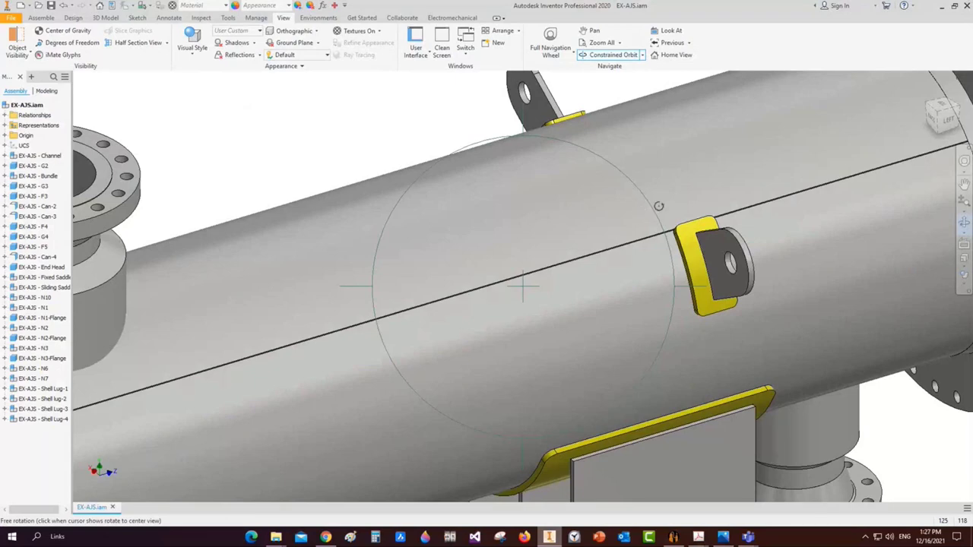
{"action": "key", "text": "F5"}
{"action": "key", "text": "F5"}
{"action": "key", "text": "F5"}
{"action": "key", "text": "F5"}
{"action": "key", "text": "F5"}
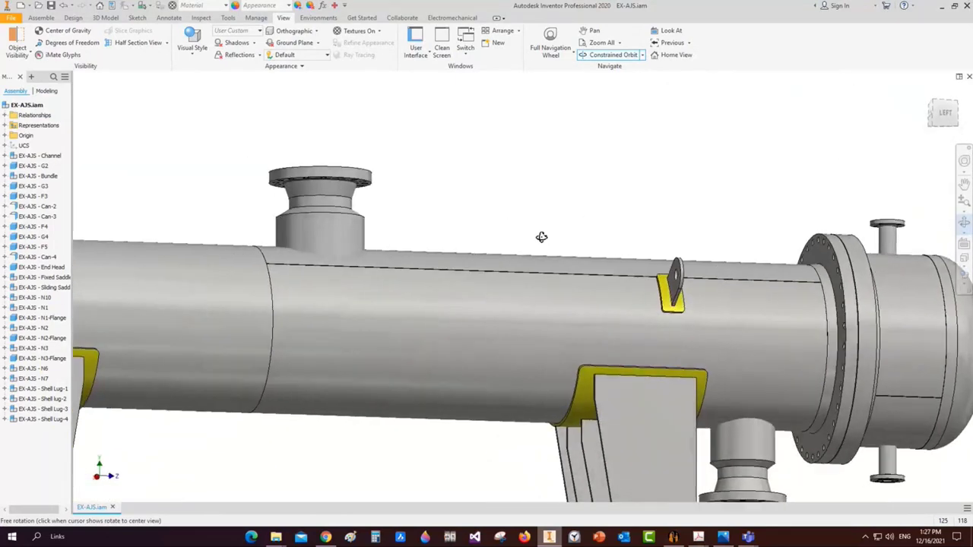
{"action": "key", "text": "F5"}
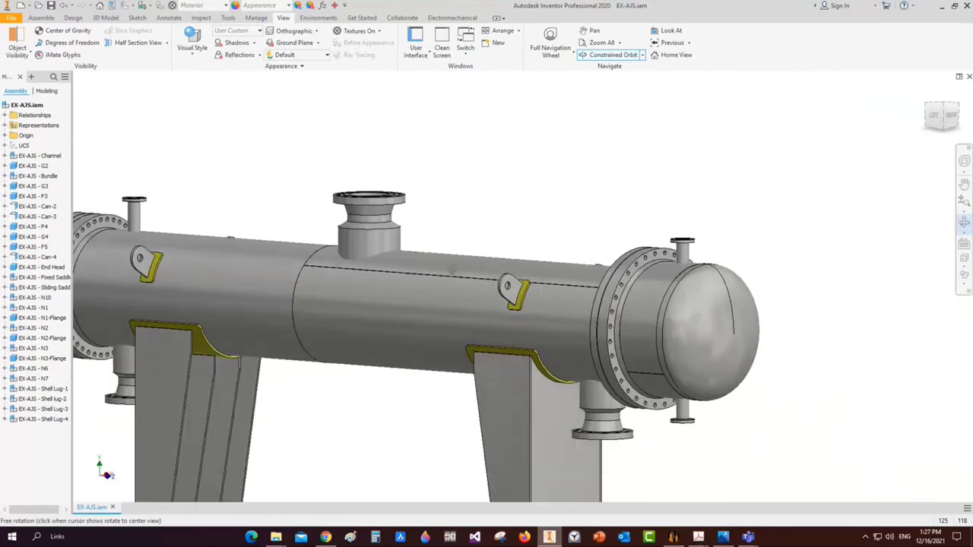
{"action": "right_click", "coordinate": [510, 254]}
{"action": "left_click", "coordinate": [543, 258]}
{"action": "key", "text": "F5"}
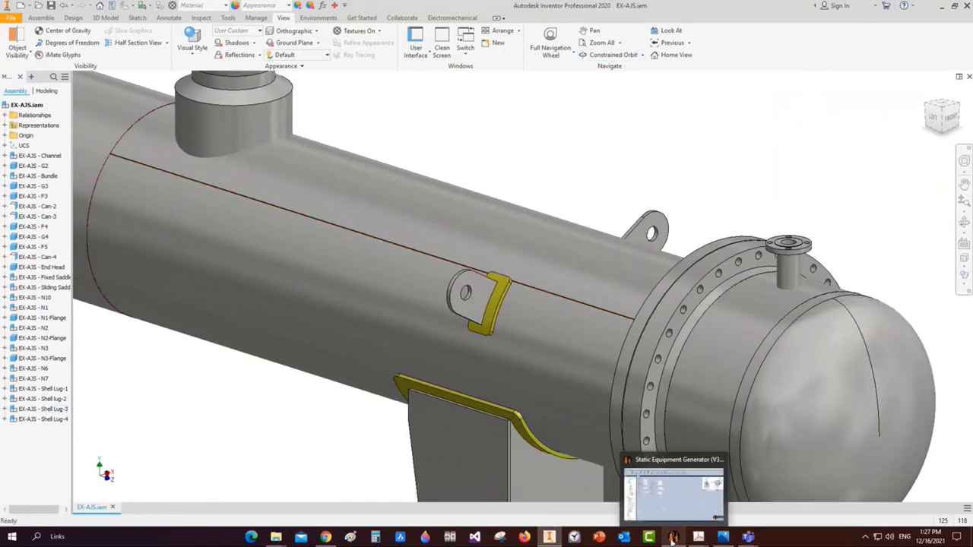
{"action": "left_click", "coordinate": [673, 539]}
Change Can-3's L.W.L. orientation from 45 to 110 and save it
{"action": "left_click", "coordinate": [50, 427]}
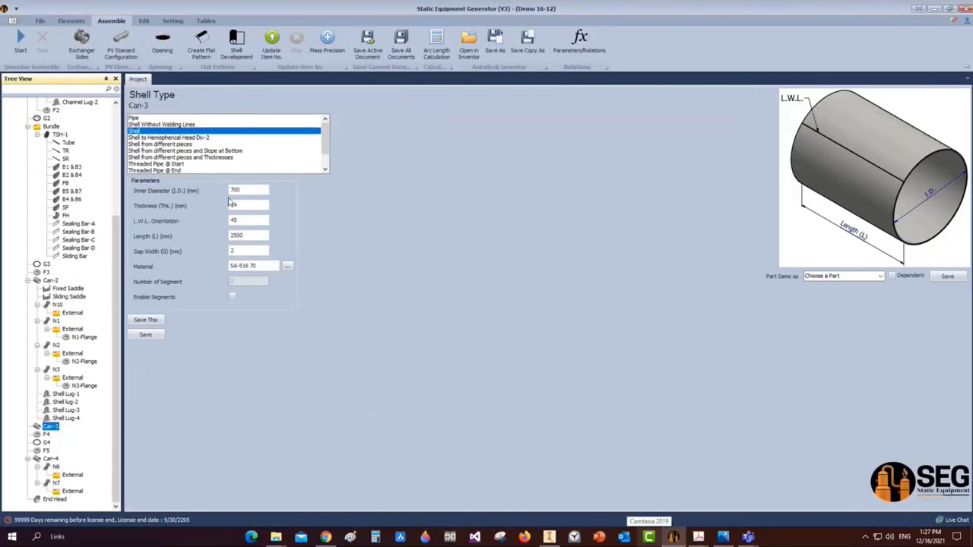
{"action": "left_click", "coordinate": [230, 203]}
{"action": "key", "text": "Tab"}
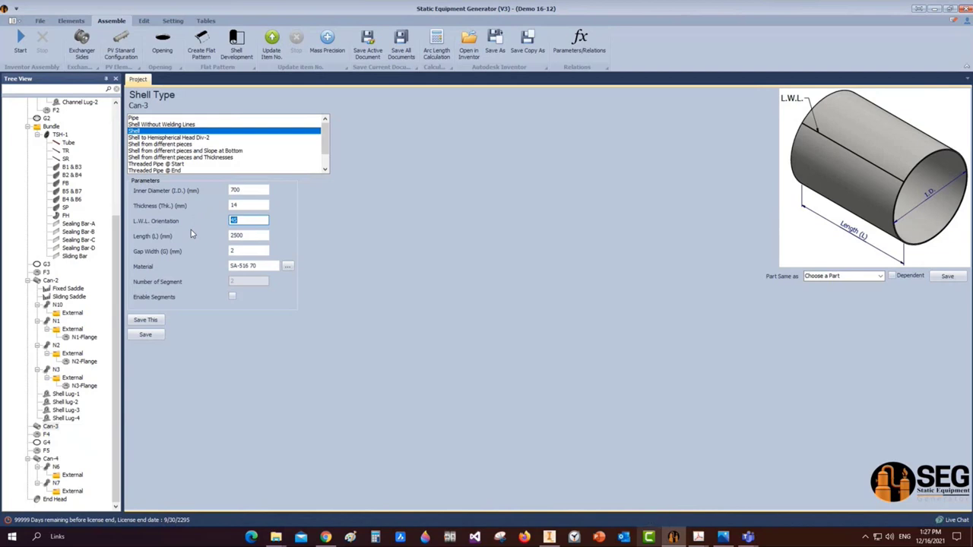
{"action": "type", "text": "110"}
{"action": "left_click", "coordinate": [148, 336]}
Regenerate the exchanger in Inventor, fit it in view, and return to Static Equipment Generator
{"action": "left_click", "coordinate": [21, 50]}
{"action": "mouse_move", "coordinate": [660, 537]}
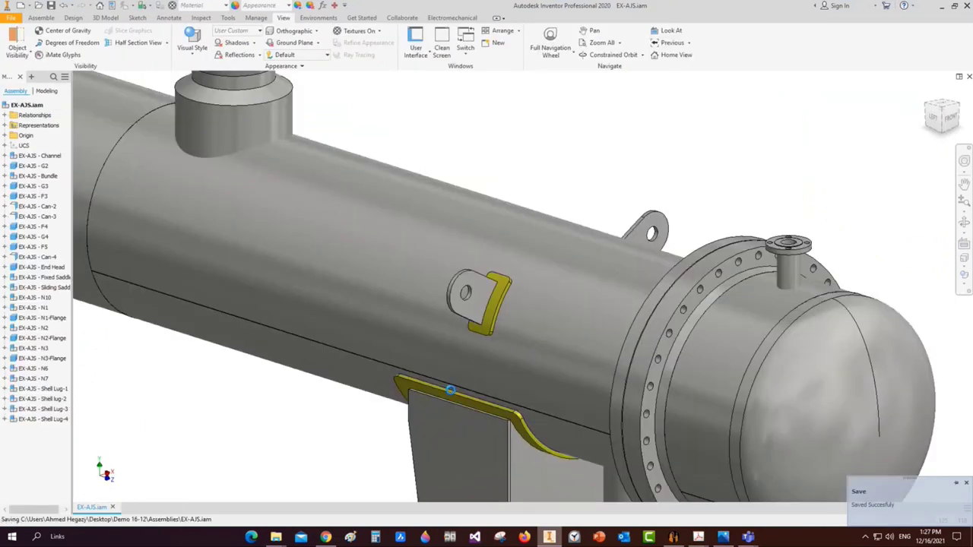
{"action": "key", "text": "Home"}
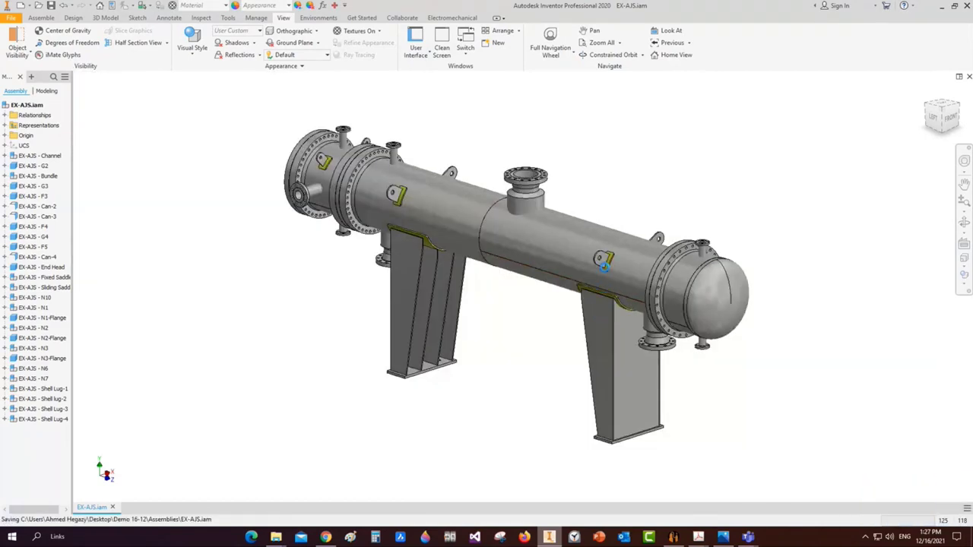
{"action": "scroll", "coordinate": [597, 285], "scroll_direction": "down", "scroll_amount": 2}
{"action": "scroll", "coordinate": [596, 303], "scroll_direction": "up", "scroll_amount": 2}
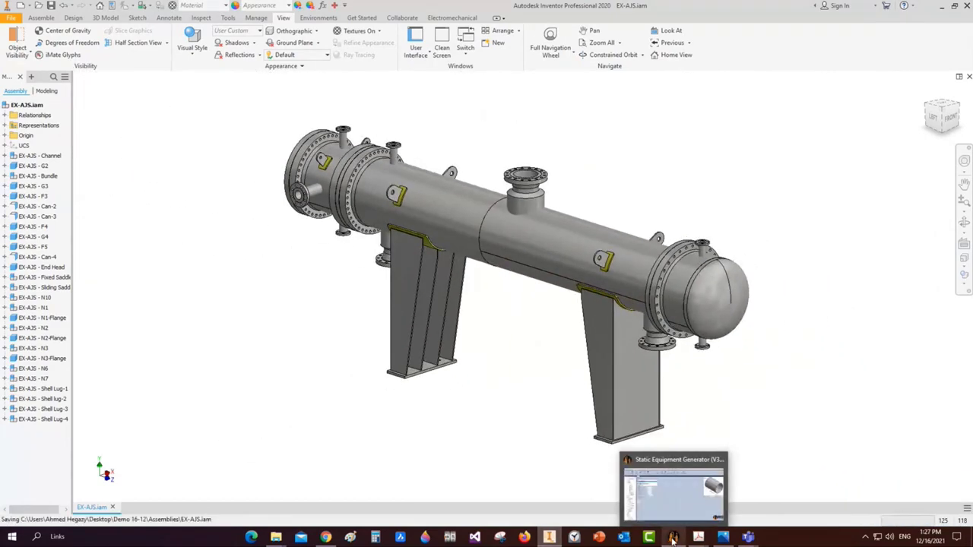
{"action": "left_click", "coordinate": [673, 537]}
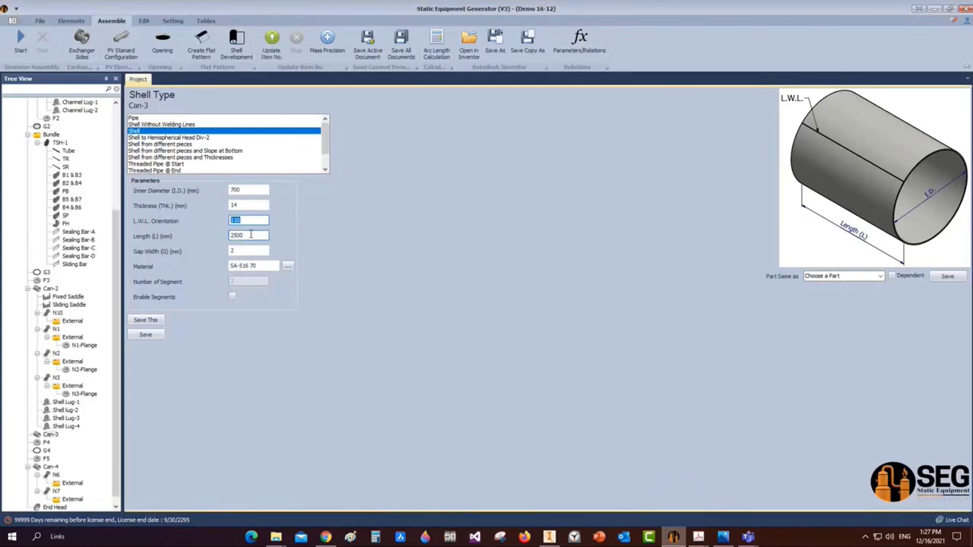
Enter 105 as Can-3's L.W.L. orientation and save it
{"action": "type", "text": "105"}
{"action": "left_click", "coordinate": [161, 337]}
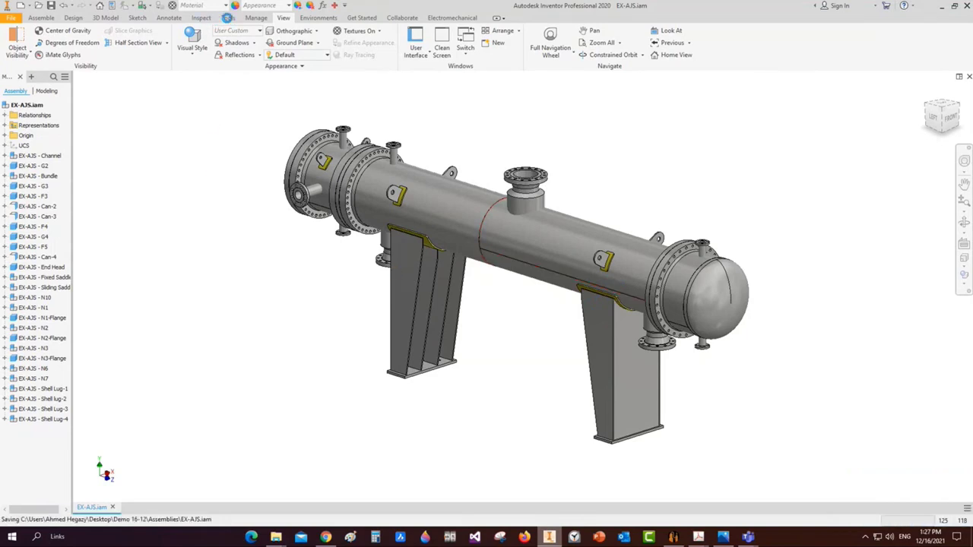
Measure from the shell weld line to the saddle corner, reading 58.155 mm
{"action": "left_click", "coordinate": [200, 18]}
{"action": "left_click", "coordinate": [93, 42]}
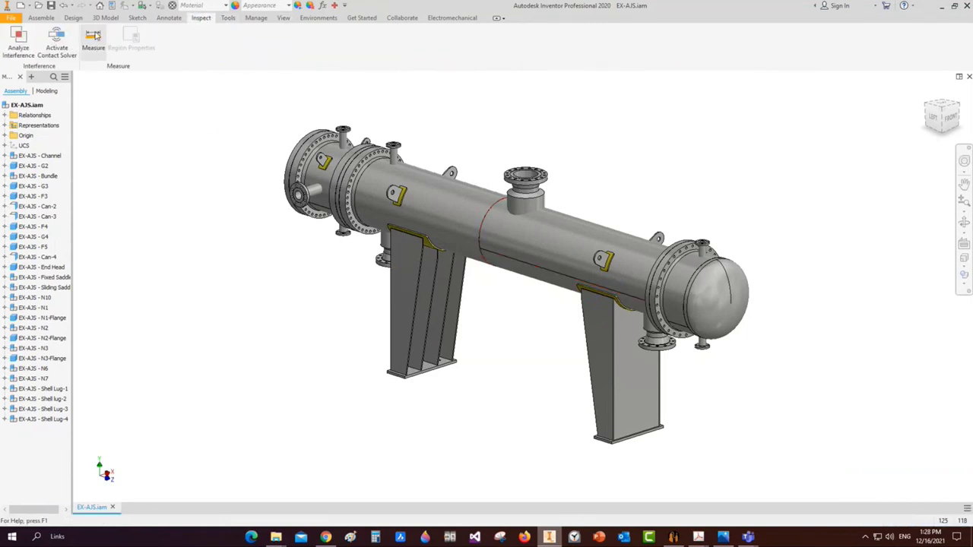
{"action": "scroll", "coordinate": [611, 292], "scroll_direction": "down", "scroll_amount": 5}
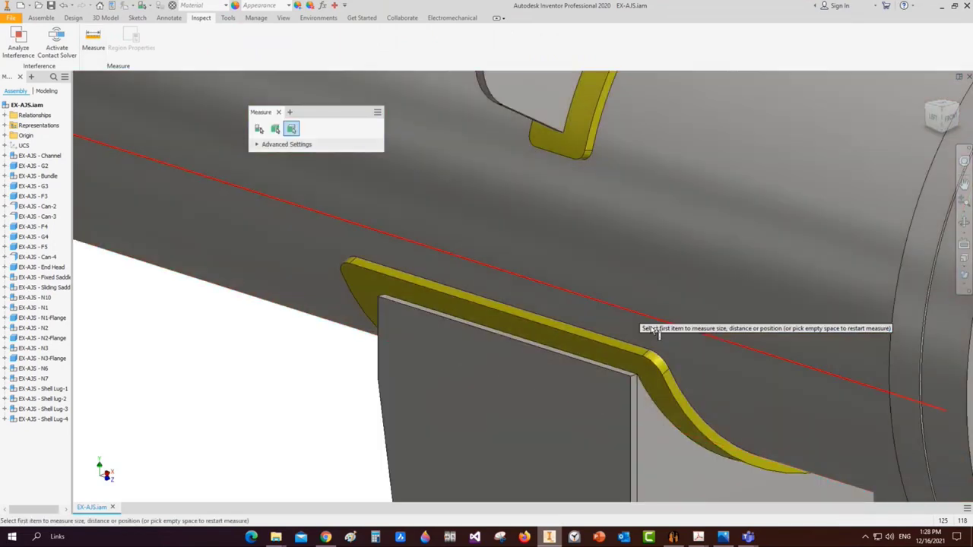
{"action": "left_click", "coordinate": [666, 327]}
{"action": "left_click", "coordinate": [649, 348]}
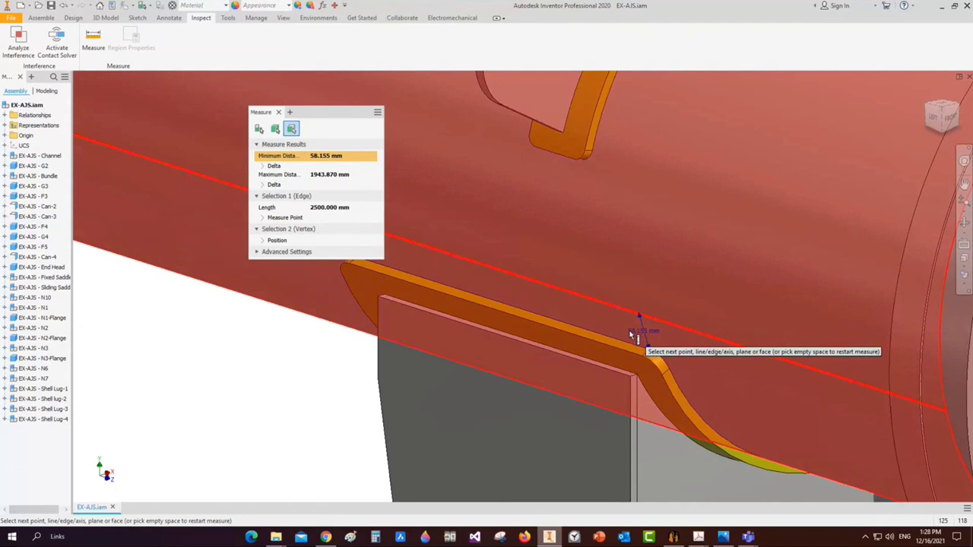
{"action": "key", "text": "Escape"}
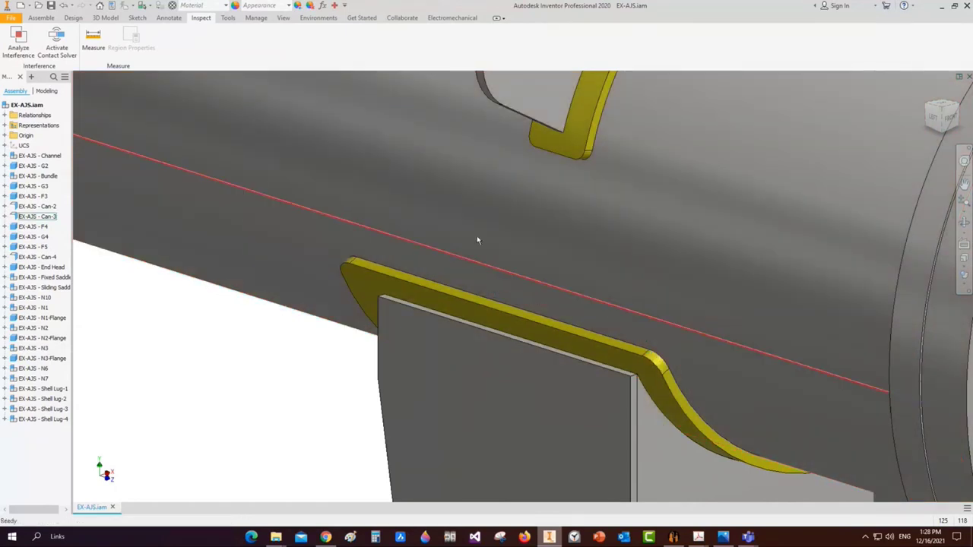
Fit the whole exchanger in view and return to Static Equipment Generator
{"action": "scroll", "coordinate": [648, 357], "scroll_direction": "down", "scroll_amount": 5}
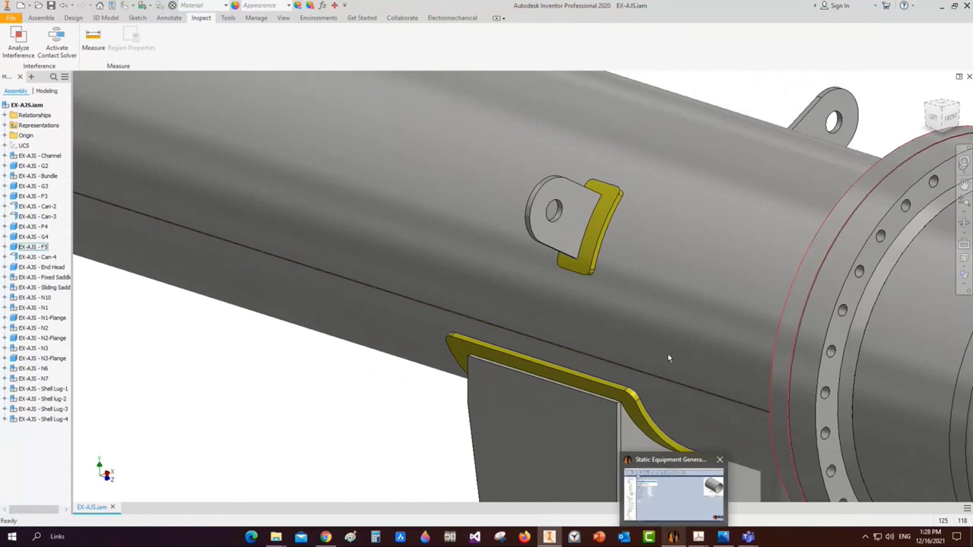
{"action": "key", "text": "Home"}
{"action": "mouse_move", "coordinate": [549, 537]}
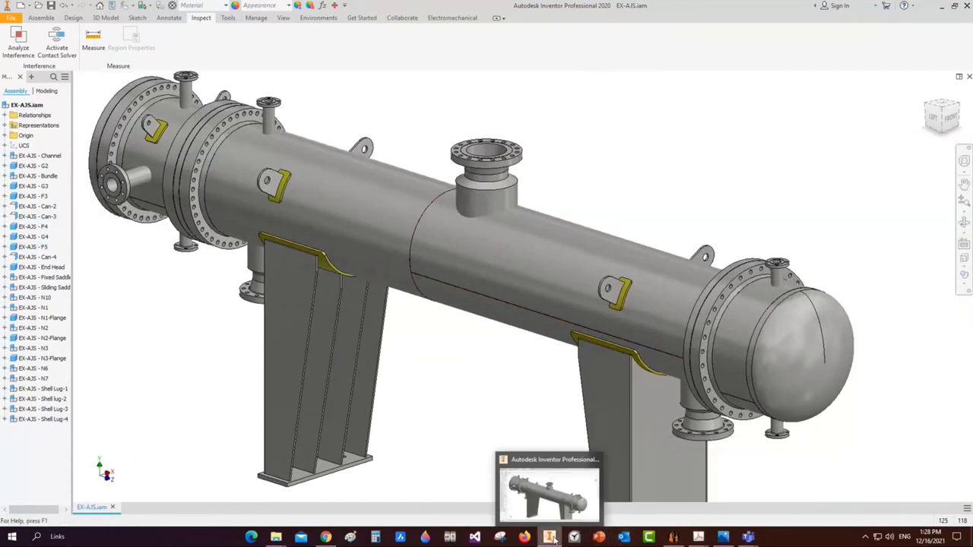
{"action": "left_click", "coordinate": [673, 537]}
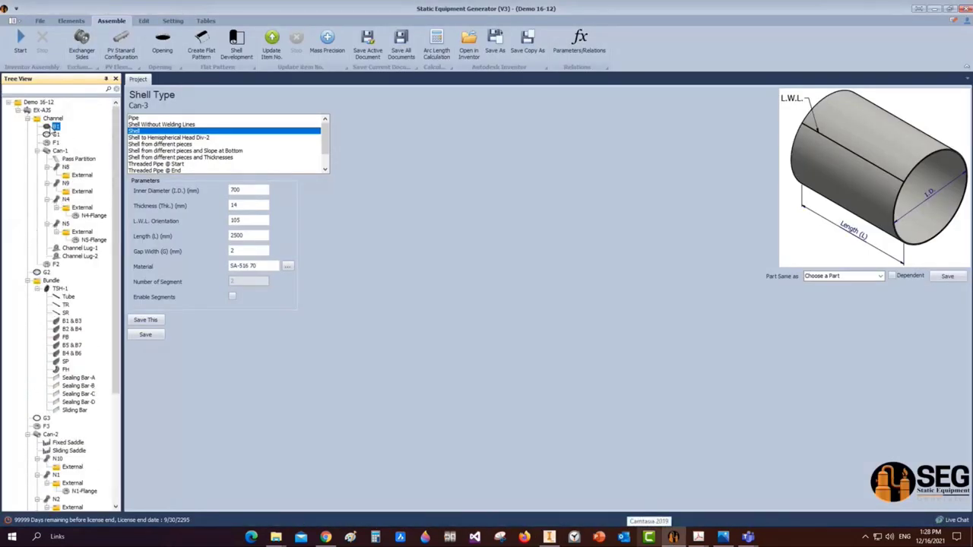
Add a stud bolt part named 'B1-Stud Bolts' under B1
{"action": "left_click", "coordinate": [55, 126]}
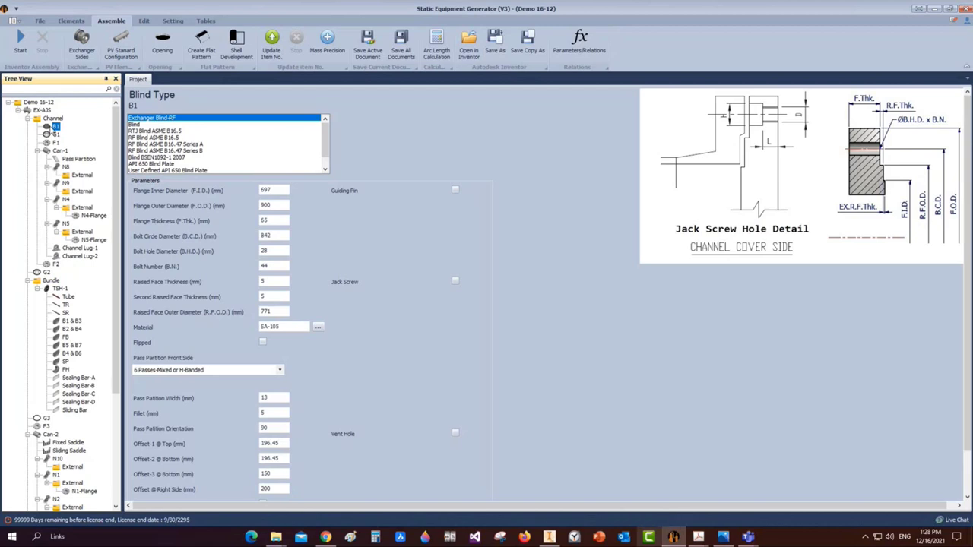
{"action": "left_click", "coordinate": [71, 21]}
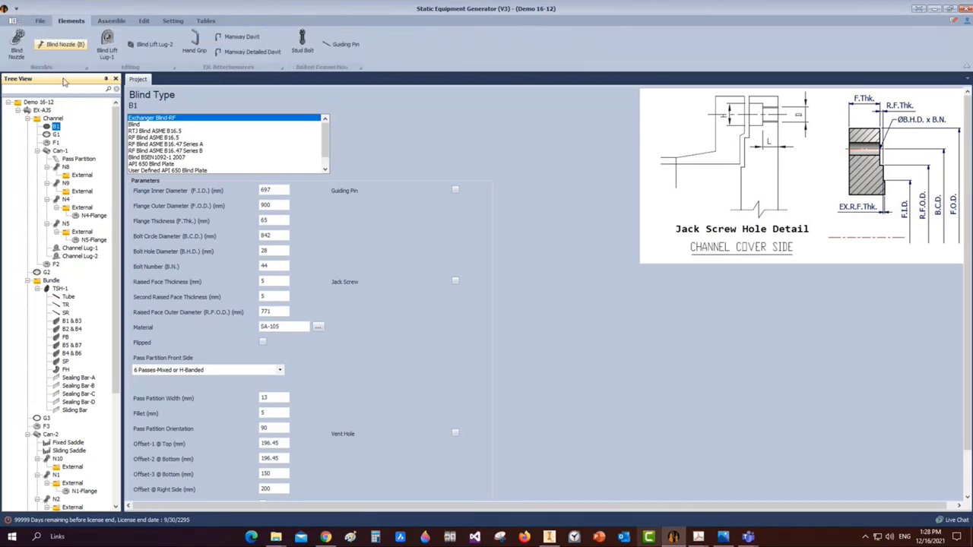
{"action": "left_click", "coordinate": [303, 53]}
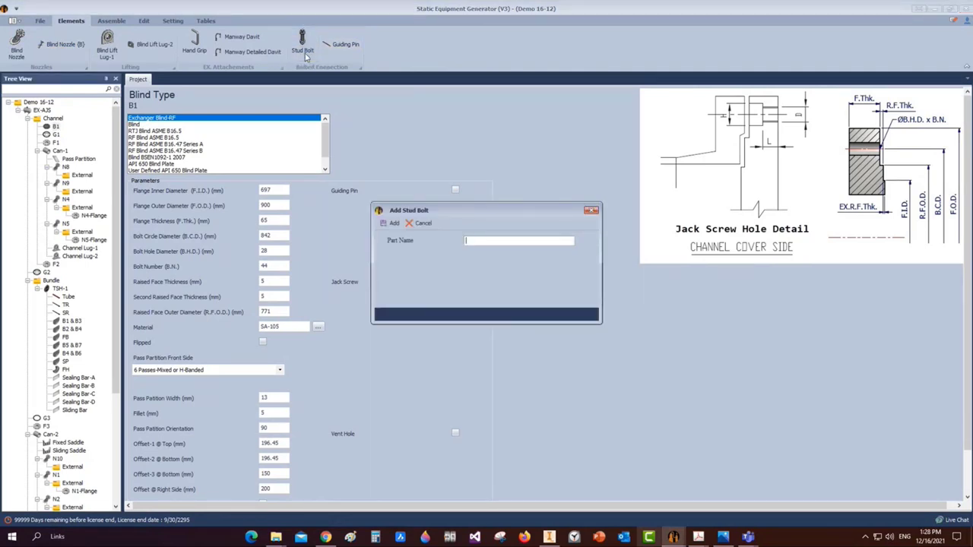
{"action": "type", "text": "B1-Stud Bolts"}
{"action": "key", "text": "Return"}
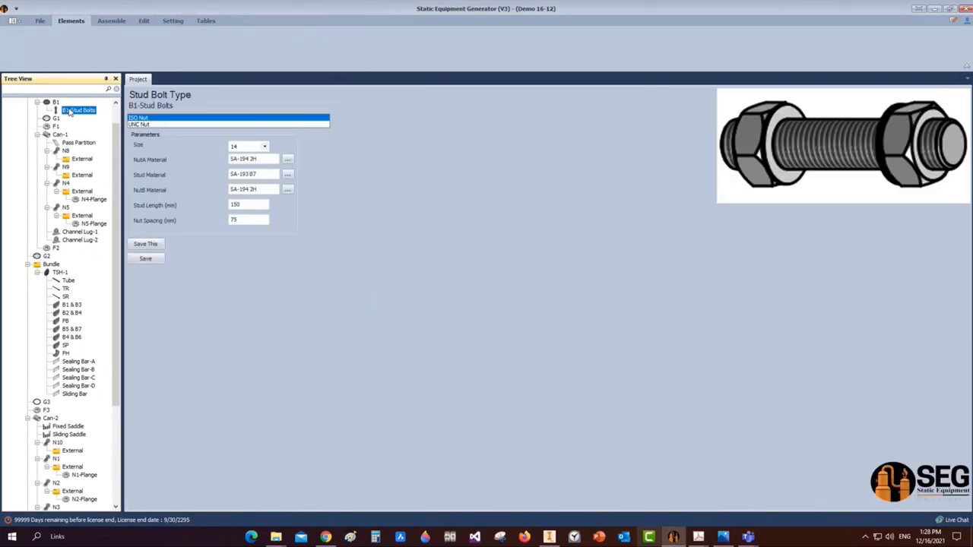
Set B1-Stud Bolts to UNC nut, size 1, 220 mm length, 158 mm nut spacing, and save
{"action": "left_click", "coordinate": [145, 124]}
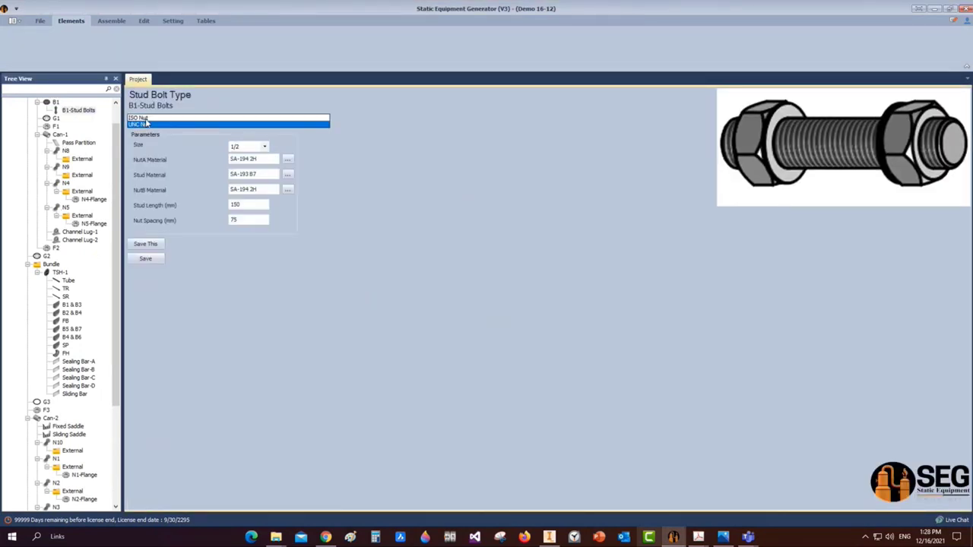
{"action": "left_click", "coordinate": [263, 146]}
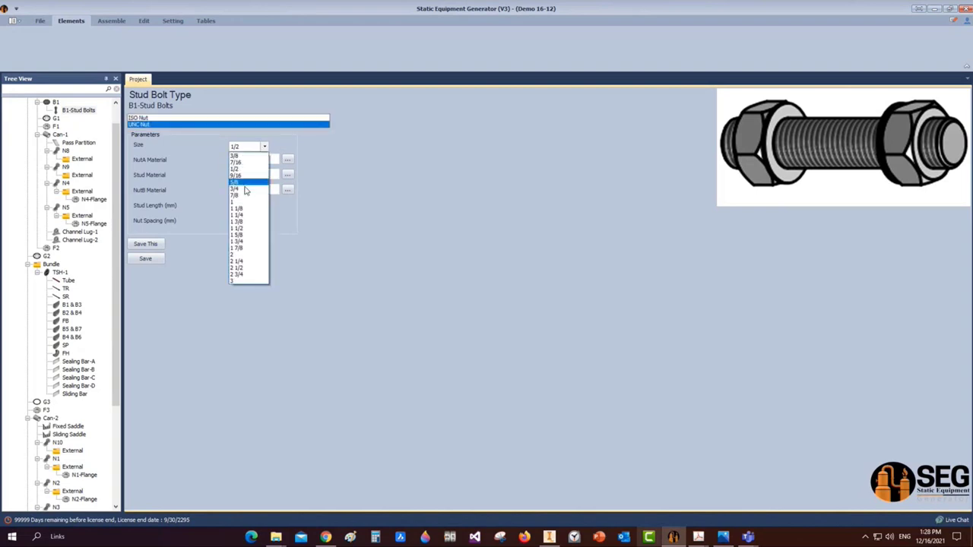
{"action": "left_click", "coordinate": [242, 193]}
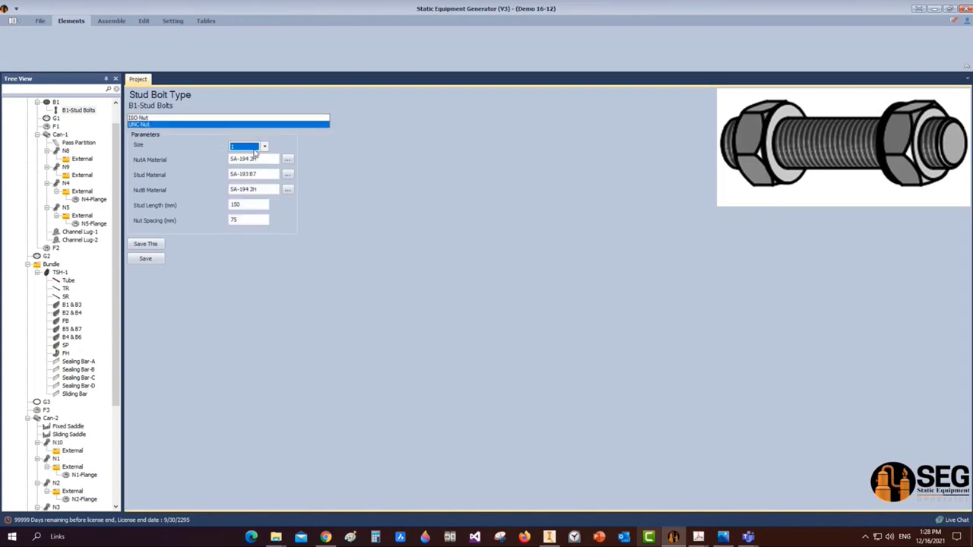
{"action": "left_click", "coordinate": [241, 209]}
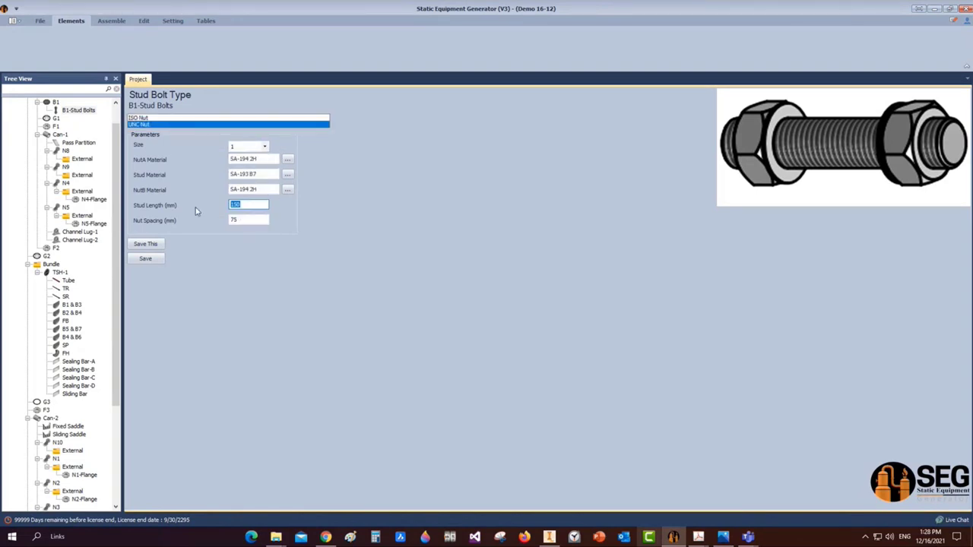
{"action": "type", "text": "220"}
{"action": "key", "text": "Tab"}
{"action": "type", "text": "158"}
{"action": "key", "text": "Tab"}
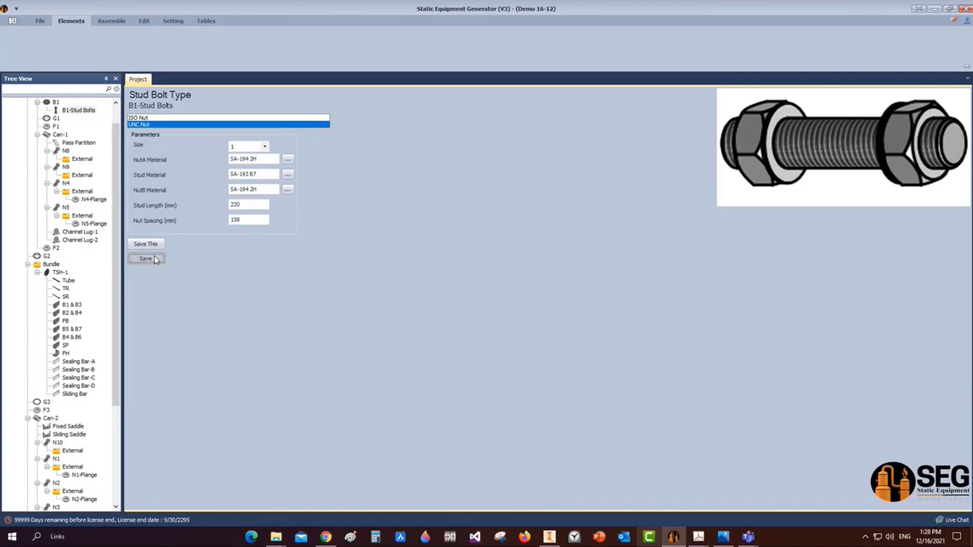
{"action": "key", "text": "Return"}
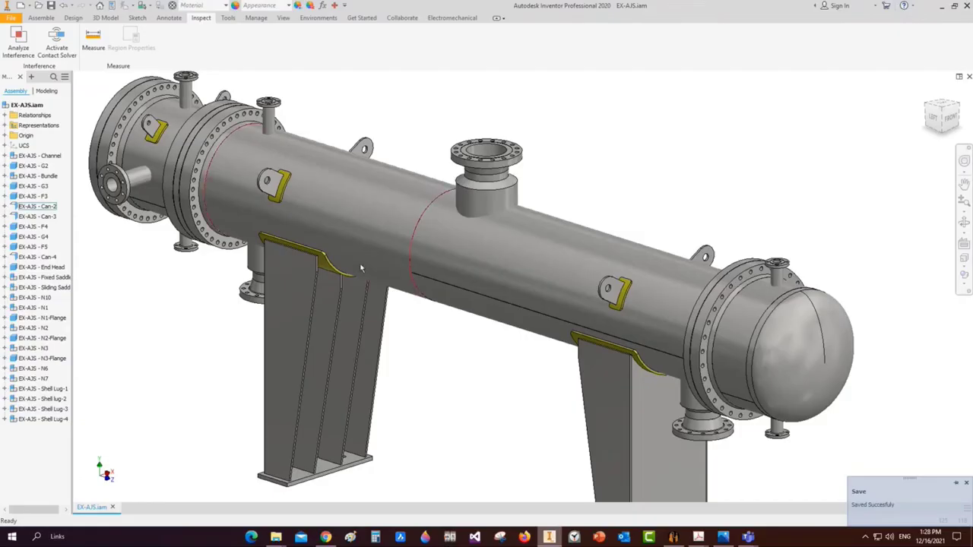
Measure the distance between the two left-end flange faces, confirming 158 mm
{"action": "left_click", "coordinate": [93, 38]}
{"action": "scroll", "coordinate": [143, 111], "scroll_direction": "up", "scroll_amount": 5}
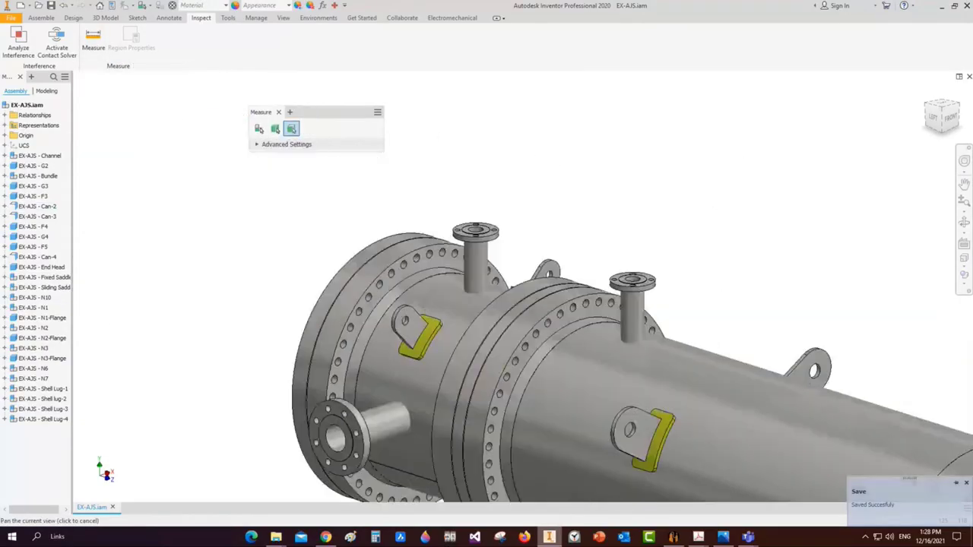
{"action": "left_click", "coordinate": [383, 285]}
{"action": "left_click", "coordinate": [964, 222]}
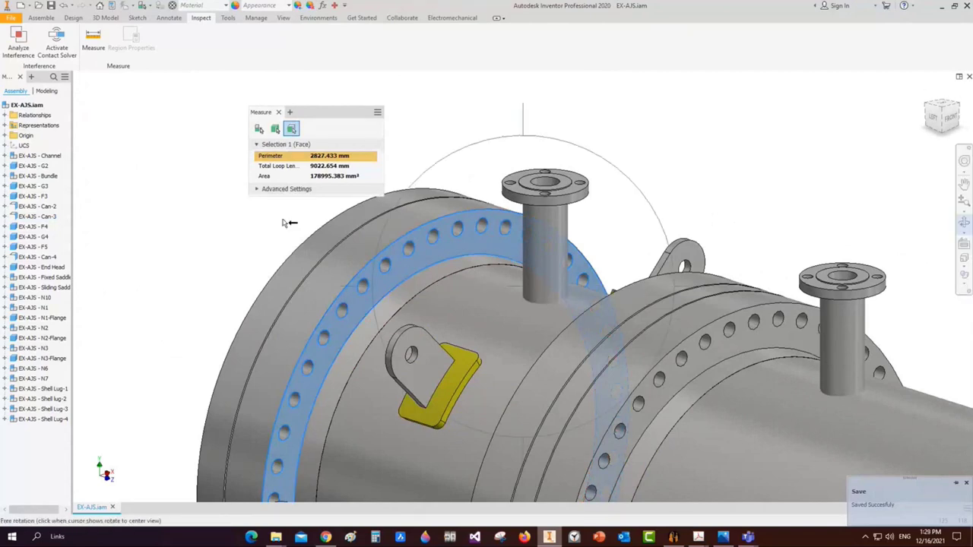
{"action": "left_click_drag", "start_coordinate": [578, 289], "coordinate": [425, 289]}
{"action": "scroll", "coordinate": [367, 311], "scroll_direction": "up", "scroll_amount": 4}
{"action": "right_click", "coordinate": [560, 214]}
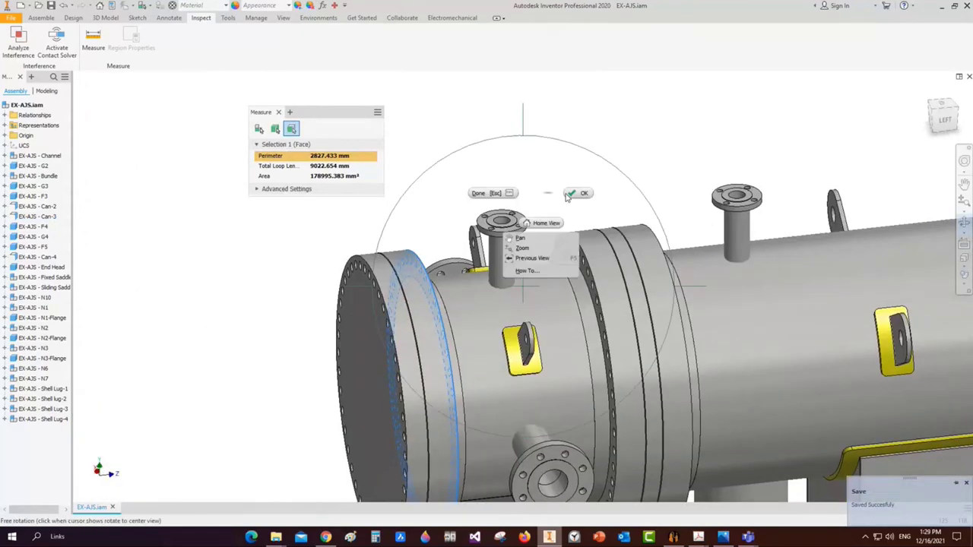
{"action": "left_click", "coordinate": [570, 224]}
{"action": "scroll", "coordinate": [346, 320], "scroll_direction": "up", "scroll_amount": 3}
{"action": "left_click", "coordinate": [392, 280]}
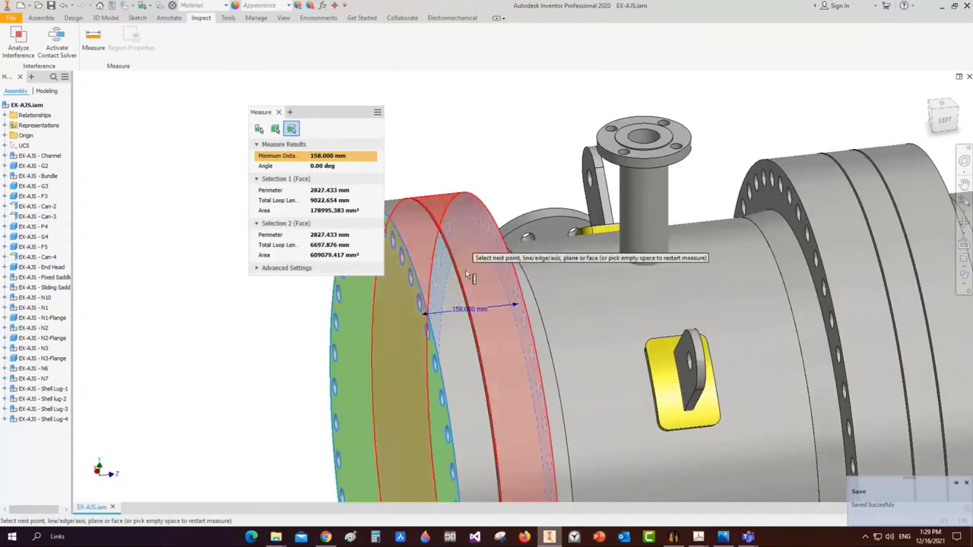
Clear the measurement and return to Static Equipment Generator
{"action": "left_click", "coordinate": [278, 112]}
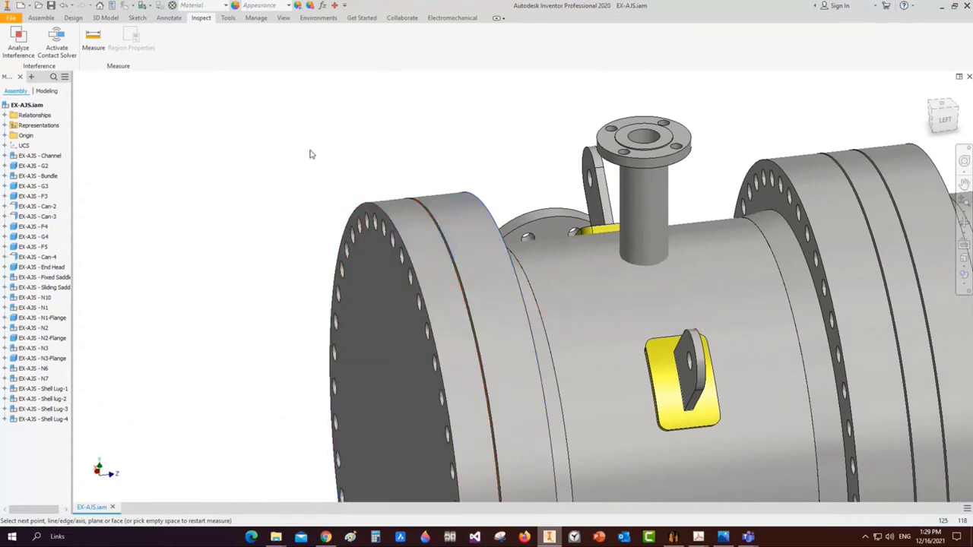
{"action": "mouse_move", "coordinate": [673, 537]}
{"action": "left_click", "coordinate": [639, 494]}
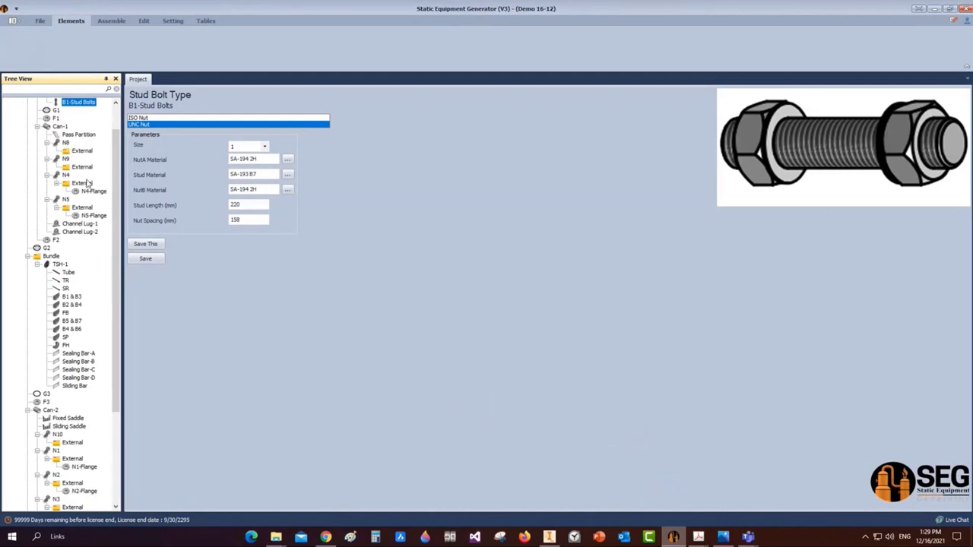
Select flange F2 in the Tree View after briefly checking F3's settings
{"action": "left_click", "coordinate": [57, 240]}
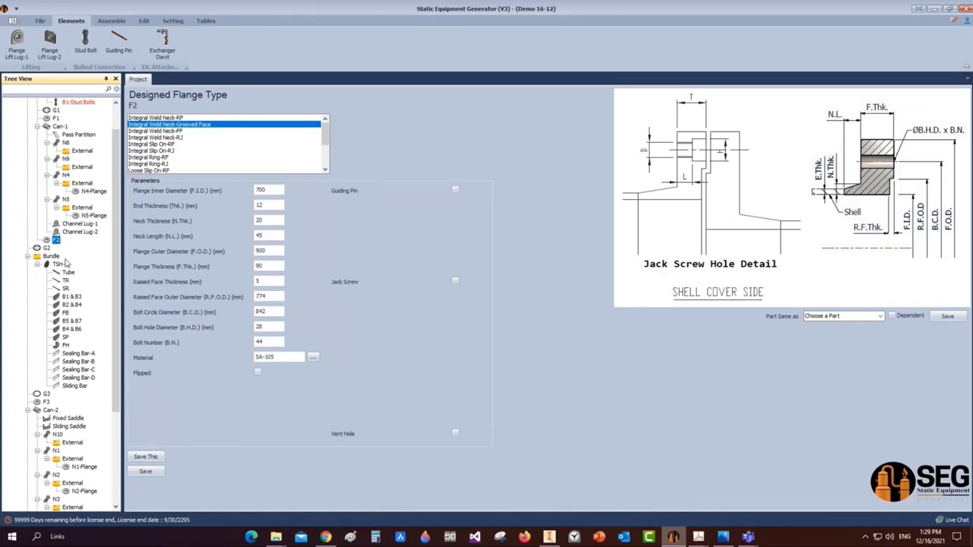
{"action": "left_click", "coordinate": [46, 402]}
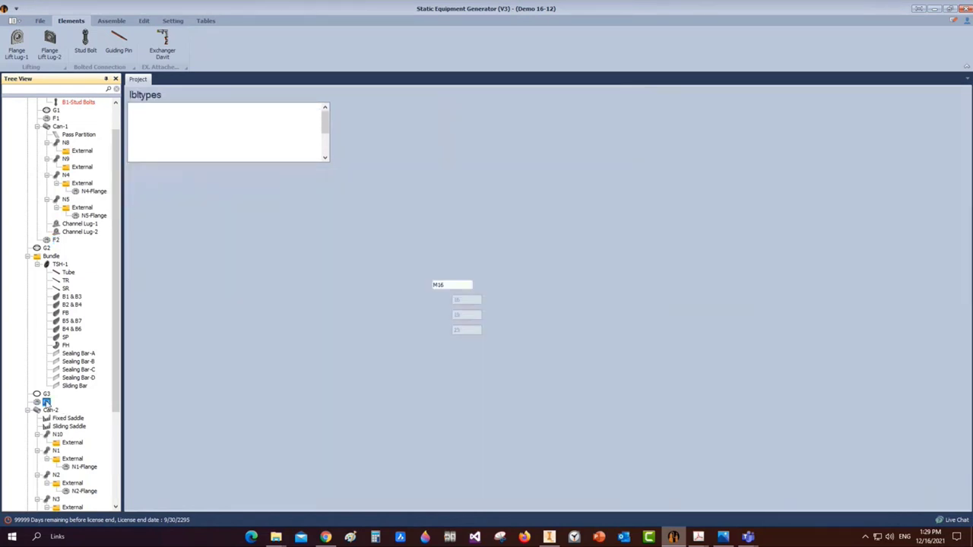
{"action": "left_click", "coordinate": [56, 240]}
Add a stud bolt part named 'F2-Stud Bolts' under F2 and open its settings
{"action": "left_click", "coordinate": [78, 52]}
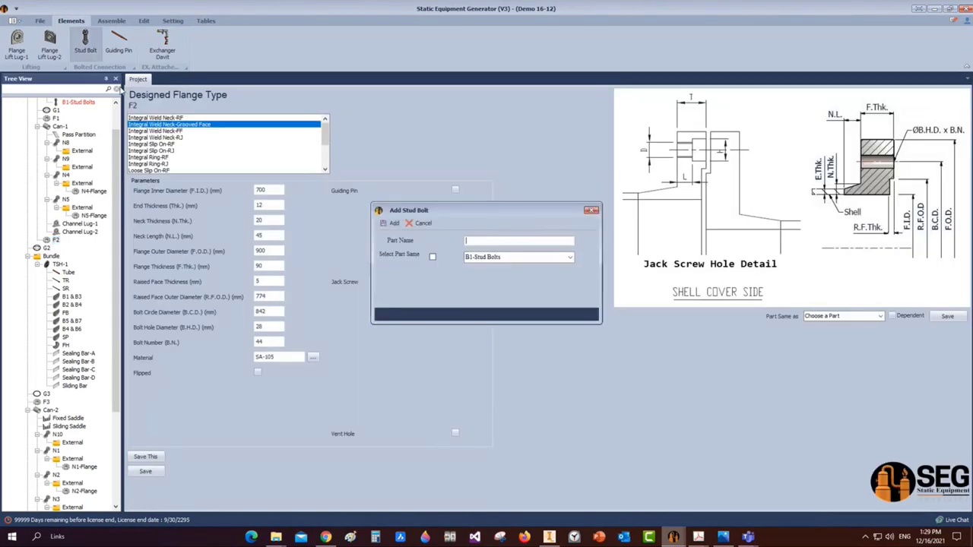
{"action": "type", "text": "F2-"}
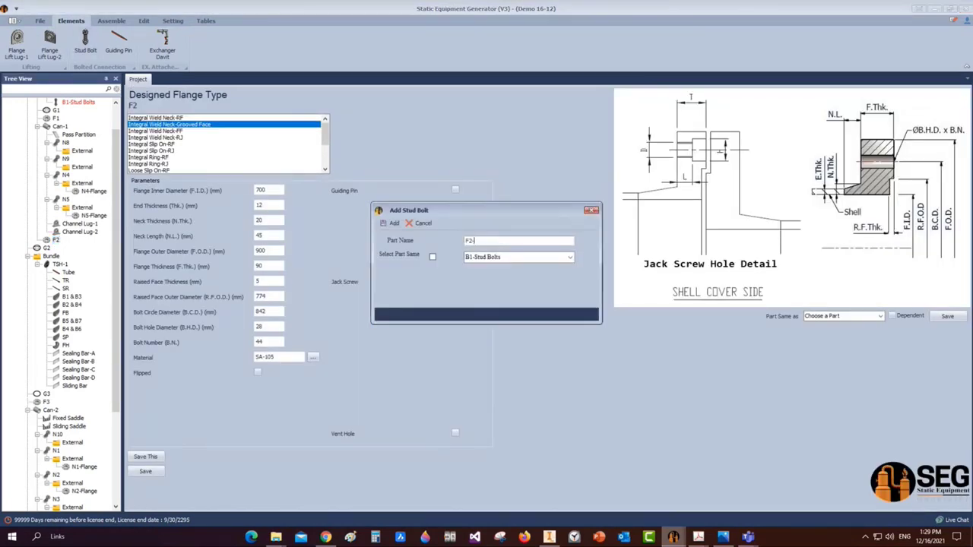
{"action": "type", "text": "Stud Bolts"}
{"action": "left_click", "coordinate": [391, 222]}
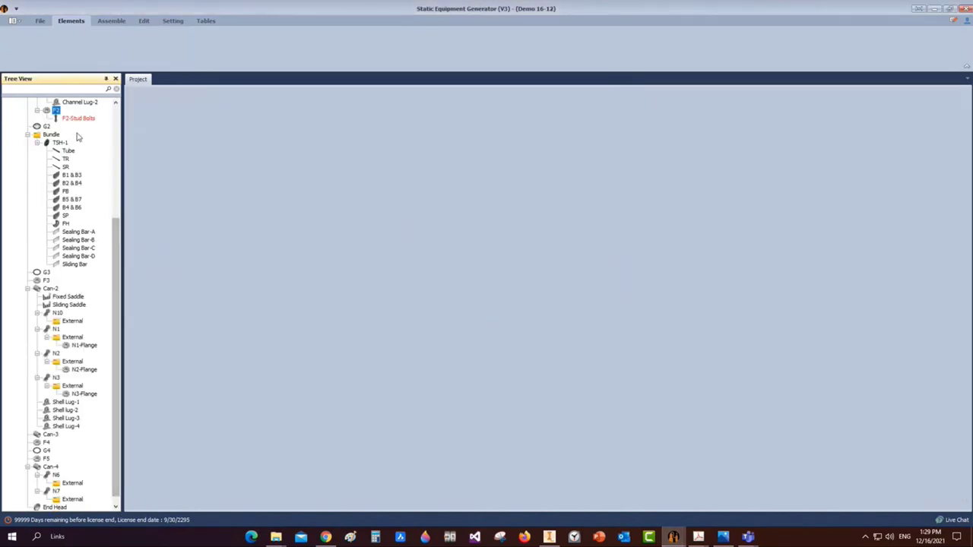
{"action": "left_click", "coordinate": [78, 119]}
Set F2-Stud Bolts to UNC nut, size 1, 300 mm length, 236 mm nut spacing, and save
{"action": "left_click", "coordinate": [132, 126]}
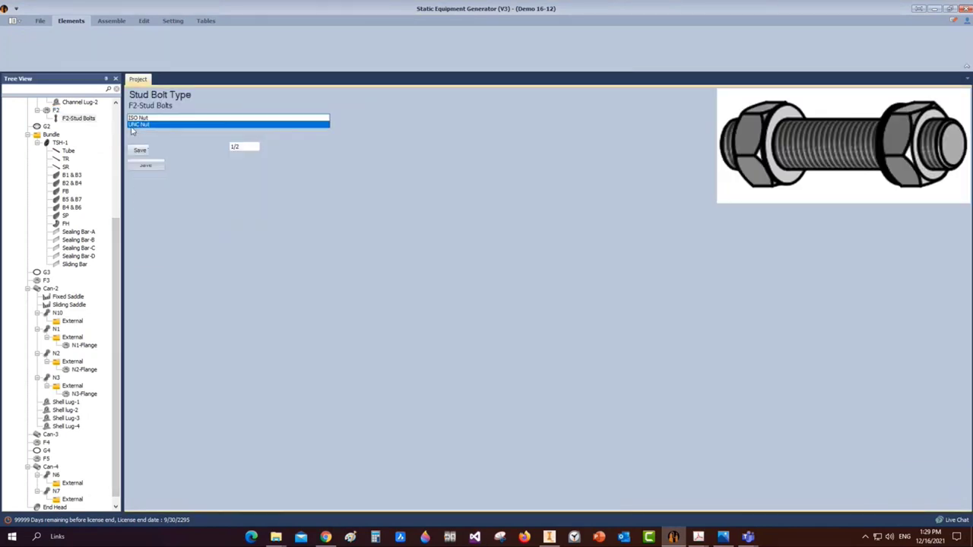
{"action": "left_click", "coordinate": [264, 146]}
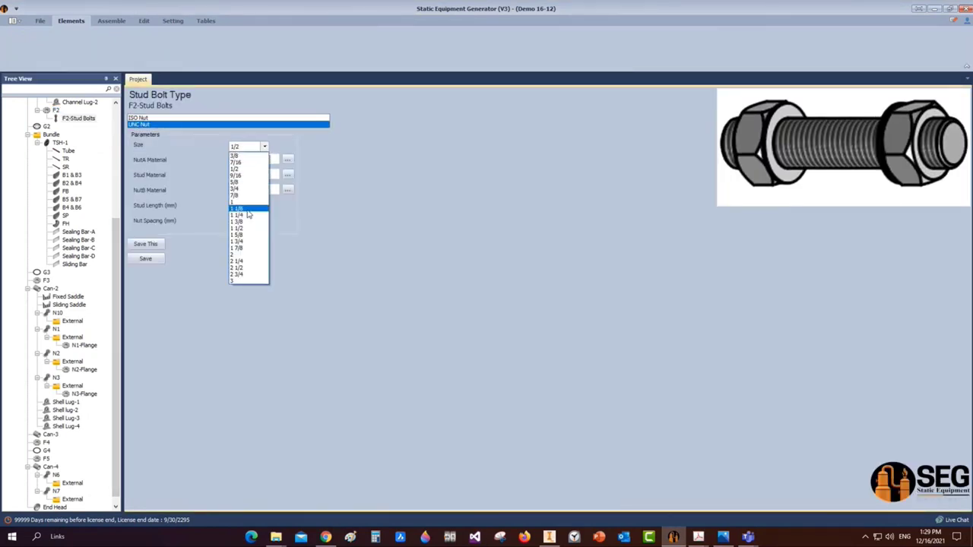
{"action": "left_click", "coordinate": [251, 211]}
{"action": "left_click", "coordinate": [174, 205]}
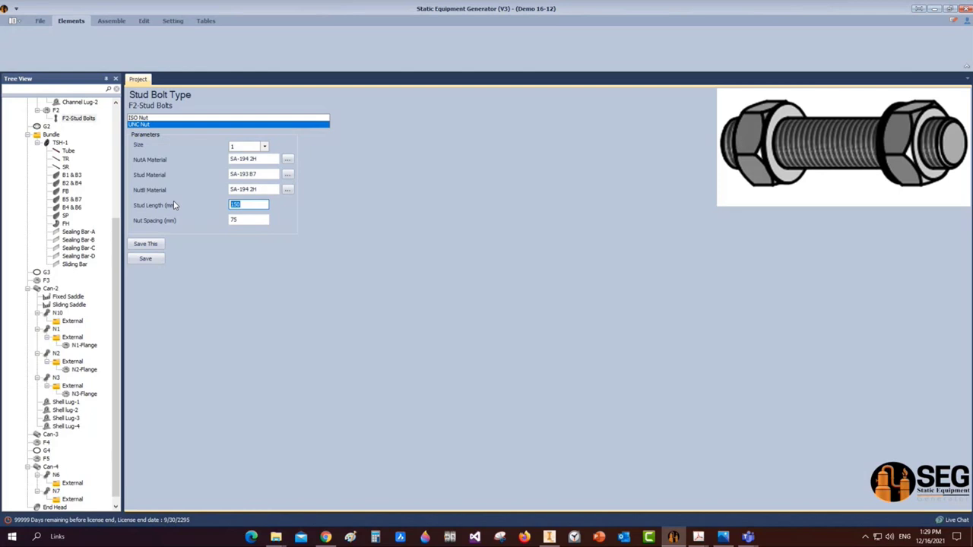
{"action": "type", "text": "300"}
{"action": "key", "text": "Tab"}
{"action": "type", "text": "236"}
{"action": "left_click", "coordinate": [150, 259]}
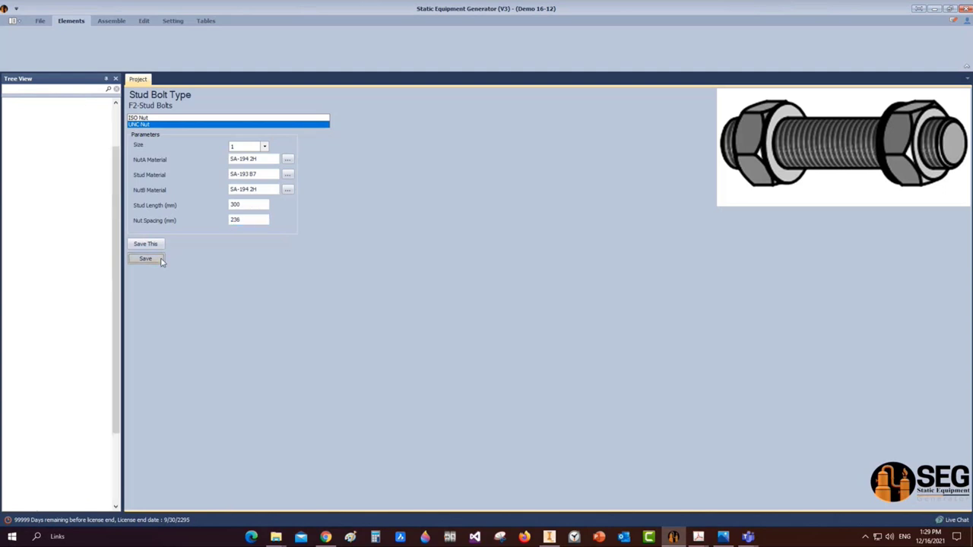
In Inventor, measure between the flange face and edge, confirming 236 mm
{"action": "left_click", "coordinate": [558, 539]}
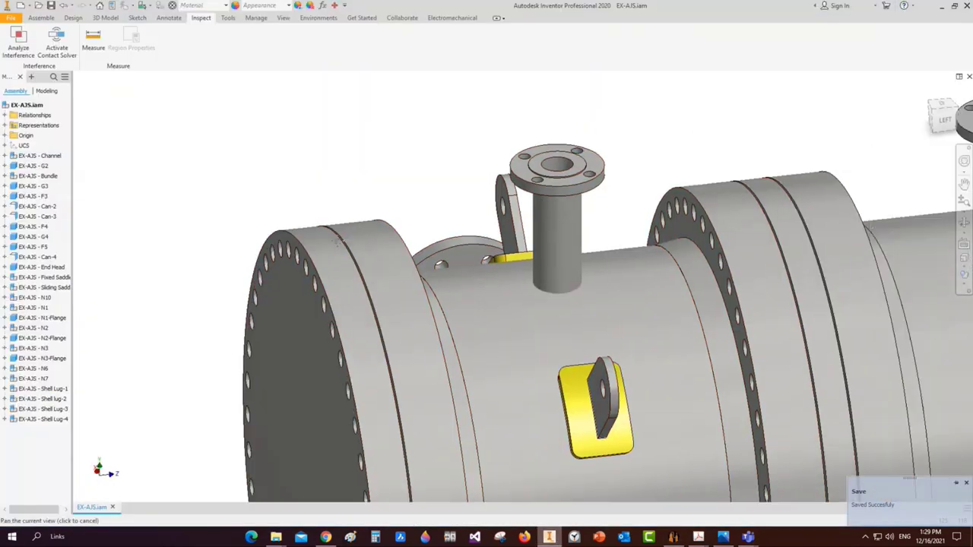
{"action": "key", "text": "m"}
{"action": "left_click", "coordinate": [564, 245]}
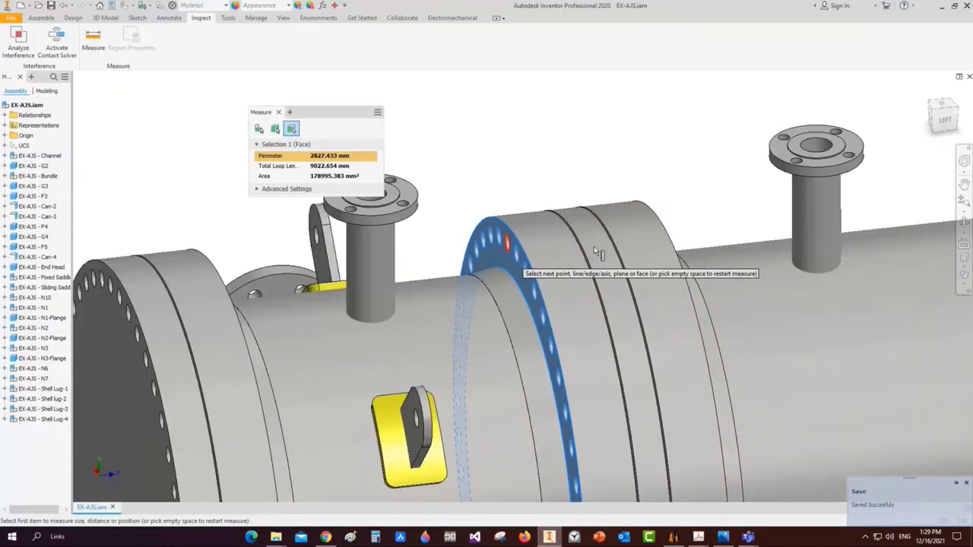
{"action": "left_click", "coordinate": [663, 228]}
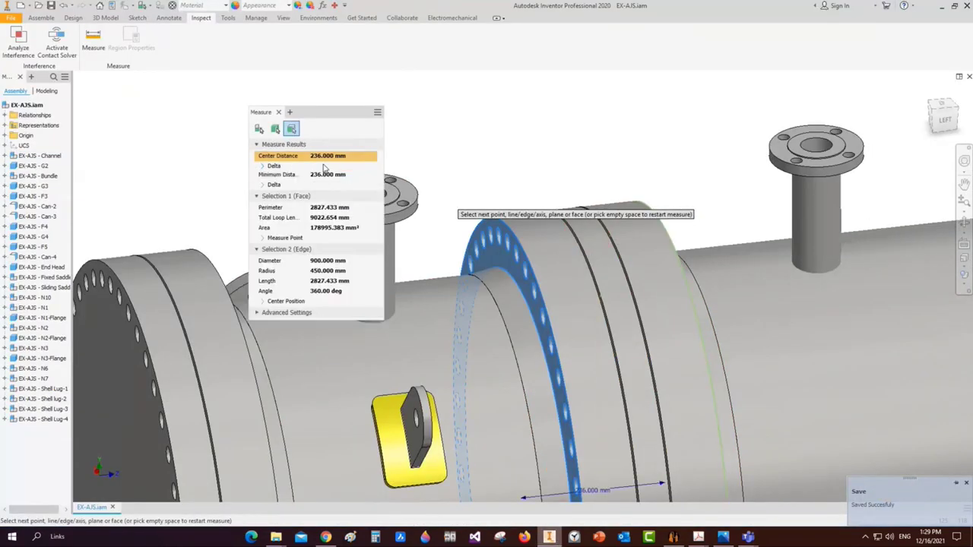
{"action": "left_click", "coordinate": [279, 112]}
Return to Static Equipment Generator and scroll the Tree View down to F4
{"action": "mouse_move", "coordinate": [673, 537]}
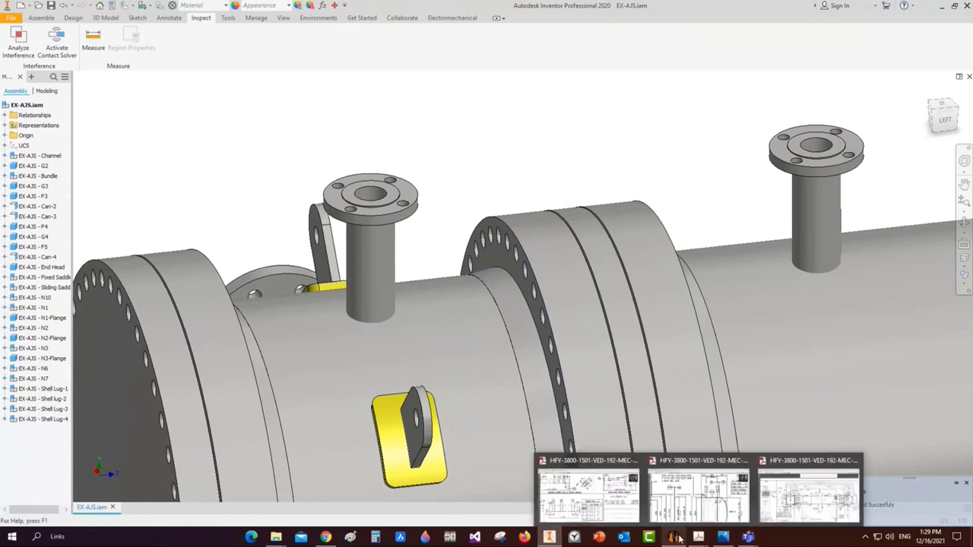
{"action": "left_click", "coordinate": [589, 464]}
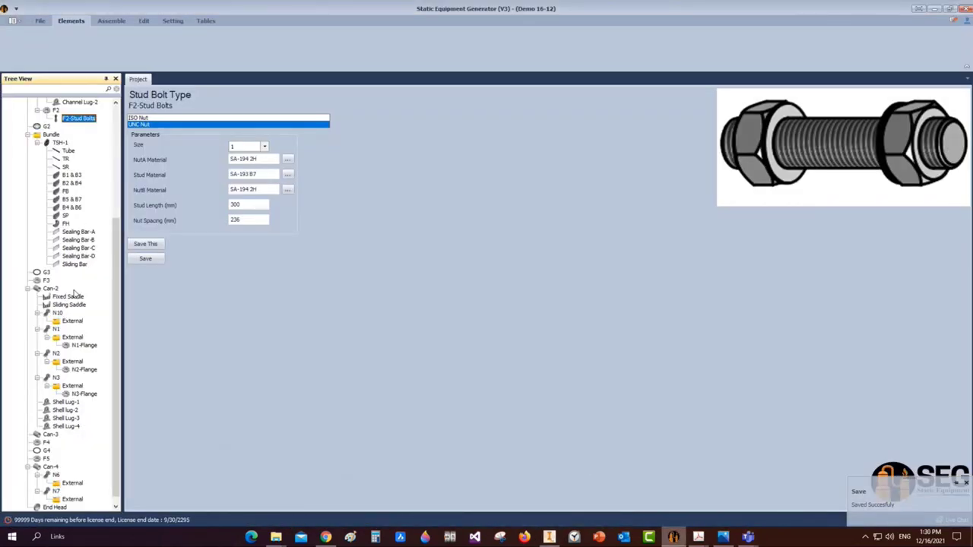
{"action": "scroll", "coordinate": [66, 298], "scroll_direction": "down", "scroll_amount": 1}
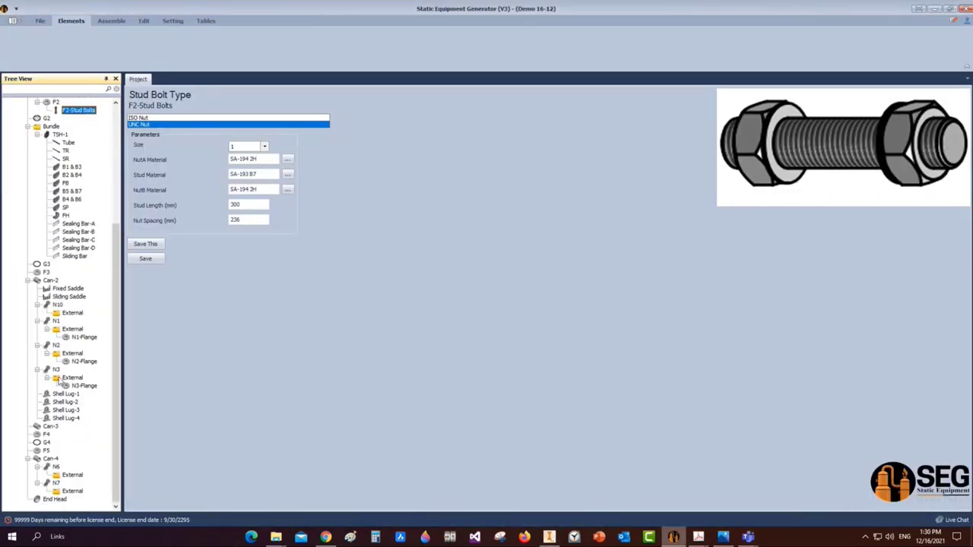
Add a stud bolt part named 'F4-Stud Bolts' under flange F4 and open it
{"action": "left_click", "coordinate": [47, 436]}
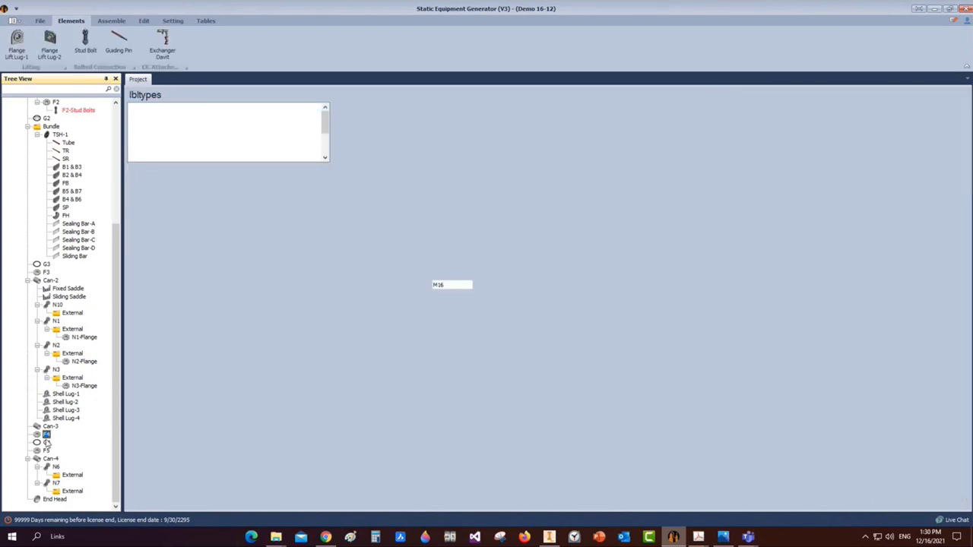
{"action": "left_click", "coordinate": [85, 42]}
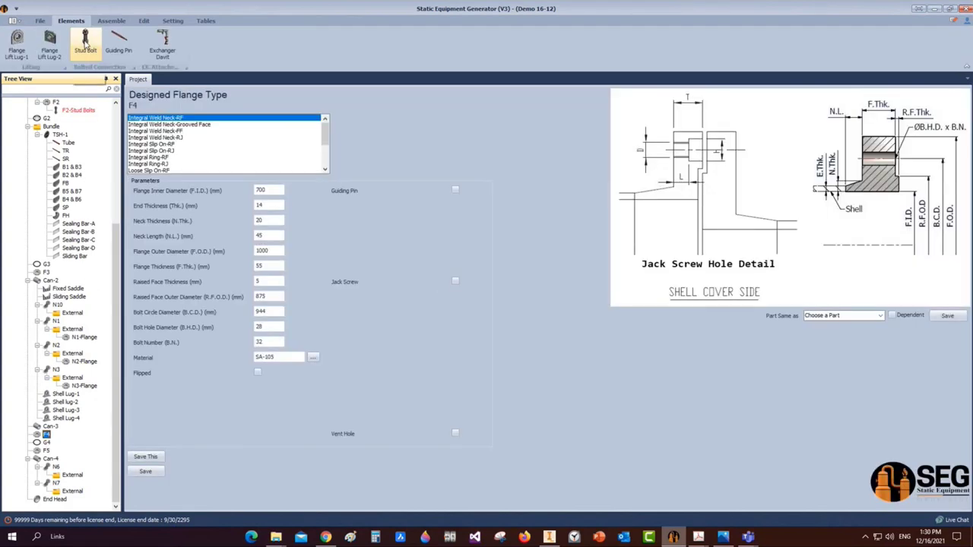
{"action": "type", "text": "F4"}
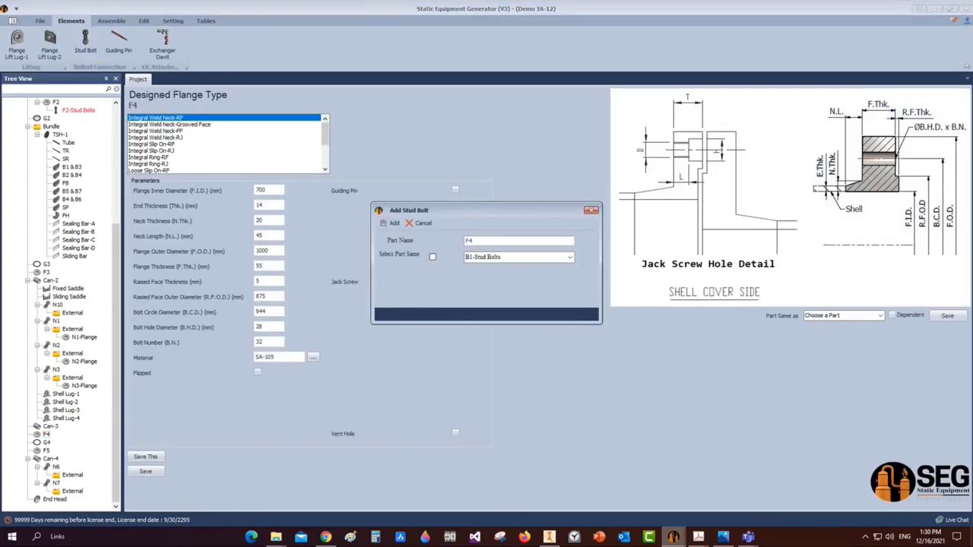
{"action": "type", "text": "-Stud"}
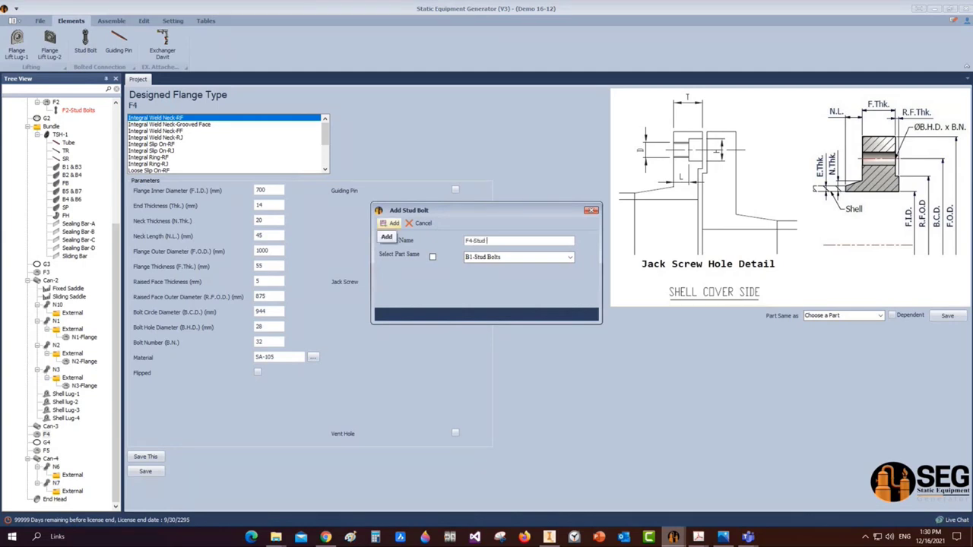
{"action": "type", "text": " Bolts"}
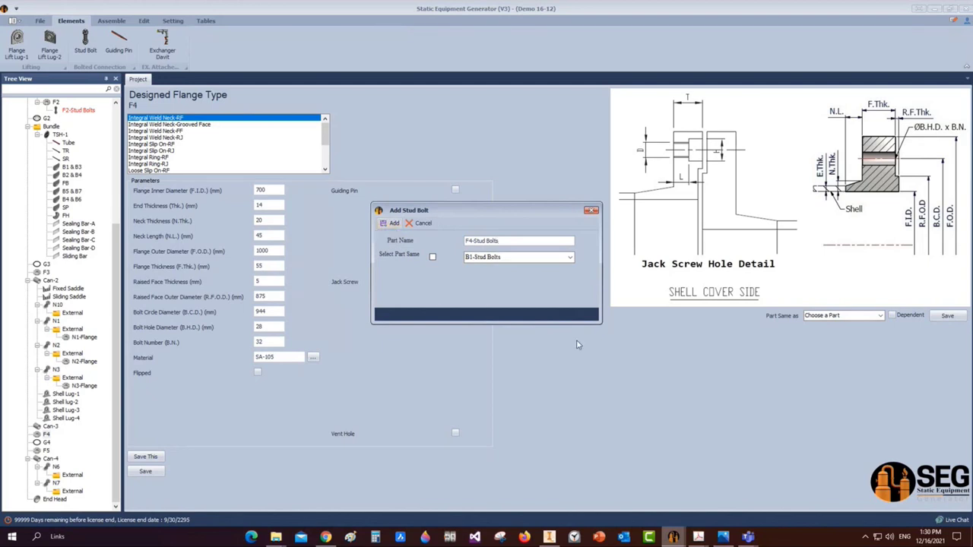
{"action": "left_click", "coordinate": [385, 224]}
{"action": "left_click", "coordinate": [67, 442]}
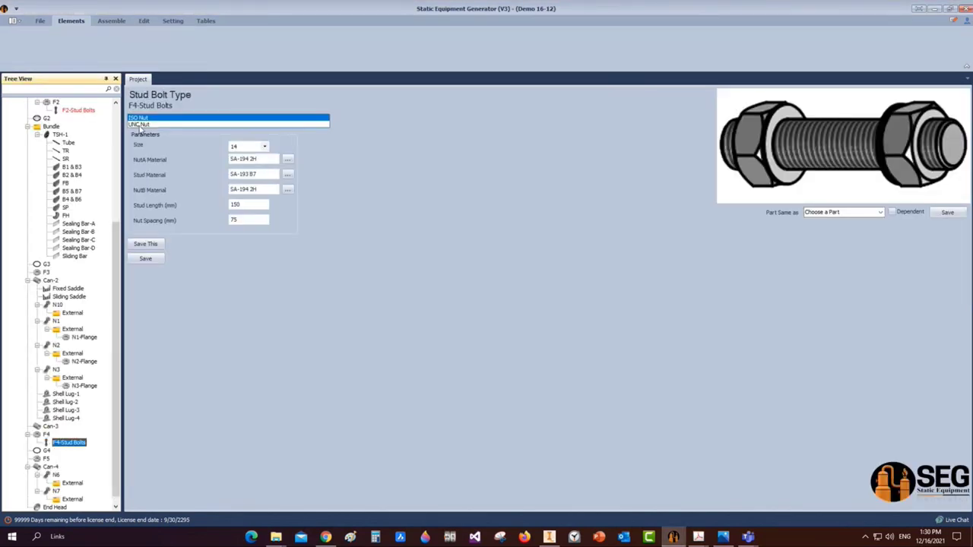
Set F4-Stud Bolts to UNC nut, size 1, 200 mm length, 140 mm nut spacing, and save
{"action": "left_click", "coordinate": [139, 124]}
{"action": "left_click", "coordinate": [265, 146]}
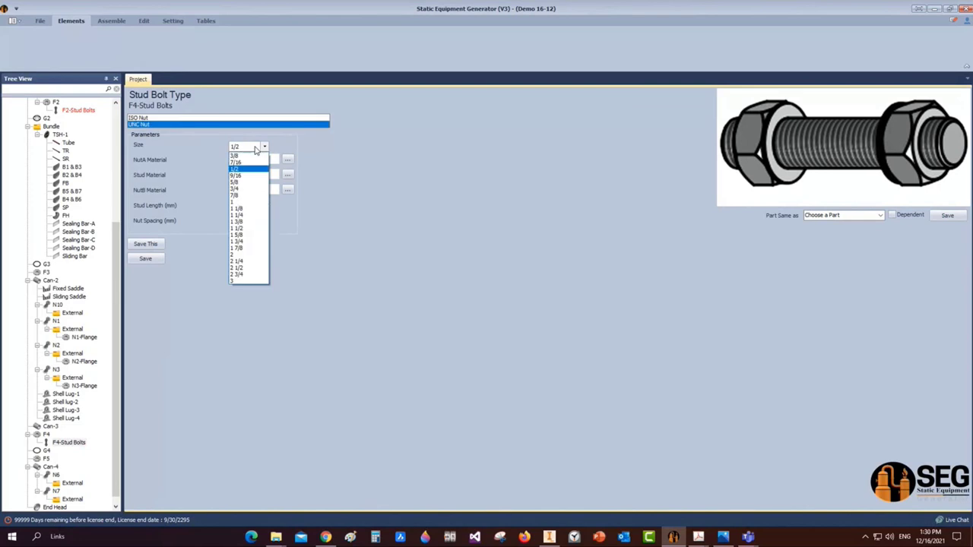
{"action": "left_click", "coordinate": [254, 206]}
{"action": "left_click", "coordinate": [254, 205]}
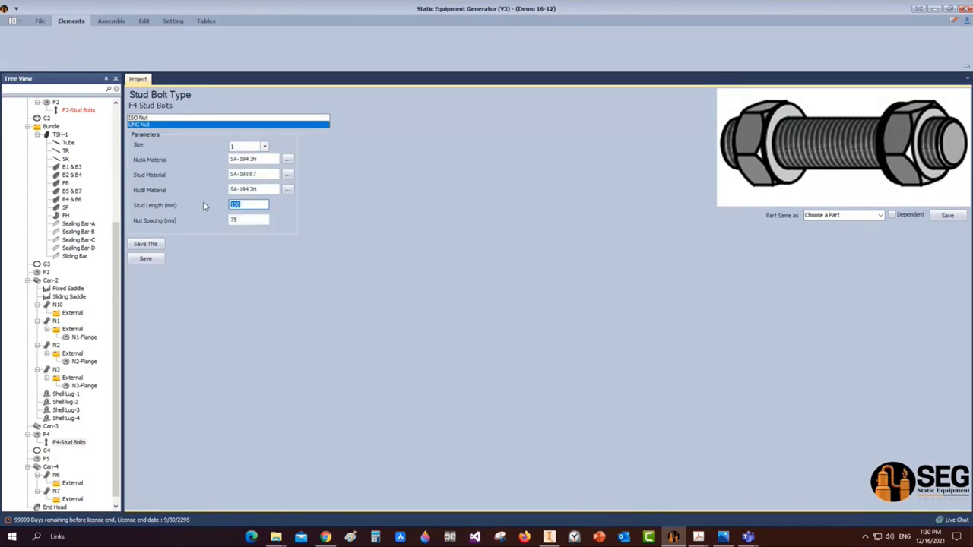
{"action": "type", "text": "200"}
{"action": "key", "text": "Tab"}
{"action": "type", "text": "140"}
{"action": "left_click", "coordinate": [152, 259]}
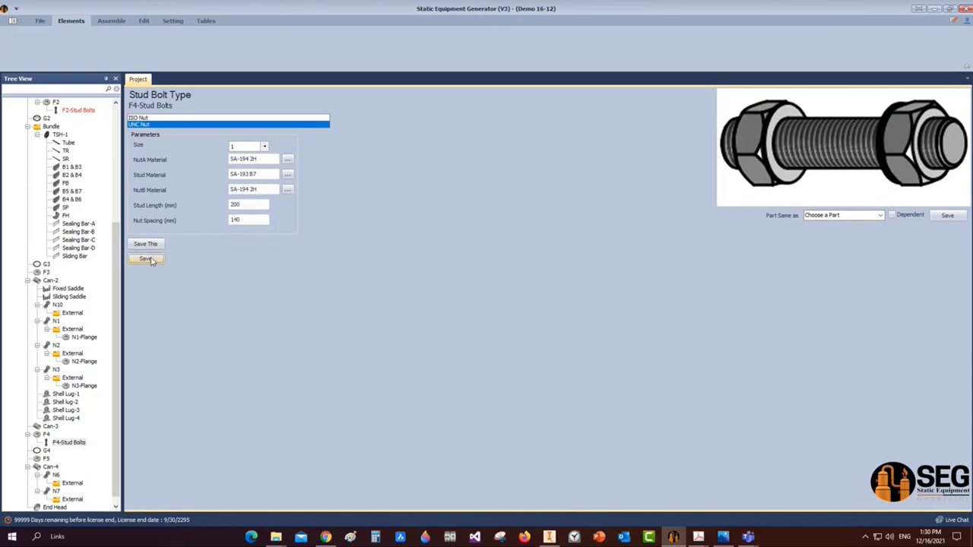
{"action": "left_click", "coordinate": [114, 22]}
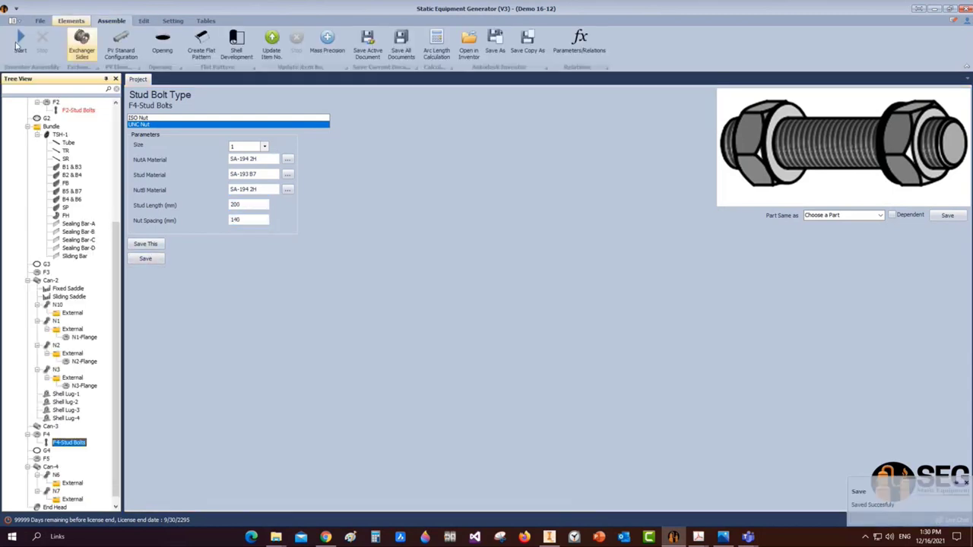
Switch to Inventor to view the EX-AJS - B1-Stud Bolts stud assembly
{"action": "left_click", "coordinate": [572, 537]}
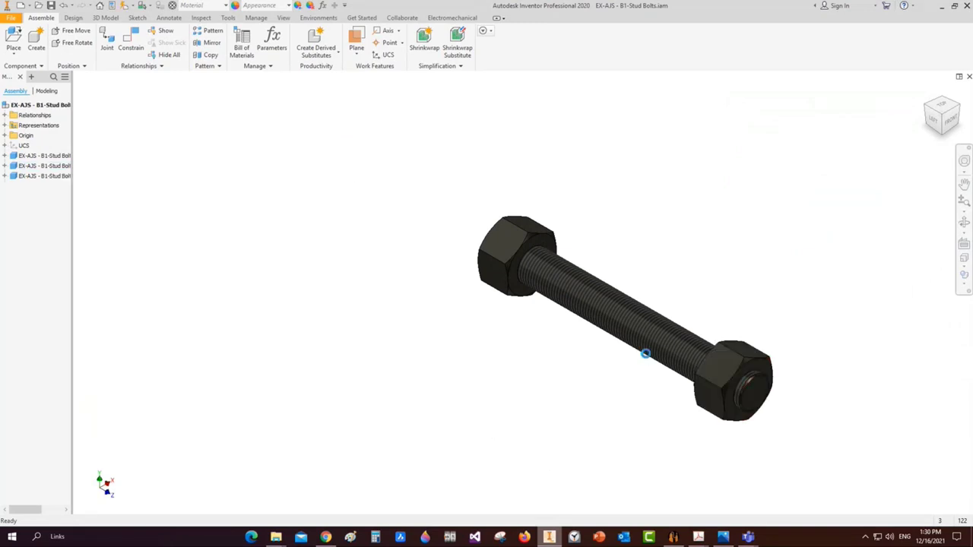
Save the generated B1-Stud Bolts and F4-Stud Bolts assemblies with Ctrl+S
{"action": "key", "text": "ctrl+s"}
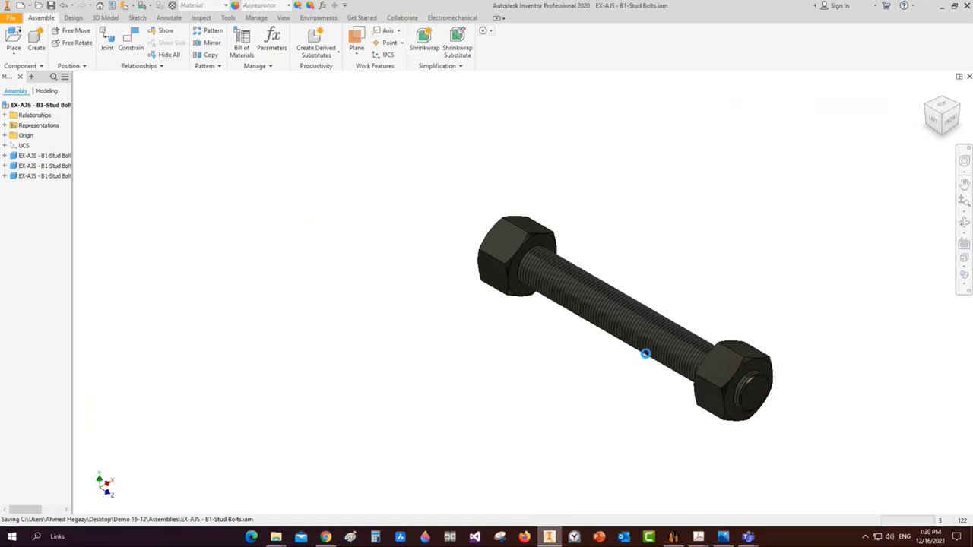
{"action": "key", "text": "ctrl+s"}
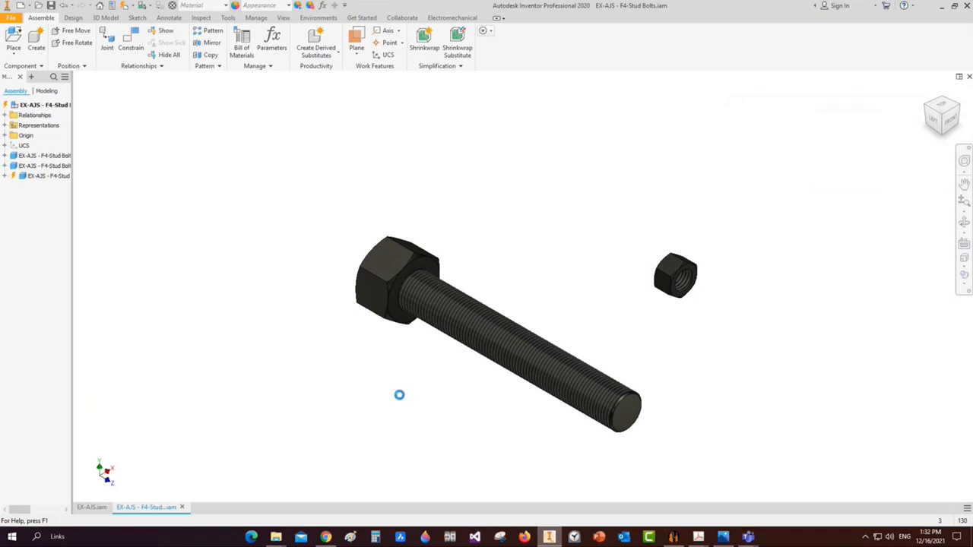
{"action": "key", "text": "ctrl+s"}
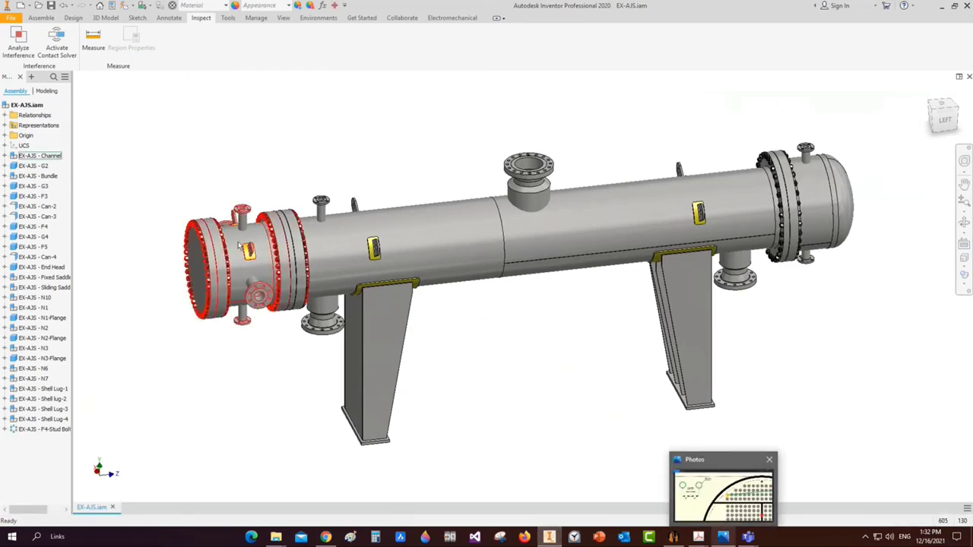
{"action": "scroll", "coordinate": [210, 245], "scroll_direction": "up", "scroll_amount": 5}
{"action": "scroll", "coordinate": [210, 245], "scroll_direction": "up", "scroll_amount": 3}
{"action": "scroll", "coordinate": [365, 229], "scroll_direction": "up", "scroll_amount": 3}
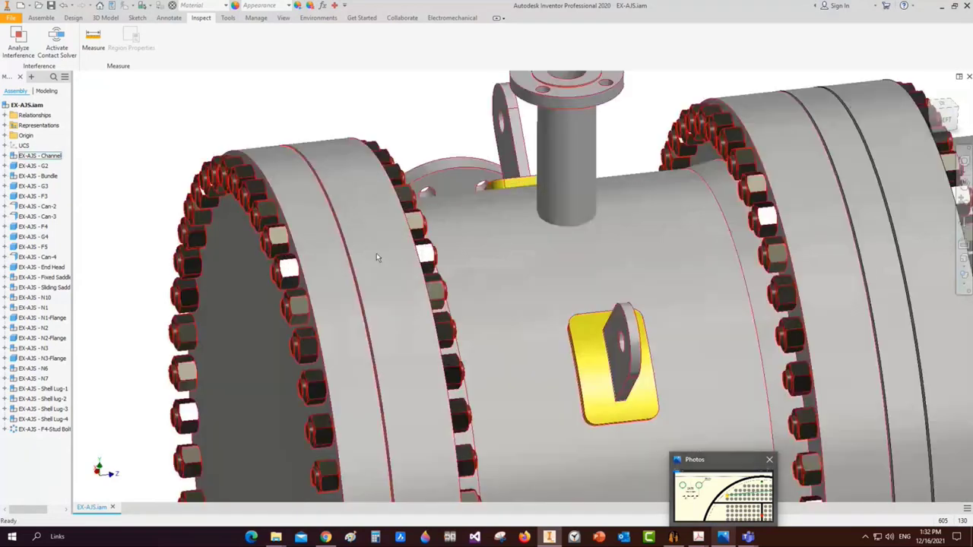
{"action": "scroll", "coordinate": [352, 187], "scroll_direction": "down", "scroll_amount": 5}
{"action": "middle_click_drag", "start_coordinate": [352, 187], "coordinate": [462, 304], "text": "shift"}
{"action": "scroll", "coordinate": [522, 269], "scroll_direction": "down", "scroll_amount": 2}
{"action": "scroll", "coordinate": [472, 190], "scroll_direction": "up", "scroll_amount": 3}
{"action": "middle_click_drag", "start_coordinate": [522, 270], "coordinate": [439, 121], "text": "shift"}
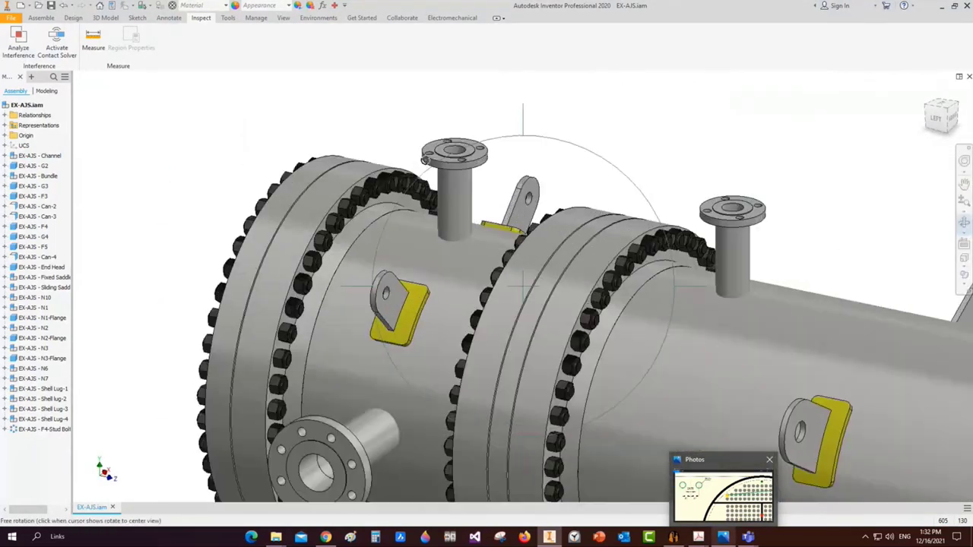
{"action": "scroll", "coordinate": [438, 121], "scroll_direction": "up", "scroll_amount": 2}
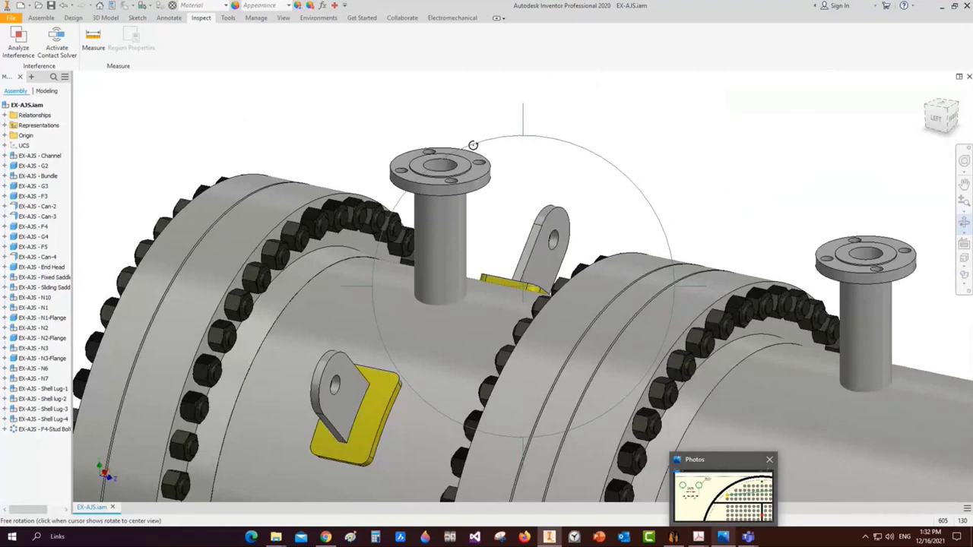
{"action": "middle_click_drag", "start_coordinate": [474, 148], "coordinate": [487, 175]}
{"action": "middle_click_drag", "start_coordinate": [480, 292], "coordinate": [469, 221], "text": "shift"}
{"action": "scroll", "coordinate": [449, 213], "scroll_direction": "up", "scroll_amount": 4}
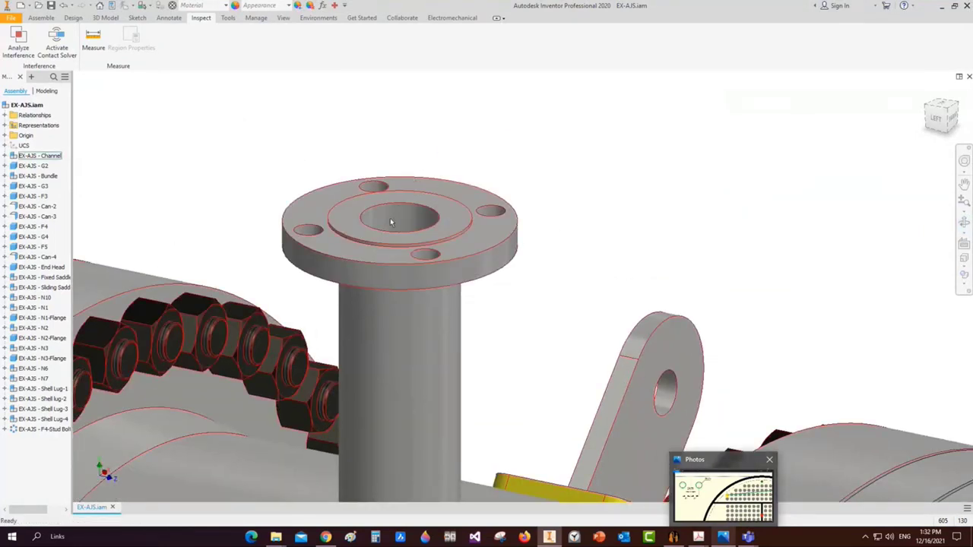
{"action": "scroll", "coordinate": [384, 213], "scroll_direction": "down", "scroll_amount": 2}
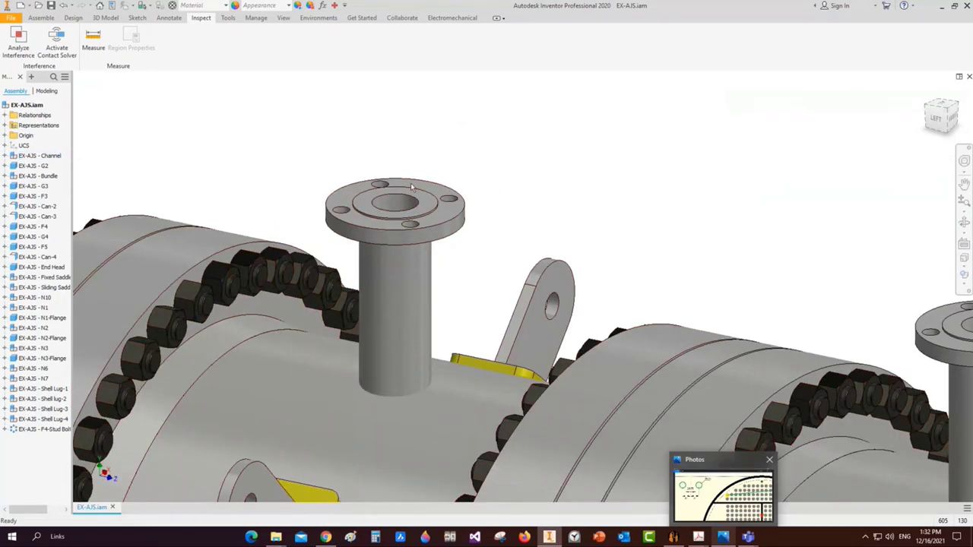
Add a gasket part named N8-Gasket under nozzle N8's External folder
{"action": "left_click", "coordinate": [673, 538]}
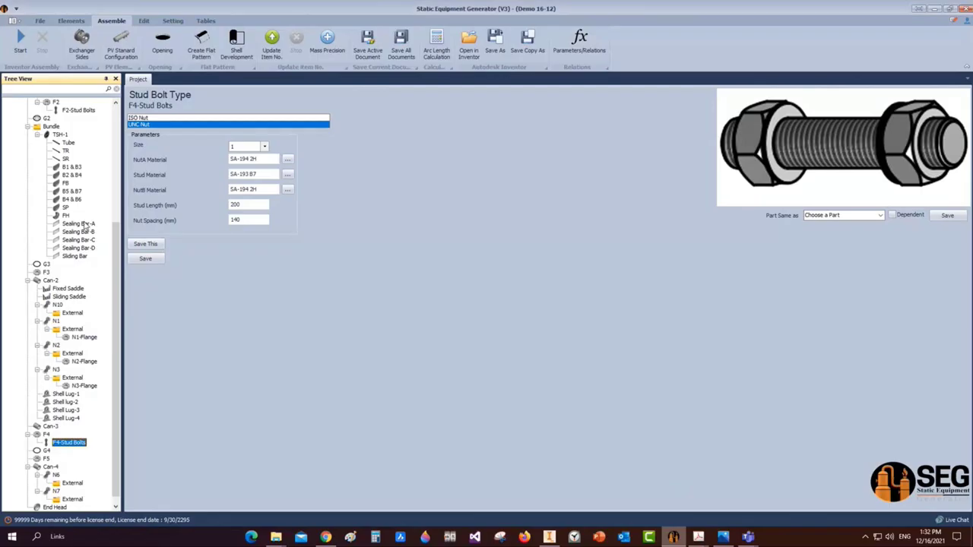
{"action": "scroll", "coordinate": [87, 213], "scroll_direction": "up", "scroll_amount": 5}
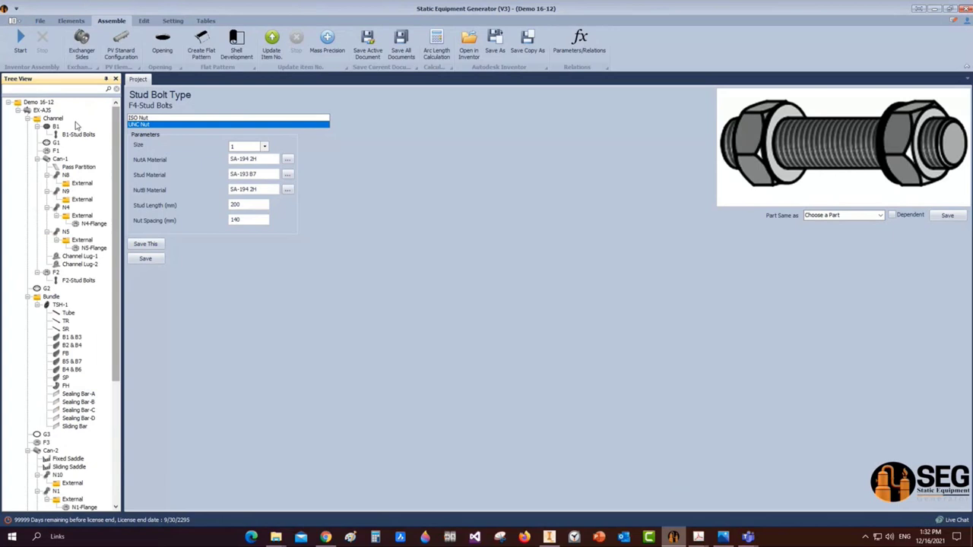
{"action": "left_click", "coordinate": [83, 184]}
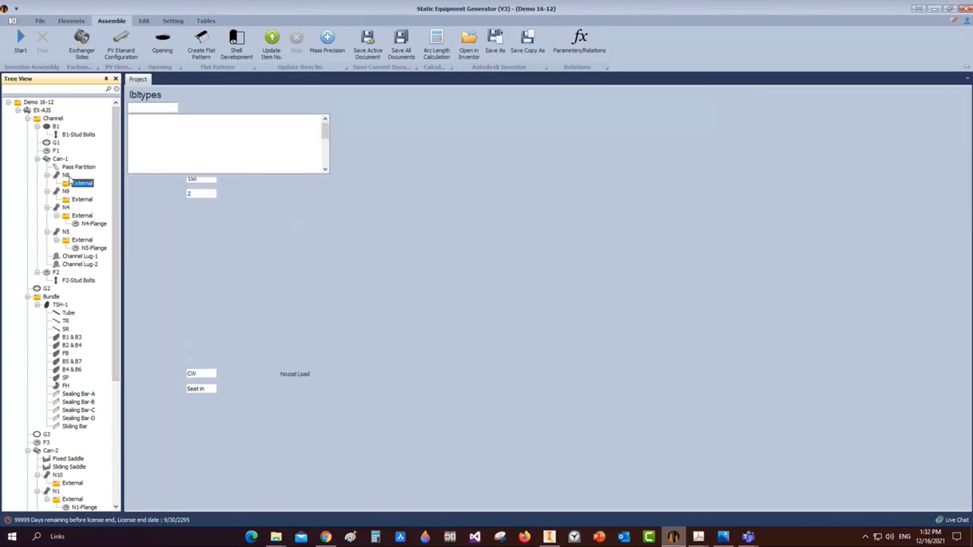
{"action": "left_click", "coordinate": [550, 41]}
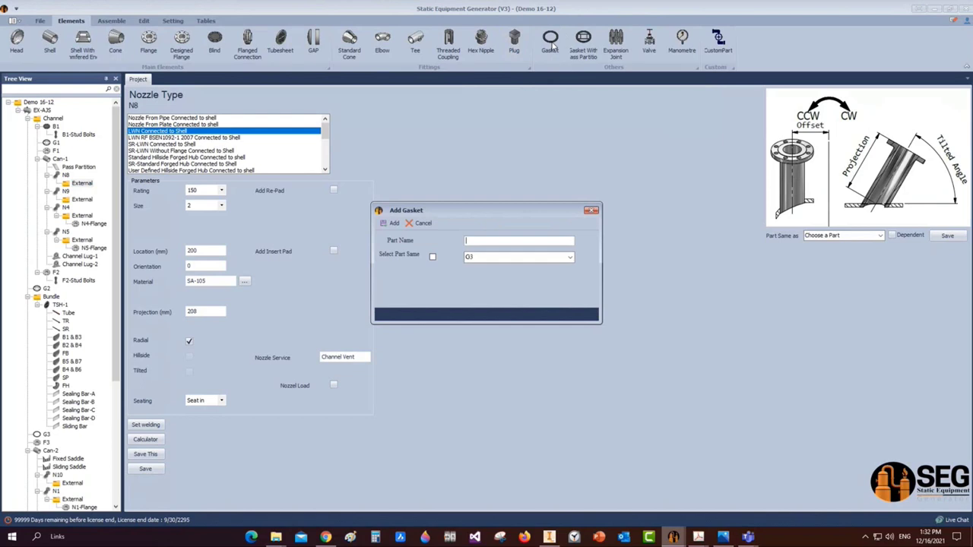
{"action": "type", "text": "N8-Gasket"}
{"action": "key", "text": "Return"}
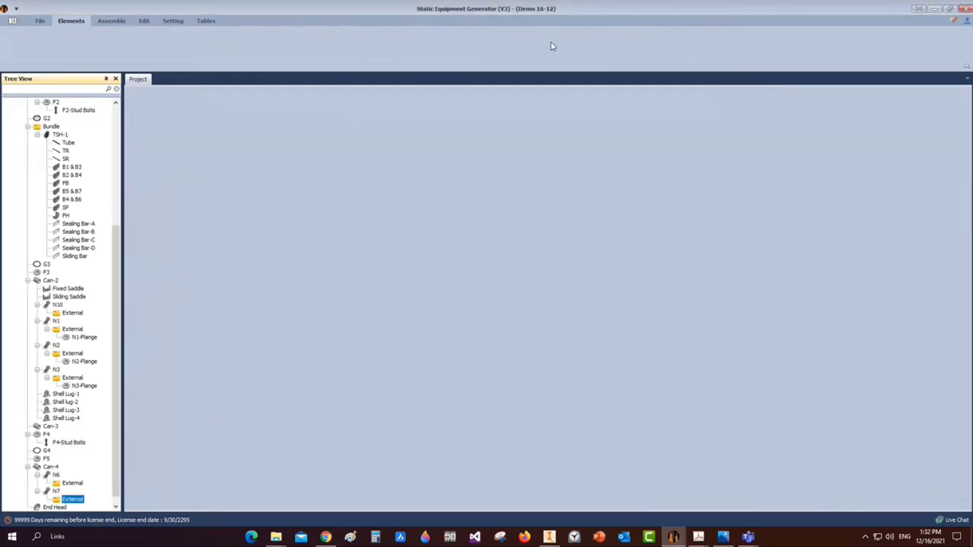
{"action": "left_click", "coordinate": [97, 192]}
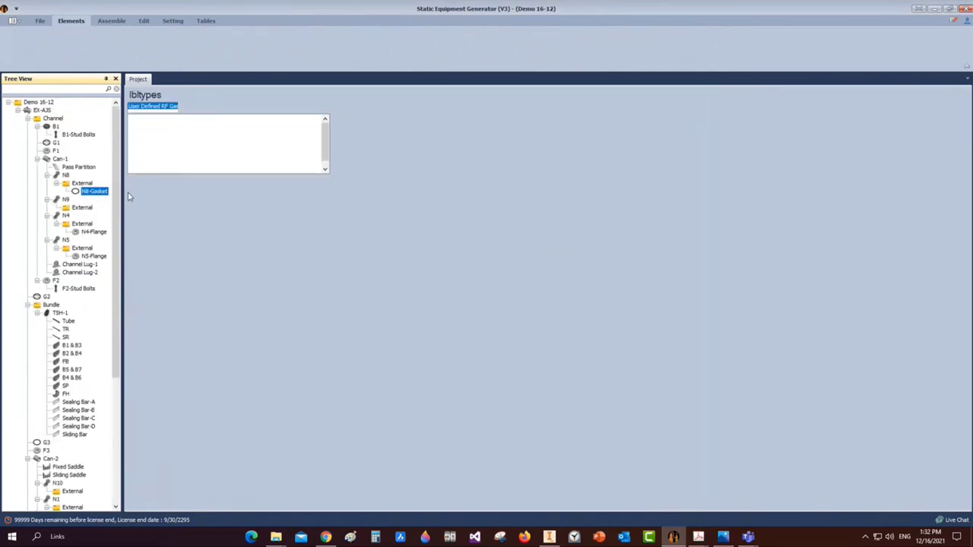
Make N8-Gasket an RF Gasket for ASME B16.5 Flanges, rating 150, size 2, and save it
{"action": "left_click_drag", "start_coordinate": [120, 191], "coordinate": [144, 191]}
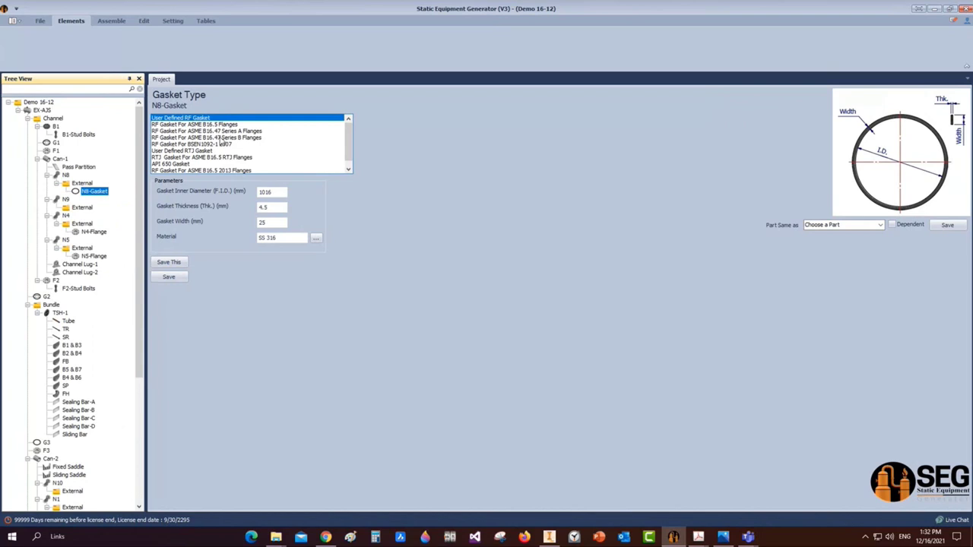
{"action": "left_click", "coordinate": [186, 124]}
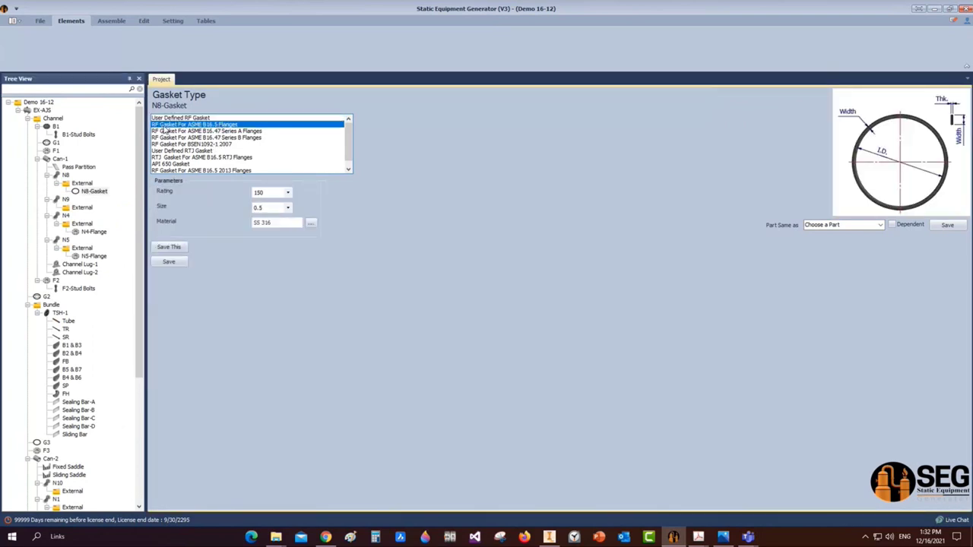
{"action": "left_click", "coordinate": [272, 193]}
{"action": "left_click", "coordinate": [280, 209]}
{"action": "left_click", "coordinate": [261, 254]}
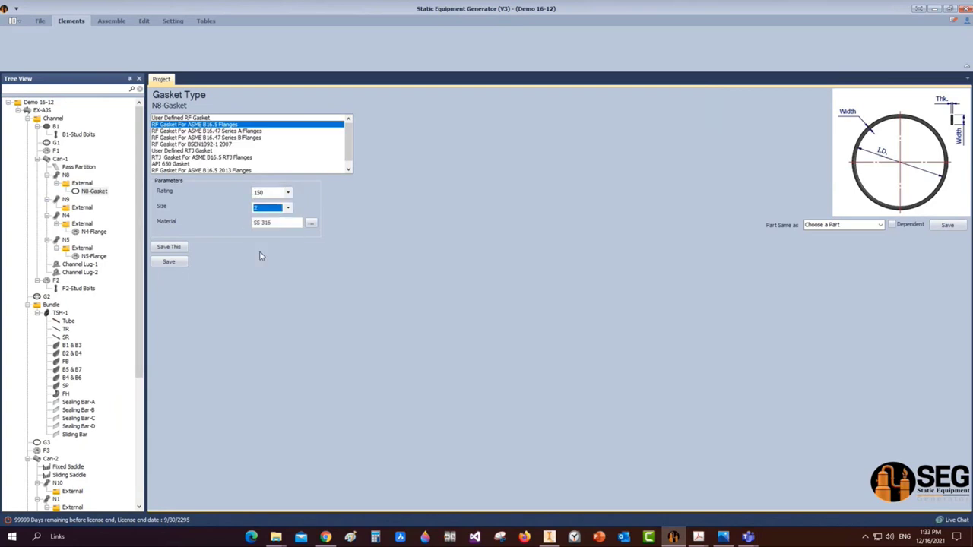
{"action": "left_click", "coordinate": [170, 263]}
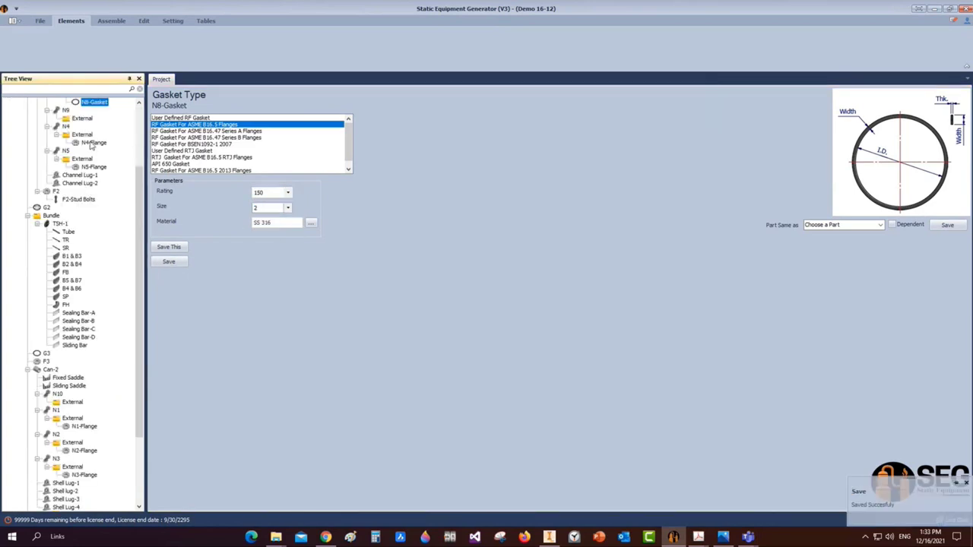
{"action": "left_click", "coordinate": [90, 143]}
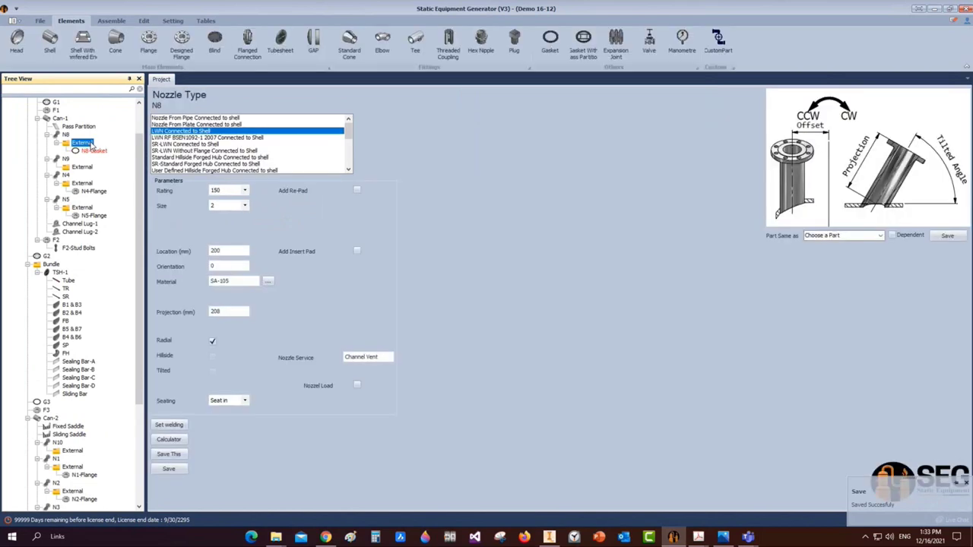
Add a blind part named N8-Blind to nozzle N8
{"action": "left_click", "coordinate": [215, 41]}
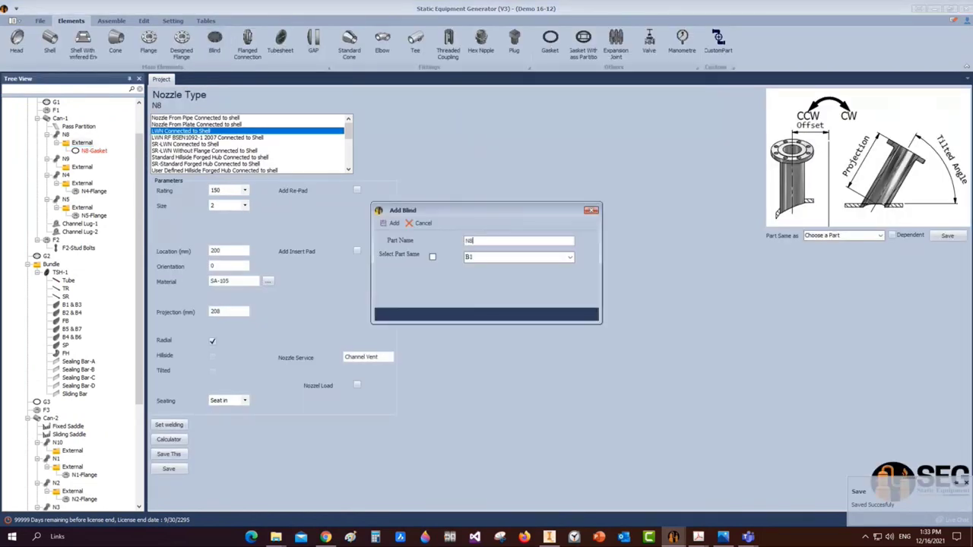
{"action": "type", "text": "-Blind"}
{"action": "key", "text": "Return"}
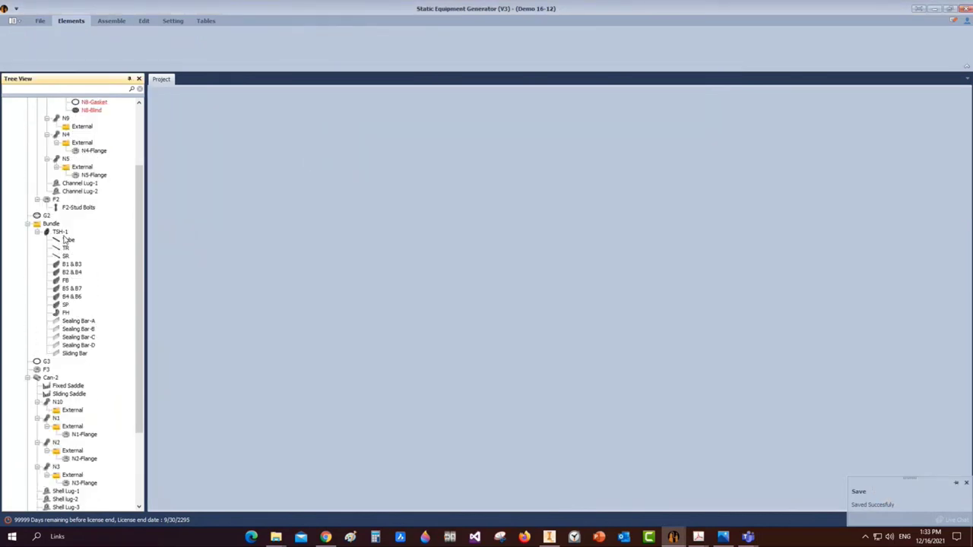
{"action": "left_click", "coordinate": [91, 199]}
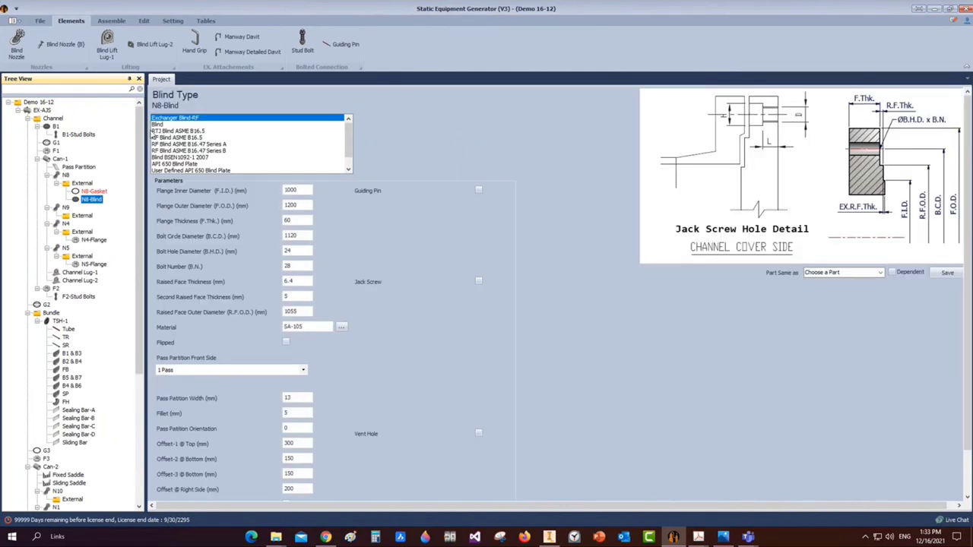
Set N8-Blind to a flipped RF Blind ASME B16.5, size 2, and save it
{"action": "left_click", "coordinate": [180, 138]}
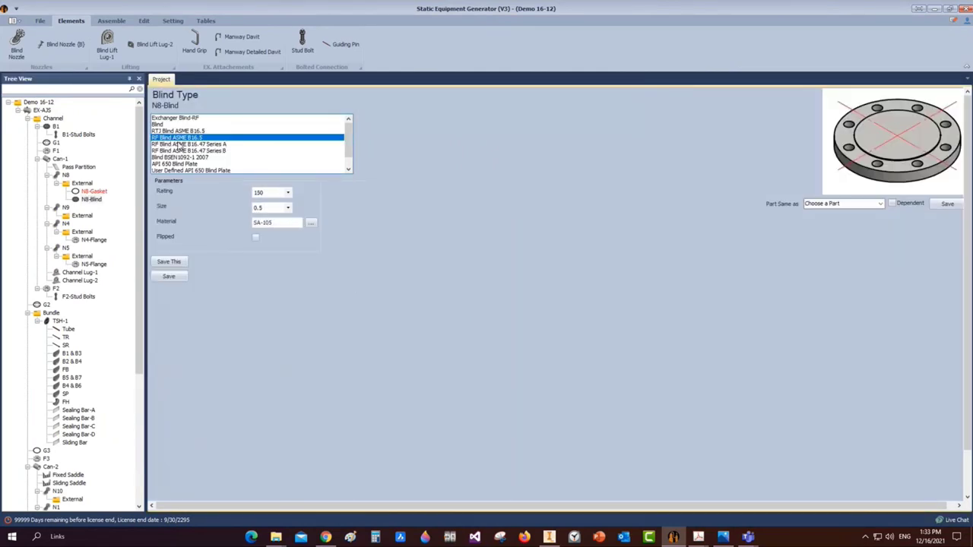
{"action": "left_click", "coordinate": [287, 208]}
{"action": "left_click", "coordinate": [266, 251]}
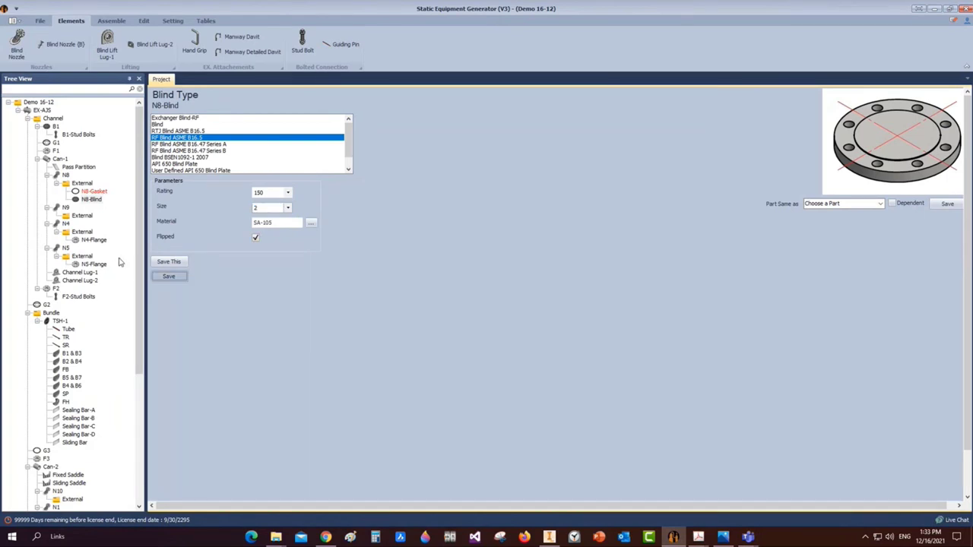
{"action": "scroll", "coordinate": [108, 156], "scroll_direction": "up", "scroll_amount": 3}
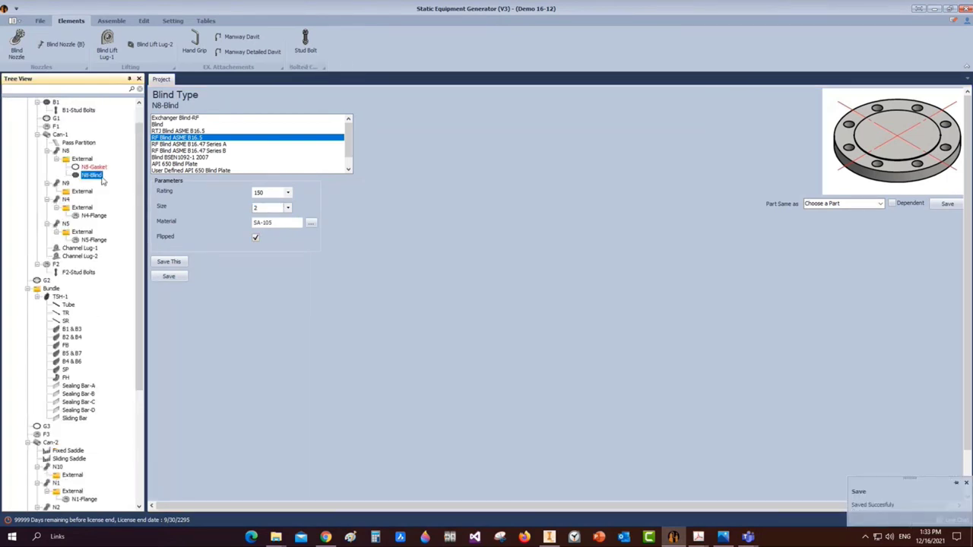
{"action": "left_click", "coordinate": [111, 21]}
{"action": "mouse_move", "coordinate": [549, 537]}
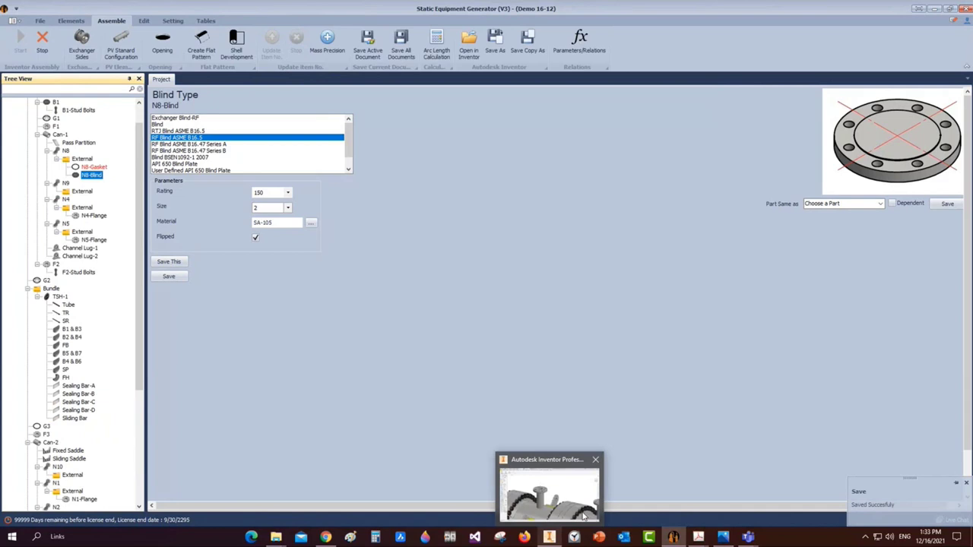
Check the N8 blind flange on the EX-AJS assembly in Inventor and save EX-AJS.iam
{"action": "left_click", "coordinate": [548, 537]}
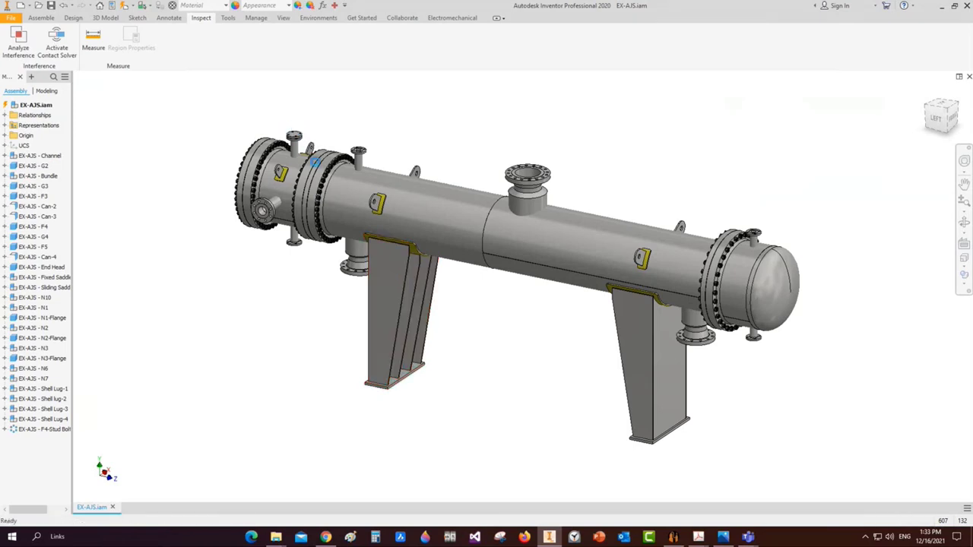
{"action": "scroll", "coordinate": [310, 175], "scroll_direction": "up", "scroll_amount": 5}
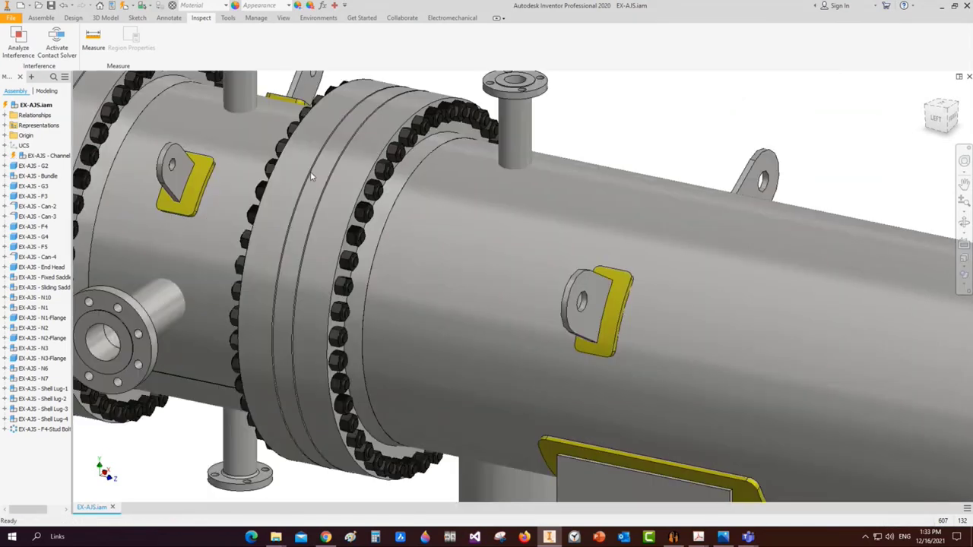
{"action": "scroll", "coordinate": [311, 175], "scroll_direction": "down", "scroll_amount": 5}
{"action": "key", "text": "ctrl+s"}
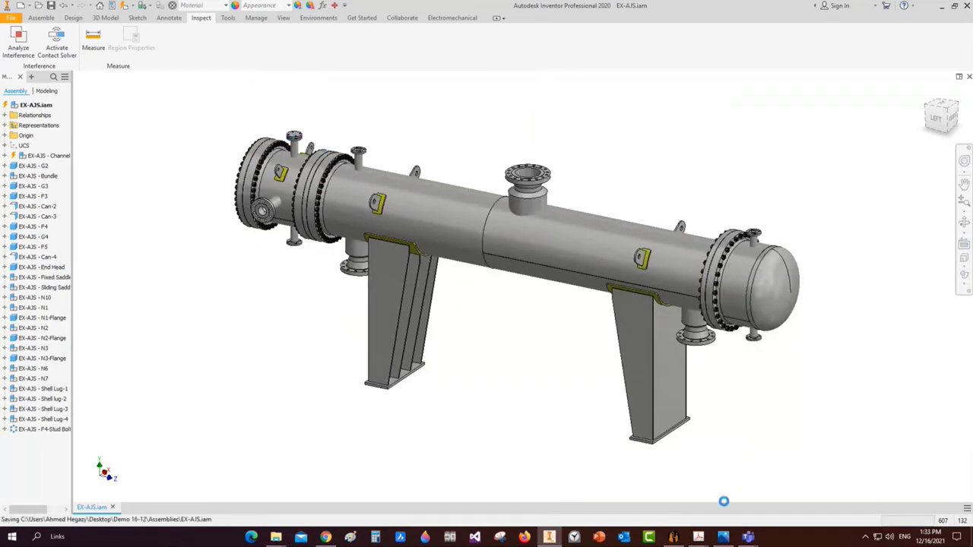
Add a stud bolt part named N8-Stud Bolts to the N8 blind
{"action": "mouse_move", "coordinate": [673, 536]}
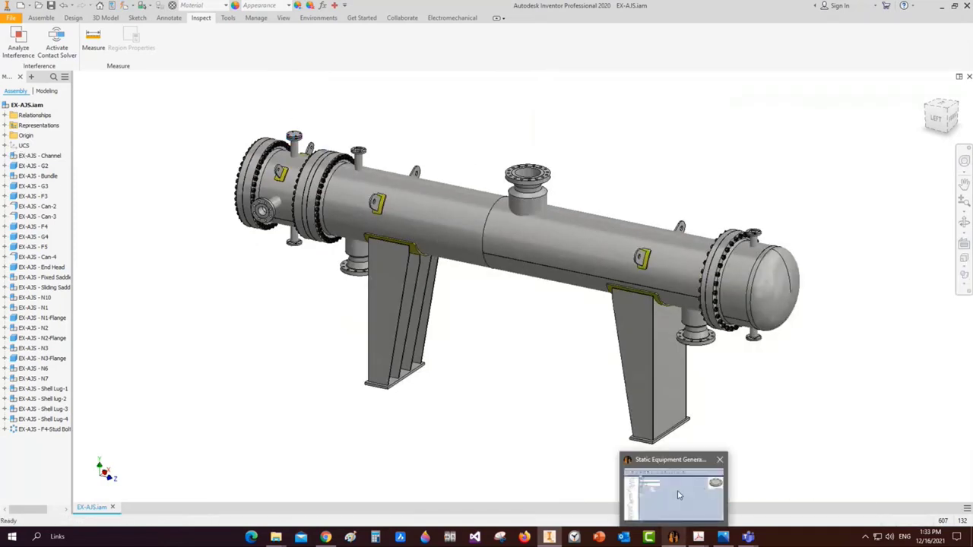
{"action": "left_click", "coordinate": [679, 495]}
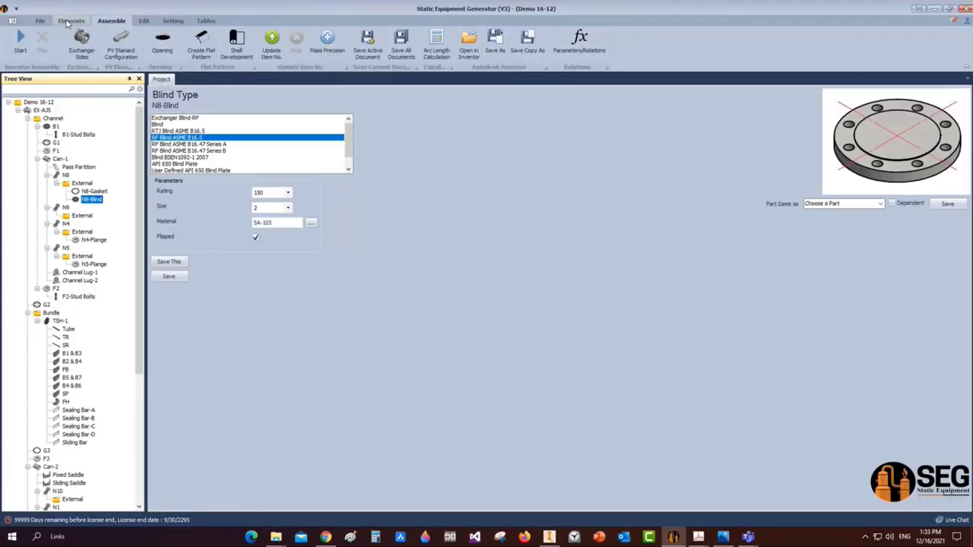
{"action": "left_click", "coordinate": [304, 43]}
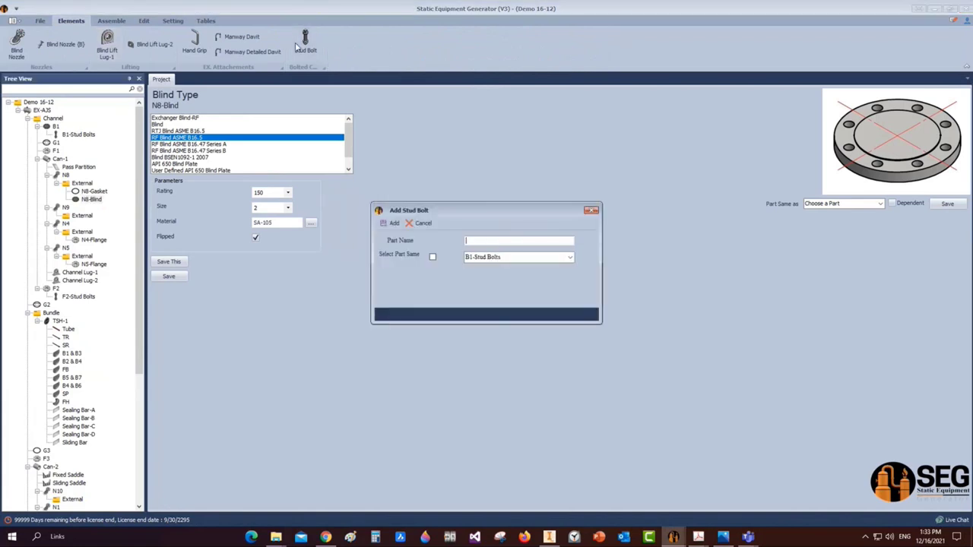
{"action": "type", "text": "N8-Stud Bolts"}
{"action": "left_click", "coordinate": [394, 223]}
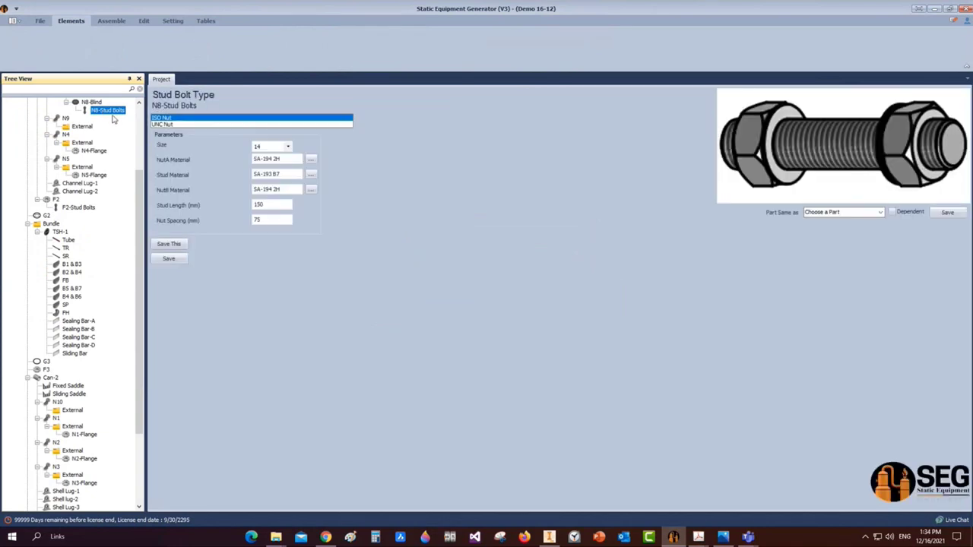
Give N8-Stud Bolts UNC nuts, size 5/8, stud length 85 and nut spacing 43.5, then save
{"action": "left_click", "coordinate": [169, 125]}
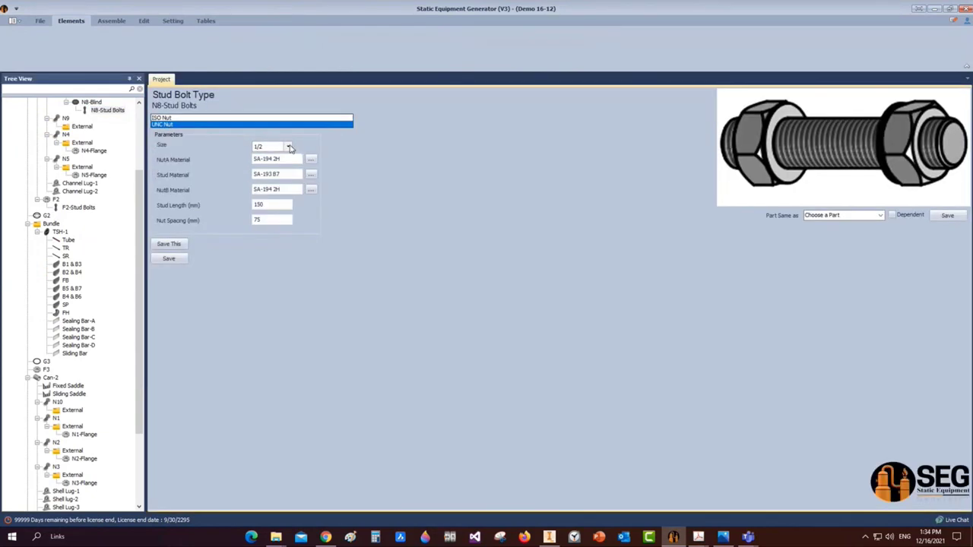
{"action": "left_click", "coordinate": [286, 147]}
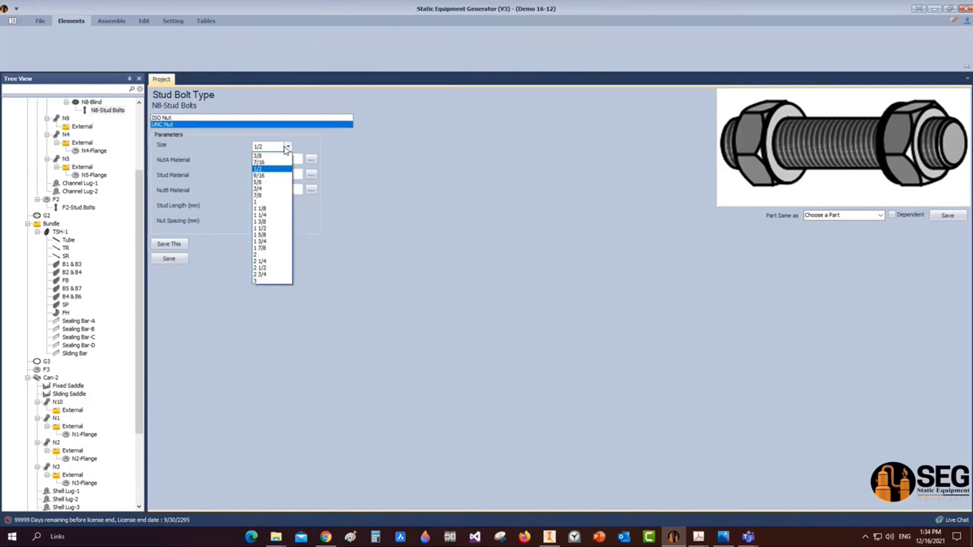
{"action": "left_click", "coordinate": [266, 184]}
{"action": "left_click", "coordinate": [275, 204]}
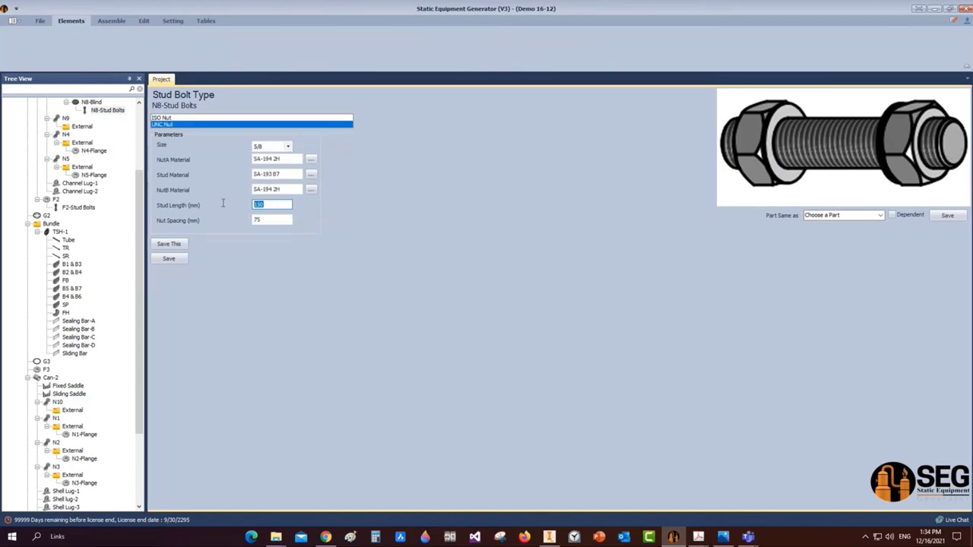
{"action": "type", "text": "85"}
{"action": "key", "text": "Tab"}
{"action": "type", "text": "43.5"}
{"action": "key", "text": "Tab"}
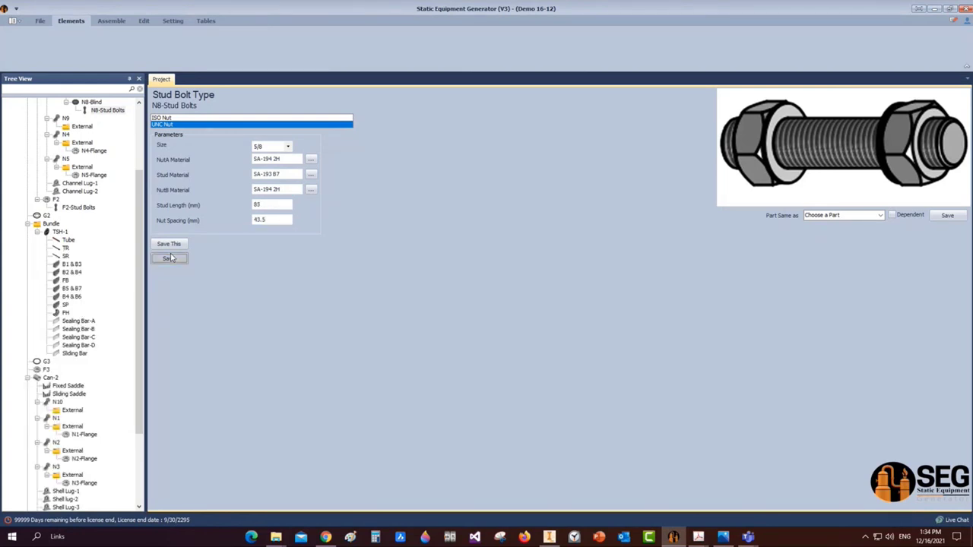
{"action": "left_click", "coordinate": [179, 244]}
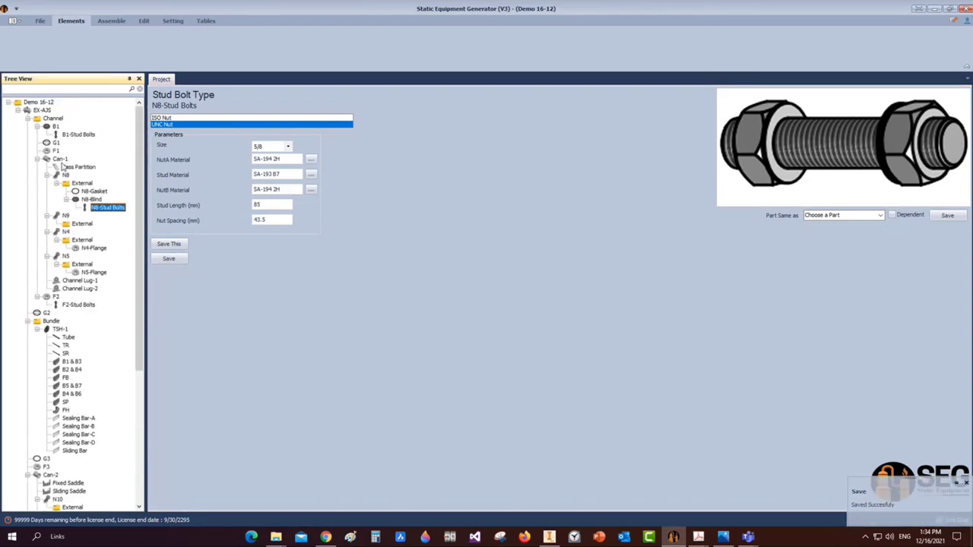
{"action": "left_click", "coordinate": [58, 127]}
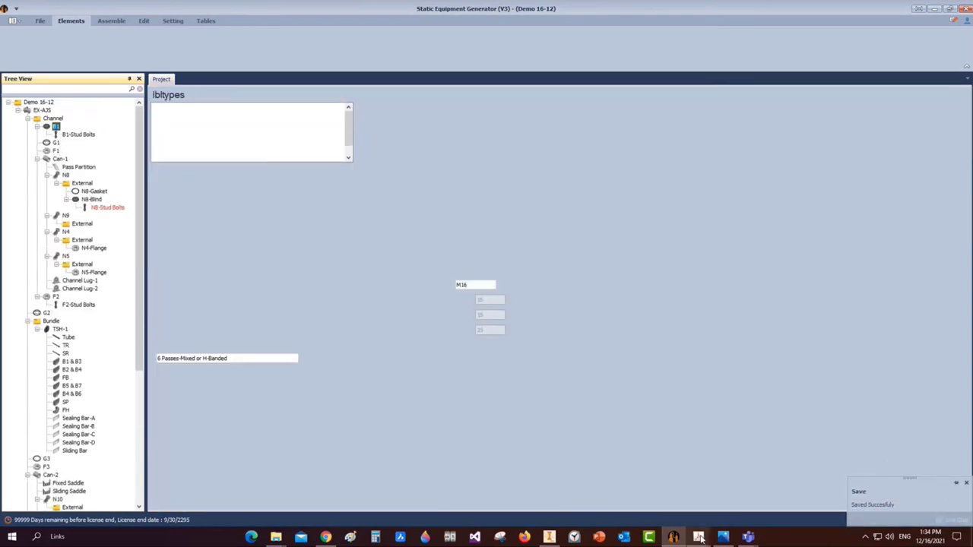
{"action": "mouse_move", "coordinate": [699, 537]}
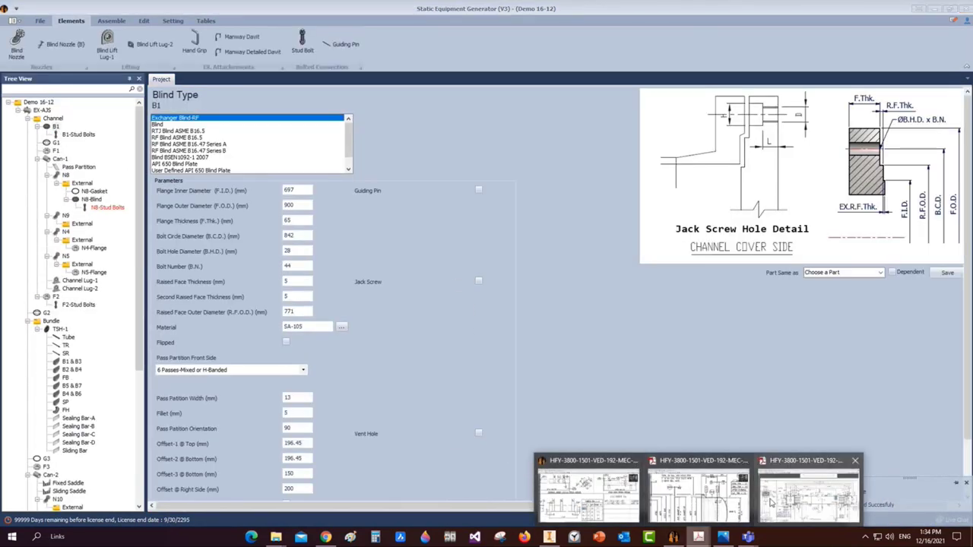
{"action": "left_click", "coordinate": [791, 501]}
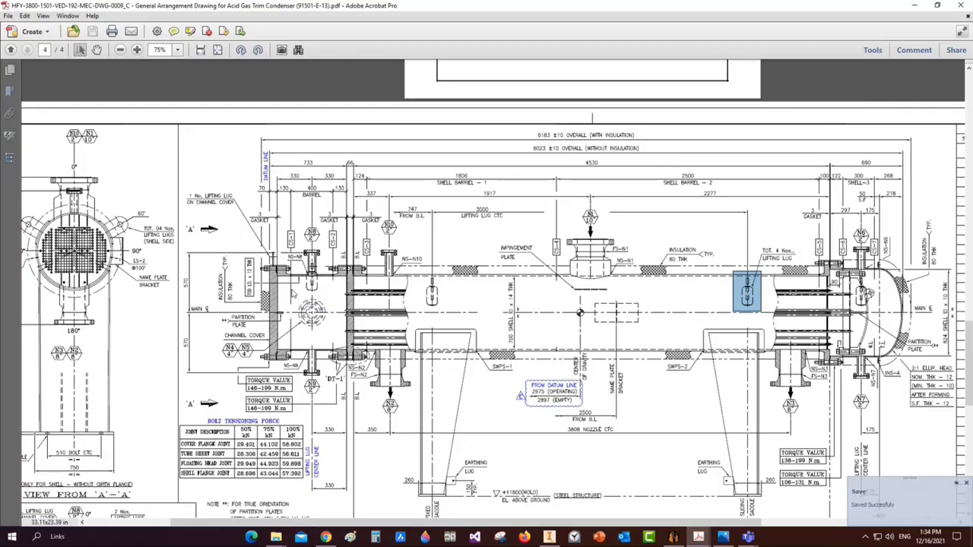
{"action": "scroll", "coordinate": [292, 294], "scroll_direction": "up", "scroll_amount": 4, "text": "ctrl"}
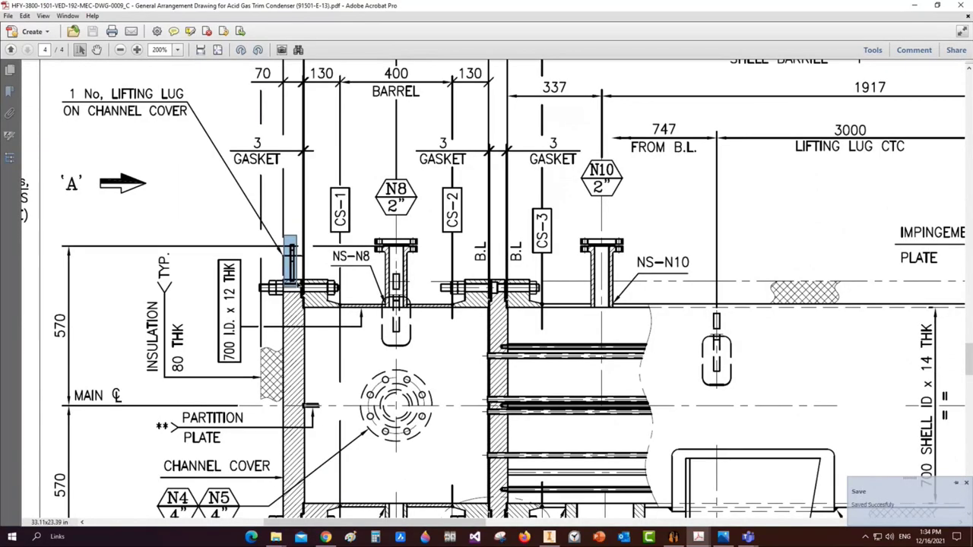
{"action": "left_click", "coordinate": [675, 537]}
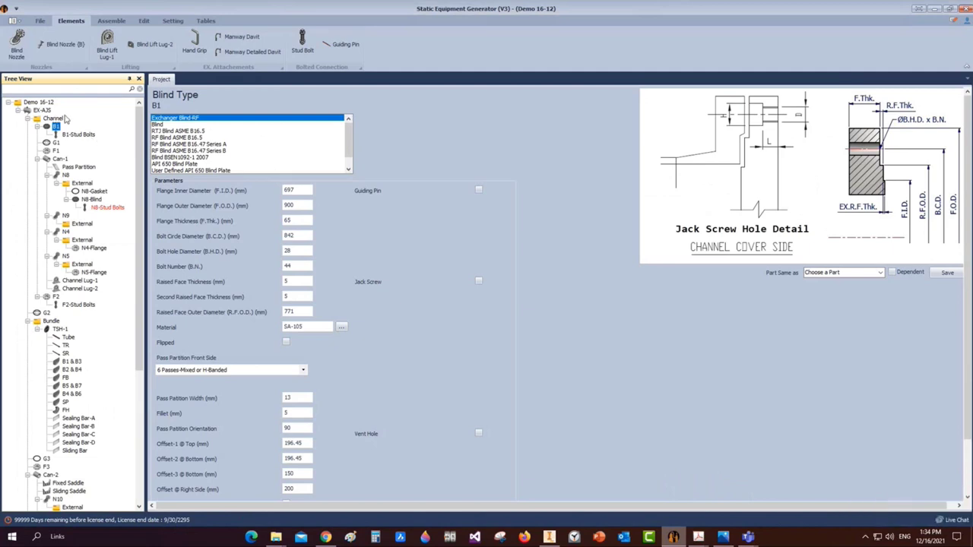
Add a lifting lug named B1-Lug to blind B1
{"action": "left_click", "coordinate": [112, 48]}
{"action": "type", "text": "B"}
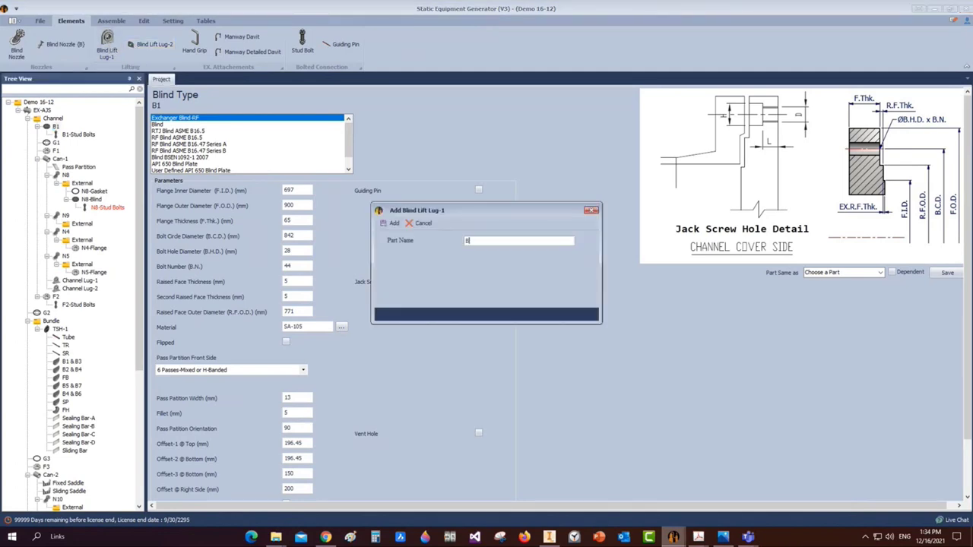
{"action": "type", "text": "1-Lug"}
{"action": "left_click", "coordinate": [391, 222]}
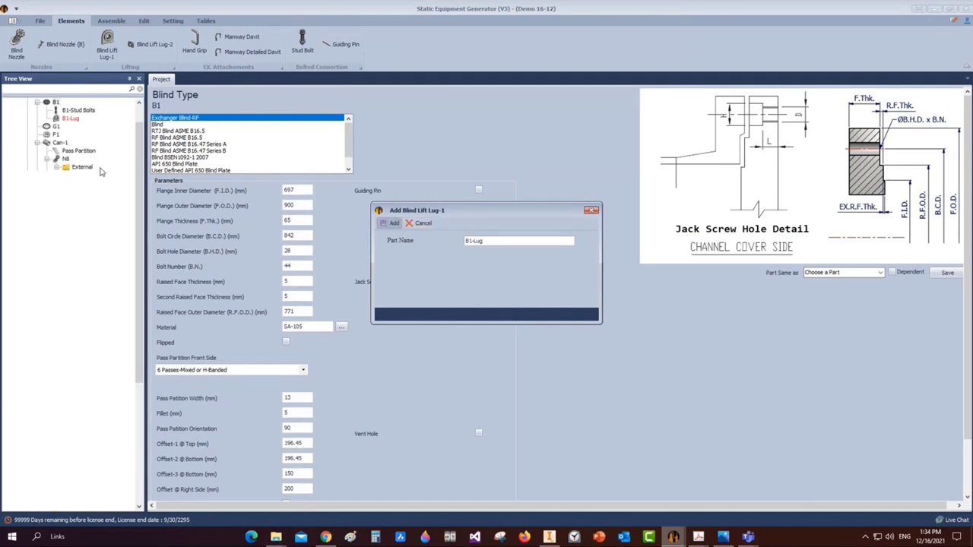
{"action": "left_click", "coordinate": [72, 119]}
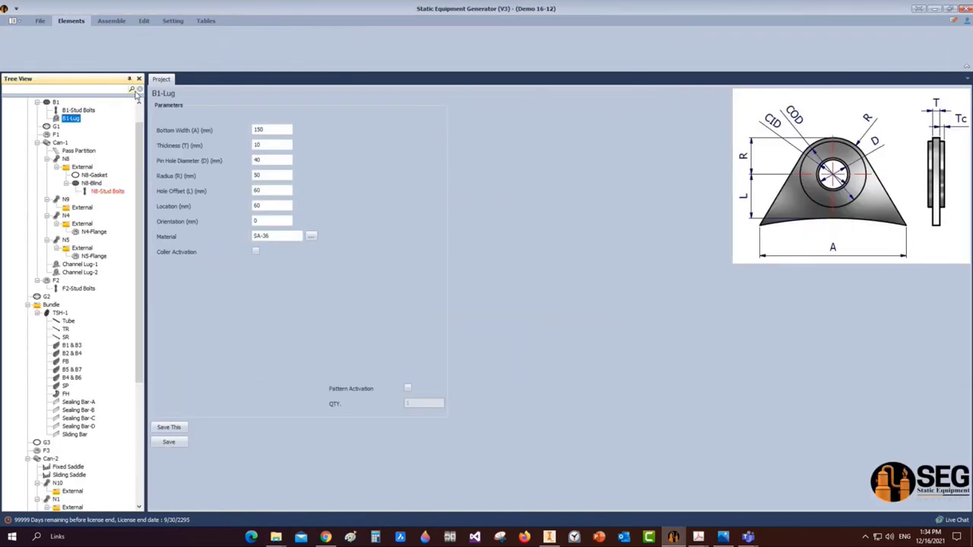
Set B1-Lug's pin hole diameter 30, hole offset 80 and location 30, and save
{"action": "left_click", "coordinate": [270, 132]}
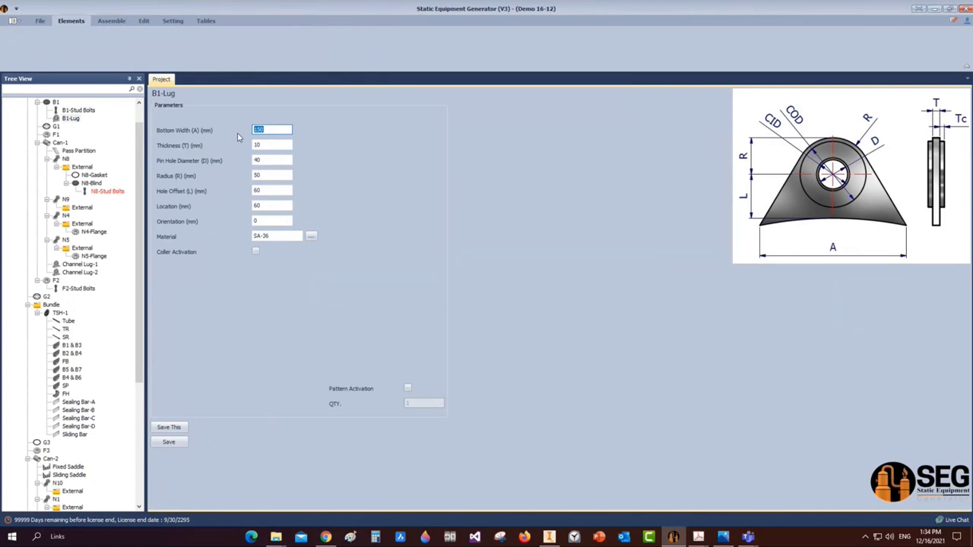
{"action": "key", "text": "Tab"}
{"action": "key", "text": "Tab"}
{"action": "type", "text": "30"}
{"action": "key", "text": "Tab"}
{"action": "key", "text": "Tab"}
{"action": "type", "text": "3"}
{"action": "key", "text": "Tab"}
{"action": "left_click", "coordinate": [178, 445]}
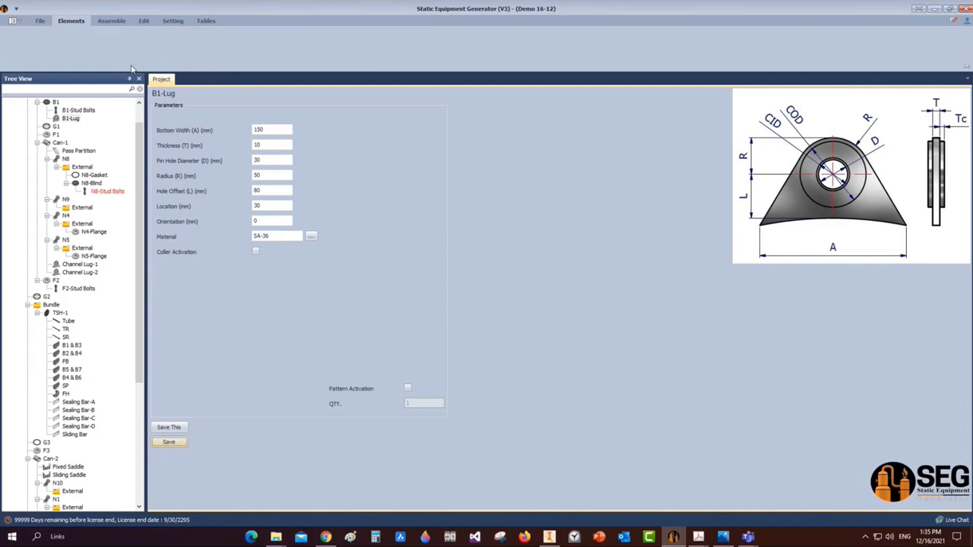
{"action": "left_click", "coordinate": [111, 21]}
{"action": "mouse_move", "coordinate": [548, 531]}
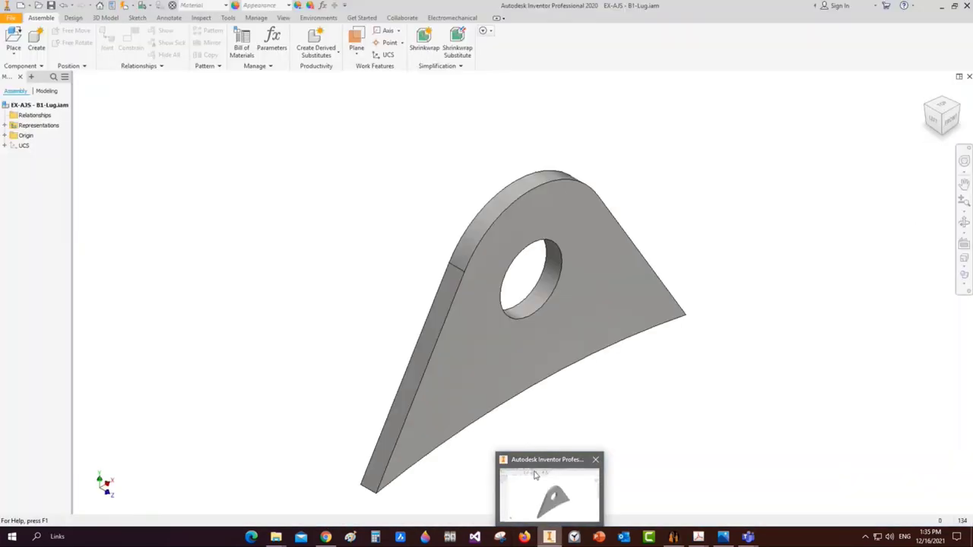
Save the N8-Stud Bolts assembly in Inventor and view EX-AJS from its left side
{"action": "left_click", "coordinate": [542, 486]}
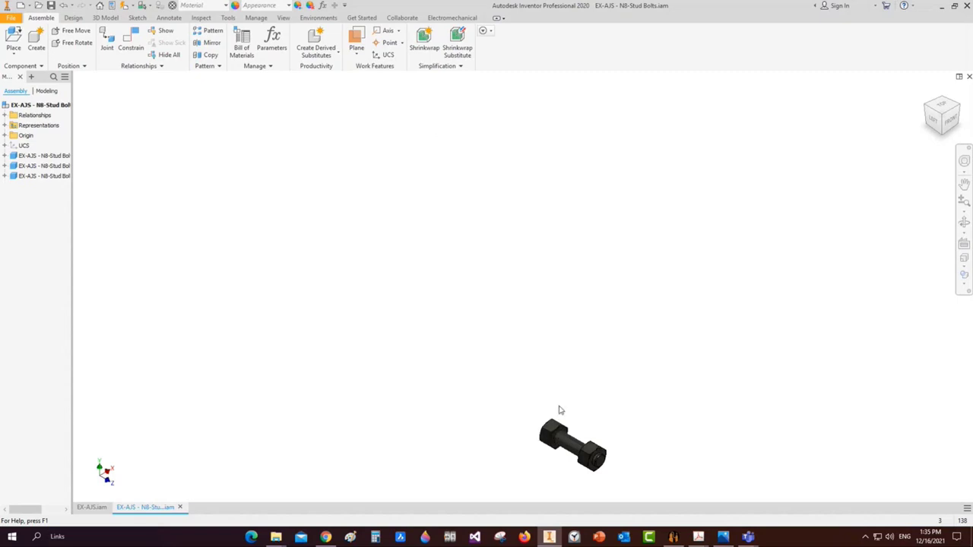
{"action": "key", "text": "ctrl+s"}
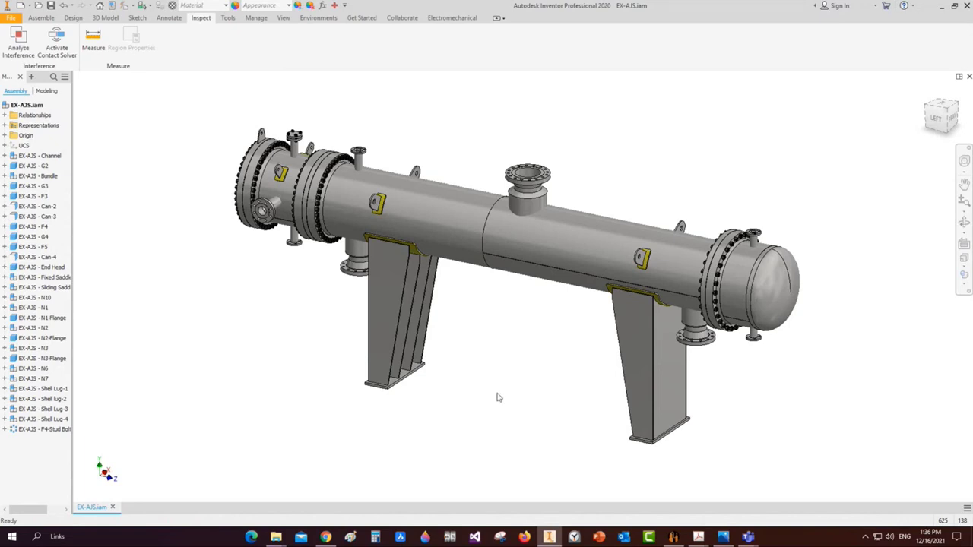
{"action": "scroll", "coordinate": [311, 207], "scroll_direction": "up", "scroll_amount": 3}
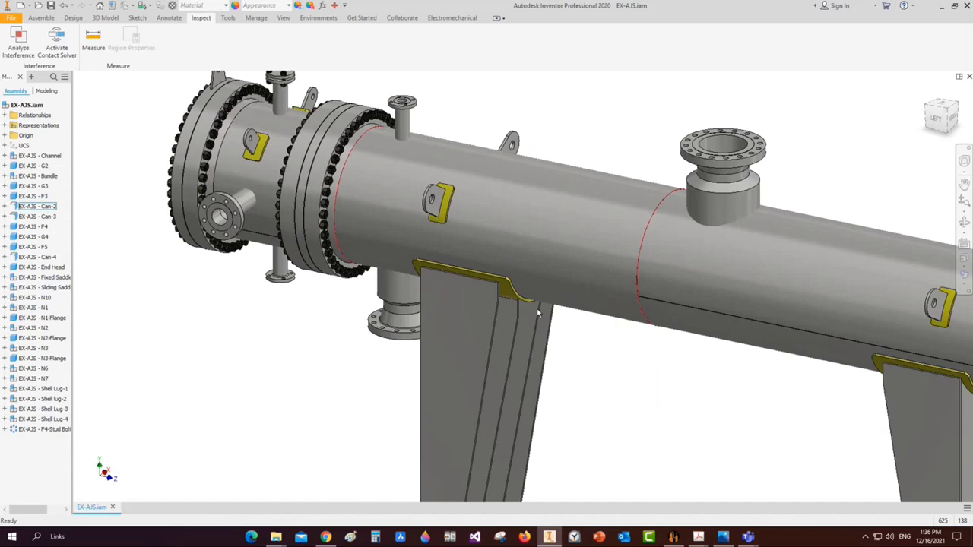
{"action": "key", "text": "F6"}
Add a nameplate named NP to Can-2 from the external attachments
{"action": "left_click", "coordinate": [674, 537]}
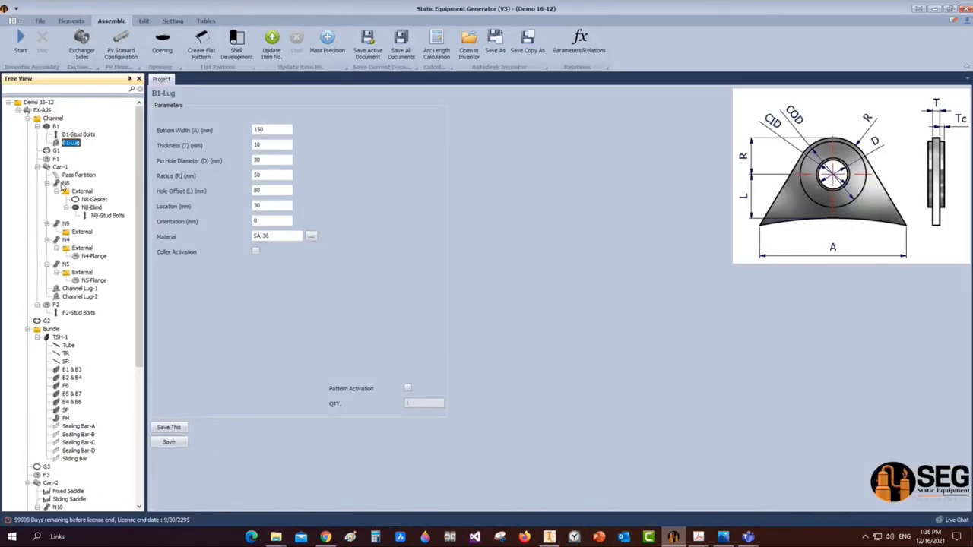
{"action": "left_click", "coordinate": [71, 21]}
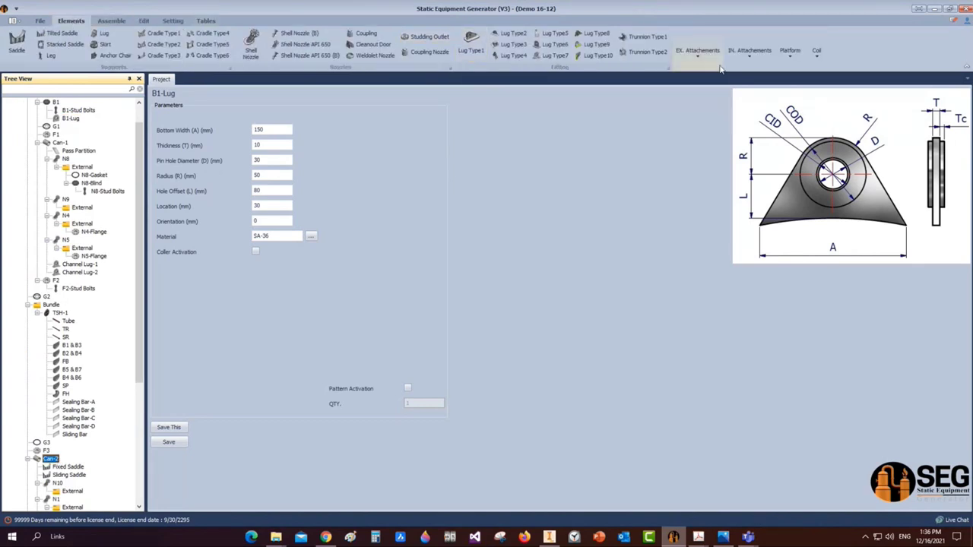
{"action": "left_click", "coordinate": [697, 52]}
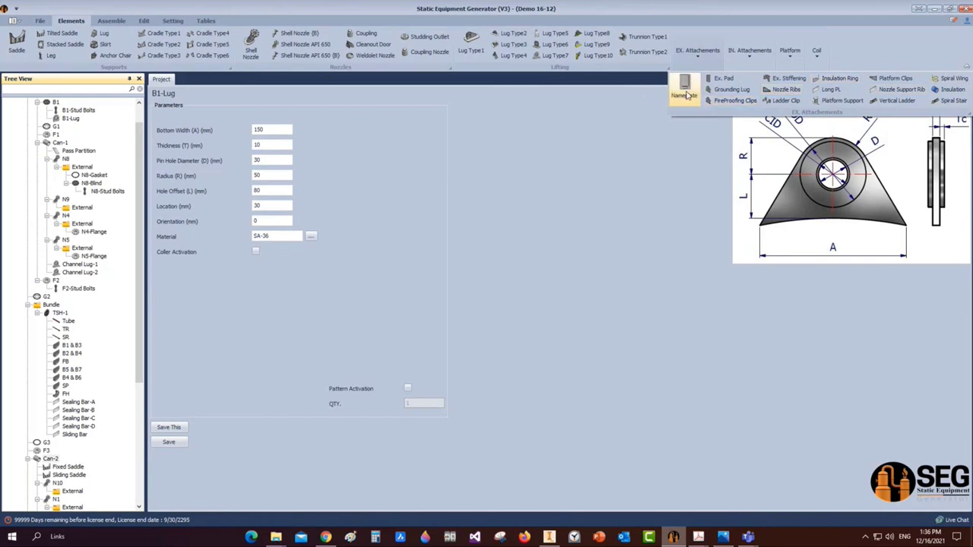
{"action": "left_click", "coordinate": [686, 90]}
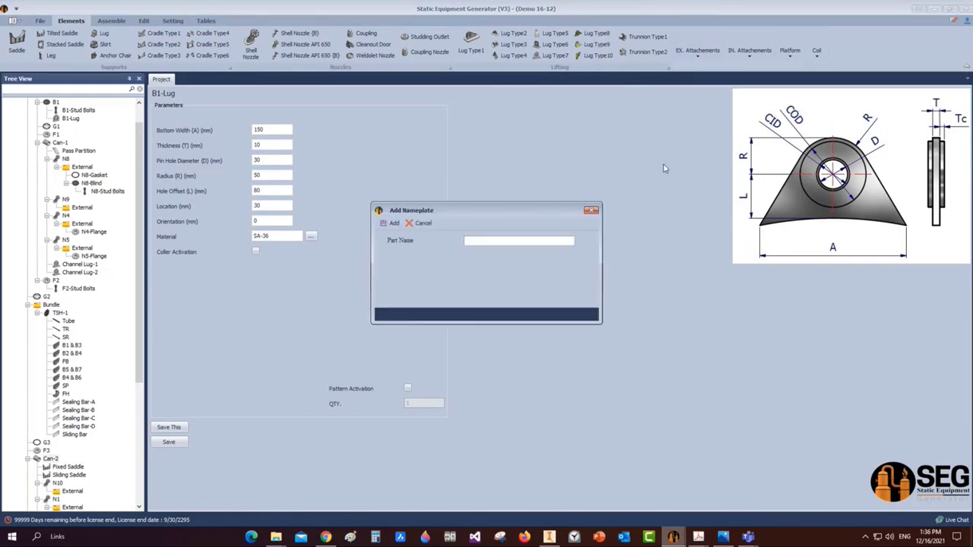
{"action": "type", "text": "NP"}
{"action": "key", "text": "Return"}
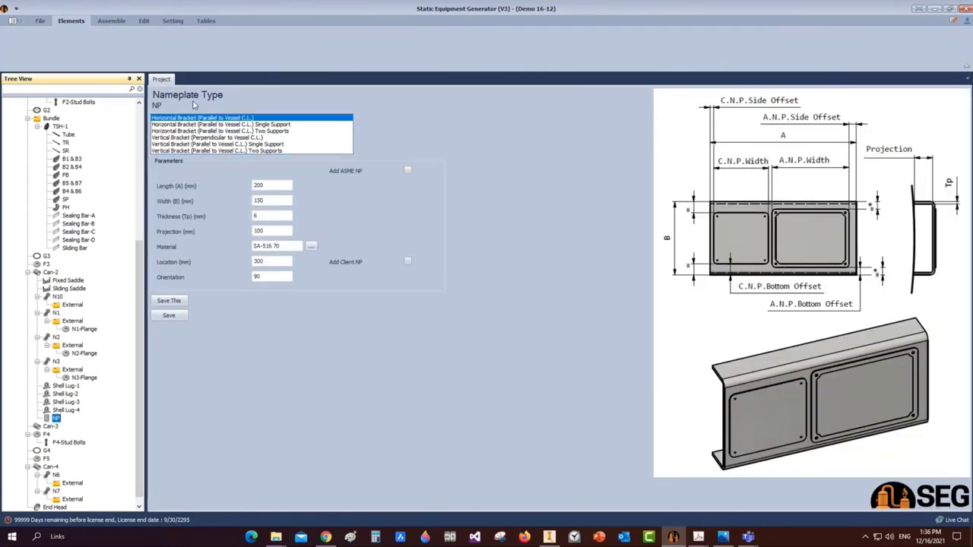
Set NP to a two-support horizontal bracket at location 1200 and save it
{"action": "left_click", "coordinate": [222, 130]}
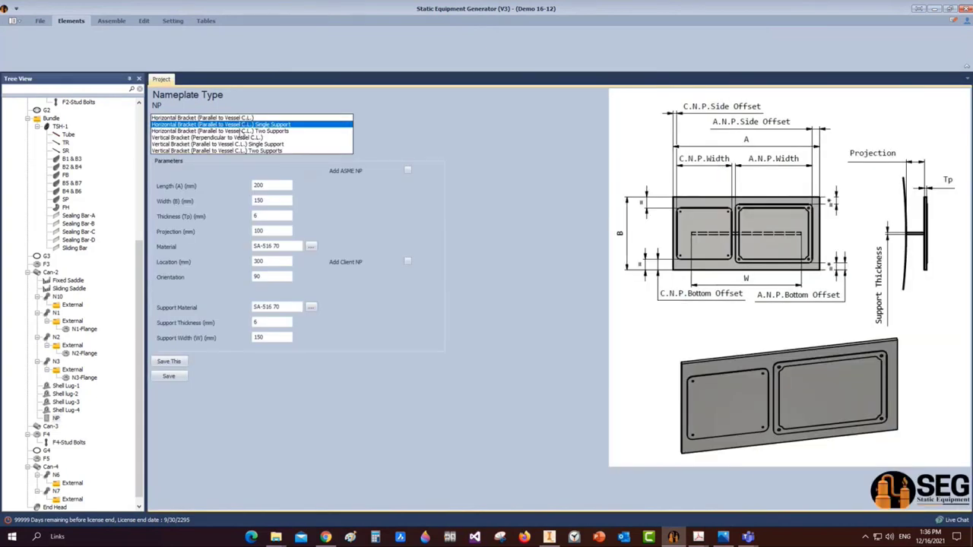
{"action": "left_click", "coordinate": [242, 131]}
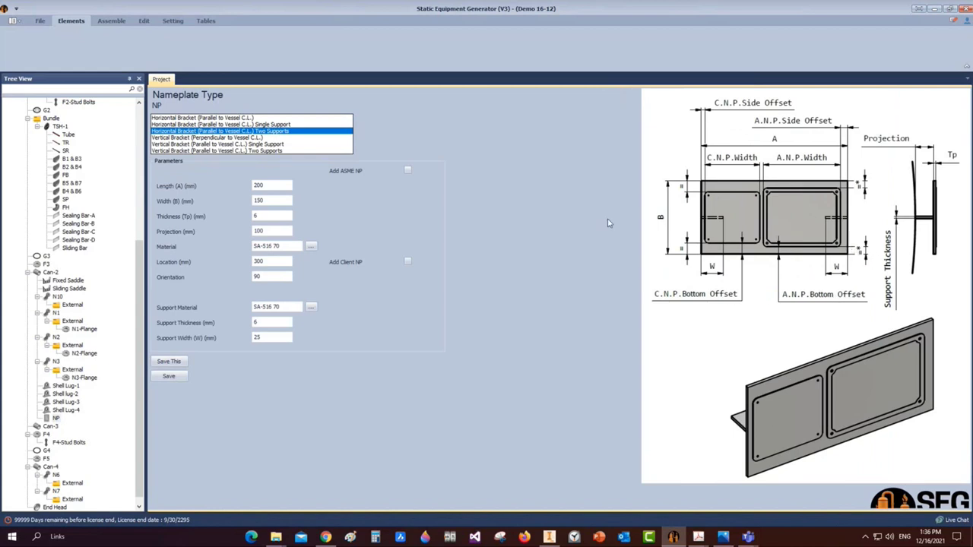
{"action": "left_click", "coordinate": [407, 170]}
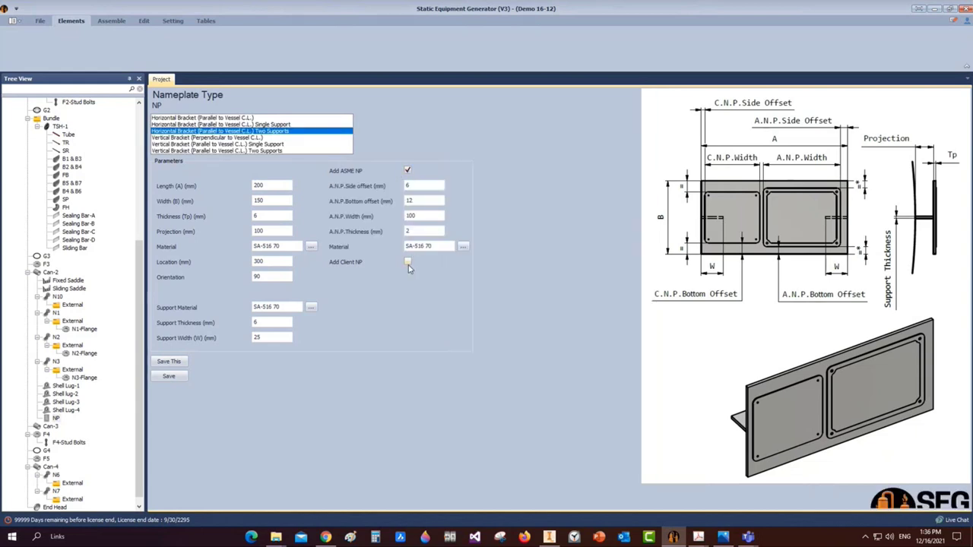
{"action": "left_click", "coordinate": [408, 172]}
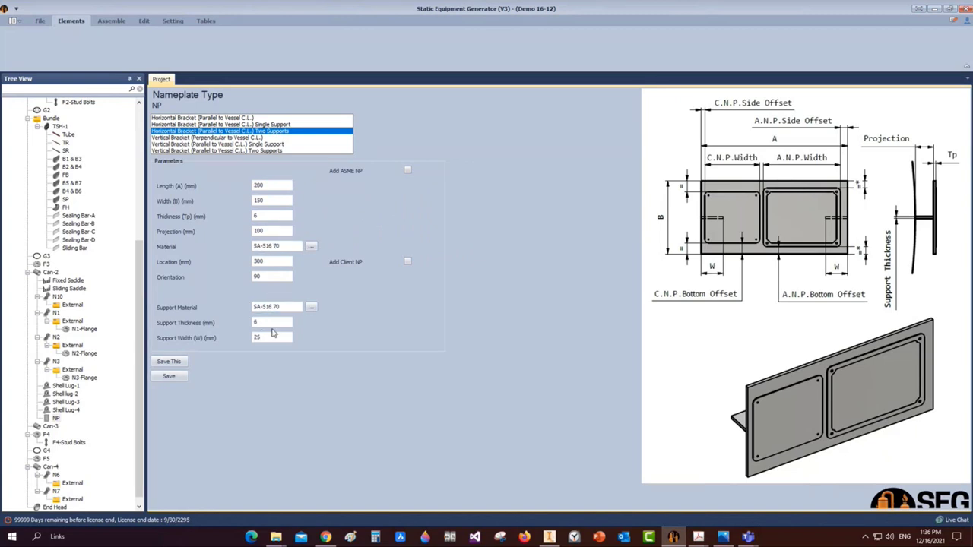
{"action": "left_click", "coordinate": [261, 262]}
{"action": "type", "text": "1200"}
{"action": "left_click", "coordinate": [183, 378]}
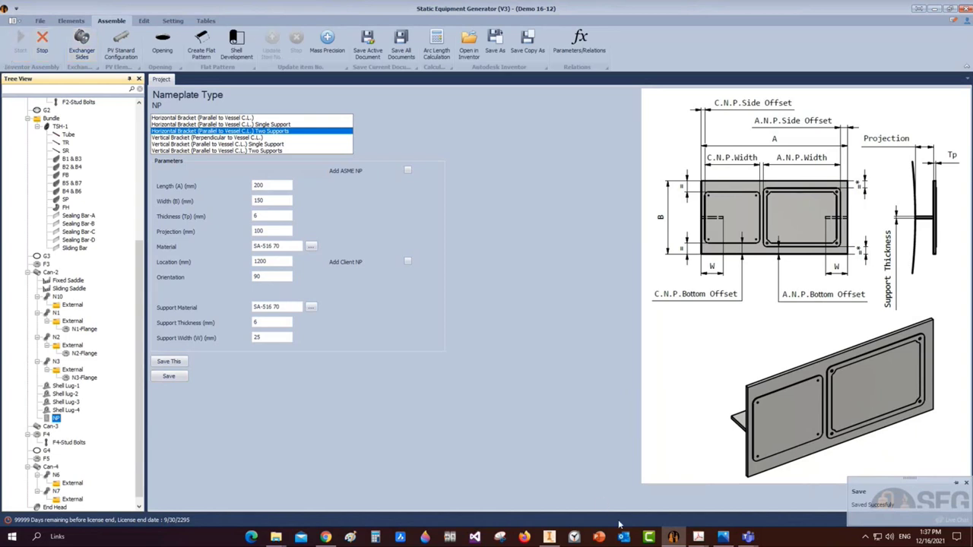
Bring the heat exchanger assembly up in Inventor and frame the channel flanges
{"action": "mouse_move", "coordinate": [672, 537]}
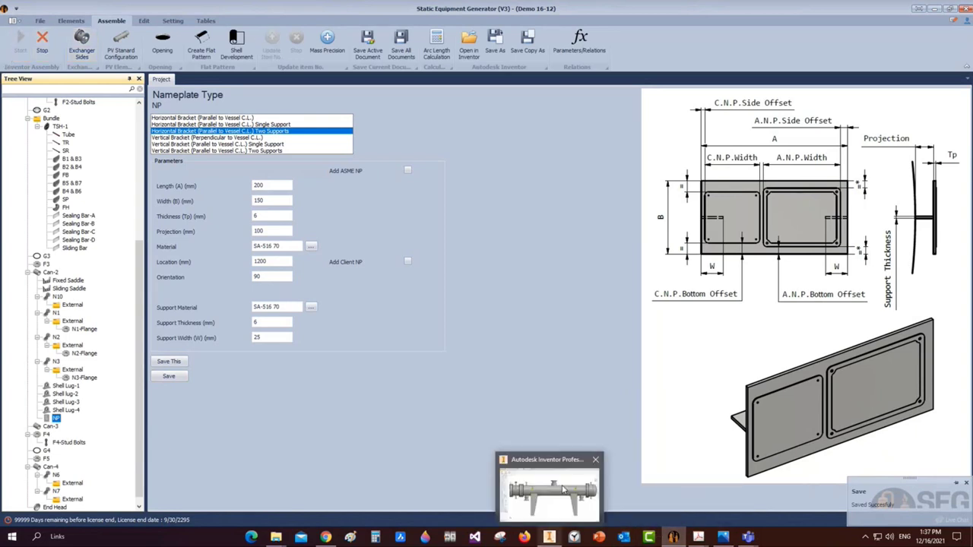
{"action": "left_click", "coordinate": [549, 537]}
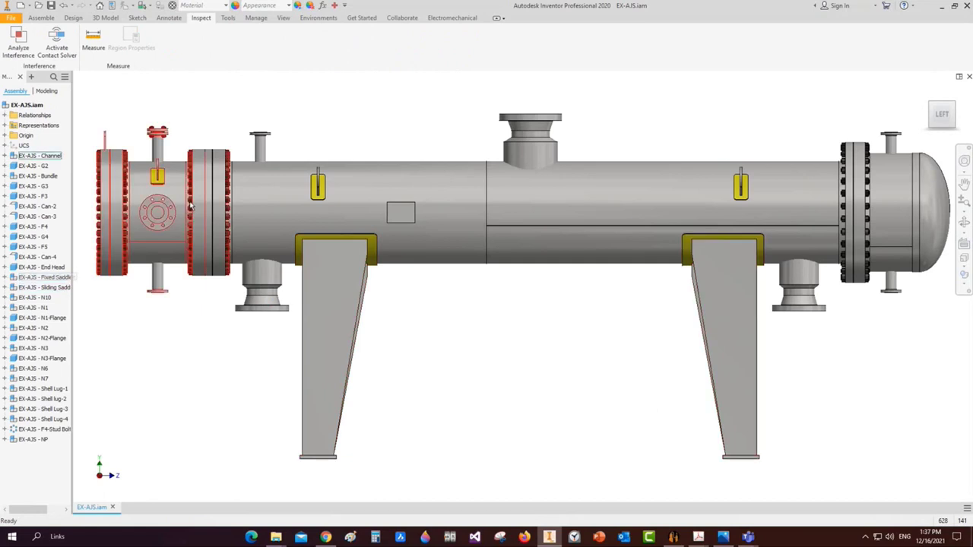
{"action": "left_click", "coordinate": [213, 184]}
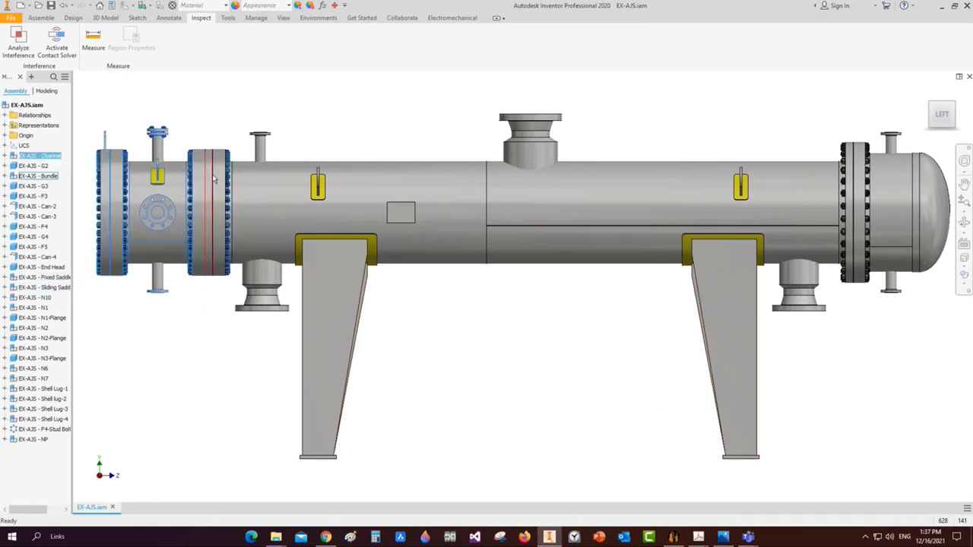
{"action": "scroll", "coordinate": [214, 180], "scroll_direction": "down", "scroll_amount": 2}
{"action": "scroll", "coordinate": [213, 179], "scroll_direction": "down", "scroll_amount": 2}
{"action": "middle_click_drag", "start_coordinate": [213, 179], "coordinate": [406, 296]}
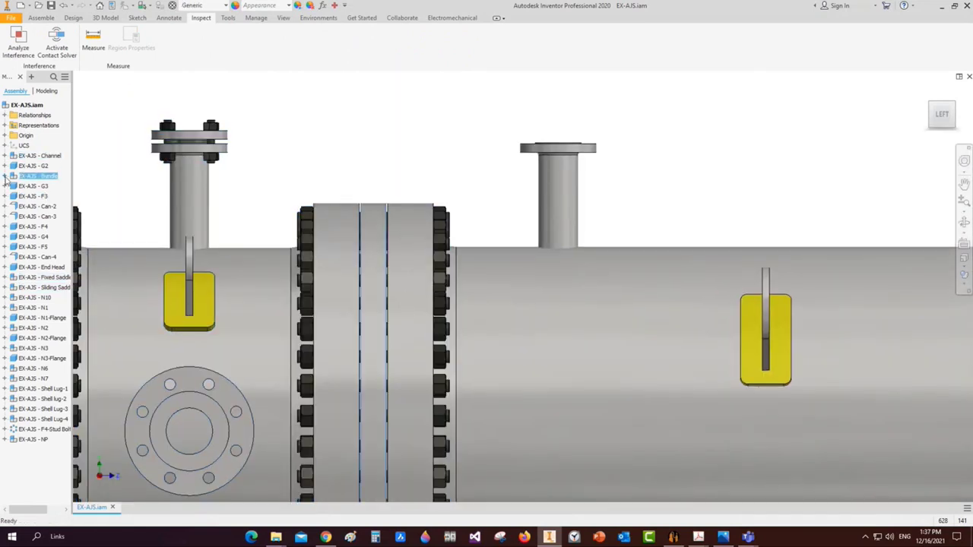
Open the EX-AJS - TSH-1 tubesheet part from the Bundle subassembly
{"action": "left_click", "coordinate": [5, 176]}
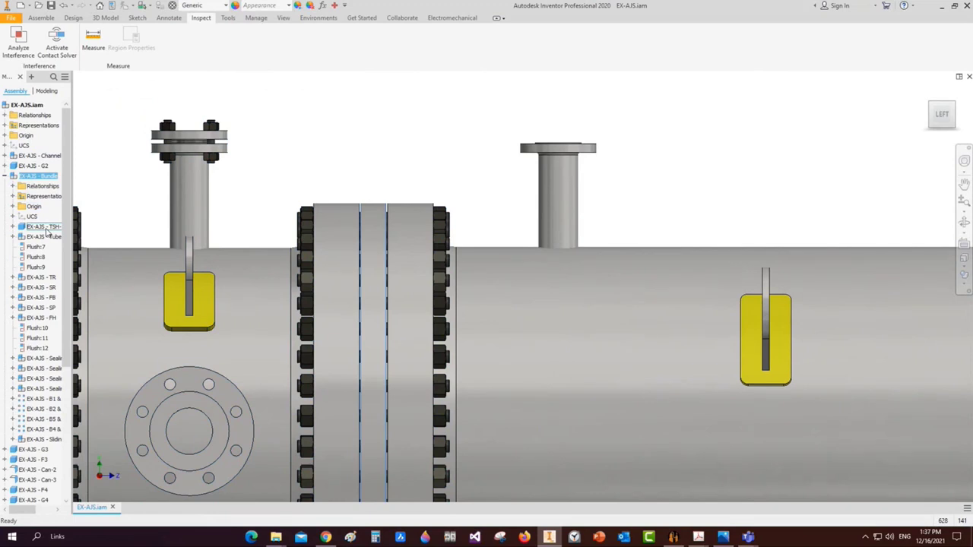
{"action": "right_click", "coordinate": [46, 229]}
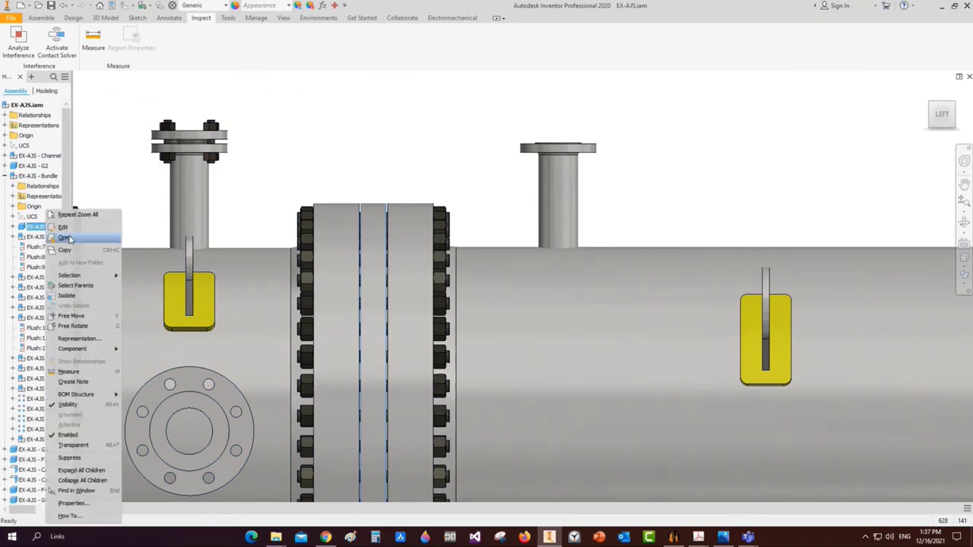
{"action": "left_click", "coordinate": [66, 238]}
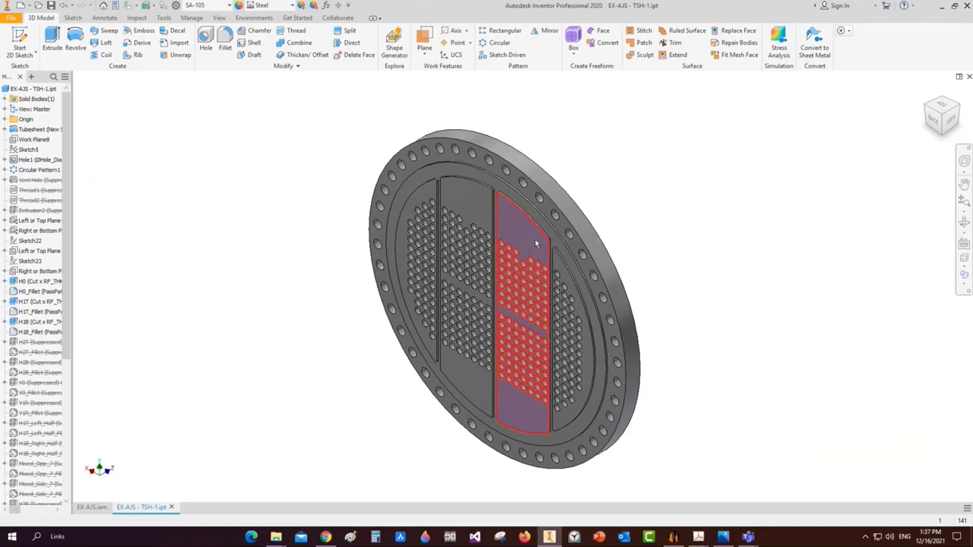
Start a sketch on the tubesheet face and place four points, two upper and two lower
{"action": "left_click", "coordinate": [535, 243]}
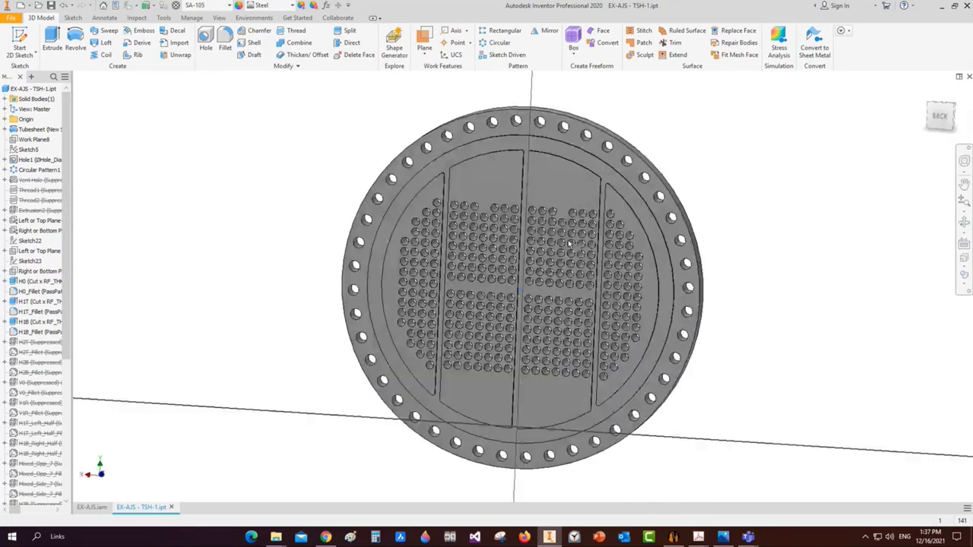
{"action": "left_click", "coordinate": [164, 56]}
{"action": "left_click", "coordinate": [569, 173]}
{"action": "left_click", "coordinate": [490, 174]}
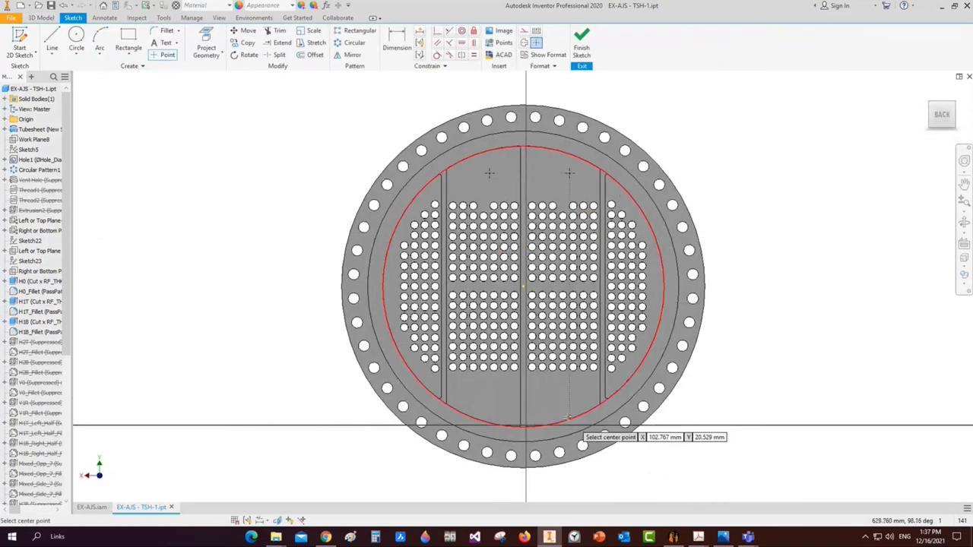
{"action": "left_click", "coordinate": [568, 400]}
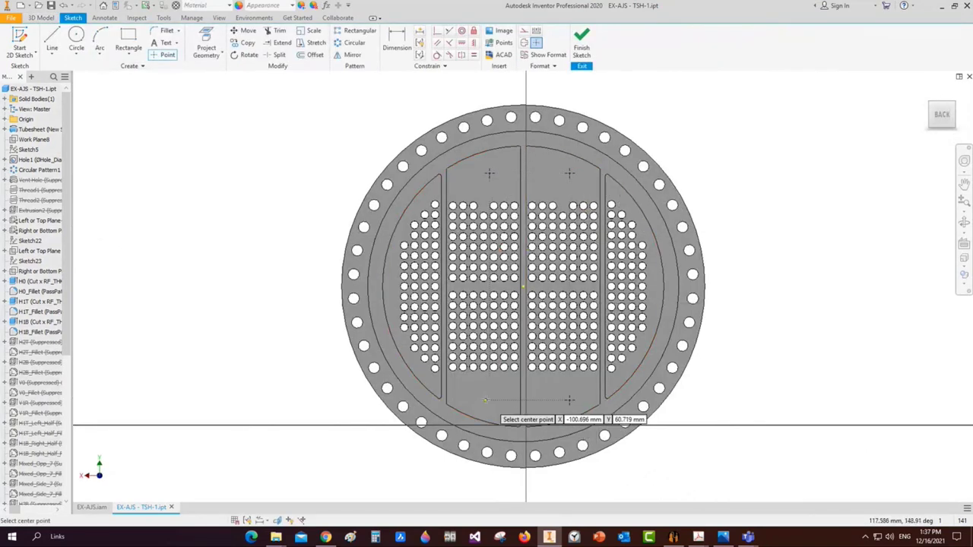
{"action": "left_click", "coordinate": [485, 399]}
Dimension the upper right point 280 from the horizontal centre line and 100 from centre
{"action": "key", "text": "d"}
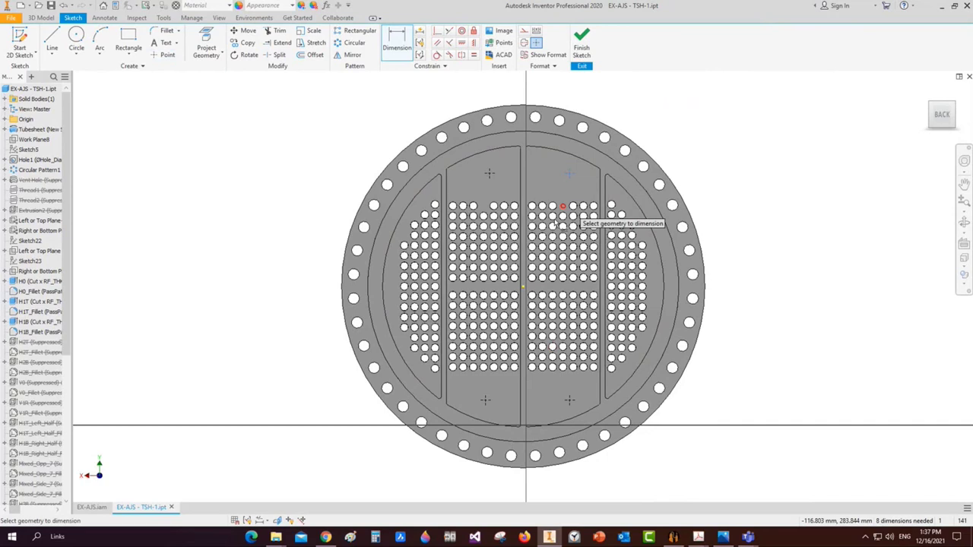
{"action": "left_click", "coordinate": [569, 173]}
{"action": "left_click", "coordinate": [578, 288]}
{"action": "left_click", "coordinate": [726, 221]}
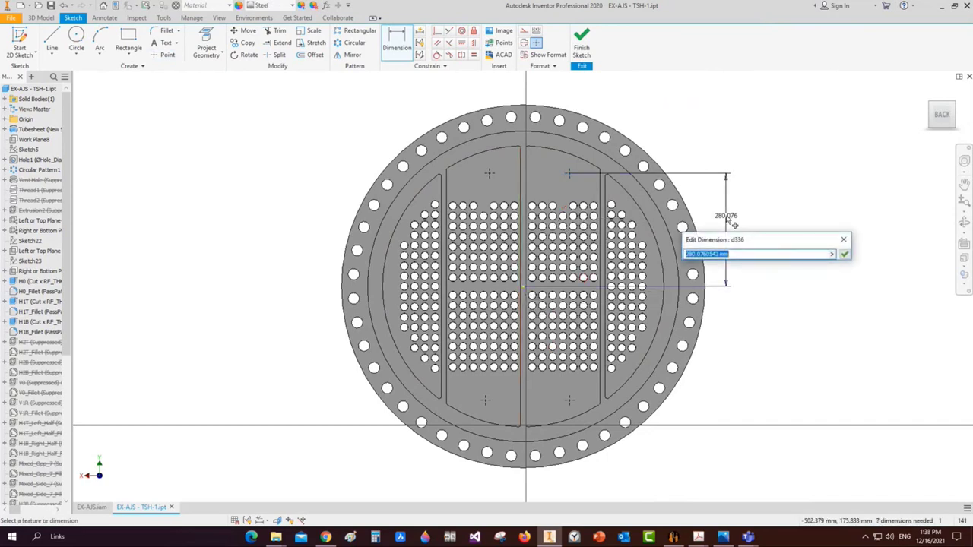
{"action": "type", "text": "280"}
{"action": "key", "text": "Return"}
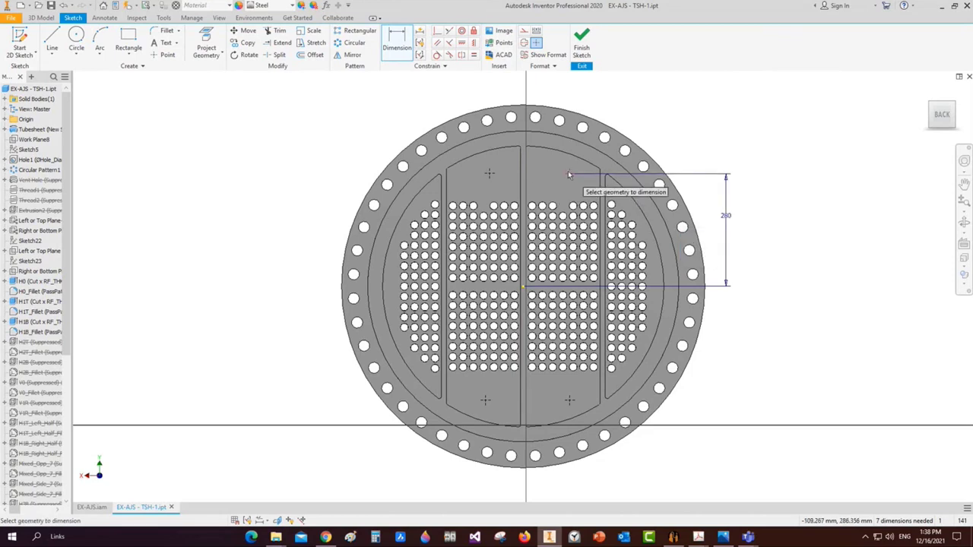
{"action": "left_click", "coordinate": [523, 280]}
{"action": "left_click", "coordinate": [570, 175]}
{"action": "middle_click_drag", "start_coordinate": [570, 175], "coordinate": [563, 244]}
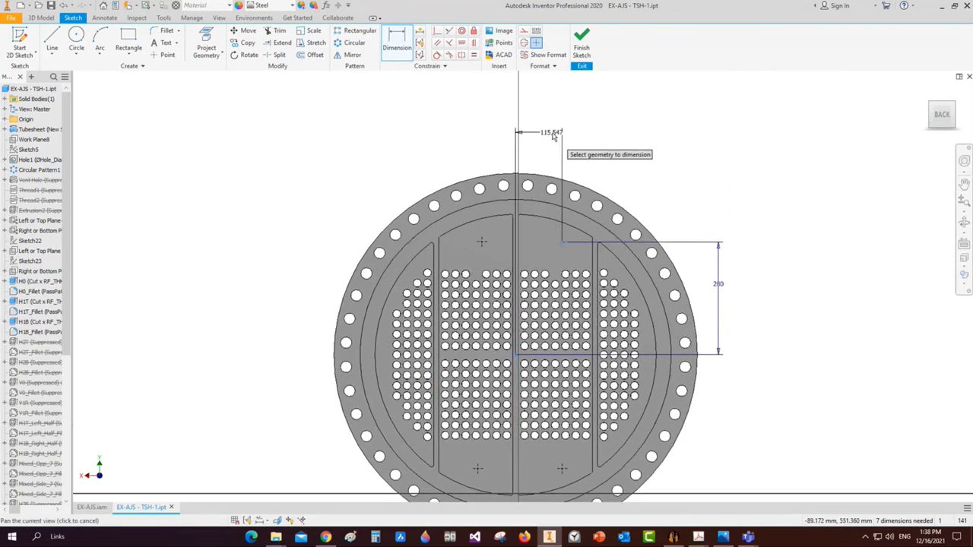
{"action": "left_click", "coordinate": [544, 140]}
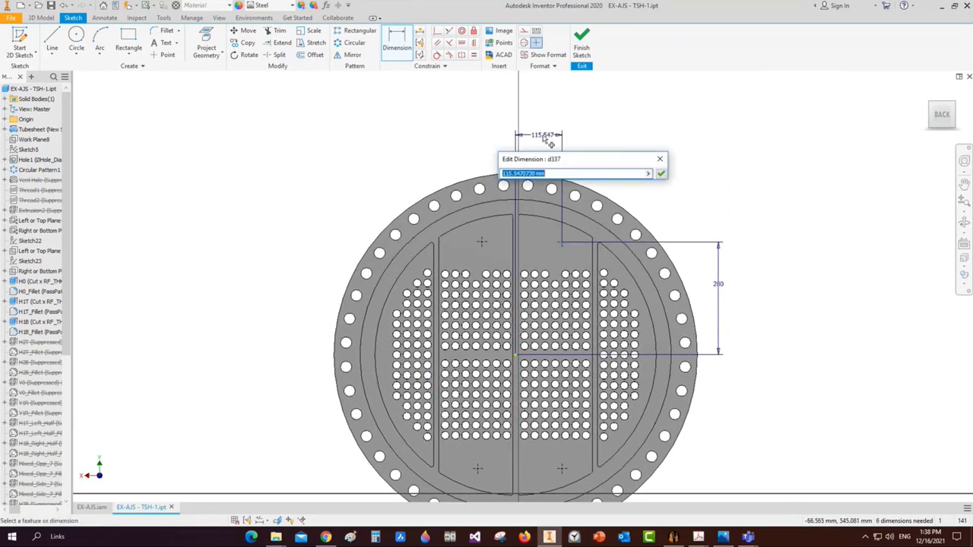
{"action": "type", "text": "100"}
{"action": "key", "text": "Return"}
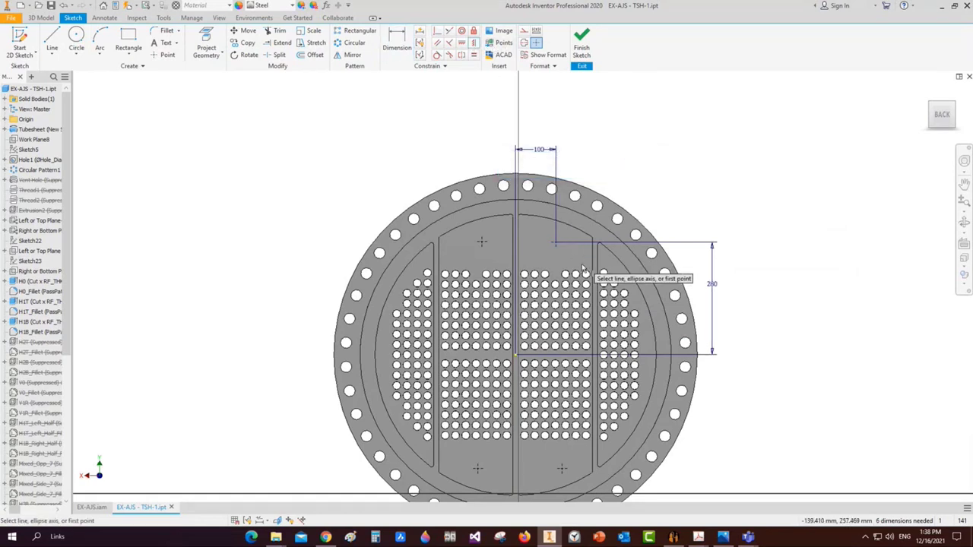
Add a further dimension between two sketch points and accept its value
{"action": "left_click", "coordinate": [556, 242]}
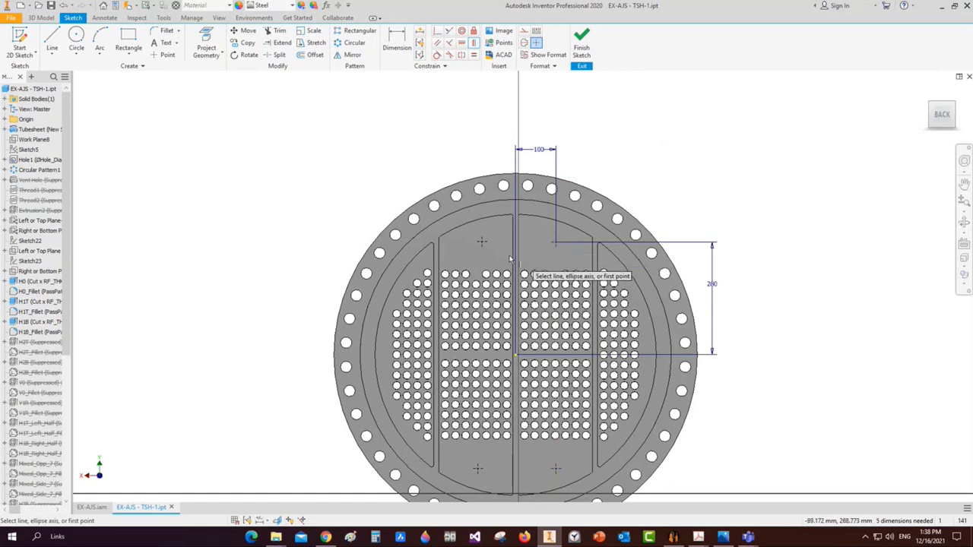
{"action": "left_click", "coordinate": [478, 493]}
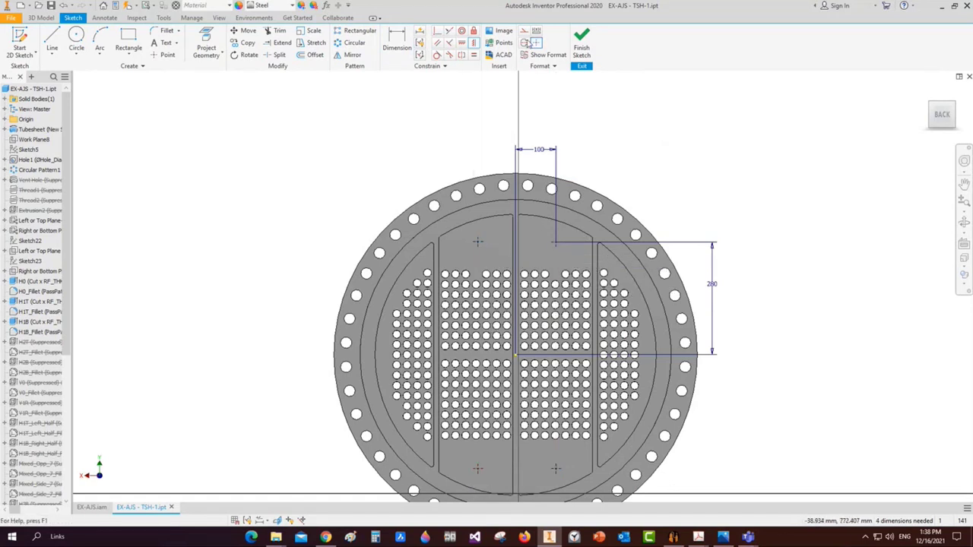
{"action": "left_click", "coordinate": [608, 334]}
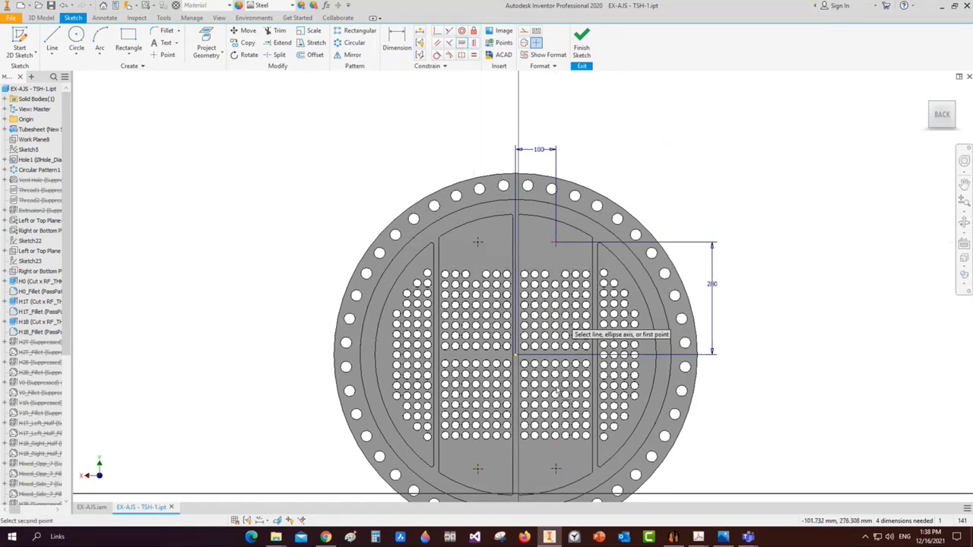
{"action": "key", "text": "Return"}
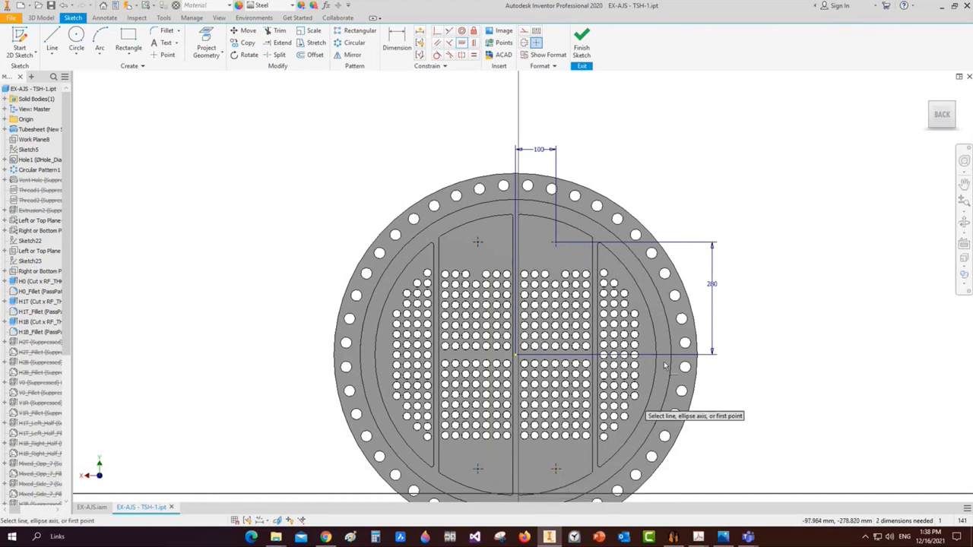
Link the left offset to d337 and the lower spacing to d338, then finish the sketch
{"action": "left_click", "coordinate": [395, 40]}
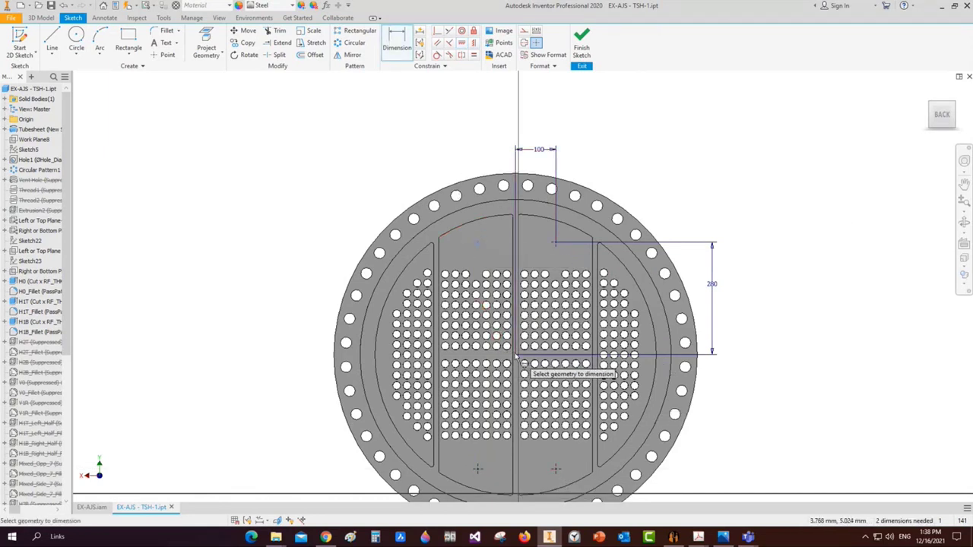
{"action": "left_click", "coordinate": [518, 357]}
{"action": "left_click", "coordinate": [477, 242]}
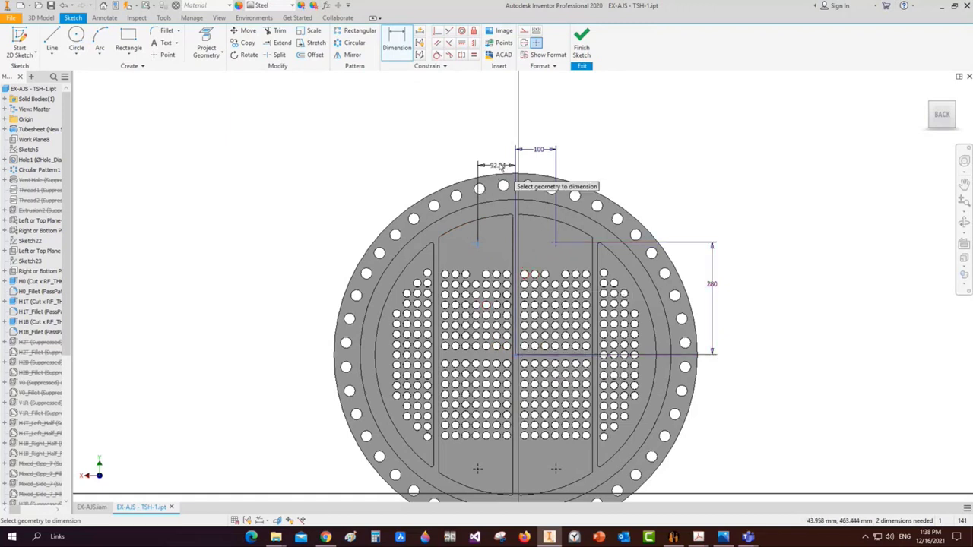
{"action": "left_click", "coordinate": [498, 156]}
{"action": "left_click", "coordinate": [617, 193]}
{"action": "middle_click_drag", "start_coordinate": [599, 423], "coordinate": [584, 393]}
{"action": "left_click", "coordinate": [540, 436]}
{"action": "left_click", "coordinate": [499, 324]}
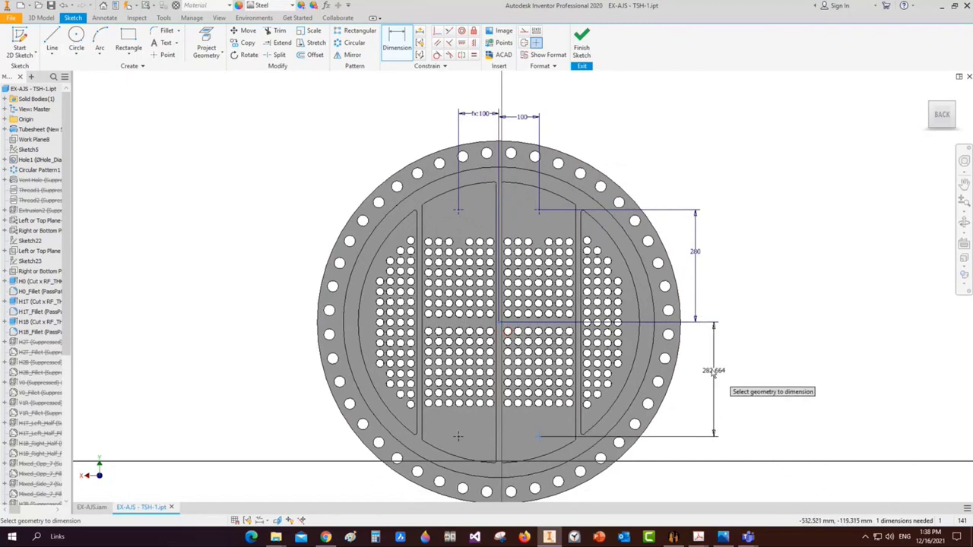
{"action": "left_click", "coordinate": [701, 370]}
{"action": "type", "text": "d338"}
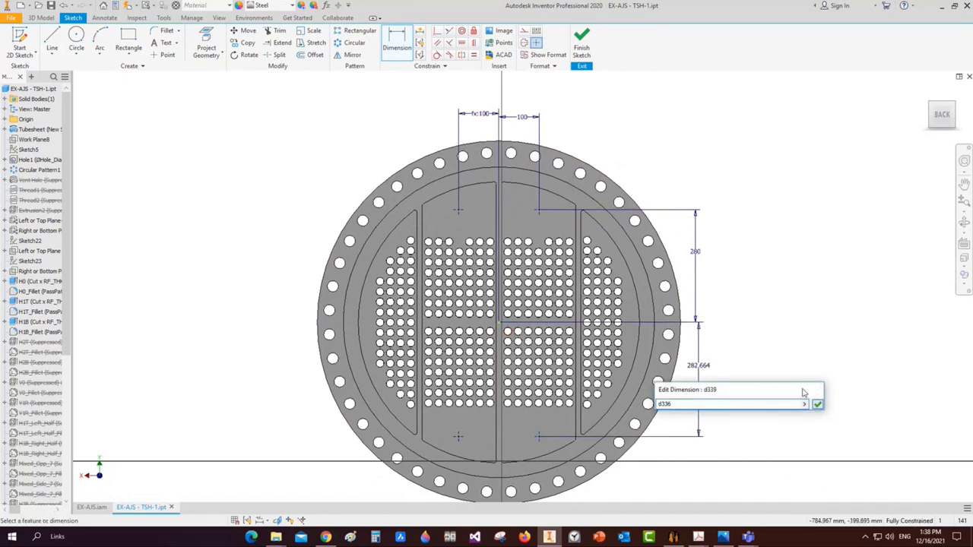
{"action": "left_click", "coordinate": [816, 404]}
{"action": "right_click", "coordinate": [760, 263]}
{"action": "left_click", "coordinate": [776, 272]}
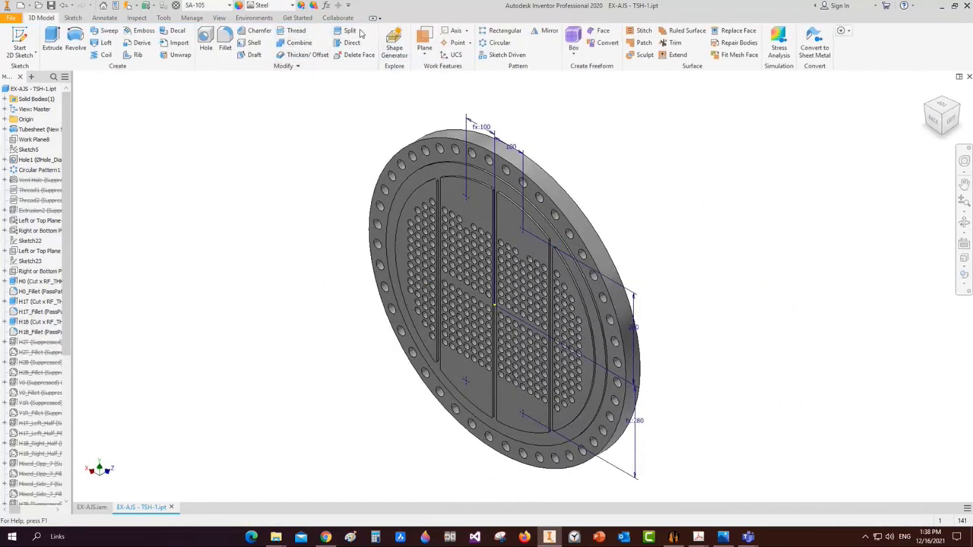
Start a hole feature on the sketch points, making the holes threaded with a set depth
{"action": "key", "text": "h"}
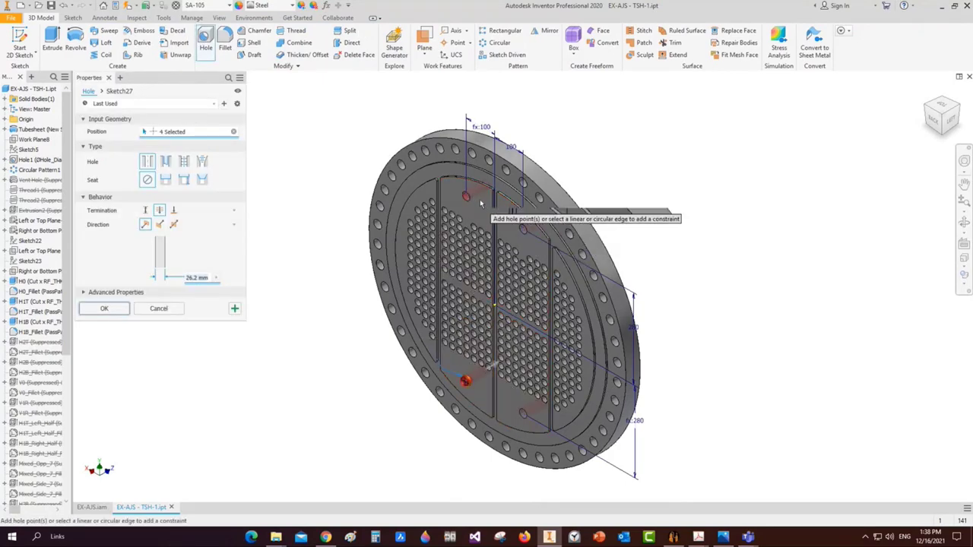
{"action": "scroll", "coordinate": [481, 203], "scroll_direction": "up", "scroll_amount": 5}
{"action": "scroll", "coordinate": [498, 207], "scroll_direction": "down", "scroll_amount": 7}
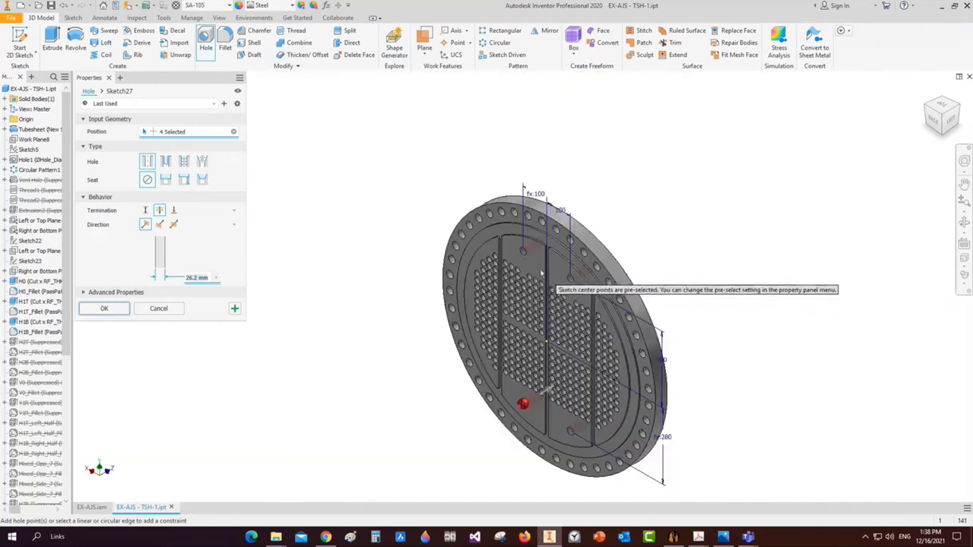
{"action": "scroll", "coordinate": [586, 330], "scroll_direction": "up", "scroll_amount": 3}
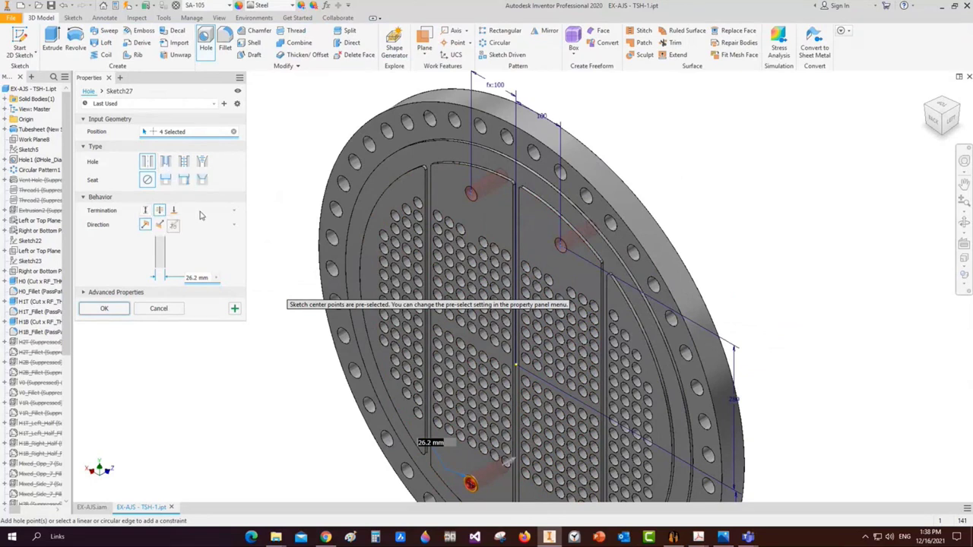
{"action": "left_click", "coordinate": [146, 211]}
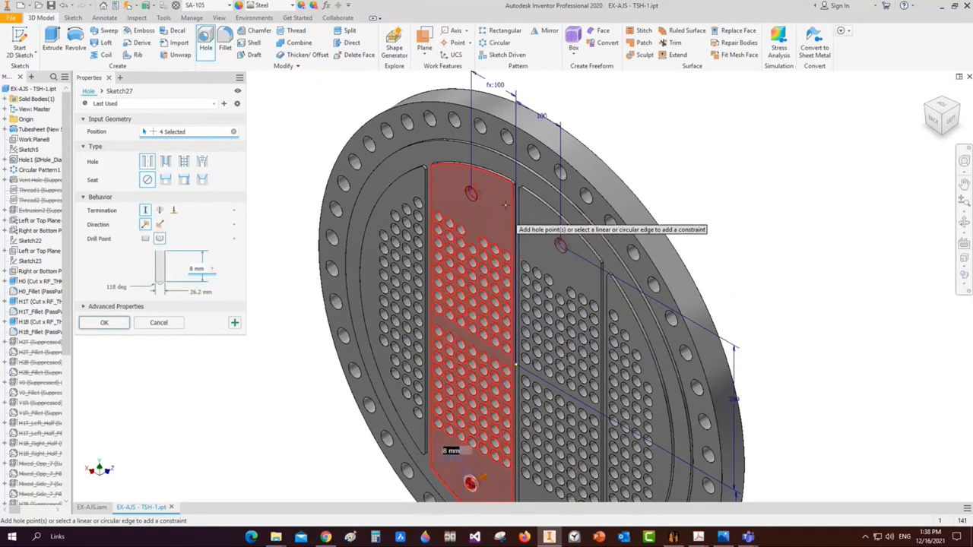
{"action": "scroll", "coordinate": [477, 194], "scroll_direction": "up", "scroll_amount": 5}
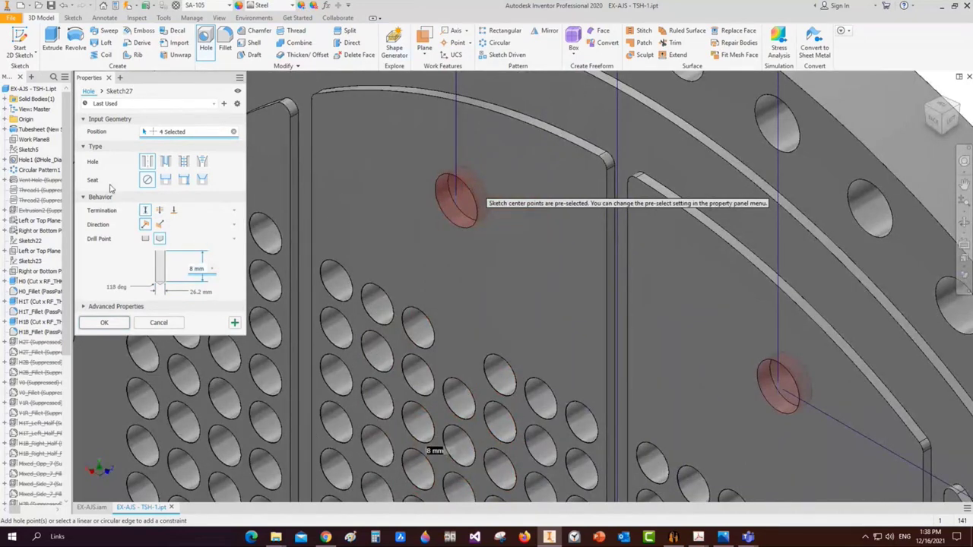
{"action": "left_click", "coordinate": [185, 162]}
{"action": "scroll", "coordinate": [450, 210], "scroll_direction": "down", "scroll_amount": 3}
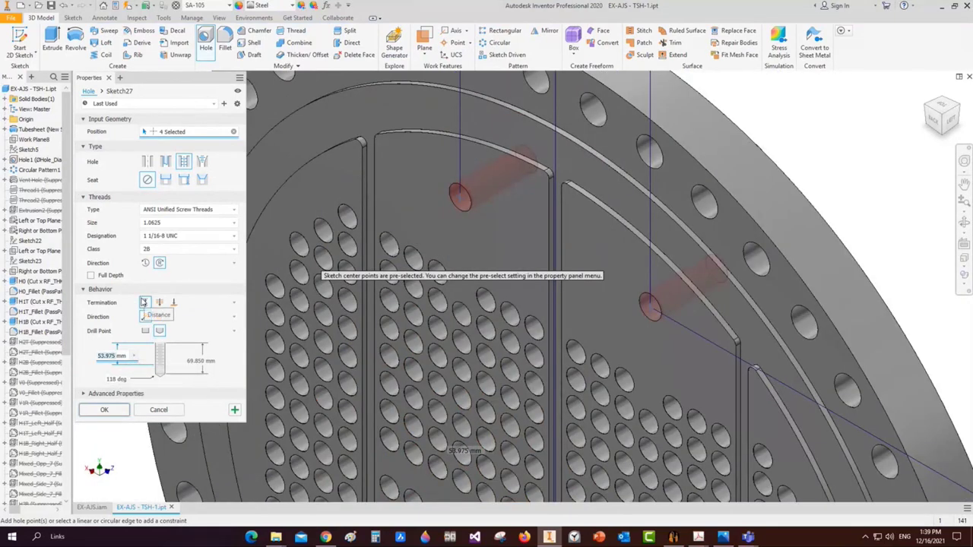
{"action": "scroll", "coordinate": [539, 316], "scroll_direction": "down", "scroll_amount": 3}
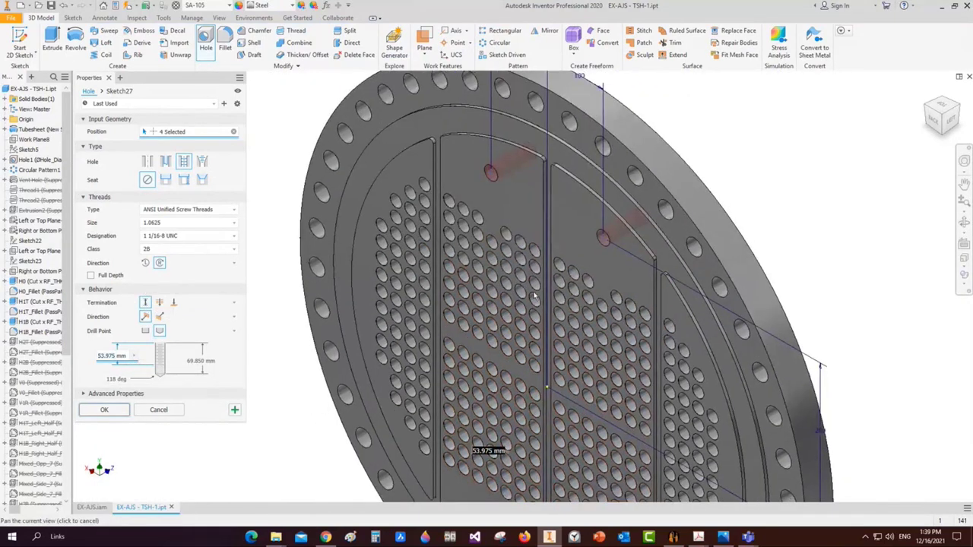
{"action": "scroll", "coordinate": [523, 359], "scroll_direction": "down", "scroll_amount": 2}
{"action": "scroll", "coordinate": [536, 395], "scroll_direction": "up", "scroll_amount": 2}
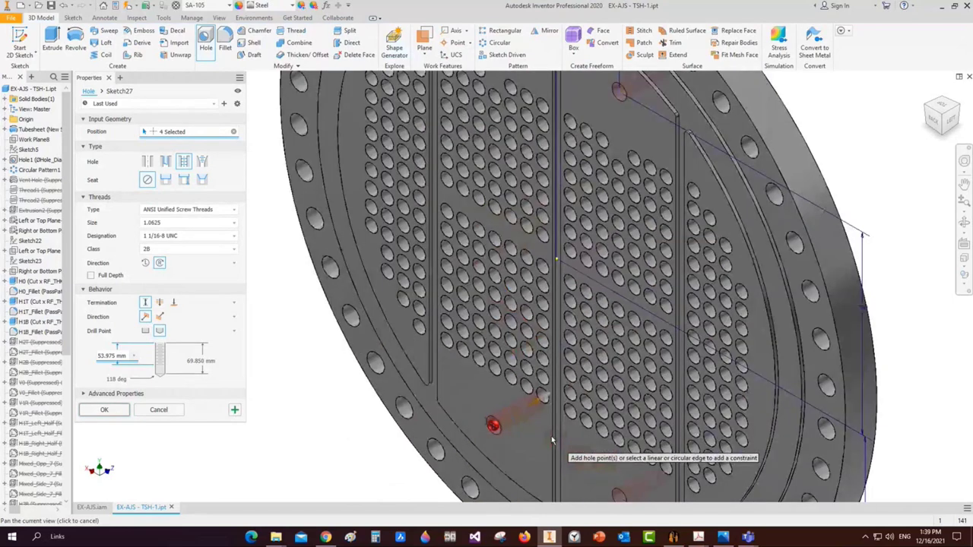
{"action": "scroll", "coordinate": [531, 376], "scroll_direction": "down", "scroll_amount": 2}
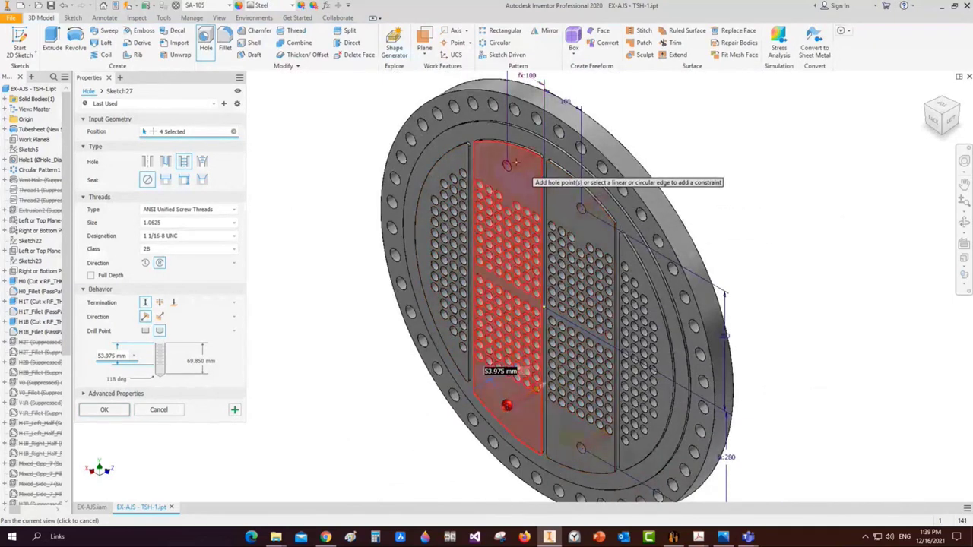
{"action": "double_click", "coordinate": [109, 355]}
{"action": "type", "text": "30mm"}
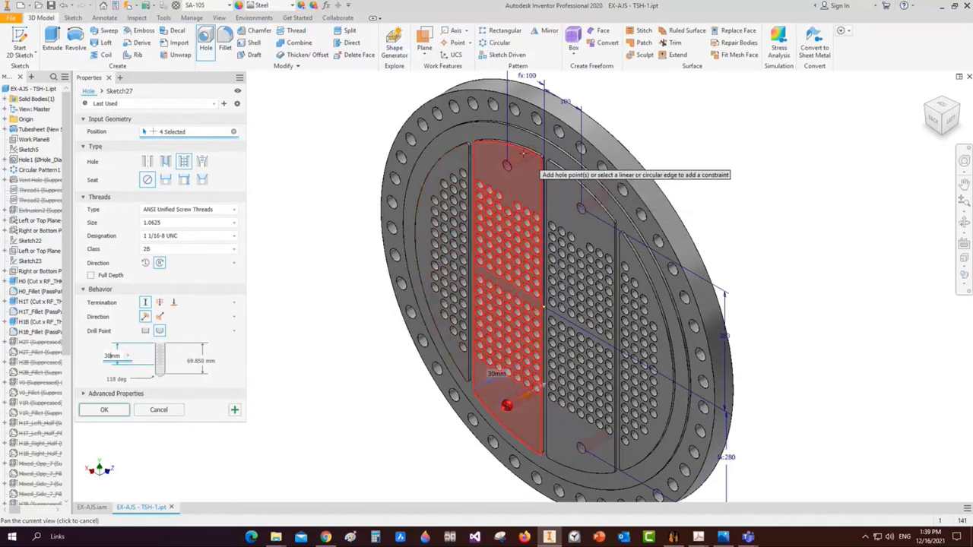
{"action": "scroll", "coordinate": [512, 176], "scroll_direction": "up", "scroll_amount": 3}
{"action": "scroll", "coordinate": [513, 177], "scroll_direction": "up", "scroll_amount": 3}
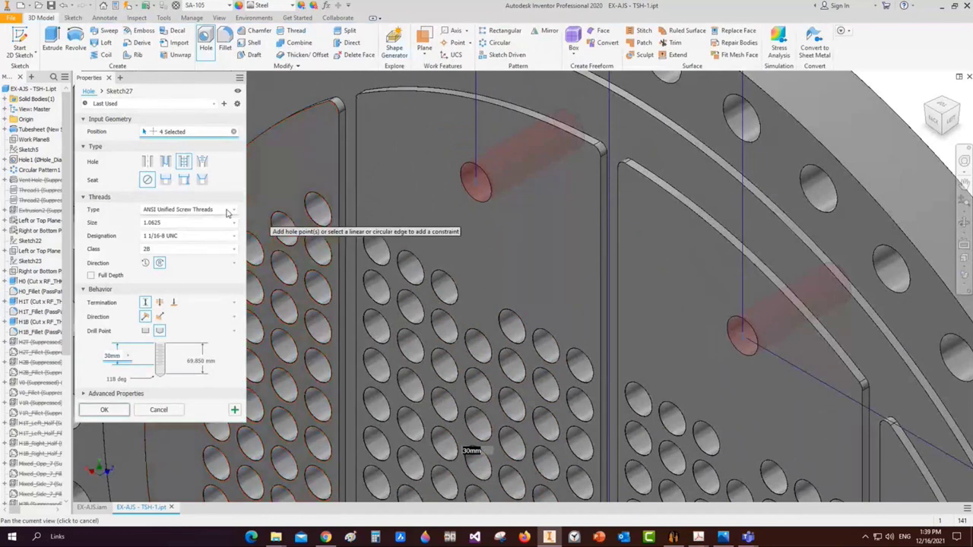
Choose ISO Metric profile threads in size M16x2
{"action": "left_click", "coordinate": [188, 209]}
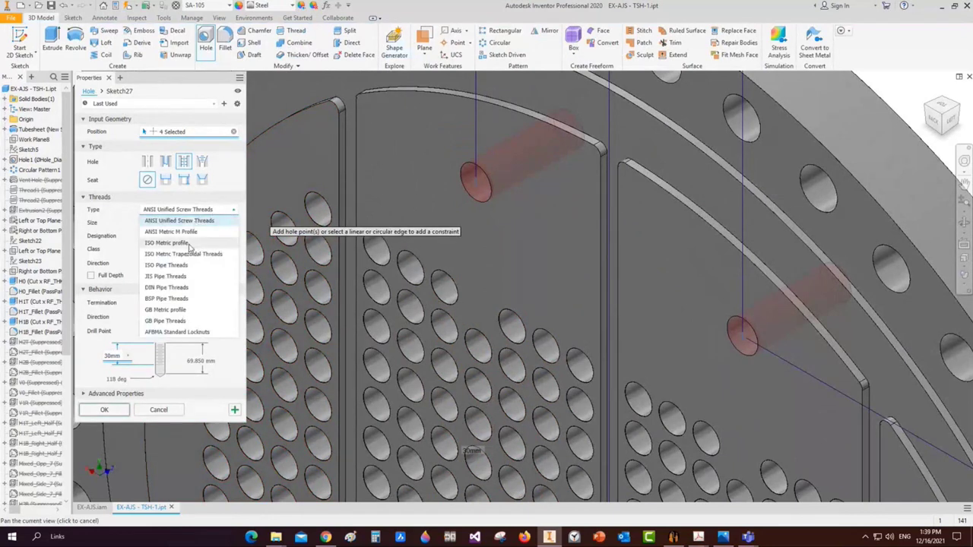
{"action": "left_click", "coordinate": [190, 243]}
{"action": "left_click", "coordinate": [235, 224]}
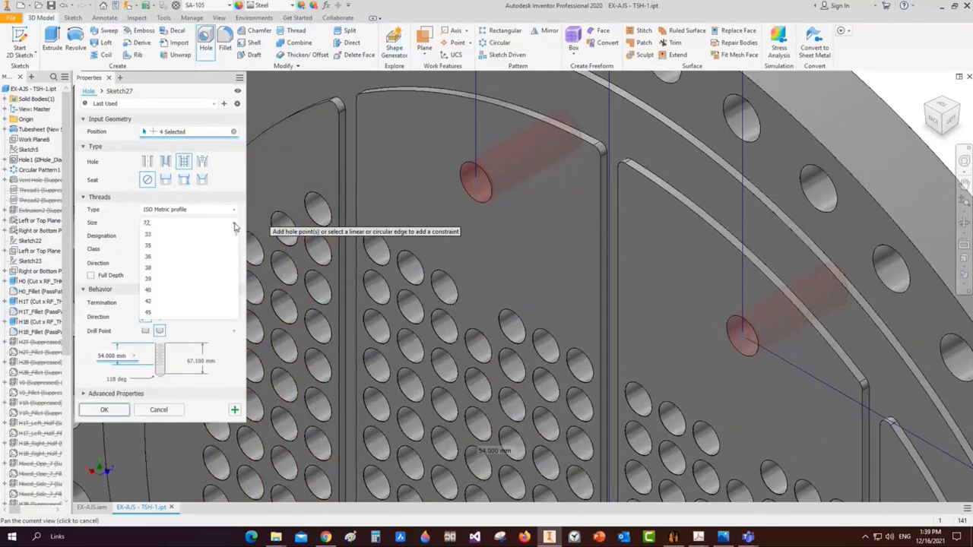
{"action": "scroll", "coordinate": [163, 266], "scroll_direction": "up", "scroll_amount": 4}
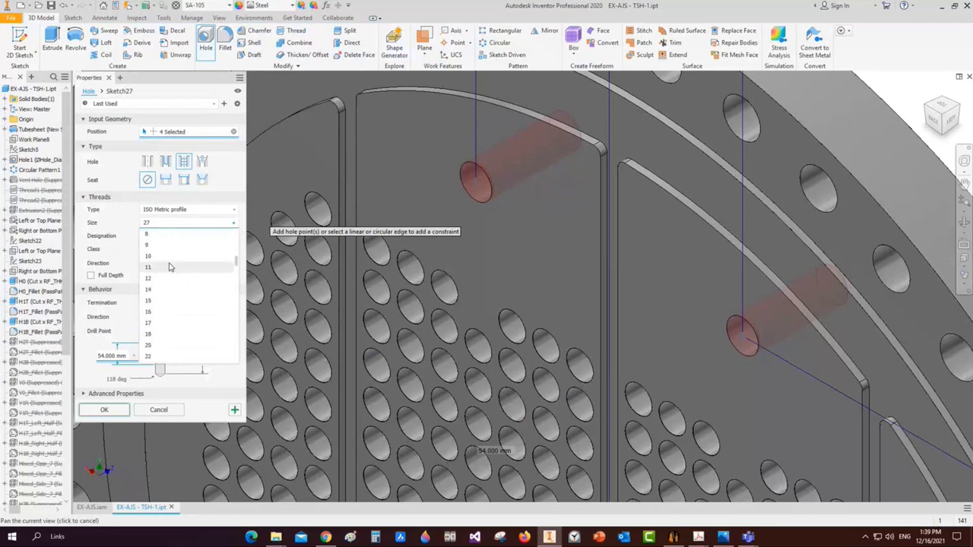
{"action": "left_click", "coordinate": [160, 311]}
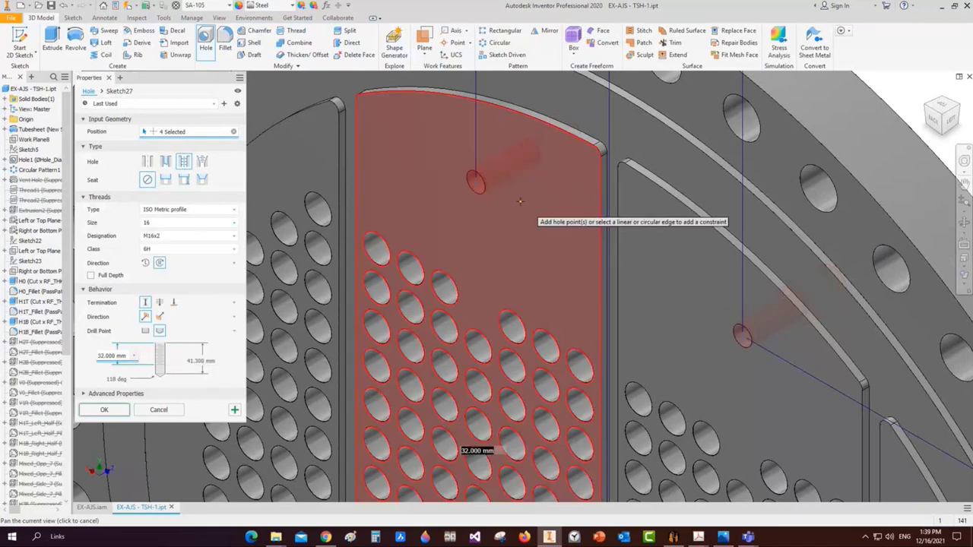
{"action": "scroll", "coordinate": [441, 334], "scroll_direction": "down", "scroll_amount": 5}
{"action": "scroll", "coordinate": [300, 316], "scroll_direction": "up", "scroll_amount": 3}
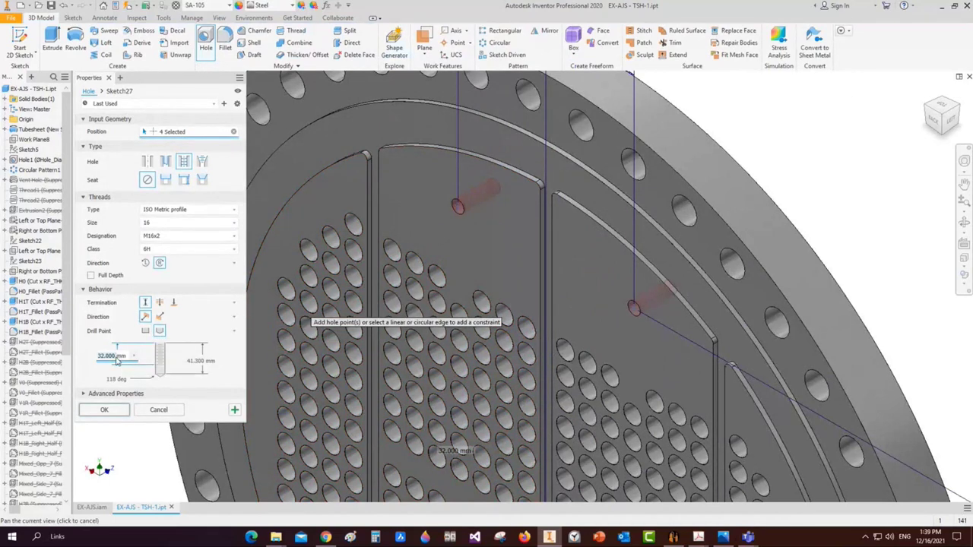
Set 24 mm thread depth, 26 mm hole depth and a 120° drill point, then create the holes
{"action": "type", "text": "24"}
{"action": "left_click", "coordinate": [197, 362]}
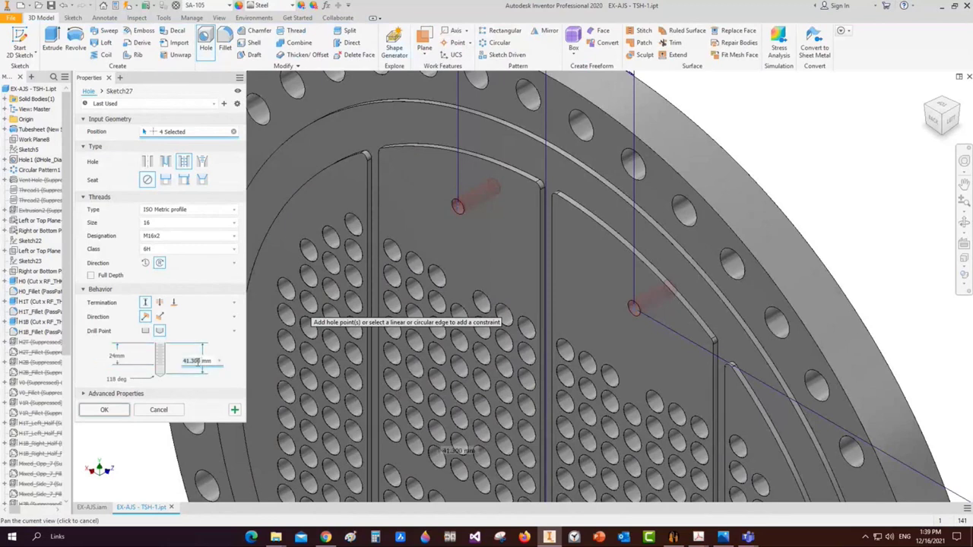
{"action": "type", "text": "26mm"}
{"action": "left_click", "coordinate": [126, 381]}
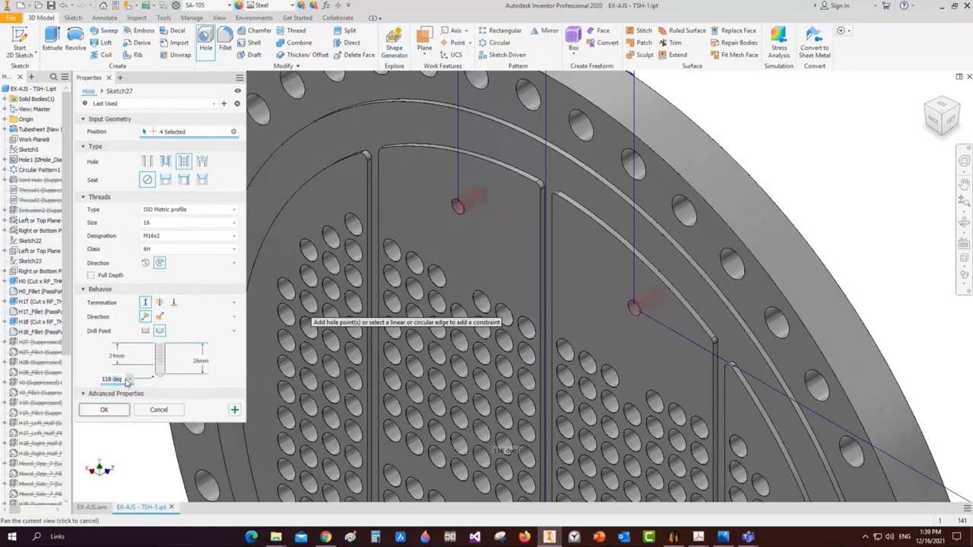
{"action": "type", "text": "120"}
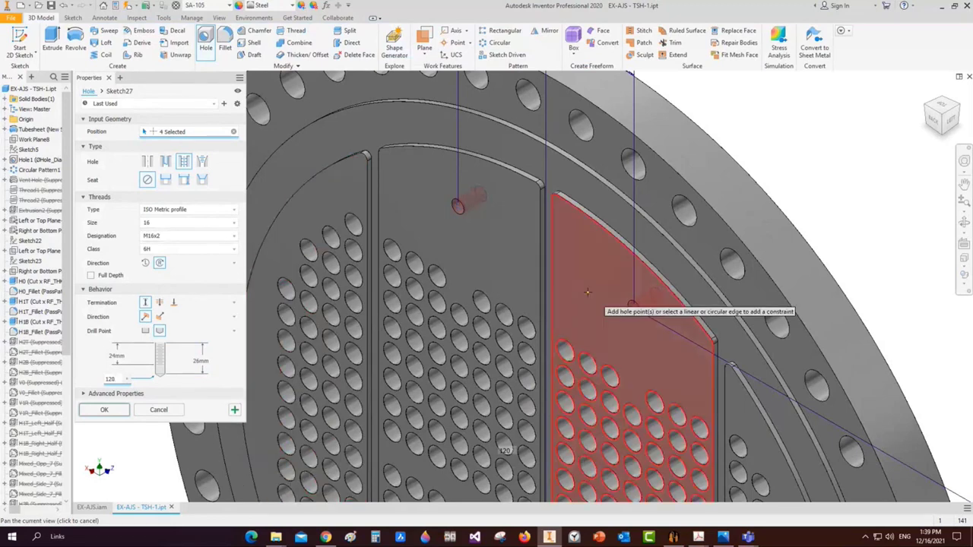
{"action": "scroll", "coordinate": [491, 197], "scroll_direction": "up", "scroll_amount": 5}
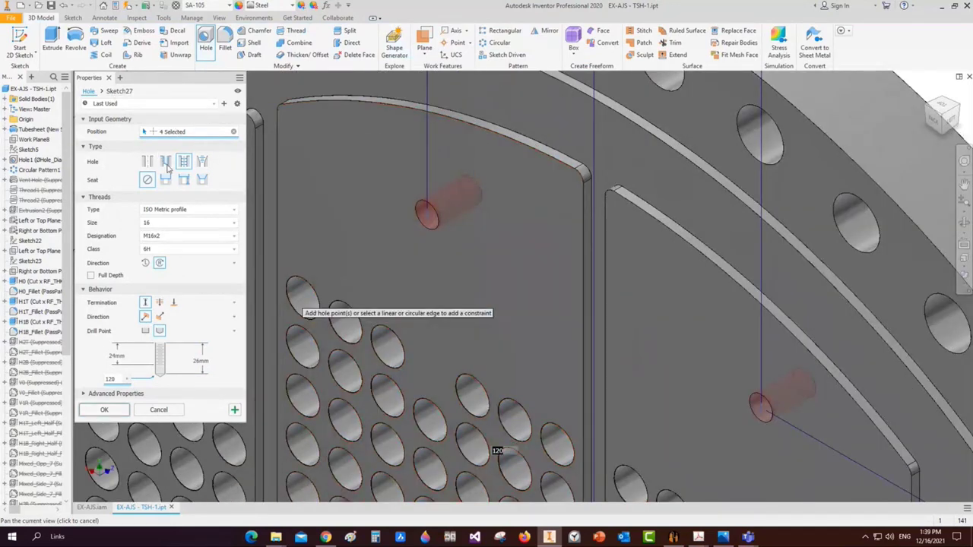
{"action": "left_click", "coordinate": [107, 409]}
Orbit and zoom around the tubesheet to inspect the new threaded holes face-on
{"action": "scroll", "coordinate": [435, 217], "scroll_direction": "up", "scroll_amount": 2}
{"action": "scroll", "coordinate": [435, 193], "scroll_direction": "down", "scroll_amount": 5}
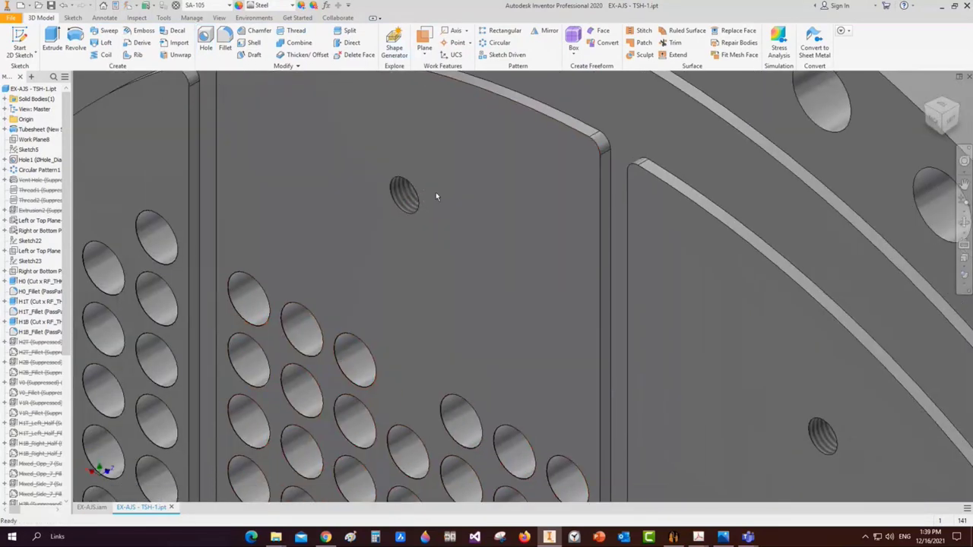
{"action": "scroll", "coordinate": [455, 182], "scroll_direction": "down", "scroll_amount": 5}
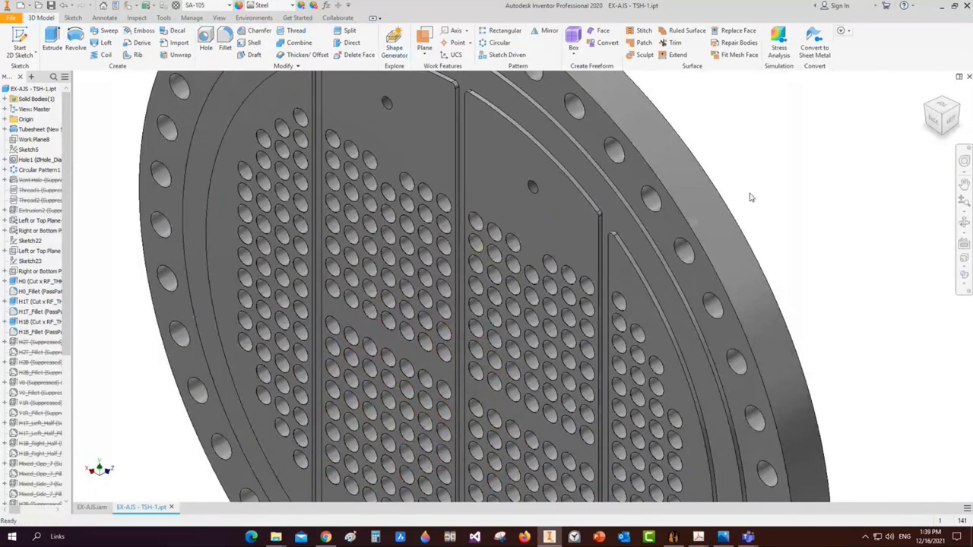
{"action": "left_click", "coordinate": [964, 222]}
{"action": "left_click_drag", "start_coordinate": [597, 299], "coordinate": [533, 228]}
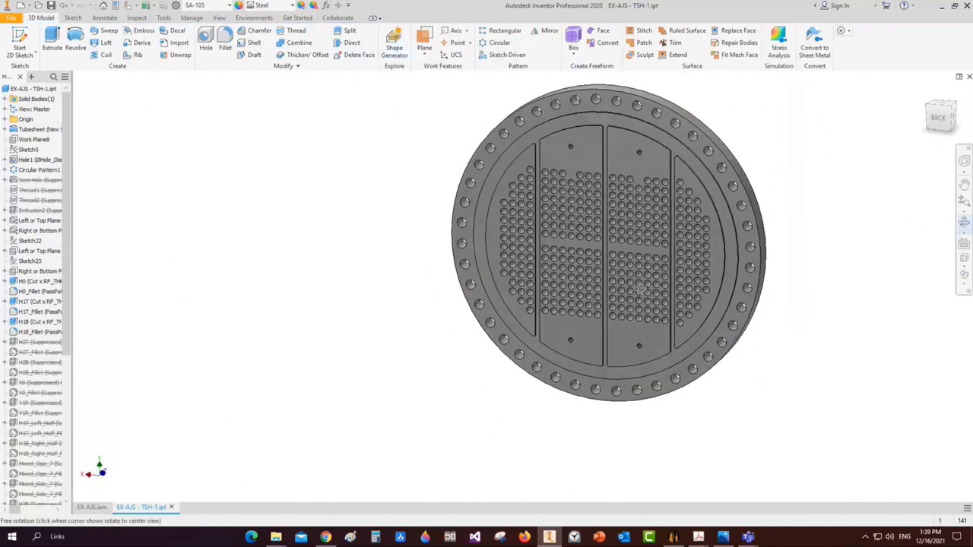
{"action": "scroll", "coordinate": [524, 134], "scroll_direction": "up", "scroll_amount": 3}
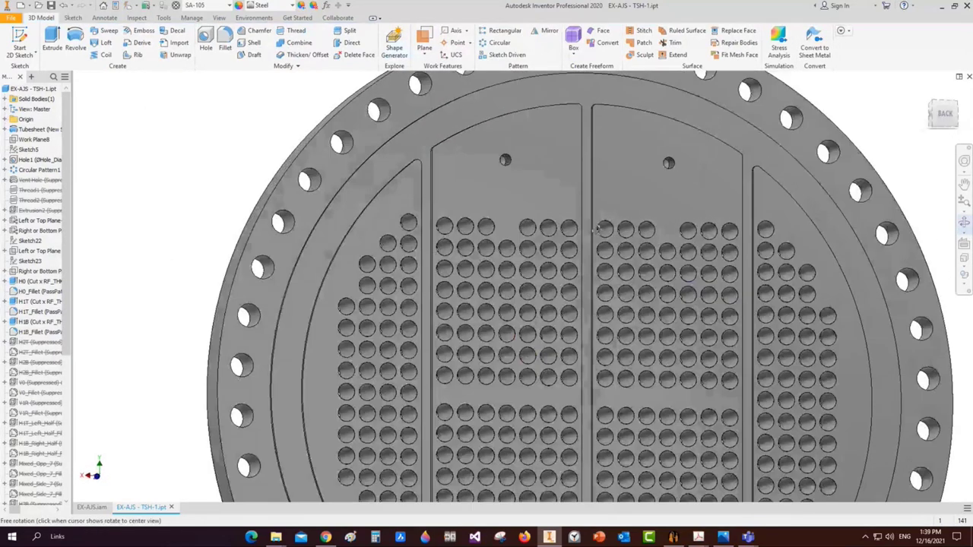
{"action": "scroll", "coordinate": [702, 140], "scroll_direction": "up", "scroll_amount": 4}
{"action": "scroll", "coordinate": [624, 242], "scroll_direction": "down", "scroll_amount": 2}
{"action": "scroll", "coordinate": [623, 242], "scroll_direction": "down", "scroll_amount": 4}
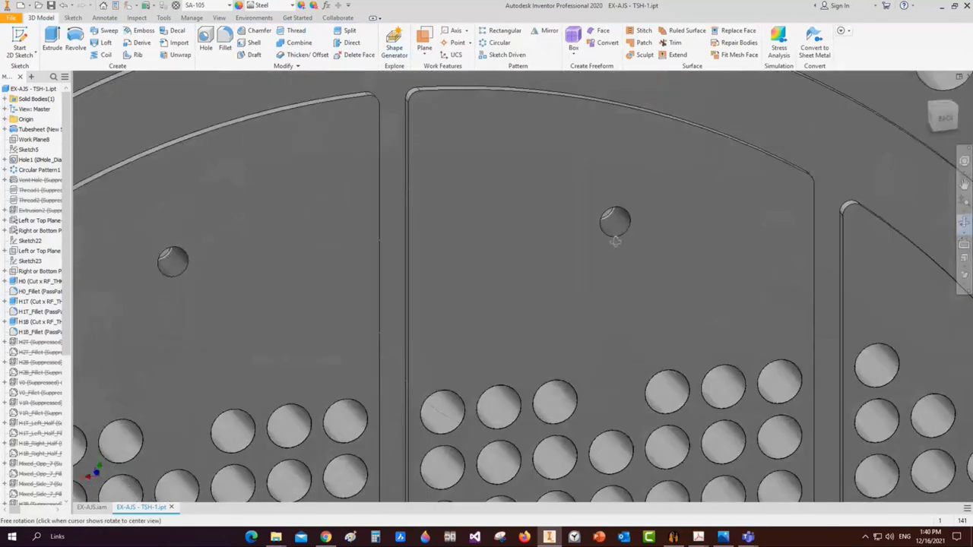
{"action": "scroll", "coordinate": [609, 185], "scroll_direction": "up", "scroll_amount": 3}
{"action": "right_click", "coordinate": [609, 185]}
{"action": "left_click", "coordinate": [643, 193]}
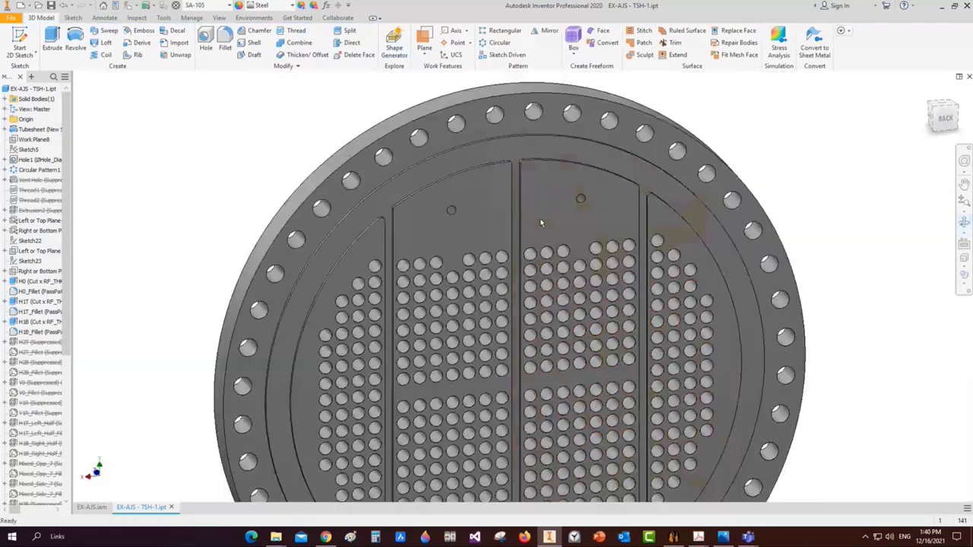
{"action": "left_click", "coordinate": [578, 304]}
{"action": "left_click", "coordinate": [943, 122]}
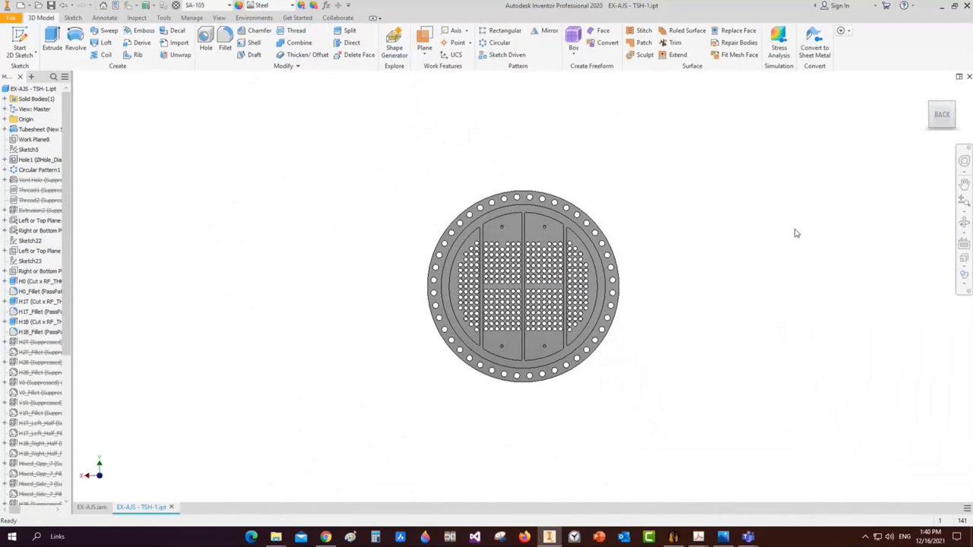
Close the TSH-1.ipt part and orbit the EX-AJS.iam assembly to an oblique view
{"action": "left_click", "coordinate": [173, 507]}
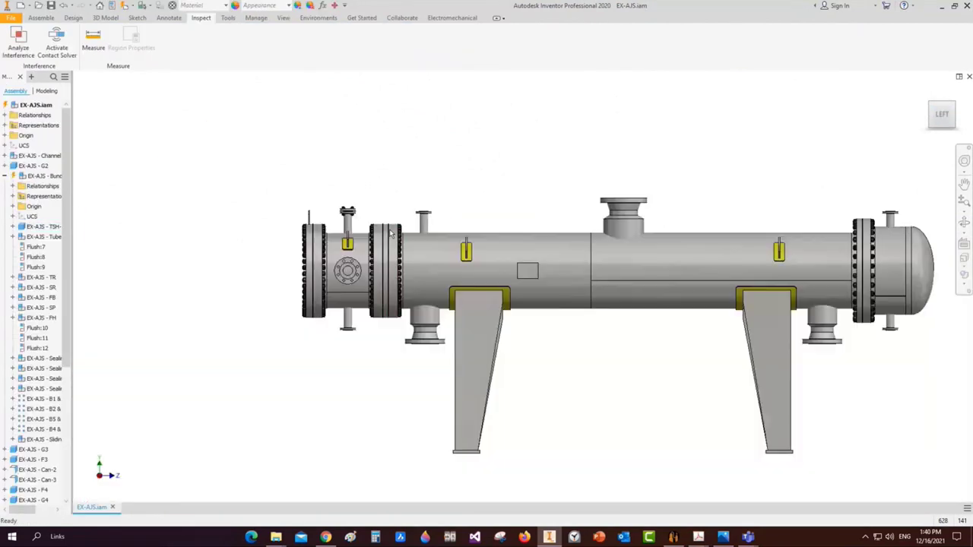
{"action": "scroll", "coordinate": [439, 170], "scroll_direction": "up", "scroll_amount": 3}
{"action": "scroll", "coordinate": [438, 169], "scroll_direction": "down", "scroll_amount": 5}
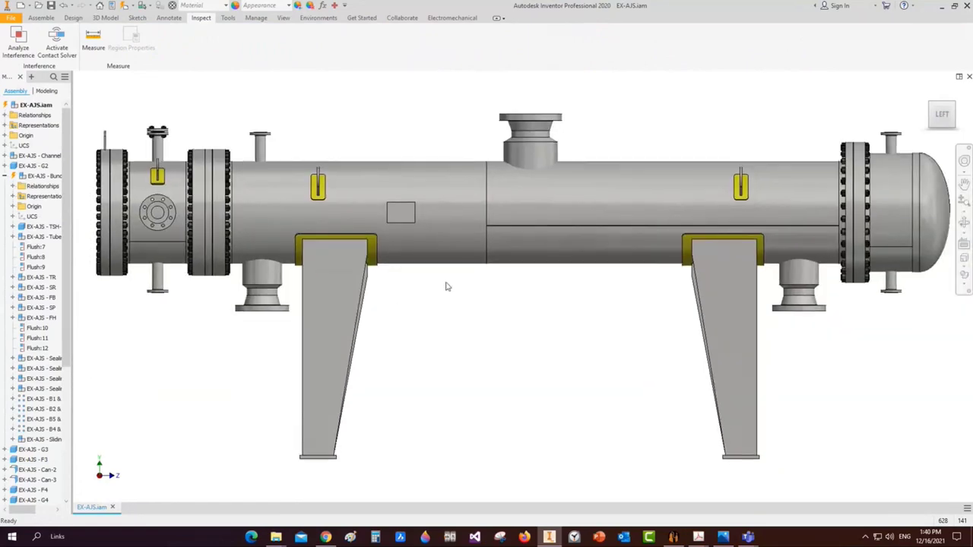
{"action": "left_click", "coordinate": [964, 223]}
{"action": "left_click_drag", "start_coordinate": [582, 307], "coordinate": [532, 311]}
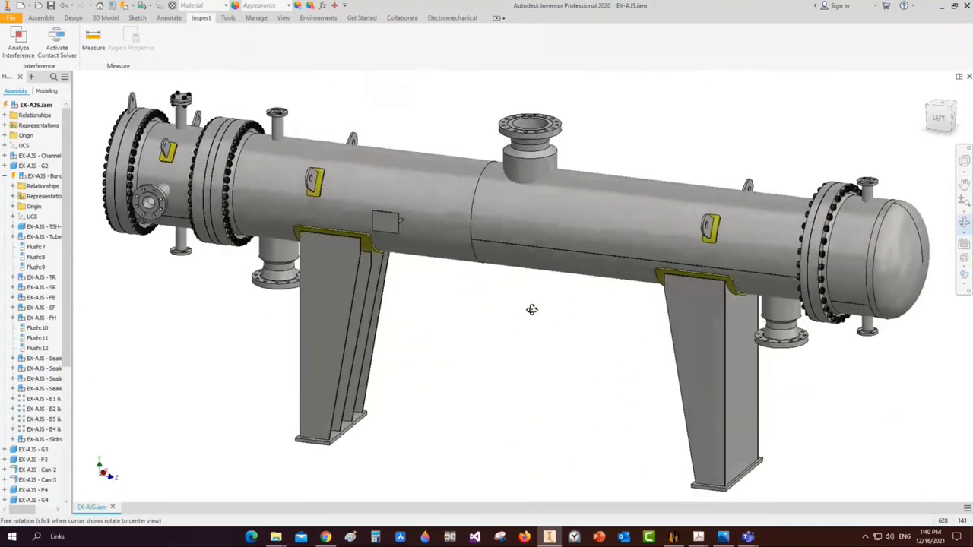
{"action": "key", "text": "Escape"}
{"action": "left_click", "coordinate": [673, 538]}
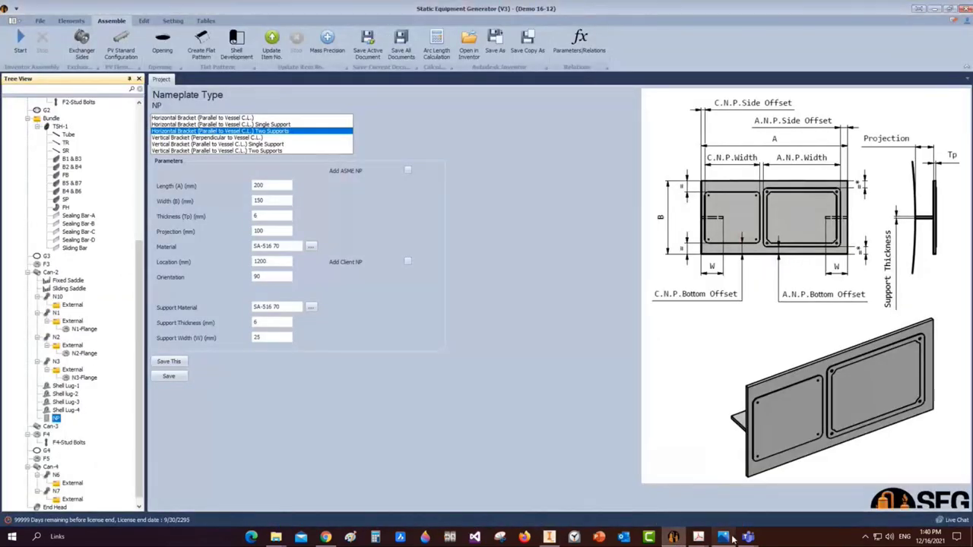
{"action": "scroll", "coordinate": [73, 197], "scroll_direction": "up", "scroll_amount": 9}
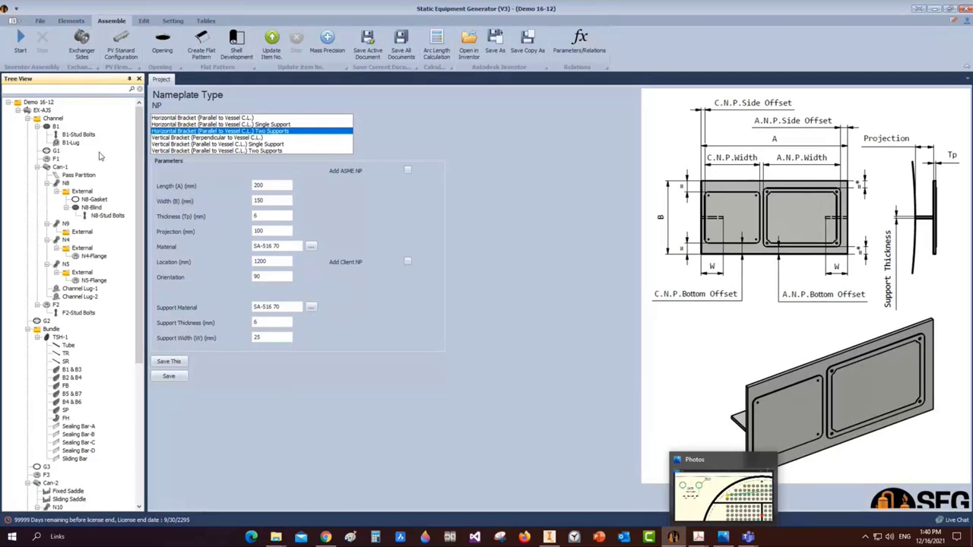
{"action": "left_click", "coordinate": [59, 167]}
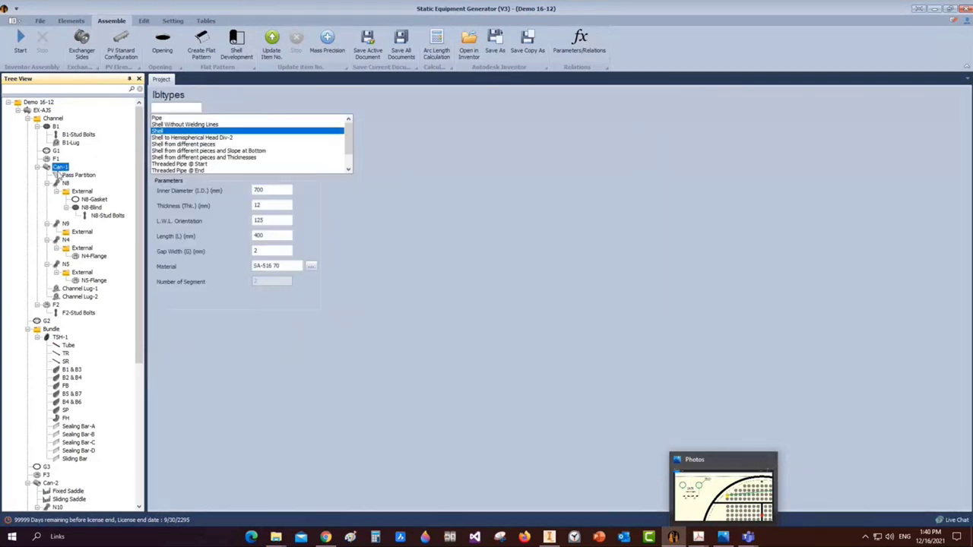
{"action": "left_click", "coordinate": [70, 21]}
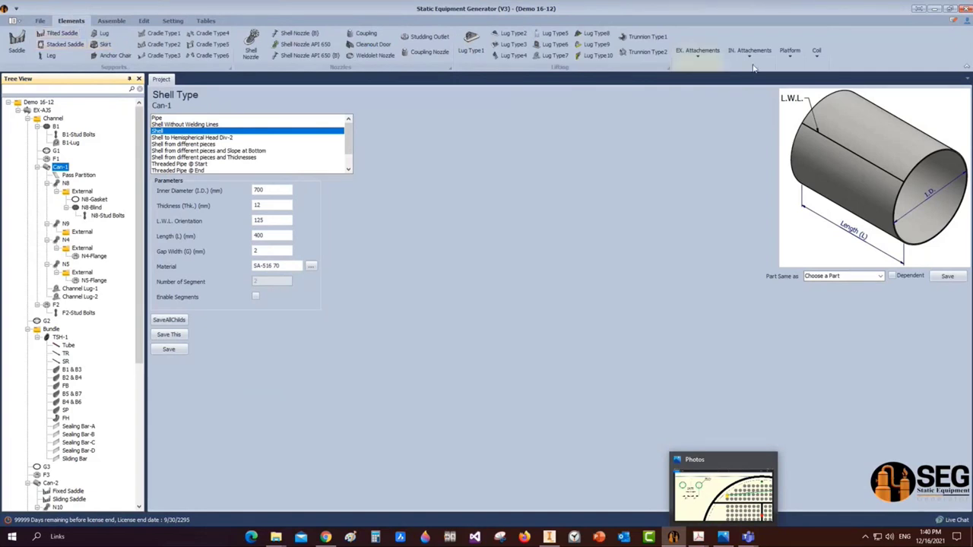
{"action": "left_click", "coordinate": [698, 53]}
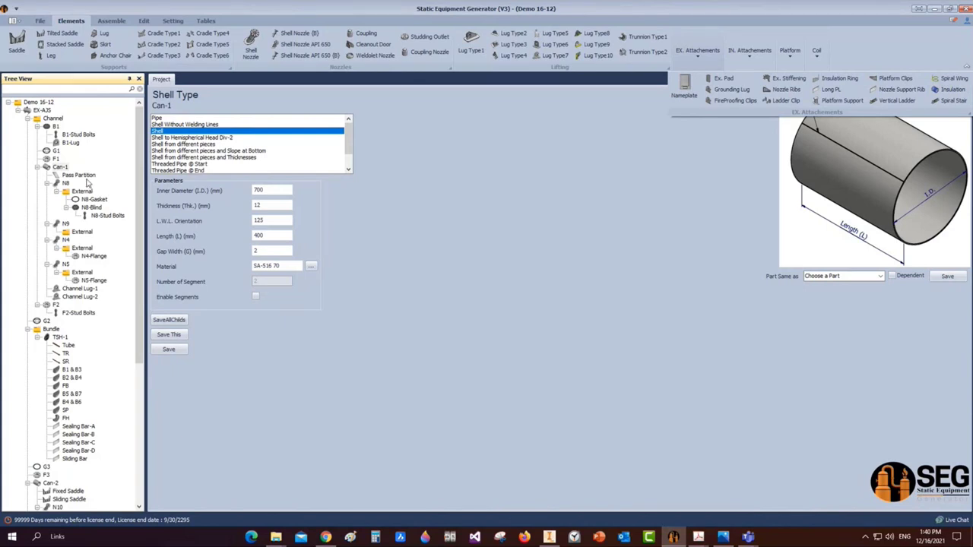
{"action": "left_click", "coordinate": [95, 199]}
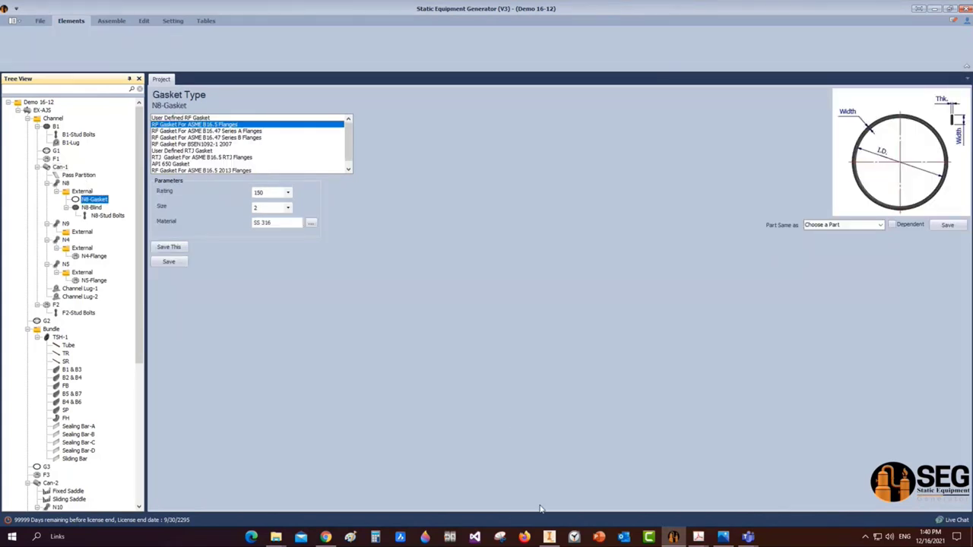
{"action": "left_click", "coordinate": [549, 537]}
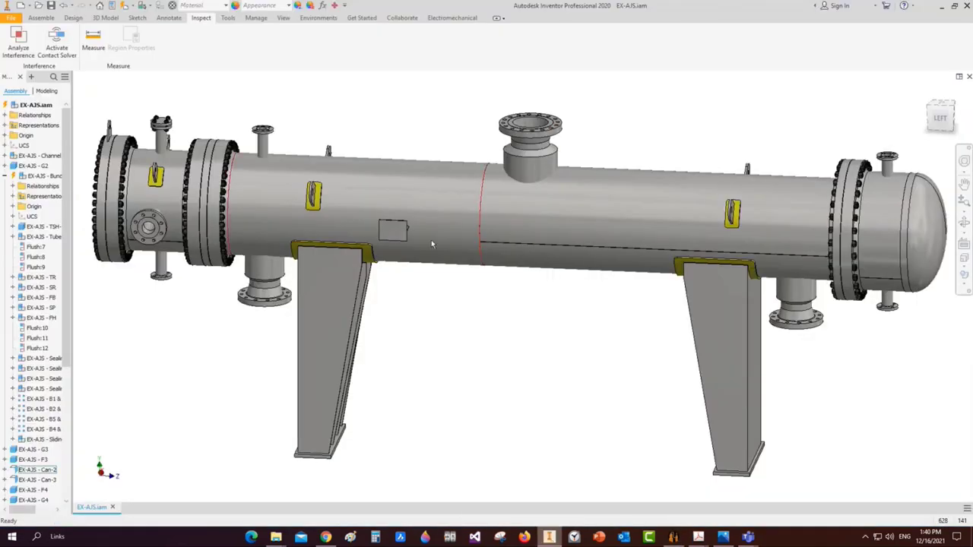
Select the shell can, view the exchanger from the left, then bring up SEG's Tables tab
{"action": "left_click", "coordinate": [448, 259]}
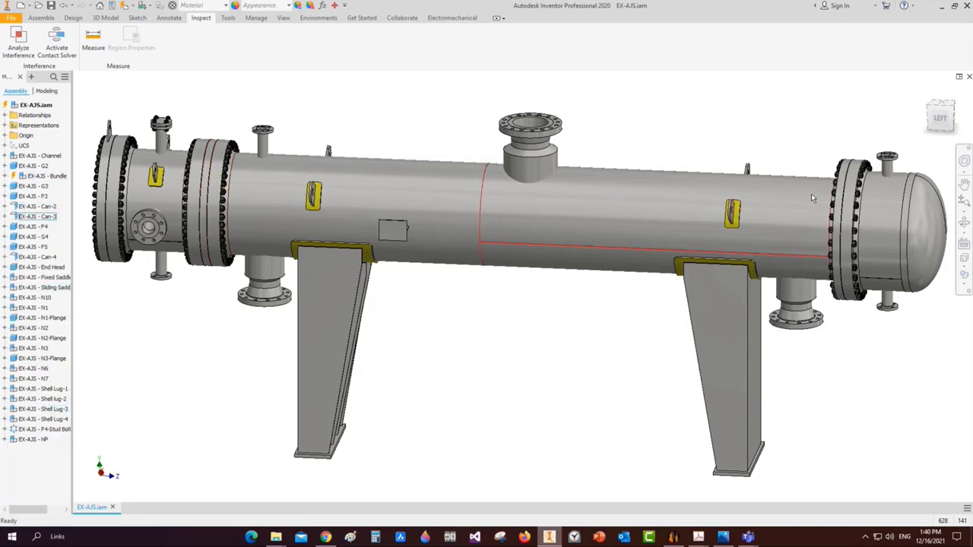
{"action": "left_click", "coordinate": [941, 118]}
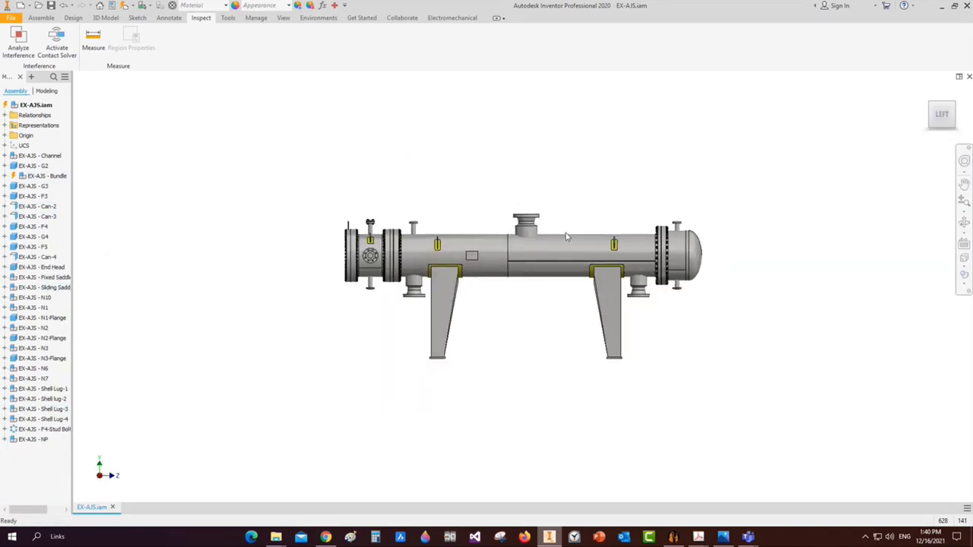
{"action": "scroll", "coordinate": [441, 254], "scroll_direction": "up", "scroll_amount": 4}
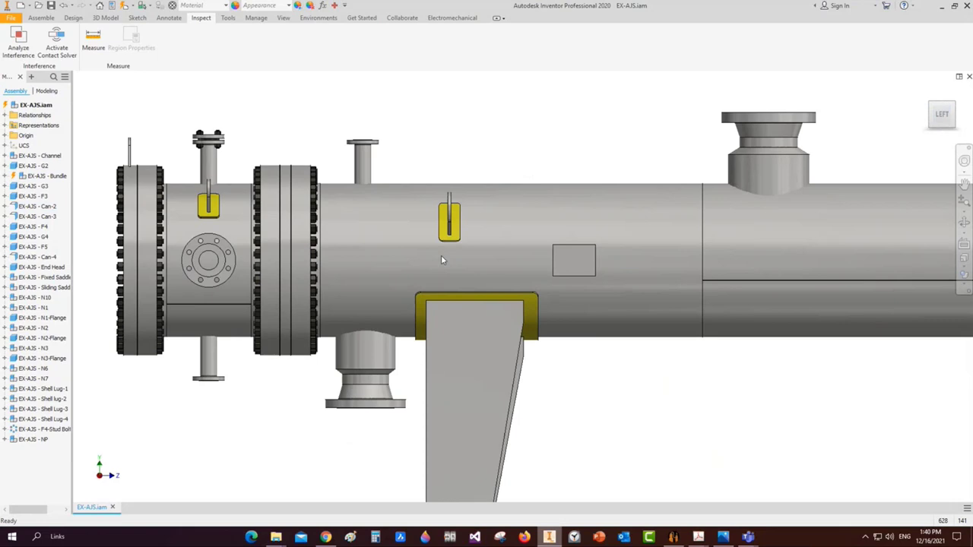
{"action": "scroll", "coordinate": [441, 254], "scroll_direction": "down", "scroll_amount": 1}
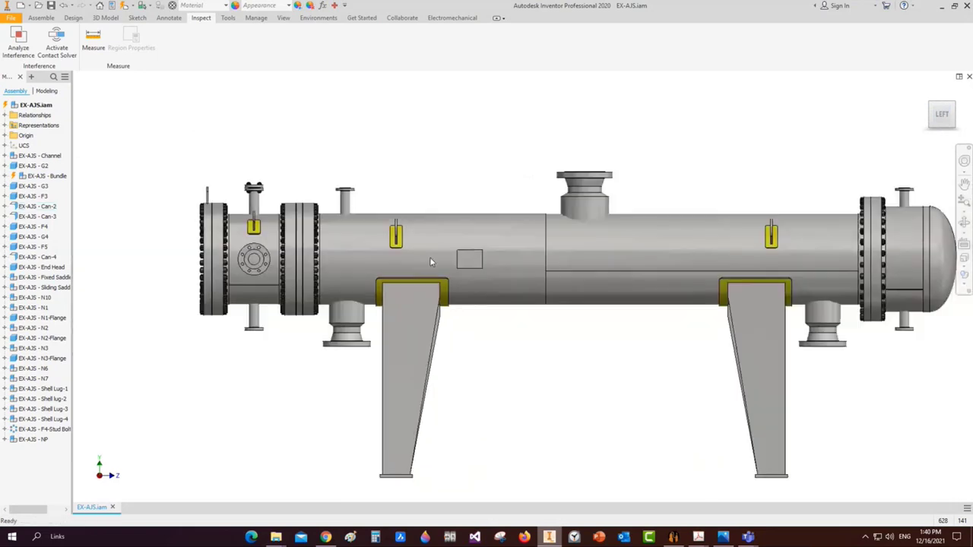
{"action": "left_click", "coordinate": [669, 535]}
{"action": "left_click", "coordinate": [206, 21]}
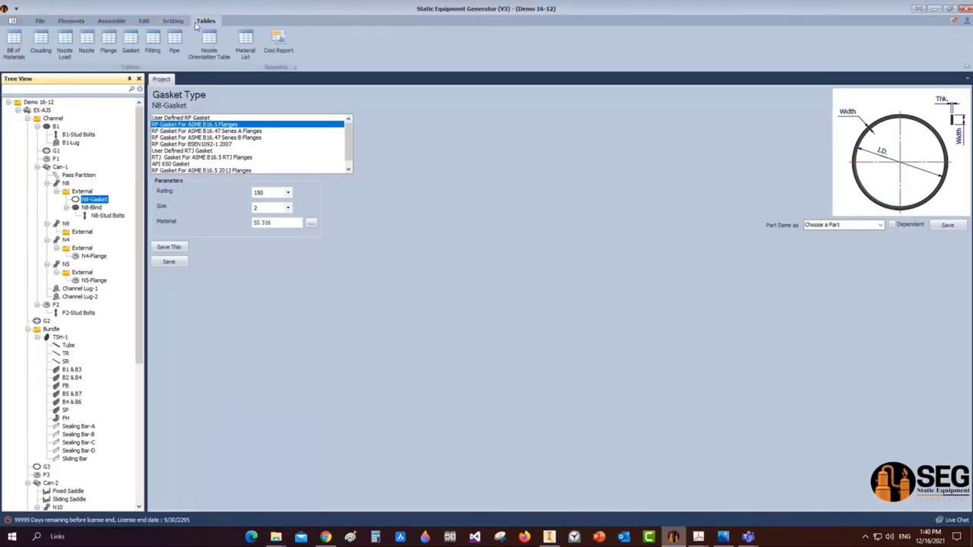
Generate the bill of materials and fit the ITEM NO., QTY, DESCRIPTION and TECHNICAL CHARACTERISTICS columns
{"action": "left_click", "coordinate": [14, 47]}
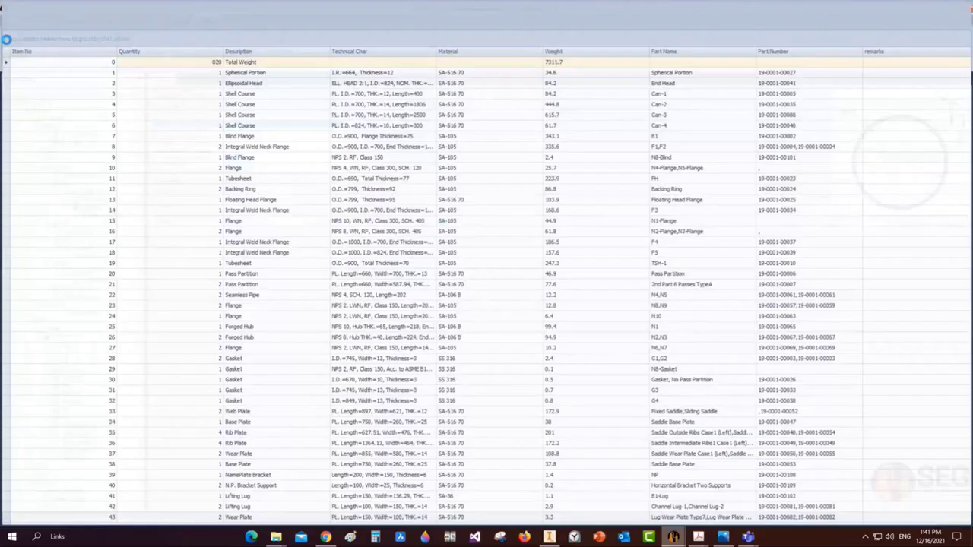
{"action": "double_click", "coordinate": [111, 49]}
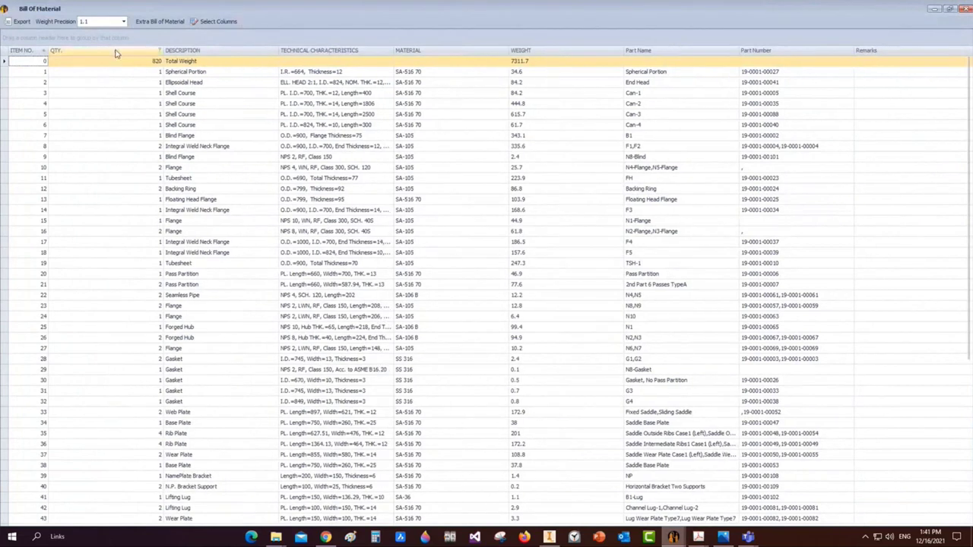
{"action": "double_click", "coordinate": [162, 49]}
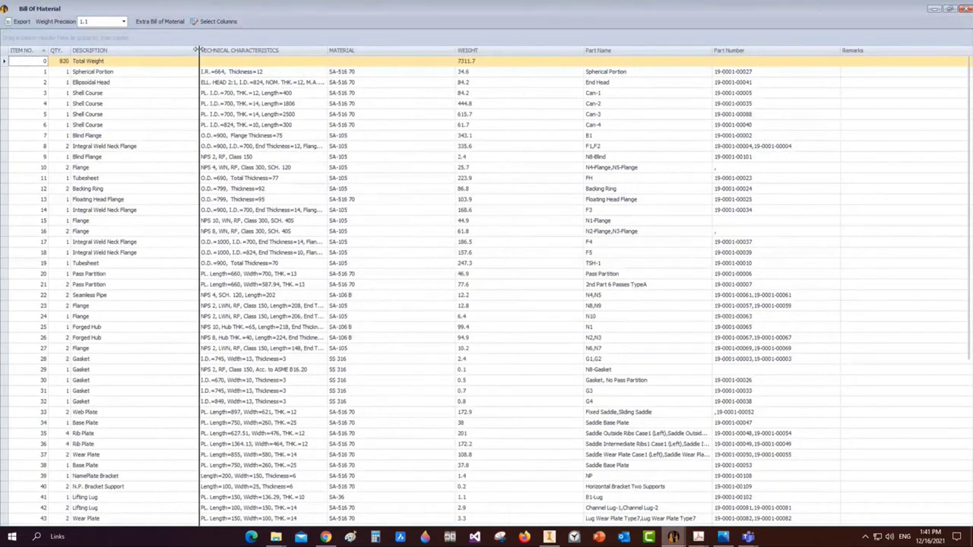
{"action": "double_click", "coordinate": [197, 49]}
{"action": "double_click", "coordinate": [270, 50]}
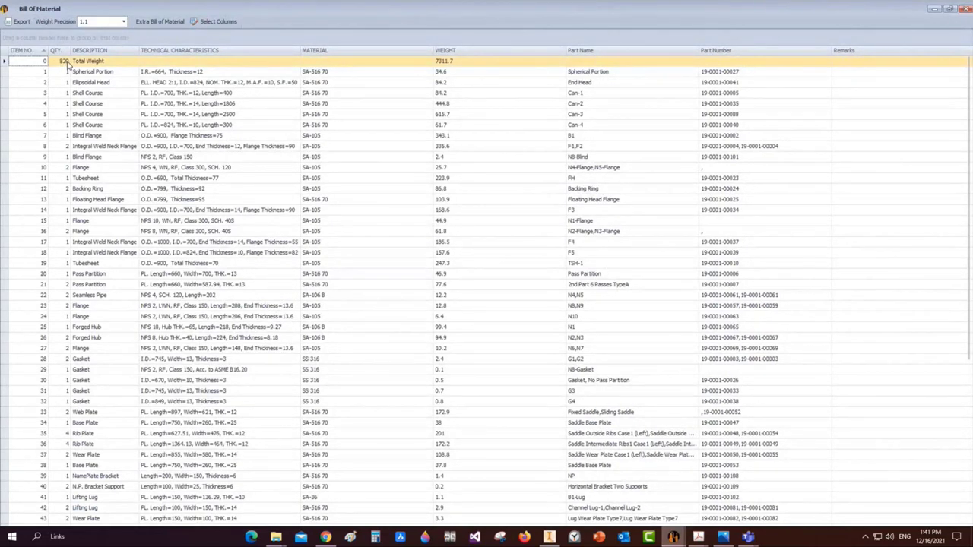
Inspect the Exchanger Tube quantity of 330 and the NUT row's 132 UNC 1 entries
{"action": "scroll", "coordinate": [67, 65], "scroll_direction": "down", "scroll_amount": 7}
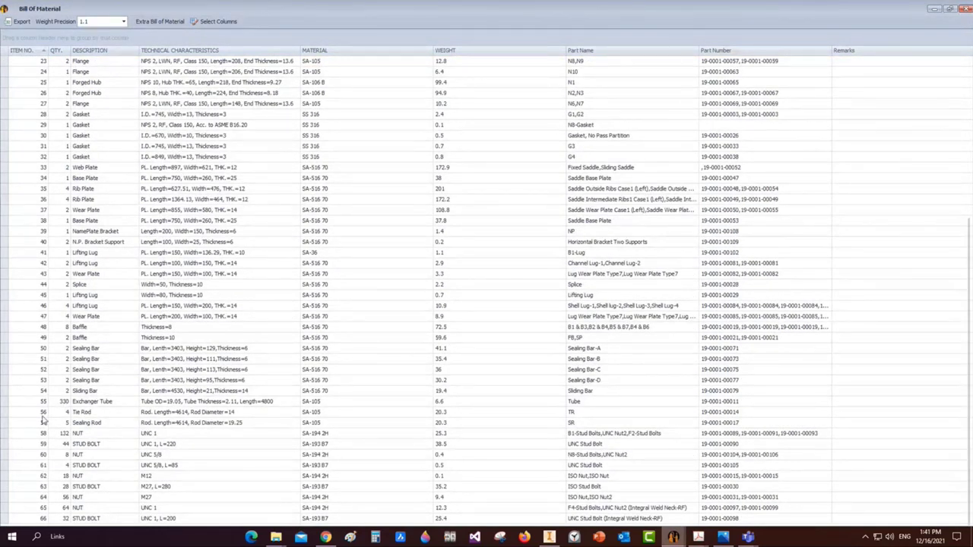
{"action": "double_click", "coordinate": [90, 401]}
{"action": "left_click", "coordinate": [64, 401]}
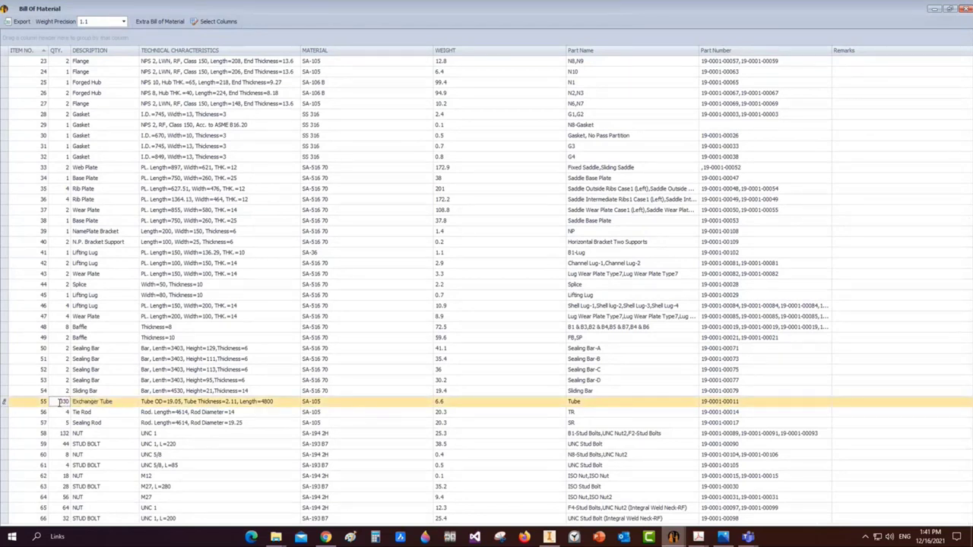
{"action": "double_click", "coordinate": [60, 402]}
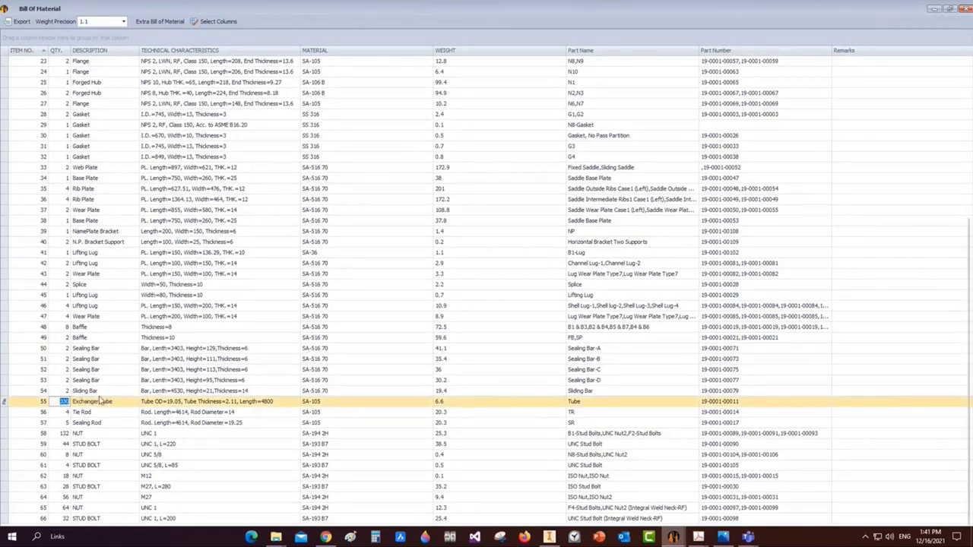
{"action": "left_click", "coordinate": [67, 434]}
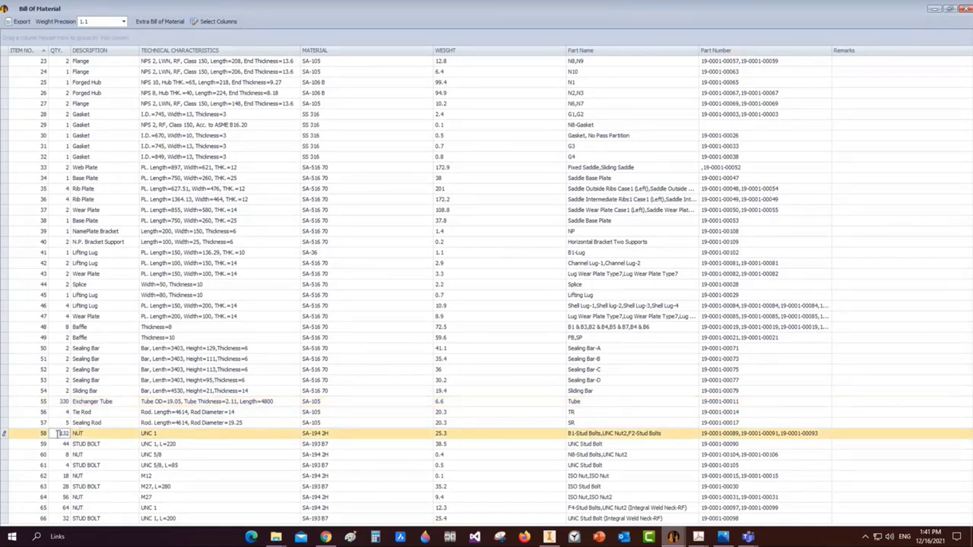
{"action": "left_click", "coordinate": [160, 436]}
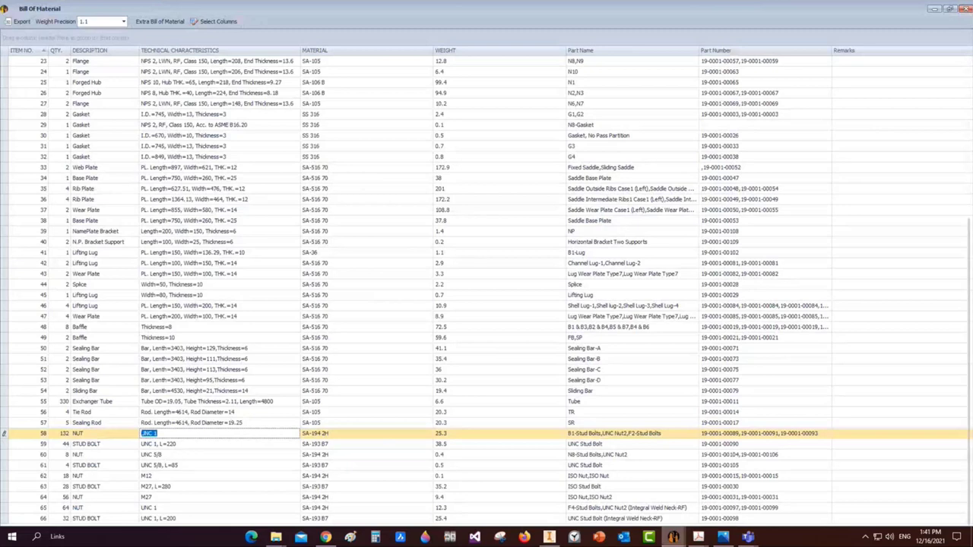
{"action": "scroll", "coordinate": [3, 175], "scroll_direction": "up", "scroll_amount": 8}
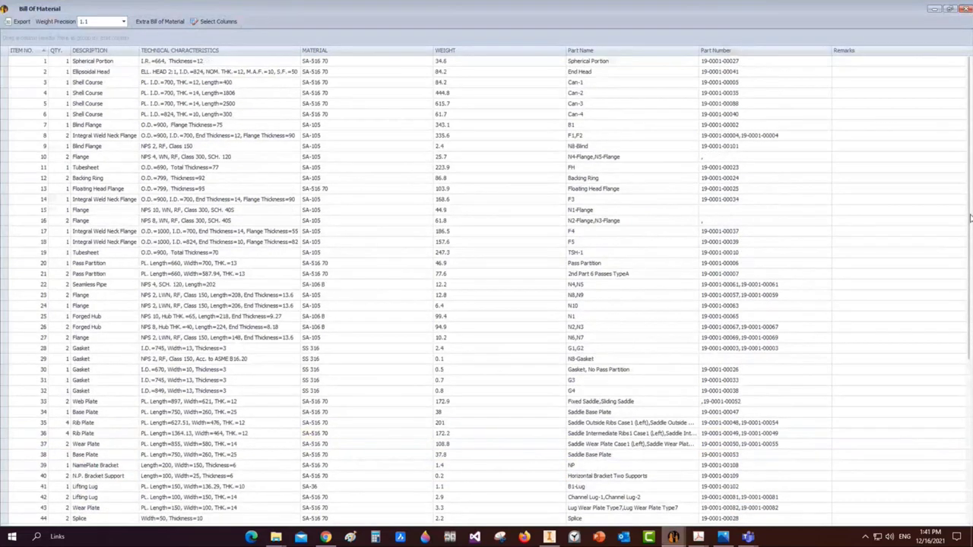
Review the first part rows and highlight the Total Weight value 7311.7
{"action": "left_click", "coordinate": [64, 73]}
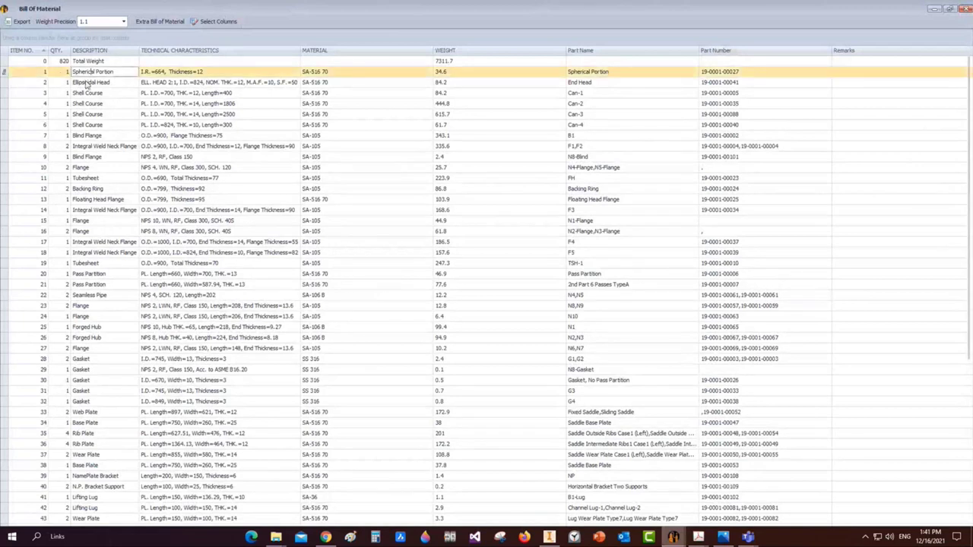
{"action": "left_click", "coordinate": [87, 92]}
{"action": "left_click", "coordinate": [444, 62]}
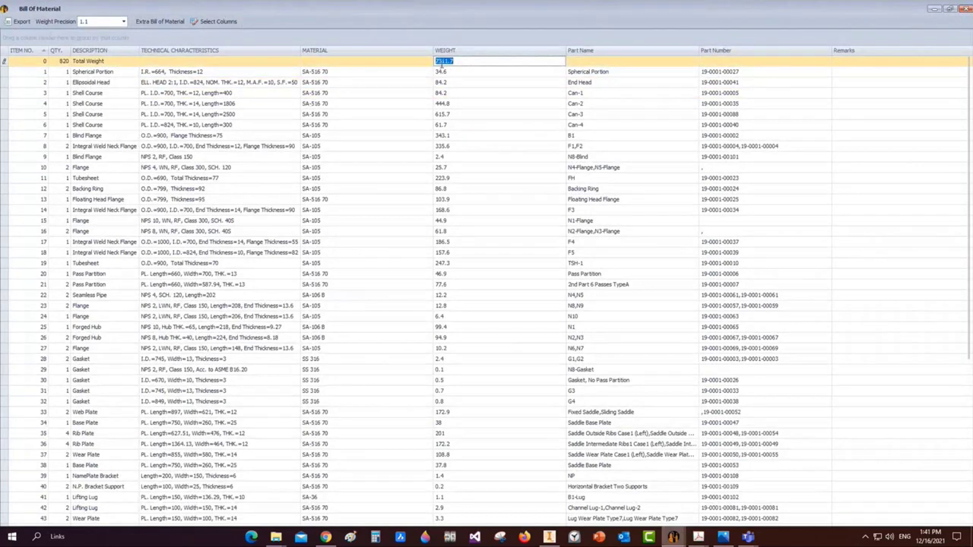
{"action": "left_click", "coordinate": [438, 61]}
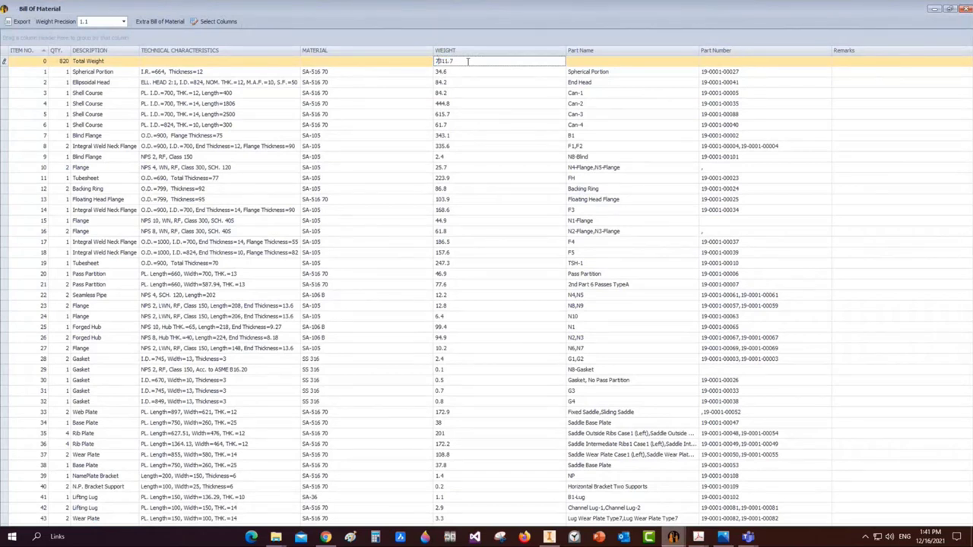
{"action": "double_click", "coordinate": [447, 61]}
{"action": "left_click", "coordinate": [451, 82]}
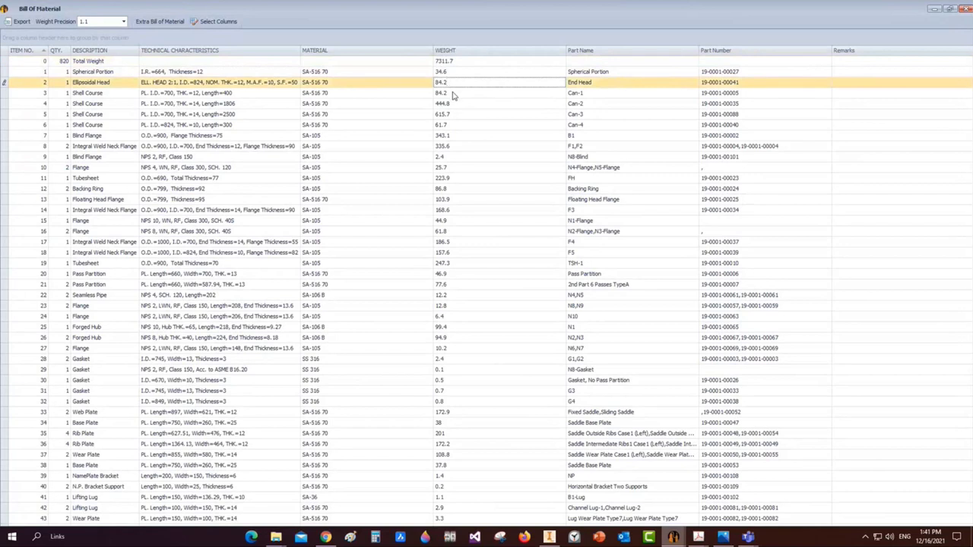
{"action": "key", "text": "Down"}
{"action": "key", "text": "Down"}
{"action": "key", "text": "Down"}
{"action": "key", "text": "Down"}
{"action": "left_click", "coordinate": [335, 126]}
{"action": "key", "text": "Up"}
{"action": "key", "text": "Up"}
{"action": "key", "text": "Up"}
{"action": "key", "text": "Up"}
{"action": "key", "text": "Up"}
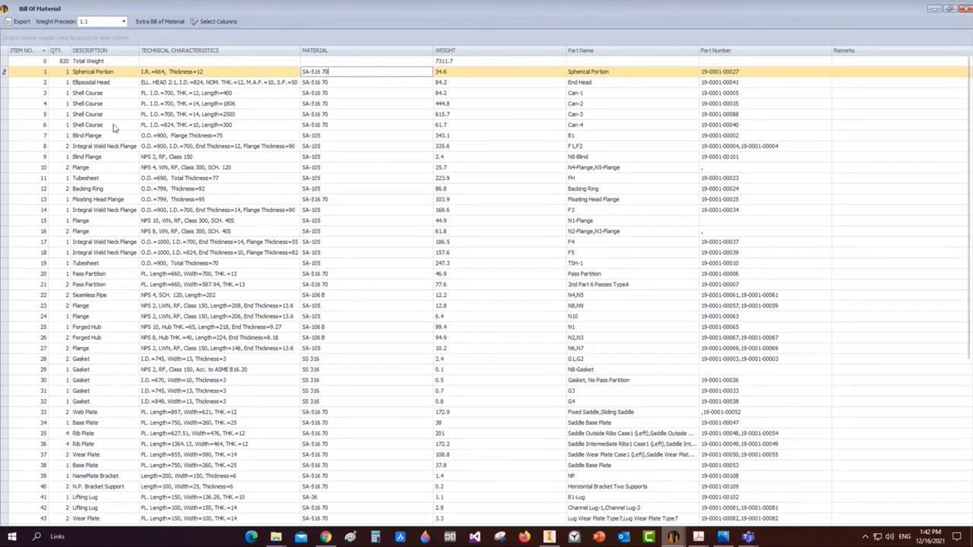
Inspect the Ellipsoidal Head description and its M.A.F. and S.F. values
{"action": "double_click", "coordinate": [108, 82]}
{"action": "left_click", "coordinate": [116, 83]}
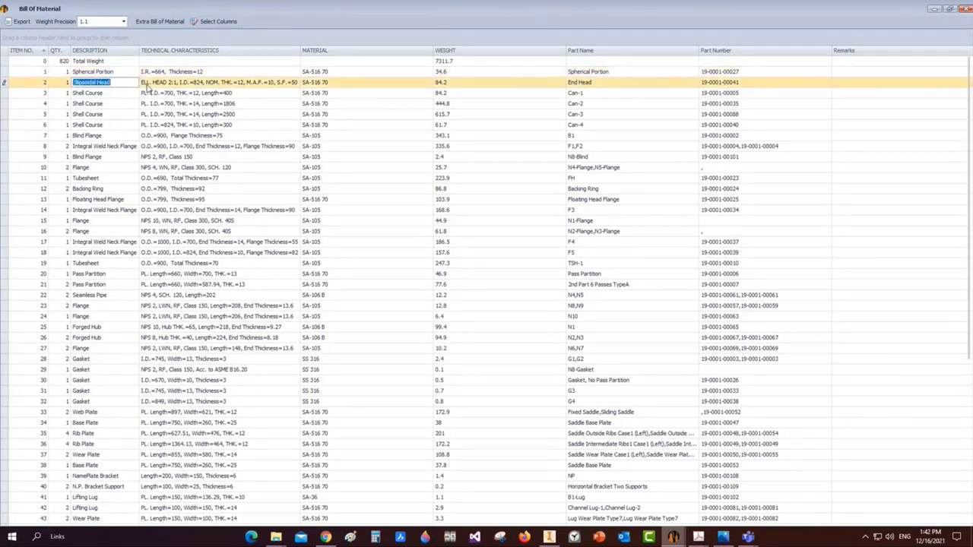
{"action": "left_click", "coordinate": [143, 84]}
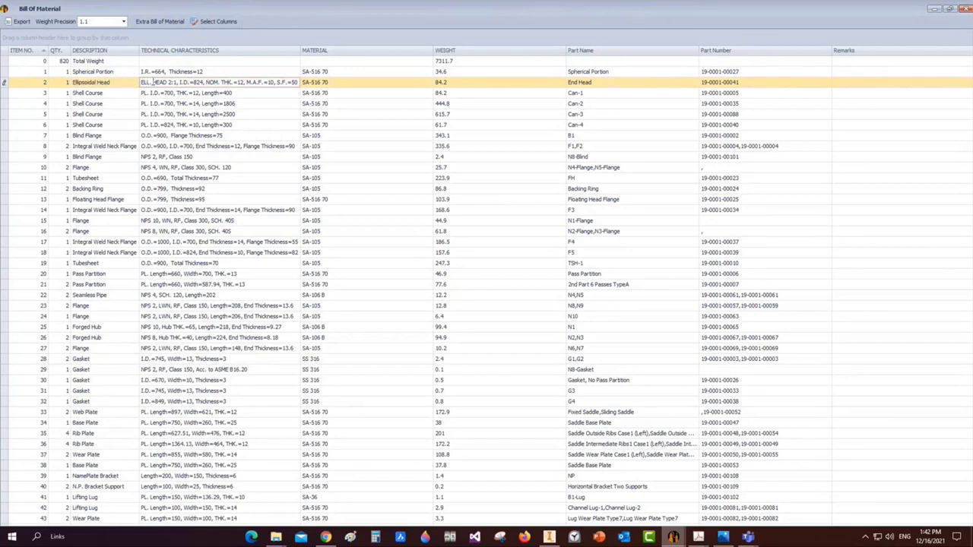
{"action": "left_click_drag", "start_coordinate": [169, 82], "coordinate": [298, 86]}
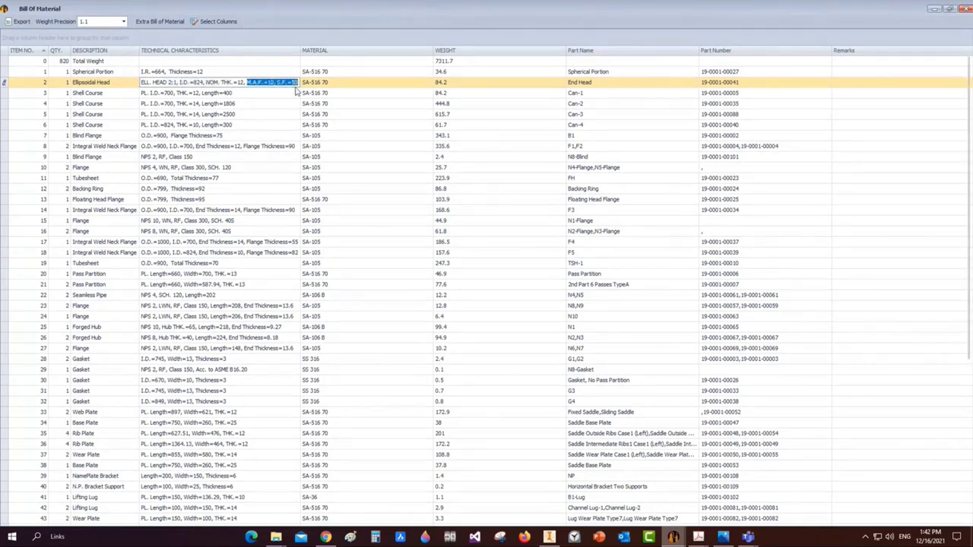
Inspect the Seamless Pipe's Length=202 and the row 23 flange's LWN RF specification
{"action": "left_click", "coordinate": [96, 295]}
{"action": "left_click_drag", "start_coordinate": [95, 295], "coordinate": [68, 301]}
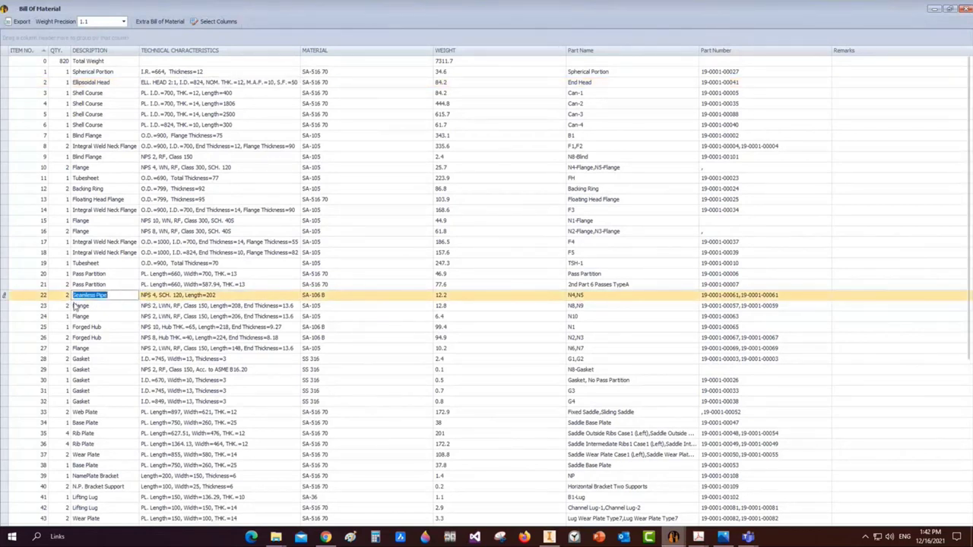
{"action": "left_click", "coordinate": [144, 296]}
{"action": "mouse_move", "coordinate": [217, 296]}
{"action": "left_mouse_down"}
{"action": "mouse_move", "coordinate": [134, 295]}
{"action": "mouse_move", "coordinate": [226, 295]}
{"action": "left_mouse_up"}
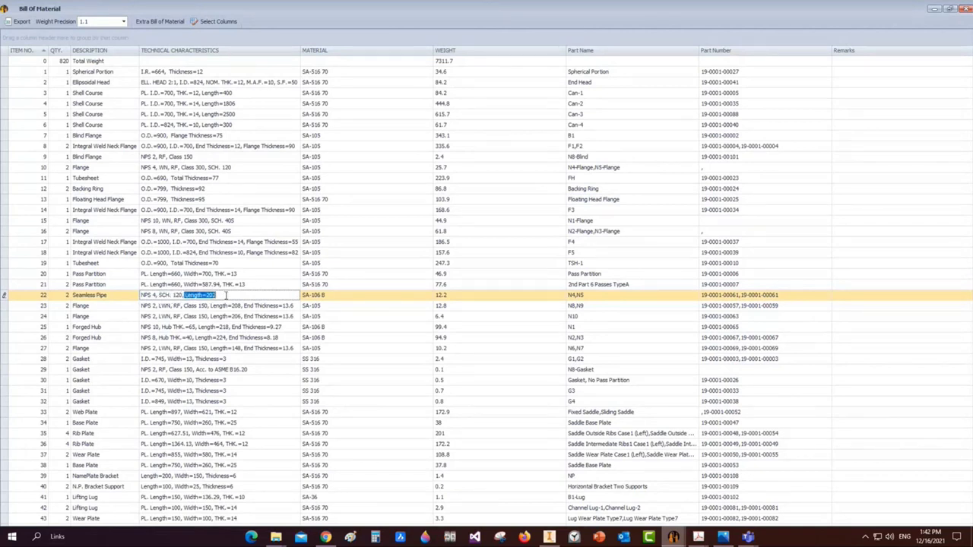
{"action": "left_click", "coordinate": [127, 307]}
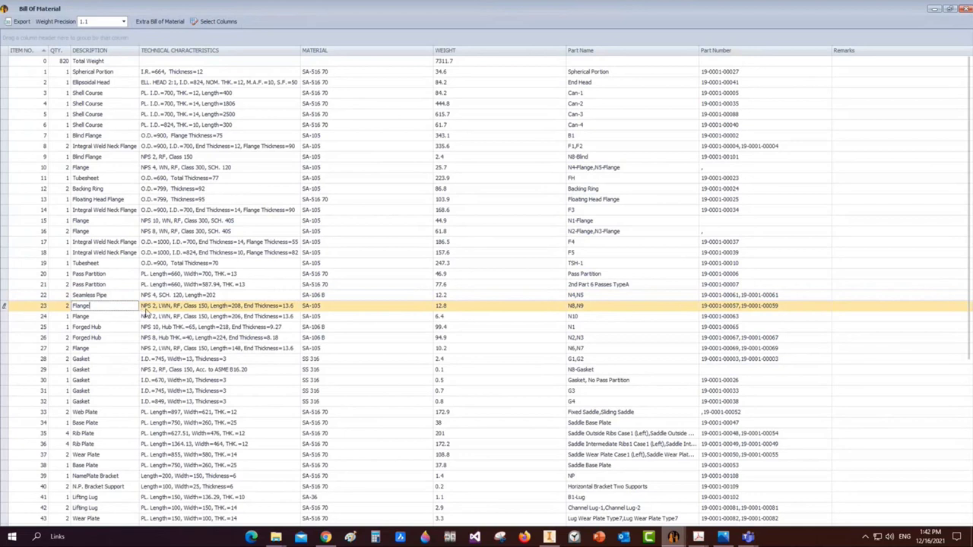
{"action": "left_click", "coordinate": [145, 310]}
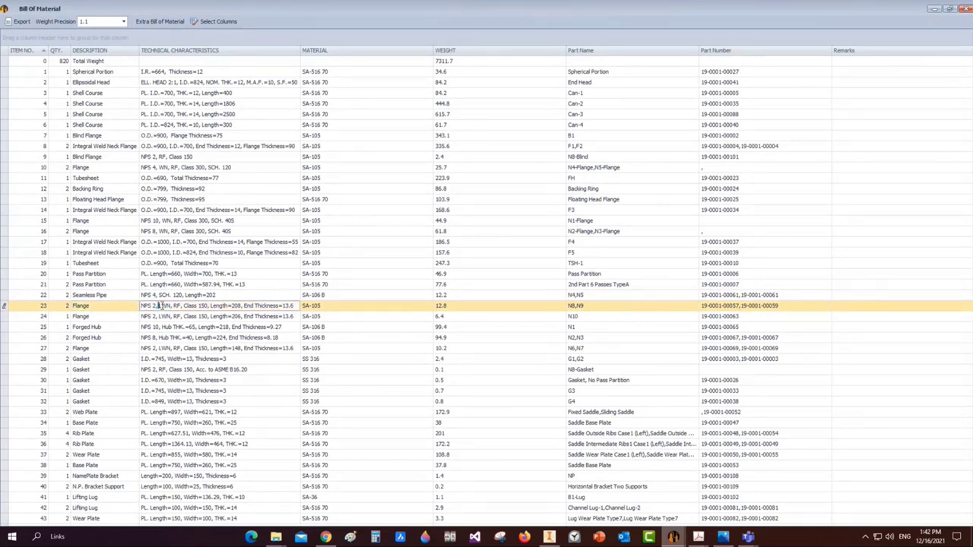
{"action": "left_click_drag", "start_coordinate": [159, 306], "coordinate": [180, 306]}
{"action": "double_click", "coordinate": [175, 306]}
{"action": "left_click_drag", "start_coordinate": [184, 305], "coordinate": [303, 306]}
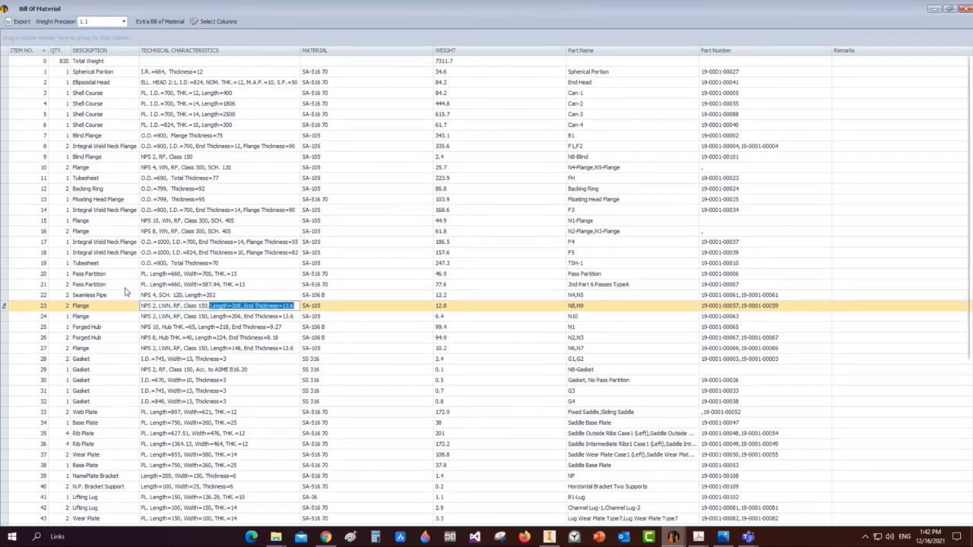
Check the Forged Hub rows' 65 thickness, then close the bill of material and open the Nozzle Table
{"action": "left_click", "coordinate": [96, 327]}
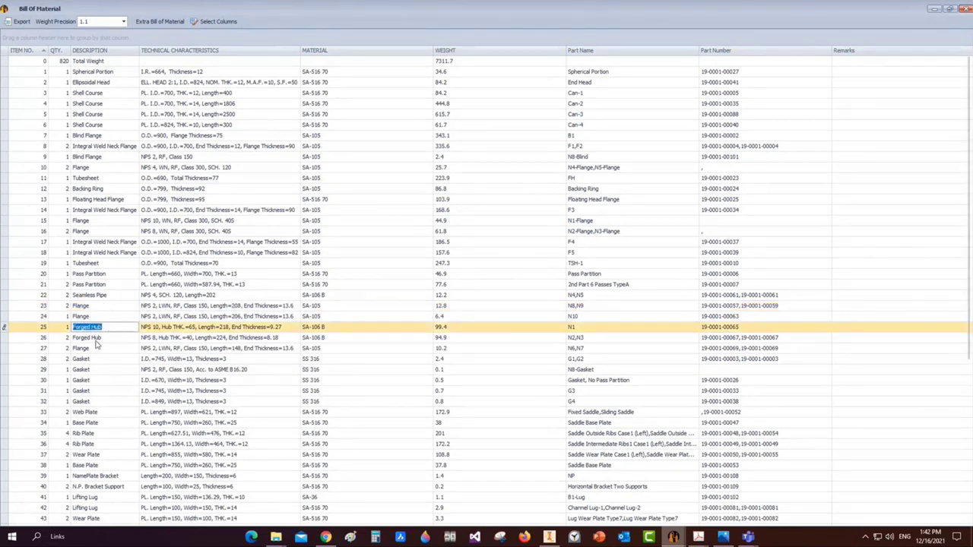
{"action": "left_click", "coordinate": [116, 337]}
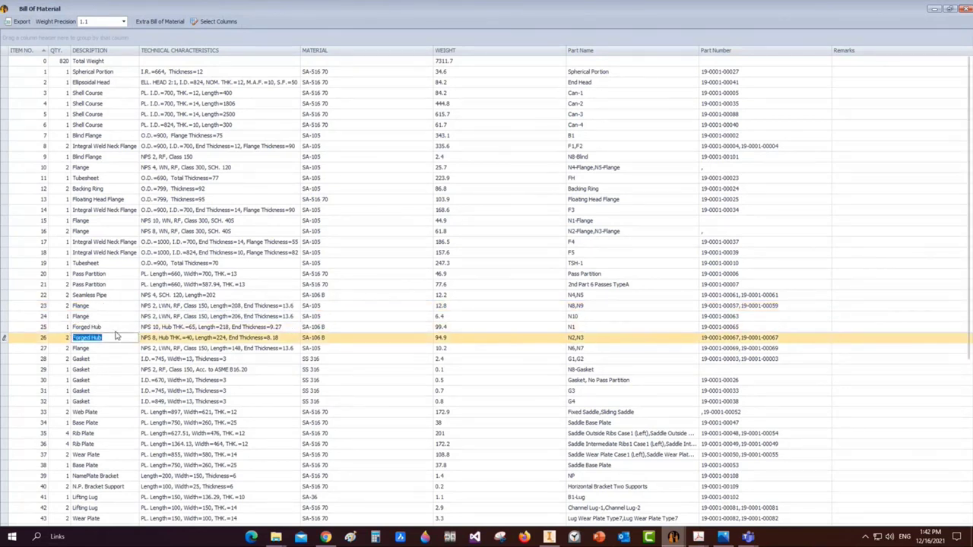
{"action": "left_click", "coordinate": [76, 327]}
{"action": "left_click", "coordinate": [162, 327]}
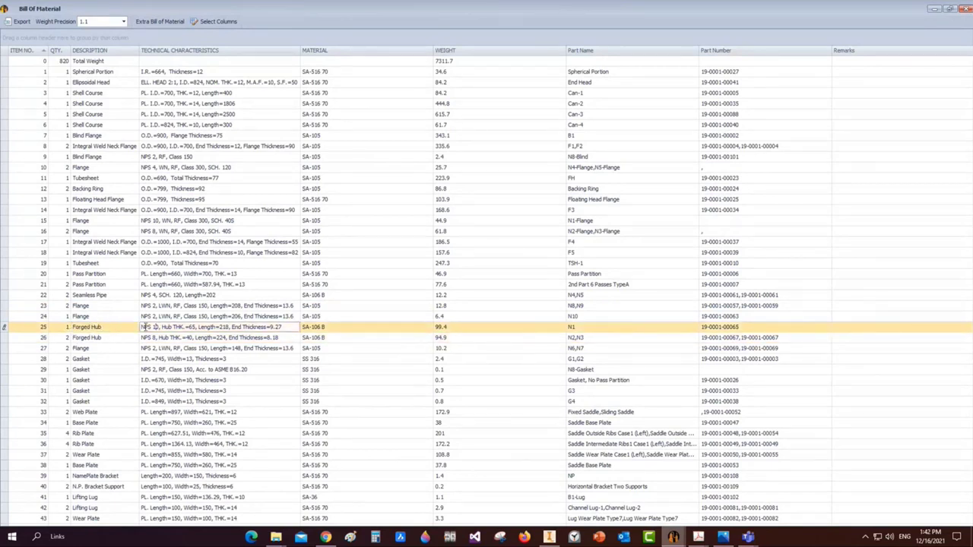
{"action": "left_click_drag", "start_coordinate": [162, 327], "coordinate": [288, 327]}
{"action": "key", "text": "Down"}
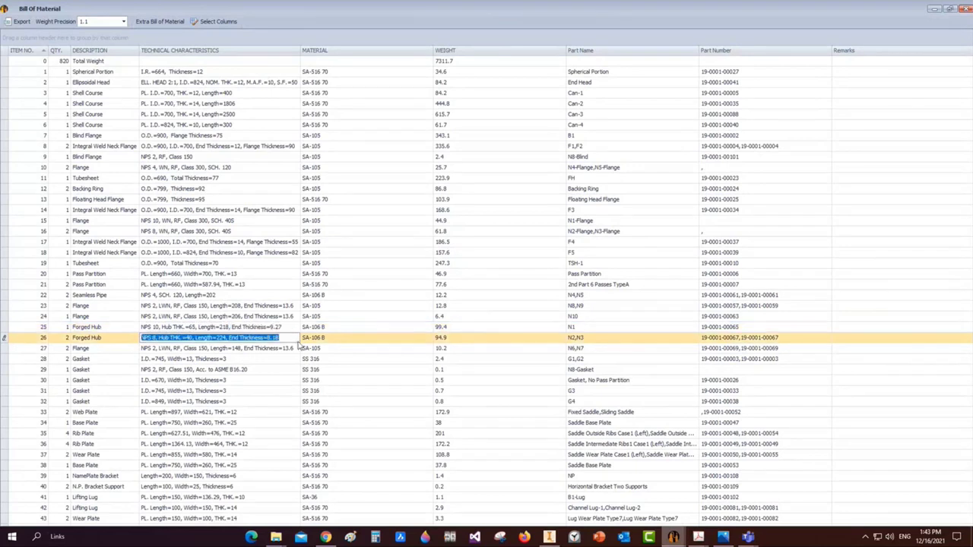
{"action": "left_click", "coordinate": [966, 9]}
{"action": "left_click", "coordinate": [87, 44]}
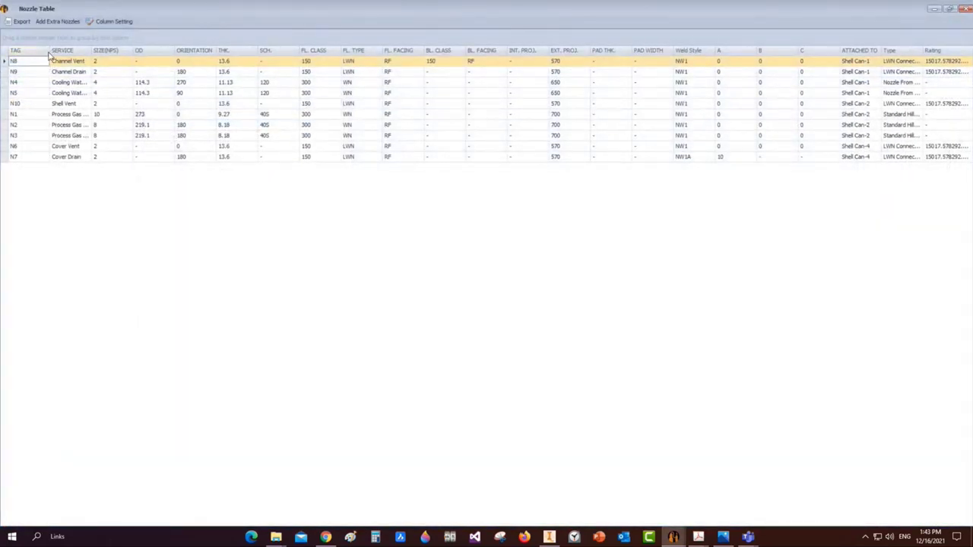
Narrow the TAG column to widen SERVICE, then bring up Table Column Settings
{"action": "left_click_drag", "start_coordinate": [48, 51], "coordinate": [83, 51]}
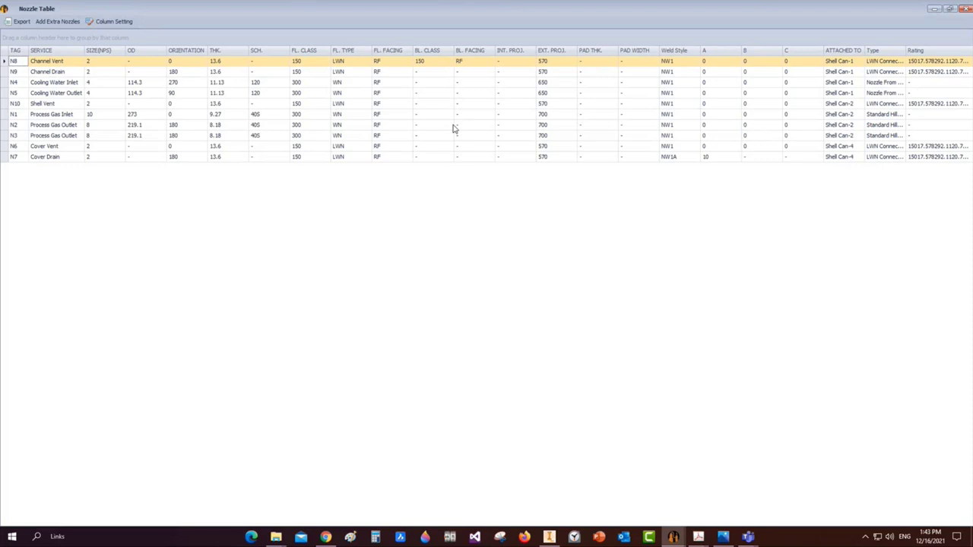
{"action": "left_click", "coordinate": [101, 26]}
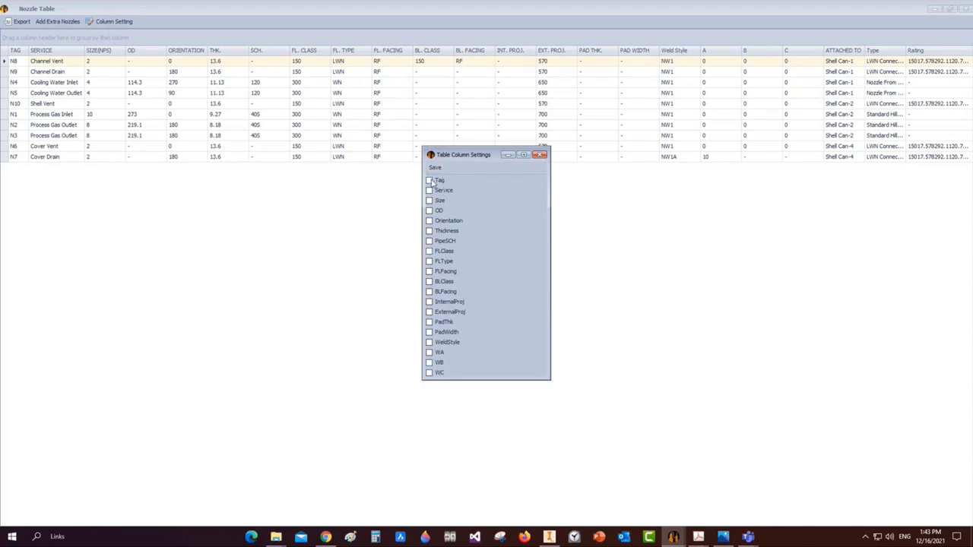
Close the column settings and review the Flange, Gasket and Nozzle Orientation tables in turn
{"action": "left_click", "coordinate": [541, 155]}
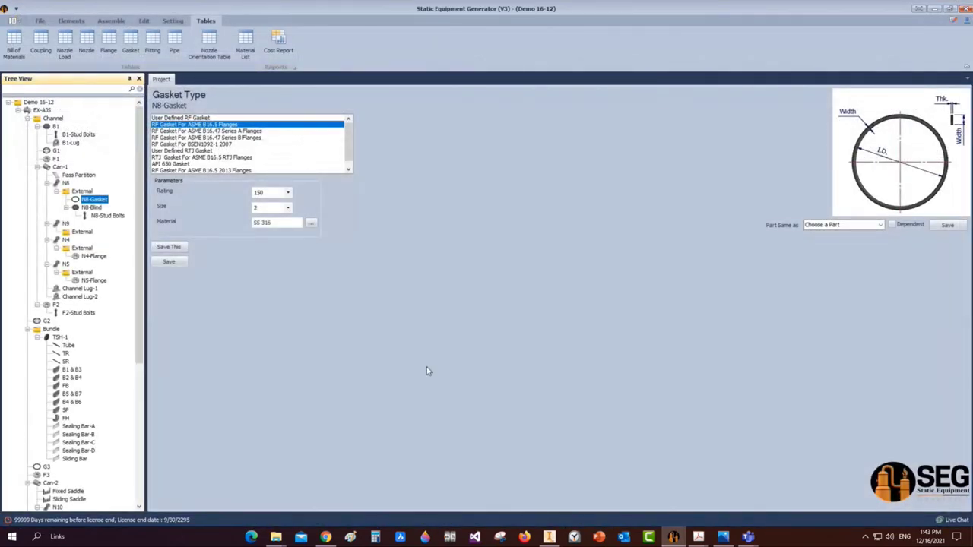
{"action": "left_click", "coordinate": [108, 42]}
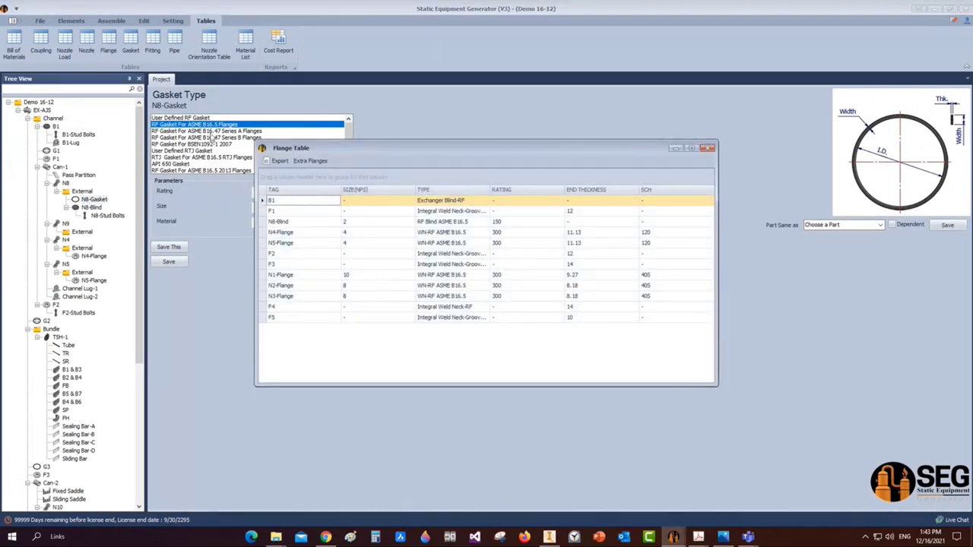
{"action": "left_click", "coordinate": [708, 147]}
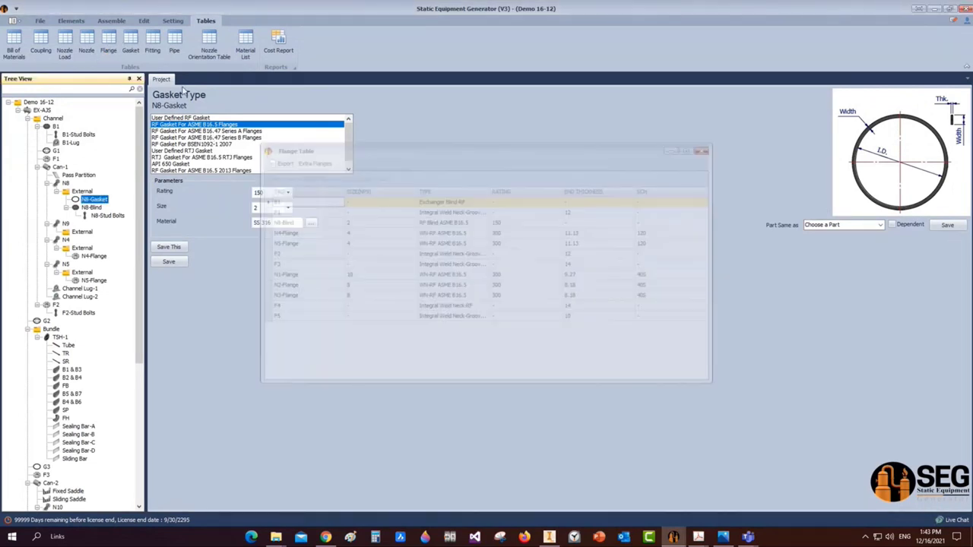
{"action": "left_click", "coordinate": [131, 45]}
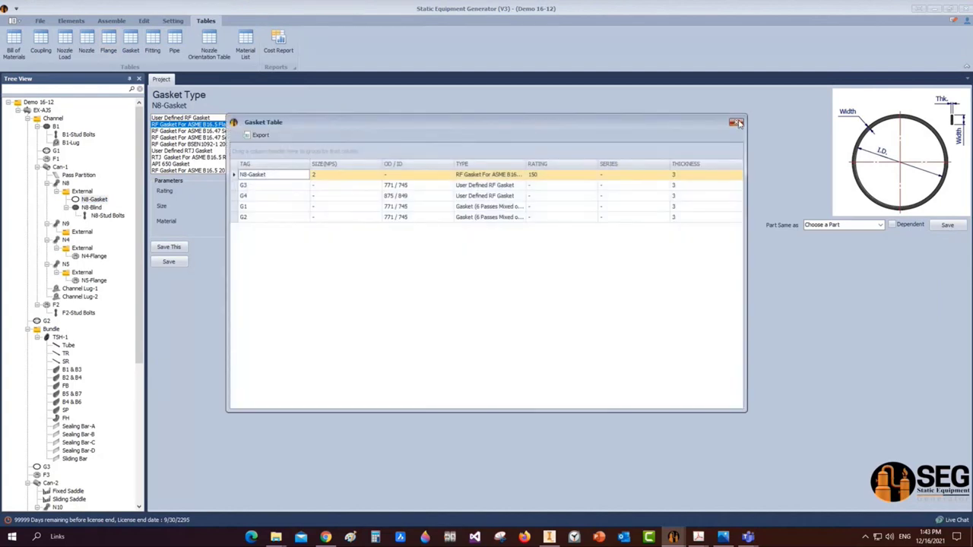
{"action": "key", "text": "Escape"}
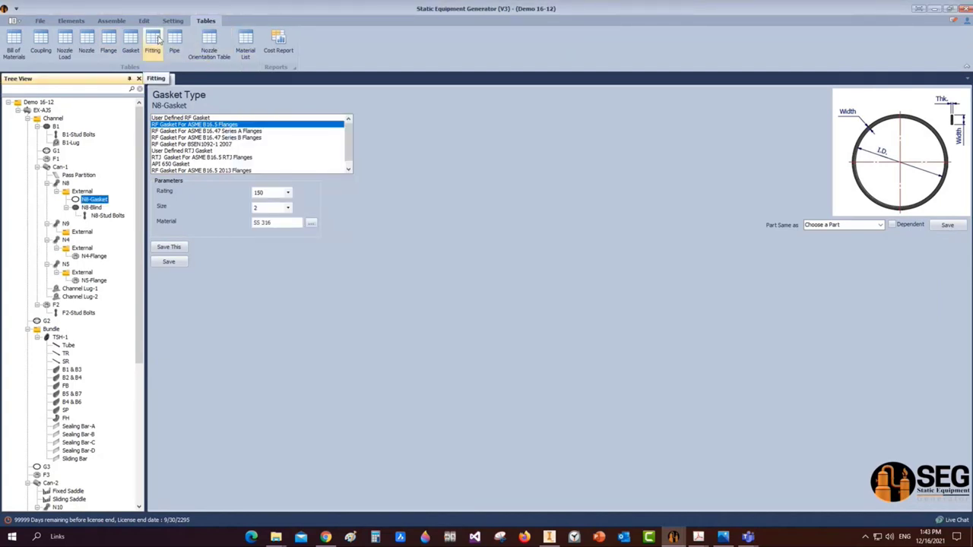
{"action": "left_click", "coordinate": [210, 45]}
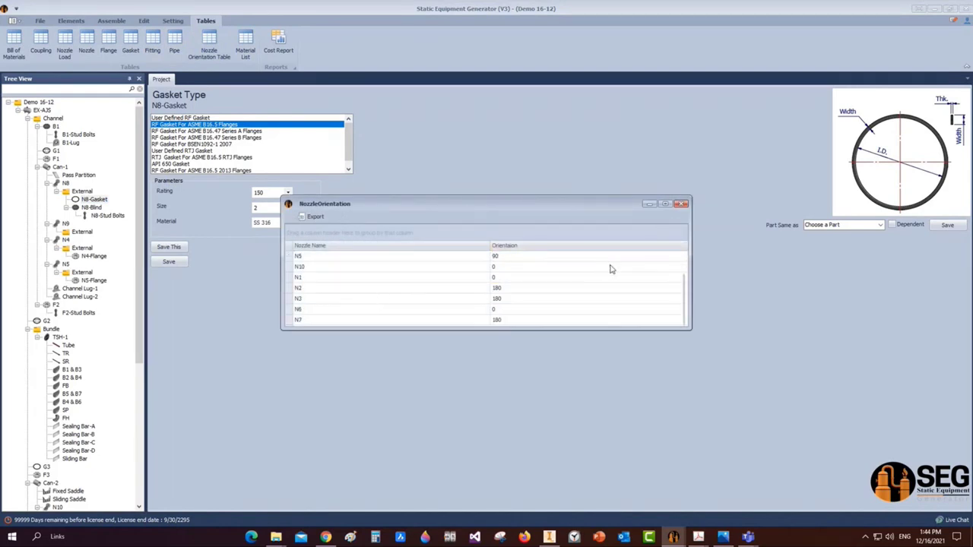
{"action": "scroll", "coordinate": [610, 269], "scroll_direction": "down", "scroll_amount": 1}
{"action": "left_click", "coordinate": [683, 204]}
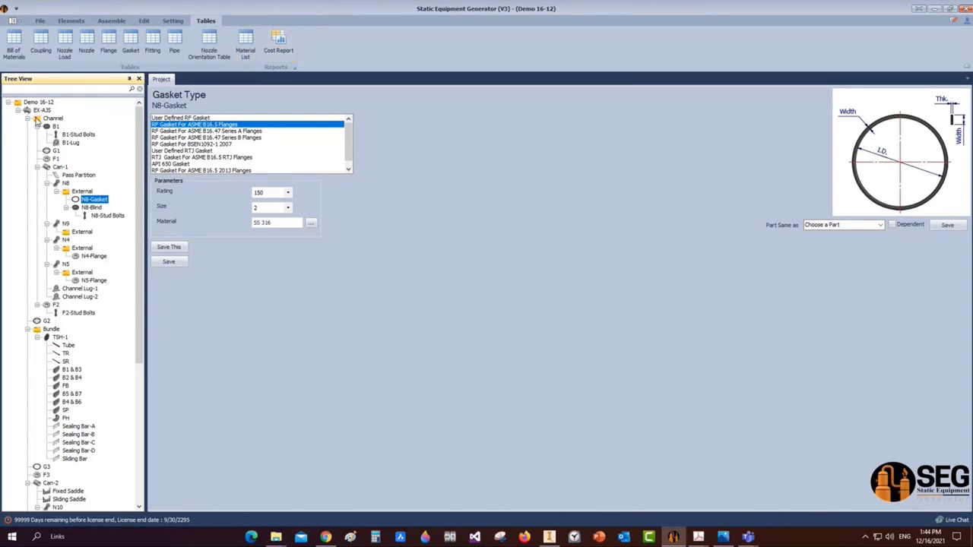
Browse Channel, Bundle and B1 in the tree, collapse Can-1 and F2, then reselect Channel
{"action": "left_click", "coordinate": [49, 119]}
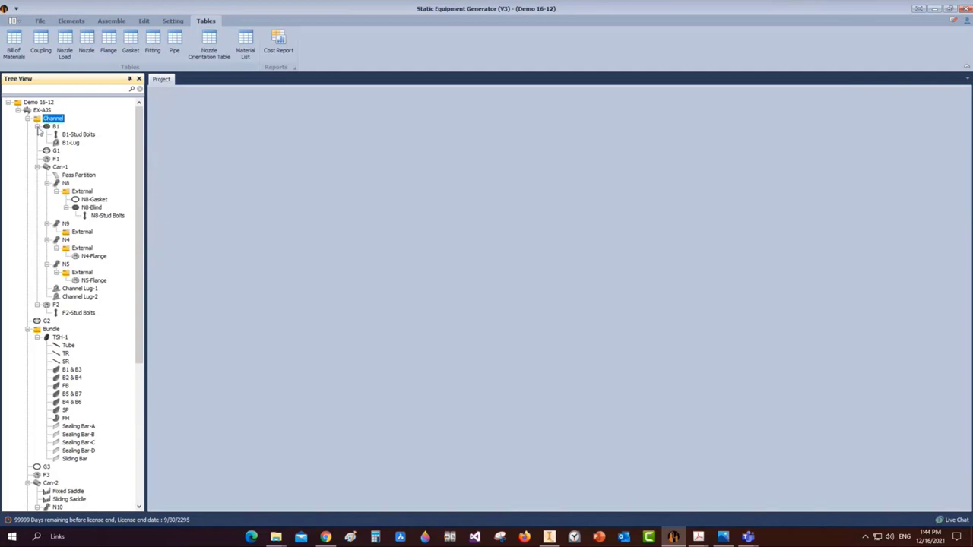
{"action": "left_click", "coordinate": [28, 119]}
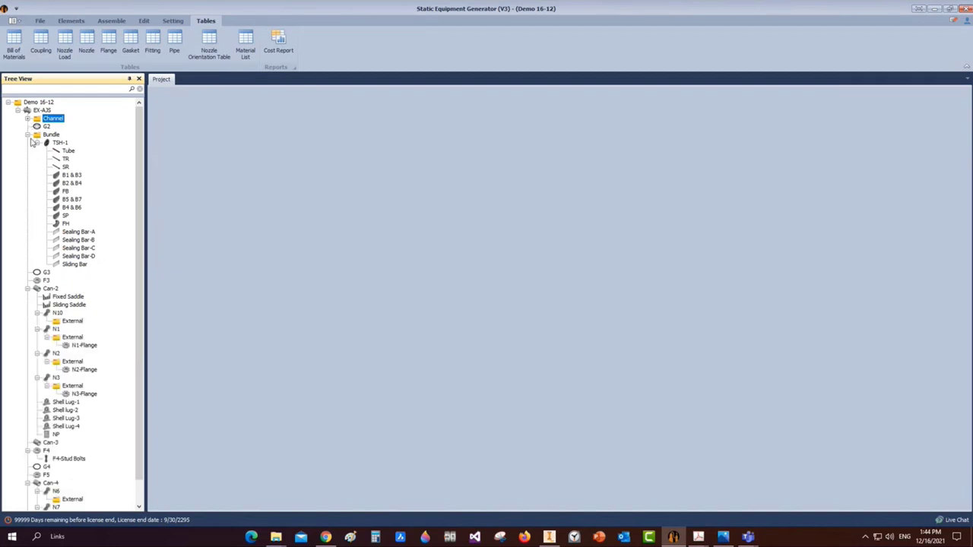
{"action": "left_click", "coordinate": [58, 134]}
{"action": "double_click", "coordinate": [58, 134]}
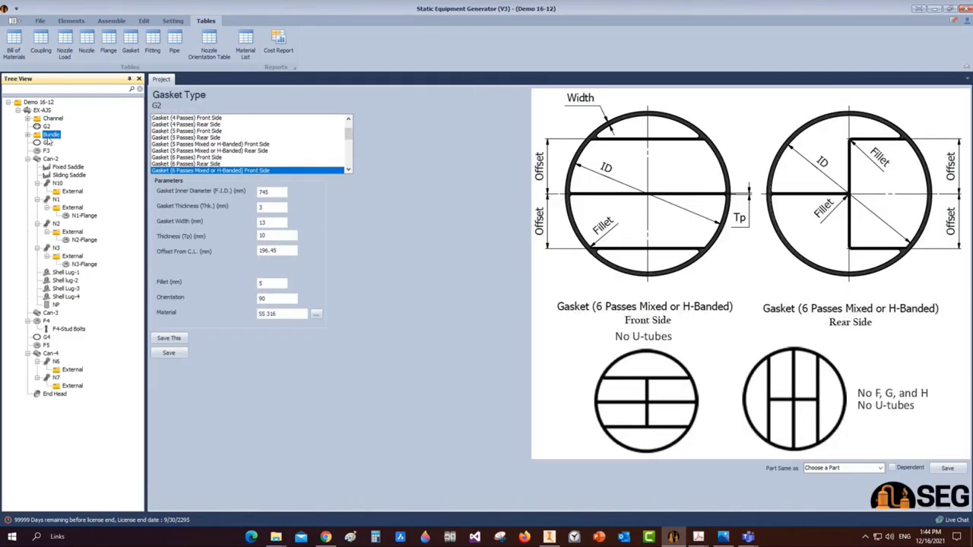
{"action": "left_click", "coordinate": [52, 119]}
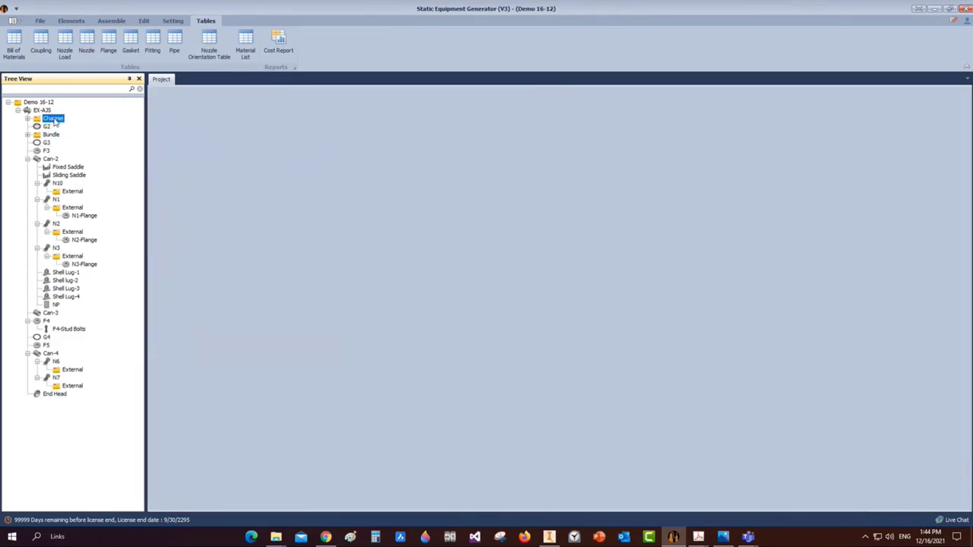
{"action": "left_click", "coordinate": [27, 119]}
{"action": "left_click", "coordinate": [40, 127]}
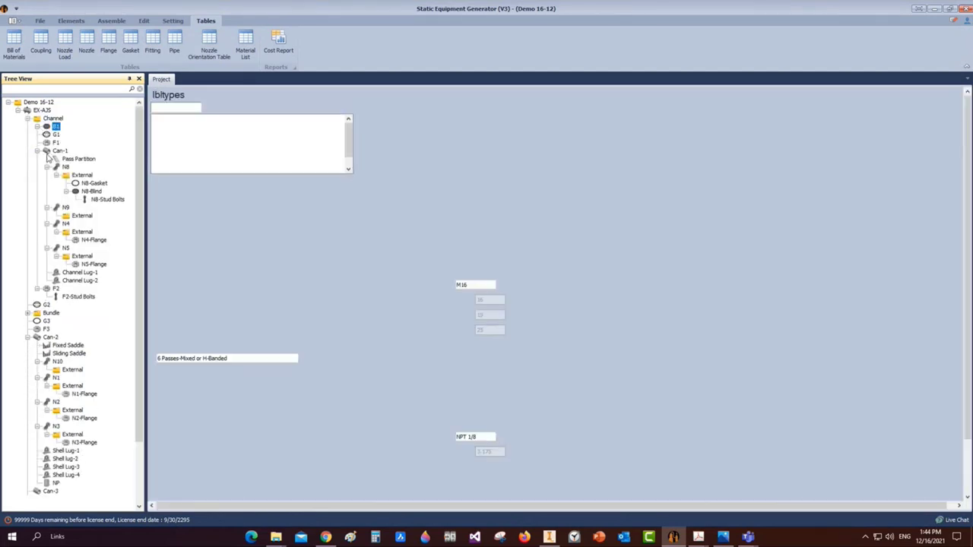
{"action": "left_click", "coordinate": [46, 151]}
{"action": "left_click", "coordinate": [37, 152]}
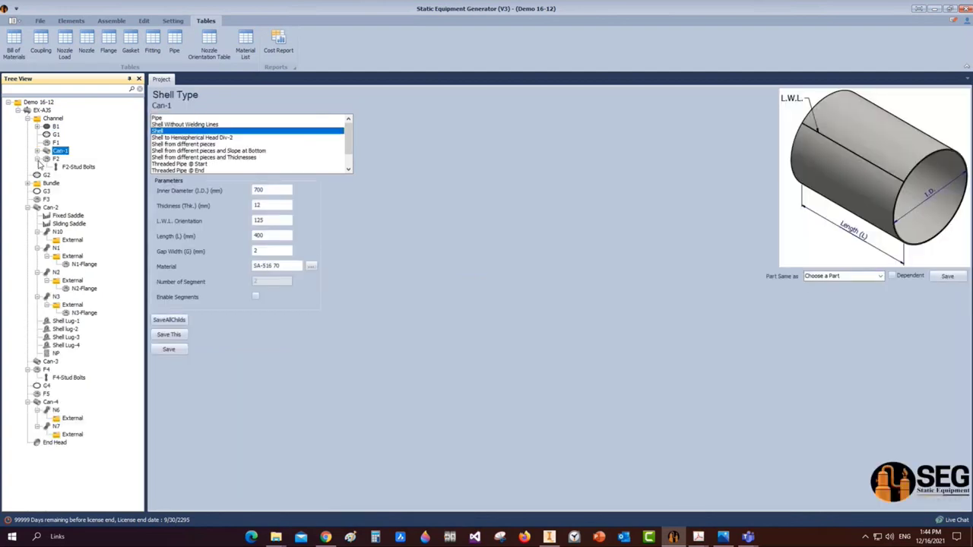
{"action": "left_click", "coordinate": [40, 160]}
{"action": "left_click", "coordinate": [53, 120]}
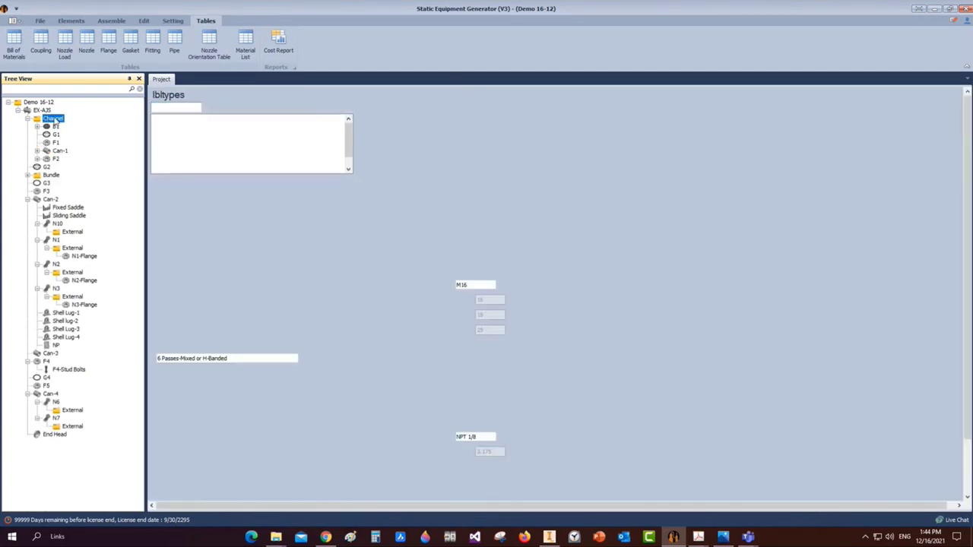
Start a Channel drawing on an A2 landscape sheet with the title block at bottom-right
{"action": "right_click", "coordinate": [53, 120]}
{"action": "mouse_move", "coordinate": [91, 148]}
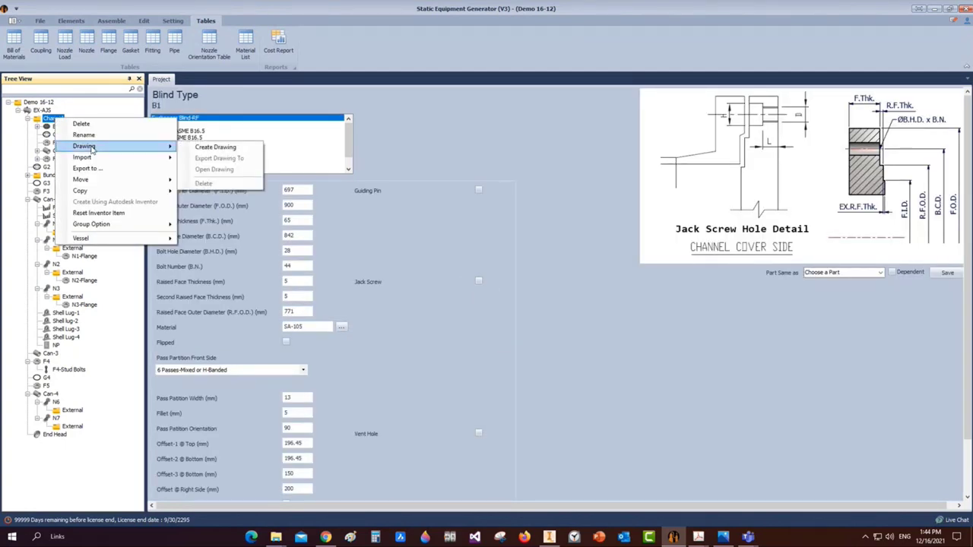
{"action": "left_click", "coordinate": [214, 147]}
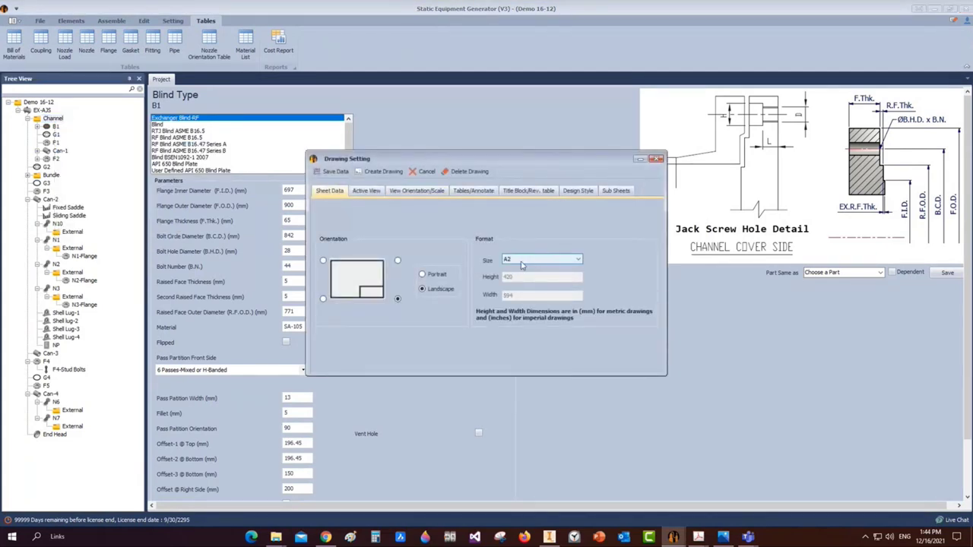
{"action": "left_click", "coordinate": [522, 260]}
{"action": "left_click", "coordinate": [536, 270]}
{"action": "left_click", "coordinate": [423, 275]}
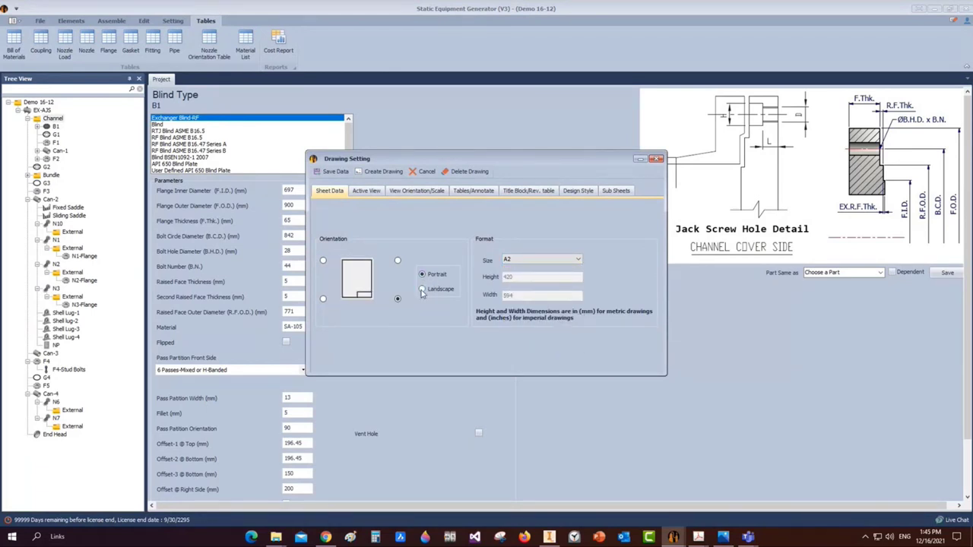
{"action": "left_click", "coordinate": [423, 289]}
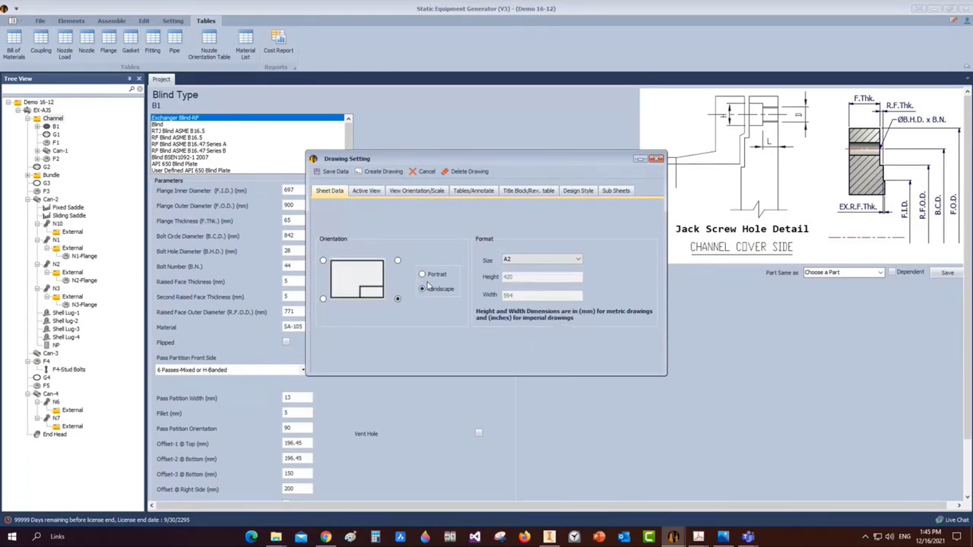
{"action": "left_click", "coordinate": [322, 300]}
{"action": "left_click", "coordinate": [323, 261]}
{"action": "left_click", "coordinate": [398, 299]}
Add a Right Side view labelled BACK VIEW beside the elevation view
{"action": "left_click", "coordinate": [366, 191]}
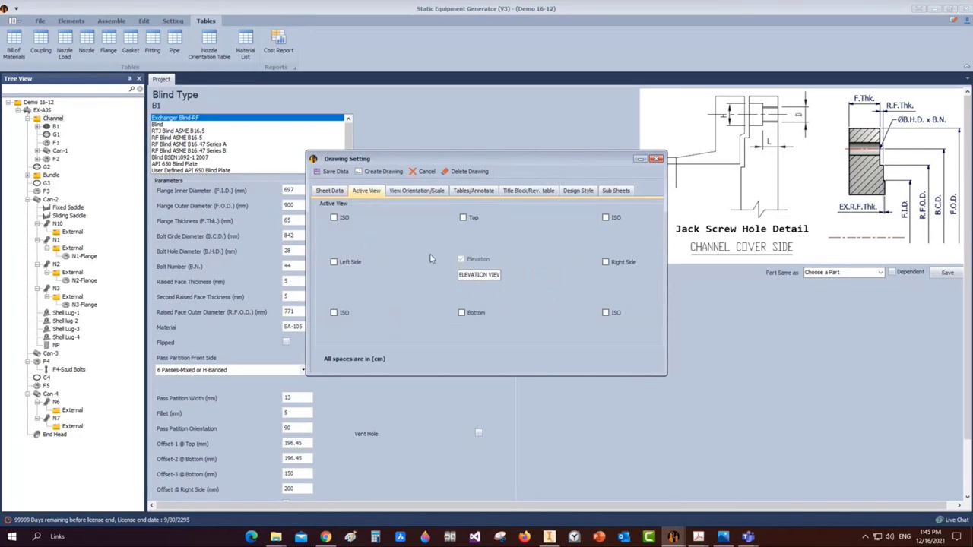
{"action": "left_click", "coordinate": [469, 275]}
{"action": "left_click", "coordinate": [606, 263]}
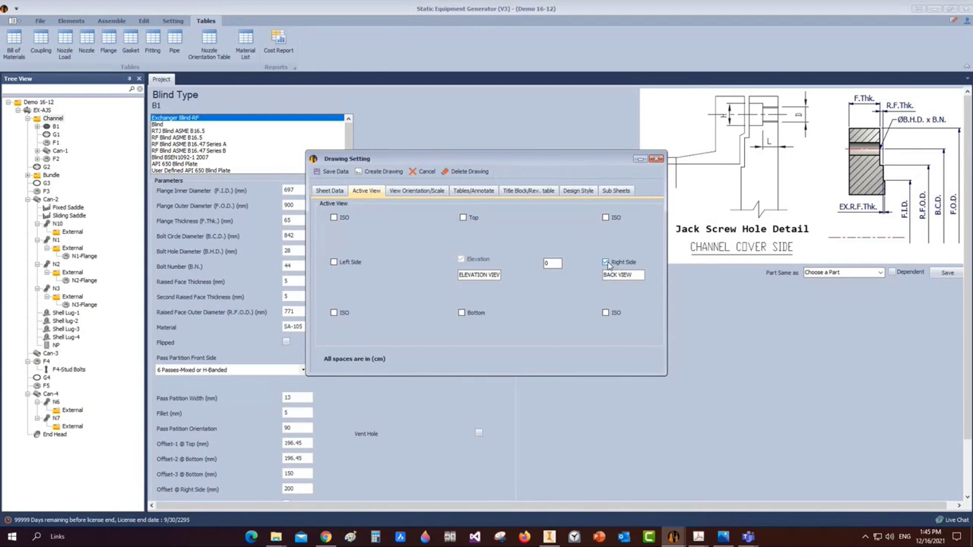
{"action": "left_click", "coordinate": [607, 263]}
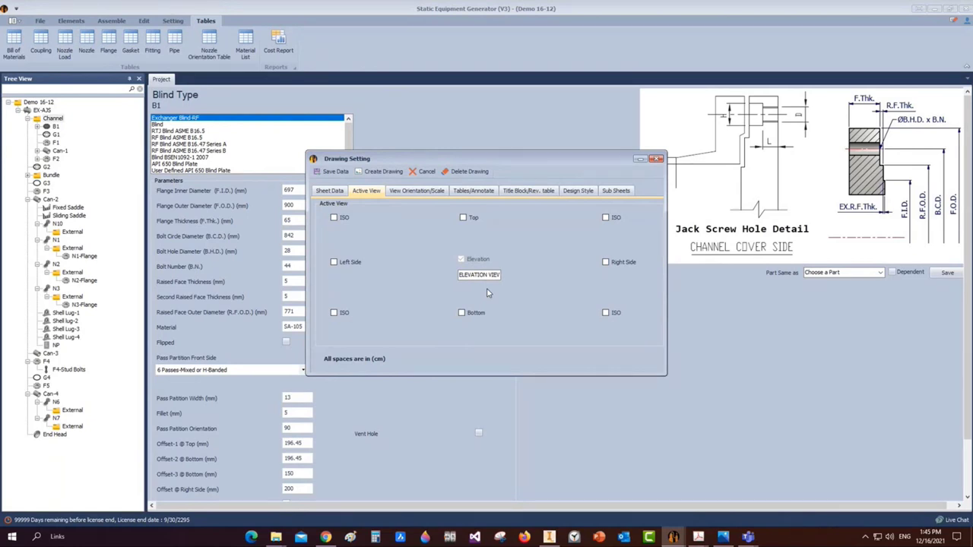
{"action": "left_click", "coordinate": [606, 262]}
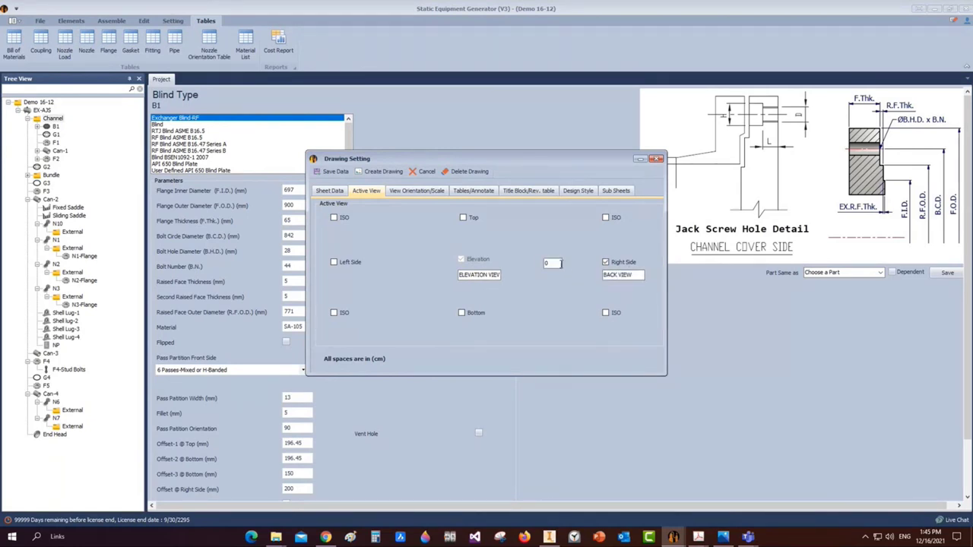
{"action": "left_click", "coordinate": [547, 263]}
{"action": "left_click", "coordinate": [399, 191]}
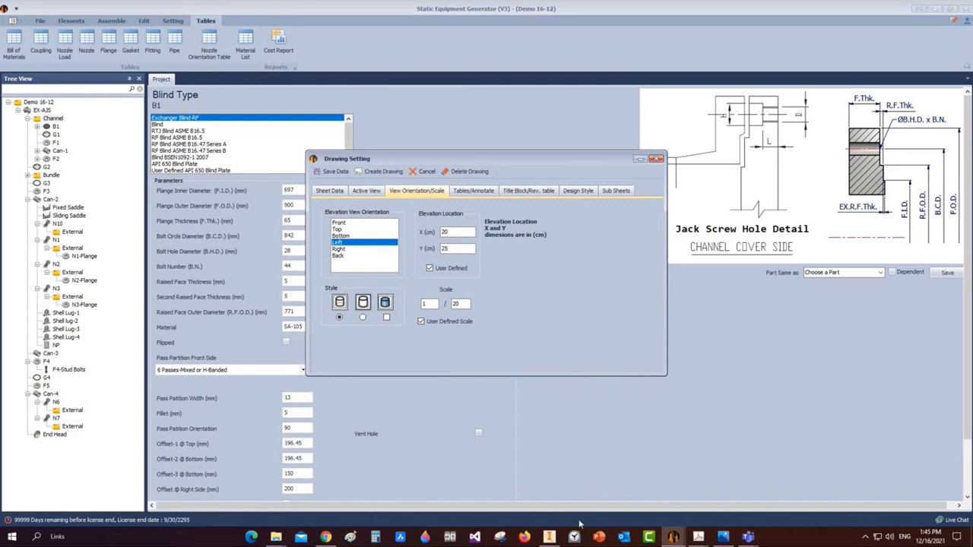
Open the Channel sub-assembly on its own in Inventor and fit it in the view
{"action": "left_click", "coordinate": [549, 537]}
{"action": "right_click", "coordinate": [225, 231]}
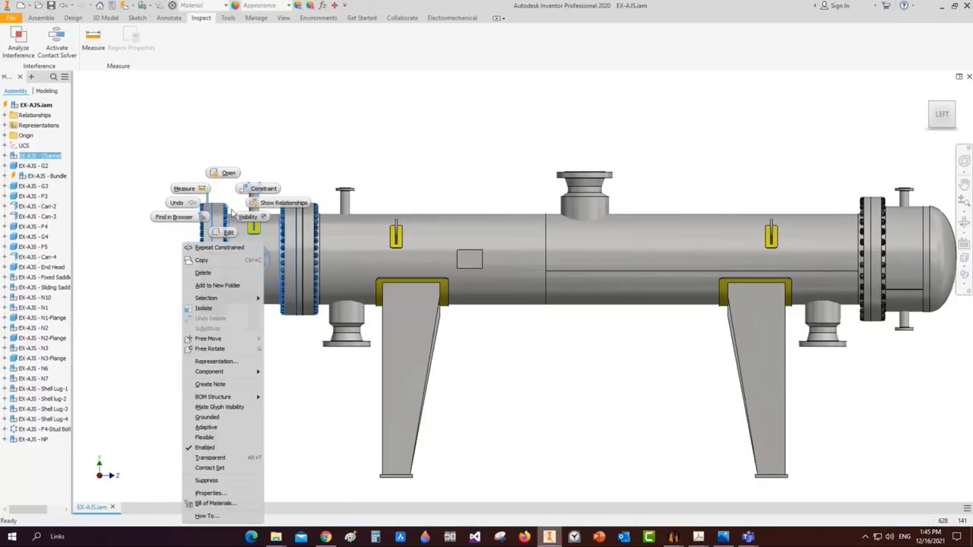
{"action": "left_click", "coordinate": [227, 174]}
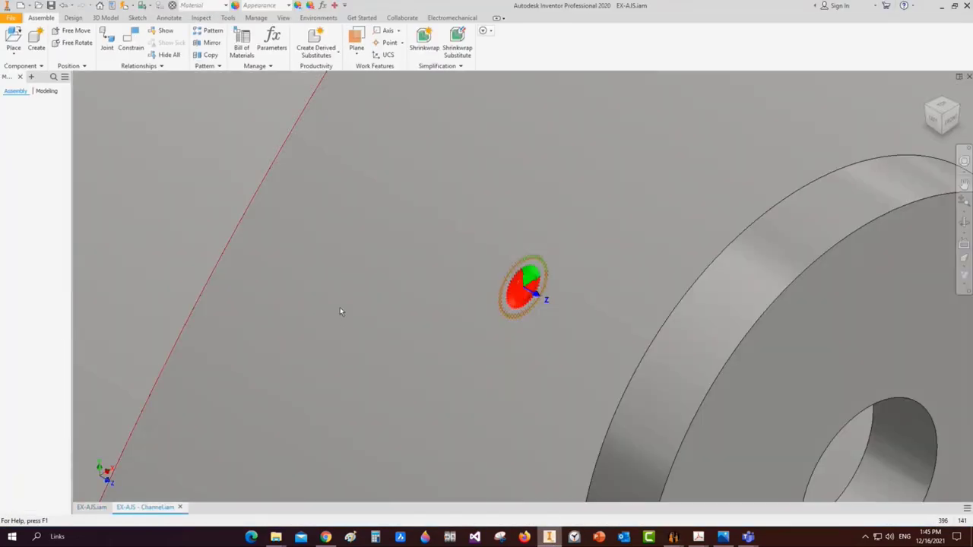
{"action": "left_click_drag", "start_coordinate": [939, 115], "coordinate": [840, 181]}
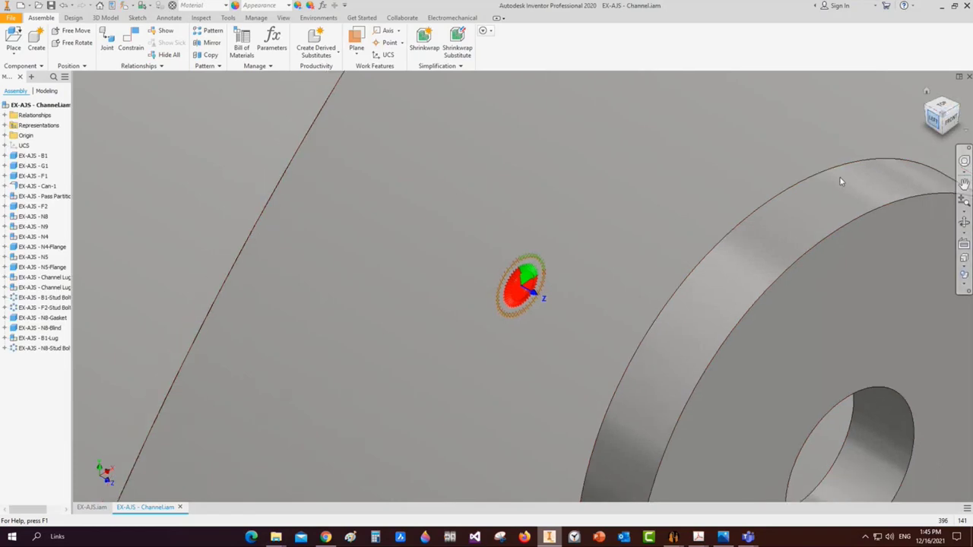
{"action": "key", "text": "F6"}
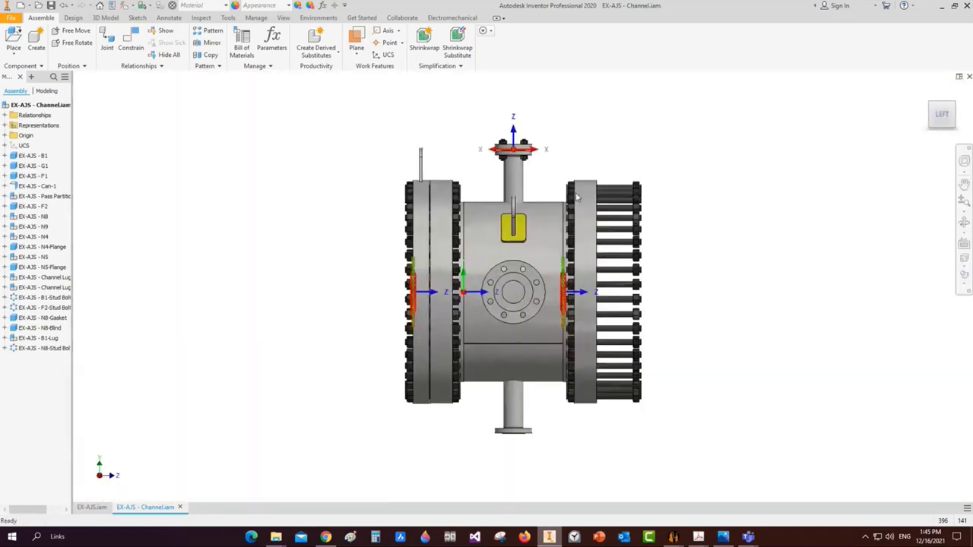
Hide all work features, view the channel from the front, and return to the drawing settings
{"action": "left_click", "coordinate": [283, 17]}
{"action": "left_click", "coordinate": [17, 49]}
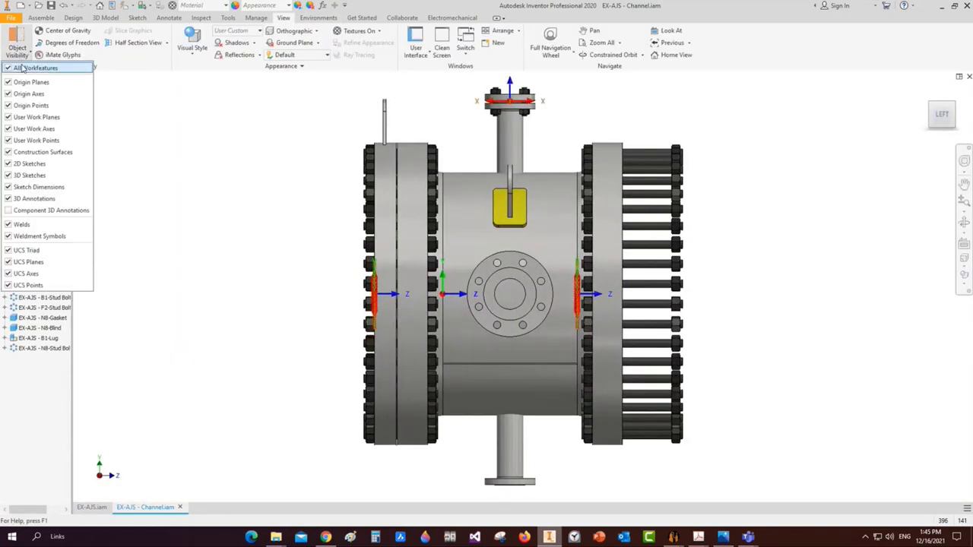
{"action": "left_click", "coordinate": [23, 67]}
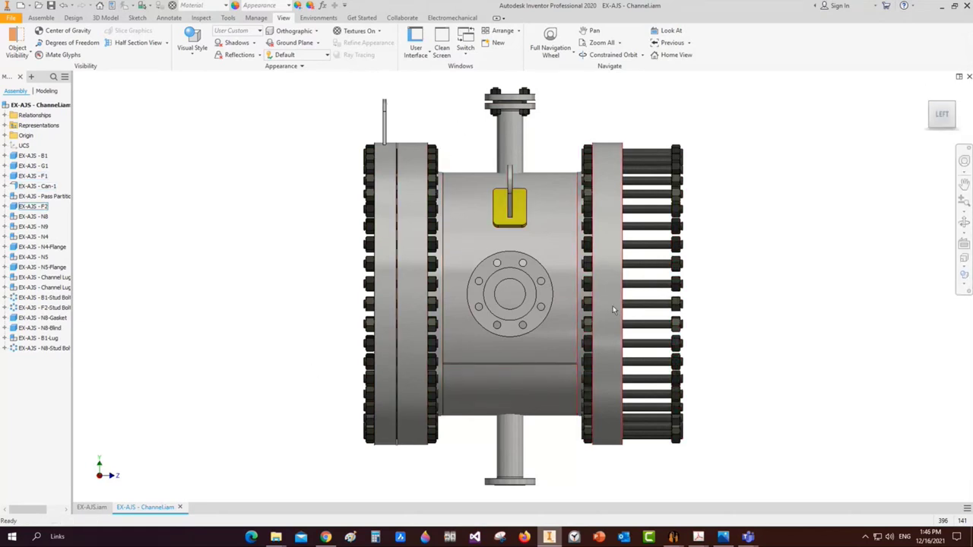
{"action": "left_click", "coordinate": [964, 118]}
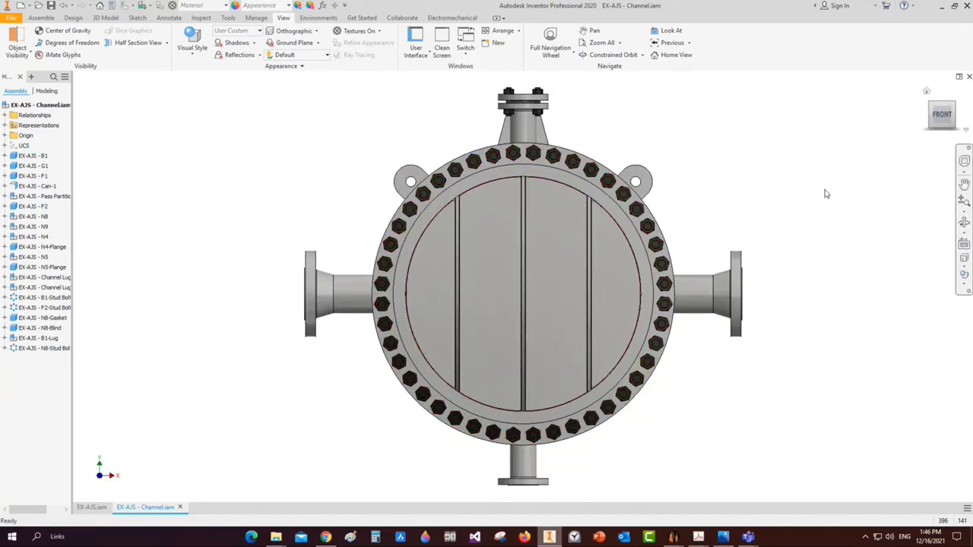
{"action": "mouse_move", "coordinate": [673, 537]}
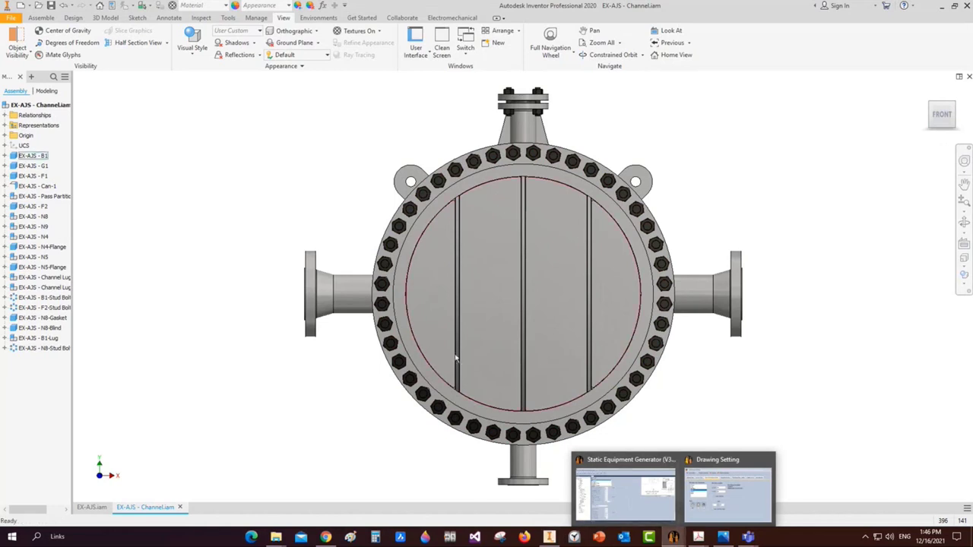
{"action": "left_click", "coordinate": [721, 493]}
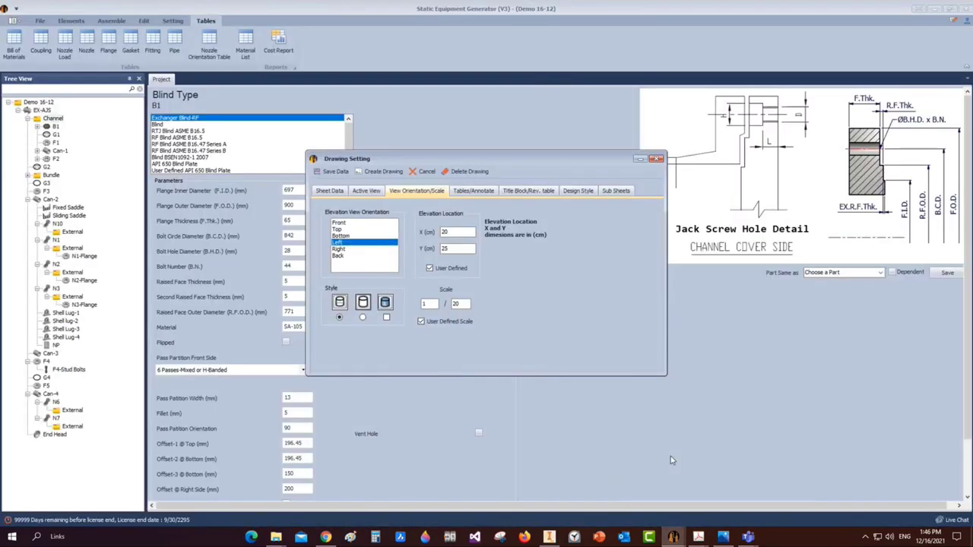
Choose Front elevation orientation, set scale 1/10, and tick Bill Of Material among the tables
{"action": "left_click", "coordinate": [342, 223]}
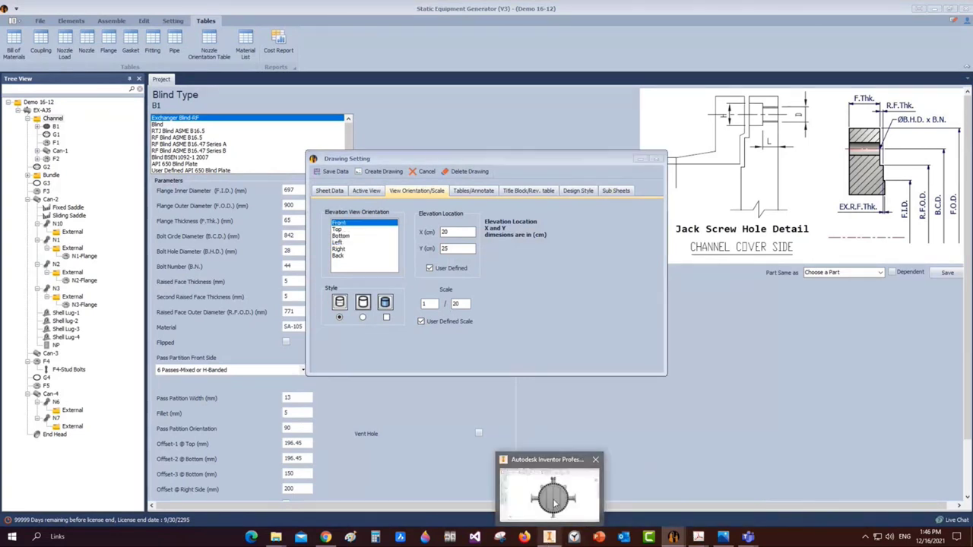
{"action": "left_click", "coordinate": [549, 537]}
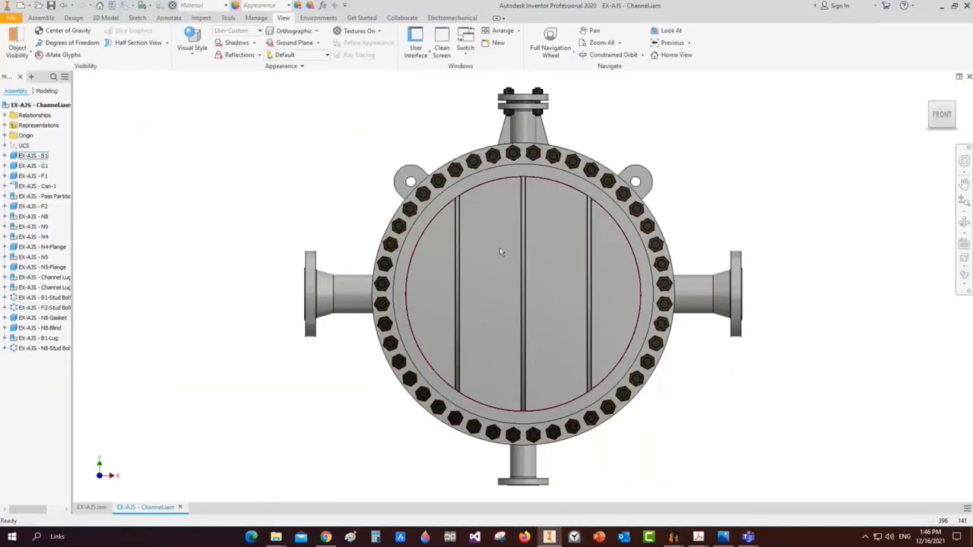
{"action": "left_click", "coordinate": [942, 8]}
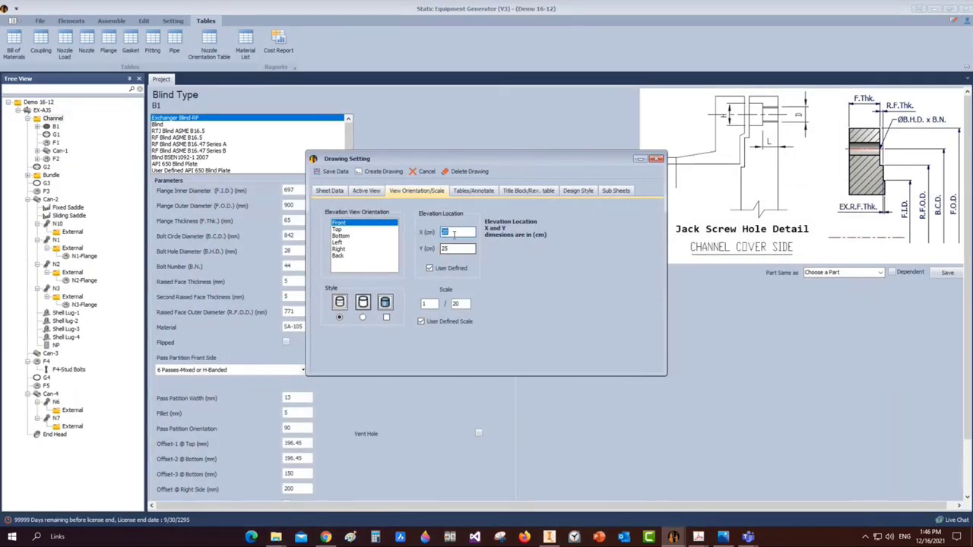
{"action": "left_click", "coordinate": [456, 303]}
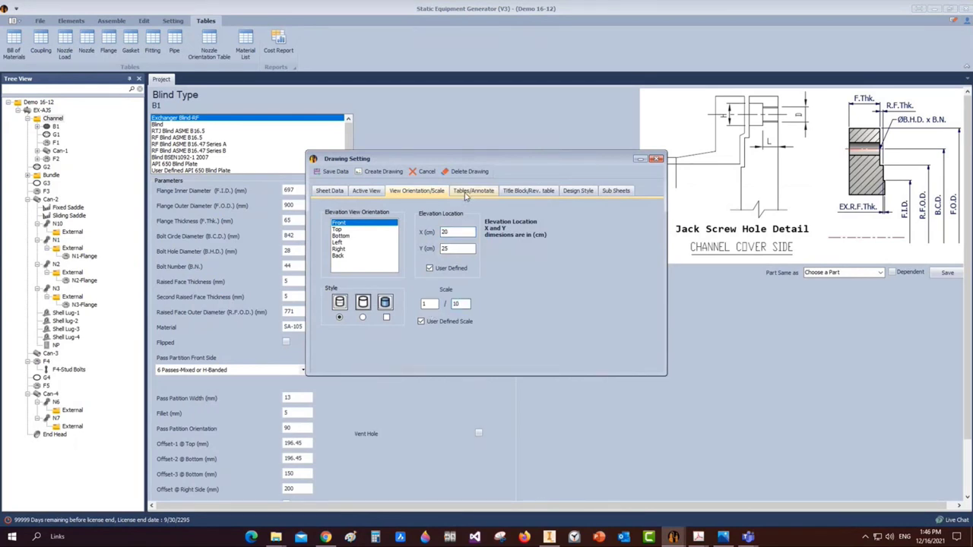
{"action": "left_click", "coordinate": [473, 191]}
{"action": "left_click", "coordinate": [337, 216]}
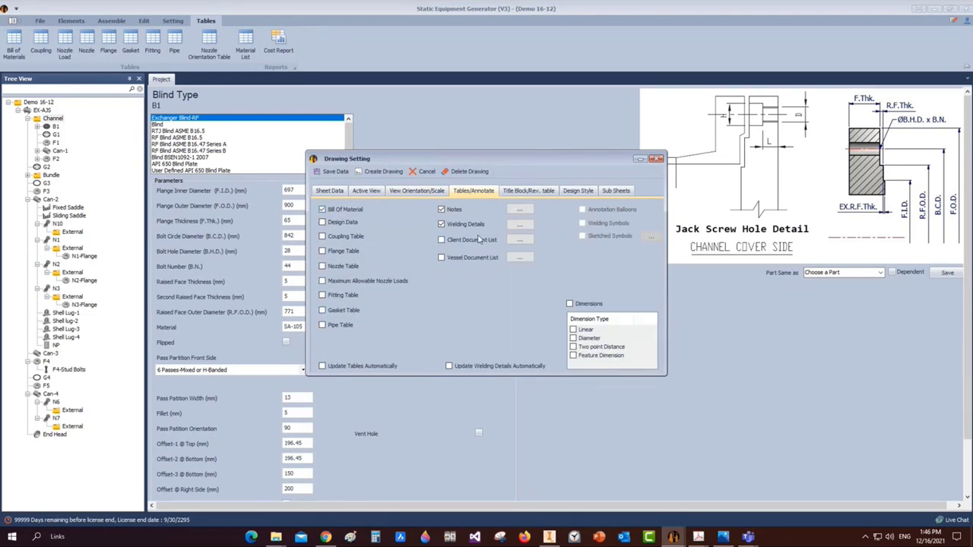
Delete notes 5 and 6, the weld-appearance and butt-welded-joint notes, from the drawing notes
{"action": "left_click", "coordinate": [520, 210]}
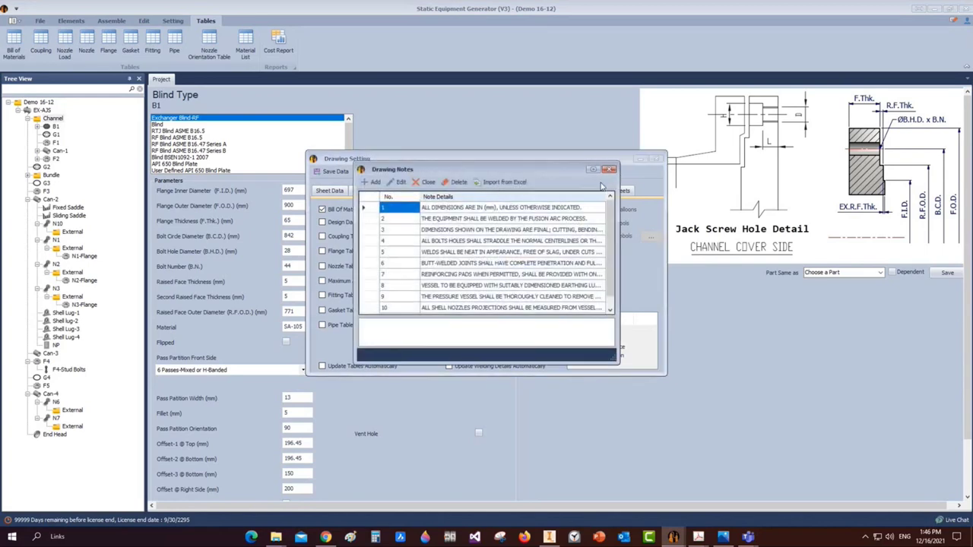
{"action": "left_click", "coordinate": [593, 169]}
{"action": "left_click", "coordinate": [28, 91]}
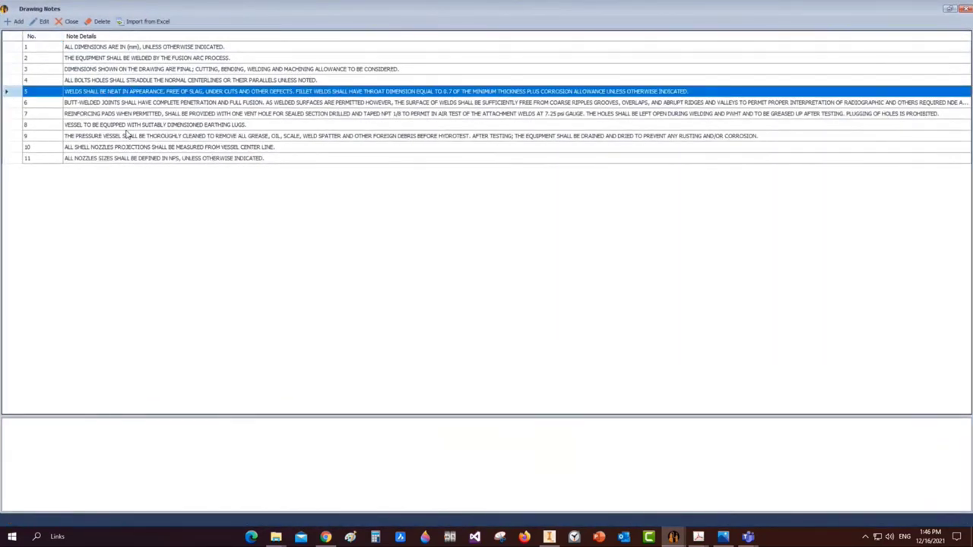
{"action": "left_click", "coordinate": [97, 21]}
{"action": "left_click", "coordinate": [465, 275]}
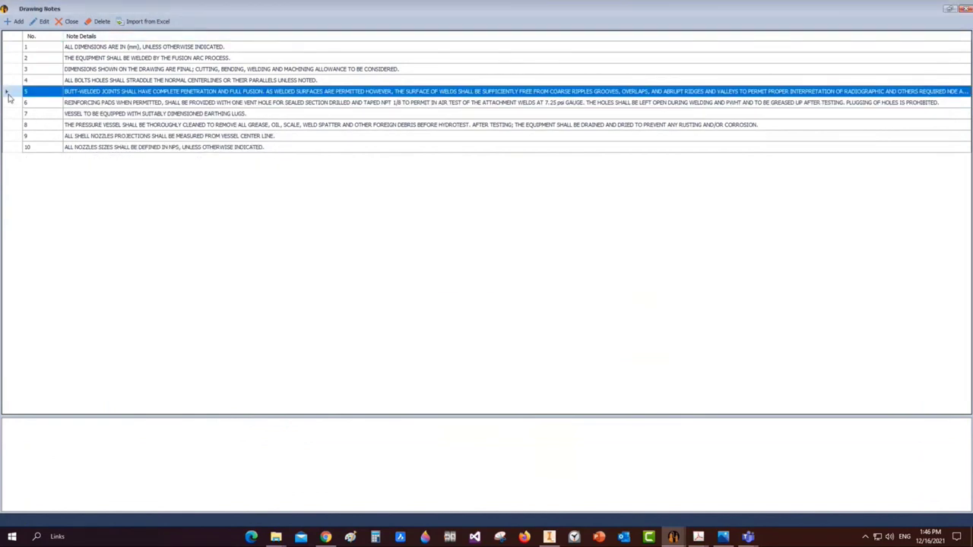
{"action": "left_click", "coordinate": [97, 22]}
{"action": "key", "text": "Return"}
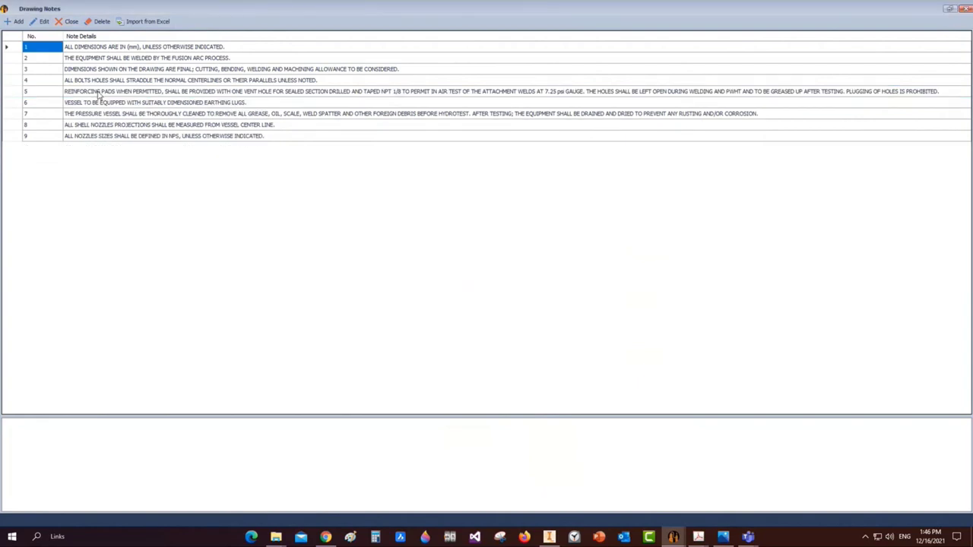
Add a test note 10, delete it again, and close the Drawing Notes list
{"action": "left_click", "coordinate": [27, 137]}
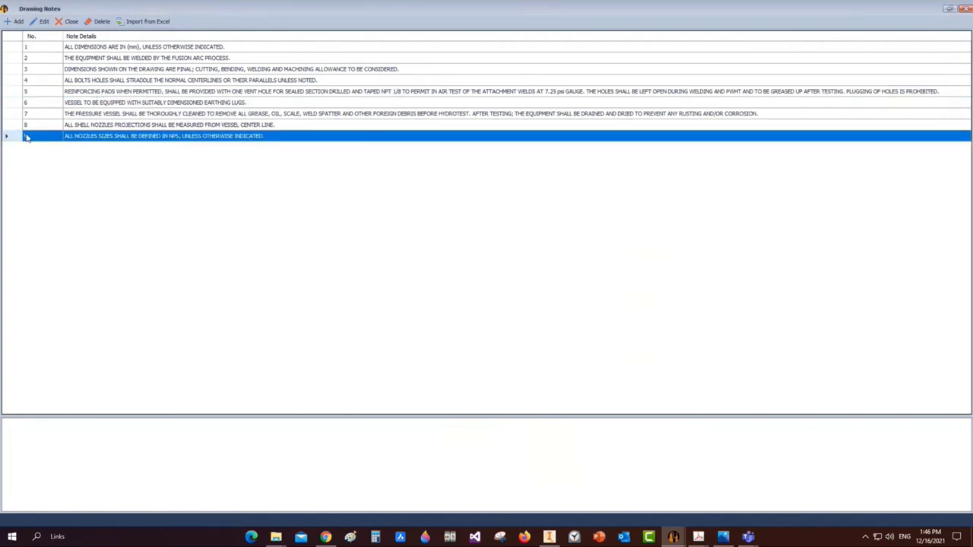
{"action": "left_click", "coordinate": [42, 21]}
{"action": "left_click_drag", "start_coordinate": [267, 425], "coordinate": [3, 423]}
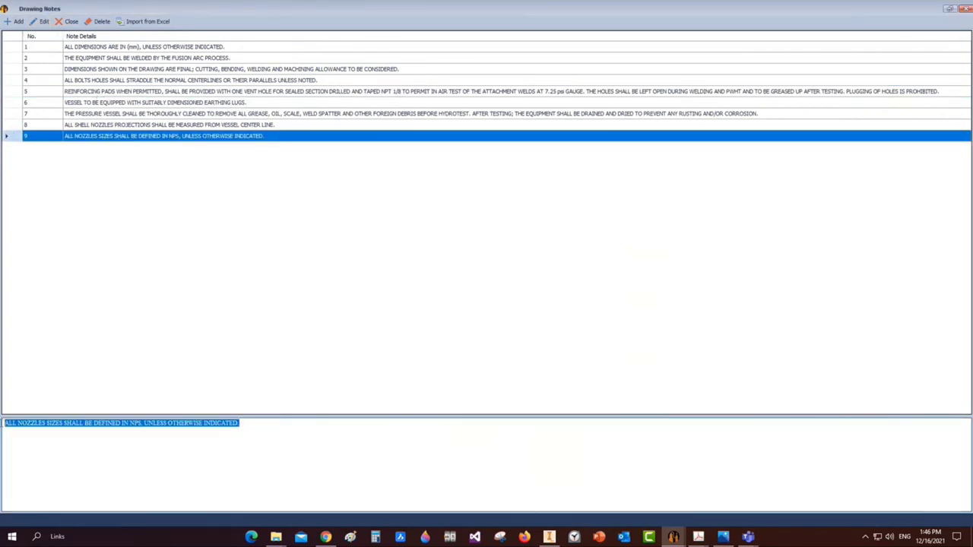
{"action": "left_click", "coordinate": [17, 22]}
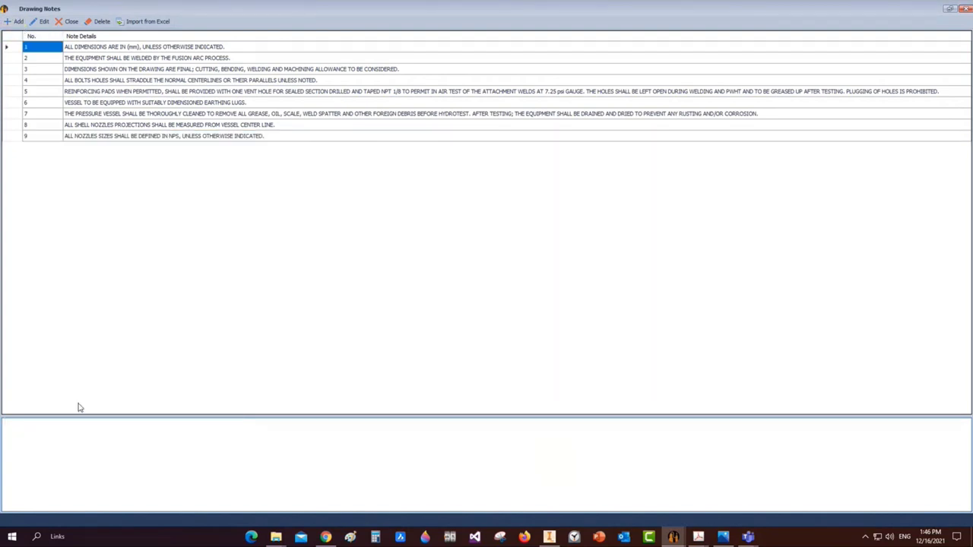
{"action": "left_click", "coordinate": [68, 444]}
{"action": "type", "text": "etyrwyurtju 6u 65u"}
{"action": "left_click", "coordinate": [17, 22]}
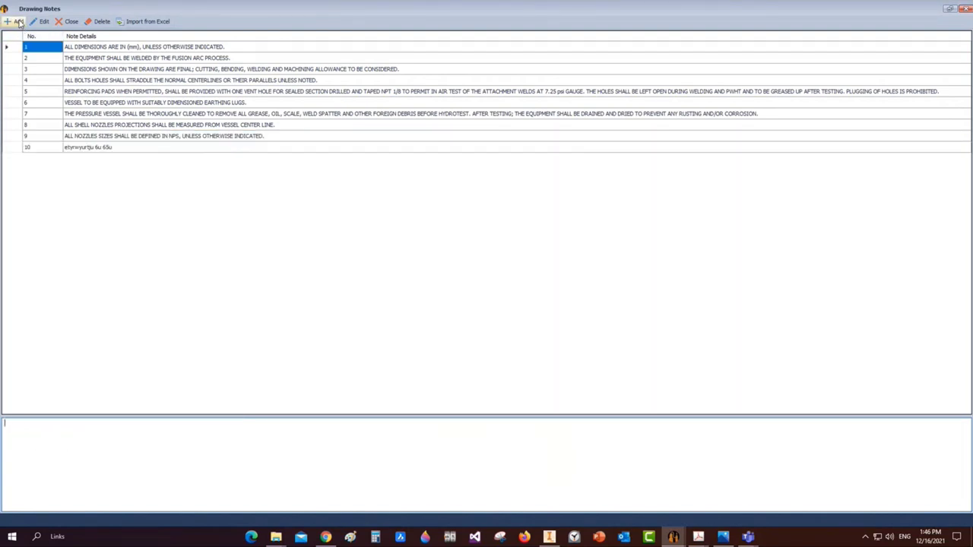
{"action": "left_click", "coordinate": [13, 149]}
{"action": "left_click", "coordinate": [101, 22]}
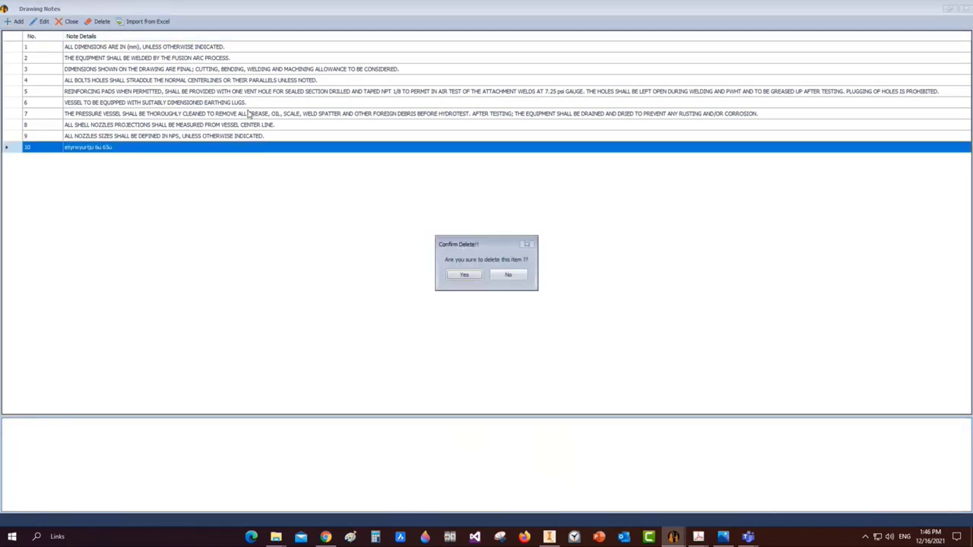
{"action": "left_click", "coordinate": [472, 275]}
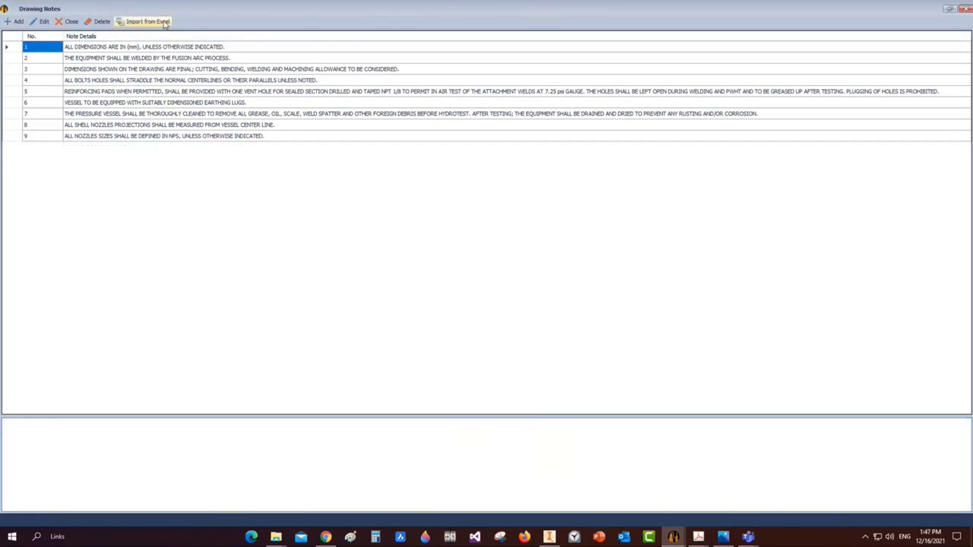
{"action": "left_click", "coordinate": [144, 22]}
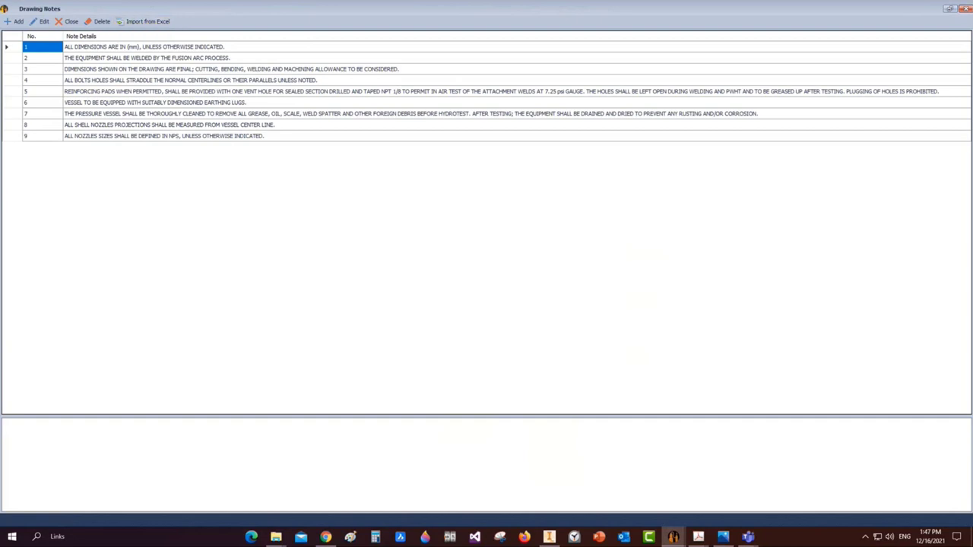
{"action": "left_click", "coordinate": [965, 9]}
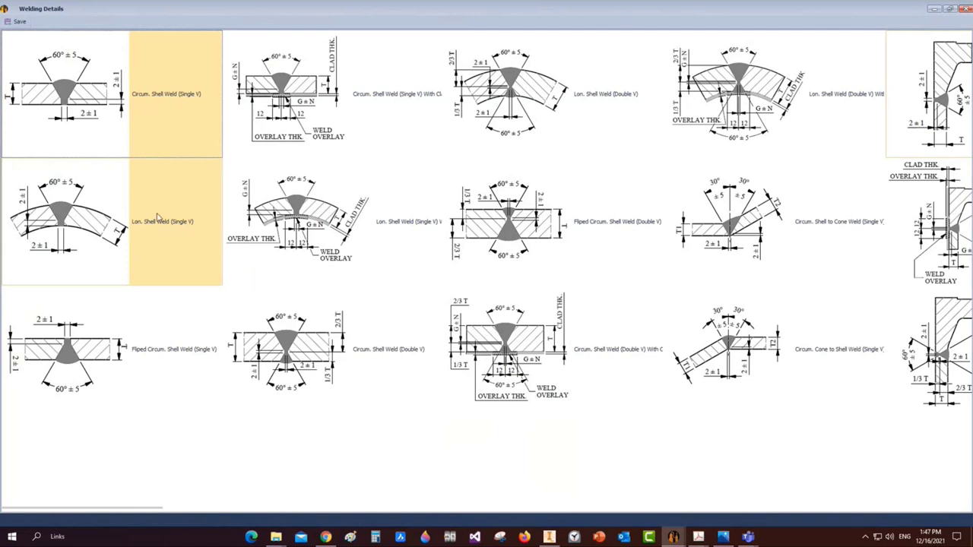
{"action": "scroll", "coordinate": [159, 217], "scroll_direction": "down", "scroll_amount": 1}
{"action": "left_click", "coordinate": [707, 115]}
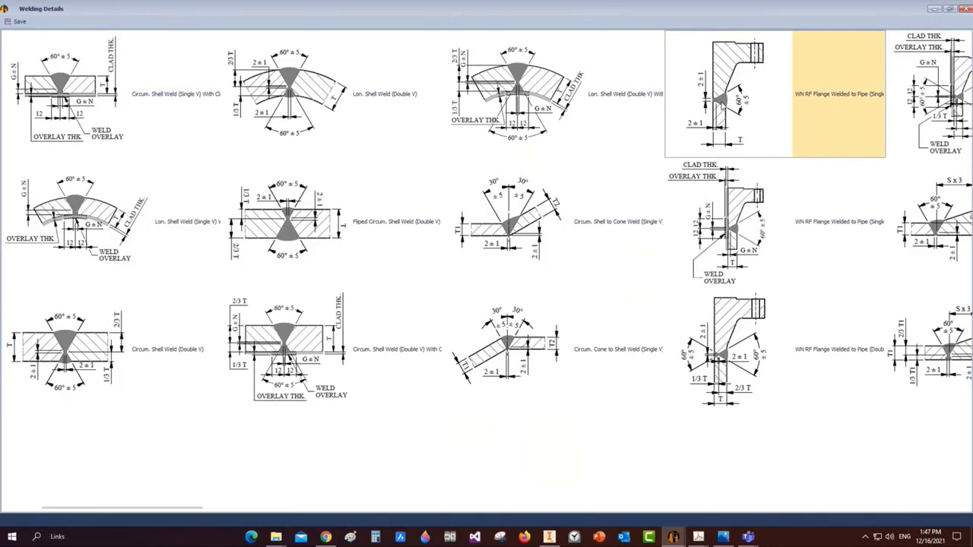
{"action": "scroll", "coordinate": [723, 121], "scroll_direction": "down", "scroll_amount": 2}
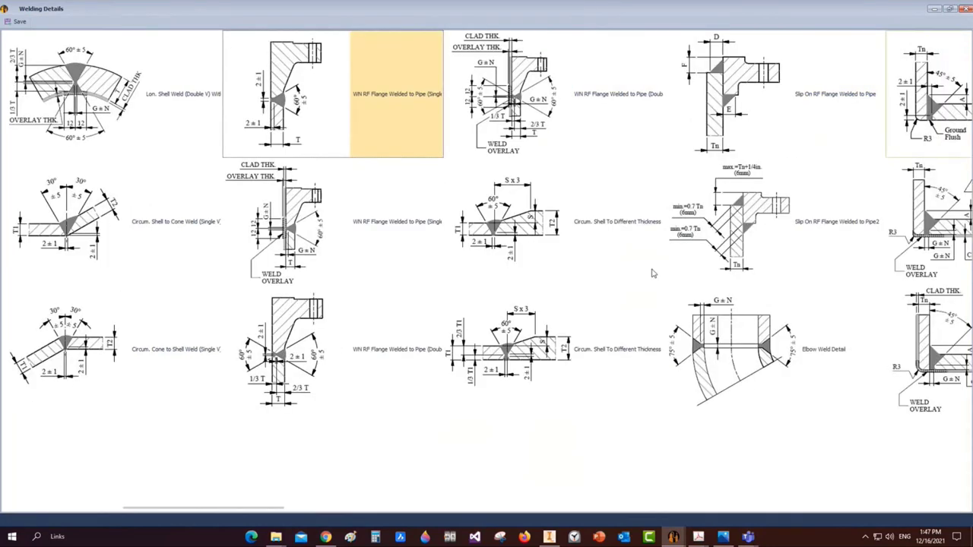
{"action": "scroll", "coordinate": [642, 266], "scroll_direction": "down", "scroll_amount": 3}
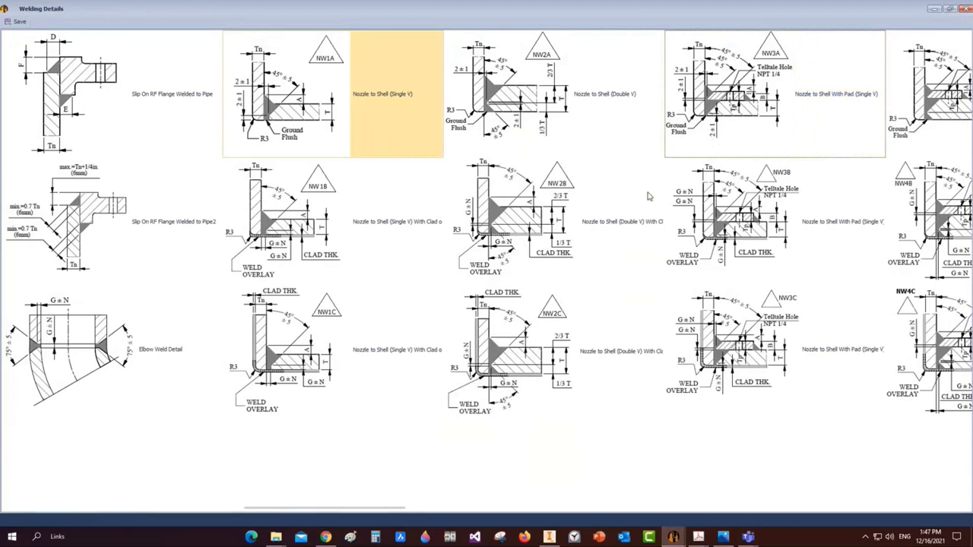
{"action": "scroll", "coordinate": [648, 196], "scroll_direction": "up", "scroll_amount": 1}
{"action": "scroll", "coordinate": [654, 196], "scroll_direction": "down", "scroll_amount": 4}
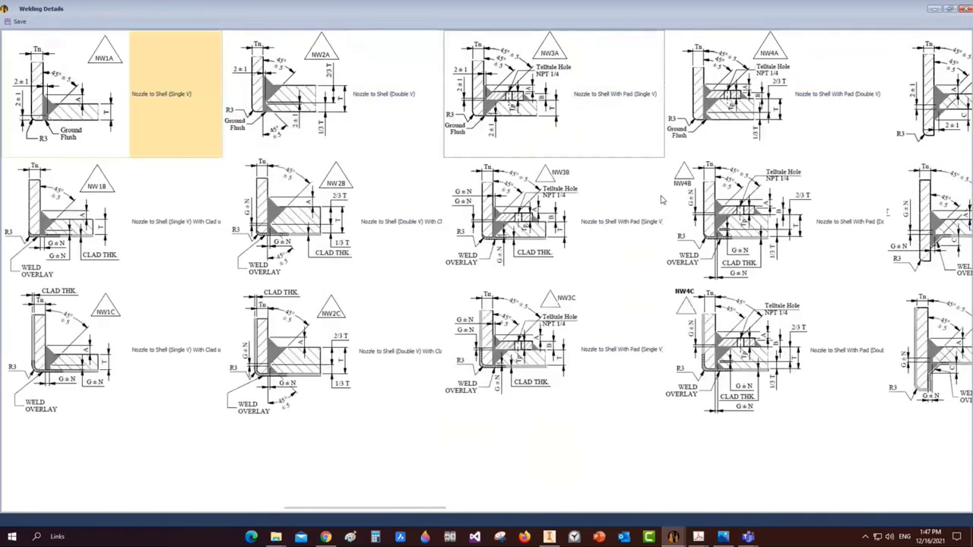
{"action": "scroll", "coordinate": [663, 196], "scroll_direction": "down", "scroll_amount": 5}
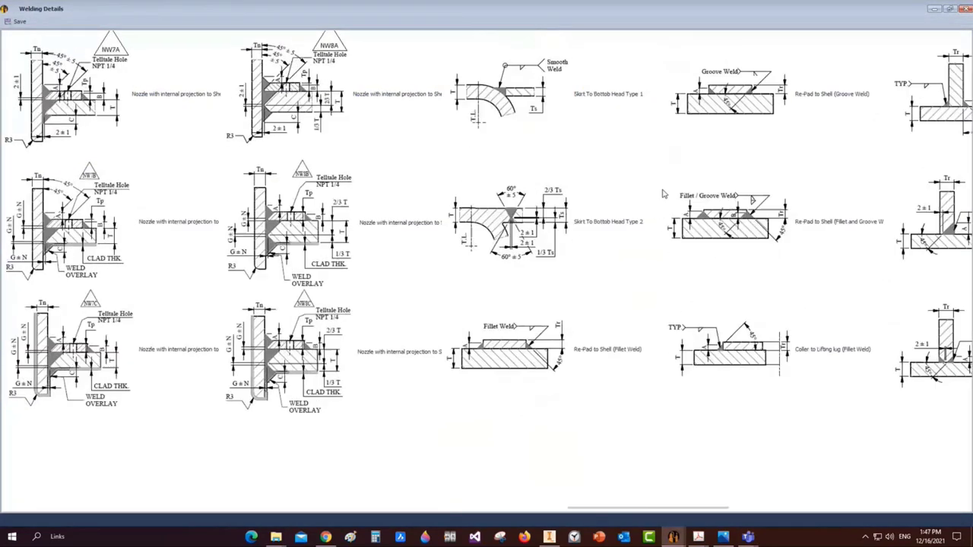
{"action": "scroll", "coordinate": [663, 193], "scroll_direction": "down", "scroll_amount": 6}
{"action": "scroll", "coordinate": [663, 194], "scroll_direction": "up", "scroll_amount": 2}
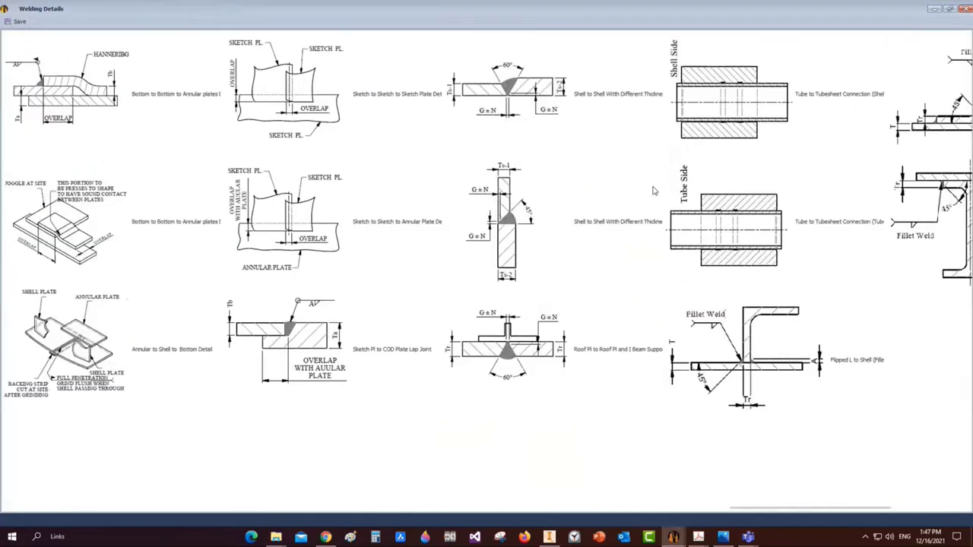
{"action": "left_click", "coordinate": [16, 22]}
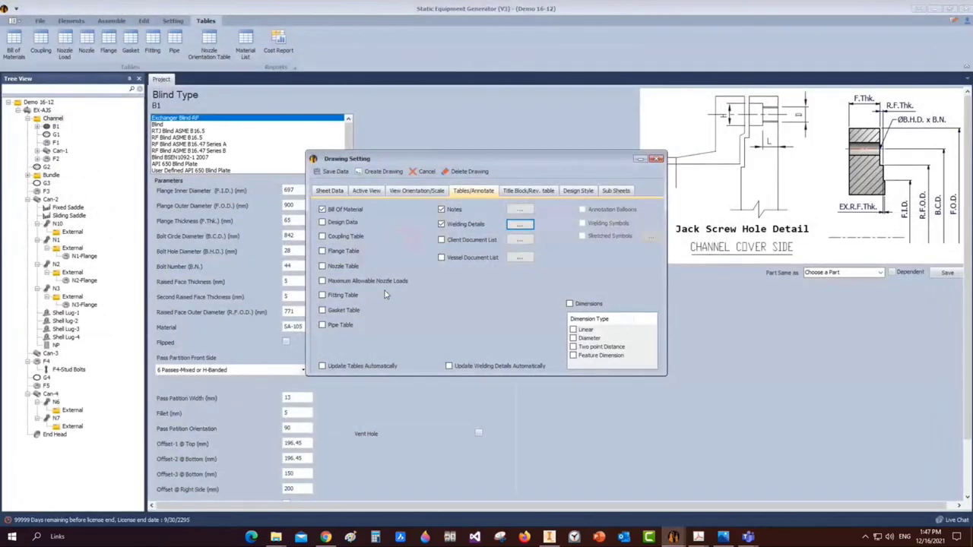
Title the drawing 'Channel drawing' with drawing number DWG-1001
{"action": "left_click", "coordinate": [528, 191]}
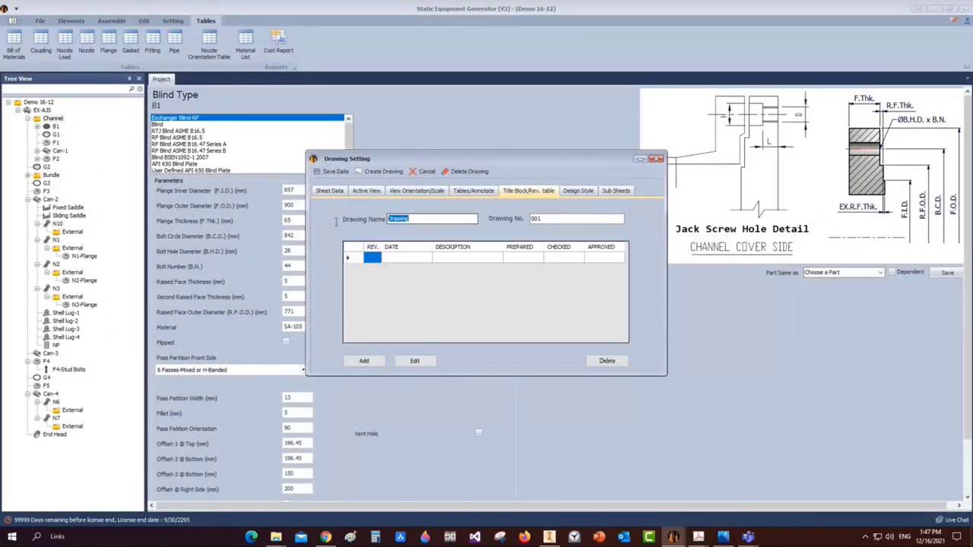
{"action": "type", "text": "Channel drawing"}
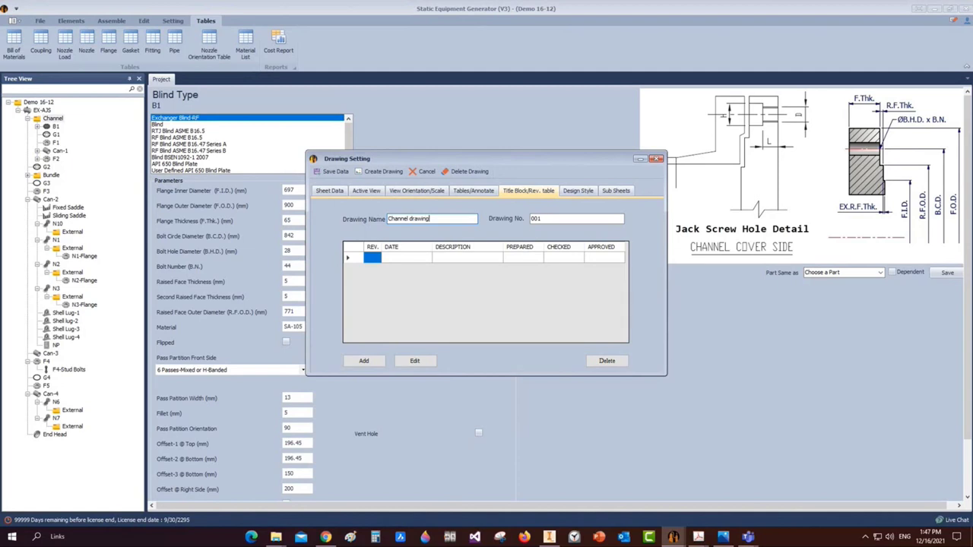
{"action": "key", "text": "Tab"}
{"action": "type", "text": "DWG-1001"}
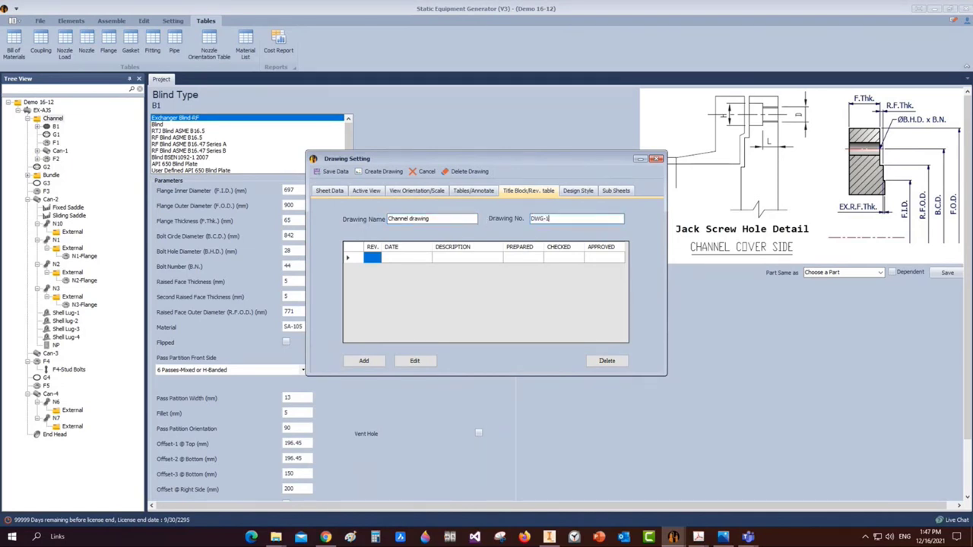
Add revision 0 described 'Issued for review' to the revision table
{"action": "left_click", "coordinate": [351, 259]}
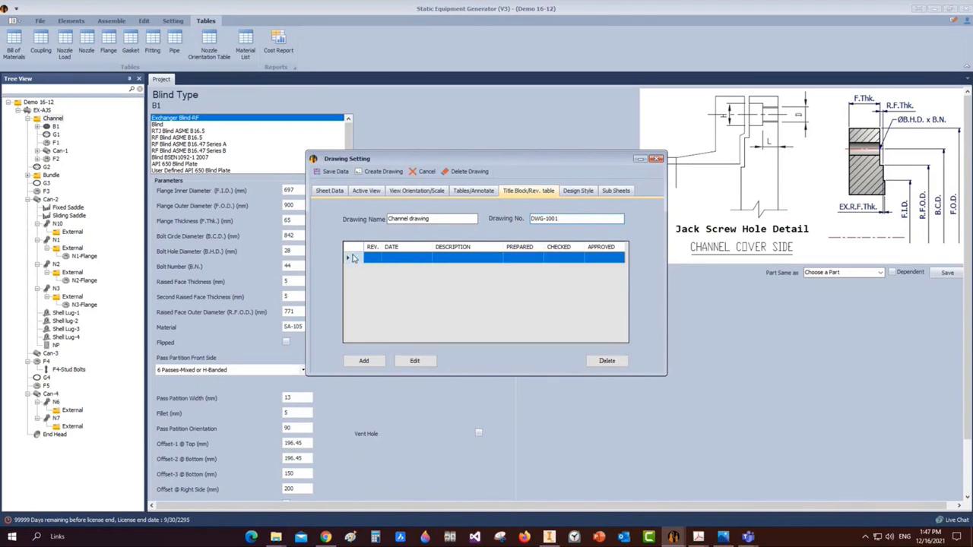
{"action": "left_click", "coordinate": [424, 364]}
{"action": "type", "text": "0"}
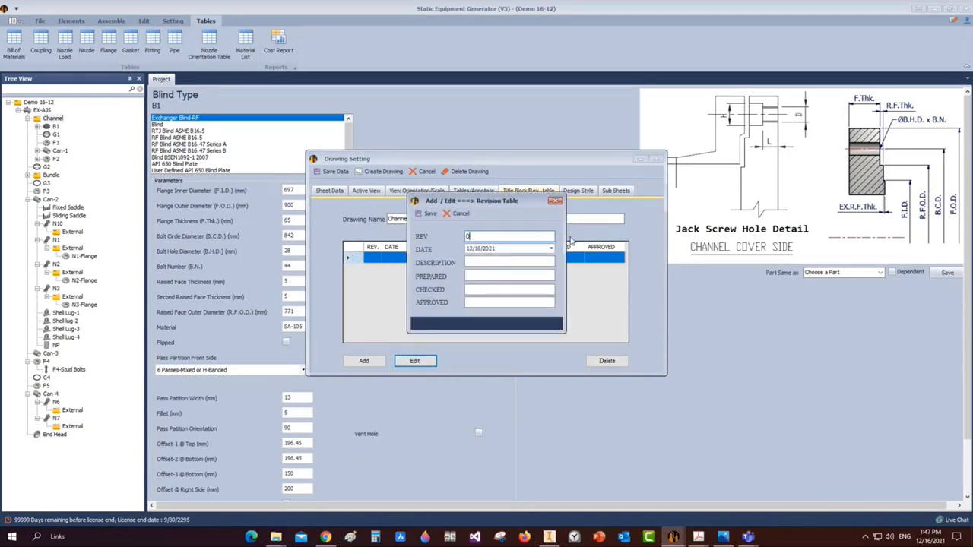
{"action": "left_click", "coordinate": [512, 262]}
{"action": "type", "text": "Issued for review"}
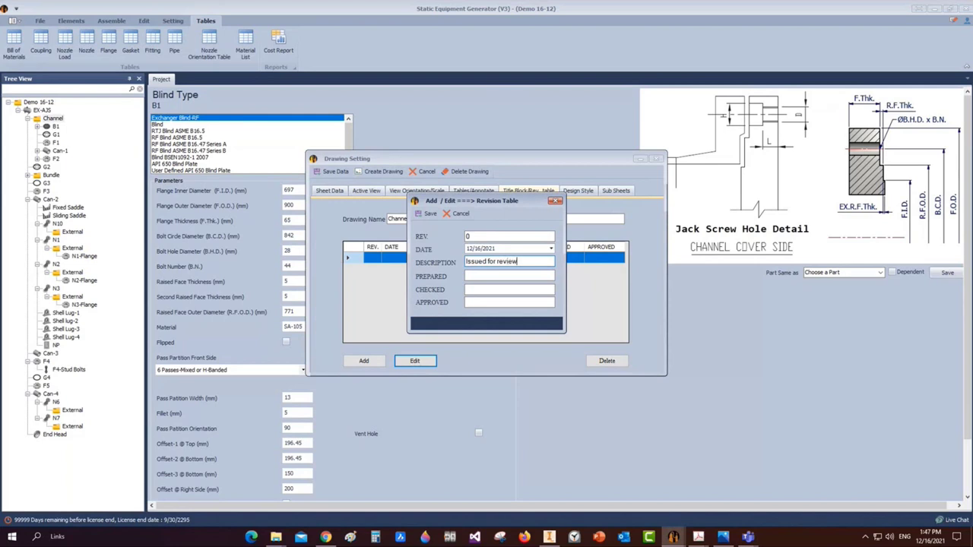
{"action": "key", "text": "Tab"}
{"action": "left_click", "coordinate": [427, 213]}
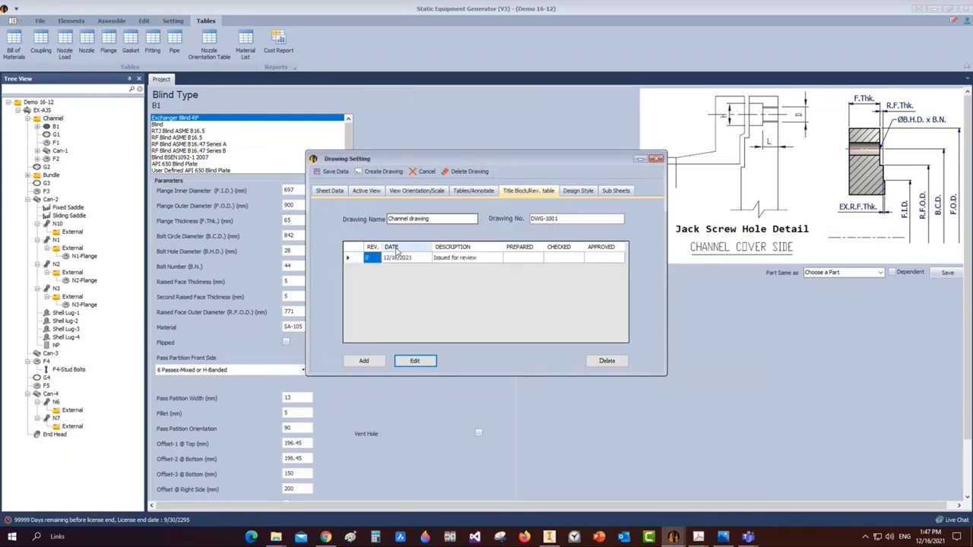
{"action": "left_click", "coordinate": [363, 361]}
{"action": "key", "text": "Escape"}
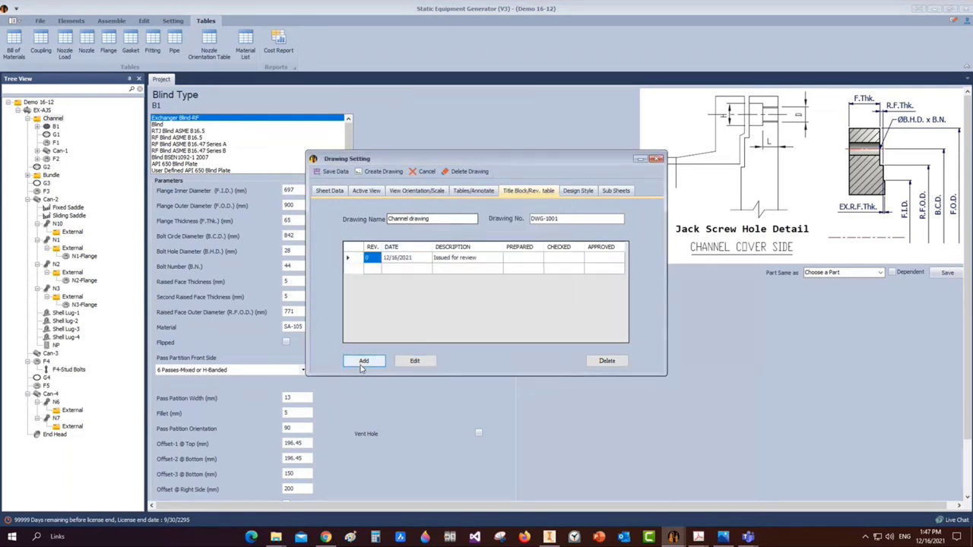
Save the Design Style table settings and generate the Channel drawing
{"action": "left_click", "coordinate": [578, 190]}
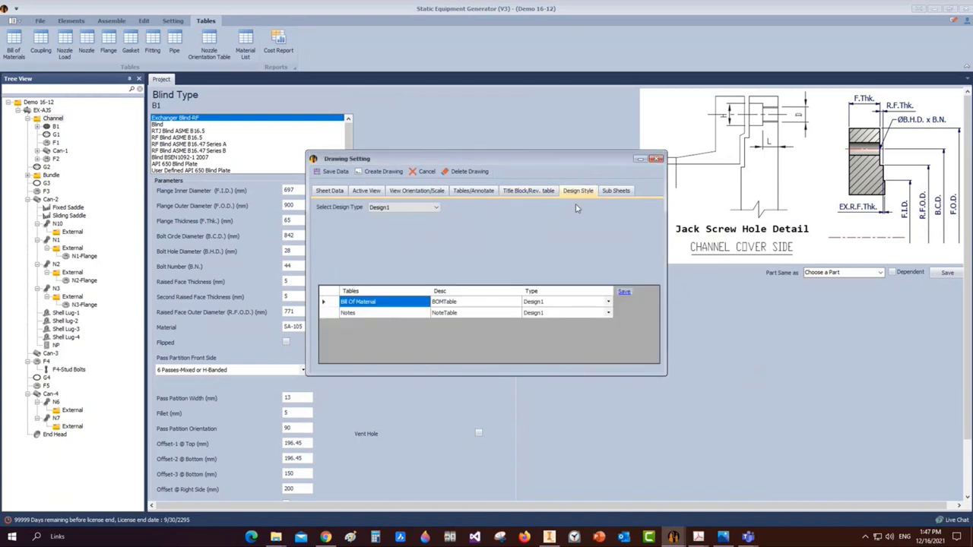
{"action": "left_click", "coordinate": [625, 293]}
{"action": "left_click", "coordinate": [380, 172]}
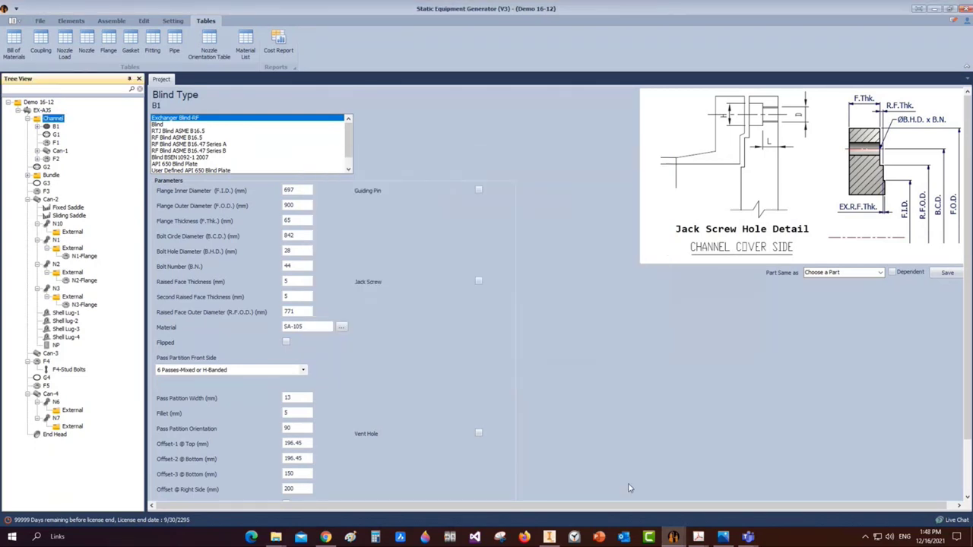
Switch to Inventor to view the generated Channel.idw drawing
{"action": "left_click", "coordinate": [550, 538]}
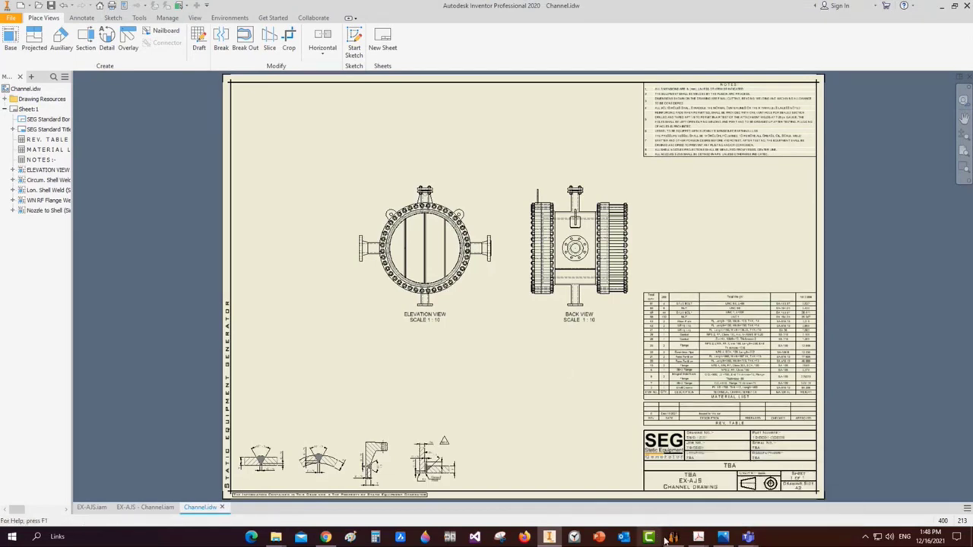
Recreate the Channel drawing with the scale changed from 1/10 to 1/8
{"action": "mouse_move", "coordinate": [673, 537]}
{"action": "left_click", "coordinate": [690, 502]}
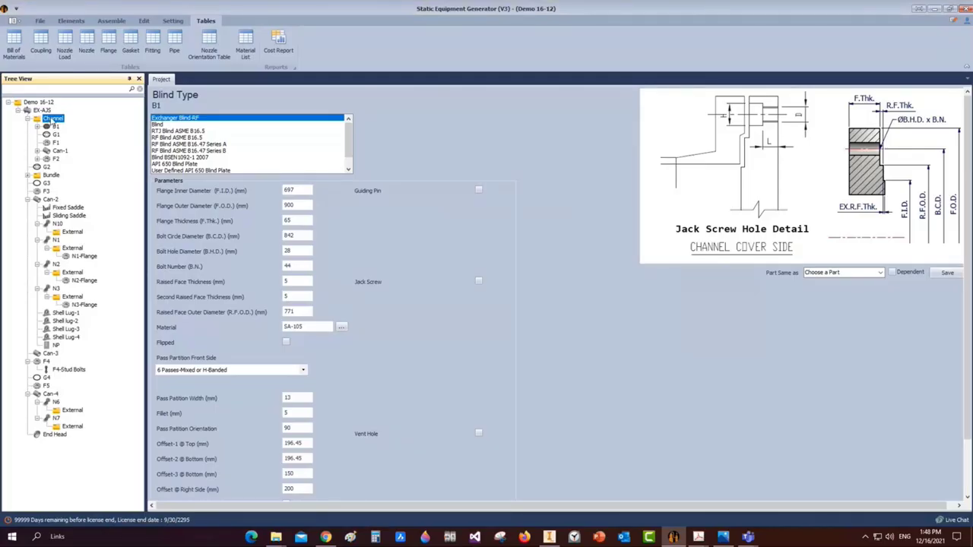
{"action": "right_click", "coordinate": [65, 118]}
{"action": "mouse_move", "coordinate": [98, 148]}
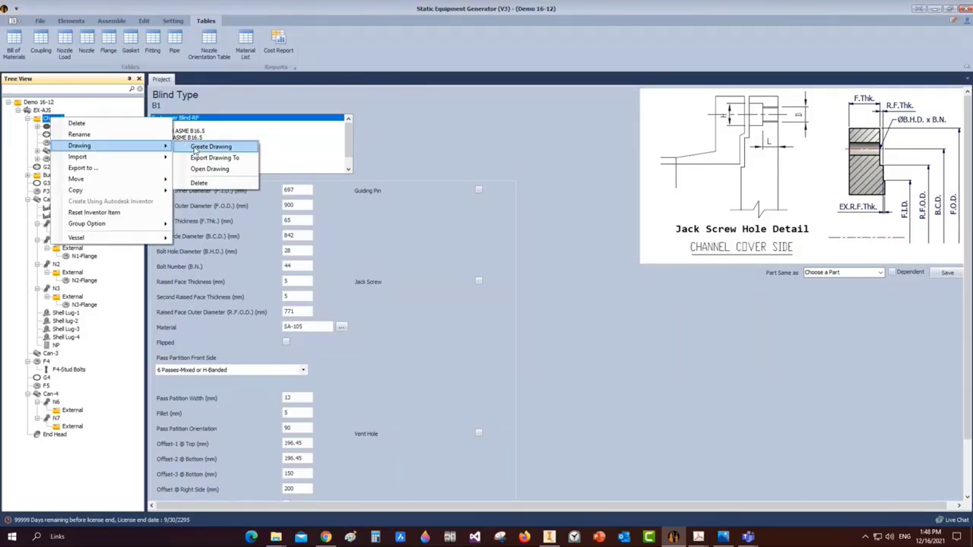
{"action": "left_click", "coordinate": [195, 146]}
{"action": "left_click", "coordinate": [417, 191]}
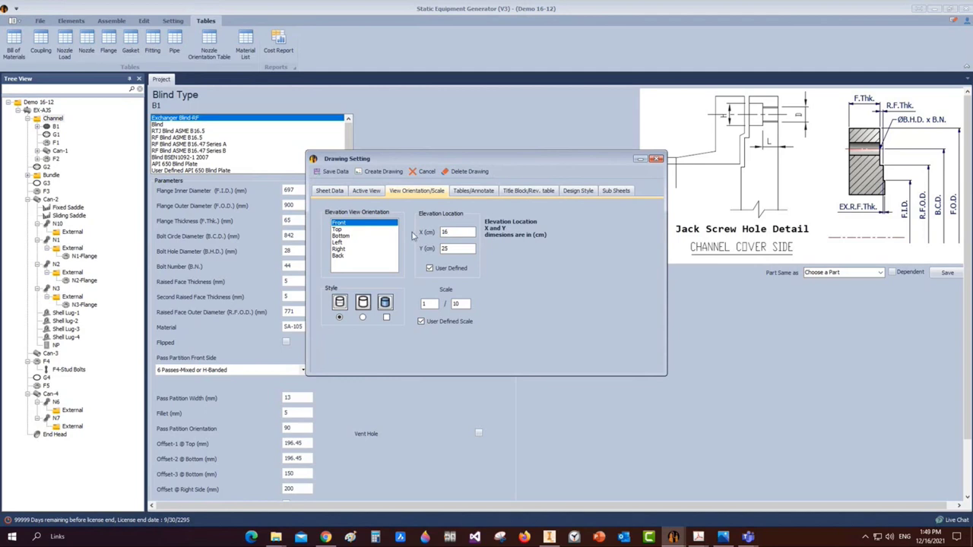
{"action": "double_click", "coordinate": [457, 304]}
{"action": "left_click", "coordinate": [386, 172]}
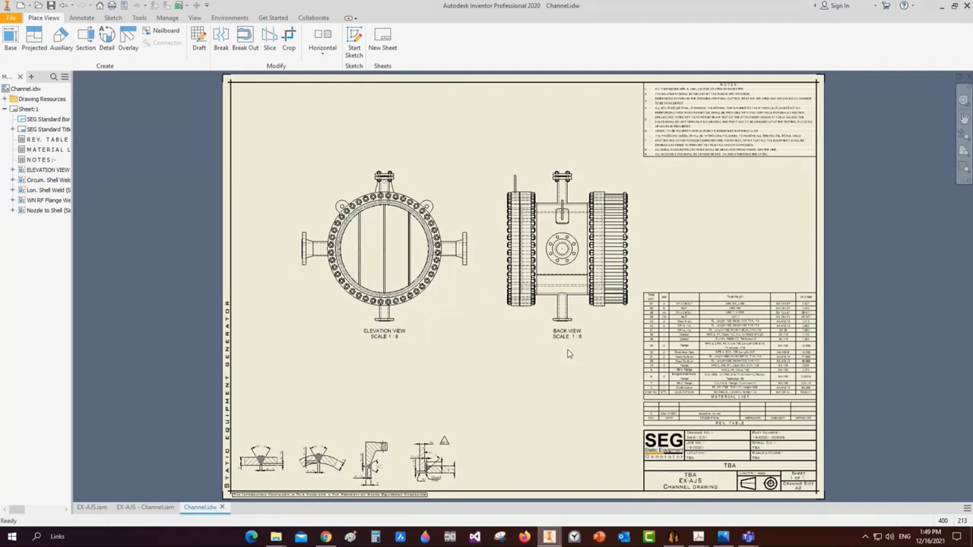
Try the Center Mark tool on the elevation view, then cancel it
{"action": "left_click", "coordinate": [81, 17]}
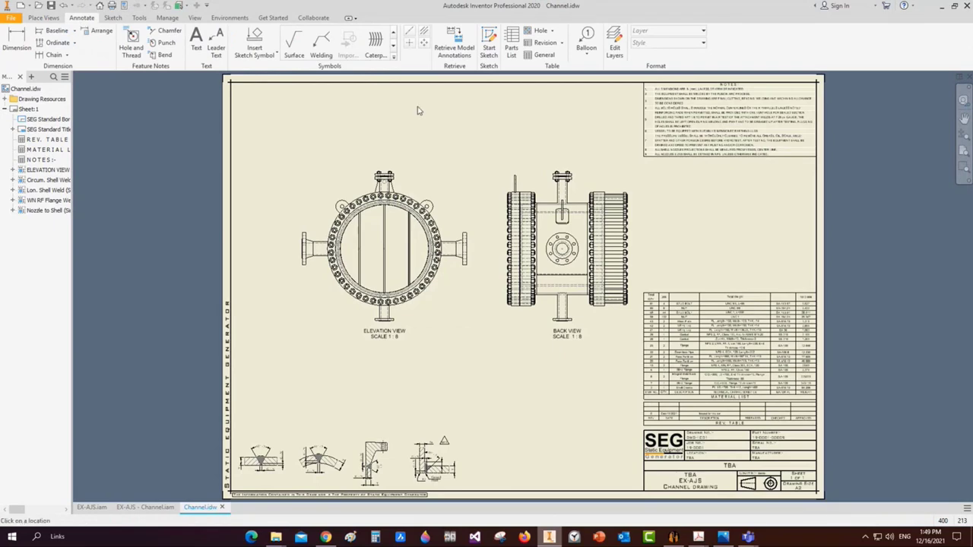
{"action": "left_click", "coordinate": [409, 43]}
{"action": "scroll", "coordinate": [416, 222], "scroll_direction": "down", "scroll_amount": 5}
{"action": "scroll", "coordinate": [417, 222], "scroll_direction": "up", "scroll_amount": 3}
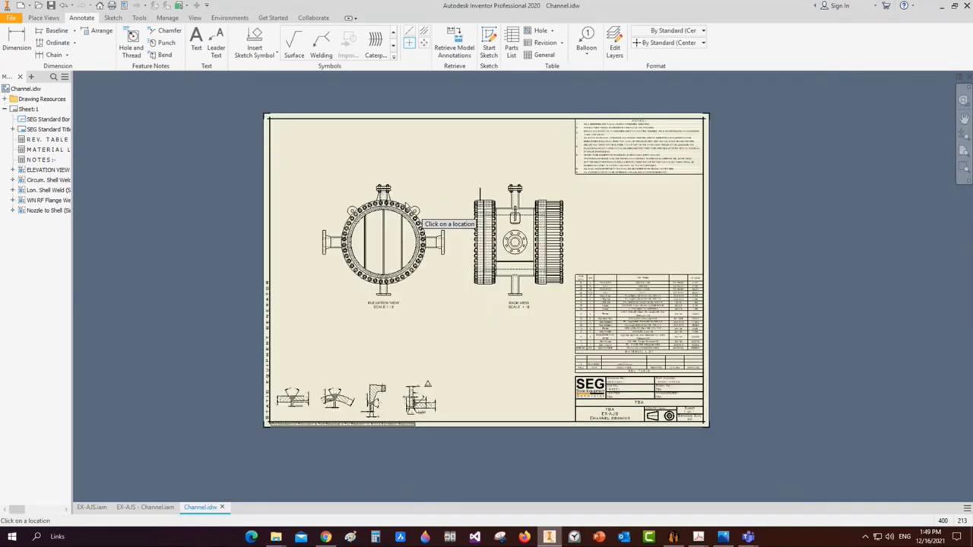
{"action": "scroll", "coordinate": [420, 220], "scroll_direction": "up", "scroll_amount": 3}
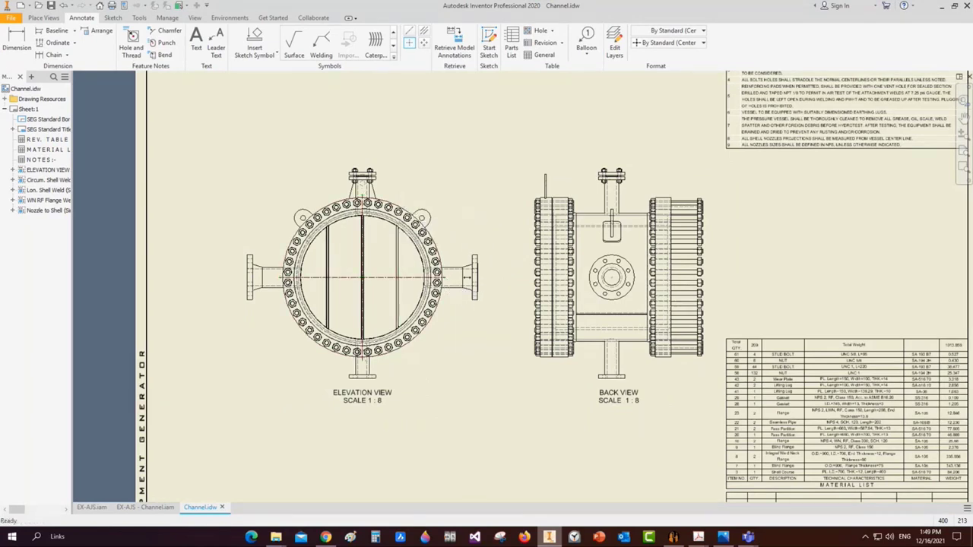
{"action": "key", "text": "Escape"}
{"action": "left_click", "coordinate": [485, 277]}
{"action": "key", "text": "Escape"}
{"action": "key", "text": "Return"}
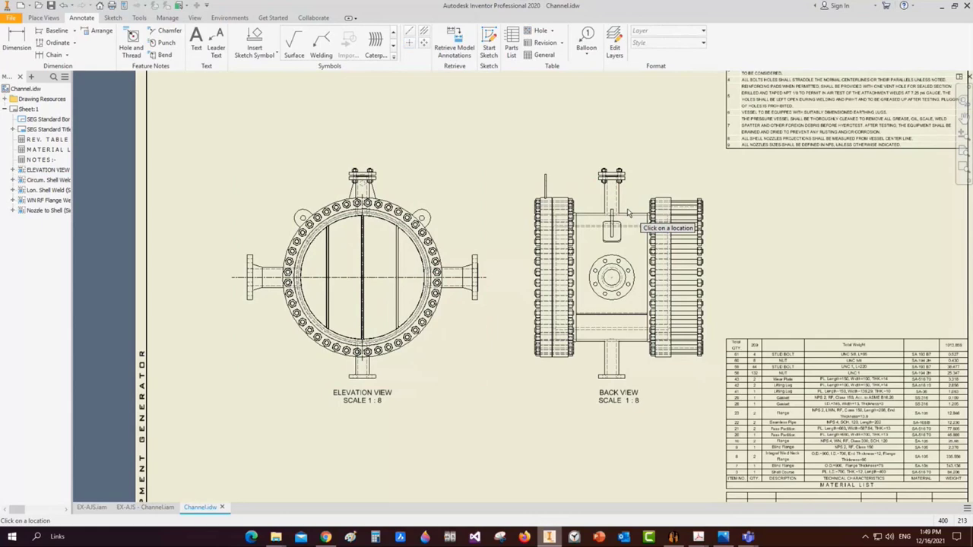
{"action": "scroll", "coordinate": [628, 213], "scroll_direction": "up", "scroll_amount": 2}
{"action": "scroll", "coordinate": [623, 335], "scroll_direction": "down", "scroll_amount": 5}
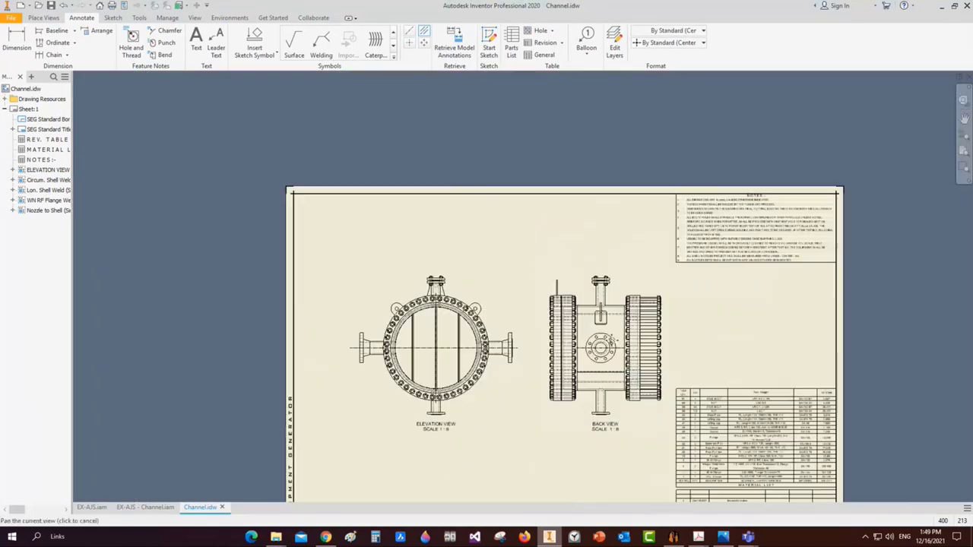
Pan the sheet and drag the ELEVATION VIEW label lower beneath its view
{"action": "middle_click_drag", "start_coordinate": [574, 350], "coordinate": [555, 337]}
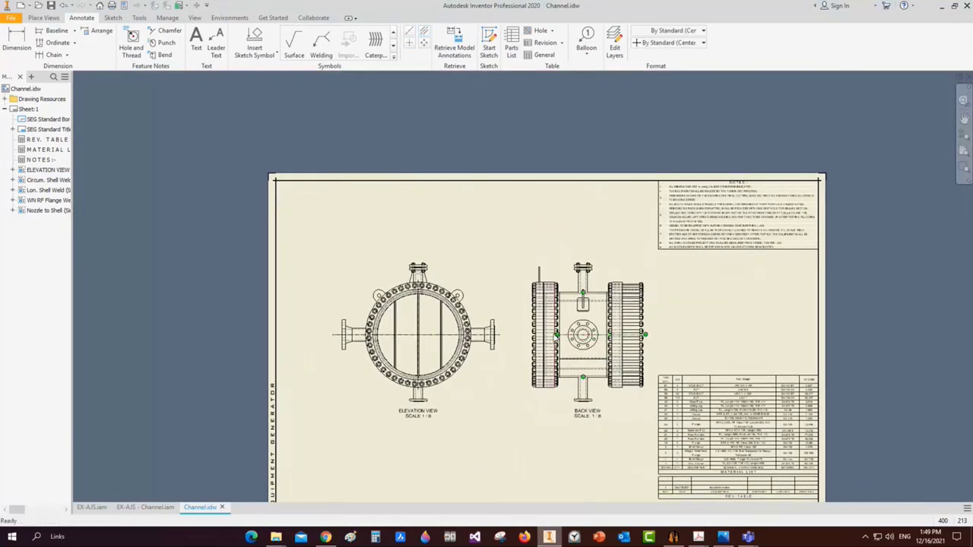
{"action": "left_click", "coordinate": [409, 41]}
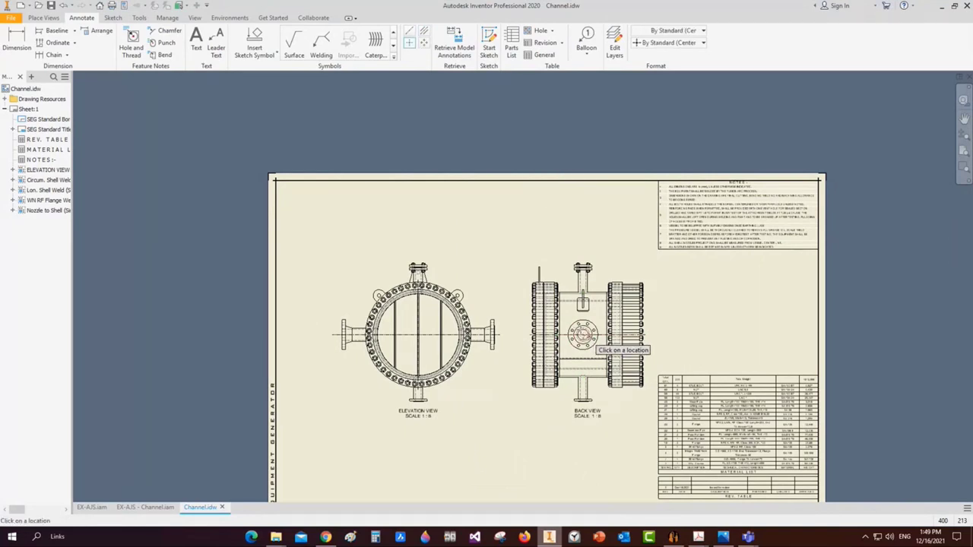
{"action": "scroll", "coordinate": [597, 350], "scroll_direction": "up", "scroll_amount": 3}
{"action": "key", "text": "Escape"}
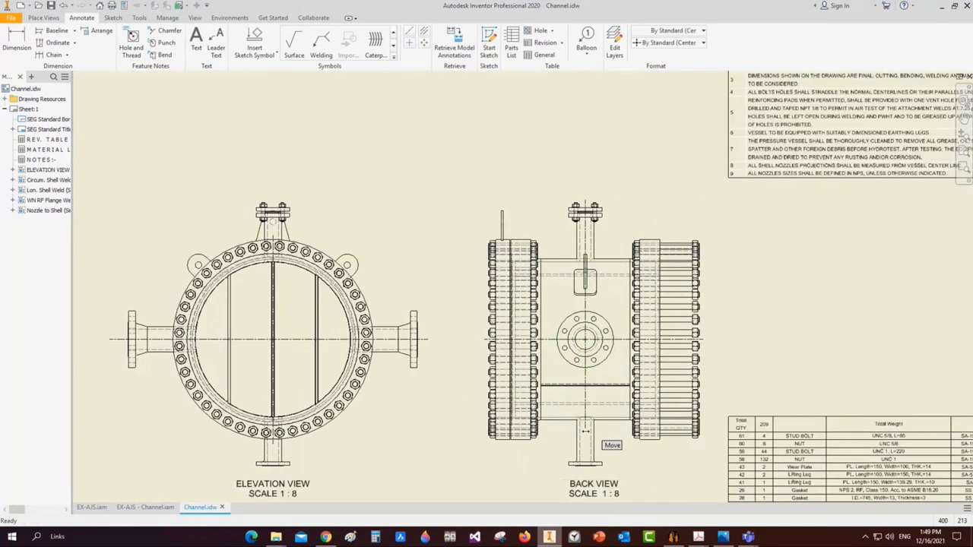
{"action": "mouse_move", "coordinate": [478, 391]}
{"action": "middle_mouse_down"}
{"action": "mouse_move", "coordinate": [528, 388]}
{"action": "mouse_move", "coordinate": [630, 296]}
{"action": "middle_mouse_up"}
{"action": "left_click_drag", "start_coordinate": [447, 389], "coordinate": [449, 448]}
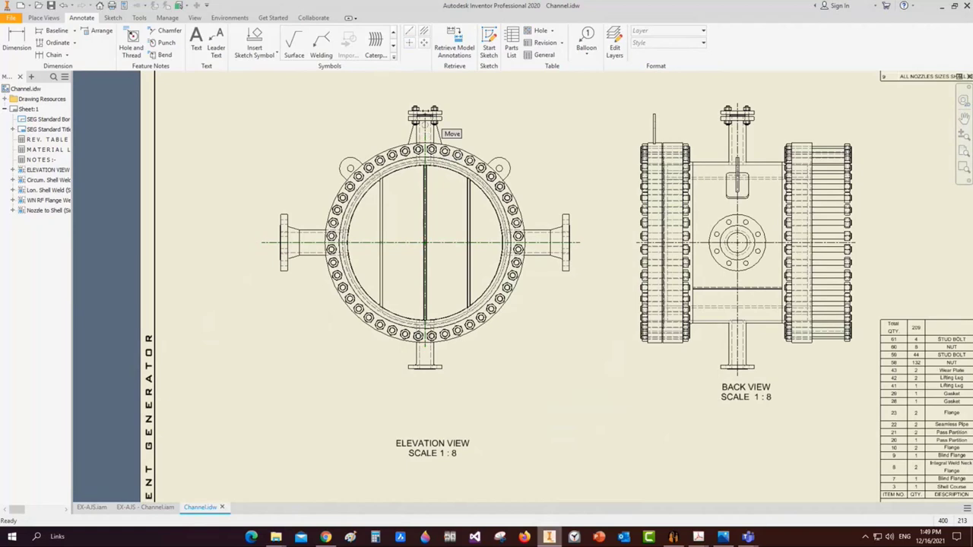
Add the two 650 horizontal dimensions from the flange faces to the nozzle centreline
{"action": "key", "text": "d"}
{"action": "left_click", "coordinate": [568, 261]}
{"action": "scroll", "coordinate": [567, 259], "scroll_direction": "up", "scroll_amount": 8}
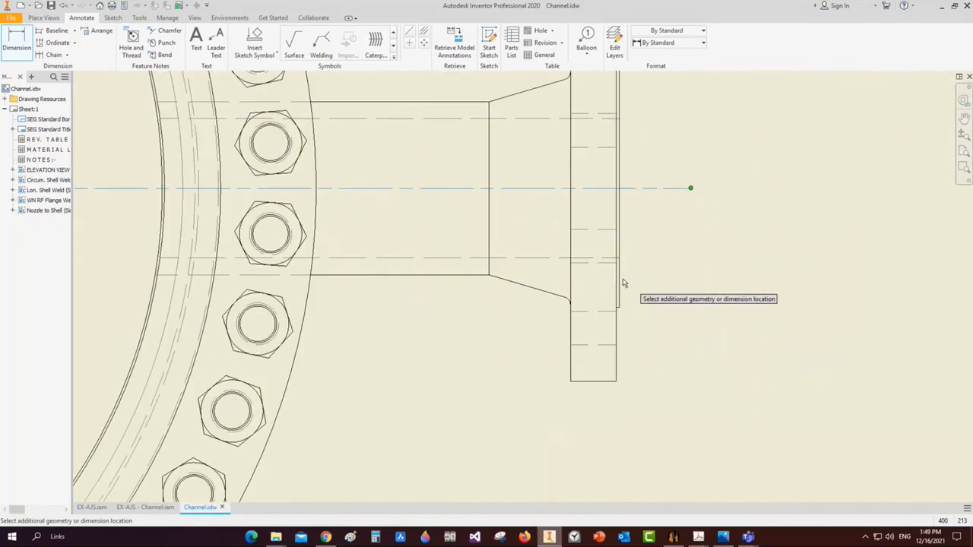
{"action": "left_click", "coordinate": [619, 283]}
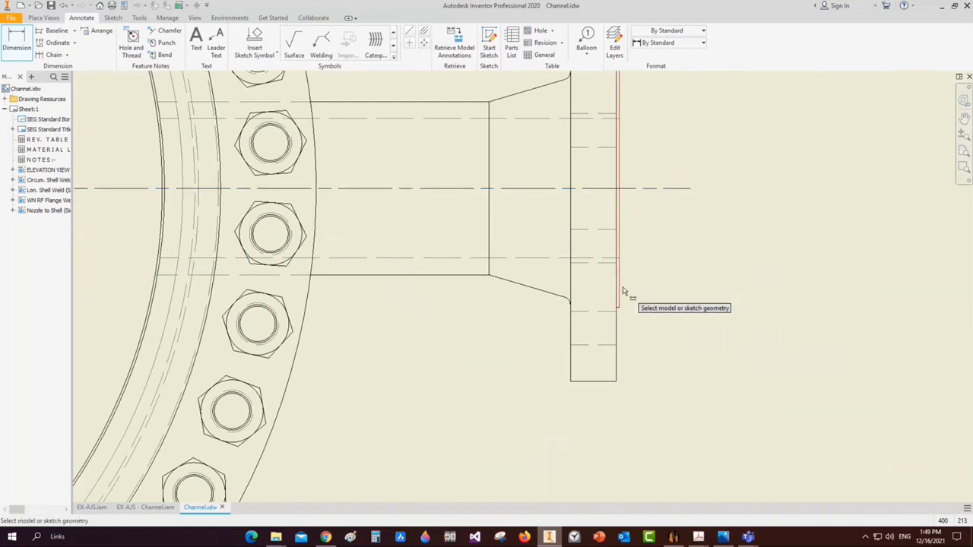
{"action": "left_click", "coordinate": [619, 289]}
{"action": "scroll", "coordinate": [619, 283], "scroll_direction": "down", "scroll_amount": 6}
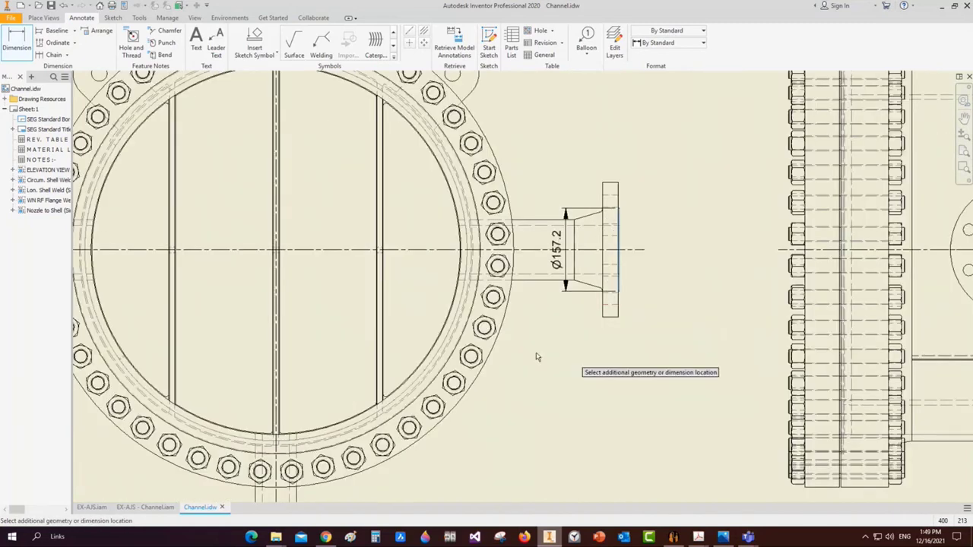
{"action": "middle_click_drag", "start_coordinate": [547, 355], "coordinate": [385, 346]}
{"action": "left_click", "coordinate": [372, 364]}
{"action": "left_click", "coordinate": [484, 428]}
{"action": "left_click", "coordinate": [376, 373]}
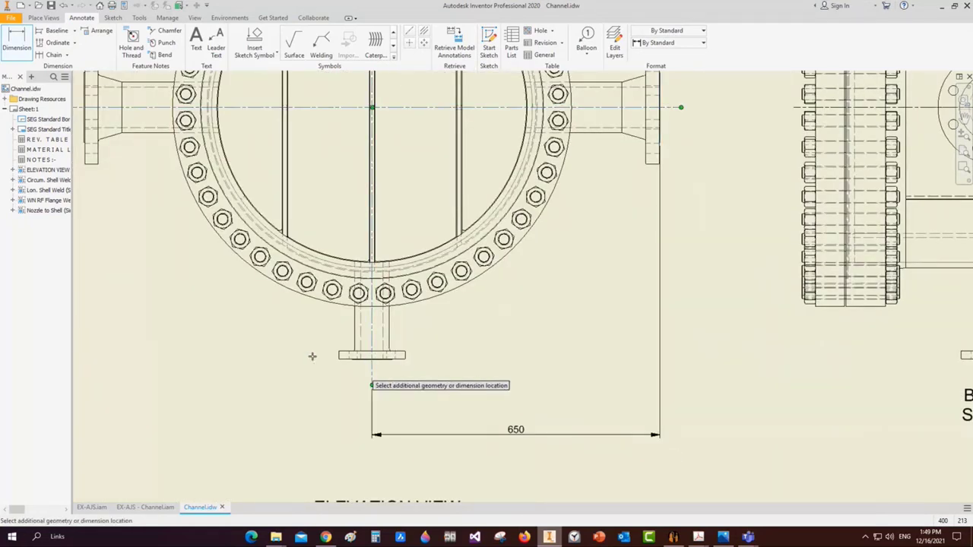
{"action": "scroll", "coordinate": [245, 314], "scroll_direction": "down", "scroll_amount": 2}
{"action": "scroll", "coordinate": [186, 222], "scroll_direction": "up", "scroll_amount": 8}
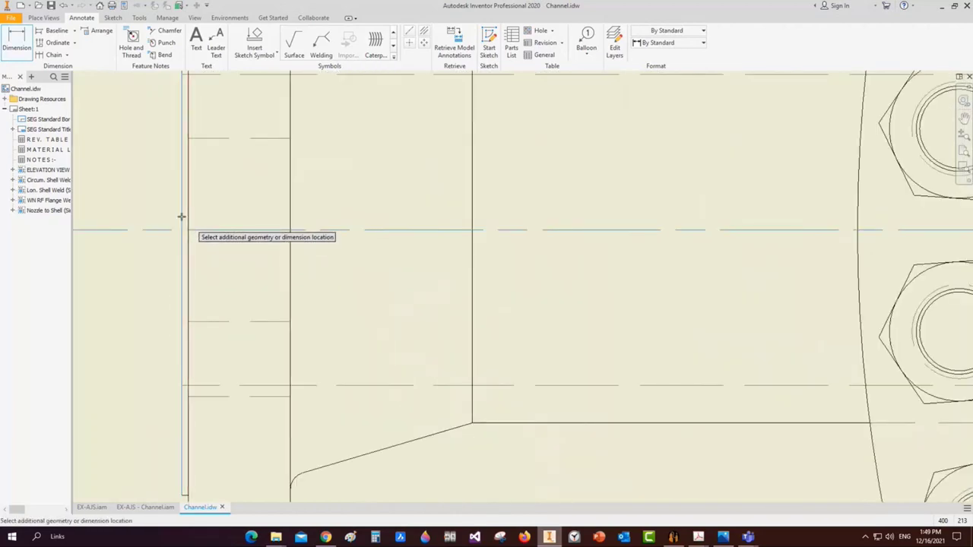
{"action": "scroll", "coordinate": [193, 225], "scroll_direction": "down", "scroll_amount": 3}
{"action": "scroll", "coordinate": [197, 226], "scroll_direction": "down", "scroll_amount": 2}
{"action": "scroll", "coordinate": [386, 371], "scroll_direction": "down", "scroll_amount": 2}
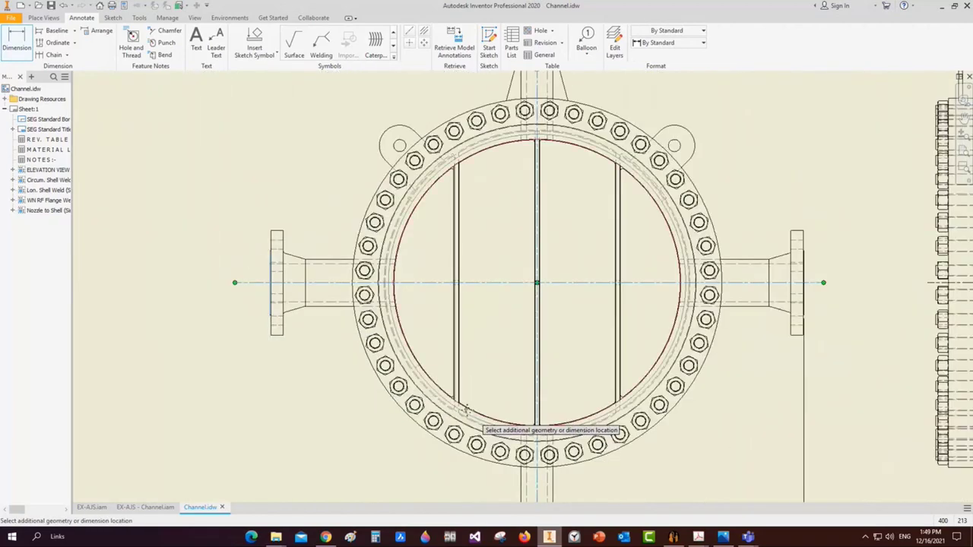
{"action": "middle_click_drag", "start_coordinate": [541, 544], "coordinate": [541, 426]}
{"action": "left_click", "coordinate": [541, 423]}
Place the 570 vertical dimension from the bottom flange face to centre and finish dimensioning
{"action": "scroll", "coordinate": [538, 355], "scroll_direction": "down", "scroll_amount": 1}
{"action": "scroll", "coordinate": [538, 355], "scroll_direction": "up", "scroll_amount": 1}
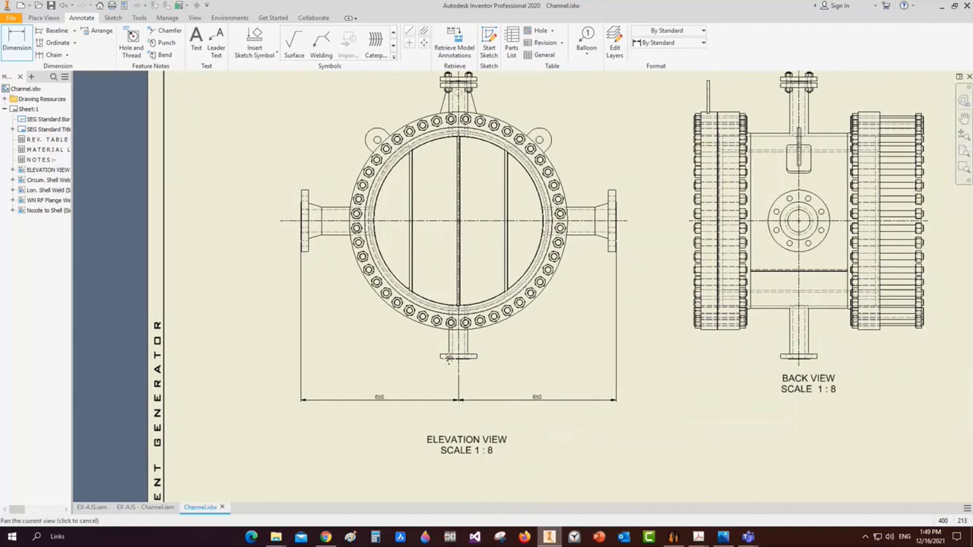
{"action": "middle_click_drag", "start_coordinate": [471, 365], "coordinate": [454, 379]}
{"action": "scroll", "coordinate": [449, 380], "scroll_direction": "up", "scroll_amount": 4}
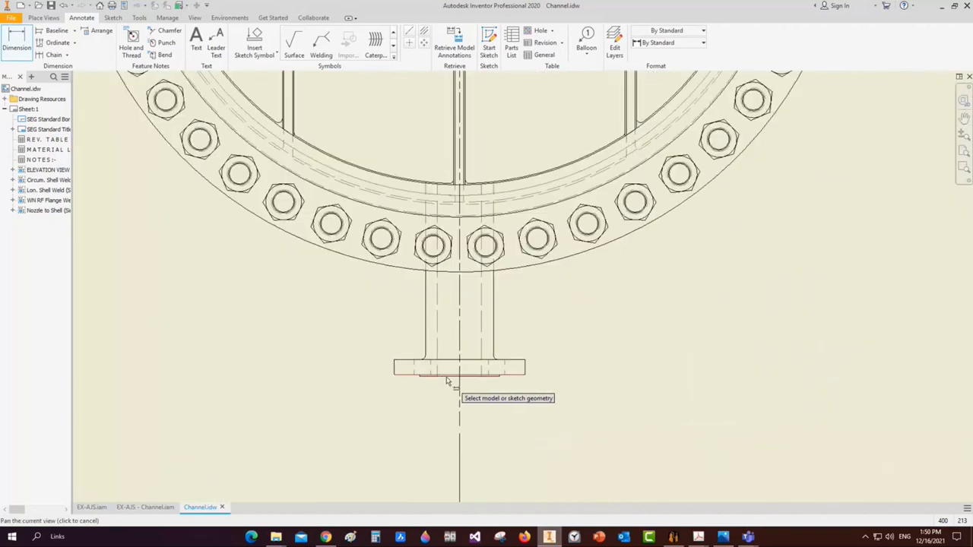
{"action": "left_click", "coordinate": [446, 376]}
{"action": "scroll", "coordinate": [446, 376], "scroll_direction": "down", "scroll_amount": 5}
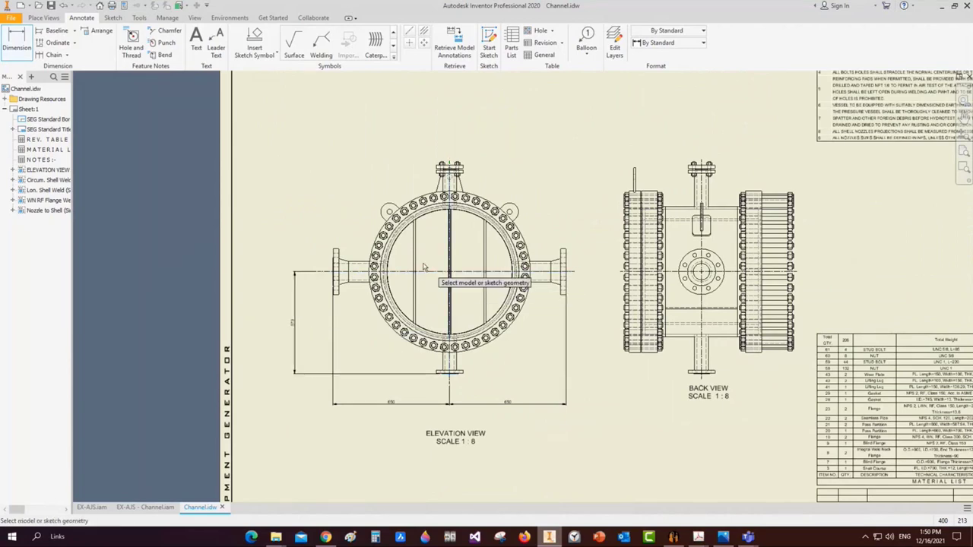
{"action": "scroll", "coordinate": [424, 253], "scroll_direction": "up", "scroll_amount": 2}
{"action": "middle_click_drag", "start_coordinate": [457, 213], "coordinate": [461, 293]}
{"action": "scroll", "coordinate": [498, 175], "scroll_direction": "up", "scroll_amount": 8}
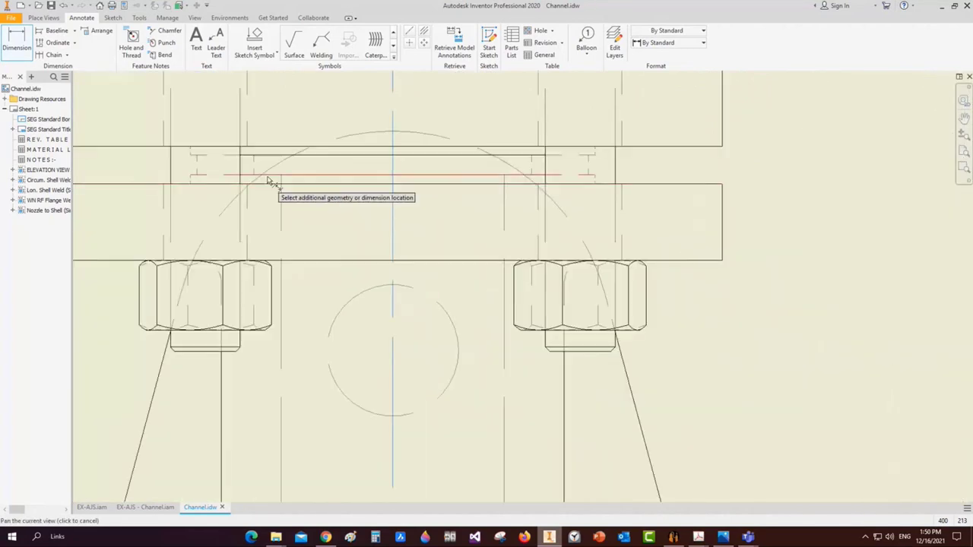
{"action": "scroll", "coordinate": [328, 217], "scroll_direction": "down", "scroll_amount": 6}
{"action": "scroll", "coordinate": [332, 222], "scroll_direction": "down", "scroll_amount": 3}
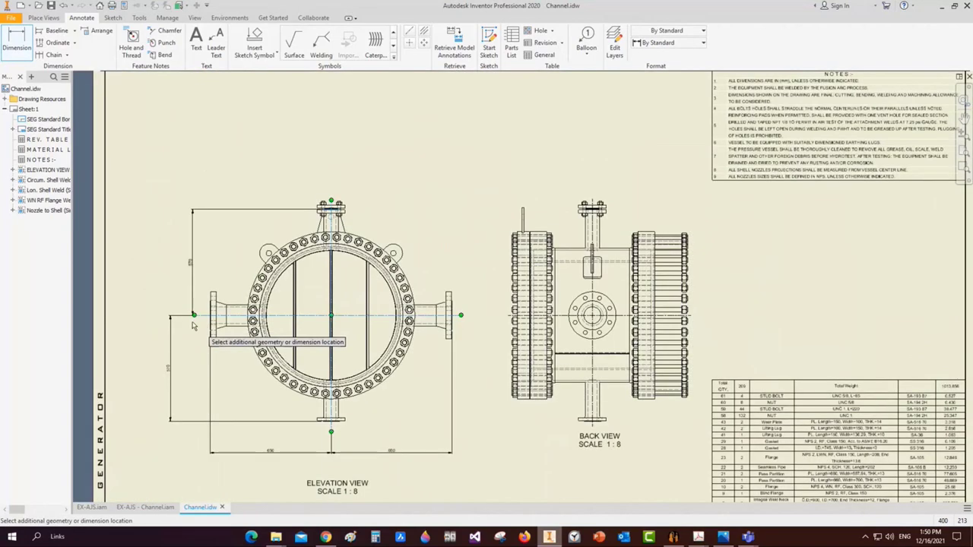
{"action": "scroll", "coordinate": [152, 311], "scroll_direction": "up", "scroll_amount": 2}
{"action": "left_click", "coordinate": [160, 311]}
{"action": "right_click", "coordinate": [388, 180]}
{"action": "left_click", "coordinate": [387, 181]}
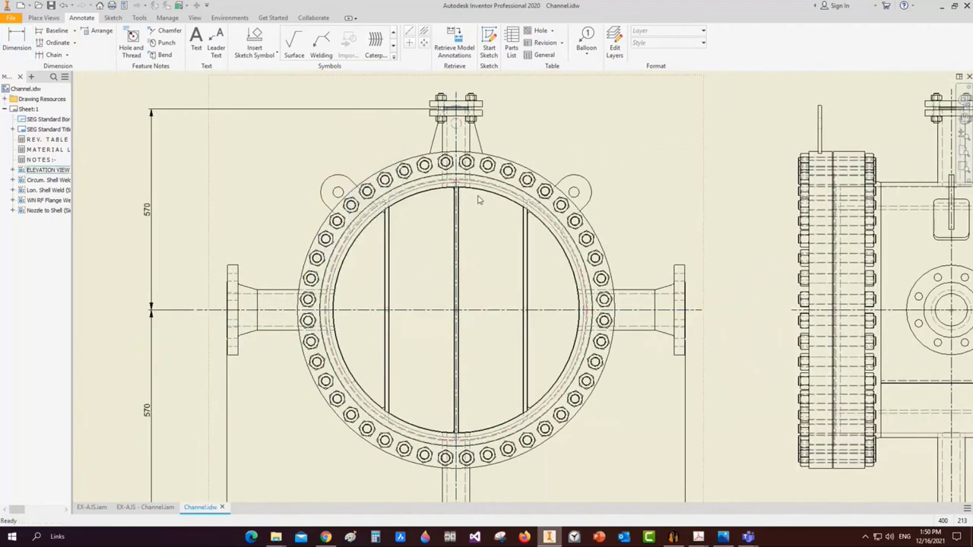
Balloon the right nozzle in Nozzle Tag No. style using the Parts Only (legacy) BOM view
{"action": "left_click", "coordinate": [587, 42]}
{"action": "left_click", "coordinate": [684, 42]}
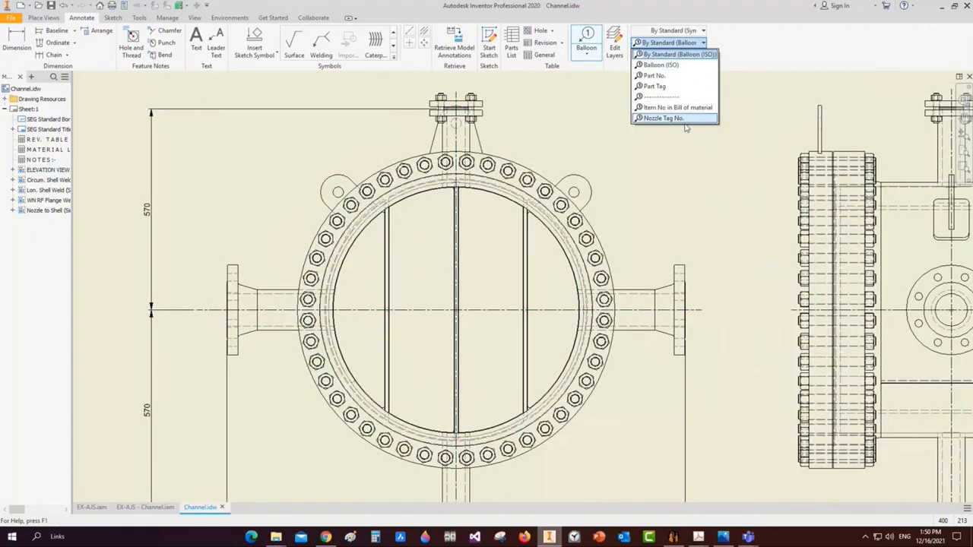
{"action": "left_click", "coordinate": [683, 119]}
{"action": "scroll", "coordinate": [652, 319], "scroll_direction": "up", "scroll_amount": 3}
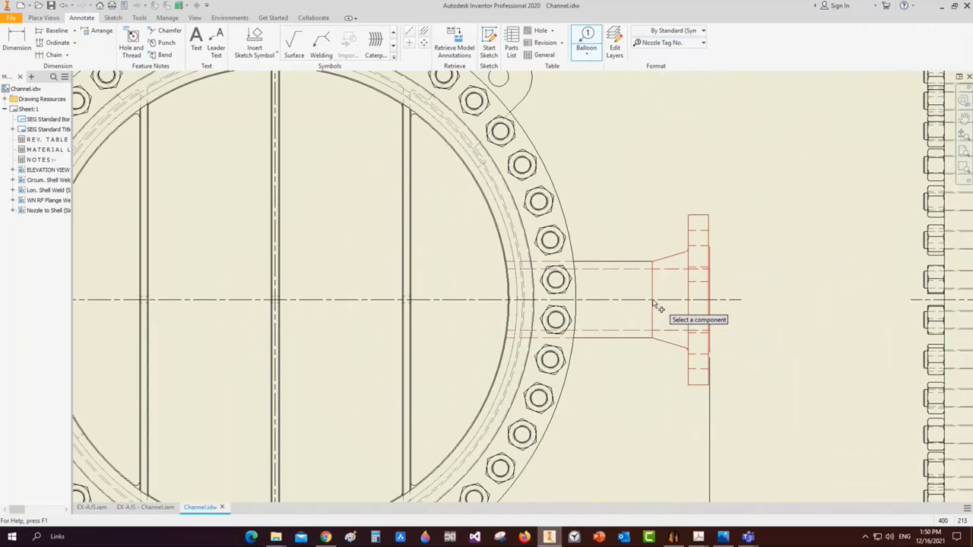
{"action": "left_click", "coordinate": [654, 304]}
{"action": "left_click", "coordinate": [160, 157]}
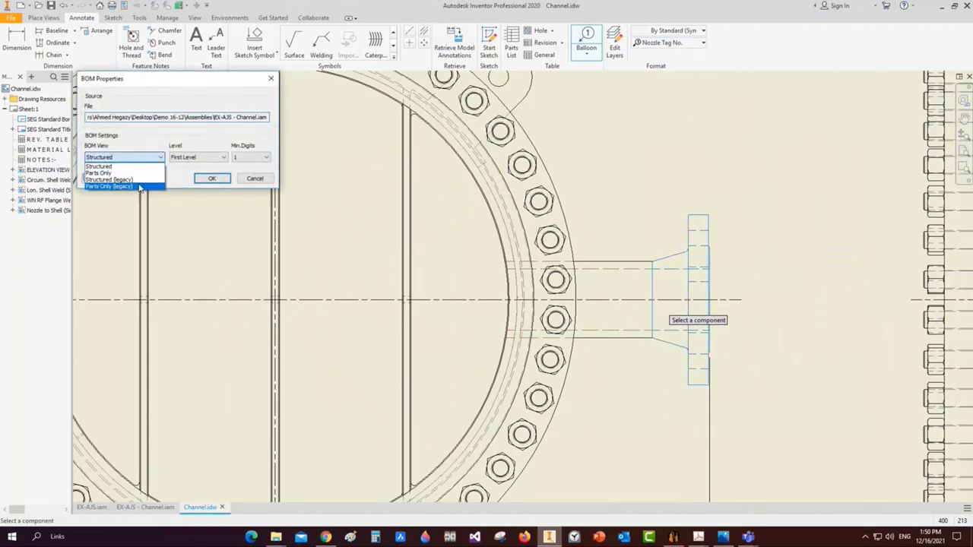
{"action": "left_click", "coordinate": [133, 187]}
{"action": "left_click", "coordinate": [220, 181]}
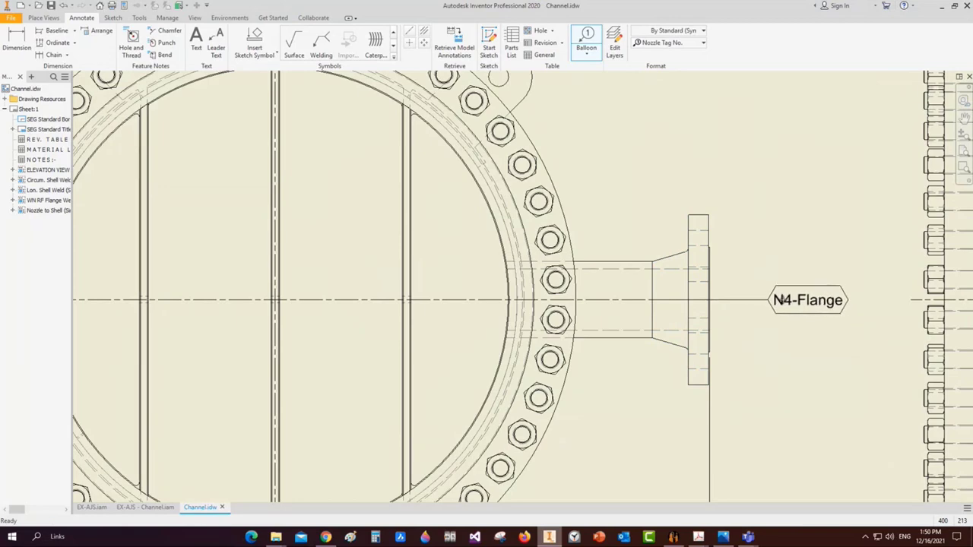
{"action": "right_click", "coordinate": [789, 304]}
{"action": "left_click", "coordinate": [828, 300]}
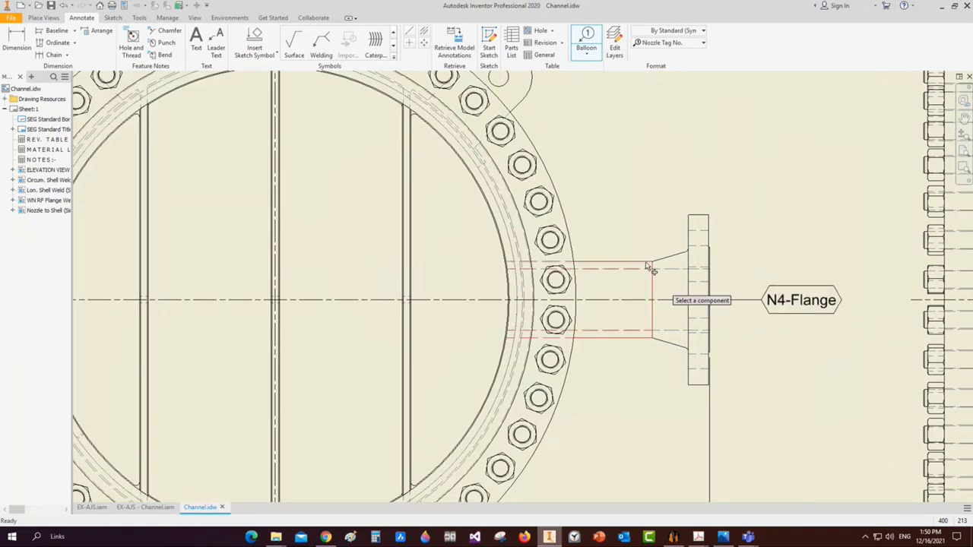
Try ballooning the left nozzle, then cancel the N5-Flange balloon preview
{"action": "scroll", "coordinate": [650, 268], "scroll_direction": "down", "scroll_amount": 5}
{"action": "scroll", "coordinate": [337, 297], "scroll_direction": "up", "scroll_amount": 5}
{"action": "middle_click_drag", "start_coordinate": [207, 293], "coordinate": [337, 294]}
{"action": "left_click", "coordinate": [337, 293]}
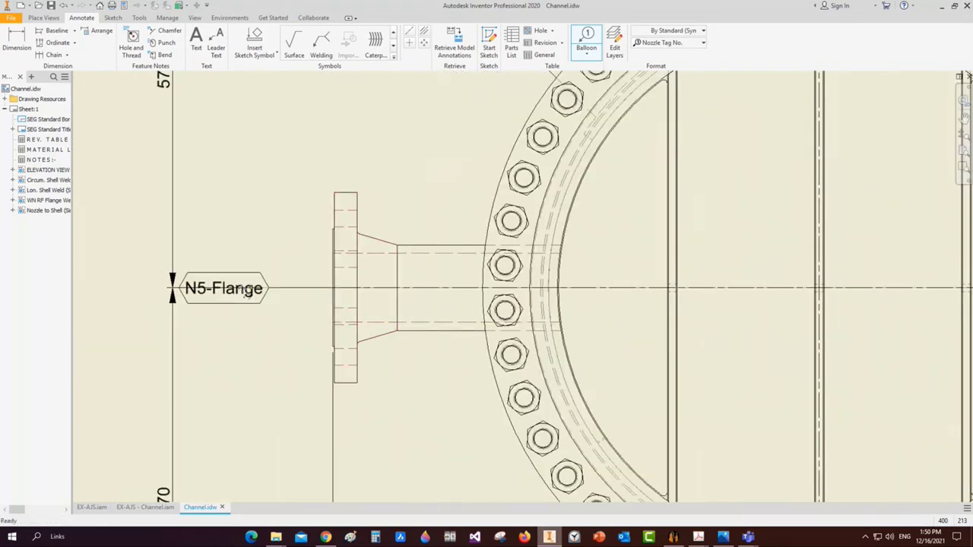
{"action": "right_click", "coordinate": [176, 291]}
{"action": "left_click", "coordinate": [122, 330]}
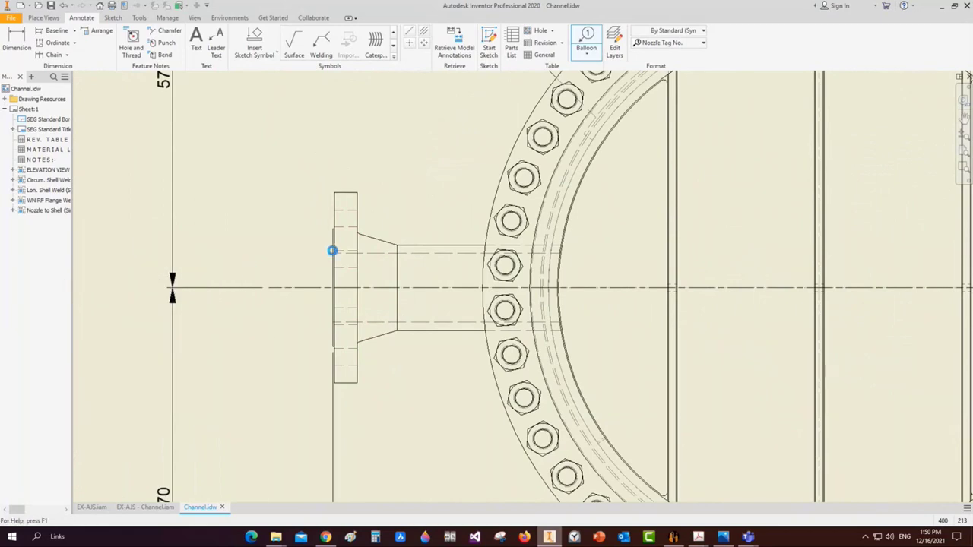
{"action": "scroll", "coordinate": [332, 251], "scroll_direction": "down", "scroll_amount": 5}
{"action": "scroll", "coordinate": [543, 167], "scroll_direction": "up", "scroll_amount": 5}
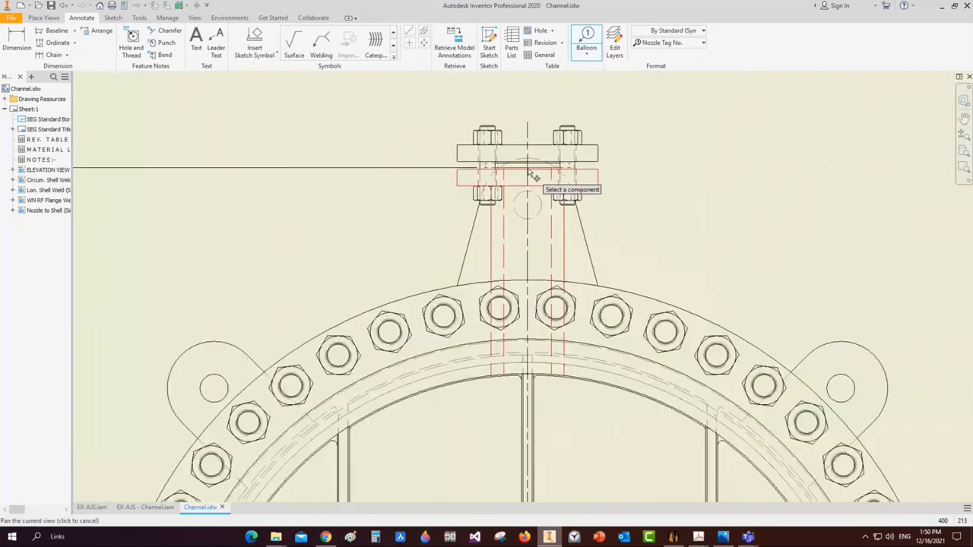
Pick the top N8 and bottom nozzle flanges, cancelling the N9 balloon preview
{"action": "left_click", "coordinate": [532, 175]}
{"action": "scroll", "coordinate": [532, 160], "scroll_direction": "down", "scroll_amount": 5}
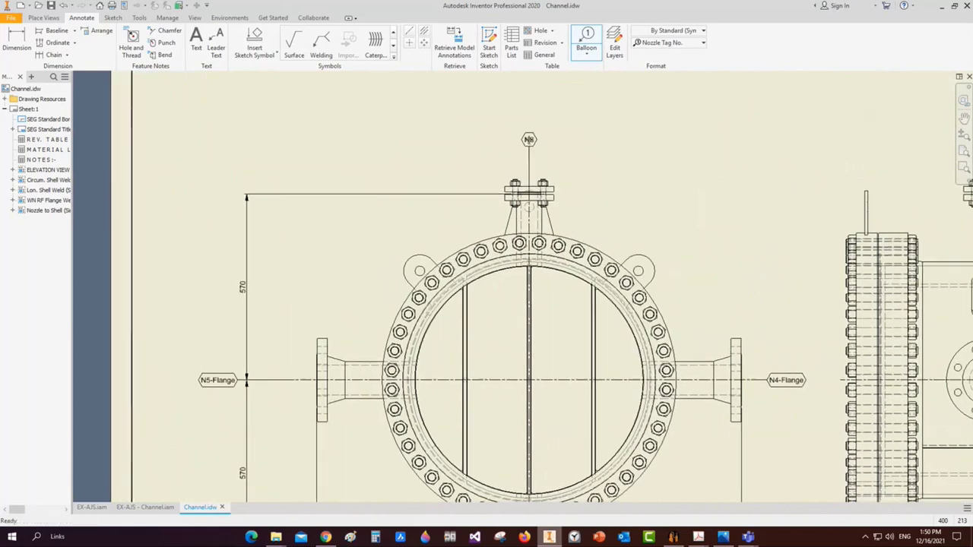
{"action": "scroll", "coordinate": [532, 149], "scroll_direction": "down", "scroll_amount": 3}
{"action": "left_click_drag", "start_coordinate": [538, 152], "coordinate": [535, 79]}
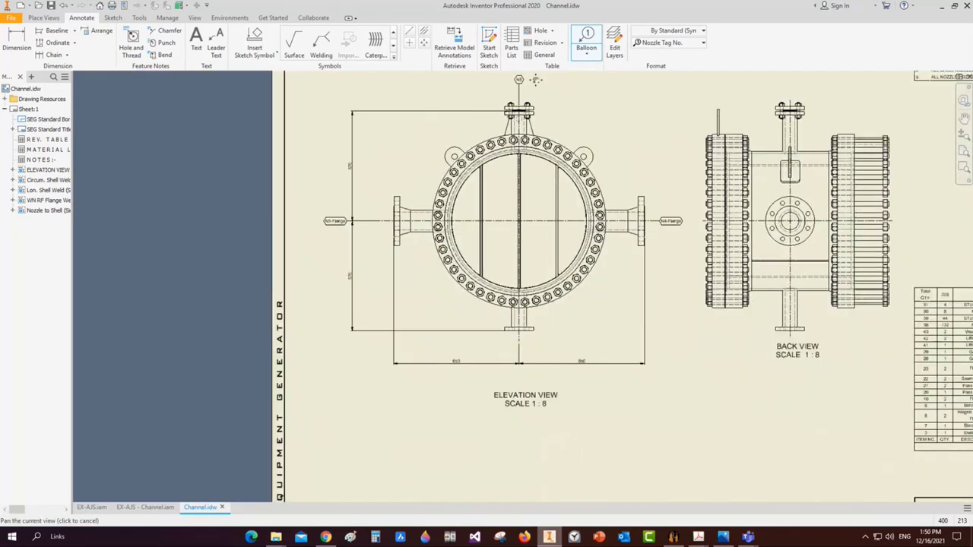
{"action": "scroll", "coordinate": [499, 266], "scroll_direction": "up", "scroll_amount": 5}
{"action": "left_click", "coordinate": [498, 274]}
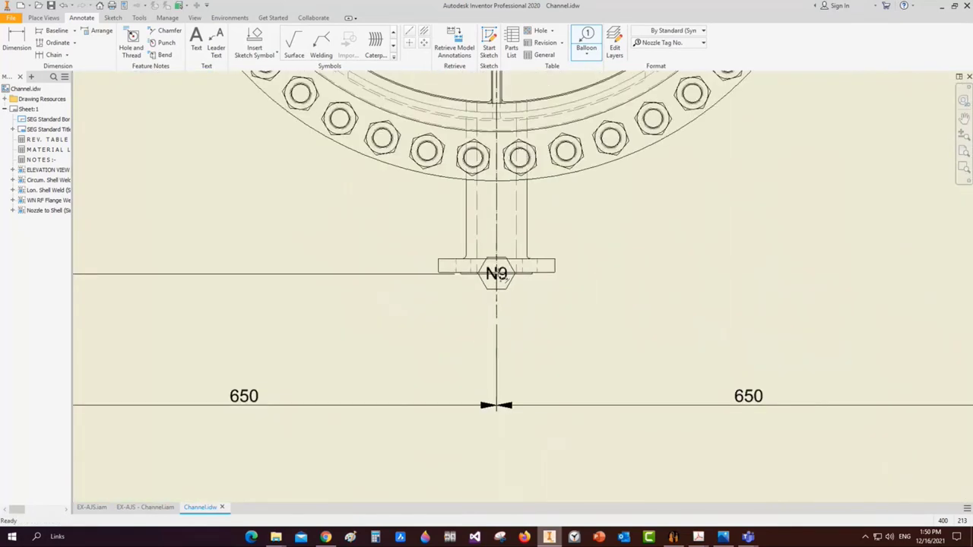
{"action": "scroll", "coordinate": [498, 274], "scroll_direction": "down", "scroll_amount": 5}
{"action": "right_click", "coordinate": [499, 337]}
{"action": "left_click", "coordinate": [533, 345]}
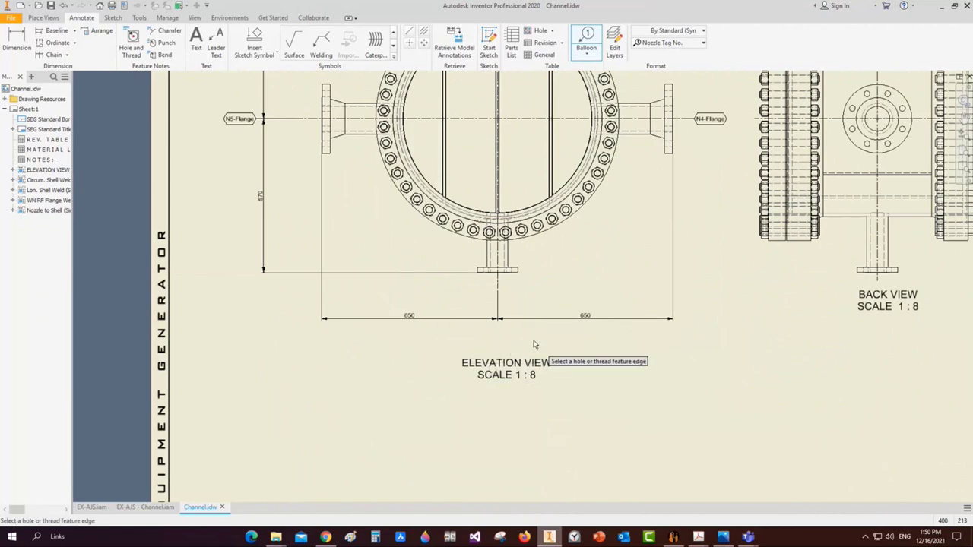
Place an N9 balloon below the bottom nozzle using the Nozzle Tag No. style
{"action": "left_click", "coordinate": [590, 34]}
{"action": "scroll", "coordinate": [495, 300], "scroll_direction": "up", "scroll_amount": 3}
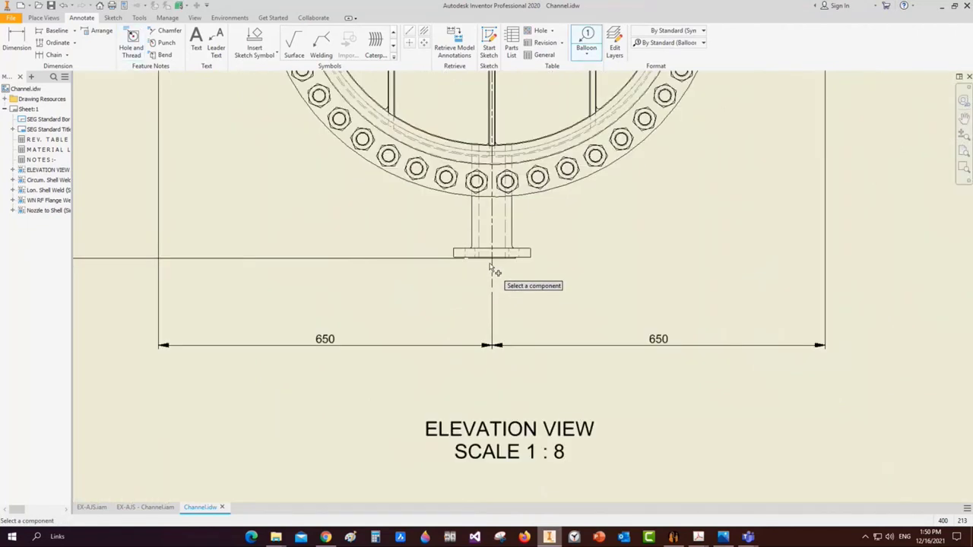
{"action": "left_click", "coordinate": [492, 254]}
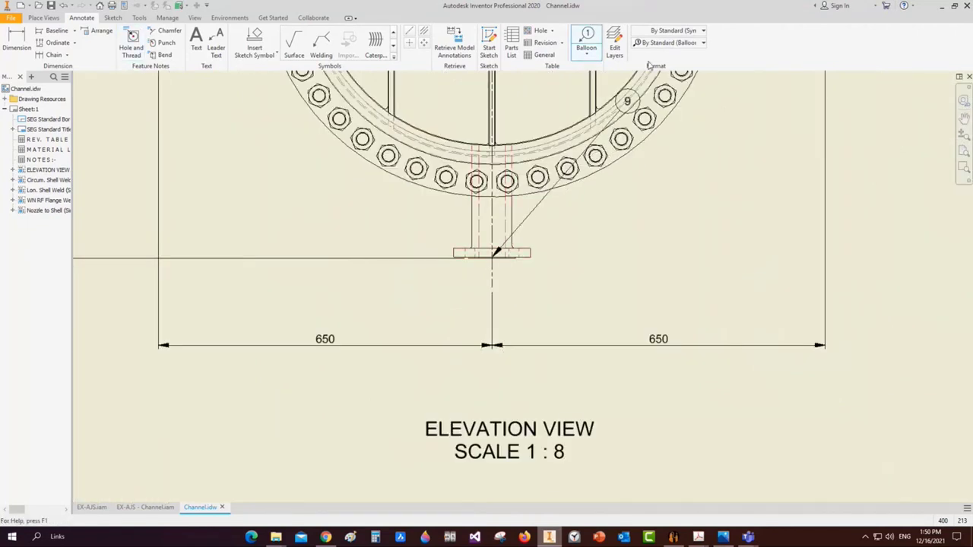
{"action": "left_click", "coordinate": [703, 42]}
{"action": "left_click", "coordinate": [656, 119]}
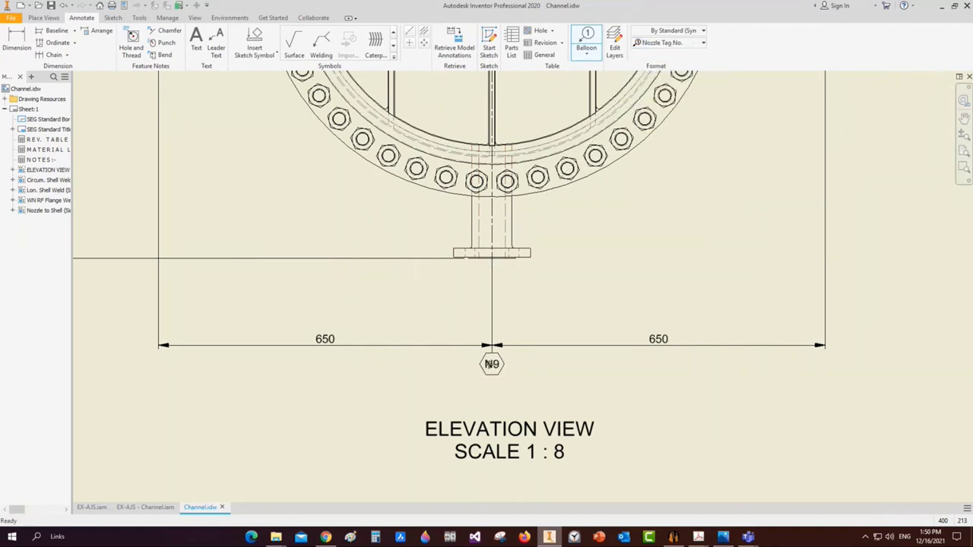
{"action": "left_click", "coordinate": [492, 371]}
{"action": "right_click", "coordinate": [492, 373]}
{"action": "left_click", "coordinate": [467, 388]}
Attach a new N4 balloon to the N4 nozzle beside the N4-Flange tag
{"action": "scroll", "coordinate": [514, 304], "scroll_direction": "down", "scroll_amount": 2}
{"action": "middle_click_drag", "start_coordinate": [721, 184], "coordinate": [721, 257]}
{"action": "right_click", "coordinate": [672, 172]}
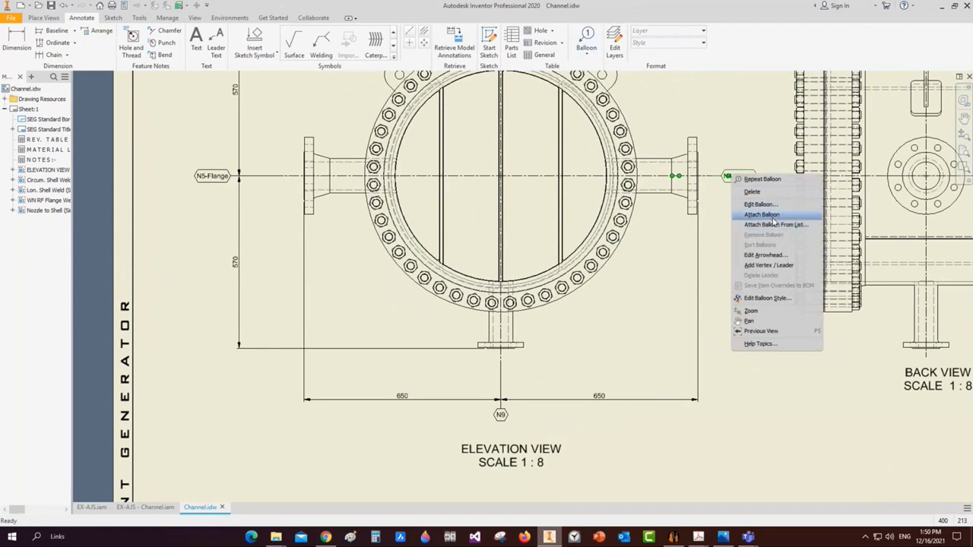
{"action": "left_click", "coordinate": [738, 212]}
{"action": "left_click", "coordinate": [657, 190]}
{"action": "left_click", "coordinate": [744, 195]}
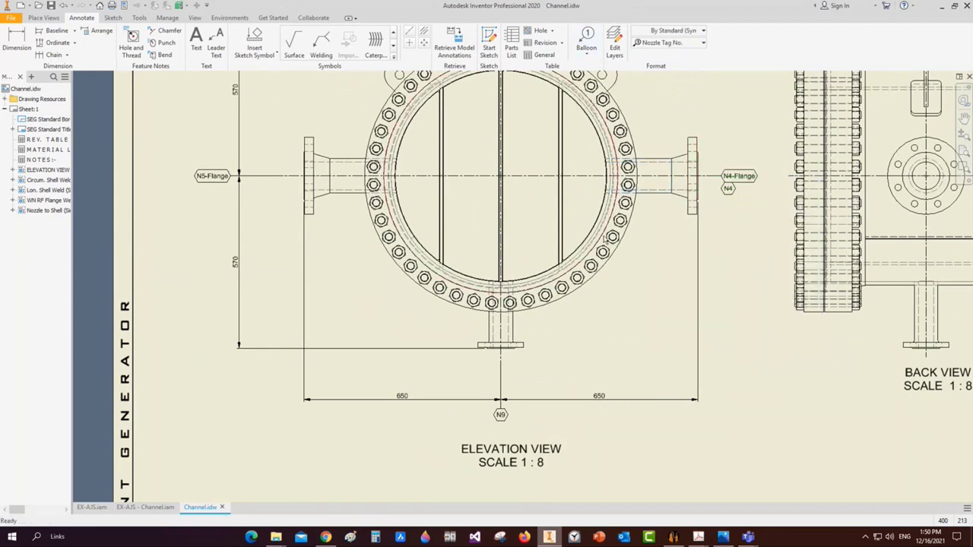
{"action": "key", "text": "Escape"}
Attach an N5 balloon to the N5 nozzle, then delete the N5-Flange and N4-Flange tags
{"action": "right_click", "coordinate": [225, 177]}
{"action": "left_click", "coordinate": [268, 228]}
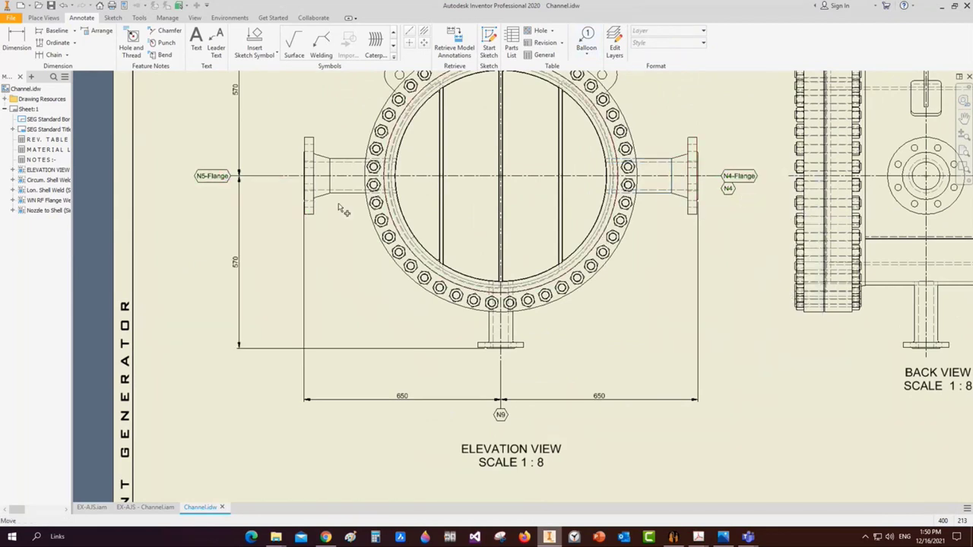
{"action": "left_click", "coordinate": [348, 183]}
{"action": "right_click", "coordinate": [228, 176]}
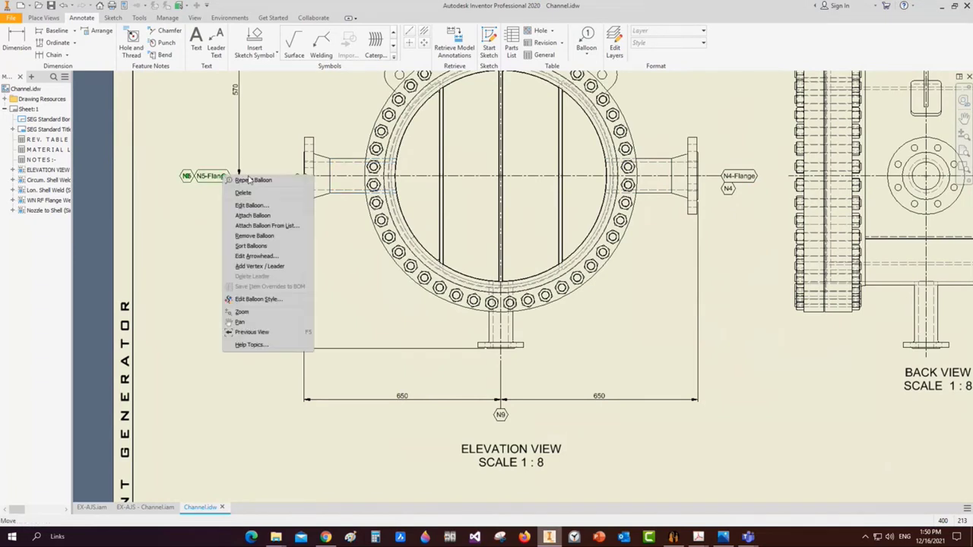
{"action": "left_click", "coordinate": [289, 239]}
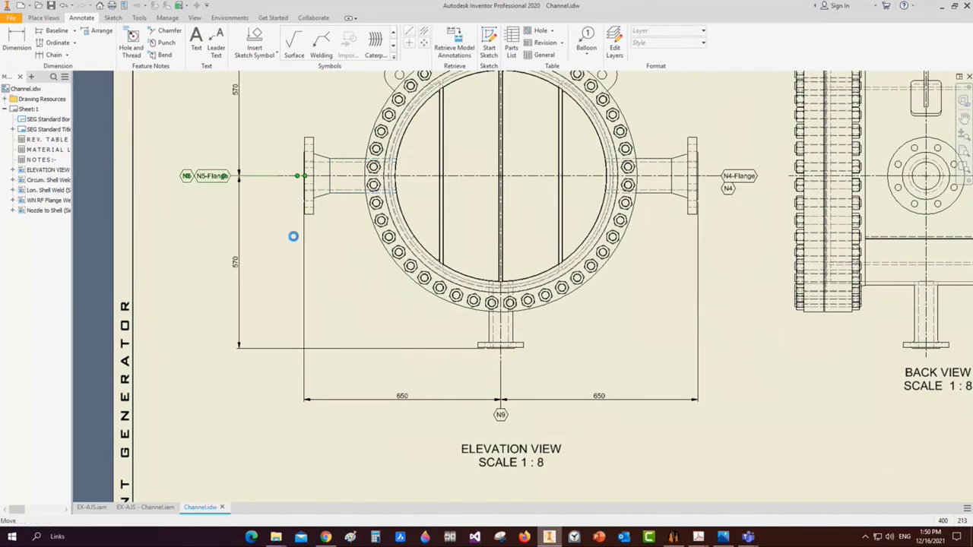
{"action": "right_click", "coordinate": [728, 180]}
{"action": "left_click", "coordinate": [760, 237]}
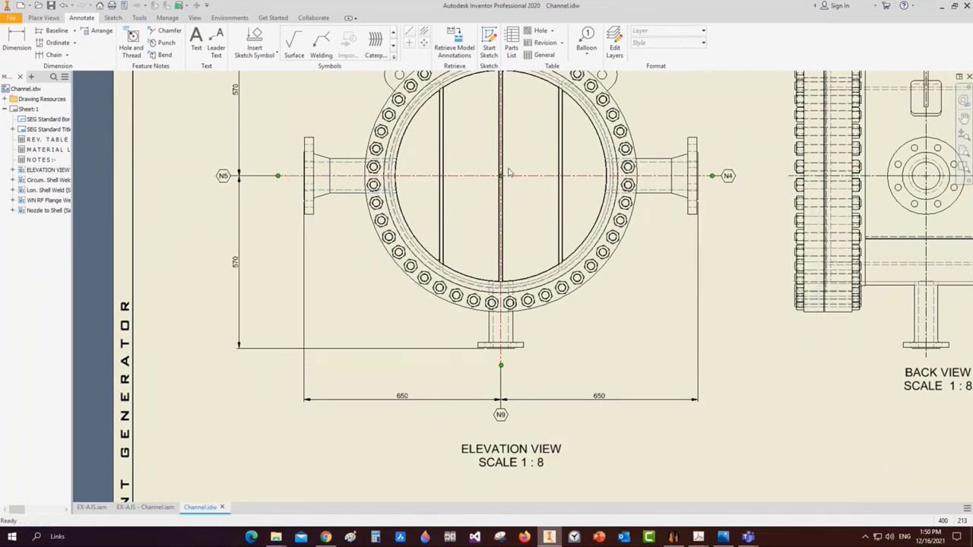
{"action": "mouse_move", "coordinate": [511, 186]}
{"action": "middle_mouse_down"}
{"action": "mouse_move", "coordinate": [476, 239]}
{"action": "mouse_move", "coordinate": [483, 244]}
{"action": "middle_mouse_up"}
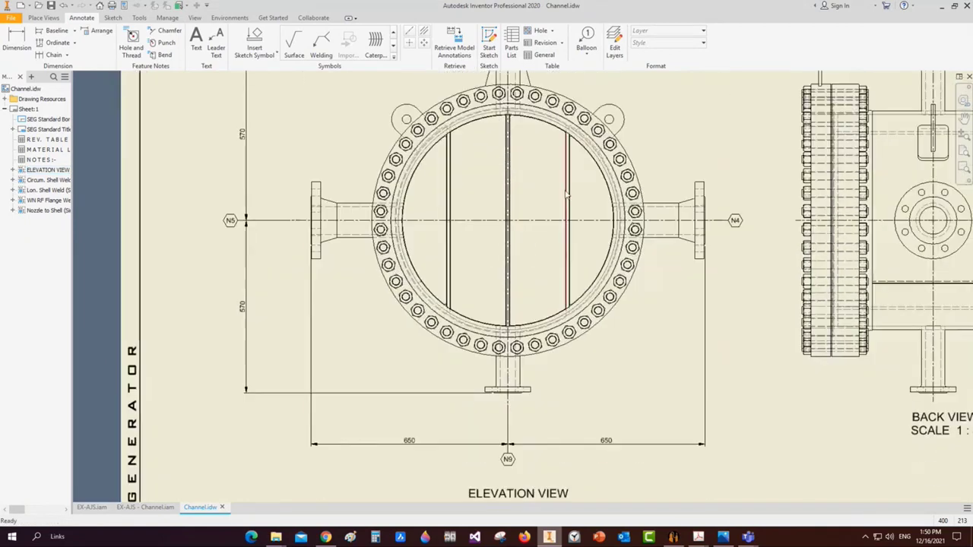
Dimension the left outer plate 196.45 from the central centre line, below the nozzle
{"action": "scroll", "coordinate": [484, 244], "scroll_direction": "up", "scroll_amount": 3}
{"action": "left_click", "coordinate": [424, 31]}
{"action": "scroll", "coordinate": [578, 190], "scroll_direction": "up", "scroll_amount": 5}
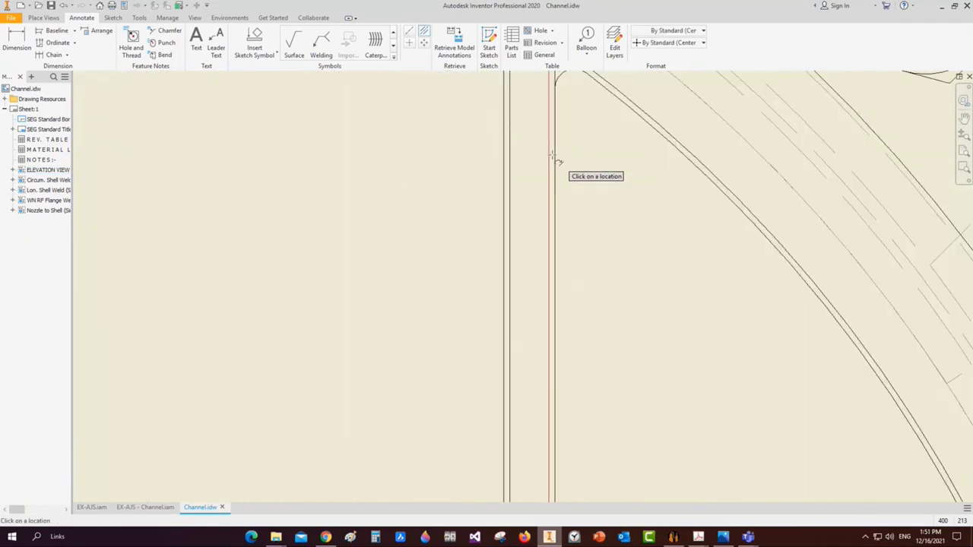
{"action": "scroll", "coordinate": [517, 163], "scroll_direction": "down", "scroll_amount": 3}
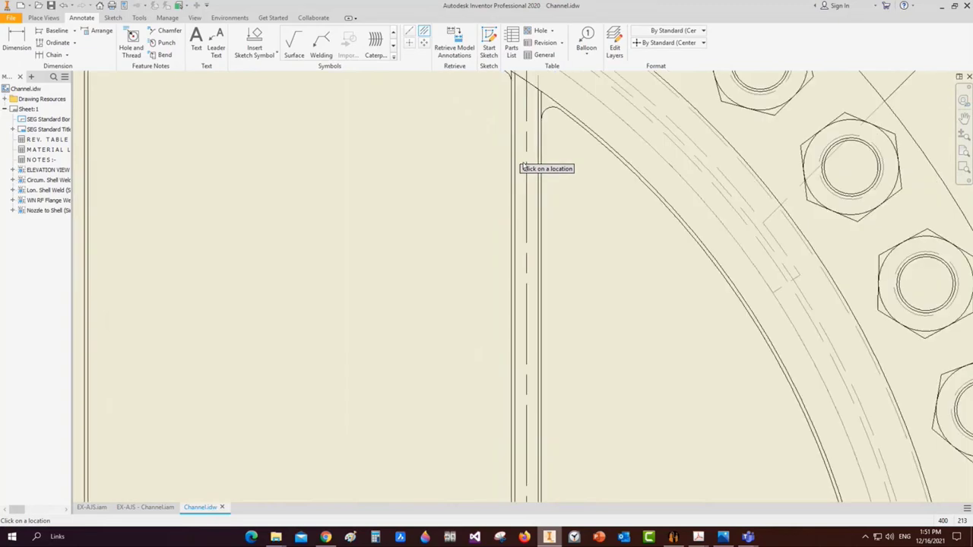
{"action": "mouse_move", "coordinate": [517, 163]}
{"action": "middle_mouse_down"}
{"action": "mouse_move", "coordinate": [291, 208]}
{"action": "mouse_move", "coordinate": [244, 230]}
{"action": "middle_mouse_up"}
{"action": "scroll", "coordinate": [244, 229], "scroll_direction": "down", "scroll_amount": 1}
{"action": "scroll", "coordinate": [244, 230], "scroll_direction": "down", "scroll_amount": 1}
{"action": "scroll", "coordinate": [306, 210], "scroll_direction": "up", "scroll_amount": 6}
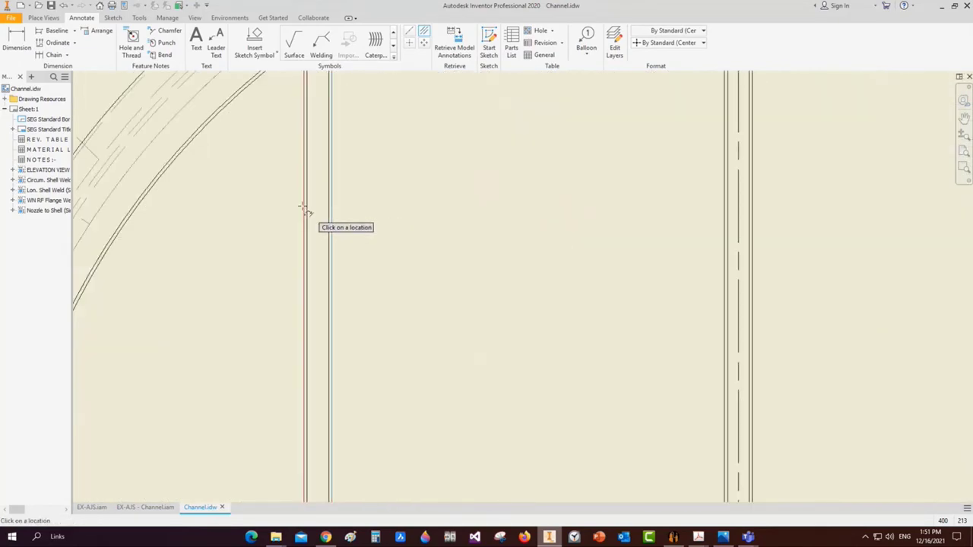
{"action": "scroll", "coordinate": [369, 217], "scroll_direction": "down", "scroll_amount": 5}
{"action": "scroll", "coordinate": [403, 363], "scroll_direction": "down", "scroll_amount": 2}
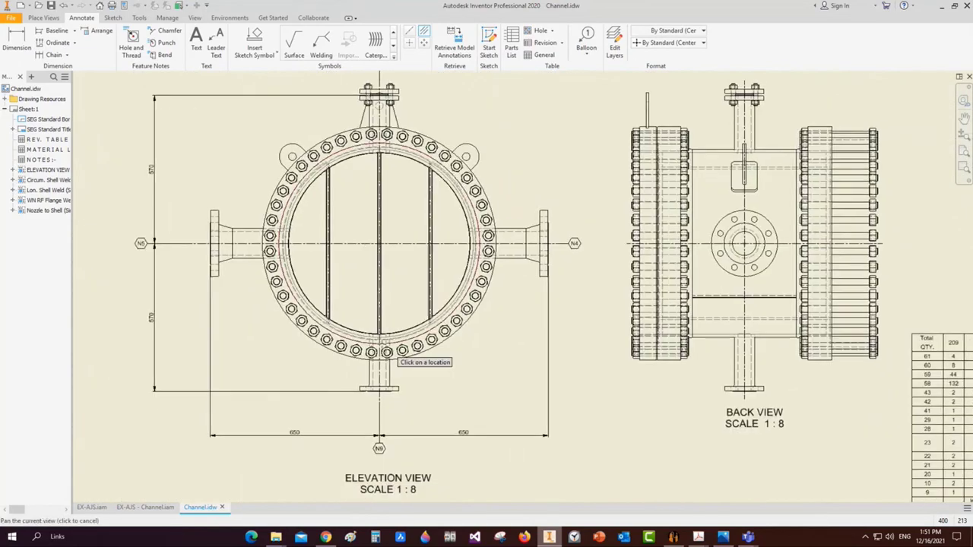
{"action": "scroll", "coordinate": [365, 305], "scroll_direction": "up", "scroll_amount": 3}
{"action": "scroll", "coordinate": [281, 271], "scroll_direction": "up", "scroll_amount": 2}
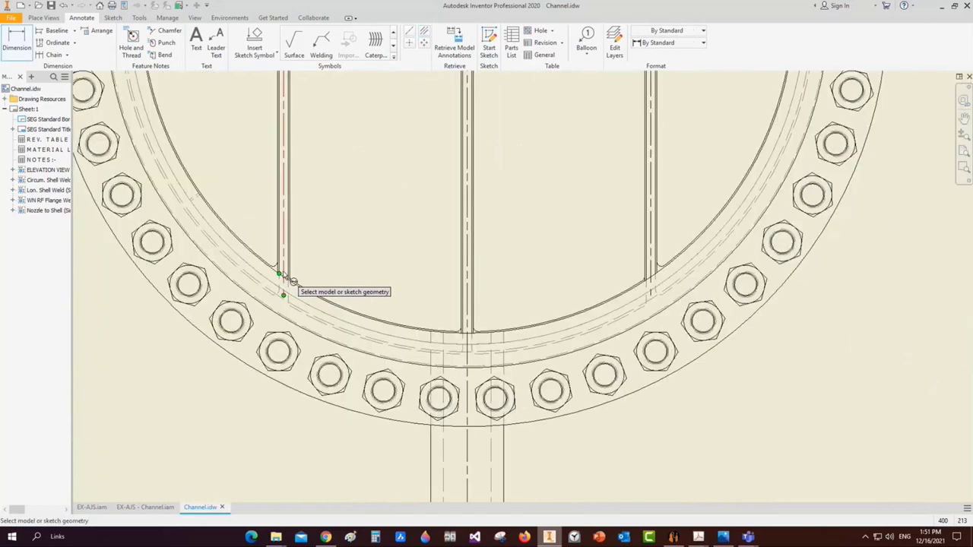
{"action": "left_click", "coordinate": [280, 271]}
{"action": "left_click", "coordinate": [466, 289]}
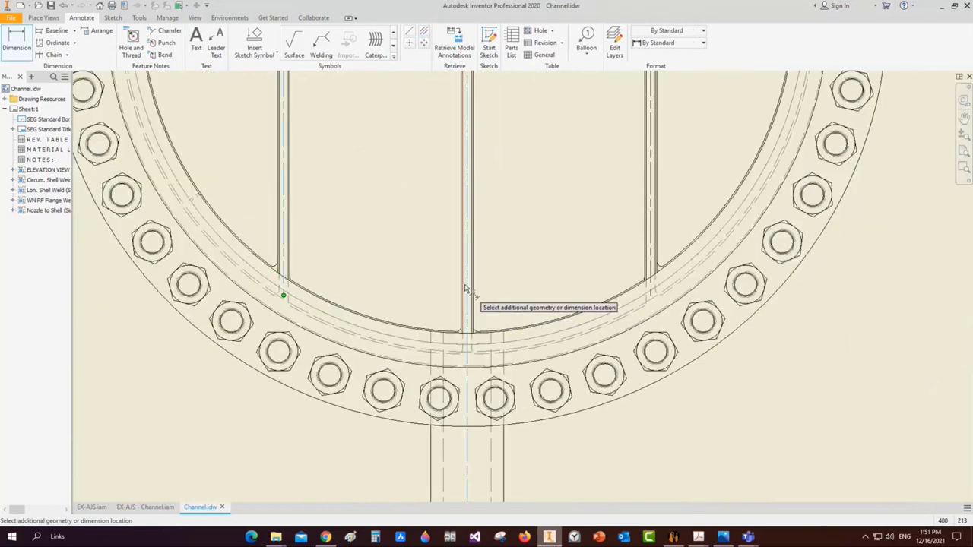
{"action": "scroll", "coordinate": [466, 289], "scroll_direction": "down", "scroll_amount": 3}
{"action": "left_click", "coordinate": [463, 392]}
Add the matching 196.45 dimension for the right outer plate
{"action": "scroll", "coordinate": [472, 311], "scroll_direction": "up", "scroll_amount": 3}
{"action": "left_click", "coordinate": [592, 277]}
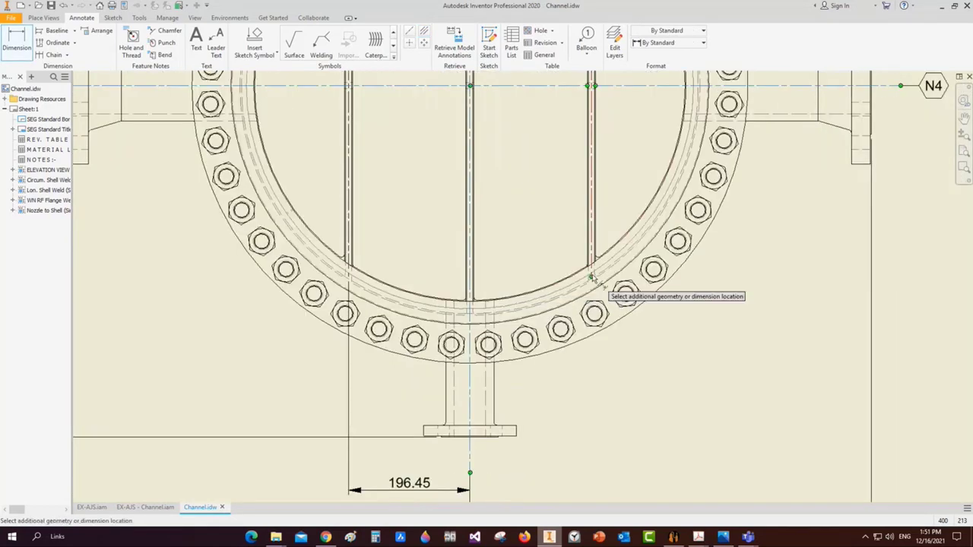
{"action": "scroll", "coordinate": [591, 277], "scroll_direction": "up", "scroll_amount": 1}
{"action": "scroll", "coordinate": [591, 277], "scroll_direction": "down", "scroll_amount": 2}
{"action": "scroll", "coordinate": [559, 348], "scroll_direction": "up", "scroll_amount": 2}
{"action": "left_click", "coordinate": [559, 346]}
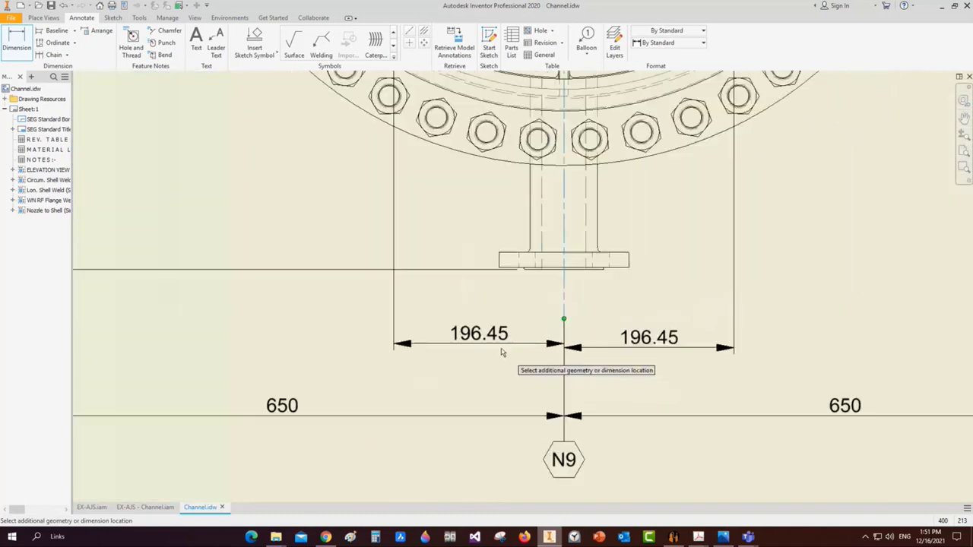
{"action": "scroll", "coordinate": [551, 380], "scroll_direction": "down", "scroll_amount": 3}
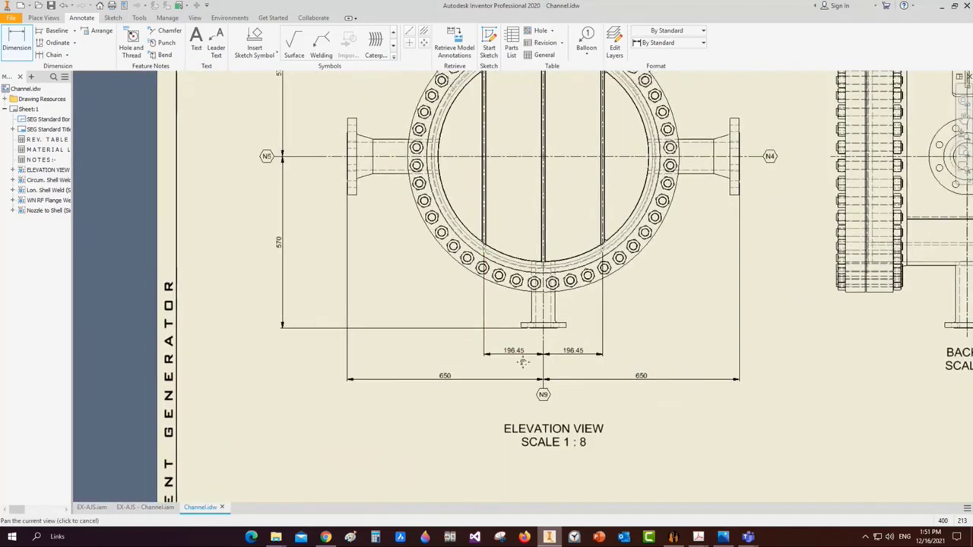
{"action": "scroll", "coordinate": [499, 380], "scroll_direction": "up", "scroll_amount": 2}
{"action": "mouse_move", "coordinate": [499, 381]}
{"action": "middle_mouse_down"}
{"action": "mouse_move", "coordinate": [503, 395]}
{"action": "mouse_move", "coordinate": [463, 501]}
{"action": "middle_mouse_up"}
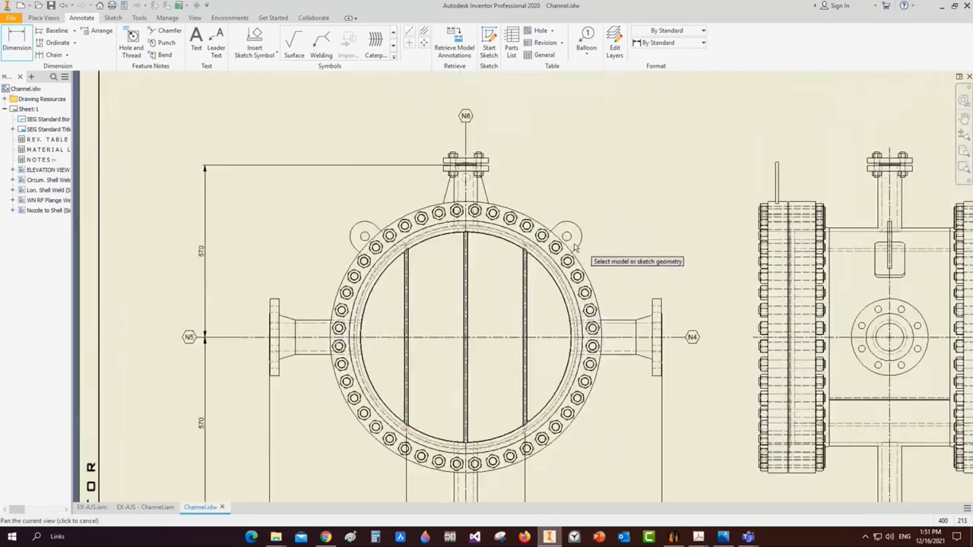
Add a centre mark on the right lifting lug and align it to an edge
{"action": "left_click", "coordinate": [409, 44]}
{"action": "left_click", "coordinate": [566, 236]}
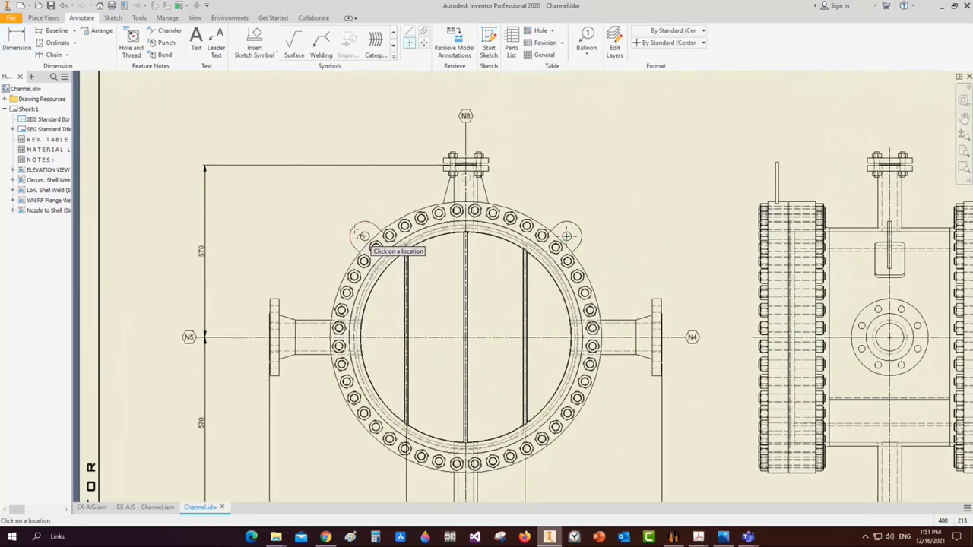
{"action": "key", "text": "Escape"}
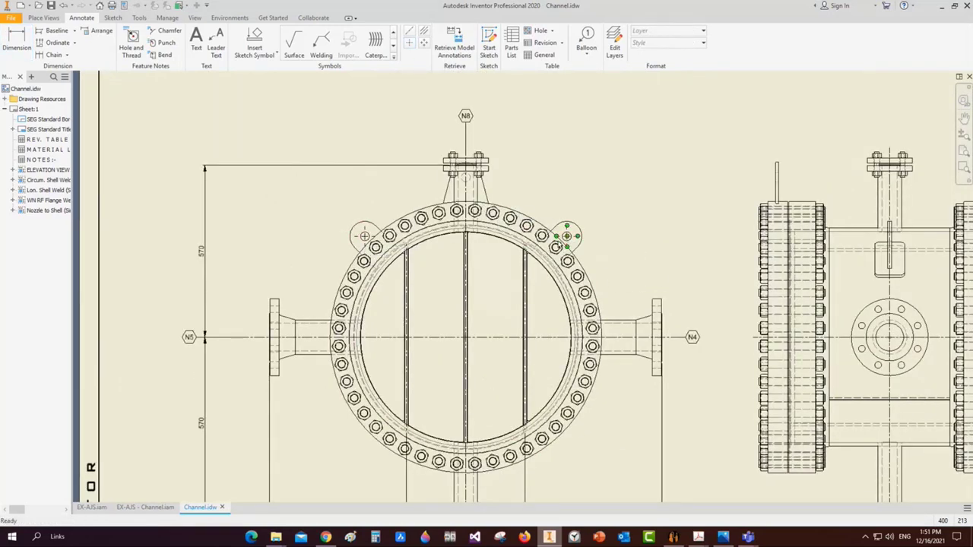
{"action": "scroll", "coordinate": [572, 233], "scroll_direction": "up", "scroll_amount": 3}
{"action": "right_click", "coordinate": [576, 233]}
{"action": "mouse_move", "coordinate": [623, 285]}
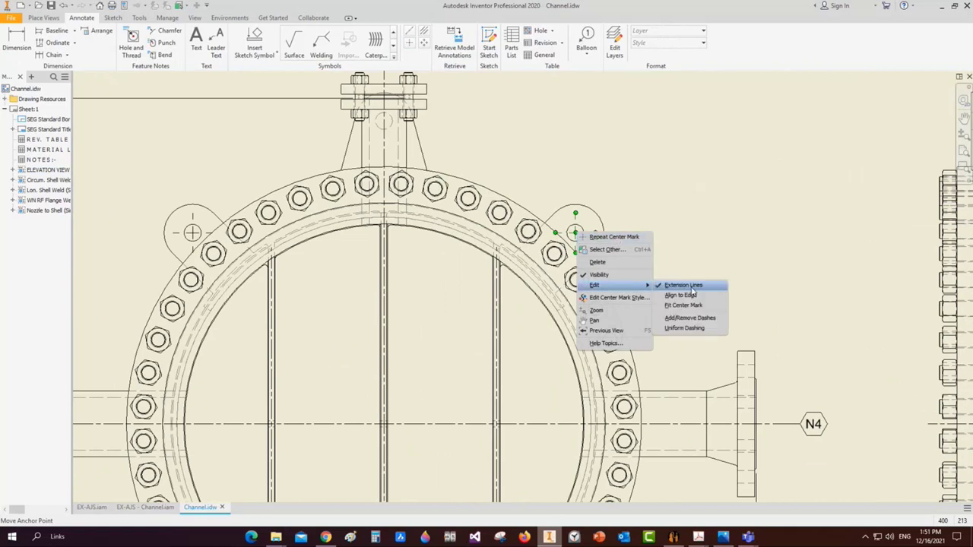
{"action": "left_click", "coordinate": [694, 295]}
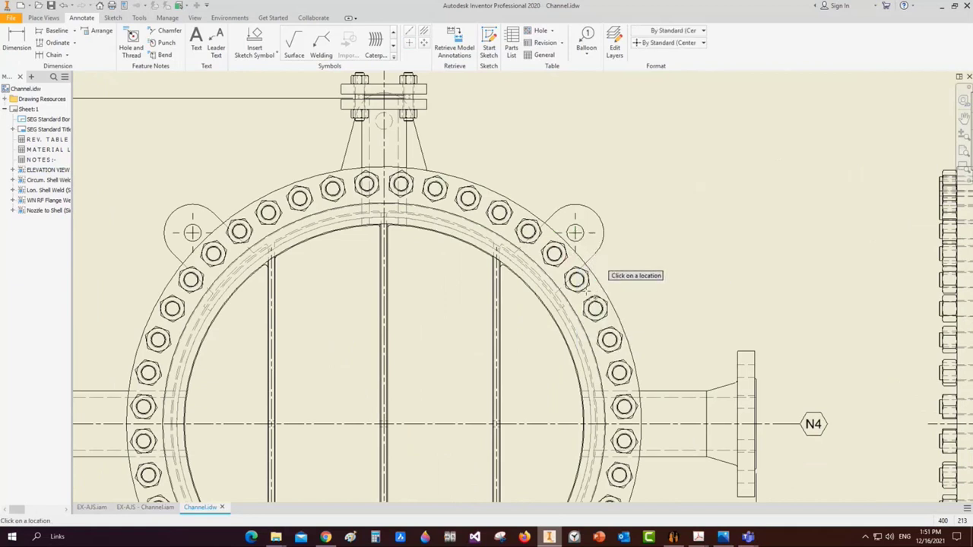
{"action": "left_click", "coordinate": [529, 281]}
Align the left lug's centre mark to an edge and reposition its anchor point
{"action": "right_click", "coordinate": [201, 233]}
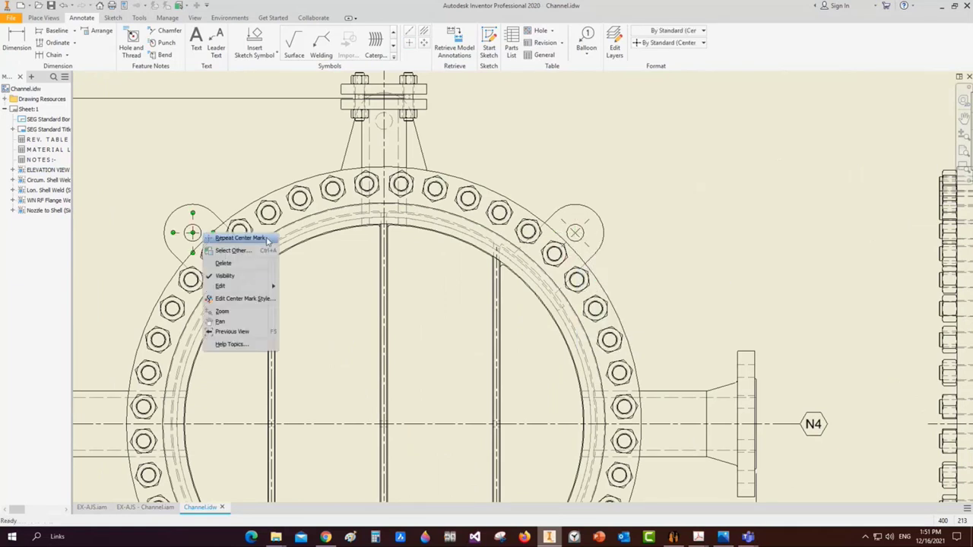
{"action": "mouse_move", "coordinate": [264, 289]}
{"action": "left_click", "coordinate": [304, 296]}
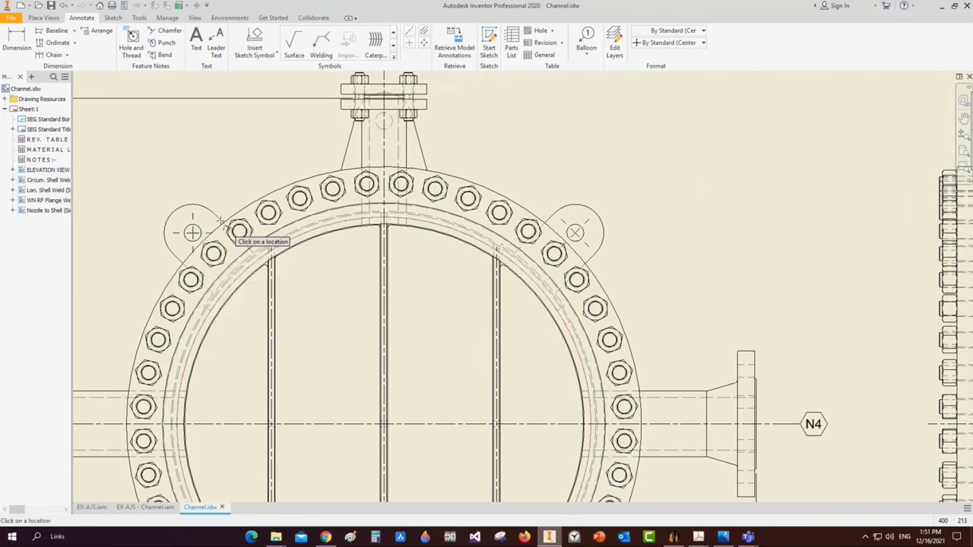
{"action": "left_click", "coordinate": [226, 230]}
{"action": "scroll", "coordinate": [300, 263], "scroll_direction": "down", "scroll_amount": 3}
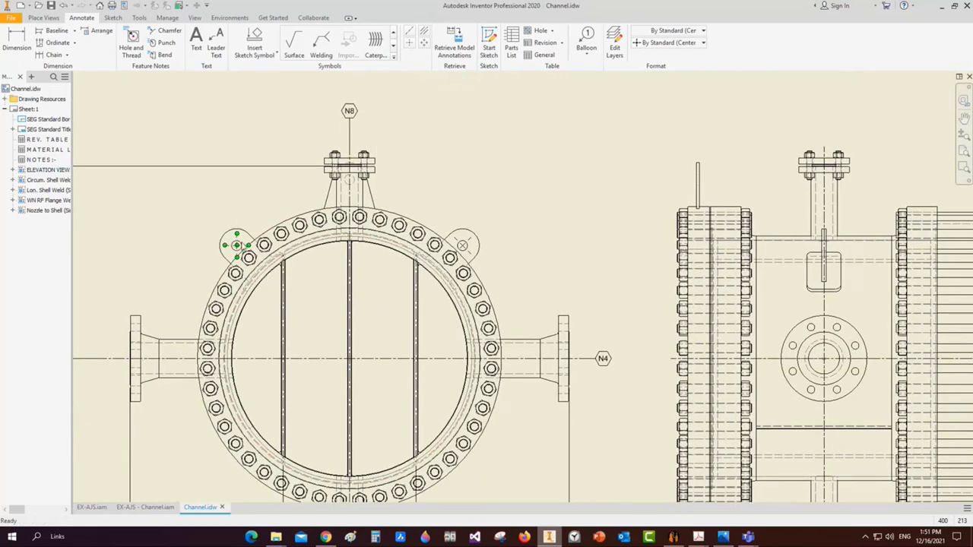
{"action": "scroll", "coordinate": [242, 241], "scroll_direction": "up", "scroll_amount": 3}
{"action": "right_click", "coordinate": [244, 244]}
{"action": "mouse_move", "coordinate": [289, 302]}
{"action": "left_click", "coordinate": [342, 311]}
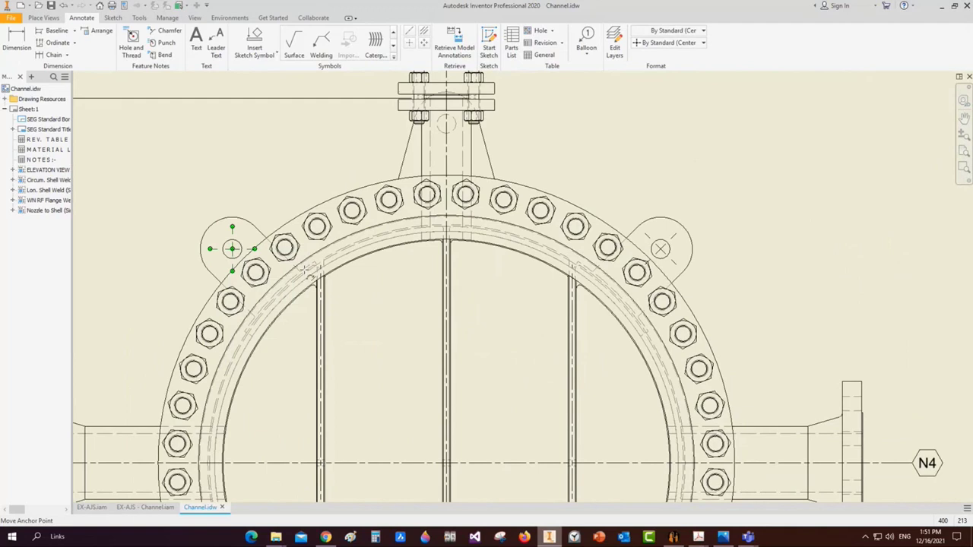
{"action": "left_click", "coordinate": [276, 247]}
{"action": "middle_click_drag", "start_coordinate": [242, 263], "coordinate": [298, 259]}
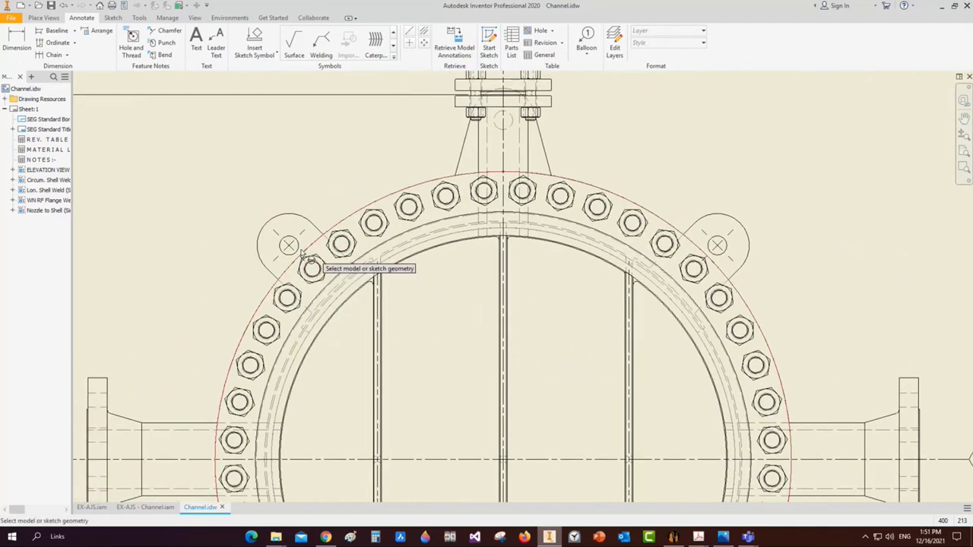
Dimension both lugs 45° from the vertical centreline, moving the left dimension onto the top arc
{"action": "left_click", "coordinate": [503, 186]}
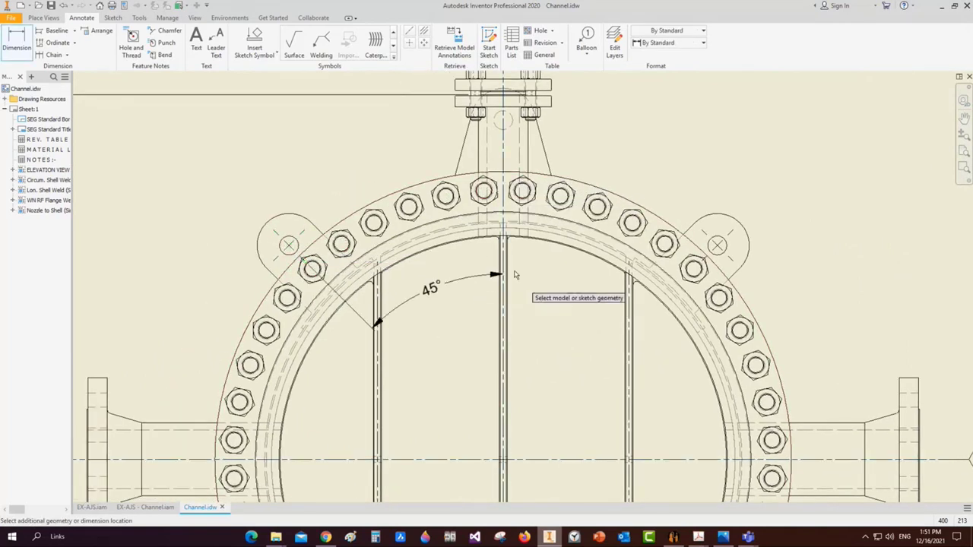
{"action": "left_click", "coordinate": [513, 266]}
{"action": "left_click", "coordinate": [503, 167]}
{"action": "left_click", "coordinate": [723, 237]}
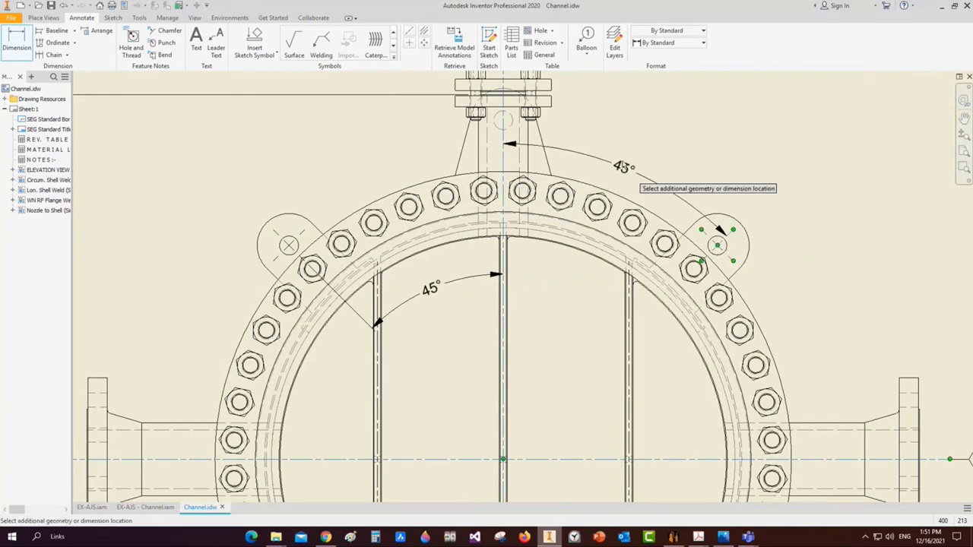
{"action": "left_click", "coordinate": [628, 167]}
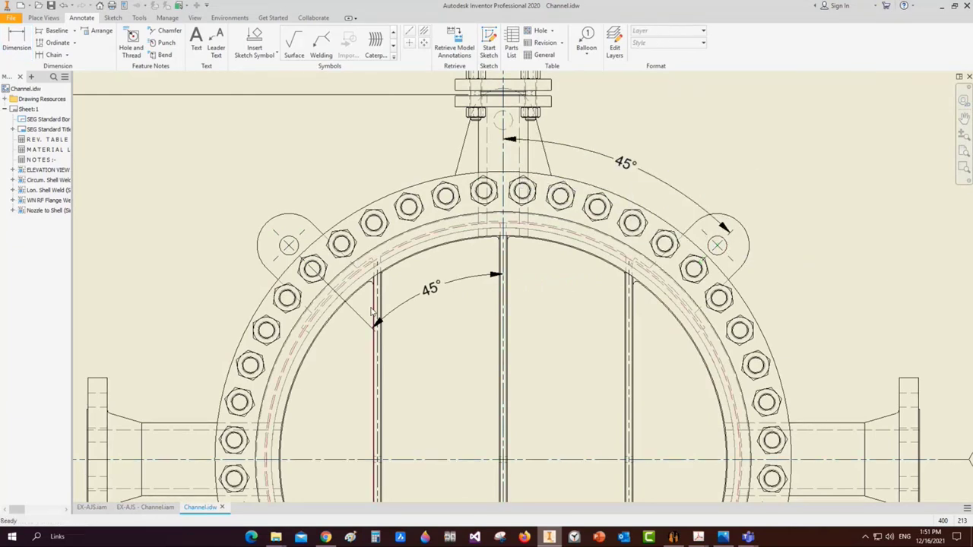
{"action": "key", "text": "Escape"}
{"action": "left_click_drag", "start_coordinate": [437, 300], "coordinate": [387, 172]}
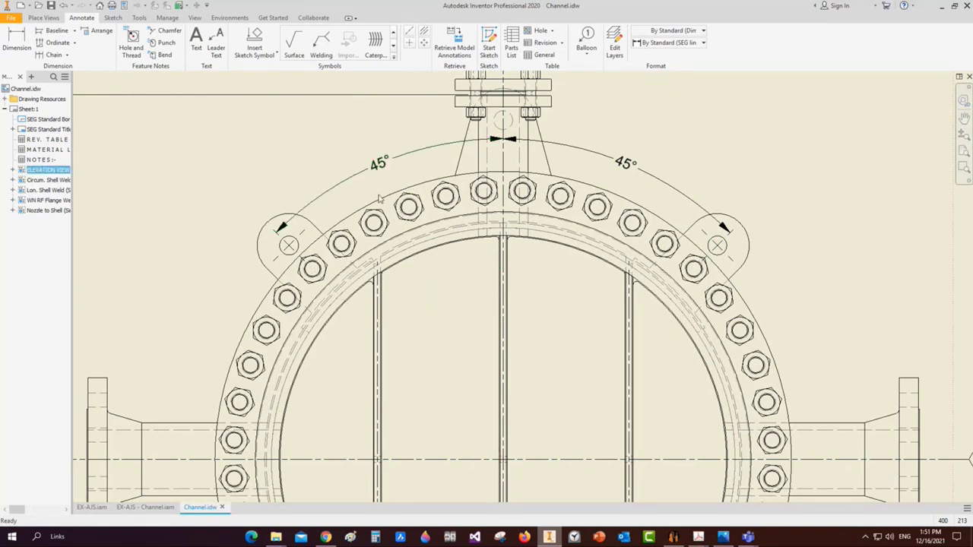
{"action": "scroll", "coordinate": [392, 213], "scroll_direction": "up", "scroll_amount": 3}
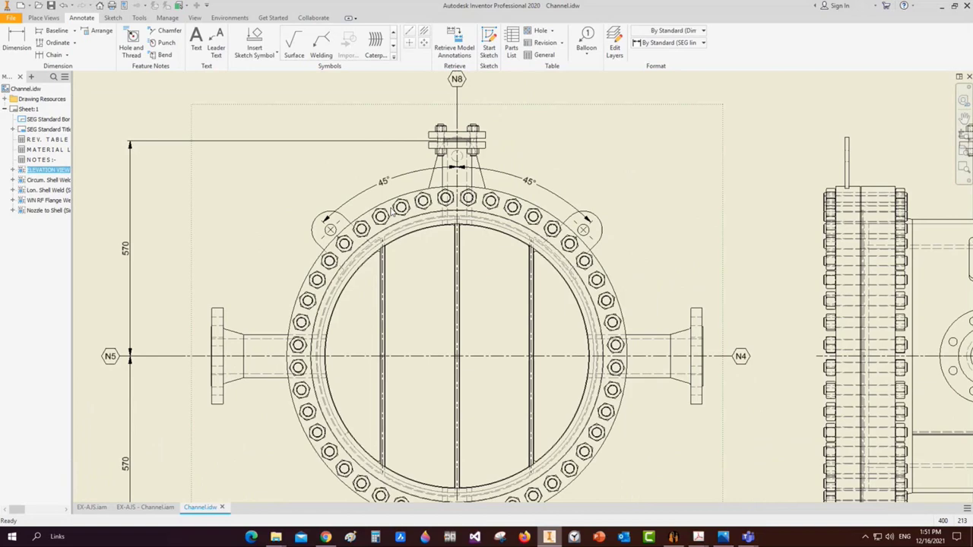
{"action": "scroll", "coordinate": [393, 213], "scroll_direction": "up", "scroll_amount": 4}
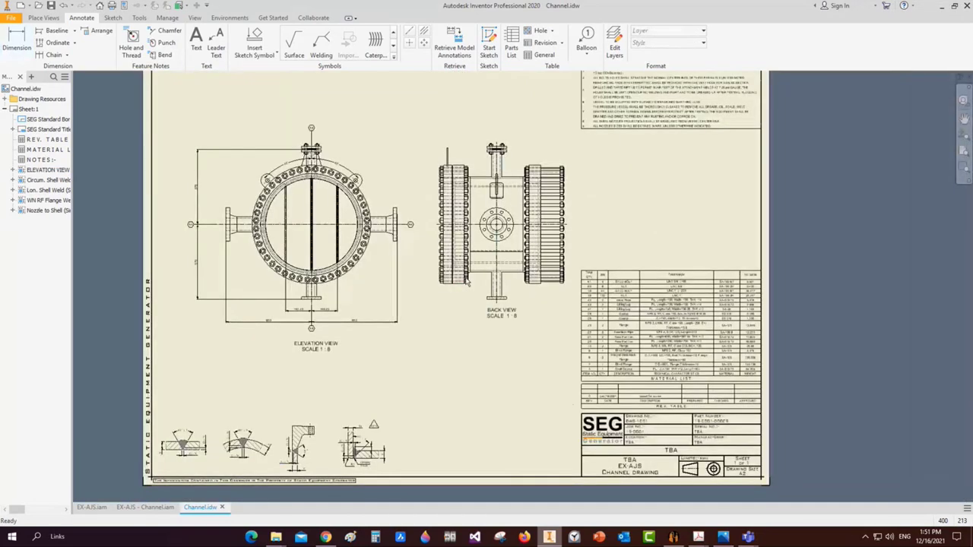
{"action": "scroll", "coordinate": [467, 283], "scroll_direction": "down", "scroll_amount": 4}
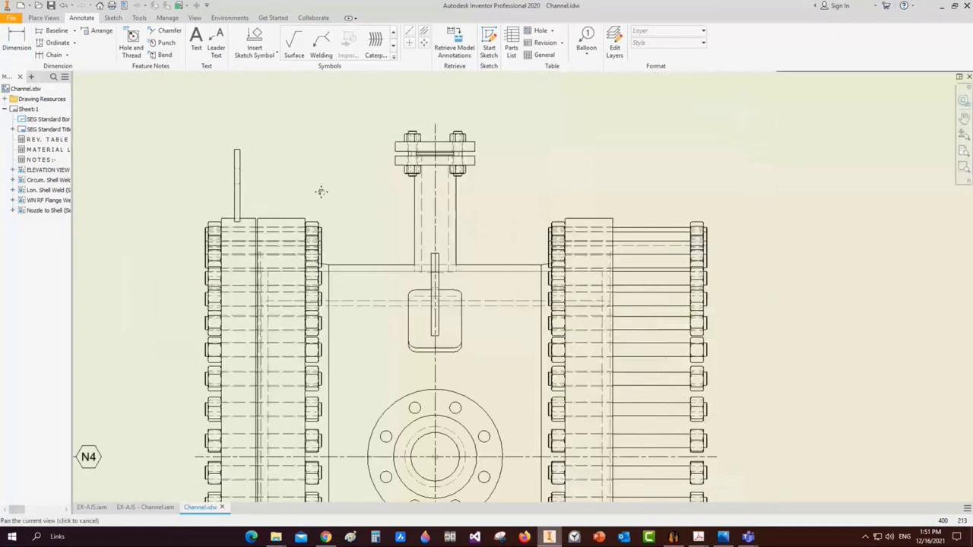
{"action": "key", "text": "d"}
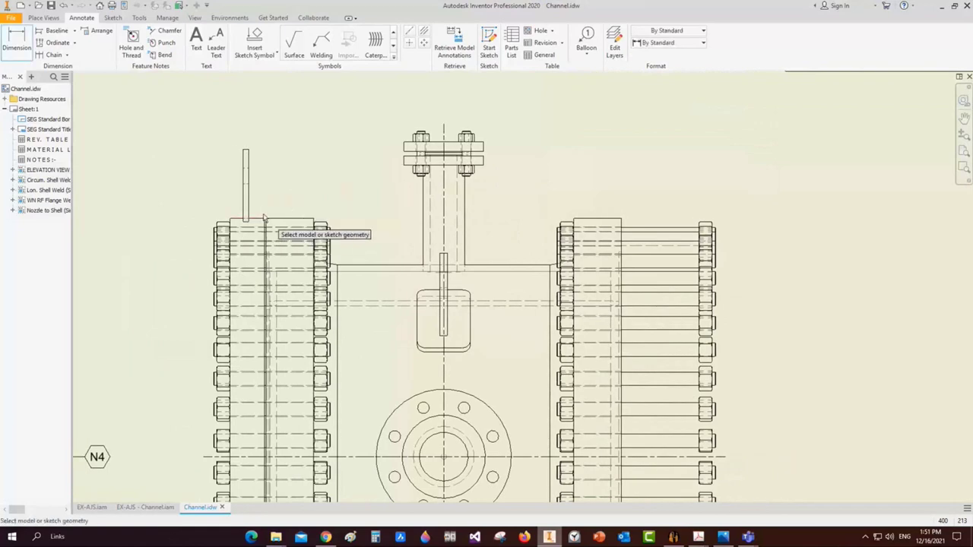
{"action": "scroll", "coordinate": [270, 212], "scroll_direction": "down", "scroll_amount": 2}
{"action": "scroll", "coordinate": [264, 215], "scroll_direction": "up", "scroll_amount": 3}
{"action": "scroll", "coordinate": [265, 215], "scroll_direction": "up", "scroll_amount": 3}
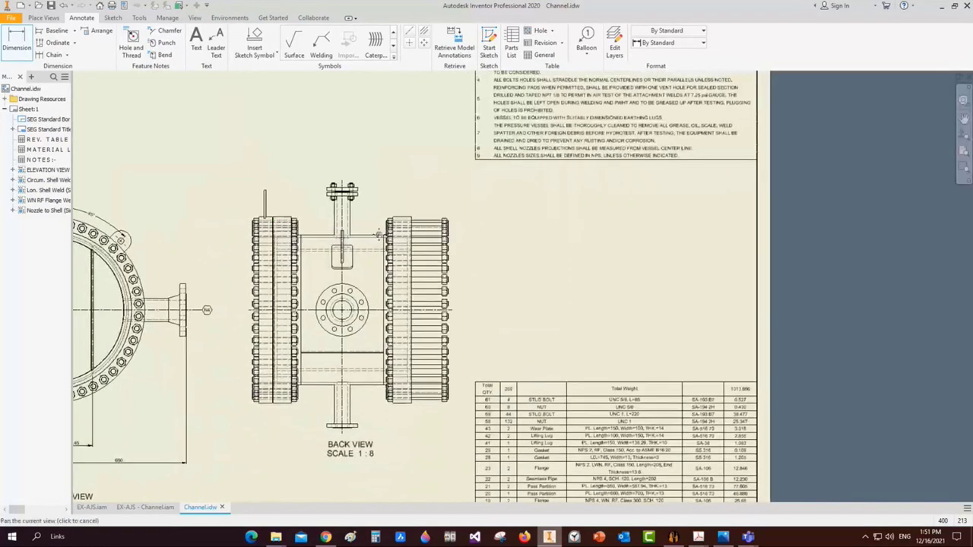
{"action": "scroll", "coordinate": [430, 250], "scroll_direction": "down", "scroll_amount": 3}
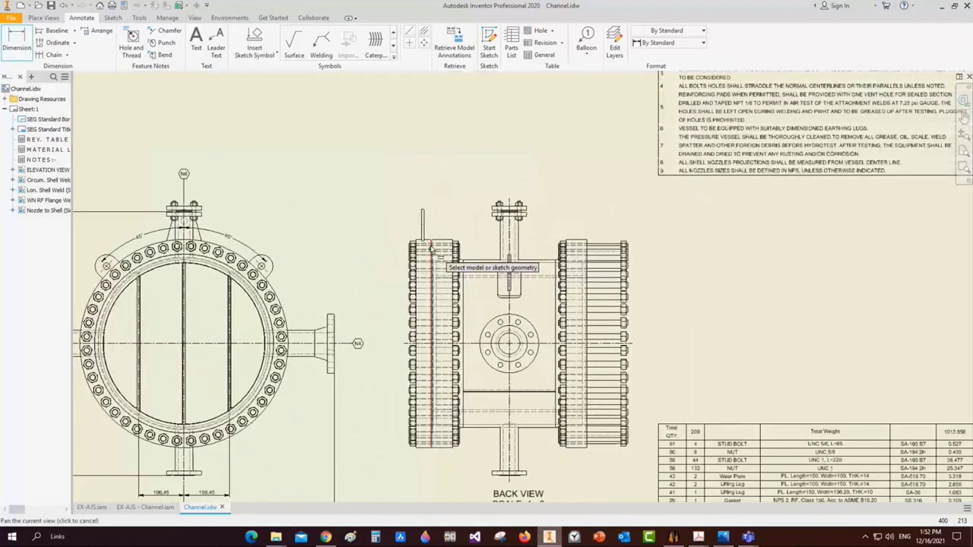
{"action": "scroll", "coordinate": [430, 250], "scroll_direction": "down", "scroll_amount": 2}
{"action": "left_click", "coordinate": [417, 226]}
{"action": "scroll", "coordinate": [411, 104], "scroll_direction": "up", "scroll_amount": 2}
{"action": "scroll", "coordinate": [426, 126], "scroll_direction": "down", "scroll_amount": 2}
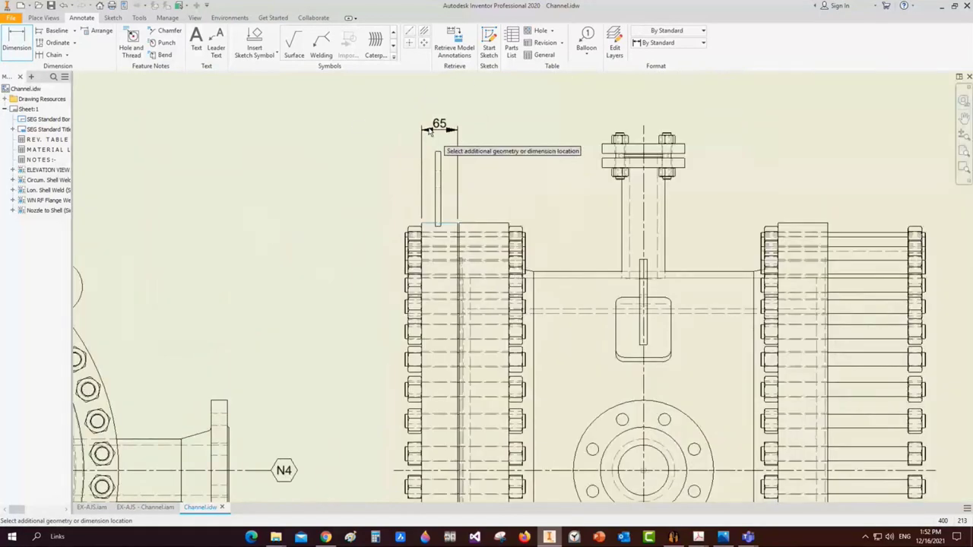
{"action": "key", "text": "Escape"}
{"action": "scroll", "coordinate": [415, 153], "scroll_direction": "up", "scroll_amount": 6}
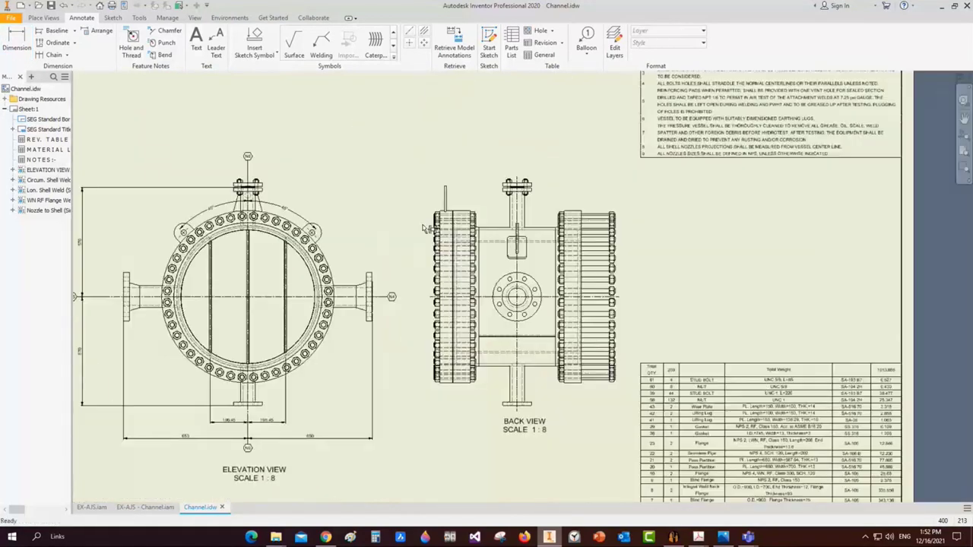
Recreate the Channel drawing from Static Equipment Generator with the elevation view at Y 30 cm
{"action": "left_click", "coordinate": [680, 542]}
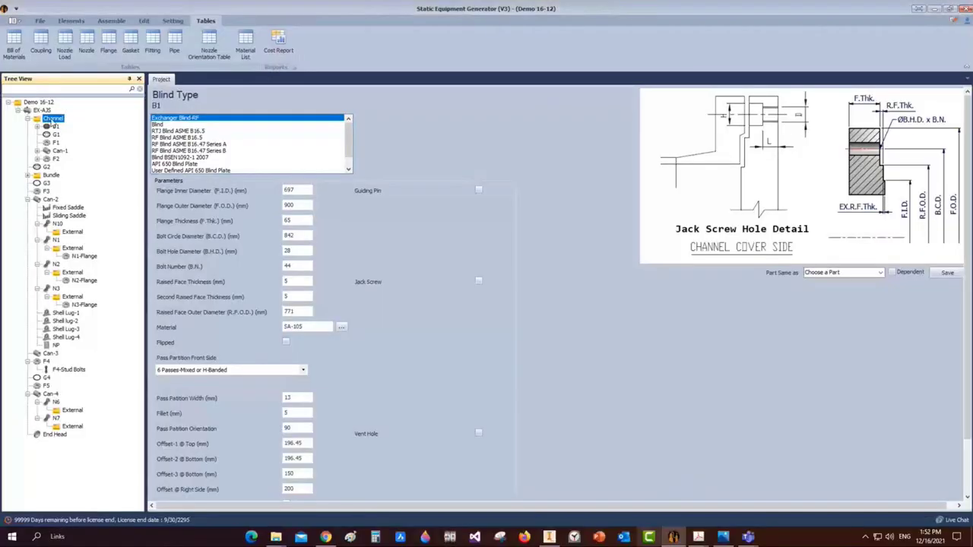
{"action": "right_click", "coordinate": [55, 120]}
{"action": "mouse_move", "coordinate": [109, 149]}
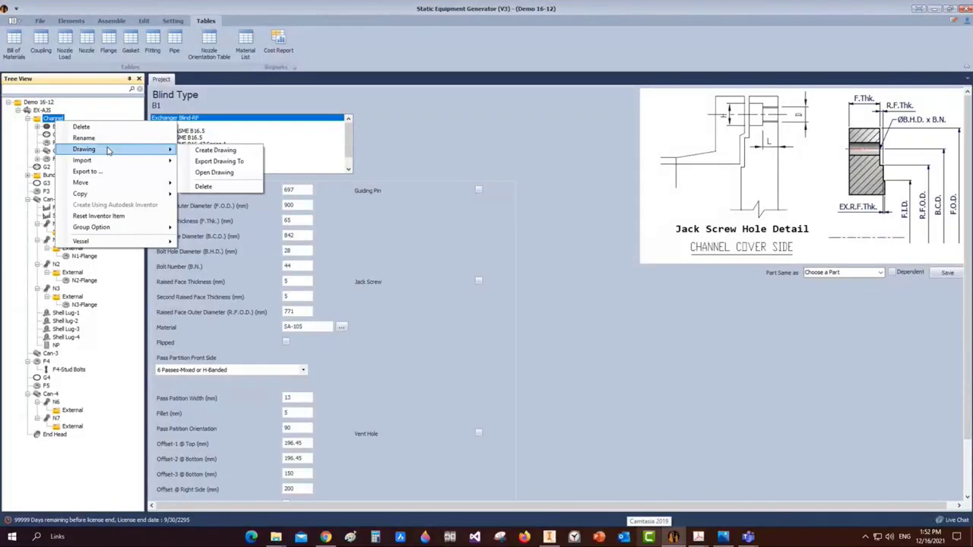
{"action": "left_click", "coordinate": [217, 150]}
{"action": "left_click", "coordinate": [417, 191]}
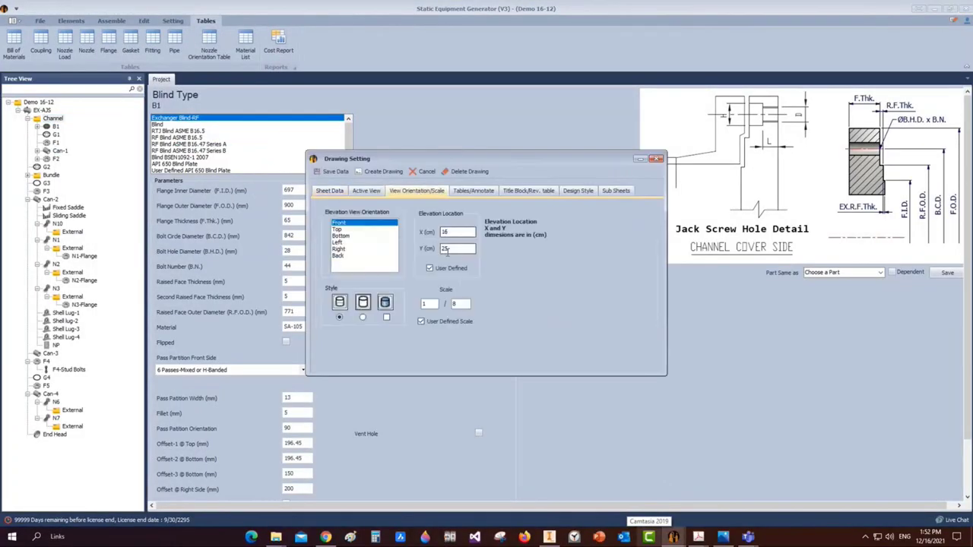
{"action": "type", "text": "30"}
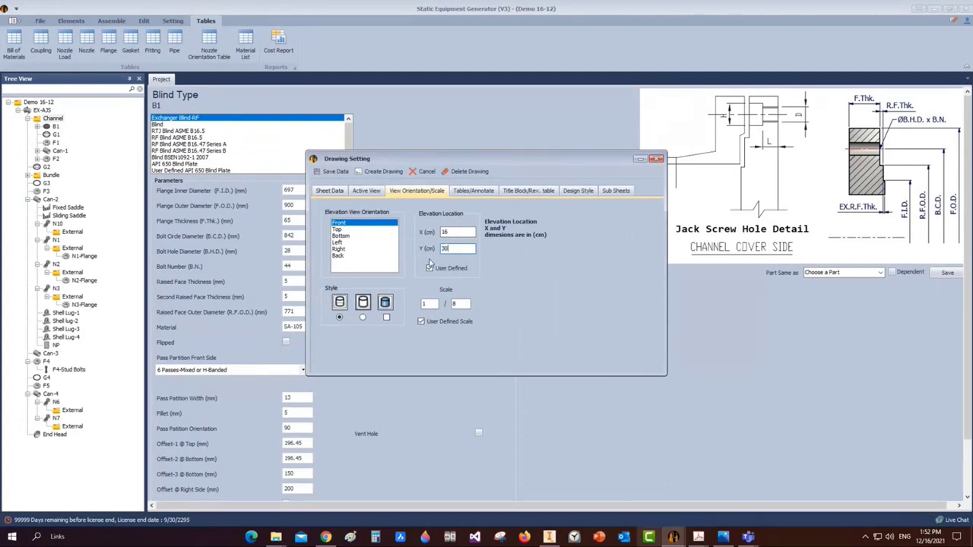
{"action": "left_click", "coordinate": [382, 171]}
{"action": "mouse_move", "coordinate": [674, 536]}
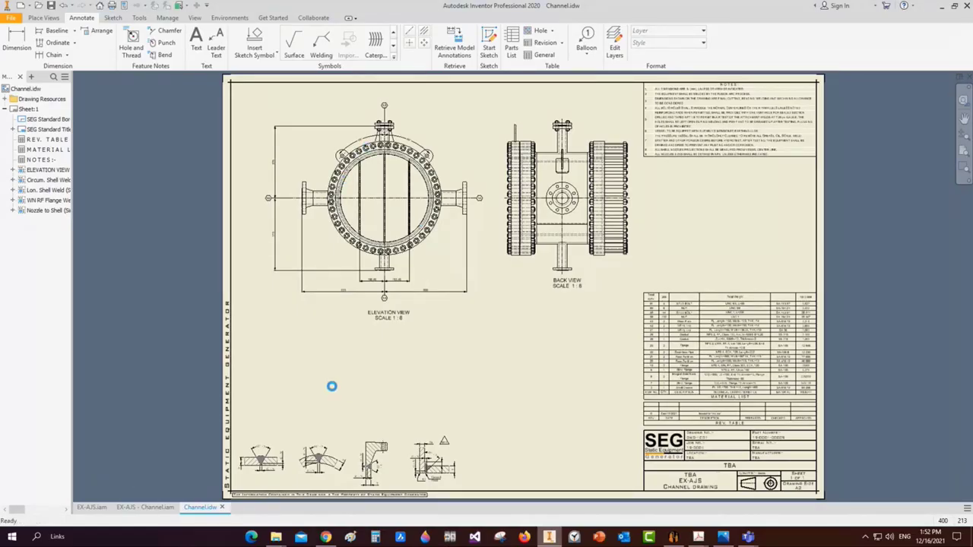
Open the channel assembly from the elevation view, reset it to home view, then open part B1
{"action": "right_click", "coordinate": [423, 249]}
{"action": "left_click", "coordinate": [420, 305]}
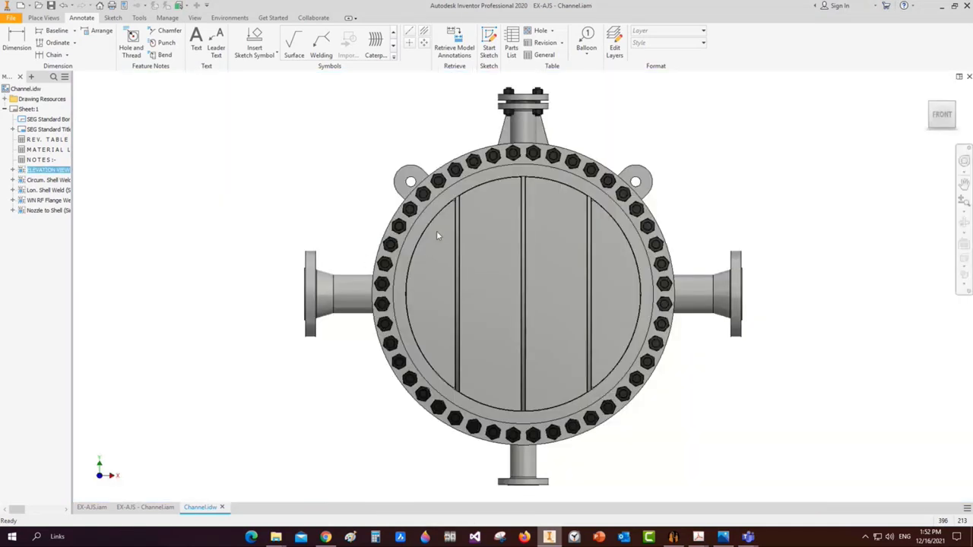
{"action": "key", "text": "F4"}
{"action": "key", "text": "F6"}
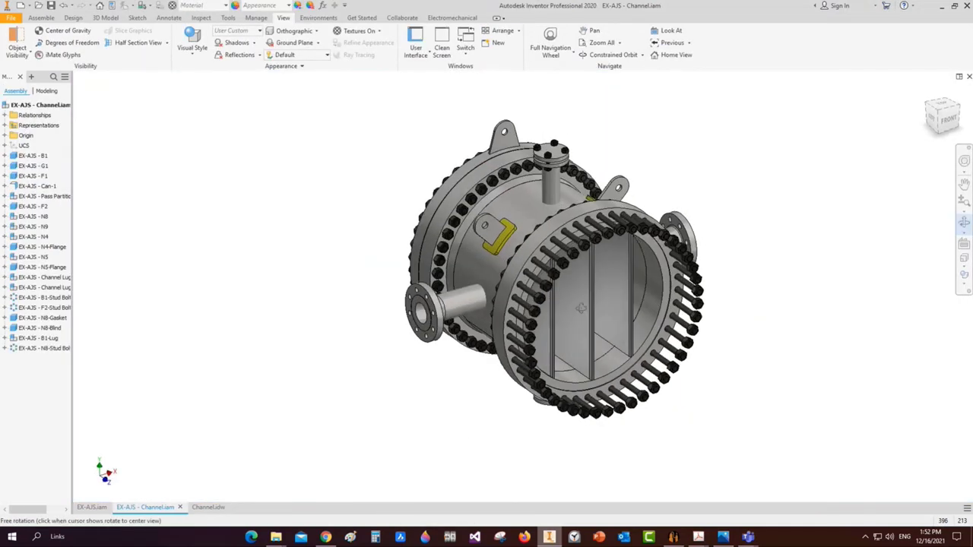
{"action": "right_click", "coordinate": [449, 221]}
{"action": "left_click", "coordinate": [426, 275]}
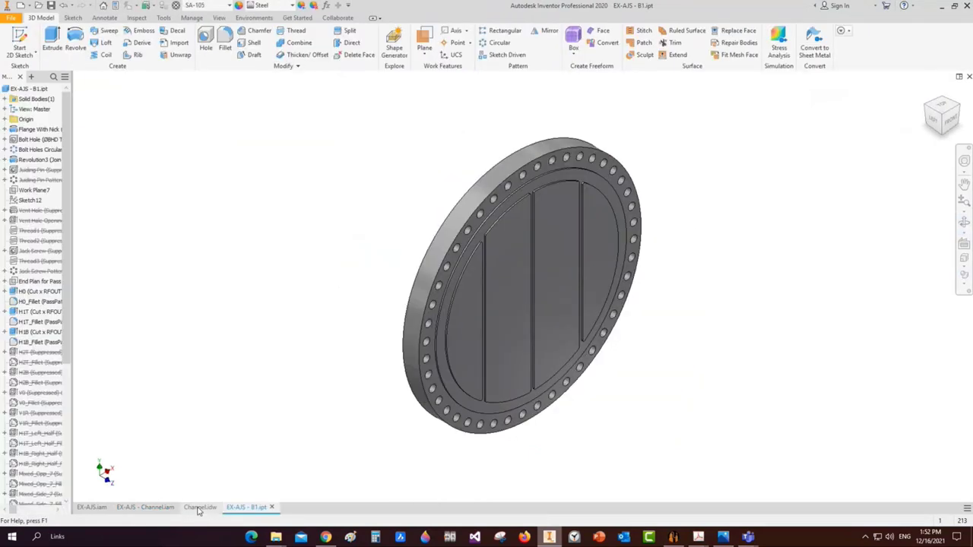
{"action": "key", "text": "ctrl+Tab"}
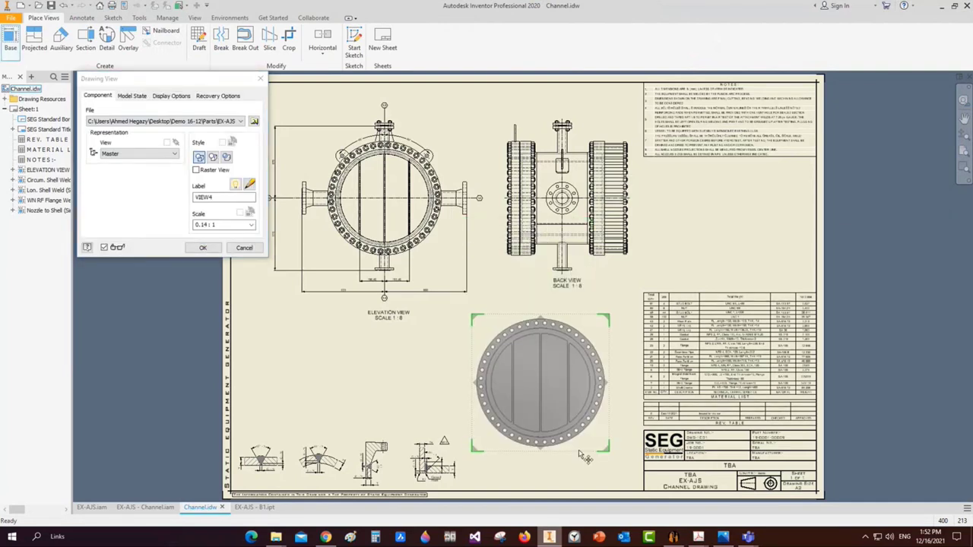
Place a base view of B1 on the Channel.idw sheet at scale 1/10 as VIEW4
{"action": "left_click", "coordinate": [222, 226]}
{"action": "type", "text": "1/10"}
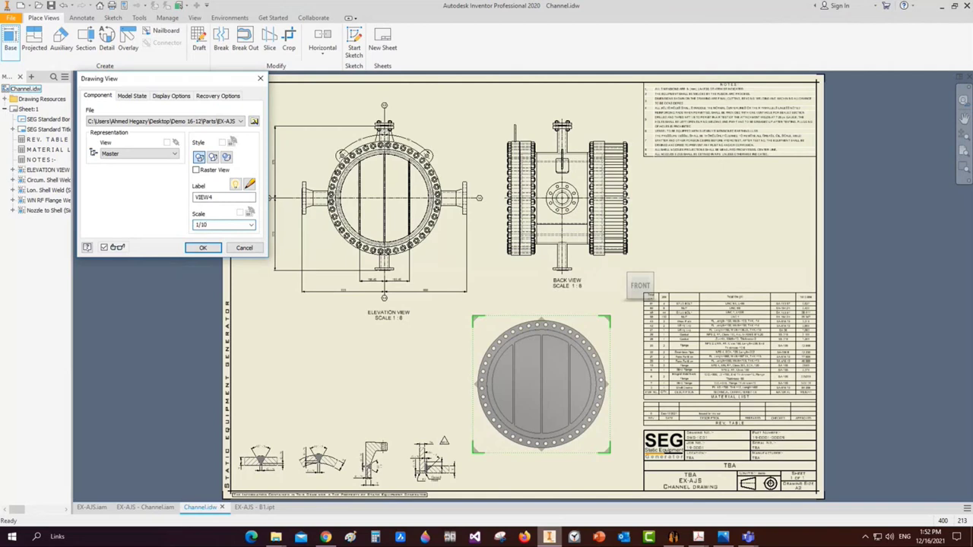
{"action": "left_click", "coordinate": [202, 248]}
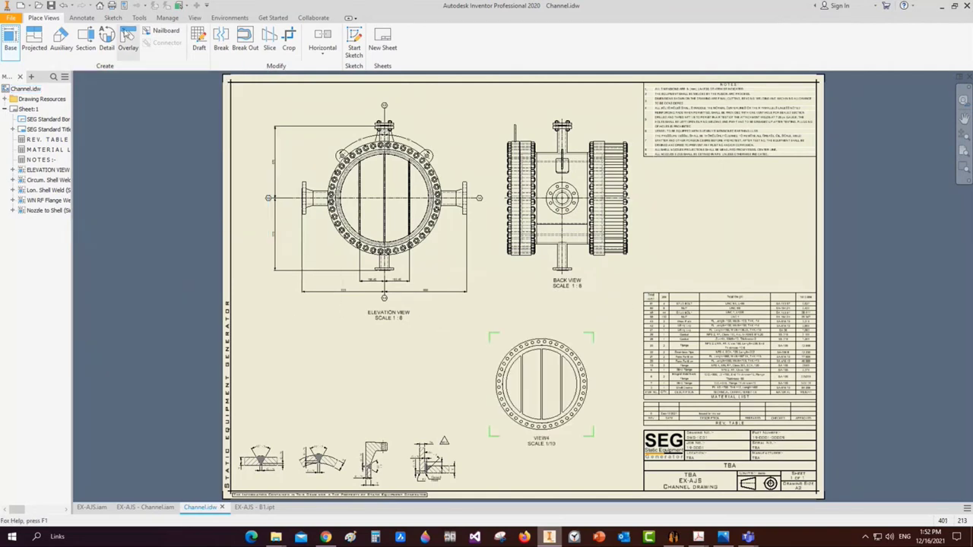
{"action": "left_click", "coordinate": [82, 17]}
{"action": "left_click", "coordinate": [423, 43]}
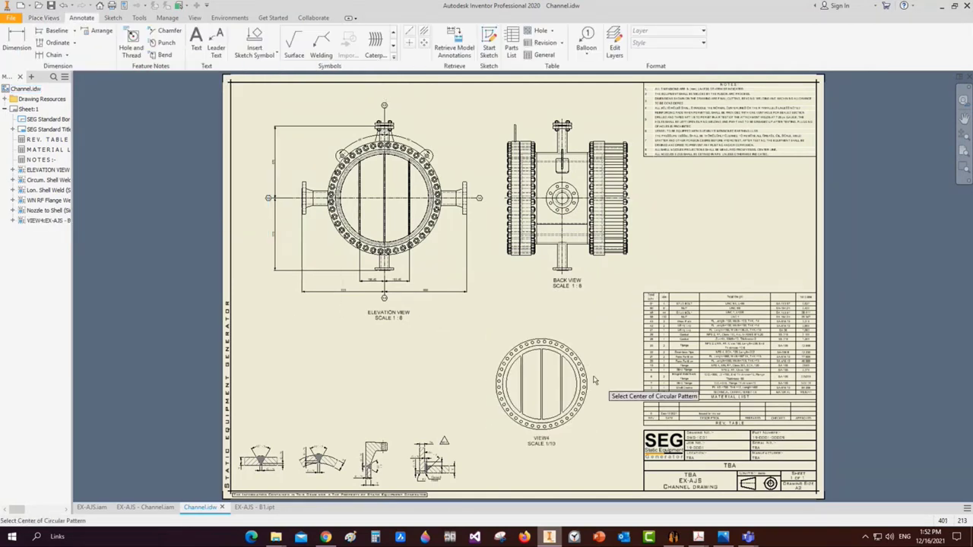
Add centre marks to the bolt hole pattern in VIEW4
{"action": "scroll", "coordinate": [588, 457], "scroll_direction": "up", "scroll_amount": 3}
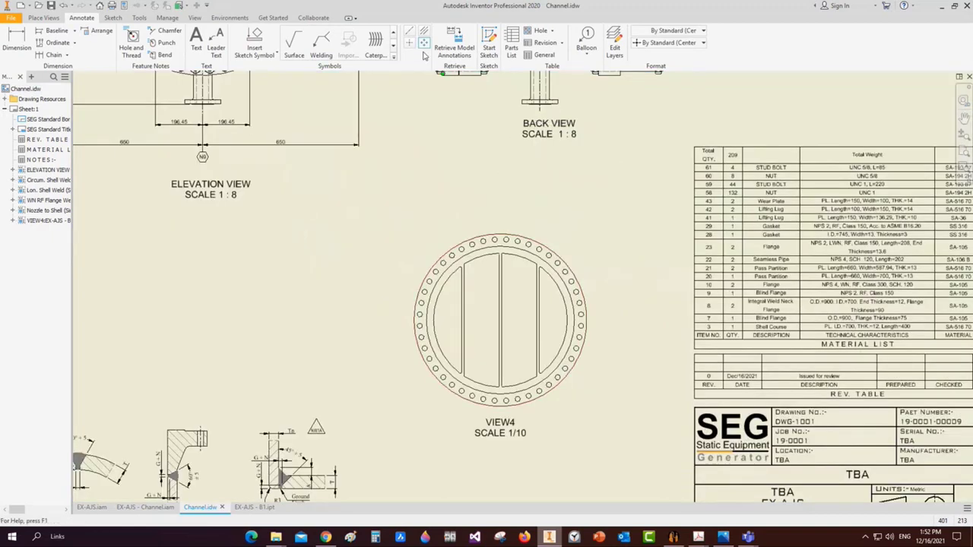
{"action": "left_click", "coordinate": [532, 244]}
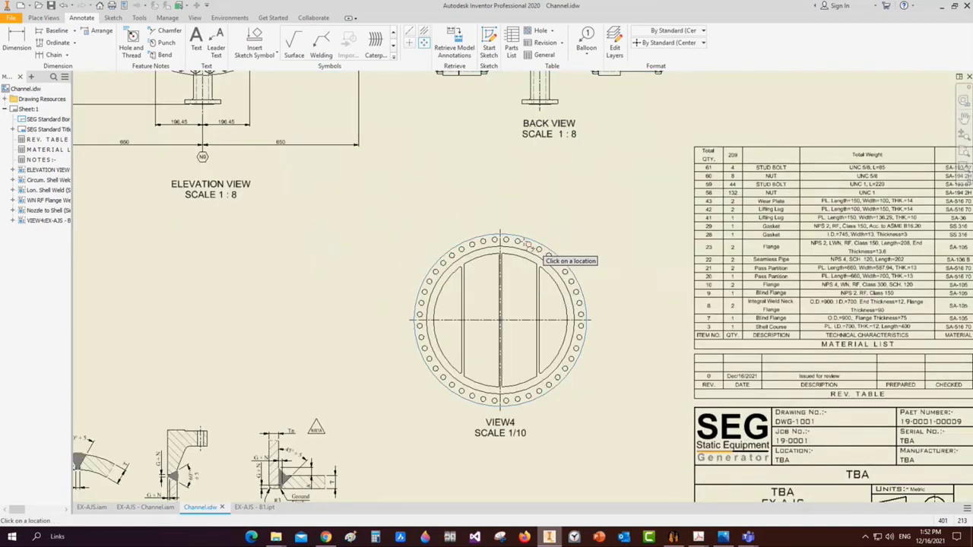
{"action": "key", "text": "Escape"}
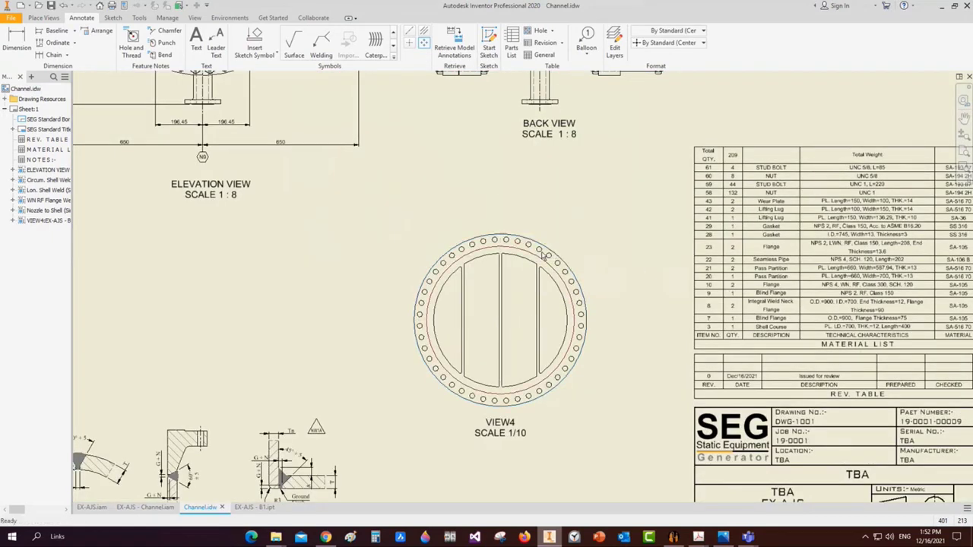
Apply automated centerlines to the VIEW4 flange for the chosen feature types
{"action": "right_click", "coordinate": [552, 237]}
{"action": "left_click", "coordinate": [548, 407]}
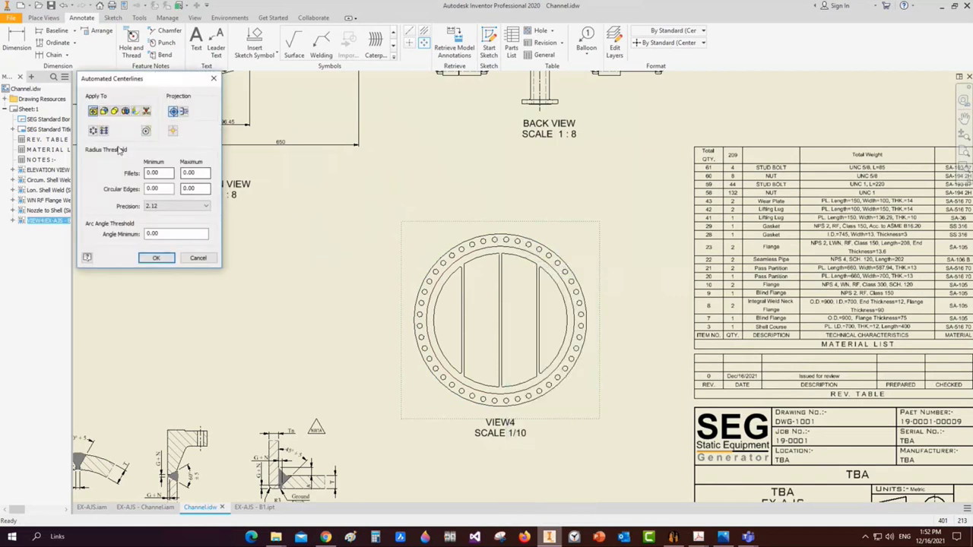
{"action": "left_click", "coordinate": [98, 130]}
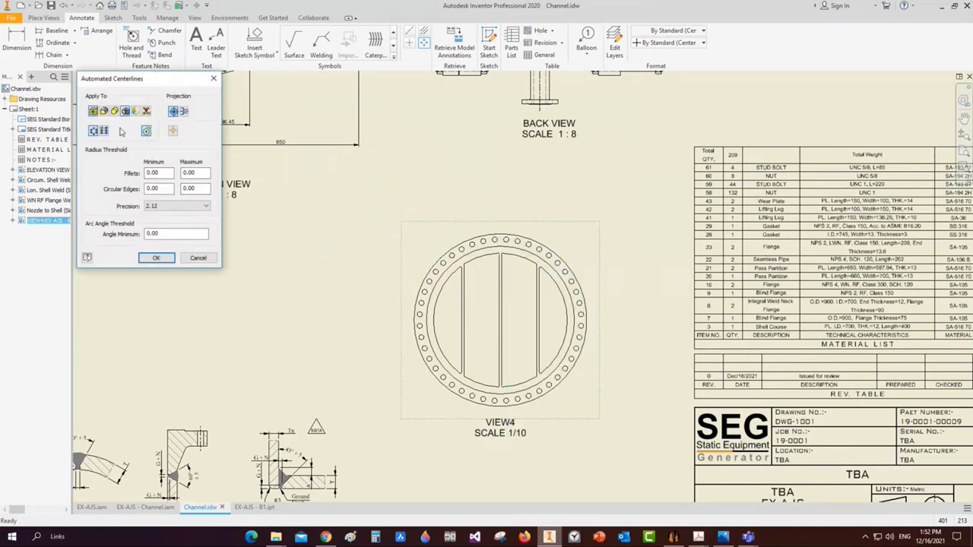
{"action": "left_click", "coordinate": [156, 258]}
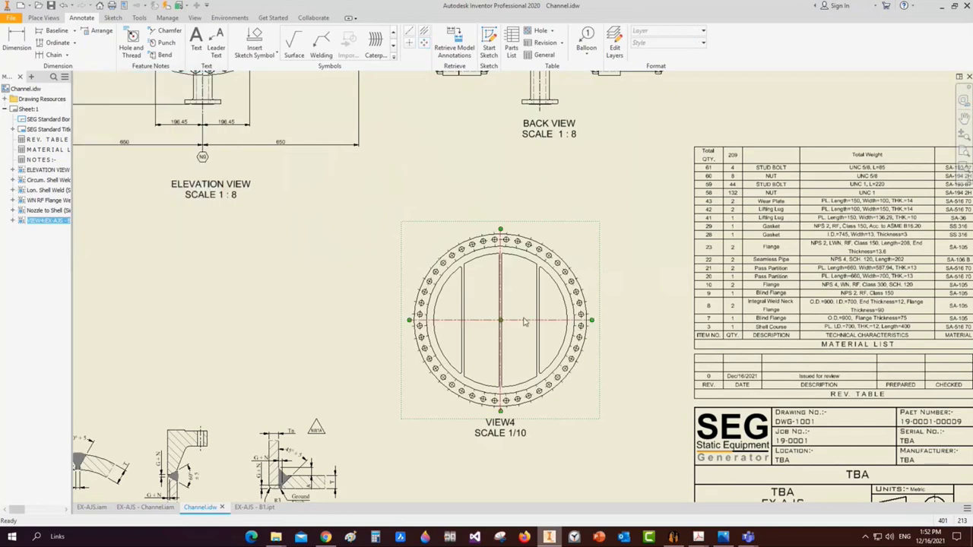
{"action": "scroll", "coordinate": [524, 321], "scroll_direction": "up", "scroll_amount": 3}
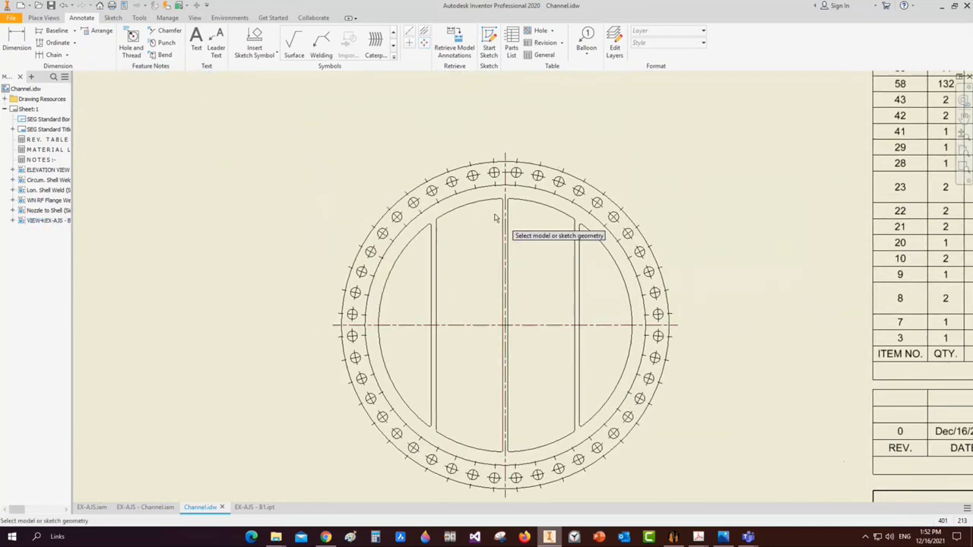
{"action": "scroll", "coordinate": [528, 179], "scroll_direction": "up", "scroll_amount": 3}
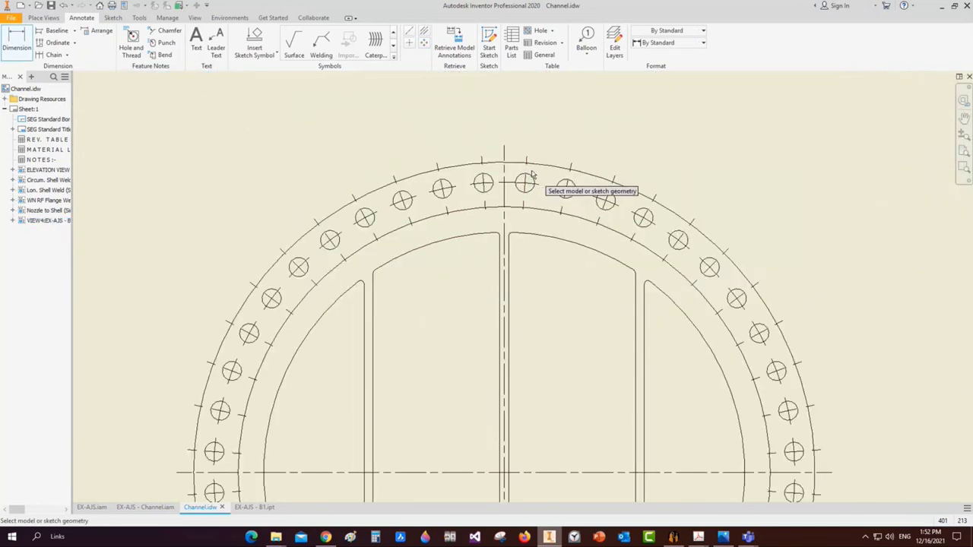
{"action": "left_click", "coordinate": [133, 38]}
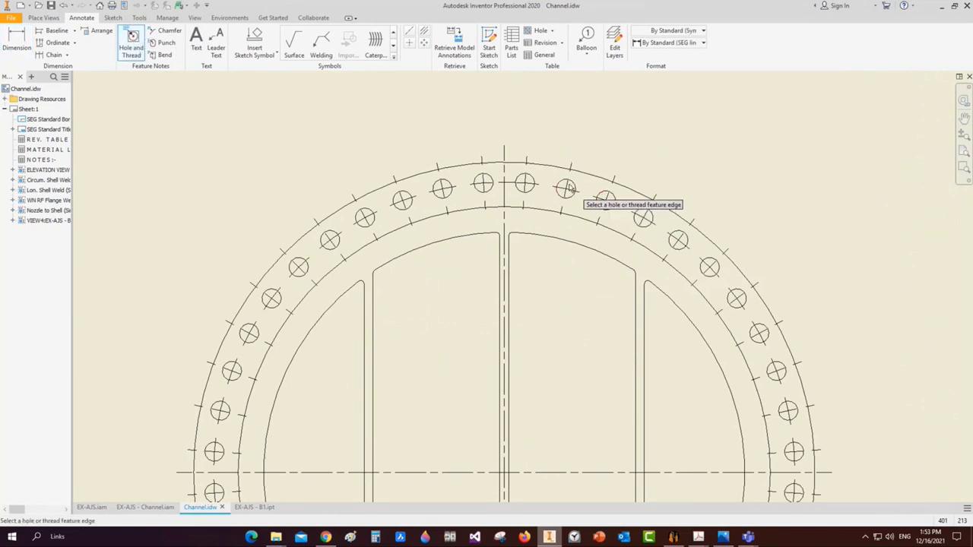
Place a Ø28 THRU hole note on a flange bolt hole above VIEW4
{"action": "left_click", "coordinate": [532, 180]}
{"action": "scroll", "coordinate": [545, 157], "scroll_direction": "down", "scroll_amount": 2}
{"action": "scroll", "coordinate": [544, 157], "scroll_direction": "down", "scroll_amount": 1}
{"action": "scroll", "coordinate": [525, 183], "scroll_direction": "up", "scroll_amount": 3}
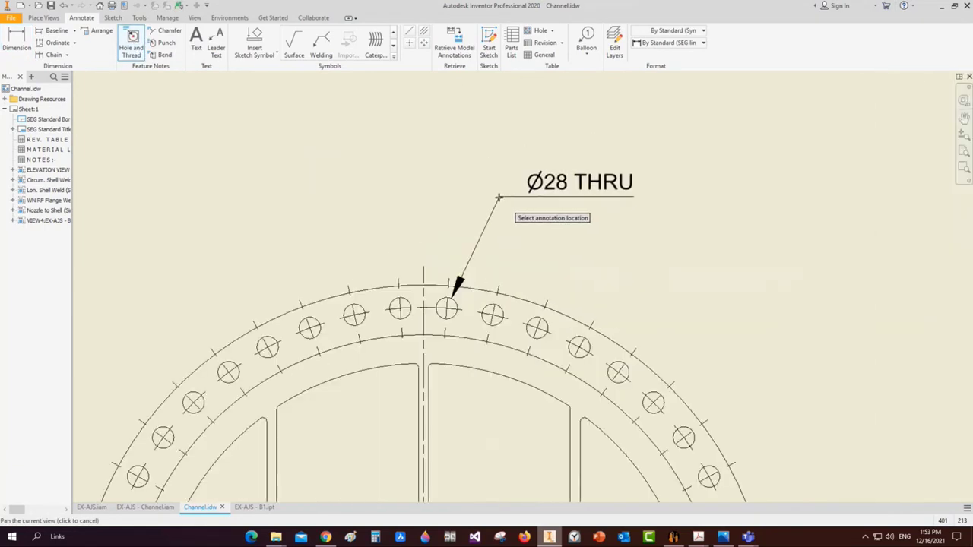
{"action": "left_click", "coordinate": [503, 193]}
{"action": "right_click", "coordinate": [536, 193]}
{"action": "left_click", "coordinate": [536, 191]}
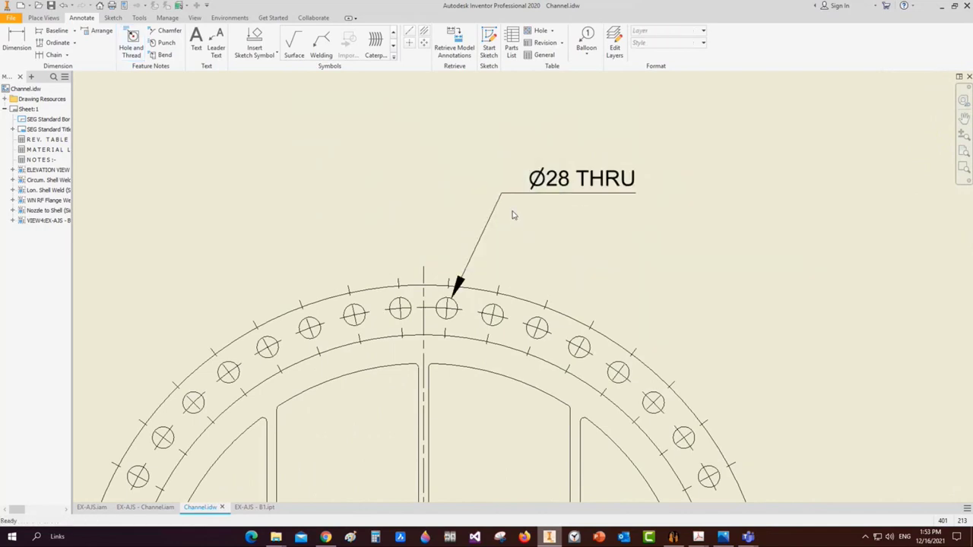
Edit the hole note to include the hole quantity, reading Ø28 x 44
{"action": "left_click", "coordinate": [537, 195]}
{"action": "right_click", "coordinate": [537, 182]}
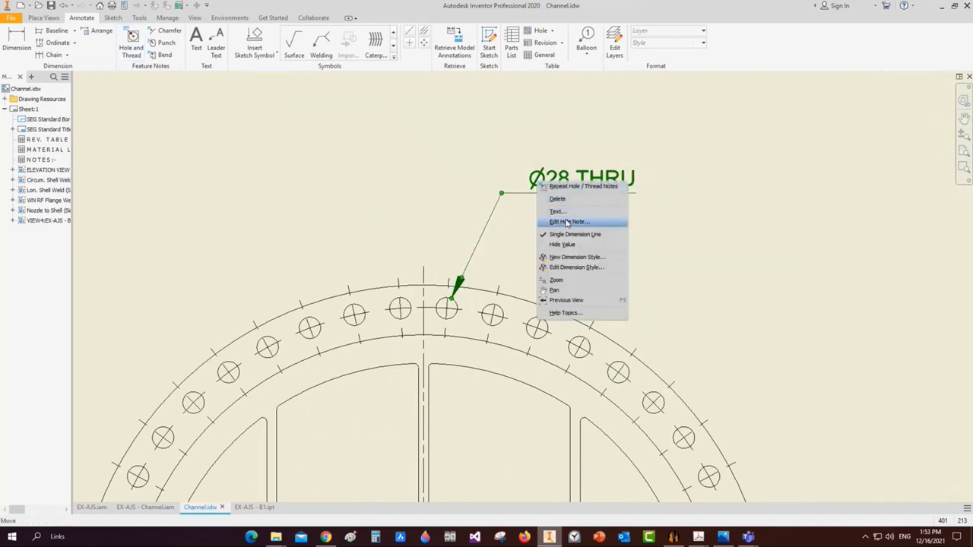
{"action": "left_click", "coordinate": [570, 222]}
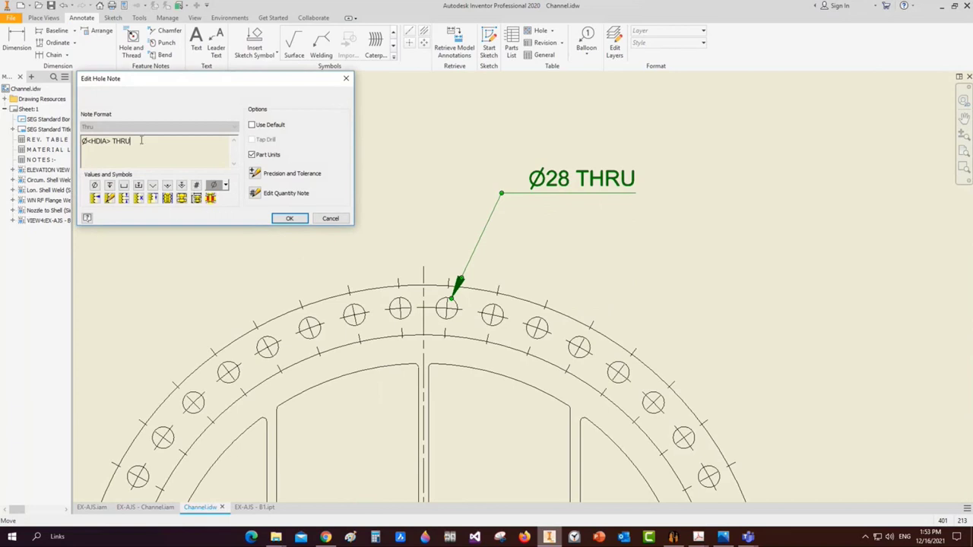
{"action": "left_click", "coordinate": [256, 193]}
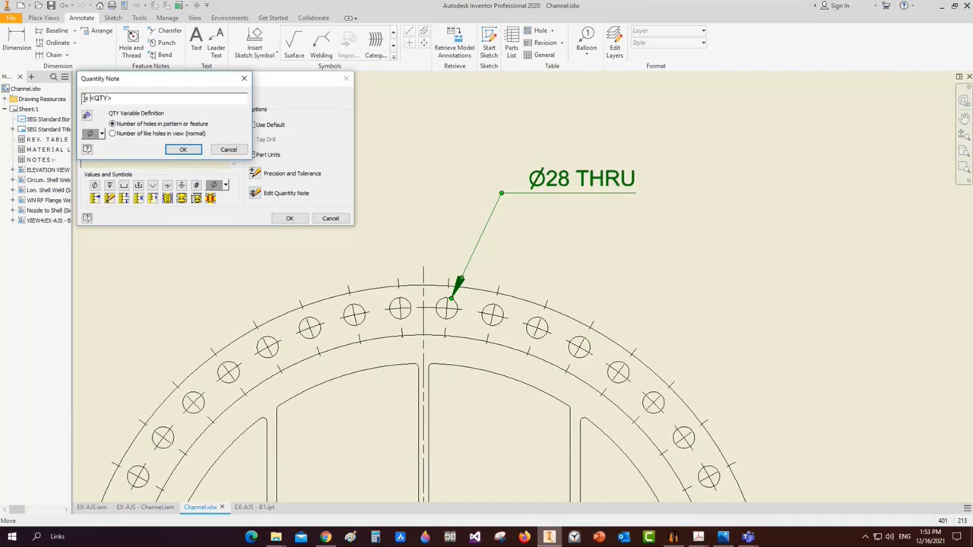
{"action": "left_click", "coordinate": [183, 150]}
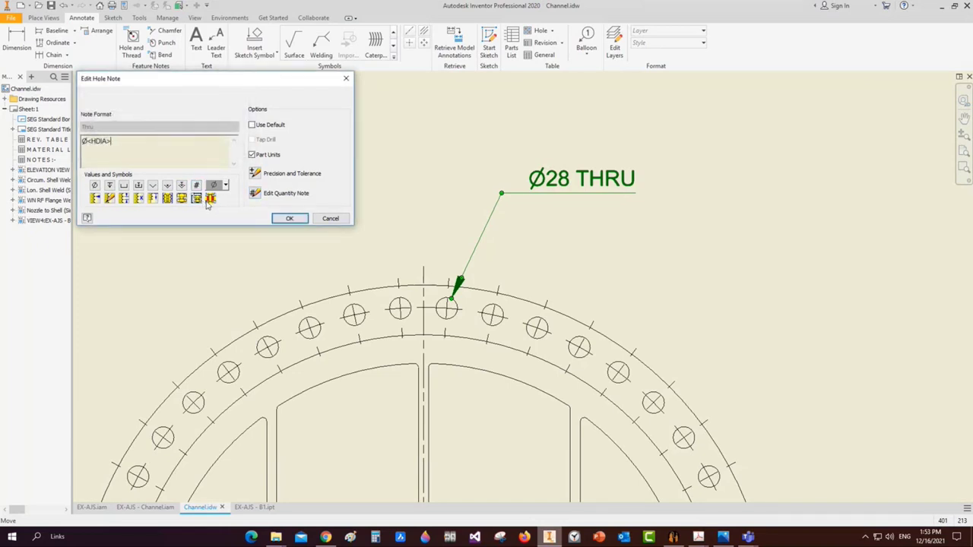
{"action": "left_click", "coordinate": [208, 199]}
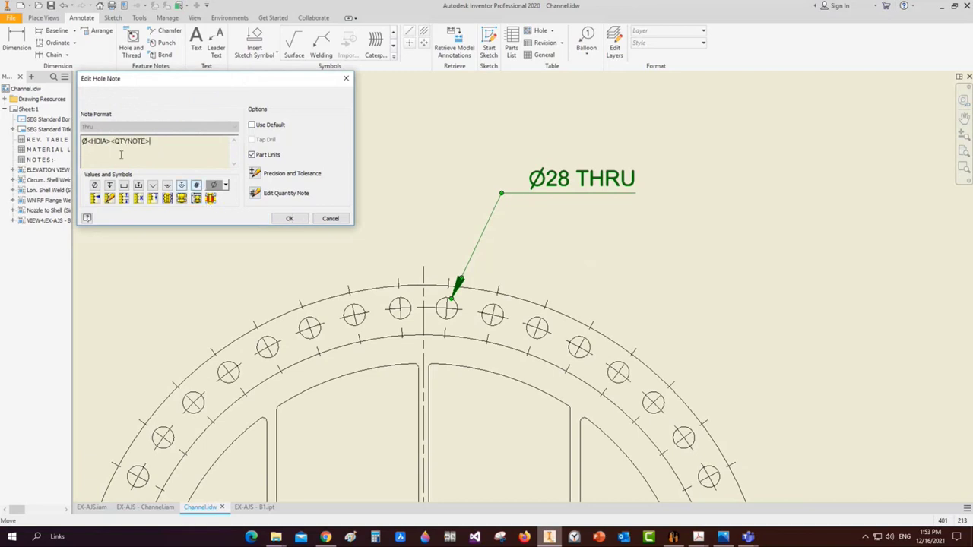
{"action": "left_click", "coordinate": [291, 220]}
{"action": "scroll", "coordinate": [626, 191], "scroll_direction": "up", "scroll_amount": 2}
{"action": "scroll", "coordinate": [601, 196], "scroll_direction": "down", "scroll_amount": 2}
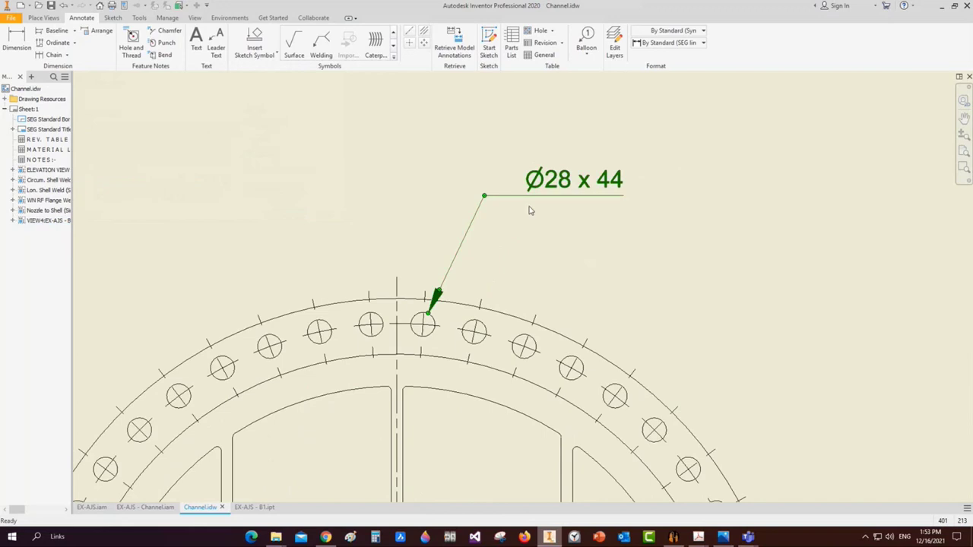
{"action": "scroll", "coordinate": [533, 204], "scroll_direction": "down", "scroll_amount": 3}
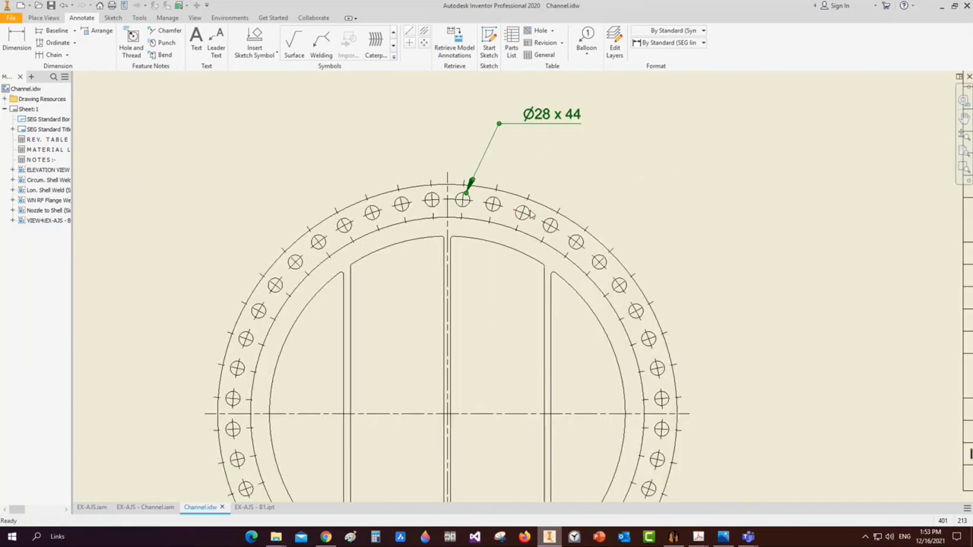
{"action": "scroll", "coordinate": [501, 249], "scroll_direction": "down", "scroll_amount": 2}
Cut a vertical section A through the VIEW4 flange and place the hatched view to its right
{"action": "scroll", "coordinate": [501, 259], "scroll_direction": "down", "scroll_amount": 2}
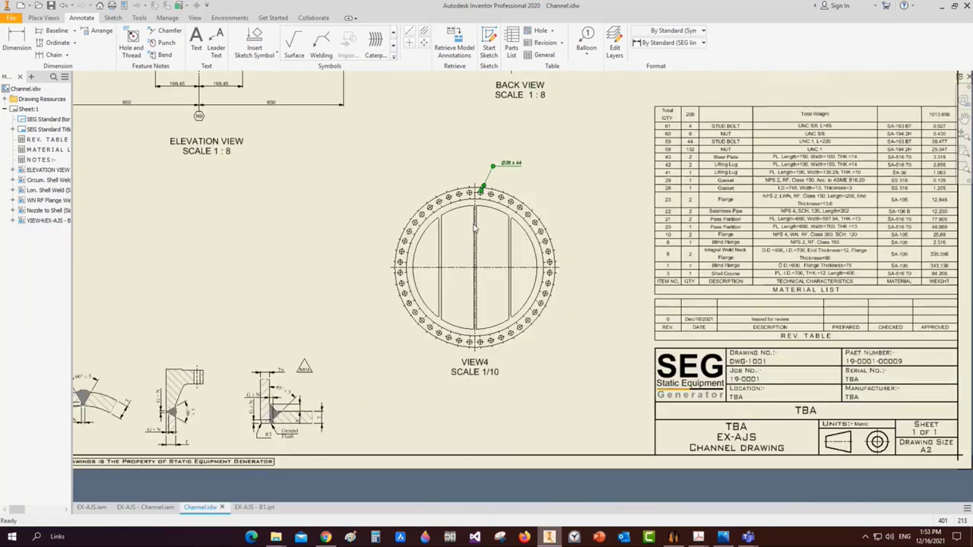
{"action": "scroll", "coordinate": [498, 284], "scroll_direction": "up", "scroll_amount": 2}
{"action": "left_click", "coordinate": [43, 18]}
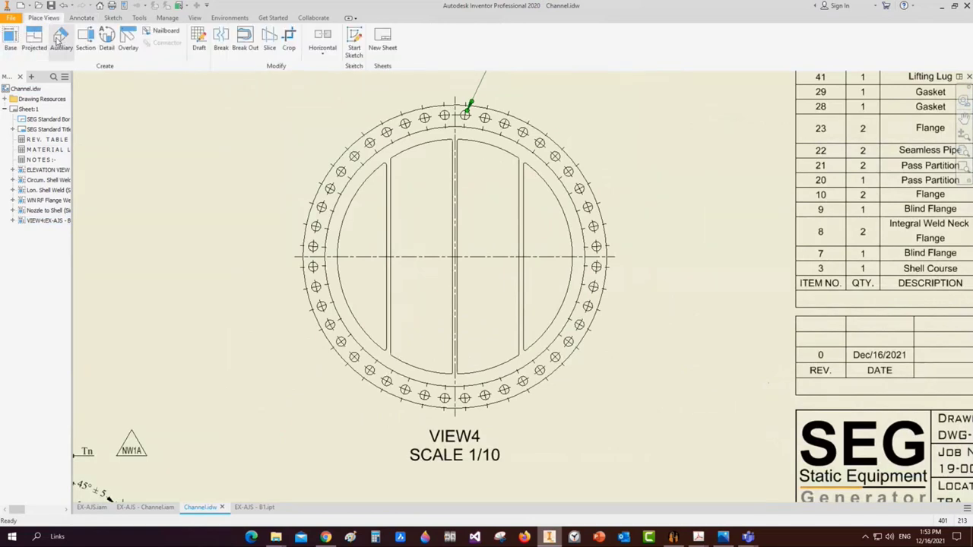
{"action": "left_click", "coordinate": [85, 38]}
{"action": "scroll", "coordinate": [467, 108], "scroll_direction": "up", "scroll_amount": 2}
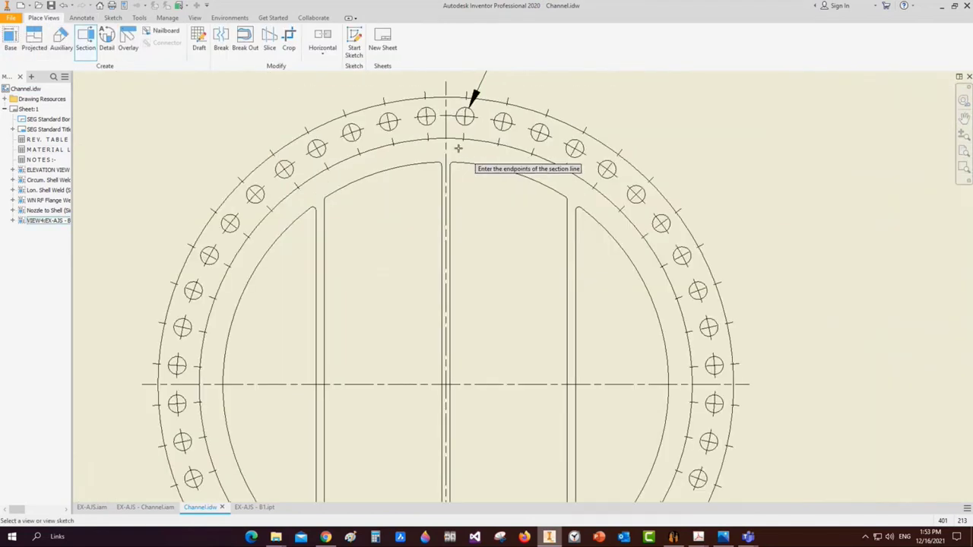
{"action": "scroll", "coordinate": [465, 108], "scroll_direction": "down", "scroll_amount": 1}
{"action": "left_click", "coordinate": [448, 92]}
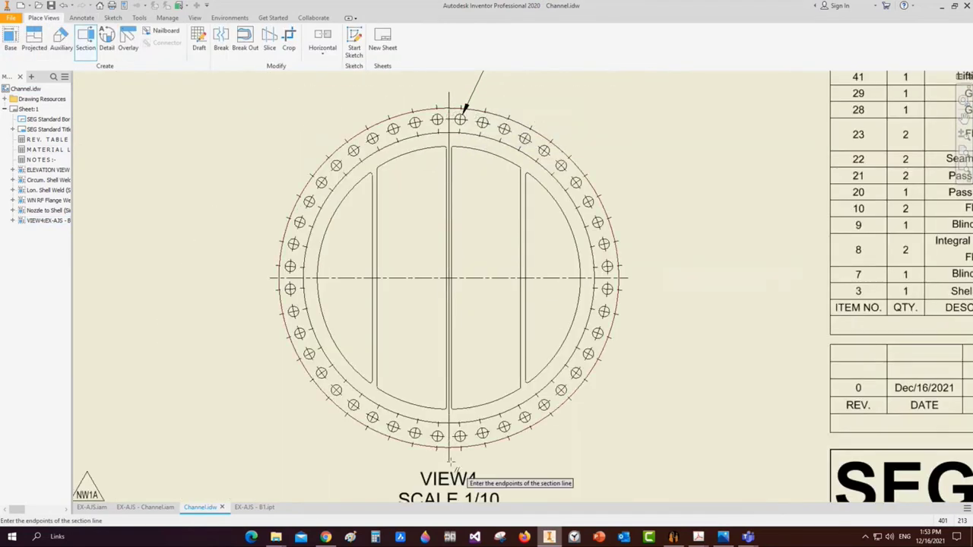
{"action": "left_click", "coordinate": [449, 461]}
{"action": "right_click", "coordinate": [449, 461]}
{"action": "left_click", "coordinate": [403, 380]}
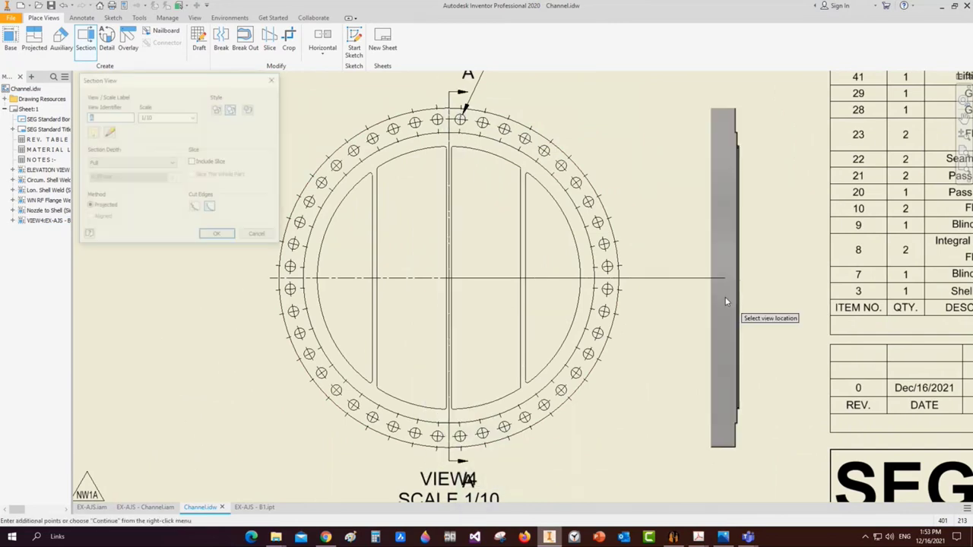
{"action": "left_click", "coordinate": [695, 260]}
{"action": "scroll", "coordinate": [693, 259], "scroll_direction": "up", "scroll_amount": 3}
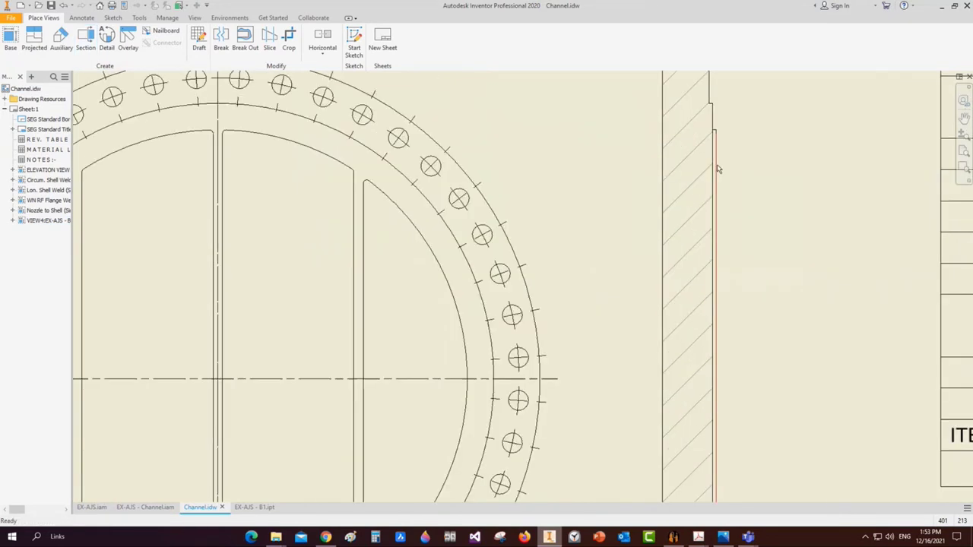
Create detail view B of the section's top corner with a rectangular, smooth-cutout fence and place it above
{"action": "left_click", "coordinate": [103, 39]}
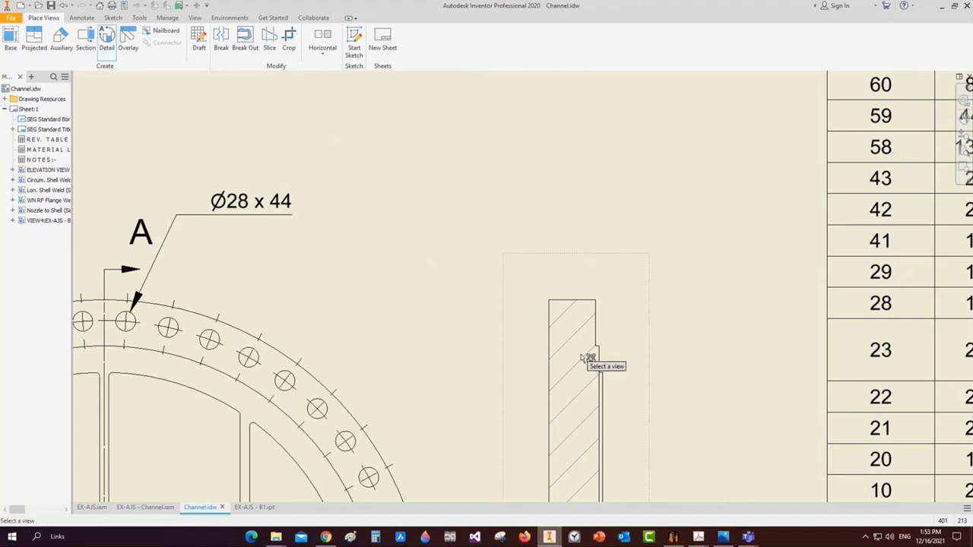
{"action": "left_click", "coordinate": [586, 359]}
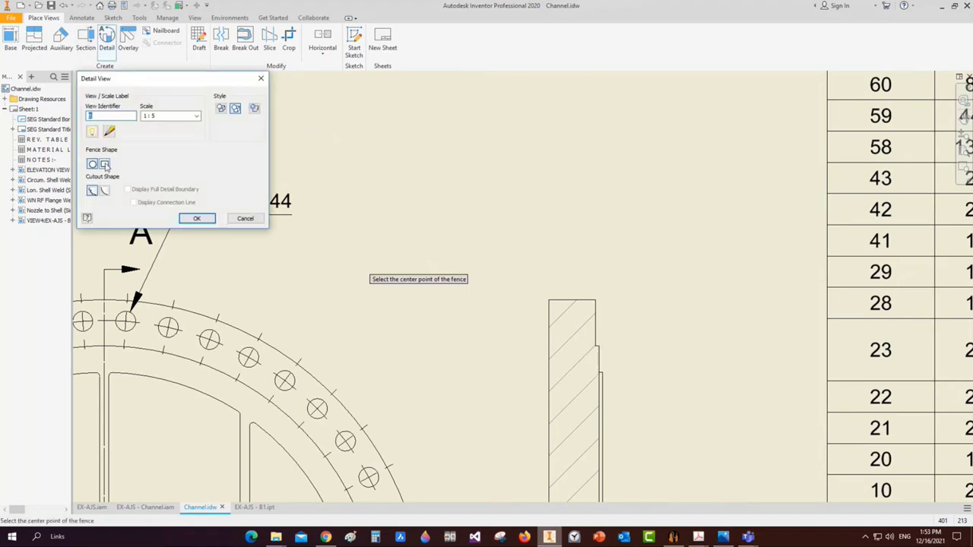
{"action": "left_click", "coordinate": [104, 190]}
{"action": "left_click", "coordinate": [127, 189]}
{"action": "left_click", "coordinate": [133, 202]}
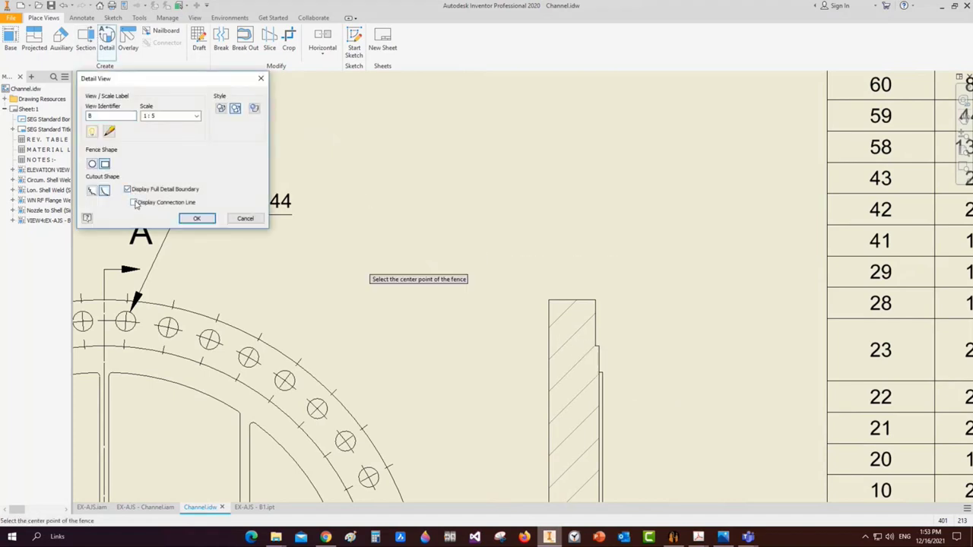
{"action": "left_click", "coordinate": [576, 337]}
{"action": "left_click", "coordinate": [631, 413]}
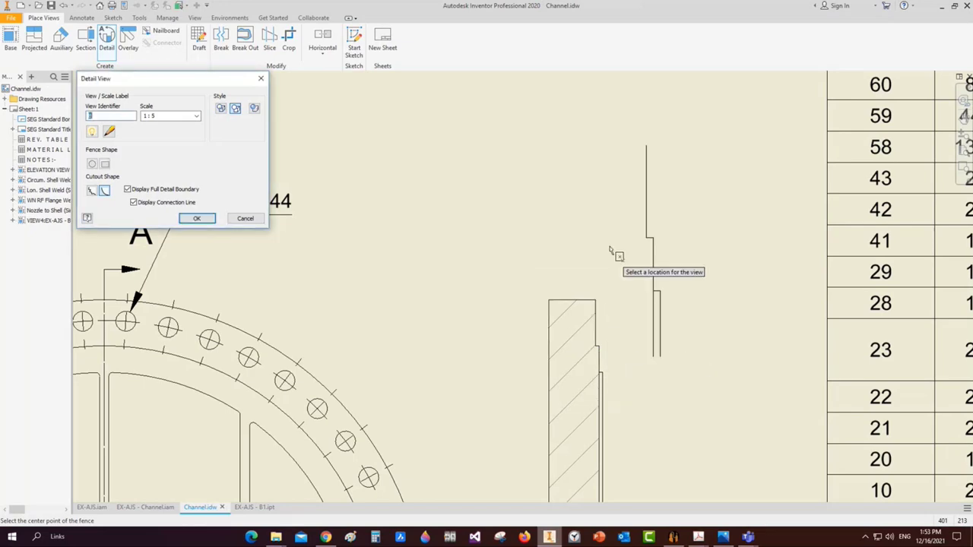
{"action": "scroll", "coordinate": [610, 251], "scroll_direction": "up", "scroll_amount": 3}
{"action": "left_click", "coordinate": [555, 217]}
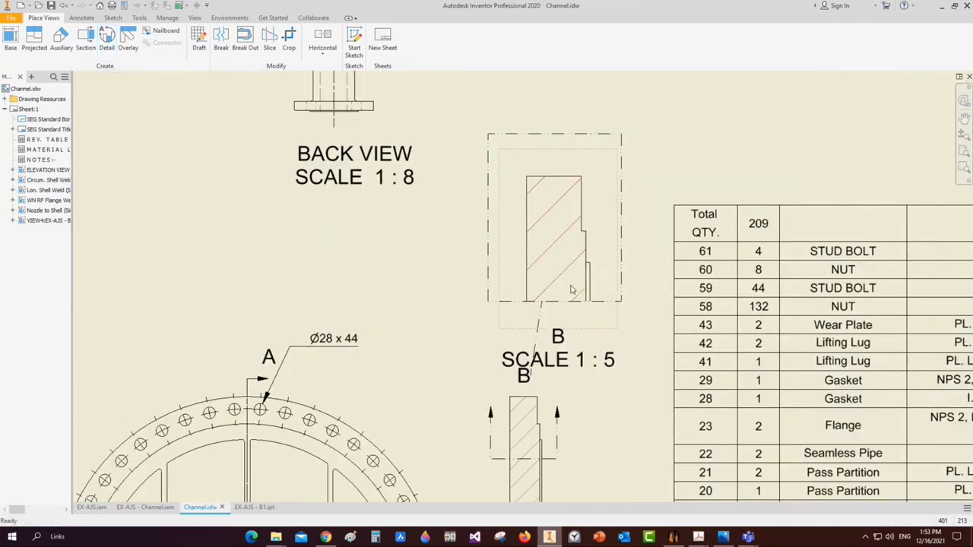
{"action": "scroll", "coordinate": [575, 325], "scroll_direction": "up", "scroll_amount": 2}
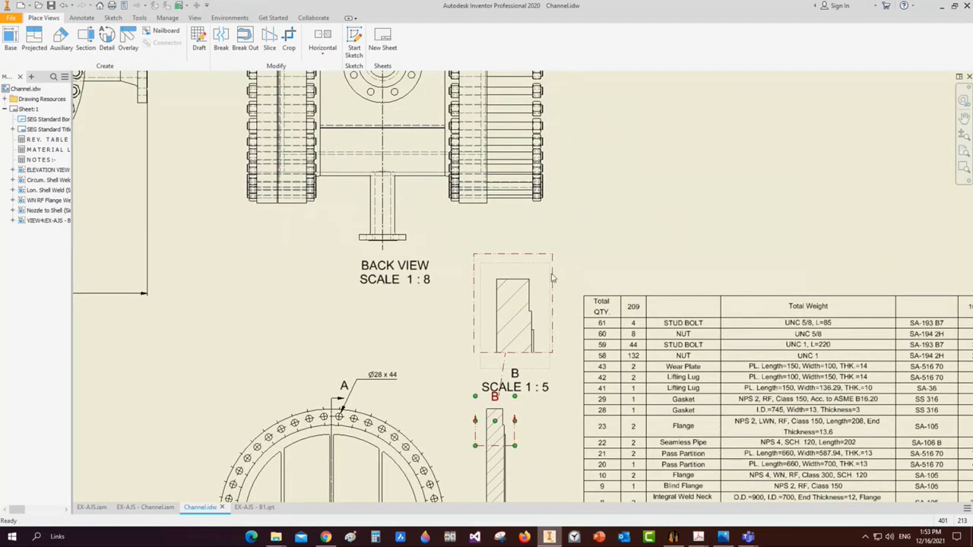
{"action": "left_click_drag", "start_coordinate": [550, 274], "coordinate": [602, 256]}
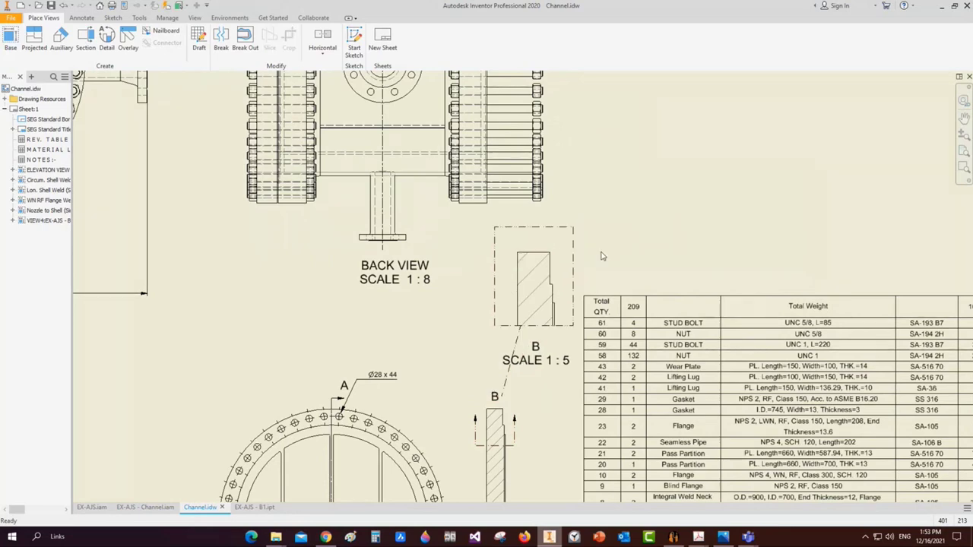
{"action": "scroll", "coordinate": [578, 243], "scroll_direction": "down", "scroll_amount": 3}
Dimension detail B with the 65 top width and two 5 step dimensions
{"action": "key", "text": "d"}
{"action": "left_click", "coordinate": [517, 322]}
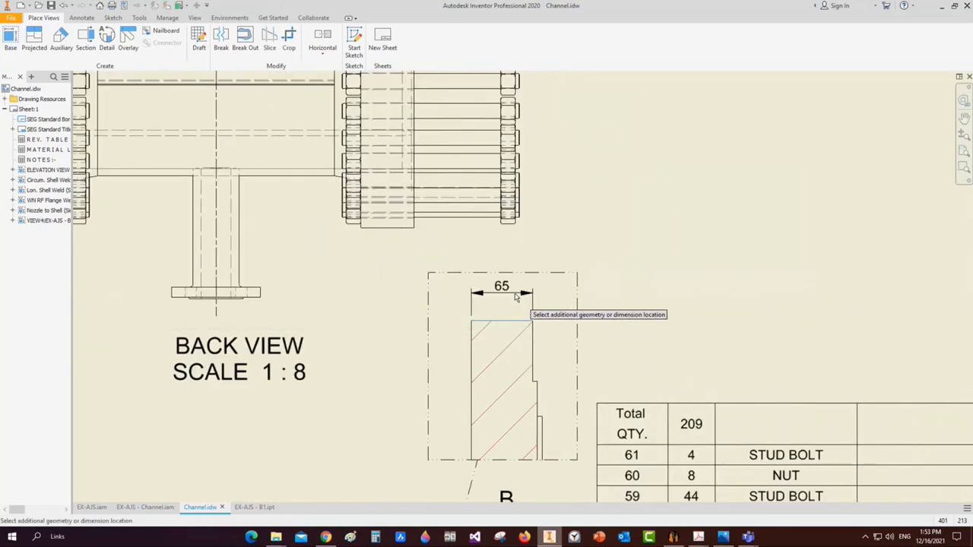
{"action": "scroll", "coordinate": [537, 387], "scroll_direction": "down", "scroll_amount": 4}
{"action": "left_click", "coordinate": [537, 391]}
{"action": "left_click", "coordinate": [525, 338]}
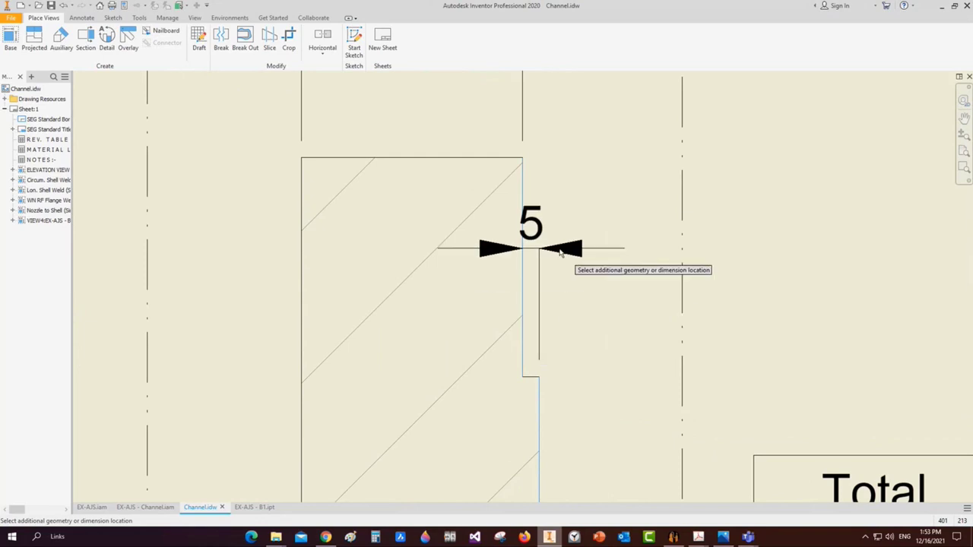
{"action": "scroll", "coordinate": [560, 254], "scroll_direction": "up", "scroll_amount": 2}
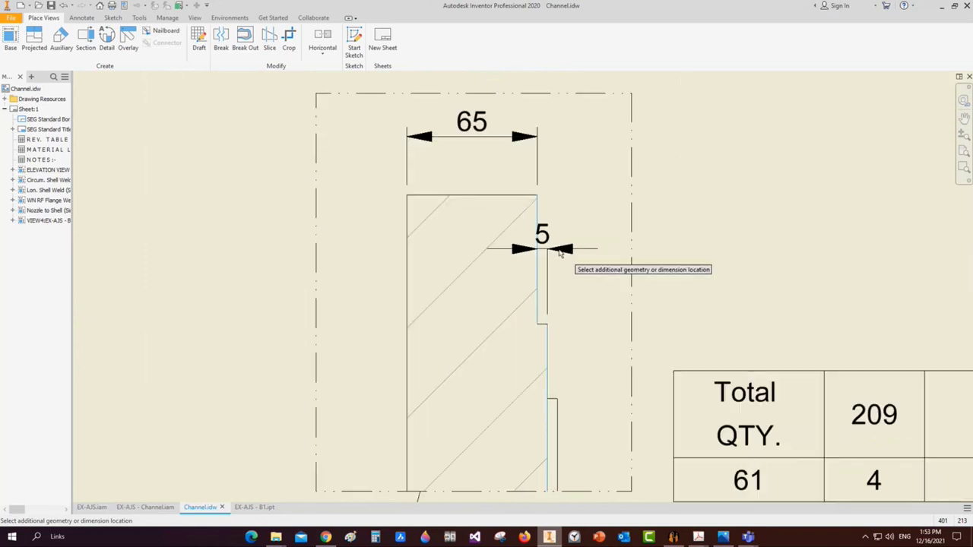
{"action": "left_click", "coordinate": [546, 412]}
{"action": "left_click", "coordinate": [585, 383]}
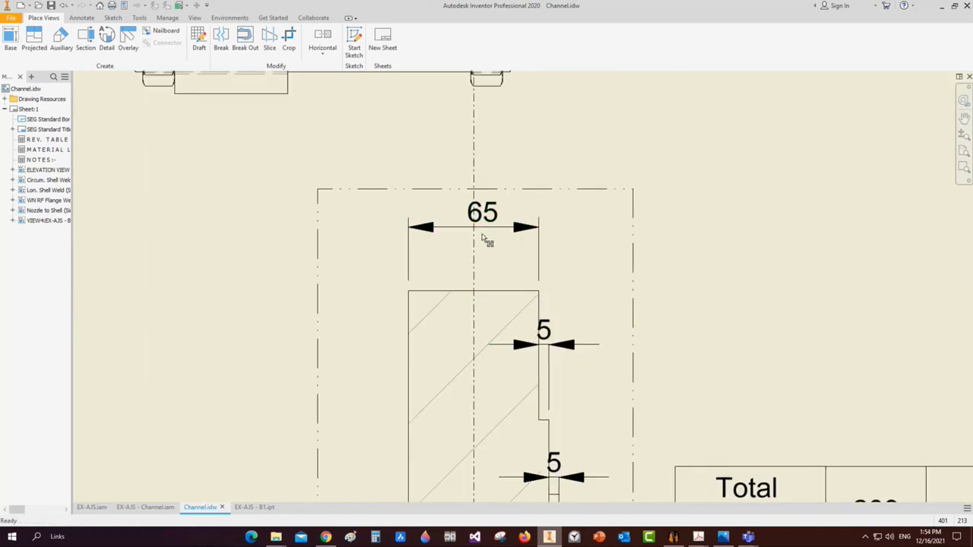
{"action": "left_click_drag", "start_coordinate": [481, 238], "coordinate": [474, 256]}
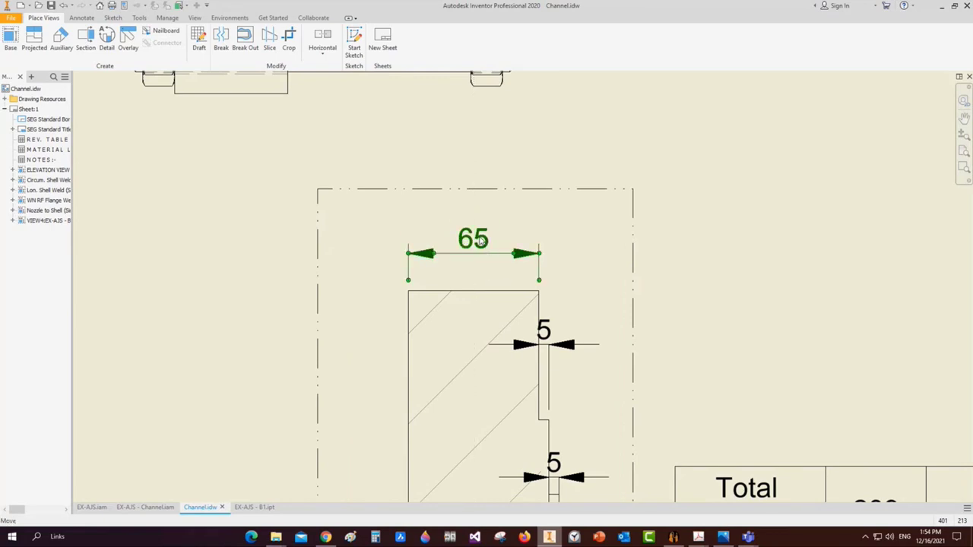
Give the 65 dimension a deviation tolerance of +0.80/-0.00, with value and tolerance at one decimal
{"action": "right_click", "coordinate": [481, 240]}
{"action": "mouse_move", "coordinate": [527, 301]}
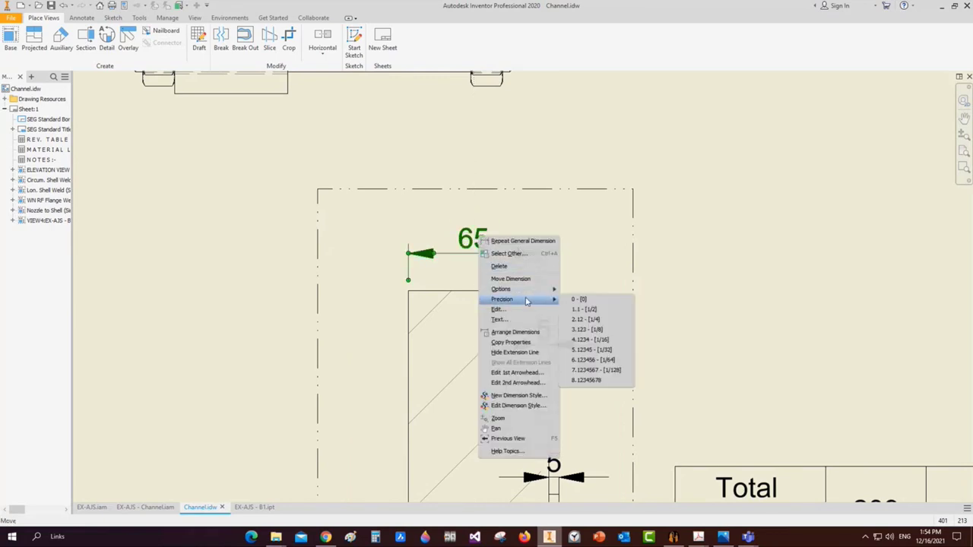
{"action": "left_click", "coordinate": [500, 310]}
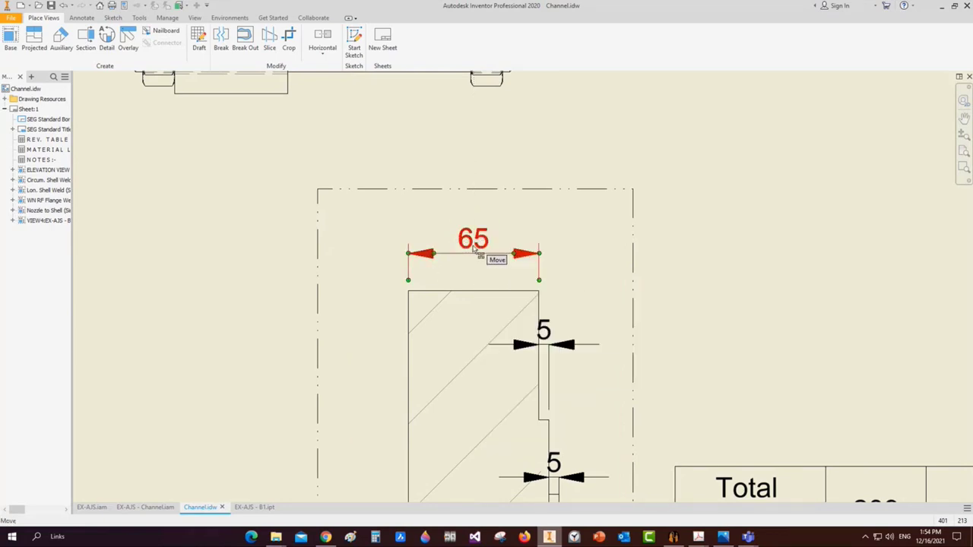
{"action": "left_click", "coordinate": [139, 99]}
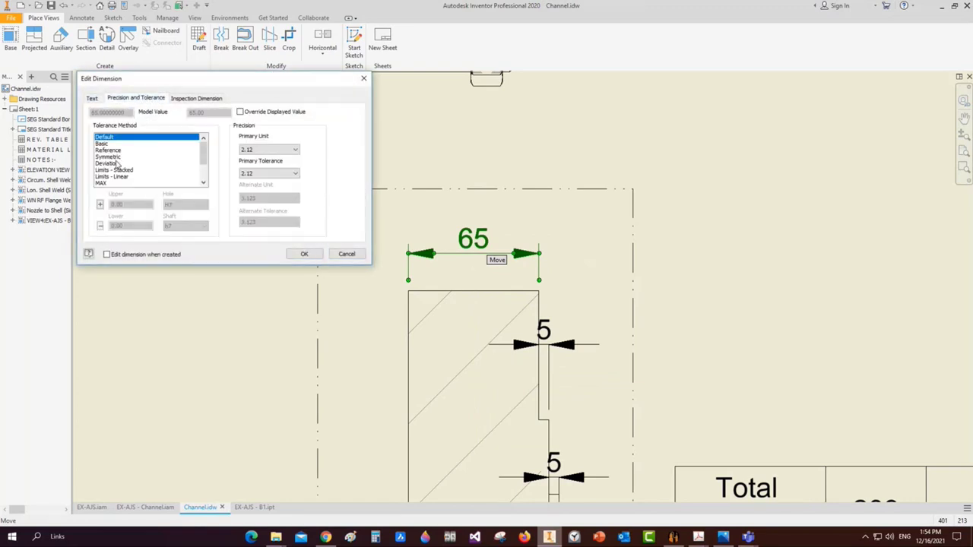
{"action": "left_click", "coordinate": [117, 165]}
{"action": "left_click", "coordinate": [121, 204]}
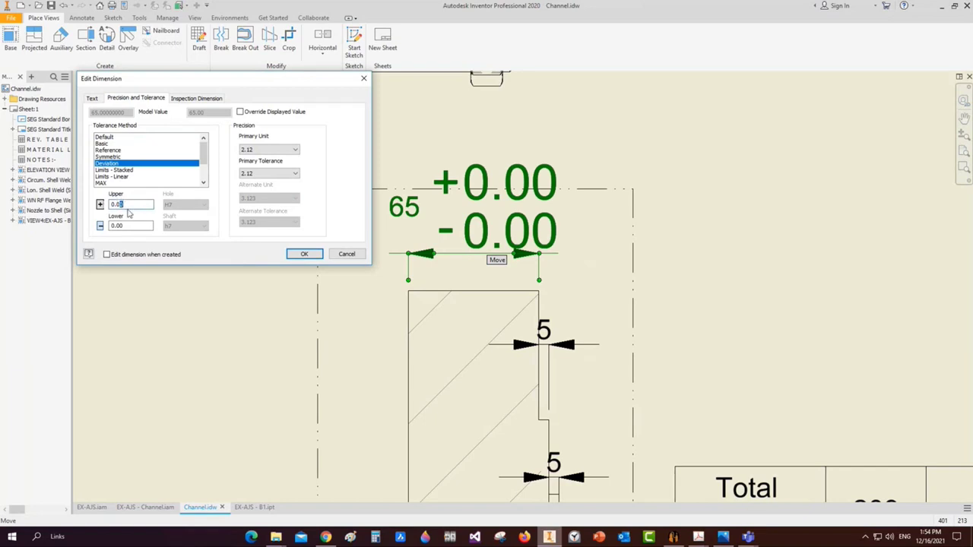
{"action": "type", "text": "8"}
{"action": "left_click", "coordinate": [285, 150]}
{"action": "left_click", "coordinate": [134, 204]}
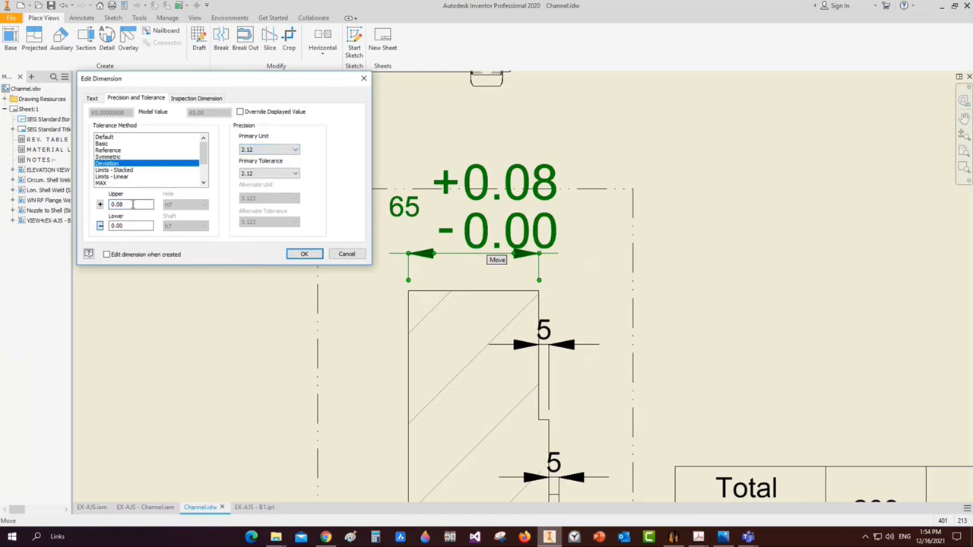
{"action": "key", "text": "Tab"}
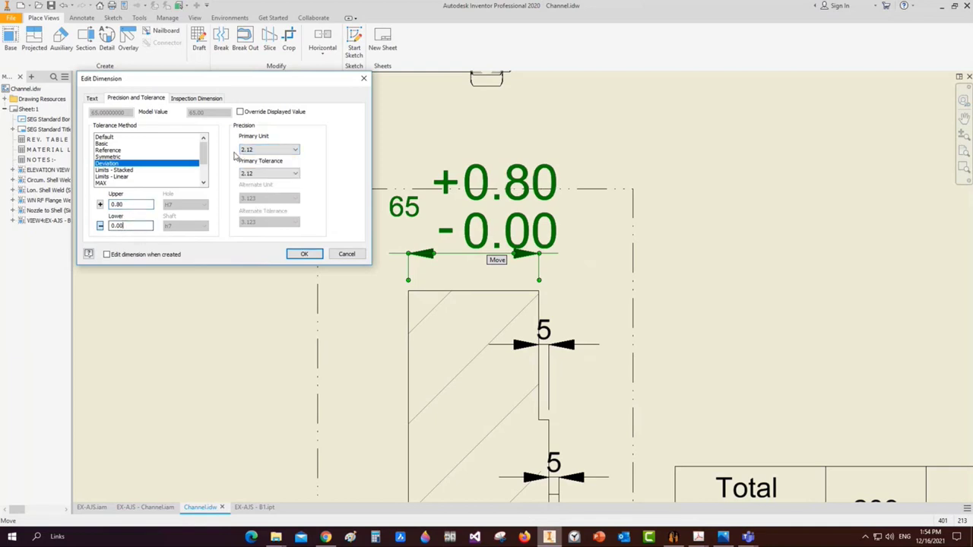
{"action": "left_click", "coordinate": [256, 151]}
{"action": "left_click", "coordinate": [247, 165]}
{"action": "left_click", "coordinate": [270, 173]}
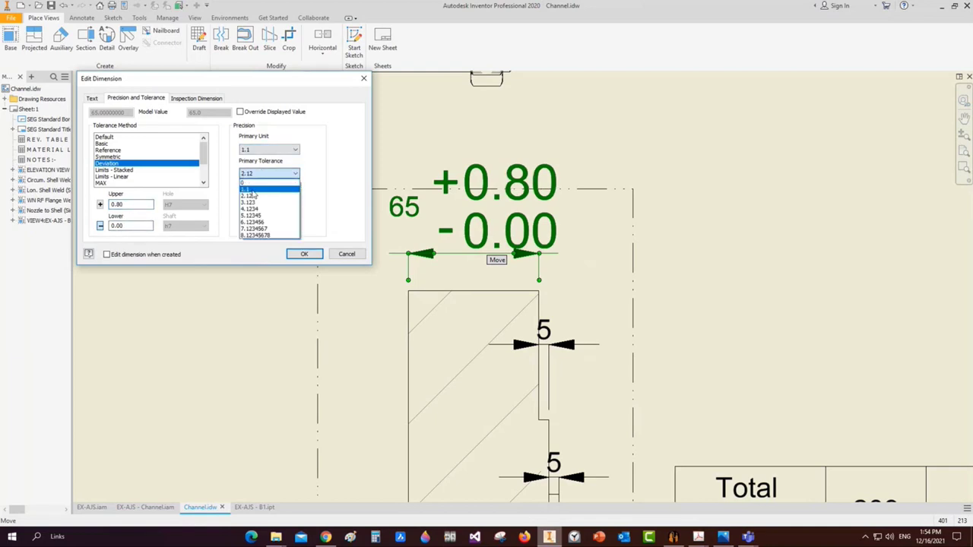
{"action": "left_click", "coordinate": [248, 189]}
{"action": "left_click", "coordinate": [305, 255]}
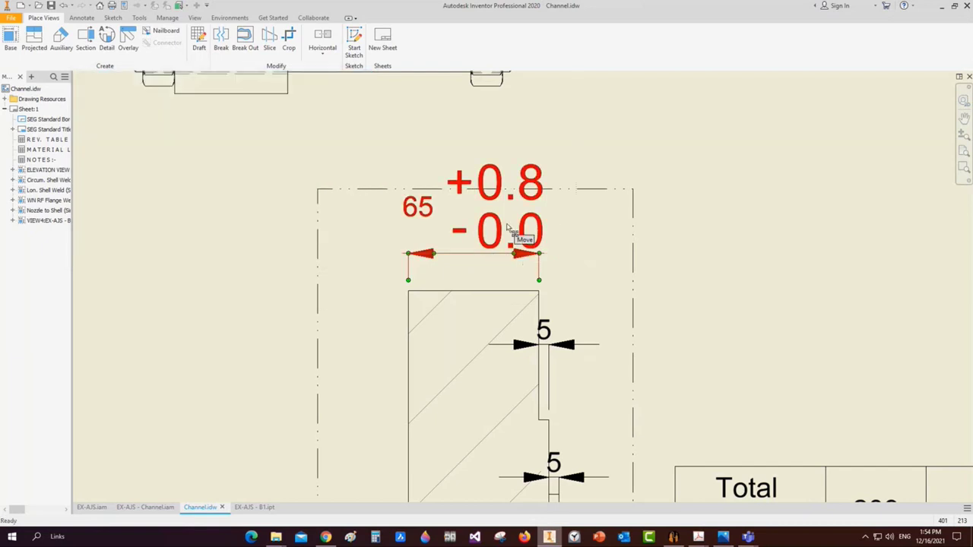
{"action": "scroll", "coordinate": [464, 228], "scroll_direction": "down", "scroll_amount": 2}
{"action": "scroll", "coordinate": [431, 225], "scroll_direction": "up", "scroll_amount": 1}
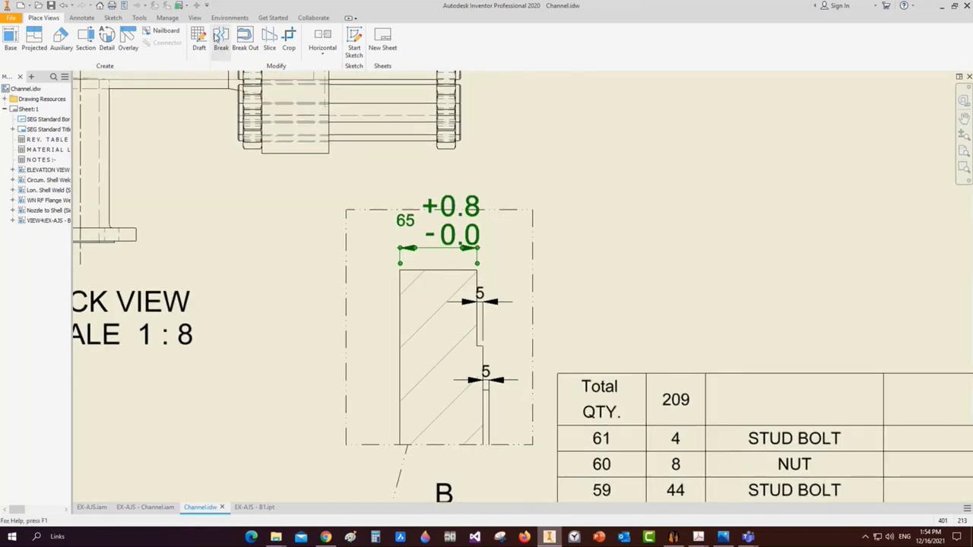
{"action": "left_click", "coordinate": [167, 18]}
{"action": "left_click", "coordinate": [152, 51]}
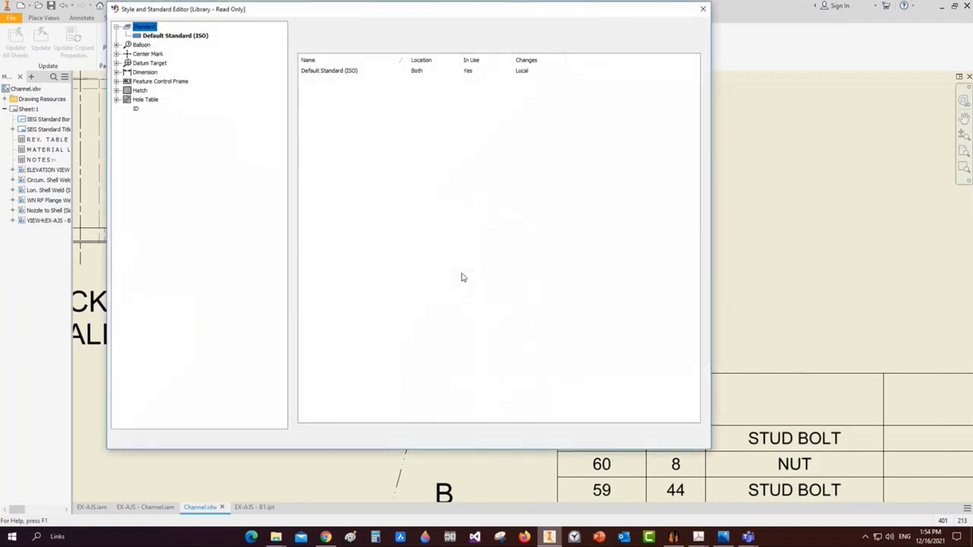
{"action": "left_click", "coordinate": [116, 73]}
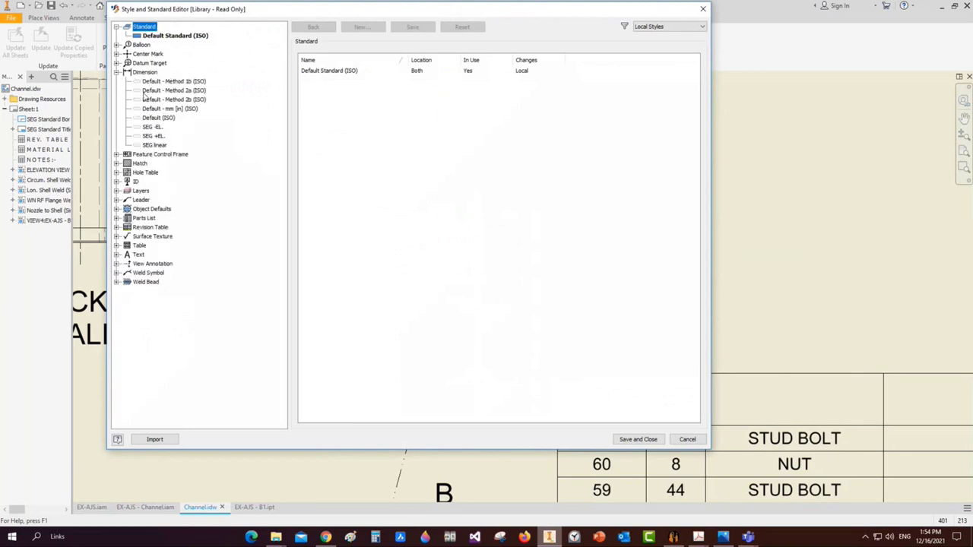
{"action": "left_click", "coordinate": [155, 144]}
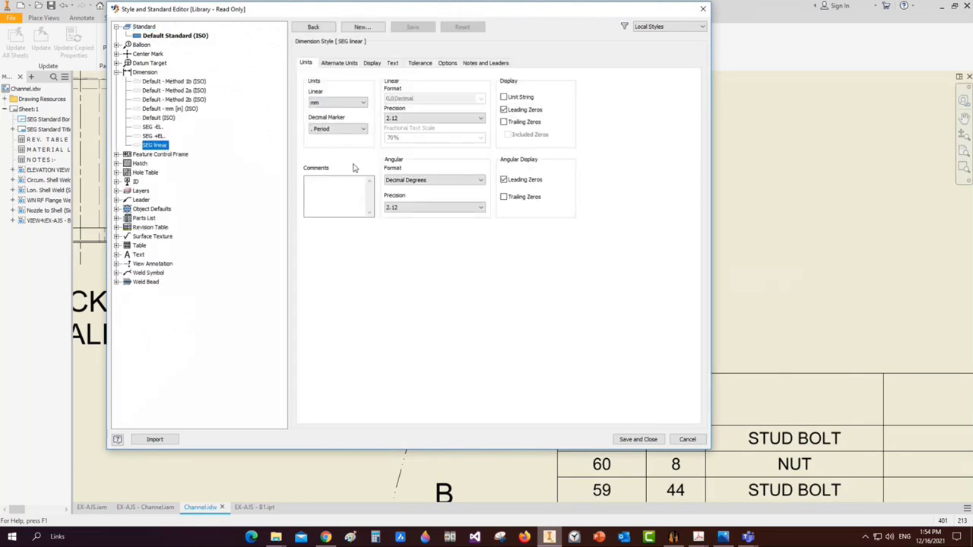
{"action": "left_click", "coordinate": [419, 65]}
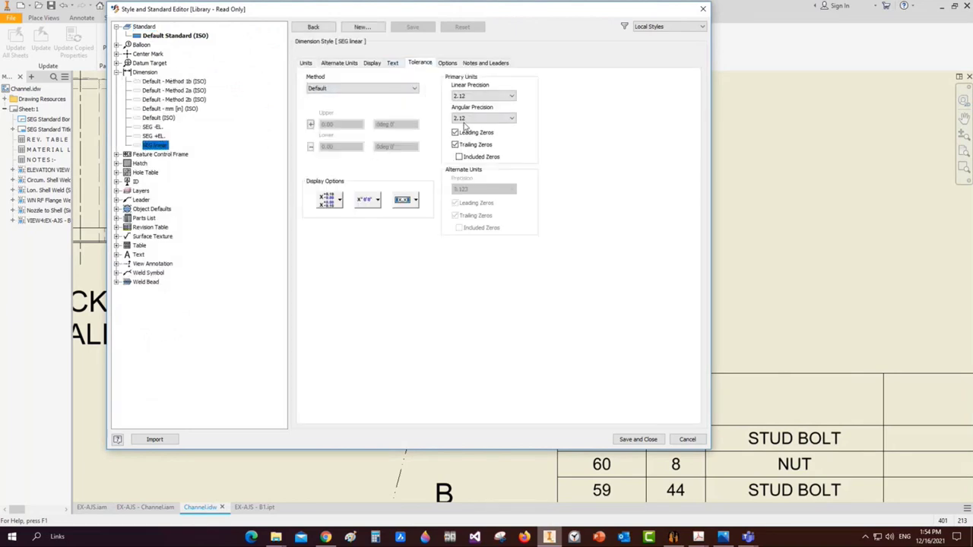
{"action": "left_click", "coordinate": [393, 64]}
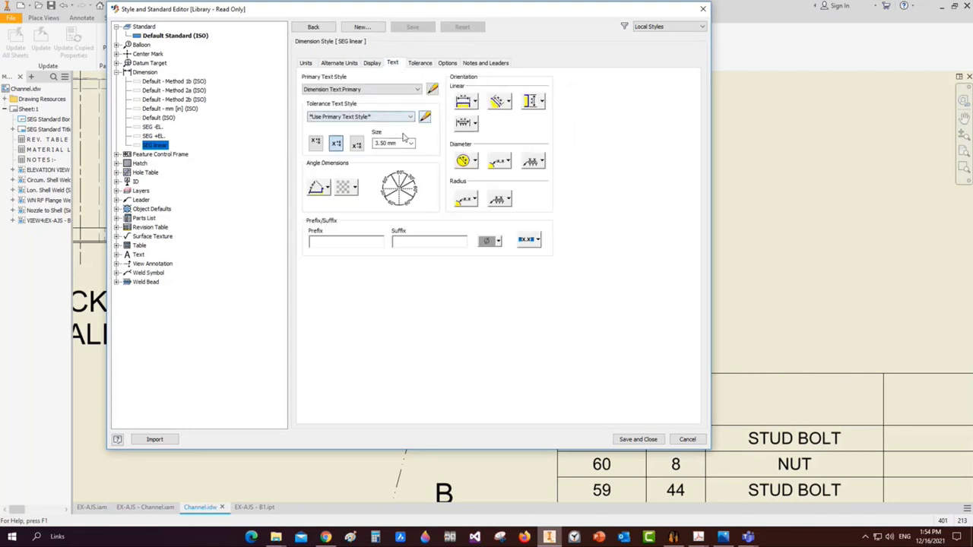
{"action": "left_click", "coordinate": [424, 116]}
{"action": "left_click", "coordinate": [486, 168]}
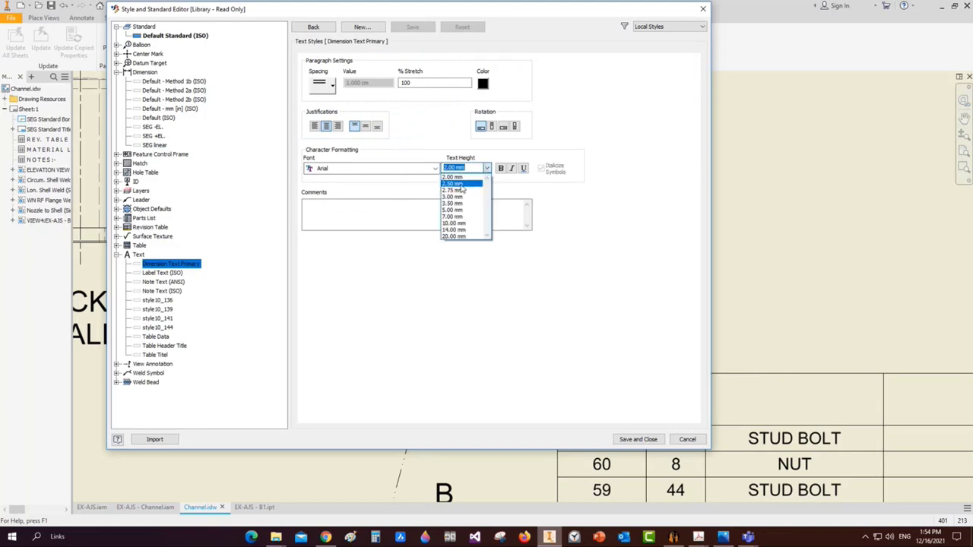
{"action": "left_click", "coordinate": [677, 426]}
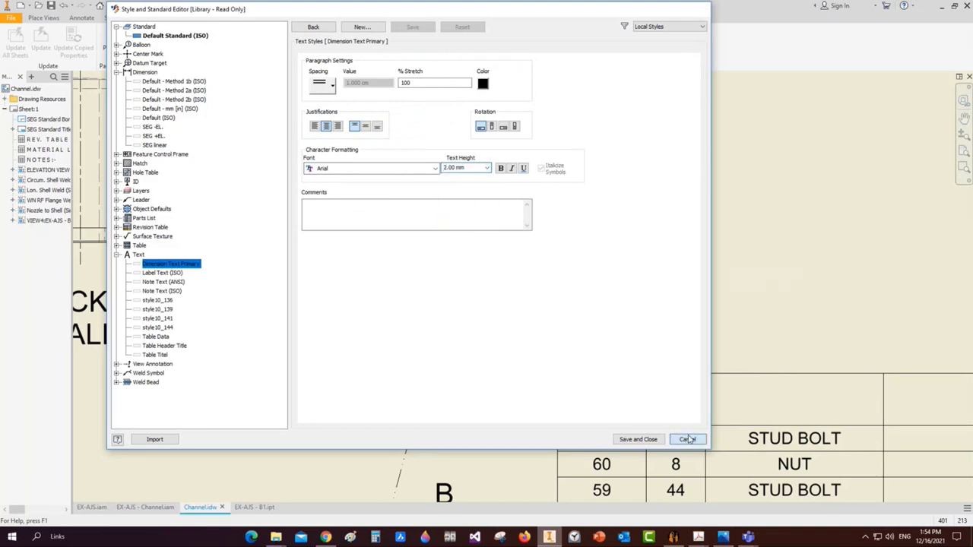
{"action": "left_click", "coordinate": [687, 439]}
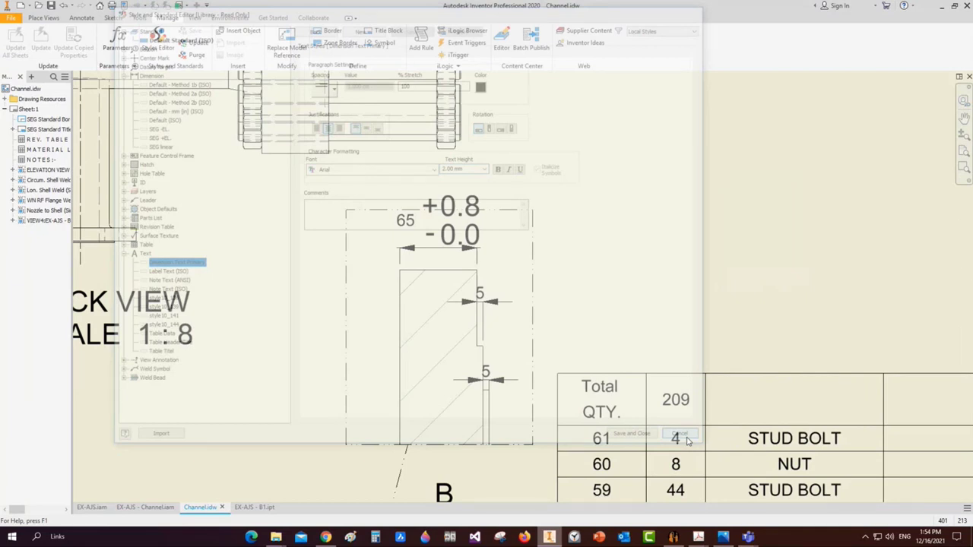
Cancel a stray 65 dimension, then add two 335 dimensions from each flange to the nozzle centreline
{"action": "scroll", "coordinate": [460, 198], "scroll_direction": "down", "scroll_amount": 2}
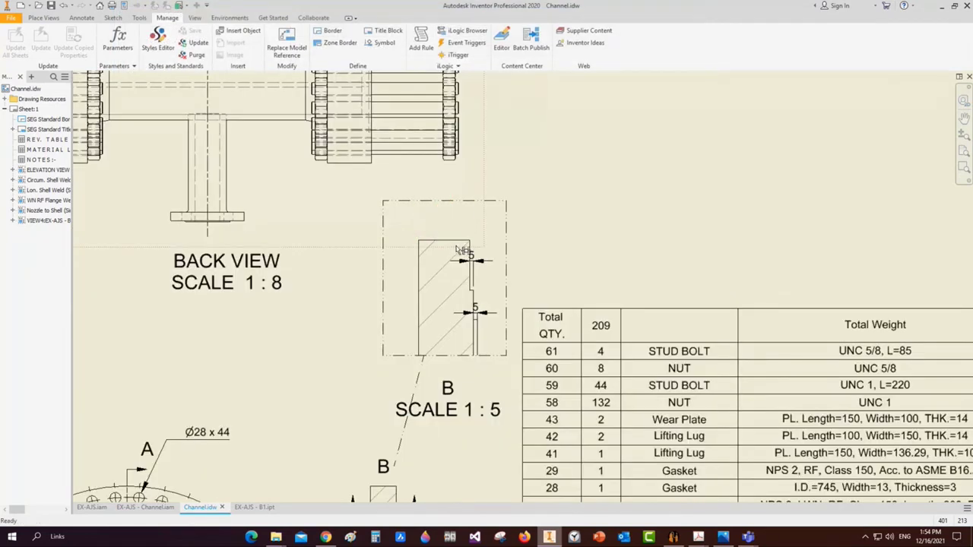
{"action": "left_click", "coordinate": [463, 241]}
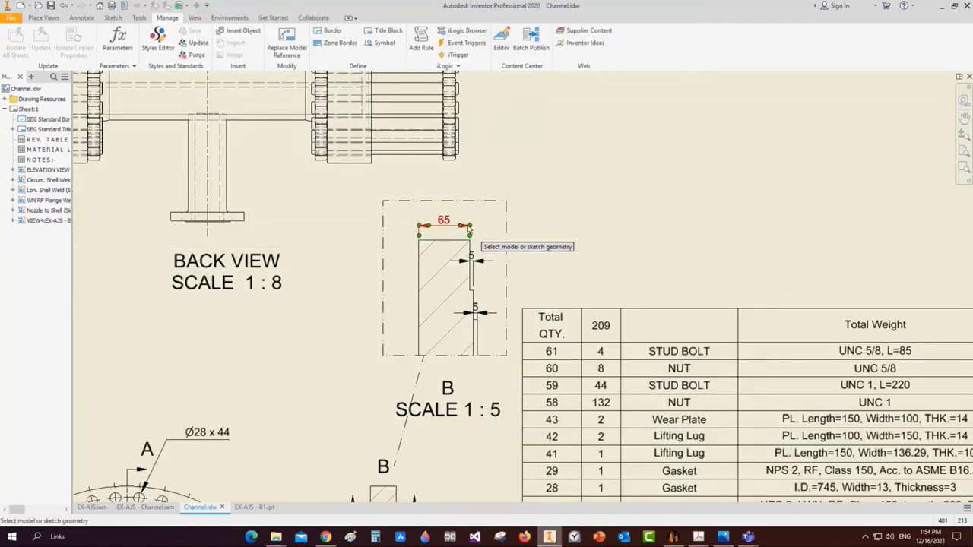
{"action": "key", "text": "Escape"}
{"action": "scroll", "coordinate": [469, 226], "scroll_direction": "down", "scroll_amount": 3}
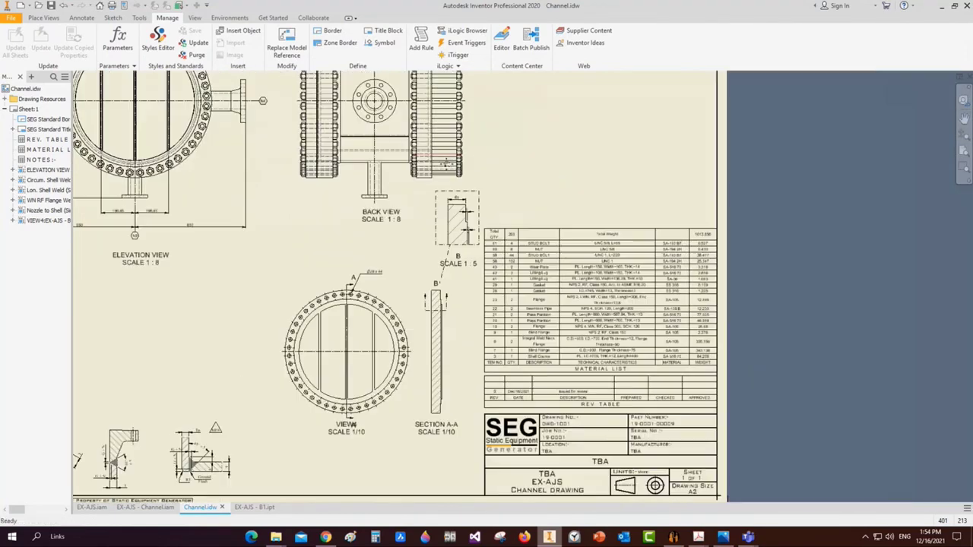
{"action": "scroll", "coordinate": [447, 164], "scroll_direction": "up", "scroll_amount": 5}
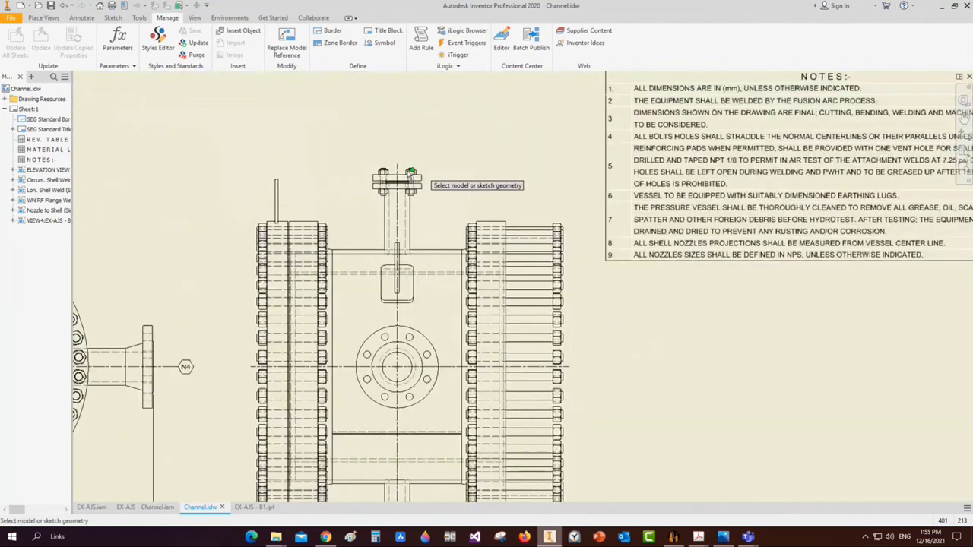
{"action": "left_click", "coordinate": [393, 226]}
{"action": "scroll", "coordinate": [186, 277], "scroll_direction": "up", "scroll_amount": 3}
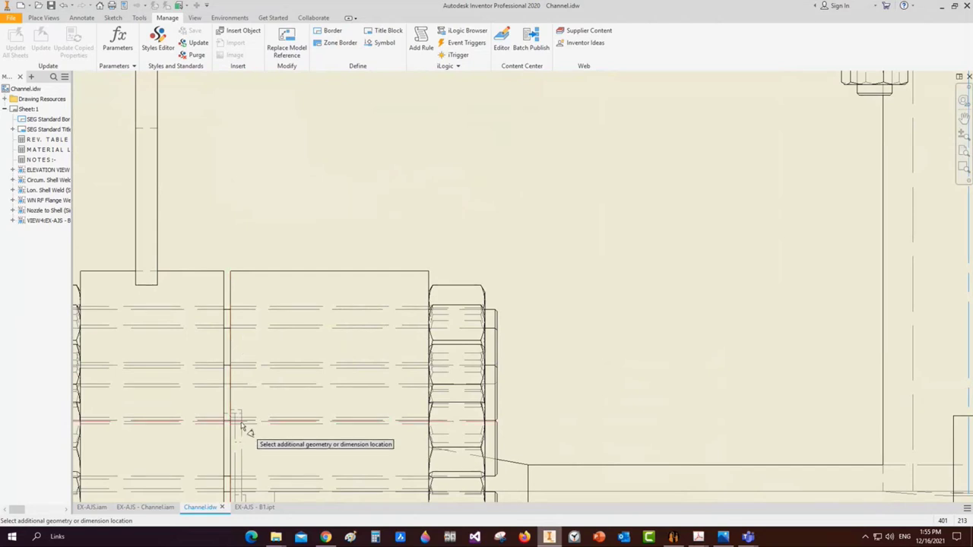
{"action": "scroll", "coordinate": [339, 187], "scroll_direction": "down", "scroll_amount": 3}
{"action": "middle_click_drag", "start_coordinate": [339, 187], "coordinate": [344, 309]}
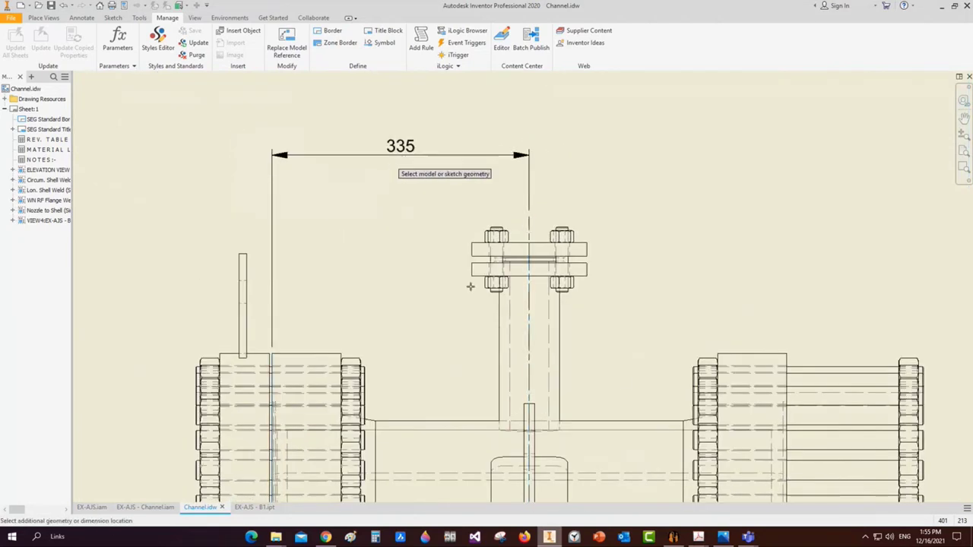
{"action": "scroll", "coordinate": [731, 383], "scroll_direction": "up", "scroll_amount": 3}
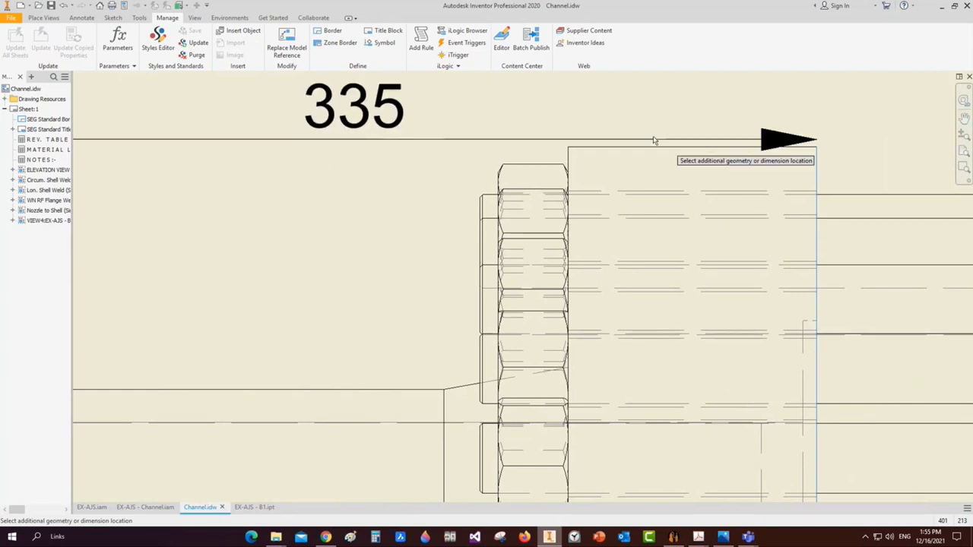
{"action": "scroll", "coordinate": [653, 140], "scroll_direction": "down", "scroll_amount": 3}
{"action": "left_click", "coordinate": [494, 151]}
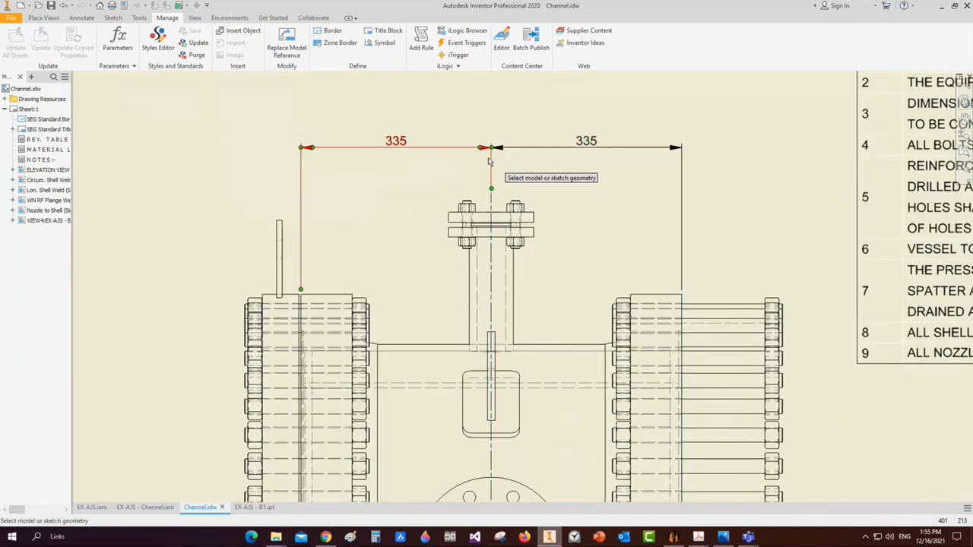
{"action": "scroll", "coordinate": [490, 161], "scroll_direction": "down", "scroll_amount": 5}
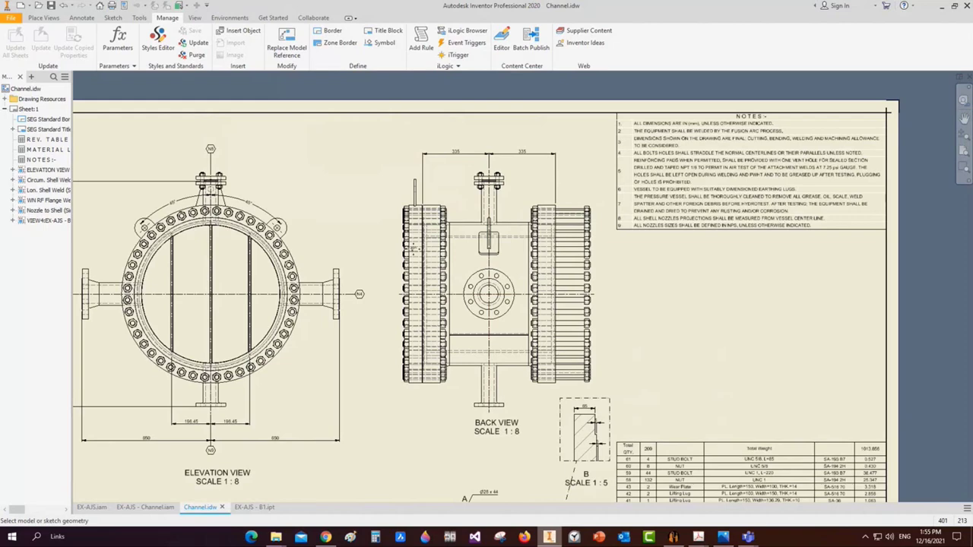
{"action": "left_click", "coordinate": [254, 507]}
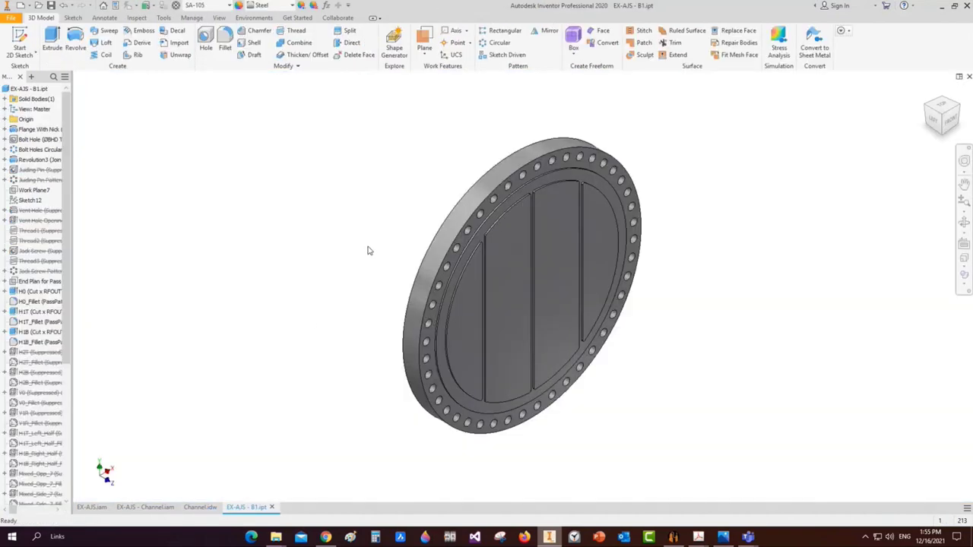
Close the B1 part, briefly check the channel lug in the assembly, and return to Channel.idw
{"action": "left_click", "coordinate": [271, 508]}
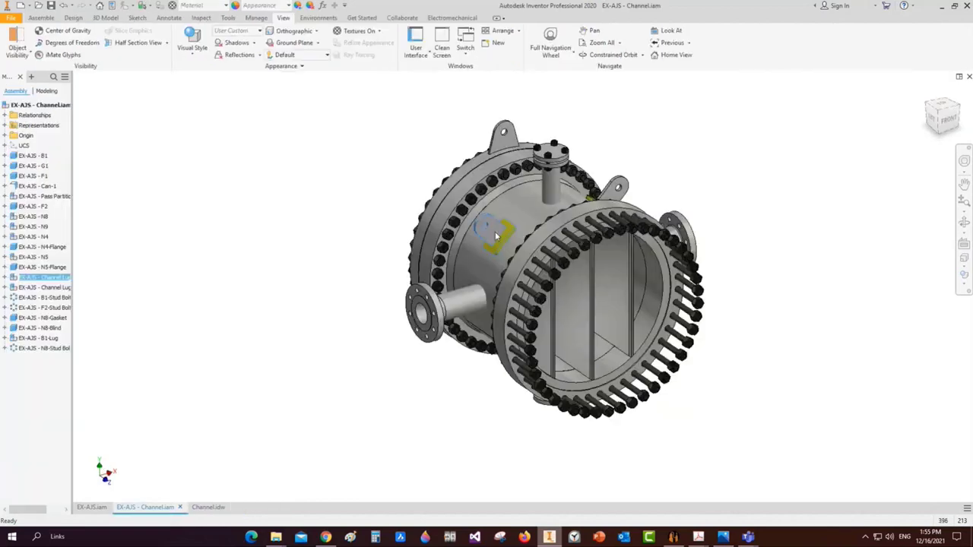
{"action": "right_click", "coordinate": [486, 225]}
{"action": "key", "text": "Escape"}
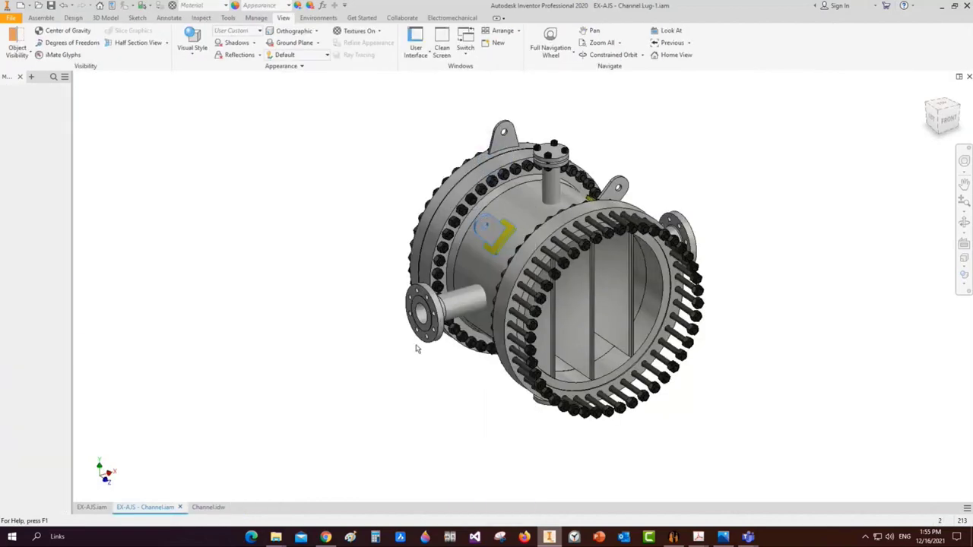
{"action": "left_click", "coordinate": [200, 508]}
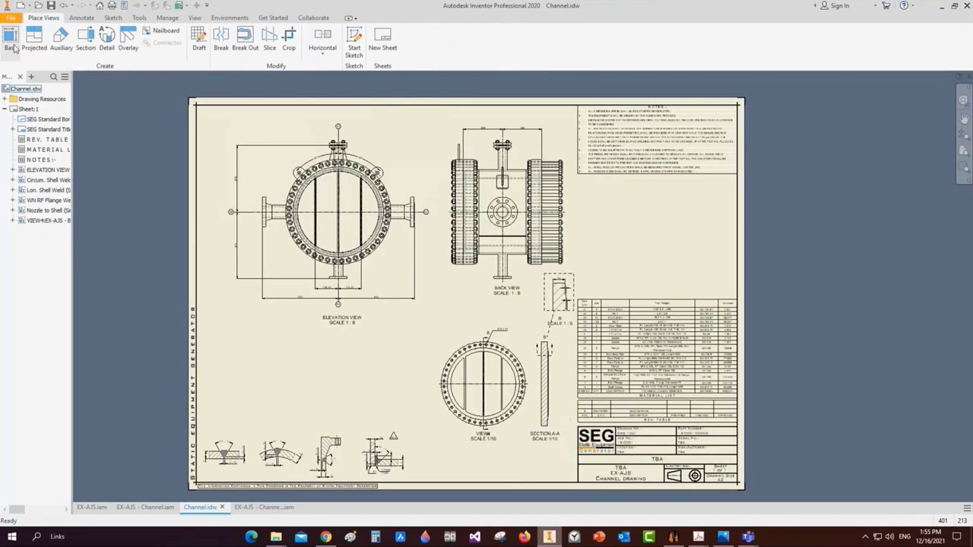
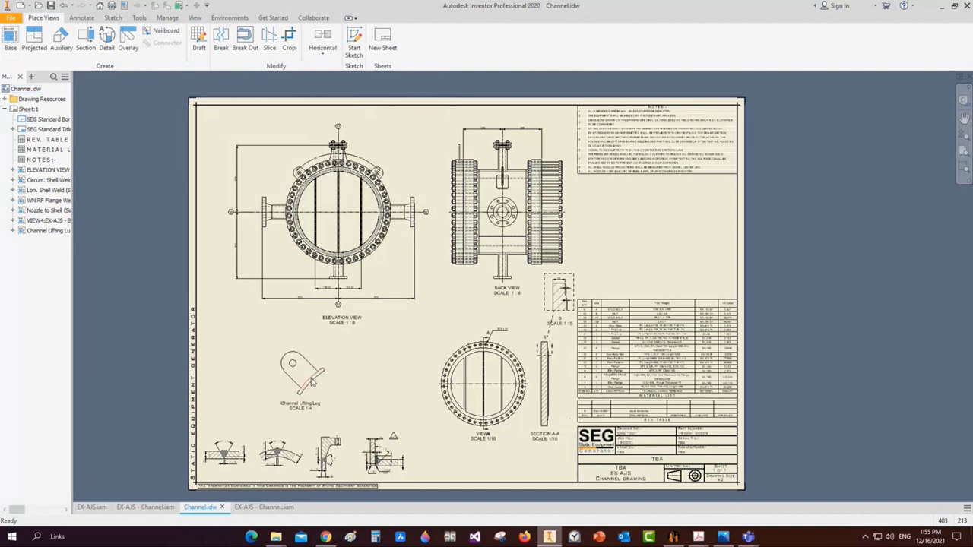
Rotate the Channel Lifting Lug view by its edge so it stands vertical
{"action": "scroll", "coordinate": [319, 371], "scroll_direction": "up", "scroll_amount": 3}
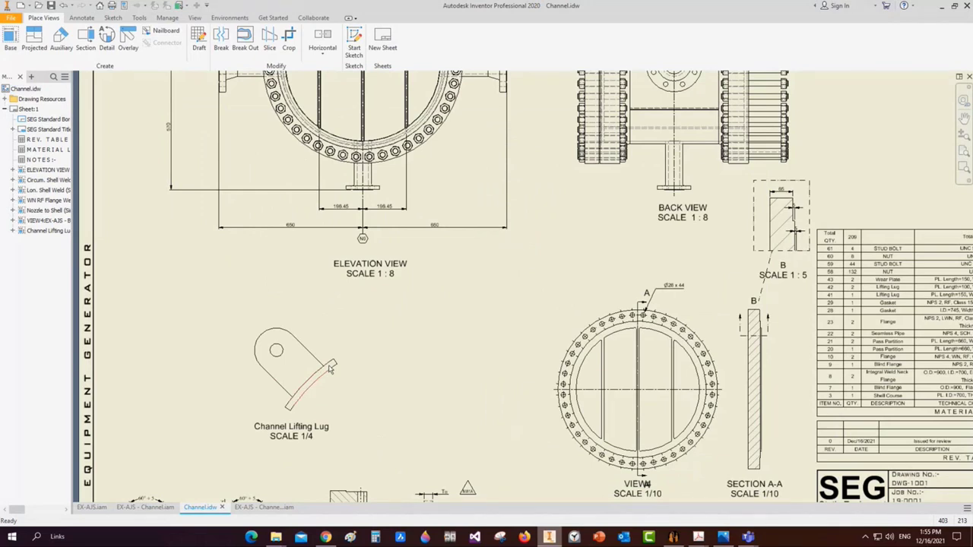
{"action": "left_click", "coordinate": [330, 369]}
{"action": "left_click", "coordinate": [130, 187]}
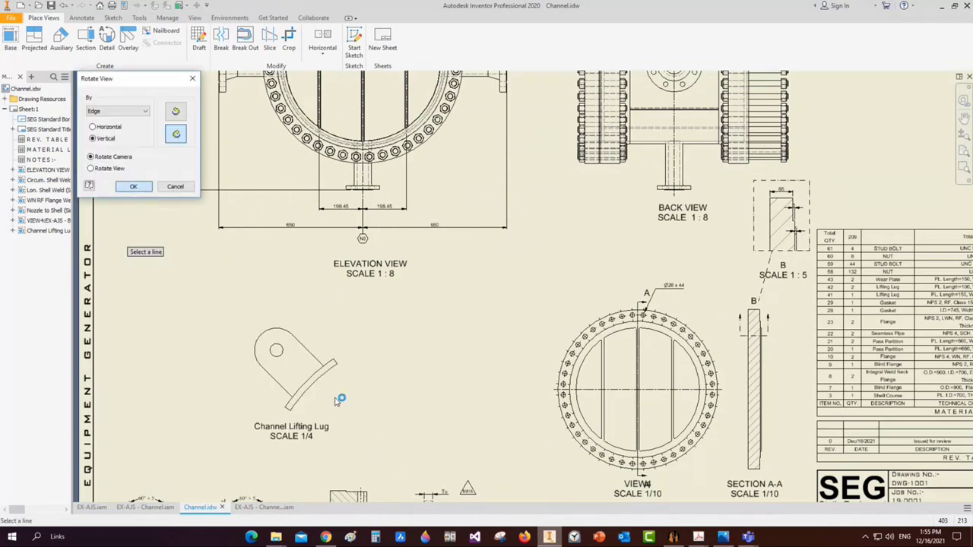
{"action": "left_click", "coordinate": [303, 436]}
{"action": "scroll", "coordinate": [301, 408], "scroll_direction": "up", "scroll_amount": 3}
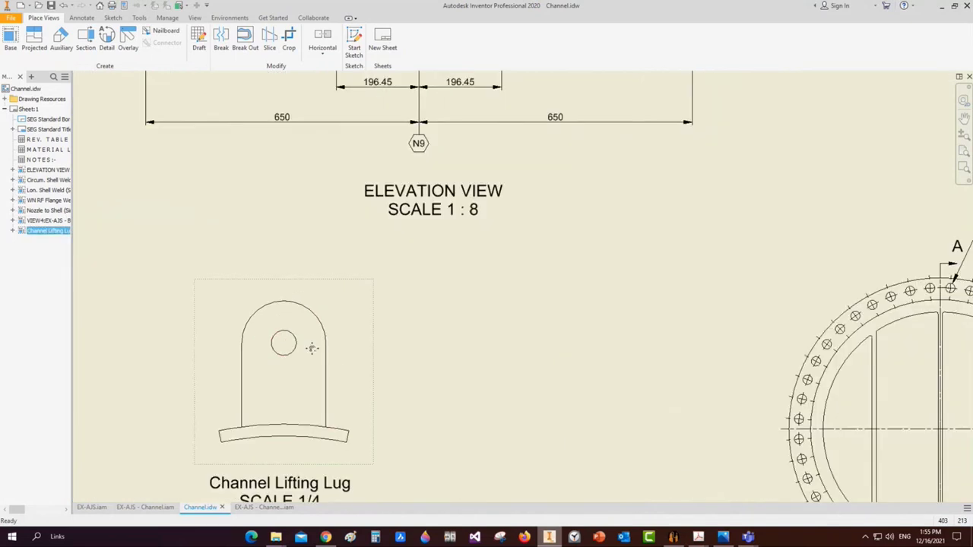
{"action": "left_click", "coordinate": [81, 18]}
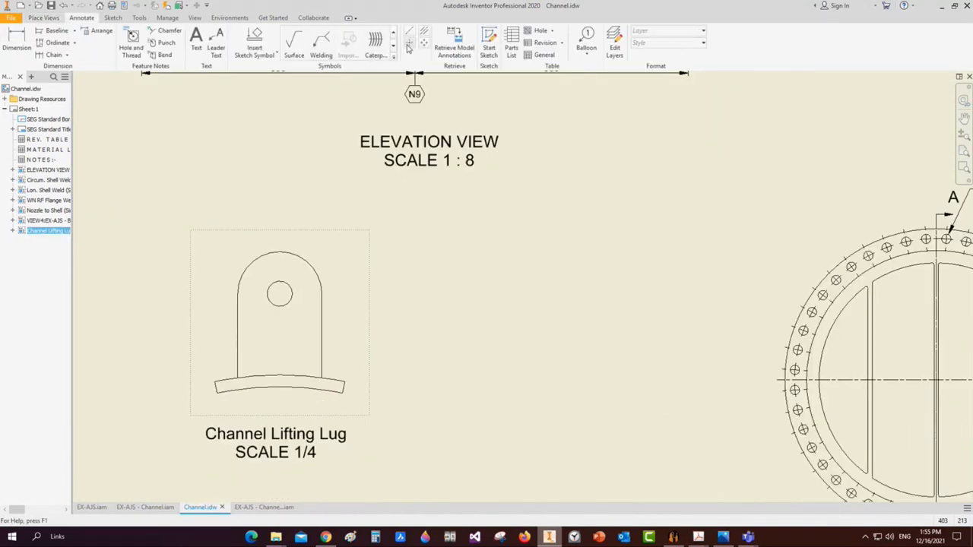
Dimension the lug's 100 hole height, R50 top radius and Ø30 hole
{"action": "key", "text": "d"}
{"action": "middle_click_drag", "start_coordinate": [308, 299], "coordinate": [334, 289]}
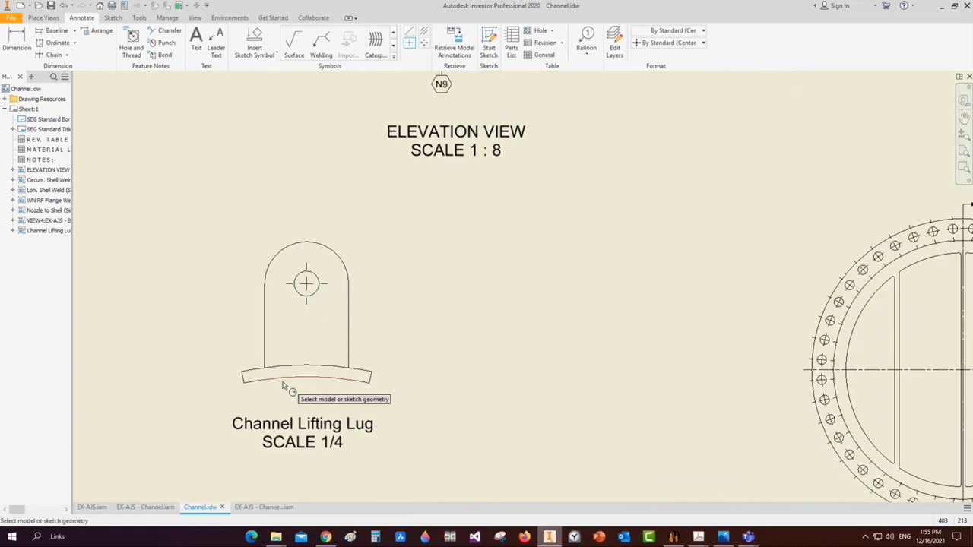
{"action": "left_click", "coordinate": [307, 369]}
{"action": "left_click", "coordinate": [306, 291]}
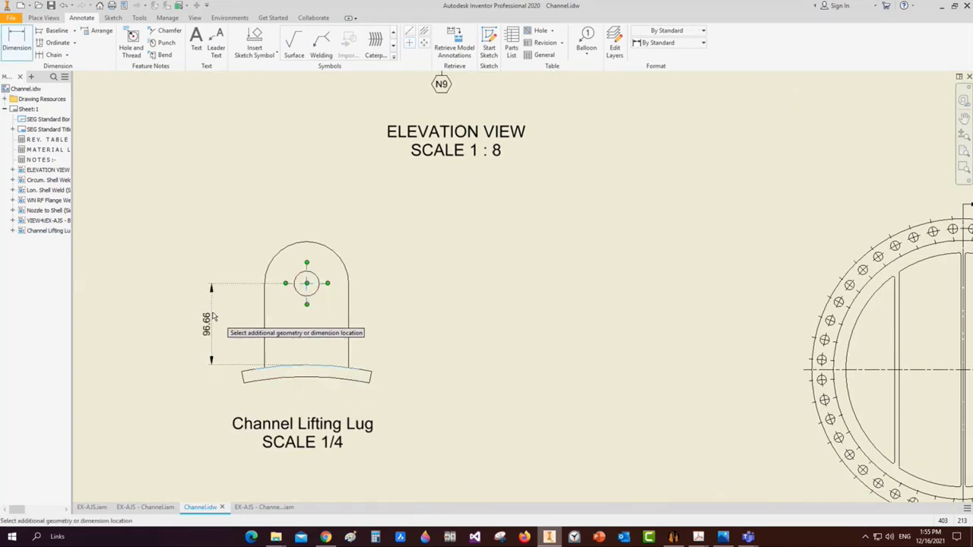
{"action": "left_click", "coordinate": [305, 282]}
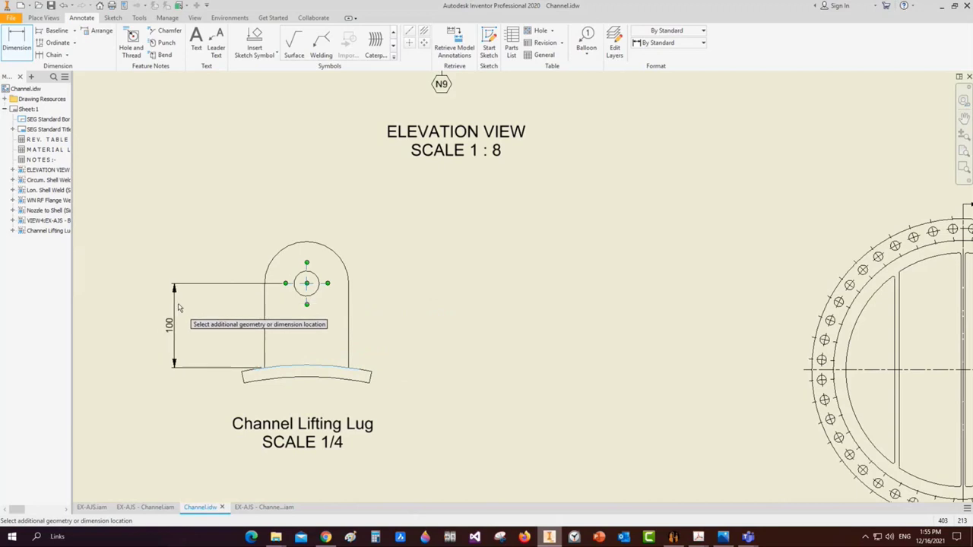
{"action": "left_click", "coordinate": [273, 256]}
{"action": "left_click", "coordinate": [241, 212]}
{"action": "left_click", "coordinate": [314, 276]}
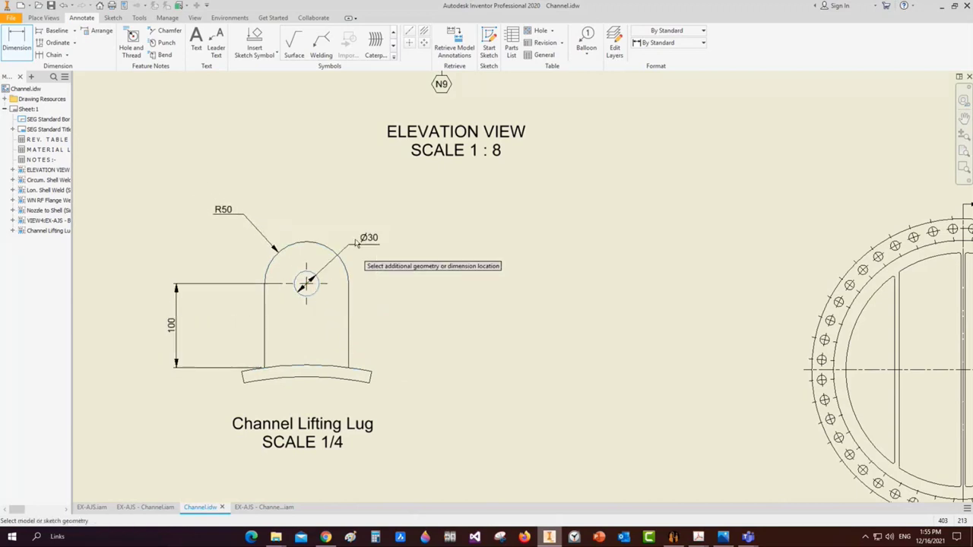
{"action": "left_click", "coordinate": [358, 237]}
Add the 100 lug width and the 100 side-view base length dimensions
{"action": "left_click", "coordinate": [264, 353]}
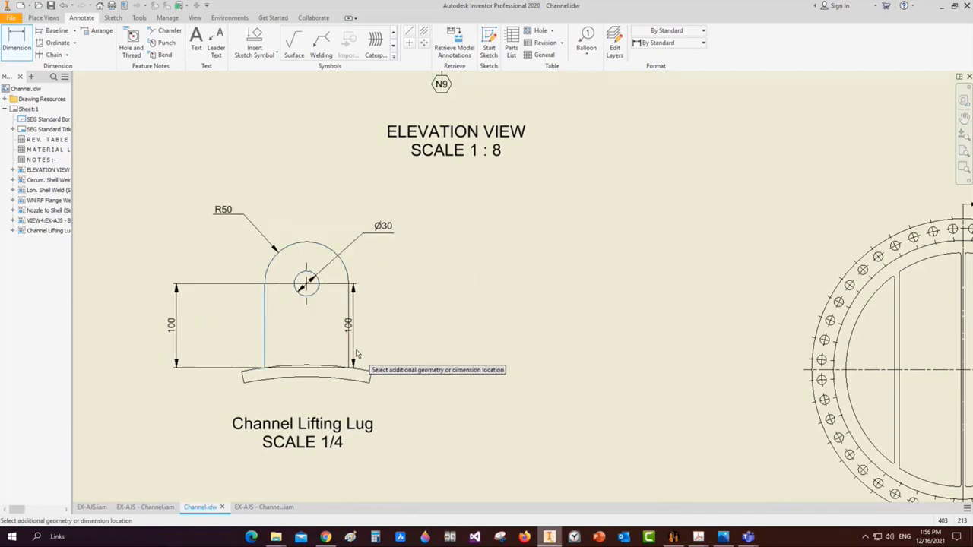
{"action": "left_click", "coordinate": [353, 355]}
{"action": "left_click", "coordinate": [311, 394]}
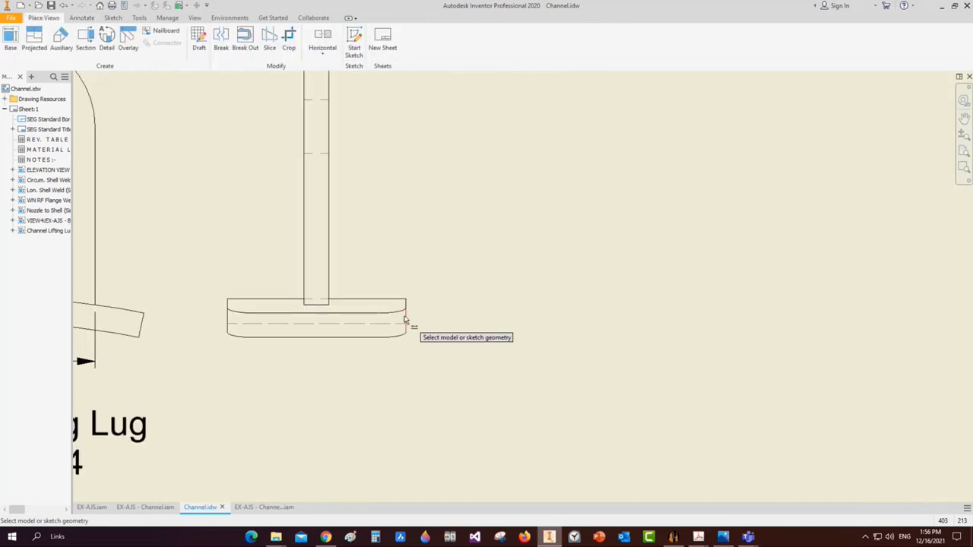
{"action": "left_click", "coordinate": [228, 324]}
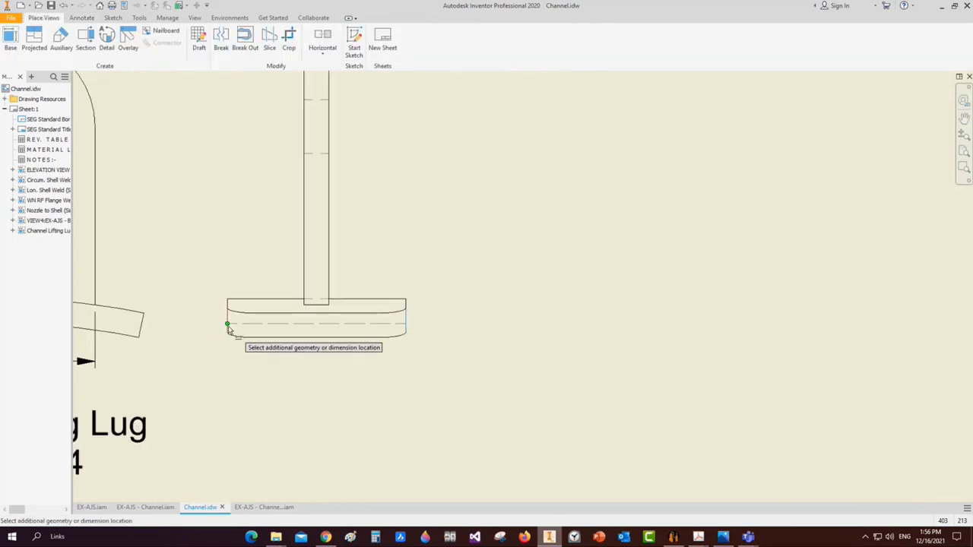
{"action": "left_click", "coordinate": [305, 393]}
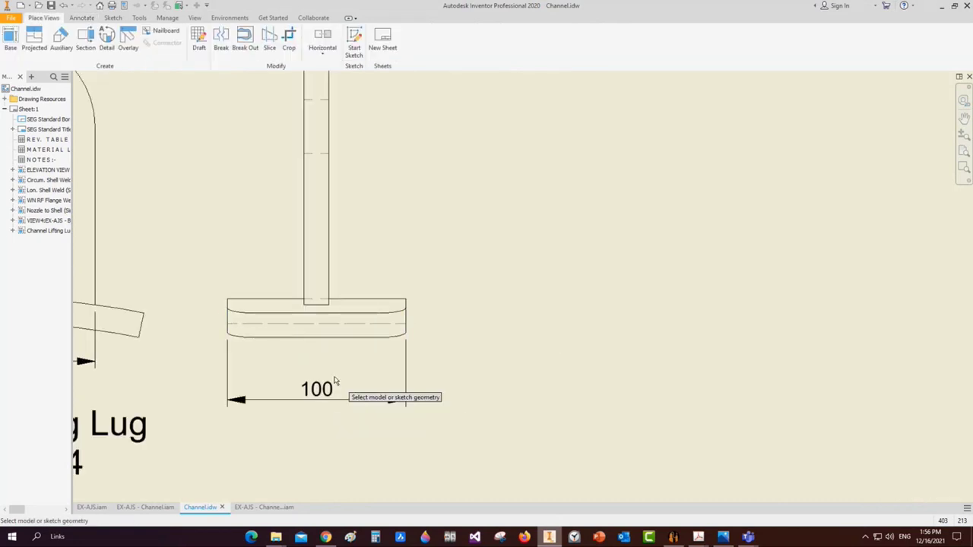
{"action": "scroll", "coordinate": [369, 312], "scroll_direction": "down", "scroll_amount": 2}
{"action": "right_click", "coordinate": [369, 310]}
{"action": "key", "text": "Escape"}
Place 6 x 6 weld end fills at the joint's right and left corners
{"action": "left_click", "coordinate": [81, 18]}
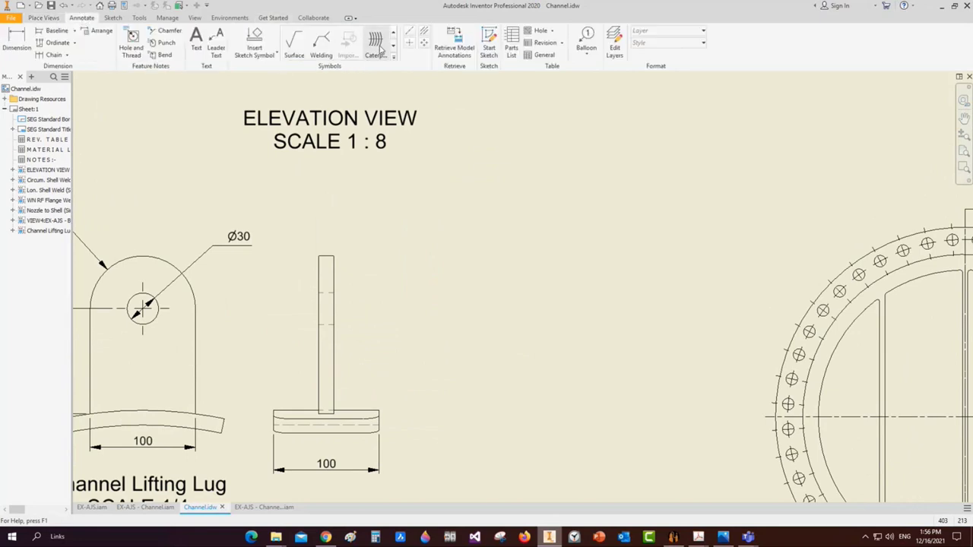
{"action": "left_click", "coordinate": [293, 44]}
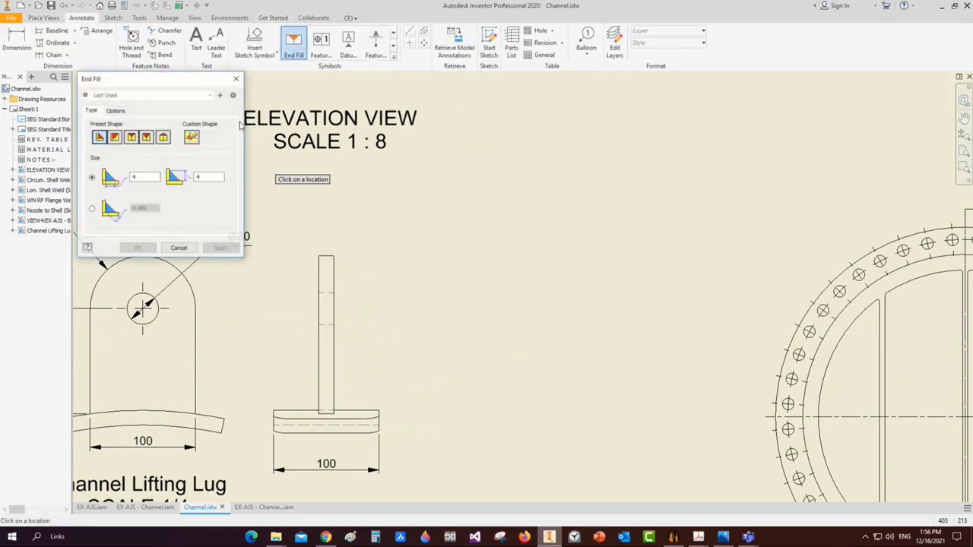
{"action": "type", "text": "6"}
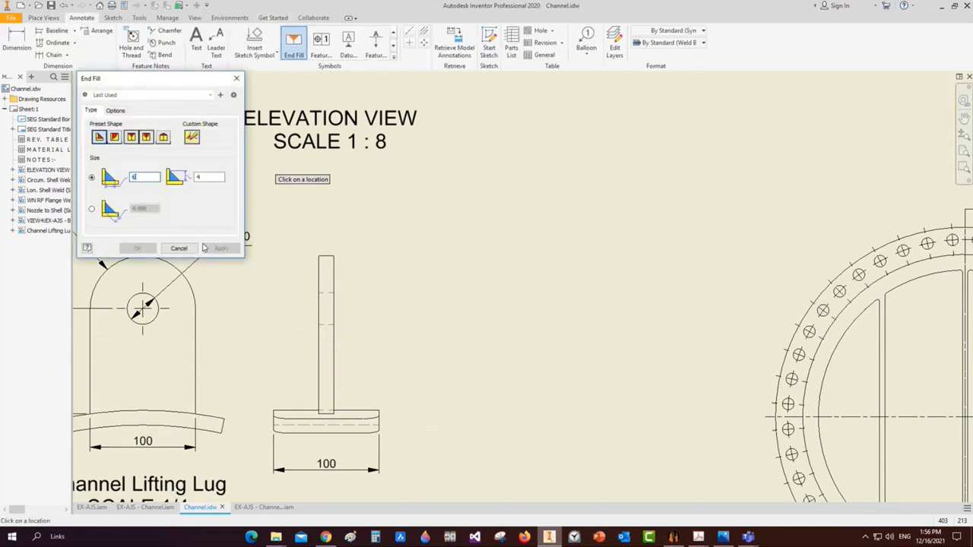
{"action": "key", "text": "Tab"}
{"action": "type", "text": "6"}
{"action": "scroll", "coordinate": [308, 437], "scroll_direction": "up", "scroll_amount": 4}
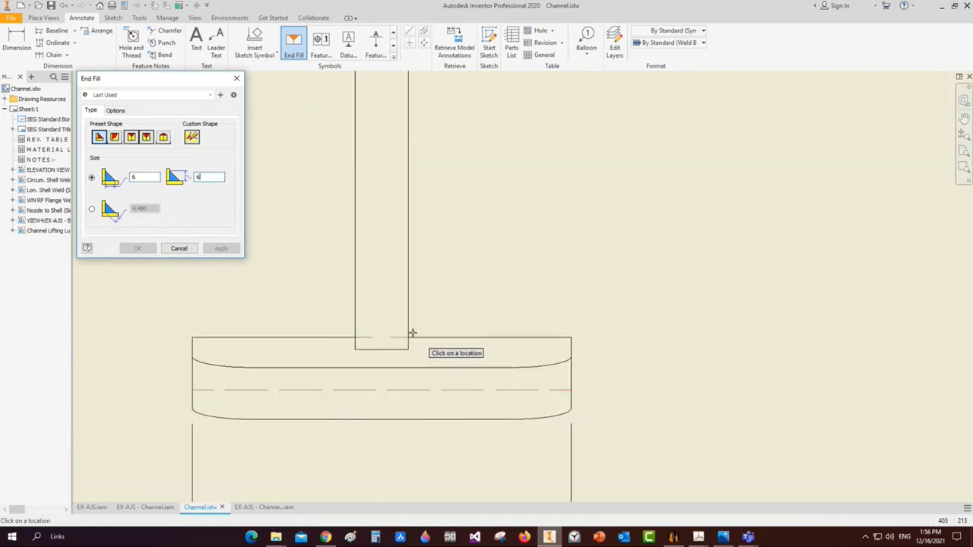
{"action": "left_click", "coordinate": [411, 333]}
{"action": "right_click", "coordinate": [435, 291]}
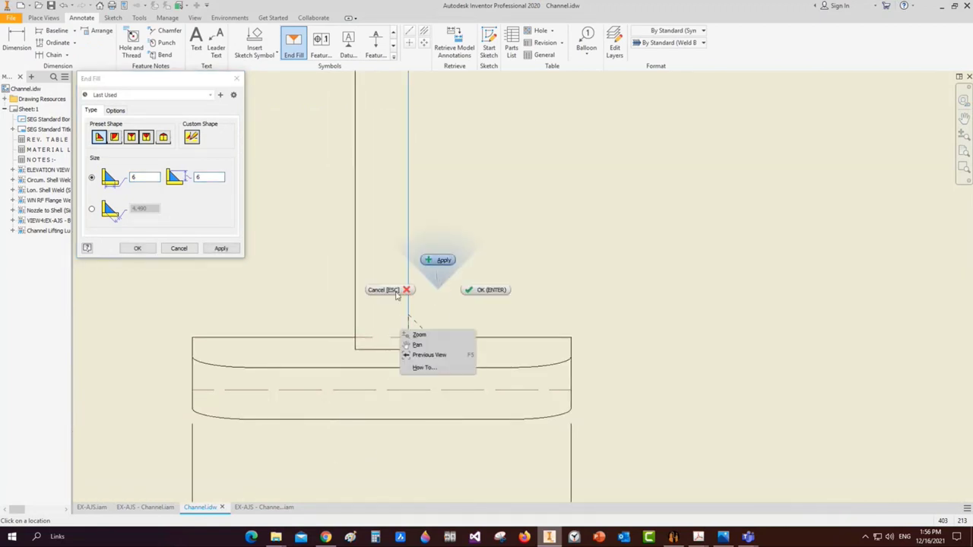
{"action": "left_click", "coordinate": [434, 258]}
{"action": "left_click", "coordinate": [354, 337]}
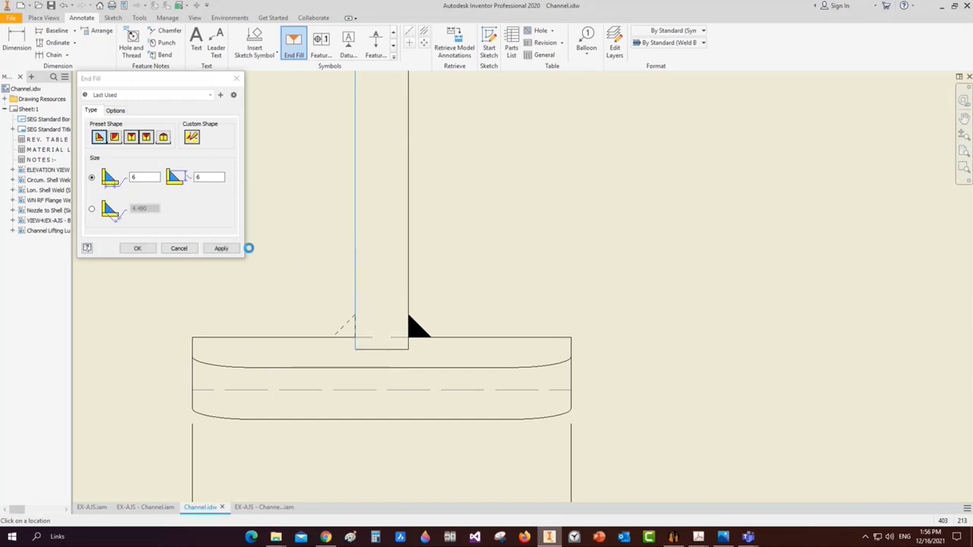
{"action": "left_click", "coordinate": [220, 248]}
{"action": "left_click", "coordinate": [178, 248]}
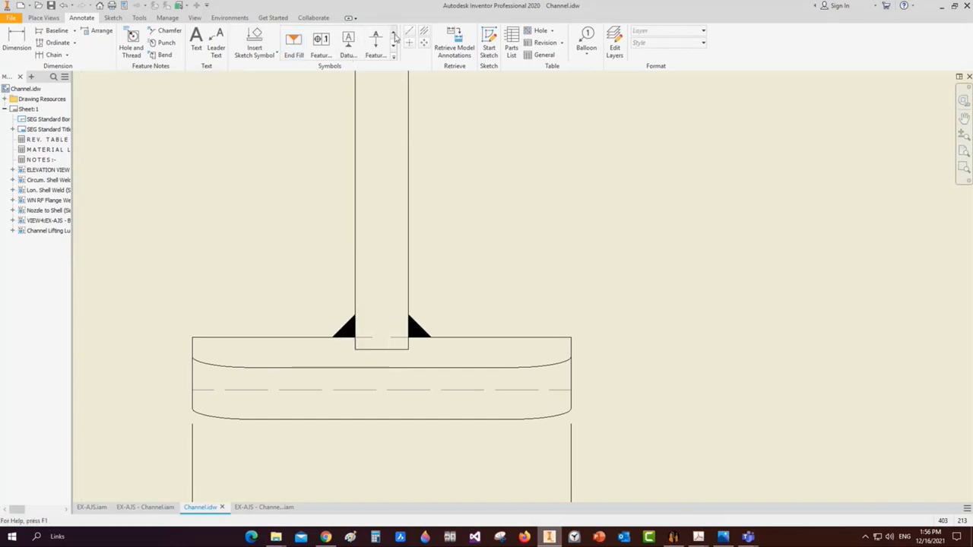
Add a leadered fillet weld symbol at the joint with weld size 6, marked TYP
{"action": "left_click", "coordinate": [321, 46]}
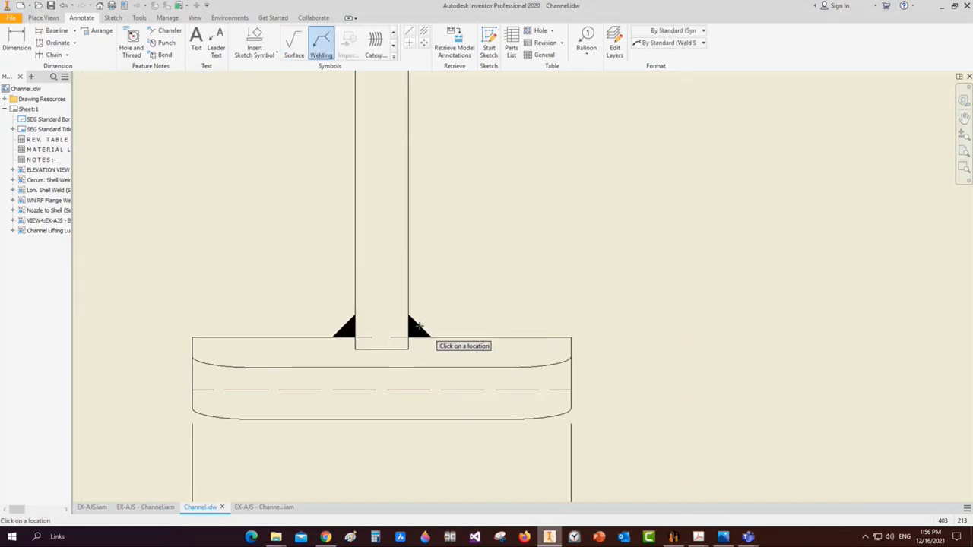
{"action": "scroll", "coordinate": [426, 327], "scroll_direction": "down", "scroll_amount": 3}
{"action": "left_click", "coordinate": [403, 304]}
{"action": "left_click", "coordinate": [467, 221]}
{"action": "right_click", "coordinate": [467, 221]}
{"action": "left_click", "coordinate": [513, 220]}
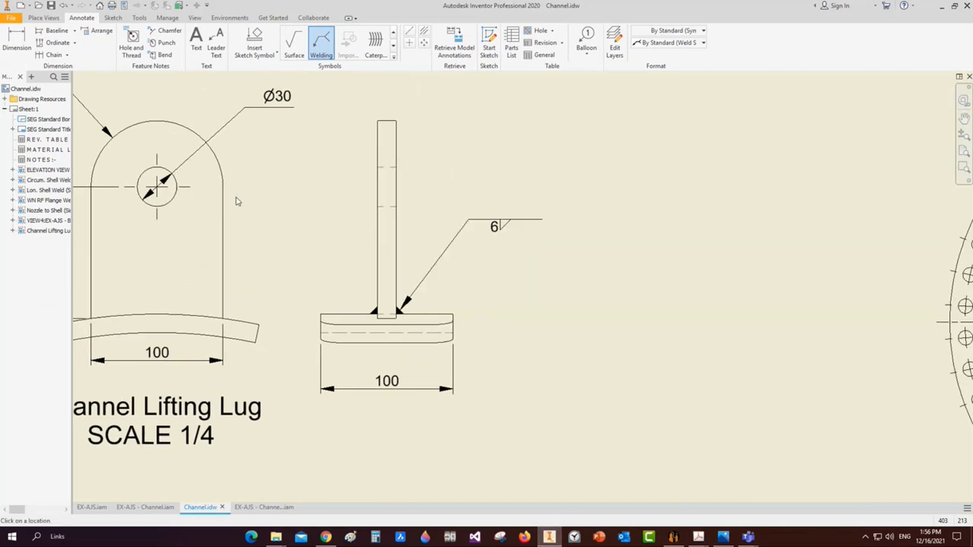
{"action": "double_click", "coordinate": [166, 207]}
{"action": "type", "text": "6"}
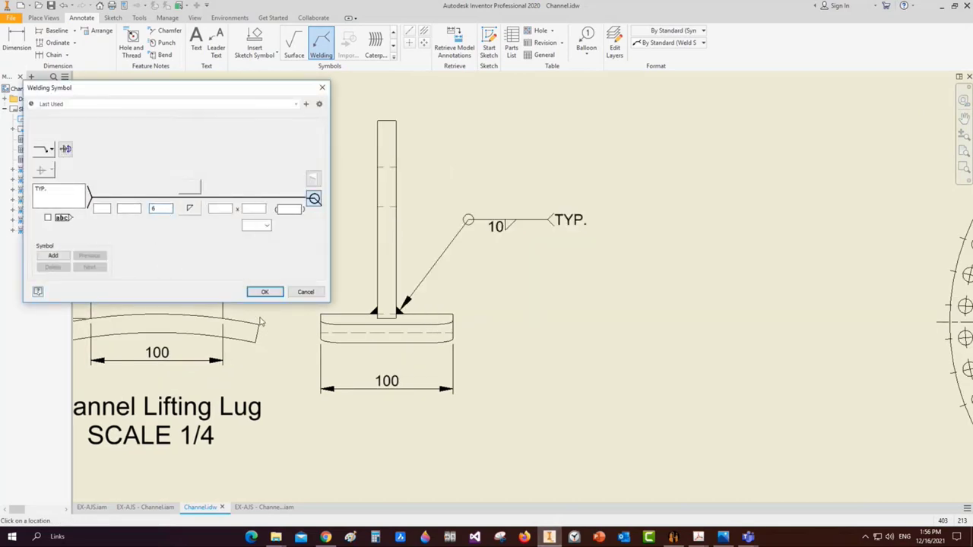
{"action": "scroll", "coordinate": [404, 275], "scroll_direction": "down", "scroll_amount": 5}
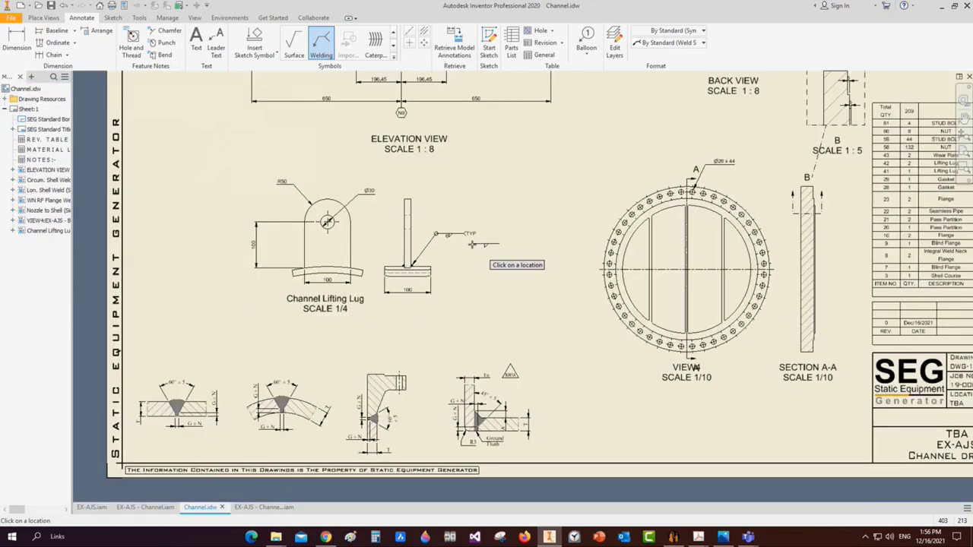
{"action": "scroll", "coordinate": [398, 262], "scroll_direction": "up", "scroll_amount": 2}
Dimension the plate's top edge and the curved base as aligned 14 thicknesses
{"action": "key", "text": "d"}
{"action": "scroll", "coordinate": [330, 181], "scroll_direction": "up", "scroll_amount": 4}
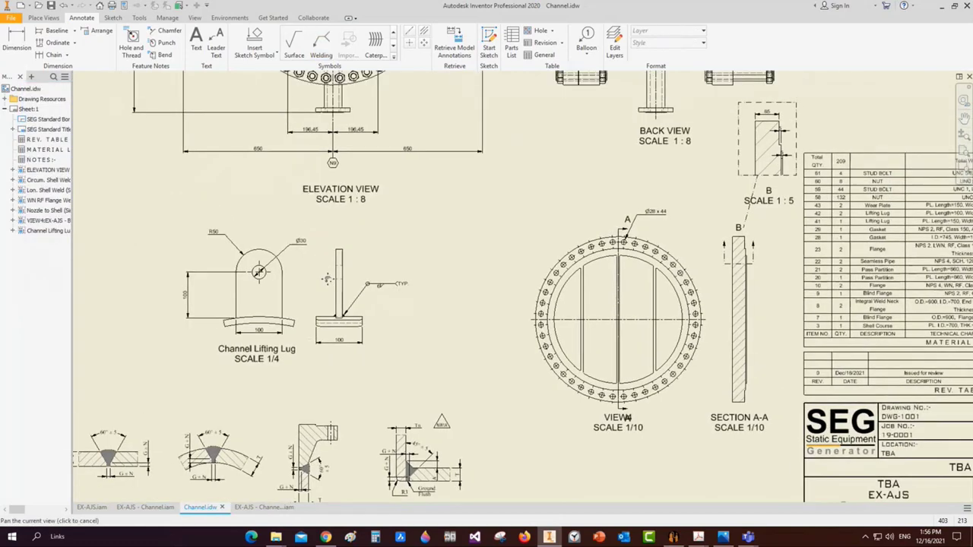
{"action": "left_click", "coordinate": [356, 339]}
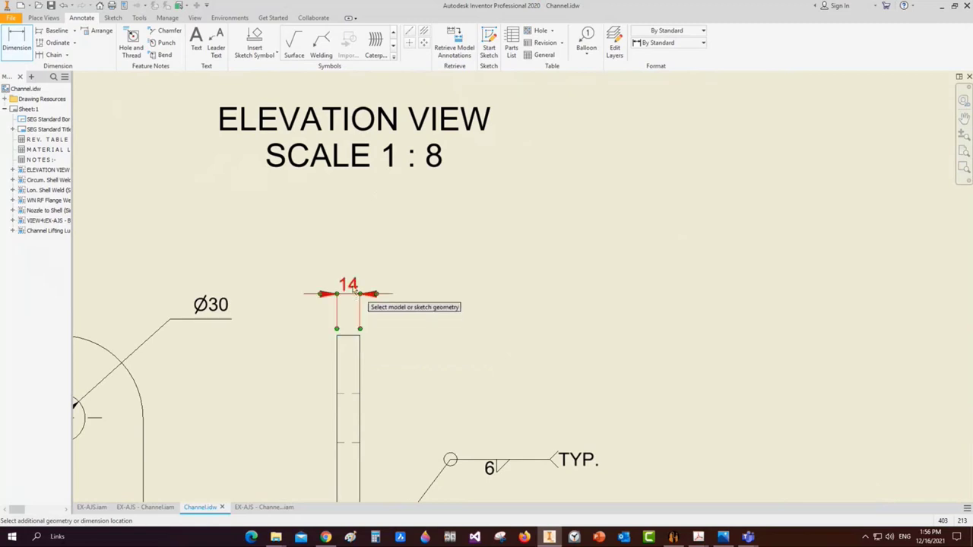
{"action": "scroll", "coordinate": [354, 292], "scroll_direction": "down", "scroll_amount": 6}
{"action": "scroll", "coordinate": [281, 311], "scroll_direction": "up", "scroll_amount": 6}
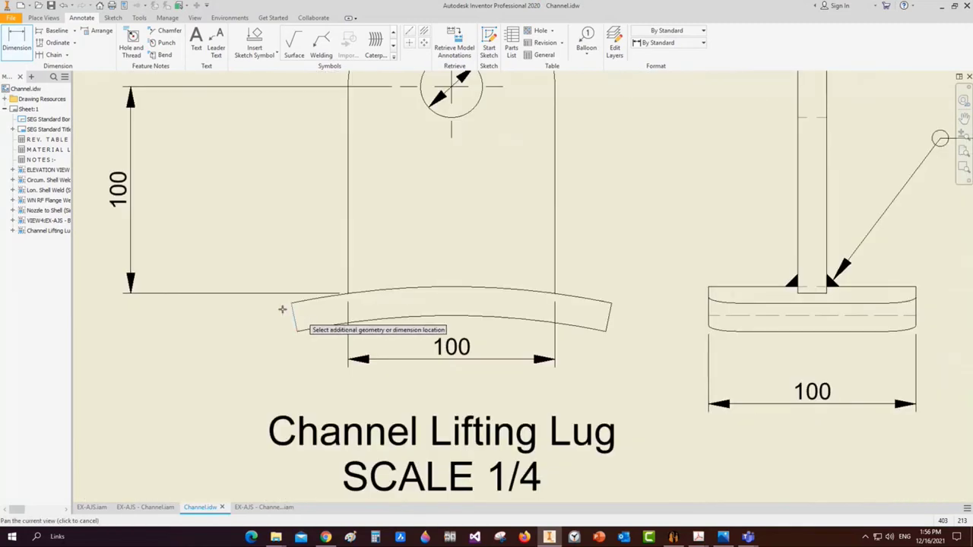
{"action": "left_click", "coordinate": [336, 314]}
{"action": "right_click", "coordinate": [286, 335]}
{"action": "mouse_move", "coordinate": [267, 372]}
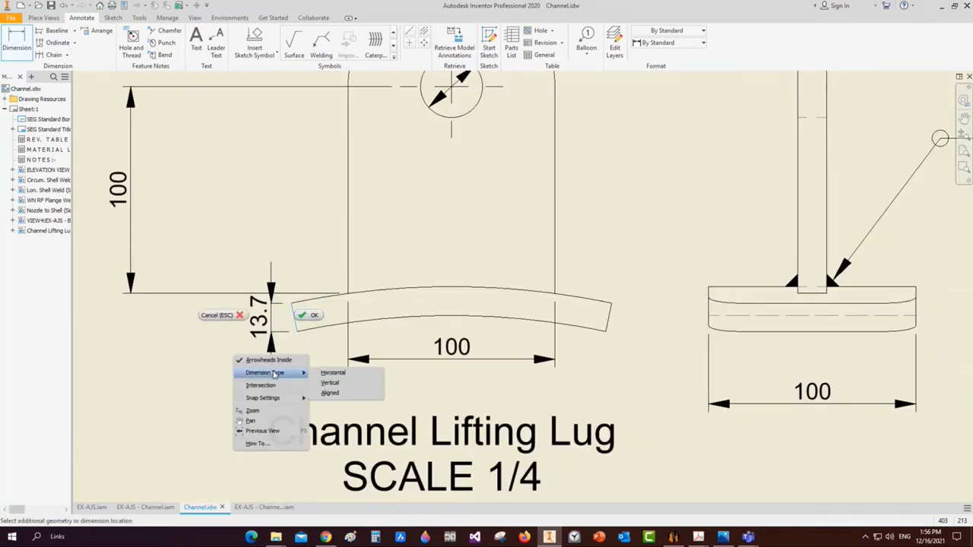
{"action": "left_click", "coordinate": [337, 382]}
{"action": "left_click", "coordinate": [222, 332]}
{"action": "right_click", "coordinate": [246, 306]}
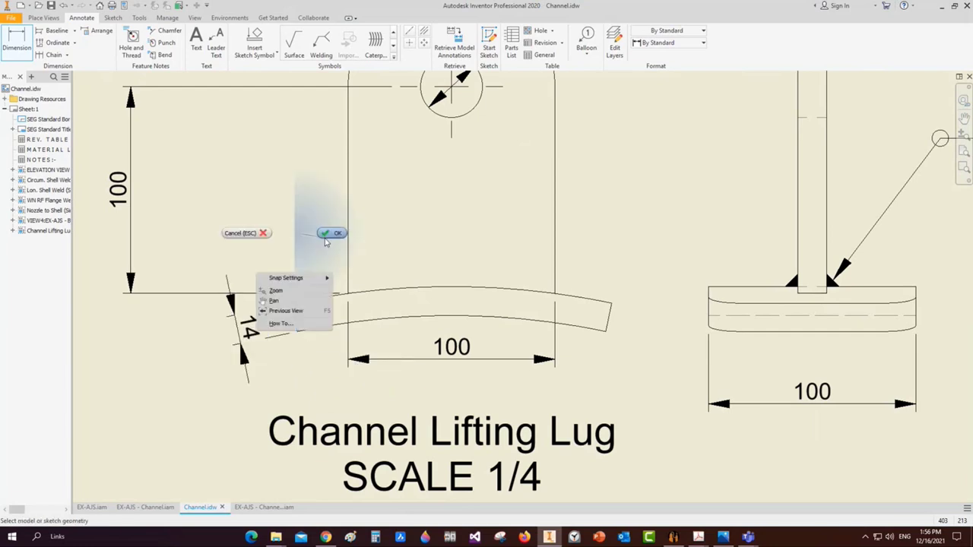
{"action": "left_click", "coordinate": [298, 245]}
{"action": "scroll", "coordinate": [299, 245], "scroll_direction": "down", "scroll_amount": 5}
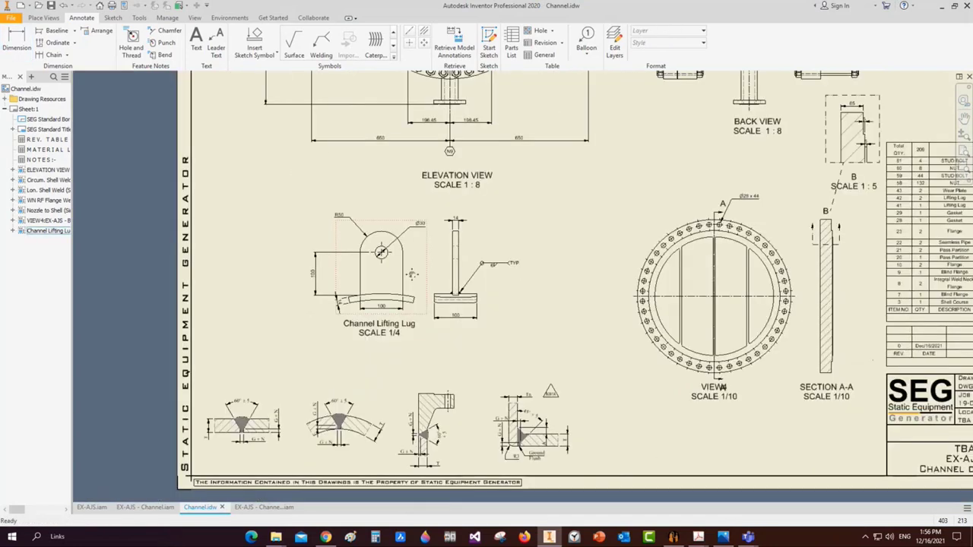
{"action": "scroll", "coordinate": [397, 223], "scroll_direction": "up", "scroll_amount": 1}
Project a shaded isometric view of the lifting lug beside its two views
{"action": "middle_click_drag", "start_coordinate": [396, 223], "coordinate": [385, 181]}
{"action": "left_click", "coordinate": [43, 17]}
{"action": "left_click", "coordinate": [419, 228]}
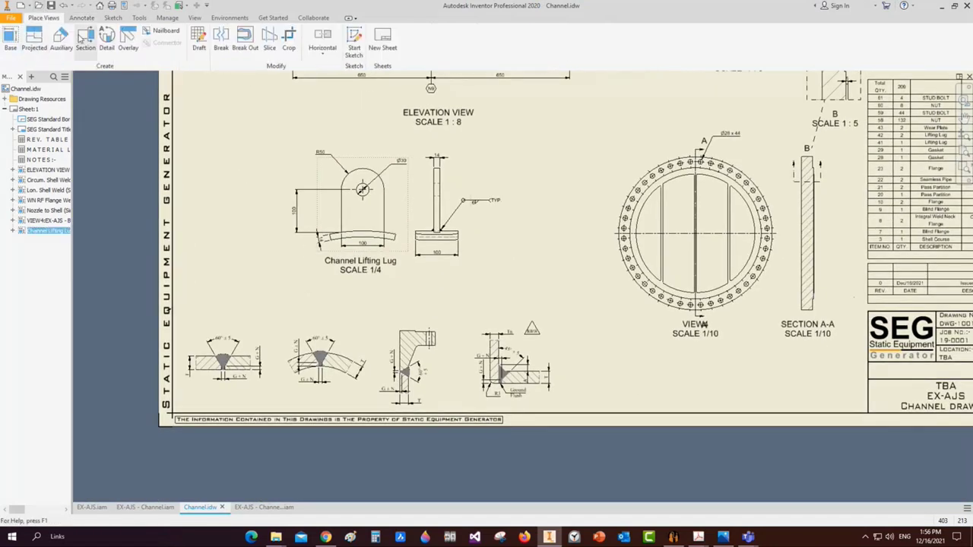
{"action": "left_click", "coordinate": [34, 40]}
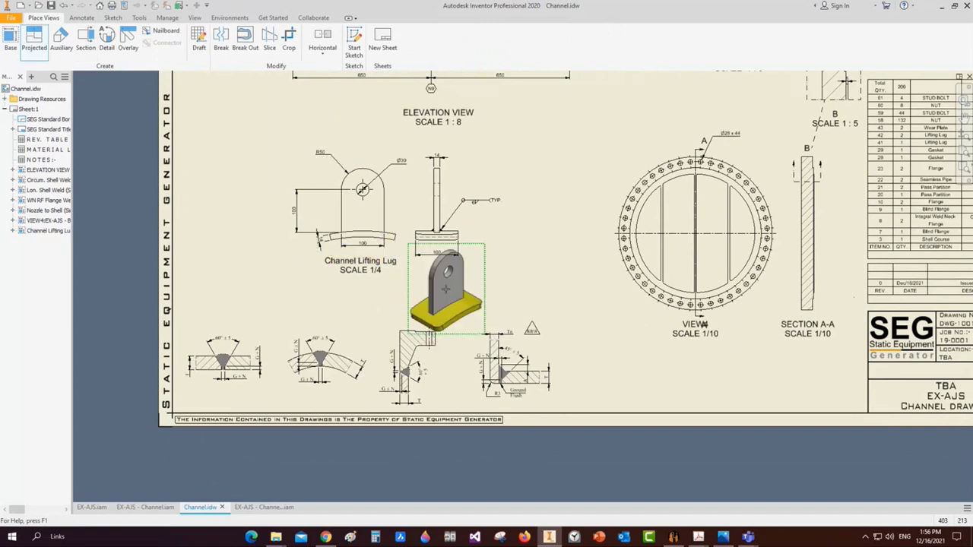
{"action": "left_click", "coordinate": [461, 289]}
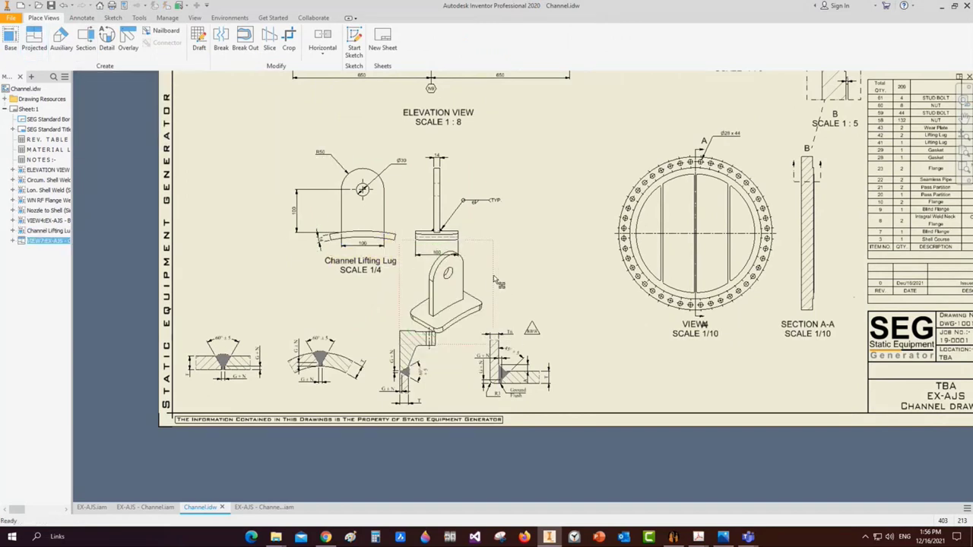
{"action": "double_click", "coordinate": [585, 201]}
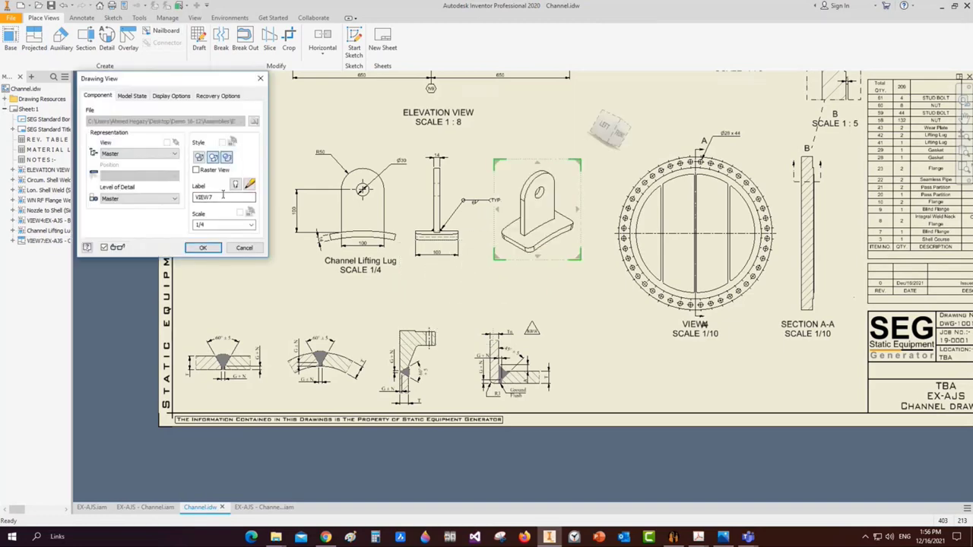
{"action": "left_click", "coordinate": [203, 248]}
{"action": "scroll", "coordinate": [553, 279], "scroll_direction": "down", "scroll_amount": 5}
{"action": "scroll", "coordinate": [553, 279], "scroll_direction": "up", "scroll_amount": 4}
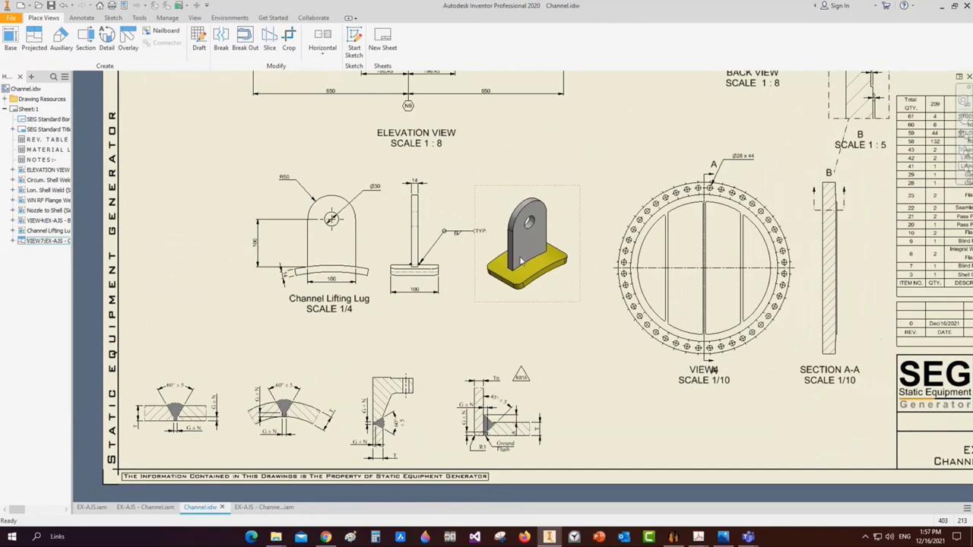
{"action": "scroll", "coordinate": [521, 261], "scroll_direction": "up", "scroll_amount": 5}
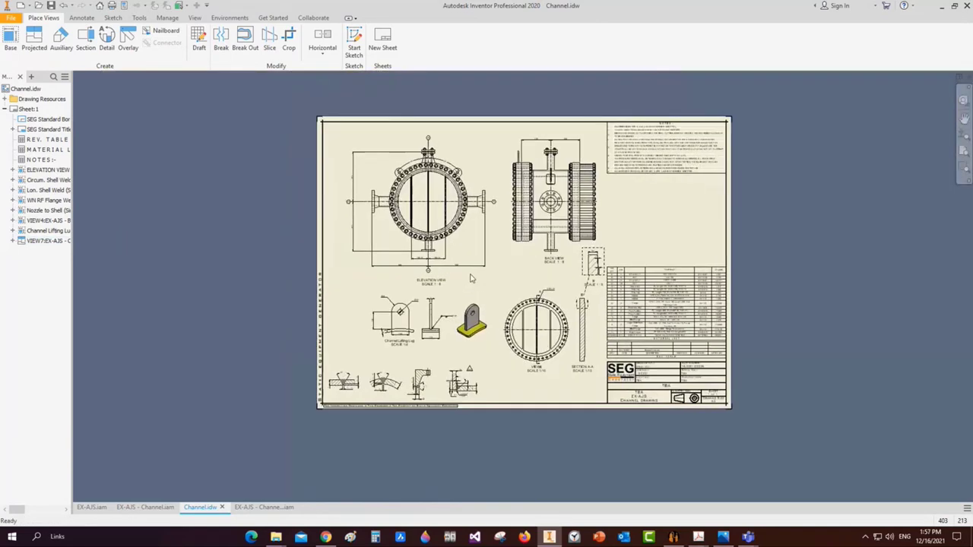
{"action": "scroll", "coordinate": [444, 272], "scroll_direction": "down", "scroll_amount": 2}
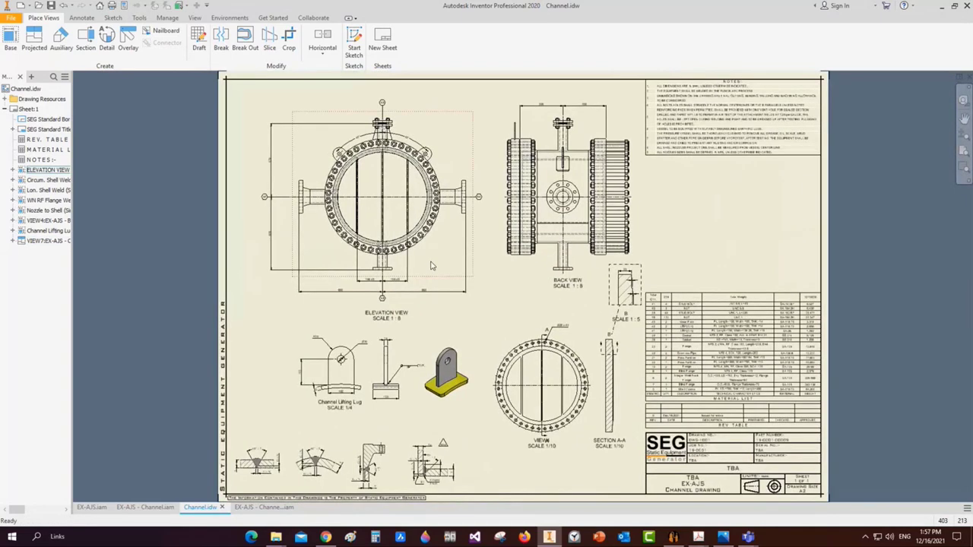
Save Channel.idw and close the lug assembly model
{"action": "key", "text": "ctrl+s"}
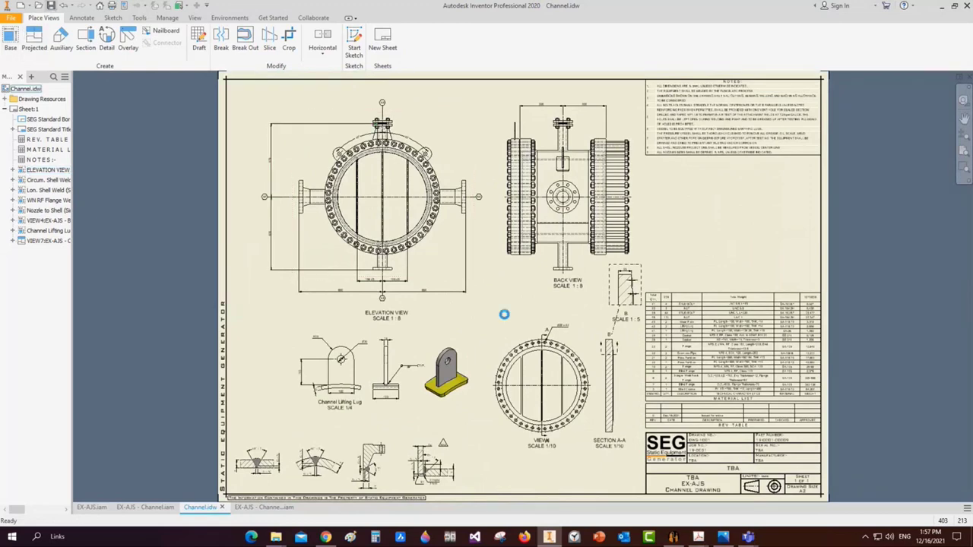
{"action": "left_click", "coordinate": [262, 507]}
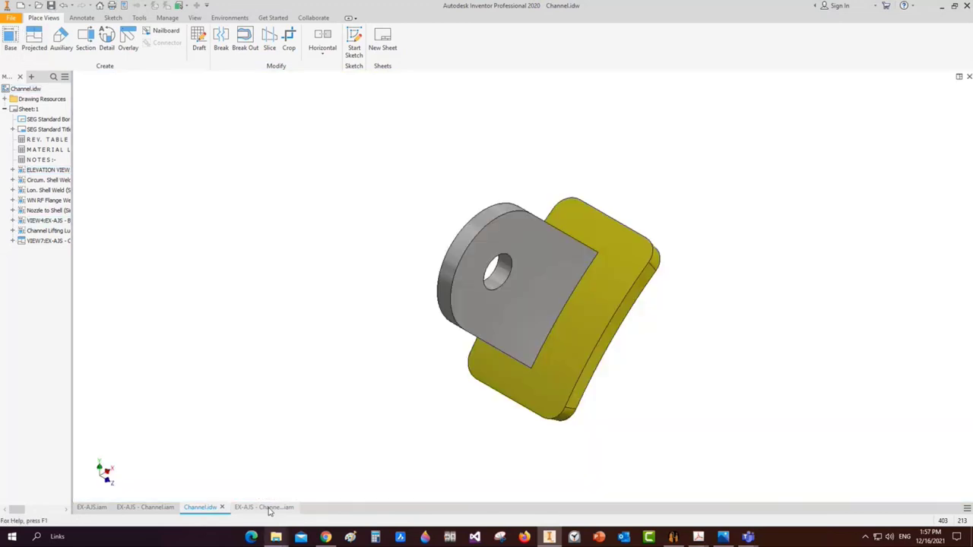
{"action": "left_click", "coordinate": [290, 506]}
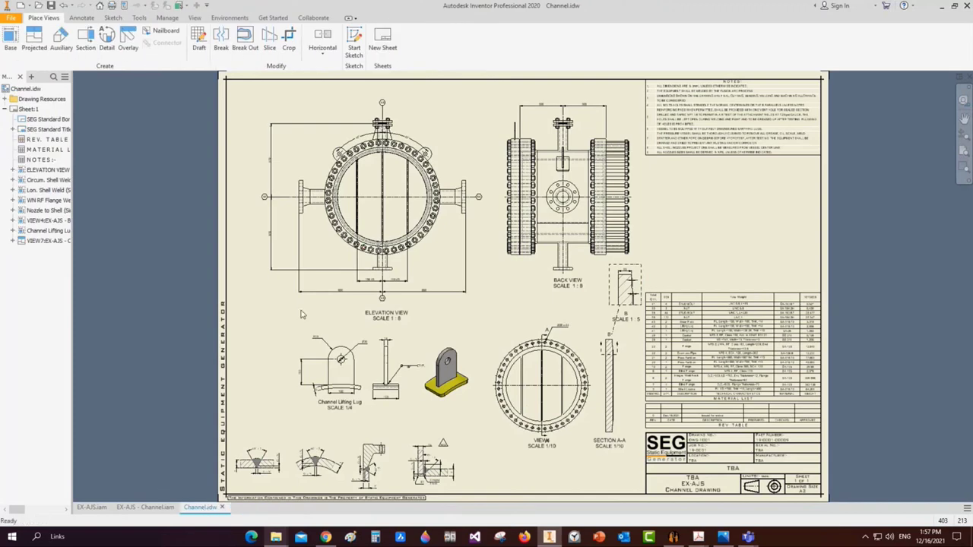
{"action": "mouse_move", "coordinate": [680, 539]}
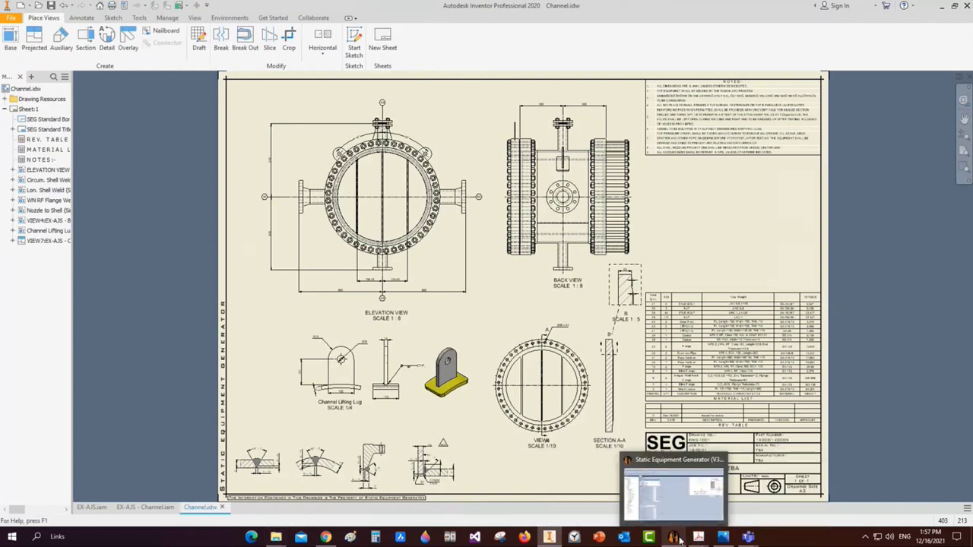
Create a new drawing of EX-AJS on an A1 sheet
{"action": "left_click", "coordinate": [673, 537]}
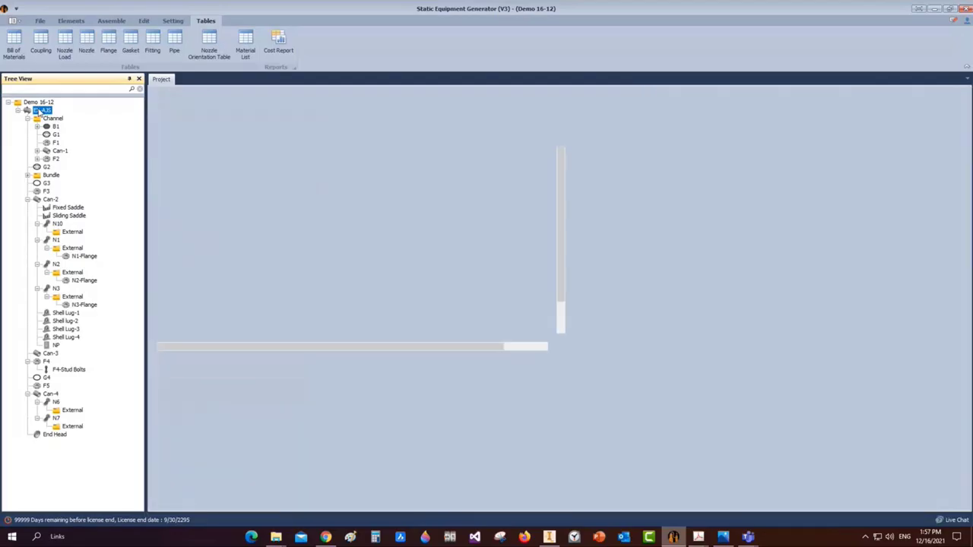
{"action": "right_click", "coordinate": [39, 112]}
{"action": "mouse_move", "coordinate": [67, 137]}
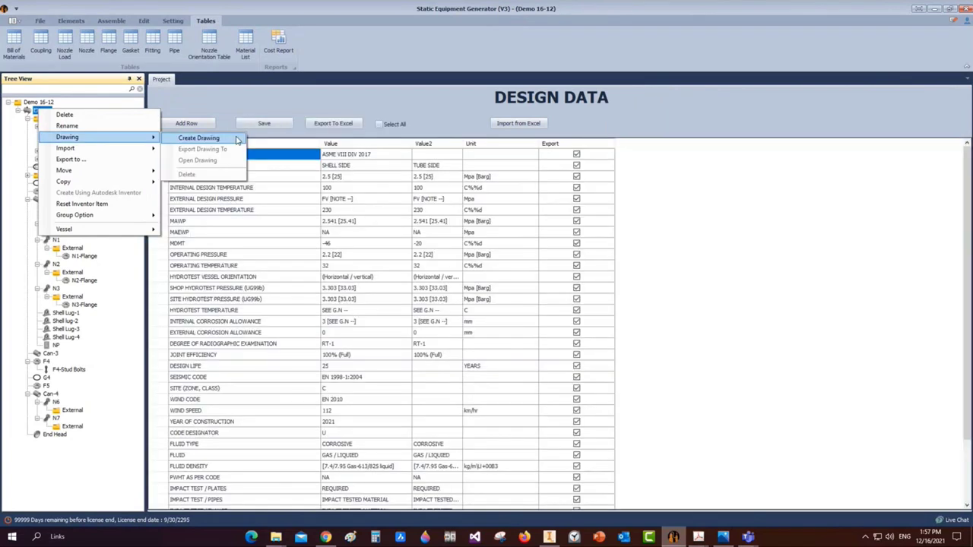
{"action": "left_click", "coordinate": [190, 137]}
{"action": "left_click", "coordinate": [541, 260]}
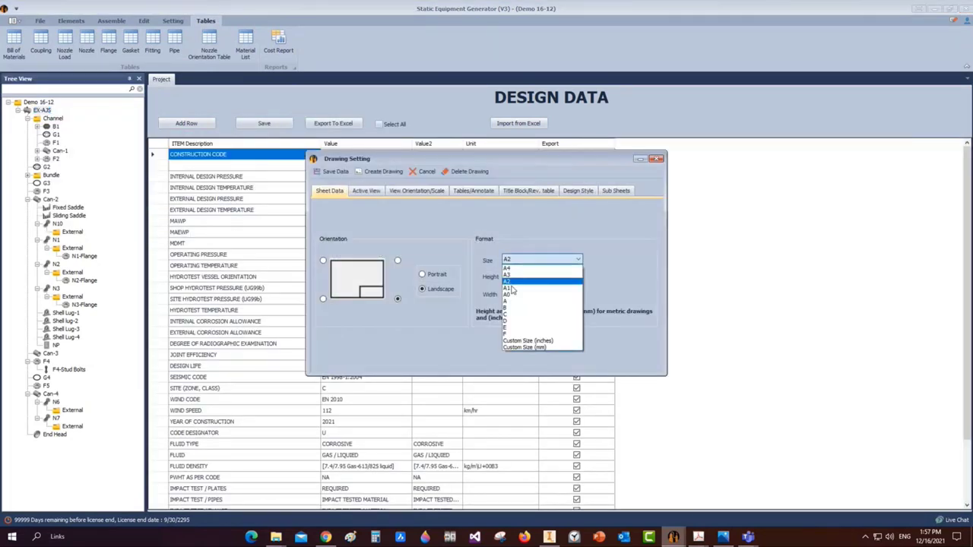
{"action": "left_click", "coordinate": [541, 296]}
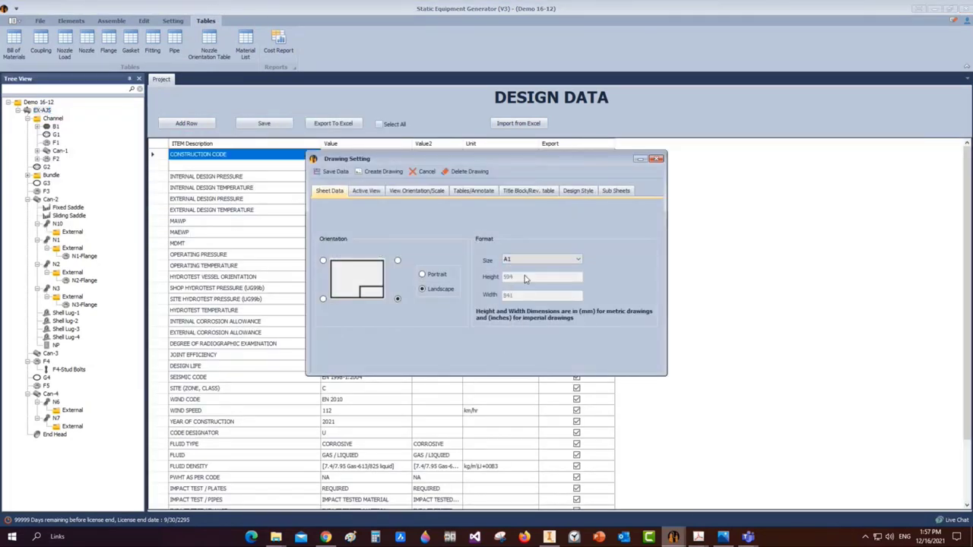
Include left and right side views, with the right view spaced 3 from the elevation
{"action": "left_click", "coordinate": [368, 191]}
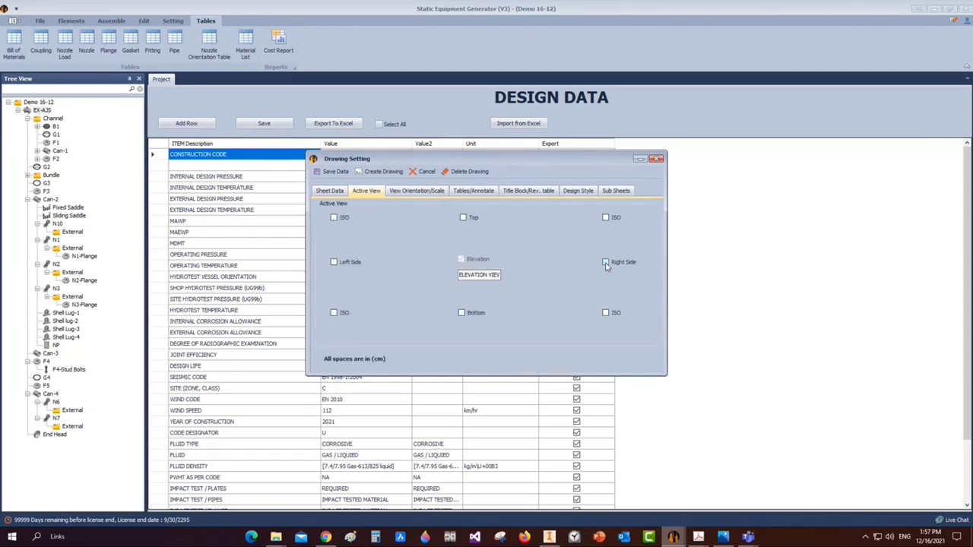
{"action": "left_click", "coordinate": [606, 262]}
{"action": "left_click", "coordinate": [606, 262]}
{"action": "left_click", "coordinate": [606, 262]}
{"action": "left_click", "coordinate": [335, 263]}
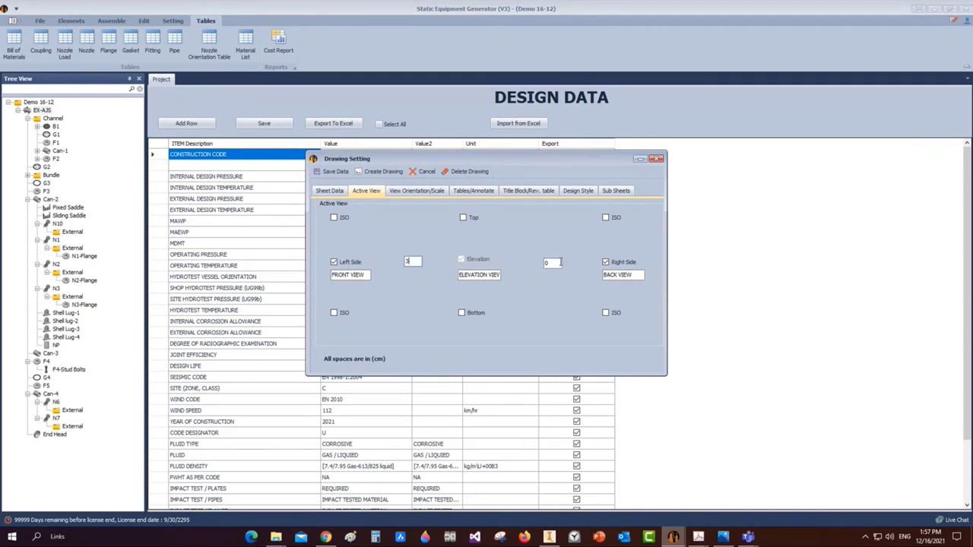
{"action": "left_click", "coordinate": [552, 263]}
{"action": "type", "text": "3"}
{"action": "left_click", "coordinate": [416, 191]}
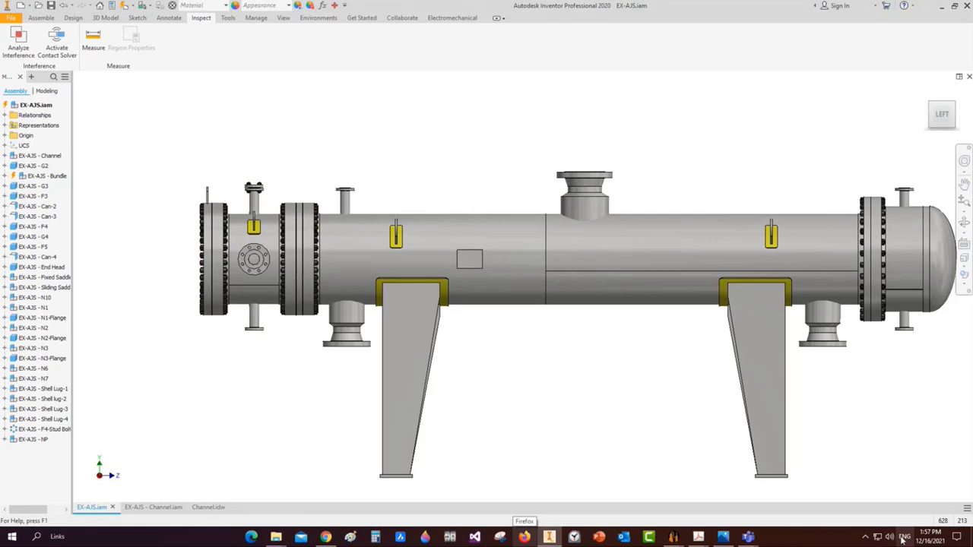
{"action": "mouse_move", "coordinate": [673, 539]}
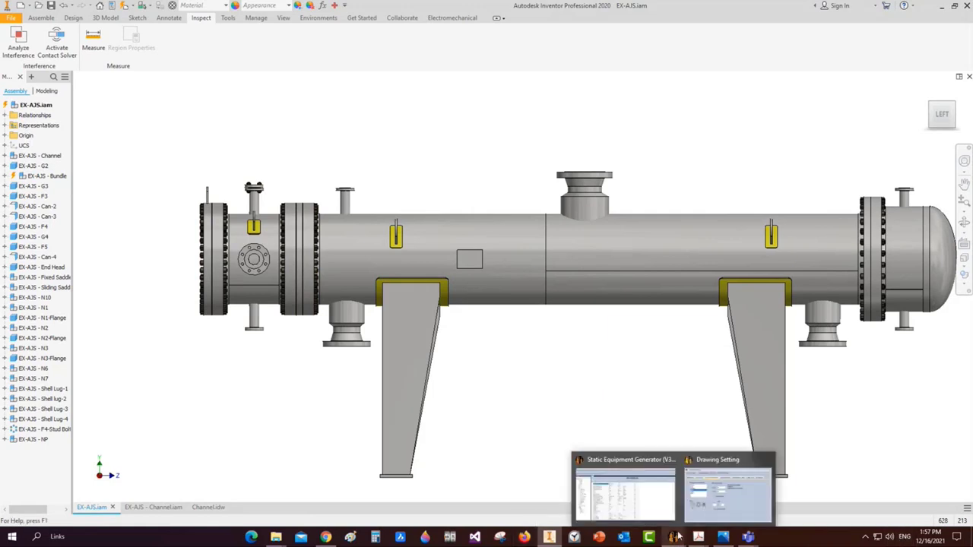
{"action": "left_click", "coordinate": [625, 494]}
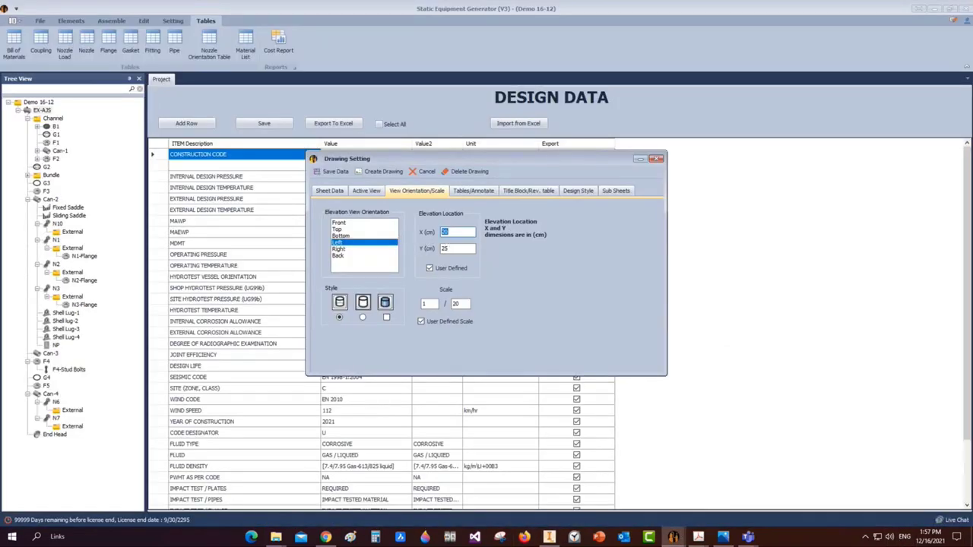
Set the elevation location to X 30 and Y 30 cm
{"action": "type", "text": "30"}
{"action": "key", "text": "Tab"}
{"action": "type", "text": "30"}
{"action": "key", "text": "Tab"}
Include the Design Data table and bring up the Welding Details catalogue
{"action": "left_click", "coordinate": [466, 191]}
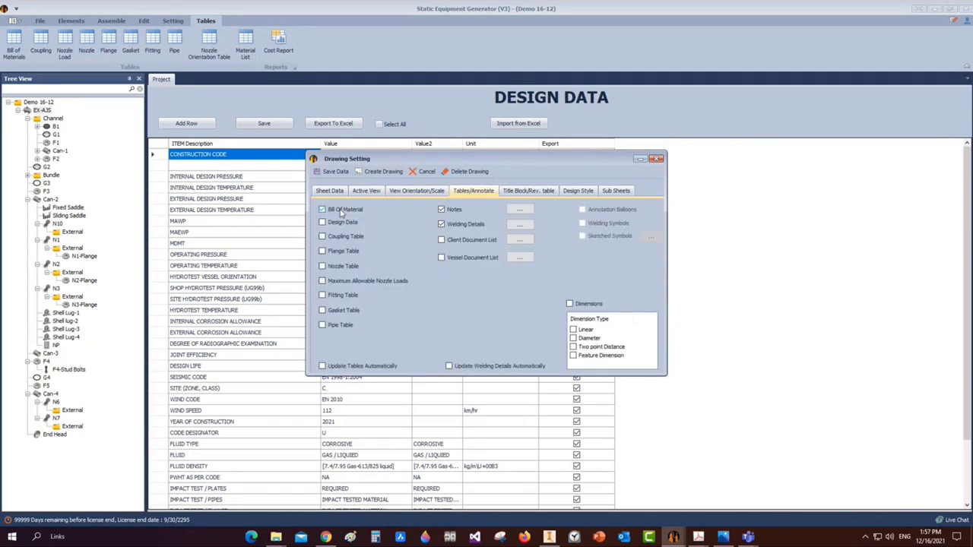
{"action": "left_click", "coordinate": [323, 222]}
{"action": "left_click", "coordinate": [533, 226]}
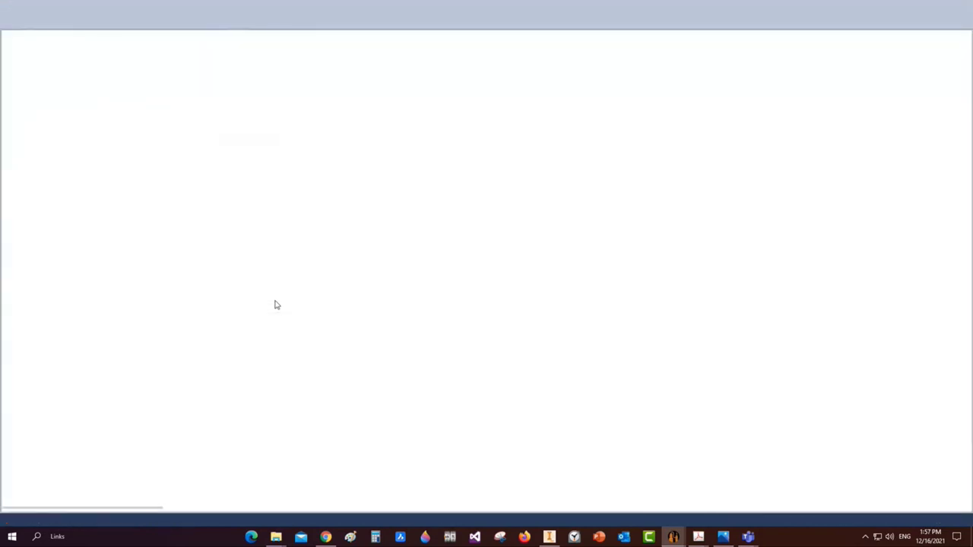
Review the welding details catalogue and save the selection
{"action": "scroll", "coordinate": [279, 259], "scroll_direction": "right", "scroll_amount": 3}
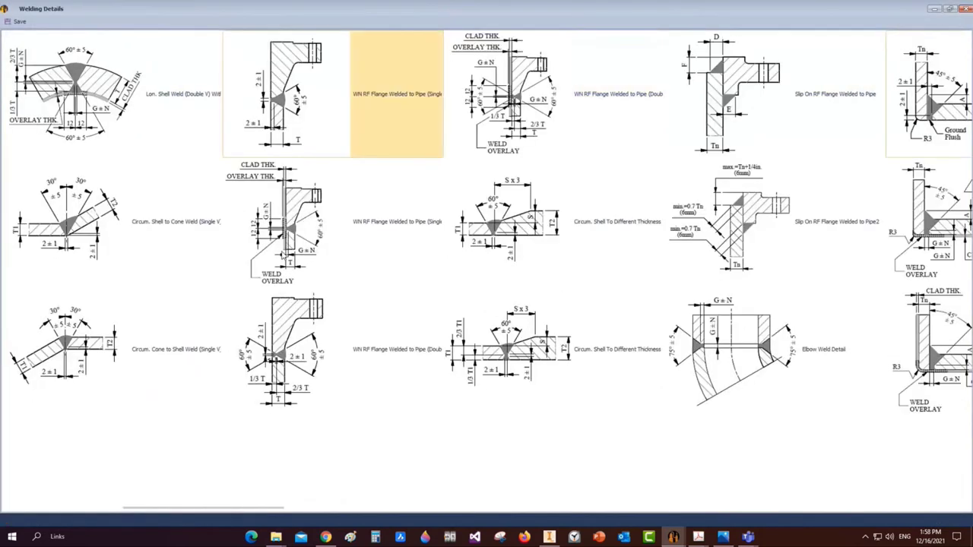
{"action": "scroll", "coordinate": [493, 151], "scroll_direction": "right", "scroll_amount": 6}
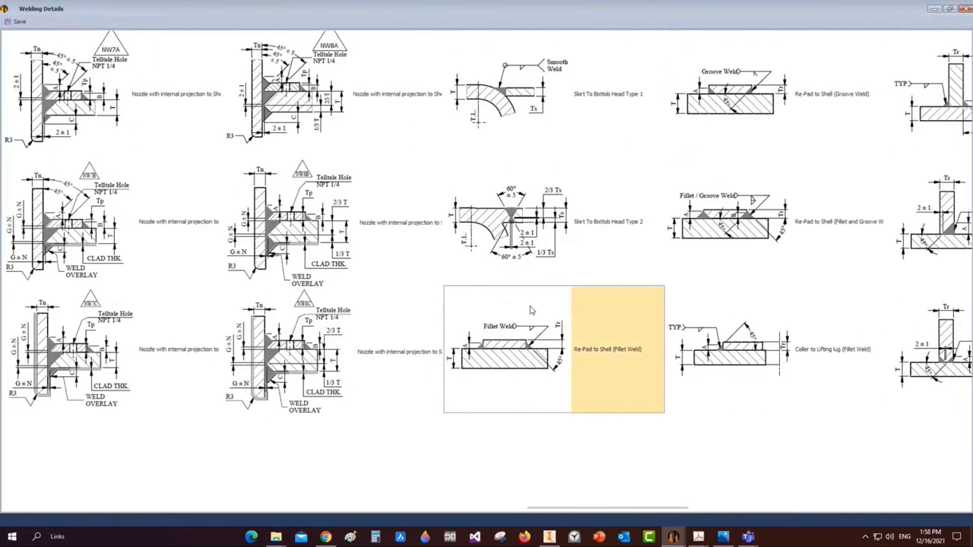
{"action": "scroll", "coordinate": [532, 311], "scroll_direction": "right", "scroll_amount": 1}
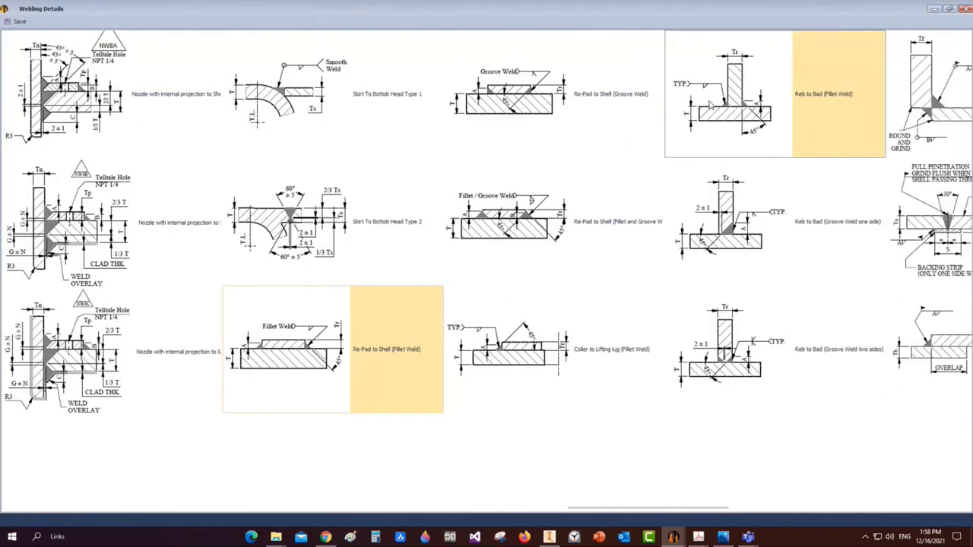
{"action": "scroll", "coordinate": [711, 106], "scroll_direction": "right", "scroll_amount": 6}
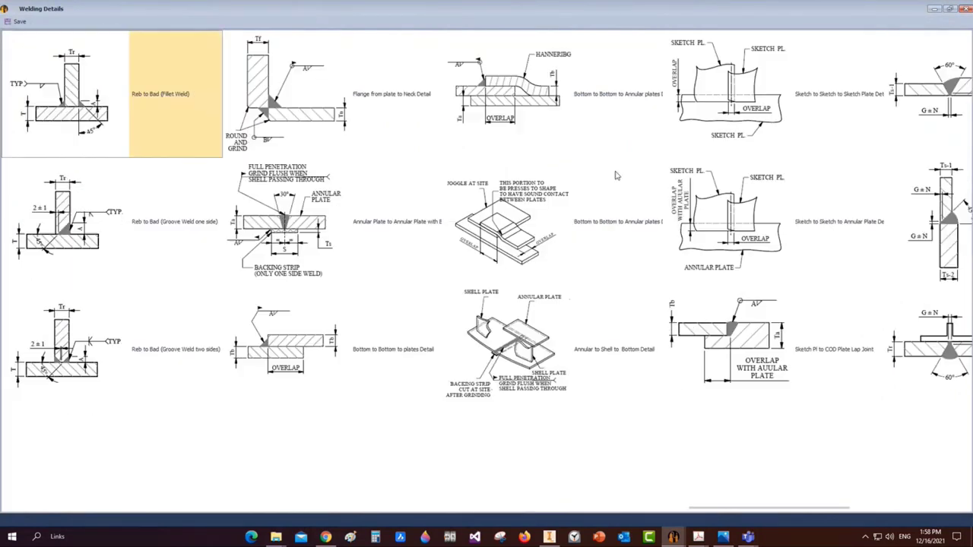
{"action": "left_click", "coordinate": [18, 22]}
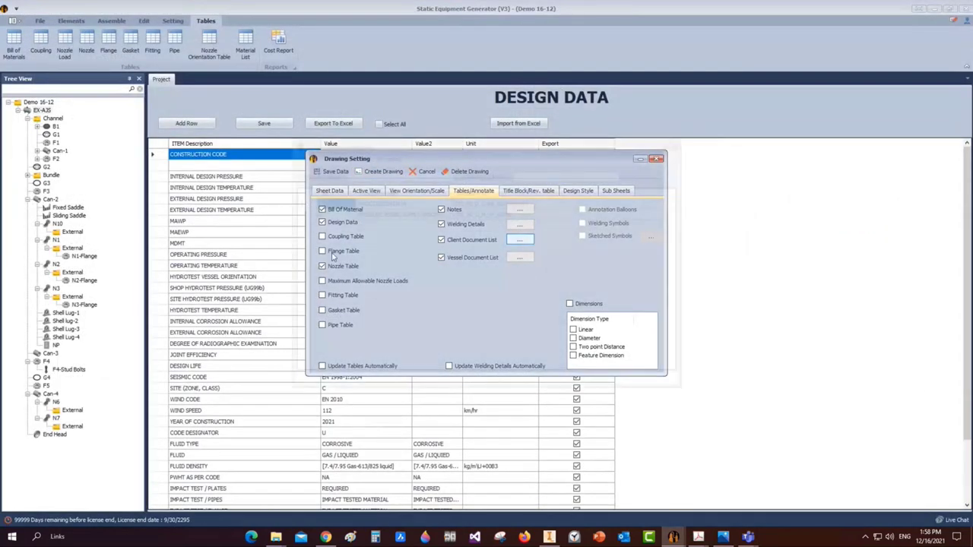
Check the client and vessel document lists without changes
{"action": "left_click", "coordinate": [524, 240]}
{"action": "left_click", "coordinate": [681, 145]}
{"action": "left_click", "coordinate": [520, 257]}
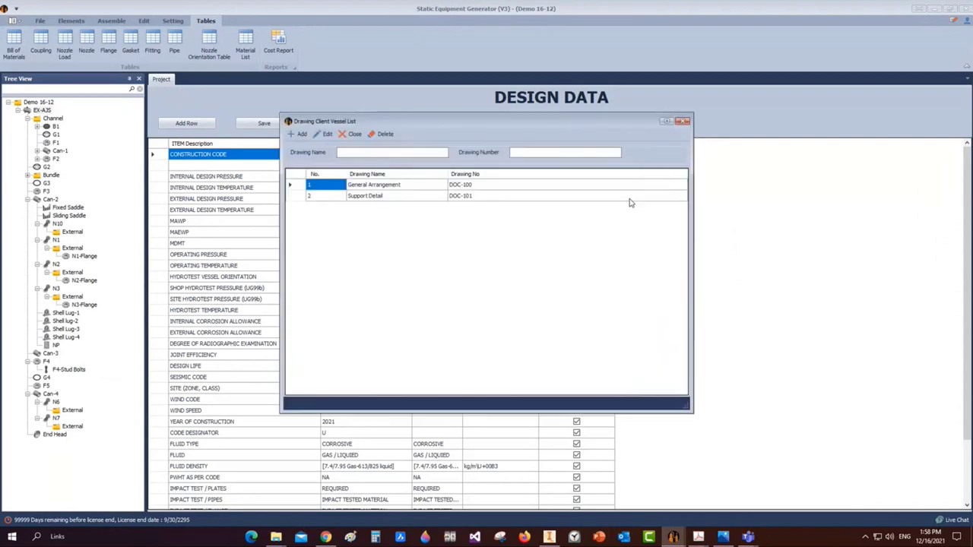
{"action": "left_click", "coordinate": [680, 129]}
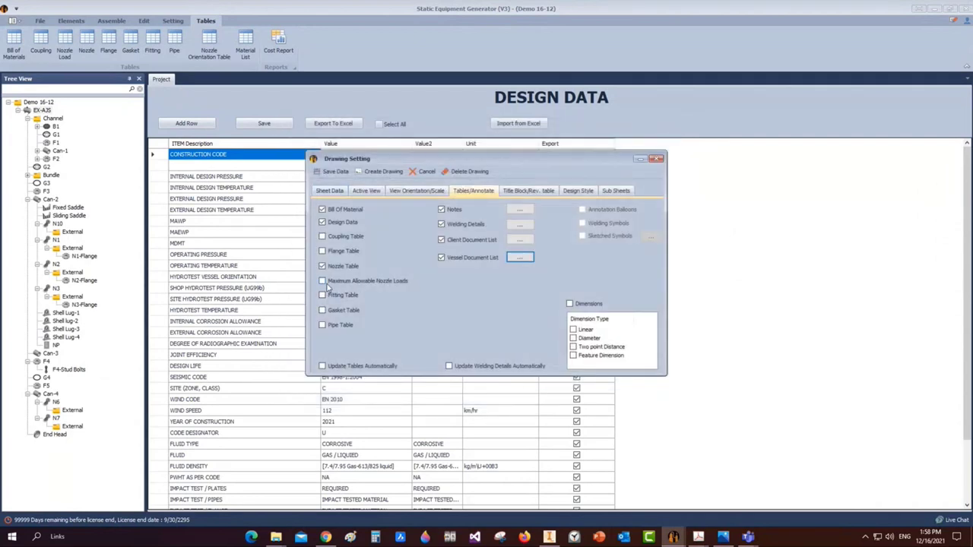
Title the drawing 'General Arrangement' with drawing number DWG-1002
{"action": "left_click", "coordinate": [529, 191]}
{"action": "type", "text": "G"}
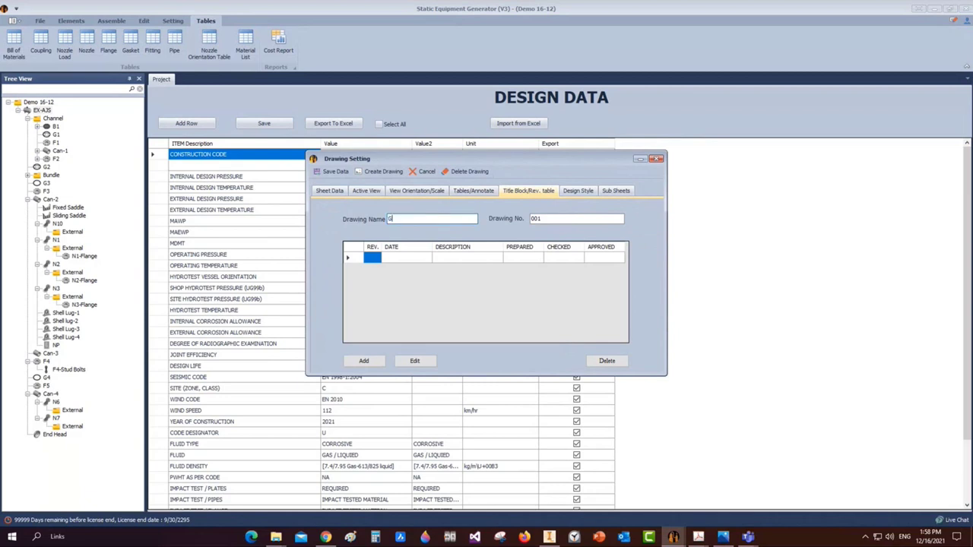
{"action": "type", "text": "al Arrangement"}
{"action": "double_click", "coordinate": [570, 218]}
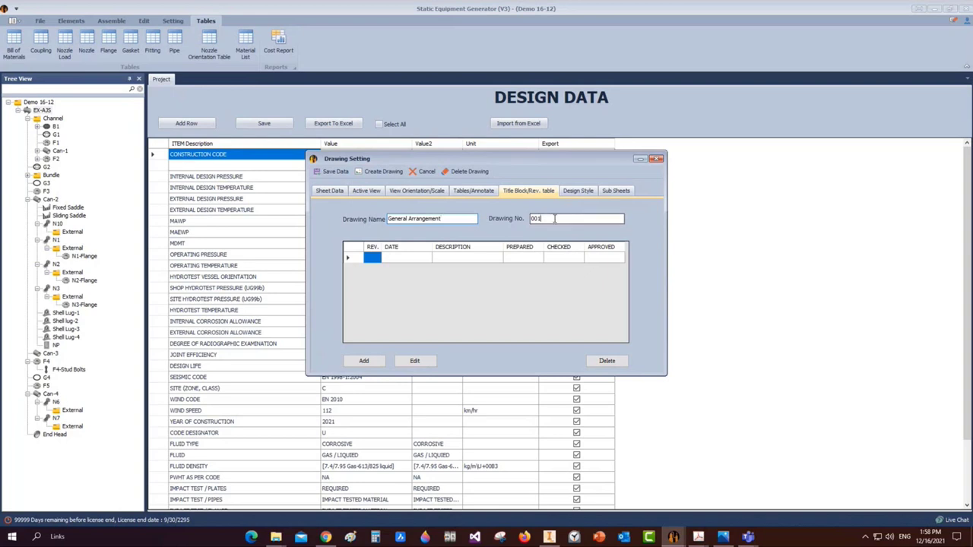
{"action": "type", "text": "DWG-"}
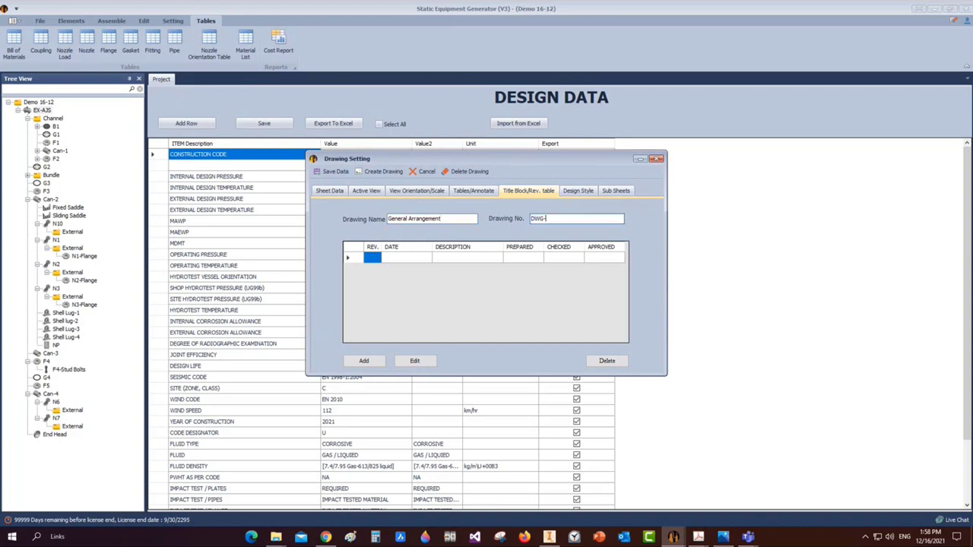
{"action": "type", "text": "1002"}
Add revision 0, 'Issued for review', to the revision table
{"action": "left_click", "coordinate": [377, 261]}
{"action": "left_click", "coordinate": [364, 361]}
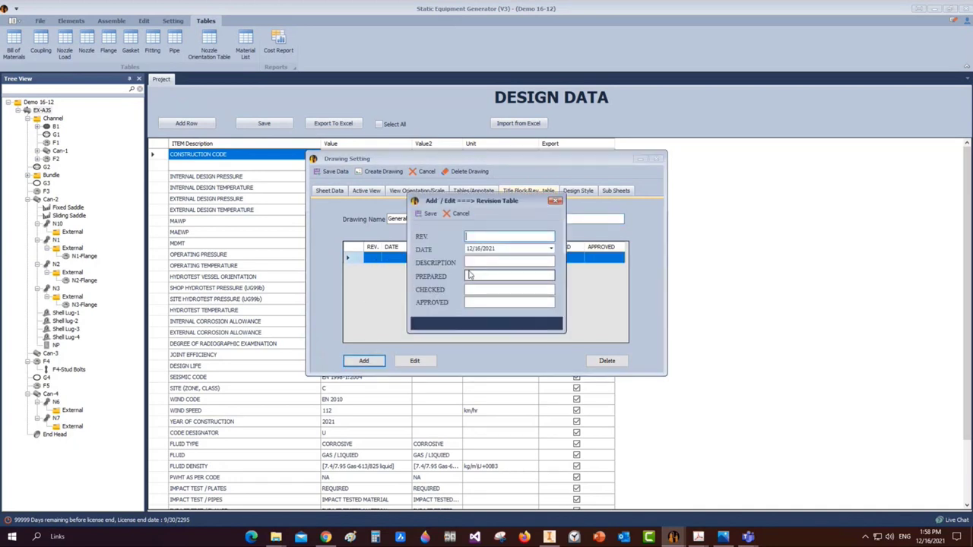
{"action": "type", "text": "0"}
{"action": "key", "text": "Tab"}
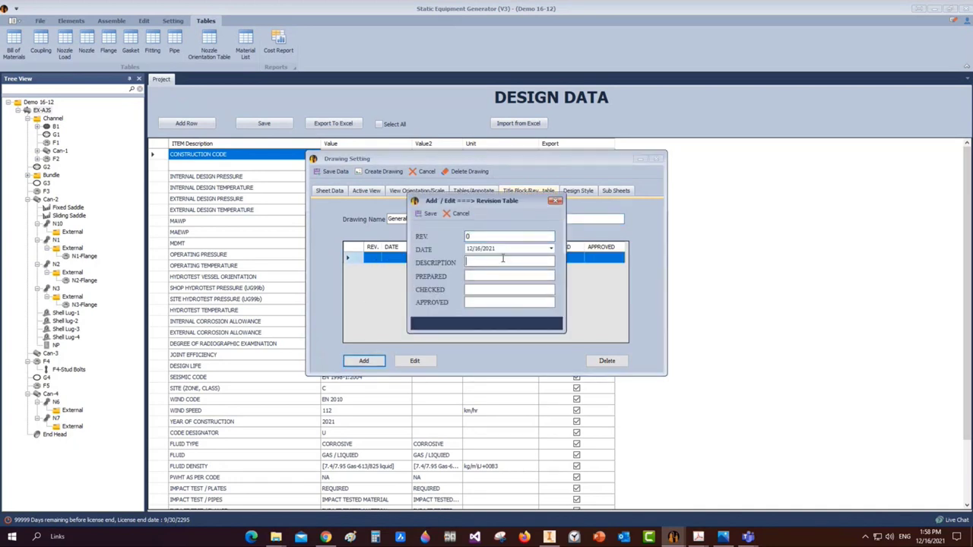
{"action": "type", "text": "Issued for review"}
{"action": "left_click", "coordinate": [431, 212]}
Delete the empty row from the revision table
{"action": "left_click", "coordinate": [364, 361]}
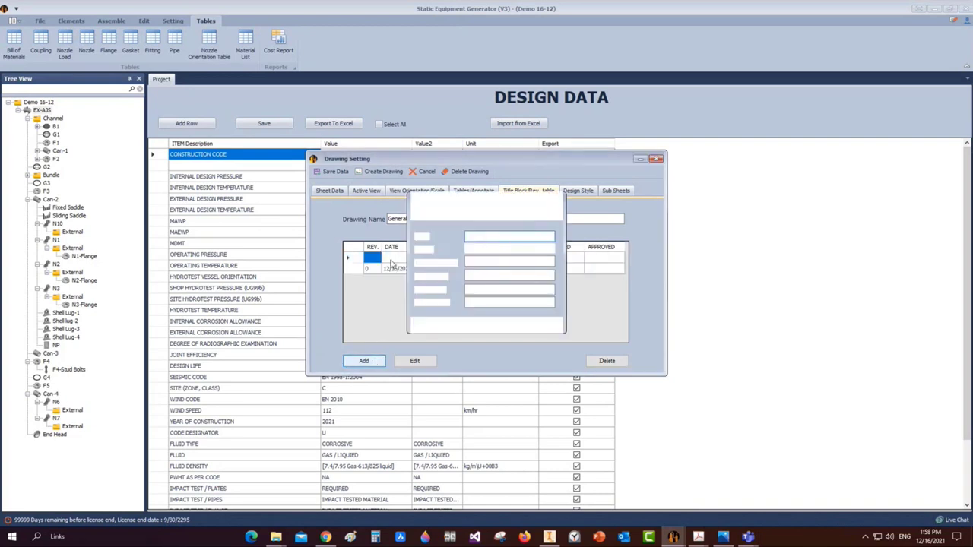
{"action": "key", "text": "Escape"}
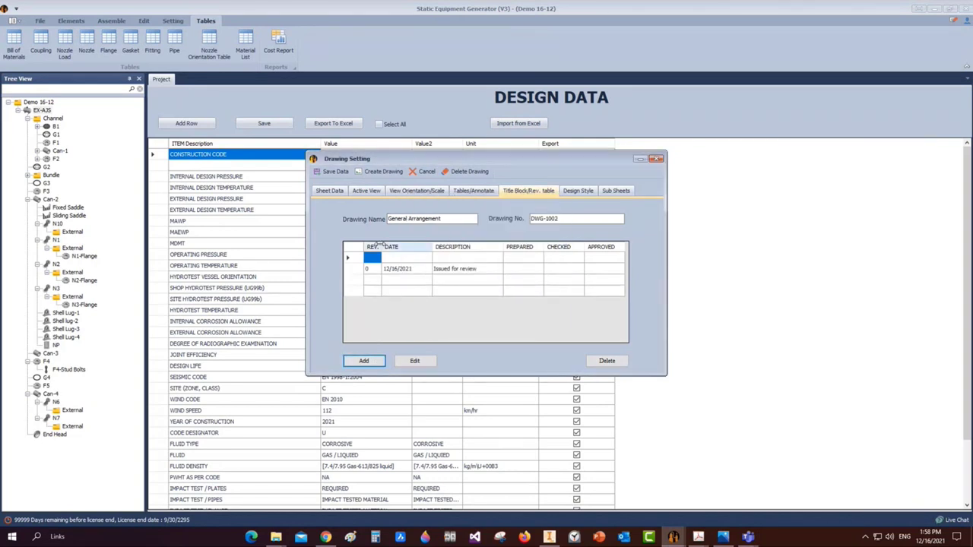
{"action": "left_click", "coordinate": [355, 260]}
{"action": "left_click", "coordinate": [606, 361]}
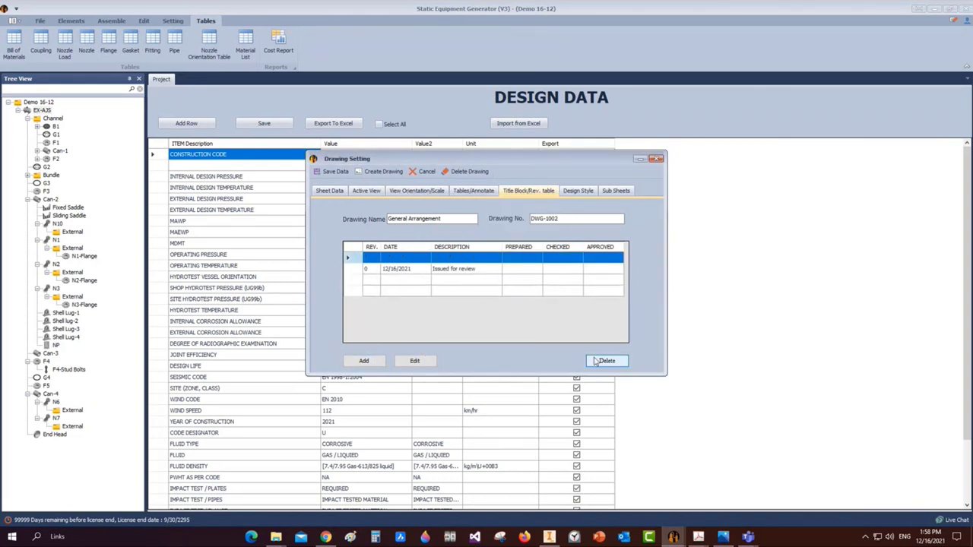
{"action": "key", "text": "Return"}
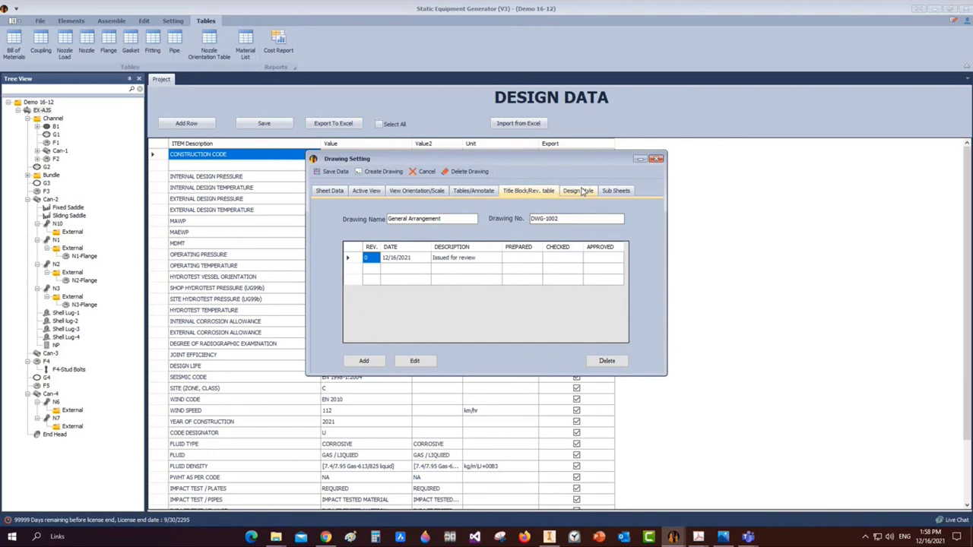
{"action": "left_click", "coordinate": [581, 191]}
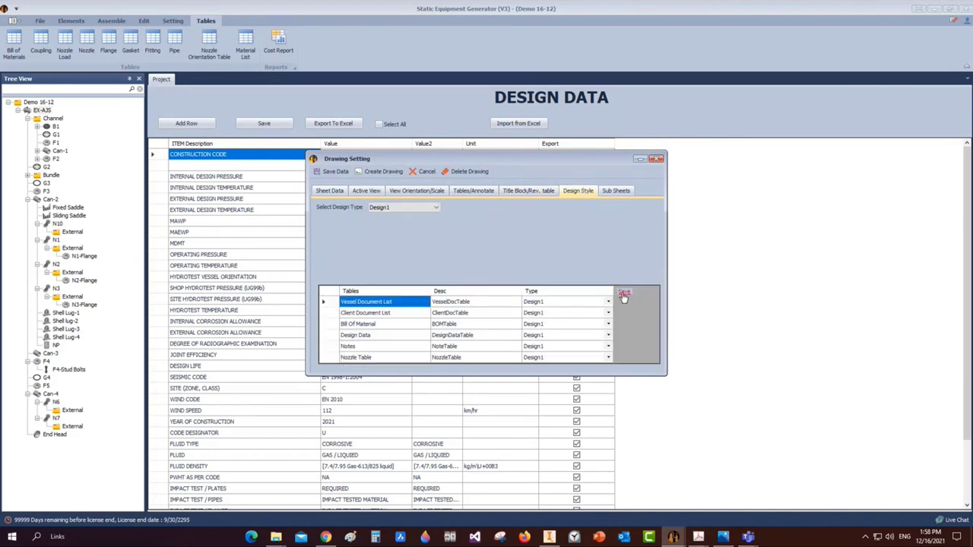
Generate EX-AJS.idw and view it in Inventor
{"action": "left_click", "coordinate": [380, 175]}
{"action": "mouse_move", "coordinate": [549, 537]}
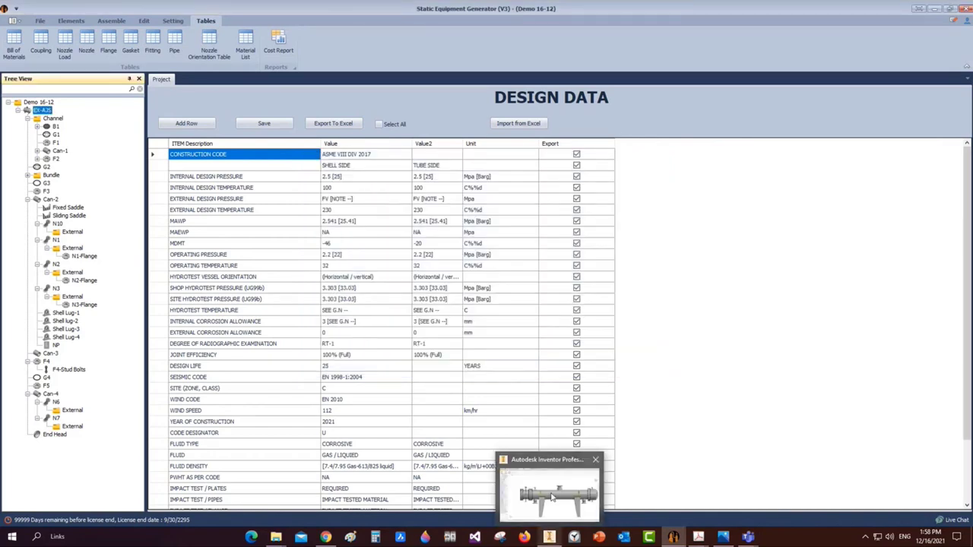
{"action": "left_click", "coordinate": [553, 497]}
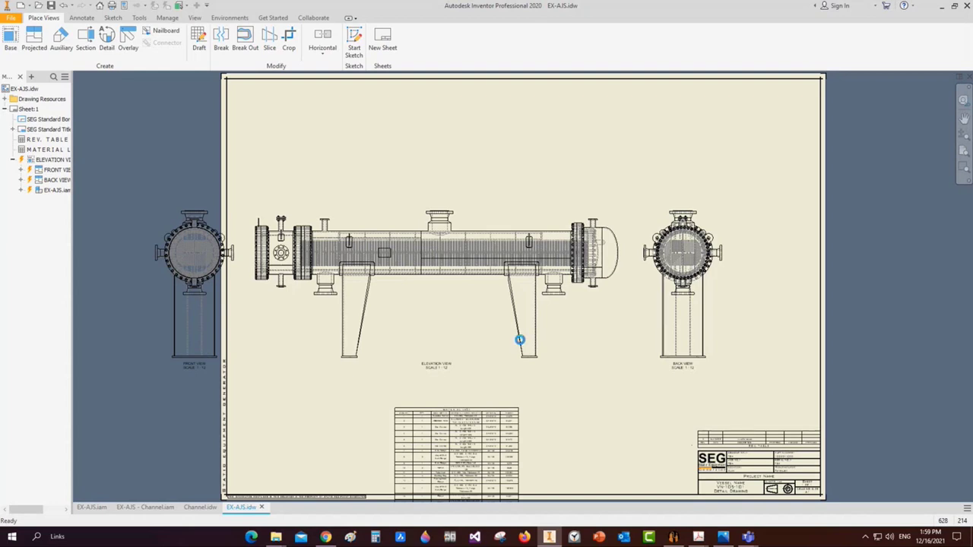
Select the material list table on the newly populated GA sheet
{"action": "left_click", "coordinate": [452, 446]}
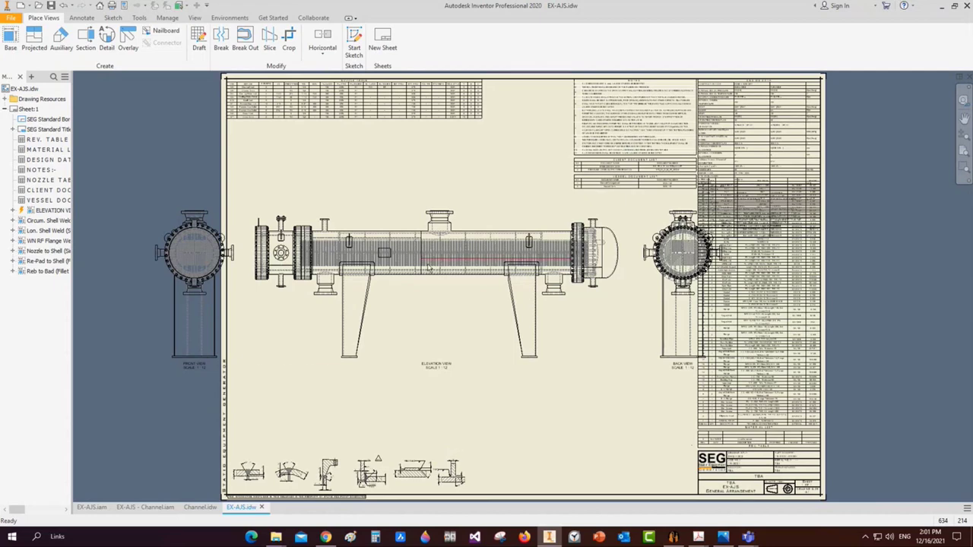
Select the Design Data and Material List tables to see how they crowd the sheet
{"action": "scroll", "coordinate": [418, 253], "scroll_direction": "up", "scroll_amount": 2}
{"action": "scroll", "coordinate": [388, 256], "scroll_direction": "down", "scroll_amount": 5}
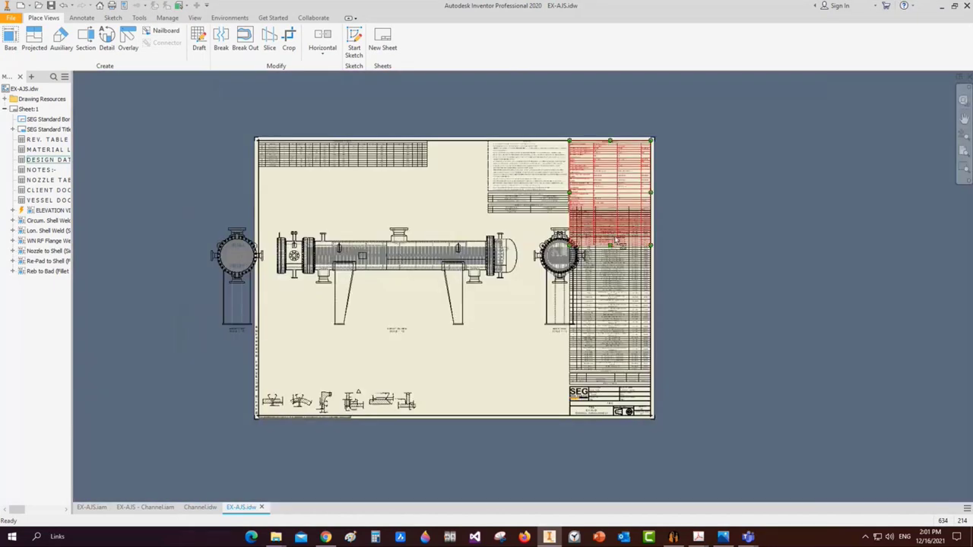
{"action": "scroll", "coordinate": [617, 248], "scroll_direction": "up", "scroll_amount": 2}
{"action": "left_click", "coordinate": [631, 268]}
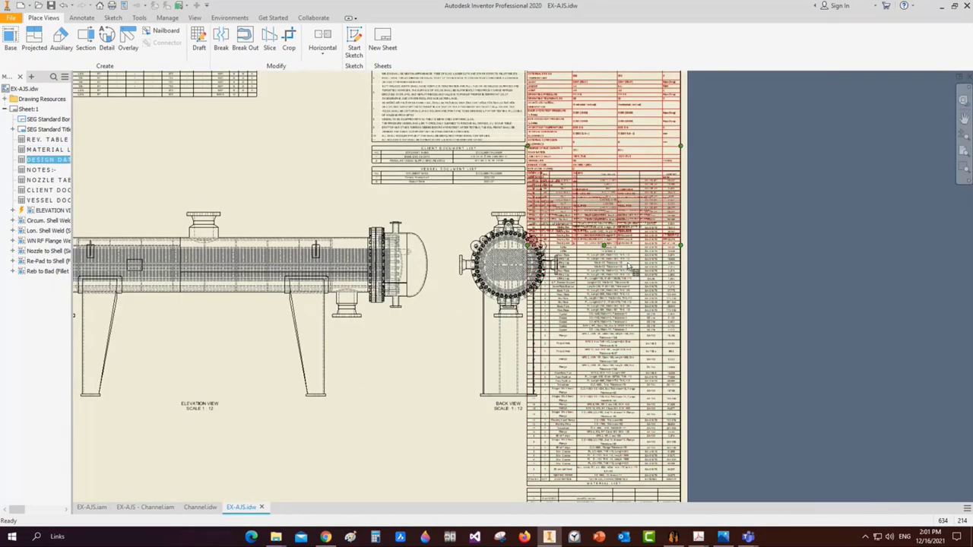
{"action": "left_click", "coordinate": [624, 270], "text": "ctrl"}
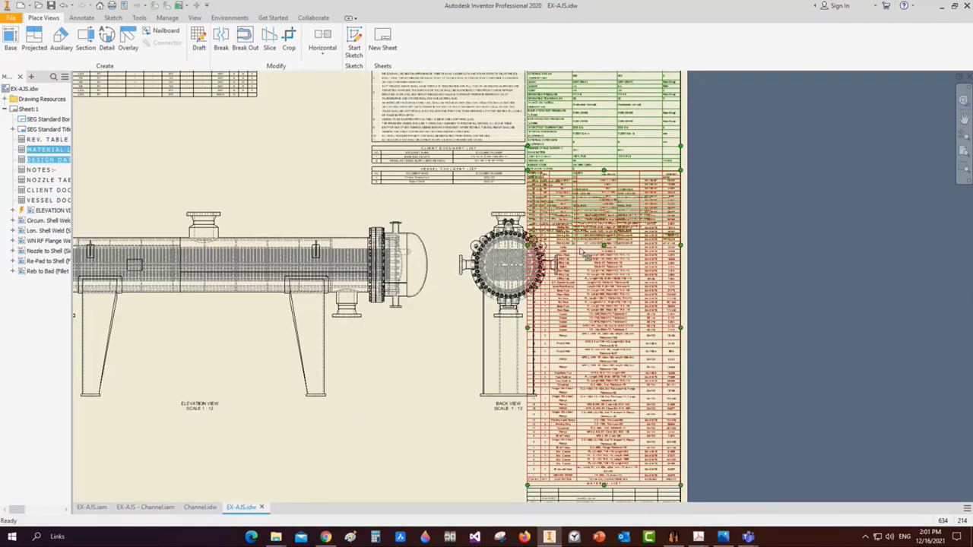
Pan to the sheet's top border, then return to Static Equipment Generator
{"action": "middle_click_drag", "start_coordinate": [539, 207], "coordinate": [598, 257]}
{"action": "scroll", "coordinate": [601, 262], "scroll_direction": "down", "scroll_amount": 2}
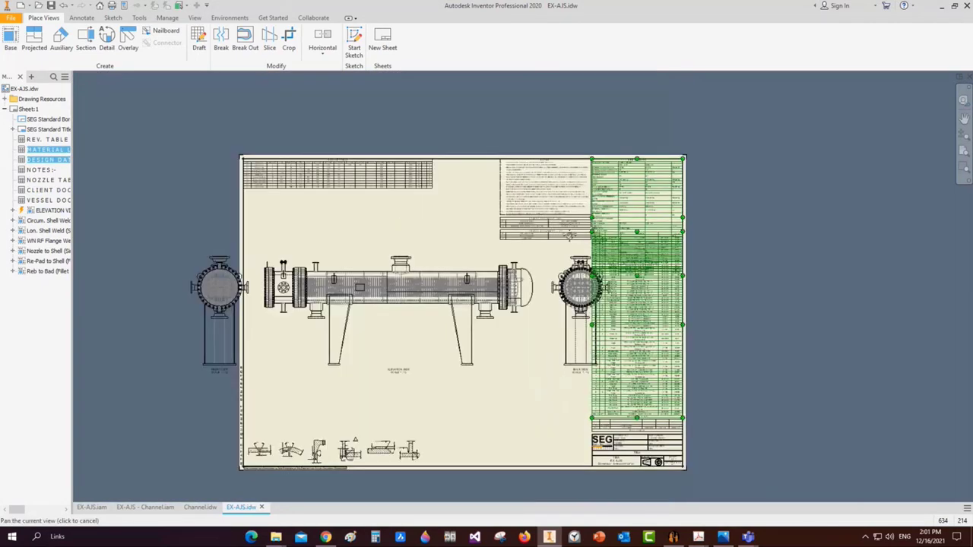
{"action": "left_click_drag", "start_coordinate": [569, 235], "coordinate": [598, 233]}
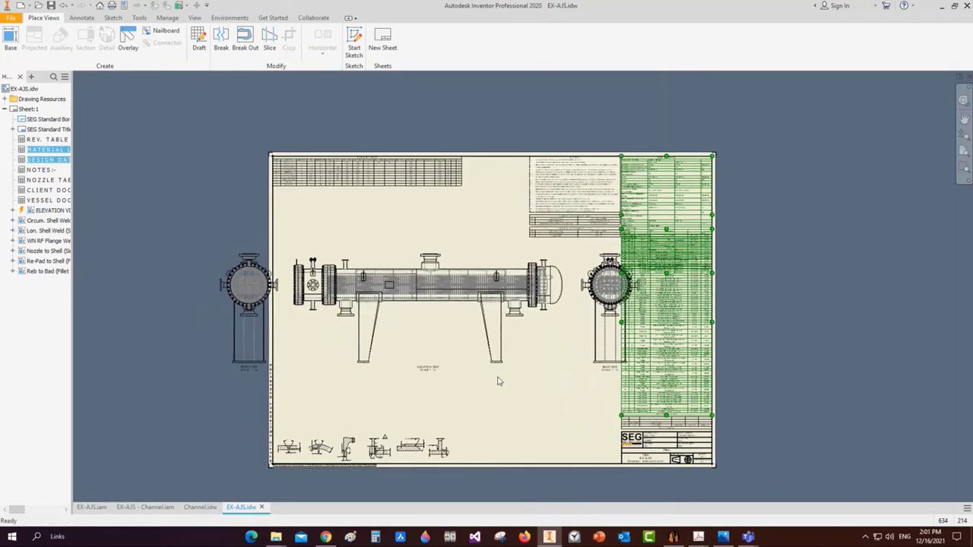
{"action": "left_click", "coordinate": [673, 537]}
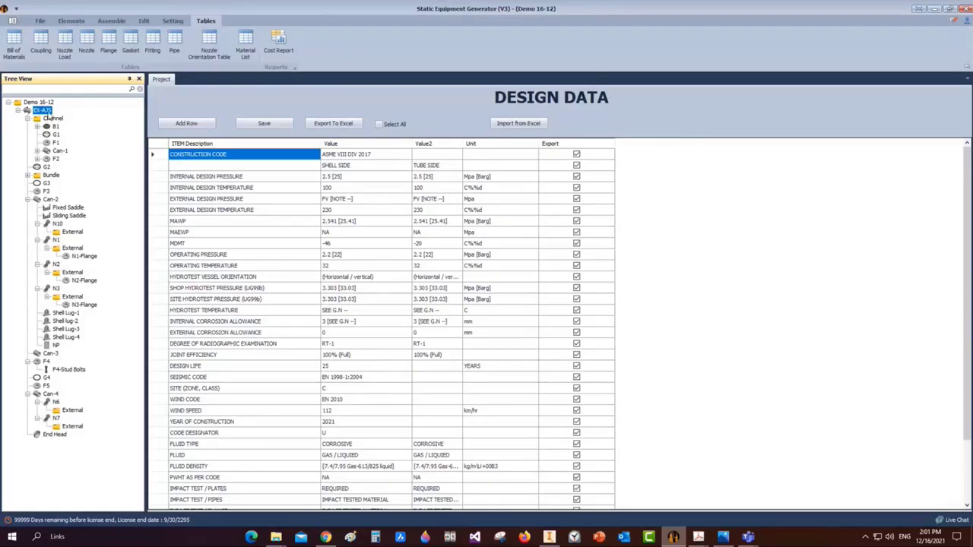
Reopen the EX-AJS Create Drawing settings, answering No to deleting the existing drawing
{"action": "right_click", "coordinate": [47, 114]}
{"action": "mouse_move", "coordinate": [76, 139]}
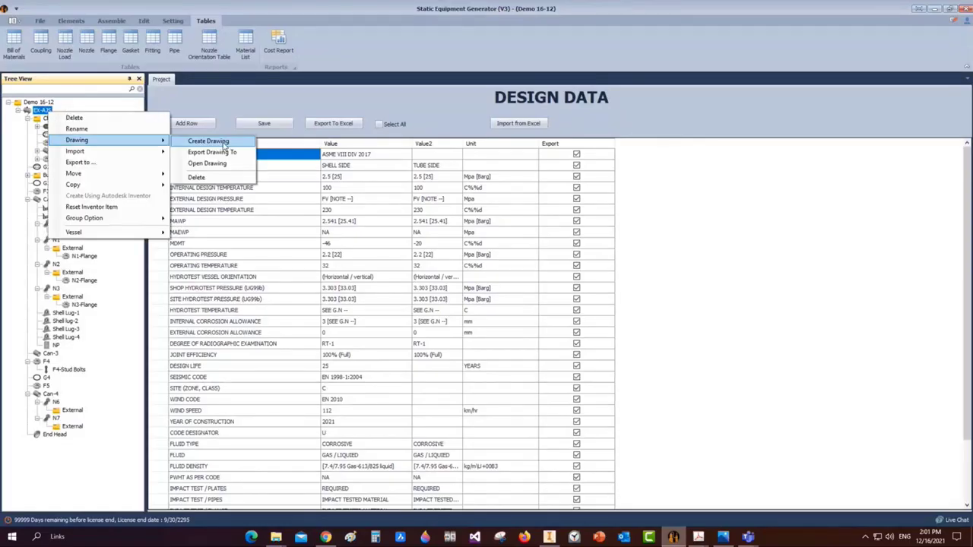
{"action": "left_click", "coordinate": [228, 138]}
{"action": "left_click", "coordinate": [456, 171]}
{"action": "left_click", "coordinate": [508, 275]}
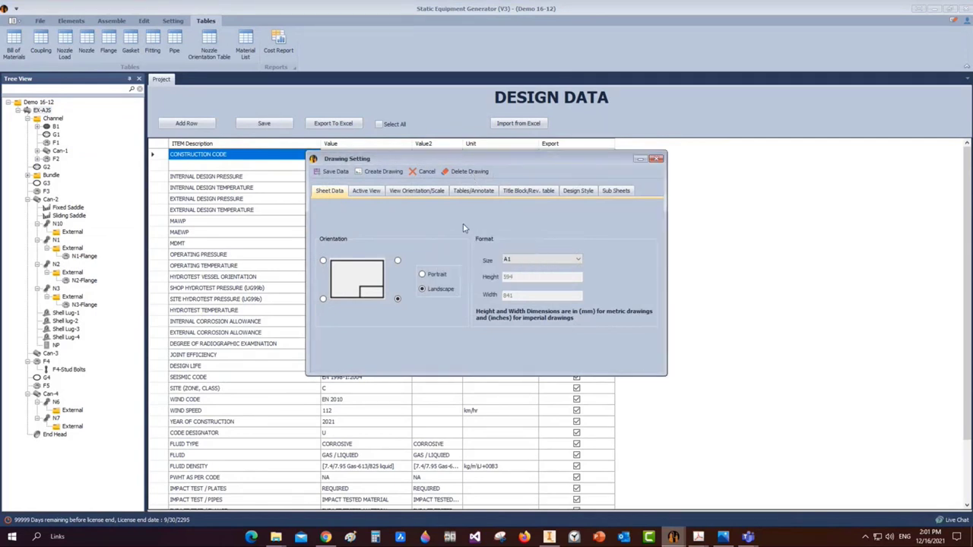
Set the elevation X location to 37 cm and the view scale to 1/18
{"action": "left_click", "coordinate": [417, 191]}
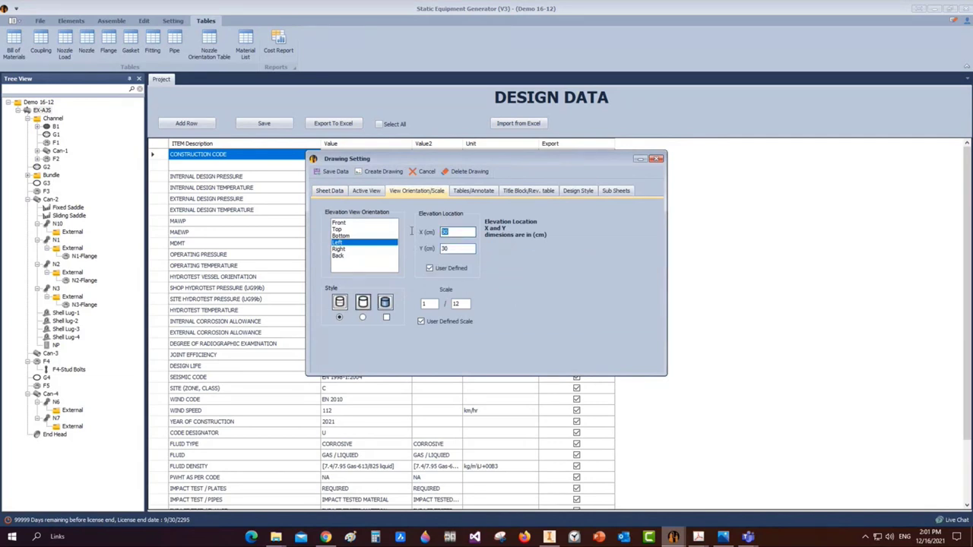
{"action": "type", "text": "35"}
{"action": "key", "text": "BackSpace"}
{"action": "type", "text": "7"}
{"action": "left_click", "coordinate": [464, 304]}
{"action": "type", "text": "18"}
Choose the Design2 (A3) design style for the drawing
{"action": "left_click", "coordinate": [538, 192]}
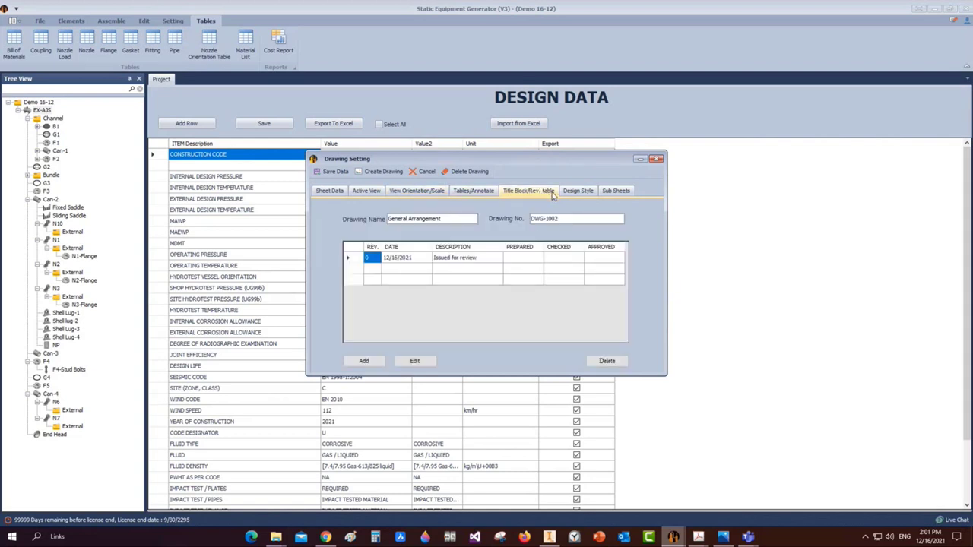
{"action": "left_click", "coordinate": [578, 193]}
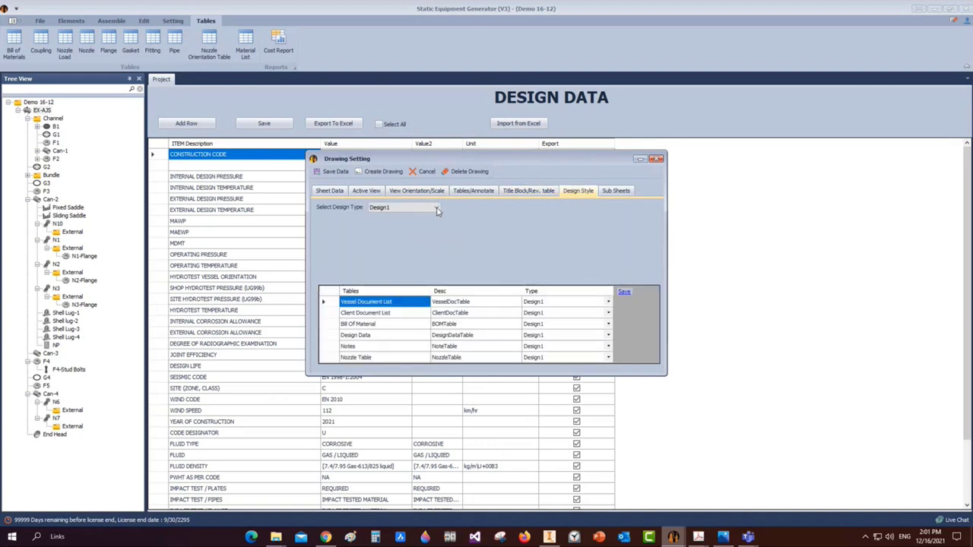
{"action": "left_click", "coordinate": [436, 208]}
{"action": "left_click", "coordinate": [396, 224]}
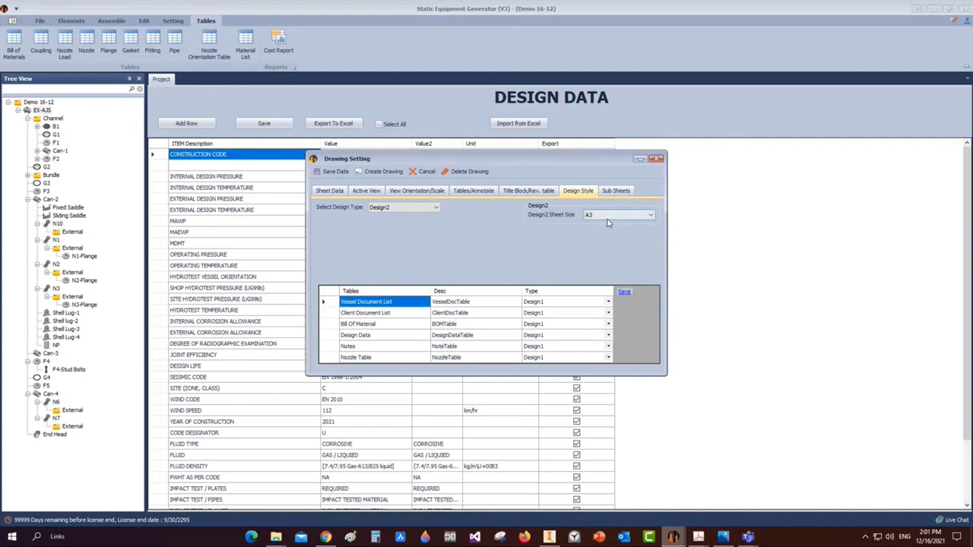
Set the Bill Of Material type to Design2, save it, and regenerate the drawing
{"action": "left_click", "coordinate": [358, 325]}
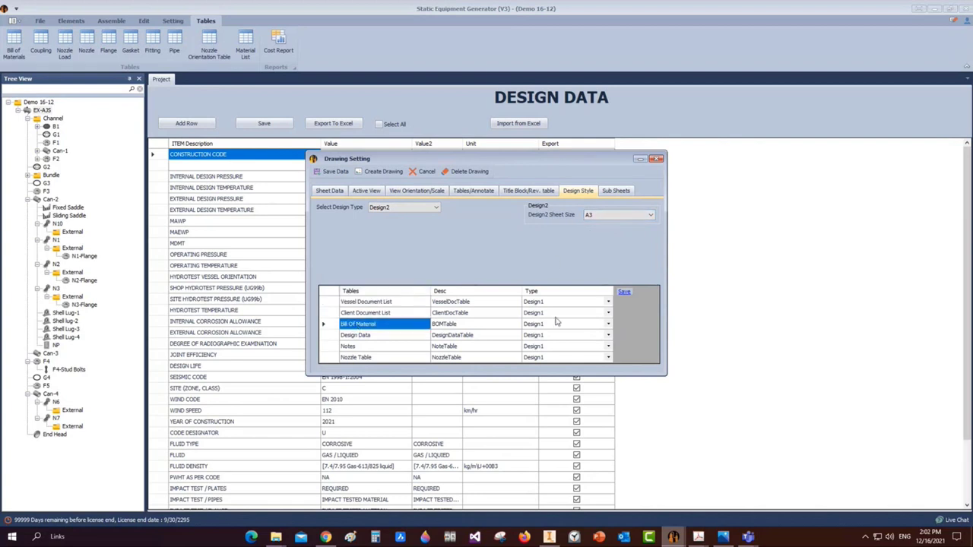
{"action": "left_click", "coordinate": [585, 325]}
{"action": "left_click", "coordinate": [608, 325]}
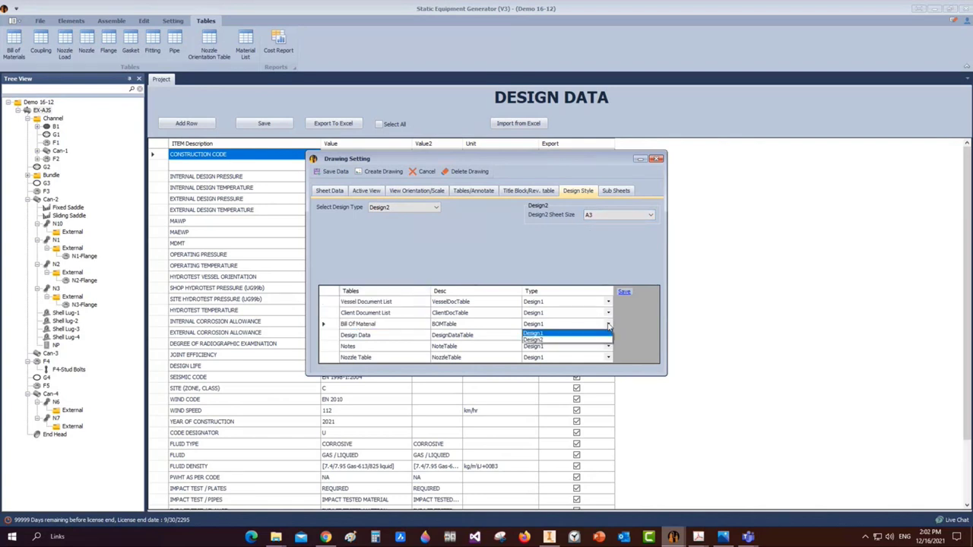
{"action": "left_click", "coordinate": [537, 341]}
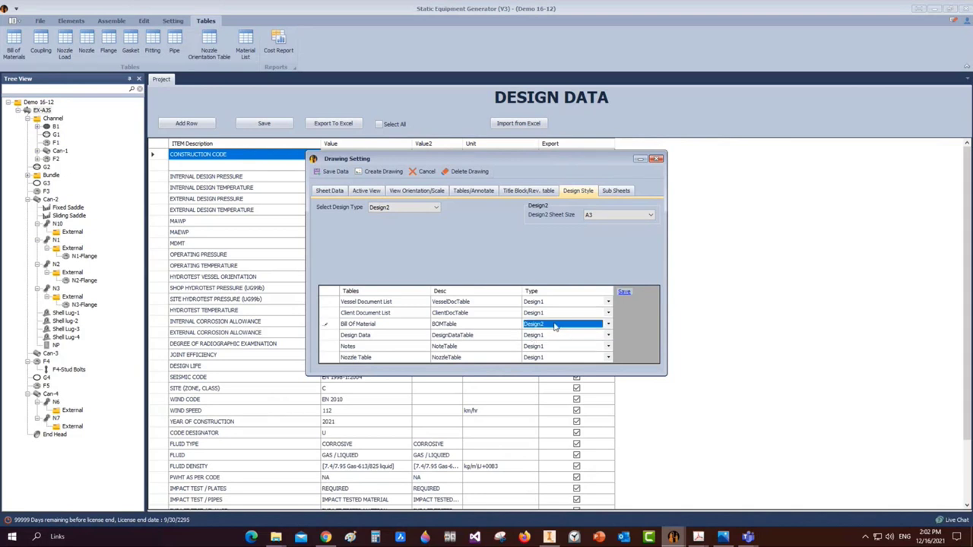
{"action": "left_click", "coordinate": [624, 292]}
{"action": "left_click", "coordinate": [374, 172]}
Bring up the regenerated Inventor drawing with its new Design2 material list sheet
{"action": "mouse_move", "coordinate": [674, 537]}
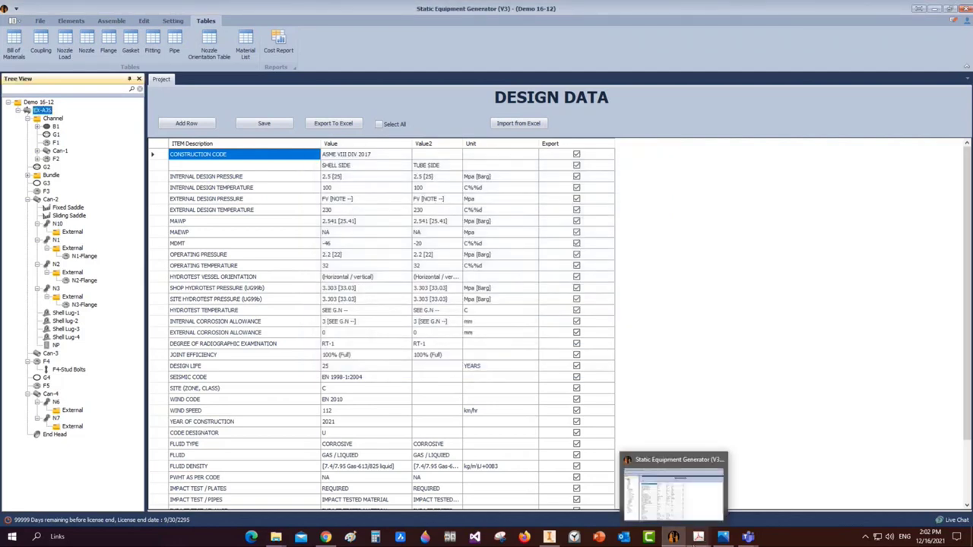
{"action": "left_click", "coordinate": [554, 489]}
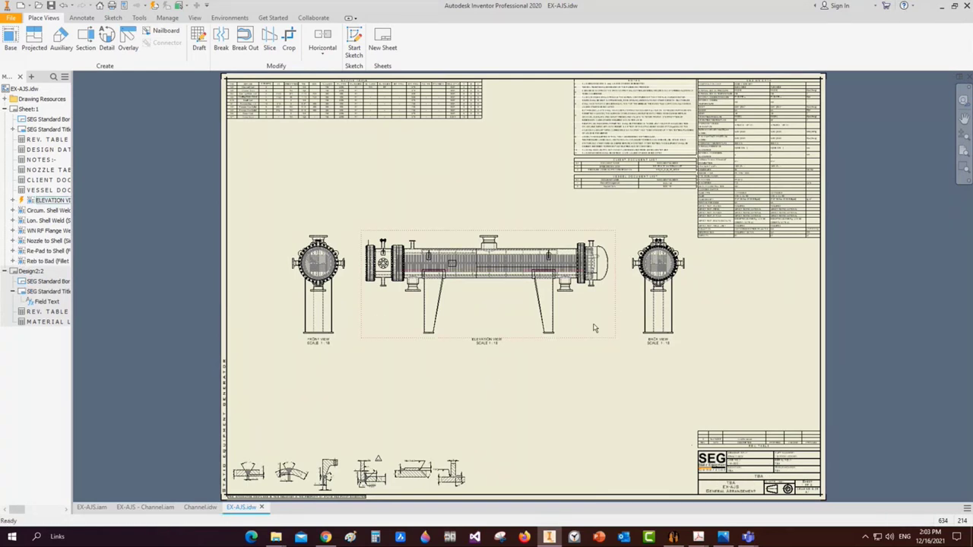
Zoom over the elevation view, then switch to SEG and open EX-AJS's Drawing menu
{"action": "scroll", "coordinate": [596, 328], "scroll_direction": "up", "scroll_amount": 1}
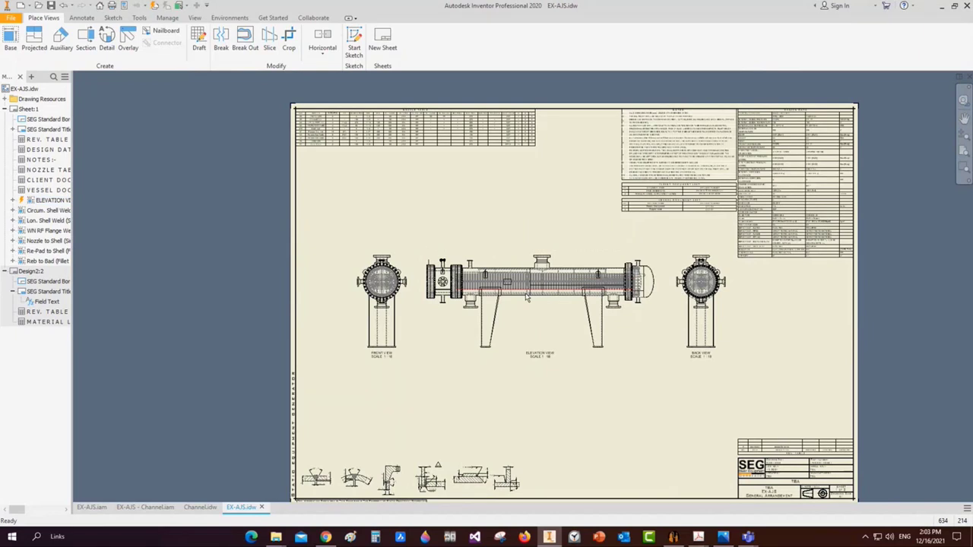
{"action": "scroll", "coordinate": [527, 298], "scroll_direction": "down", "scroll_amount": 4}
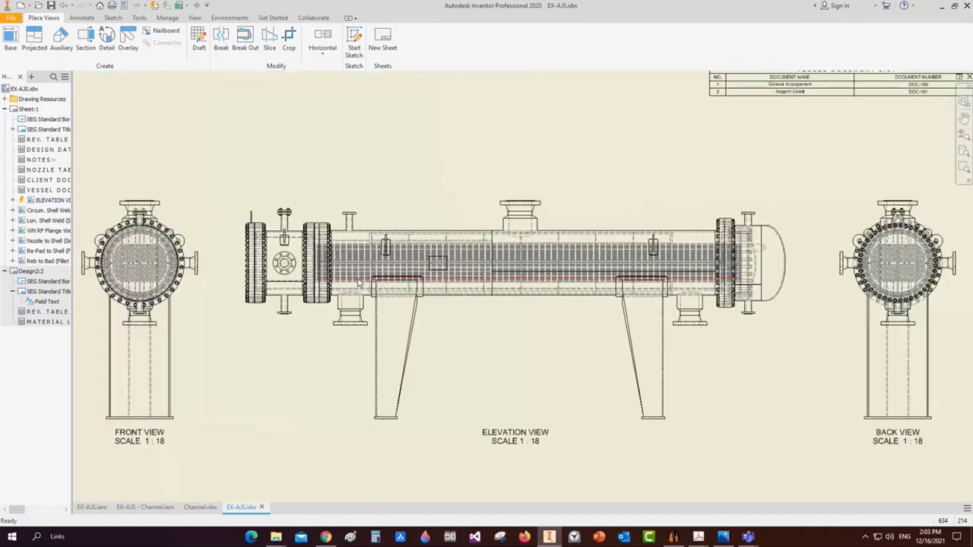
{"action": "left_click", "coordinate": [674, 538]}
{"action": "right_click", "coordinate": [43, 110]}
{"action": "mouse_move", "coordinate": [76, 138]}
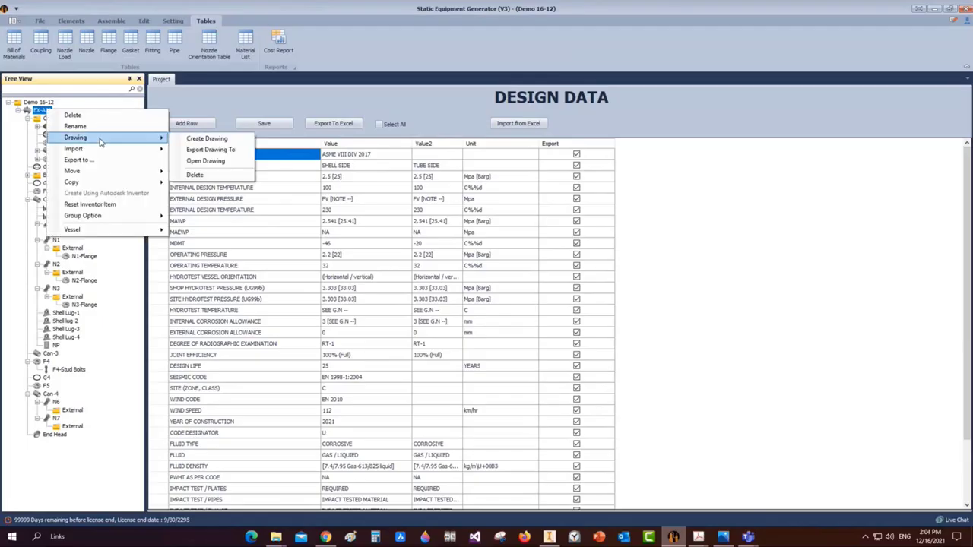
Change the EX-AJS view scale denominator from 18 to 16 and create the drawing
{"action": "left_click", "coordinate": [212, 141]}
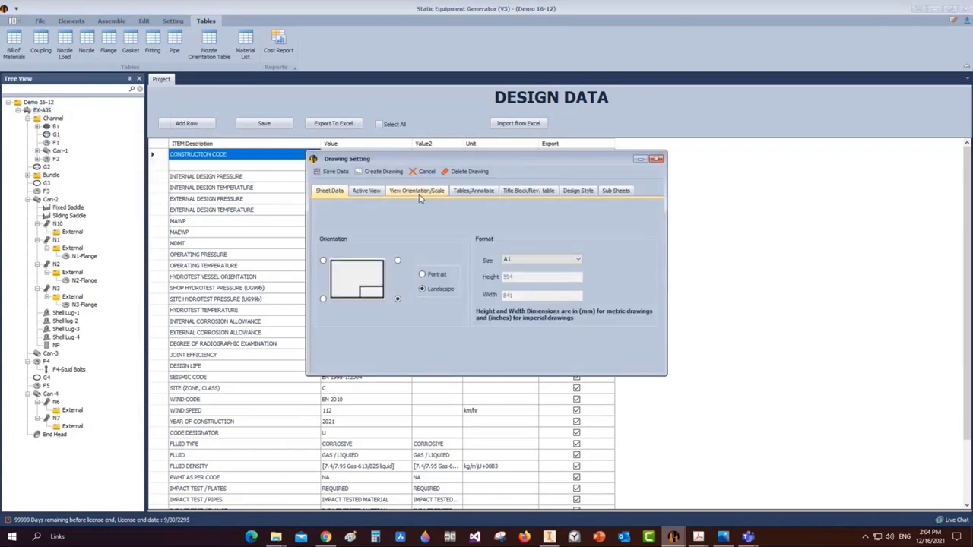
{"action": "left_click", "coordinate": [418, 194]}
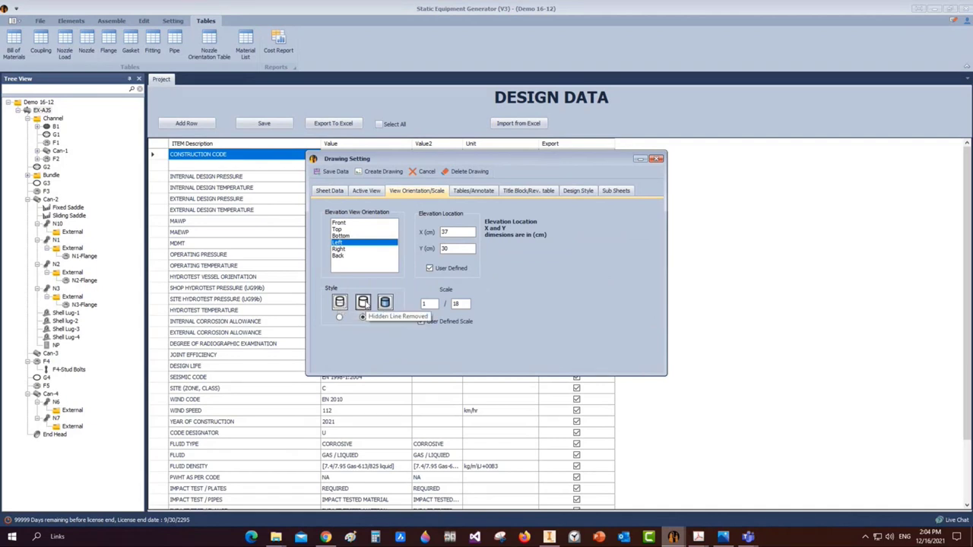
{"action": "double_click", "coordinate": [459, 304]}
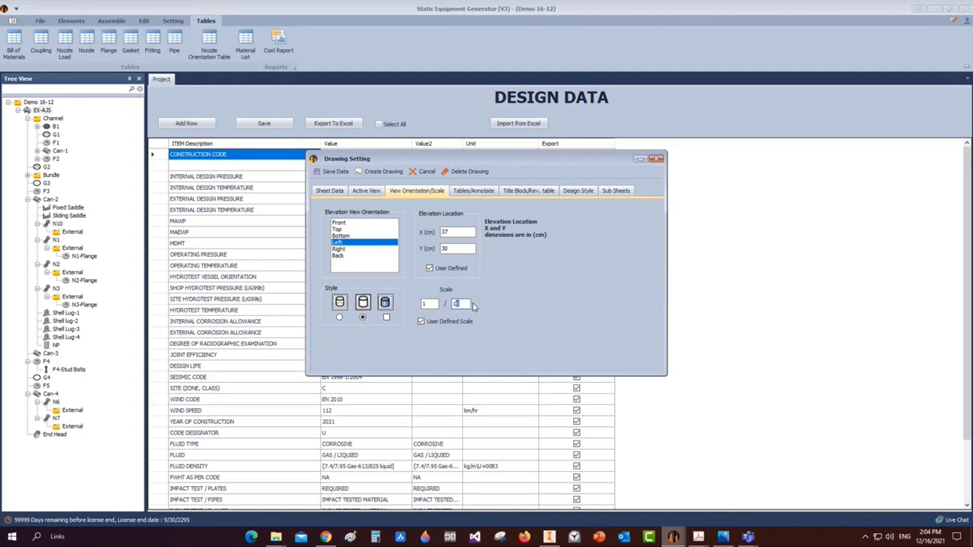
{"action": "left_click", "coordinate": [384, 171]}
{"action": "mouse_move", "coordinate": [550, 537]}
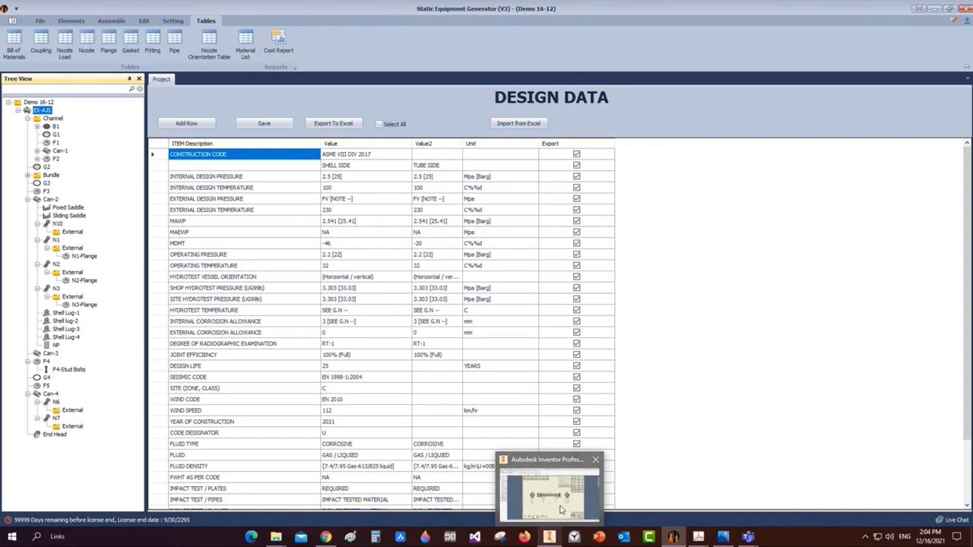
In Inventor, enable interference edges on the elevation view and select its browser node
{"action": "left_click", "coordinate": [560, 509]}
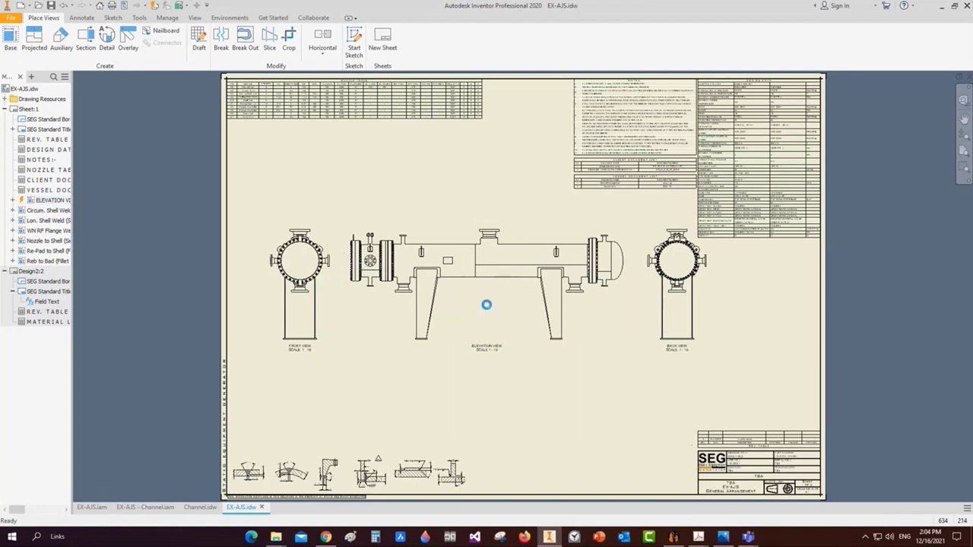
{"action": "left_click", "coordinate": [423, 318]}
{"action": "double_click", "coordinate": [427, 237]}
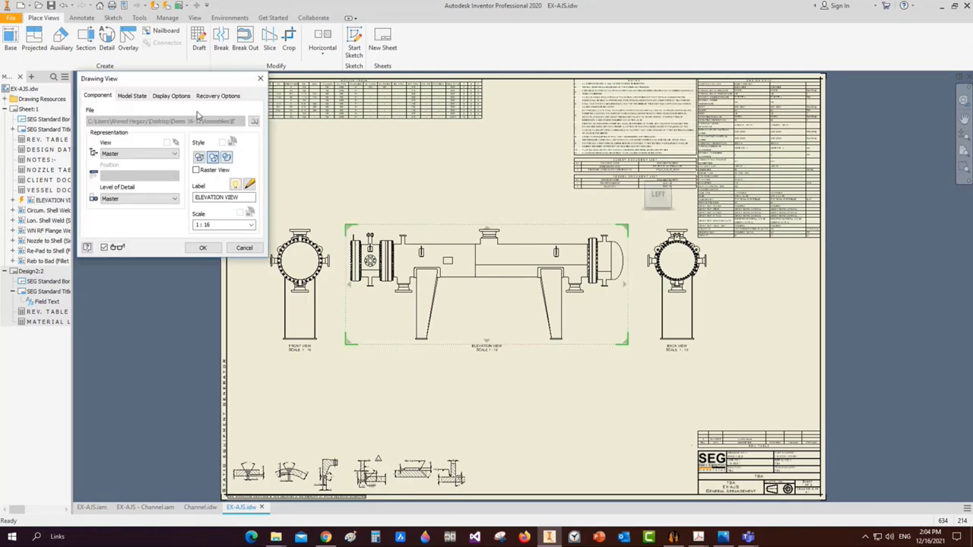
{"action": "left_click", "coordinate": [182, 97]}
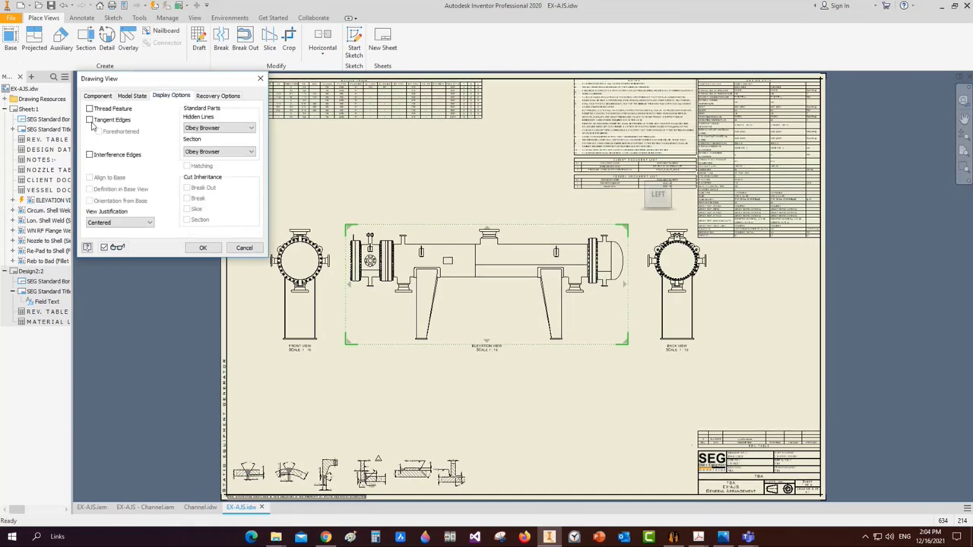
{"action": "left_click", "coordinate": [201, 248]}
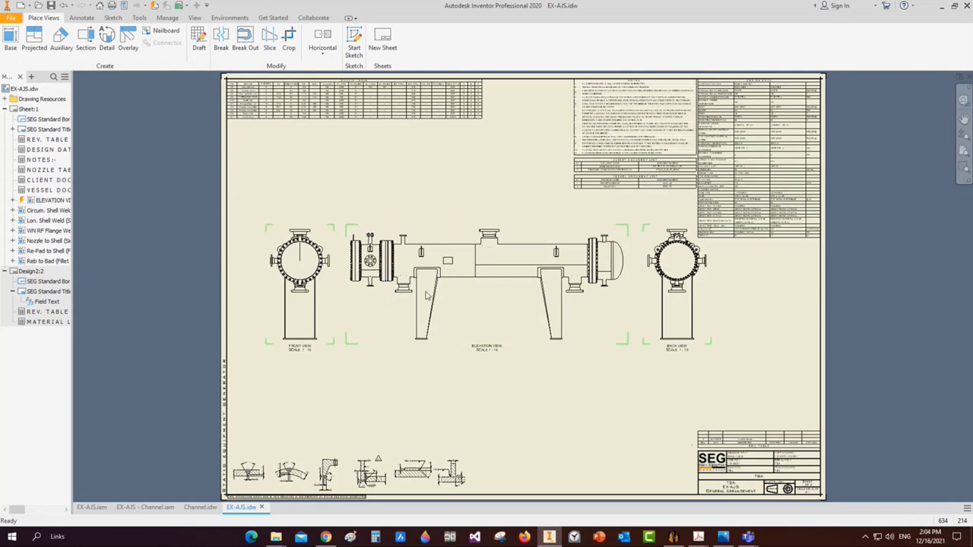
{"action": "scroll", "coordinate": [410, 291], "scroll_direction": "up", "scroll_amount": 3}
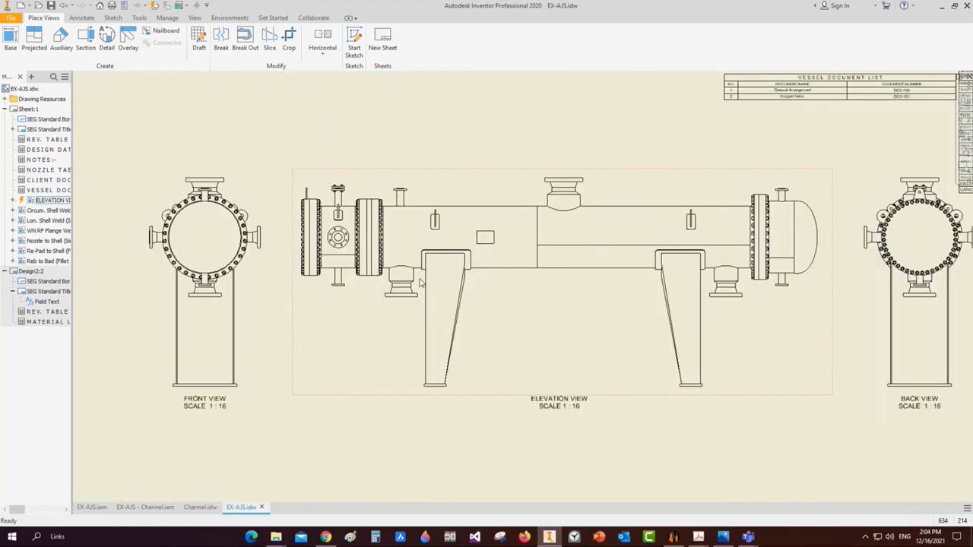
{"action": "scroll", "coordinate": [387, 335], "scroll_direction": "down", "scroll_amount": 3}
{"action": "left_click", "coordinate": [460, 321]}
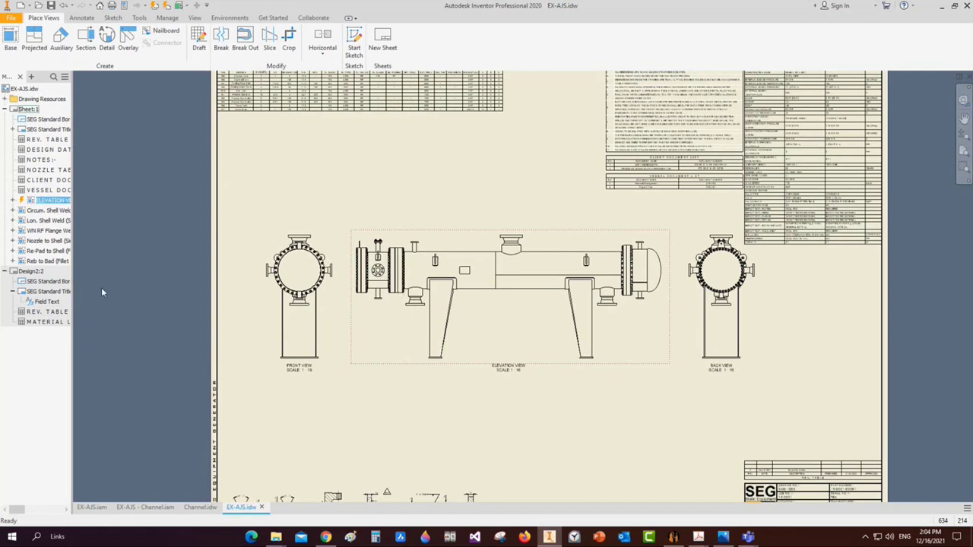
Expand the elevation view's browser tree down to the Bundle's baffle patterns and Sliding Bar
{"action": "left_click", "coordinate": [12, 200]}
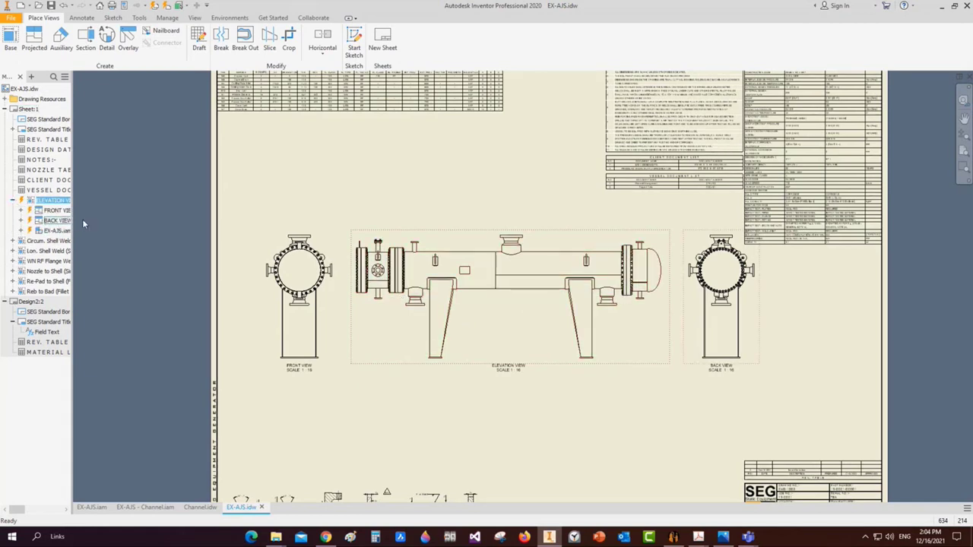
{"action": "left_click_drag", "start_coordinate": [82, 219], "coordinate": [107, 217]}
{"action": "left_click", "coordinate": [50, 231]}
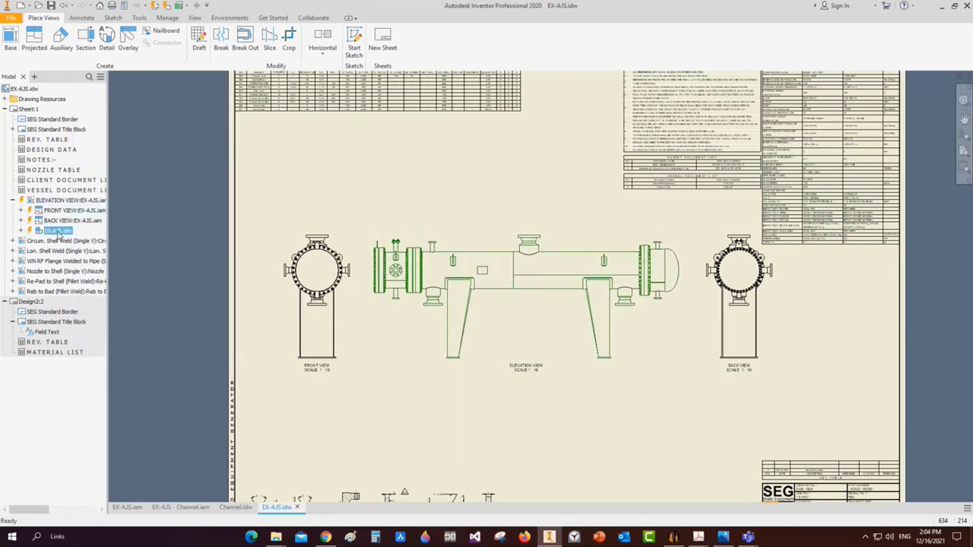
{"action": "left_click", "coordinate": [22, 230]}
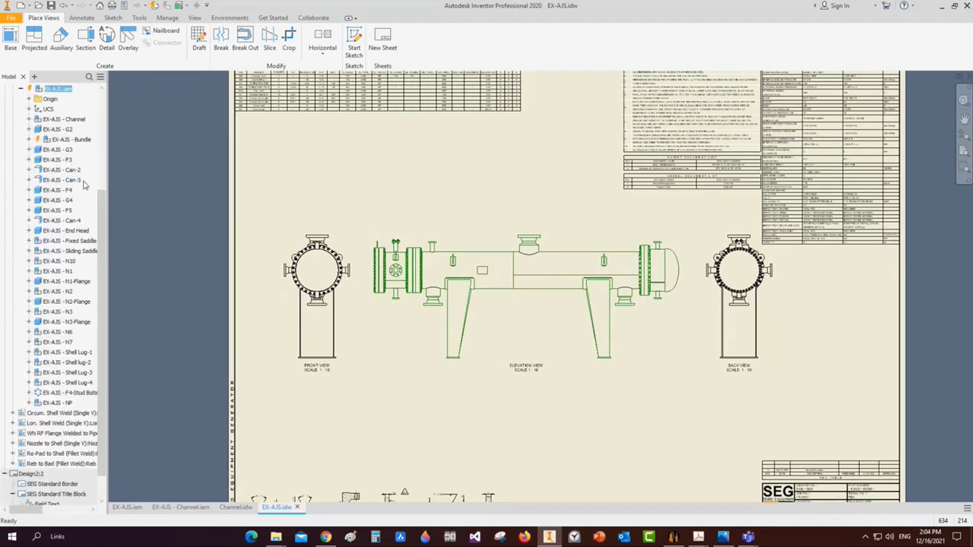
{"action": "left_click", "coordinate": [57, 140]}
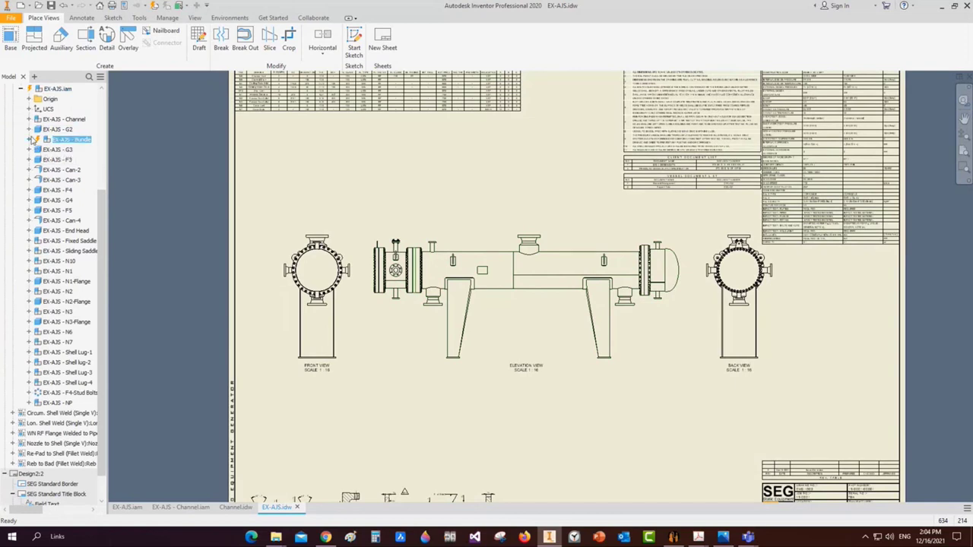
{"action": "left_click", "coordinate": [30, 140]}
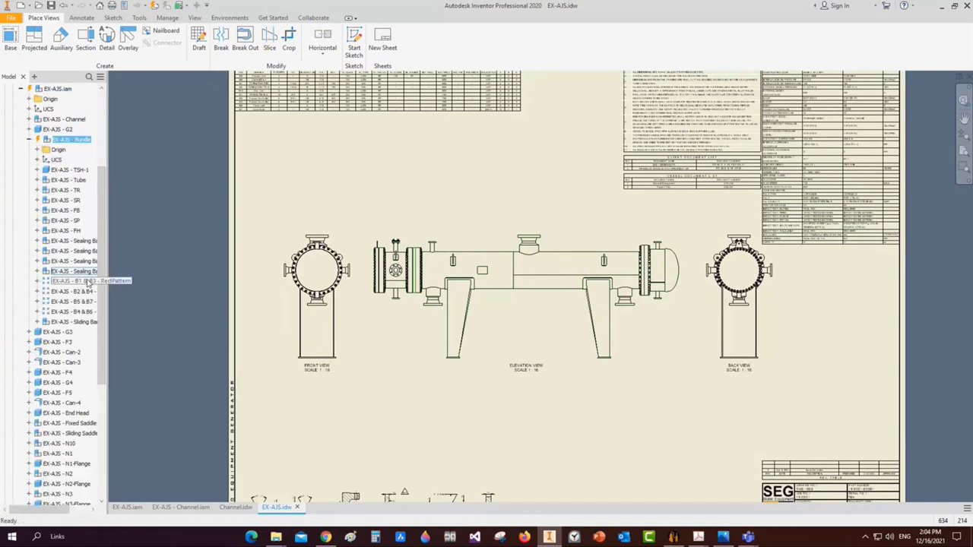
{"action": "left_click", "coordinate": [37, 281]}
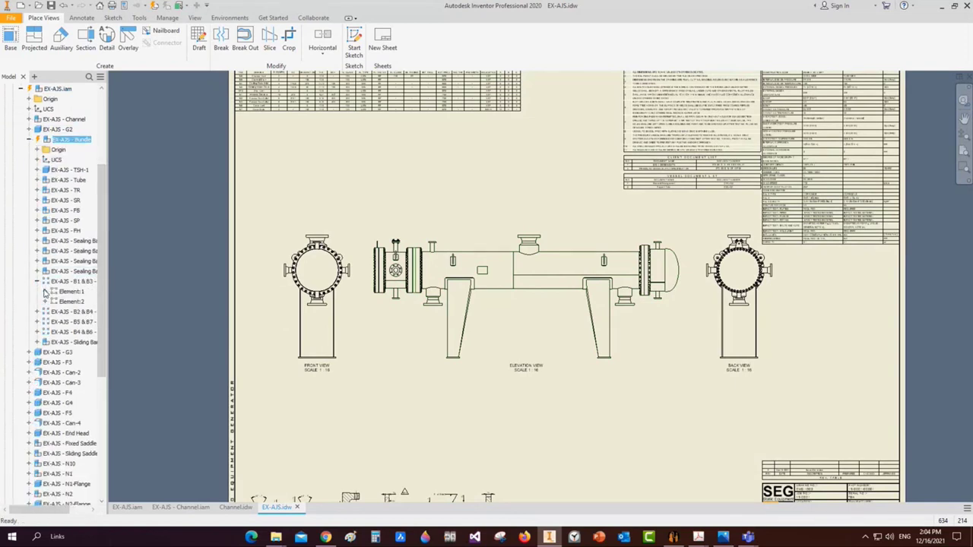
{"action": "left_click", "coordinate": [45, 291]}
{"action": "left_click", "coordinate": [45, 312]}
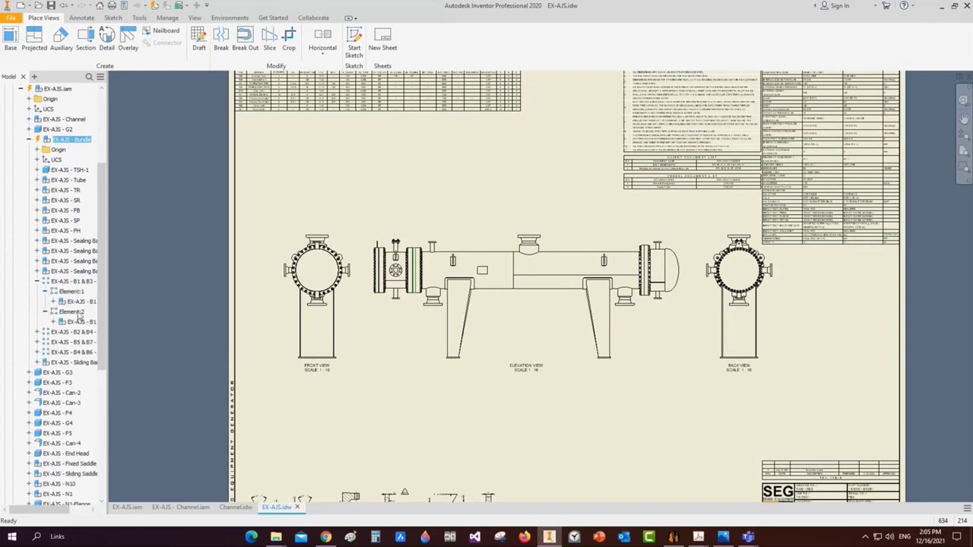
{"action": "left_click", "coordinate": [81, 302]}
{"action": "left_click", "coordinate": [37, 333]}
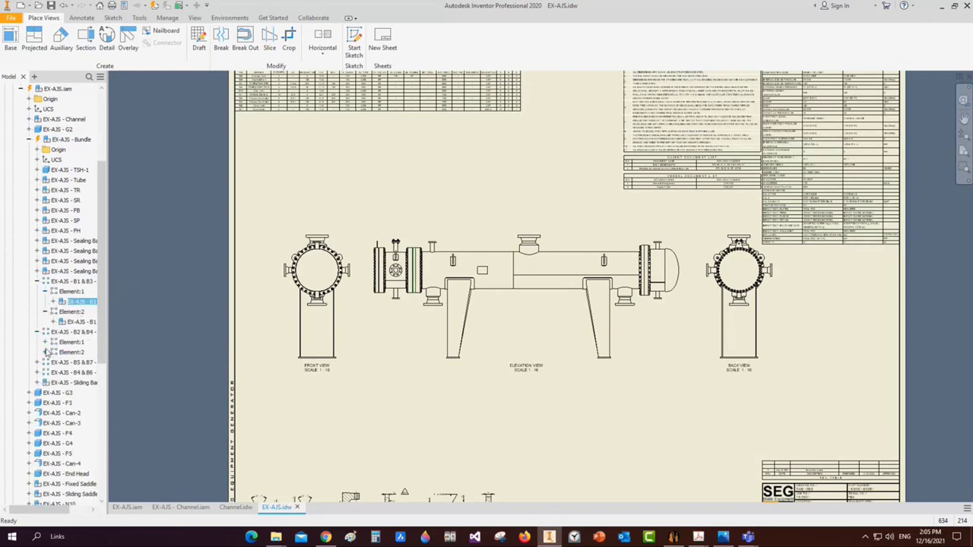
{"action": "left_click", "coordinate": [44, 343]}
{"action": "left_click", "coordinate": [46, 363]}
{"action": "scroll", "coordinate": [47, 342], "scroll_direction": "down", "scroll_amount": 2}
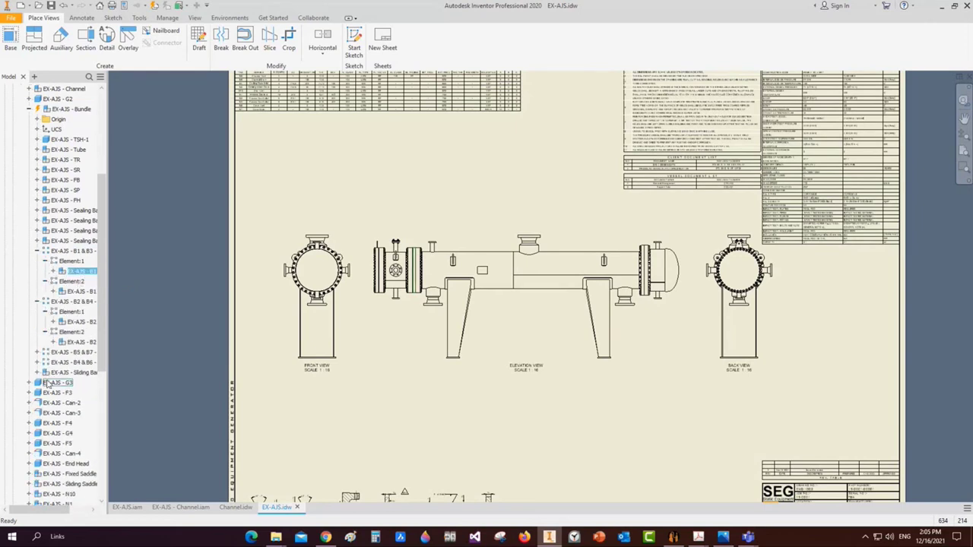
{"action": "left_click", "coordinate": [38, 322]}
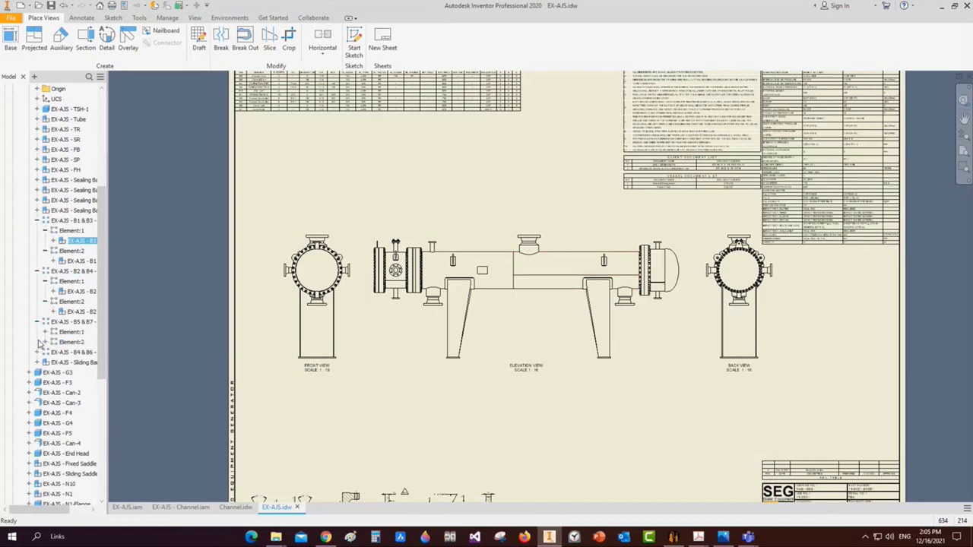
{"action": "left_click", "coordinate": [38, 352]}
{"action": "left_click", "coordinate": [38, 382]}
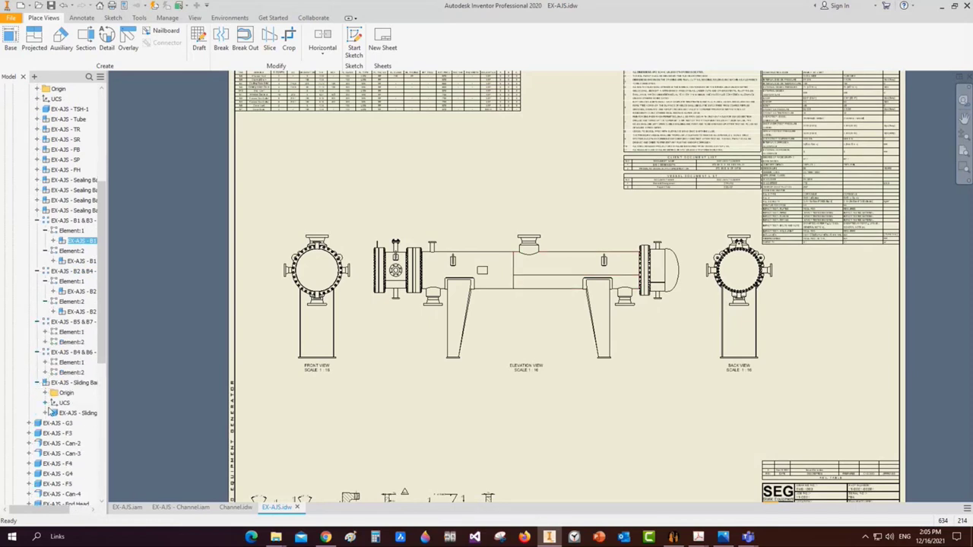
{"action": "left_click", "coordinate": [44, 372]}
{"action": "left_click", "coordinate": [45, 363]}
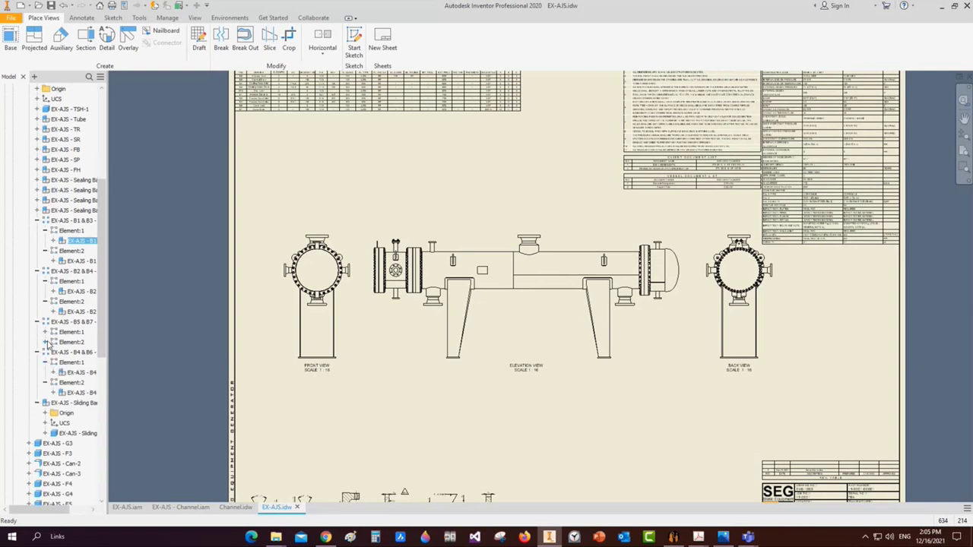
{"action": "left_click", "coordinate": [45, 342]}
{"action": "left_click", "coordinate": [45, 332]}
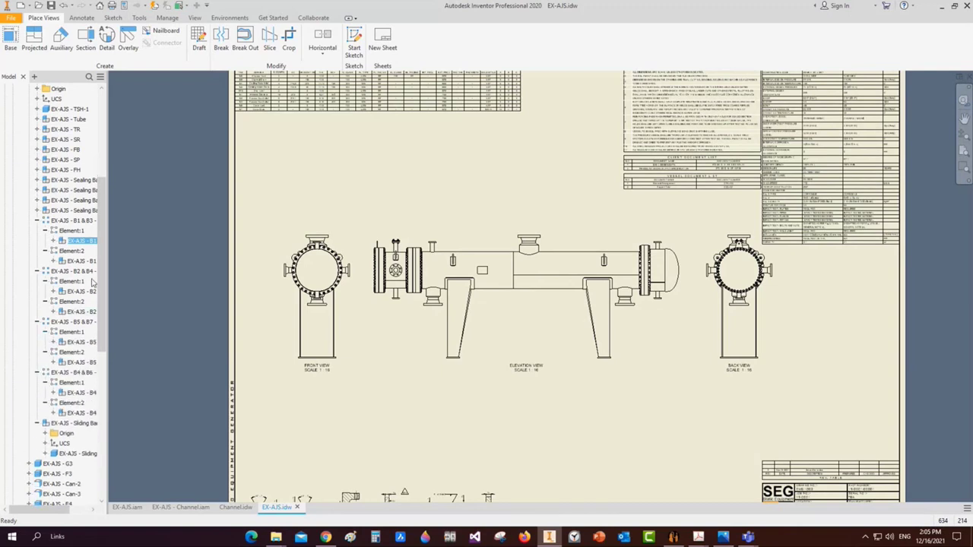
Turn on hidden lines for baffle parts B1 to B4 and the Sliding Bar
{"action": "left_click", "coordinate": [82, 413], "text": "shift"}
{"action": "right_click", "coordinate": [83, 413]}
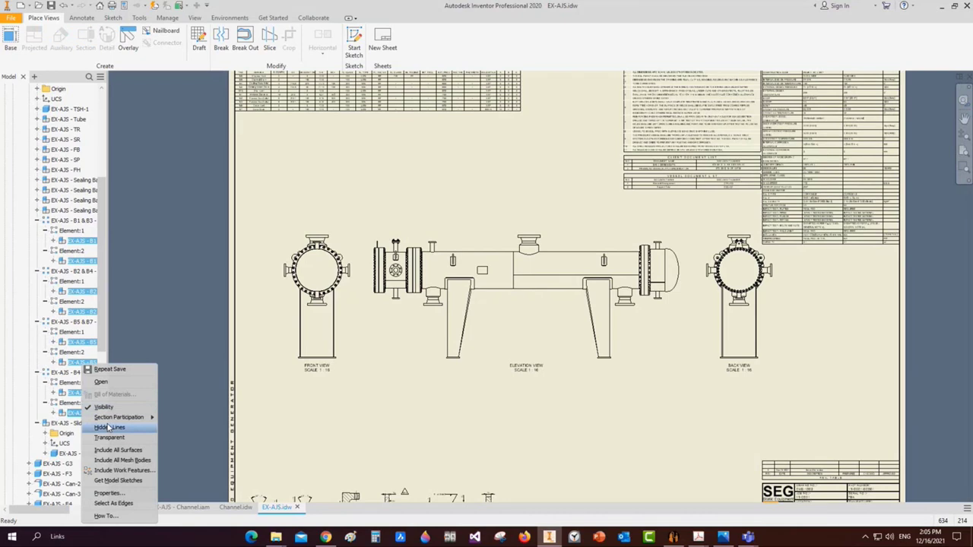
{"action": "left_click", "coordinate": [109, 427]}
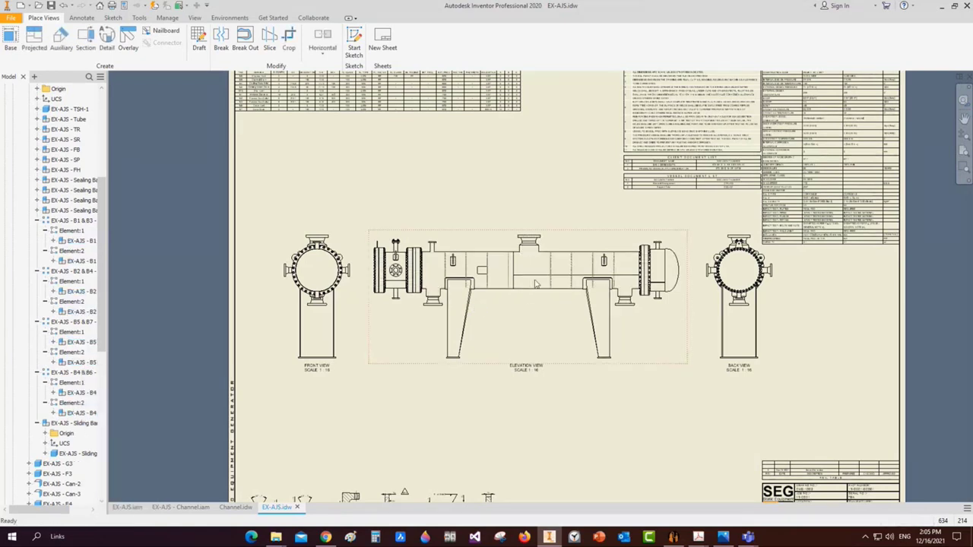
{"action": "scroll", "coordinate": [528, 274], "scroll_direction": "up", "scroll_amount": 3}
{"action": "right_click", "coordinate": [76, 453]}
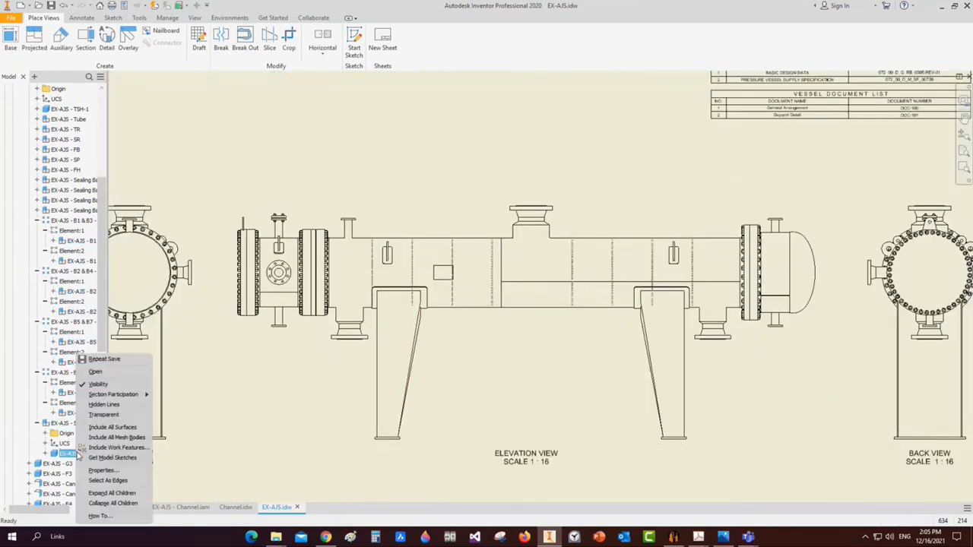
{"action": "left_click", "coordinate": [107, 405]}
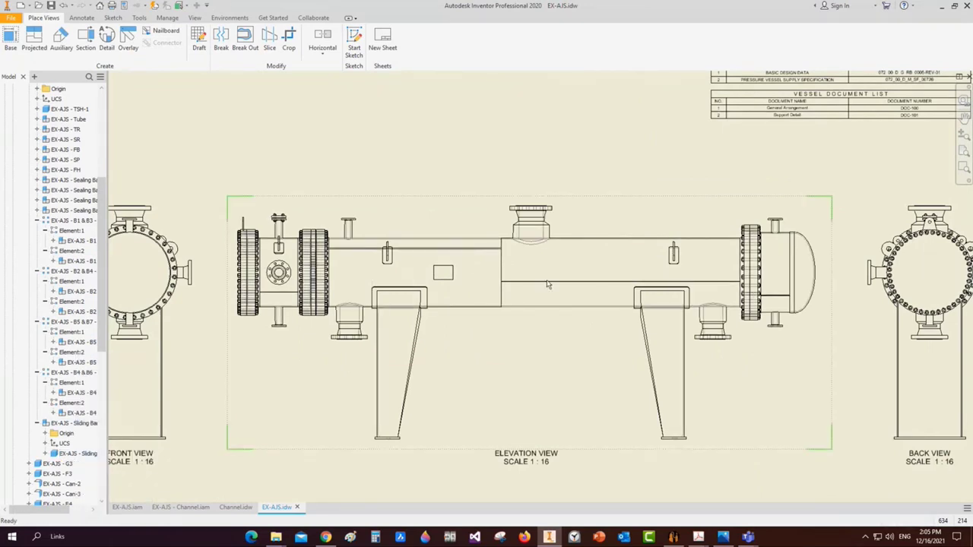
{"action": "right_click", "coordinate": [80, 454]}
{"action": "left_click", "coordinate": [111, 405]}
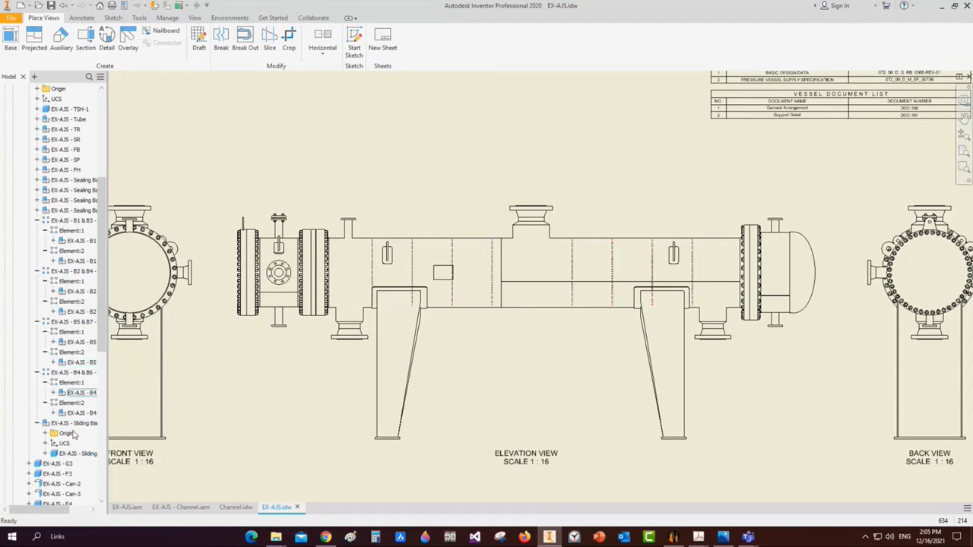
{"action": "scroll", "coordinate": [68, 414], "scroll_direction": "down", "scroll_amount": 1}
{"action": "scroll", "coordinate": [70, 411], "scroll_direction": "up", "scroll_amount": 1}
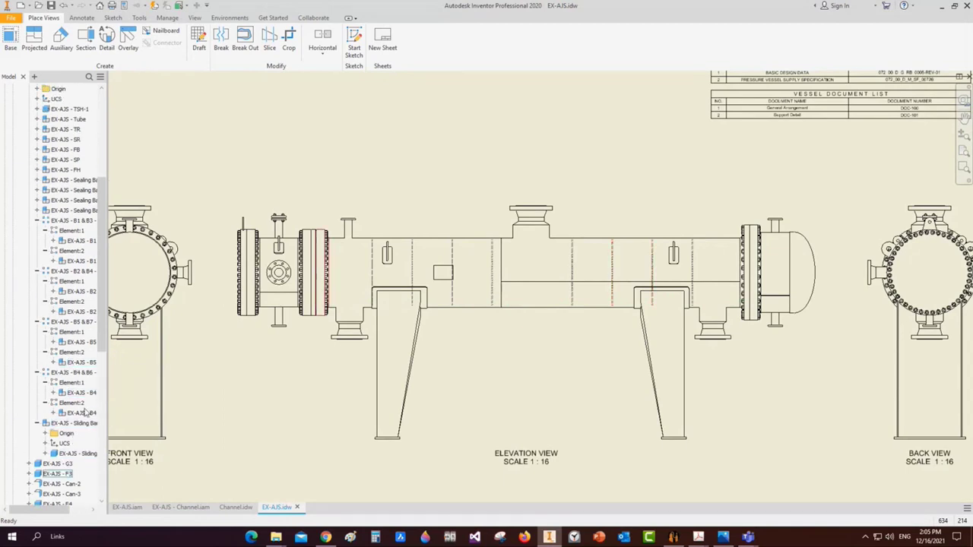
{"action": "right_click", "coordinate": [67, 423]}
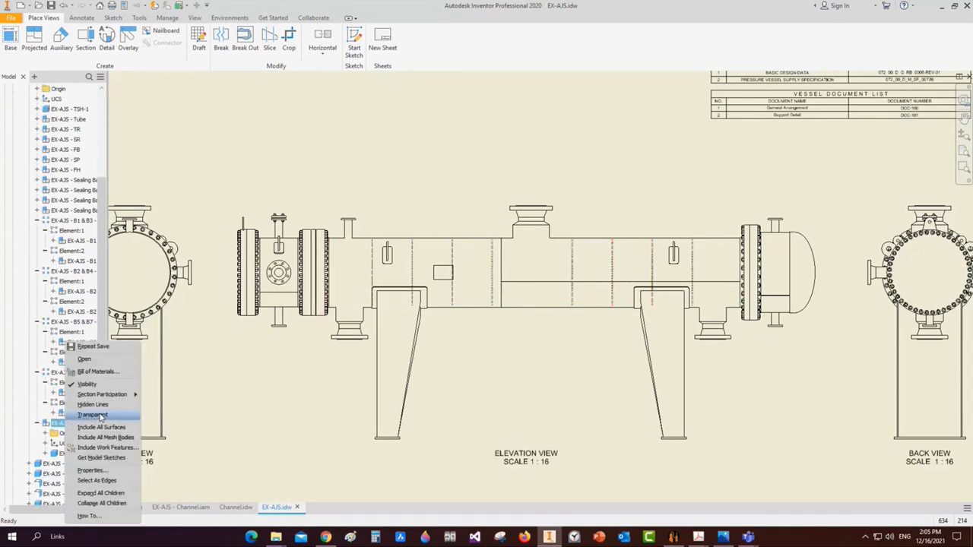
{"action": "left_click", "coordinate": [217, 391]}
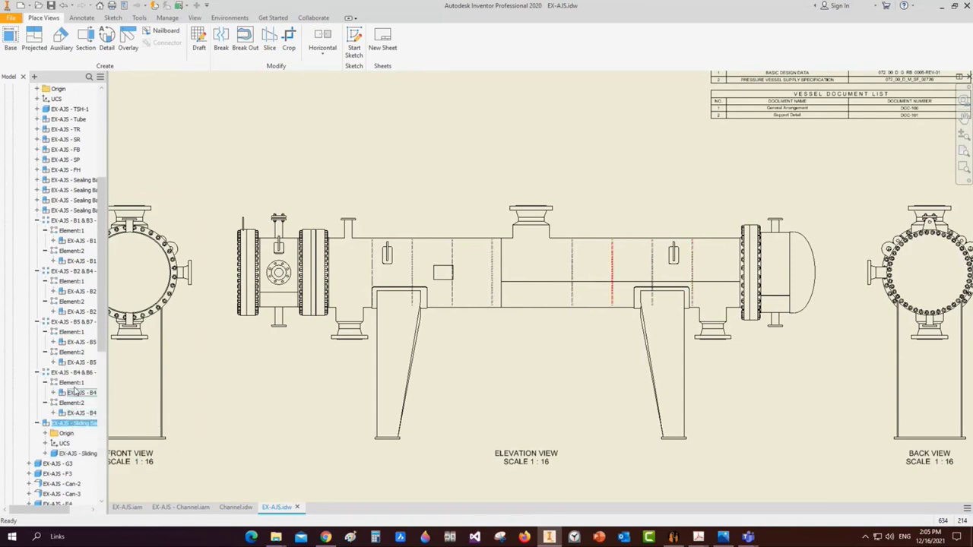
Show hidden lines for the SP and FH components, then collapse the baffle patterns
{"action": "scroll", "coordinate": [74, 387], "scroll_direction": "up", "scroll_amount": 3}
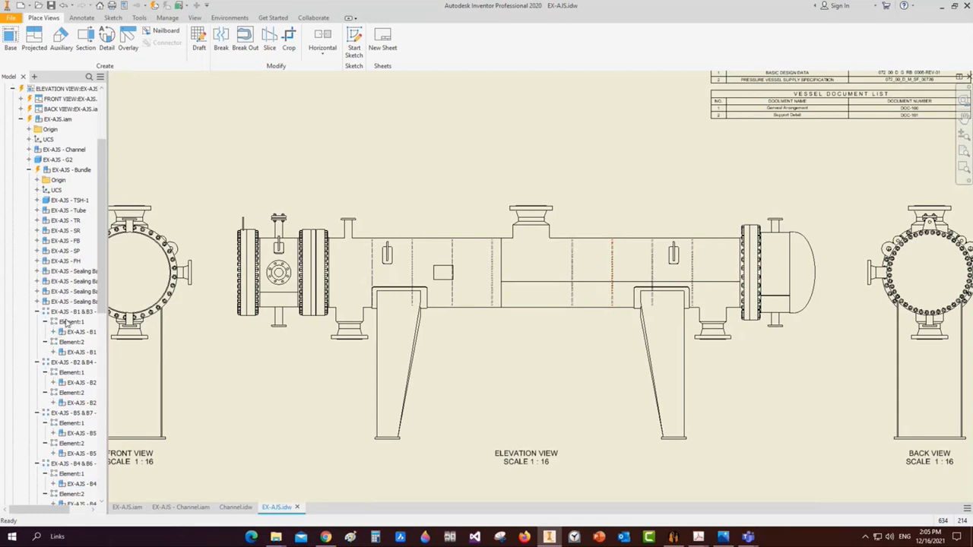
{"action": "left_click_drag", "start_coordinate": [108, 276], "coordinate": [128, 276]}
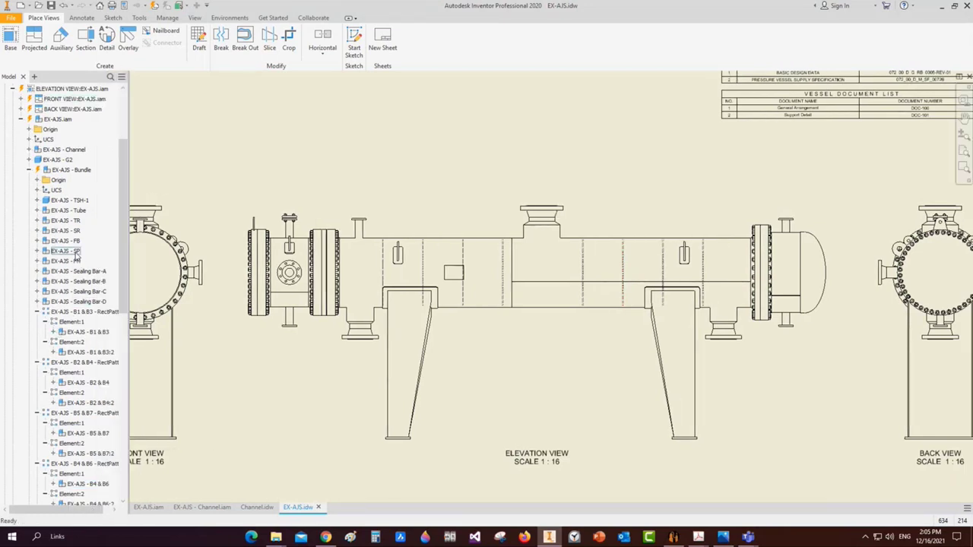
{"action": "left_click", "coordinate": [77, 252]}
{"action": "left_click", "coordinate": [76, 260], "text": "ctrl"}
{"action": "right_click", "coordinate": [78, 264]}
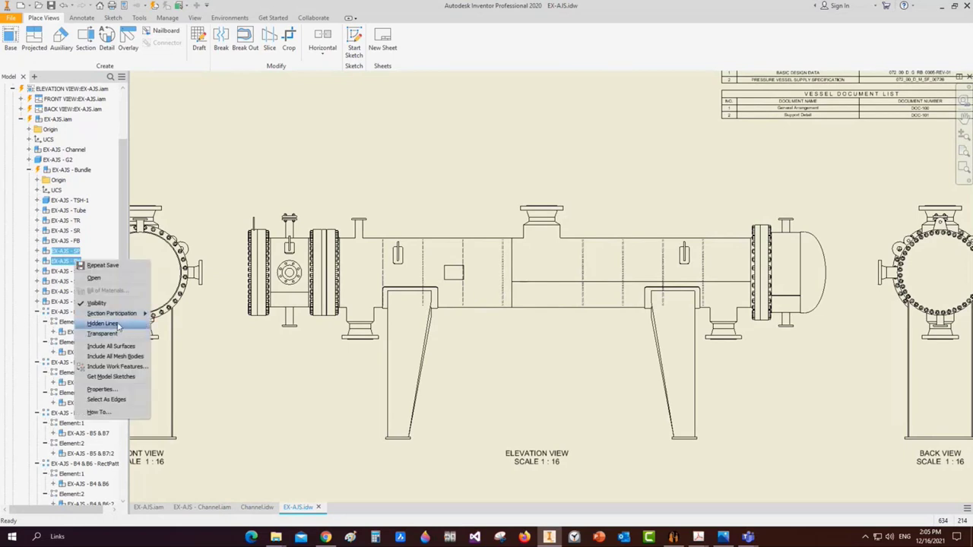
{"action": "left_click", "coordinate": [114, 324]}
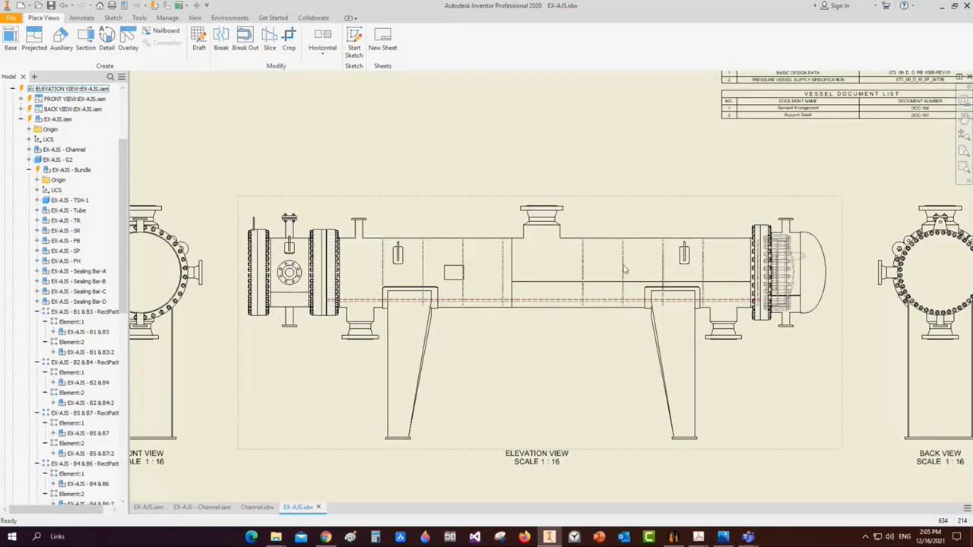
{"action": "left_click", "coordinate": [36, 311]}
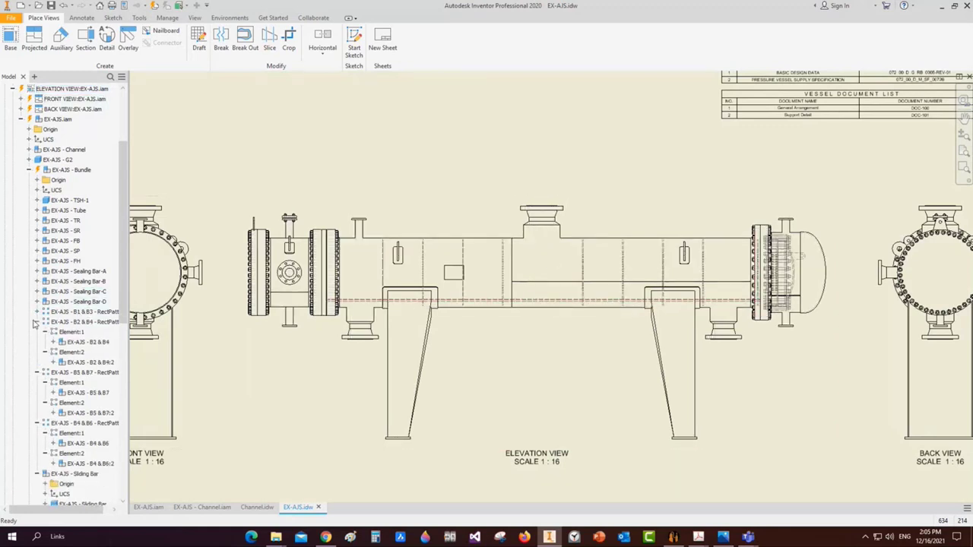
{"action": "left_click", "coordinate": [37, 322]}
{"action": "scroll", "coordinate": [363, 254], "scroll_direction": "down", "scroll_amount": 2}
Place a centre mark on the front view's shell circle
{"action": "middle_click_drag", "start_coordinate": [363, 253], "coordinate": [414, 293]}
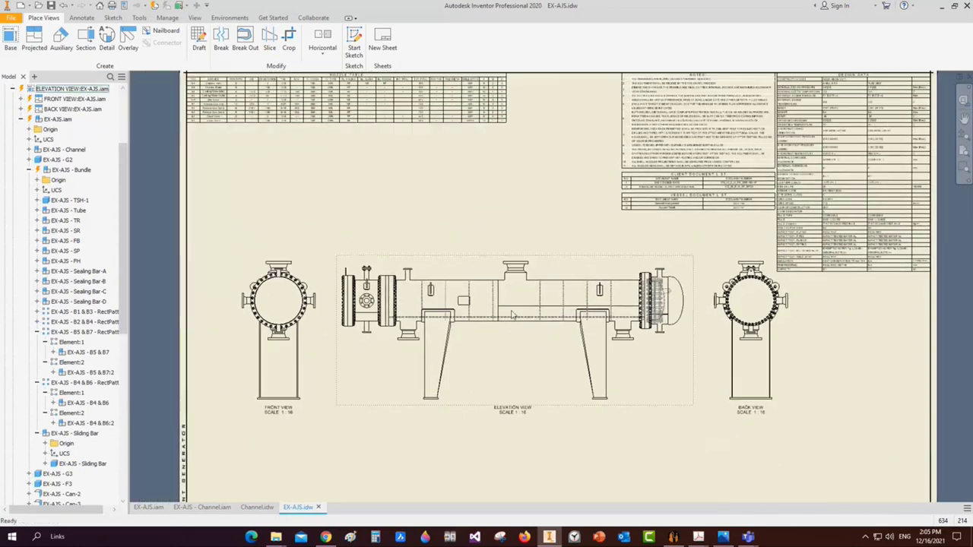
{"action": "left_click", "coordinate": [81, 18]}
{"action": "left_click", "coordinate": [409, 42]}
{"action": "scroll", "coordinate": [283, 283], "scroll_direction": "up", "scroll_amount": 5}
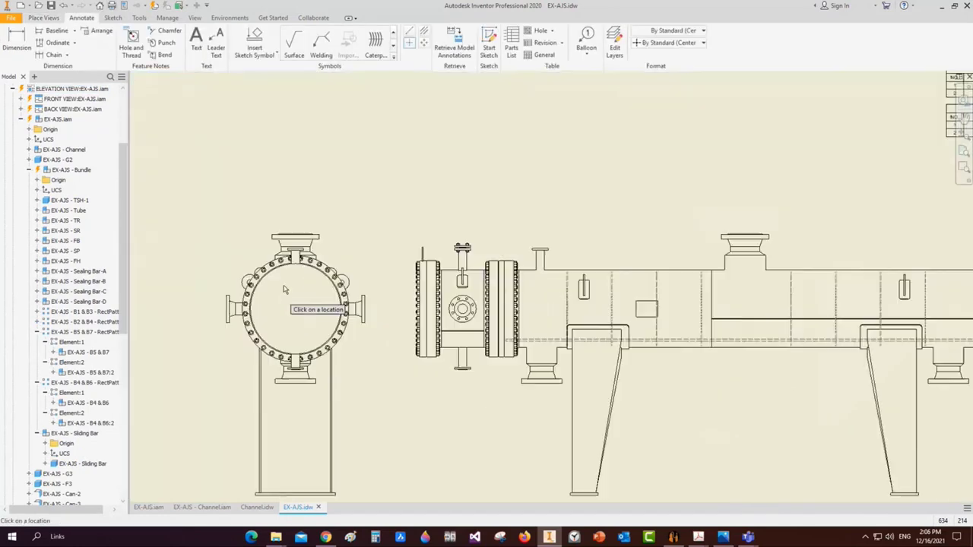
{"action": "scroll", "coordinate": [373, 263], "scroll_direction": "down", "scroll_amount": 5}
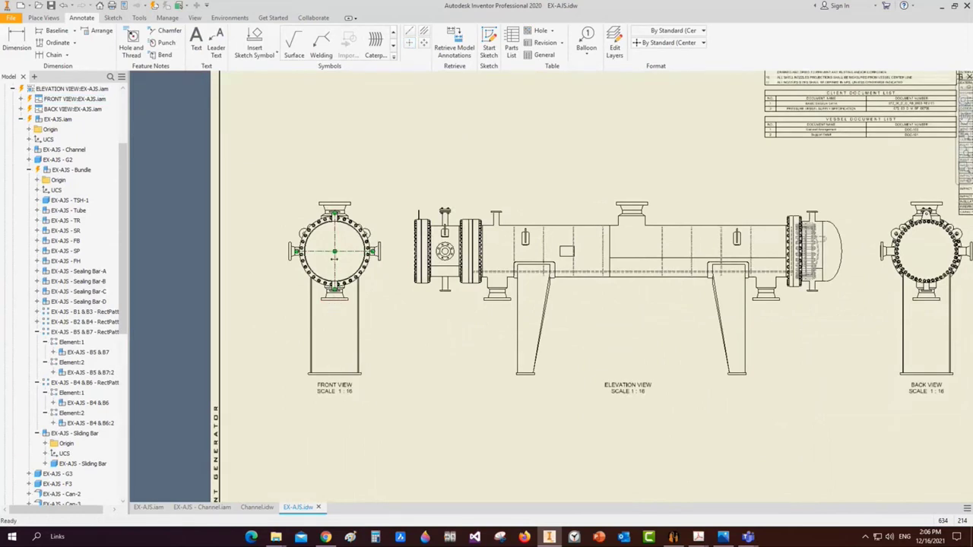
{"action": "left_click", "coordinate": [318, 281]}
Dimension the front view's 1750 height to the left of the vessel
{"action": "key", "text": "d"}
{"action": "scroll", "coordinate": [318, 283], "scroll_direction": "up", "scroll_amount": 5}
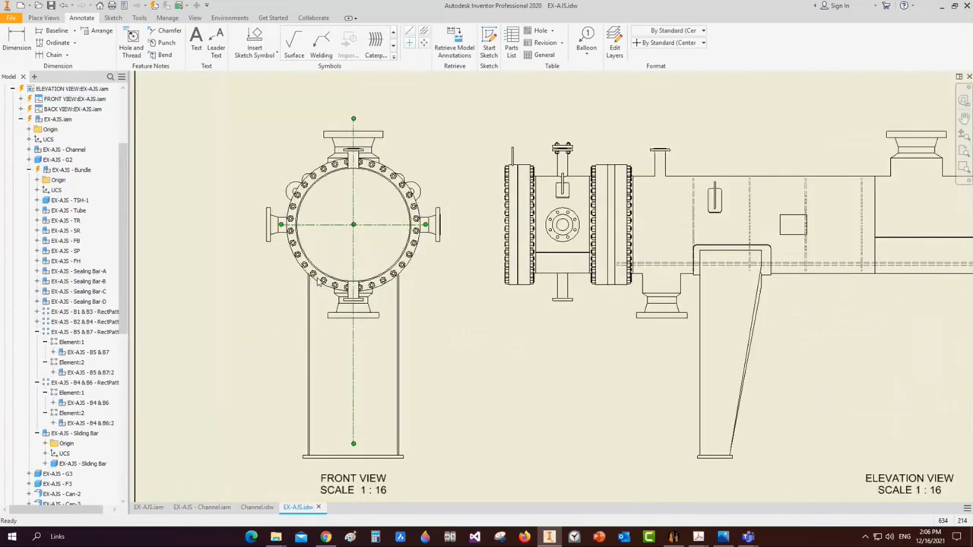
{"action": "scroll", "coordinate": [343, 228], "scroll_direction": "down", "scroll_amount": 1}
{"action": "left_click", "coordinate": [344, 213]}
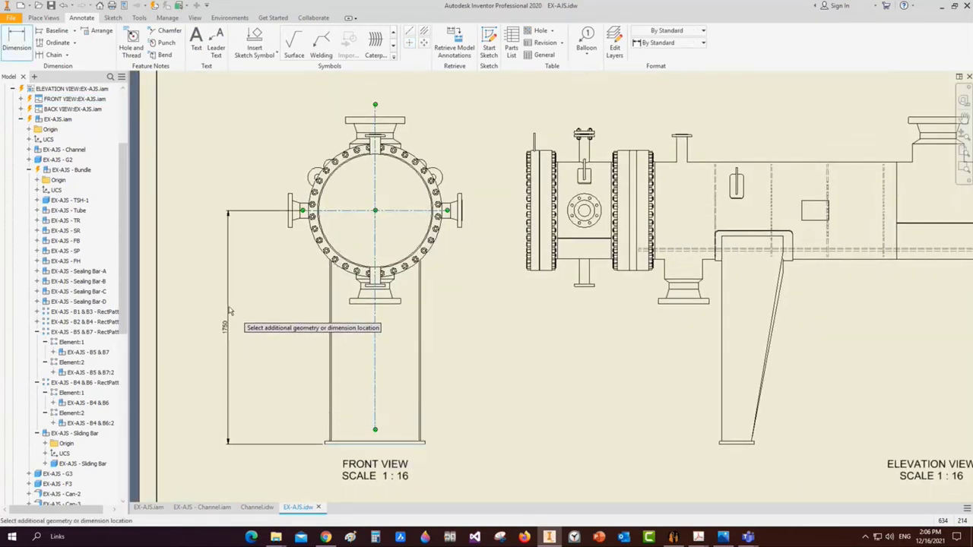
{"action": "left_click", "coordinate": [229, 321]}
Add the 700 and 570 height dimensions up to the top nozzle flange
{"action": "scroll", "coordinate": [403, 266], "scroll_direction": "up", "scroll_amount": 3}
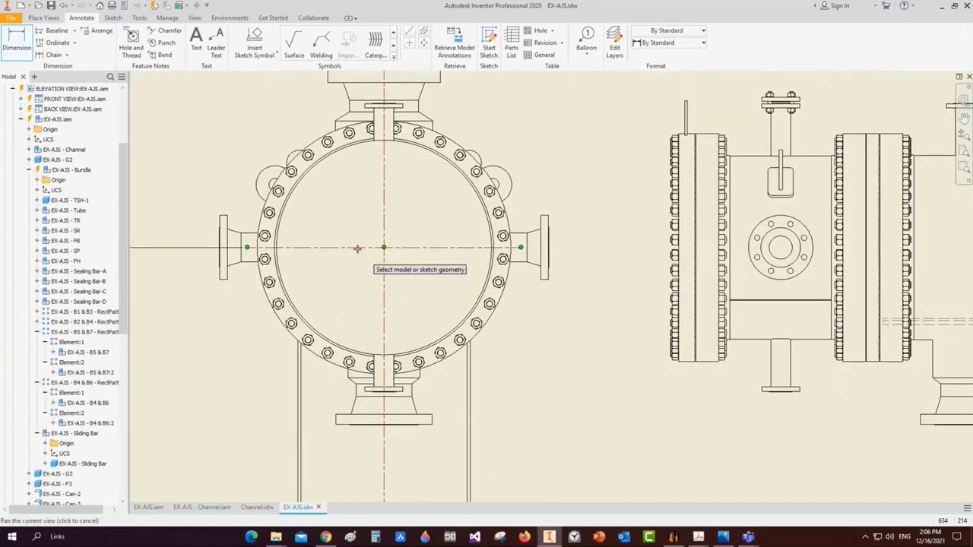
{"action": "left_click", "coordinate": [373, 221]}
{"action": "middle_click_drag", "start_coordinate": [373, 221], "coordinate": [438, 435]}
{"action": "scroll", "coordinate": [461, 243], "scroll_direction": "up", "scroll_amount": 5}
{"action": "left_click", "coordinate": [461, 245]}
{"action": "scroll", "coordinate": [461, 245], "scroll_direction": "down", "scroll_amount": 6}
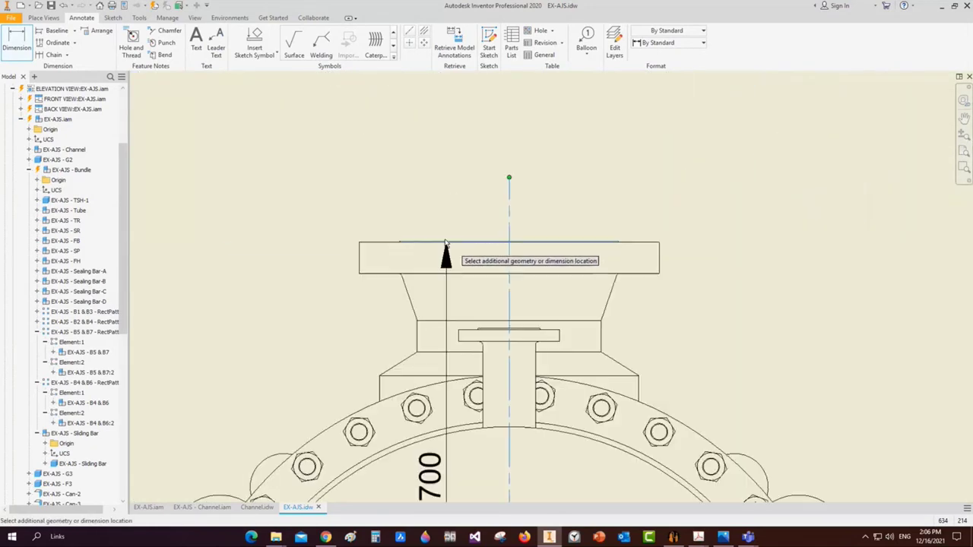
{"action": "scroll", "coordinate": [371, 263], "scroll_direction": "down", "scroll_amount": 5}
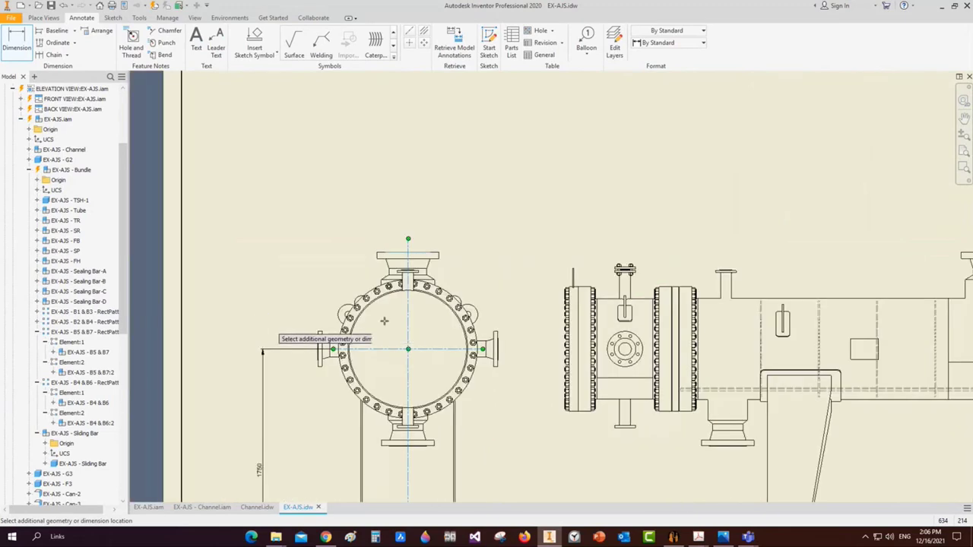
{"action": "scroll", "coordinate": [409, 335], "scroll_direction": "up", "scroll_amount": 2}
{"action": "scroll", "coordinate": [373, 397], "scroll_direction": "up", "scroll_amount": 4}
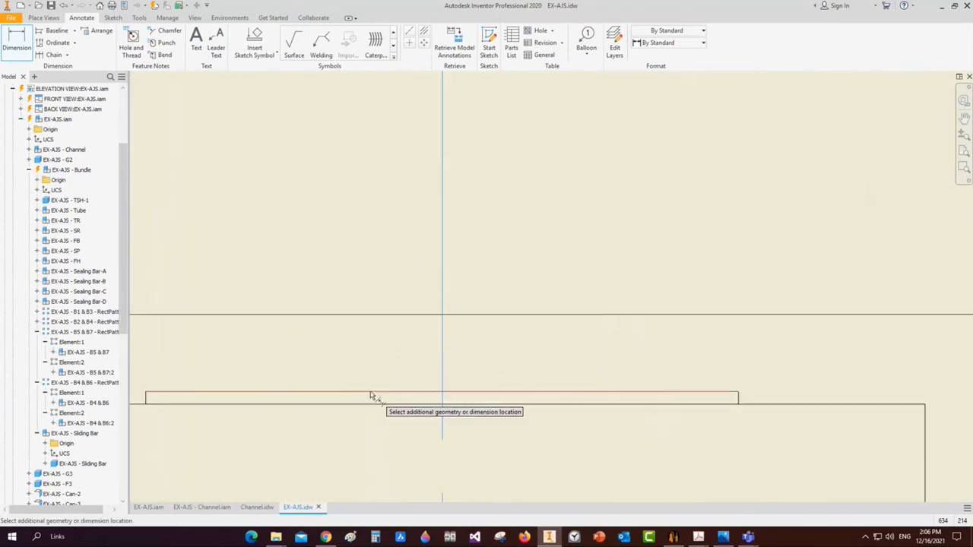
{"action": "left_click", "coordinate": [370, 393]}
{"action": "scroll", "coordinate": [370, 391], "scroll_direction": "down", "scroll_amount": 5}
{"action": "middle_click_drag", "start_coordinate": [264, 388], "coordinate": [286, 381]}
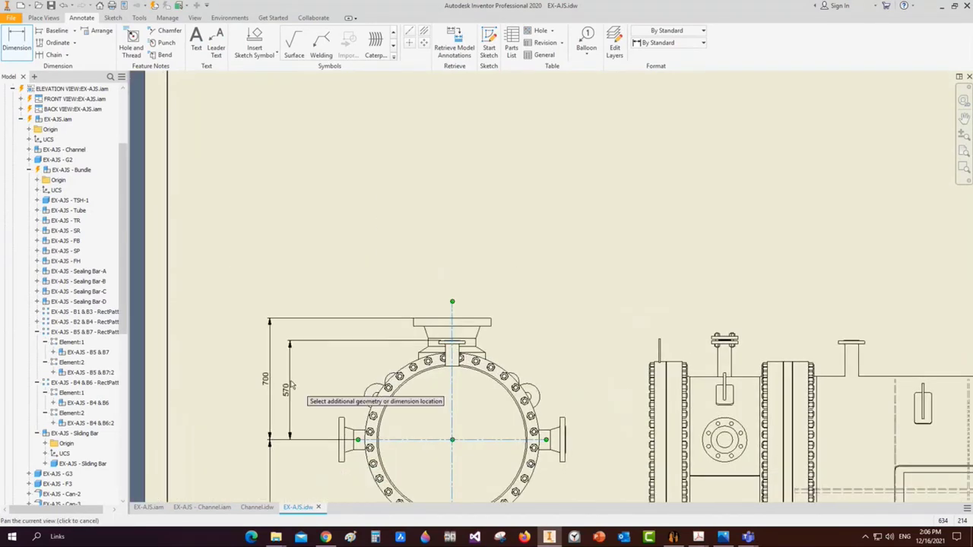
{"action": "left_click", "coordinate": [291, 380]}
Re-centre the whole GA sheet and briefly switch to the Channel drawing and back
{"action": "scroll", "coordinate": [318, 349], "scroll_direction": "down", "scroll_amount": 6}
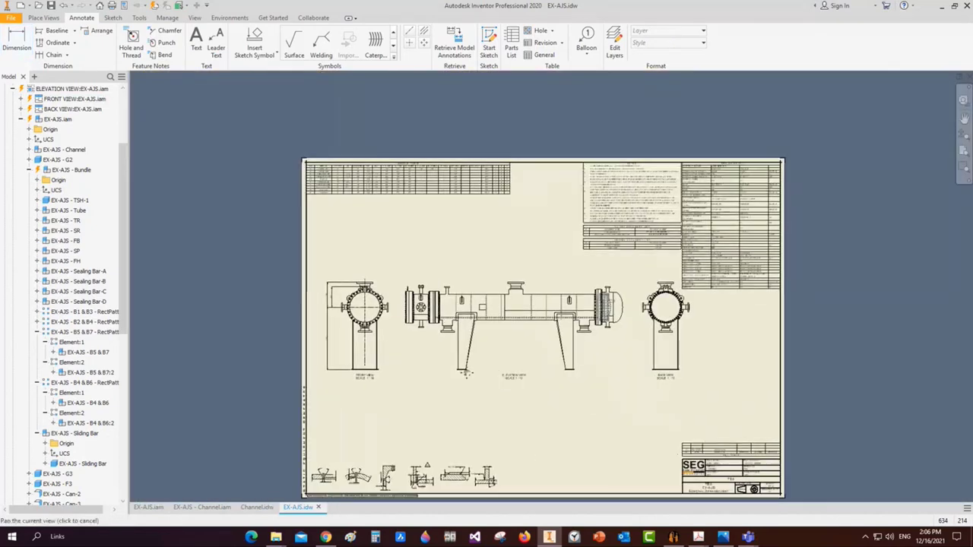
{"action": "middle_click_drag", "start_coordinate": [467, 372], "coordinate": [416, 368]}
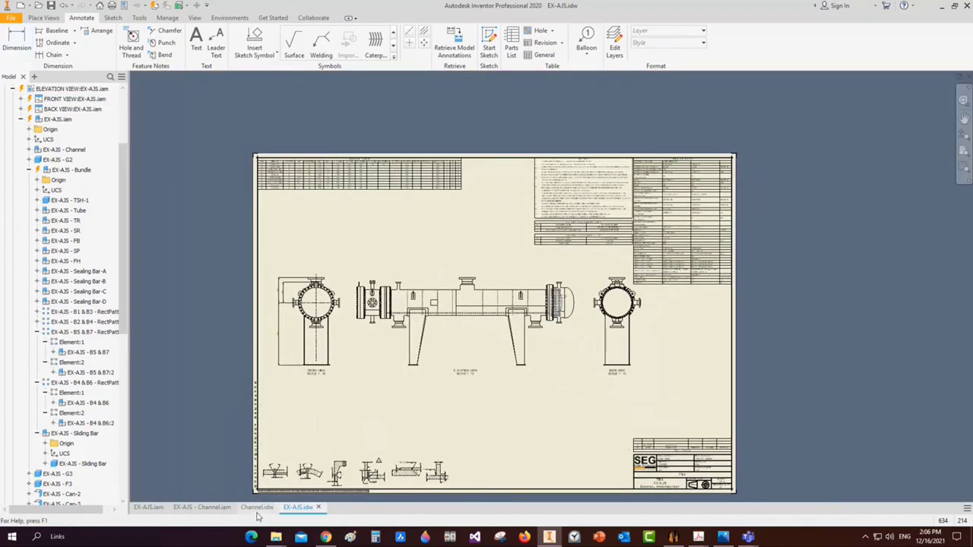
{"action": "left_click", "coordinate": [257, 508]}
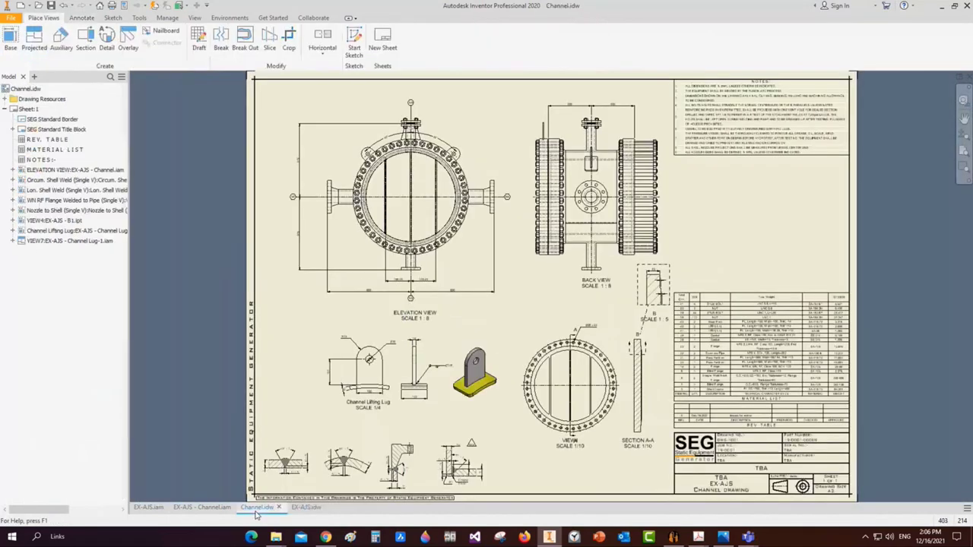
{"action": "left_click", "coordinate": [300, 508]}
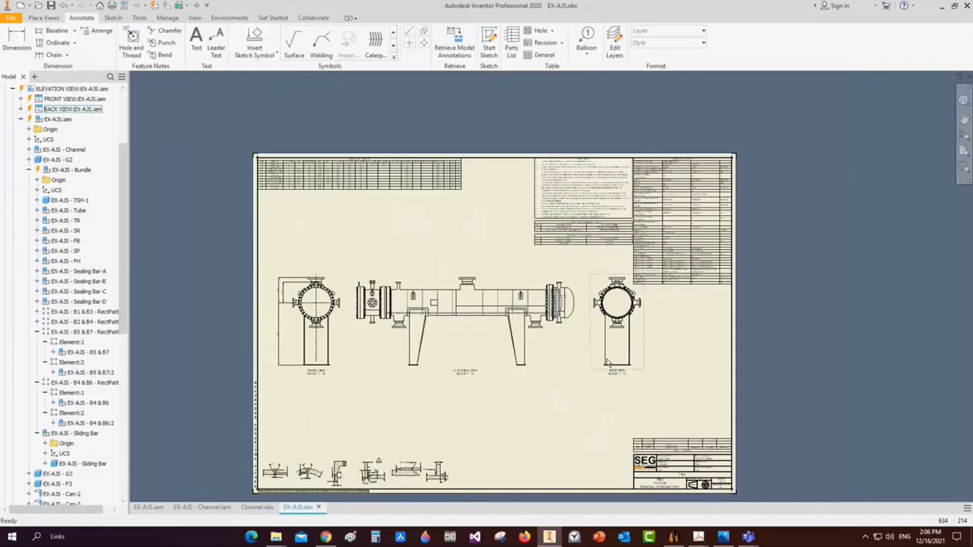
Request a new drawing of the Fixed Saddle from the Static Equipment Generator tree
{"action": "left_click", "coordinate": [676, 538]}
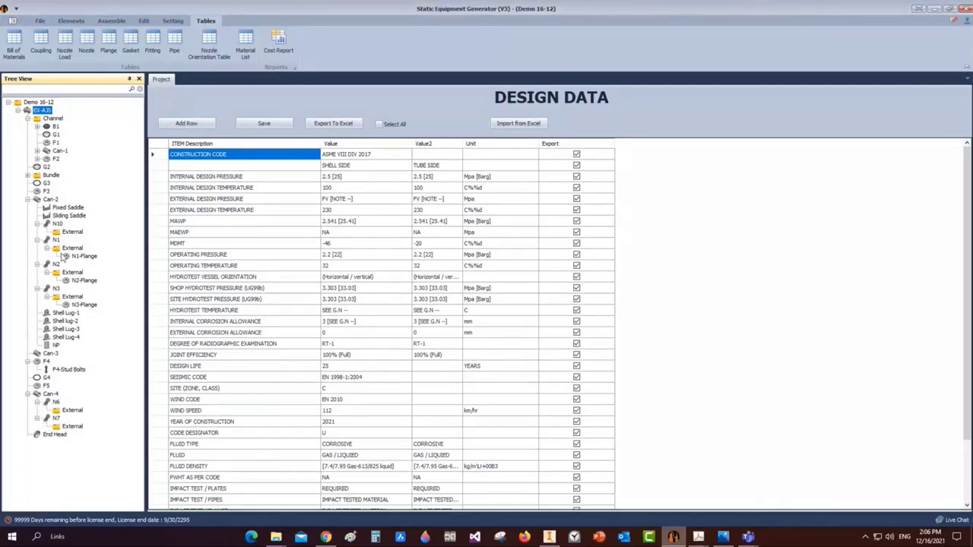
{"action": "left_click", "coordinate": [66, 210]}
{"action": "right_click", "coordinate": [69, 211]}
{"action": "mouse_move", "coordinate": [120, 240]}
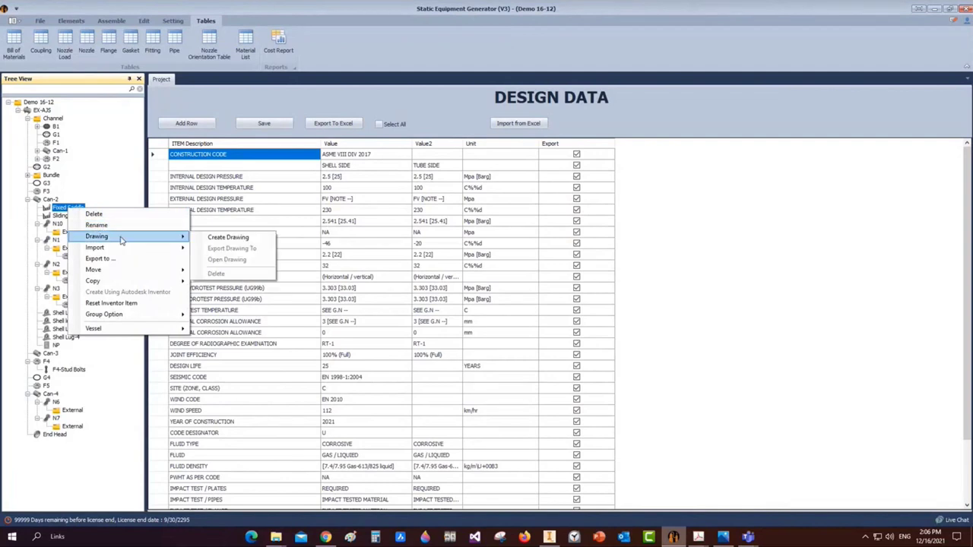
{"action": "left_click", "coordinate": [228, 238]}
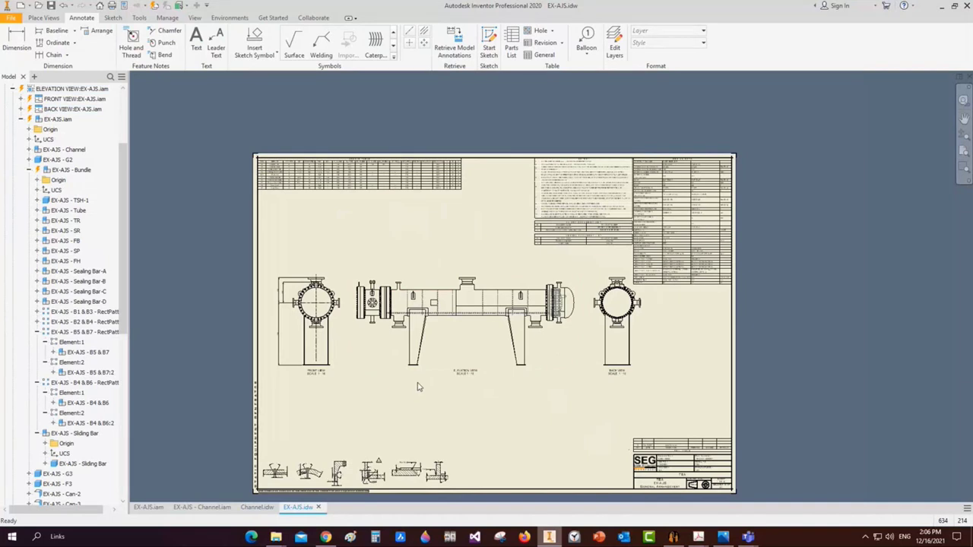
{"action": "left_click", "coordinate": [257, 507]}
{"action": "left_click", "coordinate": [217, 508]}
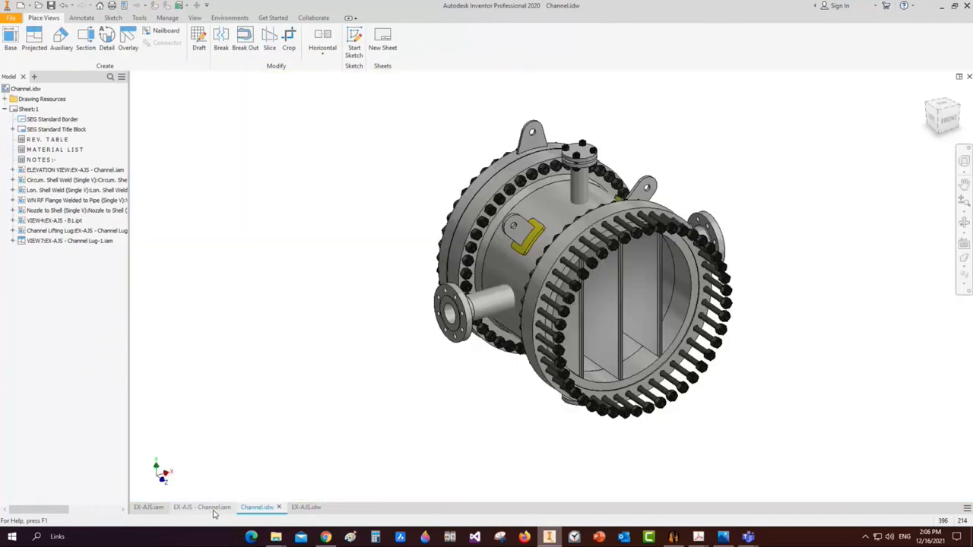
{"action": "key", "text": "F2"}
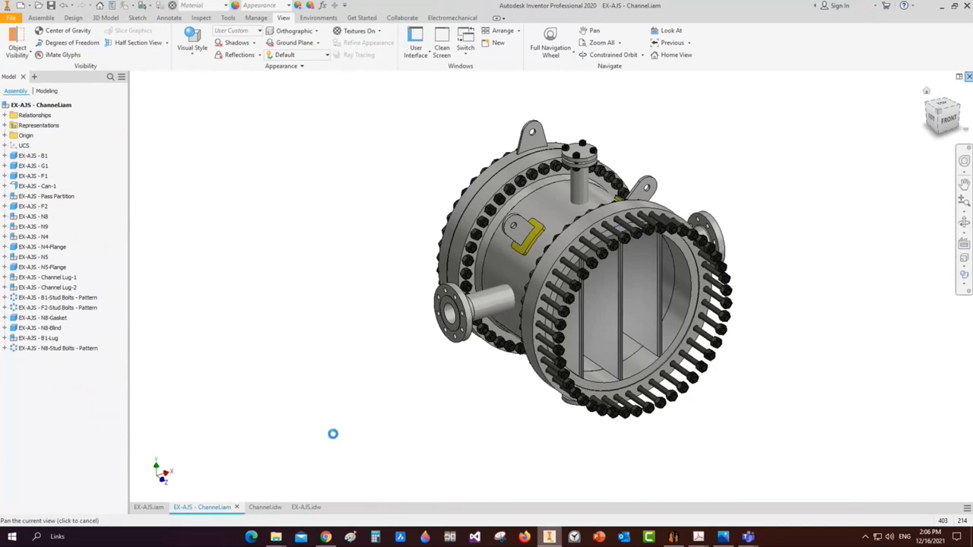
{"action": "left_click", "coordinate": [236, 508]}
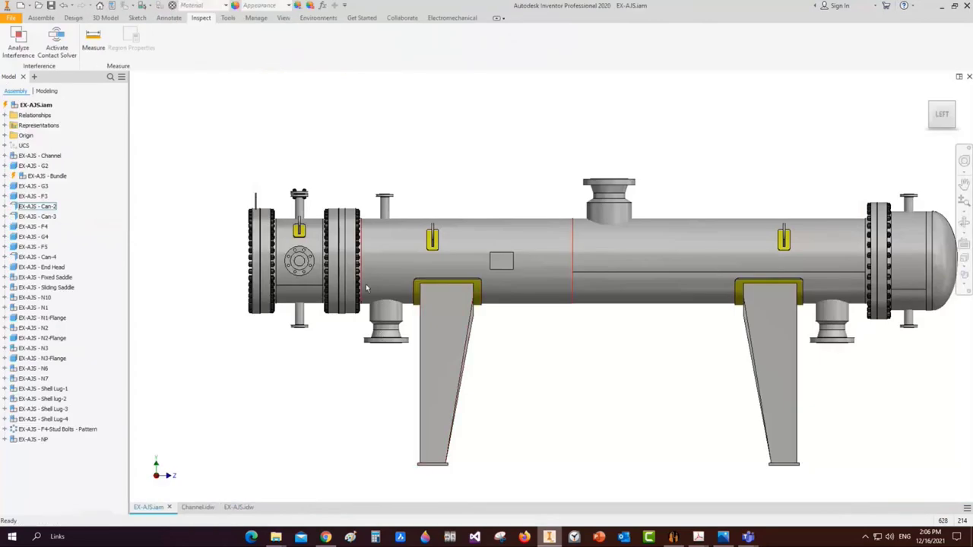
{"action": "scroll", "coordinate": [354, 206], "scroll_direction": "down", "scroll_amount": 3}
{"action": "left_click", "coordinate": [333, 237]}
{"action": "right_click", "coordinate": [332, 232]}
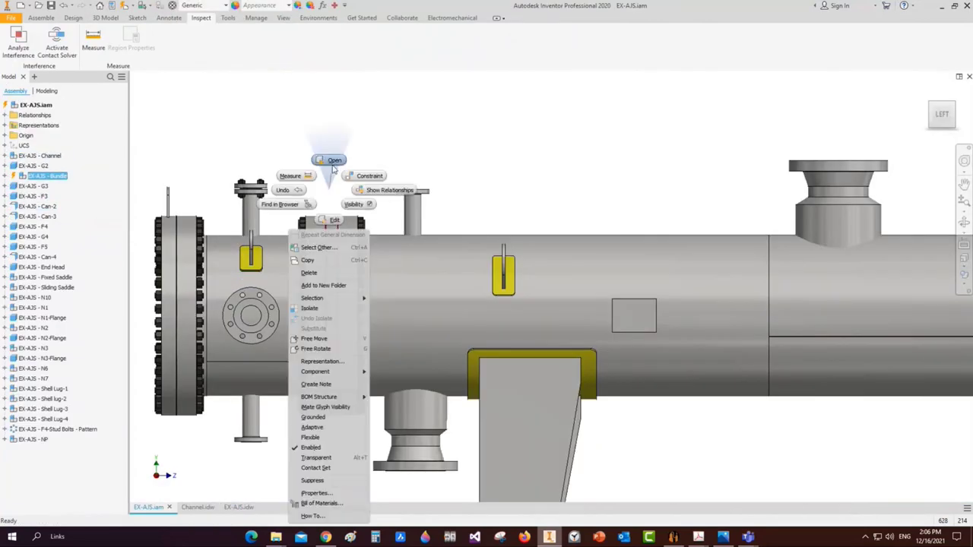
{"action": "key", "text": "Escape"}
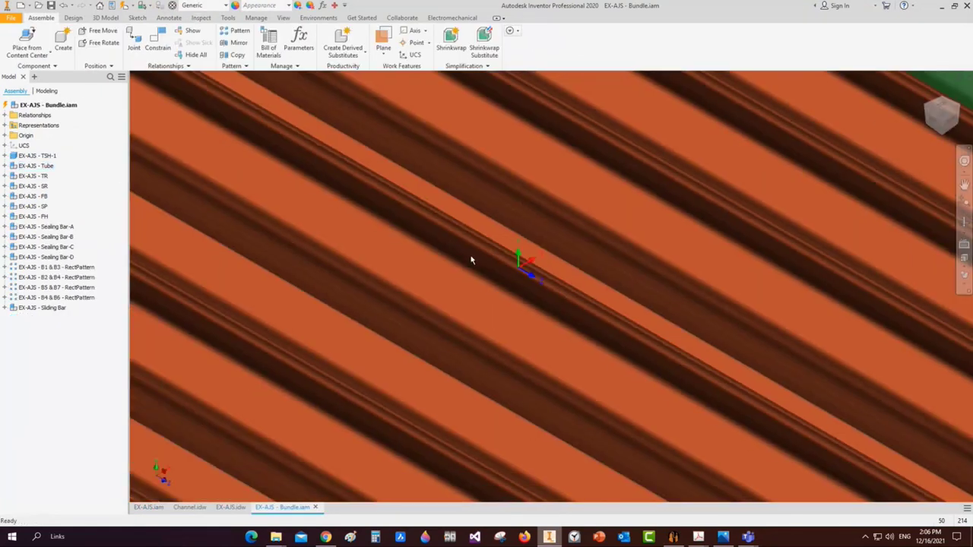
{"action": "key", "text": "F6"}
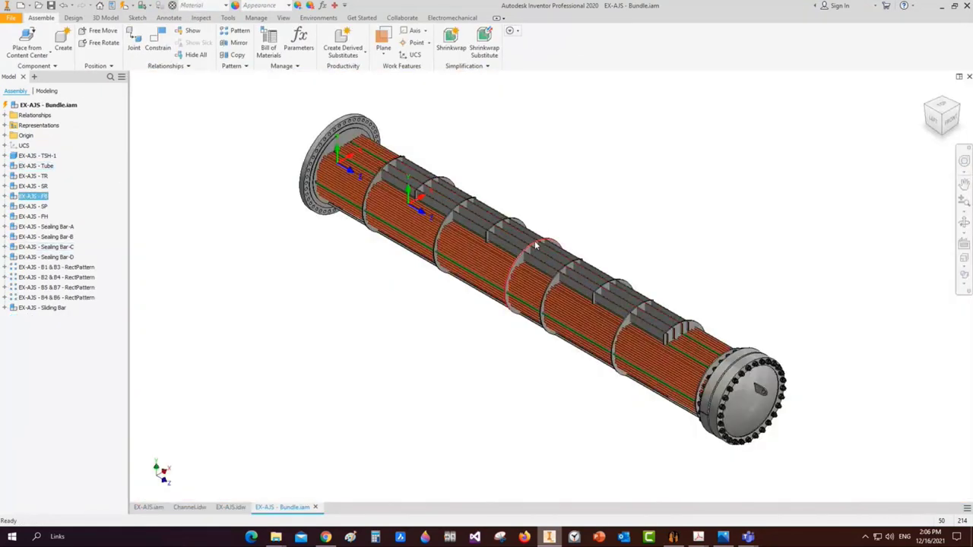
{"action": "right_click", "coordinate": [536, 245]}
{"action": "left_click", "coordinate": [491, 350]}
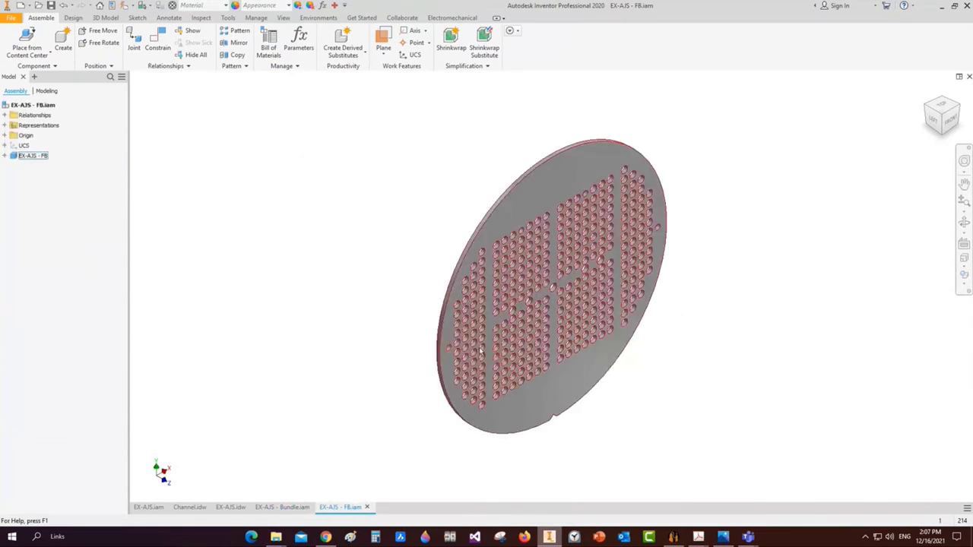
{"action": "scroll", "coordinate": [572, 154], "scroll_direction": "up", "scroll_amount": 5}
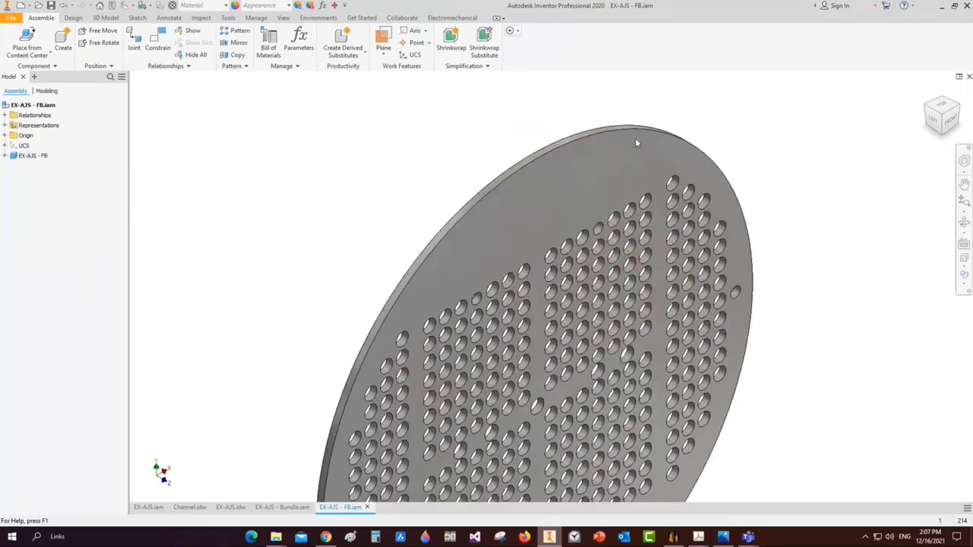
{"action": "scroll", "coordinate": [601, 438], "scroll_direction": "down", "scroll_amount": 4}
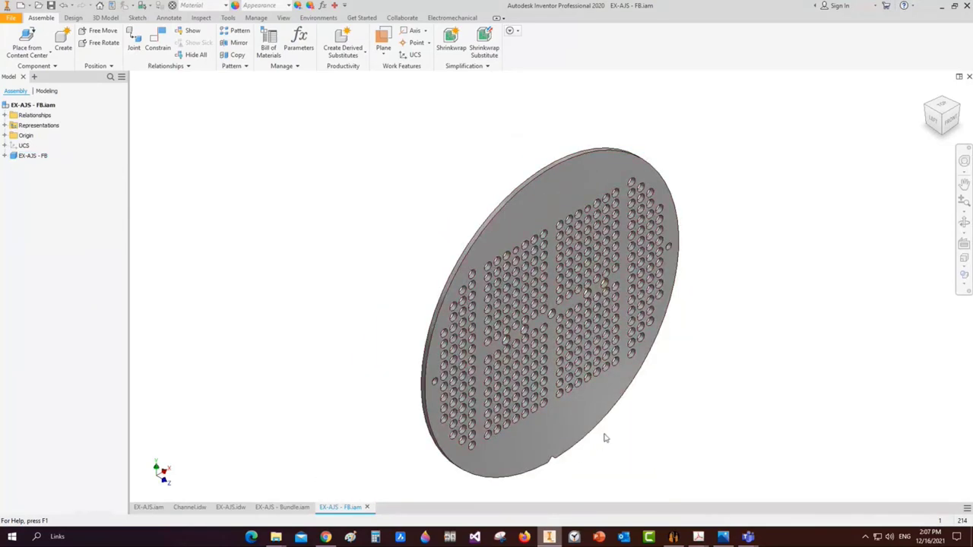
{"action": "left_click", "coordinate": [564, 454]}
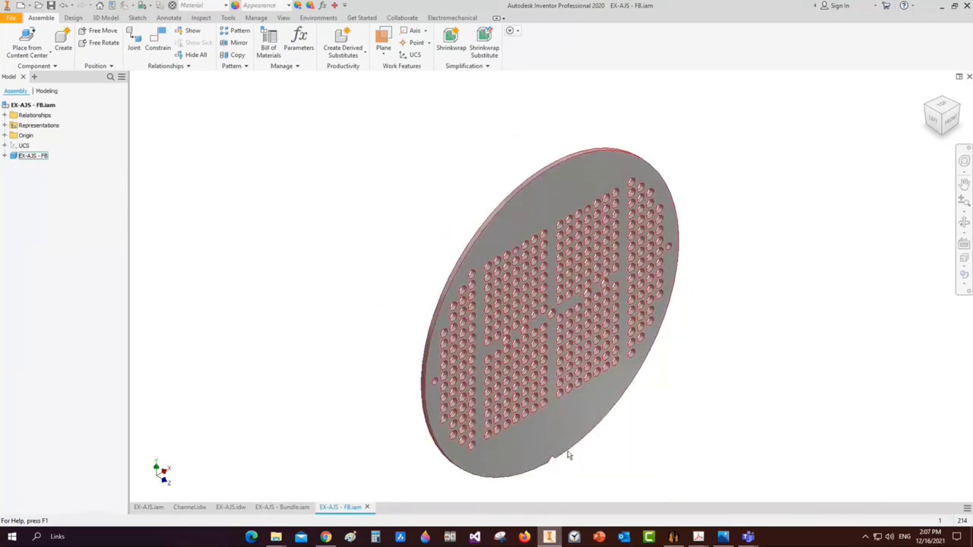
{"action": "key", "text": "Escape"}
{"action": "left_click", "coordinate": [366, 507]}
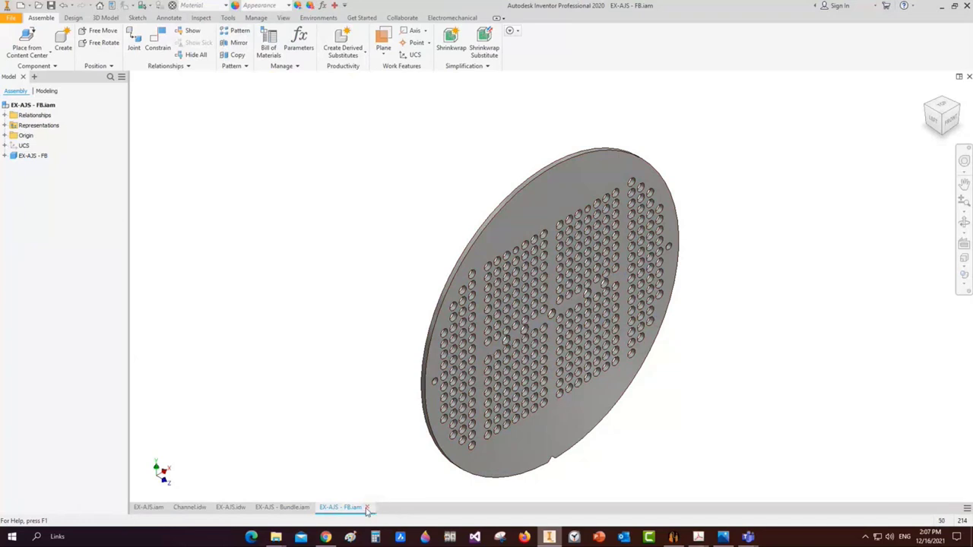
{"action": "scroll", "coordinate": [497, 230], "scroll_direction": "up", "scroll_amount": 3}
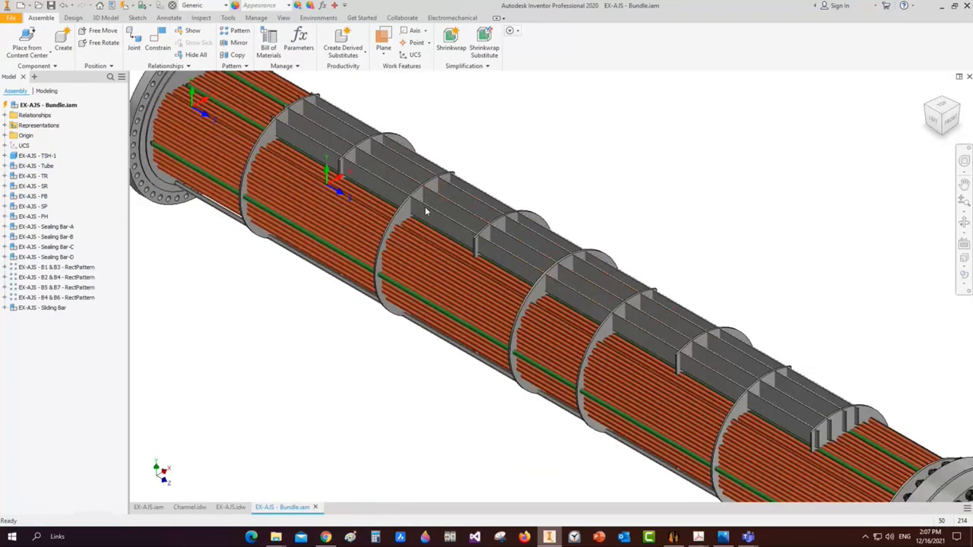
Edit the FB baffle in place and start a new sketch on its face
{"action": "double_click", "coordinate": [550, 277]}
{"action": "scroll", "coordinate": [563, 258], "scroll_direction": "up", "scroll_amount": 5}
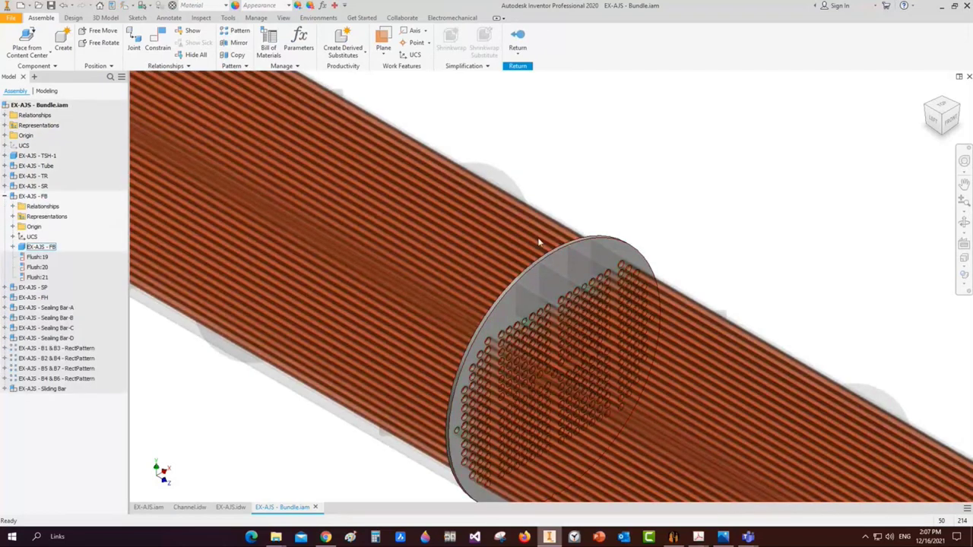
{"action": "scroll", "coordinate": [539, 242], "scroll_direction": "down", "scroll_amount": 6}
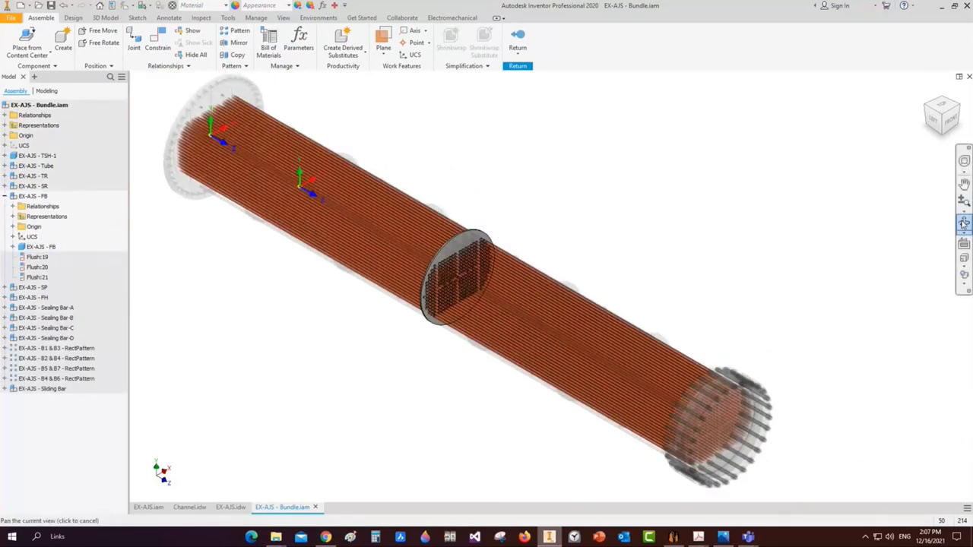
{"action": "left_click", "coordinate": [965, 222]}
{"action": "left_click", "coordinate": [537, 263]}
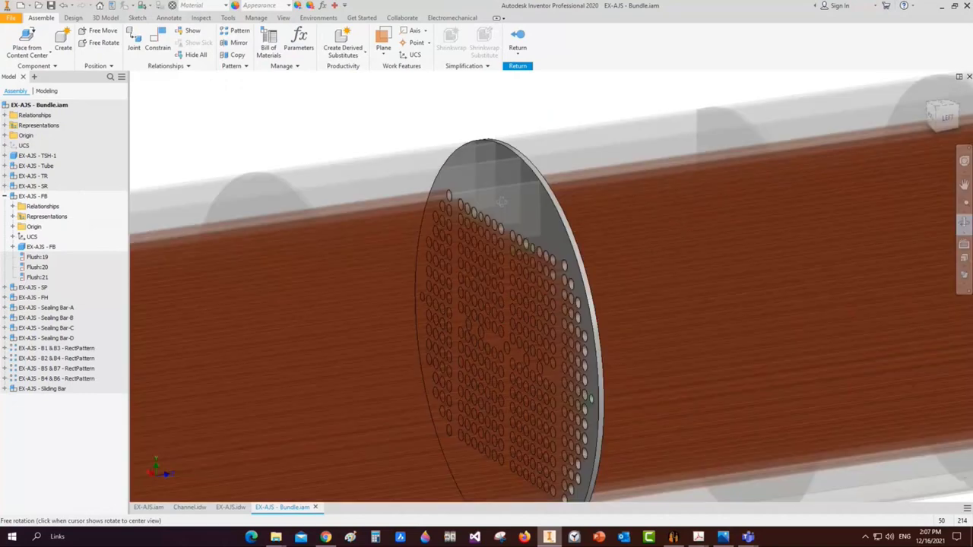
{"action": "key", "text": "Escape"}
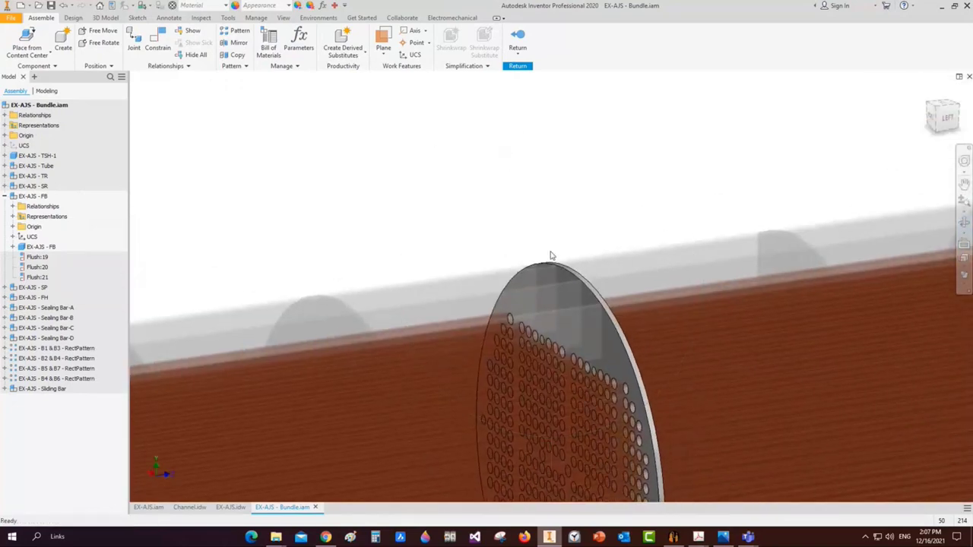
{"action": "left_click", "coordinate": [550, 291]}
{"action": "key", "text": "s"}
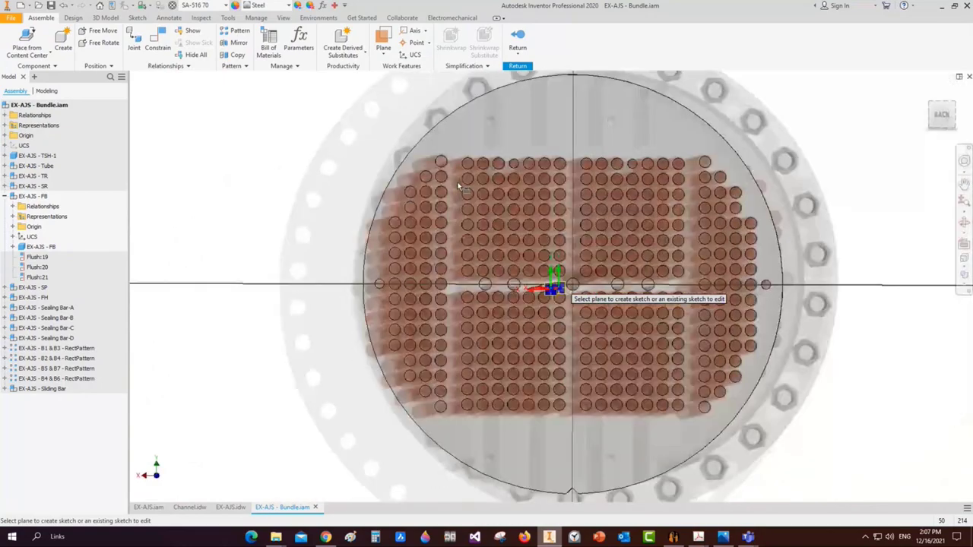
{"action": "left_click", "coordinate": [459, 186]}
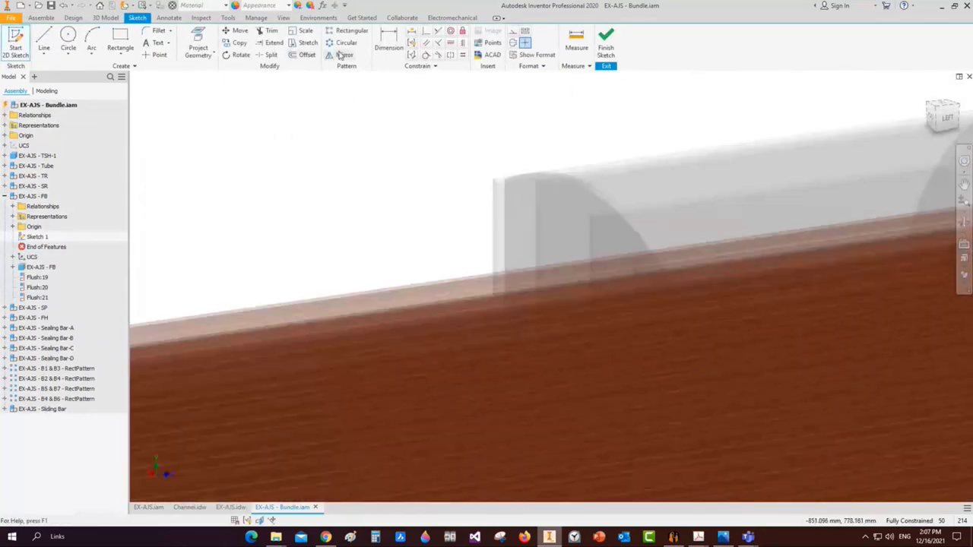
Project the sealing-bar panel's top and left vertical edges into the sketch
{"action": "left_click", "coordinate": [198, 44]}
{"action": "scroll", "coordinate": [523, 220], "scroll_direction": "up", "scroll_amount": 3}
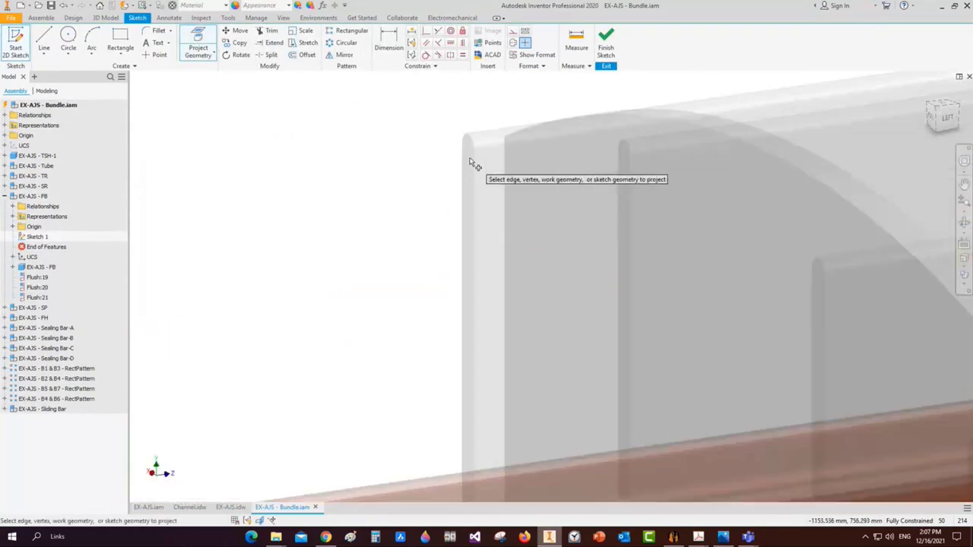
{"action": "left_click", "coordinate": [467, 152]}
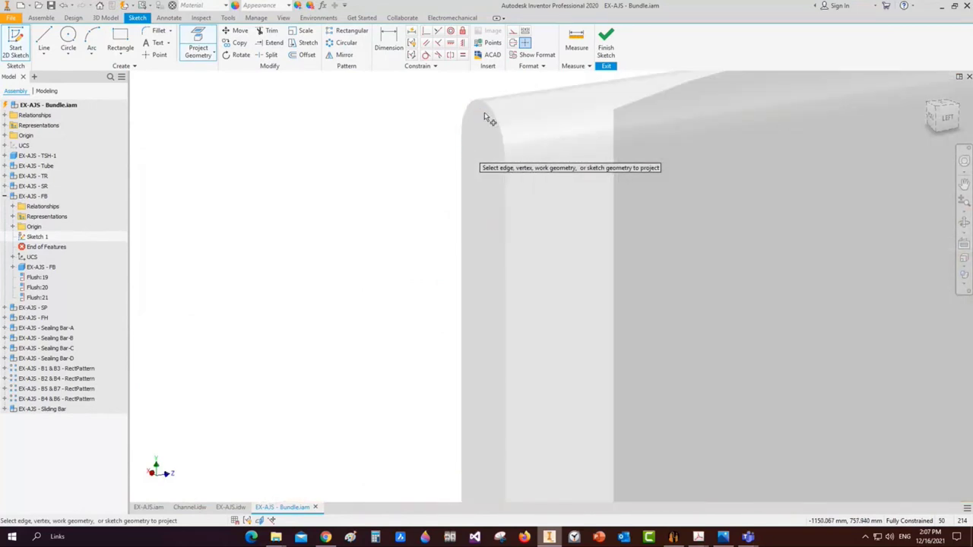
{"action": "left_click", "coordinate": [498, 167]}
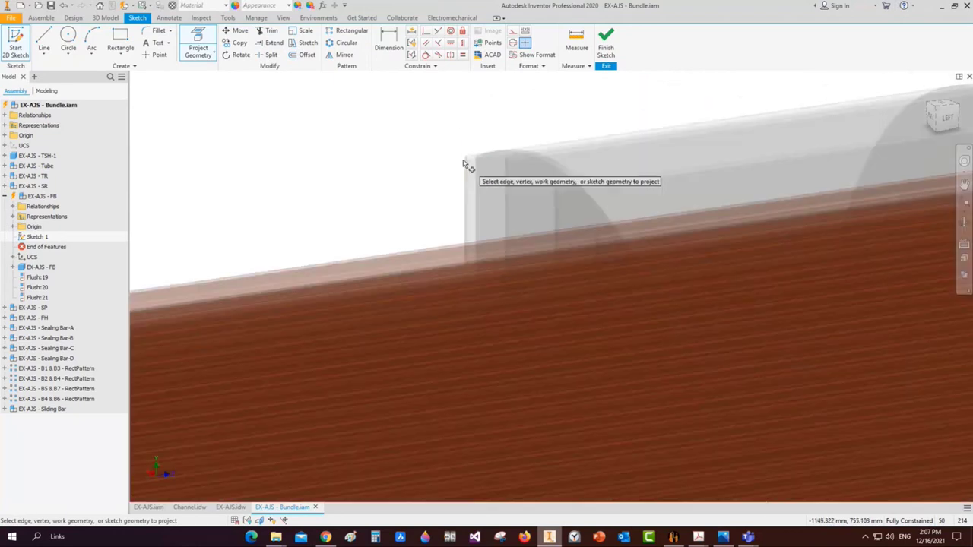
{"action": "scroll", "coordinate": [509, 163], "scroll_direction": "up", "scroll_amount": 3}
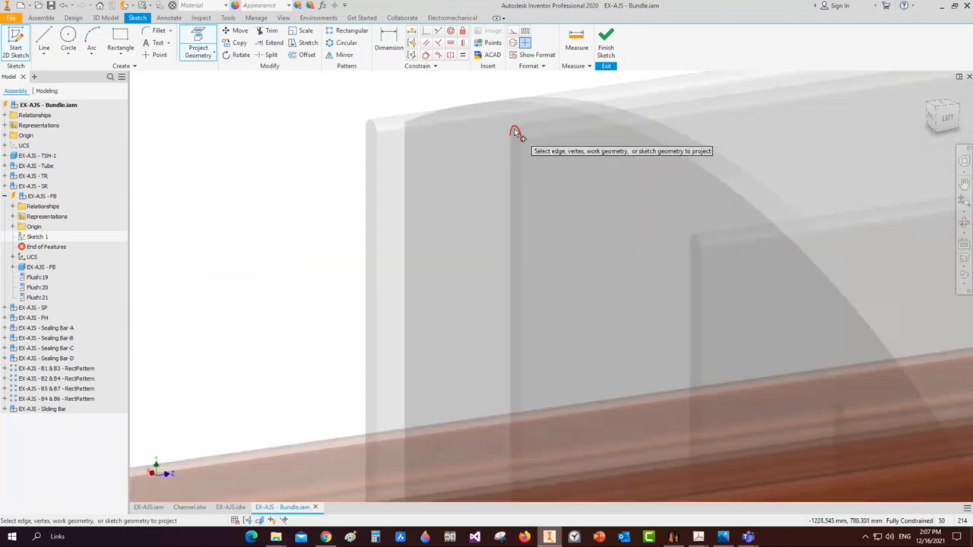
{"action": "scroll", "coordinate": [523, 160], "scroll_direction": "down", "scroll_amount": 2}
{"action": "left_click", "coordinate": [426, 167]}
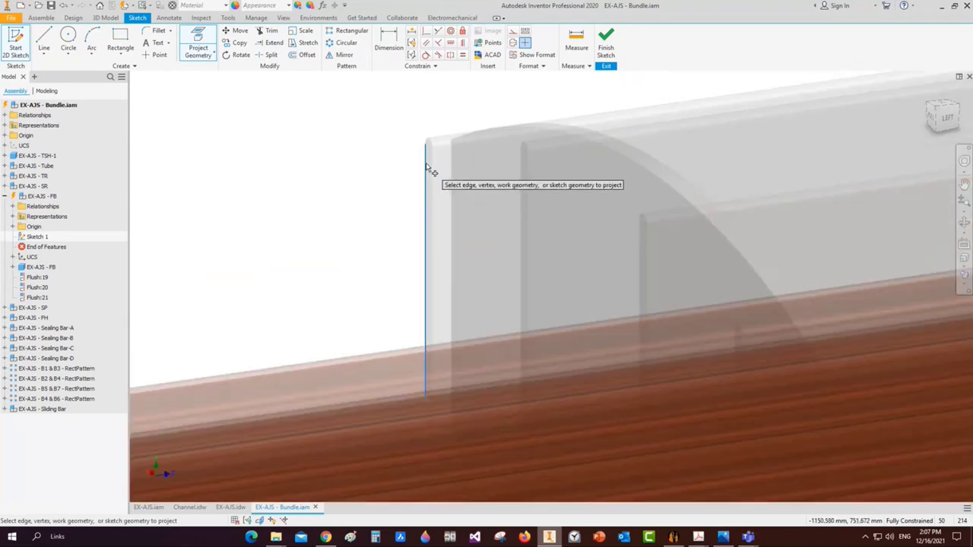
{"action": "scroll", "coordinate": [427, 169], "scroll_direction": "up", "scroll_amount": 2}
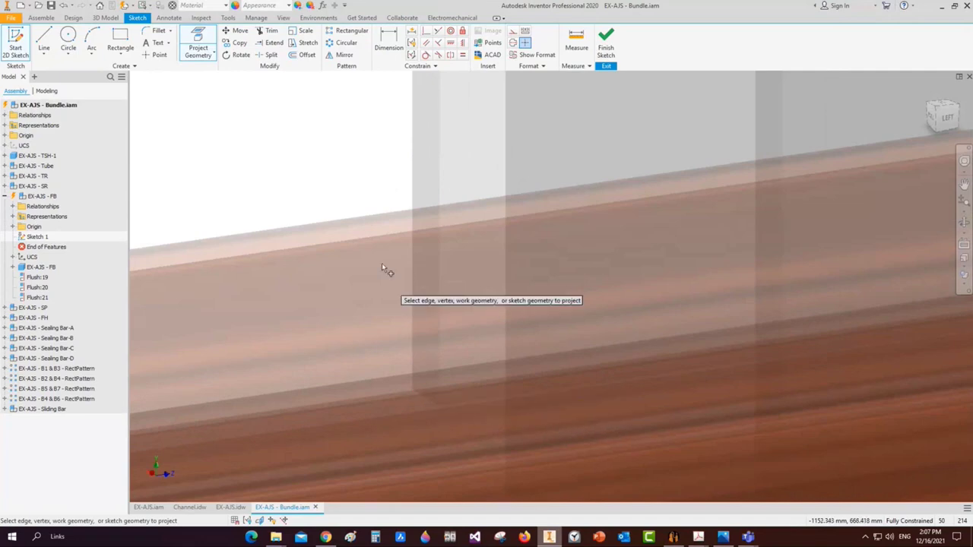
{"action": "scroll", "coordinate": [382, 263], "scroll_direction": "down", "scroll_amount": 4}
{"action": "scroll", "coordinate": [608, 179], "scroll_direction": "up", "scroll_amount": 5}
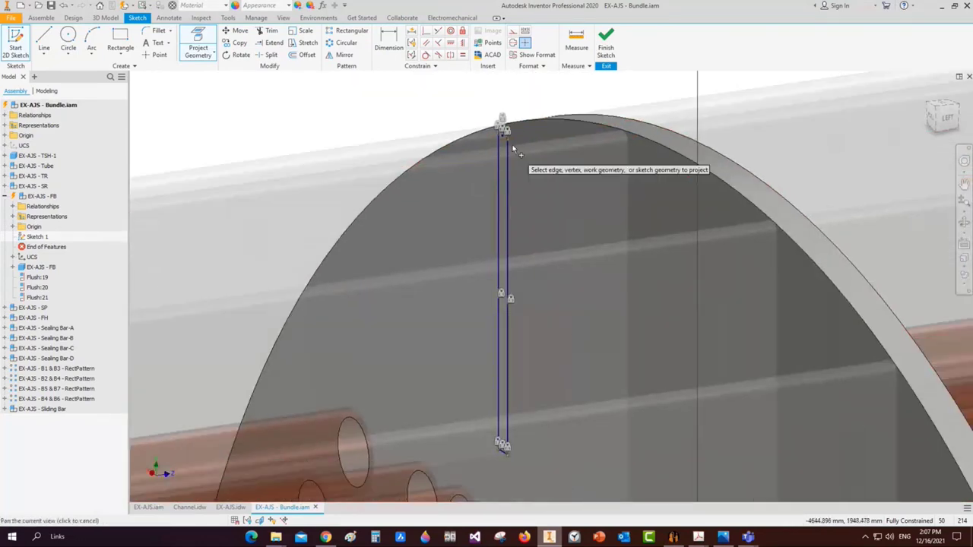
{"action": "key", "text": "Escape"}
Draw a thin tall rectangle starting on the projected panel line
{"action": "middle_click_drag", "start_coordinate": [566, 87], "coordinate": [281, 114]}
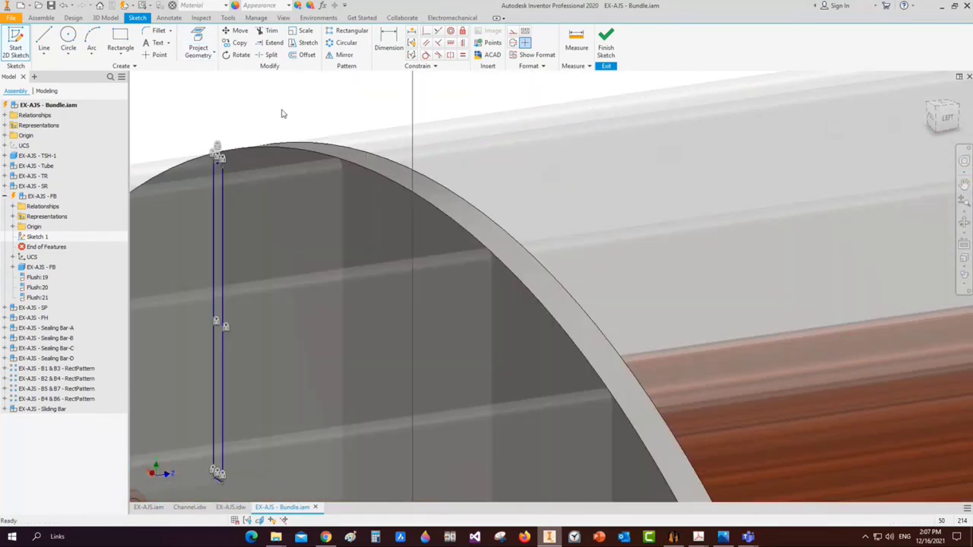
{"action": "scroll", "coordinate": [264, 141], "scroll_direction": "down", "scroll_amount": 3}
{"action": "key", "text": "r"}
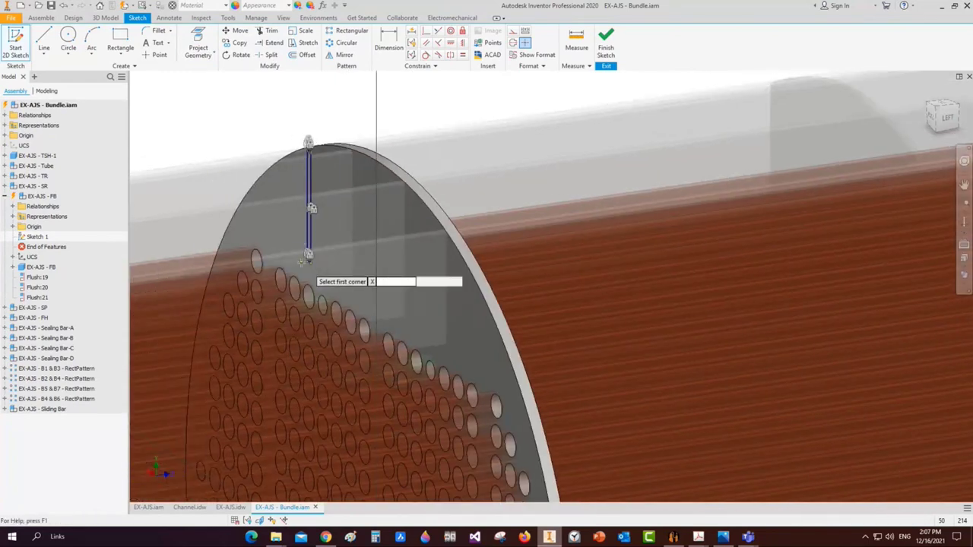
{"action": "scroll", "coordinate": [313, 266], "scroll_direction": "up", "scroll_amount": 5}
{"action": "left_click", "coordinate": [326, 276]}
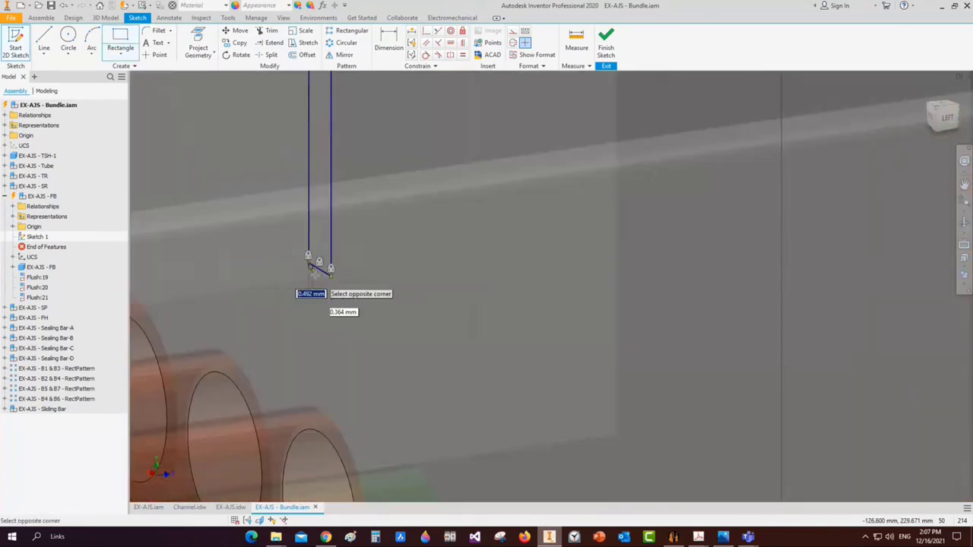
{"action": "scroll", "coordinate": [323, 207], "scroll_direction": "down", "scroll_amount": 3}
{"action": "left_click", "coordinate": [322, 207]}
{"action": "scroll", "coordinate": [323, 197], "scroll_direction": "down", "scroll_amount": 3}
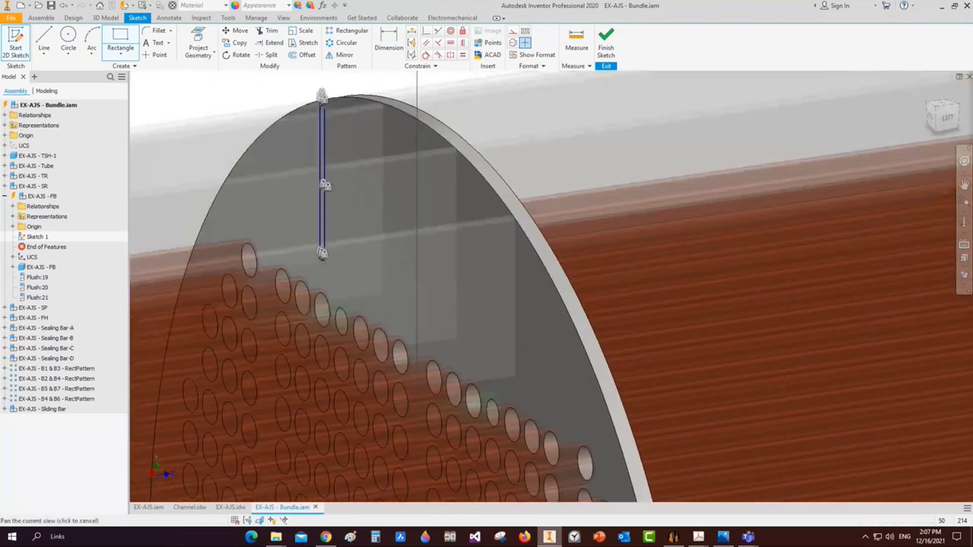
Begin dimensioning the rectangle's bottom edge, then bring up the Open dialog
{"action": "key", "text": "d"}
{"action": "scroll", "coordinate": [304, 321], "scroll_direction": "up", "scroll_amount": 3}
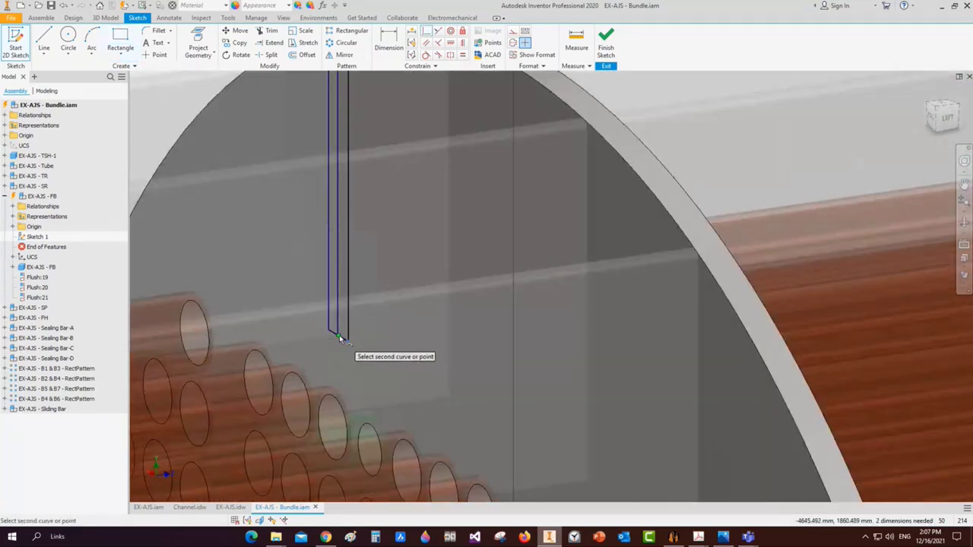
{"action": "middle_click_drag", "start_coordinate": [350, 343], "coordinate": [376, 426]}
{"action": "left_click", "coordinate": [366, 420]}
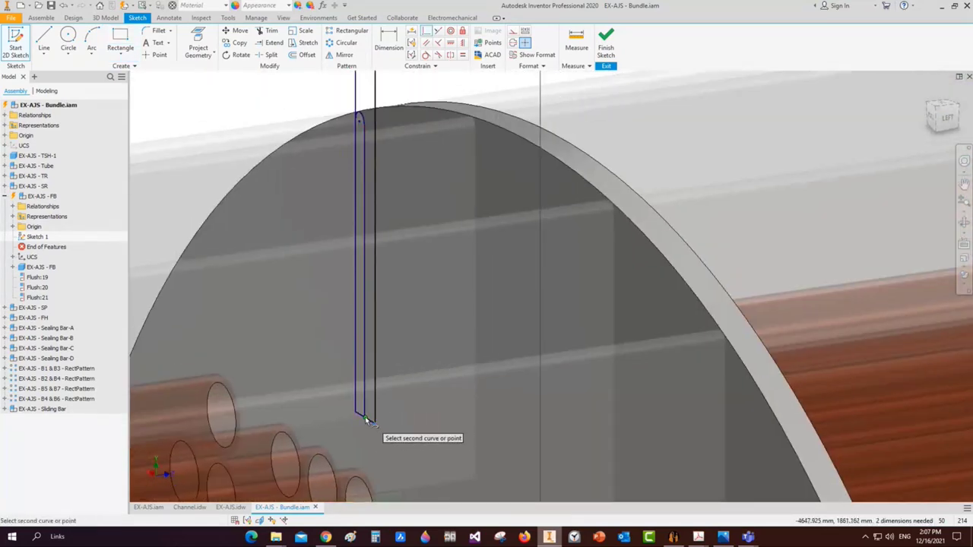
{"action": "scroll", "coordinate": [366, 420], "scroll_direction": "down", "scroll_amount": 3}
{"action": "middle_click_drag", "start_coordinate": [388, 131], "coordinate": [389, 247]}
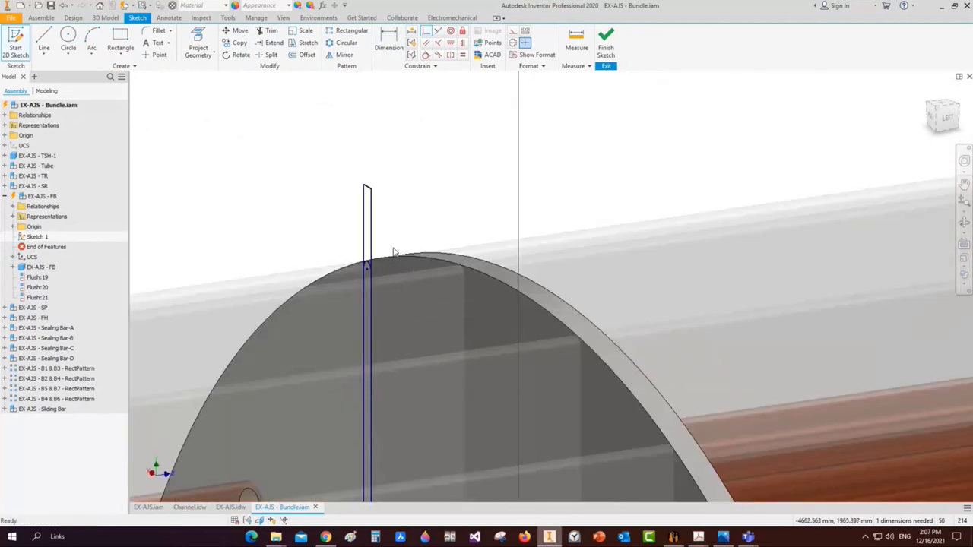
{"action": "scroll", "coordinate": [357, 193], "scroll_direction": "up", "scroll_amount": 5}
{"action": "left_click", "coordinate": [512, 31]}
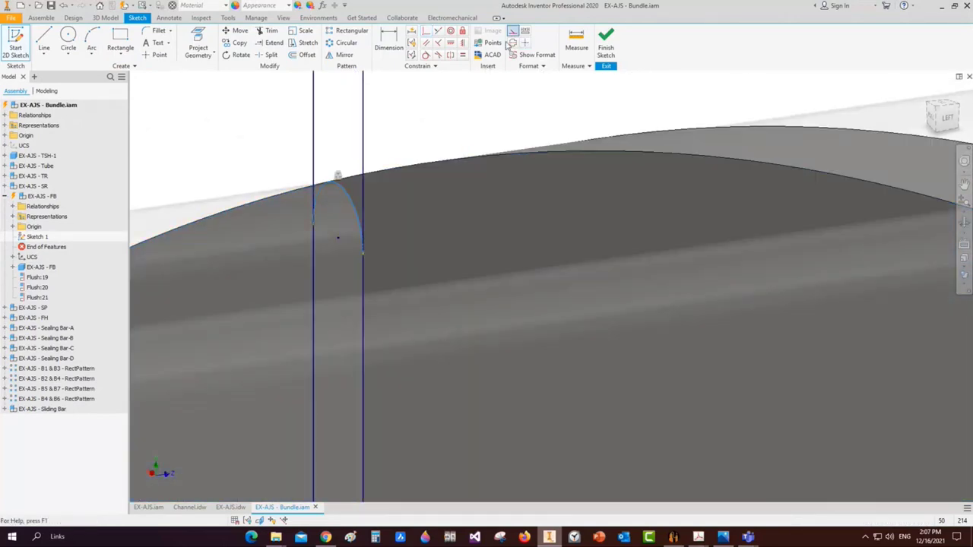
{"action": "key", "text": "ctrl+o"}
Extrude the sketched profile as a Through All cut, creating Extrusion 1's slot
{"action": "type", "text": "e"}
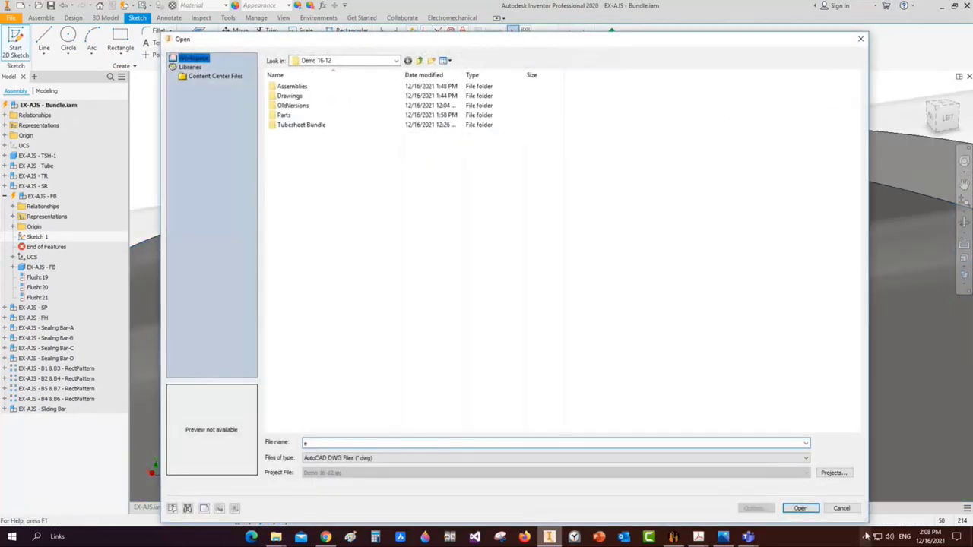
{"action": "left_click", "coordinate": [854, 509]}
{"action": "key", "text": "e"}
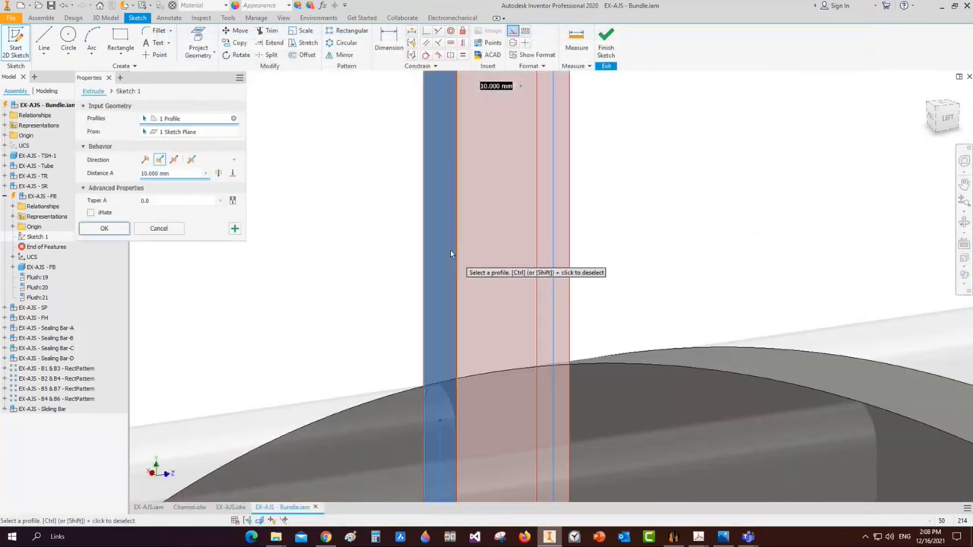
{"action": "scroll", "coordinate": [473, 270], "scroll_direction": "down", "scroll_amount": 3}
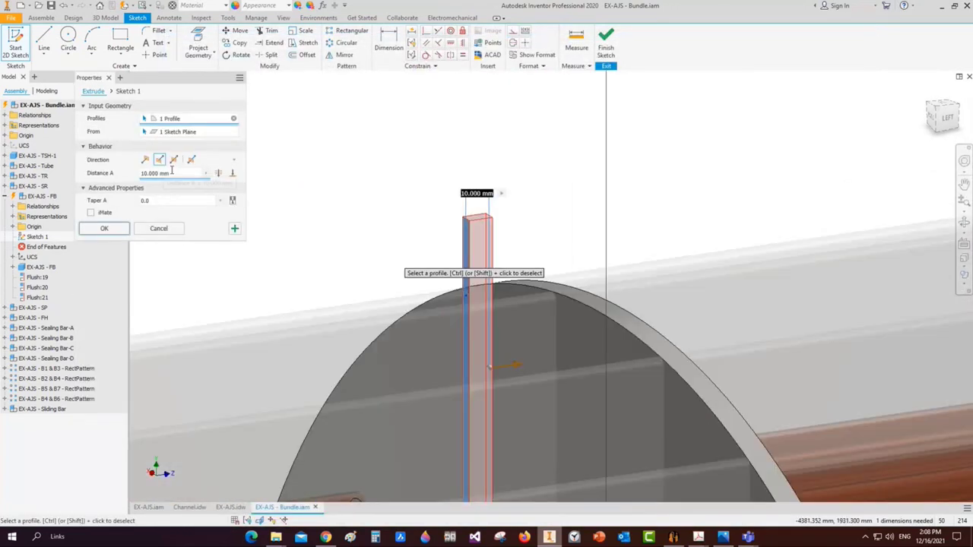
{"action": "left_click", "coordinate": [219, 174]}
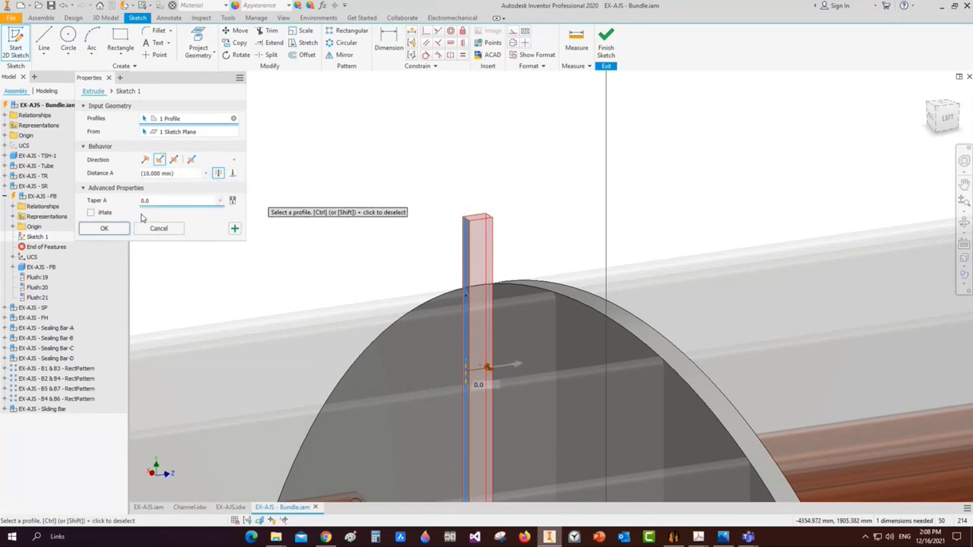
{"action": "left_click", "coordinate": [118, 234]}
{"action": "mouse_move", "coordinate": [503, 296]}
{"action": "middle_mouse_down", "text": "shift"}
{"action": "mouse_move", "coordinate": [418, 141]}
{"action": "mouse_move", "coordinate": [793, 263]}
{"action": "mouse_move", "coordinate": [623, 311]}
{"action": "mouse_move", "coordinate": [685, 319]}
{"action": "mouse_move", "coordinate": [656, 261]}
{"action": "middle_mouse_up", "text": "shift"}
{"action": "scroll", "coordinate": [685, 320], "scroll_direction": "up", "scroll_amount": 6}
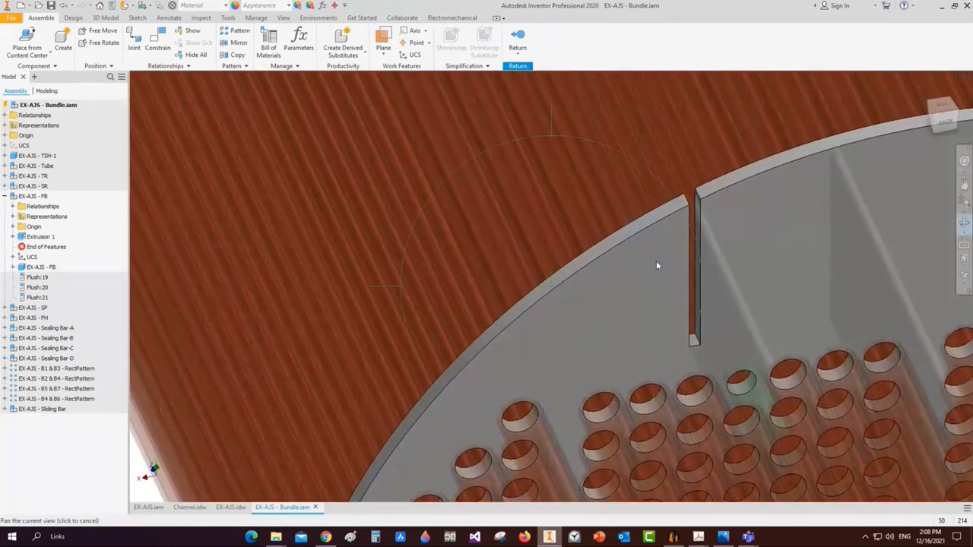
Chamfer the slot's top edges with a 5 mm distance
{"action": "left_click", "coordinate": [108, 18]}
{"action": "left_click", "coordinate": [142, 30]}
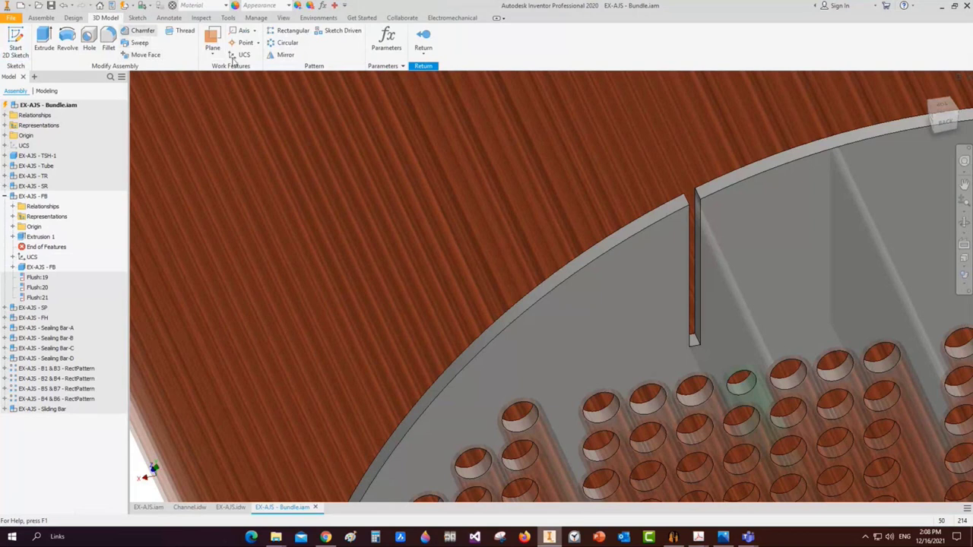
{"action": "scroll", "coordinate": [727, 199], "scroll_direction": "up", "scroll_amount": 3}
{"action": "left_click", "coordinate": [658, 205]}
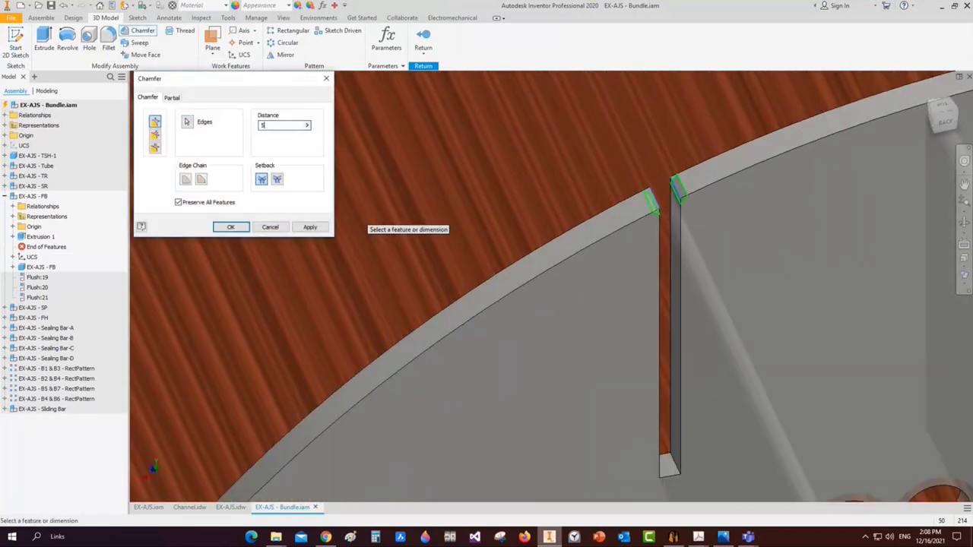
{"action": "key", "text": "Return"}
Orbit around the baffle plates to inspect the chamfer and select the FB plate
{"action": "scroll", "coordinate": [502, 206], "scroll_direction": "down", "scroll_amount": 3}
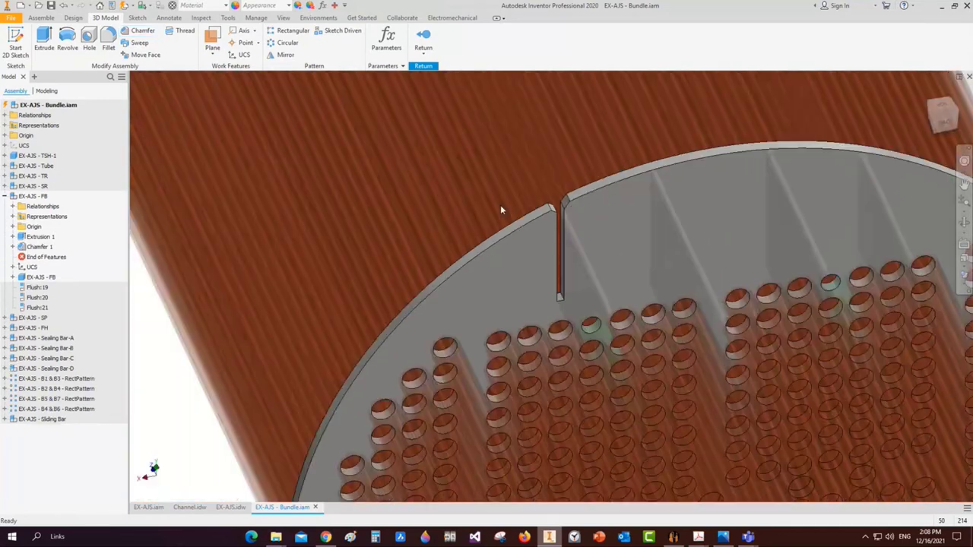
{"action": "scroll", "coordinate": [502, 209], "scroll_direction": "down", "scroll_amount": 5}
{"action": "scroll", "coordinate": [462, 225], "scroll_direction": "up", "scroll_amount": 5}
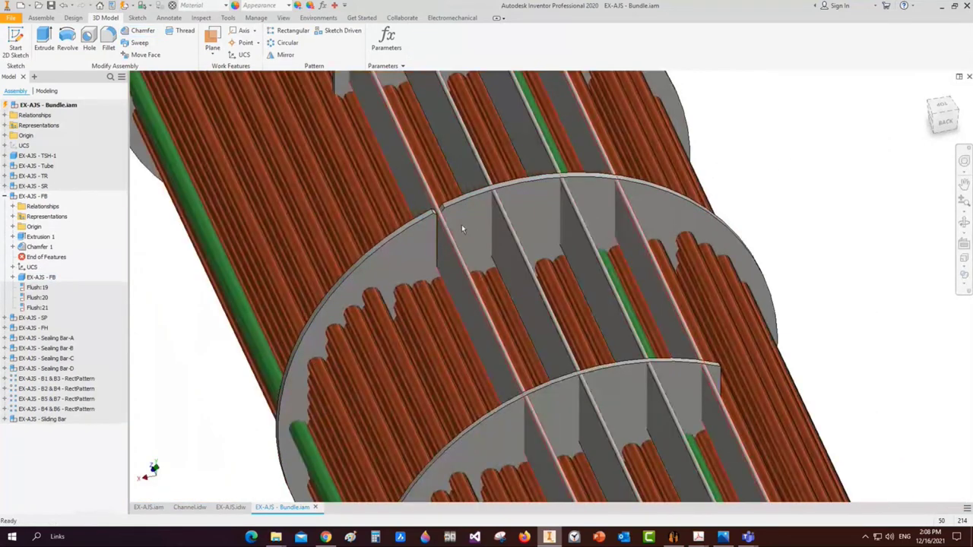
{"action": "scroll", "coordinate": [462, 224], "scroll_direction": "up", "scroll_amount": 2}
{"action": "key", "text": "F4"}
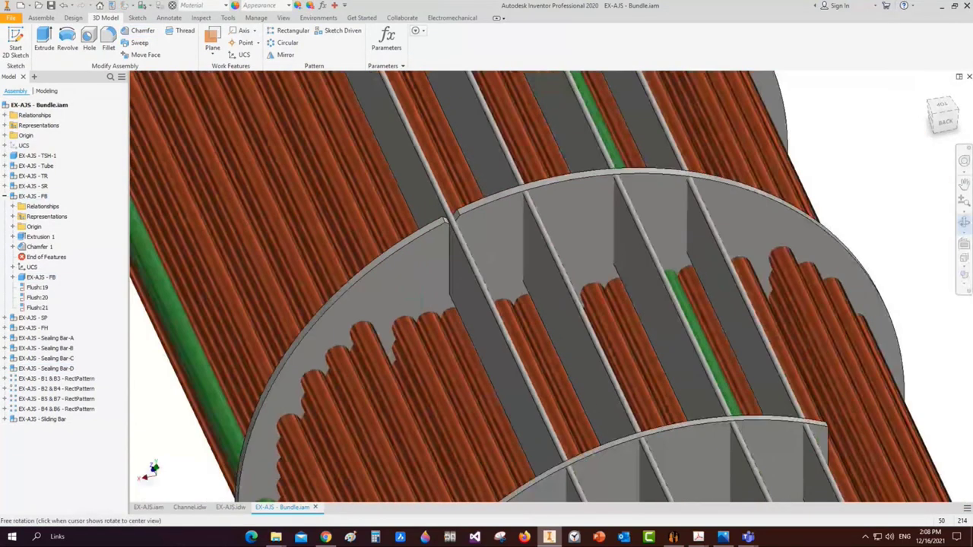
{"action": "left_click_drag", "start_coordinate": [445, 221], "coordinate": [487, 267]}
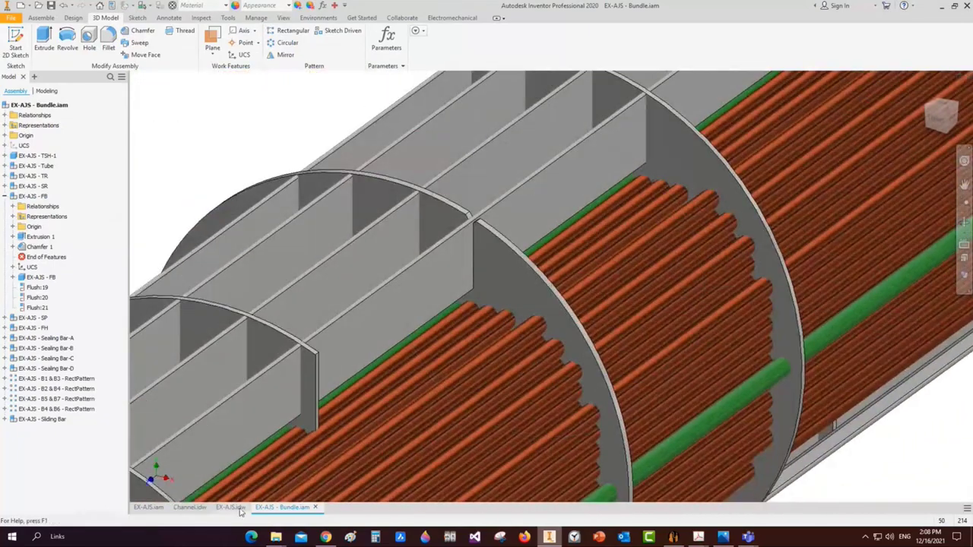
{"action": "scroll", "coordinate": [407, 212], "scroll_direction": "down", "scroll_amount": 3}
{"action": "left_click", "coordinate": [435, 216]}
Open the baffle part, then switch documents back to the EX-AJS.idw GA drawing
{"action": "right_click", "coordinate": [435, 216]}
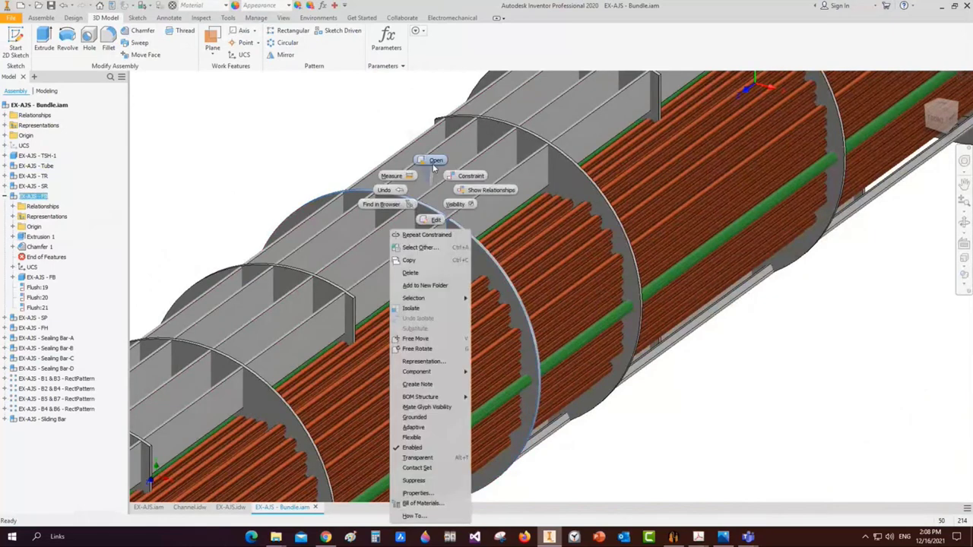
{"action": "key", "text": "Escape"}
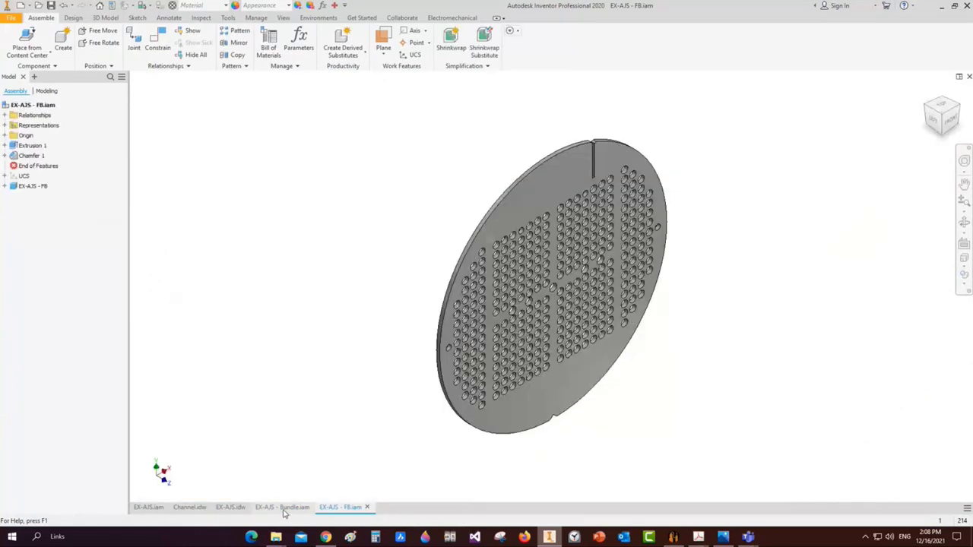
{"action": "left_click", "coordinate": [282, 507]}
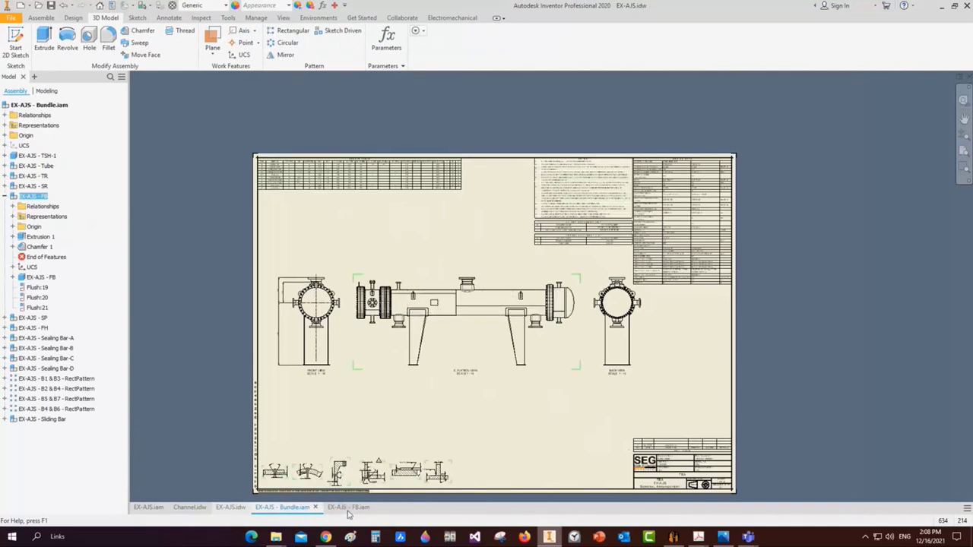
{"action": "left_click", "coordinate": [348, 507]}
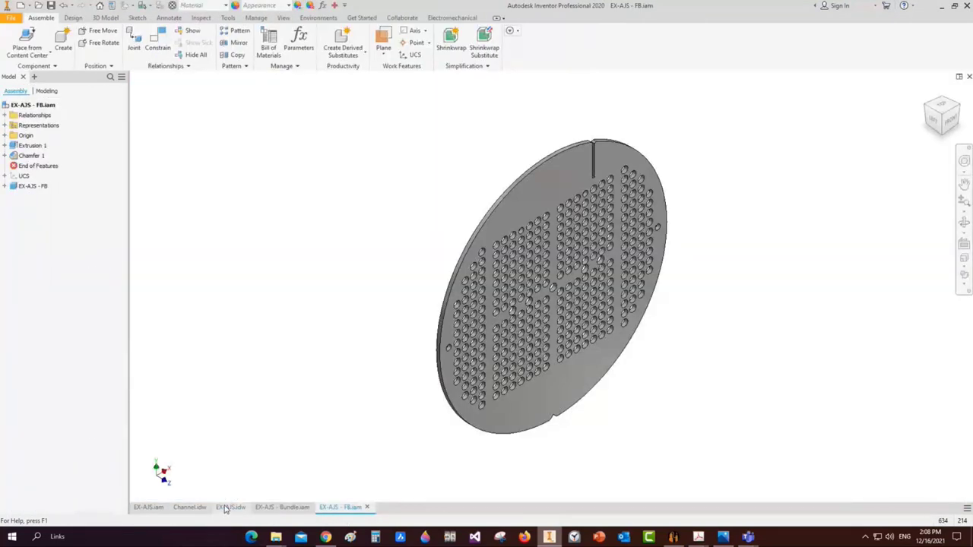
{"action": "left_click", "coordinate": [231, 507]}
Place an FB Baffle base view at 1 : 8 scale in the sheet's lower right
{"action": "left_click", "coordinate": [22, 17]}
{"action": "left_click", "coordinate": [11, 38]}
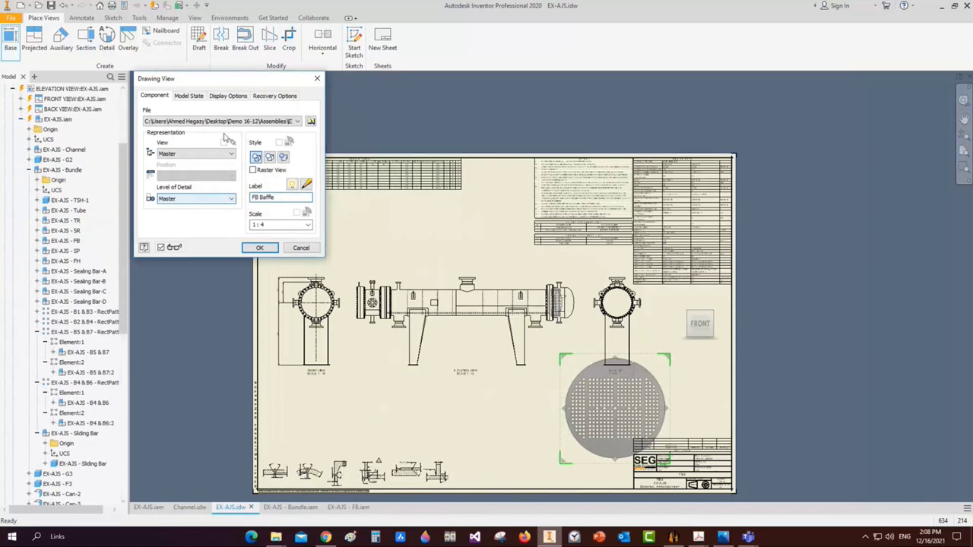
{"action": "left_click", "coordinate": [266, 224]}
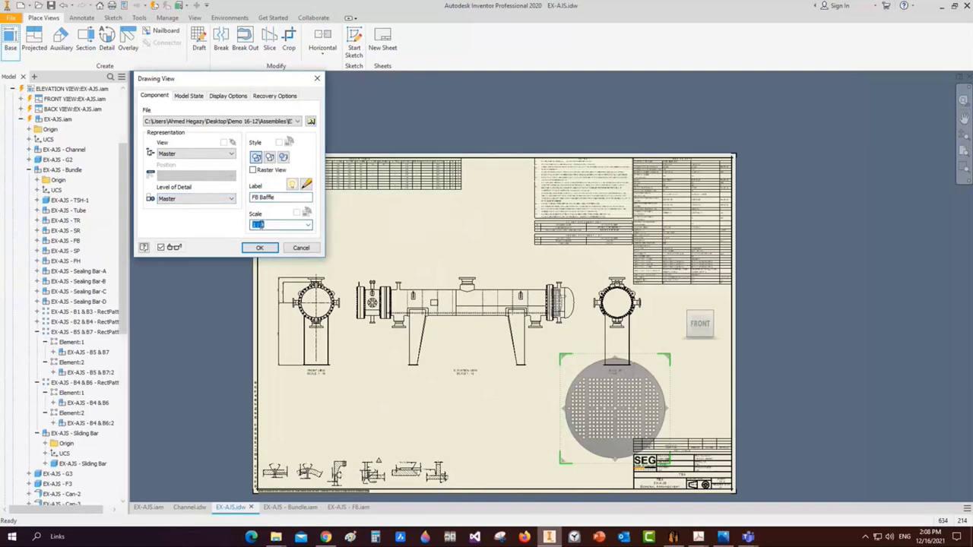
{"action": "left_click", "coordinate": [258, 249]}
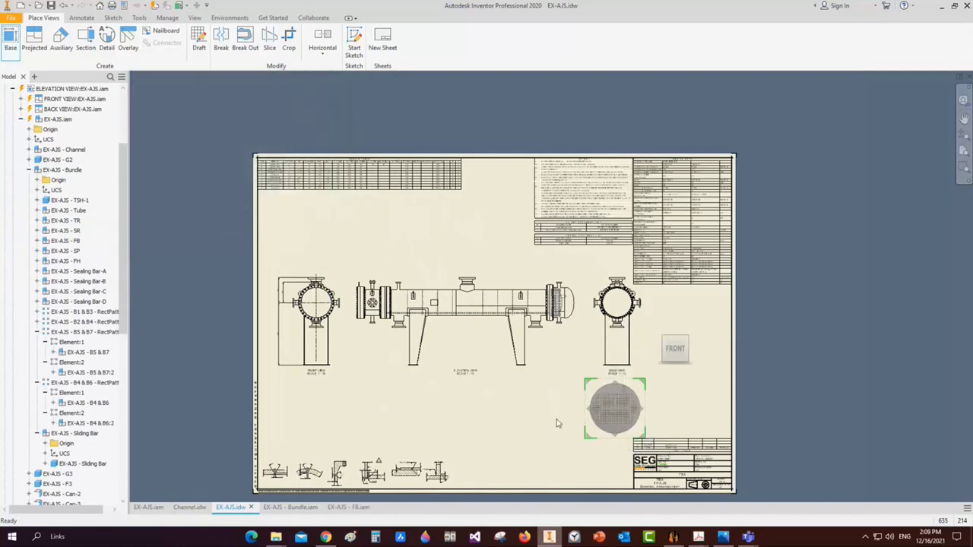
{"action": "left_click_drag", "start_coordinate": [615, 408], "coordinate": [536, 423]}
Apply Automated Centerlines to all holes in the FB Baffle view
{"action": "scroll", "coordinate": [542, 437], "scroll_direction": "up", "scroll_amount": 3}
{"action": "scroll", "coordinate": [543, 447], "scroll_direction": "up", "scroll_amount": 4}
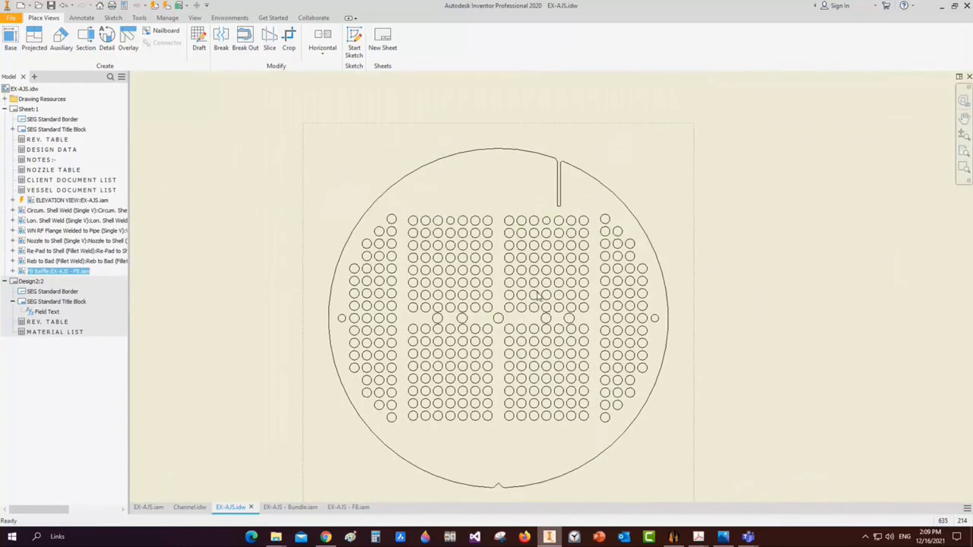
{"action": "right_click", "coordinate": [592, 199]}
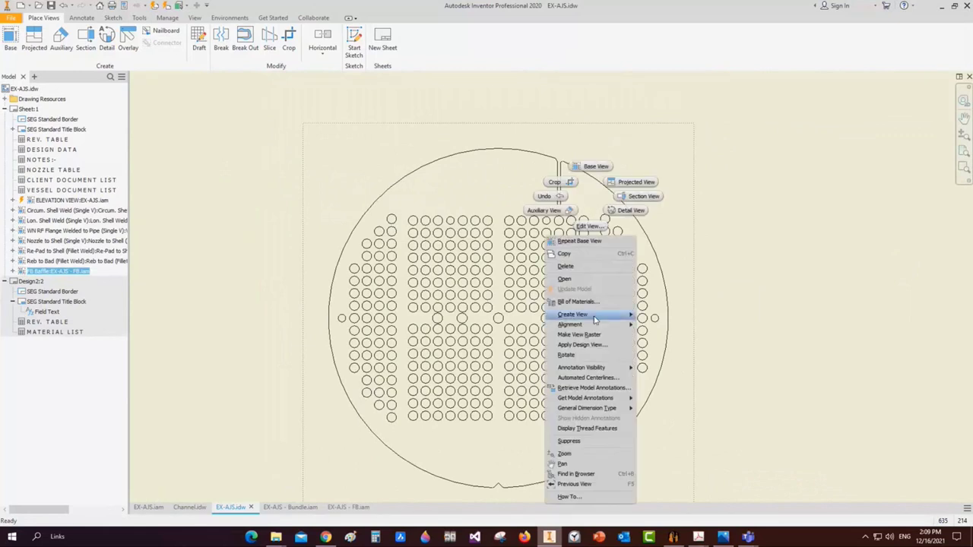
{"action": "mouse_move", "coordinate": [598, 327]}
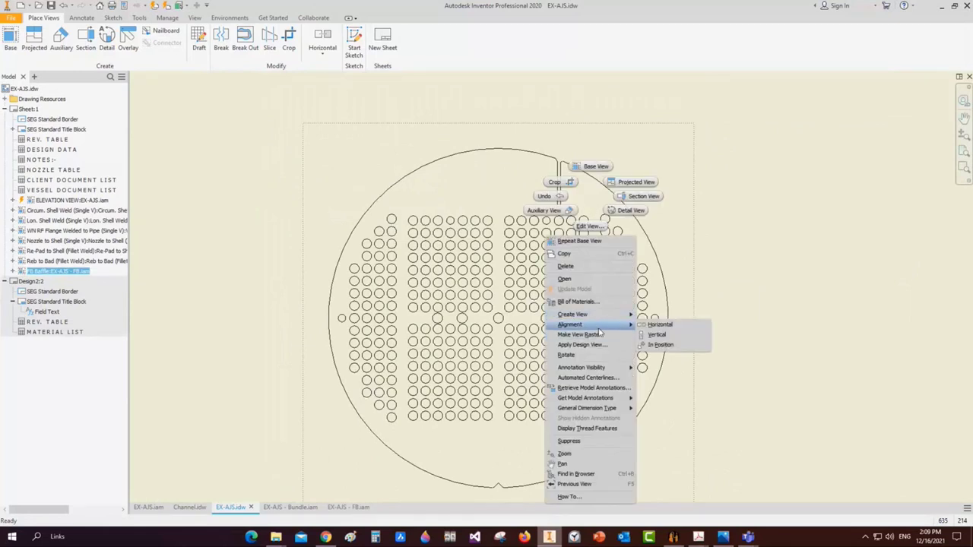
{"action": "left_click", "coordinate": [590, 379]}
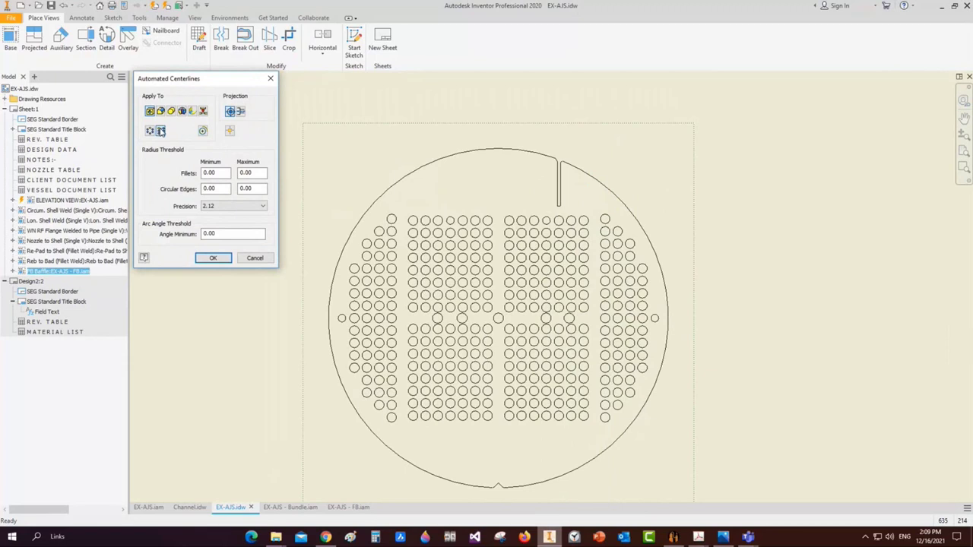
{"action": "left_click", "coordinate": [213, 258]}
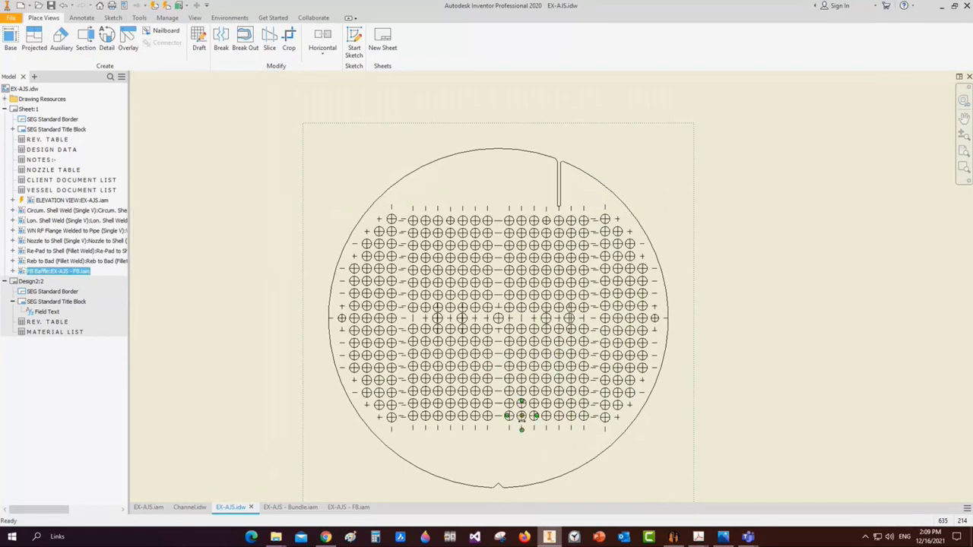
Create detail view A of the upper-left hole group at 1:2, placed left of the baffle
{"action": "left_click", "coordinate": [81, 17]}
{"action": "left_click", "coordinate": [43, 17]}
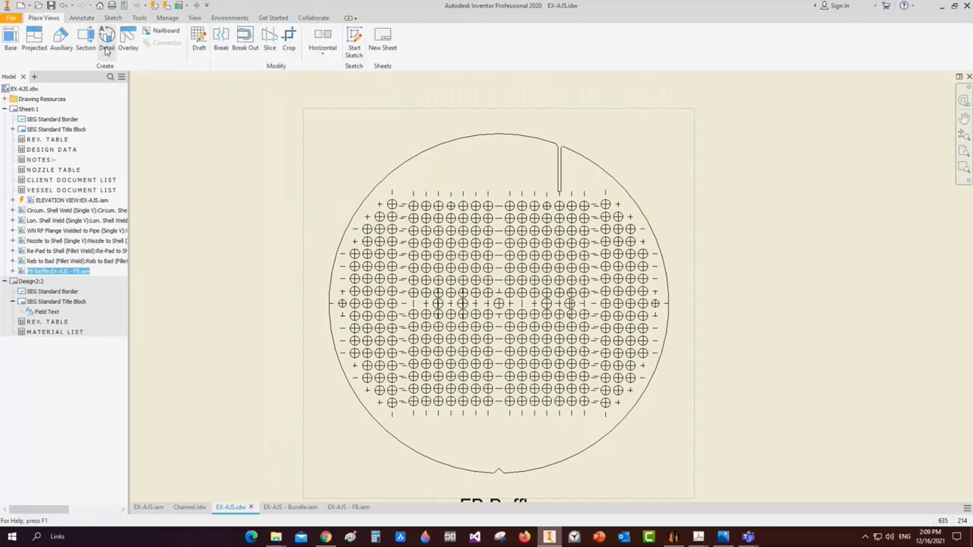
{"action": "left_click", "coordinate": [107, 48]}
{"action": "scroll", "coordinate": [388, 300], "scroll_direction": "up", "scroll_amount": 3}
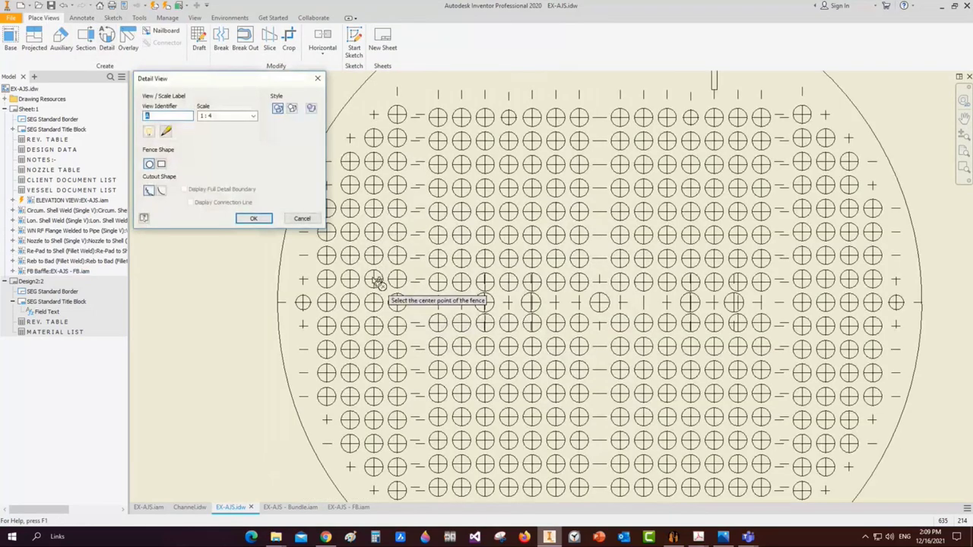
{"action": "middle_click_drag", "start_coordinate": [377, 282], "coordinate": [438, 344]}
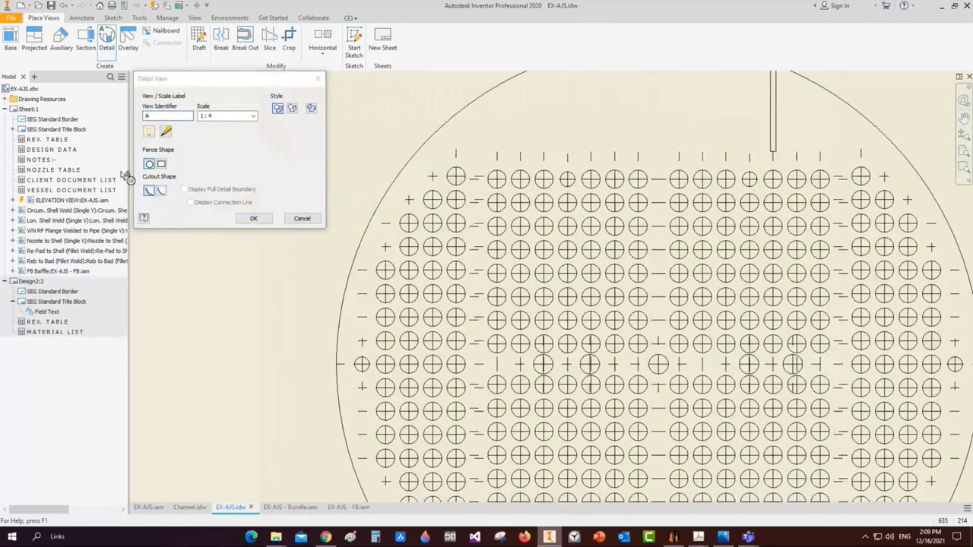
{"action": "left_click", "coordinate": [445, 232]}
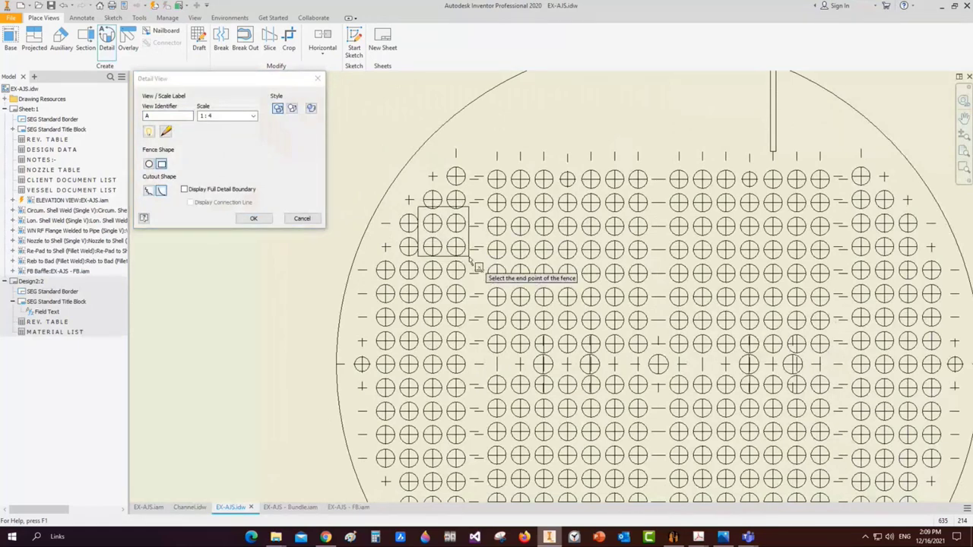
{"action": "left_click", "coordinate": [472, 268]}
{"action": "double_click", "coordinate": [212, 116]}
{"action": "type", "text": "2"}
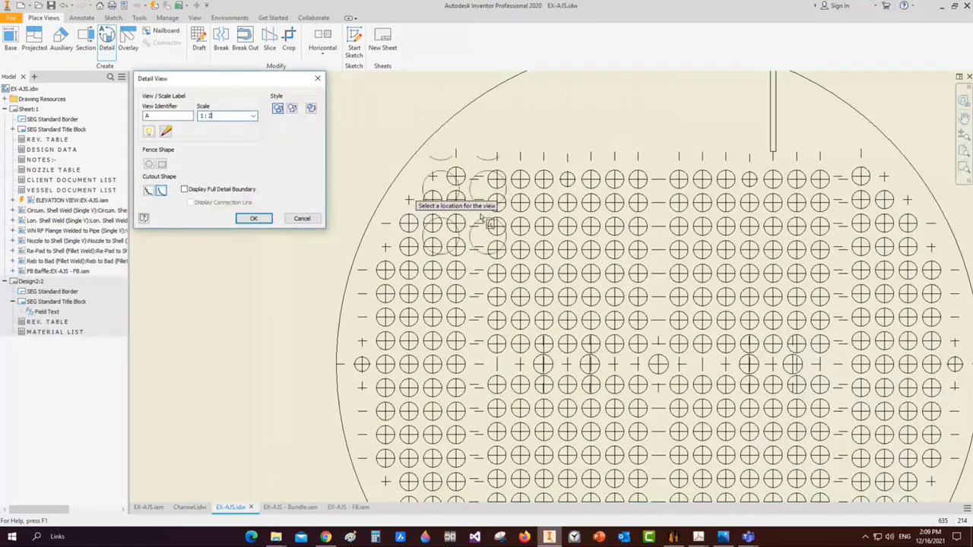
{"action": "scroll", "coordinate": [422, 271], "scroll_direction": "down", "scroll_amount": 3}
{"action": "left_click", "coordinate": [422, 271]}
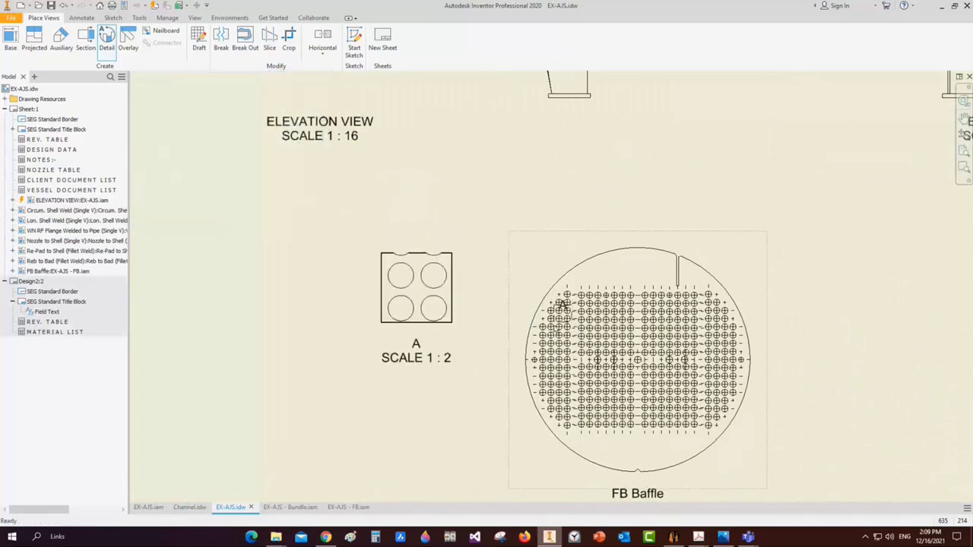
{"action": "scroll", "coordinate": [648, 295], "scroll_direction": "up", "scroll_amount": 8}
{"action": "scroll", "coordinate": [649, 295], "scroll_direction": "down", "scroll_amount": 3}
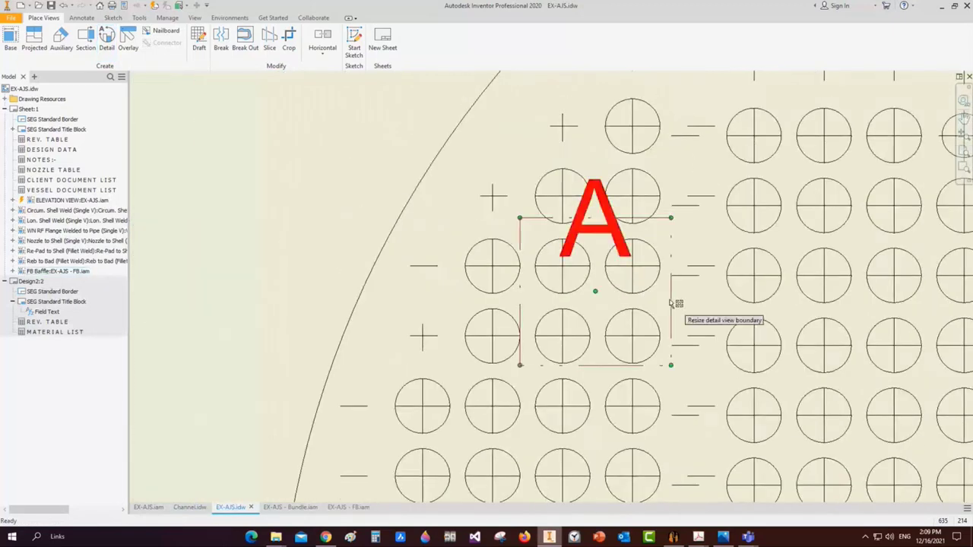
Nudge the detail A fence down and right and reselect its boundary
{"action": "left_click", "coordinate": [597, 297]}
{"action": "left_click_drag", "start_coordinate": [606, 303], "coordinate": [614, 309]}
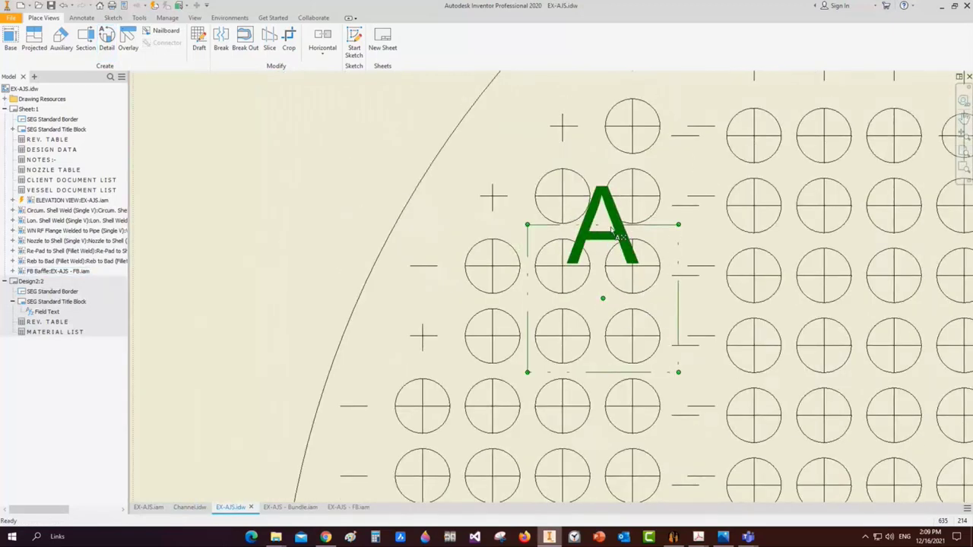
{"action": "right_click", "coordinate": [617, 215]}
{"action": "mouse_move", "coordinate": [663, 272]}
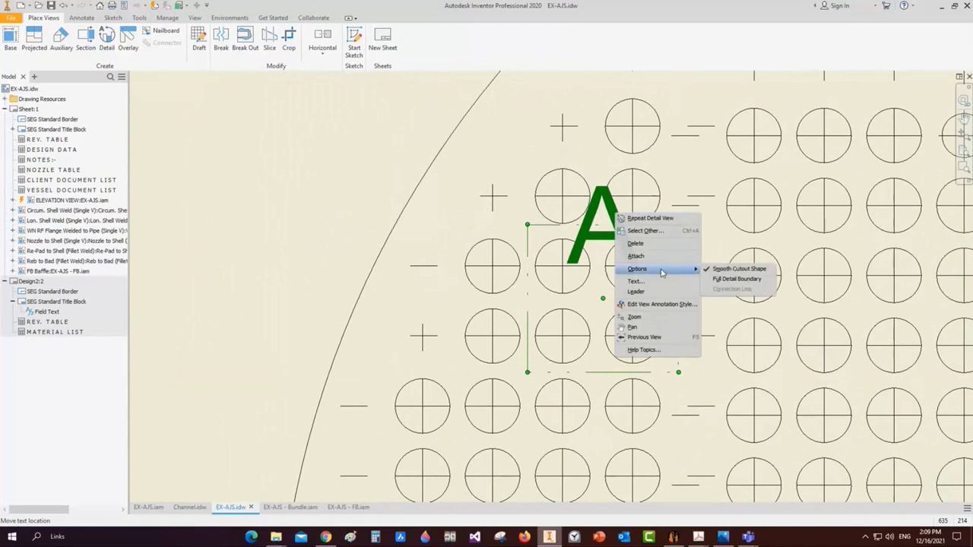
{"action": "left_click", "coordinate": [749, 283]}
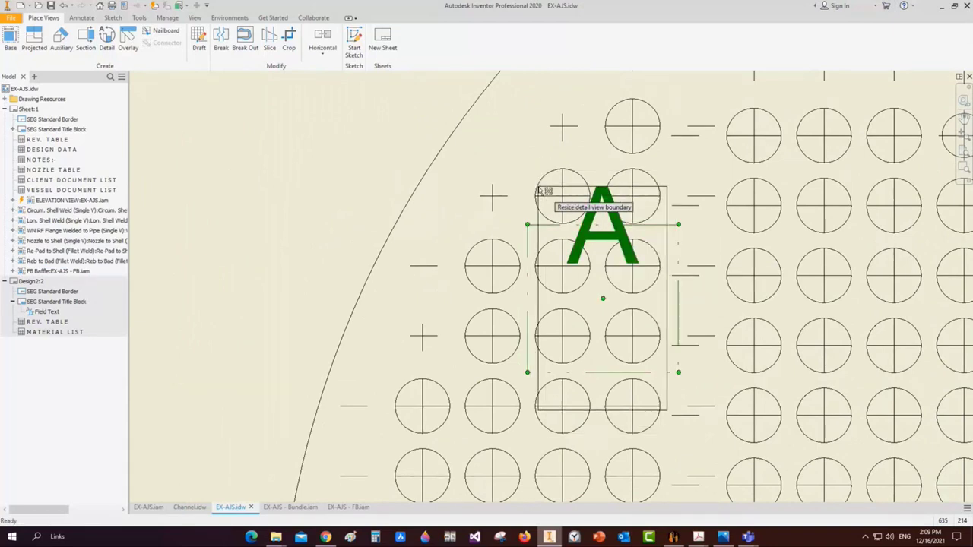
{"action": "left_click", "coordinate": [600, 204]}
{"action": "left_click", "coordinate": [599, 209]}
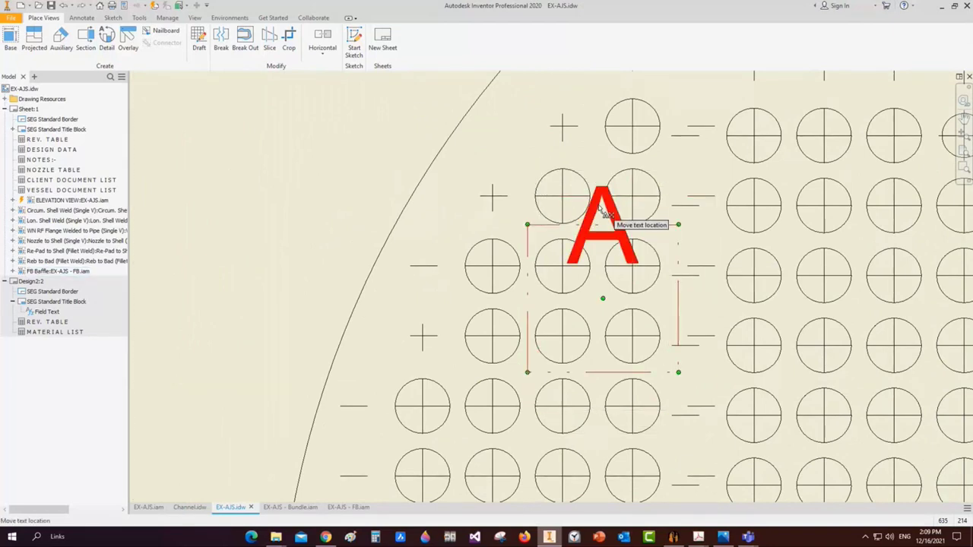
Move the A label up-left of the boundary and attach it with a leader
{"action": "right_click", "coordinate": [600, 205]}
{"action": "key", "text": "Escape"}
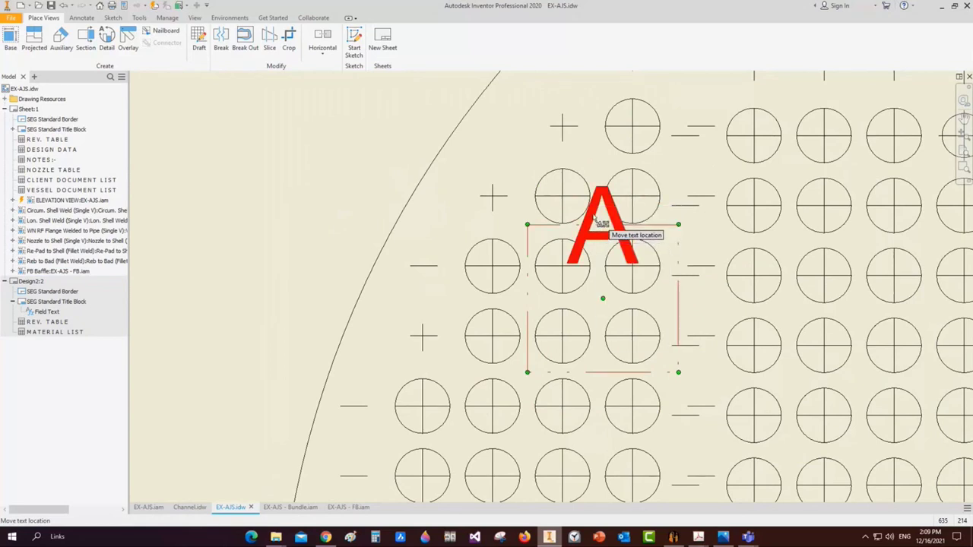
{"action": "left_click_drag", "start_coordinate": [614, 233], "coordinate": [335, 165]}
{"action": "right_click", "coordinate": [510, 304]}
{"action": "key", "text": "Escape"}
{"action": "scroll", "coordinate": [338, 167], "scroll_direction": "down", "scroll_amount": 5}
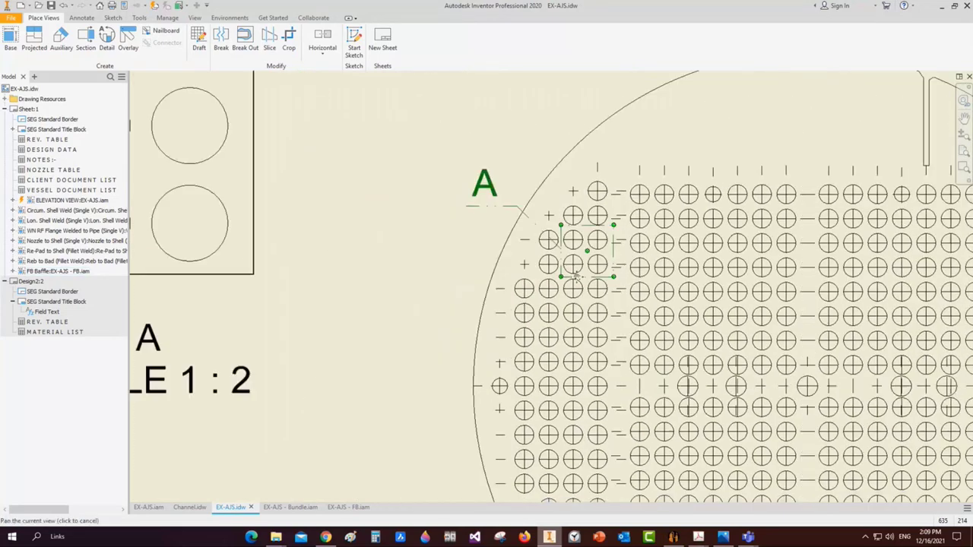
Add centre marks to all four holes in detail view A
{"action": "left_click", "coordinate": [409, 43]}
{"action": "left_click", "coordinate": [486, 187]}
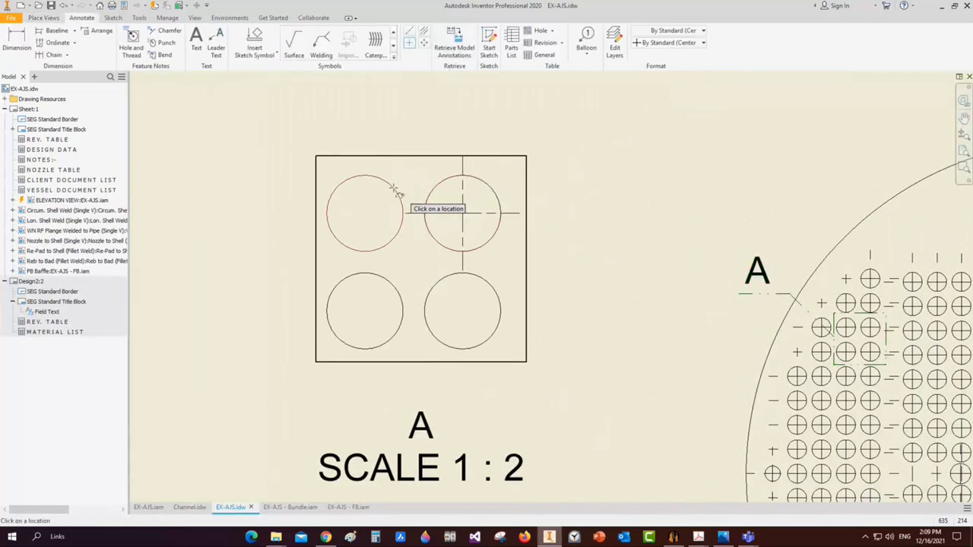
{"action": "left_click", "coordinate": [393, 190]}
{"action": "left_click", "coordinate": [394, 285]}
{"action": "left_click", "coordinate": [436, 287]}
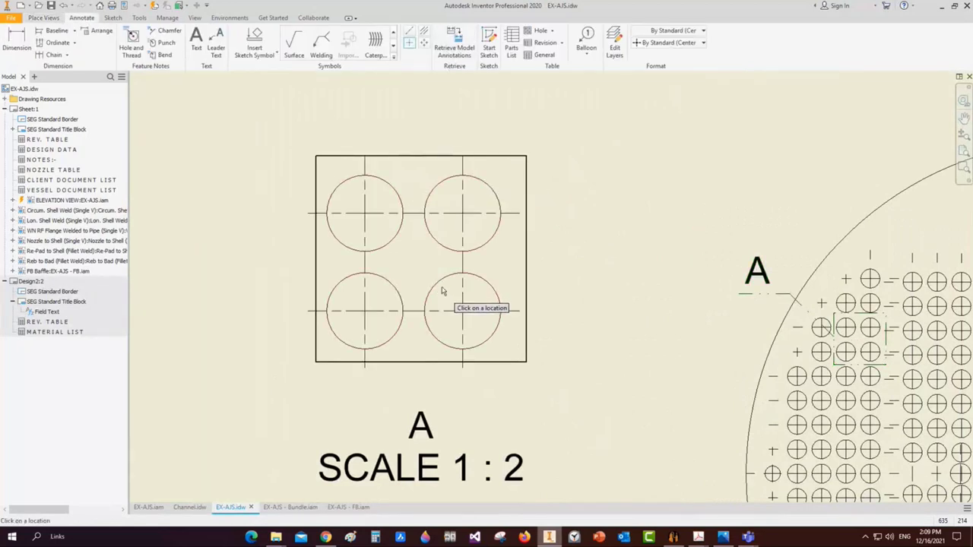
{"action": "scroll", "coordinate": [439, 289], "scroll_direction": "down", "scroll_amount": 2}
{"action": "key", "text": "d"}
Dimension detail A: Ø19.85 hole diameter, 25.4 horizontal and 25.4 vertical spacing
{"action": "left_click", "coordinate": [431, 267]}
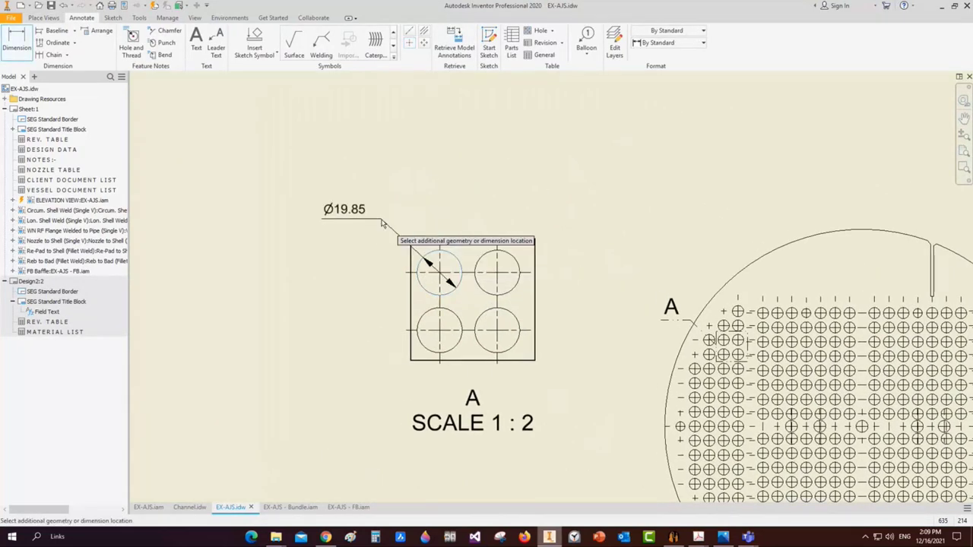
{"action": "left_click", "coordinate": [452, 280]}
{"action": "left_click", "coordinate": [494, 267]}
{"action": "left_click", "coordinate": [438, 242]}
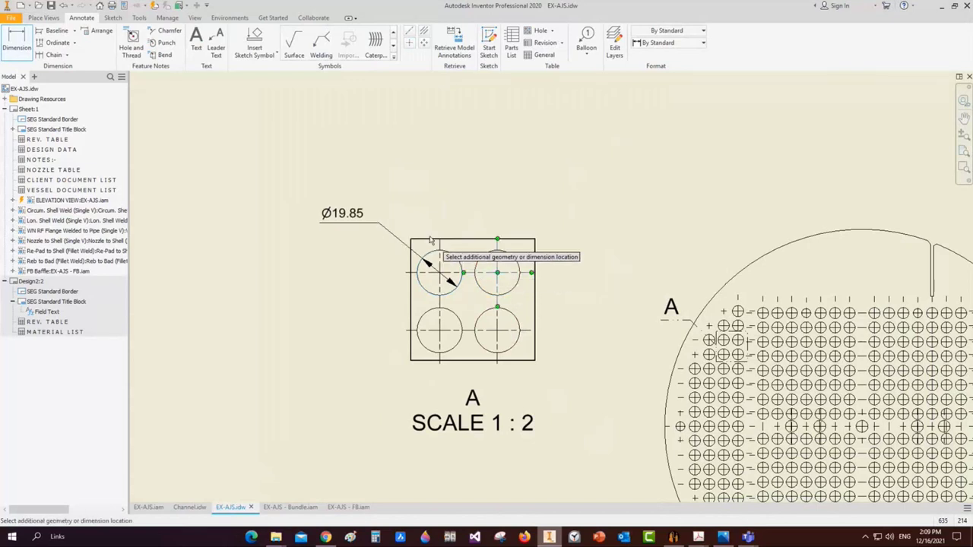
{"action": "left_click", "coordinate": [445, 202]}
{"action": "left_click", "coordinate": [526, 274]}
{"action": "left_click", "coordinate": [529, 330]}
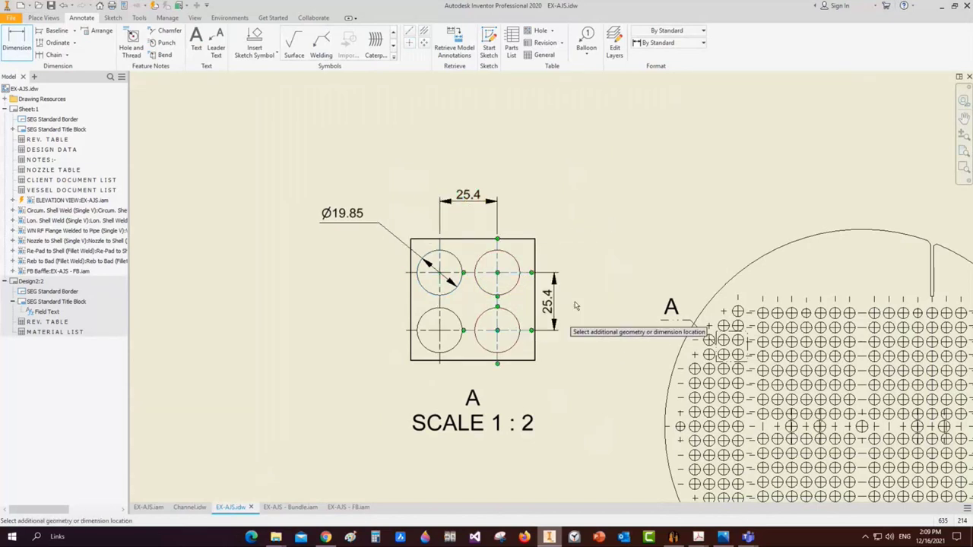
{"action": "left_click", "coordinate": [582, 303]}
{"action": "scroll", "coordinate": [546, 302], "scroll_direction": "up", "scroll_amount": 2}
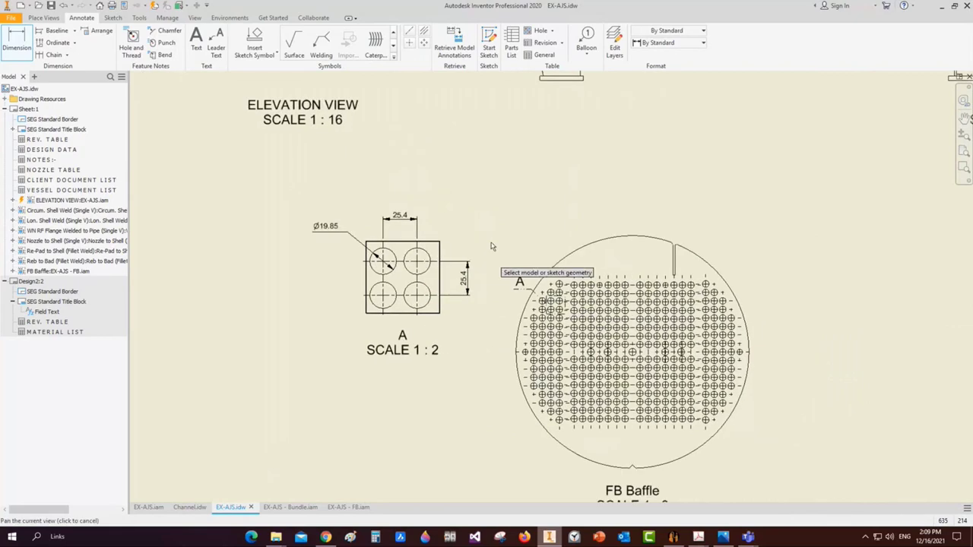
Fit the whole sheet in view, then switch via Static Equipment Generator to the GA PDF
{"action": "key", "text": "Escape"}
{"action": "scroll", "coordinate": [494, 244], "scroll_direction": "up", "scroll_amount": 2}
{"action": "scroll", "coordinate": [669, 334], "scroll_direction": "down", "scroll_amount": 1}
{"action": "scroll", "coordinate": [670, 317], "scroll_direction": "up", "scroll_amount": 1}
{"action": "scroll", "coordinate": [654, 319], "scroll_direction": "down", "scroll_amount": 3}
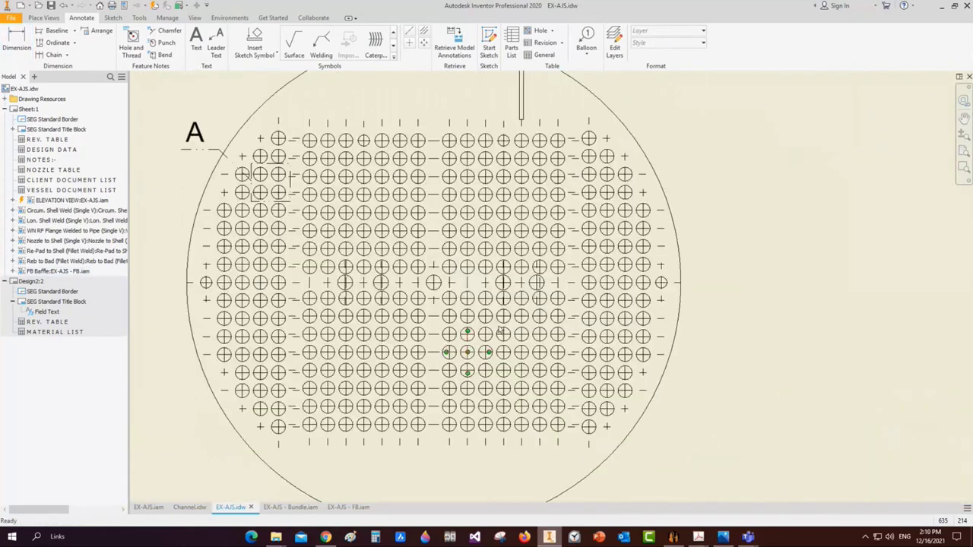
{"action": "scroll", "coordinate": [535, 259], "scroll_direction": "up", "scroll_amount": 2}
{"action": "scroll", "coordinate": [544, 294], "scroll_direction": "up", "scroll_amount": 4}
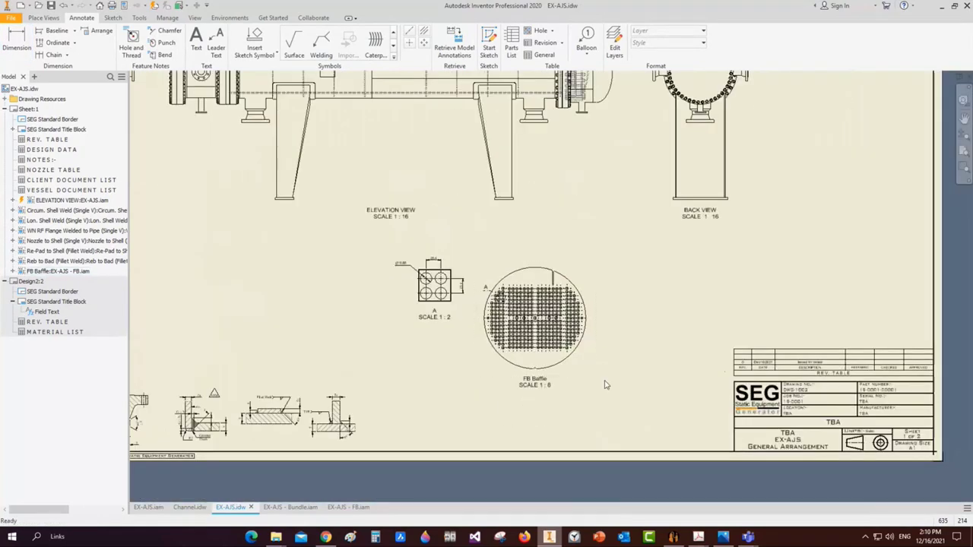
{"action": "key", "text": "Home"}
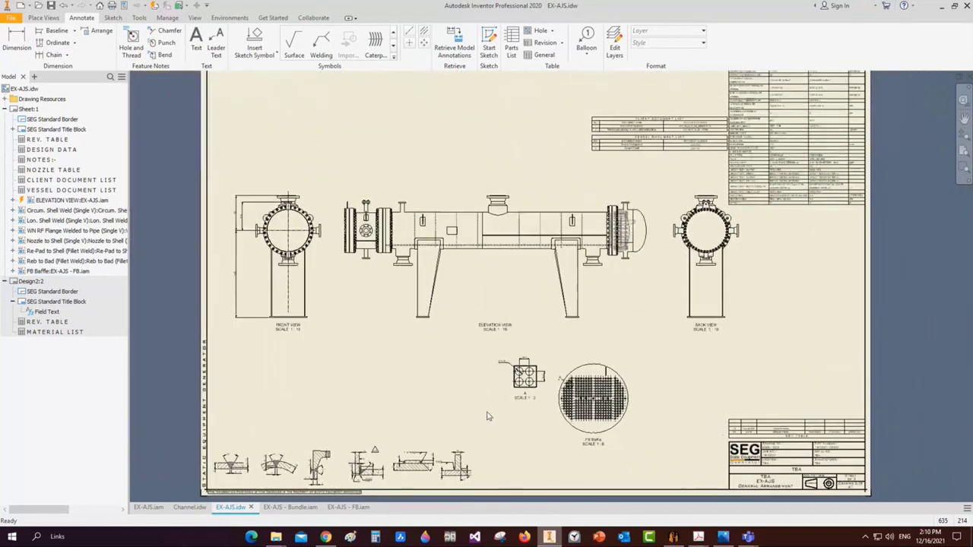
{"action": "left_click", "coordinate": [674, 537]}
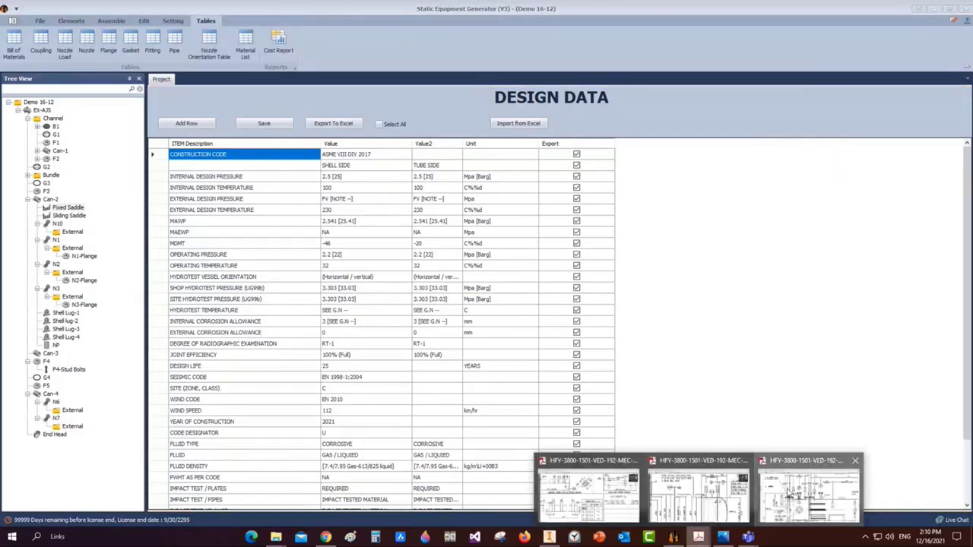
{"action": "left_click", "coordinate": [790, 495]}
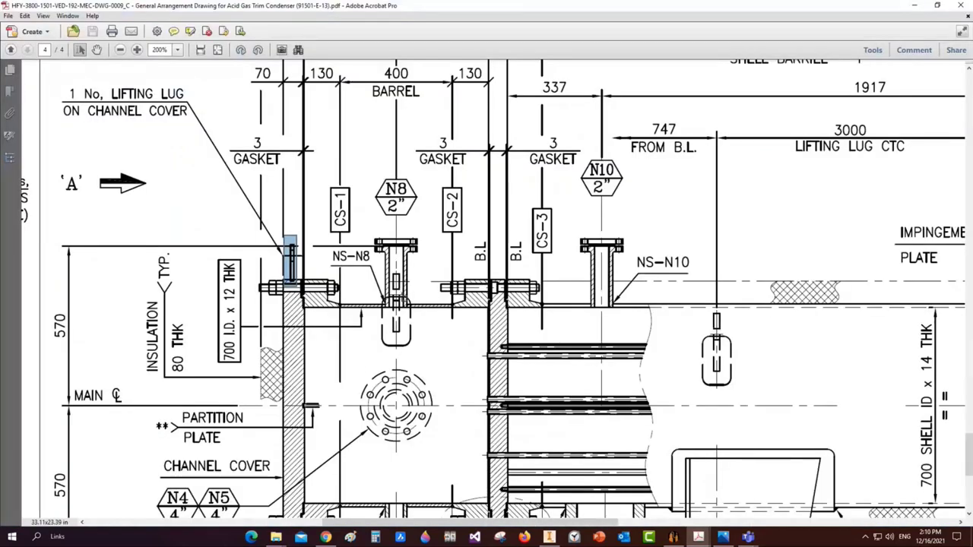
Zoom the reference GA PDF out to 66.7%, then go back to Inventor's EX-AJS drawing
{"action": "scroll", "coordinate": [411, 299], "scroll_direction": "down", "scroll_amount": 5, "text": "ctrl"}
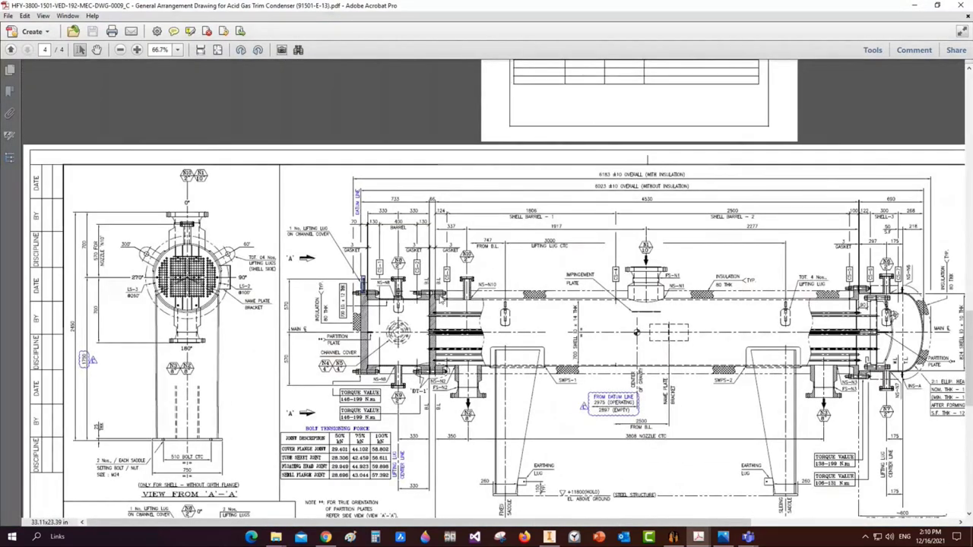
{"action": "left_click", "coordinate": [562, 461]}
Bring up the EX-AJS assembly and reset it to the home view
{"action": "left_click", "coordinate": [148, 507]}
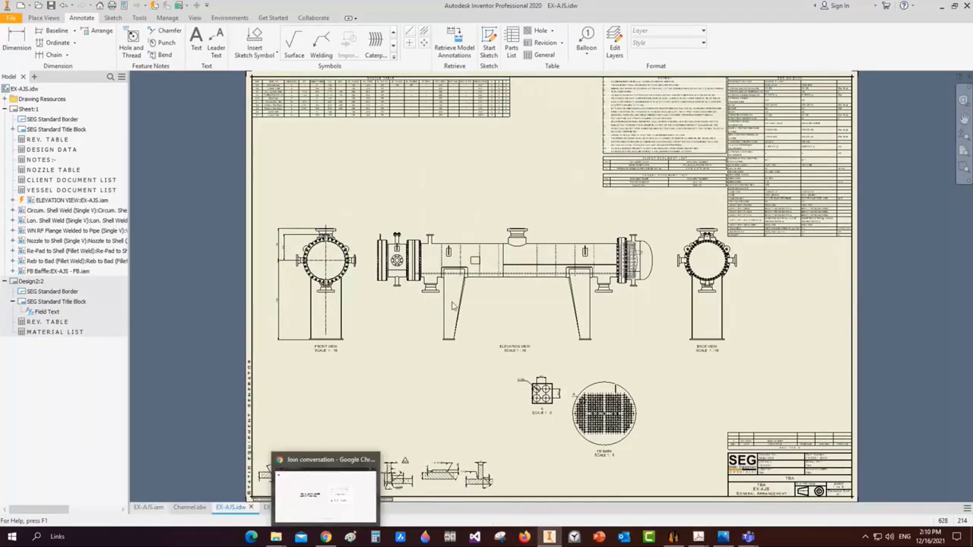
{"action": "scroll", "coordinate": [456, 294], "scroll_direction": "down", "scroll_amount": 3}
{"action": "middle_click_drag", "start_coordinate": [415, 162], "coordinate": [248, 162]}
{"action": "left_click", "coordinate": [964, 222]}
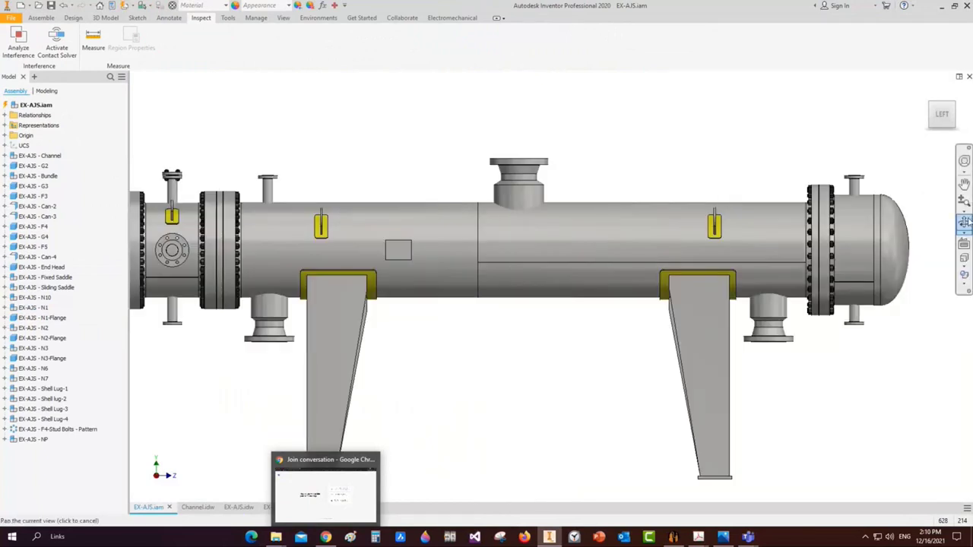
{"action": "key", "text": "F6"}
{"action": "scroll", "coordinate": [528, 276], "scroll_direction": "up", "scroll_amount": 2}
{"action": "right_click", "coordinate": [426, 222]}
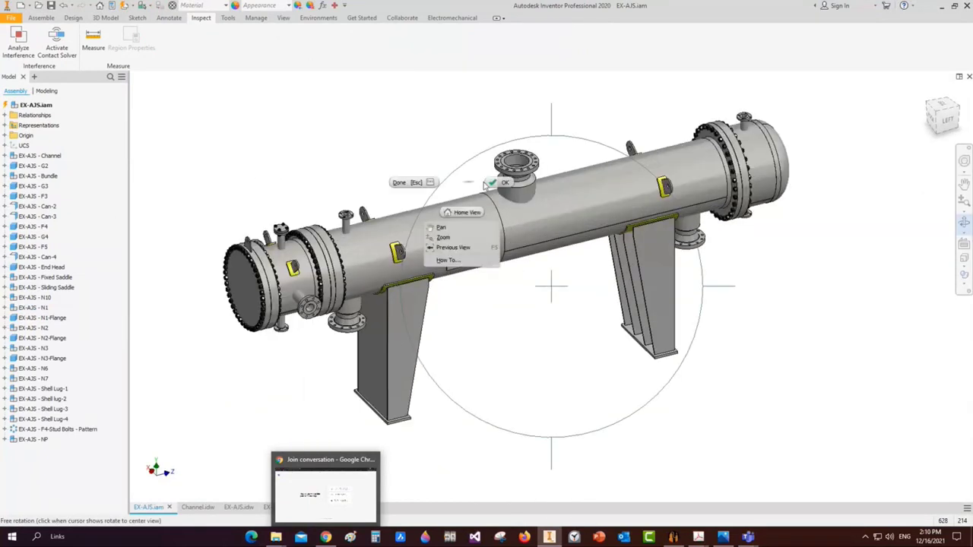
{"action": "left_click", "coordinate": [481, 185]}
{"action": "key", "text": "Escape"}
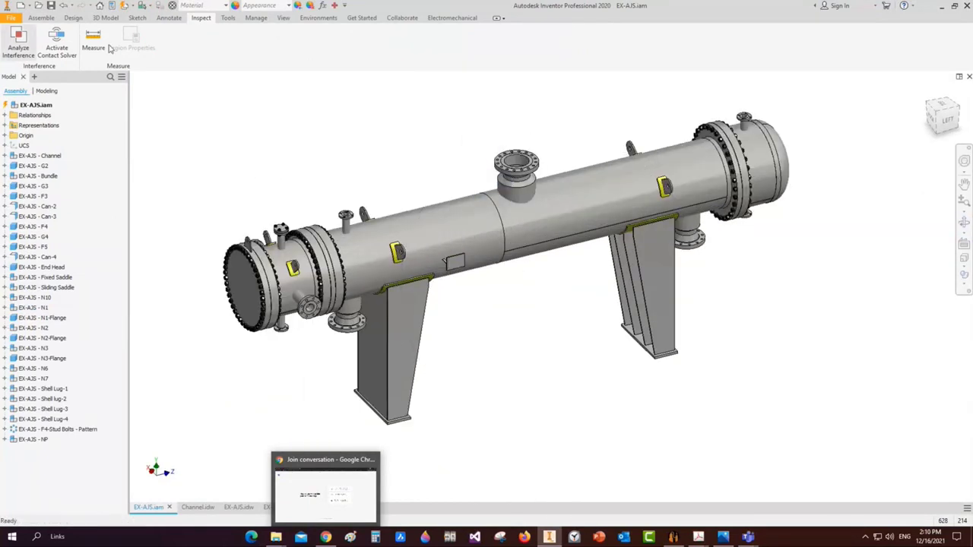
Try a half section on the channel end face, then cancel it
{"action": "left_click", "coordinate": [257, 17]}
{"action": "left_click", "coordinate": [282, 17]}
{"action": "left_click", "coordinate": [138, 43]}
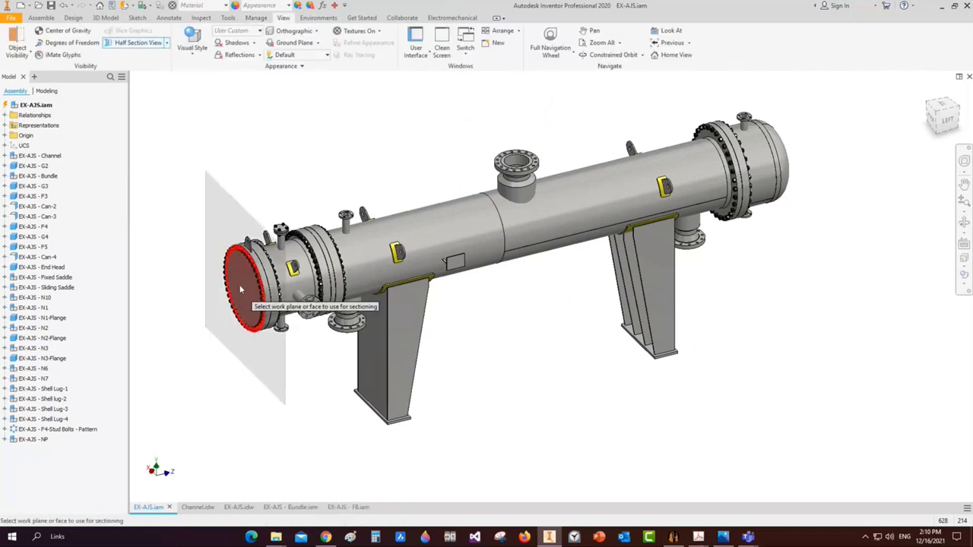
{"action": "left_click", "coordinate": [250, 283]}
{"action": "left_click_drag", "start_coordinate": [255, 289], "coordinate": [258, 289]}
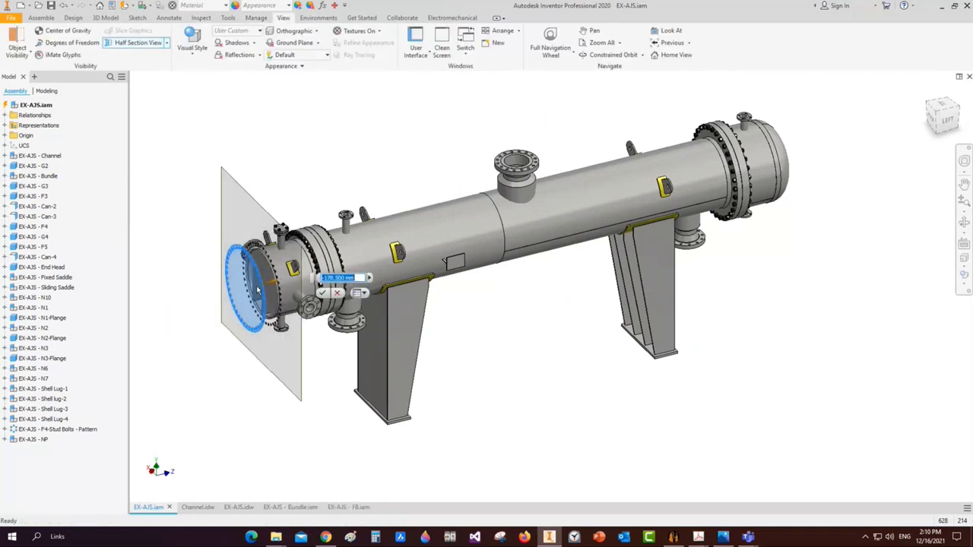
{"action": "scroll", "coordinate": [257, 289], "scroll_direction": "up", "scroll_amount": 5}
{"action": "key", "text": "Escape"}
{"action": "scroll", "coordinate": [831, 275], "scroll_direction": "down", "scroll_amount": 3}
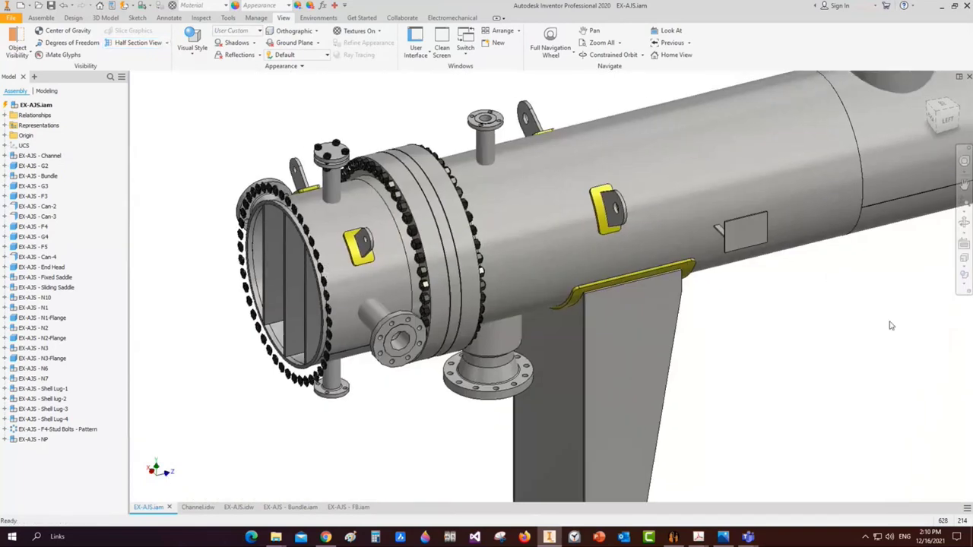
Rotate to face the channel end and cut it open with a half section
{"action": "left_click", "coordinate": [964, 222]}
{"action": "left_click_drag", "start_coordinate": [532, 274], "coordinate": [575, 275]}
{"action": "scroll", "coordinate": [575, 274], "scroll_direction": "up", "scroll_amount": 2}
{"action": "left_click", "coordinate": [137, 42]}
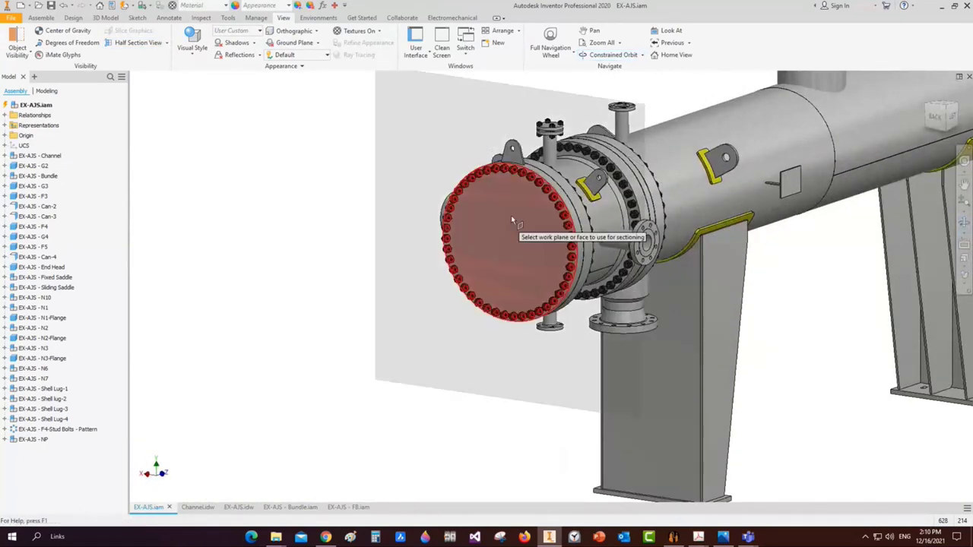
{"action": "left_click", "coordinate": [502, 245]}
{"action": "left_click_drag", "start_coordinate": [502, 246], "coordinate": [548, 237]}
{"action": "key", "text": "Return"}
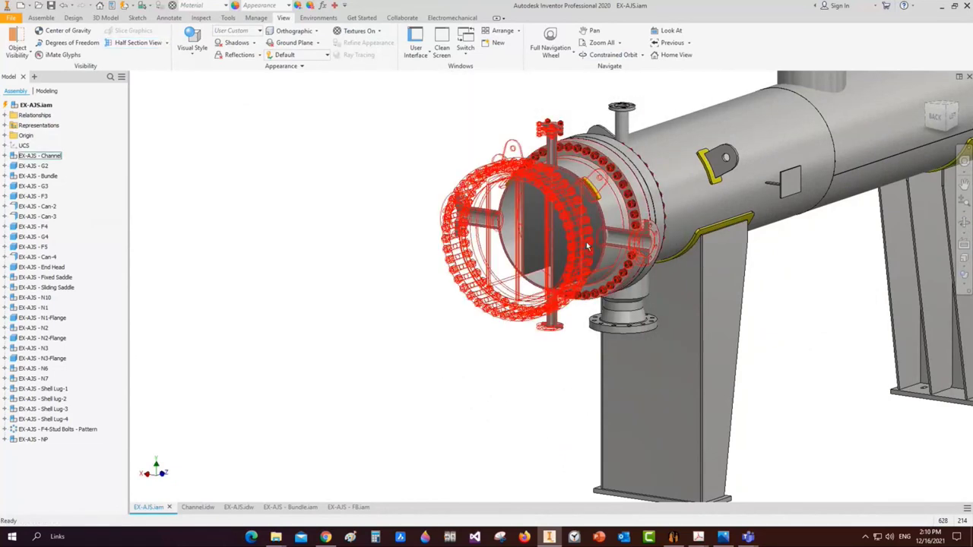
{"action": "scroll", "coordinate": [583, 244], "scroll_direction": "up", "scroll_amount": 3}
{"action": "scroll", "coordinate": [584, 244], "scroll_direction": "down", "scroll_amount": 5}
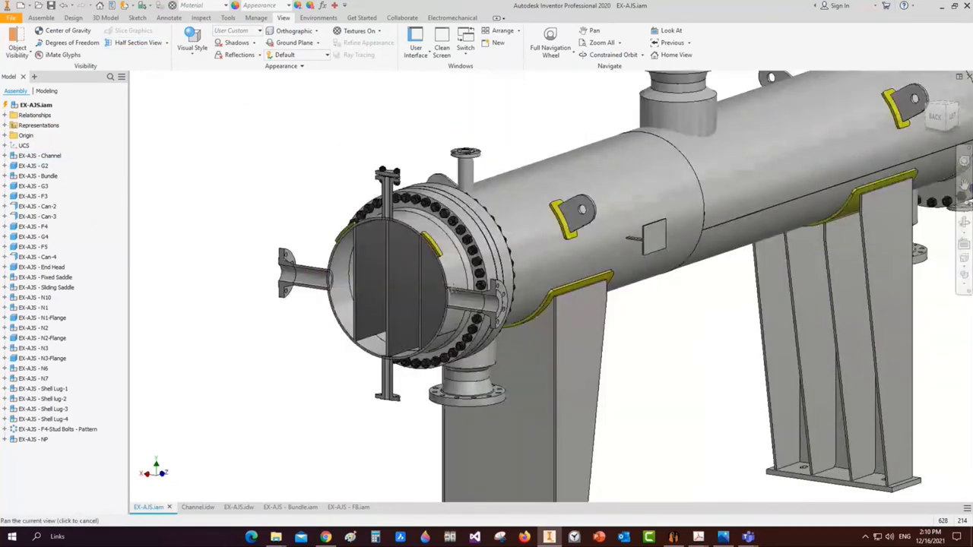
End the section view and orbit the uncut exchanger to a near side view
{"action": "left_click", "coordinate": [167, 42]}
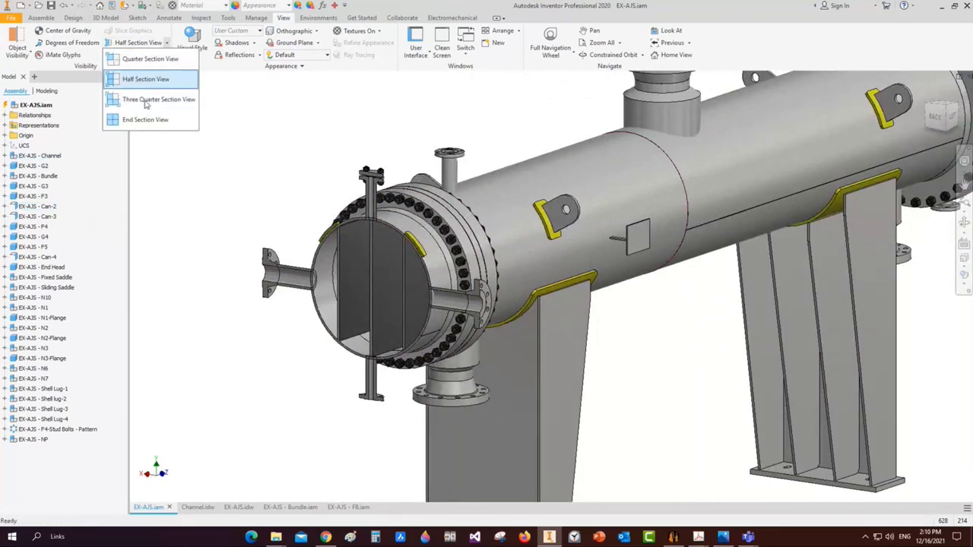
{"action": "left_click", "coordinate": [145, 120]}
{"action": "scroll", "coordinate": [272, 141], "scroll_direction": "down", "scroll_amount": 5}
{"action": "left_click_drag", "start_coordinate": [532, 304], "coordinate": [550, 337]}
{"action": "key", "text": "Escape"}
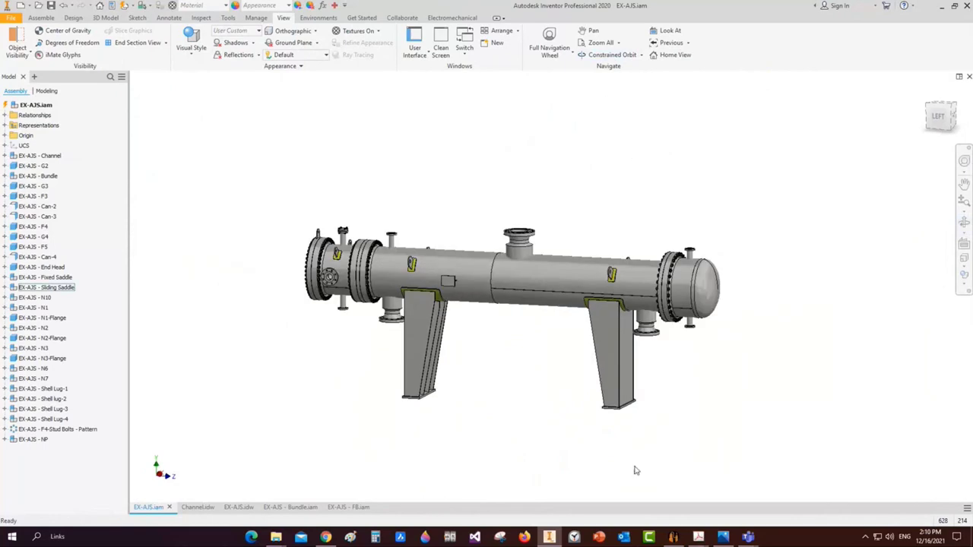
{"action": "mouse_move", "coordinate": [673, 536]}
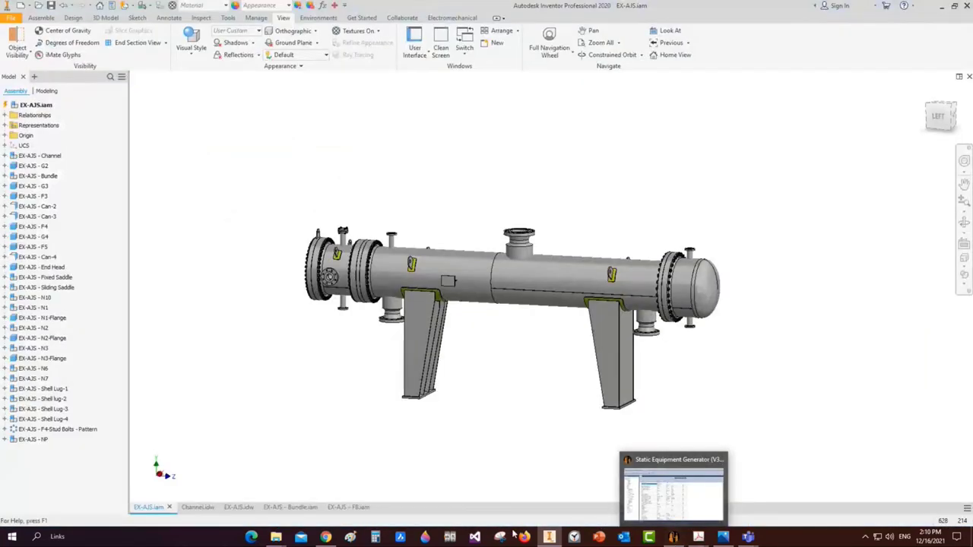
On sheet 2 of EX-AJS.idw, change the material list's row direction
{"action": "left_click", "coordinate": [238, 507]}
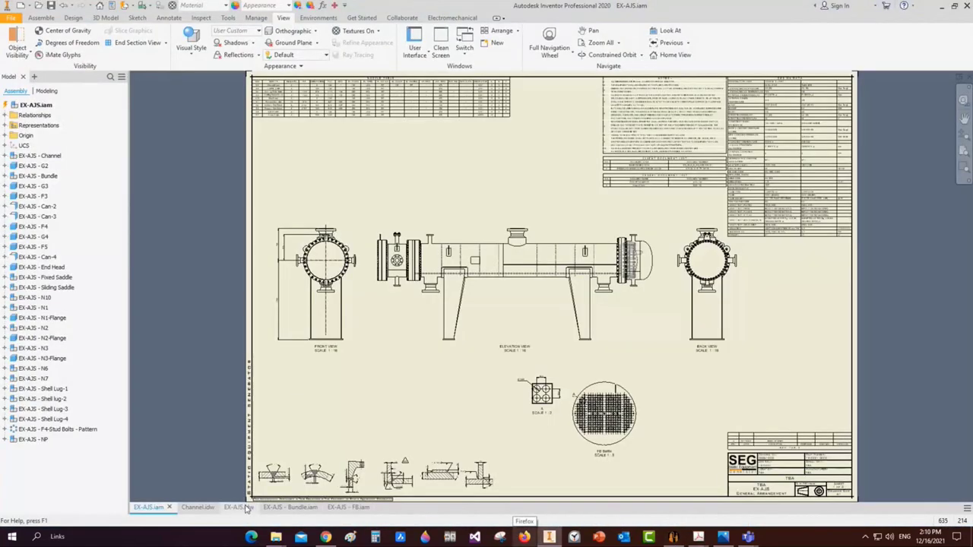
{"action": "double_click", "coordinate": [30, 282]}
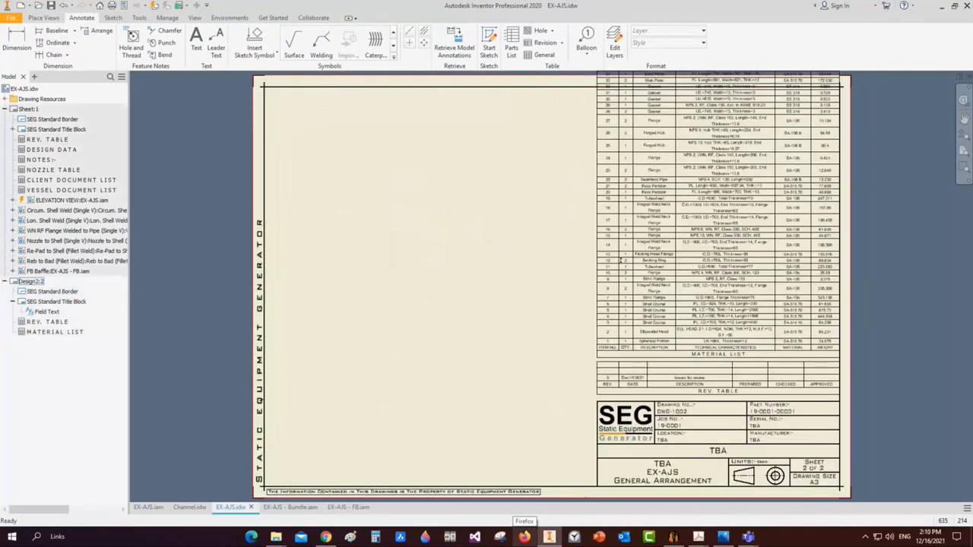
{"action": "left_click", "coordinate": [664, 242]}
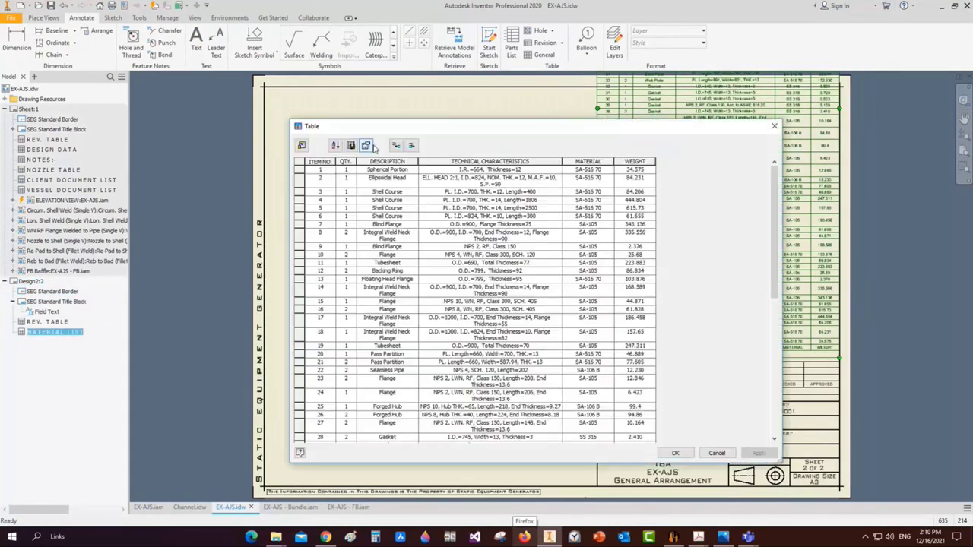
{"action": "left_click", "coordinate": [397, 143]}
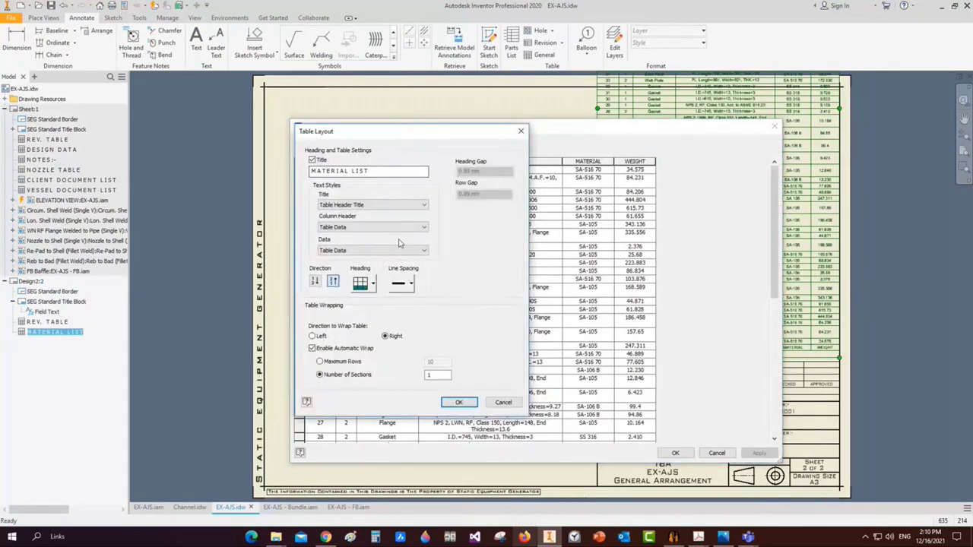
{"action": "left_click", "coordinate": [316, 284]}
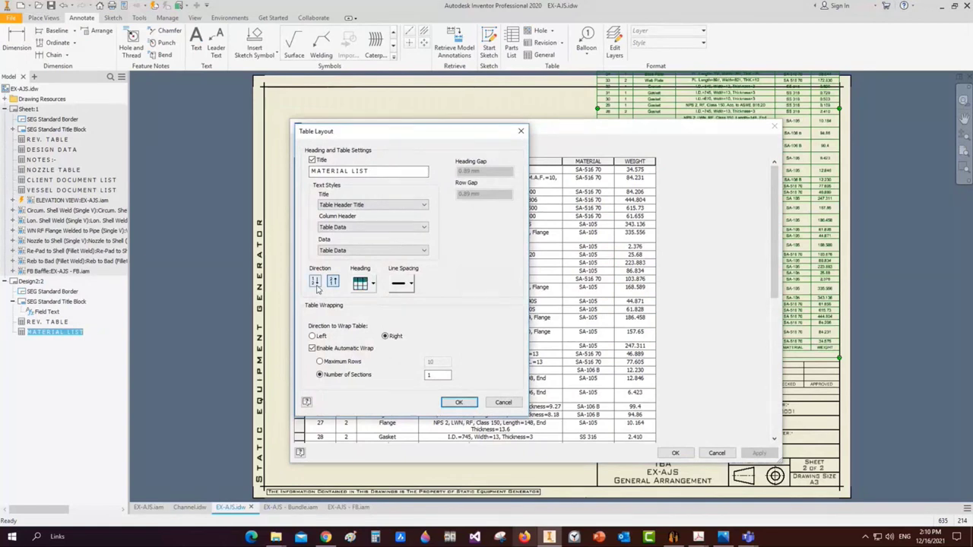
{"action": "left_click", "coordinate": [460, 403]}
Set the TECHNICAL CHARACTERISTICS column width to 85 and apply the edits
{"action": "right_click", "coordinate": [492, 162]}
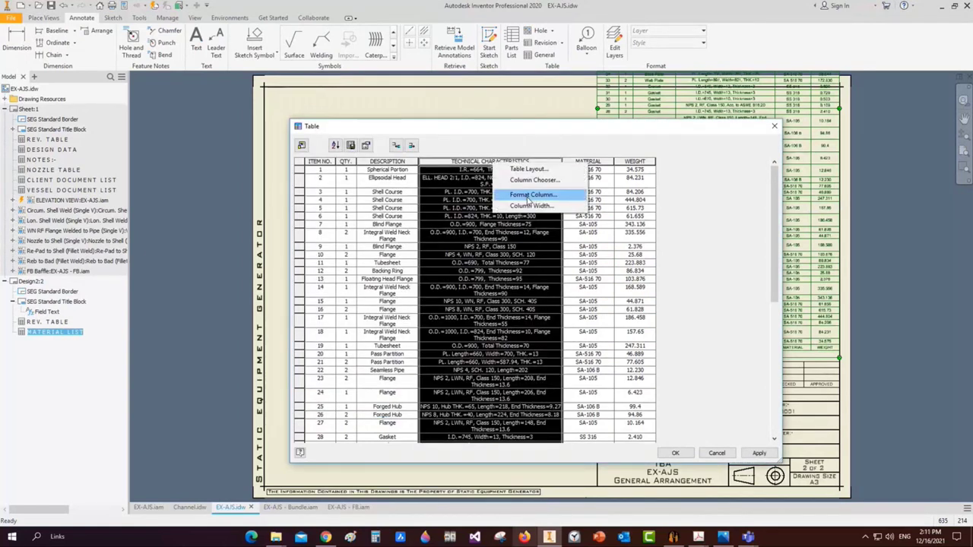
{"action": "left_click", "coordinate": [532, 206]}
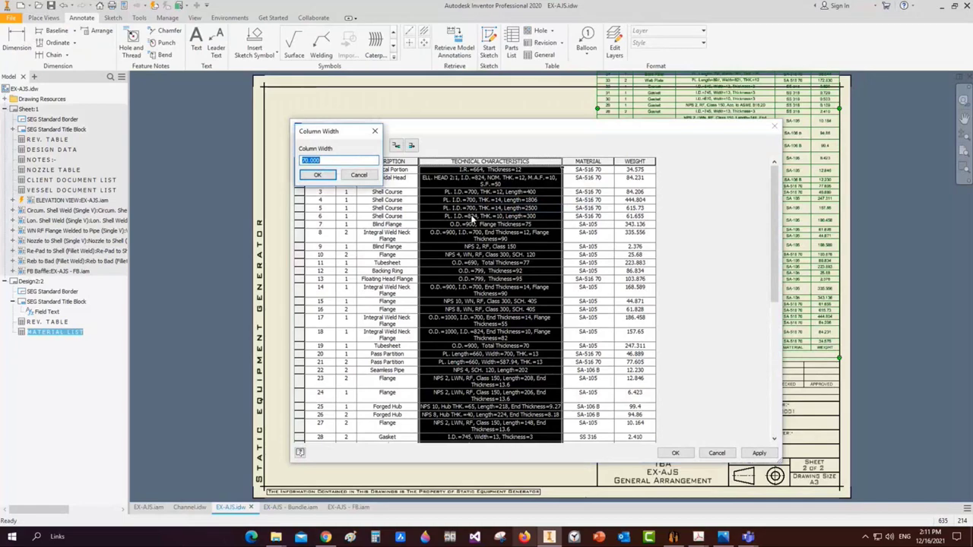
{"action": "key", "text": "Return"}
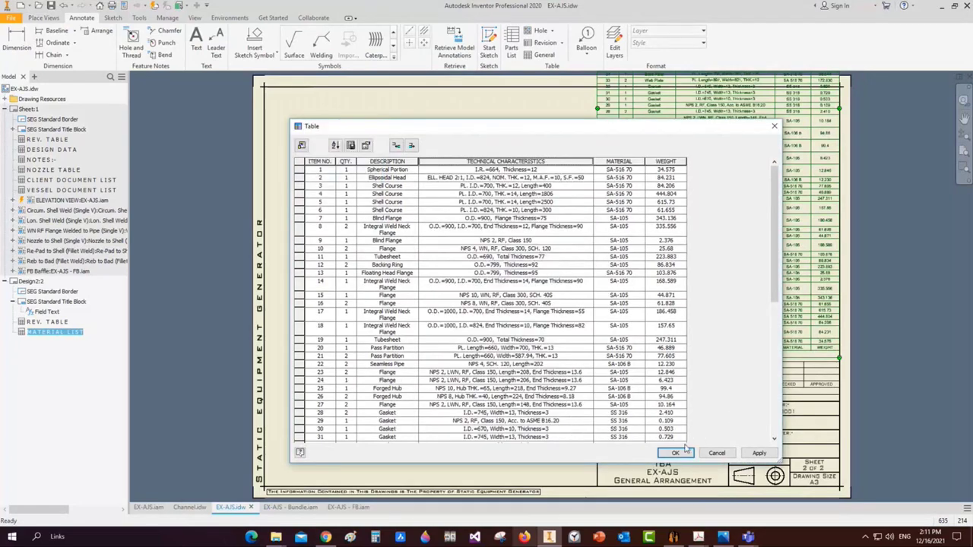
{"action": "left_click", "coordinate": [675, 454]}
{"action": "scroll", "coordinate": [583, 314], "scroll_direction": "down", "scroll_amount": 3}
Drag the material list to the sheet's top-left corner
{"action": "scroll", "coordinate": [735, 226], "scroll_direction": "up", "scroll_amount": 2}
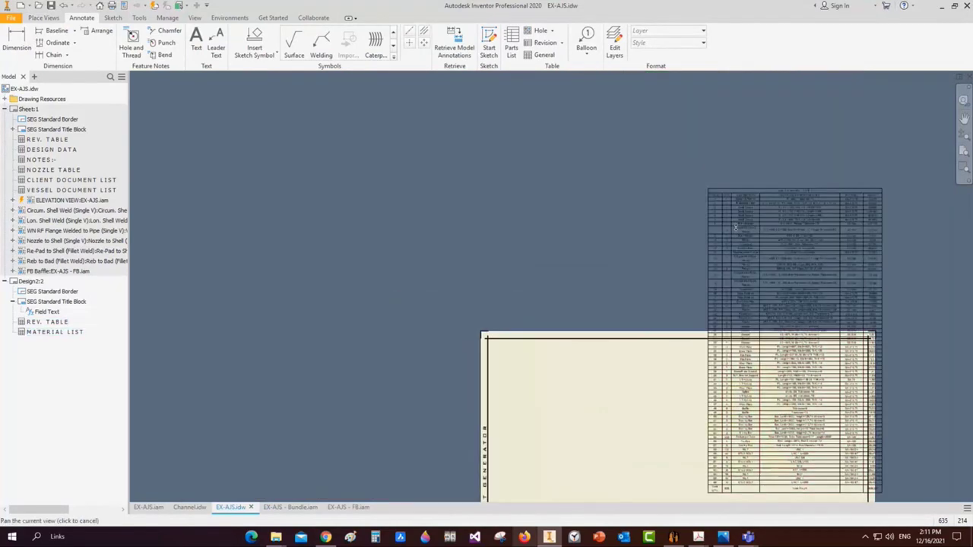
{"action": "scroll", "coordinate": [735, 227], "scroll_direction": "up", "scroll_amount": 3}
{"action": "left_click", "coordinate": [735, 227]}
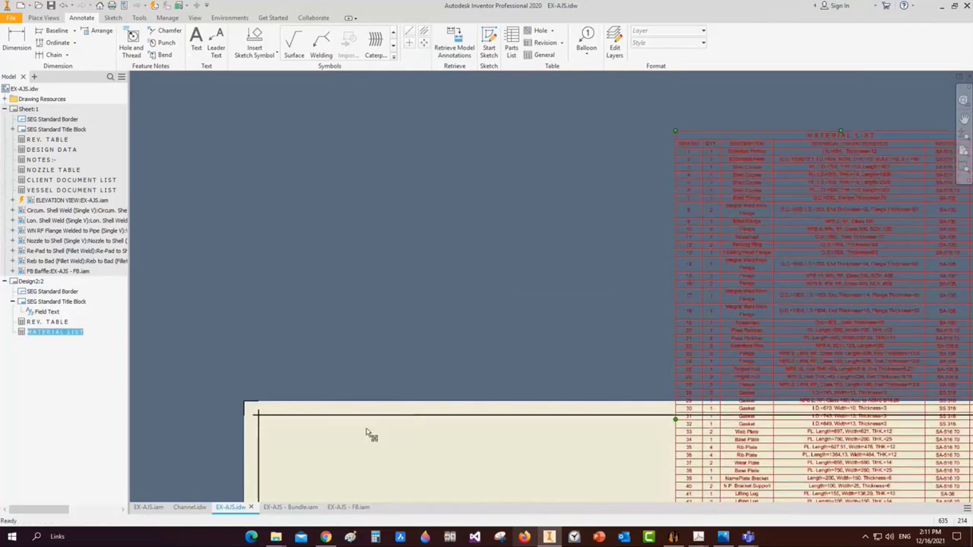
{"action": "left_click_drag", "start_coordinate": [366, 433], "coordinate": [403, 419]}
{"action": "key", "text": "Home"}
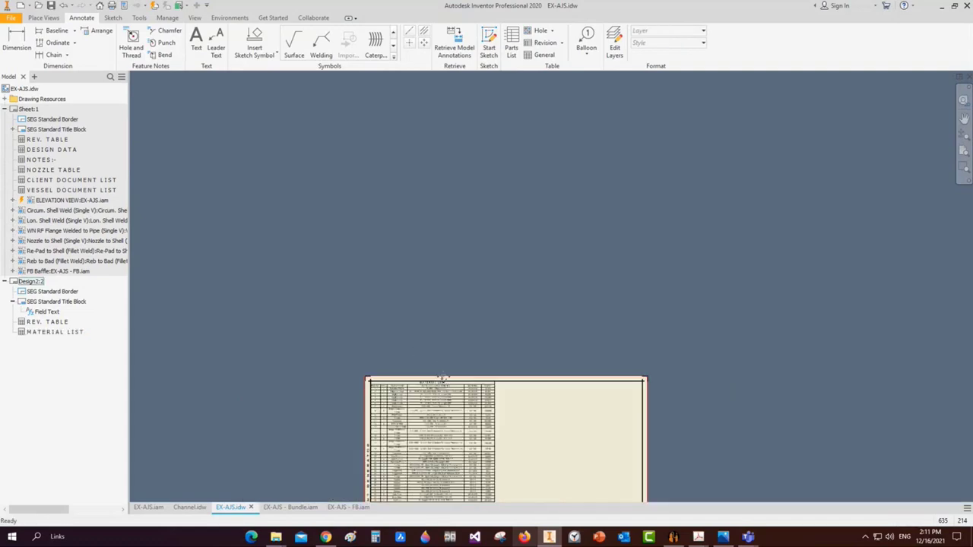
Wrap the material list after item 55, Exchanger Tube, so column two starts at 56
{"action": "scroll", "coordinate": [397, 369], "scroll_direction": "up", "scroll_amount": 5}
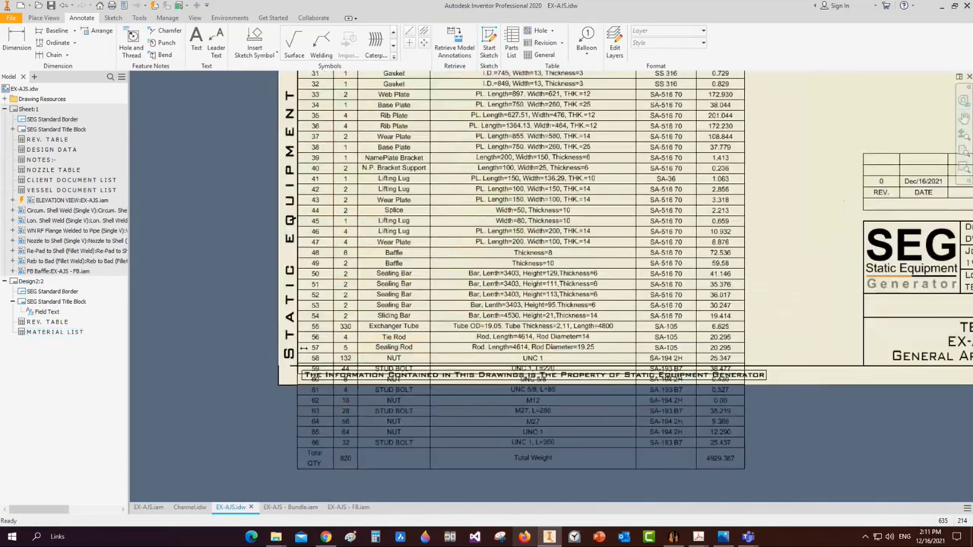
{"action": "double_click", "coordinate": [321, 346]}
{"action": "scroll", "coordinate": [322, 351], "scroll_direction": "down", "scroll_amount": 10}
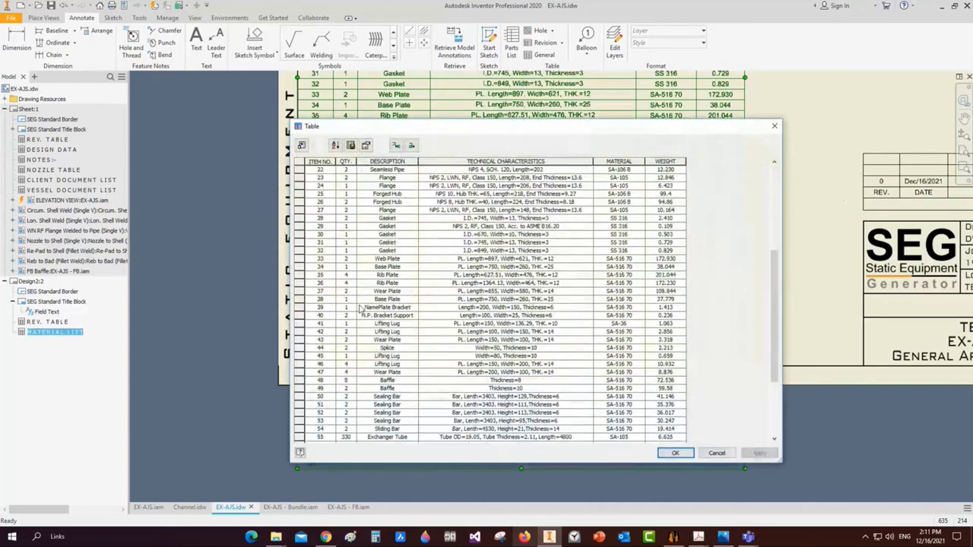
{"action": "left_click", "coordinate": [303, 339]}
{"action": "right_click", "coordinate": [304, 340]}
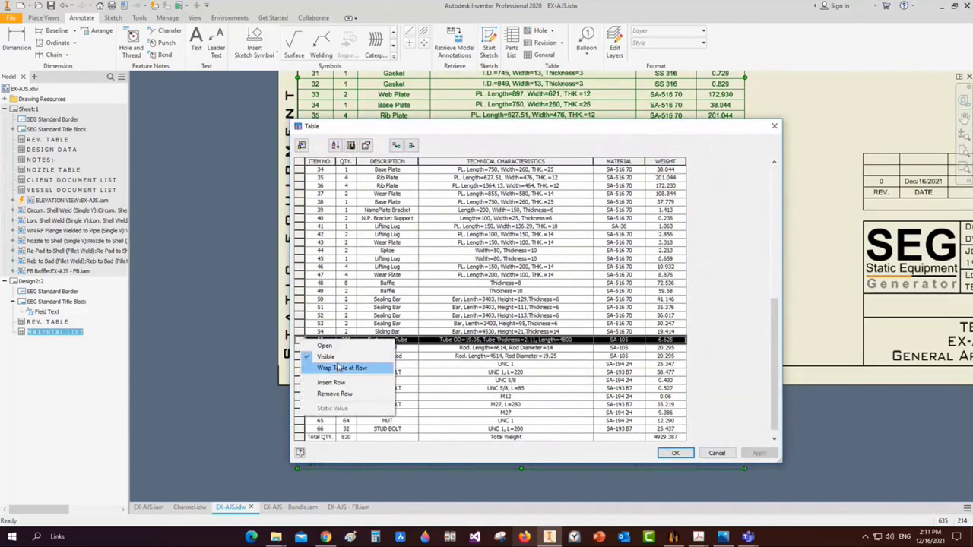
{"action": "left_click", "coordinate": [341, 369]}
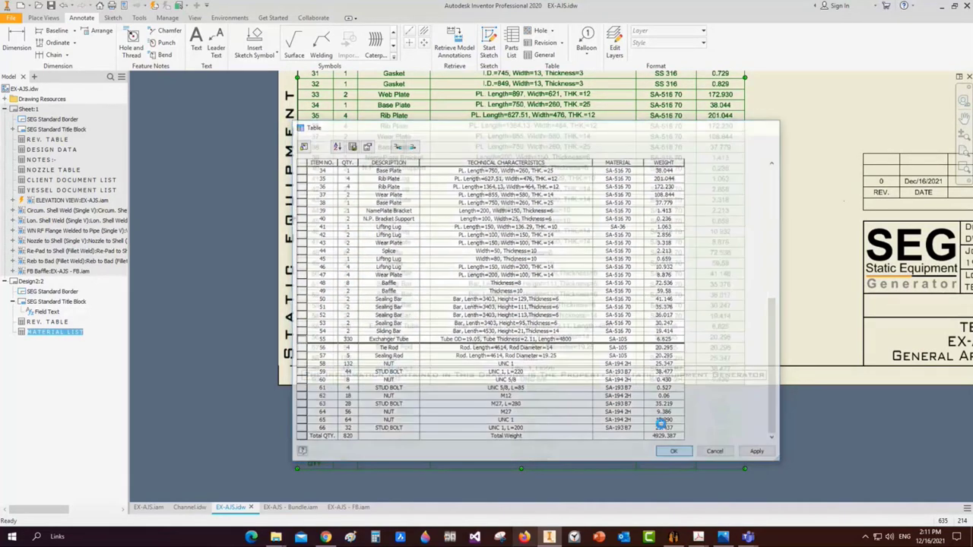
{"action": "scroll", "coordinate": [647, 305], "scroll_direction": "down", "scroll_amount": 5}
{"action": "scroll", "coordinate": [648, 305], "scroll_direction": "up", "scroll_amount": 4}
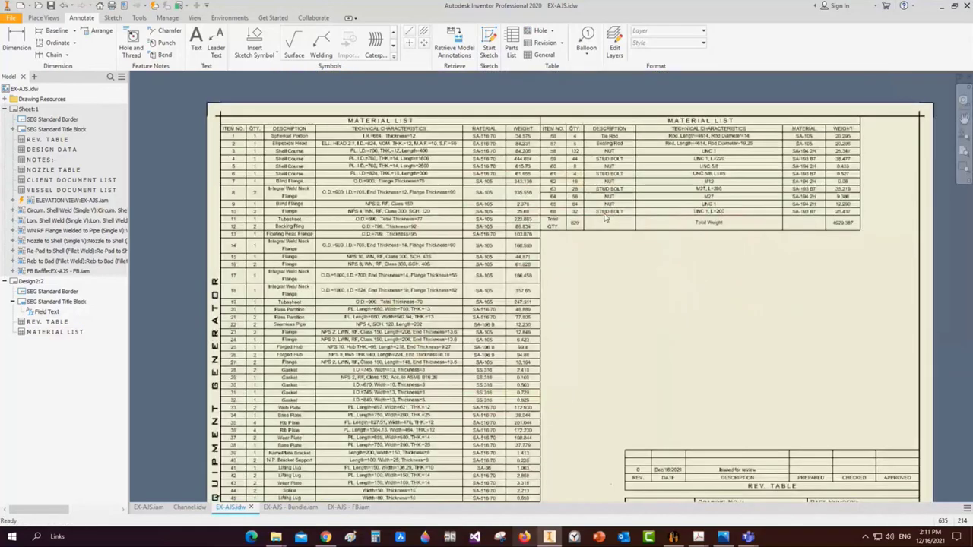
{"action": "scroll", "coordinate": [550, 284], "scroll_direction": "down", "scroll_amount": 3}
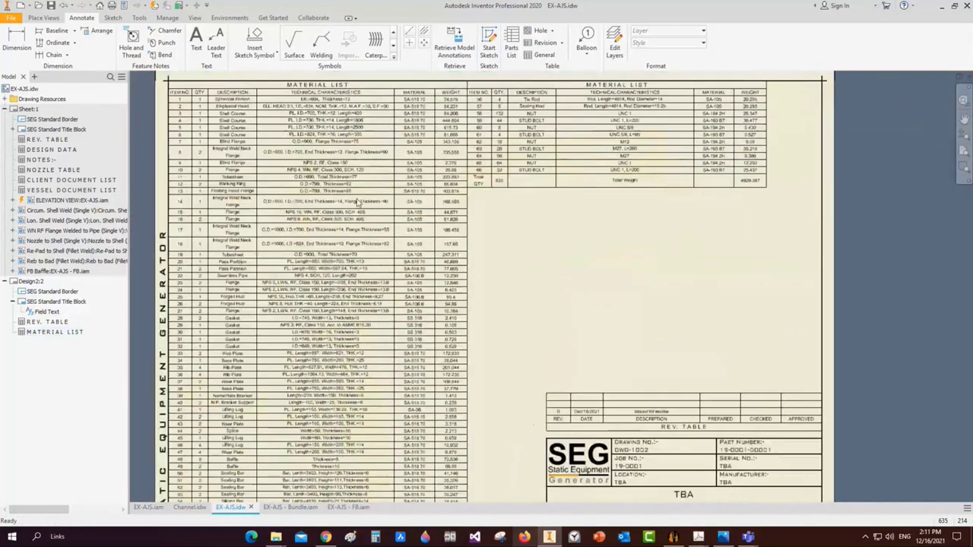
{"action": "key", "text": "Escape"}
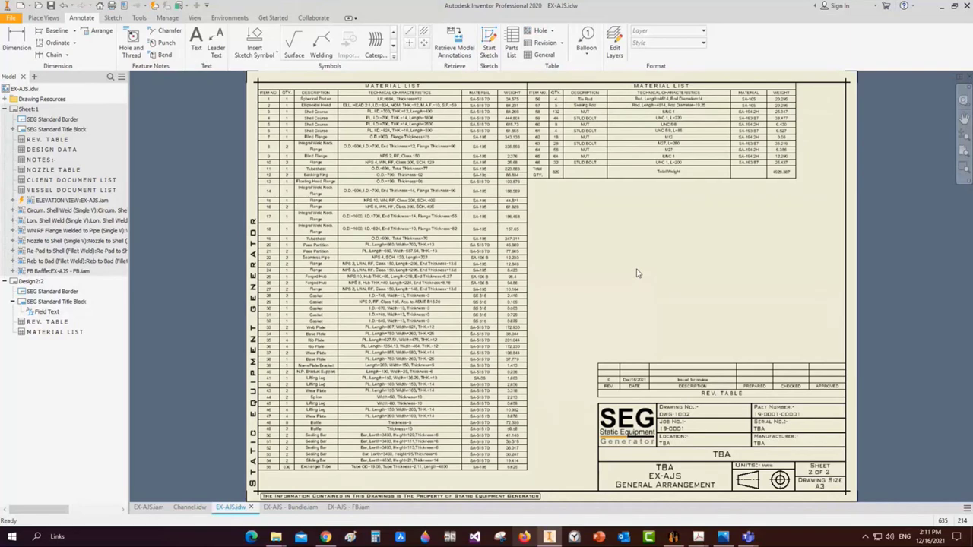
Check the assembly's right end and Channel.idw, then come back to EX-AJS.idw sheet 1
{"action": "double_click", "coordinate": [29, 109]}
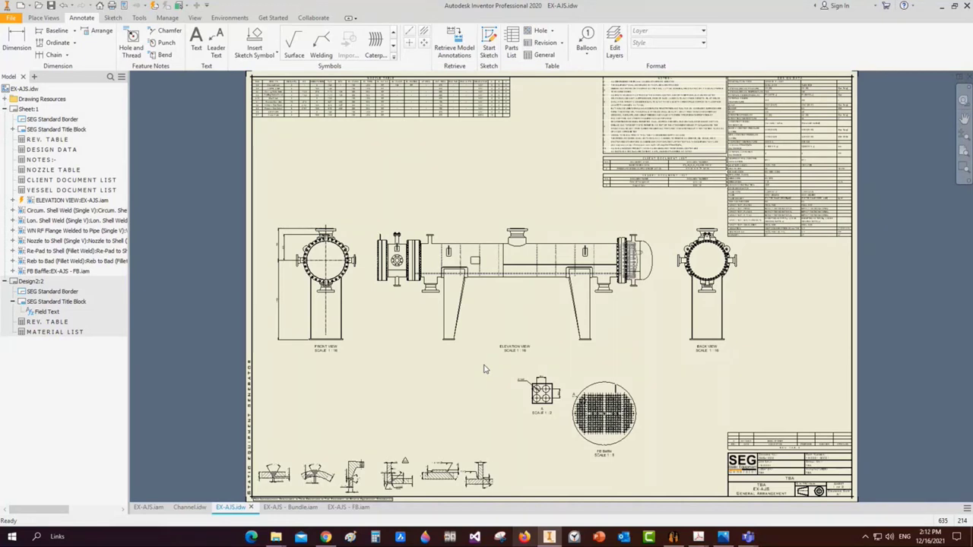
{"action": "left_click", "coordinate": [148, 507]}
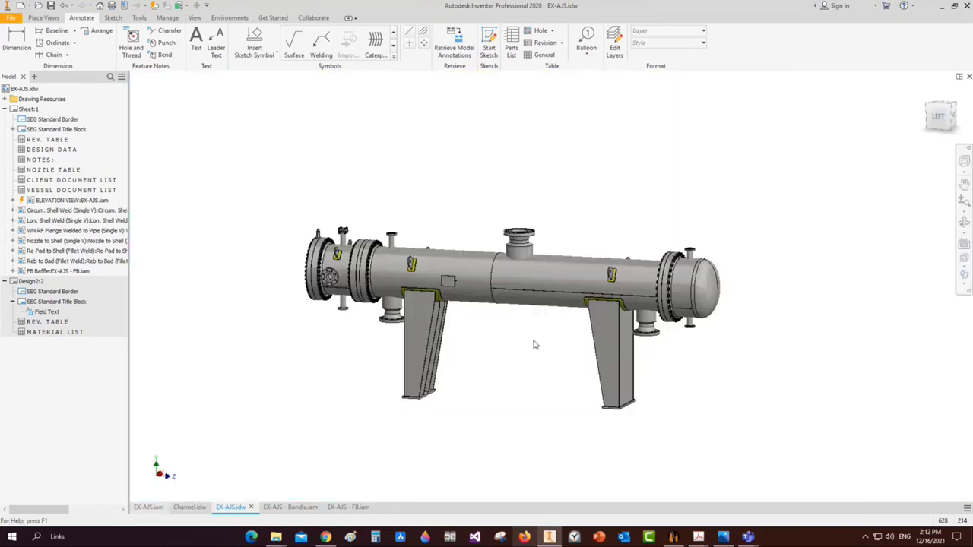
{"action": "scroll", "coordinate": [409, 283], "scroll_direction": "up", "scroll_amount": 3}
{"action": "middle_click_drag", "start_coordinate": [525, 210], "coordinate": [456, 209]}
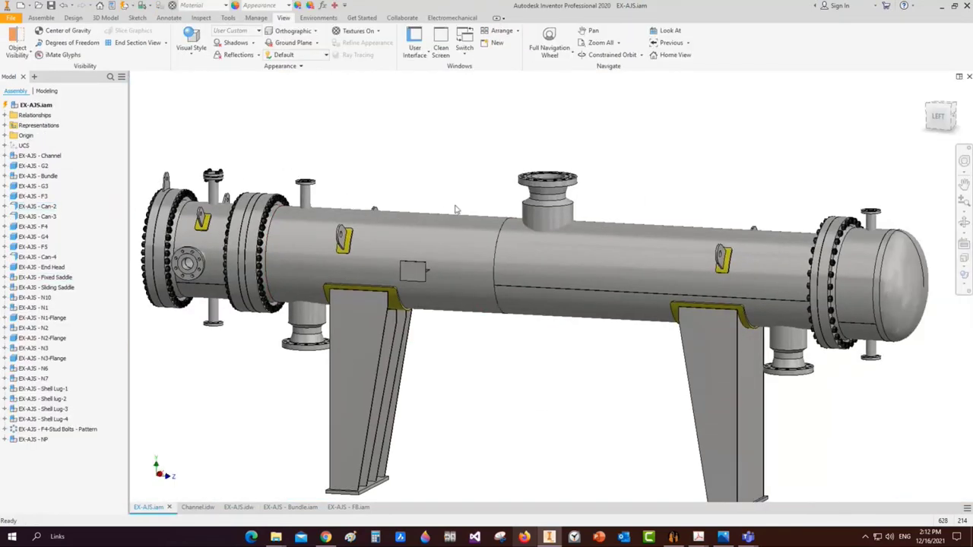
{"action": "left_click", "coordinate": [198, 508]}
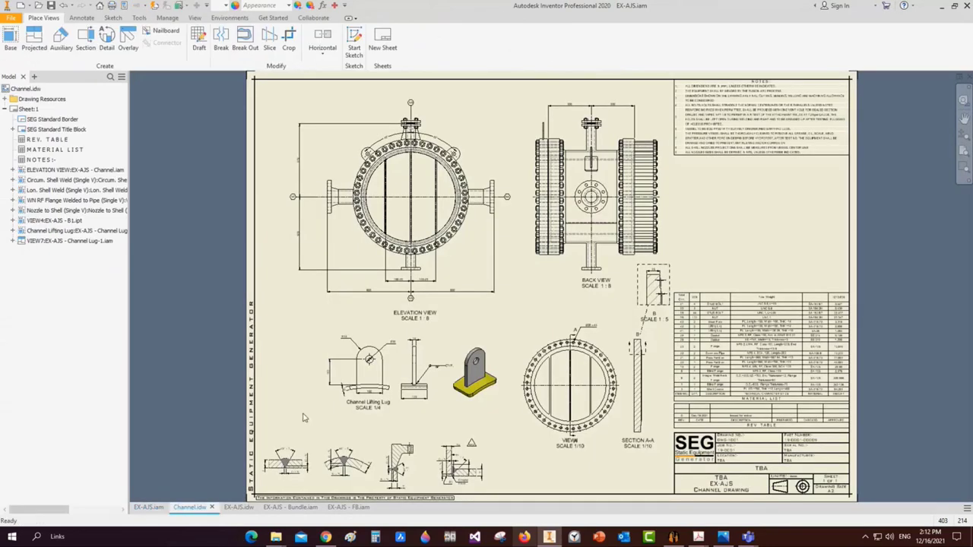
{"action": "left_click", "coordinate": [240, 505]}
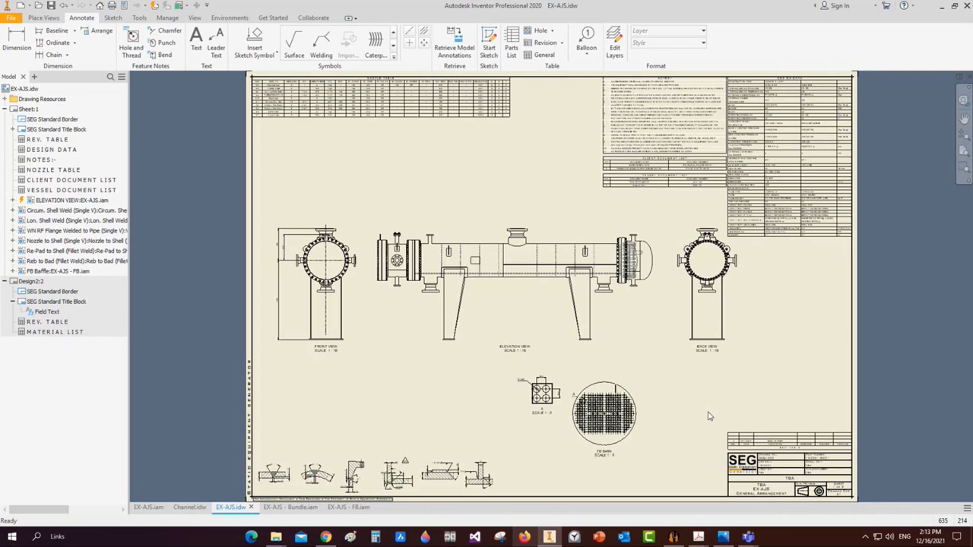
Bring the shaded 3D EX-AJS.iam assembly forward in place of the general-arrangement drawing
{"action": "left_click", "coordinate": [148, 507]}
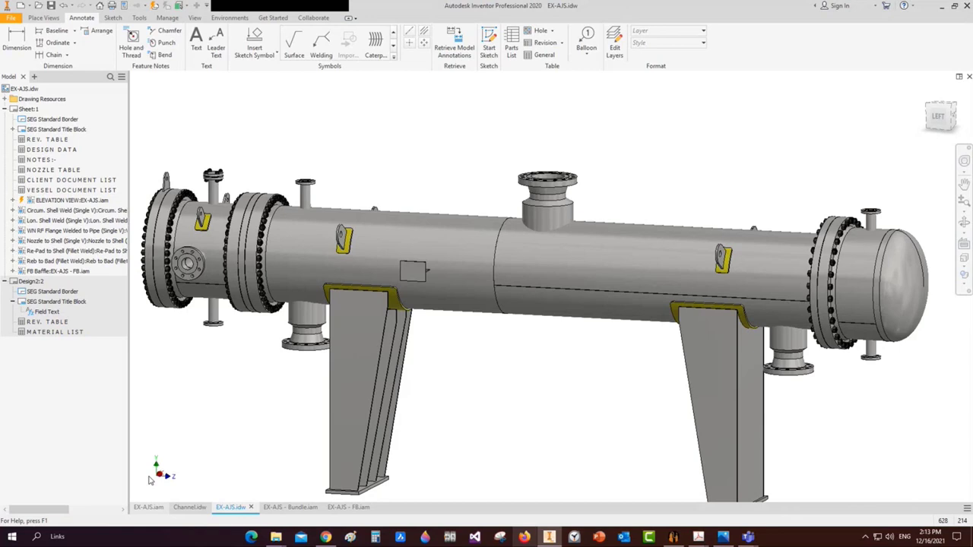
{"action": "left_click", "coordinate": [148, 507]}
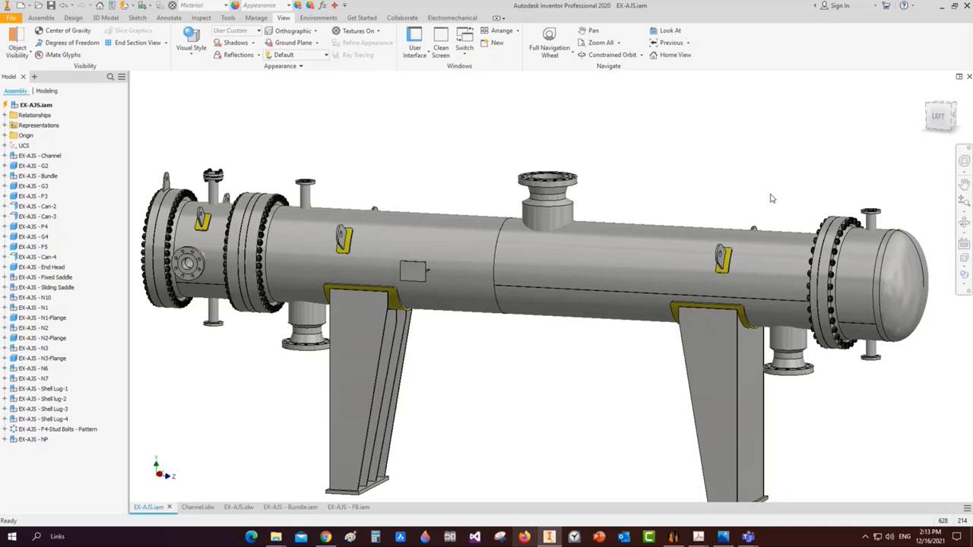
Minimize Inventor and Design Data, then open the Samples folder and peek into H-V-Slug Catcher
{"action": "left_click", "coordinate": [943, 11]}
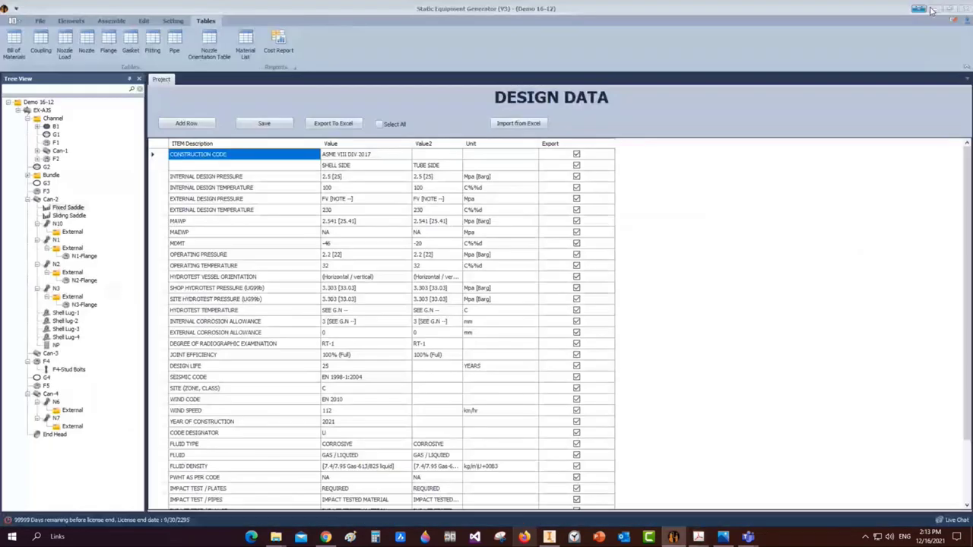
{"action": "left_click", "coordinate": [937, 8]}
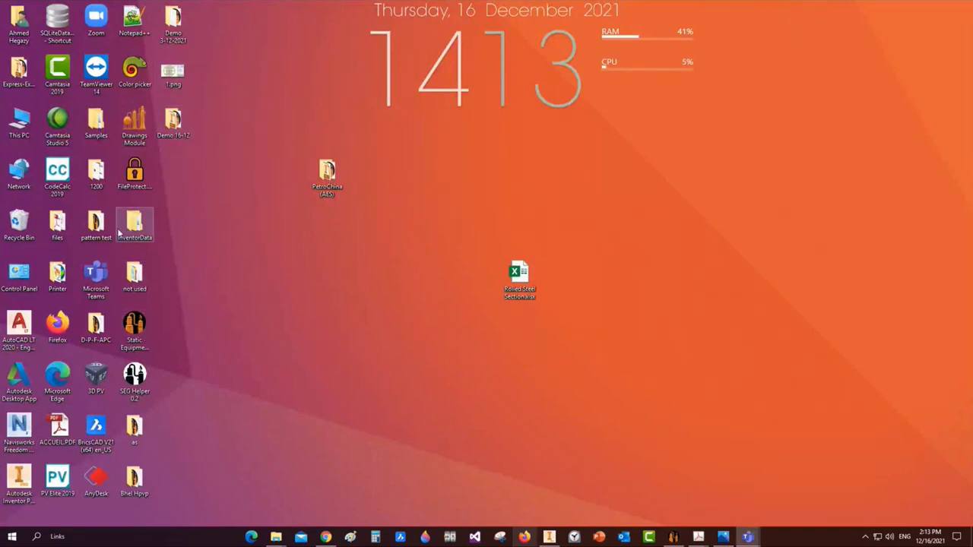
{"action": "double_click", "coordinate": [95, 122]}
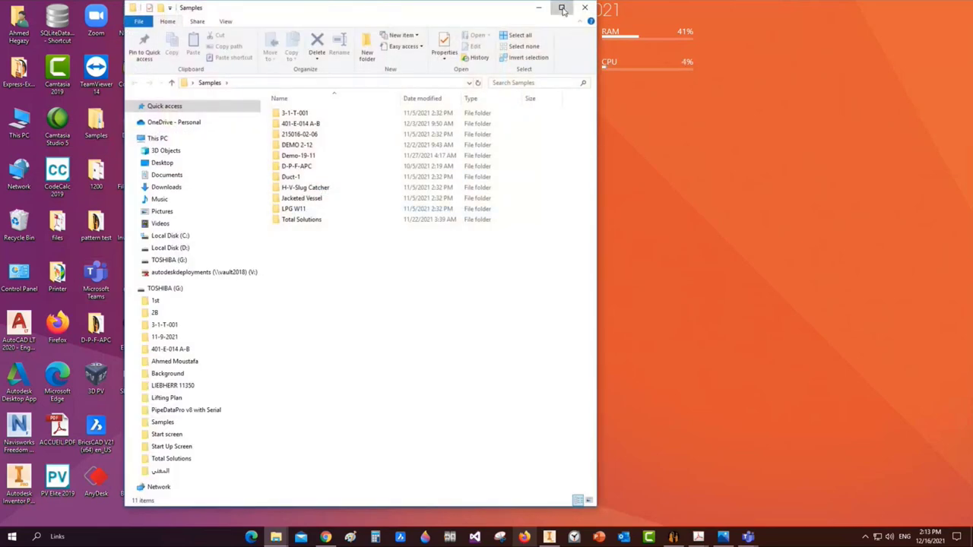
{"action": "left_click", "coordinate": [560, 9]}
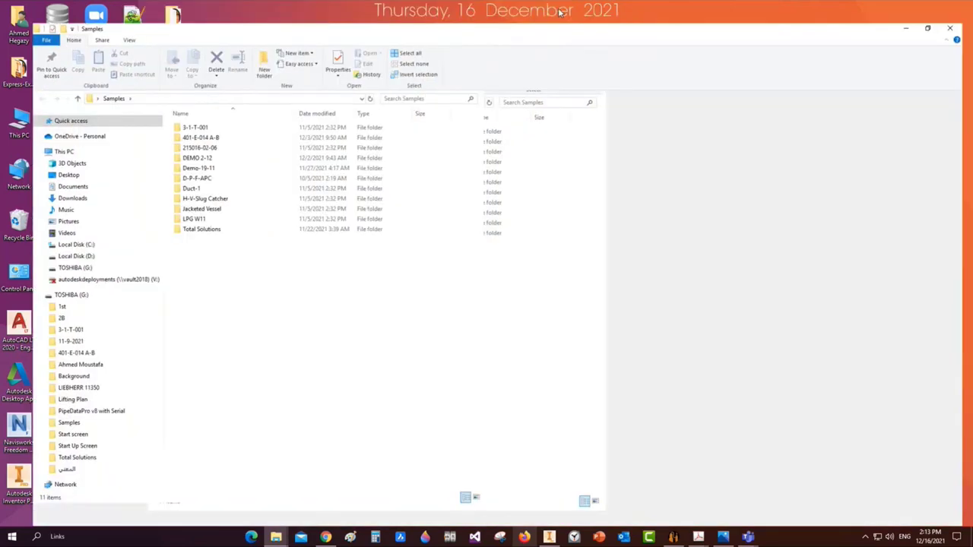
{"action": "double_click", "coordinate": [184, 184]}
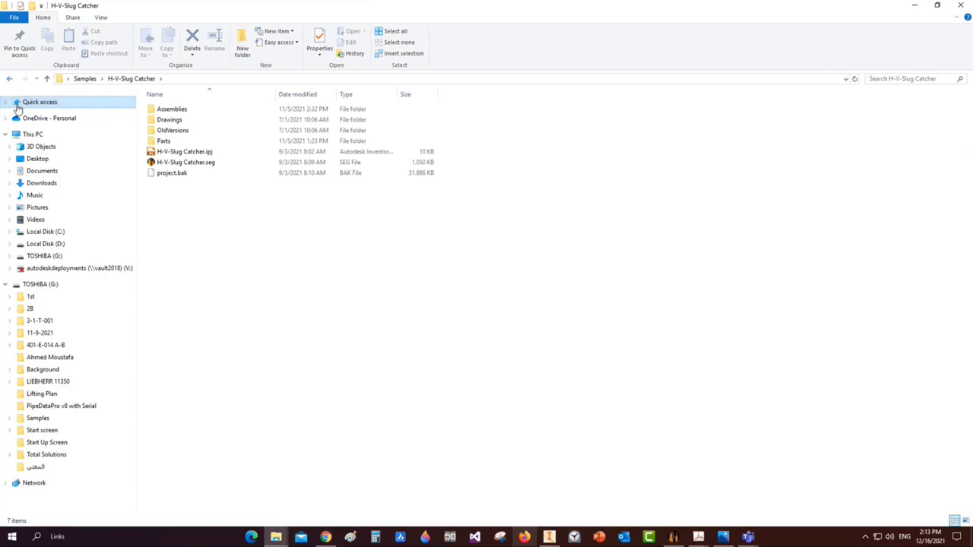
{"action": "key", "text": "alt+Left"}
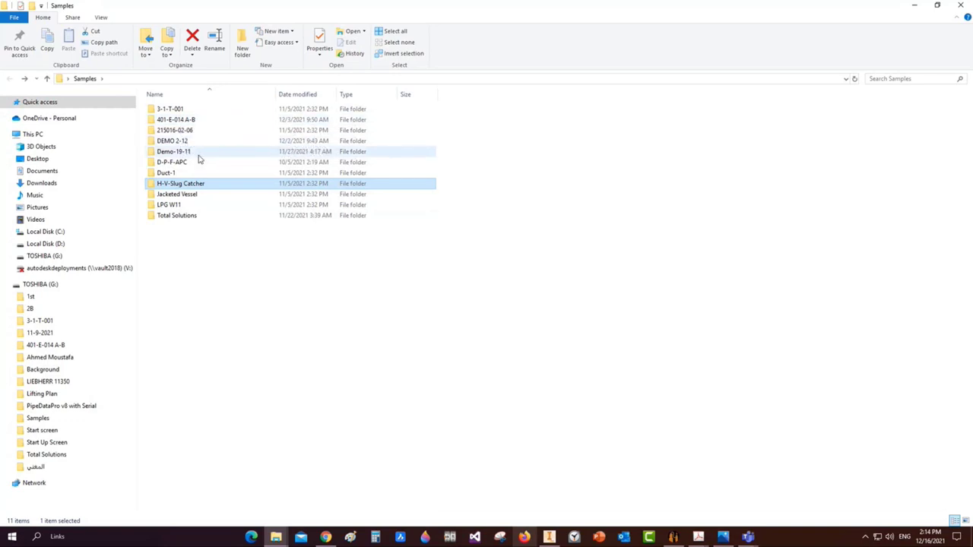
{"action": "left_click", "coordinate": [220, 233]}
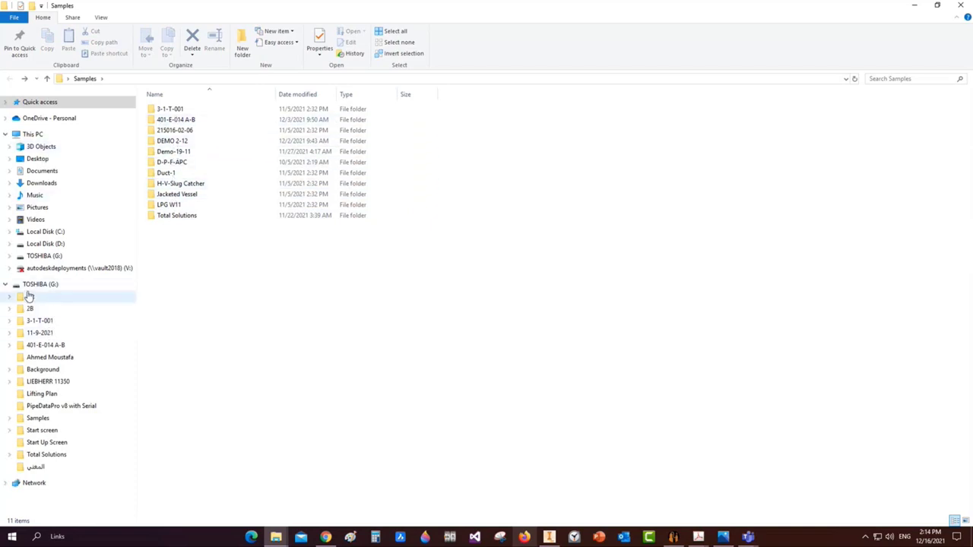
Browse Local Disk (D:) to V-401A's Drawings > Rev2 (25-10-2021) and select GA SHEET 1-4.pdf
{"action": "left_click", "coordinate": [39, 245]}
{"action": "double_click", "coordinate": [604, 142]}
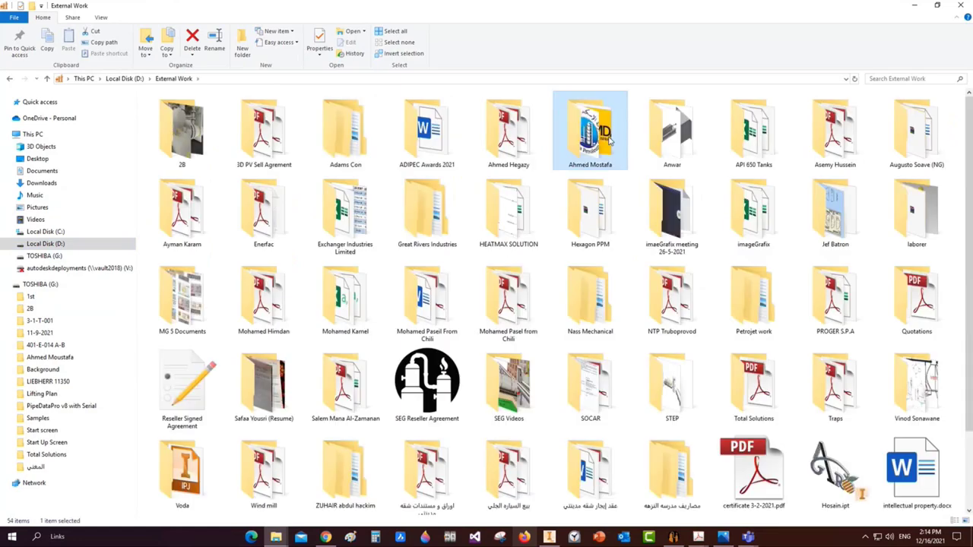
{"action": "double_click", "coordinate": [604, 142]}
{"action": "double_click", "coordinate": [226, 128]}
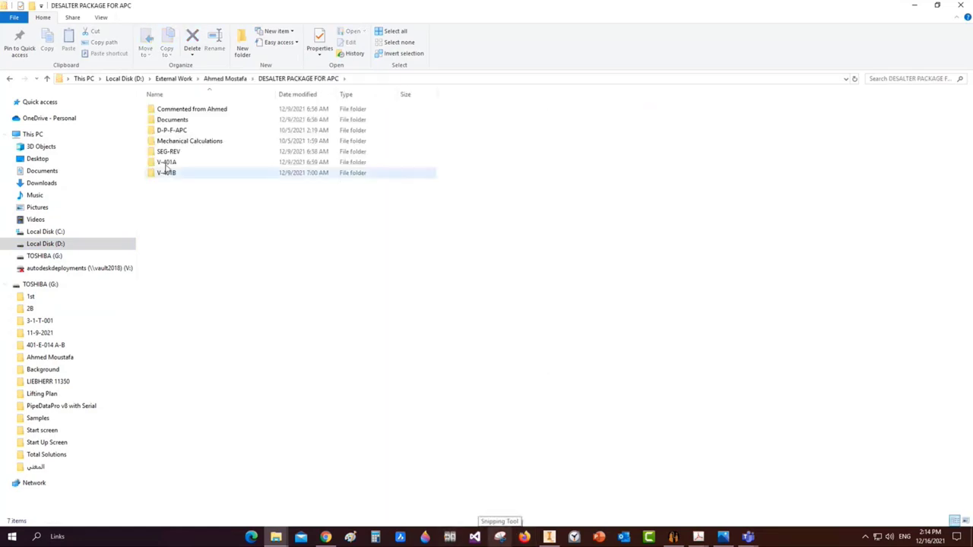
{"action": "double_click", "coordinate": [183, 163]}
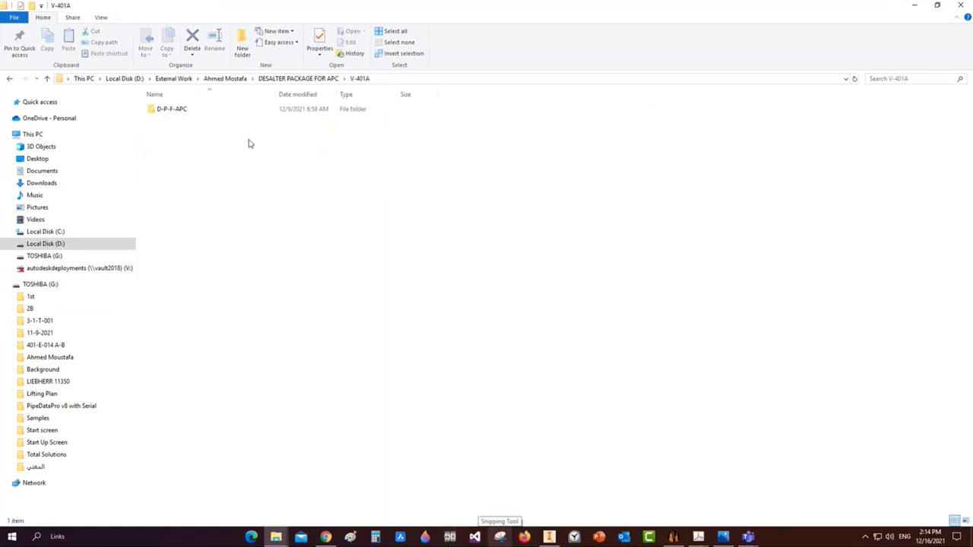
{"action": "double_click", "coordinate": [179, 111]}
{"action": "double_click", "coordinate": [187, 122]}
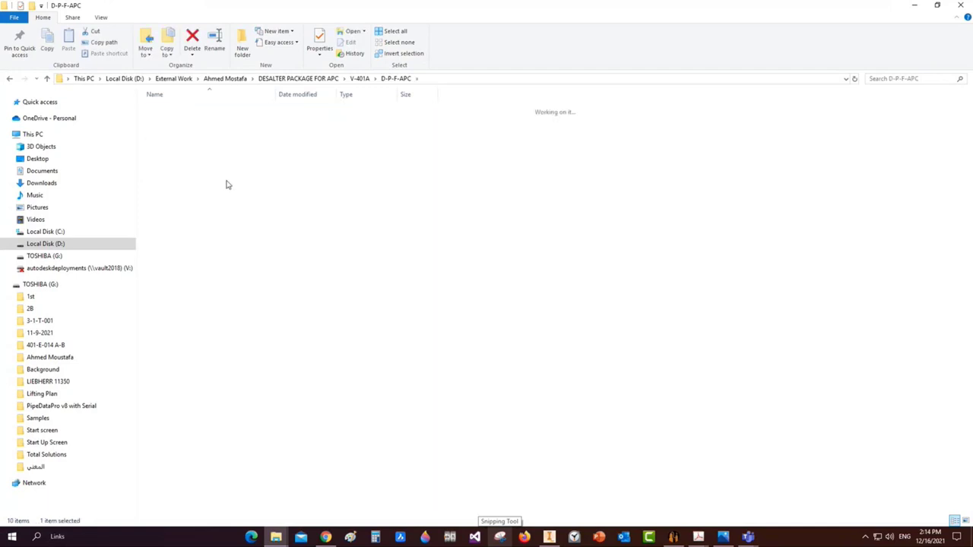
{"action": "double_click", "coordinate": [191, 151]}
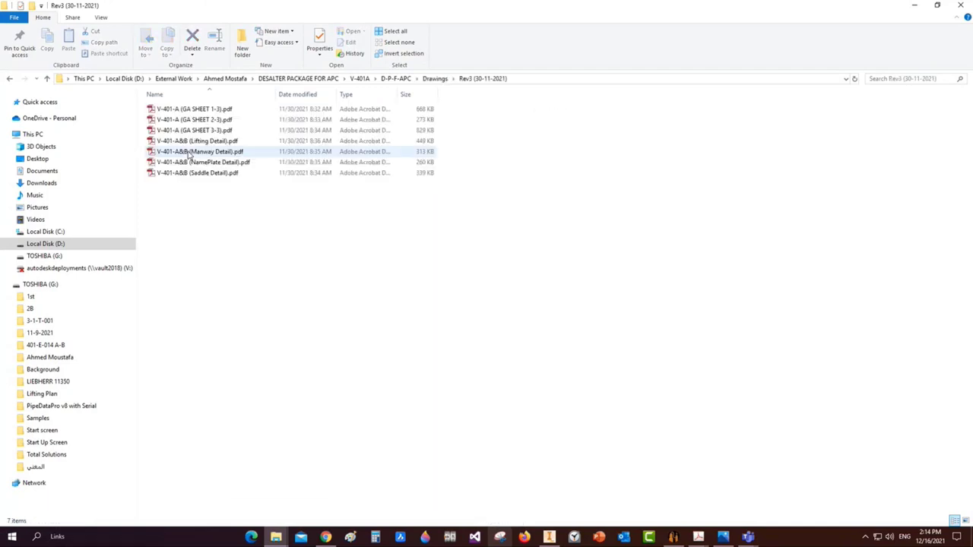
{"action": "key", "text": "alt+Left"}
{"action": "double_click", "coordinate": [191, 140]}
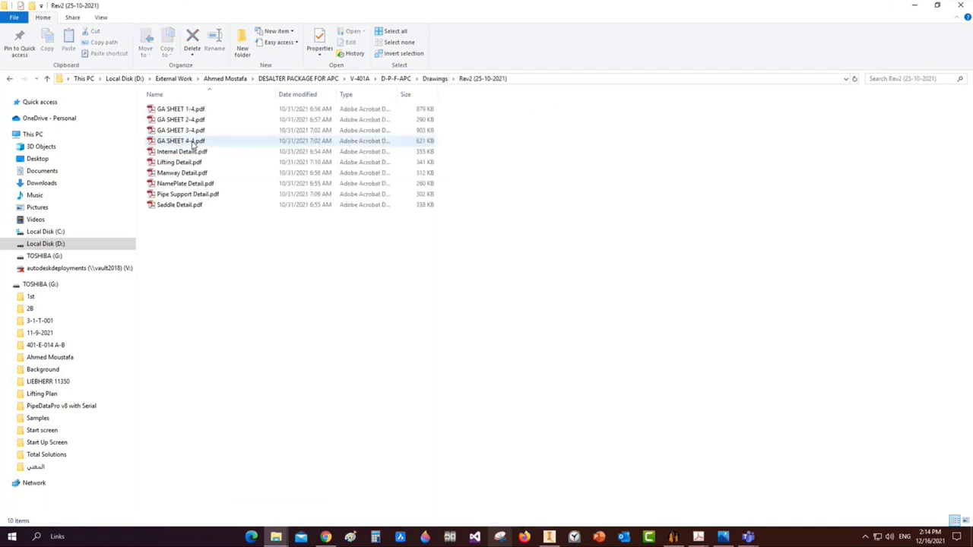
{"action": "left_click", "coordinate": [186, 111]}
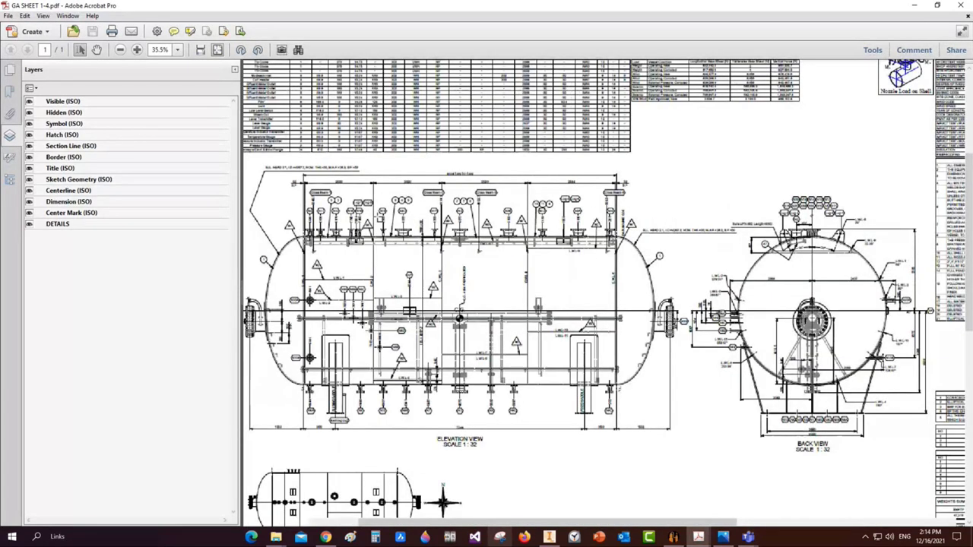
Zoom and pan around GA SHEET 1-4 to read the nozzle table, elevation and back view
{"action": "scroll", "coordinate": [725, 237], "scroll_direction": "up", "scroll_amount": 3, "text": "ctrl"}
{"action": "scroll", "coordinate": [526, 280], "scroll_direction": "down", "scroll_amount": 3, "text": "ctrl"}
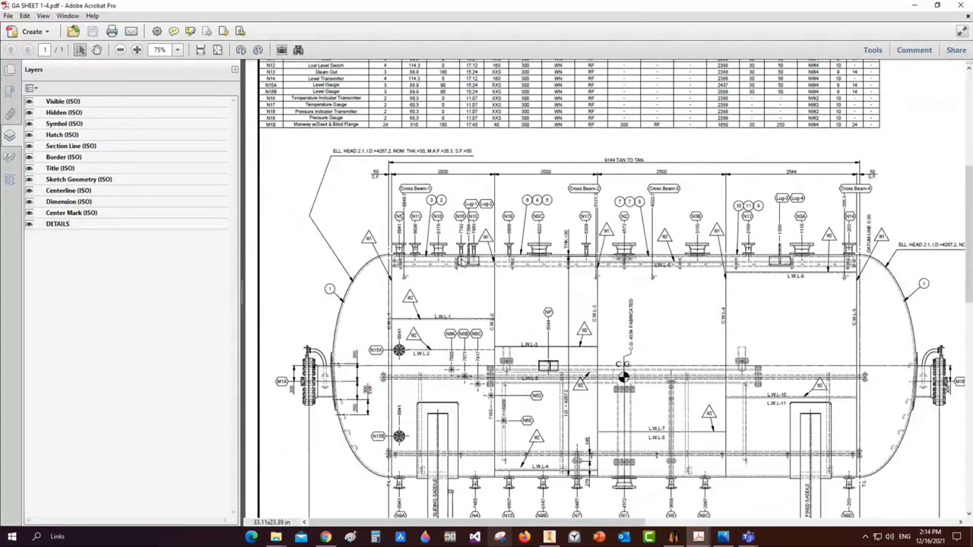
{"action": "scroll", "coordinate": [848, 409], "scroll_direction": "down", "scroll_amount": 2, "text": "ctrl"}
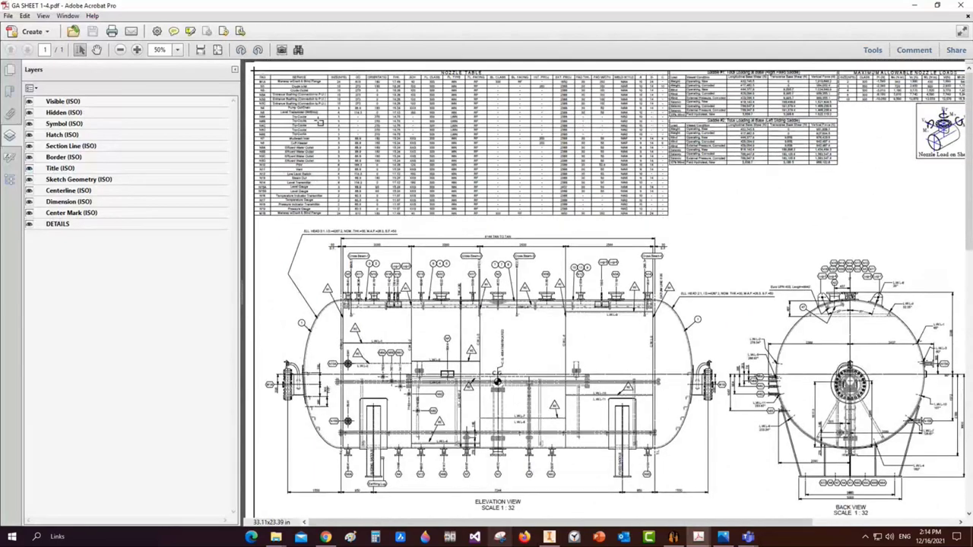
{"action": "scroll", "coordinate": [848, 409], "scroll_direction": "up", "scroll_amount": 4, "text": "ctrl"}
{"action": "scroll", "coordinate": [848, 409], "scroll_direction": "up", "scroll_amount": 2, "text": "ctrl"}
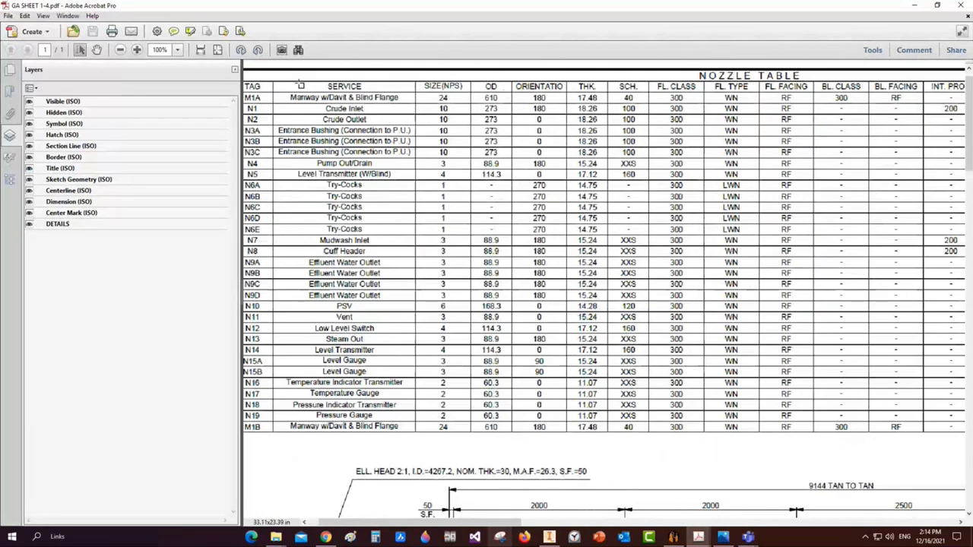
{"action": "scroll", "coordinate": [847, 409], "scroll_direction": "down", "scroll_amount": 2, "text": "ctrl"}
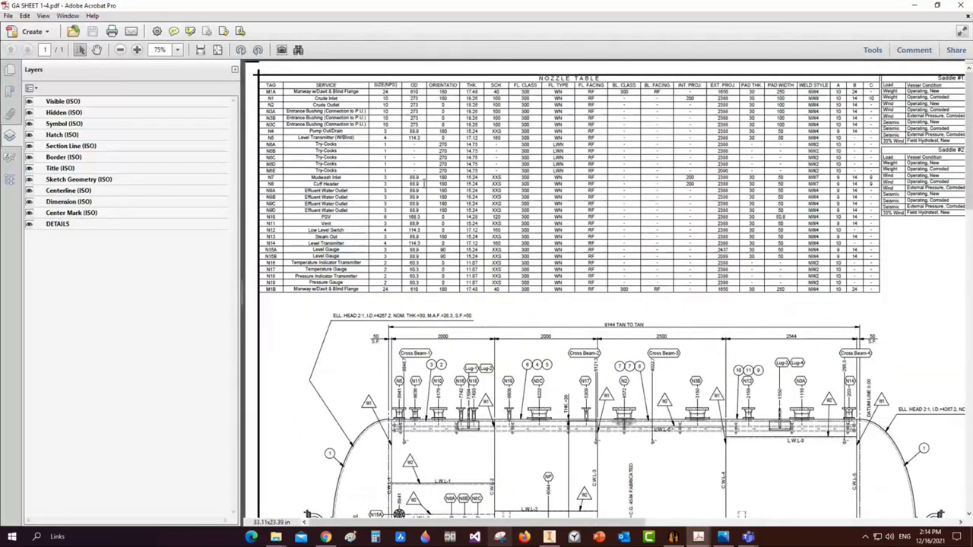
{"action": "scroll", "coordinate": [848, 409], "scroll_direction": "right", "scroll_amount": 10}
{"action": "scroll", "coordinate": [663, 239], "scroll_direction": "down", "scroll_amount": 10}
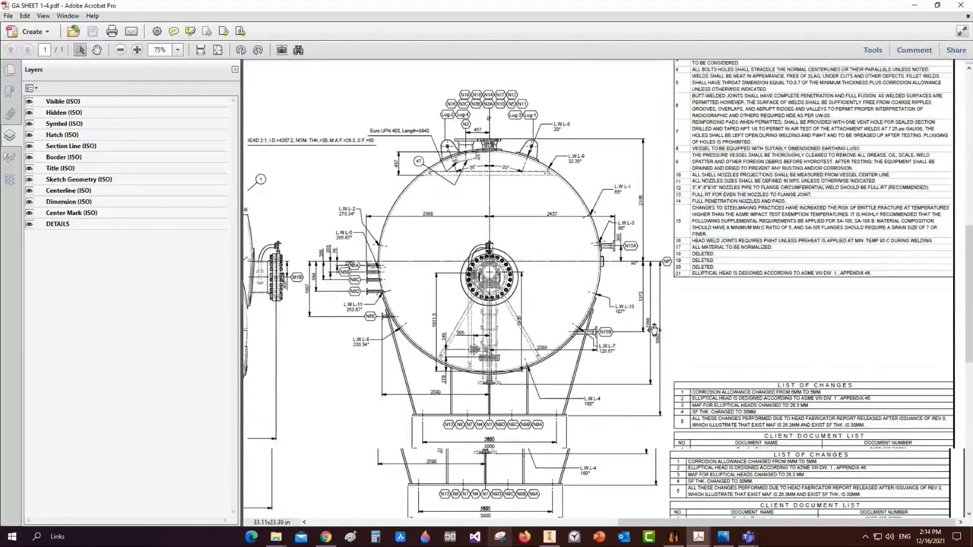
{"action": "scroll", "coordinate": [622, 267], "scroll_direction": "left", "scroll_amount": 10}
{"action": "scroll", "coordinate": [622, 267], "scroll_direction": "up", "scroll_amount": 5}
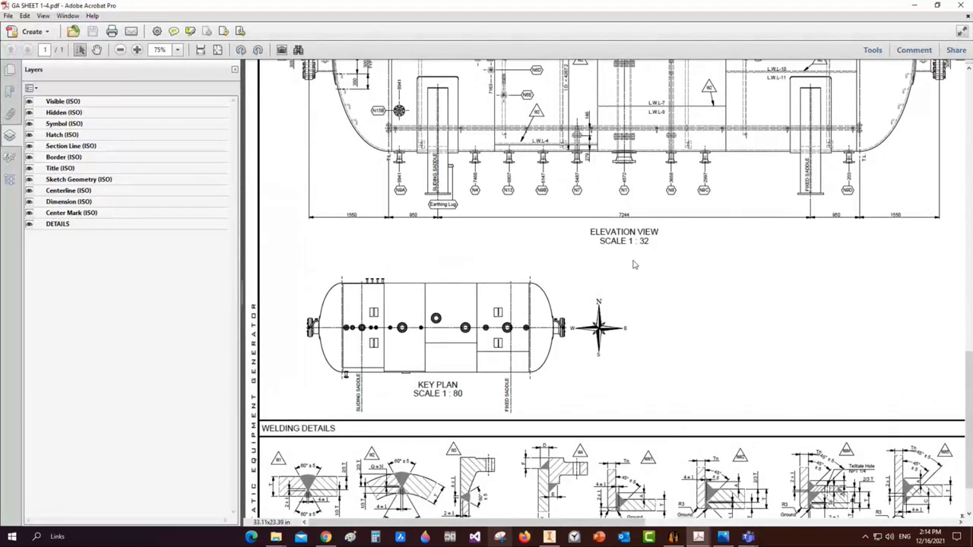
Check the key plan, then open GA SHEET 2-4.pdf from the Rev2 folder
{"action": "scroll", "coordinate": [622, 267], "scroll_direction": "right", "scroll_amount": 8}
{"action": "scroll", "coordinate": [622, 267], "scroll_direction": "up", "scroll_amount": 5}
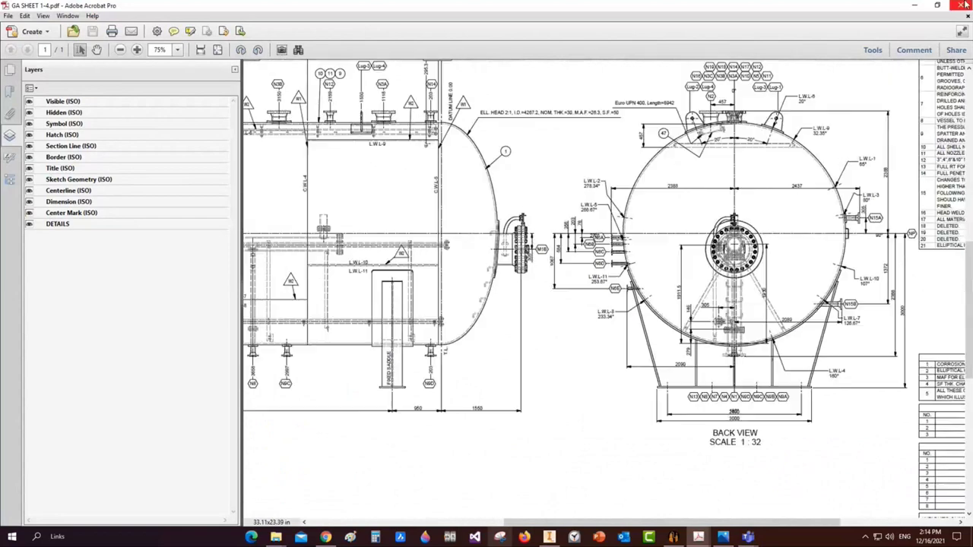
{"action": "key", "text": "alt+Tab"}
{"action": "double_click", "coordinate": [190, 115]}
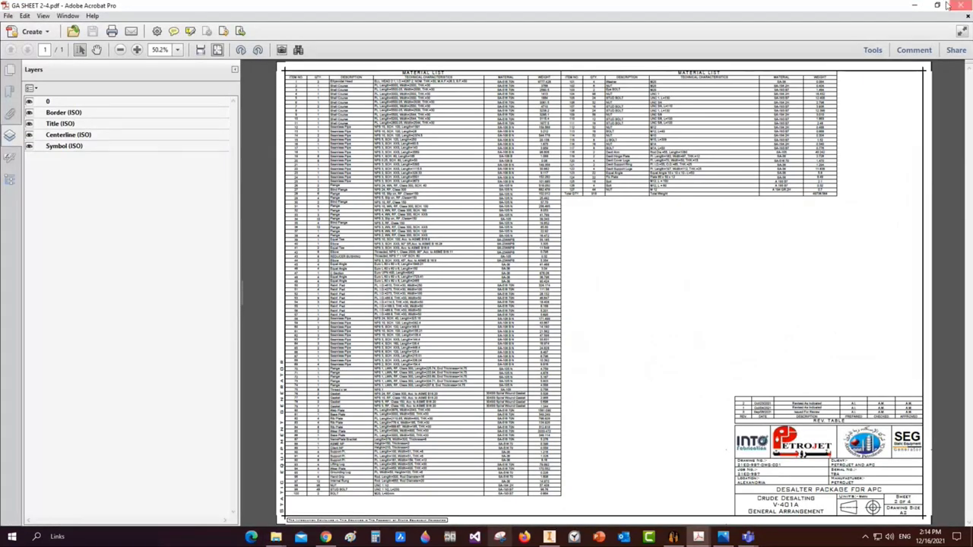
Open GA SHEET 3-4.pdf and zoom around the drawing
{"action": "key", "text": "alt+Tab"}
{"action": "double_click", "coordinate": [183, 129]}
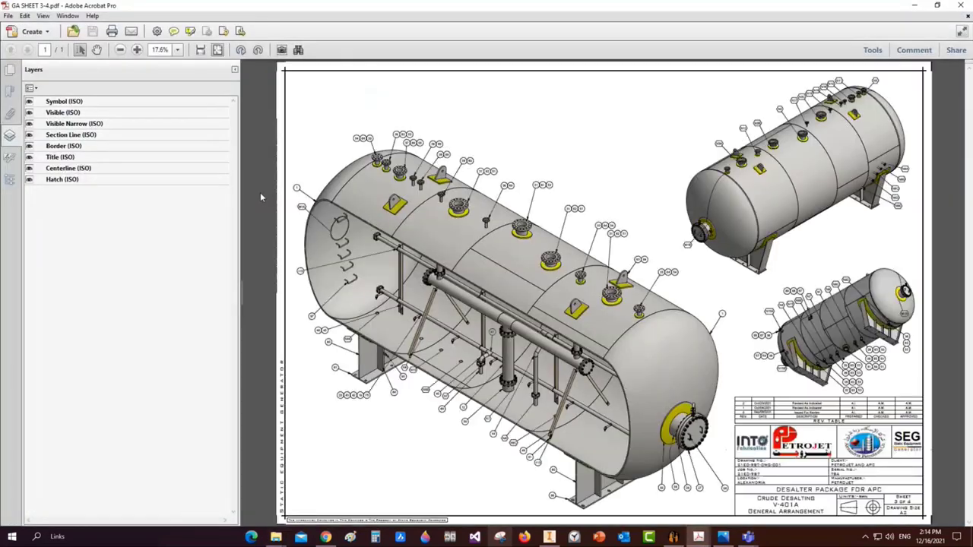
{"action": "scroll", "coordinate": [492, 340], "scroll_direction": "up", "scroll_amount": 4, "text": "ctrl"}
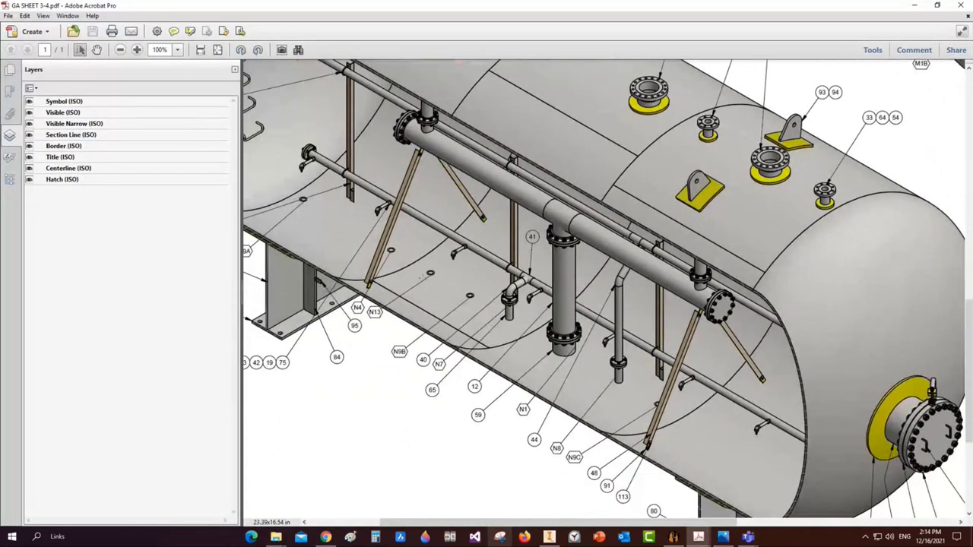
{"action": "scroll", "coordinate": [679, 394], "scroll_direction": "up", "scroll_amount": 2, "text": "ctrl"}
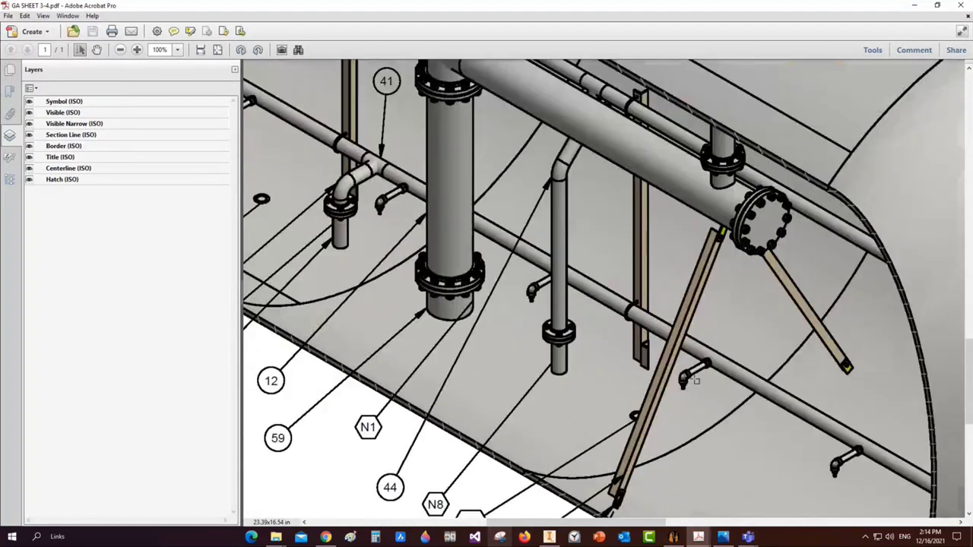
{"action": "scroll", "coordinate": [761, 365], "scroll_direction": "down", "scroll_amount": 4, "text": "ctrl"}
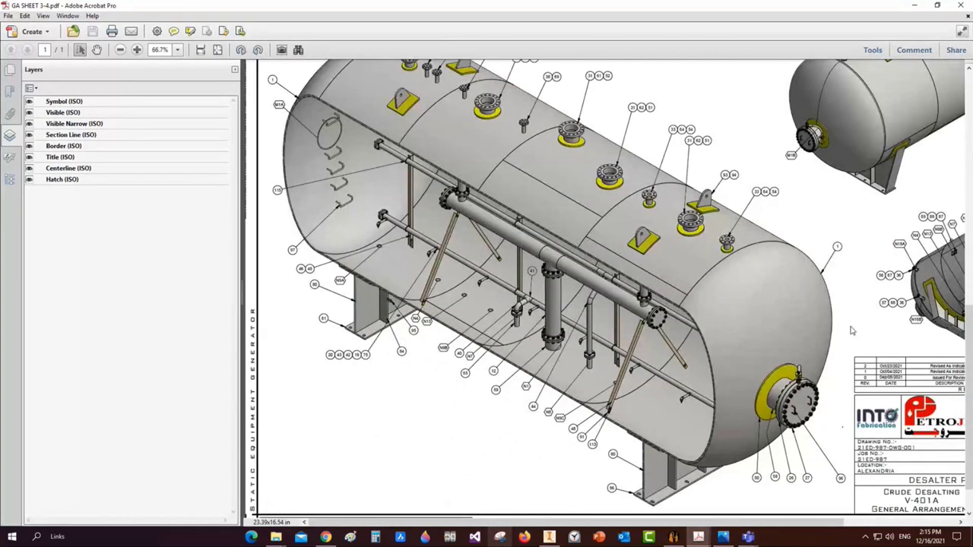
{"action": "scroll", "coordinate": [760, 327], "scroll_direction": "up", "scroll_amount": 2, "text": "ctrl"}
{"action": "scroll", "coordinate": [600, 319], "scroll_direction": "down", "scroll_amount": 2, "text": "ctrl"}
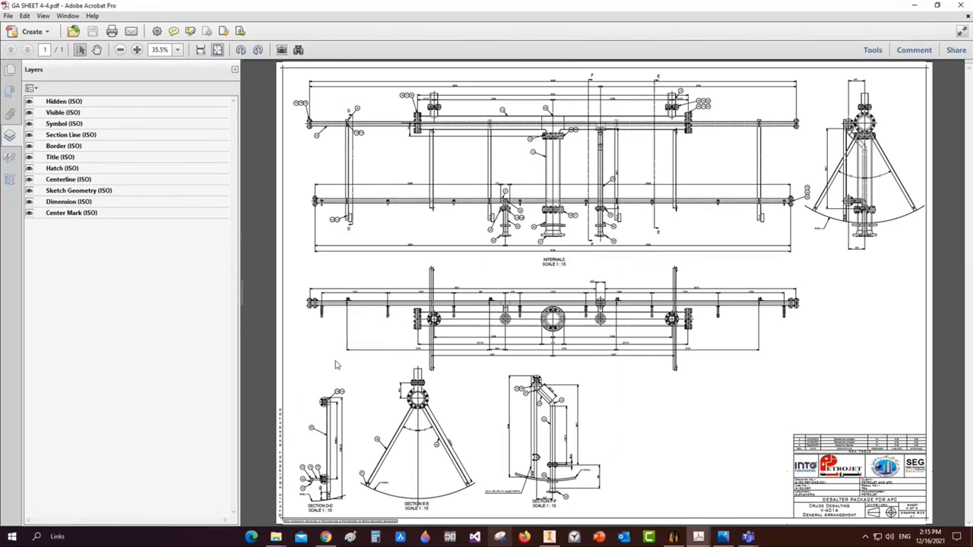
Close the GA sheet and preview Internal Details.pdf and Lifting Detail.pdf in turn
{"action": "left_click", "coordinate": [960, 5]}
{"action": "double_click", "coordinate": [195, 150]}
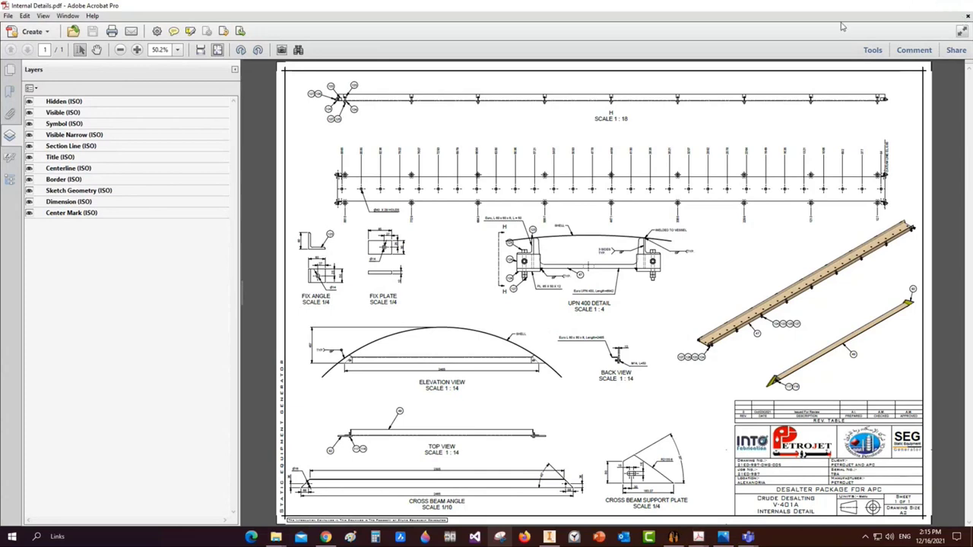
{"action": "left_click", "coordinate": [968, 16]}
{"action": "double_click", "coordinate": [169, 162]}
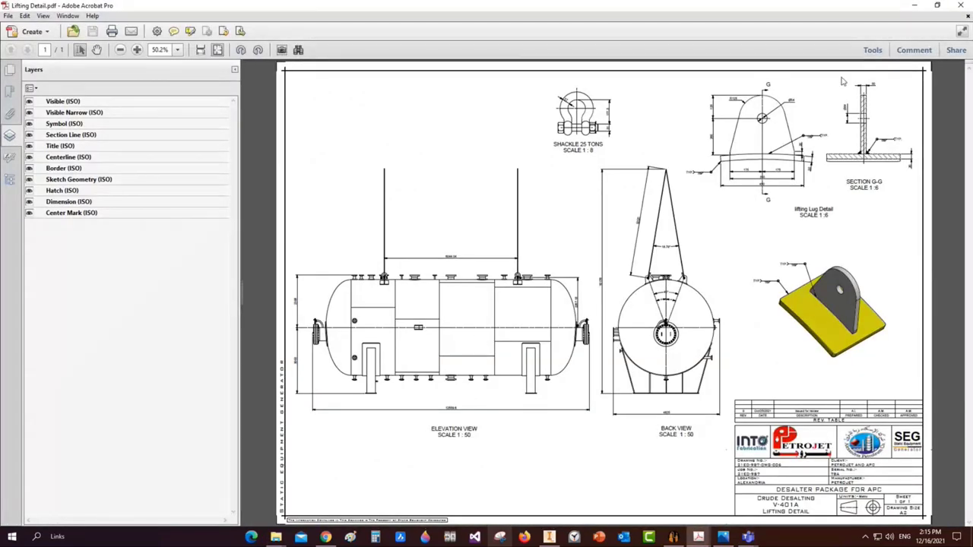
{"action": "left_click", "coordinate": [961, 5]}
Preview and close the Manway Detail and NamePlate Detail drawings
{"action": "left_click", "coordinate": [158, 173]}
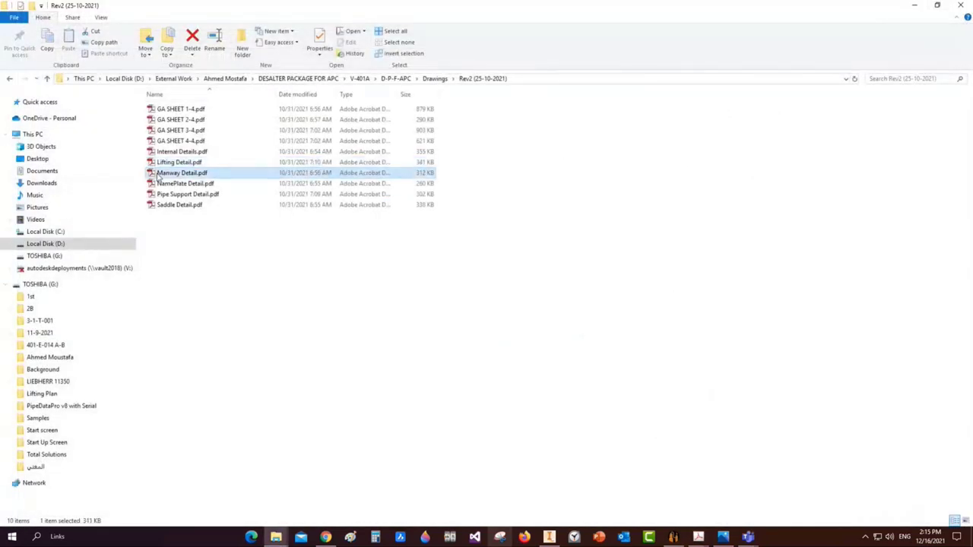
{"action": "double_click", "coordinate": [158, 173]}
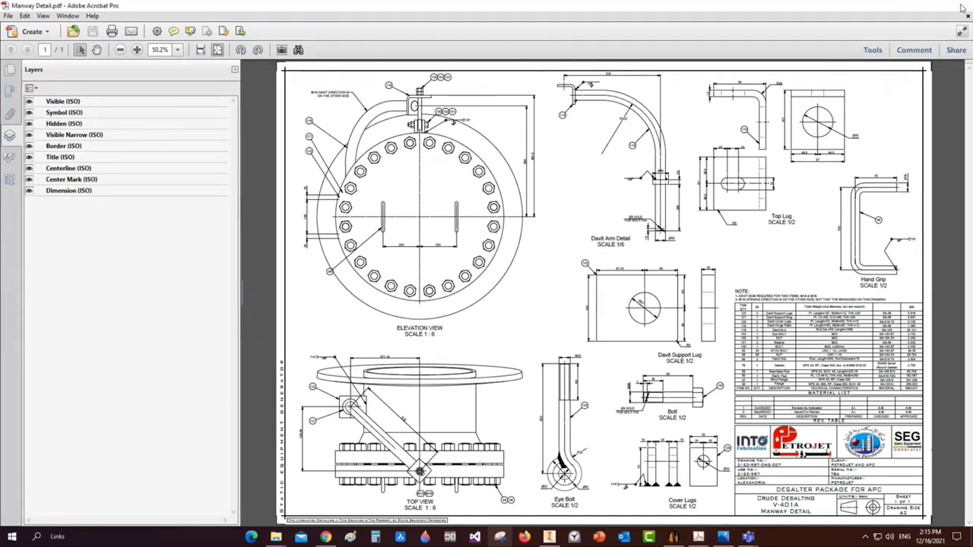
{"action": "key", "text": "alt+F4"}
{"action": "left_click", "coordinate": [185, 184]}
{"action": "double_click", "coordinate": [185, 184]}
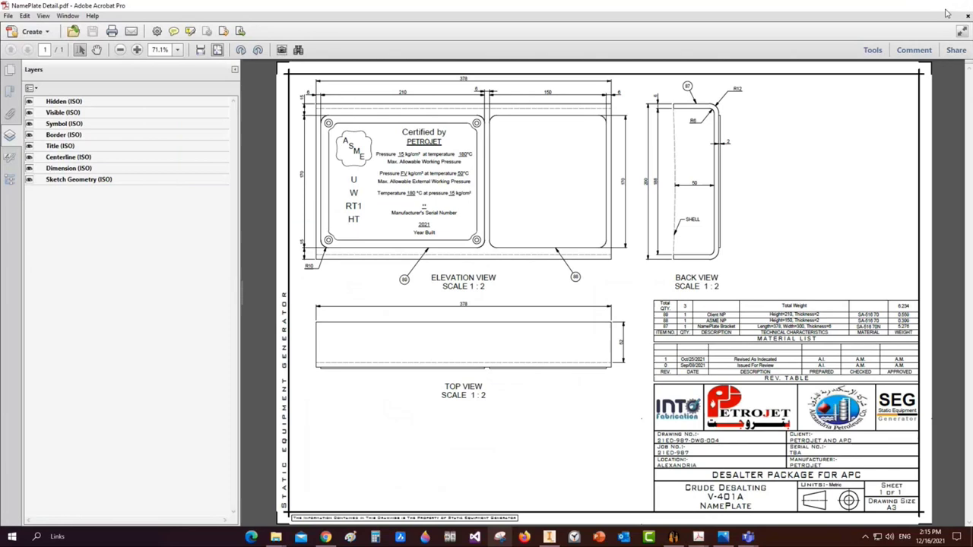
{"action": "key", "text": "alt+F4"}
Preview and close the Saddle Detail and Pipe Support Detail drawings
{"action": "double_click", "coordinate": [187, 206]}
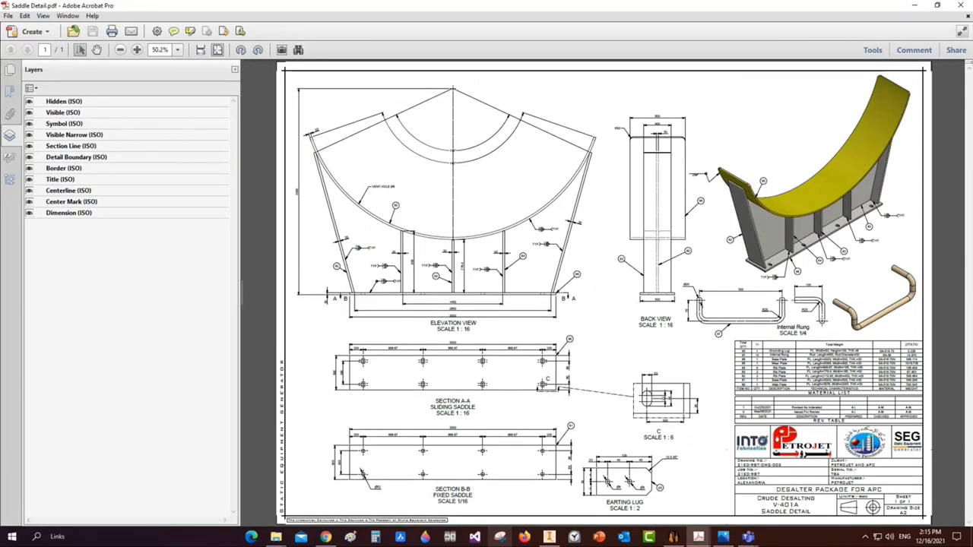
{"action": "key", "text": "alt+F4"}
{"action": "left_click", "coordinate": [222, 195]}
{"action": "double_click", "coordinate": [221, 195]}
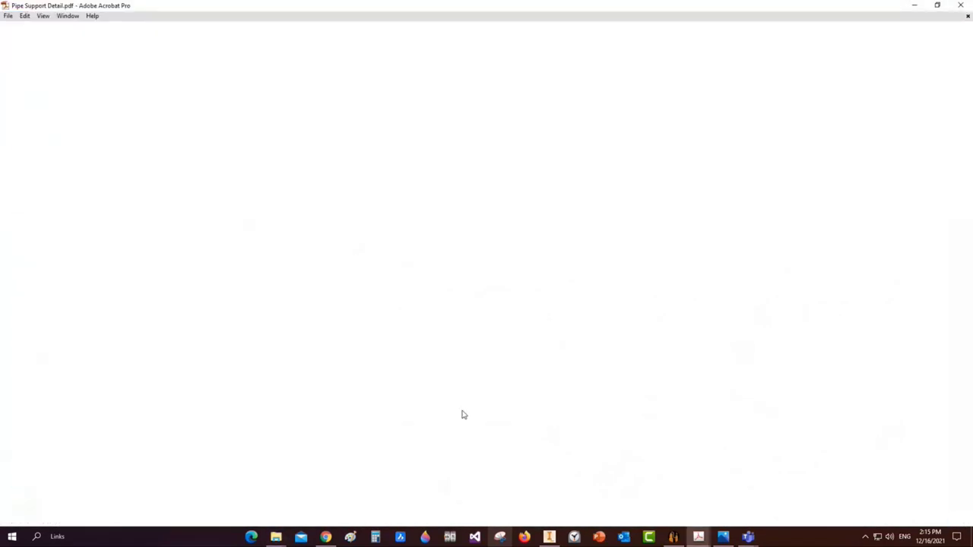
{"action": "key", "text": "alt+F4"}
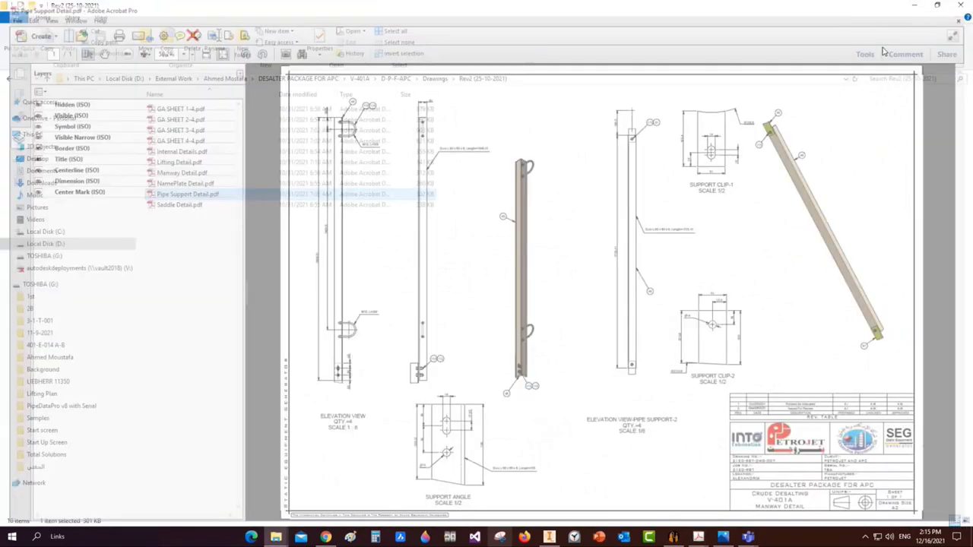
Go to D:\SEG 3D\Logo\Start Up Screen by typing folder names, then open 43.jpg
{"action": "left_click", "coordinate": [46, 243]}
{"action": "type", "text": "seg"}
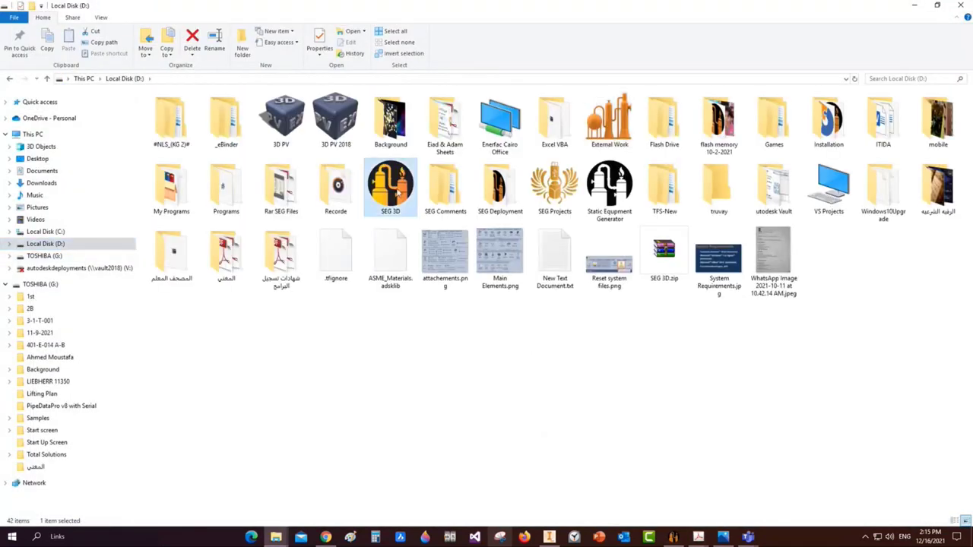
{"action": "key", "text": "Return"}
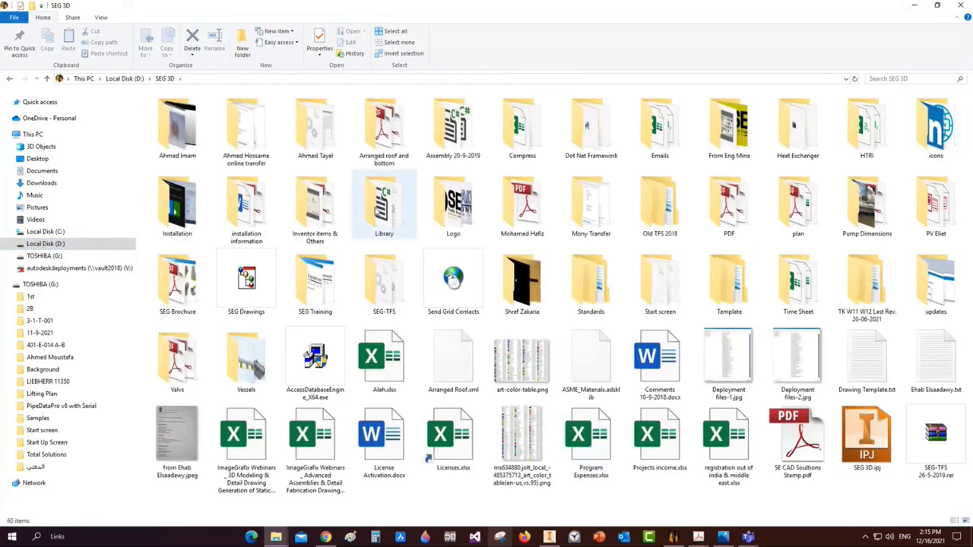
{"action": "type", "text": "logo"}
{"action": "key", "text": "Return"}
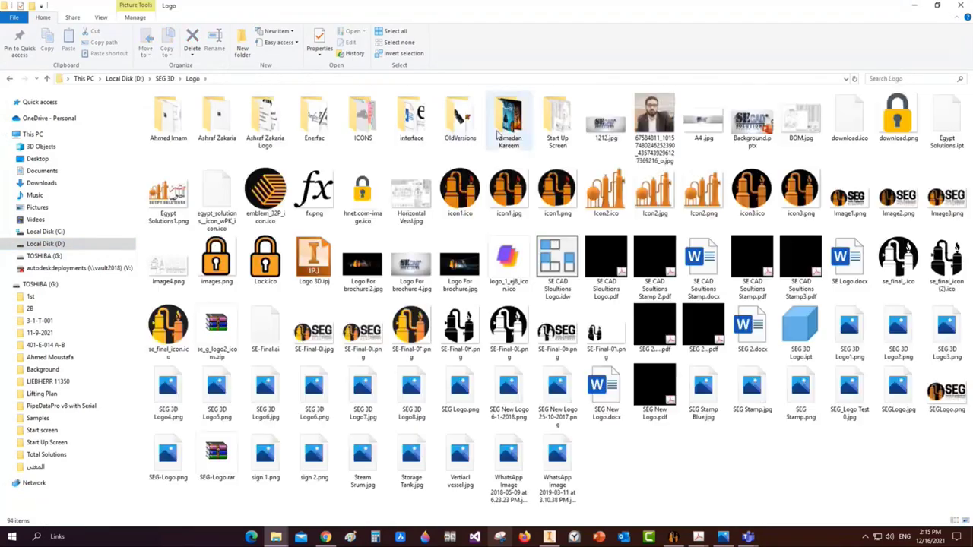
{"action": "type", "text": "start up"}
{"action": "key", "text": "Return"}
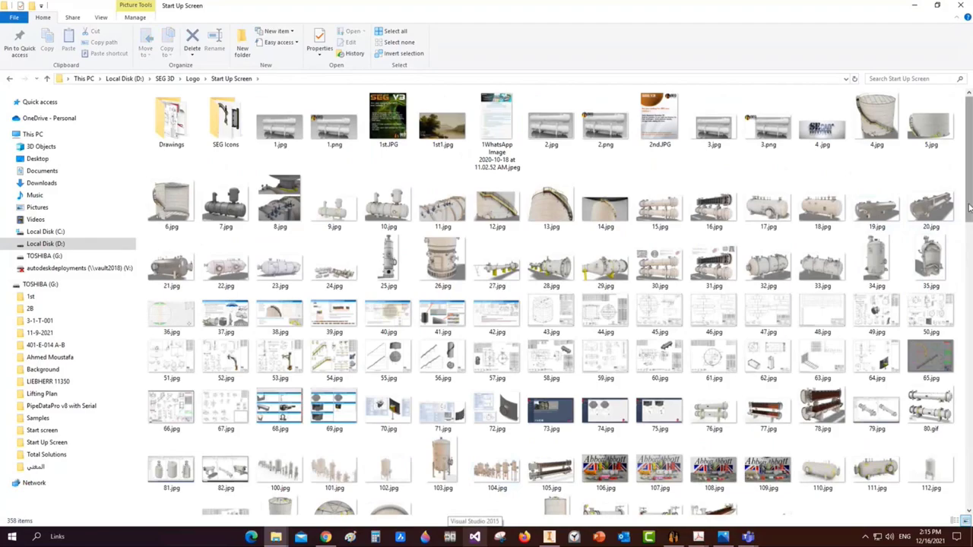
{"action": "double_click", "coordinate": [537, 322]}
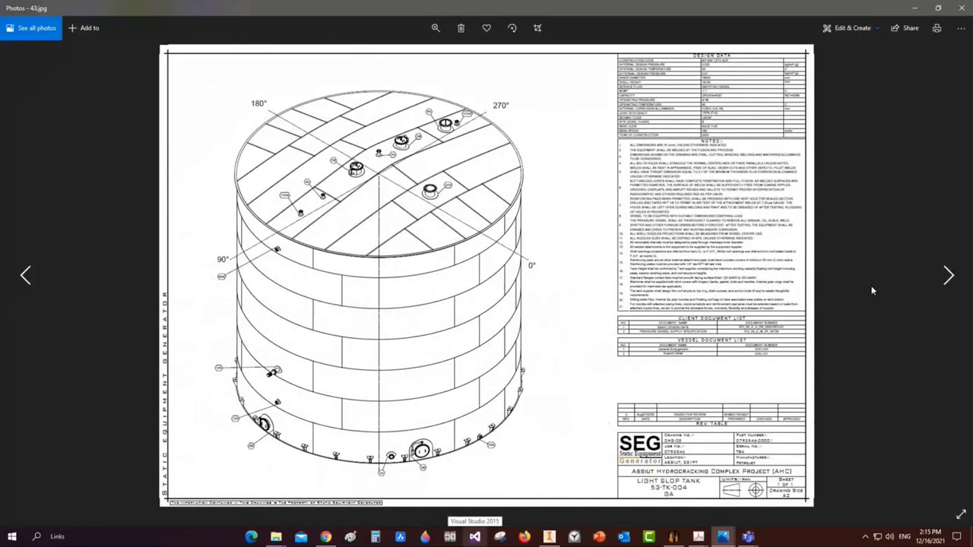
Page through drawing images 46.jpg to 48.jpg, then close the viewer
{"action": "left_click", "coordinate": [948, 276]}
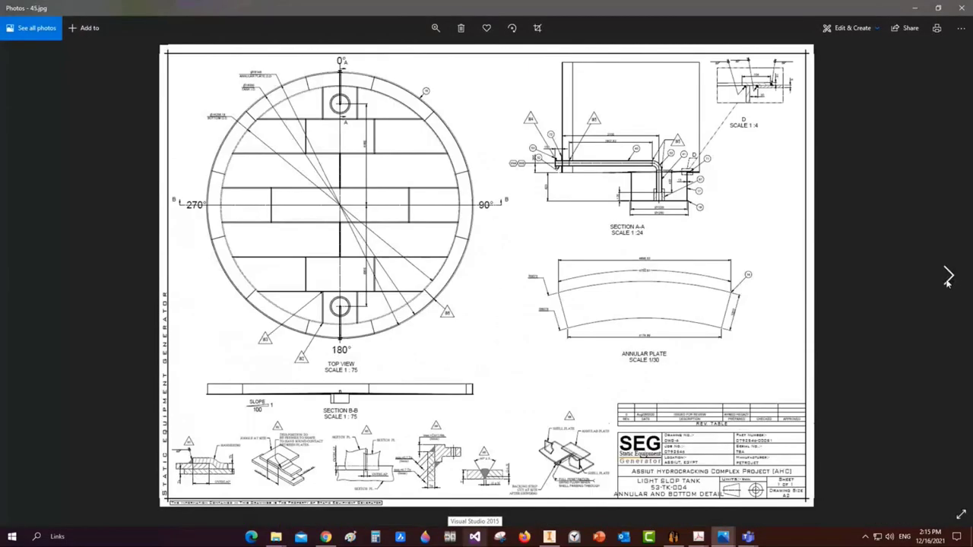
{"action": "left_click", "coordinate": [949, 278]}
{"action": "left_click", "coordinate": [948, 278]}
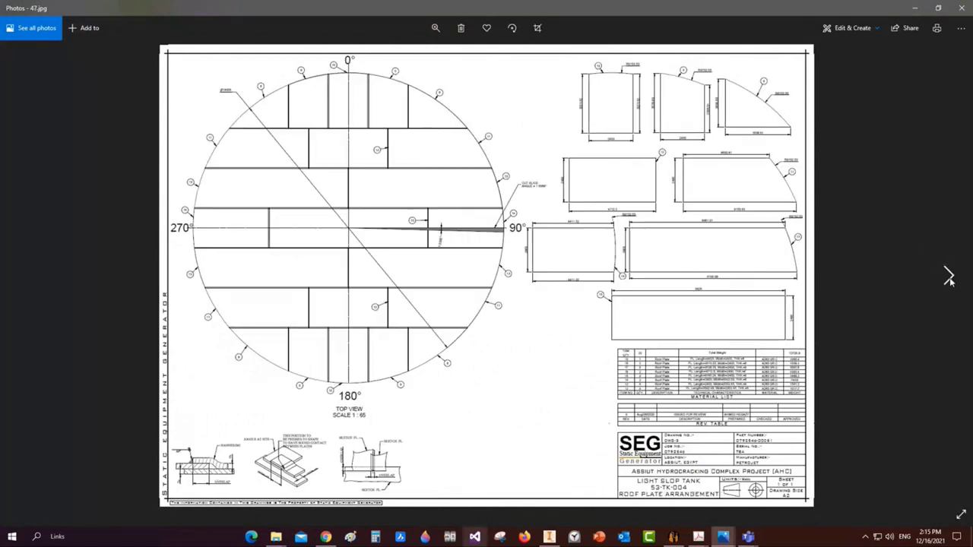
{"action": "left_click", "coordinate": [949, 278]}
{"action": "left_click", "coordinate": [959, 8]}
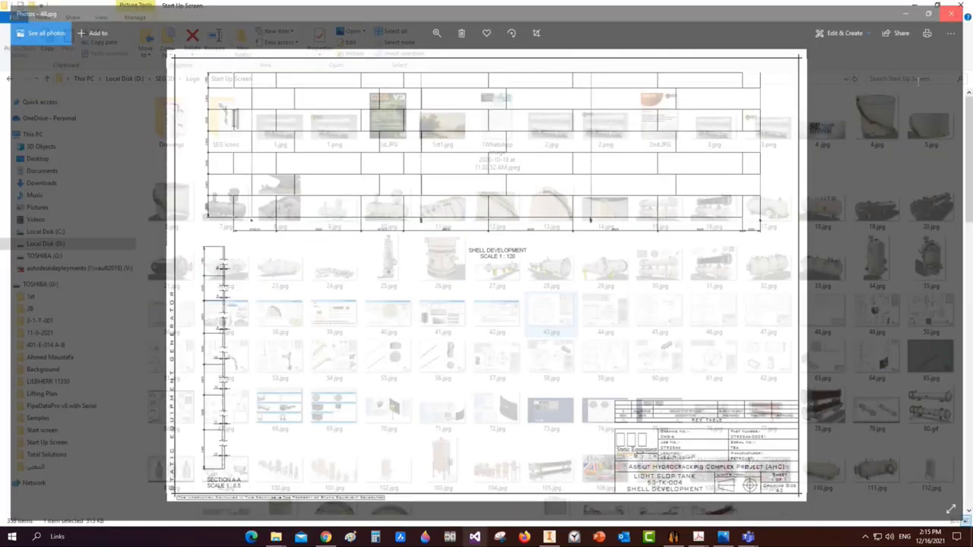
View images 191.jpg through the equipment collage 193.jpg, then close the viewer
{"action": "scroll", "coordinate": [523, 445], "scroll_direction": "down", "scroll_amount": 10}
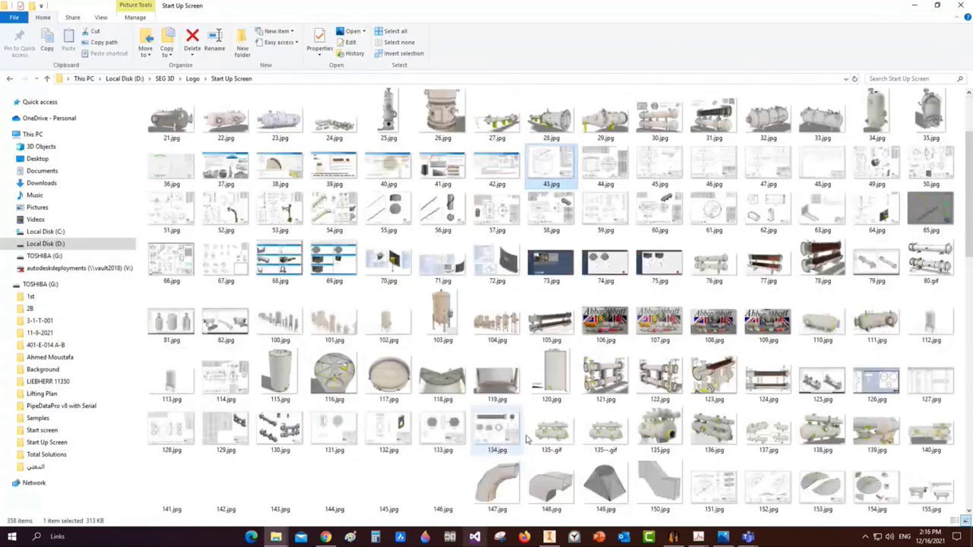
{"action": "scroll", "coordinate": [388, 394], "scroll_direction": "up", "scroll_amount": 2}
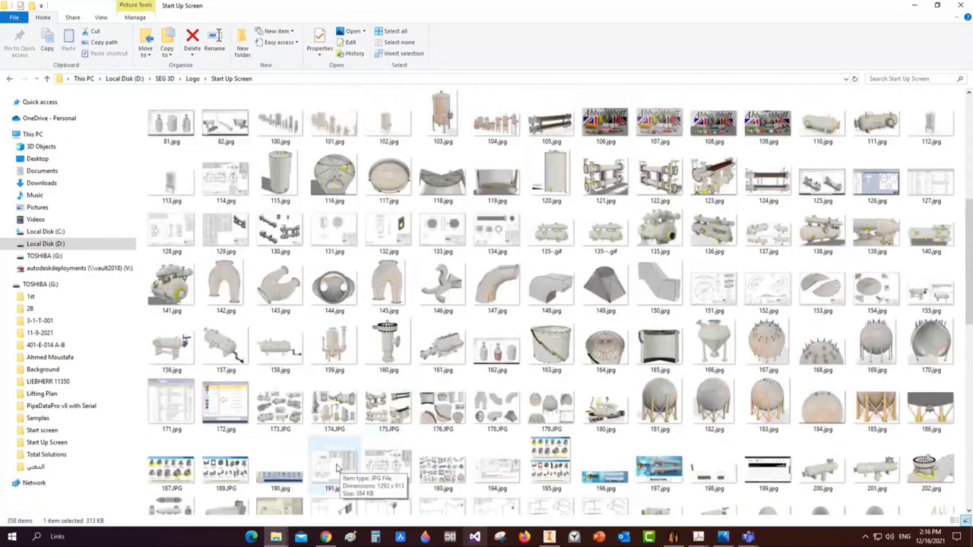
{"action": "double_click", "coordinate": [334, 465]}
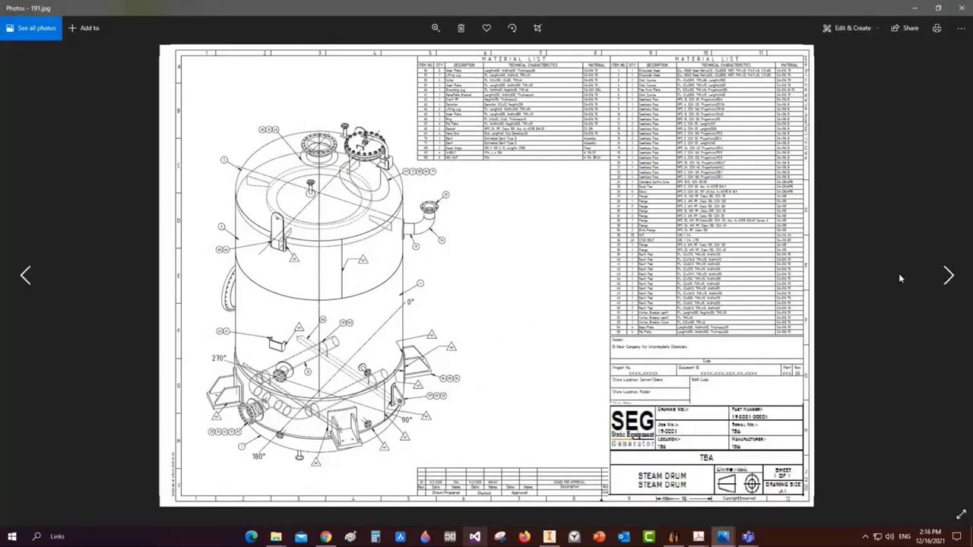
{"action": "left_click", "coordinate": [945, 275]}
{"action": "left_click", "coordinate": [948, 276]}
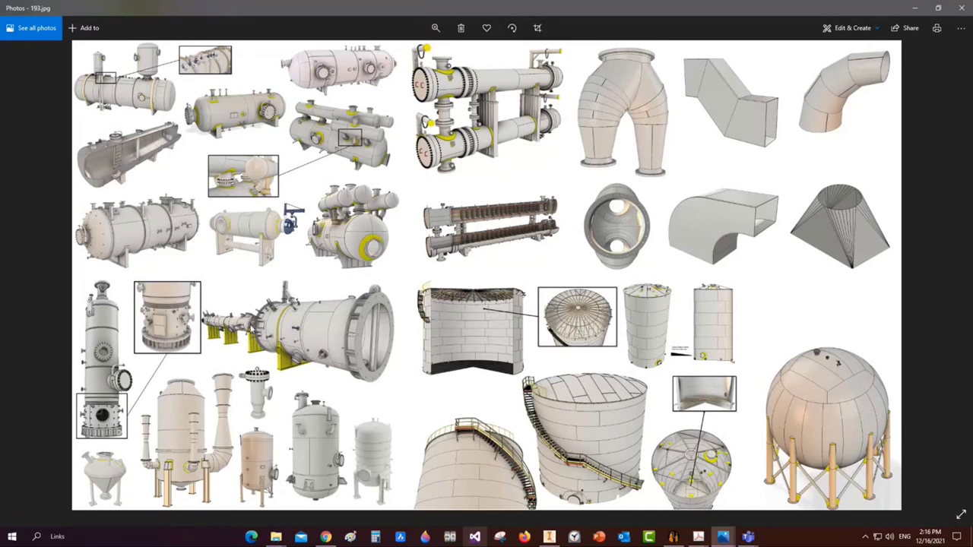
{"action": "left_click", "coordinate": [943, 13]}
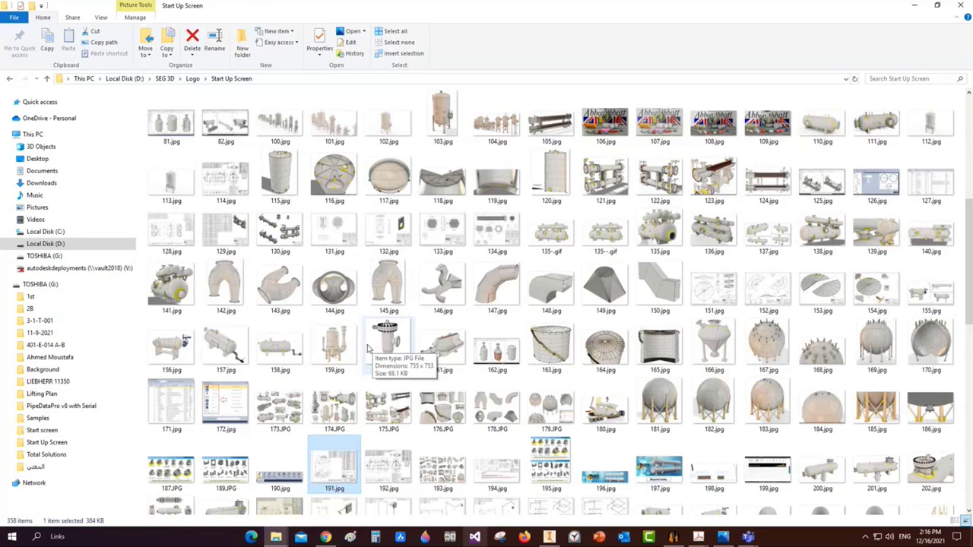
Step through images 121.jpg to 126.jpg, including the Inventor screenshot, then close
{"action": "left_click", "coordinate": [622, 172]}
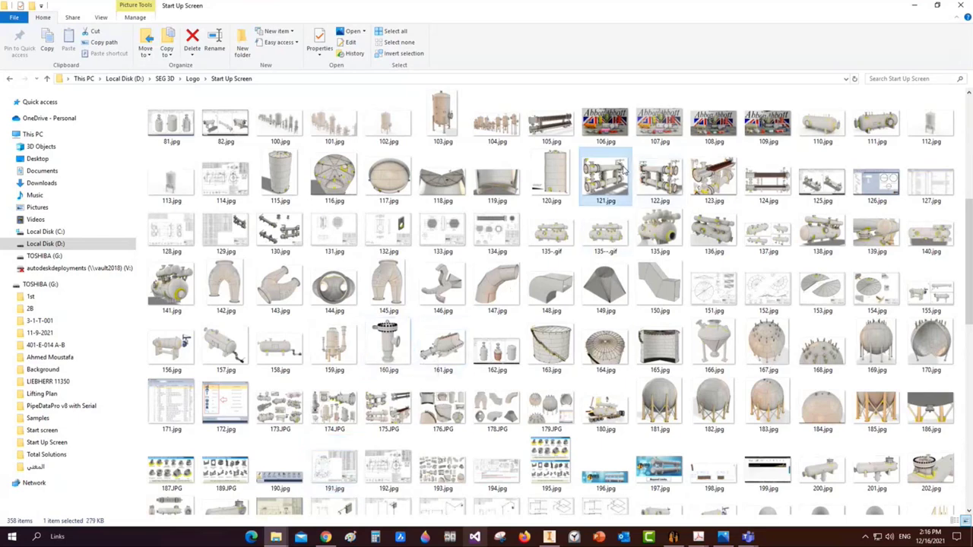
{"action": "double_click", "coordinate": [622, 172]}
{"action": "left_click", "coordinate": [948, 277]}
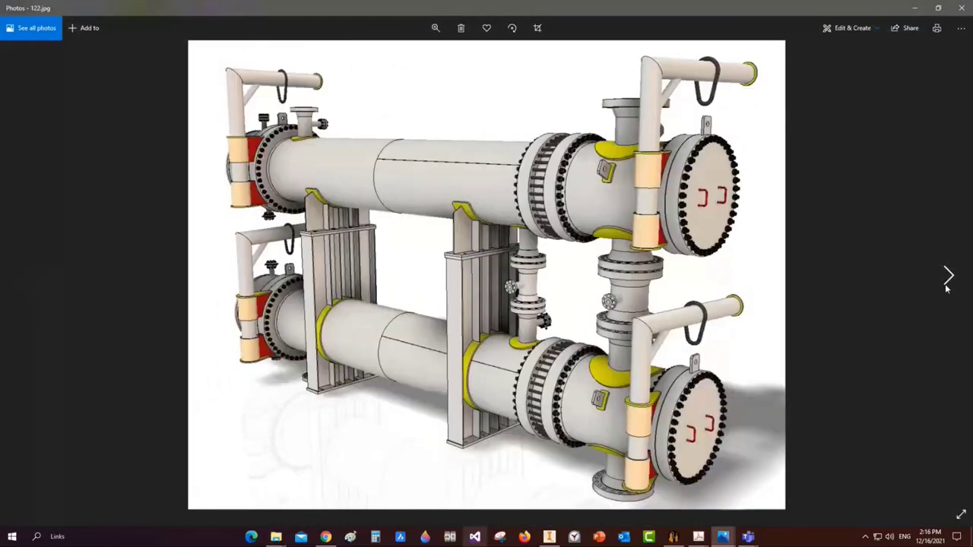
{"action": "left_click", "coordinate": [947, 287]}
{"action": "left_click", "coordinate": [947, 287]}
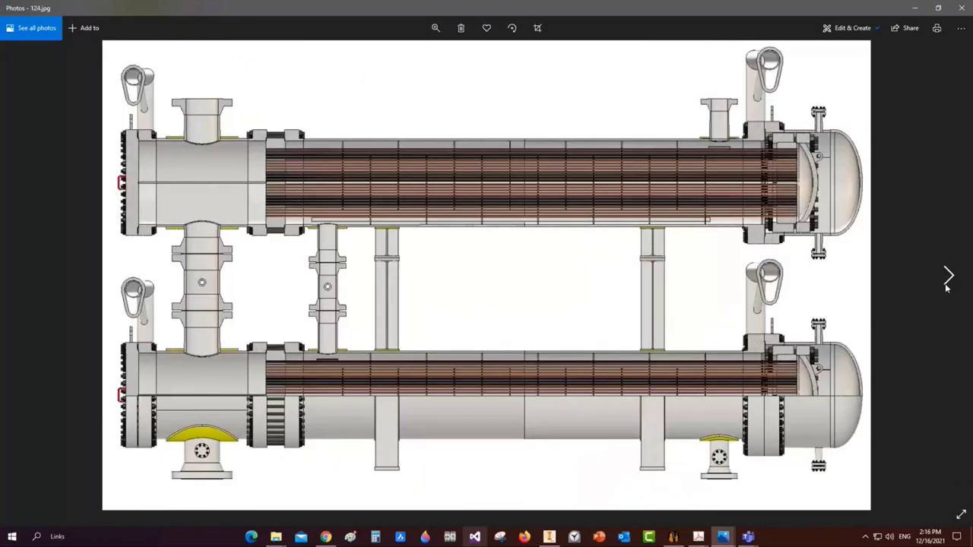
{"action": "left_click", "coordinate": [948, 287]}
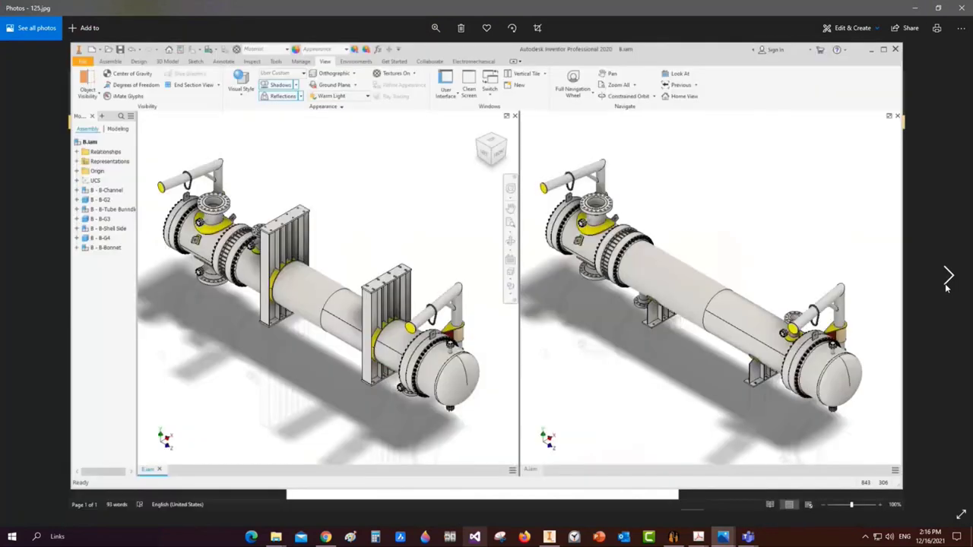
{"action": "left_click", "coordinate": [948, 287]}
{"action": "left_click", "coordinate": [958, 10]}
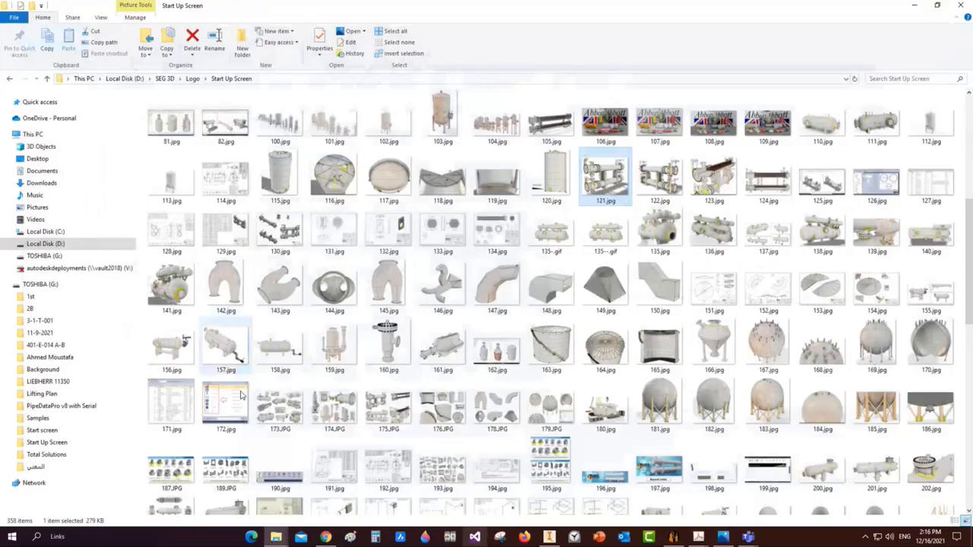
Open 143.jpg and step back through the vessel images to the pipe close-up 139.jpg
{"action": "double_click", "coordinate": [274, 282]}
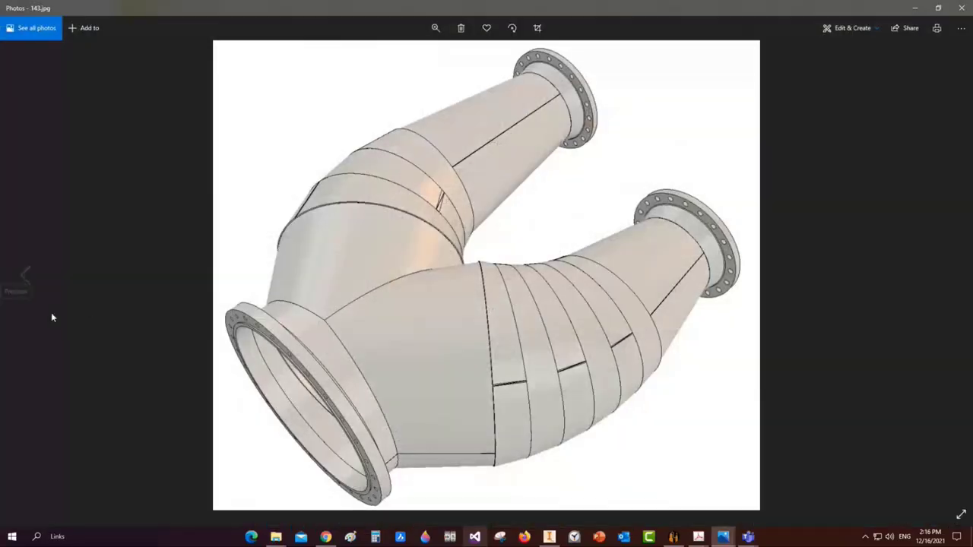
{"action": "left_click", "coordinate": [28, 280]}
{"action": "left_click", "coordinate": [27, 278]}
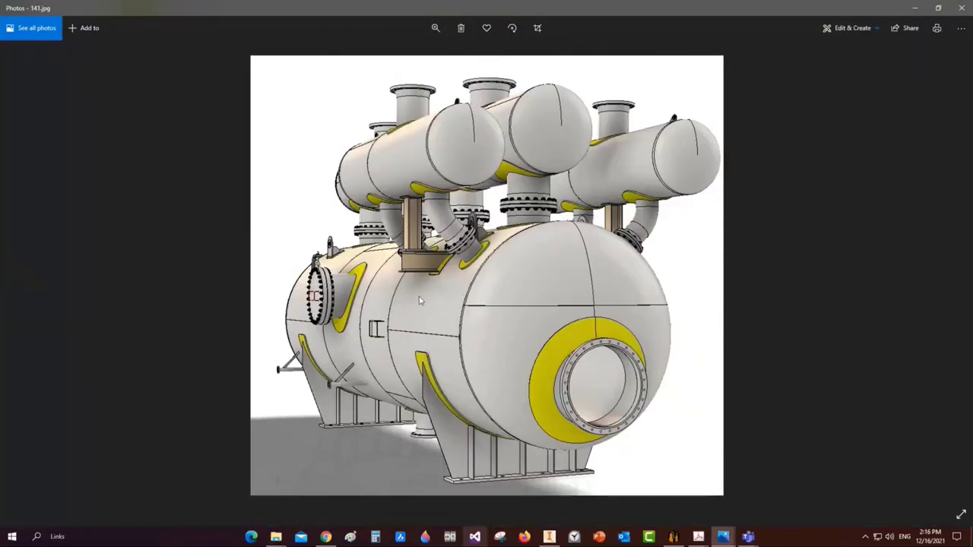
{"action": "left_click", "coordinate": [22, 276]}
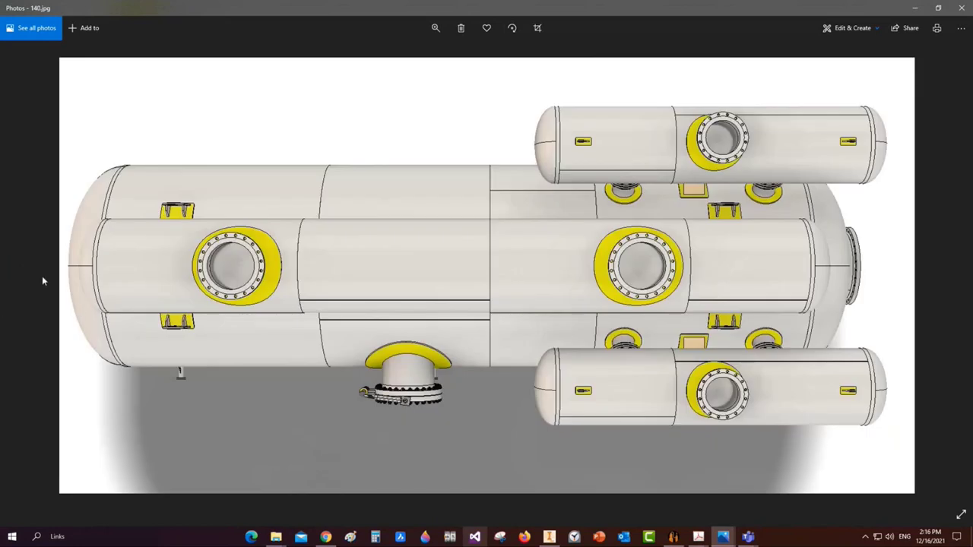
{"action": "left_click", "coordinate": [23, 277]}
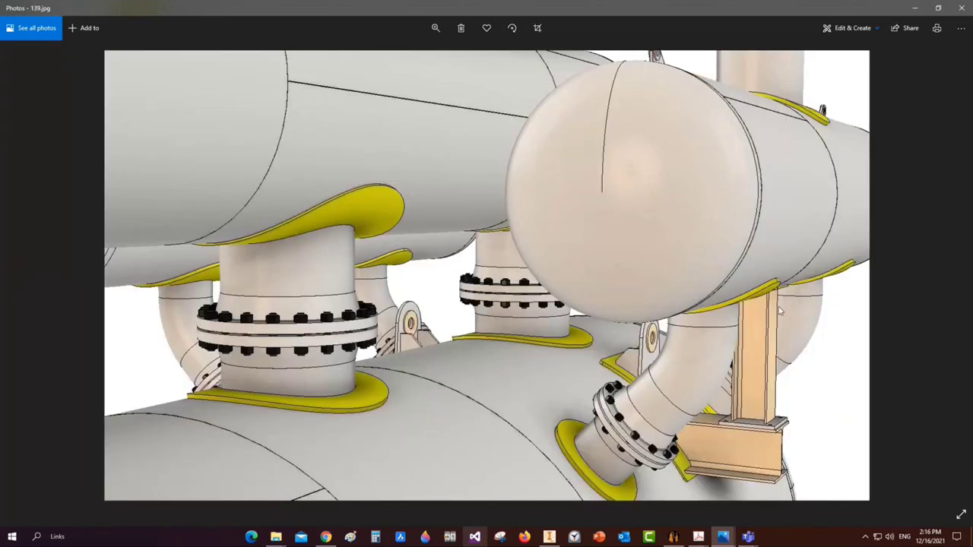
{"action": "left_click", "coordinate": [964, 7]}
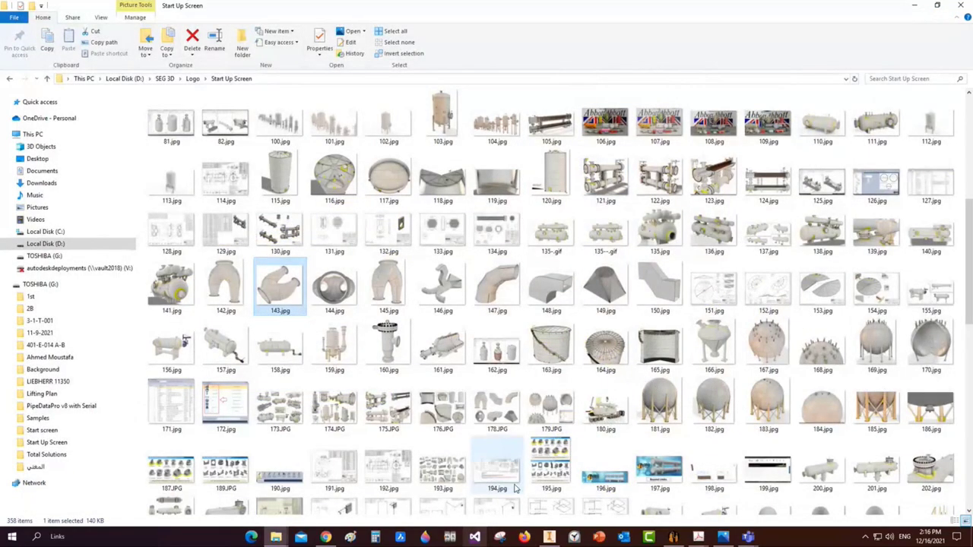
Open 1635364304931.jpg, view the next image, and close the viewer
{"action": "scroll", "coordinate": [561, 301], "scroll_direction": "down", "scroll_amount": 5}
{"action": "scroll", "coordinate": [530, 431], "scroll_direction": "down", "scroll_amount": 5}
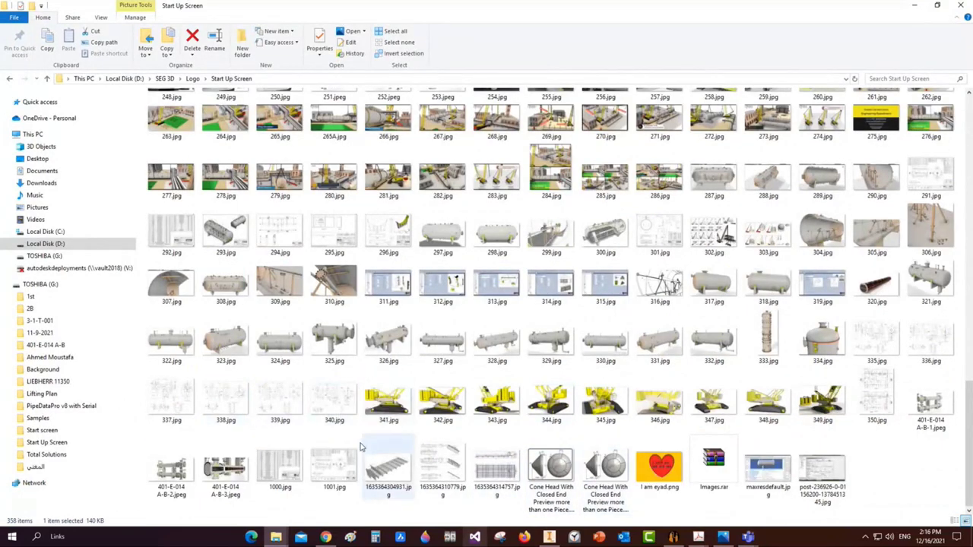
{"action": "left_click", "coordinate": [390, 470]}
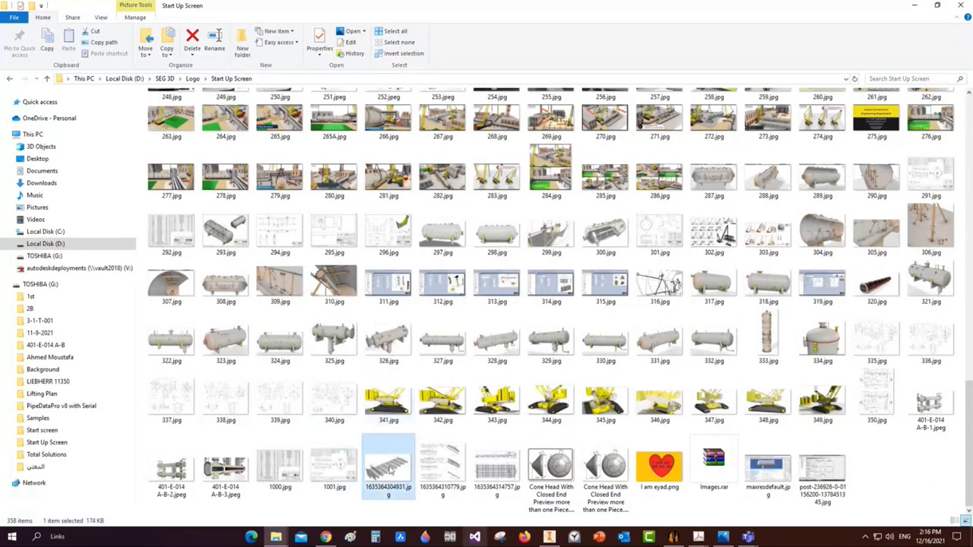
{"action": "double_click", "coordinate": [390, 470]}
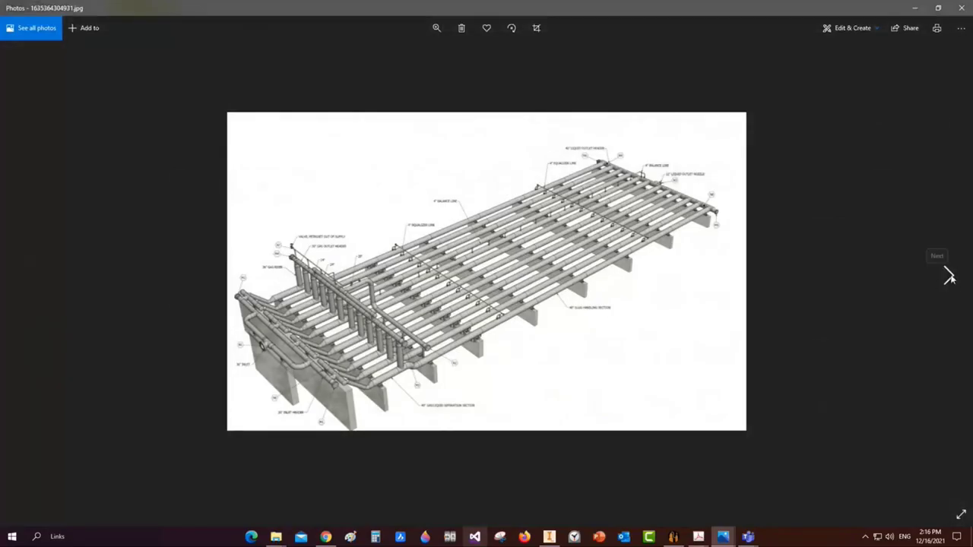
{"action": "left_click", "coordinate": [949, 277]}
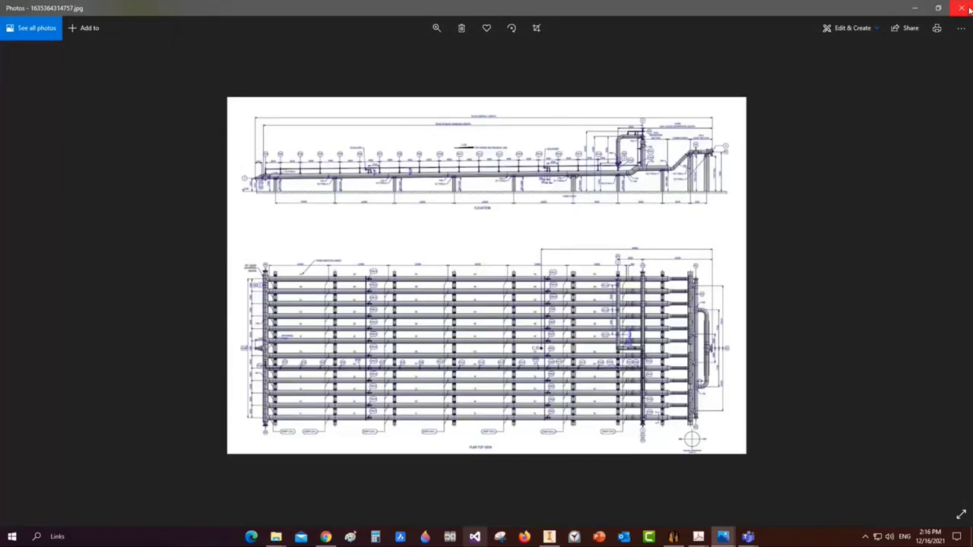
{"action": "left_click", "coordinate": [965, 9]}
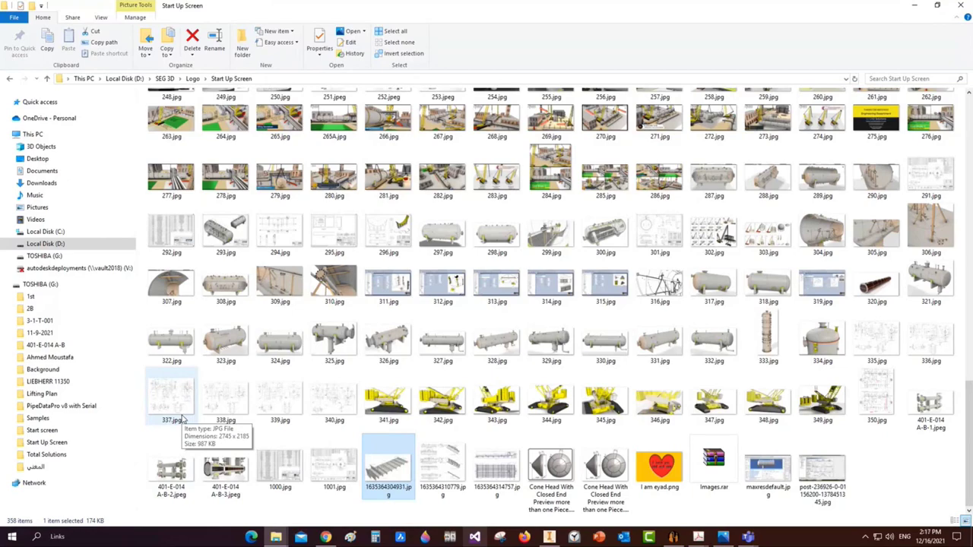
View the crane slides 274.jpg and 276.jpg
{"action": "double_click", "coordinate": [822, 118]}
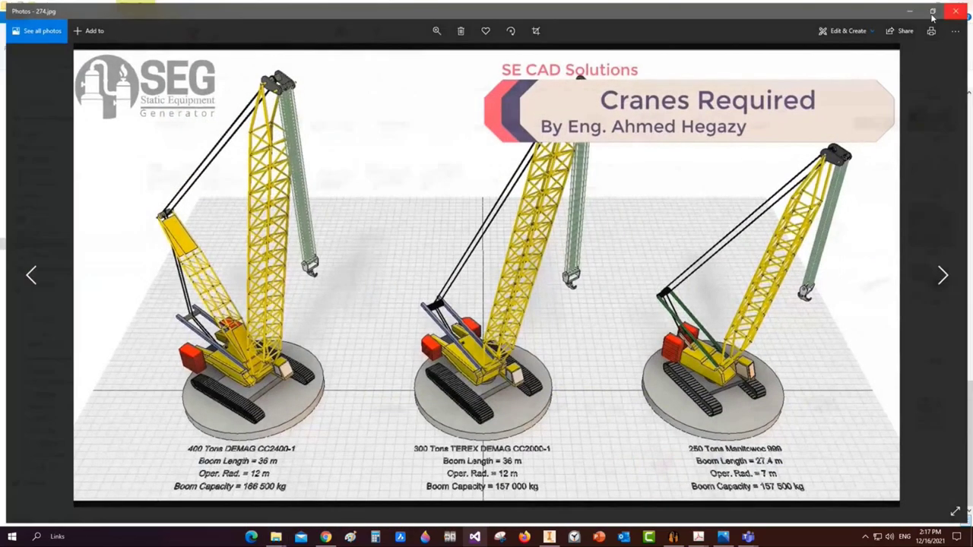
{"action": "left_click", "coordinate": [956, 11]}
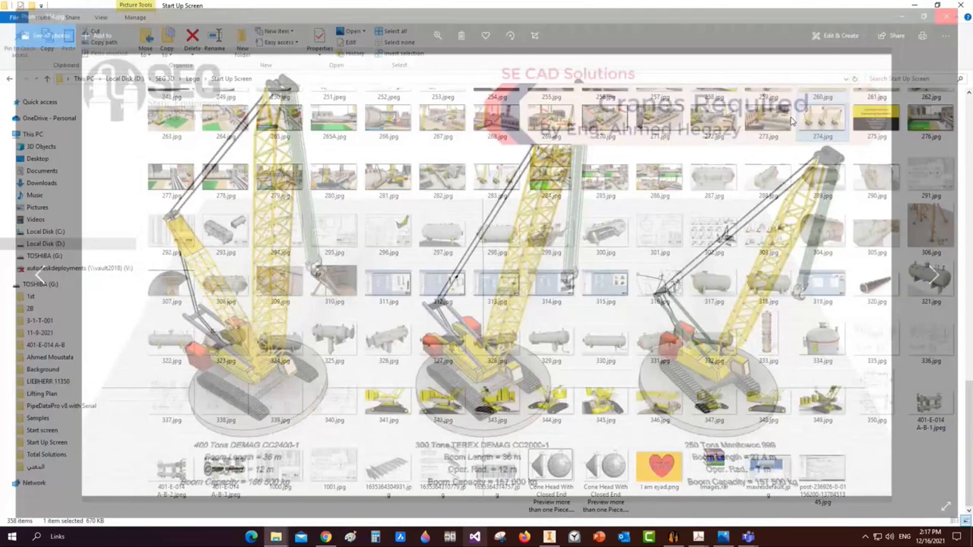
{"action": "double_click", "coordinate": [929, 119]}
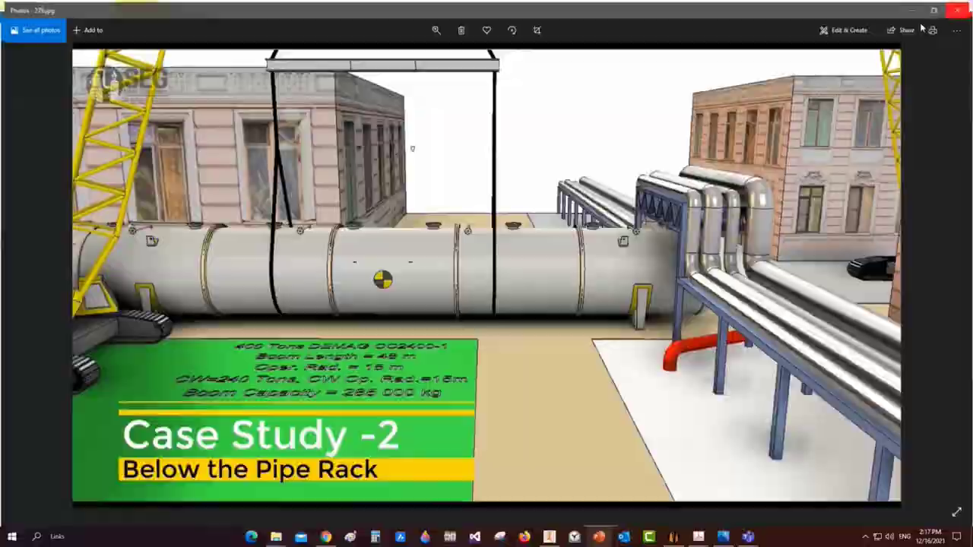
Close Photos and scroll the SEG channel's videos list in the browser
{"action": "left_click", "coordinate": [956, 10]}
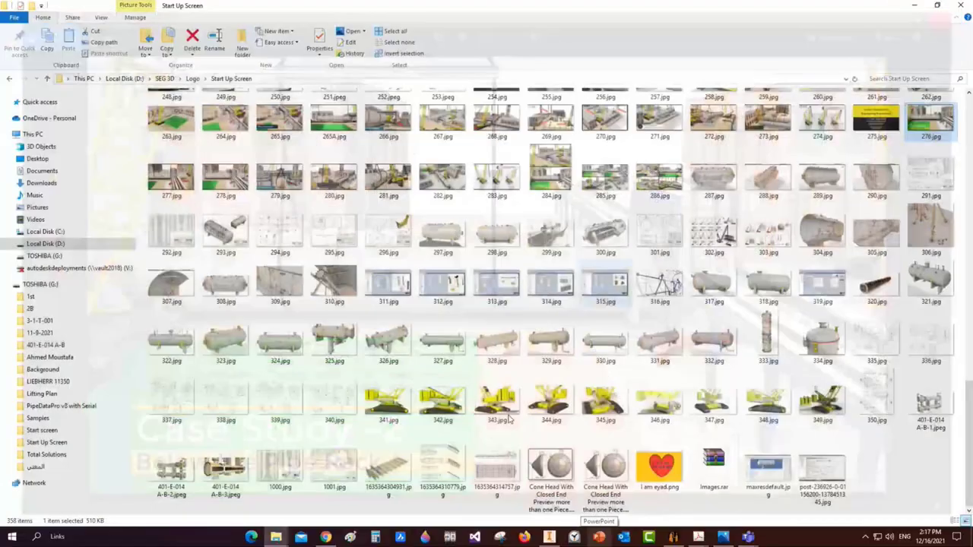
{"action": "left_click", "coordinate": [325, 536]}
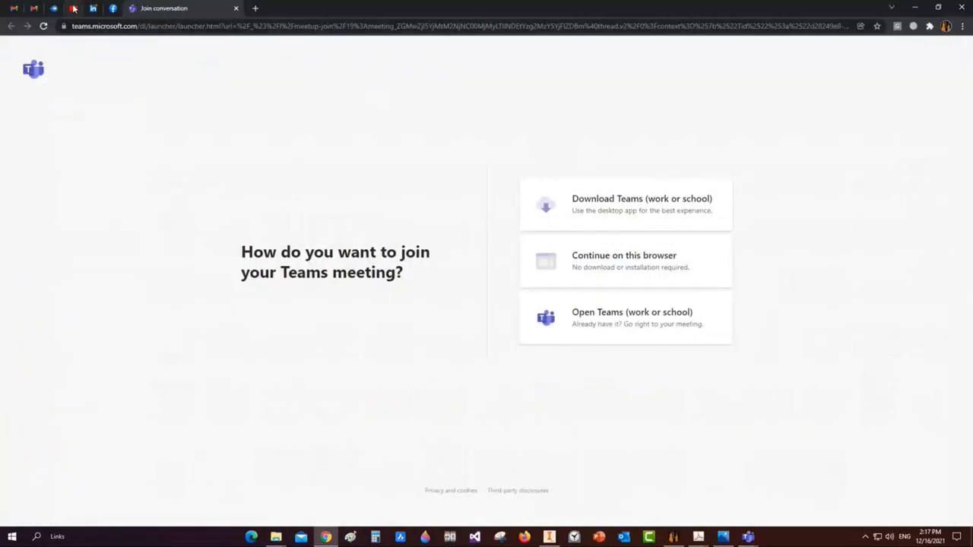
{"action": "left_click", "coordinate": [73, 8]}
{"action": "scroll", "coordinate": [540, 335], "scroll_direction": "down", "scroll_amount": 1}
{"action": "scroll", "coordinate": [540, 335], "scroll_direction": "down", "scroll_amount": 1}
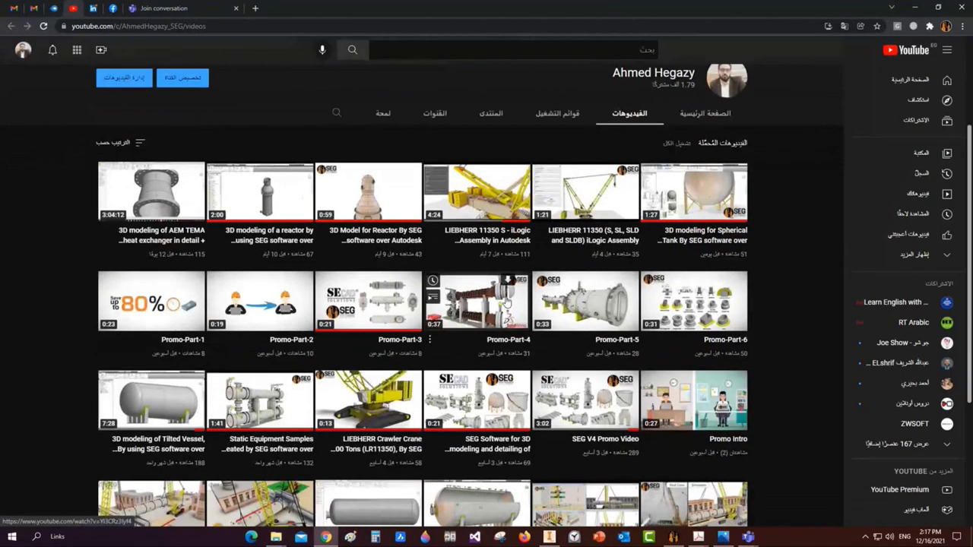
{"action": "scroll", "coordinate": [237, 381], "scroll_direction": "down", "scroll_amount": 1}
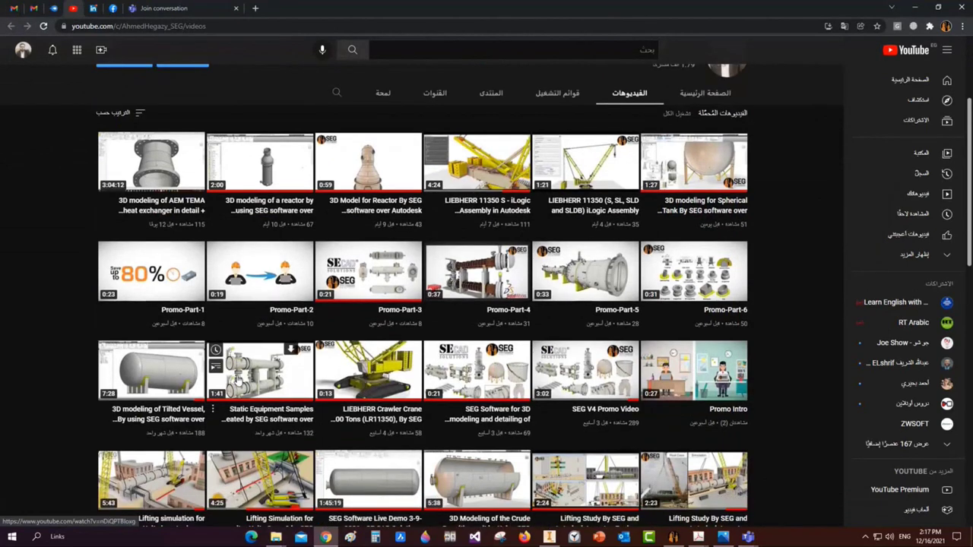
{"action": "scroll", "coordinate": [247, 359], "scroll_direction": "down", "scroll_amount": 1}
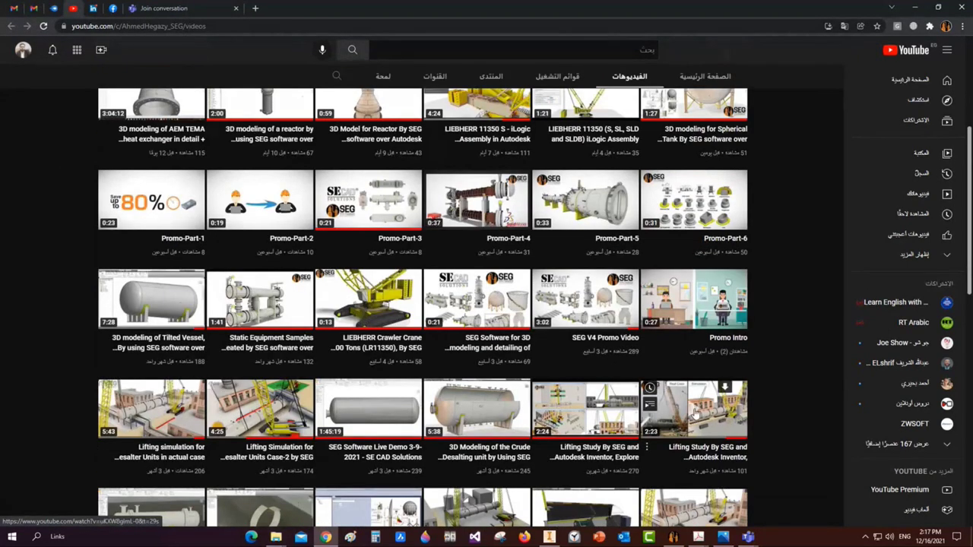
Play 'Lifting Study By SEG and Autodesk Inventor' in a new tab, pause at 0:50, and clear to the desktop
{"action": "right_click", "coordinate": [712, 414]}
{"action": "left_click", "coordinate": [756, 419]}
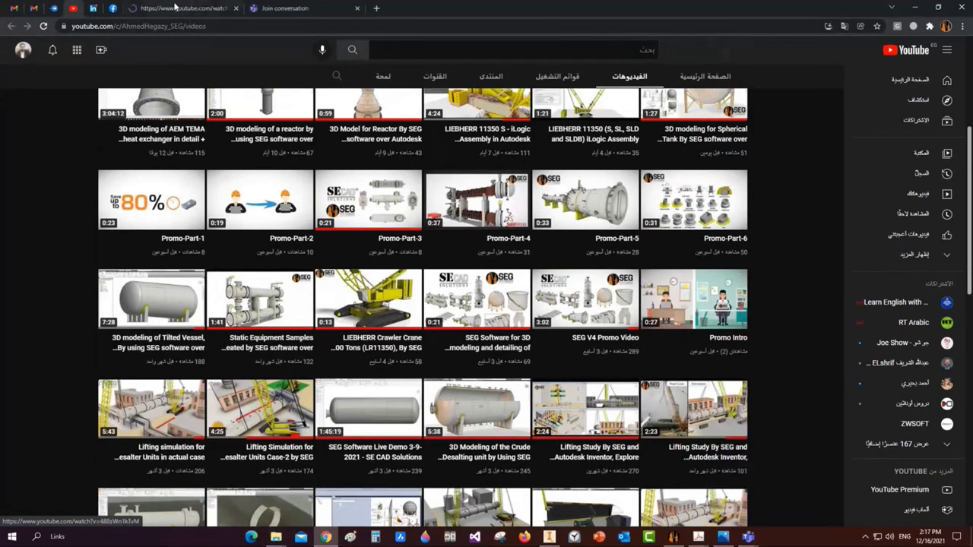
{"action": "left_click", "coordinate": [175, 7]}
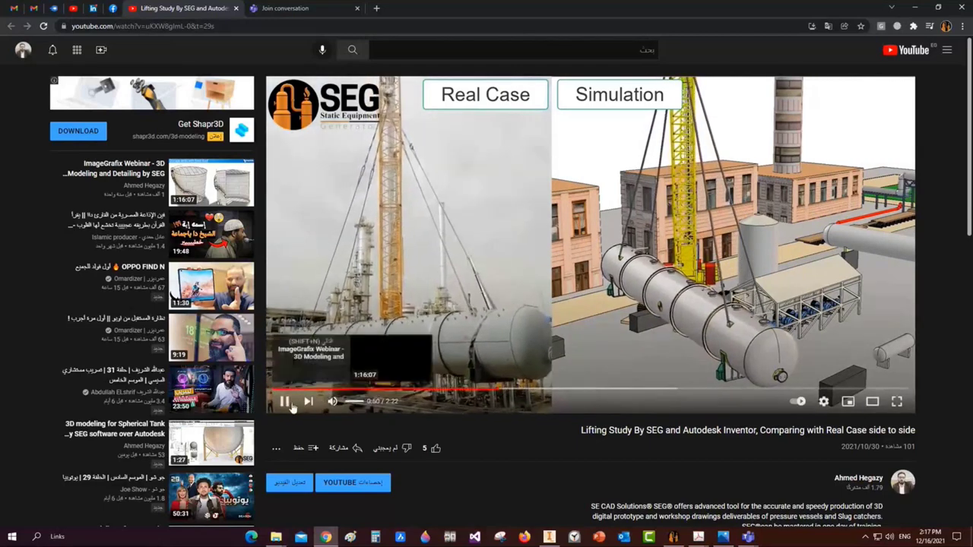
{"action": "key", "text": "k"}
{"action": "left_click", "coordinate": [325, 537]}
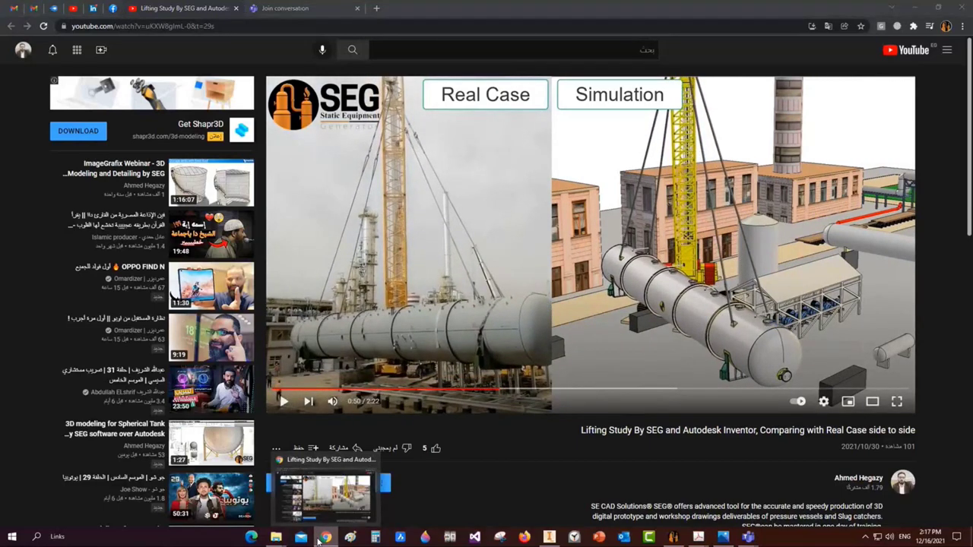
{"action": "left_click", "coordinate": [325, 537]}
{"action": "key", "text": "super+d"}
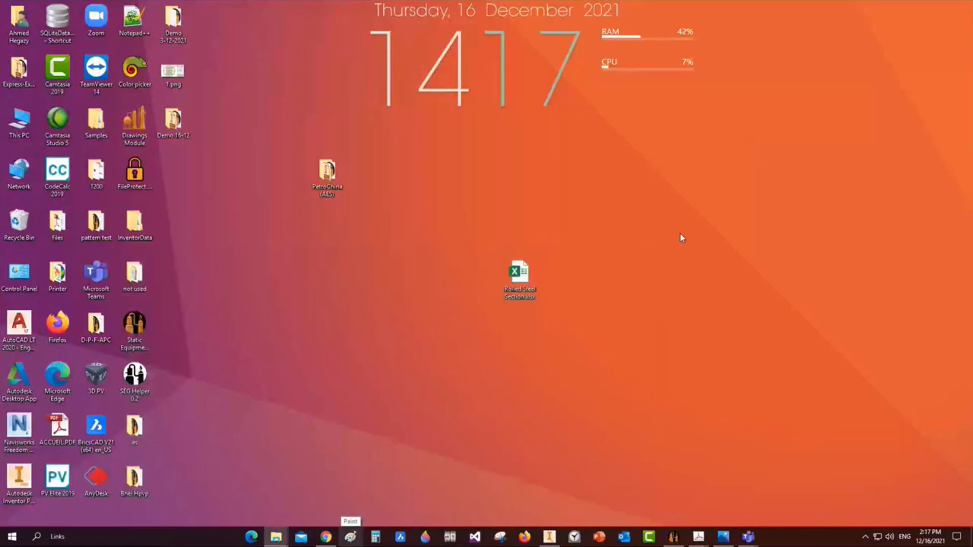
Restore Inventor and zoom and pan the EX-AJS assembly onto the N1 nozzle flange's bolt holes
{"action": "left_click", "coordinate": [674, 536]}
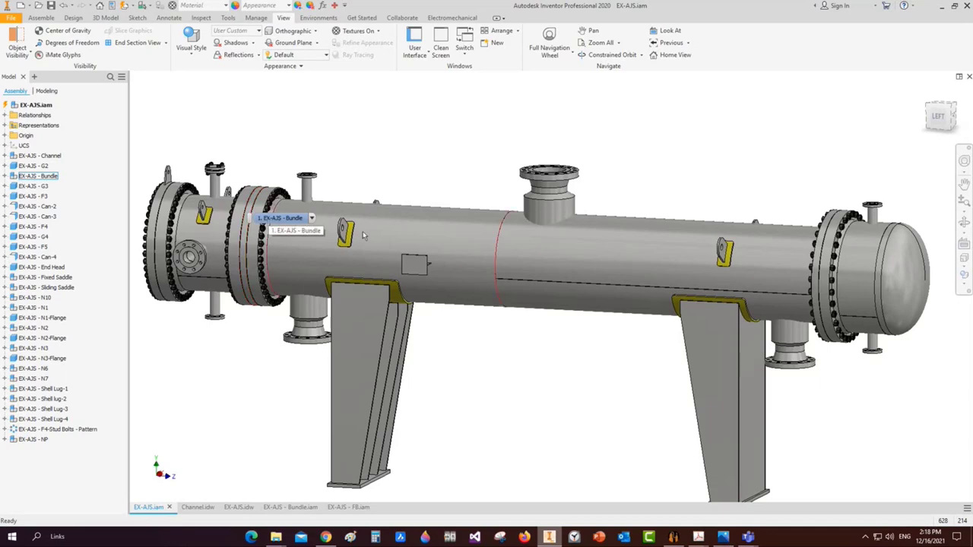
{"action": "scroll", "coordinate": [530, 180], "scroll_direction": "up", "scroll_amount": 5}
{"action": "scroll", "coordinate": [647, 234], "scroll_direction": "down", "scroll_amount": 5}
{"action": "middle_click_drag", "start_coordinate": [680, 221], "coordinate": [414, 221]}
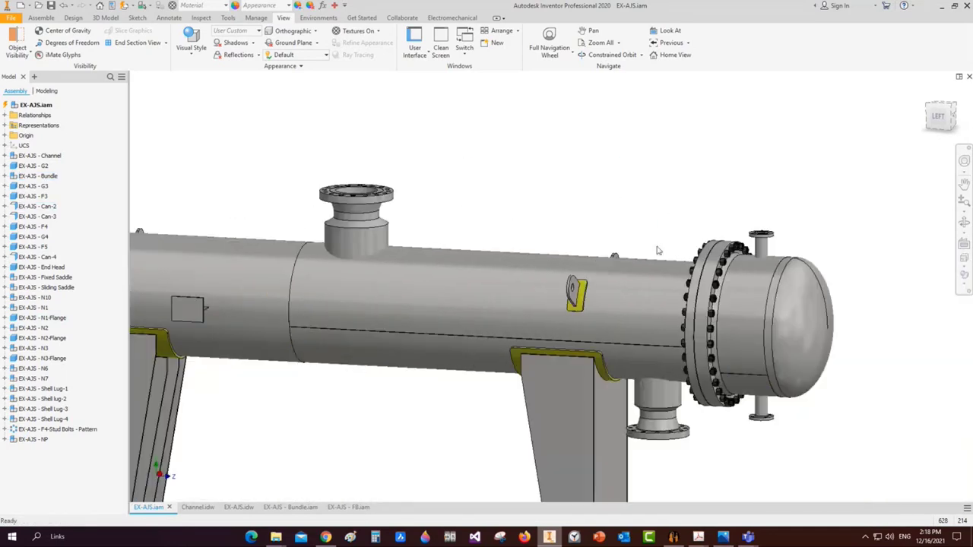
{"action": "scroll", "coordinate": [730, 260], "scroll_direction": "up", "scroll_amount": 4}
{"action": "scroll", "coordinate": [730, 260], "scroll_direction": "down", "scroll_amount": 4}
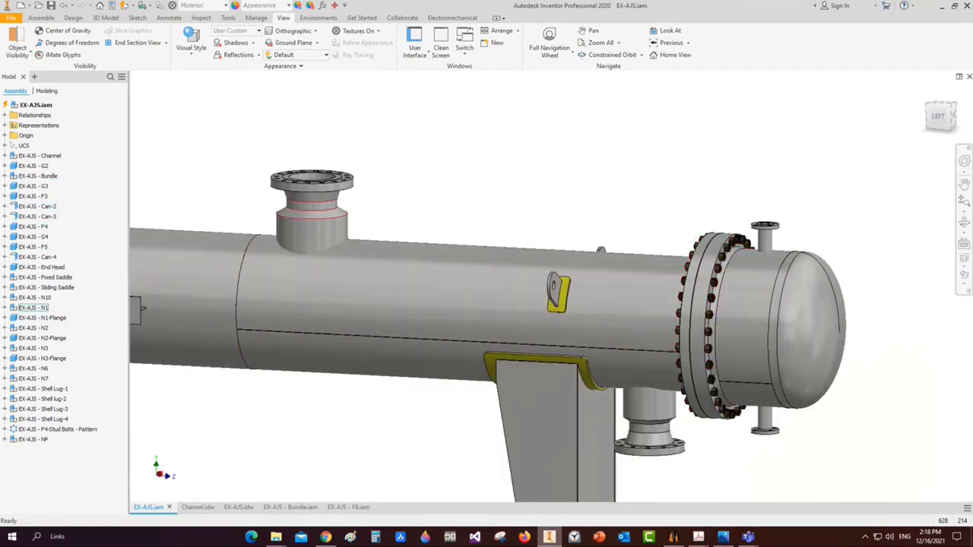
{"action": "middle_click_drag", "start_coordinate": [228, 220], "coordinate": [467, 220]}
{"action": "scroll", "coordinate": [553, 218], "scroll_direction": "up", "scroll_amount": 3}
{"action": "scroll", "coordinate": [466, 221], "scroll_direction": "up", "scroll_amount": 5}
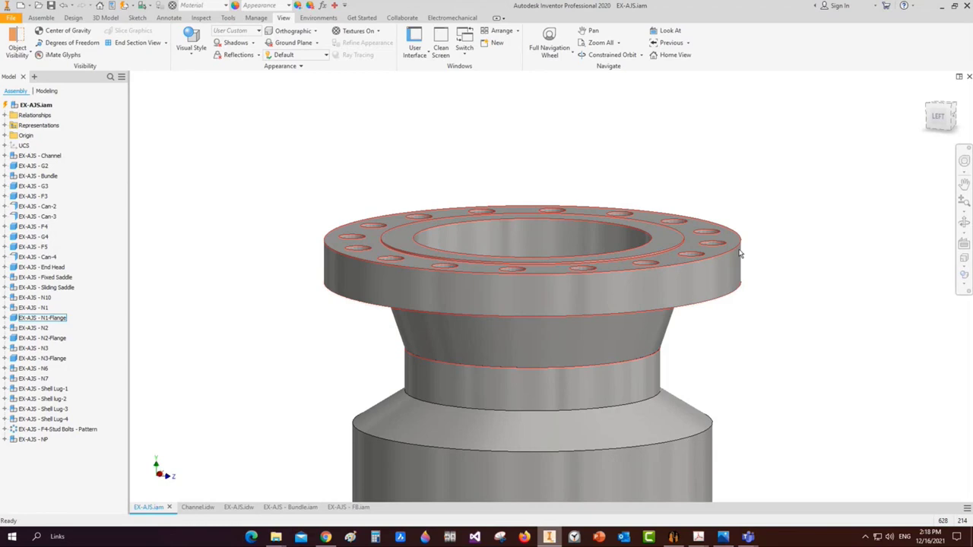
Minimize Inventor and Design Data, launch SEG Helper, and refresh the desktop
{"action": "left_click", "coordinate": [942, 6]}
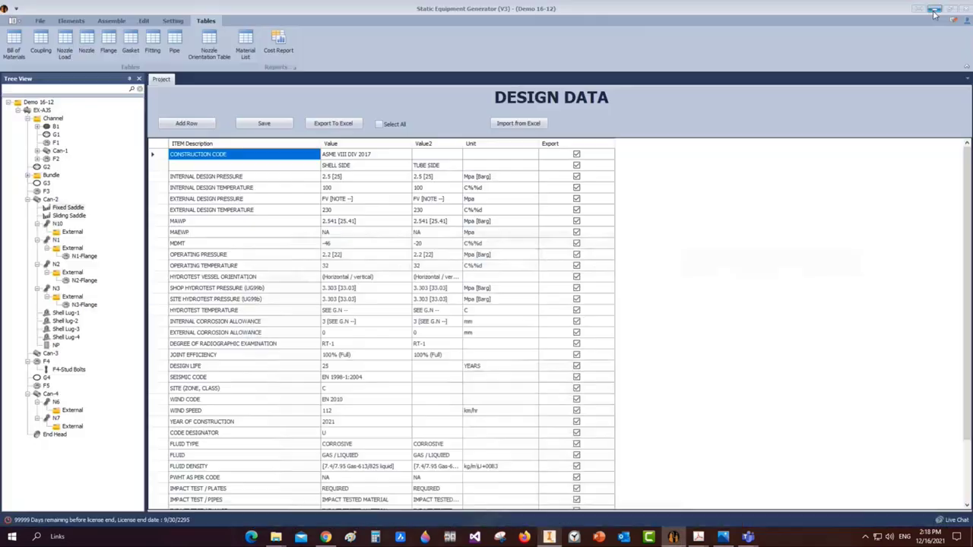
{"action": "left_click", "coordinate": [943, 6]}
{"action": "double_click", "coordinate": [149, 369]}
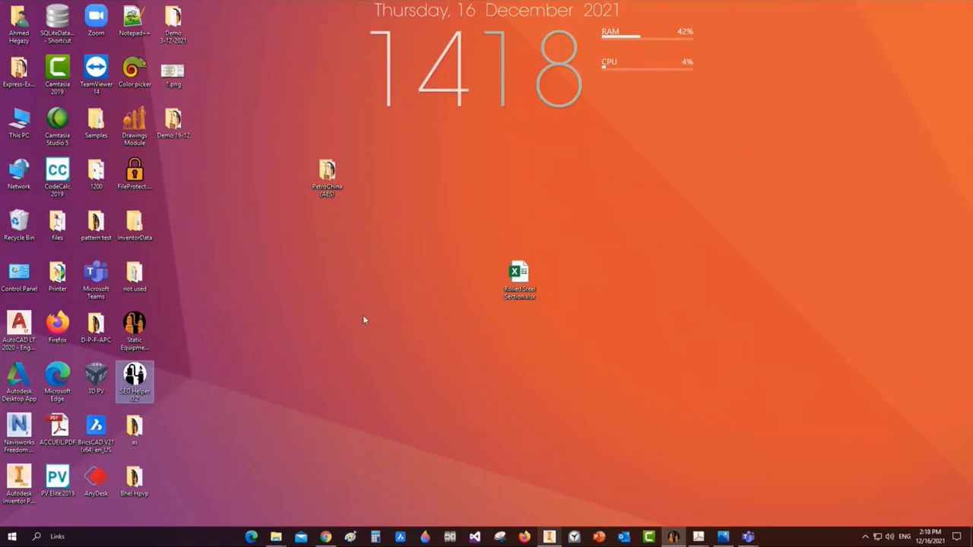
{"action": "right_click", "coordinate": [283, 58]}
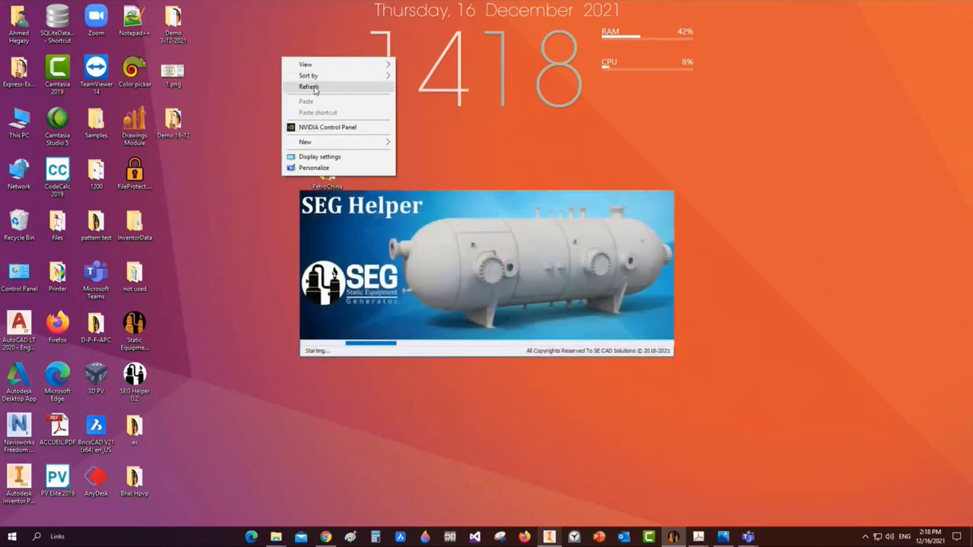
{"action": "left_click", "coordinate": [308, 87]}
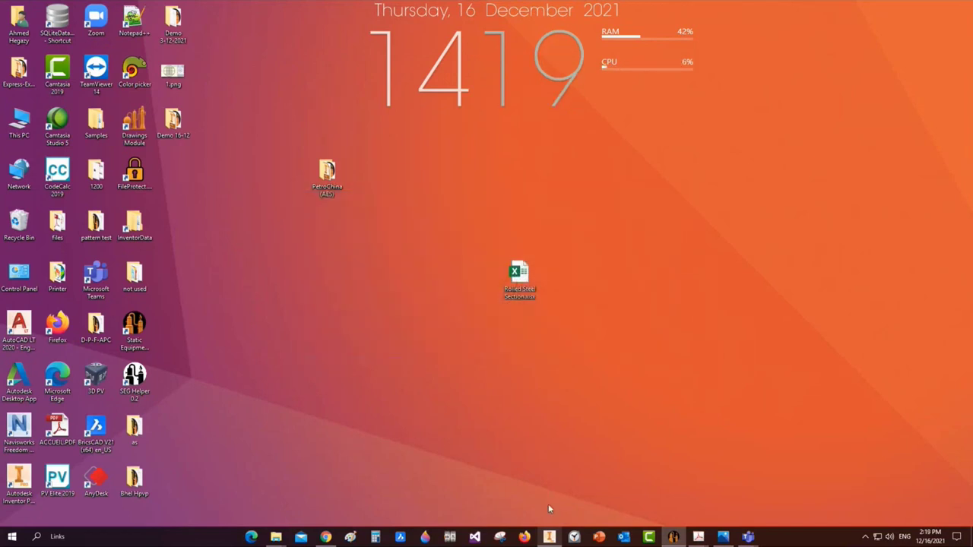
Back in Inventor, create a new blank Part1 and close it again
{"action": "left_click", "coordinate": [549, 536]}
{"action": "left_click", "coordinate": [29, 5]}
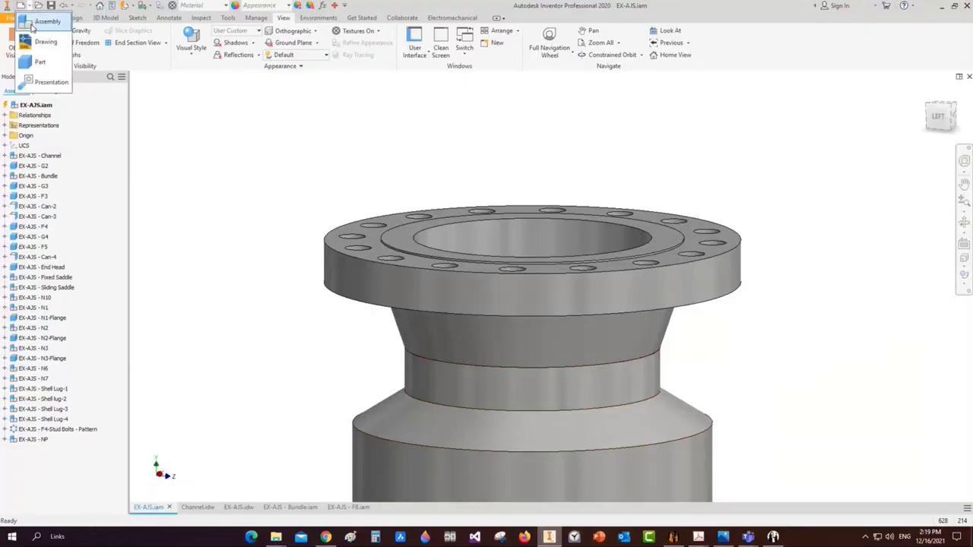
{"action": "left_click", "coordinate": [45, 70]}
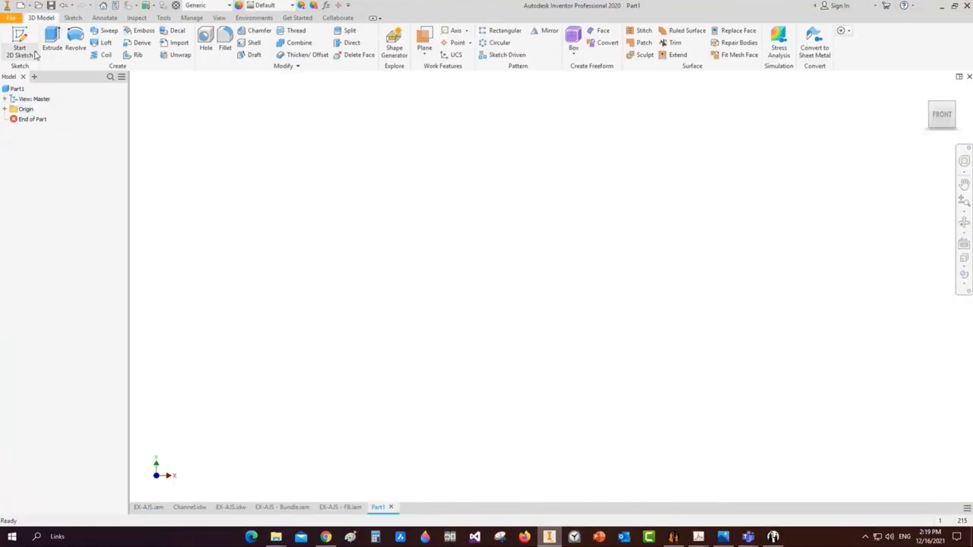
{"action": "left_click", "coordinate": [969, 77]}
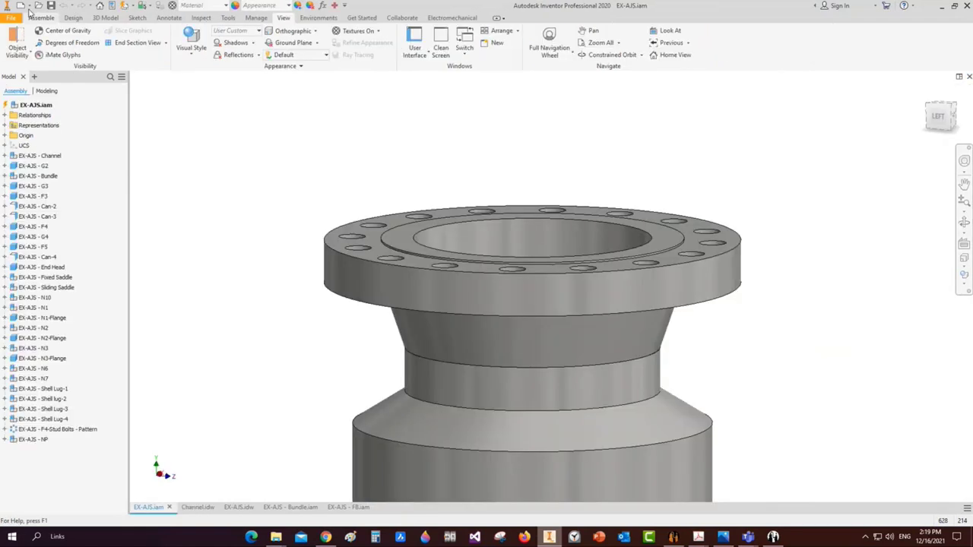
Preview the SEG Items Templete Accessories templates: Eye Bolt, Guiding Pin, Pipe, Strait Tube and Spacer Tube
{"action": "key", "text": "ctrl+n"}
{"action": "left_click", "coordinate": [262, 184]}
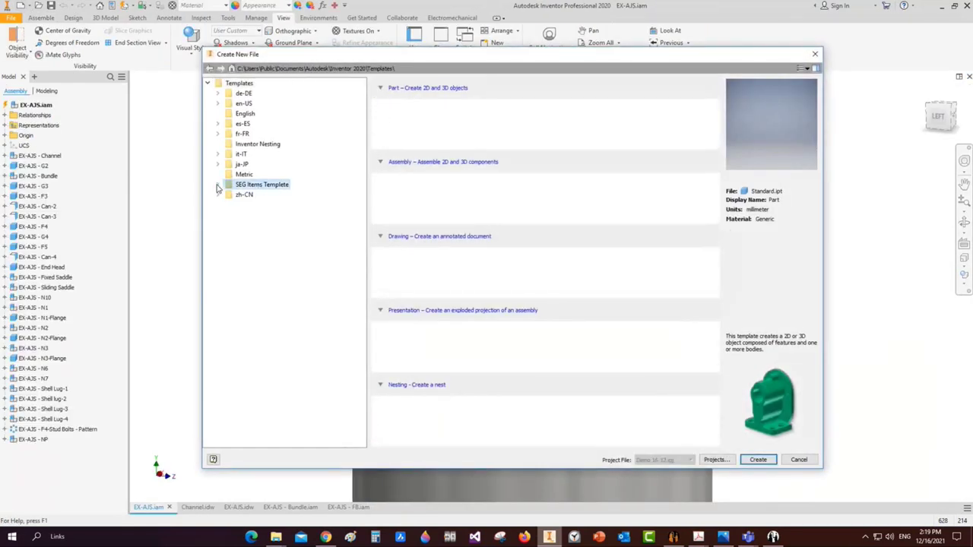
{"action": "left_click", "coordinate": [218, 184]}
{"action": "left_click", "coordinate": [258, 196]}
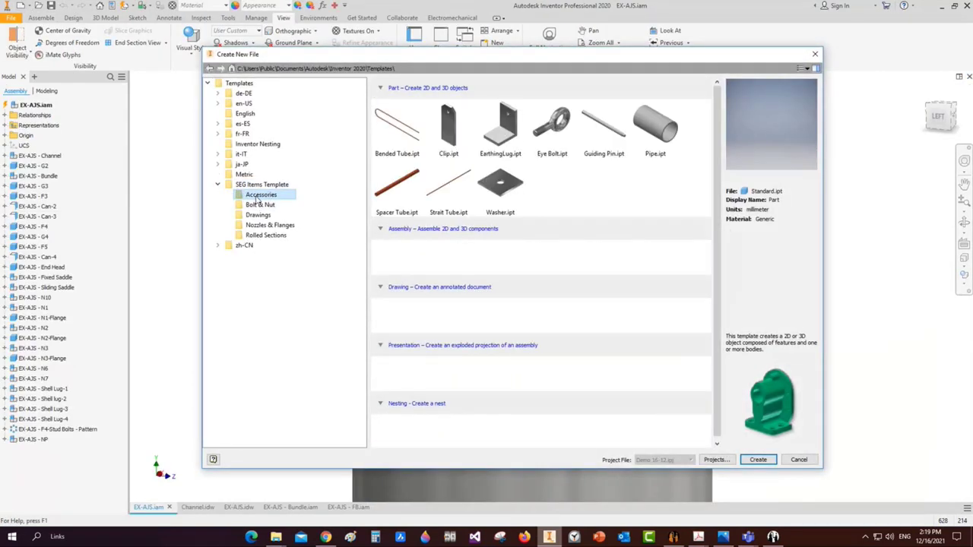
{"action": "left_click", "coordinate": [561, 118]}
{"action": "left_click", "coordinate": [603, 129]}
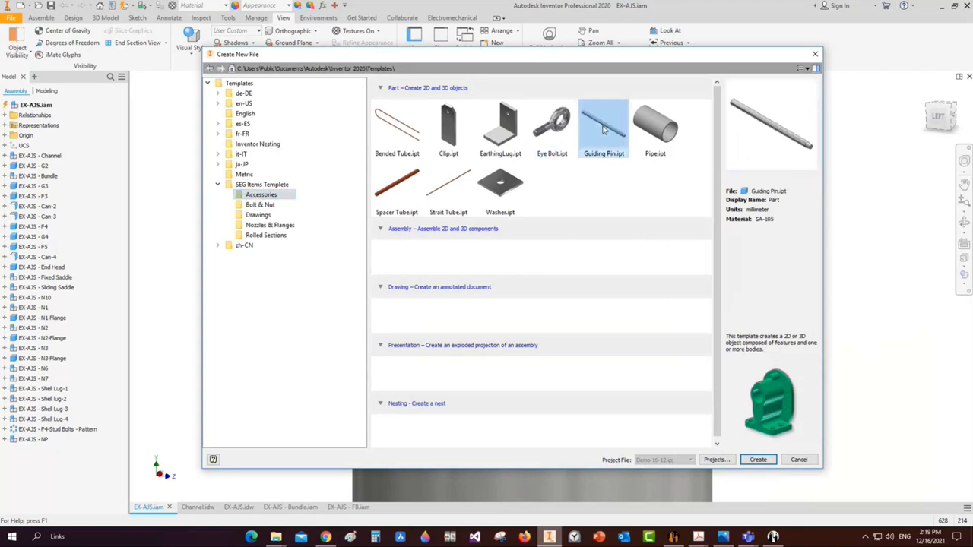
{"action": "left_click", "coordinate": [656, 125]}
{"action": "left_click", "coordinate": [449, 186]}
{"action": "left_click", "coordinate": [397, 186]}
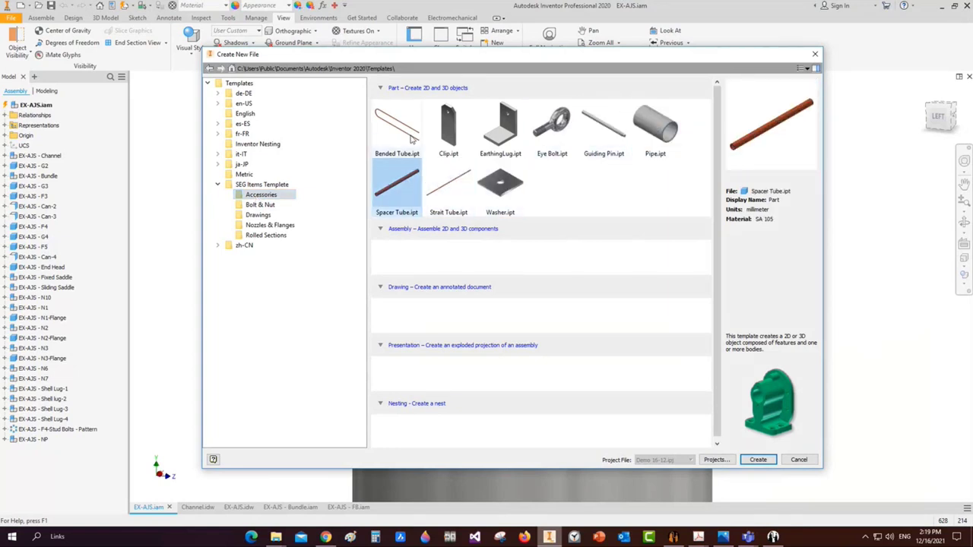
{"action": "left_click", "coordinate": [448, 186]}
Create a new part from the Bolt & Nut Bolt template and show it in the isometric home view
{"action": "left_click", "coordinate": [260, 205]}
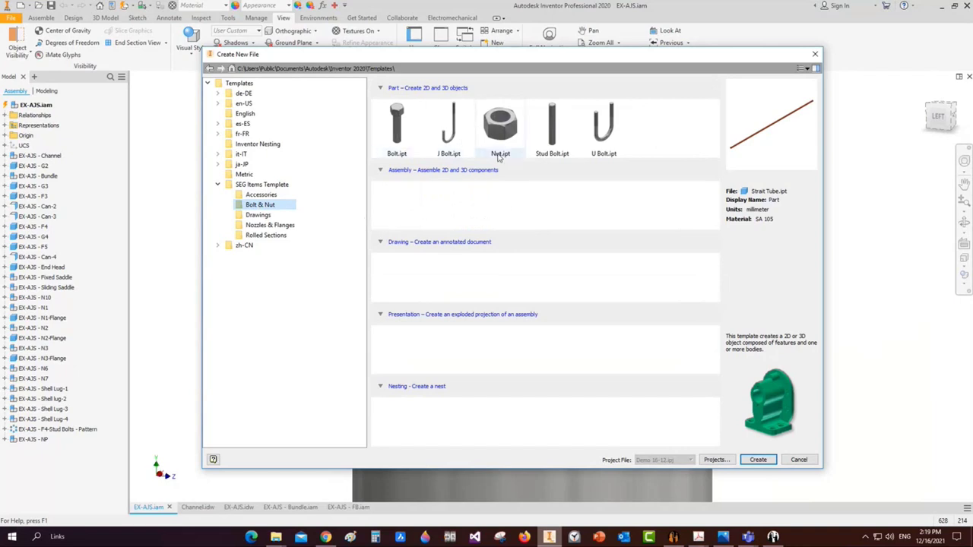
{"action": "left_click", "coordinate": [406, 121]}
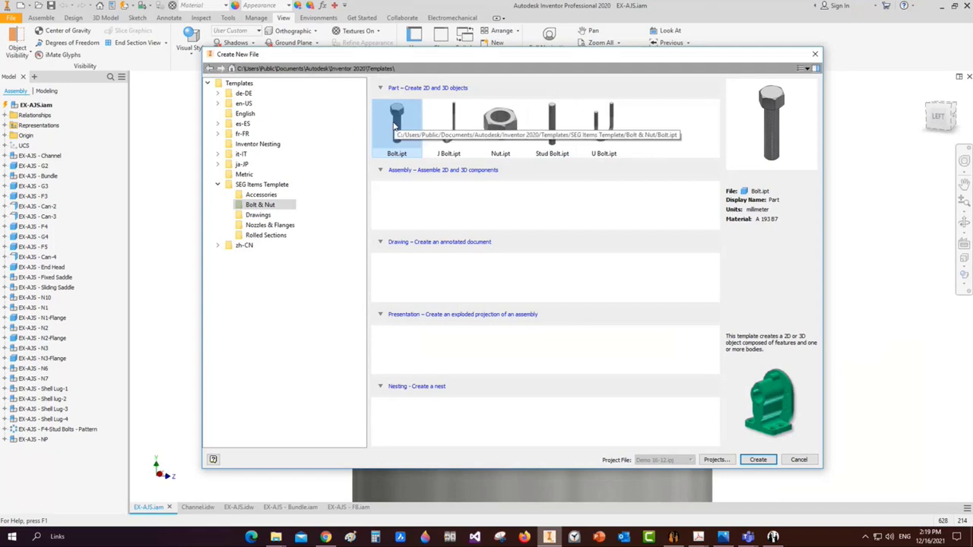
{"action": "double_click", "coordinate": [397, 124]}
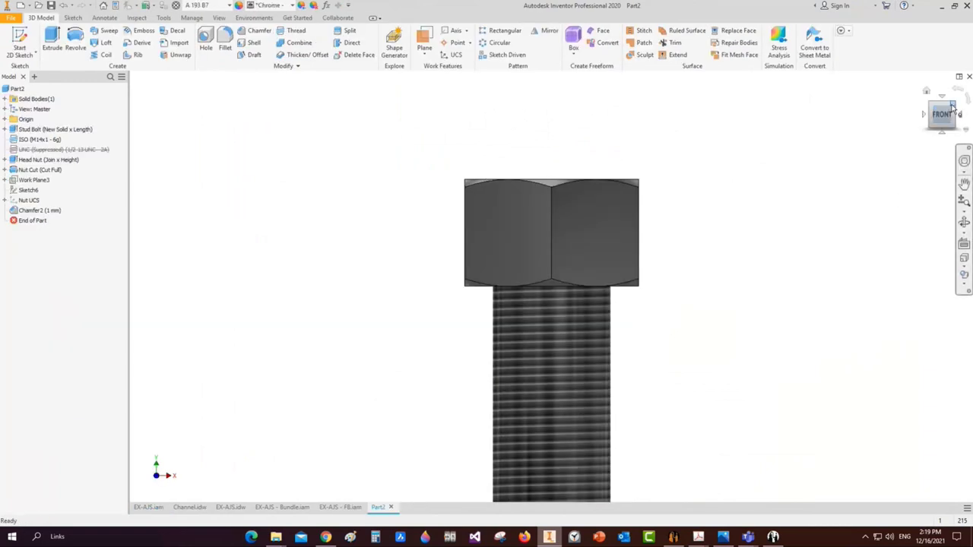
{"action": "left_click_drag", "start_coordinate": [943, 114], "coordinate": [935, 129]}
{"action": "left_click", "coordinate": [219, 17]}
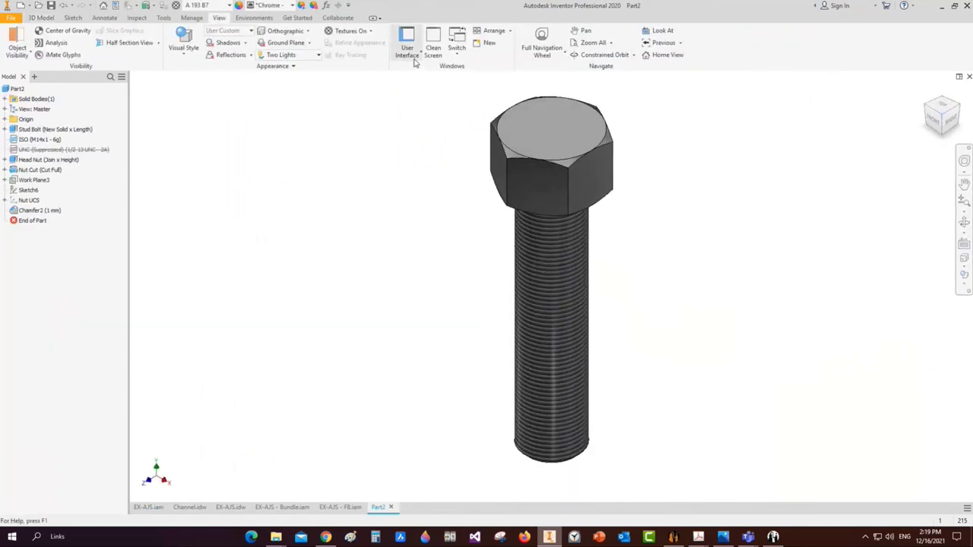
Enable the iLogic panel and set the Stud Bolt Data thread to UNC size 1
{"action": "left_click", "coordinate": [407, 47]}
{"action": "left_click", "coordinate": [413, 161]}
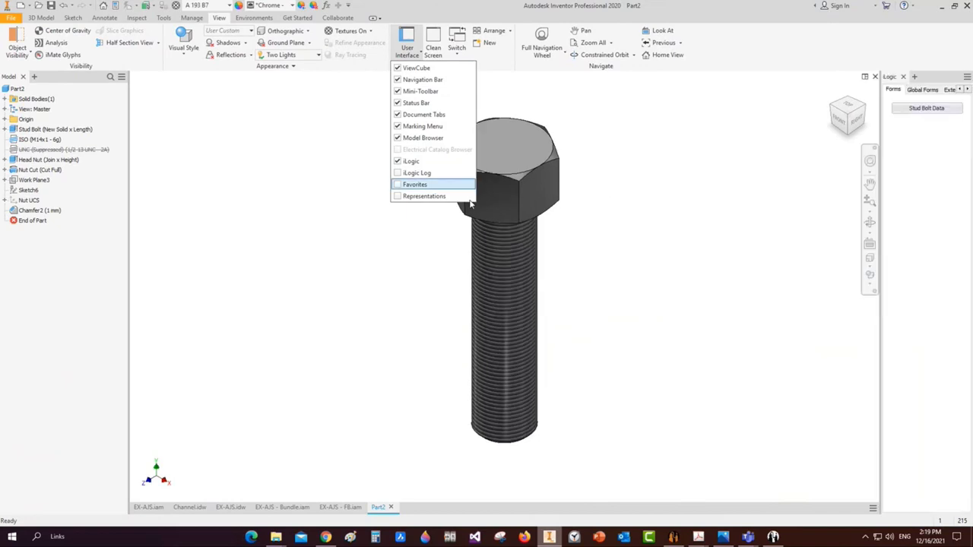
{"action": "left_click", "coordinate": [929, 108]}
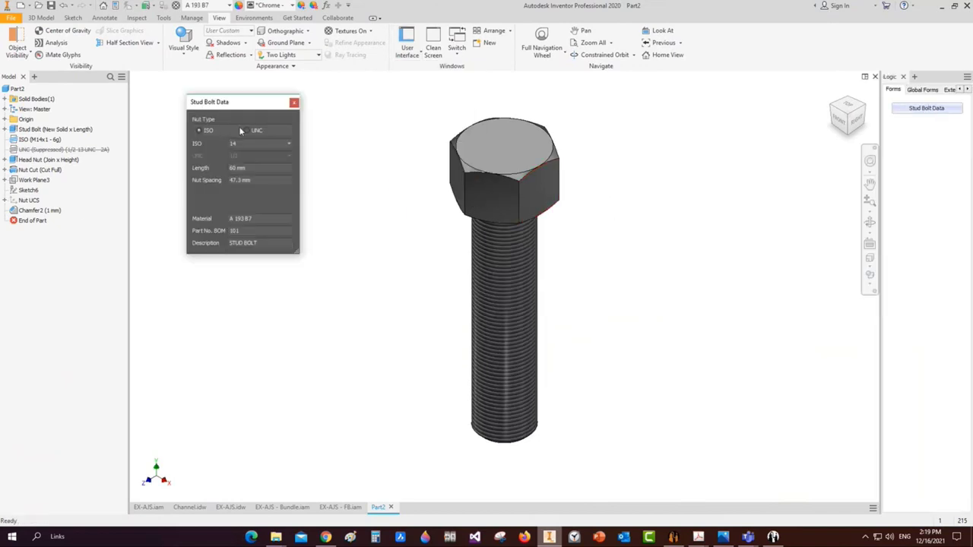
{"action": "left_click", "coordinate": [246, 131]}
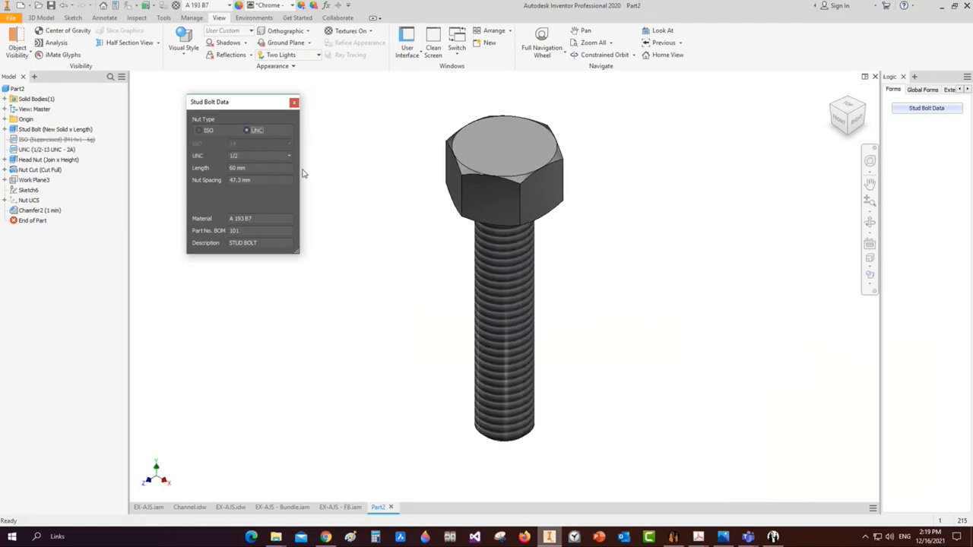
{"action": "left_click", "coordinate": [288, 155]}
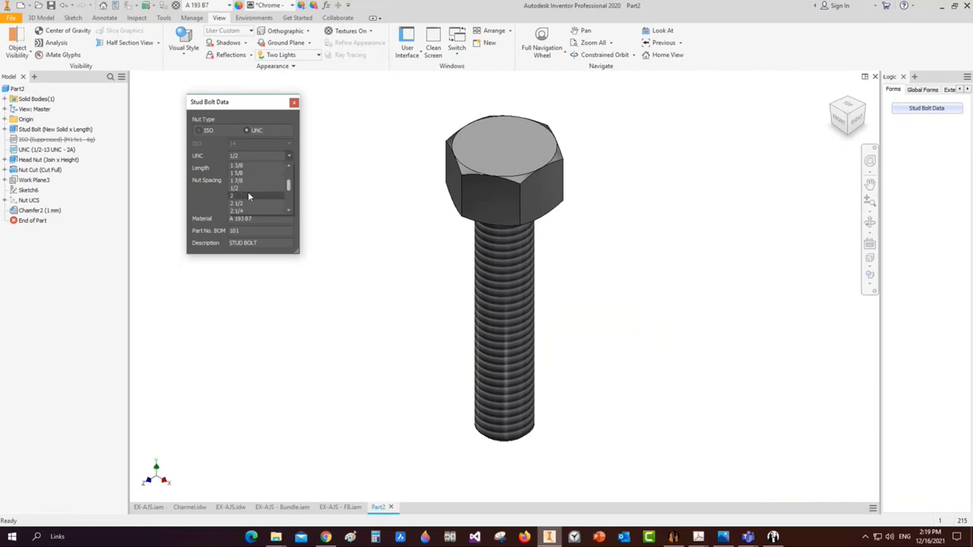
{"action": "scroll", "coordinate": [246, 194], "scroll_direction": "up", "scroll_amount": 2}
{"action": "left_click", "coordinate": [237, 167]}
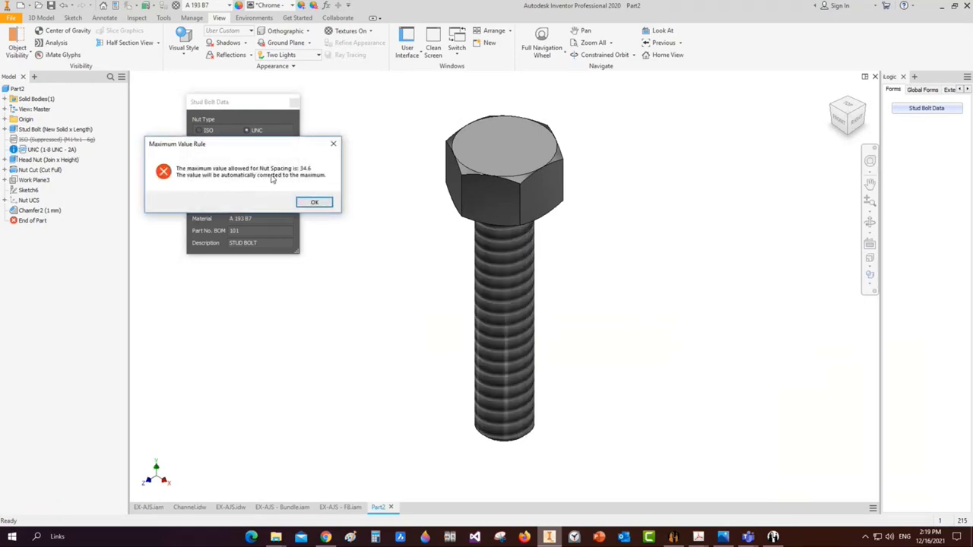
{"action": "left_click", "coordinate": [314, 203]}
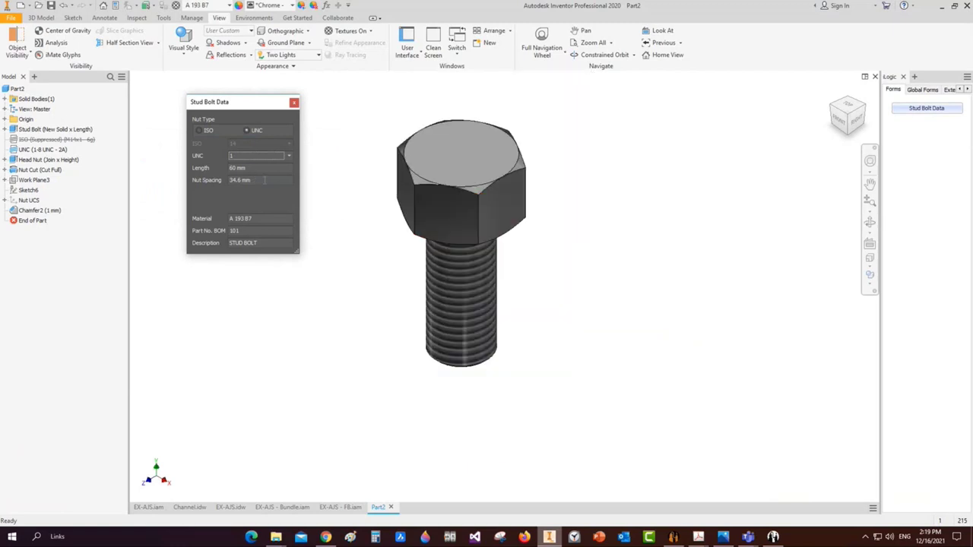
Set the stud length to 120 mm and the nut spacing to 500
{"action": "key", "text": "Tab"}
{"action": "type", "text": "120"}
{"action": "key", "text": "Return"}
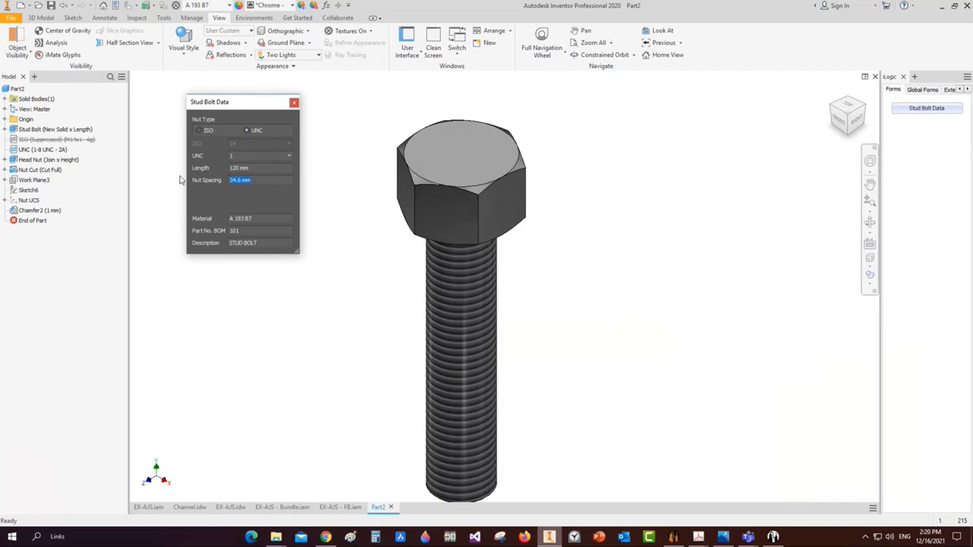
{"action": "type", "text": "500"}
{"action": "key", "text": "Return"}
{"action": "left_click", "coordinate": [294, 102]}
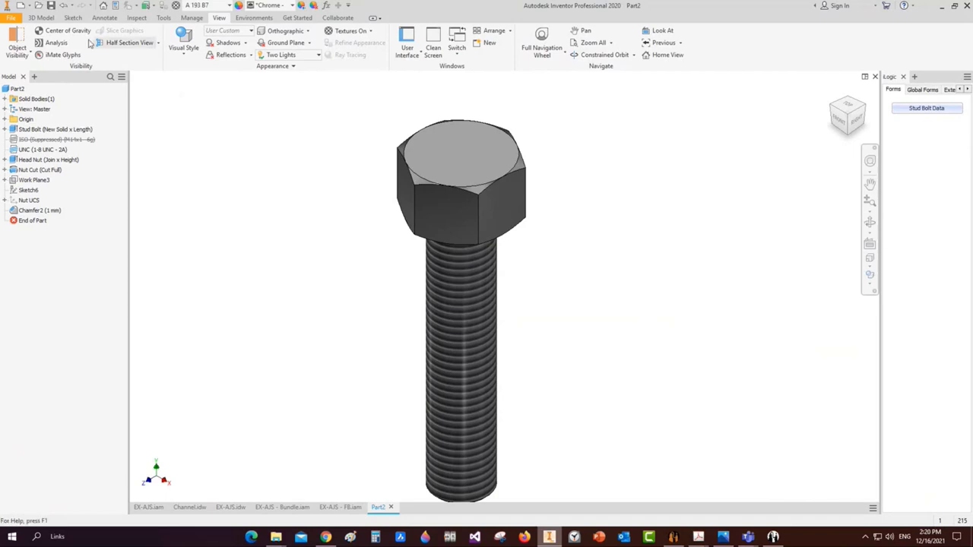
Save the bolt part as 'Nolt UNC 1'
{"action": "mouse_move", "coordinate": [673, 537]}
{"action": "left_click", "coordinate": [671, 457]}
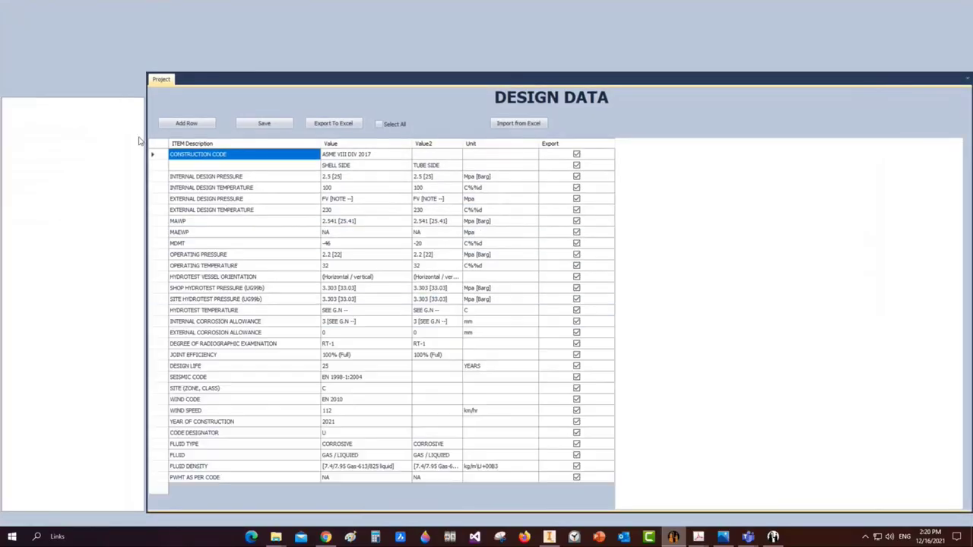
{"action": "left_click", "coordinate": [390, 58]}
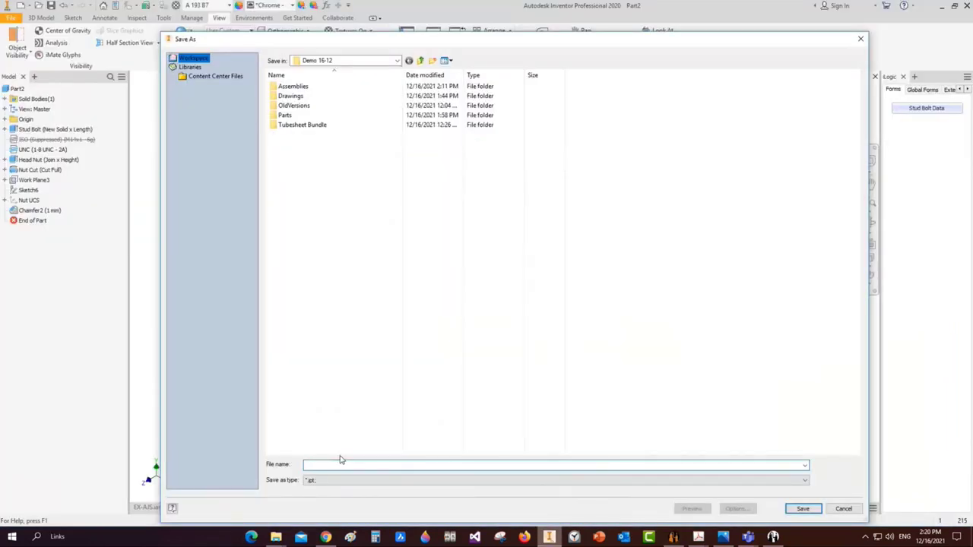
{"action": "type", "text": "Nolt UNC 1"}
{"action": "key", "text": "Return"}
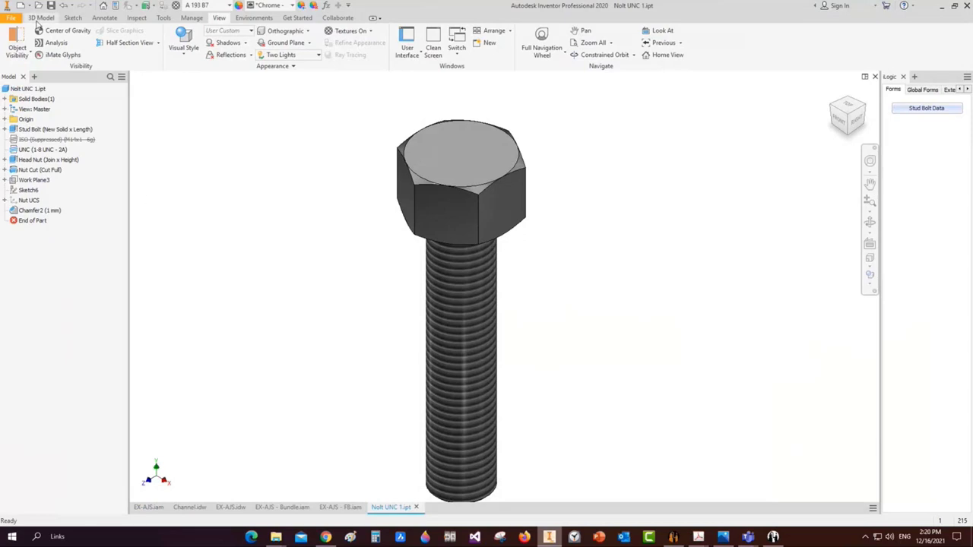
Create a new part from the nut template and set its Nut Data to UNC size 1
{"action": "left_click", "coordinate": [20, 5]}
{"action": "double_click", "coordinate": [502, 128]}
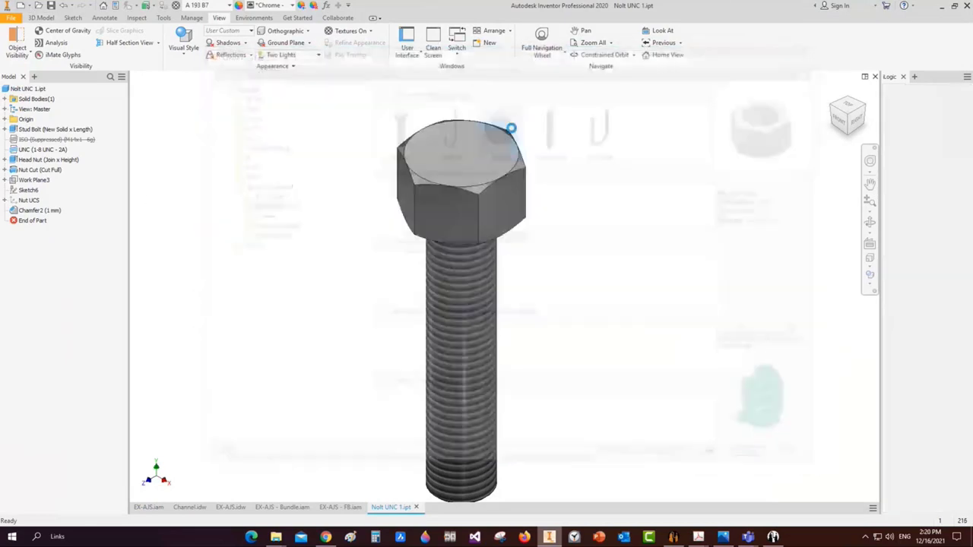
{"action": "left_click", "coordinate": [859, 106]}
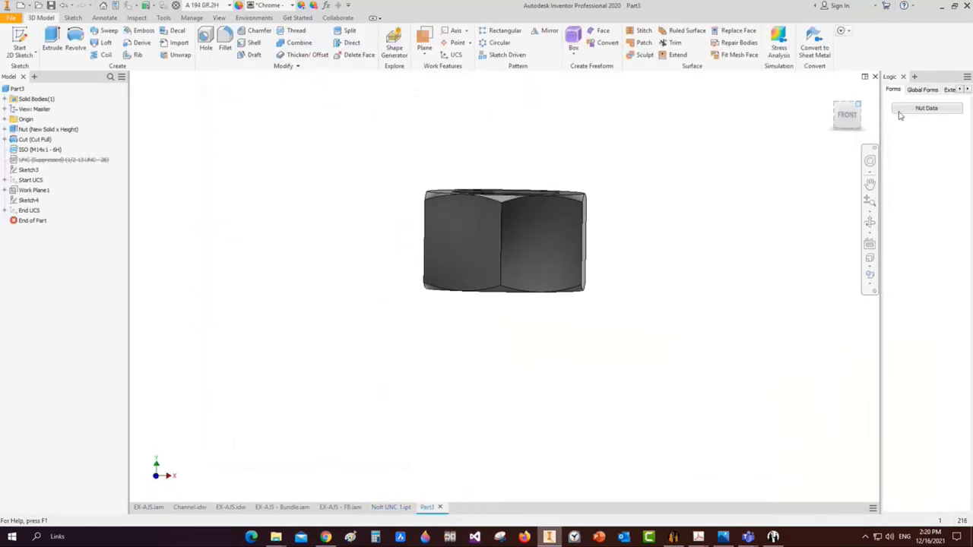
{"action": "left_click", "coordinate": [926, 108]}
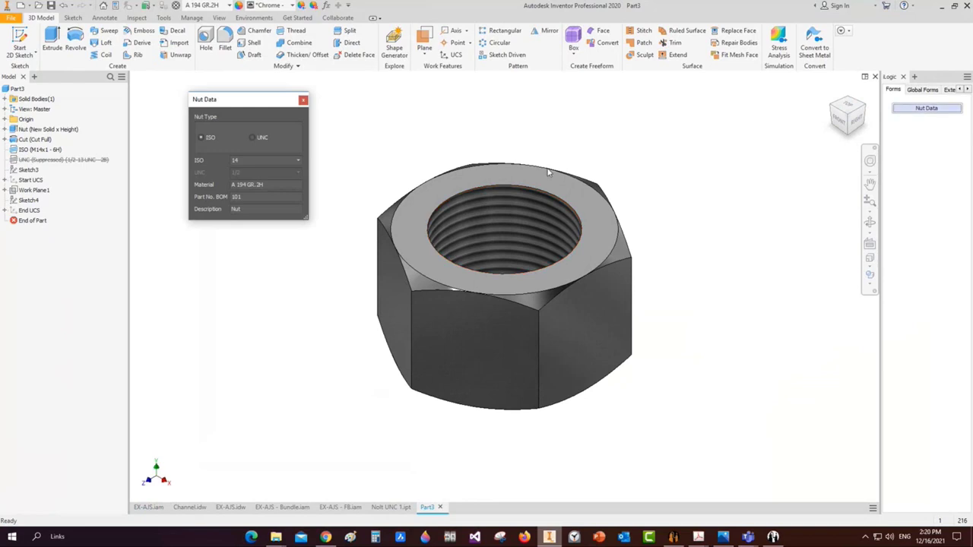
{"action": "left_click", "coordinate": [251, 139]}
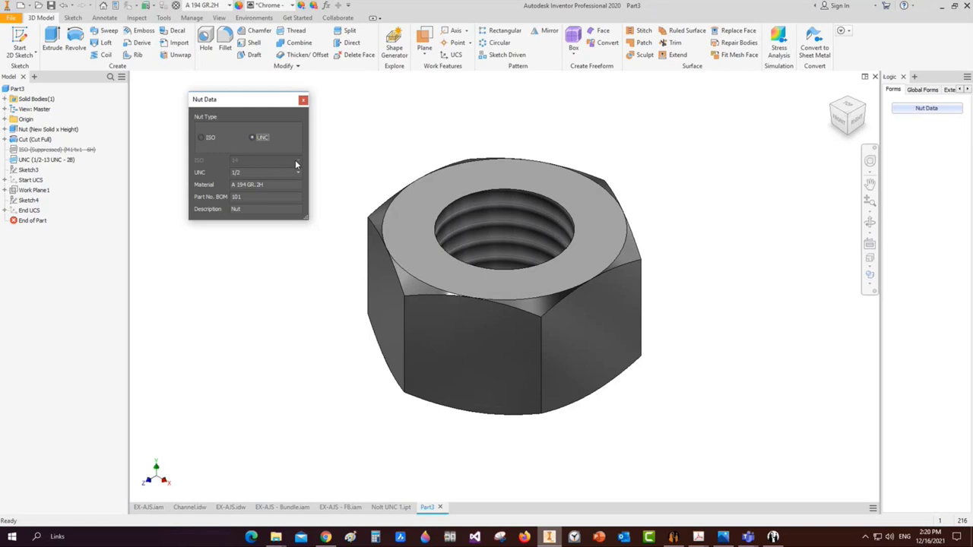
{"action": "left_click", "coordinate": [295, 173]}
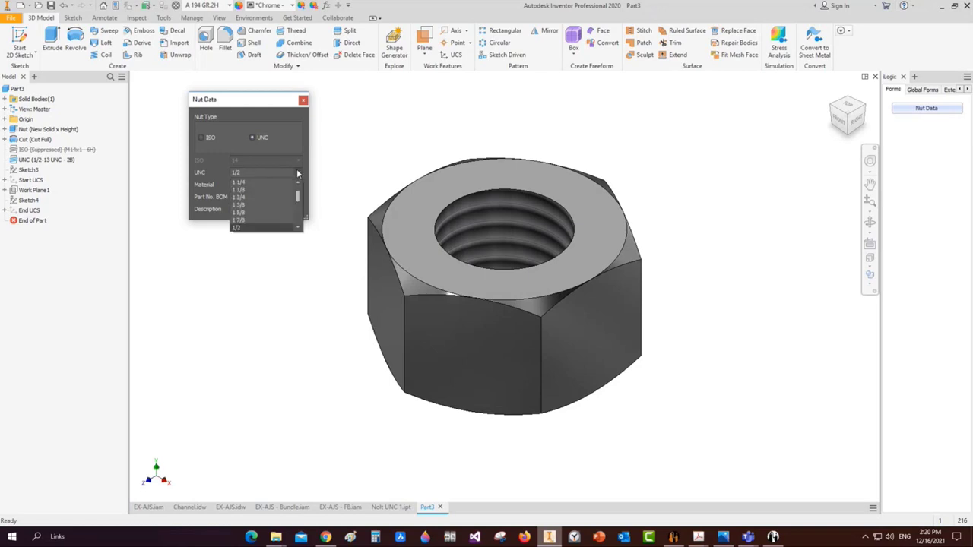
{"action": "left_click", "coordinate": [261, 198]}
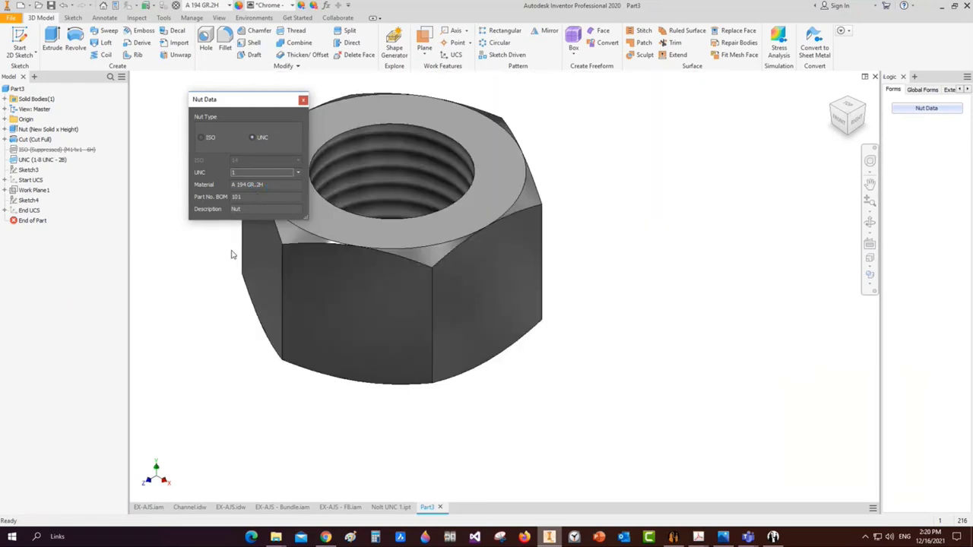
{"action": "left_click", "coordinate": [302, 99]}
Save the nut part as 'UNC1 Nut'
{"action": "mouse_move", "coordinate": [674, 537]}
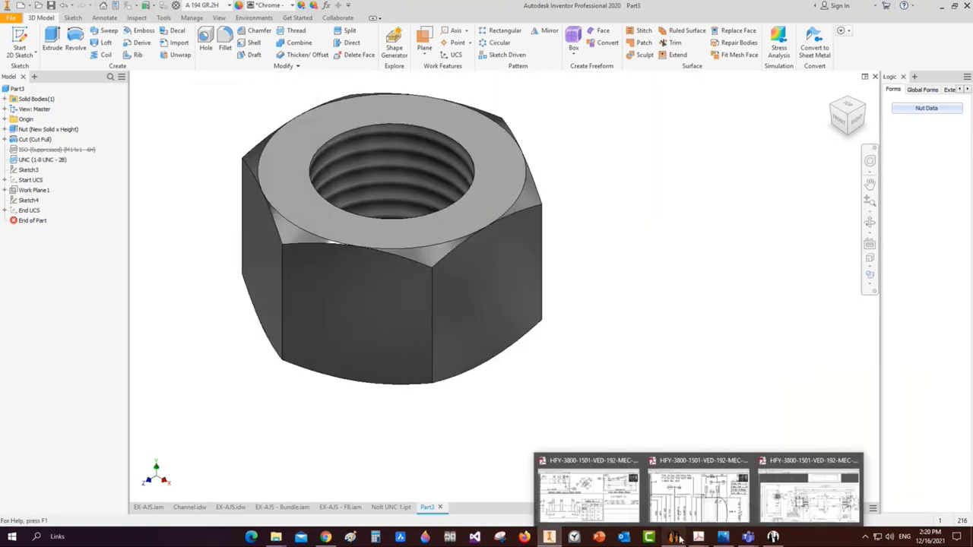
{"action": "left_click", "coordinate": [697, 498]}
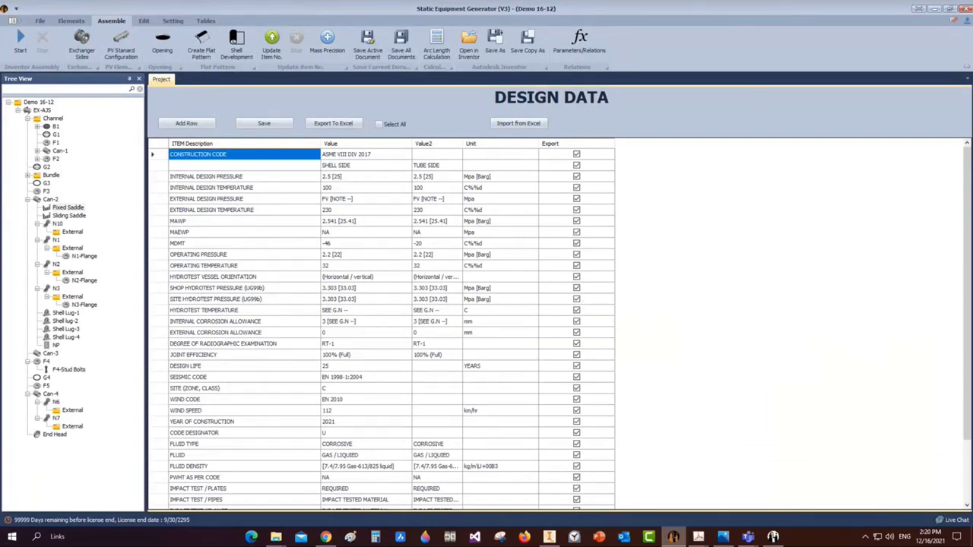
{"action": "left_click", "coordinate": [549, 537]}
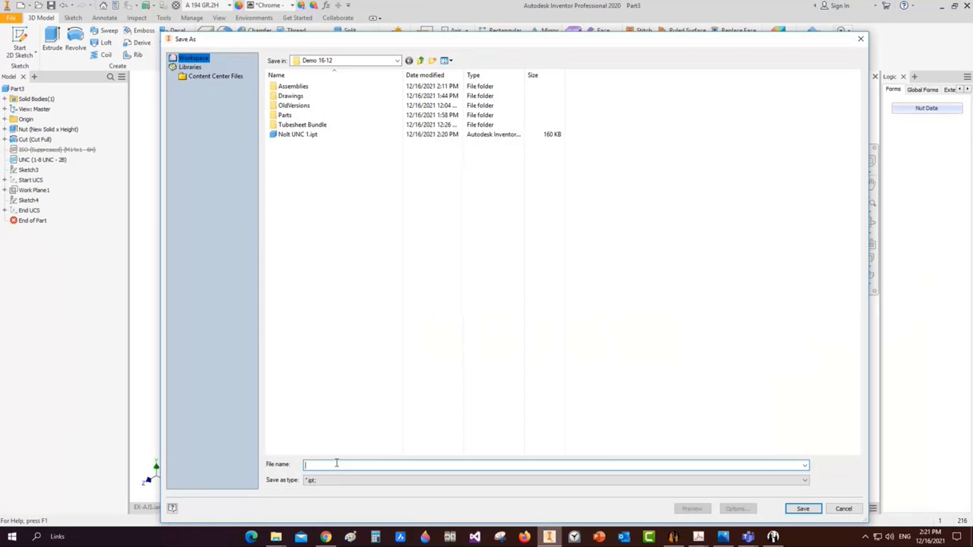
{"action": "type", "text": "UNC N"}
{"action": "type", "text": "1"}
{"action": "key", "text": "Return"}
In a new assembly, place the Nolt UNC 1 bolt grounded at the origin
{"action": "left_click", "coordinate": [30, 6]}
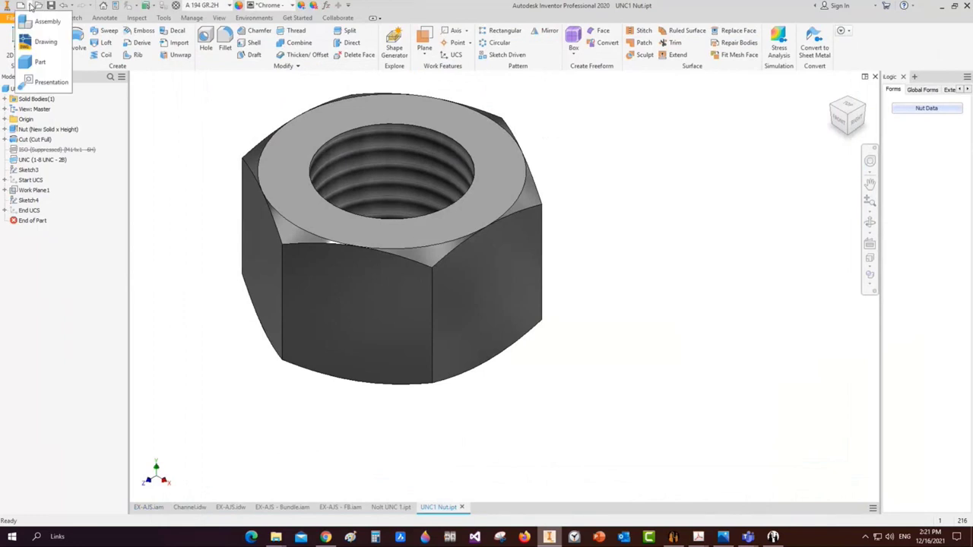
{"action": "left_click", "coordinate": [47, 21]}
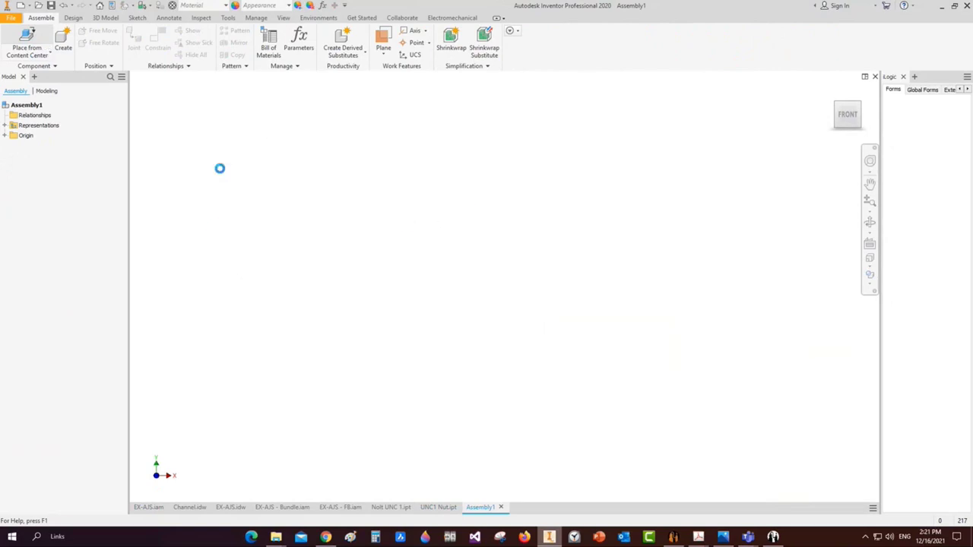
{"action": "left_click", "coordinate": [50, 51]}
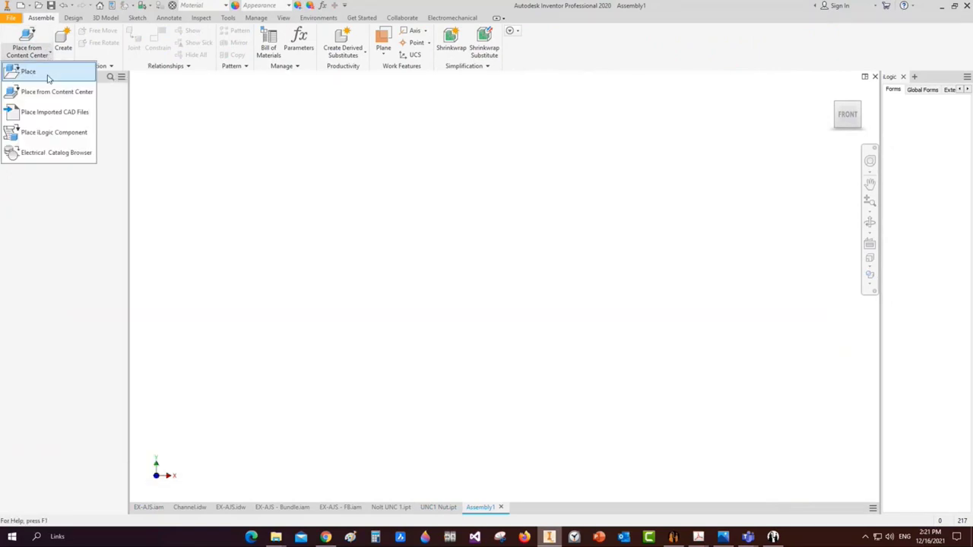
{"action": "left_click", "coordinate": [49, 78]}
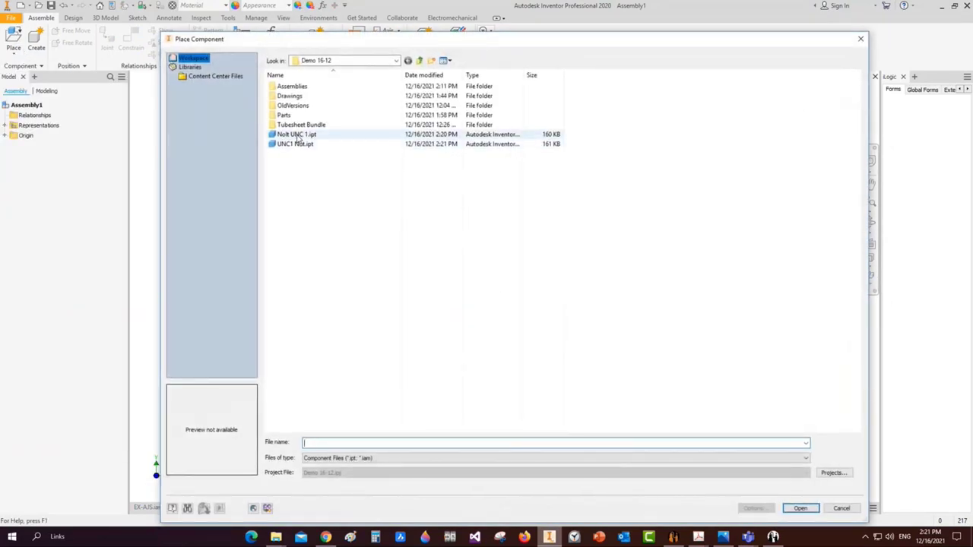
{"action": "double_click", "coordinate": [296, 135]}
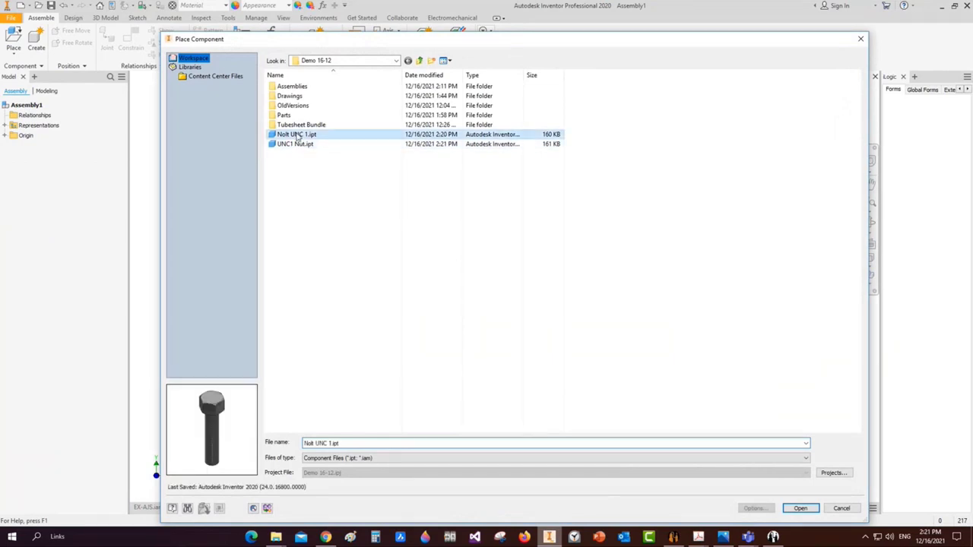
{"action": "right_click", "coordinate": [418, 229]}
{"action": "left_click", "coordinate": [471, 246]}
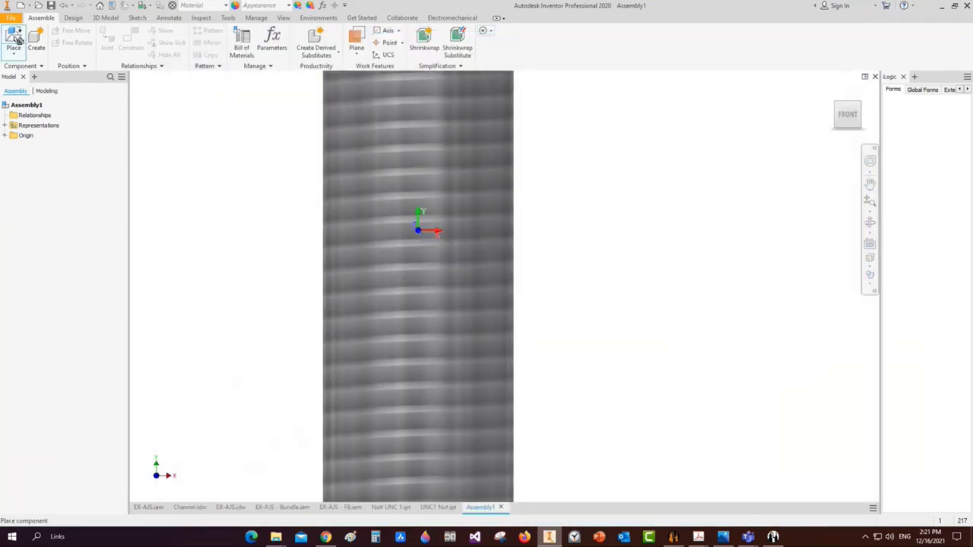
Place a UNC1 Nut part into the assembly
{"action": "left_click", "coordinate": [14, 38]}
{"action": "double_click", "coordinate": [292, 147]}
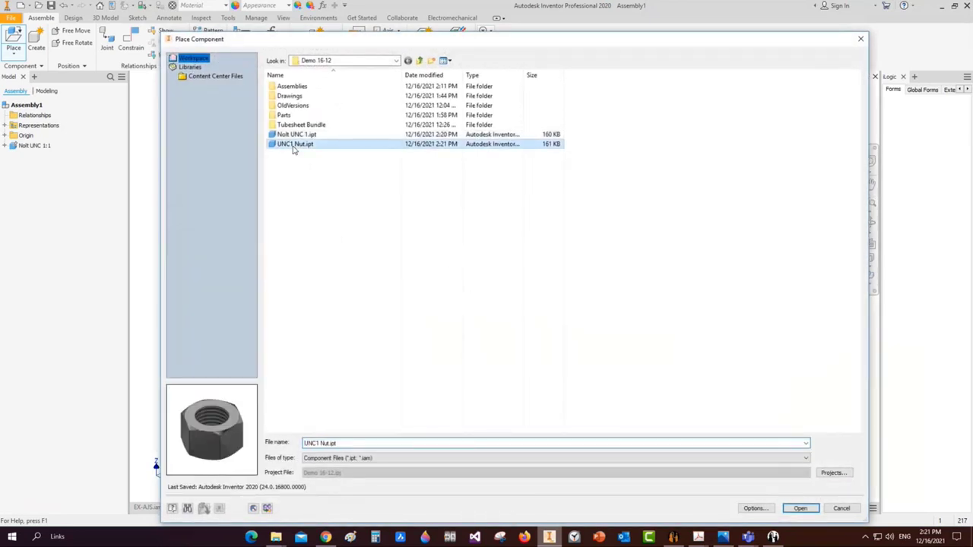
{"action": "left_click", "coordinate": [307, 268]}
Align the nut's Start UCS to the bolt's Nut UCS with a constraint set
{"action": "left_click", "coordinate": [4, 155]}
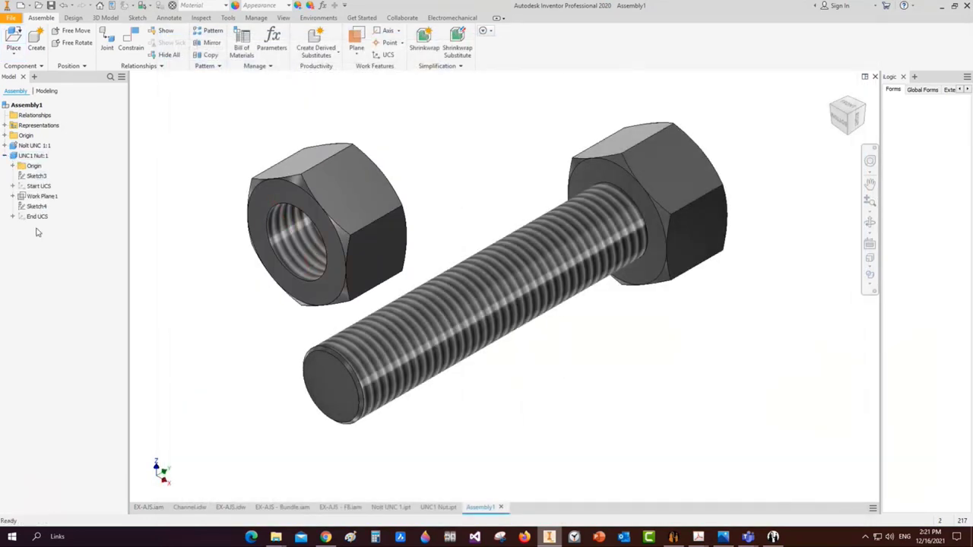
{"action": "left_click", "coordinate": [41, 188]}
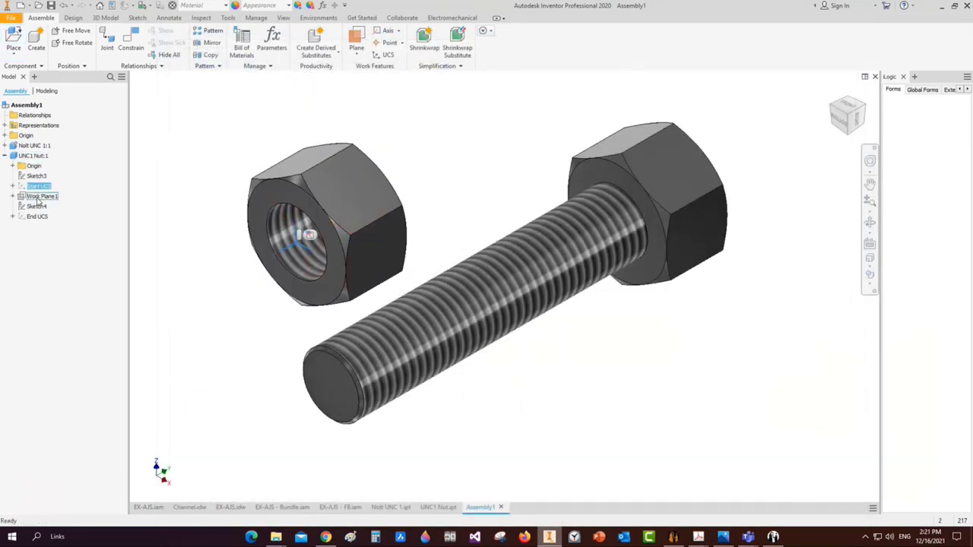
{"action": "left_click", "coordinate": [4, 145]}
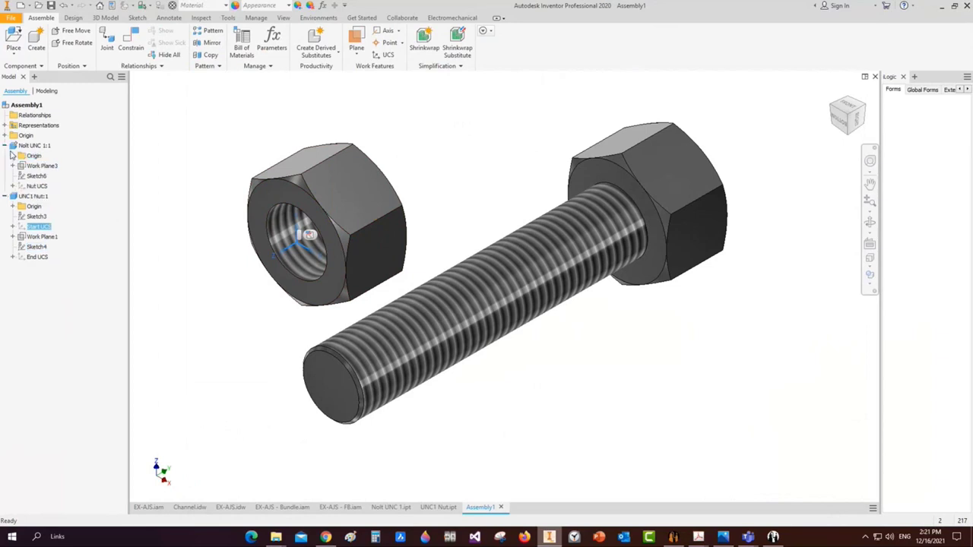
{"action": "left_click", "coordinate": [69, 207]}
{"action": "key", "text": "c"}
{"action": "left_click", "coordinate": [240, 93]}
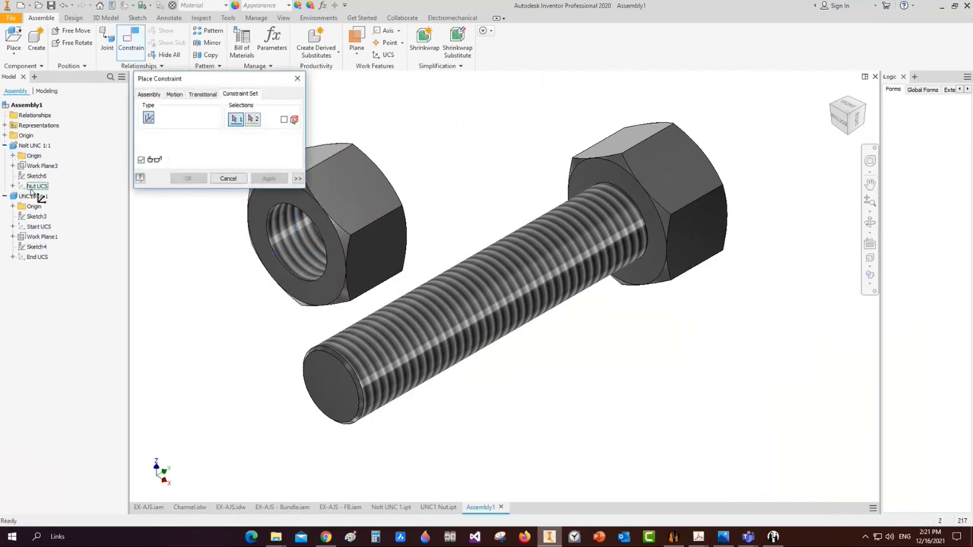
{"action": "left_click", "coordinate": [37, 186]}
{"action": "left_click", "coordinate": [39, 227]}
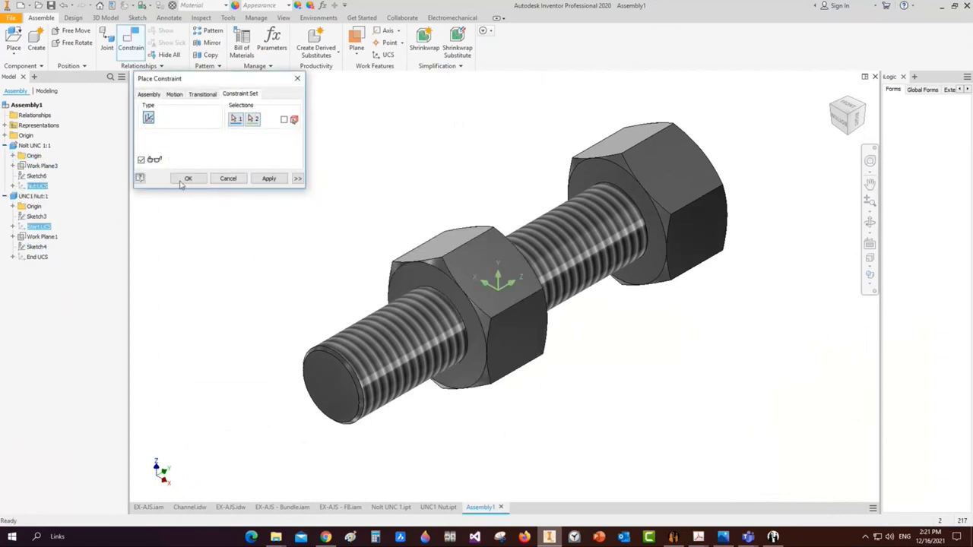
{"action": "left_click", "coordinate": [181, 181]}
Place a second copy of UNC1 Nut
{"action": "key", "text": "p"}
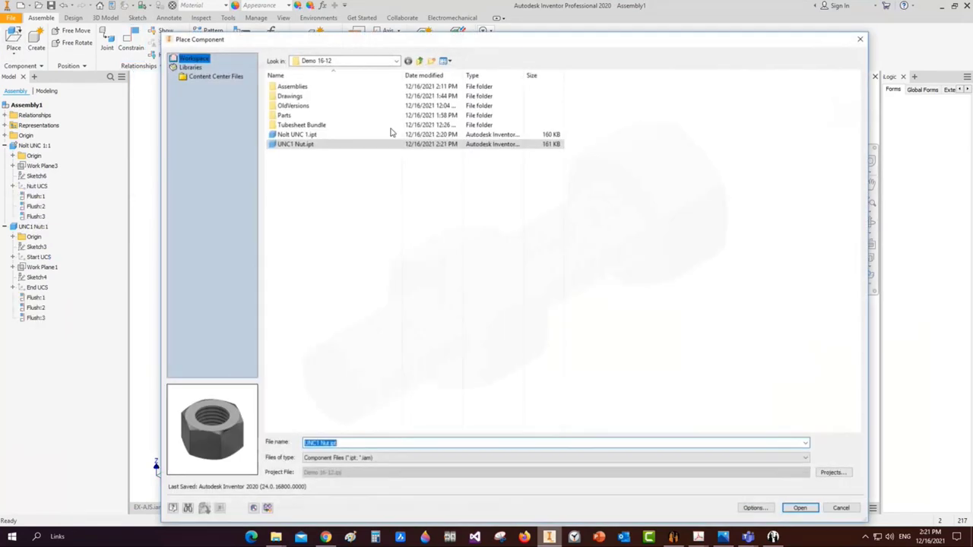
{"action": "left_click", "coordinate": [296, 144]}
{"action": "double_click", "coordinate": [296, 143]}
{"action": "left_click", "coordinate": [326, 224]}
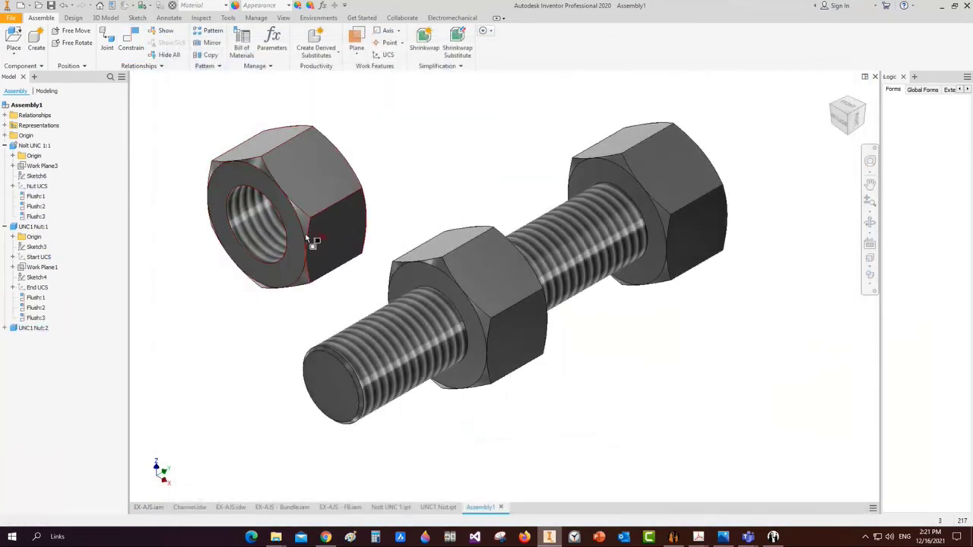
Insert-constrain the second nut's hole edge against the first fitted nut
{"action": "key", "text": "c"}
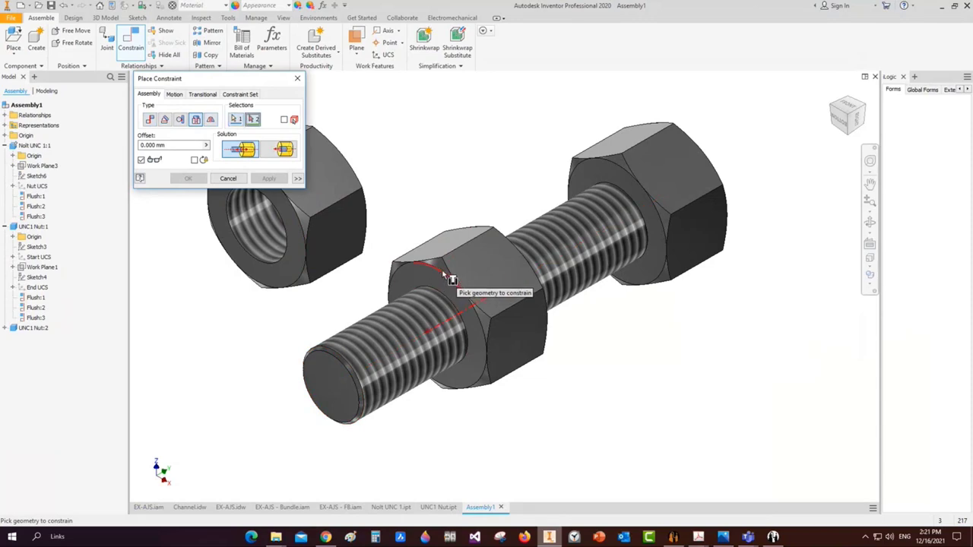
{"action": "left_click", "coordinate": [443, 278]}
{"action": "left_click", "coordinate": [867, 110]}
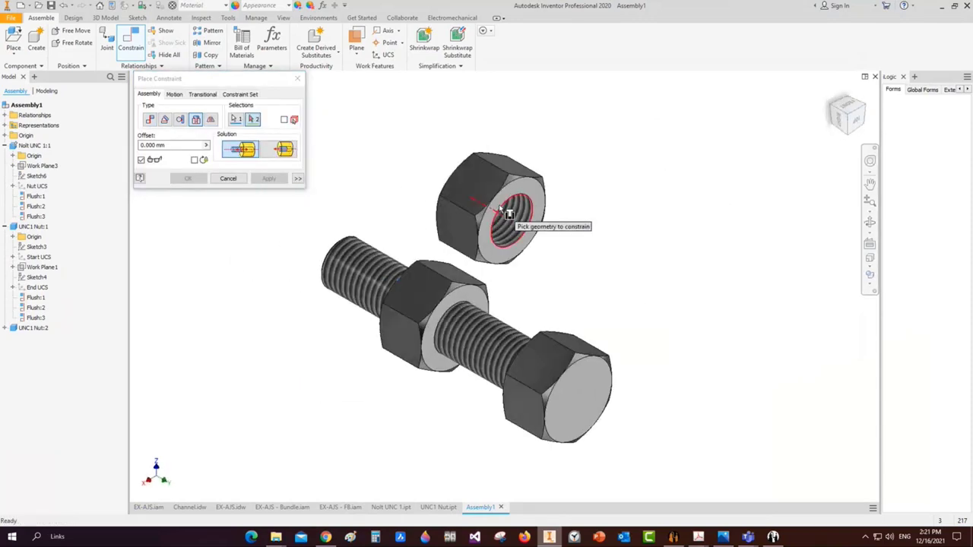
{"action": "scroll", "coordinate": [502, 218], "scroll_direction": "up", "scroll_amount": 3}
{"action": "left_click", "coordinate": [514, 195]}
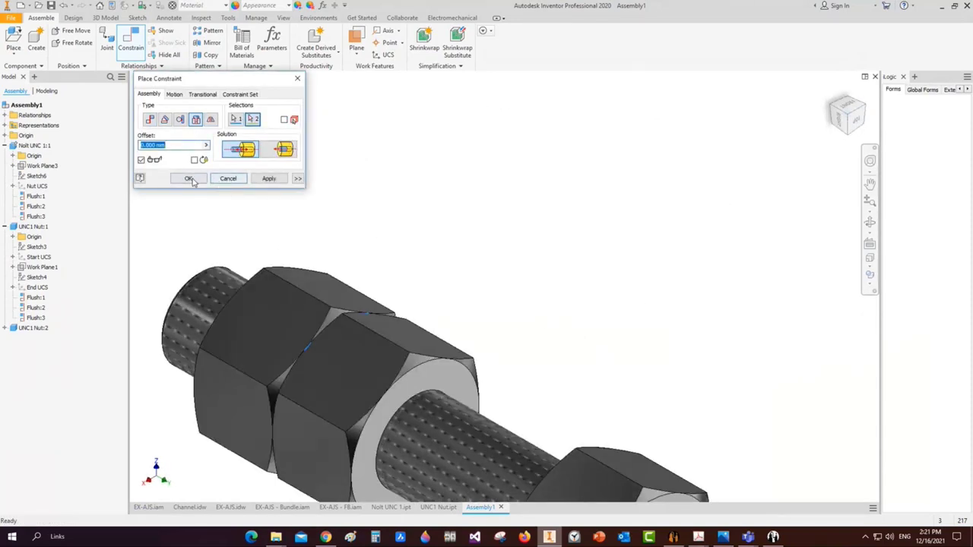
{"action": "left_click", "coordinate": [189, 178]}
{"action": "scroll", "coordinate": [487, 371], "scroll_direction": "down", "scroll_amount": 2}
Orbit the bolt-and-nuts assembly to a new viewing angle
{"action": "scroll", "coordinate": [602, 263], "scroll_direction": "down", "scroll_amount": 1}
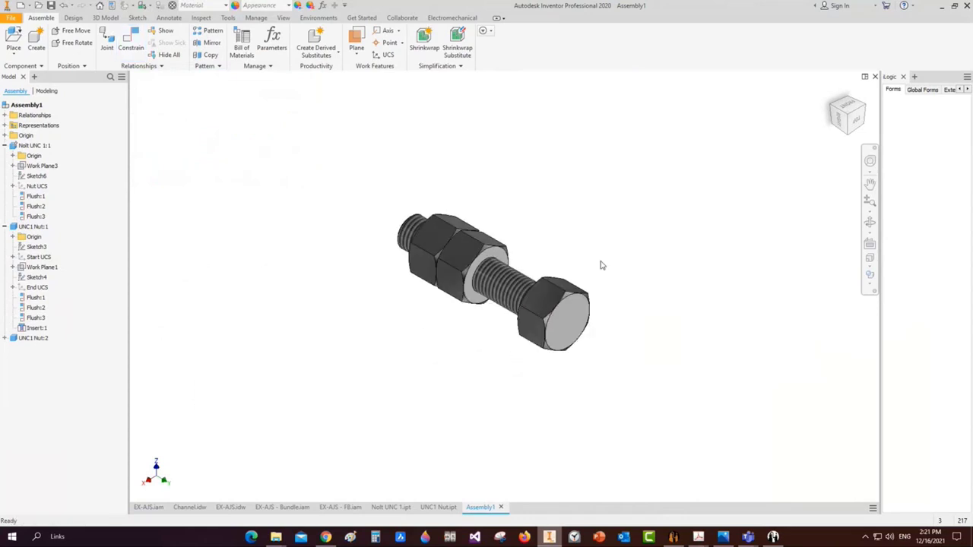
{"action": "scroll", "coordinate": [532, 289], "scroll_direction": "up", "scroll_amount": 2}
{"action": "key", "text": "F4"}
{"action": "left_click_drag", "start_coordinate": [508, 293], "coordinate": [534, 255]}
{"action": "right_click", "coordinate": [534, 254]}
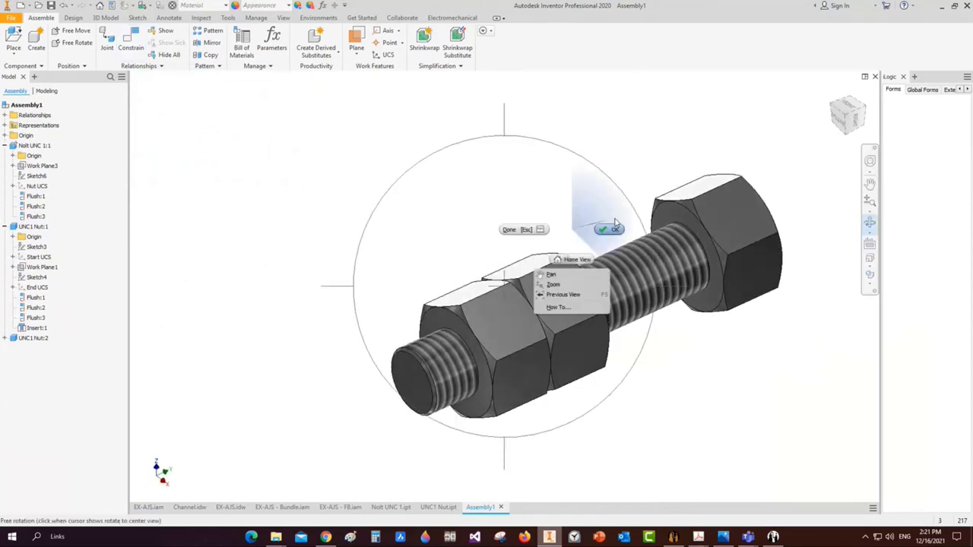
{"action": "left_click", "coordinate": [517, 229]}
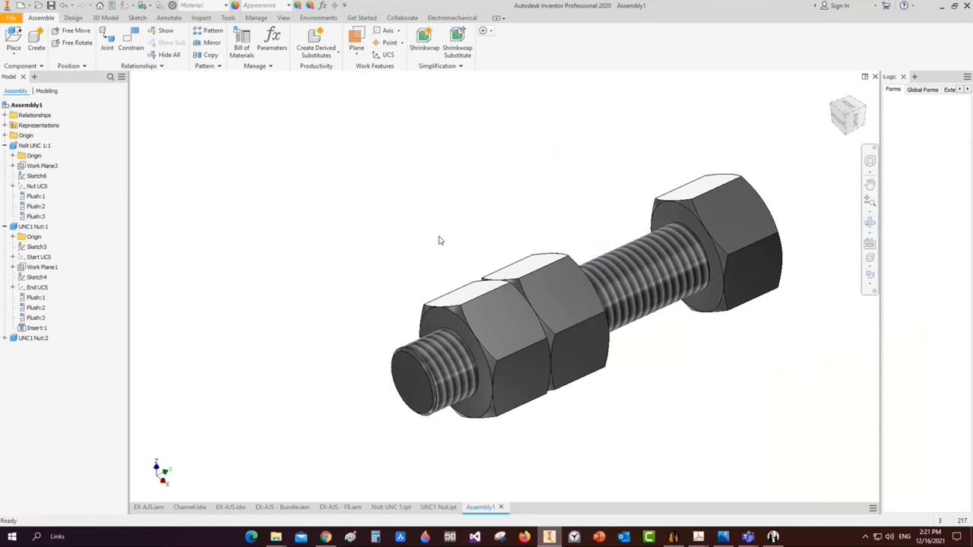
Save the assembly as 'UNC 1 Bolt' and begin placing a component in EX-AJS.iam
{"action": "left_click", "coordinate": [673, 537]}
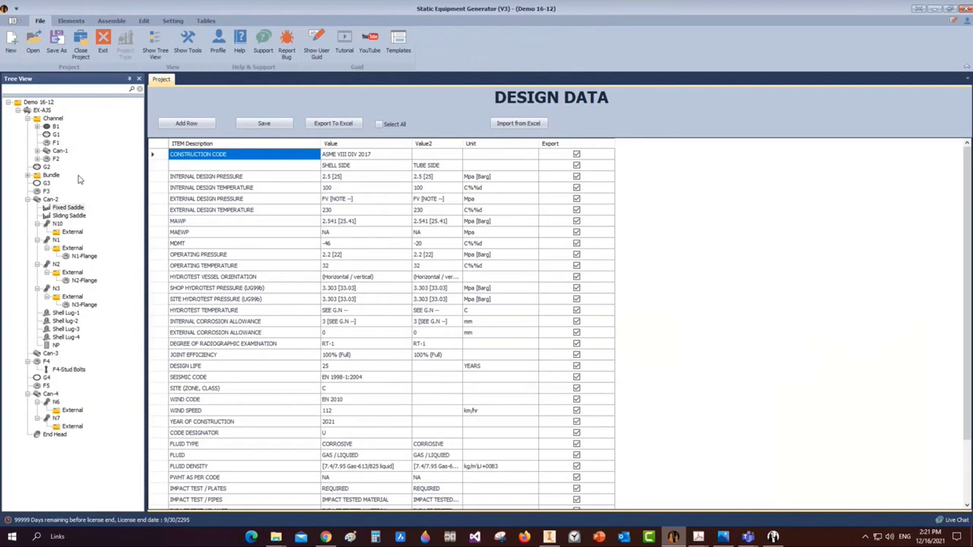
{"action": "left_click", "coordinate": [111, 21]}
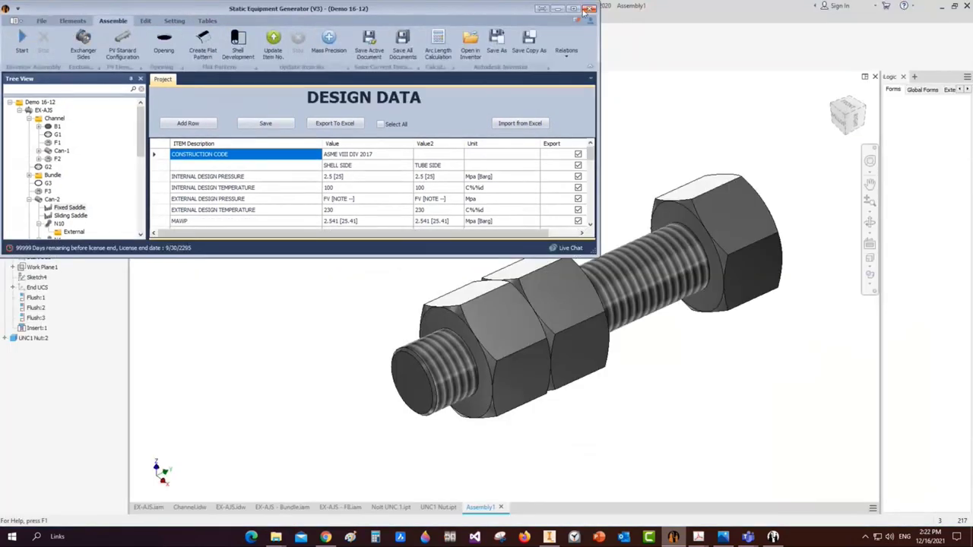
{"action": "left_click", "coordinate": [573, 8]}
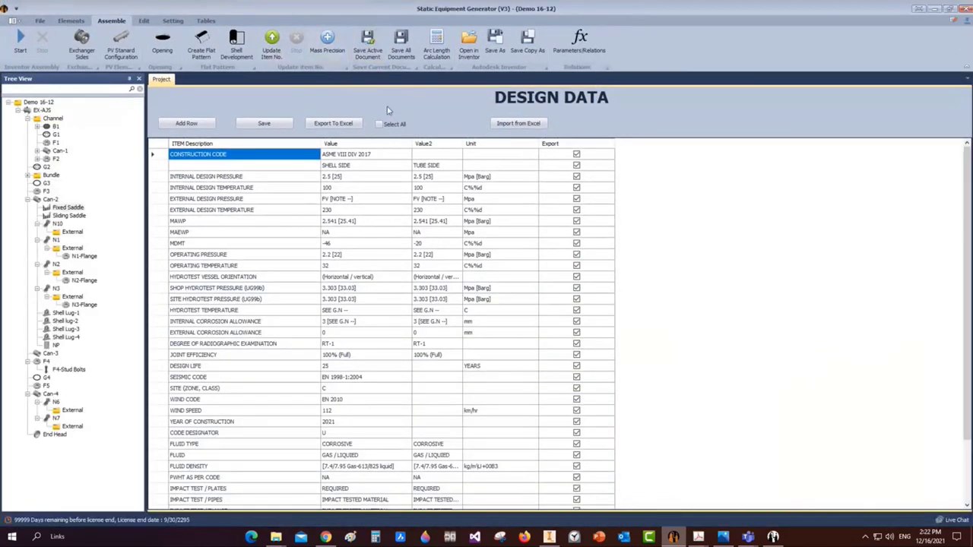
{"action": "left_click", "coordinate": [549, 537]}
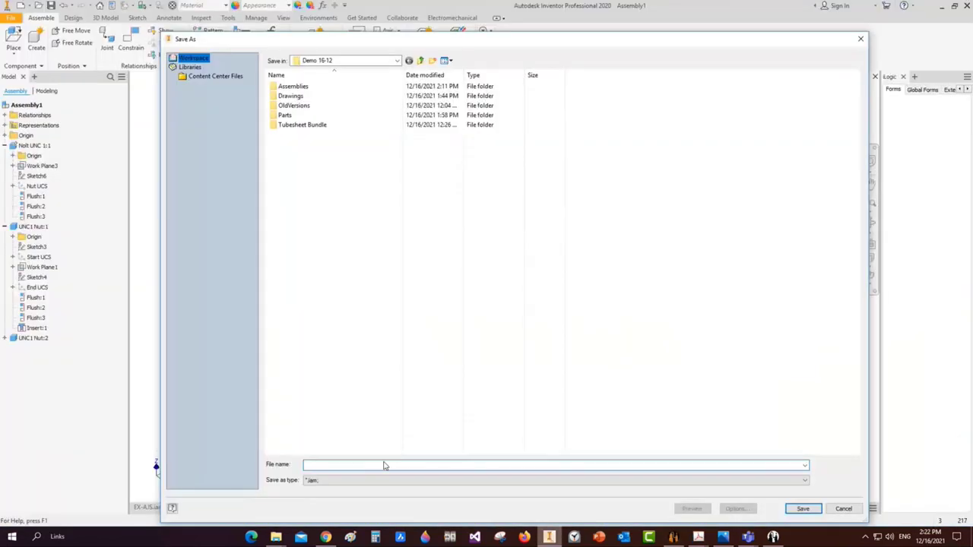
{"action": "type", "text": "UNC 1 Bolt"}
{"action": "key", "text": "Return"}
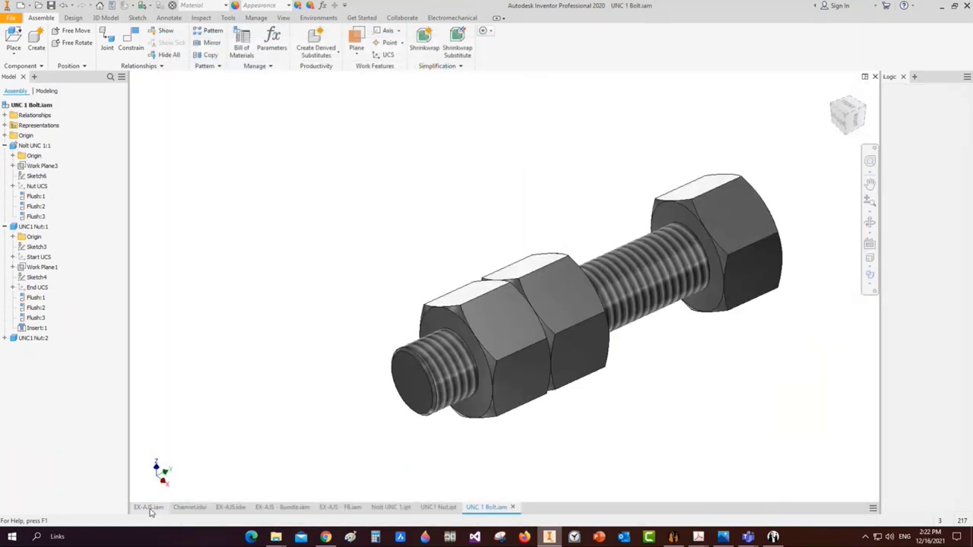
{"action": "left_click", "coordinate": [149, 508]}
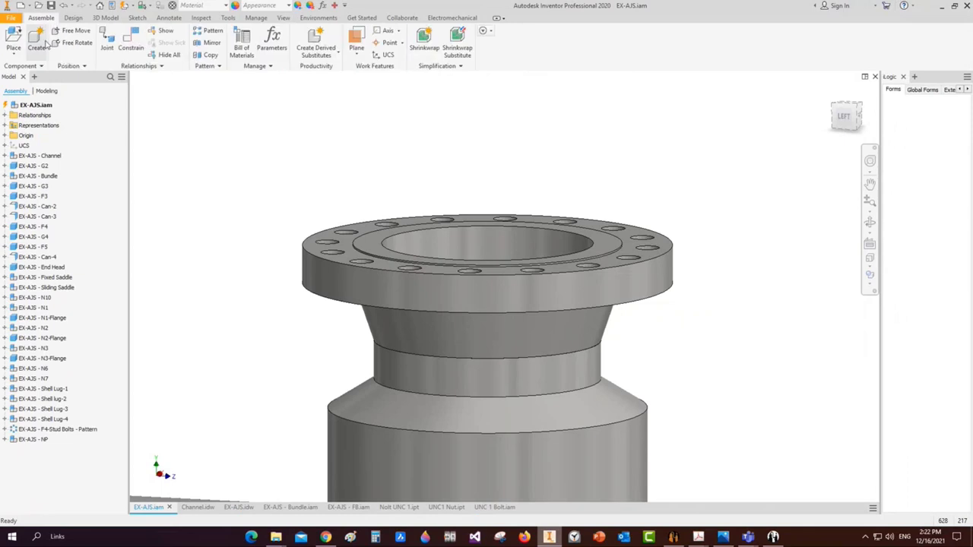
{"action": "left_click", "coordinate": [14, 39]}
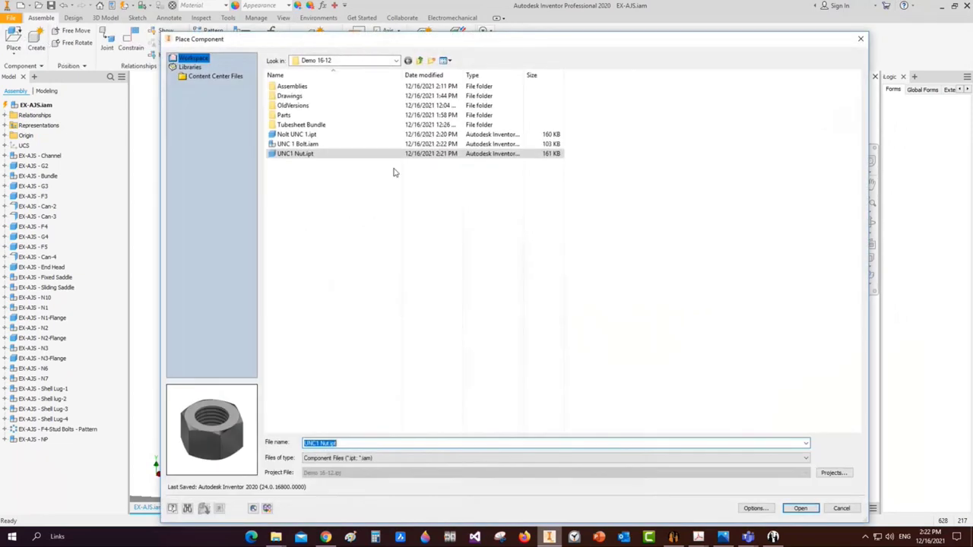
Place a single UNC 1 Bolt.iam copy beside the nozzle flange
{"action": "double_click", "coordinate": [298, 144]}
{"action": "left_click", "coordinate": [256, 303]}
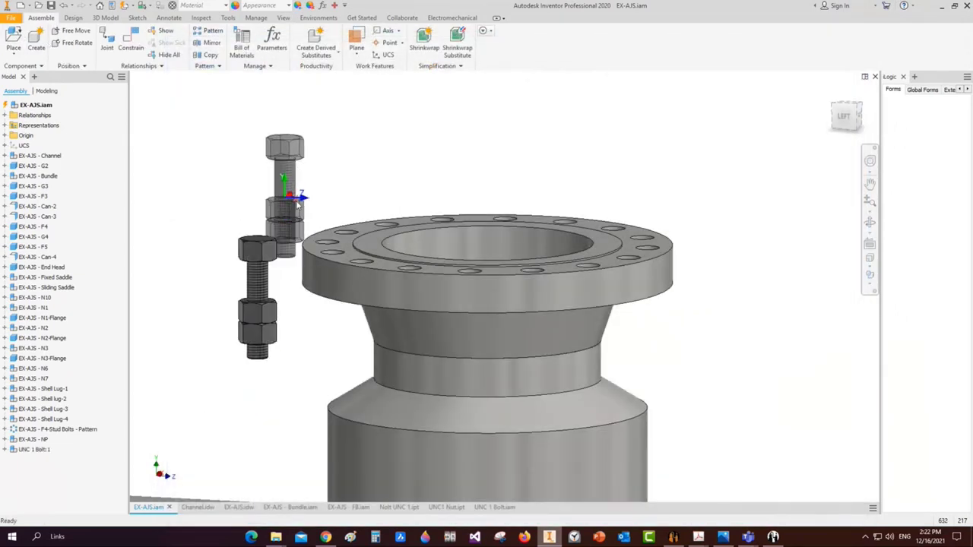
{"action": "key", "text": "Escape"}
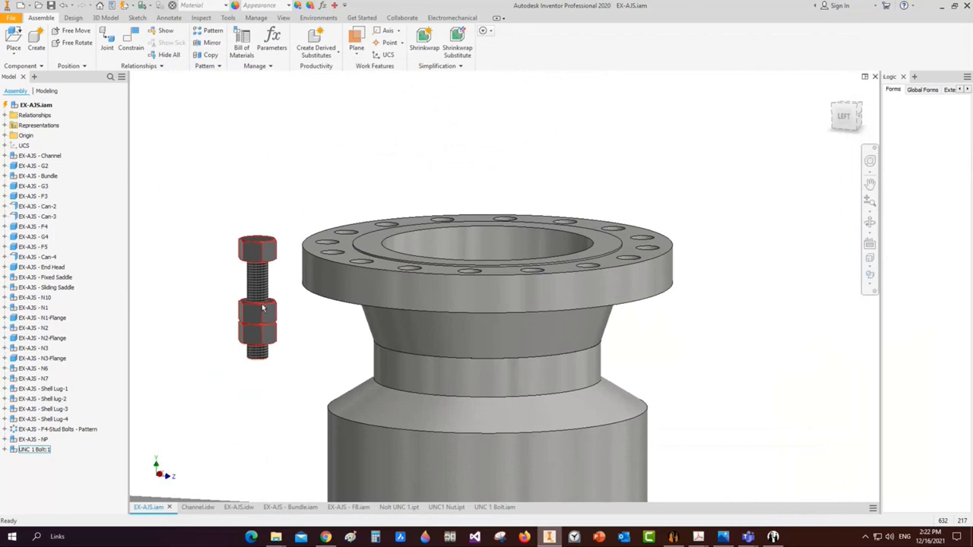
{"action": "left_click", "coordinate": [774, 537]}
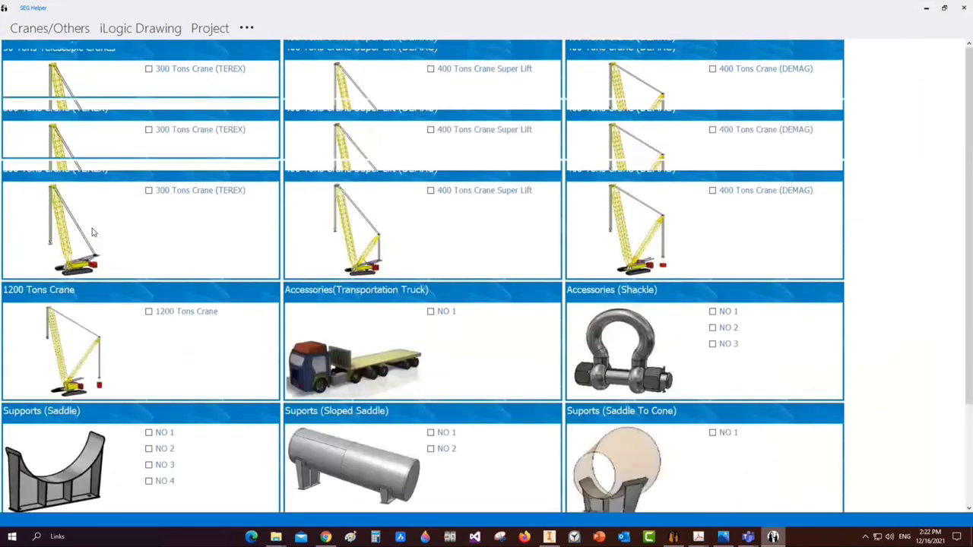
{"action": "scroll", "coordinate": [445, 205], "scroll_direction": "down", "scroll_amount": 2}
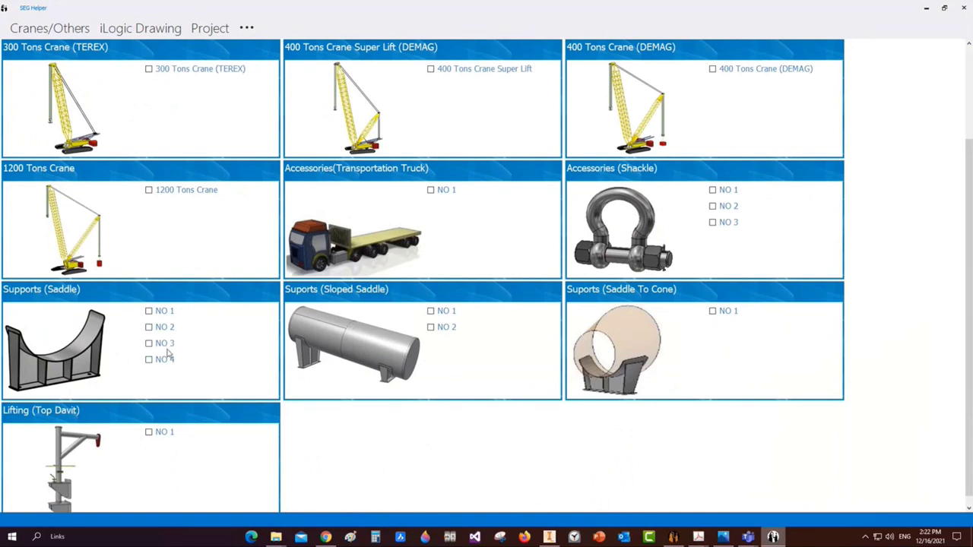
{"action": "scroll", "coordinate": [171, 468], "scroll_direction": "down", "scroll_amount": 1}
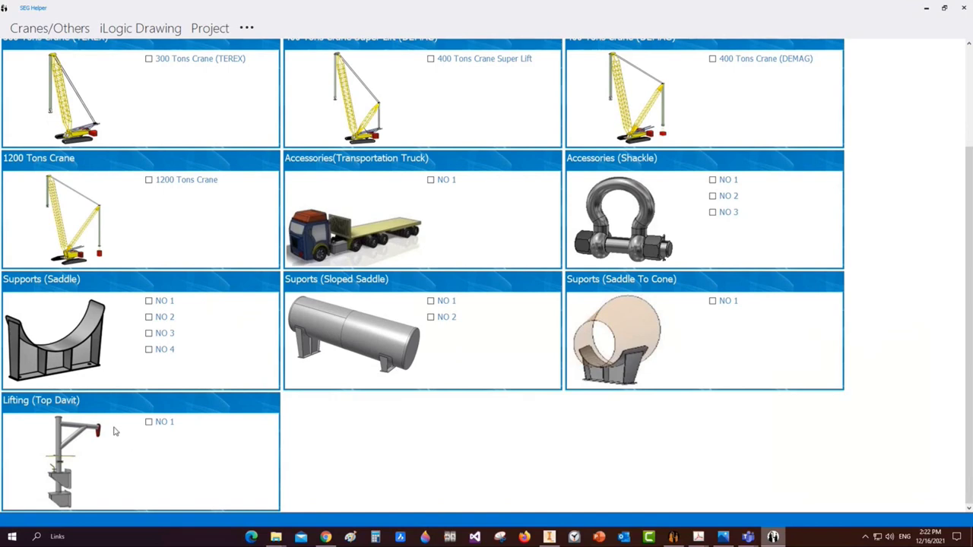
{"action": "left_click", "coordinate": [926, 7]}
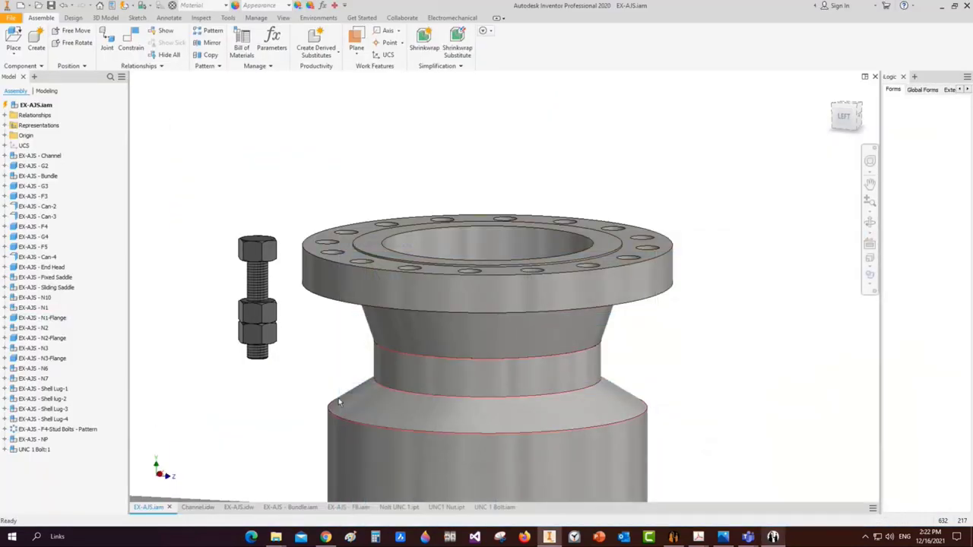
Insert-constrain the stud bolt's face into a bolt hole of the top nozzle flange
{"action": "middle_click_drag", "start_coordinate": [356, 251], "coordinate": [256, 256]}
{"action": "key", "text": "c"}
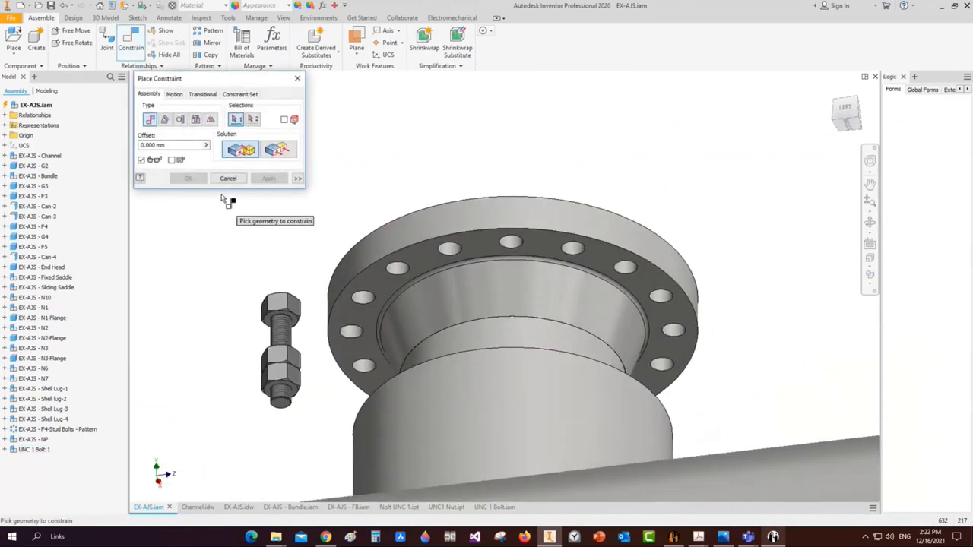
{"action": "left_click", "coordinate": [269, 324]}
{"action": "scroll", "coordinate": [304, 334], "scroll_direction": "up", "scroll_amount": 3}
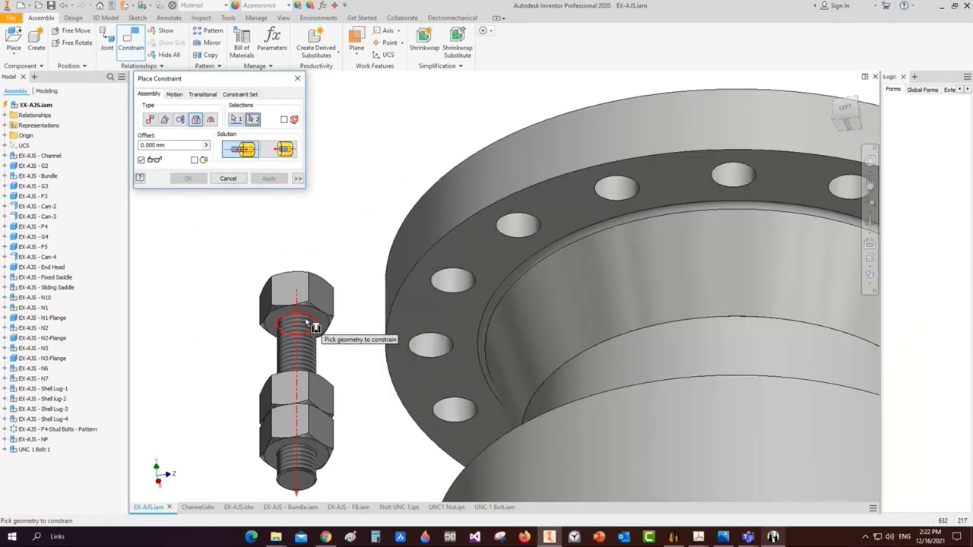
{"action": "left_click", "coordinate": [536, 217]}
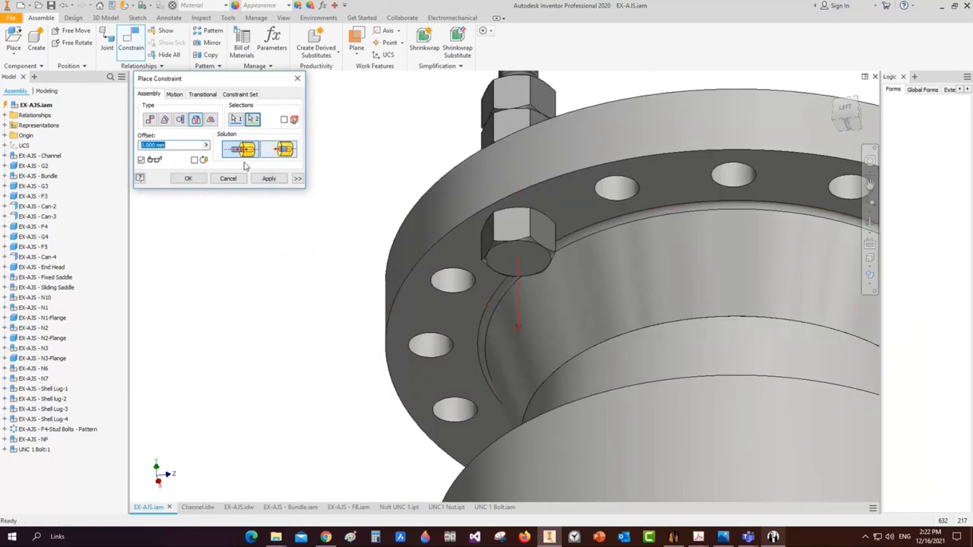
{"action": "left_click", "coordinate": [188, 178]}
{"action": "scroll", "coordinate": [777, 253], "scroll_direction": "down", "scroll_amount": 4}
Orbit and zoom onto the top nozzle's bolt, then open the EX-AJS.idw drawing
{"action": "left_click", "coordinate": [870, 222]}
{"action": "left_click_drag", "start_coordinate": [829, 225], "coordinate": [509, 233]}
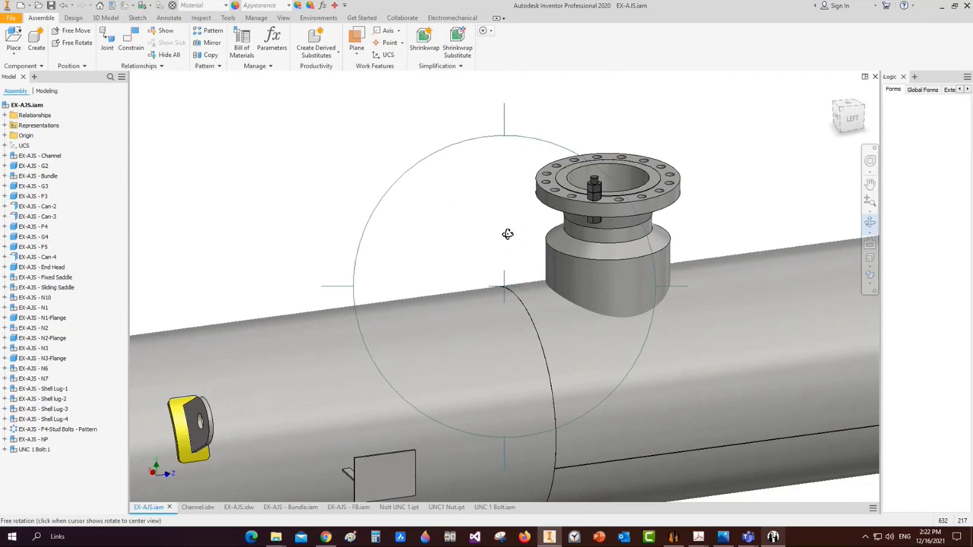
{"action": "scroll", "coordinate": [508, 230], "scroll_direction": "down", "scroll_amount": 5}
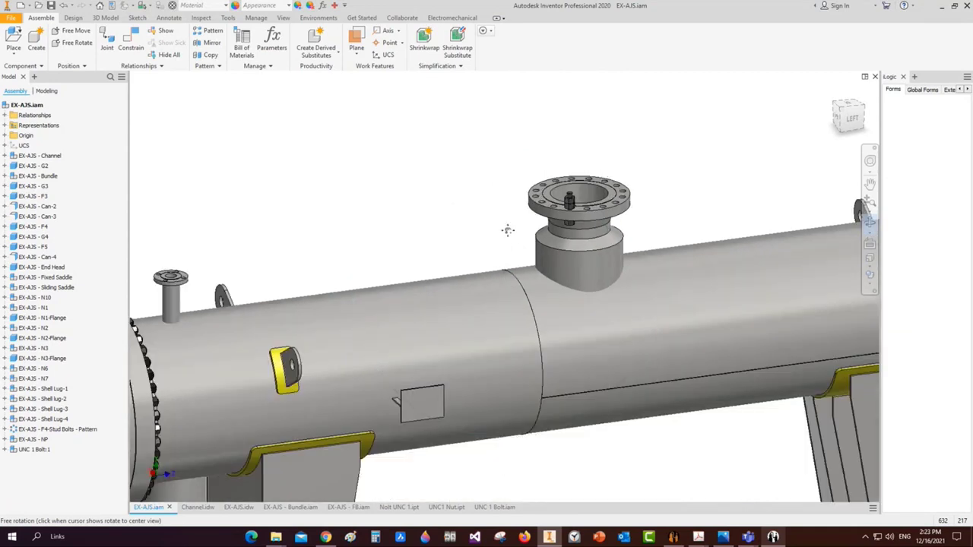
{"action": "key", "text": "Escape"}
{"action": "scroll", "coordinate": [371, 176], "scroll_direction": "down", "scroll_amount": 3}
{"action": "scroll", "coordinate": [384, 186], "scroll_direction": "up", "scroll_amount": 1}
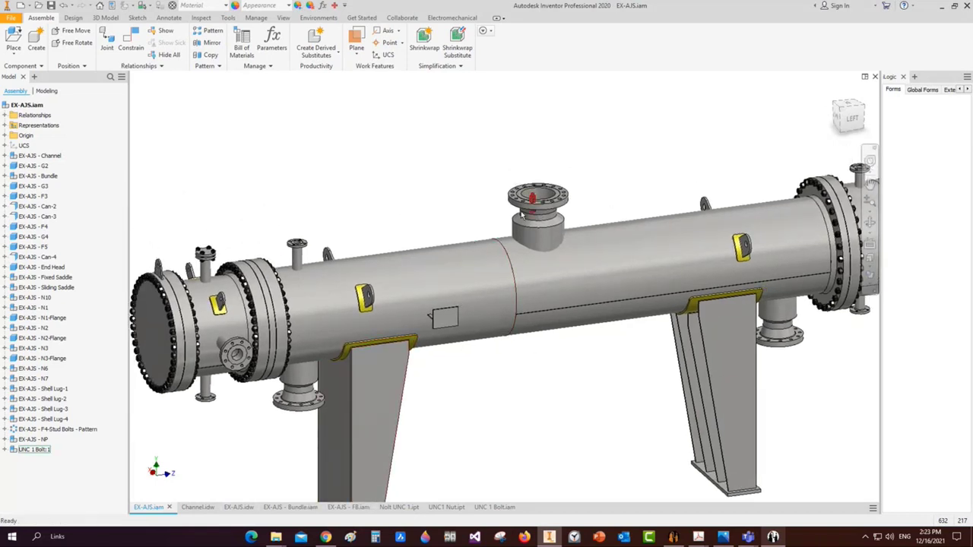
{"action": "key", "text": "End"}
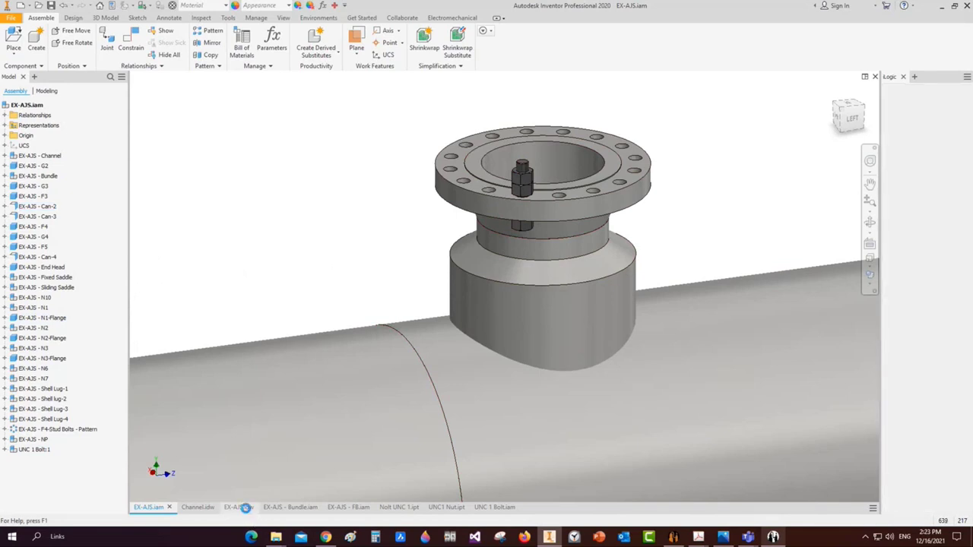
{"action": "left_click", "coordinate": [245, 507]}
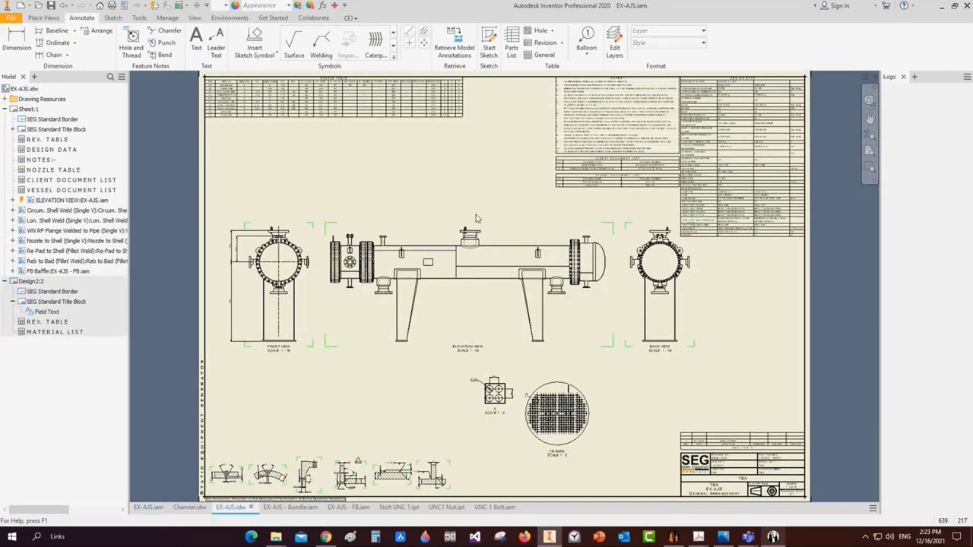
Zoom around the EX-AJS.idw sheet, then return to the EX-AJS.iam 3-D assembly
{"action": "scroll", "coordinate": [456, 224], "scroll_direction": "up", "scroll_amount": 10}
{"action": "scroll", "coordinate": [455, 221], "scroll_direction": "up", "scroll_amount": 2}
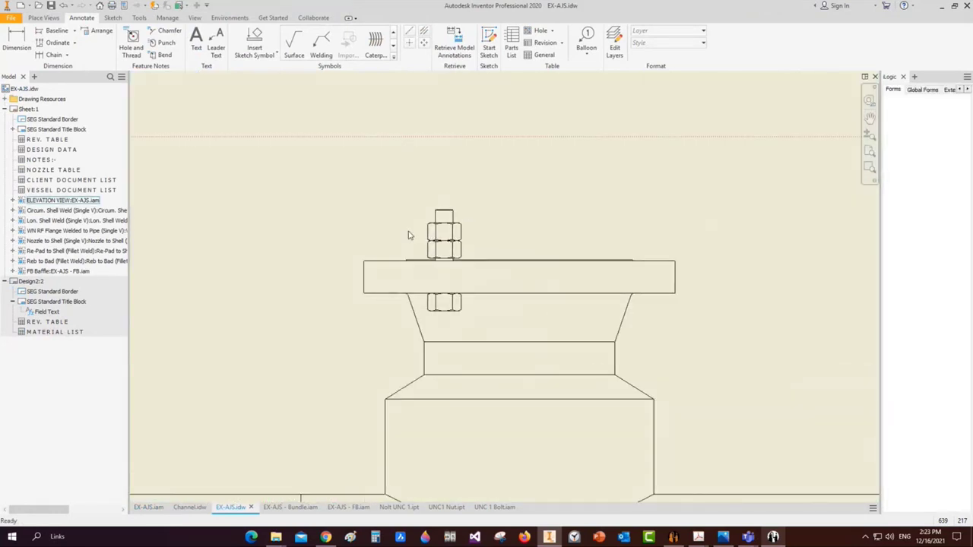
{"action": "scroll", "coordinate": [425, 236], "scroll_direction": "down", "scroll_amount": 6}
{"action": "scroll", "coordinate": [437, 236], "scroll_direction": "down", "scroll_amount": 8}
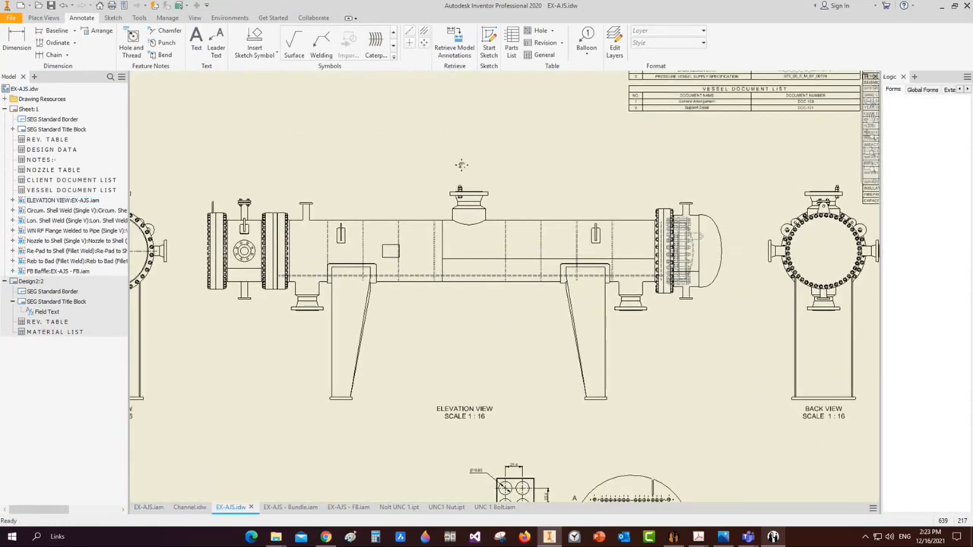
{"action": "scroll", "coordinate": [426, 178], "scroll_direction": "down", "scroll_amount": 2}
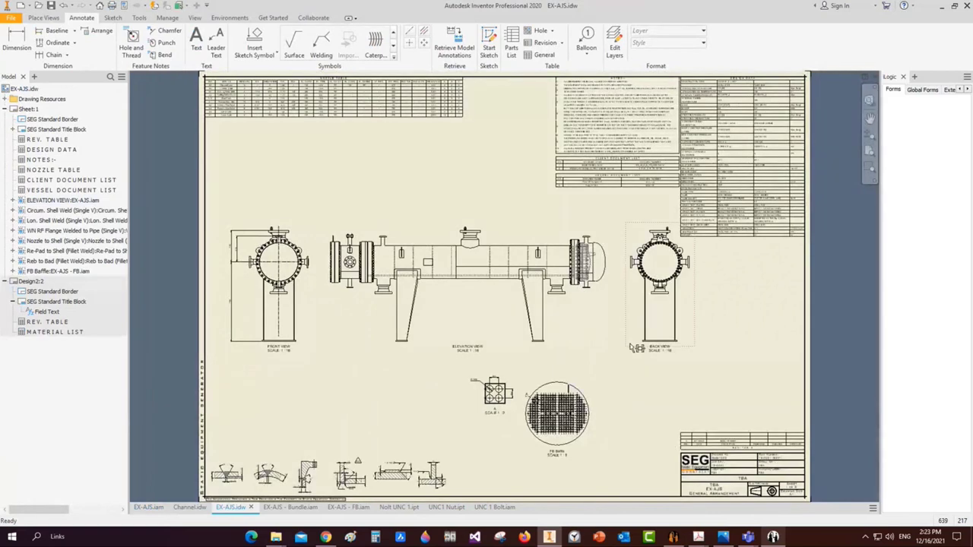
{"action": "left_click", "coordinate": [148, 507]}
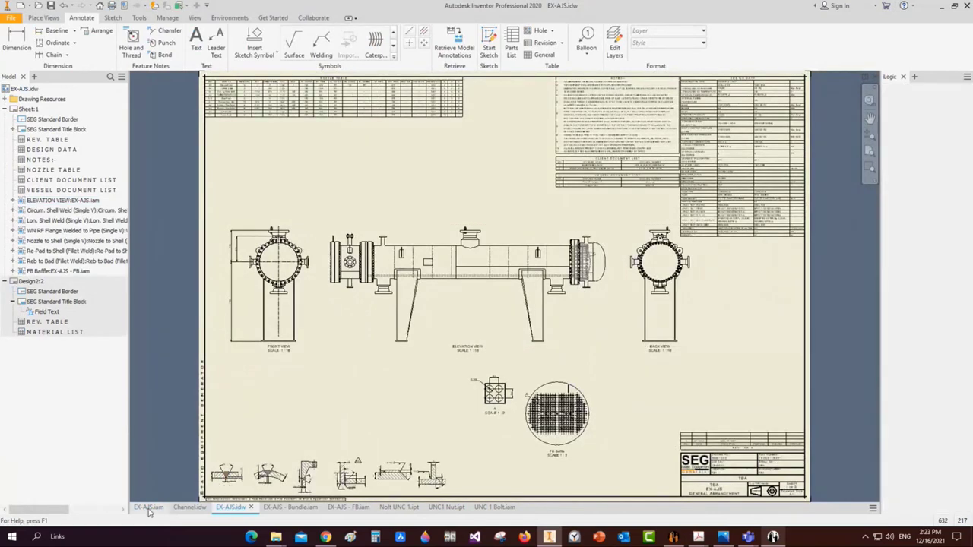
{"action": "scroll", "coordinate": [669, 186], "scroll_direction": "down", "scroll_amount": 6}
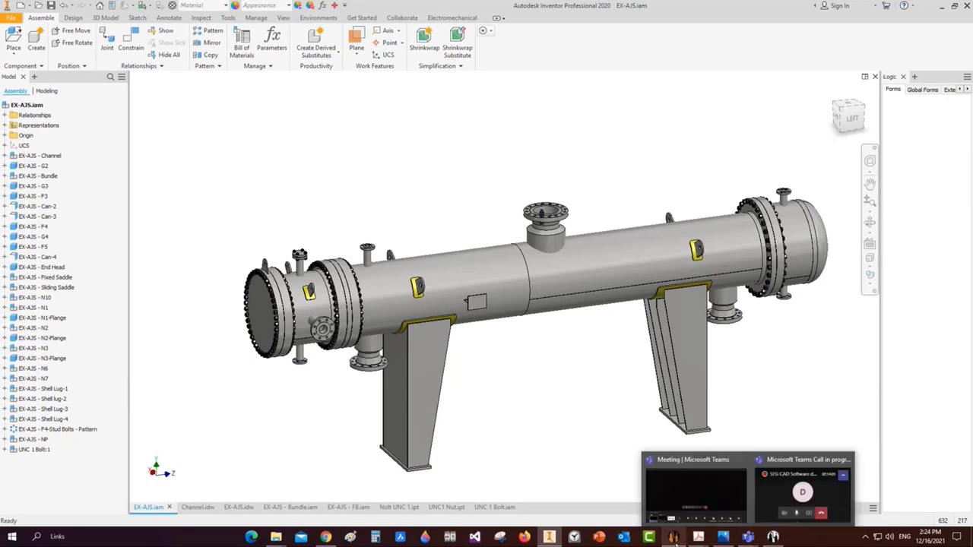
Inspect the page 4 stud bolt detail in the condenser fabrication PDF, then return to Inventor
{"action": "mouse_move", "coordinate": [698, 537]}
{"action": "mouse_move", "coordinate": [620, 496]}
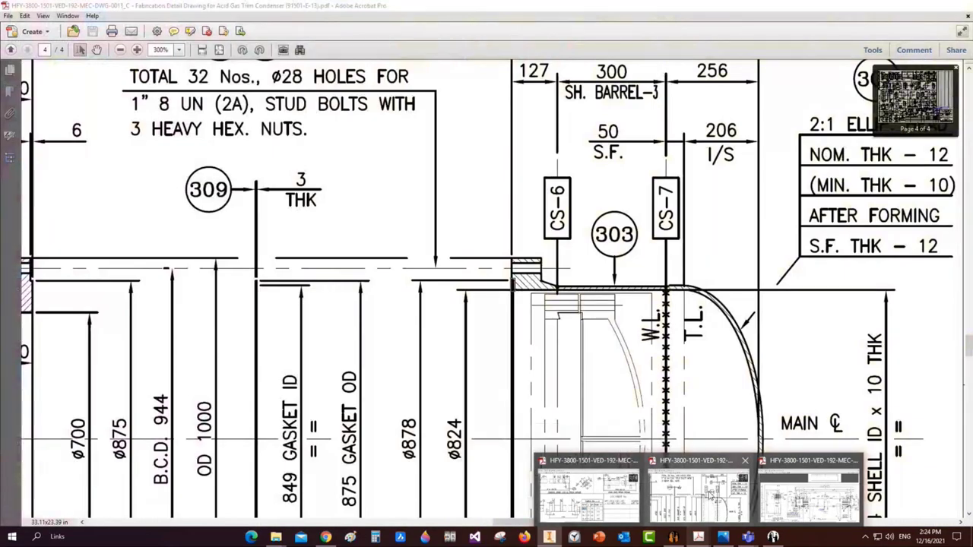
{"action": "left_click", "coordinate": [660, 496]}
{"action": "left_click_drag", "start_coordinate": [970, 206], "coordinate": [970, 313]}
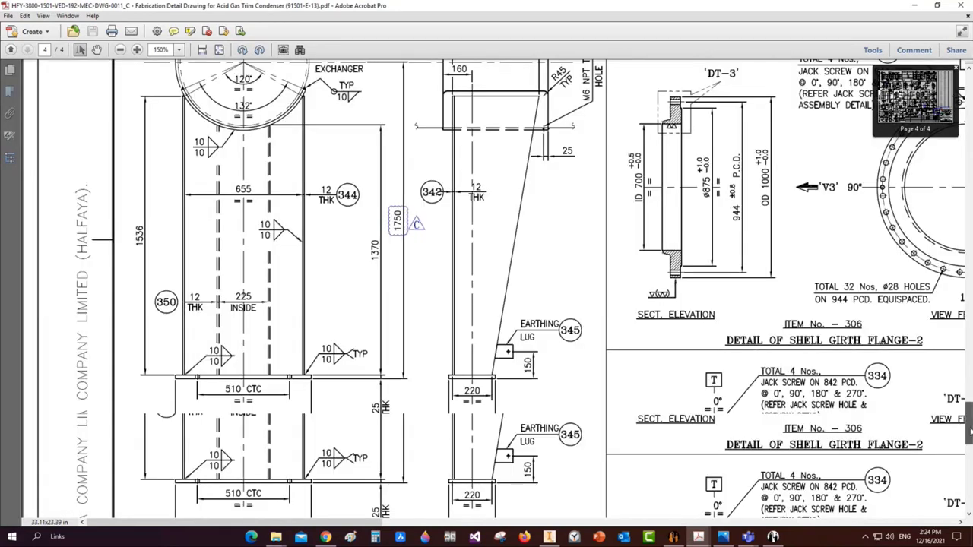
{"action": "scroll", "coordinate": [684, 358], "scroll_direction": "down", "scroll_amount": 10}
{"action": "scroll", "coordinate": [685, 358], "scroll_direction": "up", "scroll_amount": 5}
{"action": "scroll", "coordinate": [685, 358], "scroll_direction": "up", "scroll_amount": 8}
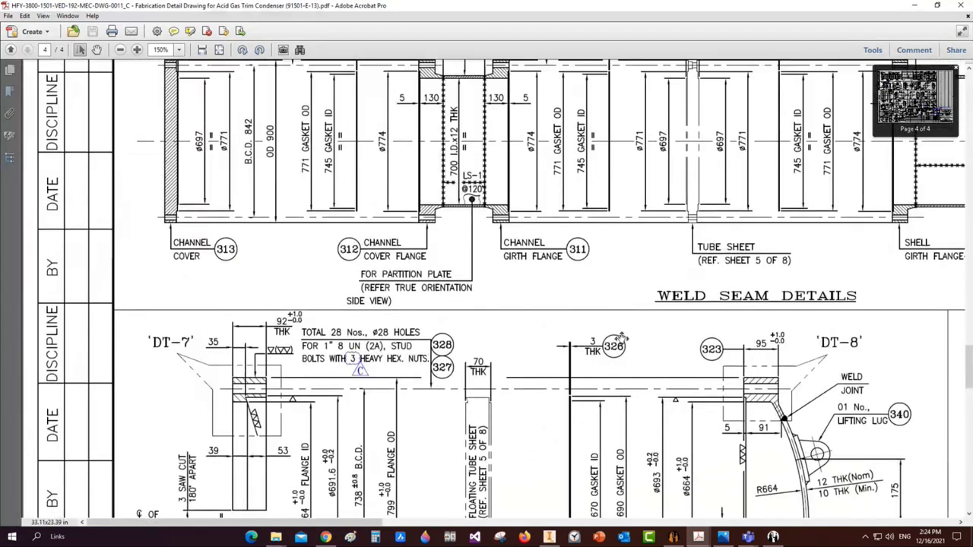
{"action": "scroll", "coordinate": [684, 357], "scroll_direction": "up", "scroll_amount": 3, "text": "ctrl"}
{"action": "scroll", "coordinate": [687, 220], "scroll_direction": "up", "scroll_amount": 3, "text": "ctrl"}
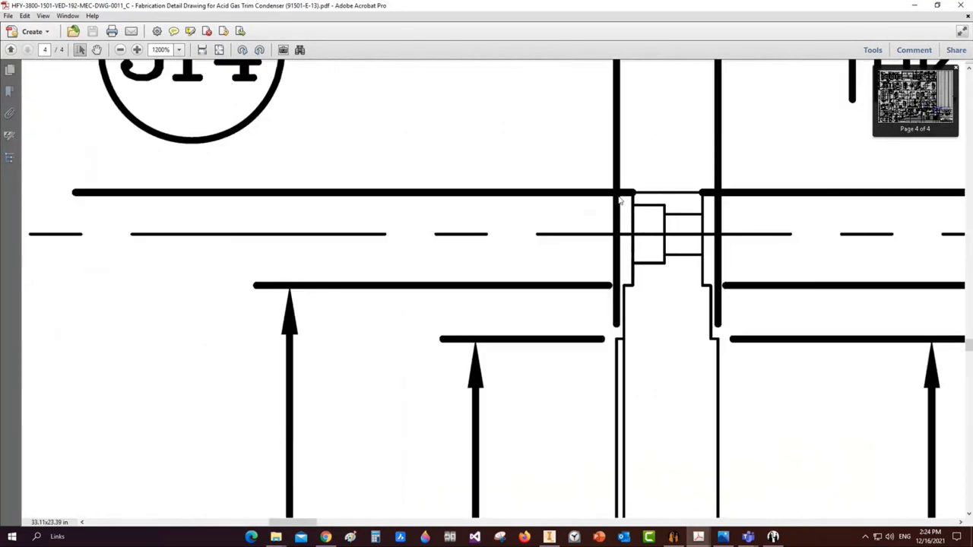
{"action": "left_click_drag", "start_coordinate": [619, 196], "coordinate": [718, 269]}
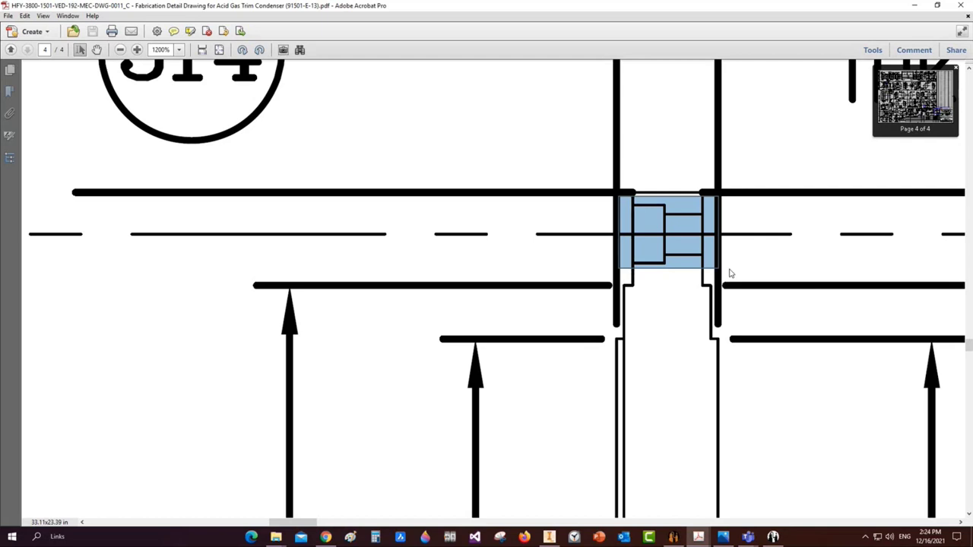
{"action": "left_click", "coordinate": [549, 537]}
{"action": "scroll", "coordinate": [346, 268], "scroll_direction": "up", "scroll_amount": 3}
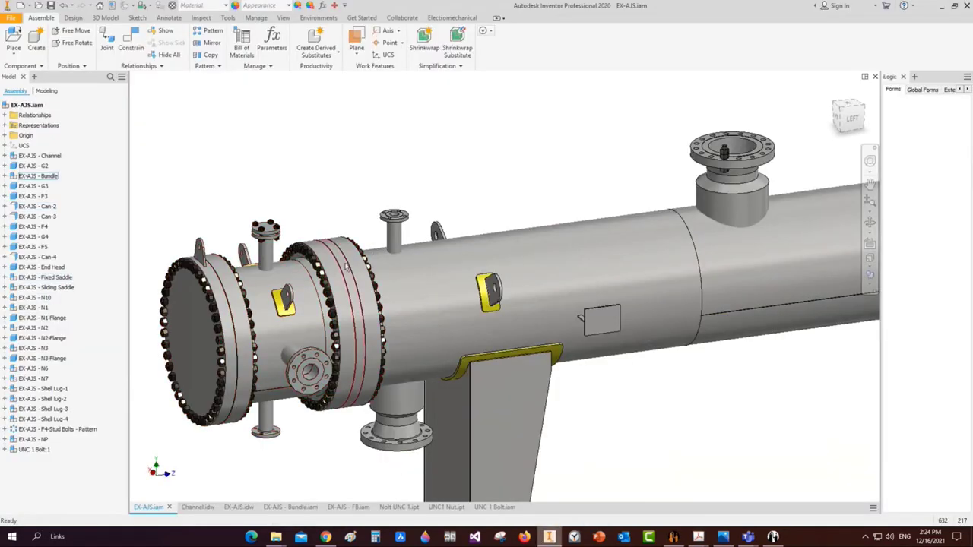
Open the Bundle subassembly, then open the TSH-1 tubesheet as its own part
{"action": "right_click", "coordinate": [346, 267]}
{"action": "left_click", "coordinate": [342, 164]}
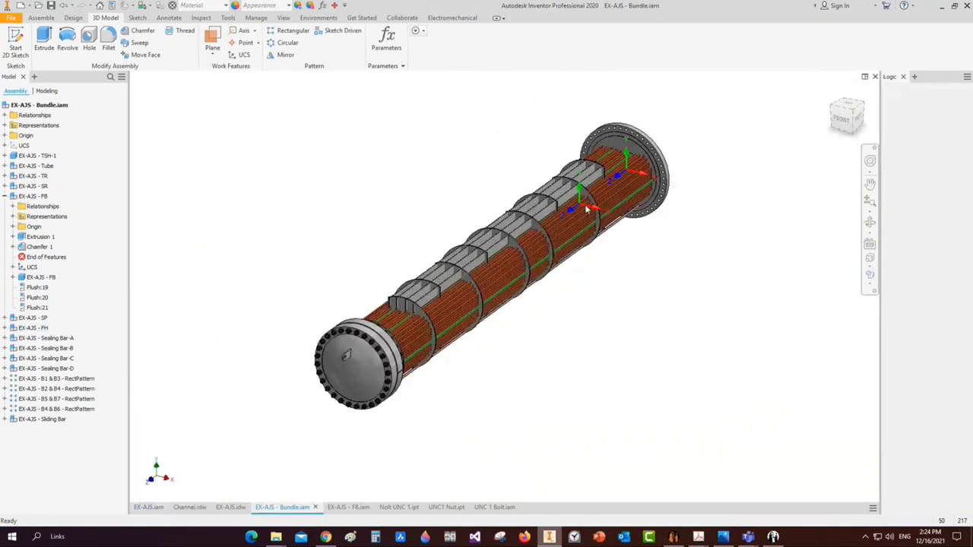
{"action": "right_click", "coordinate": [620, 156]}
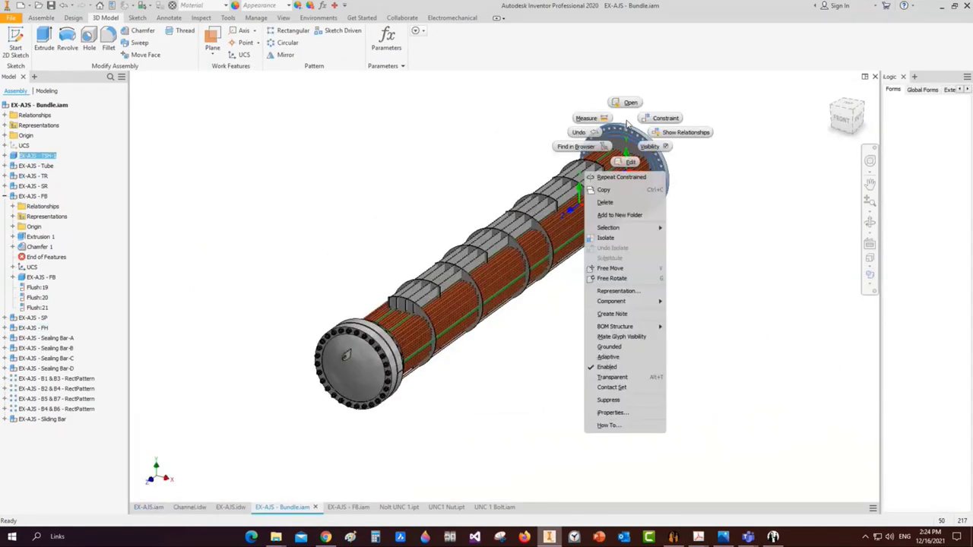
{"action": "left_click", "coordinate": [817, 166]}
Orient the tubesheet to its back-left view and start a sketch on the bolt-hole flange face
{"action": "scroll", "coordinate": [684, 235], "scroll_direction": "up", "scroll_amount": 2}
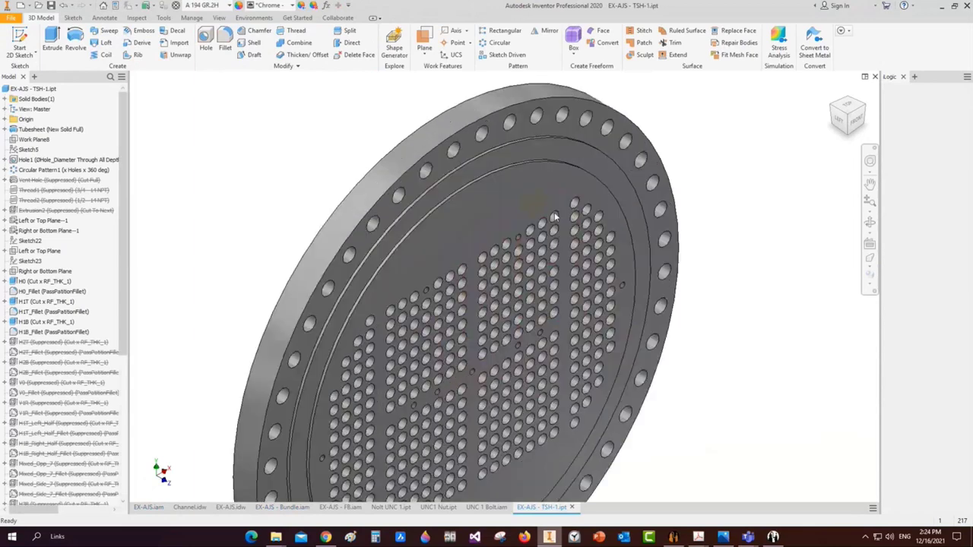
{"action": "left_click", "coordinate": [850, 106]}
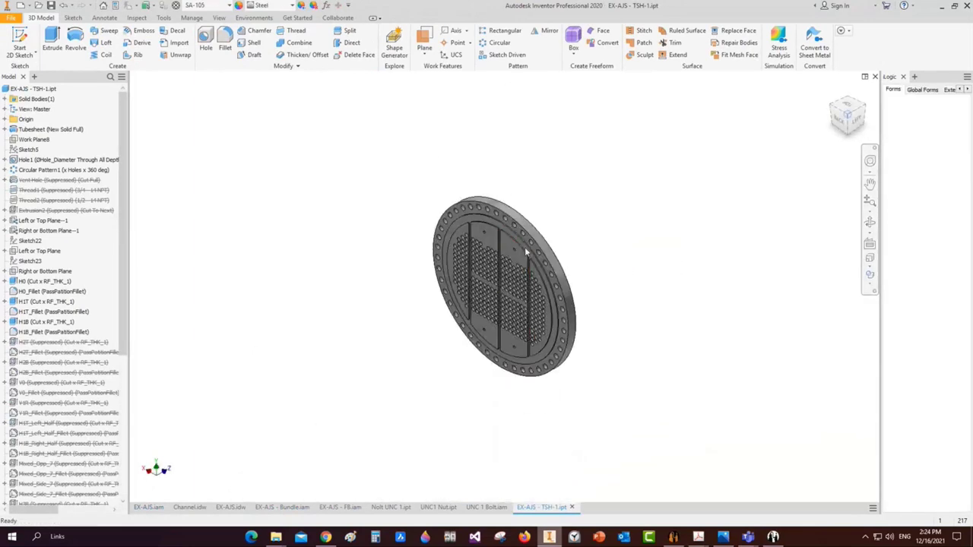
{"action": "scroll", "coordinate": [523, 251], "scroll_direction": "up", "scroll_amount": 3}
{"action": "scroll", "coordinate": [510, 243], "scroll_direction": "up", "scroll_amount": 5}
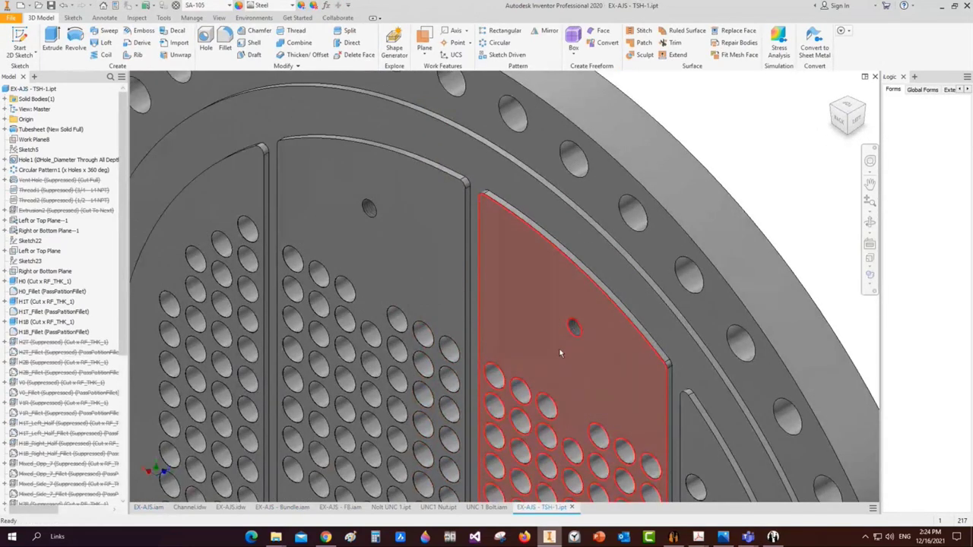
{"action": "scroll", "coordinate": [576, 328], "scroll_direction": "up", "scroll_amount": 3}
{"action": "scroll", "coordinate": [575, 324], "scroll_direction": "down", "scroll_amount": 6}
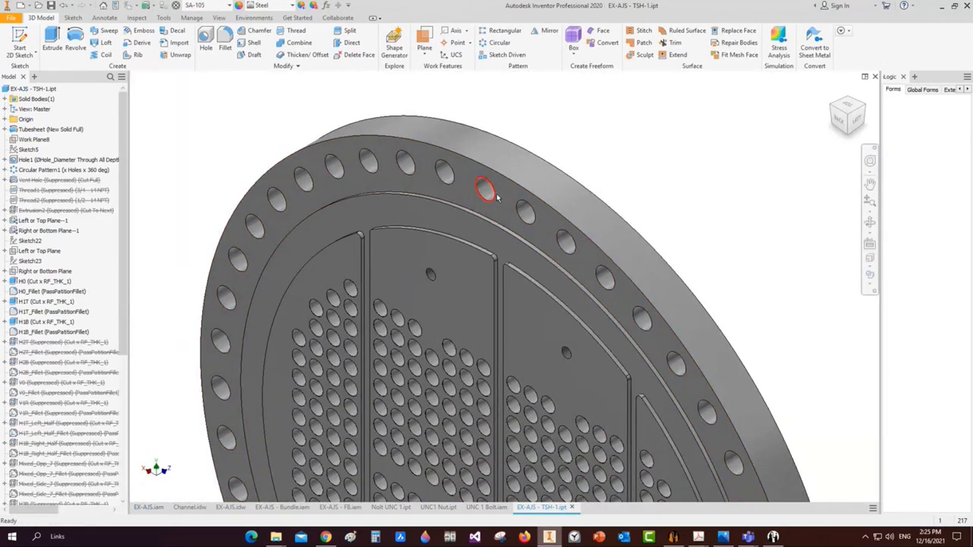
{"action": "mouse_move", "coordinate": [513, 213]}
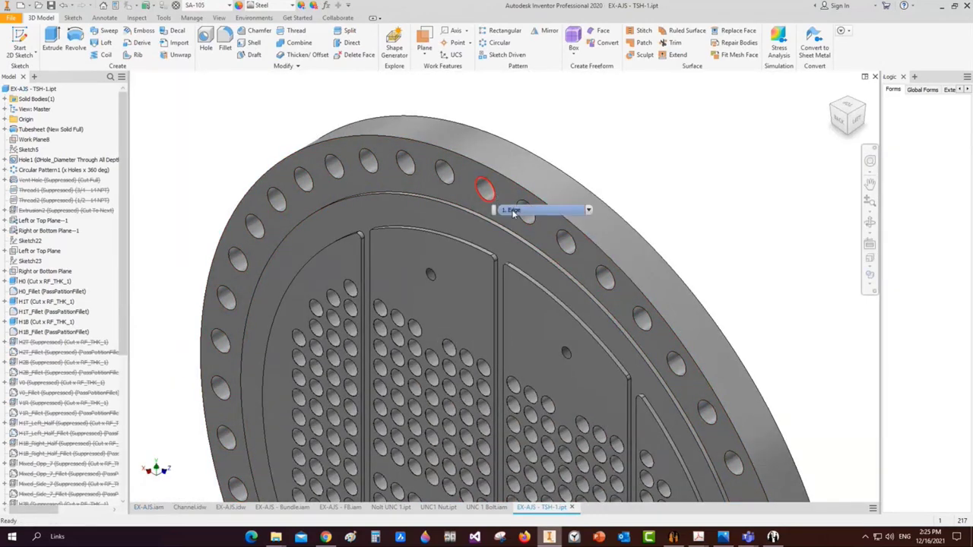
{"action": "left_click", "coordinate": [470, 185]}
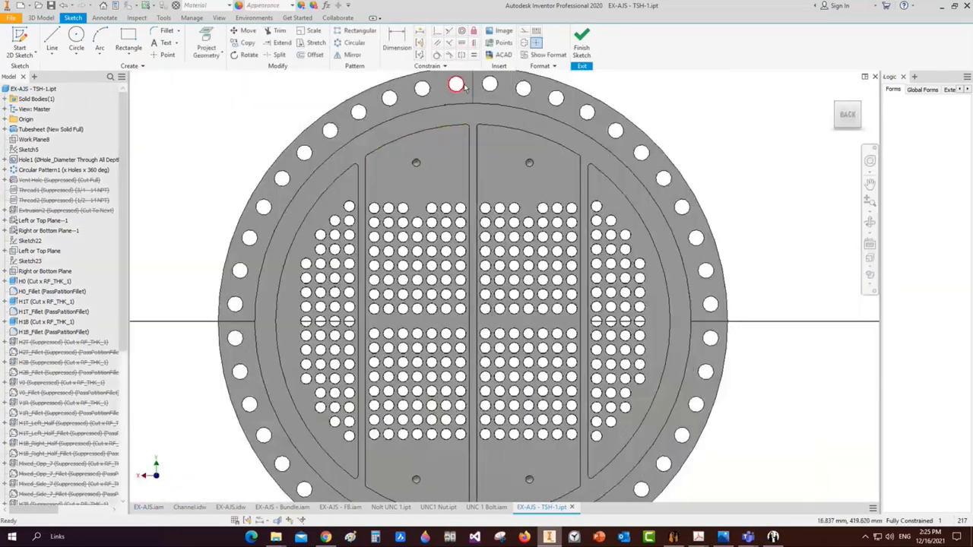
Project the flange face outlines into the sketch and offset a ring around the top bolt hole
{"action": "scroll", "coordinate": [445, 163], "scroll_direction": "down", "scroll_amount": 5}
{"action": "left_click", "coordinate": [207, 41]}
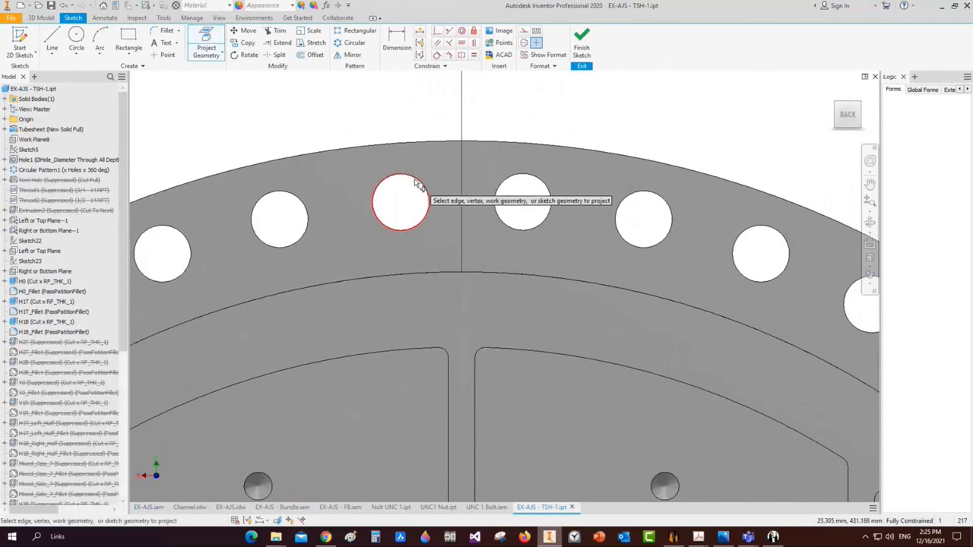
{"action": "left_click", "coordinate": [437, 162]}
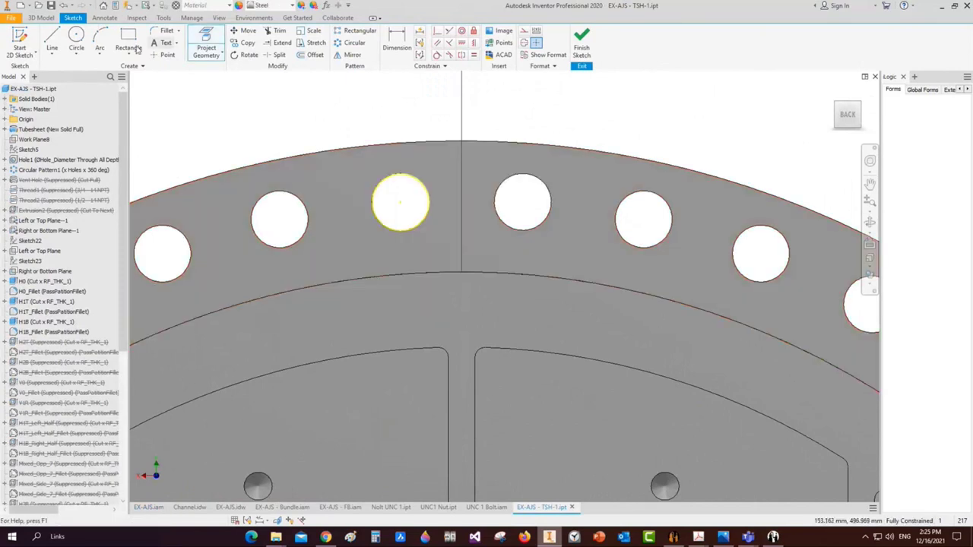
{"action": "left_click", "coordinate": [314, 55]}
{"action": "left_click", "coordinate": [418, 180]}
{"action": "right_click", "coordinate": [415, 99]}
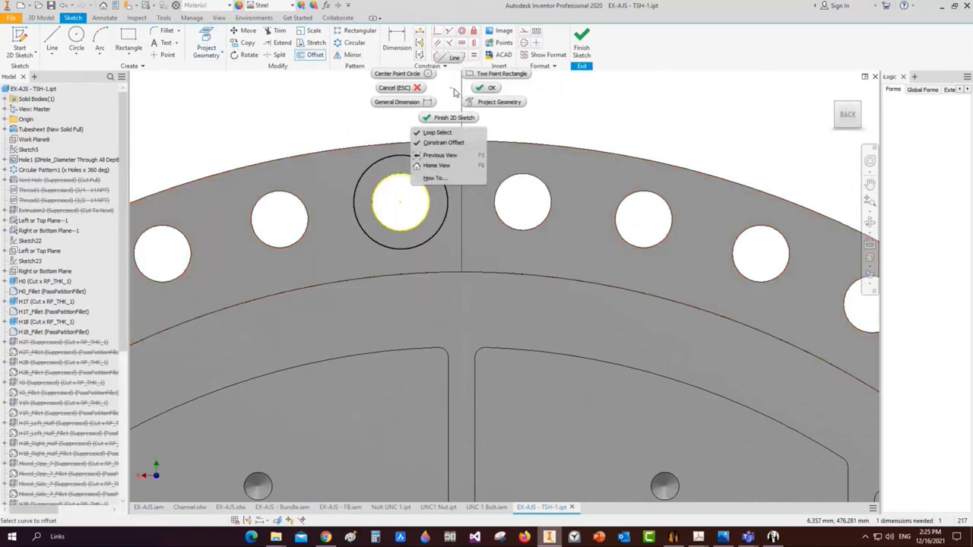
{"action": "left_click", "coordinate": [477, 98]}
Give the offset circle a 50 mm diameter dimension
{"action": "left_click", "coordinate": [433, 167]}
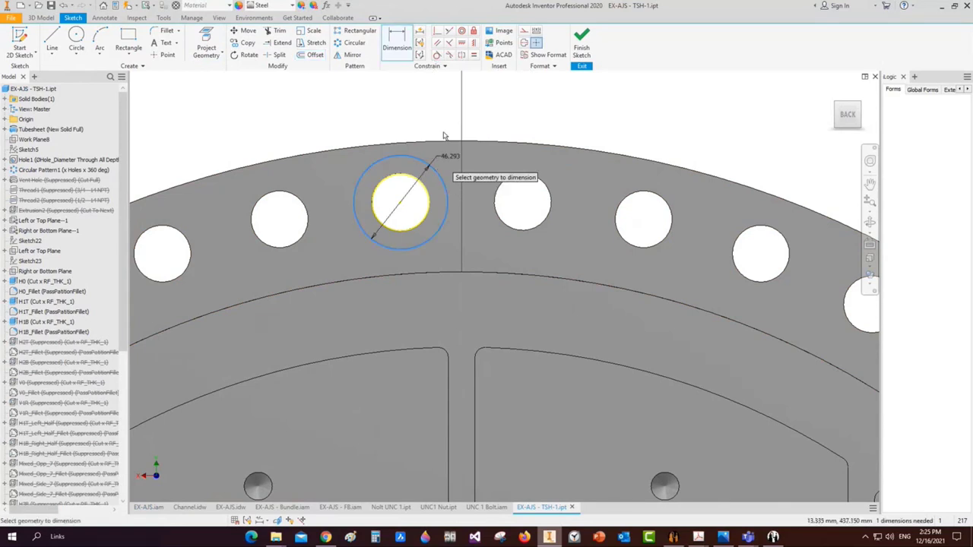
{"action": "left_click", "coordinate": [459, 110]}
{"action": "type", "text": "50"}
{"action": "key", "text": "Return"}
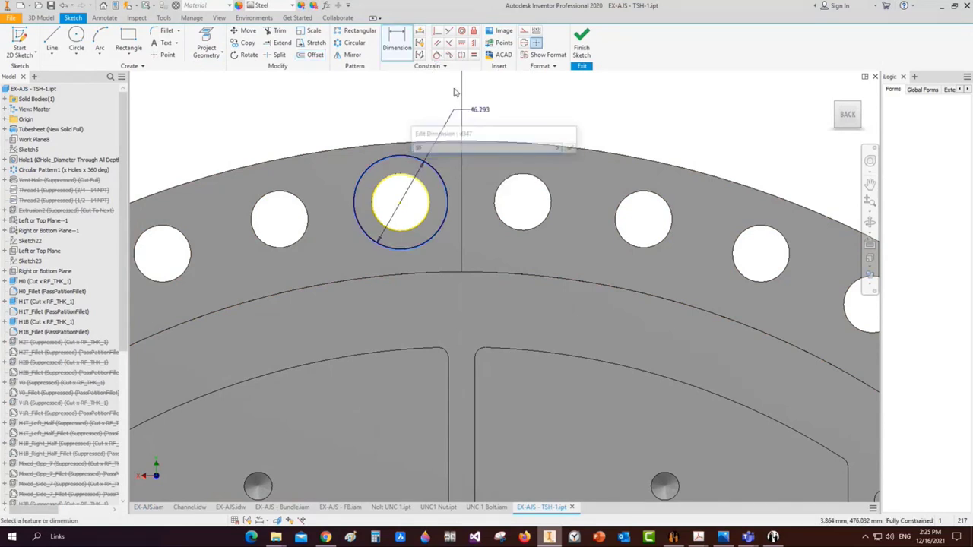
{"action": "scroll", "coordinate": [454, 92], "scroll_direction": "down", "scroll_amount": 4}
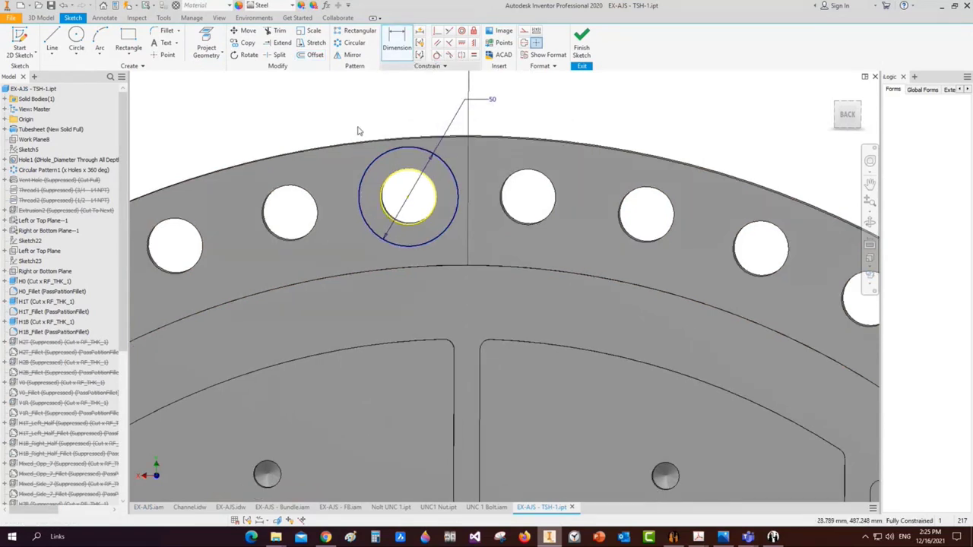
{"action": "mouse_move", "coordinate": [454, 92]}
{"action": "middle_mouse_down", "text": "shift"}
{"action": "mouse_move", "coordinate": [356, 133]}
{"action": "mouse_move", "coordinate": [511, 150]}
{"action": "middle_mouse_up", "text": "shift"}
{"action": "scroll", "coordinate": [510, 150], "scroll_direction": "up", "scroll_amount": 5}
Extrude the ring around the bolt hole as a 10 mm cut into the plate
{"action": "key", "text": "e"}
{"action": "left_click", "coordinate": [491, 179]}
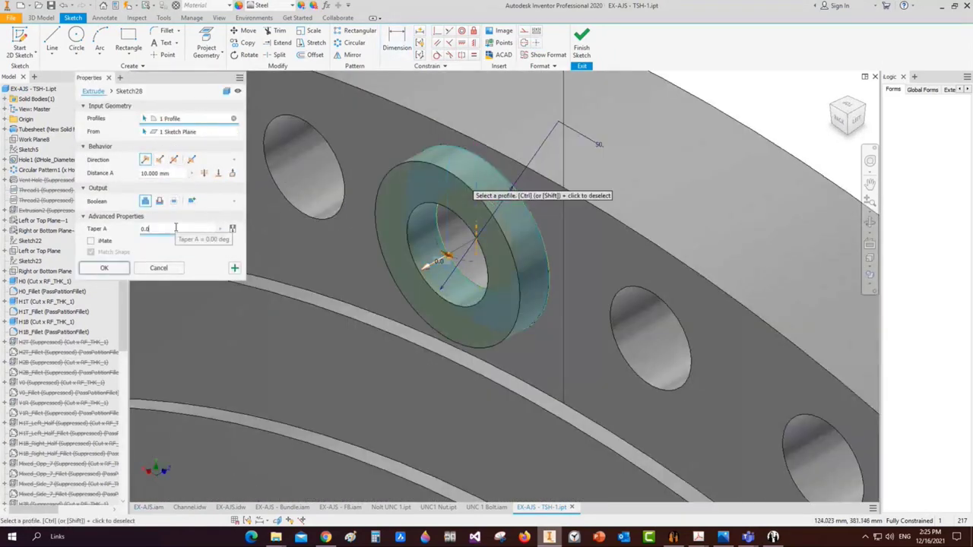
{"action": "left_click", "coordinate": [159, 159]}
{"action": "left_click", "coordinate": [152, 173]}
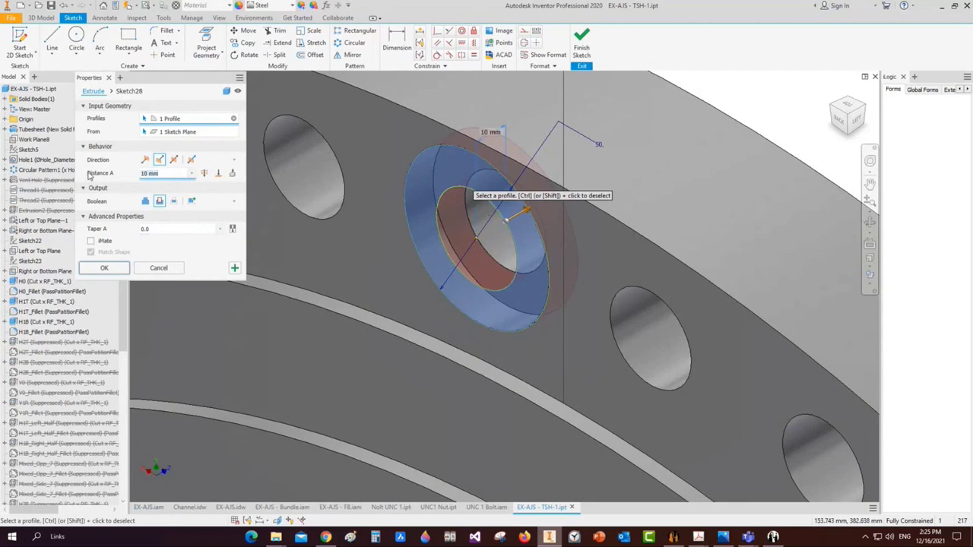
{"action": "type", "text": "5"}
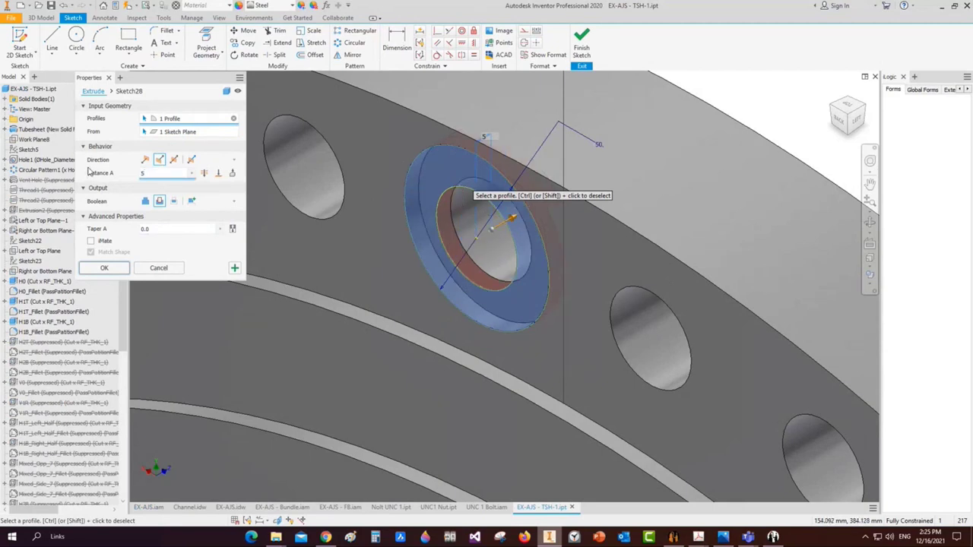
{"action": "key", "text": "BackSpace"}
{"action": "type", "text": "10"}
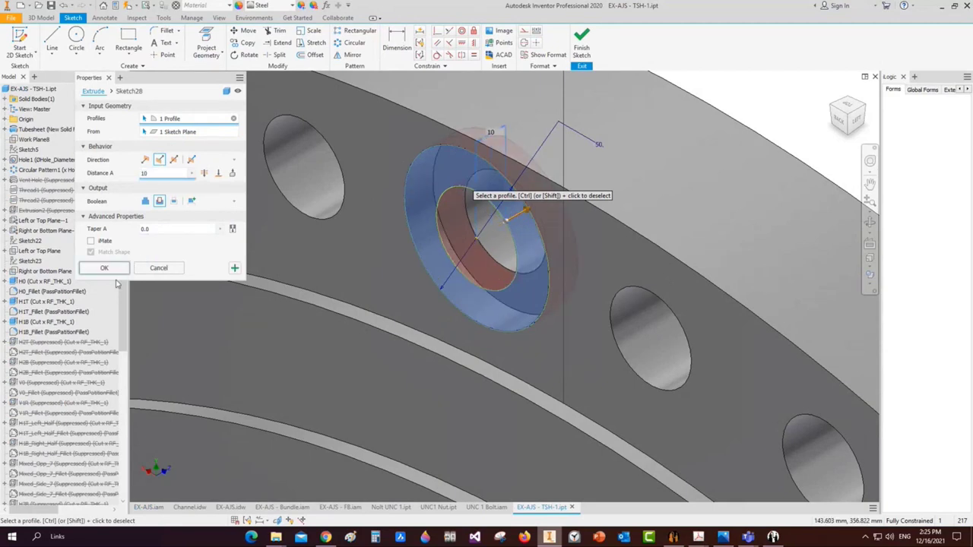
{"action": "left_click", "coordinate": [104, 268]}
Expand Extrusion18 in the browser and select its sketch
{"action": "scroll", "coordinate": [498, 224], "scroll_direction": "up", "scroll_amount": 3}
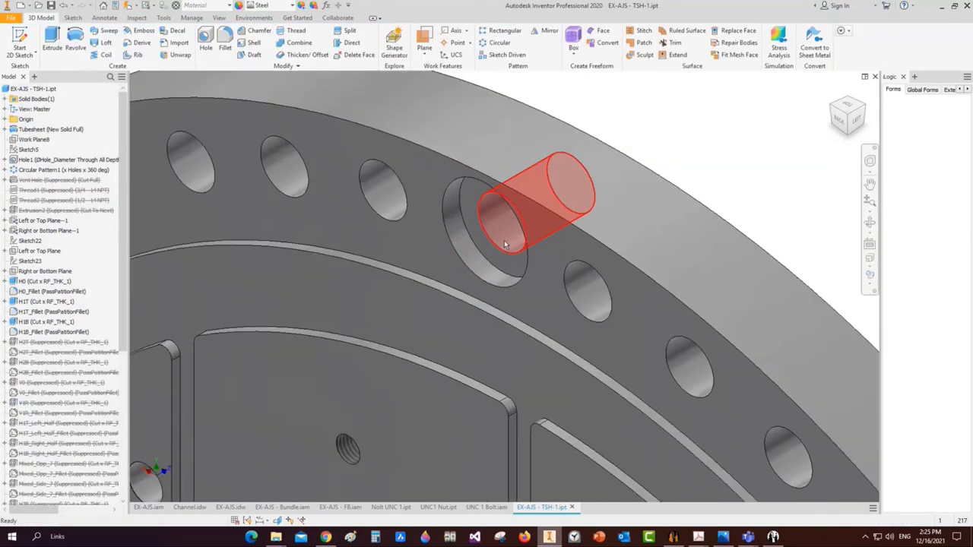
{"action": "scroll", "coordinate": [91, 357], "scroll_direction": "down", "scroll_amount": 7}
{"action": "scroll", "coordinate": [152, 420], "scroll_direction": "down", "scroll_amount": 5}
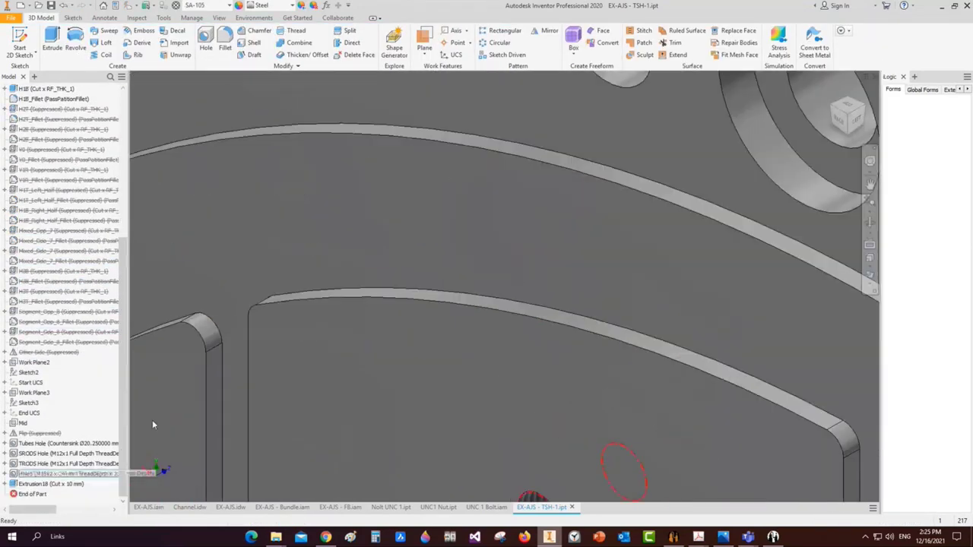
{"action": "scroll", "coordinate": [536, 179], "scroll_direction": "up", "scroll_amount": 6}
{"action": "left_click", "coordinate": [6, 484]}
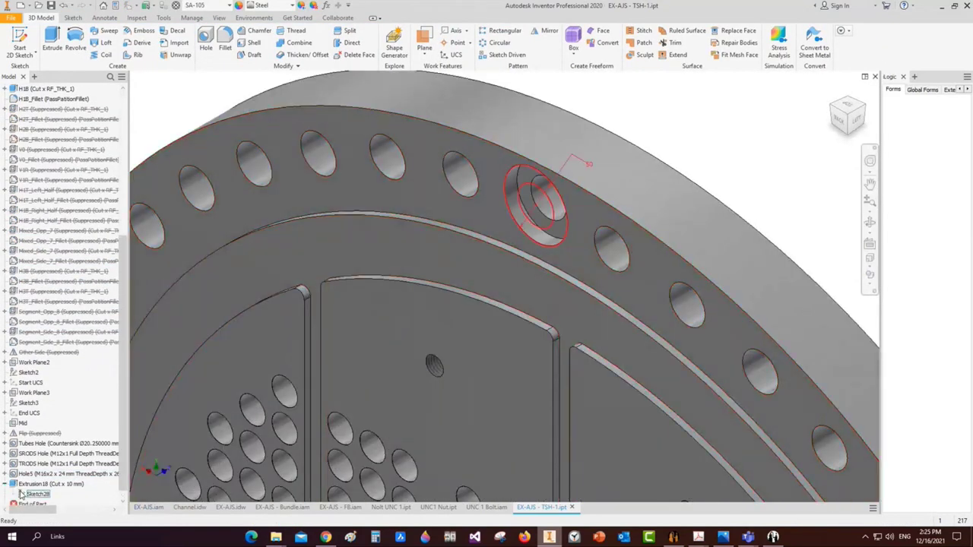
{"action": "left_click", "coordinate": [36, 494]}
Edit the recess sketch, change the circle from 50 to 40 mm diameter, and finish the sketch
{"action": "double_click", "coordinate": [547, 184]}
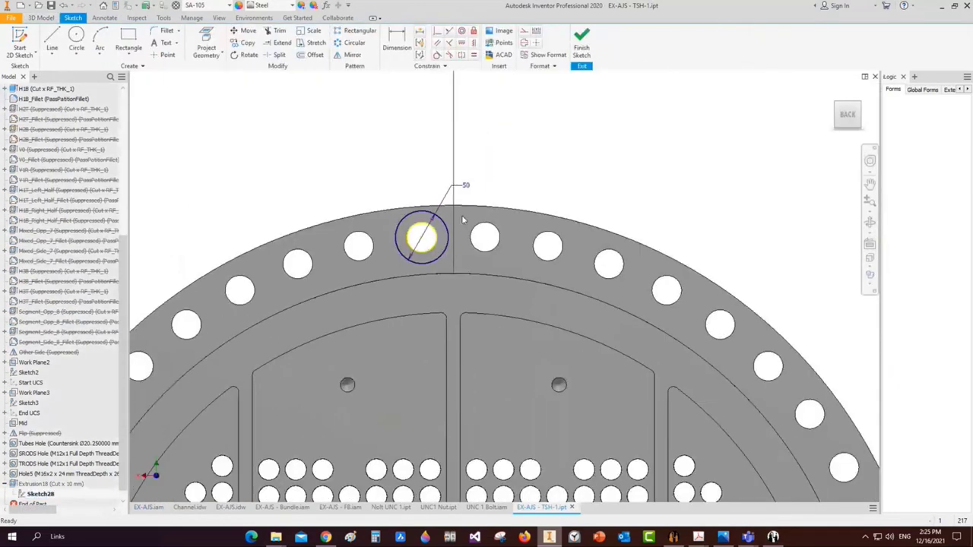
{"action": "double_click", "coordinate": [467, 185]}
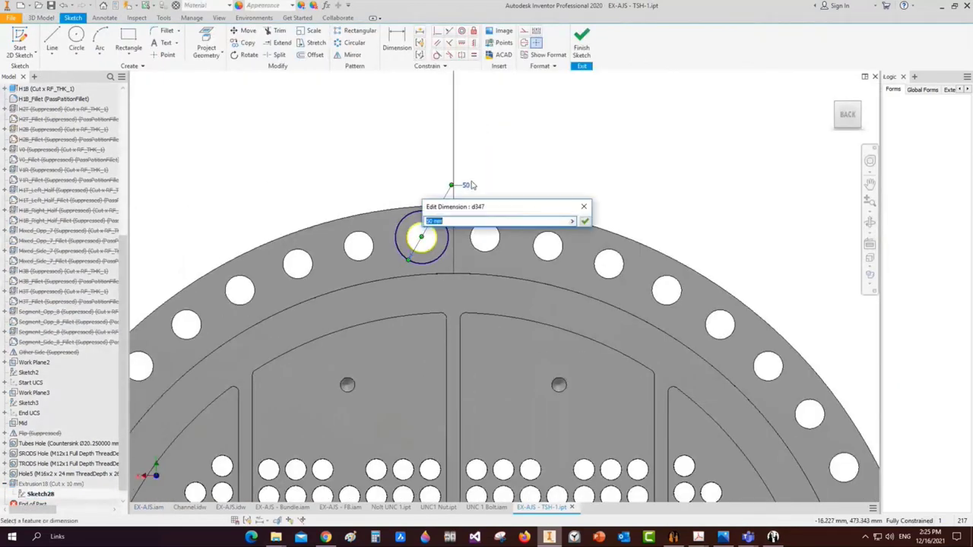
{"action": "type", "text": "30"}
{"action": "key", "text": "Return"}
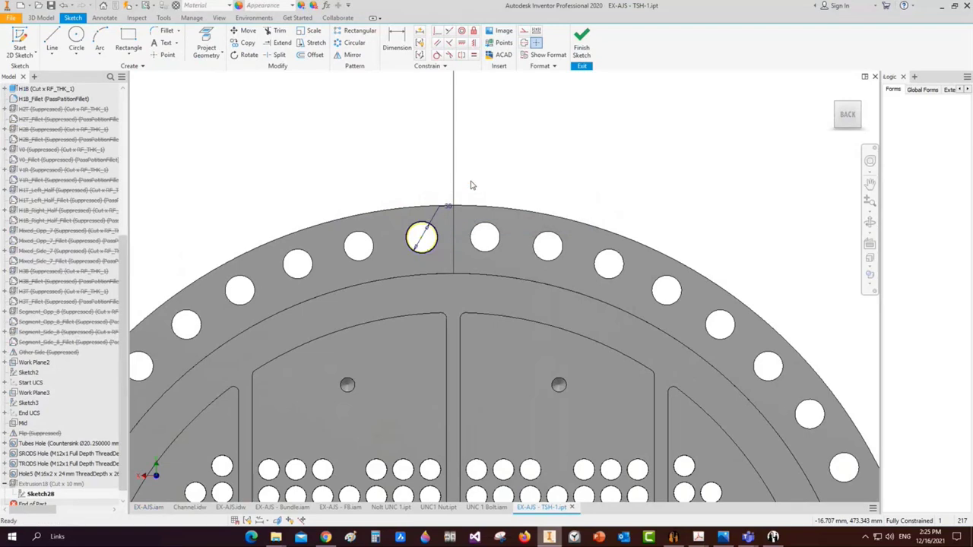
{"action": "scroll", "coordinate": [452, 221], "scroll_direction": "up", "scroll_amount": 5}
{"action": "double_click", "coordinate": [454, 218]}
{"action": "type", "text": "40"}
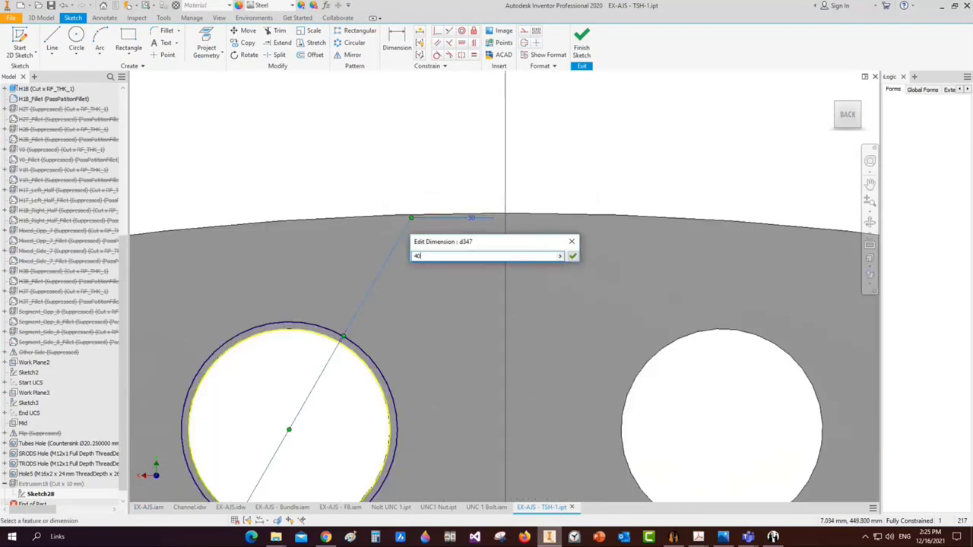
{"action": "key", "text": "Return"}
{"action": "key", "text": "F5"}
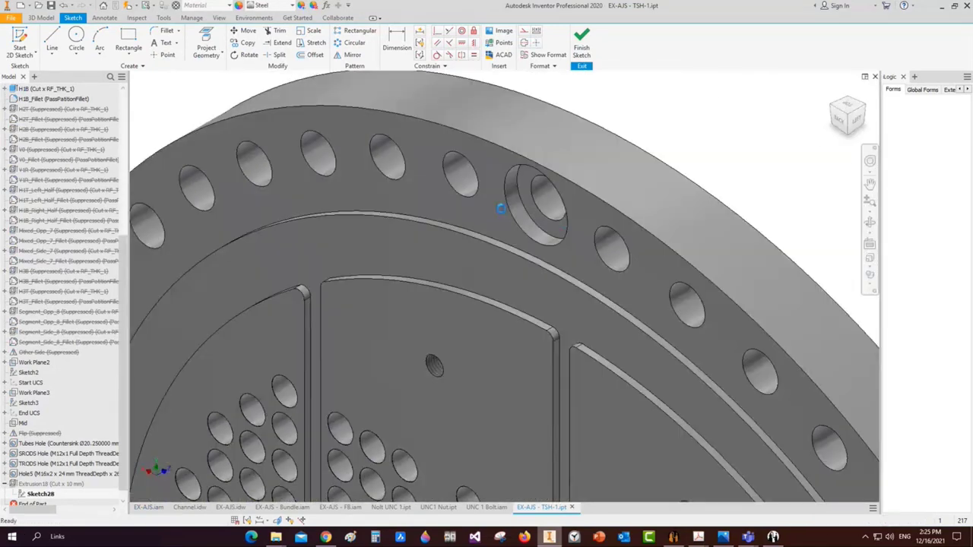
{"action": "right_click", "coordinate": [501, 208]}
{"action": "left_click", "coordinate": [548, 211]}
{"action": "scroll", "coordinate": [535, 205], "scroll_direction": "down", "scroll_amount": 3}
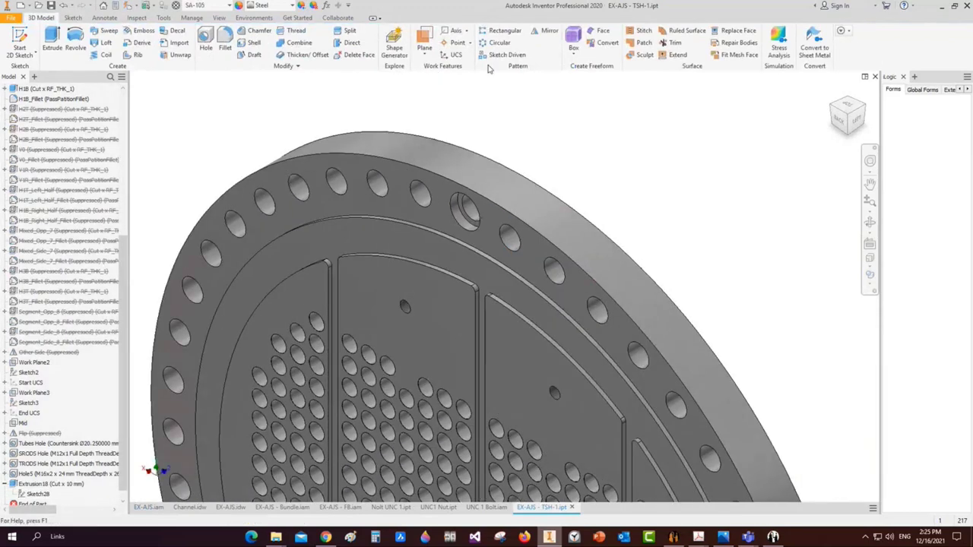
Try a rectangular pattern of the collar recess along the flange edge
{"action": "left_click", "coordinate": [502, 31]}
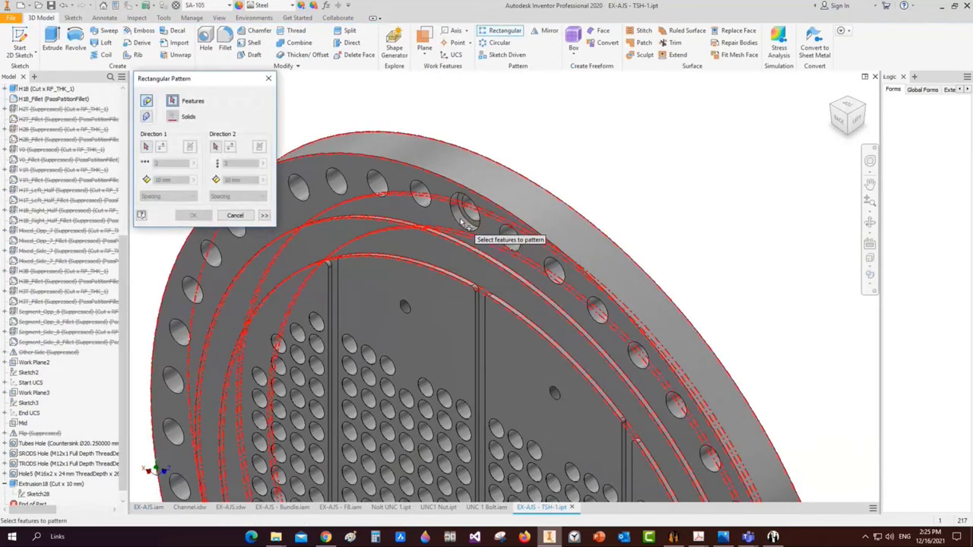
{"action": "left_click", "coordinate": [146, 146]}
{"action": "left_click", "coordinate": [491, 144]}
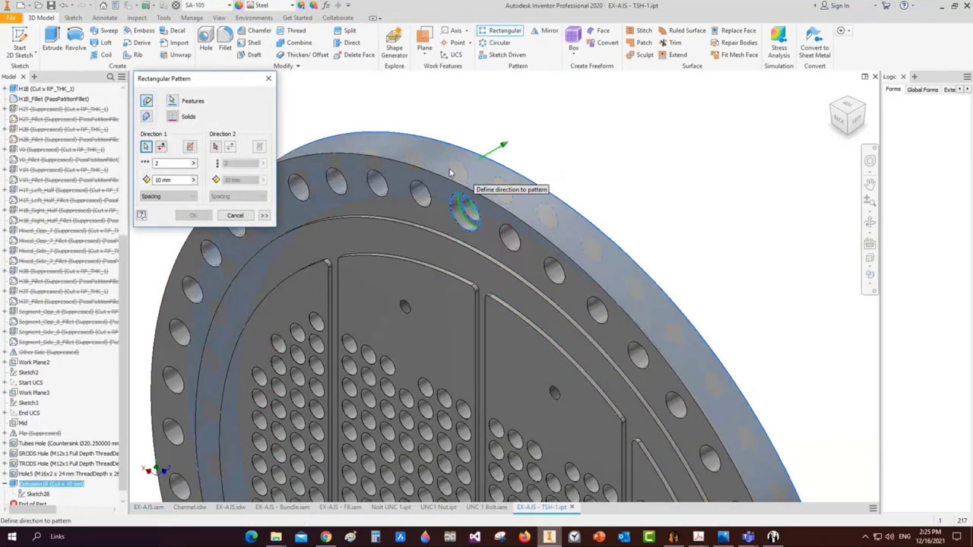
{"action": "scroll", "coordinate": [702, 197], "scroll_direction": "up", "scroll_amount": 5}
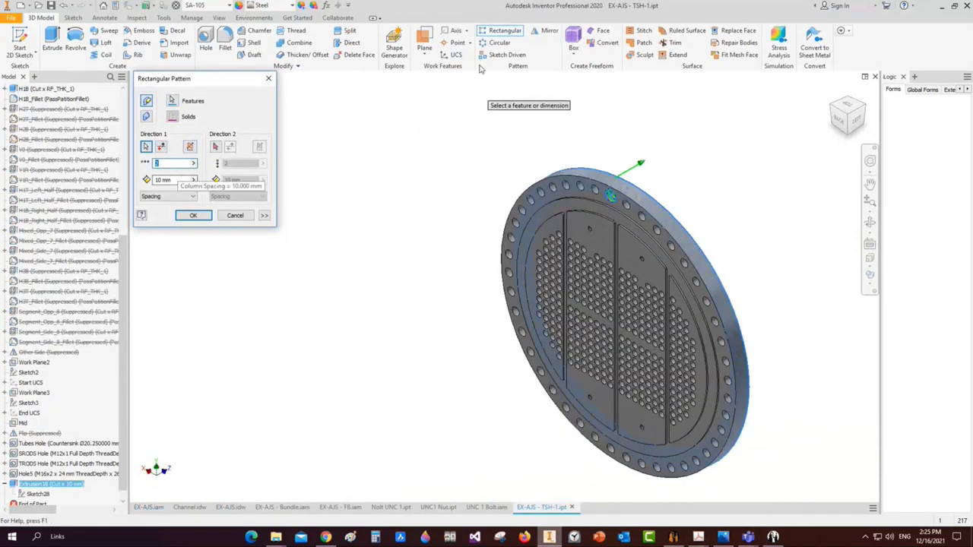
Circular-pattern the recess 11 times over 360° about the flange's outer face
{"action": "left_click", "coordinate": [500, 42]}
{"action": "scroll", "coordinate": [622, 203], "scroll_direction": "down", "scroll_amount": 5}
{"action": "left_click", "coordinate": [614, 184]}
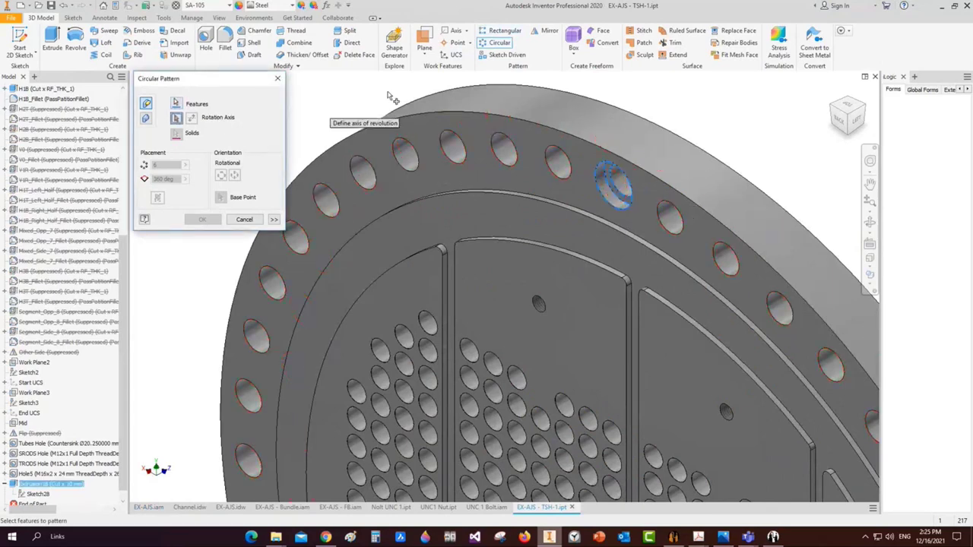
{"action": "left_click", "coordinate": [490, 102]}
{"action": "scroll", "coordinate": [613, 254], "scroll_direction": "up", "scroll_amount": 5}
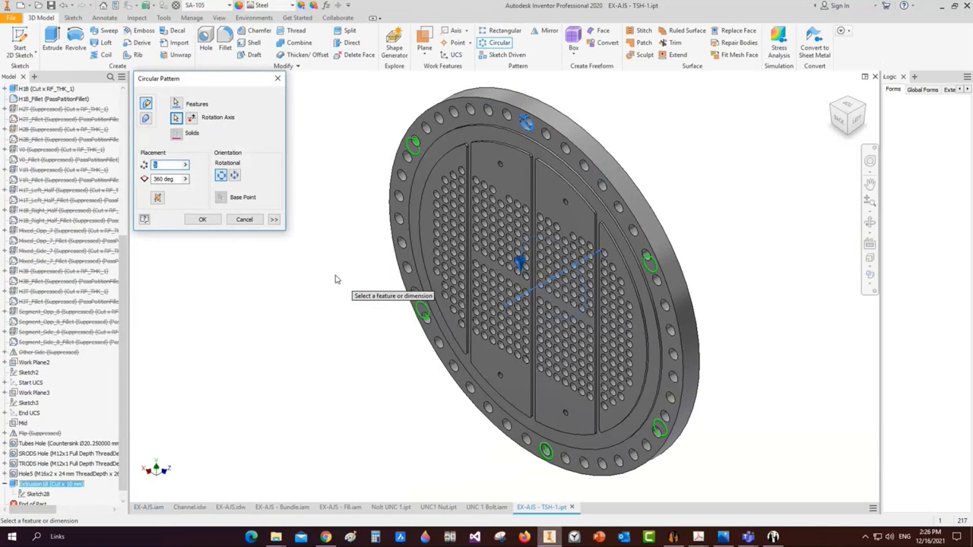
{"action": "type", "text": "11"}
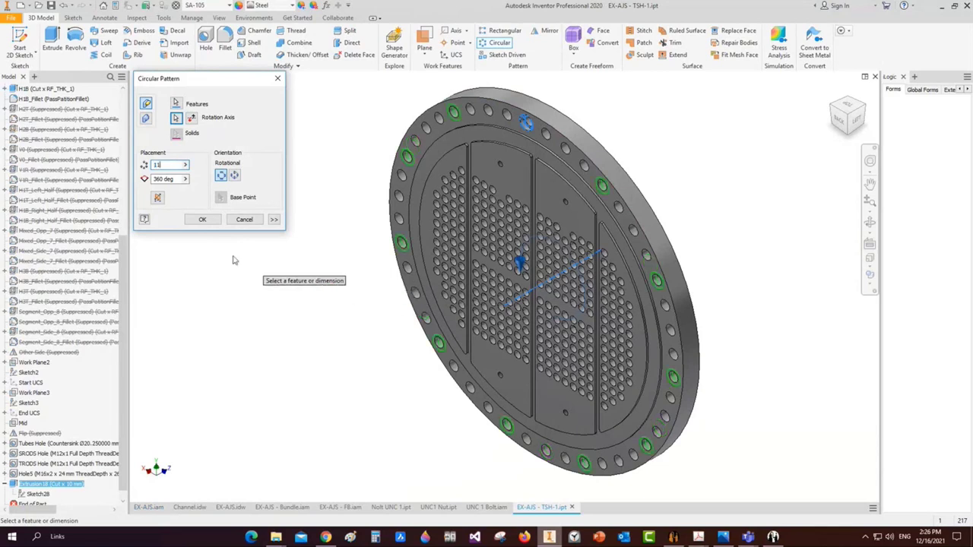
{"action": "left_click", "coordinate": [842, 120]}
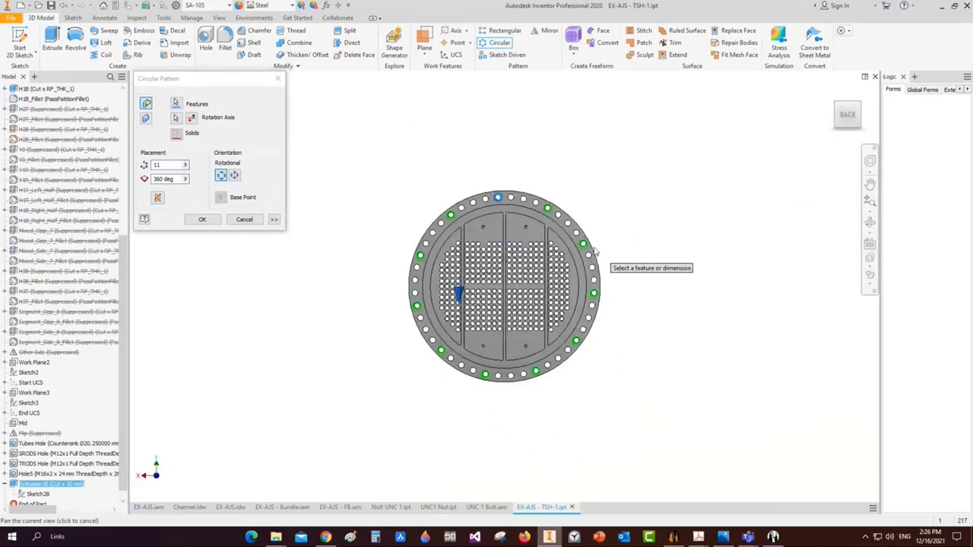
{"action": "scroll", "coordinate": [643, 229], "scroll_direction": "up", "scroll_amount": 5}
{"action": "scroll", "coordinate": [643, 230], "scroll_direction": "down", "scroll_amount": 5}
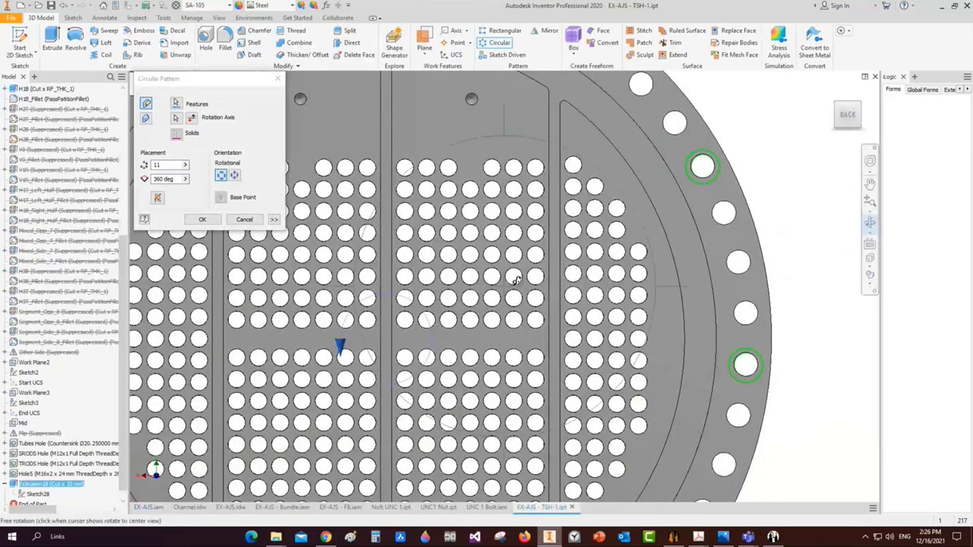
{"action": "left_click", "coordinate": [871, 221]}
{"action": "left_click_drag", "start_coordinate": [487, 319], "coordinate": [430, 287]}
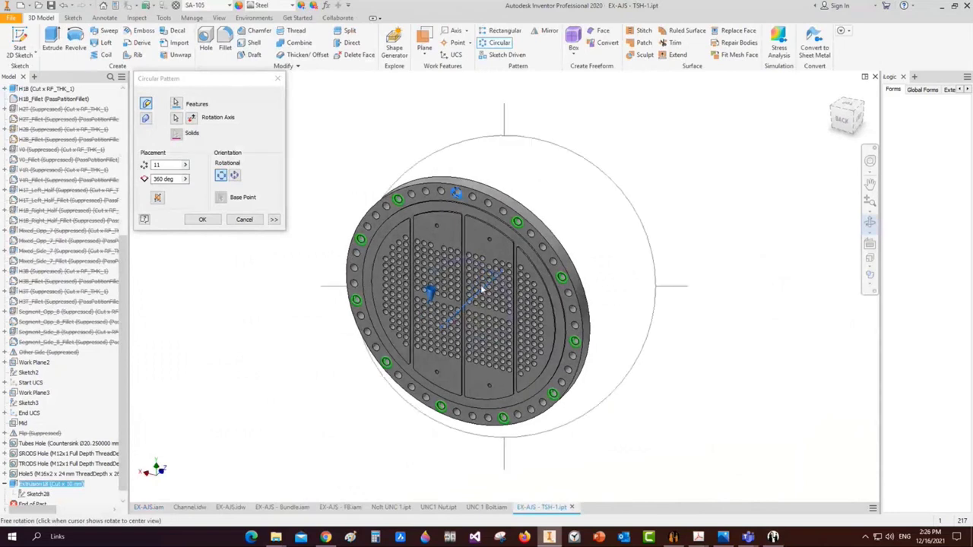
{"action": "left_click", "coordinate": [202, 219]}
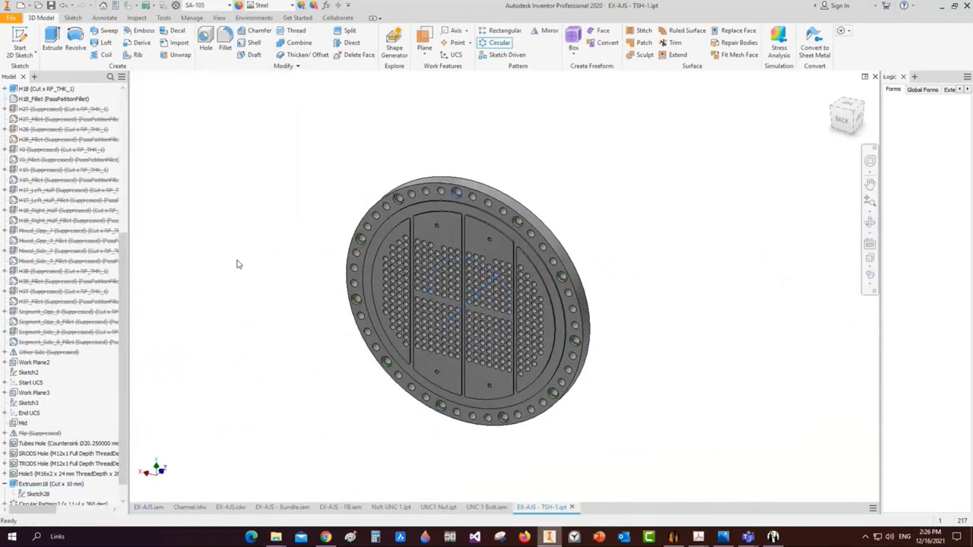
{"action": "scroll", "coordinate": [240, 263], "scroll_direction": "up", "scroll_amount": 1}
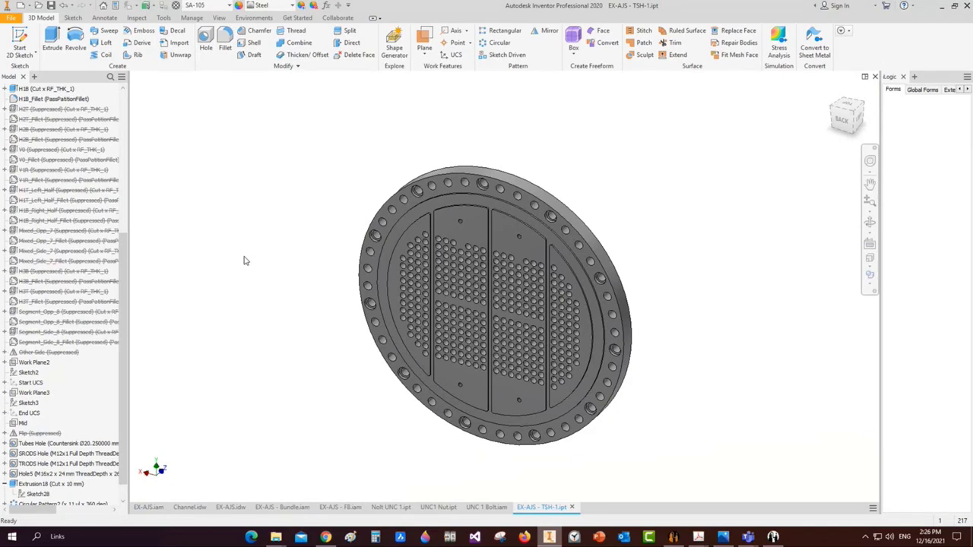
{"action": "scroll", "coordinate": [244, 261], "scroll_direction": "down", "scroll_amount": 3}
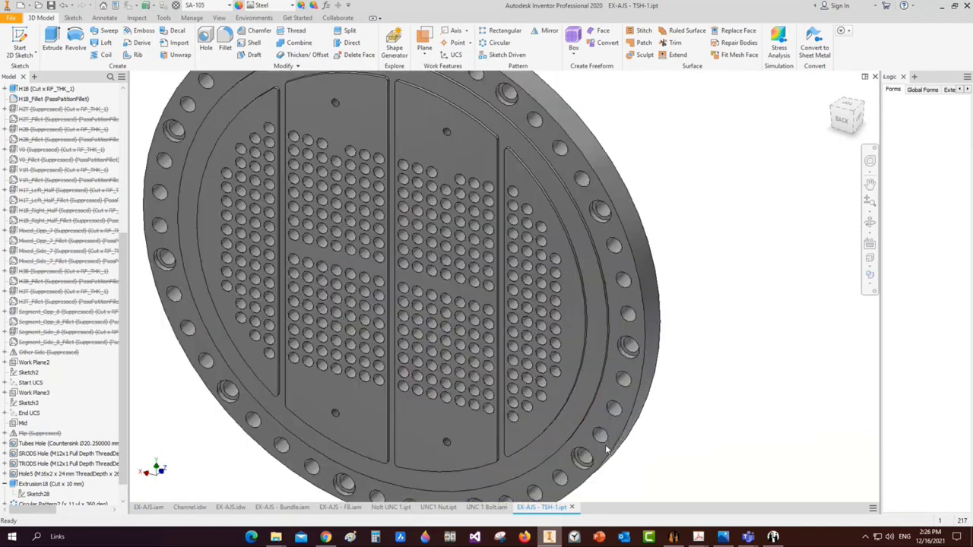
{"action": "mouse_move", "coordinate": [698, 536]}
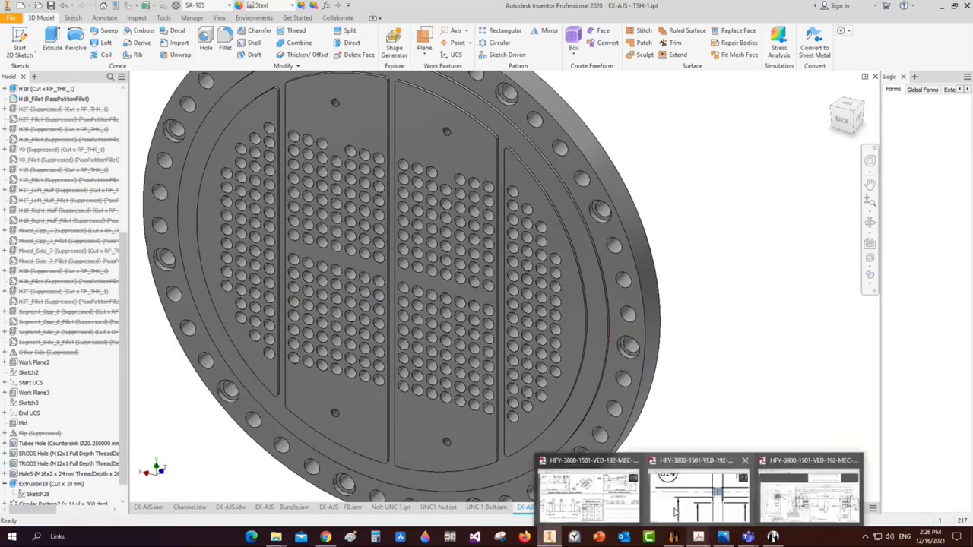
{"action": "left_click", "coordinate": [811, 500]}
{"action": "scroll", "coordinate": [594, 317], "scroll_direction": "down", "scroll_amount": 2, "text": "ctrl"}
{"action": "scroll", "coordinate": [592, 314], "scroll_direction": "up", "scroll_amount": 1, "text": "ctrl"}
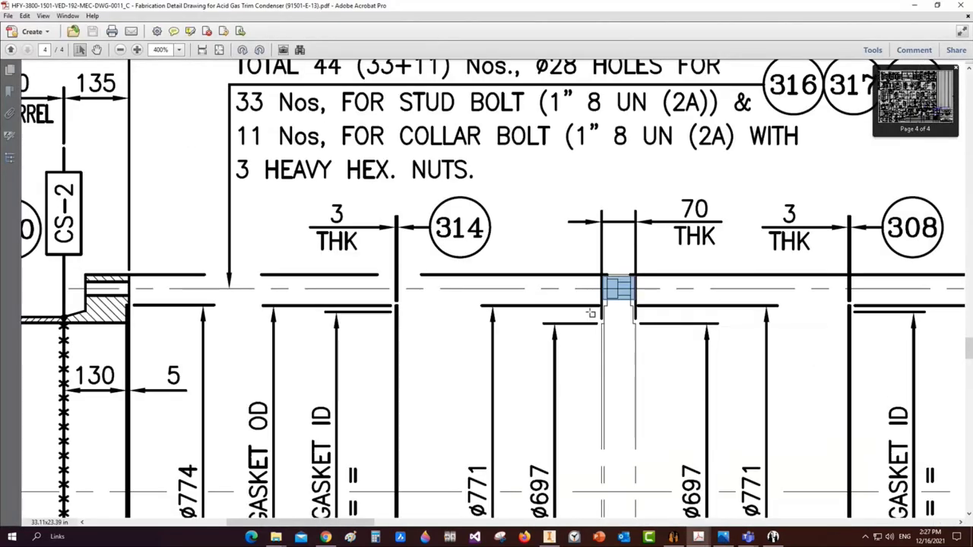
{"action": "scroll", "coordinate": [591, 314], "scroll_direction": "down", "scroll_amount": 3, "text": "ctrl"}
{"action": "scroll", "coordinate": [622, 401], "scroll_direction": "down", "scroll_amount": 2}
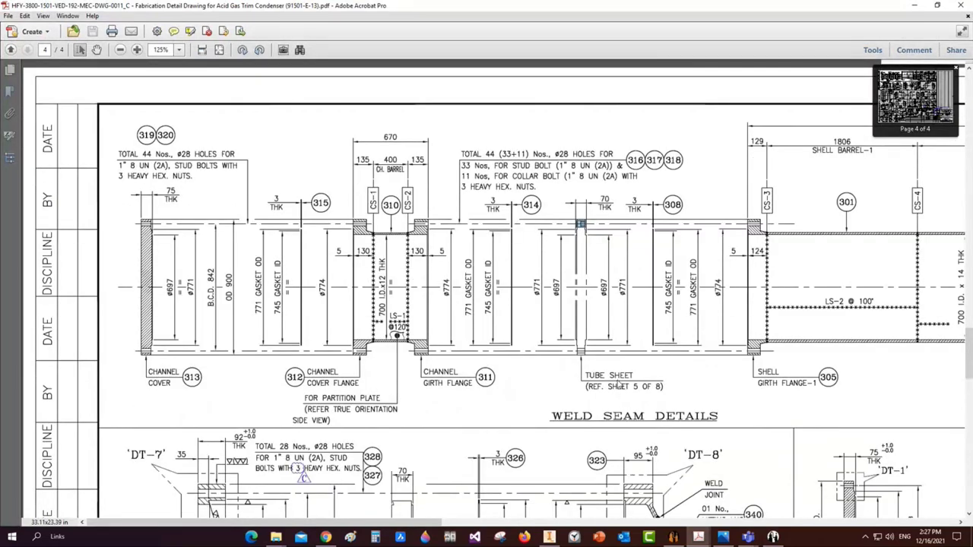
{"action": "scroll", "coordinate": [619, 386], "scroll_direction": "down", "scroll_amount": 15}
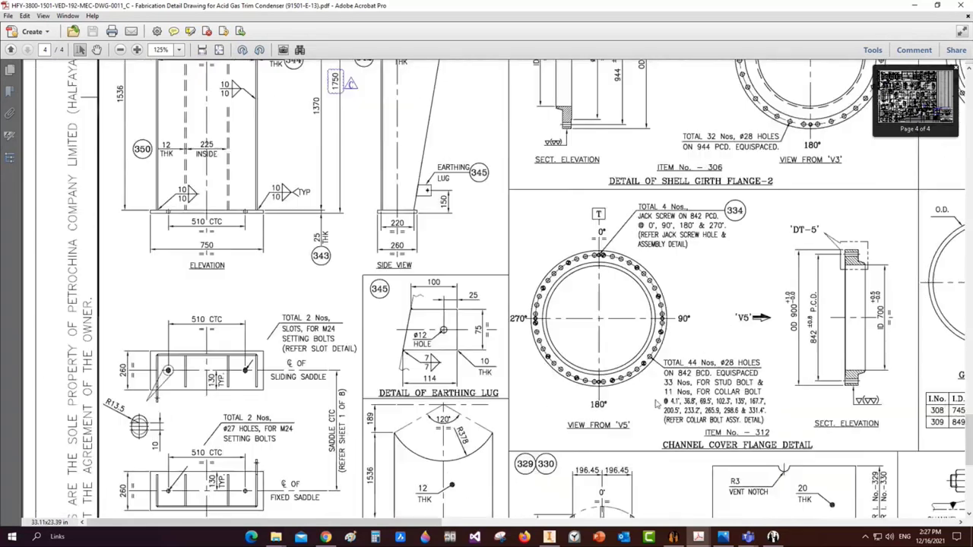
{"action": "scroll", "coordinate": [656, 404], "scroll_direction": "down", "scroll_amount": 10}
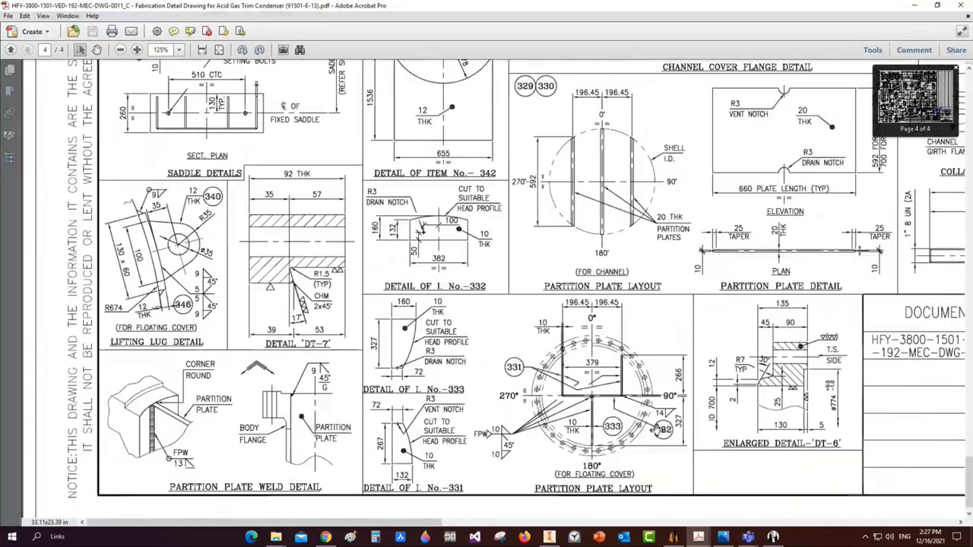
{"action": "scroll", "coordinate": [657, 427], "scroll_direction": "down", "scroll_amount": 1}
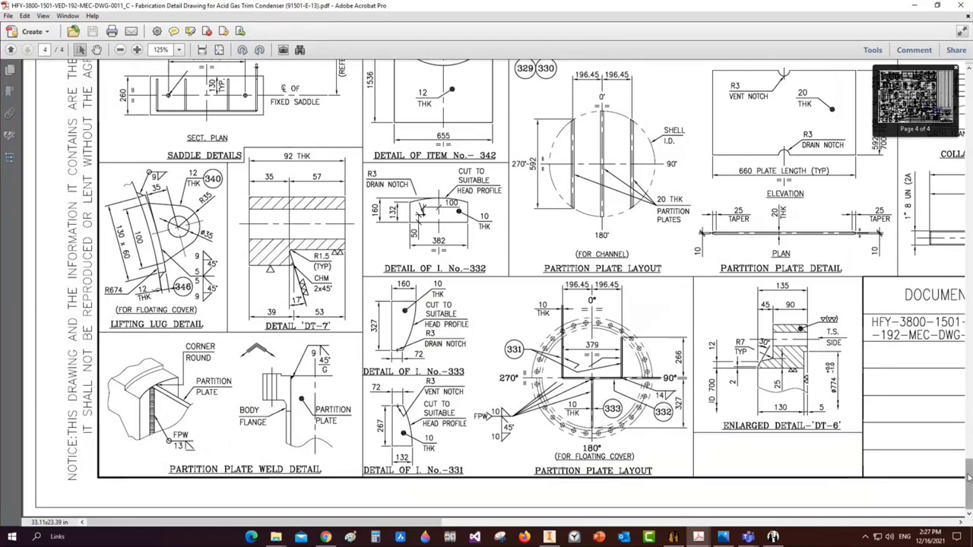
{"action": "mouse_move", "coordinate": [970, 494]}
{"action": "left_mouse_down"}
{"action": "mouse_move", "coordinate": [970, 440]}
{"action": "mouse_move", "coordinate": [971, 525]}
{"action": "left_mouse_up"}
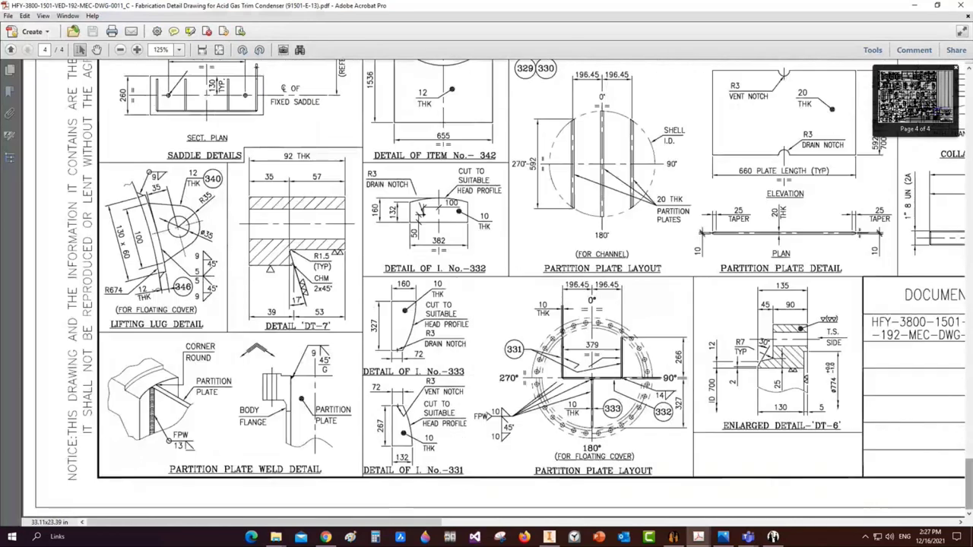
{"action": "mouse_move", "coordinate": [437, 523]}
{"action": "left_mouse_down"}
{"action": "mouse_move", "coordinate": [403, 526]}
{"action": "mouse_move", "coordinate": [571, 540]}
{"action": "left_mouse_up"}
{"action": "scroll", "coordinate": [618, 354], "scroll_direction": "up", "scroll_amount": 8}
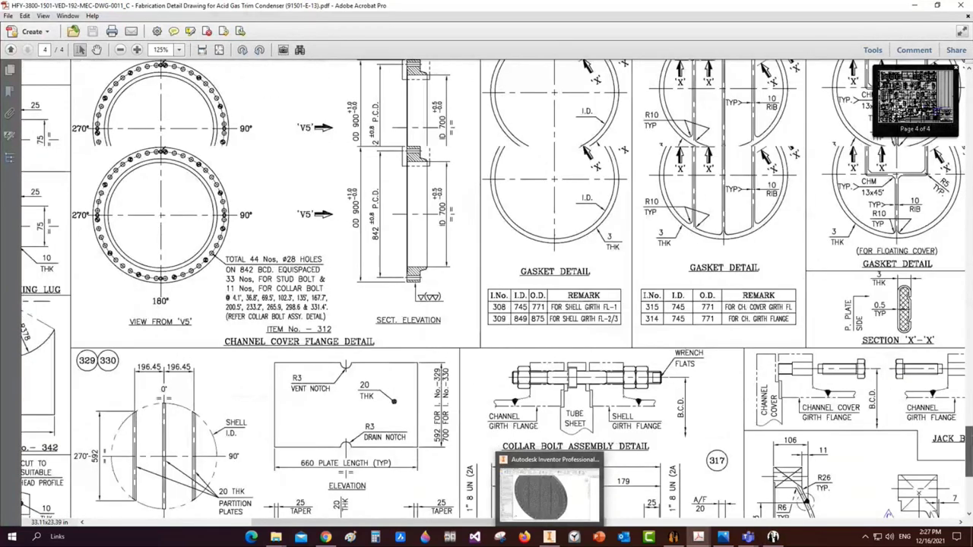
{"action": "scroll", "coordinate": [618, 353], "scroll_direction": "down", "scroll_amount": 2}
{"action": "scroll", "coordinate": [617, 353], "scroll_direction": "up", "scroll_amount": 3, "text": "ctrl"}
{"action": "scroll", "coordinate": [617, 353], "scroll_direction": "down", "scroll_amount": 1, "text": "ctrl"}
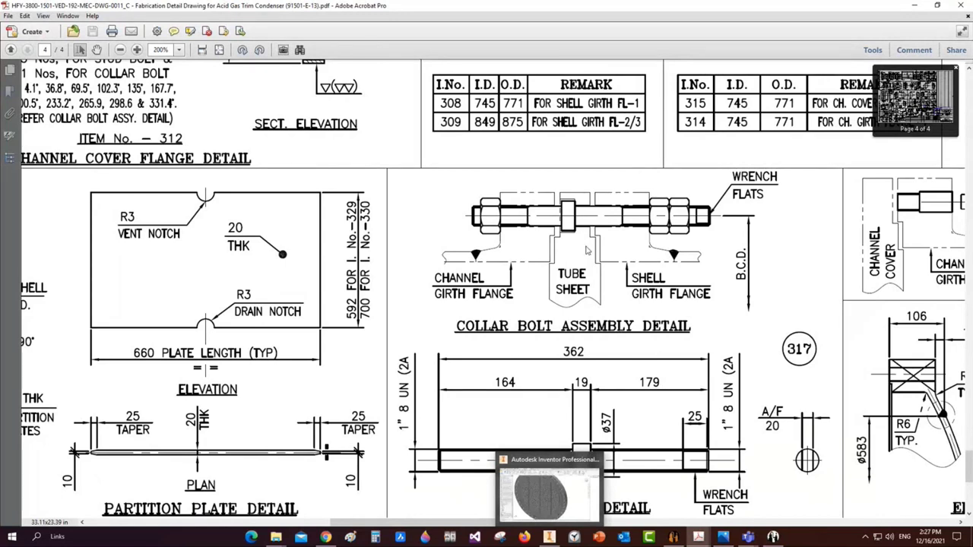
{"action": "mouse_move", "coordinate": [446, 191]}
{"action": "left_mouse_down"}
{"action": "mouse_move", "coordinate": [612, 234]}
{"action": "mouse_move", "coordinate": [721, 242]}
{"action": "left_mouse_up"}
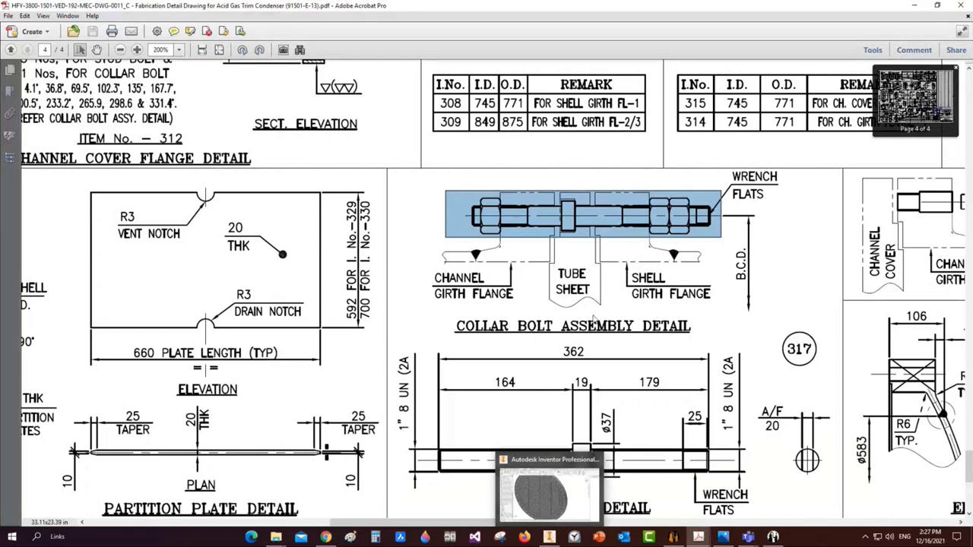
{"action": "left_click", "coordinate": [550, 494]}
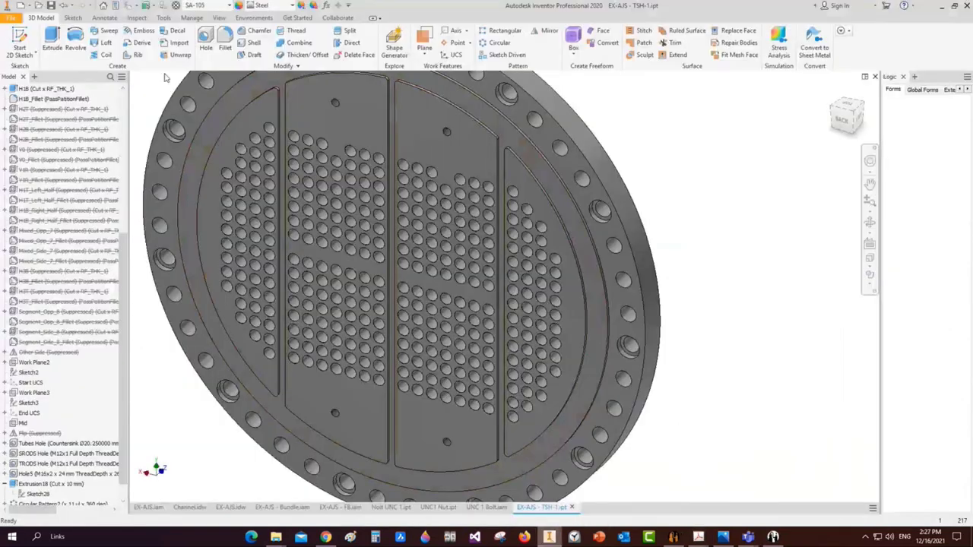
Create a new part from the Stud Bolt.ipt template
{"action": "left_click", "coordinate": [20, 5]}
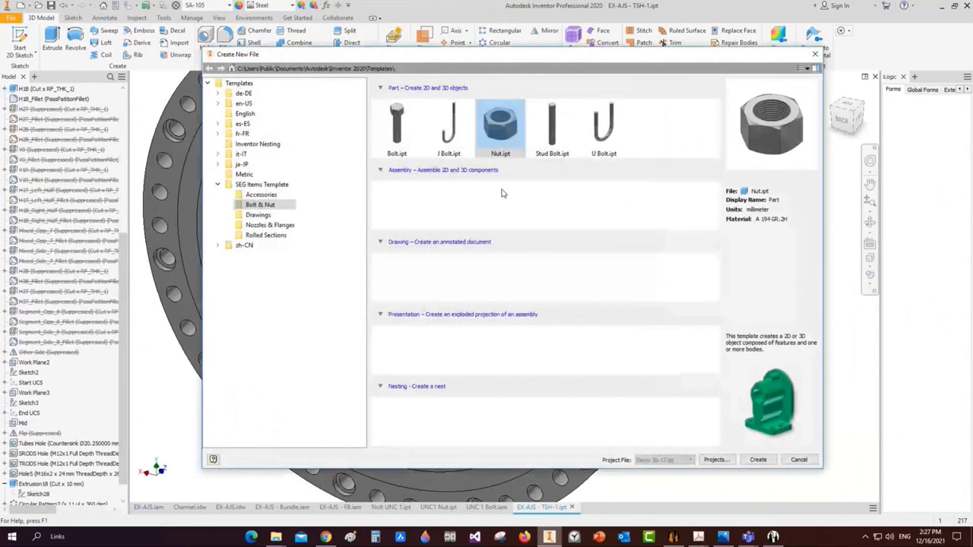
{"action": "left_click", "coordinate": [554, 127]}
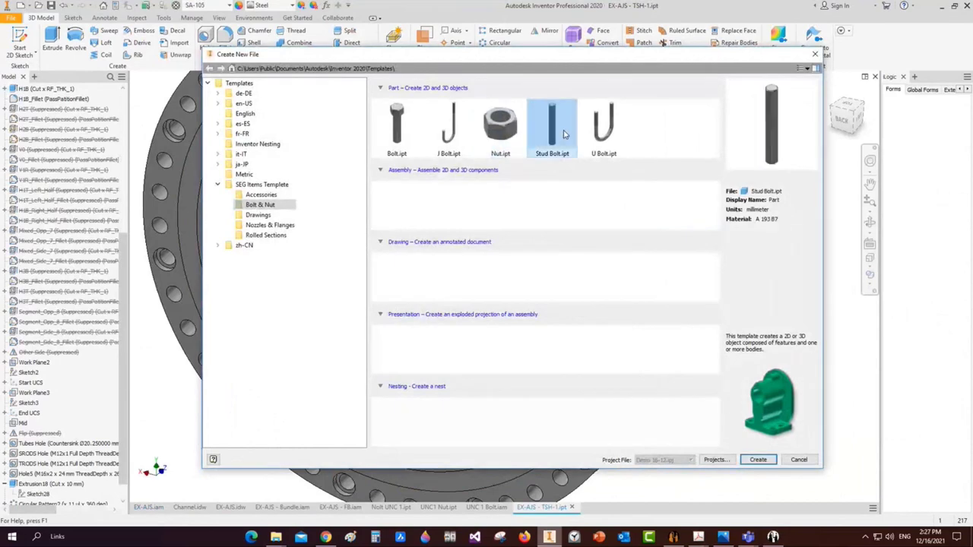
{"action": "left_click", "coordinate": [758, 459]}
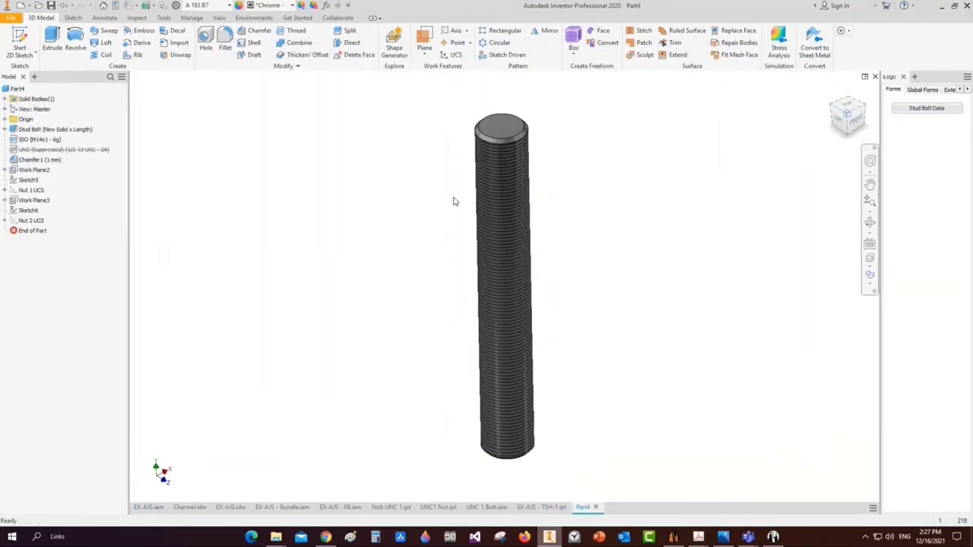
In the Stud Bolt Data form, set the stud length to 250
{"action": "left_click", "coordinate": [943, 109]}
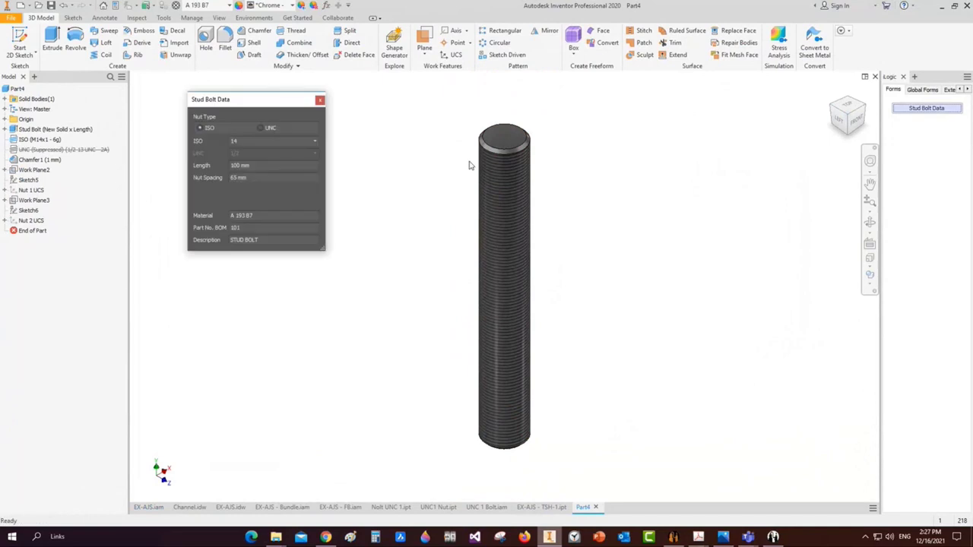
{"action": "left_click", "coordinate": [283, 144]}
{"action": "left_click", "coordinate": [267, 140]}
{"action": "left_click", "coordinate": [236, 166]}
{"action": "left_click_drag", "start_coordinate": [243, 166], "coordinate": [169, 171]}
{"action": "type", "text": "250"}
{"action": "key", "text": "Return"}
Set the ISO size to 20, edit the nut spacing, and close the form
{"action": "left_click", "coordinate": [309, 139]}
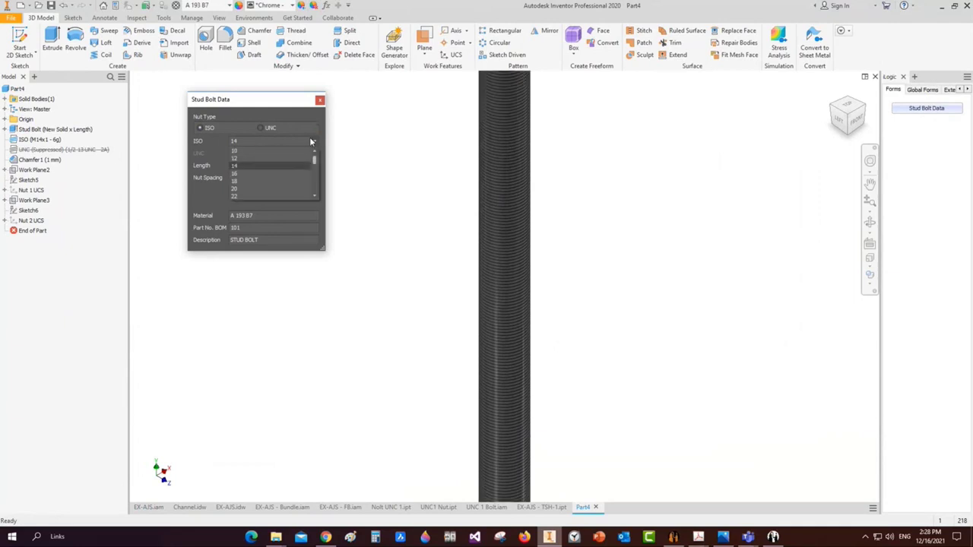
{"action": "left_click", "coordinate": [245, 188]}
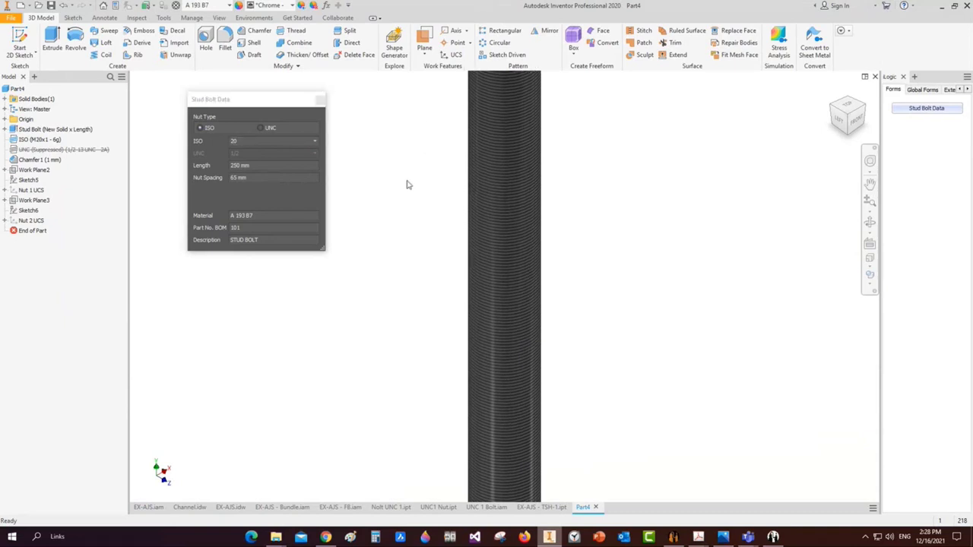
{"action": "scroll", "coordinate": [407, 182], "scroll_direction": "up", "scroll_amount": 5}
{"action": "middle_click_drag", "start_coordinate": [431, 162], "coordinate": [464, 200]}
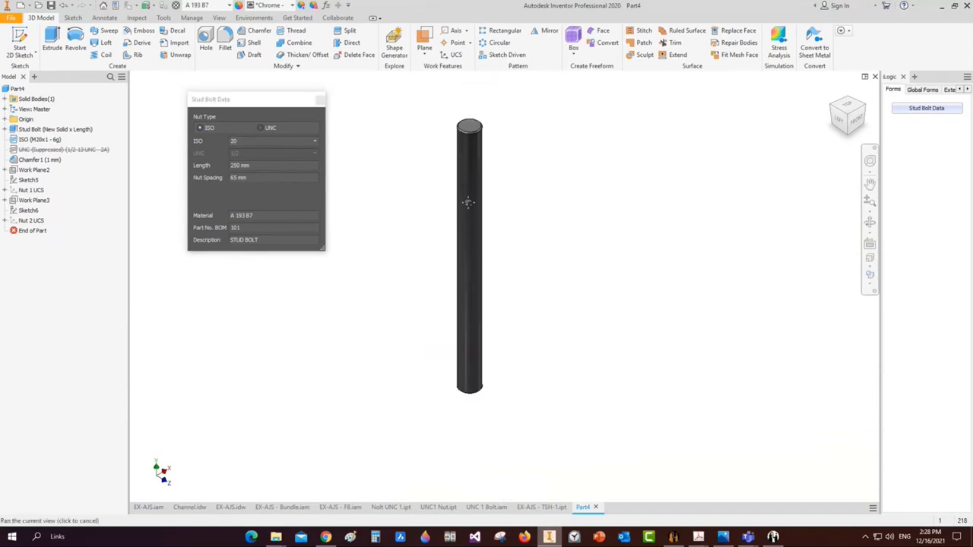
{"action": "scroll", "coordinate": [396, 179], "scroll_direction": "down", "scroll_amount": 2}
{"action": "left_click", "coordinate": [244, 177]}
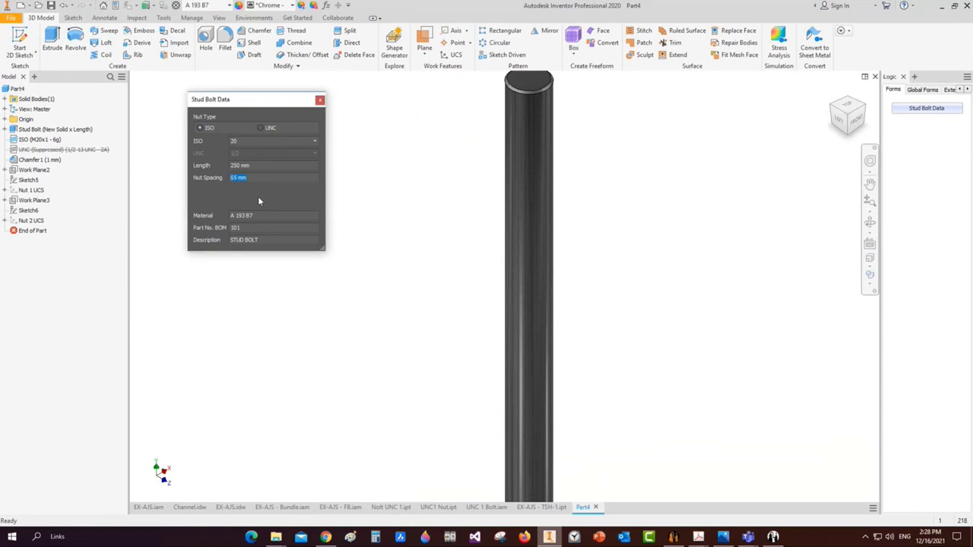
{"action": "type", "text": "100"}
{"action": "left_click", "coordinate": [320, 100]}
{"action": "scroll", "coordinate": [543, 256], "scroll_direction": "up", "scroll_amount": 3}
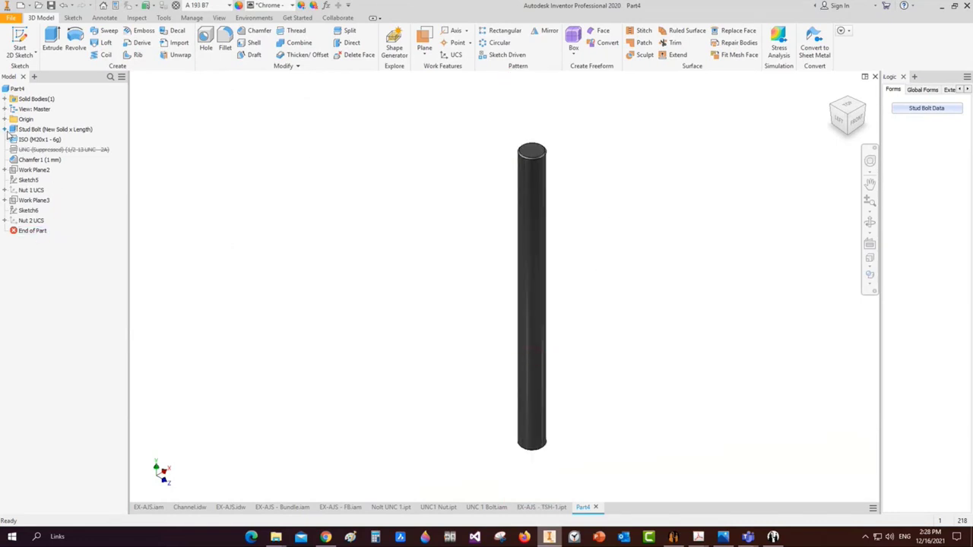
Start a sketch on the YZ Plane and draw a two-point rectangle
{"action": "left_click", "coordinate": [6, 120]}
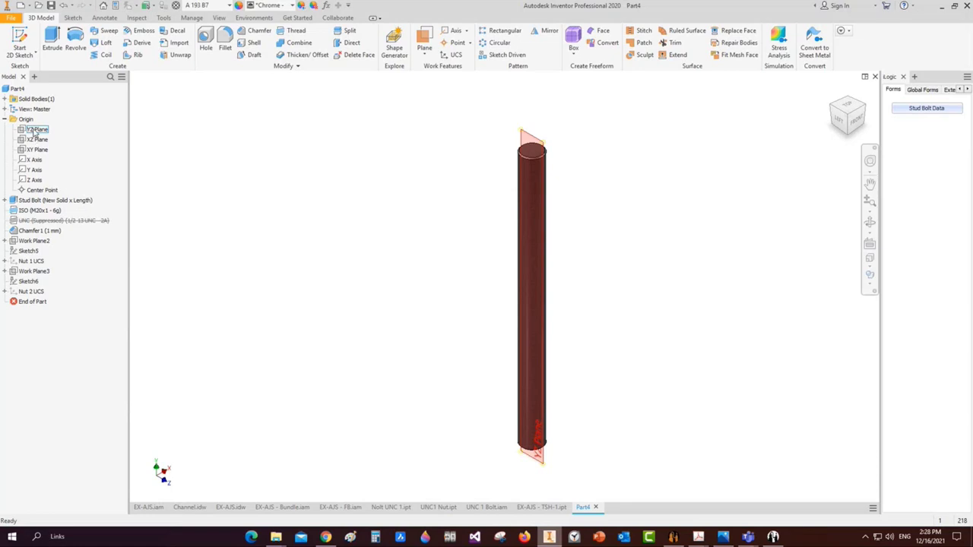
{"action": "left_click", "coordinate": [33, 131]}
{"action": "left_click", "coordinate": [19, 47]}
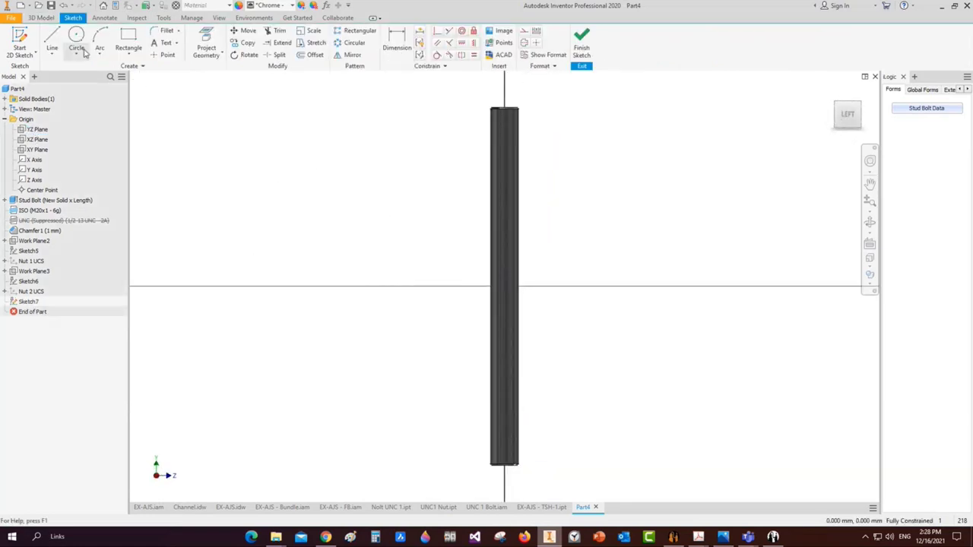
{"action": "left_click", "coordinate": [129, 47]}
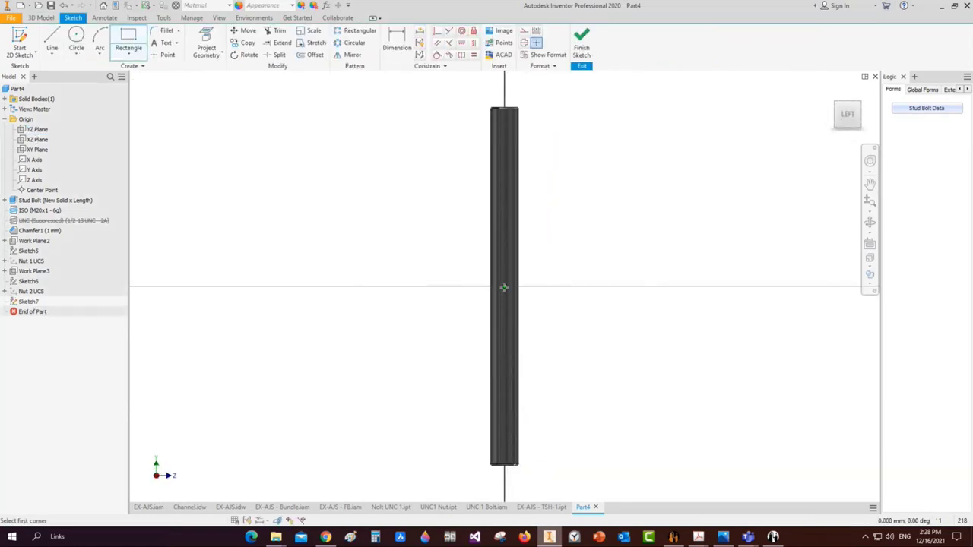
{"action": "right_click", "coordinate": [571, 209]}
{"action": "left_click", "coordinate": [601, 209]}
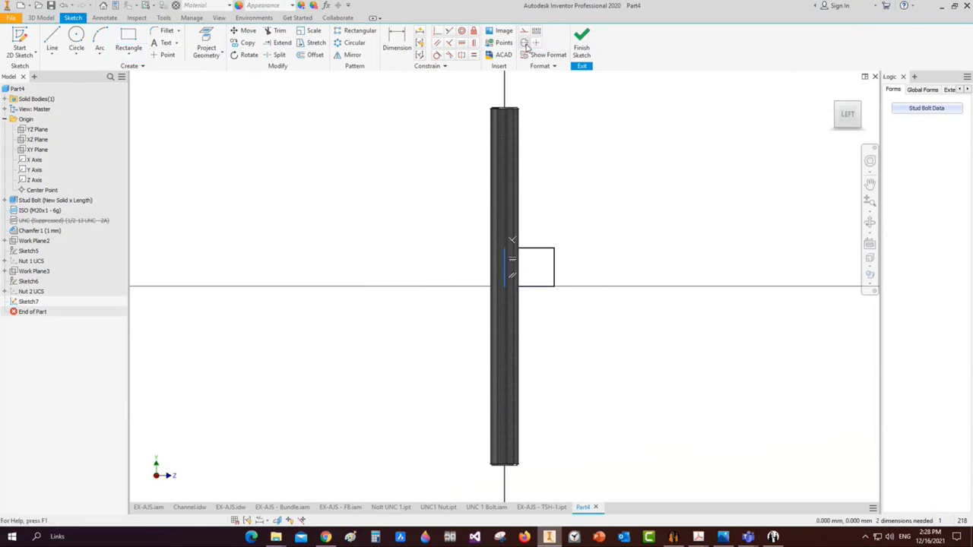
Dimension the rectangle 60 wide and 20 high
{"action": "key", "text": "d"}
{"action": "left_click", "coordinate": [500, 268]}
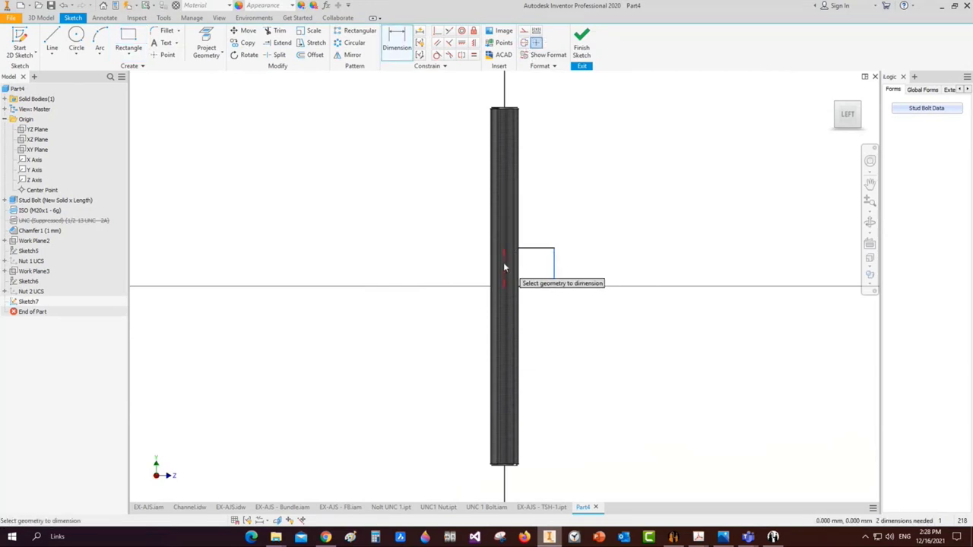
{"action": "left_click", "coordinate": [530, 318]}
{"action": "type", "text": "60"}
{"action": "key", "text": "Return"}
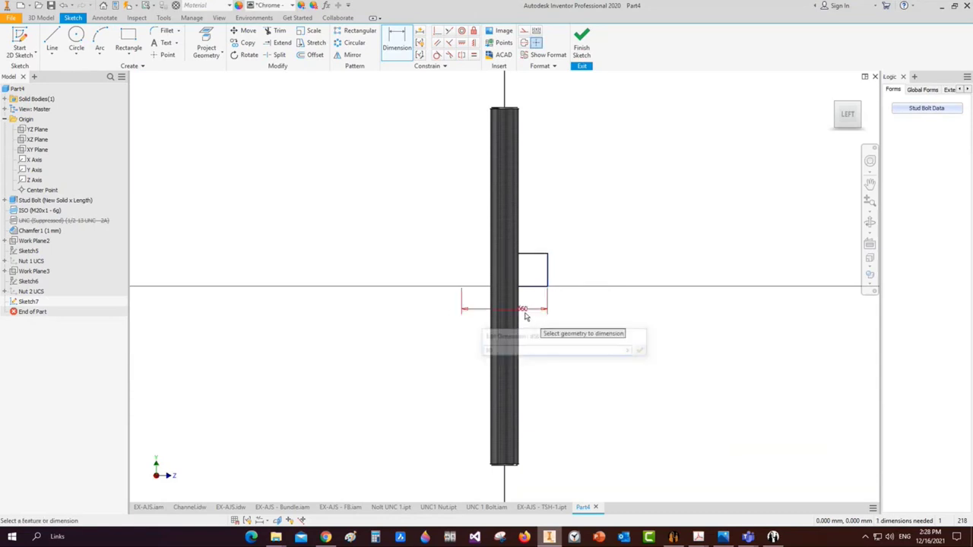
{"action": "left_click", "coordinate": [542, 268]}
{"action": "left_click", "coordinate": [558, 267]}
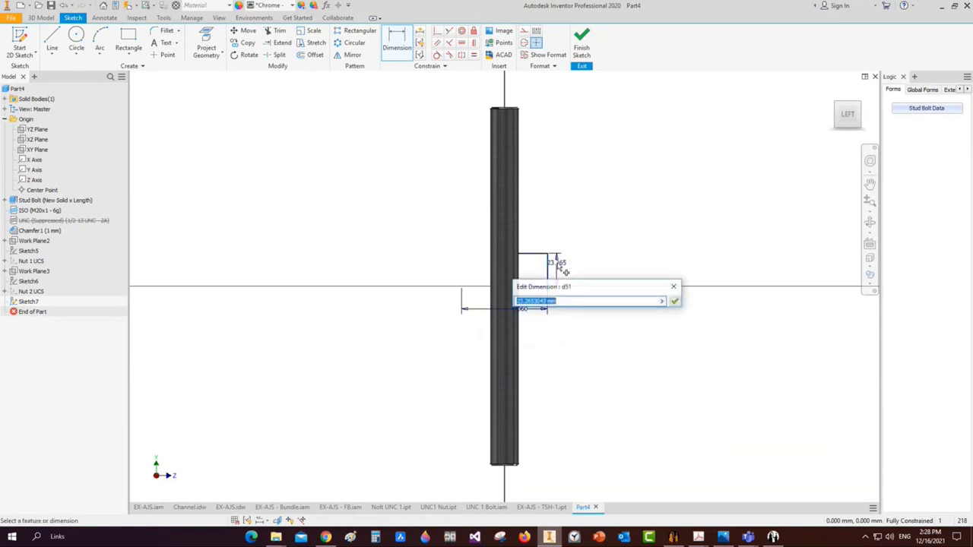
{"action": "type", "text": "20"}
{"action": "key", "text": "Return"}
Finish the sketch and revolve the rectangle around the stud axis into a collar
{"action": "right_click", "coordinate": [556, 251]}
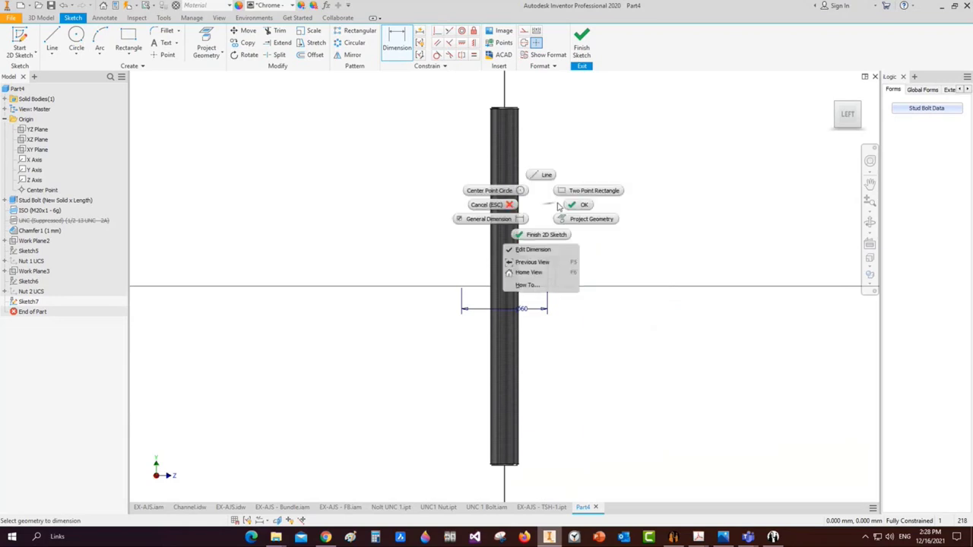
{"action": "left_click", "coordinate": [533, 240]}
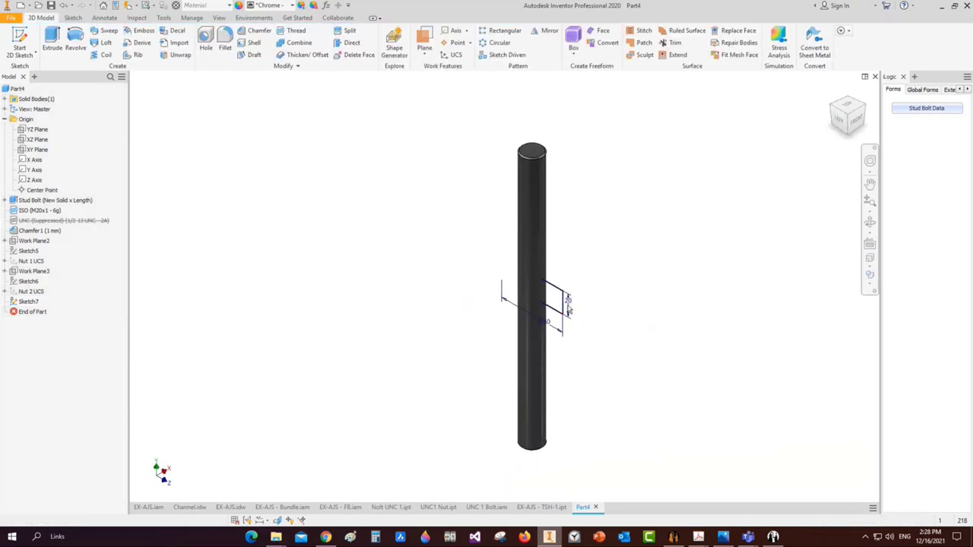
{"action": "key", "text": "r"}
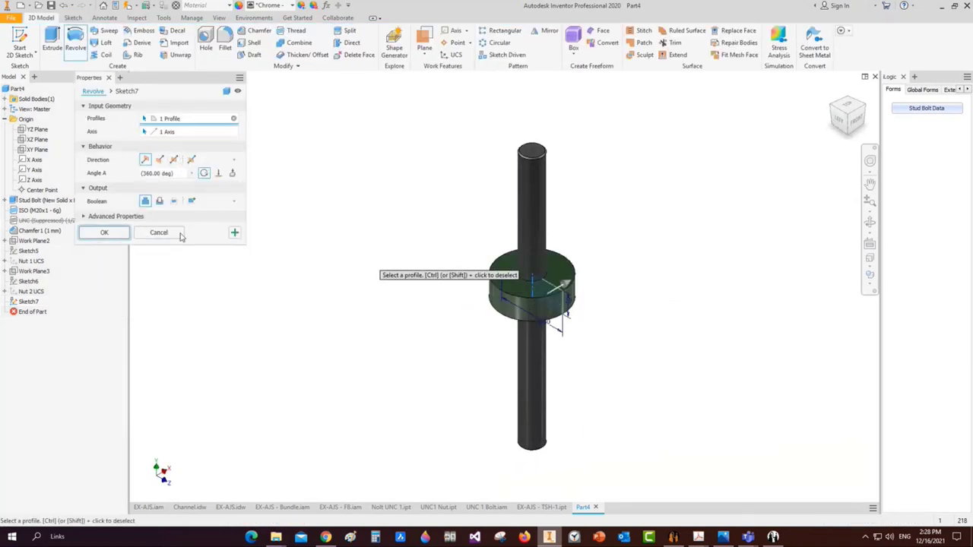
{"action": "left_click", "coordinate": [114, 232]}
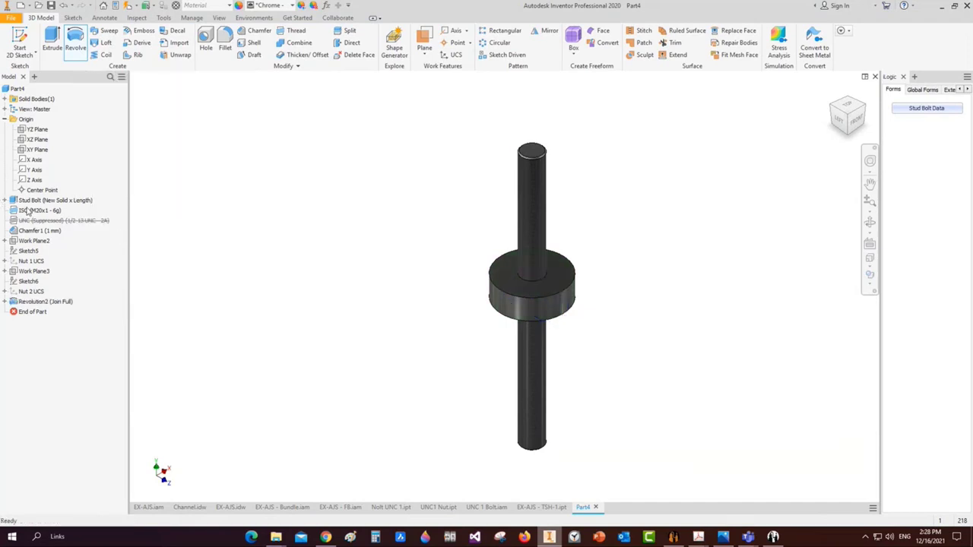
Suppress the ISO (M20x1 - 6g) thread feature in the browser
{"action": "left_click", "coordinate": [49, 212]}
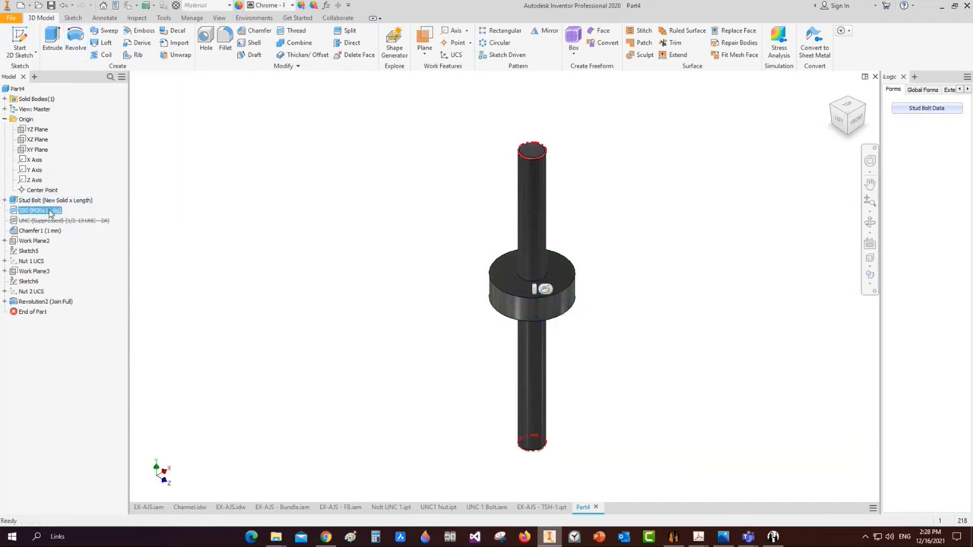
{"action": "right_click", "coordinate": [50, 214]}
{"action": "left_click", "coordinate": [97, 323]}
{"action": "scroll", "coordinate": [510, 278], "scroll_direction": "down", "scroll_amount": 3}
{"action": "left_click", "coordinate": [296, 31]}
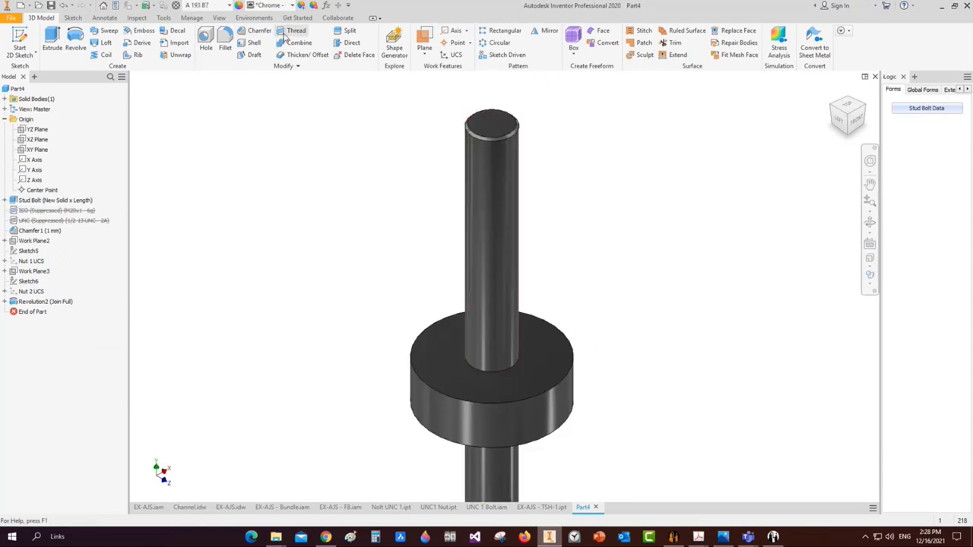
Pick the upper shaft face to thread and browse Metric Forming Screw Threads sizes
{"action": "left_click", "coordinate": [510, 147]}
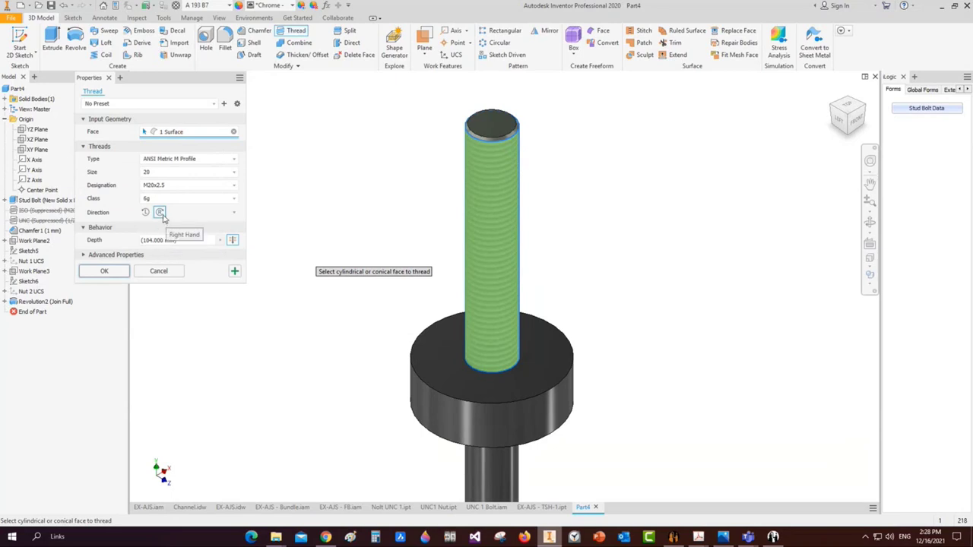
{"action": "left_click", "coordinate": [222, 160]}
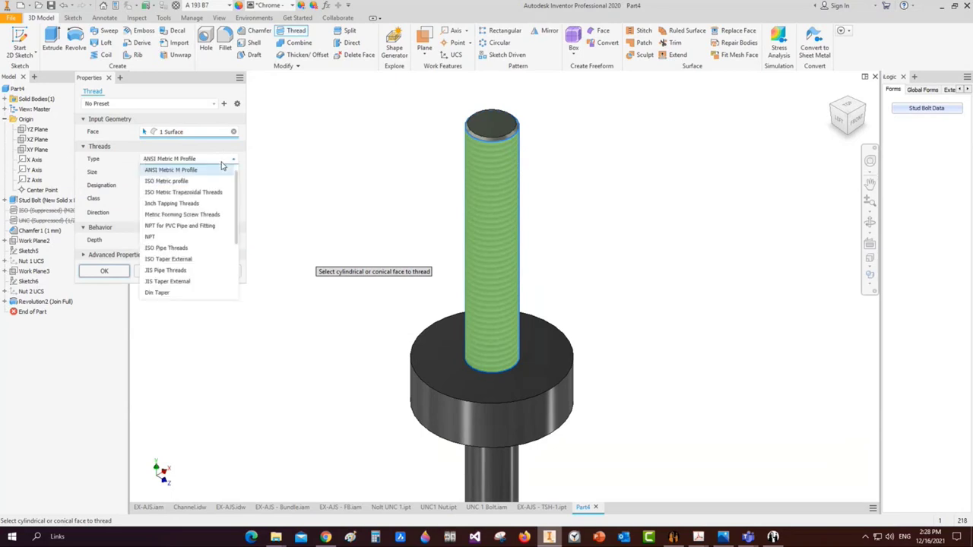
{"action": "left_click", "coordinate": [196, 215]}
{"action": "left_click", "coordinate": [171, 173]}
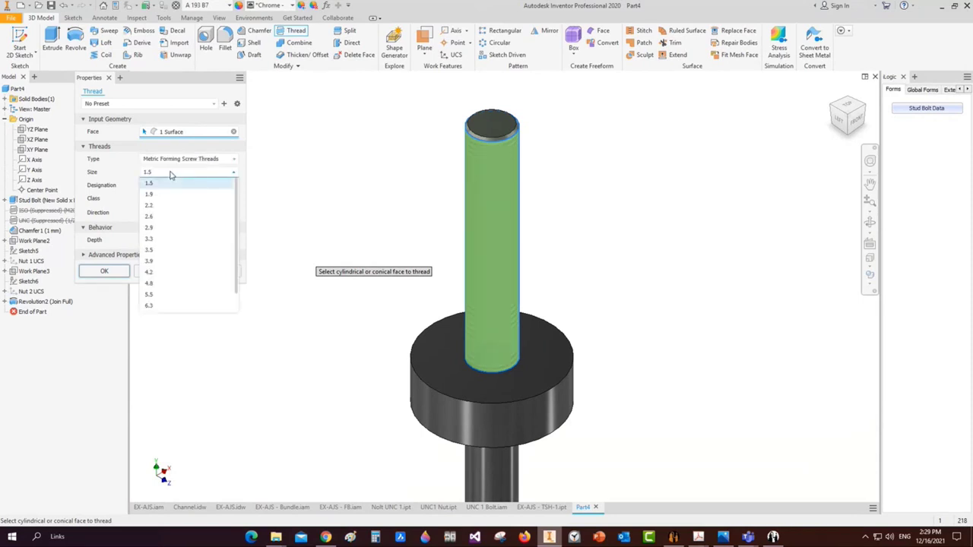
{"action": "left_click", "coordinate": [171, 174]}
{"action": "left_click", "coordinate": [171, 175]}
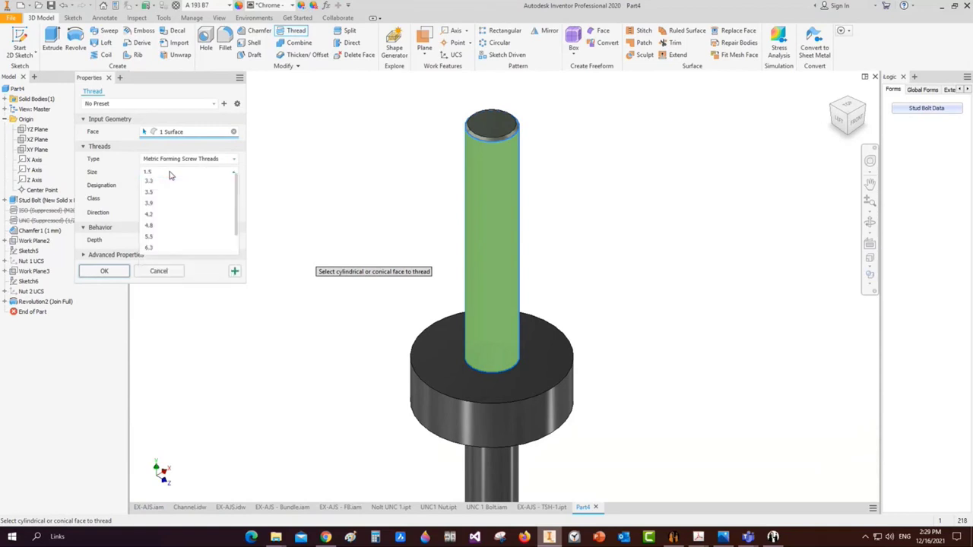
{"action": "scroll", "coordinate": [172, 213], "scroll_direction": "down", "scroll_amount": 2}
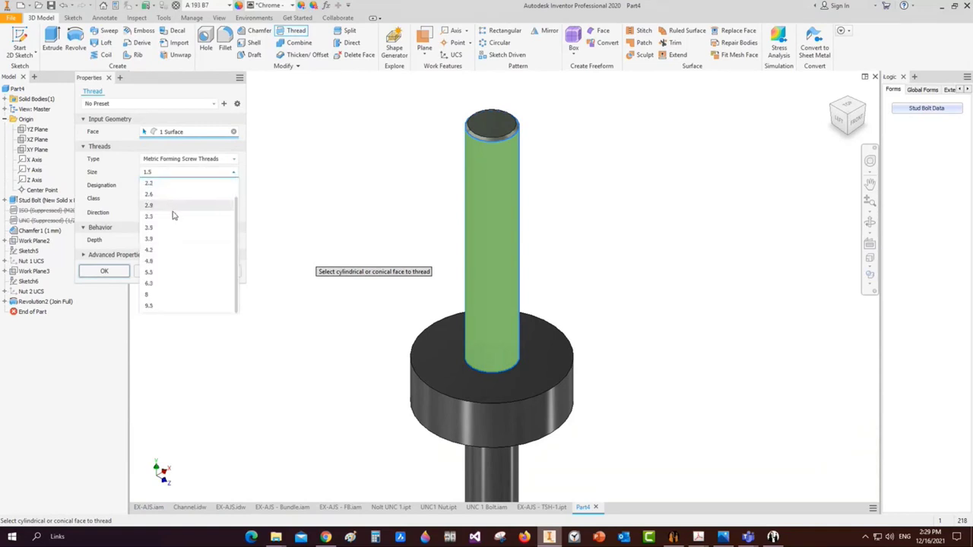
{"action": "left_click", "coordinate": [224, 159]}
Set the thread type to ANSI Metric M Profile, size 20, designation M20x2.5
{"action": "left_click", "coordinate": [225, 159]}
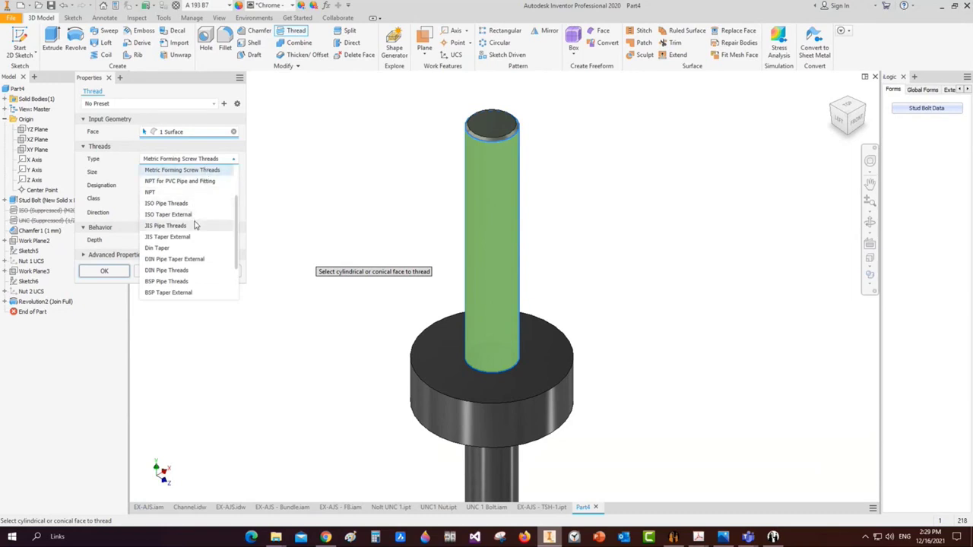
{"action": "scroll", "coordinate": [199, 232], "scroll_direction": "down", "scroll_amount": 2}
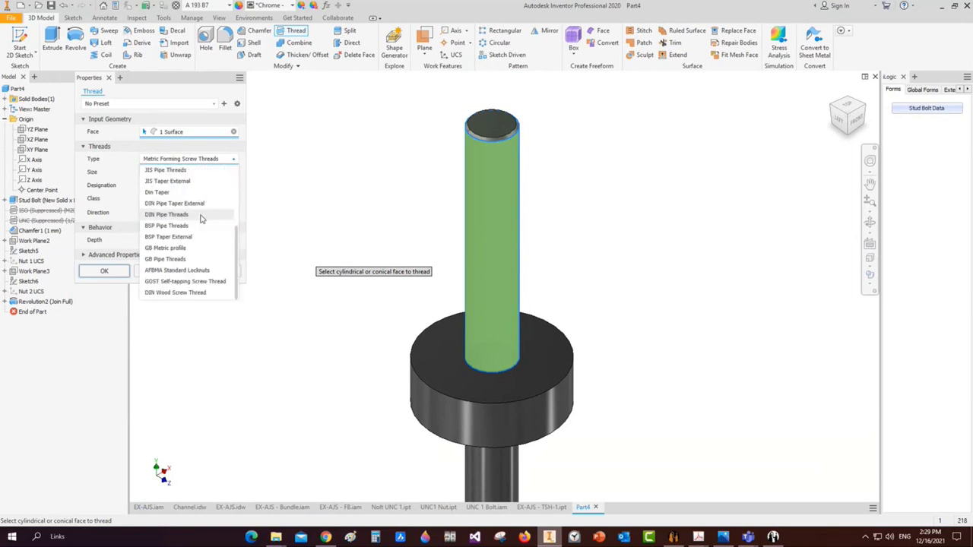
{"action": "scroll", "coordinate": [202, 219], "scroll_direction": "up", "scroll_amount": 2}
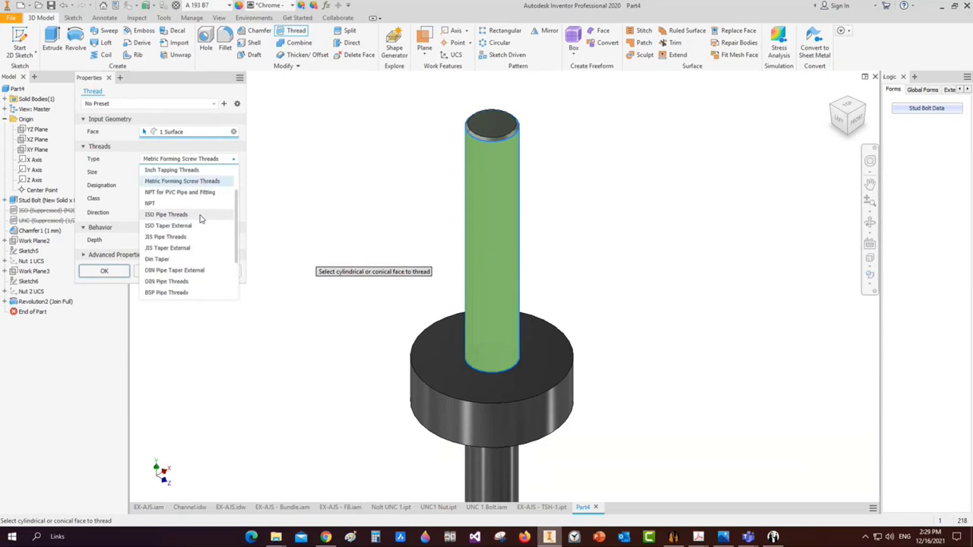
{"action": "scroll", "coordinate": [201, 219], "scroll_direction": "up", "scroll_amount": 1}
{"action": "scroll", "coordinate": [204, 190], "scroll_direction": "up", "scroll_amount": 1}
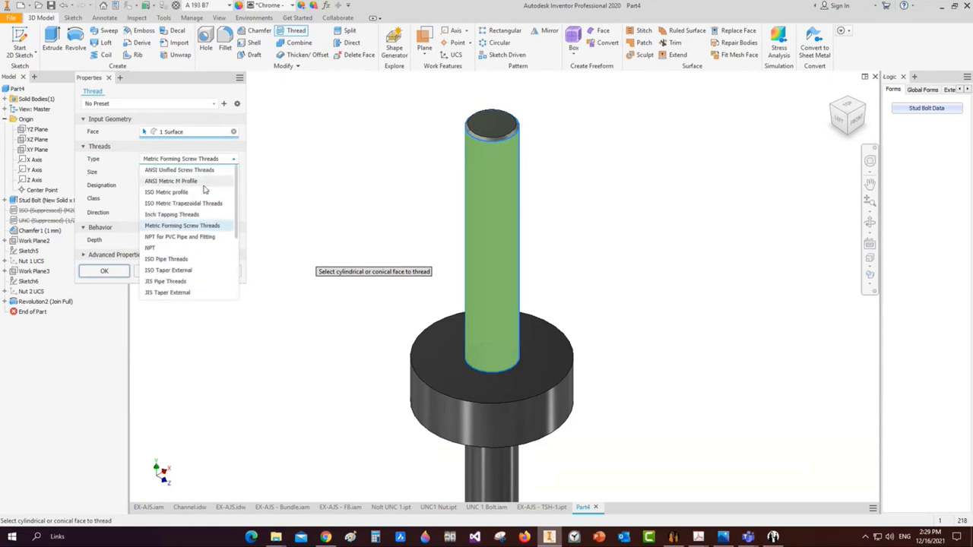
{"action": "left_click", "coordinate": [199, 183]}
{"action": "left_click", "coordinate": [183, 173]}
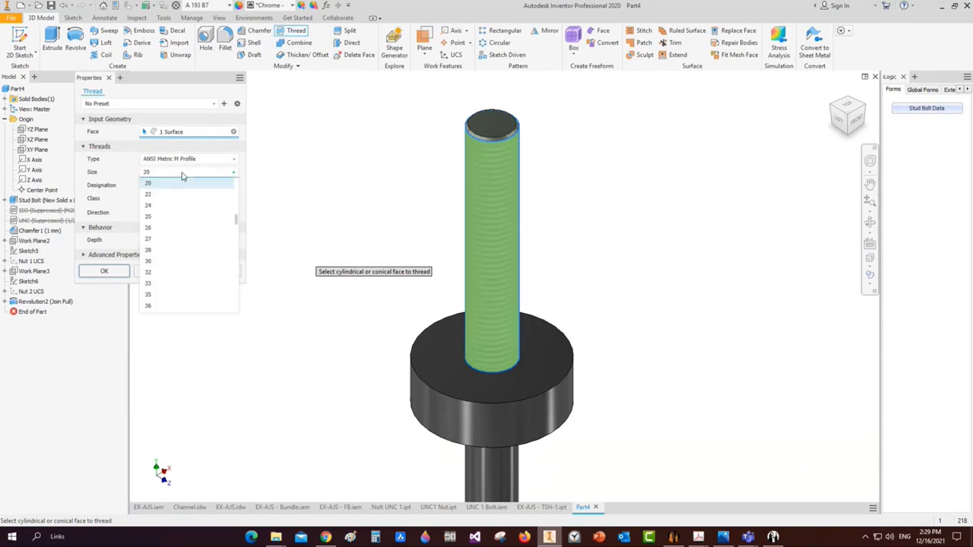
{"action": "left_click", "coordinate": [181, 190]}
{"action": "left_click", "coordinate": [181, 189]}
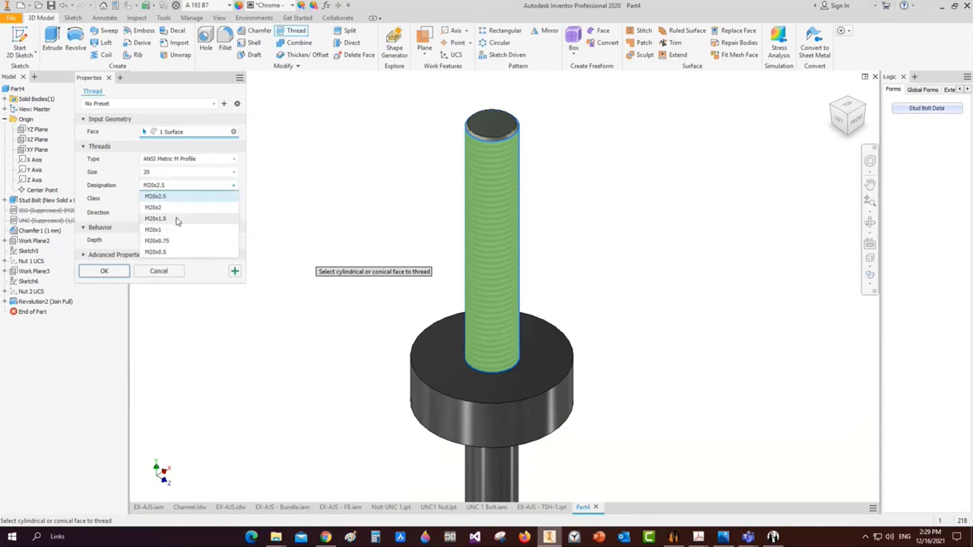
{"action": "key", "text": "Escape"}
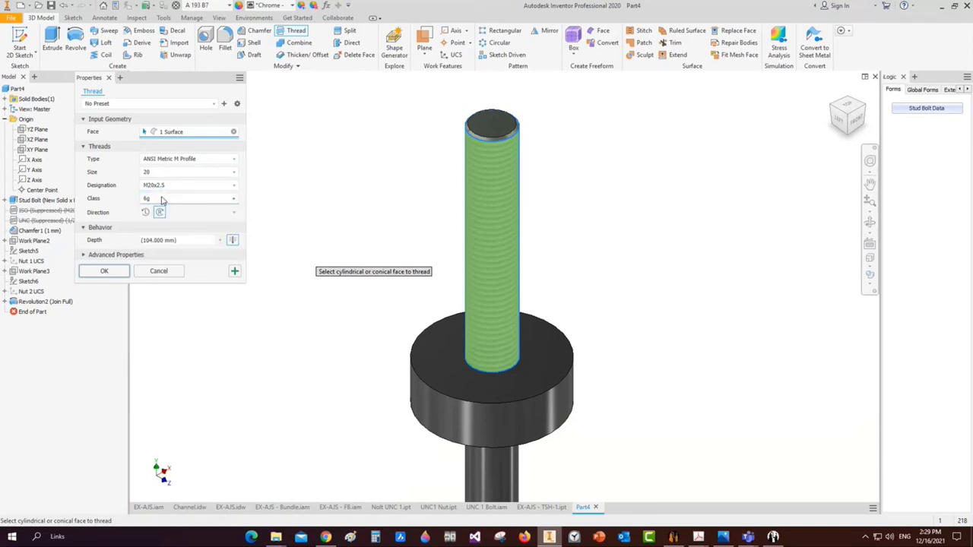
Keep the 104 mm depth, set a 40 mm offset, and create the thread
{"action": "left_click", "coordinate": [182, 240]}
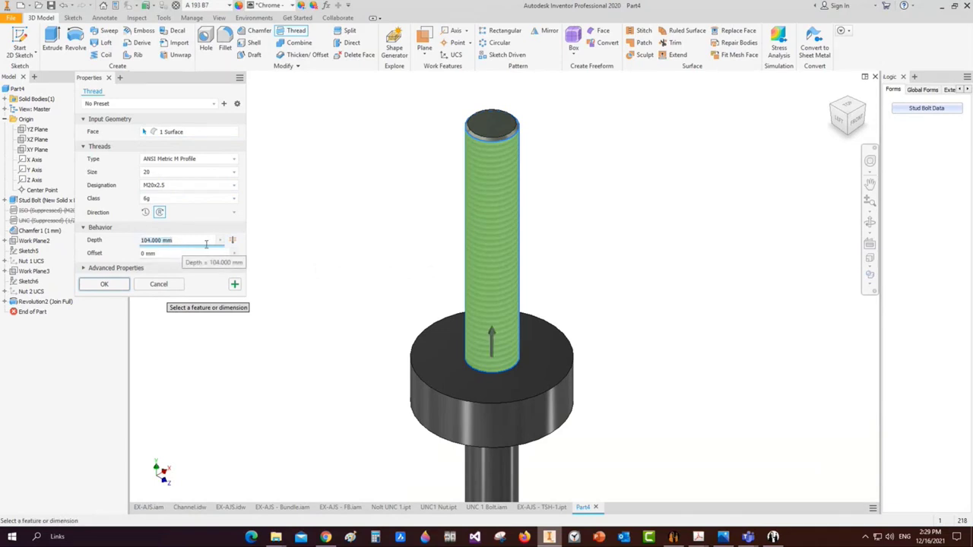
{"action": "type", "text": "50"}
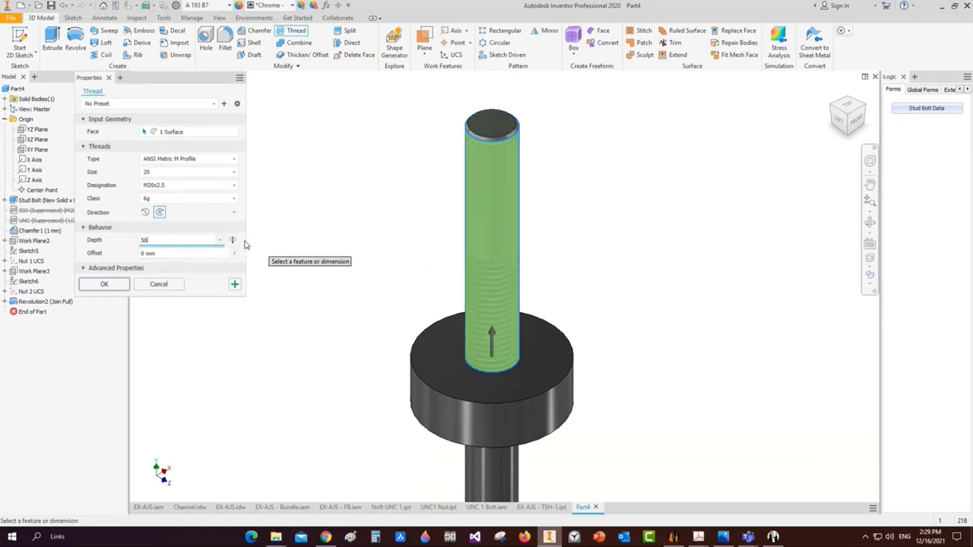
{"action": "key", "text": "Escape"}
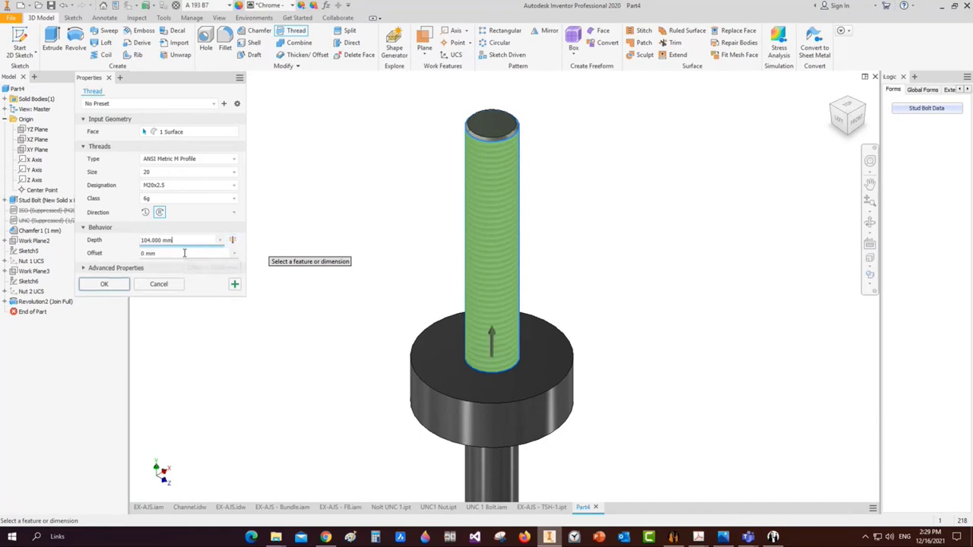
{"action": "left_click", "coordinate": [171, 132]}
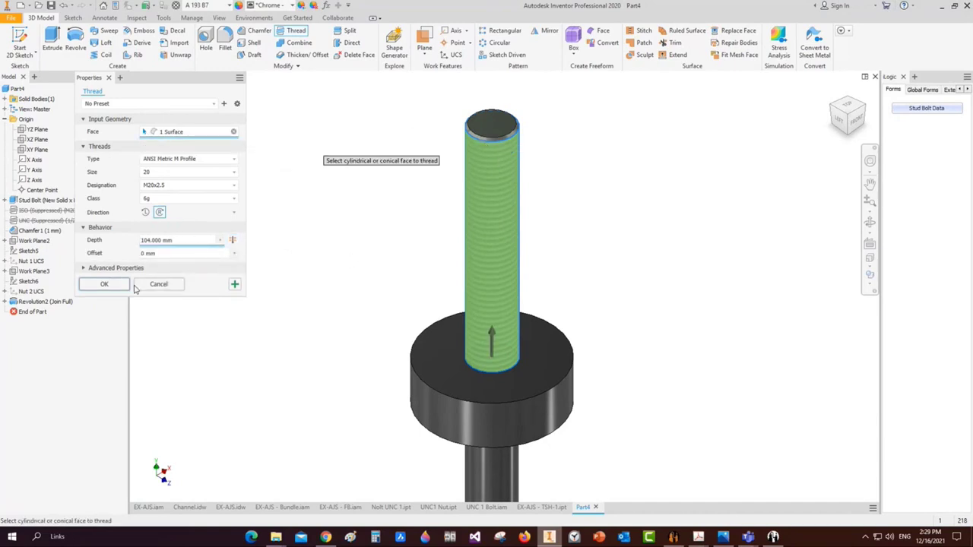
{"action": "left_click", "coordinate": [176, 255]}
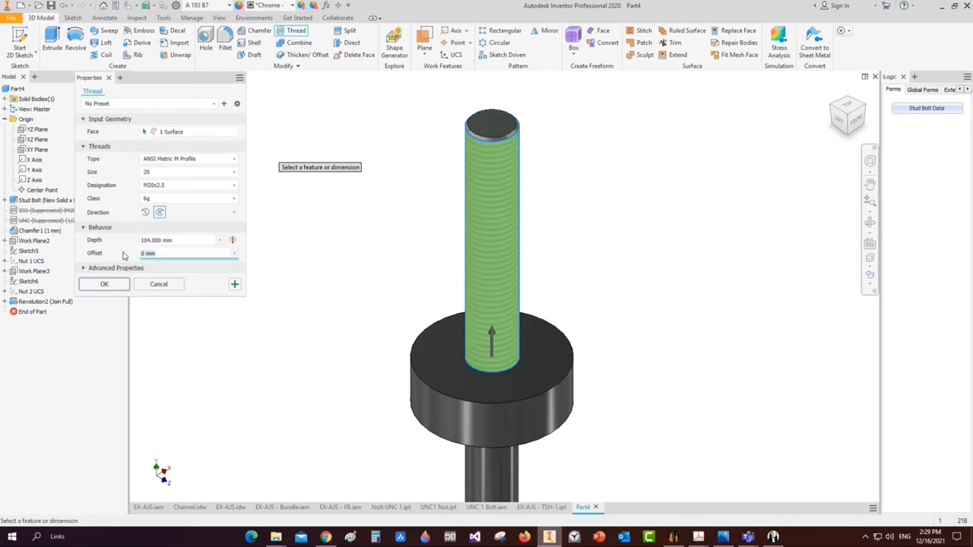
{"action": "type", "text": "40"}
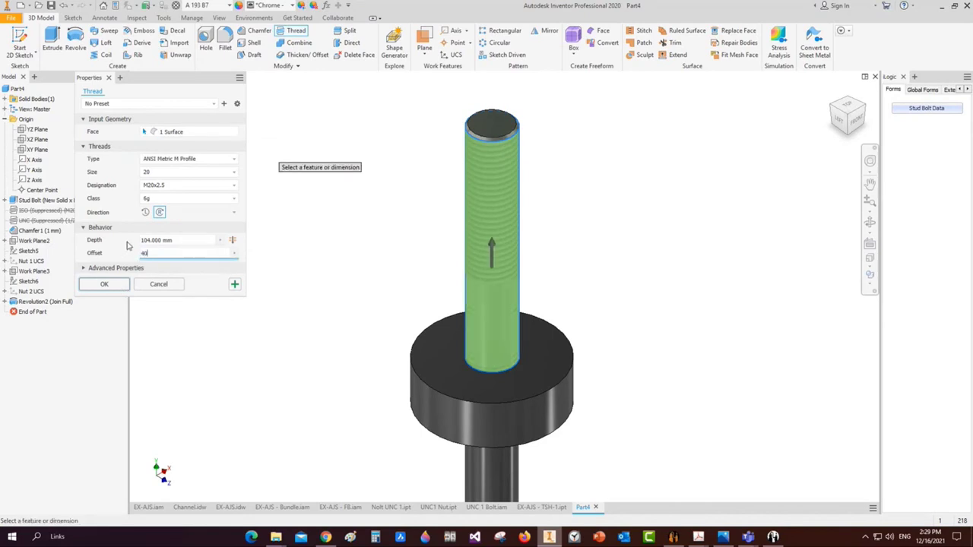
{"action": "left_click", "coordinate": [104, 285]}
{"action": "scroll", "coordinate": [527, 263], "scroll_direction": "down", "scroll_amount": 5}
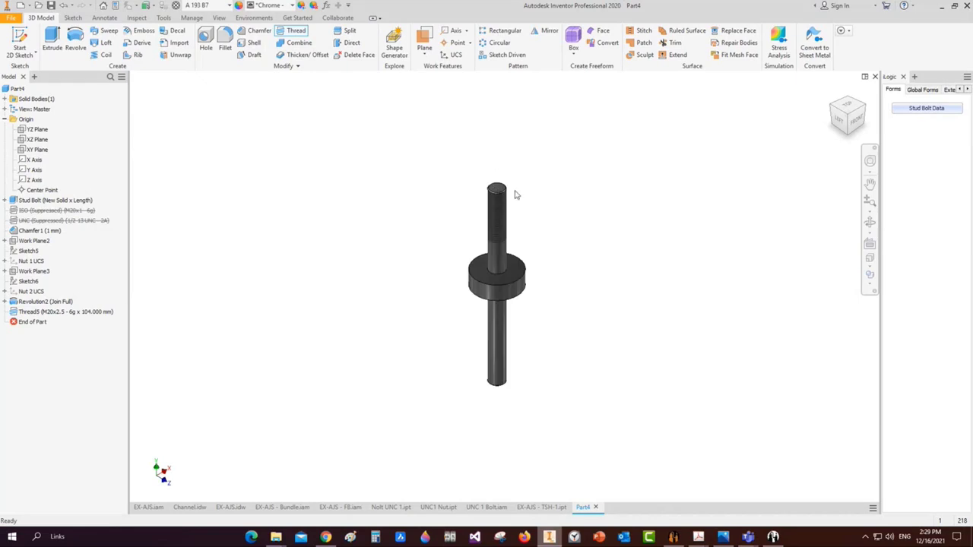
{"action": "left_click", "coordinate": [869, 221]}
{"action": "left_click_drag", "start_coordinate": [473, 332], "coordinate": [570, 315]}
{"action": "scroll", "coordinate": [506, 280], "scroll_direction": "up", "scroll_amount": 3}
{"action": "right_click", "coordinate": [571, 315]}
{"action": "key", "text": "Escape"}
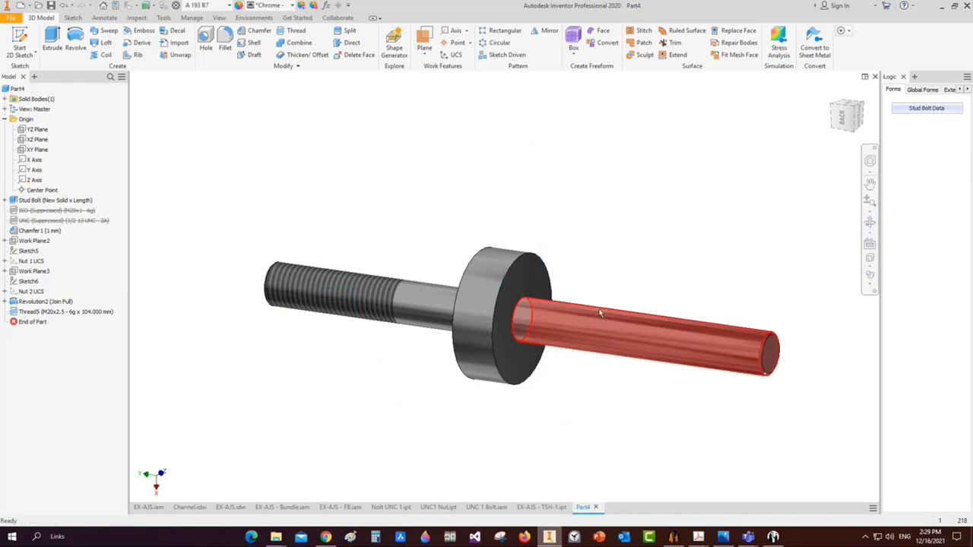
{"action": "mouse_move", "coordinate": [615, 325]}
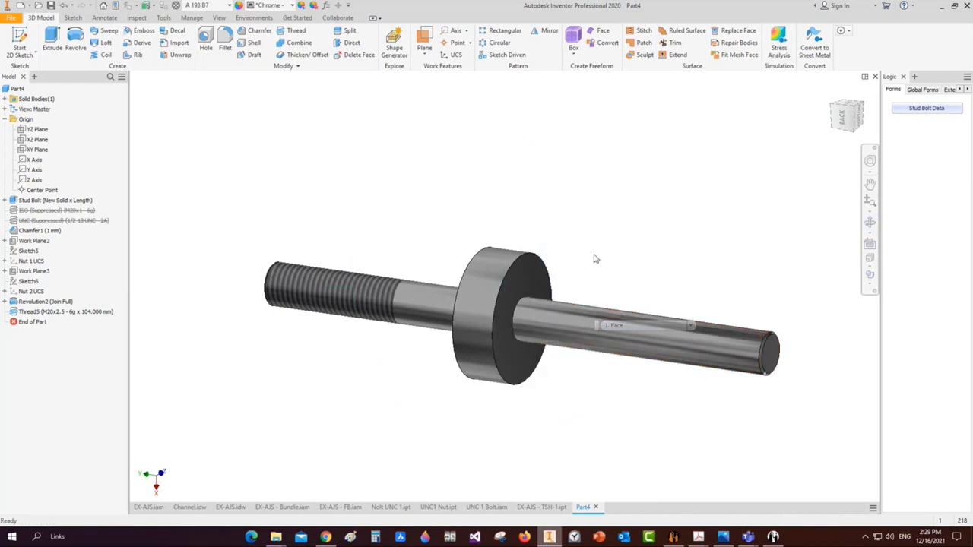
{"action": "mouse_move", "coordinate": [705, 539]}
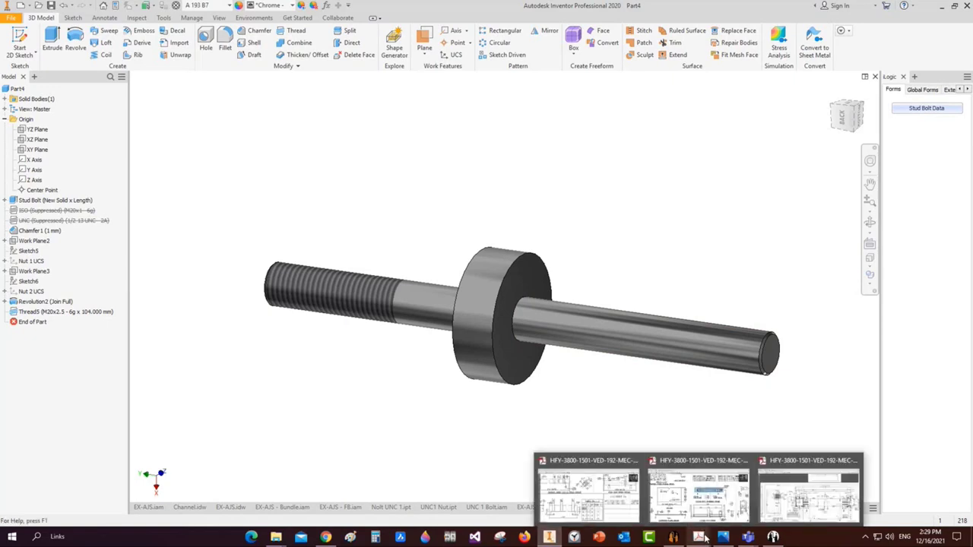
{"action": "mouse_move", "coordinate": [715, 504]}
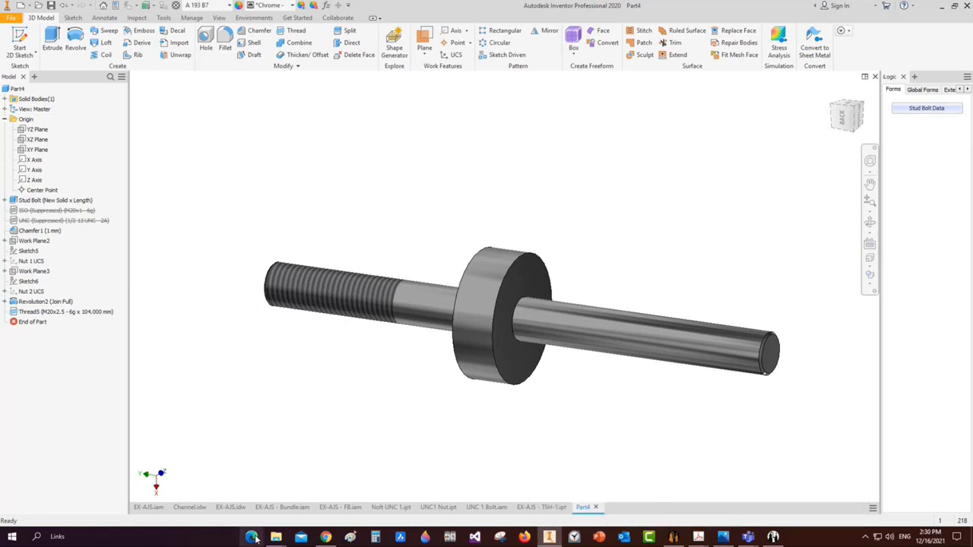
{"action": "mouse_move", "coordinate": [276, 537]}
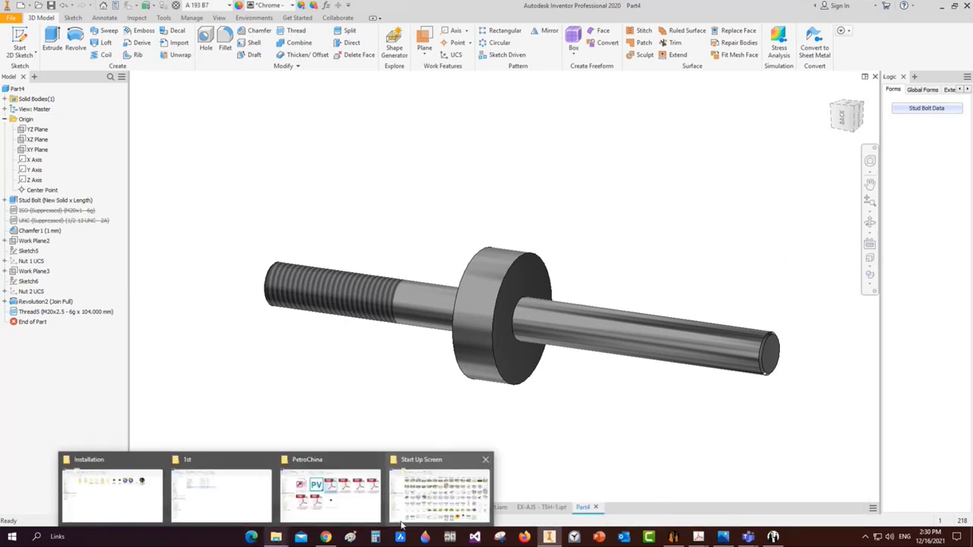
Open 'SEG software (Heat Exchanger) Webinar.pptx' from SEG Brochure > Webinar
{"action": "left_click", "coordinate": [401, 525]}
{"action": "double_click", "coordinate": [178, 281]}
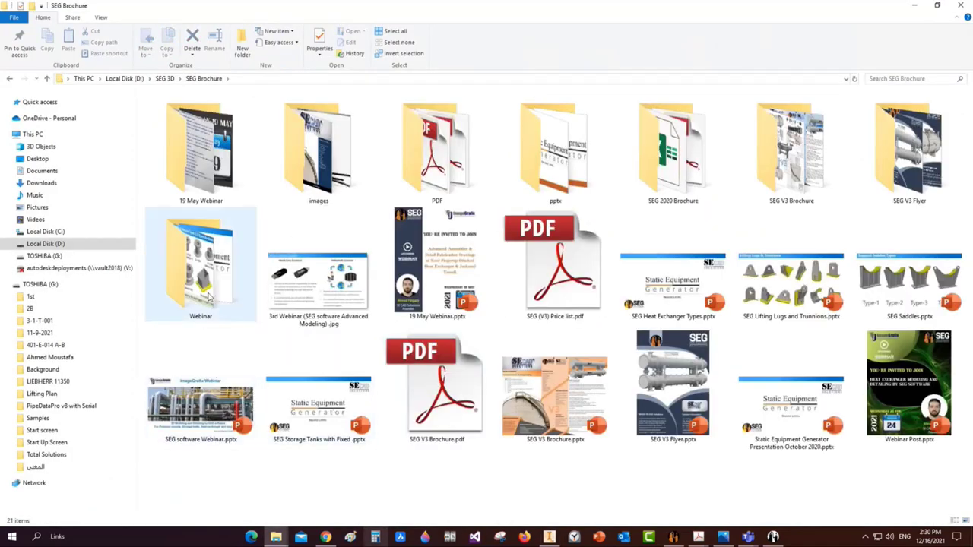
{"action": "double_click", "coordinate": [207, 297]}
{"action": "left_click", "coordinate": [368, 223]}
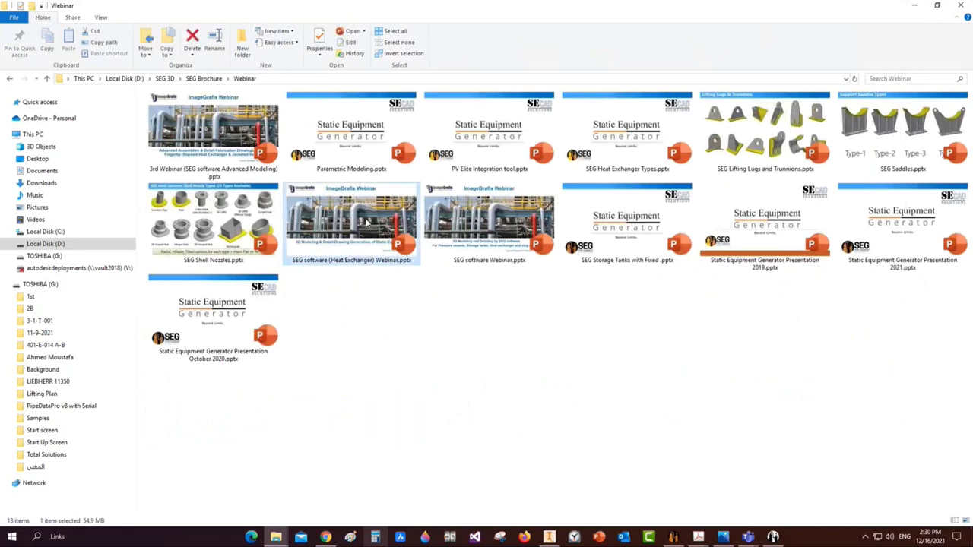
{"action": "left_click", "coordinate": [912, 6]}
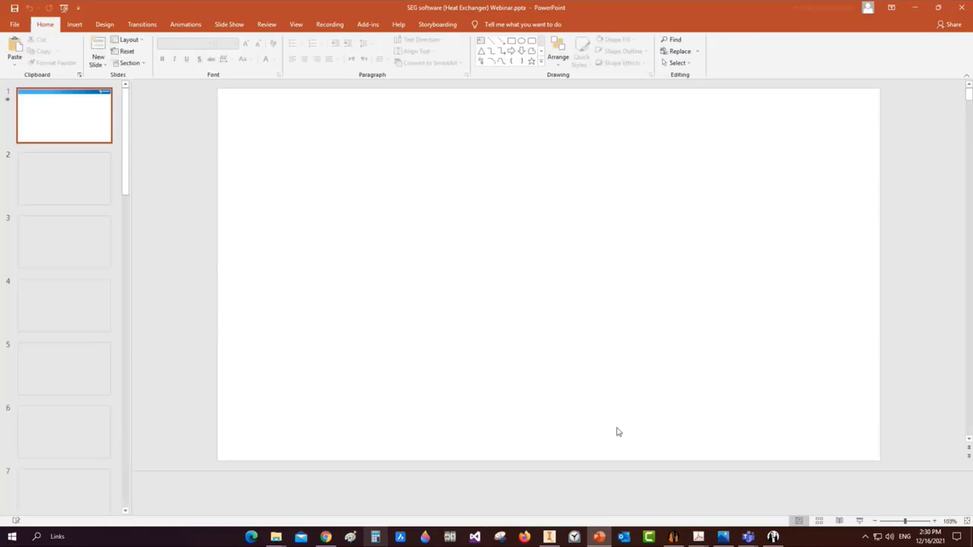
Display slide 9, 'TEMA Heat Exchanger & SEG Supported Types', listing the TEMA head types
{"action": "scroll", "coordinate": [87, 349], "scroll_direction": "down", "scroll_amount": 6}
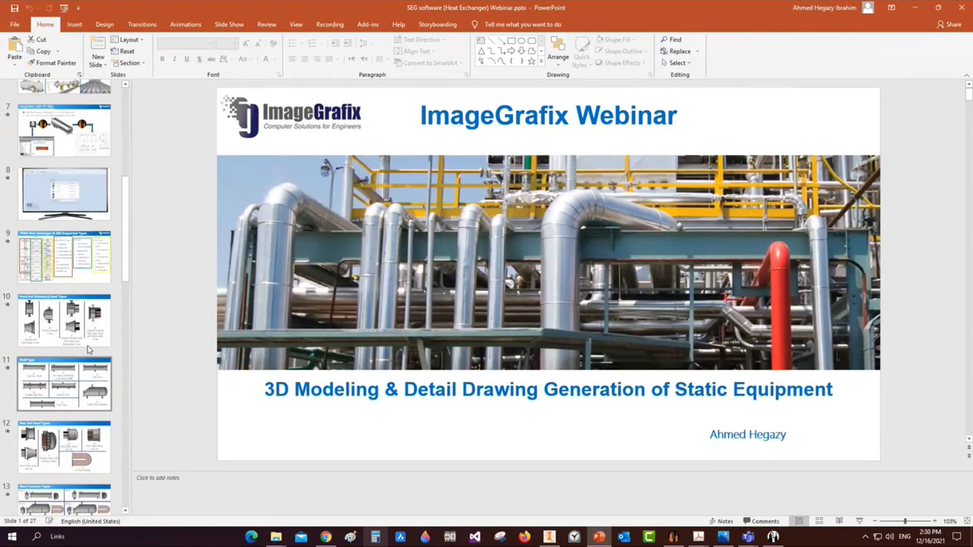
{"action": "left_click", "coordinate": [88, 346]}
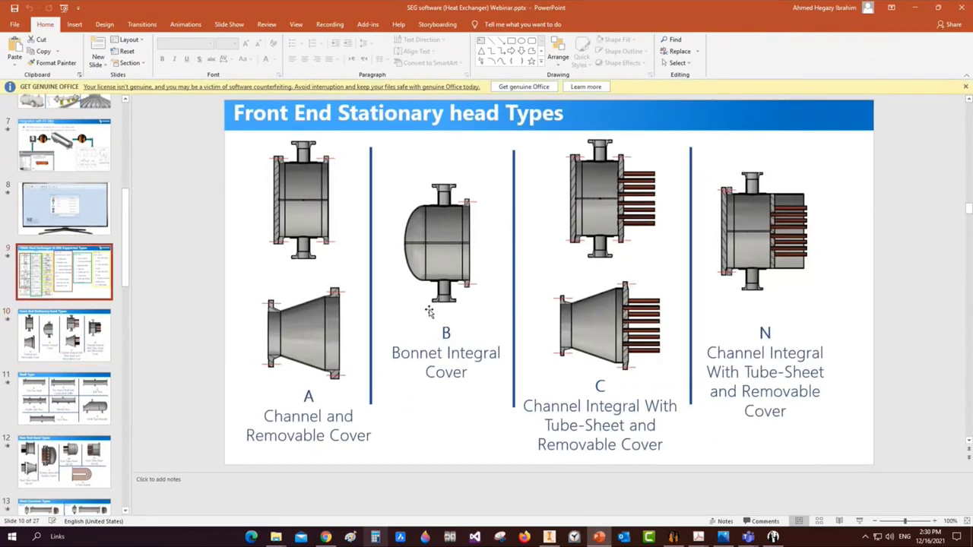
{"action": "key", "text": "Up"}
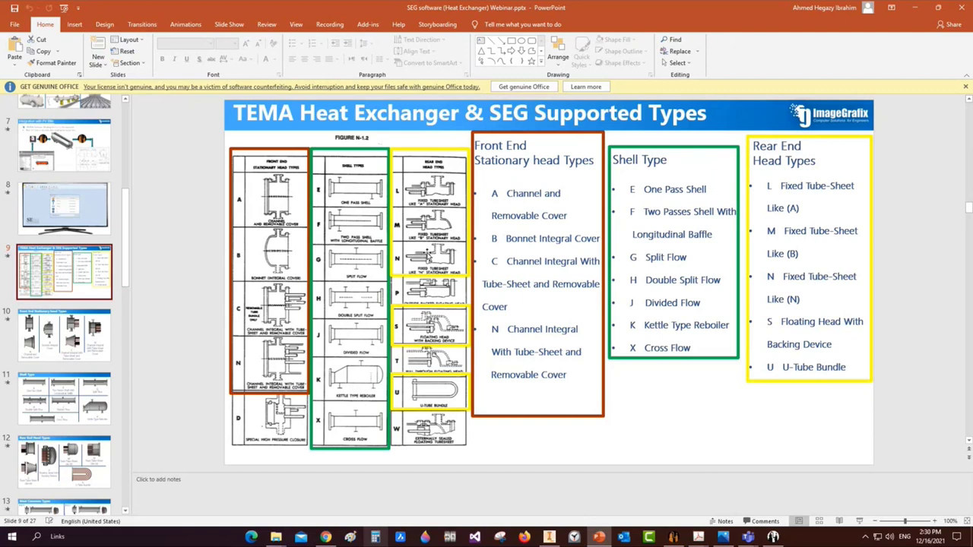
{"action": "mouse_move", "coordinate": [677, 538]}
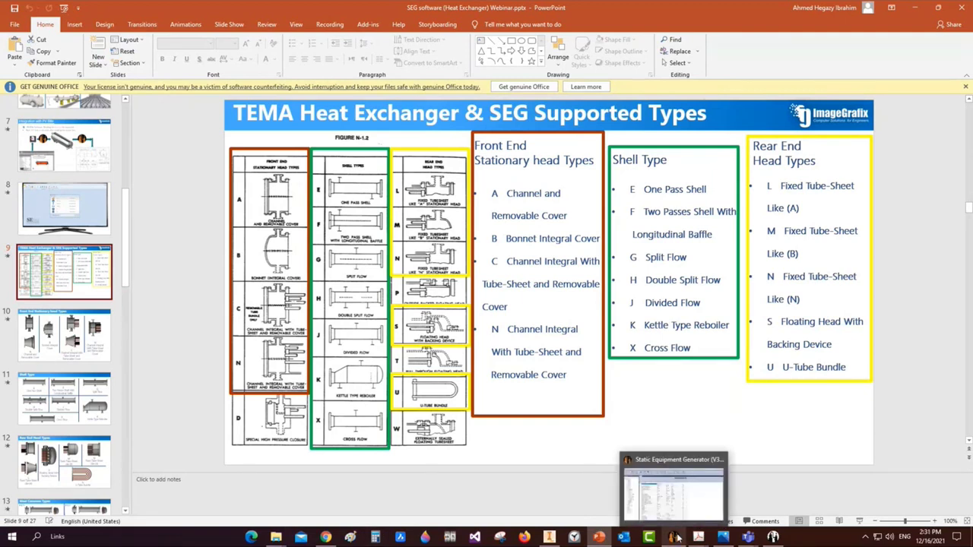
Compare ISO Nut and UNC Nut for F2-Stud Bolts, ending on the saved UNC Nut settings
{"action": "left_click", "coordinate": [677, 538]}
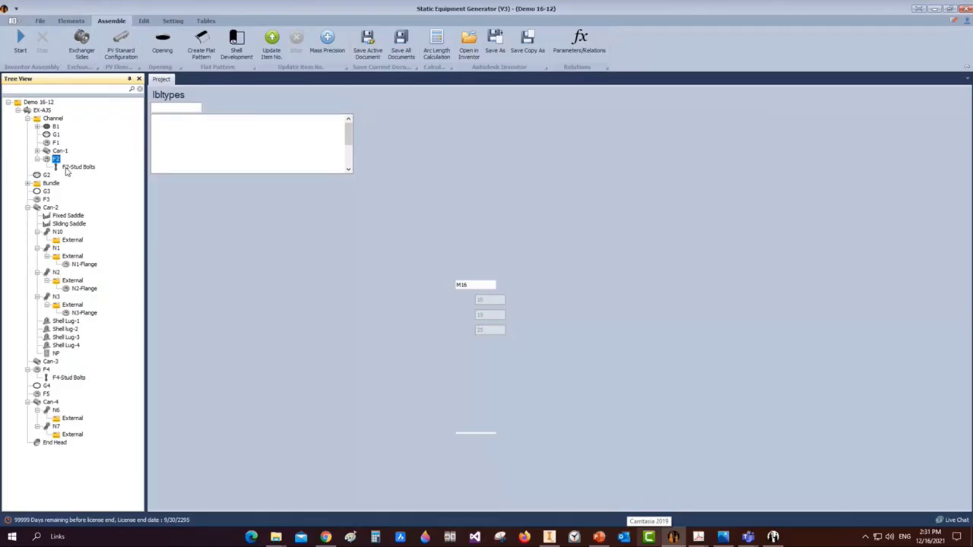
{"action": "left_click", "coordinate": [69, 167]}
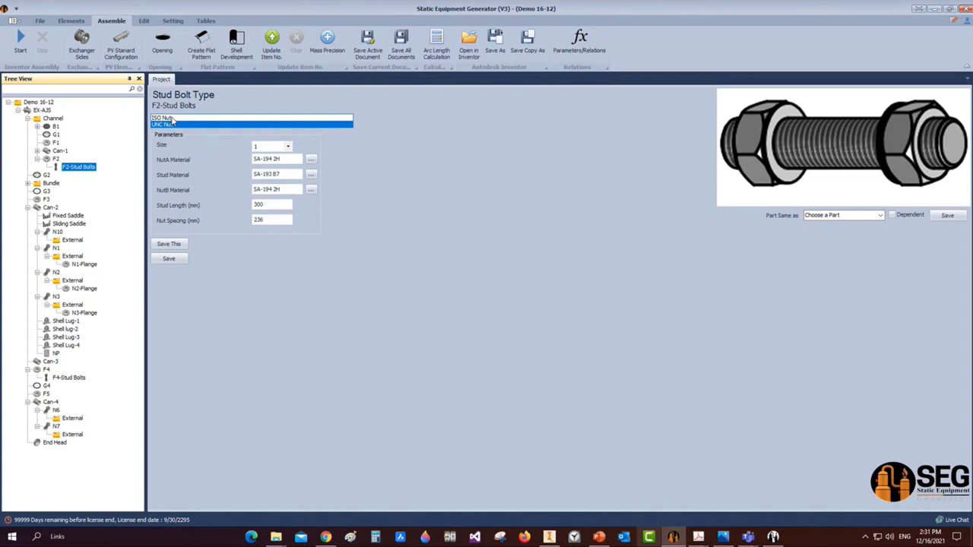
{"action": "left_click", "coordinate": [175, 119]}
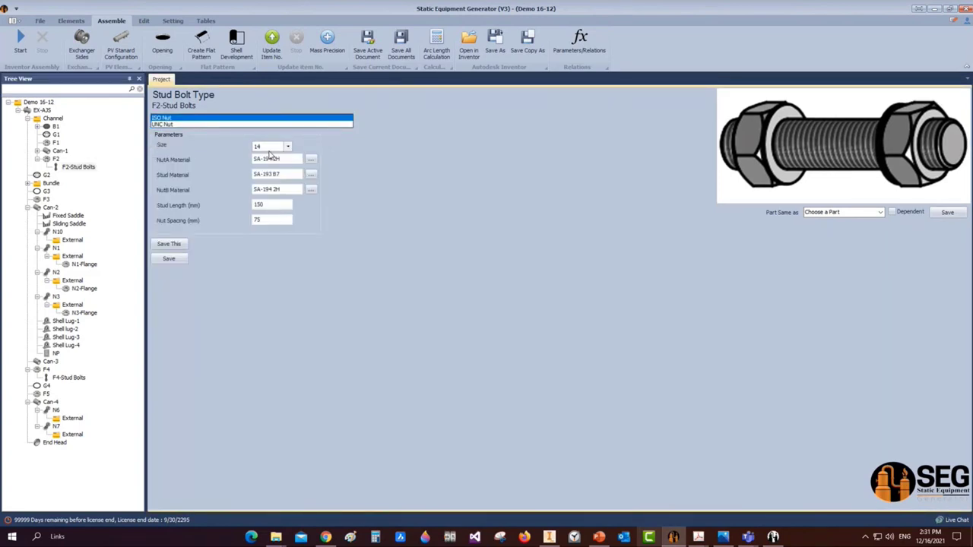
{"action": "left_click", "coordinate": [170, 125]}
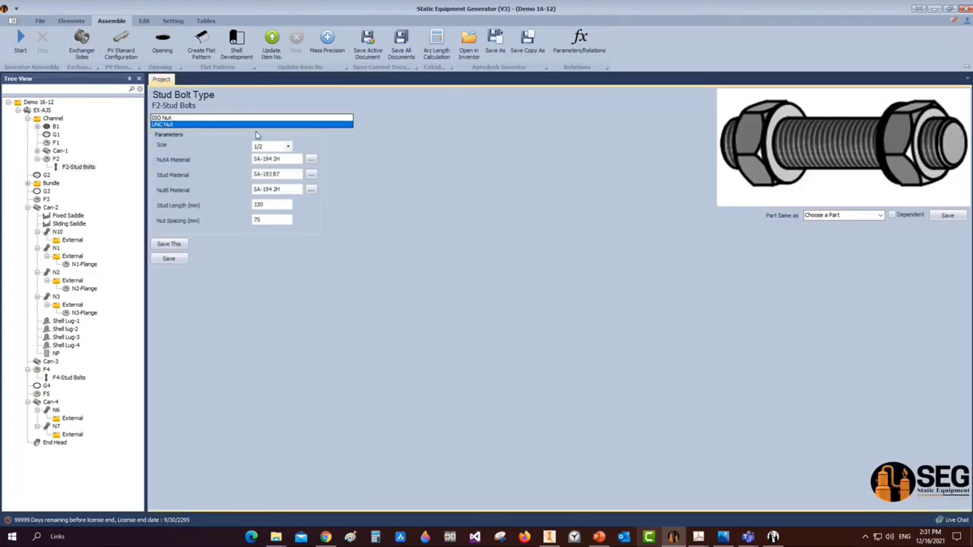
{"action": "left_click", "coordinate": [84, 167]}
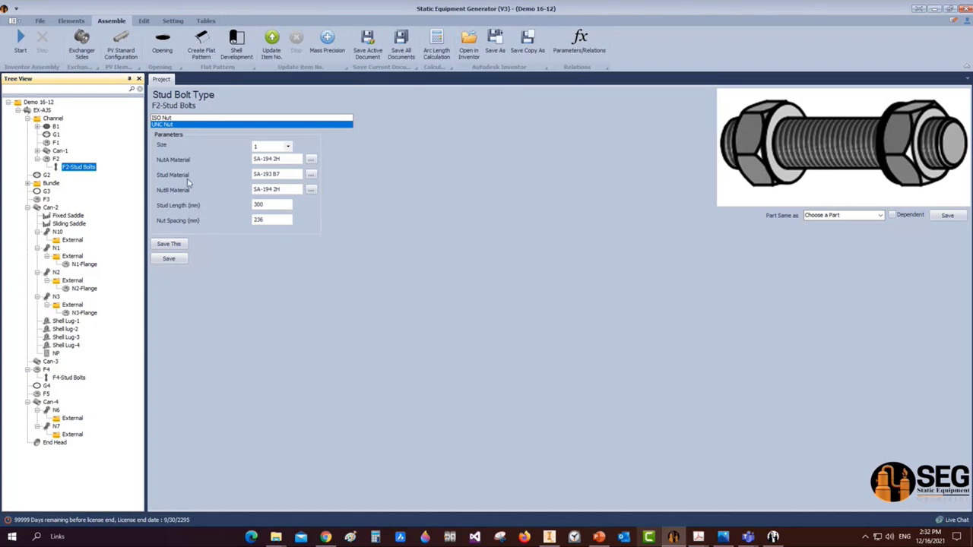
Under Bundle, set TSH-1 to the gasketed-one-side, welded-other-side, extended-as-flange tubesheet type
{"action": "left_click", "coordinate": [43, 185]}
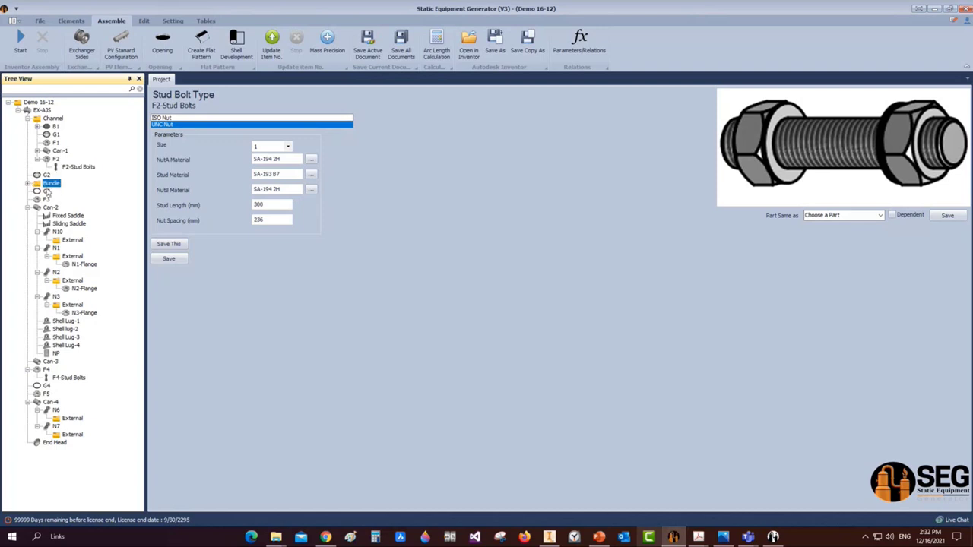
{"action": "left_click", "coordinate": [28, 185]}
{"action": "left_click", "coordinate": [60, 191]}
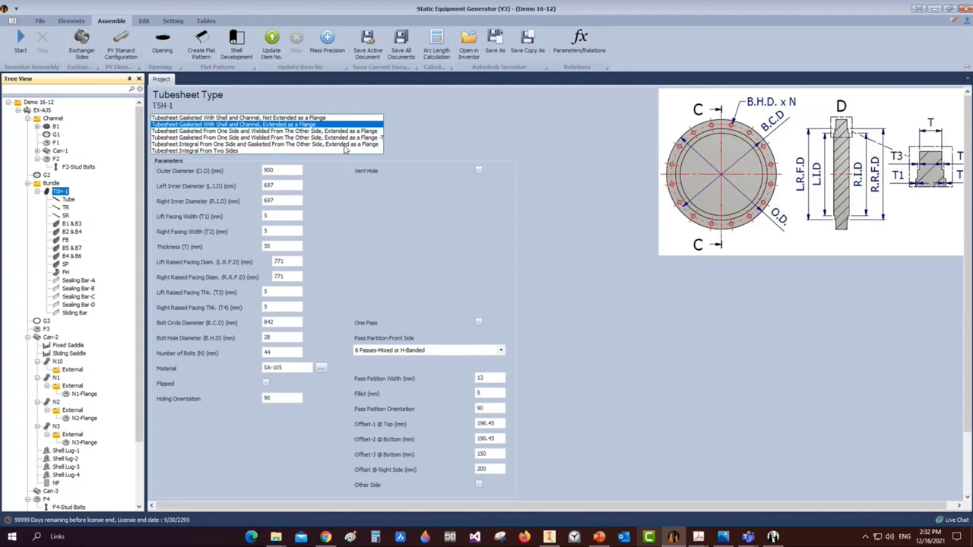
{"action": "left_click", "coordinate": [344, 150]}
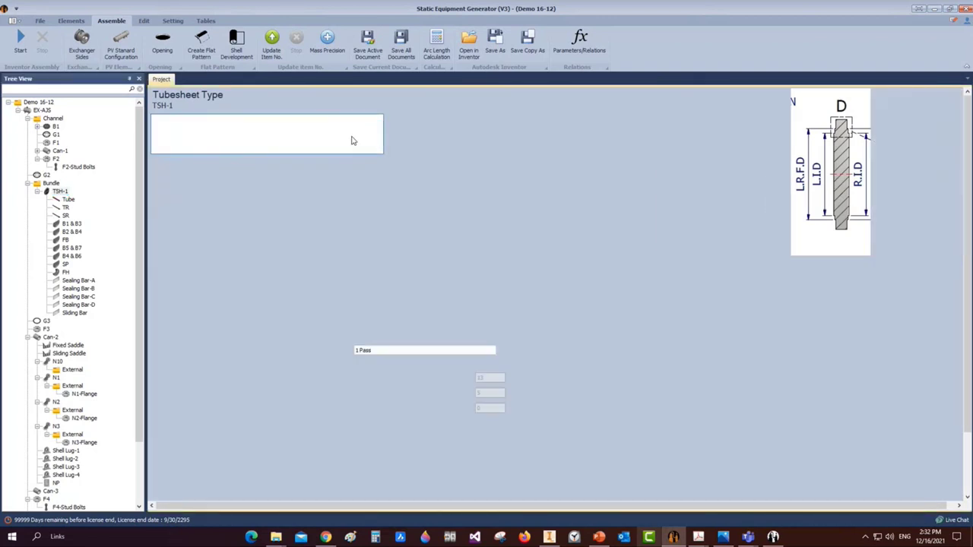
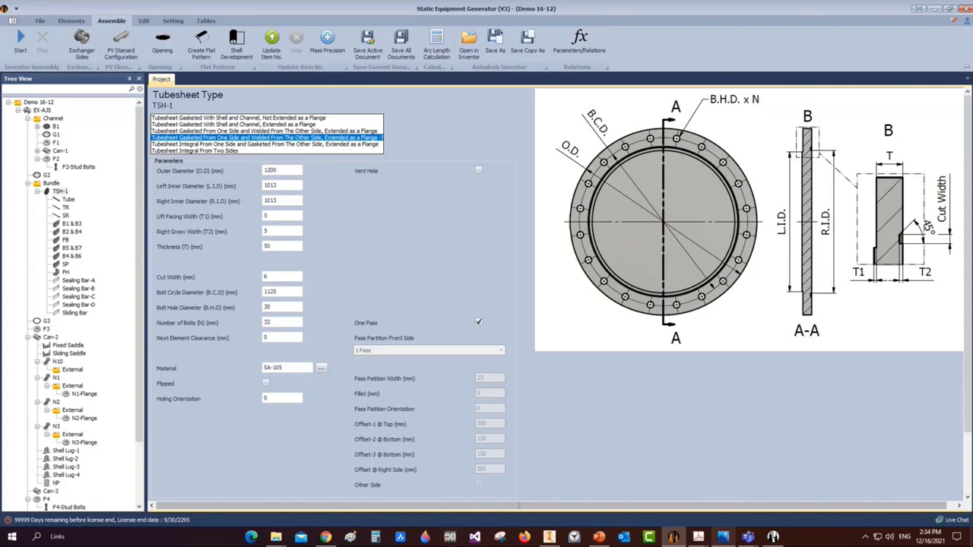
Open SEG software Webinar.pptx from the Webinar folder window in File Explorer
{"action": "mouse_move", "coordinate": [276, 537]}
{"action": "left_click", "coordinate": [426, 511]}
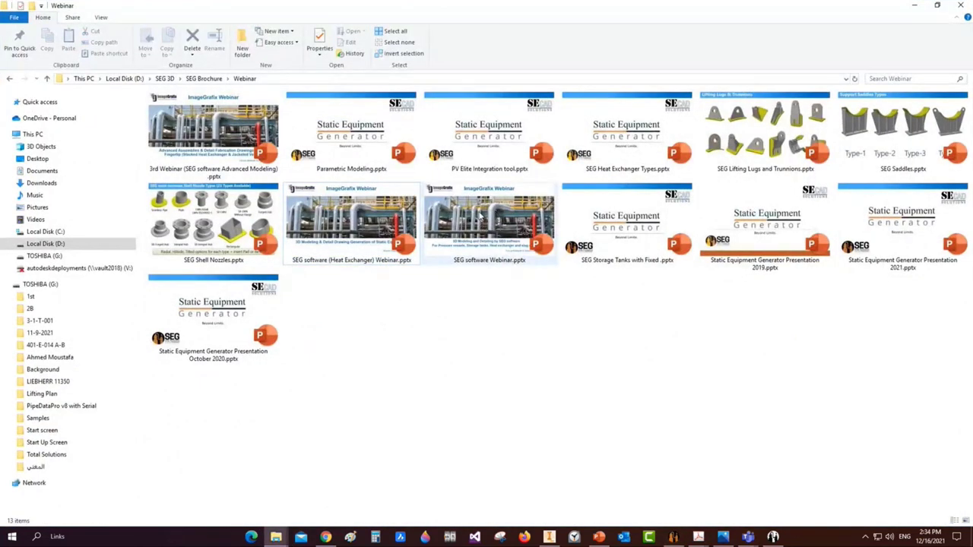
{"action": "left_click", "coordinate": [482, 215]}
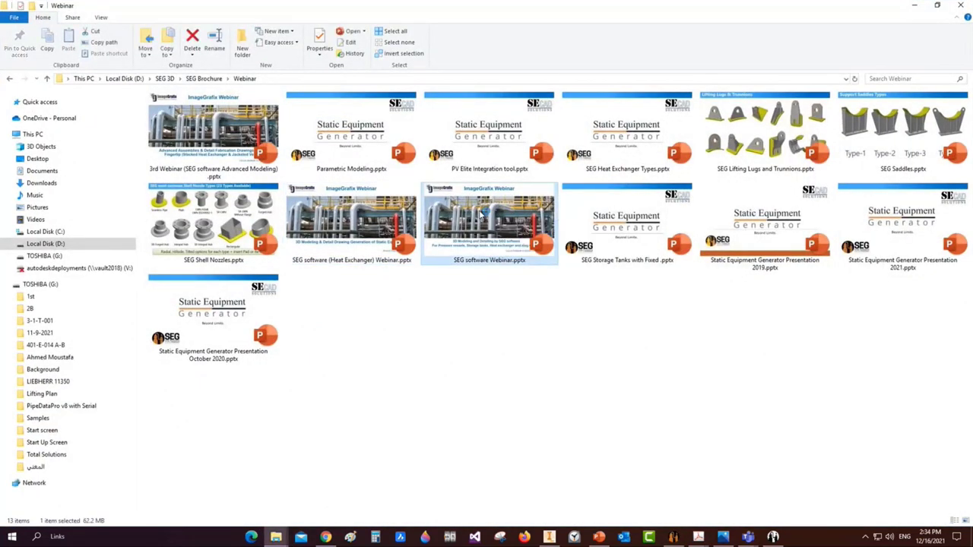
{"action": "double_click", "coordinate": [482, 215]}
View slide 6, the equipment types slide, then close the webinar presentation
{"action": "scroll", "coordinate": [93, 340], "scroll_direction": "down", "scroll_amount": 10}
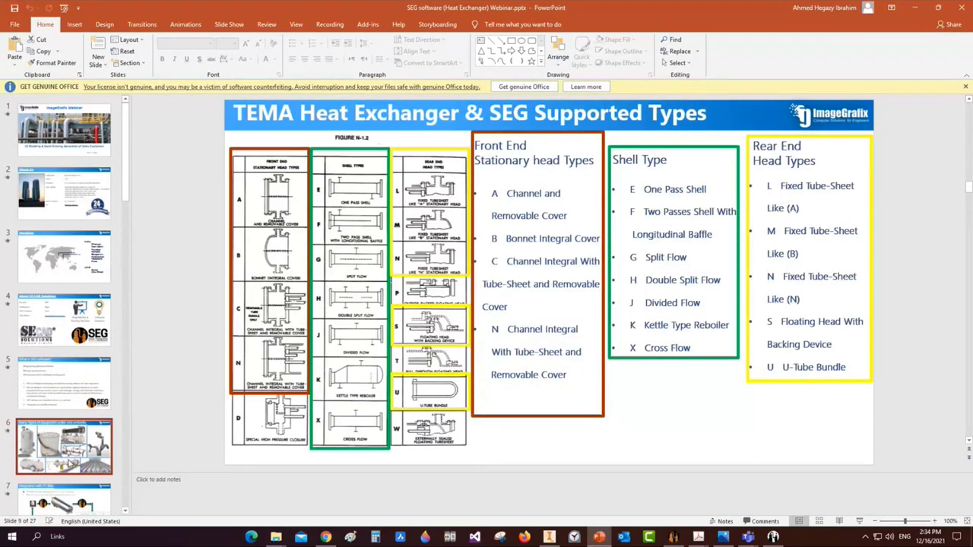
{"action": "left_click", "coordinate": [70, 456]}
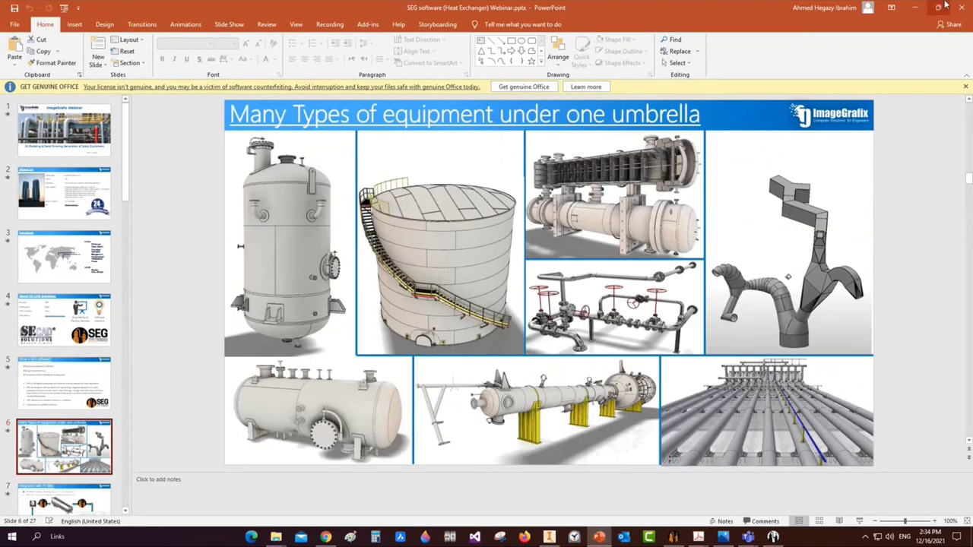
{"action": "left_click", "coordinate": [963, 7]}
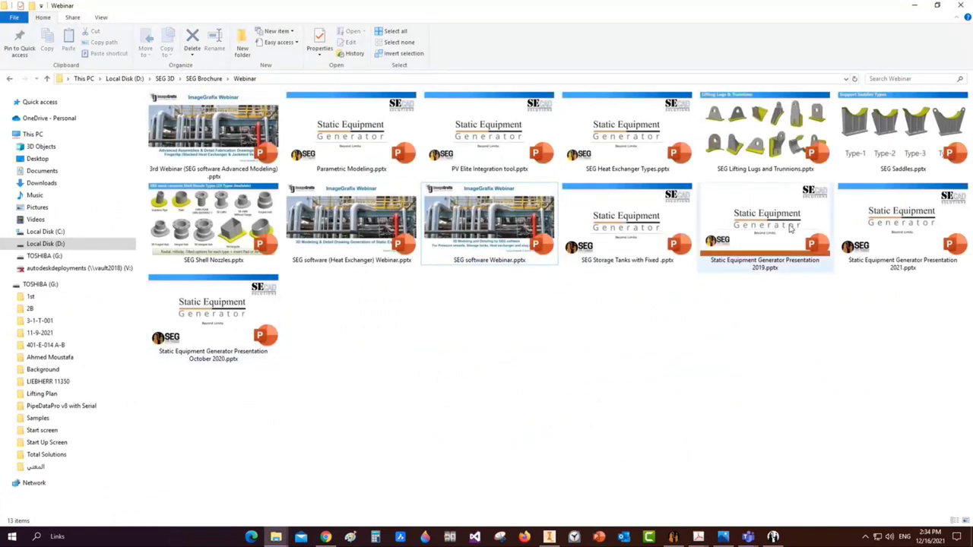
Select Static Equipment Generator Presentation 2021.pptx to open it in PowerPoint
{"action": "left_click", "coordinate": [890, 226]}
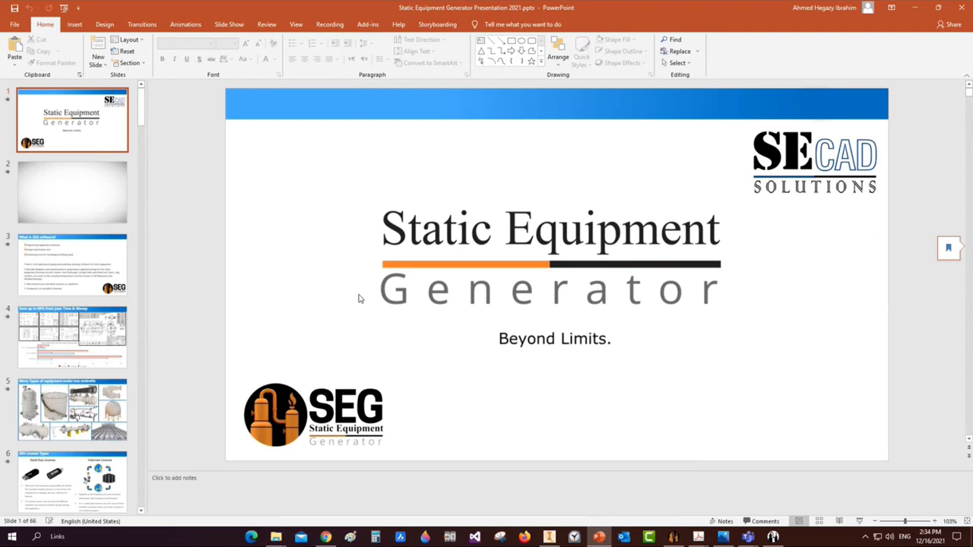
Run the slide show from slide 5, Many Types of equipment under one umbrella
{"action": "left_click", "coordinate": [111, 414]}
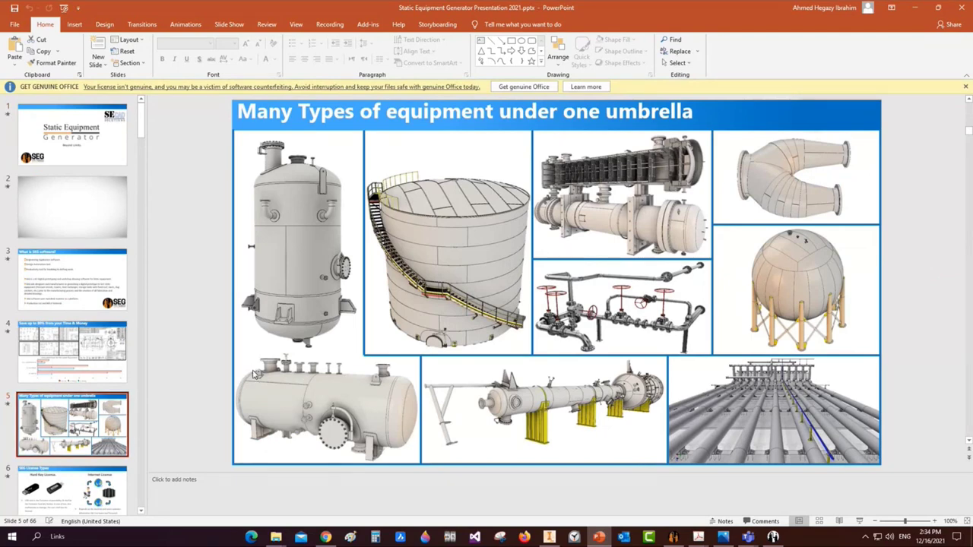
{"action": "key", "text": "shift+F5"}
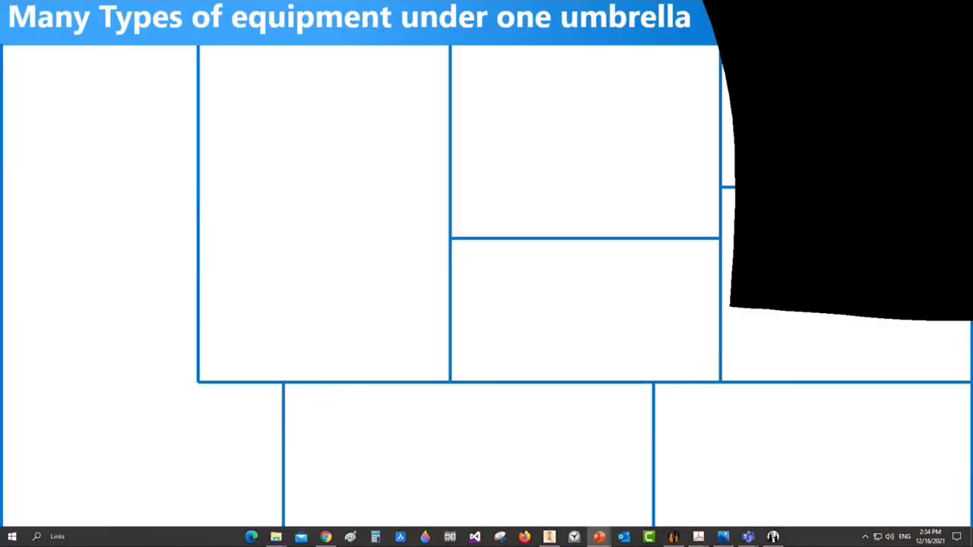